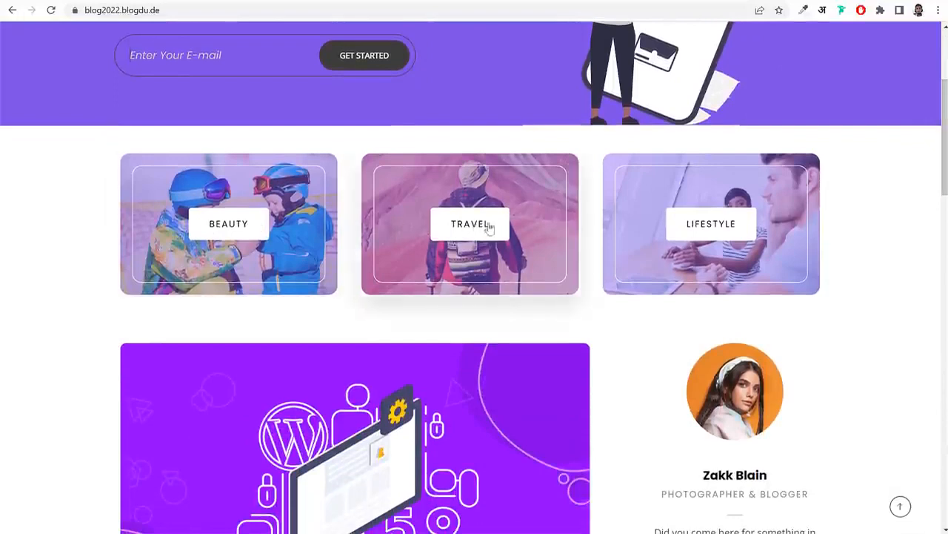
# Scroll the homepage down to the Join The Newsletter section and briefly highlight its text
pyautogui.scroll(-4, 946, 128)
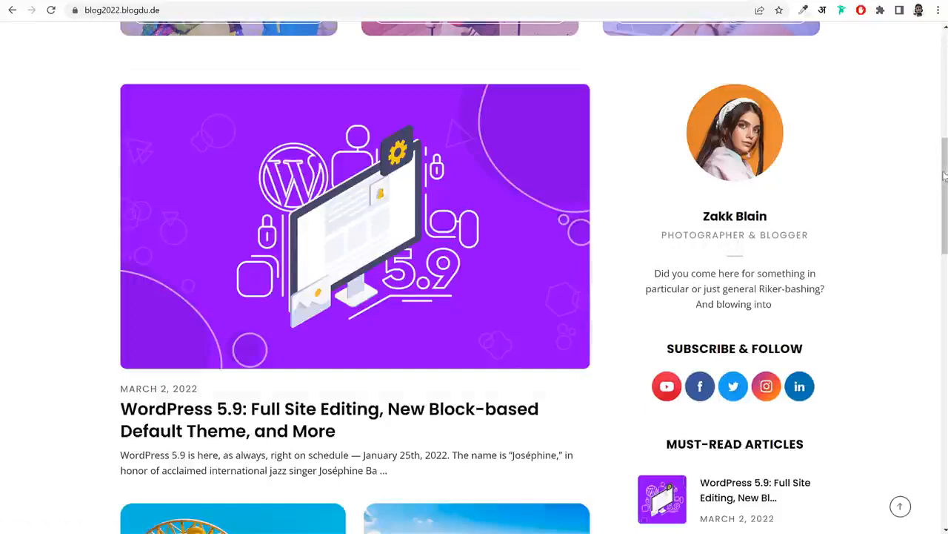
pyautogui.moveTo(945, 165); pyautogui.dragTo(925, 322)
pyautogui.moveTo(677, 179); pyautogui.dragTo(799, 220)
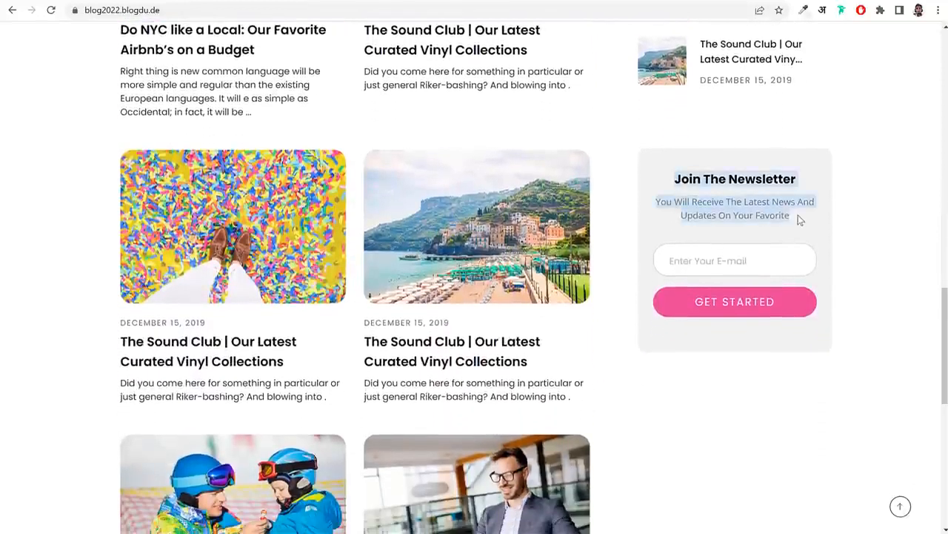
pyautogui.click(799, 219)
# Scroll further, return to the top of the homepage, and open the Blog page
pyautogui.moveTo(944, 301); pyautogui.dragTo(932, 438)
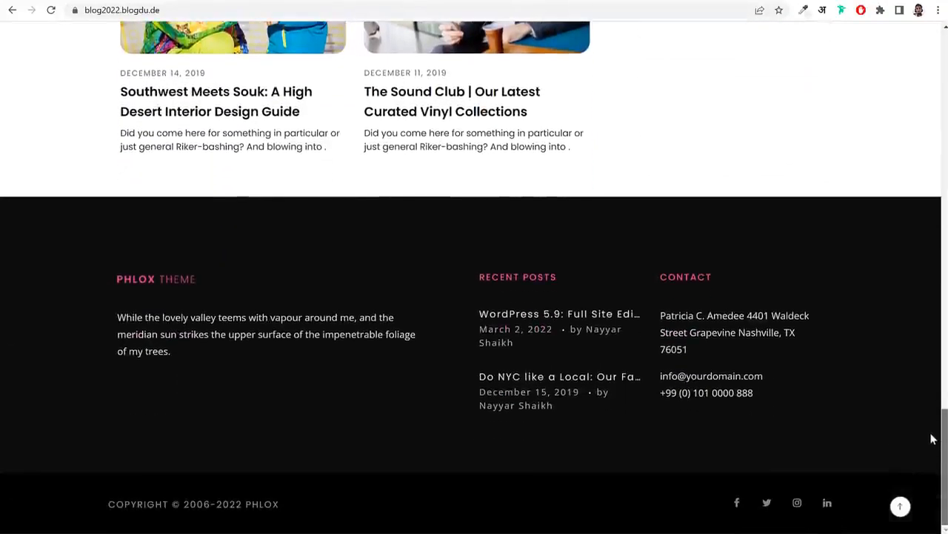
pyautogui.click(901, 509)
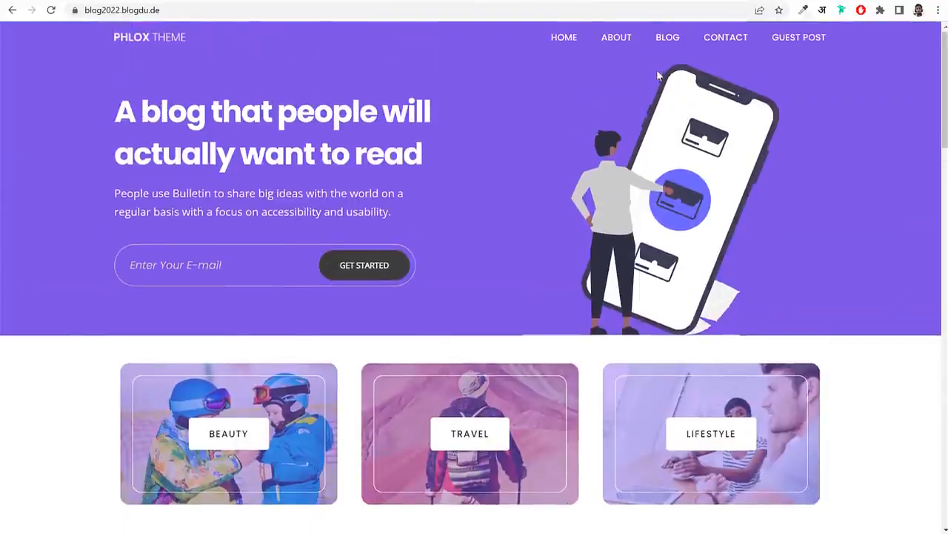
pyautogui.click(667, 37)
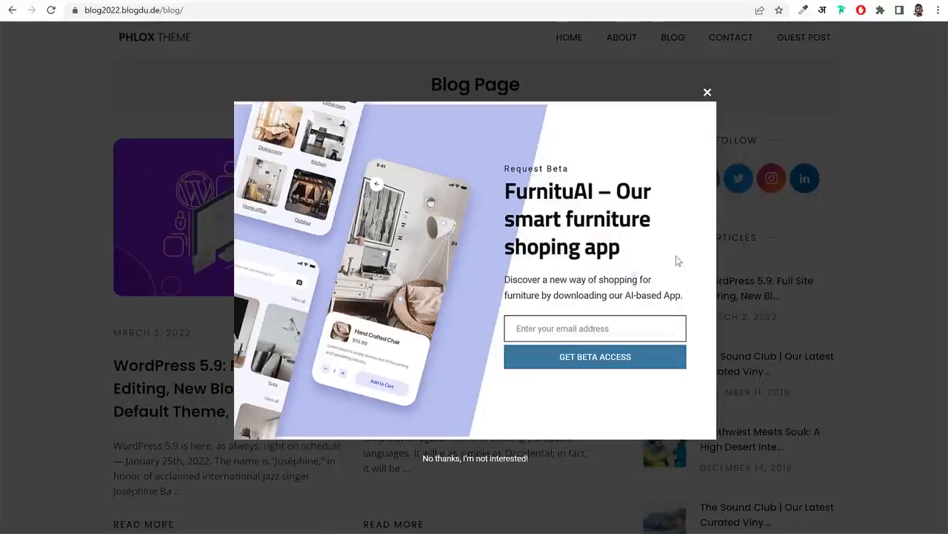
# Dismiss the FurnituAI popup, browse the Blog posts, then open the Guest Post page
pyautogui.click(706, 93)
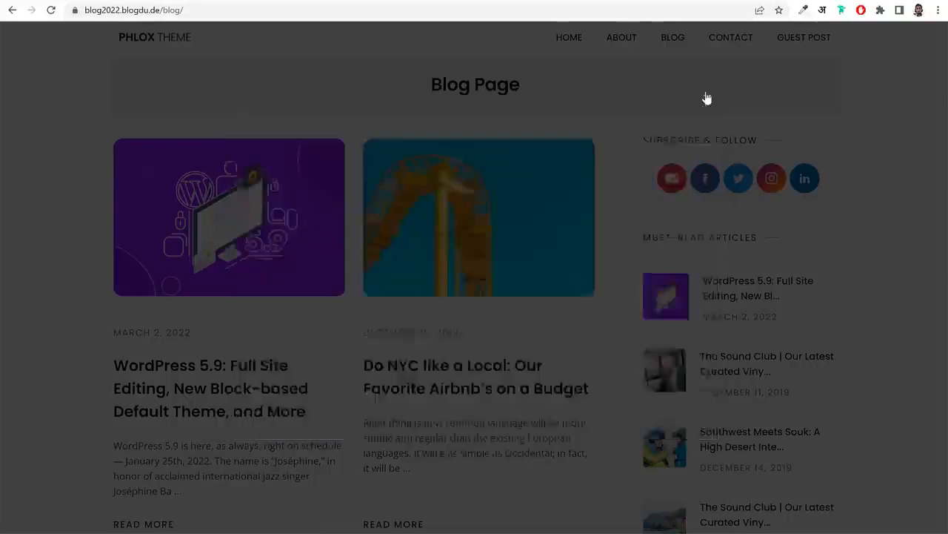
pyautogui.moveTo(942, 55); pyautogui.dragTo(938, 323)
pyautogui.click(905, 515)
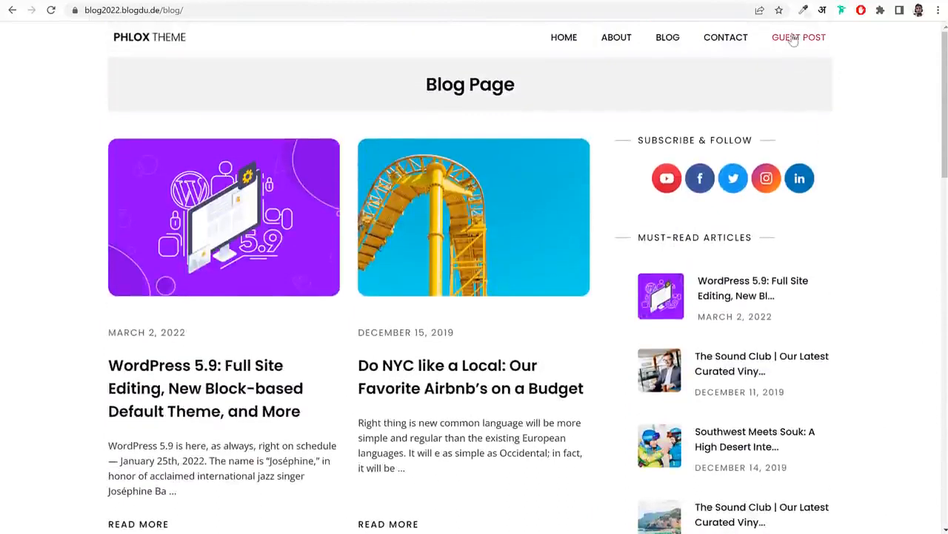
pyautogui.click(793, 38)
pyautogui.moveTo(379, 129); pyautogui.dragTo(601, 137)
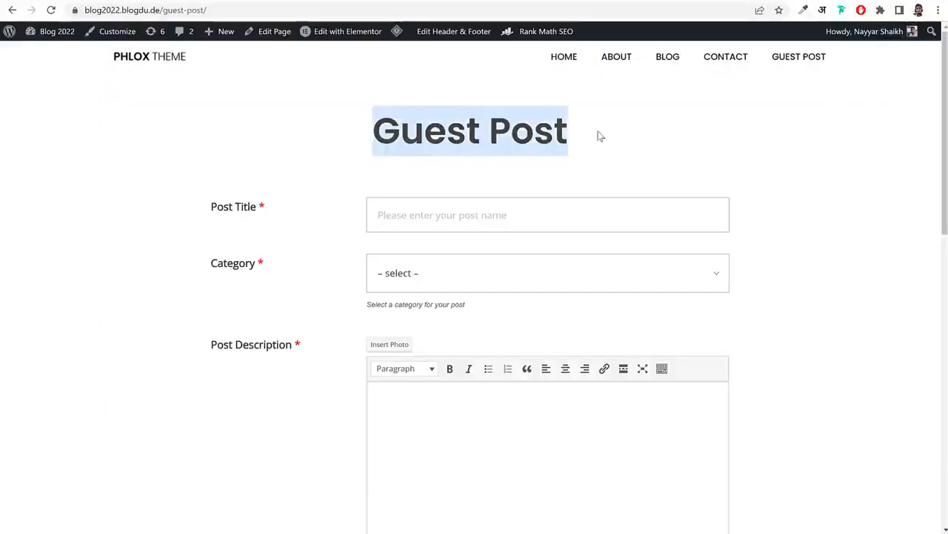
# Review the Guest Post form's category list and fields without choosing anything, then go HOME
pyautogui.click(601, 137)
pyautogui.click(525, 277)
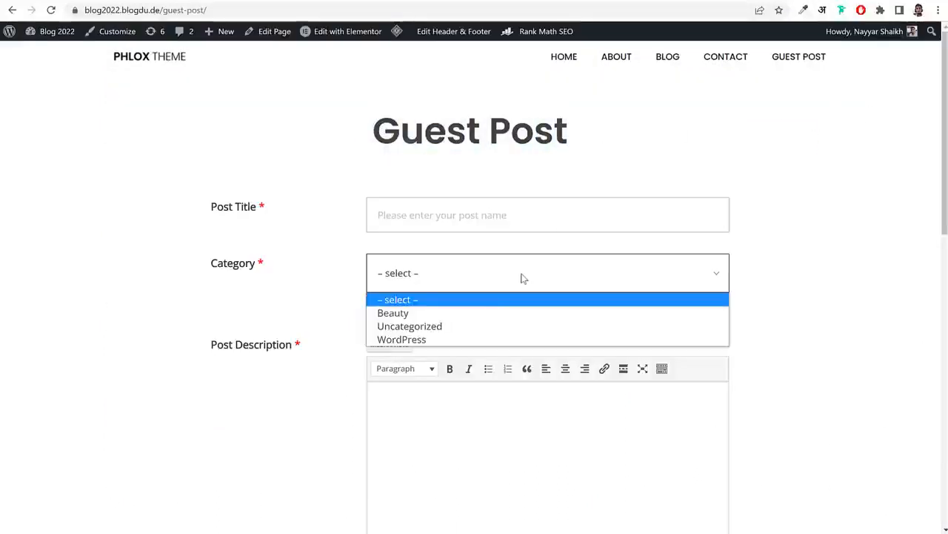
pyautogui.click(813, 200)
pyautogui.moveTo(939, 109); pyautogui.dragTo(511, 425)
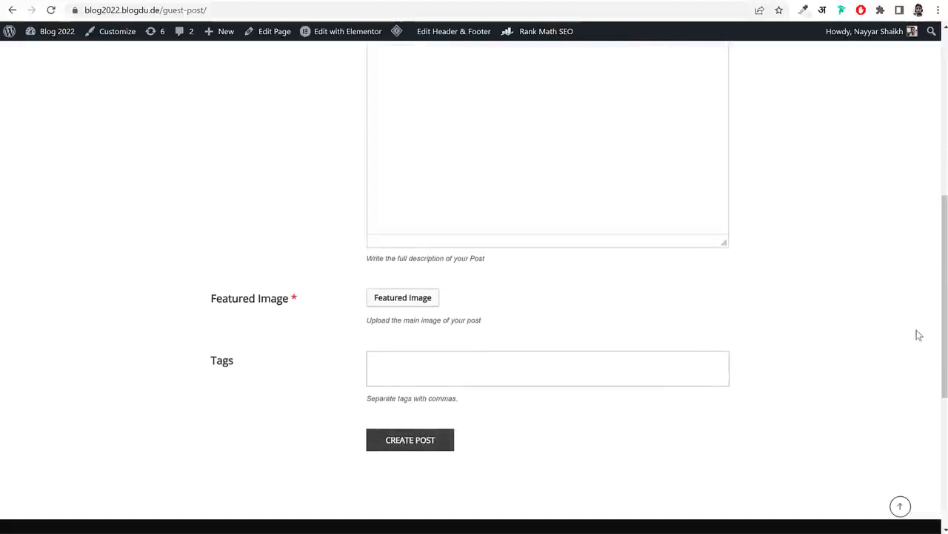
pyautogui.moveTo(941, 304); pyautogui.dragTo(941, 89)
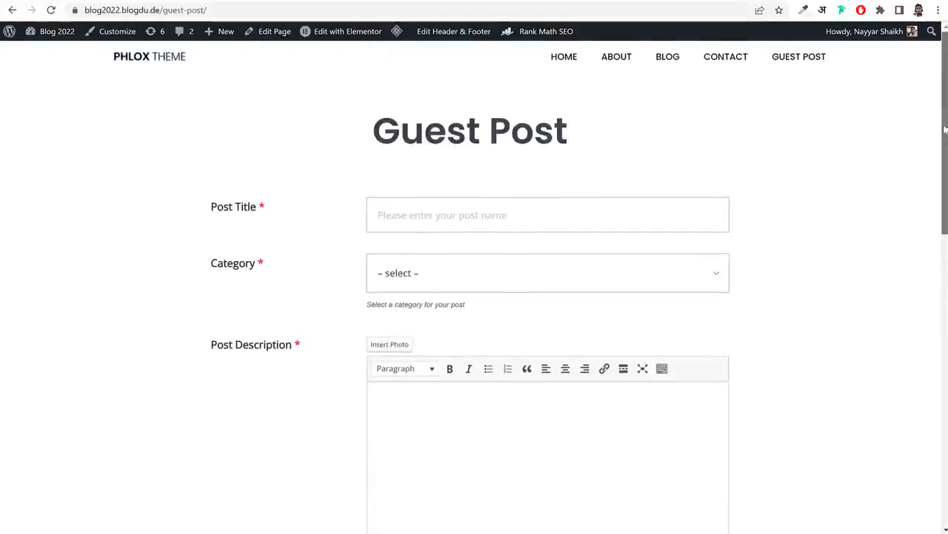
pyautogui.click(549, 66)
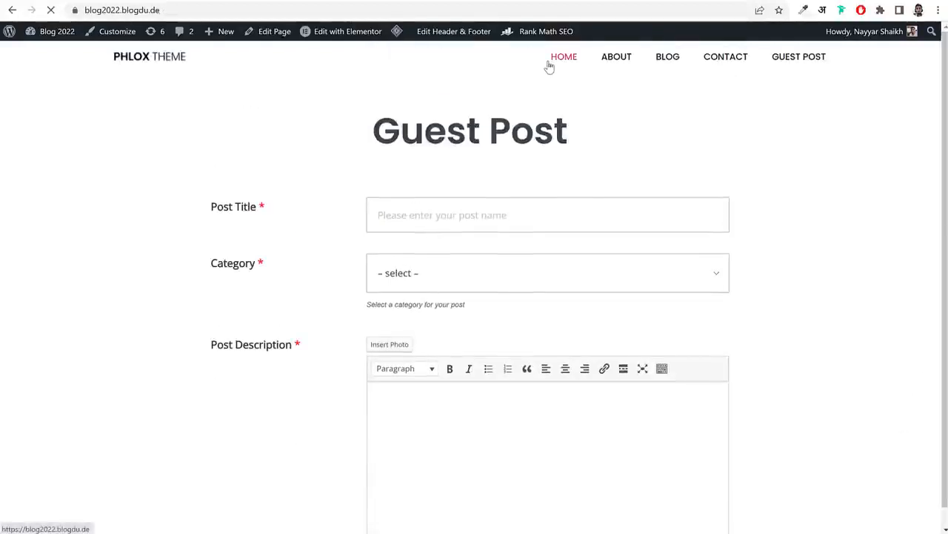
# Reload the homepage, dismiss the FurnituAI popup, and focus the hero e-mail signup field
pyautogui.click(50, 11)
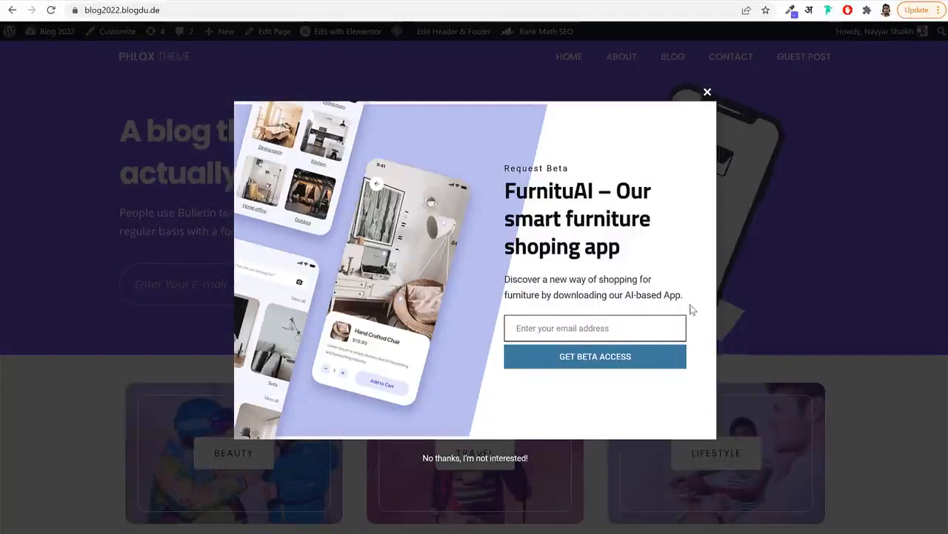
pyautogui.moveTo(662, 290); pyautogui.dragTo(500, 180)
pyautogui.click(655, 210)
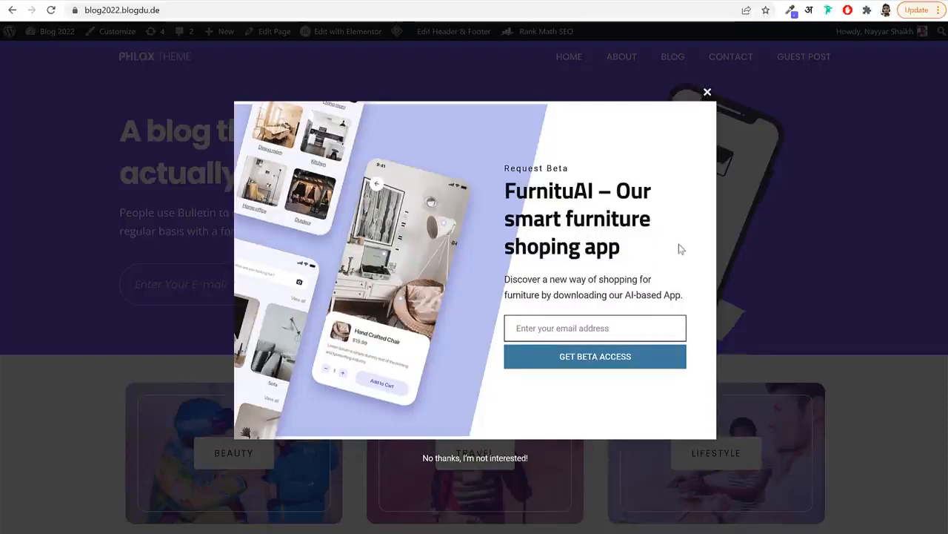
pyautogui.click(709, 93)
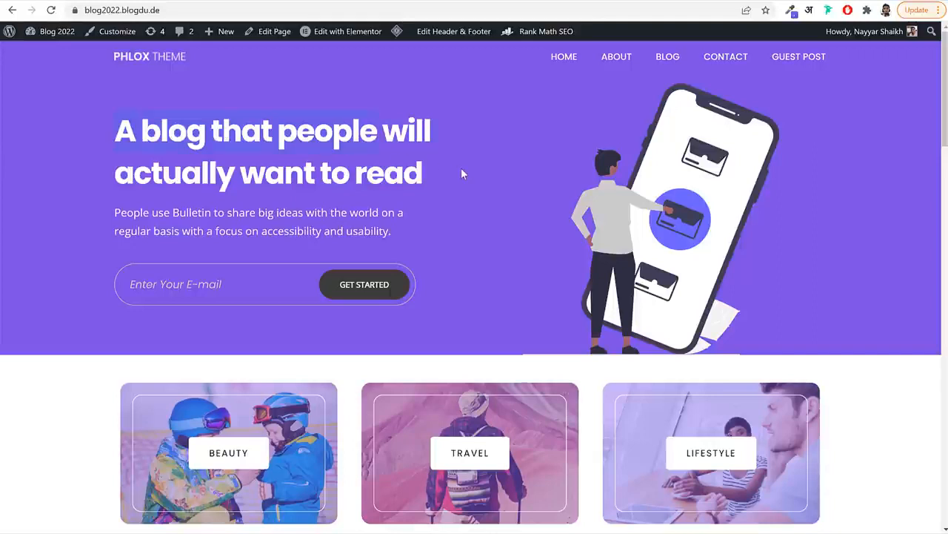
pyautogui.click(179, 290)
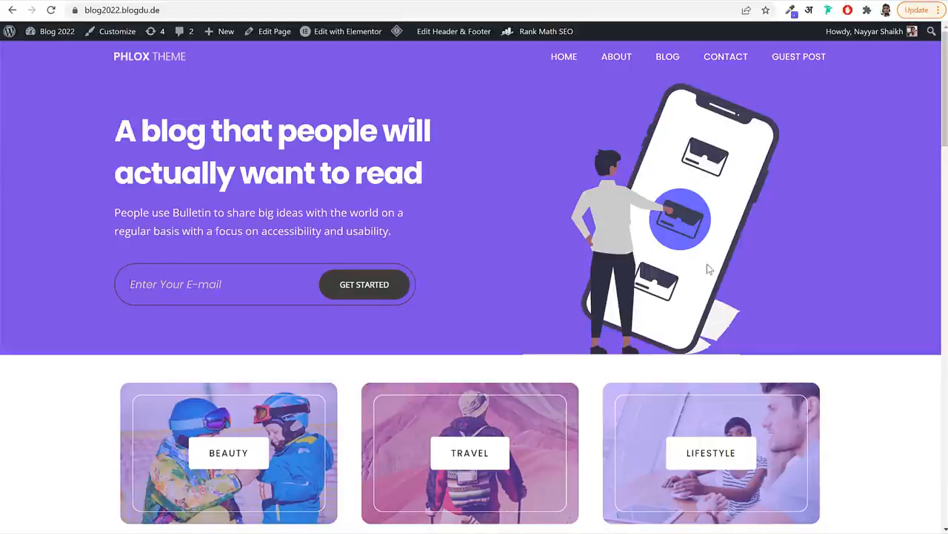
# Scroll the homepage down to the PHOTOGRAPHER & BLOGGER author bio in the sidebar
pyautogui.scroll(-3, 881, 315)
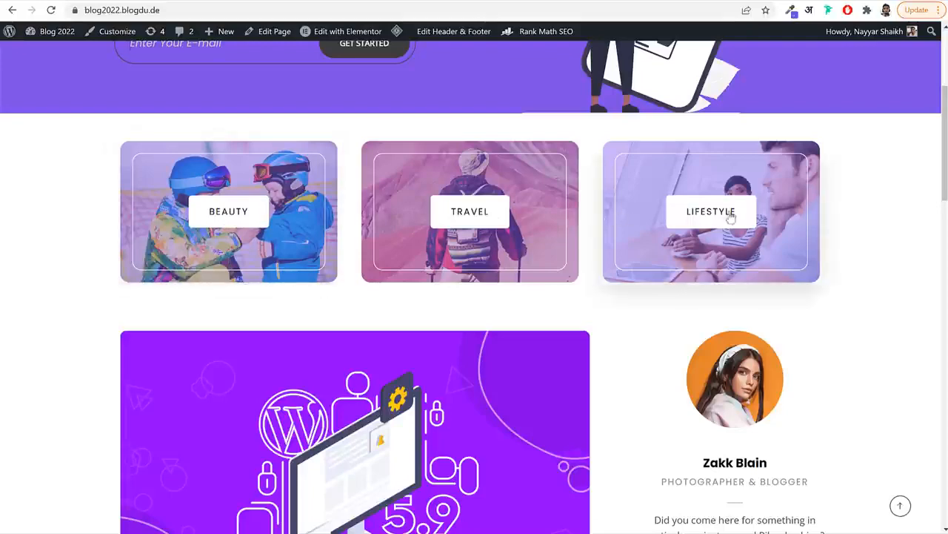
pyautogui.scroll(-3, 873, 280)
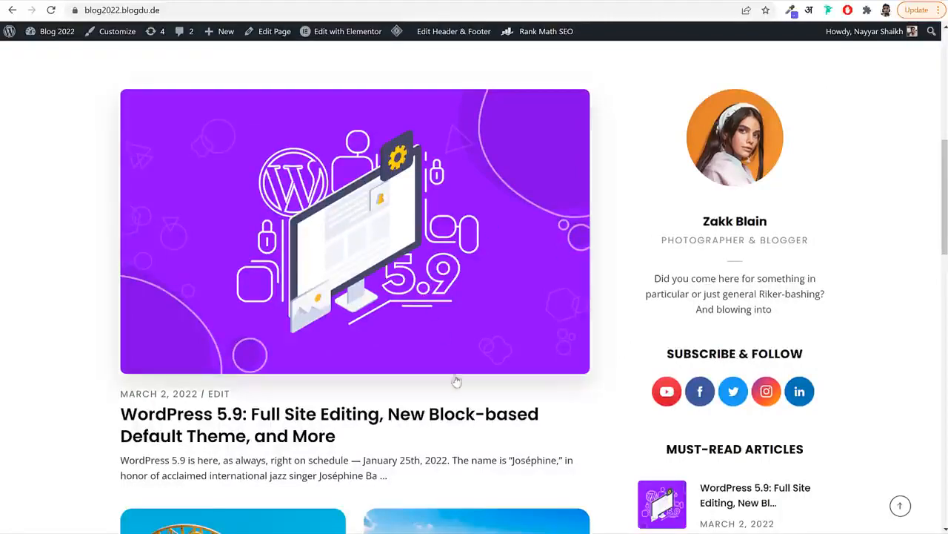
pyautogui.scroll(-12, 443, 364)
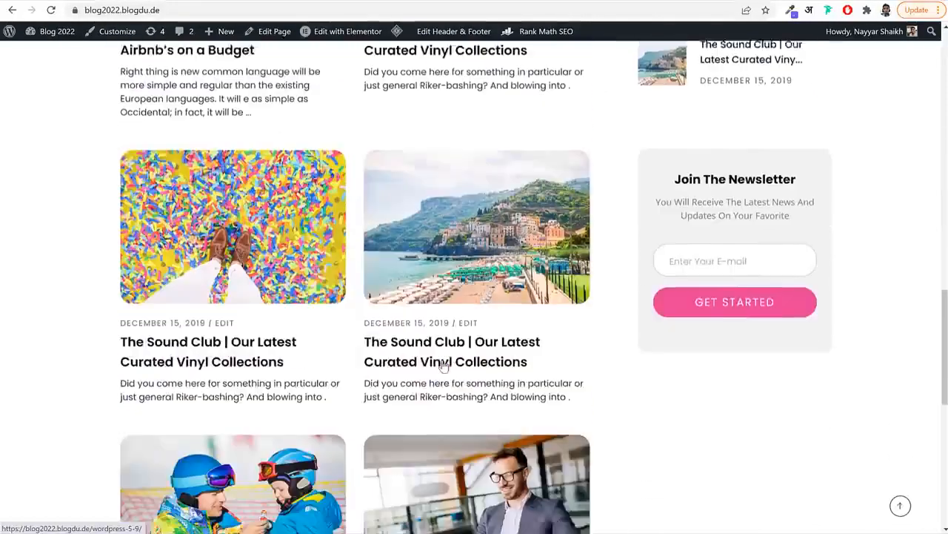
pyautogui.scroll(12, 443, 364)
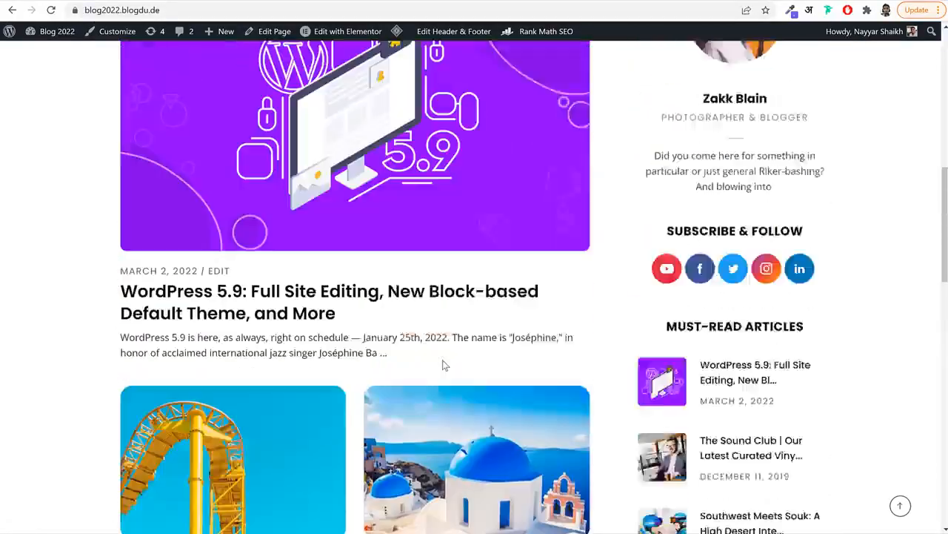
pyautogui.scroll(-1, 842, 297)
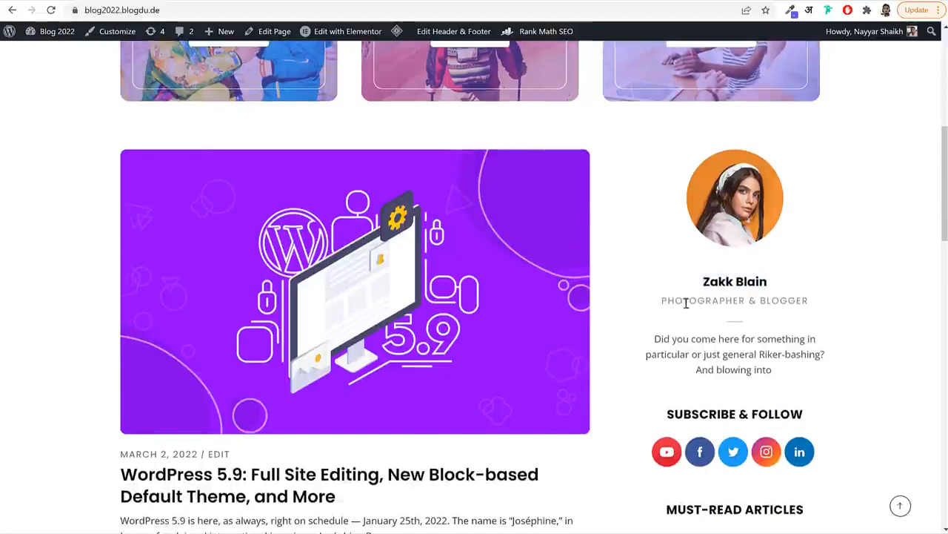
pyautogui.moveTo(663, 299); pyautogui.dragTo(813, 306)
pyautogui.click(779, 317)
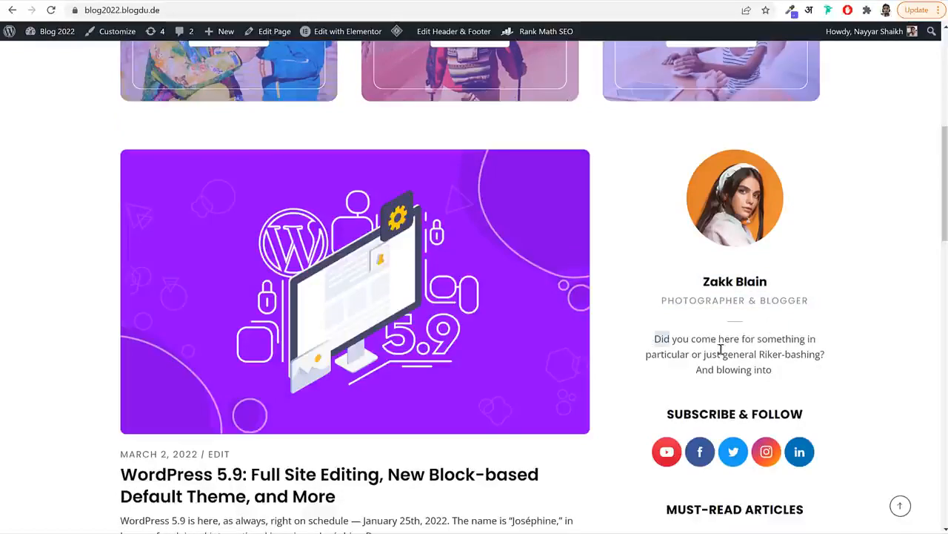
pyautogui.moveTo(656, 340); pyautogui.dragTo(787, 370)
pyautogui.click(791, 369)
# Scroll further down to the MUST-READ ARTICLES sidebar heading
pyautogui.scroll(-2, 862, 344)
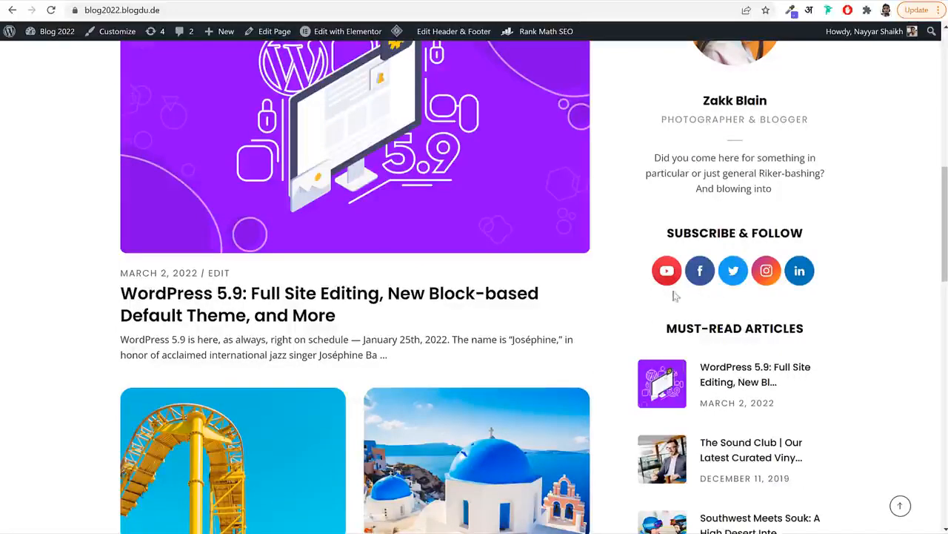
pyautogui.scroll(-2, 852, 307)
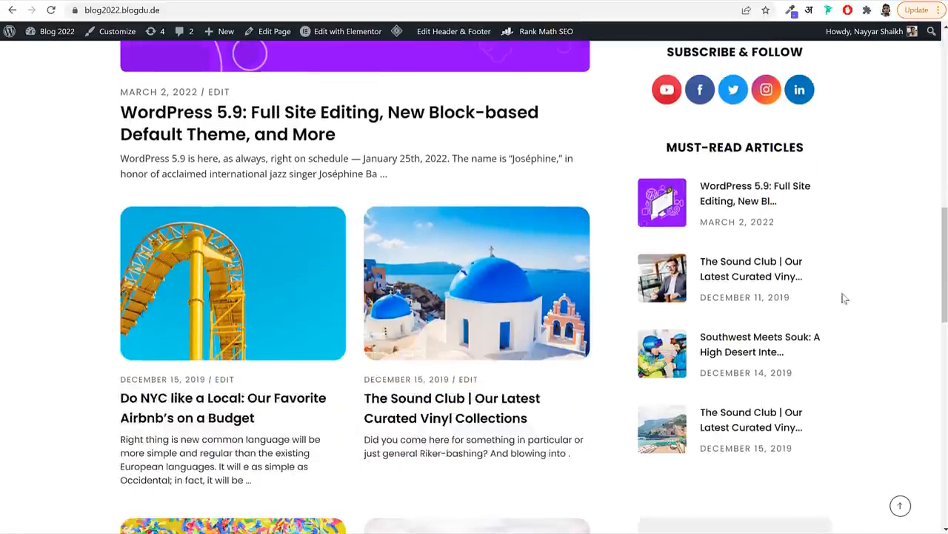
pyautogui.moveTo(667, 152); pyautogui.dragTo(838, 158)
pyautogui.click(838, 158)
# Scroll through the post grid to the Phlox Theme footer, then return to the top
pyautogui.scroll(4, 830, 248)
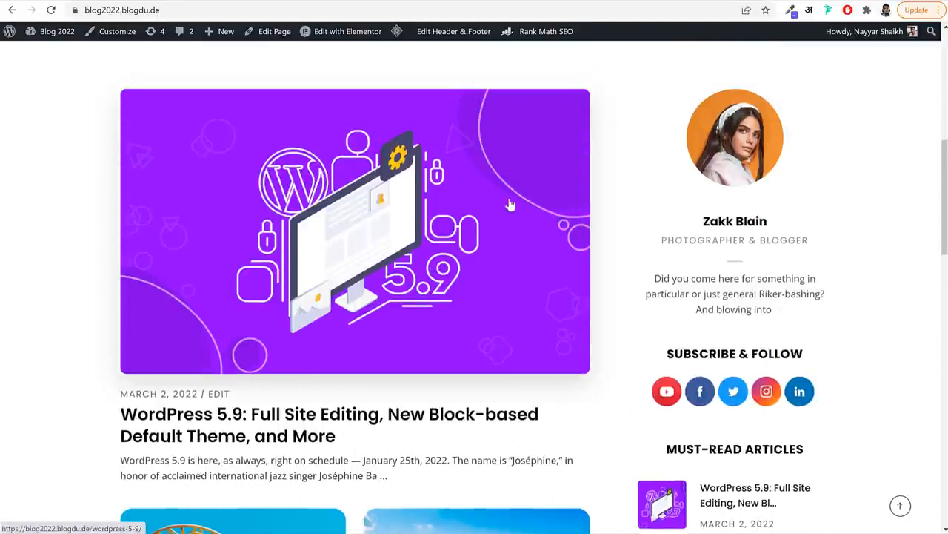
pyautogui.scroll(-2, 499, 319)
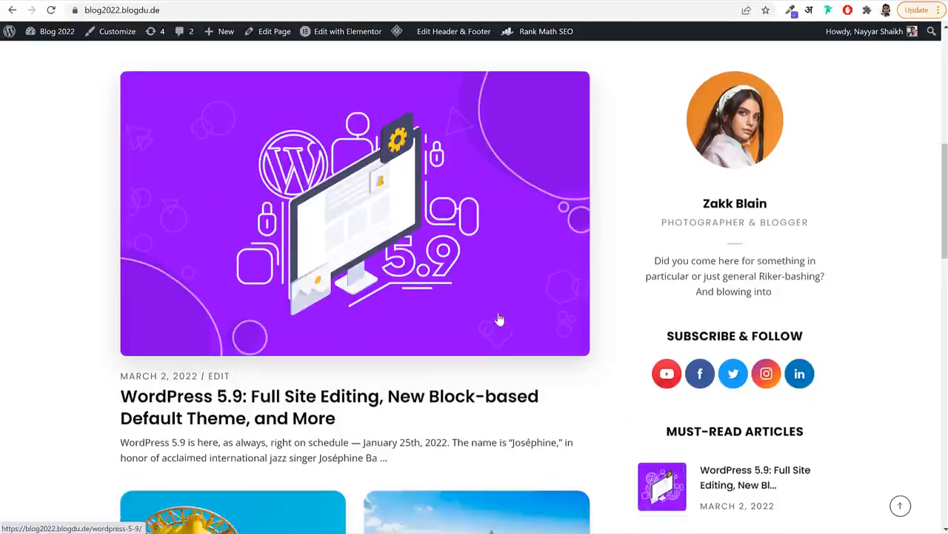
pyautogui.scroll(1, 381, 264)
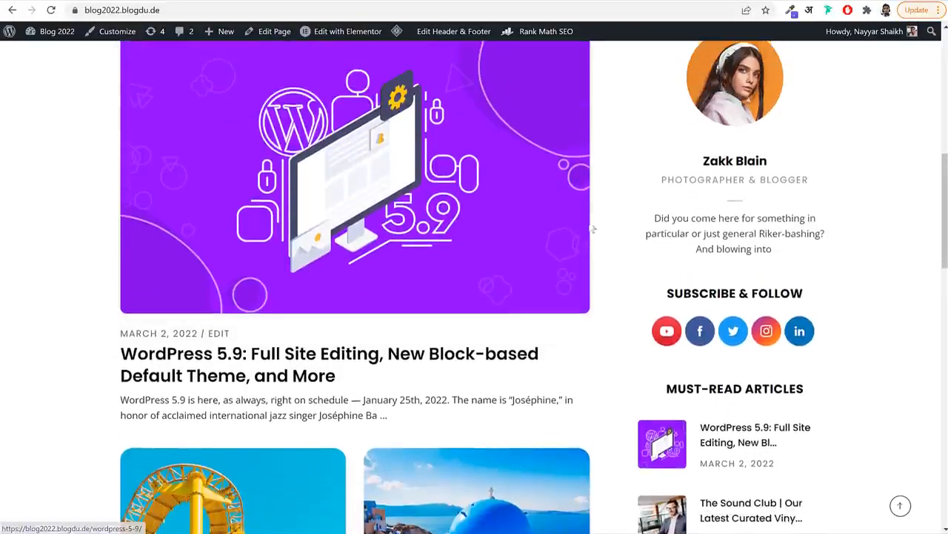
pyautogui.scroll(-5, 585, 252)
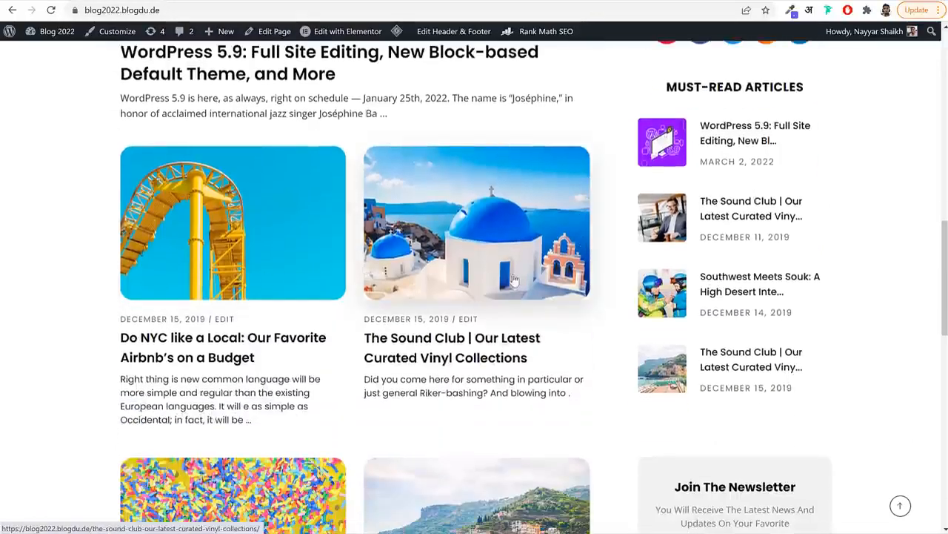
pyautogui.scroll(-8, 518, 278)
pyautogui.scroll(7, 517, 287)
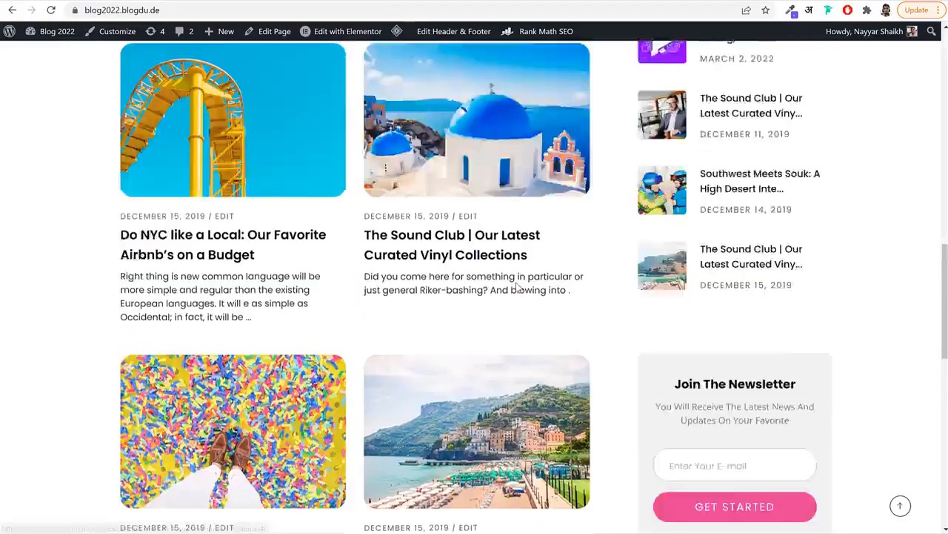
pyautogui.scroll(-1, 517, 287)
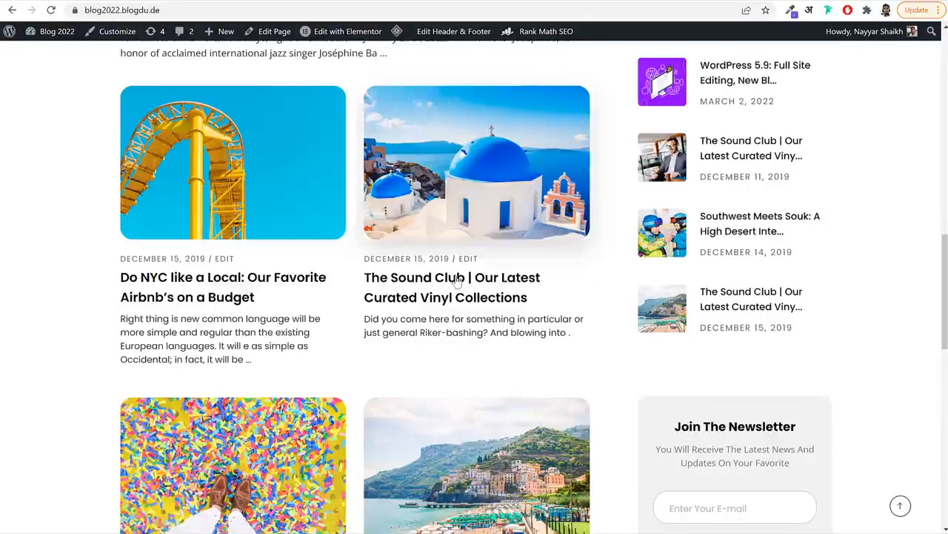
pyautogui.scroll(6, 618, 239)
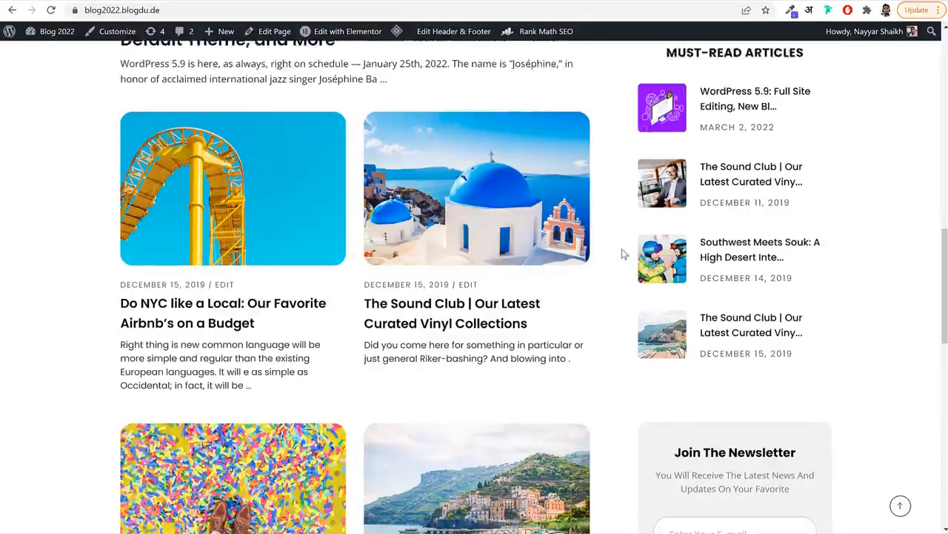
pyautogui.scroll(-2, 637, 281)
pyautogui.scroll(-12, 641, 297)
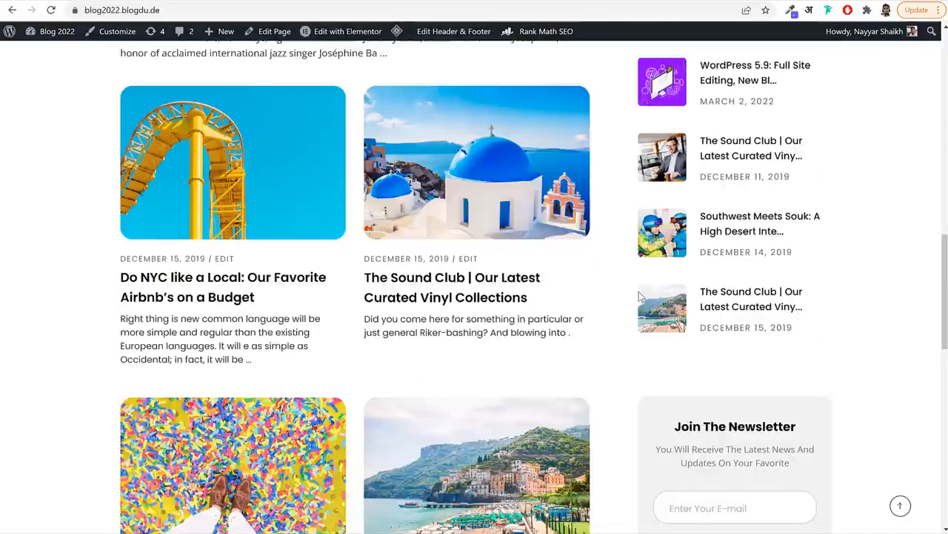
pyautogui.scroll(-3, 639, 295)
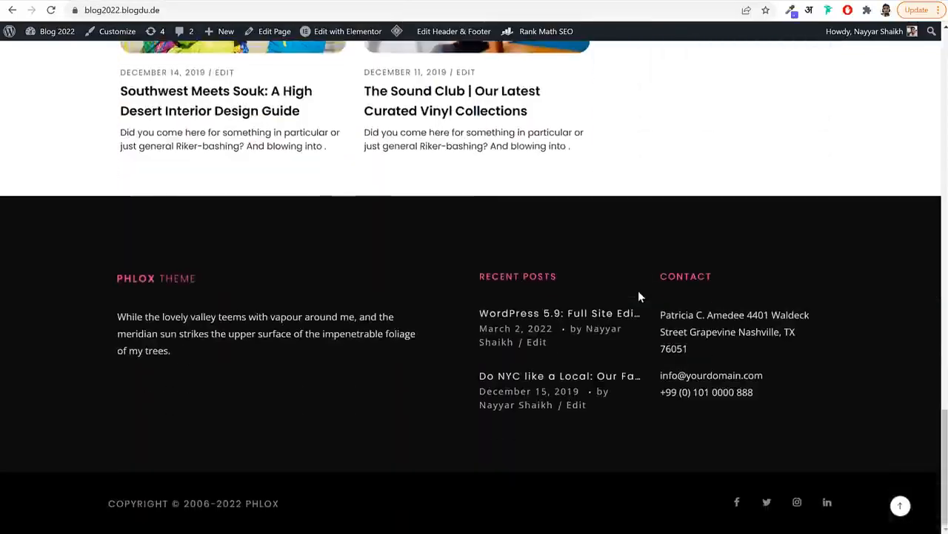
pyautogui.scroll(14, 638, 292)
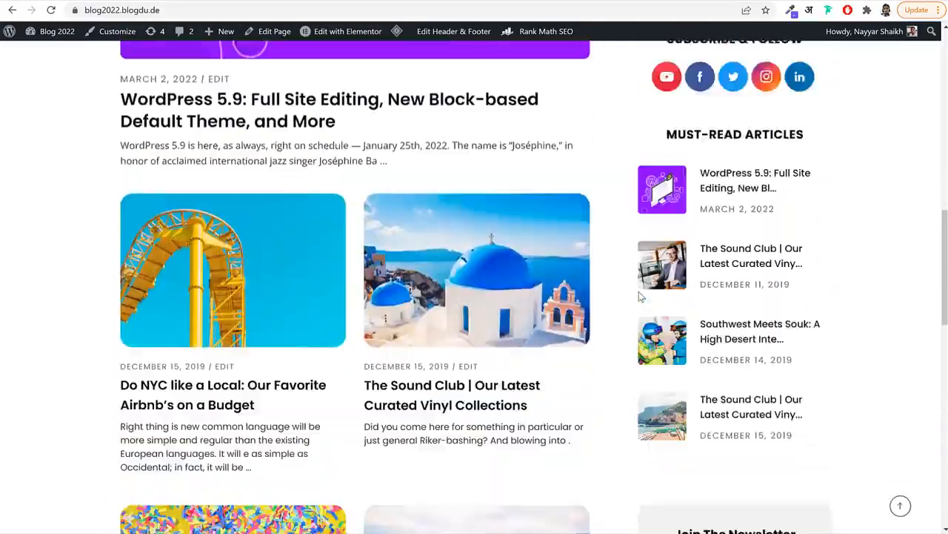
pyautogui.scroll(-12, 639, 296)
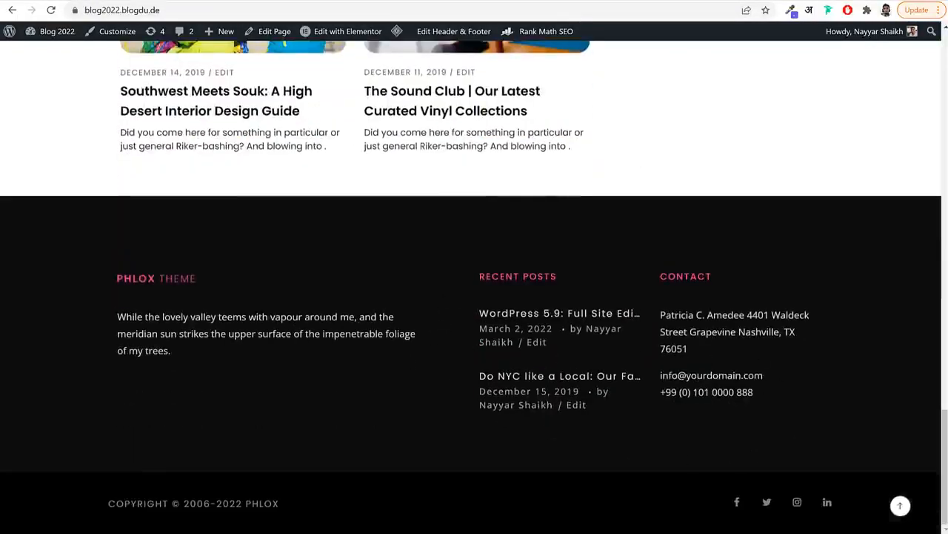
pyautogui.click(900, 505)
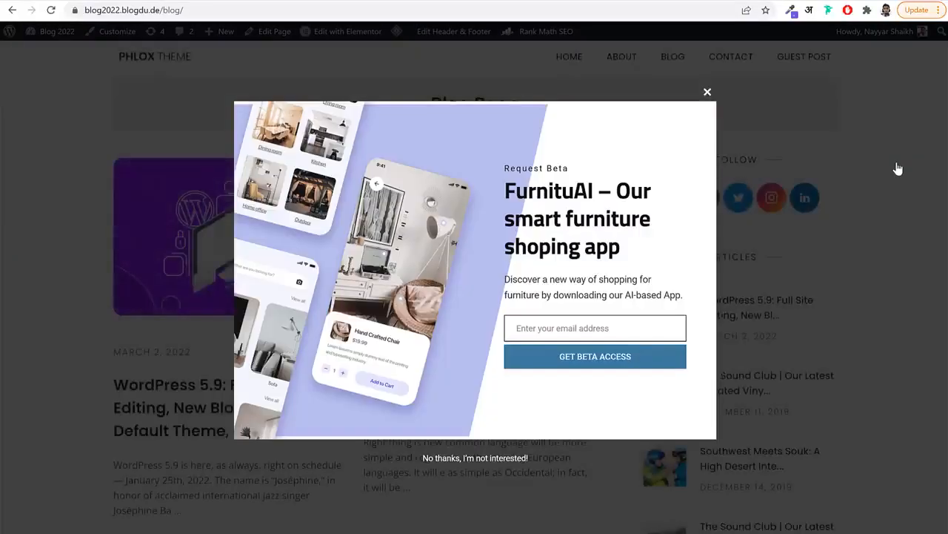
# Dismiss the FurnituAI popup on the Blog Page and scroll through its post grid
pyautogui.click(868, 150)
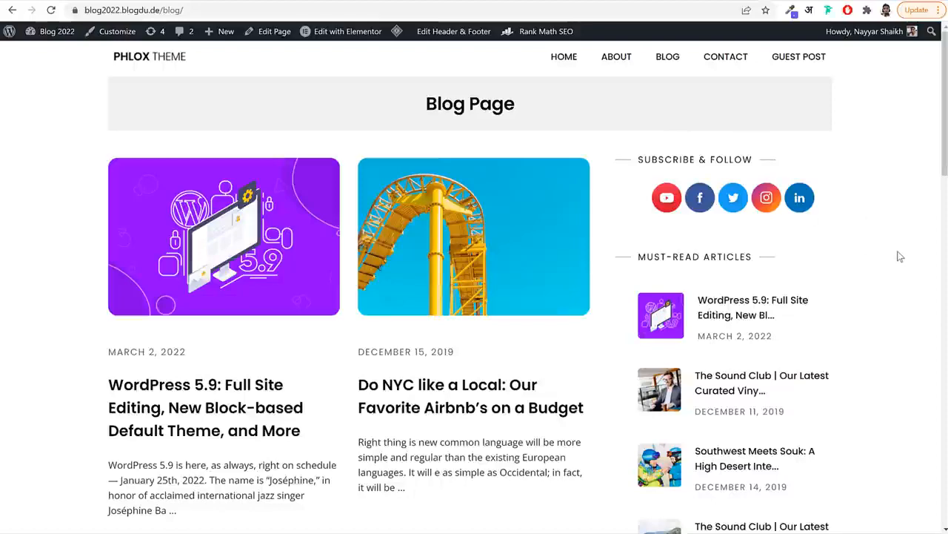
pyautogui.scroll(-15, 896, 338)
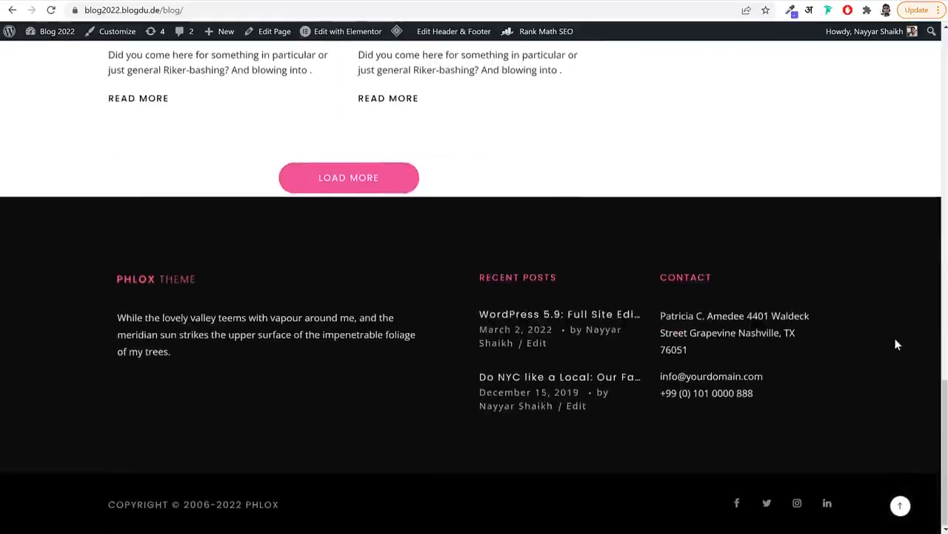
pyautogui.scroll(20, 896, 343)
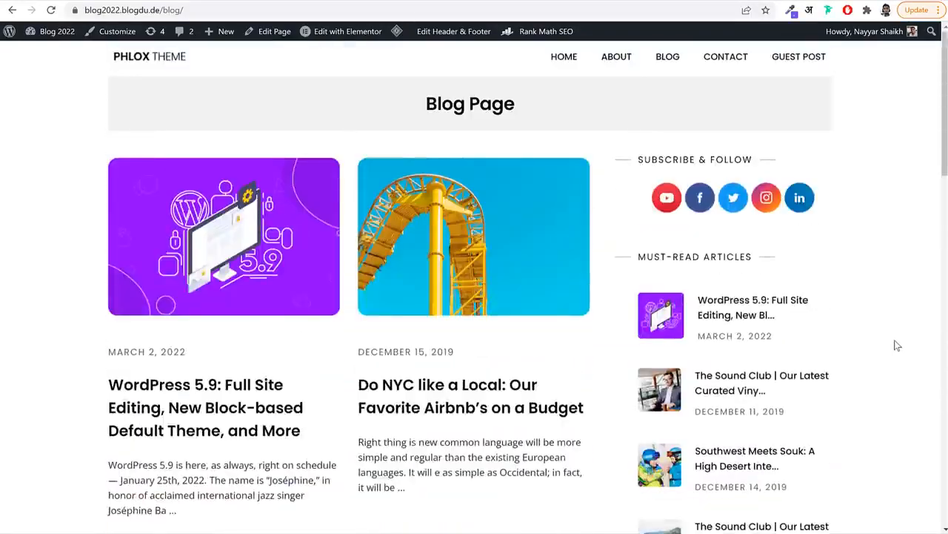
pyautogui.scroll(-6, 893, 343)
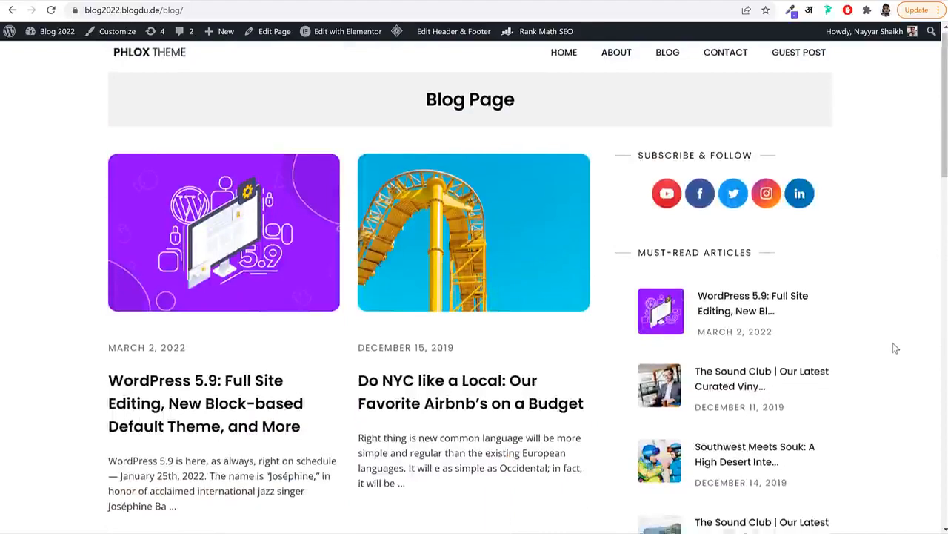
pyautogui.scroll(5, 893, 342)
pyautogui.scroll(1, 893, 350)
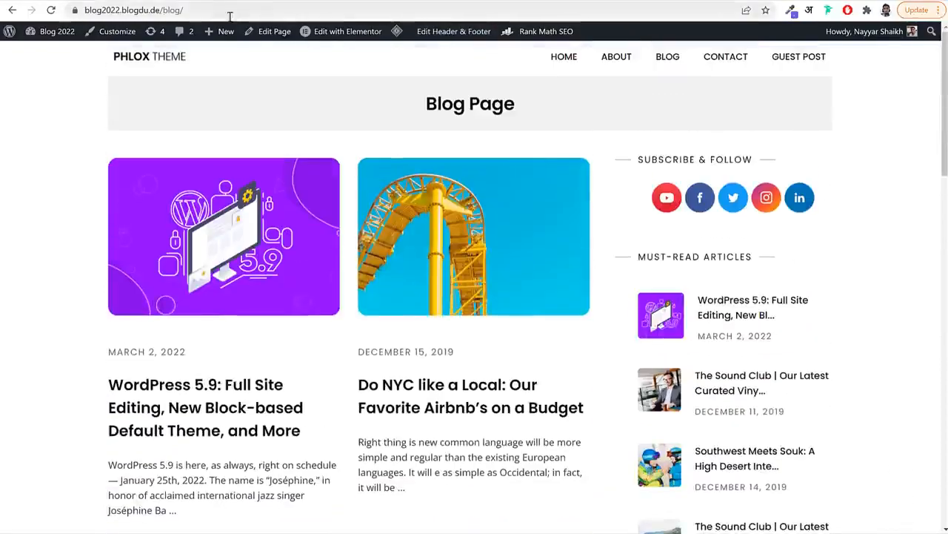
# Change the page address to /blog-posts/ and load it
pyautogui.click(188, 10)
pyautogui.click(183, 11)
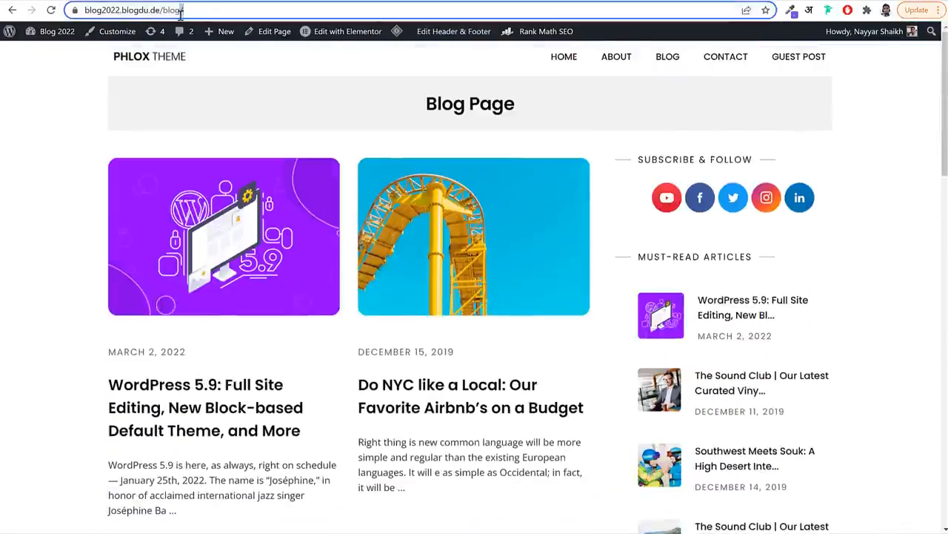
pyautogui.write('-posts')
pyautogui.press('Return')
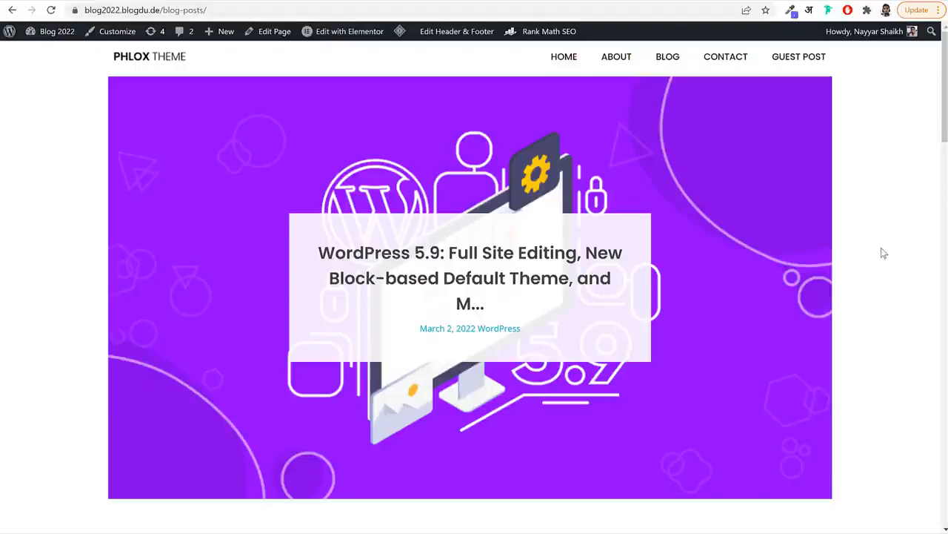
# Scroll the blog-posts list and open the 'WordPress 5.9: Full Site Editing' post
pyautogui.scroll(-10, 881, 248)
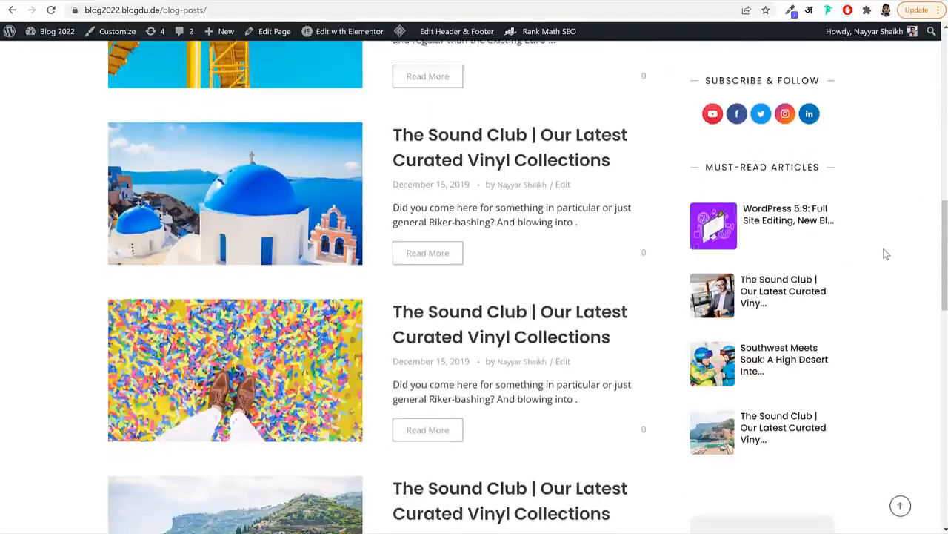
pyautogui.scroll(-8, 886, 254)
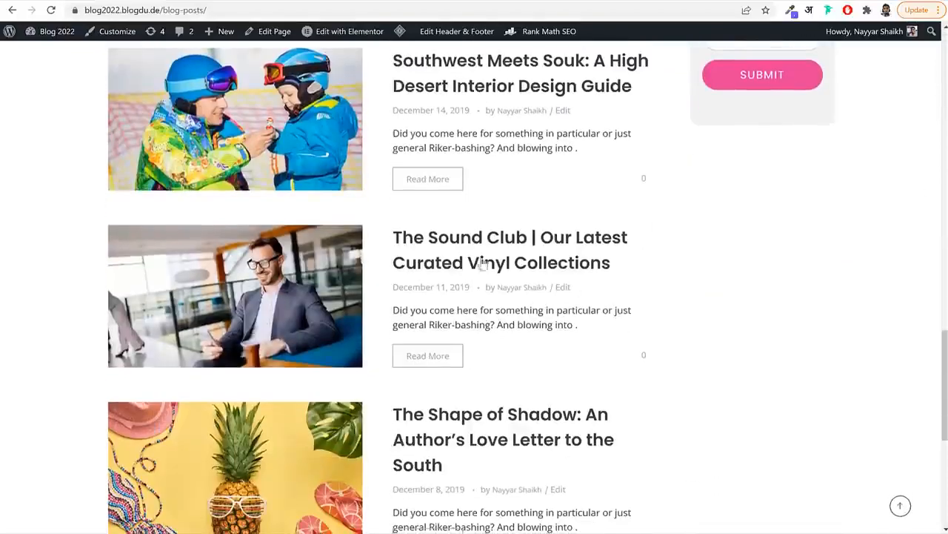
pyautogui.scroll(-4, 523, 288)
pyautogui.scroll(2, 530, 291)
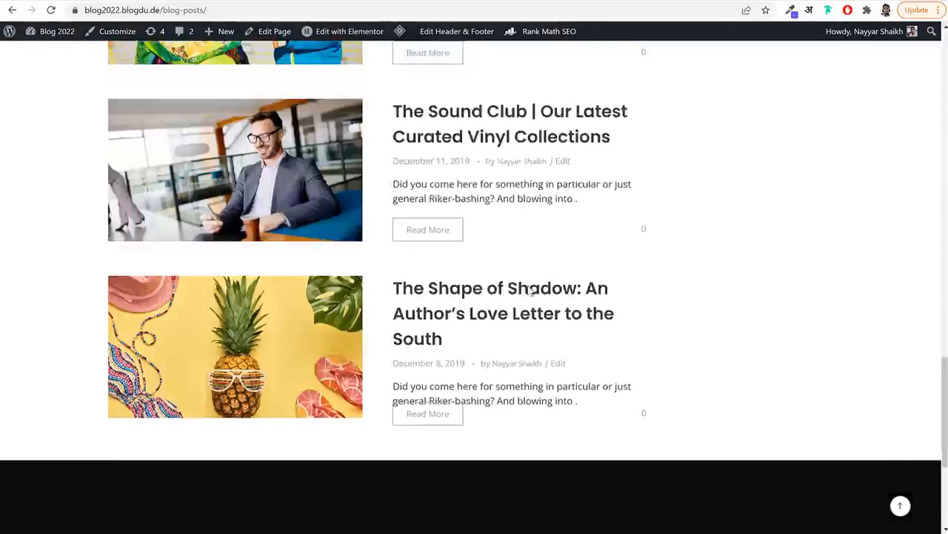
pyautogui.scroll(12, 531, 291)
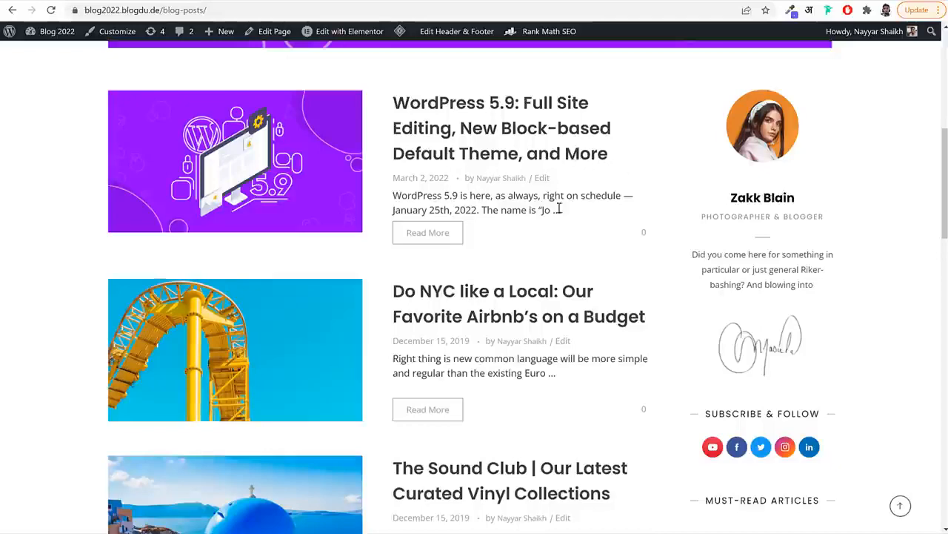
pyautogui.scroll(-1, 475, 140)
pyautogui.click(468, 138)
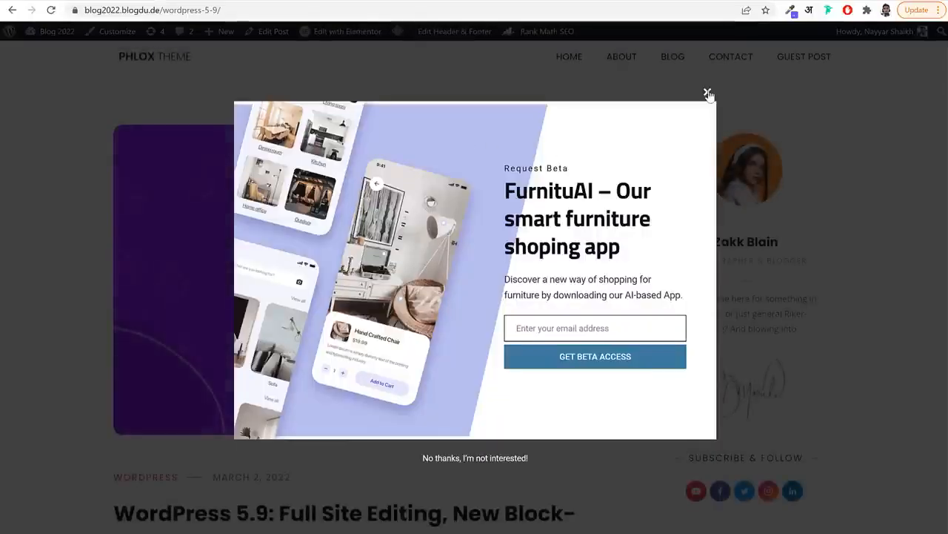
# Dismiss the FurnituAI popup and read the WordPress 5.9 post's date and title
pyautogui.click(708, 93)
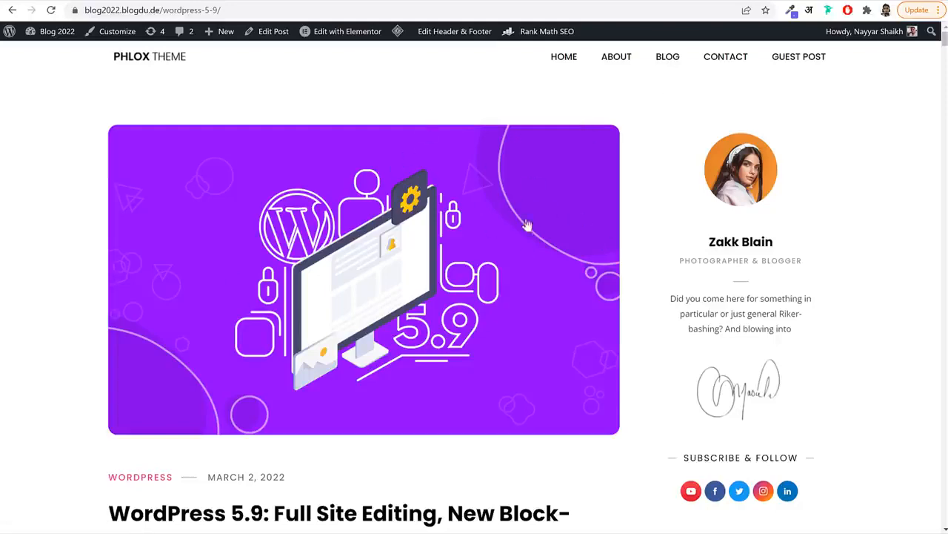
pyautogui.scroll(-2, 259, 341)
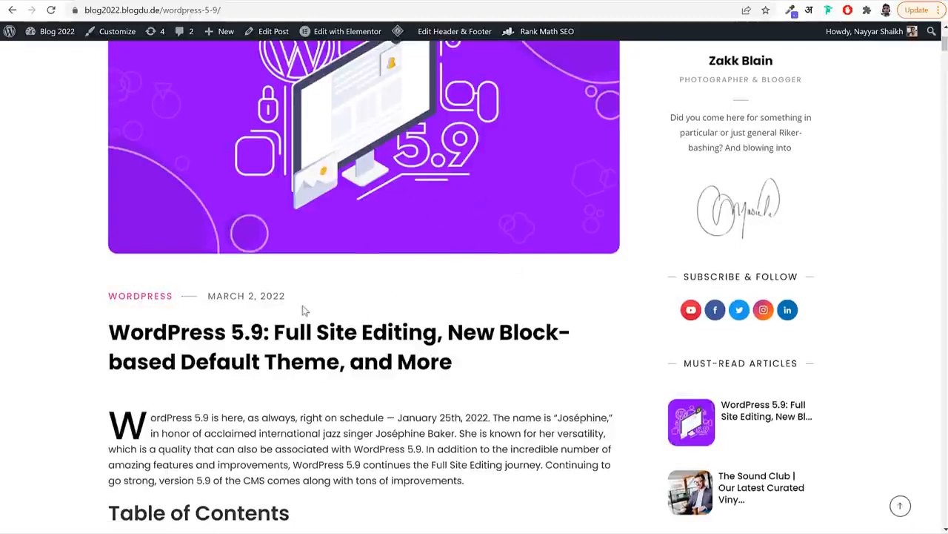
pyautogui.moveTo(211, 295); pyautogui.dragTo(303, 297)
pyautogui.click(346, 297)
pyautogui.scroll(-1, 343, 300)
pyautogui.scroll(-2, 343, 300)
pyautogui.moveTo(110, 213); pyautogui.dragTo(466, 235)
pyautogui.click(635, 271)
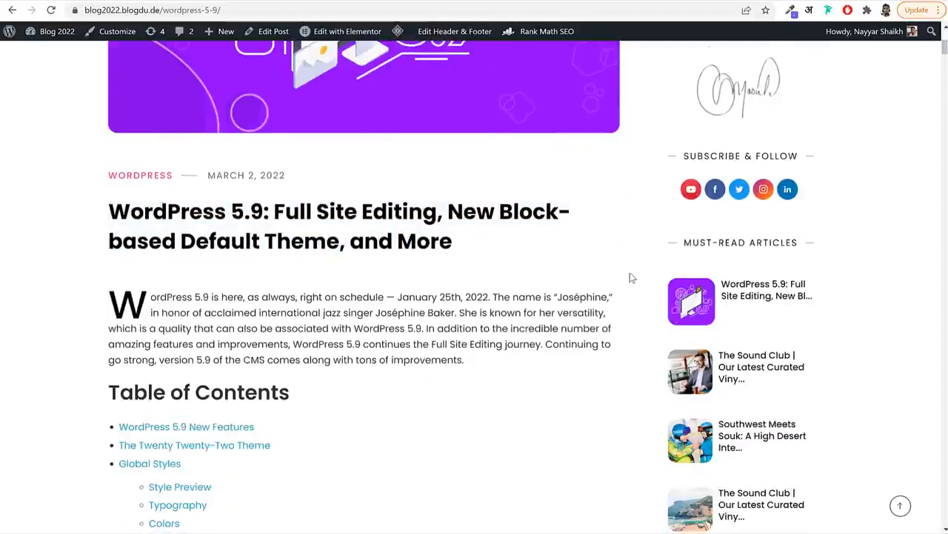
# Scroll through the Table of Contents and jump to Performance Improvements
pyautogui.scroll(-4, 166, 189)
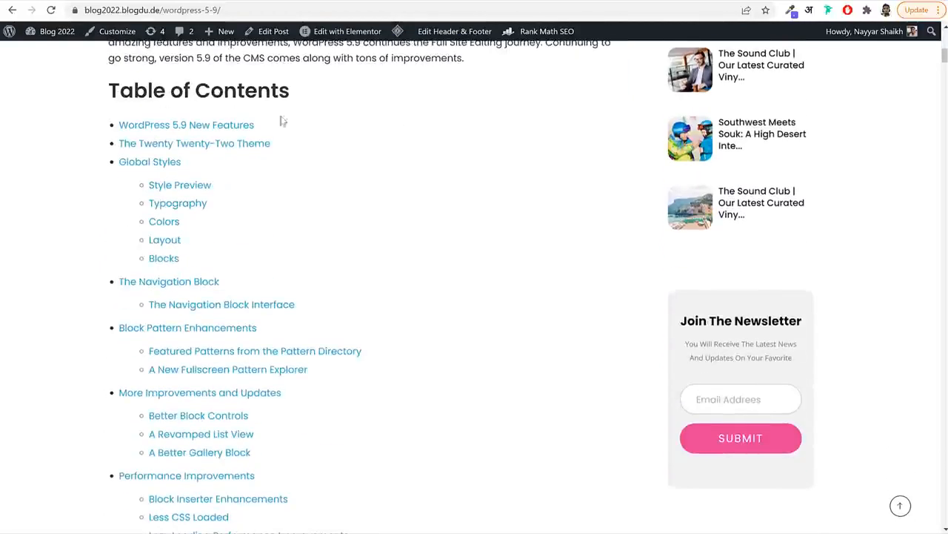
pyautogui.scroll(-5, 260, 237)
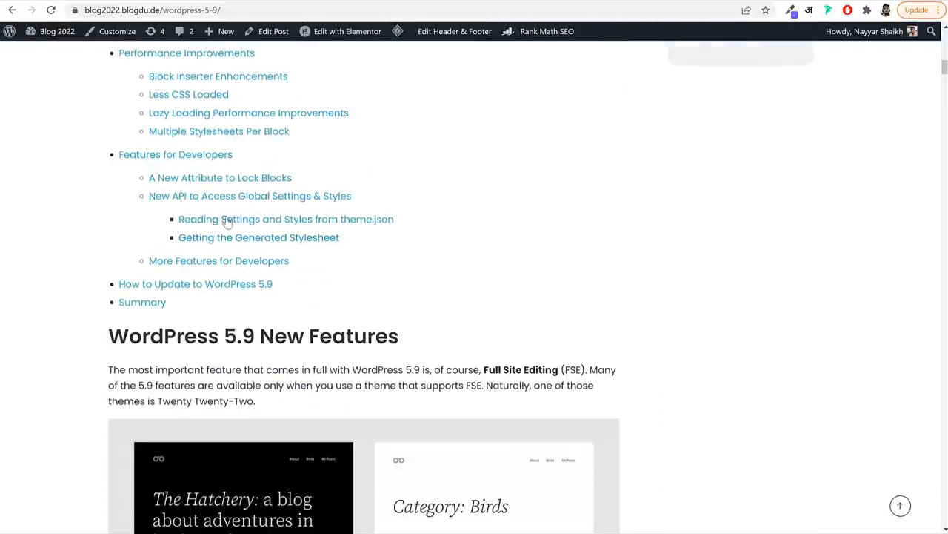
pyautogui.scroll(2, 230, 193)
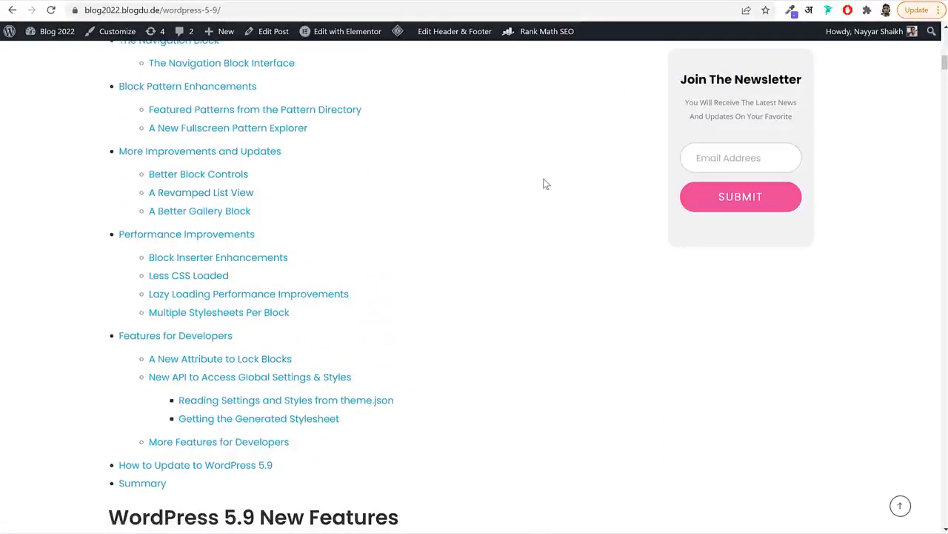
pyautogui.scroll(3, 262, 214)
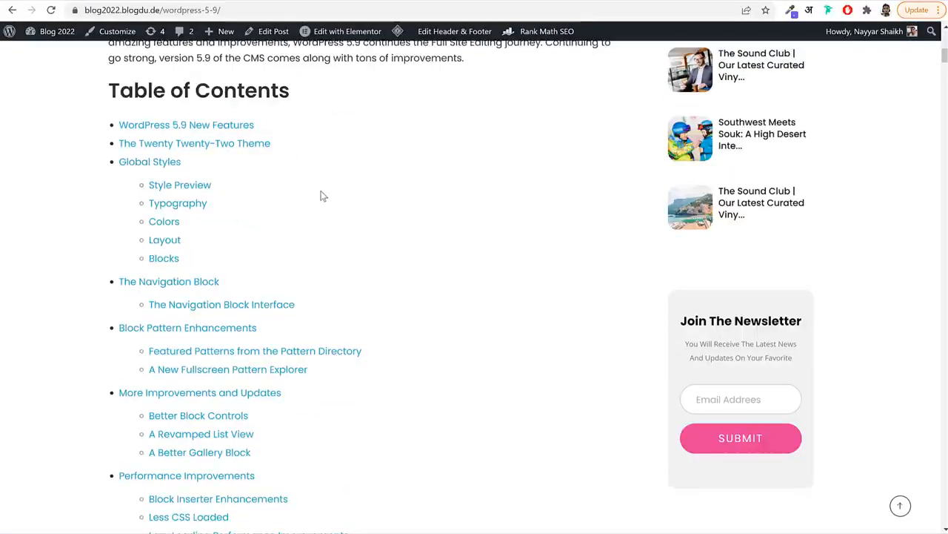
pyautogui.scroll(-2, 323, 195)
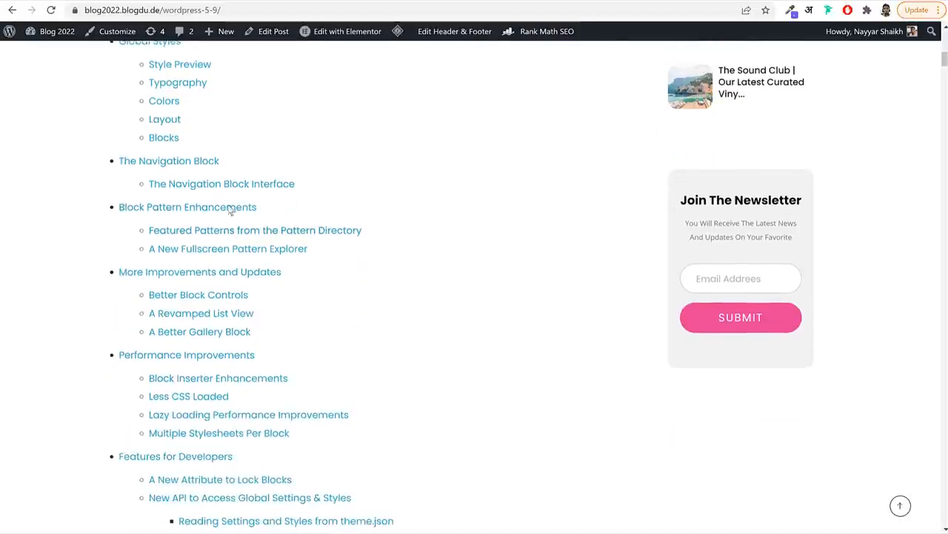
pyautogui.scroll(-3, 326, 275)
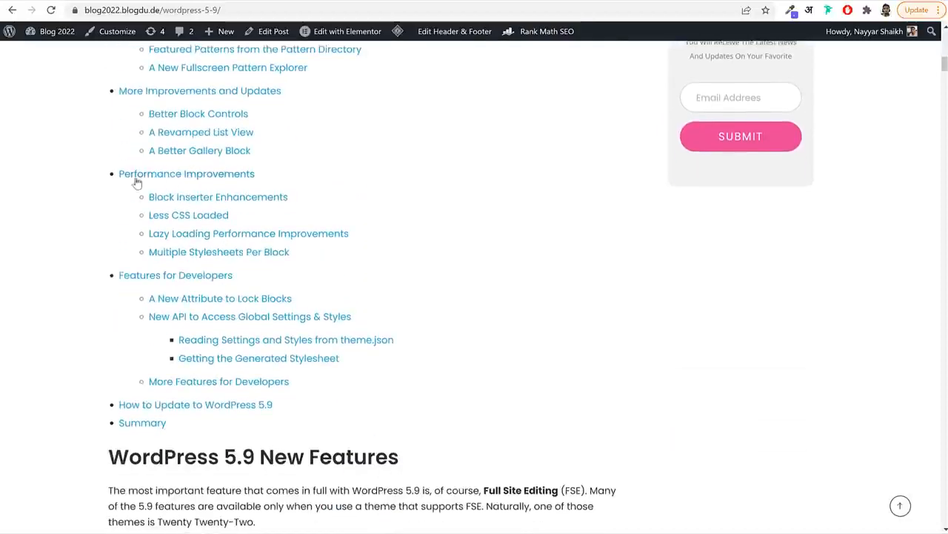
pyautogui.click(191, 179)
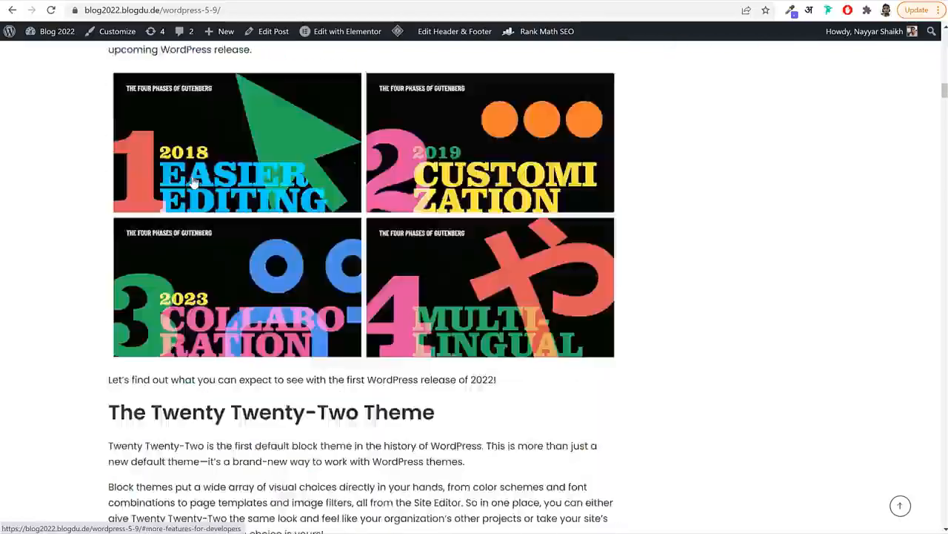
# Scroll to the post's end, showing the PHP, Web Development and WordPress tags and author box
pyautogui.scroll(1, 183, 163)
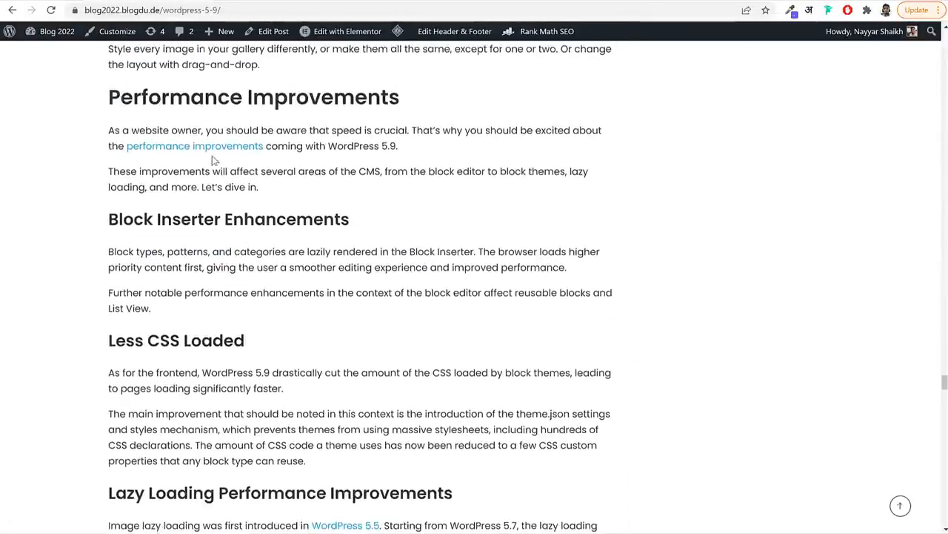
pyautogui.moveTo(101, 96); pyautogui.dragTo(438, 100)
pyautogui.scroll(-18, 498, 215)
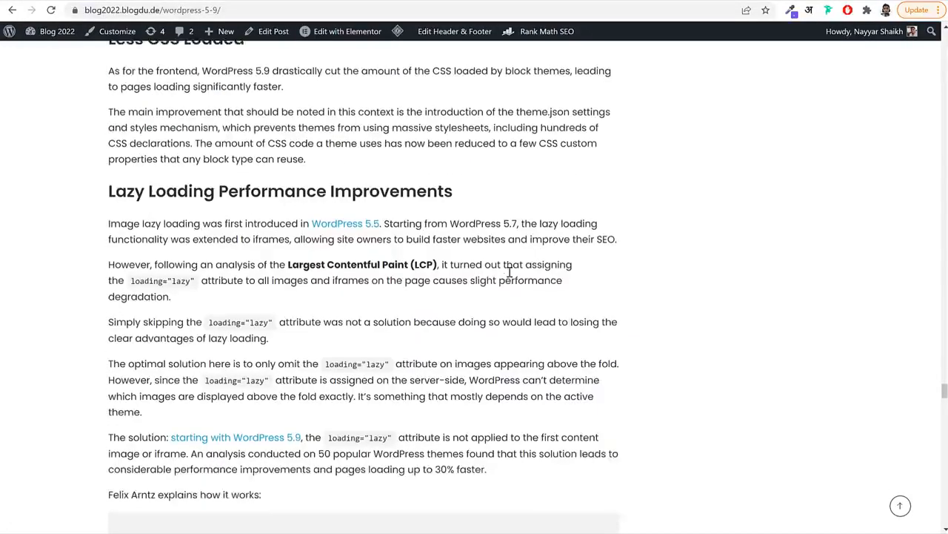
pyautogui.scroll(-12, 509, 271)
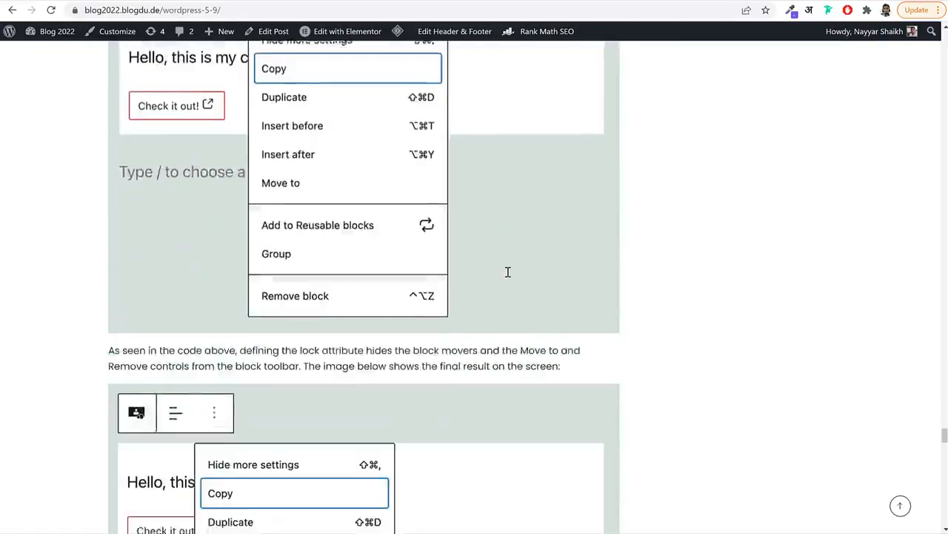
pyautogui.scroll(3, 518, 267)
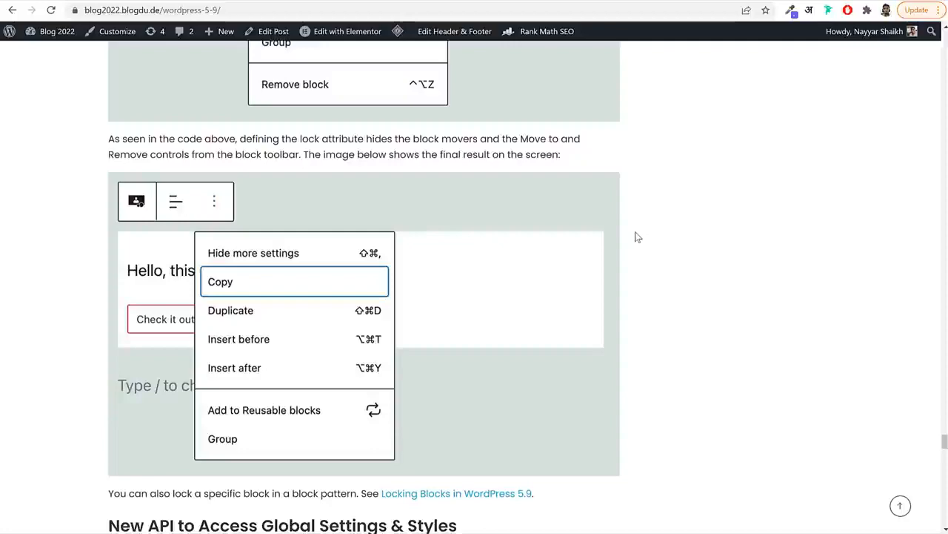
pyautogui.scroll(-20, 701, 344)
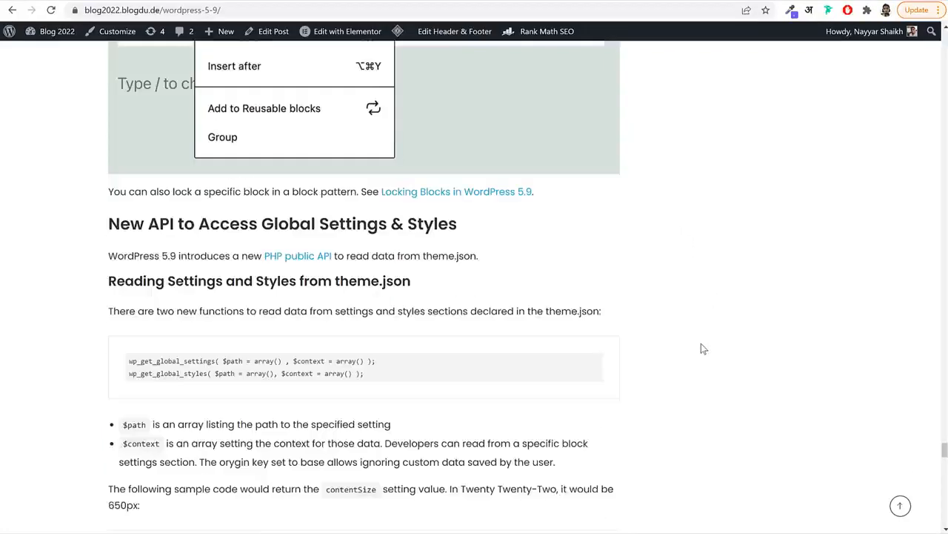
pyautogui.scroll(-4, 701, 343)
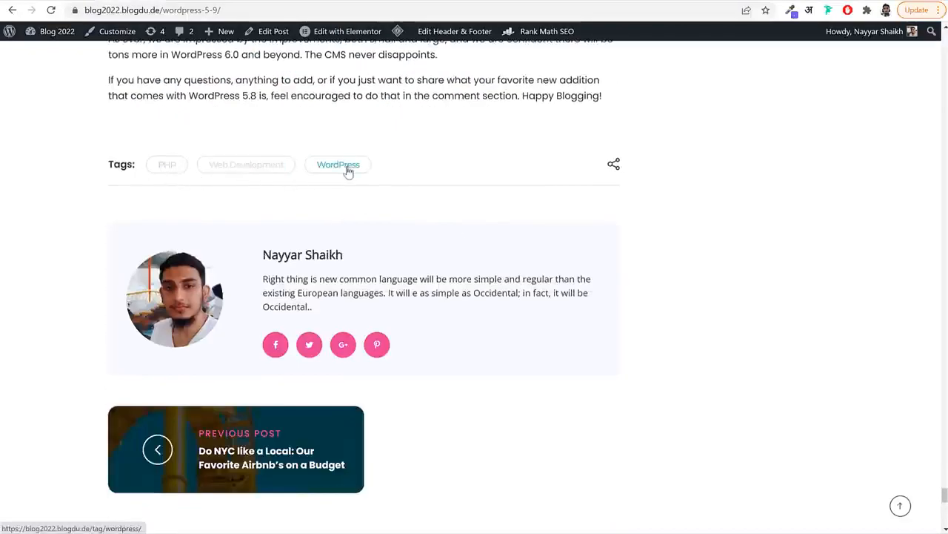
# Highlight the author's name and bio text, including the word 'languages', in the author box
pyautogui.moveTo(617, 166)
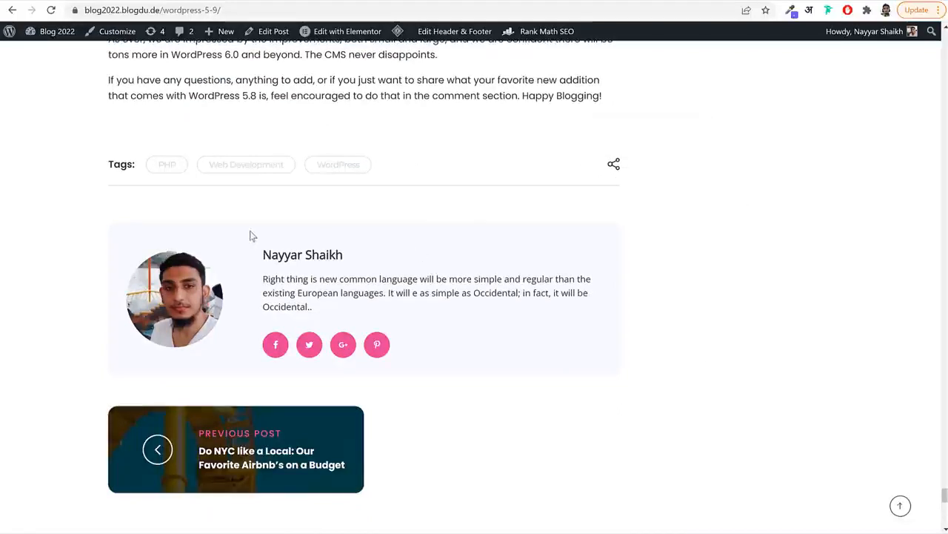
pyautogui.moveTo(260, 251); pyautogui.dragTo(356, 292)
pyautogui.click(355, 292)
pyautogui.doubleClick(361, 293)
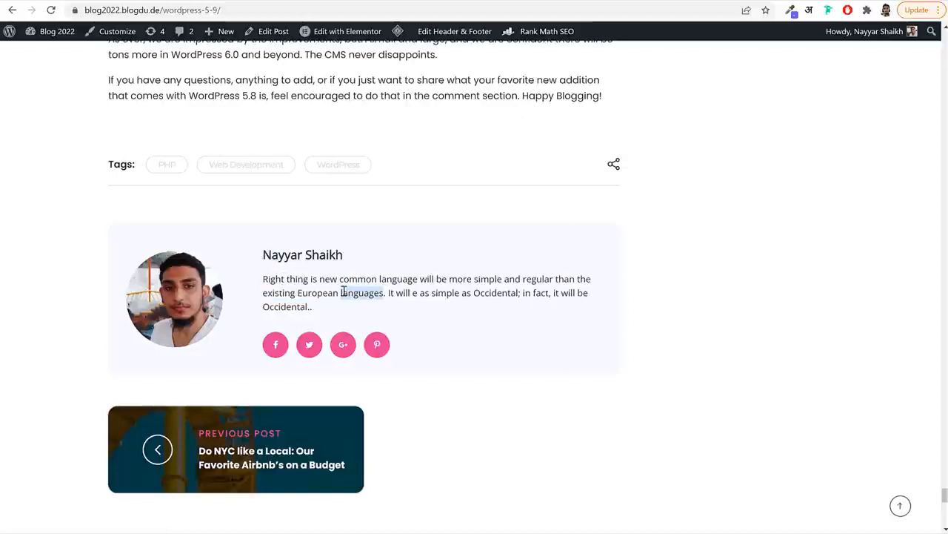
pyautogui.click(554, 319)
pyautogui.moveTo(362, 260); pyautogui.dragTo(314, 311)
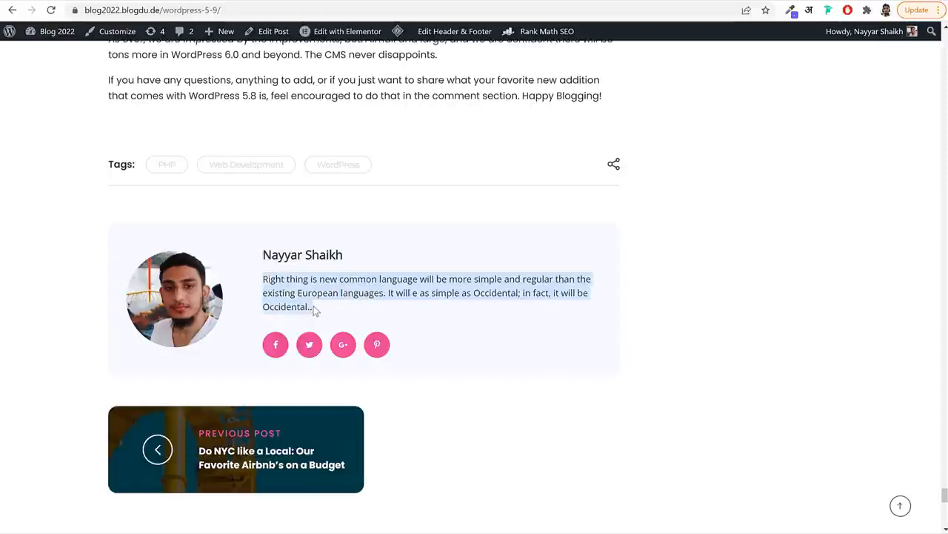
pyautogui.click(314, 311)
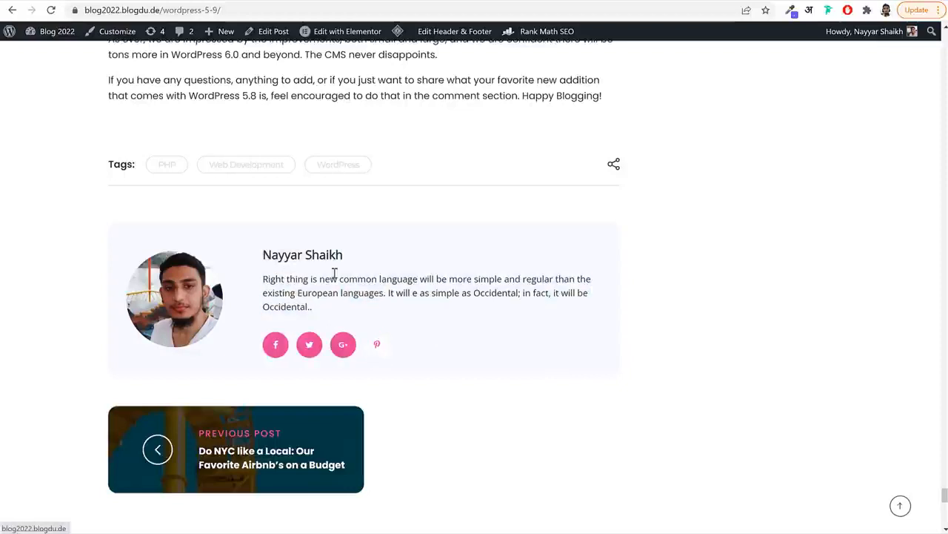
# Visit the comment box, return to the top, and open the WordPress 5.9 post via Edit Post
pyautogui.scroll(-2, 548, 316)
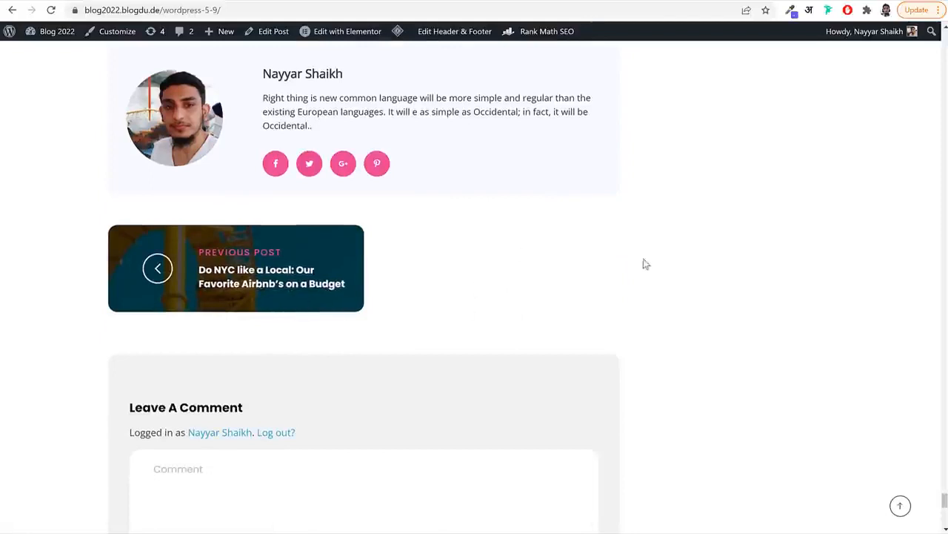
pyautogui.scroll(-3, 645, 264)
pyautogui.click(366, 271)
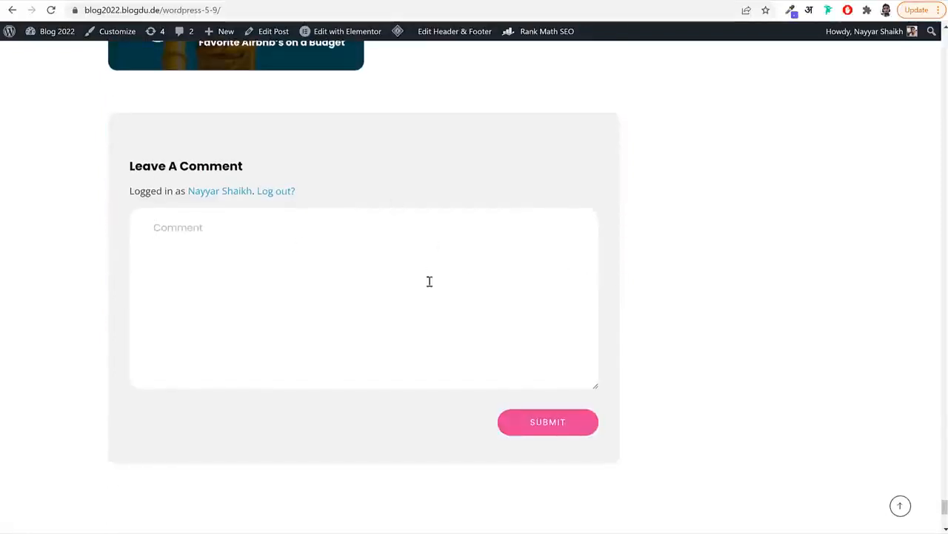
pyautogui.scroll(-3, 588, 404)
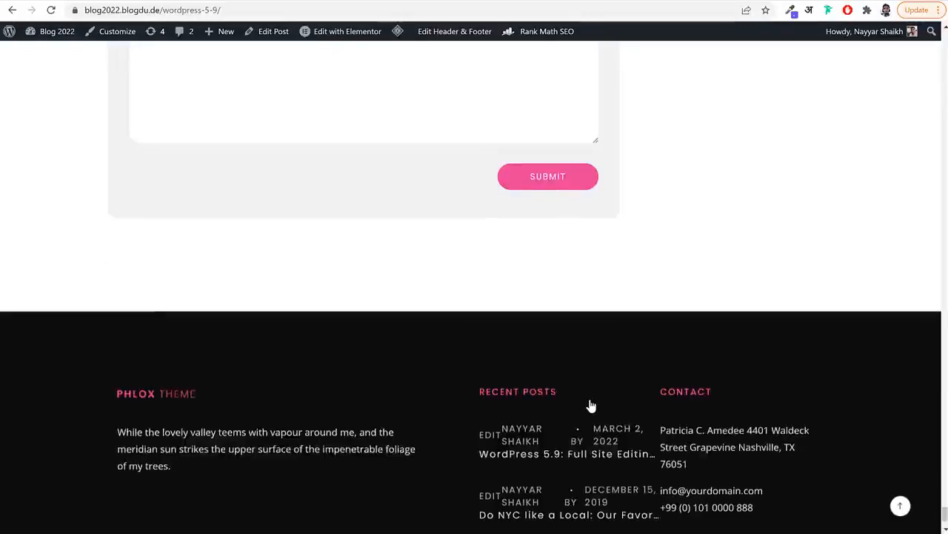
pyautogui.scroll(8, 610, 407)
pyautogui.click(902, 504)
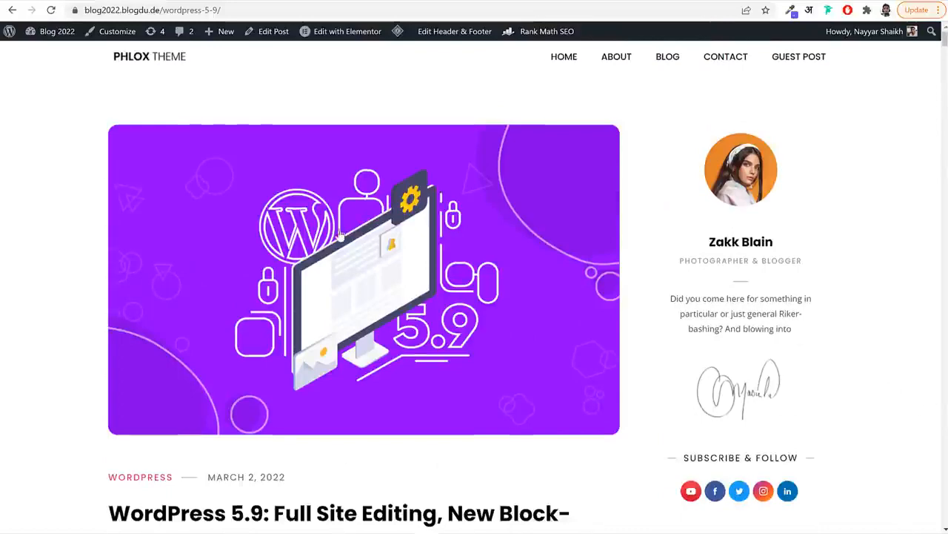
pyautogui.click(266, 36)
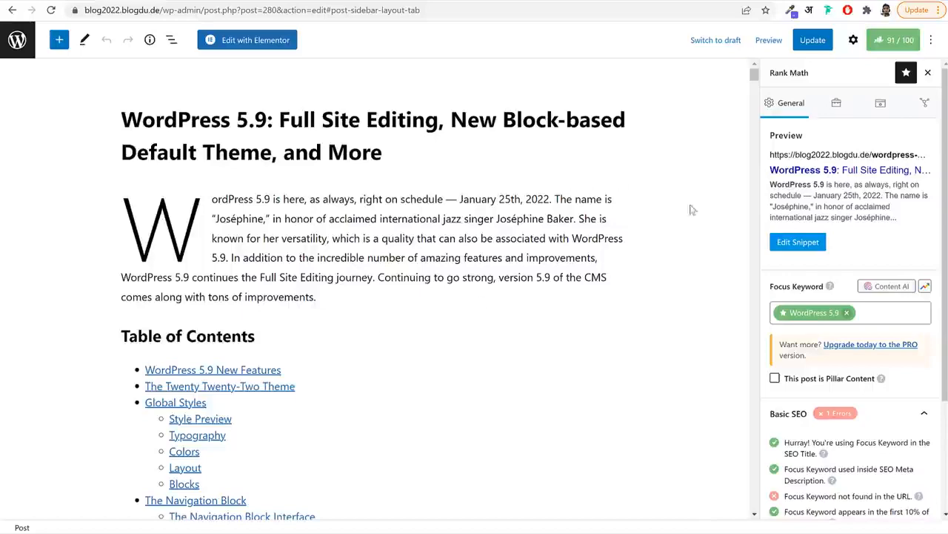
# Scroll through the WordPress 5.9 post and bring up Rank Math's Preview Snippet Editor
pyautogui.scroll(-10, 708, 245)
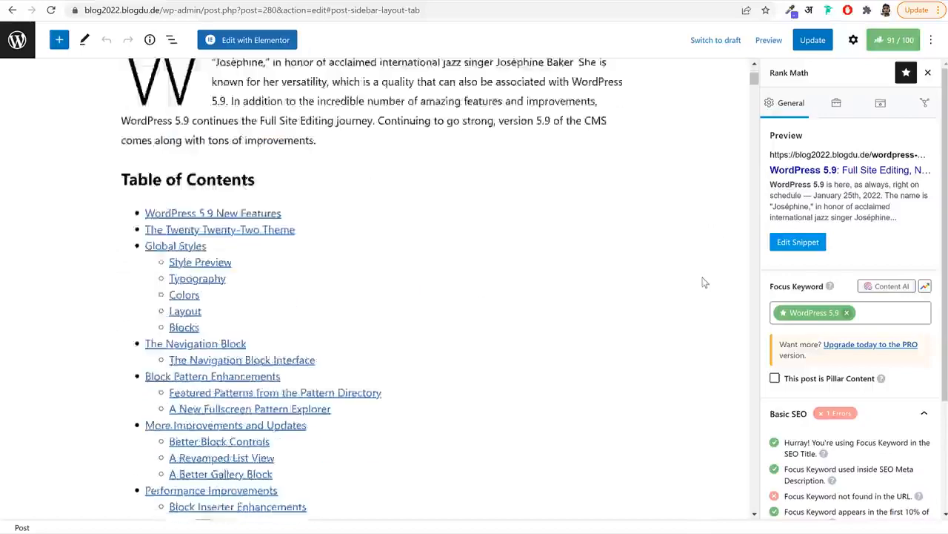
pyautogui.scroll(10, 702, 252)
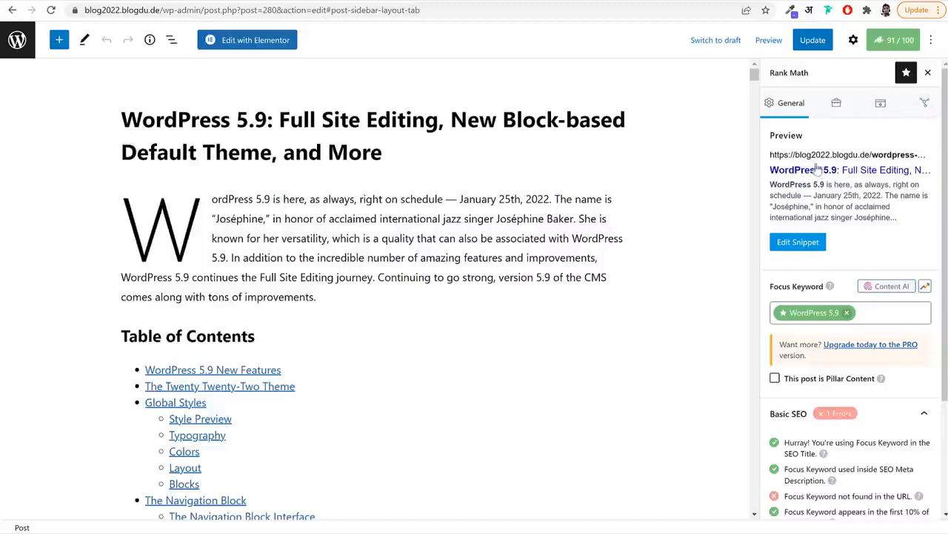
pyautogui.click(806, 251)
# Review the snippet's title, 'wordpress-5-9' permalink and meta description, then close the snippet editor
pyautogui.scroll(-1, 482, 341)
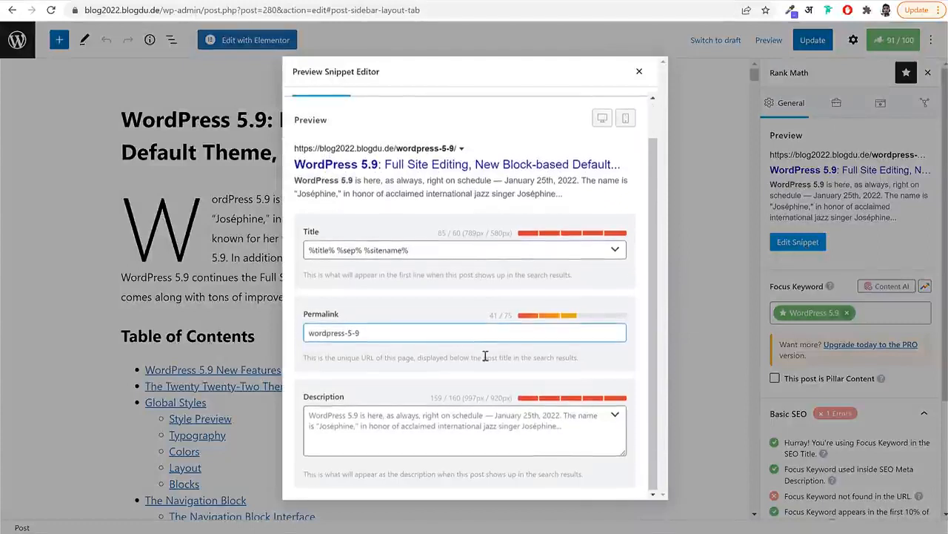
pyautogui.scroll(1, 474, 349)
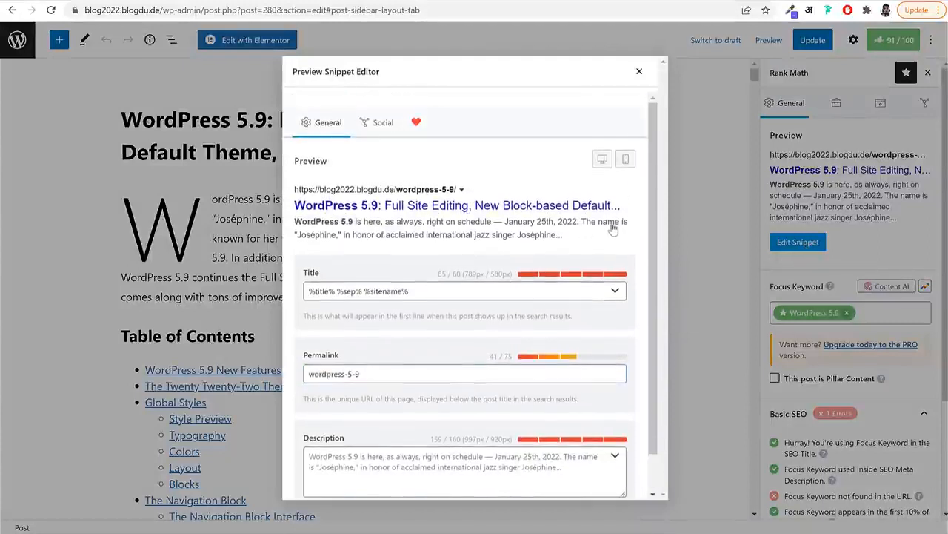
pyautogui.scroll(-1, 648, 237)
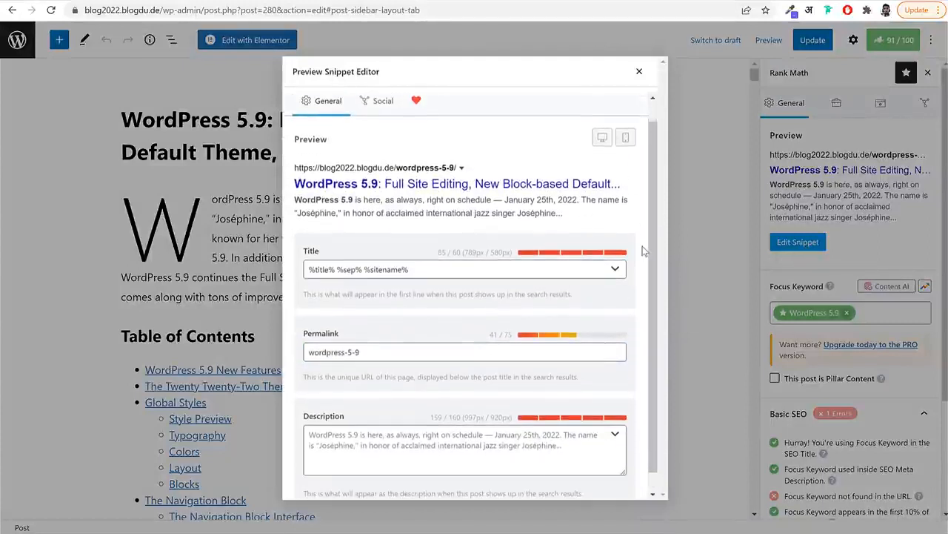
pyautogui.scroll(1, 645, 251)
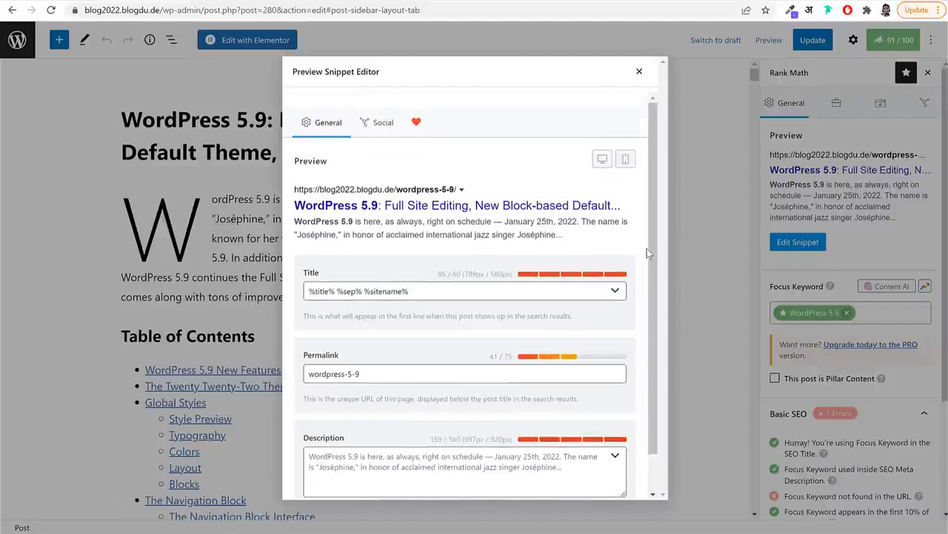
pyautogui.scroll(-1, 649, 252)
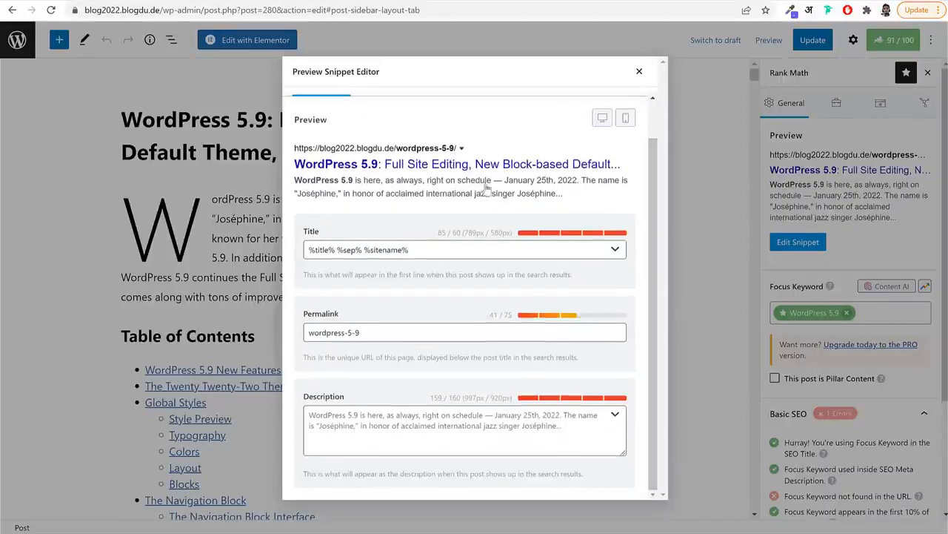
pyautogui.scroll(1, 552, 176)
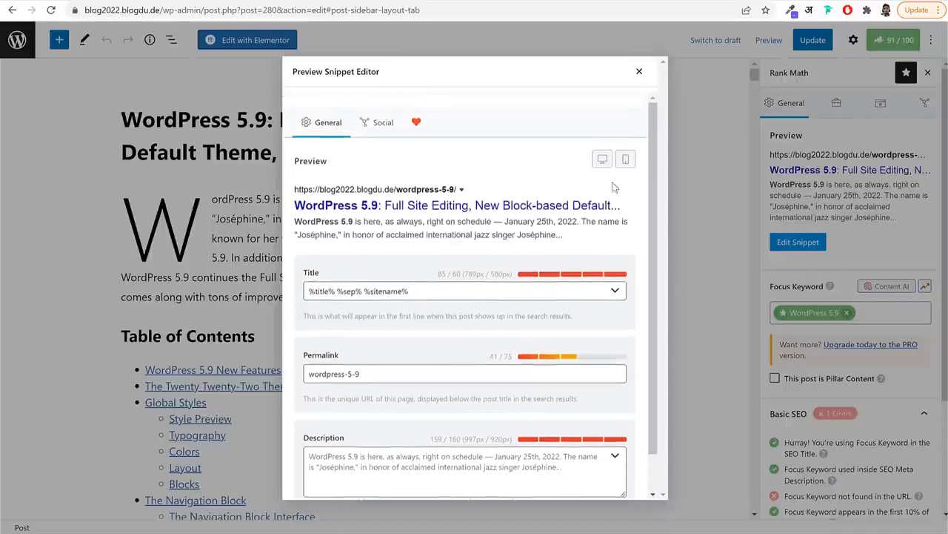
pyautogui.click(641, 72)
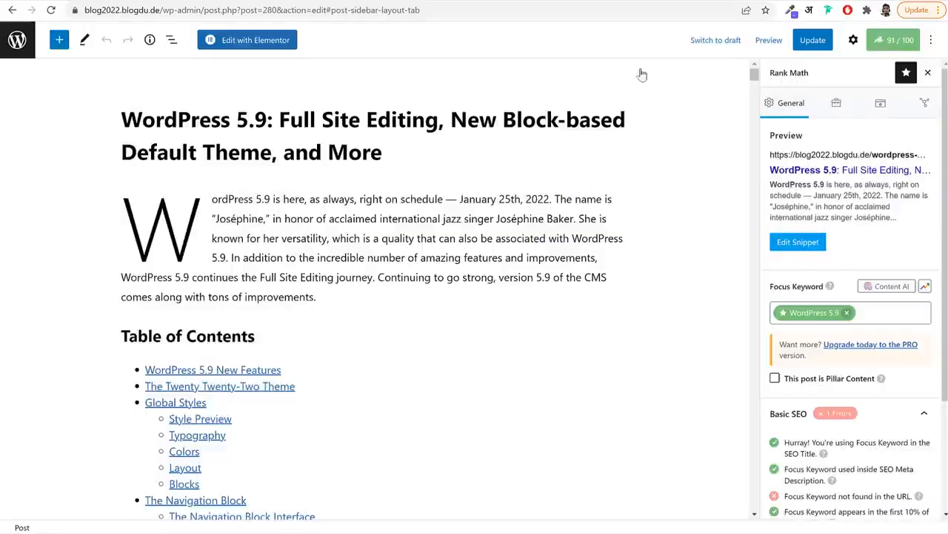
# Look through the Rank Math SEO checks, then go back to the published WordPress 5.9 post
pyautogui.scroll(-2, 897, 211)
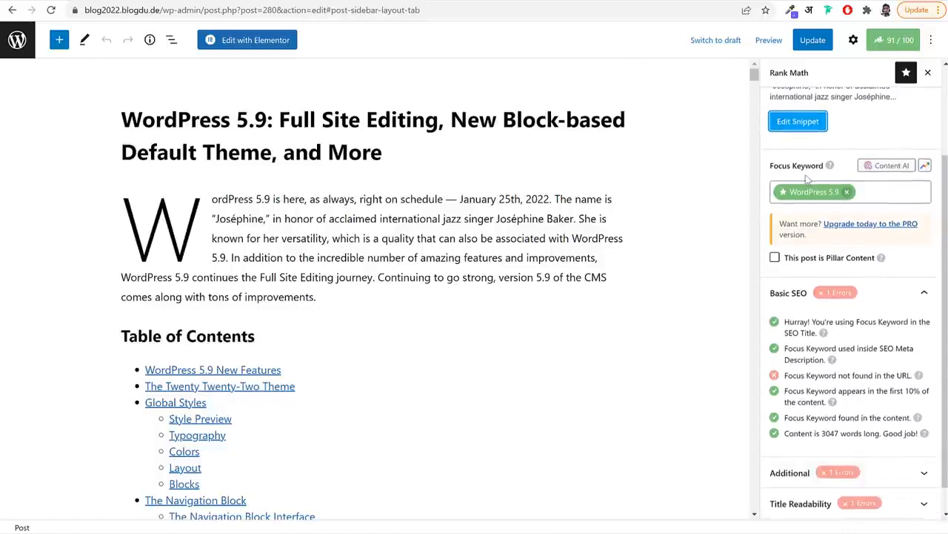
pyautogui.scroll(-1, 852, 215)
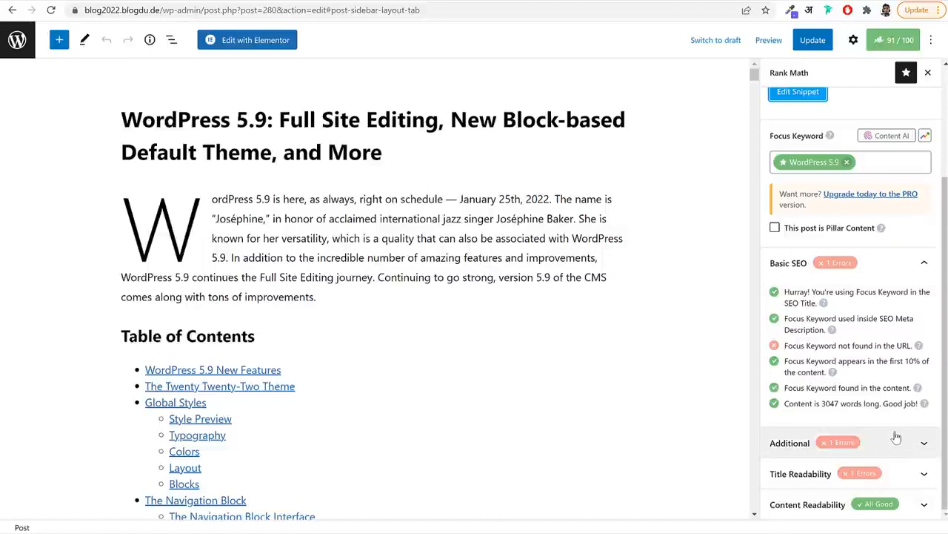
pyautogui.scroll(3, 893, 437)
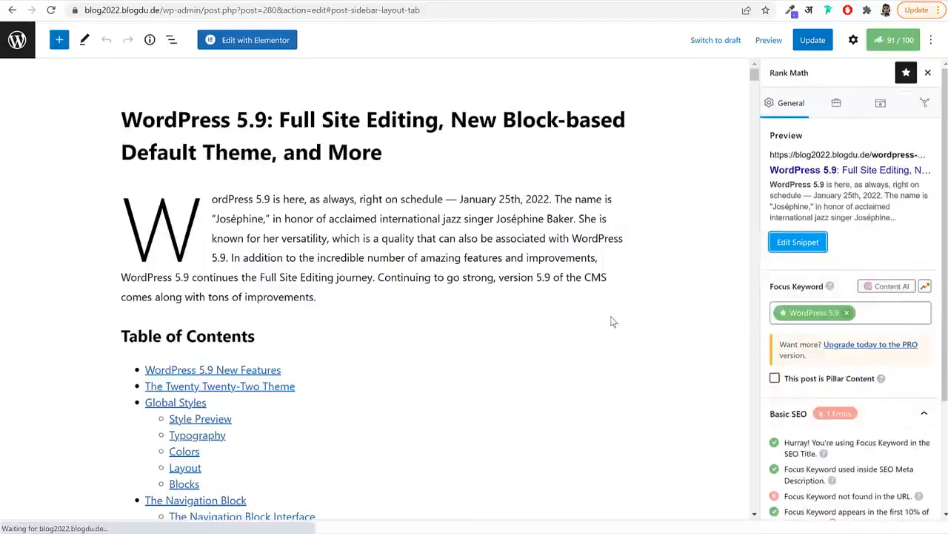
pyautogui.click(400, 155)
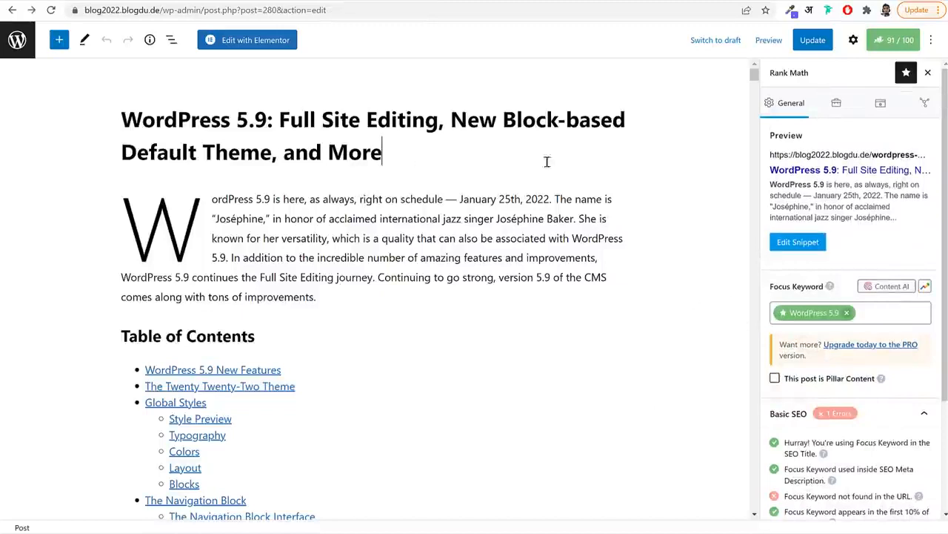
pyautogui.hotkey('alt', 'Left')
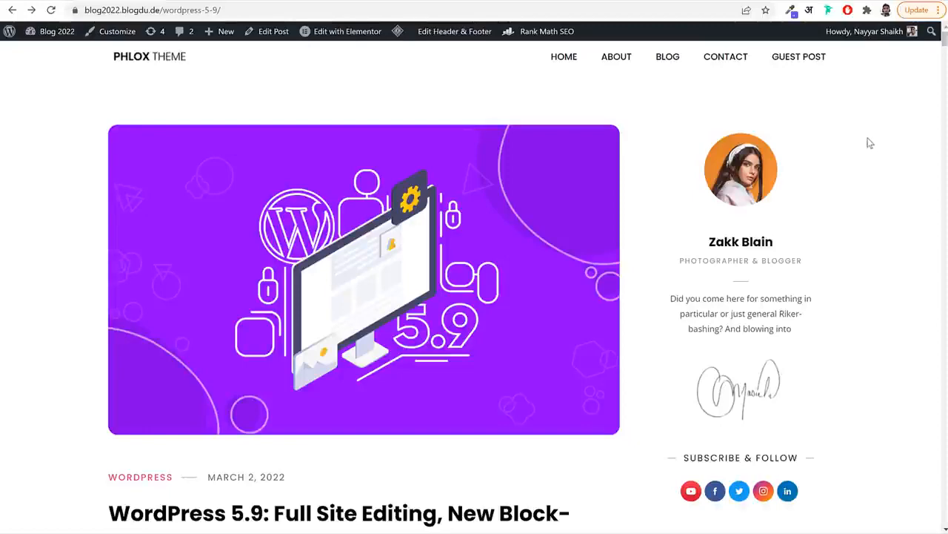
pyautogui.click(801, 62)
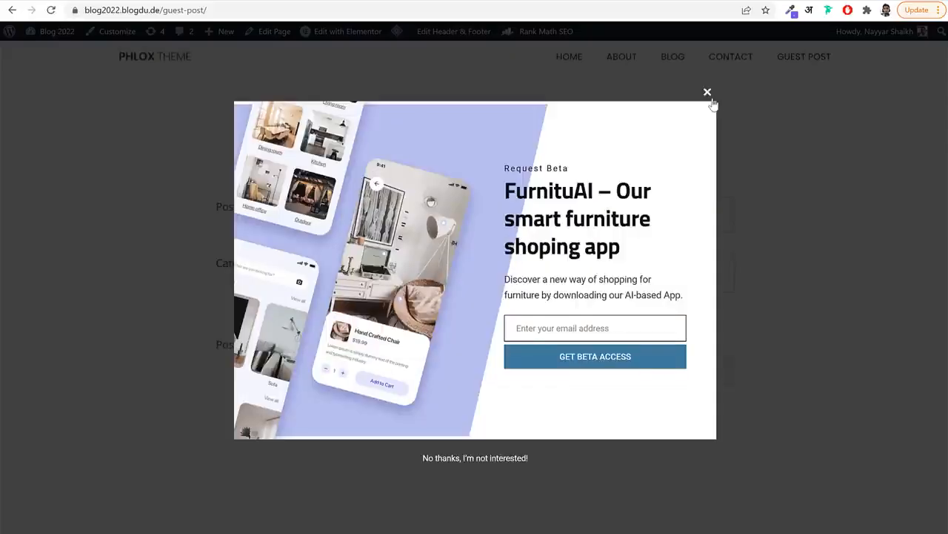
pyautogui.click(709, 94)
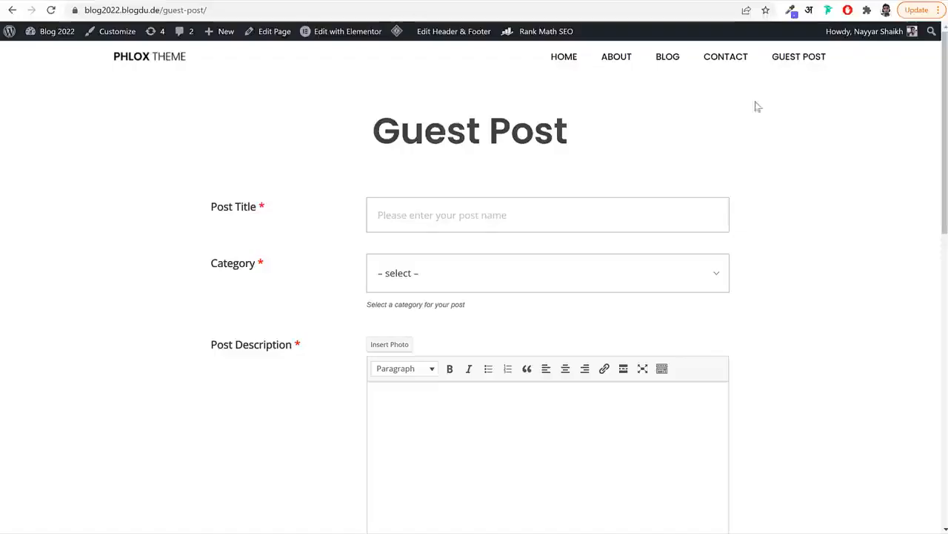
pyautogui.scroll(-9, 825, 286)
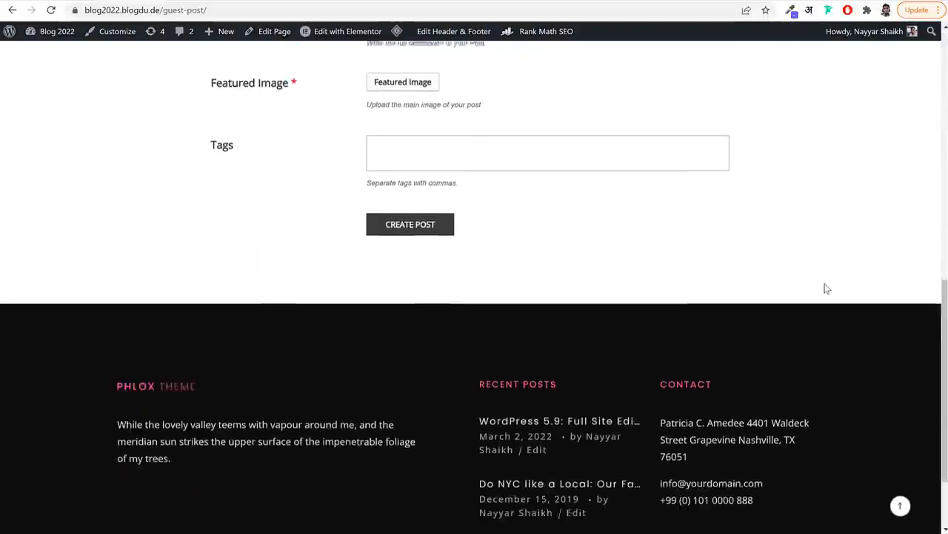
pyautogui.scroll(10, 825, 286)
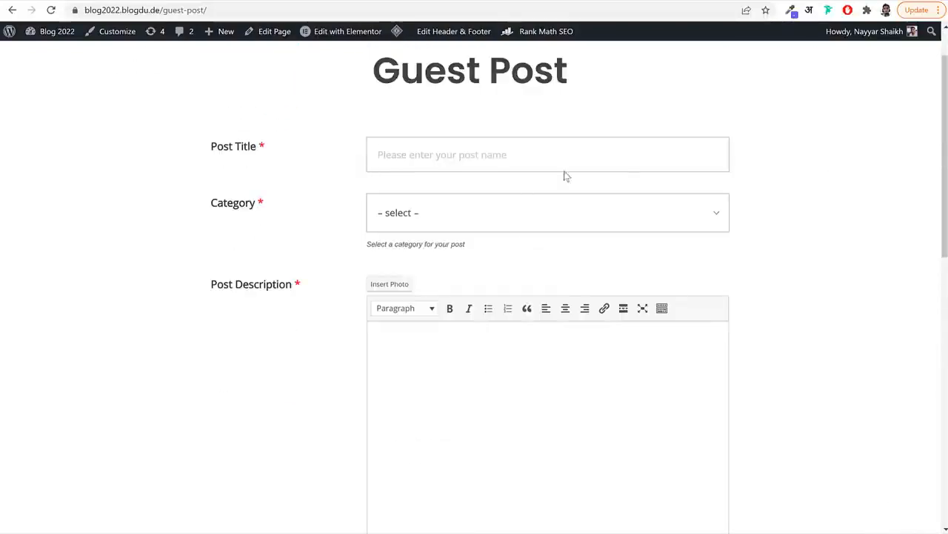
pyautogui.click(408, 148)
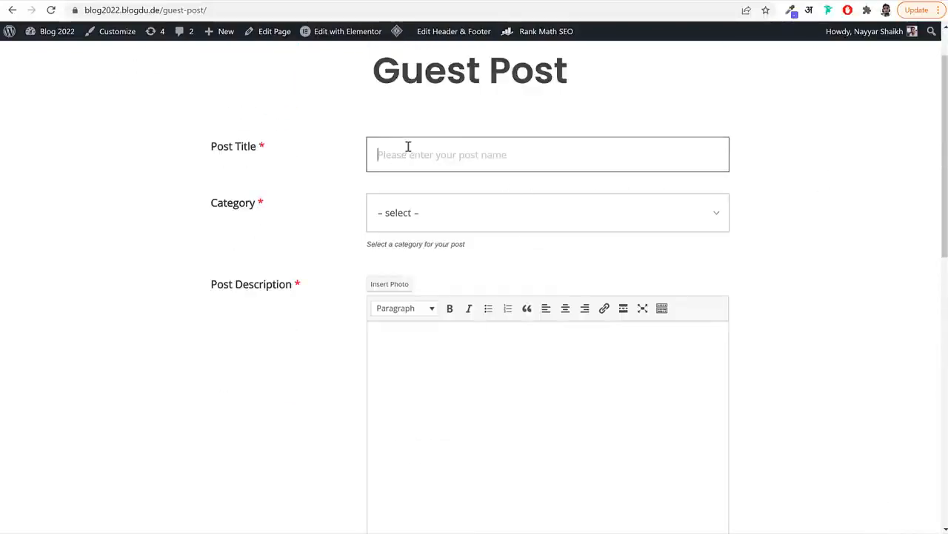
pyautogui.click(487, 217)
pyautogui.scroll(-2, 786, 233)
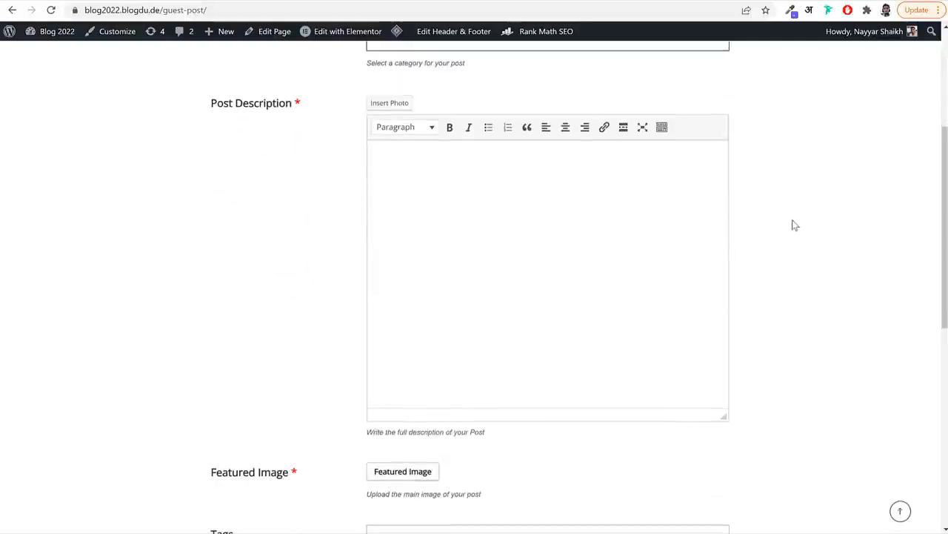
pyautogui.scroll(-2, 751, 213)
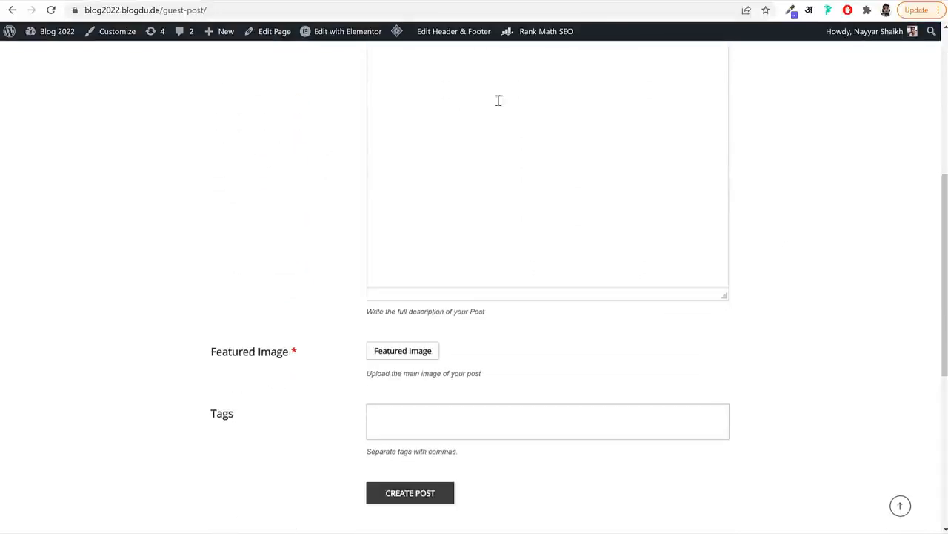
pyautogui.scroll(2, 511, 152)
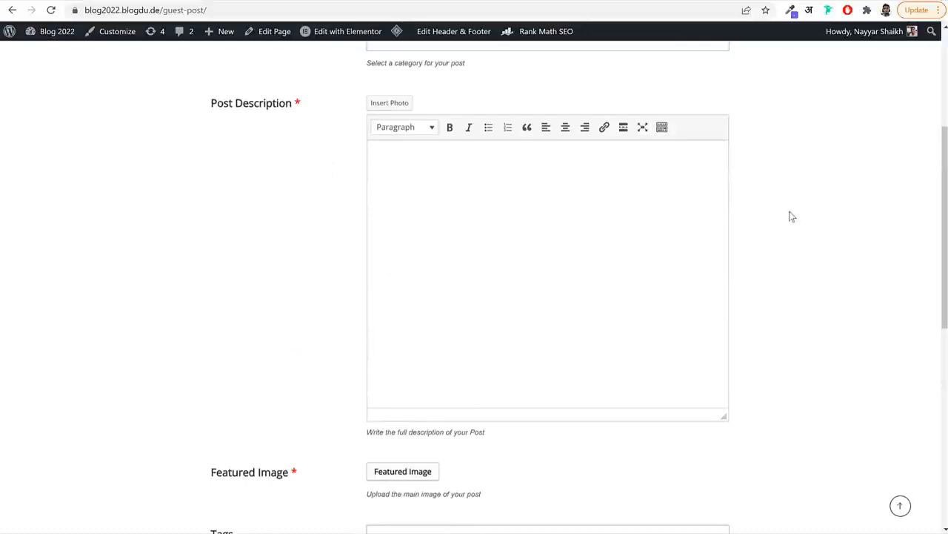
pyautogui.scroll(-4, 741, 215)
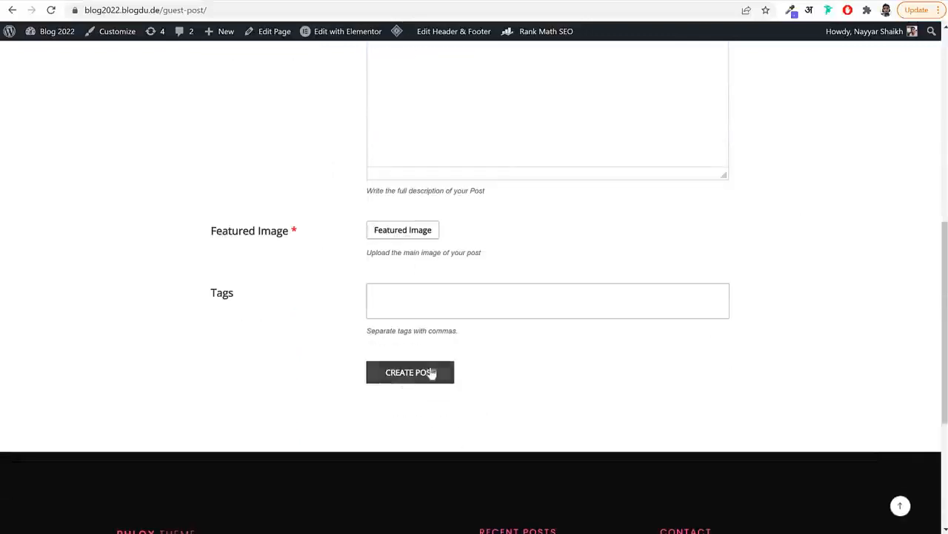
pyautogui.scroll(8, 685, 343)
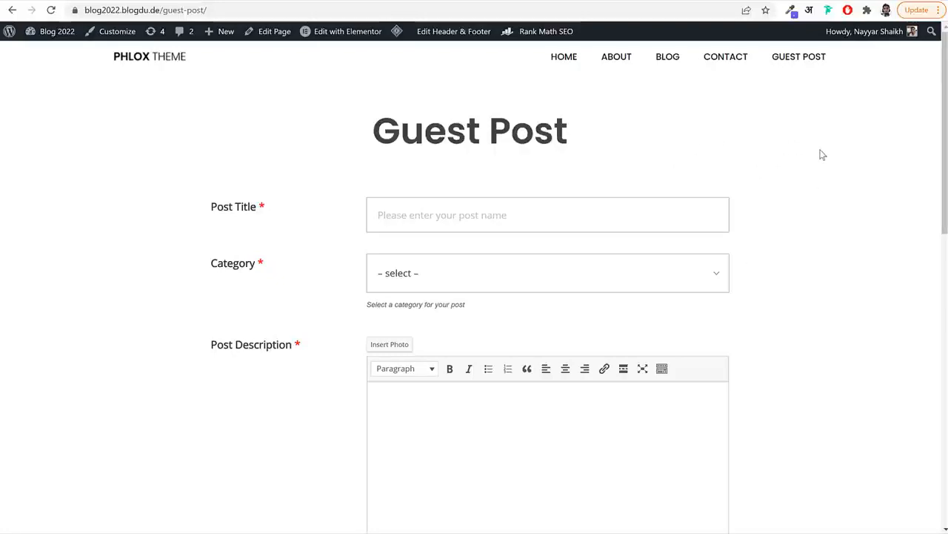
# Browse the site's About page after dismissing the FurnituAI popup
pyautogui.click(617, 57)
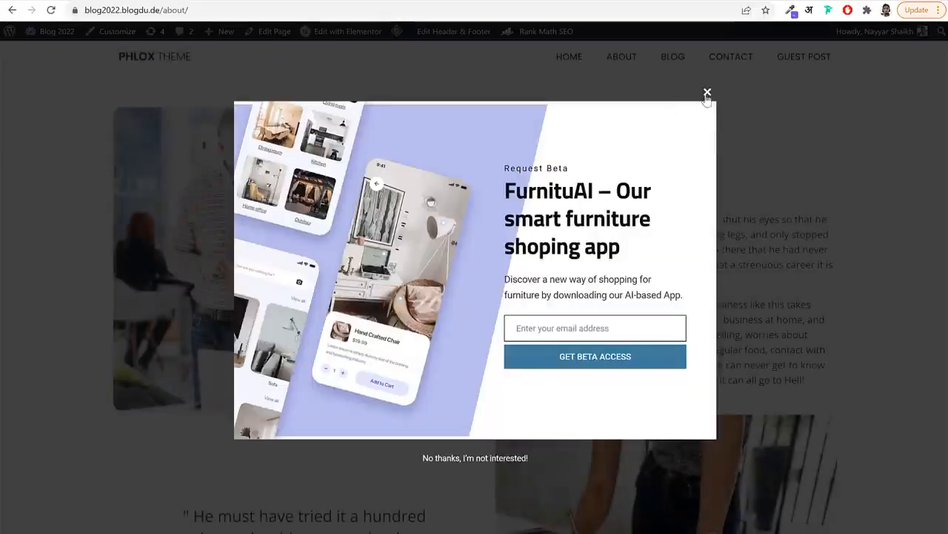
pyautogui.click(706, 94)
pyautogui.scroll(-2, 877, 319)
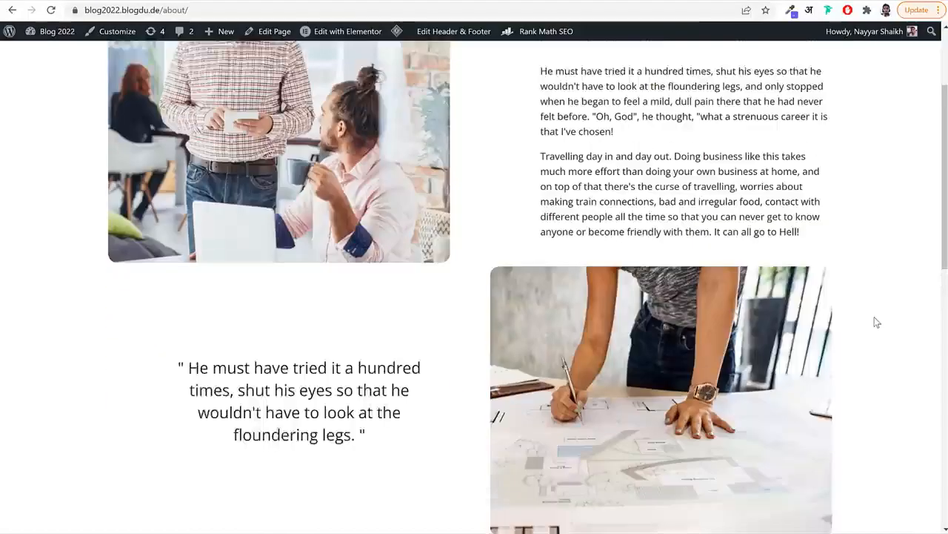
pyautogui.scroll(-7, 874, 319)
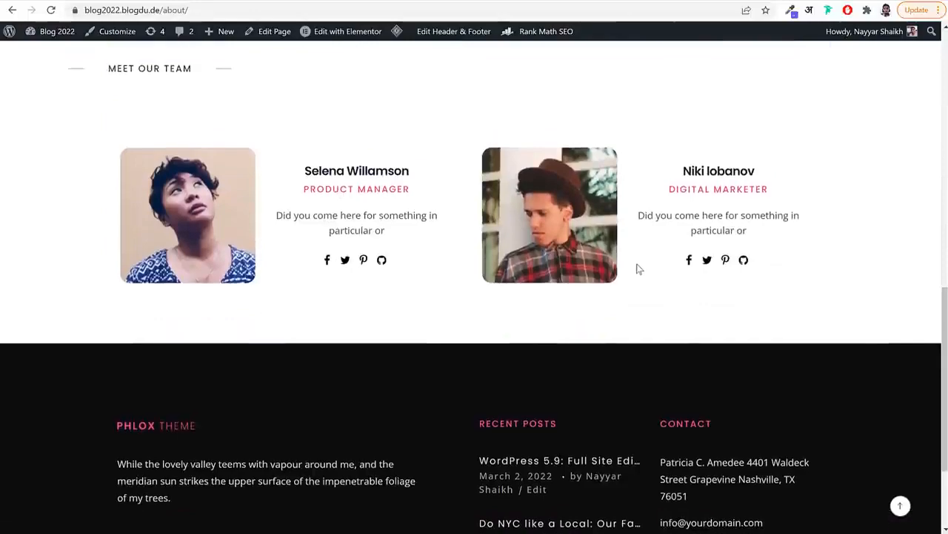
pyautogui.scroll(10, 638, 268)
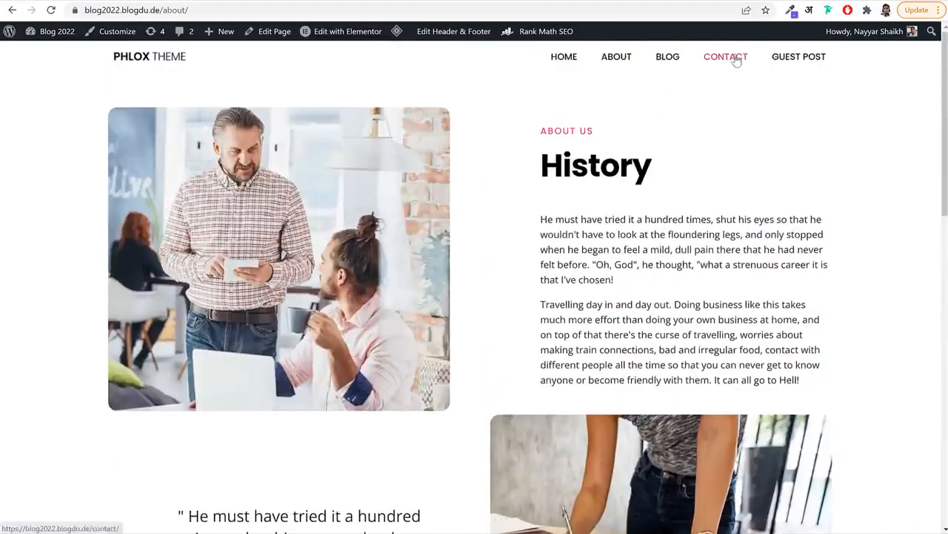
# Browse the Contact page with its feedback form and Mumbai map
pyautogui.click(736, 61)
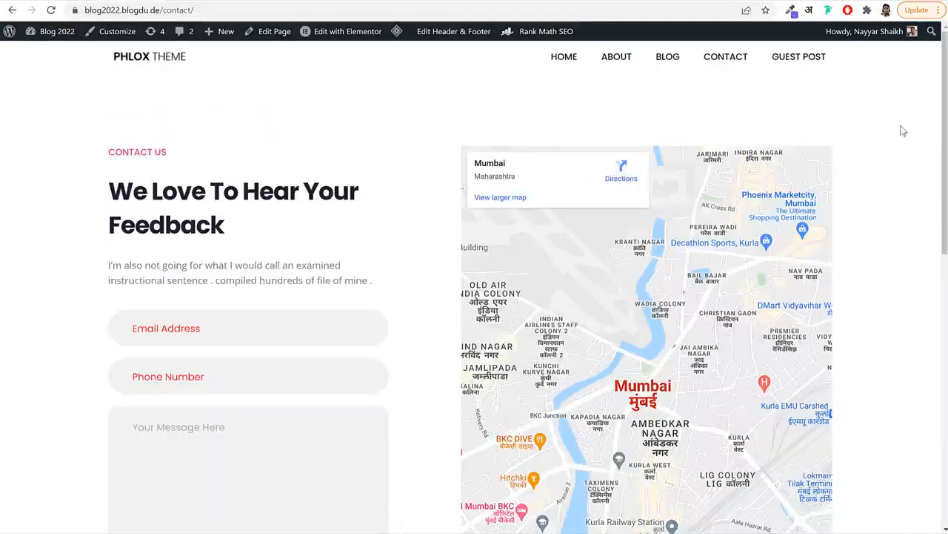
pyautogui.scroll(-3, 616, 213)
pyautogui.scroll(2, 237, 260)
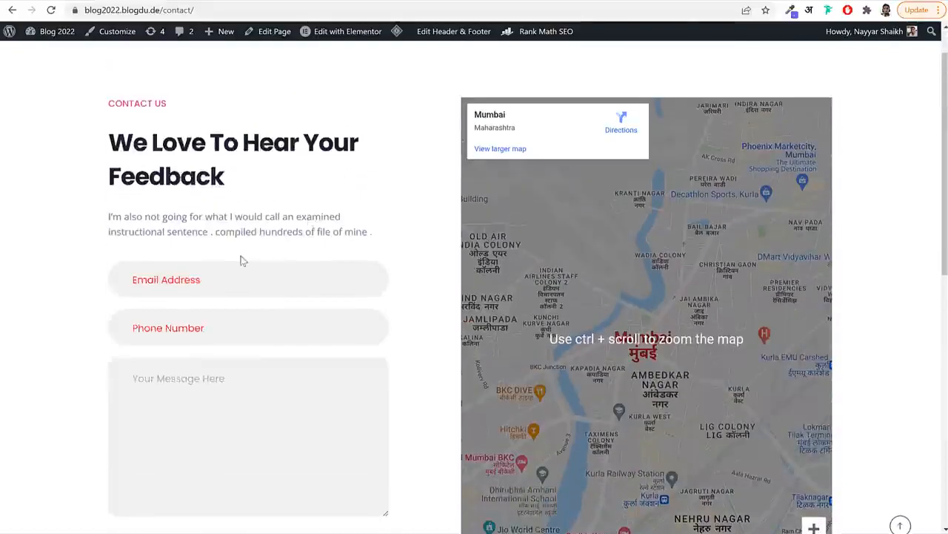
pyautogui.scroll(-3, 842, 310)
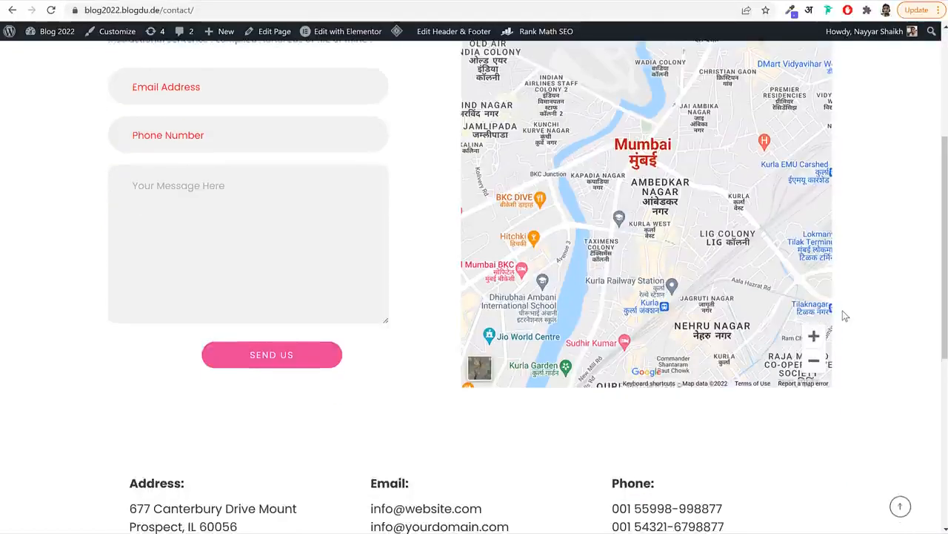
pyautogui.scroll(-3, 843, 310)
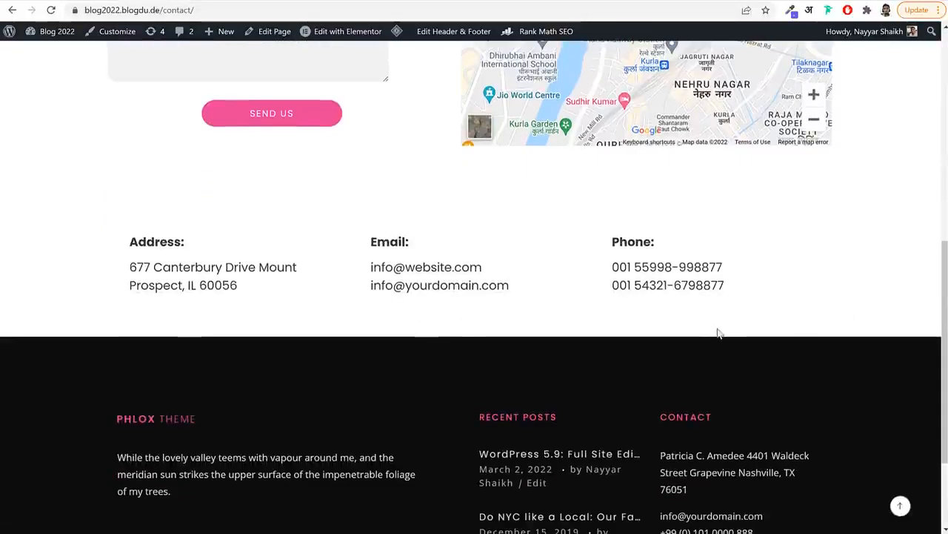
pyautogui.scroll(-2, 776, 434)
pyautogui.scroll(8, 875, 470)
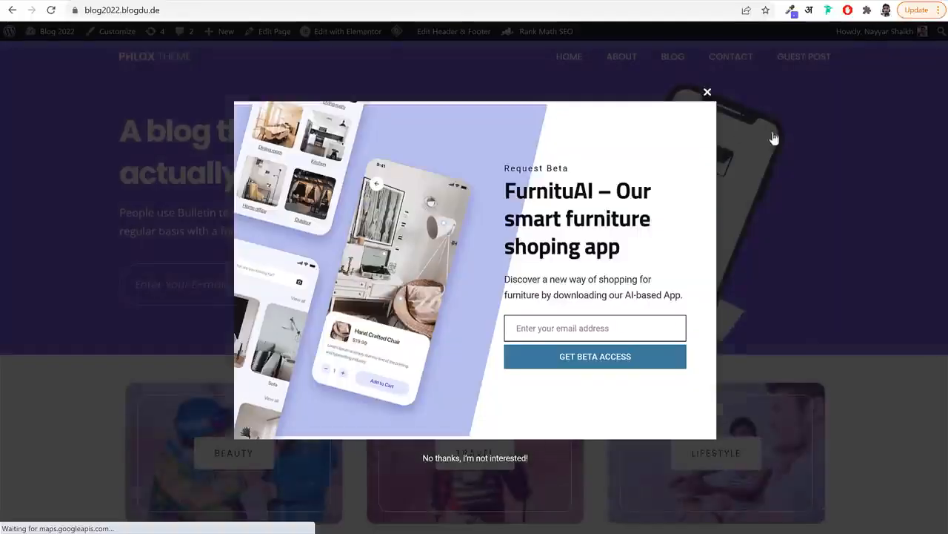
# Dismiss the FurnituAI popup and check the homepage and hamburger menu in a 390px mobile view
pyautogui.click(707, 92)
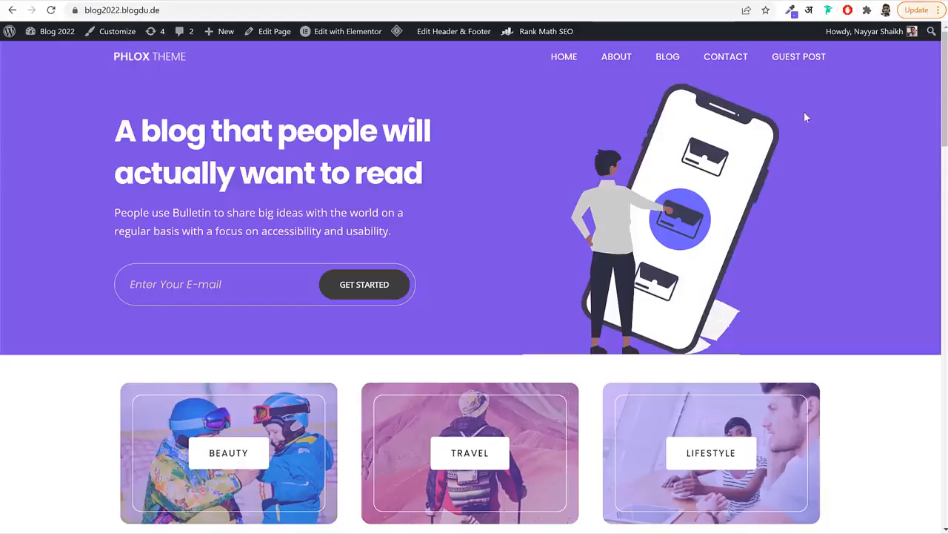
pyautogui.hotkey('ctrl', 'shift', 'i')
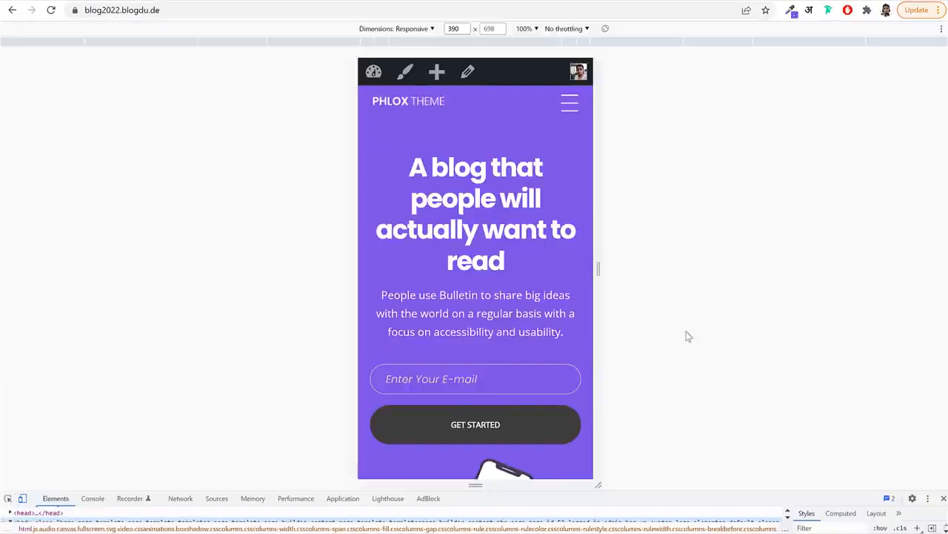
pyautogui.scroll(-10, 566, 276)
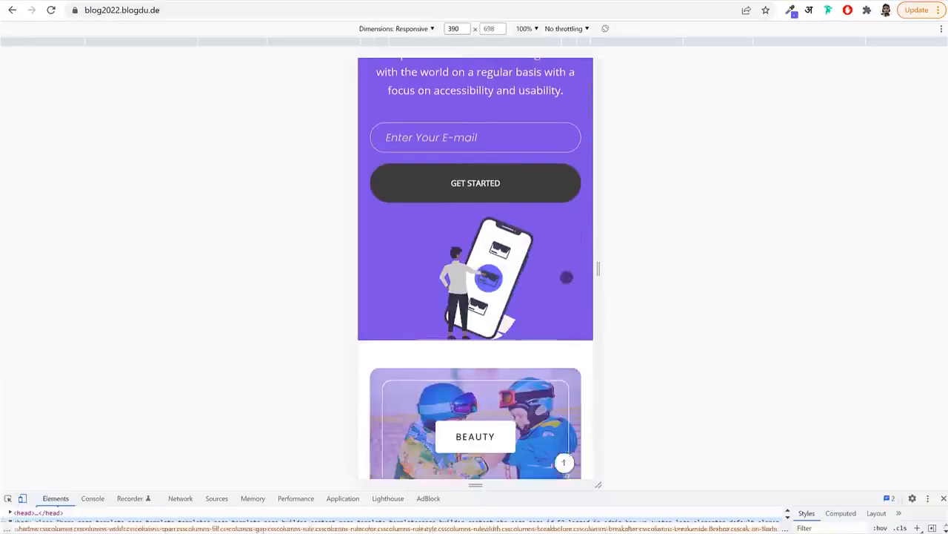
pyautogui.scroll(-12, 566, 277)
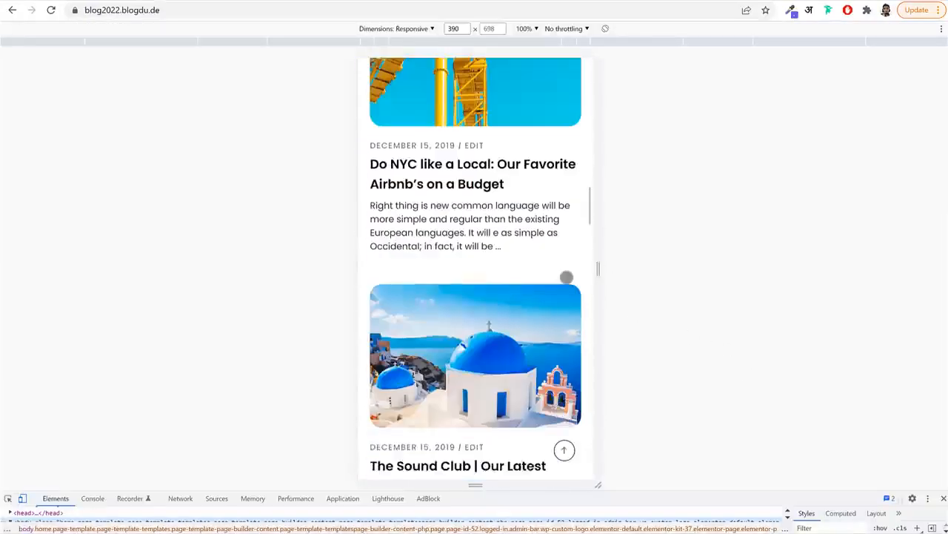
pyautogui.scroll(15, 566, 277)
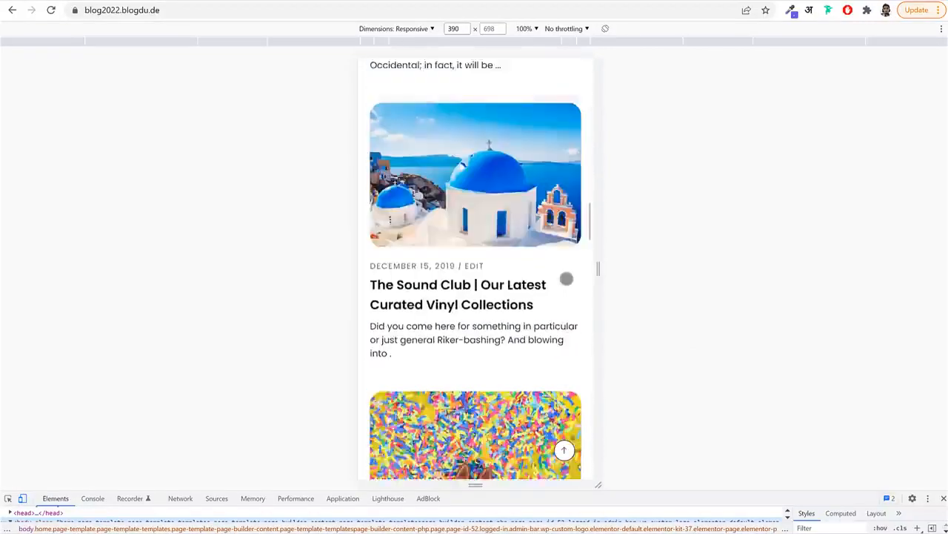
pyautogui.scroll(10, 566, 277)
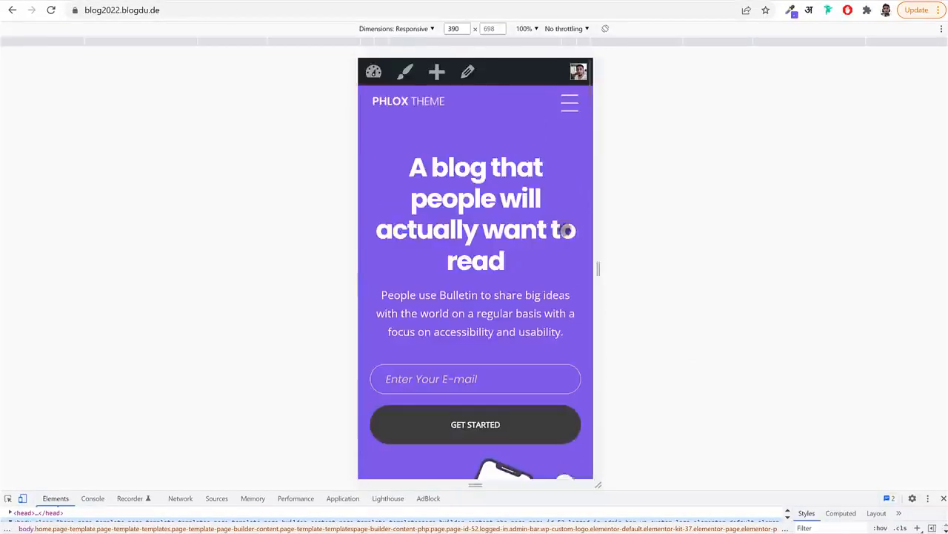
pyautogui.click(569, 106)
pyautogui.click(575, 98)
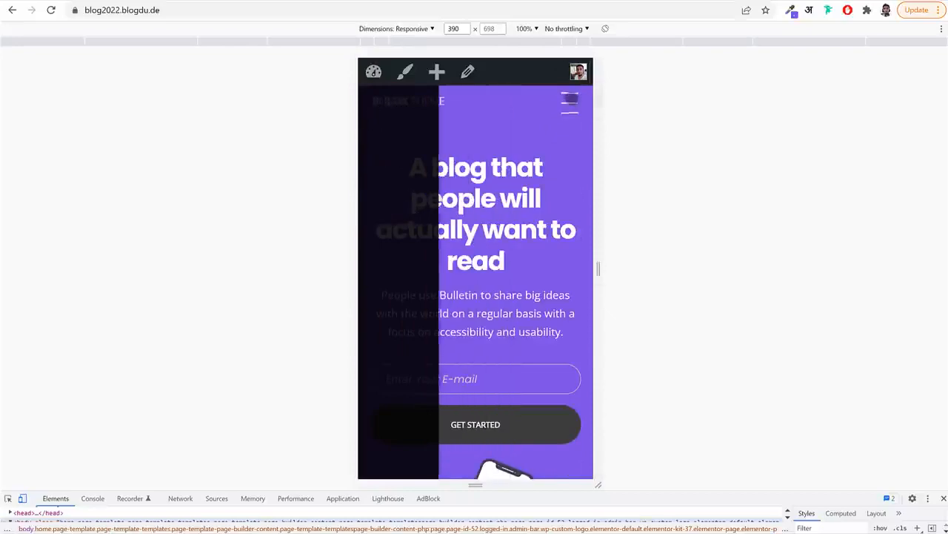
pyautogui.click(944, 498)
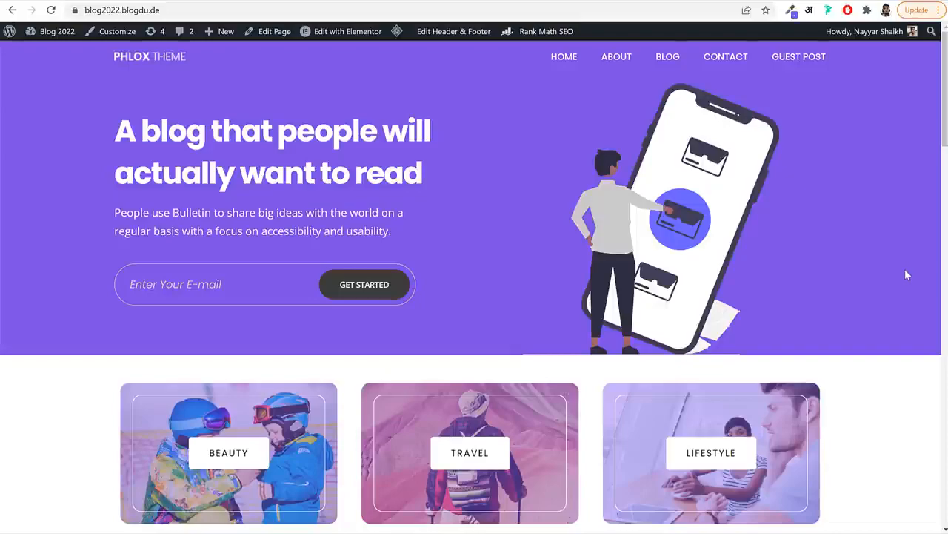
# Check the homepage's Phlox Theme footer, then jump back to the top
pyautogui.scroll(-10, 904, 269)
pyautogui.scroll(-10, 902, 299)
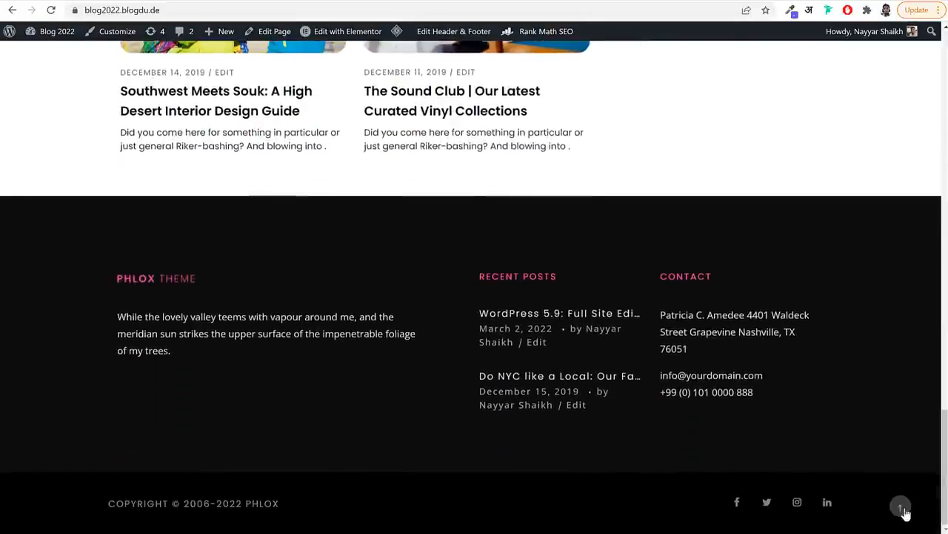
pyautogui.click(900, 507)
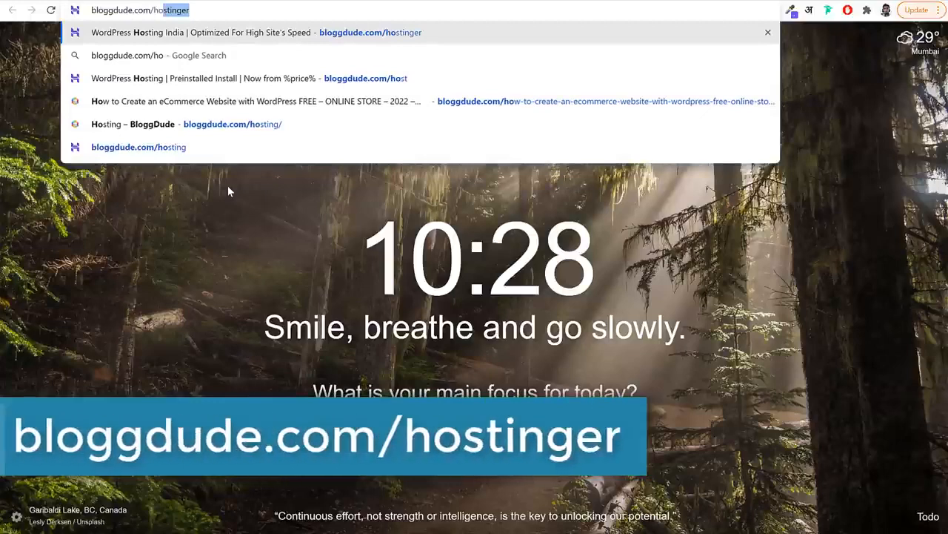
# Load bloggdude.com/hostinger to reach Hostinger's WordPress Hosting page
pyautogui.press('Return')
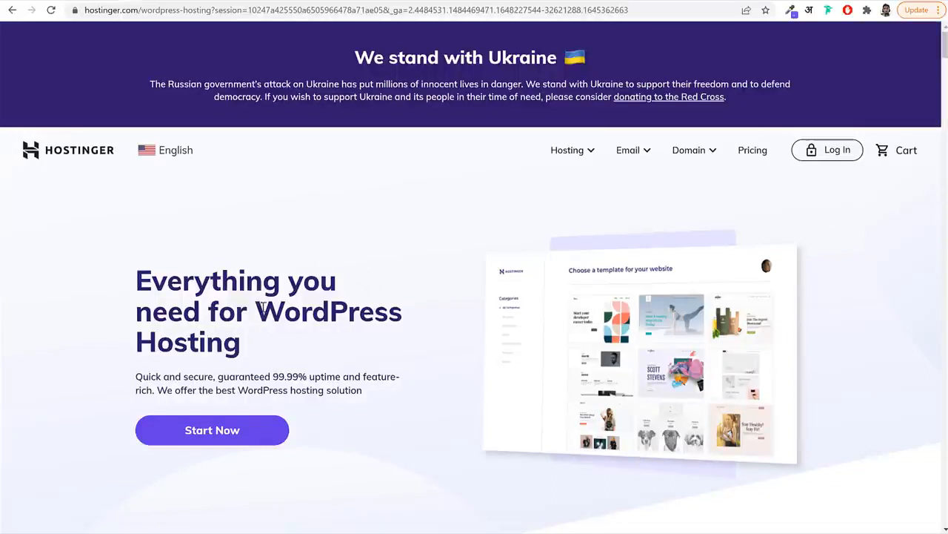
pyautogui.moveTo(259, 308); pyautogui.dragTo(295, 352)
pyautogui.click(300, 353)
# Review the four hosting plans, $1.99/mo to $11.59/mo, and show the hosting types list
pyautogui.scroll(-1, 849, 308)
pyautogui.scroll(-7, 851, 309)
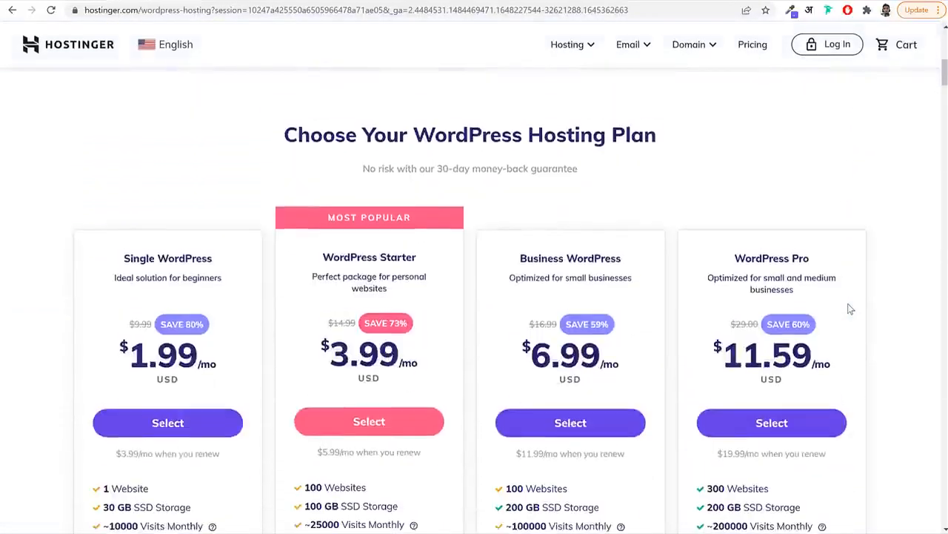
pyautogui.scroll(-1, 850, 309)
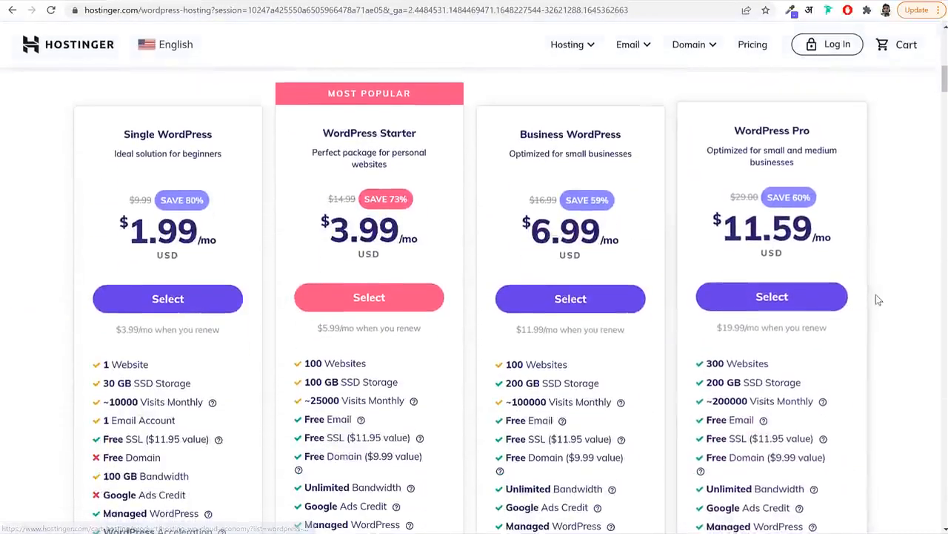
pyautogui.scroll(8, 877, 297)
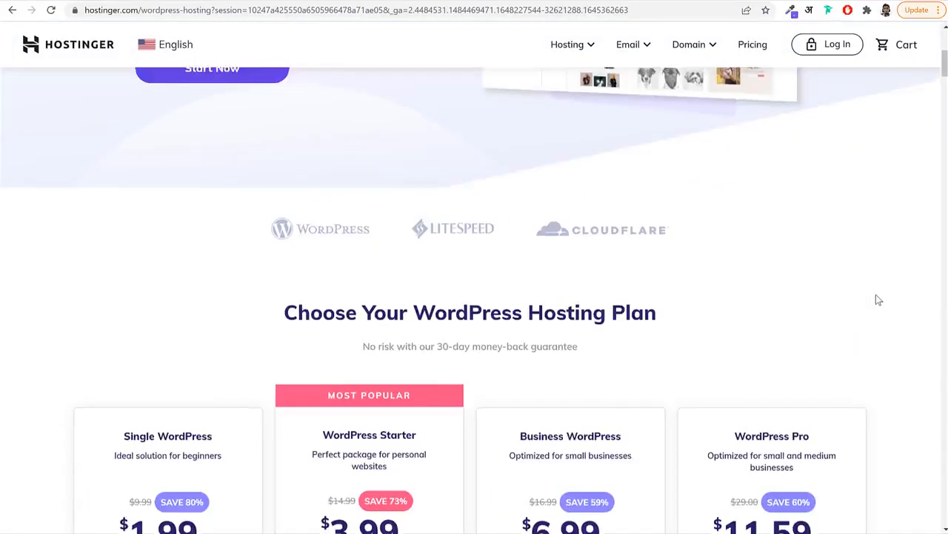
pyautogui.scroll(2, 876, 294)
pyautogui.click(585, 156)
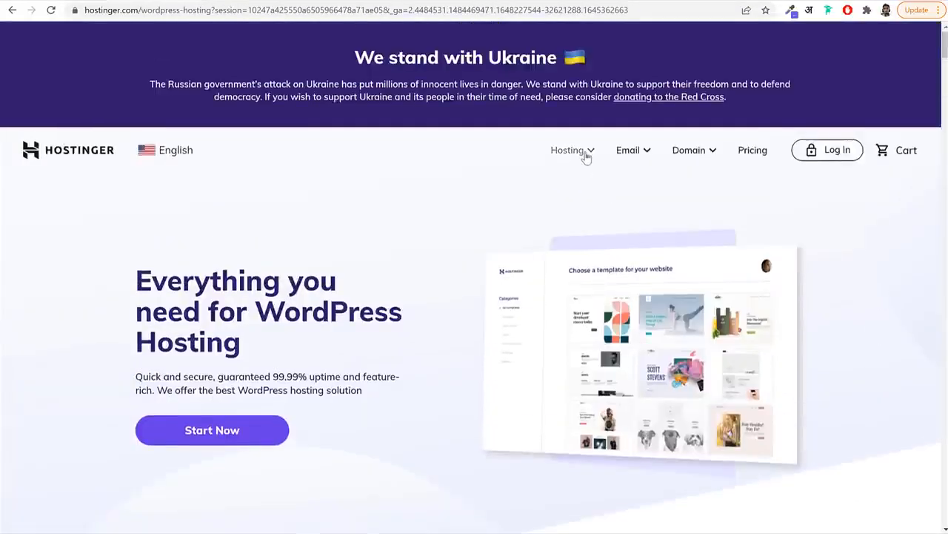
pyautogui.scroll(-2, 616, 180)
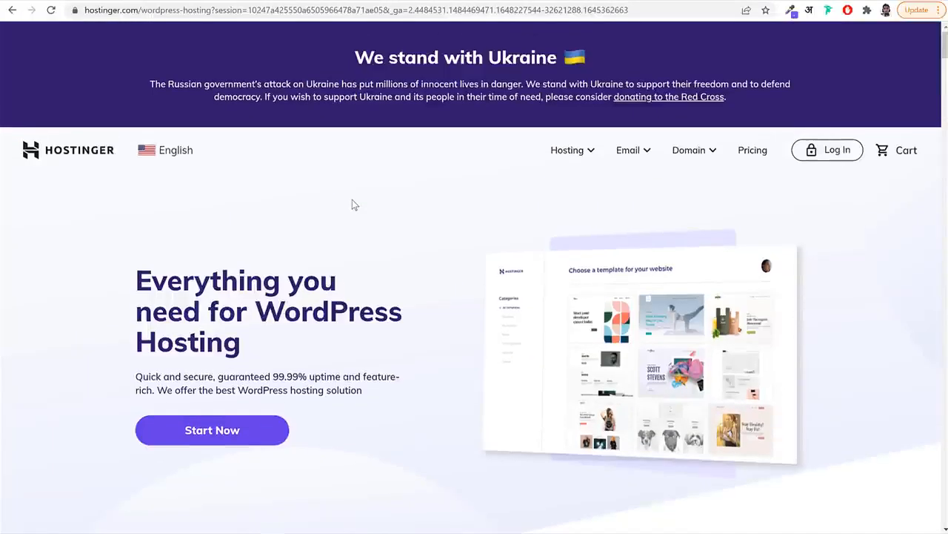
pyautogui.scroll(-2, 405, 263)
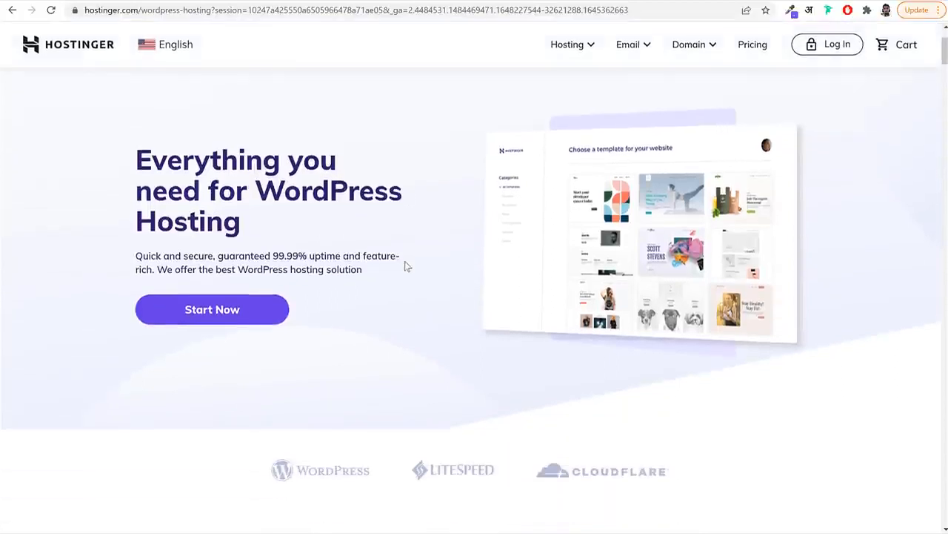
pyautogui.moveTo(245, 183); pyautogui.dragTo(303, 229)
pyautogui.click(307, 232)
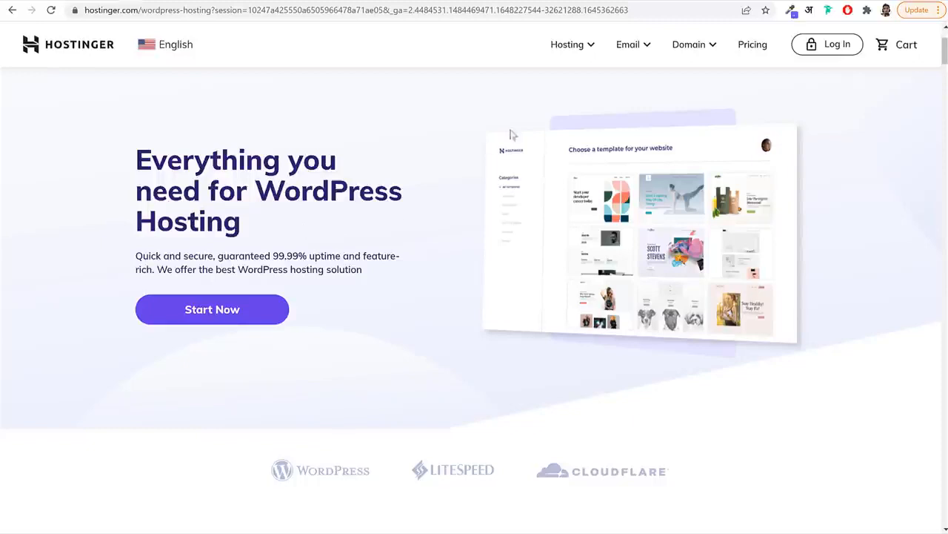
pyautogui.moveTo(578, 55)
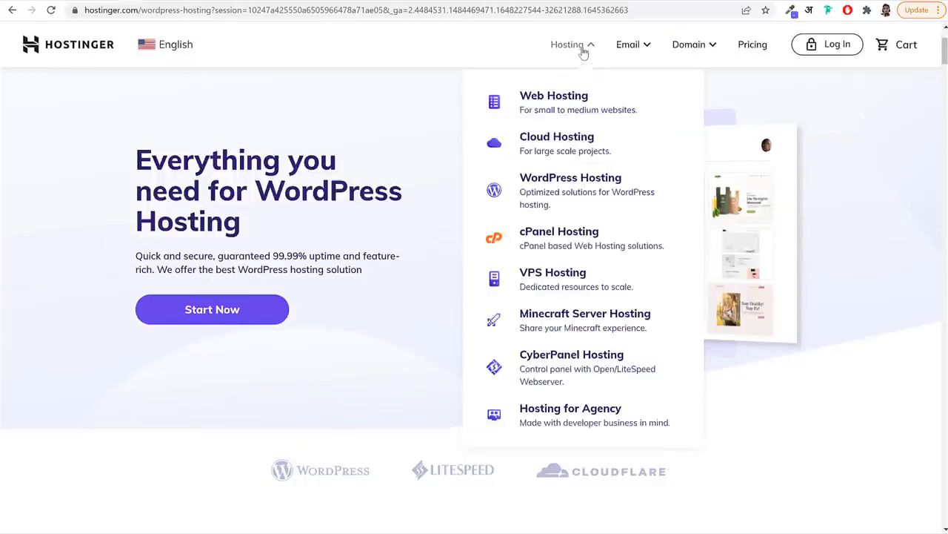
pyautogui.click(547, 187)
pyautogui.scroll(-8, 793, 302)
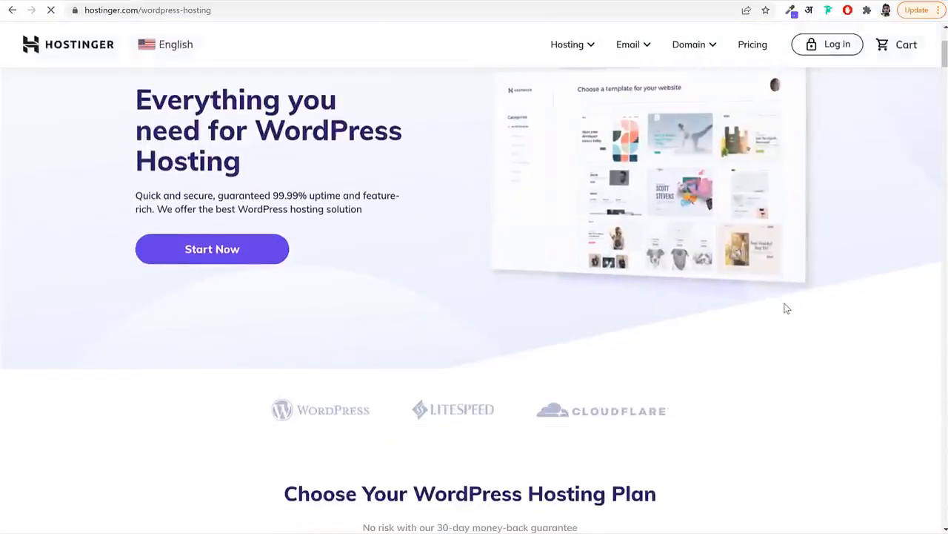
pyautogui.scroll(1, 814, 293)
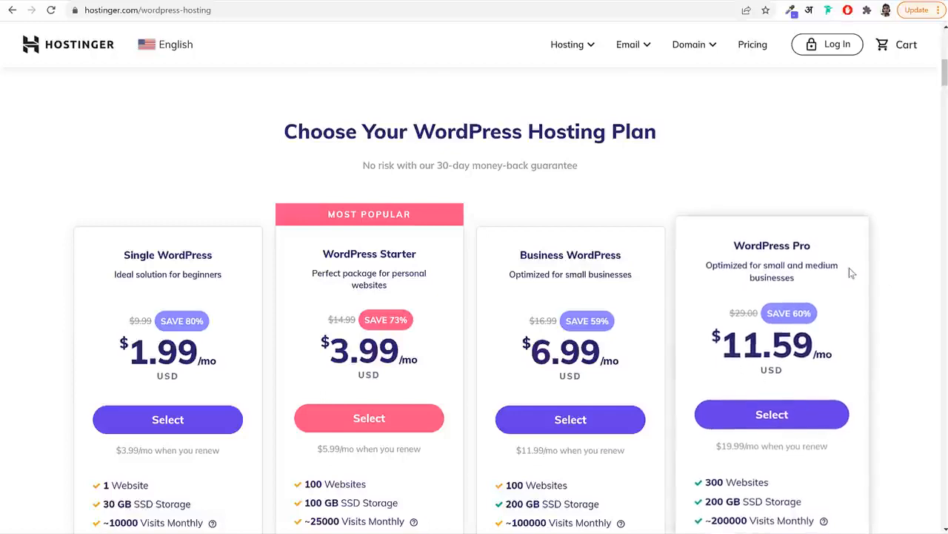
pyautogui.scroll(-2, 866, 272)
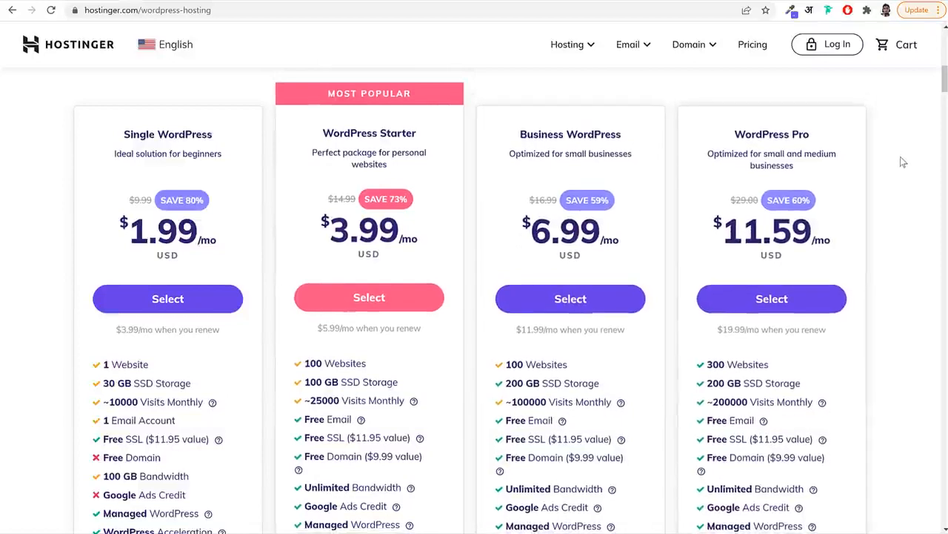
pyautogui.scroll(-1, 899, 159)
pyautogui.scroll(1, 912, 176)
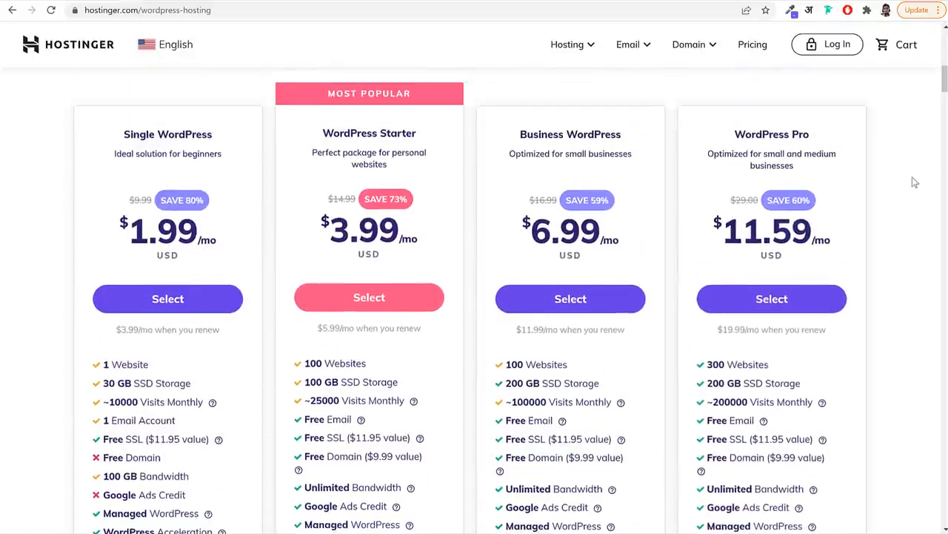
pyautogui.moveTo(327, 89); pyautogui.dragTo(417, 91)
pyautogui.click(392, 87)
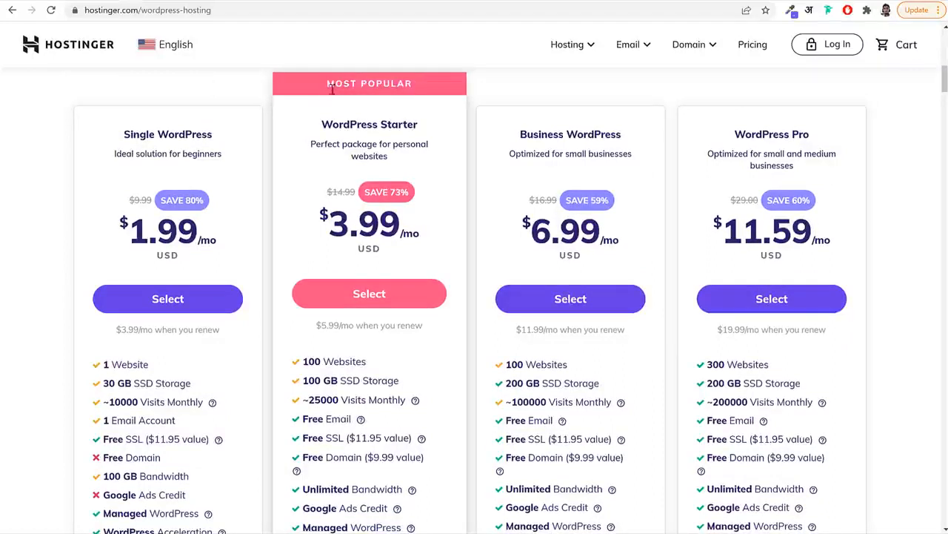
pyautogui.moveTo(322, 123); pyautogui.dragTo(433, 132)
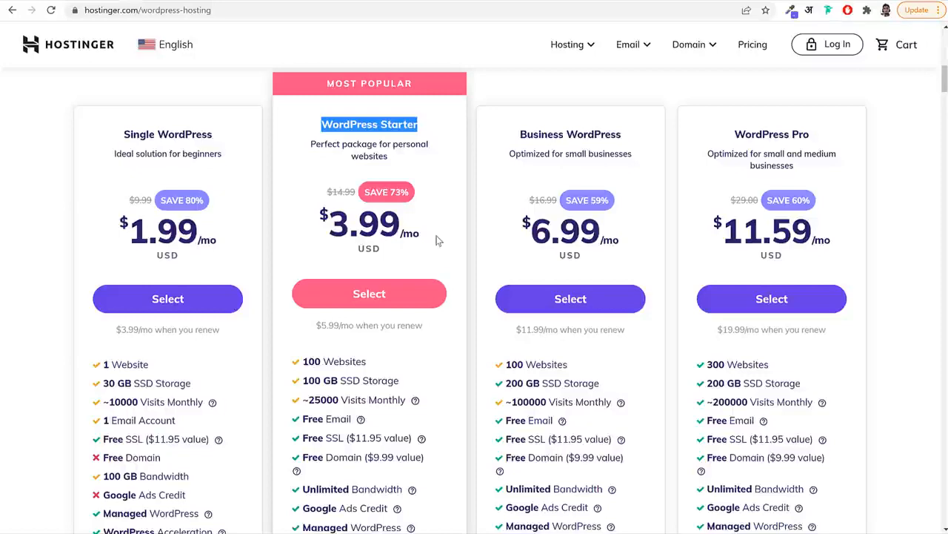
pyautogui.scroll(-3, 449, 294)
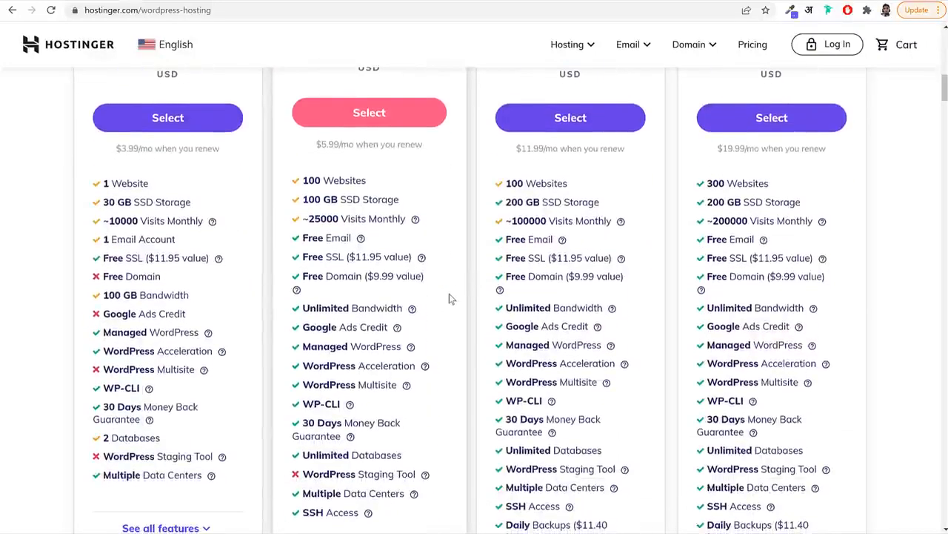
pyautogui.scroll(2, 452, 275)
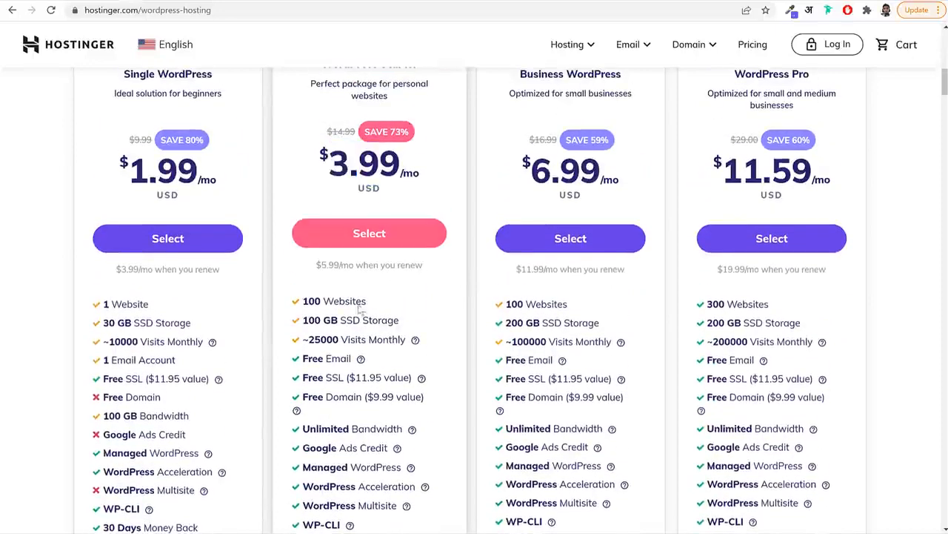
pyautogui.scroll(1, 427, 275)
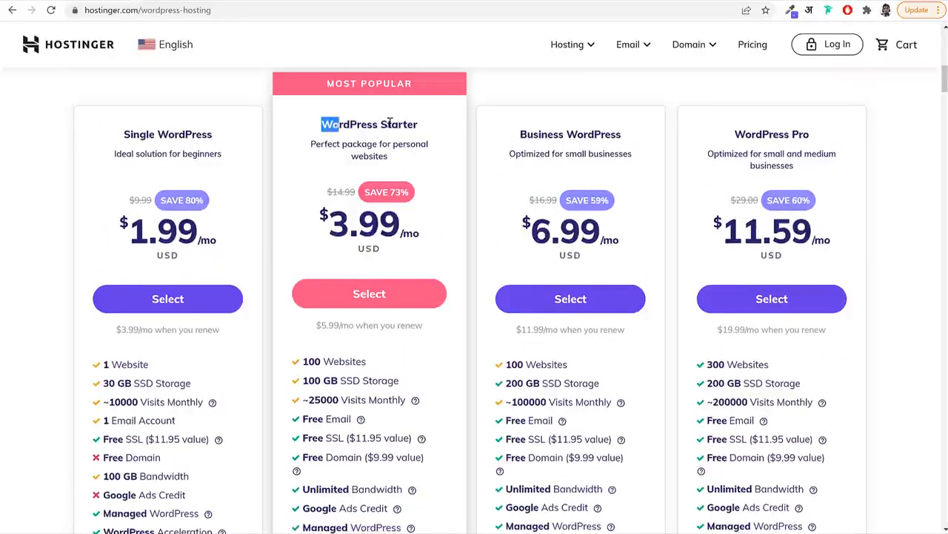
pyautogui.moveTo(371, 364); pyautogui.dragTo(302, 363)
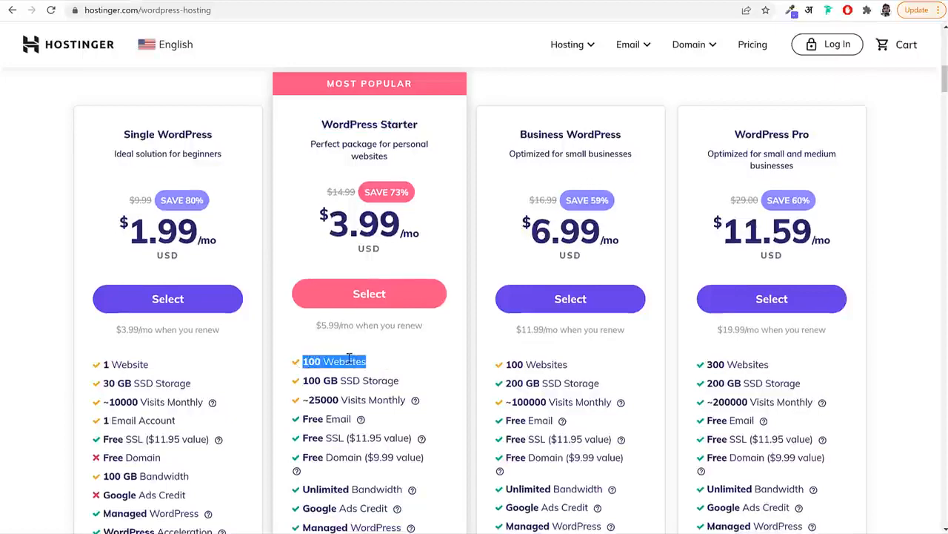
pyautogui.click(80, 1)
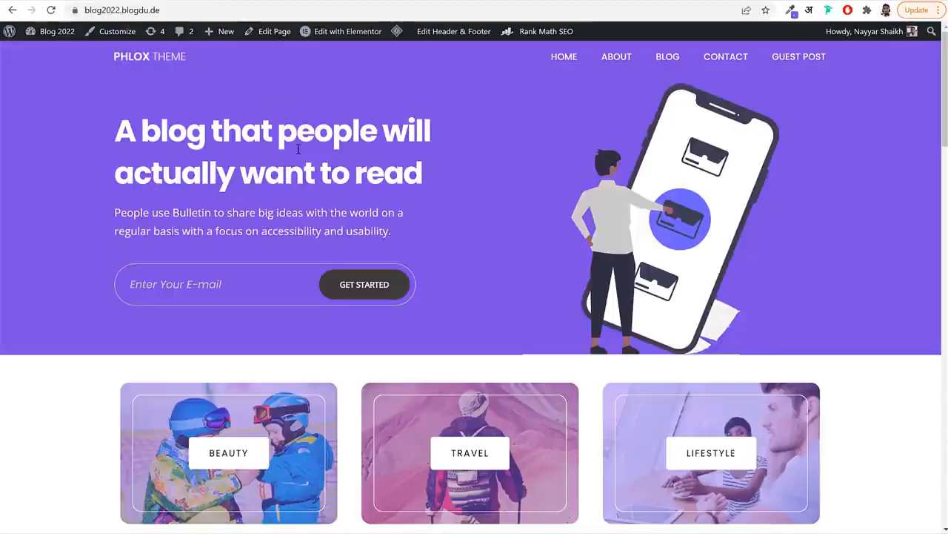
pyautogui.scroll(-2, 424, 158)
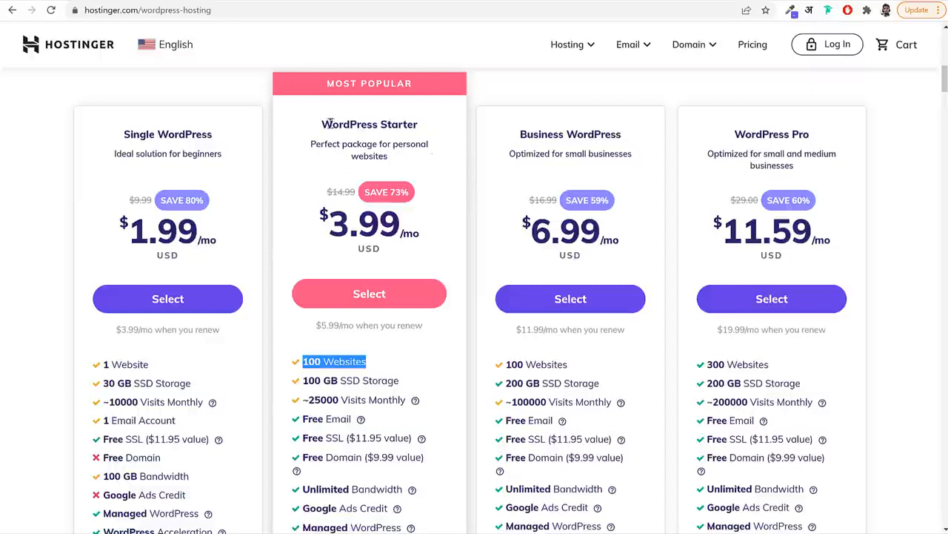
pyautogui.moveTo(321, 124); pyautogui.dragTo(427, 127)
pyautogui.click(427, 127)
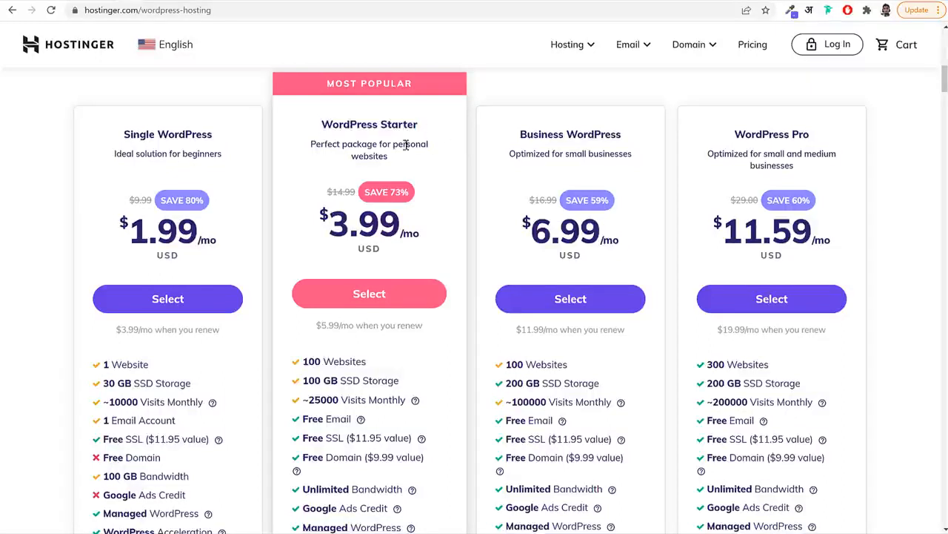
pyautogui.moveTo(322, 124); pyautogui.dragTo(422, 128)
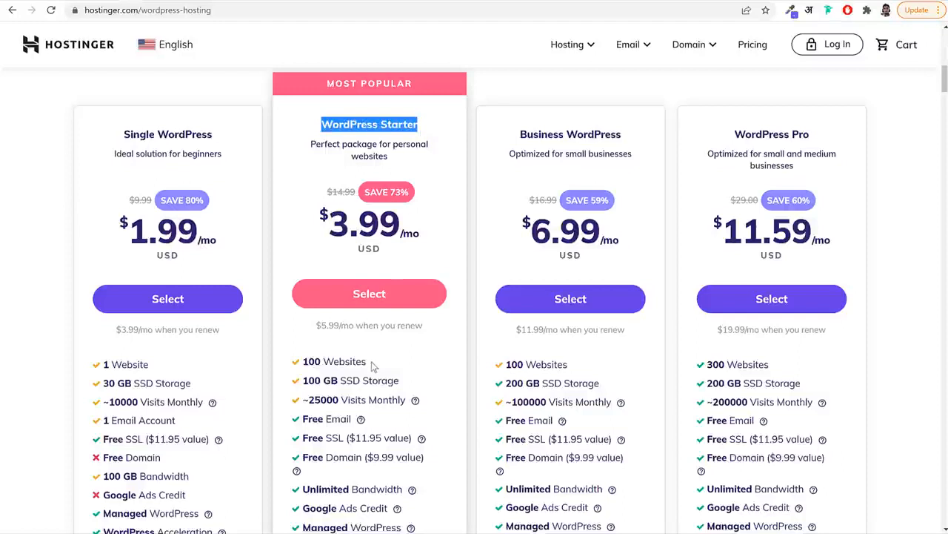
pyautogui.moveTo(366, 361); pyautogui.dragTo(301, 362)
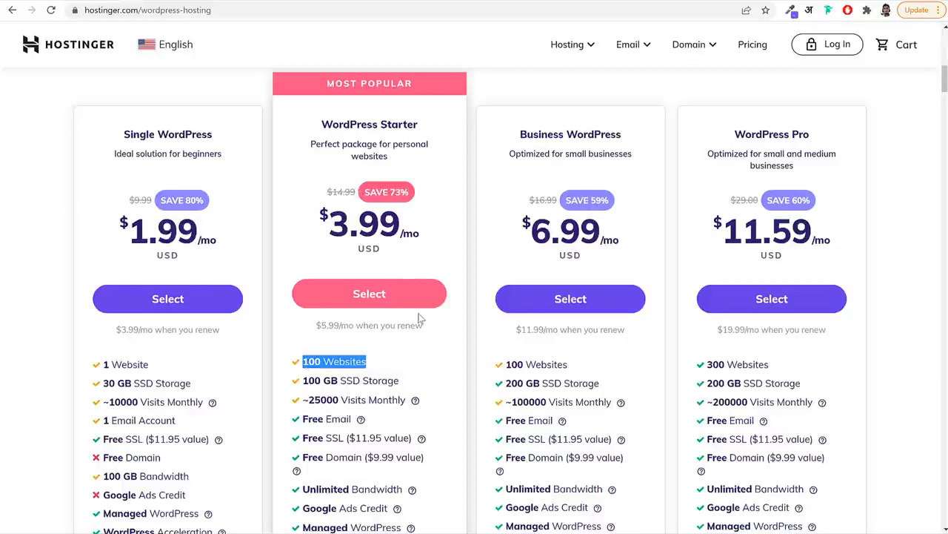
pyautogui.scroll(-3, 433, 311)
pyautogui.moveTo(404, 260); pyautogui.dragTo(301, 261)
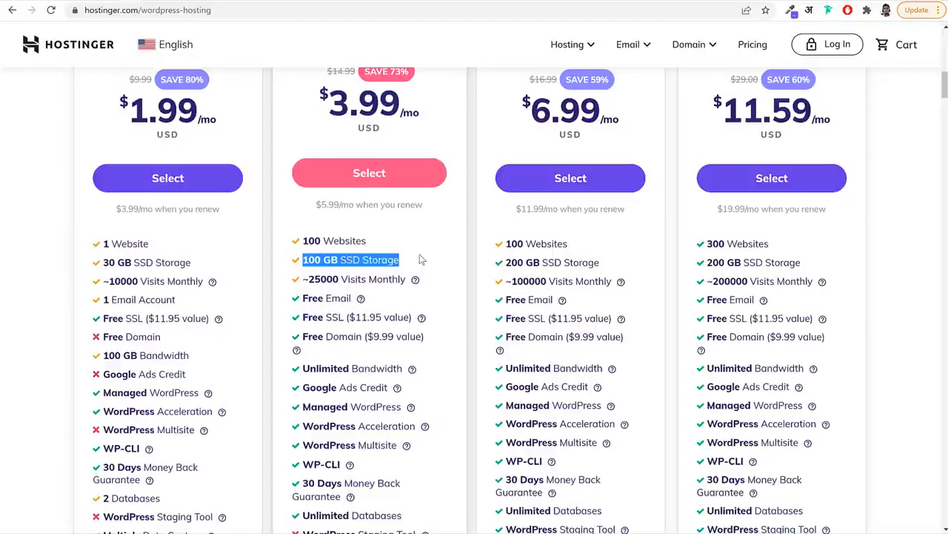
pyautogui.scroll(3, 437, 280)
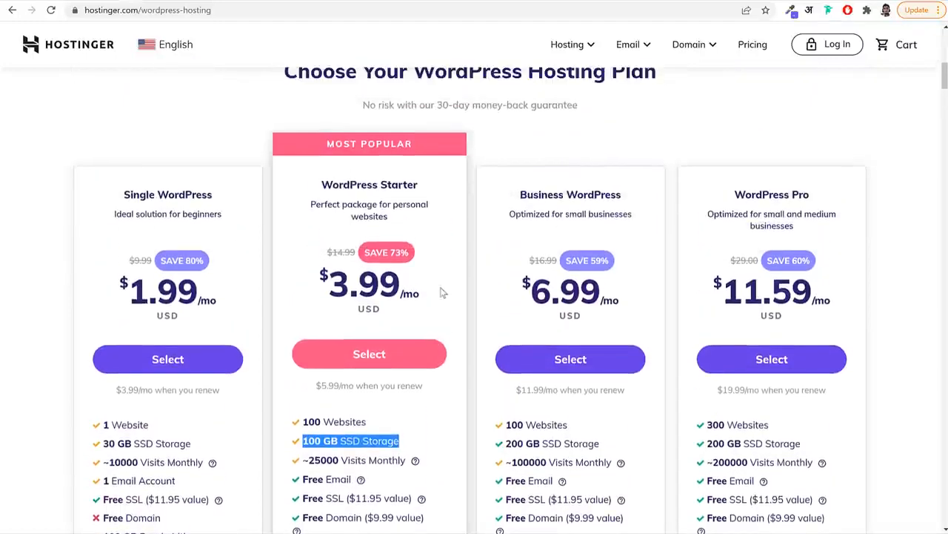
pyautogui.moveTo(441, 294); pyautogui.dragTo(331, 286)
pyautogui.scroll(-4, 438, 326)
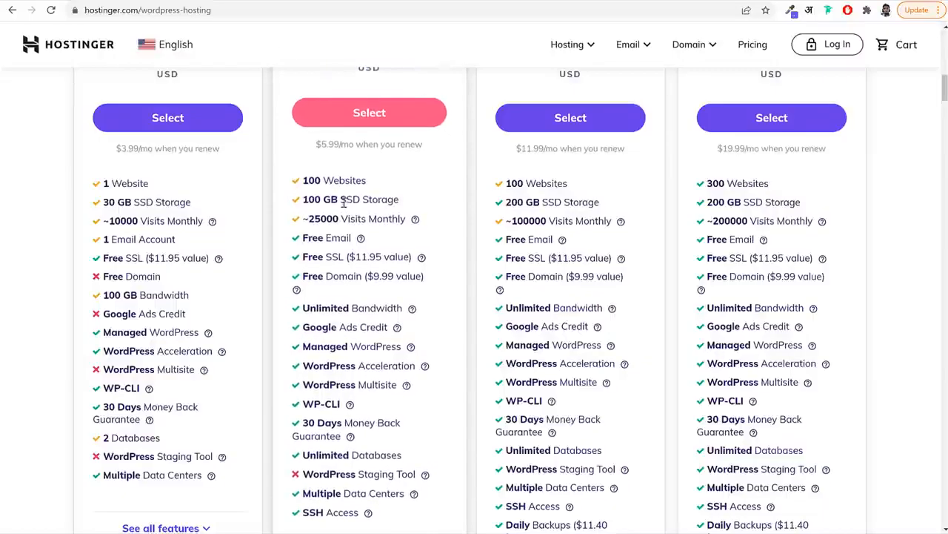
pyautogui.moveTo(344, 201); pyautogui.dragTo(301, 200)
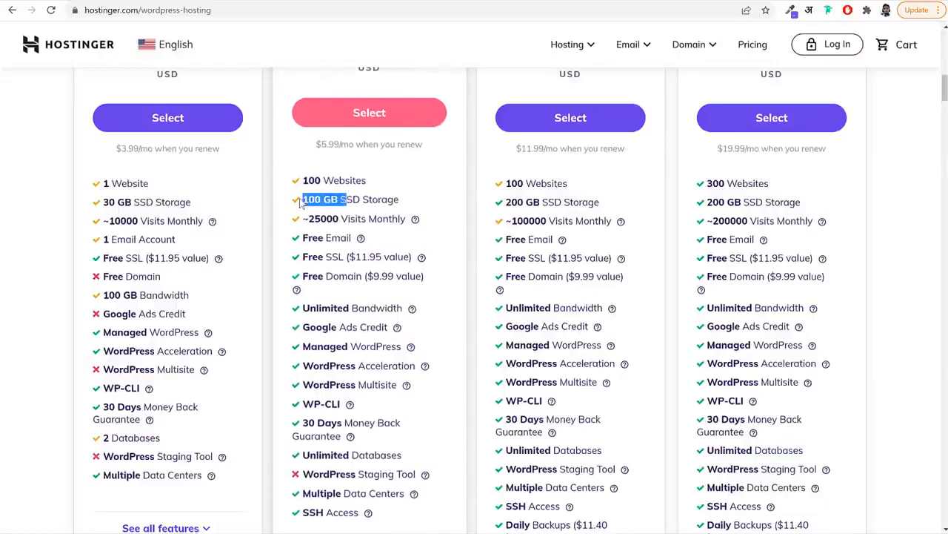
pyautogui.click(398, 198)
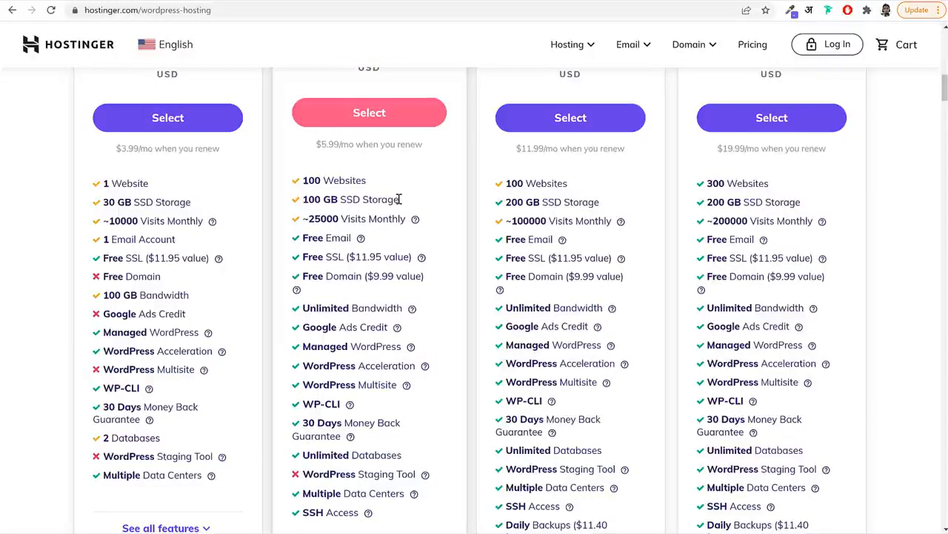
pyautogui.moveTo(399, 199); pyautogui.dragTo(341, 200)
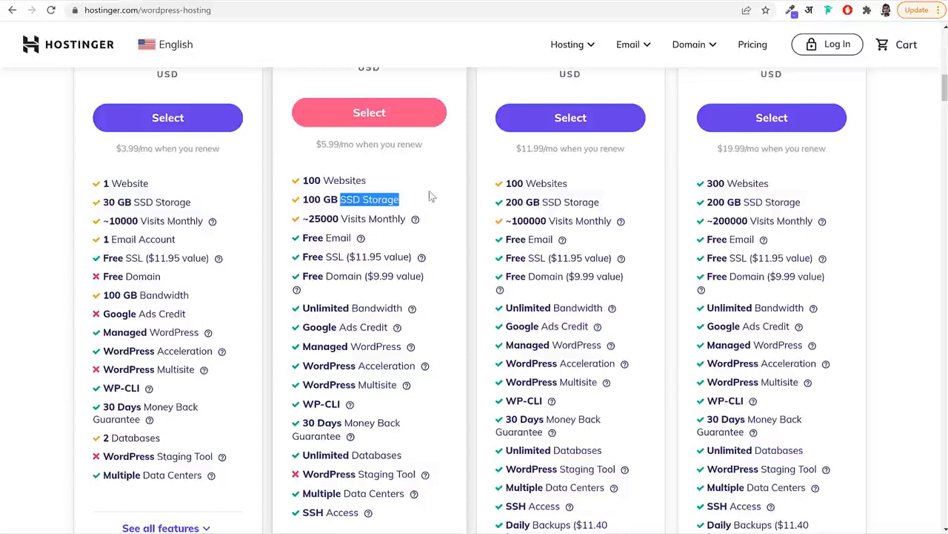
pyautogui.moveTo(419, 205); pyautogui.dragTo(340, 194)
pyautogui.scroll(-2, 449, 170)
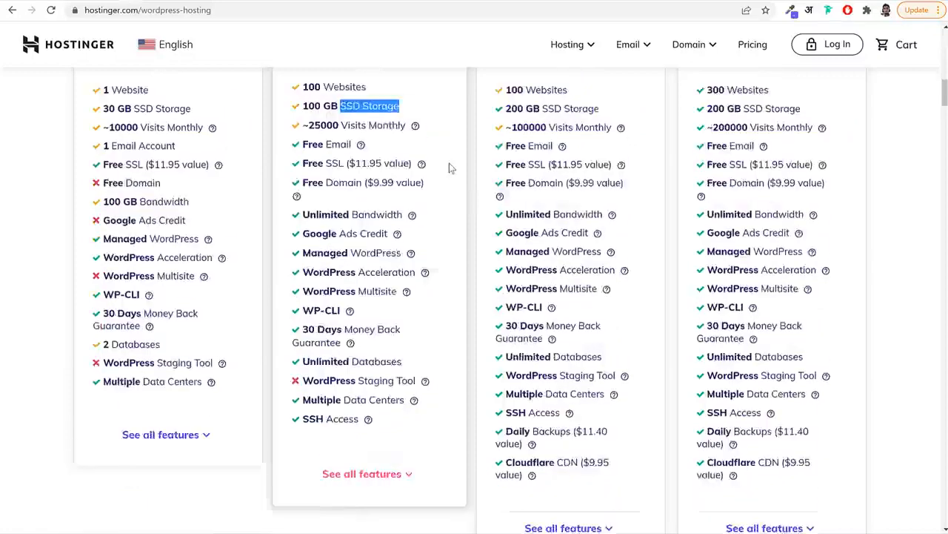
pyautogui.scroll(2, 449, 169)
pyautogui.scroll(-3, 449, 170)
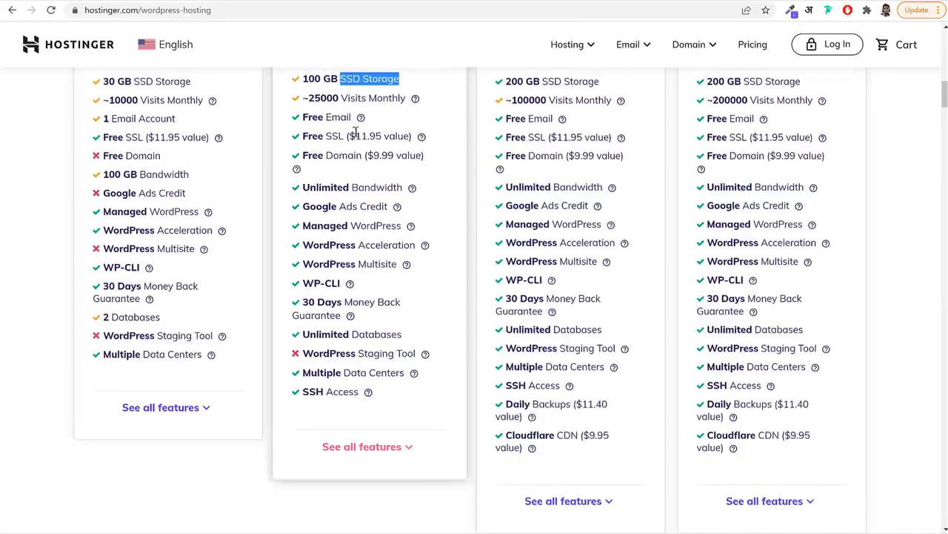
pyautogui.moveTo(302, 120); pyautogui.dragTo(443, 126)
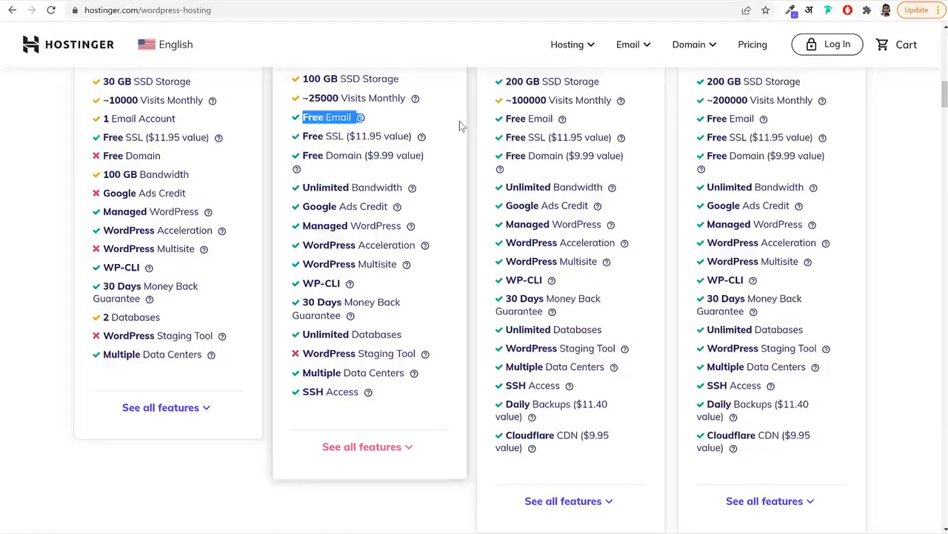
pyautogui.click(458, 125)
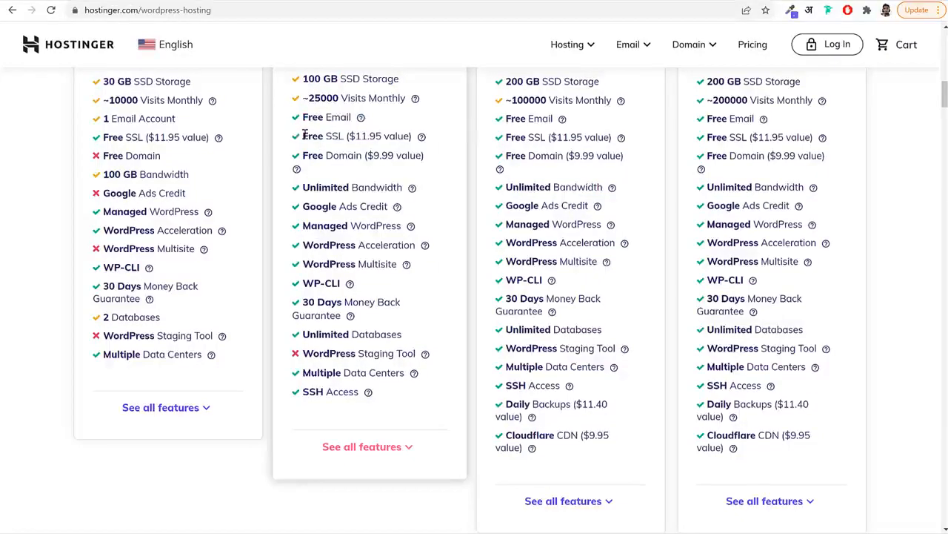
pyautogui.moveTo(302, 136); pyautogui.dragTo(426, 155)
pyautogui.click(443, 157)
pyautogui.moveTo(426, 154); pyautogui.dragTo(300, 155)
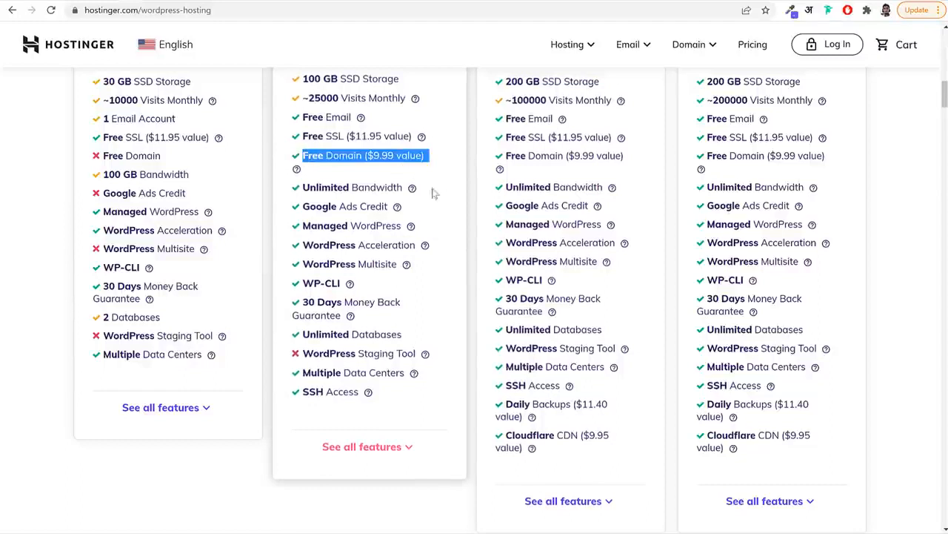
pyautogui.moveTo(300, 187); pyautogui.dragTo(402, 187)
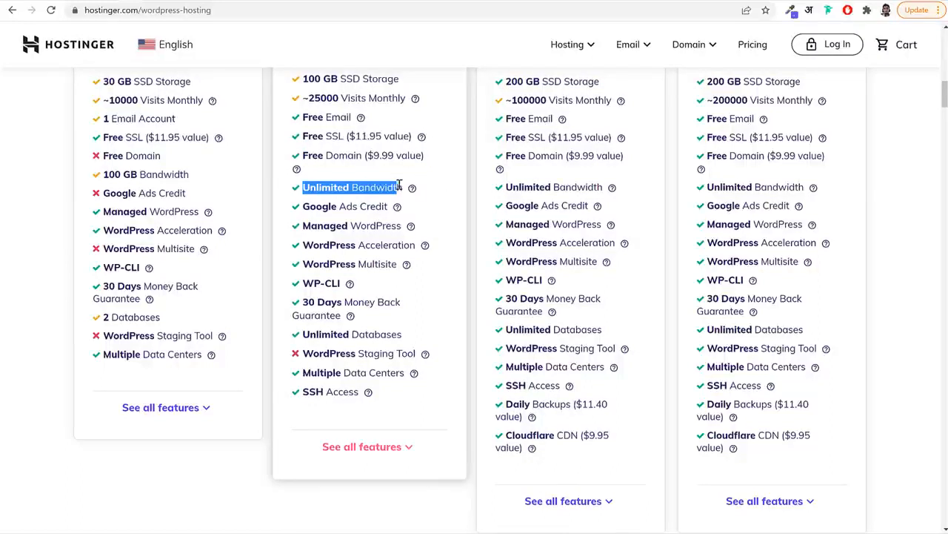
pyautogui.click(447, 195)
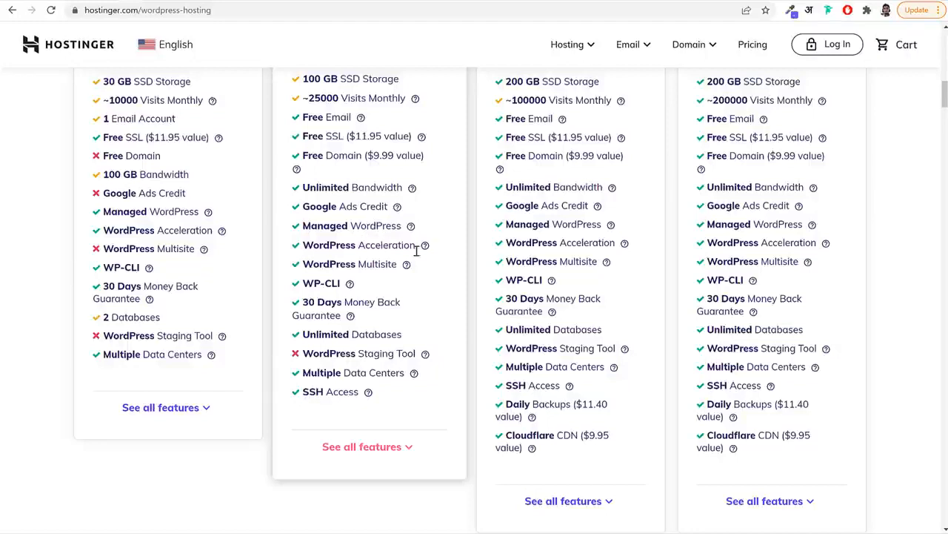
pyautogui.moveTo(425, 246)
pyautogui.scroll(4, 450, 333)
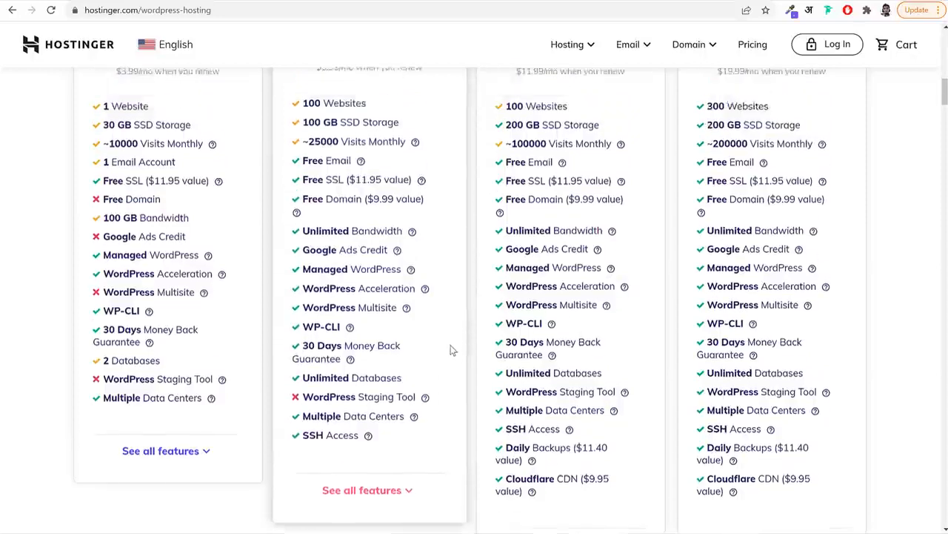
pyautogui.scroll(-1, 452, 346)
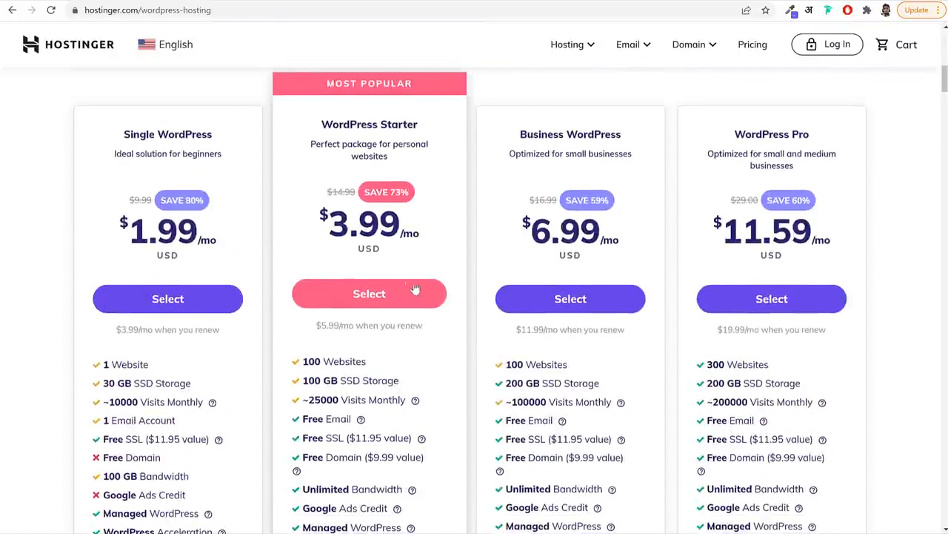
# Choose the WordPress Starter plan and try the 1, 12, 24 and 48-month periods
pyautogui.click(352, 299)
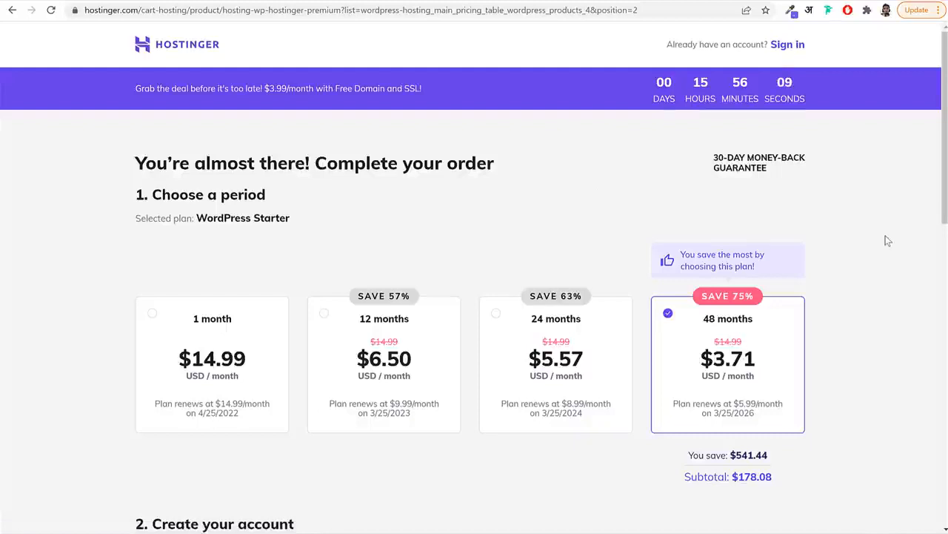
pyautogui.scroll(-2, 885, 237)
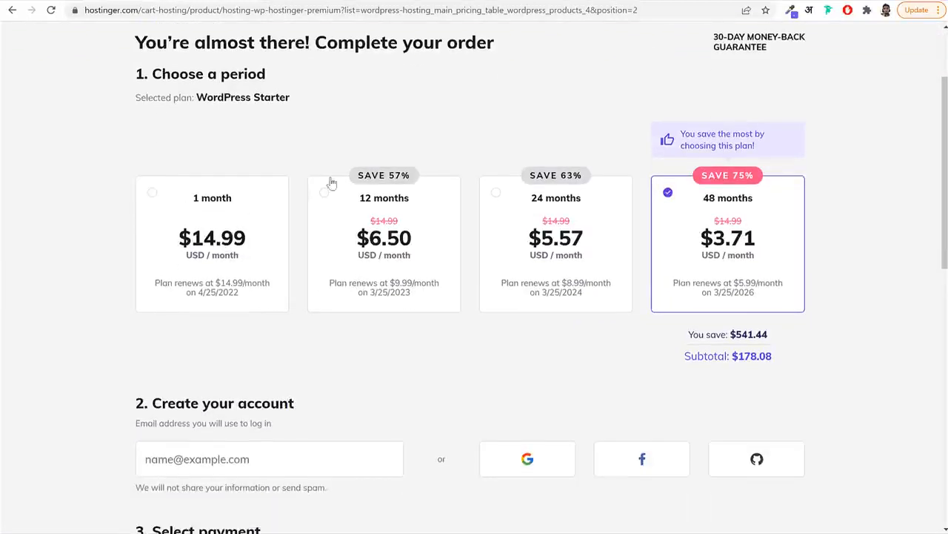
pyautogui.click(214, 208)
pyautogui.click(393, 205)
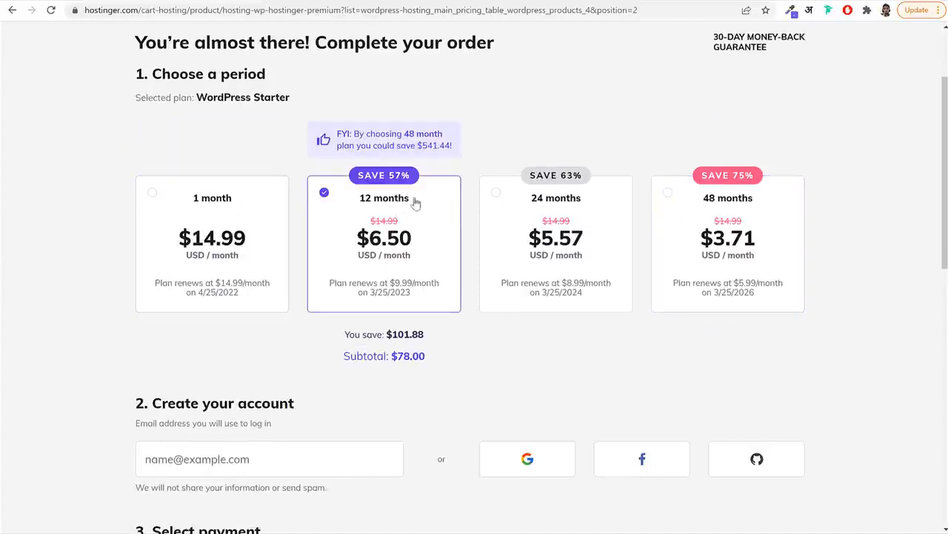
pyautogui.moveTo(413, 201); pyautogui.dragTo(346, 205)
pyautogui.click(596, 207)
pyautogui.moveTo(783, 210); pyautogui.dragTo(698, 200)
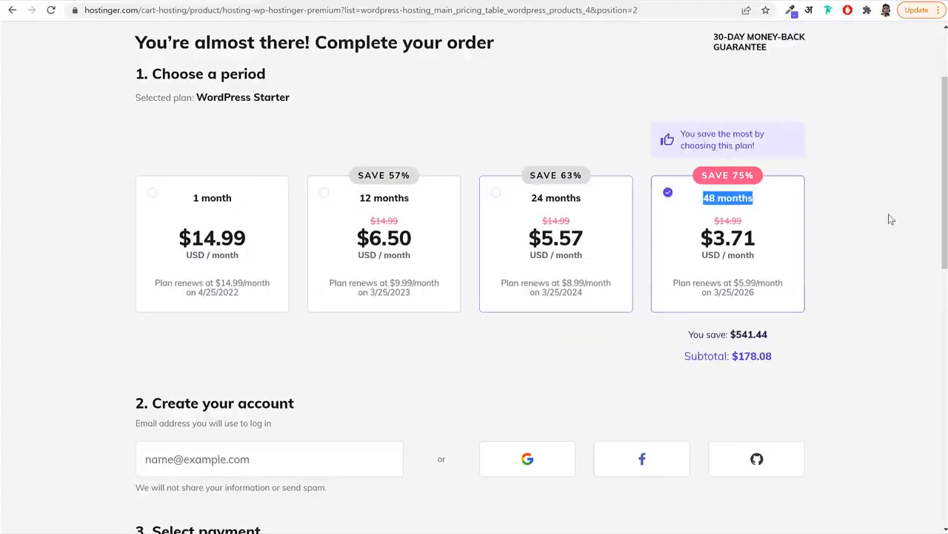
pyautogui.click(415, 241)
pyautogui.click(578, 237)
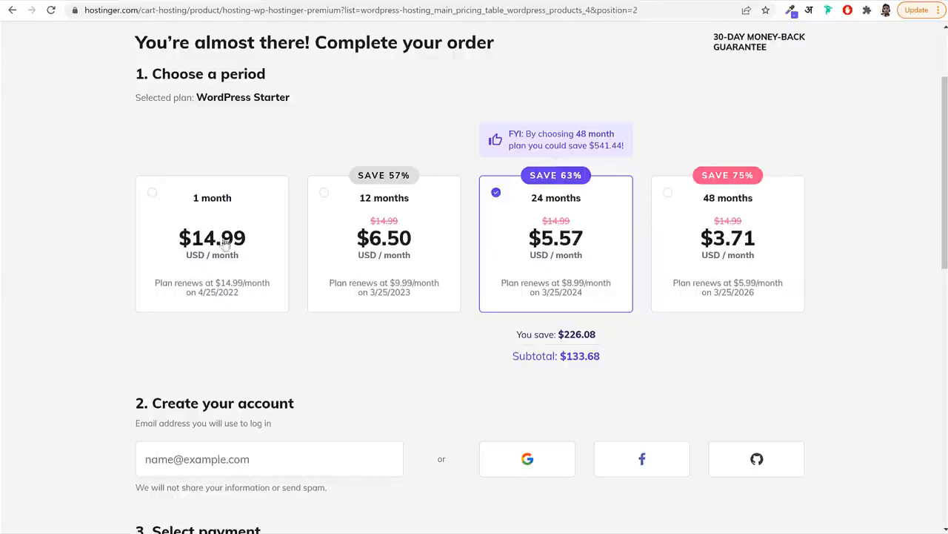
# Compare the 1-month $14.99 price against the 24-month $5.57 price
pyautogui.moveTo(252, 238); pyautogui.dragTo(175, 240)
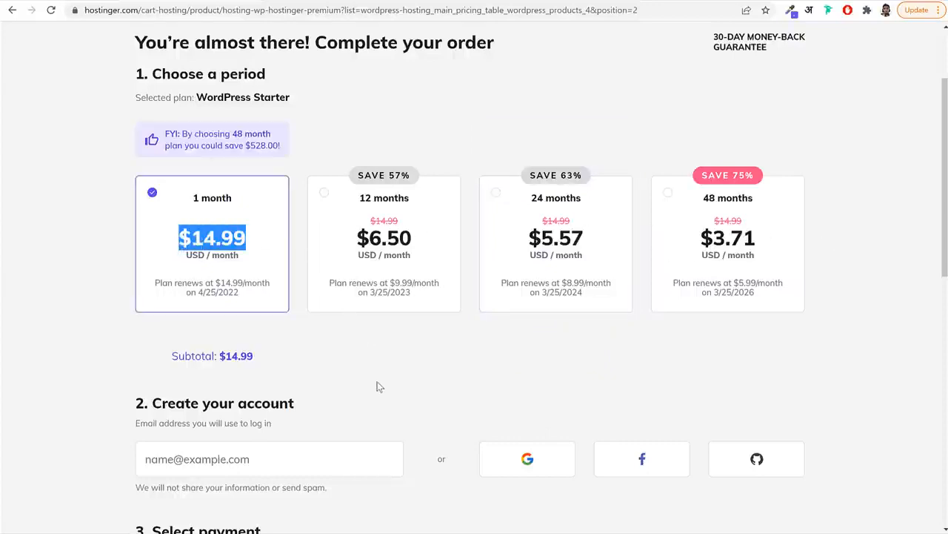
pyautogui.click(606, 208)
pyautogui.moveTo(595, 206); pyautogui.dragTo(527, 205)
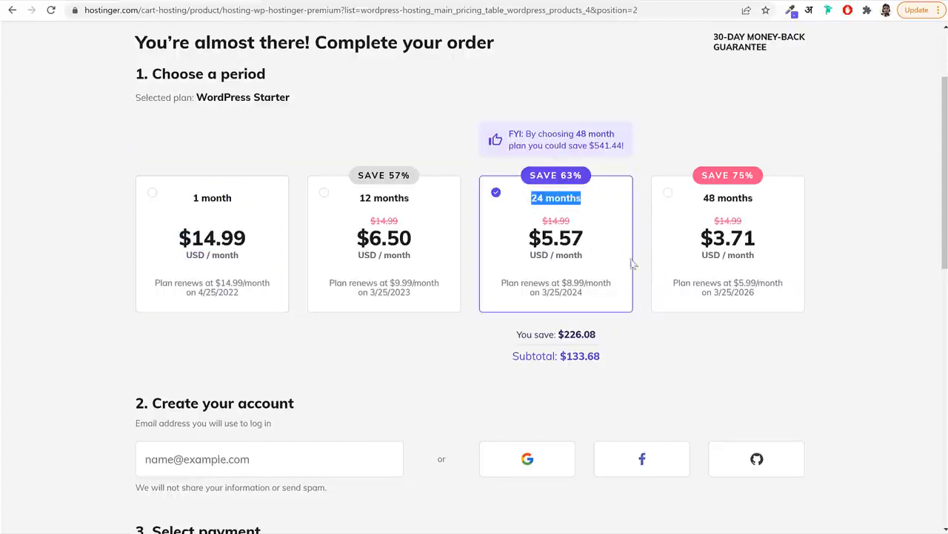
pyautogui.moveTo(591, 240); pyautogui.dragTo(523, 242)
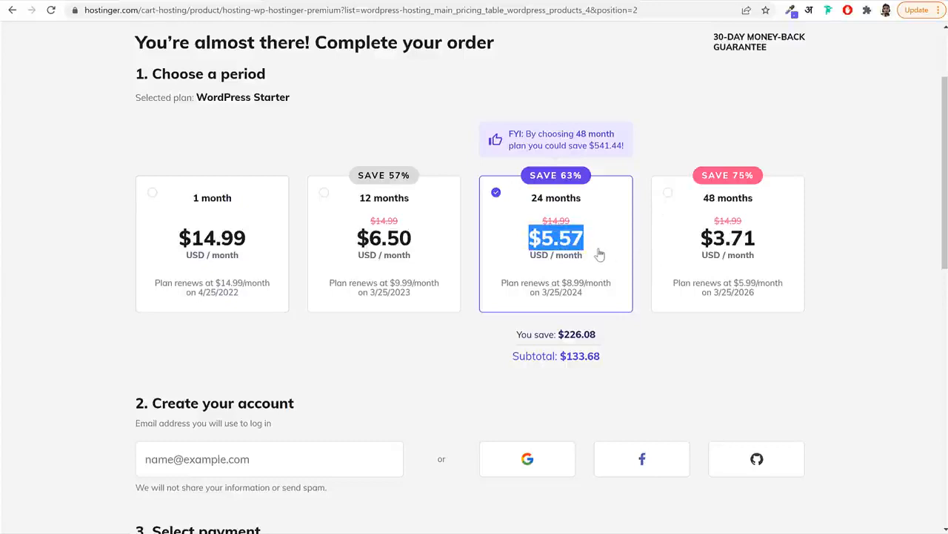
pyautogui.click(931, 249)
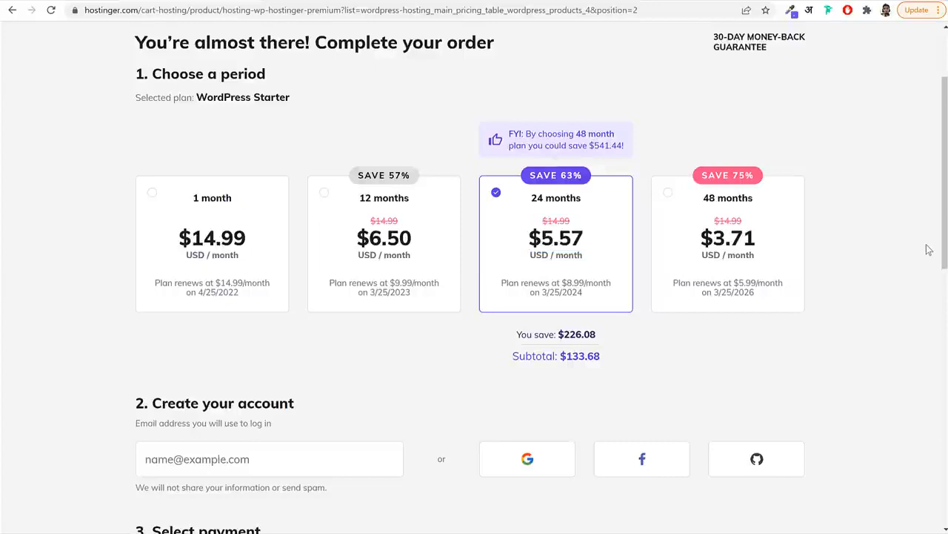
# Switch between 1, 12 and 24-month periods, checking the 24-month renewal price and date
pyautogui.click(231, 231)
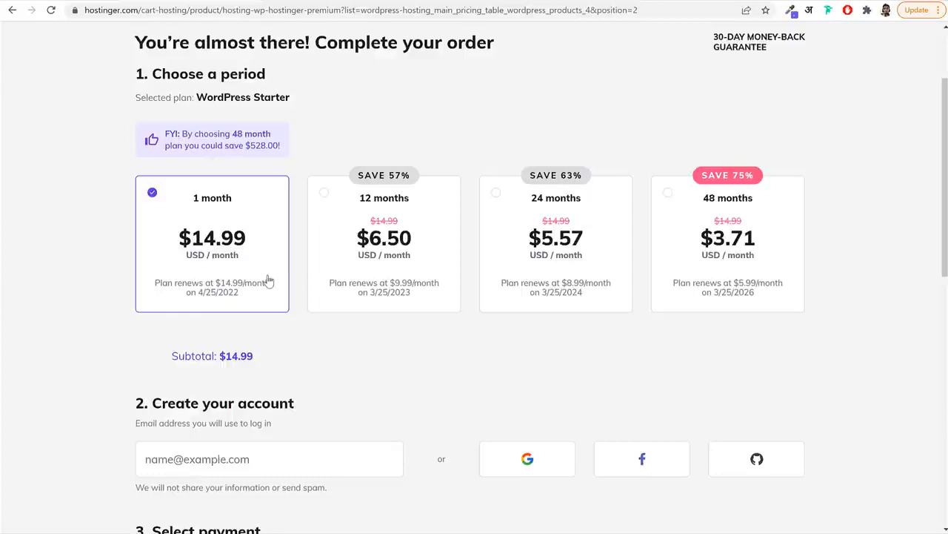
pyautogui.click(445, 246)
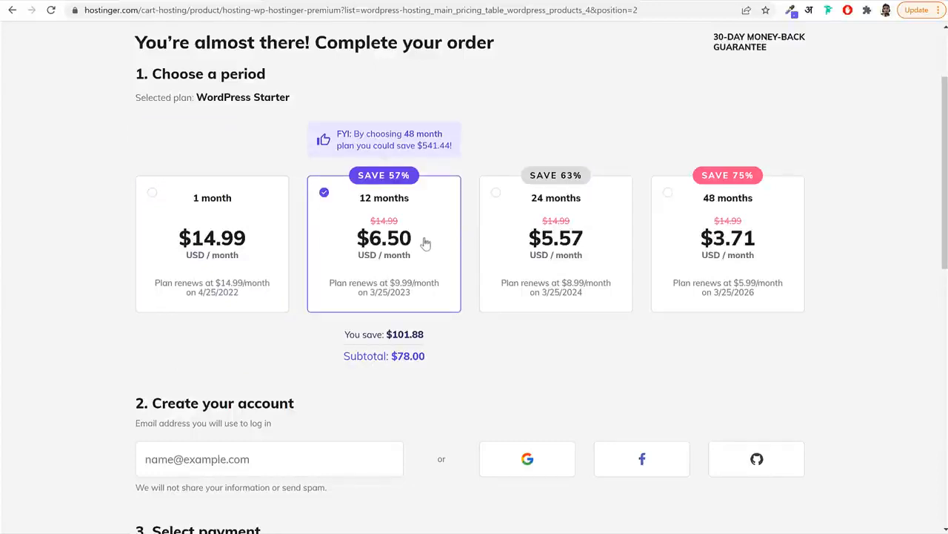
pyautogui.click(619, 237)
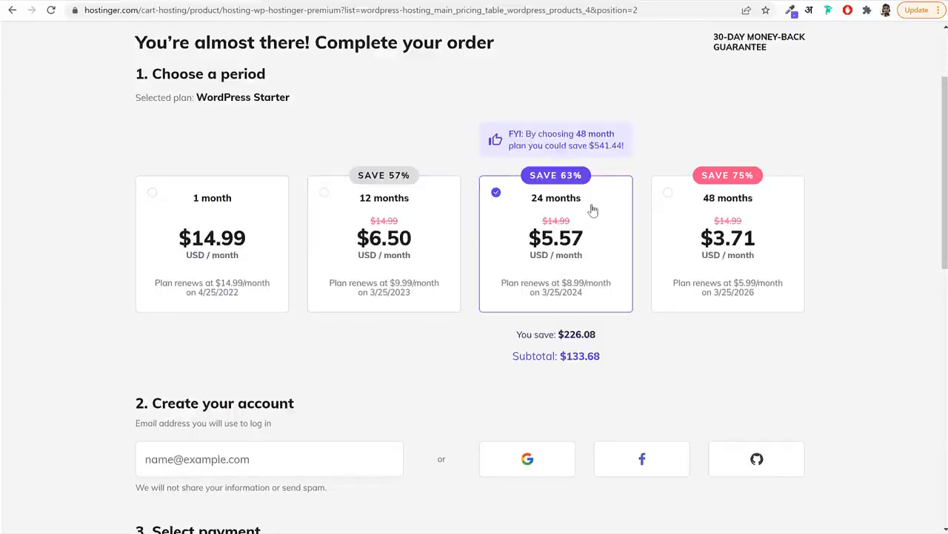
pyautogui.moveTo(584, 199); pyautogui.dragTo(527, 203)
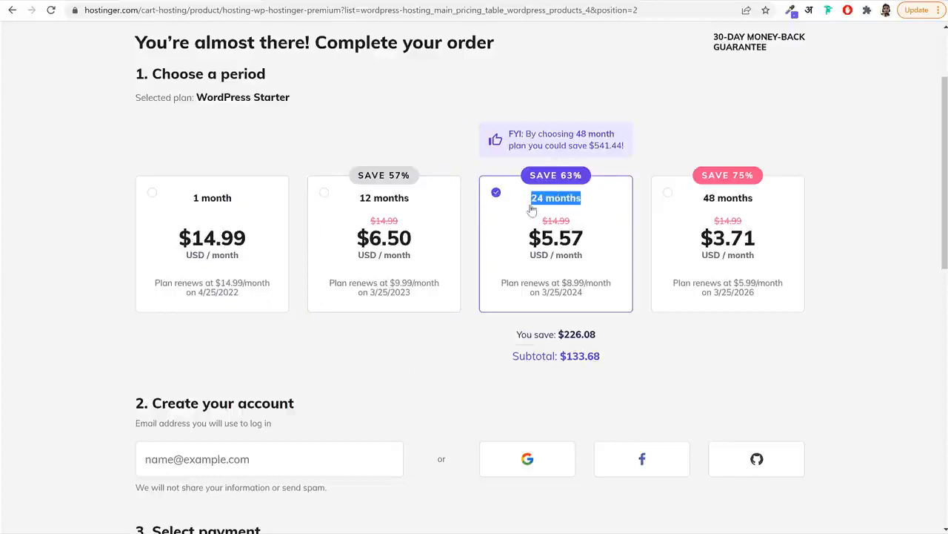
pyautogui.moveTo(585, 245); pyautogui.dragTo(526, 241)
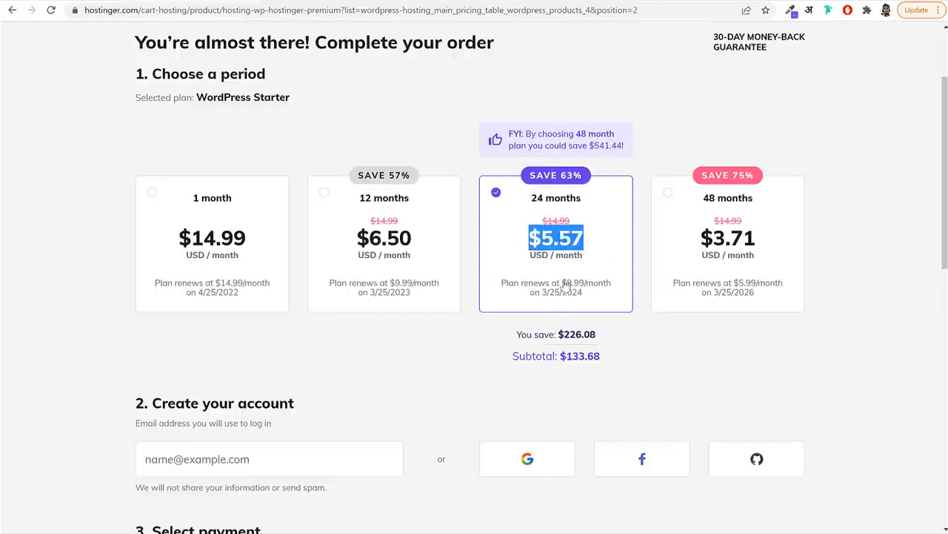
pyautogui.moveTo(562, 283); pyautogui.dragTo(589, 299)
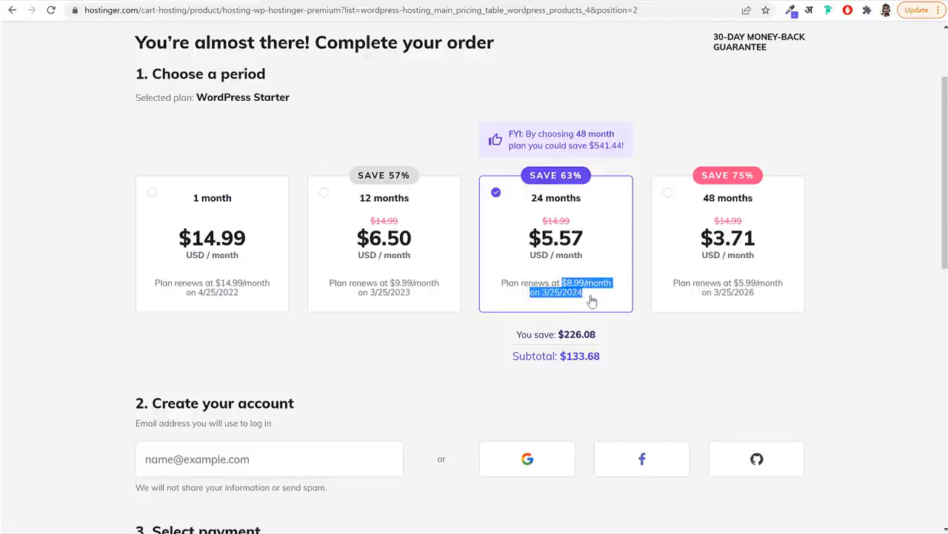
pyautogui.moveTo(583, 200); pyautogui.dragTo(529, 199)
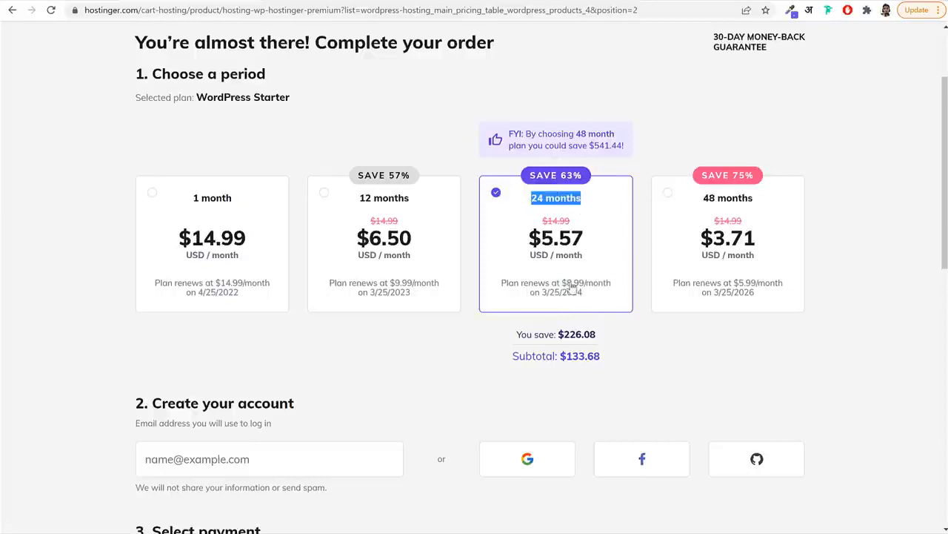
pyautogui.moveTo(249, 245); pyautogui.dragTo(175, 239)
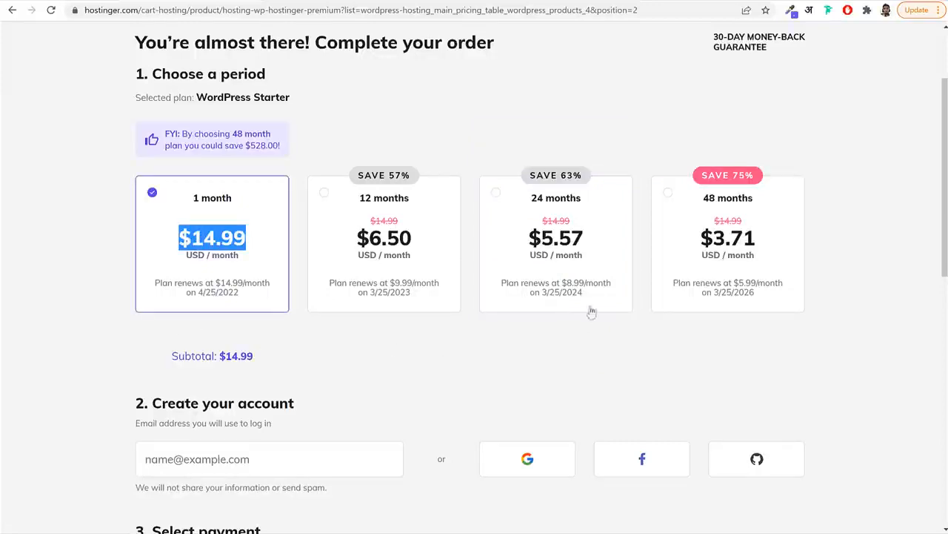
# Compare the 48-month $3.71 option, then settle on 24 months at $5.57/month, subtotal $133.68
pyautogui.click(577, 276)
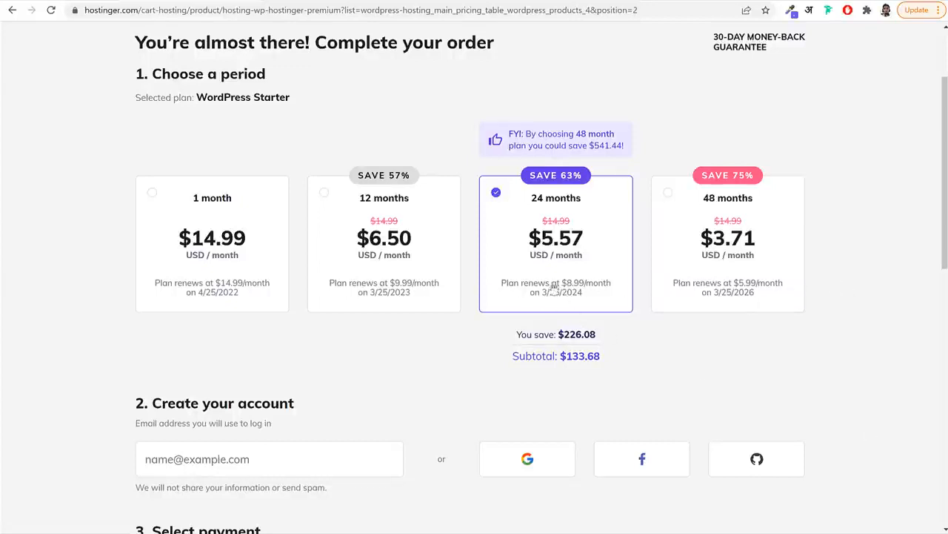
pyautogui.moveTo(495, 283); pyautogui.dragTo(619, 298)
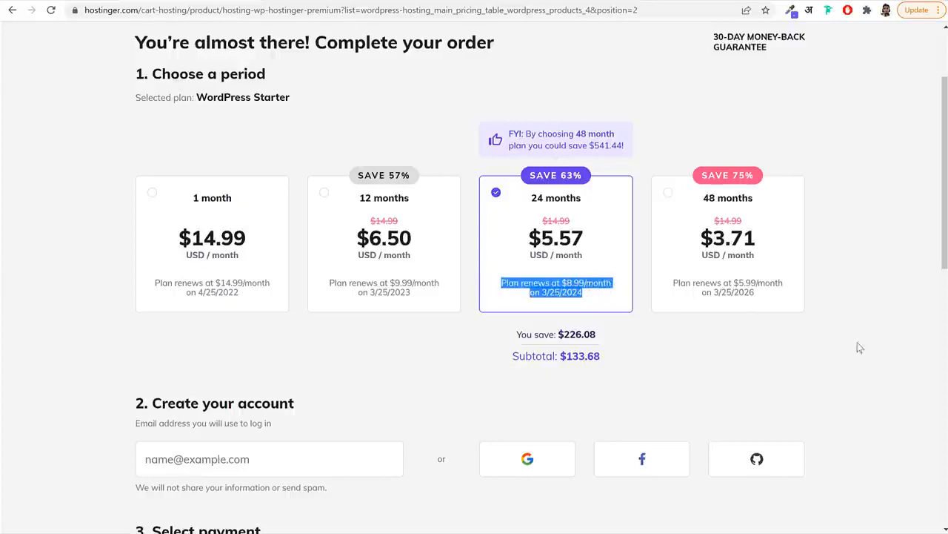
pyautogui.click(778, 260)
pyautogui.moveTo(771, 200); pyautogui.dragTo(689, 200)
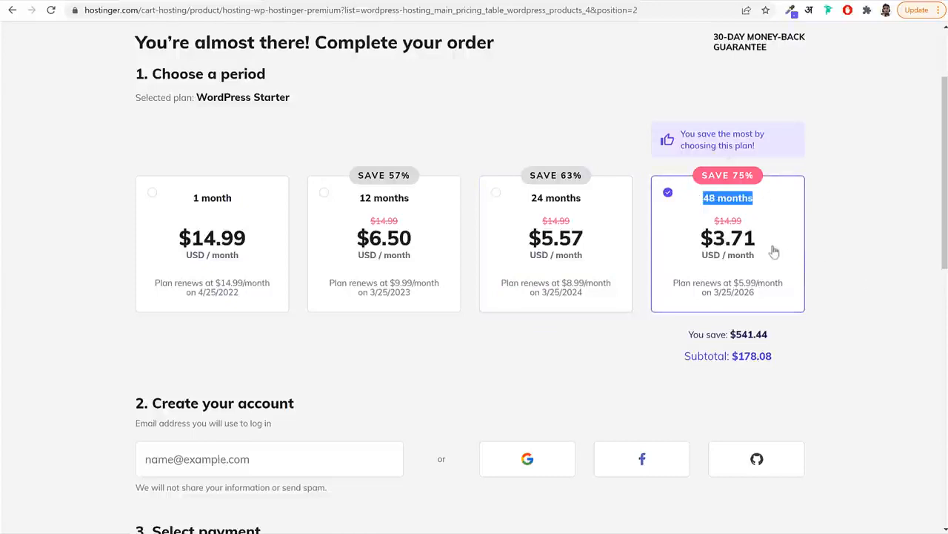
pyautogui.moveTo(713, 237); pyautogui.dragTo(761, 253)
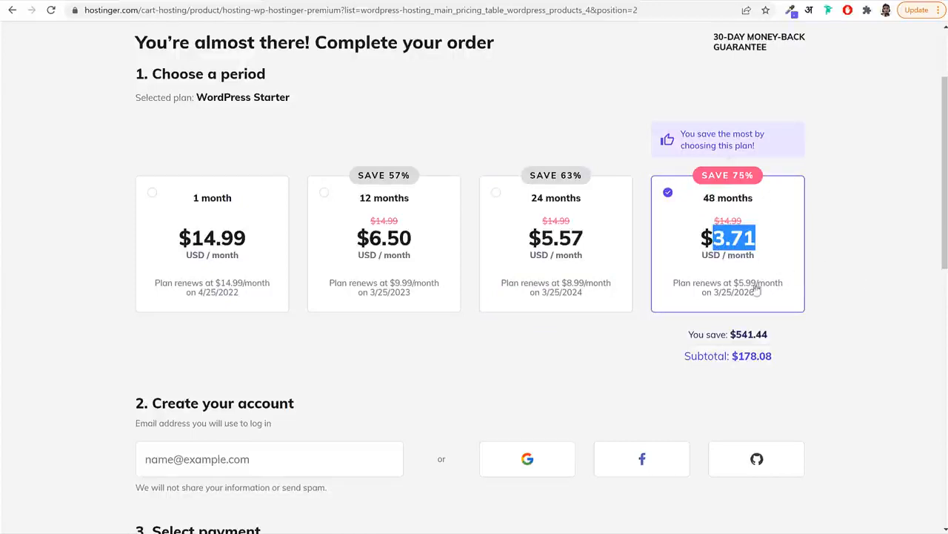
pyautogui.moveTo(756, 293); pyautogui.dragTo(730, 285)
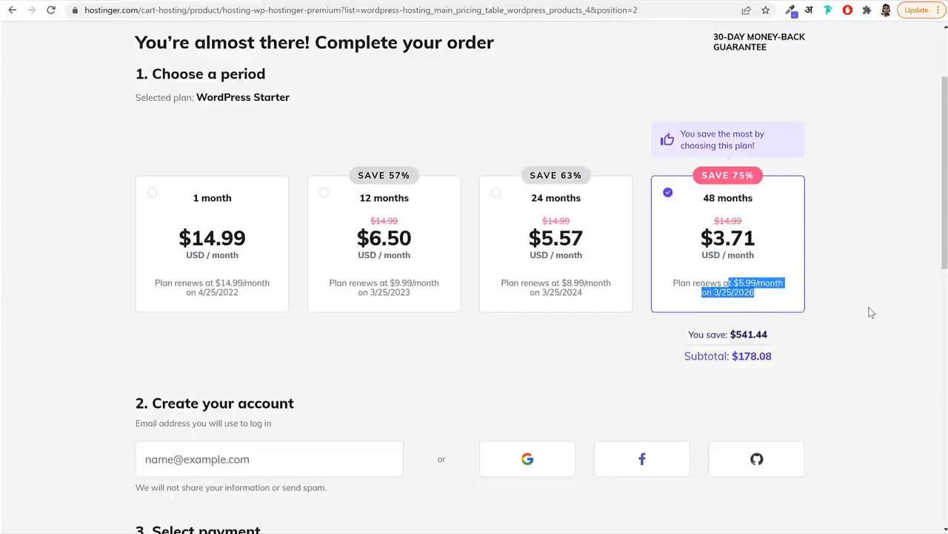
pyautogui.click(567, 268)
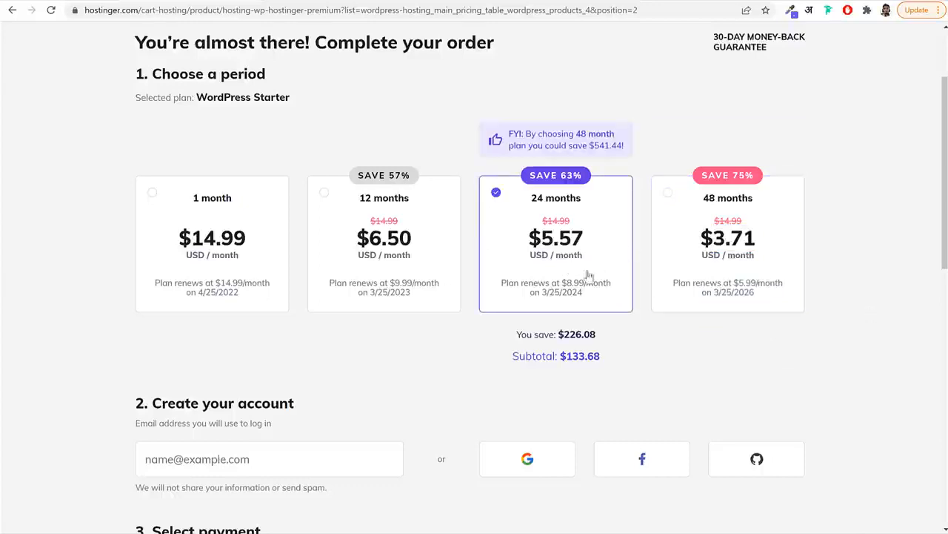
pyautogui.moveTo(583, 202); pyautogui.dragTo(531, 199)
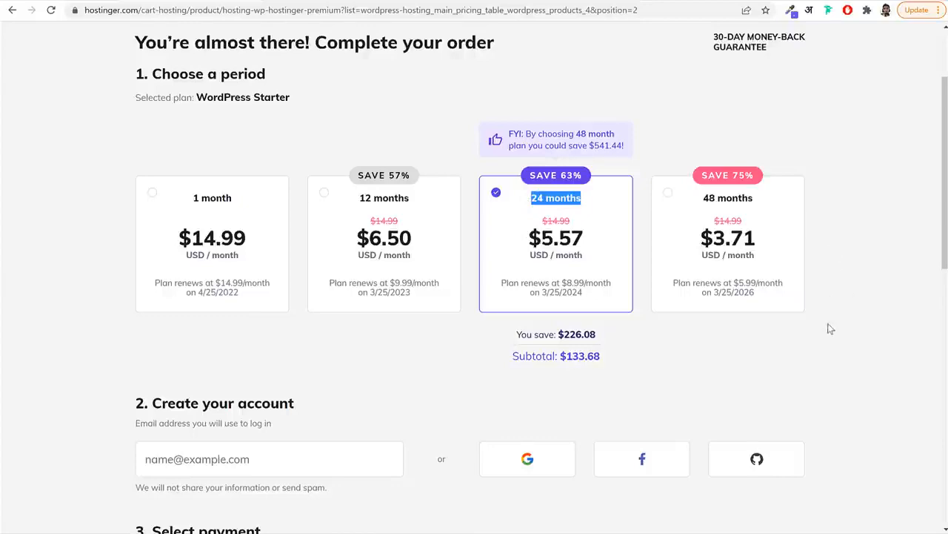
pyautogui.scroll(-4, 830, 328)
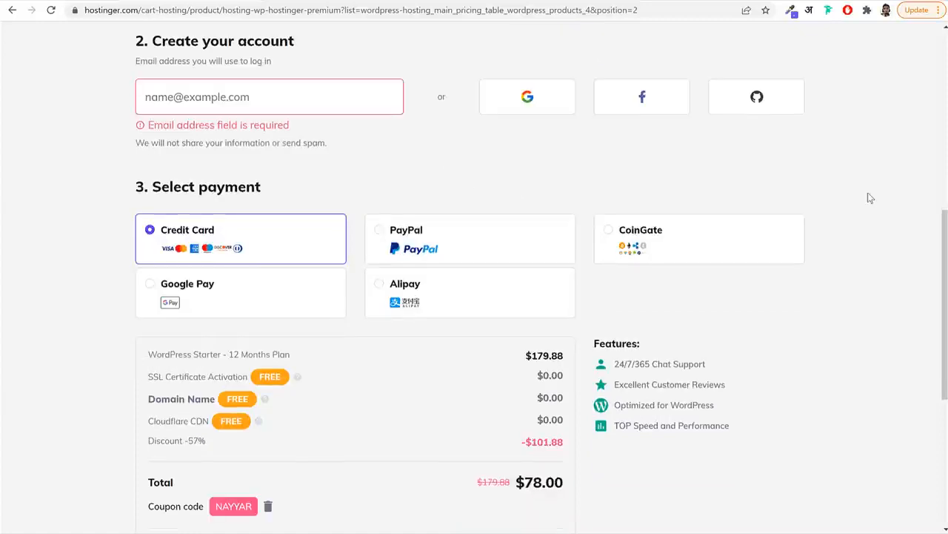
# Try Google Pay, PayPal and Alipay, then choose CoinGate as the payment method
pyautogui.scroll(-2, 870, 197)
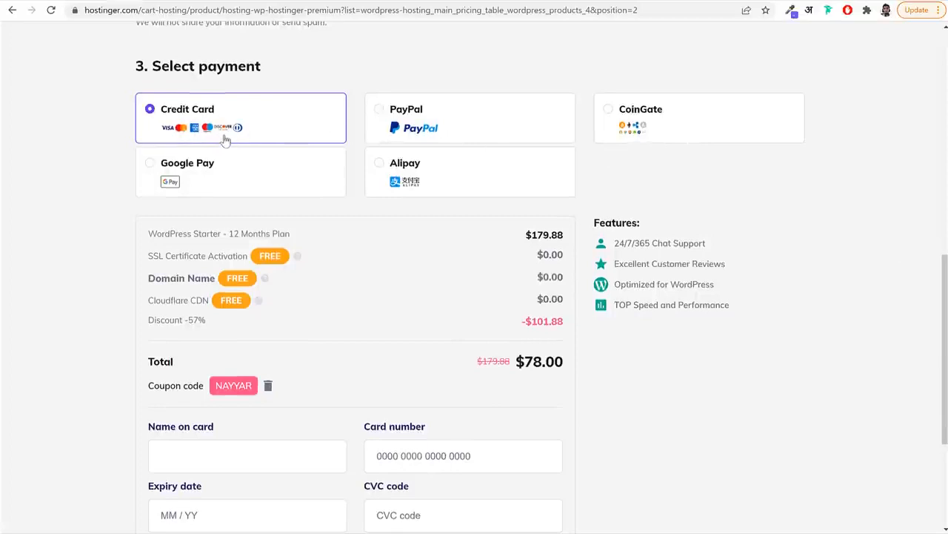
pyautogui.click(199, 178)
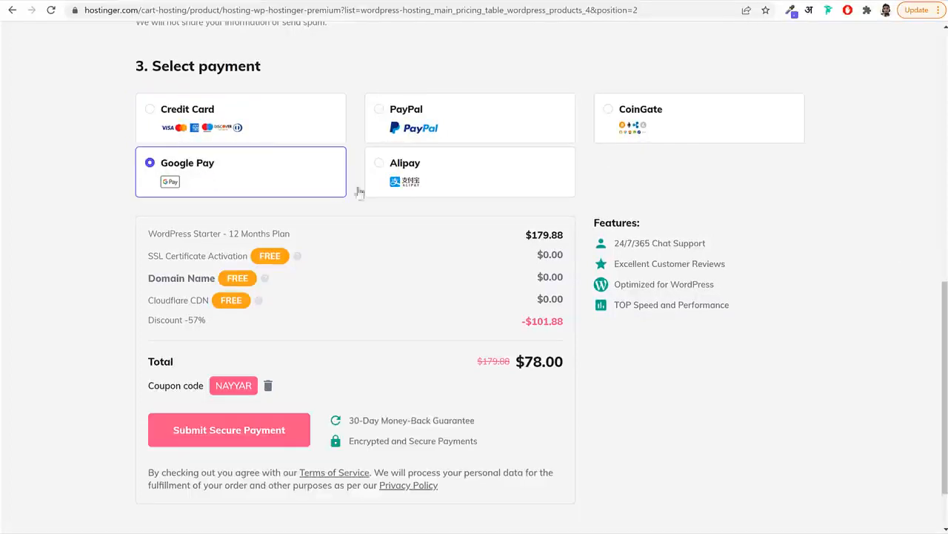
pyautogui.click(458, 130)
pyautogui.click(456, 183)
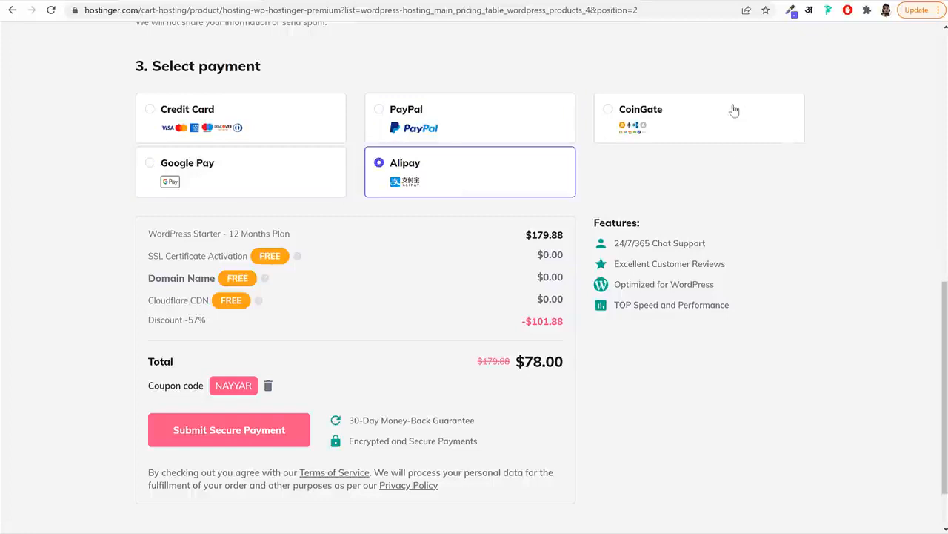
pyautogui.click(734, 112)
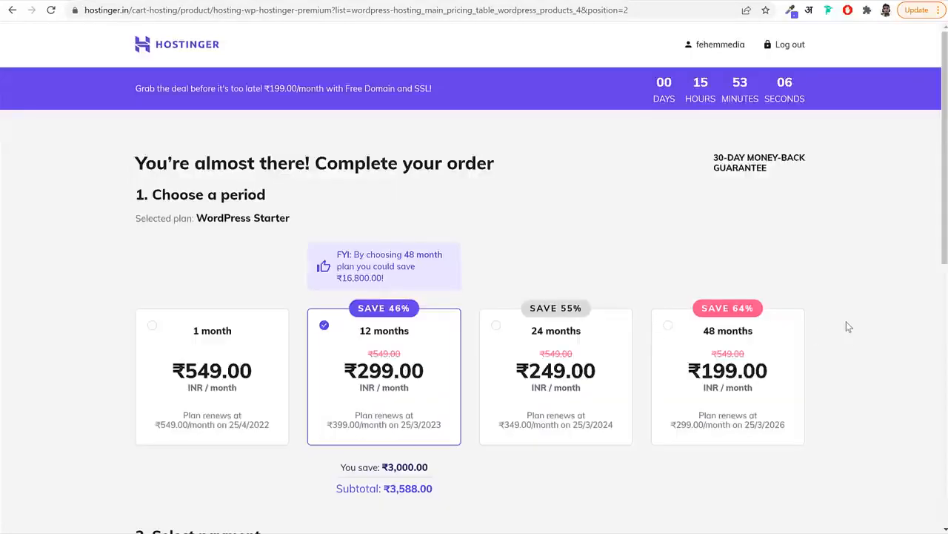
pyautogui.scroll(-6, 851, 339)
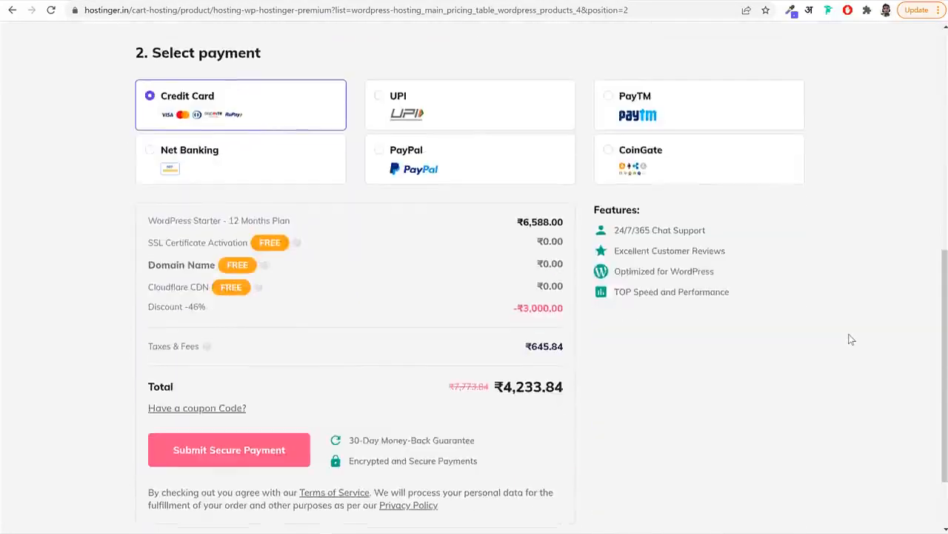
pyautogui.scroll(2, 851, 339)
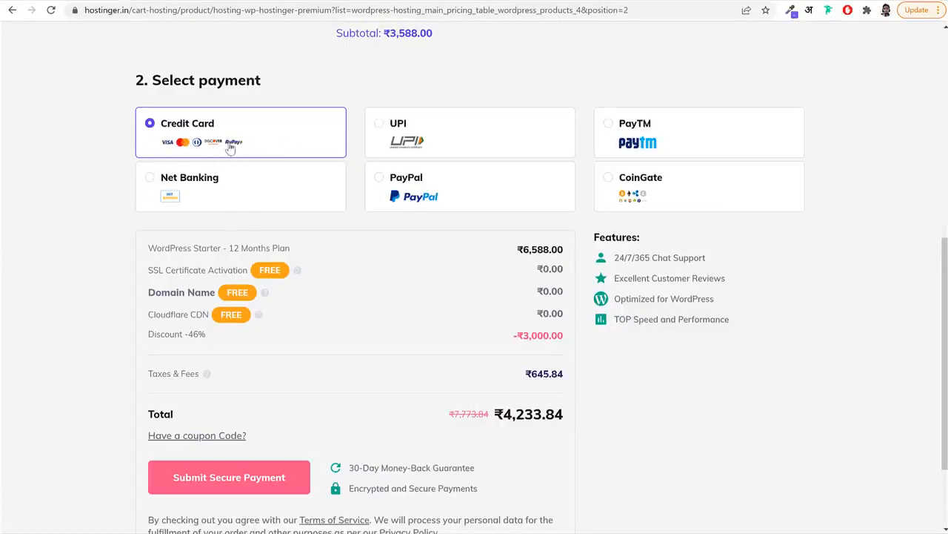
pyautogui.click(413, 148)
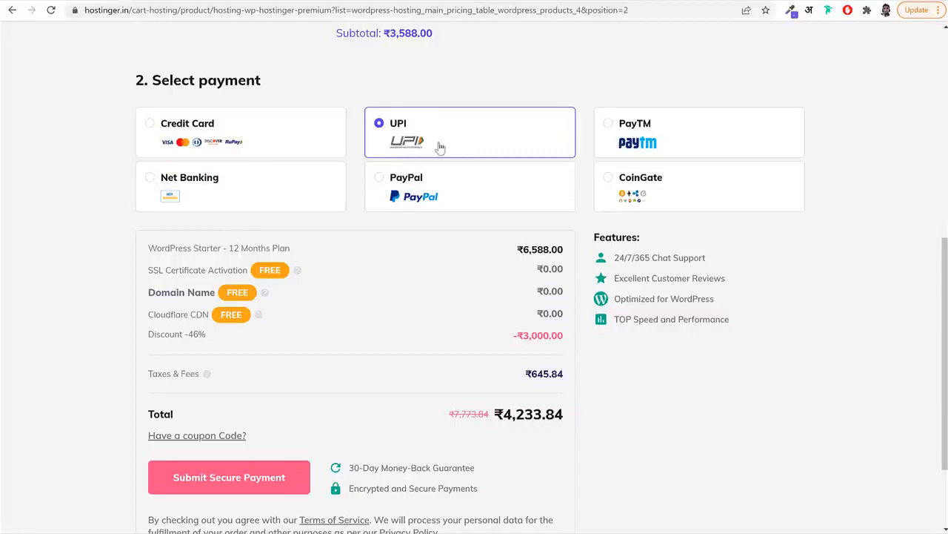
pyautogui.click(670, 145)
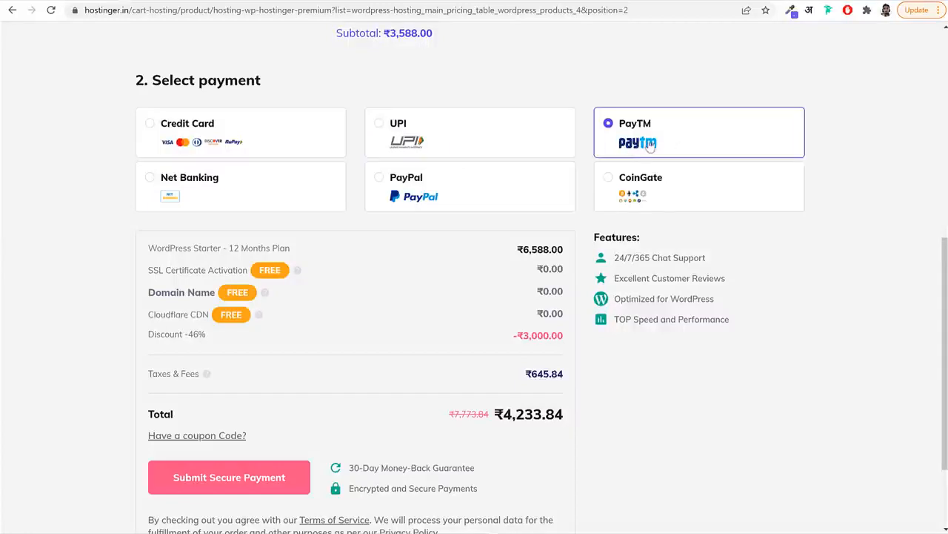
pyautogui.click(228, 184)
pyautogui.click(472, 190)
pyautogui.click(676, 199)
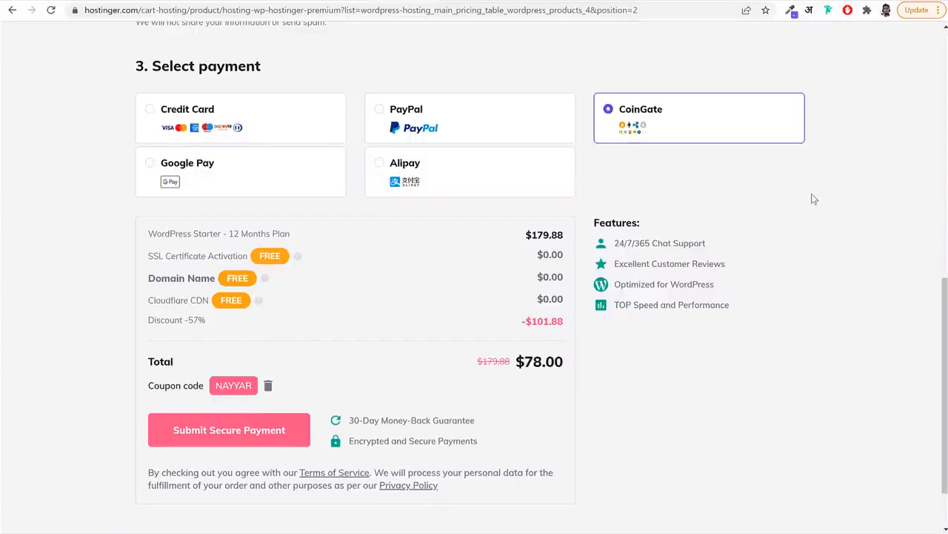
# Remove the applied coupon from the order summary, raising the total to $83.88
pyautogui.scroll(-1, 857, 187)
pyautogui.scroll(-1, 815, 204)
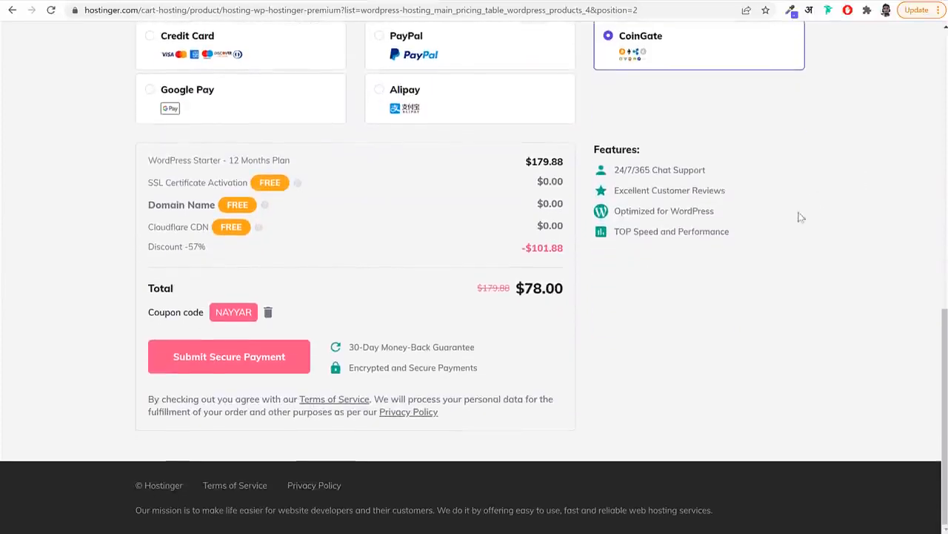
pyautogui.moveTo(162, 312); pyautogui.dragTo(204, 313)
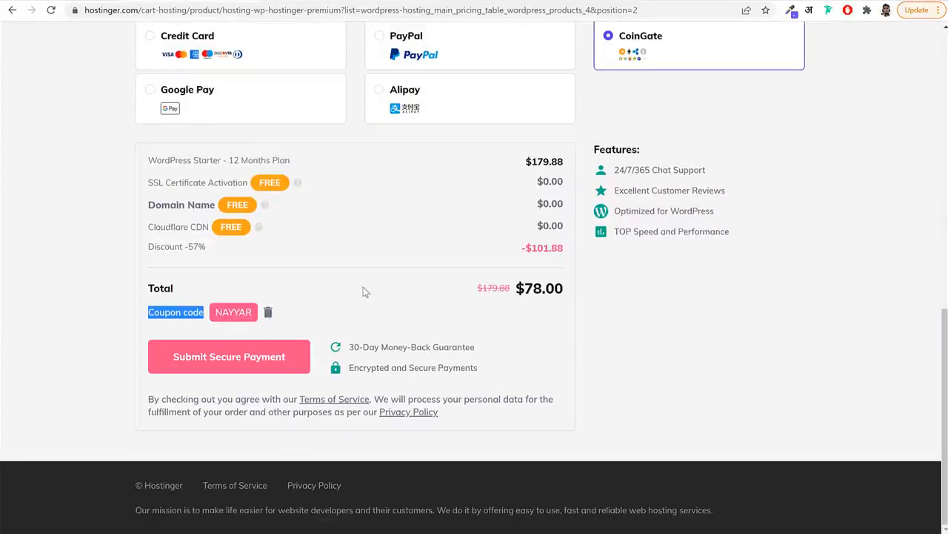
pyautogui.doubleClick(237, 312)
pyautogui.hotkey('ctrl', 'c')
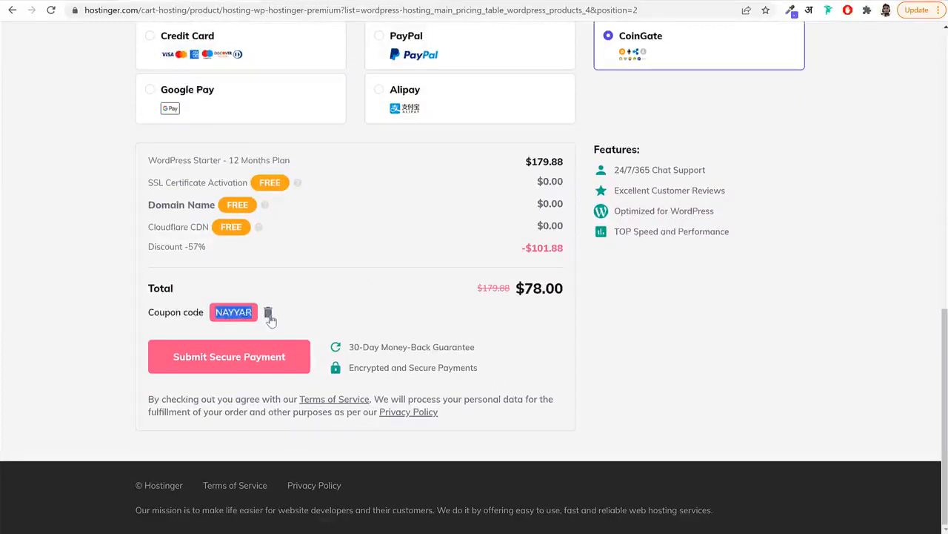
pyautogui.click(269, 313)
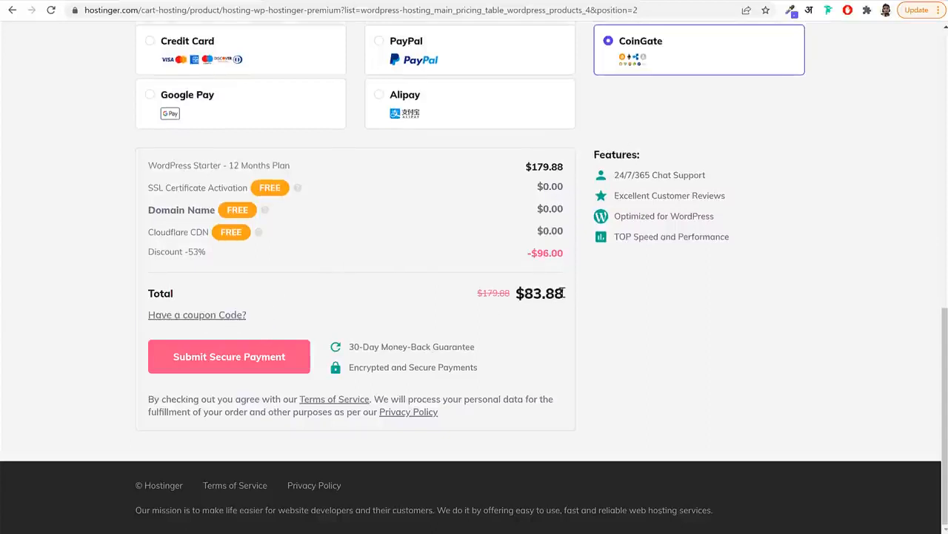
pyautogui.moveTo(561, 294); pyautogui.dragTo(525, 295)
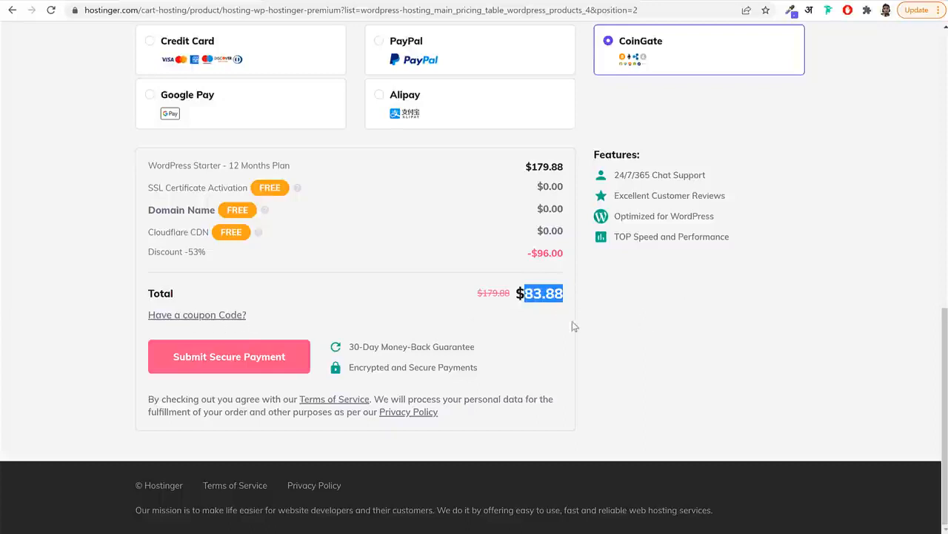
# Paste the coupon code back in and apply it, bringing the total to $78.00
pyautogui.click(208, 320)
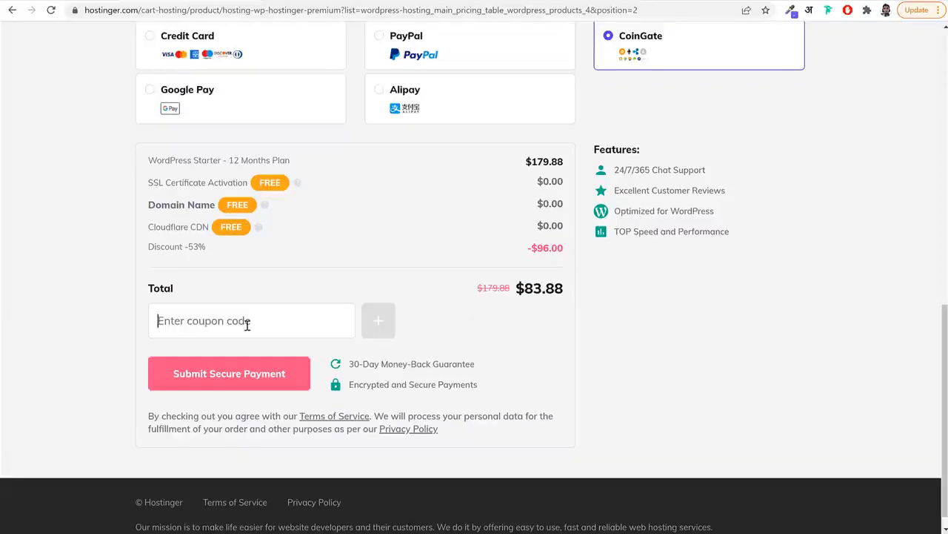
pyautogui.hotkey('ctrl', 'v')
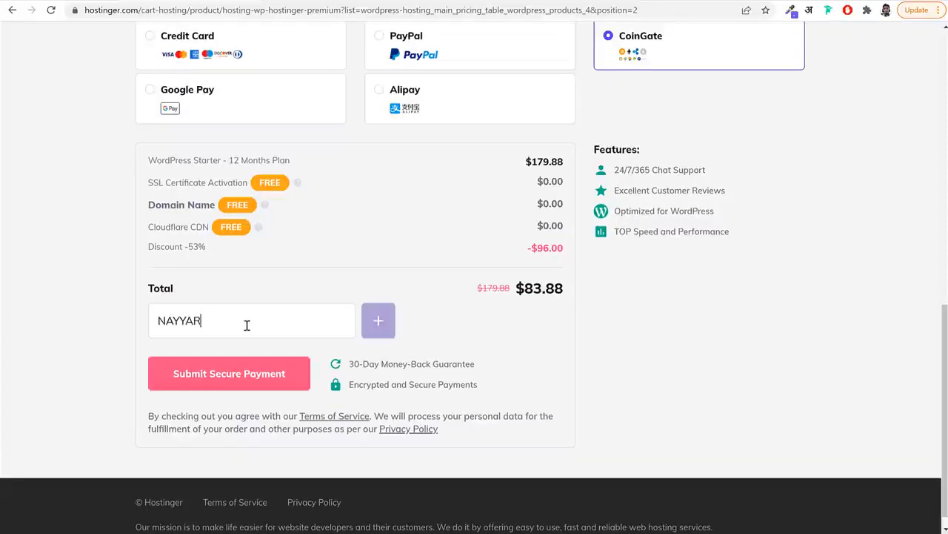
pyautogui.click(378, 322)
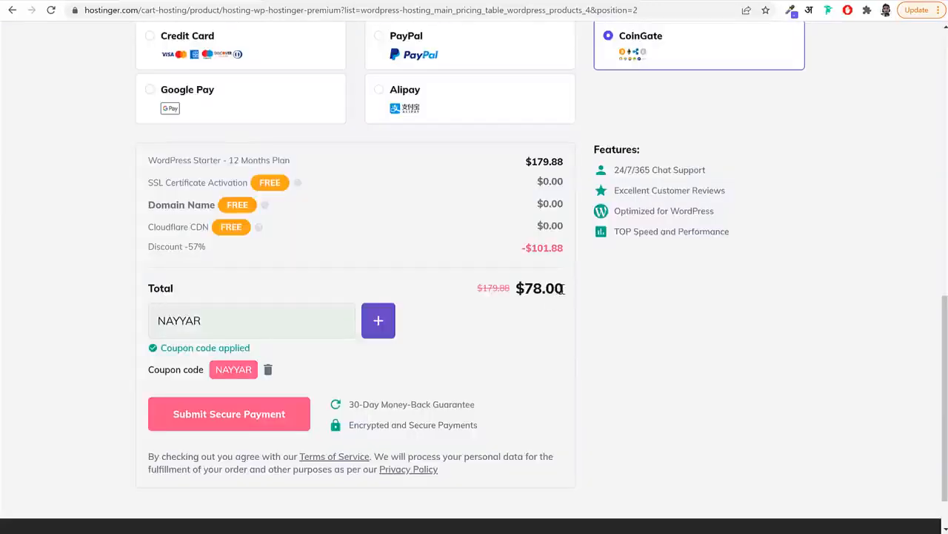
pyautogui.doubleClick(562, 289)
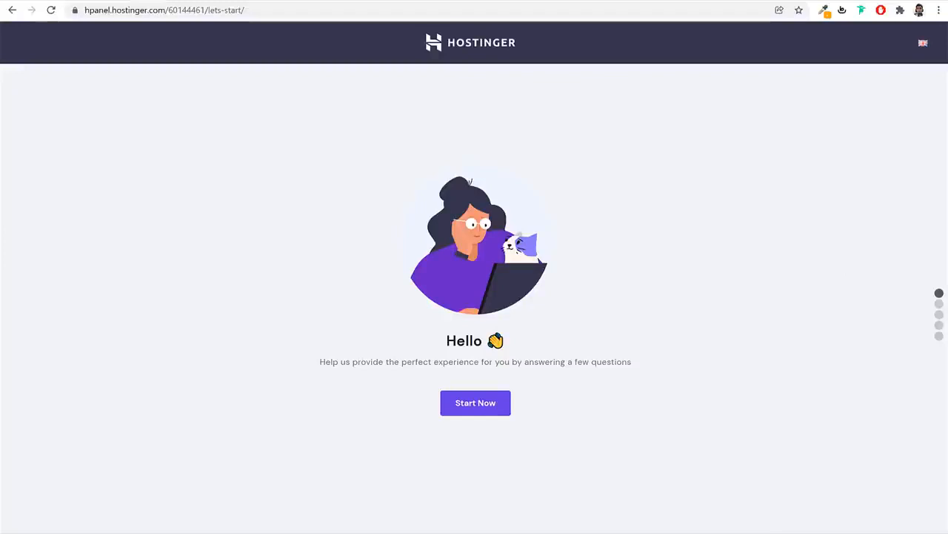
# Start the hPanel questionnaire, mark the website as for Myself, and skip the website-type question
pyautogui.click(470, 406)
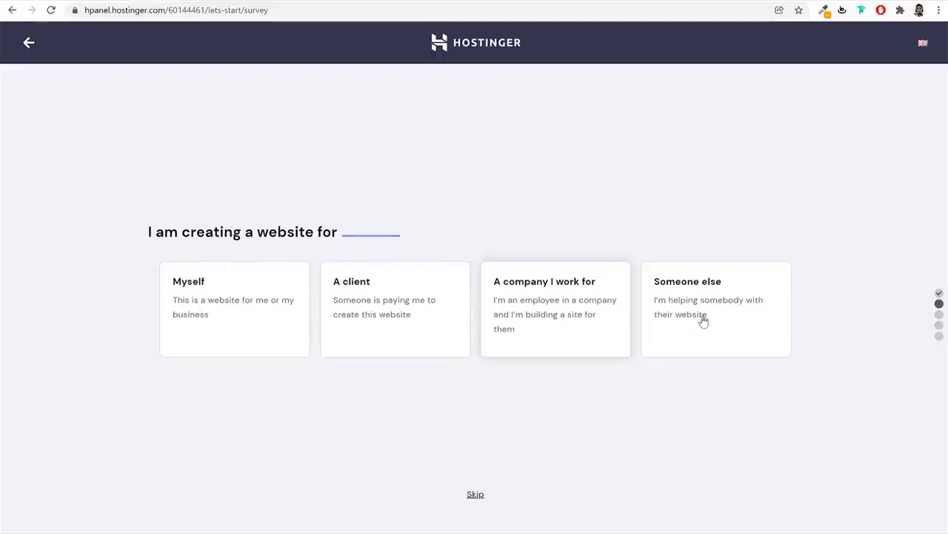
pyautogui.click(238, 301)
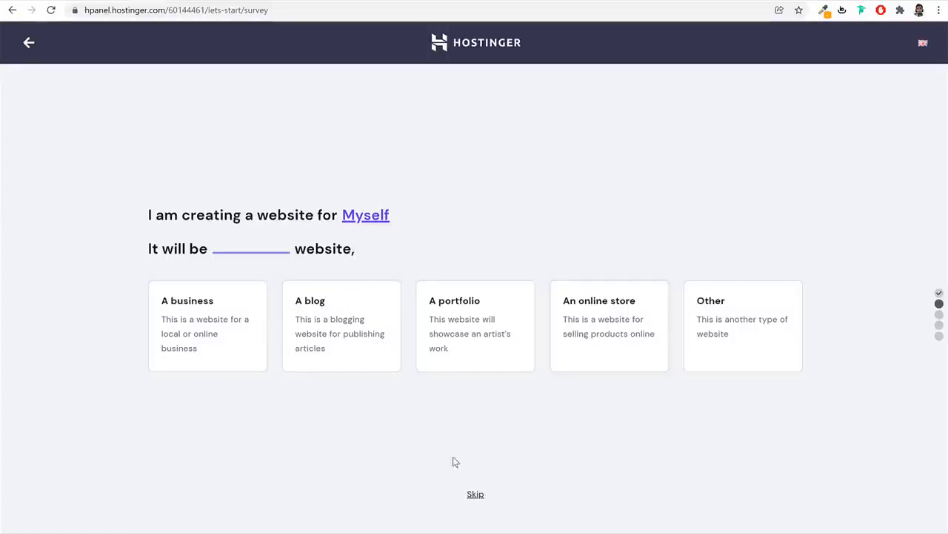
pyautogui.click(475, 495)
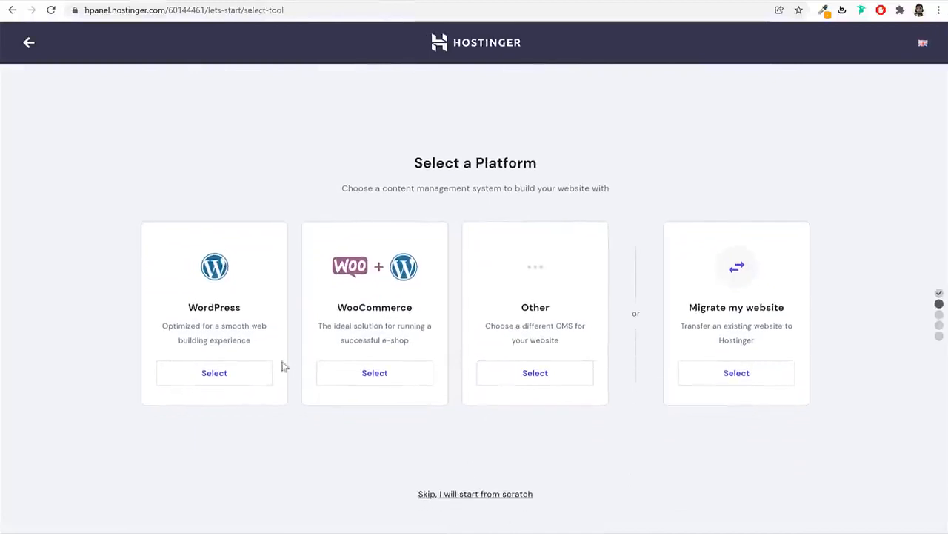
pyautogui.moveTo(187, 308); pyautogui.dragTo(235, 314)
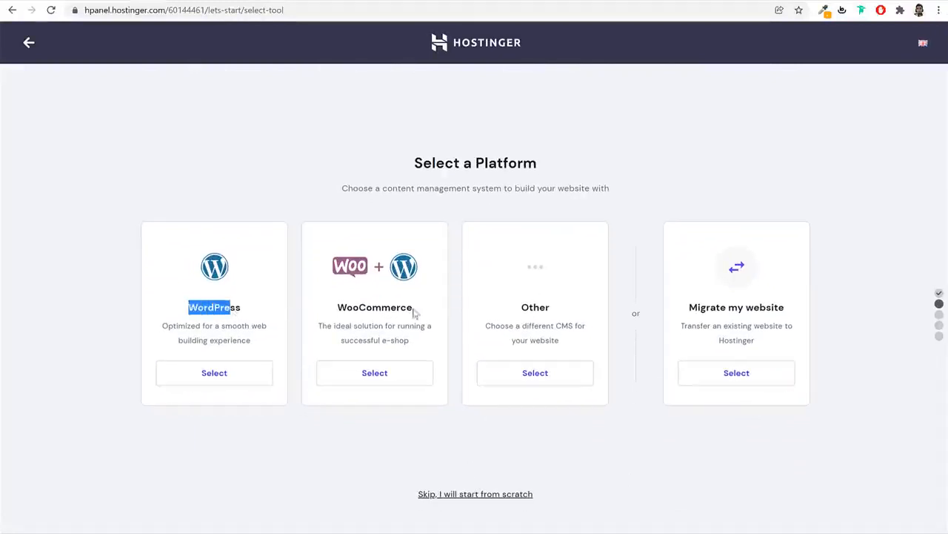
pyautogui.click(387, 309)
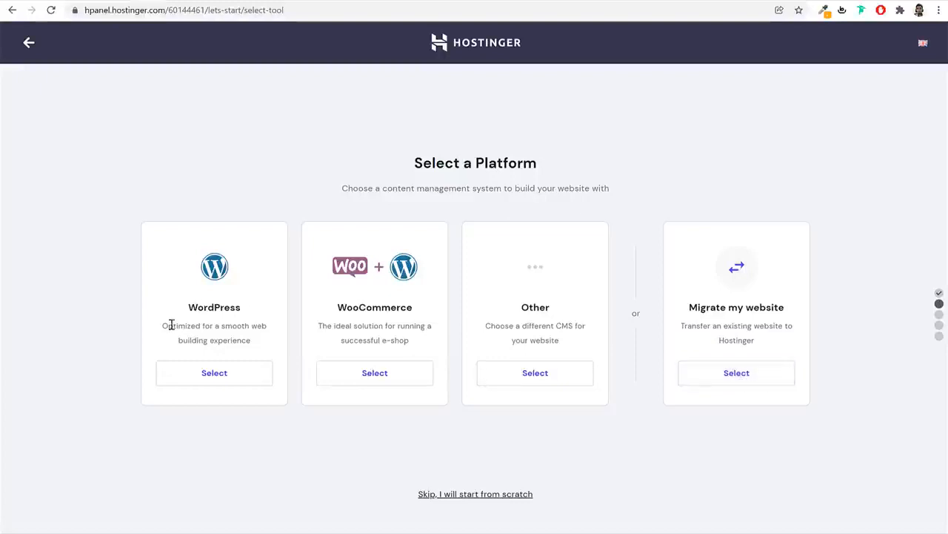
# Pick WordPress as the platform, accept the WordPress admin account details, and skip templates
pyautogui.click(214, 372)
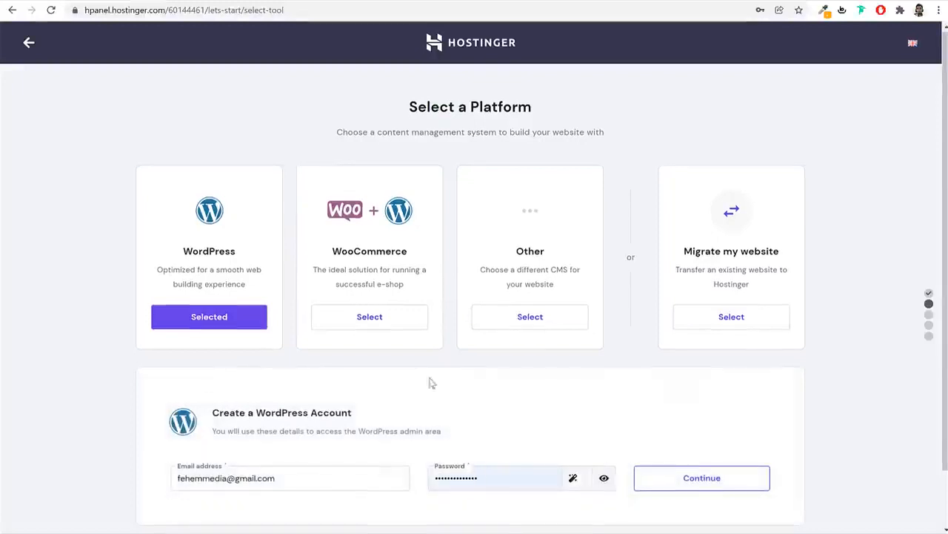
pyautogui.scroll(-2, 444, 383)
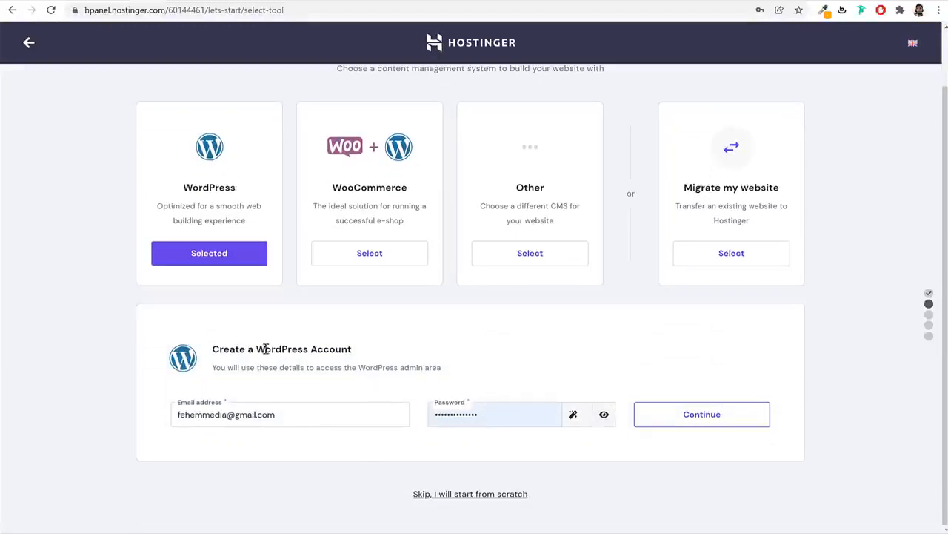
pyautogui.moveTo(257, 348); pyautogui.dragTo(370, 351)
pyautogui.click(371, 353)
pyautogui.click(734, 425)
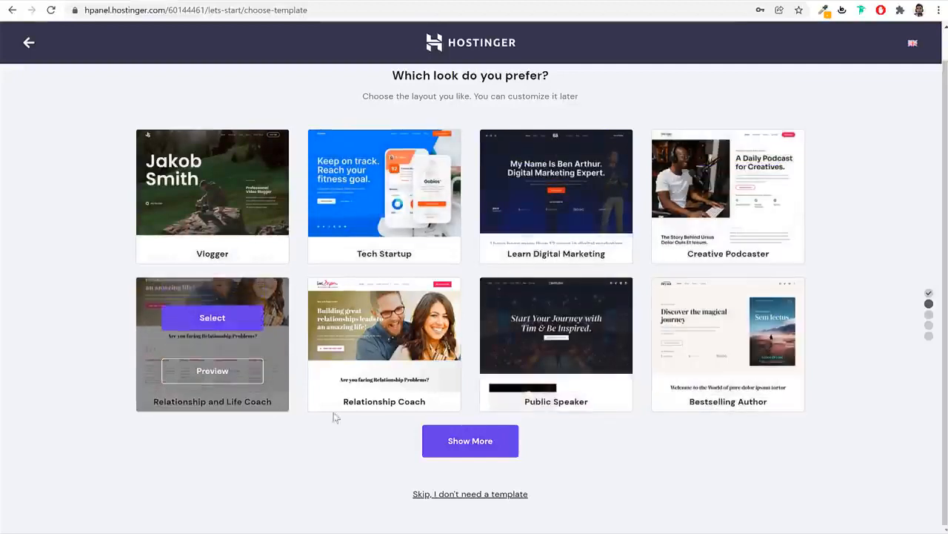
pyautogui.click(461, 496)
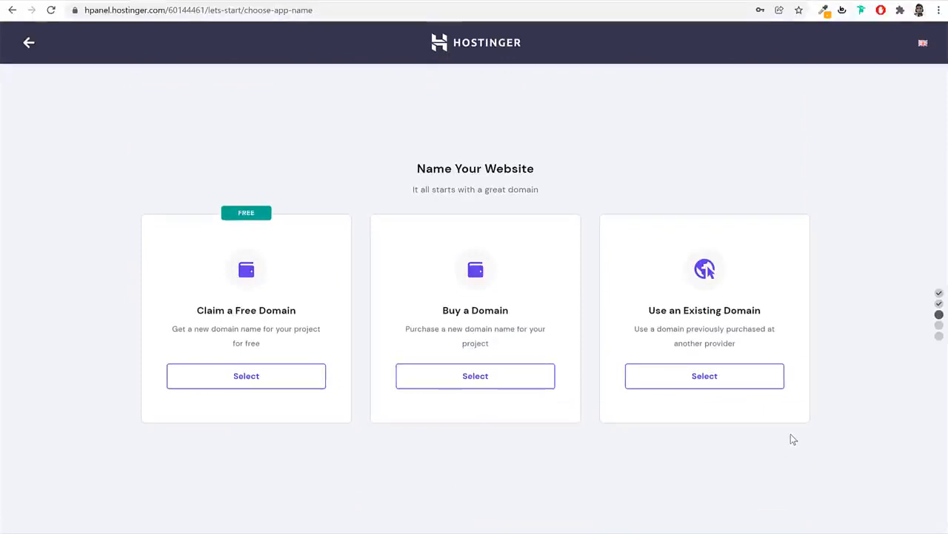
# Check the free domain 'nayyarshaikh', then choose Use an Existing Domain instead
pyautogui.click(275, 377)
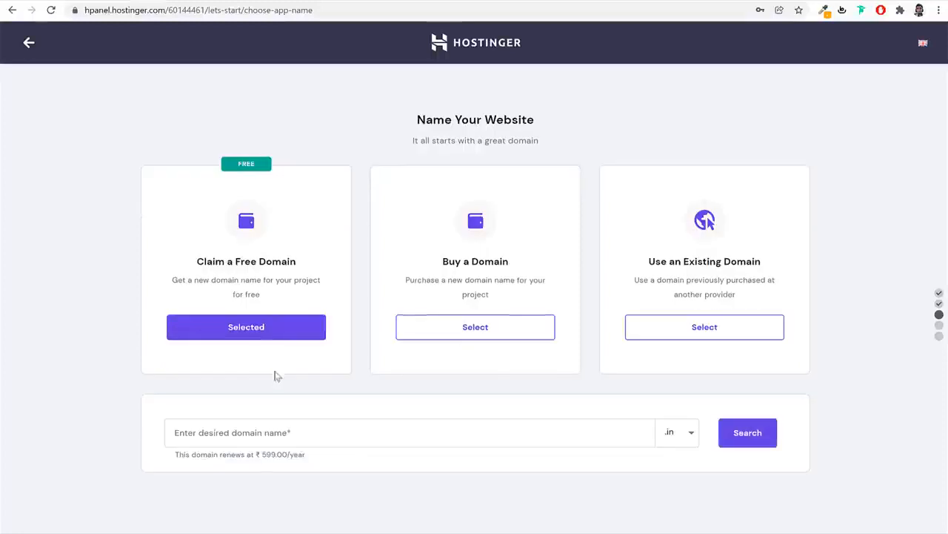
pyautogui.click(297, 423)
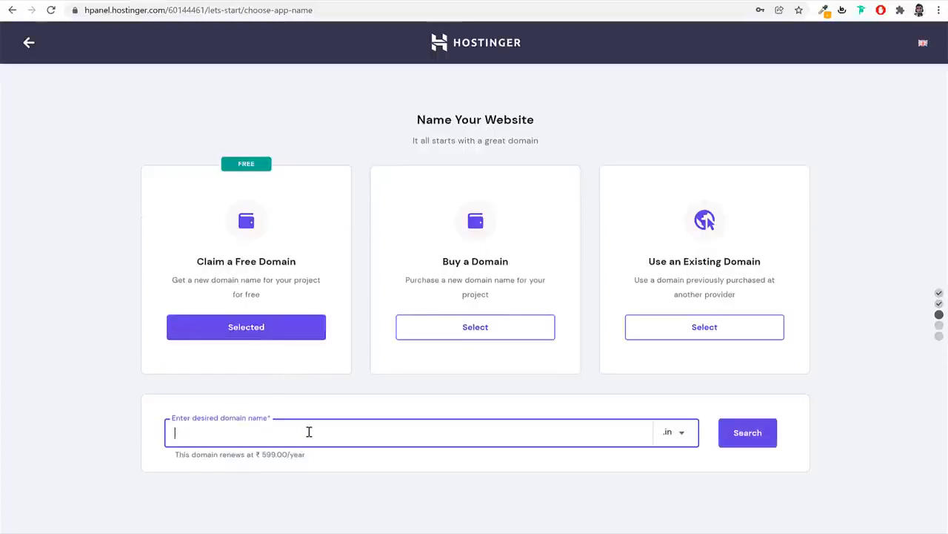
pyautogui.write('nay')
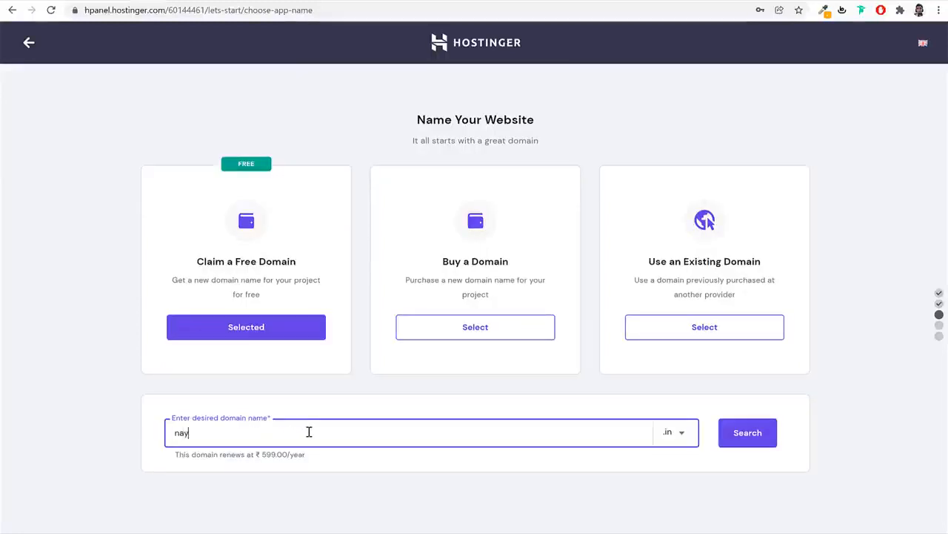
pyautogui.write('yarshaikh')
pyautogui.click(747, 433)
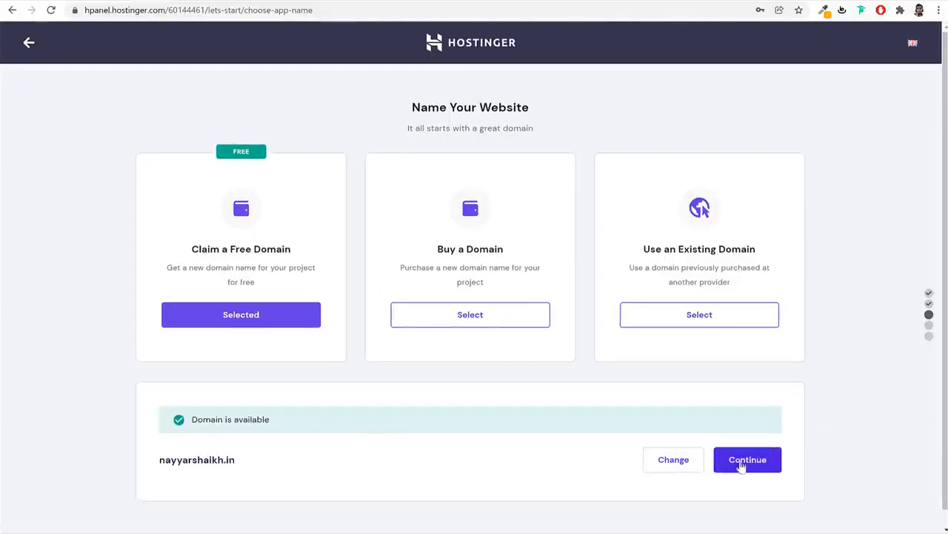
pyautogui.moveTo(246, 459); pyautogui.dragTo(147, 458)
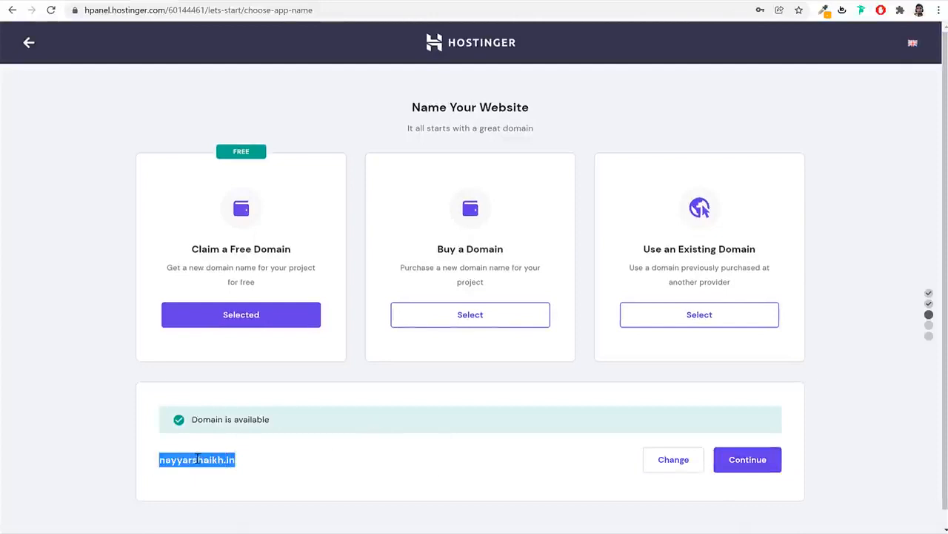
pyautogui.click(198, 458)
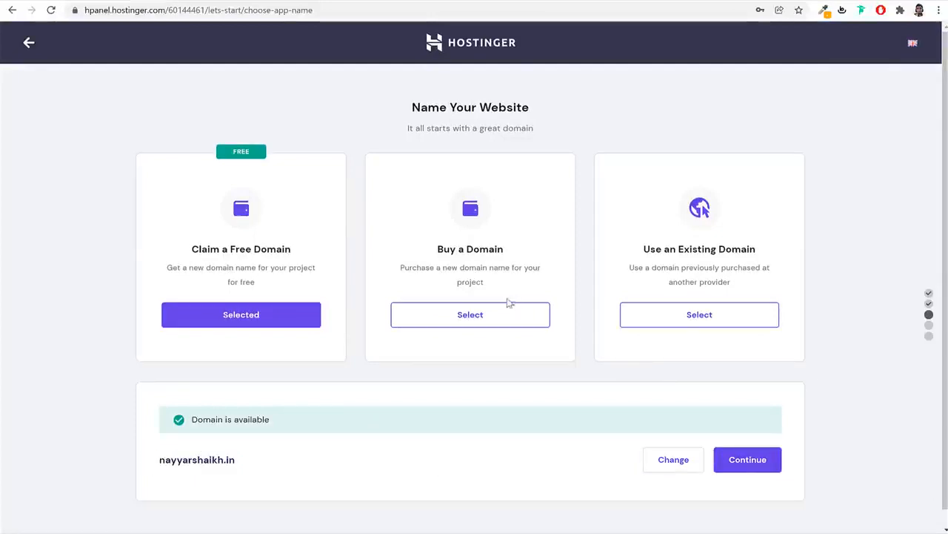
pyautogui.click(680, 327)
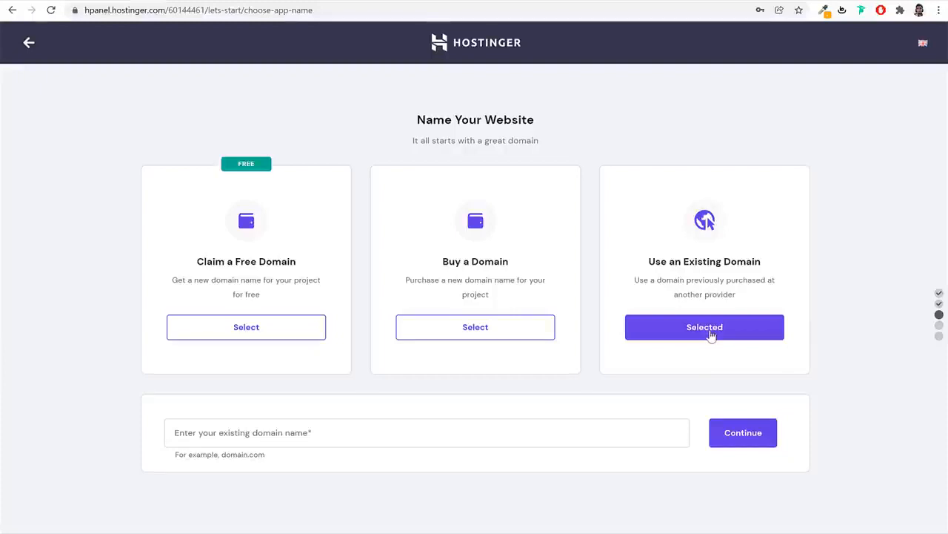
# Enter the existing domain blogdu.de and continue with it
pyautogui.click(497, 432)
pyautogui.write('b')
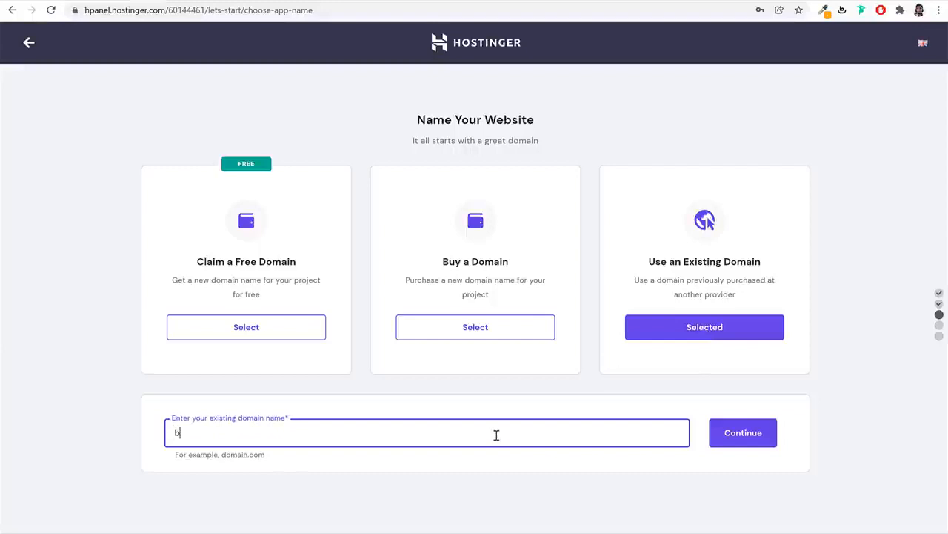
pyautogui.write('logdu.de')
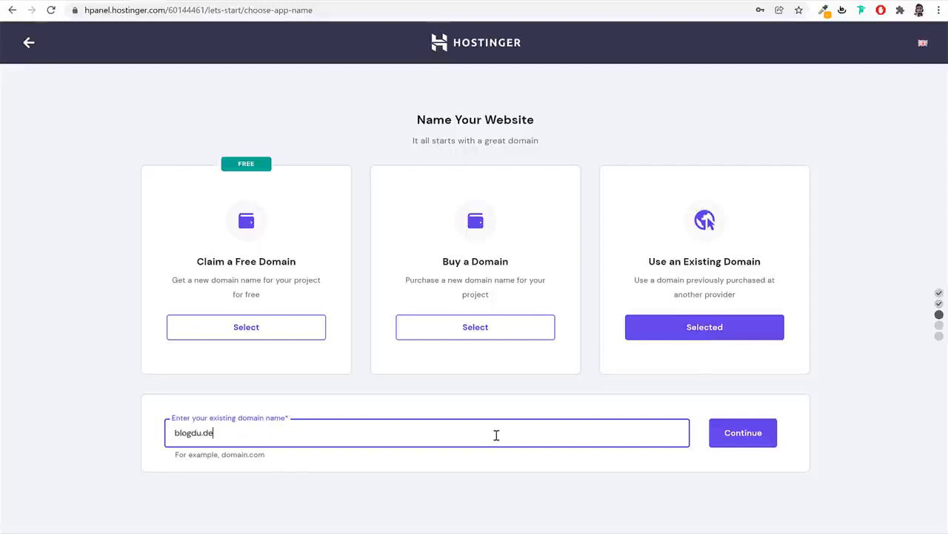
pyautogui.click(745, 443)
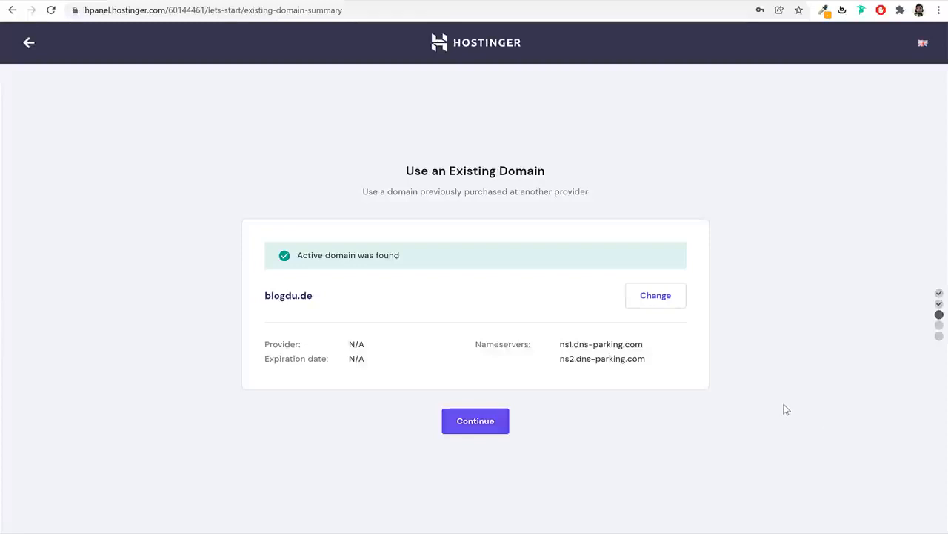
pyautogui.click(485, 428)
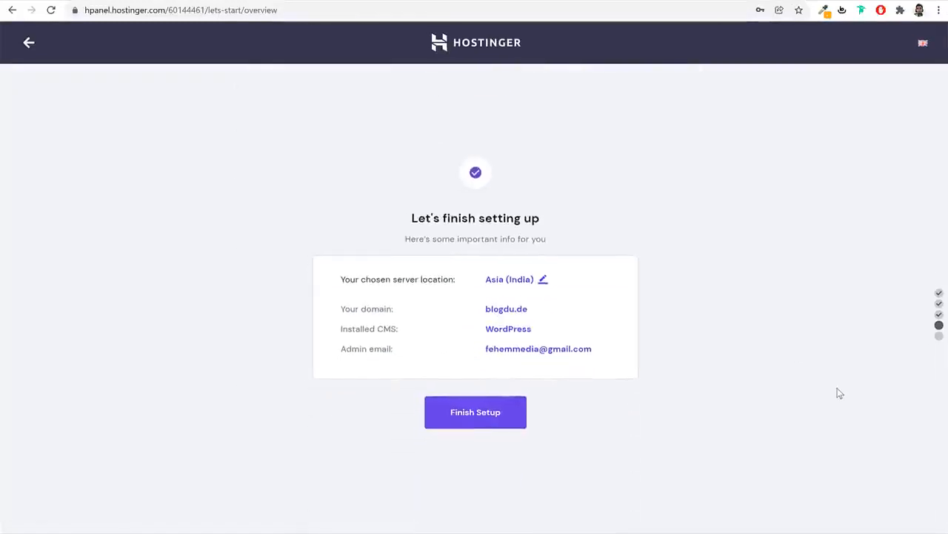
# Keep the Asia (India) server location and finish the setup
pyautogui.click(544, 280)
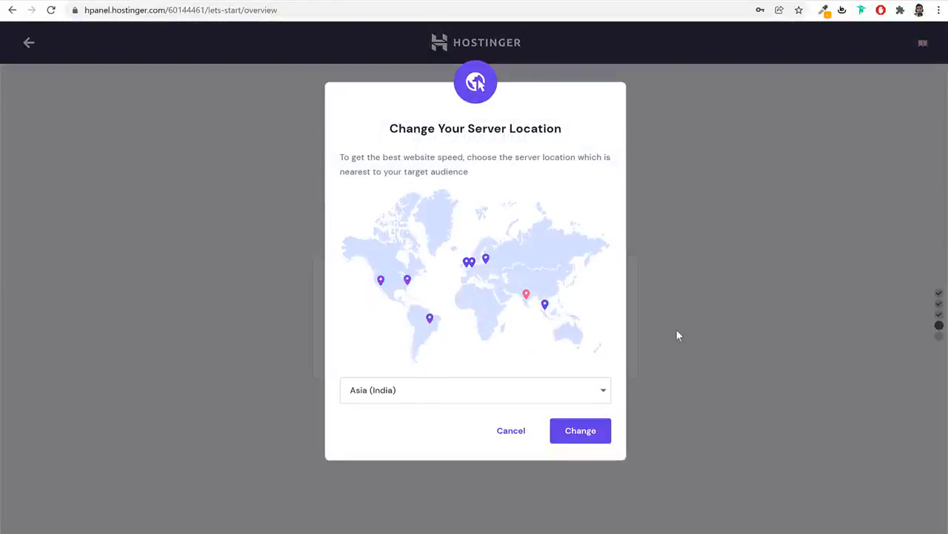
pyautogui.click(521, 438)
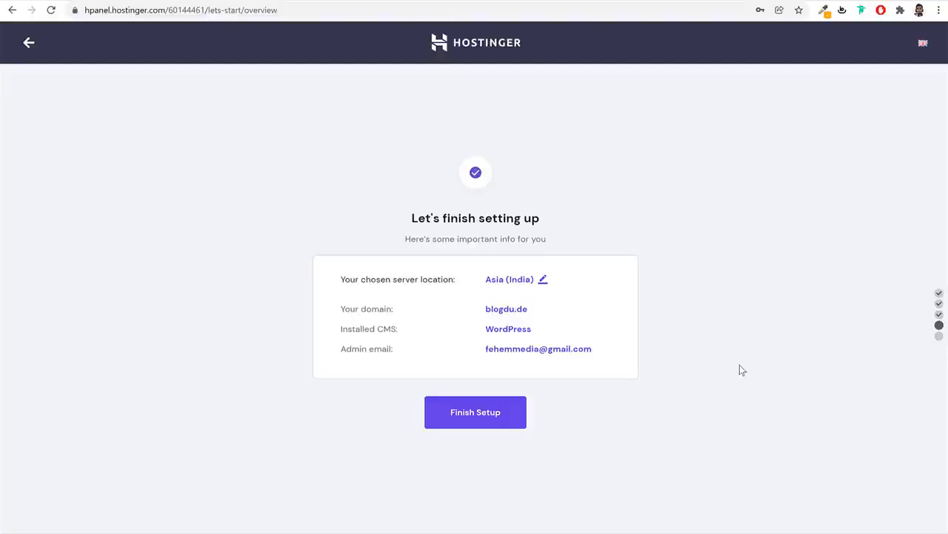
pyautogui.click(495, 416)
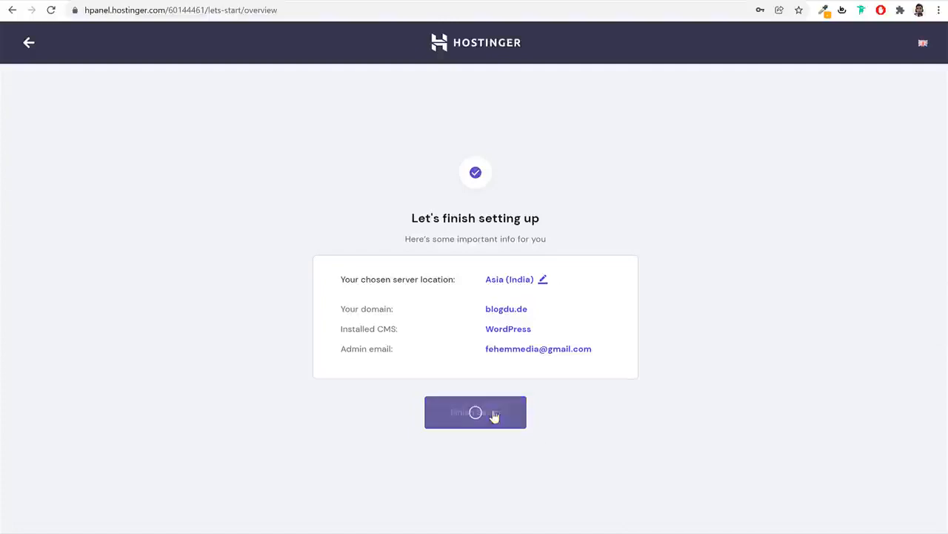
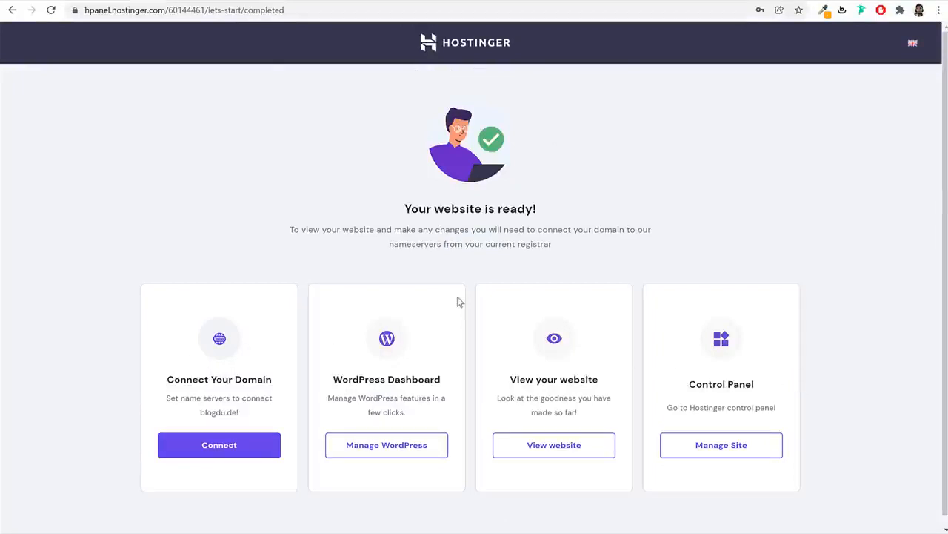
# Connect blogdu.de with GoDaddy as the provider and start the nameserver-change steps
pyautogui.tripleClick(190, 378)
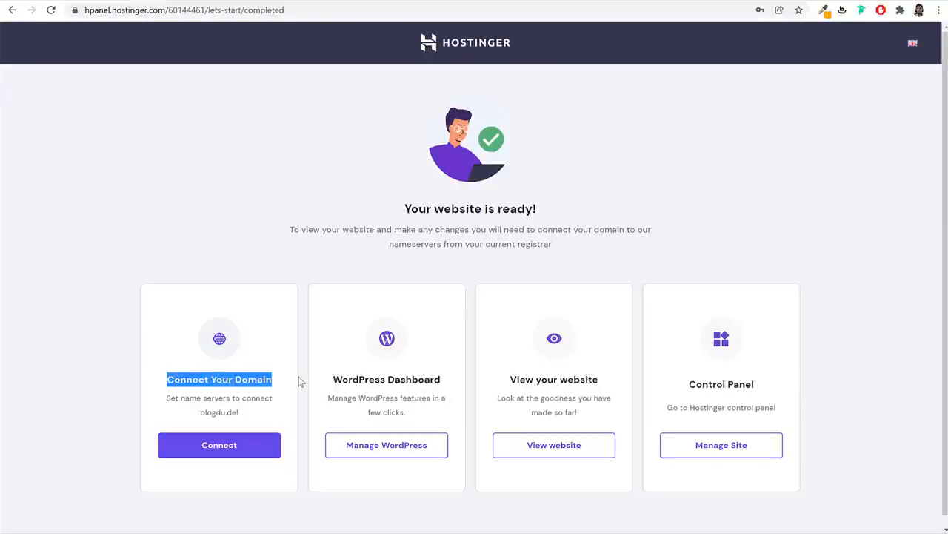
pyautogui.click(300, 381)
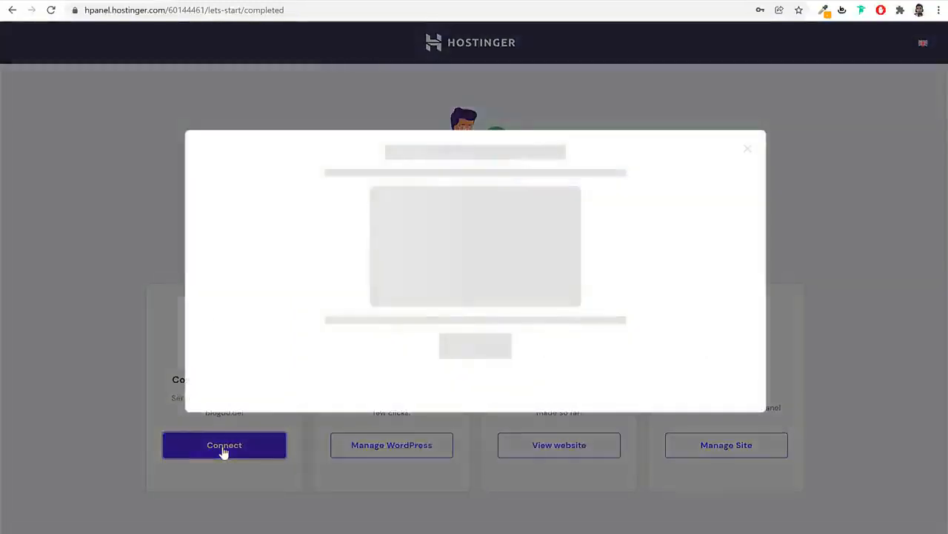
pyautogui.click(474, 342)
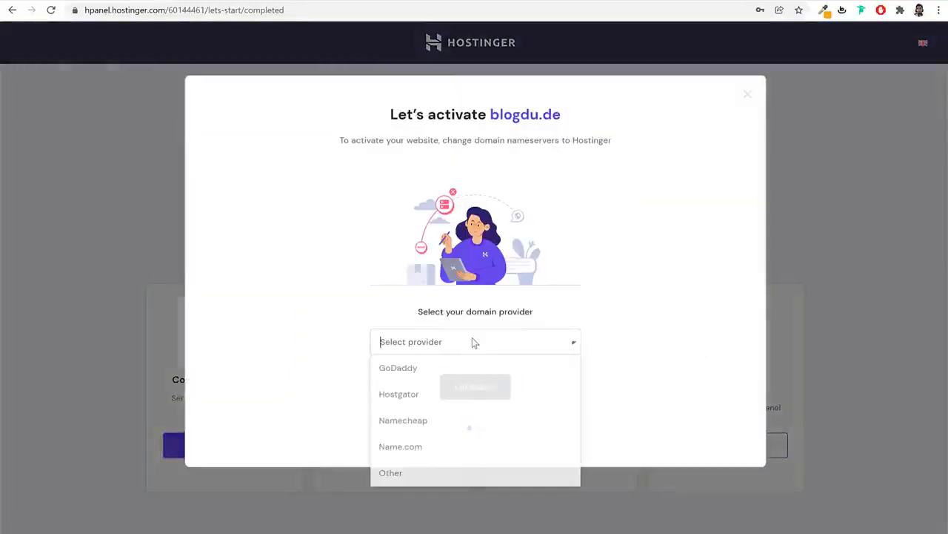
pyautogui.click(429, 370)
pyautogui.click(425, 347)
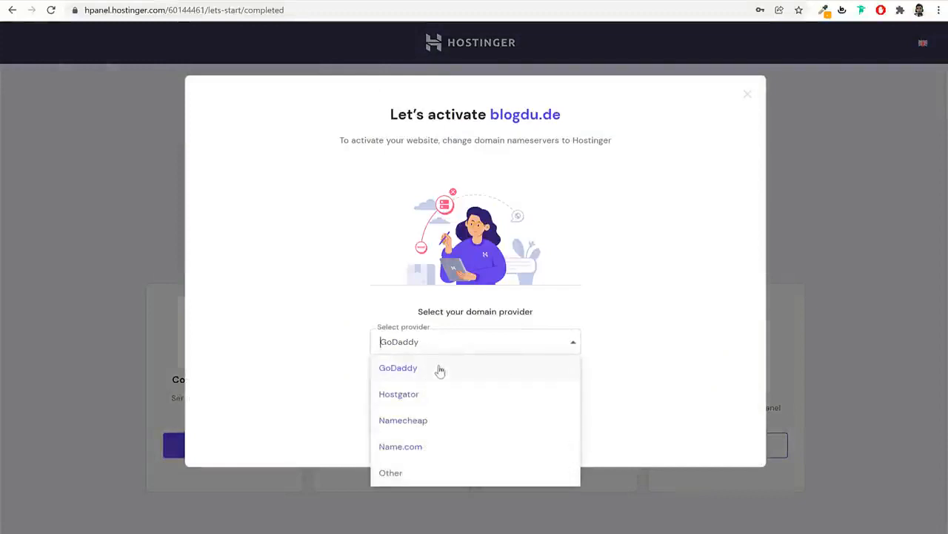
pyautogui.click(434, 420)
pyautogui.click(444, 343)
pyautogui.click(431, 371)
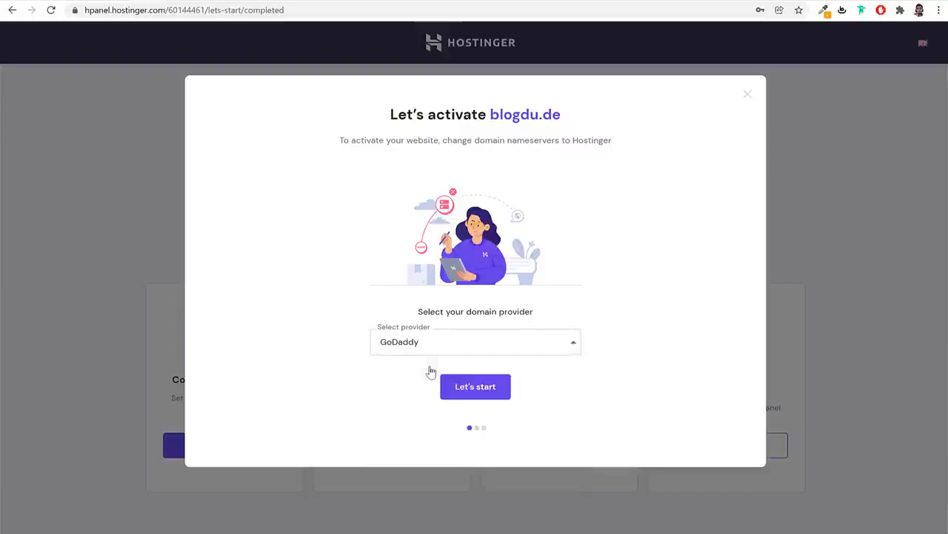
pyautogui.click(478, 392)
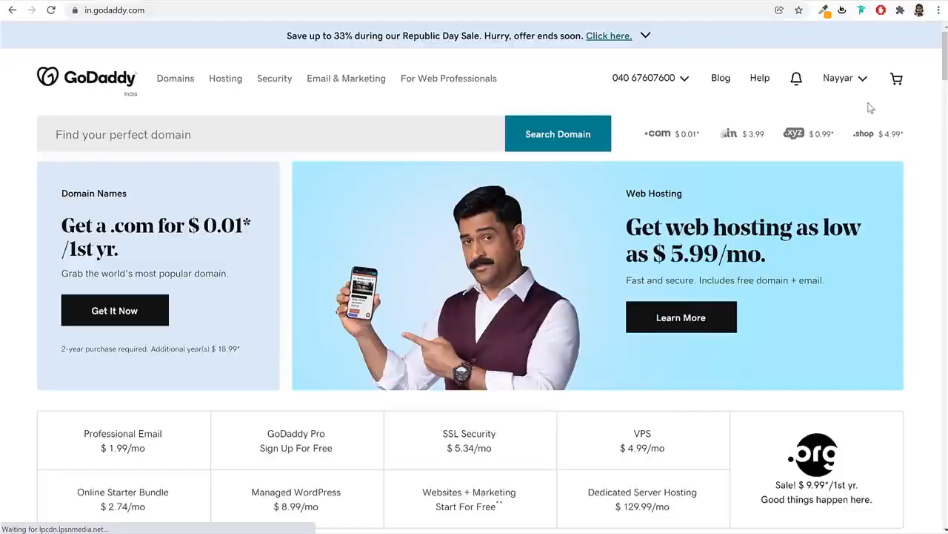
# In GoDaddy's My Products, open DNS management for blogdu.de
pyautogui.click(853, 89)
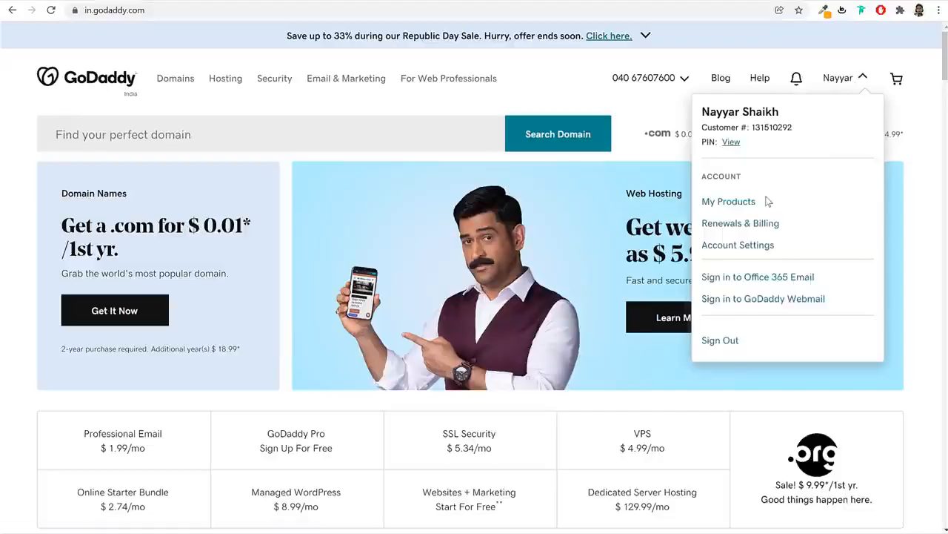
pyautogui.click(709, 201)
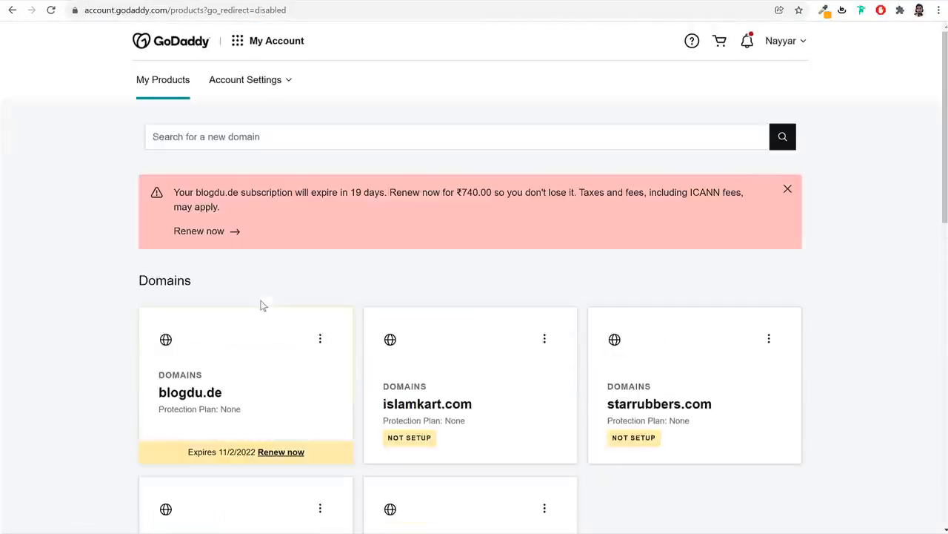
pyautogui.click(209, 375)
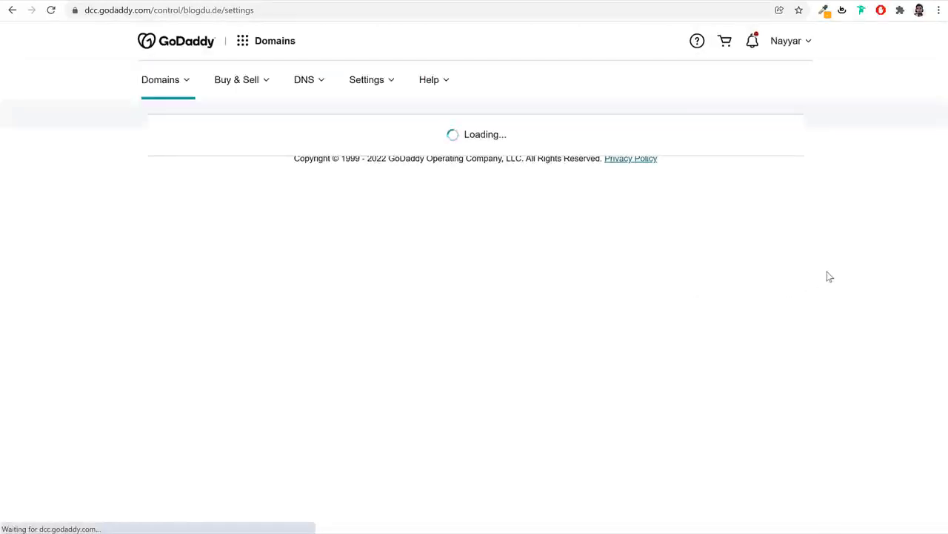
pyautogui.scroll(-4, 831, 326)
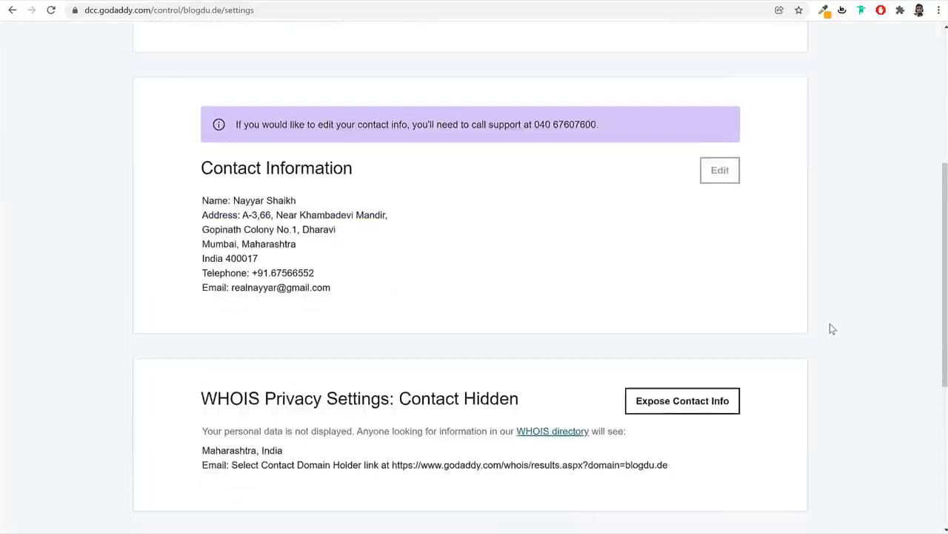
pyautogui.scroll(-4, 829, 327)
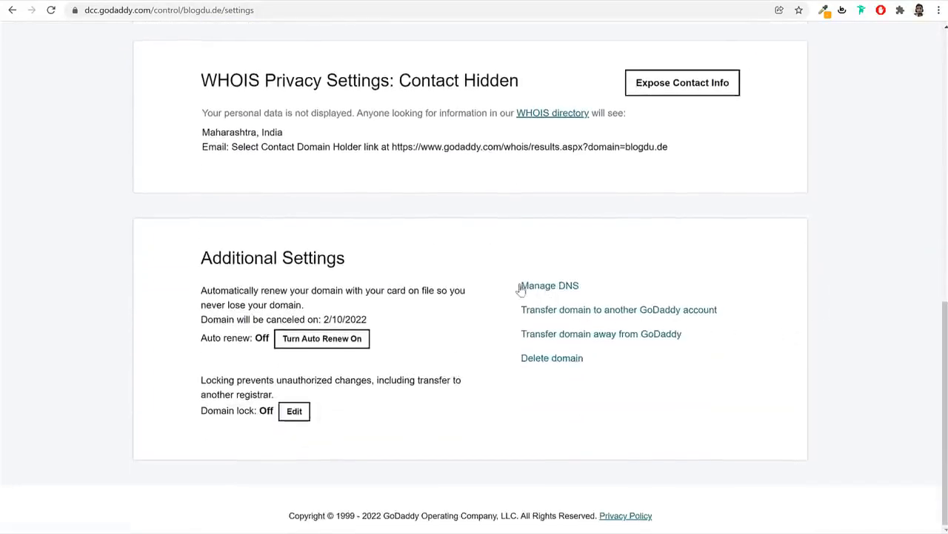
pyautogui.click(572, 288)
pyautogui.scroll(-5, 579, 315)
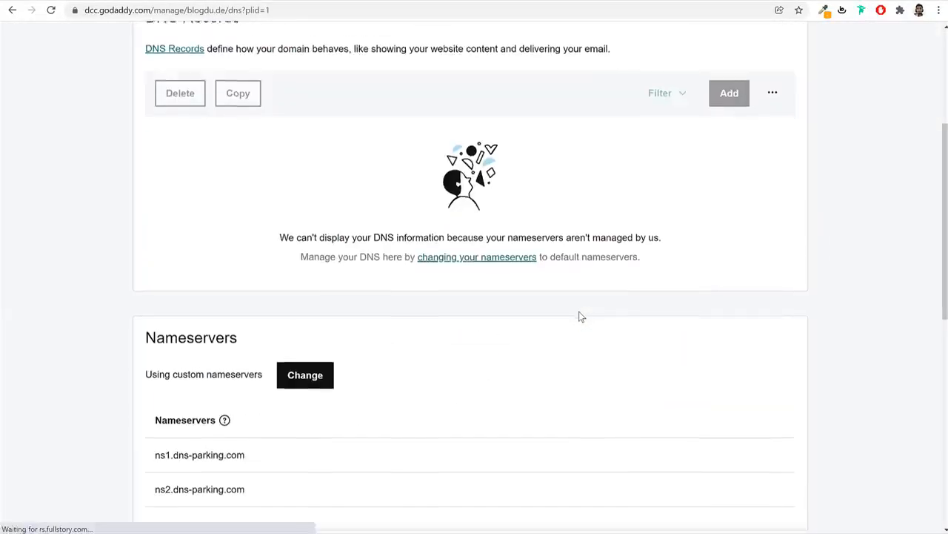
pyautogui.moveTo(161, 240); pyautogui.dragTo(209, 241)
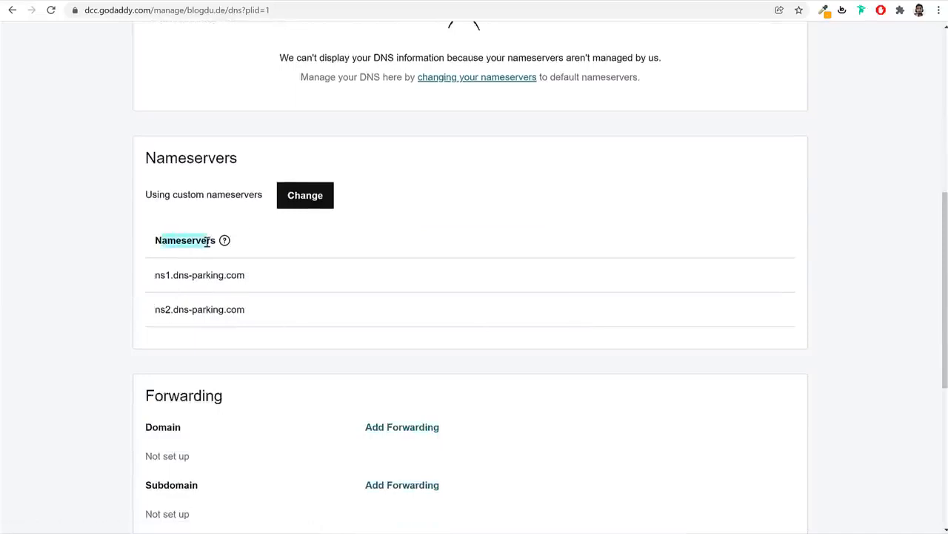
# Switch blogdu.de to Enter my own nameservers and clear both existing entries
pyautogui.click(313, 201)
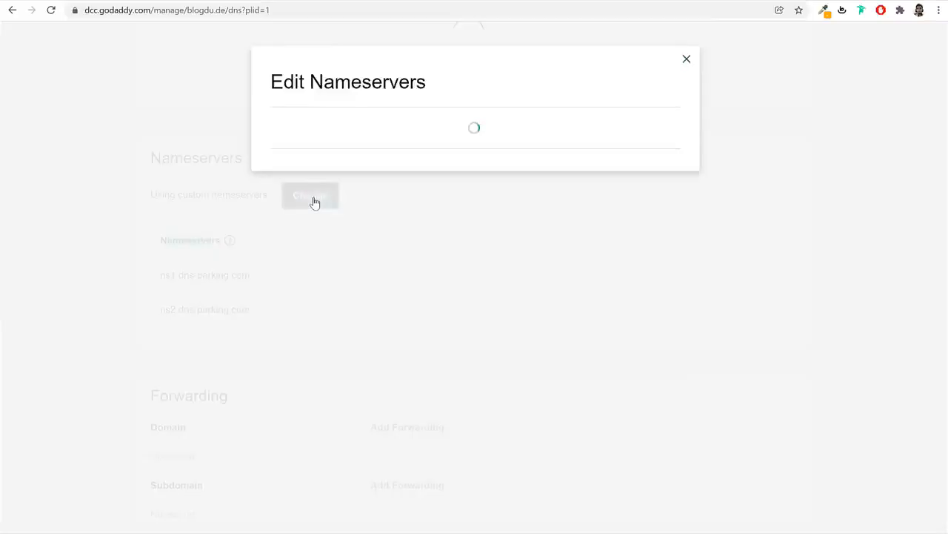
pyautogui.moveTo(265, 346); pyautogui.dragTo(443, 347)
pyautogui.click(346, 356)
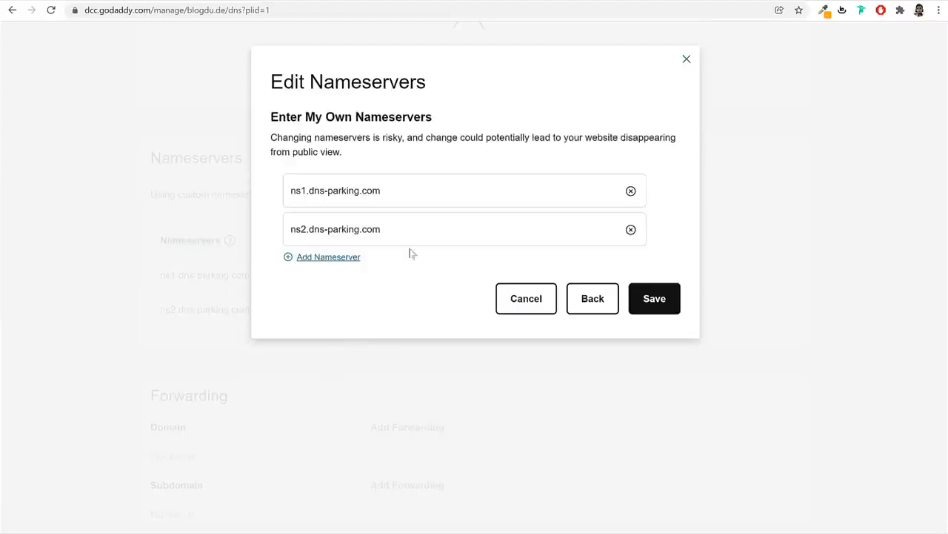
pyautogui.click(631, 190)
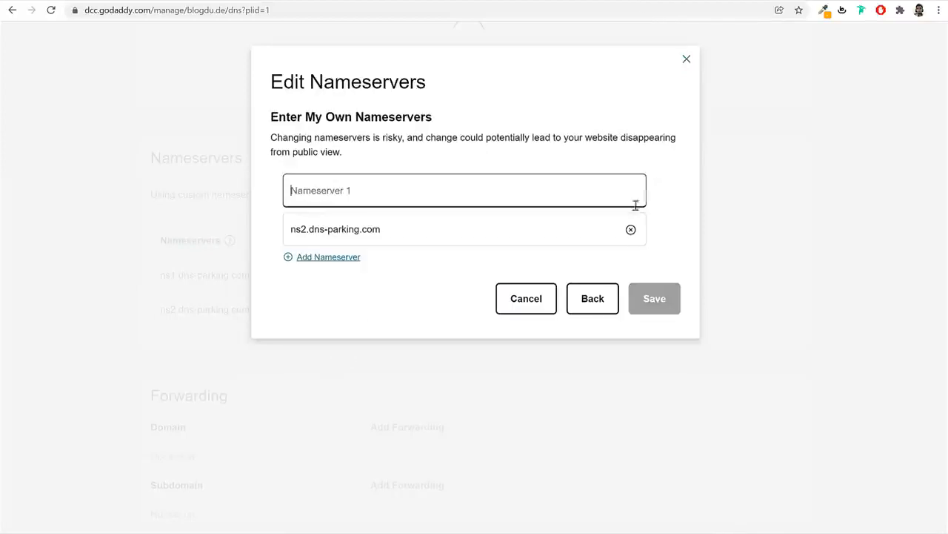
pyautogui.click(631, 229)
# Fill GoDaddy's nameserver fields with Hostinger's ns1.dns-parking.com and ns2.dns-parking.com
pyautogui.click(649, 2)
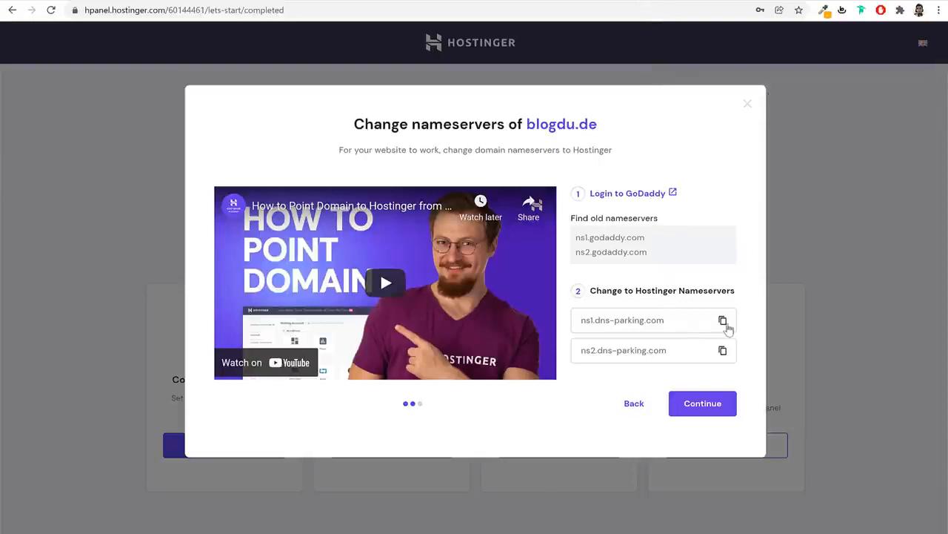
pyautogui.moveTo(673, 324); pyautogui.dragTo(571, 328)
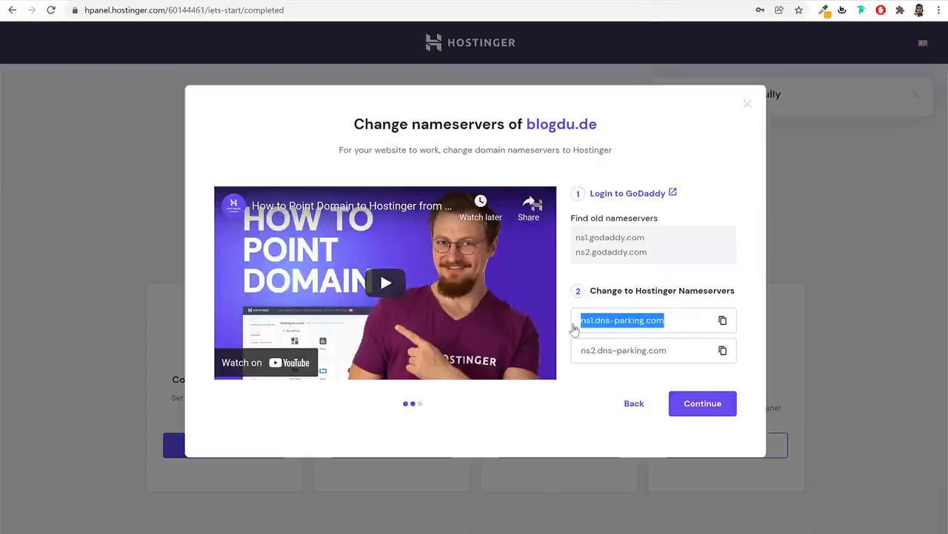
pyautogui.click(723, 322)
pyautogui.click(727, 4)
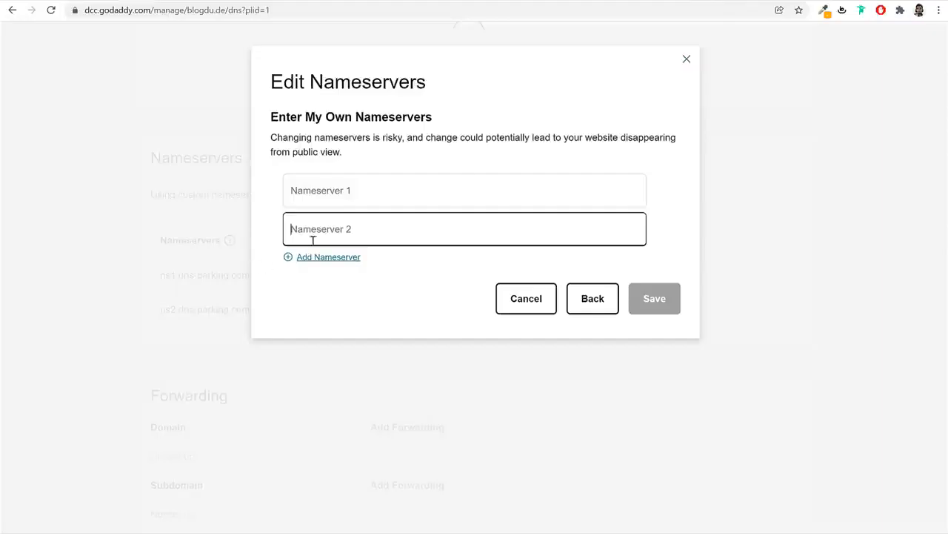
pyautogui.click(355, 191)
pyautogui.hotkey('ctrl', 'v')
pyautogui.click(649, 2)
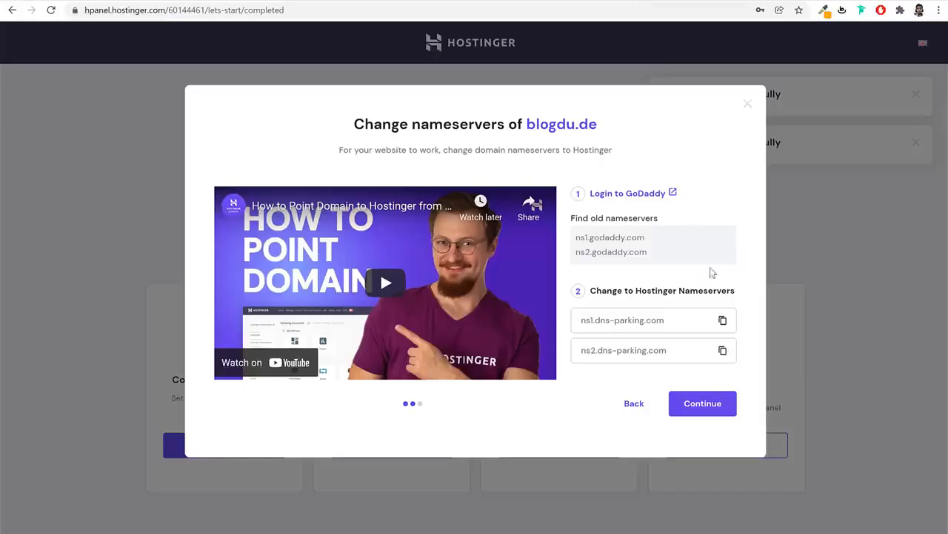
pyautogui.click(723, 354)
pyautogui.click(711, 4)
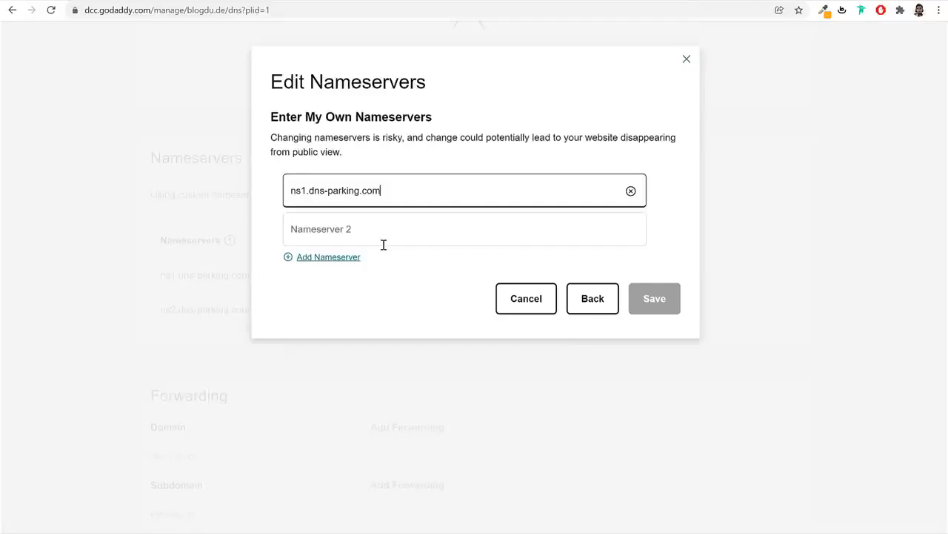
pyautogui.click(384, 240)
pyautogui.hotkey('ctrl', 'v')
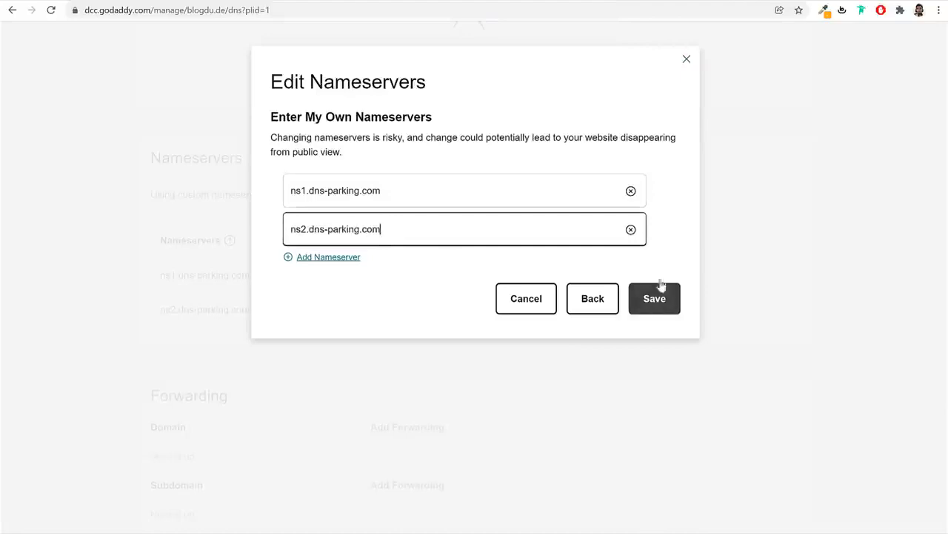
pyautogui.click(649, 2)
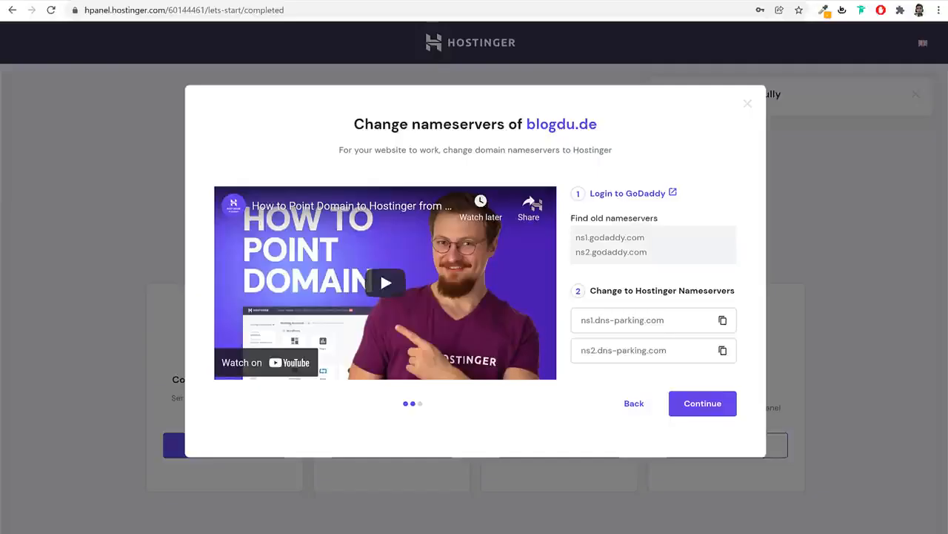
# Continue through and finish the domain-connection wizard
pyautogui.click(720, 419)
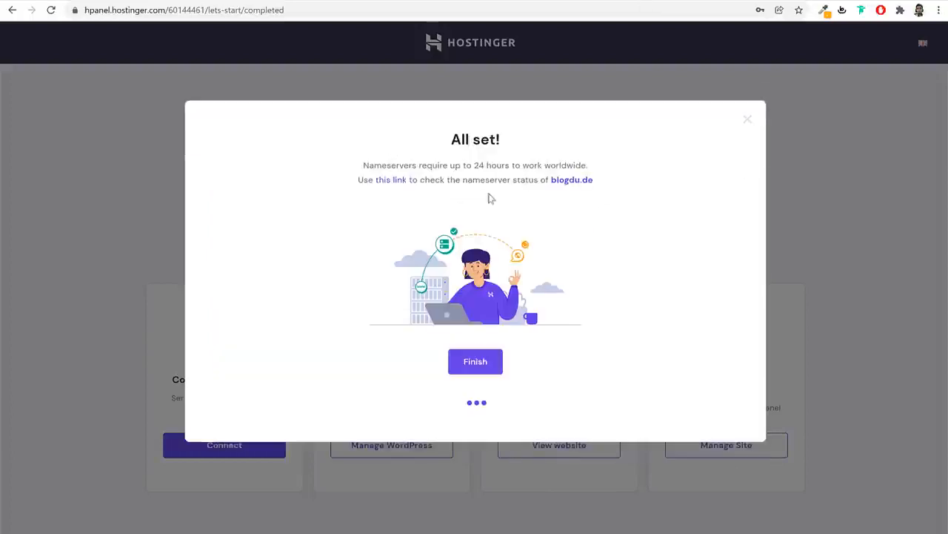
pyautogui.click(483, 363)
pyautogui.click(805, 194)
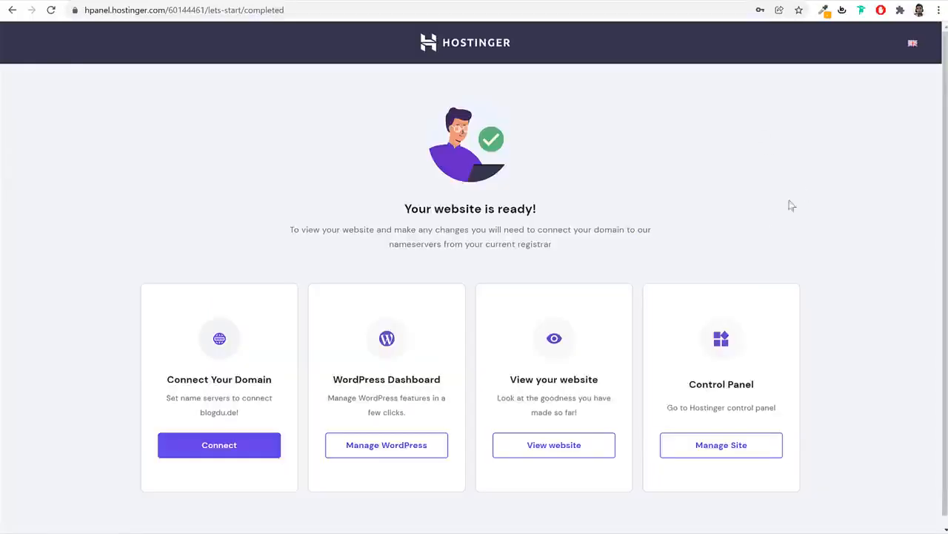
# Go to the hPanel Hosting page and find blogdu.de listed under WordPress Business Hosting
pyautogui.click(475, 47)
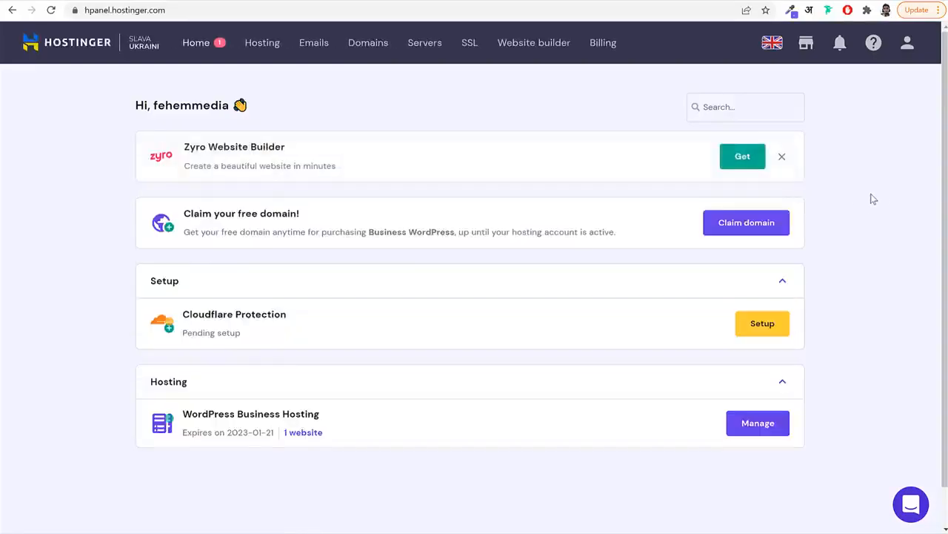
pyautogui.scroll(-1, 910, 255)
pyautogui.scroll(1, 909, 252)
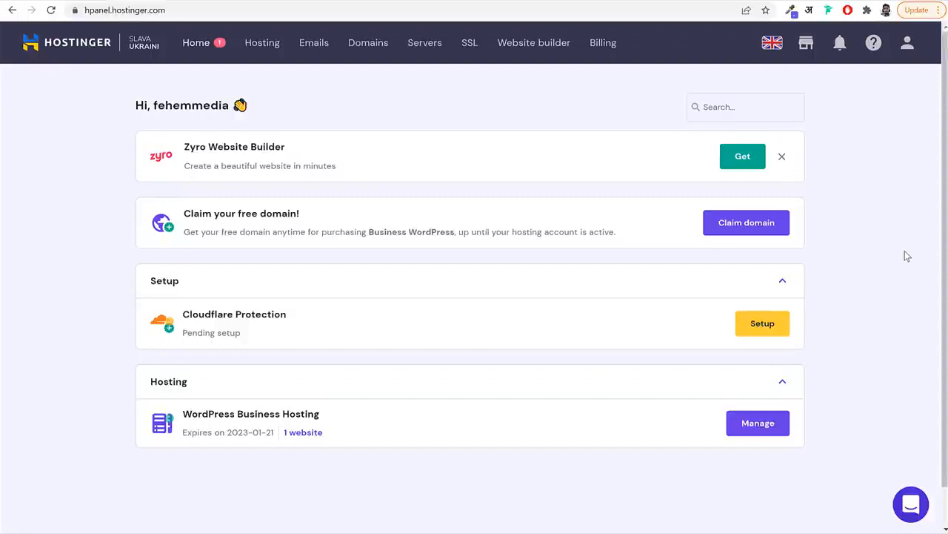
pyautogui.click(268, 44)
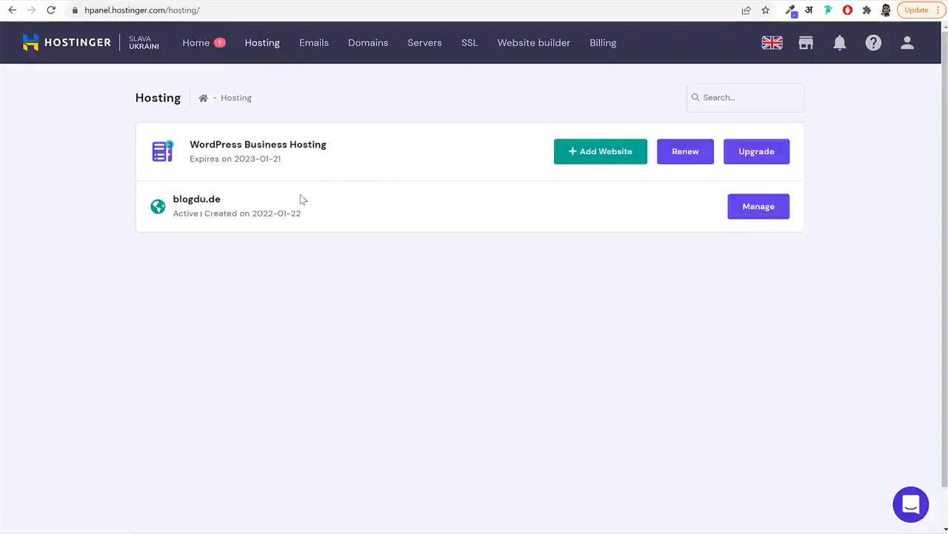
pyautogui.moveTo(235, 200); pyautogui.dragTo(167, 196)
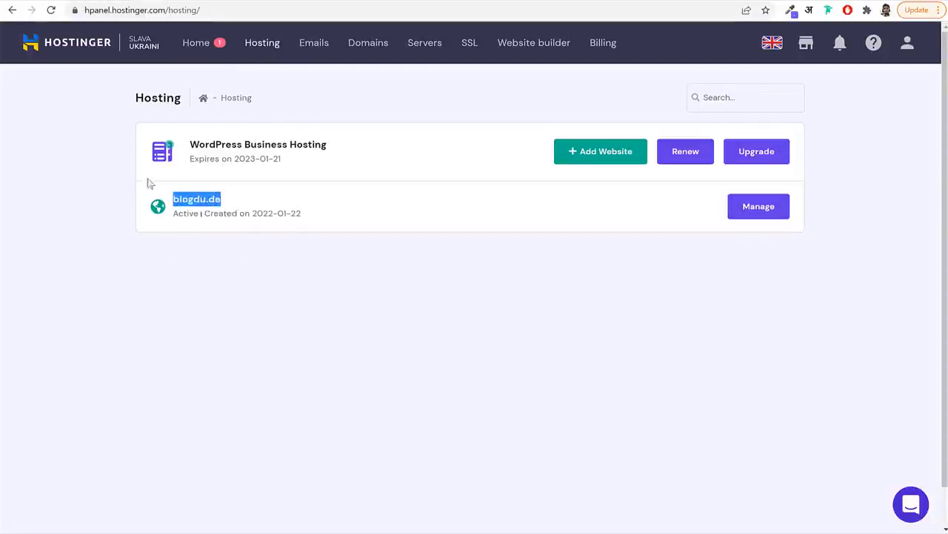
pyautogui.click(763, 207)
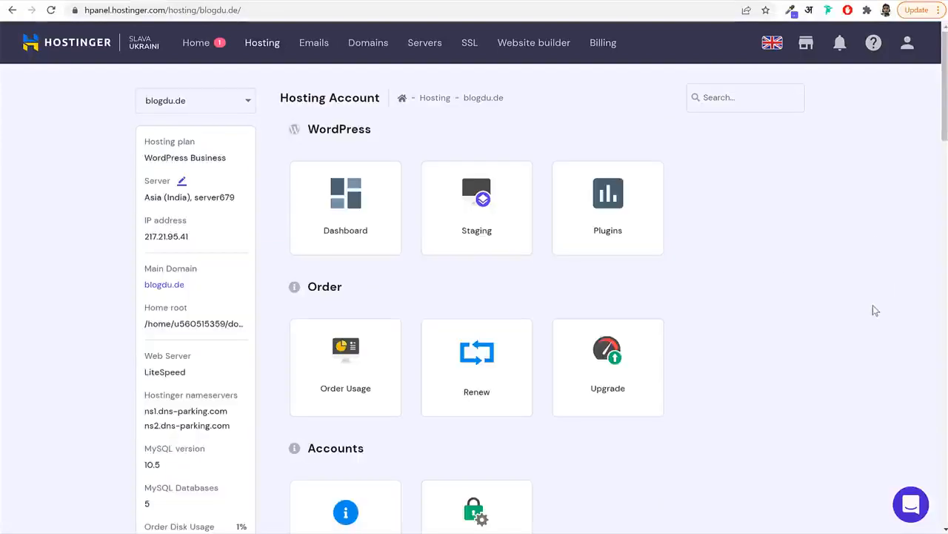
pyautogui.scroll(-6, 872, 314)
pyautogui.scroll(6, 869, 315)
pyautogui.click(340, 215)
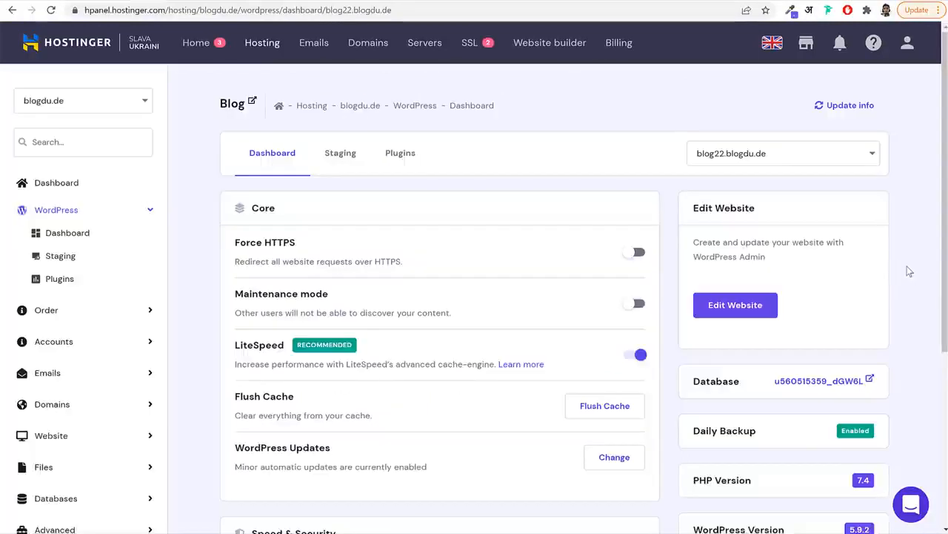
pyautogui.scroll(-3, 535, 328)
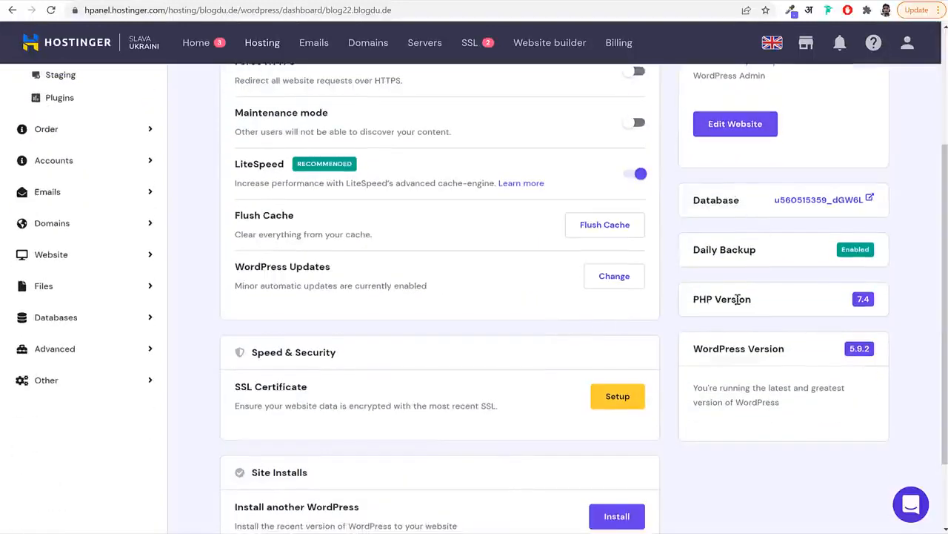
pyautogui.scroll(-2, 836, 324)
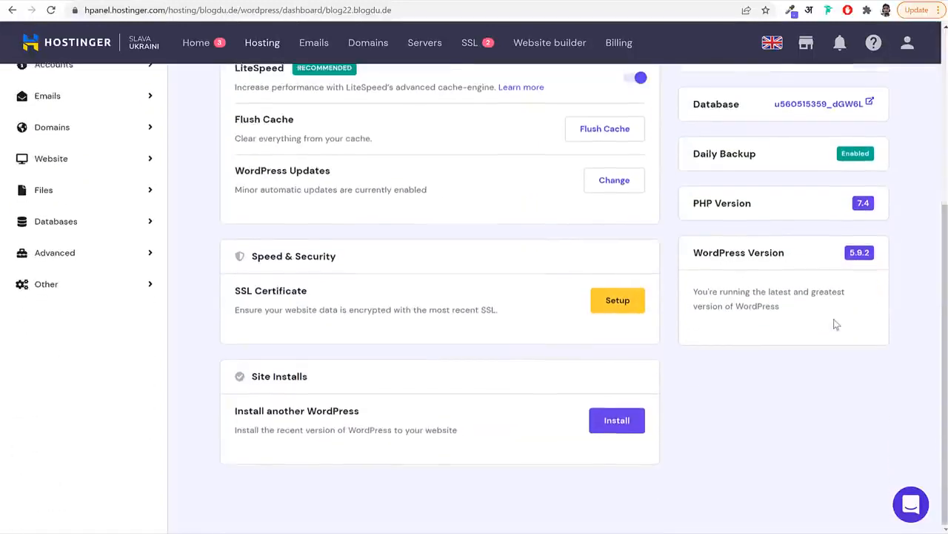
pyautogui.scroll(5, 836, 324)
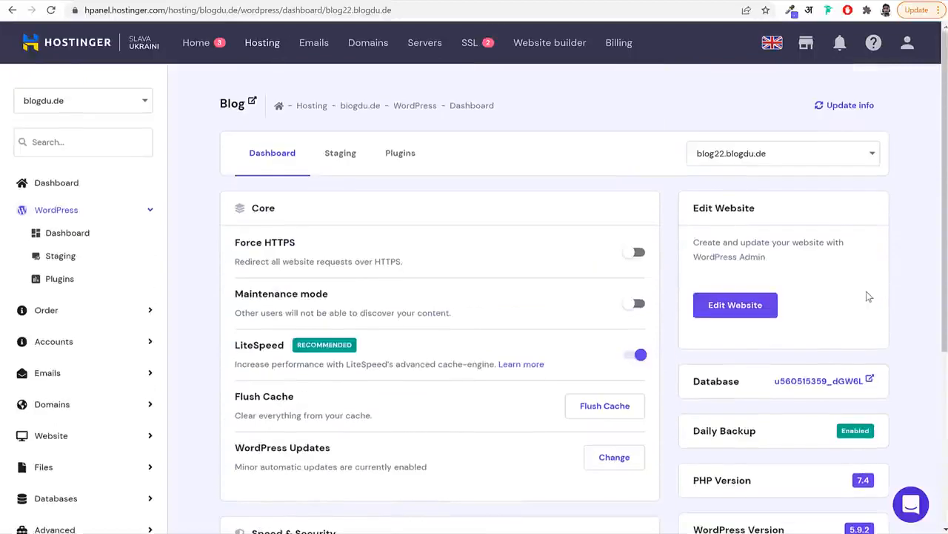
pyautogui.scroll(-4, 869, 296)
pyautogui.scroll(-1, 867, 293)
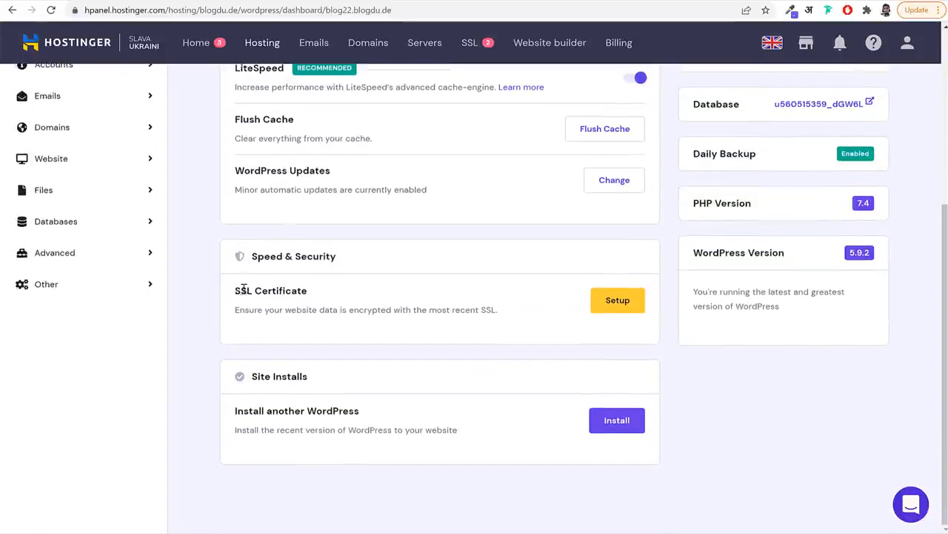
pyautogui.moveTo(243, 290); pyautogui.dragTo(307, 290)
pyautogui.click(303, 289)
# Install an SSL certificate on blog22.blogdu.de and dismiss the installation notice
pyautogui.click(617, 300)
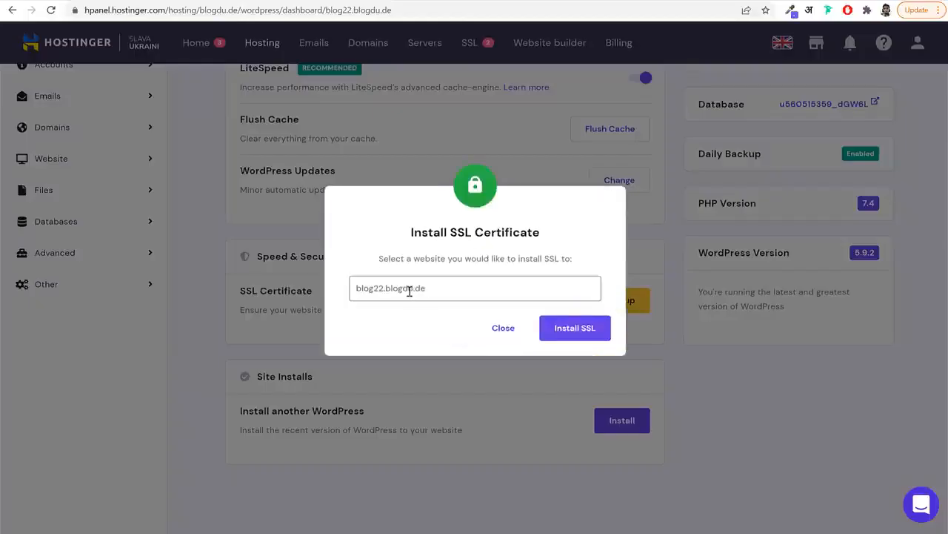
pyautogui.click(572, 331)
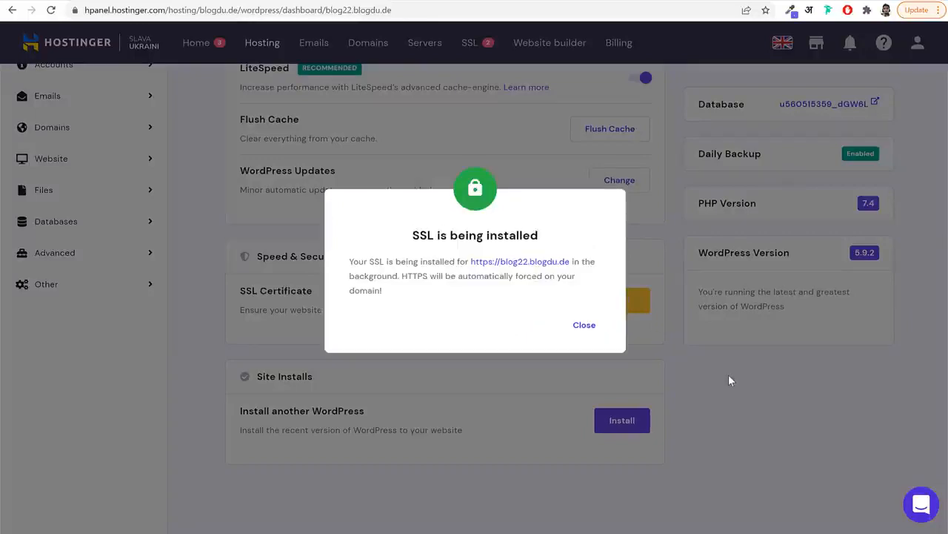
pyautogui.click(584, 324)
# Point out the LiteSpeed label while reviewing the site's hosting details
pyautogui.scroll(3, 597, 343)
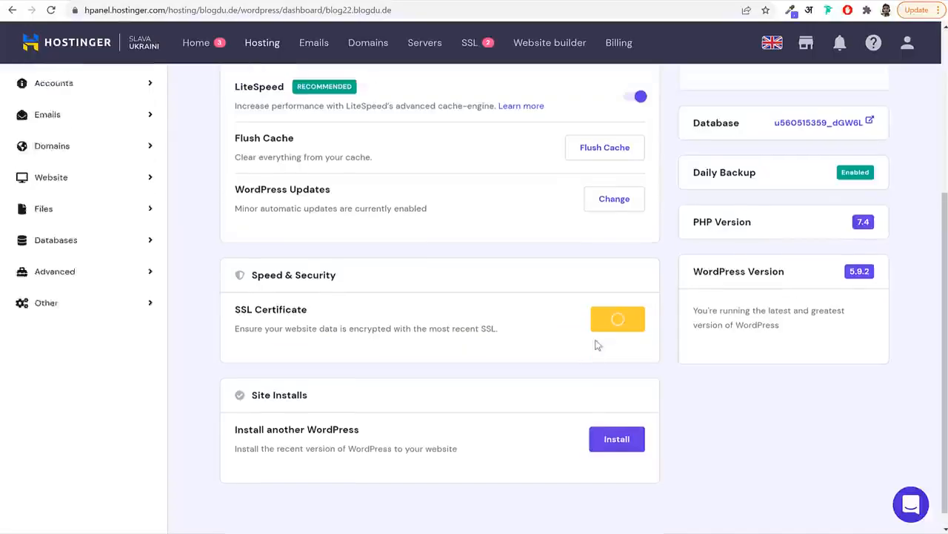
pyautogui.moveTo(233, 316); pyautogui.dragTo(289, 314)
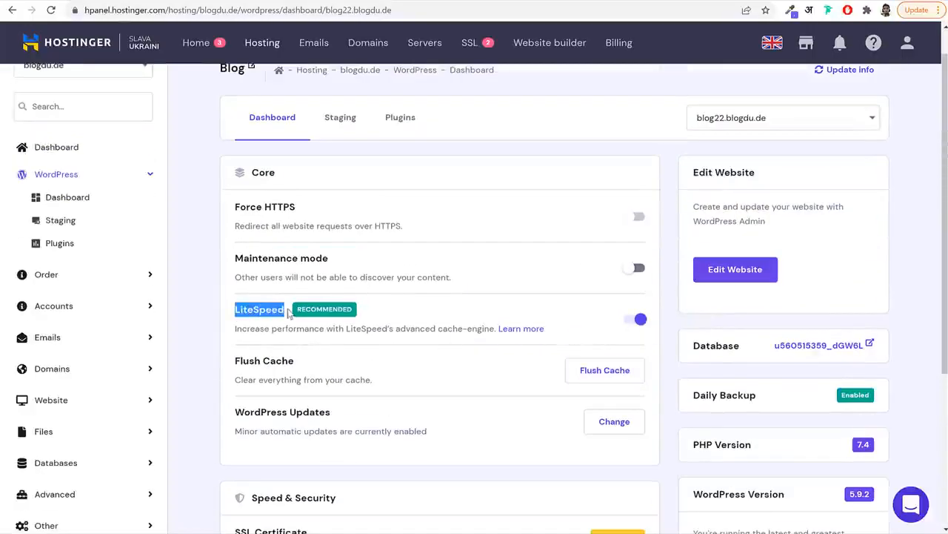
pyautogui.click(340, 309)
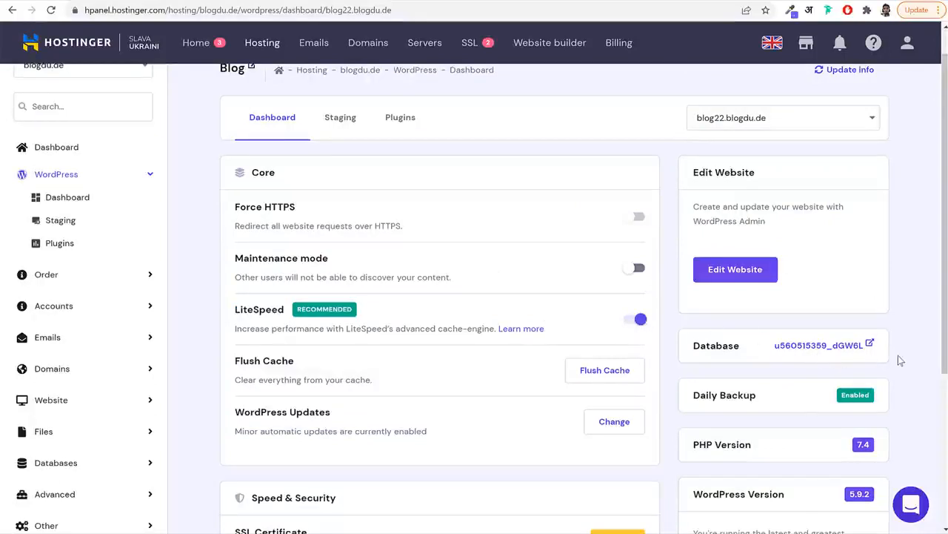
pyautogui.scroll(-2, 898, 360)
pyautogui.scroll(3, 898, 355)
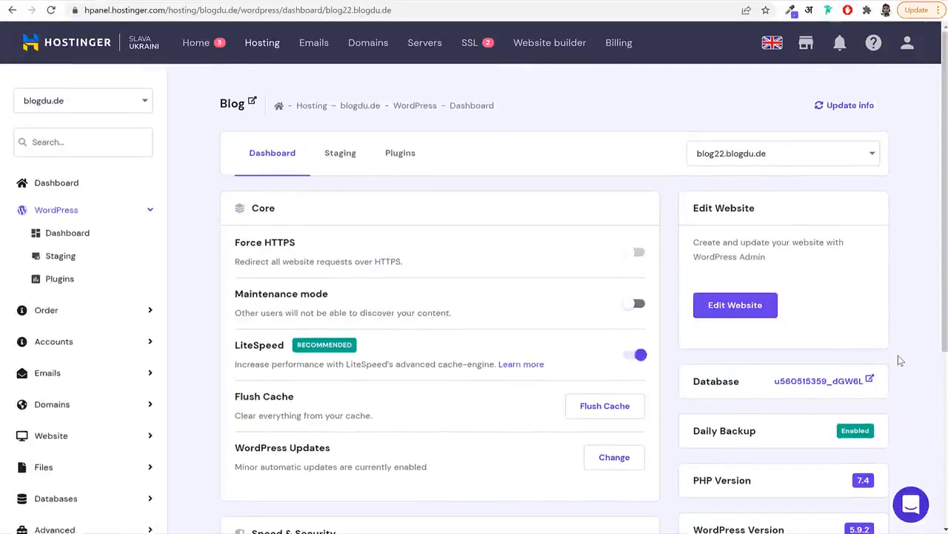
pyautogui.moveTo(236, 348); pyautogui.dragTo(298, 348)
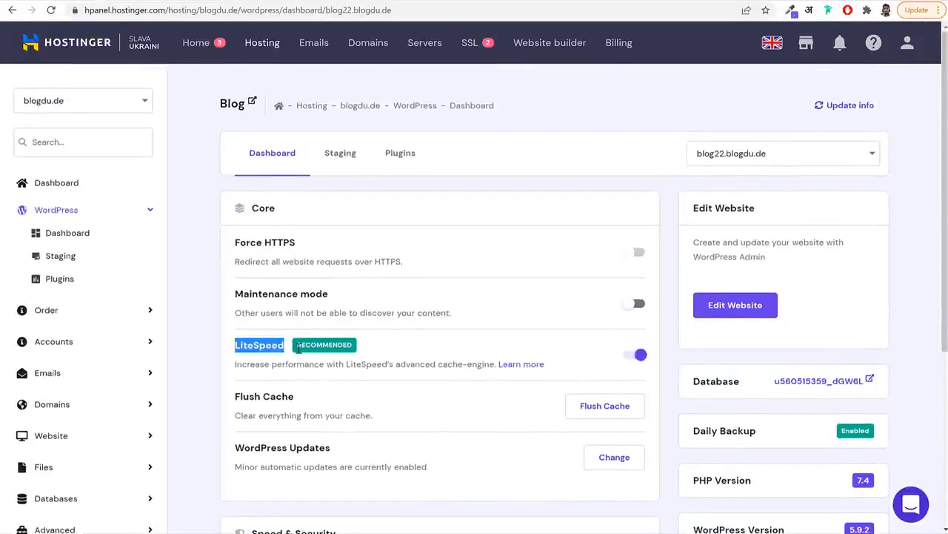
pyautogui.scroll(-4, 594, 422)
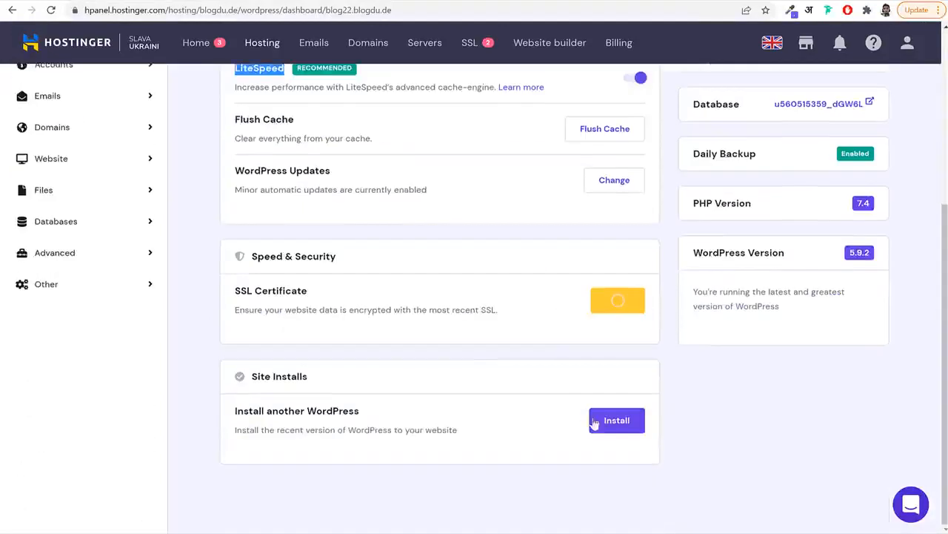
pyautogui.scroll(4, 375, 294)
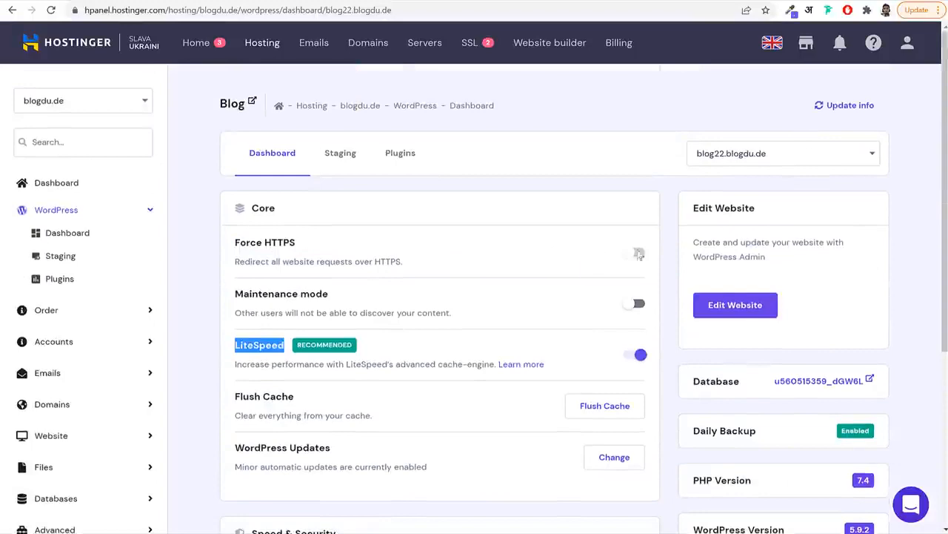
pyautogui.scroll(-4, 741, 319)
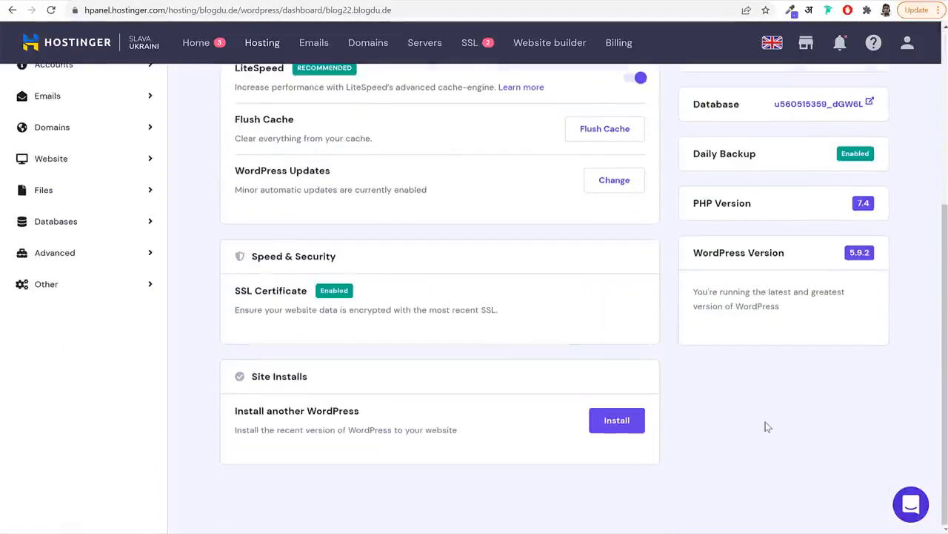
pyautogui.scroll(4, 509, 390)
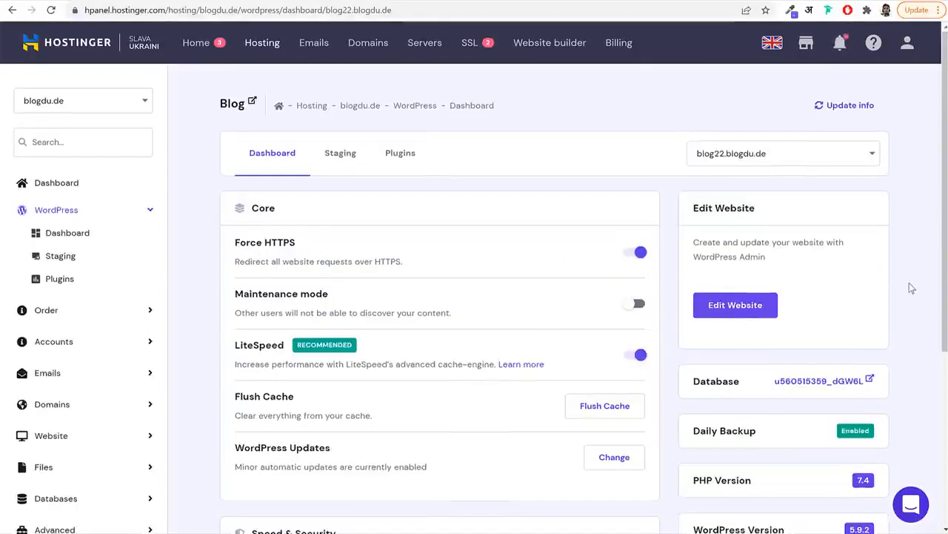
pyautogui.moveTo(238, 246); pyautogui.dragTo(297, 246)
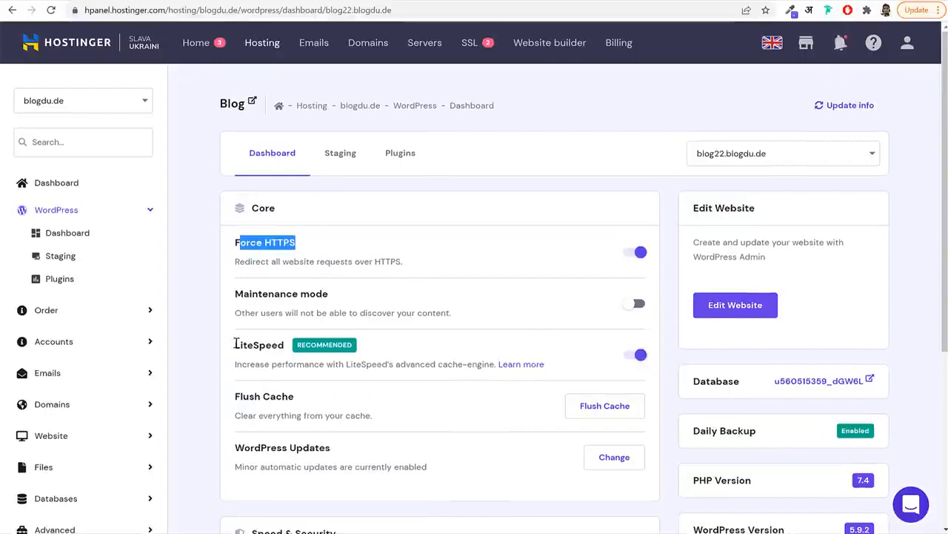
pyautogui.moveTo(236, 344); pyautogui.dragTo(280, 345)
pyautogui.scroll(-1, 289, 346)
pyautogui.scroll(-2, 289, 346)
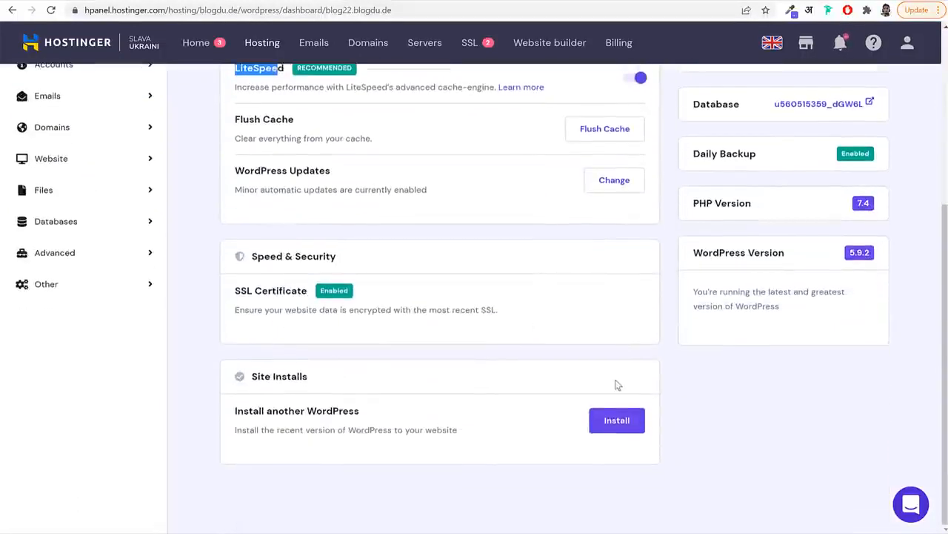
pyautogui.scroll(3, 617, 384)
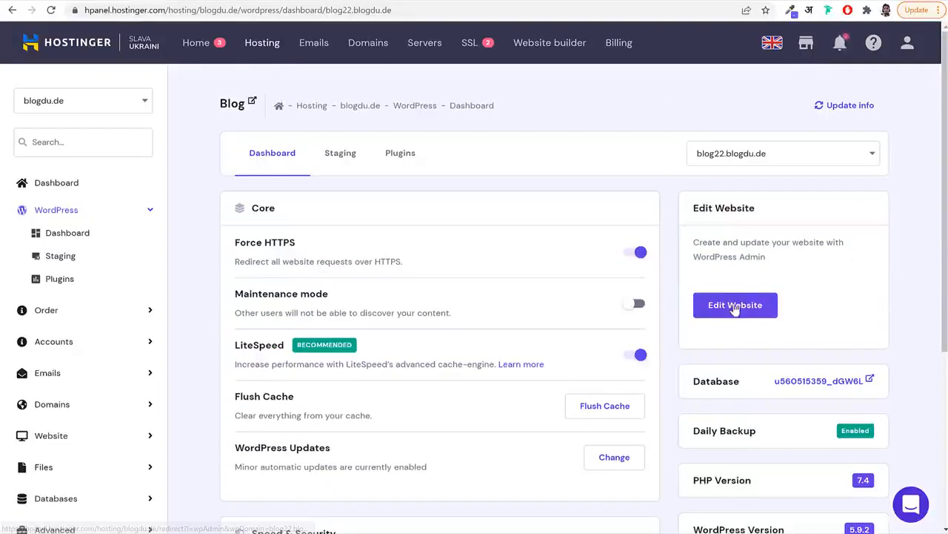
pyautogui.click(735, 306)
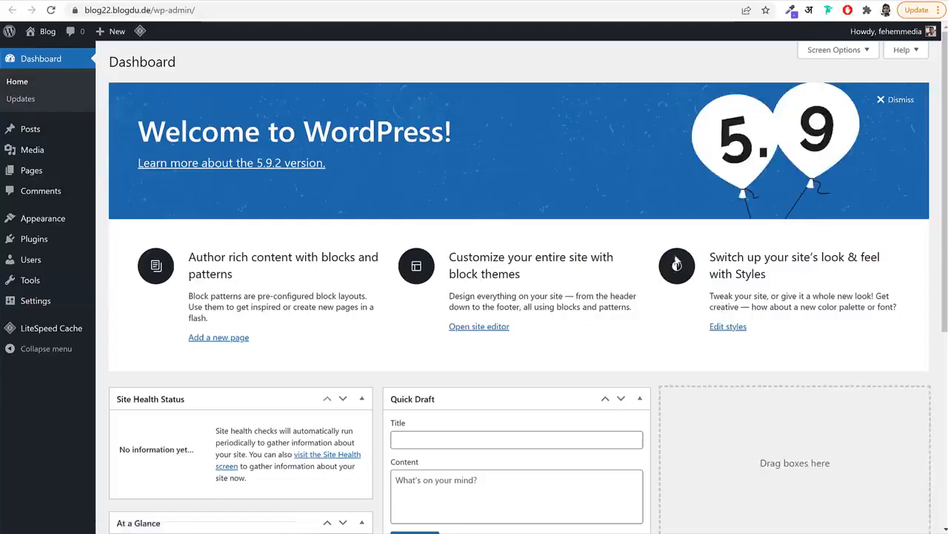
pyautogui.scroll(-5, 717, 395)
pyautogui.scroll(5, 718, 402)
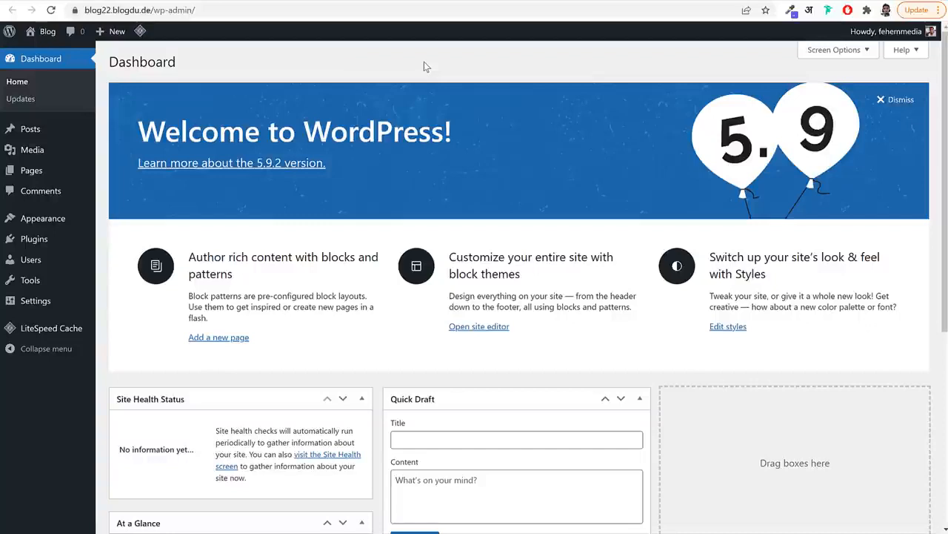
pyautogui.click(193, 1)
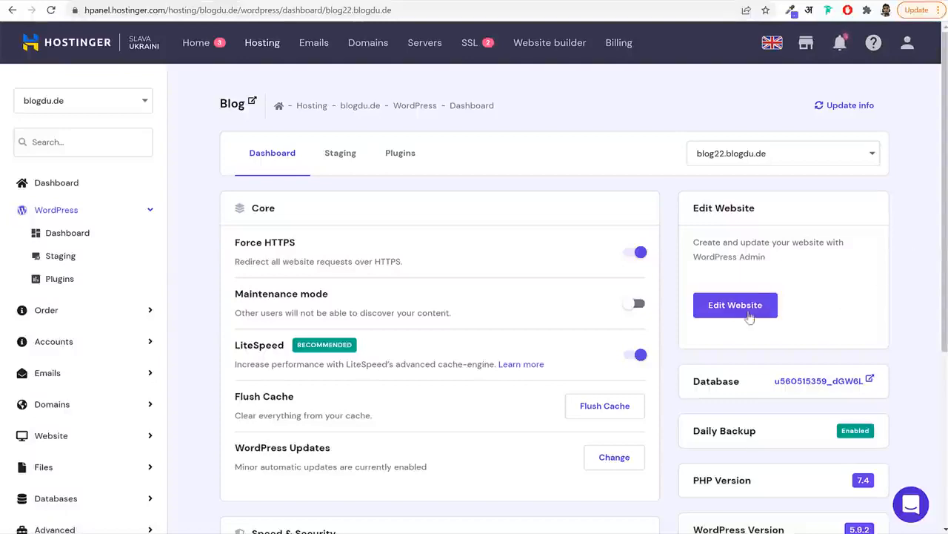
pyautogui.click(749, 315)
pyautogui.scroll(-5, 824, 312)
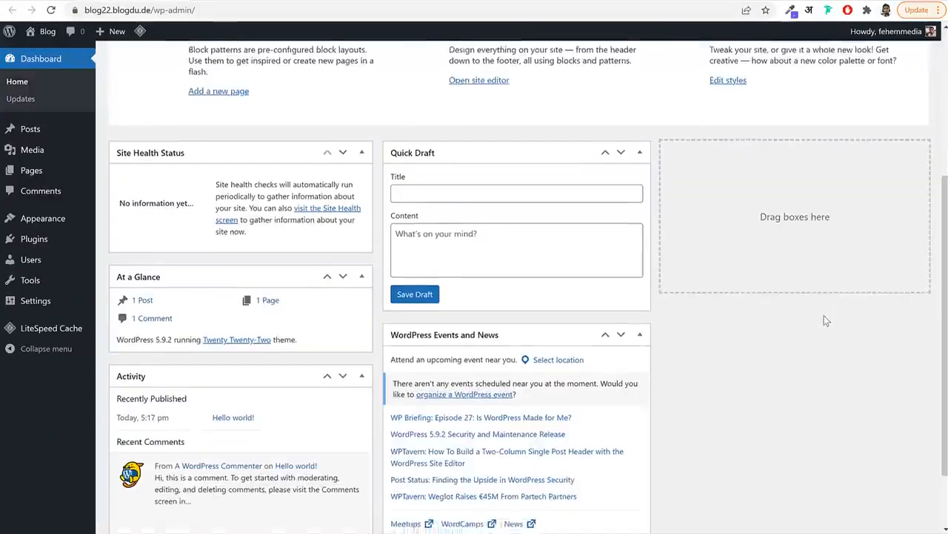
pyautogui.scroll(5, 826, 322)
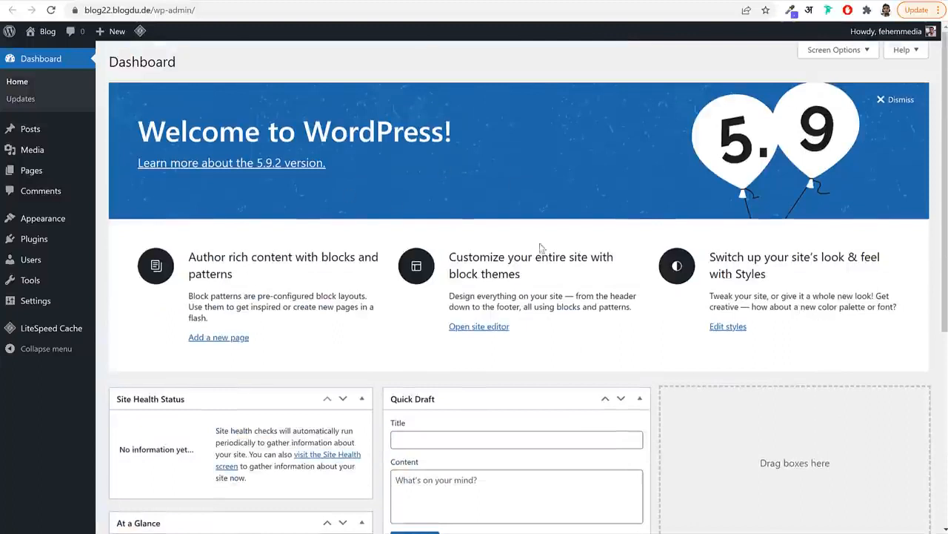
pyautogui.click(209, 0)
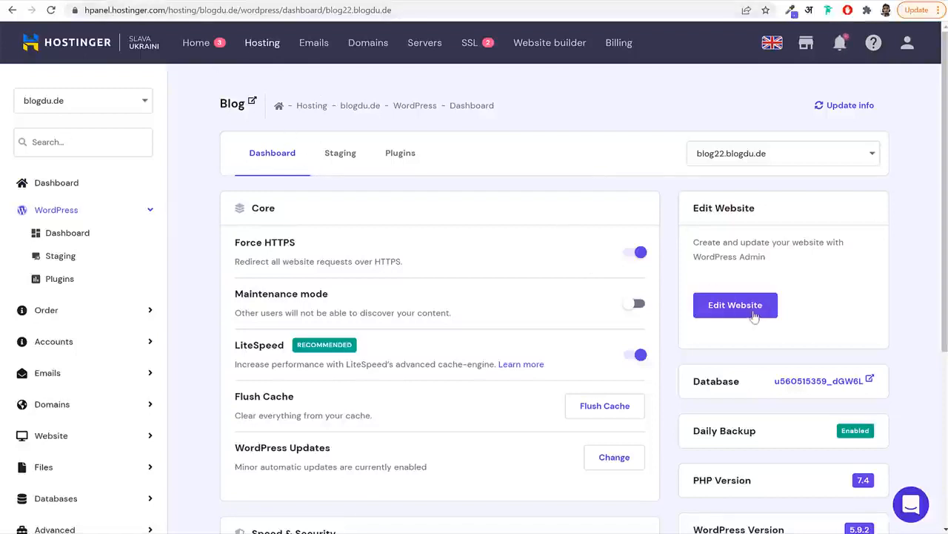
pyautogui.click(406, 2)
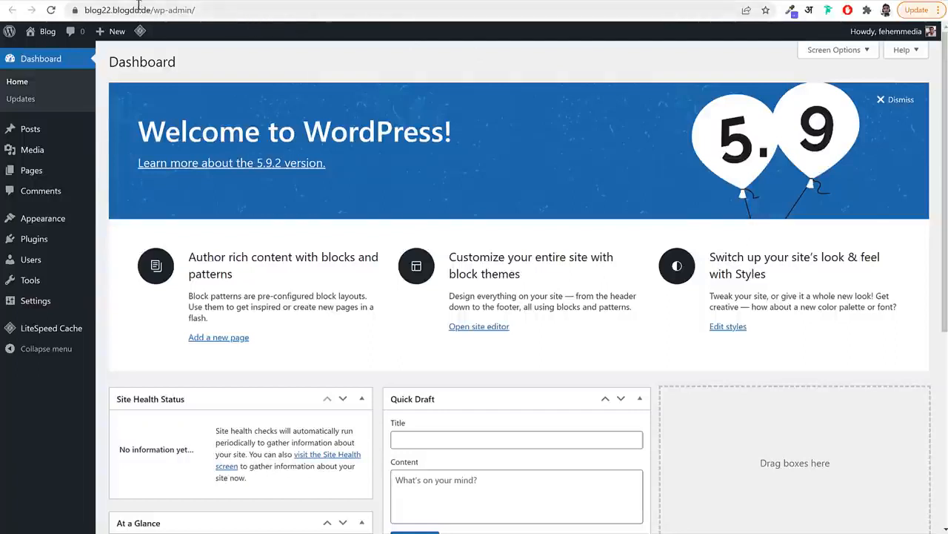
pyautogui.click(168, 12)
pyautogui.click(169, 12)
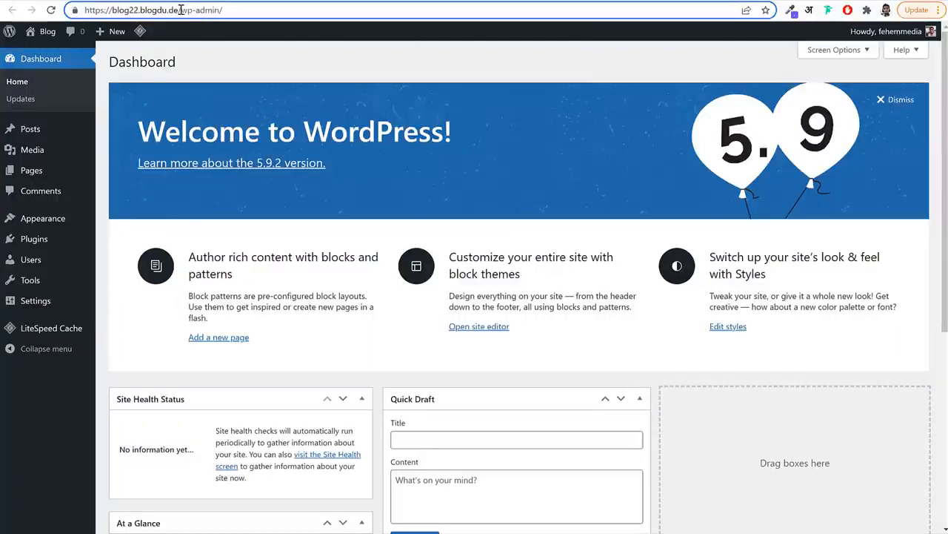
pyautogui.moveTo(181, 12); pyautogui.dragTo(255, 13)
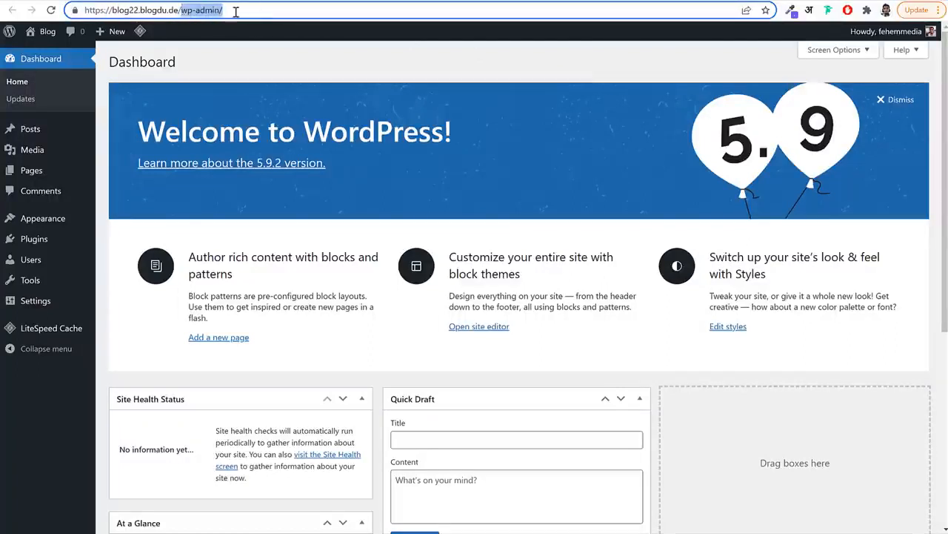
pyautogui.click(282, 12)
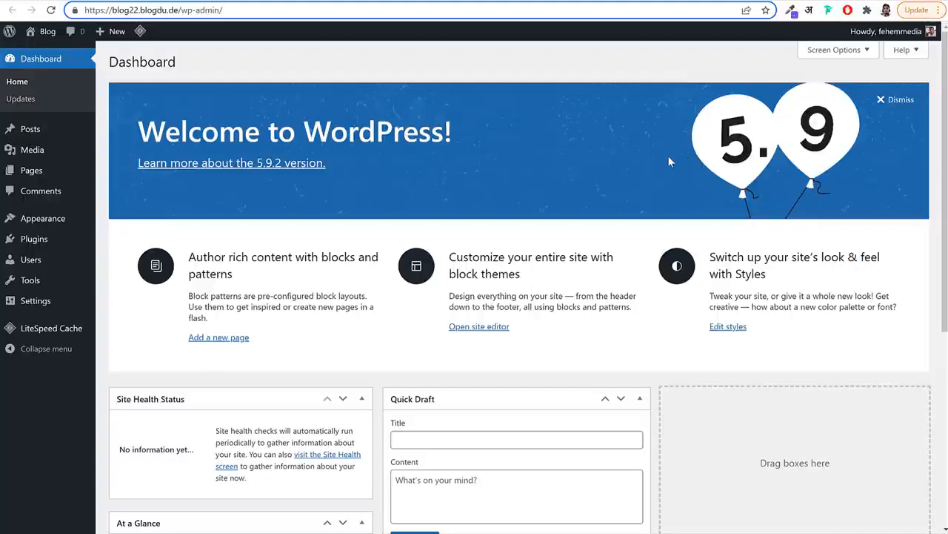
pyautogui.scroll(-4, 736, 249)
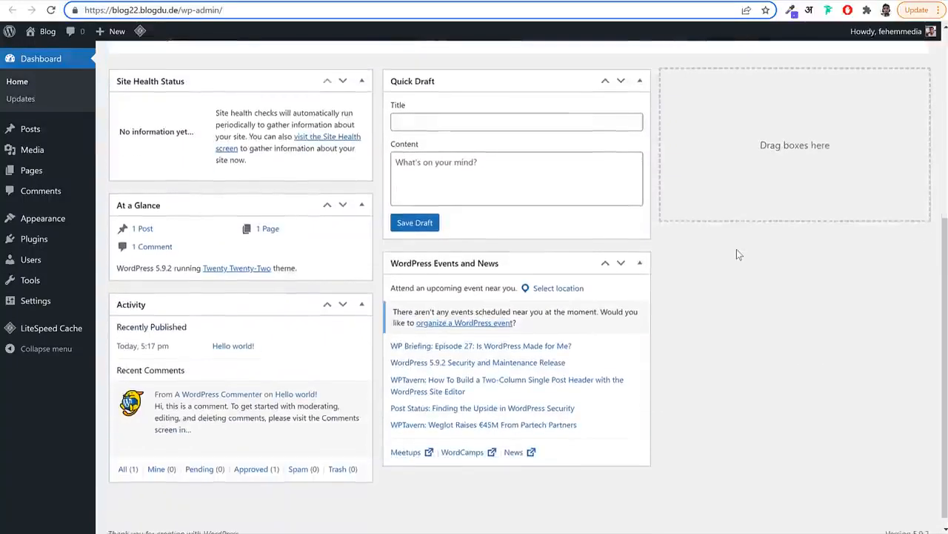
pyautogui.scroll(4, 736, 249)
pyautogui.click(659, 216)
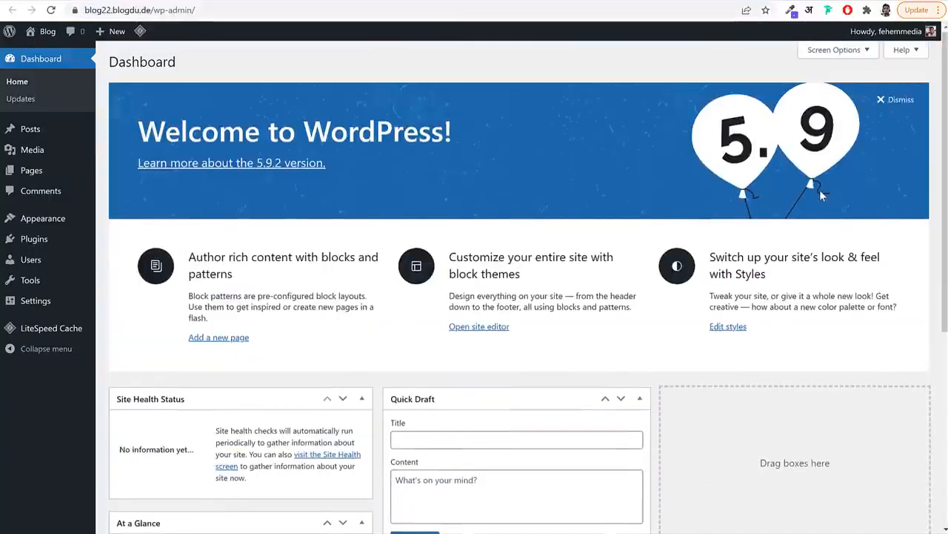
pyautogui.scroll(-5, 806, 263)
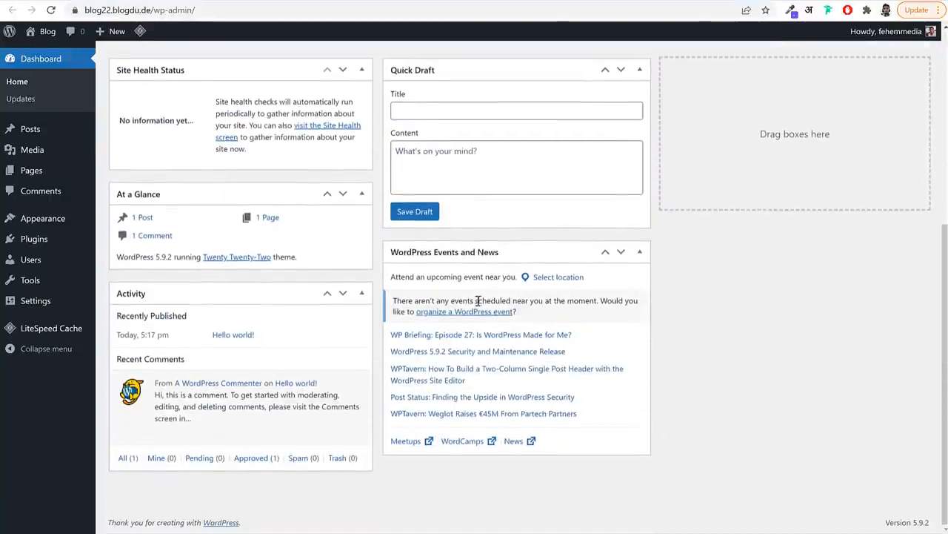
pyautogui.scroll(5, 479, 301)
pyautogui.scroll(1, 476, 307)
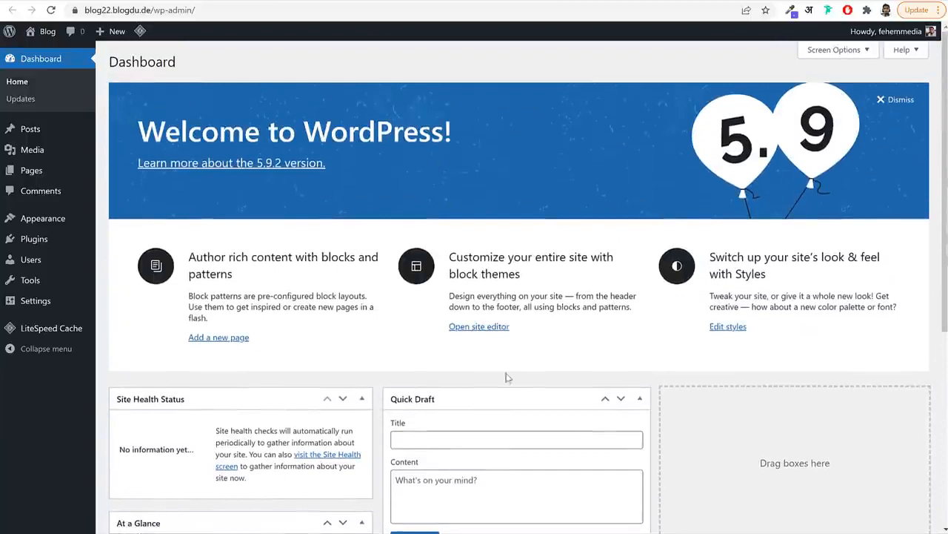
# Hide the welcome panel and all five dashboard boxes via Screen Options, then view Posts
pyautogui.click(835, 50)
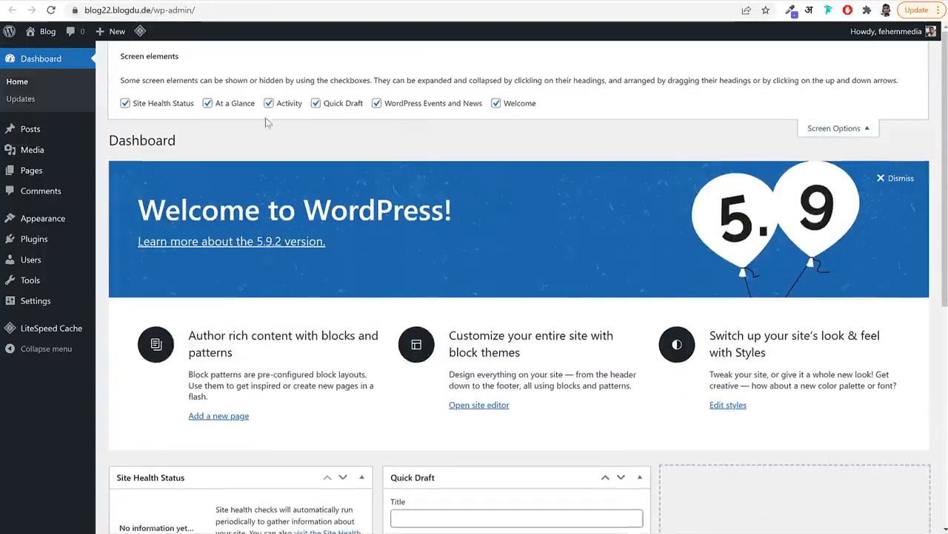
pyautogui.click(138, 104)
pyautogui.click(232, 104)
pyautogui.click(269, 103)
pyautogui.click(315, 103)
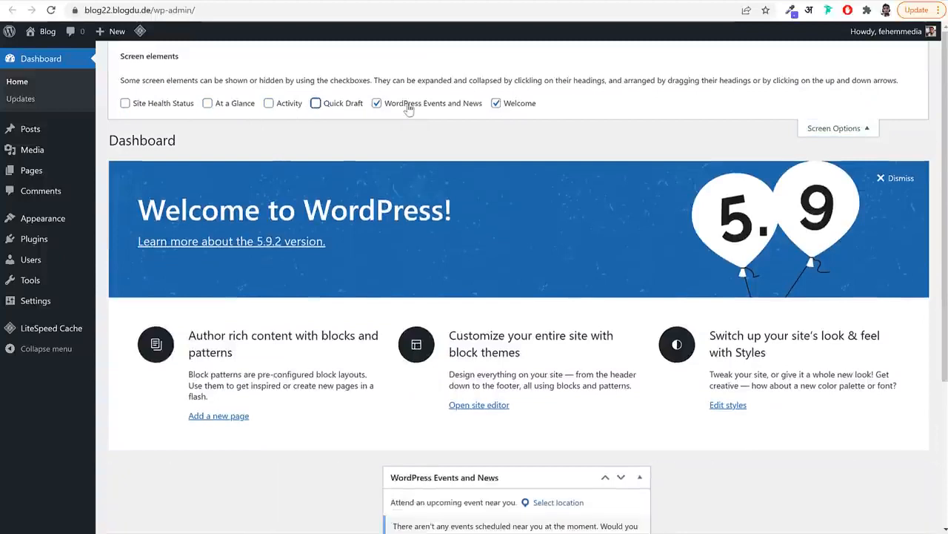
pyautogui.click(377, 103)
pyautogui.click(496, 103)
pyautogui.click(844, 129)
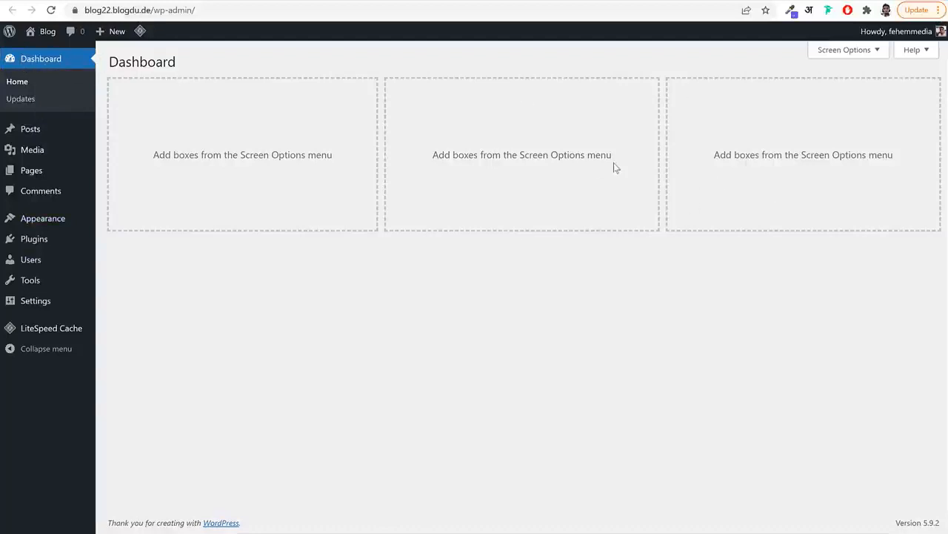
pyautogui.click(57, 130)
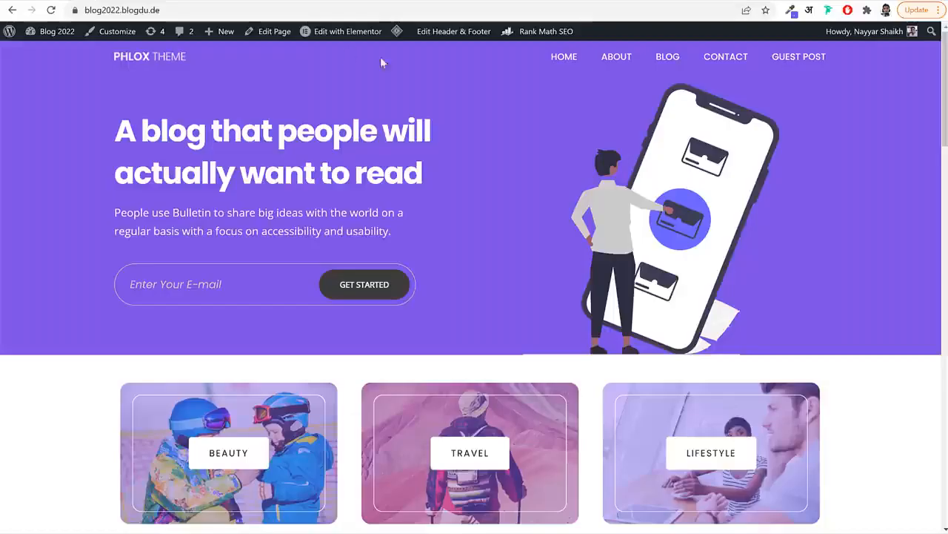
# Browse the Media library, Pages and Comments, then go to Appearance > Themes
pyautogui.scroll(-5, 609, 247)
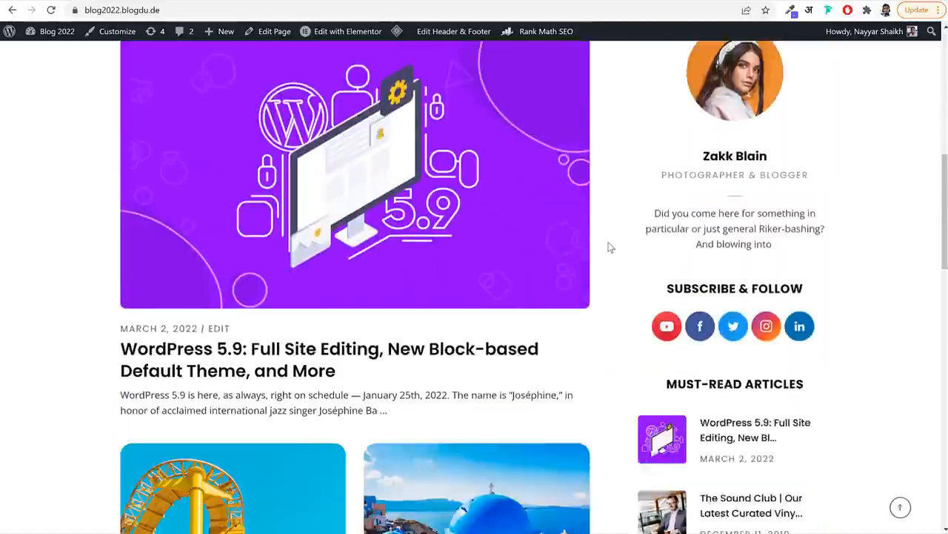
pyautogui.scroll(-2, 609, 247)
pyautogui.scroll(-6, 455, 318)
pyautogui.scroll(7, 359, 69)
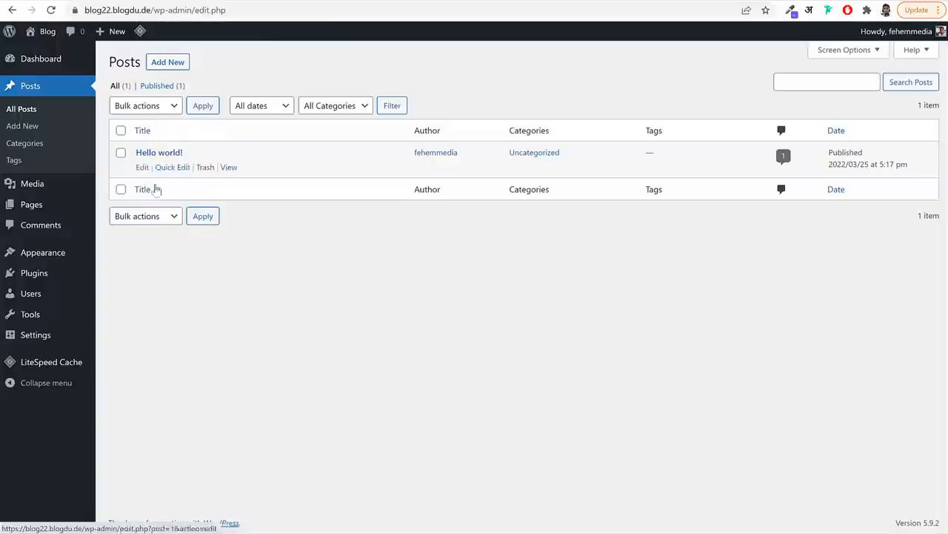
pyautogui.click(36, 185)
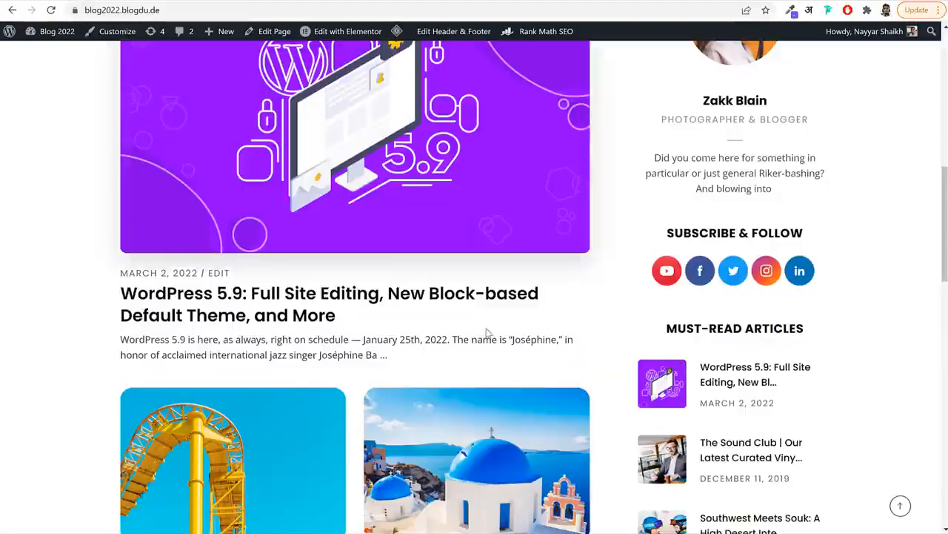
pyautogui.scroll(-10, 487, 333)
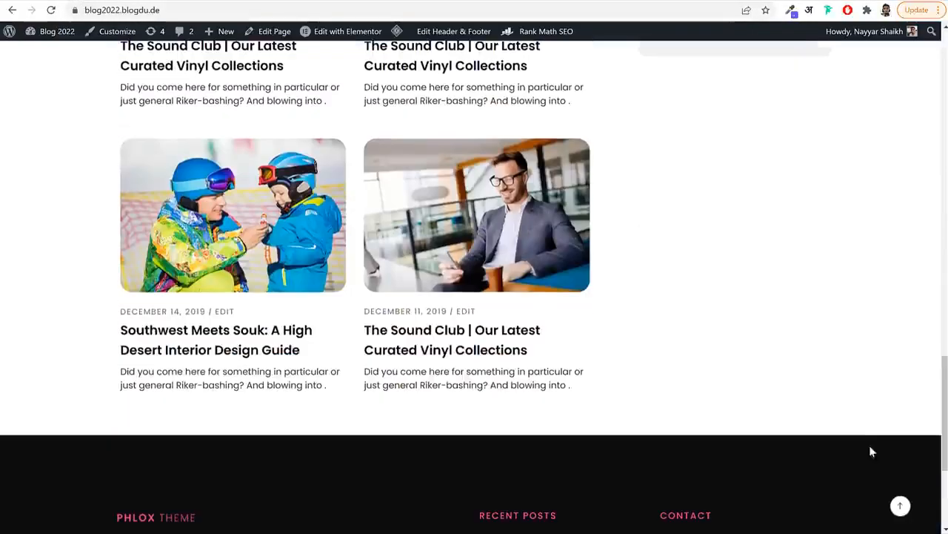
pyautogui.click(901, 505)
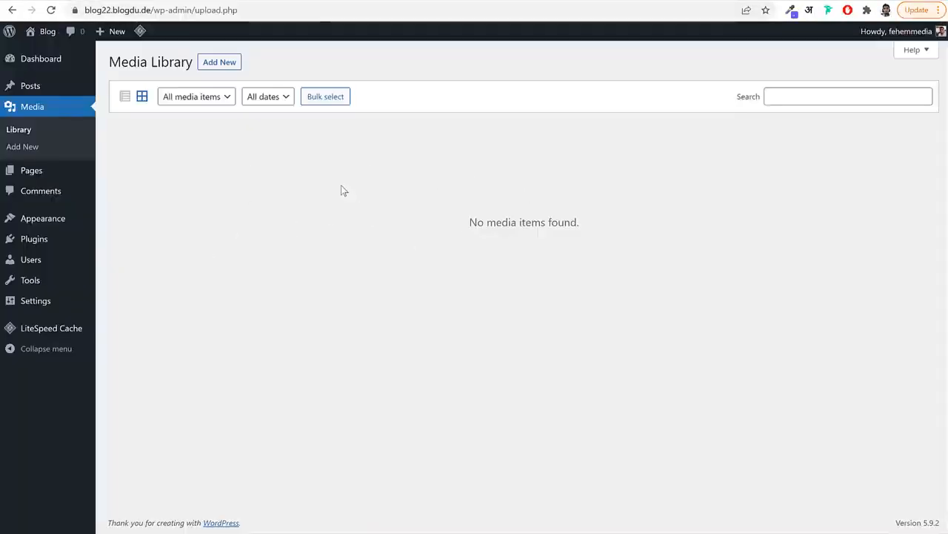
pyautogui.click(15, 170)
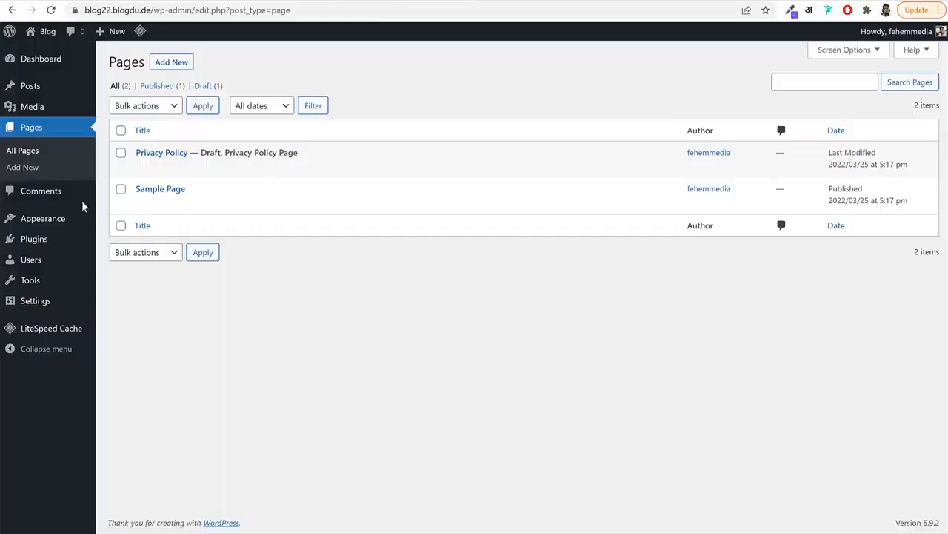
pyautogui.click(66, 197)
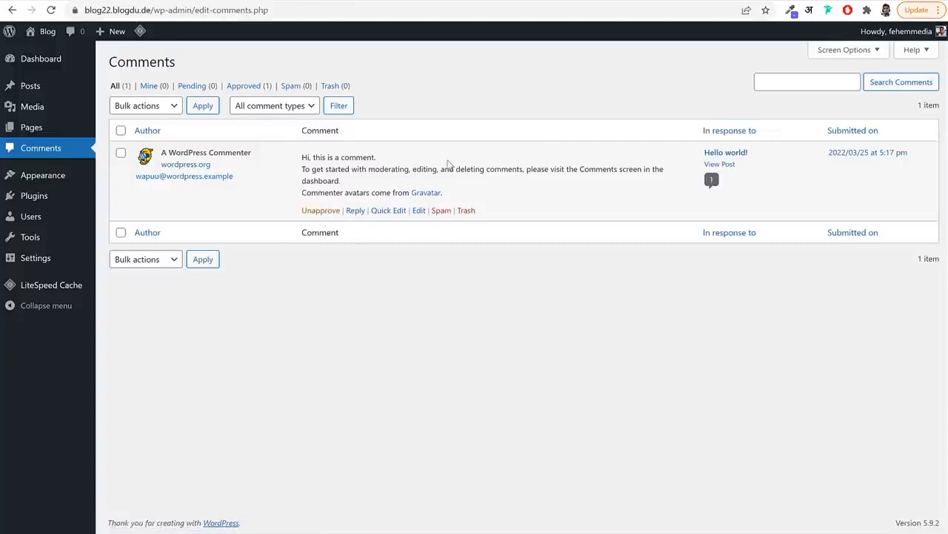
pyautogui.click(74, 184)
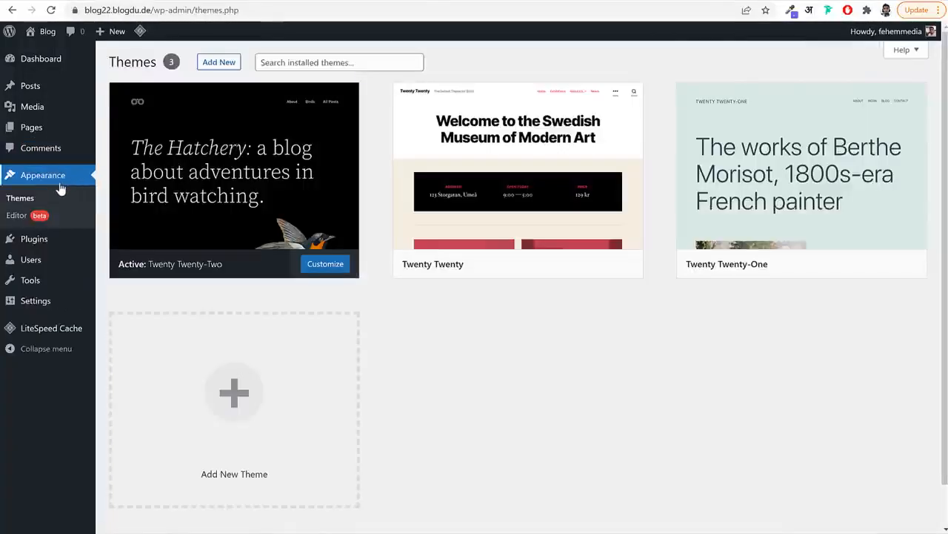
pyautogui.moveTo(732, 191)
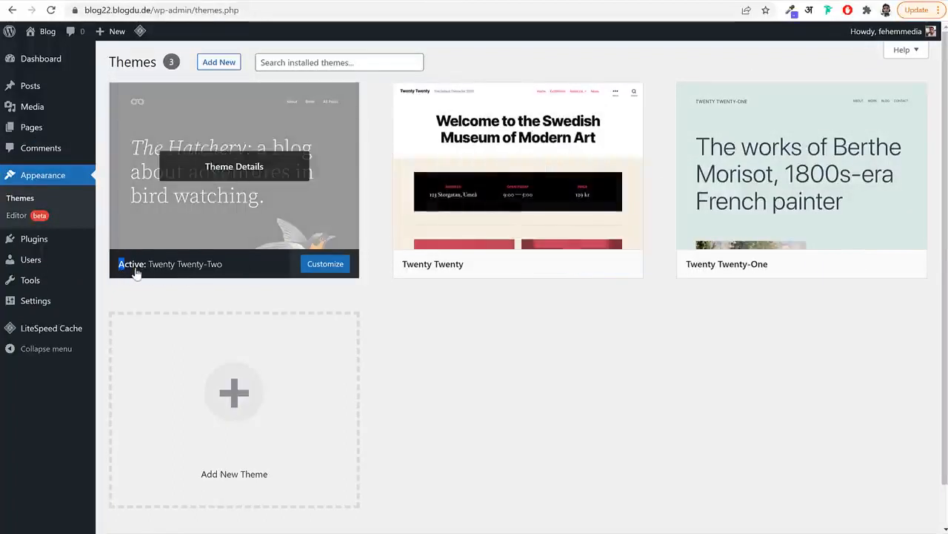
pyautogui.moveTo(121, 266); pyautogui.dragTo(415, 364)
pyautogui.click(444, 363)
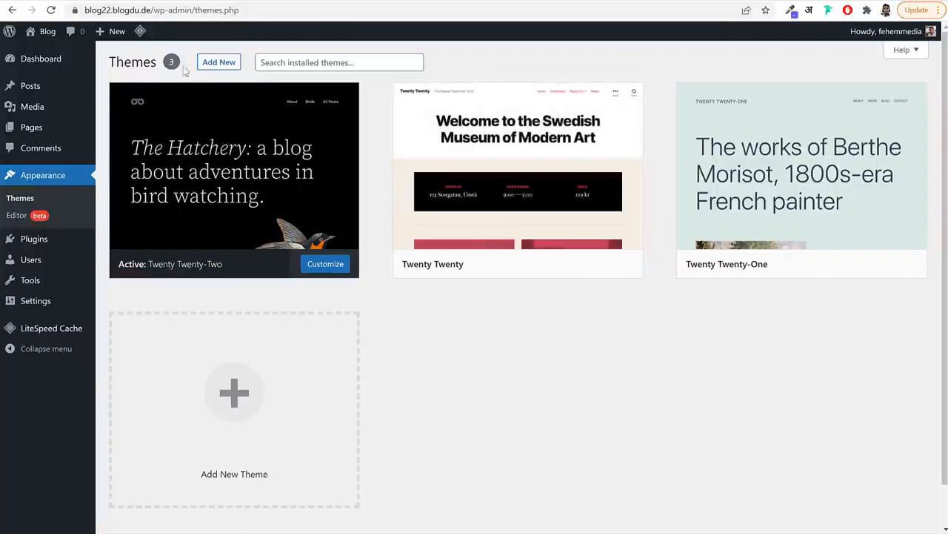
pyautogui.rightClick(31, 37)
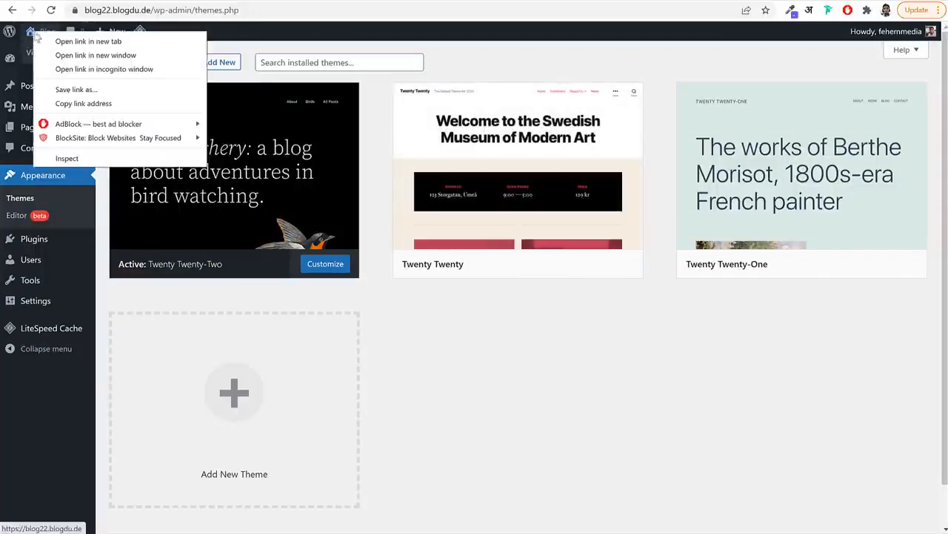
pyautogui.click(46, 44)
pyautogui.click(471, 2)
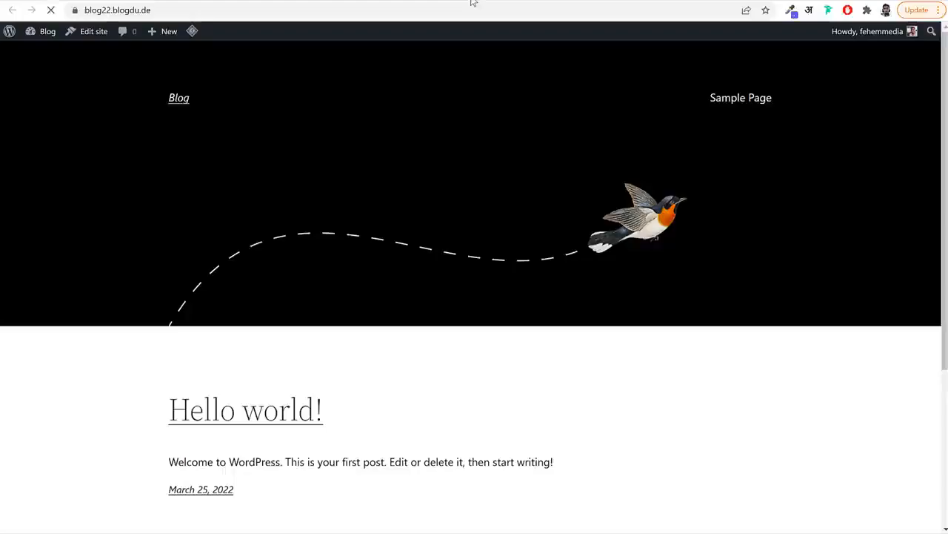
pyautogui.click(241, 6)
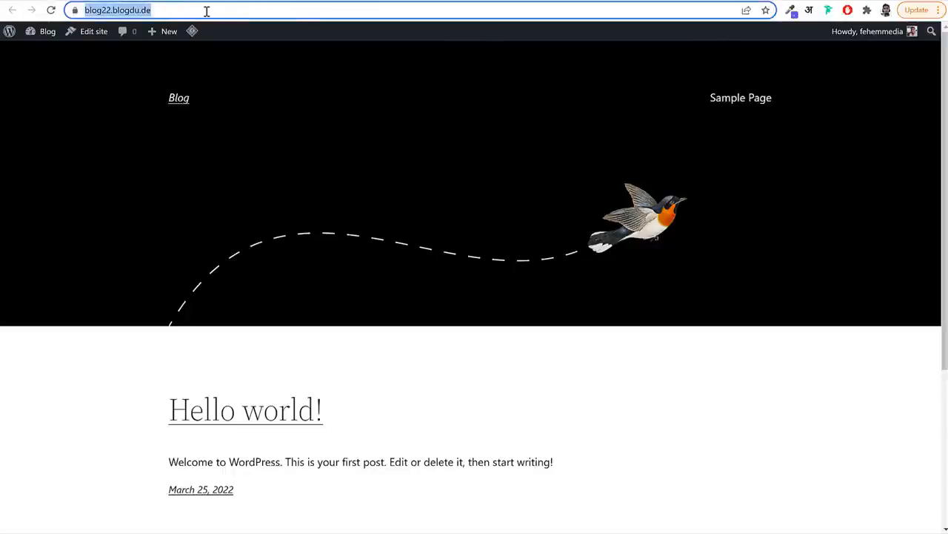
pyautogui.scroll(-3, 815, 349)
pyautogui.scroll(3, 818, 362)
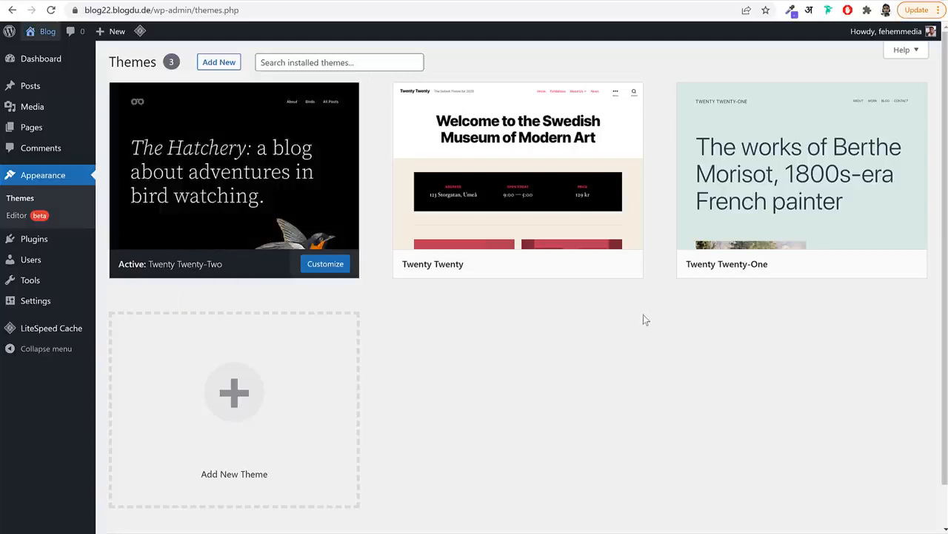
# Activate Twenty Twenty-One and reload the blog's front page to check the new look
pyautogui.moveTo(889, 254)
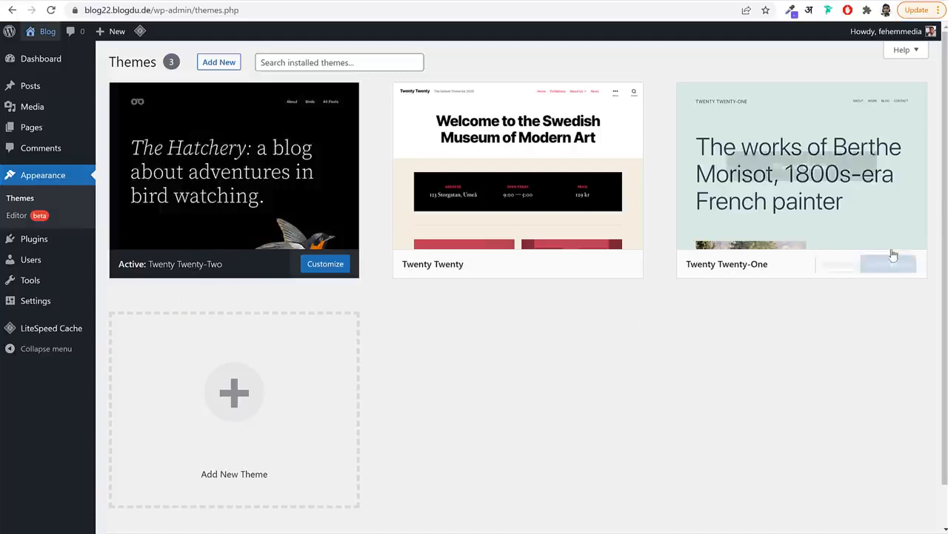
pyautogui.click(835, 266)
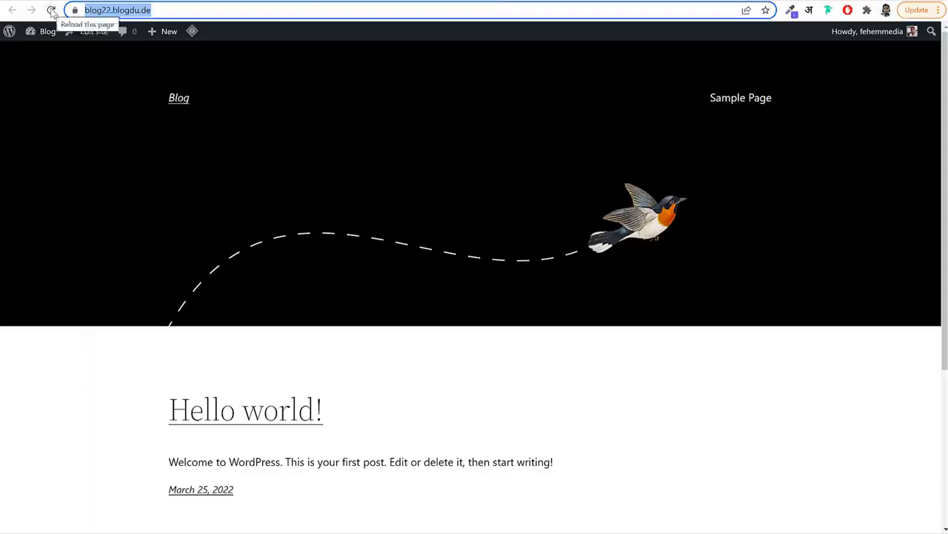
pyautogui.click(51, 11)
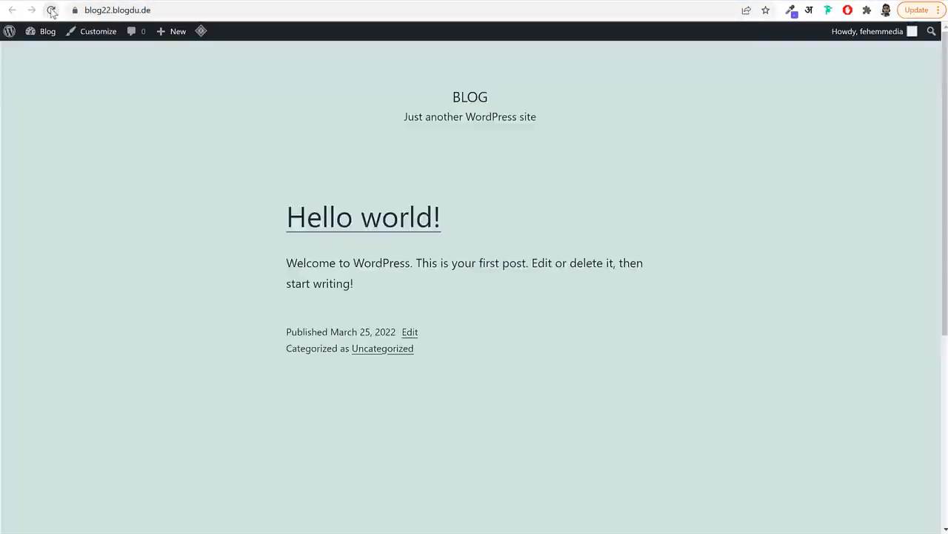
pyautogui.scroll(-4, 641, 340)
pyautogui.scroll(4, 641, 340)
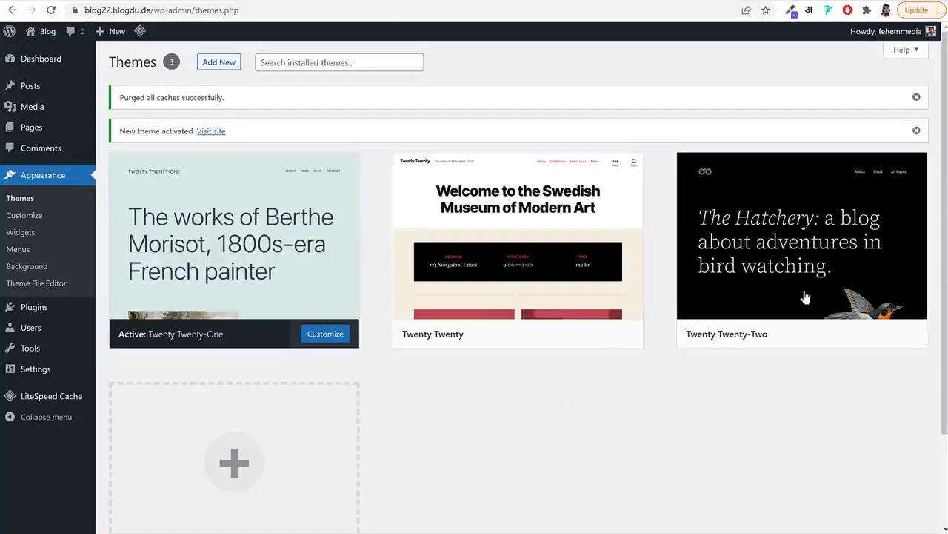
# Delete the Twenty Twenty and Twenty Twenty-Two themes, confirming each deletion
pyautogui.moveTo(550, 256)
pyautogui.click(538, 237)
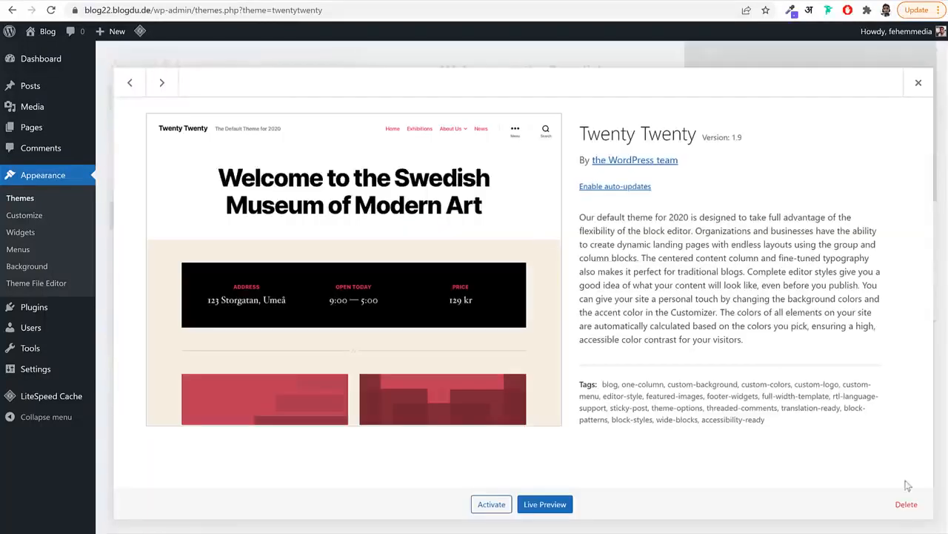
pyautogui.click(907, 504)
pyautogui.click(536, 109)
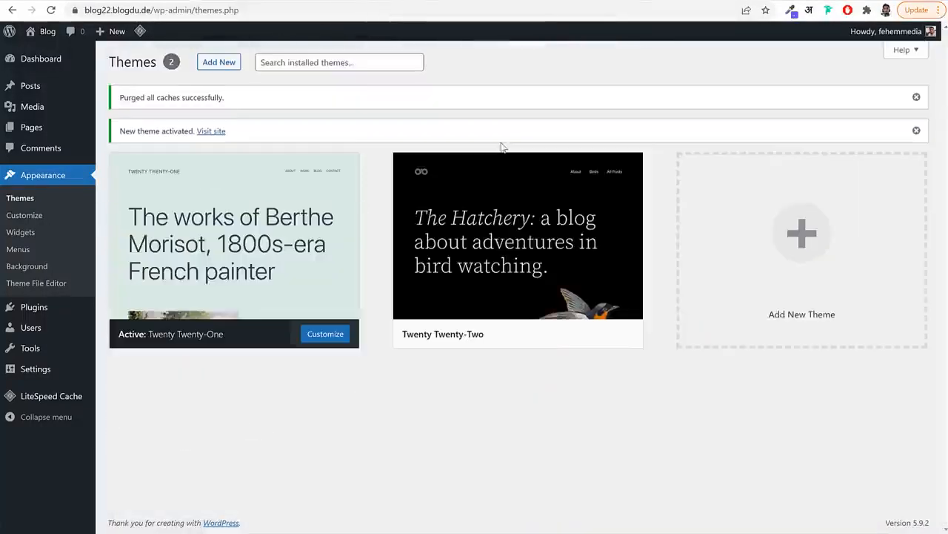
pyautogui.click(504, 191)
pyautogui.click(907, 504)
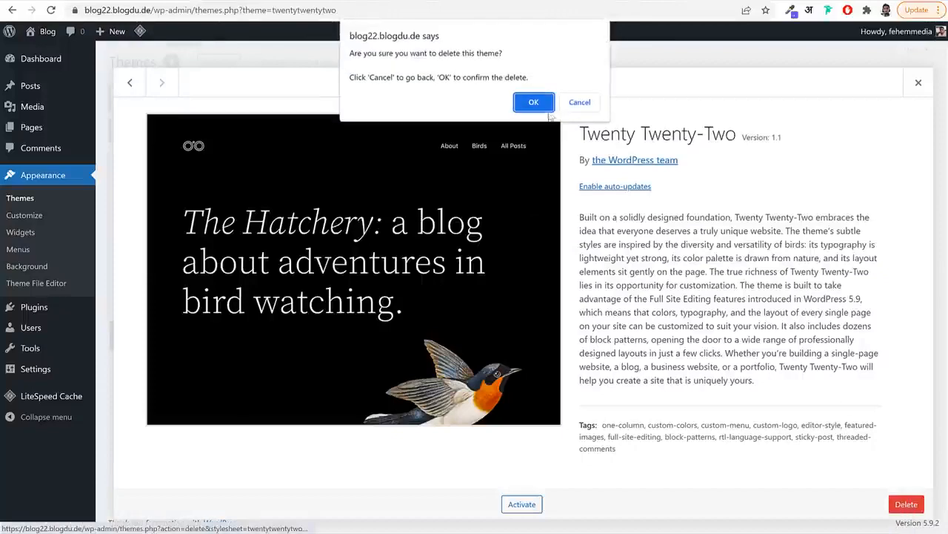
pyautogui.click(538, 99)
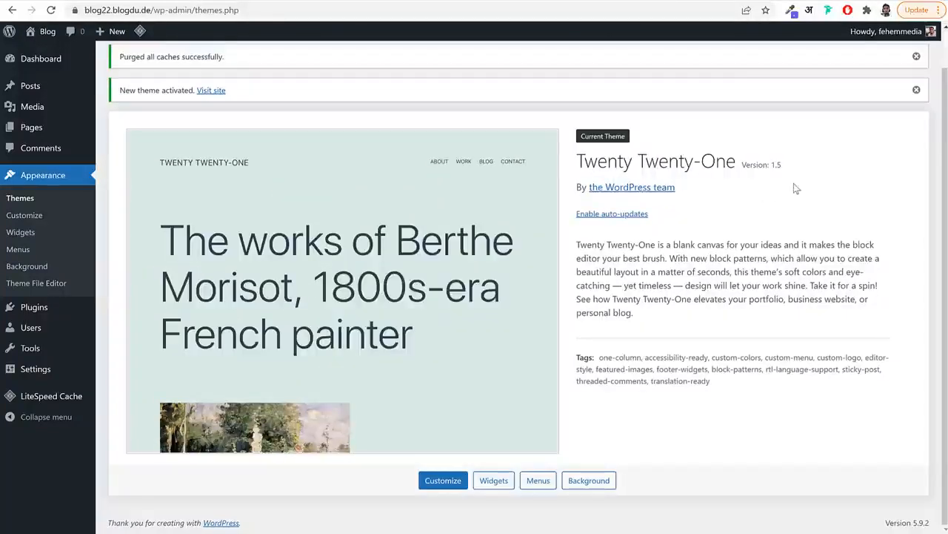
pyautogui.moveTo(577, 164); pyautogui.dragTo(743, 167)
pyautogui.click(743, 167)
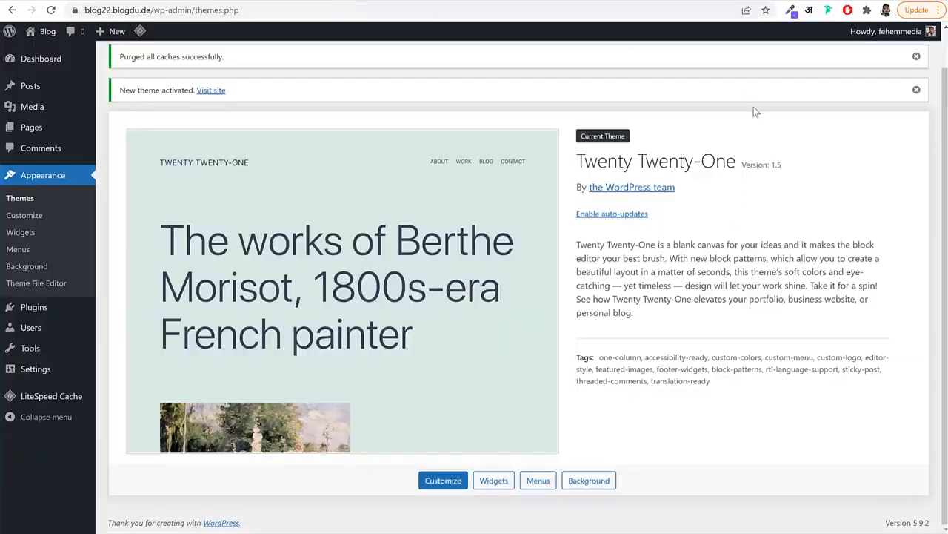
# Delete the Hello Dolly and Akismet Anti-Spam plugins from Installed Plugins
pyautogui.click(52, 311)
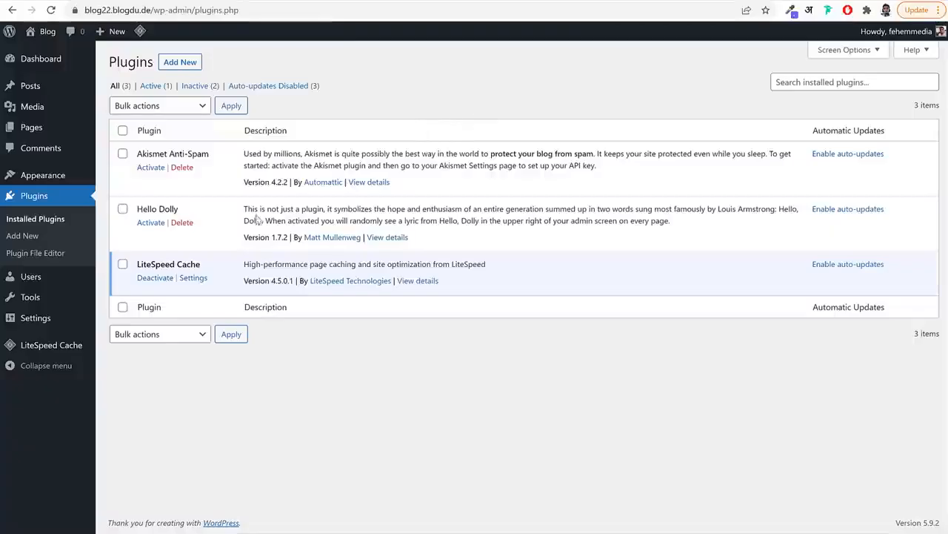
pyautogui.click(182, 223)
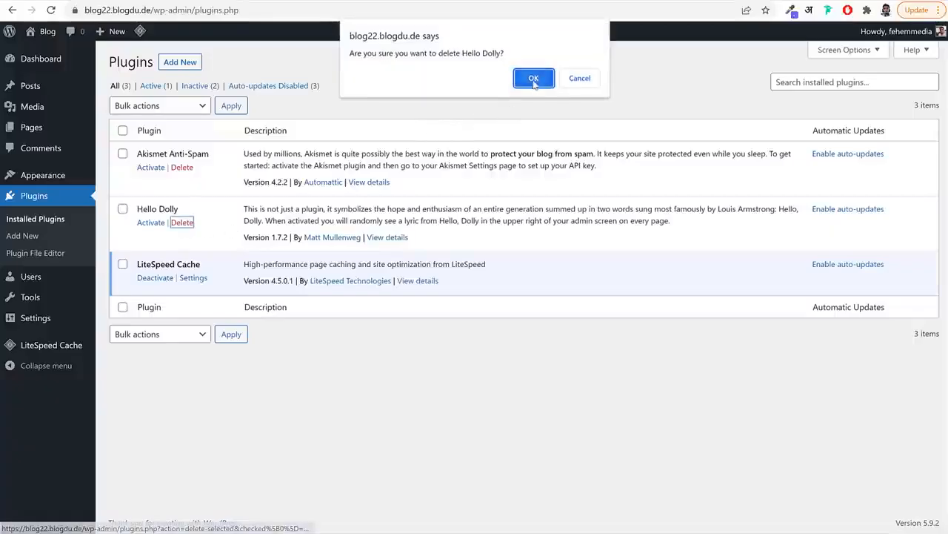
pyautogui.click(533, 78)
pyautogui.click(182, 167)
pyautogui.click(534, 79)
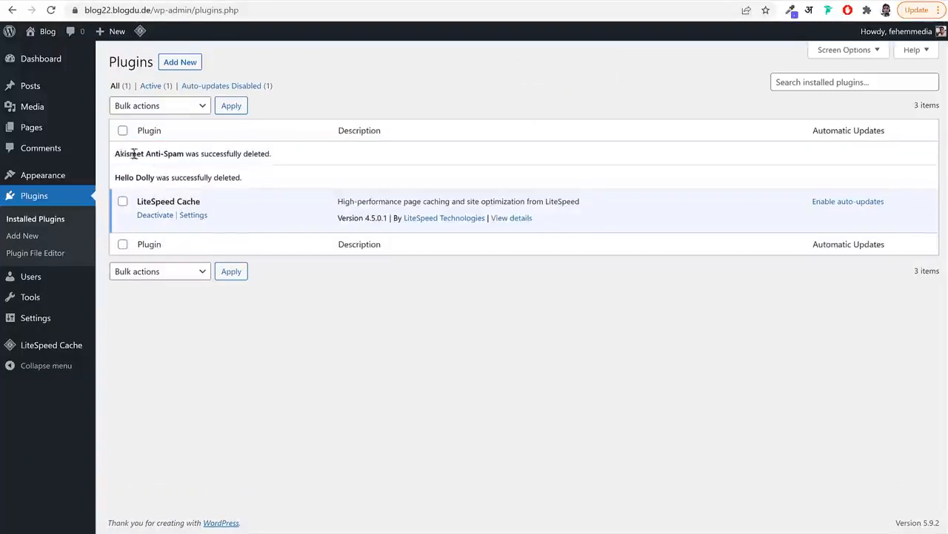
# Highlight both deletion notices and the remaining LiteSpeed Cache plugin
pyautogui.moveTo(121, 153)
pyautogui.mouseDown()
pyautogui.moveTo(187, 154)
pyautogui.moveTo(114, 155)
pyautogui.mouseUp()
pyautogui.click(188, 153)
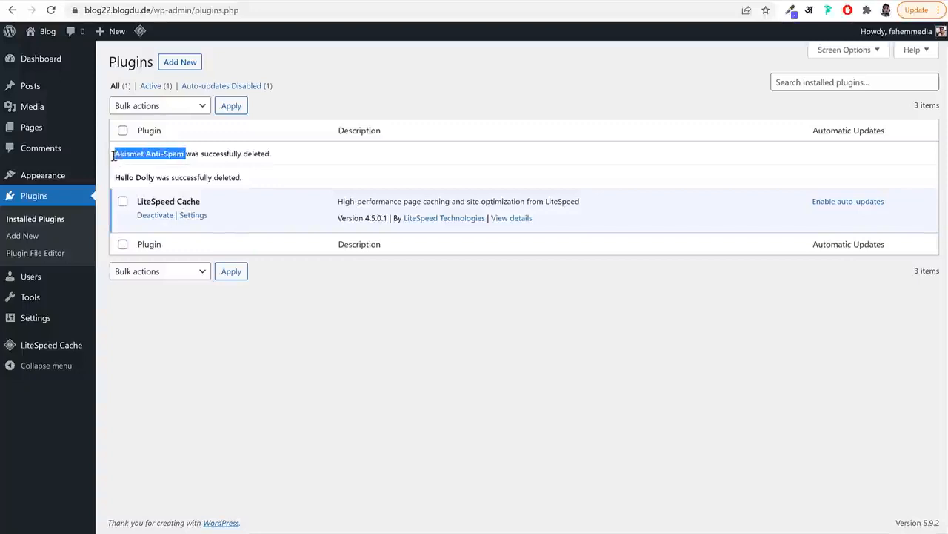
pyautogui.click(132, 153)
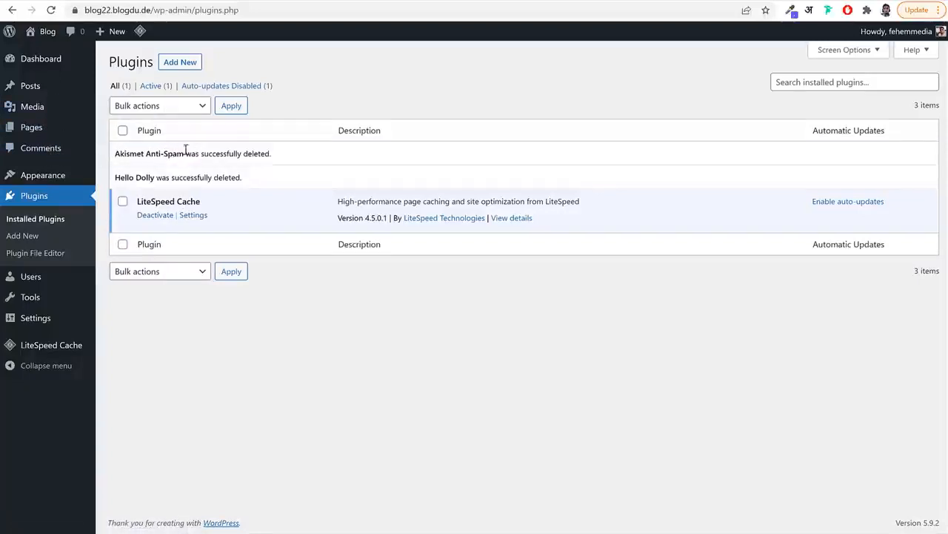
pyautogui.moveTo(155, 177); pyautogui.dragTo(115, 177)
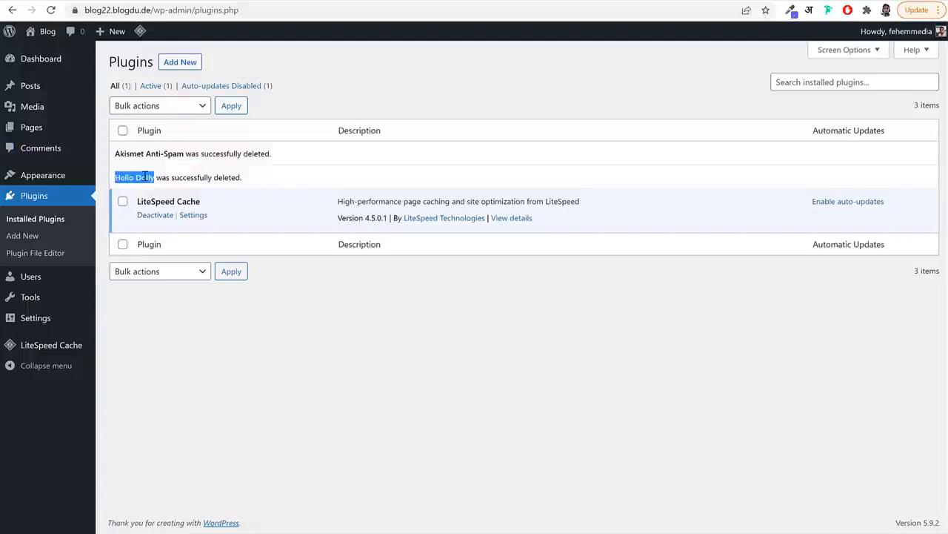
pyautogui.click(265, 181)
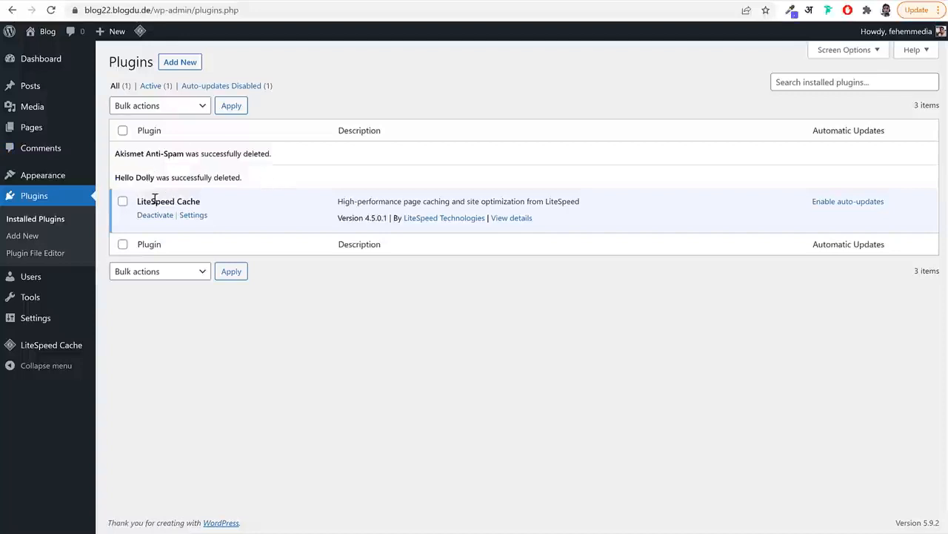
pyautogui.moveTo(139, 202)
pyautogui.mouseDown()
pyautogui.moveTo(201, 205)
pyautogui.moveTo(135, 206)
pyautogui.mouseUp()
pyautogui.click(205, 205)
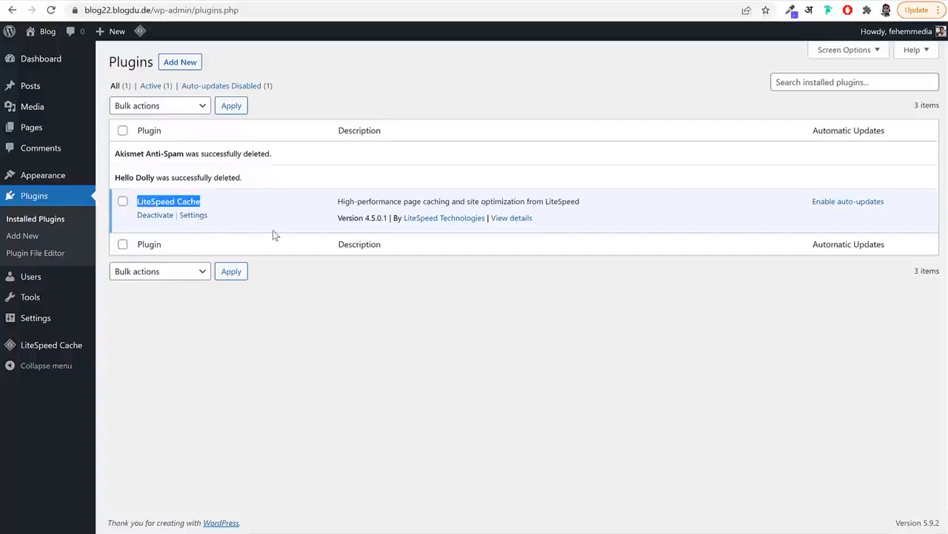
# In General Settings, rename the site to BloggDude and change the tagline to WordPress Blog
pyautogui.click(34, 320)
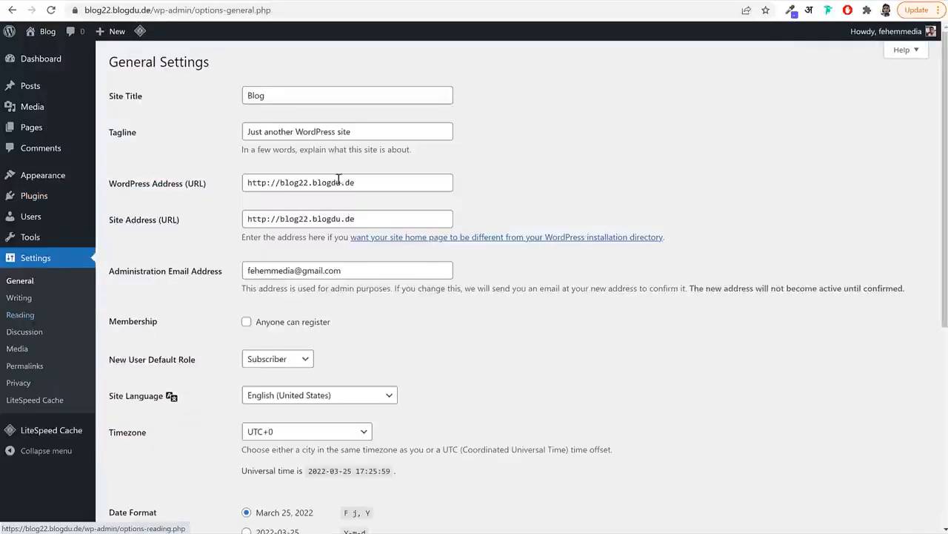
pyautogui.moveTo(124, 102); pyautogui.dragTo(110, 99)
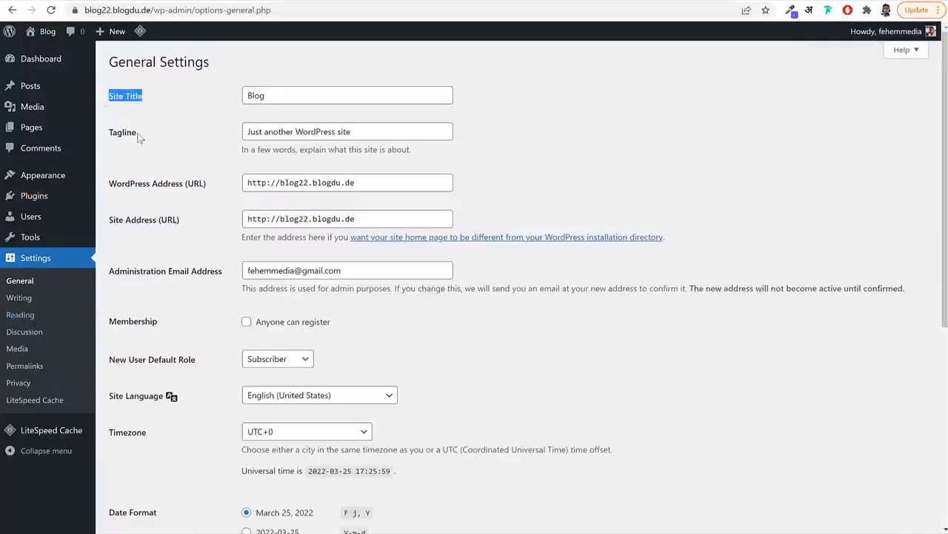
pyautogui.doubleClick(264, 94)
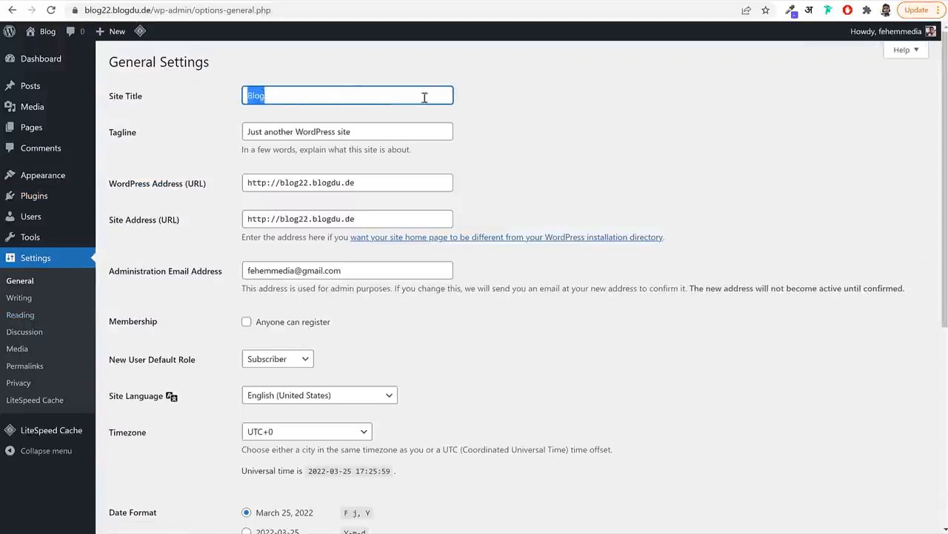
pyautogui.press('Right')
pyautogui.write('gDude')
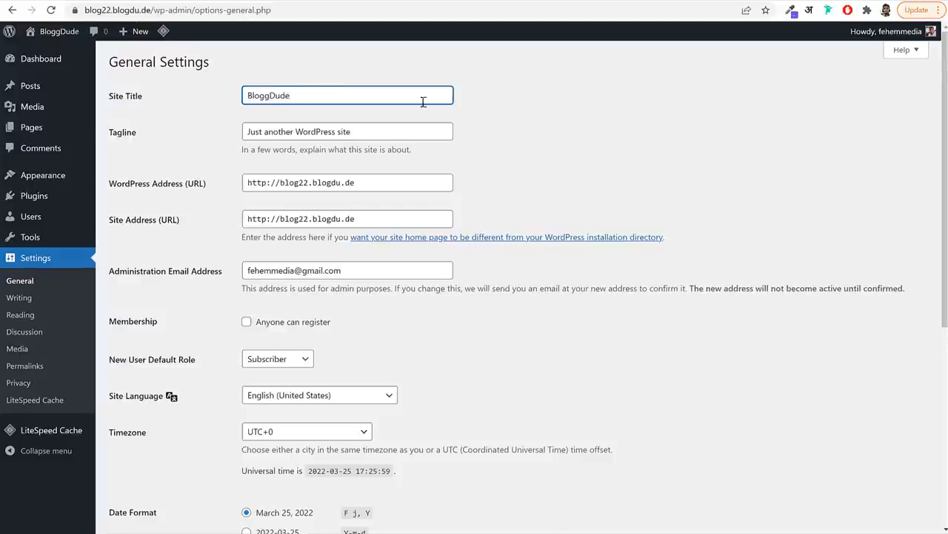
pyautogui.tripleClick(374, 130)
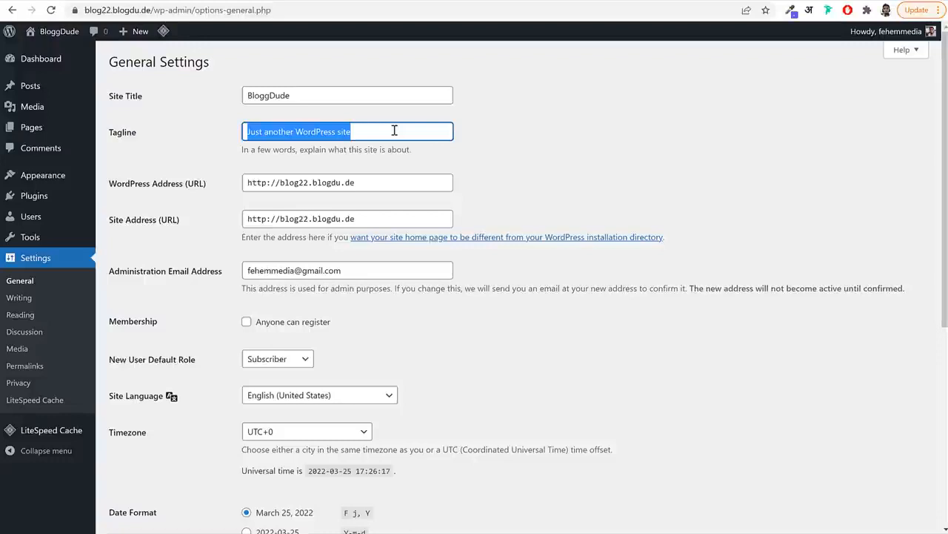
pyautogui.write('WordPress Blog')
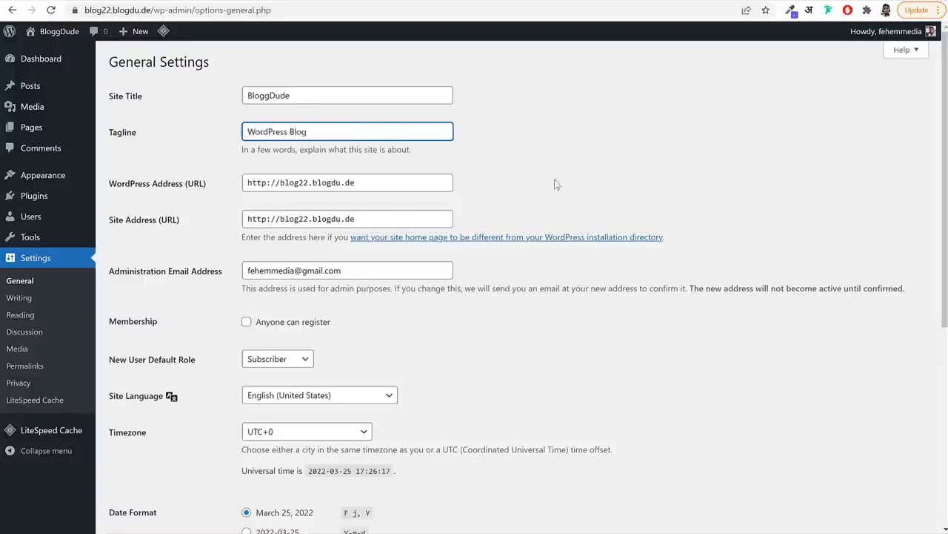
# Allow anyone to register, set the timezone to Kolkata, and save the settings
pyautogui.scroll(-3, 554, 194)
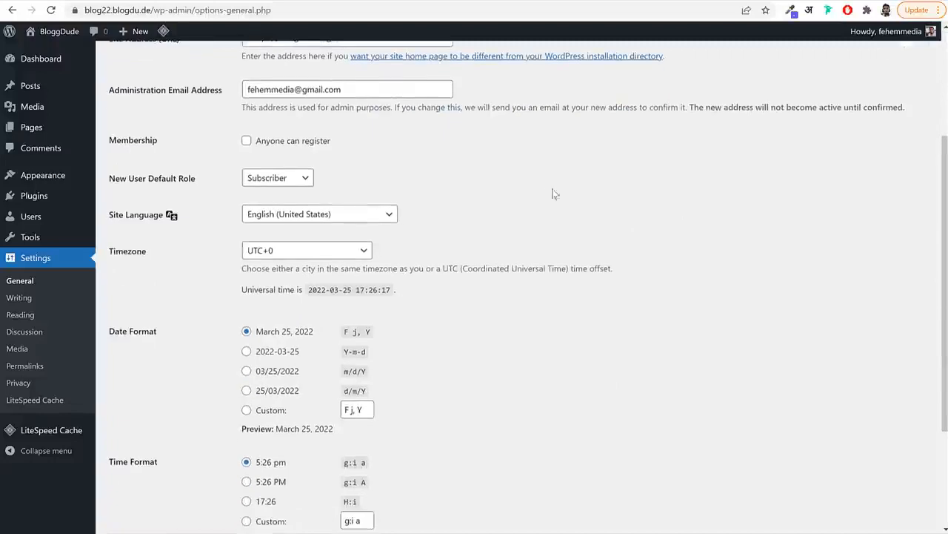
pyautogui.click(305, 148)
pyautogui.moveTo(349, 149); pyautogui.dragTo(256, 146)
pyautogui.click(410, 152)
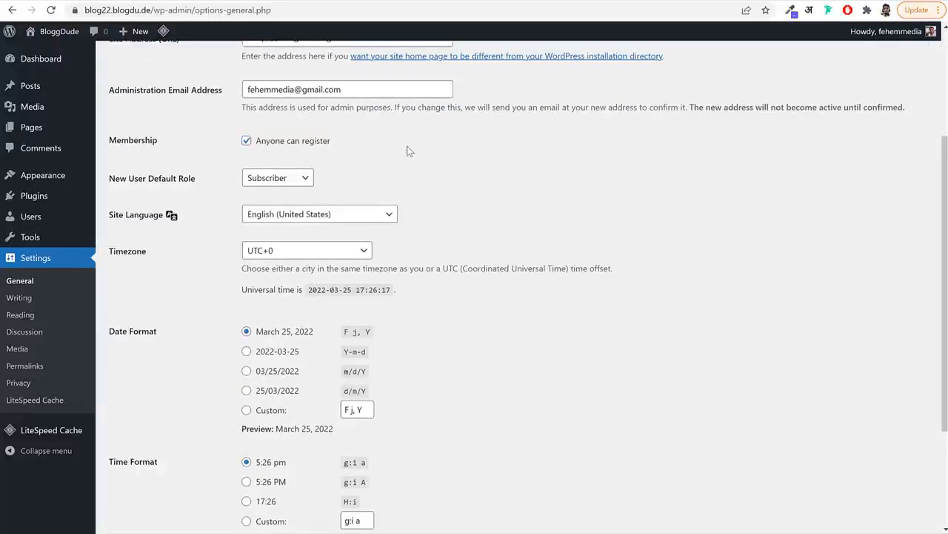
pyautogui.scroll(-3, 556, 197)
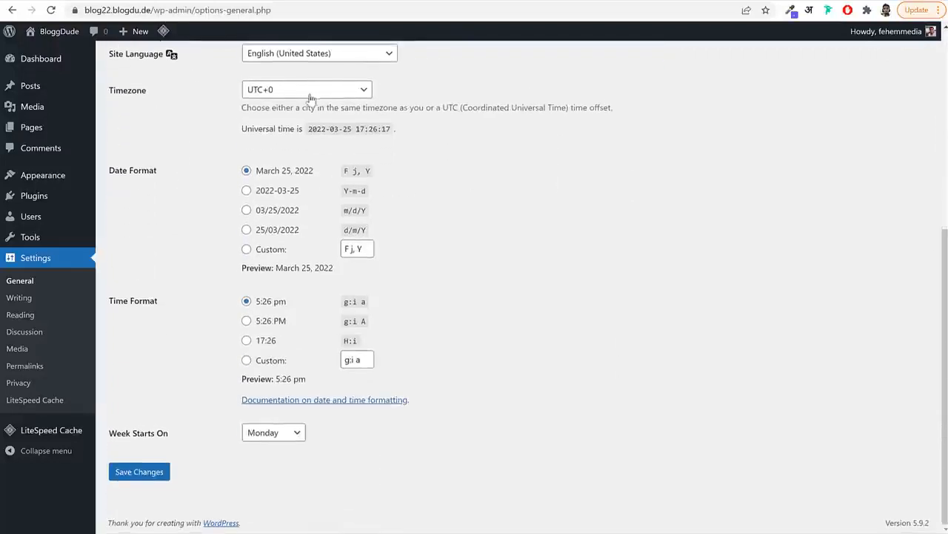
pyautogui.click(308, 90)
pyautogui.write('kolkata')
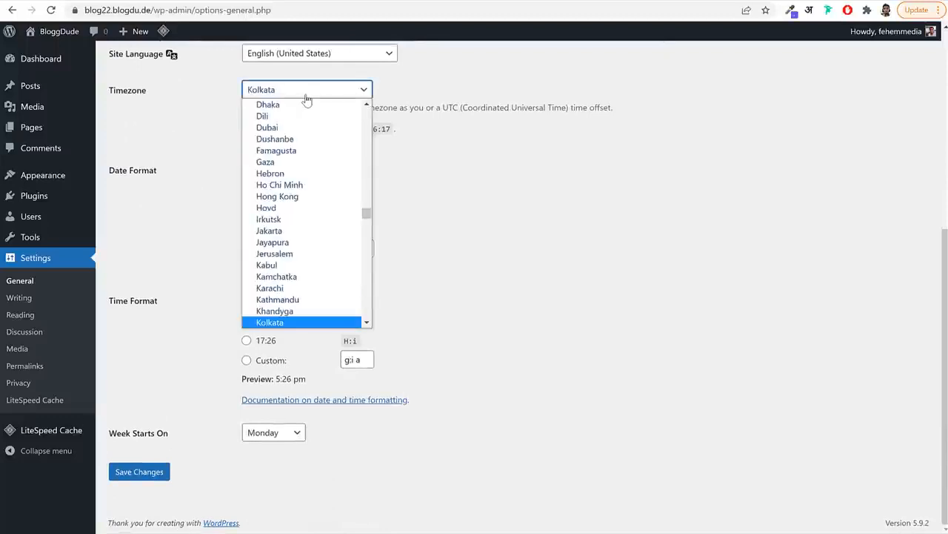
pyautogui.press('Return')
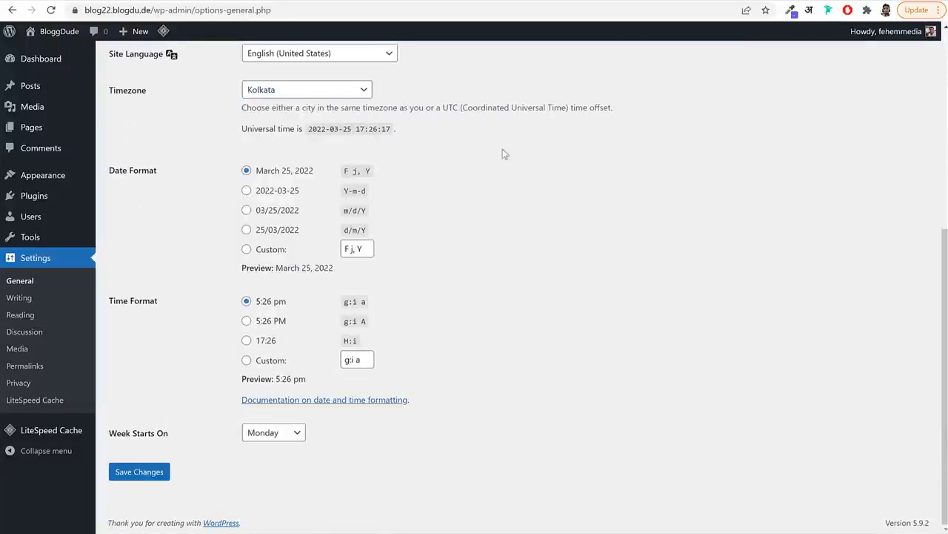
pyautogui.click(140, 471)
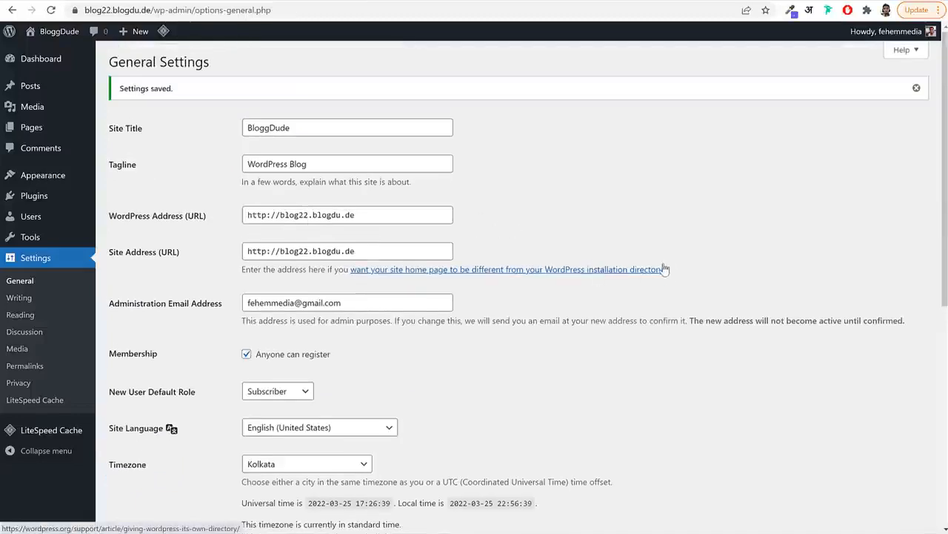
# Change the permalink structure from Custom Structure to Post name, save it, and return to the Dashboard
pyautogui.click(33, 366)
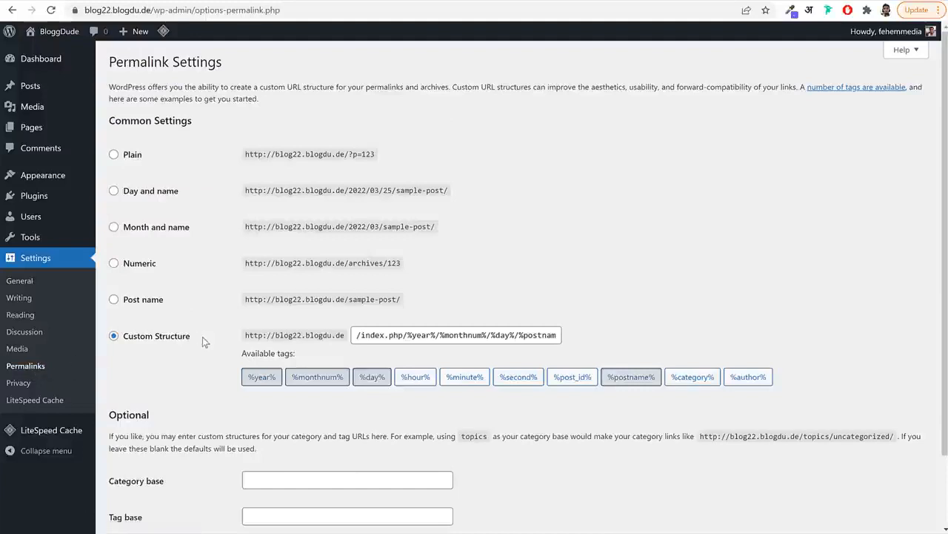
pyautogui.moveTo(202, 336); pyautogui.dragTo(113, 338)
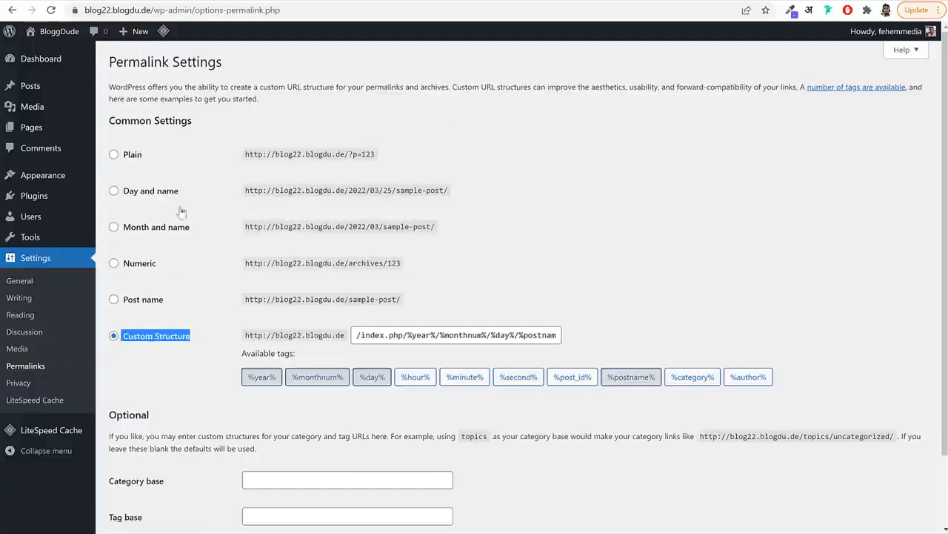
pyautogui.click(630, 227)
pyautogui.click(147, 301)
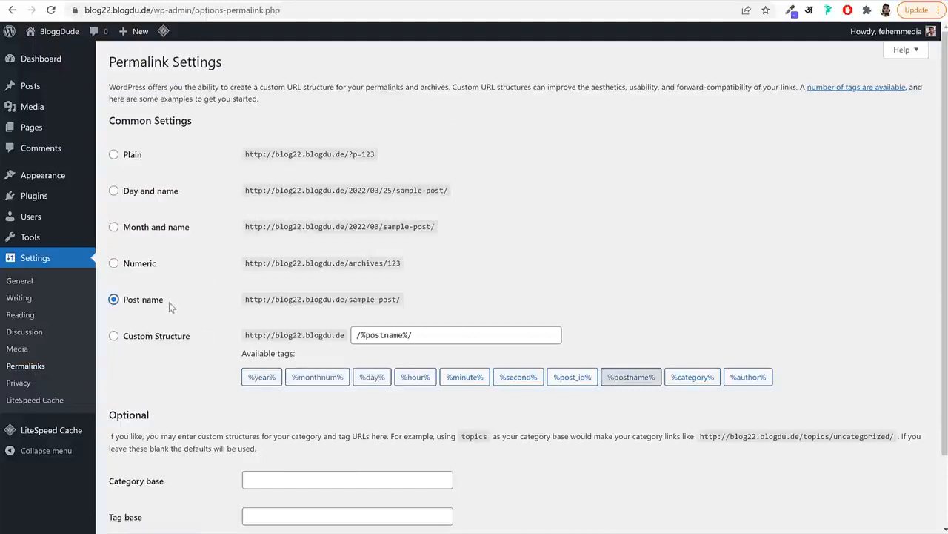
pyautogui.moveTo(137, 303); pyautogui.dragTo(120, 300)
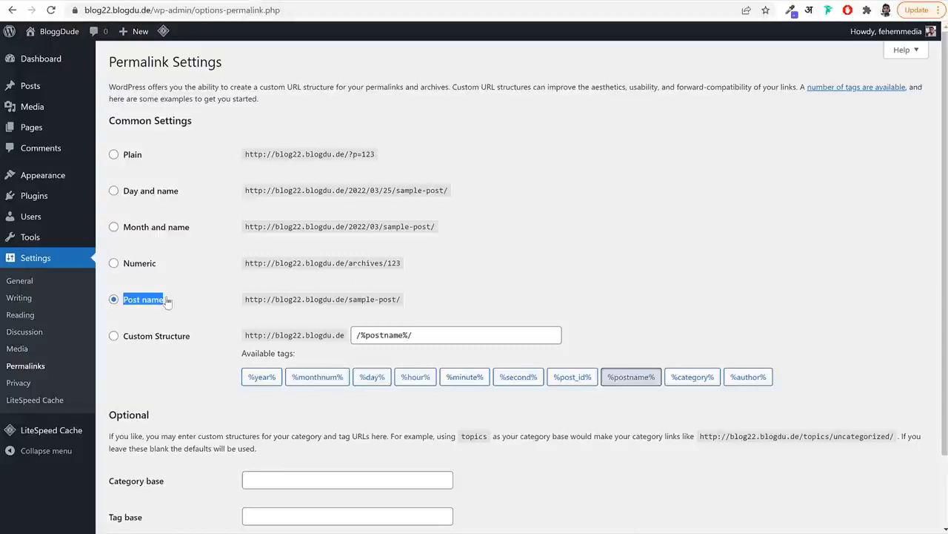
pyautogui.scroll(-3, 345, 349)
pyautogui.click(140, 470)
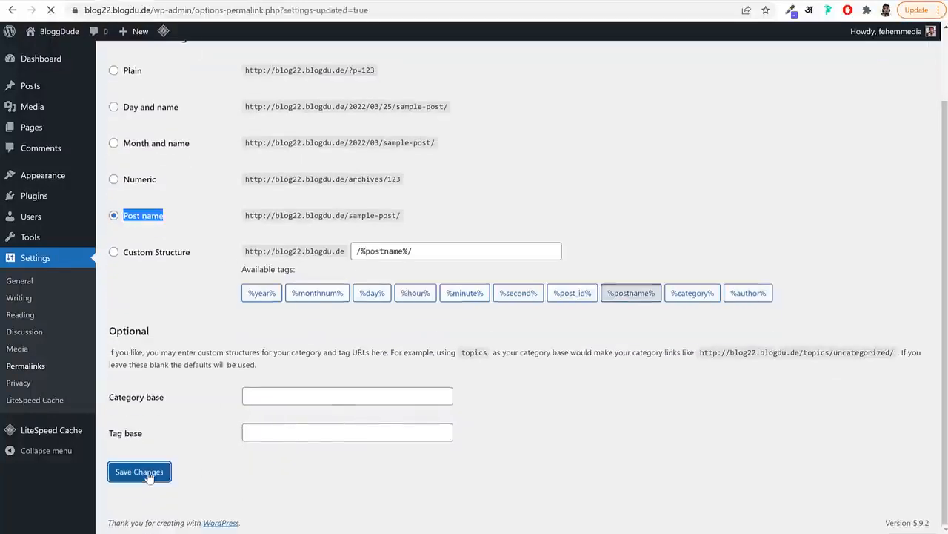
pyautogui.click(65, 61)
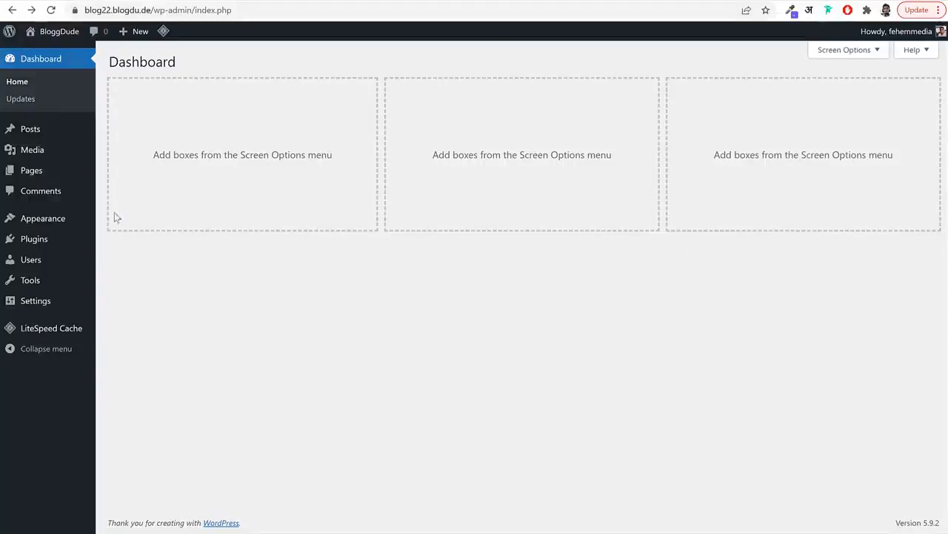
# Find the Phlox theme through the Add New themes search, then install and activate it
pyautogui.click(22, 218)
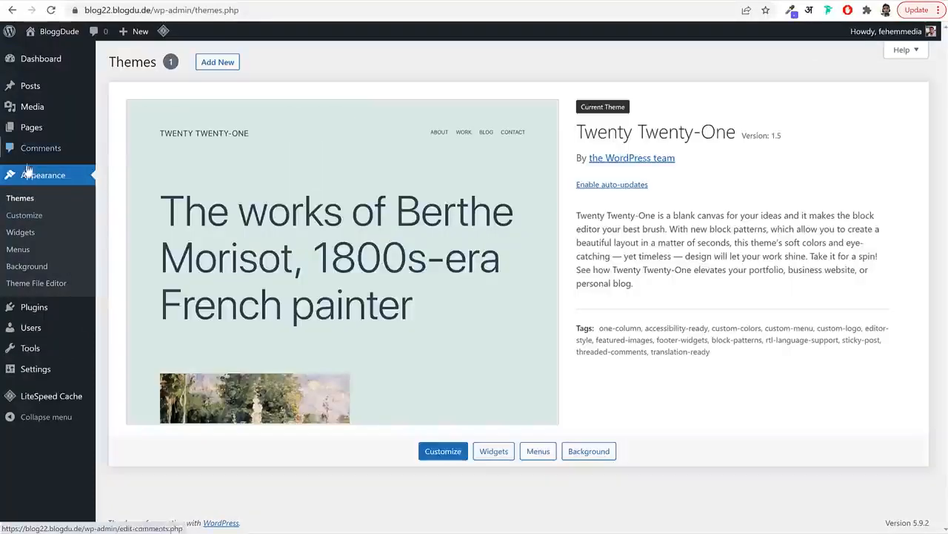
pyautogui.click(217, 62)
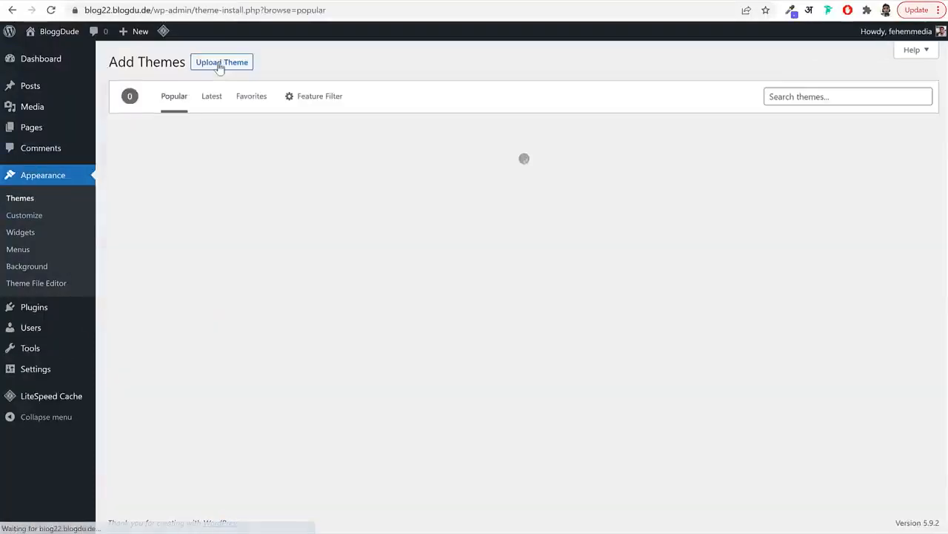
pyautogui.click(818, 97)
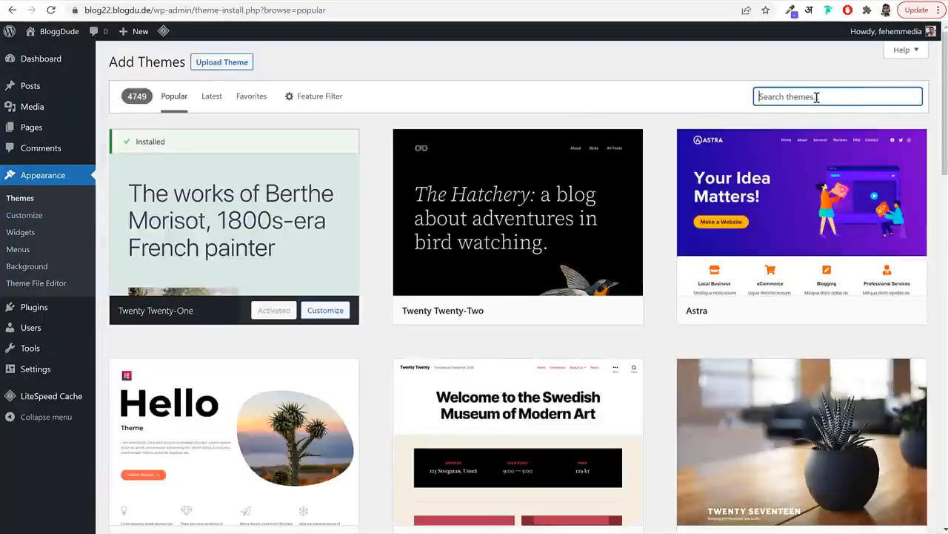
pyautogui.write('phi')
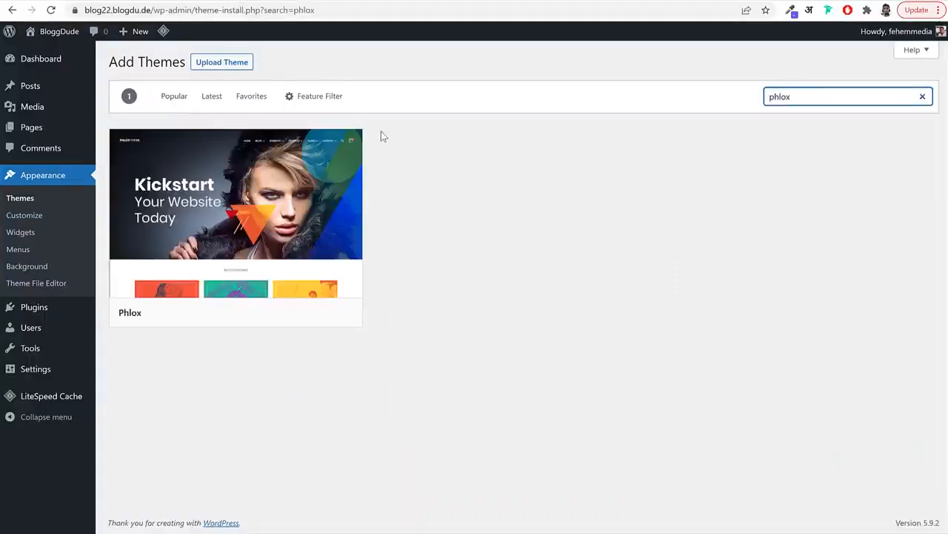
pyautogui.click(294, 317)
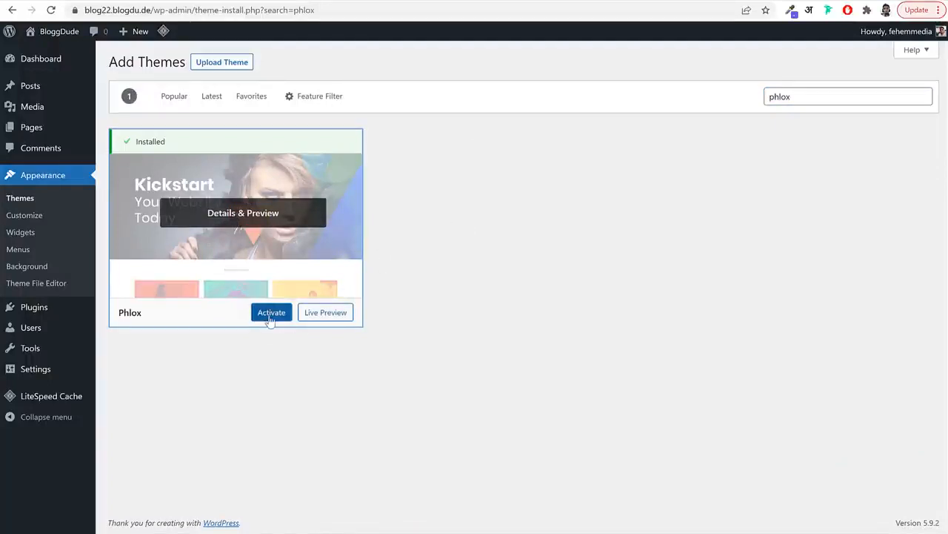
pyautogui.click(271, 316)
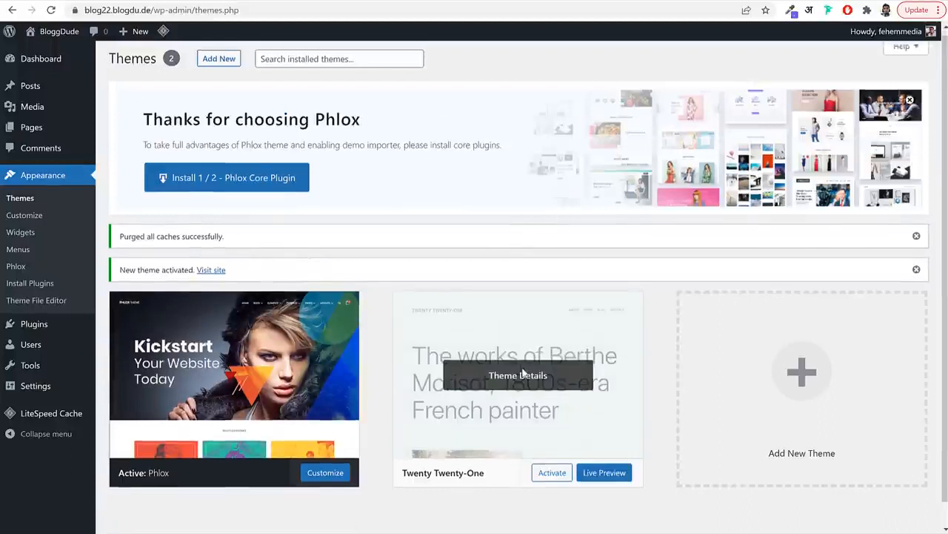
# Delete the unused Twenty Twenty-One theme
pyautogui.scroll(-1, 496, 435)
pyautogui.click(467, 393)
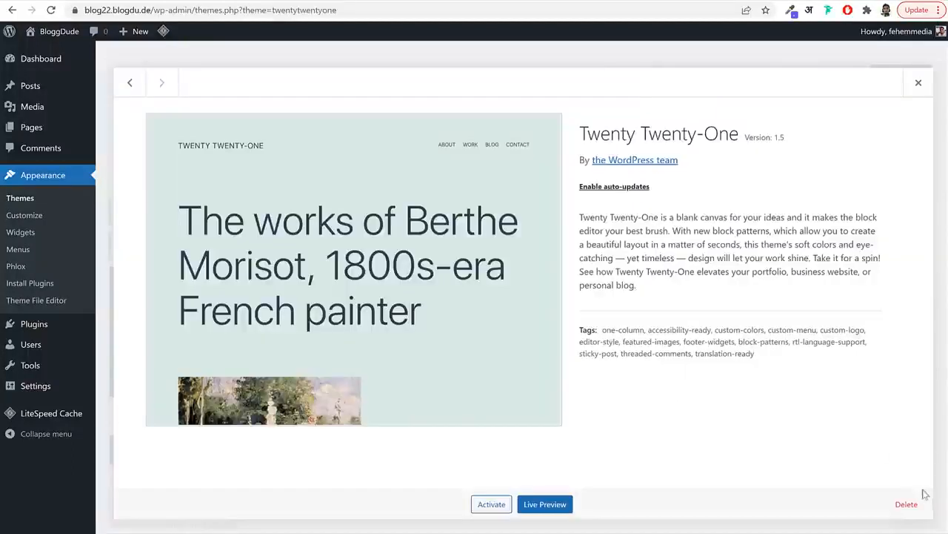
pyautogui.click(904, 504)
pyautogui.click(535, 100)
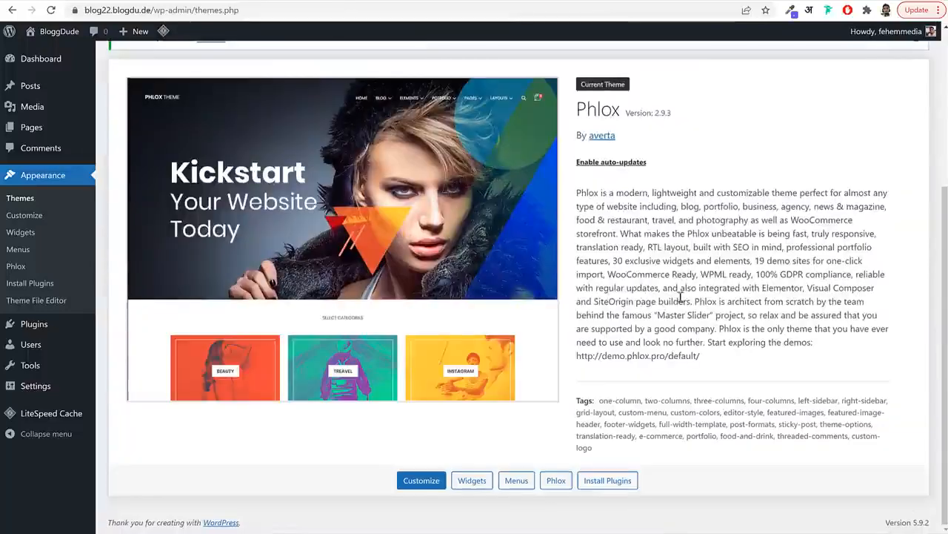
# Enable auto-updates for the Phlox theme
pyautogui.scroll(3, 660, 250)
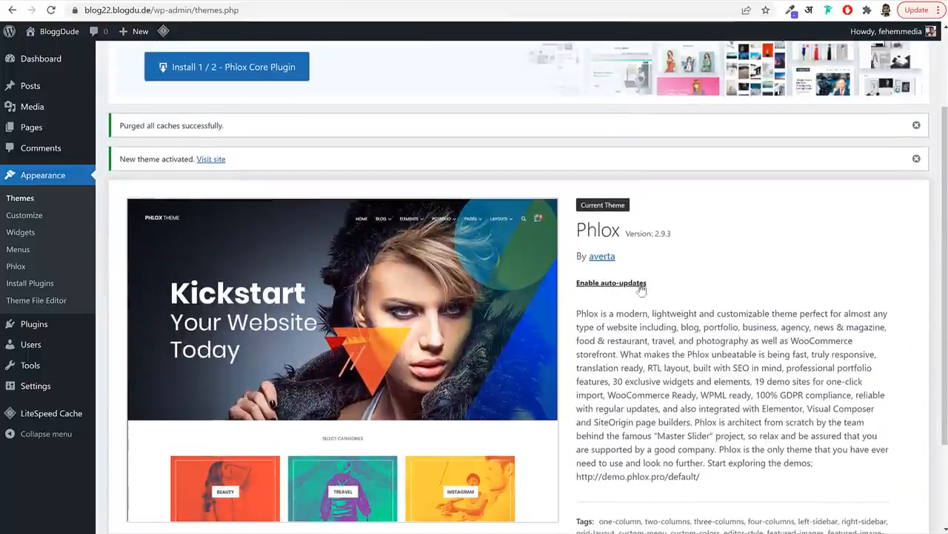
pyautogui.moveTo(645, 284); pyautogui.dragTo(586, 287)
pyautogui.click(586, 288)
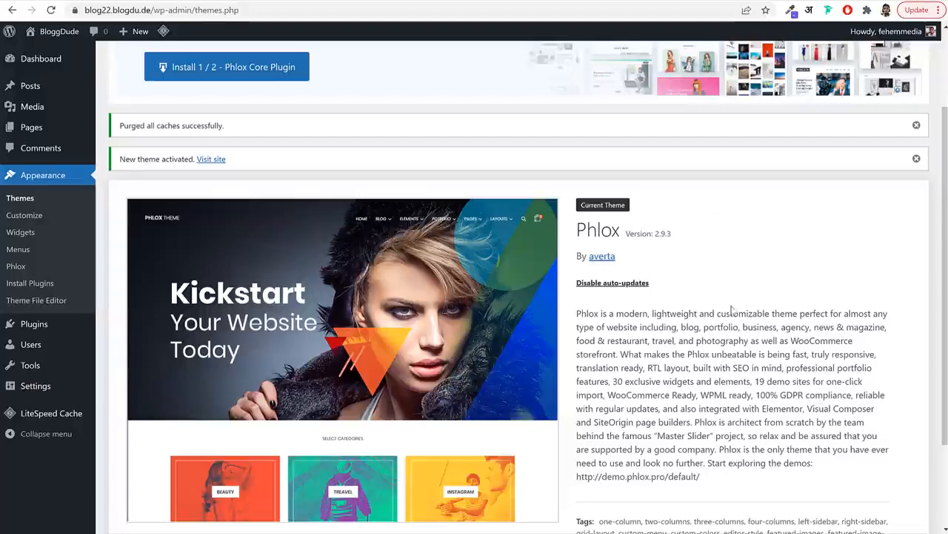
# Dismiss the 'Thanks for choosing Phlox' core plugin notice
pyautogui.scroll(2, 733, 313)
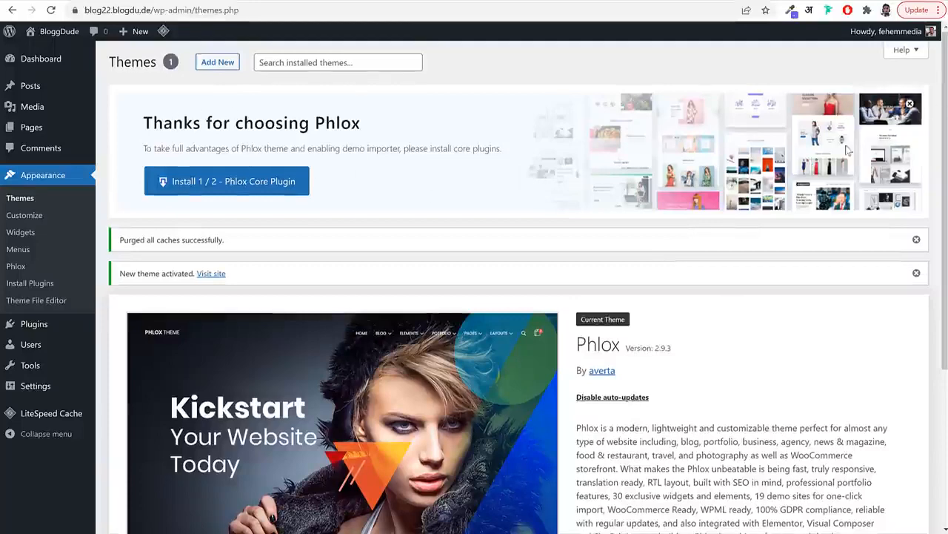
pyautogui.click(909, 105)
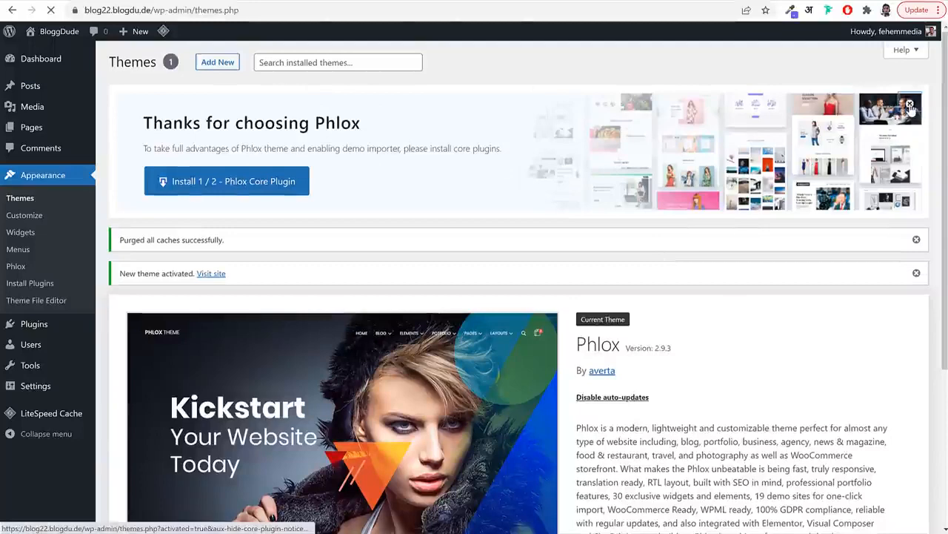
pyautogui.scroll(-1, 682, 141)
pyautogui.scroll(1, 711, 210)
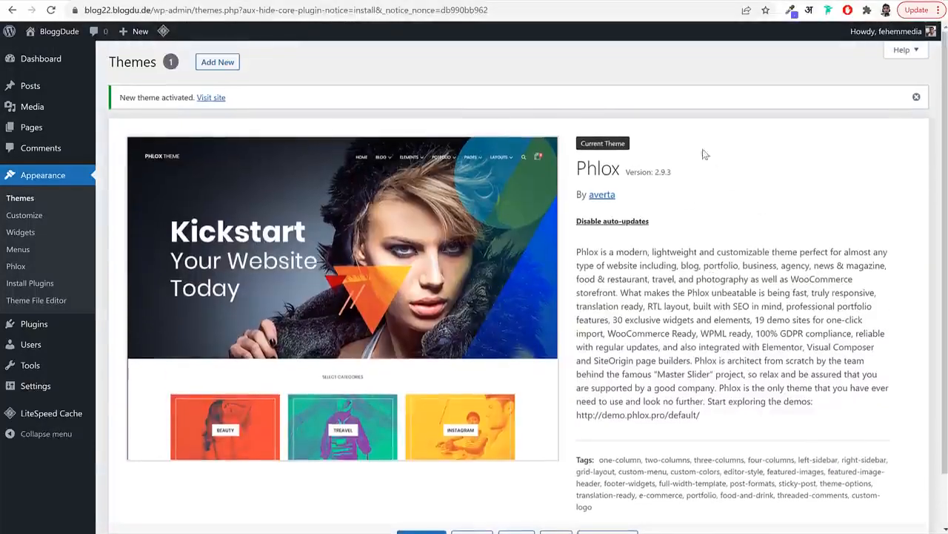
# Search Add Plugins for 'phlox core', then install and activate Phlox Core Elements
pyautogui.click(49, 327)
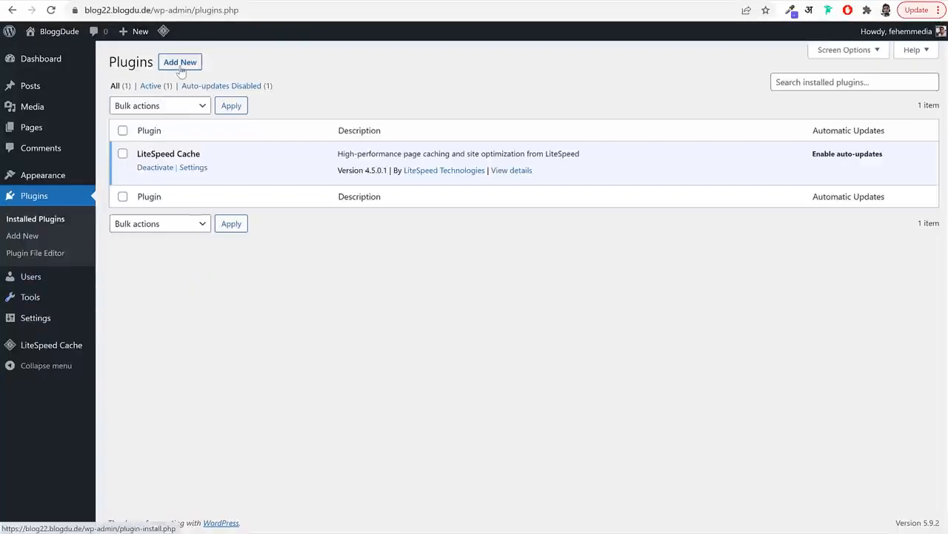
pyautogui.click(180, 63)
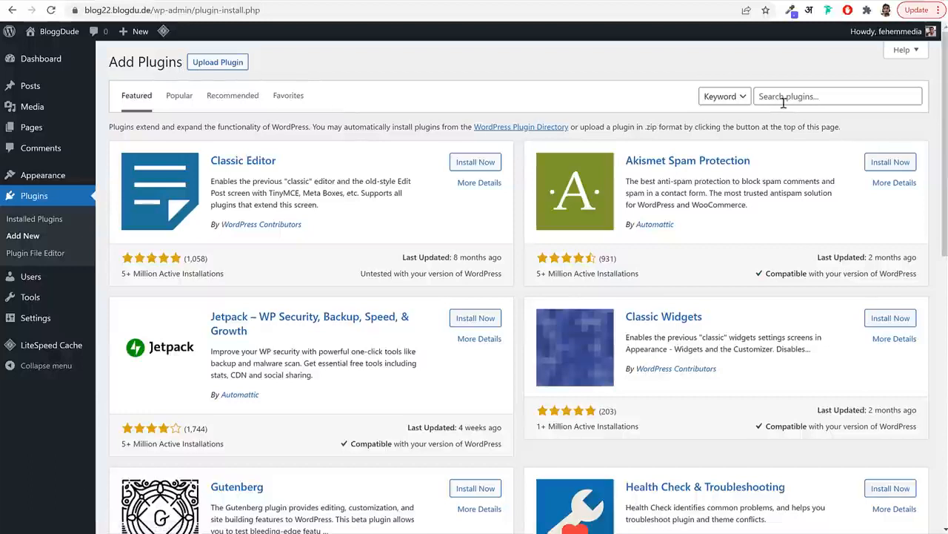
pyautogui.click(789, 97)
pyautogui.write('phlox core')
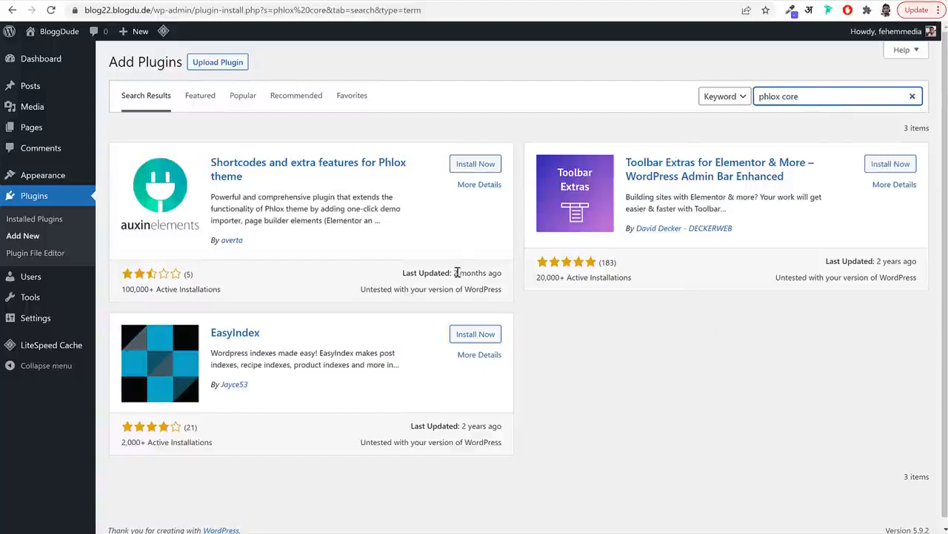
pyautogui.click(474, 164)
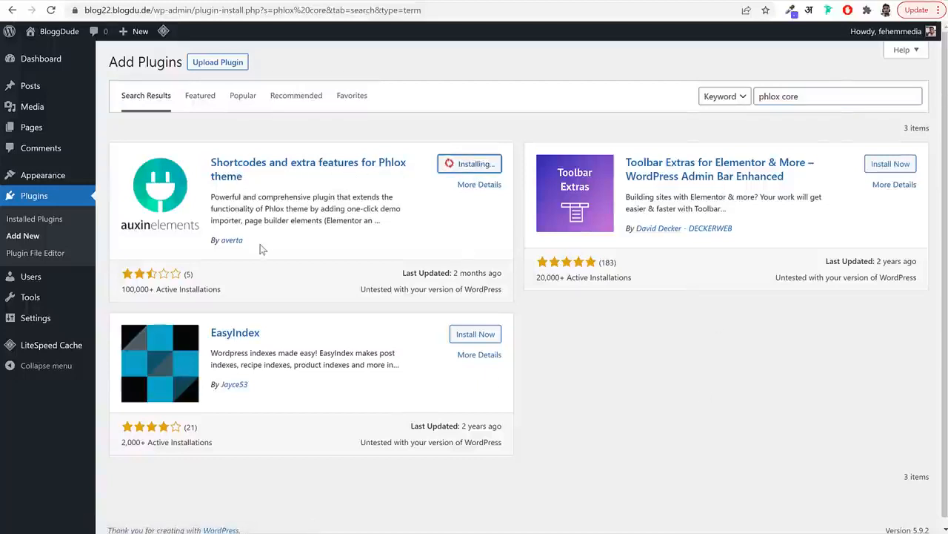
pyautogui.moveTo(260, 247); pyautogui.dragTo(212, 250)
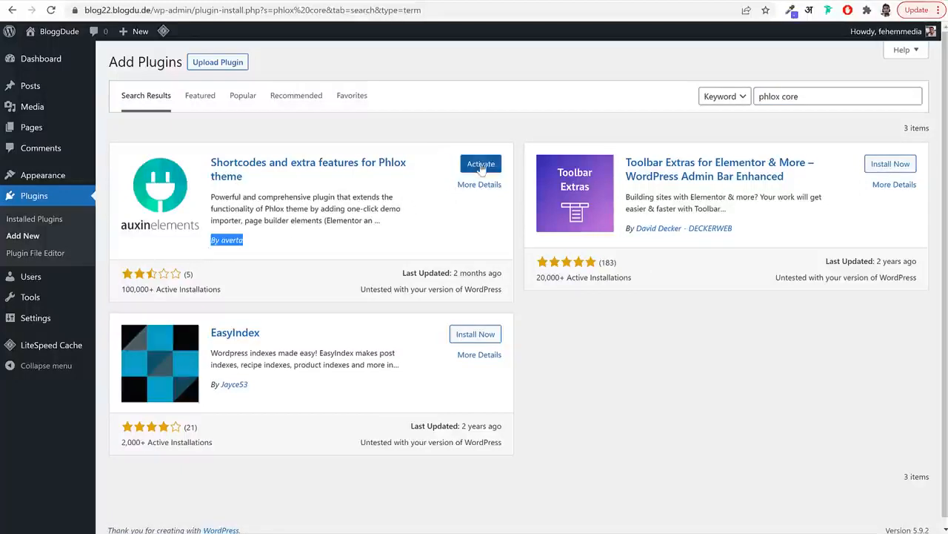
pyautogui.click(481, 166)
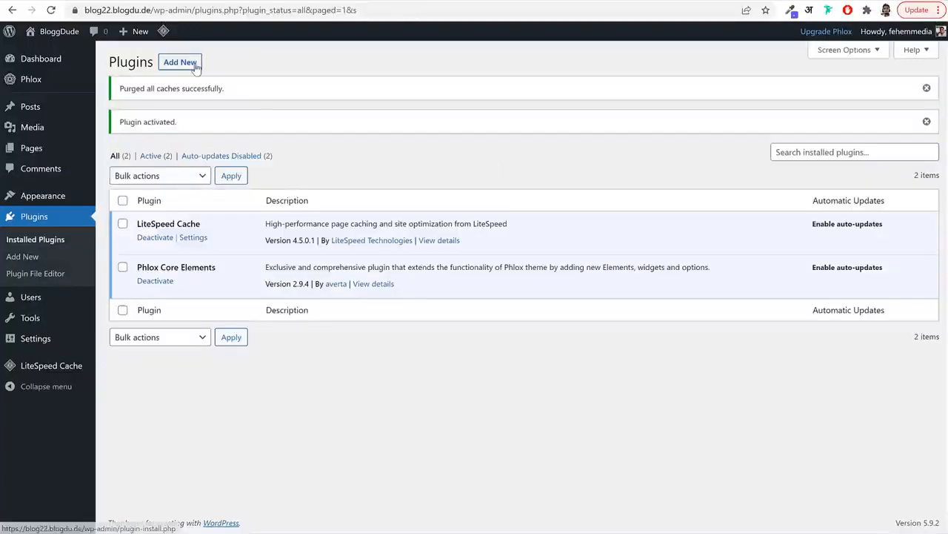
# Search for mc4wp and install MC4WP: Mailchimp for WordPress
pyautogui.click(181, 63)
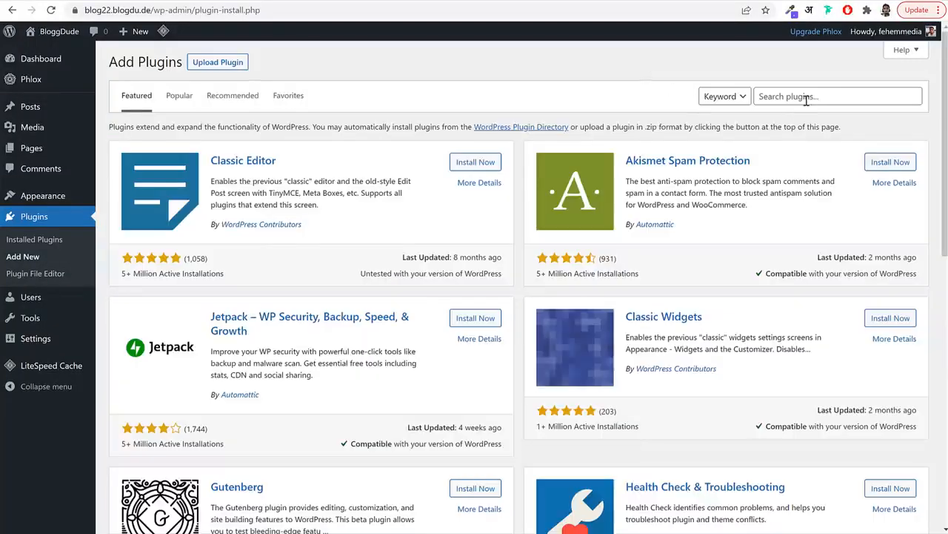
pyautogui.click(806, 100)
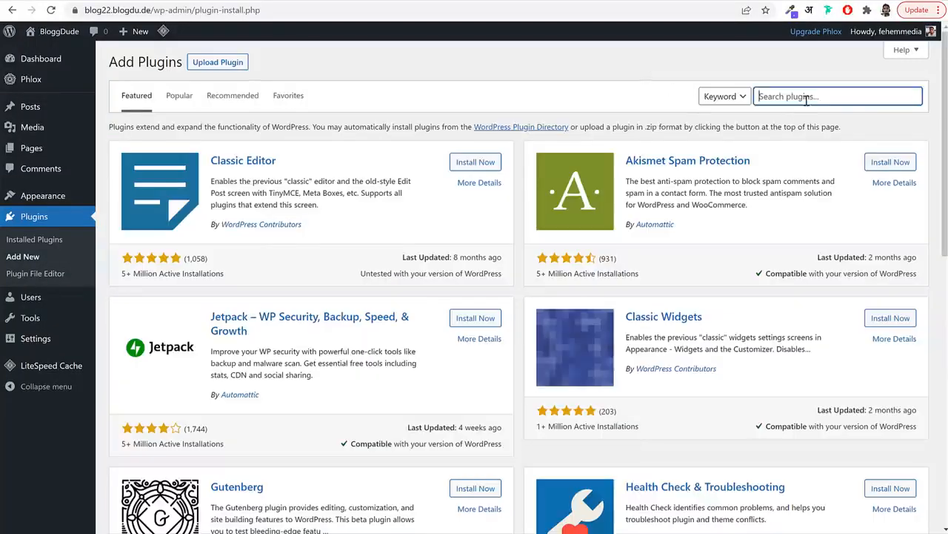
pyautogui.write('m')
pyautogui.press('BackSpace')
pyautogui.write('mc4wp')
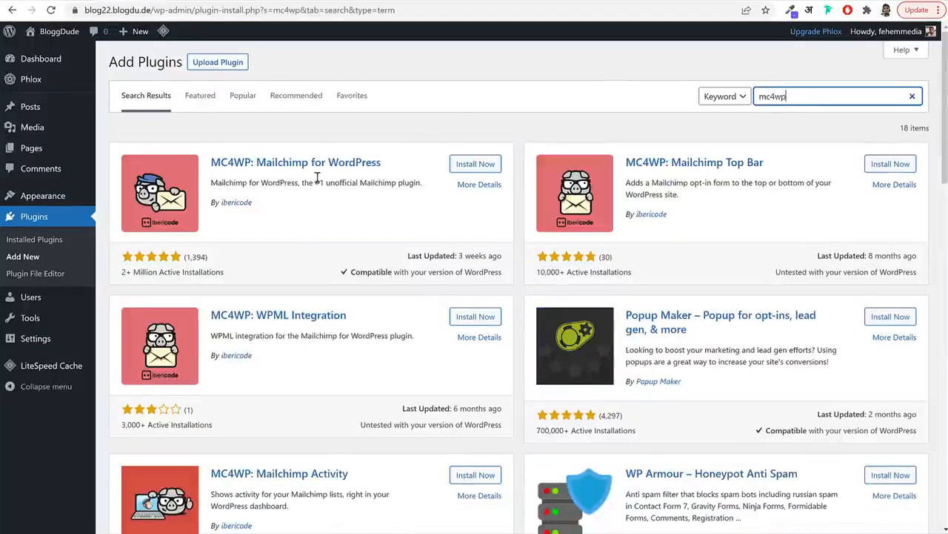
pyautogui.click(475, 164)
pyautogui.moveTo(282, 207); pyautogui.dragTo(216, 210)
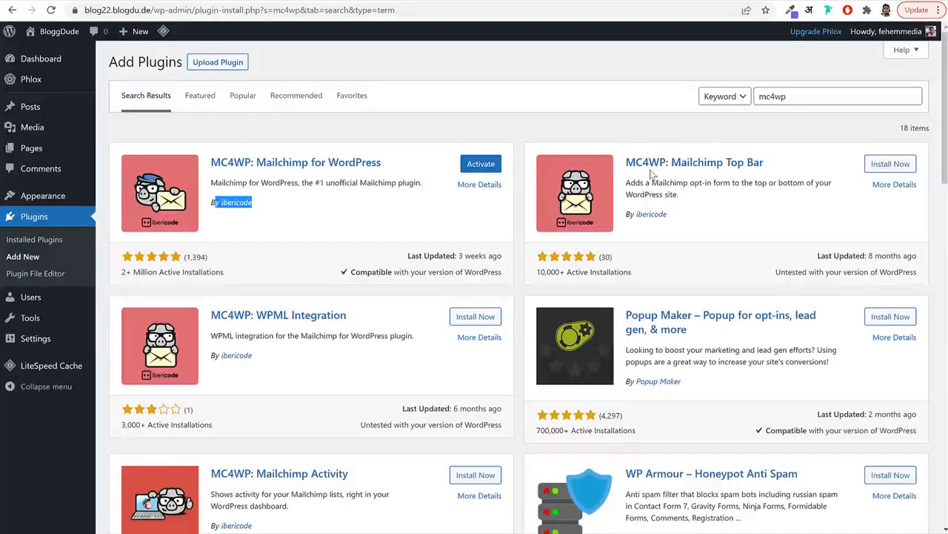
# Search for 'contact' and install Contact Form 7
pyautogui.click(771, 98)
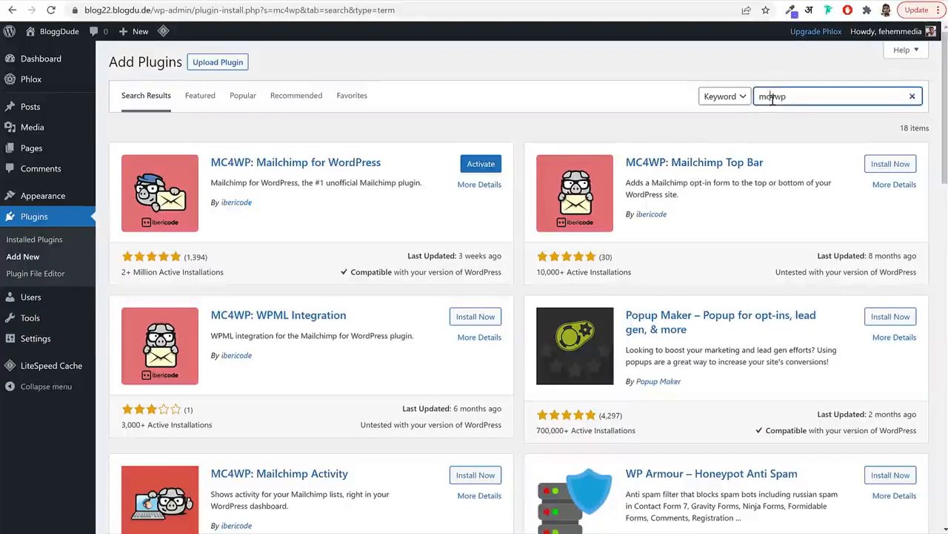
pyautogui.doubleClick(770, 98)
pyautogui.write('contact')
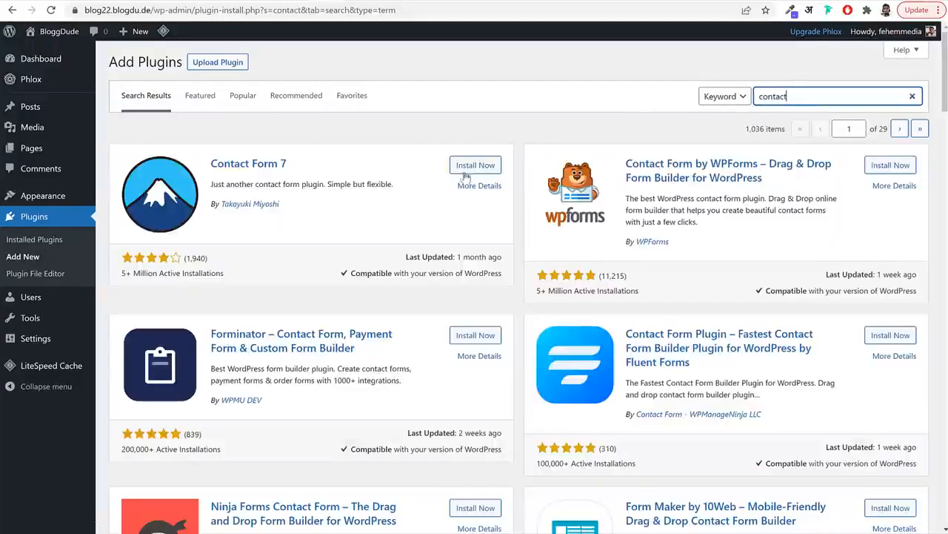
pyautogui.click(469, 164)
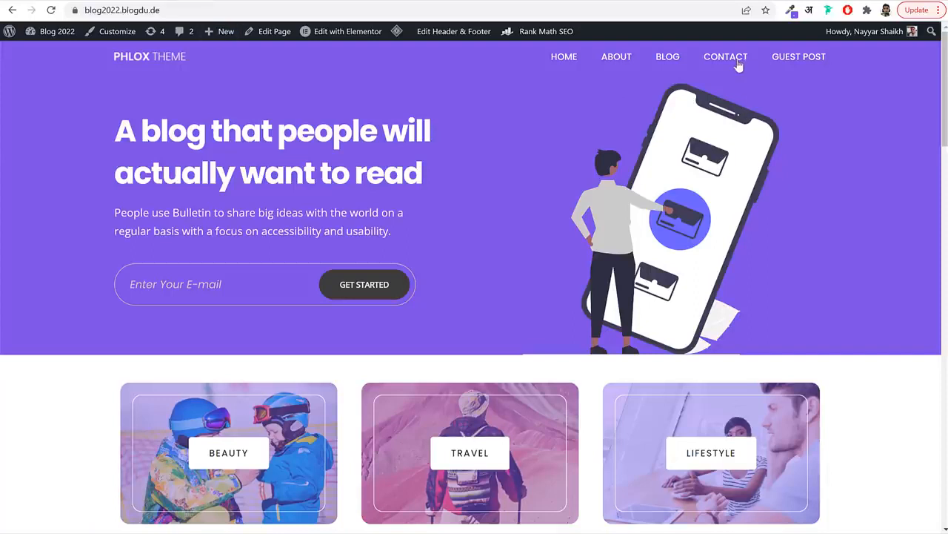
pyautogui.click(730, 59)
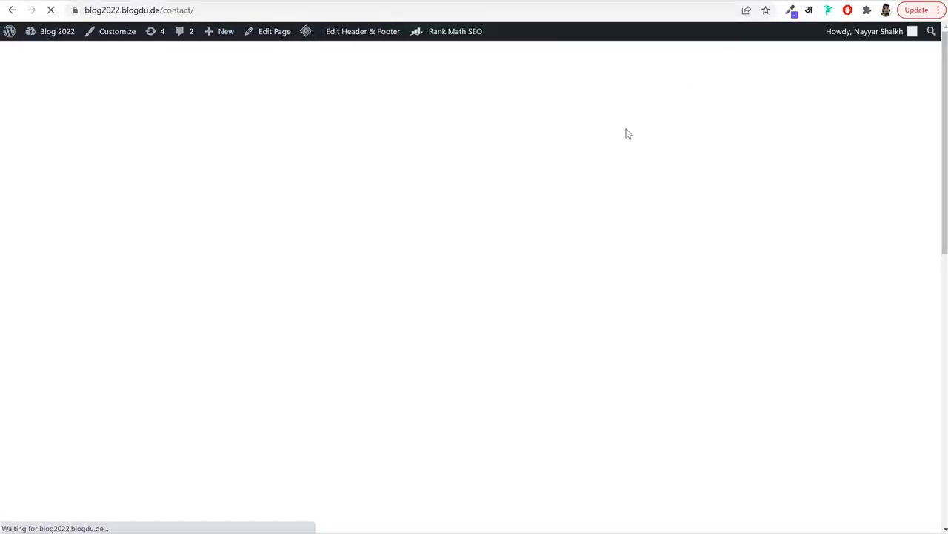
pyautogui.scroll(-3, 401, 246)
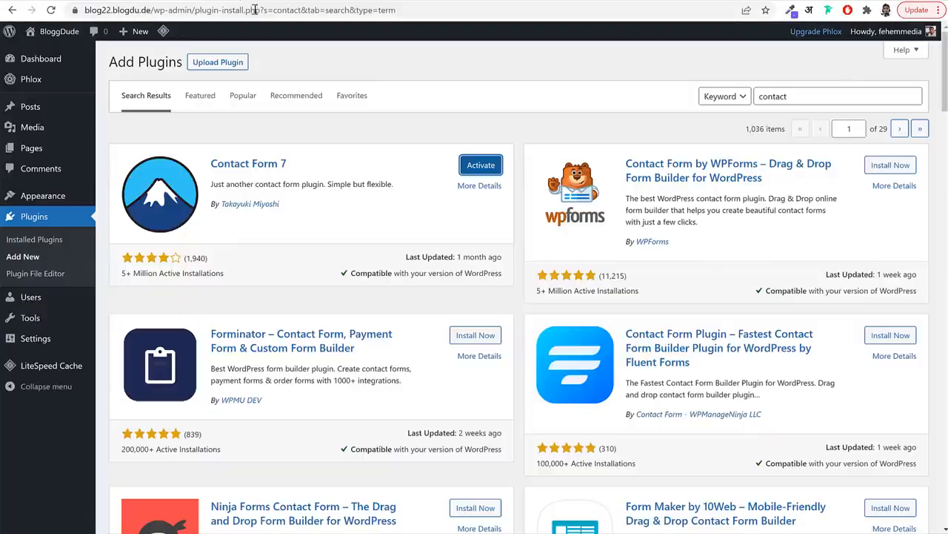
pyautogui.doubleClick(804, 94)
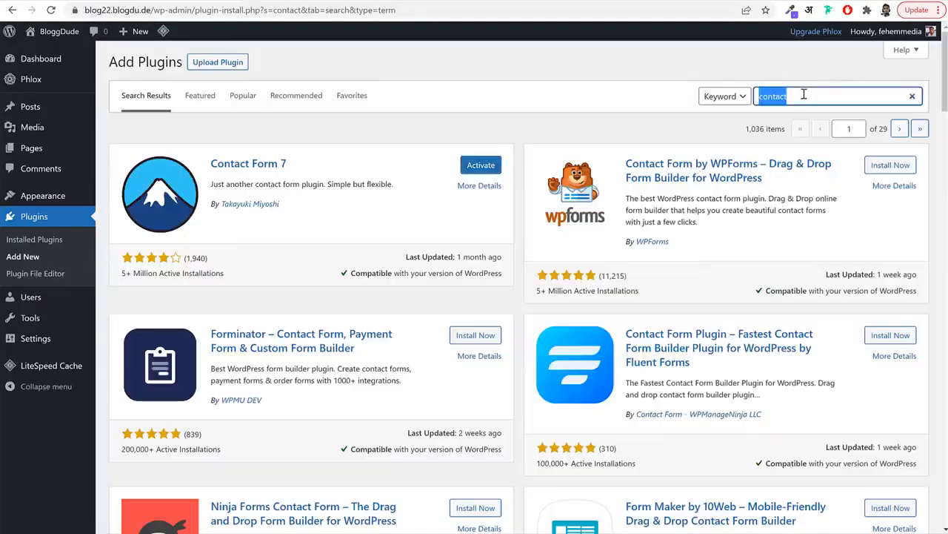
# Search for 'rank' and install Rank Math SEO
pyautogui.write('rank')
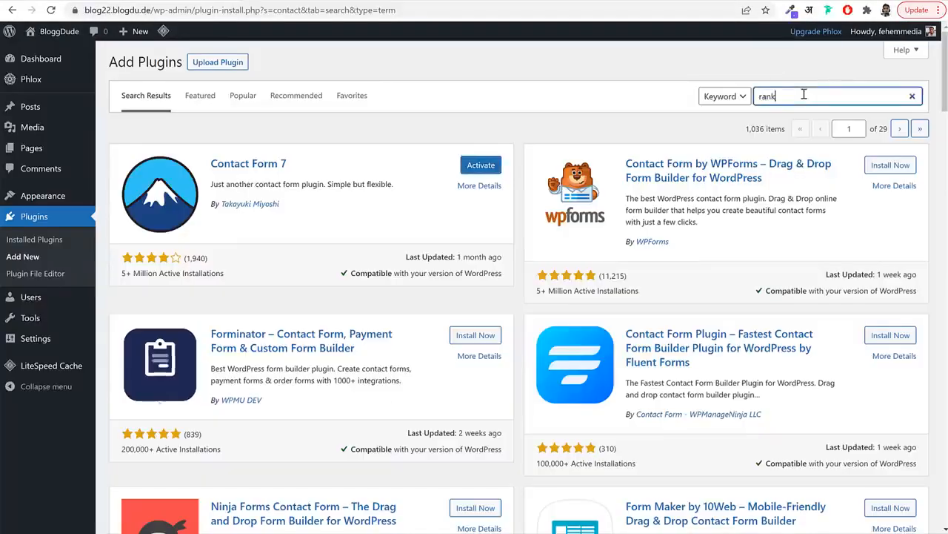
pyautogui.click(485, 167)
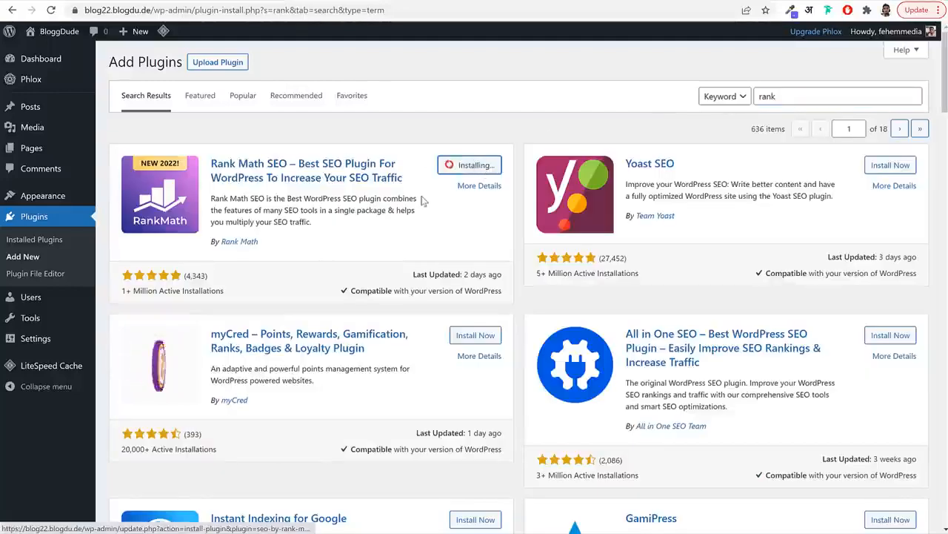
pyautogui.moveTo(626, 168); pyautogui.dragTo(675, 167)
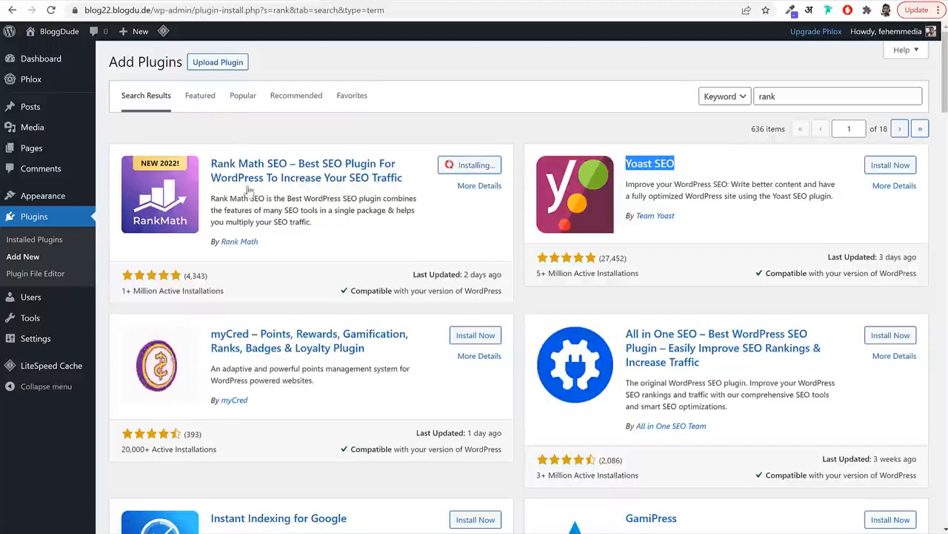
pyautogui.click(676, 181)
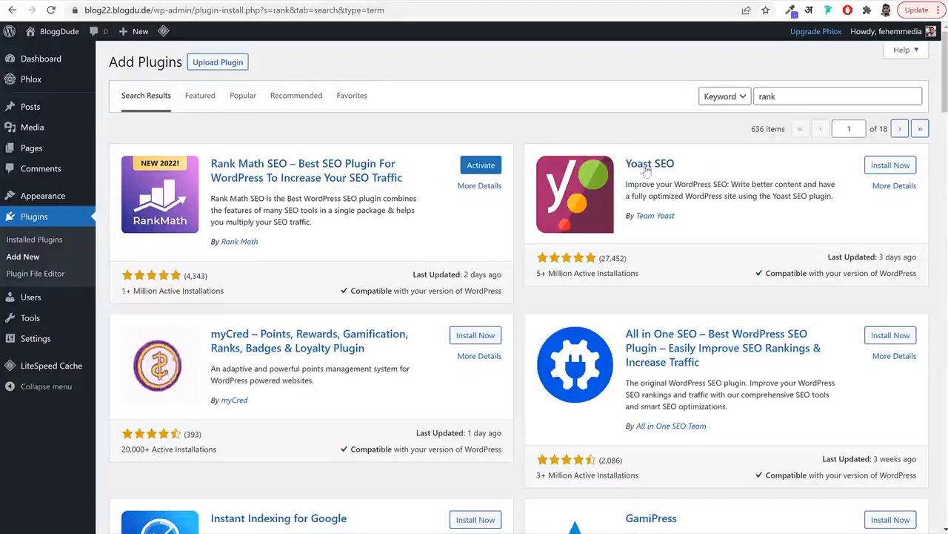
# Search for 'simpletoc' and install SimpleTOC – Table of Contents Block
pyautogui.doubleClick(818, 97)
pyautogui.write('s')
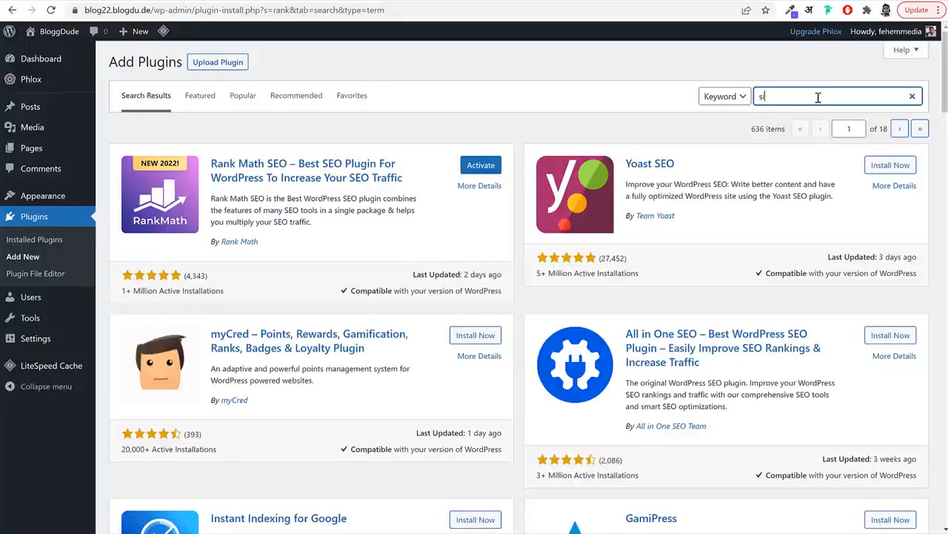
pyautogui.write('impletoc')
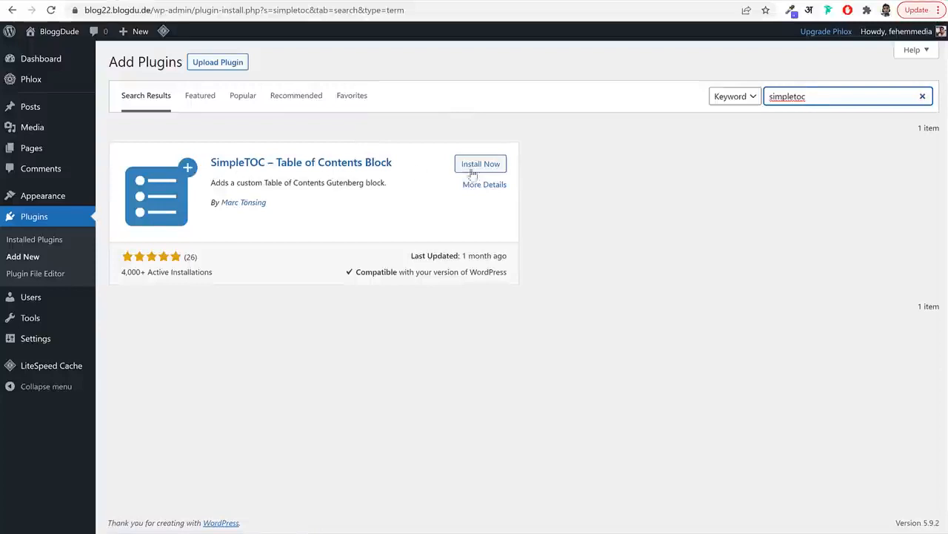
pyautogui.click(478, 166)
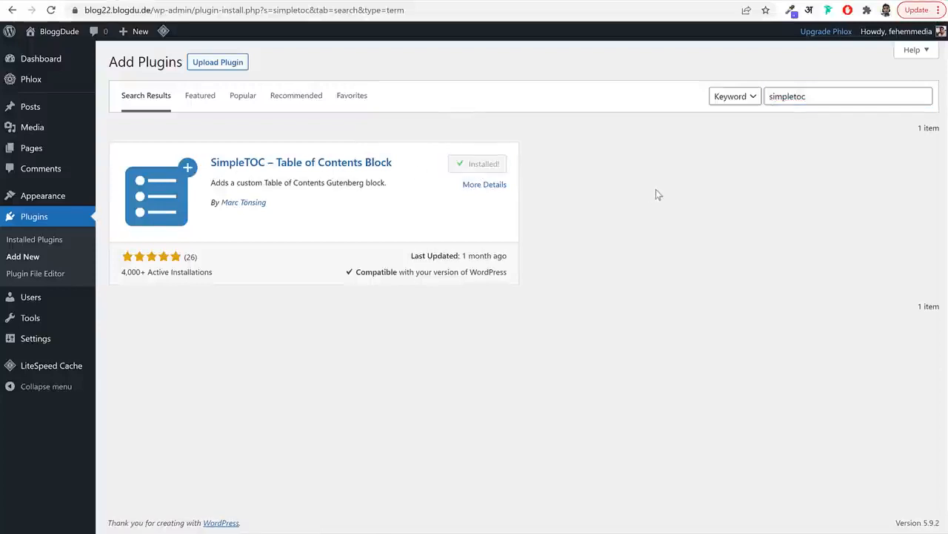
pyautogui.click(40, 220)
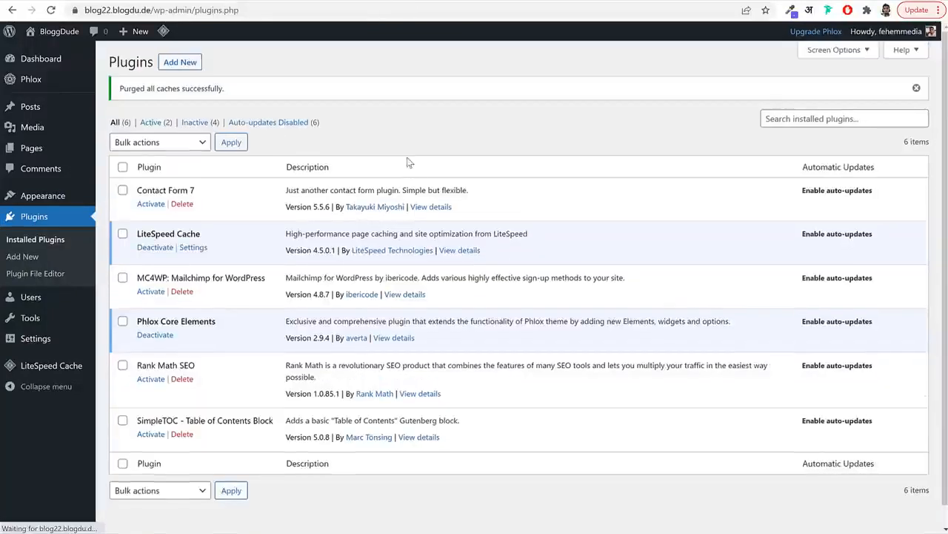
# Activate all the checked plugins with the Activate bulk action
pyautogui.click(160, 142)
pyautogui.click(160, 171)
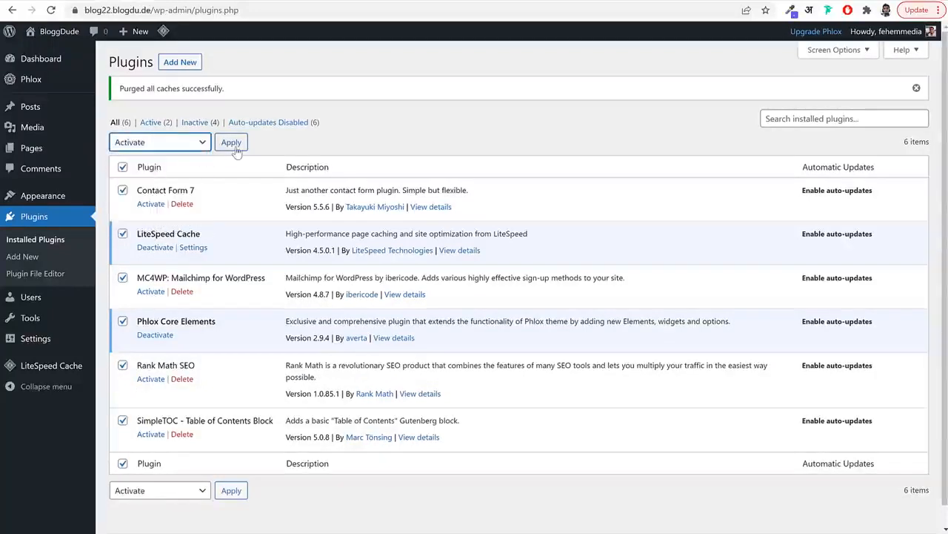
pyautogui.click(235, 147)
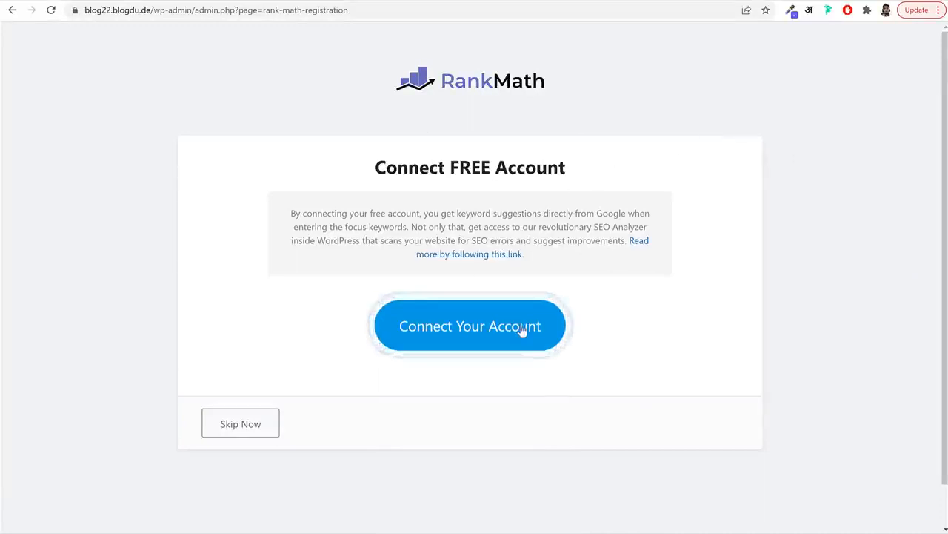
# Connect the free Rank Math account by logging in with email and password, then start the wizard in Advanced mode
pyautogui.click(492, 333)
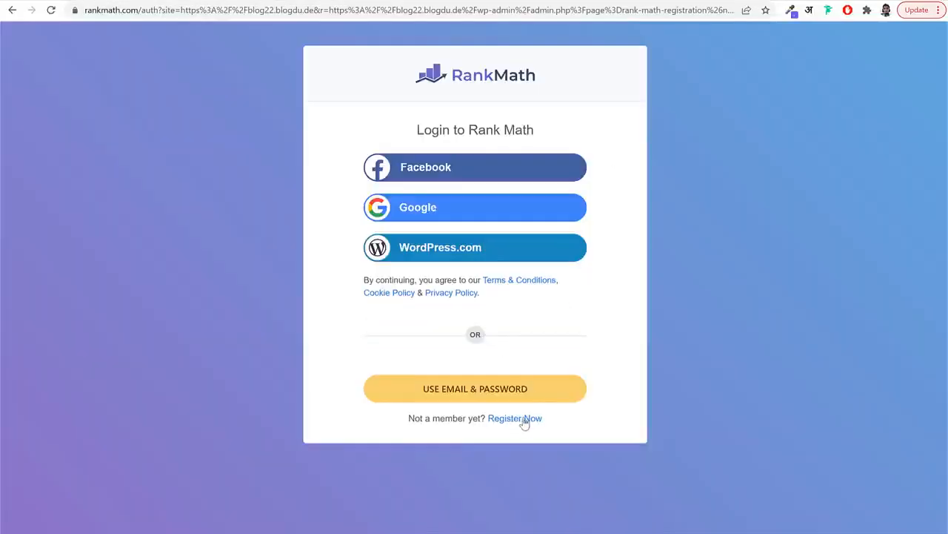
pyautogui.click(523, 420)
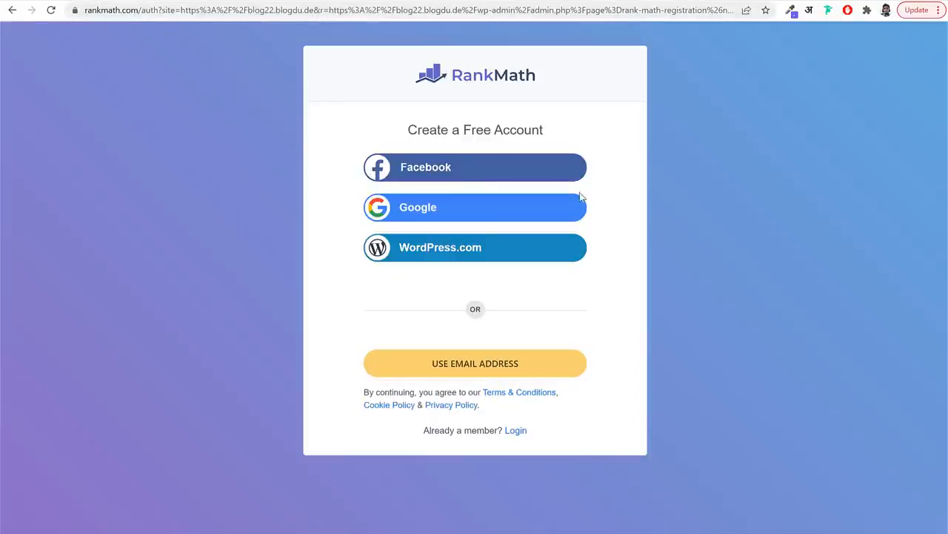
pyautogui.click(486, 364)
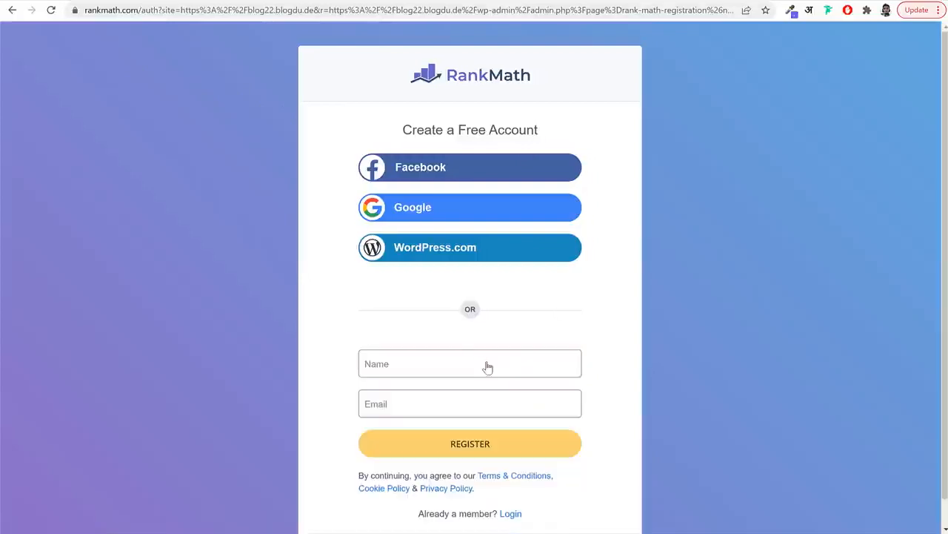
pyautogui.click(474, 354)
pyautogui.scroll(-1, 590, 330)
pyautogui.click(511, 489)
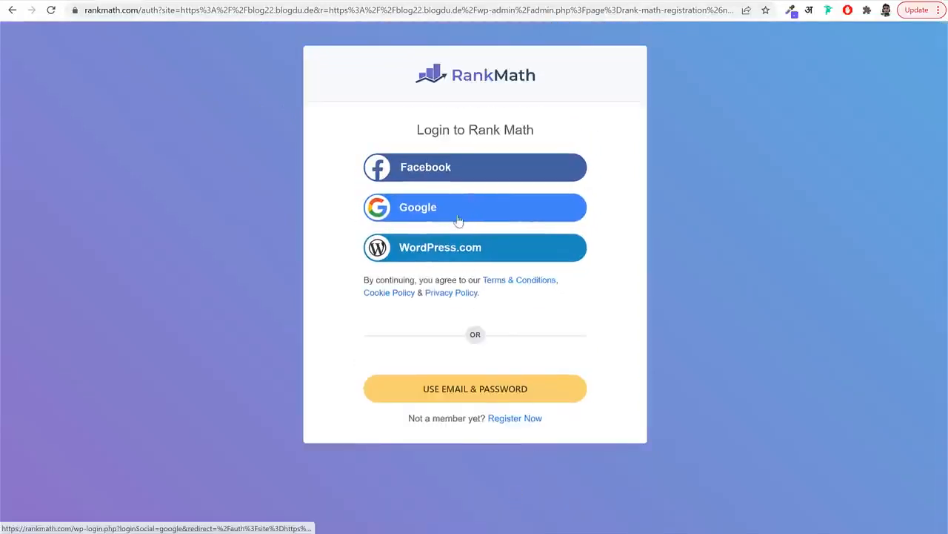
pyautogui.click(500, 387)
pyautogui.click(480, 392)
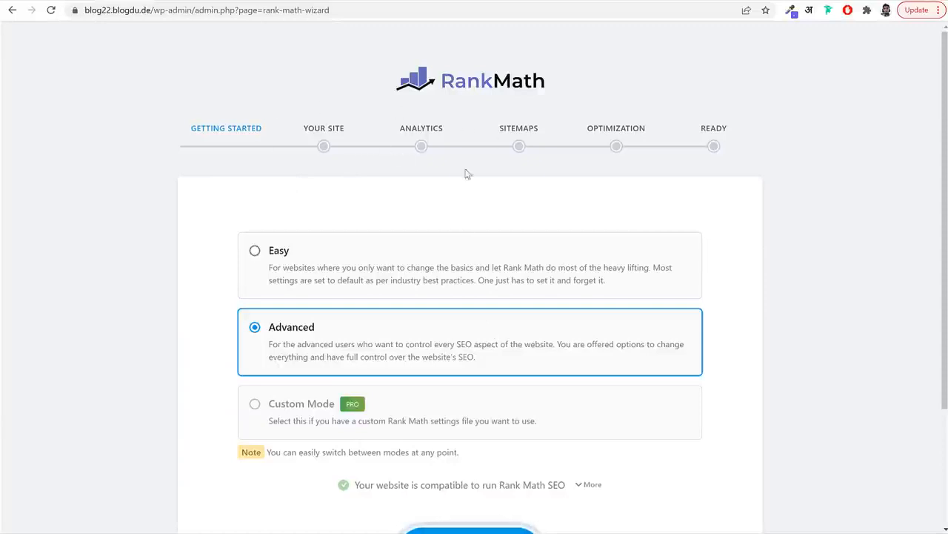
pyautogui.scroll(-2, 735, 277)
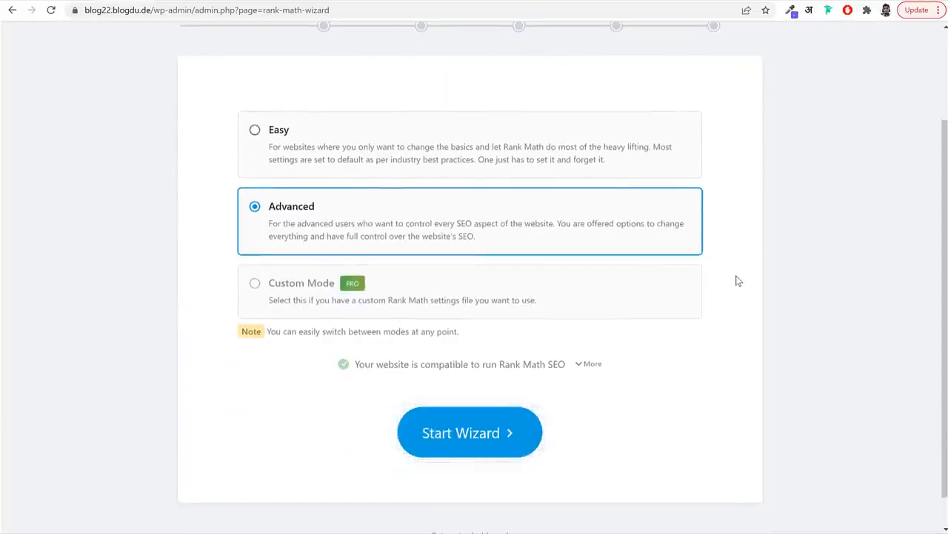
pyautogui.scroll(2, 736, 279)
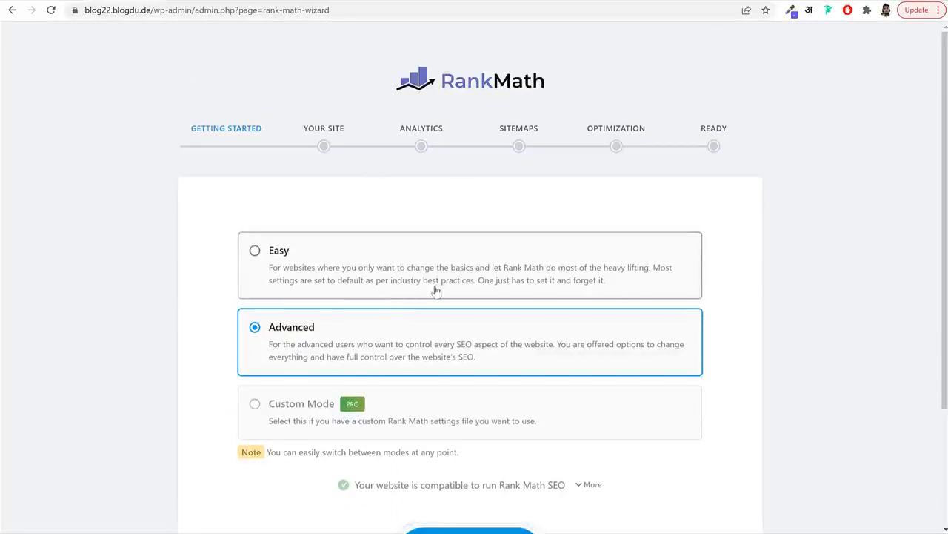
pyautogui.scroll(-2, 362, 249)
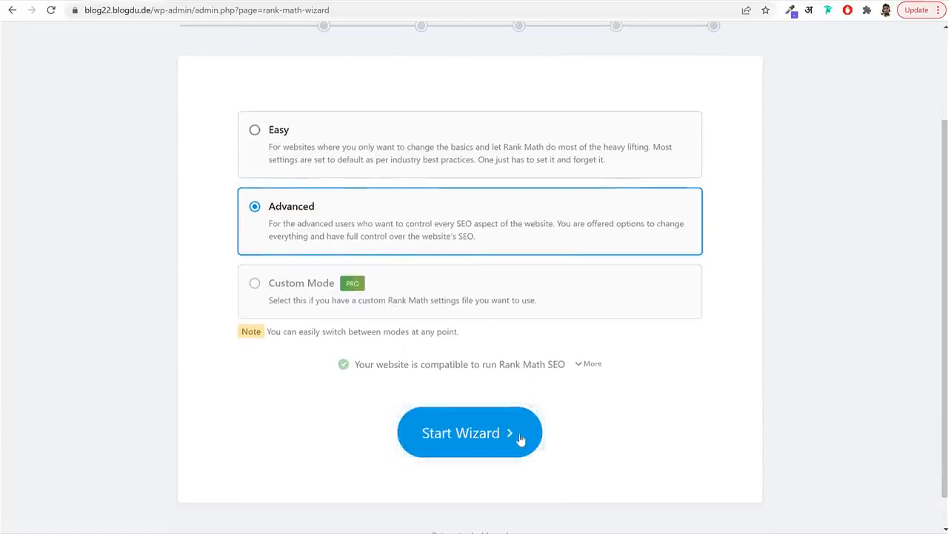
pyautogui.click(482, 435)
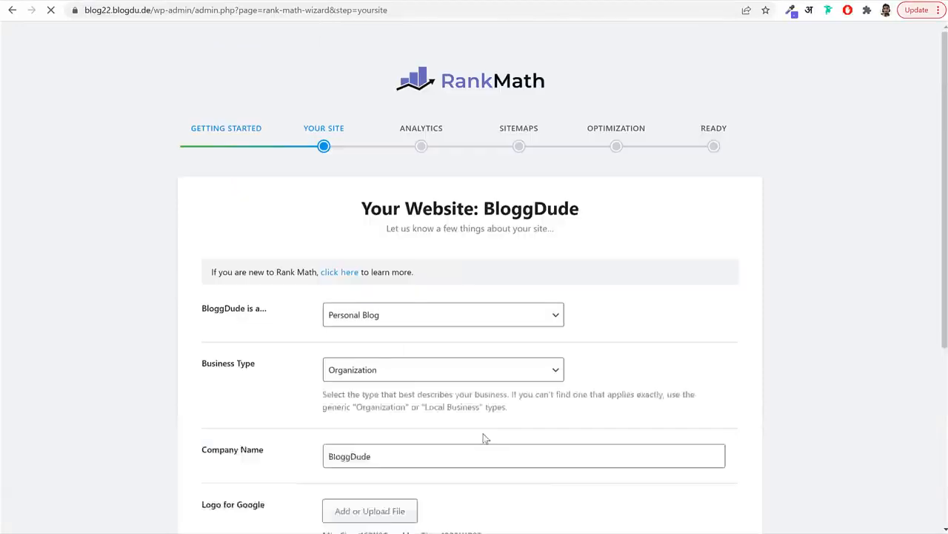
# Keep Personal Blog as the website type in the Your Site step
pyautogui.scroll(-2, 796, 311)
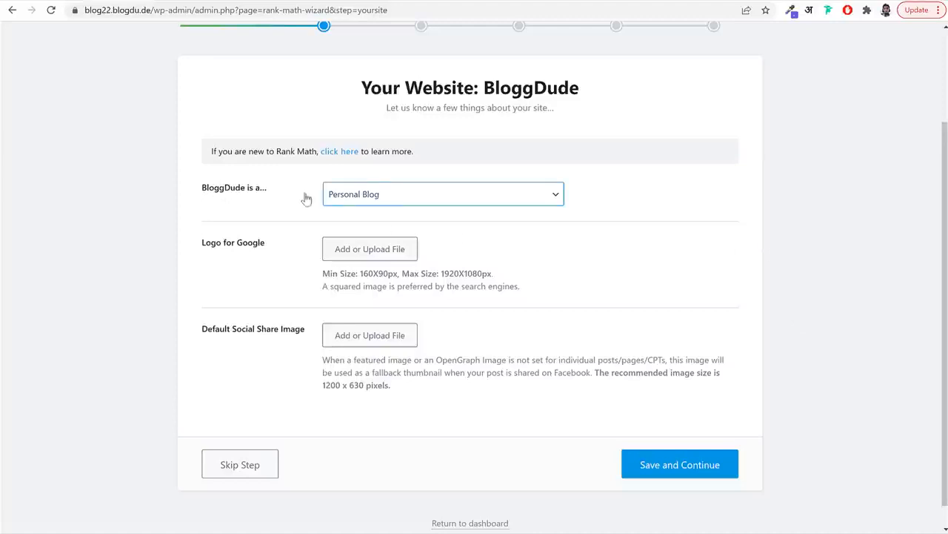
pyautogui.click(377, 195)
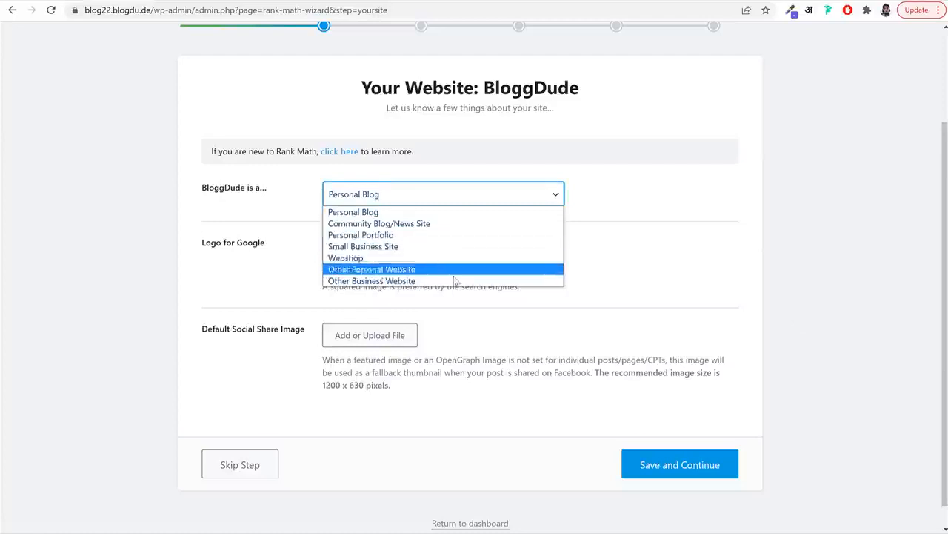
pyautogui.click(377, 213)
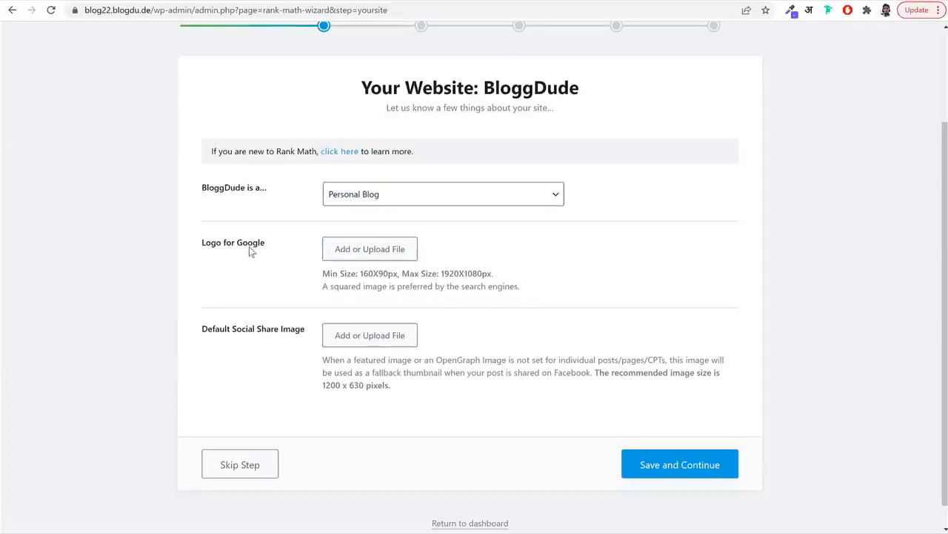
# Begin a Logo for Google upload, cancel the file chooser, and load bloggdude.com in a new tab
pyautogui.moveTo(199, 247); pyautogui.dragTo(270, 255)
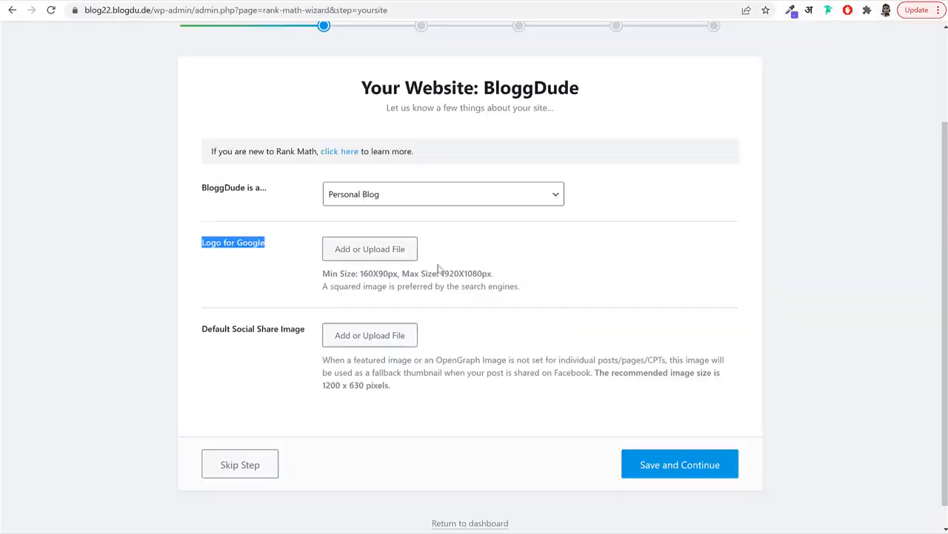
pyautogui.click(393, 253)
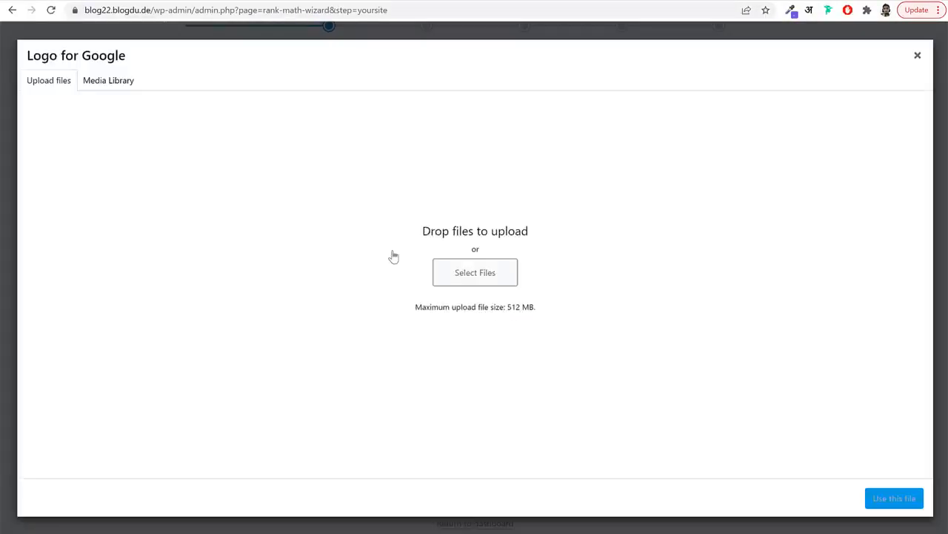
pyautogui.click(498, 266)
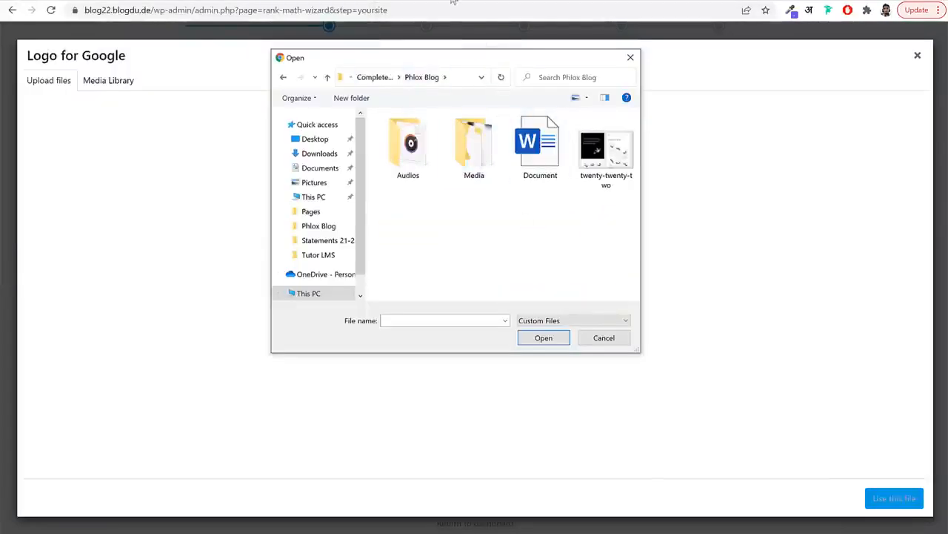
pyautogui.click(631, 57)
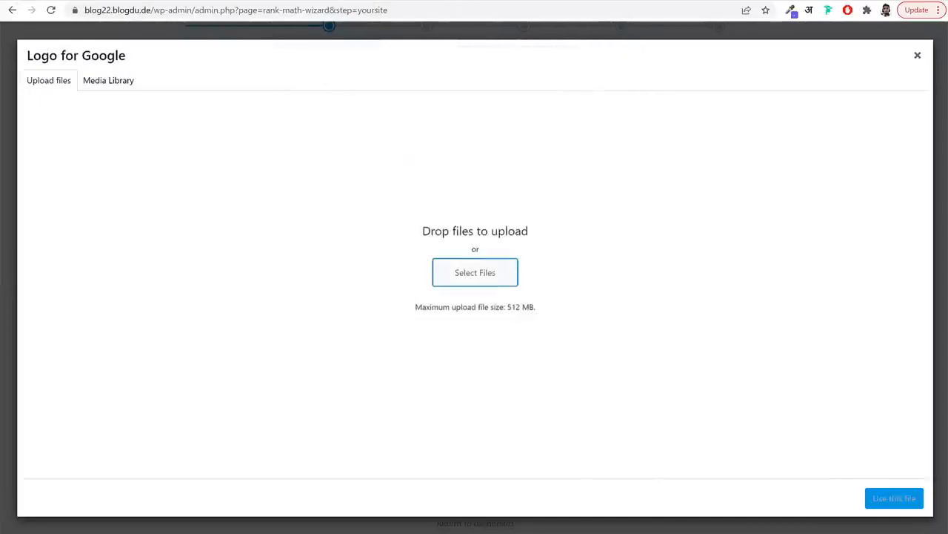
pyautogui.hotkey('ctrl', 't')
pyautogui.write('bloggdude.com')
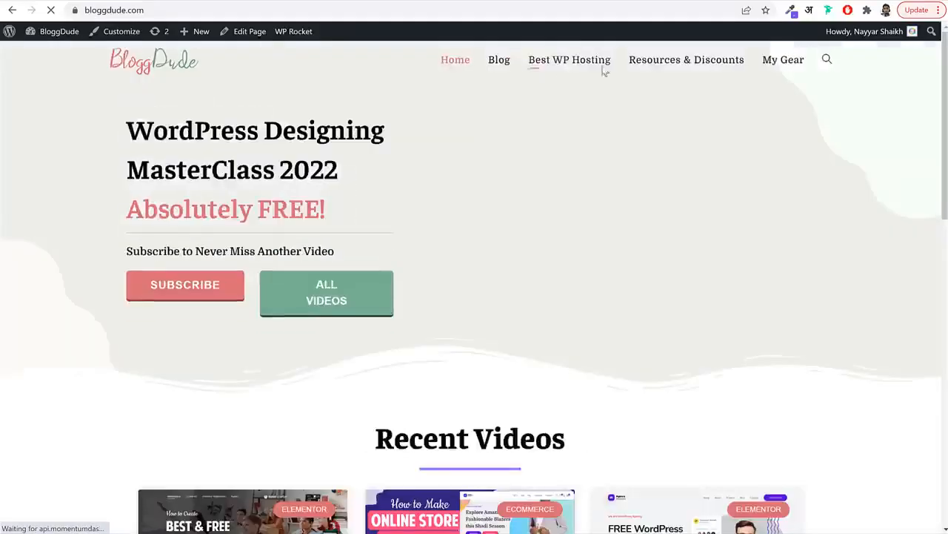
# Open the bloggdude.com eCommerce post down to its Download Free Images list, then show the Phlox Blog folder in File Explorer
pyautogui.scroll(-4, 865, 234)
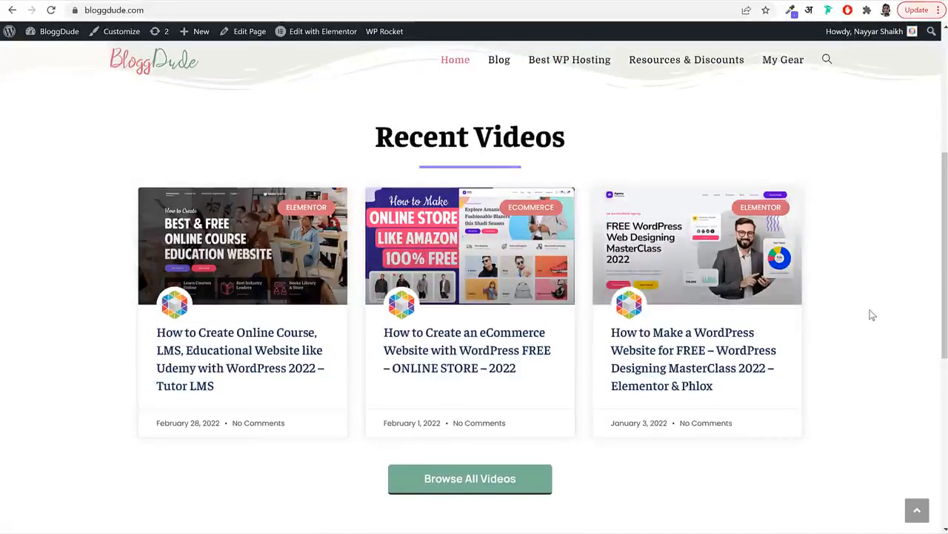
pyautogui.click(463, 368)
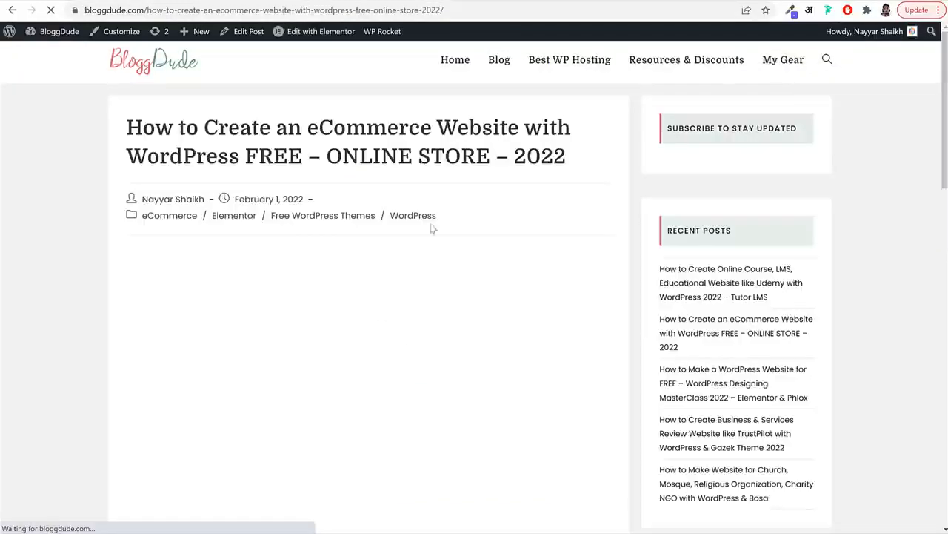
pyautogui.scroll(-3, 811, 311)
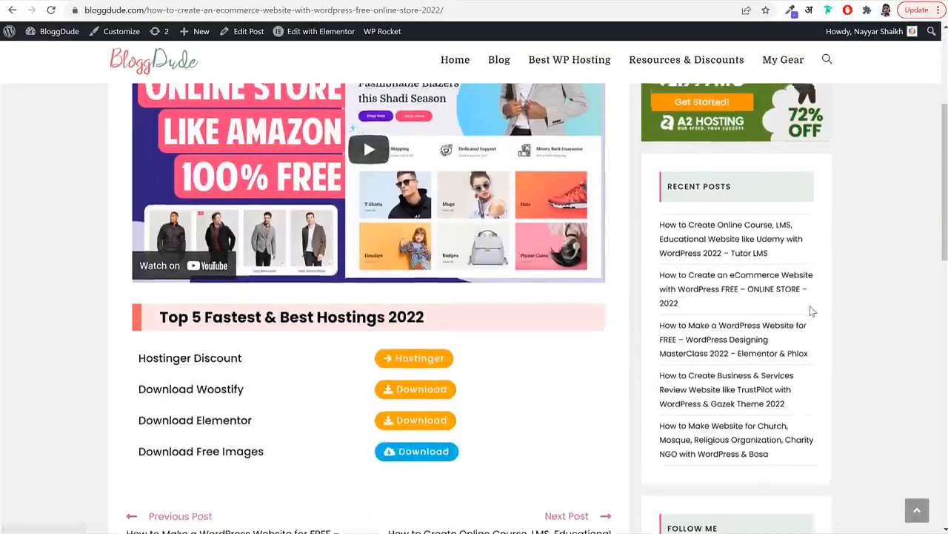
pyautogui.scroll(2, 811, 311)
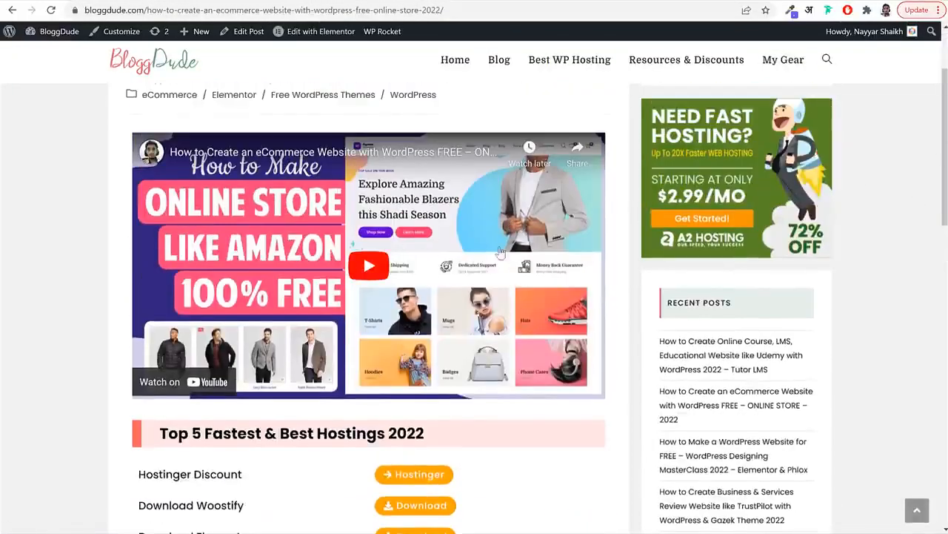
pyautogui.scroll(-3, 500, 252)
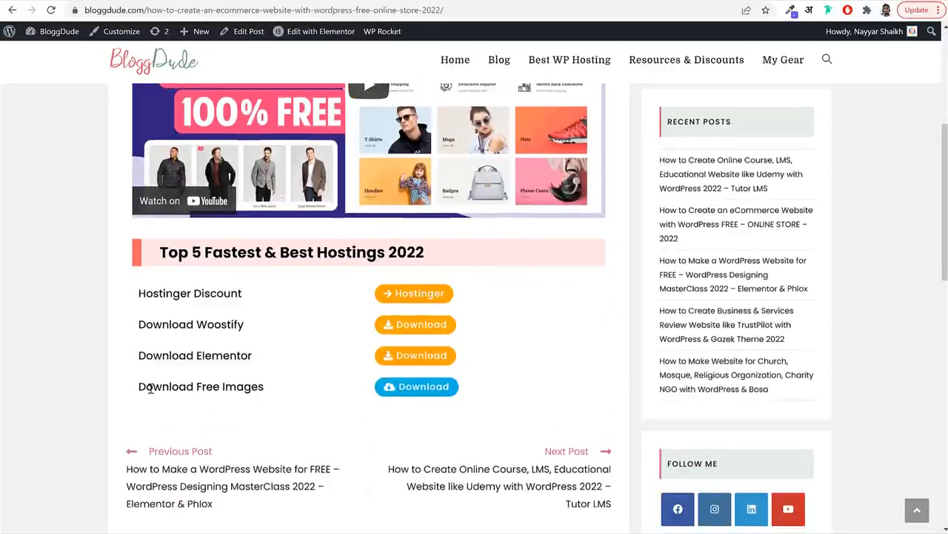
pyautogui.moveTo(155, 386); pyautogui.dragTo(272, 392)
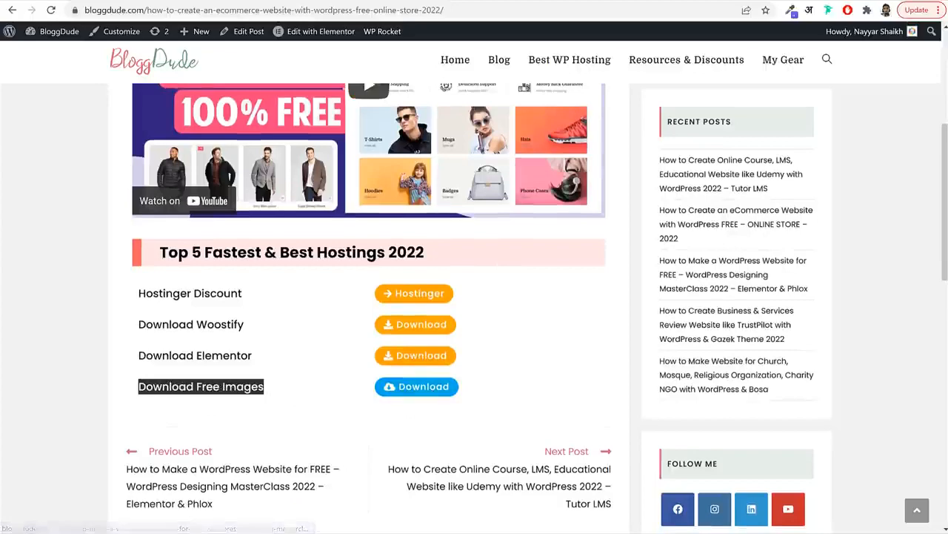
pyautogui.hotkey('alt', 'Tab')
pyautogui.click(454, 140)
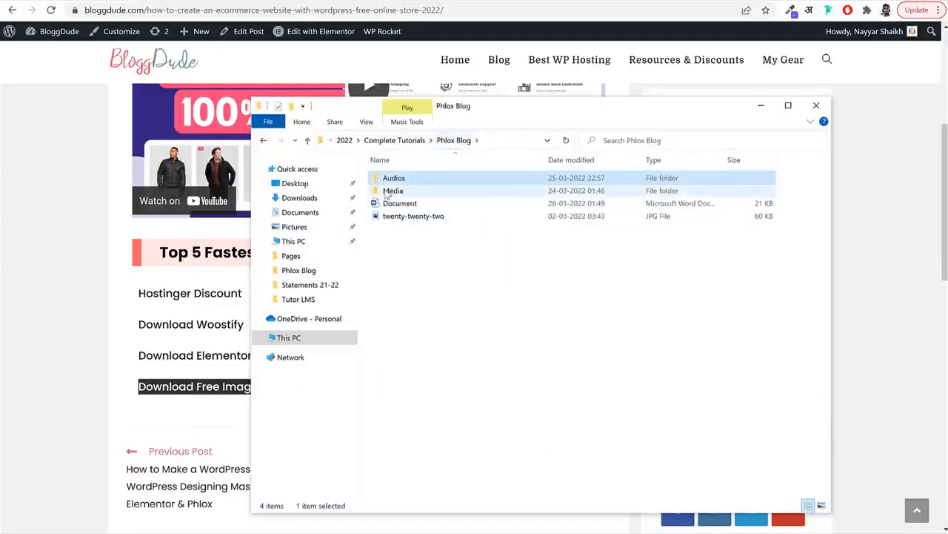
# Browse the Phlox Blog Media folder in File Explorer to locate the Path_206 image
pyautogui.rightClick(385, 192)
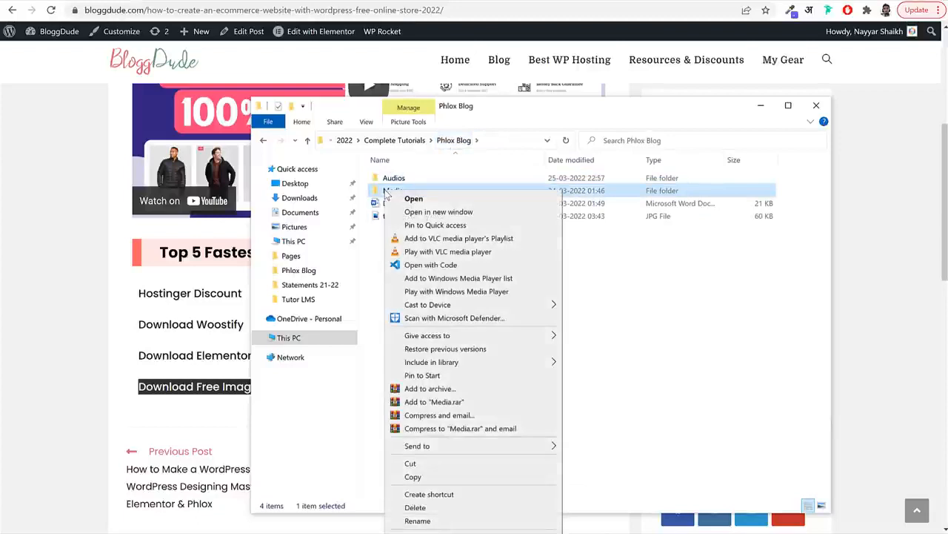
pyautogui.click(376, 236)
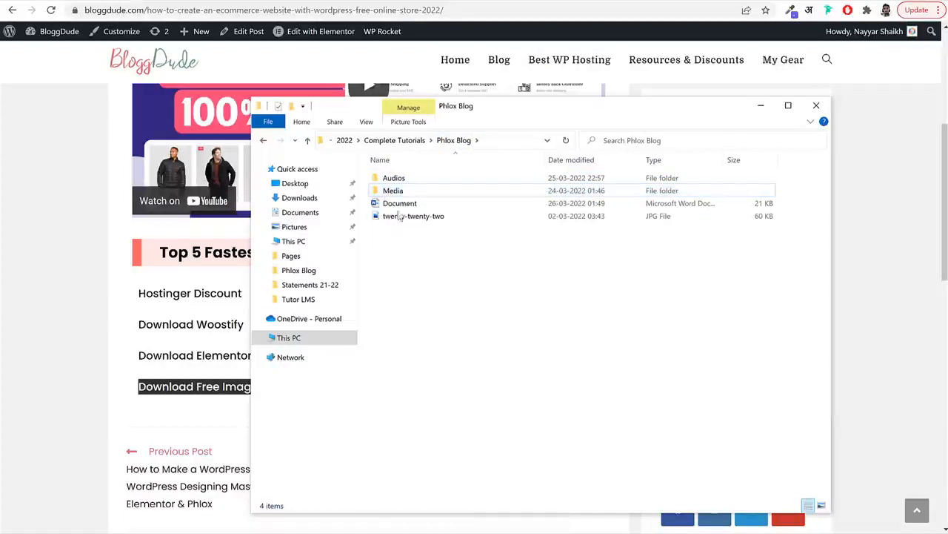
pyautogui.doubleClick(404, 191)
pyautogui.scroll(-1, 724, 363)
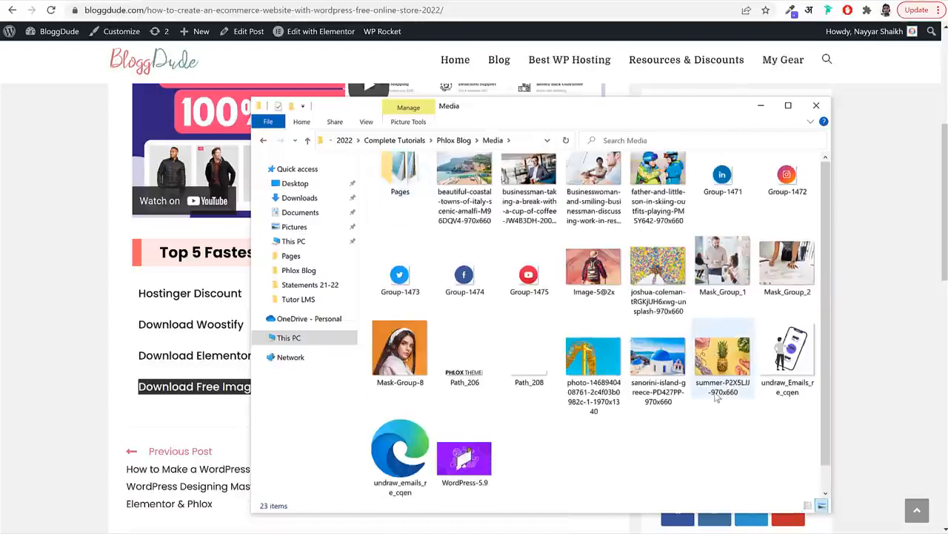
pyautogui.scroll(1, 712, 410)
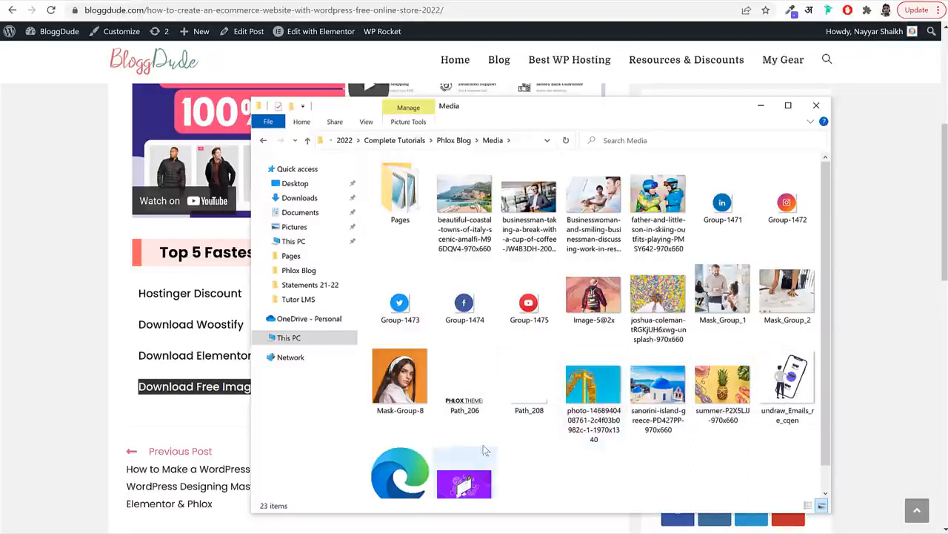
pyautogui.click(465, 386)
pyautogui.click(658, 297)
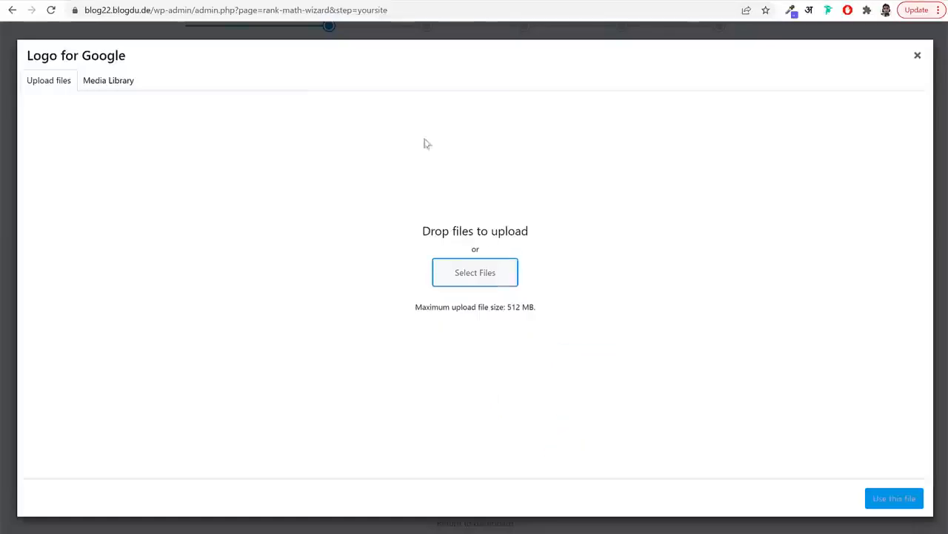
# Upload Path_206 from Phlox Blog > Media and use it as the Logo for Google
pyautogui.click(510, 276)
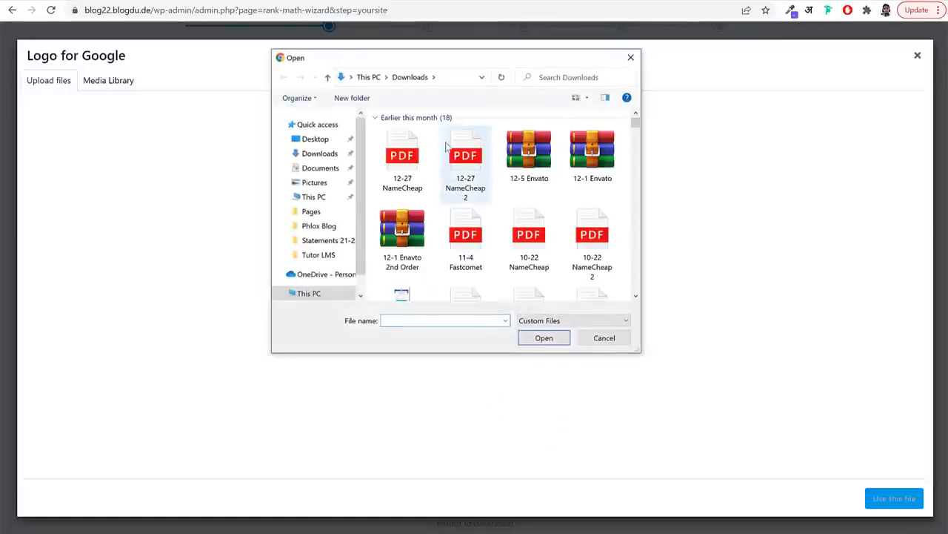
pyautogui.click(320, 226)
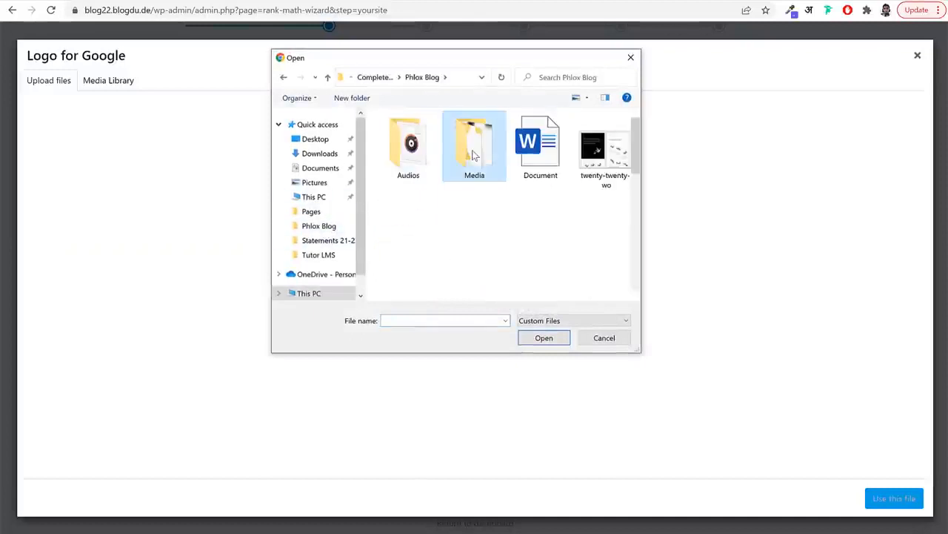
pyautogui.doubleClick(470, 148)
pyautogui.scroll(-5, 484, 240)
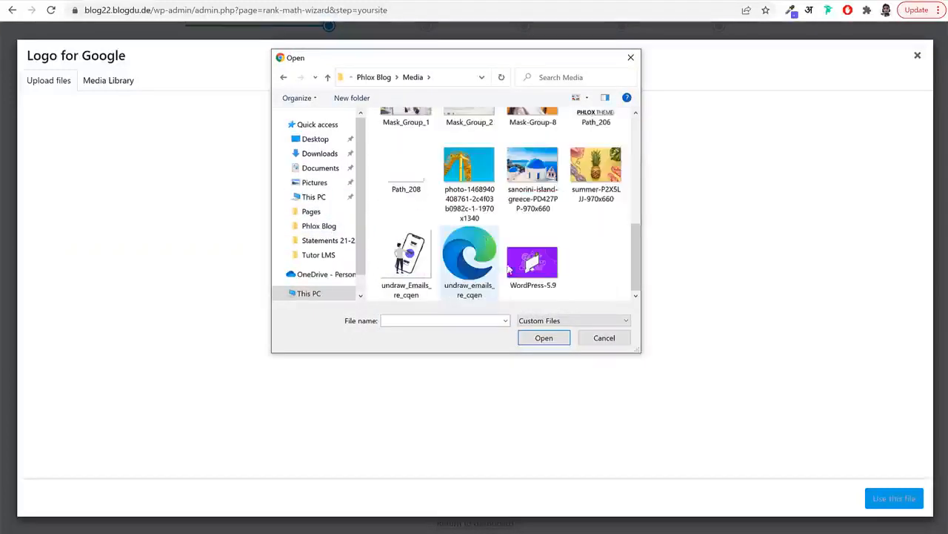
pyautogui.scroll(1, 478, 295)
pyautogui.click(595, 141)
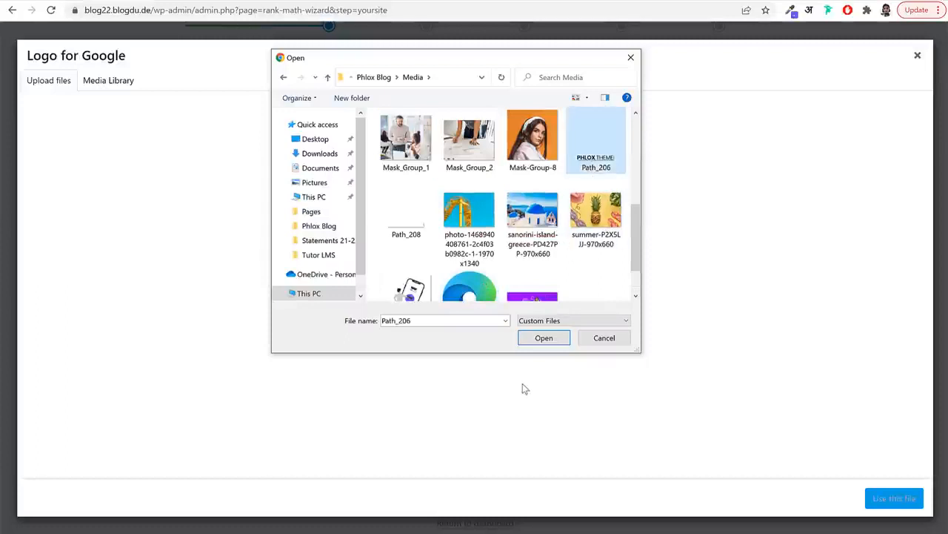
pyautogui.click(543, 340)
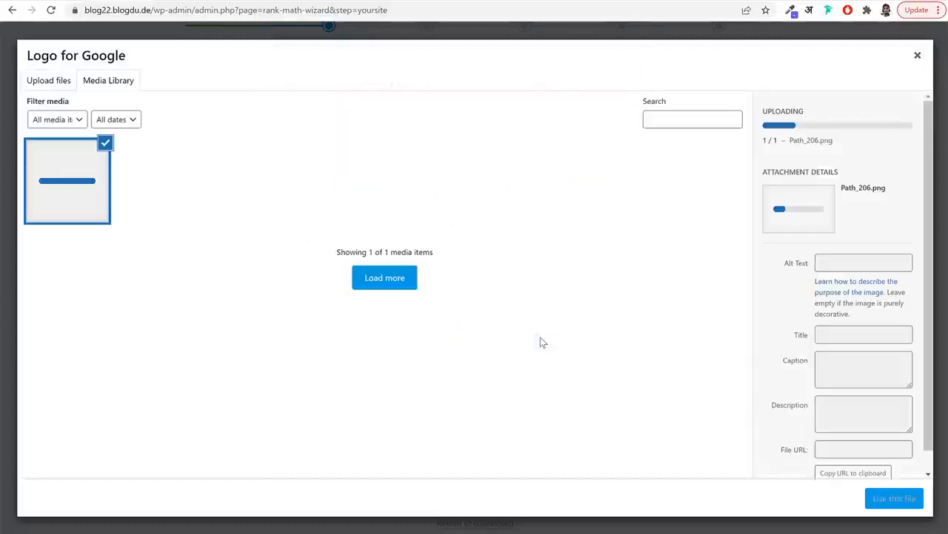
pyautogui.click(893, 498)
pyautogui.scroll(-1, 501, 380)
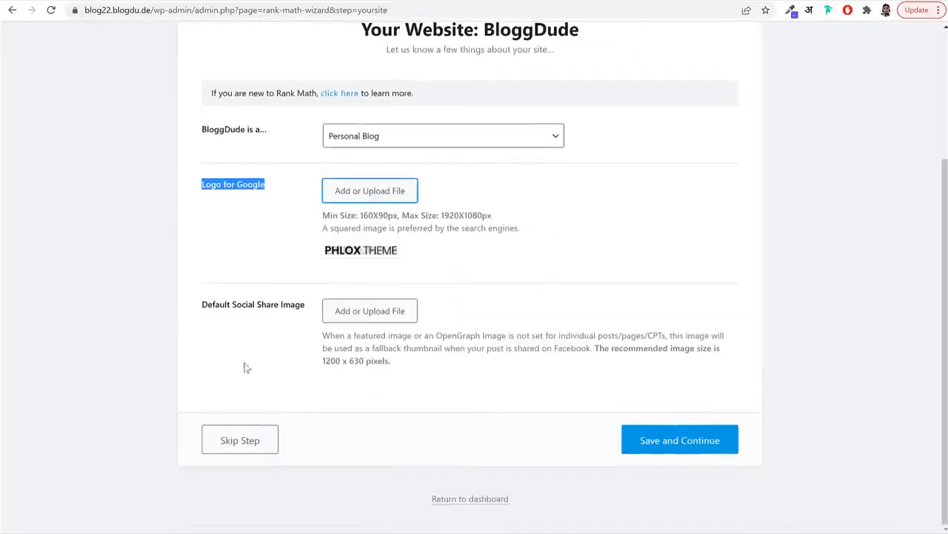
# Upload the businessman photo and set it as the Default Social Share Image
pyautogui.click(358, 318)
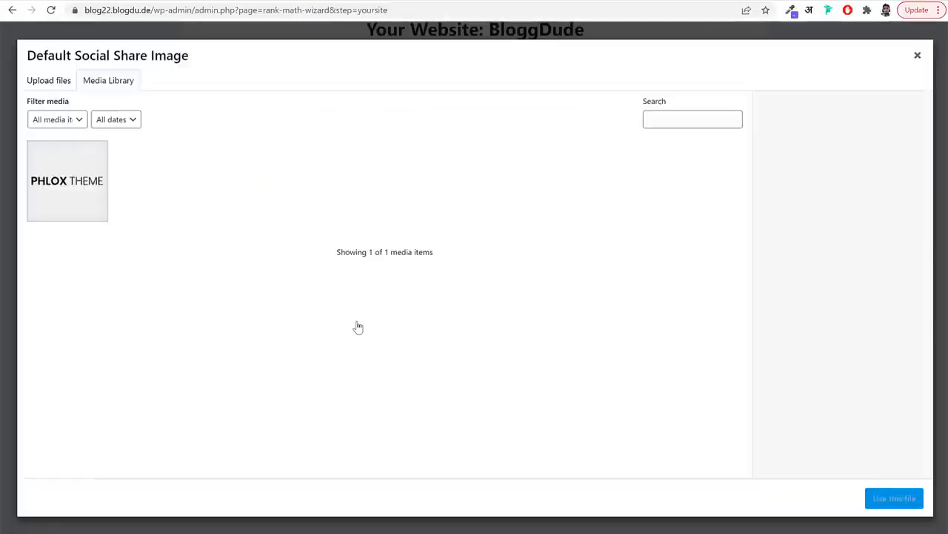
pyautogui.click(49, 80)
pyautogui.click(474, 271)
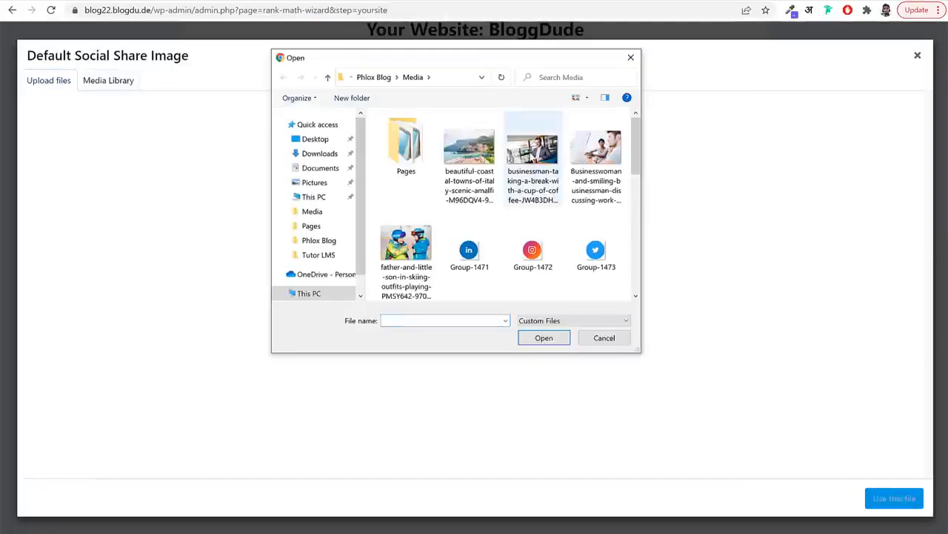
pyautogui.click(528, 185)
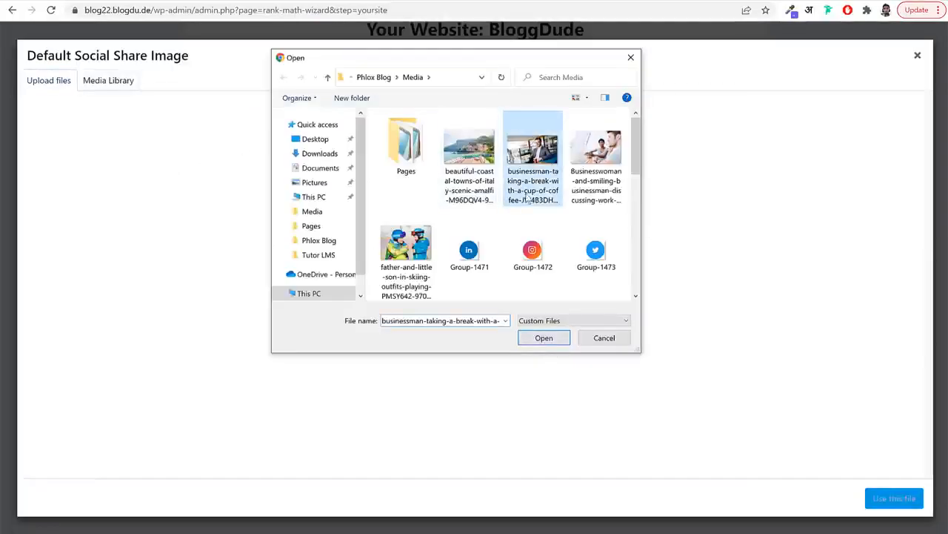
pyautogui.click(550, 339)
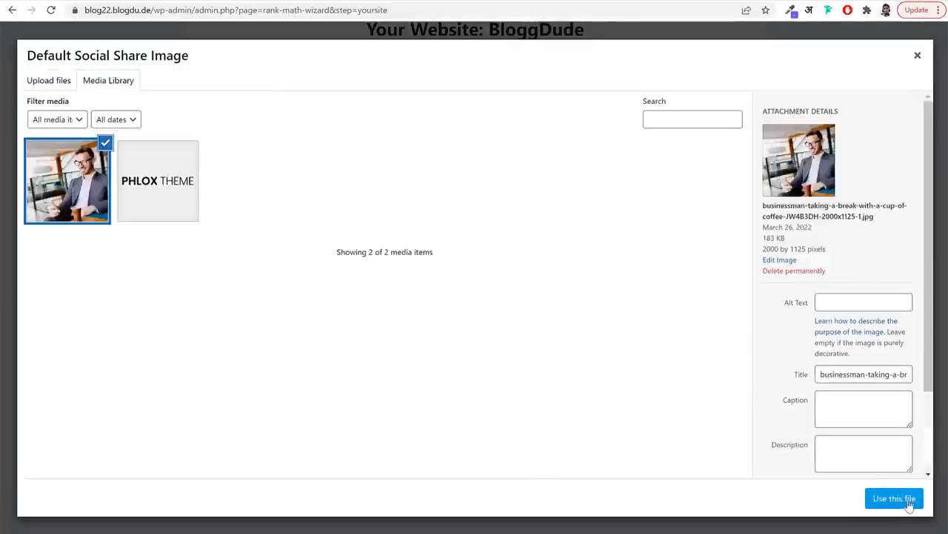
pyautogui.click(895, 498)
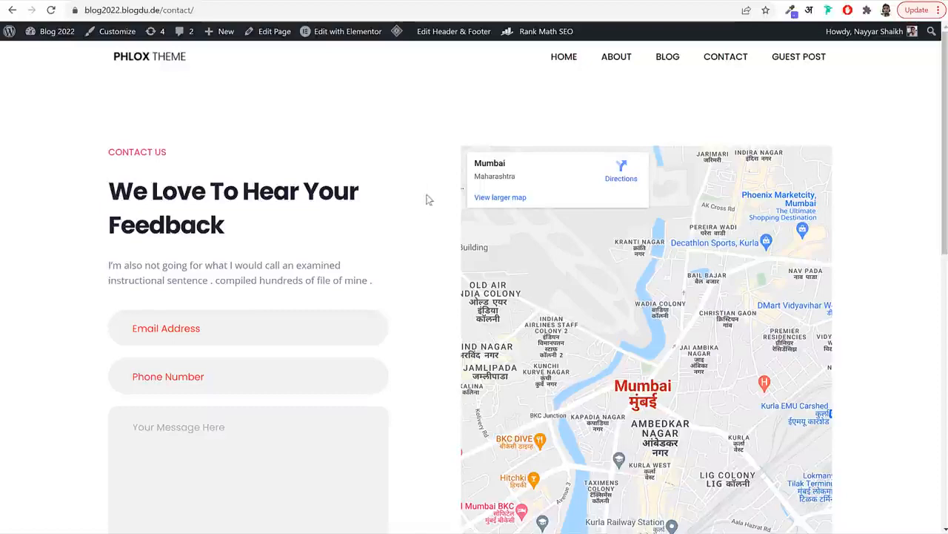
# Go back to the site's home page and read the WordPress 5.9 post
pyautogui.hotkey('alt', 'Left')
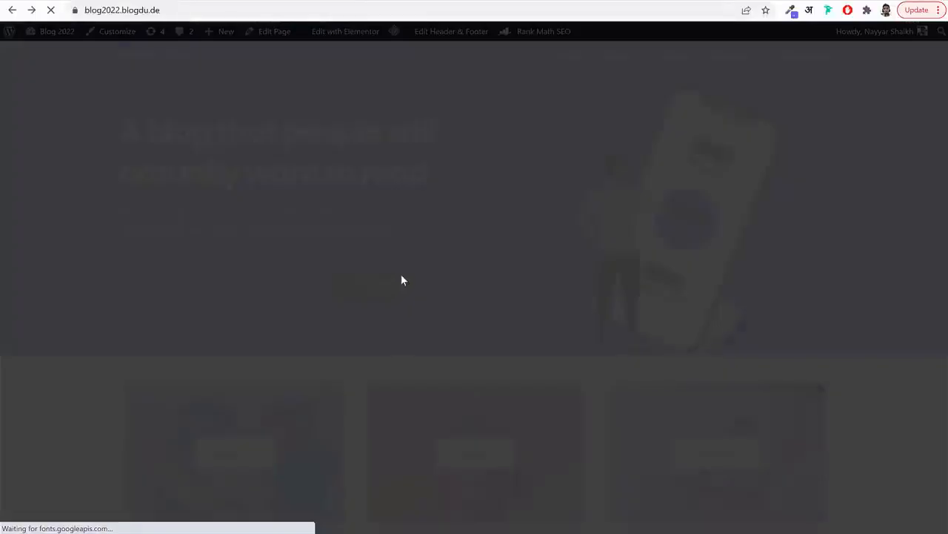
pyautogui.press('Escape')
pyautogui.scroll(-10, 282, 319)
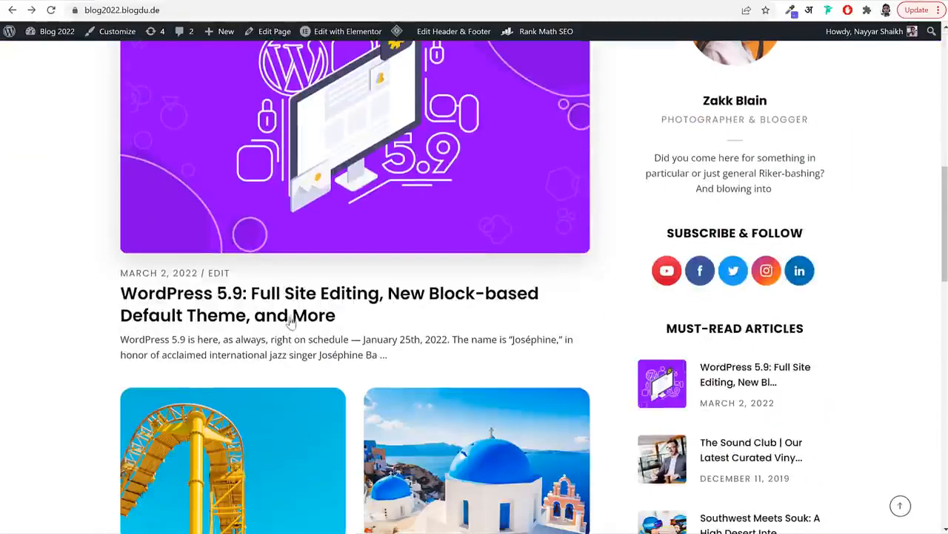
pyautogui.click(291, 311)
pyautogui.scroll(-6, 624, 337)
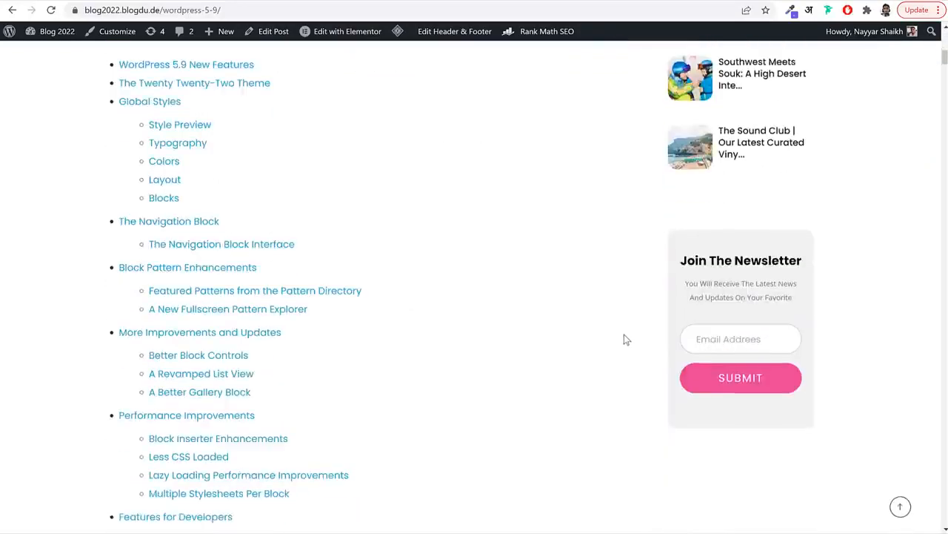
pyautogui.scroll(10, 624, 338)
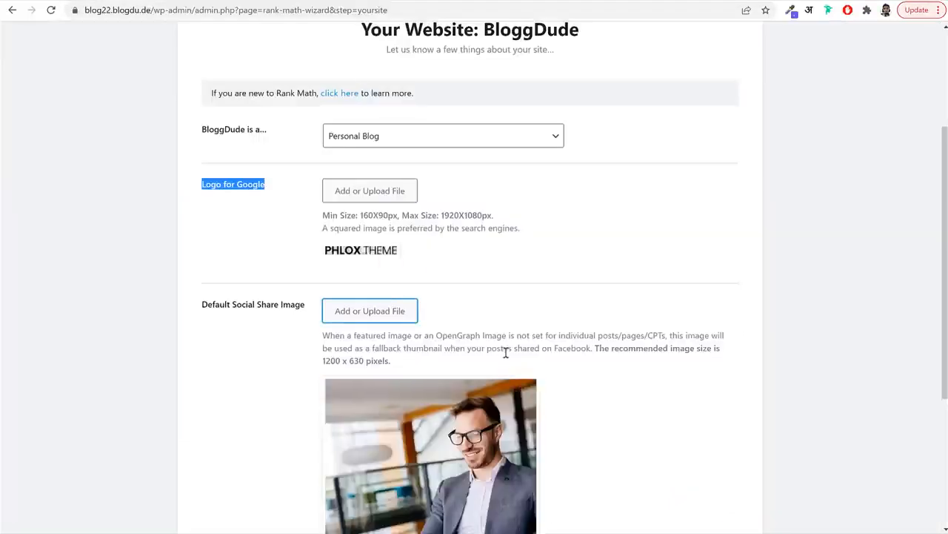
pyautogui.scroll(-3, 506, 353)
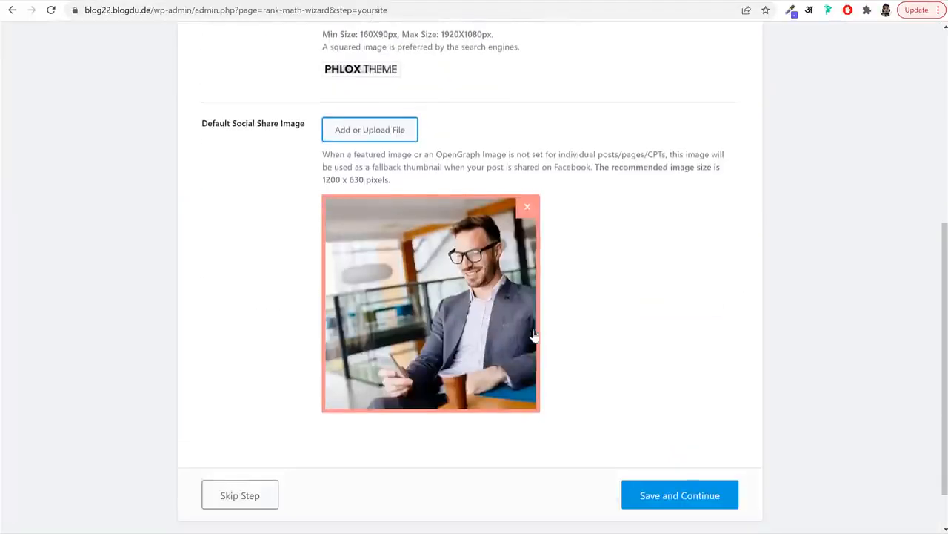
pyautogui.scroll(3, 667, 311)
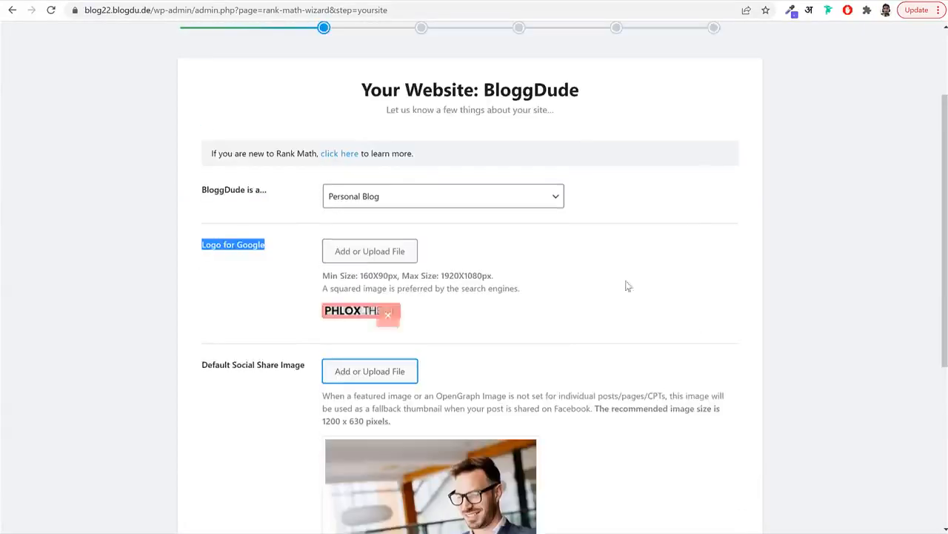
pyautogui.scroll(-3, 667, 371)
# Save the site details and review the listed benefits of connecting Google services
pyautogui.click(698, 495)
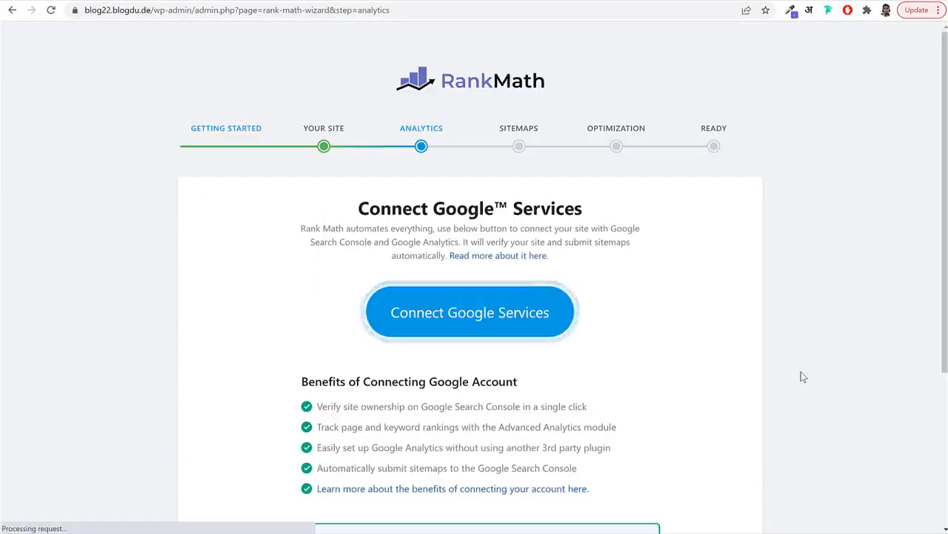
pyautogui.scroll(-2, 799, 372)
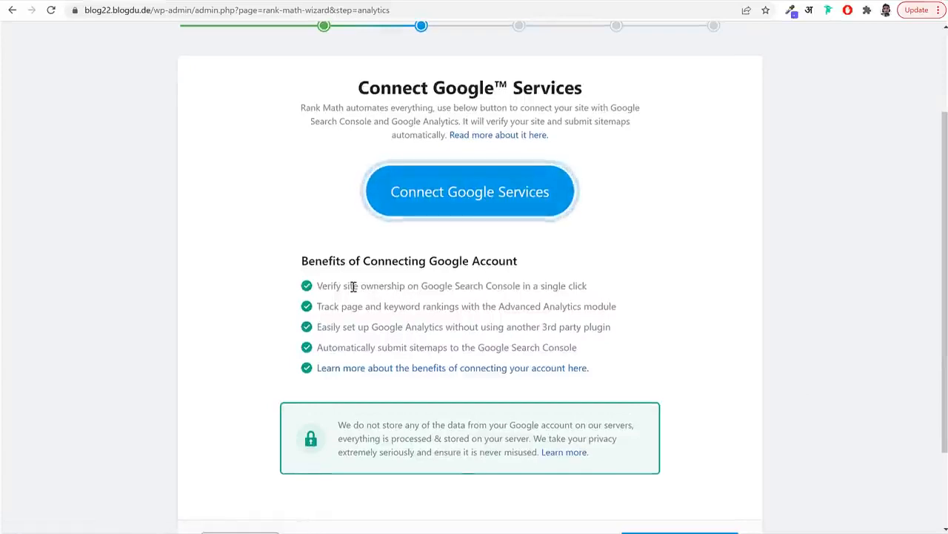
pyautogui.moveTo(358, 286); pyautogui.dragTo(532, 286)
pyautogui.click(475, 302)
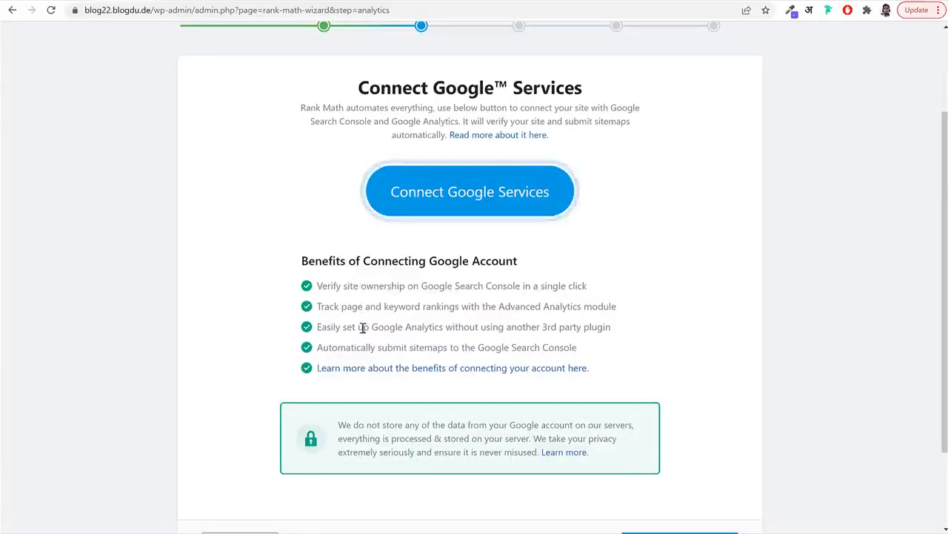
pyautogui.moveTo(364, 327); pyautogui.dragTo(540, 347)
pyautogui.click(475, 334)
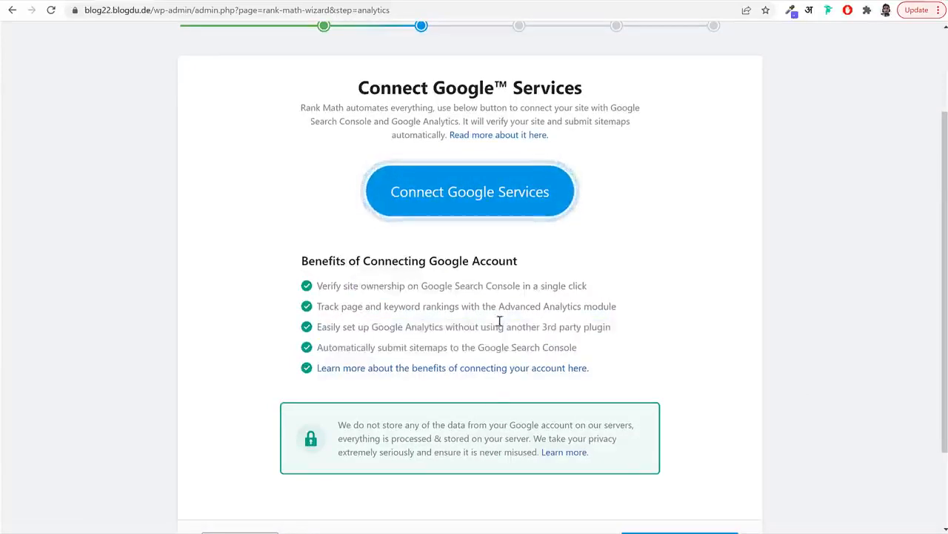
pyautogui.scroll(2, 657, 279)
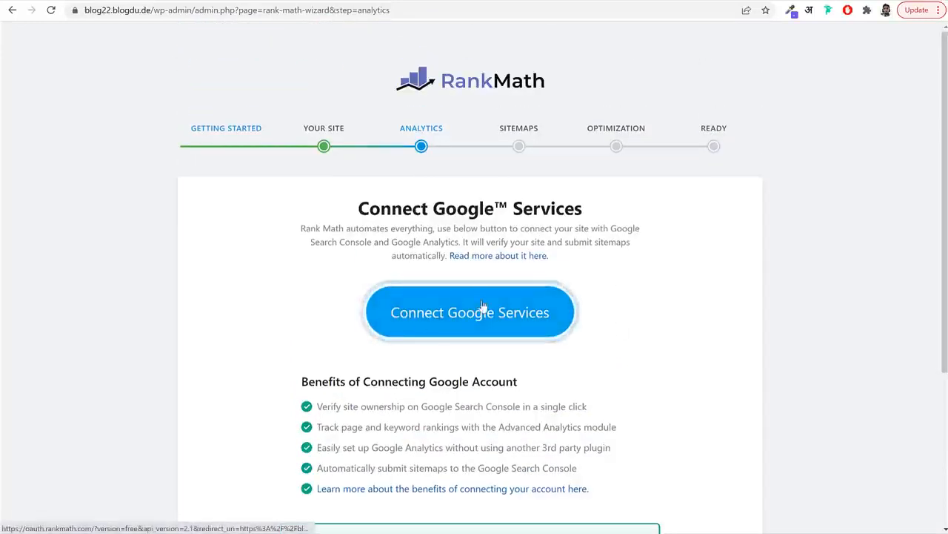
# Connect Google Services using the first Google account and allow Rank Math access
pyautogui.click(455, 319)
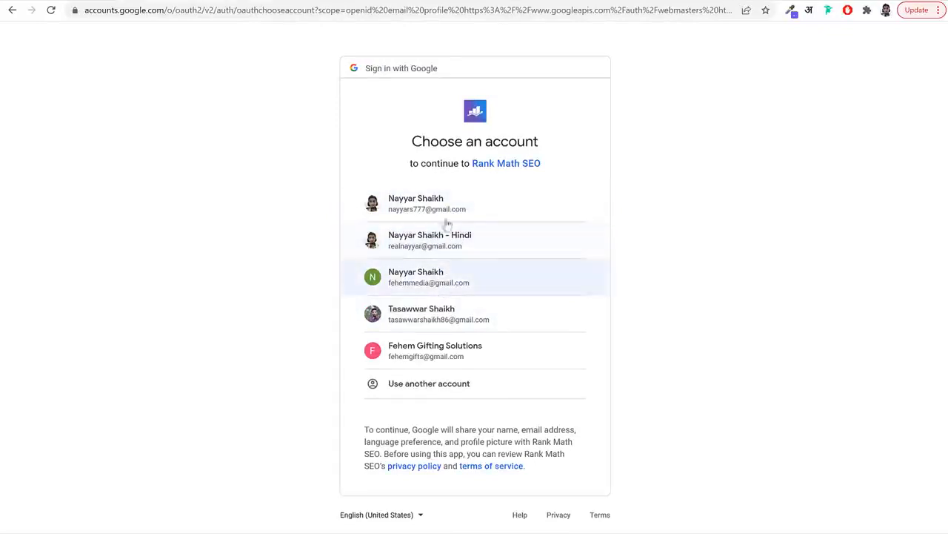
pyautogui.click(430, 209)
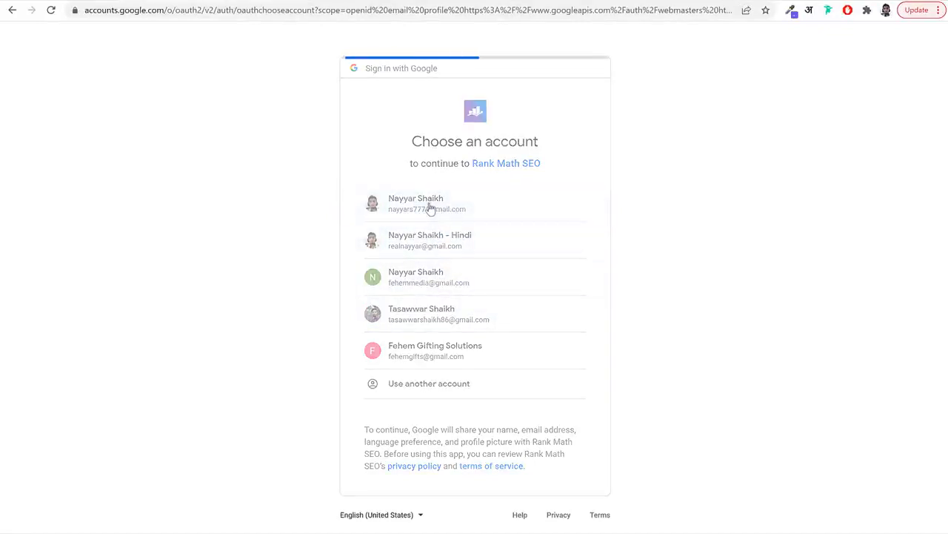
pyautogui.click(533, 446)
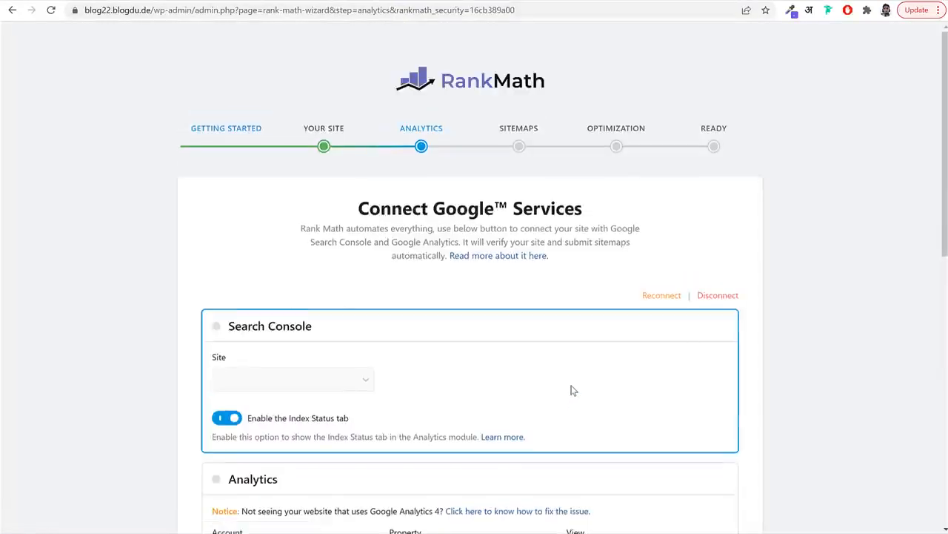
# Set the Search Console site to blog22.blogdu.de, then search Google for 'analytics'
pyautogui.scroll(-3, 571, 390)
pyautogui.click(318, 200)
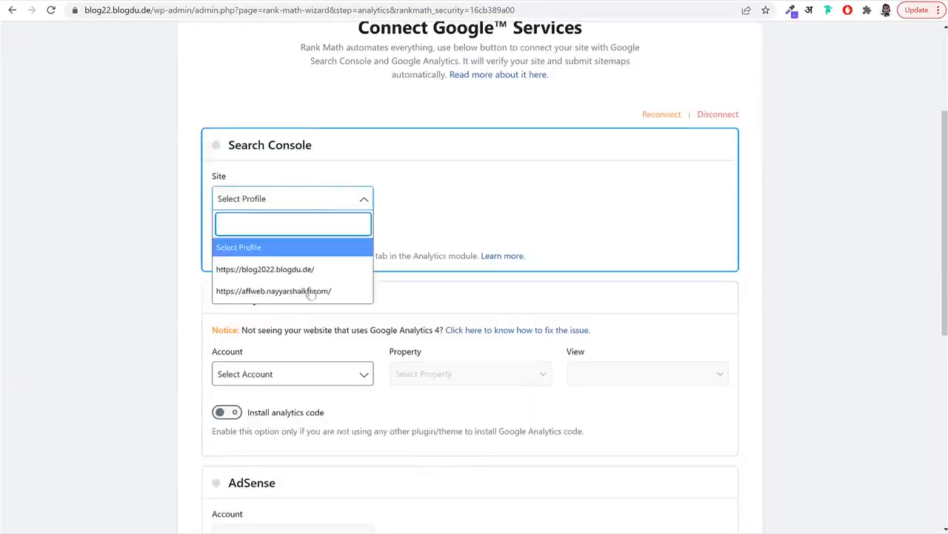
pyautogui.click(297, 269)
pyautogui.scroll(-1, 308, 269)
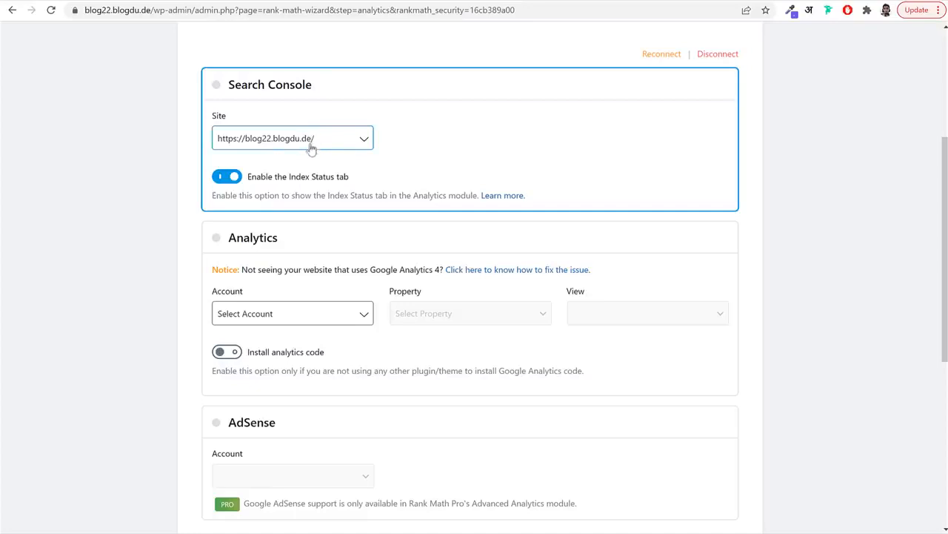
pyautogui.scroll(-2, 309, 218)
pyautogui.click(318, 192)
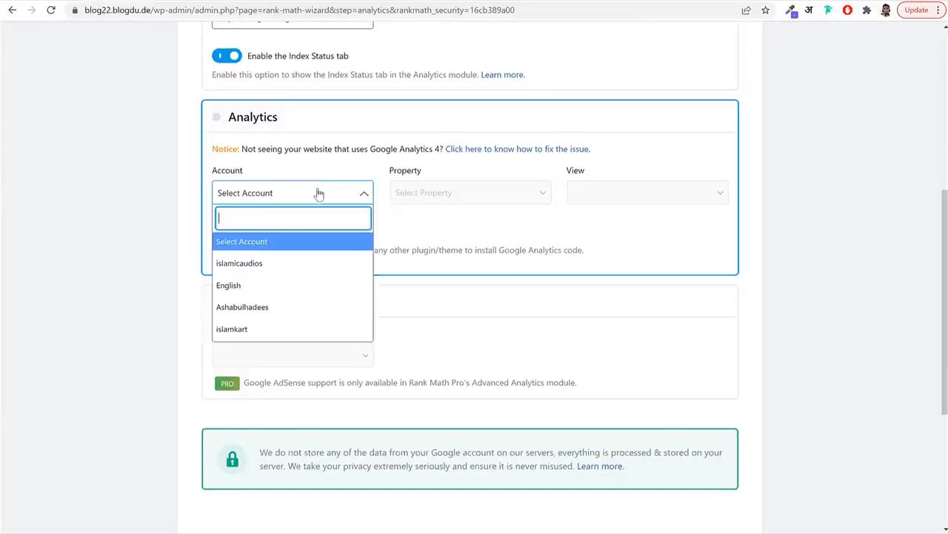
pyautogui.scroll(-2, 503, 144)
pyautogui.click(504, 146)
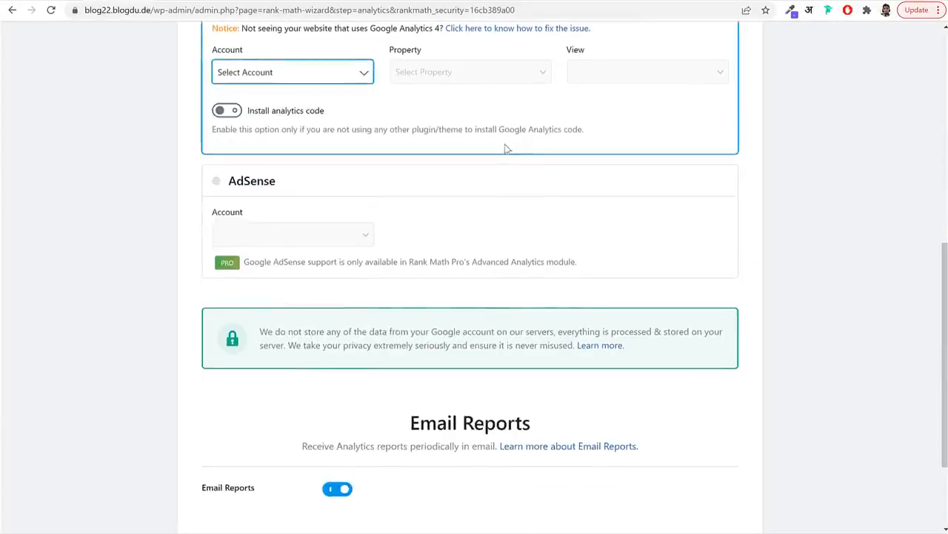
pyautogui.scroll(2, 420, 225)
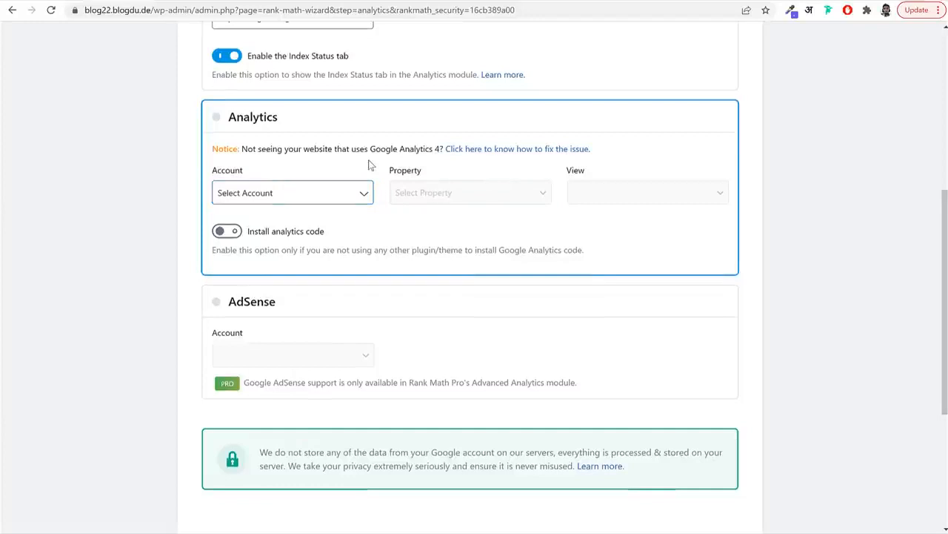
pyautogui.scroll(3, 383, 152)
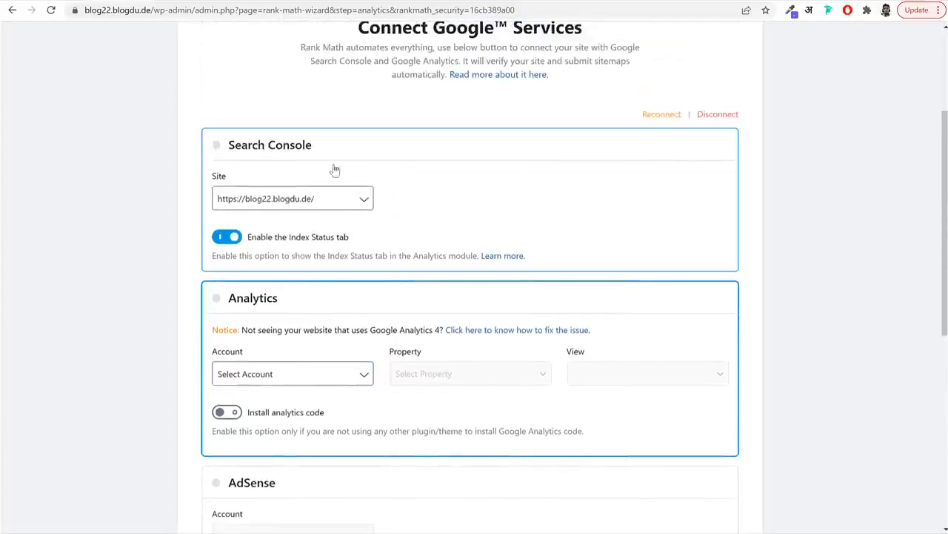
pyautogui.click(322, 205)
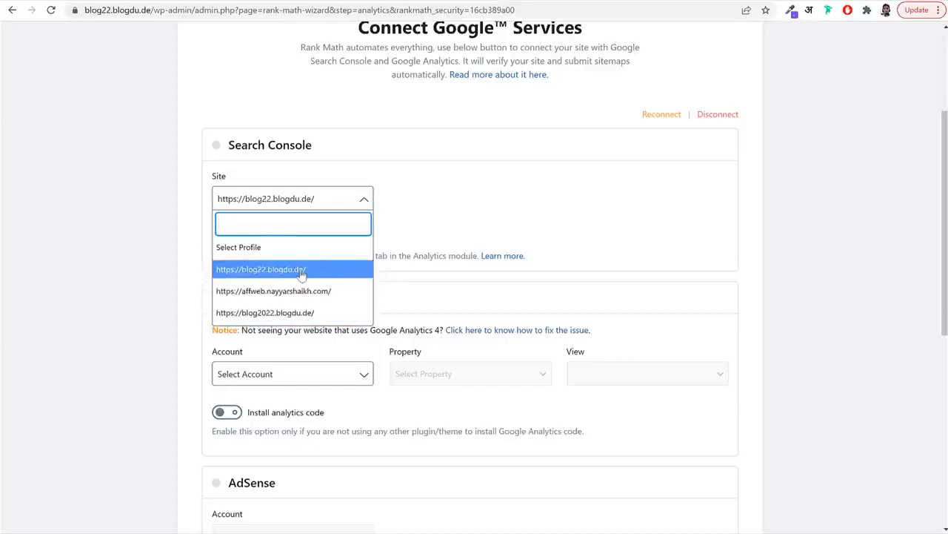
pyautogui.click(302, 271)
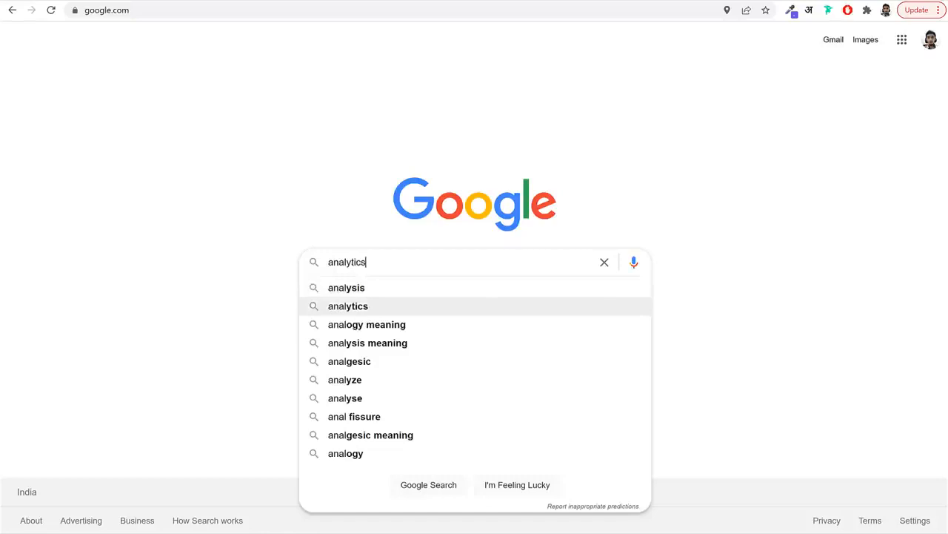
pyautogui.press('Return')
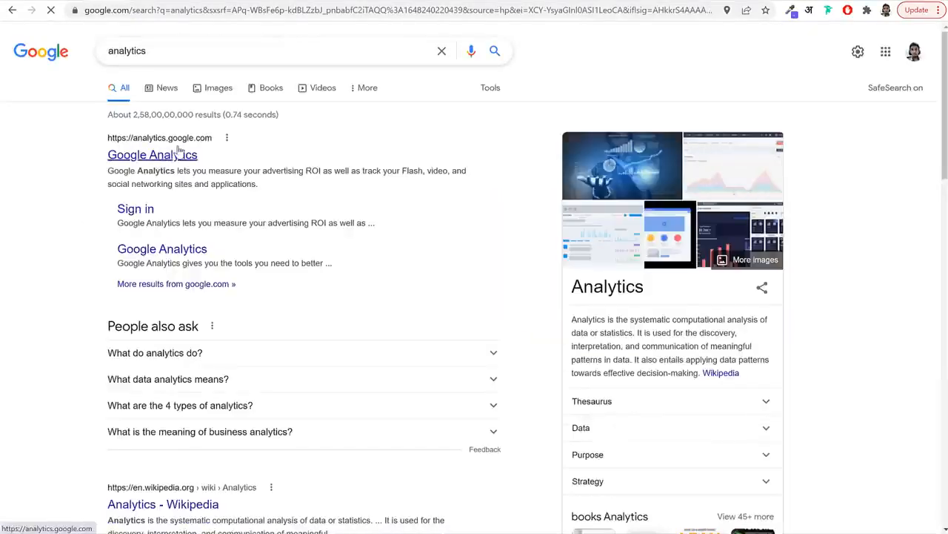
# Open Google Analytics, check the account list, and go to the Admin page
pyautogui.click(176, 153)
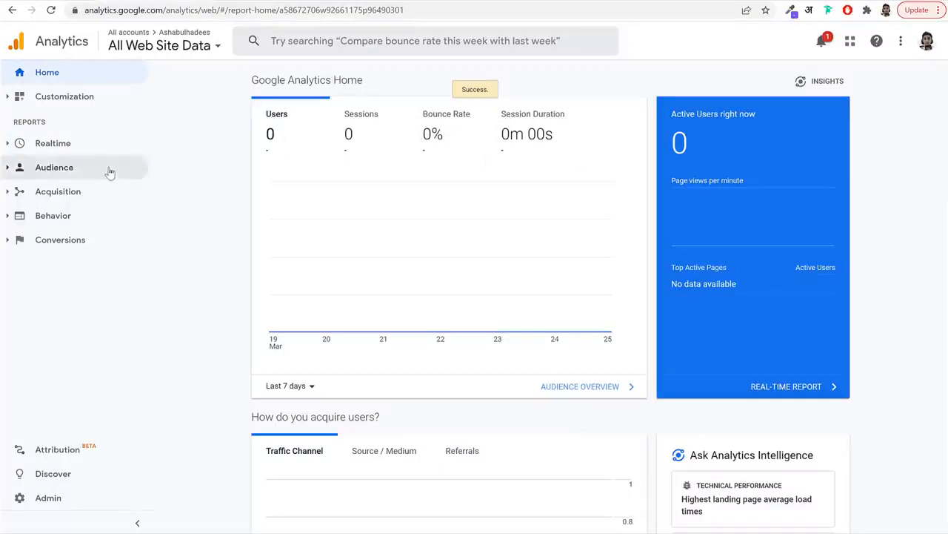
pyautogui.click(171, 46)
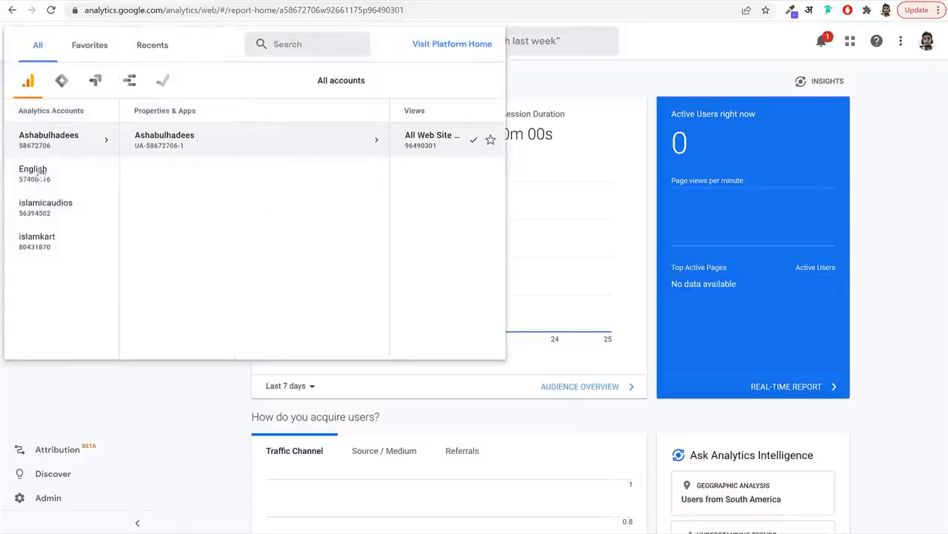
pyautogui.click(215, 437)
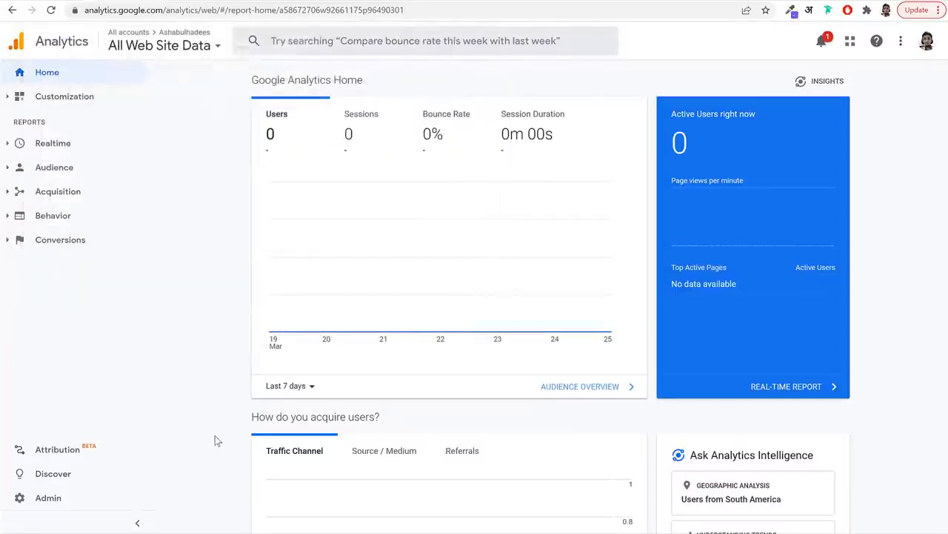
pyautogui.click(52, 500)
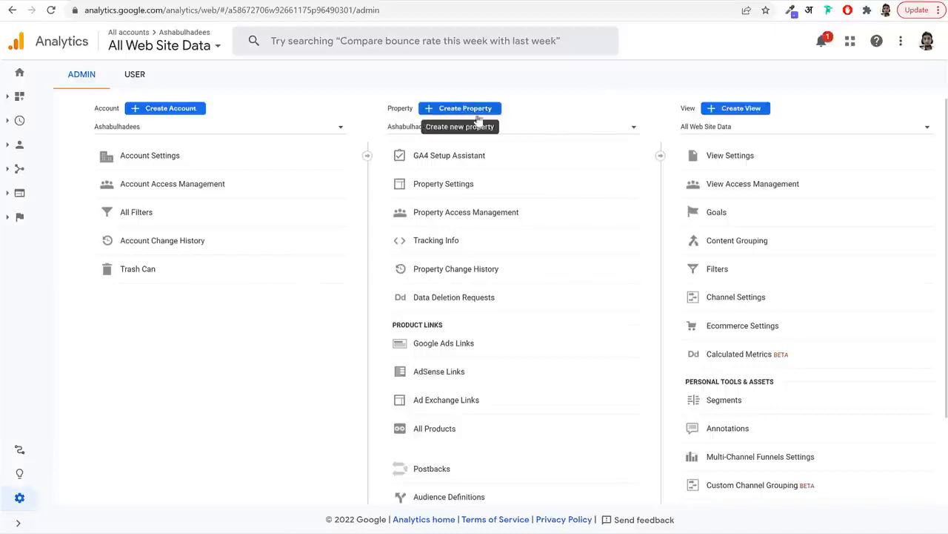
# Create a new Analytics account named BloggDude2022 with Google data sharing enabled
pyautogui.click(165, 111)
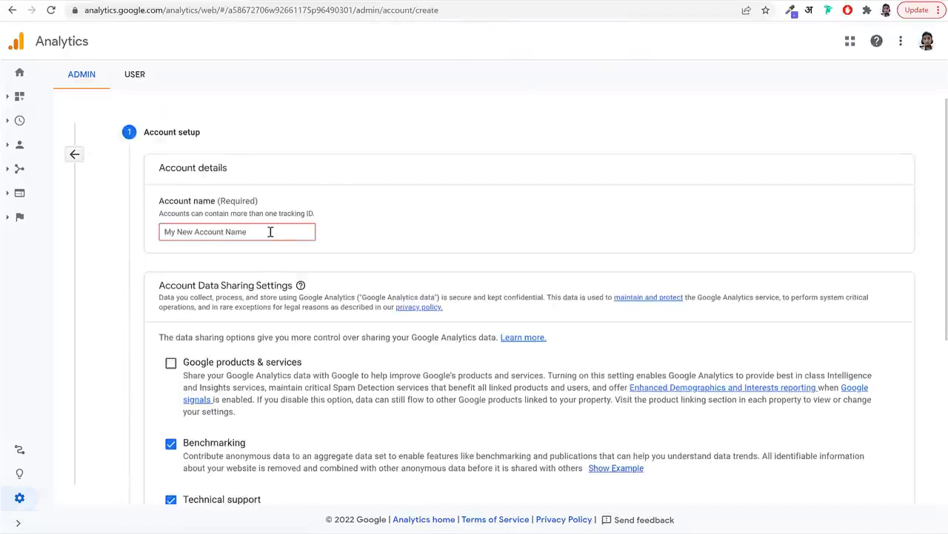
pyautogui.click(270, 231)
pyautogui.write('Bl')
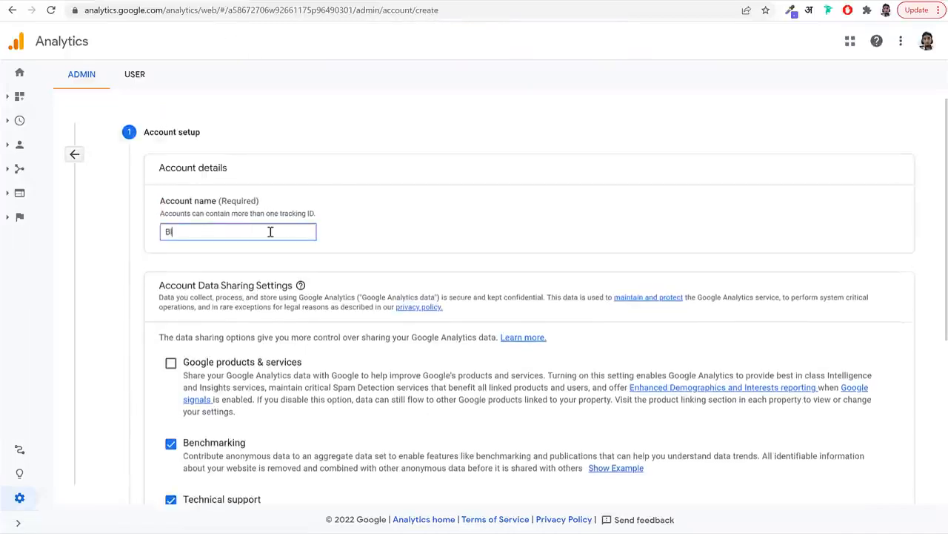
pyautogui.write('oggDyude')
pyautogui.press('BackSpace')
pyautogui.press('BackSpace')
pyautogui.press('BackSpace')
pyautogui.press('BackSpace')
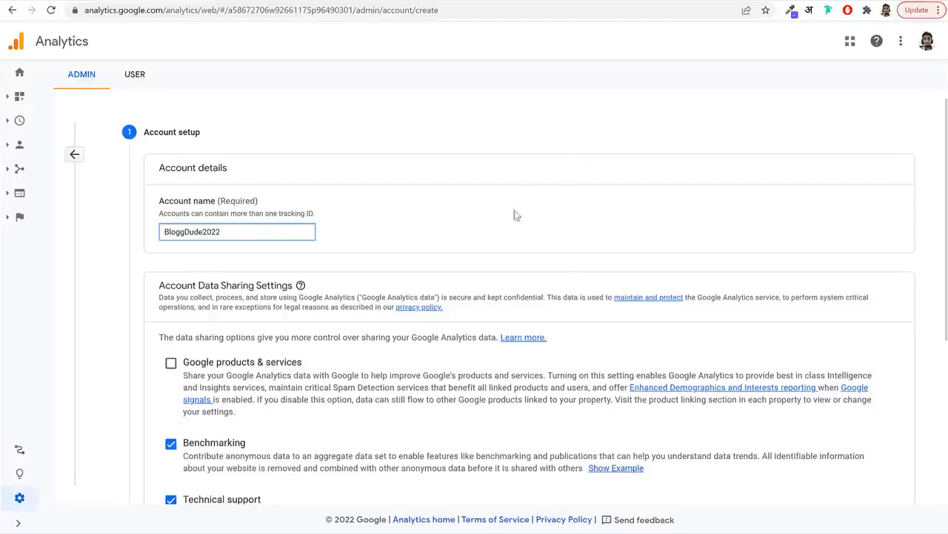
pyautogui.scroll(-3, 332, 328)
pyautogui.click(170, 242)
pyautogui.scroll(-3, 415, 352)
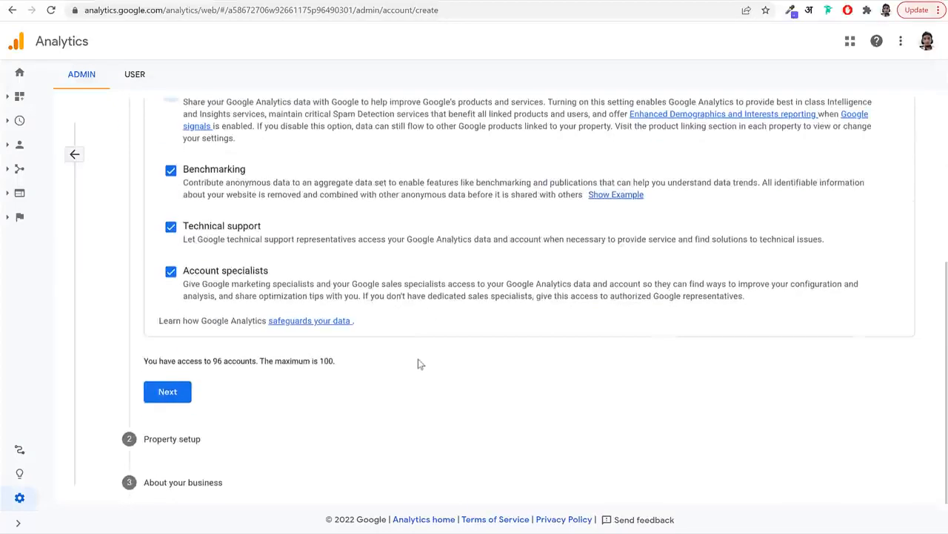
pyautogui.click(181, 398)
# Name the new property and set its reporting time zone to India
pyautogui.click(234, 248)
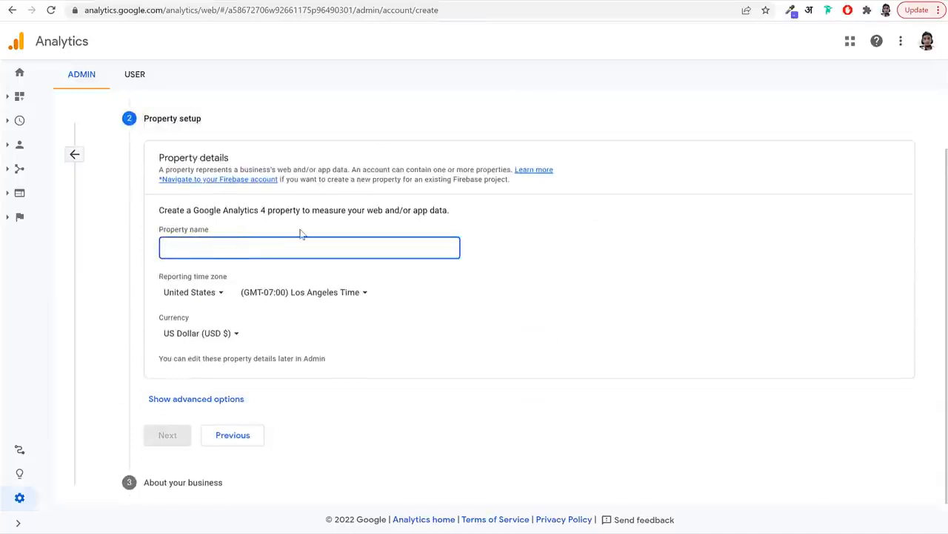
pyautogui.write('Bloggd')
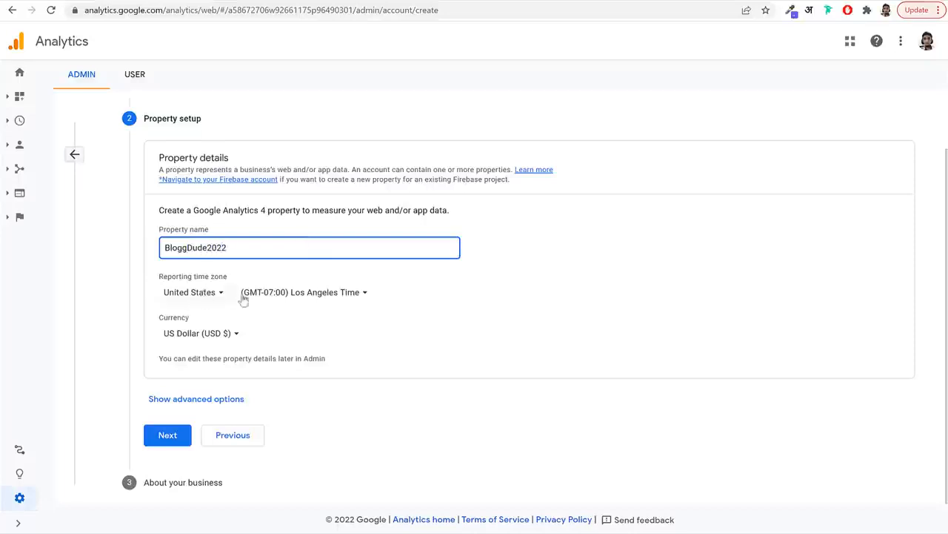
pyautogui.click(203, 297)
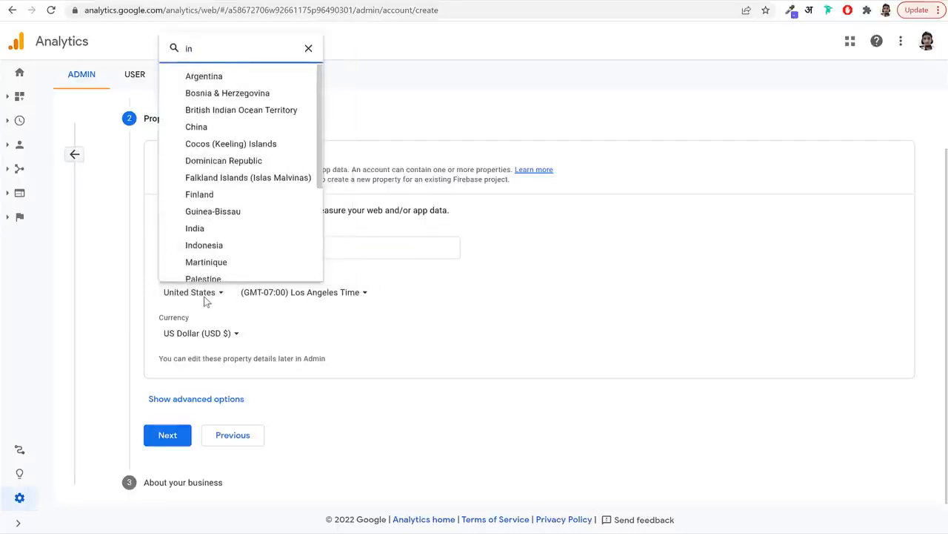
pyautogui.click(226, 230)
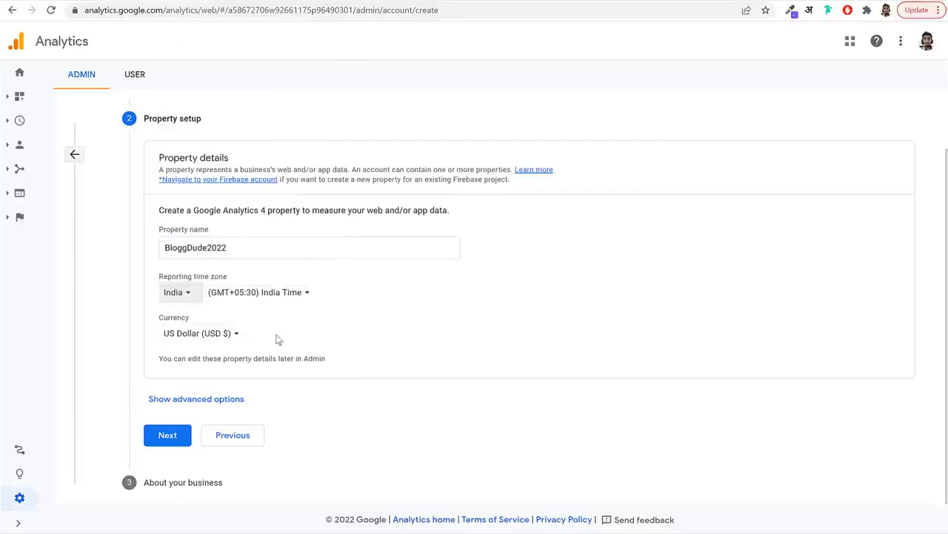
# Add a Universal Analytics property for blog22.blogdu.de alongside GA4 and continue
pyautogui.click(217, 400)
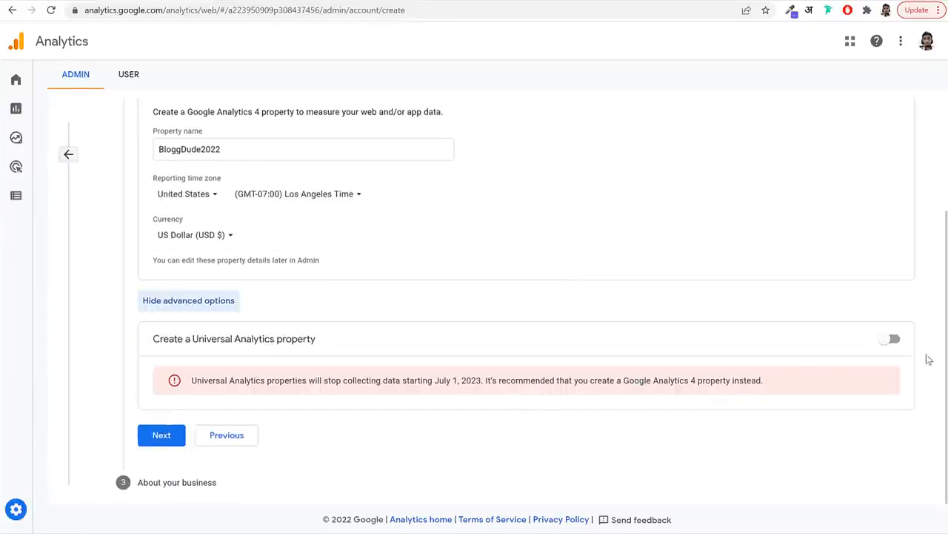
pyautogui.click(891, 338)
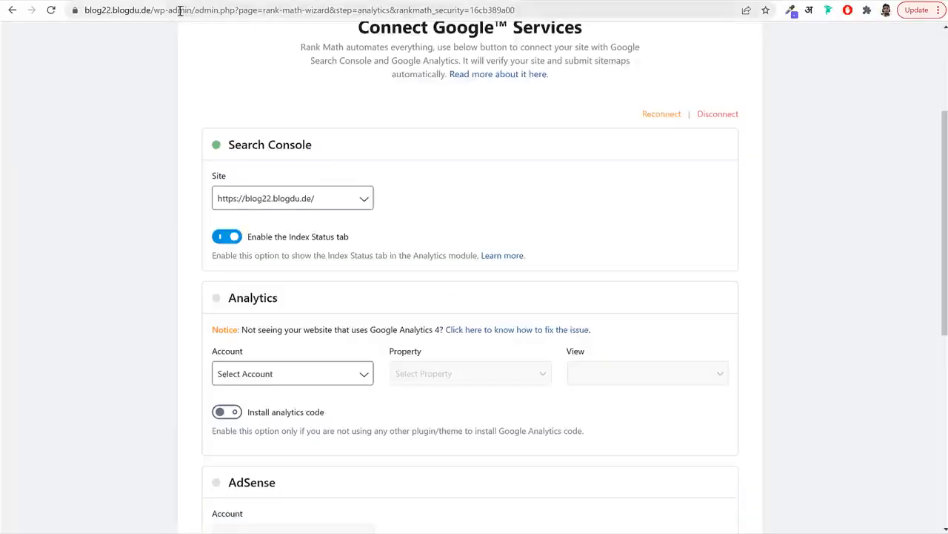
pyautogui.moveTo(154, 10); pyautogui.dragTo(84, 10)
pyautogui.hotkey('ctrl', 'c')
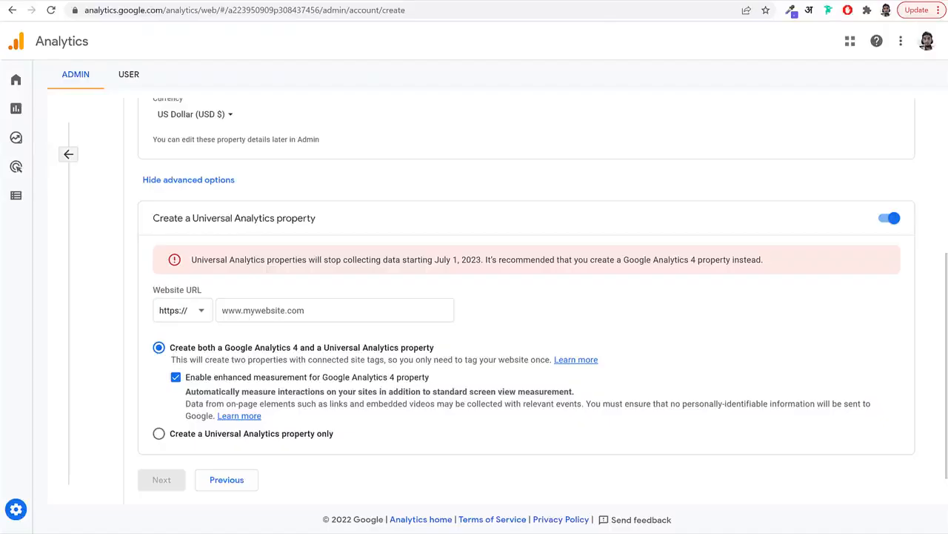
pyautogui.click(316, 319)
pyautogui.hotkey('ctrl', 'v')
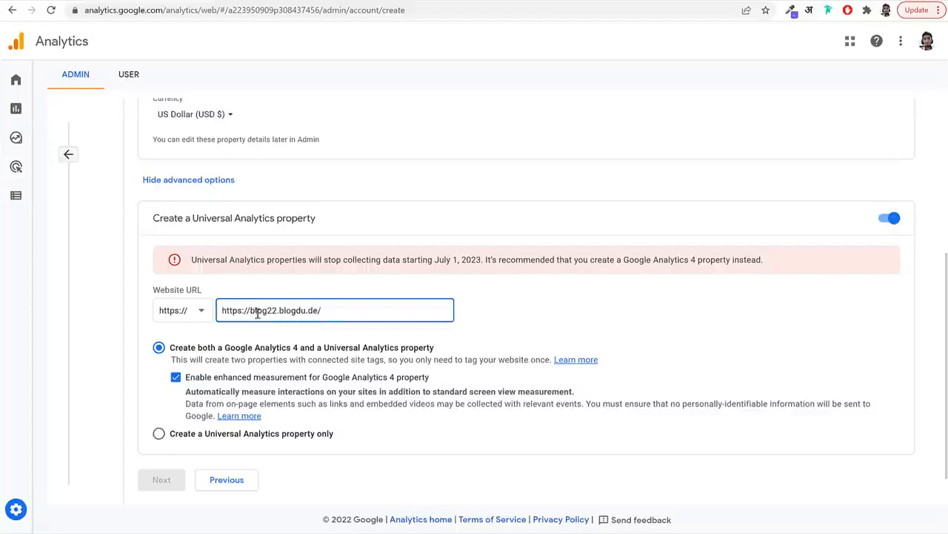
pyautogui.moveTo(250, 310); pyautogui.dragTo(211, 312)
pyautogui.press('BackSpace')
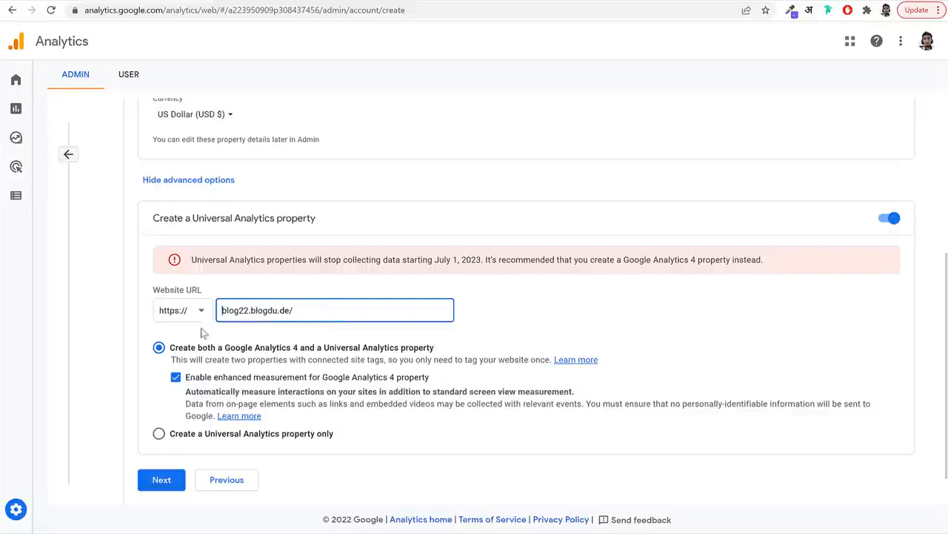
pyautogui.click(176, 357)
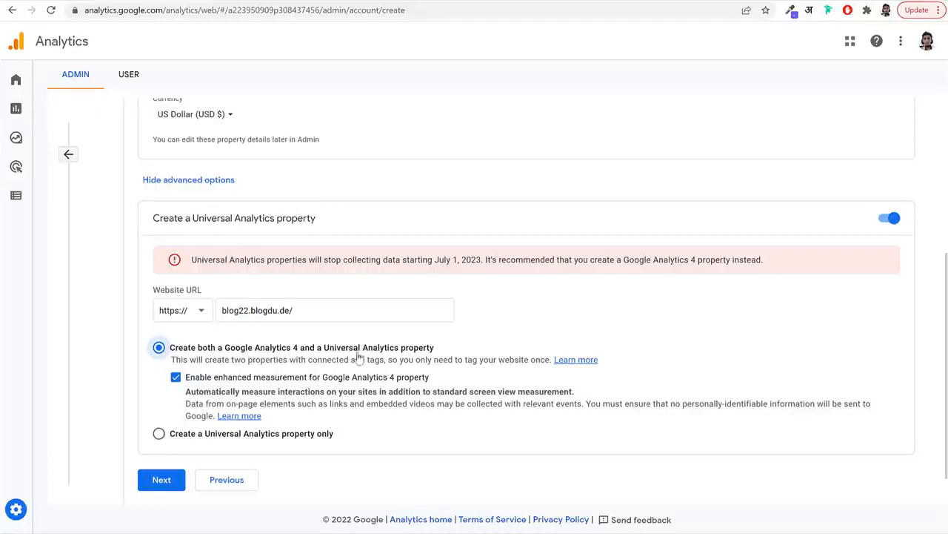
pyautogui.click(161, 479)
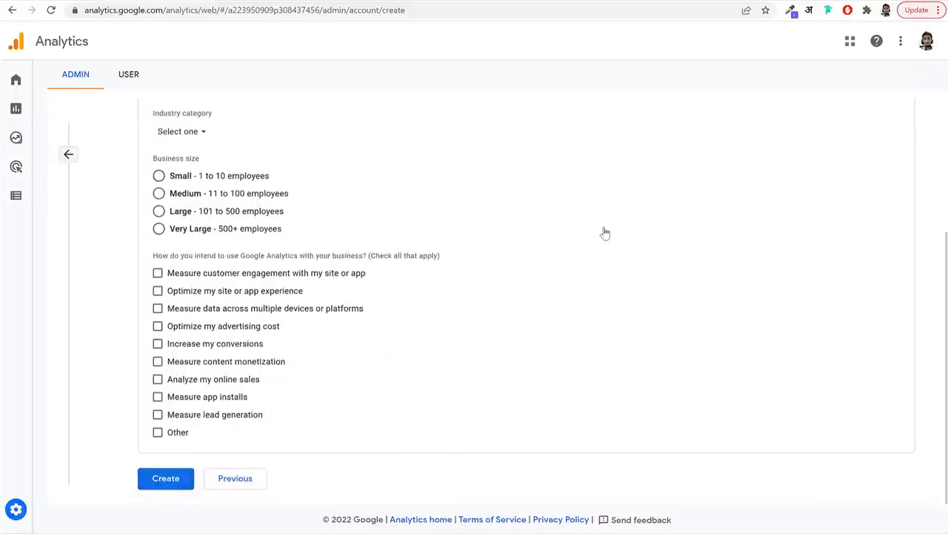
# Set the business to Business & Industrial, Small, with site-experience and engagement goals, and create it
pyautogui.scroll(1, 610, 225)
pyautogui.click(203, 195)
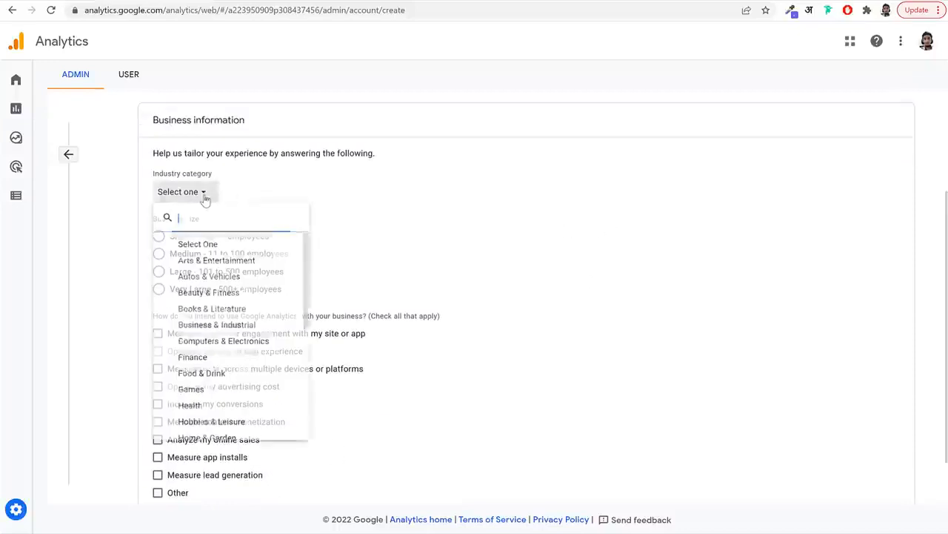
pyautogui.click(220, 330)
pyautogui.click(178, 240)
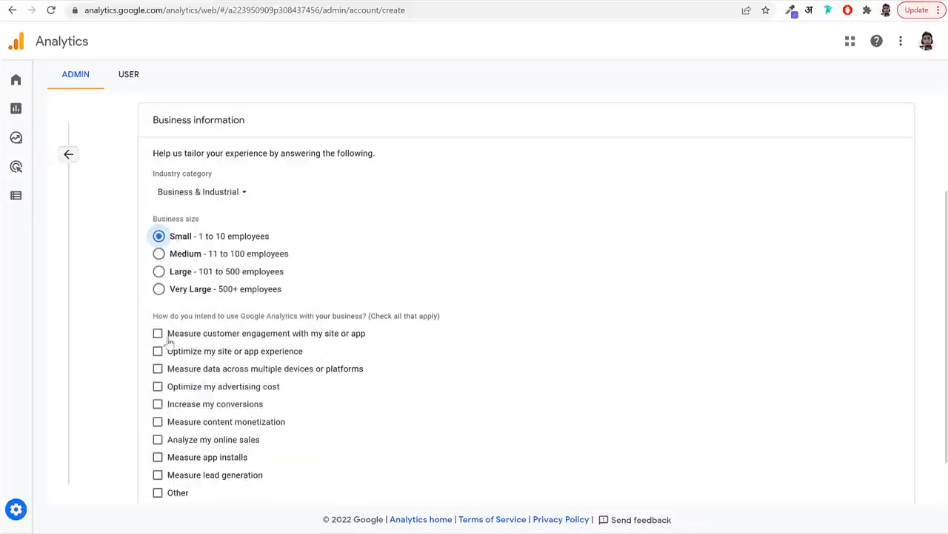
pyautogui.click(169, 350)
pyautogui.click(159, 335)
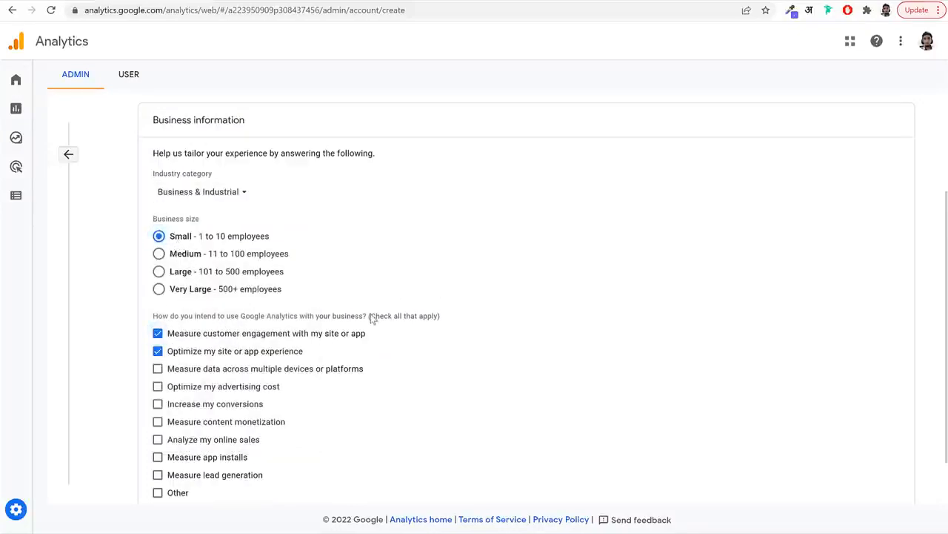
pyautogui.scroll(-2, 270, 297)
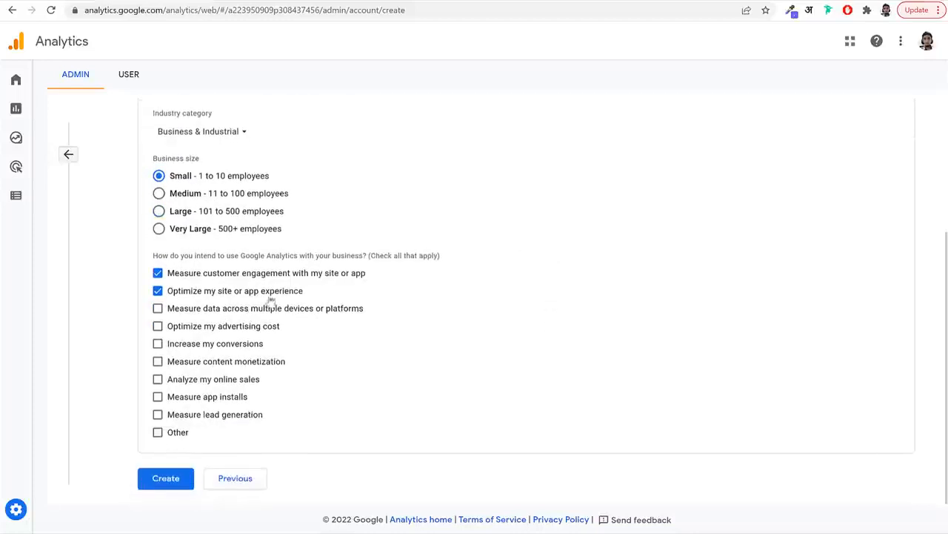
pyautogui.click(182, 483)
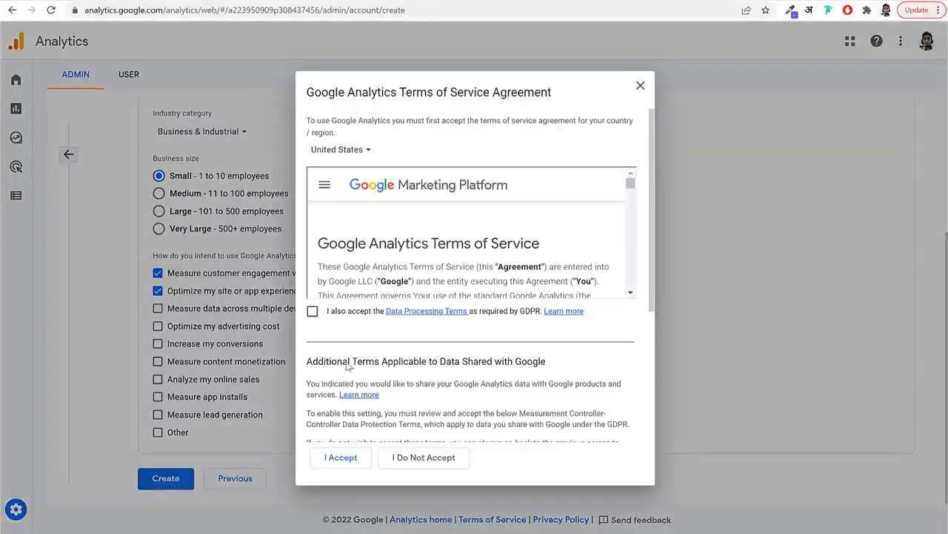
# Accept the data processing, controller and terms of service agreements
pyautogui.click(312, 311)
pyautogui.scroll(-3, 619, 247)
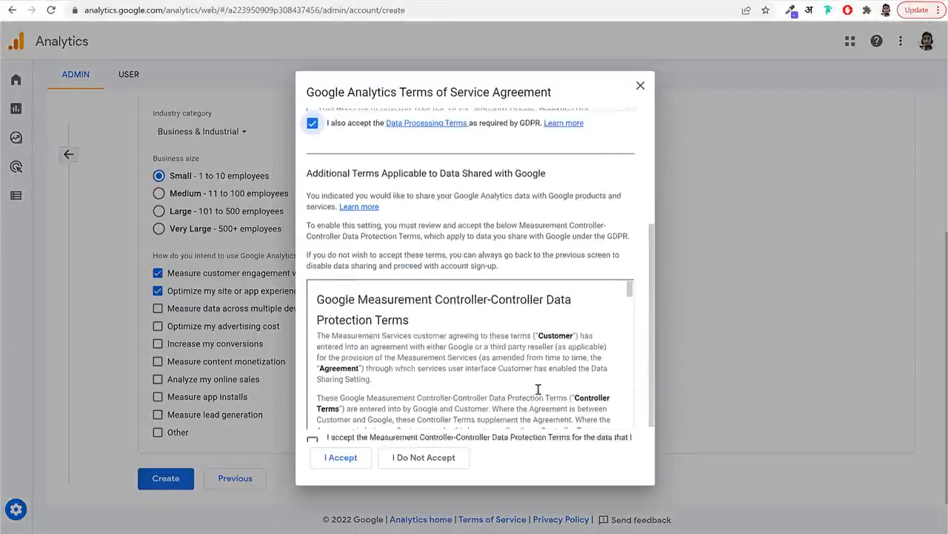
pyautogui.click(312, 417)
pyautogui.click(340, 457)
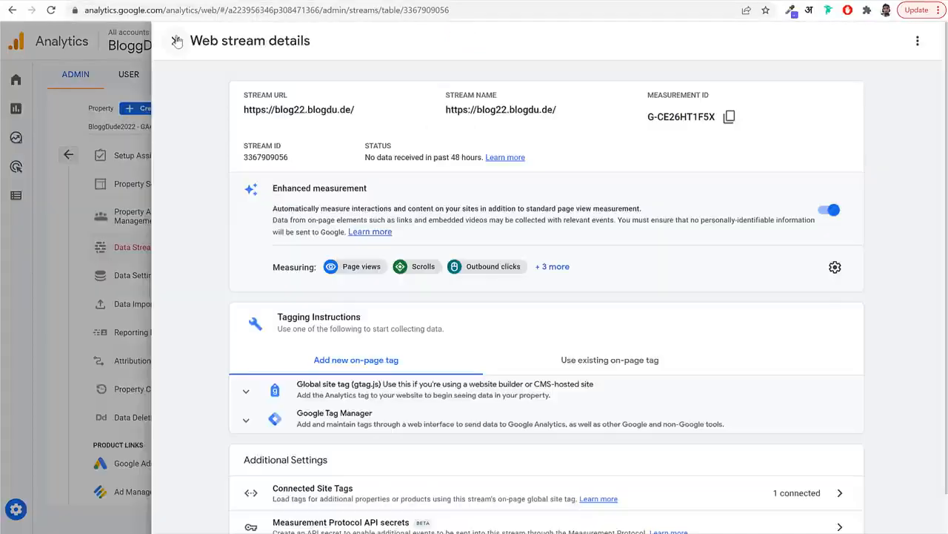
# Close the web stream details, check the new account's properties, and return to Rank Math
pyautogui.click(176, 41)
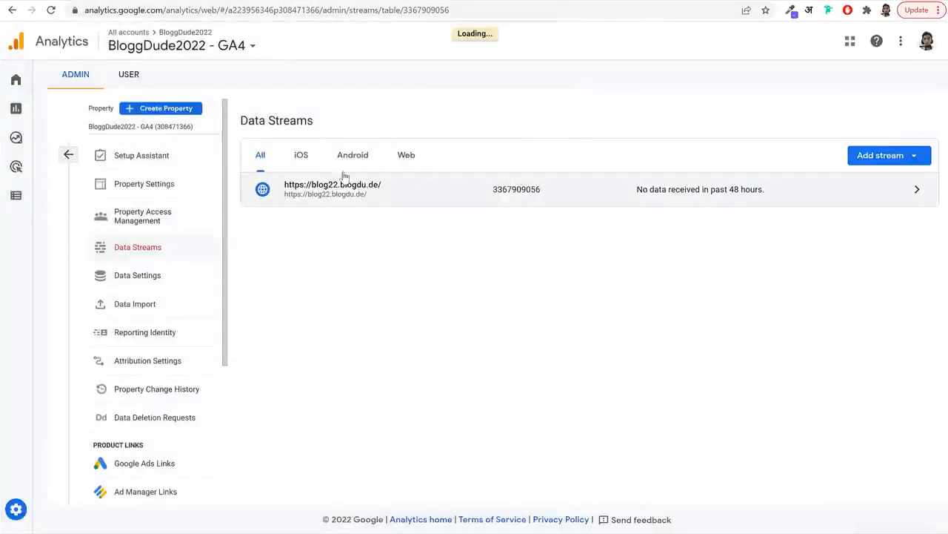
pyautogui.click(166, 129)
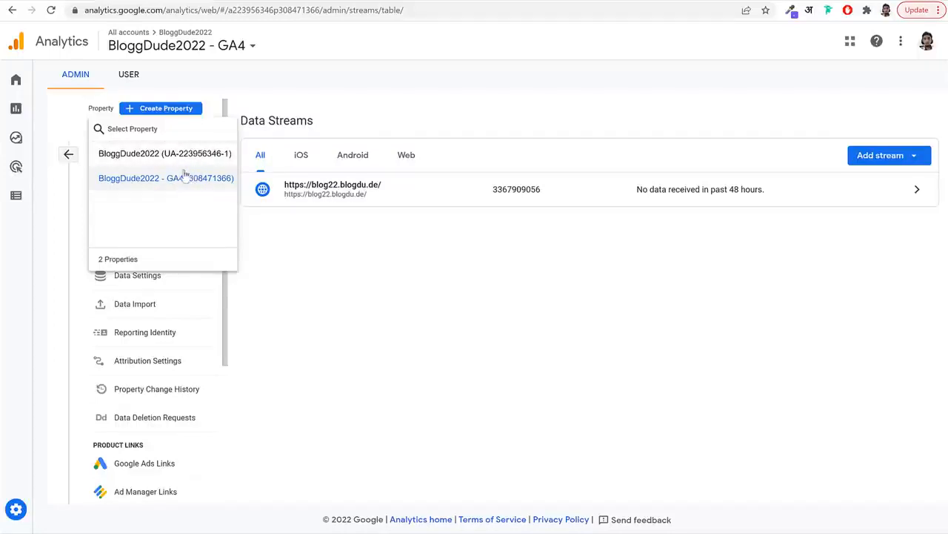
pyautogui.click(456, 295)
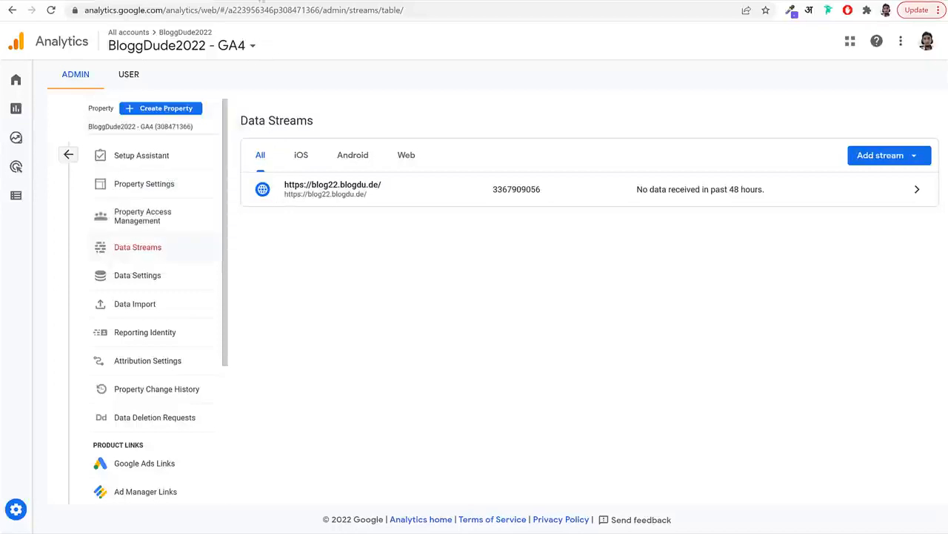
pyautogui.click(200, 1)
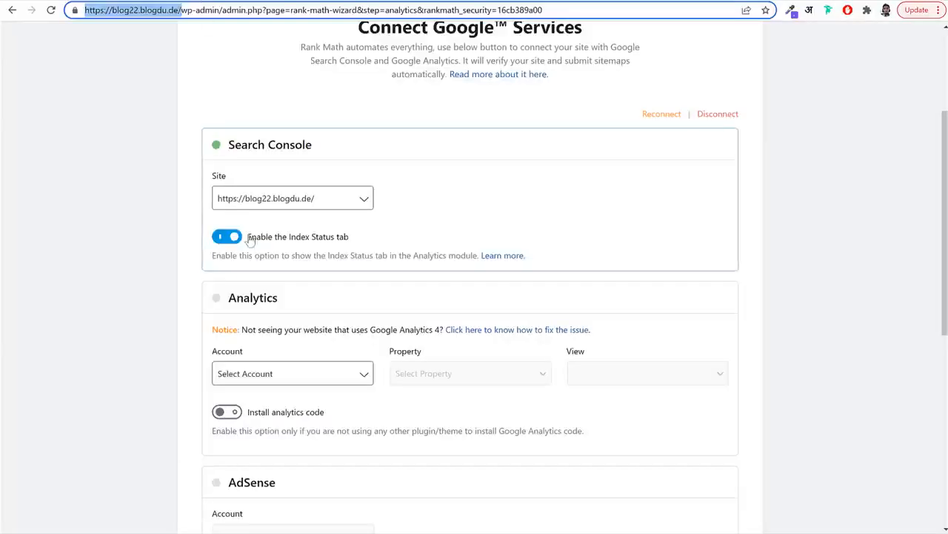
# Set Rank Math analytics to the BloggDude2022 account and property with the All Web Site Data view
pyautogui.click(52, 11)
pyautogui.scroll(-2, 564, 262)
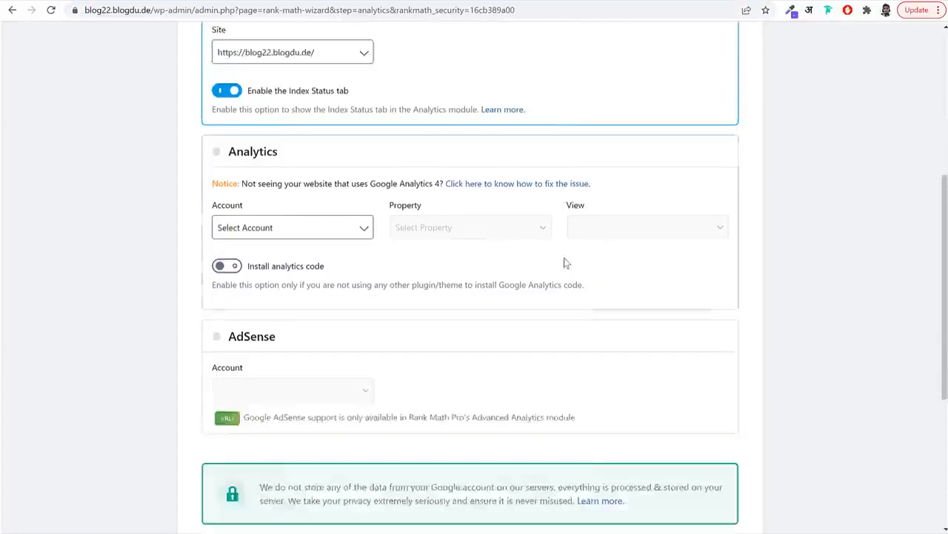
pyautogui.scroll(-1, 564, 262)
pyautogui.click(288, 134)
pyautogui.scroll(-1, 332, 239)
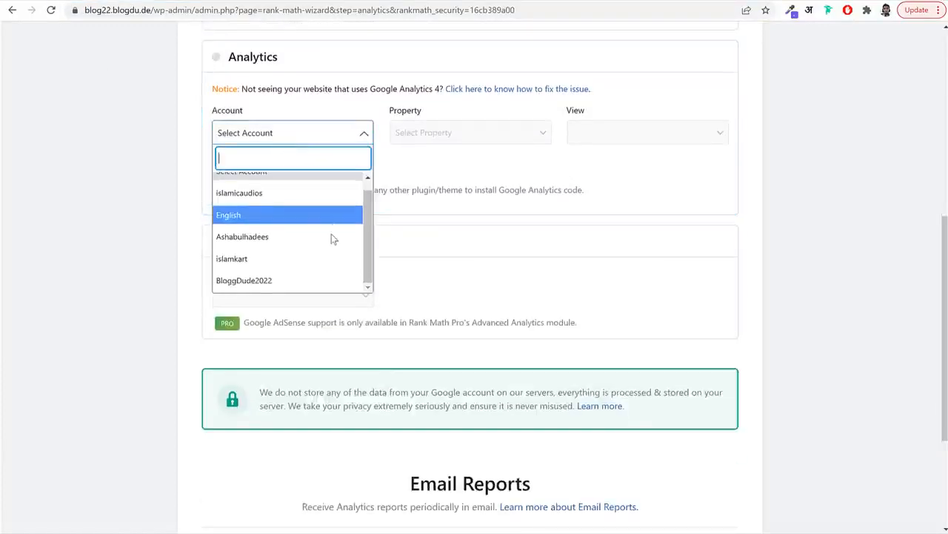
pyautogui.click(284, 285)
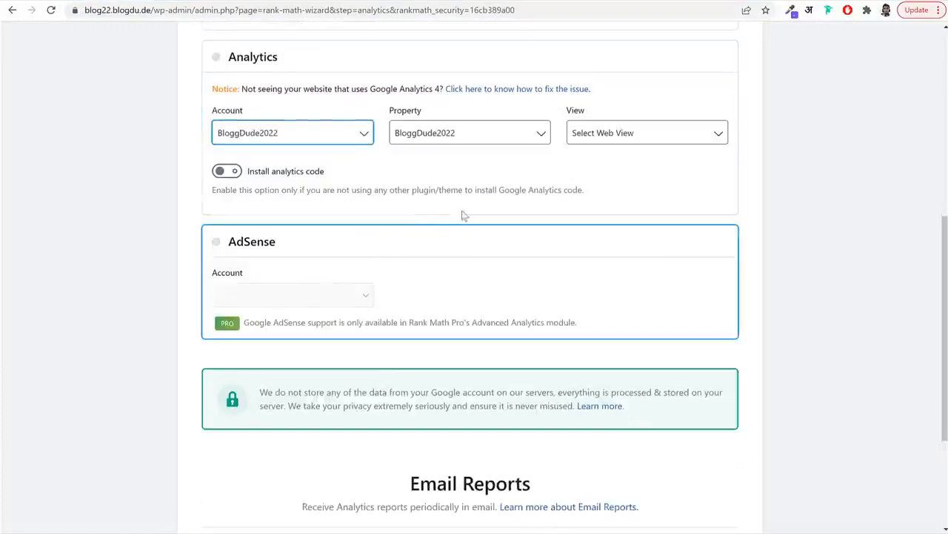
pyautogui.click(648, 138)
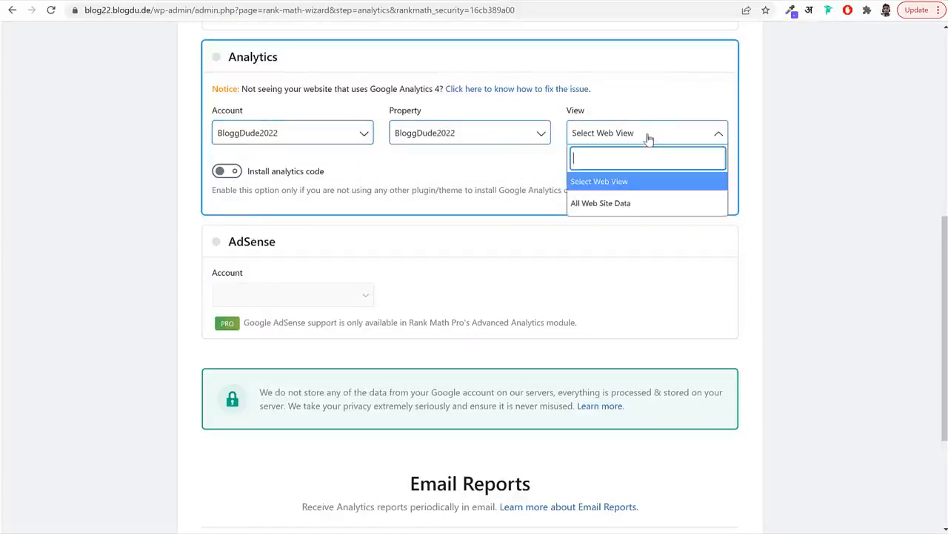
pyautogui.click(641, 203)
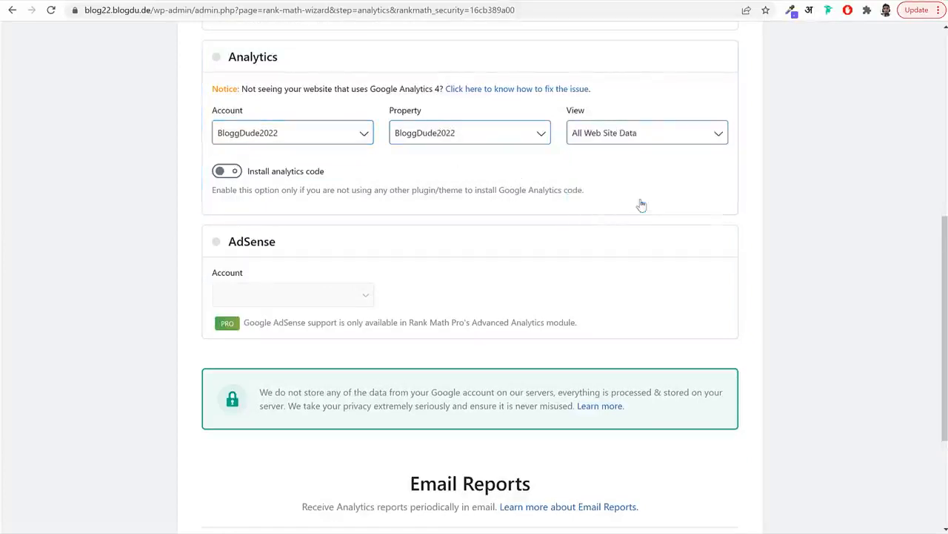
pyautogui.click(424, 138)
pyautogui.click(434, 207)
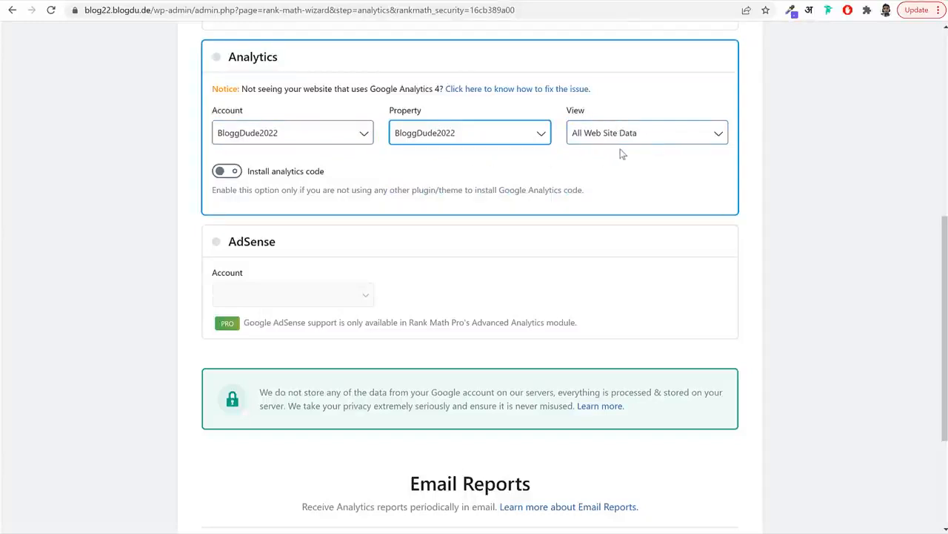
# Save the analytics, sitemap and SEO tweaks steps to finish the wizard
pyautogui.scroll(-3, 593, 386)
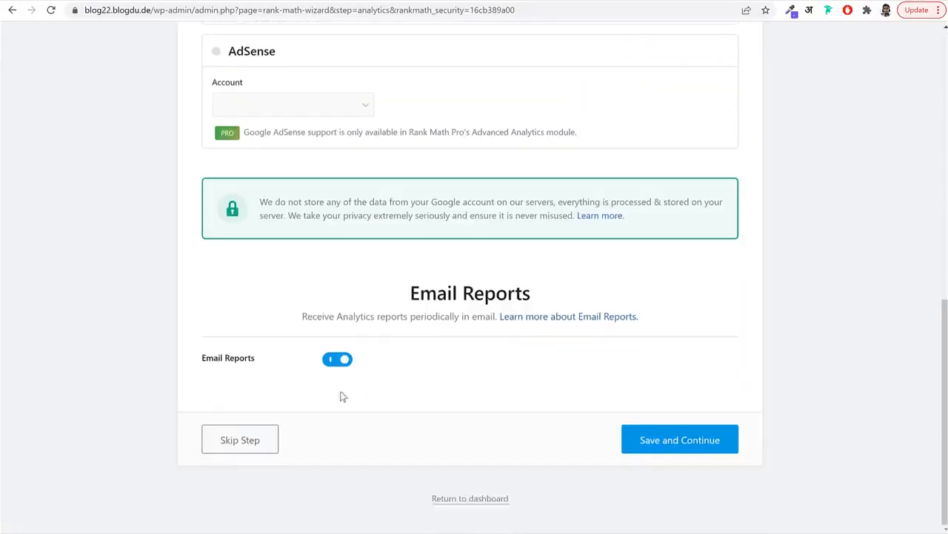
pyautogui.click(691, 445)
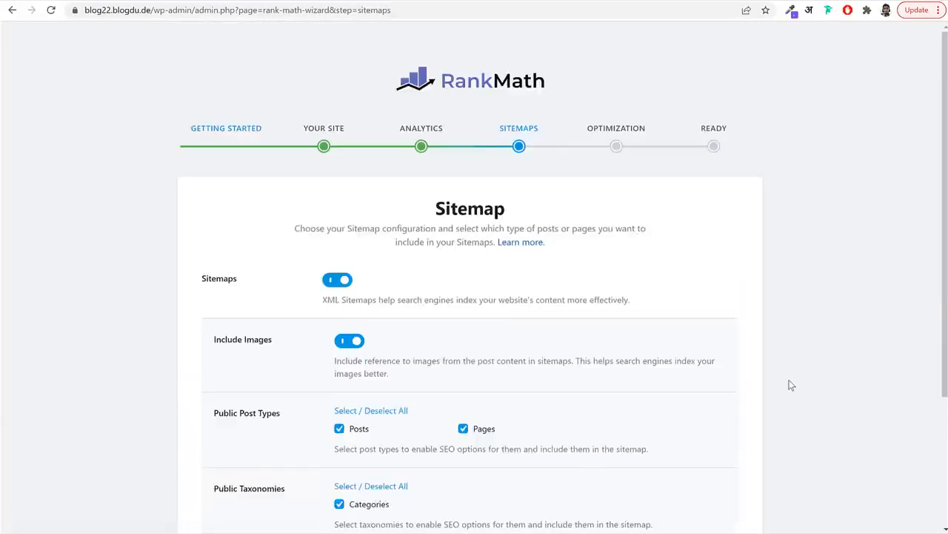
pyautogui.scroll(-3, 673, 302)
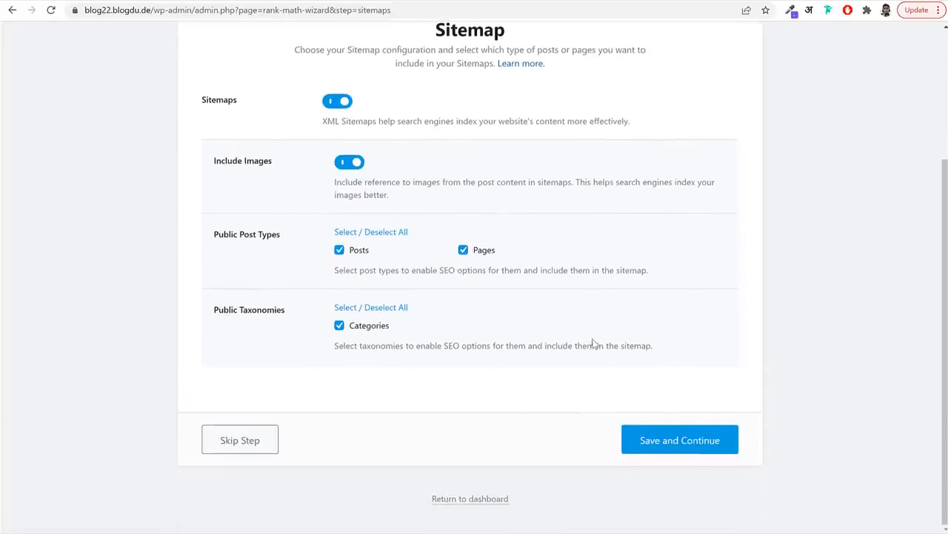
pyautogui.click(701, 444)
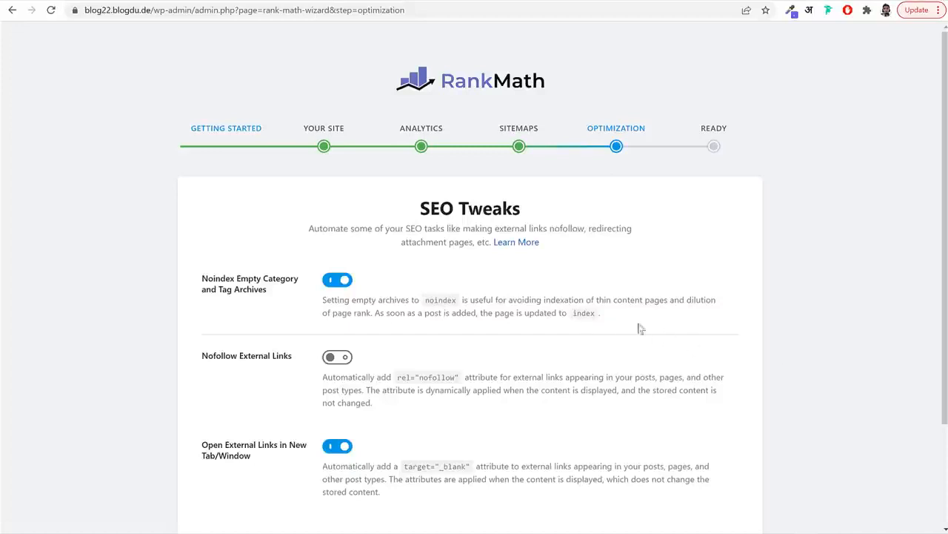
pyautogui.scroll(-2, 606, 387)
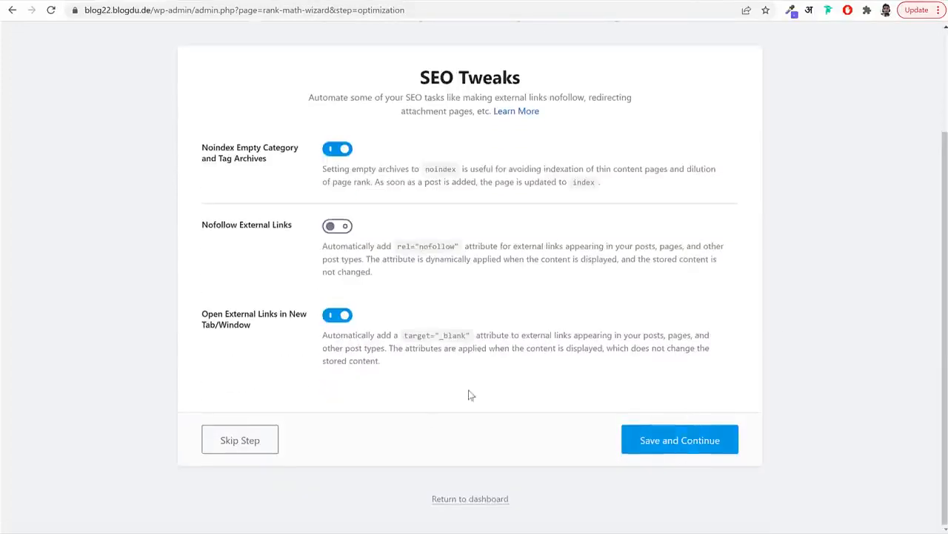
pyautogui.click(704, 451)
pyautogui.scroll(-1, 787, 366)
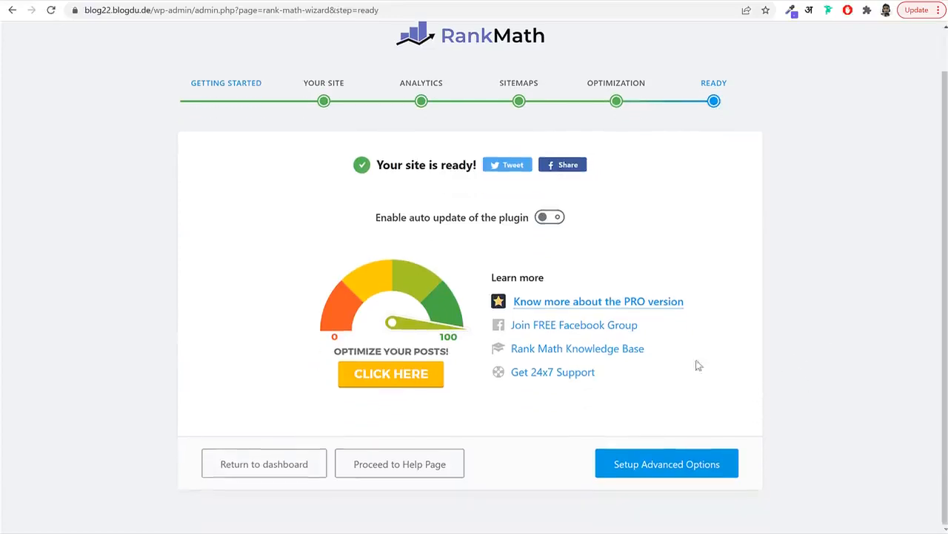
# Start the advanced setup, skip past Role Manager, and turn on 404 Monitor and Redirections
pyautogui.click(639, 469)
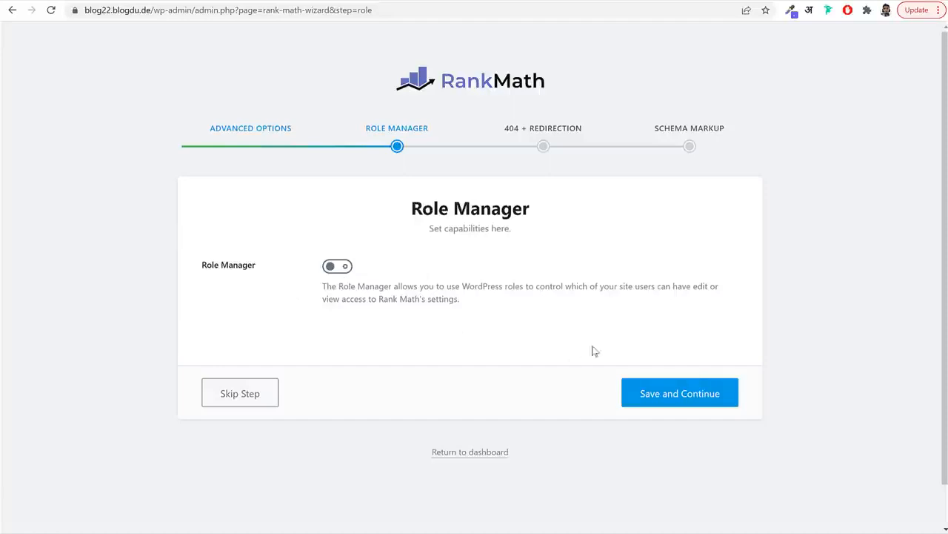
pyautogui.click(659, 394)
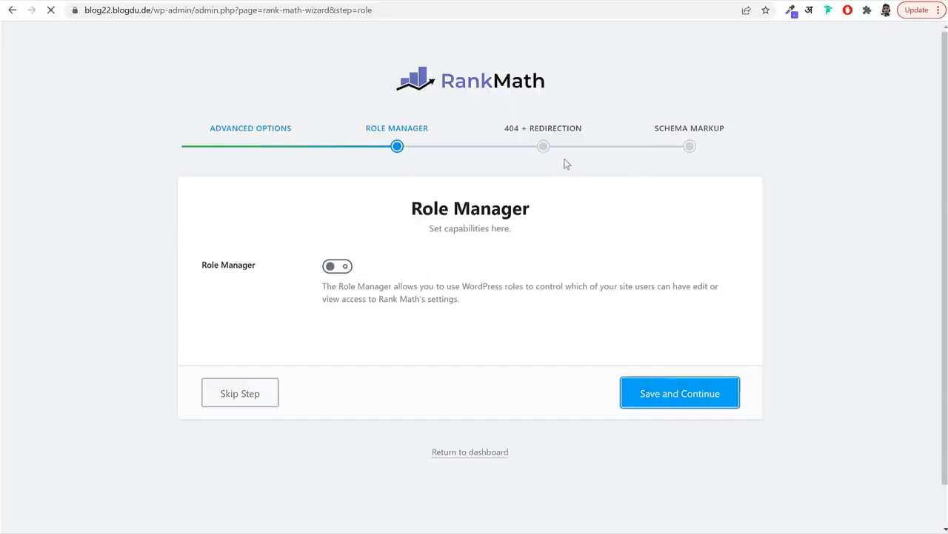
pyautogui.scroll(-2, 571, 212)
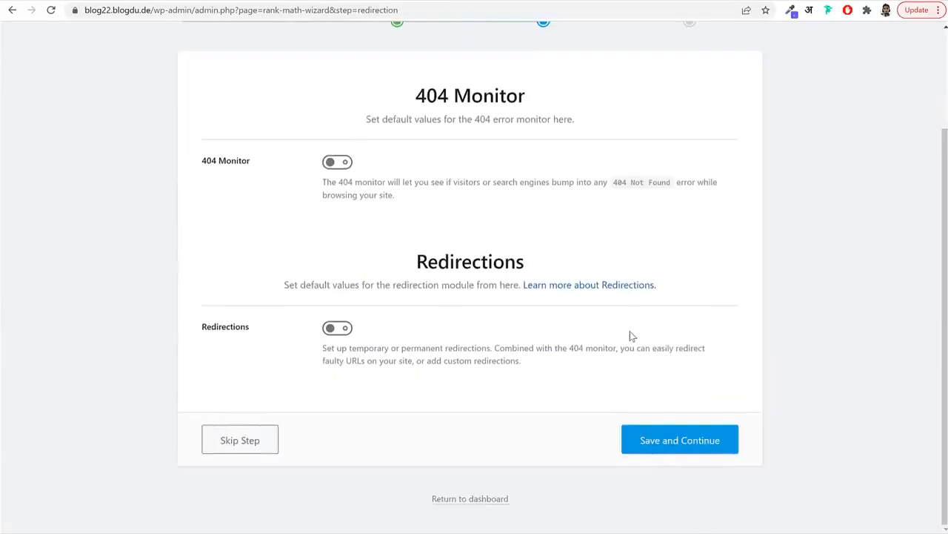
pyautogui.click(341, 163)
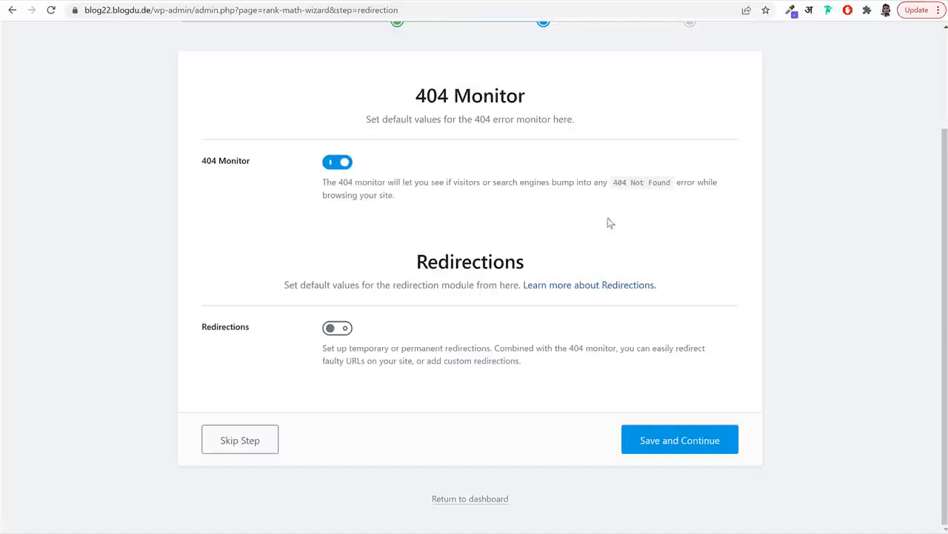
pyautogui.moveTo(612, 182); pyautogui.dragTo(669, 194)
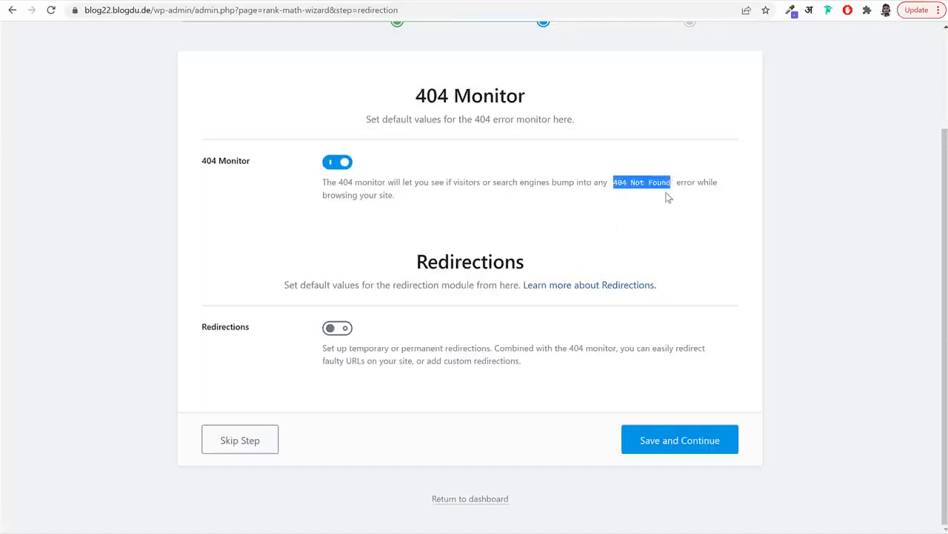
pyautogui.click(639, 187)
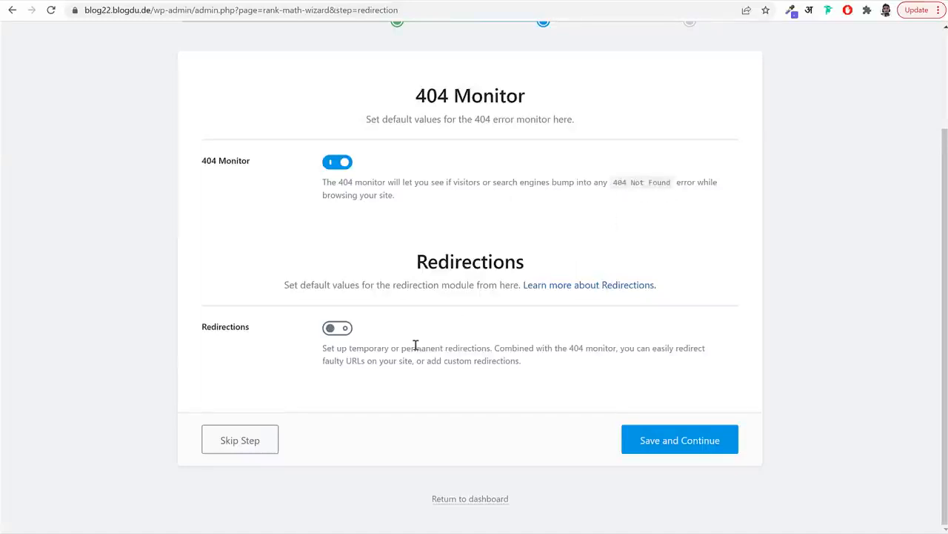
pyautogui.click(344, 329)
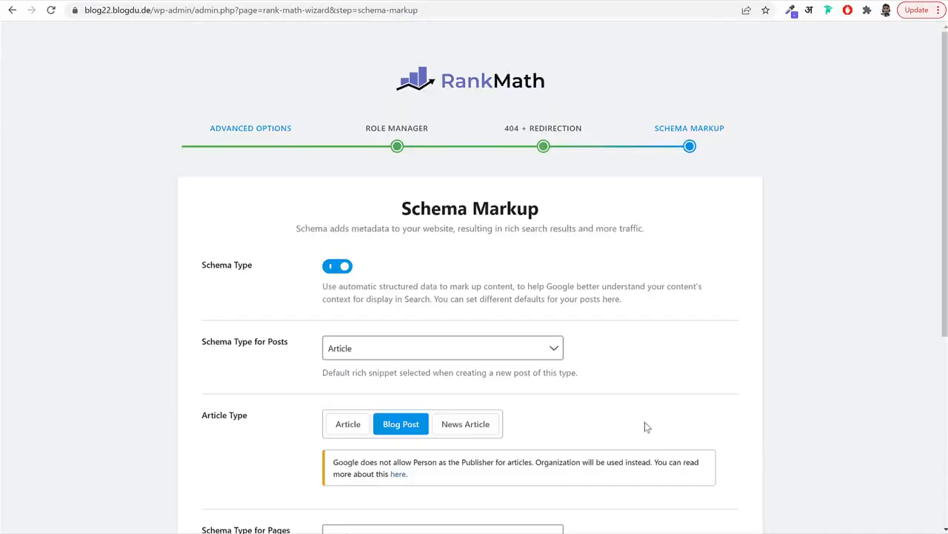
pyautogui.scroll(-3, 666, 338)
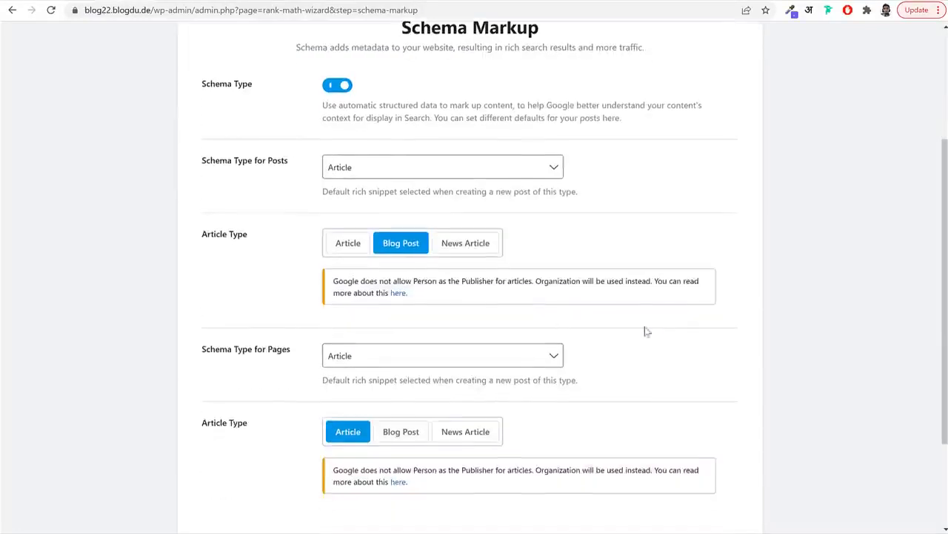
# Keep Article as the schema type for posts and save the schema settings
pyautogui.click(350, 170)
pyautogui.click(375, 247)
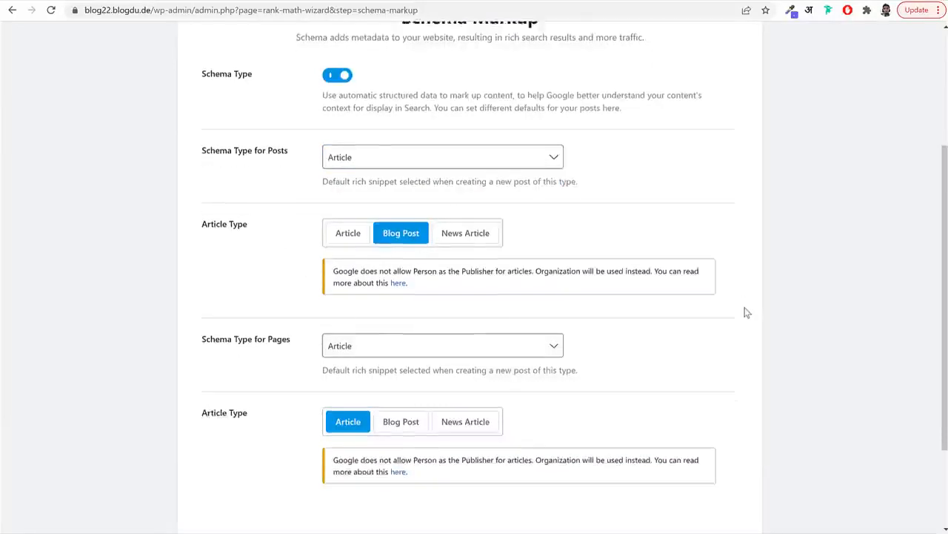
pyautogui.scroll(-2, 743, 311)
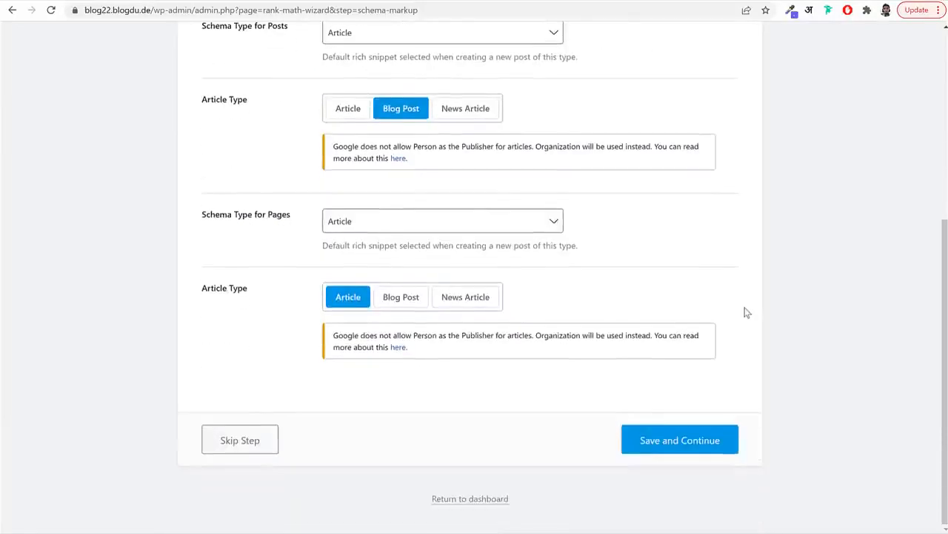
pyautogui.click(656, 445)
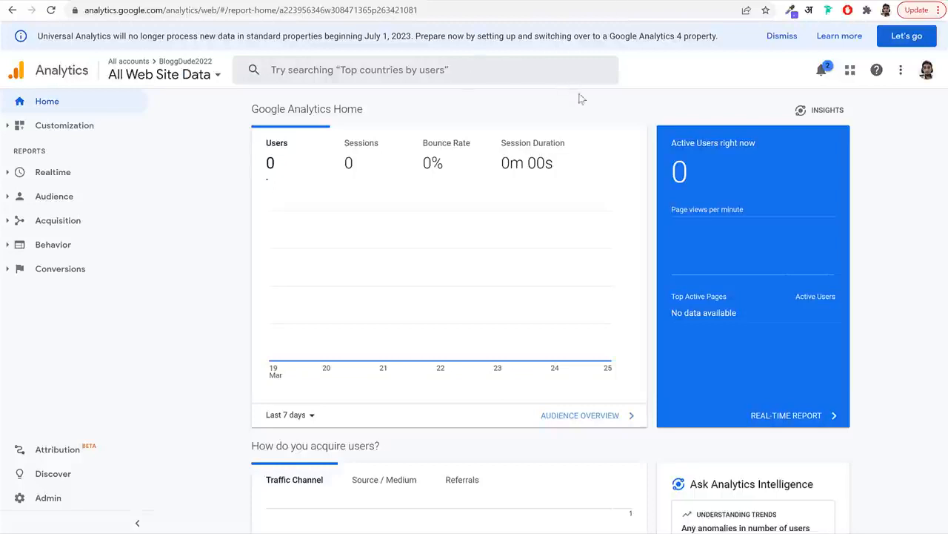
# Switch Google Analytics to BloggDude2022's All Web Site Data view and review its home report
pyautogui.click(147, 71)
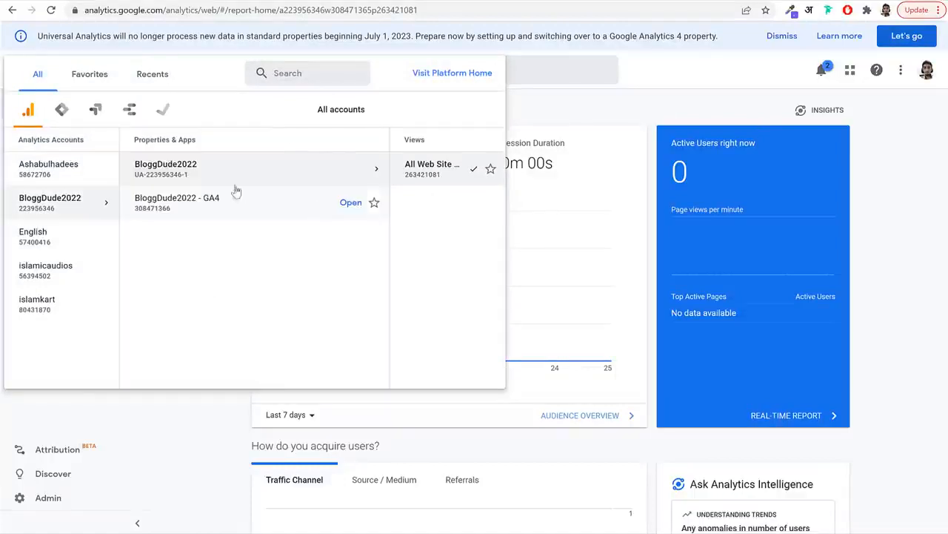
pyautogui.click(341, 169)
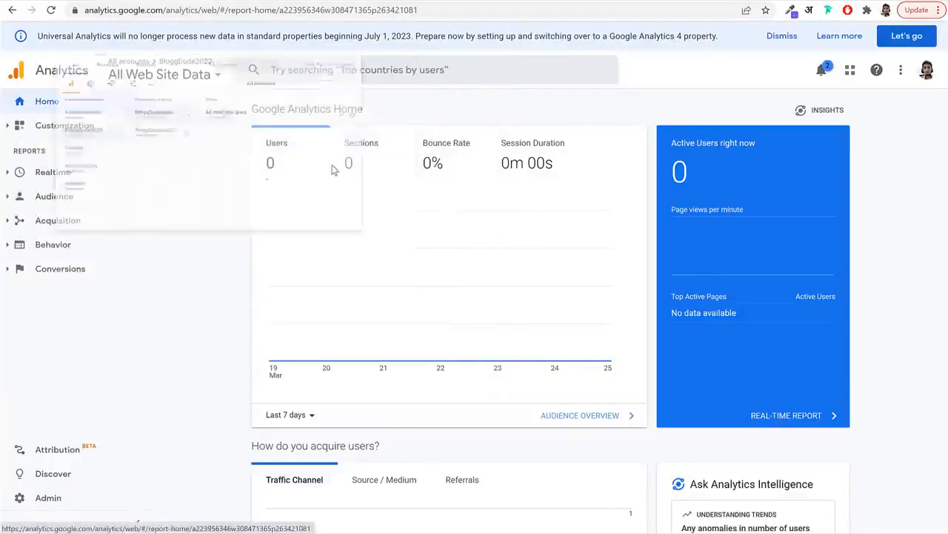
pyautogui.scroll(-10, 844, 297)
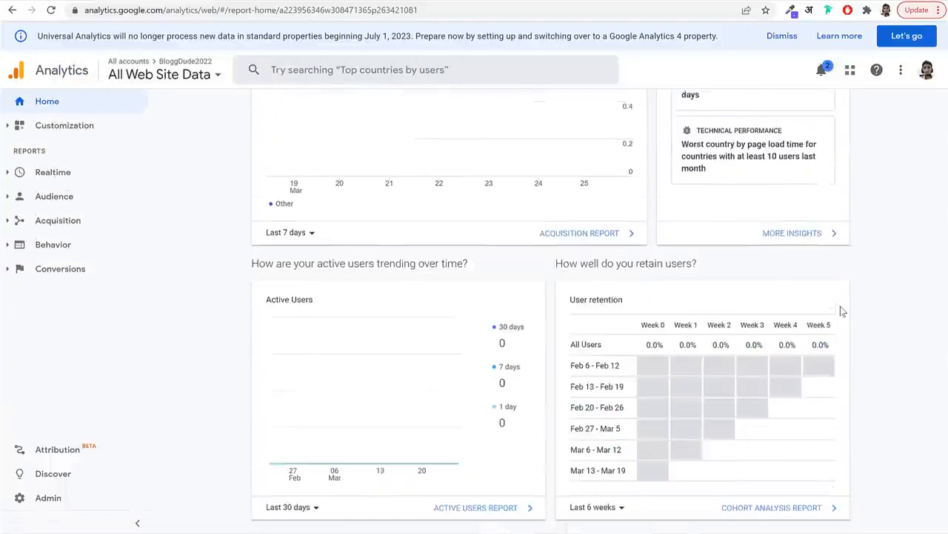
pyautogui.scroll(10, 843, 311)
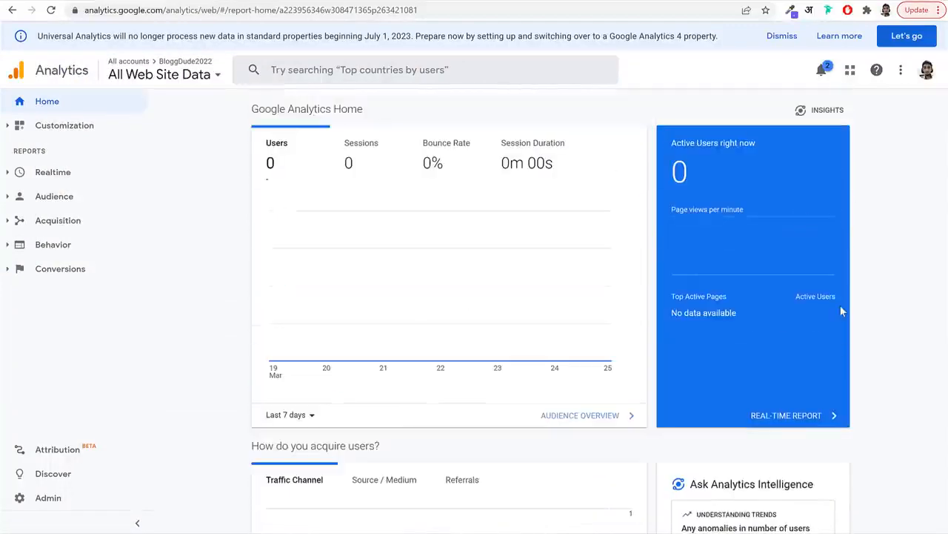
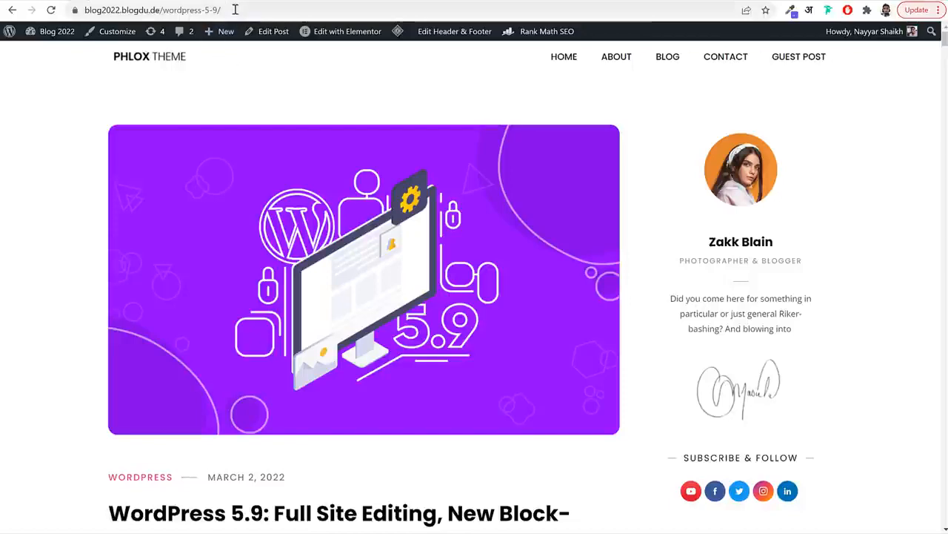
# Look over the Google Analytics home report, then switch to the Rank Math SEO tab
pyautogui.click(235, 10)
pyautogui.click(236, 10)
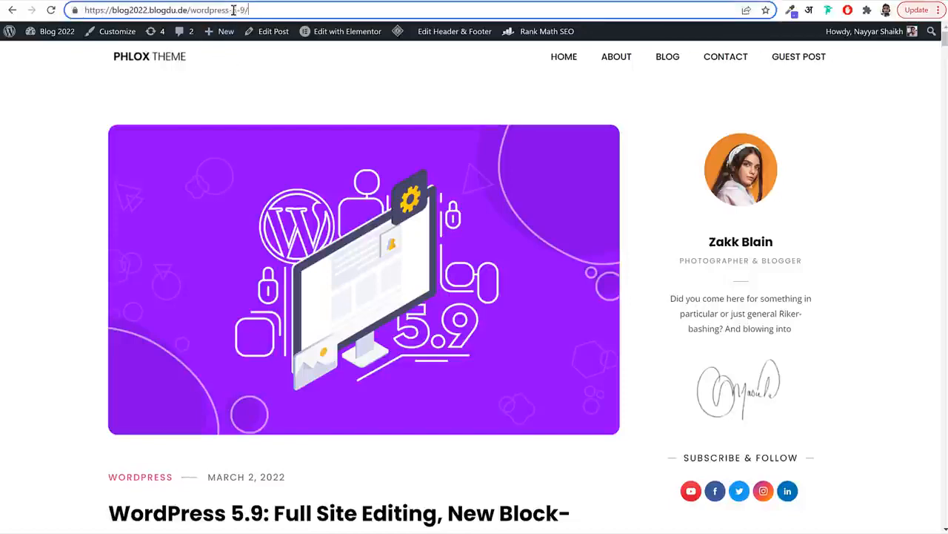
pyautogui.scroll(-1, 290, 205)
pyautogui.scroll(1, 290, 206)
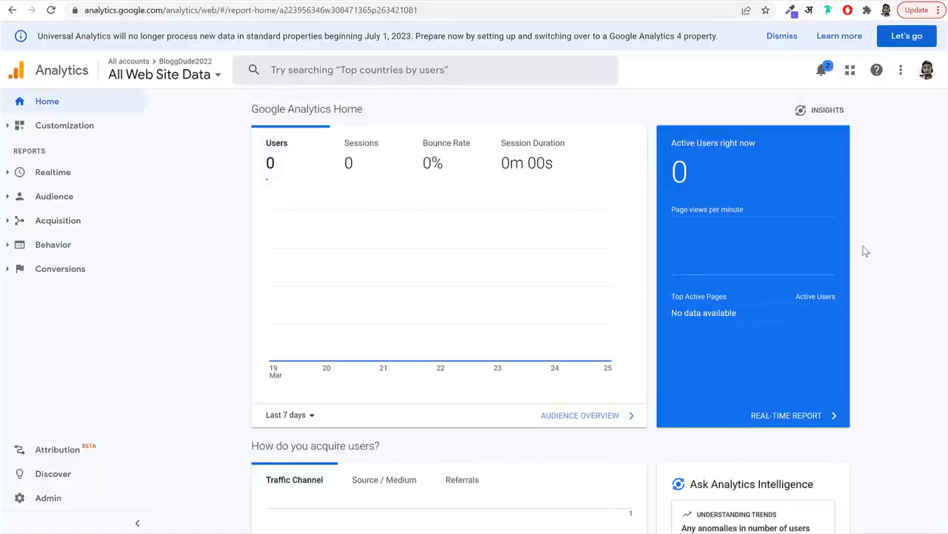
pyautogui.scroll(-10, 865, 252)
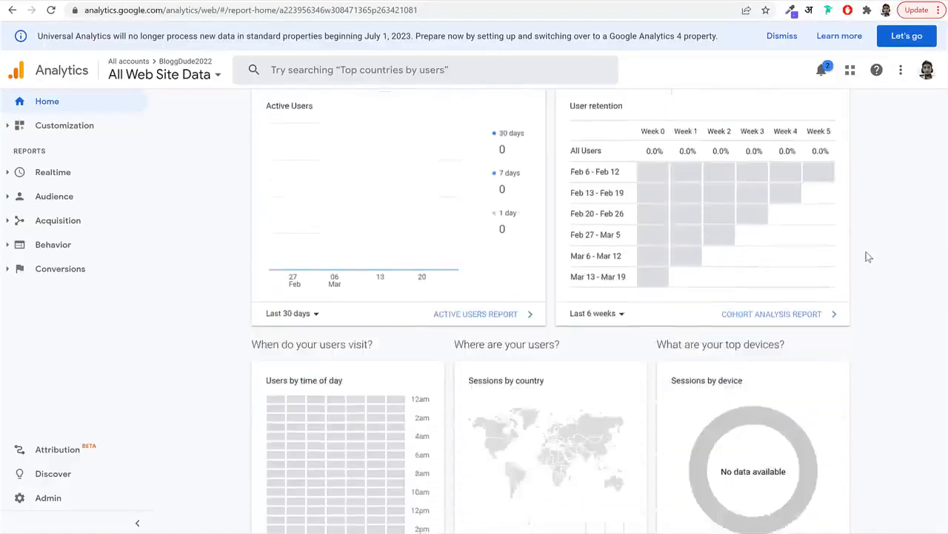
pyautogui.scroll(-2, 868, 257)
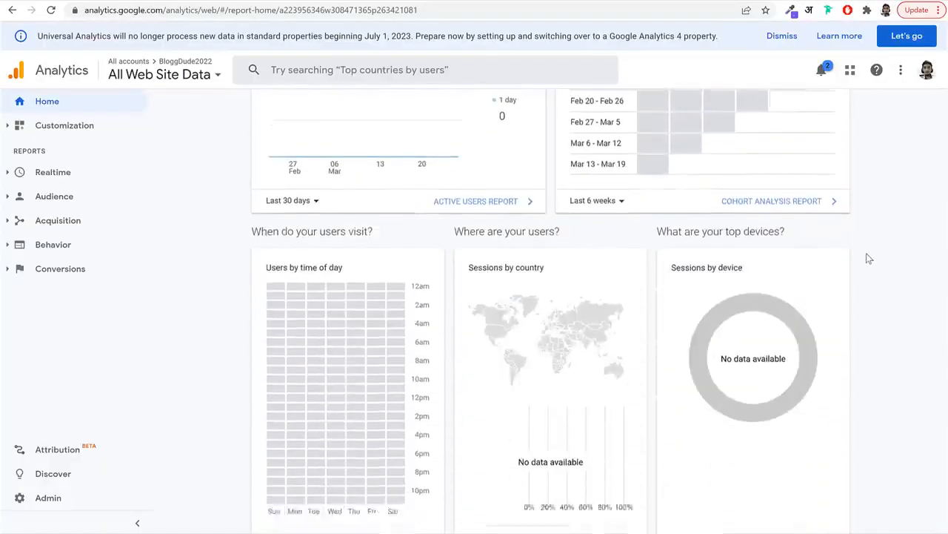
pyautogui.scroll(8, 870, 263)
pyautogui.scroll(4, 870, 268)
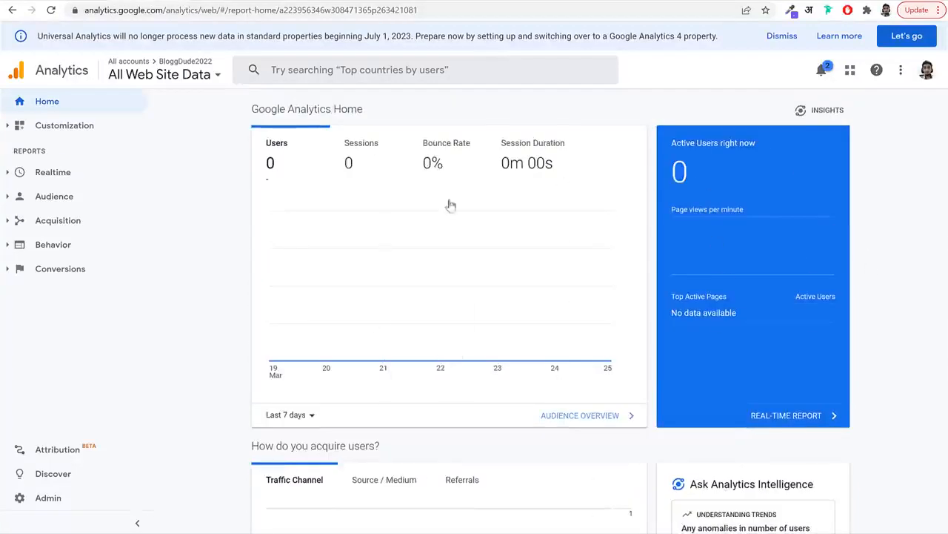
pyautogui.click(178, 1)
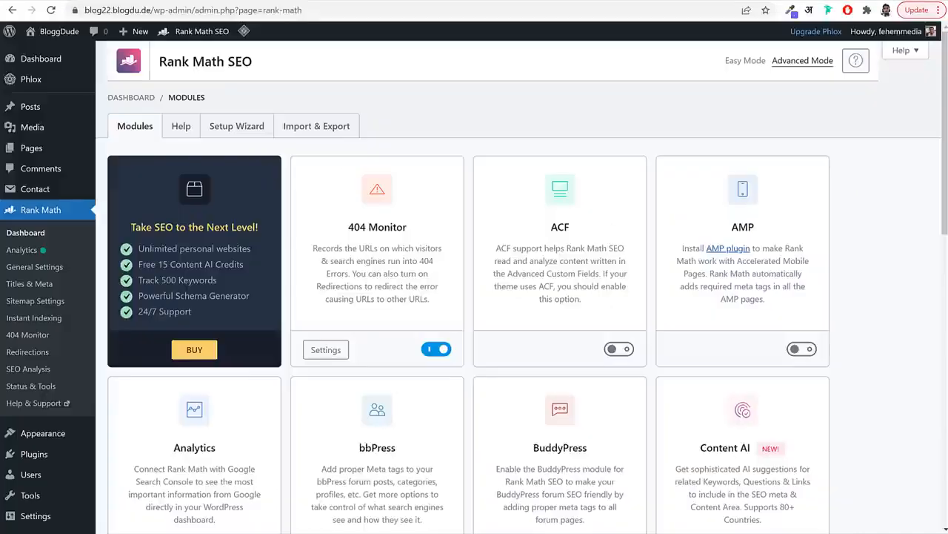
# Check the Installed Plugins list, then return to the admin Dashboard
pyautogui.click(37, 453)
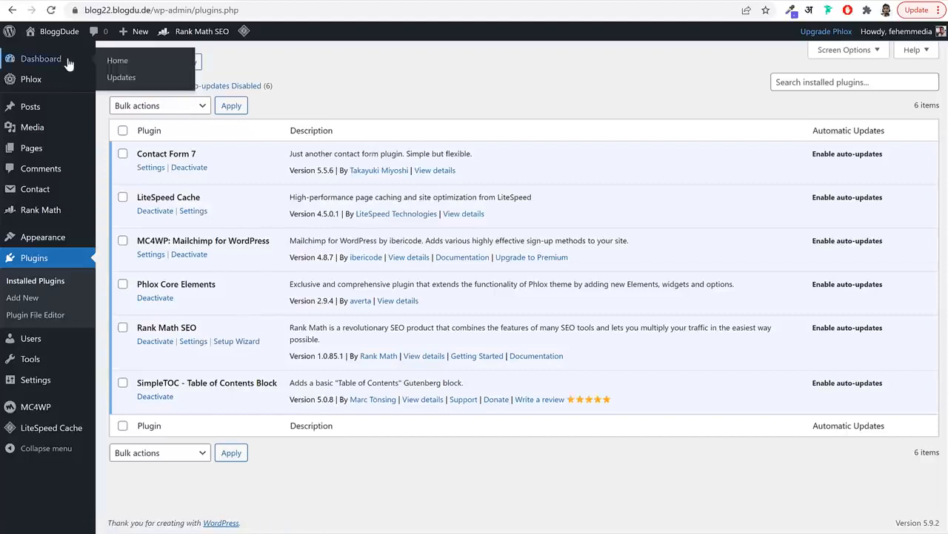
pyautogui.click(41, 58)
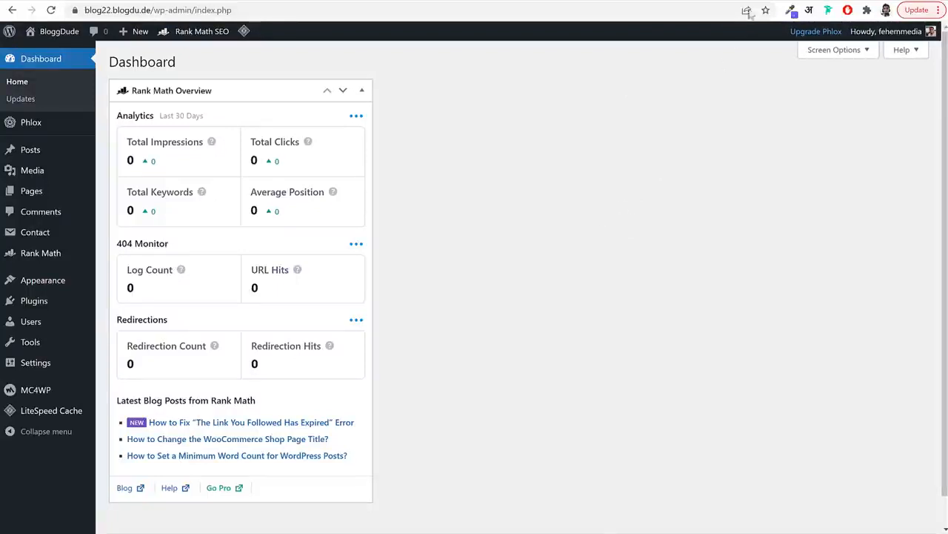
pyautogui.hotkey('ctrl', 't')
pyautogui.write('bloggdude.com/el')
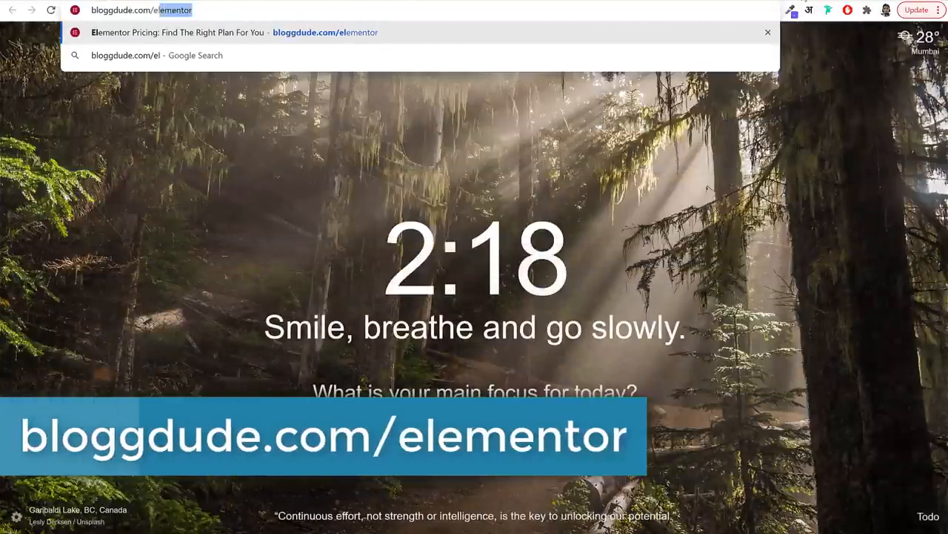
pyautogui.press('Return')
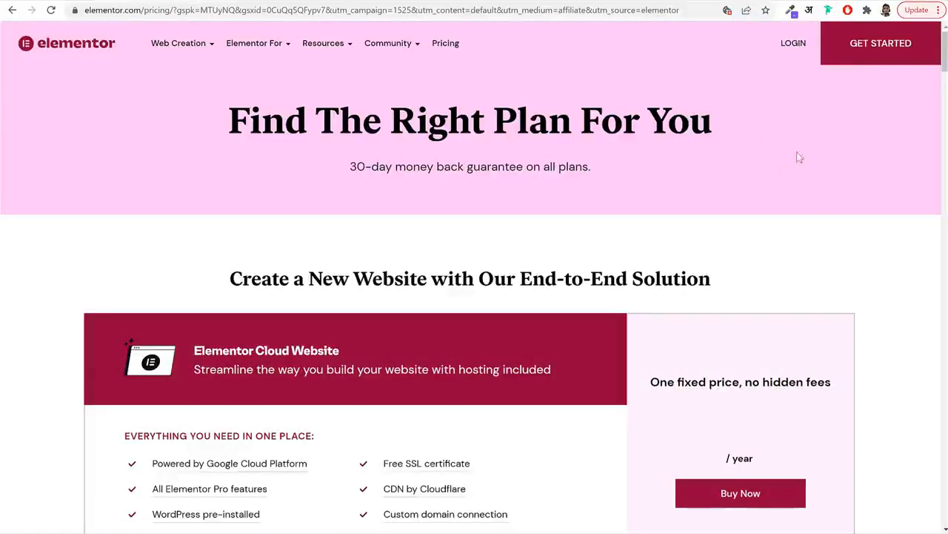
pyautogui.click(869, 49)
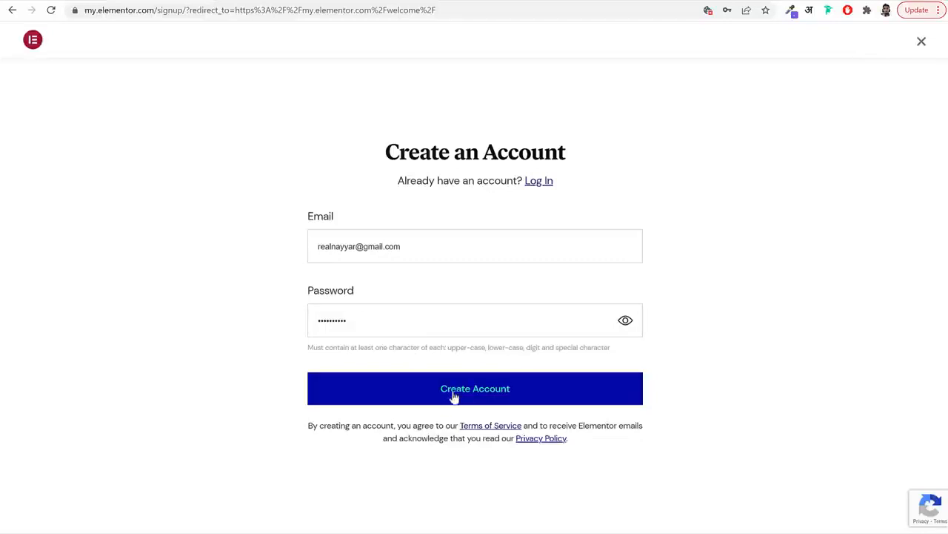
pyautogui.click(543, 181)
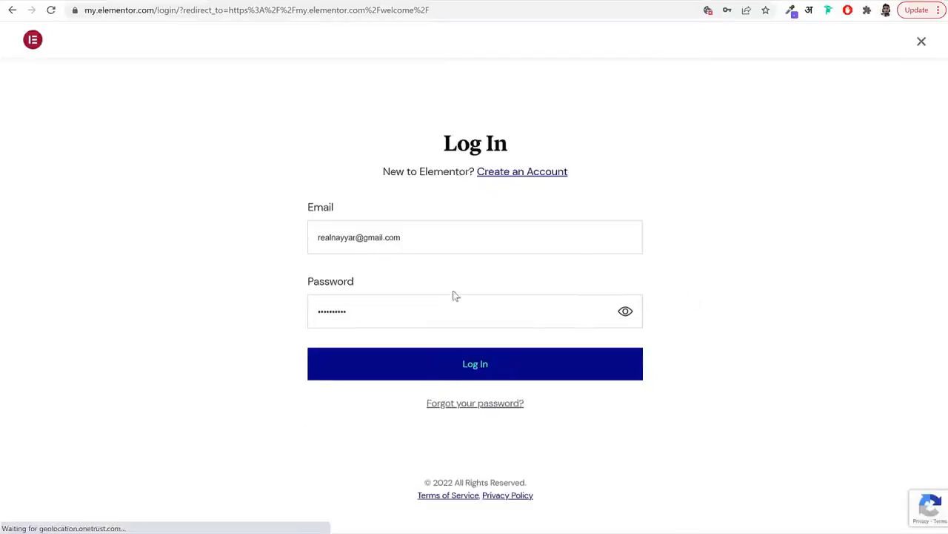
pyautogui.click(494, 367)
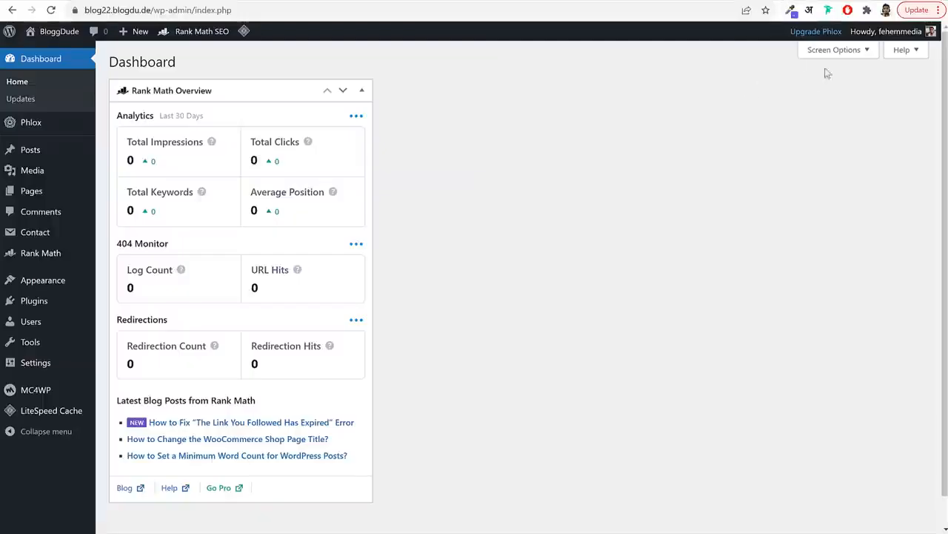
# Load bloggdude.com/elementor in a new Chrome Incognito window
pyautogui.click(938, 10)
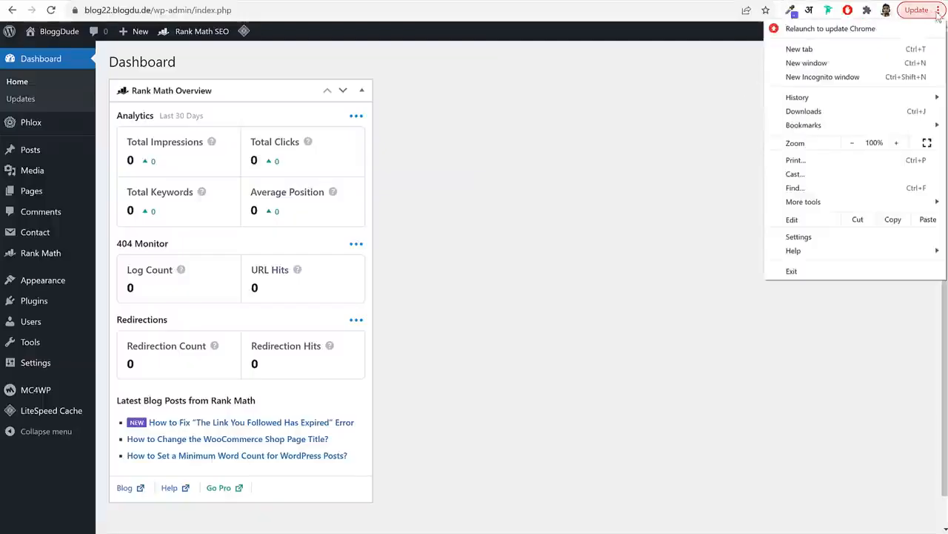
pyautogui.click(876, 77)
pyautogui.write('bloggdude.com')
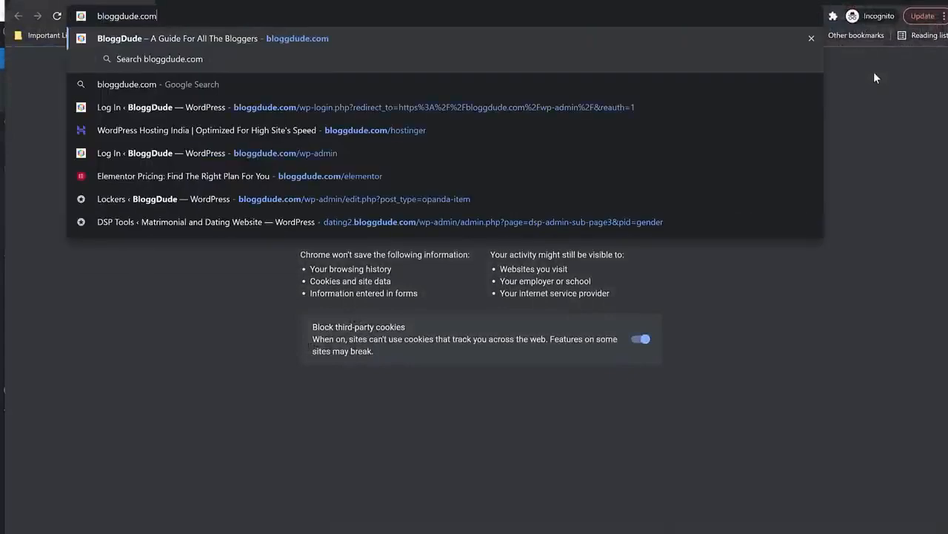
pyautogui.write('/e')
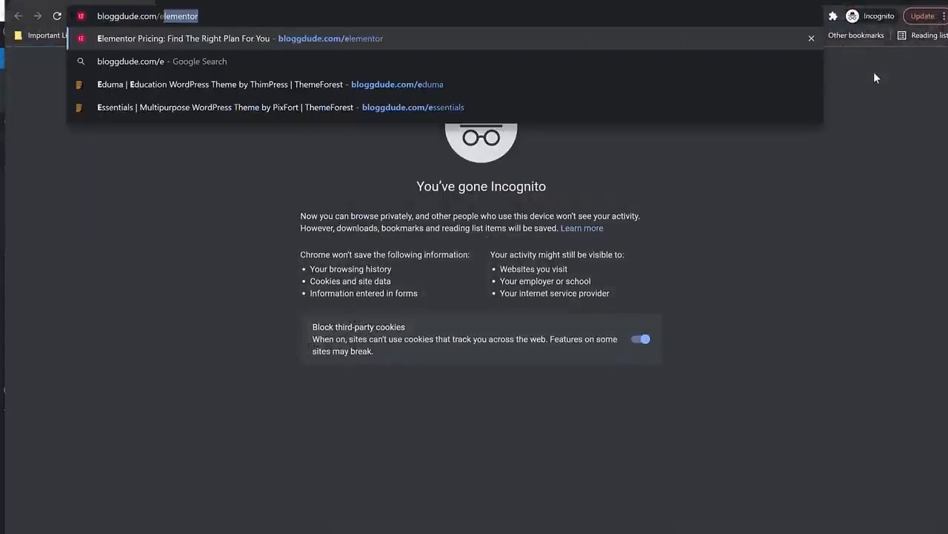
pyautogui.press('Return')
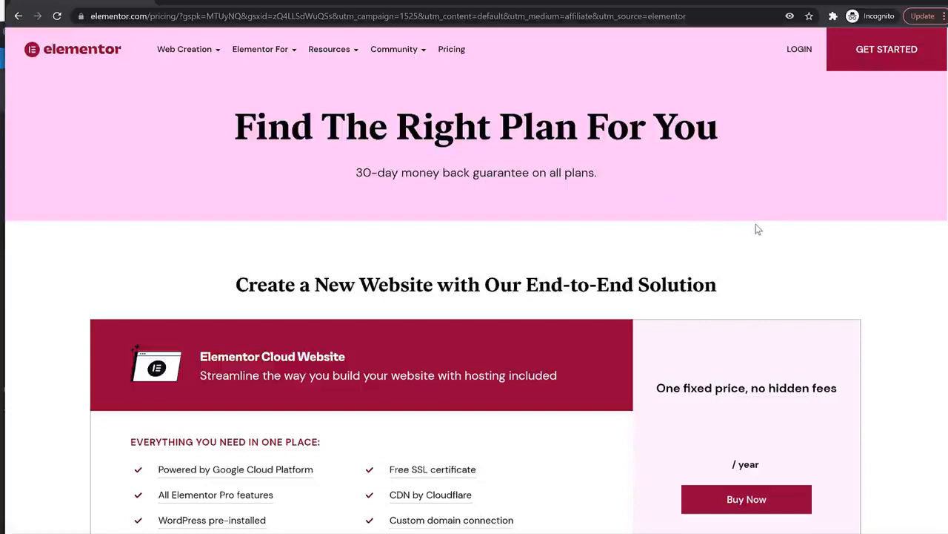
# Log in to Elementor with the saved email and password
pyautogui.click(884, 58)
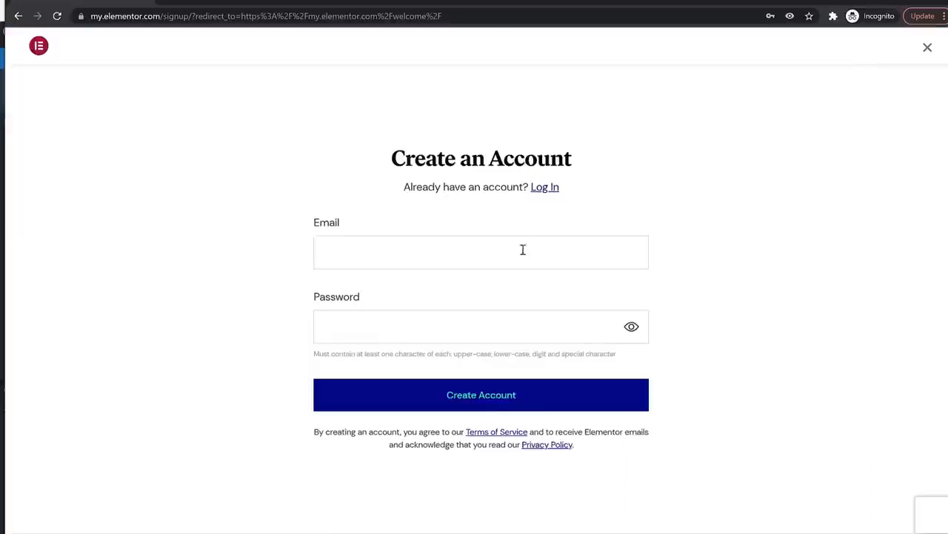
pyautogui.click(545, 188)
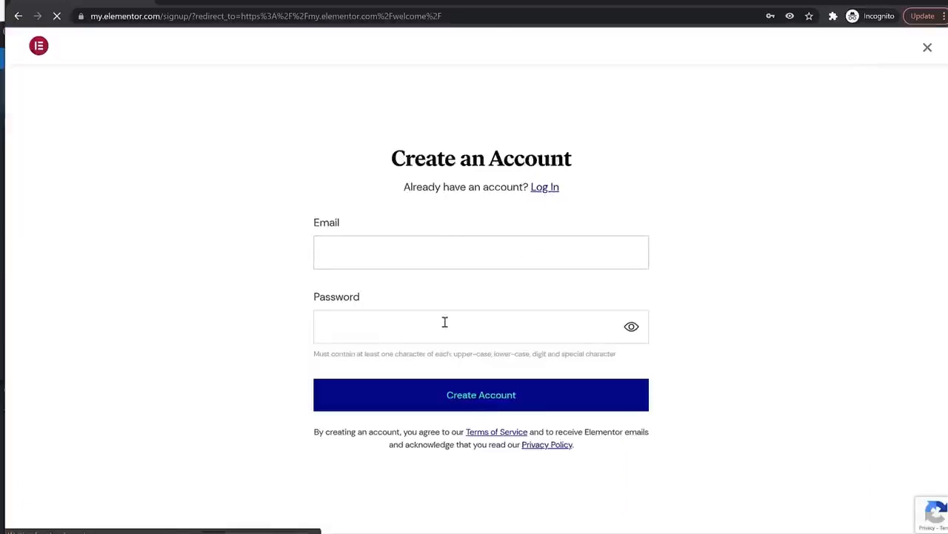
pyautogui.click(493, 241)
pyautogui.click(400, 285)
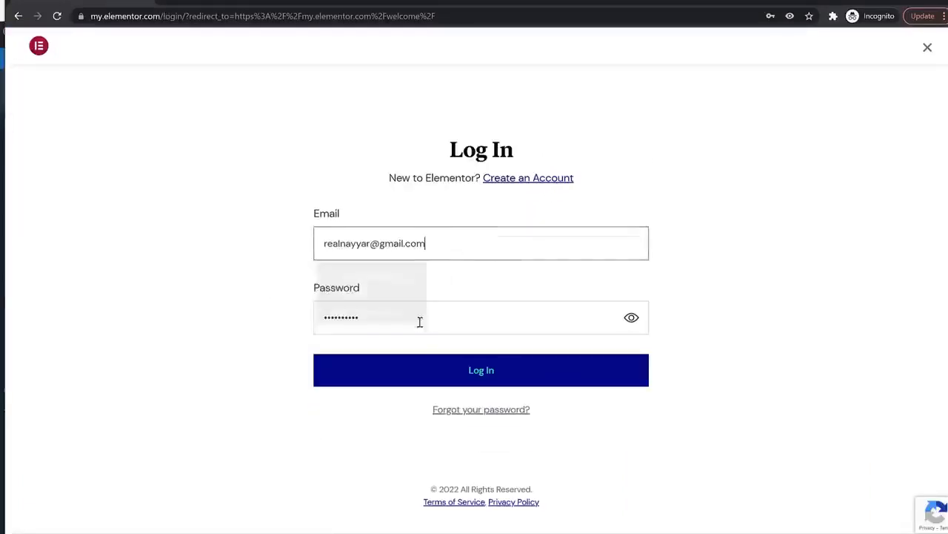
pyautogui.click(434, 366)
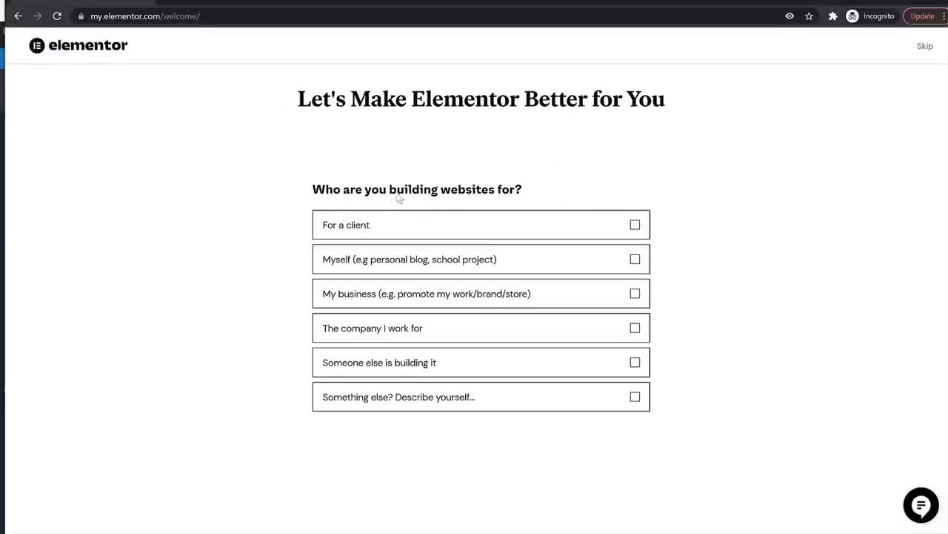
# Answer onboarding: client sites, freelancer, Web Development, built WordPress before, Landing Page; choose Elementor Free
pyautogui.click(451, 228)
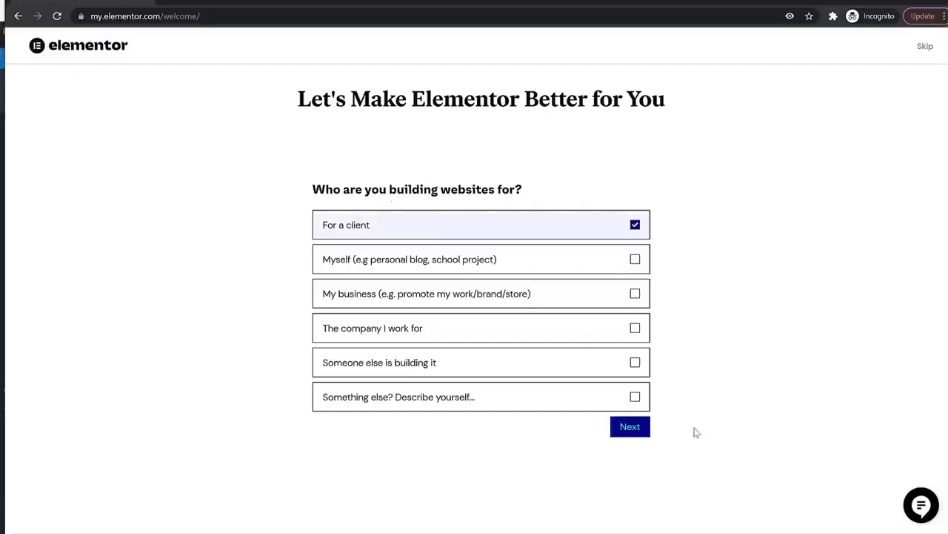
pyautogui.click(630, 432)
pyautogui.click(511, 284)
pyautogui.click(604, 398)
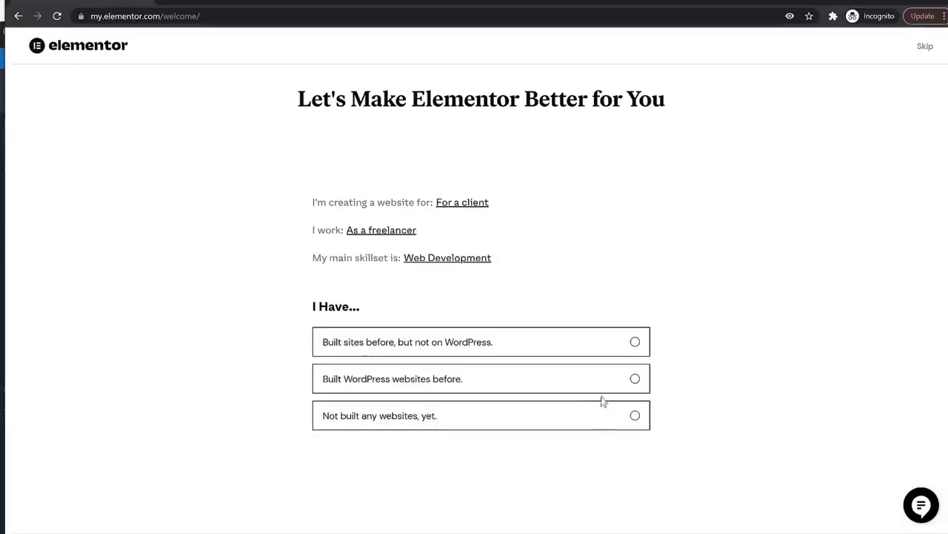
pyautogui.click(606, 381)
pyautogui.click(623, 374)
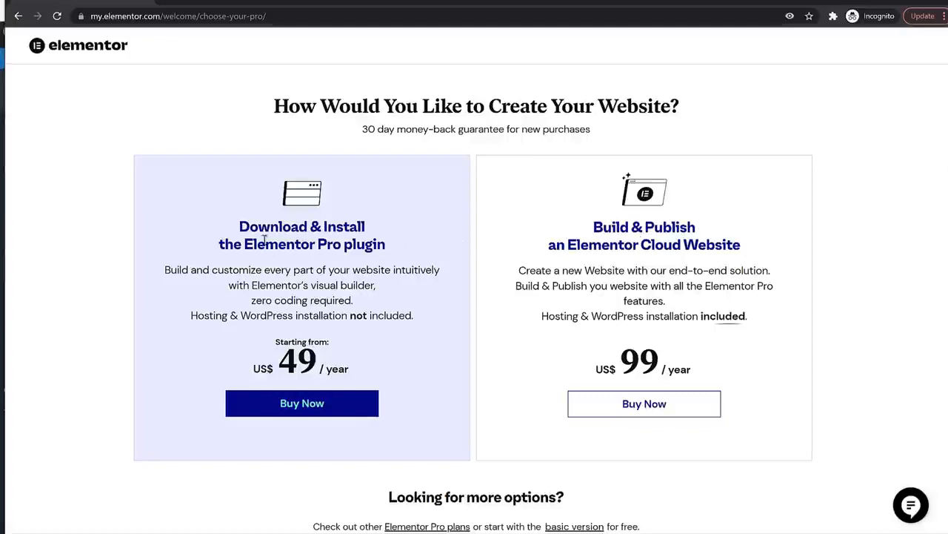
pyautogui.scroll(-15, 843, 287)
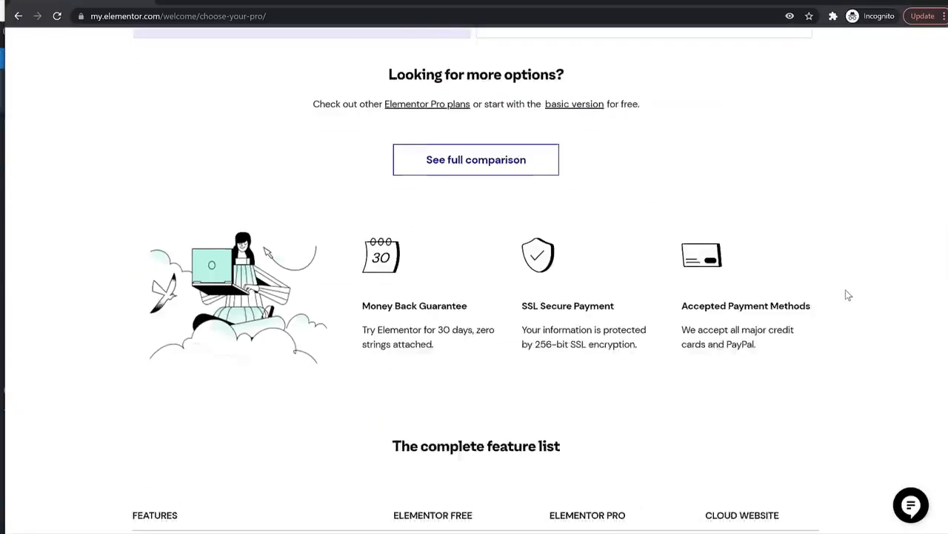
pyautogui.scroll(-4, 847, 295)
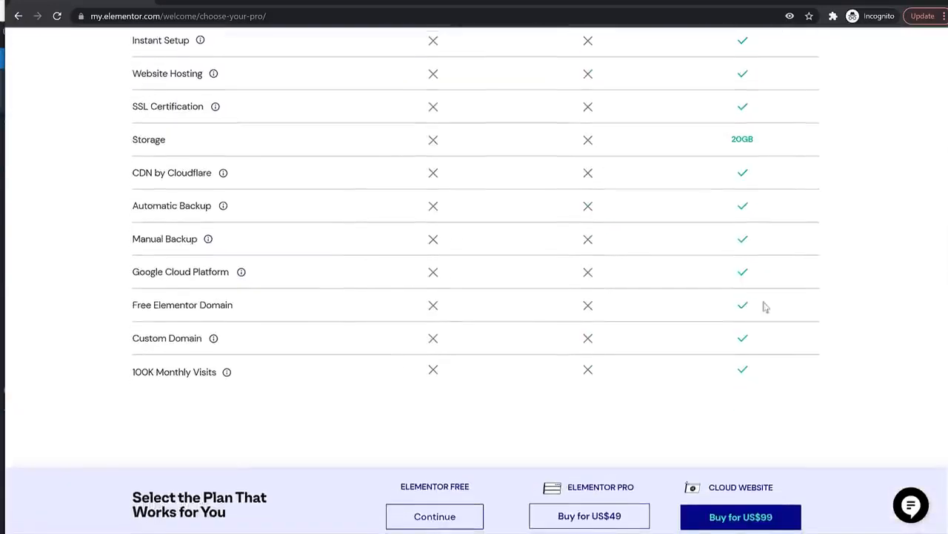
pyautogui.moveTo(398, 486); pyautogui.dragTo(504, 492)
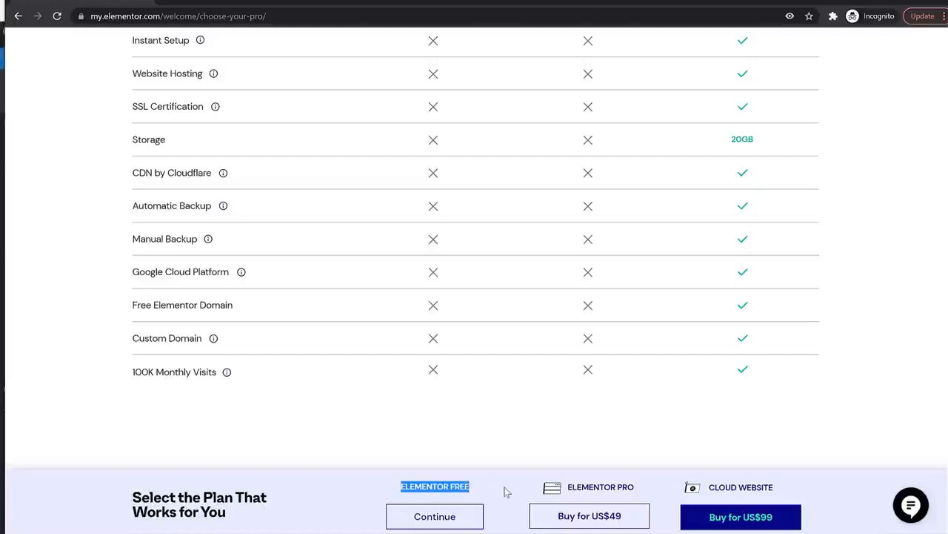
pyautogui.click(435, 522)
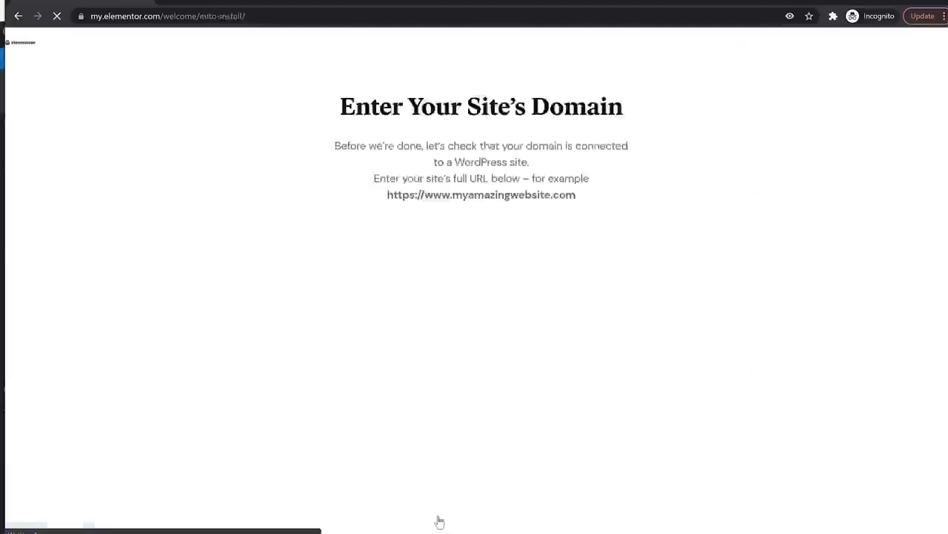
# Enter the blog's site address as the domain and send Elementor to the WordPress installer
pyautogui.click(483, 240)
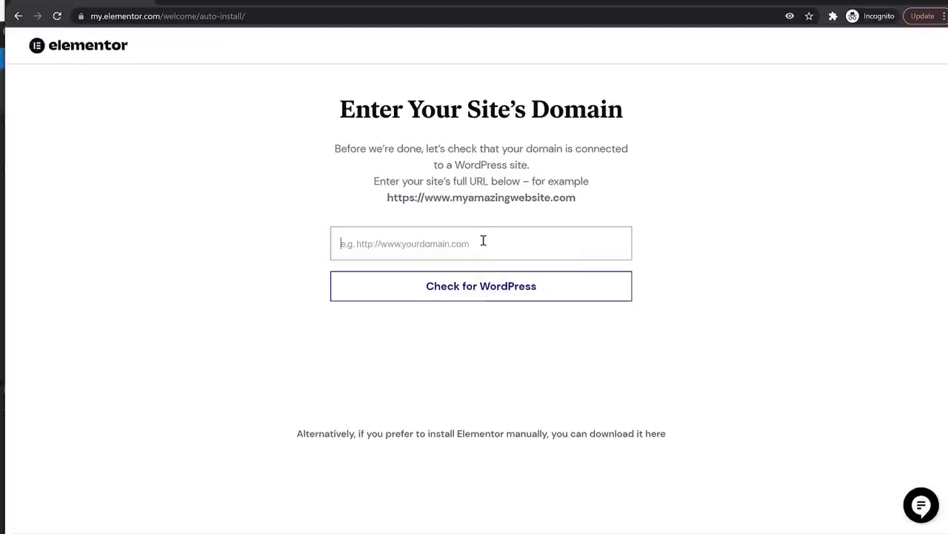
pyautogui.write('https://blog22.blogdu.de/')
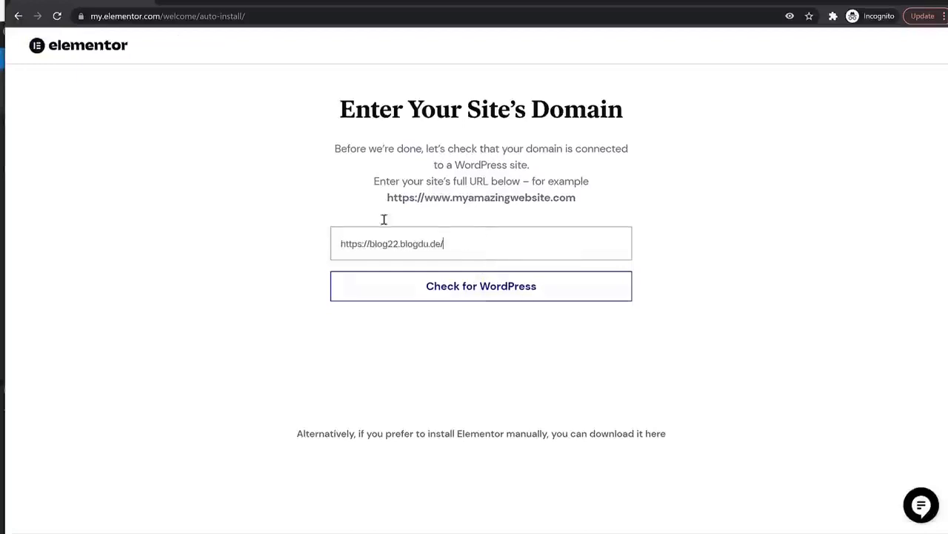
pyautogui.click(519, 298)
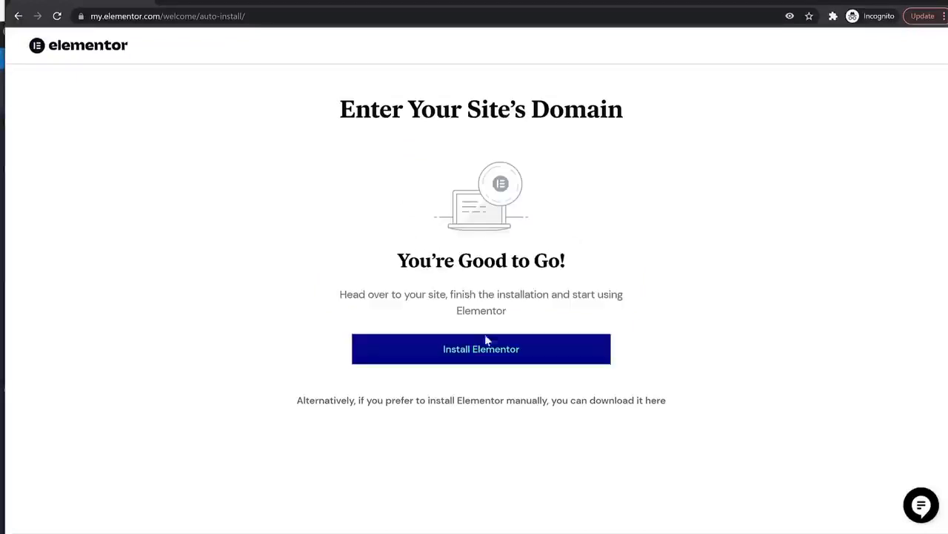
pyautogui.click(514, 351)
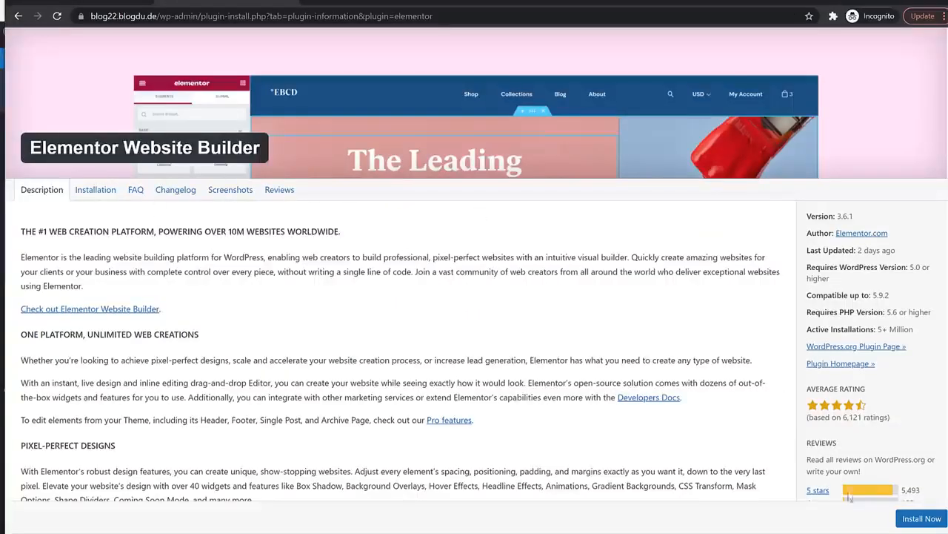
# Install Elementor Website Builder 3.6.1 and activate it
pyautogui.click(918, 521)
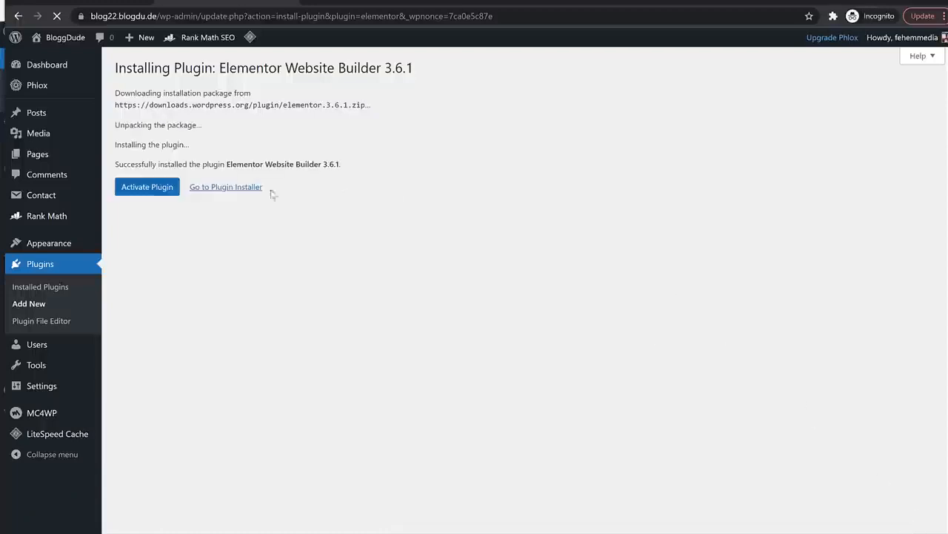
pyautogui.click(150, 192)
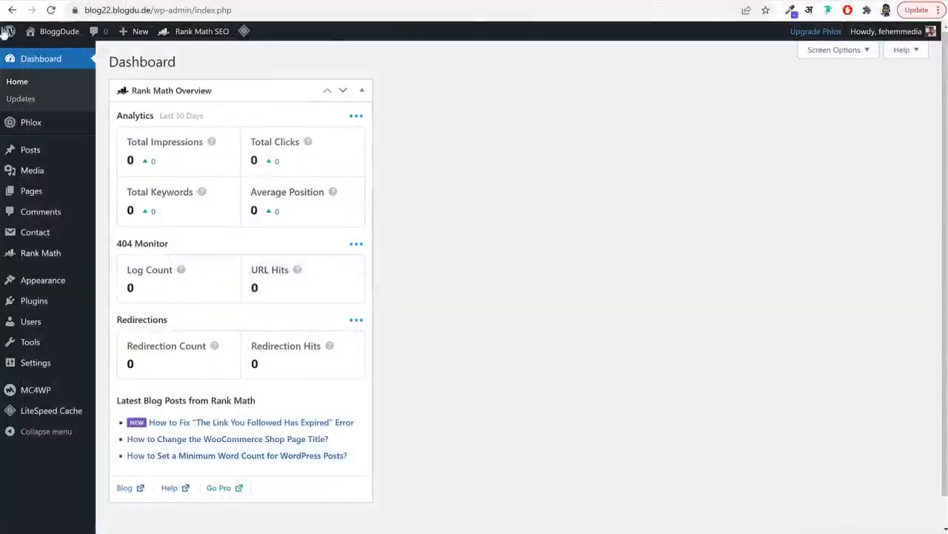
# Hide the Elementor Overview box from the Dashboard in Screen Options
pyautogui.click(51, 10)
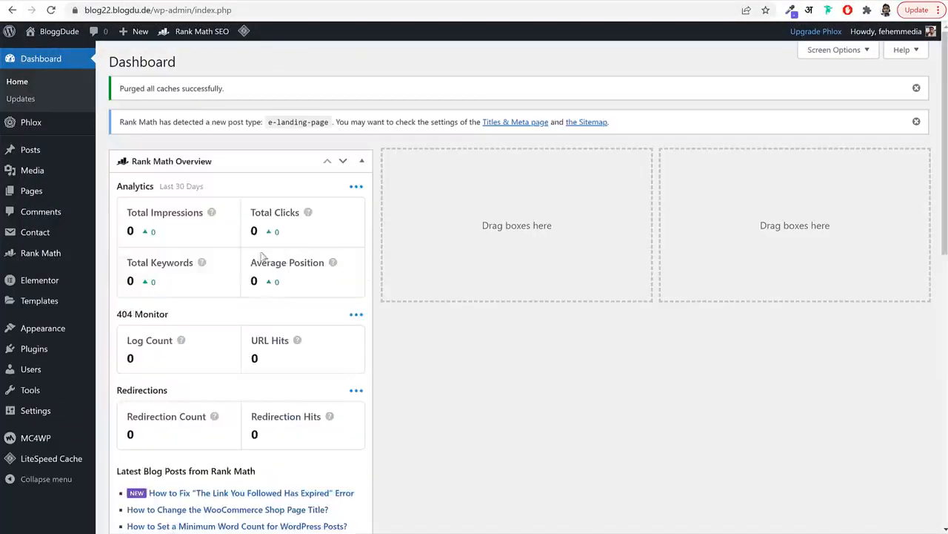
pyautogui.scroll(-8, 403, 210)
pyautogui.scroll(8, 690, 180)
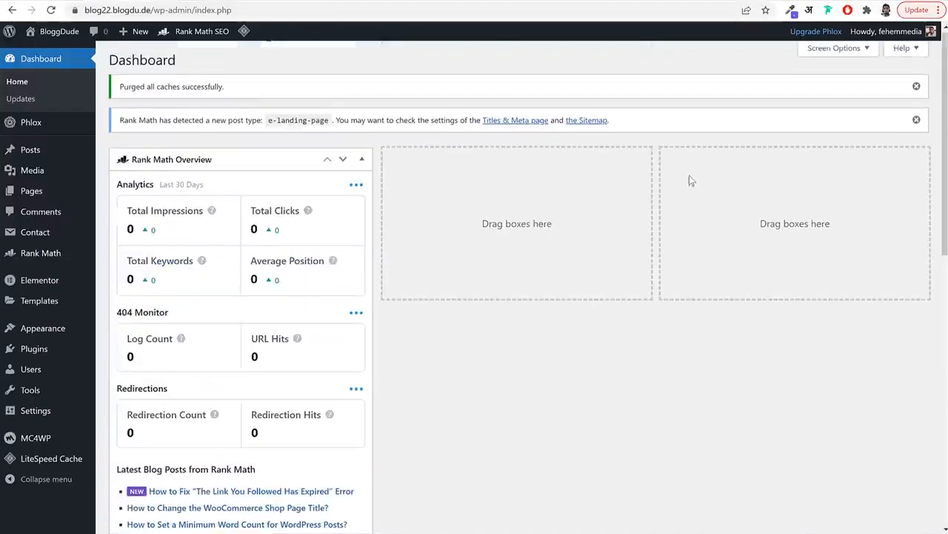
pyautogui.click(837, 49)
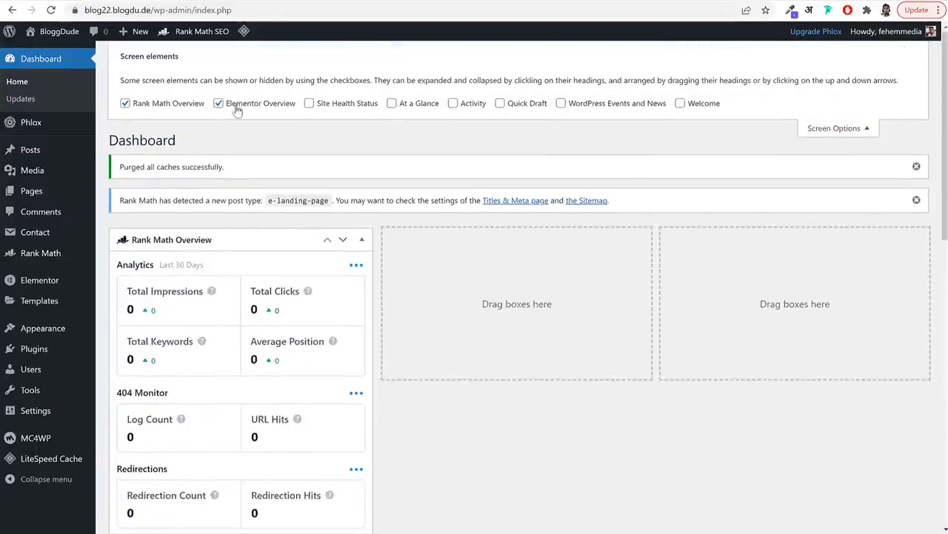
pyautogui.click(234, 108)
pyautogui.click(852, 128)
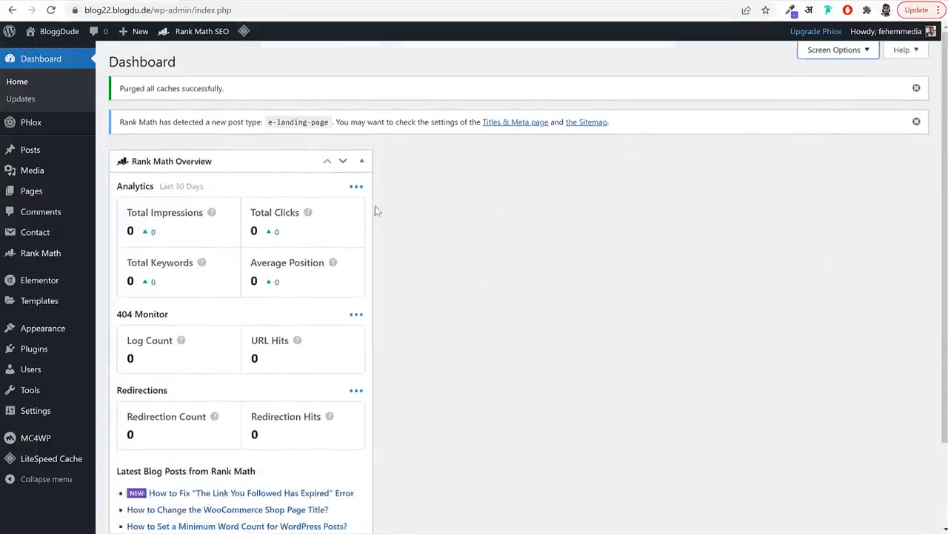
# Review the Installed Plugins list, now seven plugins including Elementor 3.6.1
pyautogui.click(36, 349)
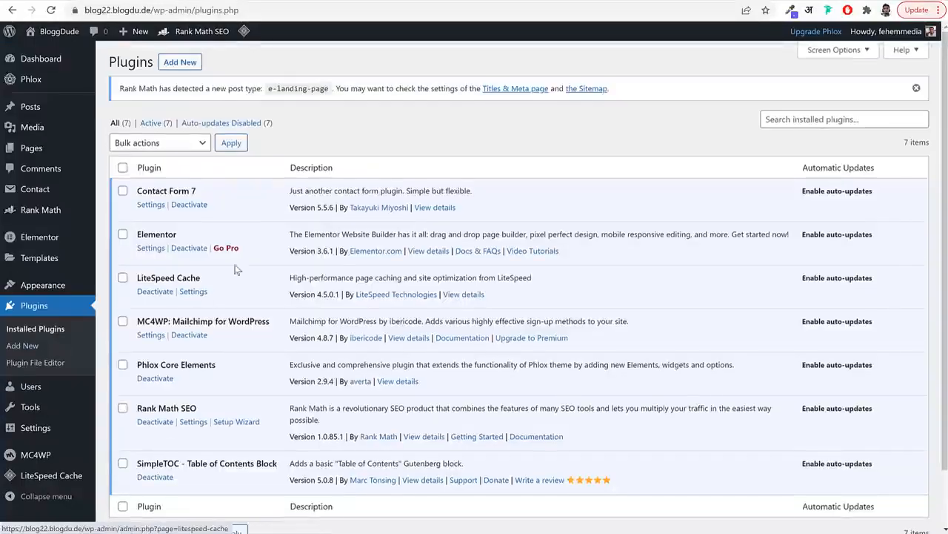
pyautogui.scroll(-2, 280, 281)
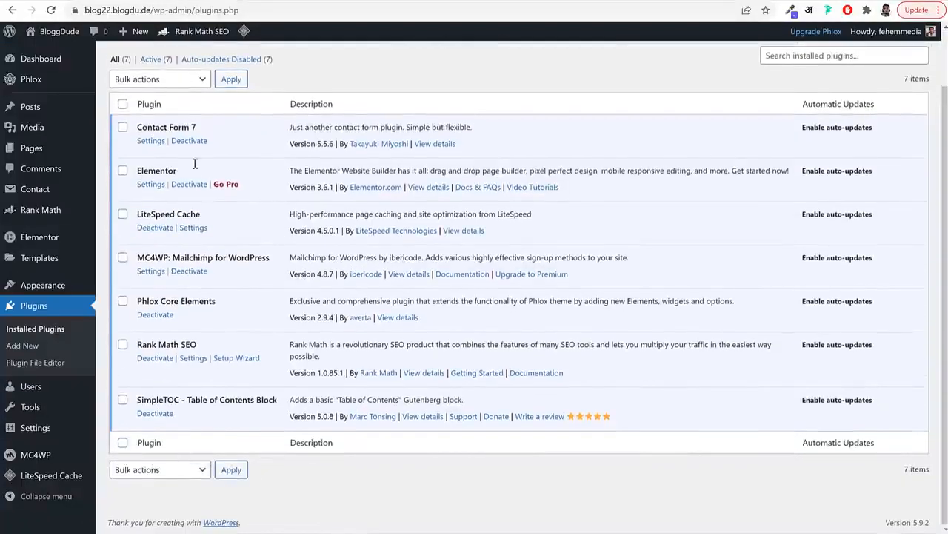
pyautogui.scroll(2, 261, 200)
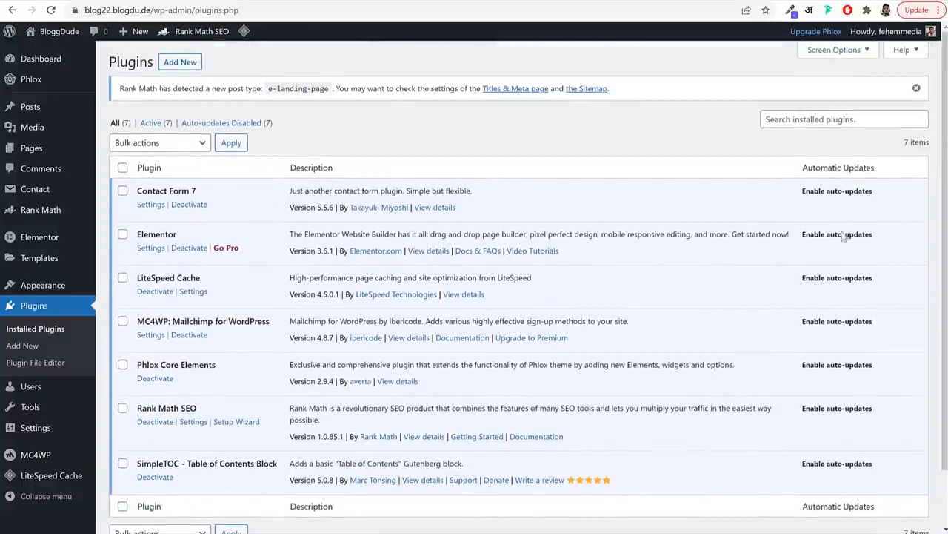
# Select all seven plugins and apply Enable Auto-updates from Bulk actions
pyautogui.click(123, 168)
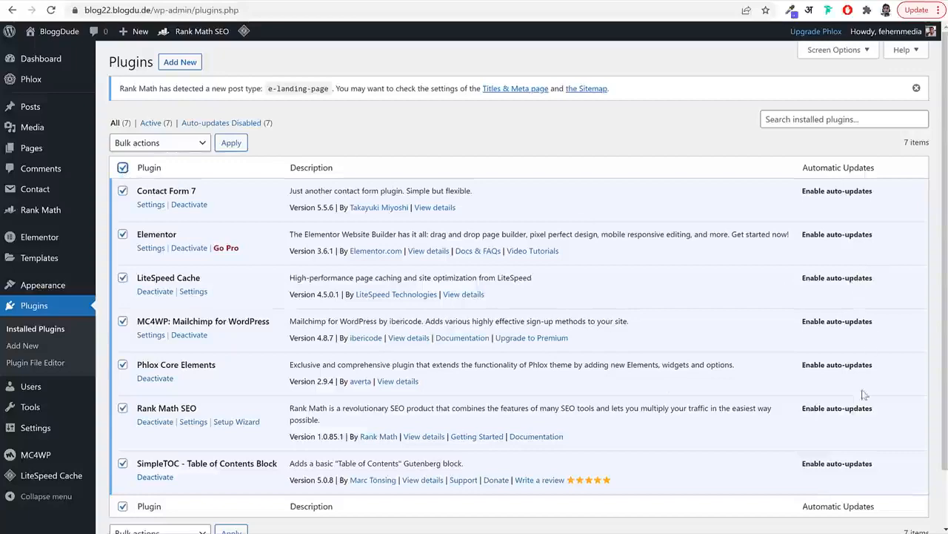
pyautogui.click(178, 144)
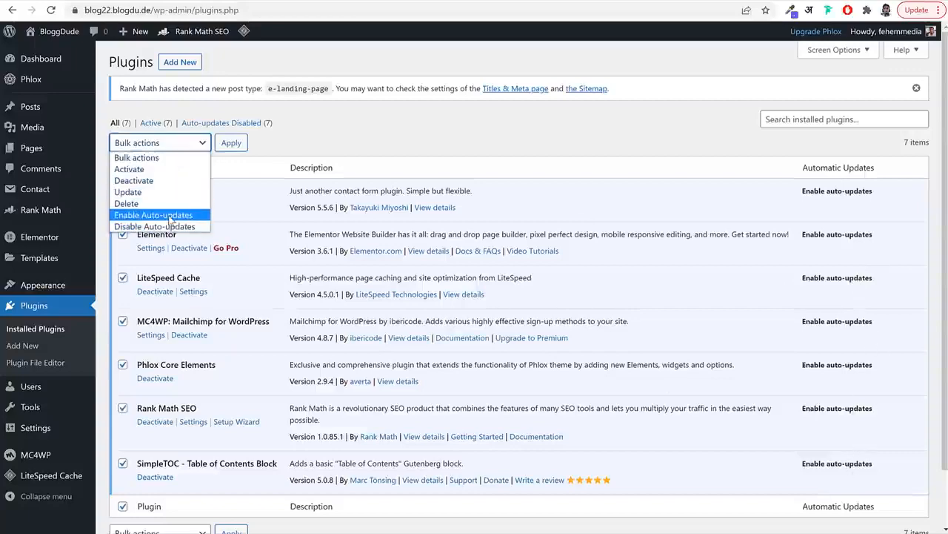
pyautogui.click(159, 215)
pyautogui.click(232, 142)
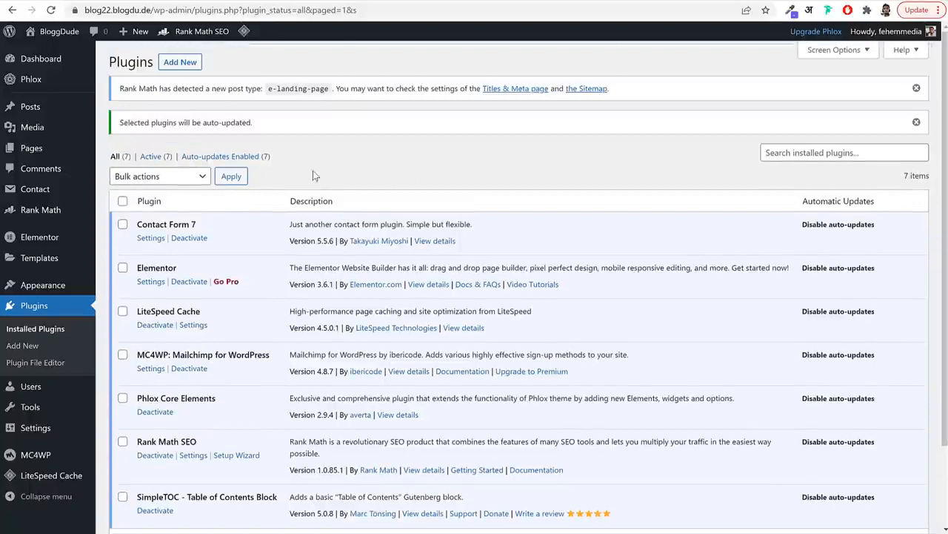
pyautogui.scroll(-3, 517, 182)
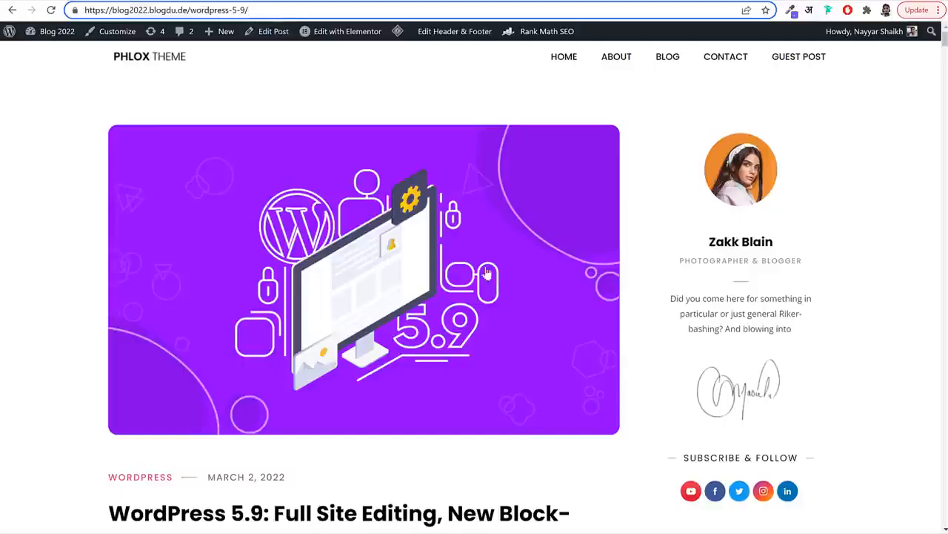
pyautogui.scroll(-7, 486, 274)
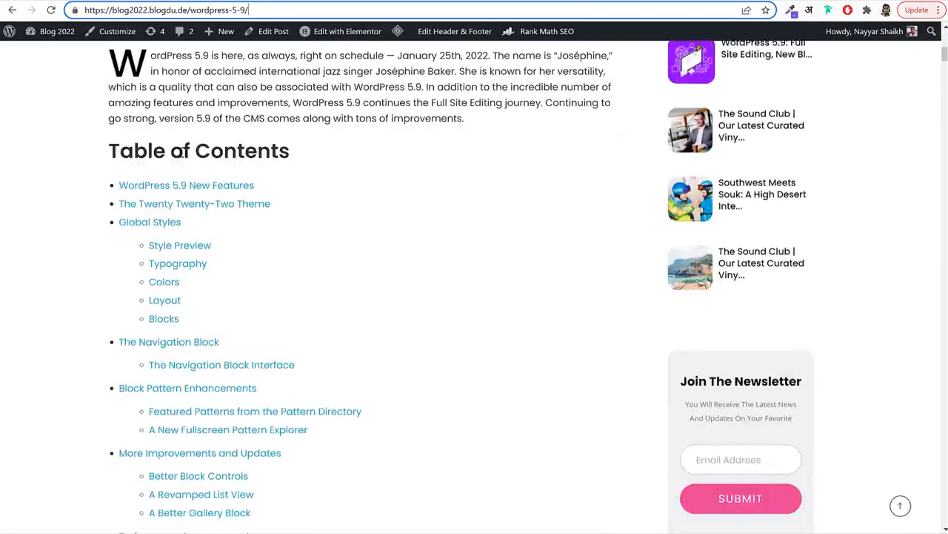
pyautogui.scroll(-1, 392, 331)
pyautogui.scroll(8, 392, 331)
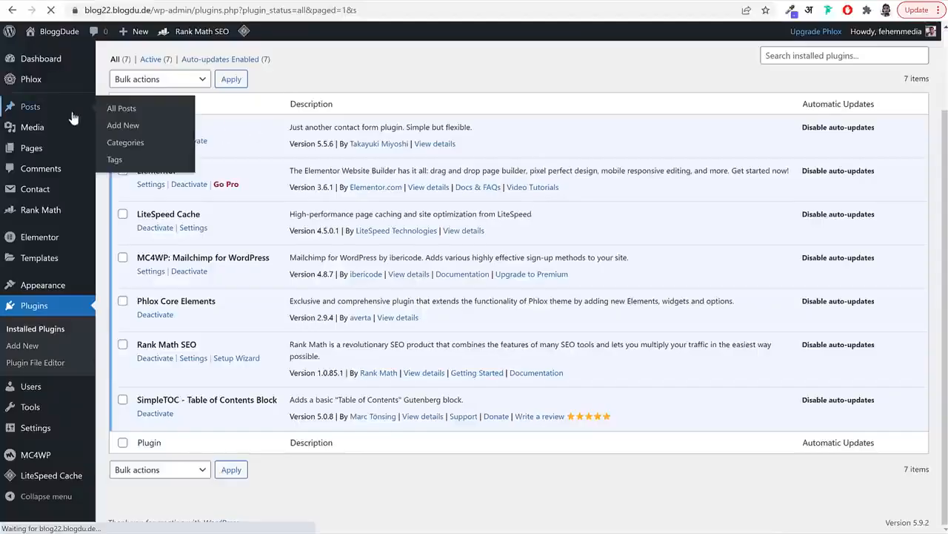
# Trash the default Hello world! post, dismiss the notices, and start a new post
pyautogui.click(50, 111)
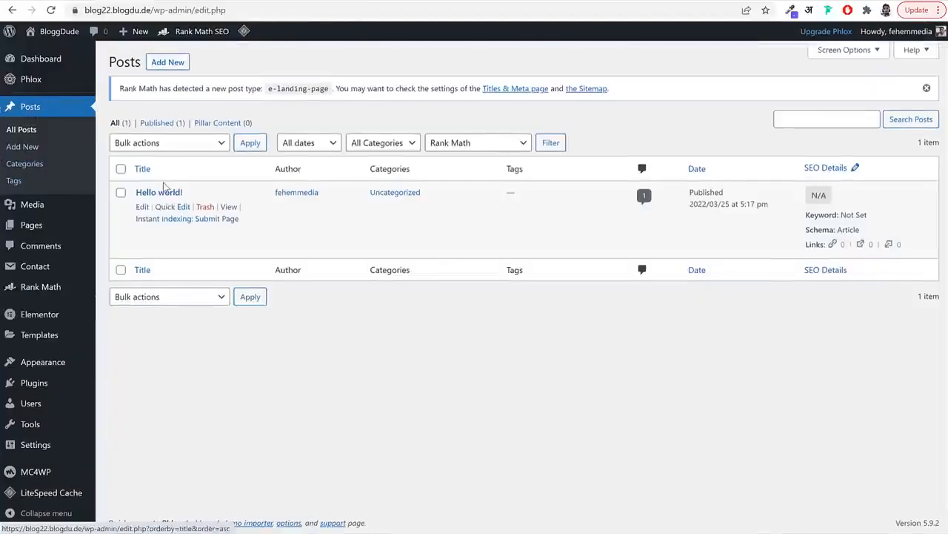
pyautogui.click(206, 209)
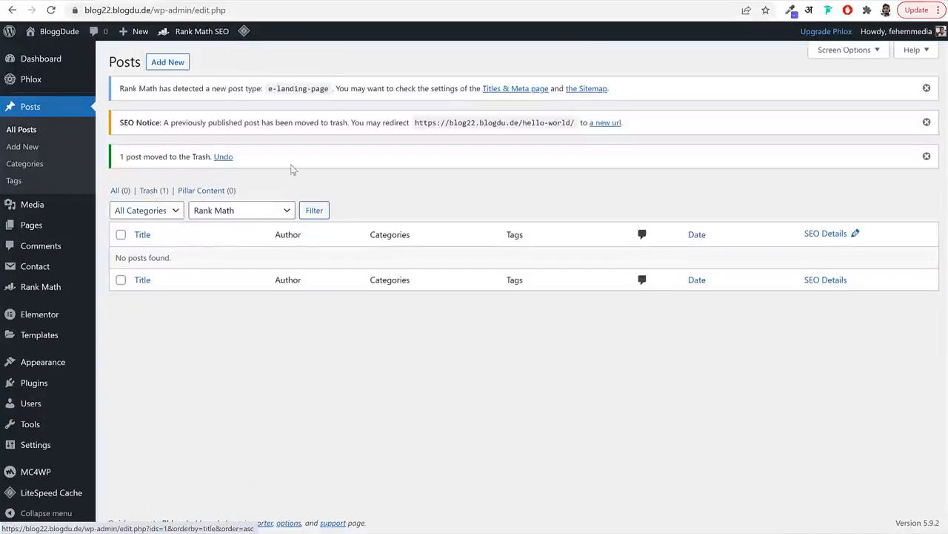
pyautogui.click(927, 123)
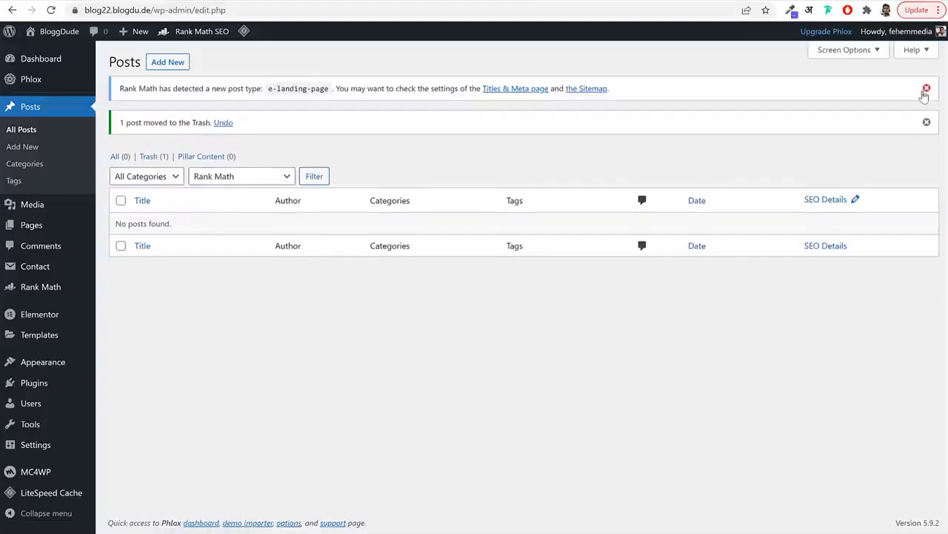
pyautogui.click(927, 89)
pyautogui.click(926, 88)
pyautogui.click(154, 65)
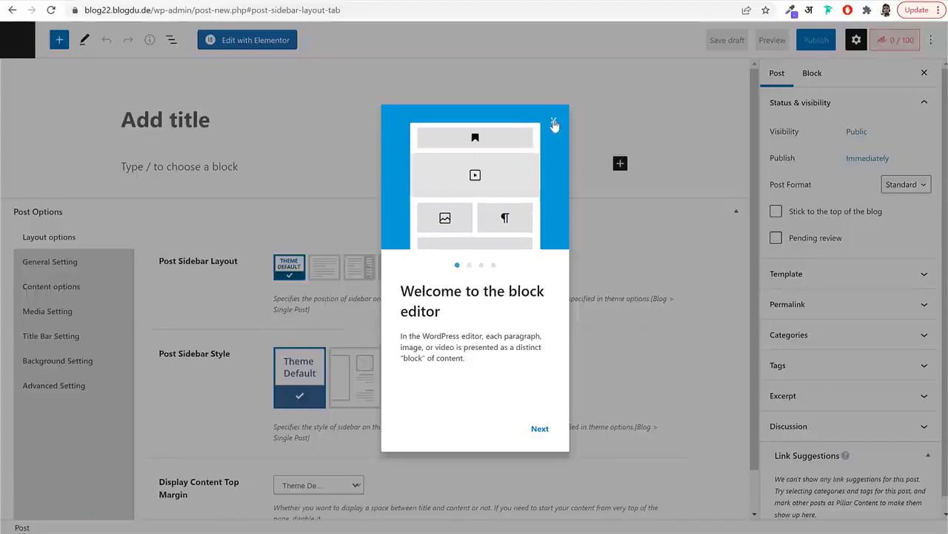
# Paste the published article's title 'WordPress 5.9: Full Site Editing, New Block-based Default Theme, and More' into the post
pyautogui.click(553, 123)
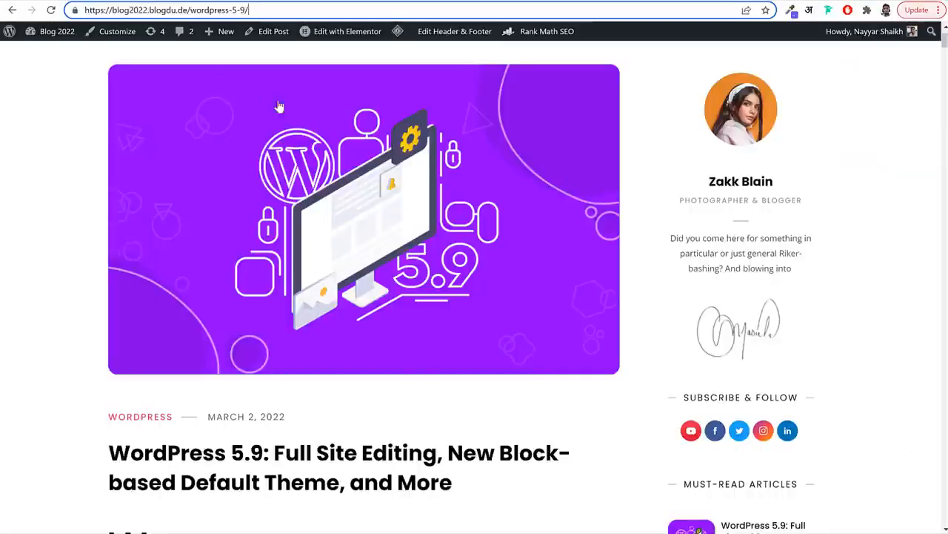
pyautogui.scroll(-2, 183, 282)
pyautogui.moveTo(110, 266); pyautogui.dragTo(450, 293)
pyautogui.hotkey('ctrl', 'c')
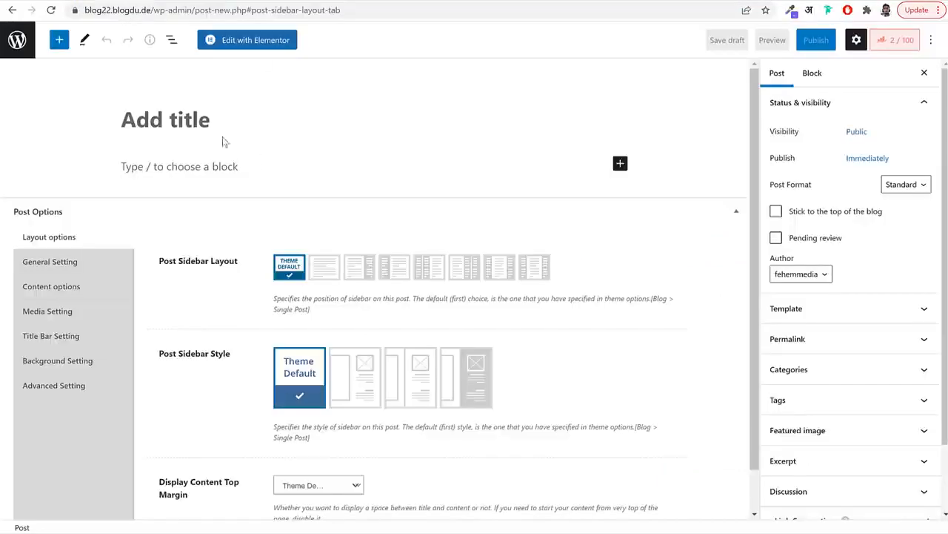
pyautogui.click(214, 125)
pyautogui.hotkey('ctrl', 'v')
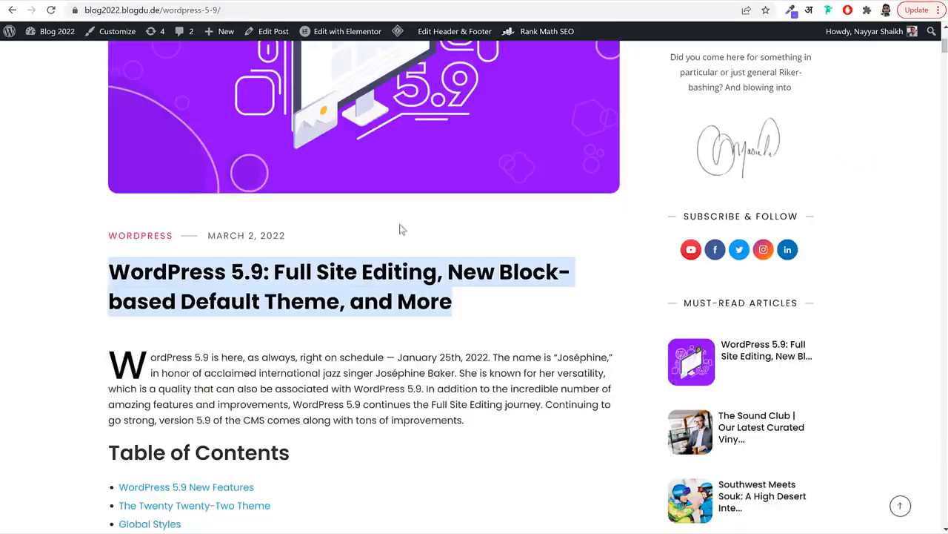
# Check the new post in the editor, then return to the published article
pyautogui.scroll(-2, 400, 227)
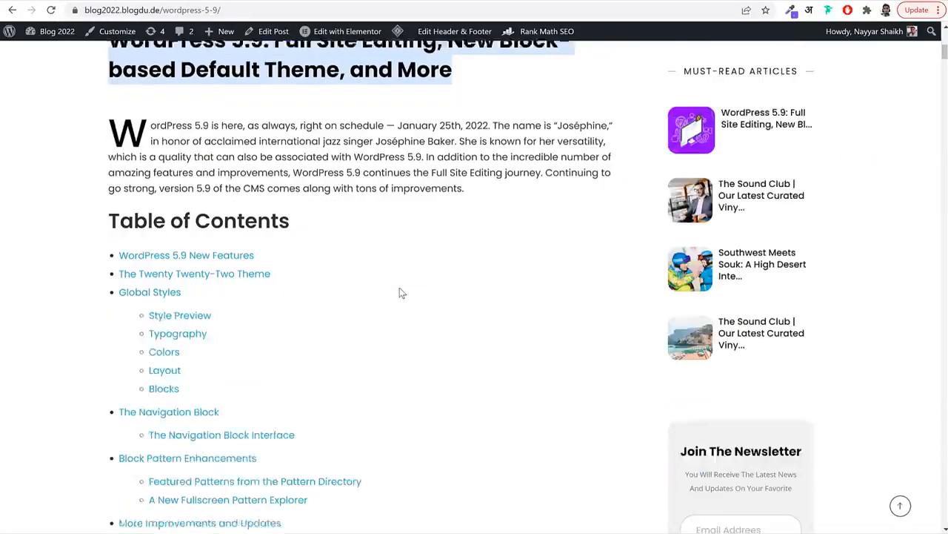
pyautogui.scroll(5, 300, 318)
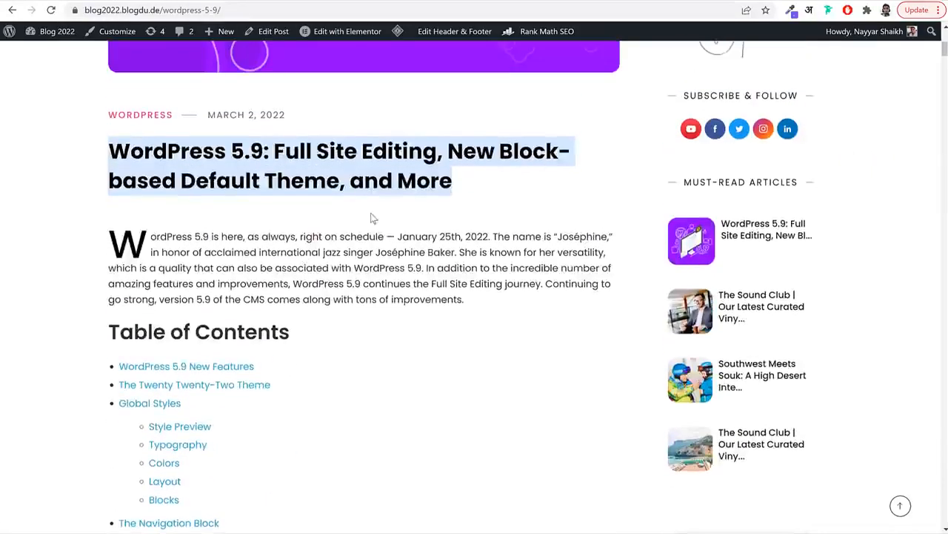
pyautogui.scroll(-2, 404, 228)
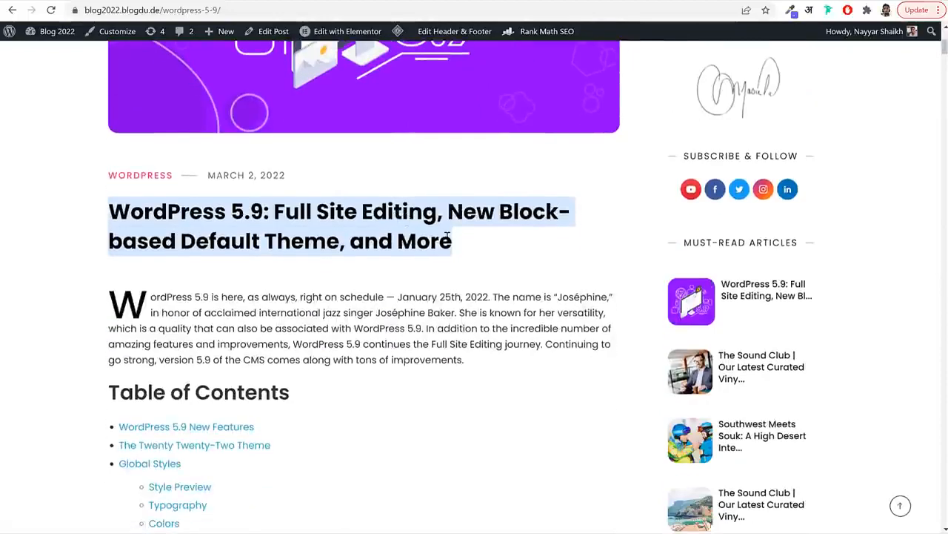
pyautogui.click(205, 0)
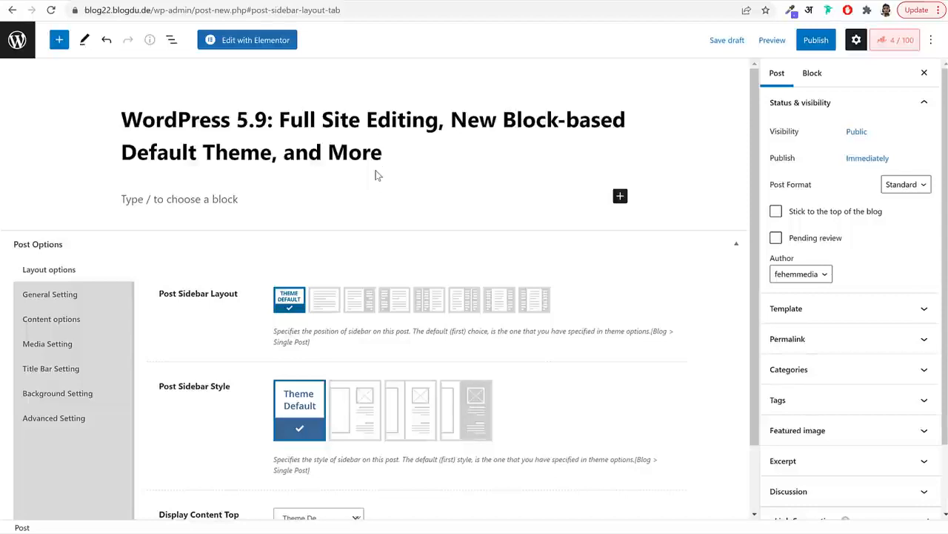
pyautogui.click(119, 1)
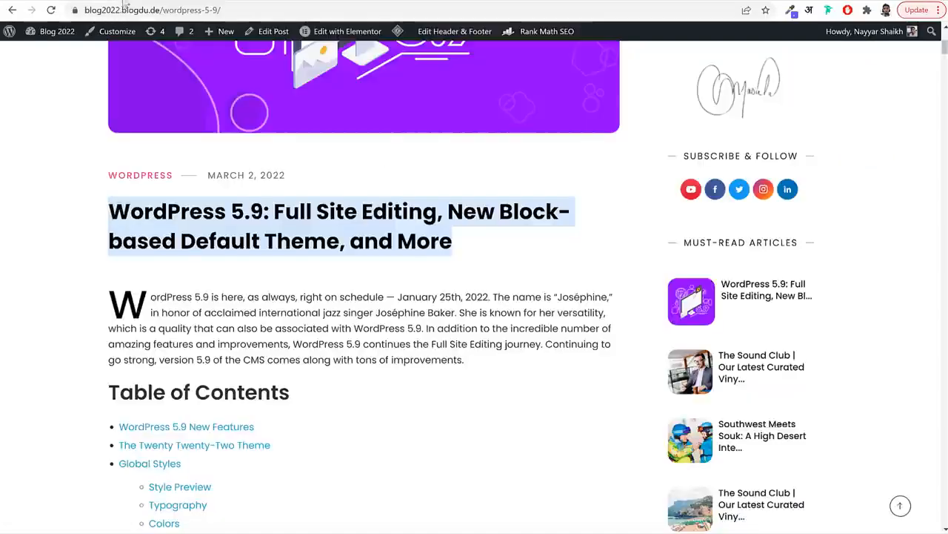
pyautogui.scroll(-2, 500, 313)
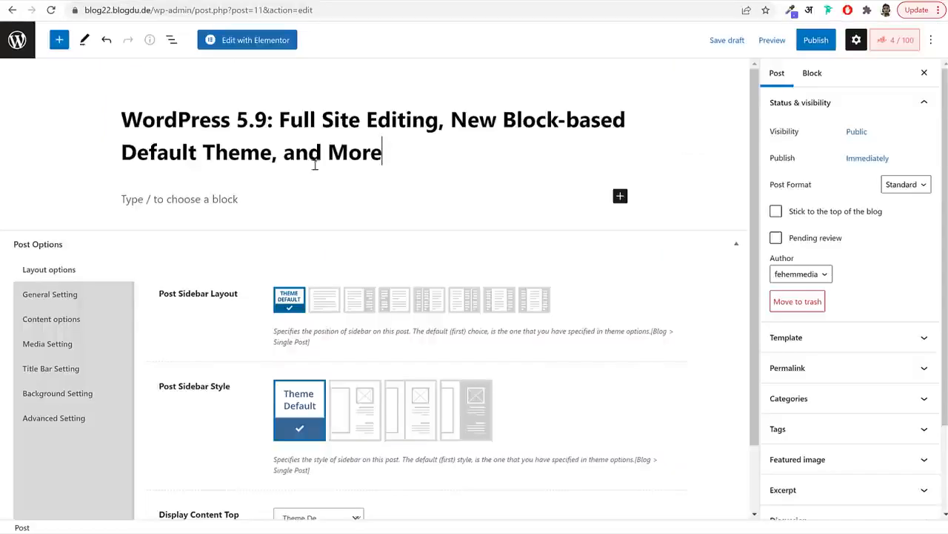
# Check the permalink built from the full post title and save the draft
pyautogui.doubleClick(355, 150)
pyautogui.tripleClick(356, 148)
pyautogui.click(327, 123)
pyautogui.scroll(-3, 845, 377)
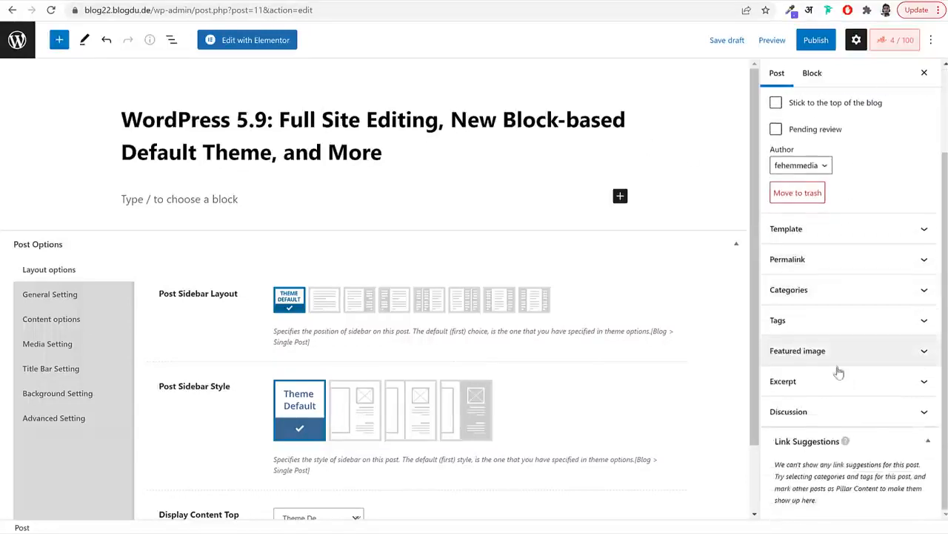
pyautogui.click(841, 269)
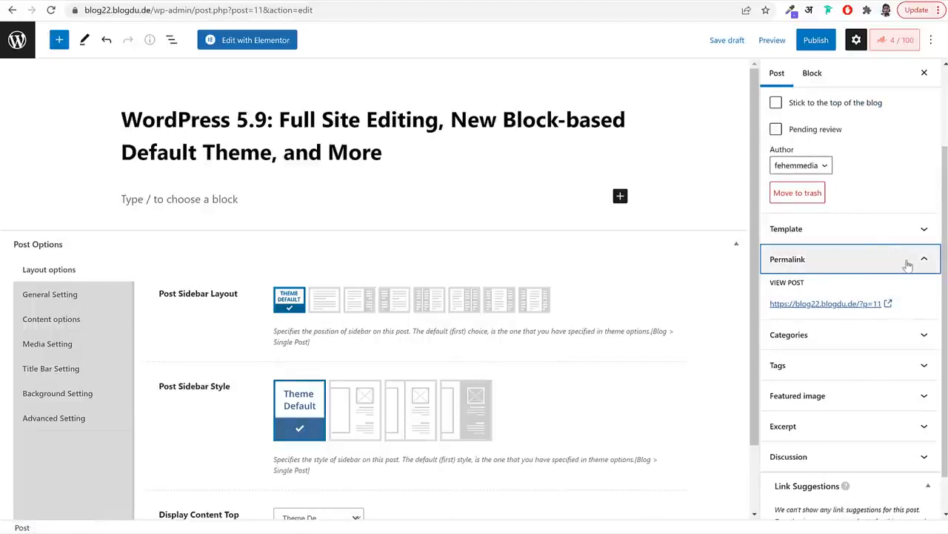
pyautogui.click(728, 40)
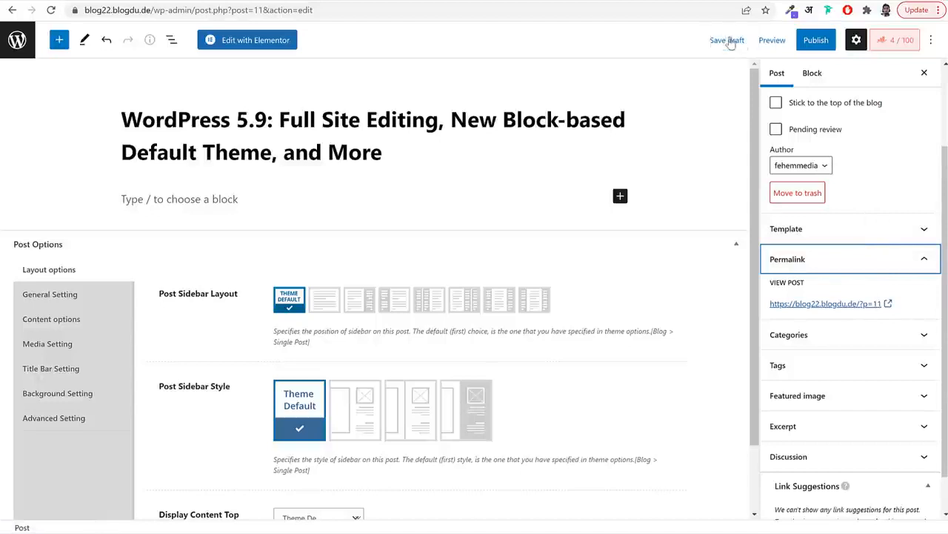
# Select the empty paragraph block and copy the live post's opening paragraph
pyautogui.scroll(-2, 900, 402)
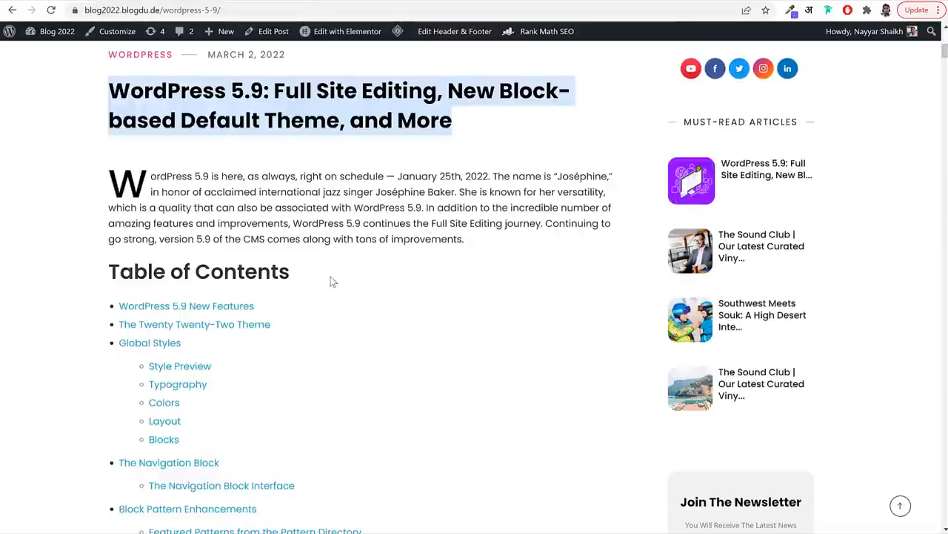
pyautogui.click(151, 10)
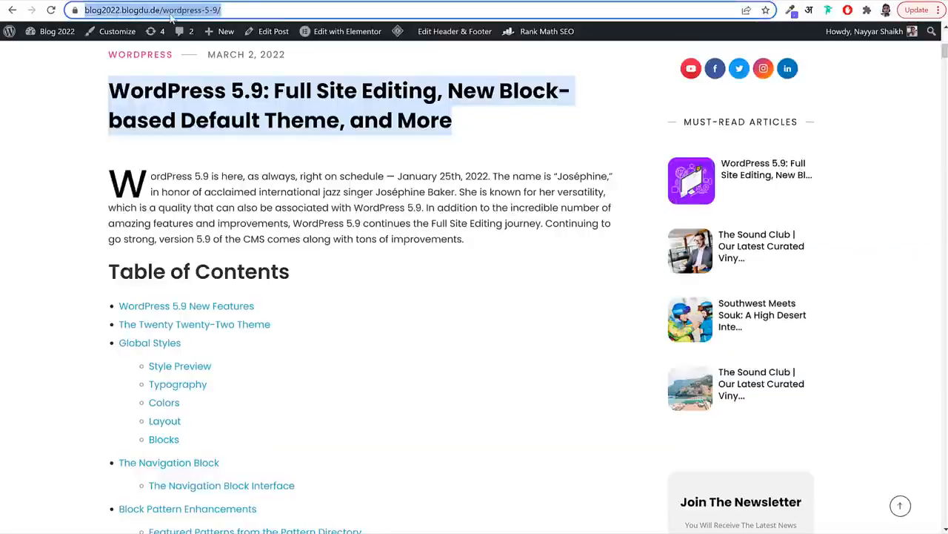
pyautogui.click(177, 10)
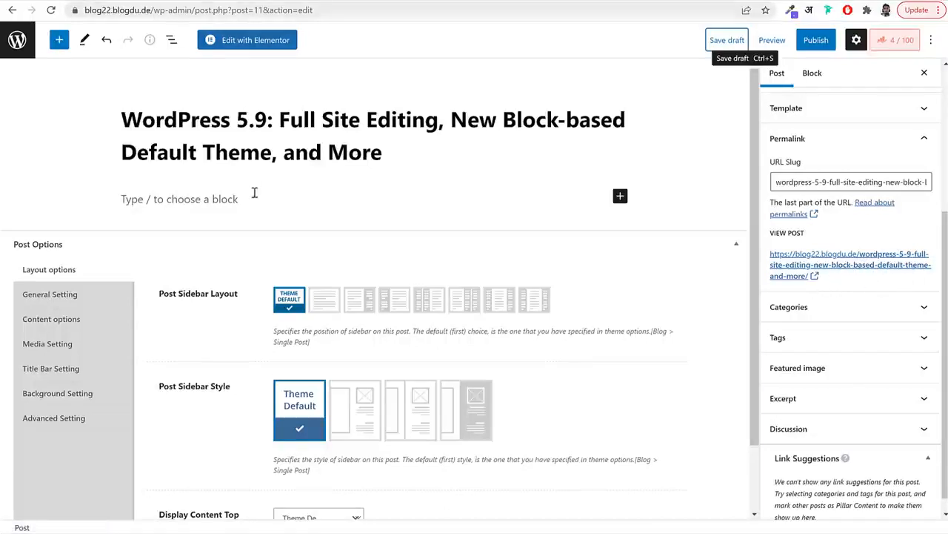
pyautogui.click(167, 195)
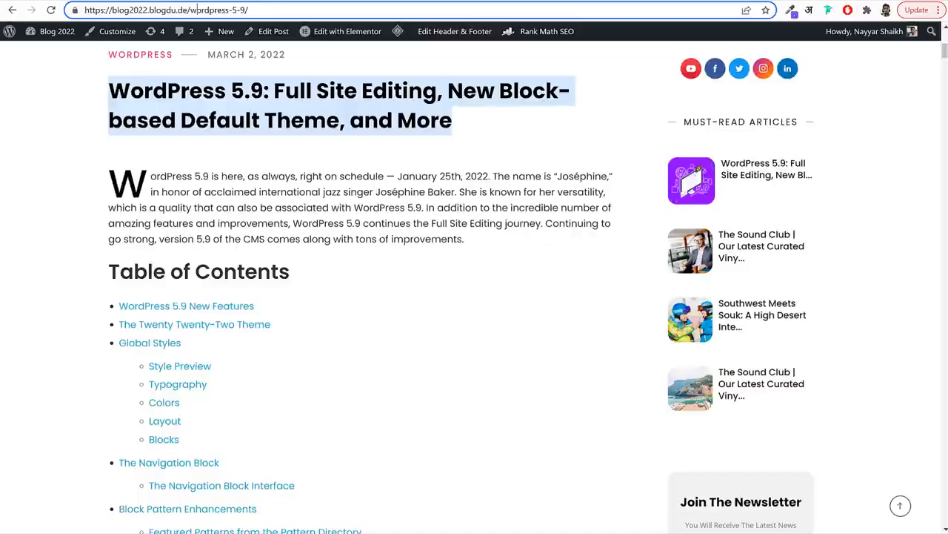
pyautogui.moveTo(135, 191); pyautogui.dragTo(513, 243)
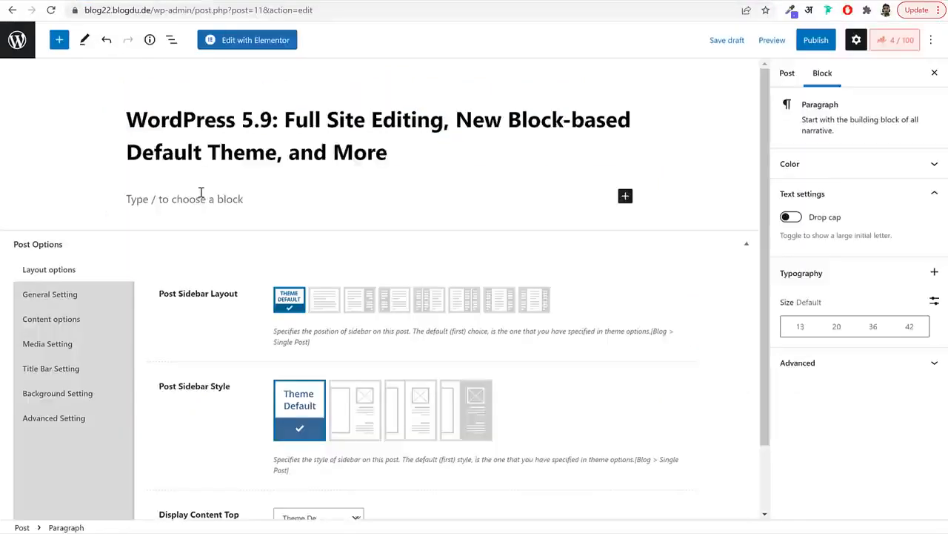
# Paste the opening paragraph, then highlight 'WordPress 5.9' in the title and paragraph start
pyautogui.write('WordPress 5.9 is here, as always, right on schedule — January 25th, 2022. The name is "Joséphine," in honor of acclaimed international jazz singer Joséphine Baker. She is known for her versatility, which is a quality that can also be associated with WordPress 5.9. In addition to the incredible number of amazing features and improvements, WordPress 5.9 continues the Full Site Editing journey. Continuing to go strong, version 5.9 of the CMS comes along with tons of improvements.')
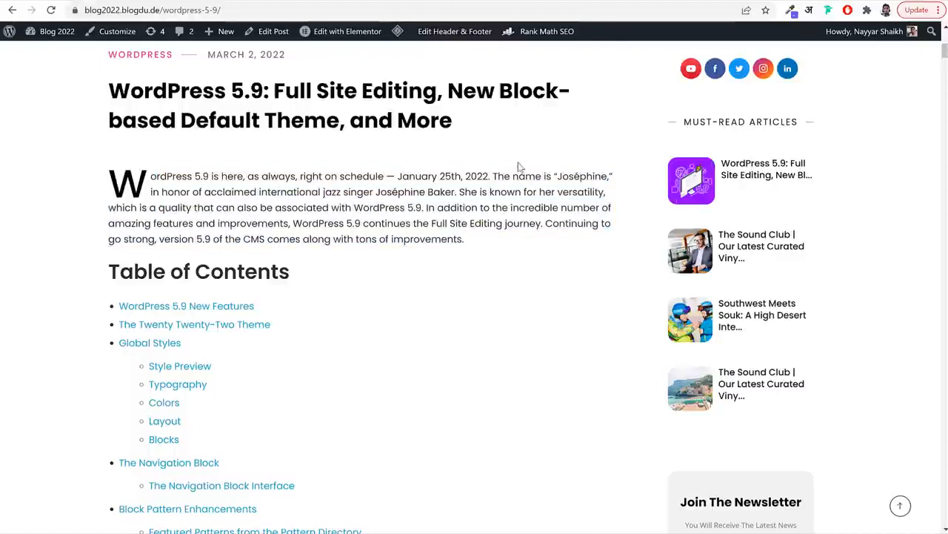
pyautogui.scroll(3, 311, 271)
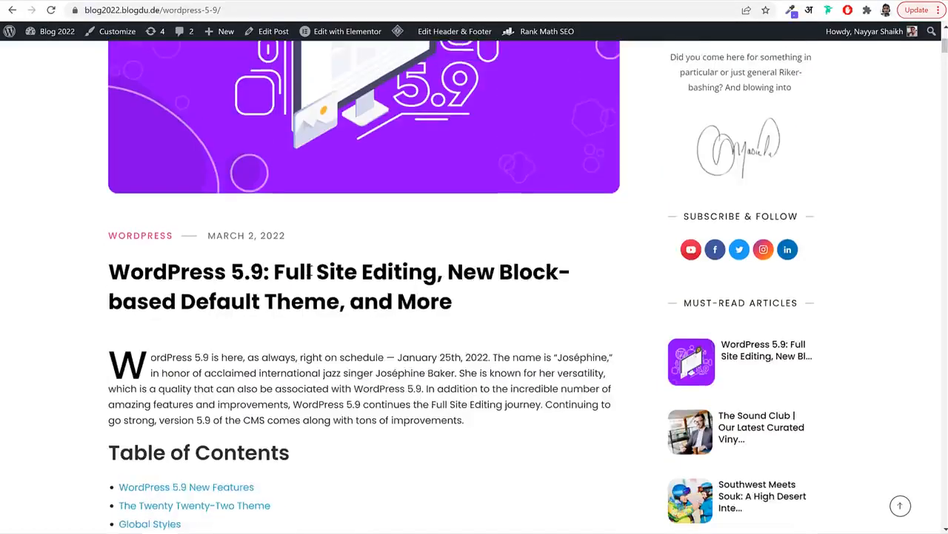
pyautogui.moveTo(110, 274); pyautogui.dragTo(263, 272)
pyautogui.click(263, 272)
pyautogui.scroll(1, 494, 306)
pyautogui.scroll(2, 490, 308)
pyautogui.scroll(-3, 487, 311)
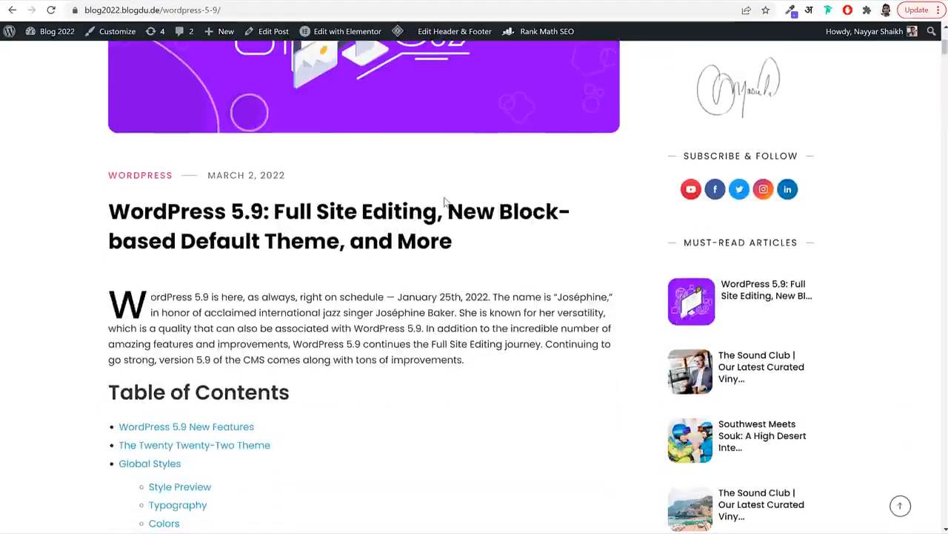
pyautogui.moveTo(109, 212); pyautogui.dragTo(261, 206)
pyautogui.click(336, 208)
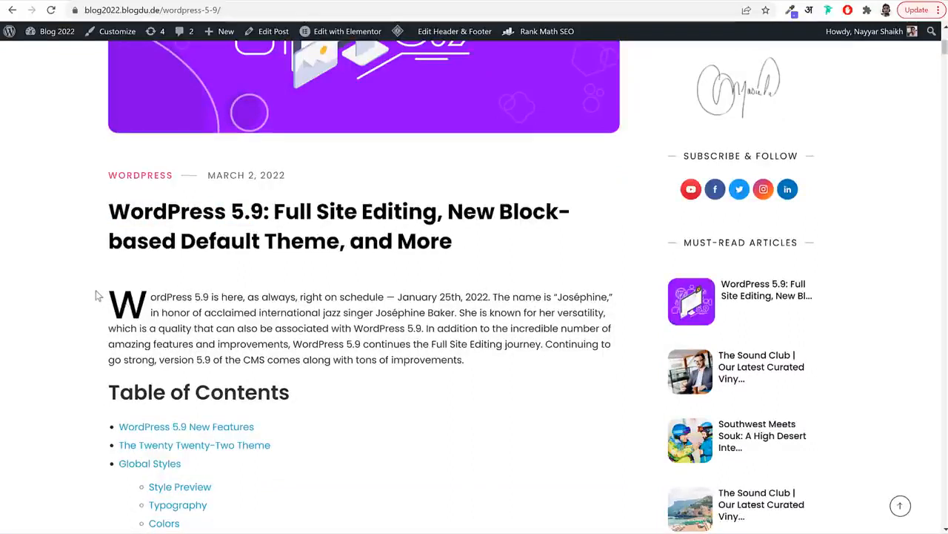
pyautogui.moveTo(149, 296); pyautogui.dragTo(213, 297)
pyautogui.click(234, 295)
# Review further WordPress 5.9 mentions on the live post, then search the block library for 'table'
pyautogui.moveTo(354, 328); pyautogui.dragTo(427, 340)
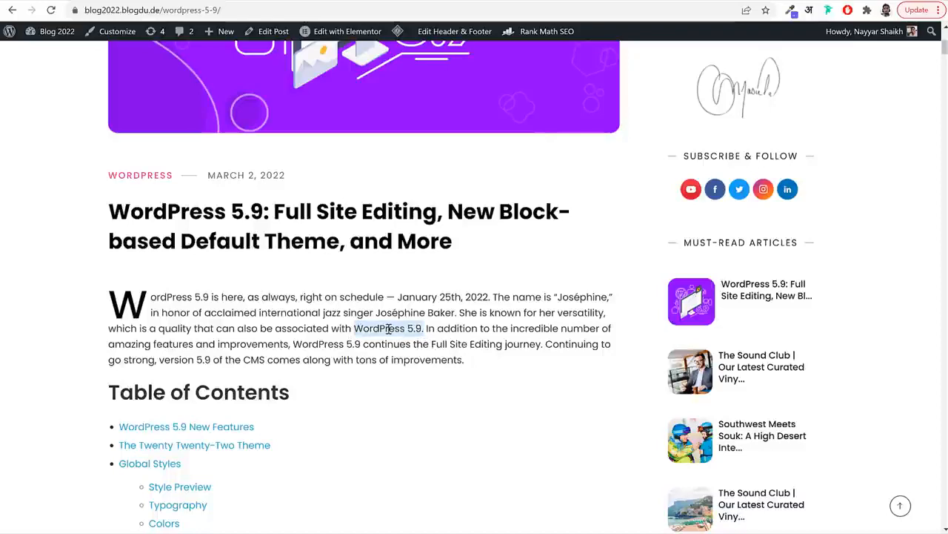
pyautogui.click(392, 329)
pyautogui.moveTo(296, 344); pyautogui.dragTo(364, 344)
pyautogui.scroll(-12, 475, 448)
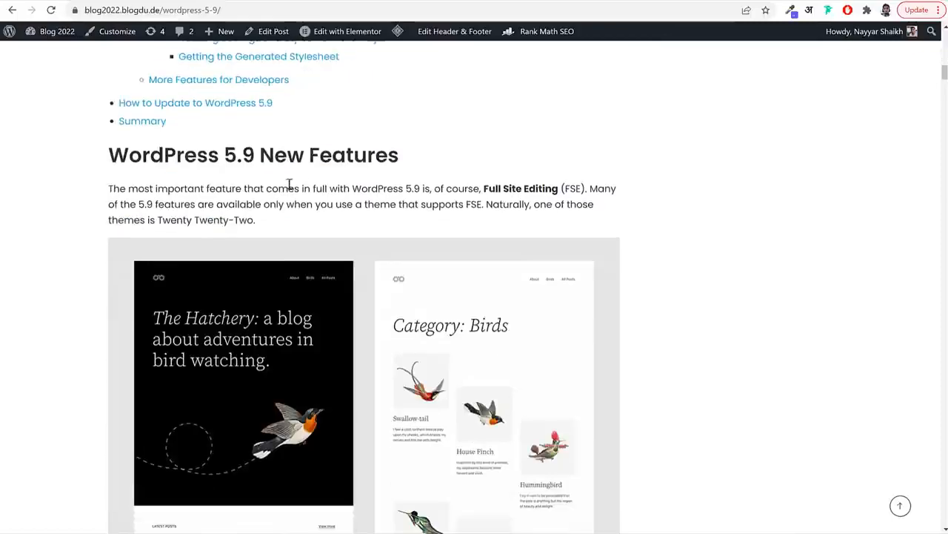
pyautogui.moveTo(359, 188); pyautogui.dragTo(420, 189)
pyautogui.scroll(-6, 633, 349)
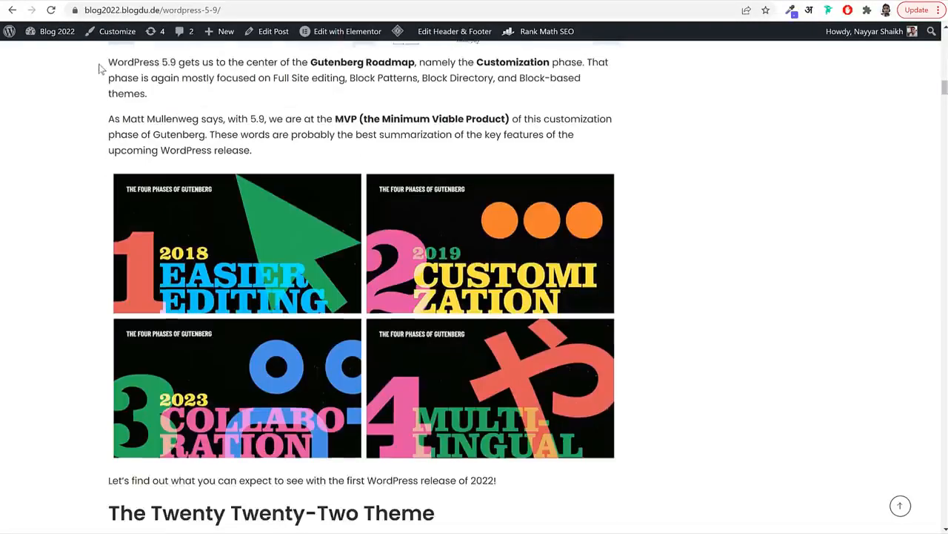
pyautogui.moveTo(108, 64); pyautogui.dragTo(175, 66)
pyautogui.scroll(-3, 476, 227)
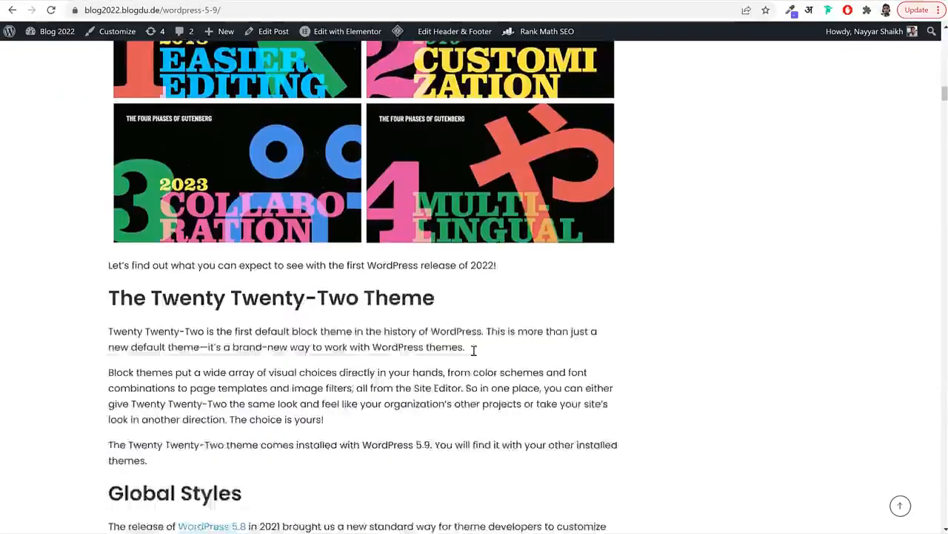
pyautogui.scroll(-3, 482, 411)
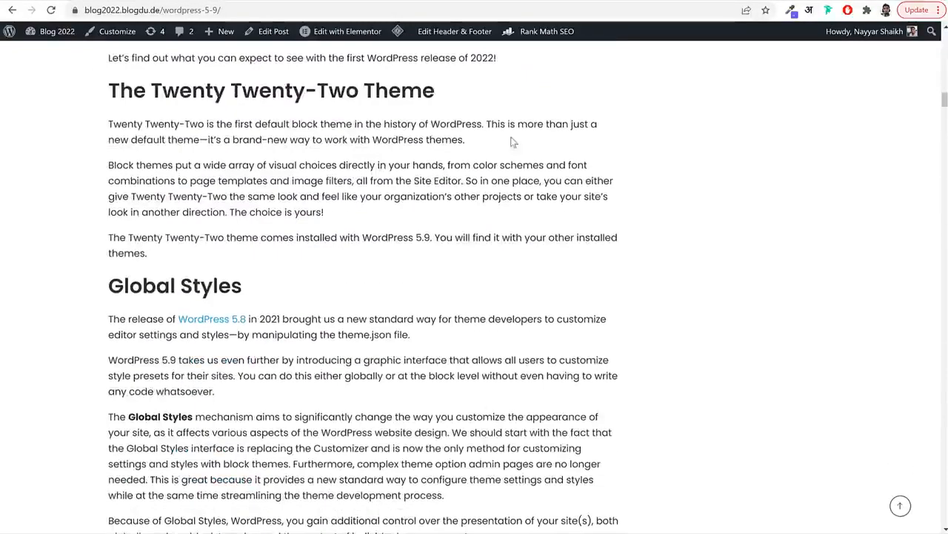
pyautogui.scroll(3, 519, 378)
pyautogui.scroll(1, 523, 326)
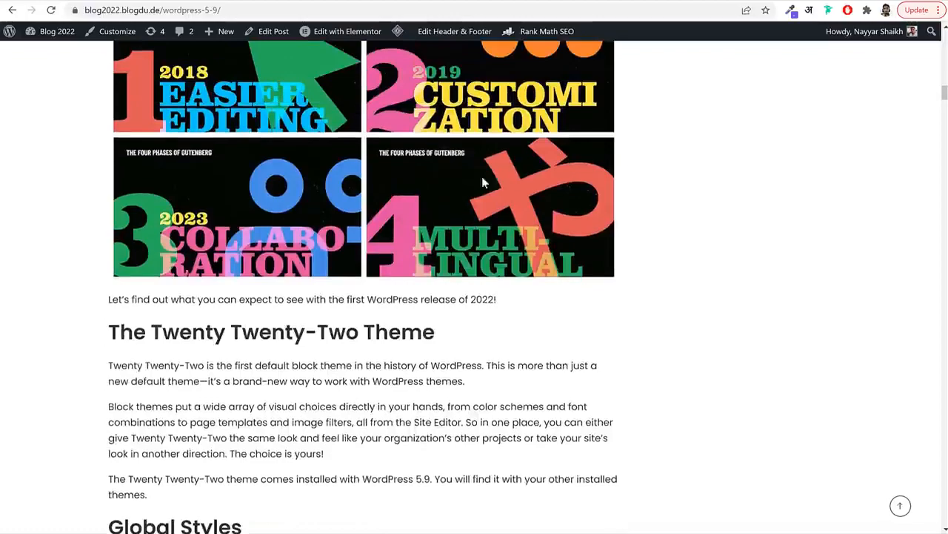
pyautogui.moveTo(364, 478); pyautogui.dragTo(436, 480)
pyautogui.scroll(6, 506, 480)
pyautogui.scroll(10, 508, 480)
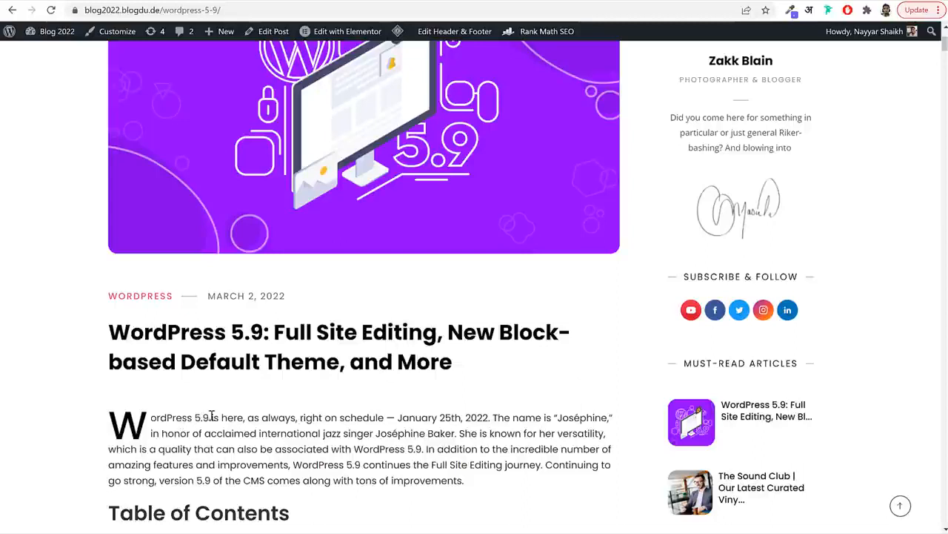
pyautogui.scroll(-2, 544, 415)
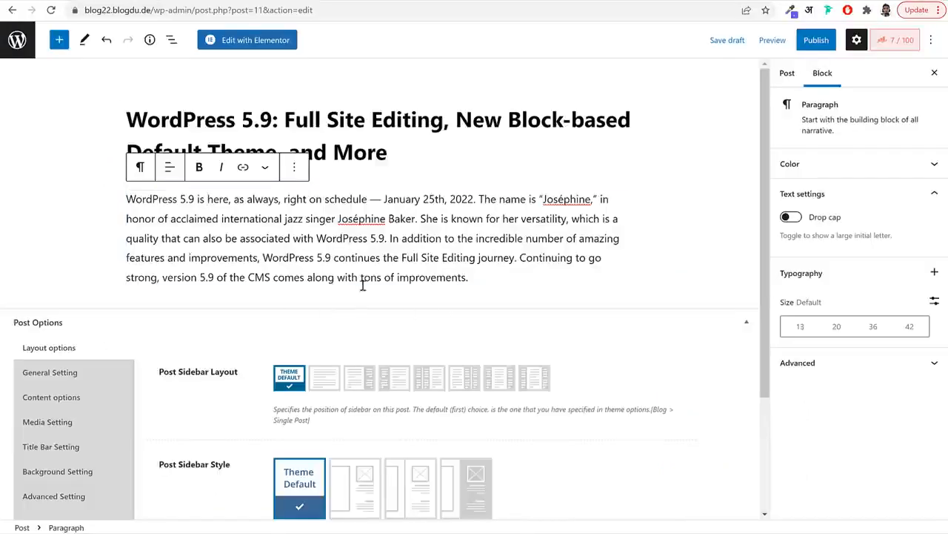
pyautogui.click(57, 43)
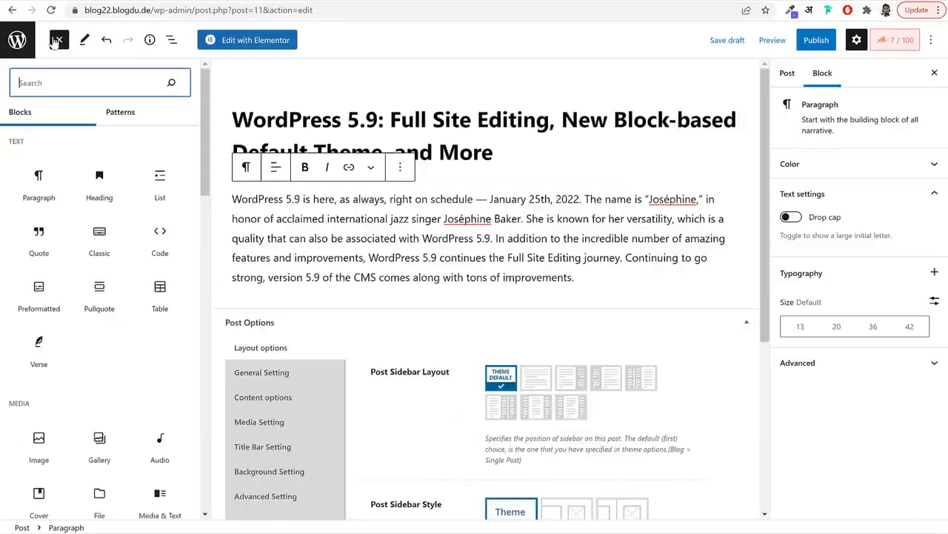
pyautogui.write('table')
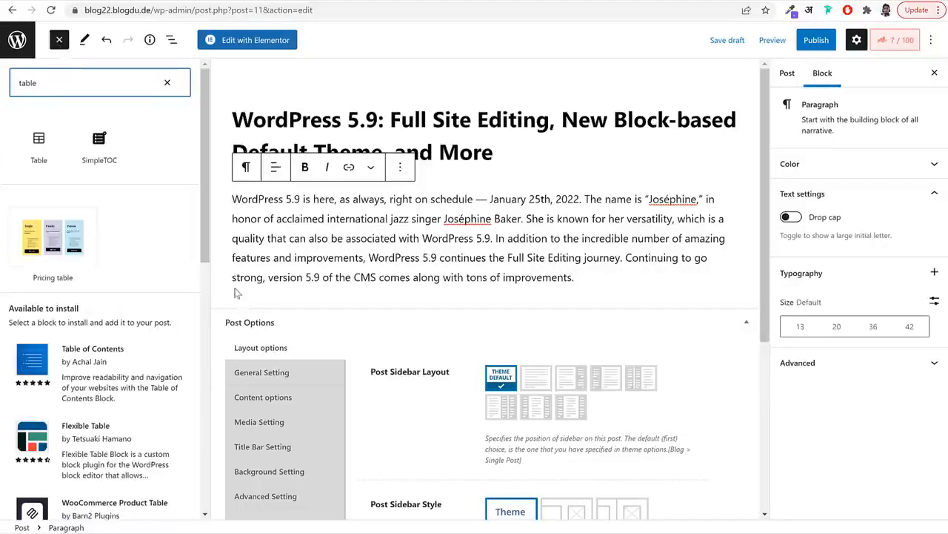
# Insert the SimpleTOC table of contents block below the opening paragraph
pyautogui.moveTo(102, 169)
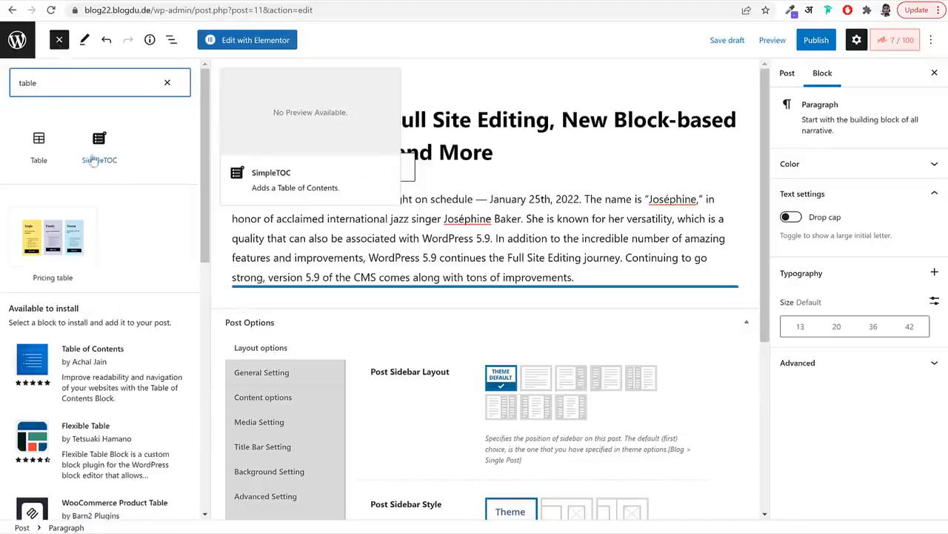
pyautogui.click(94, 146)
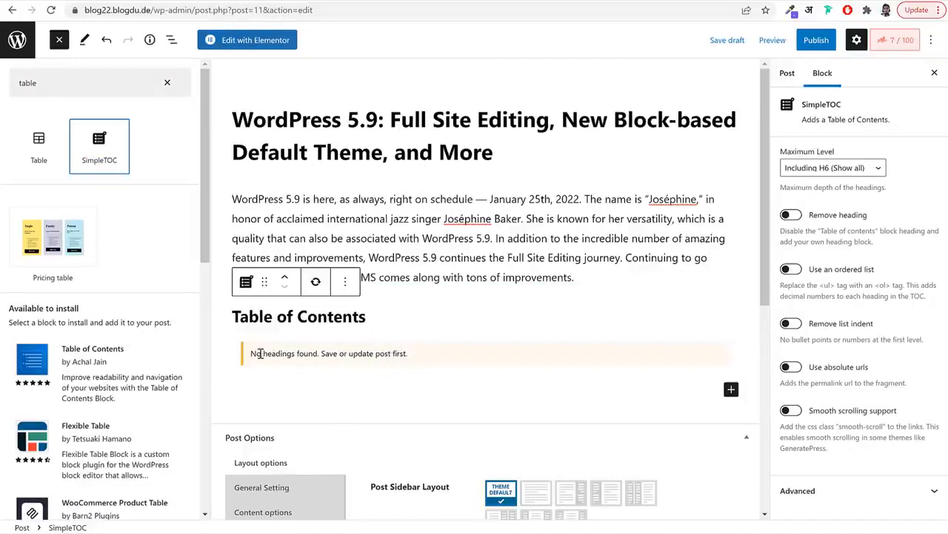
pyautogui.click(138, 0)
pyautogui.scroll(-2, 381, 303)
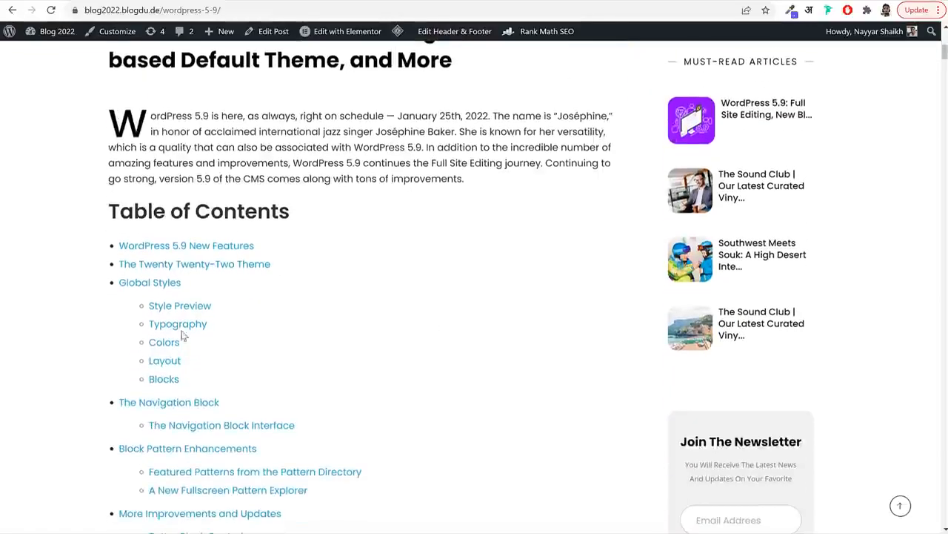
pyautogui.scroll(-2, 193, 348)
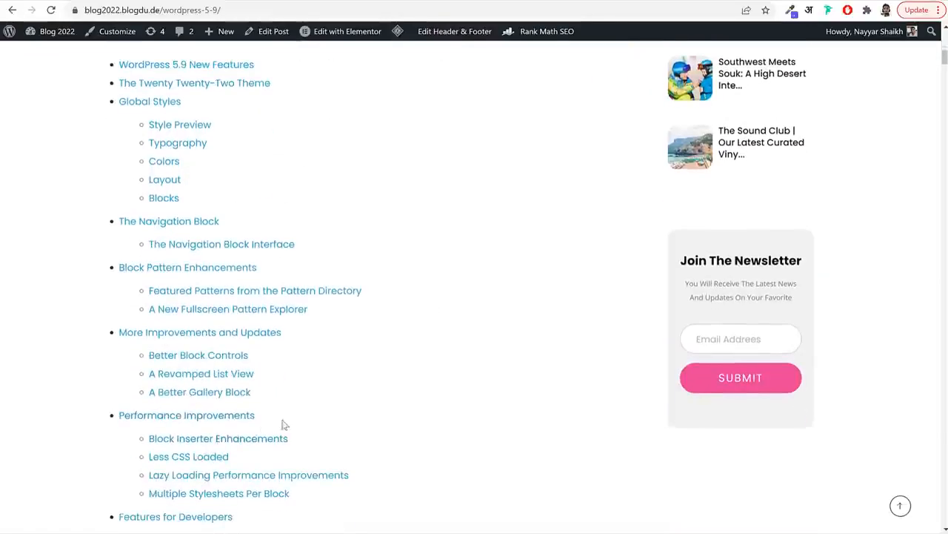
pyautogui.scroll(-4, 281, 423)
# Compare the live post's headings, close the block library, and select the 'WordPress 5.9 New Features' heading
pyautogui.moveTo(108, 403); pyautogui.dragTo(423, 400)
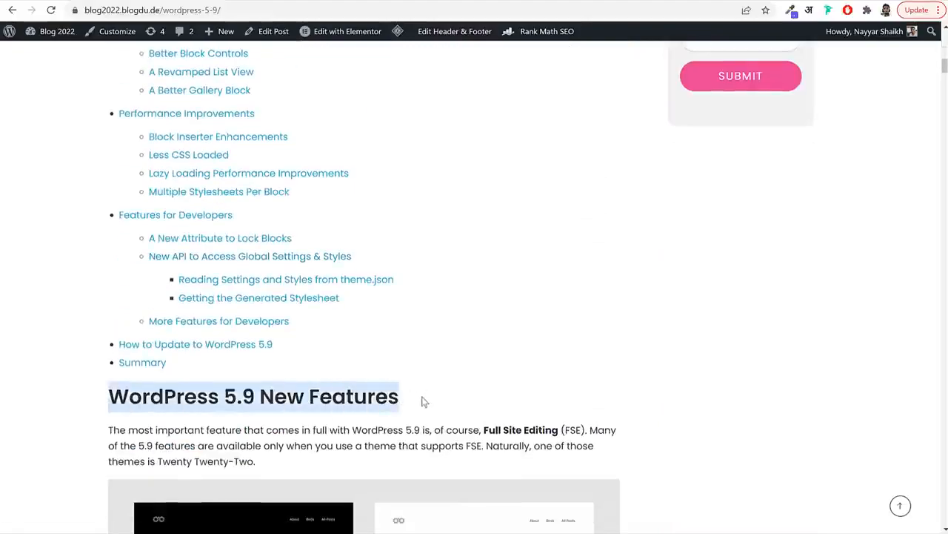
pyautogui.scroll(-1, 263, 327)
pyautogui.scroll(-12, 288, 347)
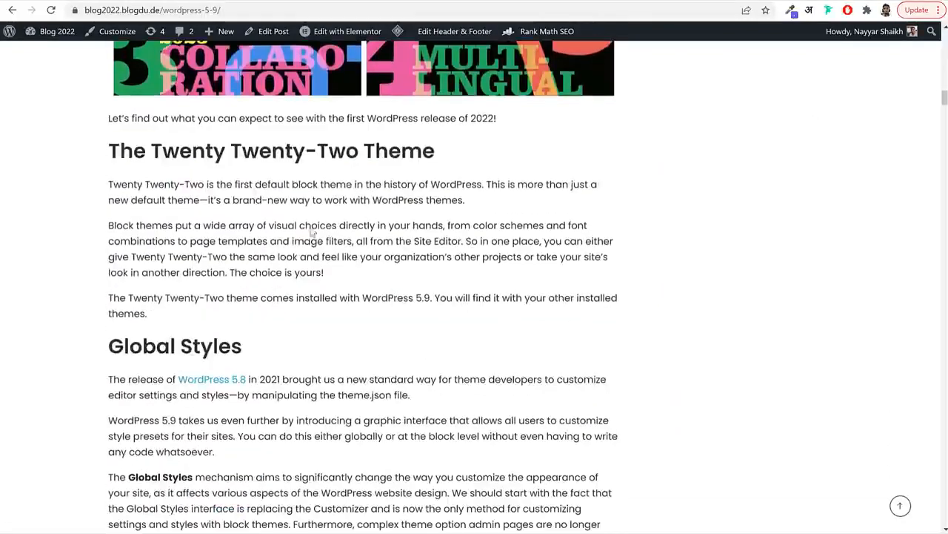
pyautogui.moveTo(79, 157); pyautogui.dragTo(457, 173)
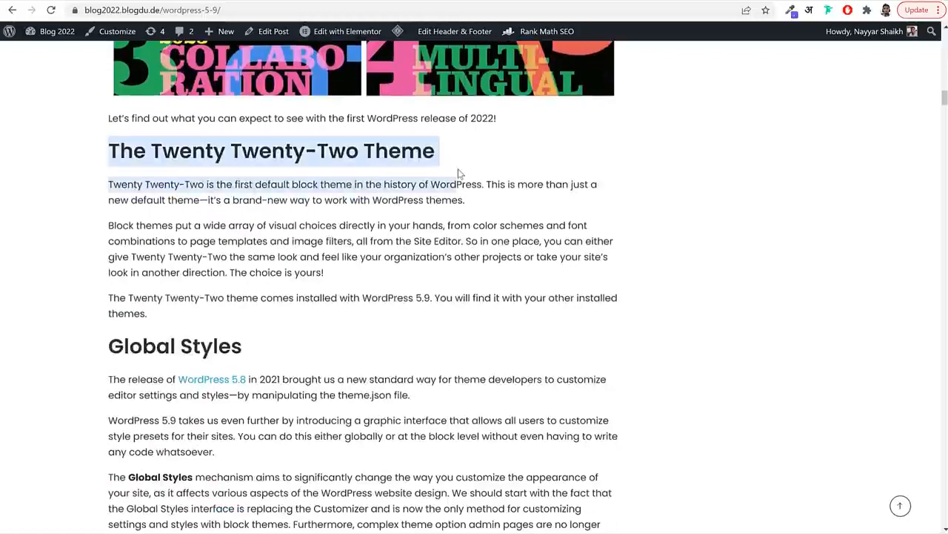
pyautogui.scroll(10, 434, 360)
pyautogui.scroll(10, 437, 369)
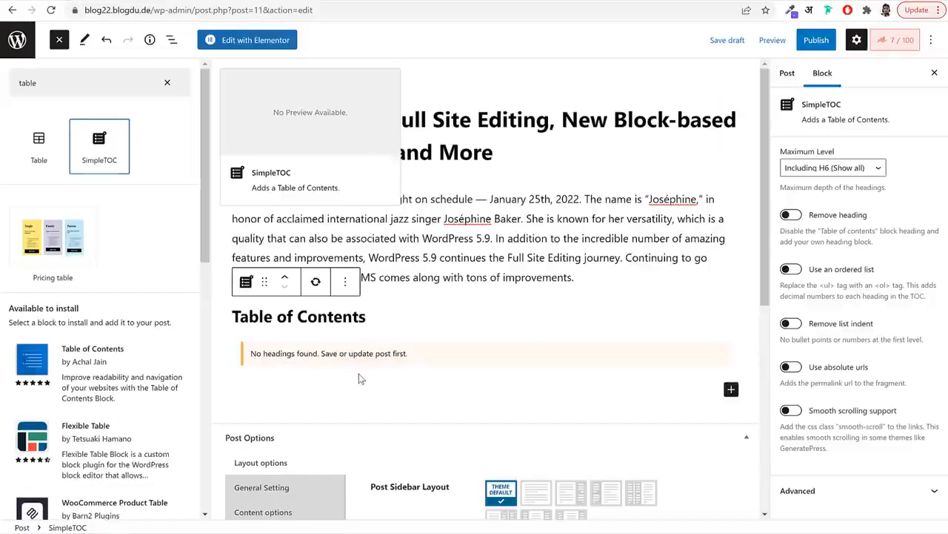
pyautogui.click(358, 373)
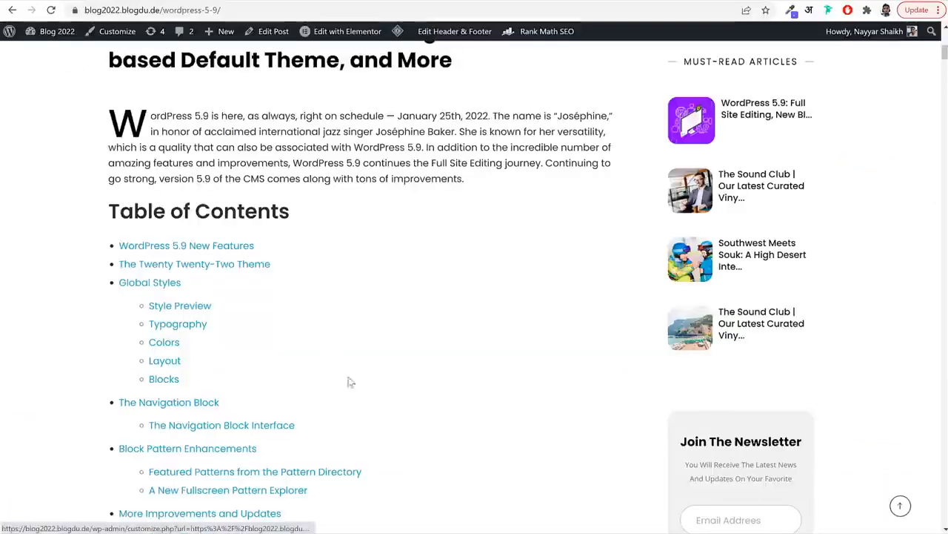
pyautogui.scroll(-7, 364, 393)
pyautogui.tripleClick(277, 341)
pyautogui.hotkey('ctrl', 'c')
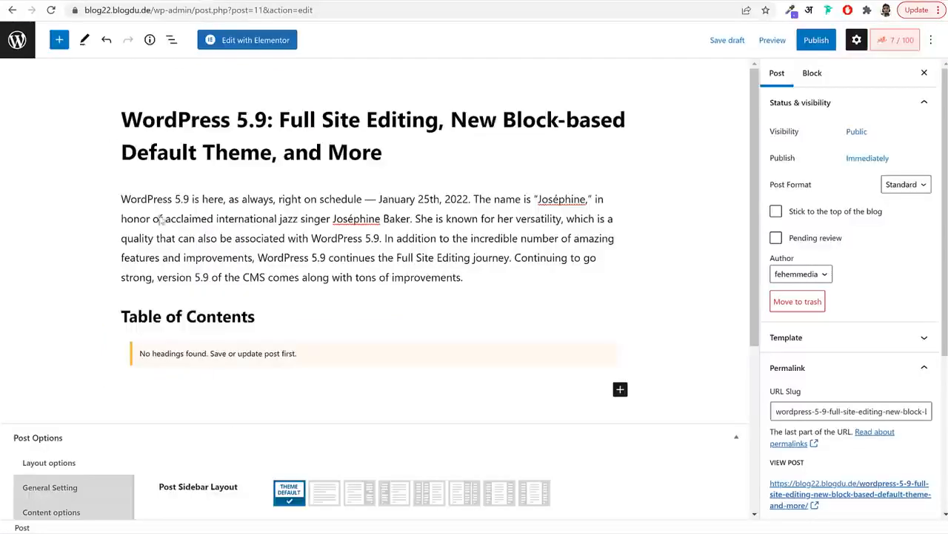
# Add a Heading block containing 'WordPress 5.9 New Features' below the table of contents
pyautogui.click(59, 40)
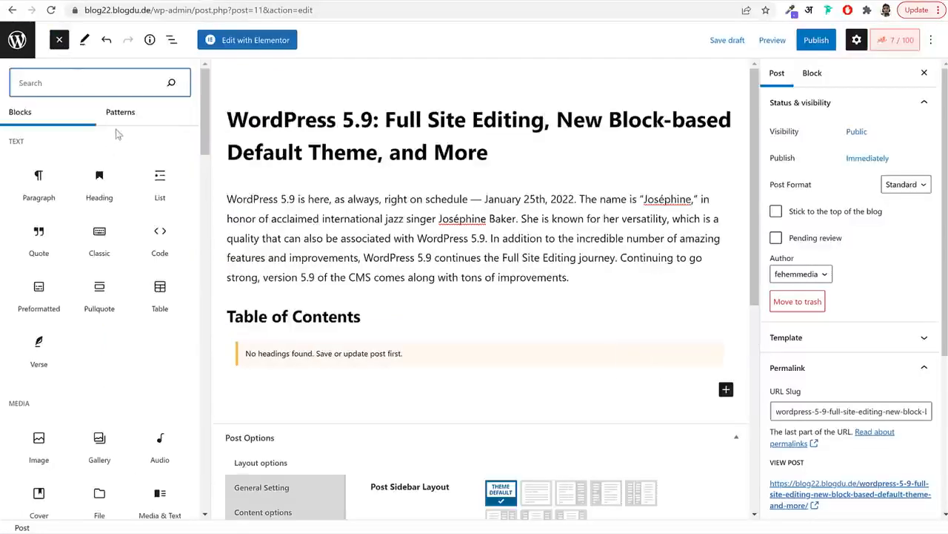
pyautogui.click(102, 185)
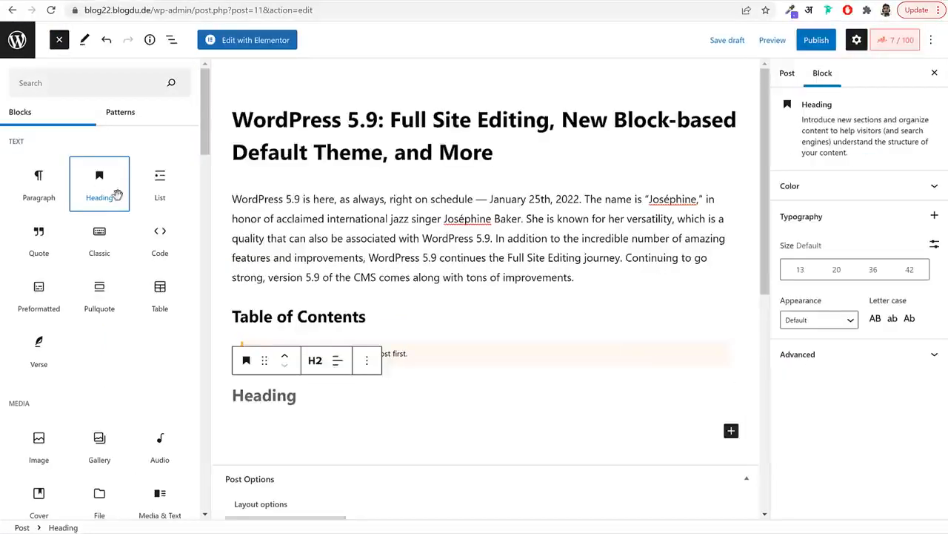
pyautogui.click(295, 396)
pyautogui.hotkey('ctrl', 'v')
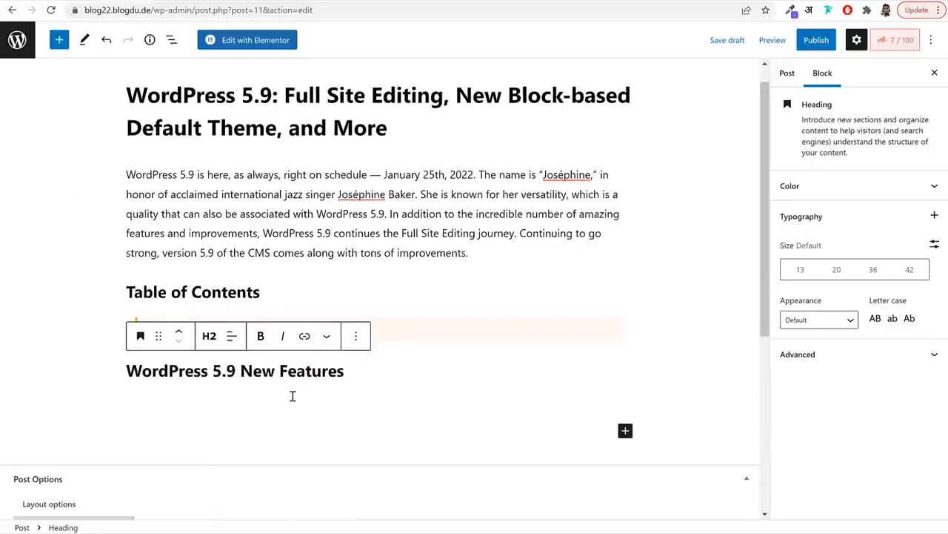
pyautogui.press('BackSpace')
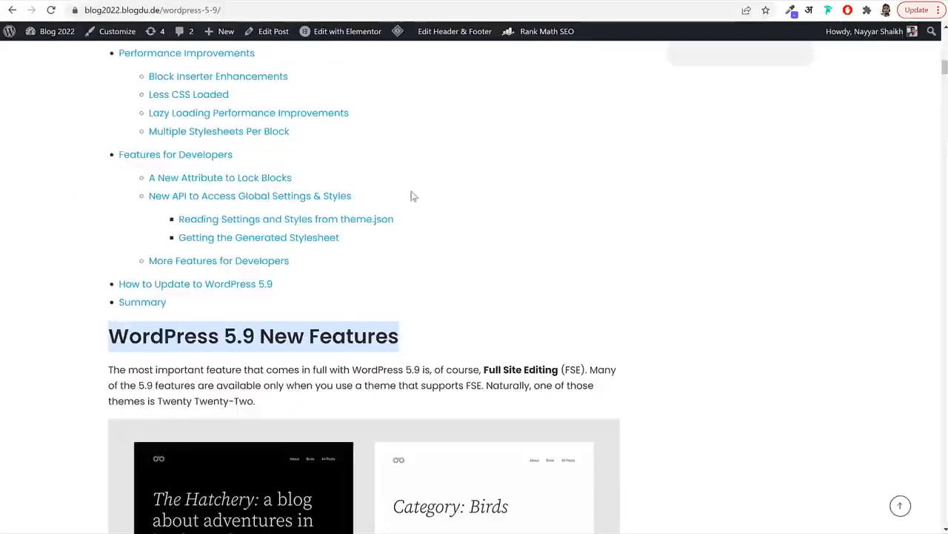
pyautogui.scroll(-3, 420, 288)
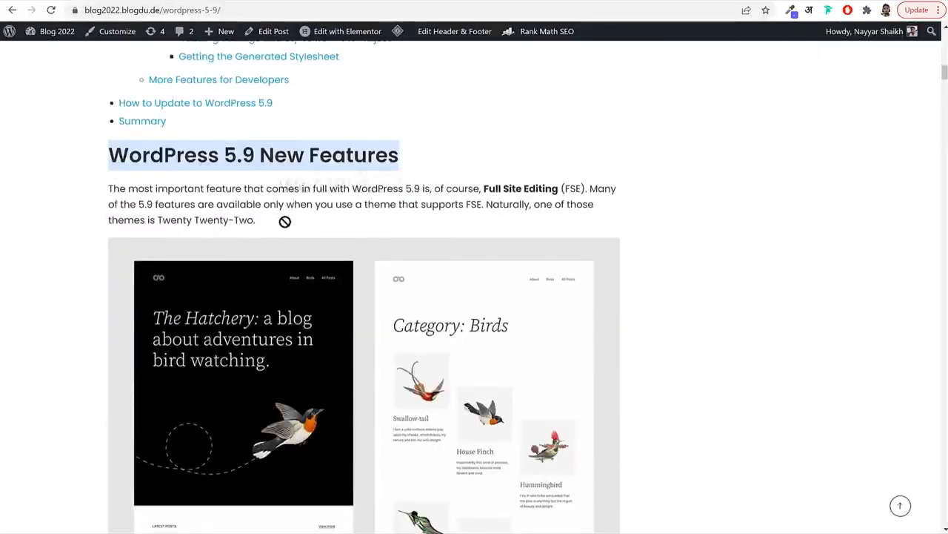
# Copy the Full Site Editing paragraph and paste it into a new Paragraph block under the heading
pyautogui.tripleClick(236, 219)
pyautogui.hotkey('ctrl', 'c')
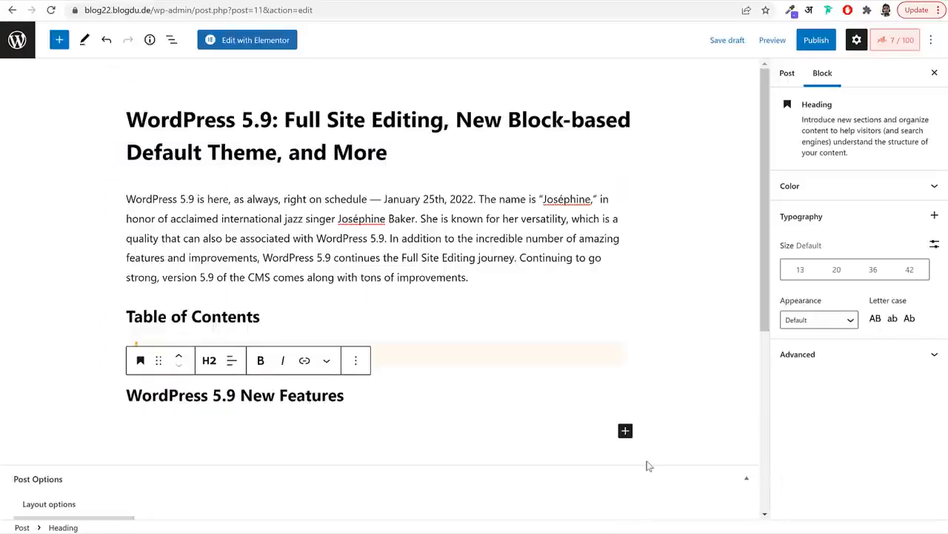
pyautogui.click(59, 40)
pyautogui.click(39, 186)
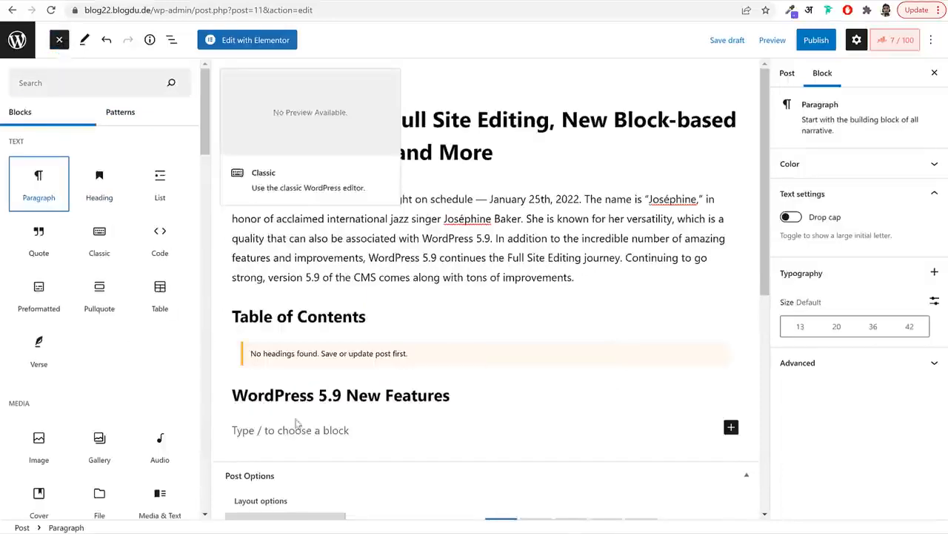
pyautogui.click(304, 431)
pyautogui.hotkey('ctrl', 'v')
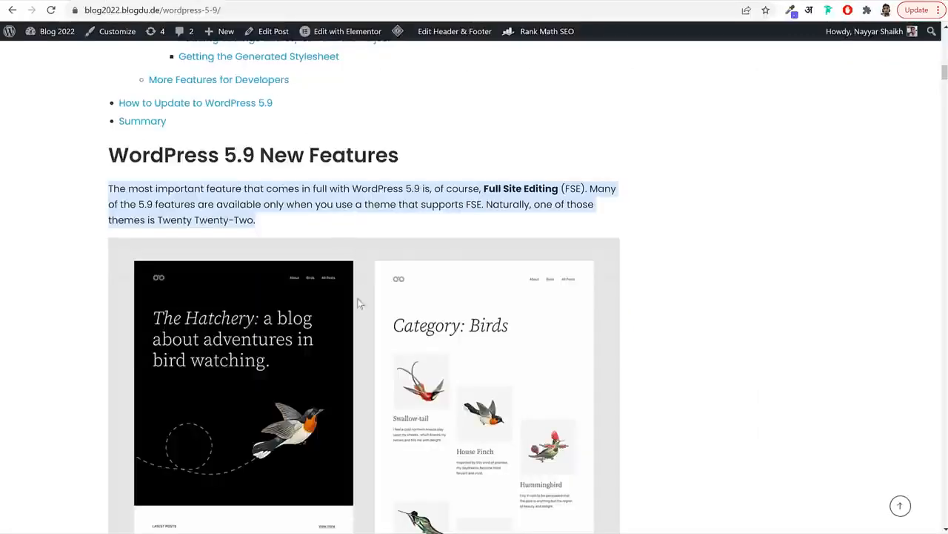
pyautogui.scroll(-4, 370, 349)
pyautogui.scroll(2, 292, 351)
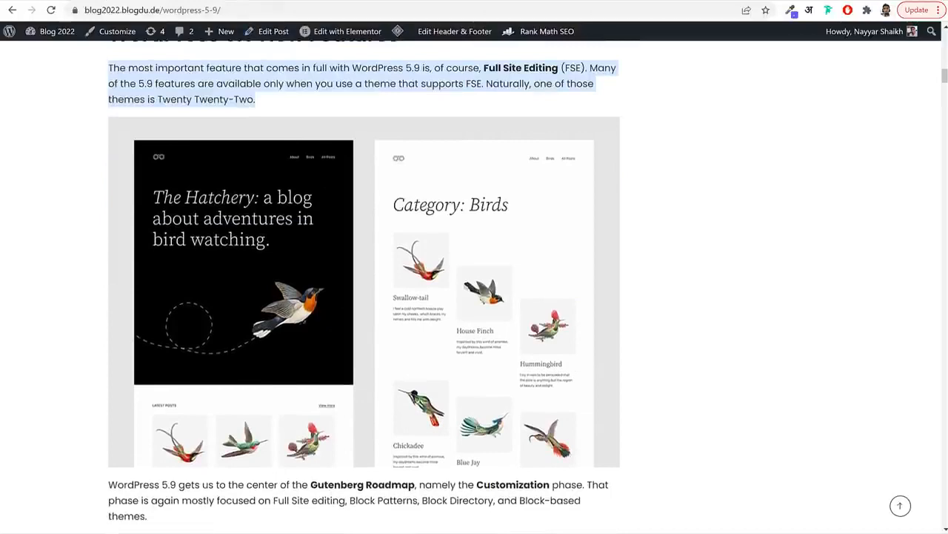
pyautogui.click(230, 0)
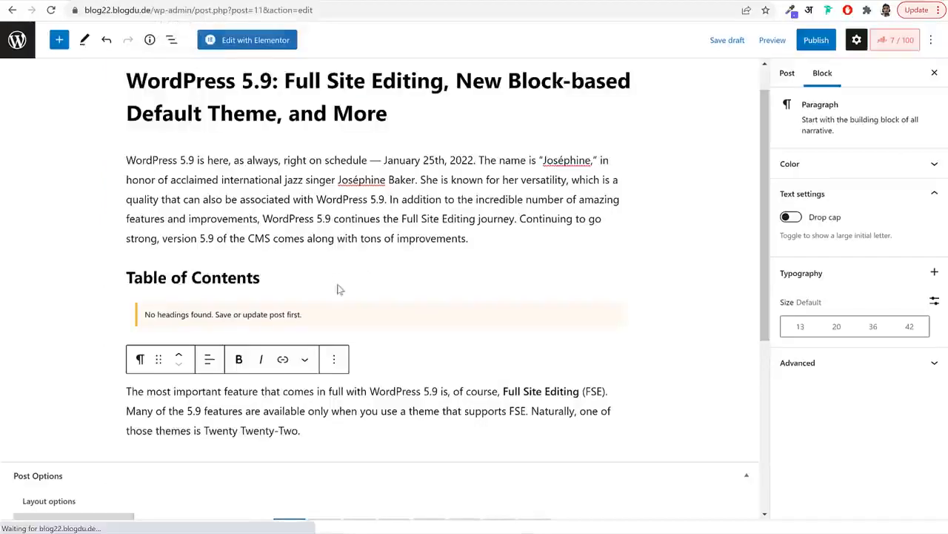
pyautogui.scroll(-2, 340, 289)
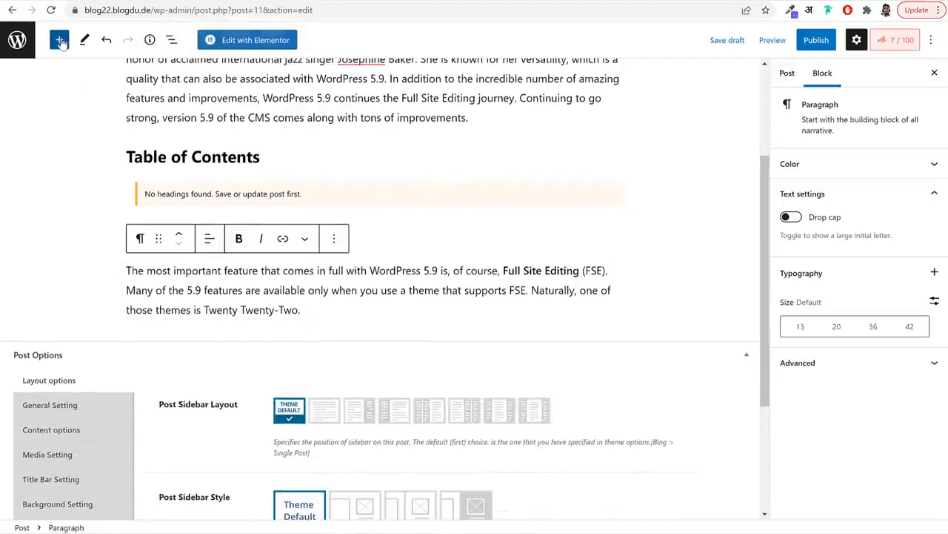
# Add an Image block found by searching 'ima' and start an upload
pyautogui.click(59, 40)
pyautogui.write('ima')
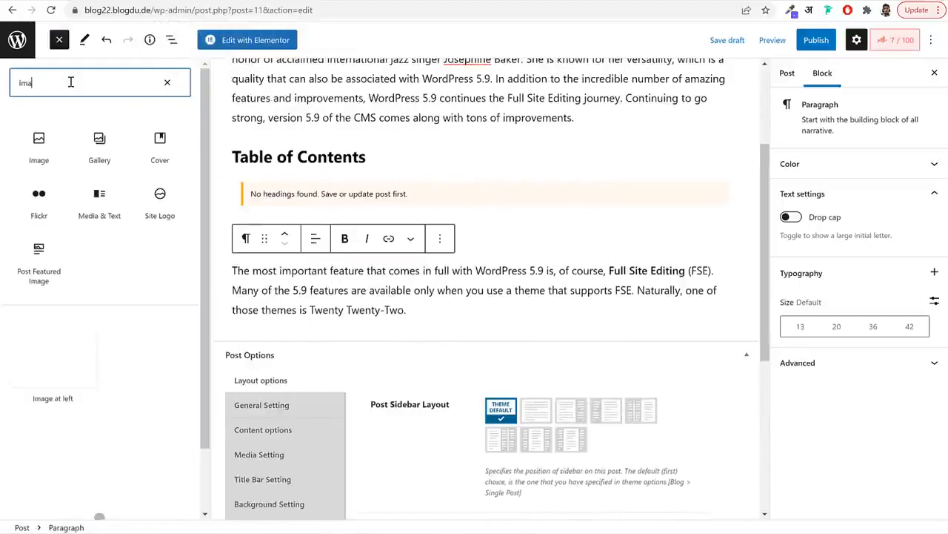
pyautogui.click(39, 147)
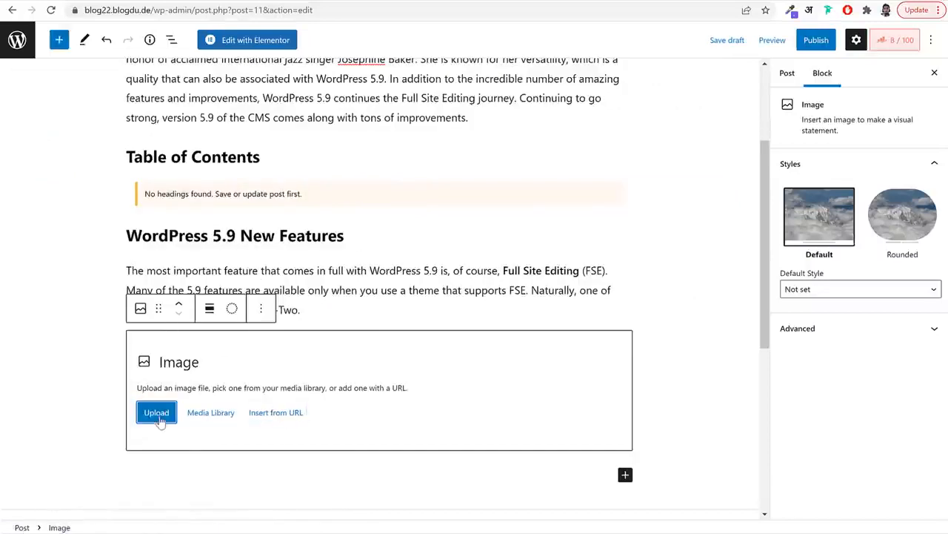
pyautogui.click(157, 413)
# Choose the twenty-twenty-two-theme file in the Open dialog and upload it into the block
pyautogui.click(406, 263)
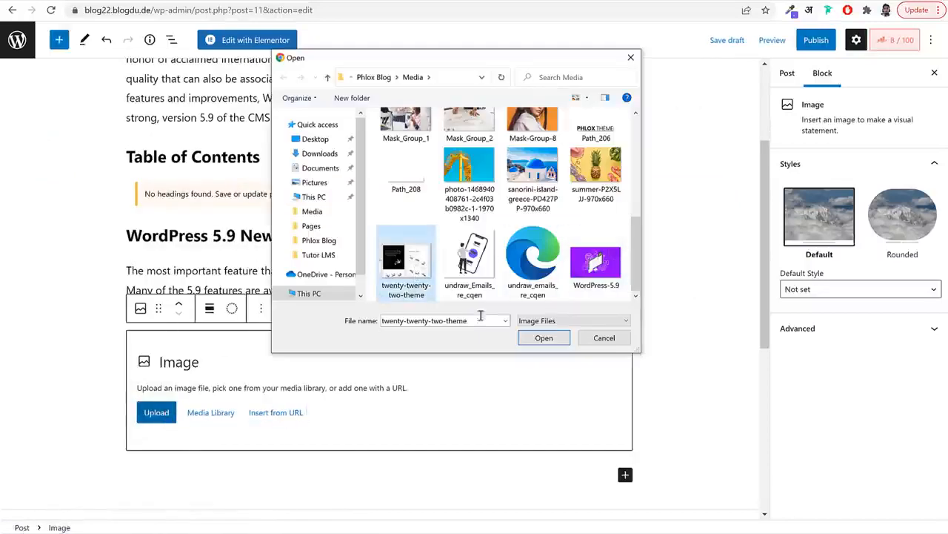
pyautogui.click(414, 291)
pyautogui.click(423, 286)
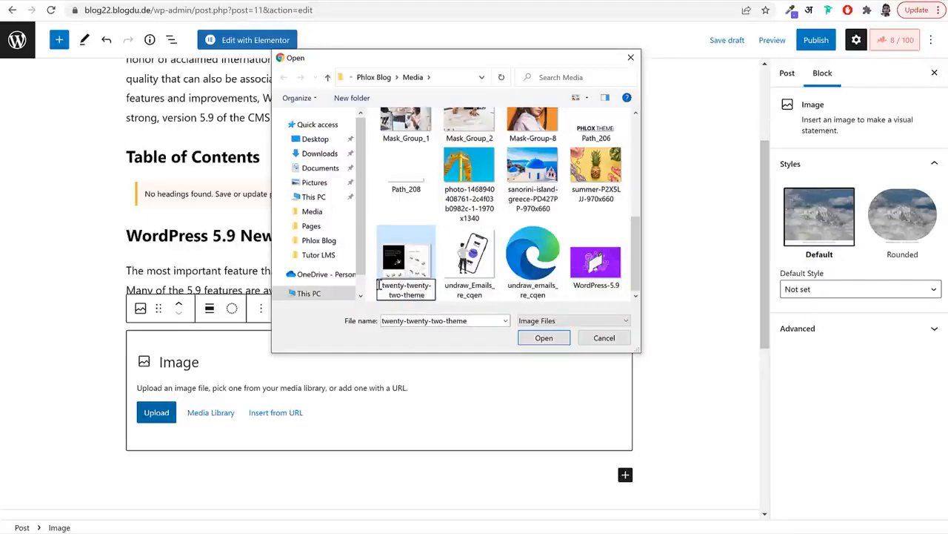
pyautogui.moveTo(381, 285); pyautogui.dragTo(426, 294)
pyautogui.click(413, 290)
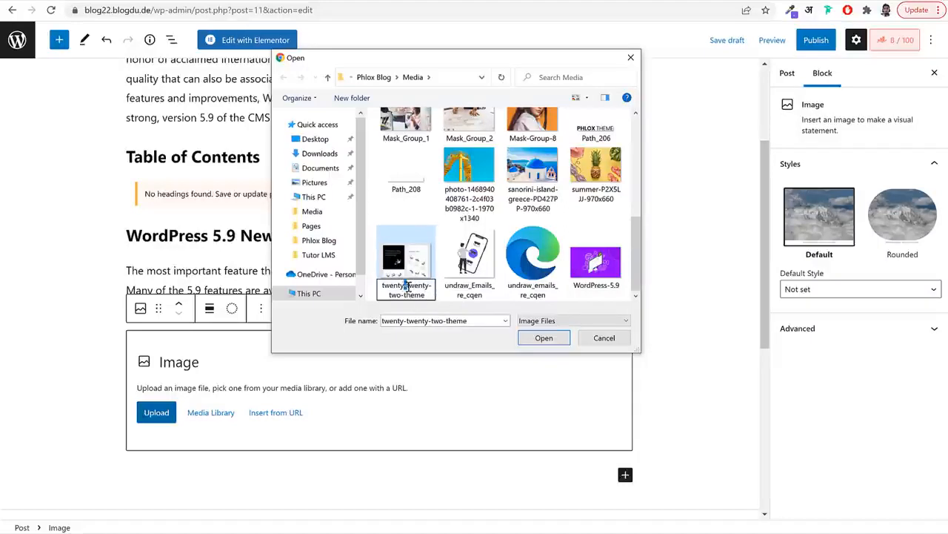
pyautogui.click(428, 293)
pyautogui.moveTo(385, 286); pyautogui.dragTo(428, 297)
pyautogui.click(407, 265)
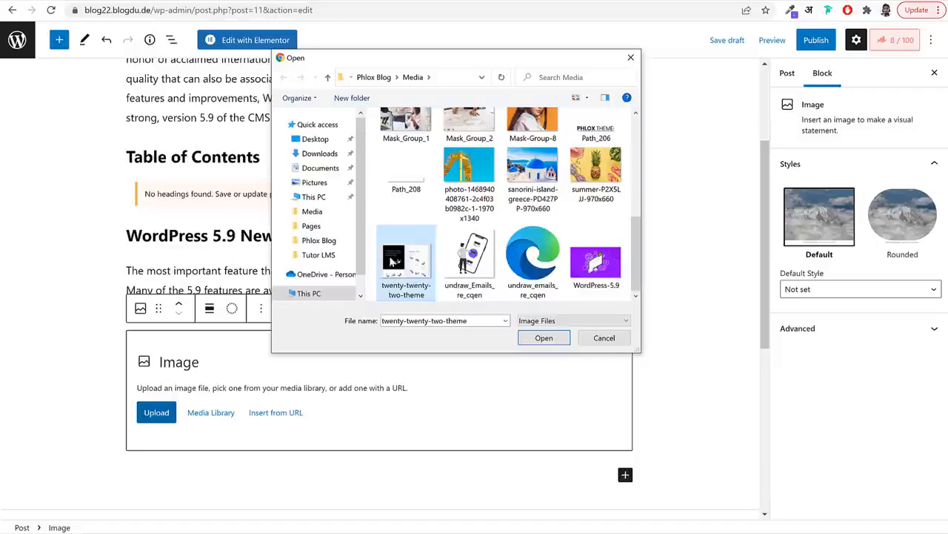
pyautogui.click(544, 337)
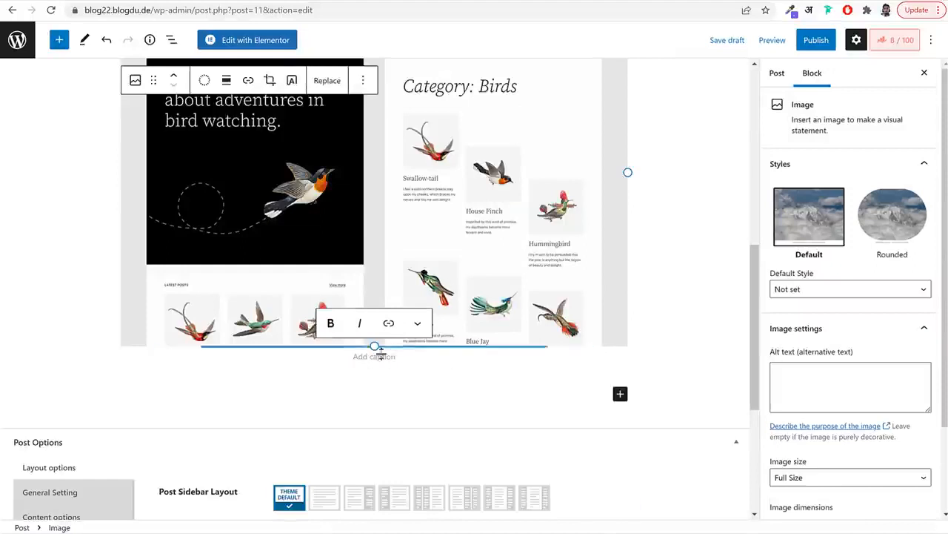
# Caption the image 'WordPress 5.9: Twenty Twenty Two Theme' and go to the admin Dashboard
pyautogui.scroll(2, 512, 349)
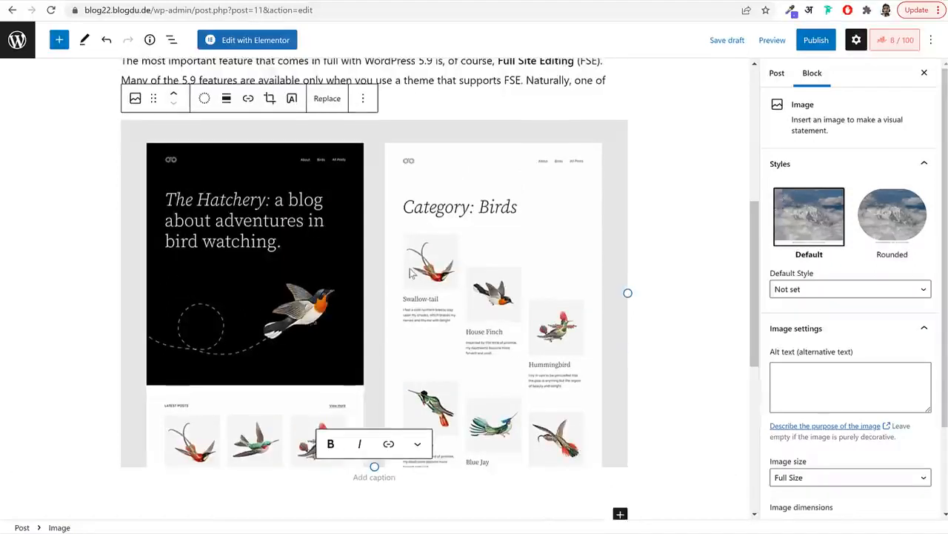
pyautogui.scroll(-2, 371, 334)
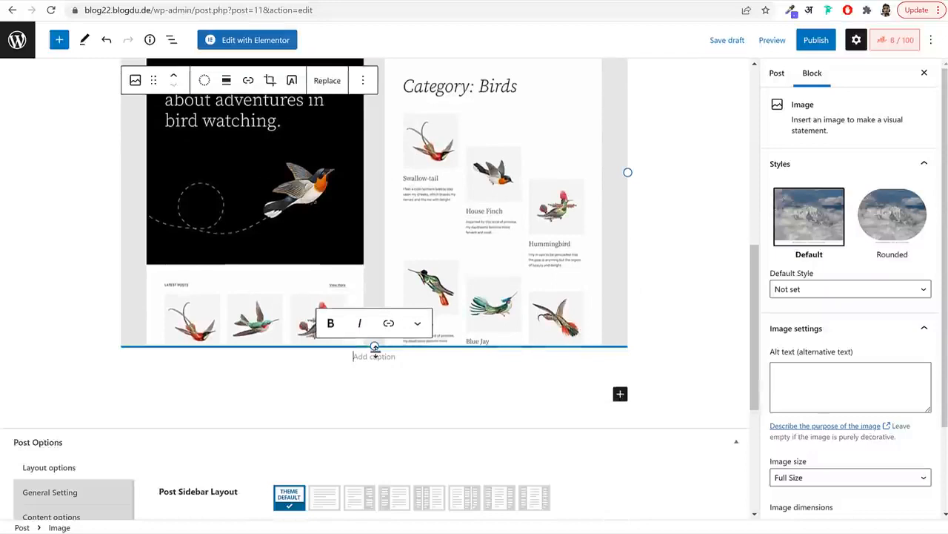
pyautogui.write('WordPress')
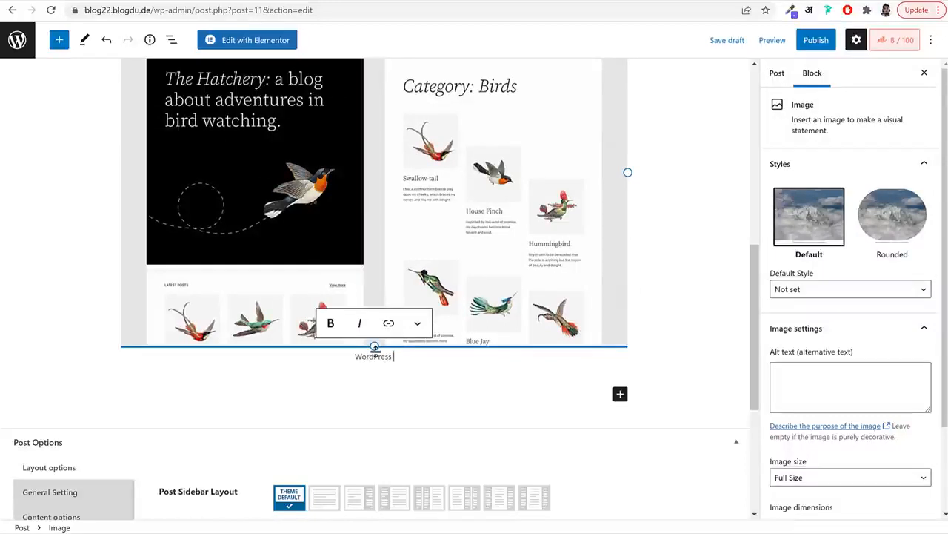
pyautogui.write(' 5.9: T')
pyautogui.write('wenty Twenty Two Theme')
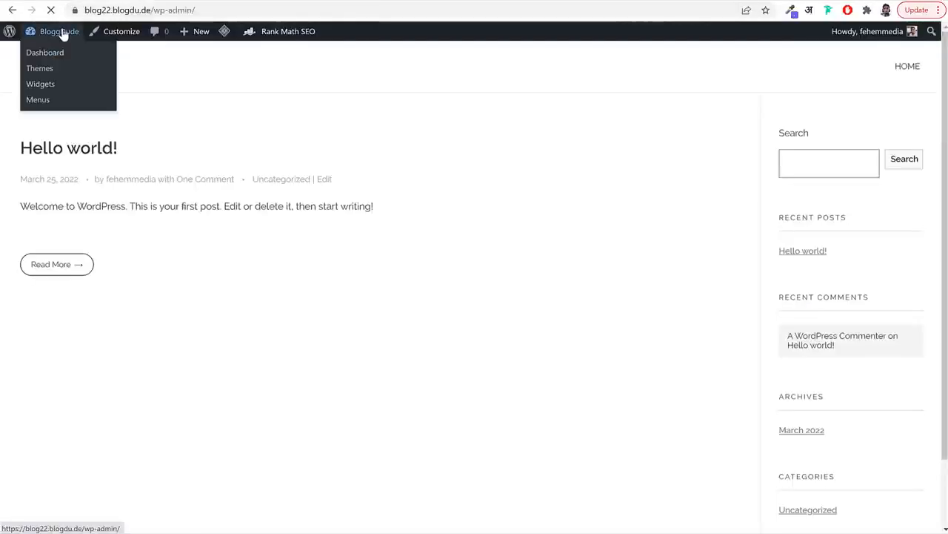
pyautogui.click(64, 31)
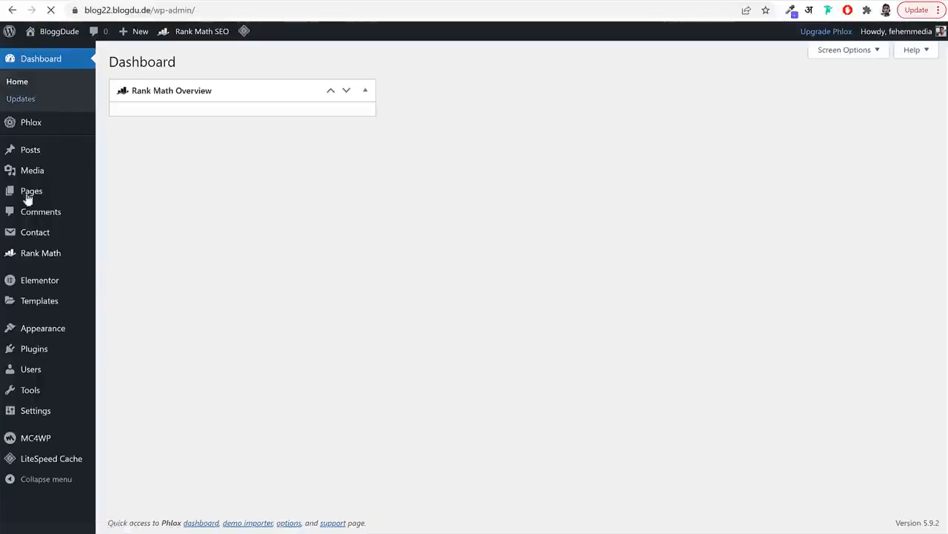
# Open the uploaded theme image's details in the Media Library
pyautogui.click(45, 175)
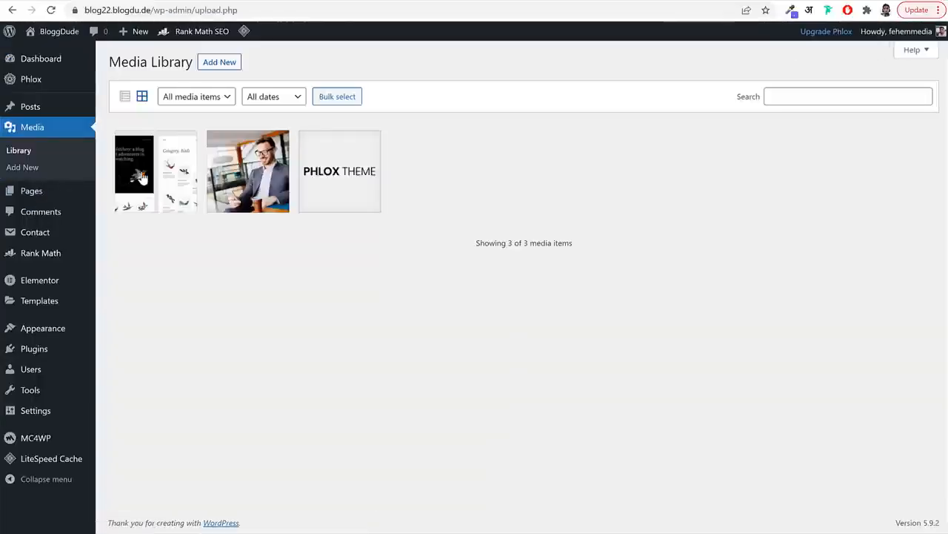
pyautogui.click(143, 178)
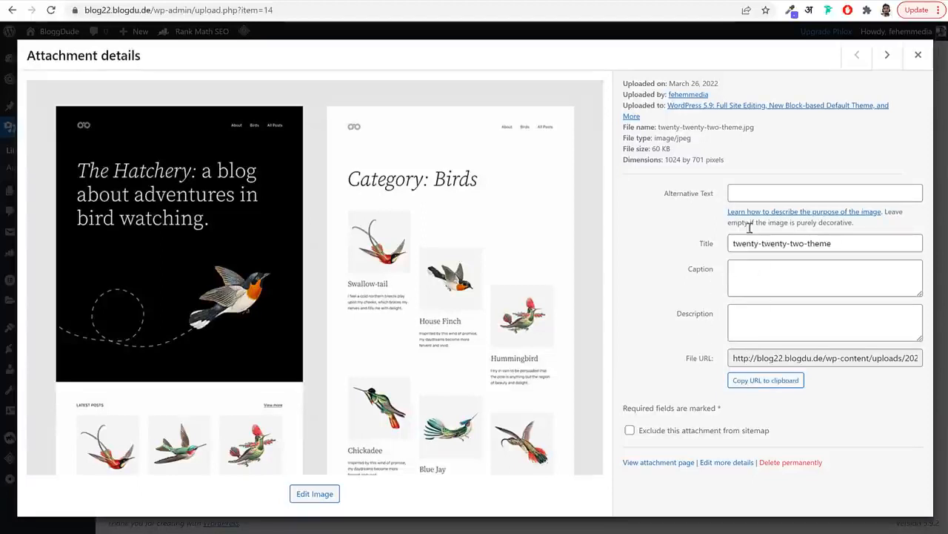
pyautogui.click(756, 197)
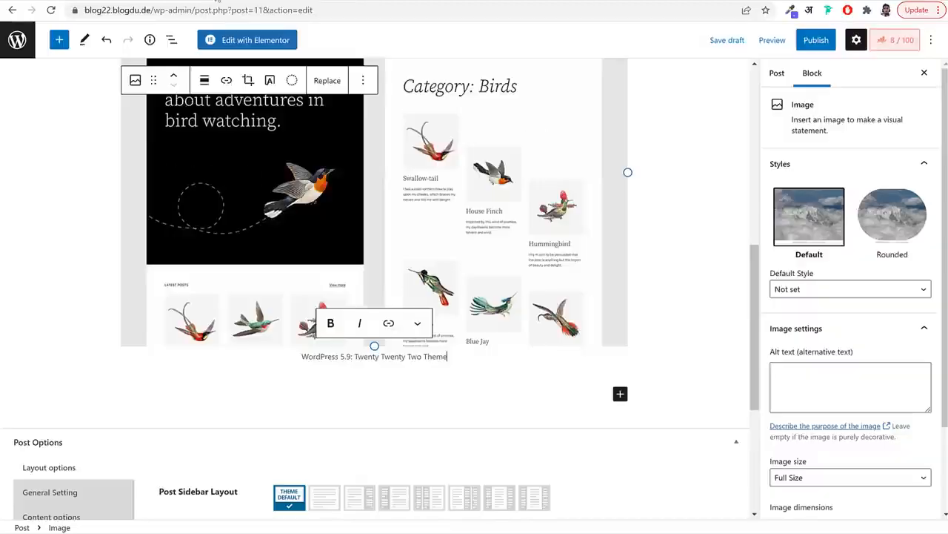
# Publish the post and view its live page with the captioned image
pyautogui.click(816, 40)
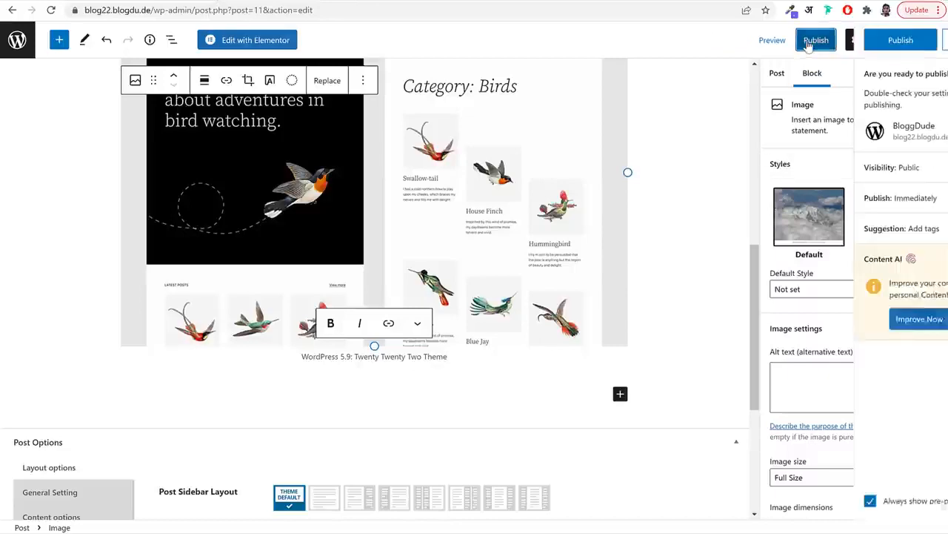
pyautogui.click(811, 44)
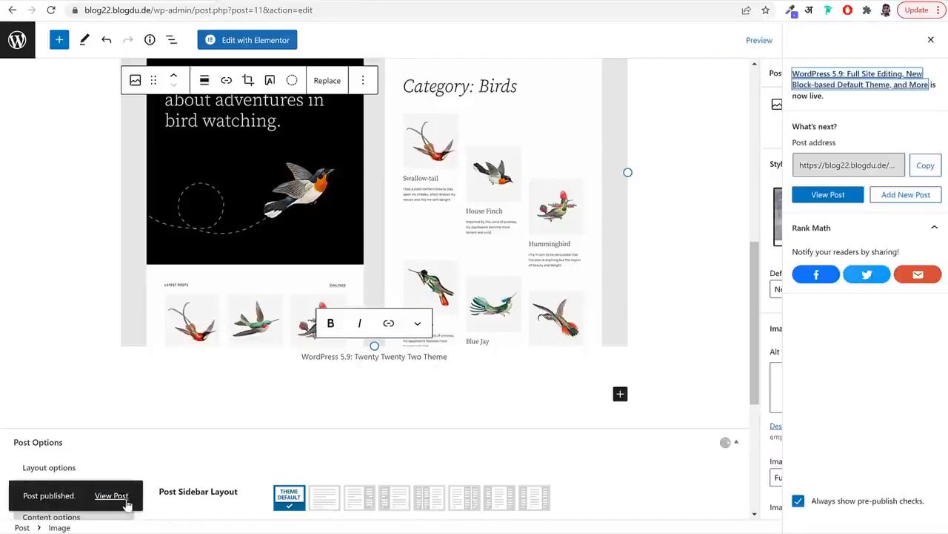
pyautogui.click(122, 499)
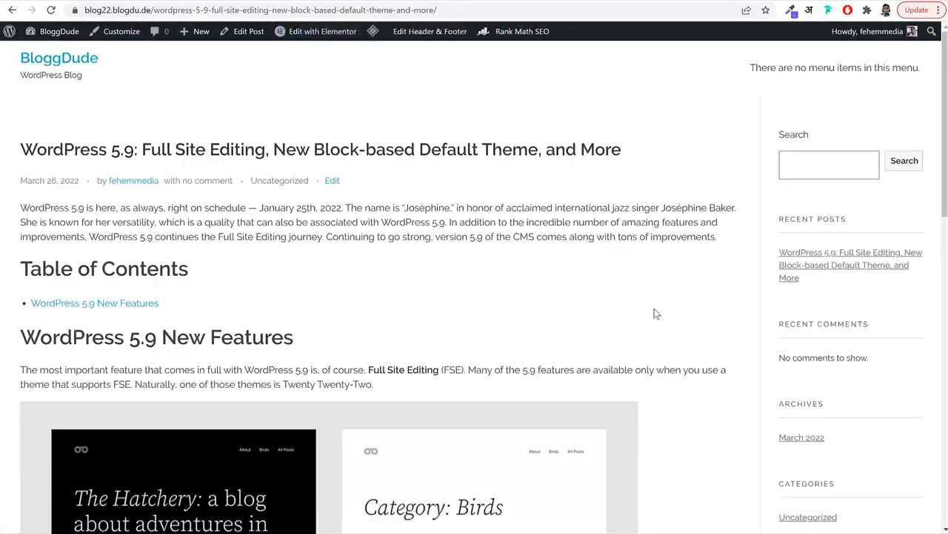
pyautogui.scroll(-7, 657, 314)
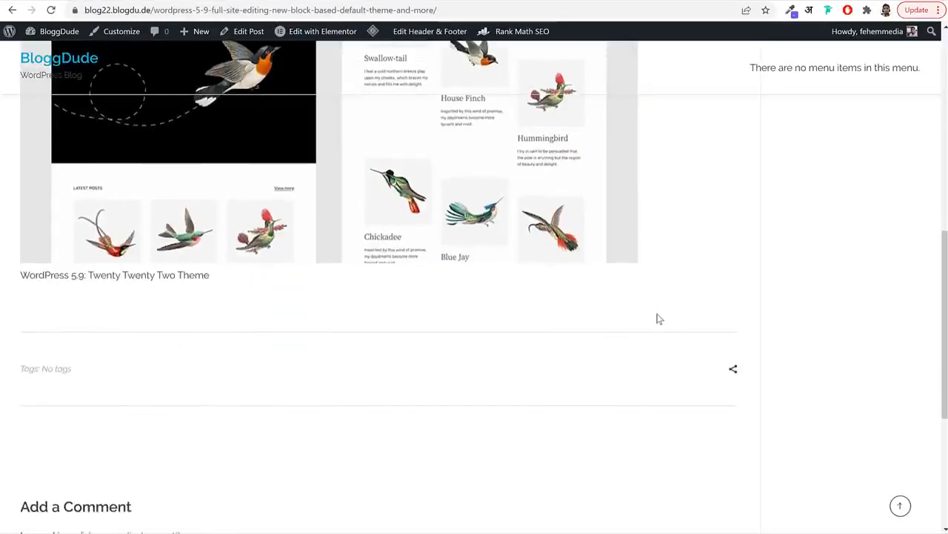
pyautogui.scroll(3, 657, 318)
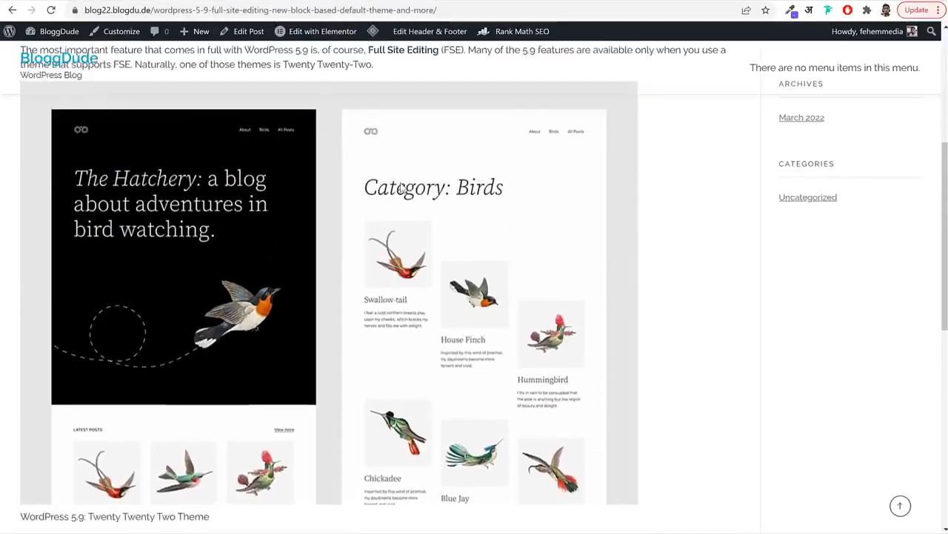
# Inspect the theme image on the live post and alter its src so it no longer loads
pyautogui.rightClick(369, 179)
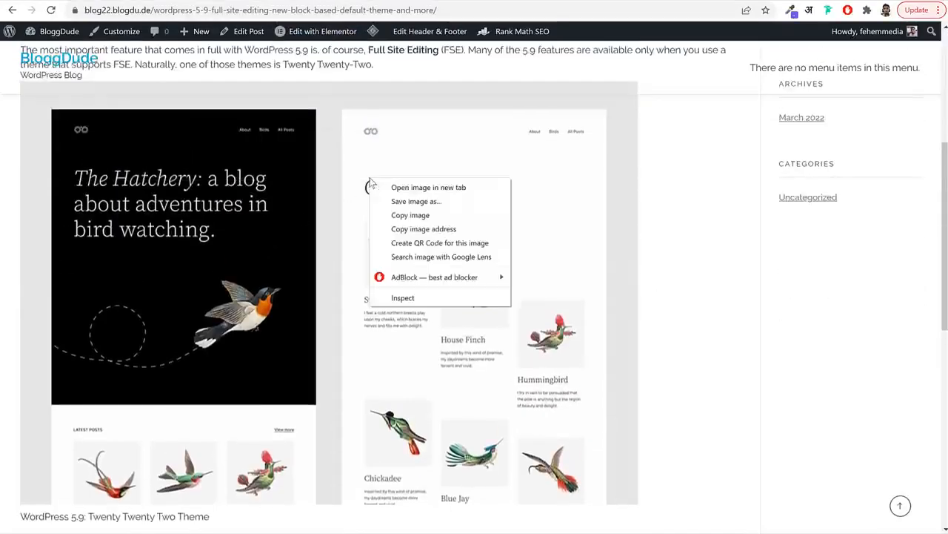
pyautogui.click(435, 299)
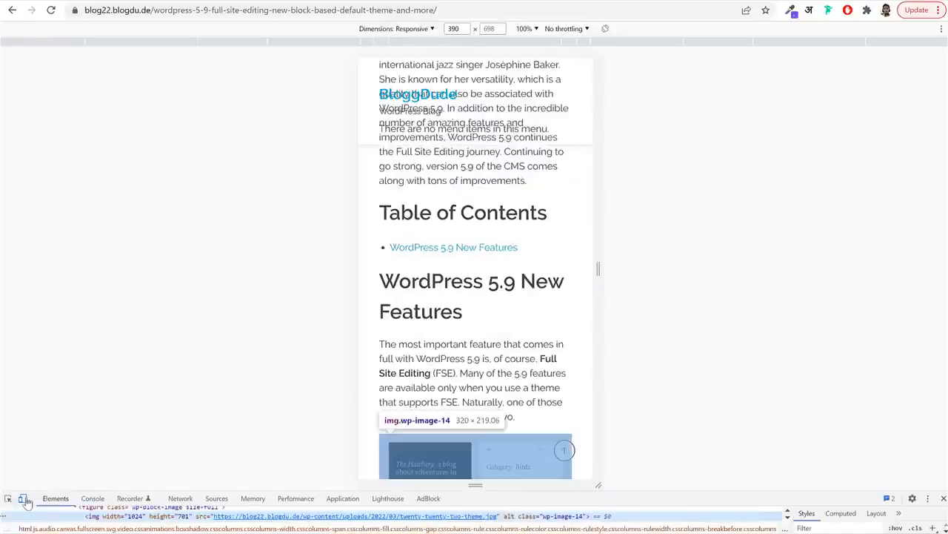
pyautogui.click(23, 500)
pyautogui.moveTo(690, 490); pyautogui.dragTo(690, 393)
pyautogui.scroll(-2, 656, 313)
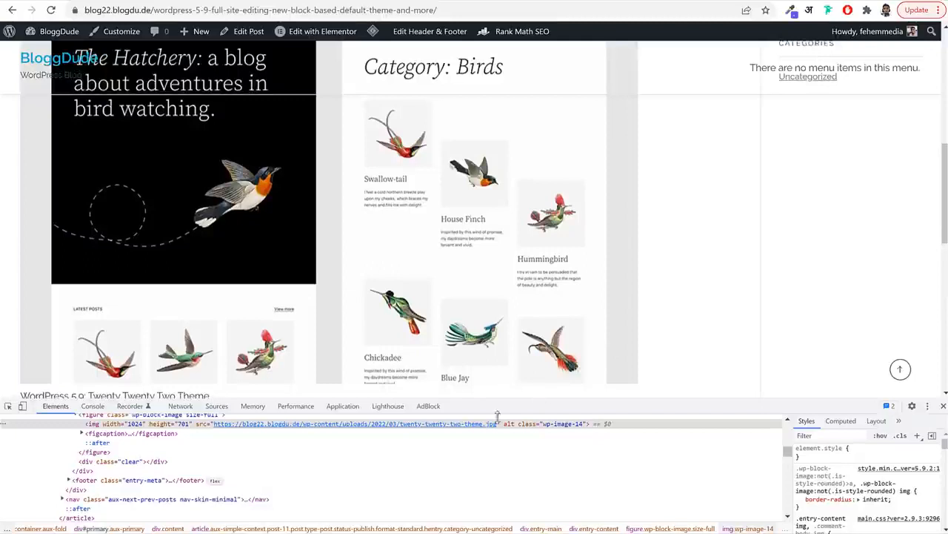
pyautogui.doubleClick(424, 428)
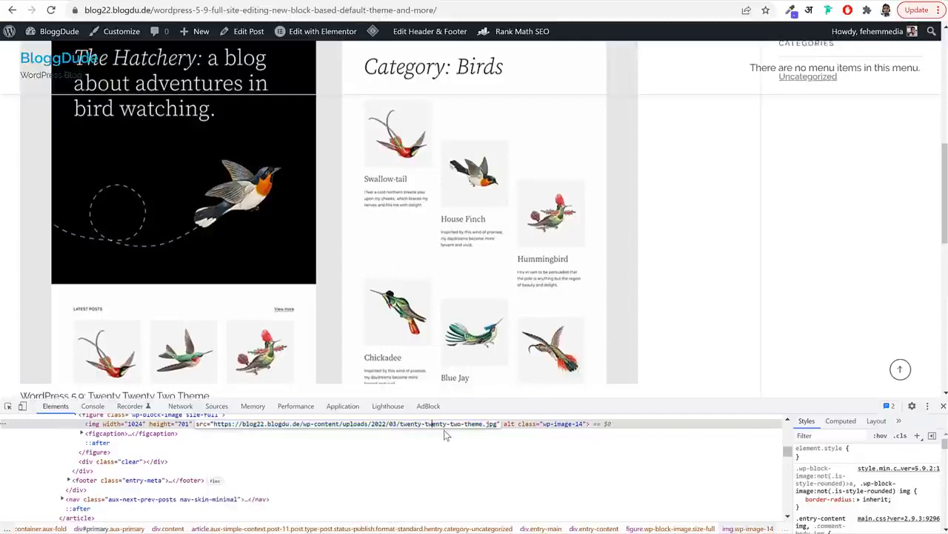
pyautogui.click(475, 501)
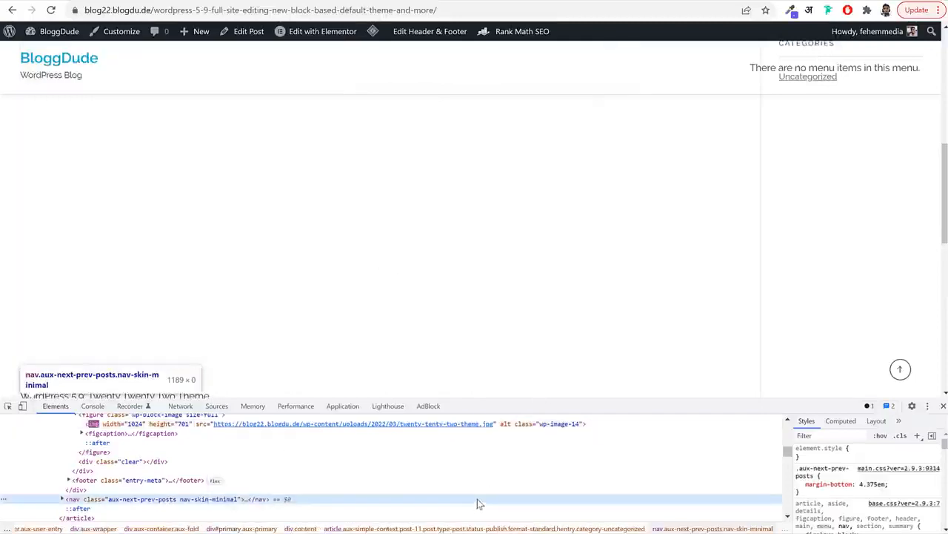
pyautogui.click(943, 405)
pyautogui.scroll(3, 572, 289)
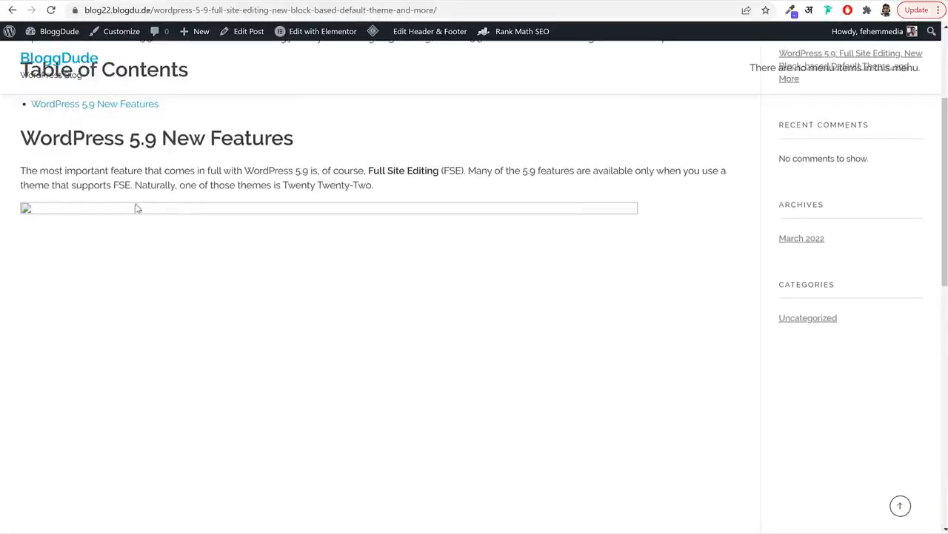
pyautogui.scroll(-5, 53, 221)
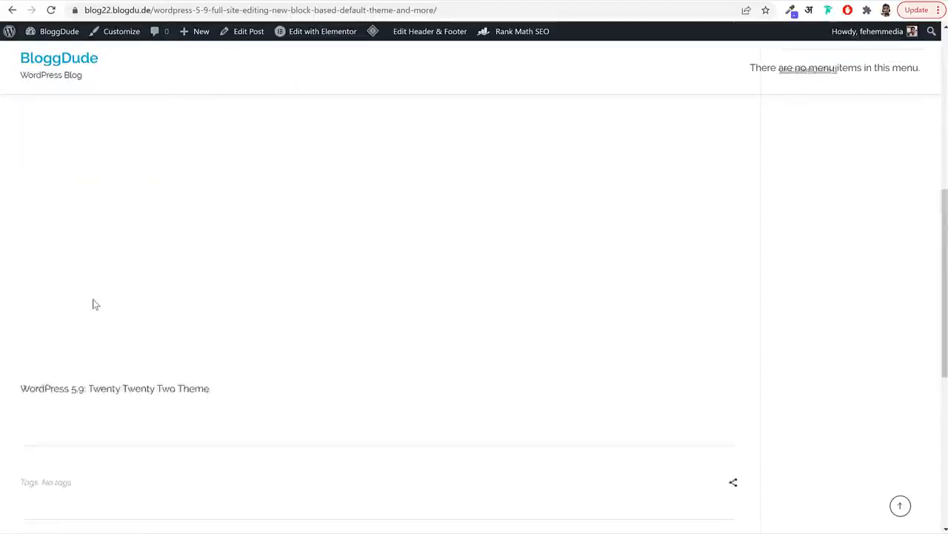
# Copy the title 'twenty-twenty-two-theme' into the image's Alternative Text field
pyautogui.scroll(5, 93, 303)
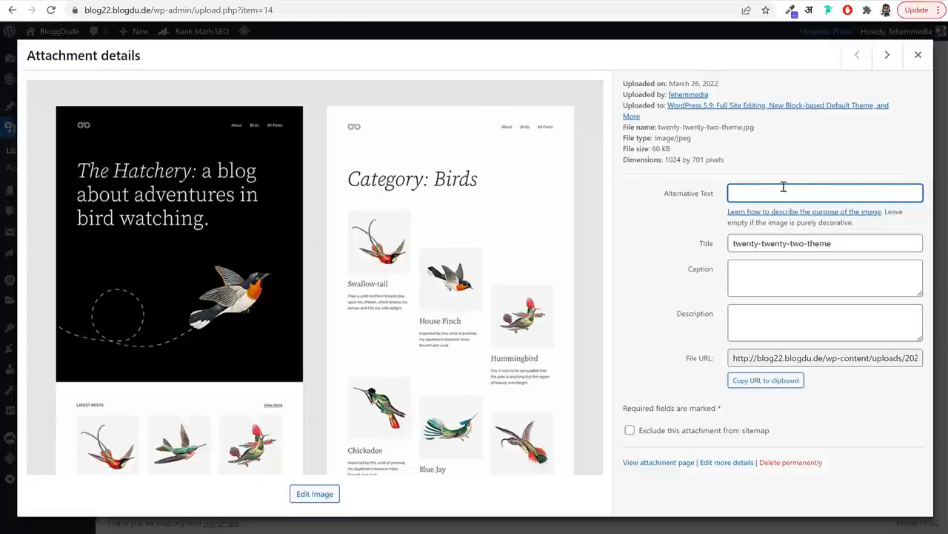
pyautogui.tripleClick(840, 243)
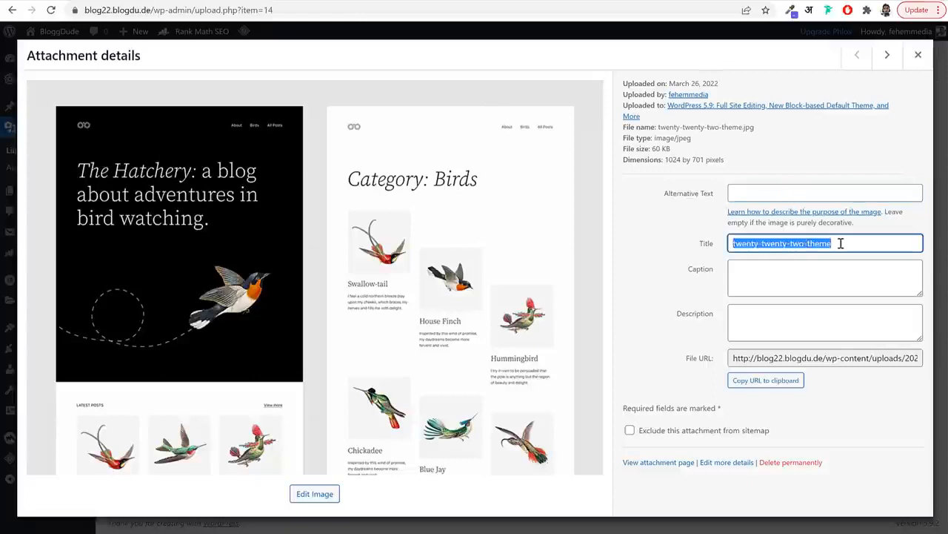
pyautogui.hotkey('ctrl', 'c')
pyautogui.click(799, 195)
pyautogui.hotkey('ctrl', 'v')
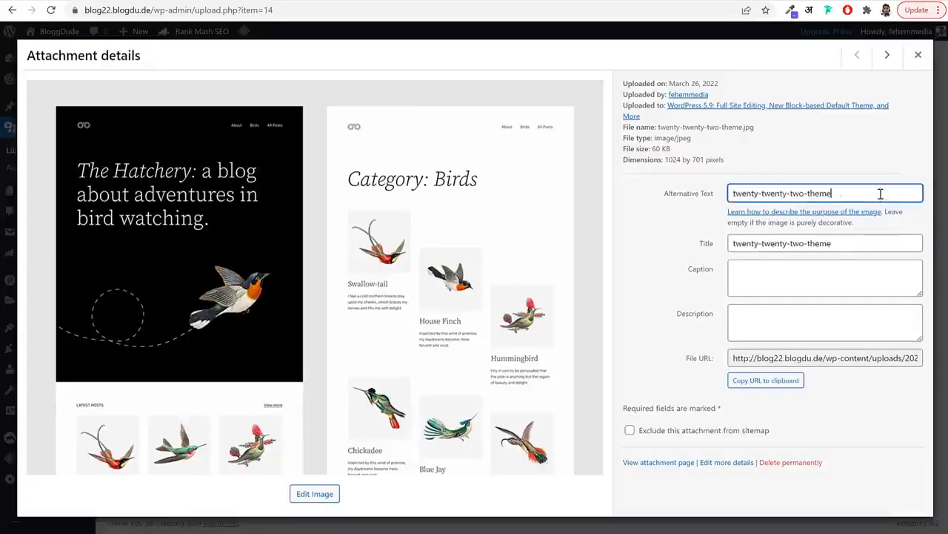
# Paste 'WordPress 5.9: Twenty Twenty Two Theme' into Description and Caption, then close the details
pyautogui.click(782, 309)
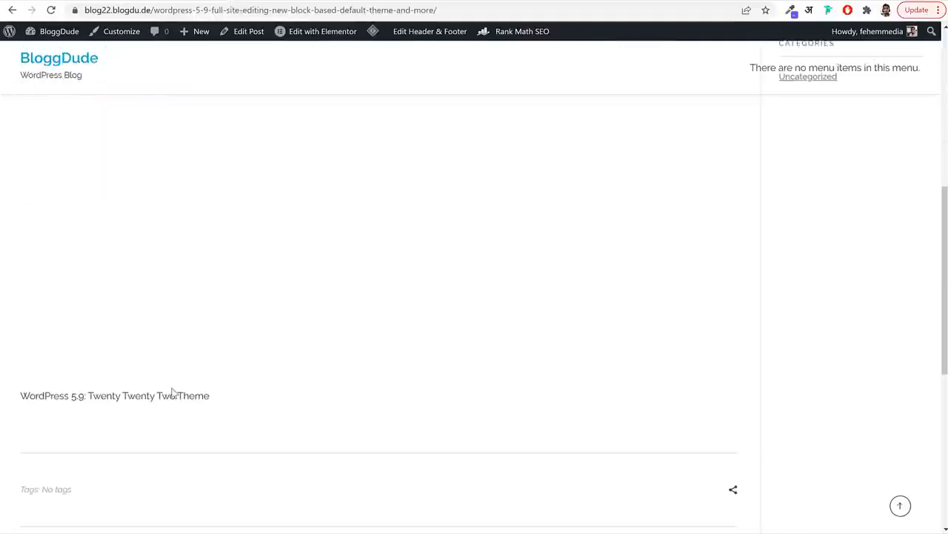
pyautogui.tripleClick(172, 393)
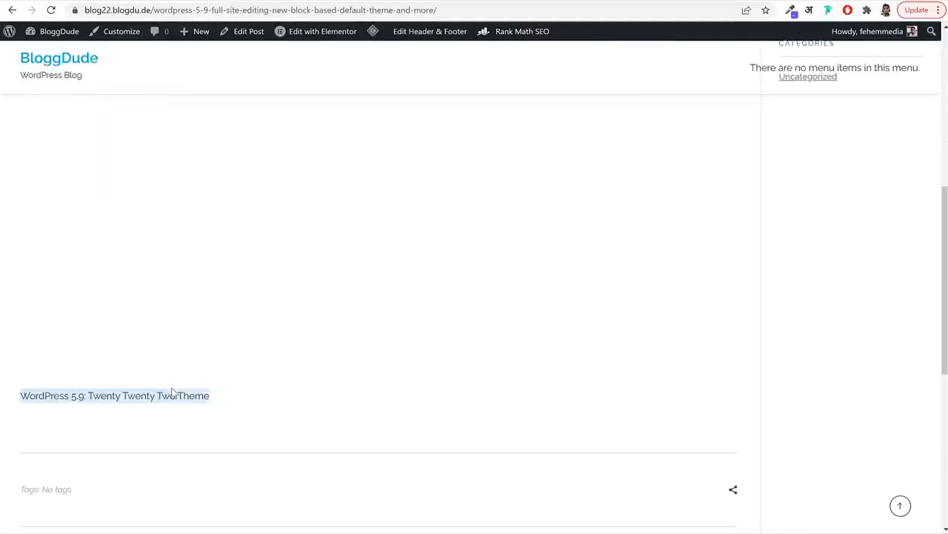
pyautogui.hotkey('ctrl', 'c')
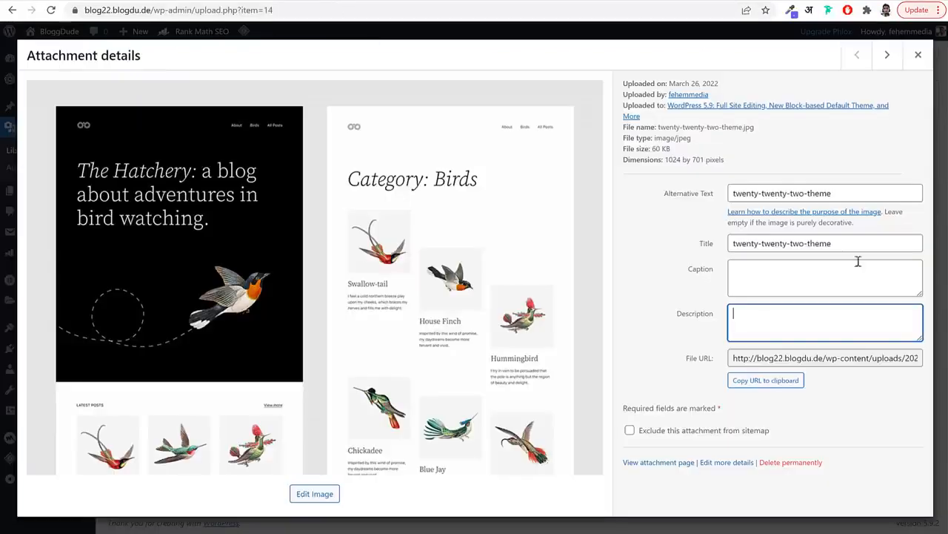
pyautogui.hotkey('ctrl', 'v')
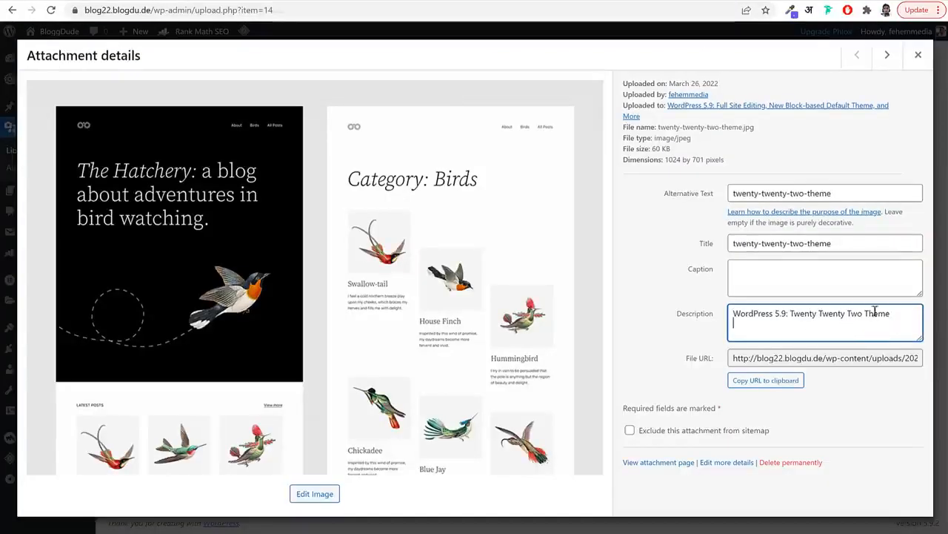
pyautogui.click(831, 281)
pyautogui.hotkey('ctrl', 'v')
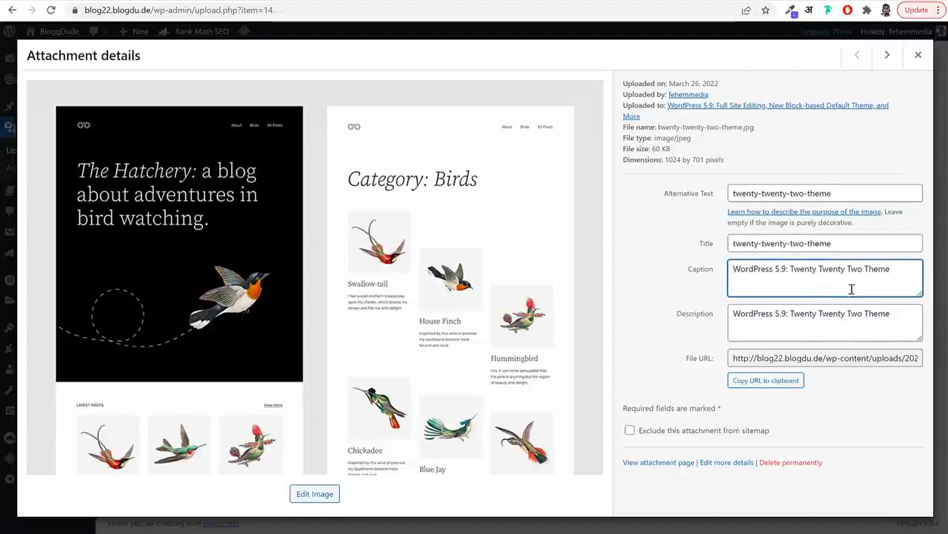
pyautogui.click(918, 55)
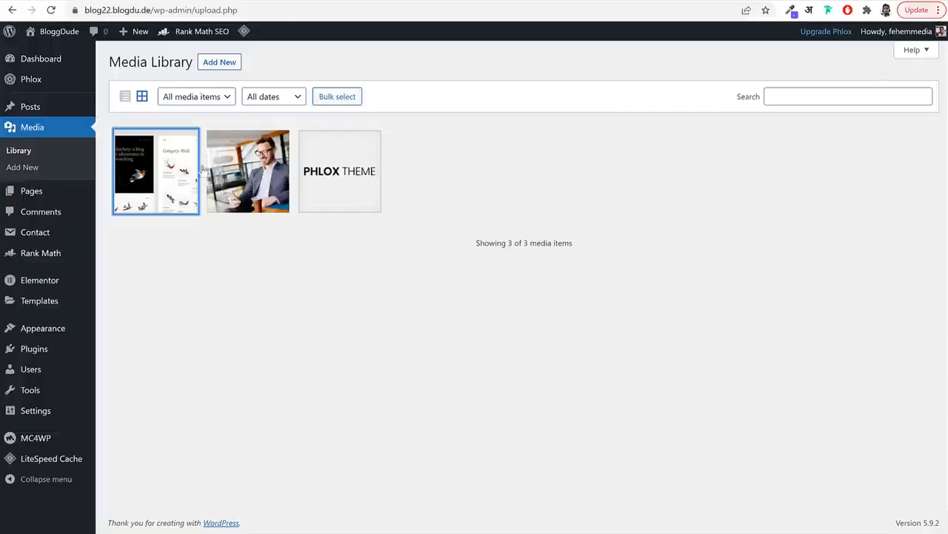
pyautogui.click(160, 175)
pyautogui.click(918, 56)
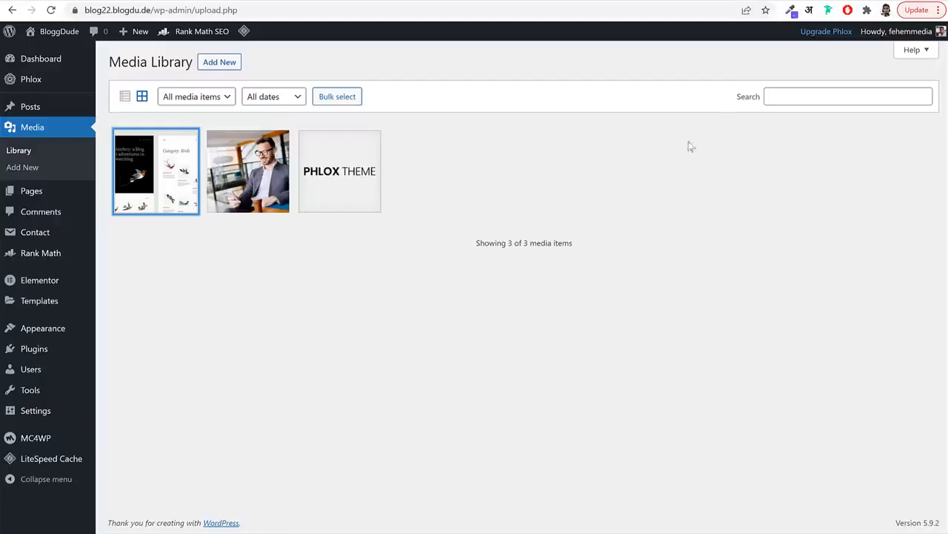
pyautogui.click(203, 1)
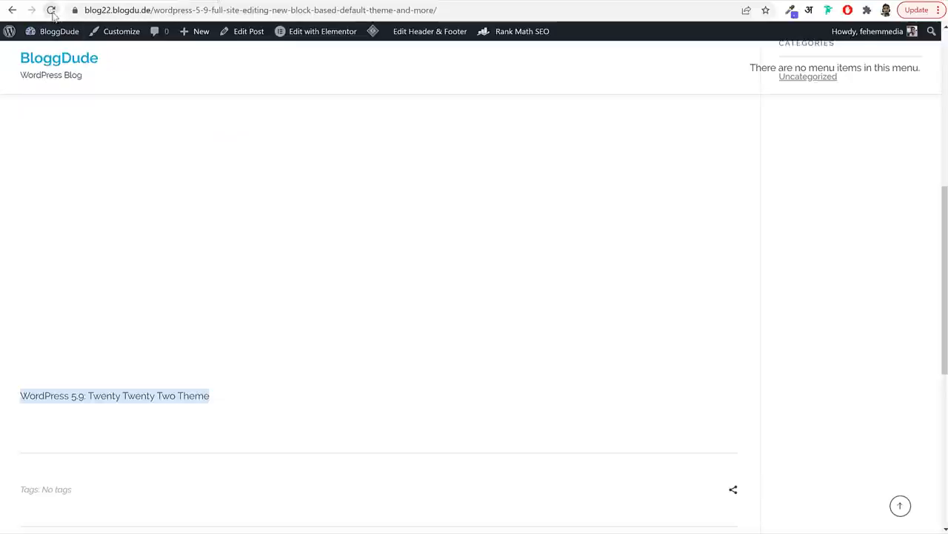
# Reload the live post and delete one letter from the image src to reveal the alt text 'twenty-twenty-two-theme'
pyautogui.click(51, 10)
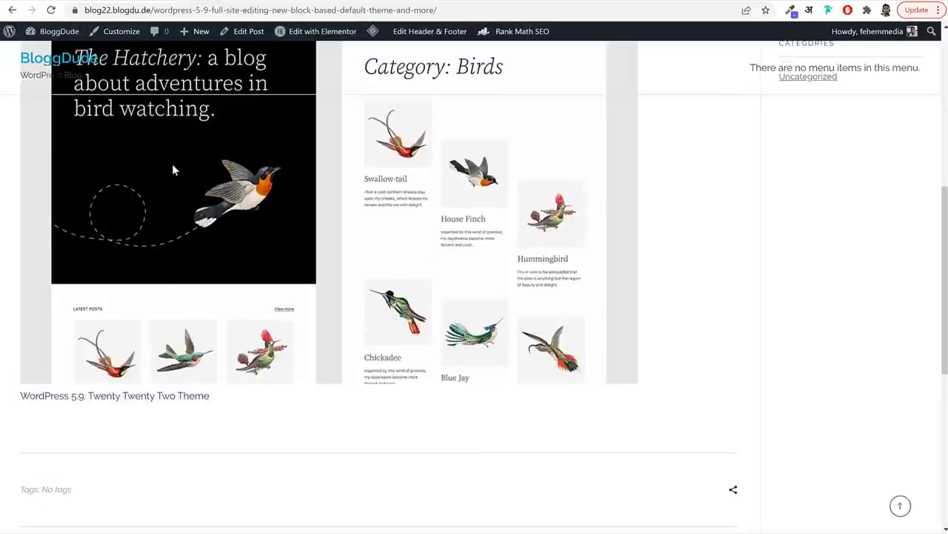
pyautogui.rightClick(170, 160)
pyautogui.click(226, 280)
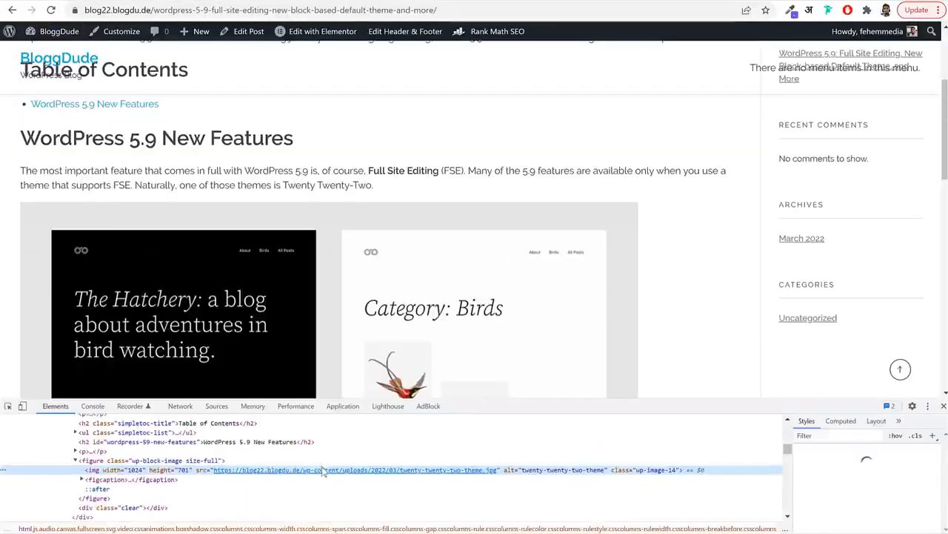
pyautogui.moveTo(292, 481)
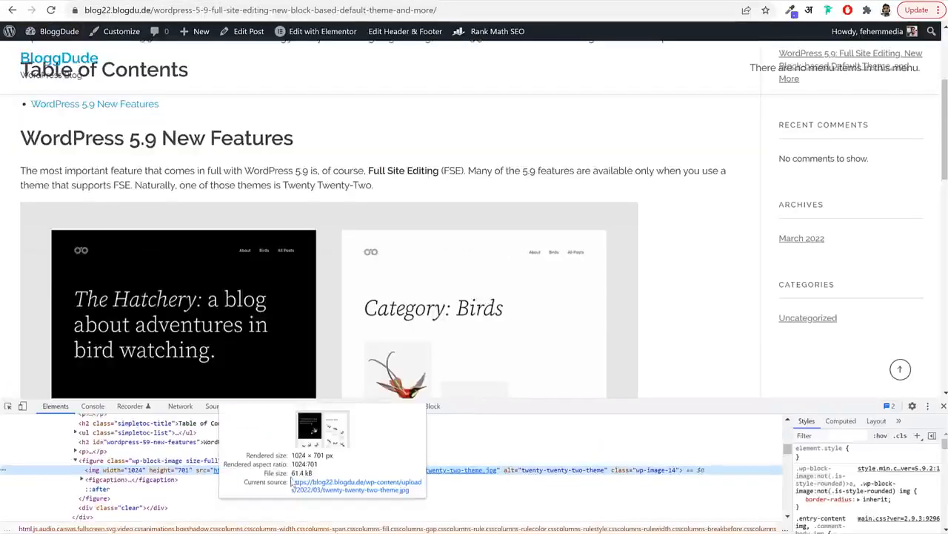
pyautogui.click(453, 474)
pyautogui.press('BackSpace')
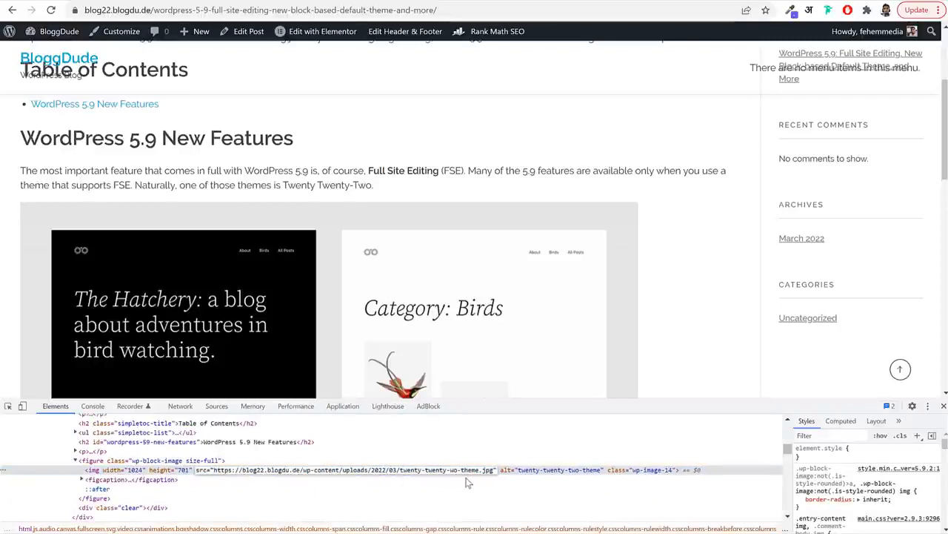
pyautogui.press('Return')
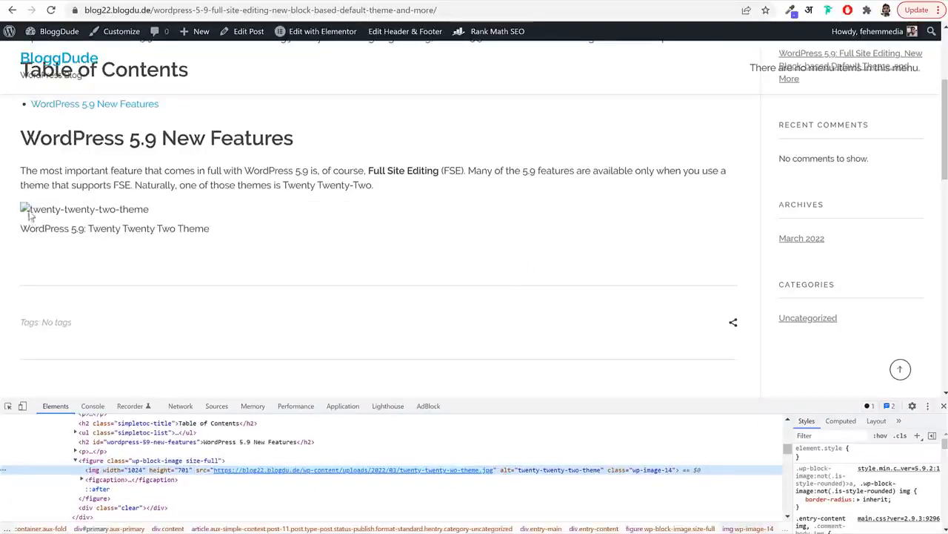
pyautogui.moveTo(153, 213); pyautogui.dragTo(34, 215)
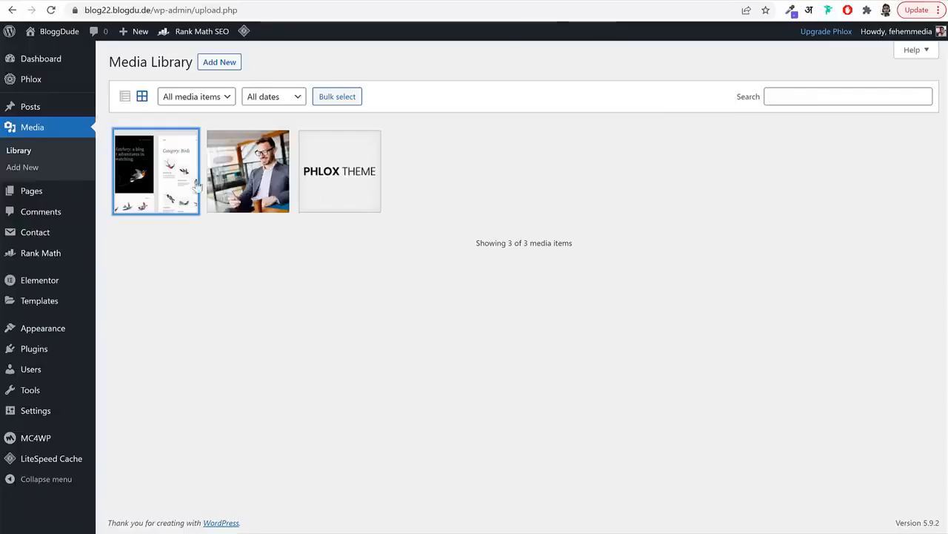
pyautogui.click(196, 186)
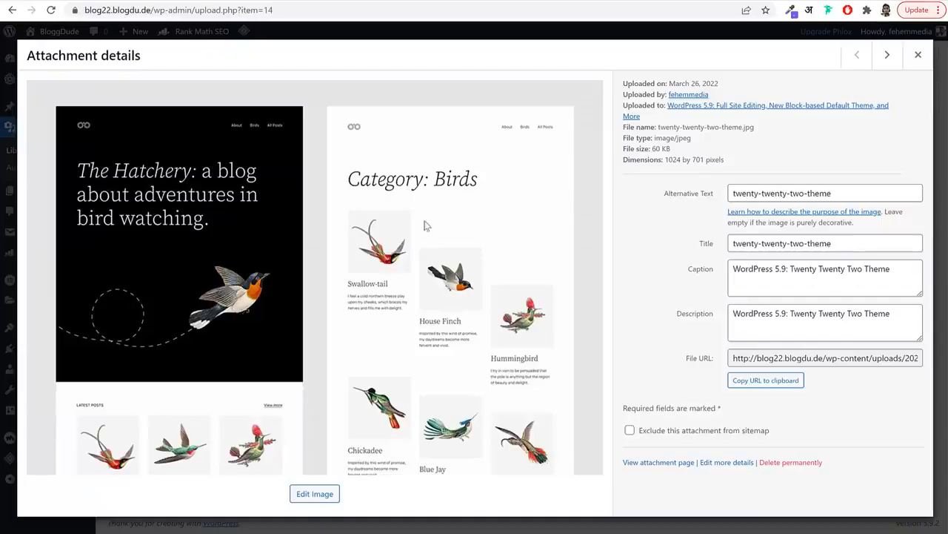
pyautogui.click(767, 328)
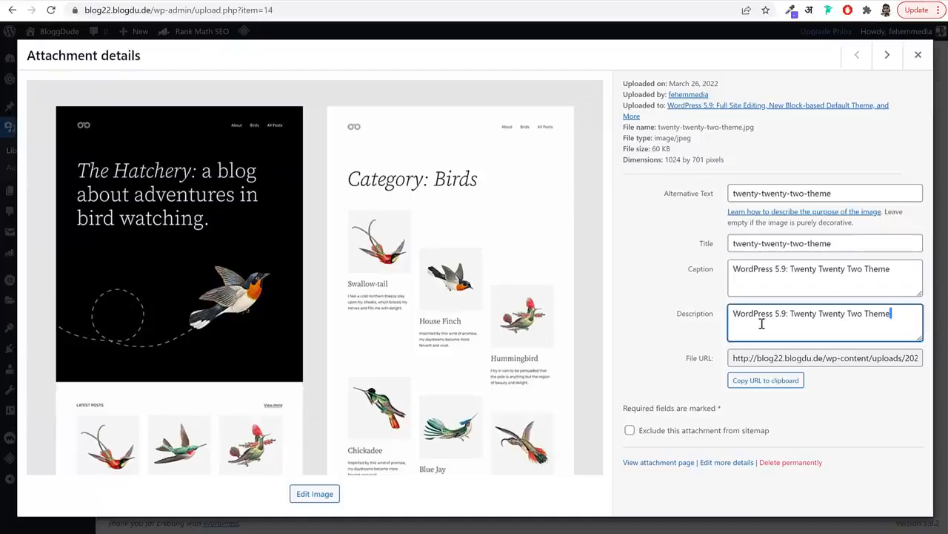
pyautogui.press('Return')
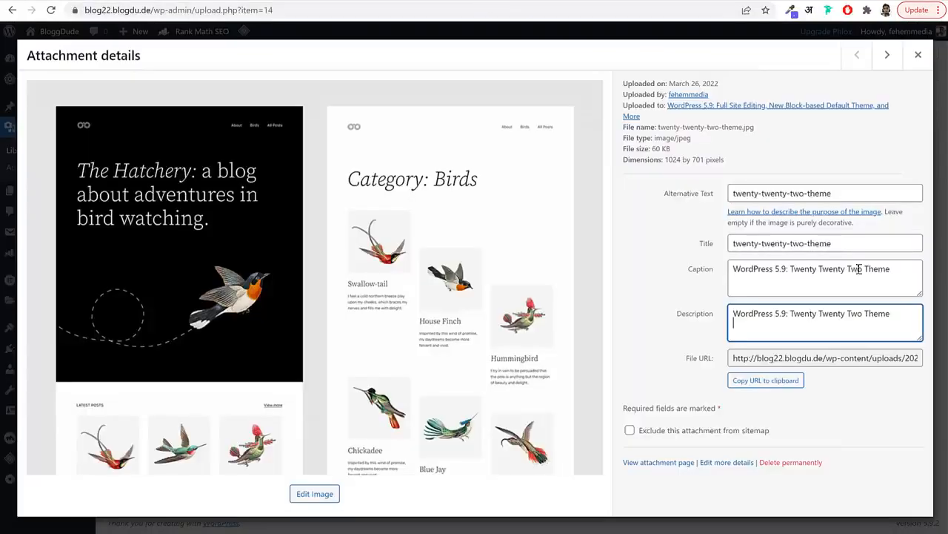
pyautogui.click(918, 54)
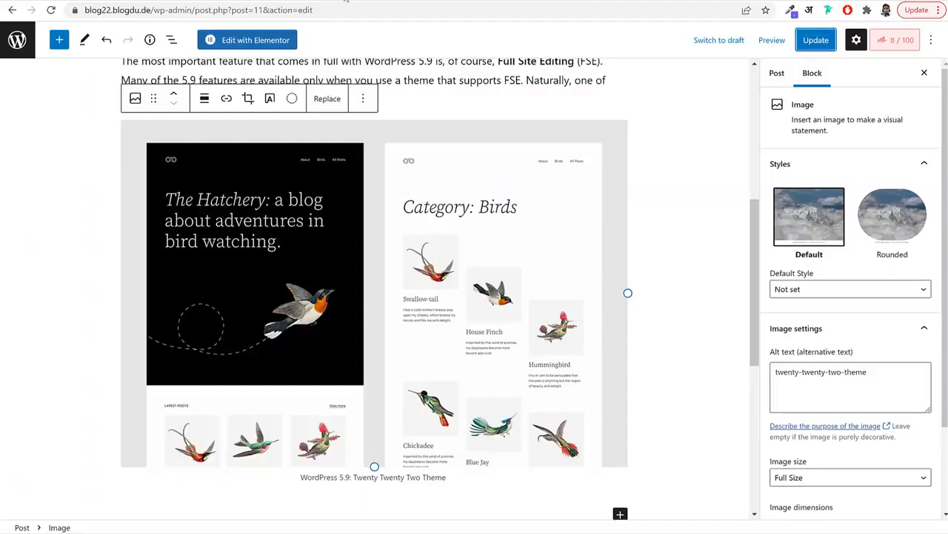
pyautogui.scroll(-3, 655, 264)
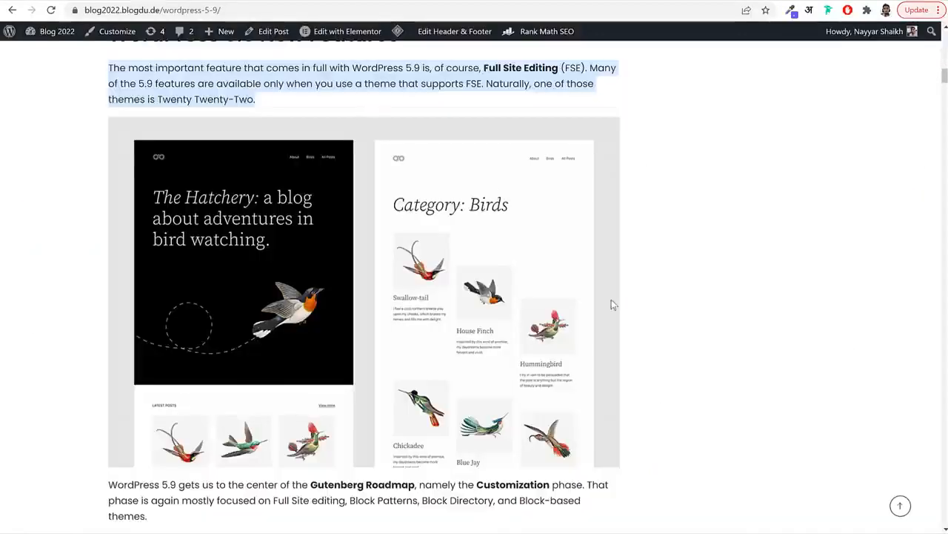
# Paste the two paragraphs from the published post as plain text after the image caption
pyautogui.scroll(-4, 592, 297)
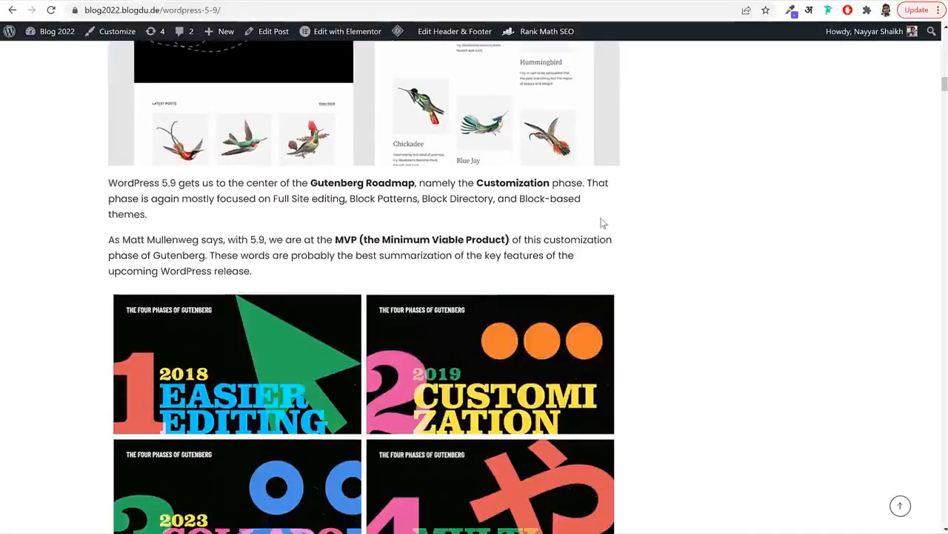
pyautogui.moveTo(108, 182); pyautogui.dragTo(277, 268)
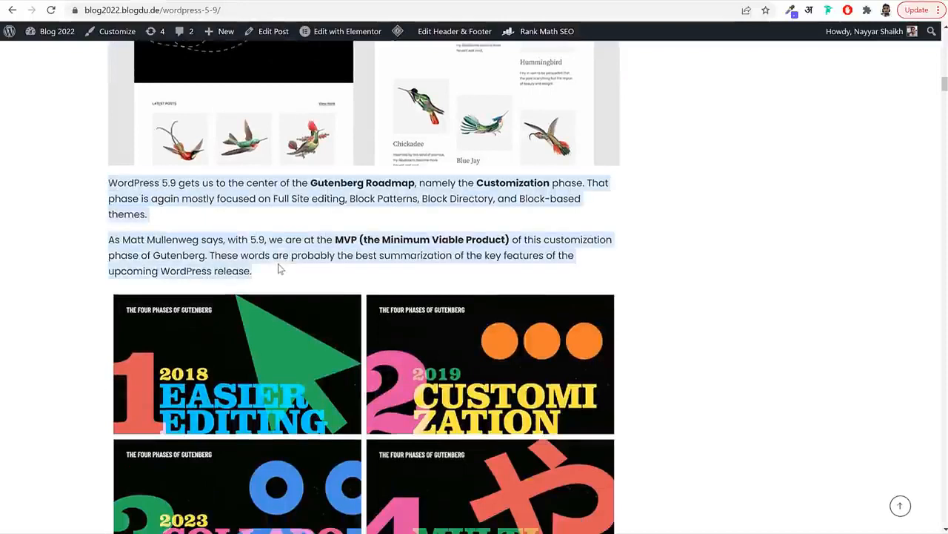
pyautogui.click(281, 274)
pyautogui.moveTo(104, 187); pyautogui.dragTo(294, 268)
pyautogui.hotkey('ctrl', 'c')
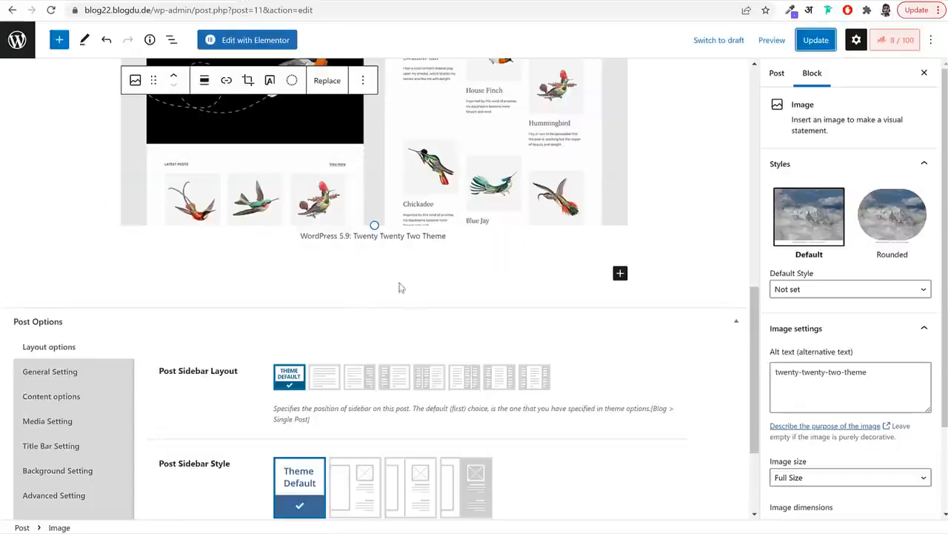
pyautogui.click(343, 259)
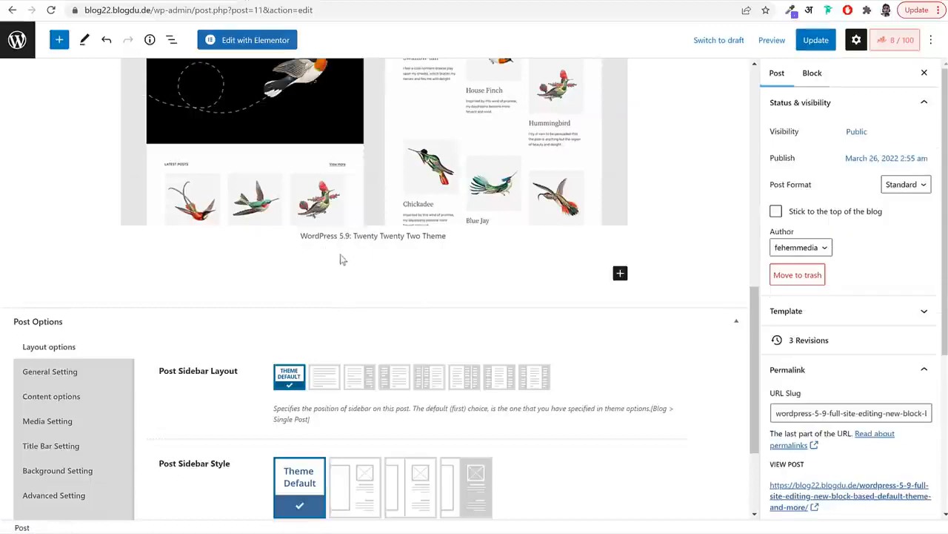
pyautogui.click(620, 273)
pyautogui.click(647, 363)
pyautogui.hotkey('ctrl', 'v')
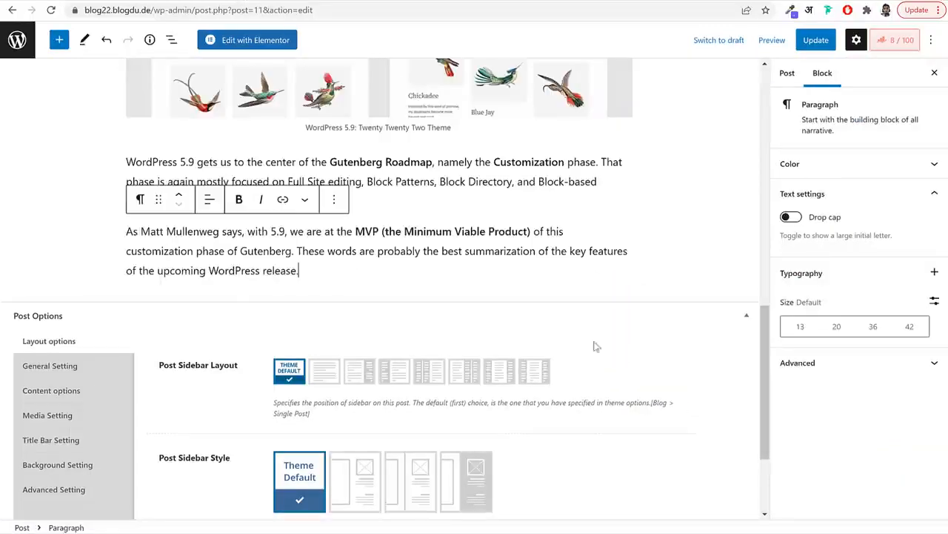
pyautogui.hotkey('ctrl', 'z')
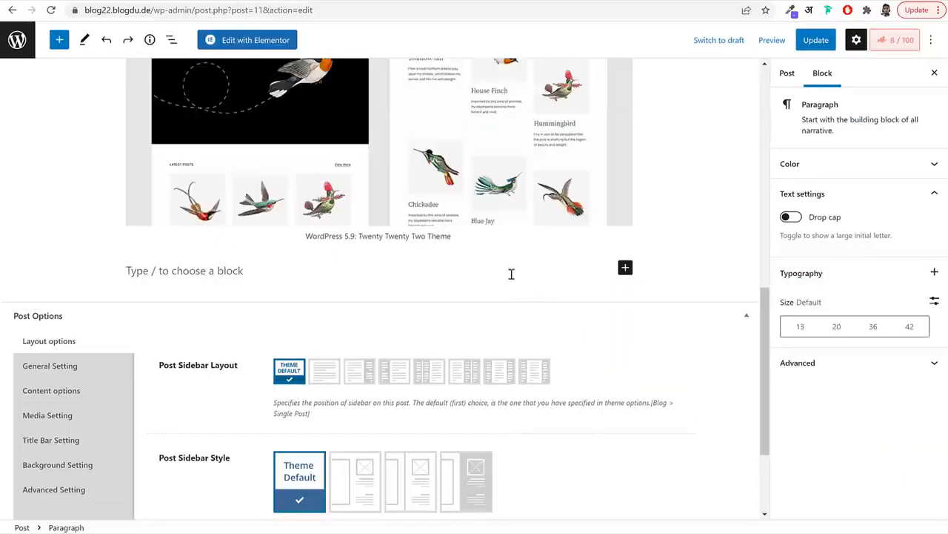
pyautogui.hotkey('ctrl', 'shift', 'v')
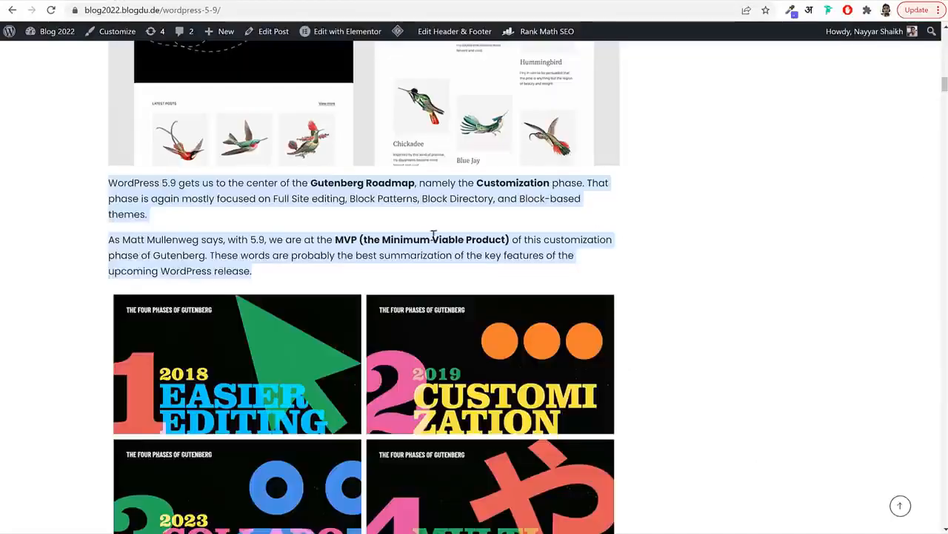
# Bold 'Gutenberg Roadmap' and 'MVP (the Minimum Viable Product)' in the pasted paragraphs
pyautogui.click(401, 208)
pyautogui.moveTo(311, 183); pyautogui.dragTo(380, 186)
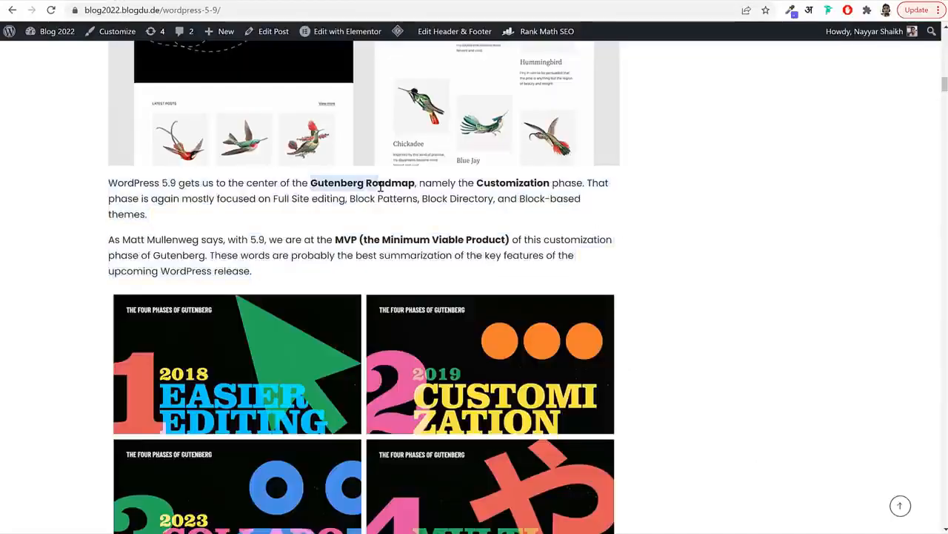
pyautogui.click(284, 0)
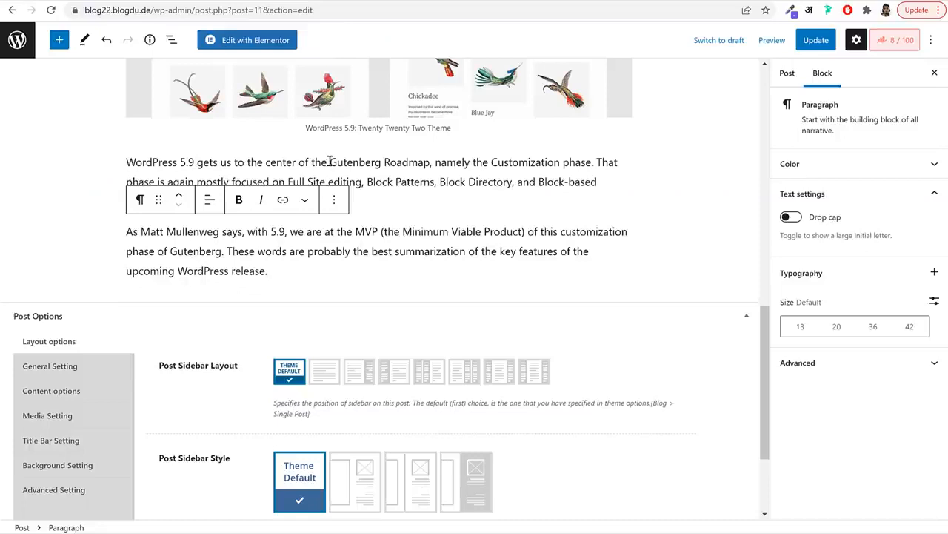
pyautogui.moveTo(330, 161); pyautogui.dragTo(429, 162)
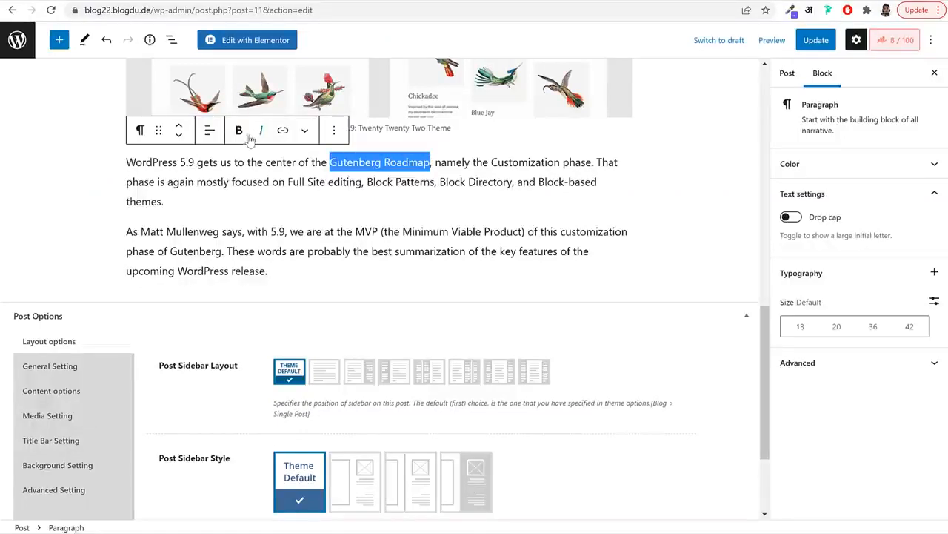
pyautogui.click(238, 131)
pyautogui.click(548, 178)
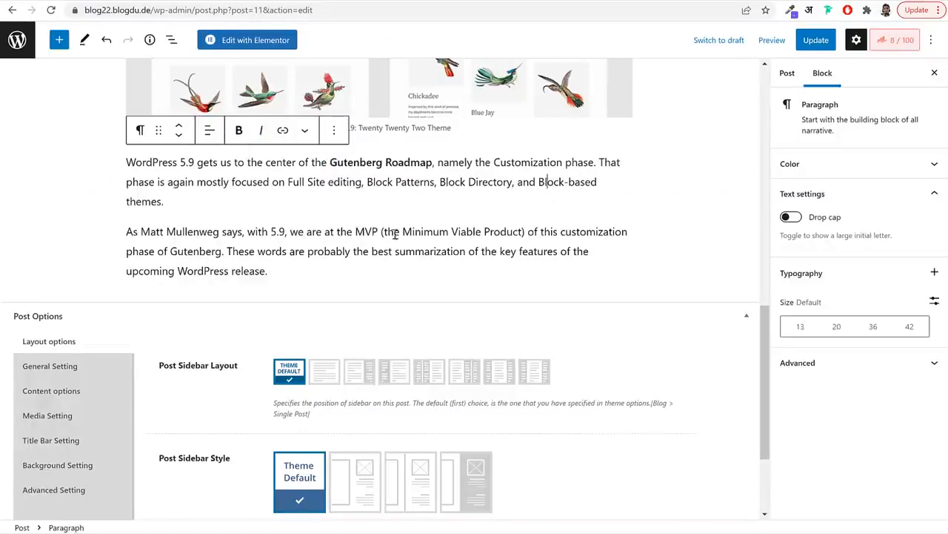
pyautogui.moveTo(357, 232); pyautogui.dragTo(531, 232)
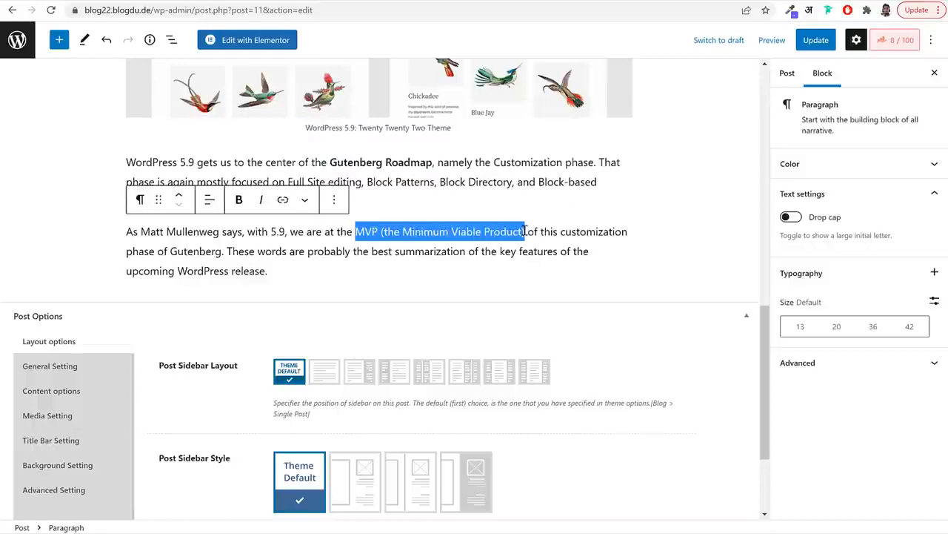
pyautogui.click(238, 200)
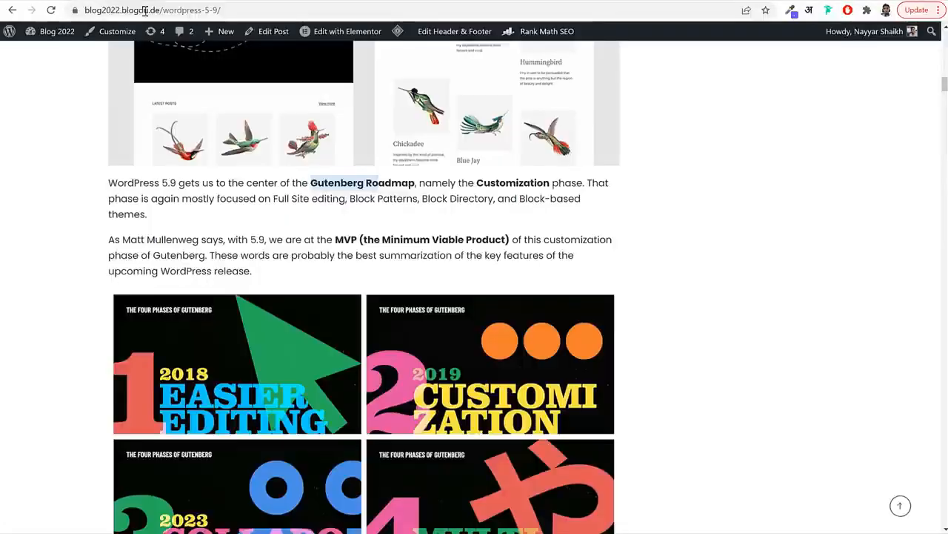
# Insert the H2 heading 'The Twenty Twenty-Two Theme' copied from the published post
pyautogui.scroll(-5, 479, 280)
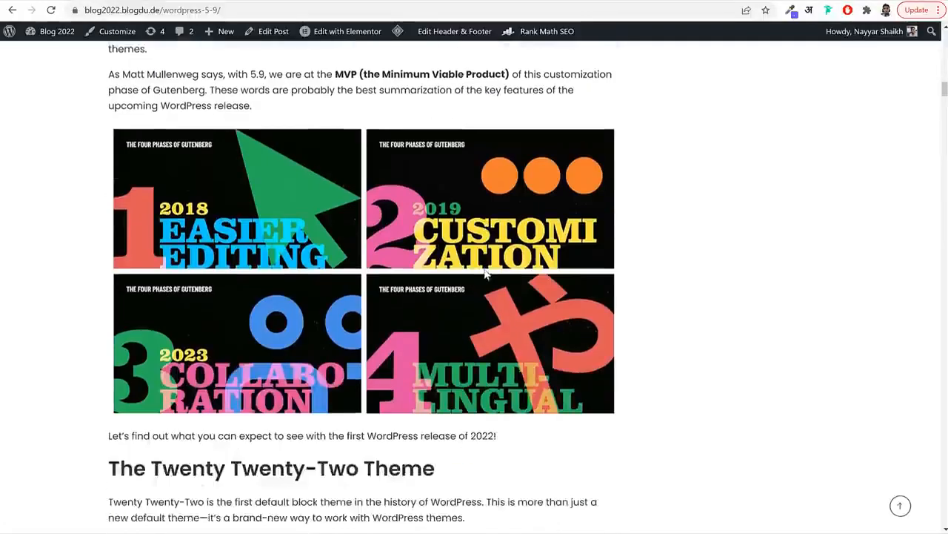
pyautogui.scroll(1, 423, 298)
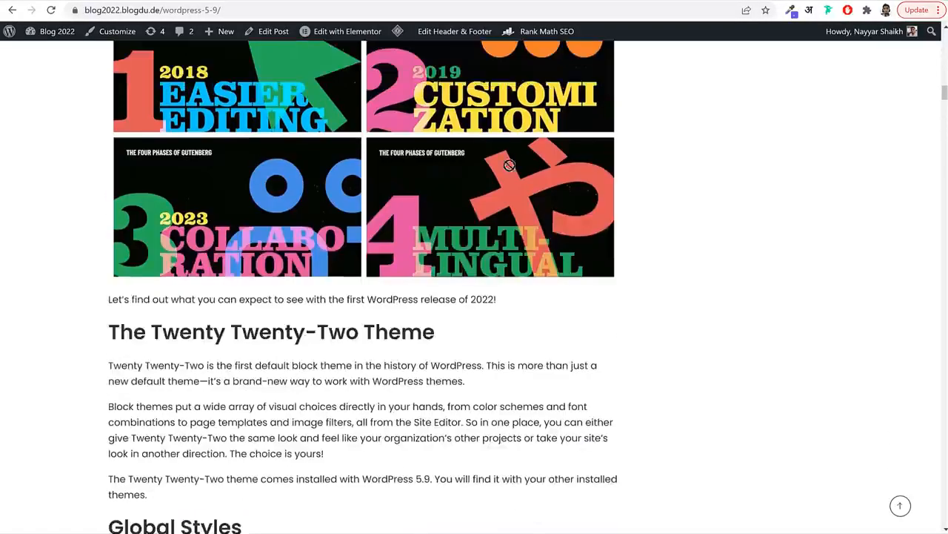
pyautogui.moveTo(509, 163); pyautogui.dragTo(247, 333)
pyautogui.scroll(-3, 216, 254)
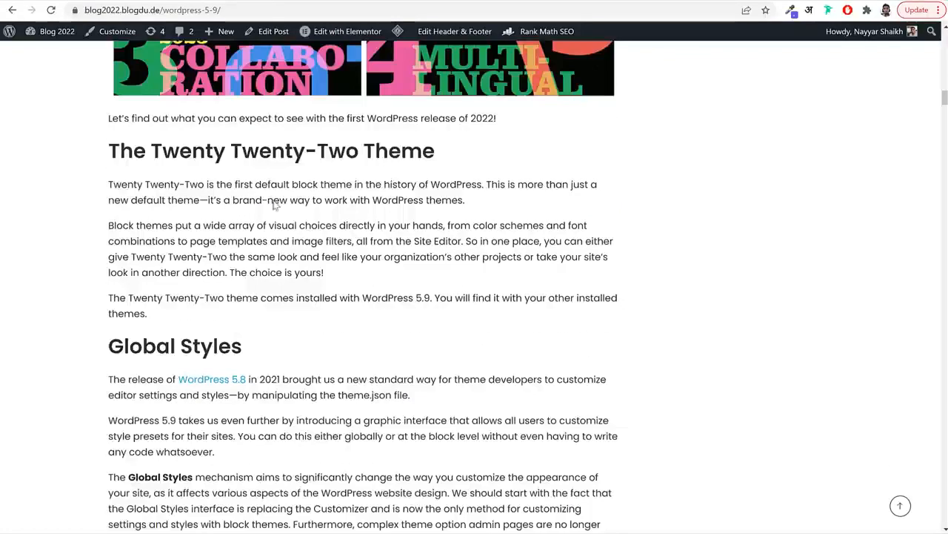
pyautogui.moveTo(121, 156); pyautogui.dragTo(454, 158)
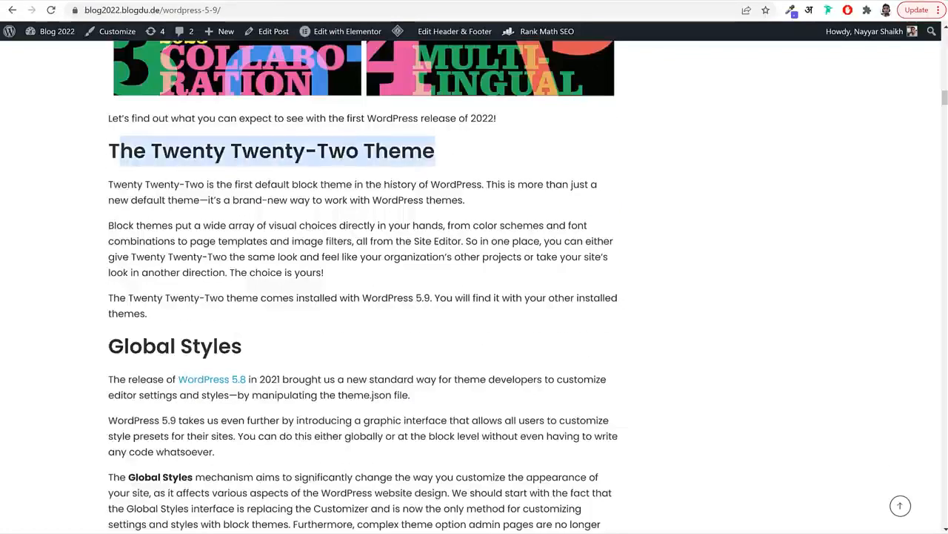
pyautogui.tripleClick(135, 159)
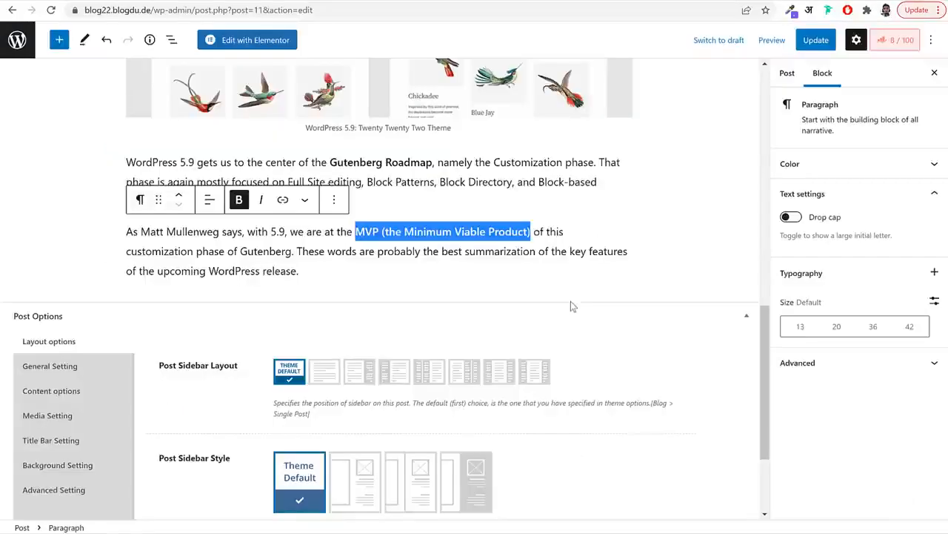
pyautogui.click(432, 260)
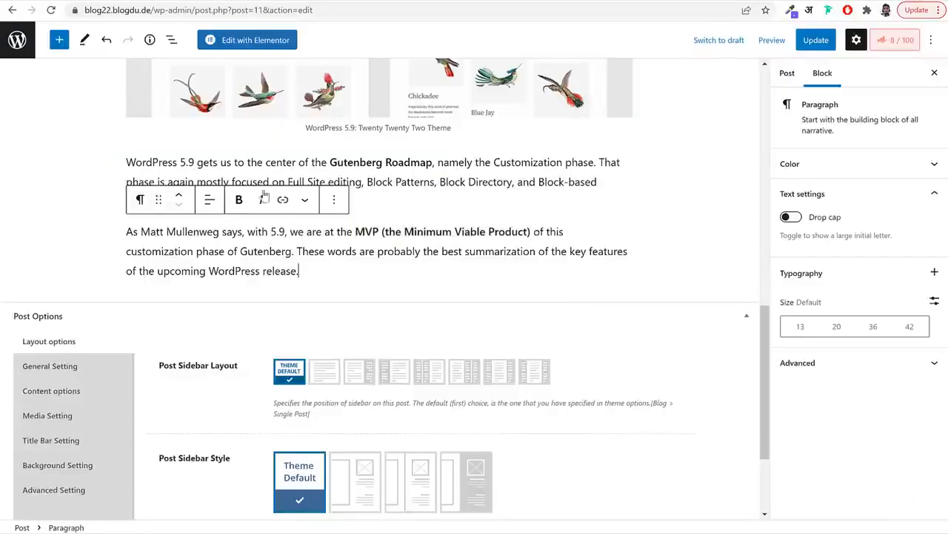
pyautogui.click(60, 40)
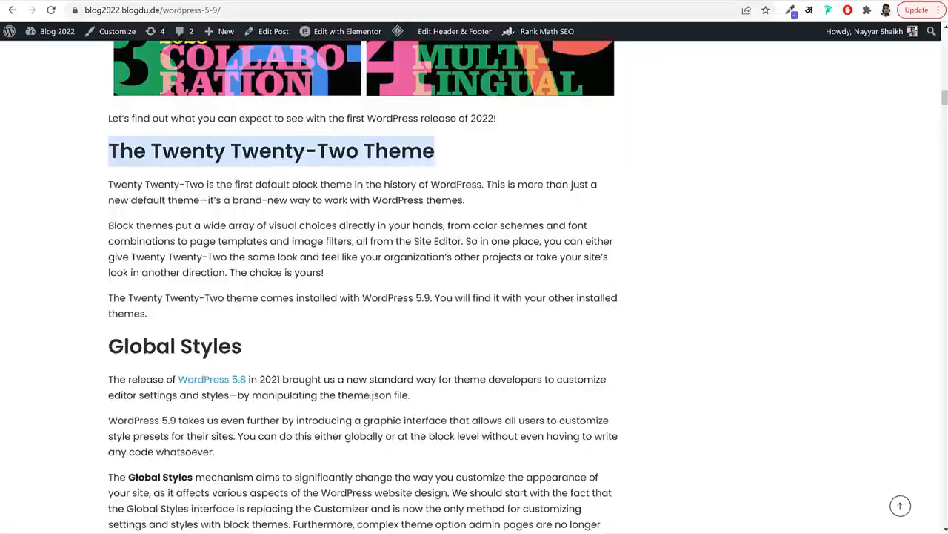
# Paste the three theme paragraphs from the published post below the new heading
pyautogui.click(218, 296)
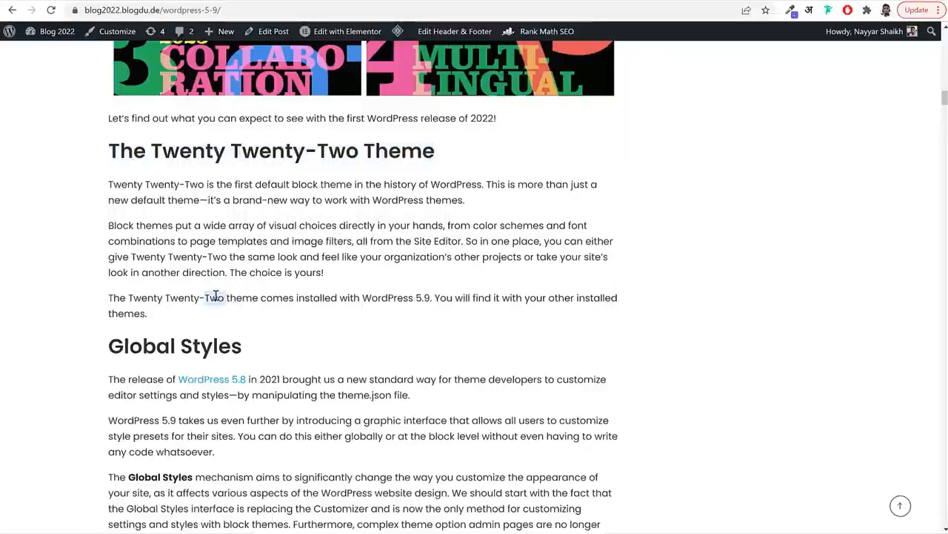
pyautogui.moveTo(156, 319); pyautogui.dragTo(104, 176)
pyautogui.hotkey('ctrl', 'c')
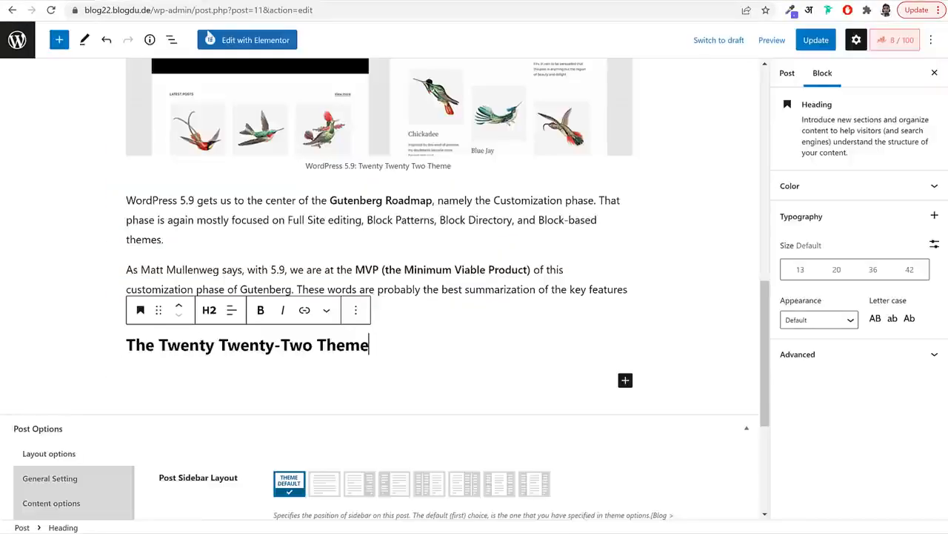
pyautogui.click(184, 370)
pyautogui.click(408, 352)
pyautogui.press('Return')
pyautogui.hotkey('ctrl', 'v')
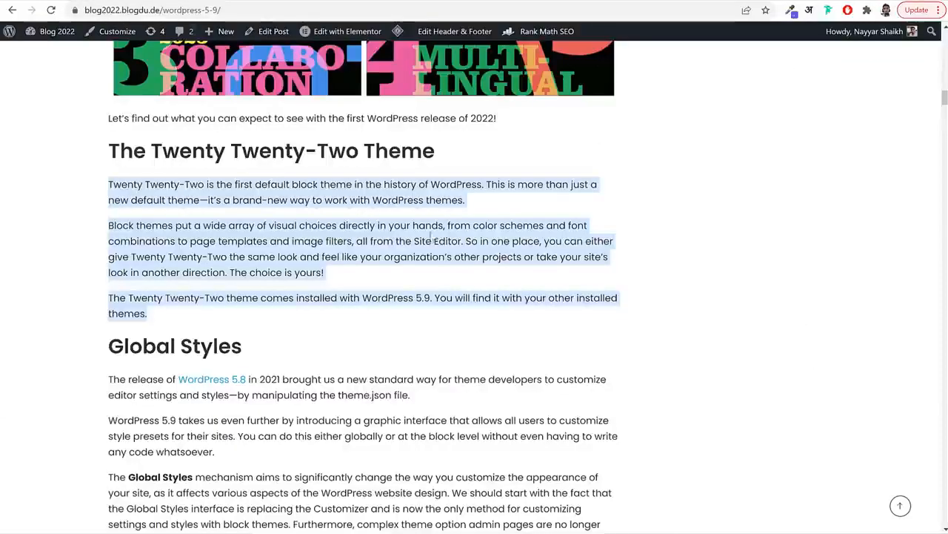
pyautogui.scroll(-5, 443, 287)
pyautogui.scroll(1, 443, 288)
pyautogui.scroll(1, 443, 287)
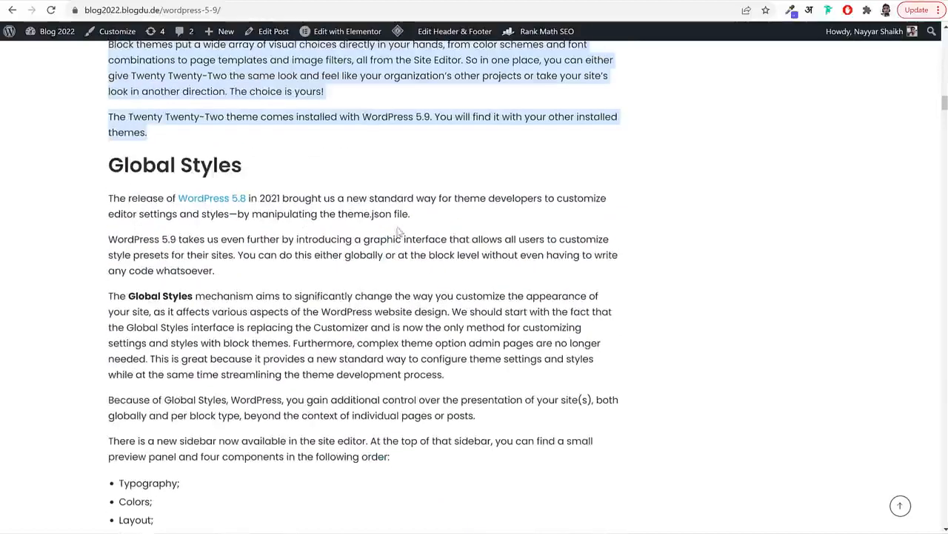
# Add a 'Global Styles' H2 heading after the theme paragraphs, then select that section's source text
pyautogui.click(539, 218)
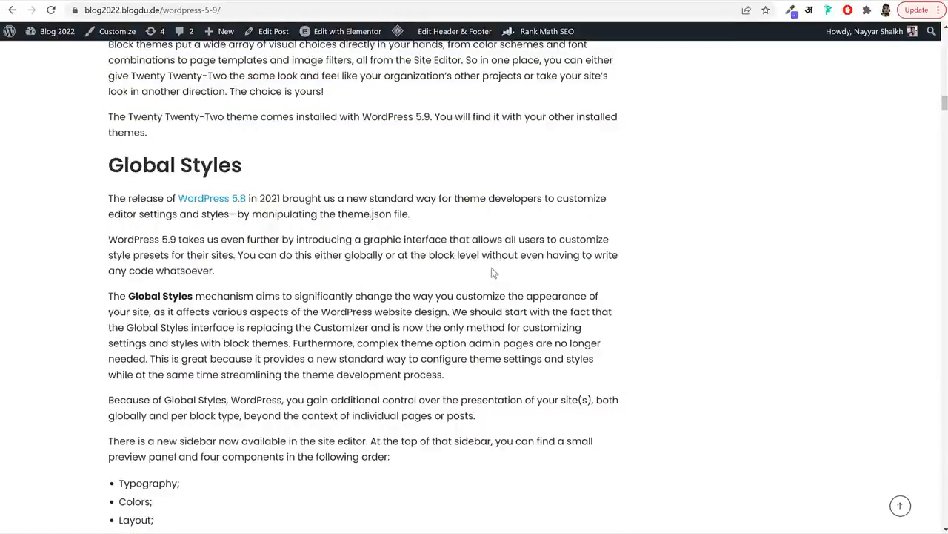
pyautogui.scroll(-2, 481, 311)
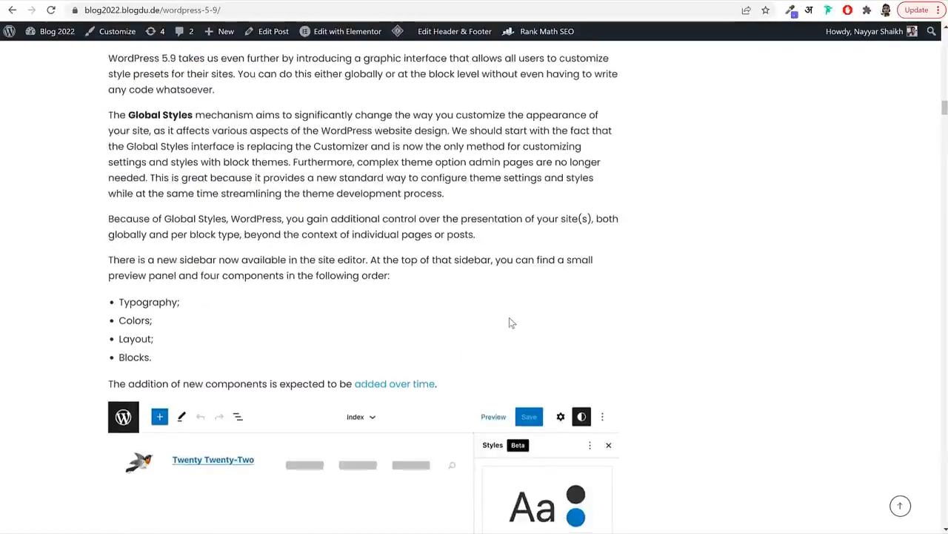
pyautogui.scroll(2, 509, 320)
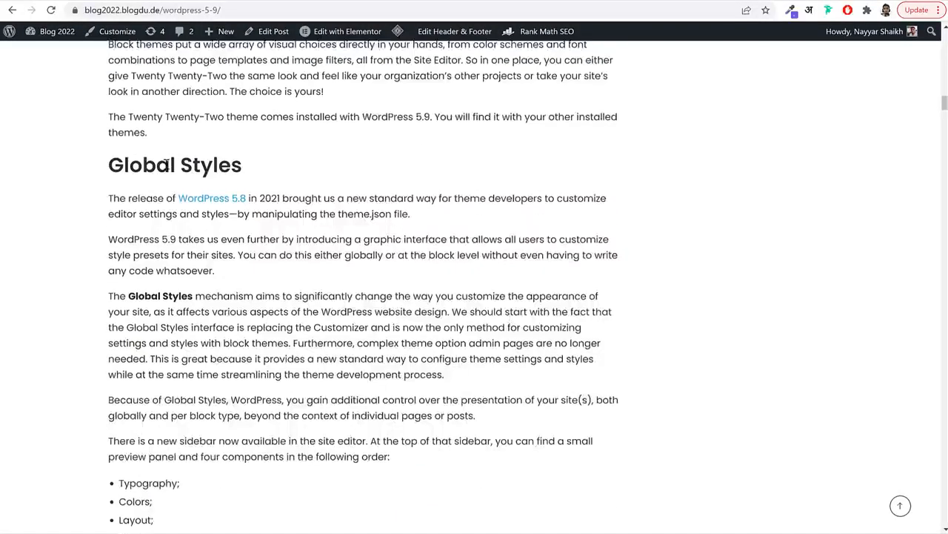
pyautogui.moveTo(113, 158); pyautogui.dragTo(243, 165)
pyautogui.hotkey('ctrl', 'c')
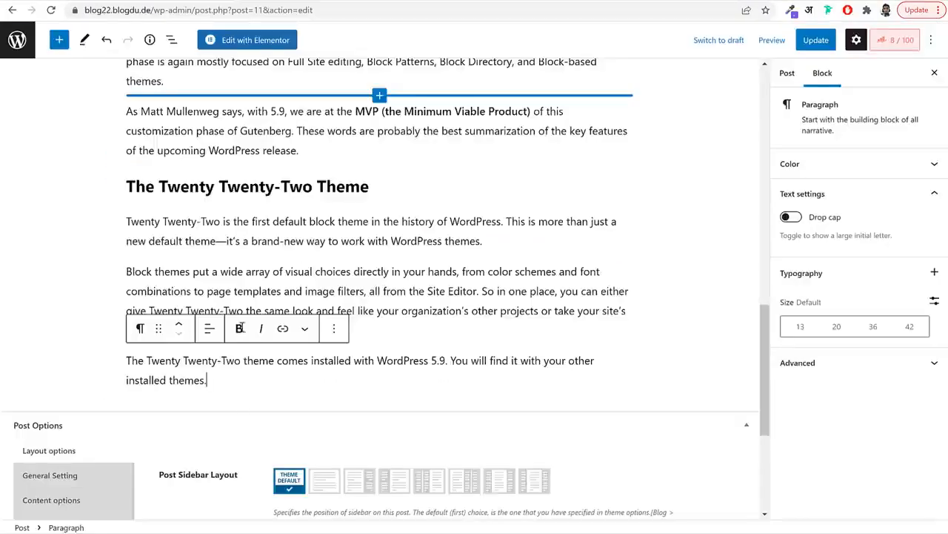
pyautogui.press('Return')
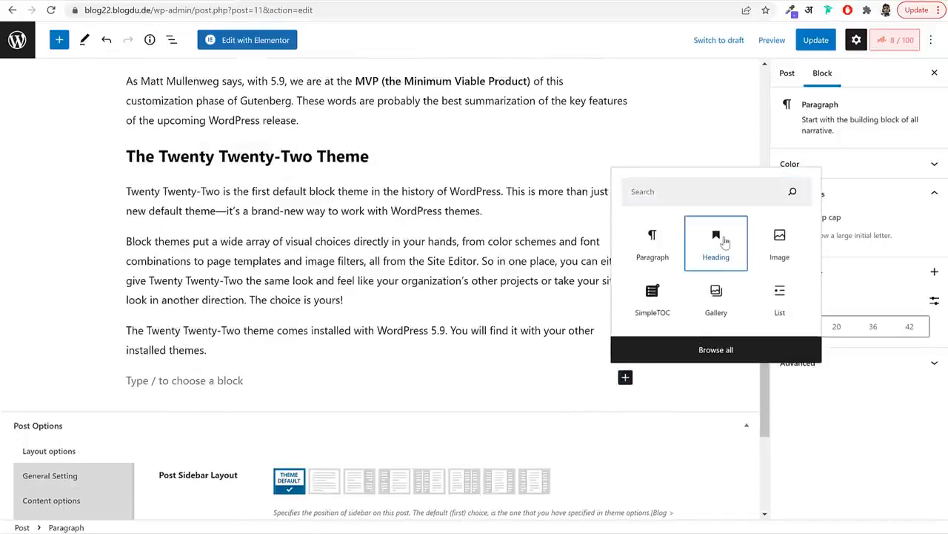
pyautogui.click(719, 244)
pyautogui.hotkey('ctrl', 'v')
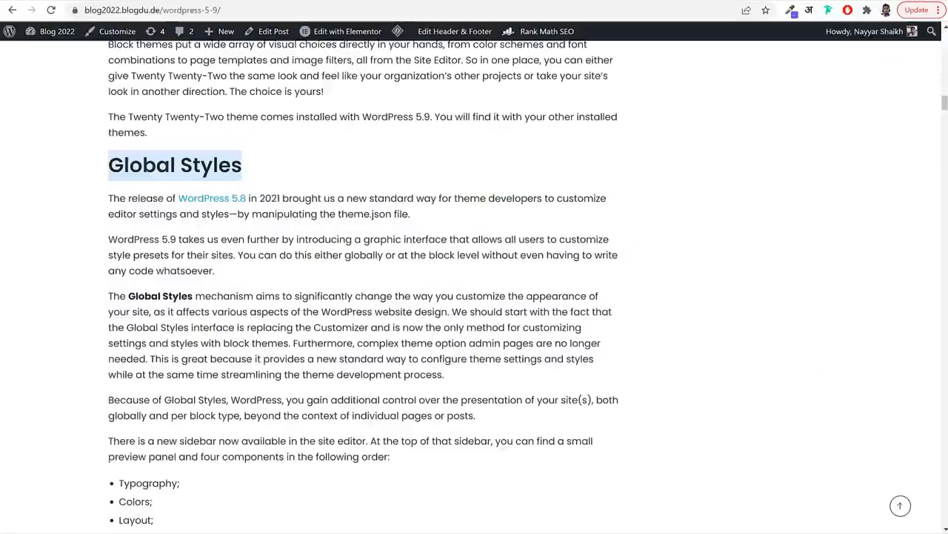
pyautogui.click(108, 231)
pyautogui.moveTo(109, 199); pyautogui.dragTo(487, 374)
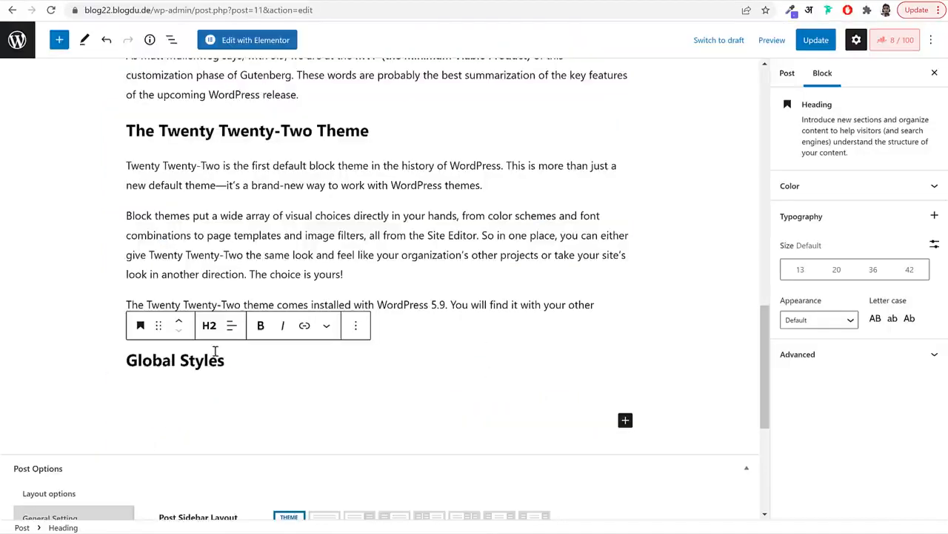
# Paste the Global Styles section text, ending with the Typography, Colors, Layout, Blocks lines
pyautogui.hotkey('ctrl', 'v')
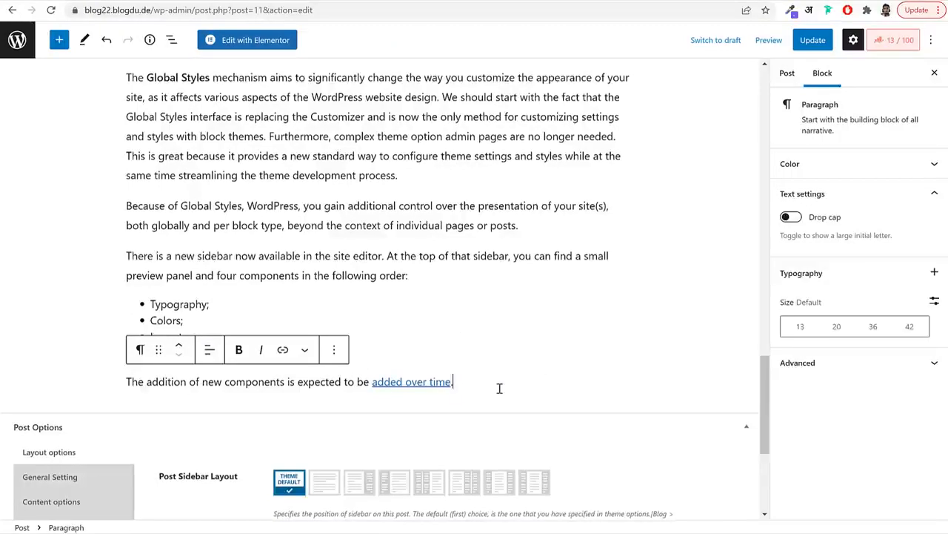
pyautogui.scroll(3, 499, 388)
pyautogui.click(246, 200)
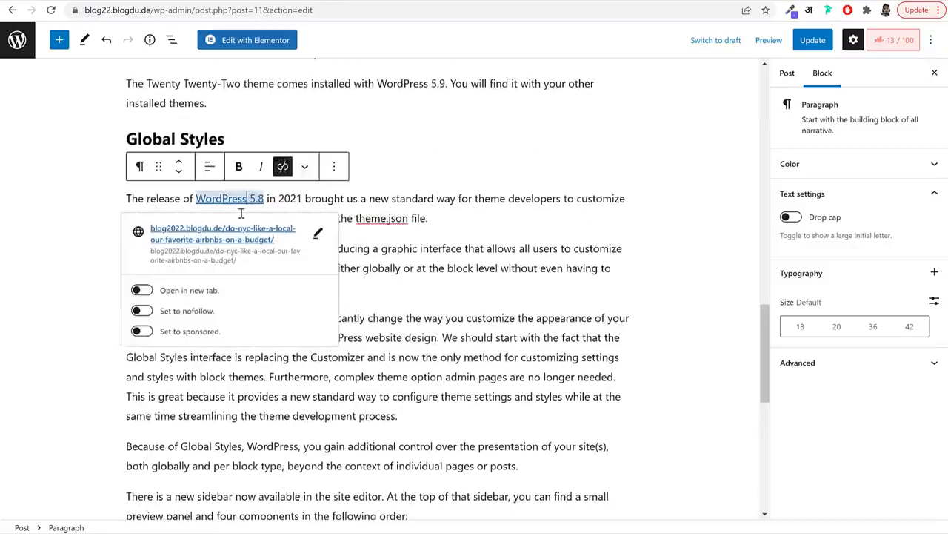
pyautogui.scroll(-3, 439, 297)
pyautogui.click(439, 299)
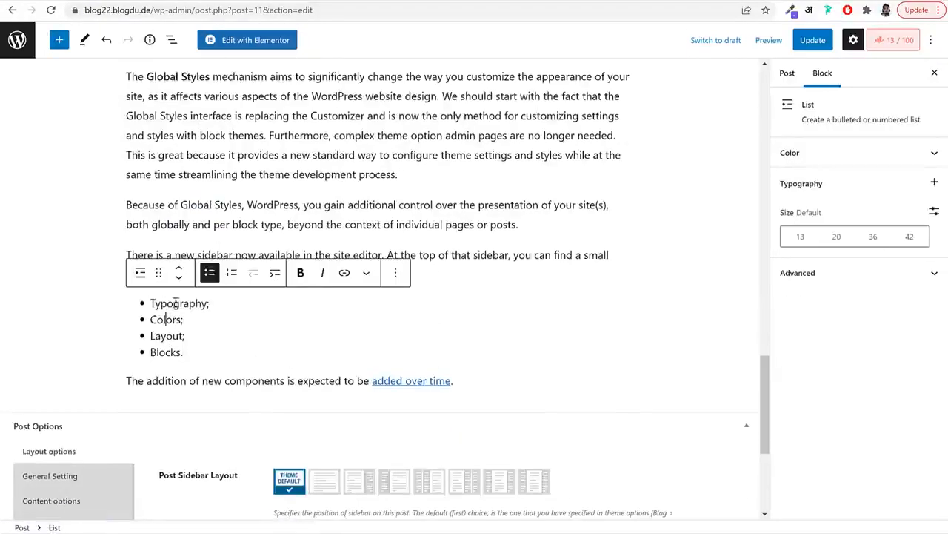
pyautogui.click(506, 226)
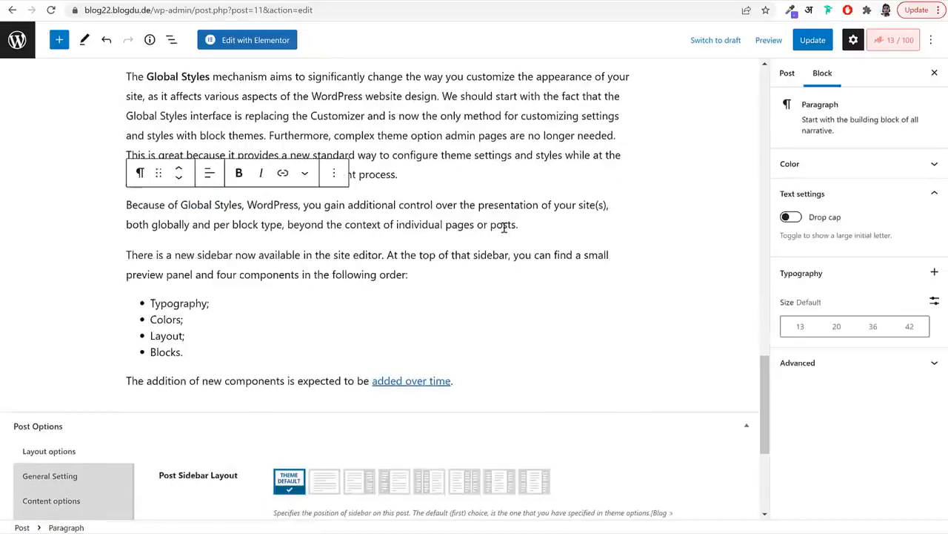
pyautogui.hotkey('ctrl', 'z')
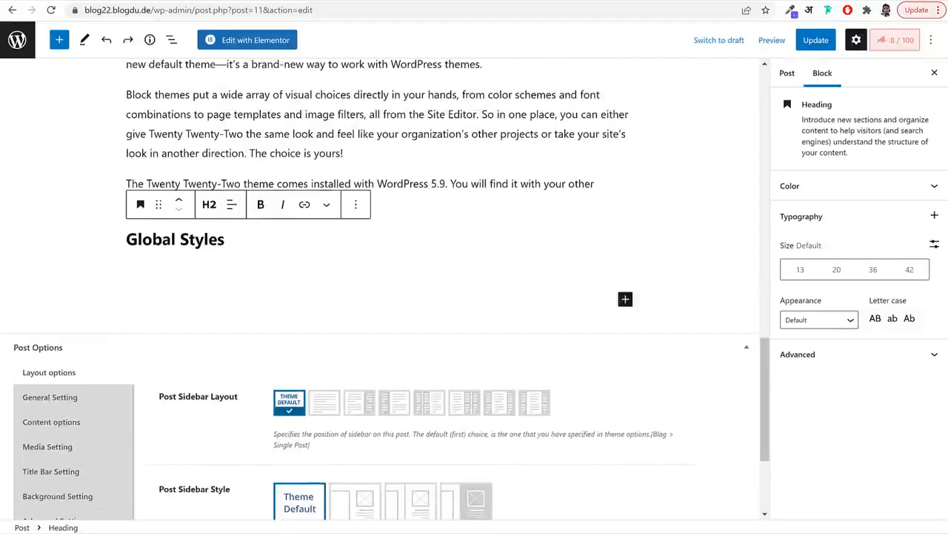
pyautogui.hotkey('ctrl', 'shift', 'z')
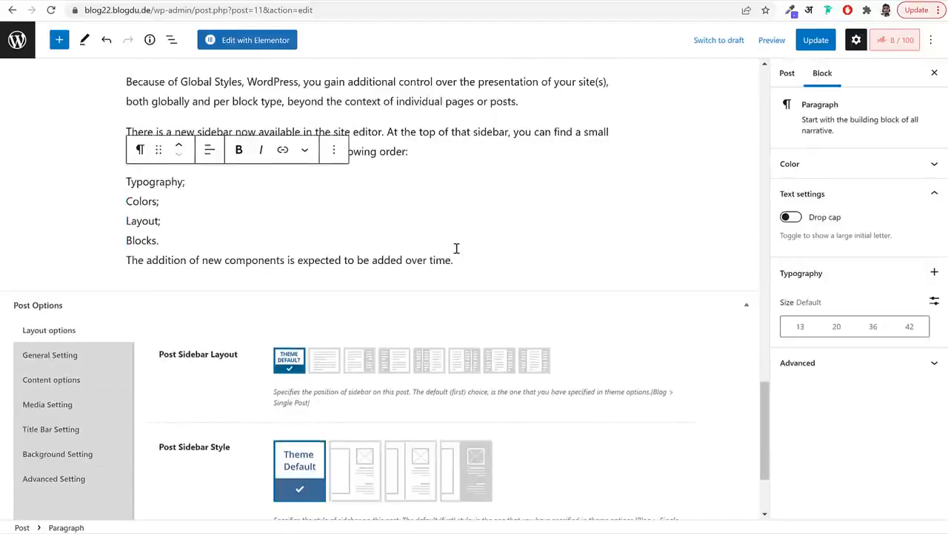
# Keep the 'The release of WordPress 5.8' paragraph separate, undoing its merge into the heading
pyautogui.scroll(3, 457, 248)
pyautogui.scroll(2, 455, 248)
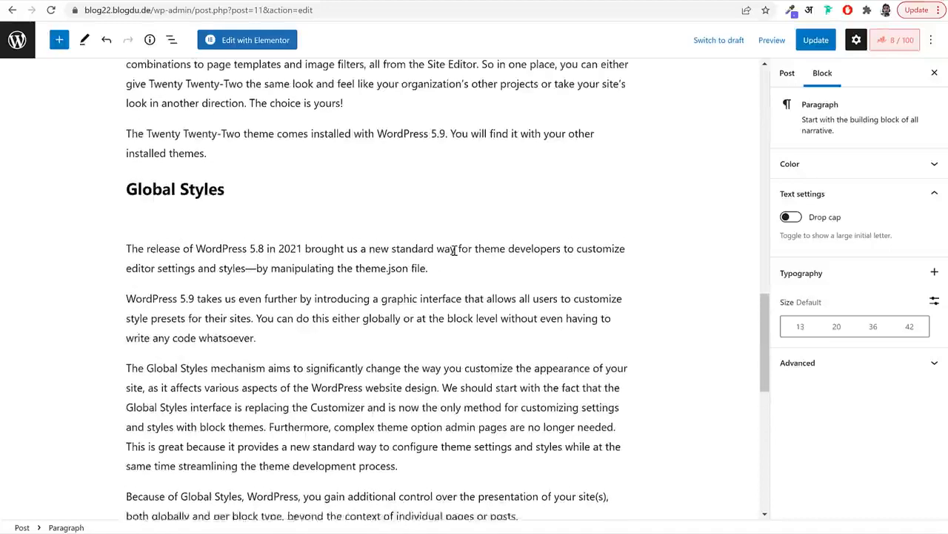
pyautogui.click(129, 255)
pyautogui.press('BackSpace')
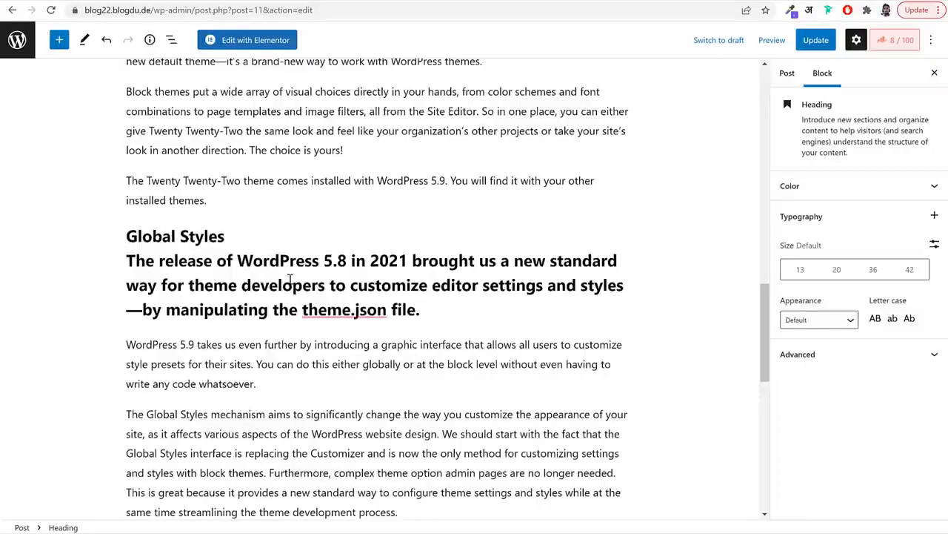
pyautogui.hotkey('ctrl', 'z')
pyautogui.hotkey('ctrl', 'z')
pyautogui.hotkey('ctrl', 'z')
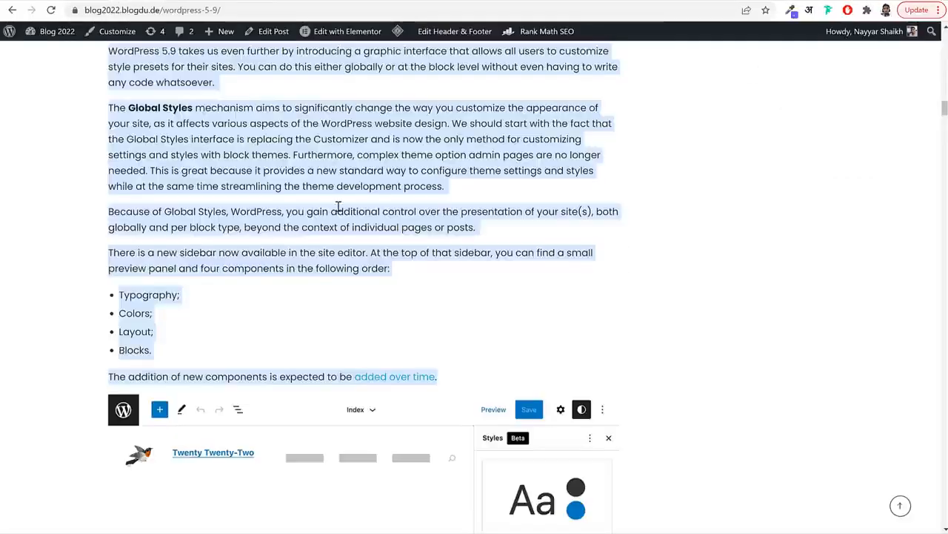
# Convert the Typography, Colors, Layout and Blocks lines into a bulleted list
pyautogui.click(338, 215)
pyautogui.moveTo(124, 295); pyautogui.dragTo(152, 352)
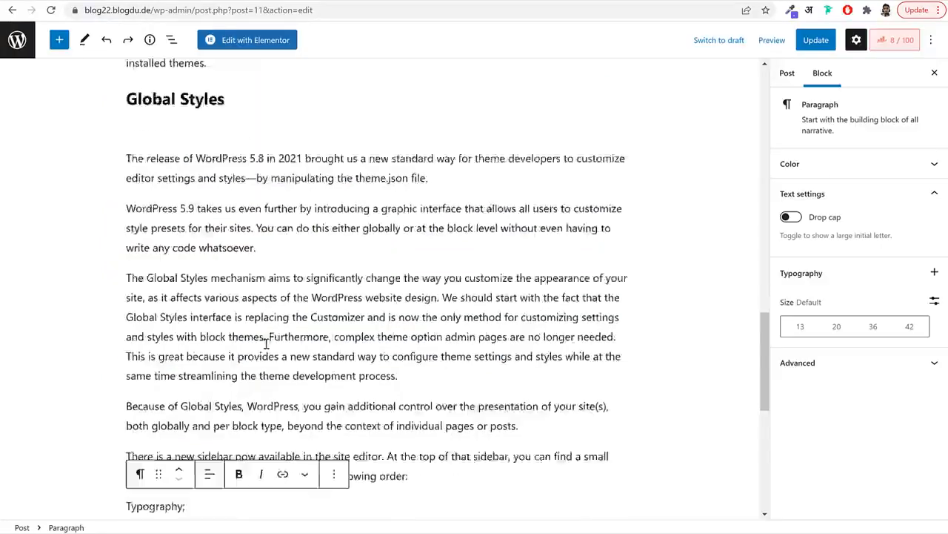
pyautogui.scroll(-3, 266, 343)
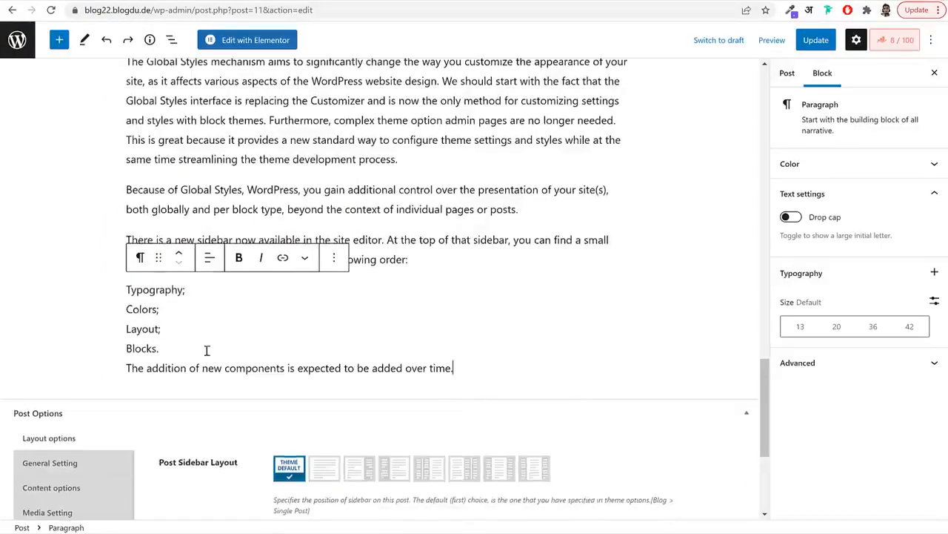
pyautogui.moveTo(162, 348); pyautogui.dragTo(123, 289)
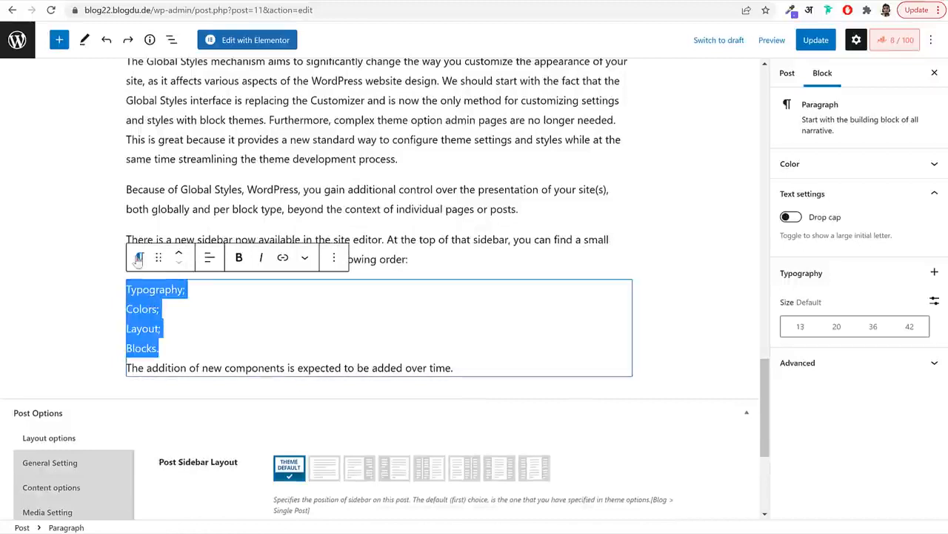
pyautogui.click(140, 258)
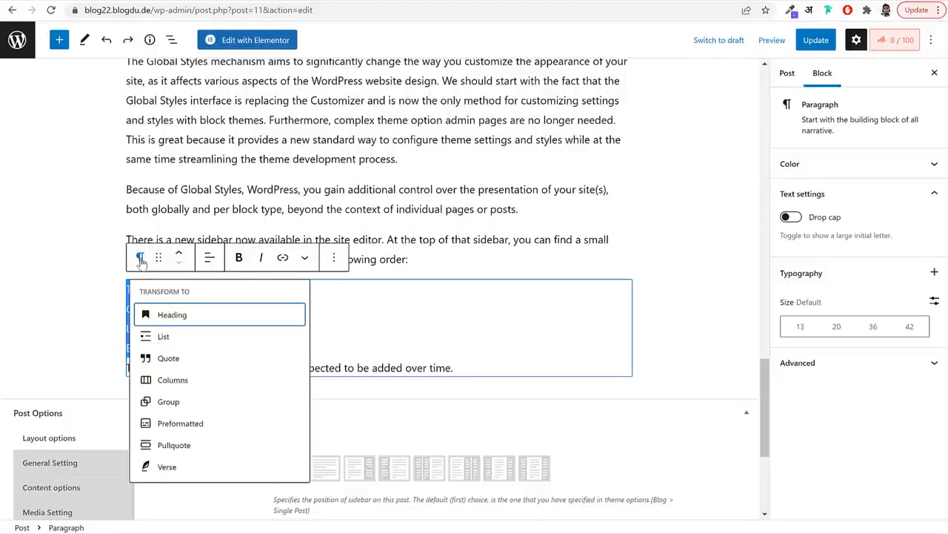
pyautogui.click(165, 338)
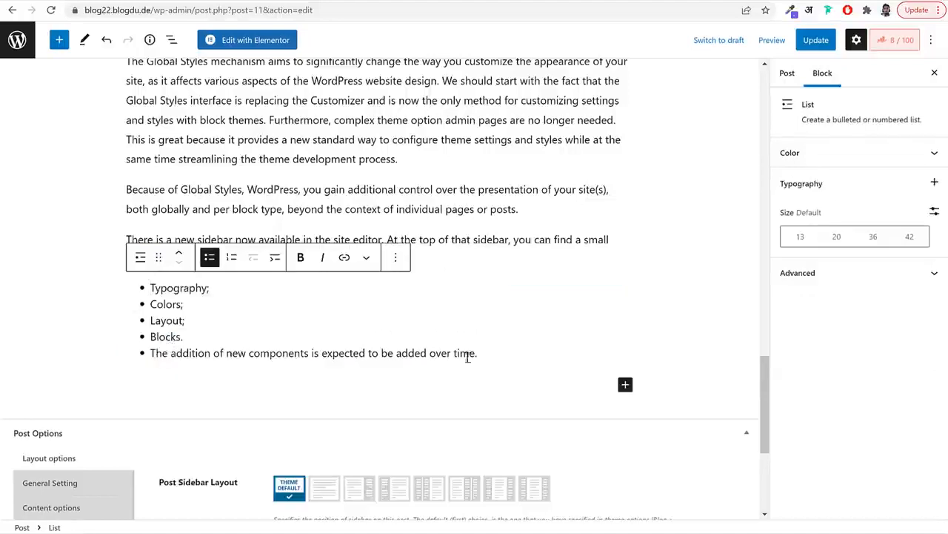
# Remove the closing sentence from the list and re-add it as a paragraph below
pyautogui.moveTo(507, 356); pyautogui.dragTo(146, 351)
pyautogui.hotkey('ctrl', 'c')
pyautogui.press('BackSpace')
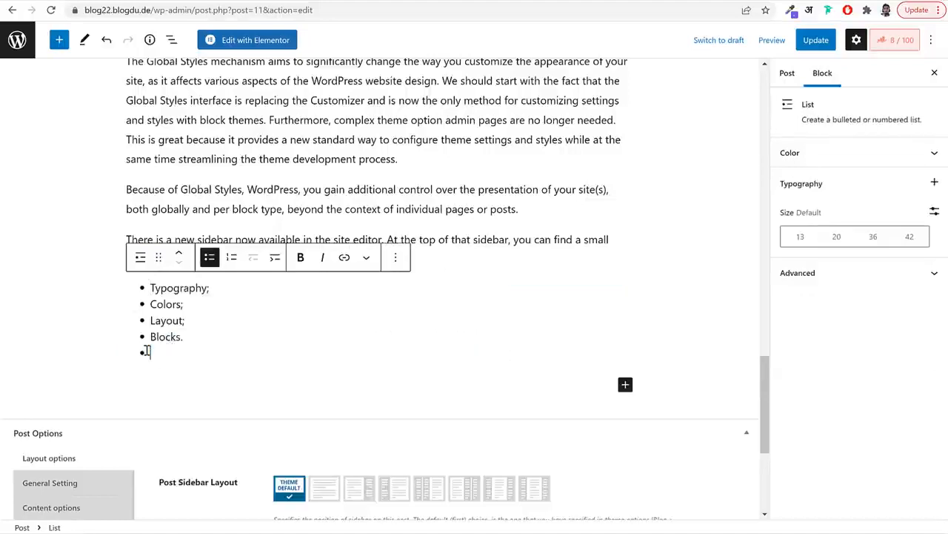
pyautogui.press('BackSpace')
pyautogui.press('BackSpace')
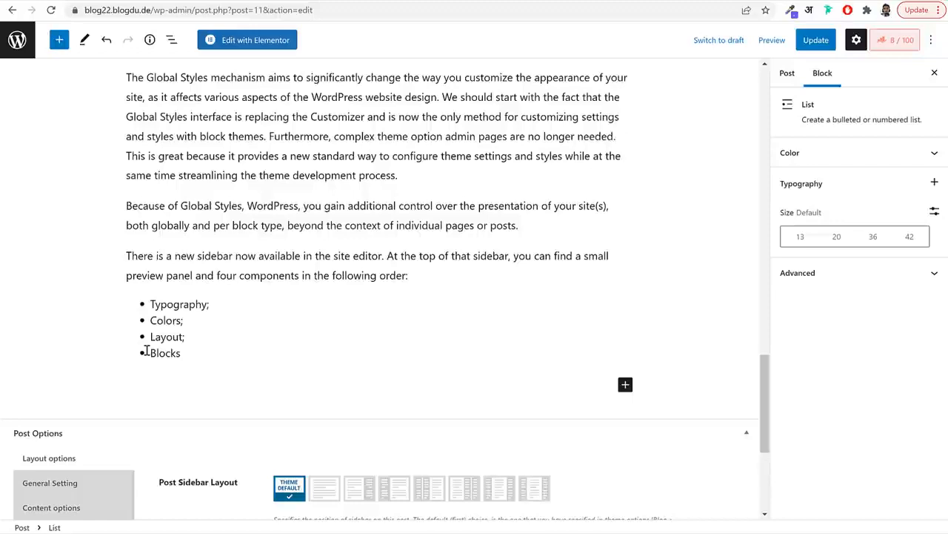
pyautogui.write(';')
pyautogui.press('Return')
pyautogui.press('Return')
pyautogui.hotkey('ctrl', 'v')
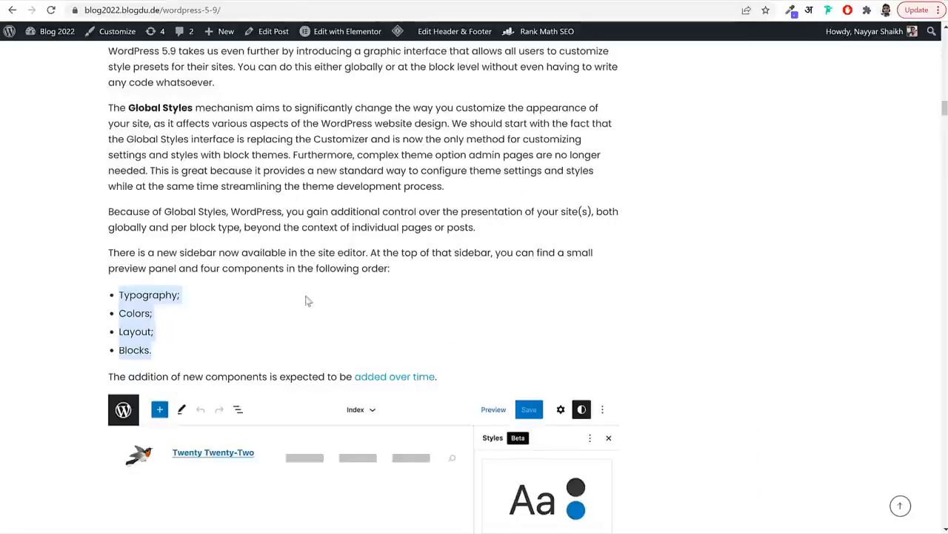
pyautogui.click(315, 301)
pyautogui.scroll(4, 319, 302)
pyautogui.scroll(-2, 319, 302)
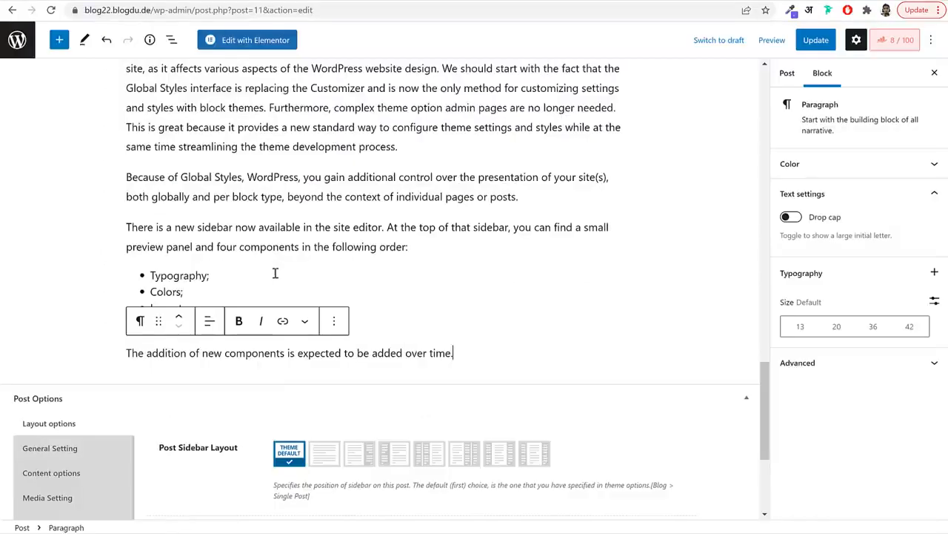
pyautogui.scroll(4, 275, 271)
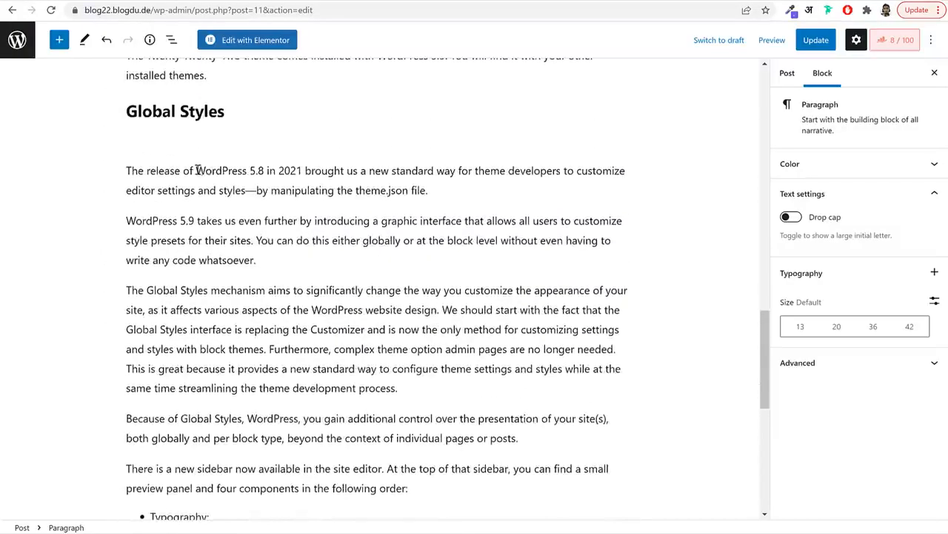
pyautogui.moveTo(417, 206)
pyautogui.moveTo(263, 171); pyautogui.dragTo(196, 169)
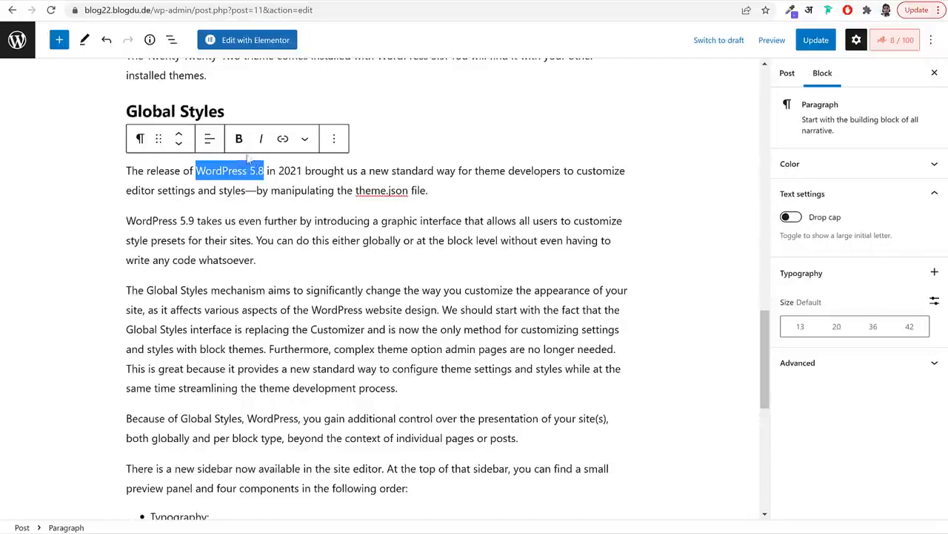
pyautogui.click(283, 140)
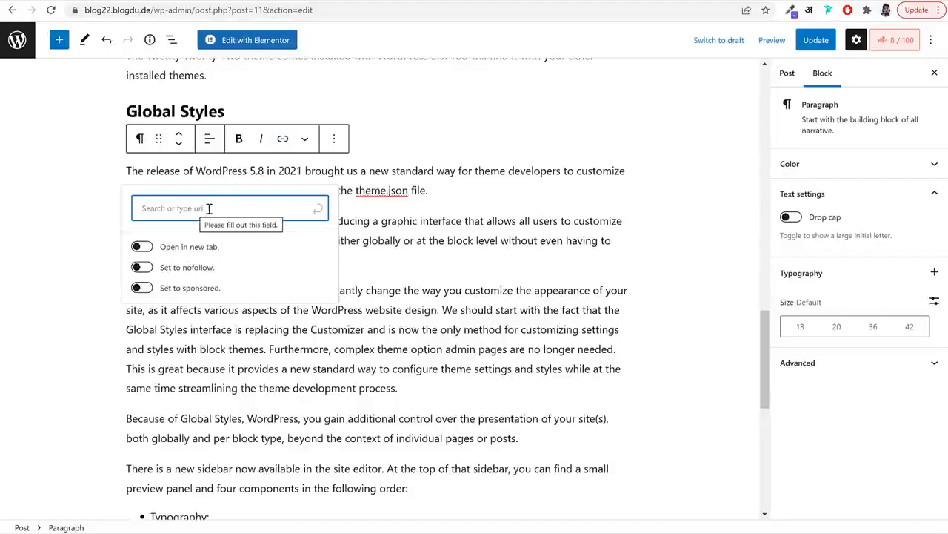
pyautogui.moveTo(83, 9); pyautogui.dragTo(227, 10)
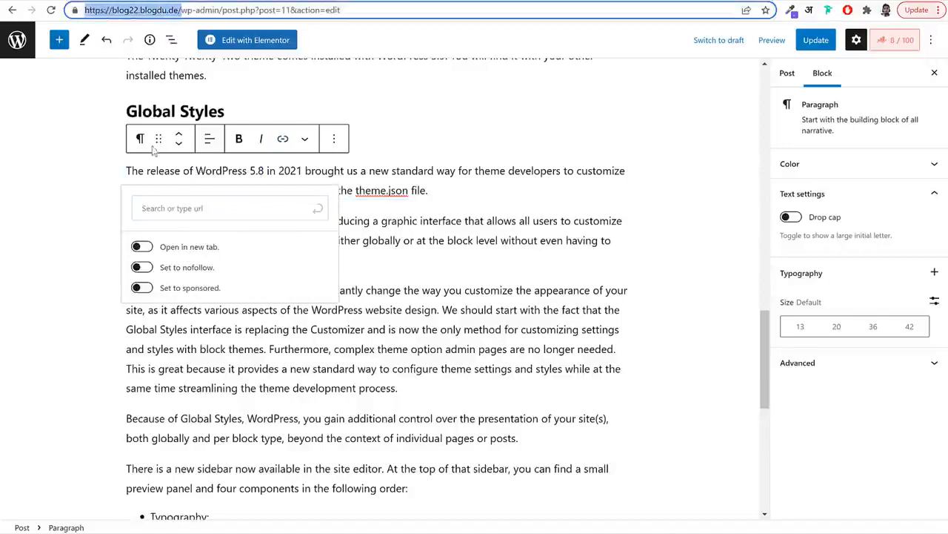
pyautogui.hotkey('ctrl', 'c')
pyautogui.click(197, 208)
pyautogui.hotkey('ctrl', 'v')
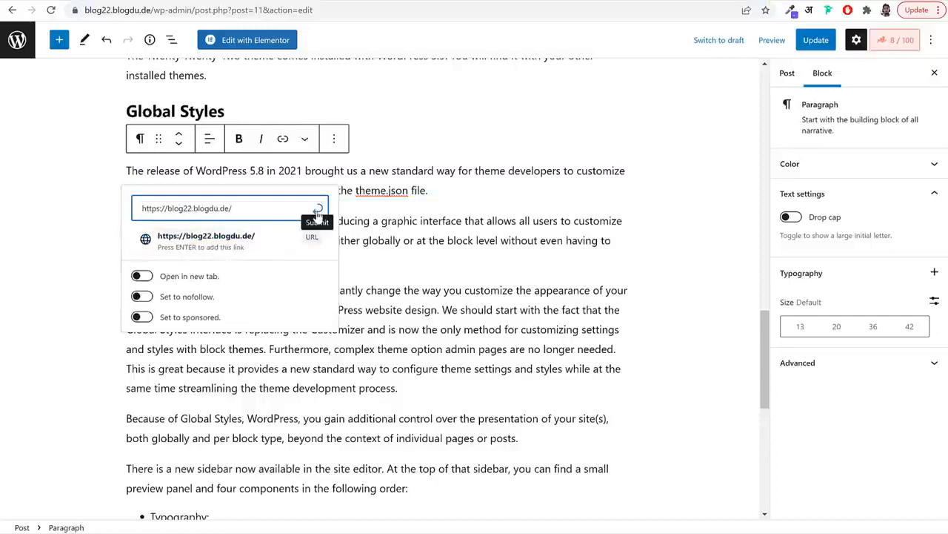
pyautogui.click(317, 211)
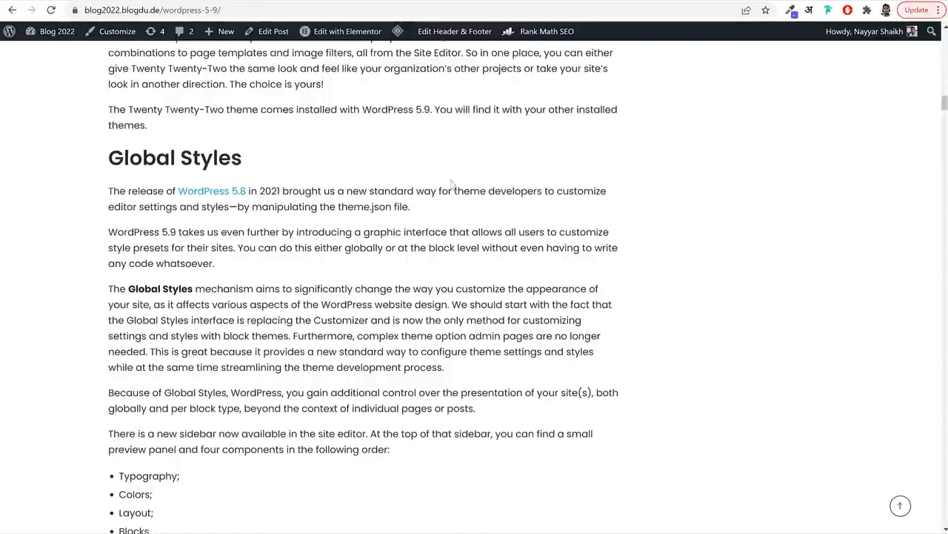
# Link 'to be added over time.' to the GitHub Gutenberg issue 34574 copied from the published post
pyautogui.scroll(-4, 419, 301)
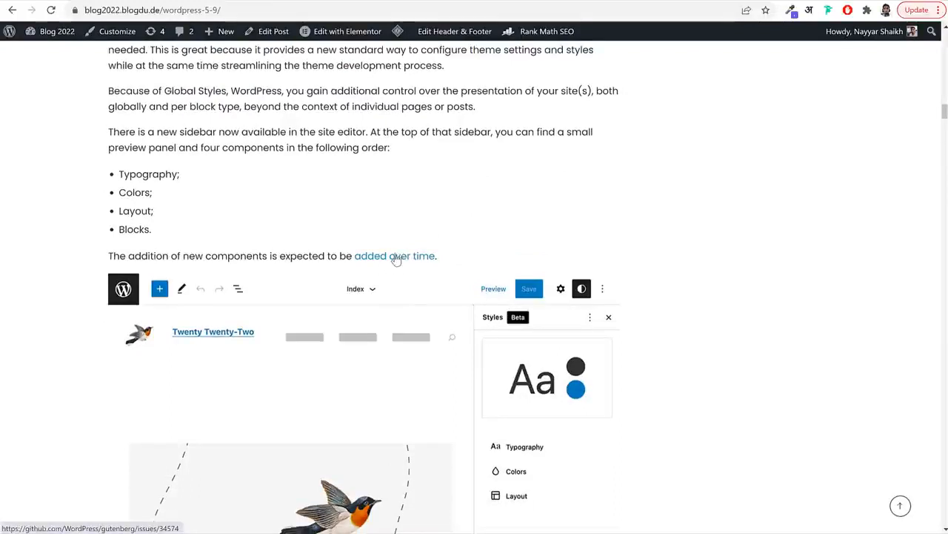
pyautogui.rightClick(393, 256)
pyautogui.click(481, 324)
pyautogui.click(214, 1)
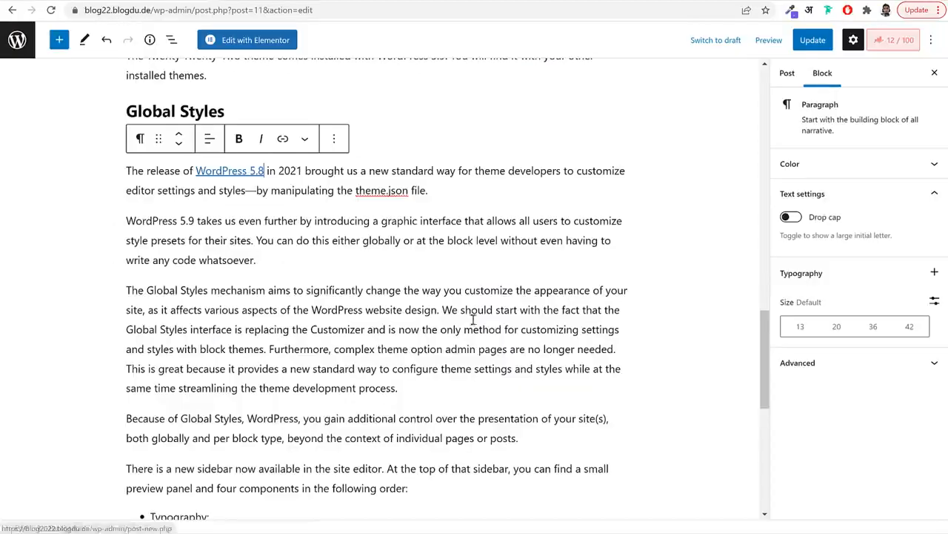
pyautogui.scroll(-3, 474, 320)
pyautogui.moveTo(476, 350); pyautogui.dragTo(341, 352)
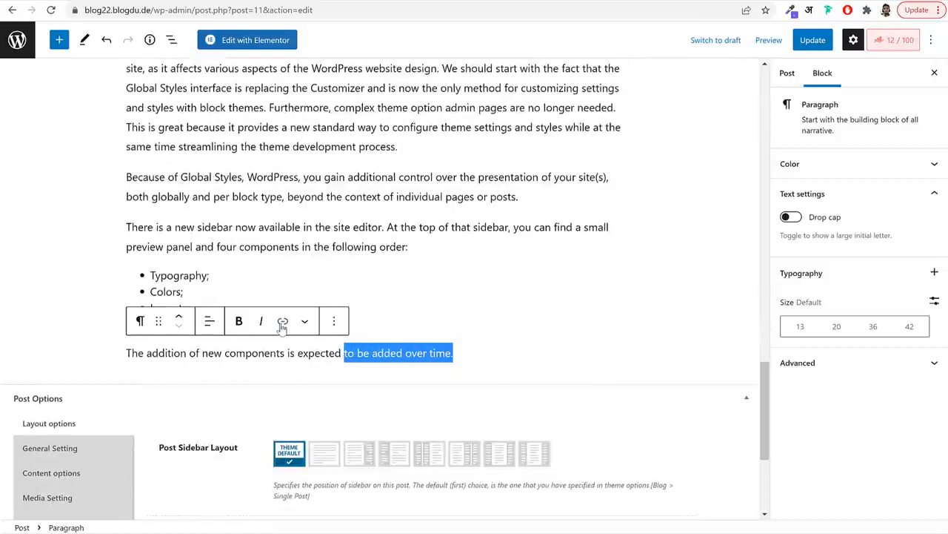
pyautogui.click(282, 320)
pyautogui.hotkey('ctrl', 'v')
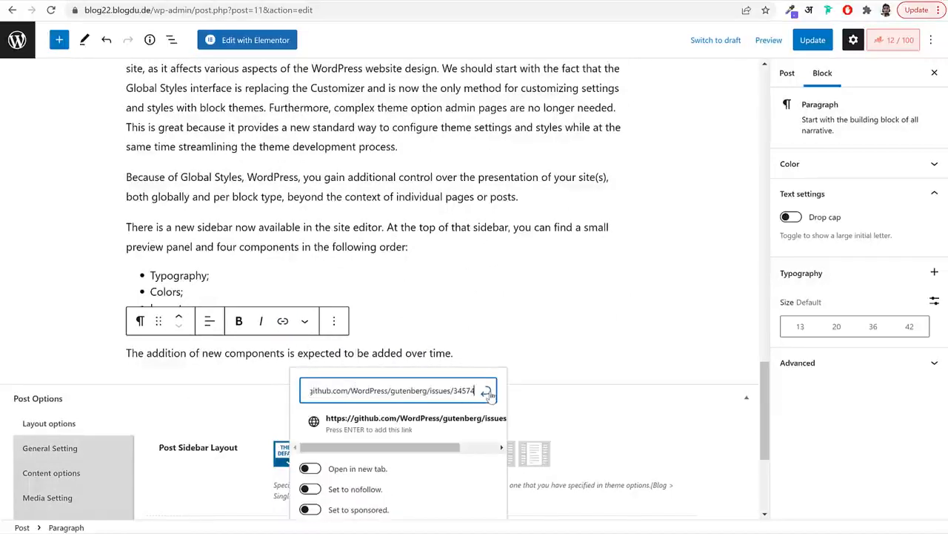
pyautogui.click(487, 391)
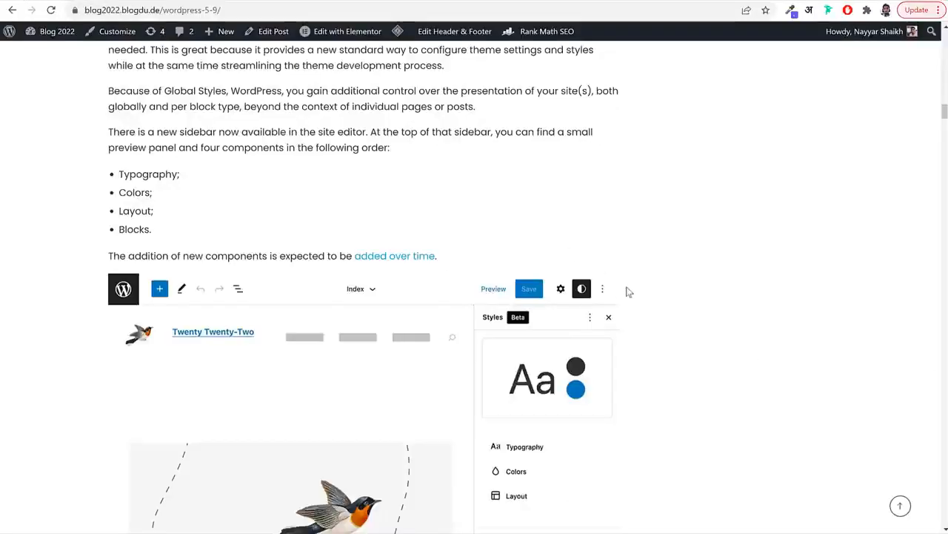
pyautogui.scroll(-8, 627, 290)
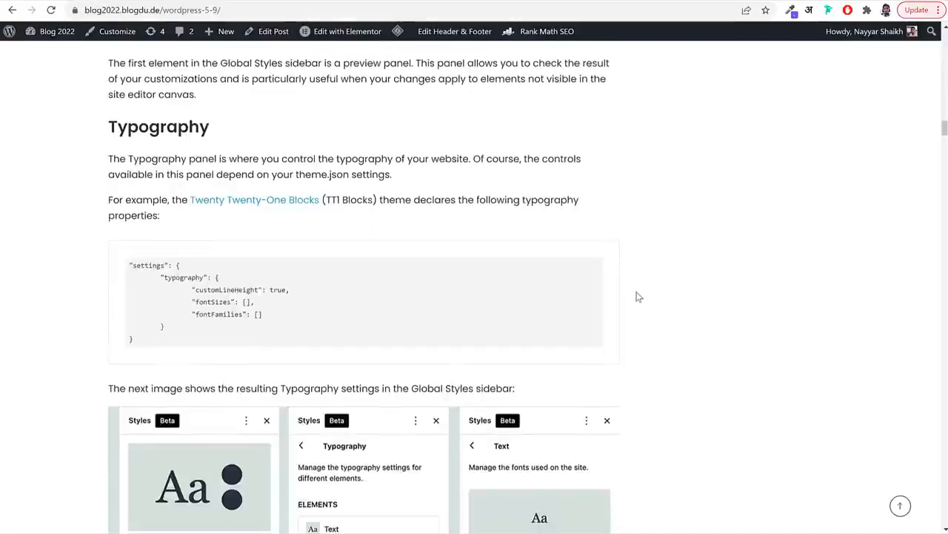
pyautogui.scroll(-20, 641, 298)
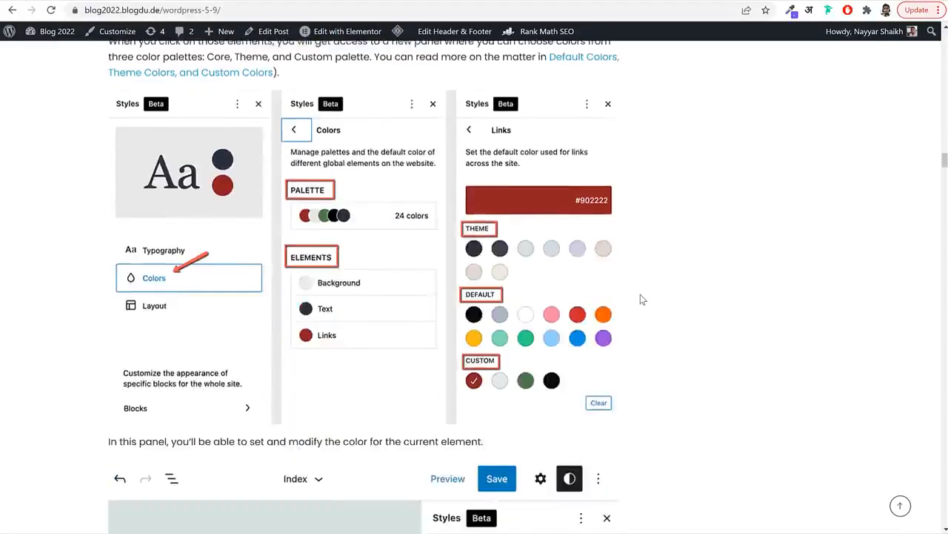
pyautogui.scroll(-8, 642, 299)
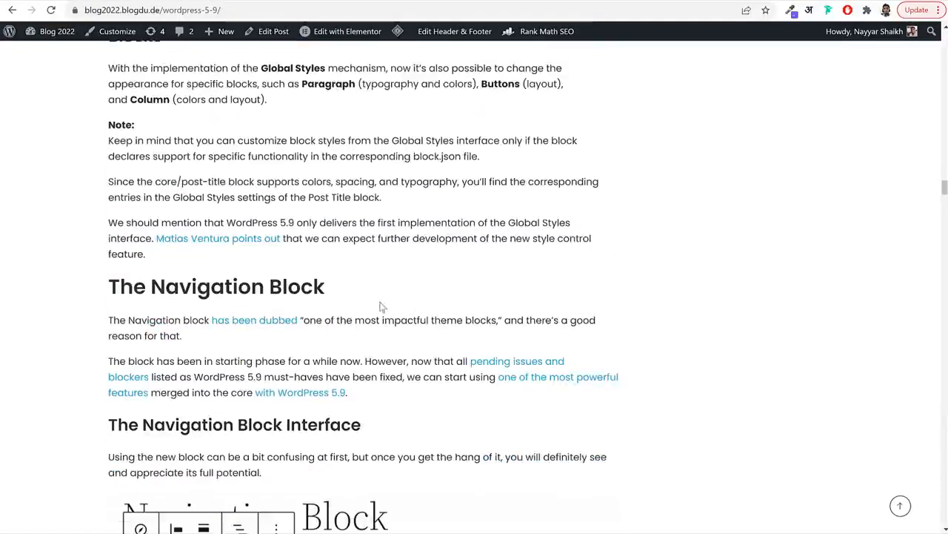
pyautogui.scroll(-15, 465, 337)
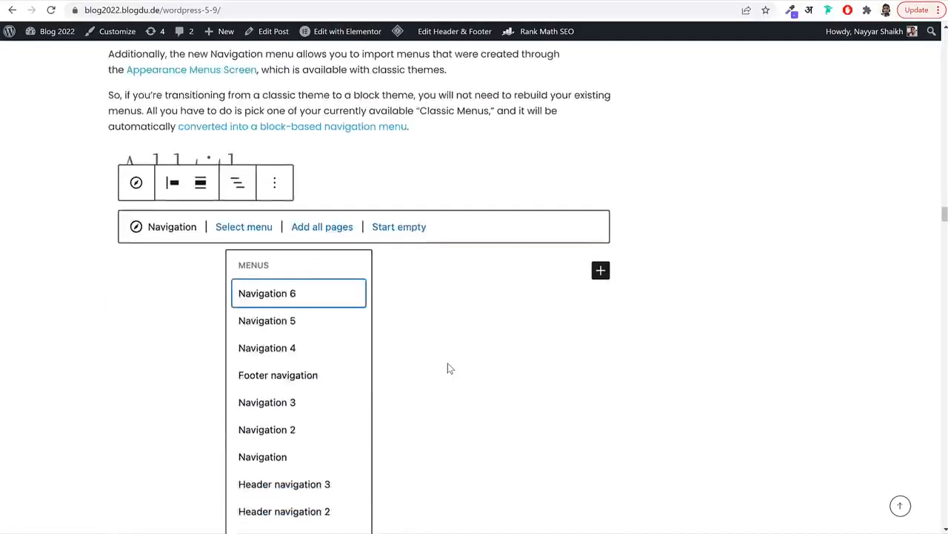
pyautogui.scroll(-15, 449, 367)
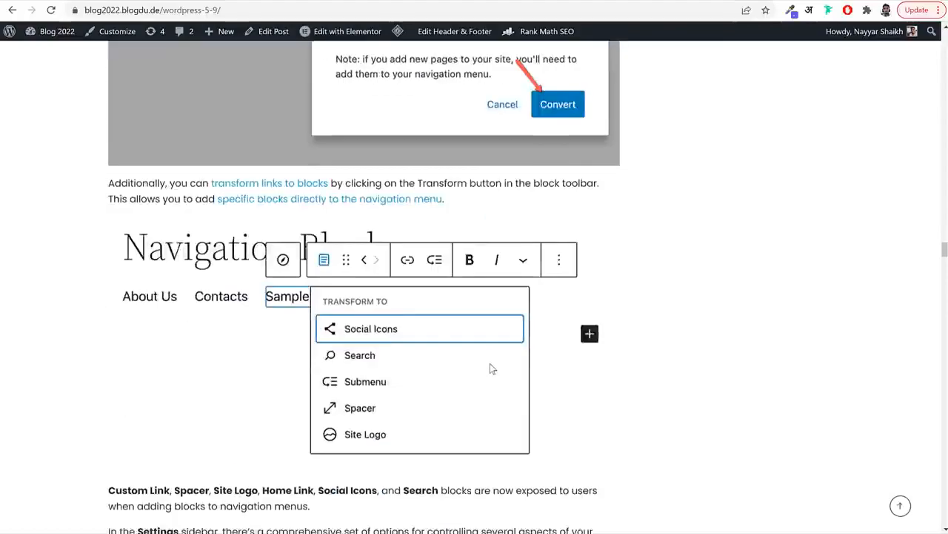
pyautogui.scroll(-10, 492, 369)
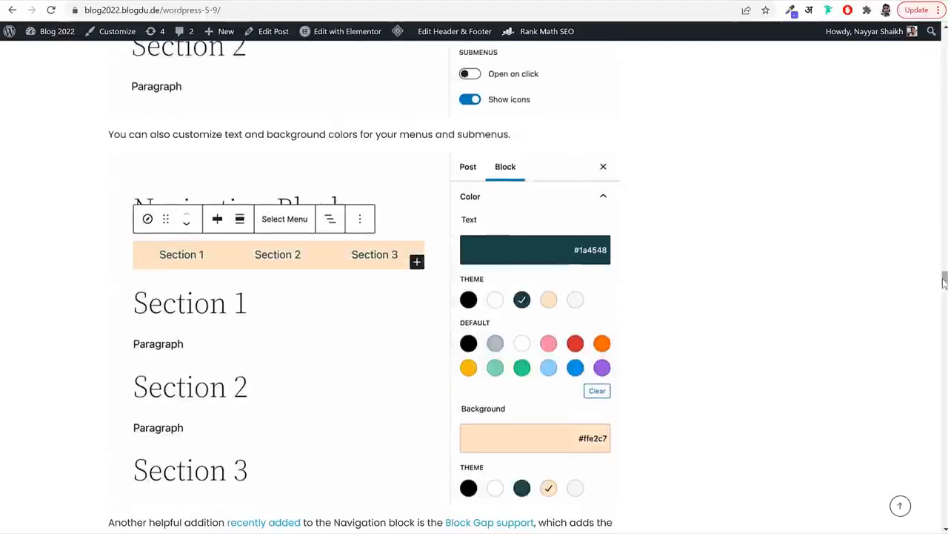
pyautogui.moveTo(945, 278); pyautogui.dragTo(944, 37)
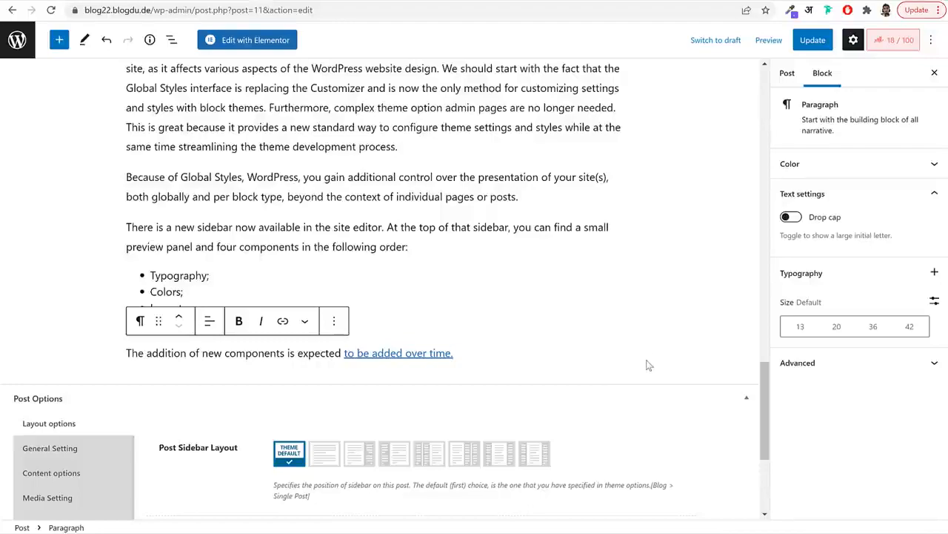
pyautogui.scroll(15, 641, 385)
# Set 'WordPress 5.9' as the Rank Math focus keyword for the post
pyautogui.scroll(10, 646, 381)
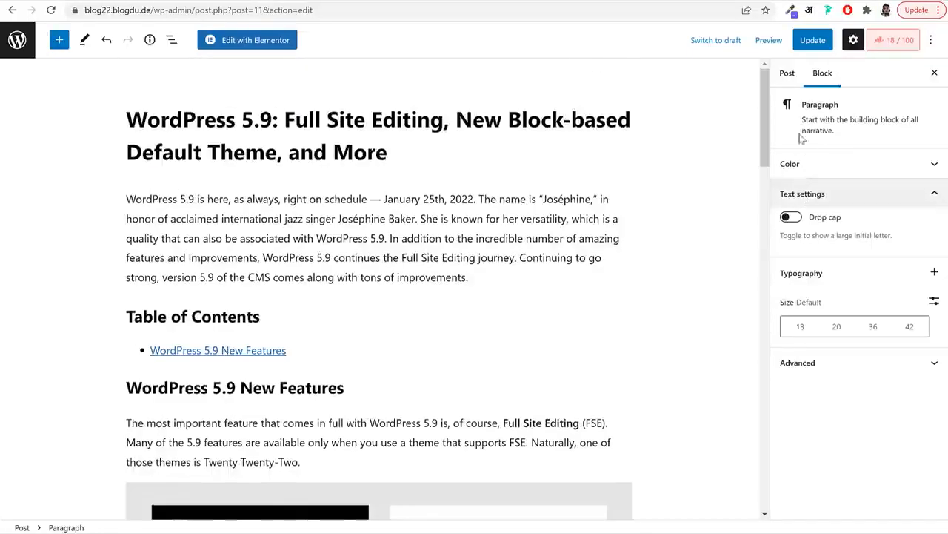
pyautogui.click(787, 72)
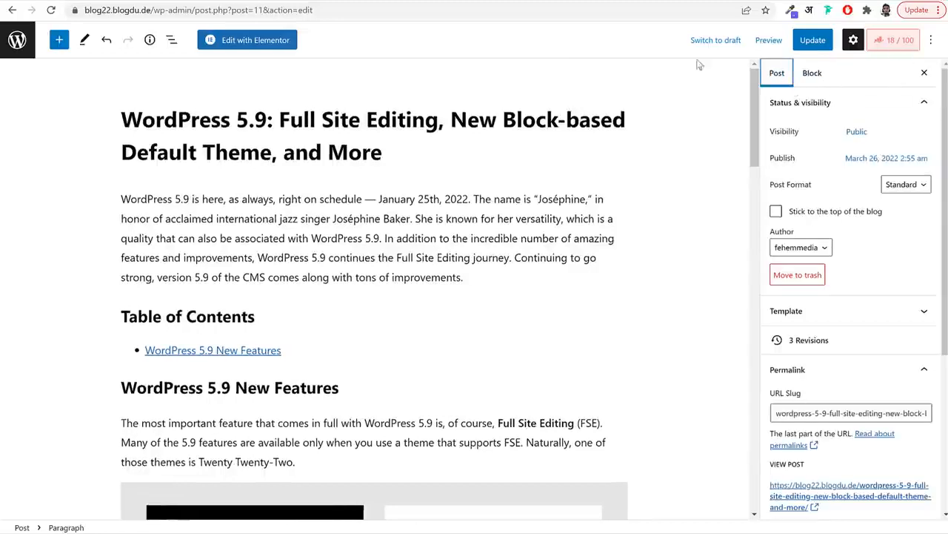
pyautogui.click(887, 46)
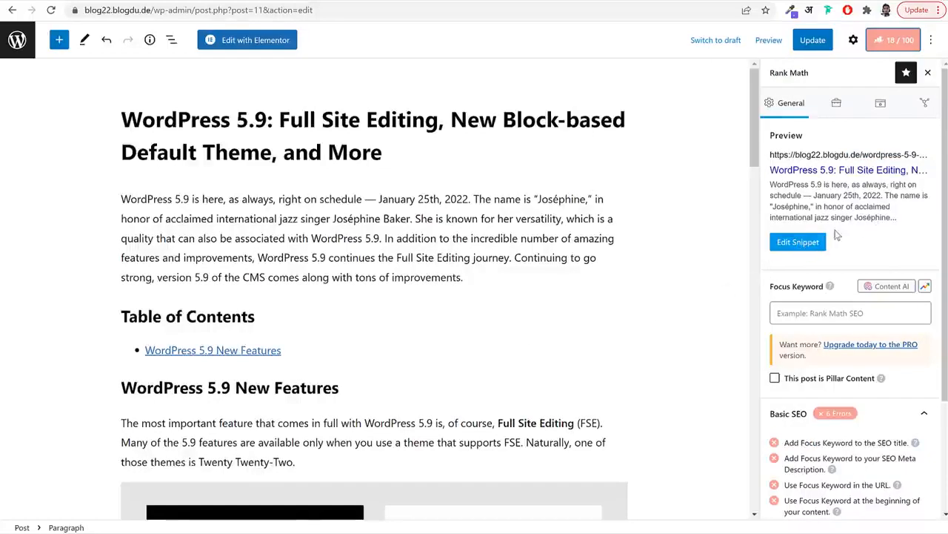
pyautogui.click(825, 311)
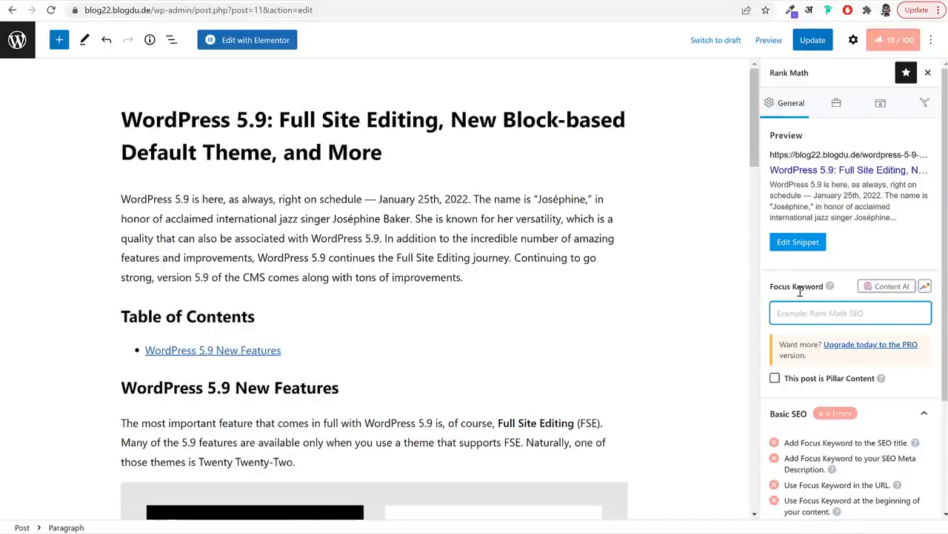
pyautogui.moveTo(268, 121); pyautogui.dragTo(126, 116)
pyautogui.hotkey('ctrl', 'c')
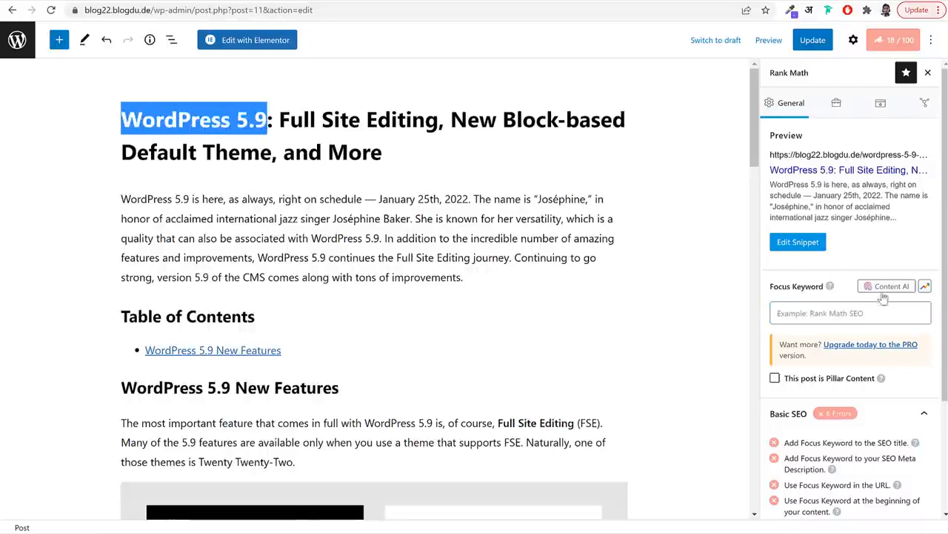
pyautogui.click(866, 315)
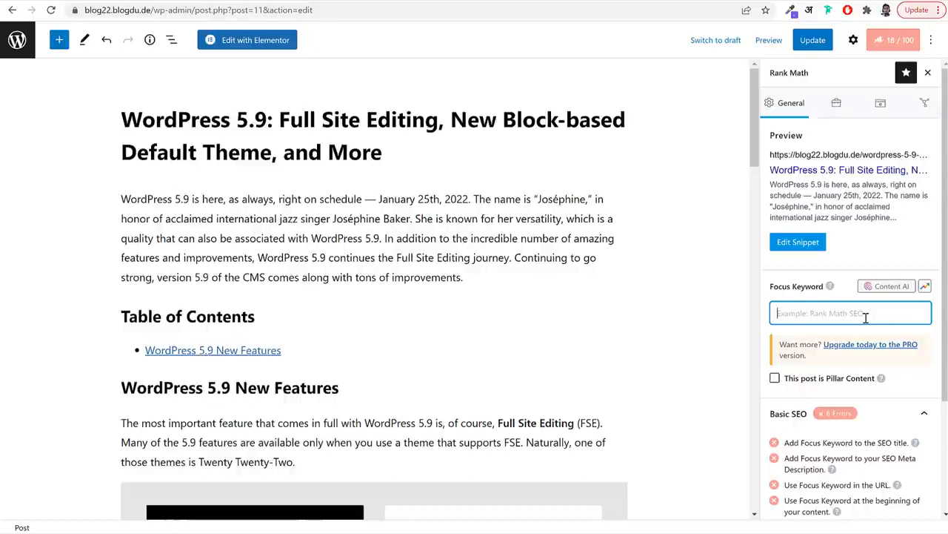
pyautogui.hotkey('ctrl', 'v')
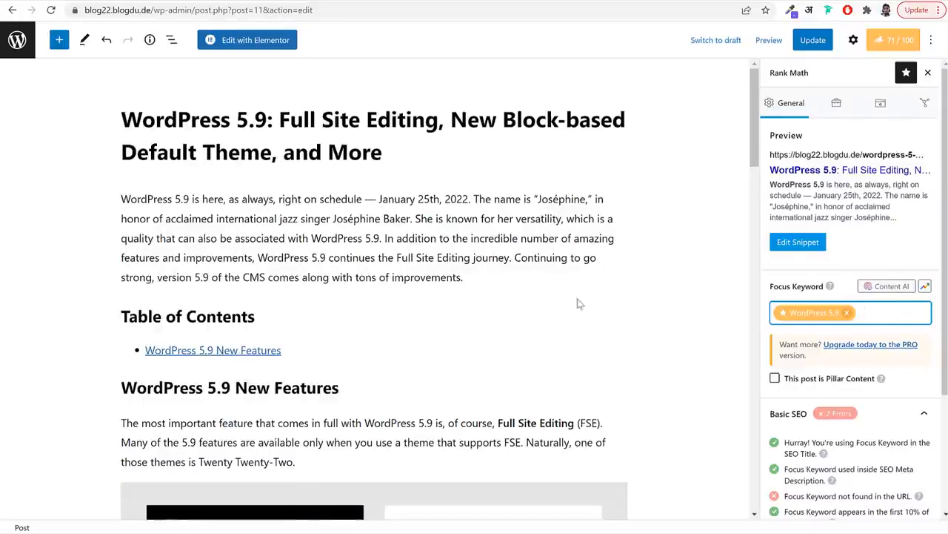
# Review Rank Math's SEO checks: score 71/100 with 2 Basic SEO errors remaining
pyautogui.scroll(-3, 860, 311)
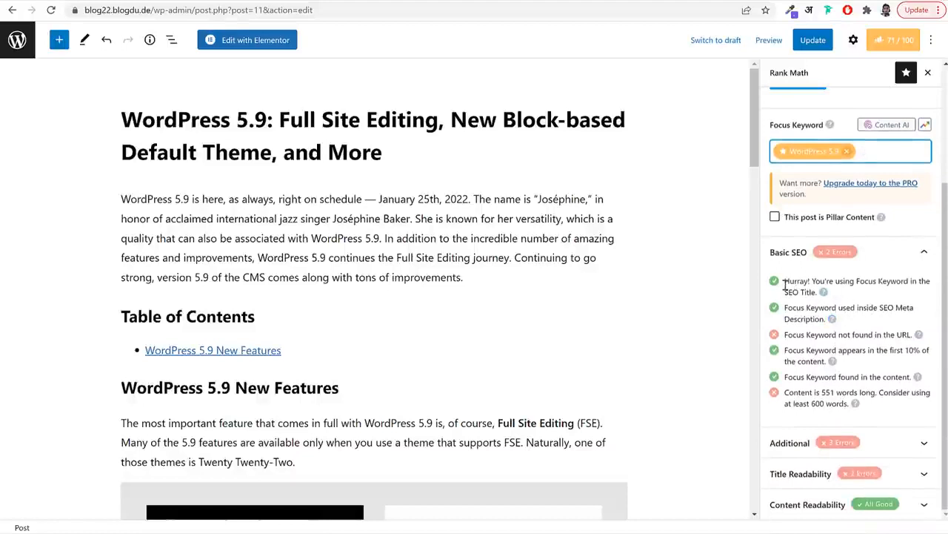
pyautogui.moveTo(820, 283); pyautogui.dragTo(893, 294)
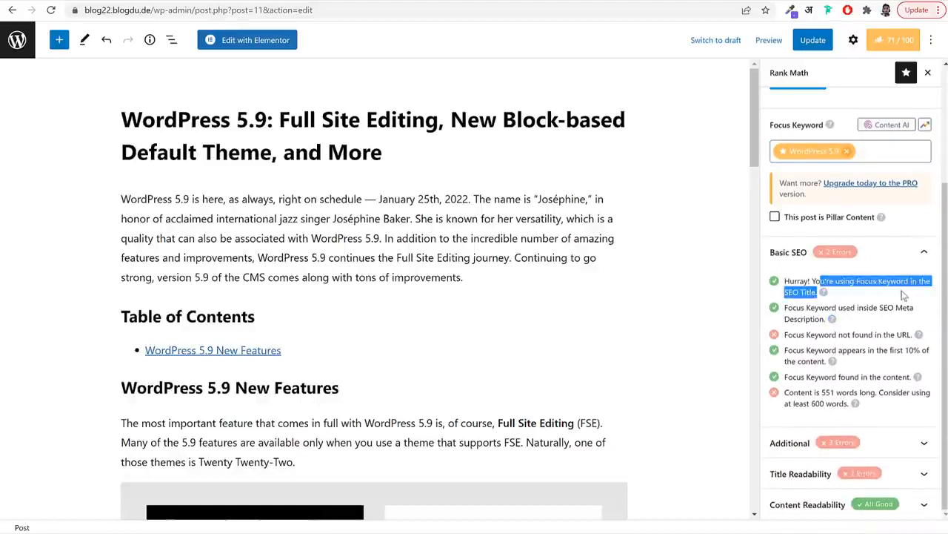
pyautogui.click(904, 294)
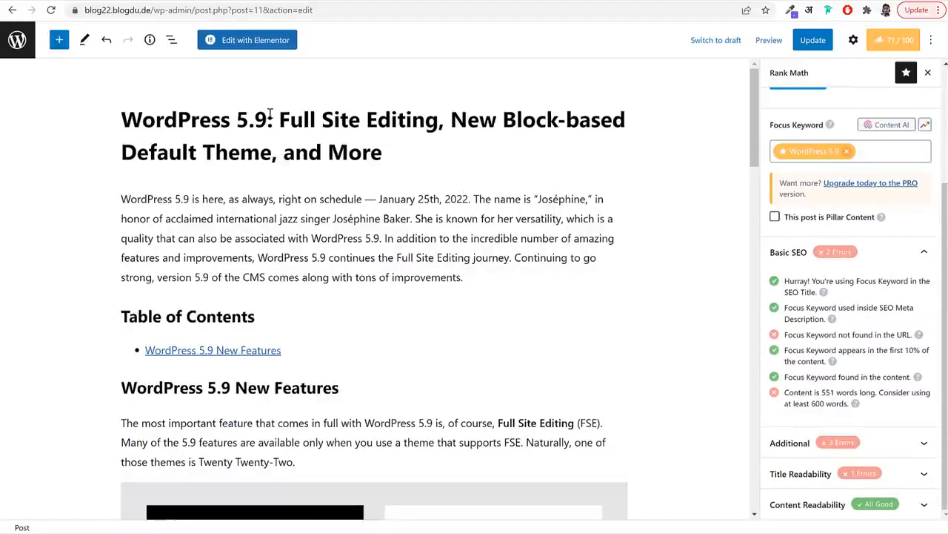
pyautogui.moveTo(270, 114); pyautogui.dragTo(350, 149)
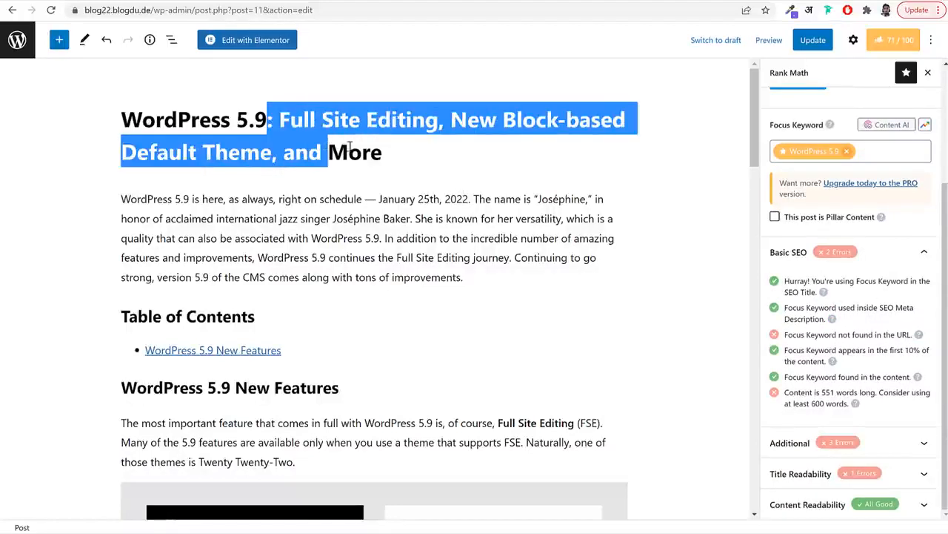
pyautogui.moveTo(879, 307); pyautogui.dragTo(869, 317)
pyautogui.click(869, 317)
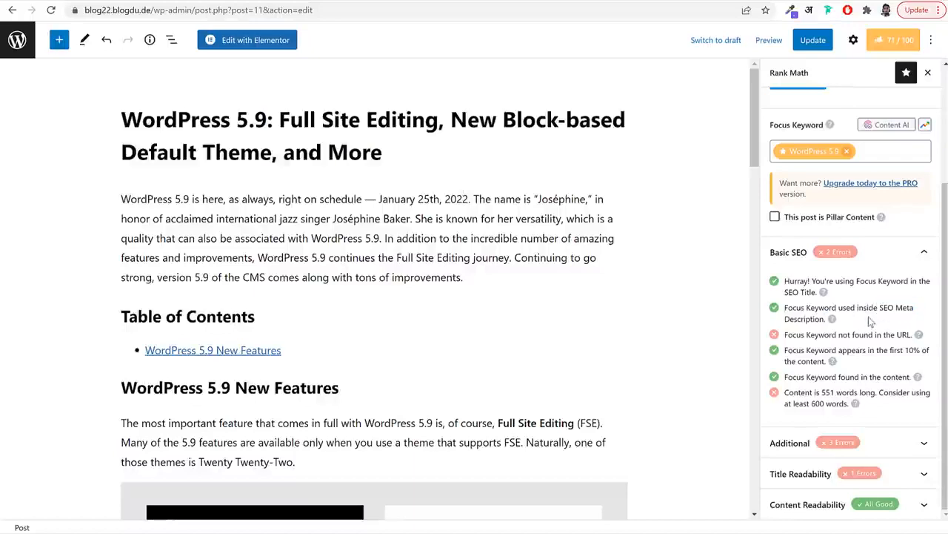
pyautogui.scroll(3, 868, 317)
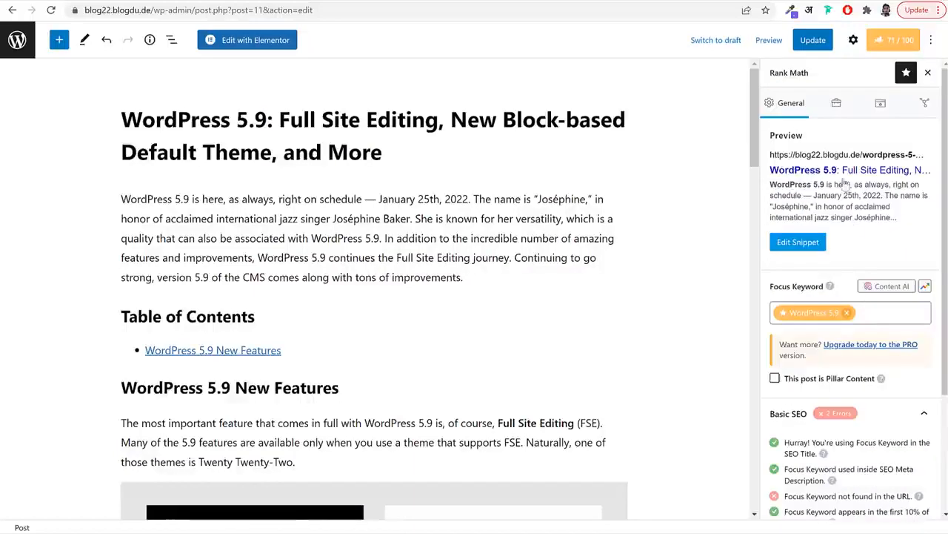
pyautogui.click(798, 243)
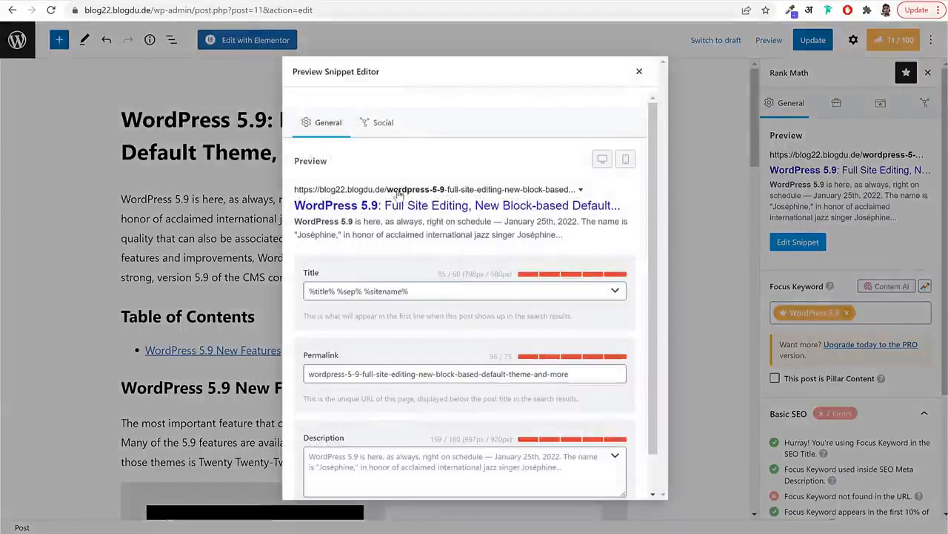
pyautogui.moveTo(390, 189); pyautogui.dragTo(439, 189)
pyautogui.moveTo(295, 206)
pyautogui.mouseDown()
pyautogui.moveTo(378, 209)
pyautogui.moveTo(295, 222)
pyautogui.mouseUp()
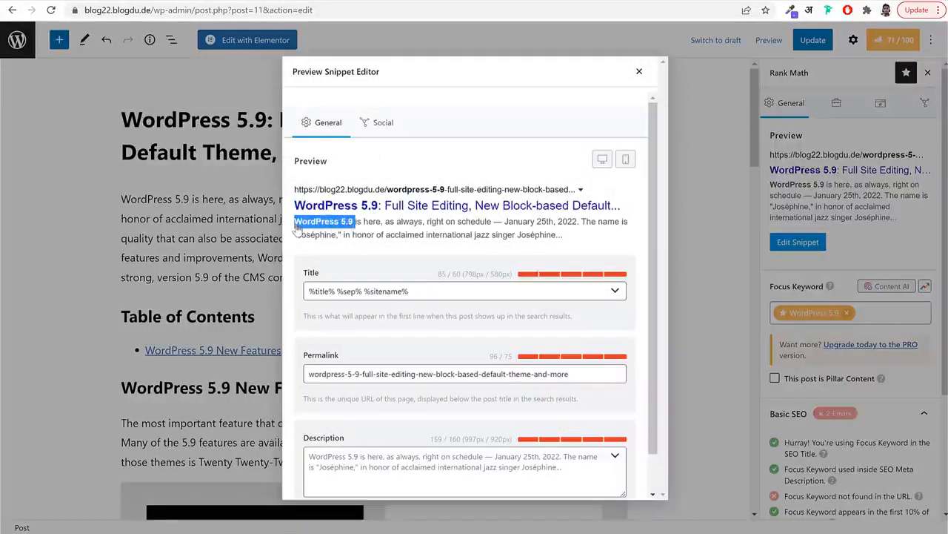
pyautogui.scroll(-1, 443, 372)
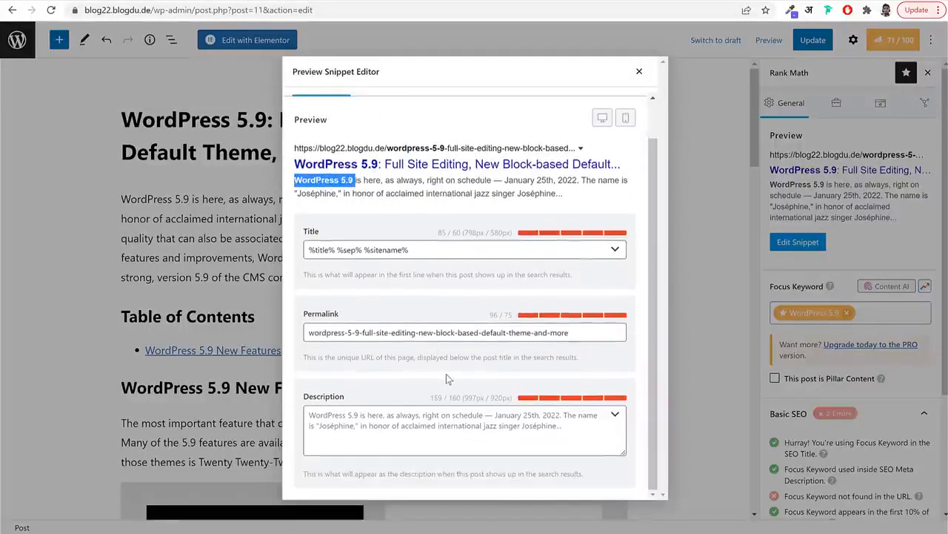
pyautogui.scroll(1, 446, 379)
pyautogui.click(414, 169)
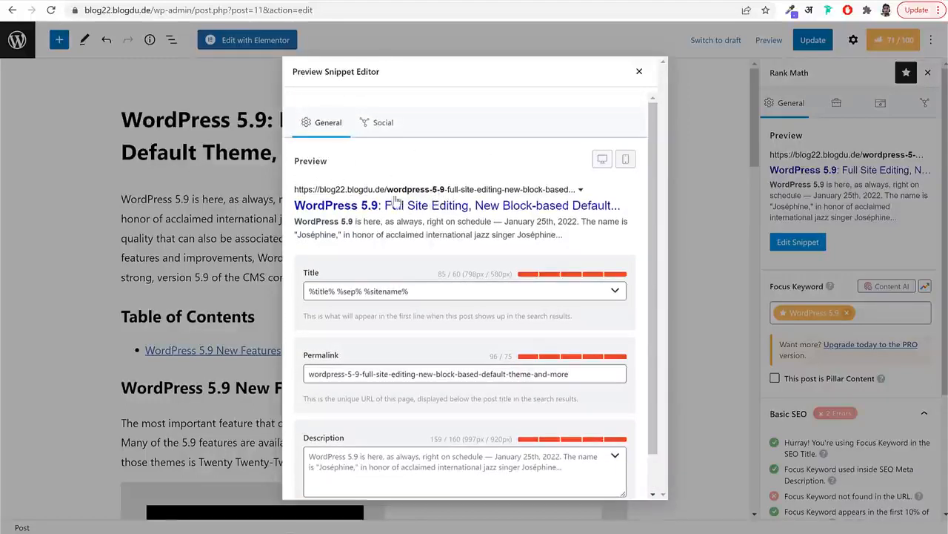
pyautogui.moveTo(293, 181); pyautogui.dragTo(598, 236)
pyautogui.click(489, 218)
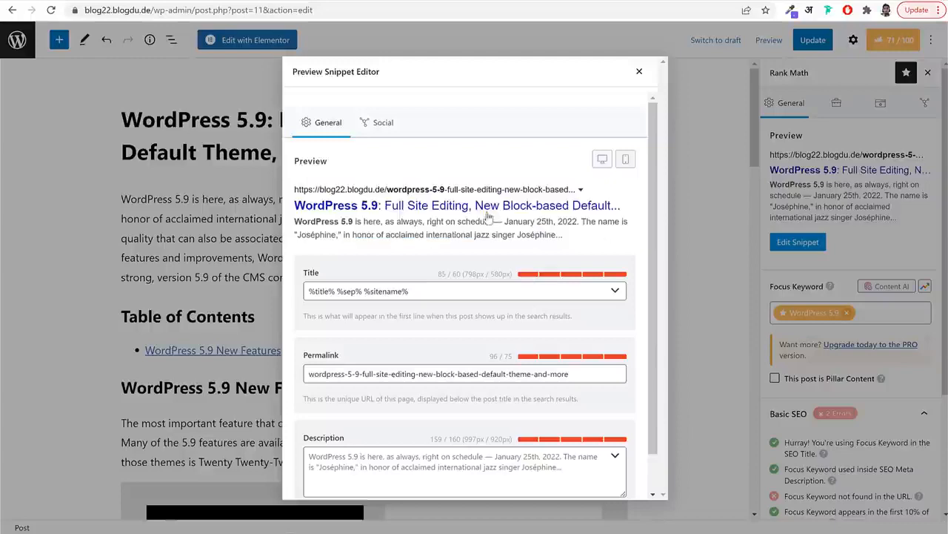
pyautogui.click(638, 72)
pyautogui.scroll(-2, 904, 280)
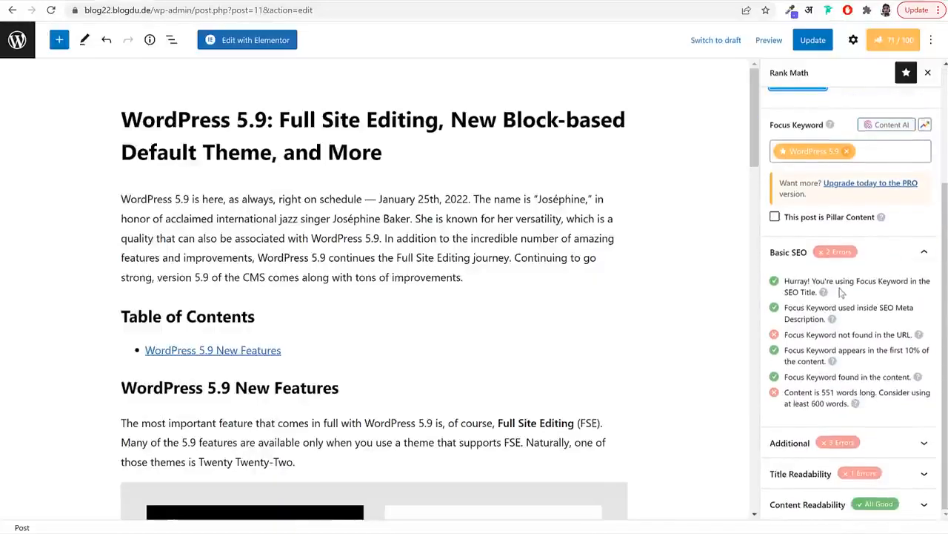
pyautogui.moveTo(785, 334); pyautogui.dragTo(910, 336)
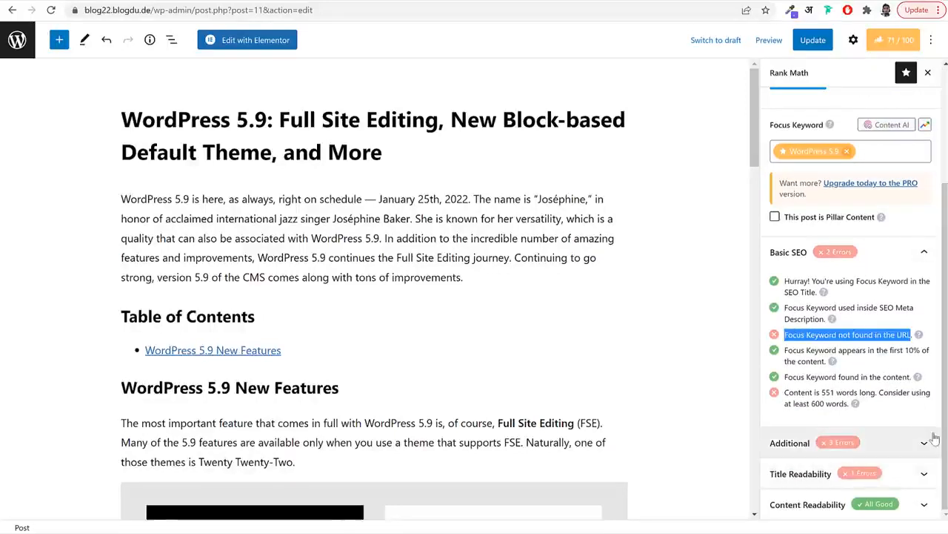
pyautogui.scroll(4, 936, 438)
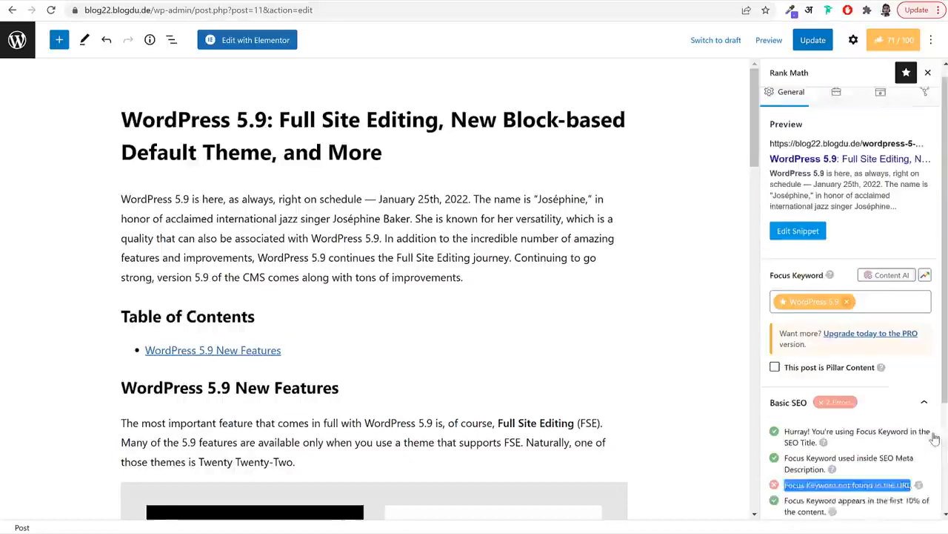
pyautogui.click(854, 43)
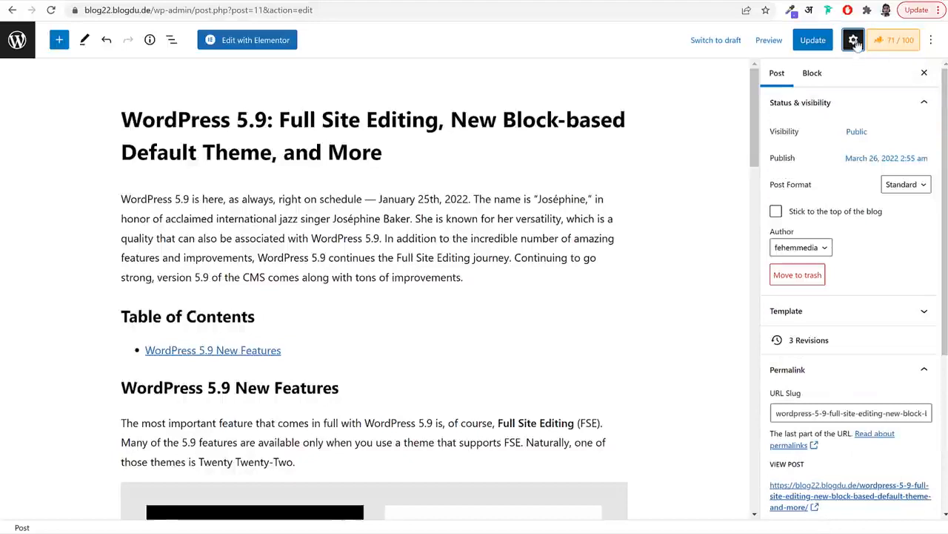
pyautogui.scroll(-1, 865, 262)
pyautogui.scroll(-3, 865, 261)
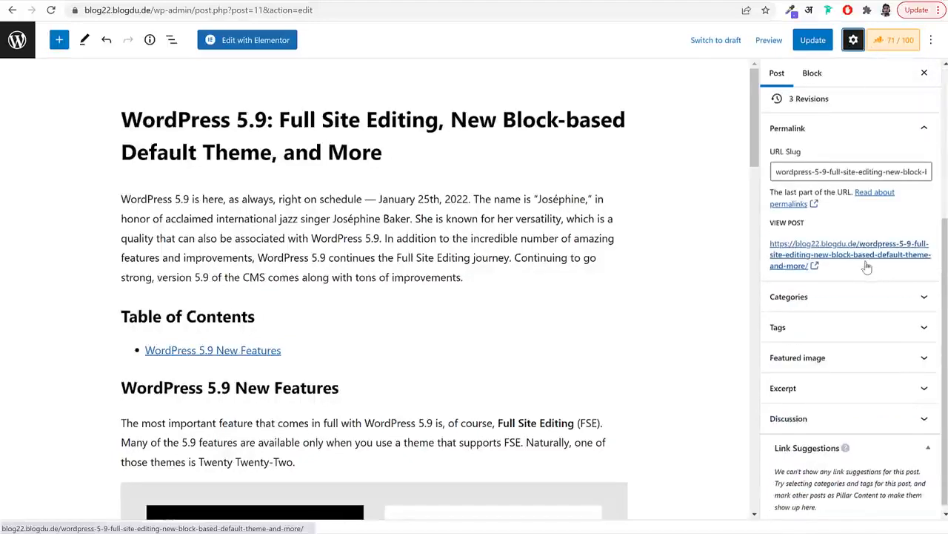
pyautogui.moveTo(857, 243); pyautogui.dragTo(914, 247)
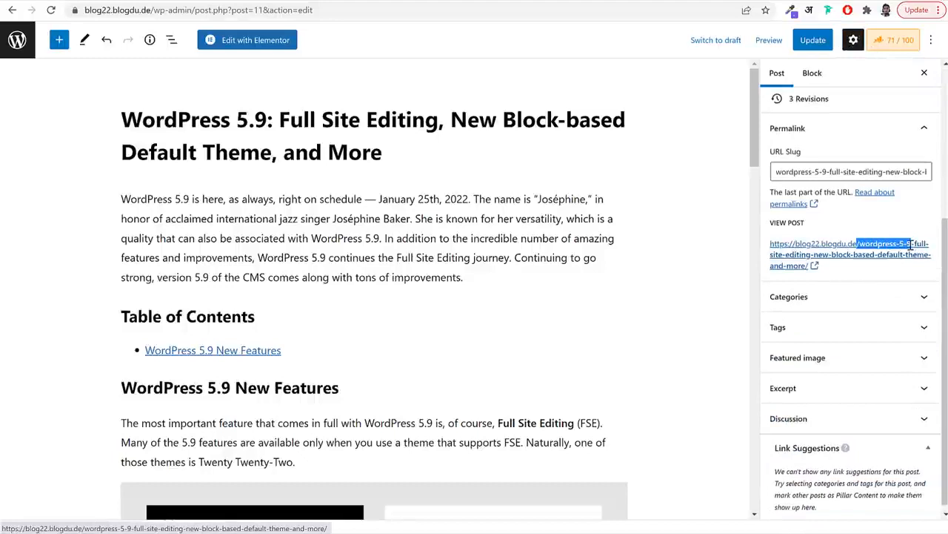
pyautogui.click(906, 249)
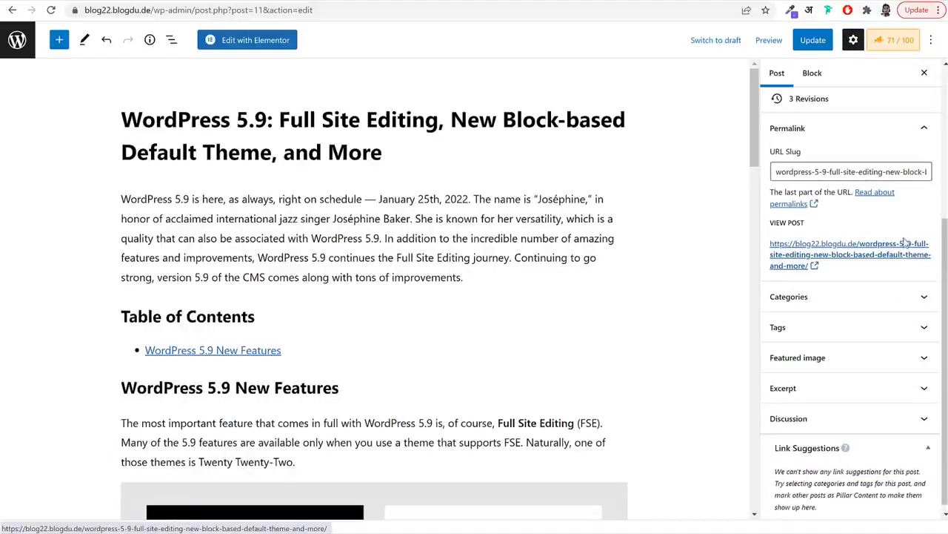
pyautogui.moveTo(904, 241); pyautogui.dragTo(910, 244)
pyautogui.scroll(3, 867, 95)
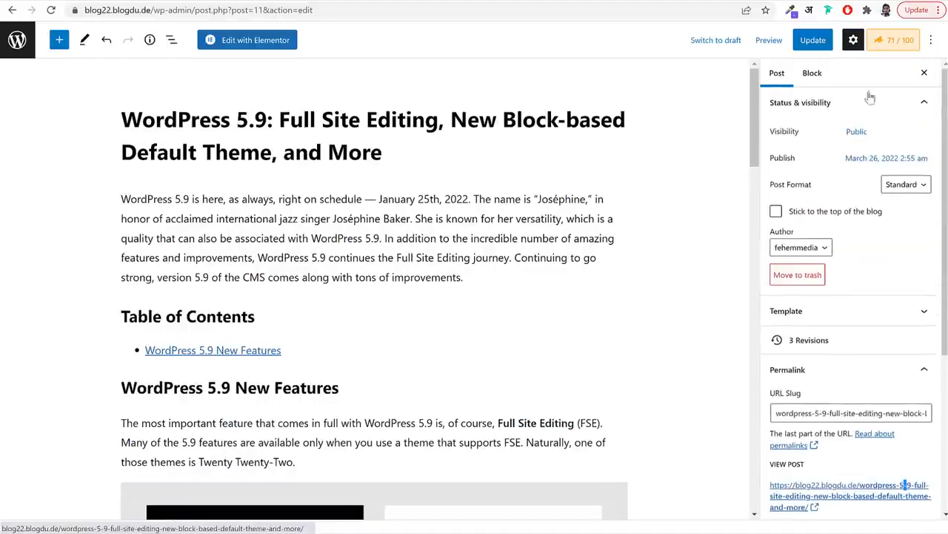
pyautogui.click(897, 39)
pyautogui.scroll(-2, 872, 357)
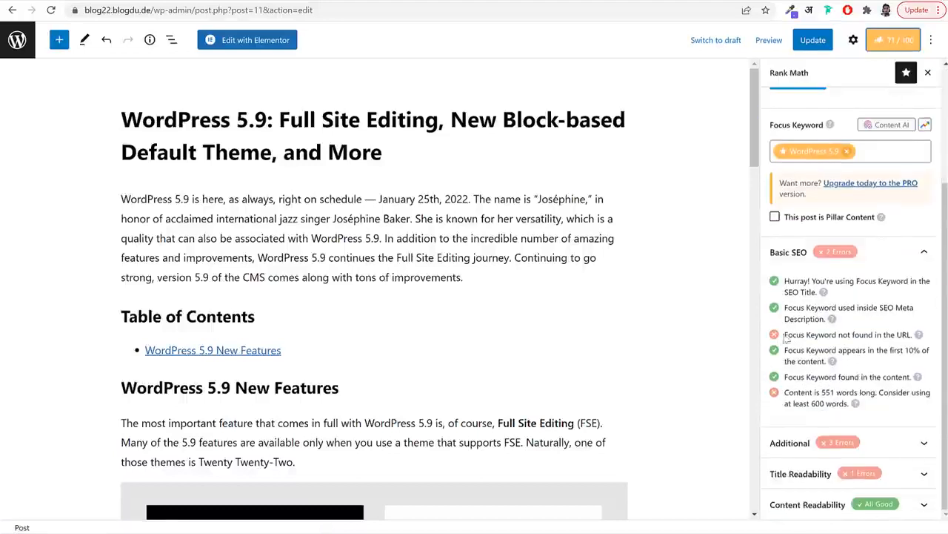
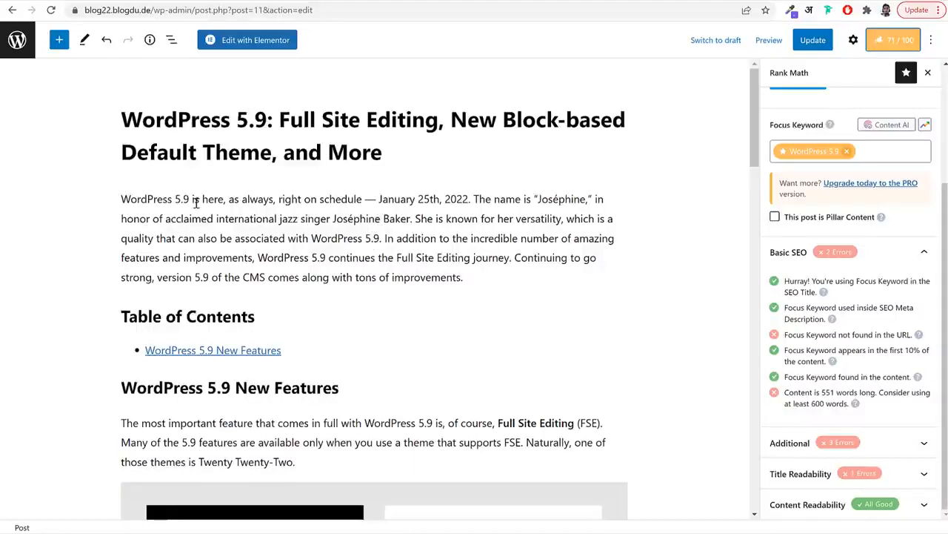
# Review Rank Math's keyword-in-content and 551-word length checks against the 600-word minimum
pyautogui.moveTo(195, 198); pyautogui.dragTo(121, 198)
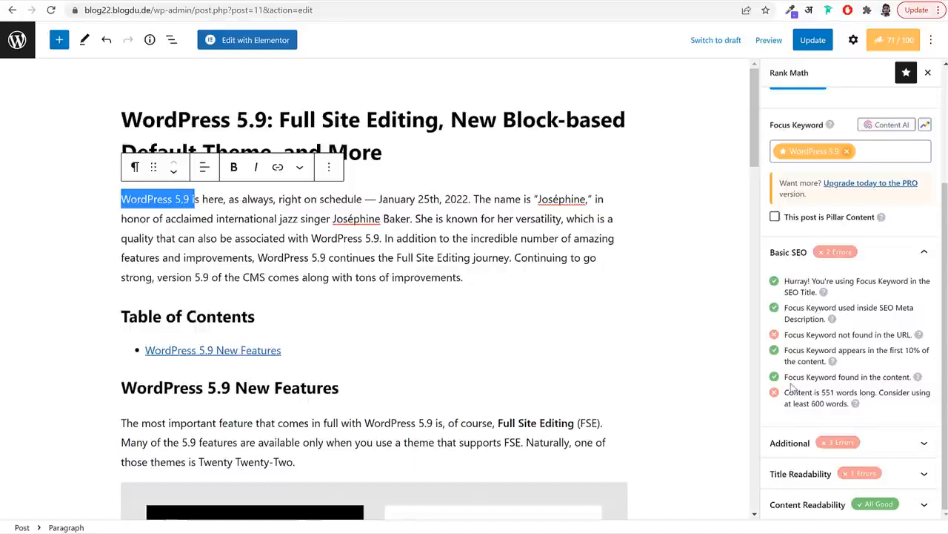
pyautogui.moveTo(787, 378); pyautogui.dragTo(912, 376)
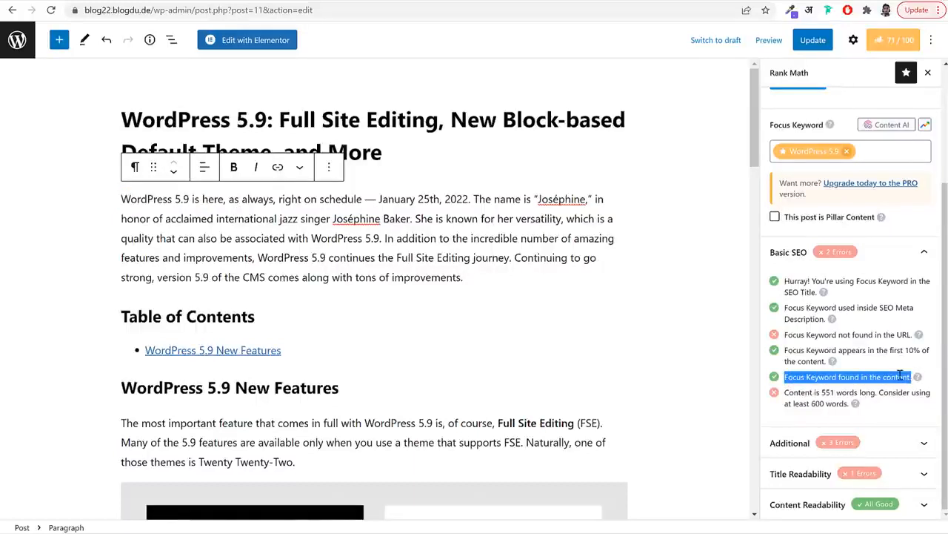
pyautogui.click(901, 375)
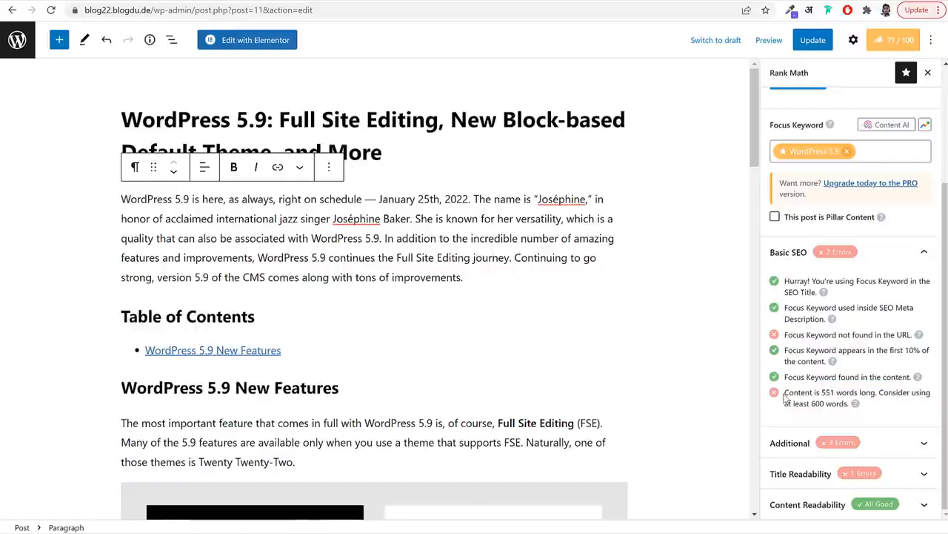
pyautogui.moveTo(784, 398); pyautogui.dragTo(853, 406)
pyautogui.click(857, 408)
pyautogui.moveTo(835, 403); pyautogui.dragTo(812, 403)
pyautogui.scroll(-20, 531, 363)
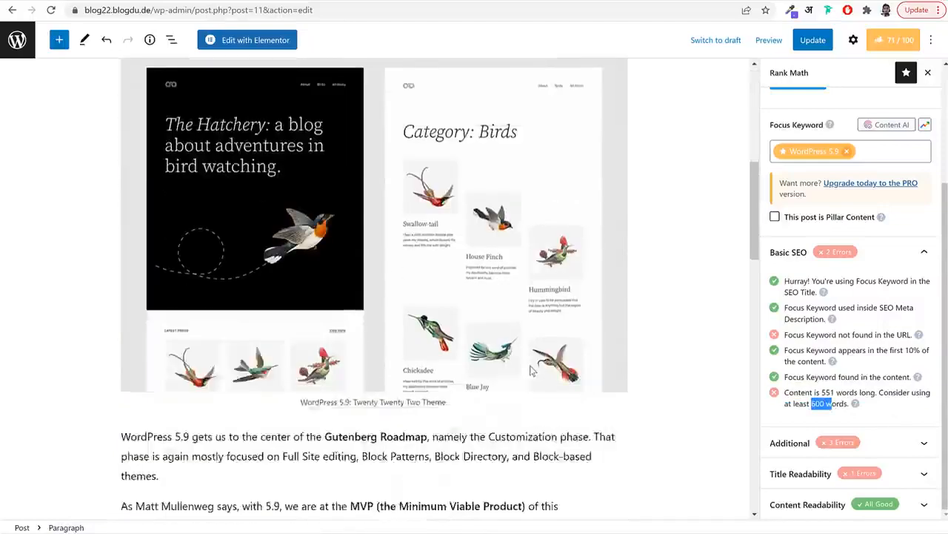
pyautogui.scroll(-3, 531, 362)
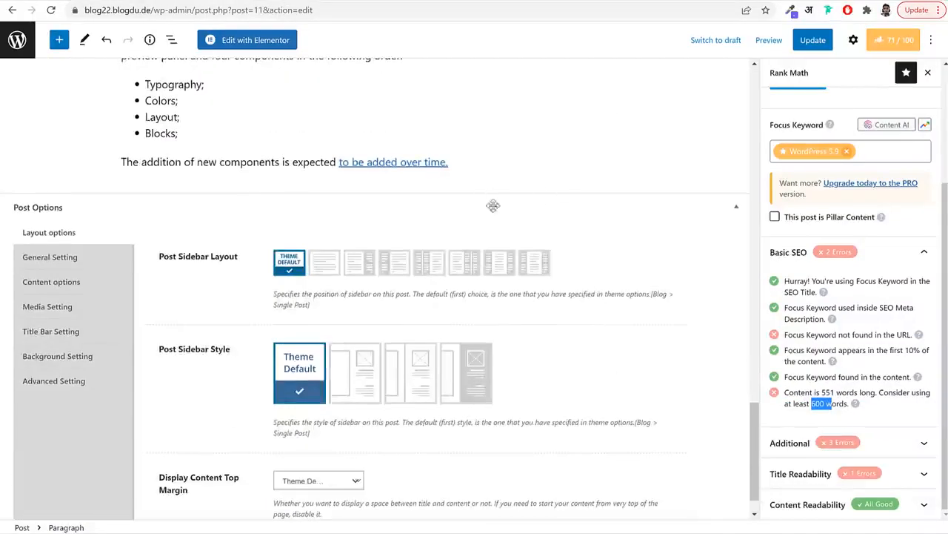
pyautogui.scroll(2, 494, 205)
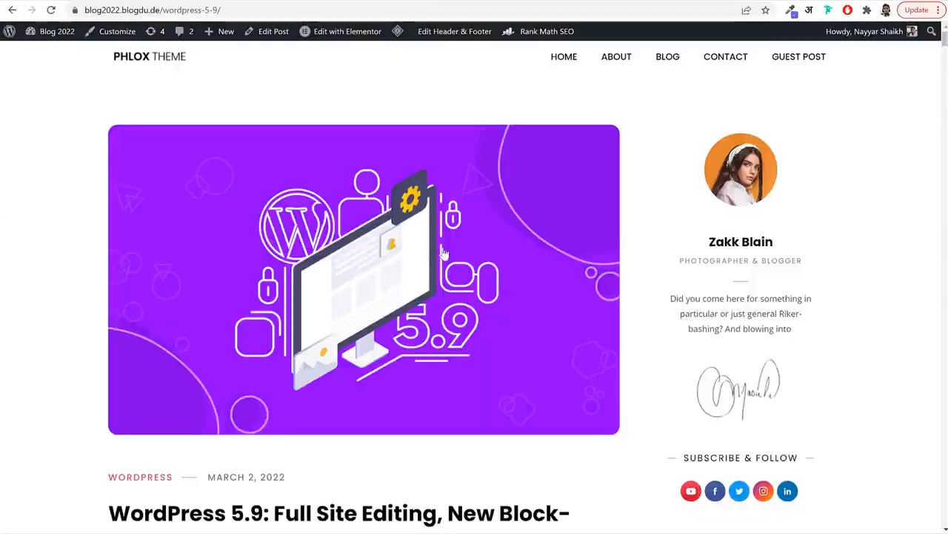
# Find the live post's Performance Improvements section and add a Heading block after the last paragraph
pyautogui.scroll(-15, 445, 253)
pyautogui.scroll(8, 445, 253)
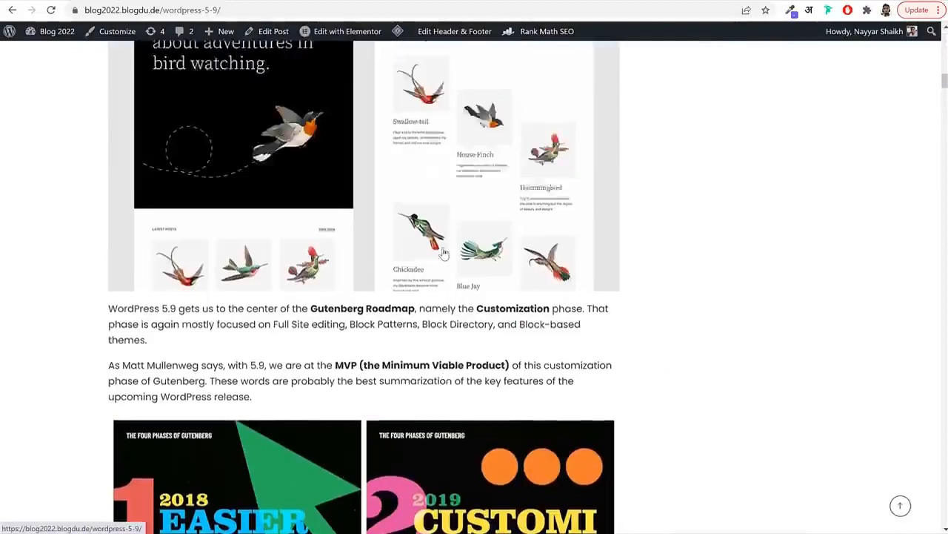
pyautogui.scroll(2, 273, 201)
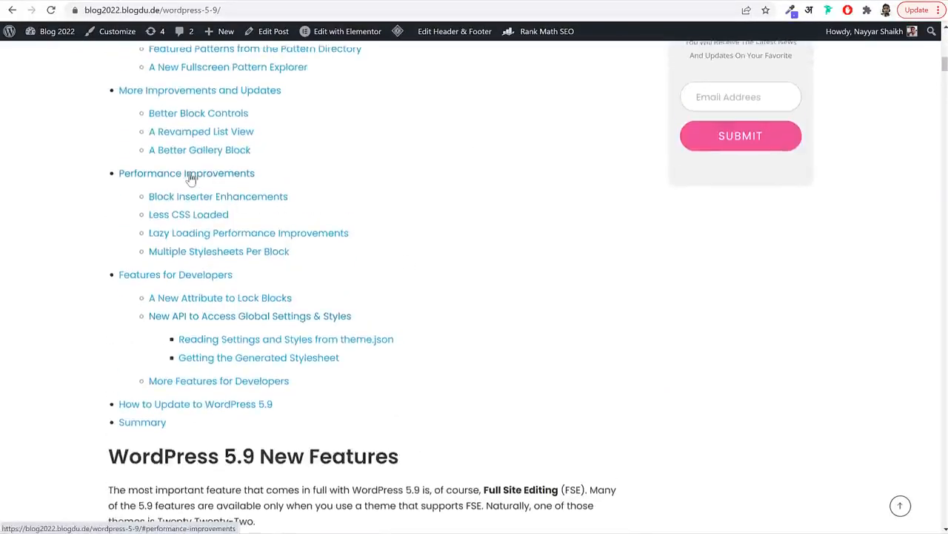
pyautogui.click(190, 175)
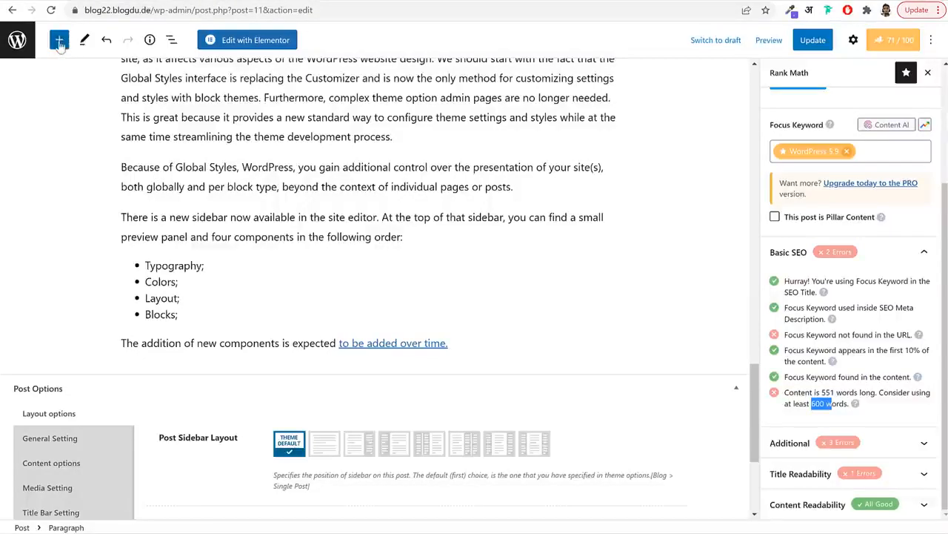
pyautogui.click(512, 342)
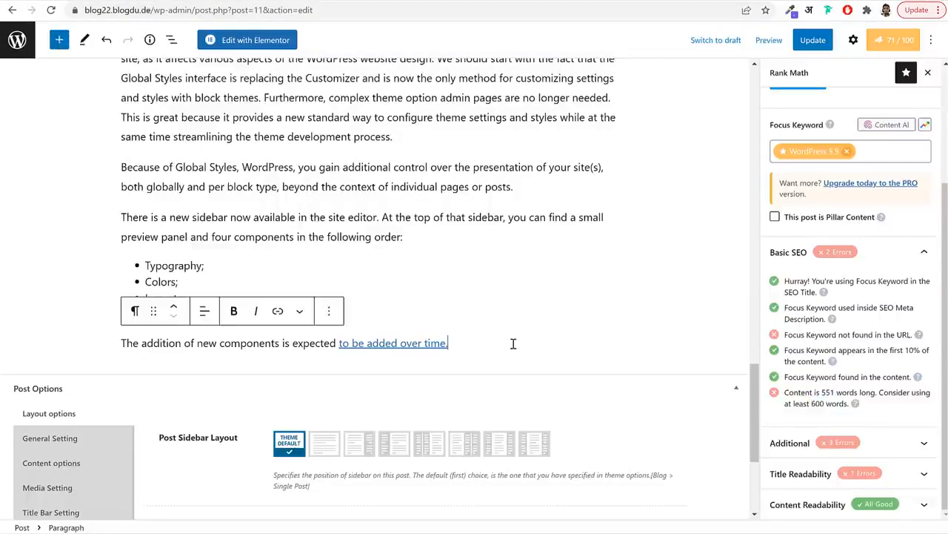
pyautogui.click(58, 39)
pyautogui.click(100, 181)
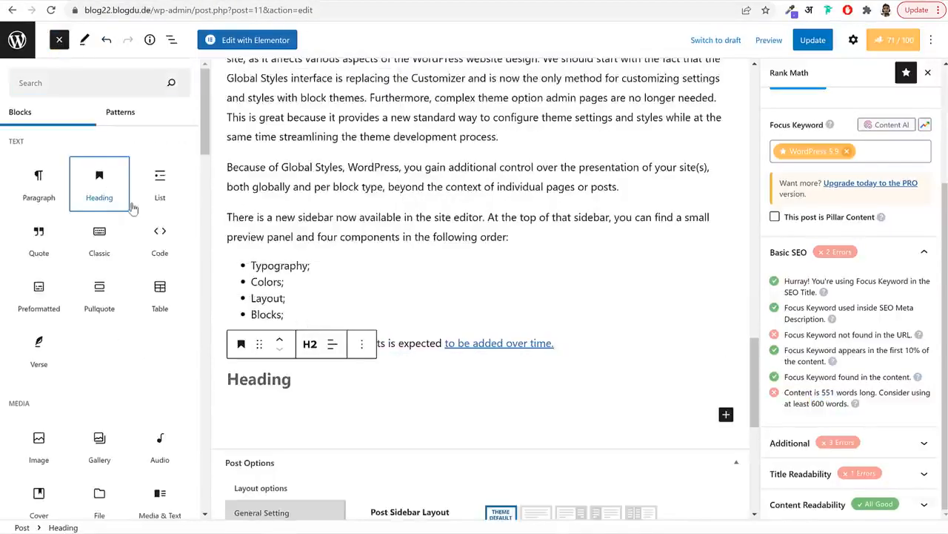
# Title the heading 'Performance Improvements' and paste its two paragraphs below it
pyautogui.click(324, 383)
pyautogui.write('Performance Improvements')
pyautogui.press('Return')
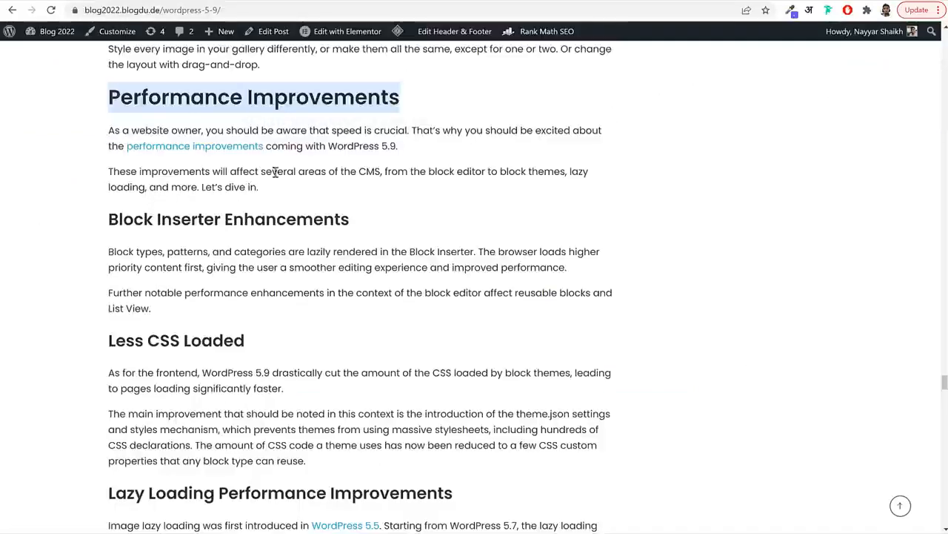
pyautogui.moveTo(257, 191); pyautogui.dragTo(108, 129)
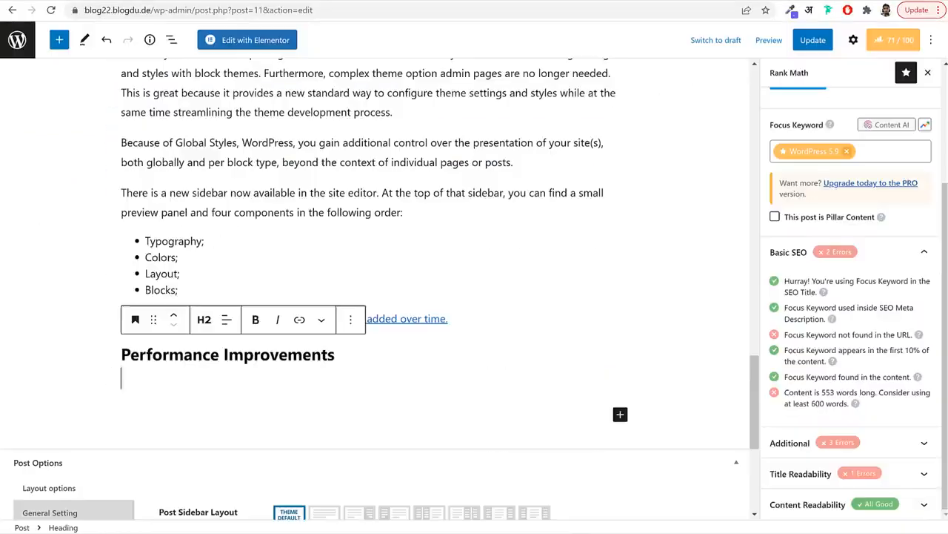
pyautogui.write('As a website owner, you should be aware that speed is crucial. That’s why you should be excited about the performance improvements coming with WordPress 5.9. These improvements will affect several areas of the CMS, from the block editor to block themes, lazy loading, and more. Let’s dive in.')
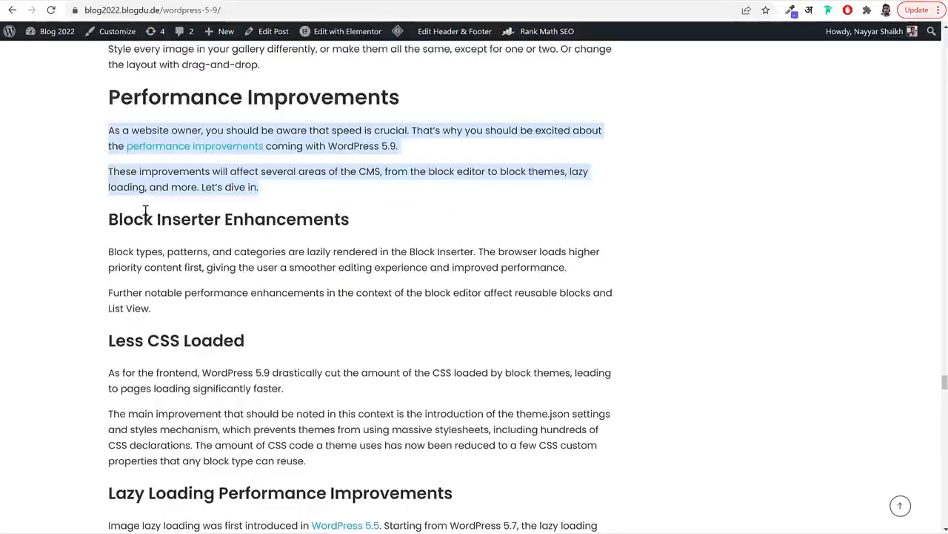
pyautogui.tripleClick(146, 217)
pyautogui.hotkey('ctrl', 'c')
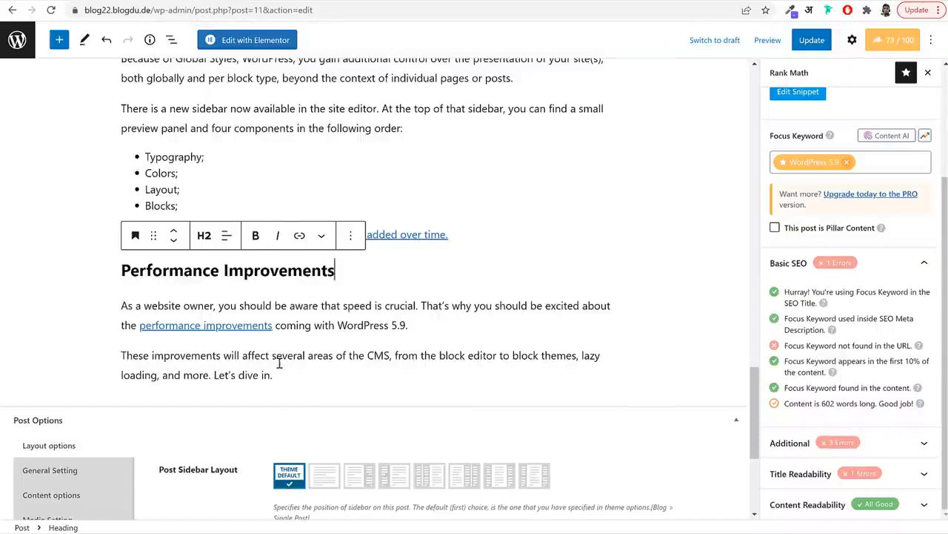
pyautogui.click(297, 378)
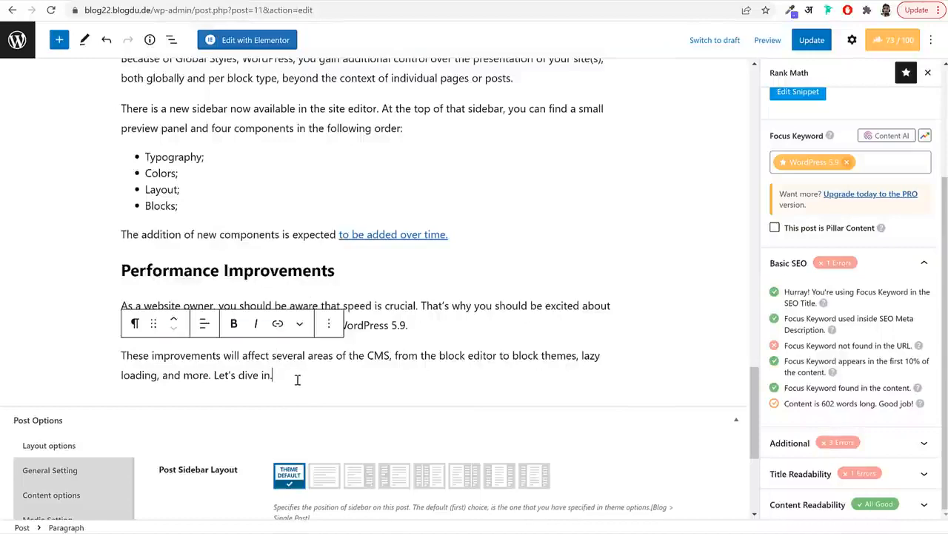
# Add a 'Block Inserter Enhancements' heading with its two pasted paragraphs
pyautogui.click(59, 40)
pyautogui.click(99, 183)
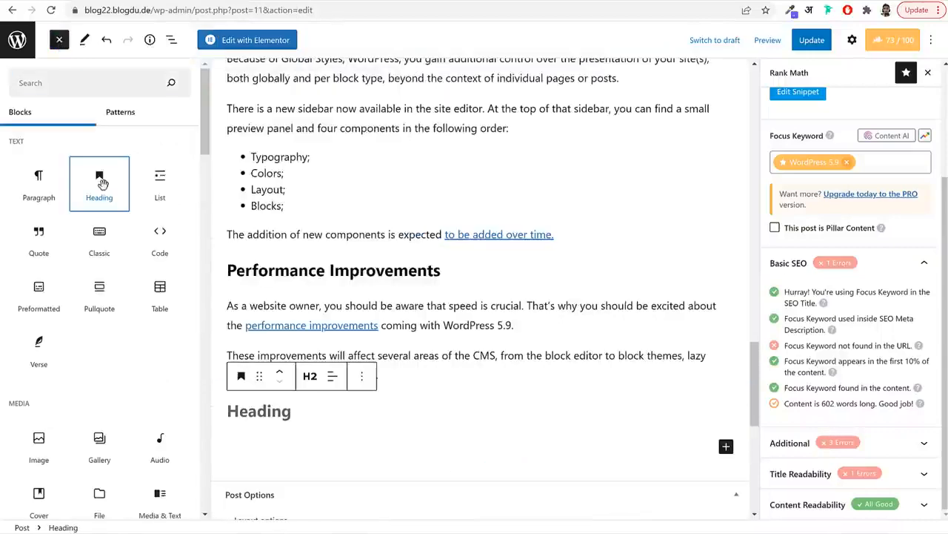
pyautogui.click(289, 407)
pyautogui.hotkey('ctrl', 'v')
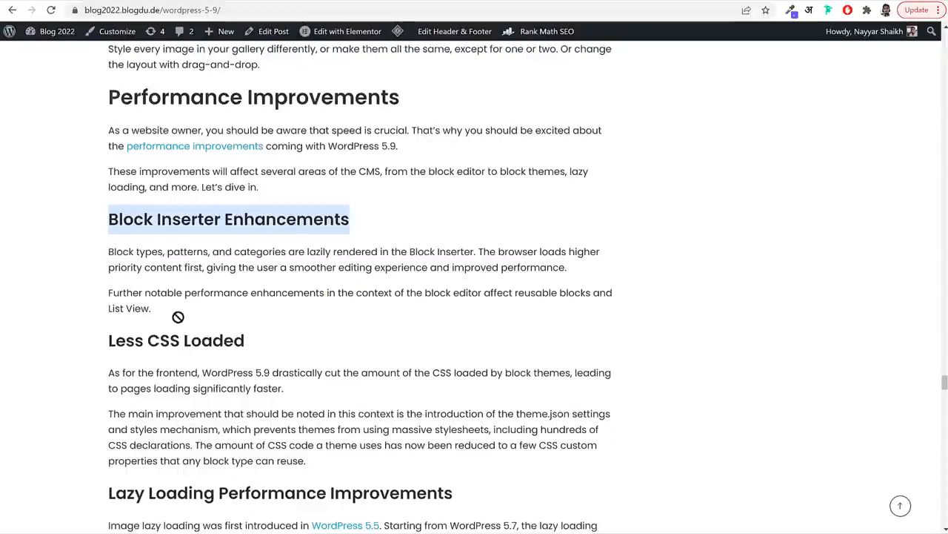
pyautogui.moveTo(170, 314); pyautogui.dragTo(101, 254)
pyautogui.hotkey('ctrl', 'c')
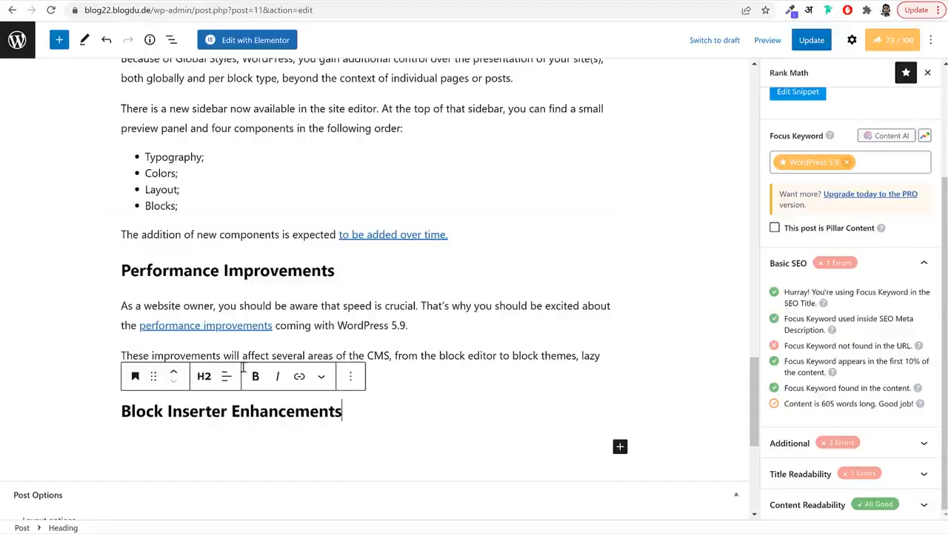
pyautogui.press('Return')
pyautogui.hotkey('ctrl', 'v')
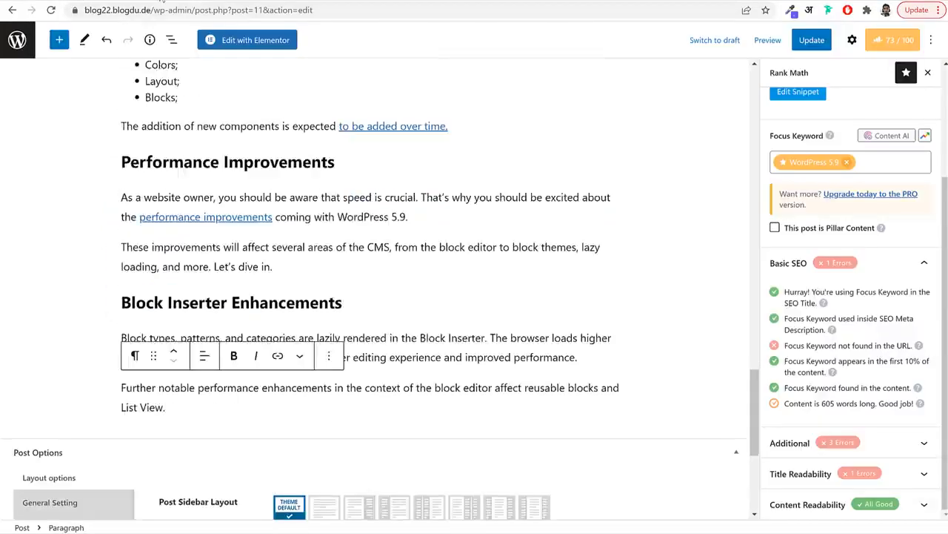
pyautogui.press('Return')
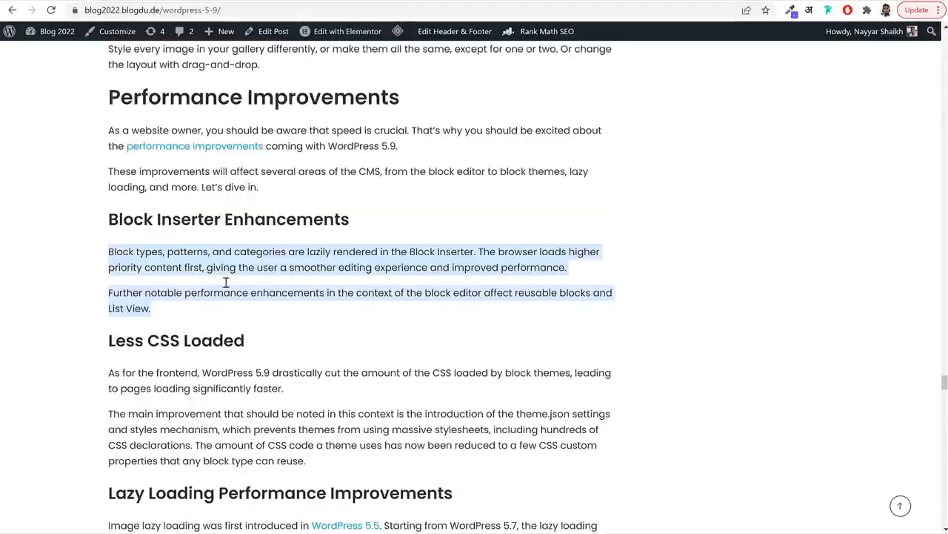
# Paste 'Less CSS Loaded', transform it into a heading, and paste its paragraphs below
pyautogui.scroll(-2, 222, 290)
pyautogui.tripleClick(193, 213)
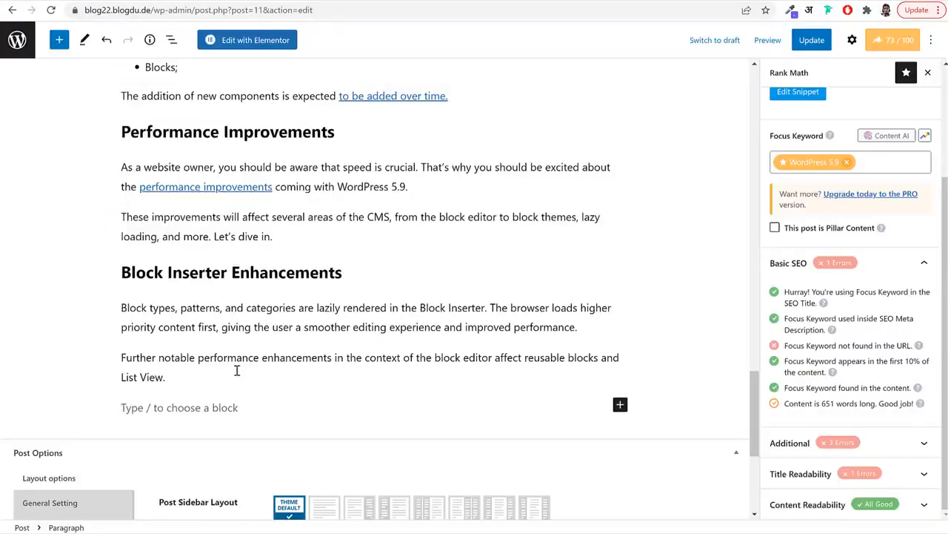
pyautogui.write('Less CSS Loaded')
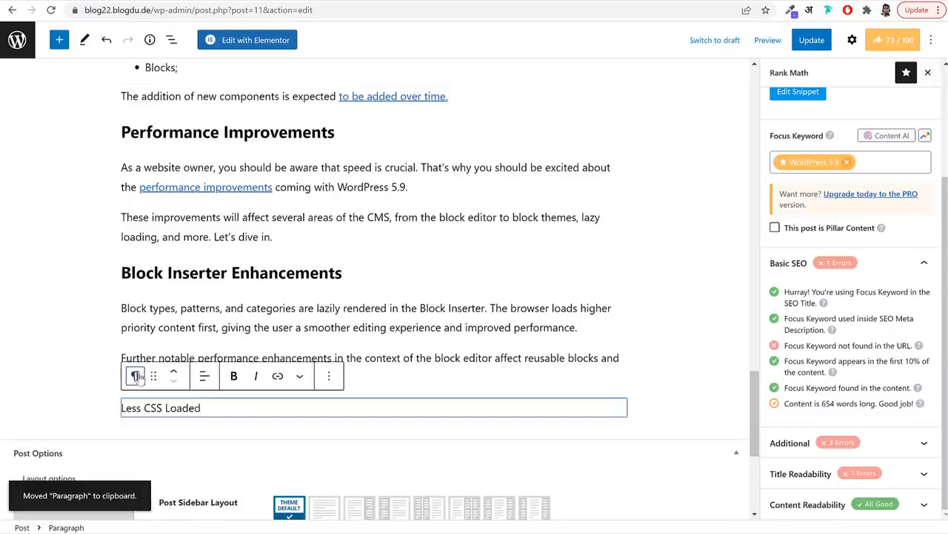
pyautogui.click(137, 376)
pyautogui.click(168, 164)
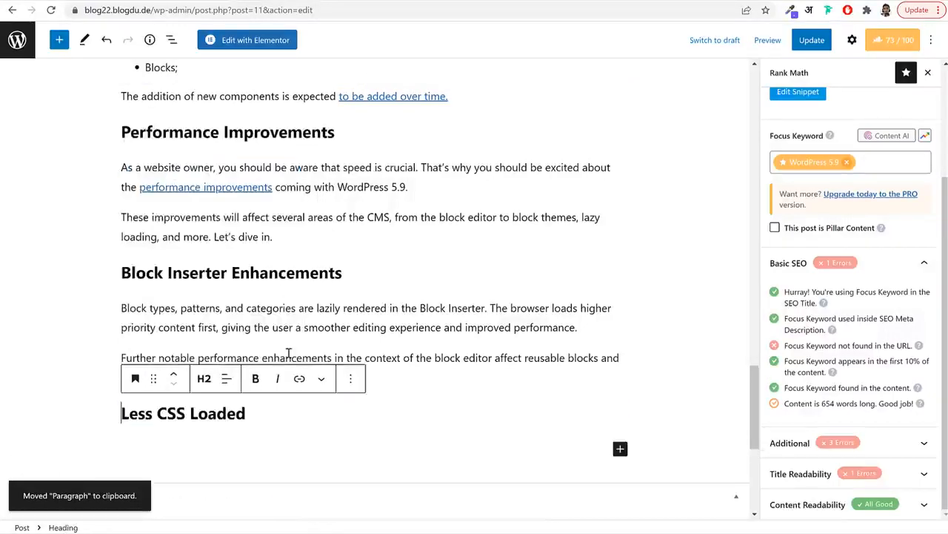
pyautogui.click(275, 415)
pyautogui.press('Return')
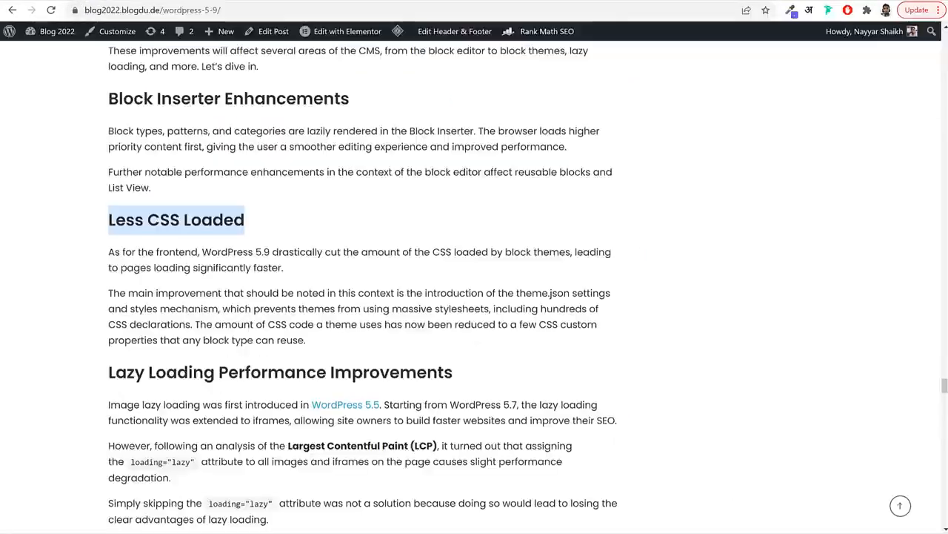
pyautogui.moveTo(339, 350); pyautogui.dragTo(105, 256)
pyautogui.hotkey('ctrl', 'c')
pyautogui.hotkey('alt', 'Tab')
pyautogui.hotkey('ctrl', 'v')
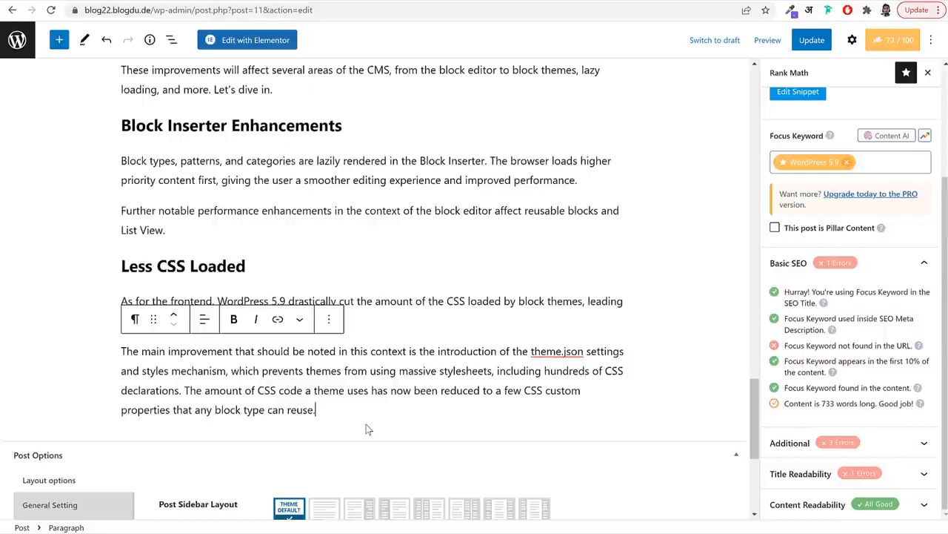
# Expand Rank Math's Additional SEO checks for the post
pyautogui.scroll(1, 368, 429)
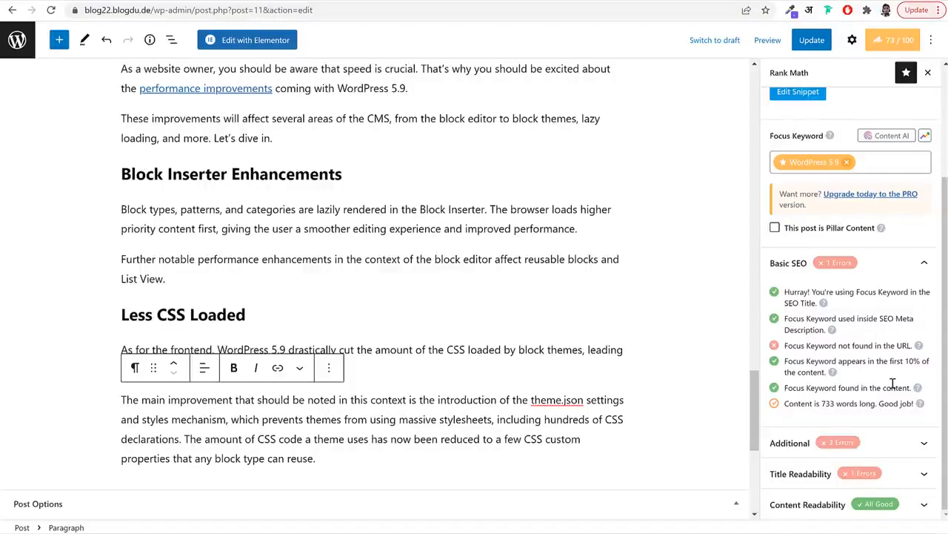
pyautogui.click(885, 444)
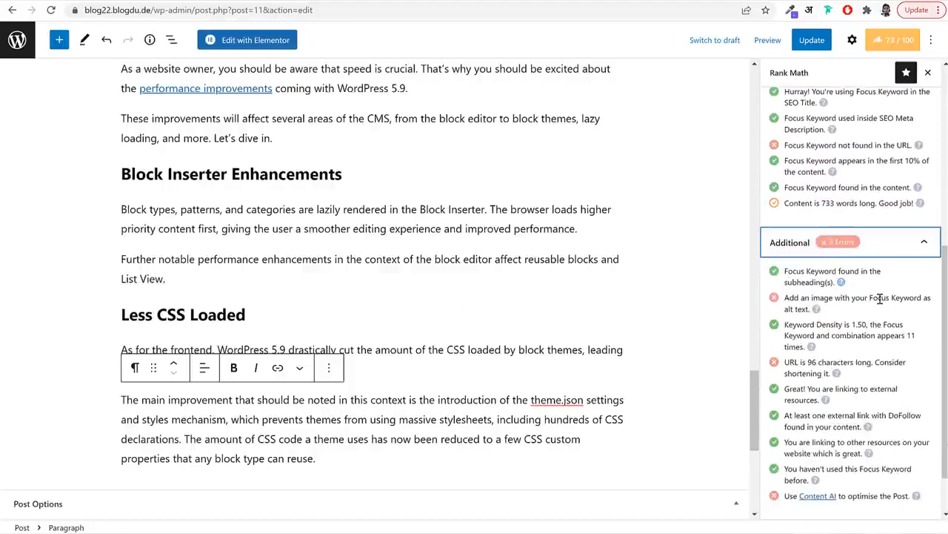
pyautogui.scroll(10, 474, 311)
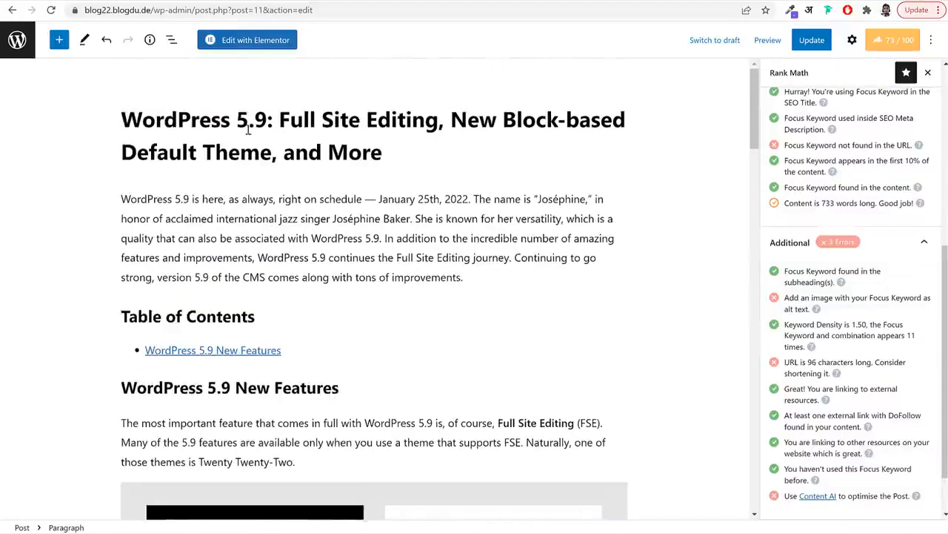
pyautogui.scroll(-3, 363, 181)
# Select 'WordPress 5.9' in the New Features heading and open twenty-twenty-two-theme.jpg's attachment details
pyautogui.click(211, 269)
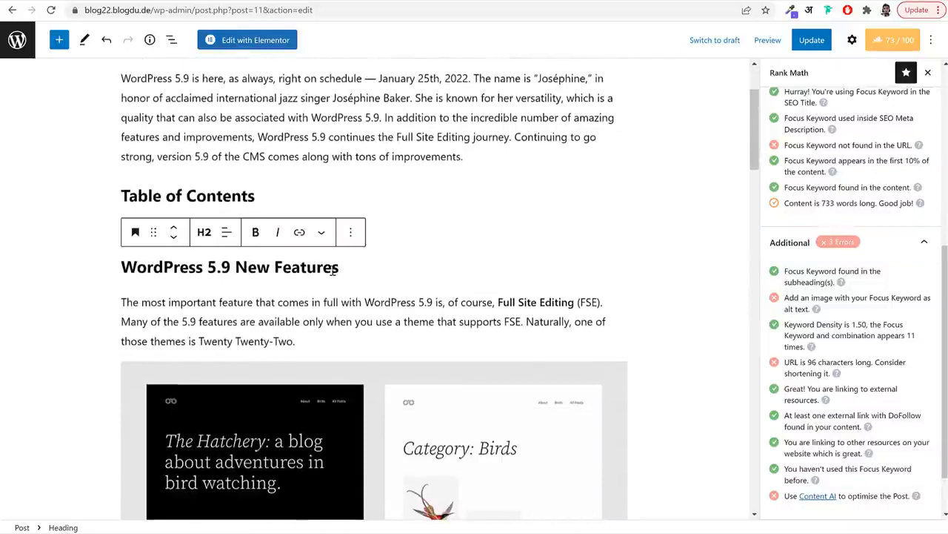
pyautogui.moveTo(338, 269); pyautogui.dragTo(119, 268)
pyautogui.click(174, 268)
pyautogui.moveTo(230, 267); pyautogui.dragTo(121, 268)
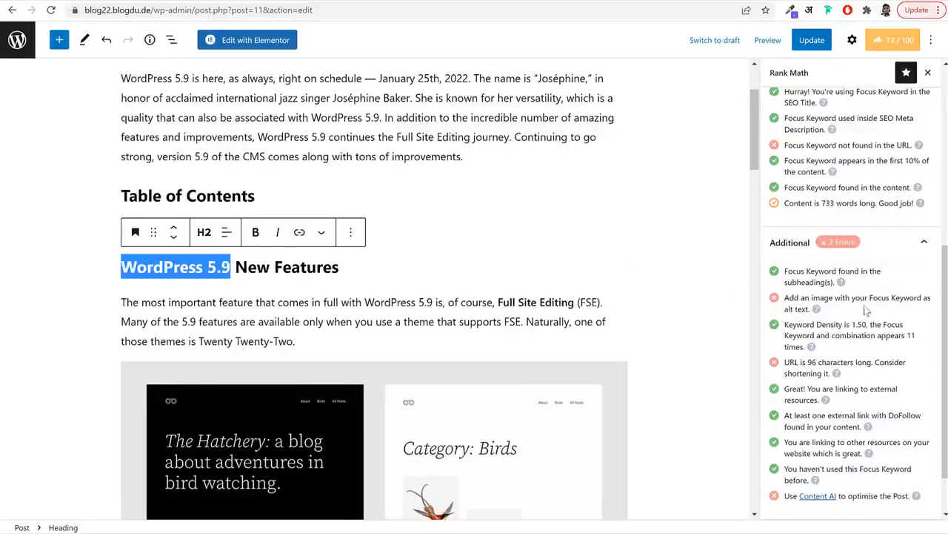
pyautogui.scroll(-1, 884, 353)
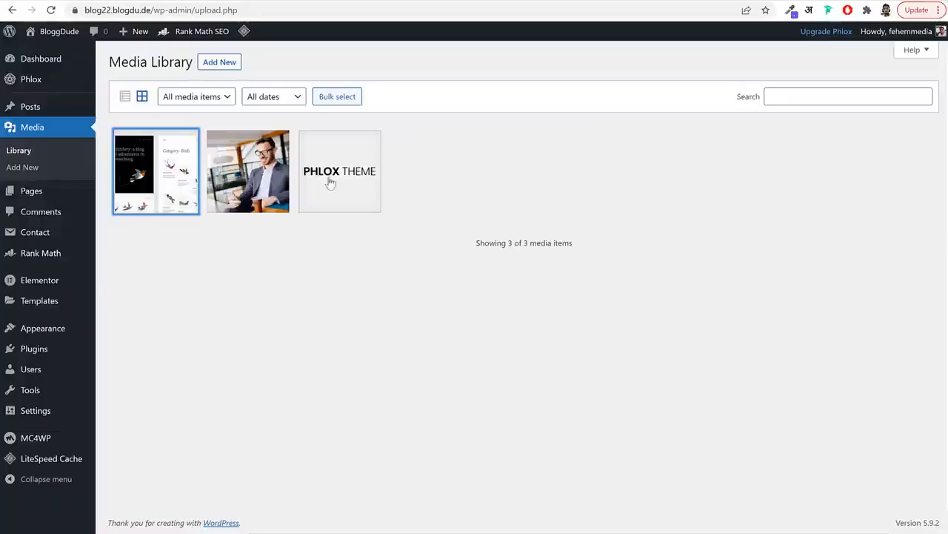
pyautogui.click(173, 183)
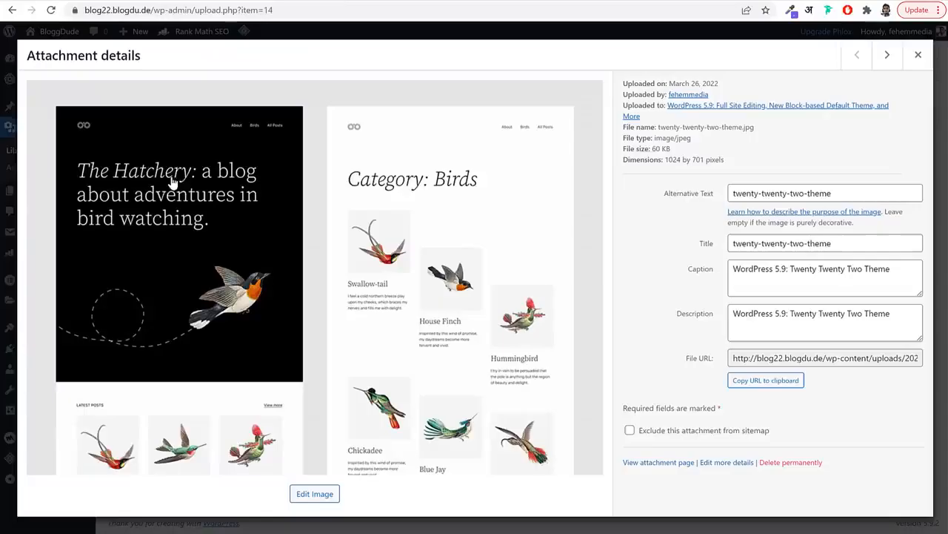
# Prefix the Twenty Twenty-Two image's alt text with 'wordpress5.9-' and return to the editor
pyautogui.click(791, 193)
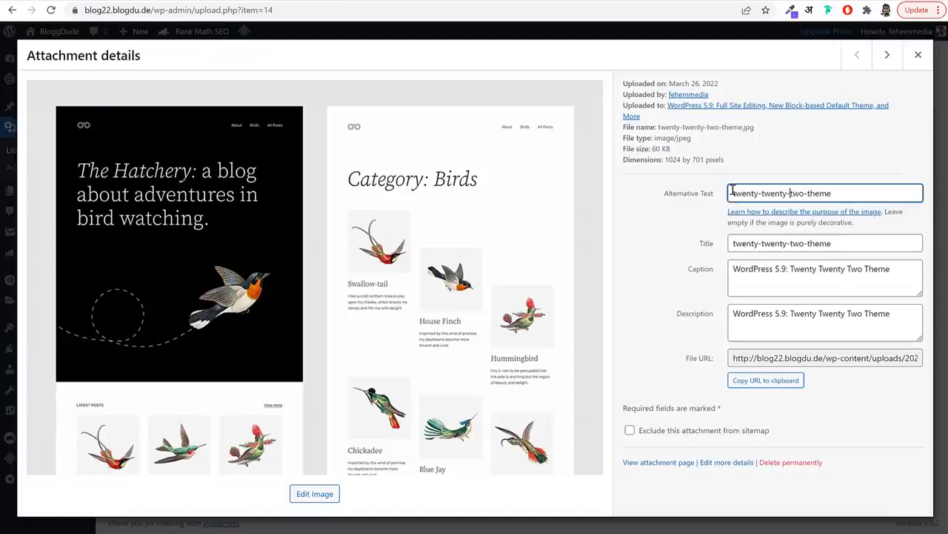
pyautogui.click(733, 191)
pyautogui.write('wordpres')
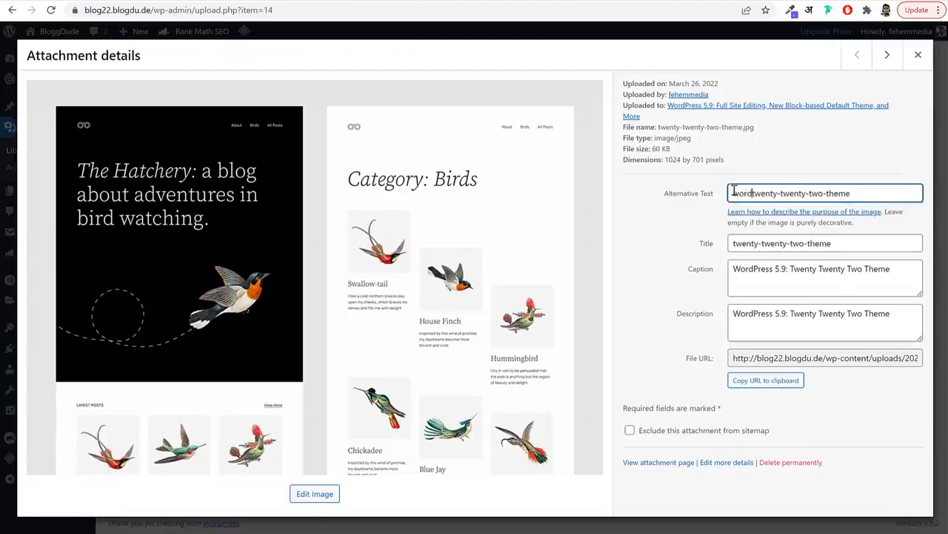
pyautogui.write('s5.9')
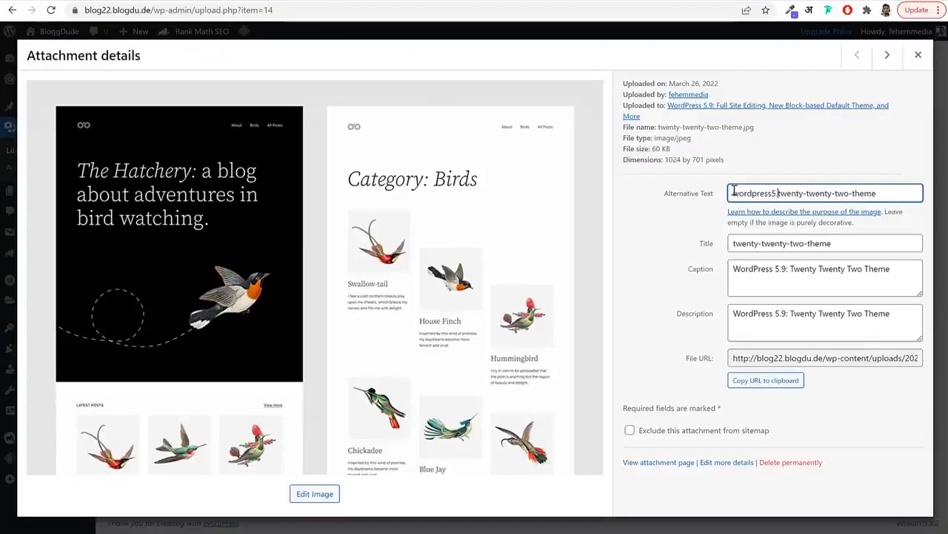
pyautogui.write('-')
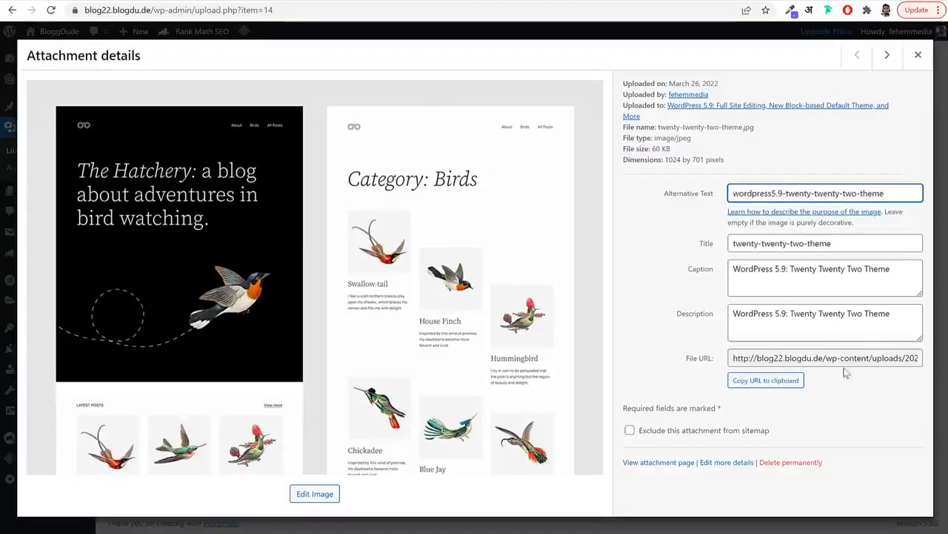
pyautogui.click(917, 58)
pyautogui.hotkey('ctrl', 'Tab')
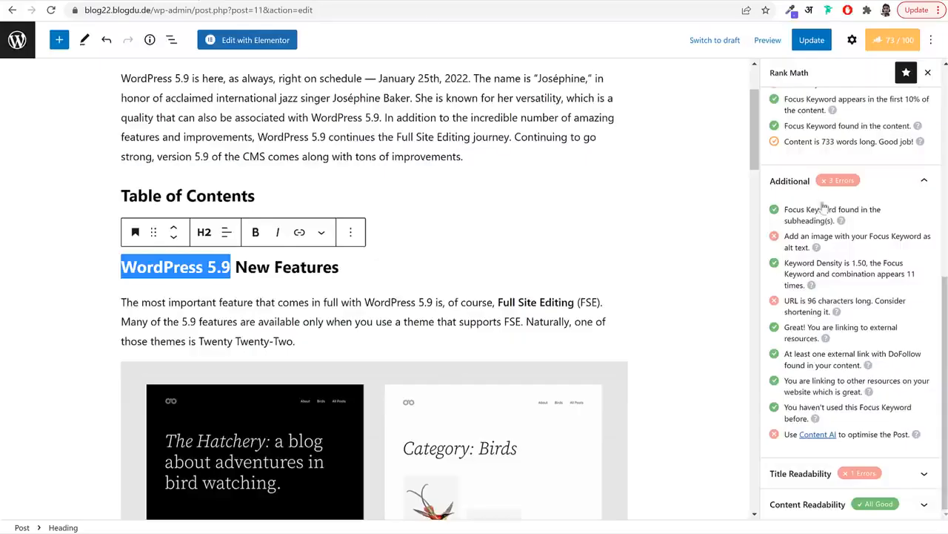
pyautogui.click(868, 265)
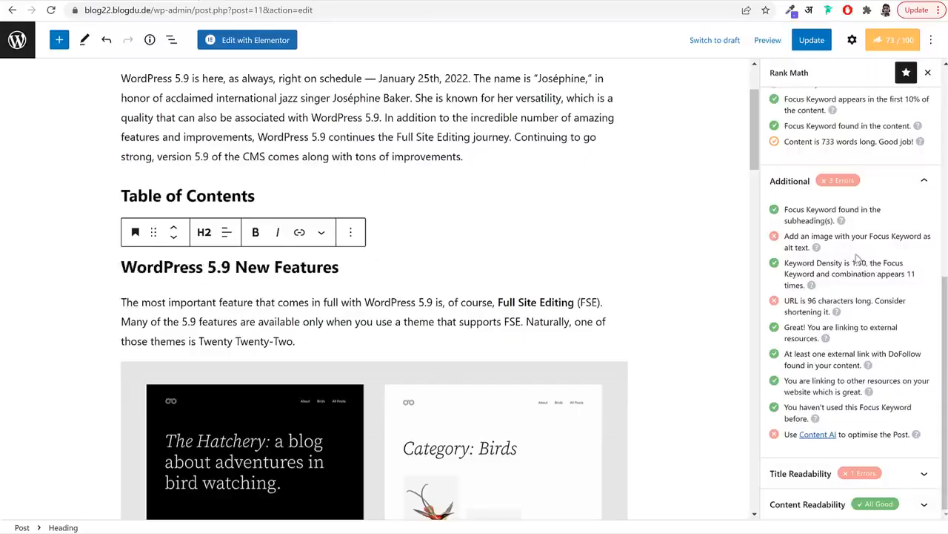
# Update the post and review the now-passing image alt keyword and keyword density checks
pyautogui.click(815, 46)
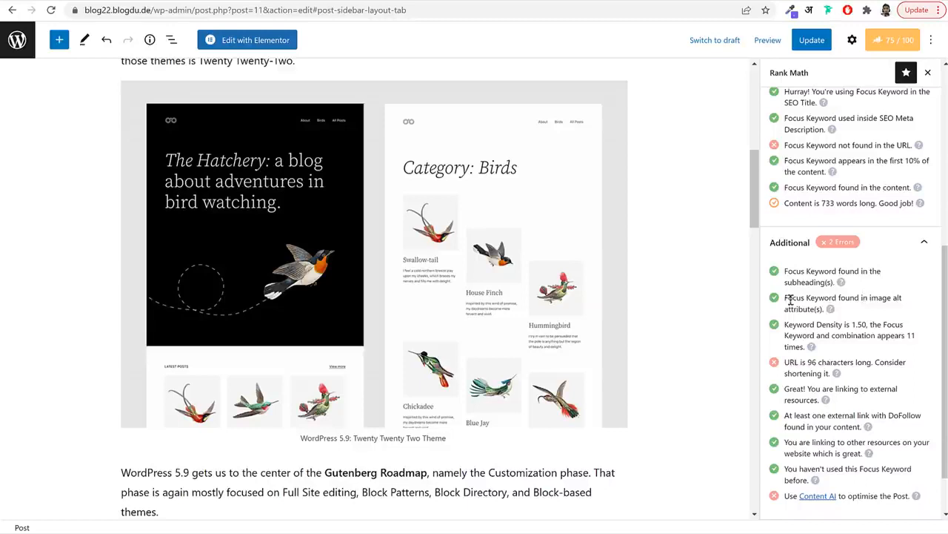
pyautogui.tripleClick(790, 300)
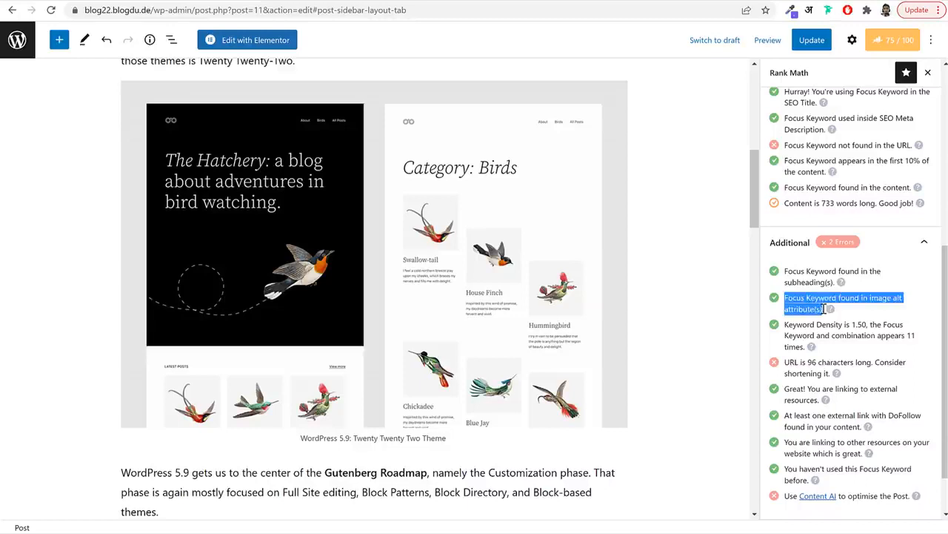
pyautogui.click(898, 310)
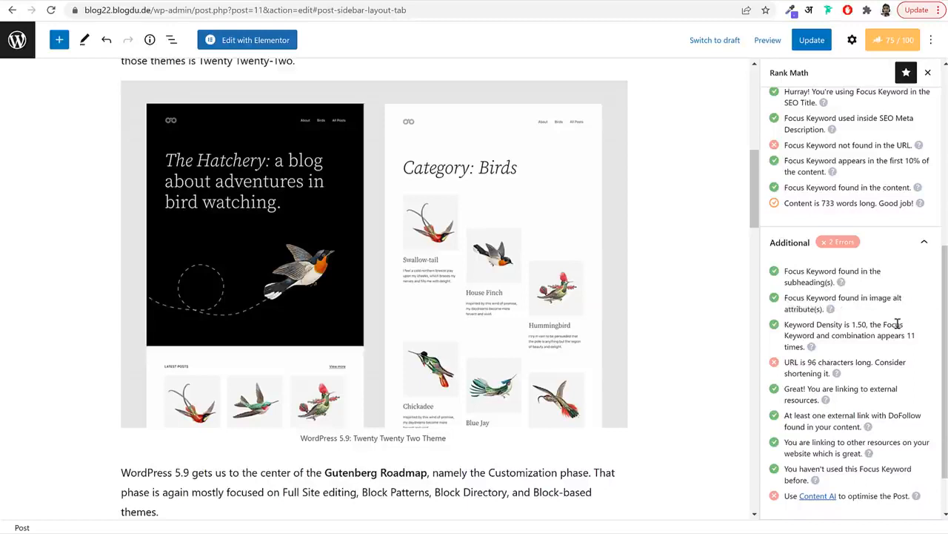
pyautogui.scroll(-2, 898, 324)
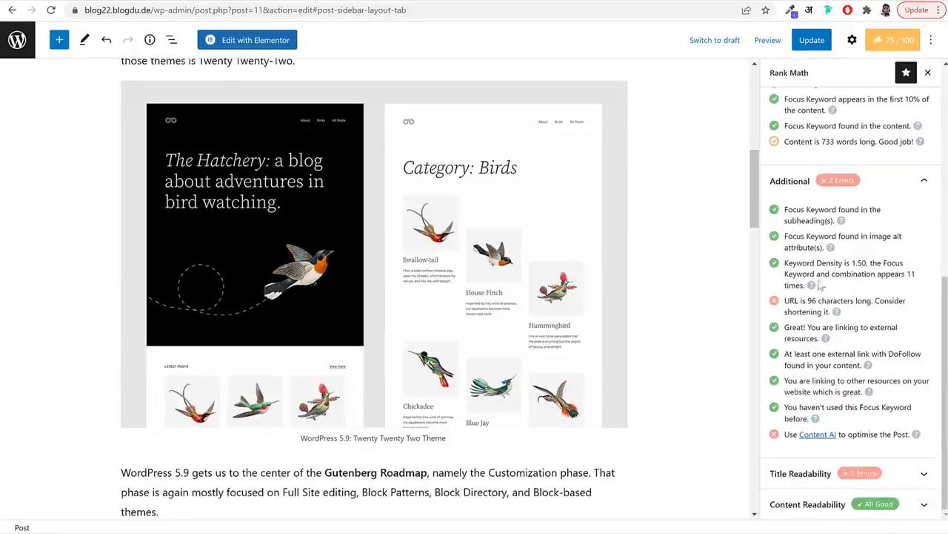
pyautogui.moveTo(871, 264); pyautogui.dragTo(884, 283)
pyautogui.click(883, 283)
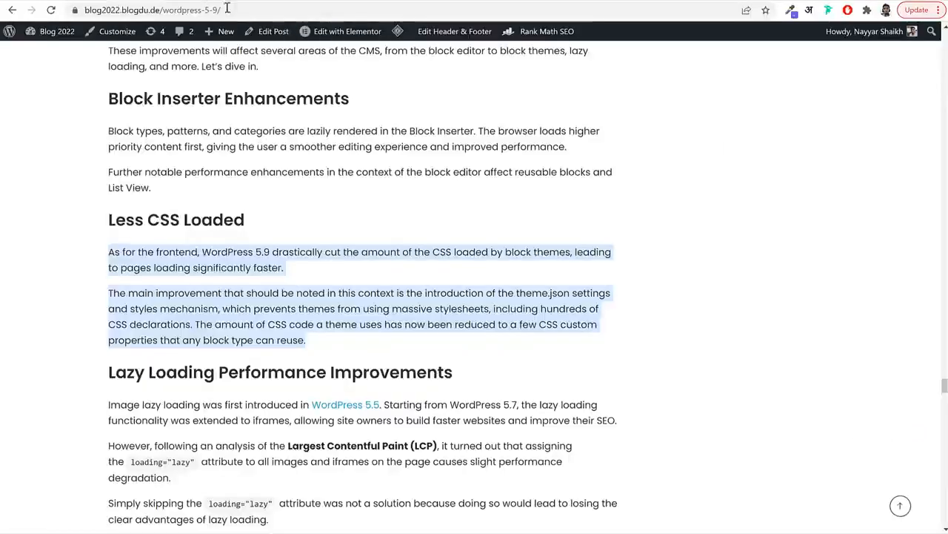
# Compare the live post's short /wordpress-5-9/ slug, then show the post settings' permalink area
pyautogui.click(227, 9)
pyautogui.press('End')
pyautogui.moveTo(240, 11); pyautogui.dragTo(189, 13)
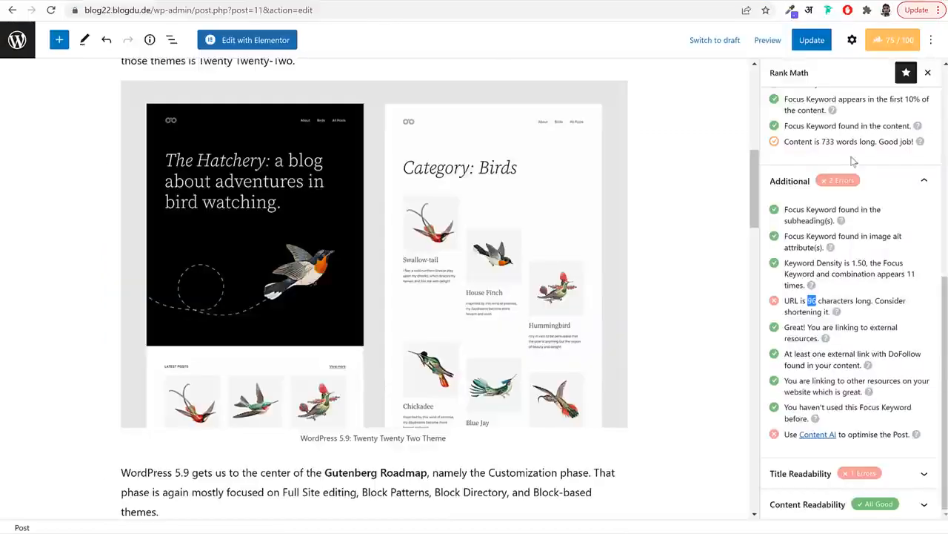
pyautogui.scroll(10, 858, 167)
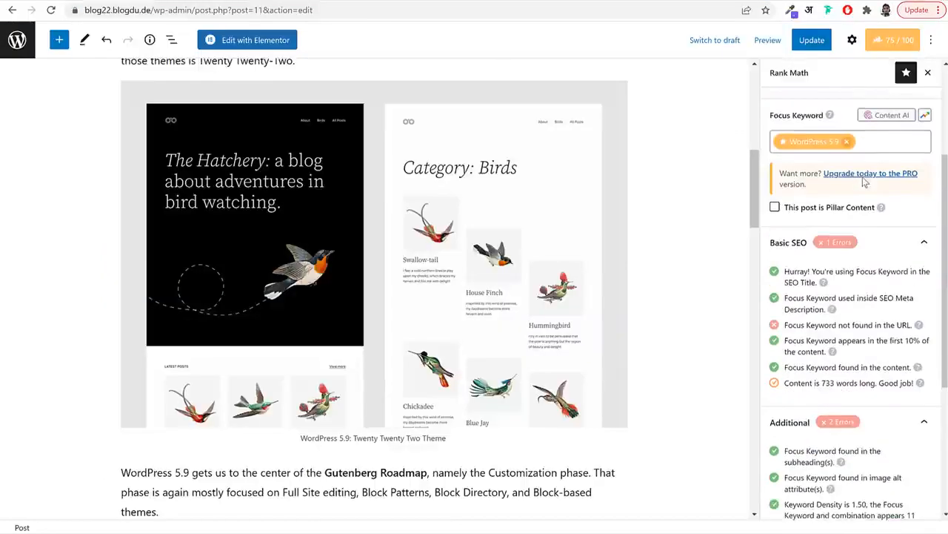
pyautogui.click(852, 40)
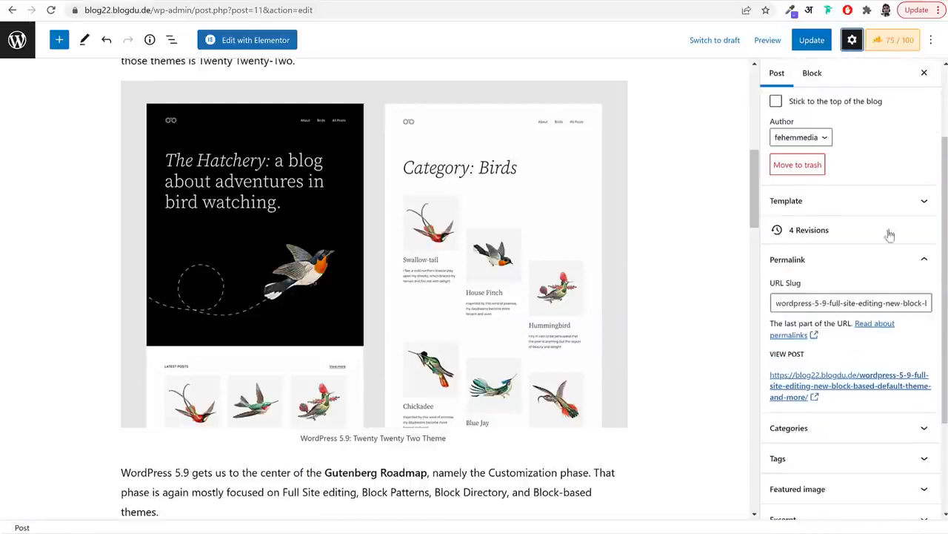
pyautogui.scroll(-3, 874, 335)
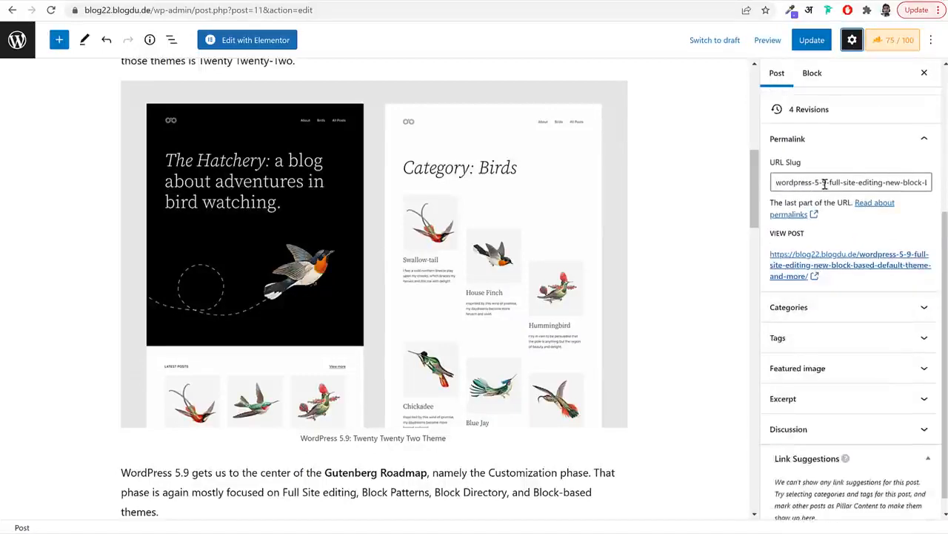
# Shorten the URL slug to 'wordpress-5-9' and reopen Rank Math's Additional checks
pyautogui.tripleClick(836, 183)
pyautogui.press('BackSpace')
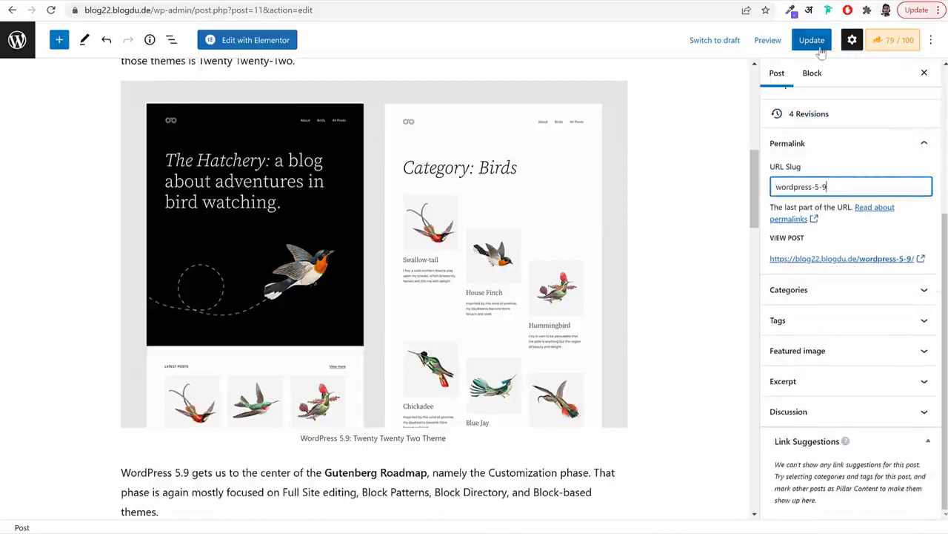
pyautogui.click(893, 40)
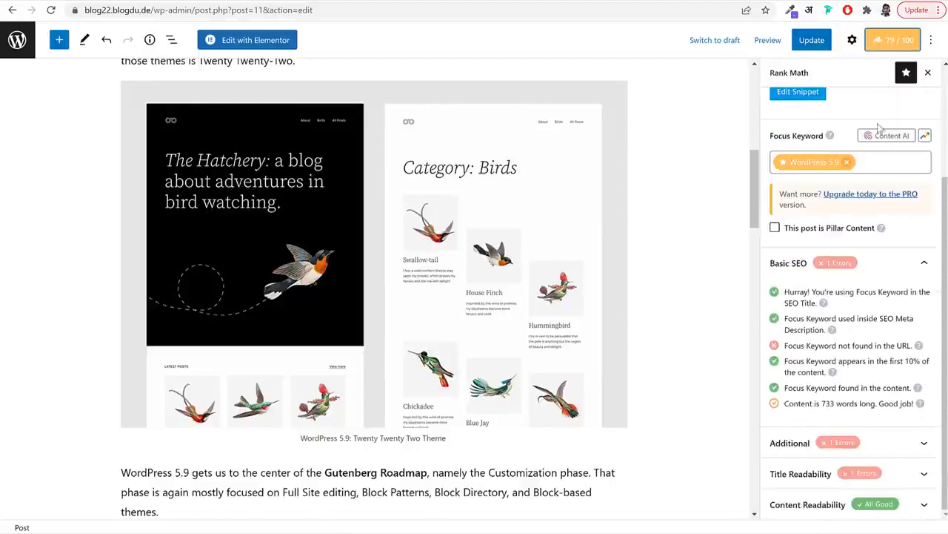
pyautogui.click(873, 442)
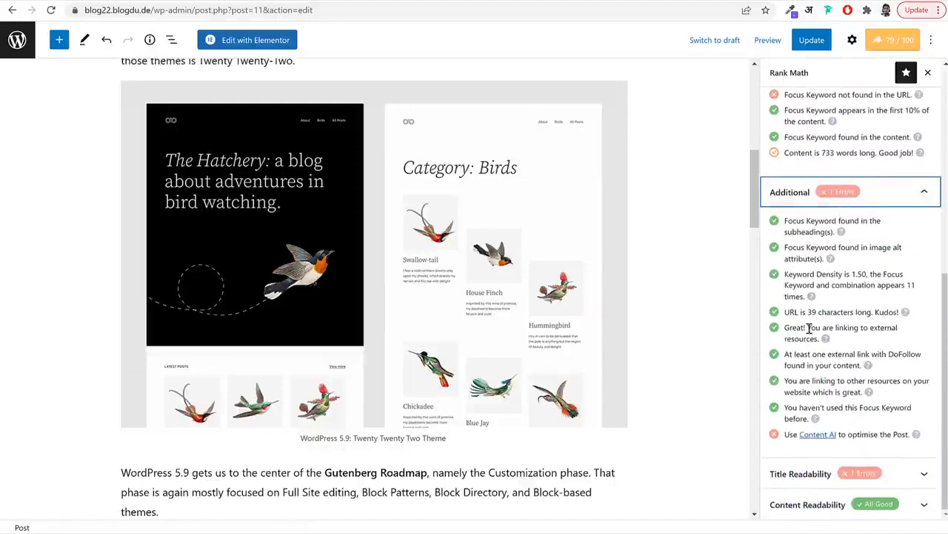
# Review the external links, internal links and focus-keyword uniqueness checks
pyautogui.moveTo(808, 327); pyautogui.dragTo(862, 331)
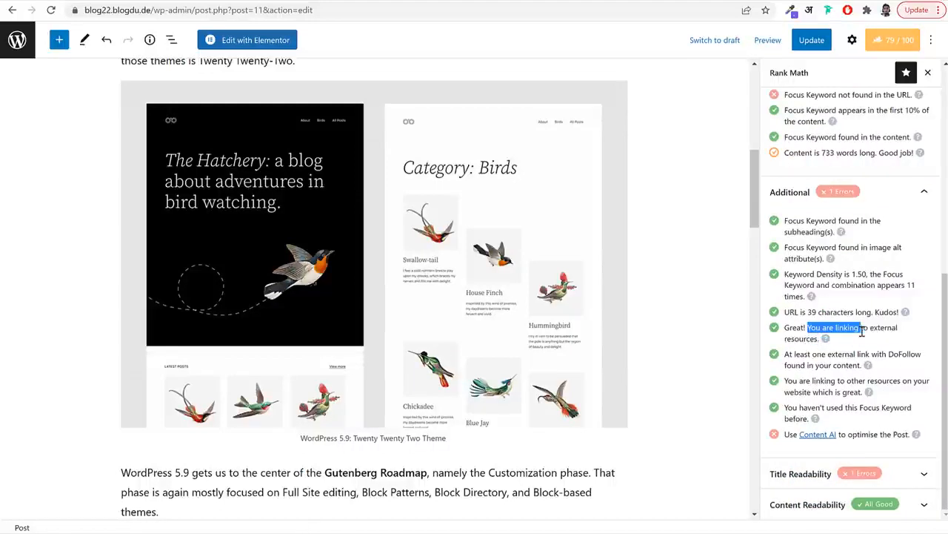
pyautogui.click(873, 331)
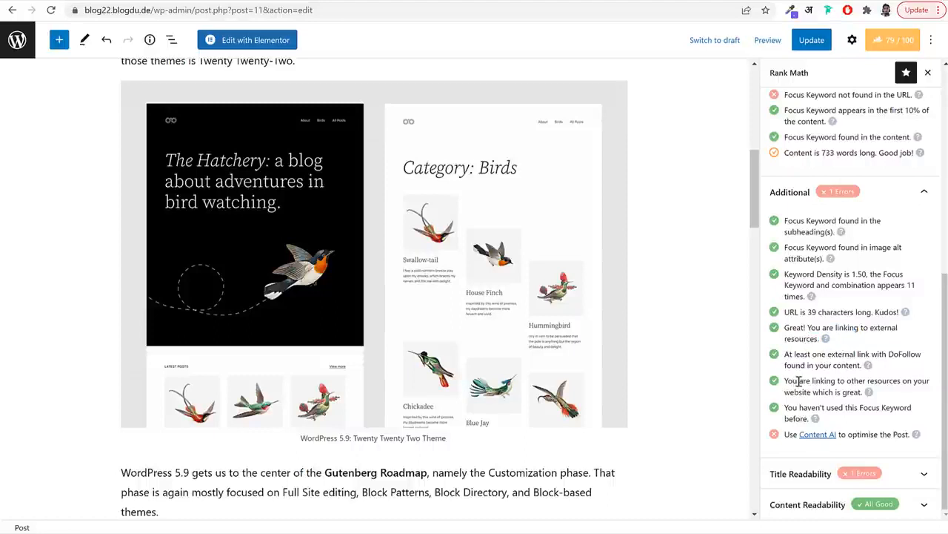
pyautogui.moveTo(792, 380); pyautogui.dragTo(851, 381)
pyautogui.click(844, 394)
pyautogui.moveTo(786, 406); pyautogui.dragTo(810, 419)
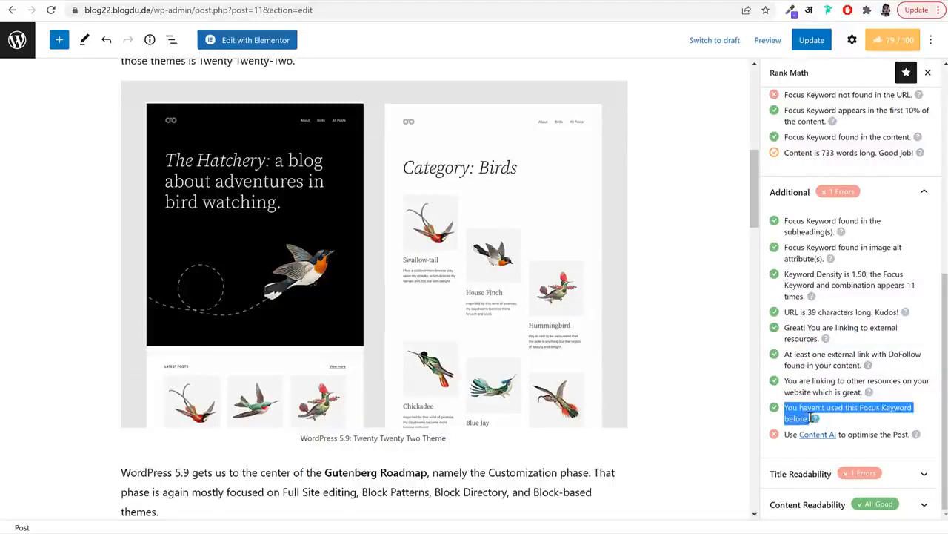
pyautogui.tripleClick(807, 417)
# Expand Title Readability and open help on the failing title sentiment check
pyautogui.click(915, 474)
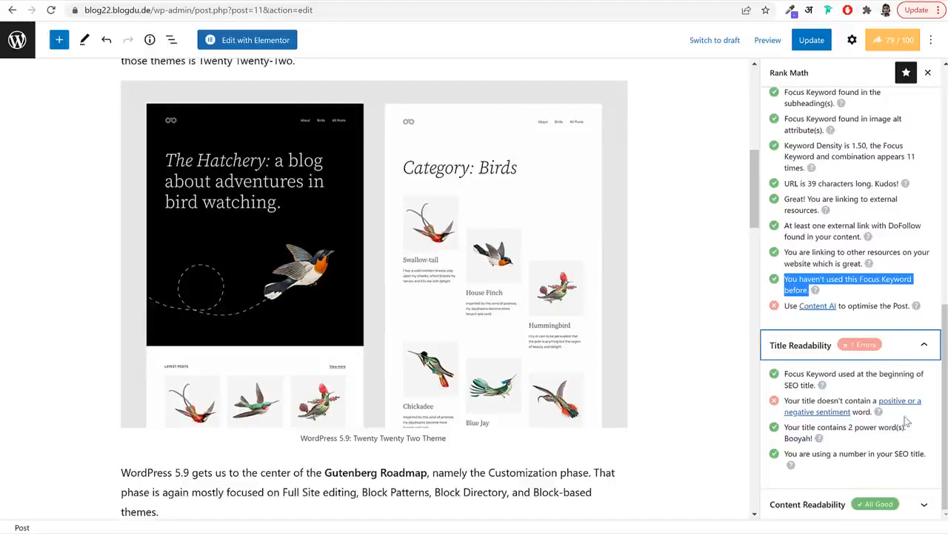
pyautogui.click(797, 400)
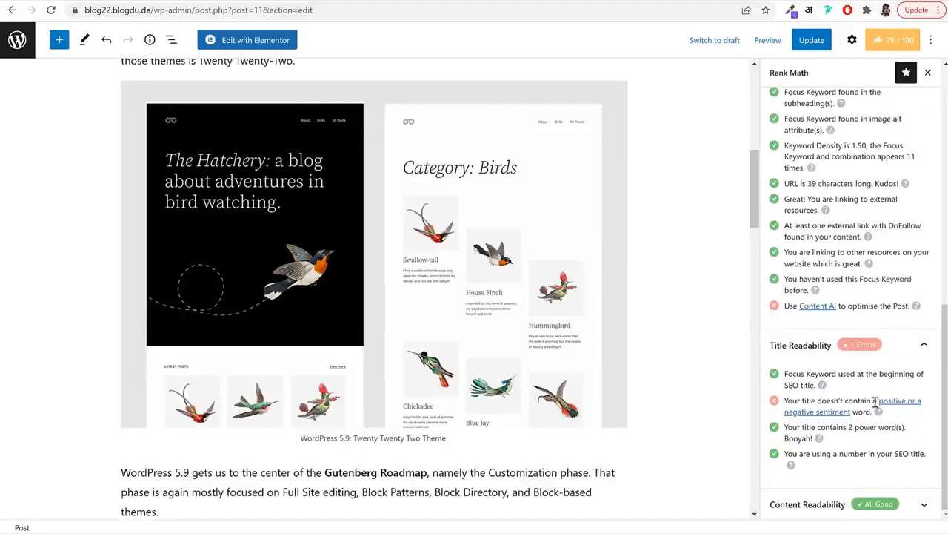
pyautogui.moveTo(784, 401); pyautogui.dragTo(906, 415)
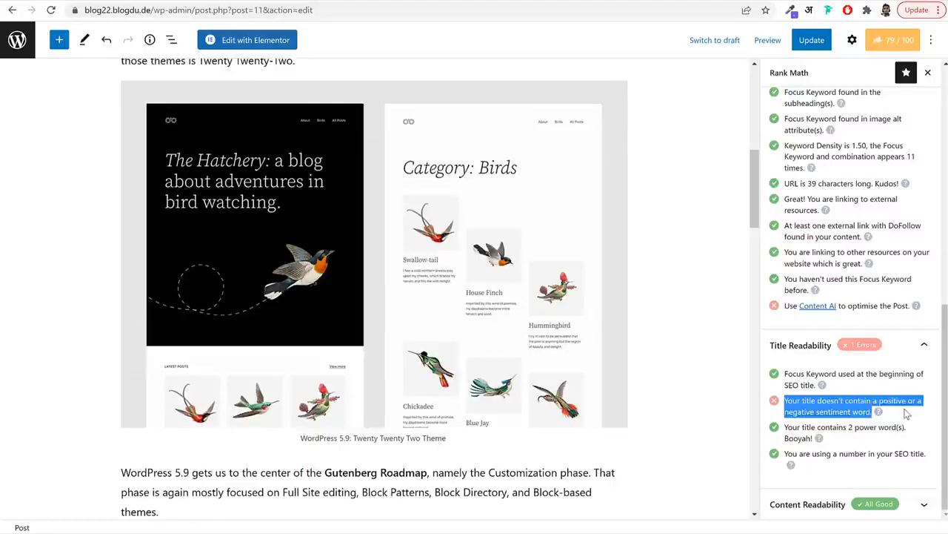
pyautogui.click(905, 423)
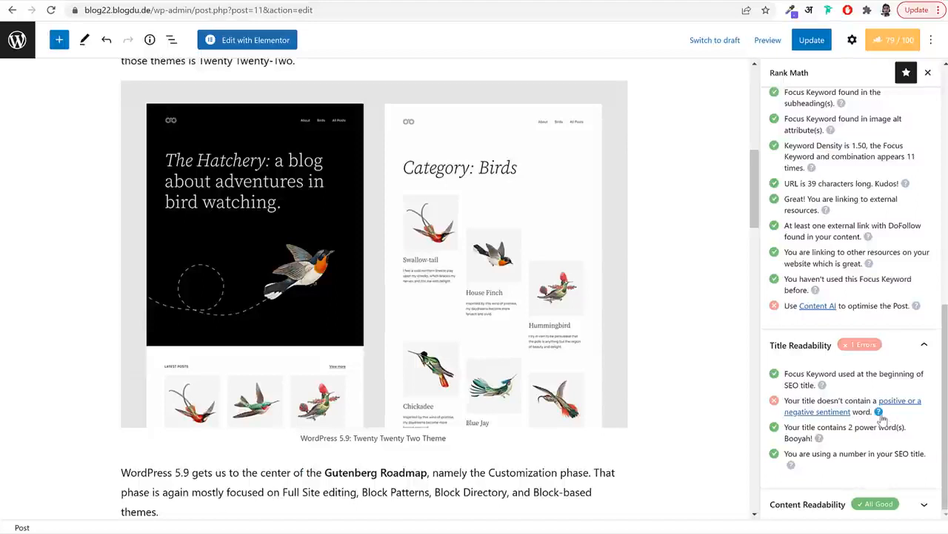
pyautogui.click(879, 412)
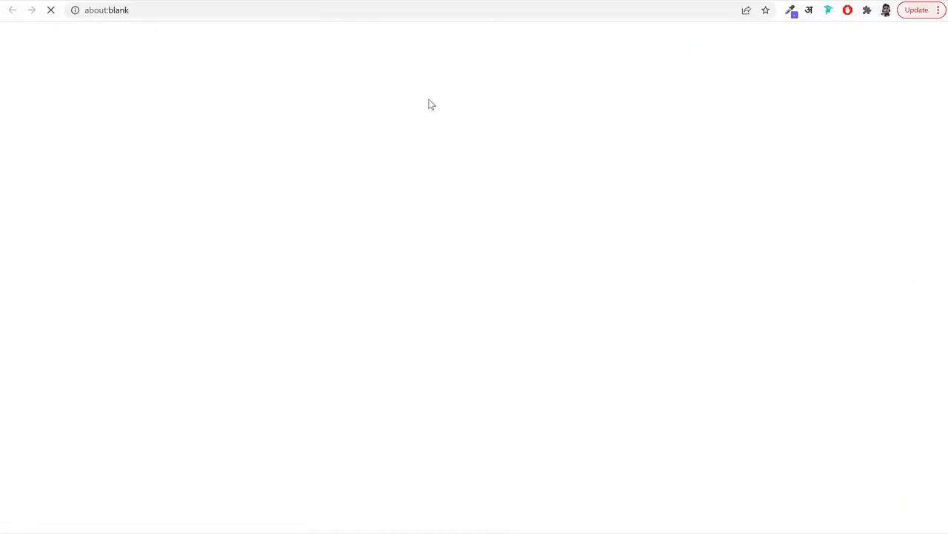
# Read the score-100 guide down to Use of Short Paragraphs, then expand the post's Content Readability checks
pyautogui.scroll(-12, 640, 240)
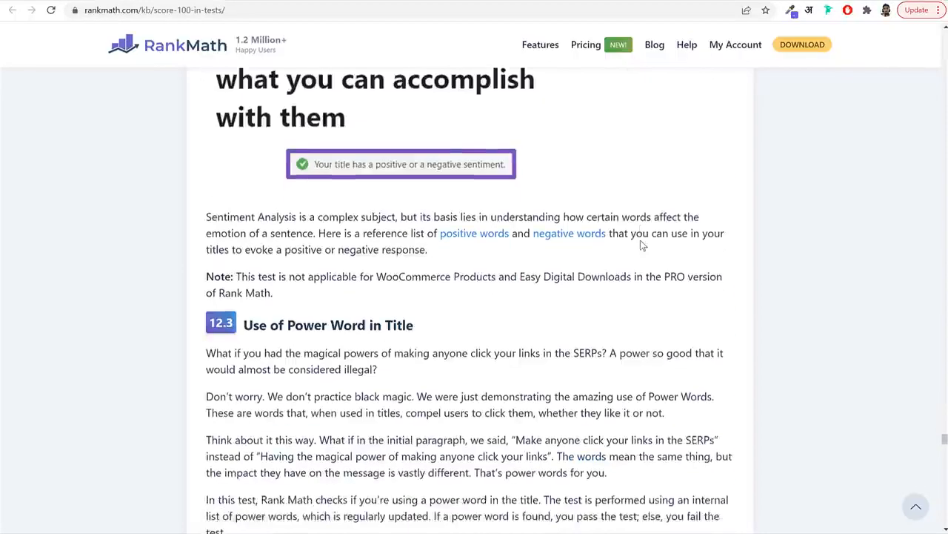
pyautogui.scroll(-11, 641, 243)
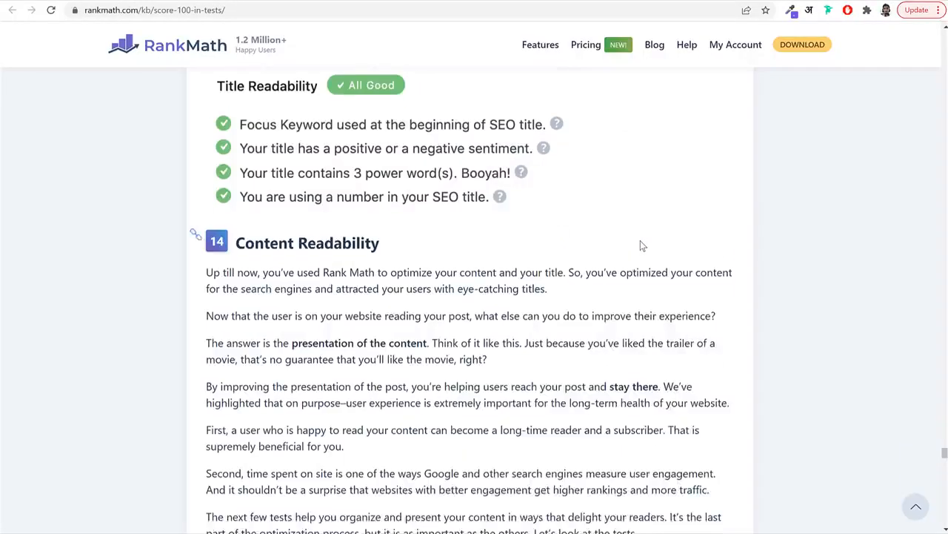
pyautogui.scroll(15, 642, 245)
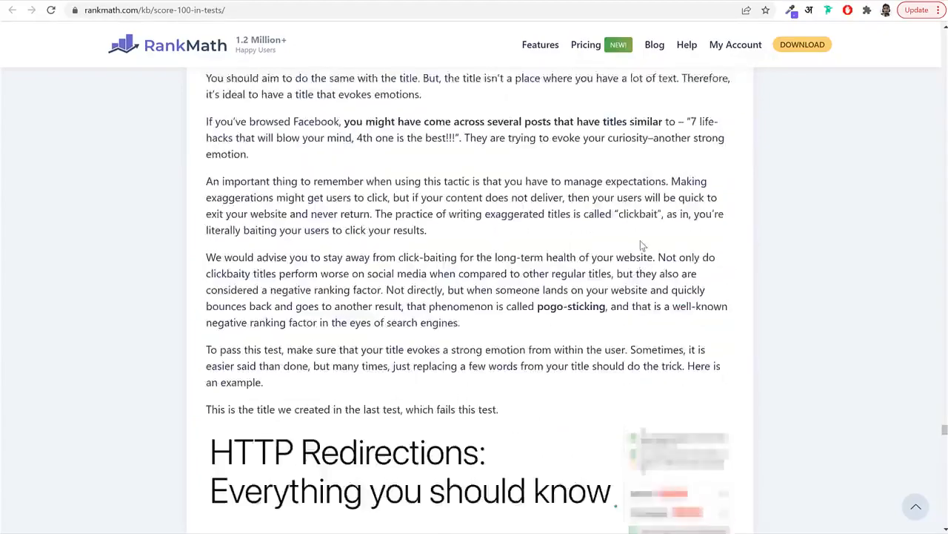
pyautogui.scroll(4, 641, 245)
pyautogui.scroll(2, 614, 239)
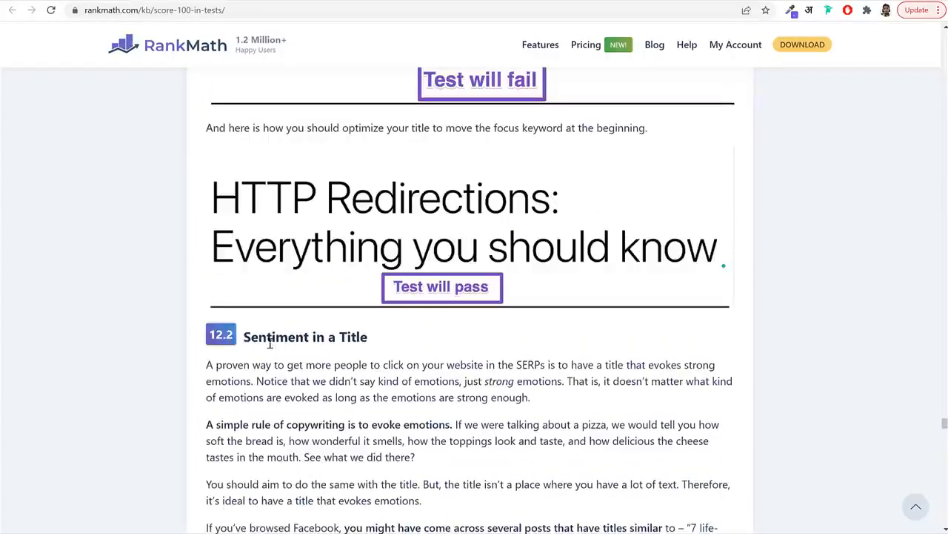
pyautogui.scroll(-3, 408, 332)
pyautogui.scroll(-9, 449, 339)
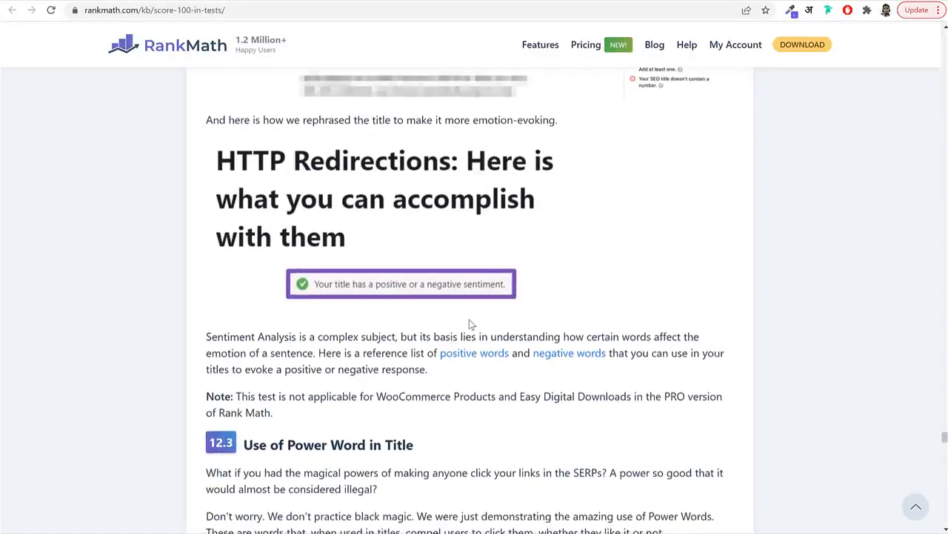
pyautogui.scroll(-3, 469, 323)
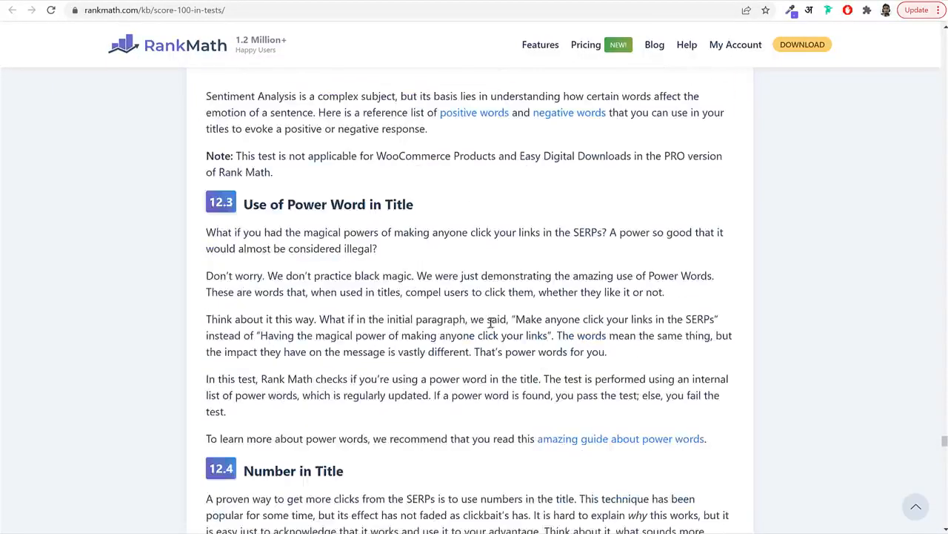
pyautogui.scroll(-8, 490, 323)
pyautogui.scroll(-20, 539, 329)
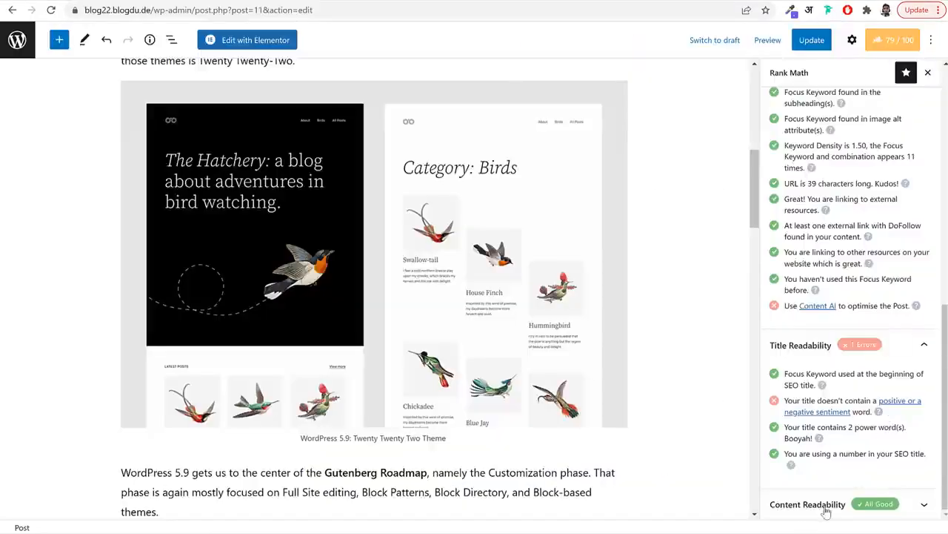
pyautogui.click(807, 504)
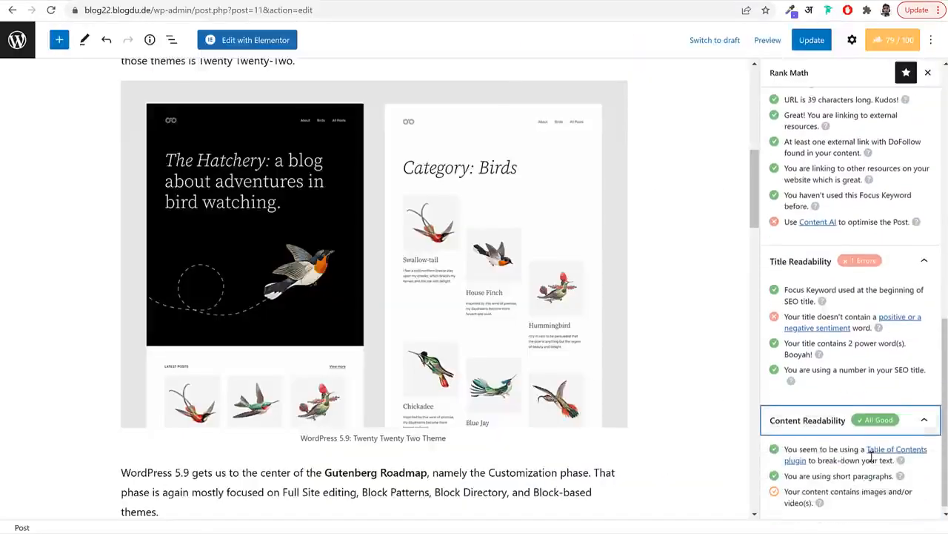
# Preview the search snippet editor, then check the Advanced and Schema tabs
pyautogui.scroll(5, 873, 489)
pyautogui.scroll(4, 873, 489)
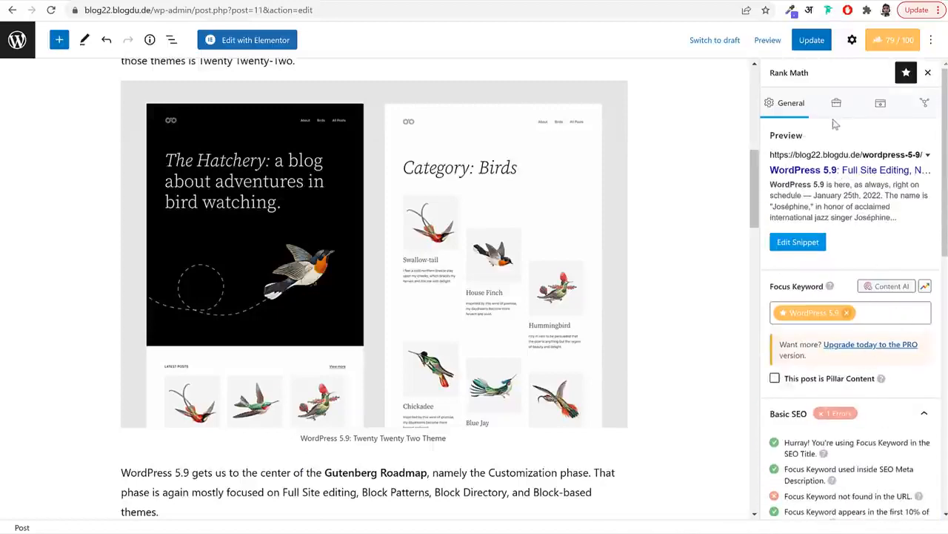
pyautogui.click(820, 250)
pyautogui.scroll(-1, 460, 337)
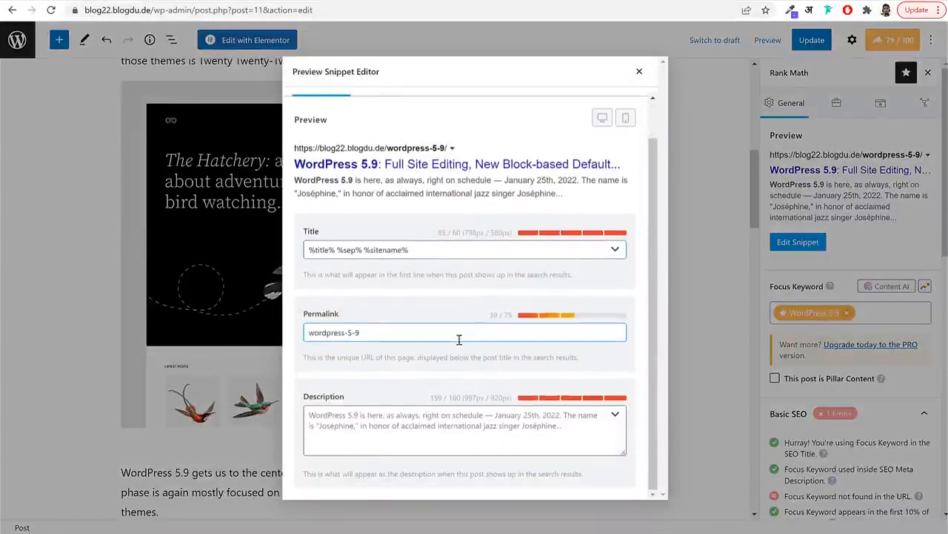
pyautogui.scroll(1, 415, 428)
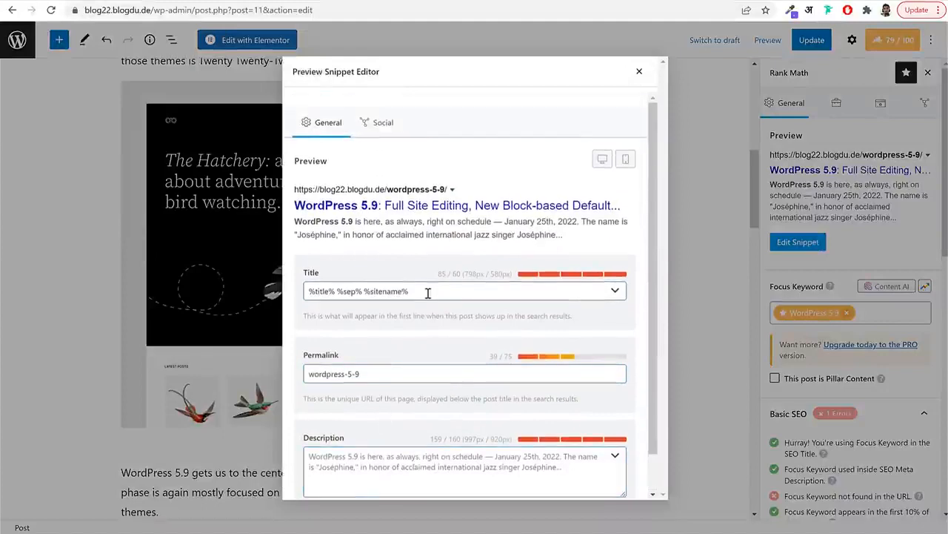
pyautogui.click(639, 71)
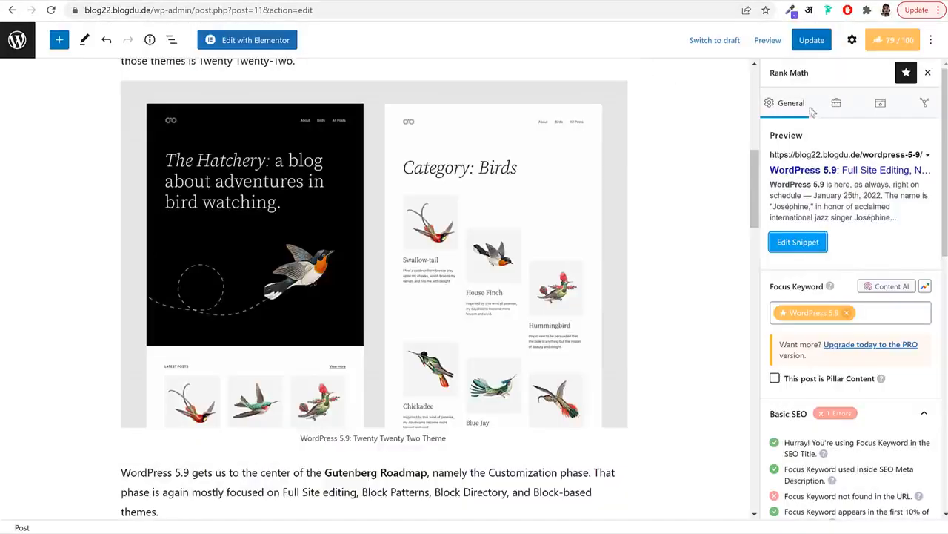
pyautogui.click(844, 108)
pyautogui.click(891, 111)
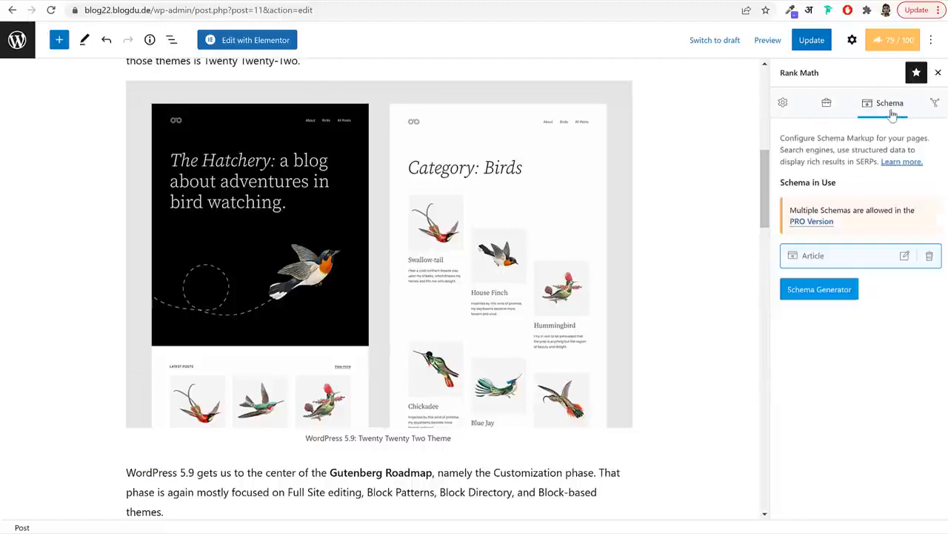
pyautogui.click(783, 103)
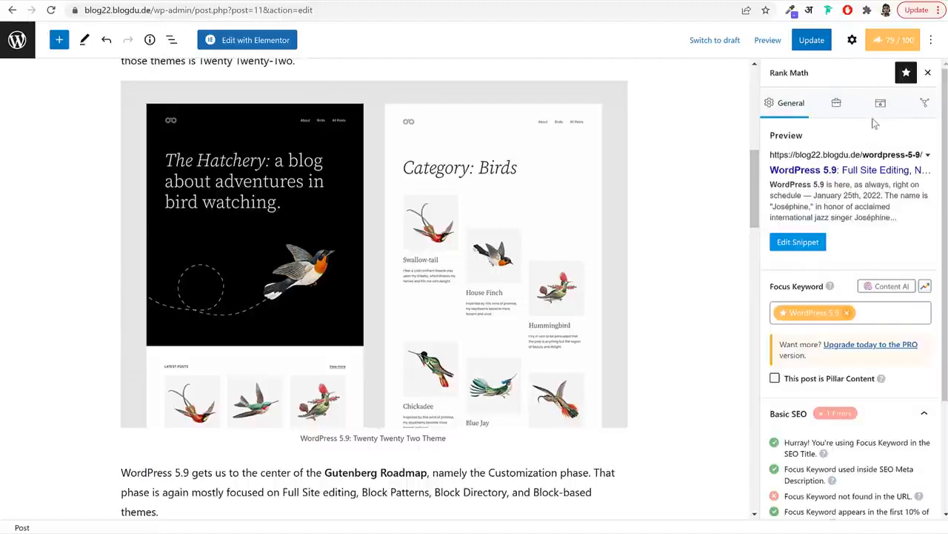
# Review the Facebook social preview in Rank Math's Social tab
pyautogui.click(921, 110)
pyautogui.click(808, 230)
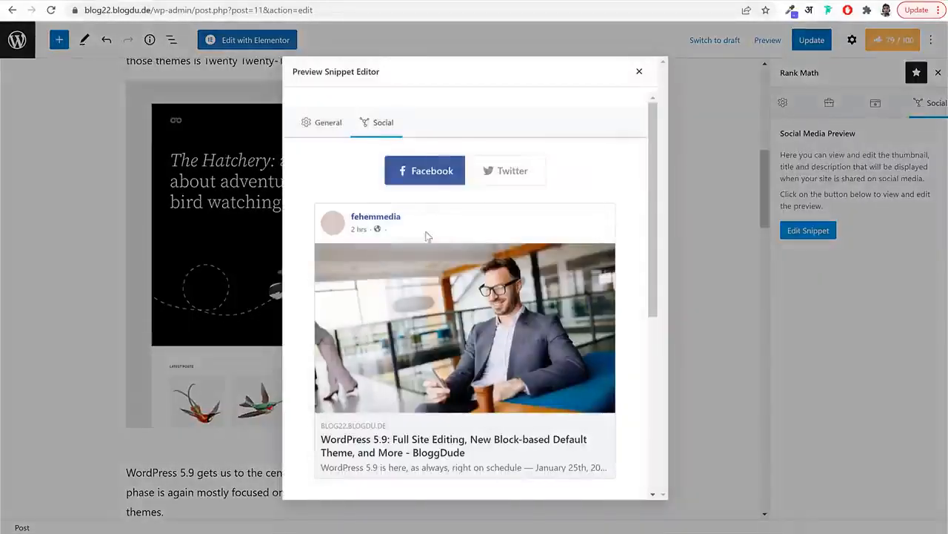
pyautogui.scroll(-4, 563, 207)
pyautogui.scroll(4, 615, 295)
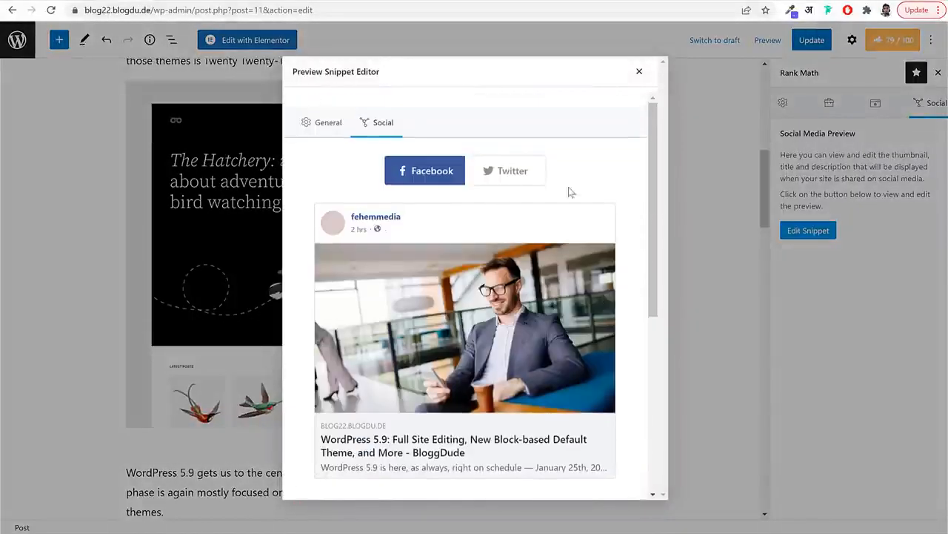
pyautogui.scroll(-2, 536, 318)
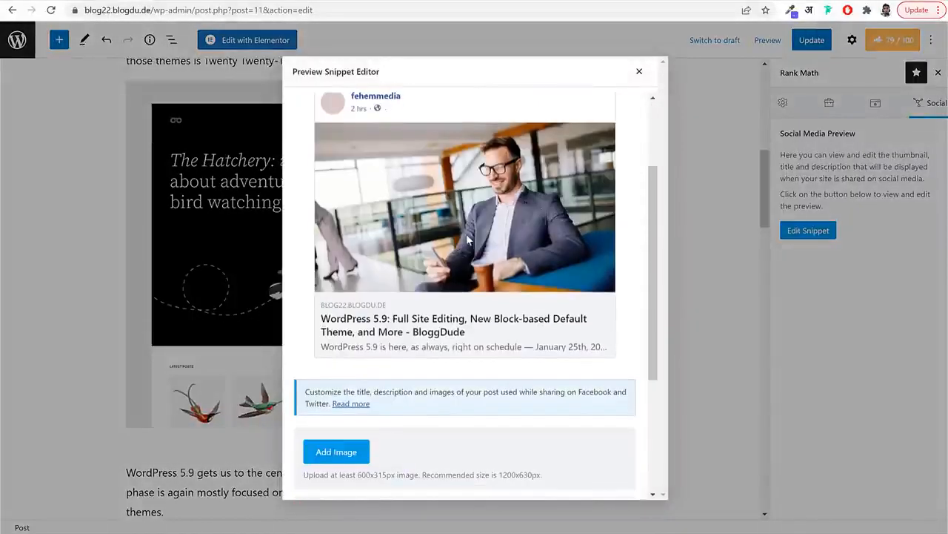
pyautogui.scroll(-3, 469, 240)
pyautogui.scroll(5, 469, 240)
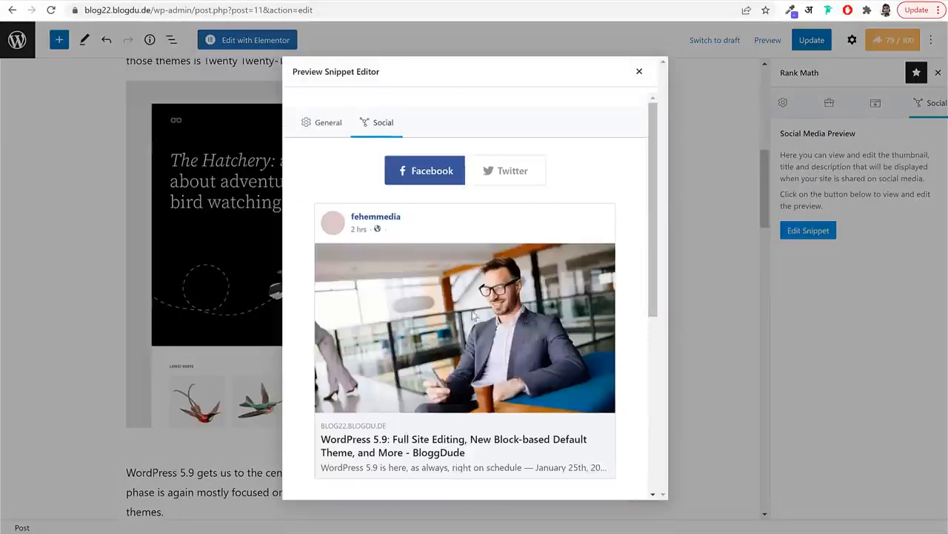
pyautogui.scroll(-4, 632, 266)
# Browse the media library for a social image, close it without choosing, and return to post settings
pyautogui.click(364, 277)
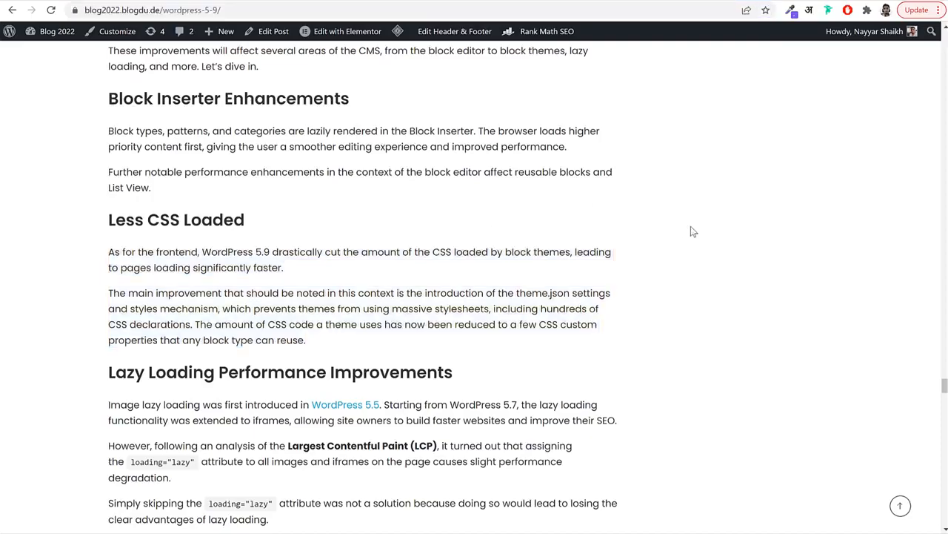
pyautogui.scroll(10, 690, 226)
pyautogui.scroll(20, 680, 318)
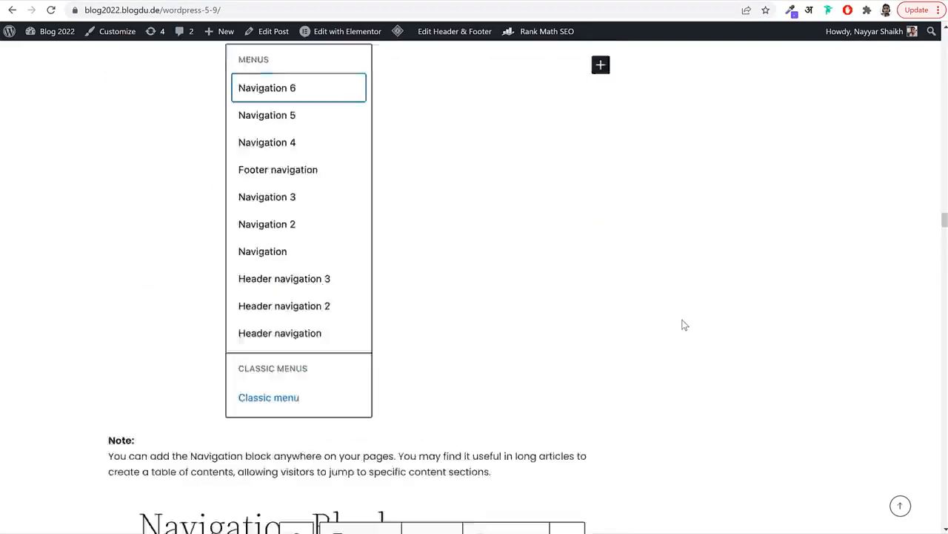
pyautogui.scroll(15, 684, 324)
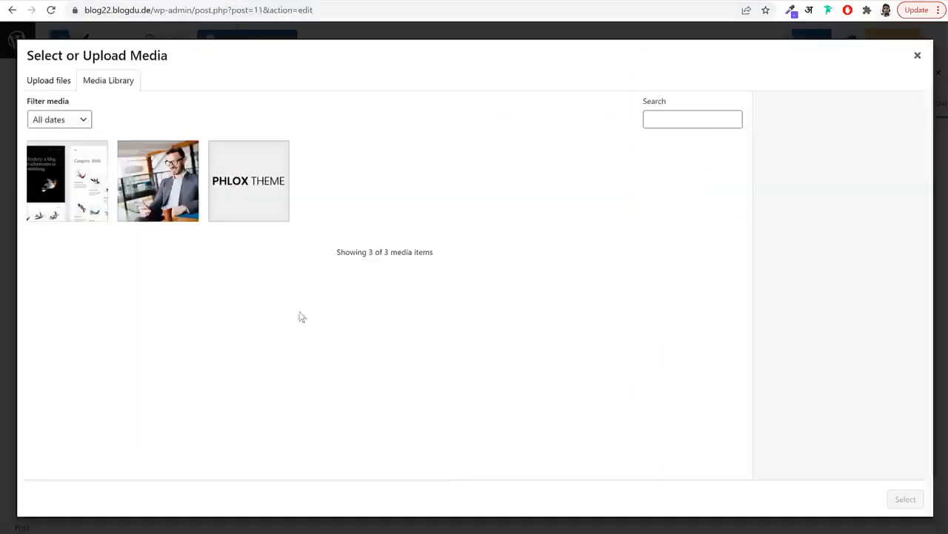
pyautogui.click(917, 55)
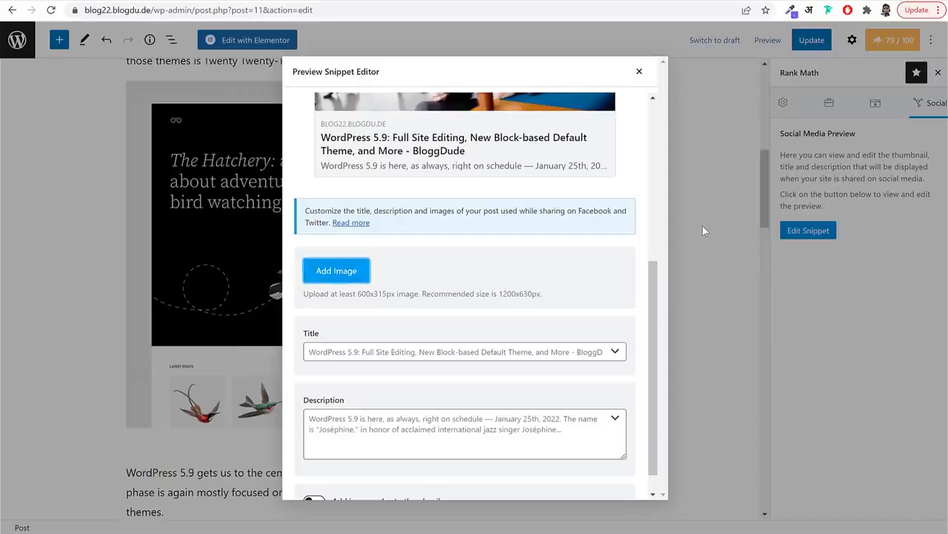
pyautogui.click(639, 71)
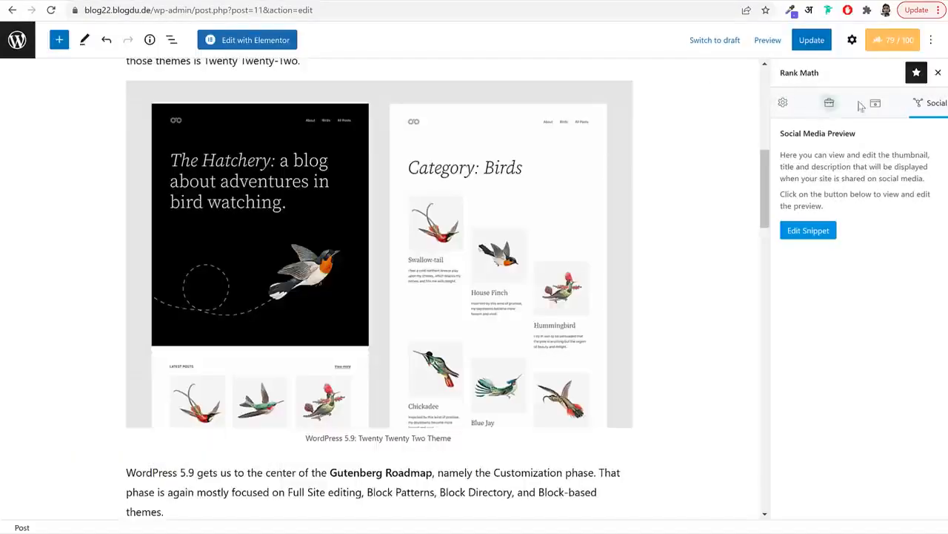
pyautogui.click(853, 40)
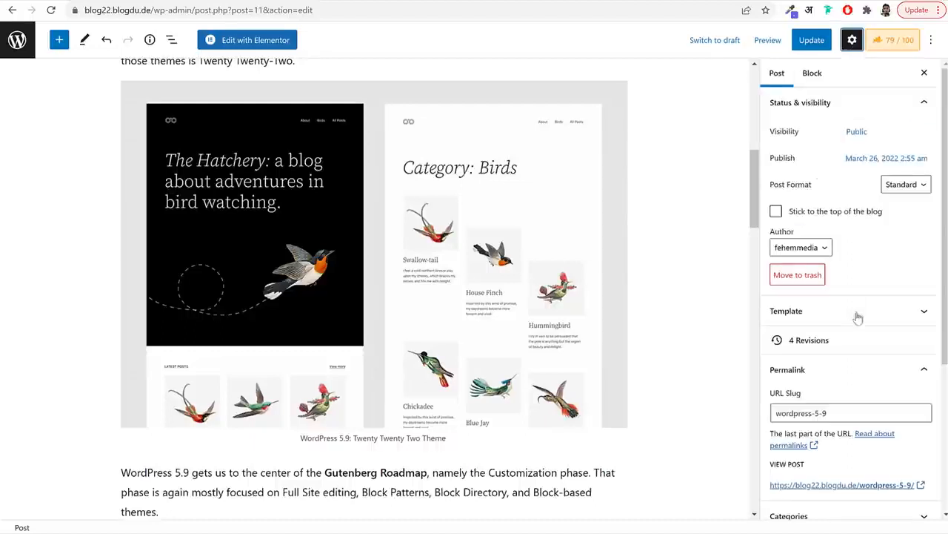
# Upload WordPress-5.9.png through the Featured image picker
pyautogui.scroll(-3, 858, 318)
pyautogui.click(849, 353)
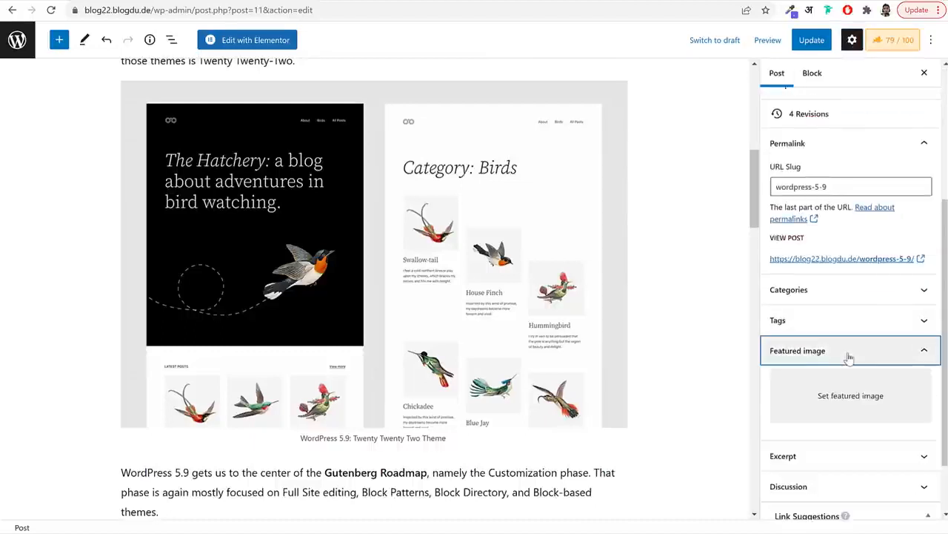
pyautogui.click(849, 404)
pyautogui.click(41, 83)
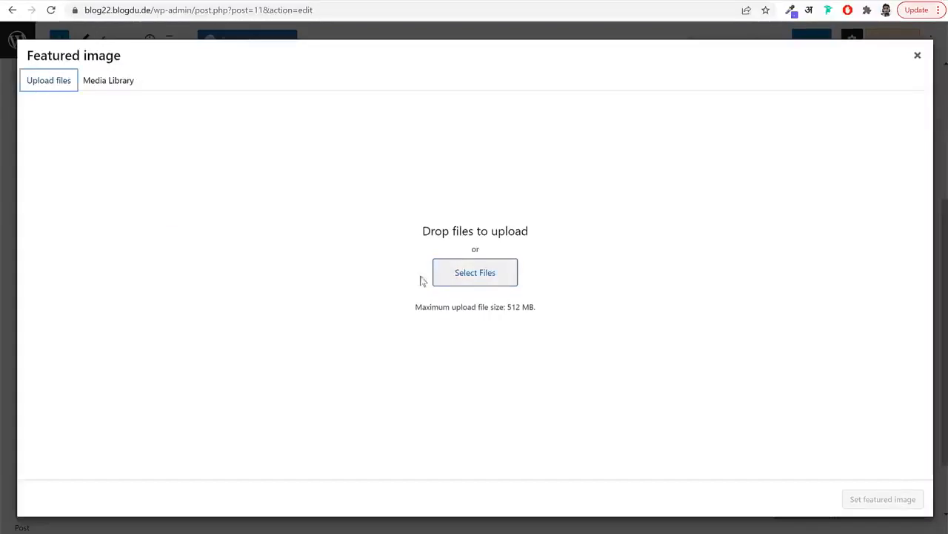
pyautogui.click(487, 277)
pyautogui.scroll(-5, 543, 208)
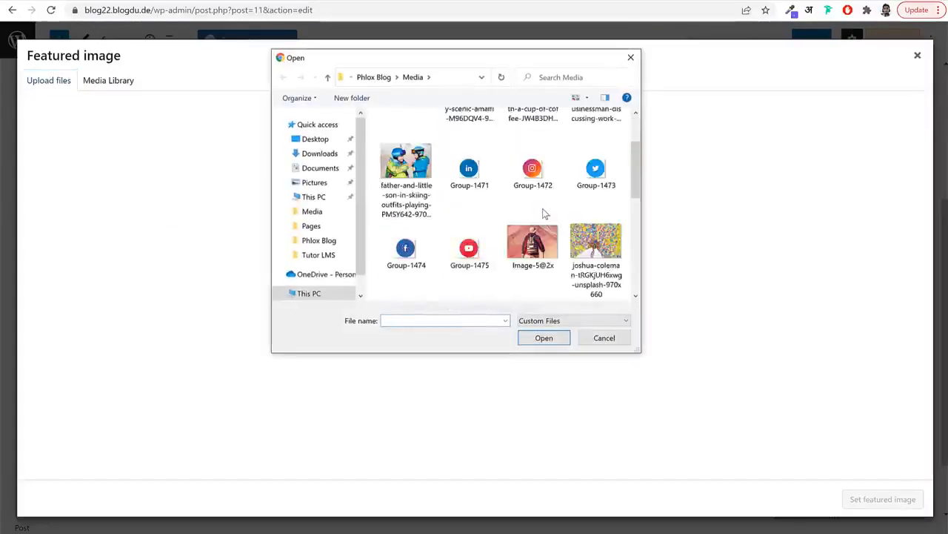
pyautogui.scroll(-1, 544, 214)
pyautogui.click(596, 250)
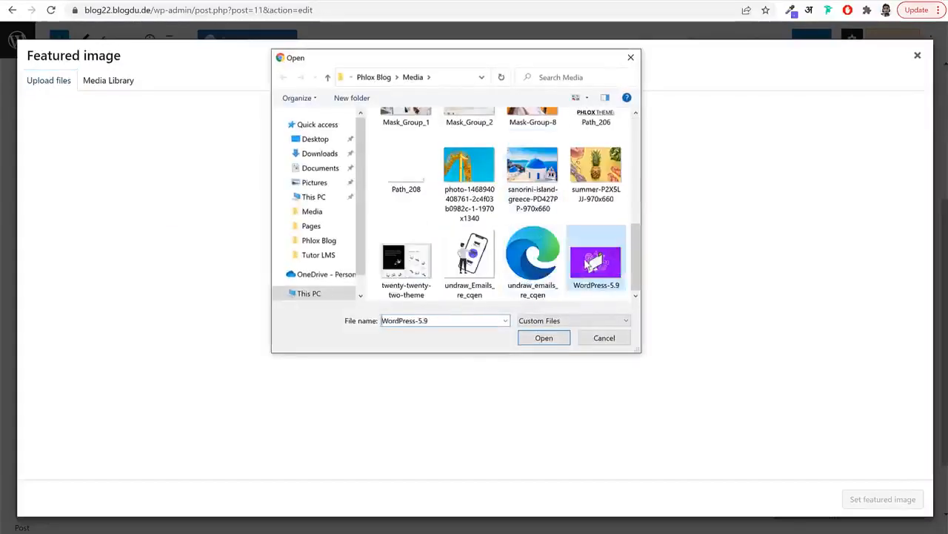
pyautogui.click(542, 339)
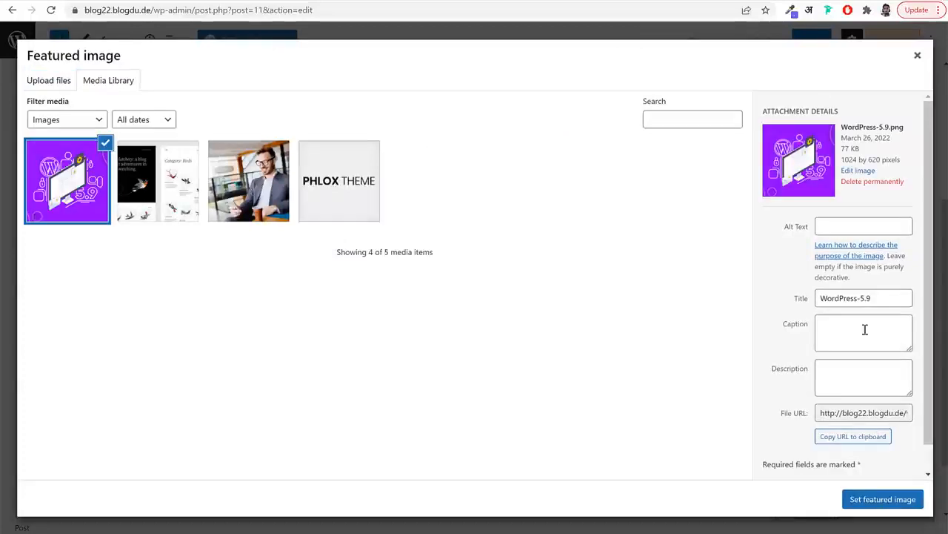
# Paste the image title as alt text, caption and description, and set it as featured image
pyautogui.moveTo(886, 299); pyautogui.dragTo(829, 217)
pyautogui.hotkey('ctrl', 'c')
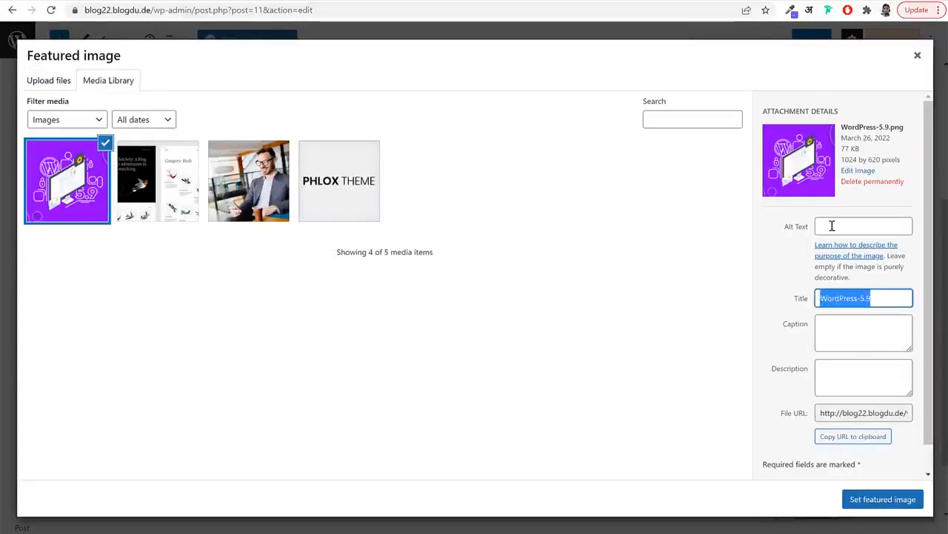
pyautogui.click(831, 226)
pyautogui.hotkey('ctrl', 'v')
pyautogui.click(837, 326)
pyautogui.hotkey('ctrl', 'v')
pyautogui.click(847, 378)
pyautogui.hotkey('ctrl', 'v')
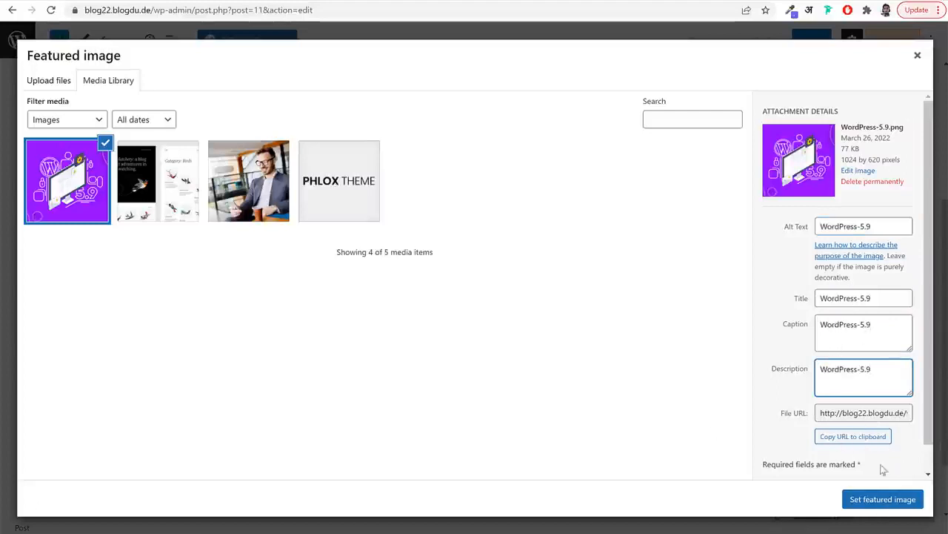
pyautogui.click(882, 503)
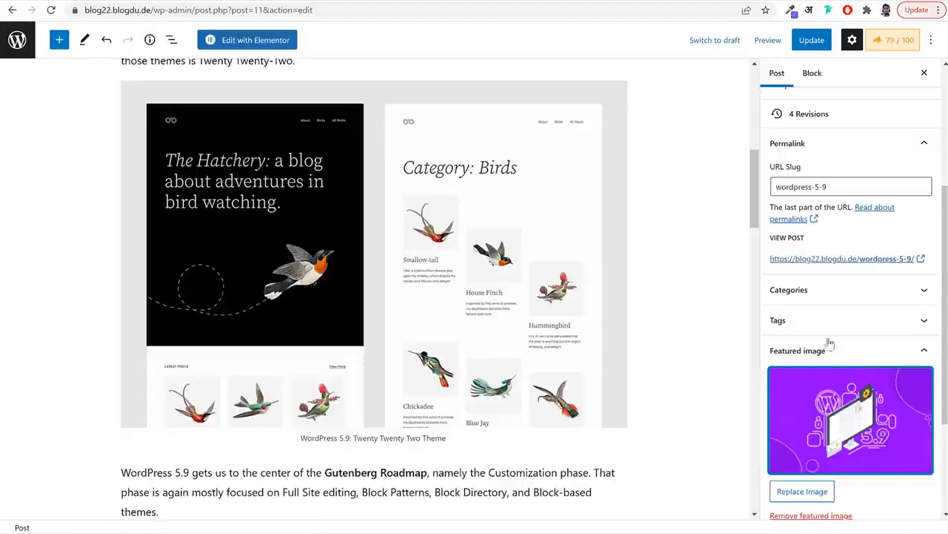
pyautogui.click(823, 291)
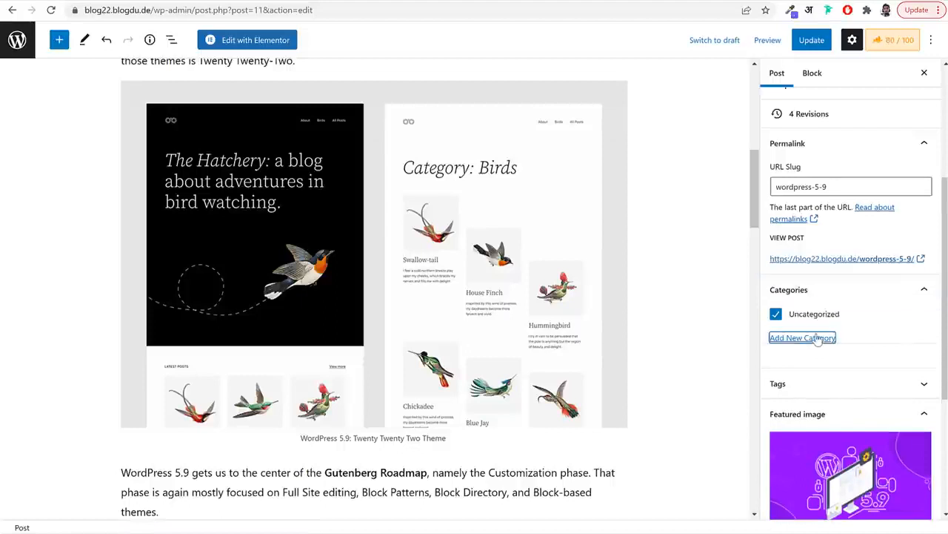
# File the post under a new 'WordPress' category and uncheck Uncategorized
pyautogui.click(818, 338)
pyautogui.click(808, 320)
pyautogui.click(823, 371)
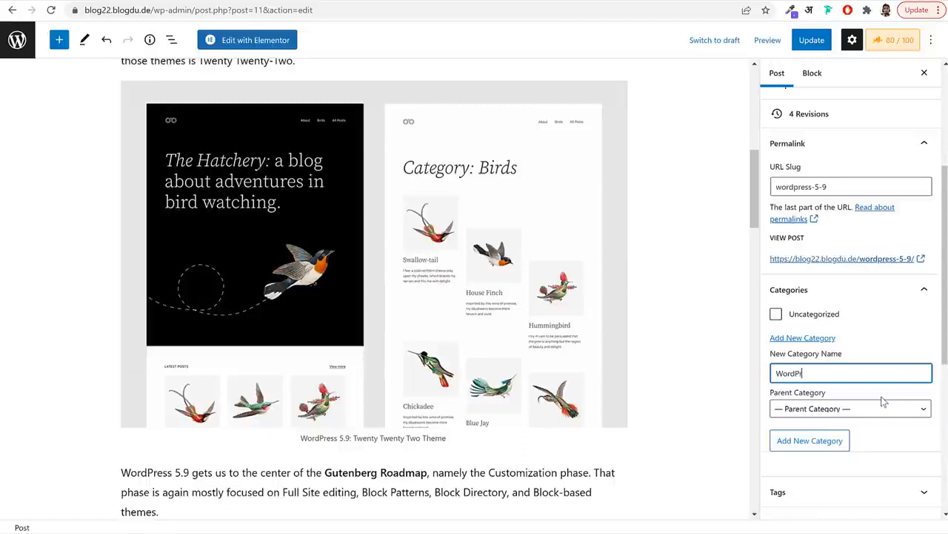
pyautogui.write('WordPress')
pyautogui.click(832, 441)
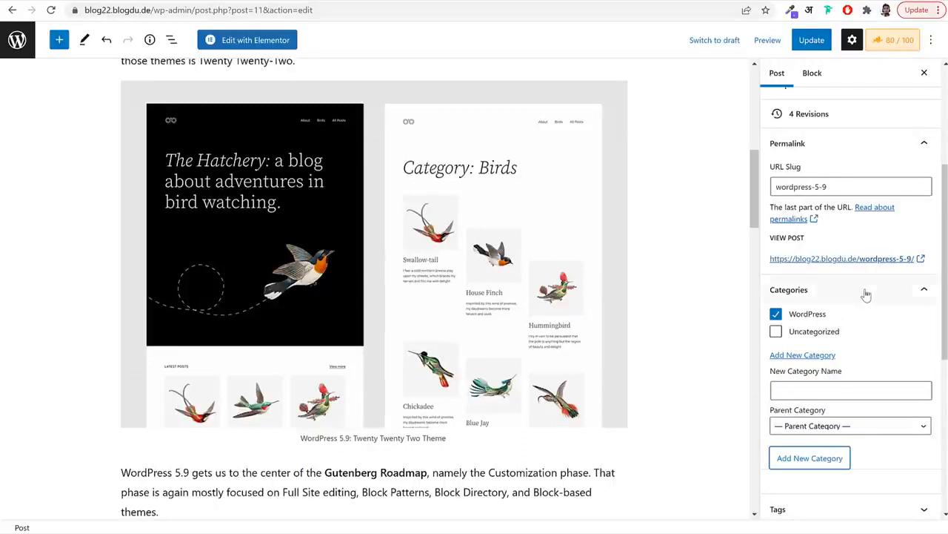
pyautogui.click(832, 289)
pyautogui.click(832, 289)
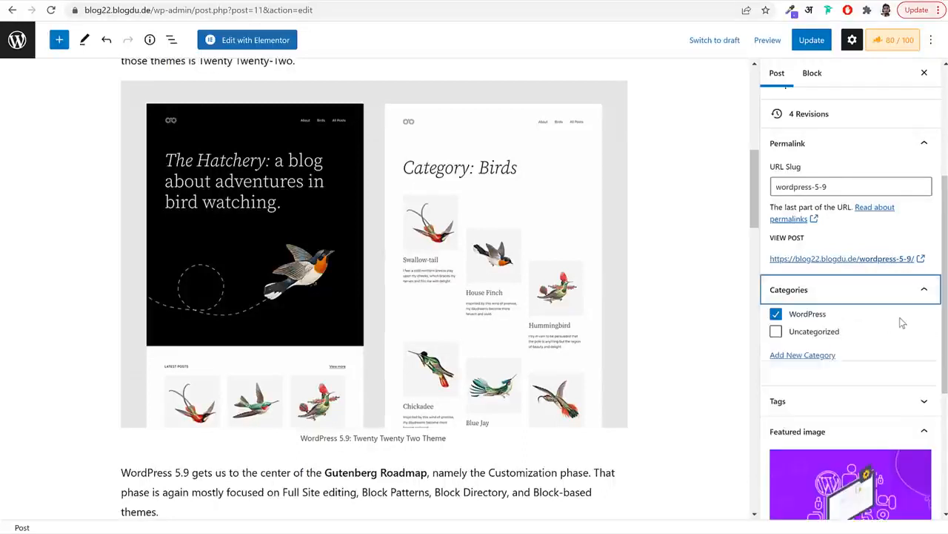
# Add the tags 'WordPress 5.9' and 'Themes' to the post
pyautogui.click(833, 404)
pyautogui.scroll(-2, 834, 415)
pyautogui.click(827, 337)
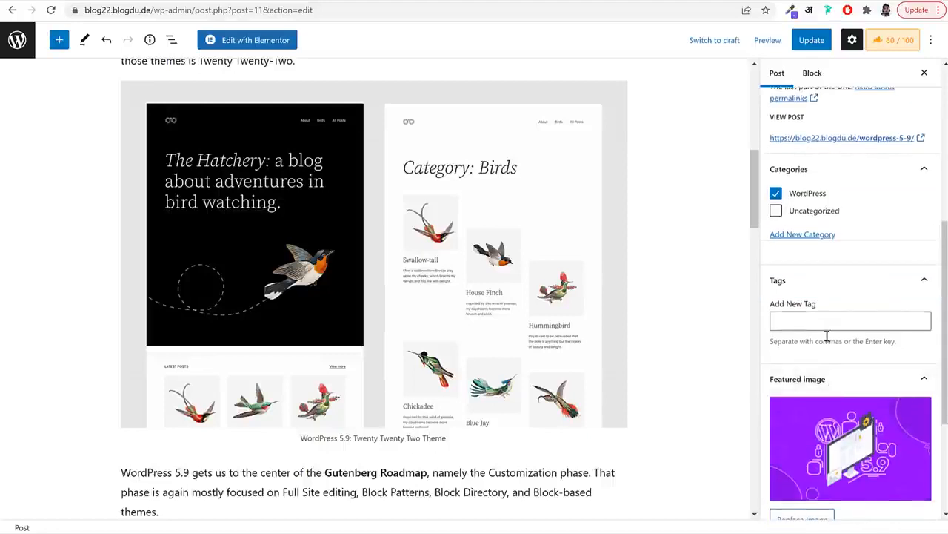
pyautogui.click(830, 322)
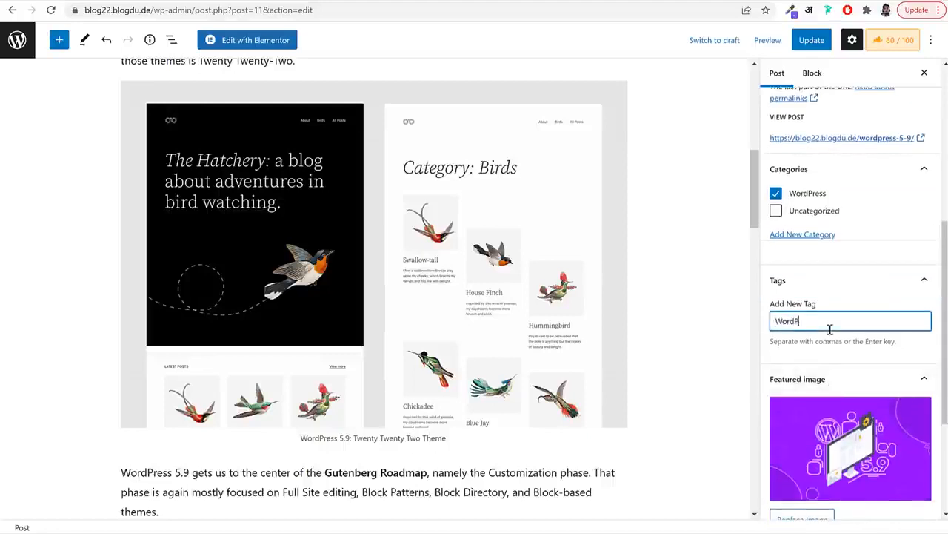
pyautogui.write('WordPress 5.9')
pyautogui.press('Return')
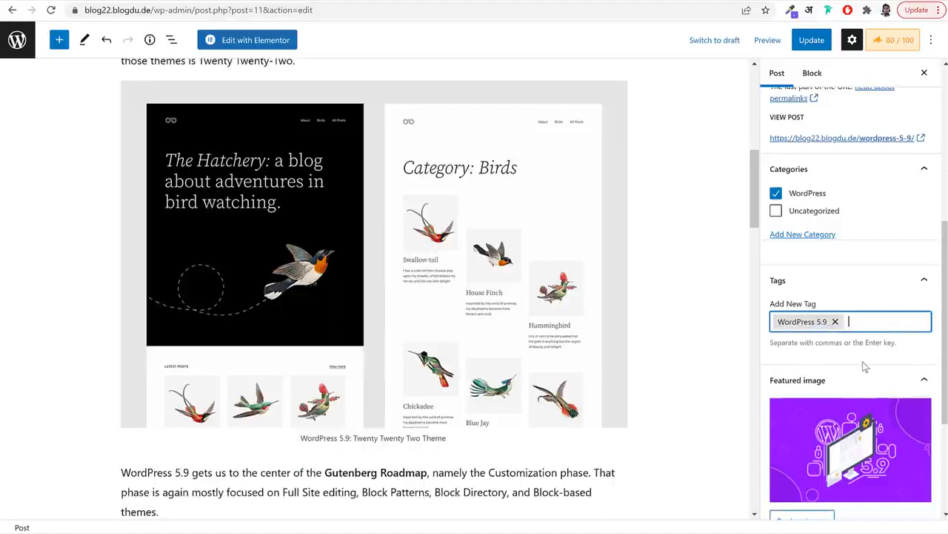
pyautogui.write('Themes')
pyautogui.press('Return')
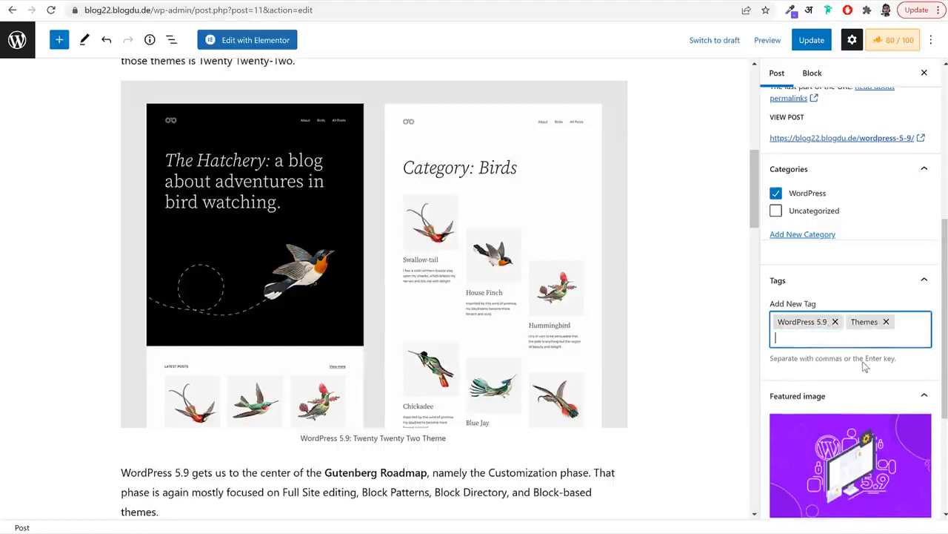
# Bring back the Rank Math SEO panel showing the 80/100 score
pyautogui.scroll(2, 869, 372)
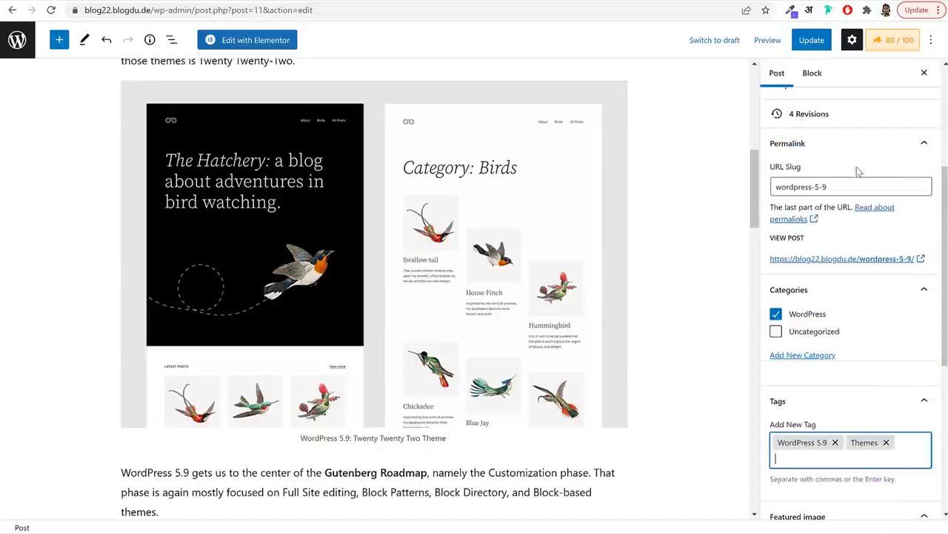
pyautogui.scroll(3, 874, 163)
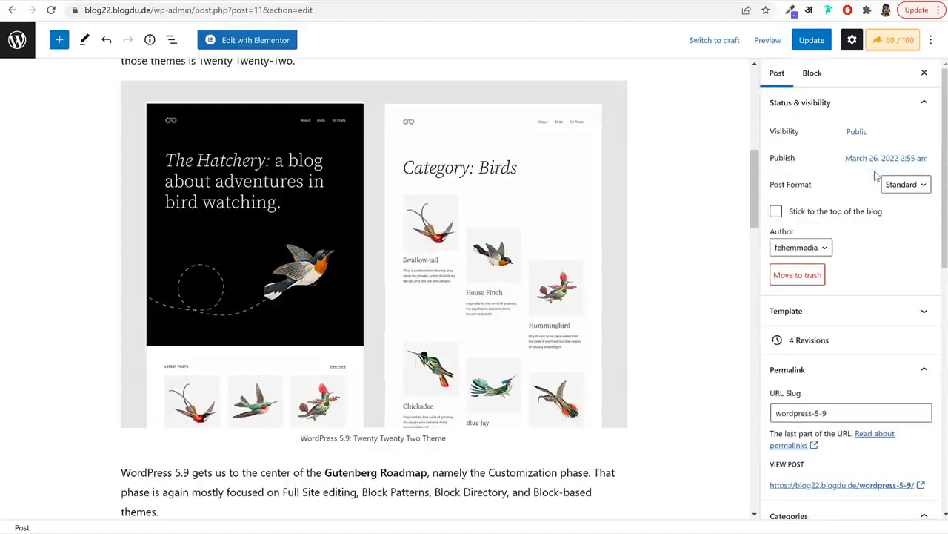
pyautogui.click(893, 41)
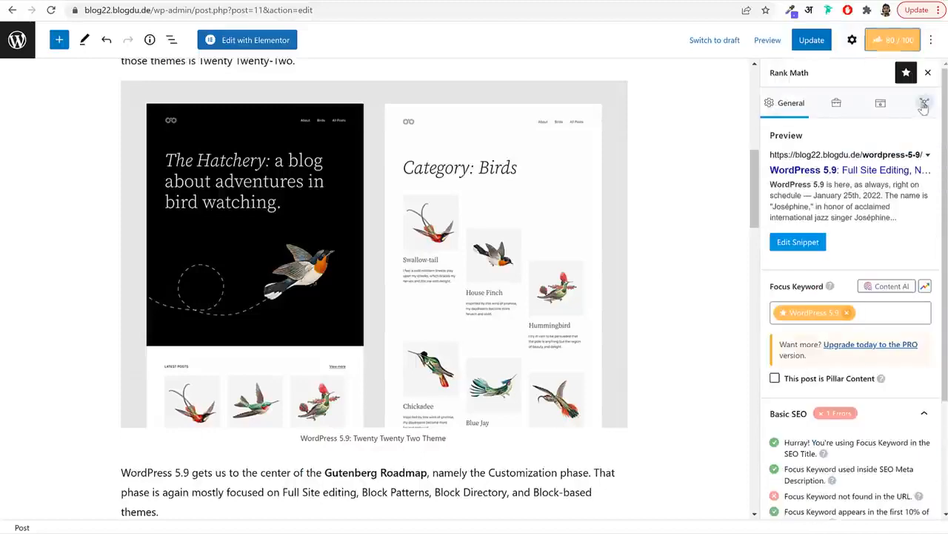
# Open Rank Math's Social tab and review the Facebook share preview and title
pyautogui.click(922, 104)
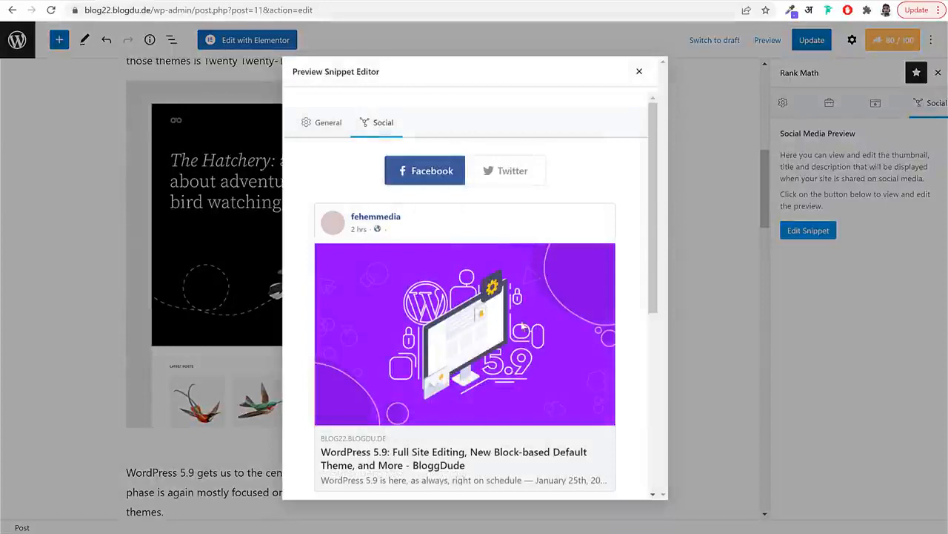
pyautogui.scroll(-3, 493, 358)
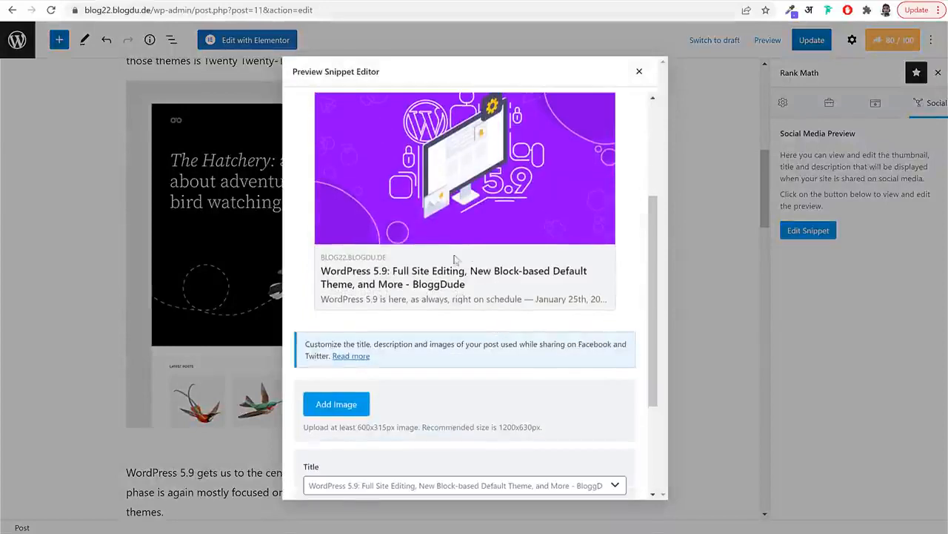
pyautogui.scroll(3, 528, 277)
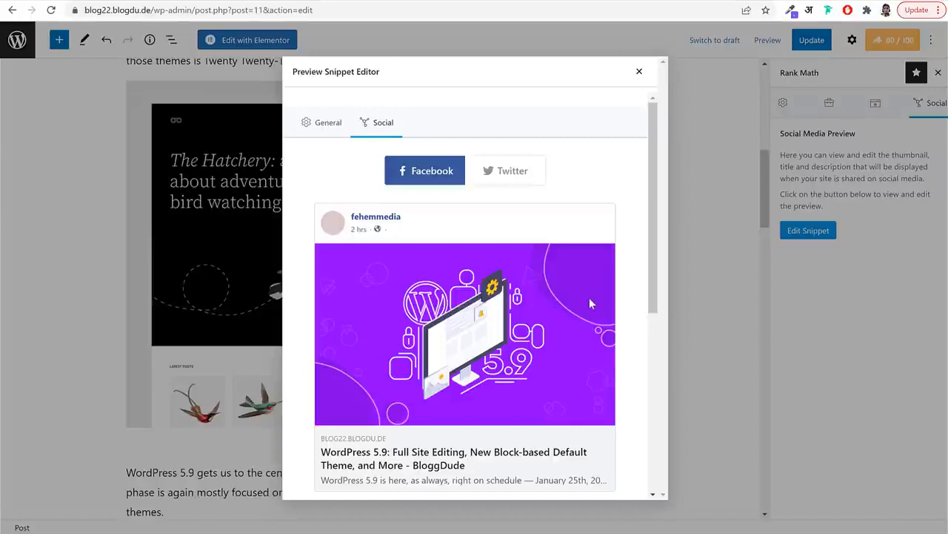
pyautogui.scroll(-5, 597, 312)
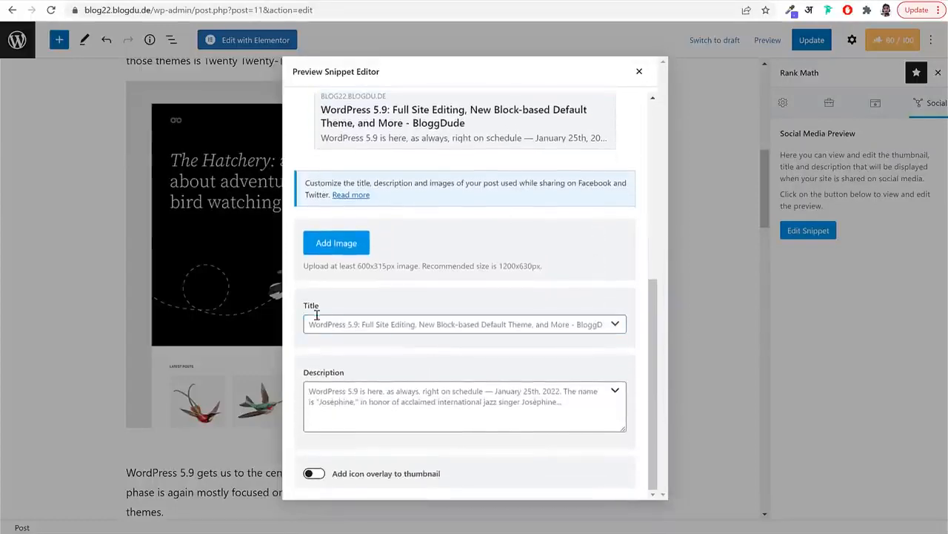
pyautogui.scroll(5, 432, 382)
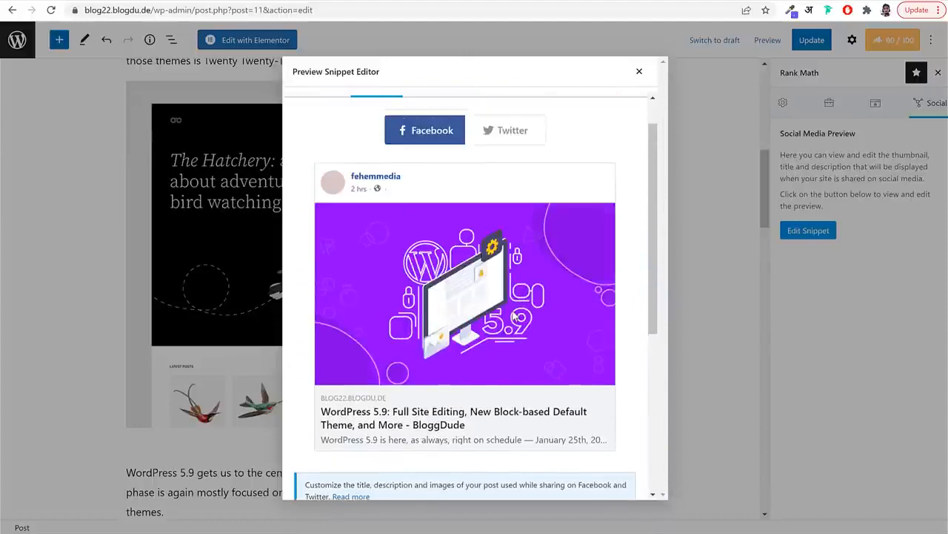
pyautogui.scroll(-4, 514, 315)
pyautogui.scroll(-2, 514, 315)
pyautogui.scroll(6, 468, 327)
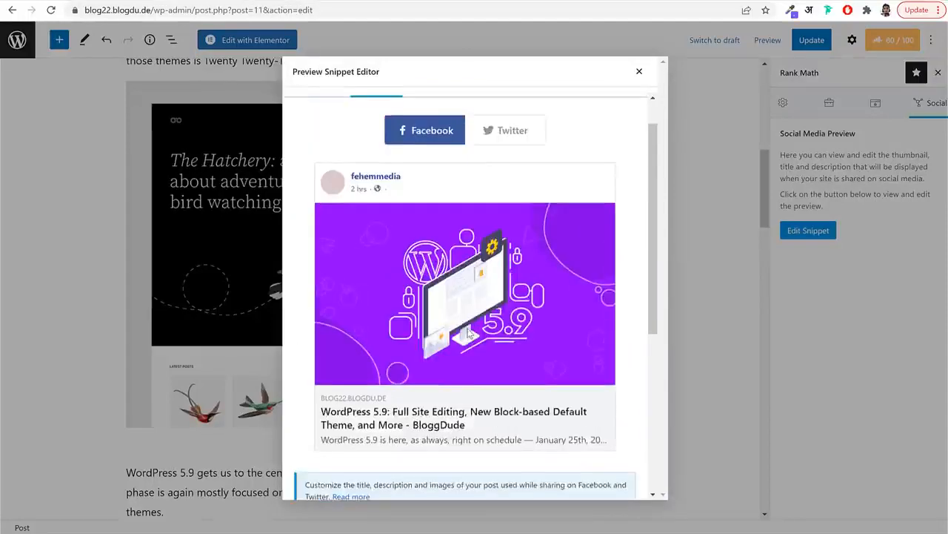
pyautogui.scroll(-4, 533, 337)
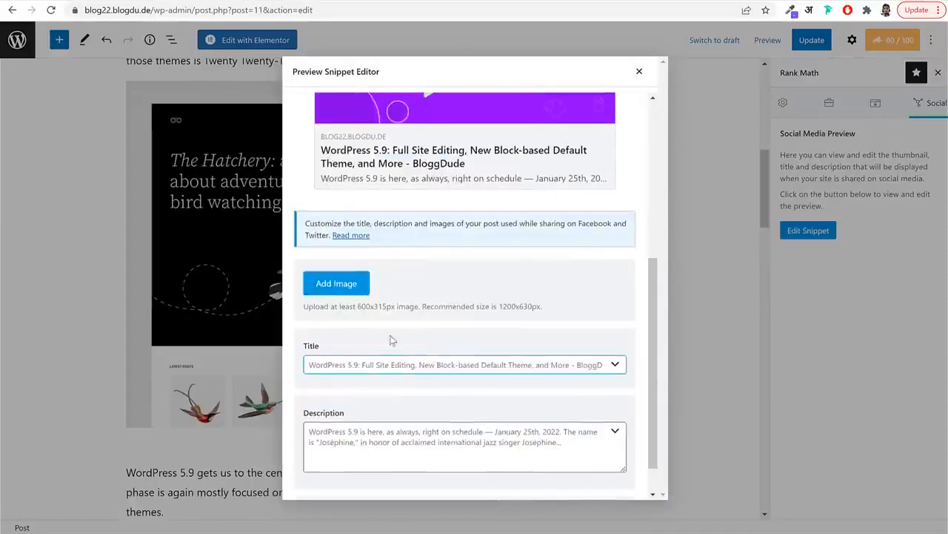
pyautogui.click(346, 365)
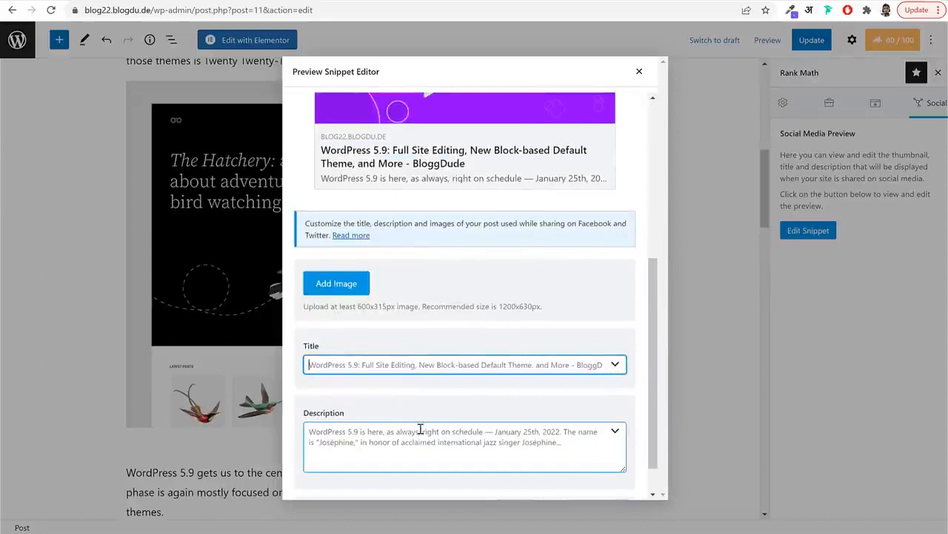
pyautogui.scroll(6, 426, 428)
# Check the Twitter share preview, then close the Preview Snippet Editor
pyautogui.click(512, 175)
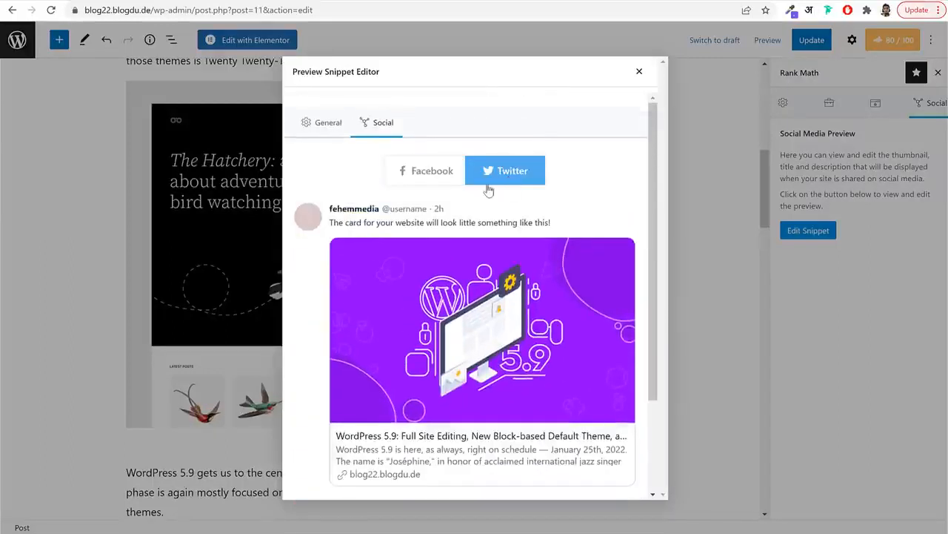
pyautogui.scroll(-3, 529, 310)
pyautogui.scroll(3, 528, 309)
pyautogui.click(639, 71)
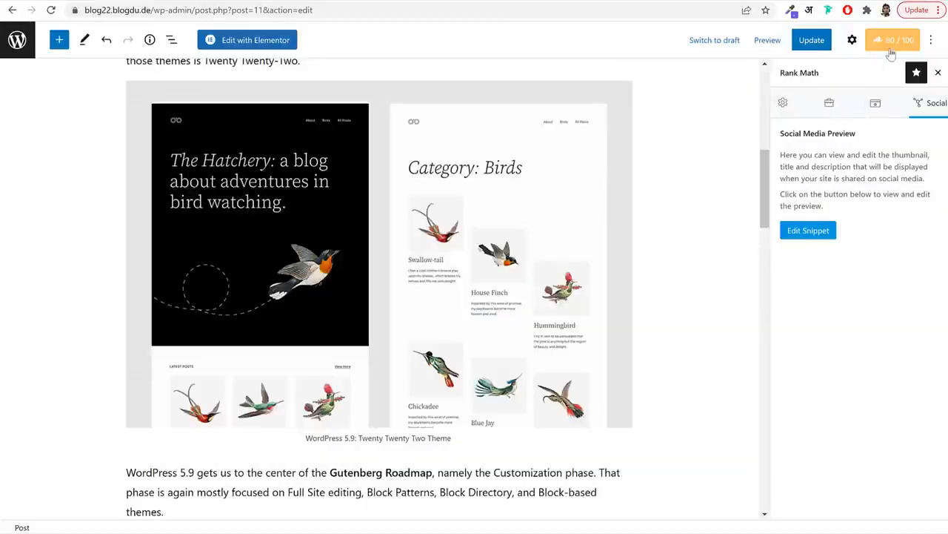
# Update the post and return to All Posts to check its tags and 80/100 score
pyautogui.click(811, 40)
pyautogui.scroll(10, 759, 326)
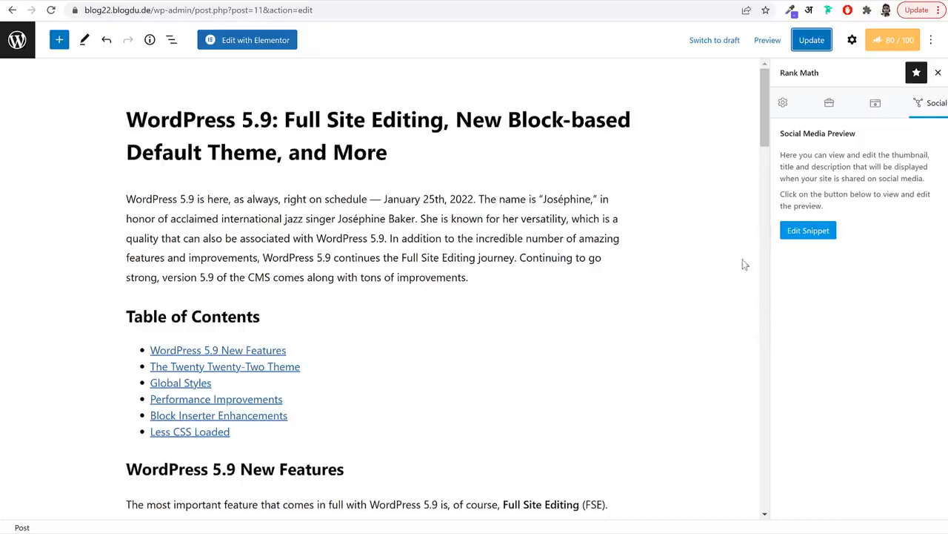
pyautogui.scroll(-7, 769, 374)
pyautogui.scroll(7, 768, 376)
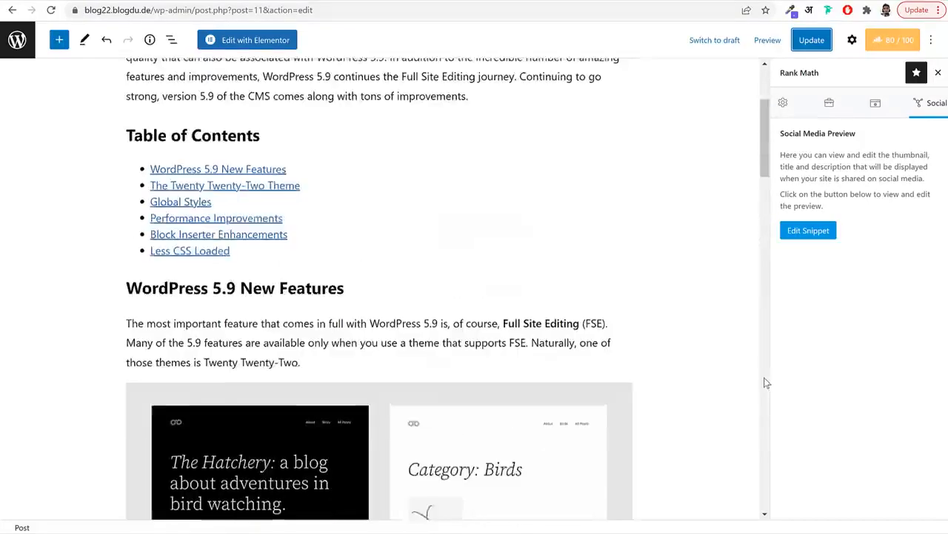
pyautogui.click(18, 47)
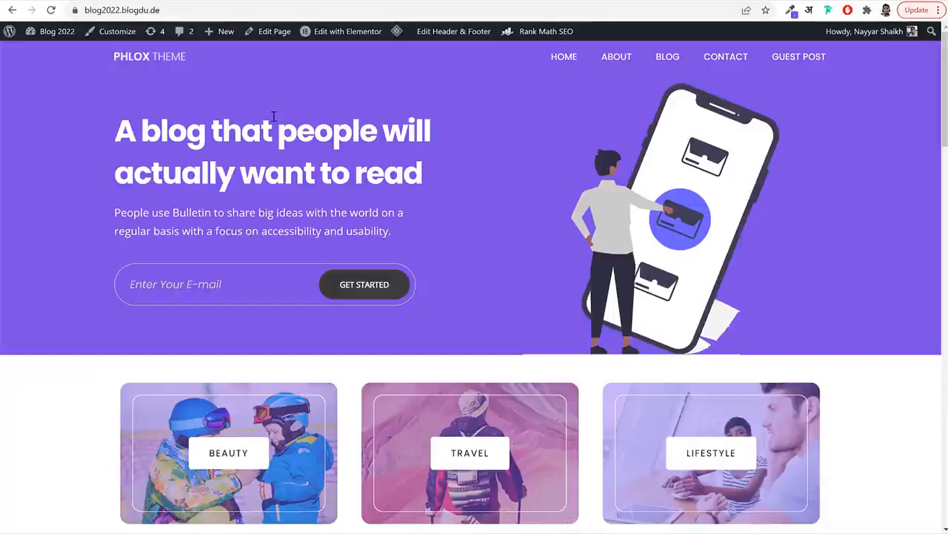
pyautogui.scroll(-5, 745, 364)
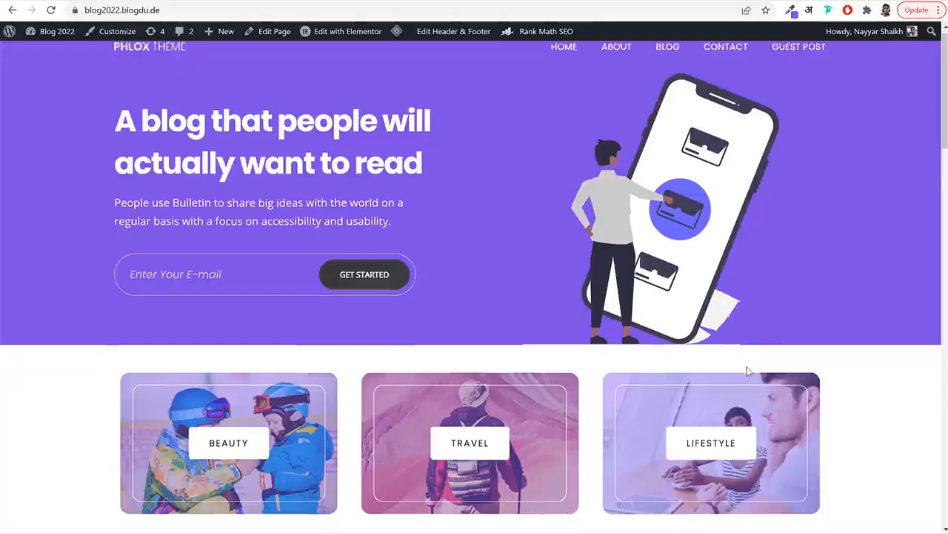
pyautogui.scroll(5, 747, 368)
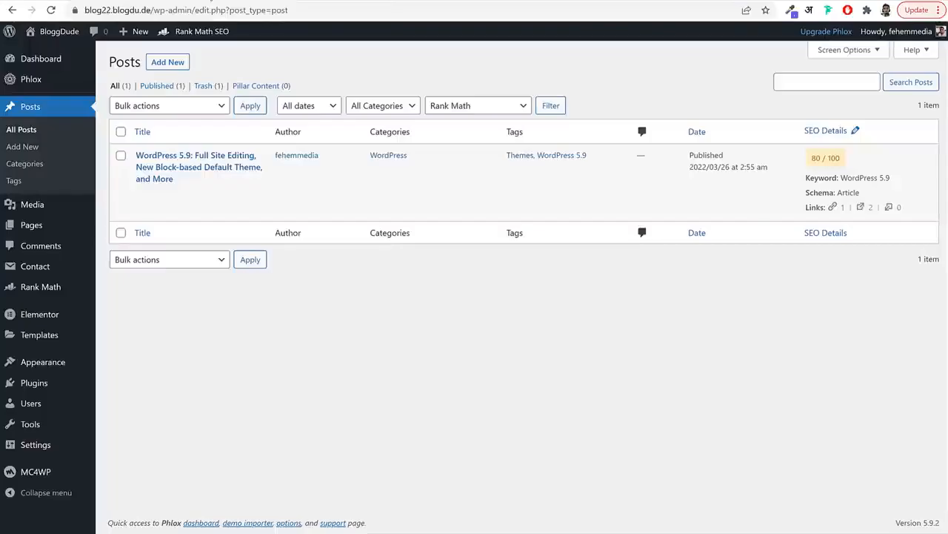
# Trash the Sample Page and publish a new empty page titled 'Home'
pyautogui.click(44, 224)
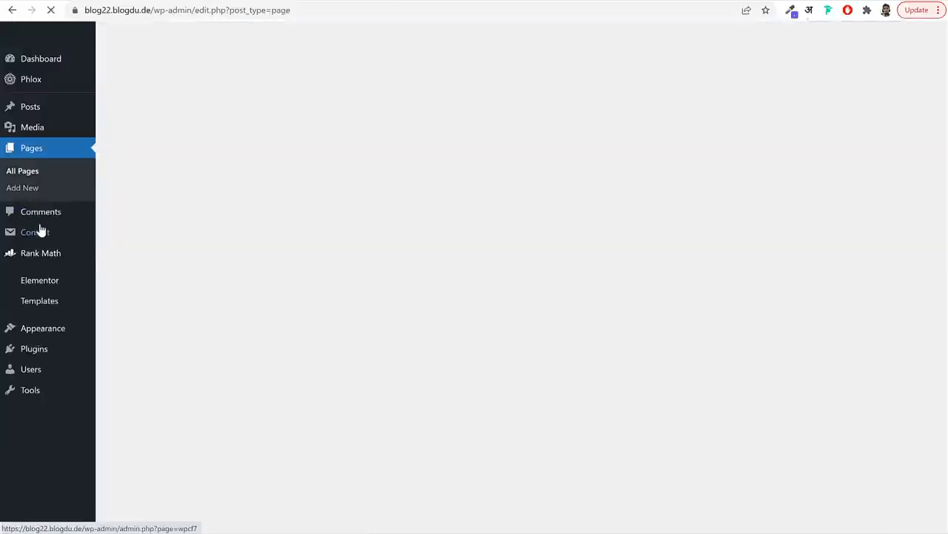
pyautogui.click(205, 246)
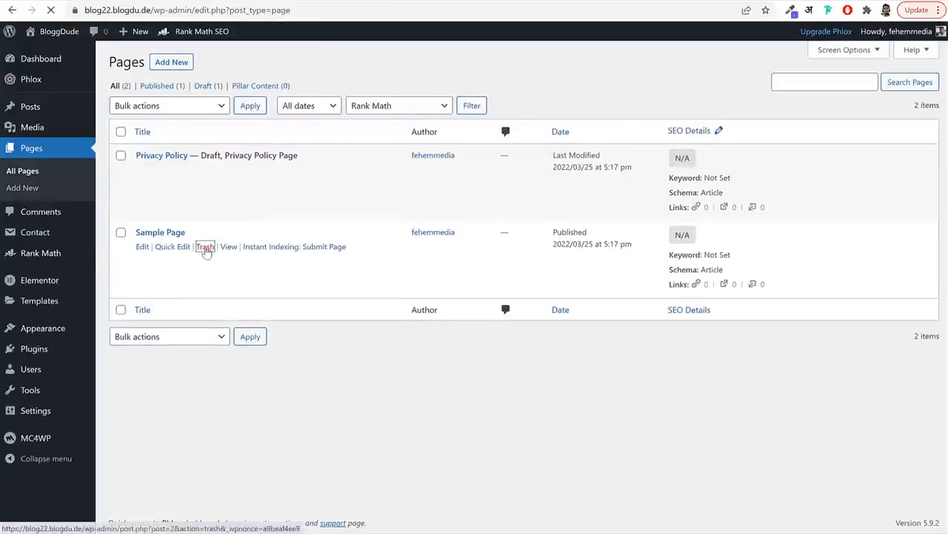
pyautogui.click(174, 64)
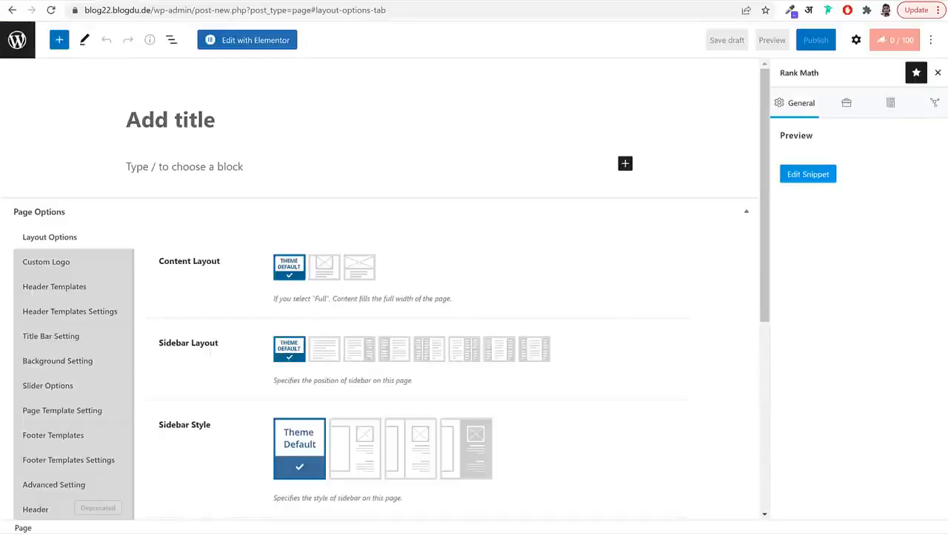
pyautogui.write('Hom')
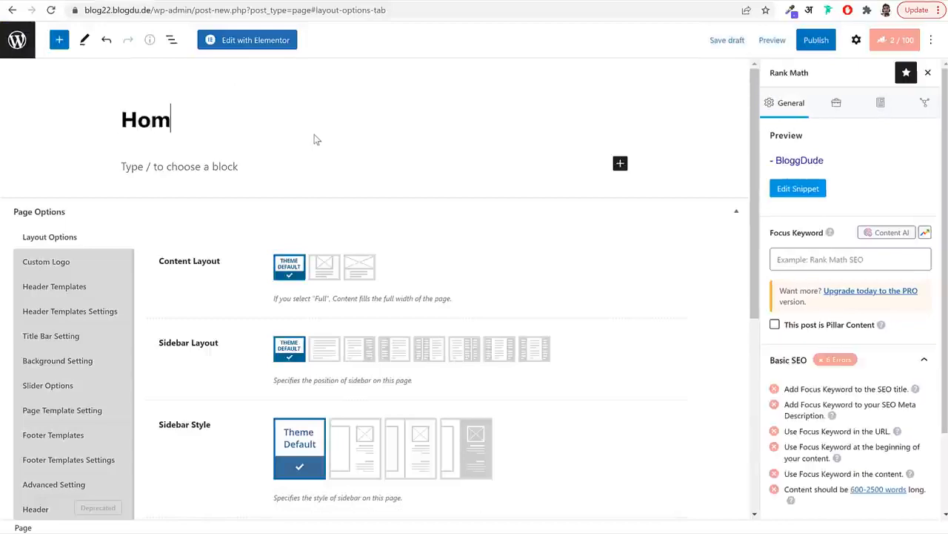
pyautogui.write('e')
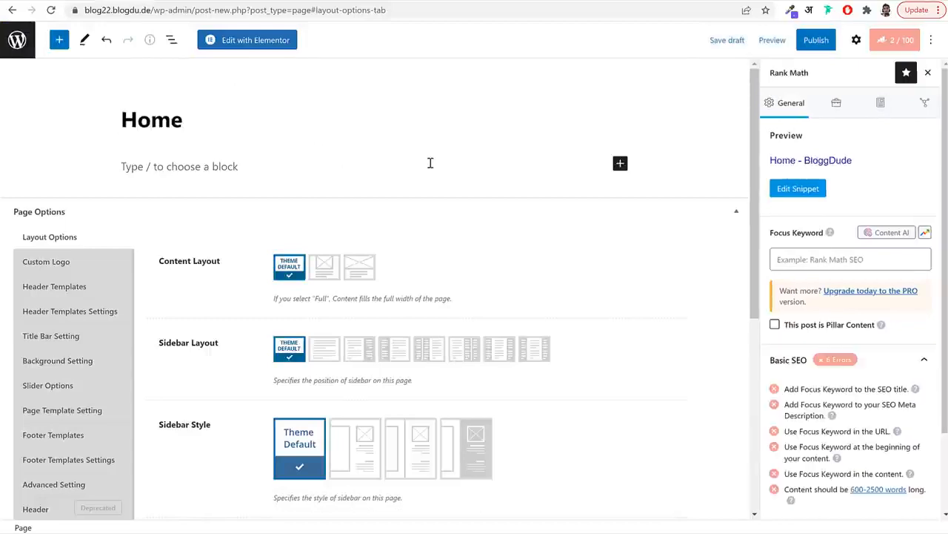
pyautogui.click(815, 39)
pyautogui.click(820, 43)
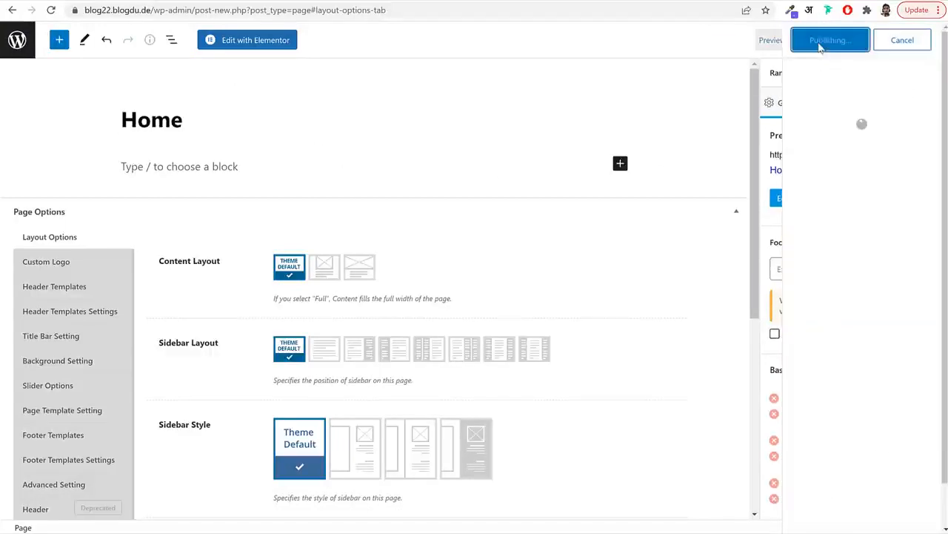
# Open the published Home page on the live site in a new tab
pyautogui.rightClick(123, 496)
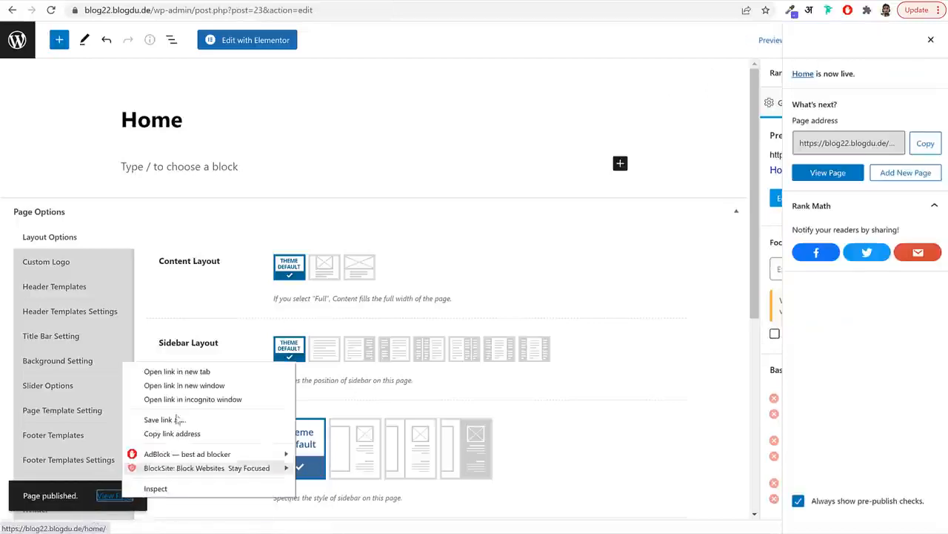
pyautogui.click(187, 372)
pyautogui.click(378, 0)
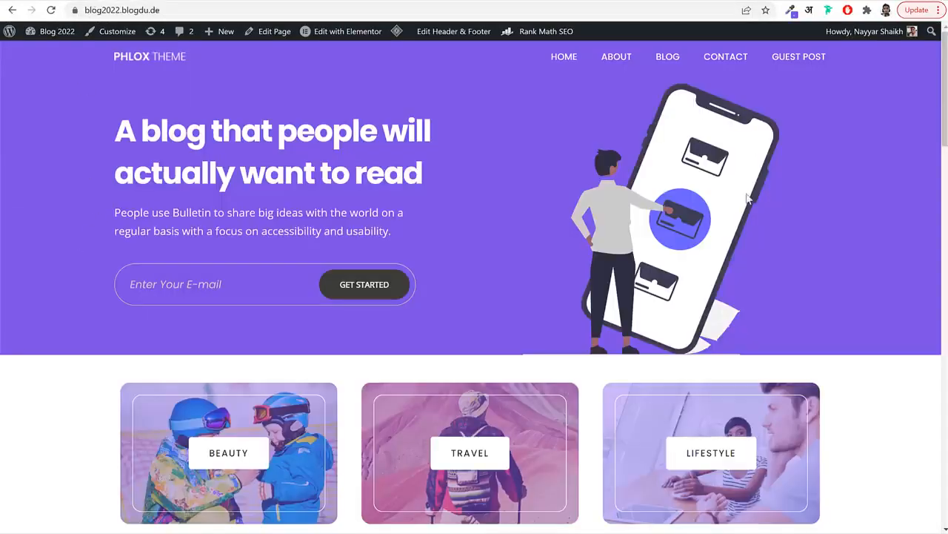
# Scroll the live front page and click through to the WordPress 5.9 post
pyautogui.scroll(-5, 868, 334)
pyautogui.scroll(5, 779, 346)
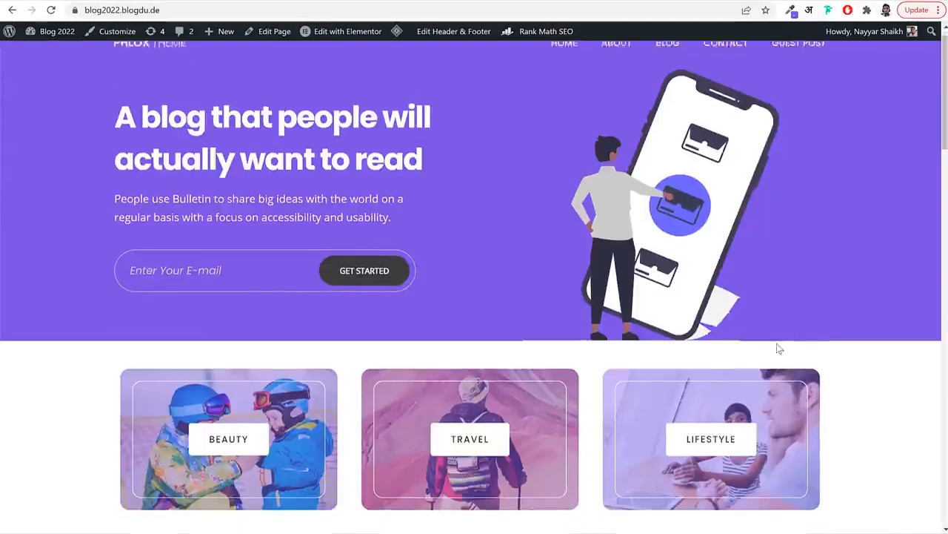
pyautogui.scroll(-8, 704, 345)
pyautogui.scroll(-2, 631, 343)
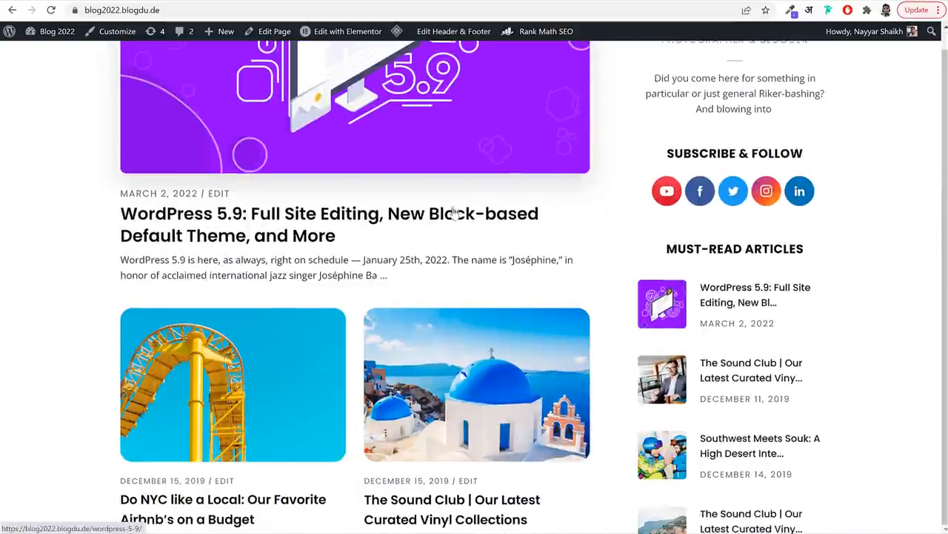
pyautogui.click(514, 236)
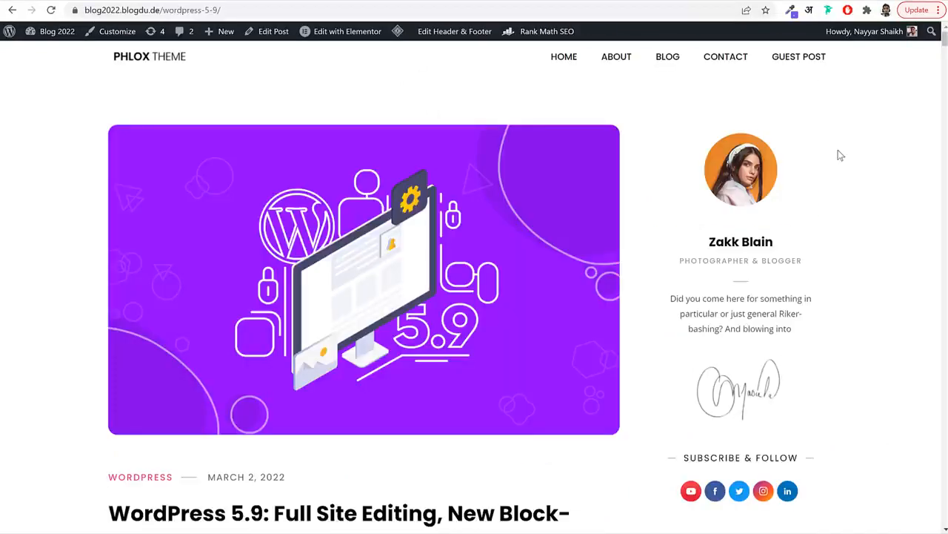
pyautogui.scroll(-4, 832, 210)
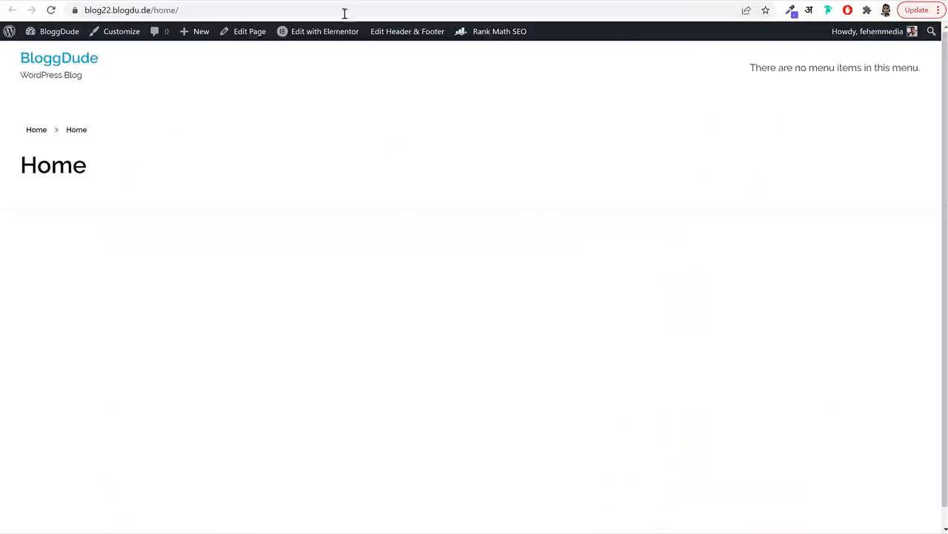
# Reach the WordPress 5.9 post via the address bar suggestion for 'wo' and scroll through it
pyautogui.moveTo(181, 10); pyautogui.dragTo(155, 12)
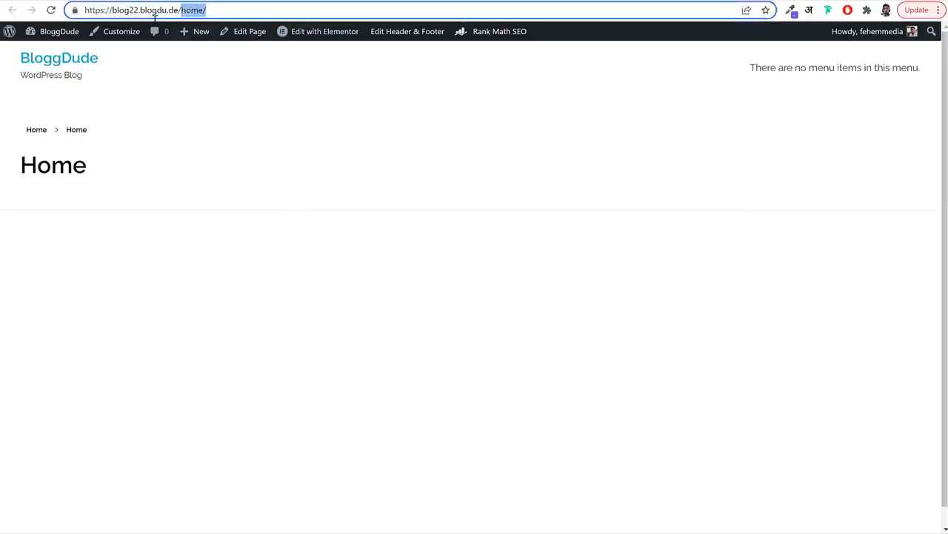
pyautogui.write('w')
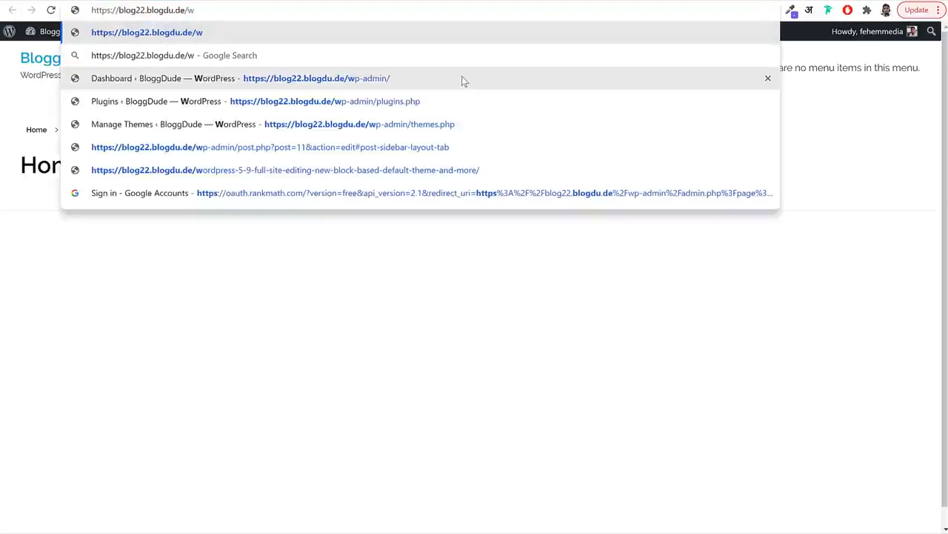
pyautogui.write('o')
pyautogui.click(462, 76)
pyautogui.scroll(-5, 717, 282)
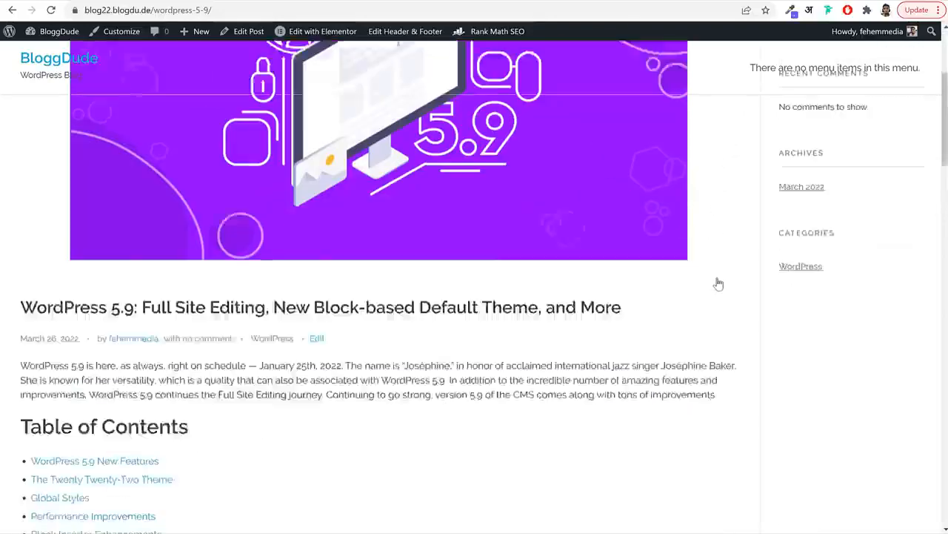
pyautogui.scroll(-2, 717, 282)
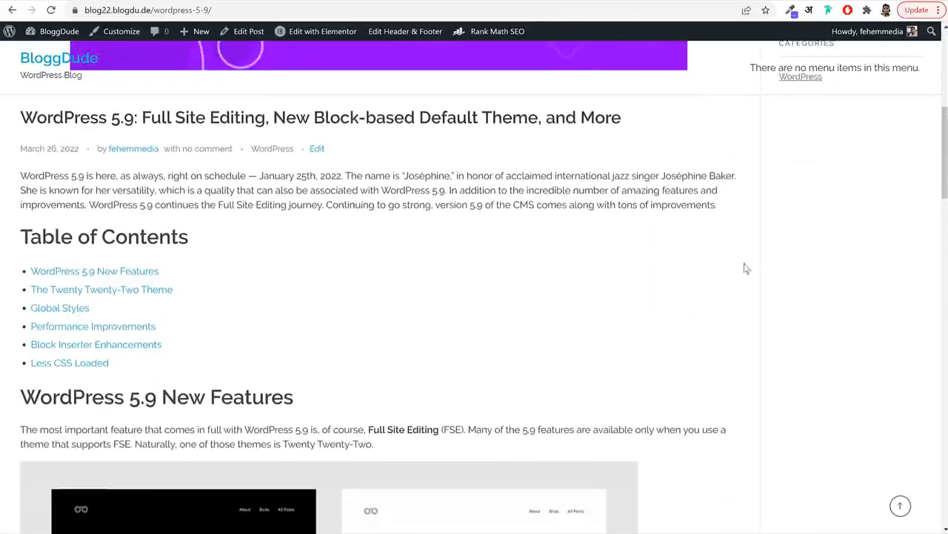
pyautogui.scroll(6, 618, 298)
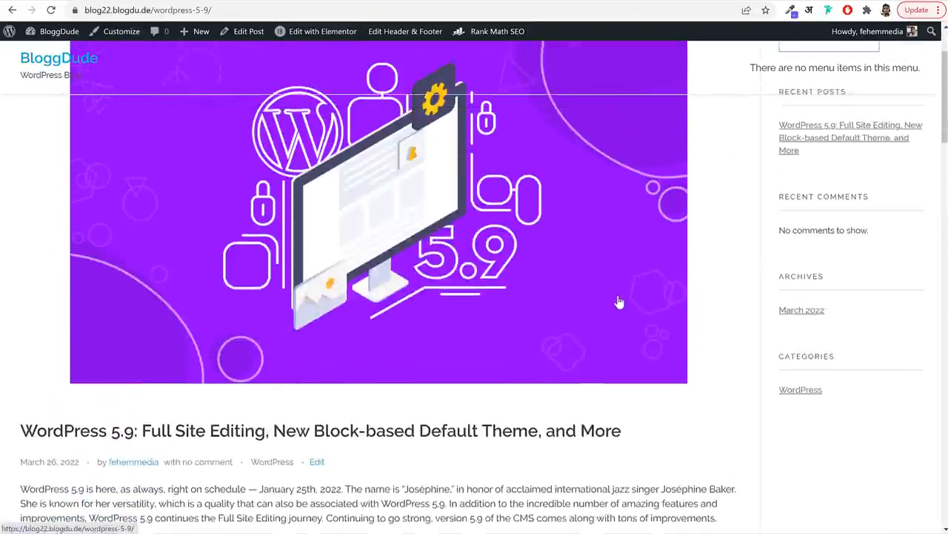
# In the Customizer's General Layout, set Site Max Width to 1200 pixels and publish
pyautogui.click(127, 37)
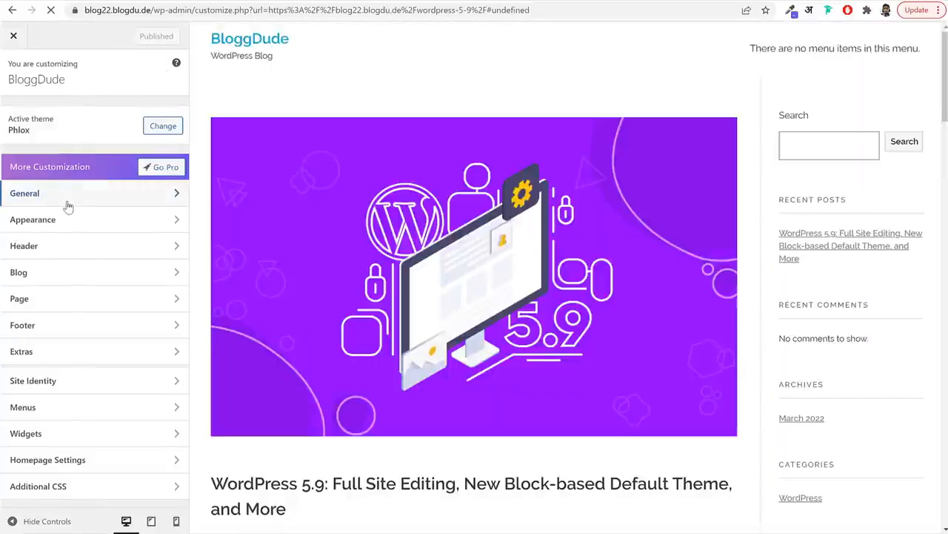
pyautogui.click(67, 199)
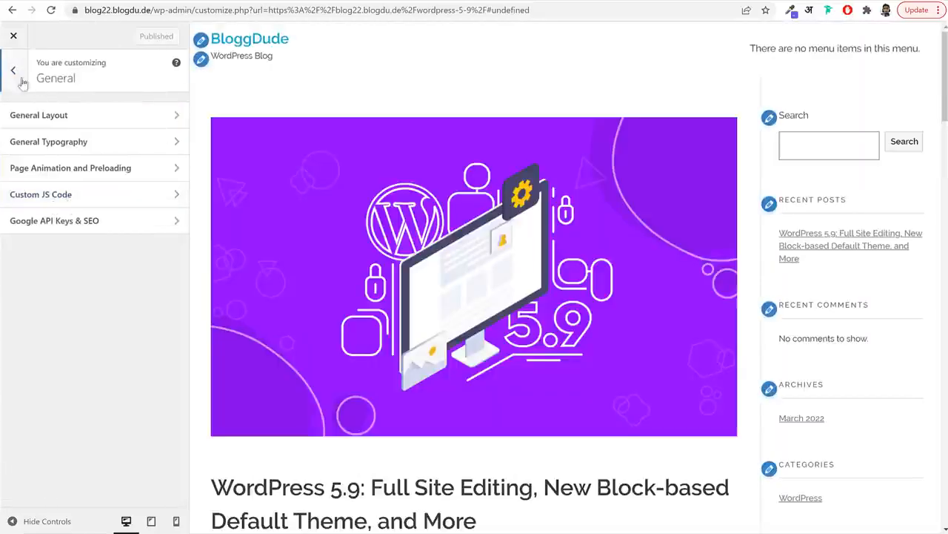
pyautogui.click(38, 121)
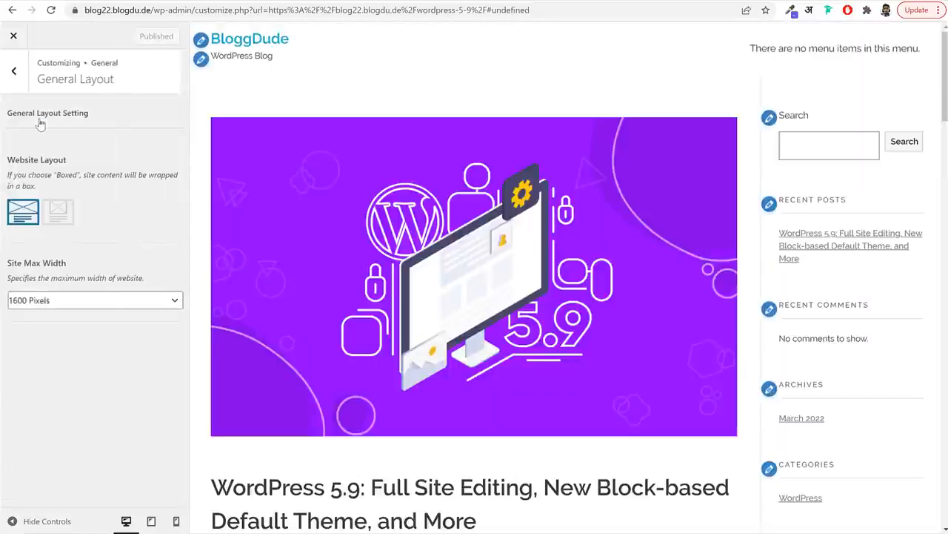
pyautogui.click(68, 304)
pyautogui.click(68, 327)
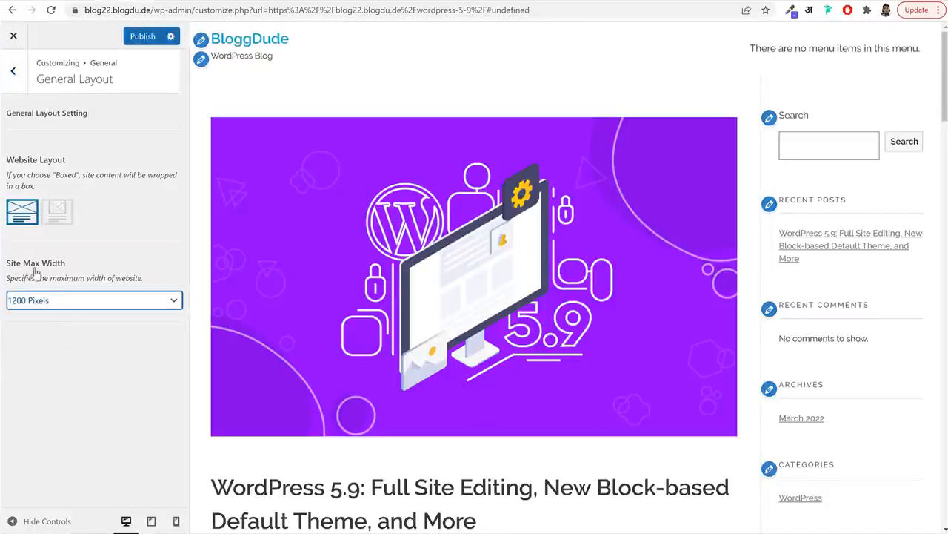
pyautogui.click(46, 304)
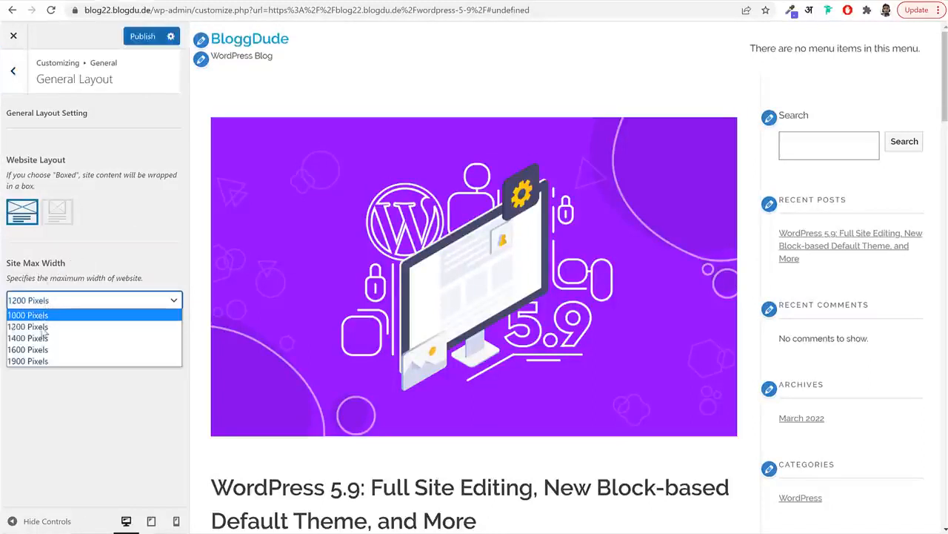
pyautogui.click(74, 297)
pyautogui.click(143, 41)
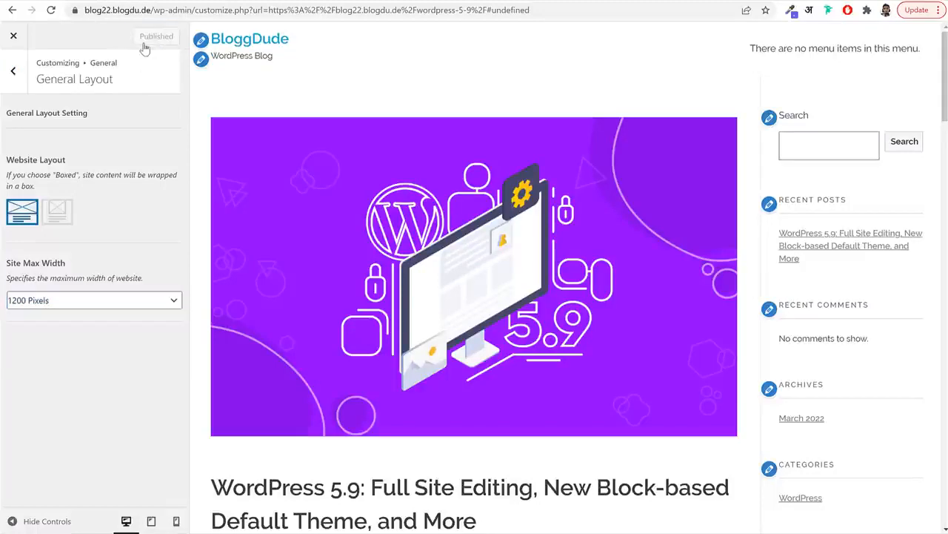
# Close the customizer and go to the blog's home page via the site title
pyautogui.click(13, 35)
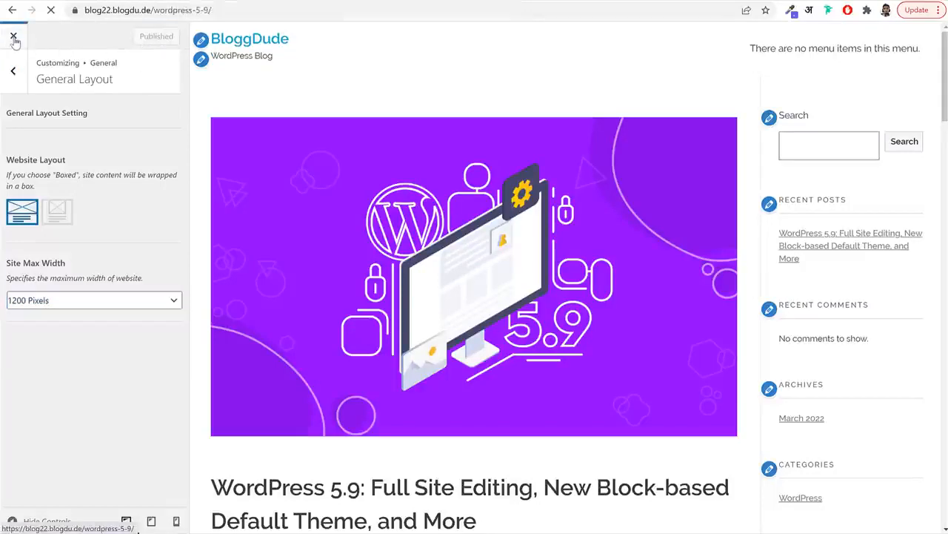
pyautogui.scroll(-3, 422, 185)
pyautogui.scroll(-7, 498, 296)
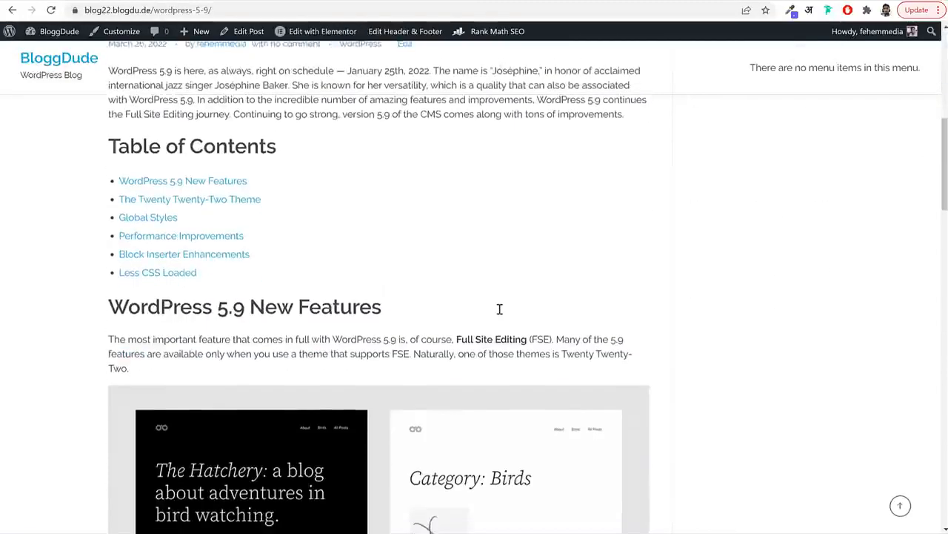
pyautogui.scroll(6, 499, 315)
pyautogui.scroll(5, 499, 315)
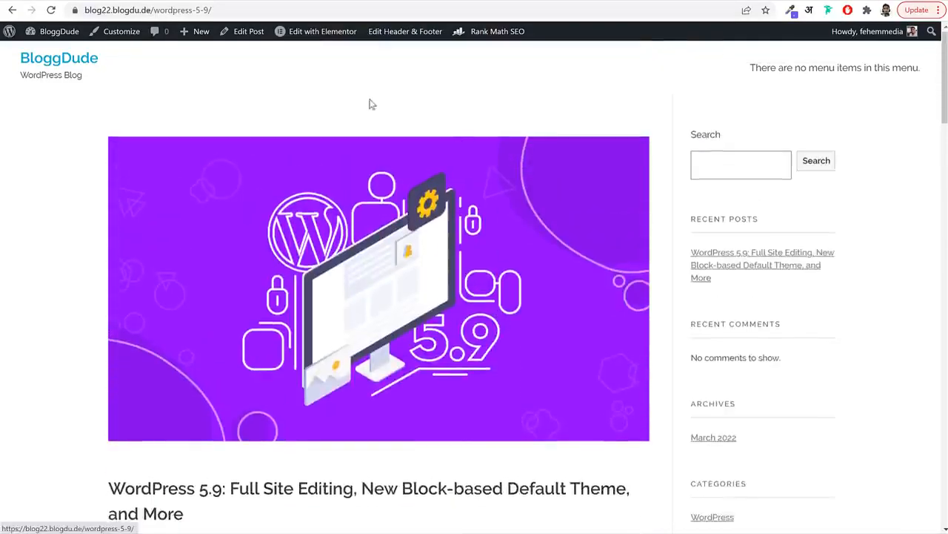
pyautogui.click(69, 62)
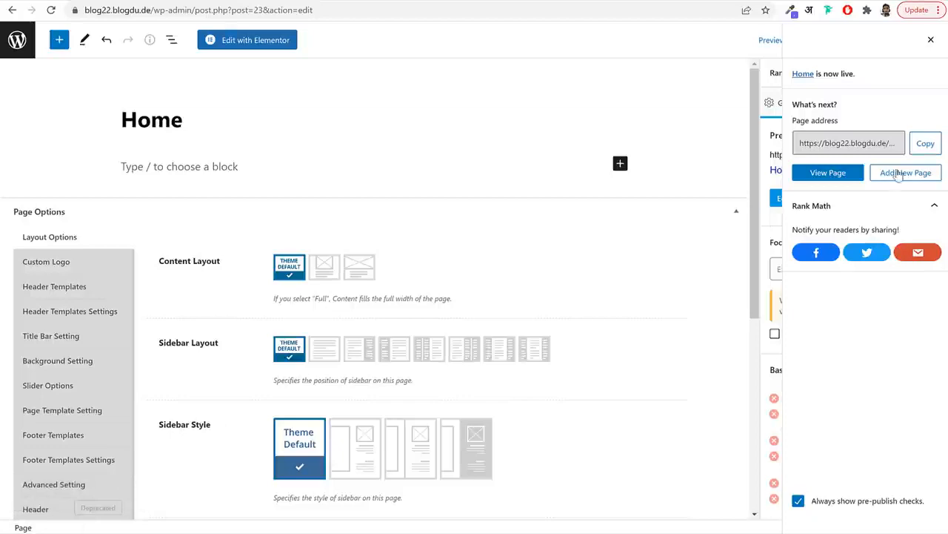
# View the live Home page in a new tab, check its title and breadcrumb, then return
pyautogui.rightClick(843, 176)
pyautogui.click(844, 181)
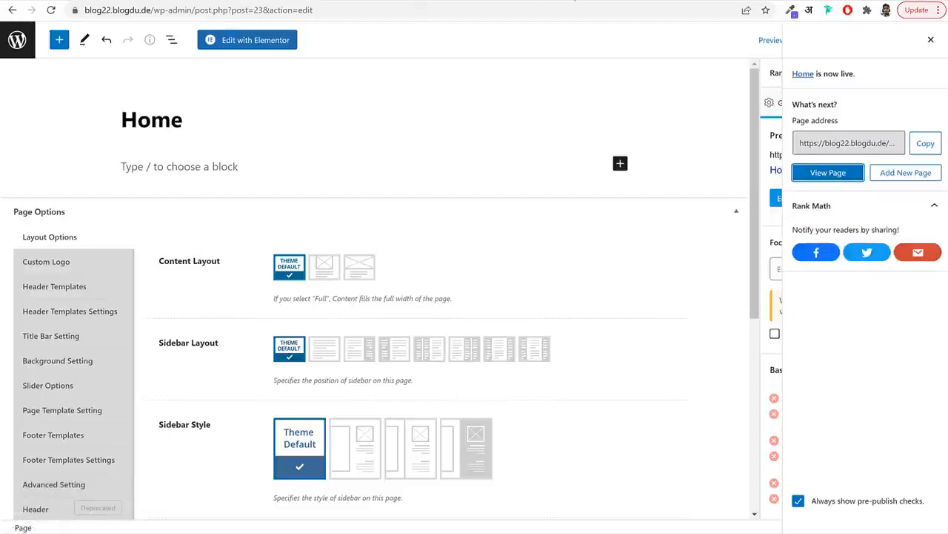
pyautogui.click(419, 1)
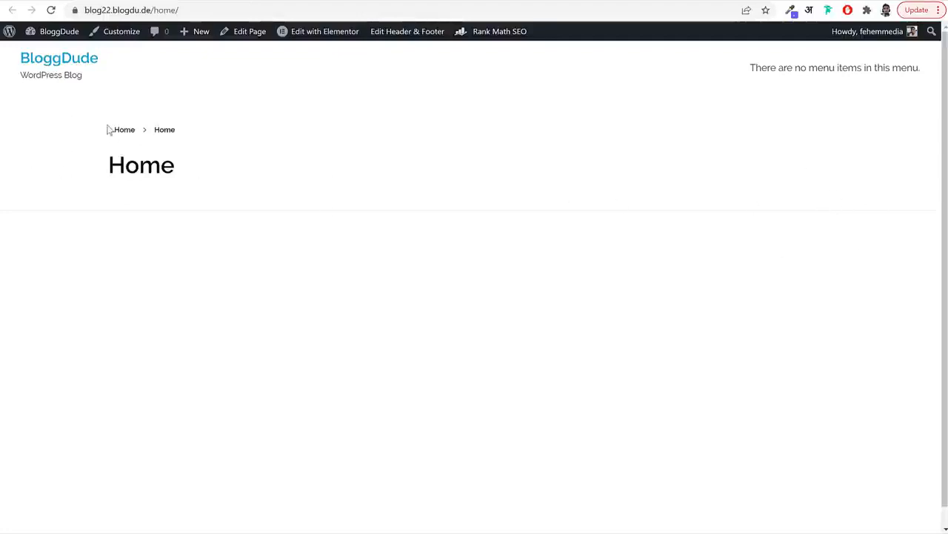
pyautogui.moveTo(104, 166); pyautogui.dragTo(200, 165)
pyautogui.click(200, 165)
pyautogui.moveTo(185, 134); pyautogui.dragTo(109, 131)
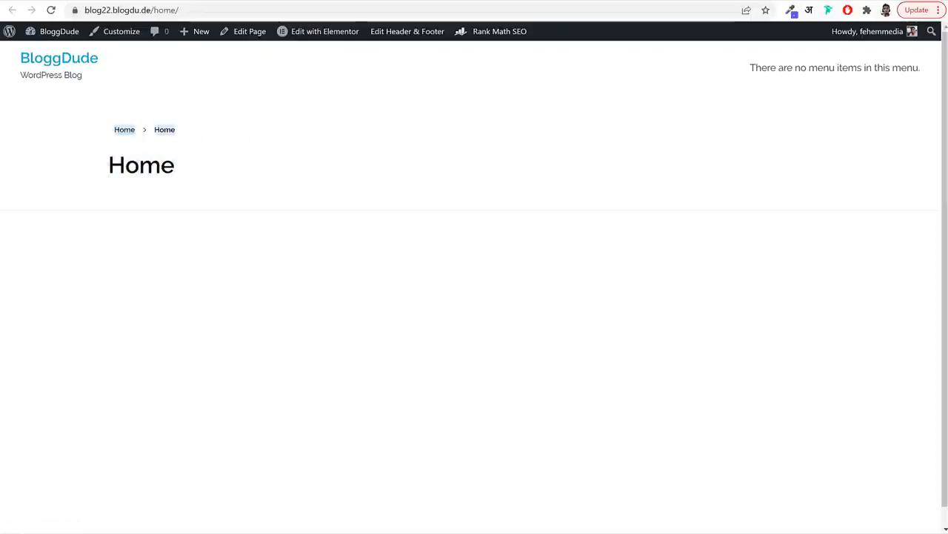
pyautogui.click(244, 31)
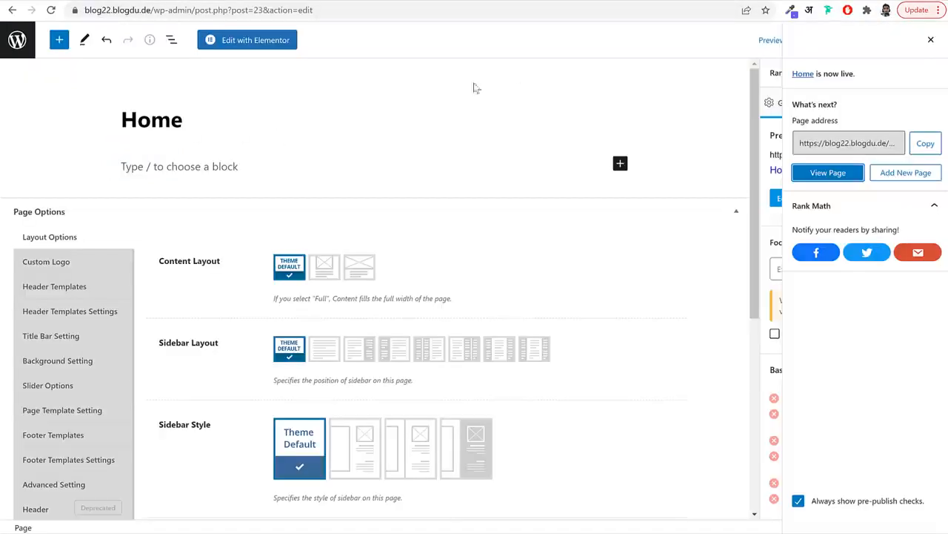
# Make the Home page full width, set Display Title Bar Section to No, and update
pyautogui.click(369, 270)
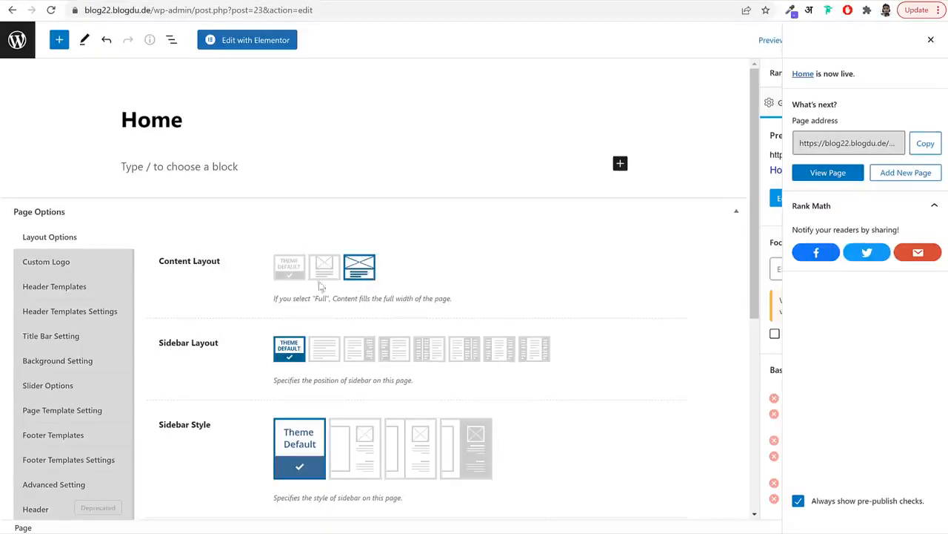
pyautogui.scroll(-1, 360, 318)
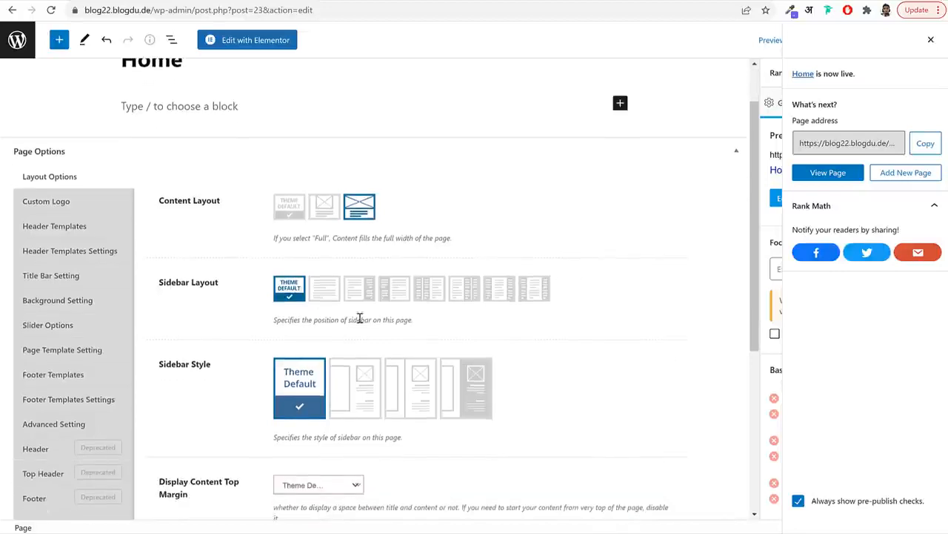
pyautogui.click(64, 277)
pyautogui.click(312, 205)
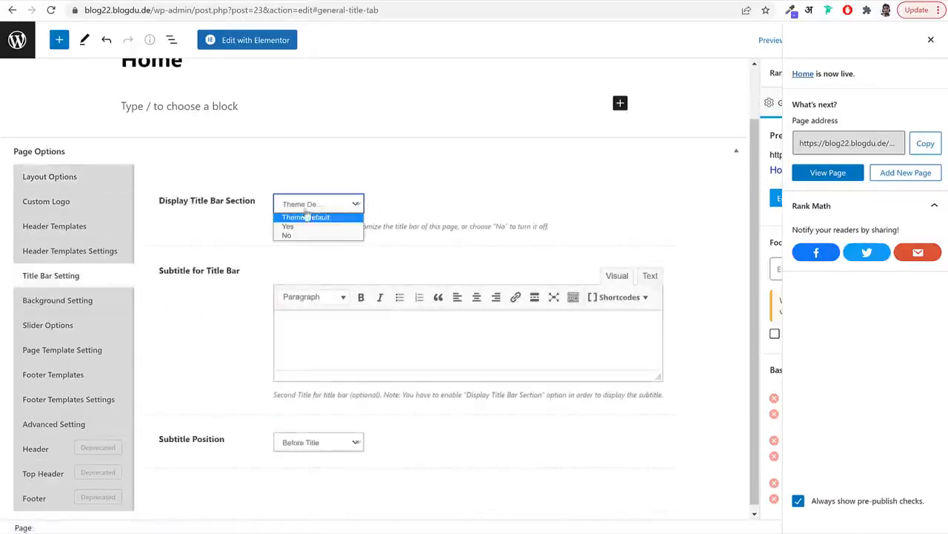
pyautogui.click(307, 236)
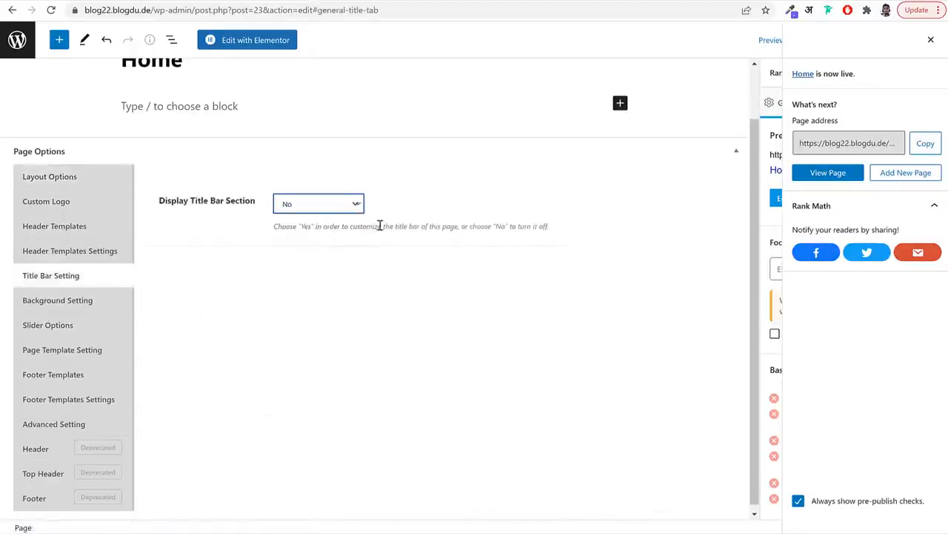
pyautogui.click(931, 40)
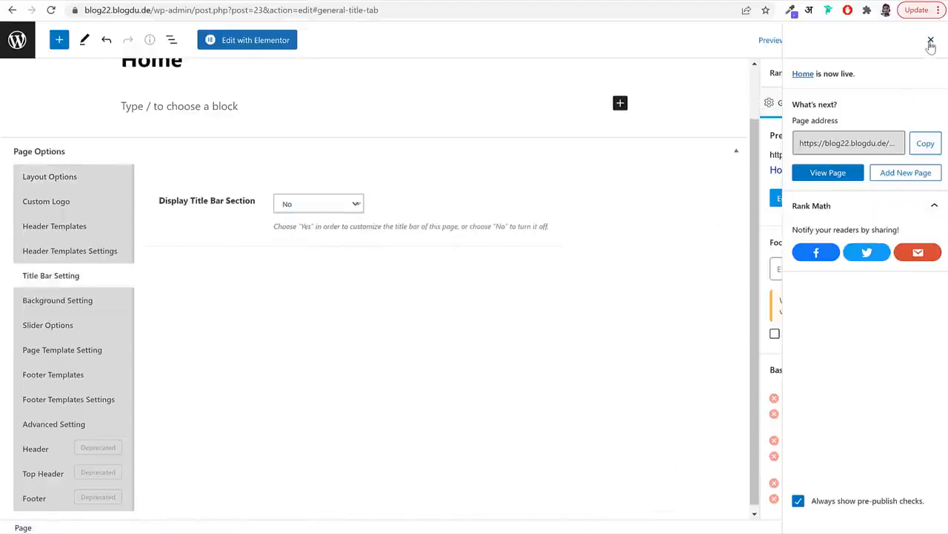
pyautogui.click(824, 43)
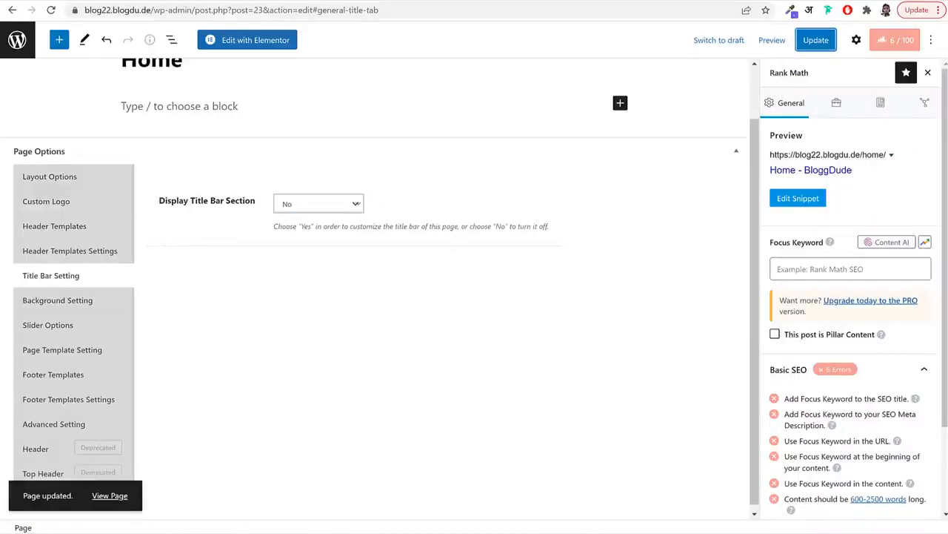
# Open the updated Home page live in a new window to check it
pyautogui.rightClick(110, 495)
pyautogui.click(180, 382)
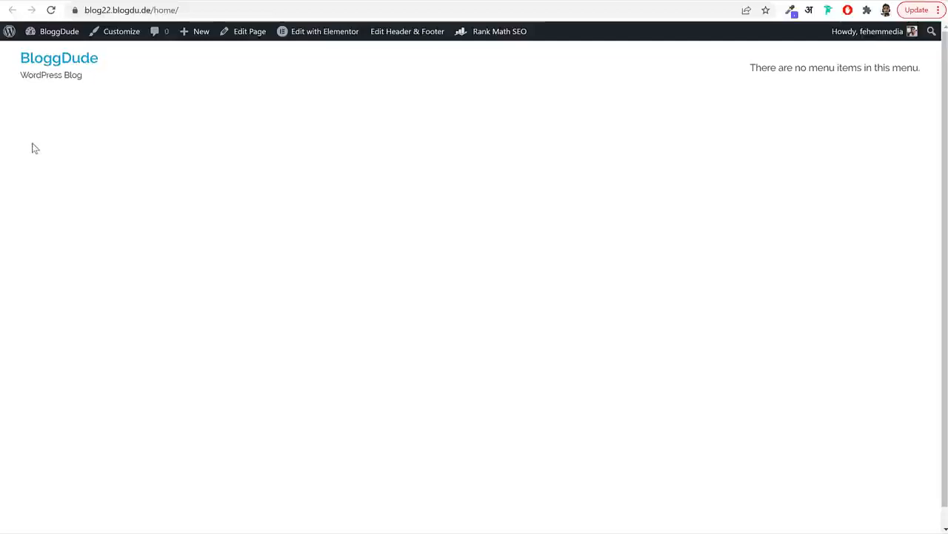
pyautogui.click(157, 1)
pyautogui.scroll(1, 269, 219)
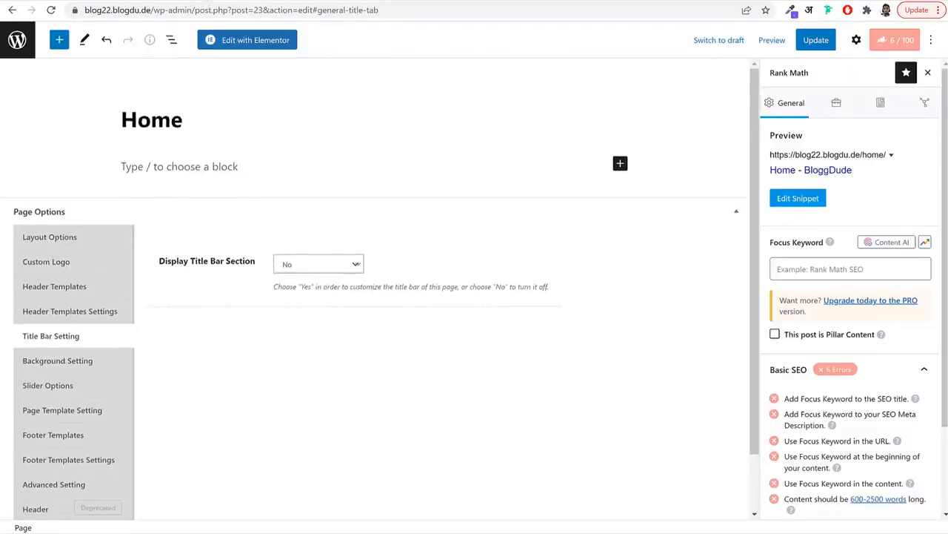
pyautogui.click(208, 1)
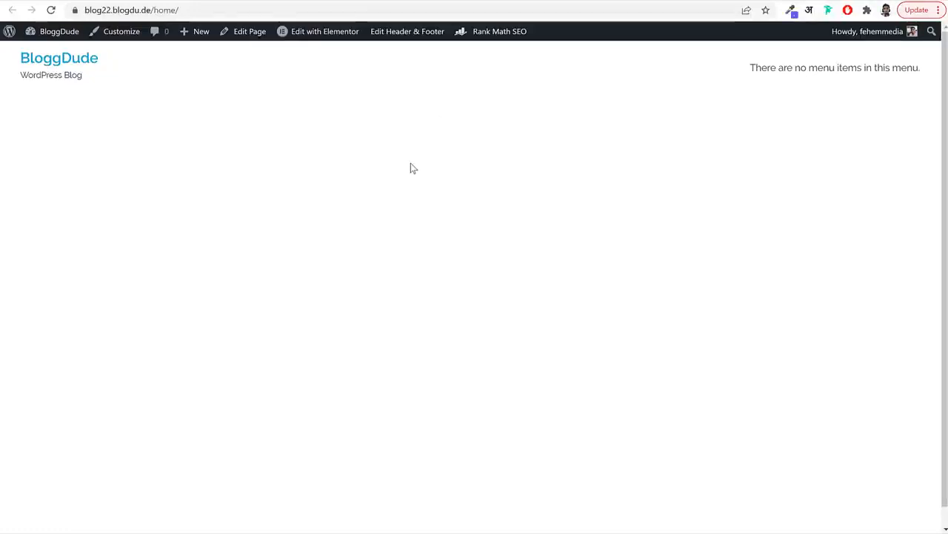
# Visit the blog's home page, go back, then leave the editor for the Pages list
pyautogui.click(186, 10)
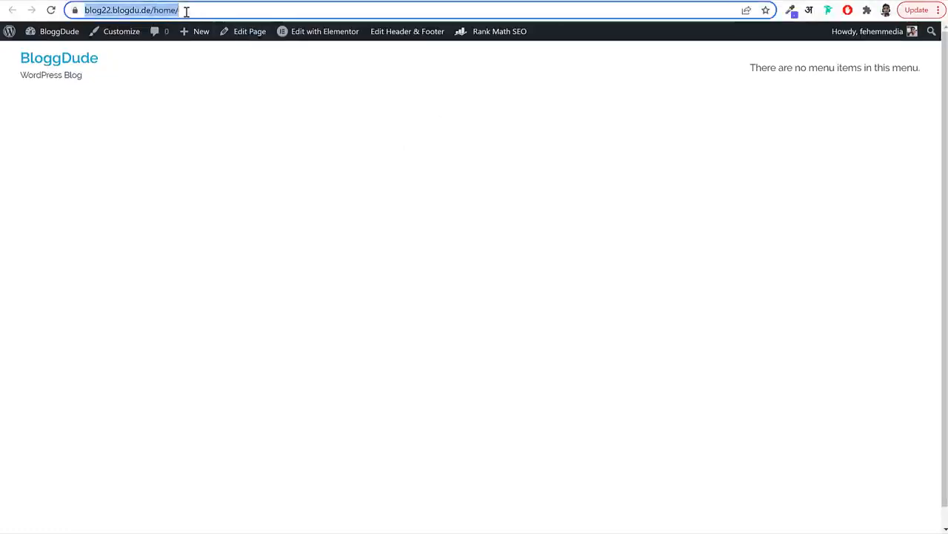
pyautogui.click(222, 11)
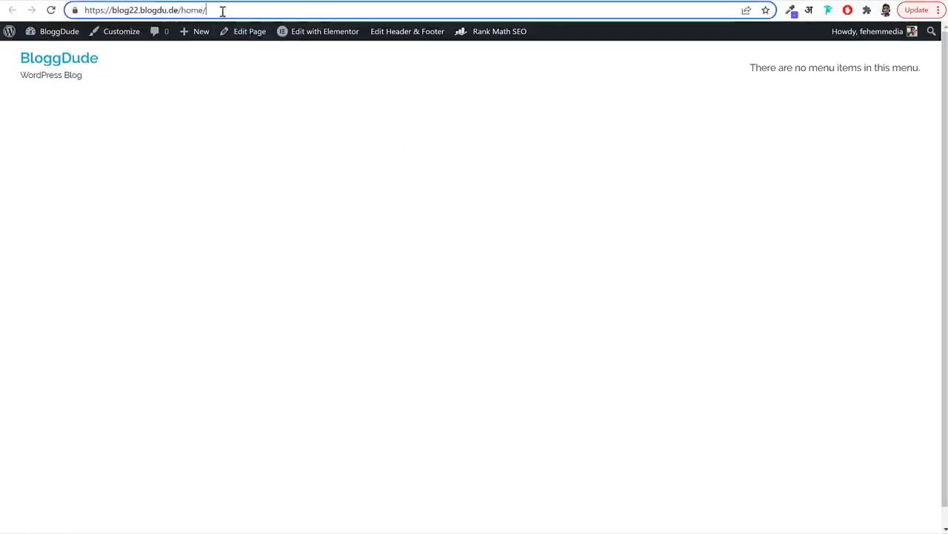
pyautogui.click(77, 65)
pyautogui.scroll(-5, 570, 267)
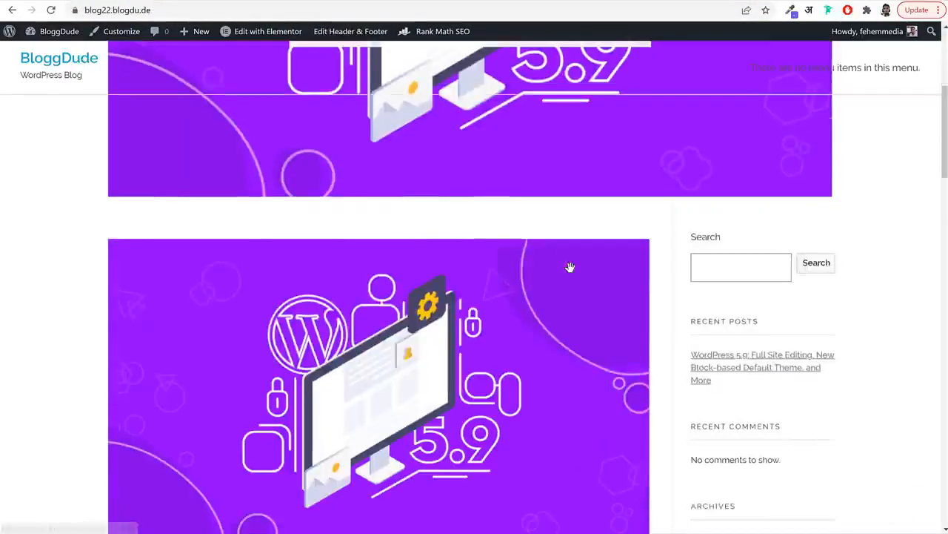
pyautogui.scroll(-10, 568, 272)
pyautogui.hotkey('alt', 'Left')
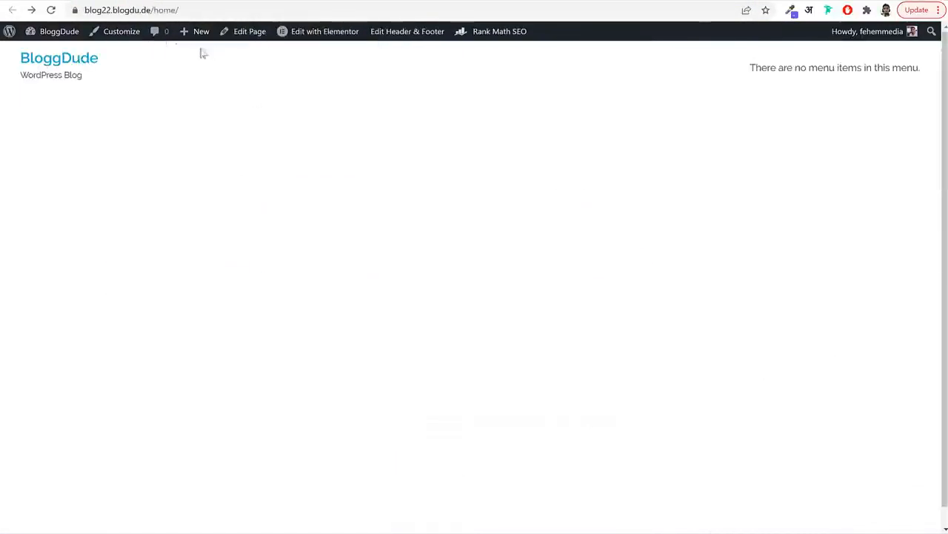
pyautogui.click(231, 0)
pyautogui.click(19, 44)
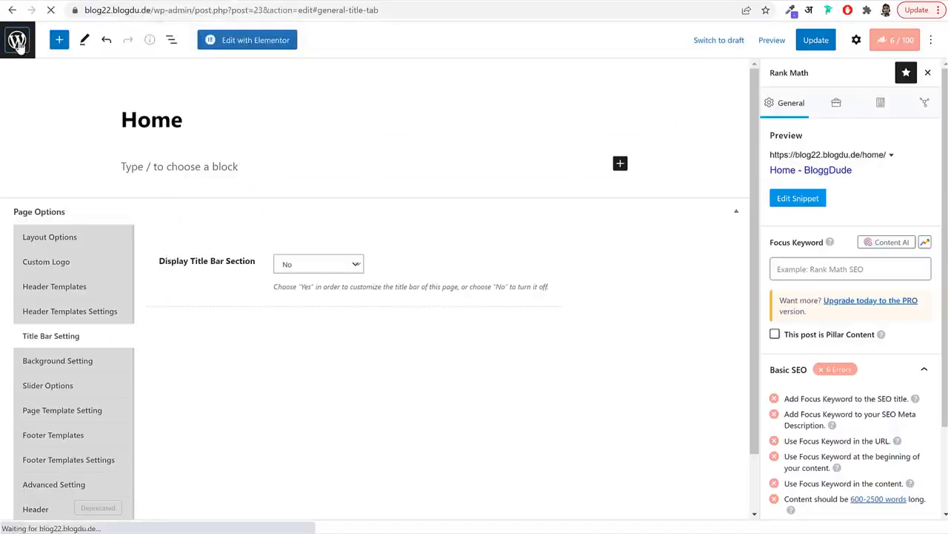
# In Reading Settings, set the homepage to the static page 'Home' and save
pyautogui.moveTo(45, 420)
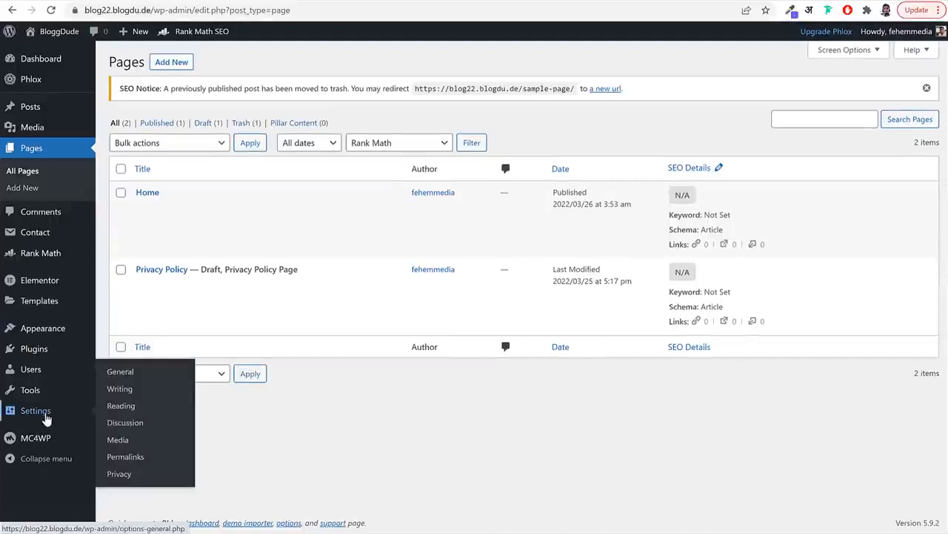
pyautogui.click(135, 409)
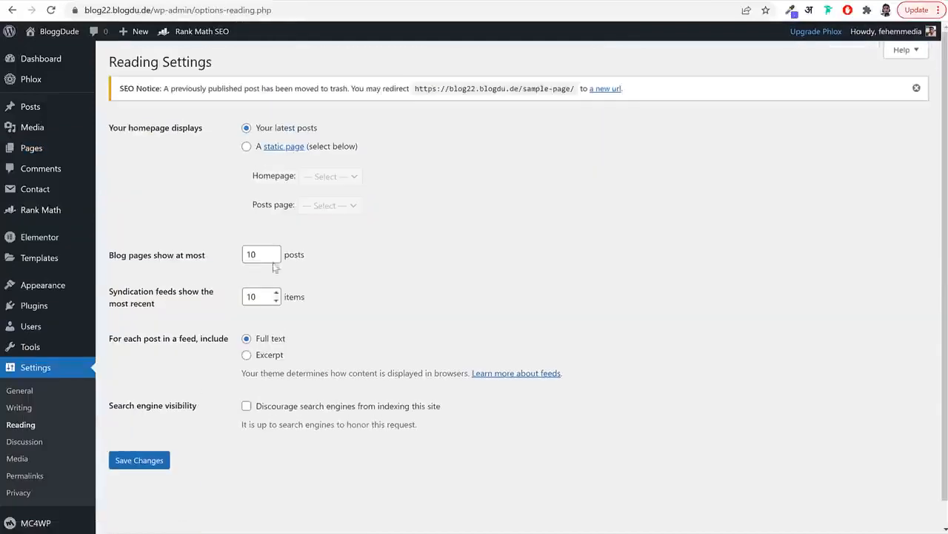
pyautogui.click(247, 148)
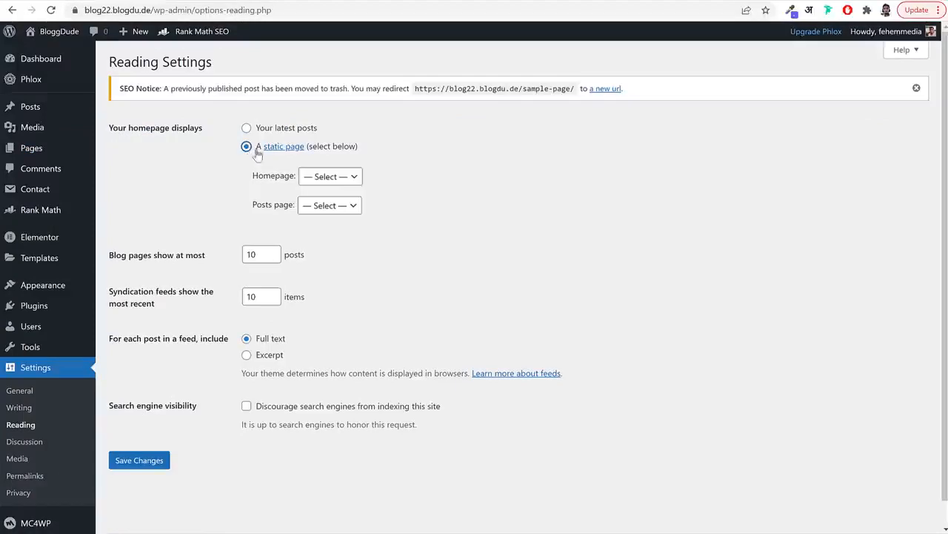
pyautogui.click(329, 177)
pyautogui.click(332, 203)
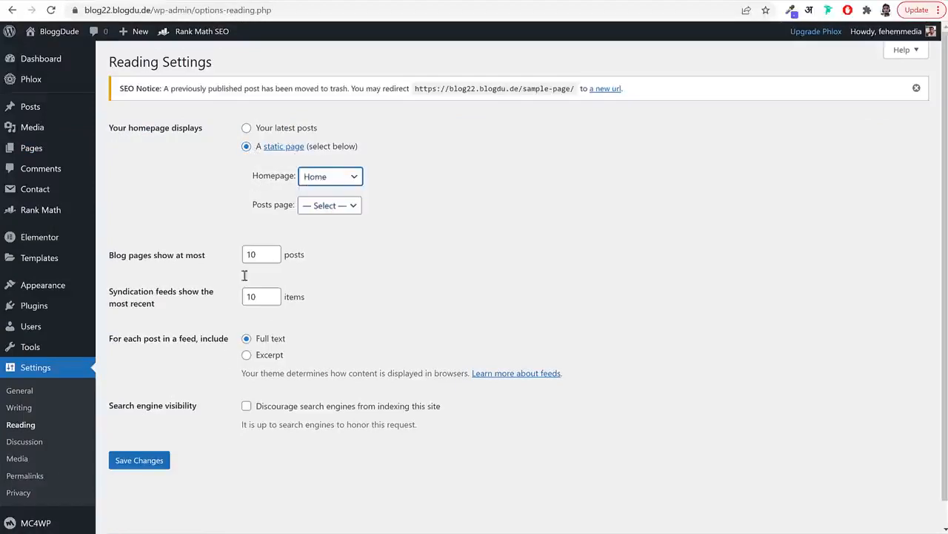
pyautogui.click(133, 461)
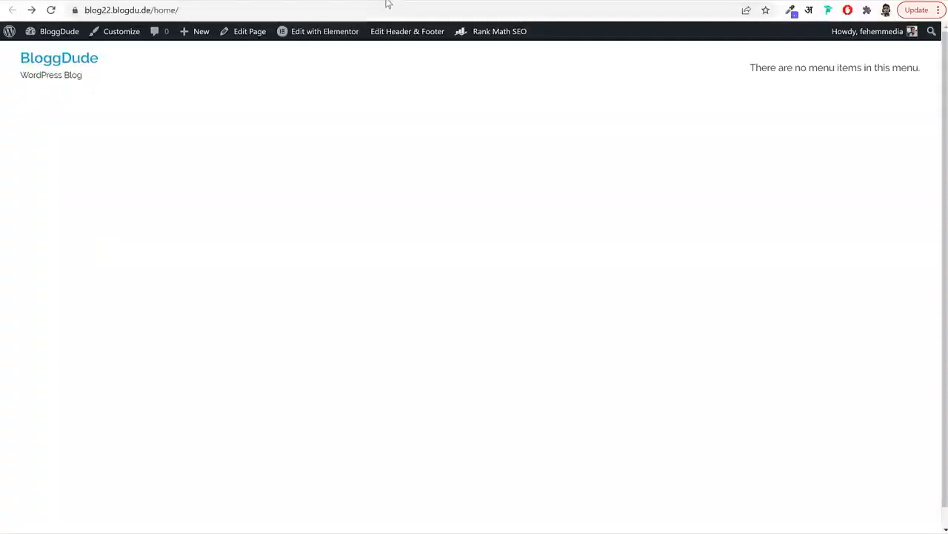
# Reload the site's front page to check the new static homepage
pyautogui.click(51, 10)
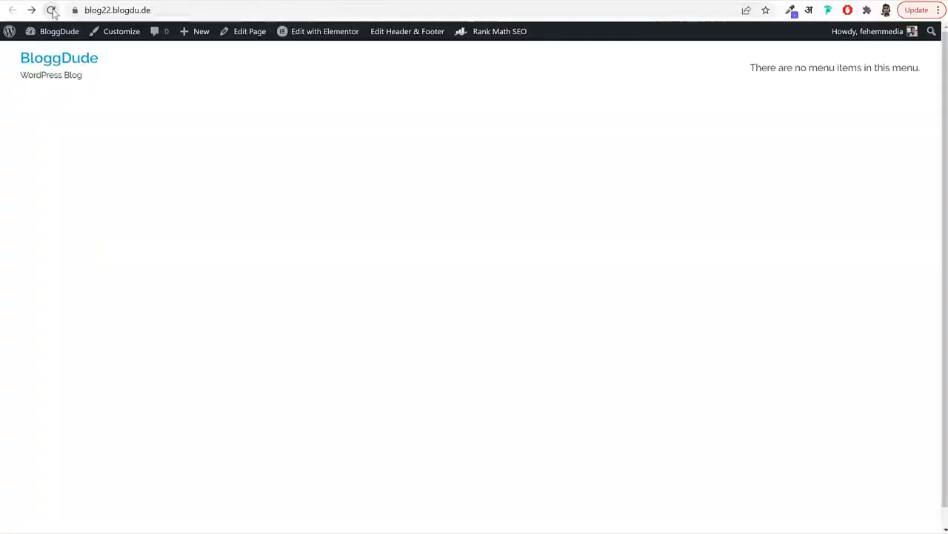
pyautogui.click(175, 10)
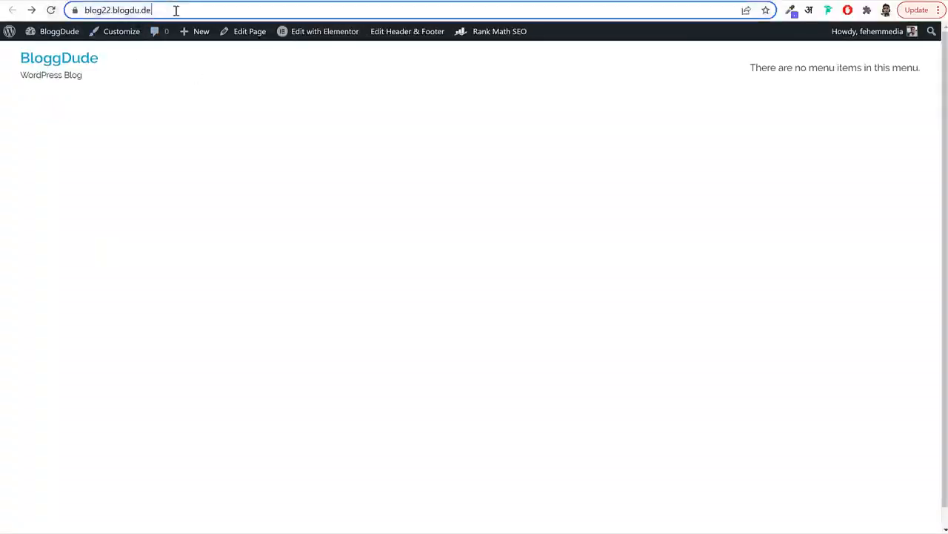
pyautogui.click(72, 60)
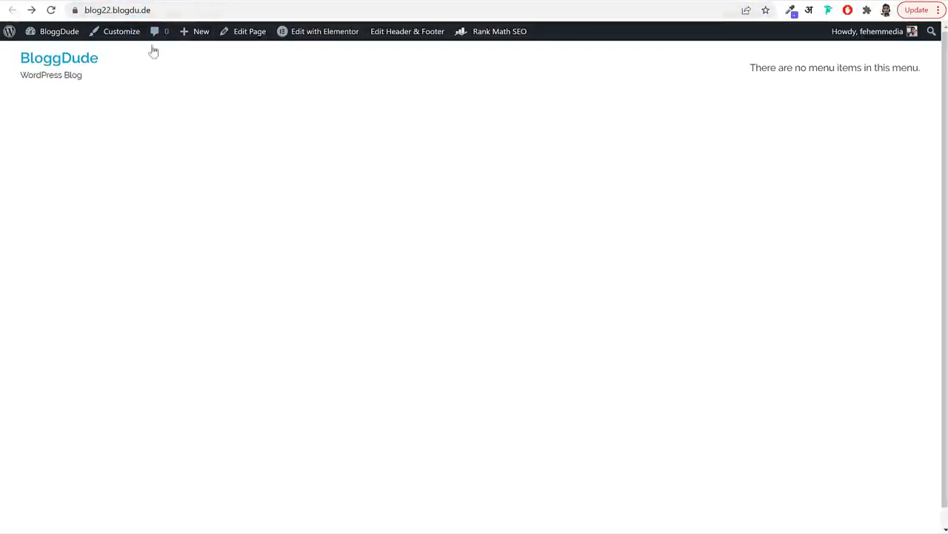
pyautogui.click(196, 1)
# Confirm Home is labelled Front Page in Pages, then edit it with Elementor
pyautogui.click(35, 149)
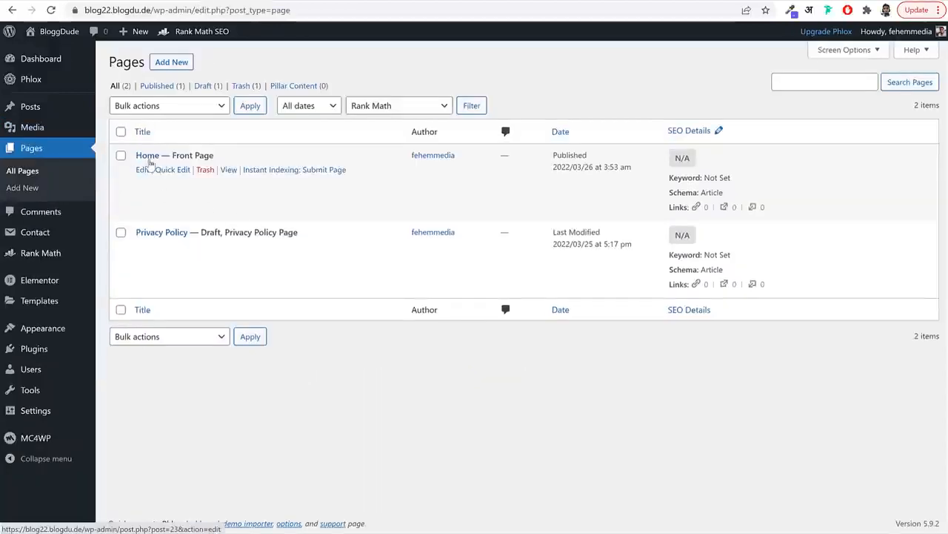
pyautogui.moveTo(171, 156); pyautogui.dragTo(218, 156)
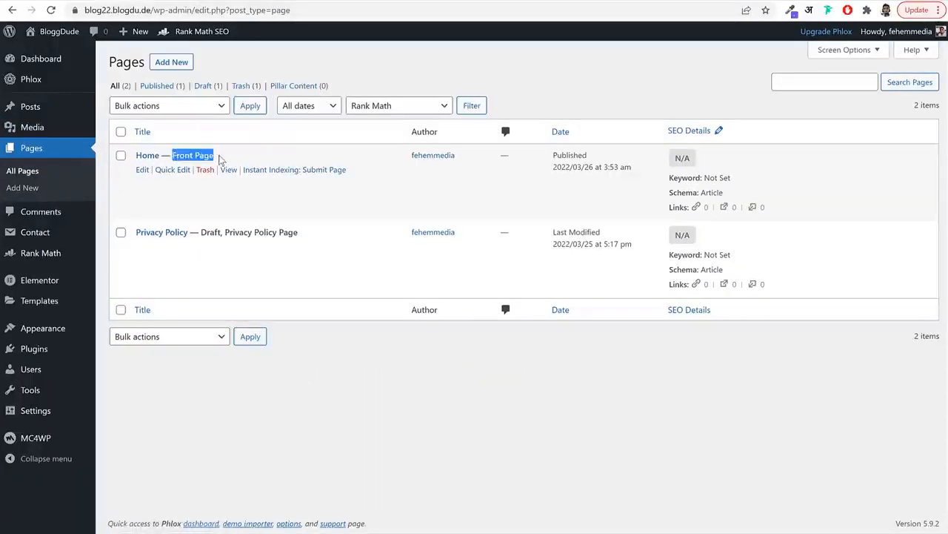
pyautogui.click(238, 161)
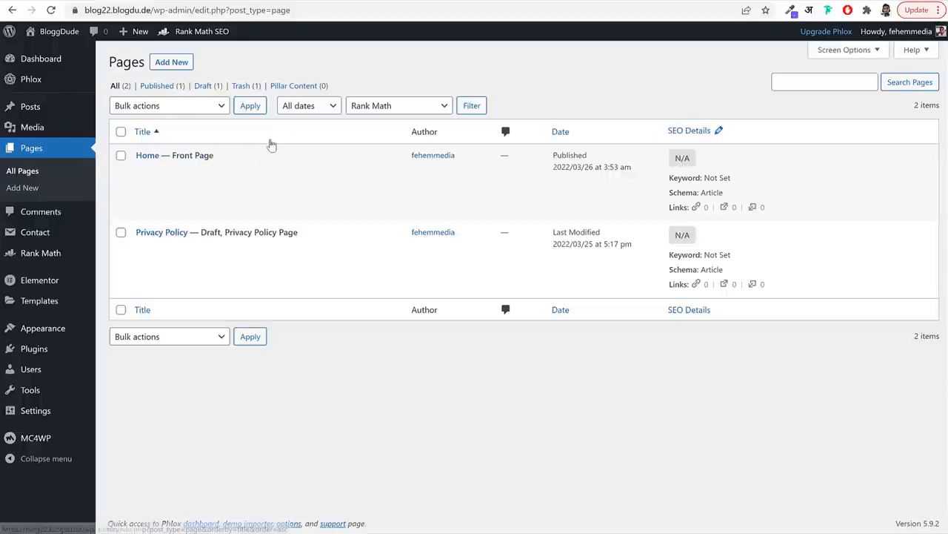
pyautogui.click(142, 169)
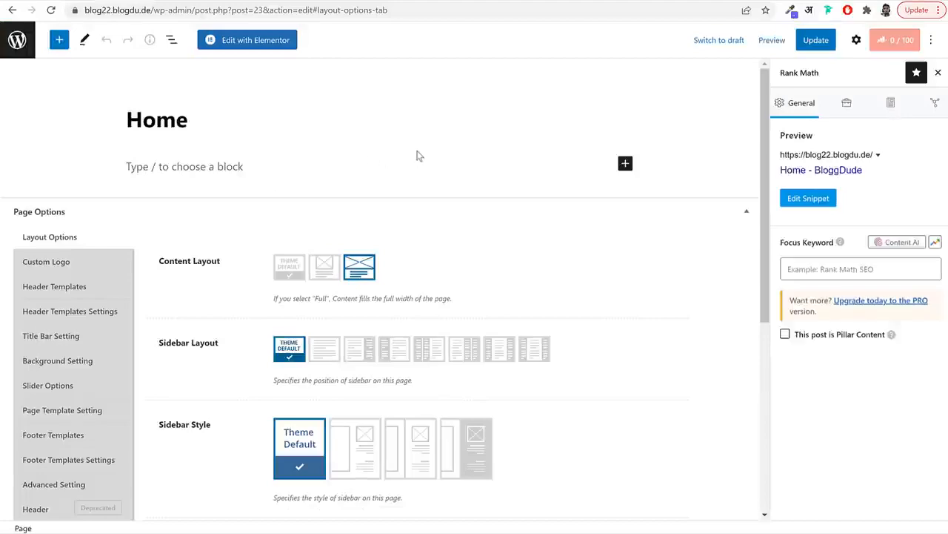
pyautogui.click(241, 46)
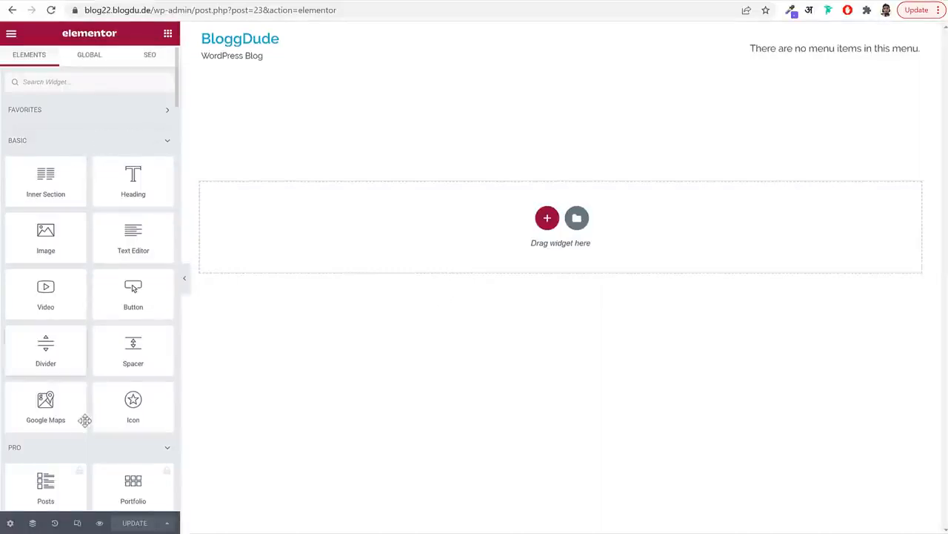
# Scroll through the Phlox demo front page's hero to use as a reference
pyautogui.scroll(-10, 85, 420)
pyautogui.scroll(10, 87, 434)
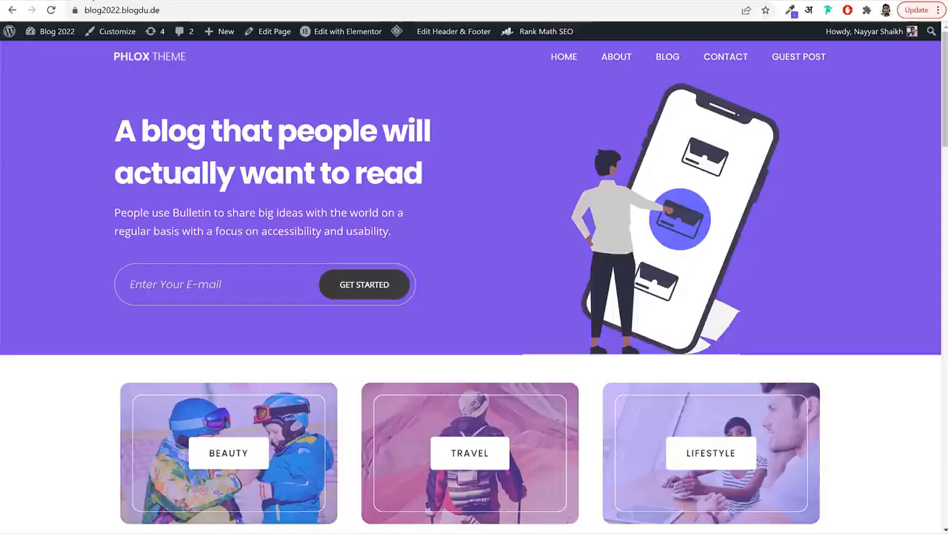
pyautogui.scroll(-18, 817, 357)
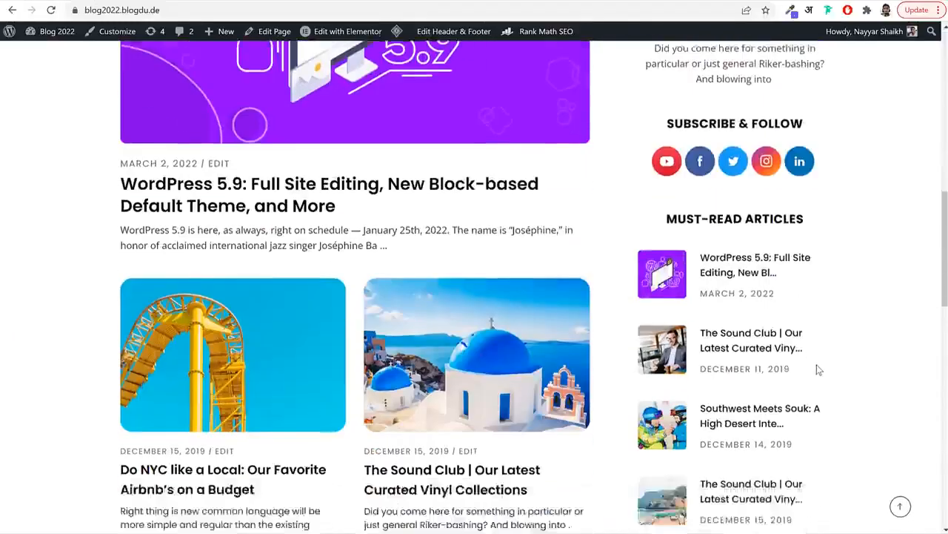
pyautogui.scroll(18, 816, 364)
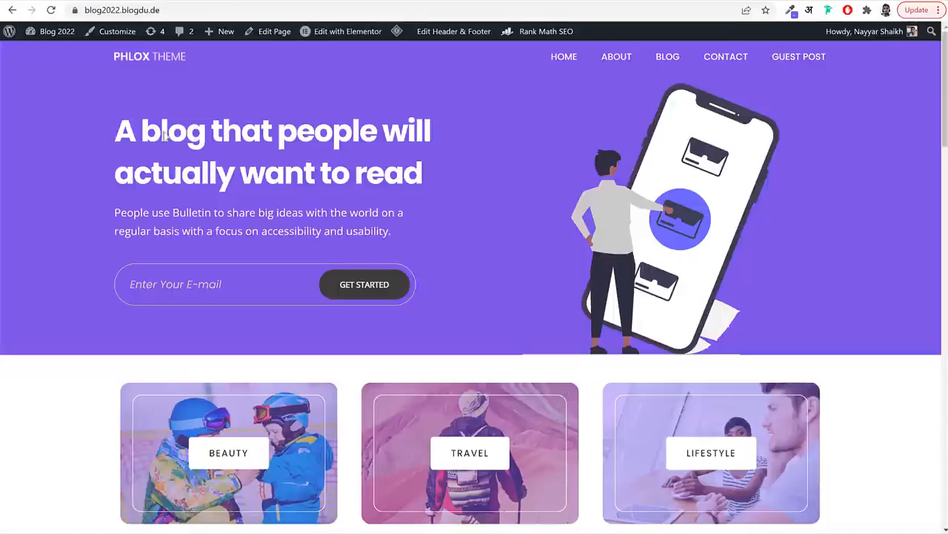
pyautogui.click(553, 229)
pyautogui.scroll(-2, 511, 278)
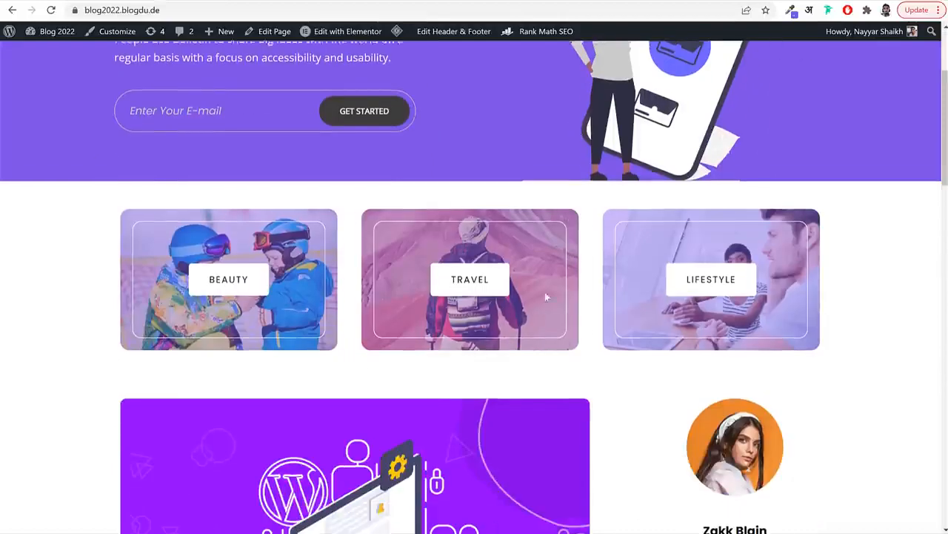
pyautogui.scroll(-3, 854, 279)
pyautogui.scroll(-9, 233, 304)
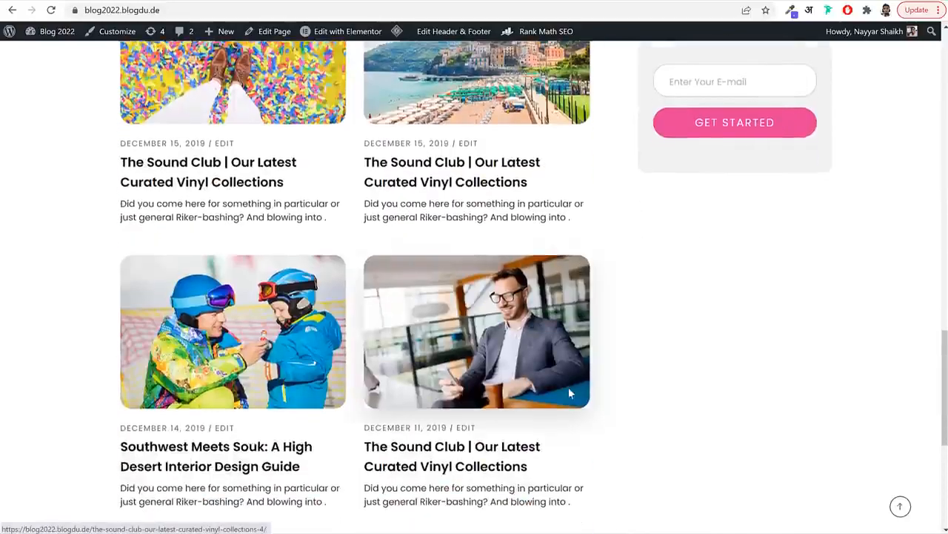
pyautogui.scroll(15, 569, 387)
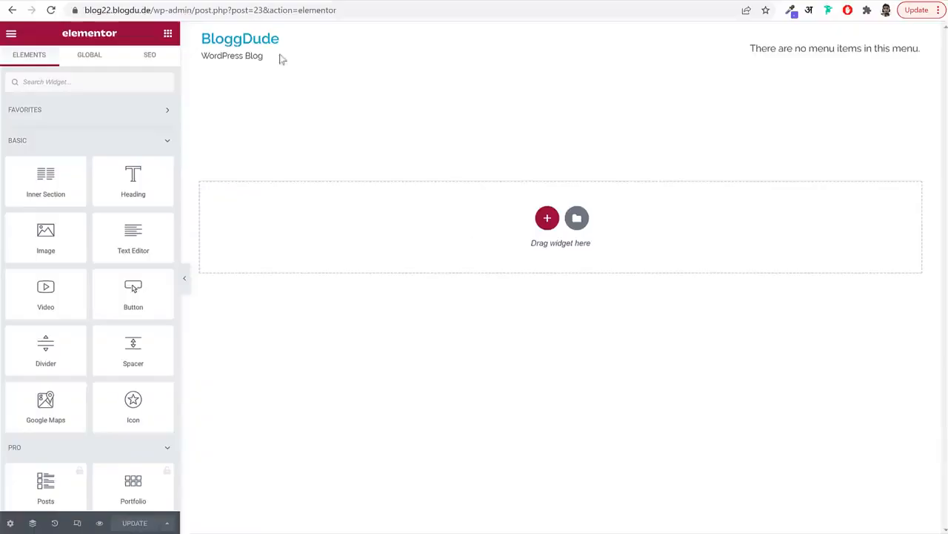
# Add an empty three-column section to the top of the Home page
pyautogui.click(547, 218)
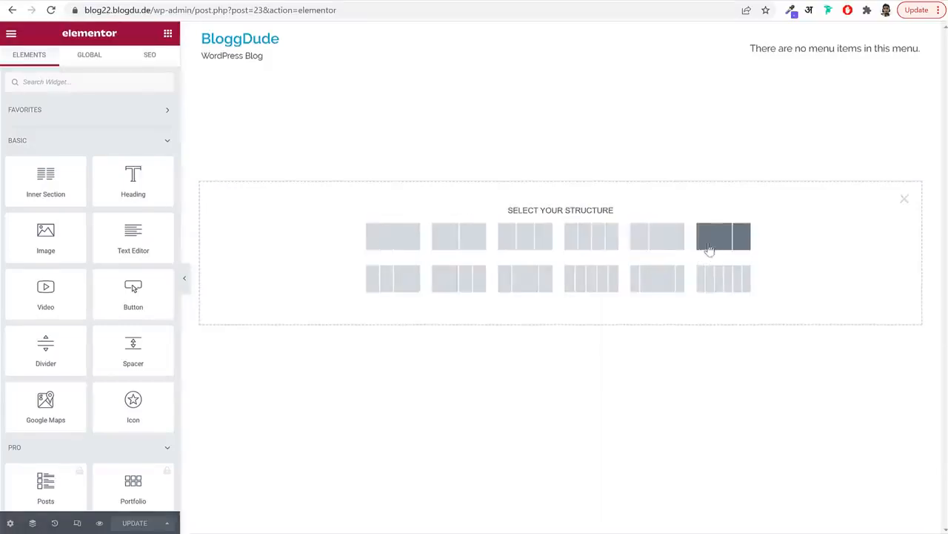
pyautogui.click(529, 243)
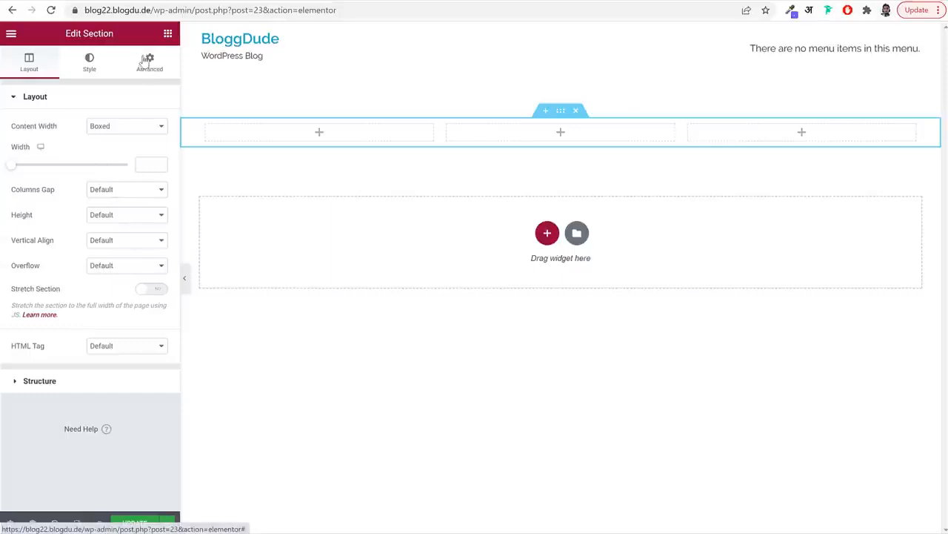
pyautogui.moveTo(116, 36); pyautogui.dragTo(66, 37)
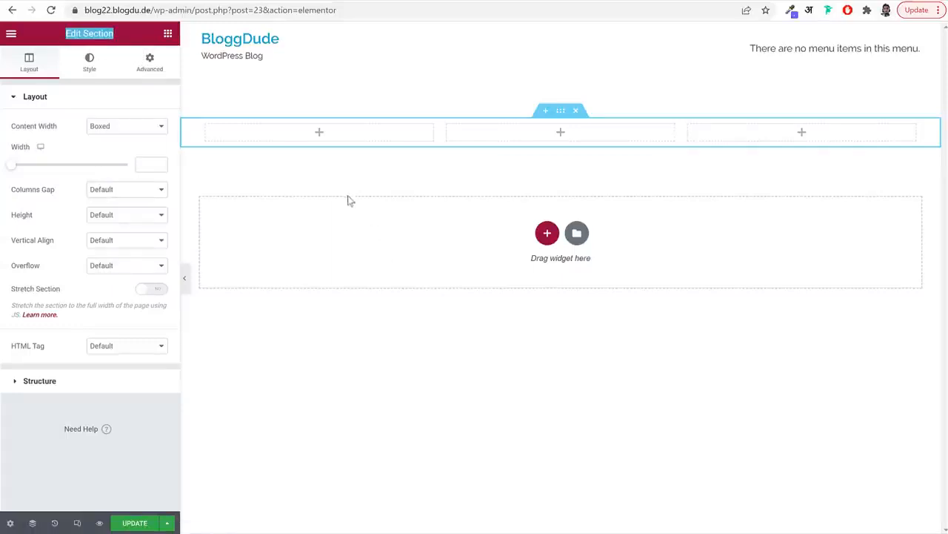
pyautogui.click(169, 34)
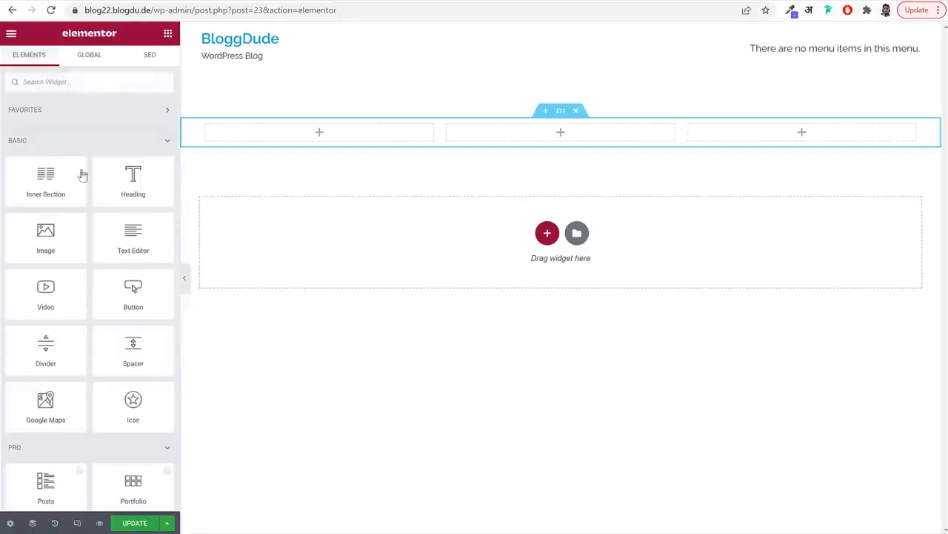
pyautogui.scroll(-5, 117, 335)
pyautogui.scroll(5, 118, 335)
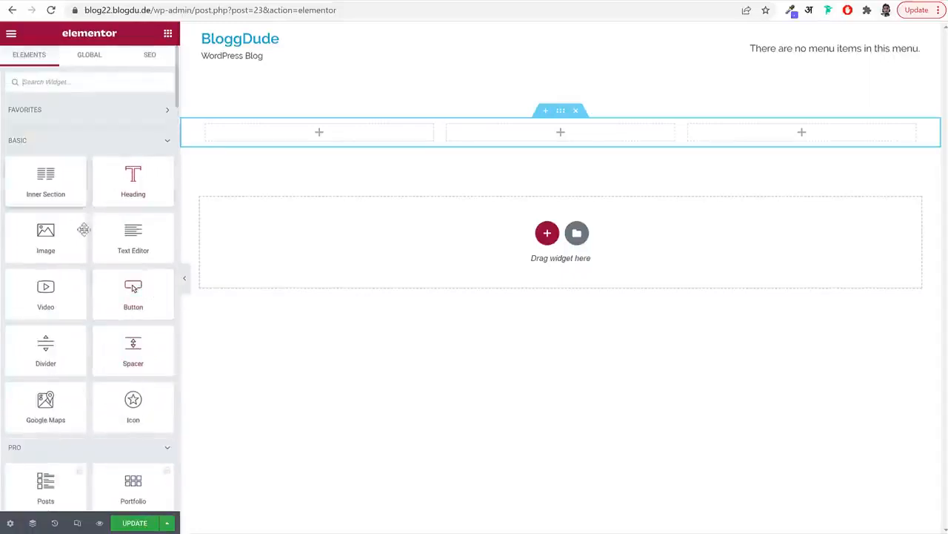
# Drop a Heading widget into the first column and select its placeholder title
pyautogui.moveTo(126, 196); pyautogui.dragTo(324, 146)
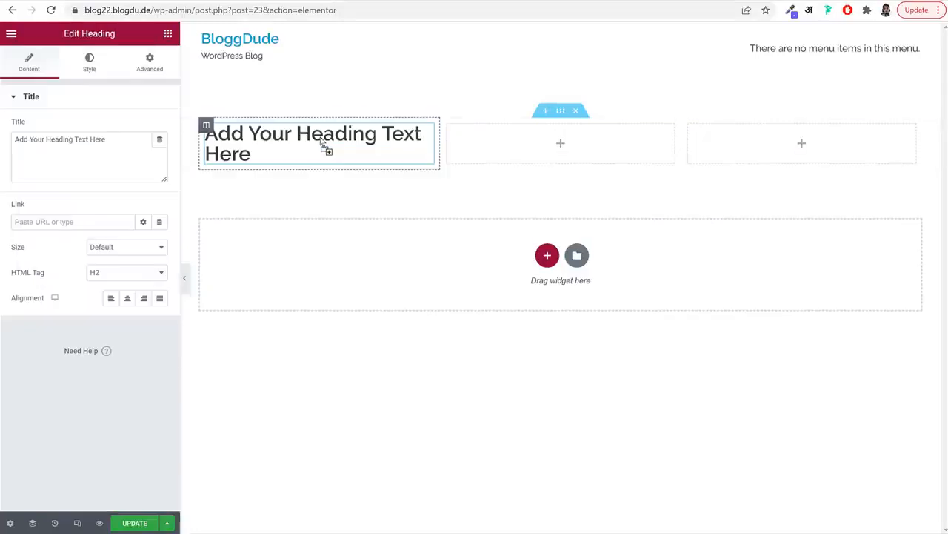
pyautogui.click(88, 156)
pyautogui.hotkey('ctrl', 'a')
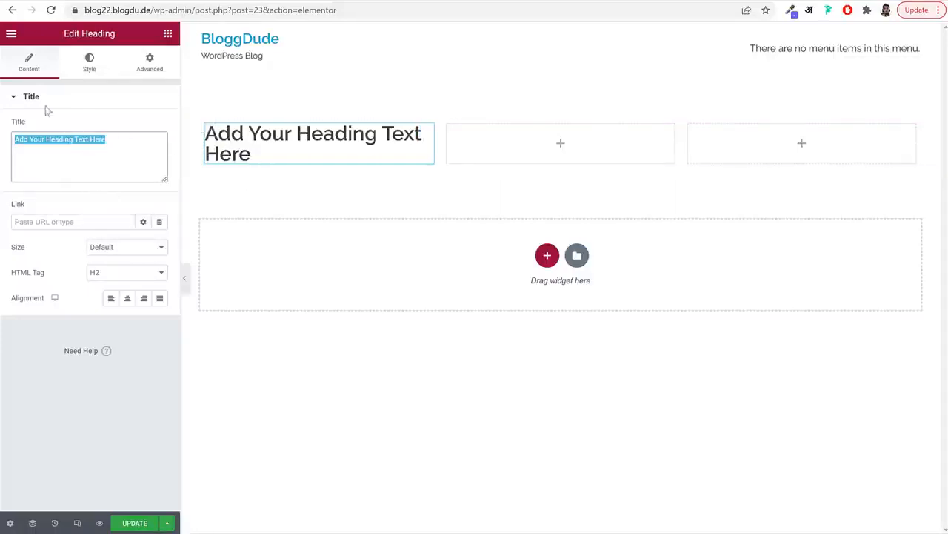
pyautogui.click(30, 65)
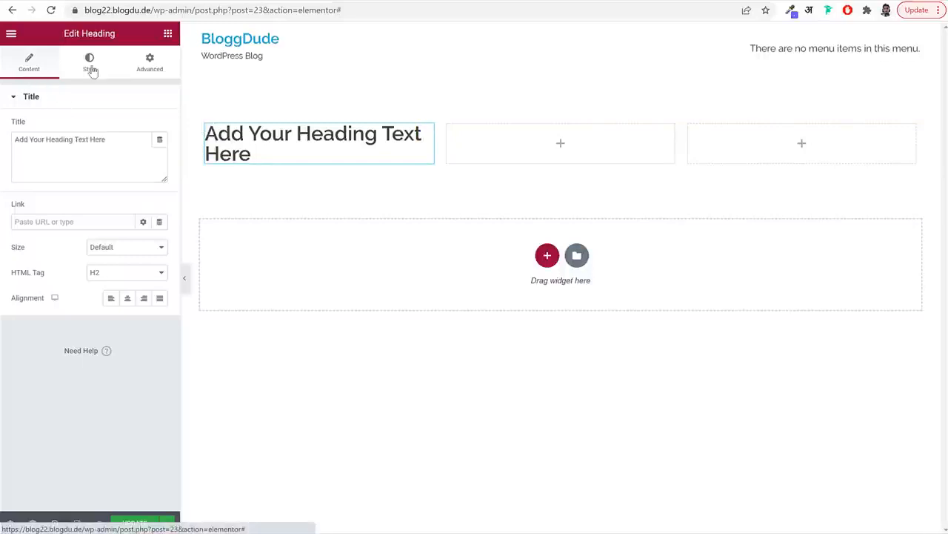
pyautogui.click(89, 65)
pyautogui.click(149, 63)
pyautogui.click(29, 63)
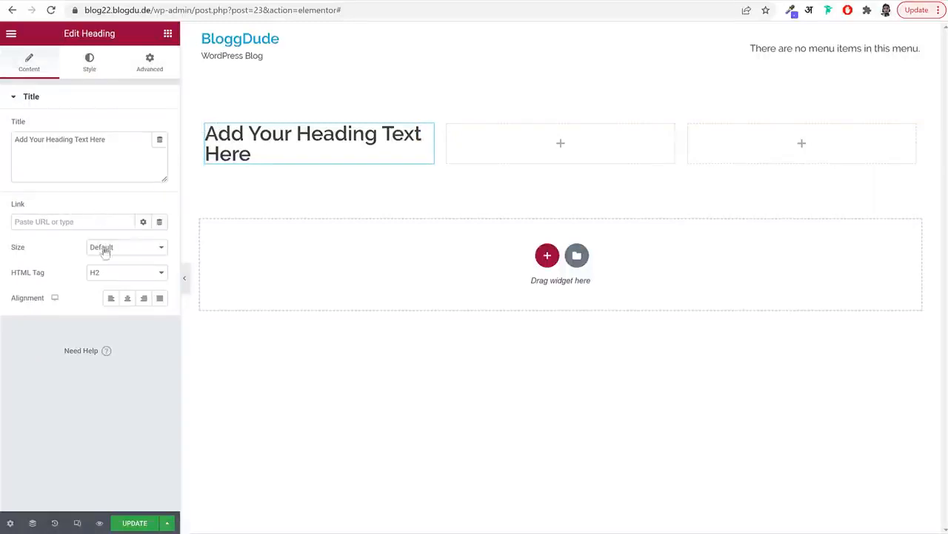
# Turn the heading text red and look through its Advanced settings
pyautogui.click(95, 71)
pyautogui.click(160, 130)
pyautogui.moveTo(100, 178); pyautogui.dragTo(132, 133)
pyautogui.click(98, 101)
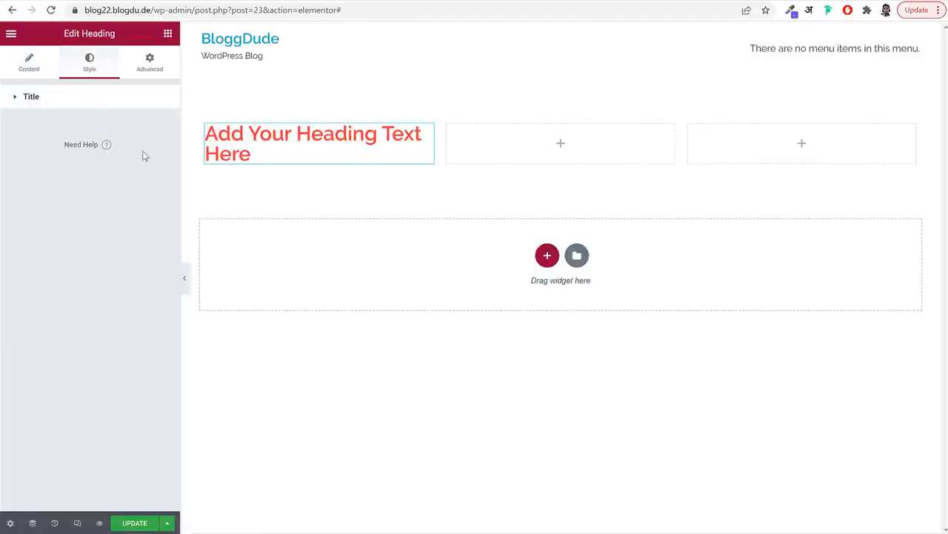
pyautogui.click(143, 104)
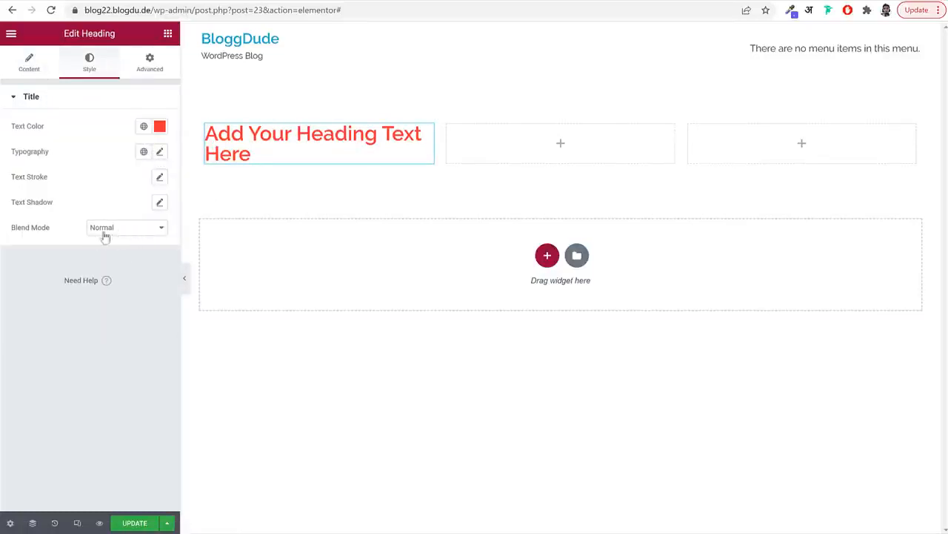
pyautogui.click(150, 63)
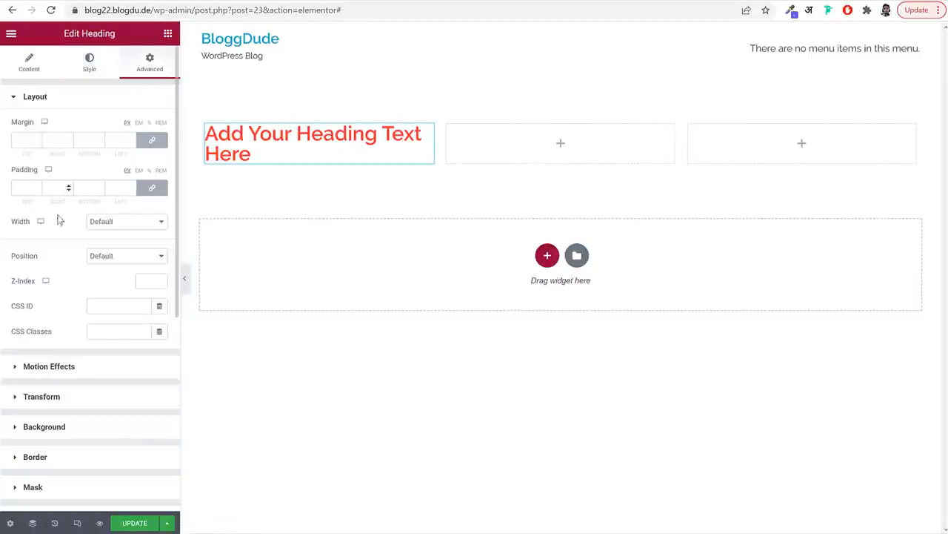
pyautogui.scroll(-2, 115, 366)
pyautogui.scroll(-3, 115, 272)
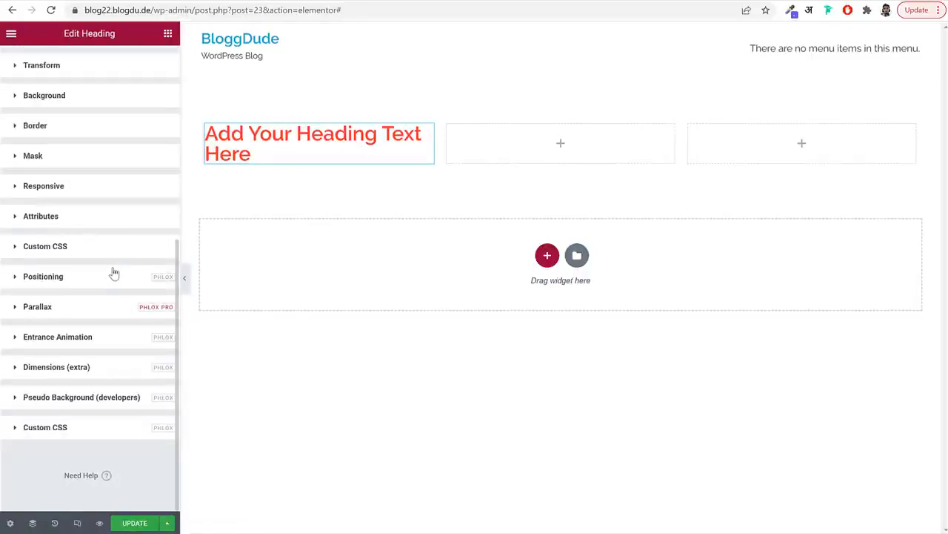
pyautogui.scroll(5, 104, 393)
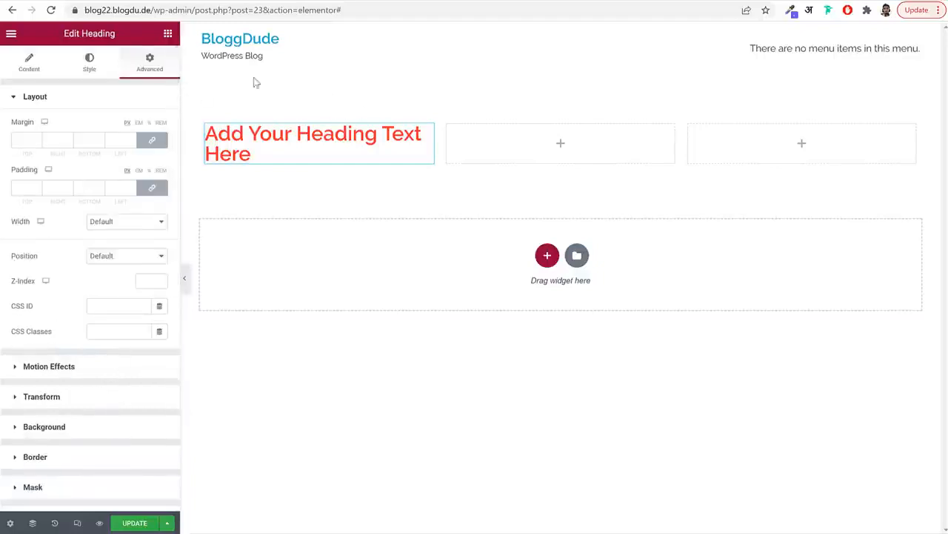
pyautogui.click(168, 34)
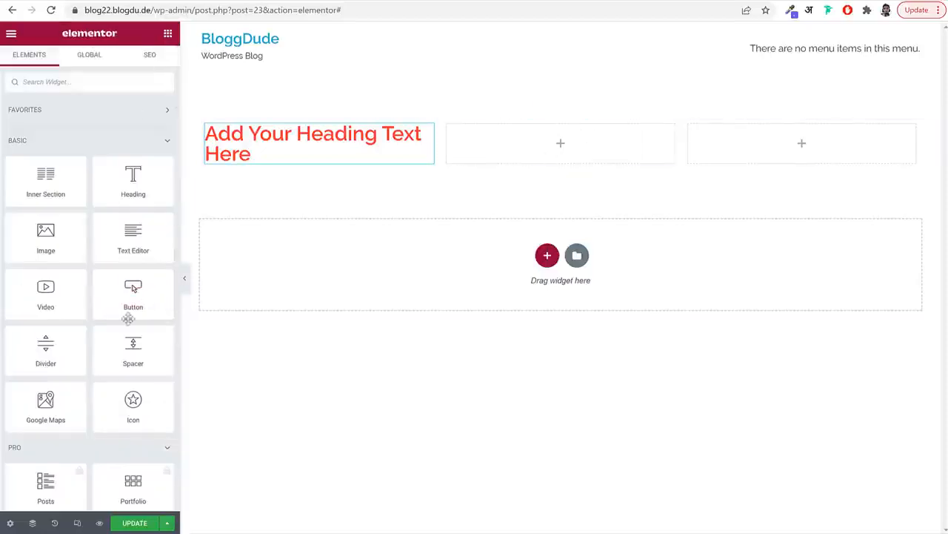
# Place a Button widget in the middle column and change its label to 'Type Here'
pyautogui.moveTo(126, 300); pyautogui.dragTo(531, 144)
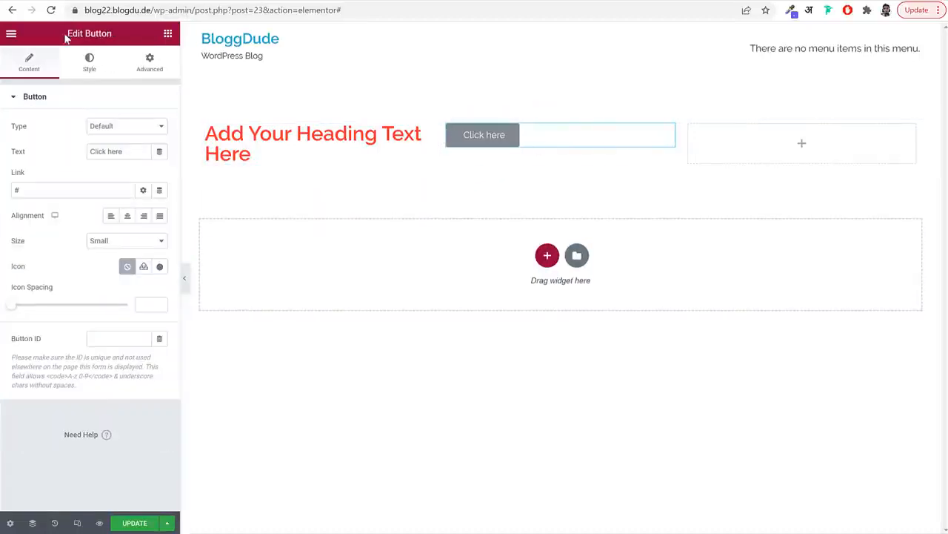
pyautogui.moveTo(67, 34); pyautogui.dragTo(115, 35)
pyautogui.click(113, 35)
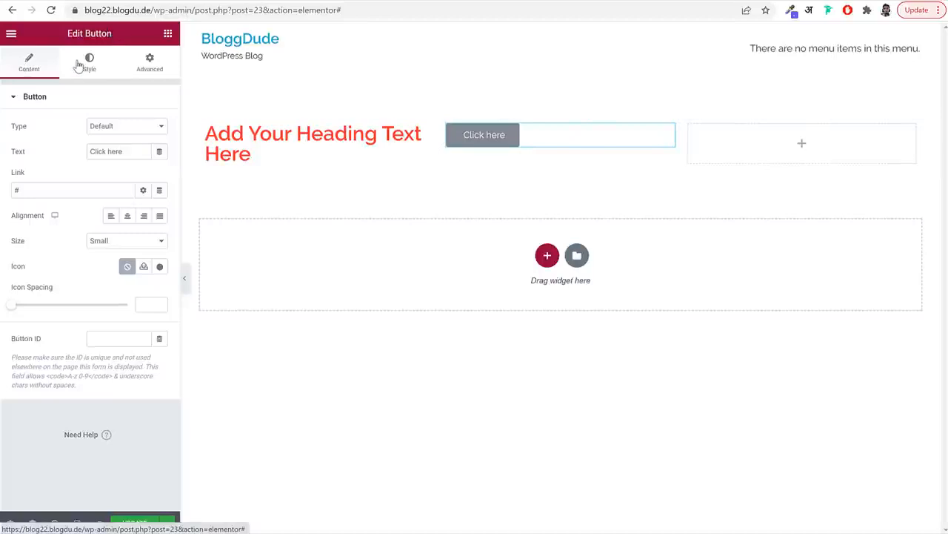
pyautogui.click(159, 62)
pyautogui.click(46, 70)
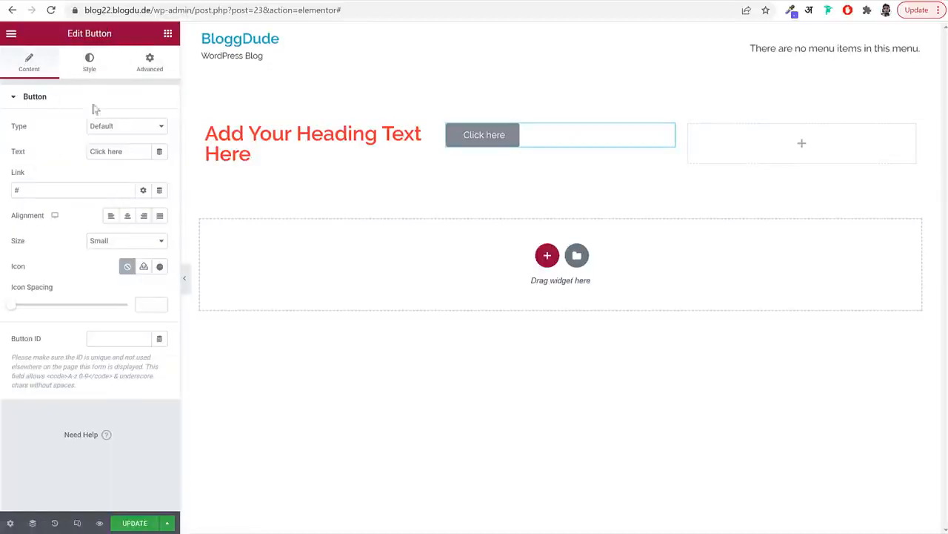
pyautogui.moveTo(130, 152); pyautogui.dragTo(52, 163)
pyautogui.write('Type ')
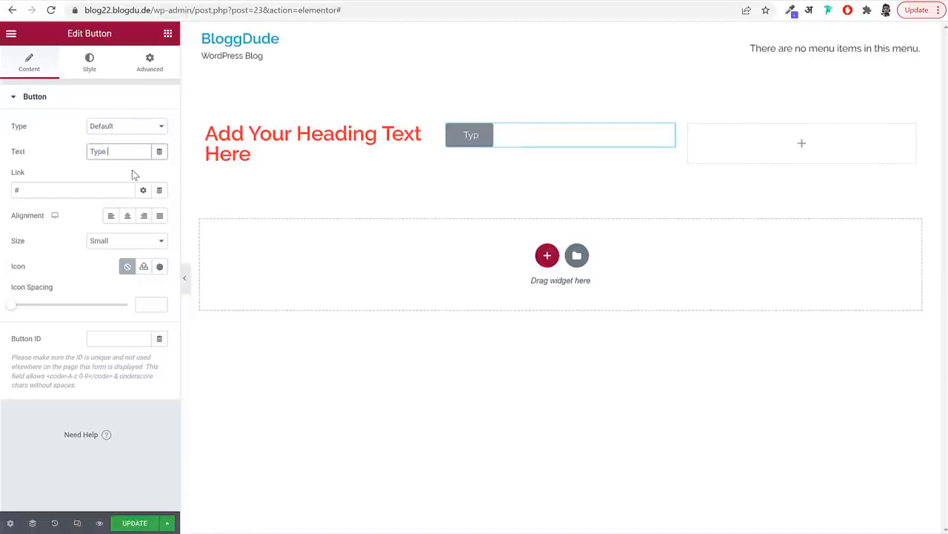
pyautogui.write('Here')
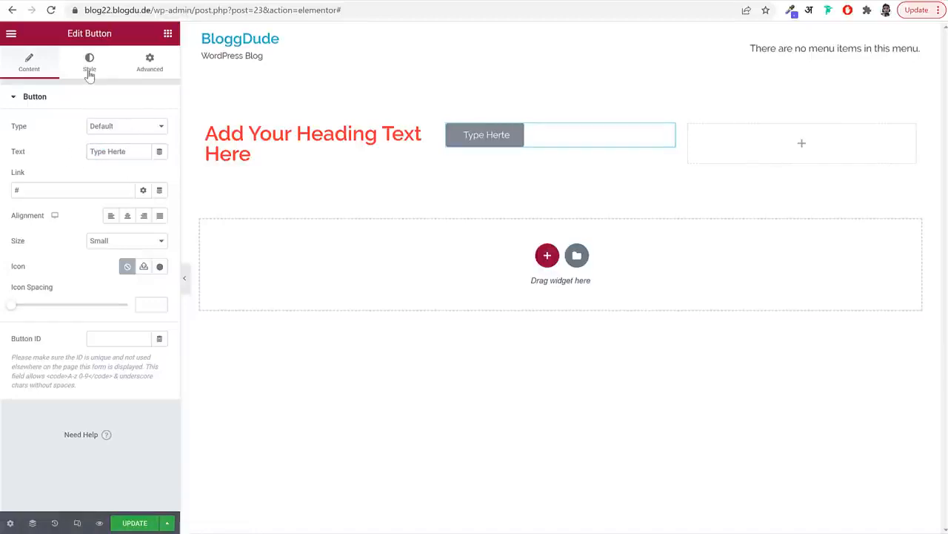
# Give the button a gradient background with white as the first colour
pyautogui.click(89, 65)
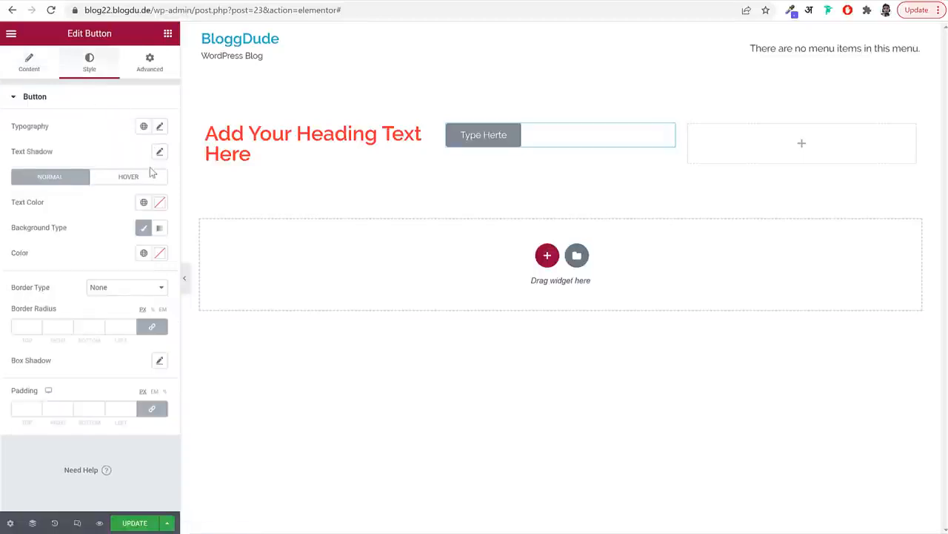
pyautogui.click(160, 228)
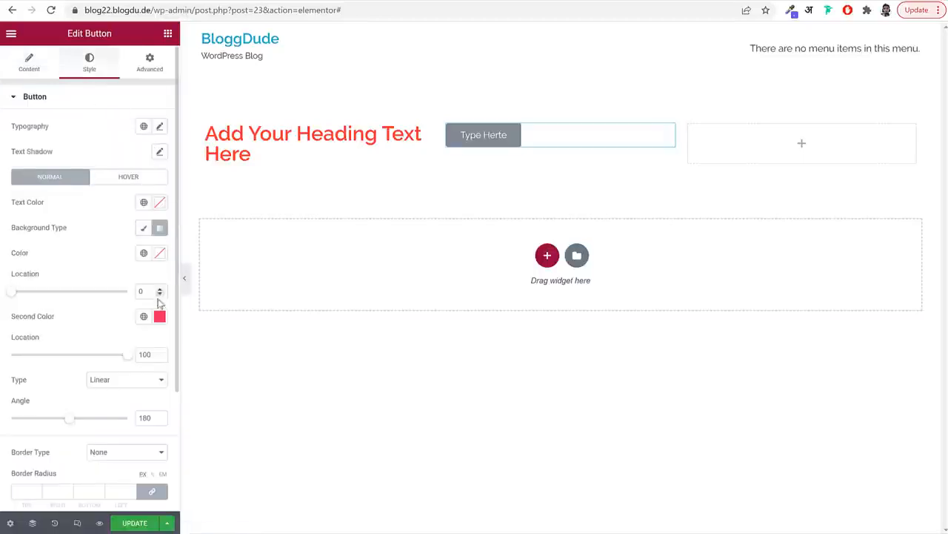
pyautogui.click(160, 259)
pyautogui.moveTo(117, 311); pyautogui.dragTo(15, 301)
pyautogui.click(108, 239)
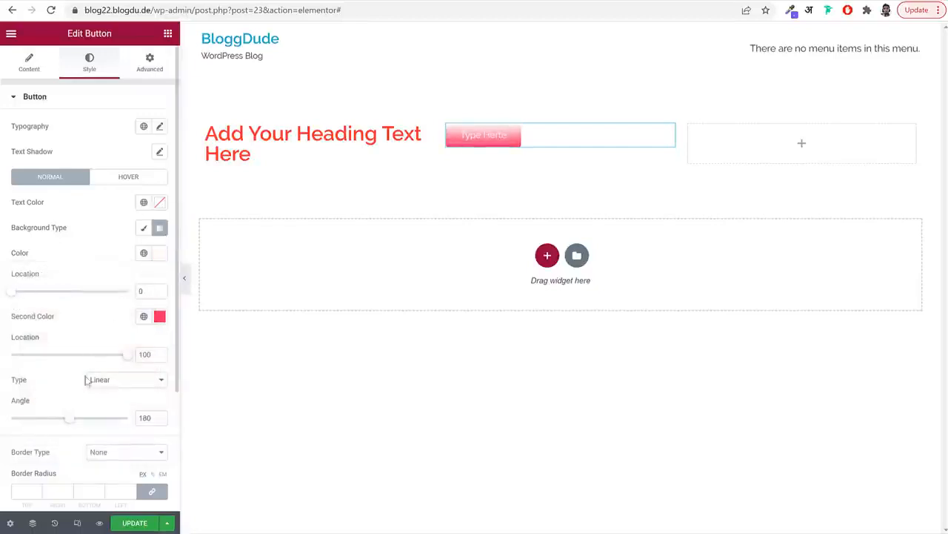
pyautogui.scroll(-3, 97, 389)
pyautogui.scroll(3, 104, 385)
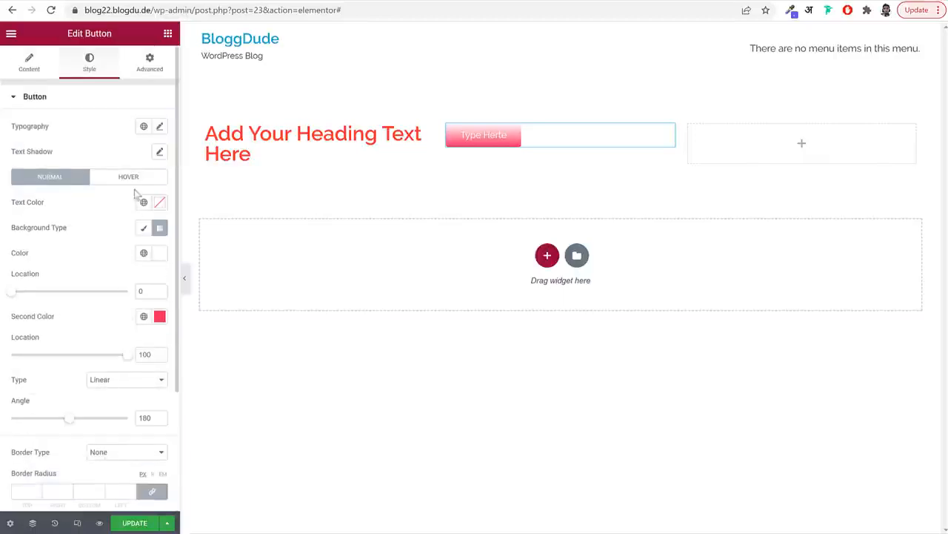
pyautogui.click(151, 66)
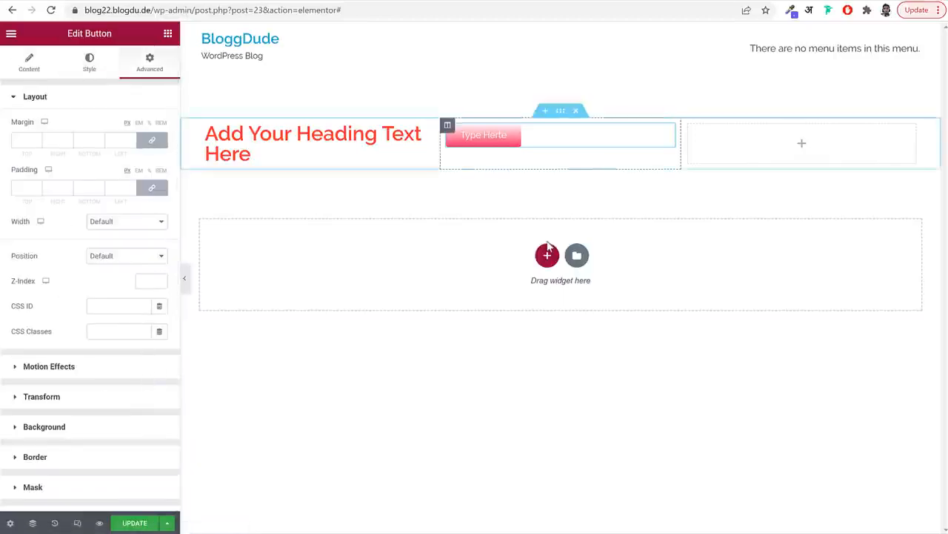
pyautogui.click(170, 35)
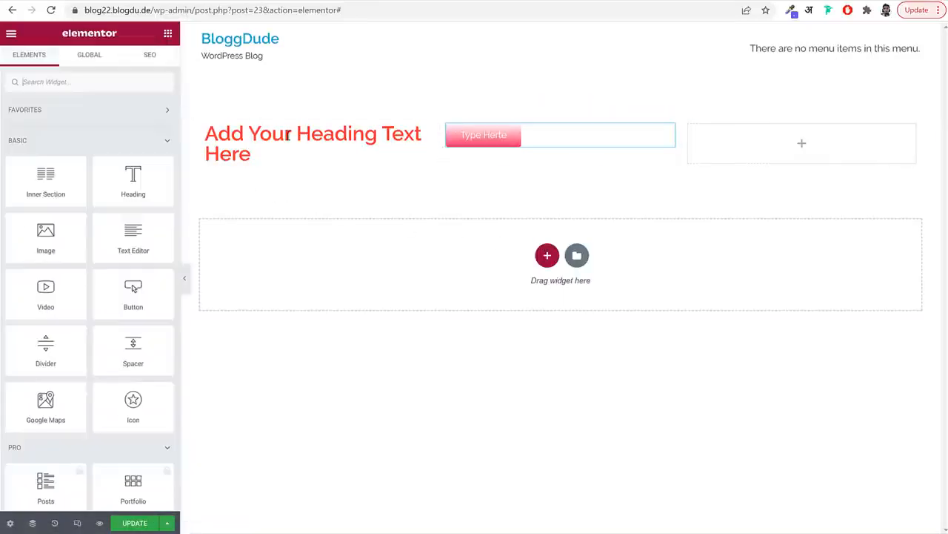
# Delete the heading-and-button section, review the live hero text, and start a new section
pyautogui.click(576, 111)
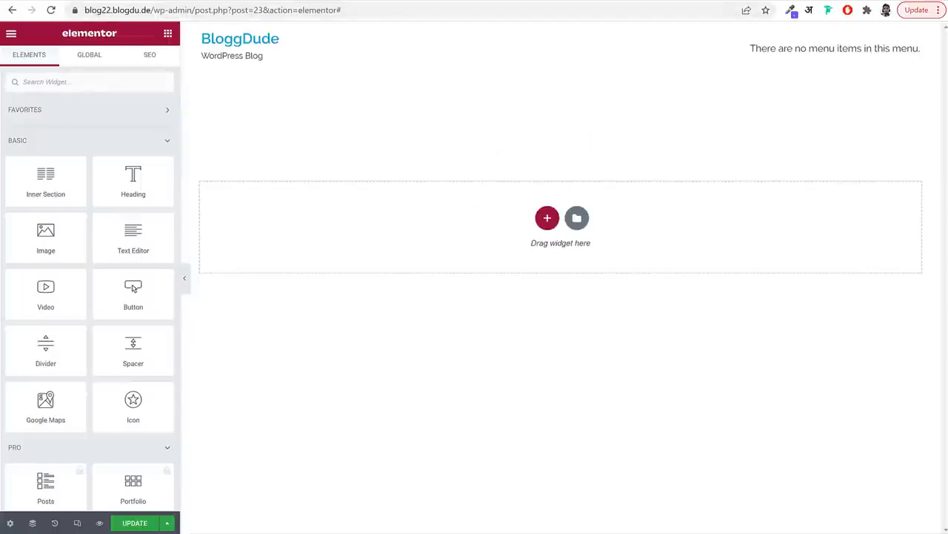
pyautogui.click(90, 1)
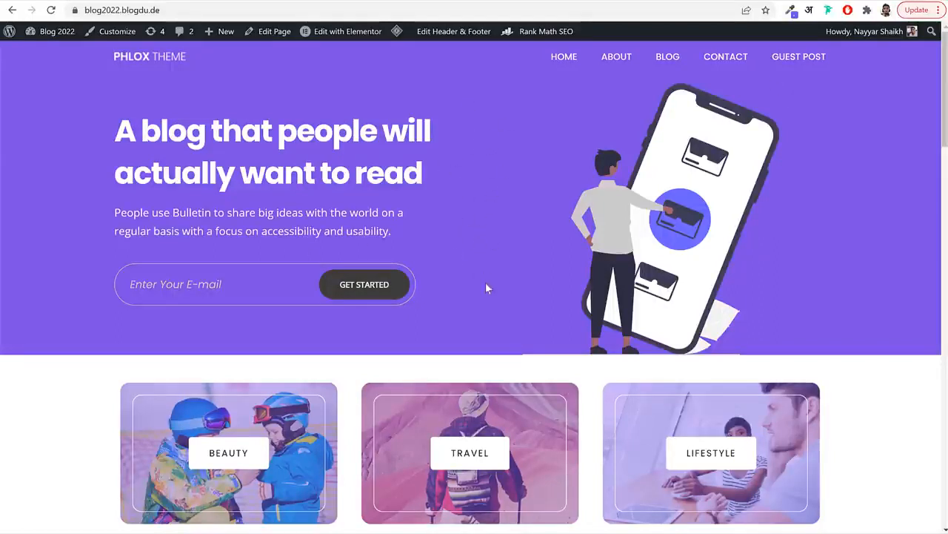
pyautogui.moveTo(430, 282); pyautogui.dragTo(440, 299)
pyautogui.click(440, 298)
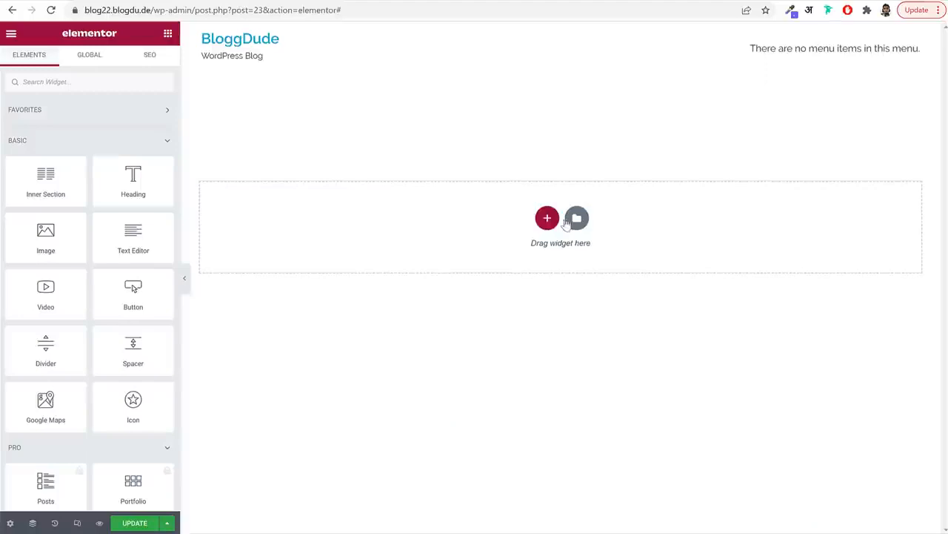
pyautogui.click(549, 219)
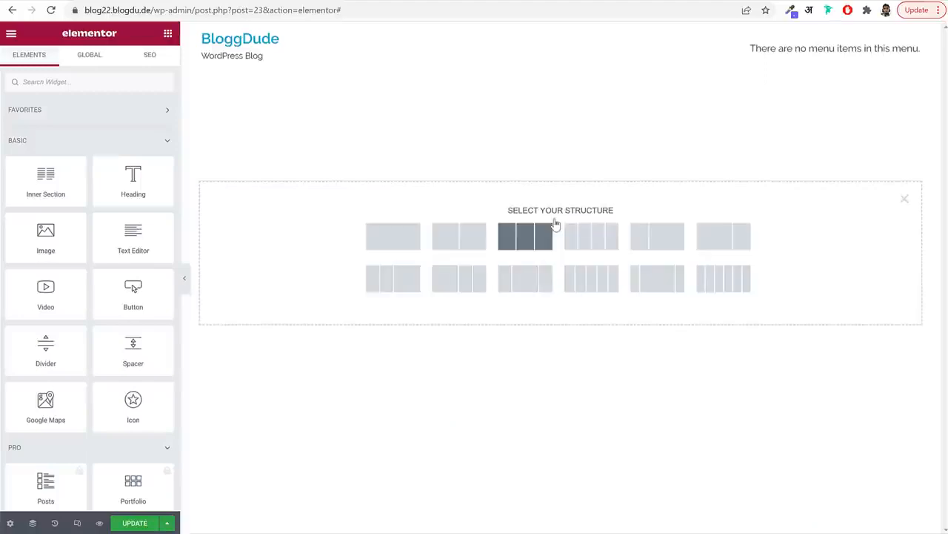
# Create a two-column section with the heading 'A blog that people will actually want to read'
pyautogui.click(465, 243)
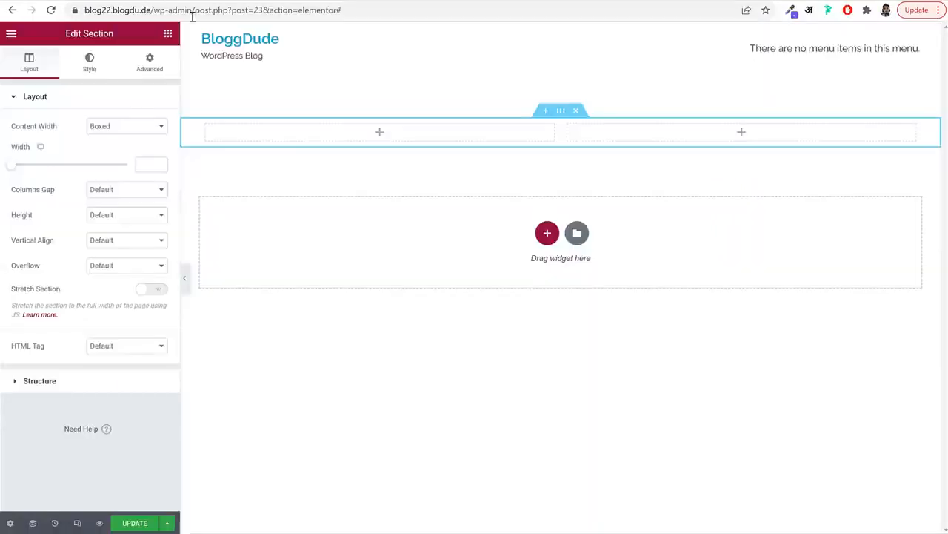
pyautogui.click(168, 35)
pyautogui.moveTo(131, 182); pyautogui.dragTo(323, 139)
pyautogui.click(123, 160)
pyautogui.hotkey('ctrl', 'a')
pyautogui.write('A blog that people will actually want to read')
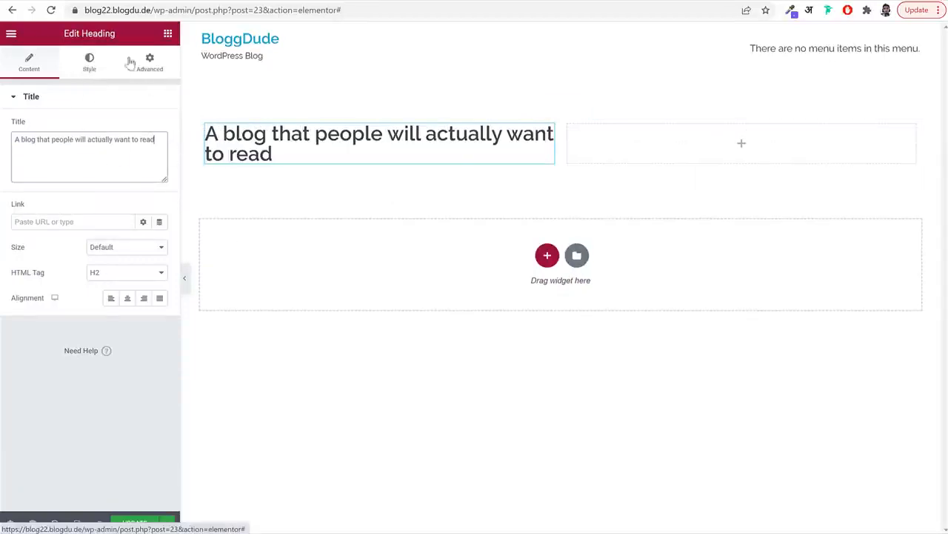
# Try a white heading text colour, then clear it back to the default
pyautogui.click(92, 68)
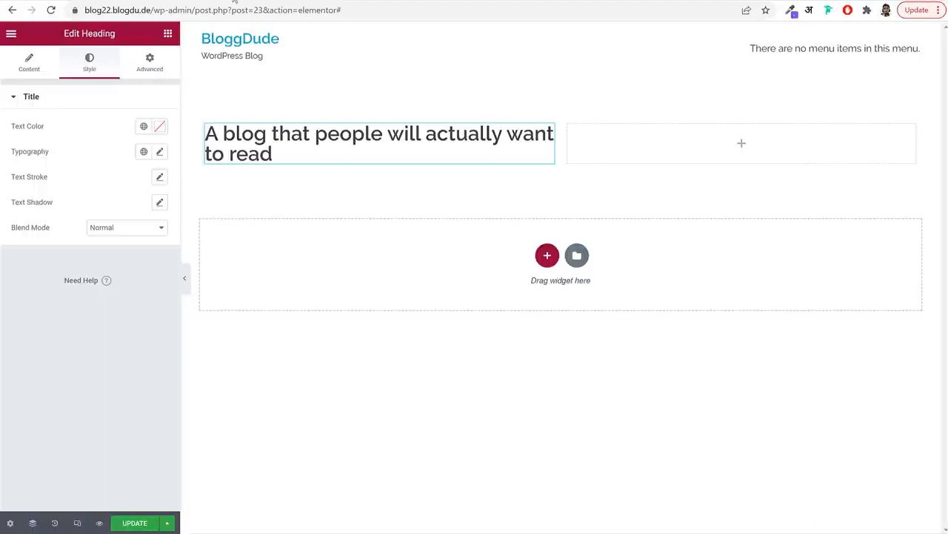
pyautogui.click(163, 131)
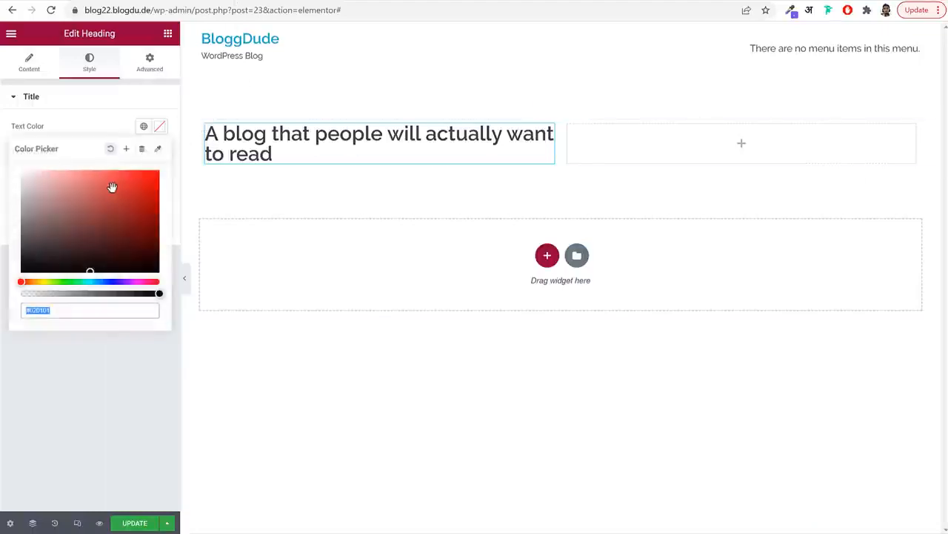
pyautogui.moveTo(112, 187); pyautogui.dragTo(14, 108)
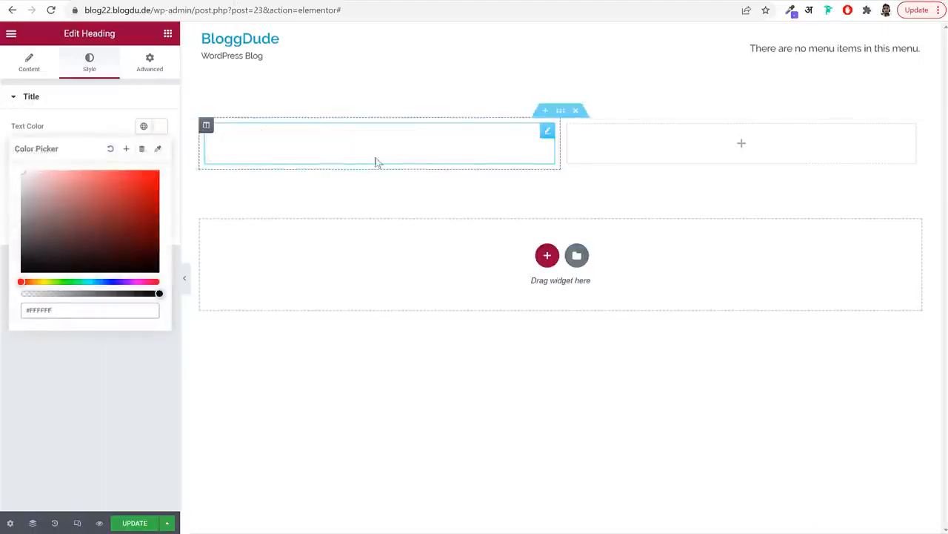
pyautogui.click(110, 149)
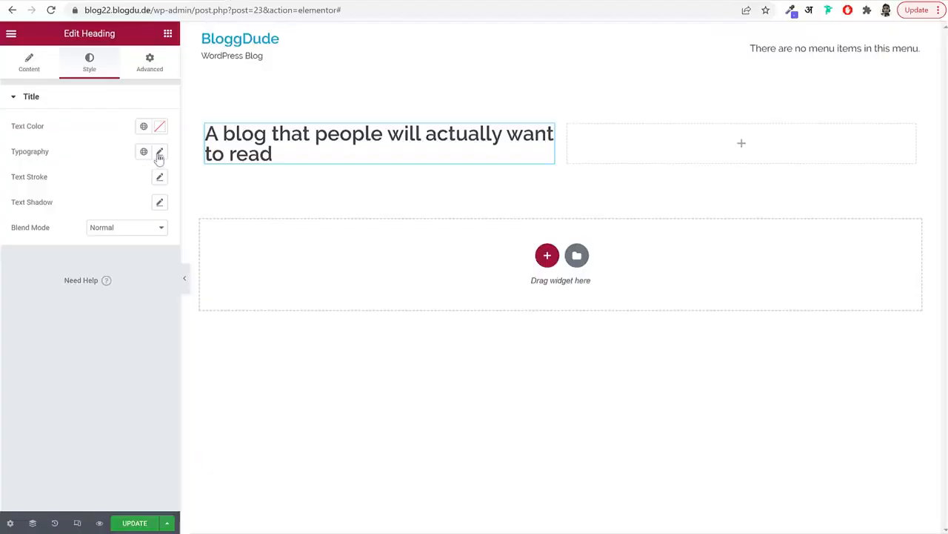
# Choose Poppins as the heading's font family
pyautogui.click(159, 153)
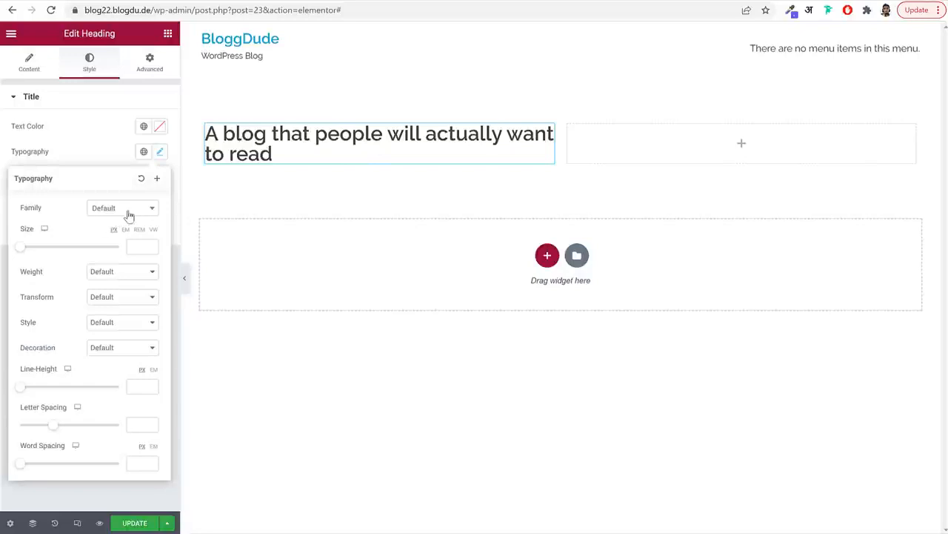
pyautogui.click(126, 212)
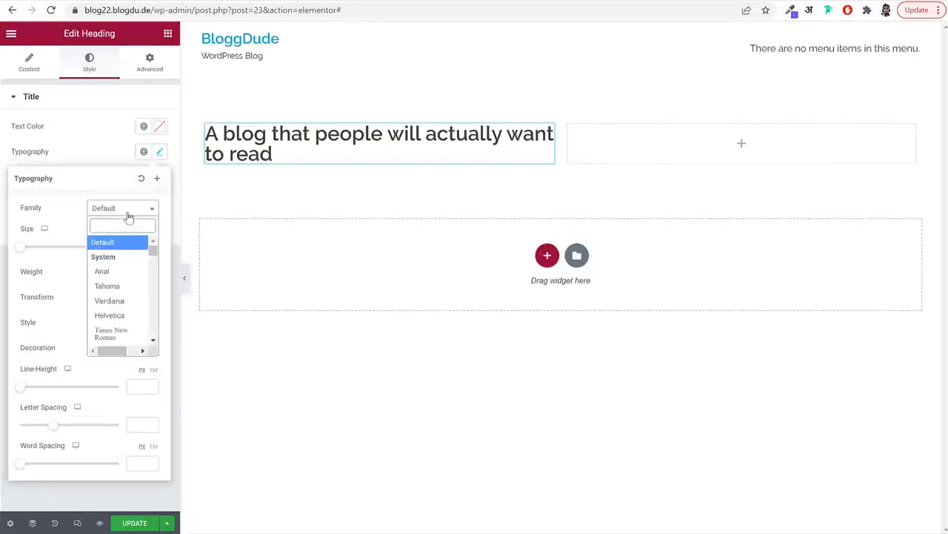
pyautogui.write('popp')
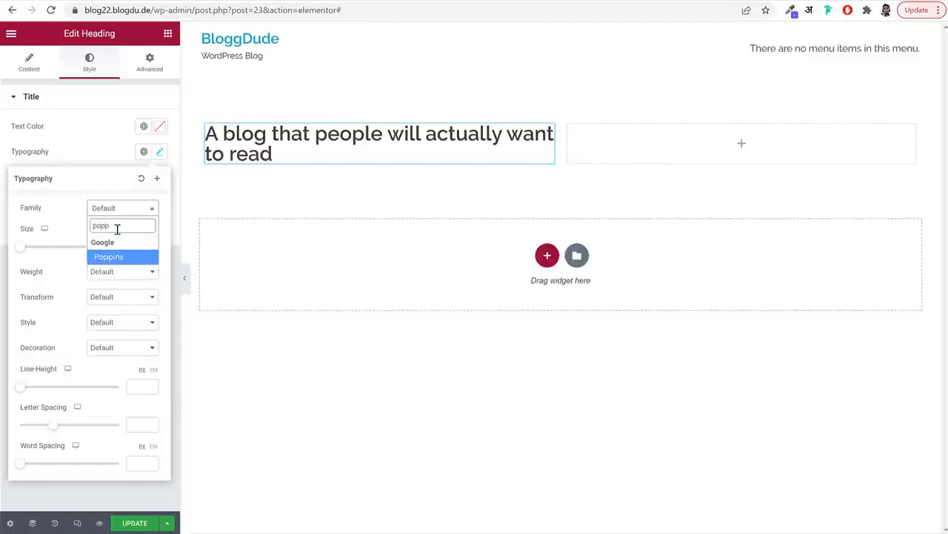
pyautogui.press('Return')
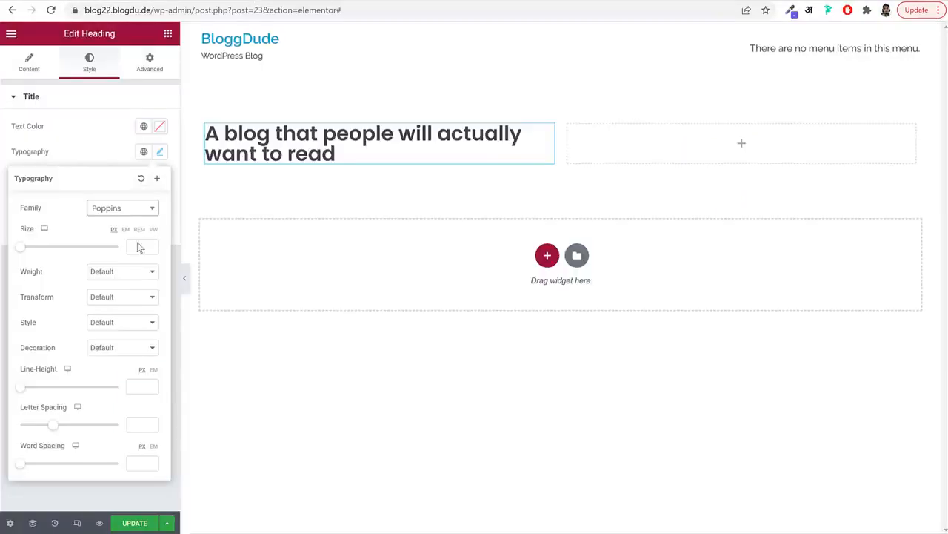
# Set the heading font weight to 700 and font size to 50
pyautogui.click(112, 271)
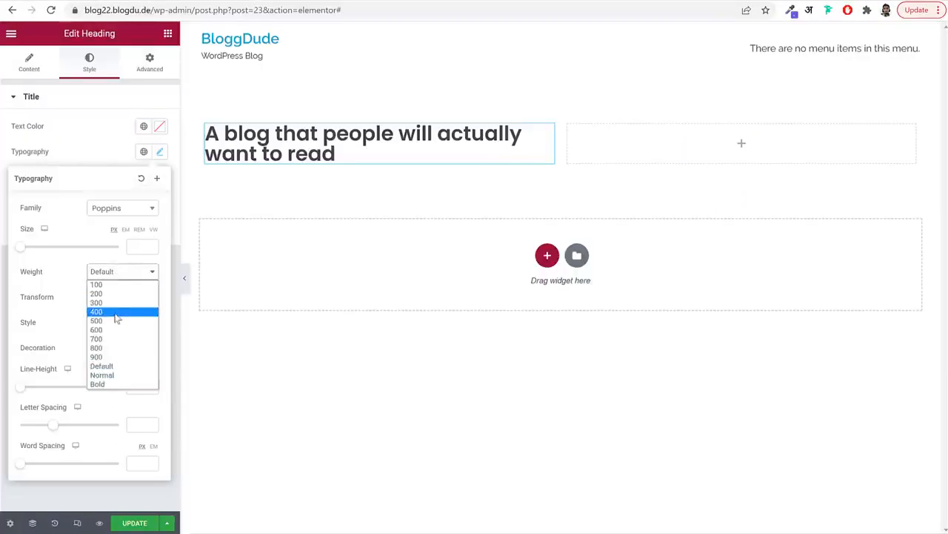
pyautogui.click(115, 284)
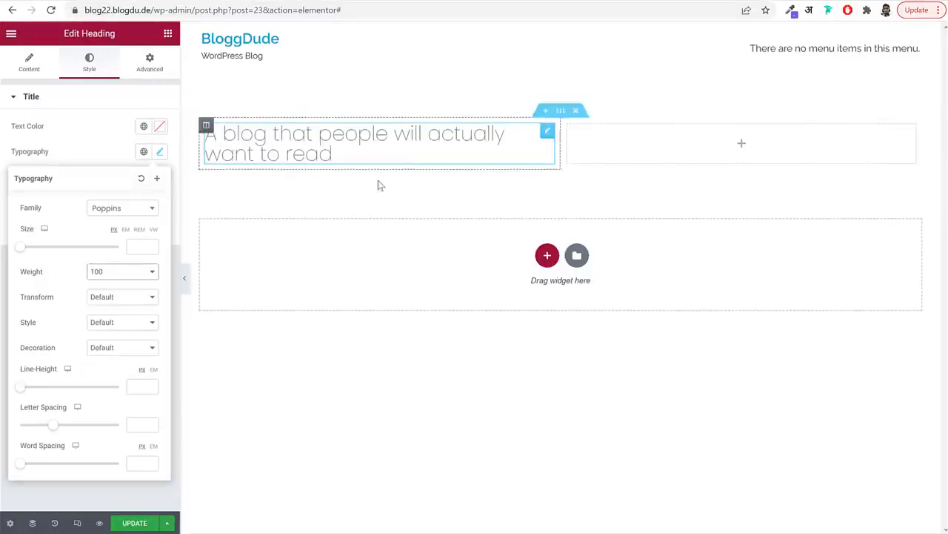
pyautogui.click(131, 274)
pyautogui.click(119, 312)
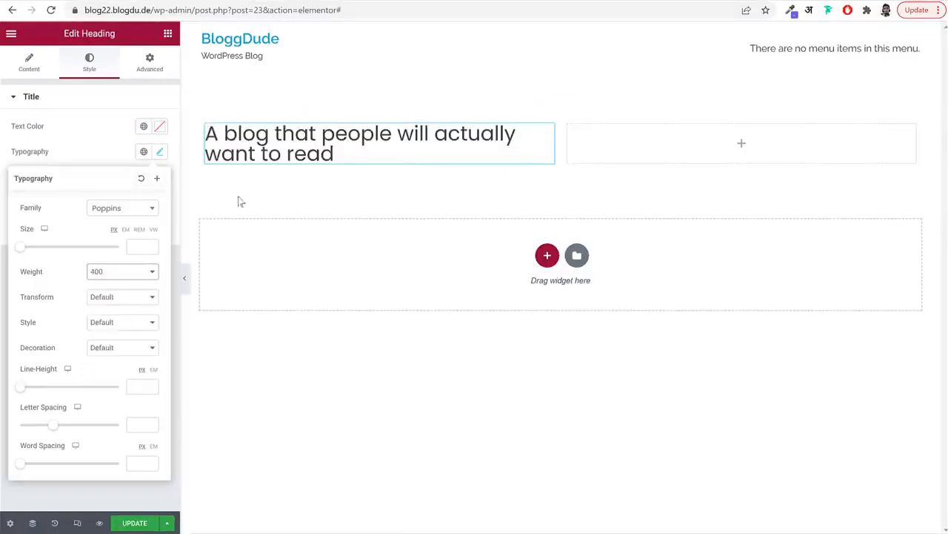
pyautogui.click(131, 274)
pyautogui.click(119, 359)
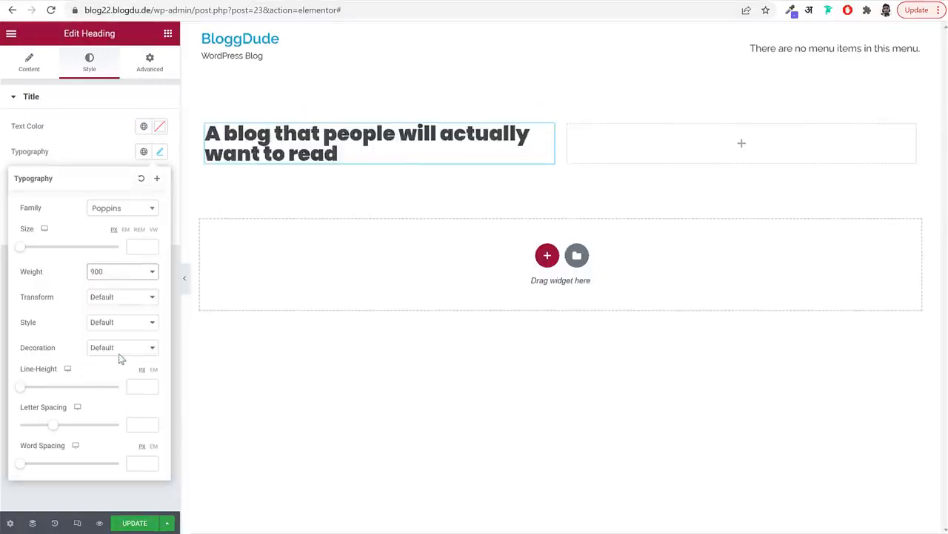
pyautogui.click(132, 273)
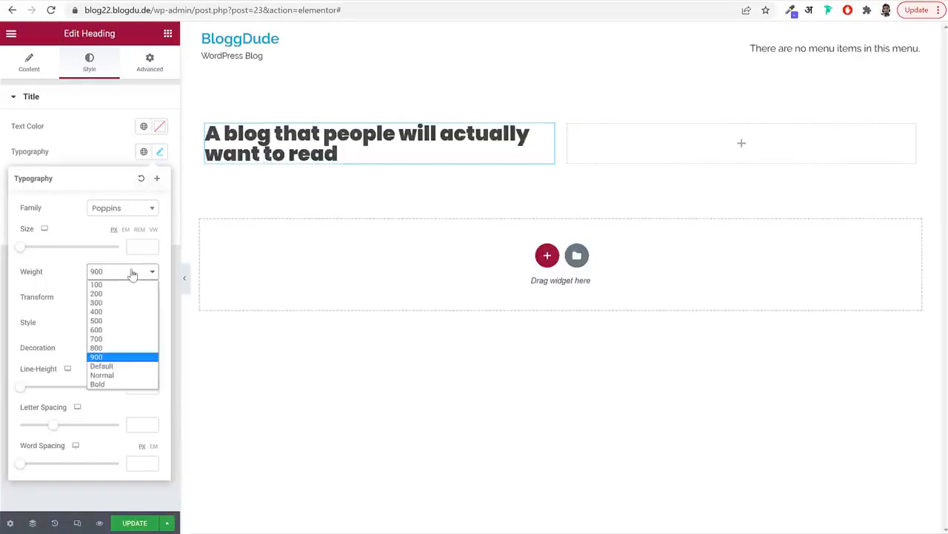
pyautogui.click(128, 343)
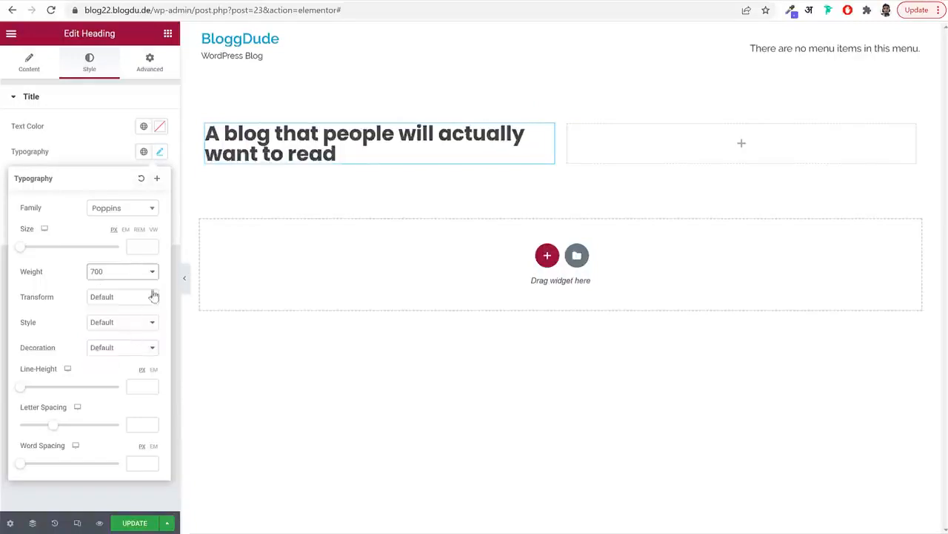
pyautogui.click(138, 247)
pyautogui.write('50')
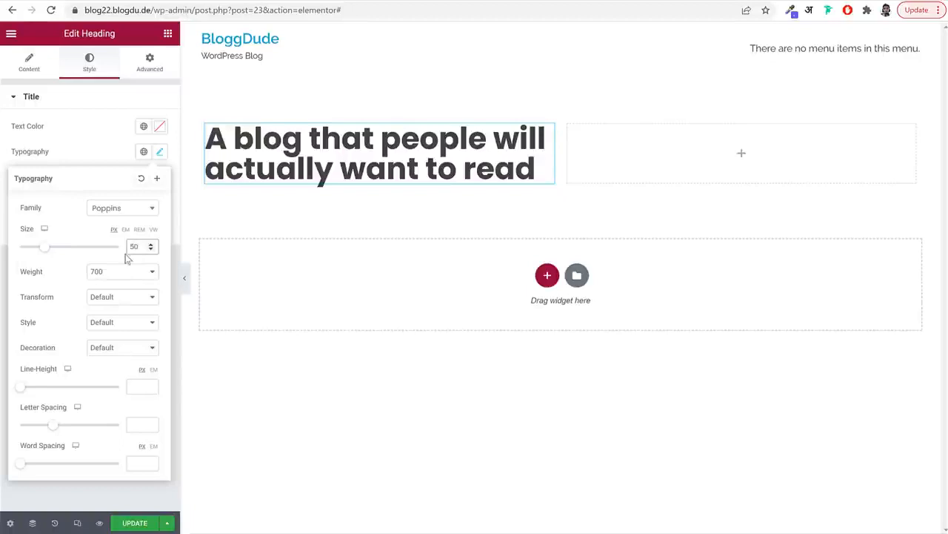
# Compare with the live hero and set the heading line height to 1.4 em
pyautogui.click(13, 9)
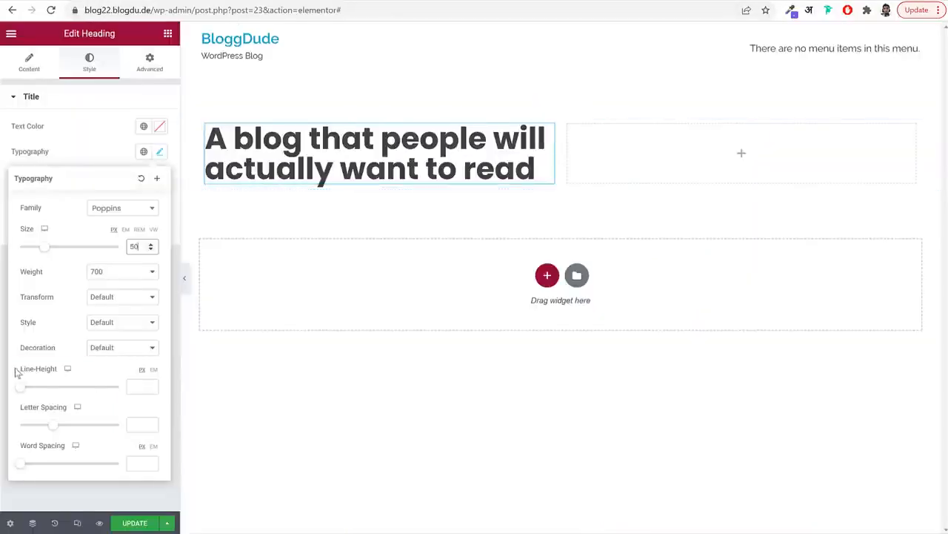
pyautogui.moveTo(16, 373); pyautogui.dragTo(62, 372)
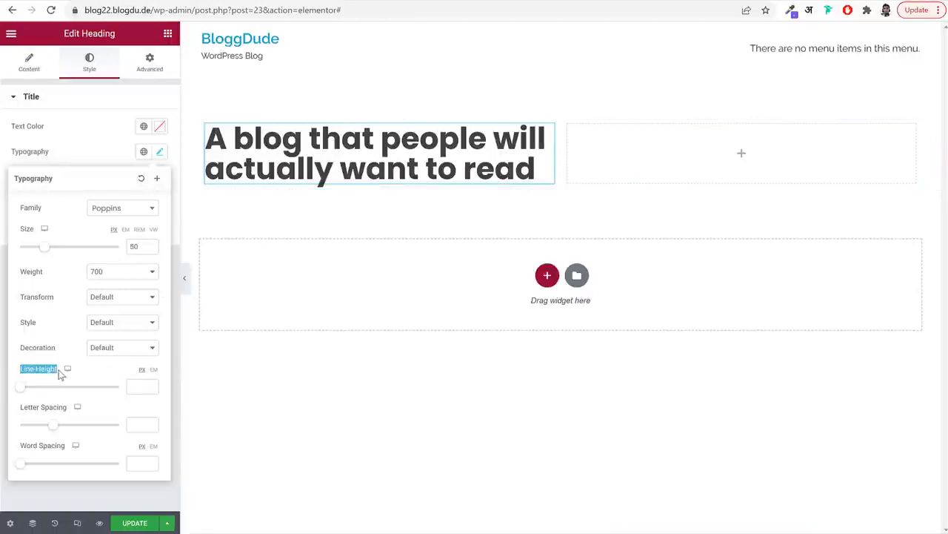
pyautogui.click(152, 372)
pyautogui.click(133, 386)
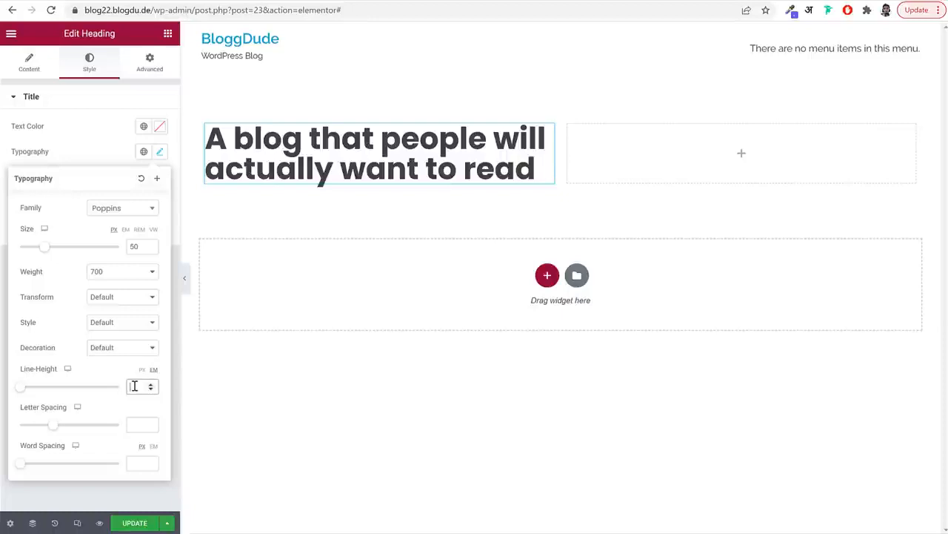
pyautogui.write('1.1')
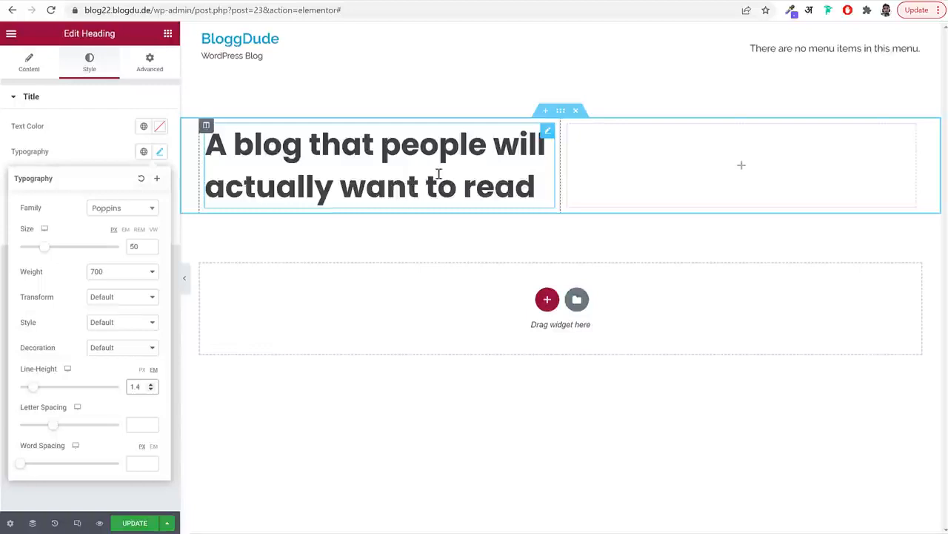
pyautogui.click(161, 154)
# Set the heading letter spacing to -1.75
pyautogui.click(160, 153)
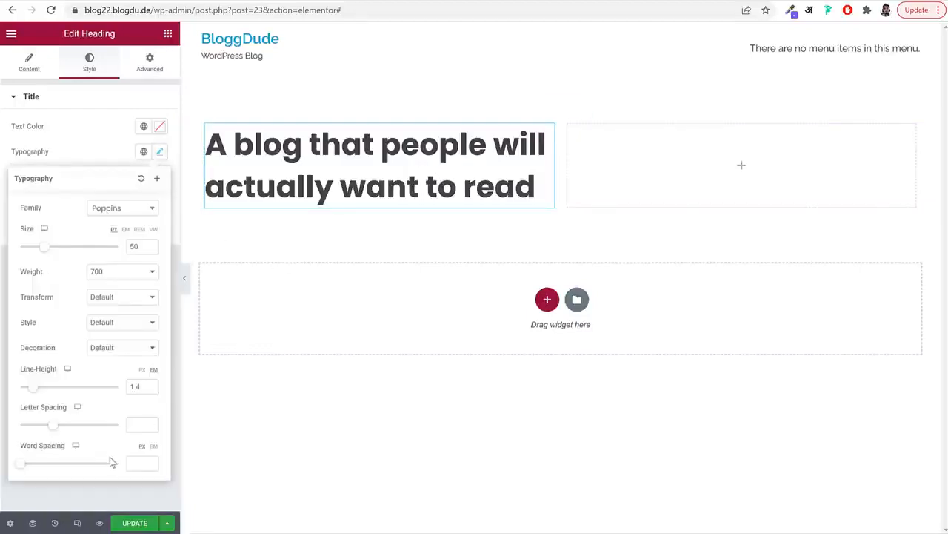
pyautogui.moveTo(59, 430); pyautogui.dragTo(3, 435)
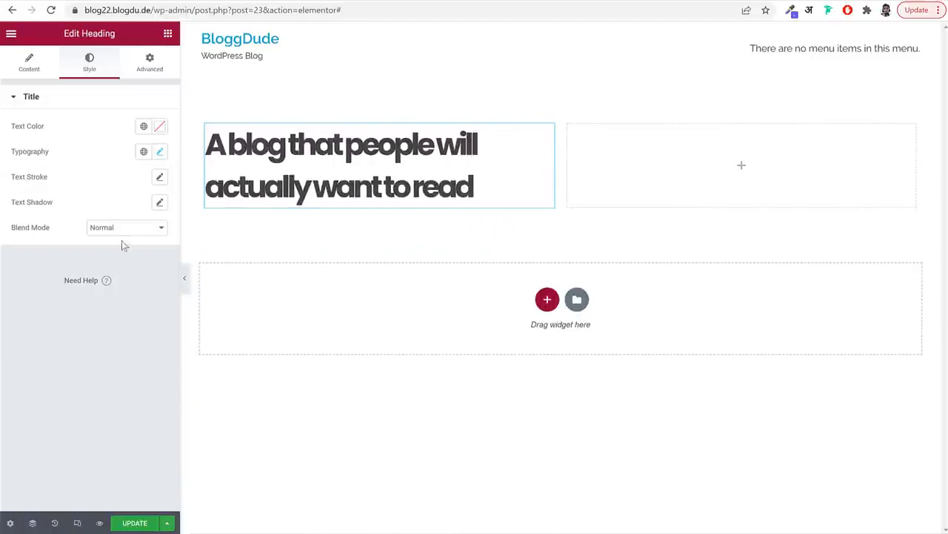
pyautogui.click(159, 151)
pyautogui.click(134, 425)
pyautogui.press('BackSpace')
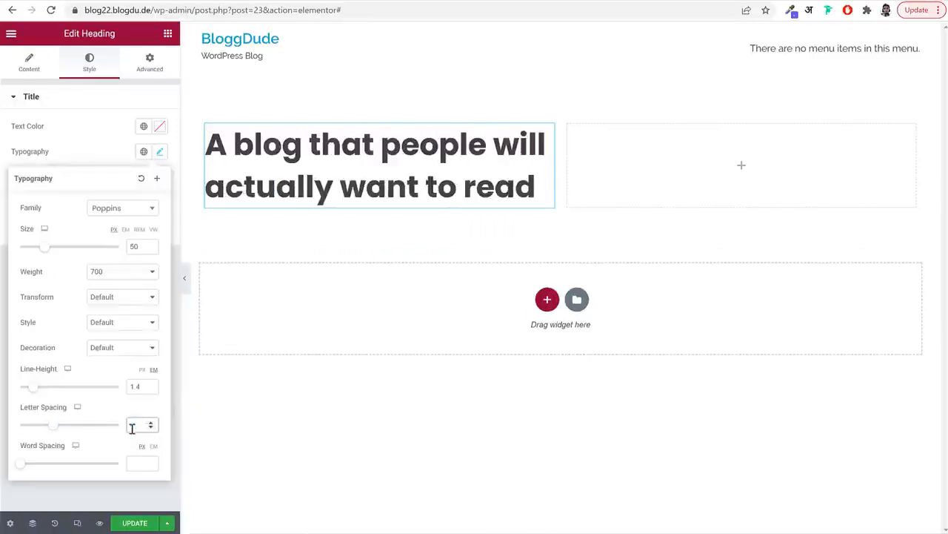
pyautogui.write('-1.75')
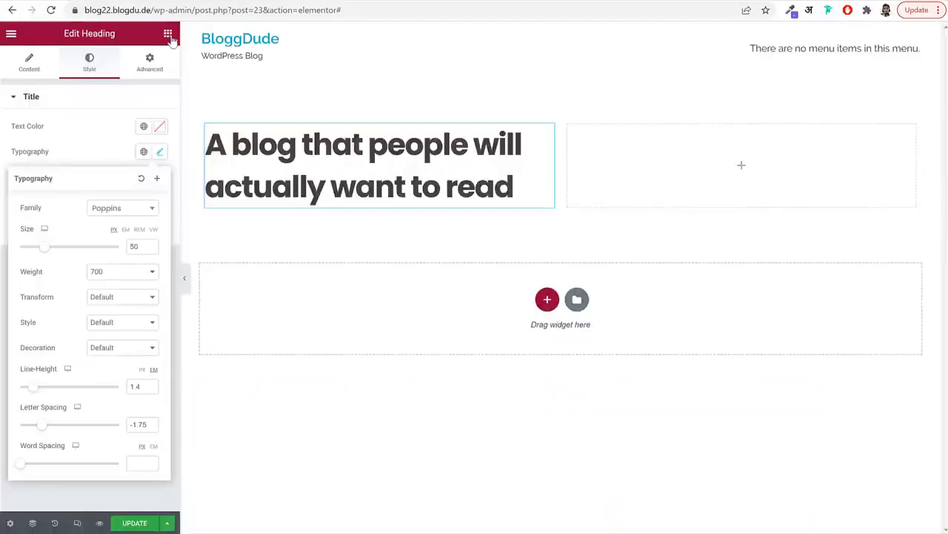
pyautogui.click(167, 33)
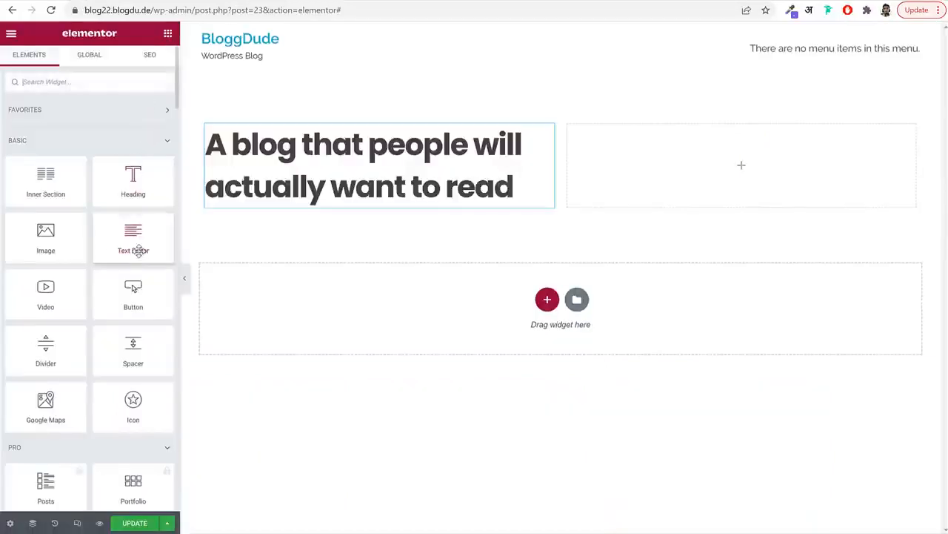
# Add a Text Editor widget under the heading and paste in the paragraph text
pyautogui.moveTo(138, 252); pyautogui.dragTo(334, 207)
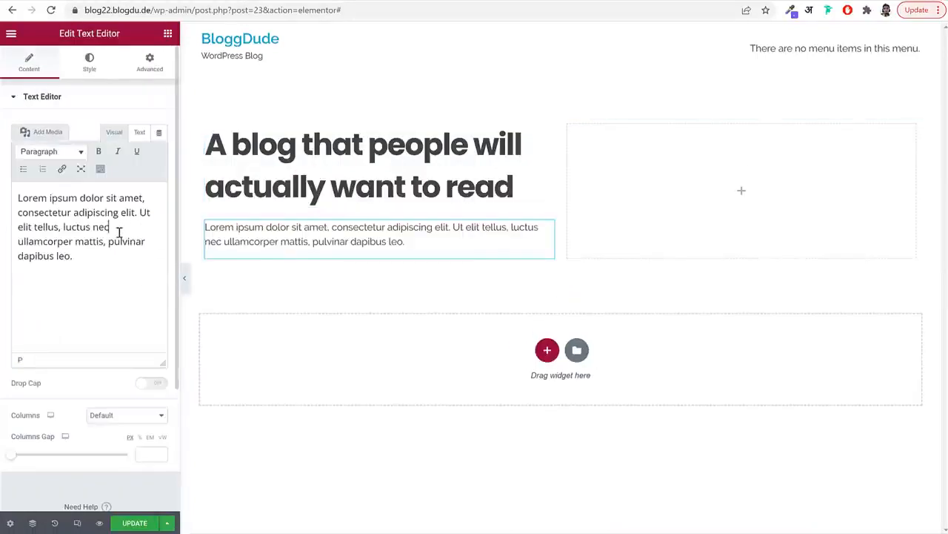
pyautogui.hotkey('ctrl', 'a')
pyautogui.write('People use Bulletin to share big ideas with the world on a regular basis with a focus on accessibility and usability.')
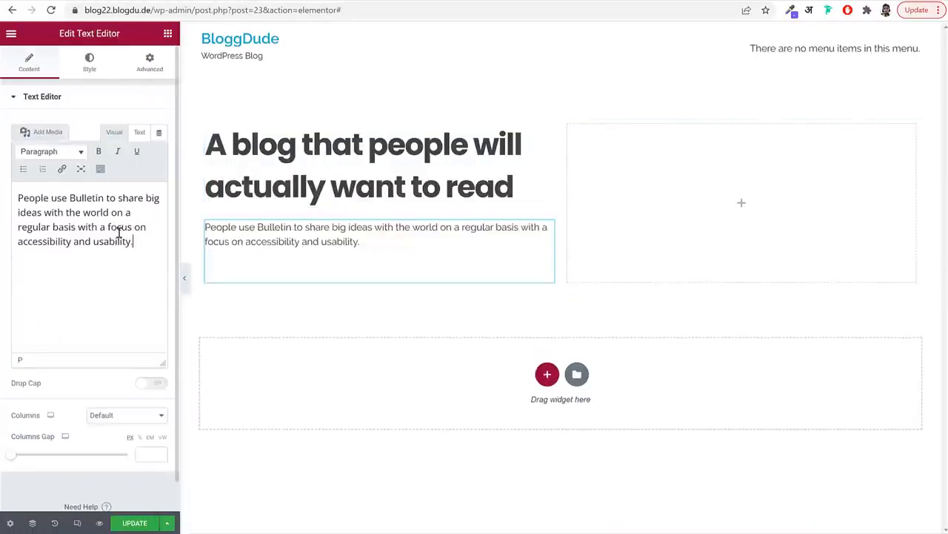
# Set the paragraph's font family to Poppins
pyautogui.click(99, 68)
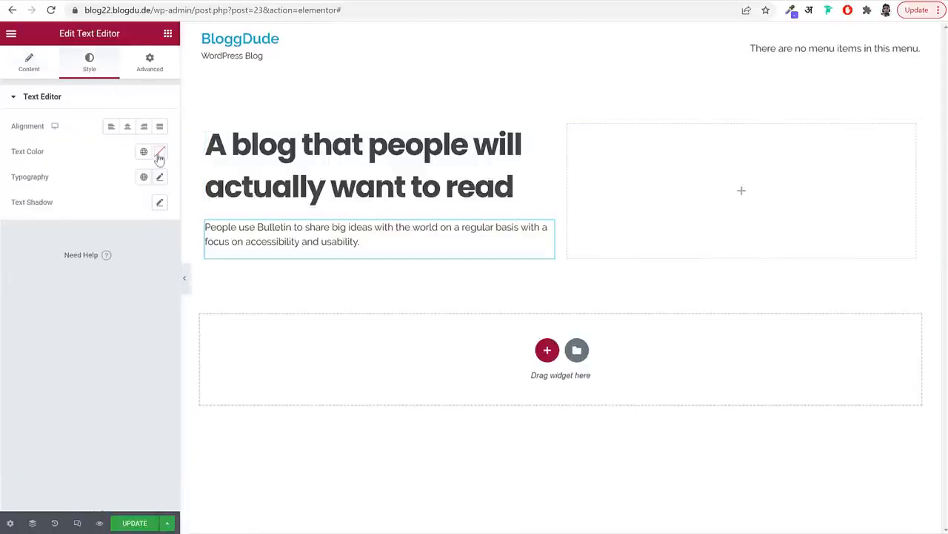
pyautogui.click(159, 177)
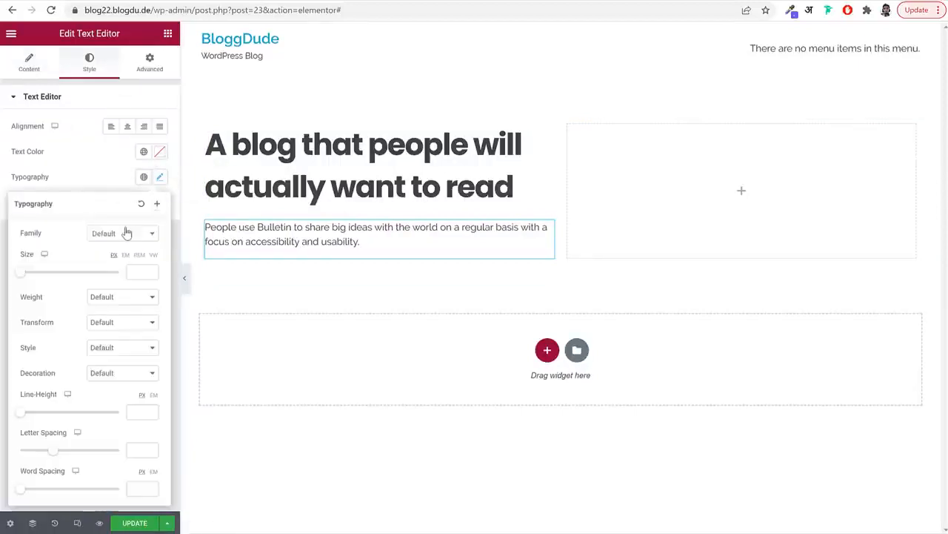
pyautogui.click(115, 237)
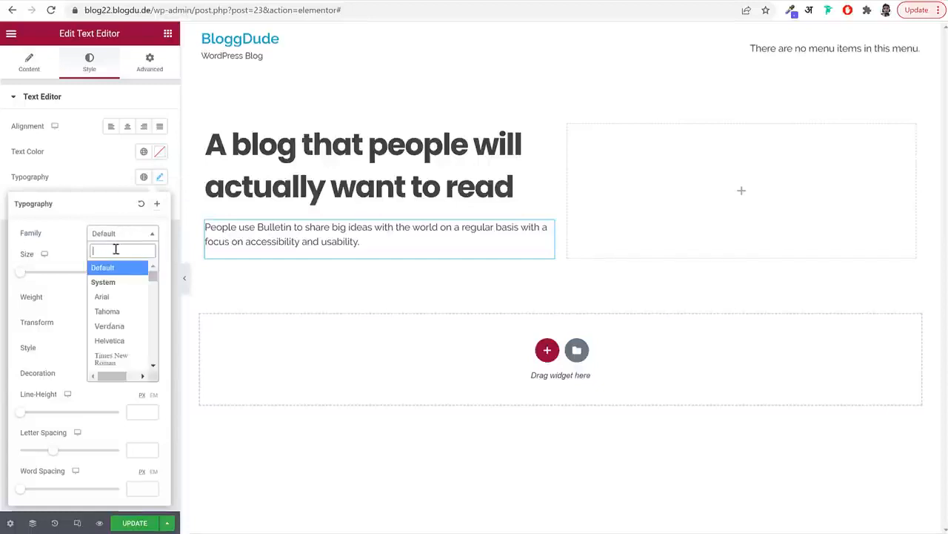
pyautogui.write('poppins')
pyautogui.press('Return')
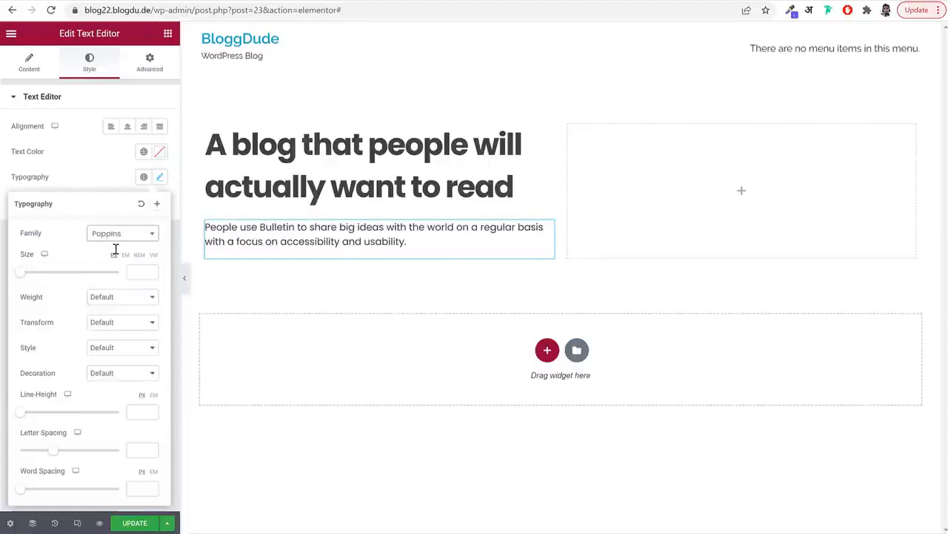
# Give the paragraph size 18, weight 400 and line height 1.7 em
pyautogui.click(139, 273)
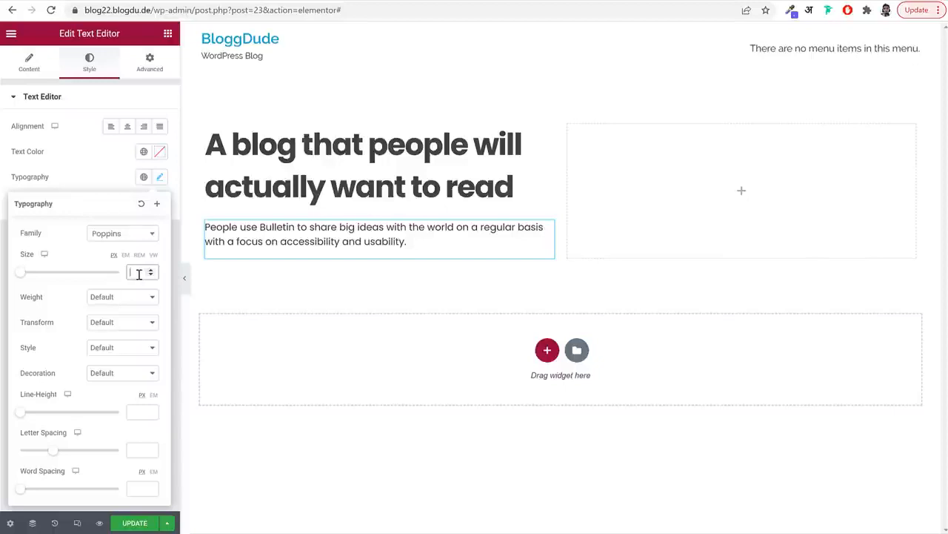
pyautogui.write('18')
pyautogui.click(134, 296)
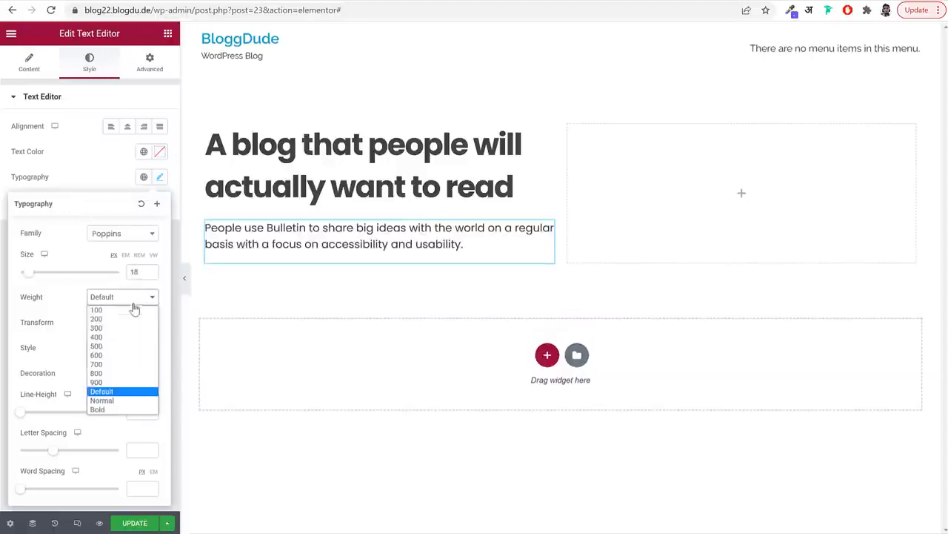
pyautogui.click(115, 338)
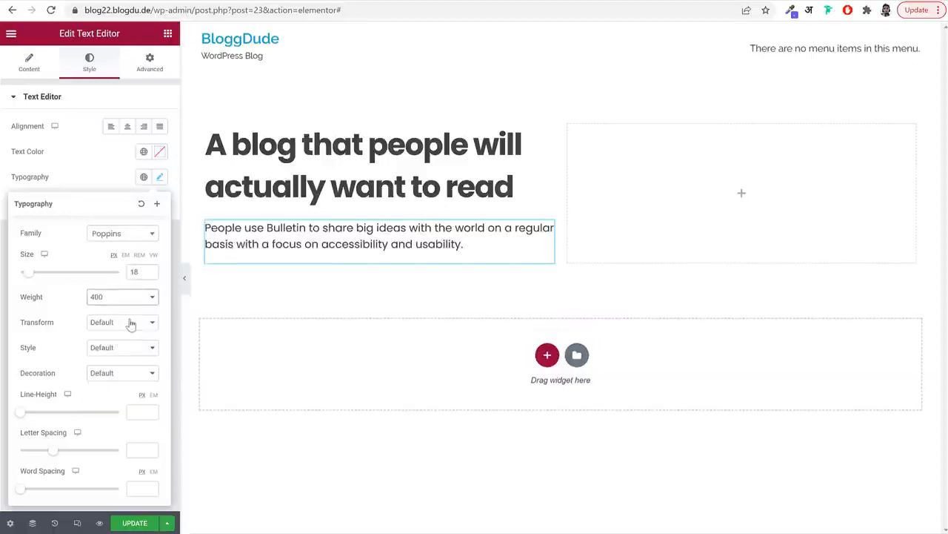
pyautogui.click(154, 396)
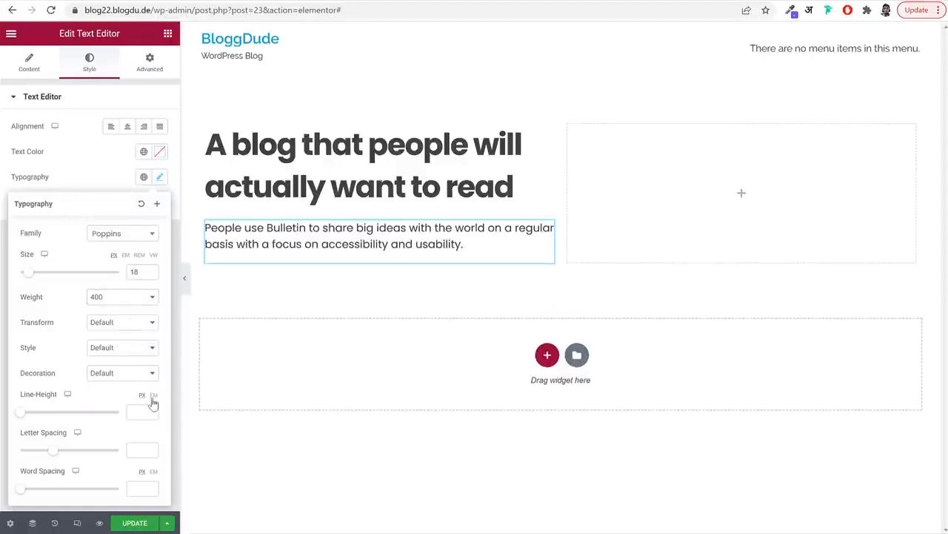
pyautogui.moveTo(23, 399); pyautogui.dragTo(121, 409)
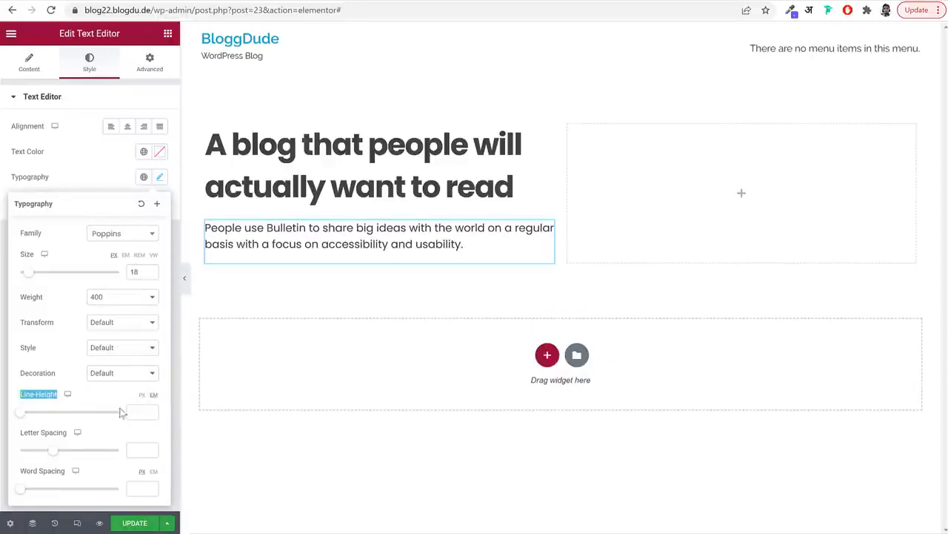
pyautogui.click(140, 413)
pyautogui.write('1.7')
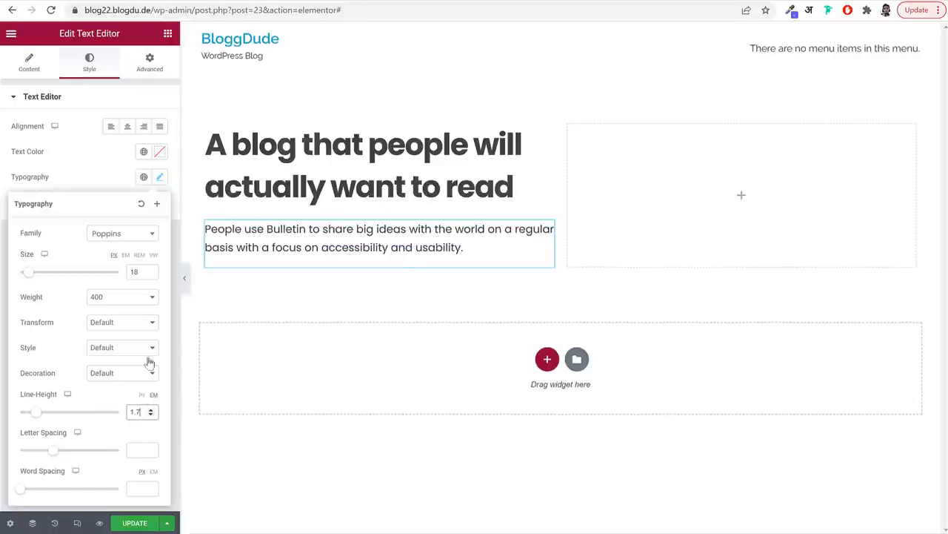
pyautogui.click(160, 180)
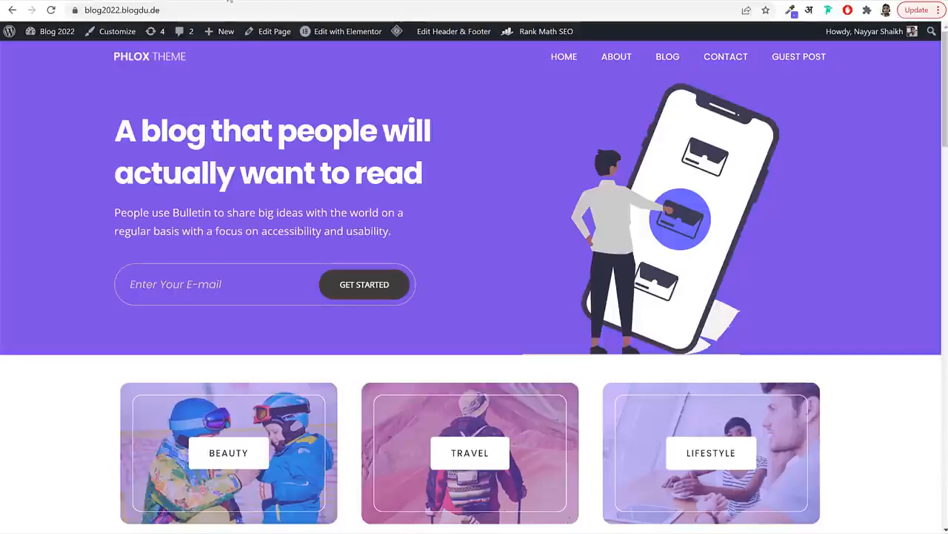
# Copy the demo hero's purple #7C4EE4 with ColorZilla and select the heading's section
pyautogui.click(791, 13)
pyautogui.click(867, 155)
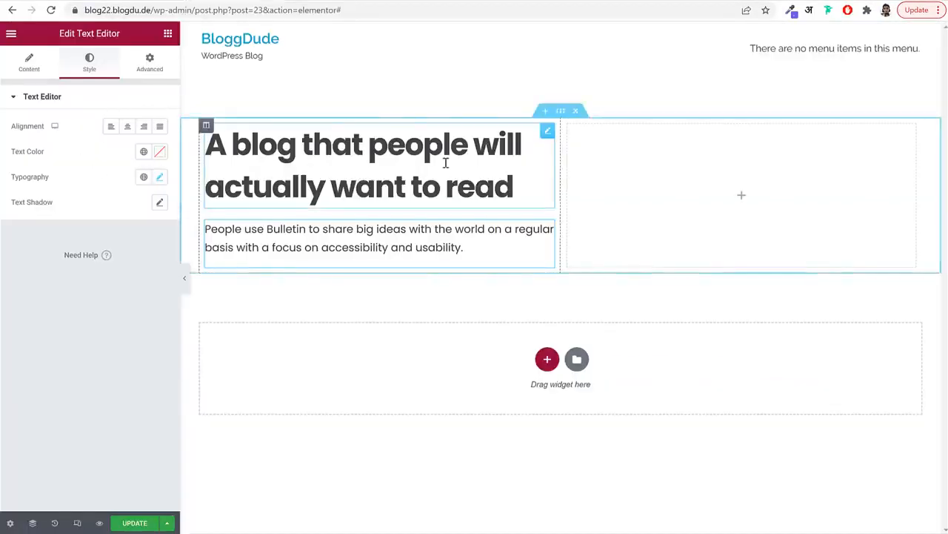
pyautogui.click(561, 113)
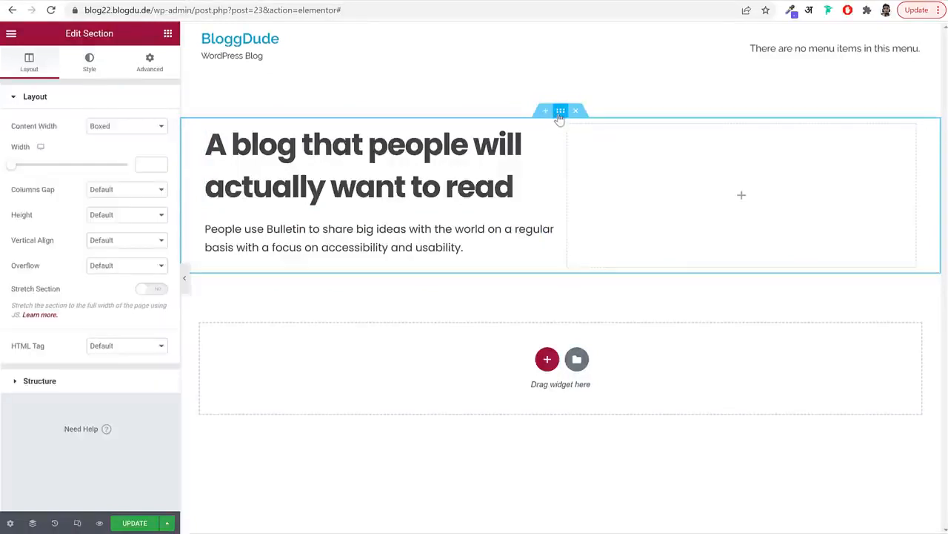
# Give the section a solid purple #7C4EE4 background
pyautogui.click(81, 73)
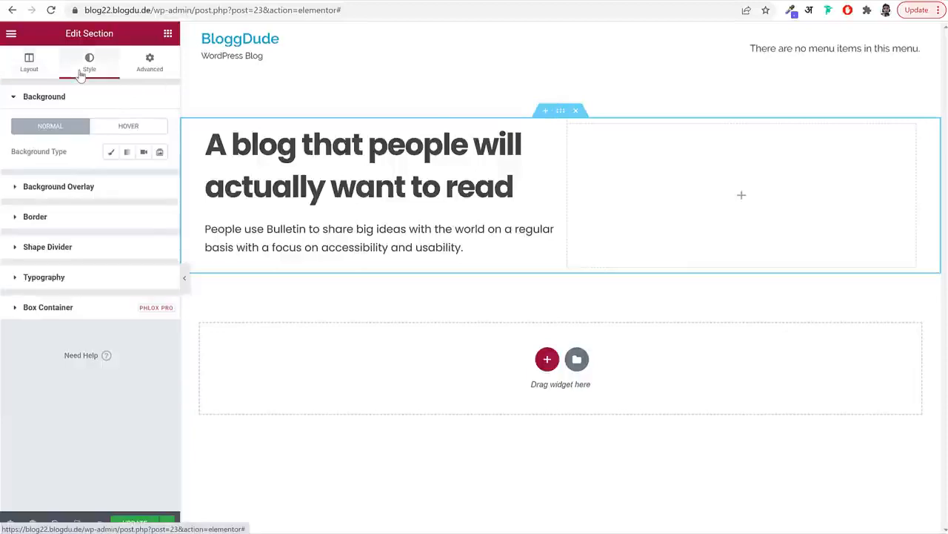
pyautogui.click(112, 152)
pyautogui.click(159, 177)
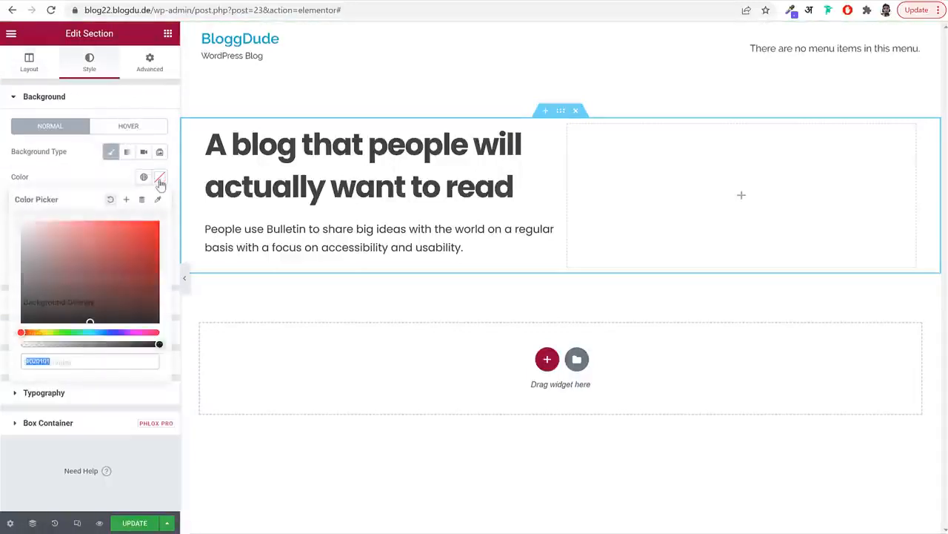
pyautogui.write('#7C4EE4')
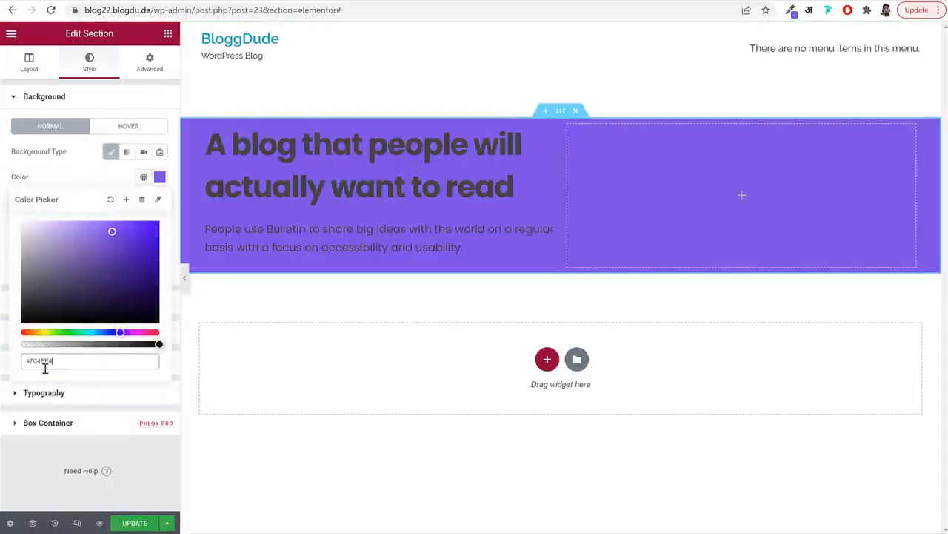
pyautogui.tripleClick(84, 365)
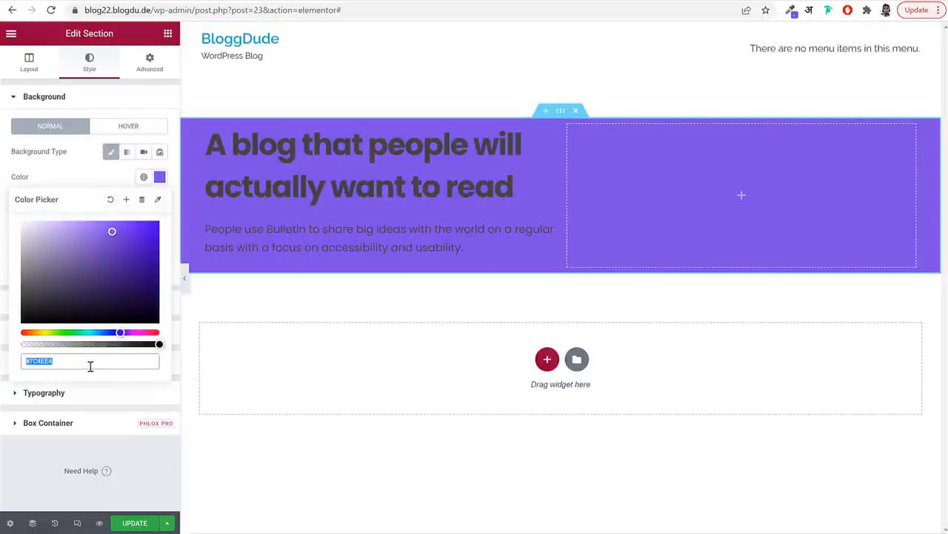
# Save the purple as a global colour named 'Purple'
pyautogui.click(126, 203)
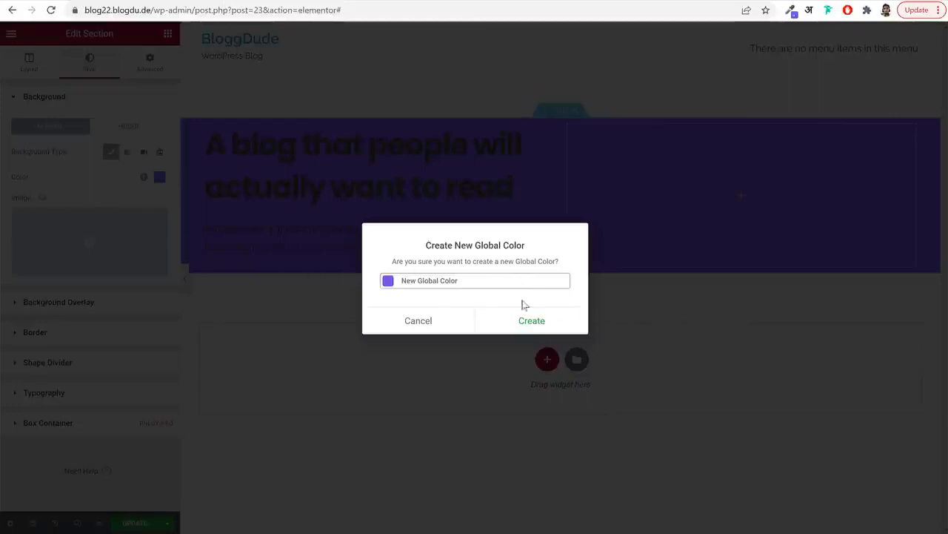
pyautogui.moveTo(476, 276); pyautogui.dragTo(340, 277)
pyautogui.write('Purple')
pyautogui.click(510, 321)
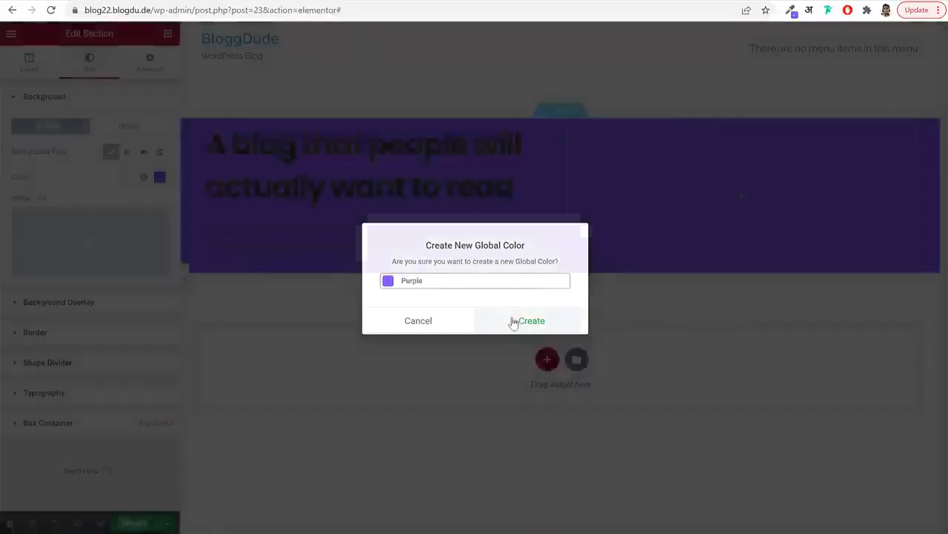
pyautogui.click(333, 146)
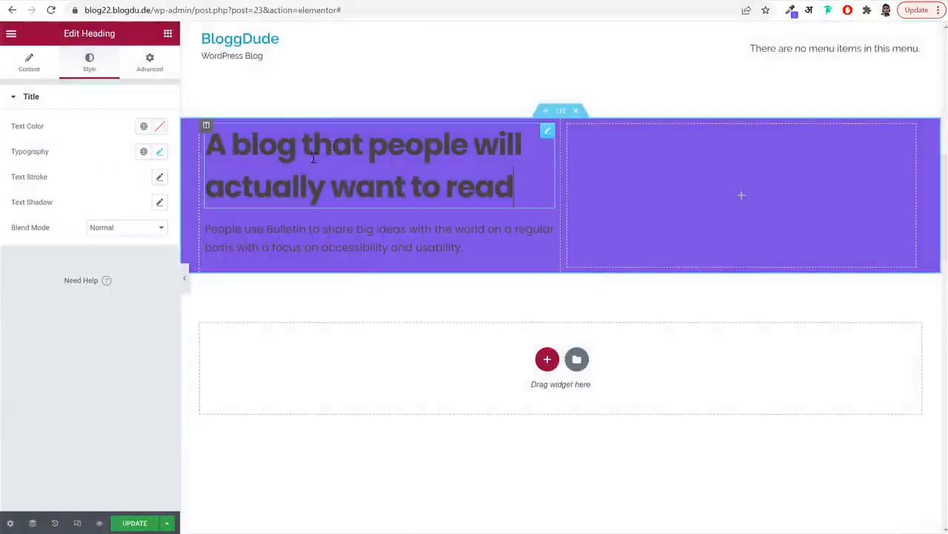
# Set the headline's text colour to white, #FFFFFF
pyautogui.click(159, 126)
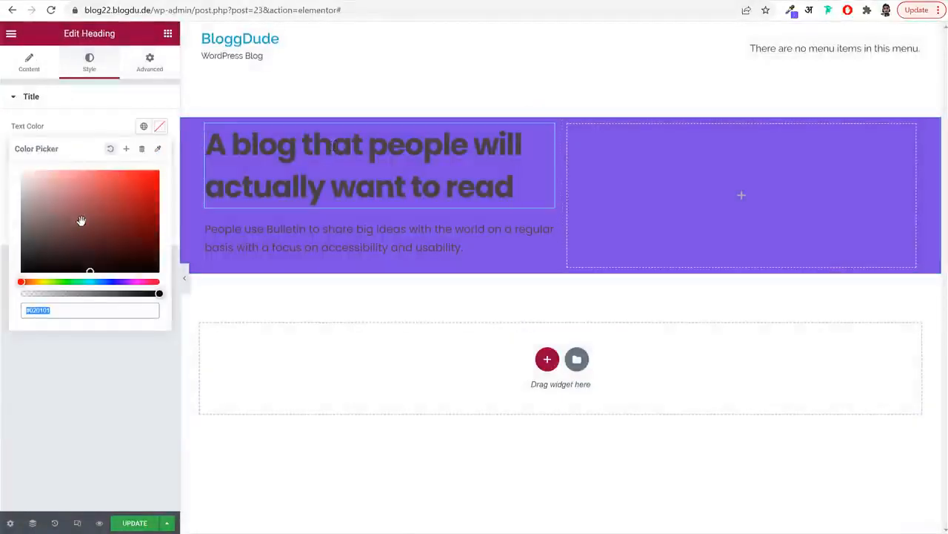
pyautogui.write('#FFFFFF')
pyautogui.doubleClick(77, 307)
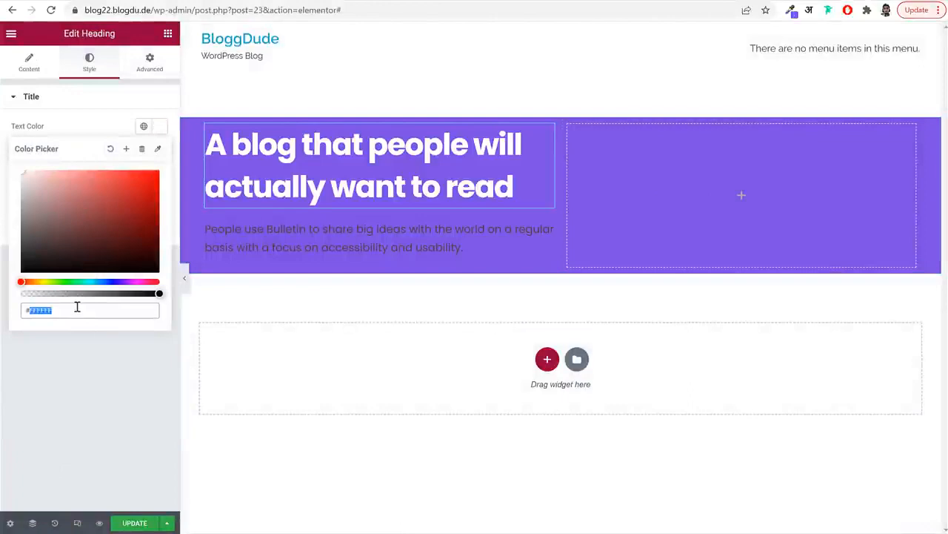
pyautogui.moveTo(25, 311); pyautogui.dragTo(68, 312)
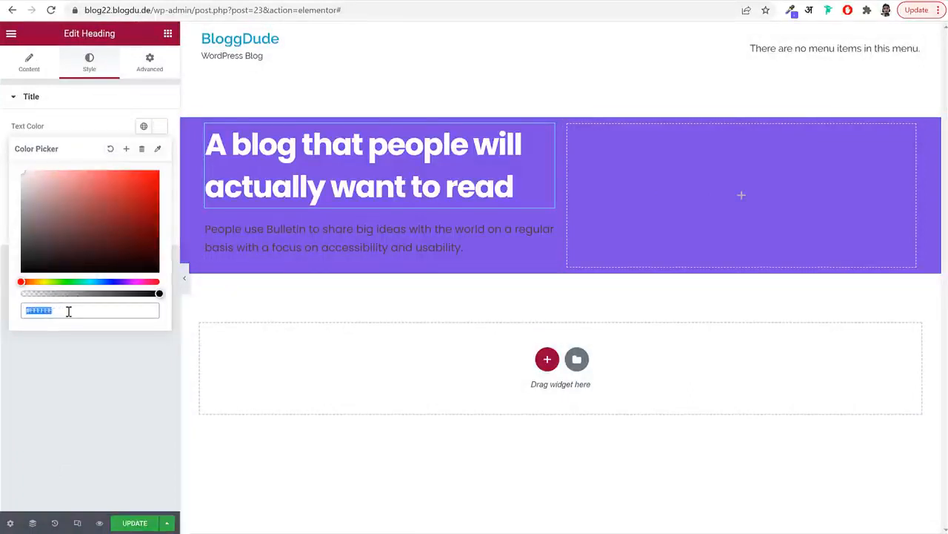
pyautogui.click(62, 310)
# Save #FFFFFF as a new global colour named White
pyautogui.click(126, 148)
pyautogui.doubleClick(449, 280)
pyautogui.click(457, 280)
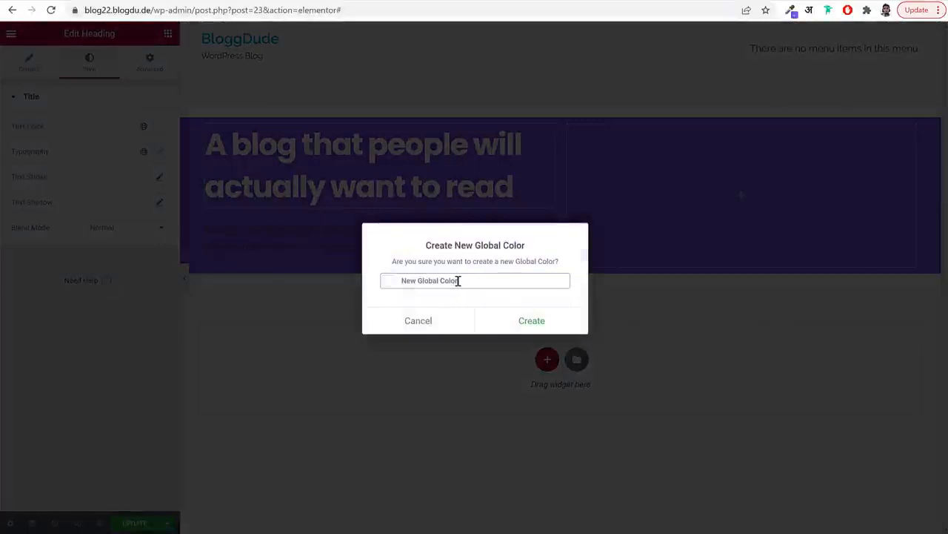
pyautogui.tripleClick(458, 280)
pyautogui.write('White')
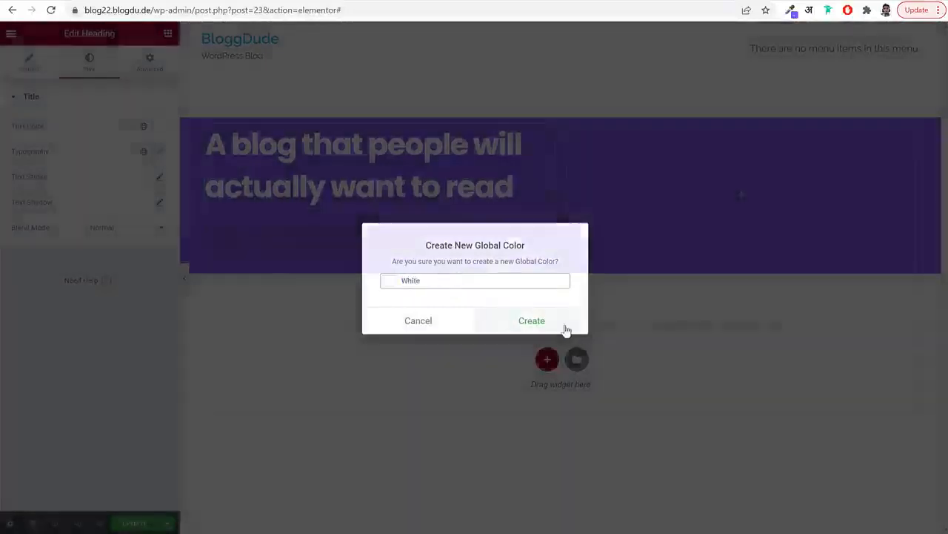
pyautogui.click(566, 326)
# Apply the White global colour to the paragraph text
pyautogui.click(364, 232)
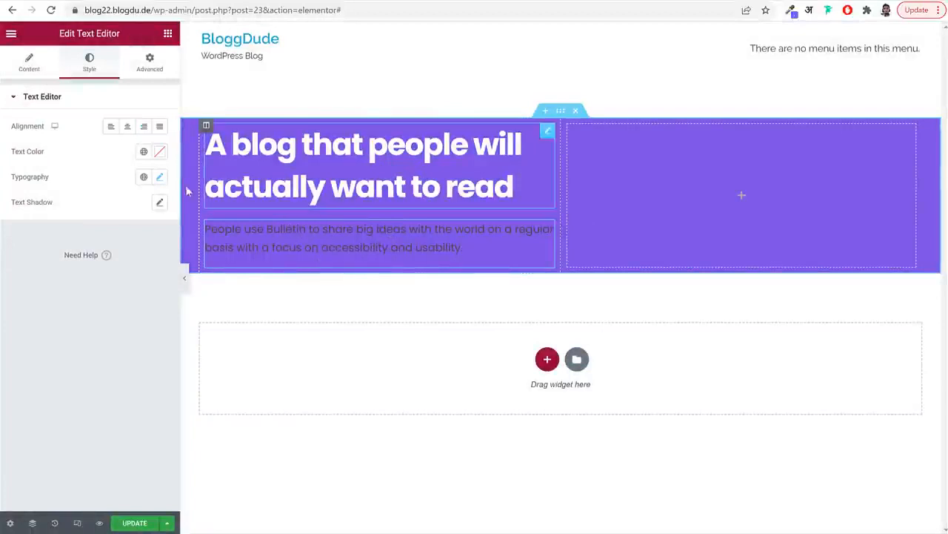
pyautogui.click(161, 153)
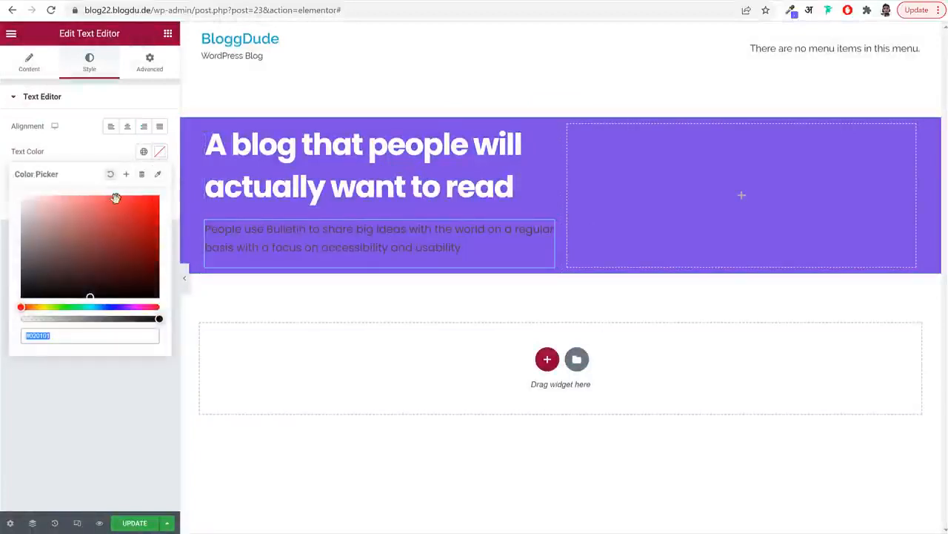
pyautogui.click(106, 153)
pyautogui.click(159, 154)
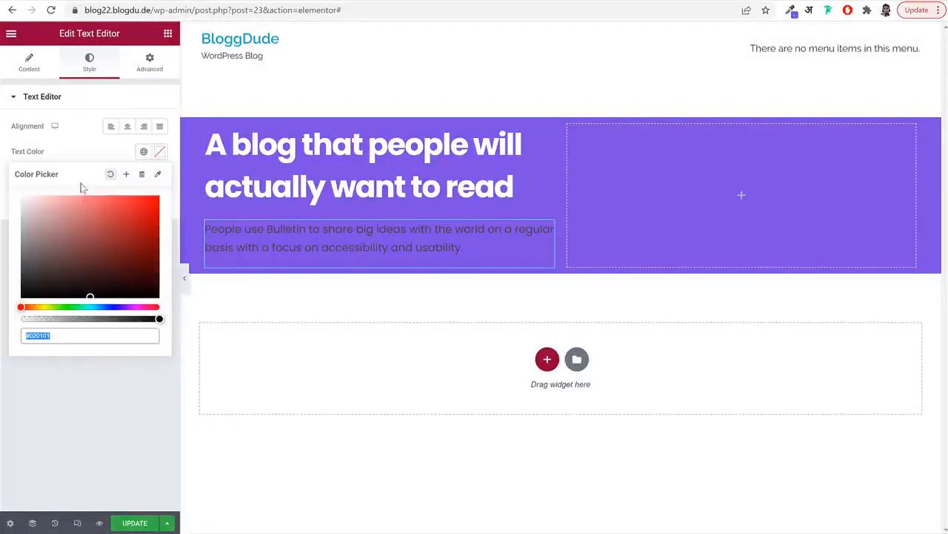
pyautogui.click(87, 148)
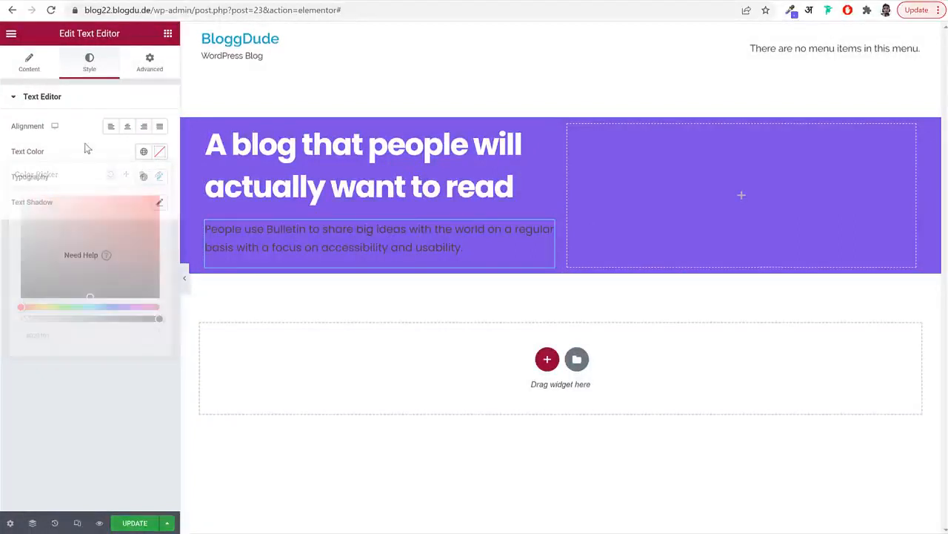
pyautogui.click(144, 153)
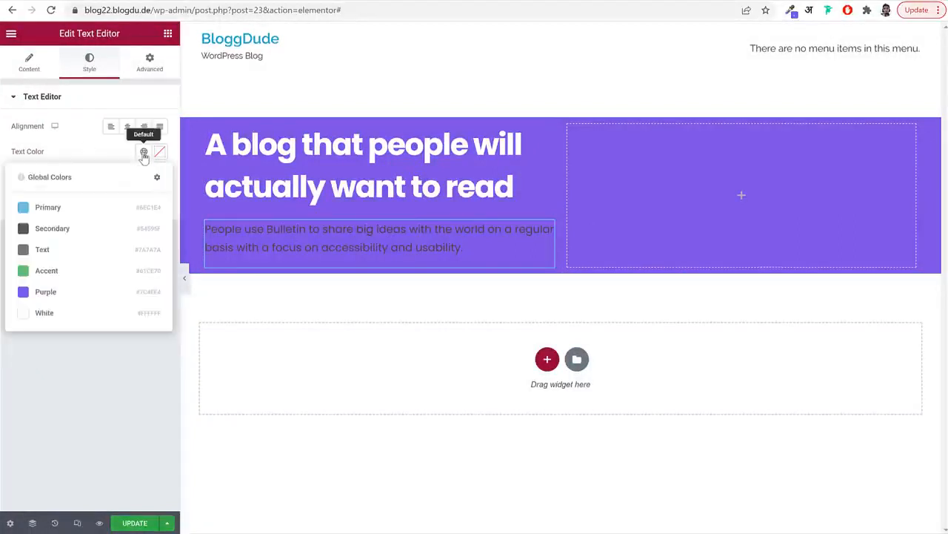
pyautogui.click(51, 315)
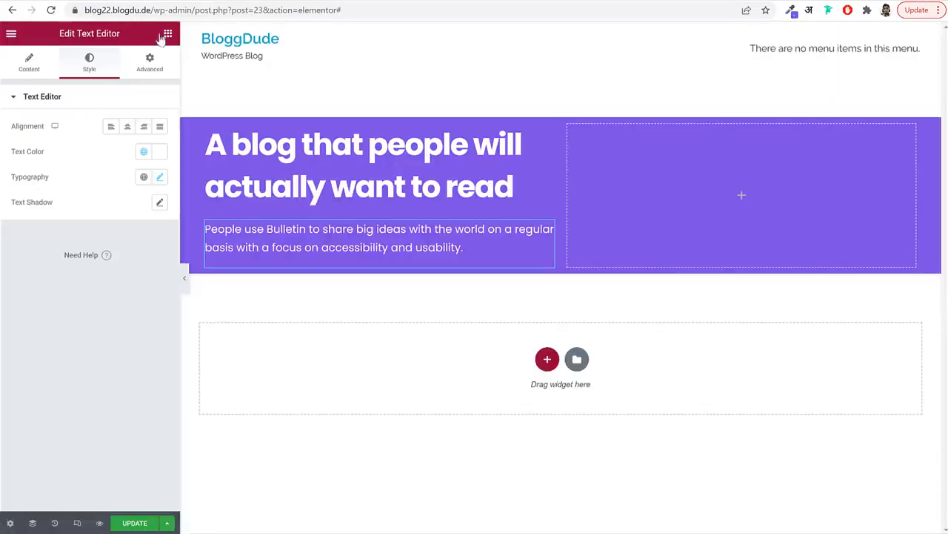
# Add the MailChimp Sign-Up Form widget below the hero paragraph and update the page
pyautogui.click(169, 34)
pyautogui.click(122, 87)
pyautogui.write('mailc')
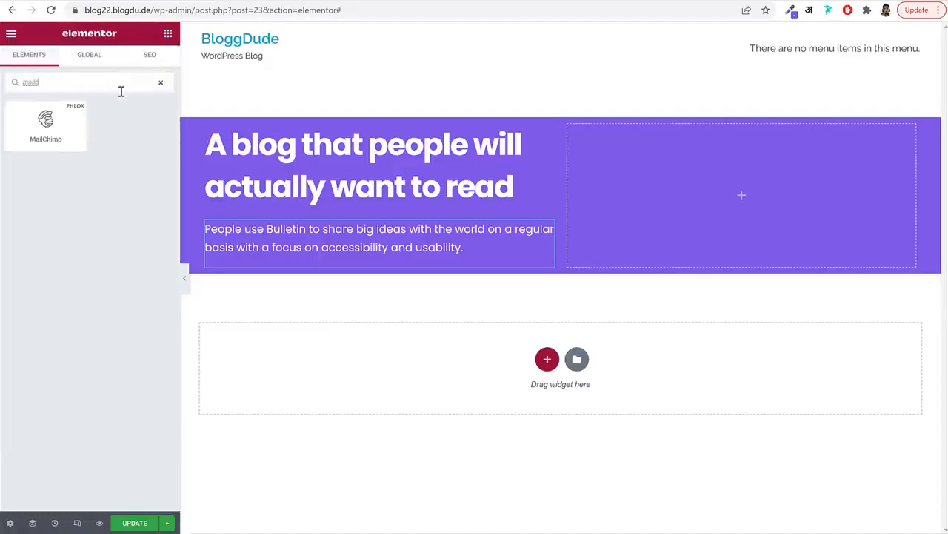
pyautogui.moveTo(47, 130); pyautogui.dragTo(326, 265)
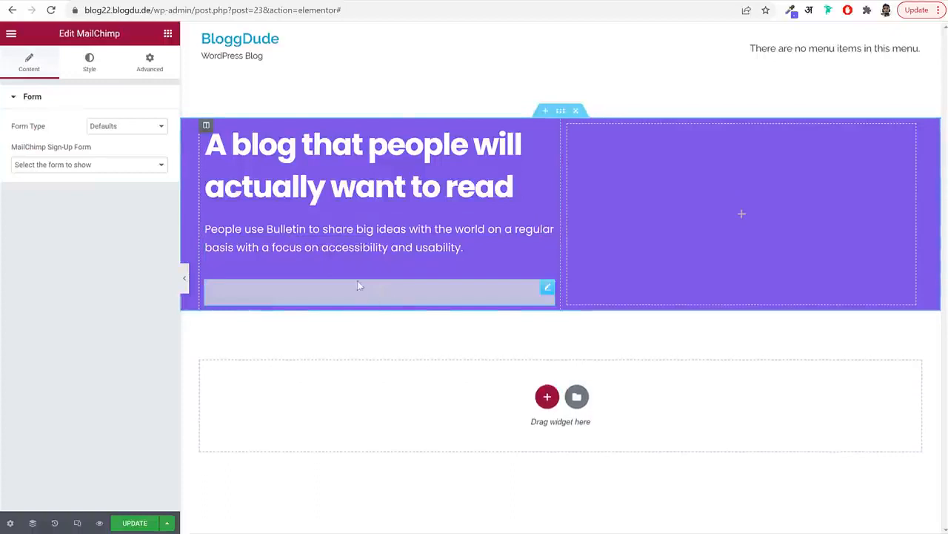
pyautogui.moveTo(70, 149); pyautogui.dragTo(83, 149)
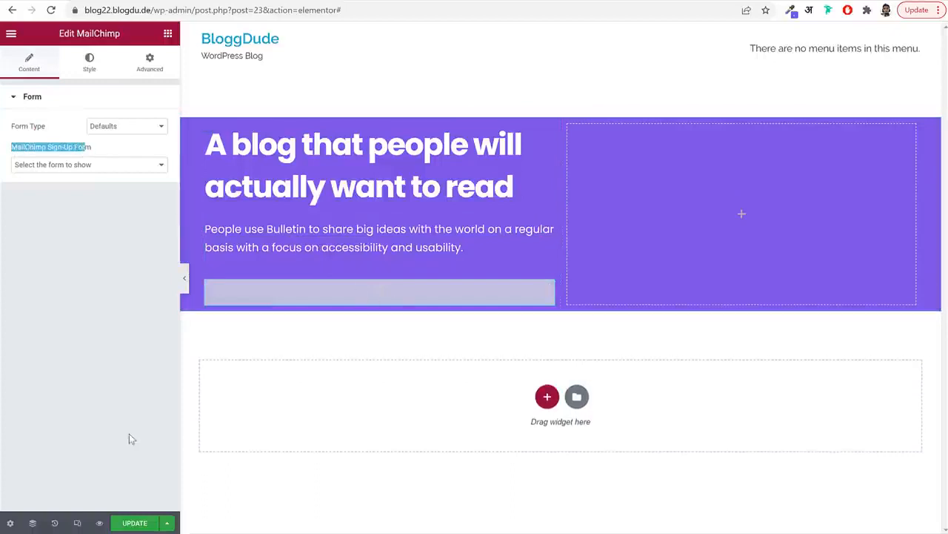
pyautogui.click(124, 524)
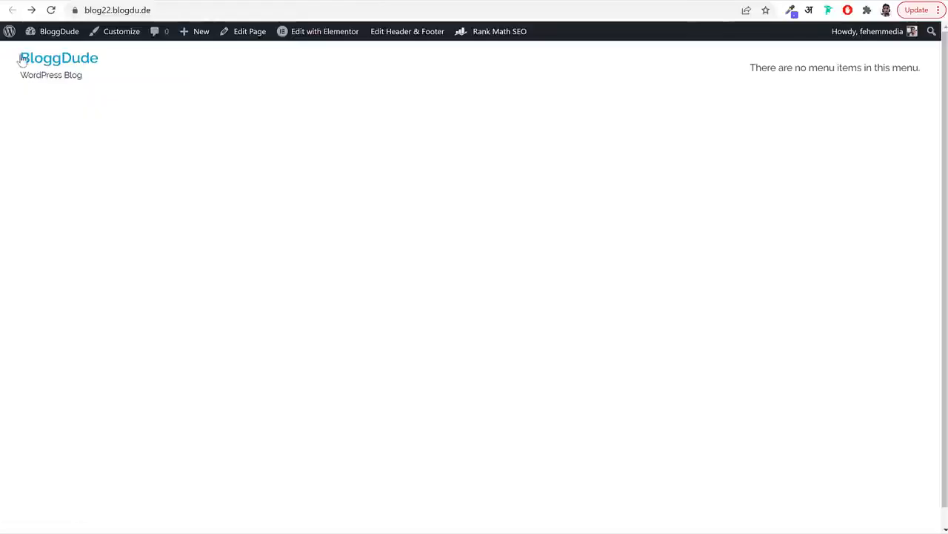
# Check the MC4WP Mailchimp API settings, which show Not Connected, then start a new browser tab
pyautogui.moveTo(45, 31)
pyautogui.click(41, 51)
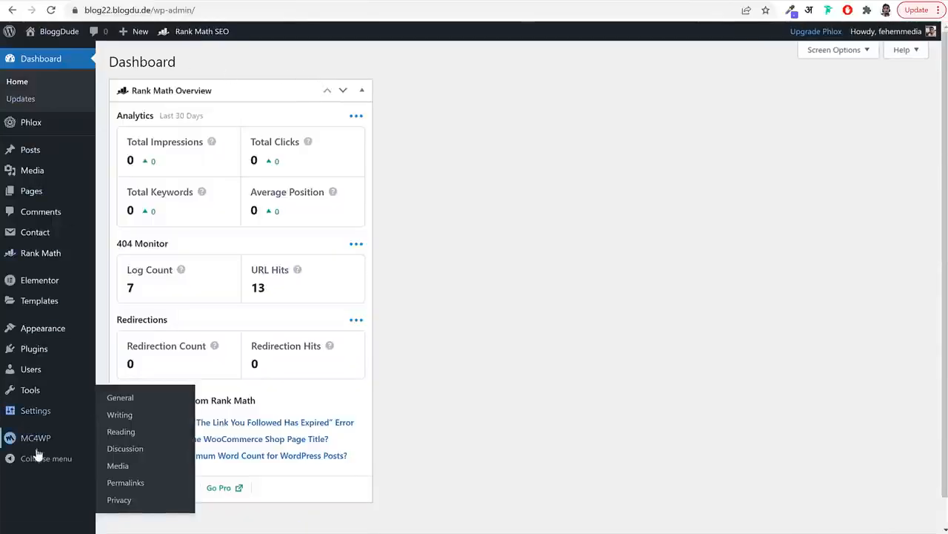
pyautogui.moveTo(38, 448)
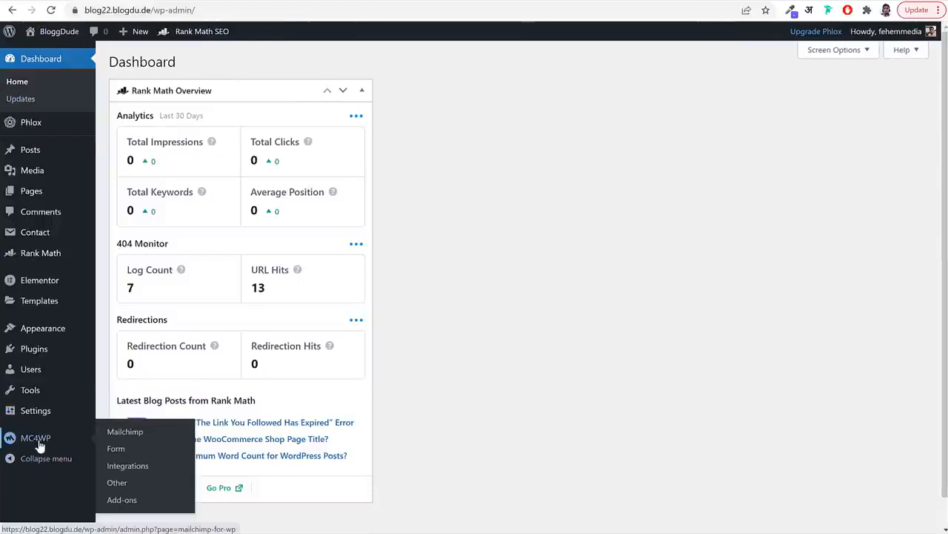
pyautogui.click(38, 444)
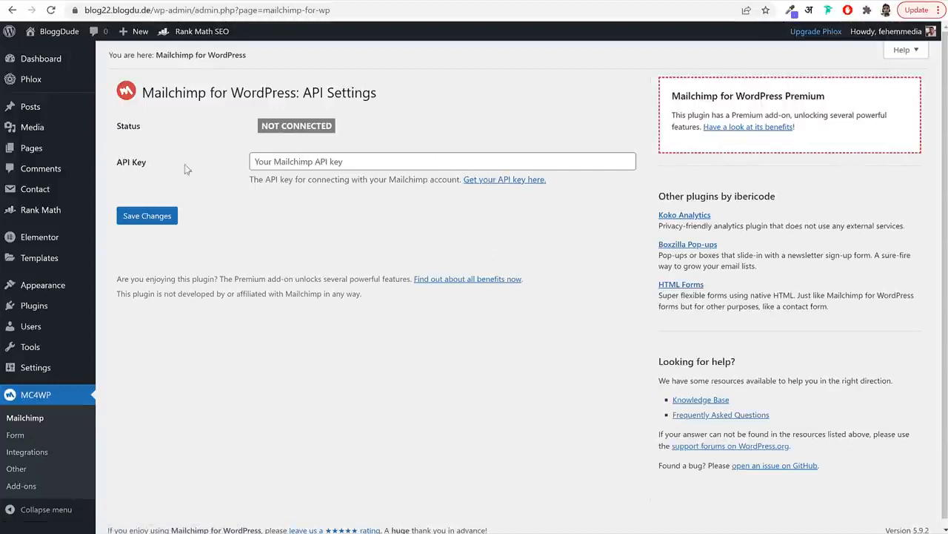
pyautogui.moveTo(150, 170); pyautogui.dragTo(114, 168)
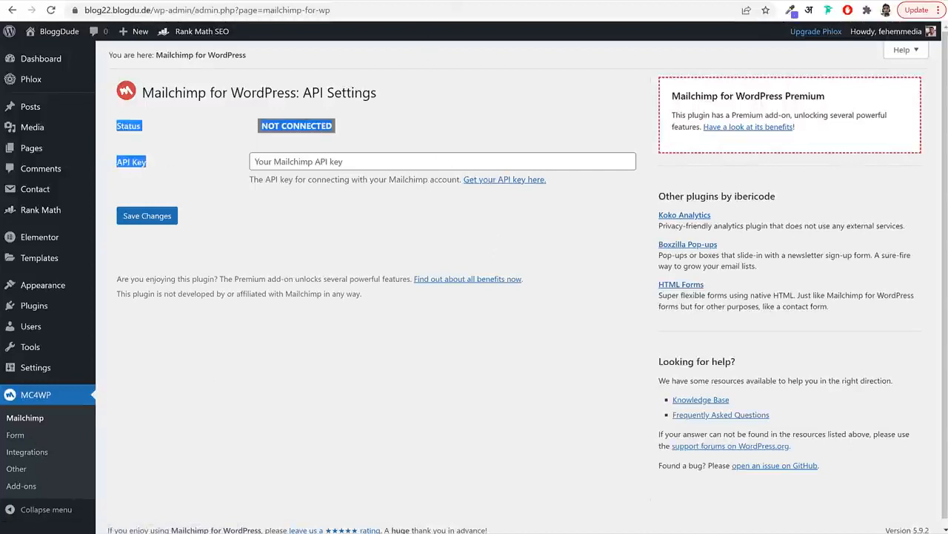
pyautogui.hotkey('ctrl', 't')
# Go to mailchimp.com and sign in to the Mailchimp account
pyautogui.write('mailchimp.com')
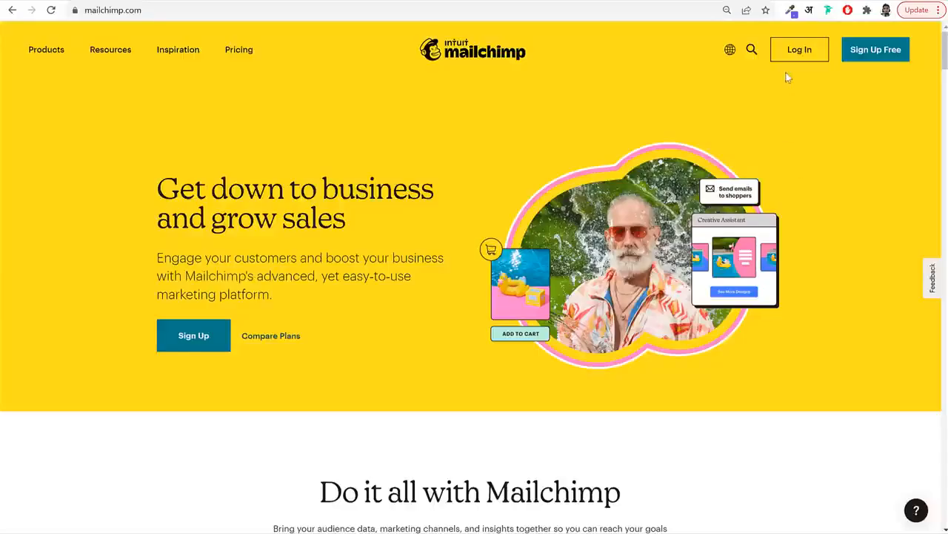
pyautogui.click(798, 55)
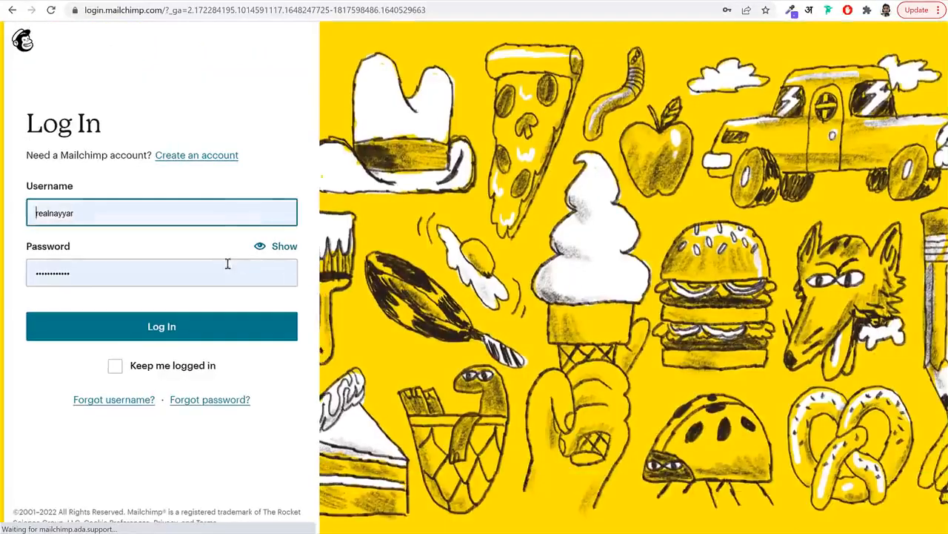
pyautogui.click(226, 325)
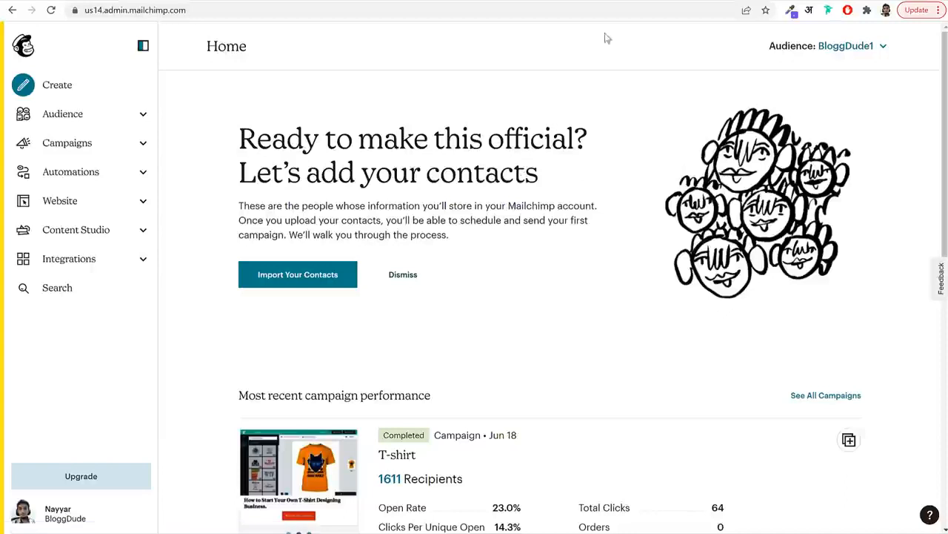
# Search YouTube for the channel's name plus 'mailchimp' to list its Mailchimp tutorials
pyautogui.click(602, 2)
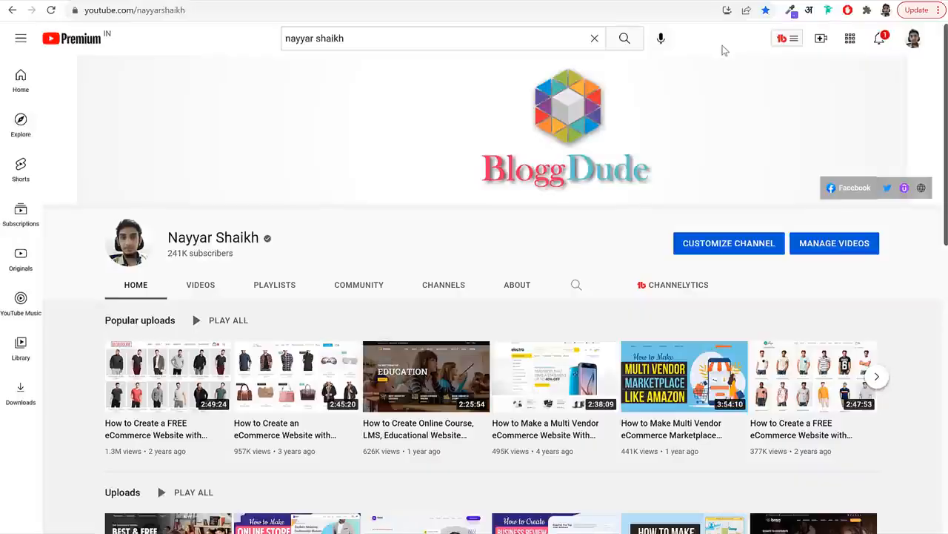
pyautogui.scroll(-3, 720, 138)
pyautogui.scroll(3, 433, 72)
pyautogui.click(426, 39)
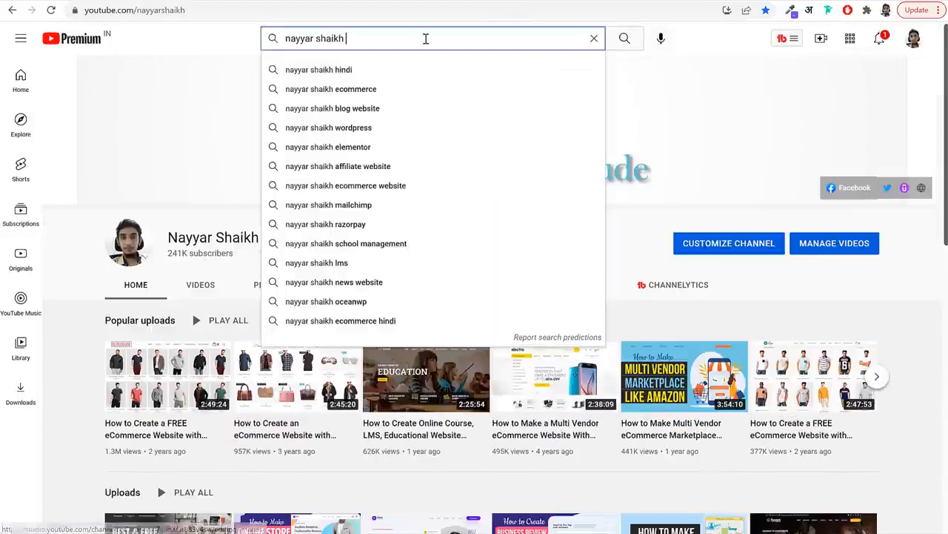
pyautogui.write('nayyar shaikh ma')
pyautogui.click(390, 64)
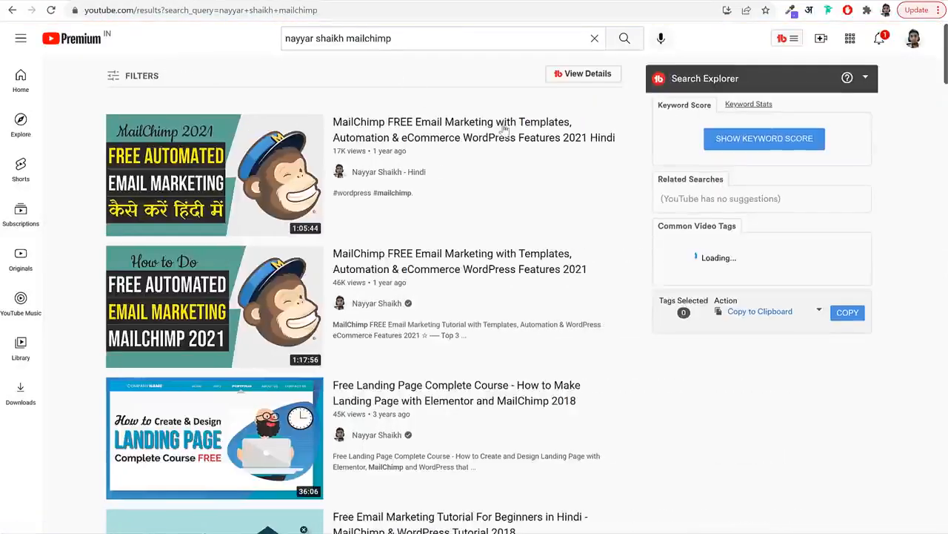
pyautogui.scroll(-1, 403, 269)
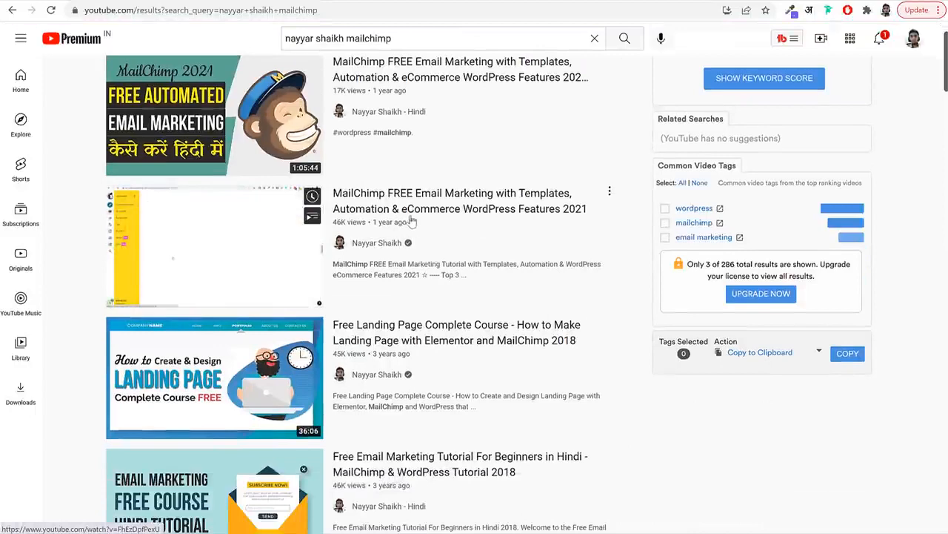
pyautogui.scroll(1, 627, 233)
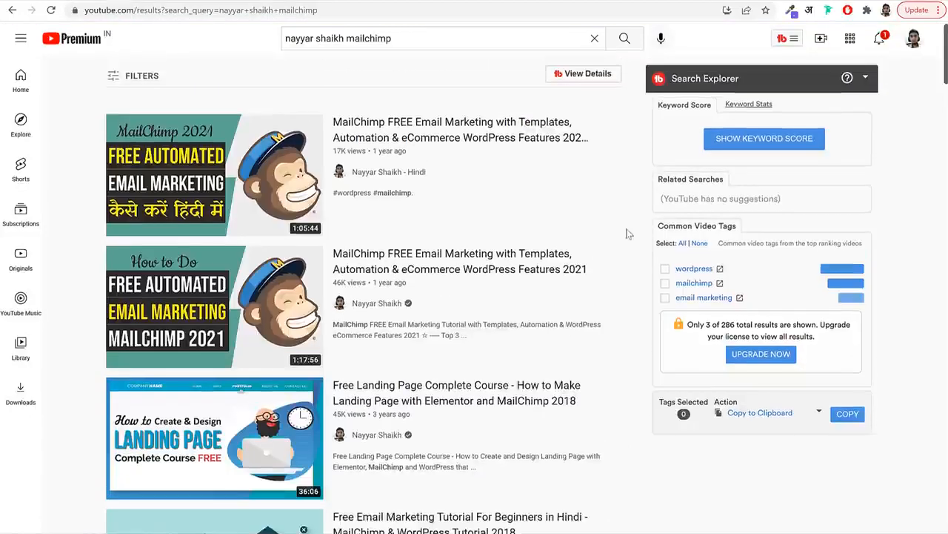
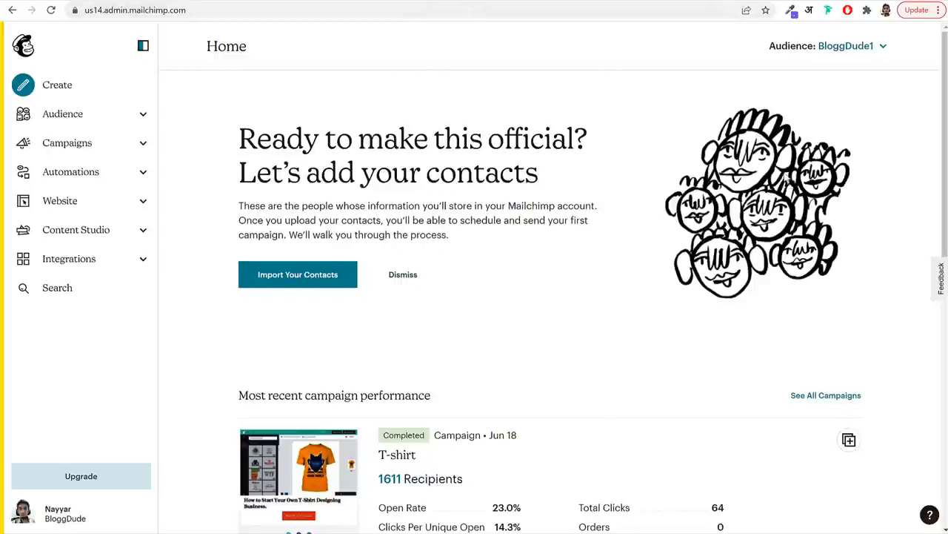
# Copy the existing API key from Mailchimp's Profile > Extras > API keys page
pyautogui.click(26, 517)
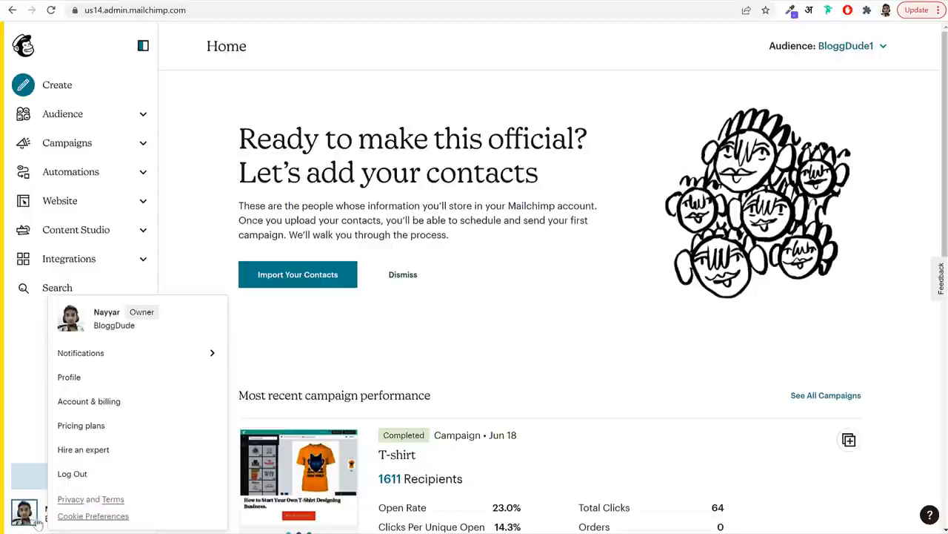
pyautogui.click(91, 378)
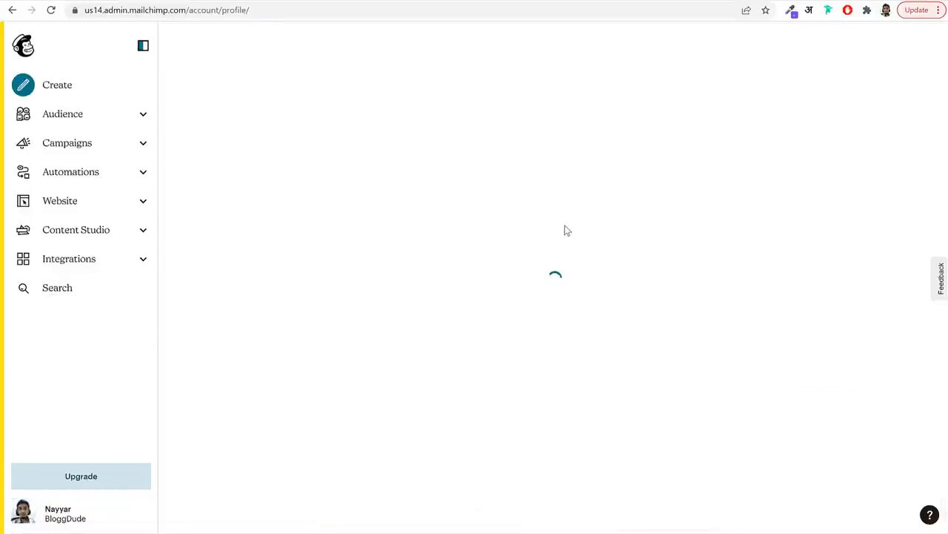
pyautogui.click(389, 134)
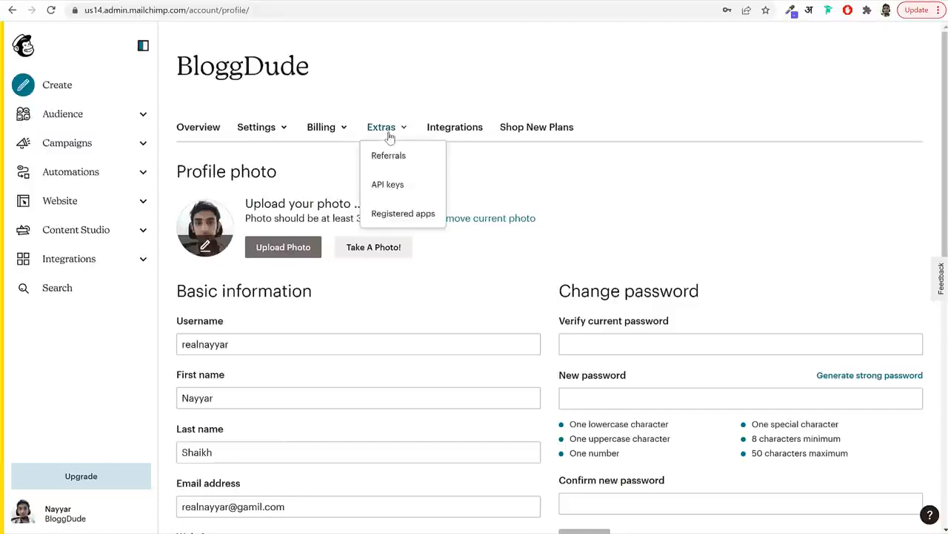
pyautogui.click(391, 187)
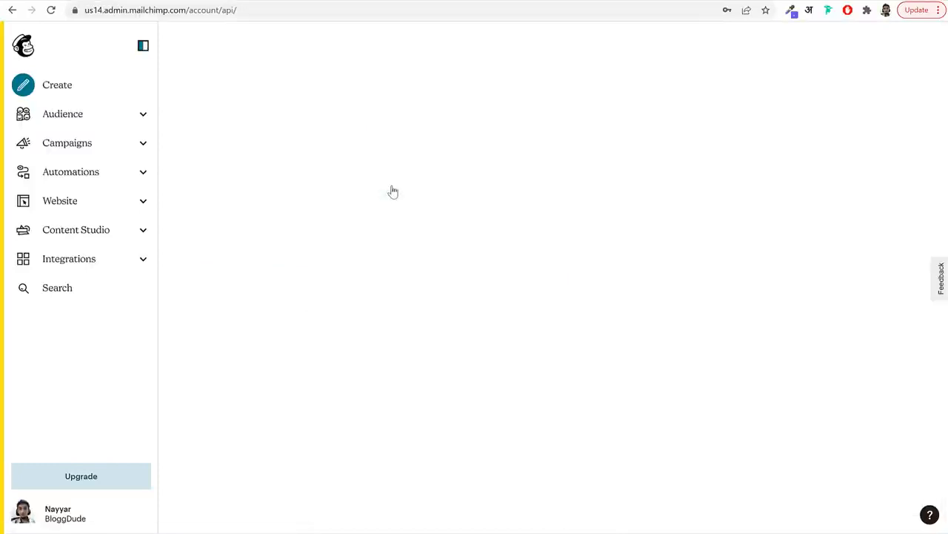
pyautogui.scroll(-3, 659, 319)
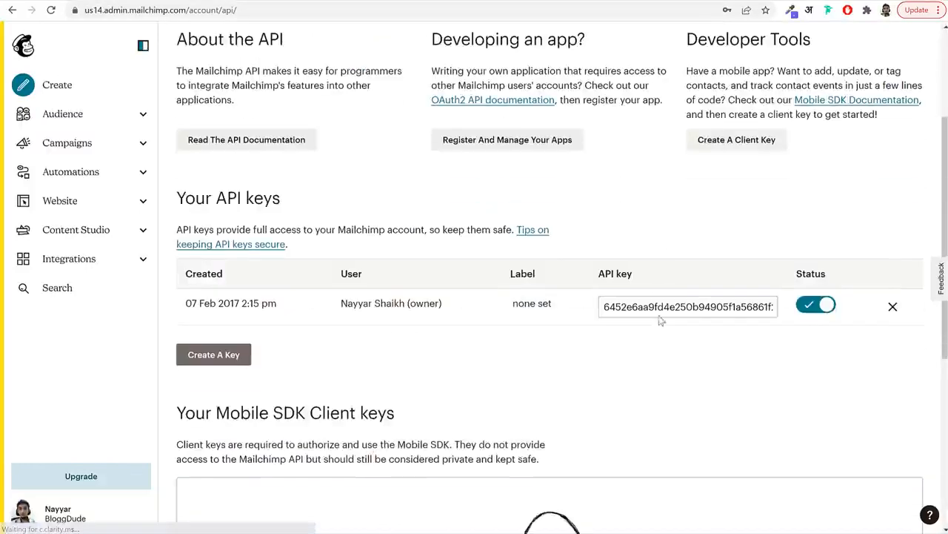
pyautogui.click(656, 297)
pyautogui.click(379, 1)
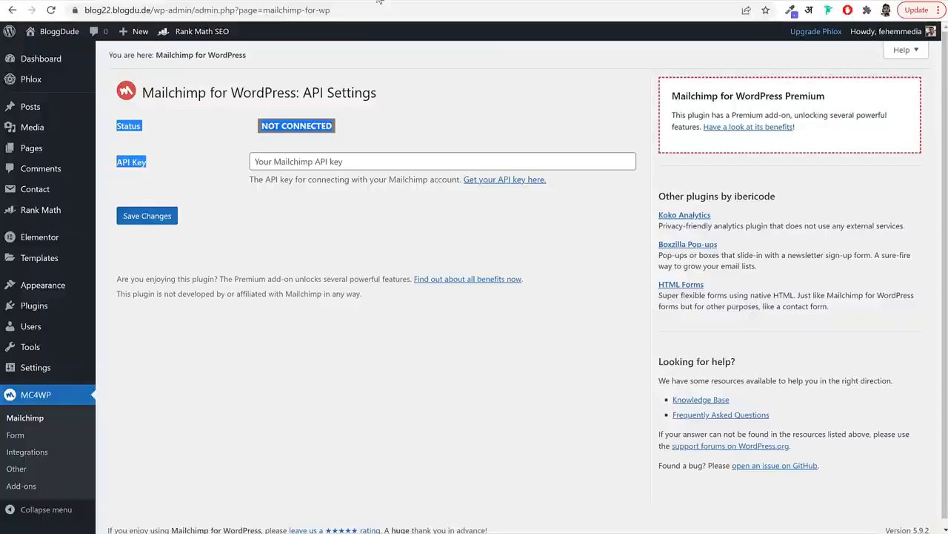
# Paste the Mailchimp API key into the MC4WP API settings and save to connect
pyautogui.click(290, 162)
pyautogui.hotkey('ctrl', 'v')
pyautogui.click(156, 217)
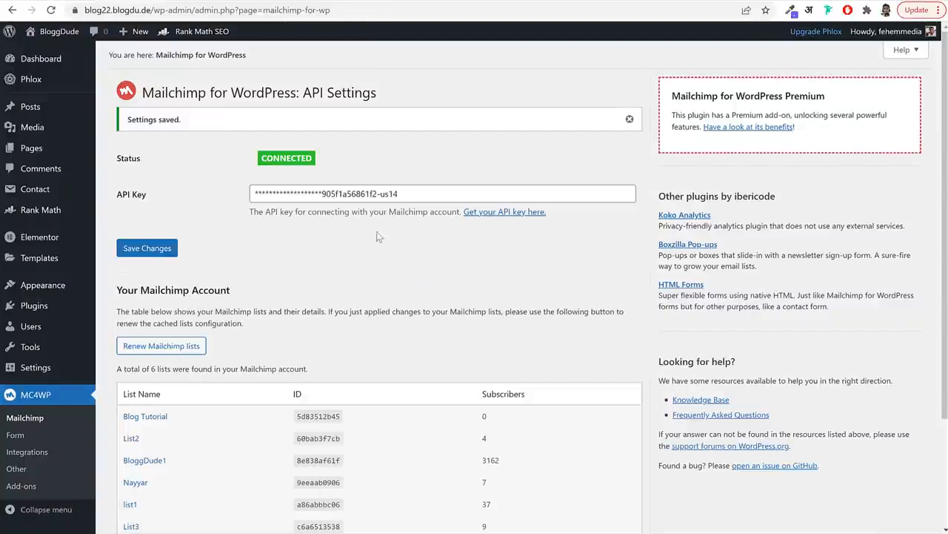
pyautogui.scroll(-3, 443, 250)
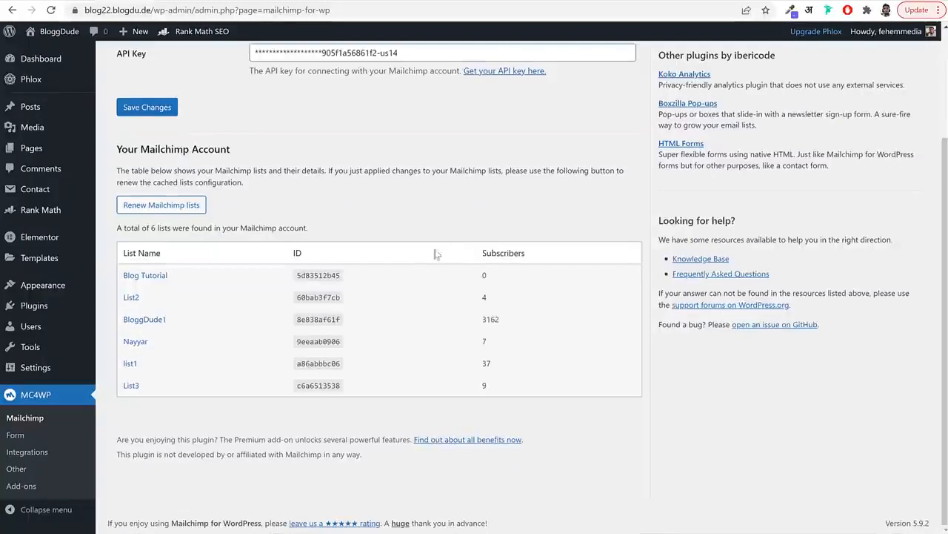
pyautogui.scroll(3, 437, 219)
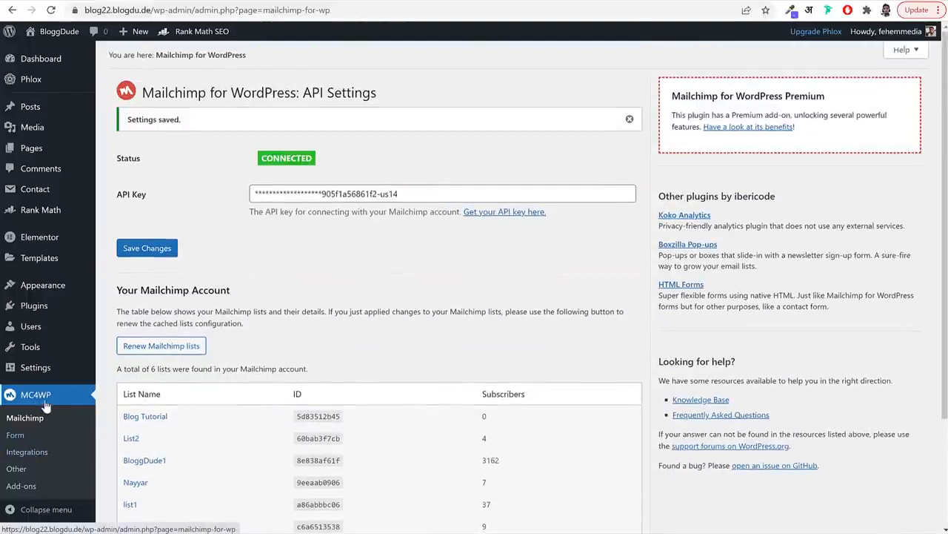
# Create a new sign-up form named 'Home MC' subscribing to List2
pyautogui.click(14, 440)
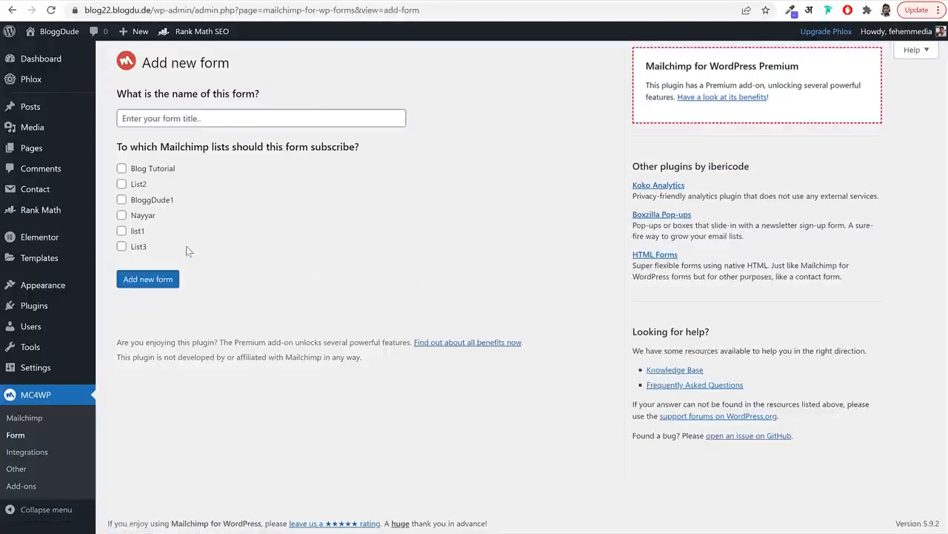
pyautogui.click(170, 119)
pyautogui.write('F')
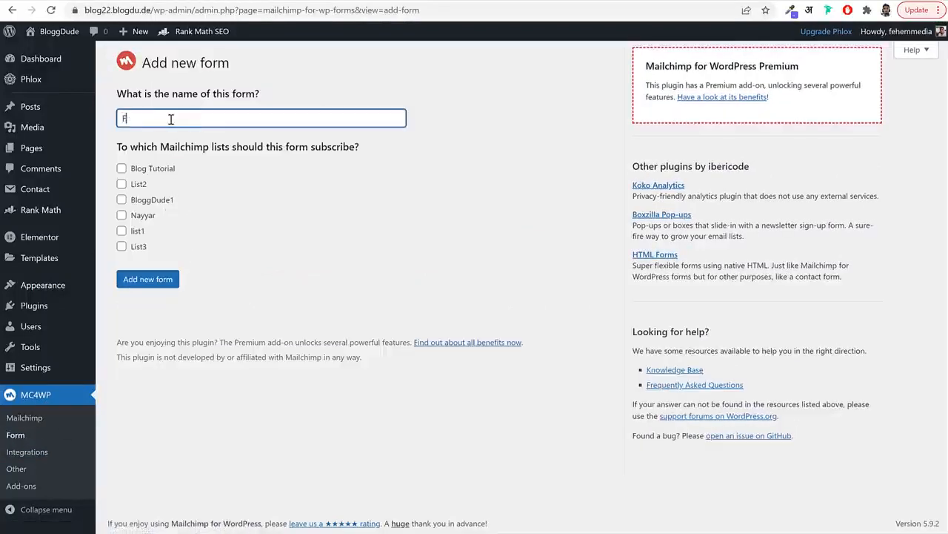
pyautogui.write('o')
pyautogui.press('BackSpace')
pyautogui.press('BackSpace')
pyautogui.write('Ho')
pyautogui.click(138, 184)
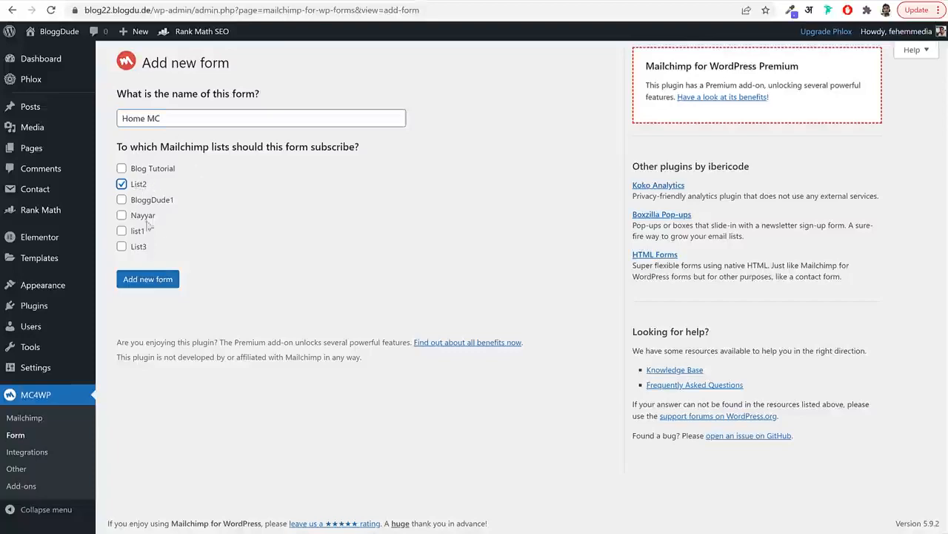
pyautogui.click(145, 288)
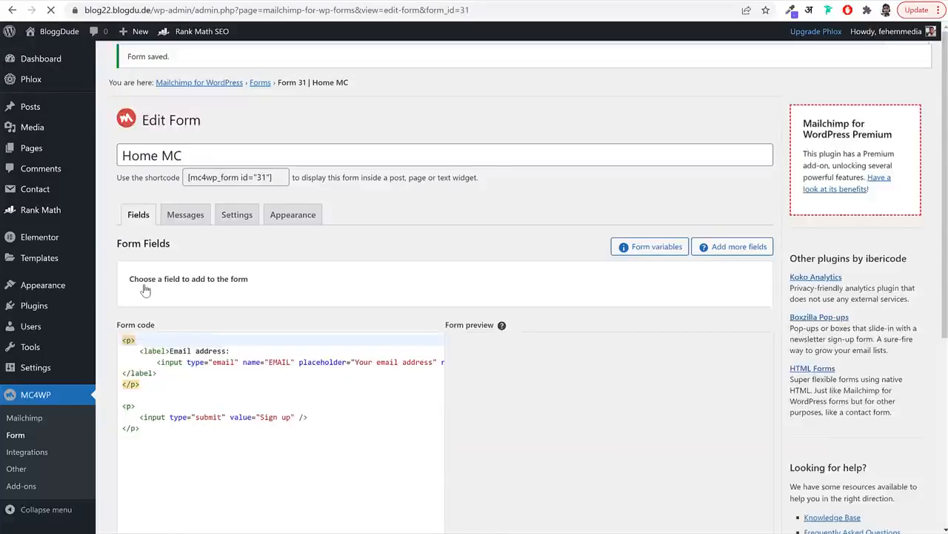
# Open the saved 'Home - Hero Newsletter' file in Notepad and copy its form HTML
pyautogui.scroll(-3, 539, 206)
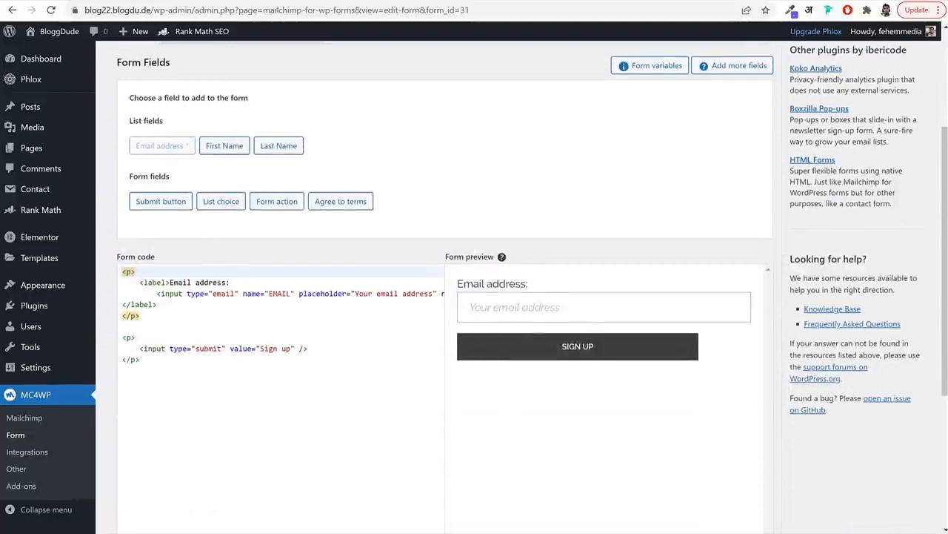
pyautogui.hotkey('alt', 'Tab')
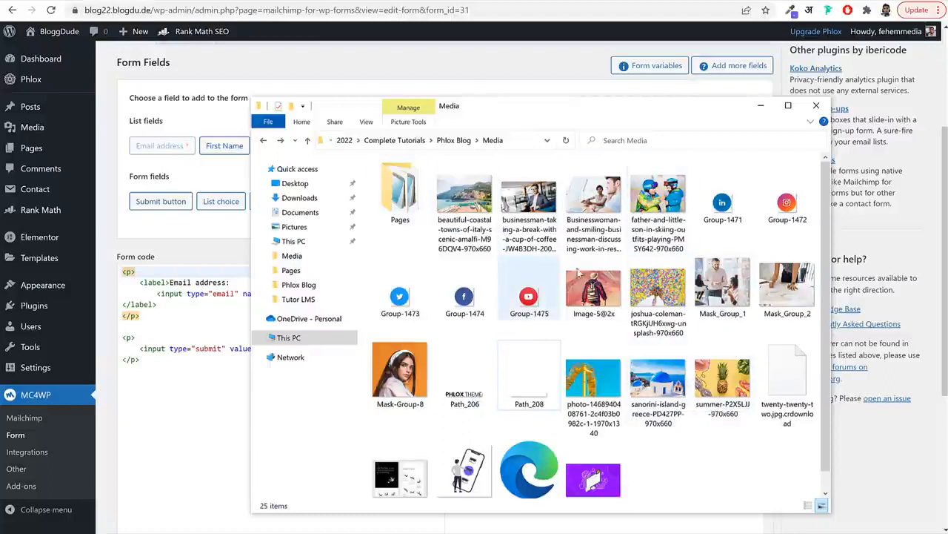
pyautogui.click(455, 141)
pyautogui.doubleClick(445, 195)
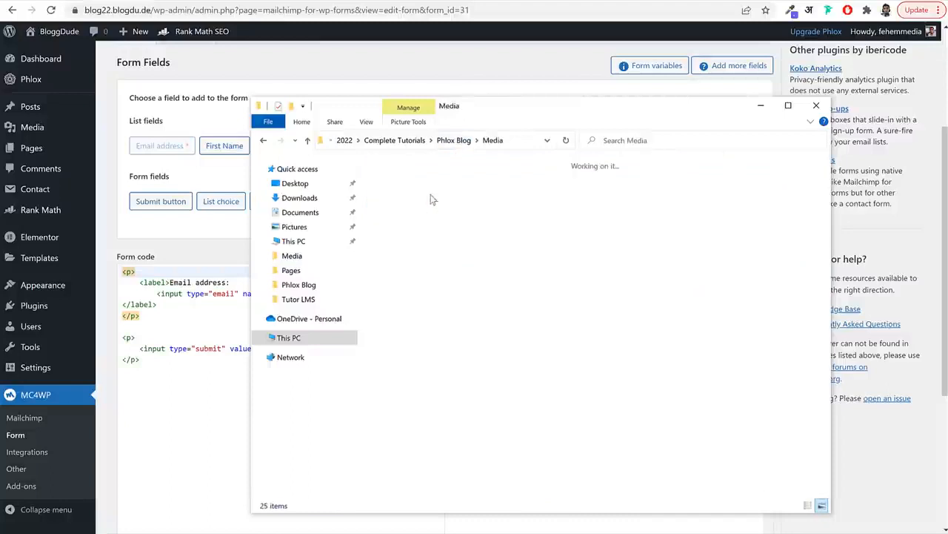
pyautogui.doubleClick(399, 194)
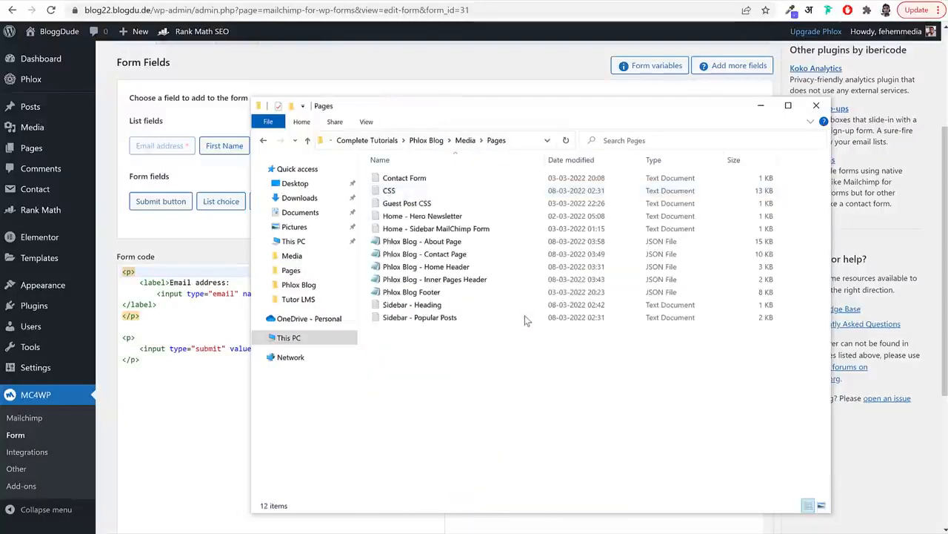
pyautogui.click(415, 217)
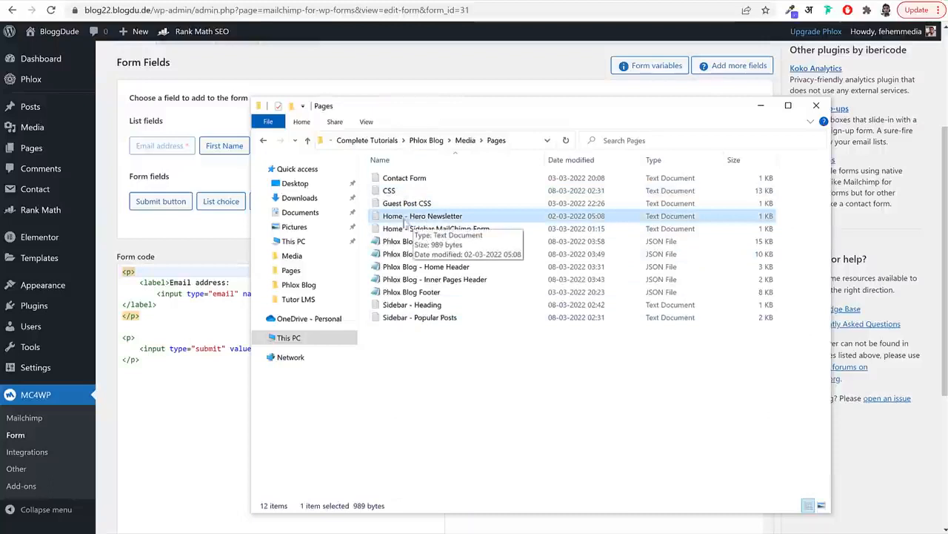
pyautogui.doubleClick(435, 216)
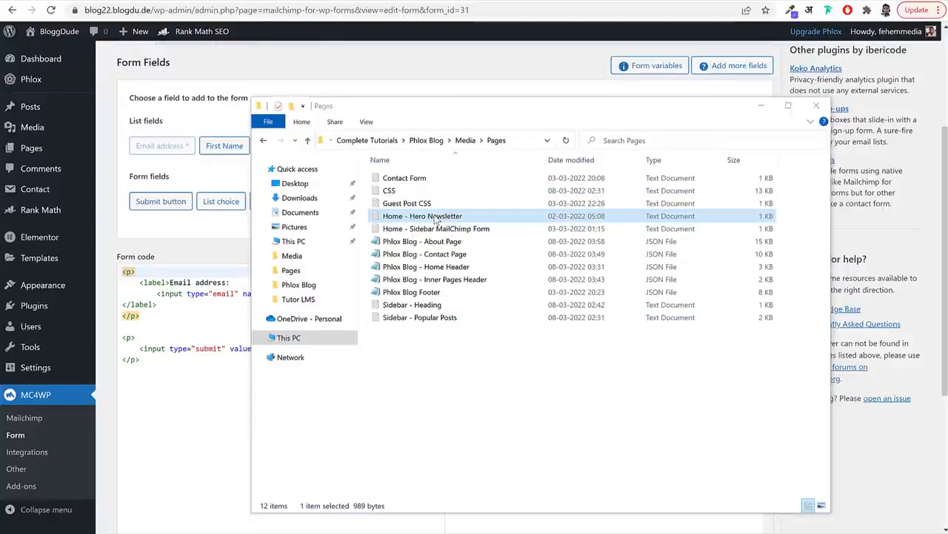
pyautogui.moveTo(380, 196); pyautogui.dragTo(566, 194)
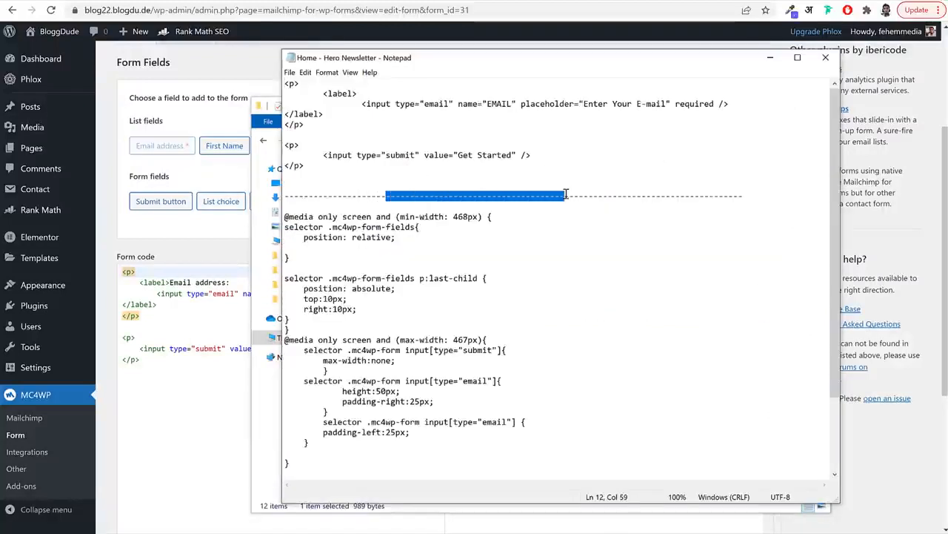
pyautogui.click(565, 194)
pyautogui.moveTo(305, 166); pyautogui.dragTo(281, 77)
pyautogui.rightClick(328, 96)
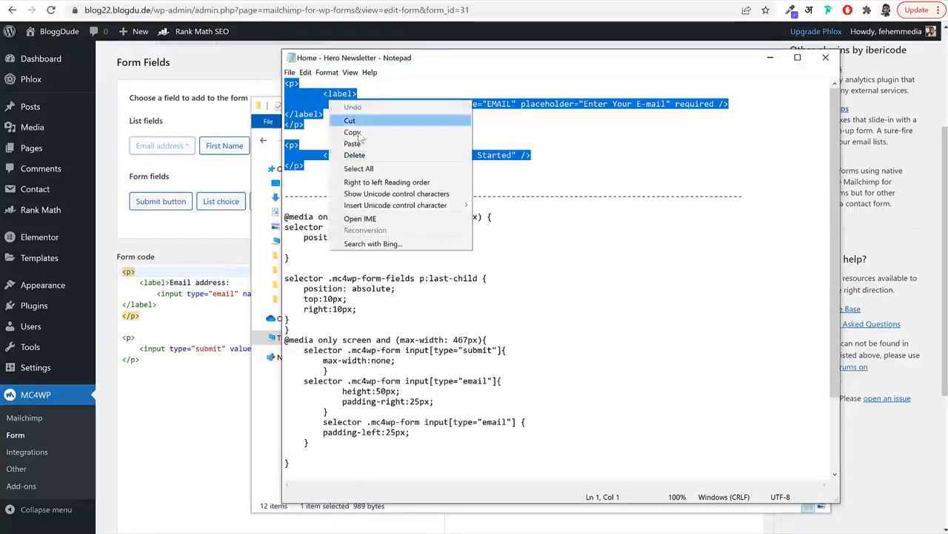
pyautogui.click(367, 134)
# Replace the Home MC form code with the copied newsletter HTML and save it
pyautogui.click(191, 397)
pyautogui.hotkey('ctrl', 'a')
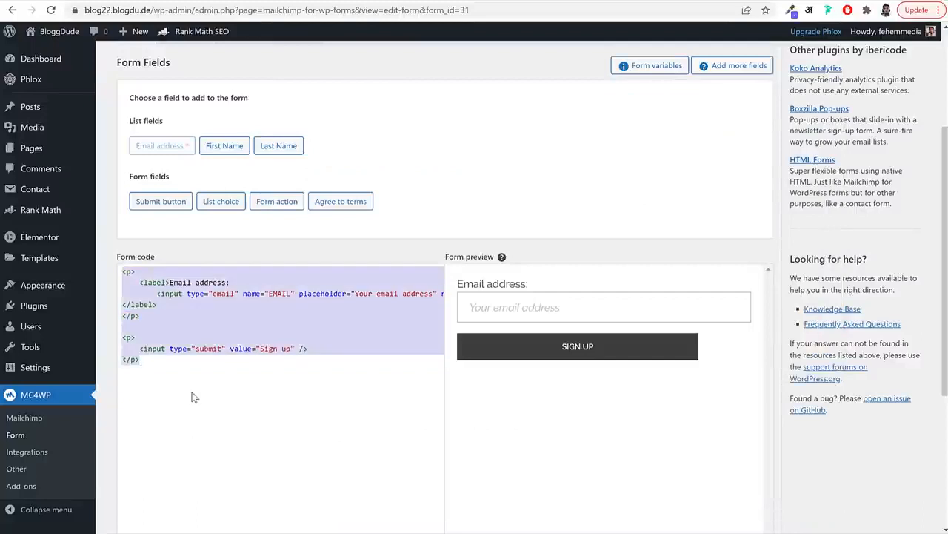
pyautogui.press('BackSpace')
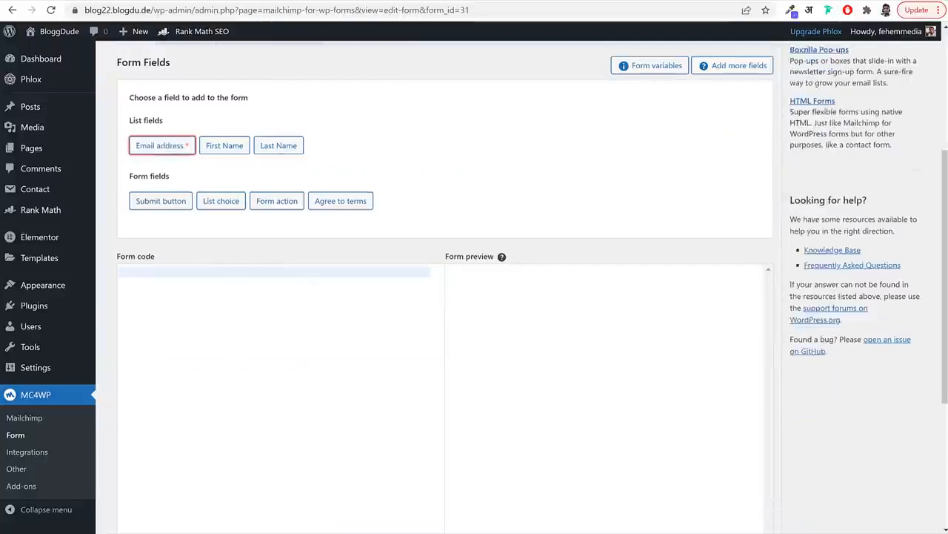
pyautogui.hotkey('alt', 'Tab')
pyautogui.hotkey('alt', 'Tab')
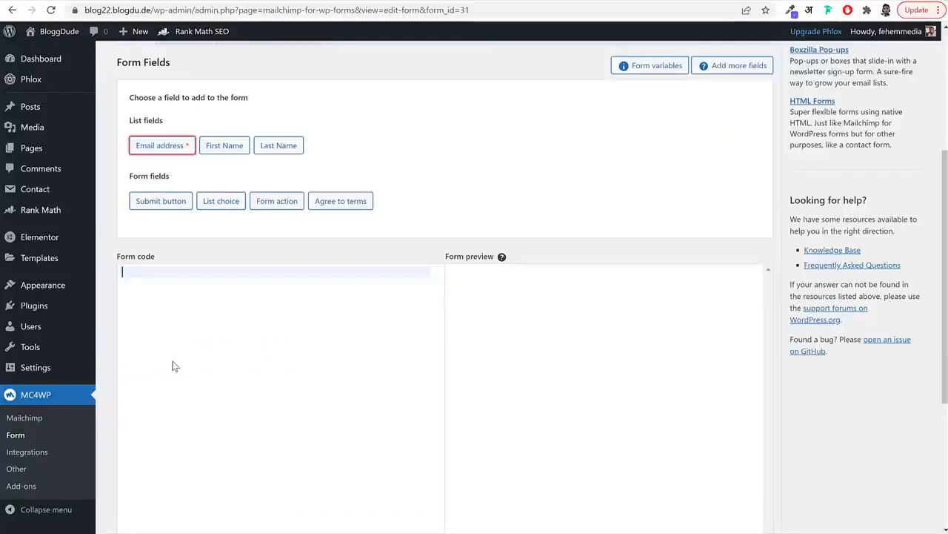
pyautogui.hotkey('ctrl', 'v')
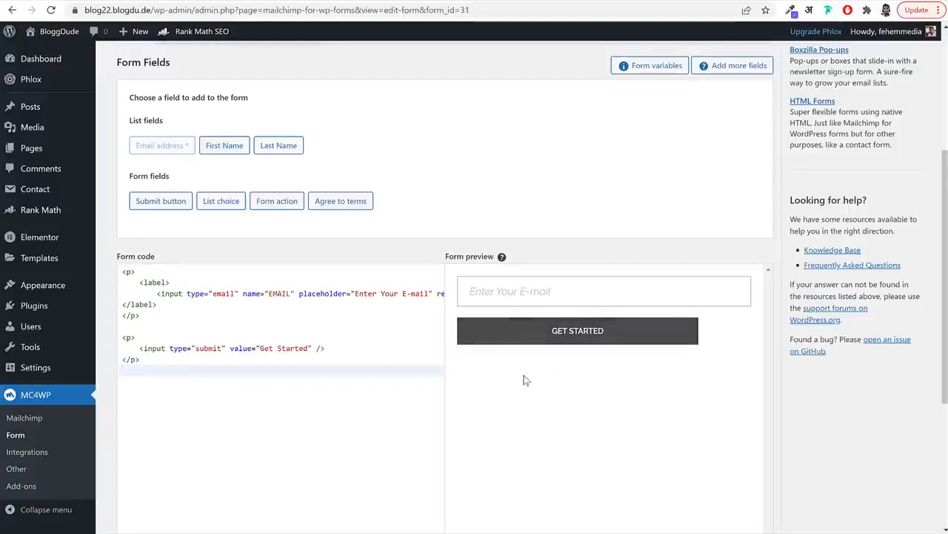
pyautogui.scroll(-3, 501, 393)
pyautogui.click(163, 354)
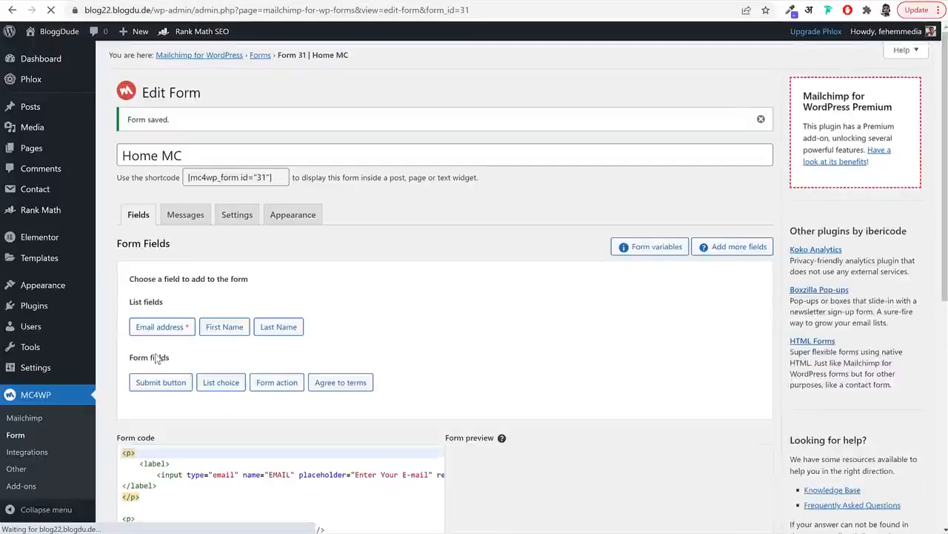
pyautogui.hotkey('alt', 'Tab')
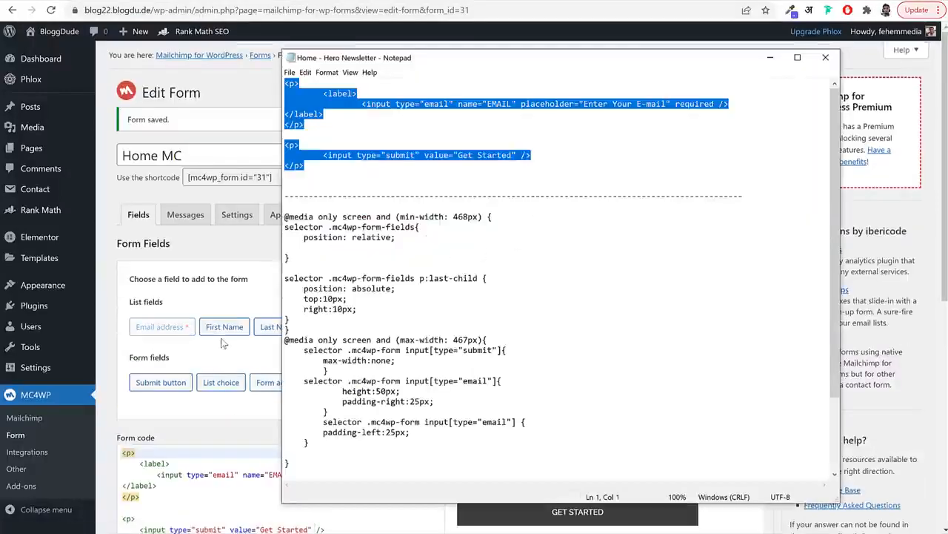
pyautogui.hotkey('alt', 'Tab')
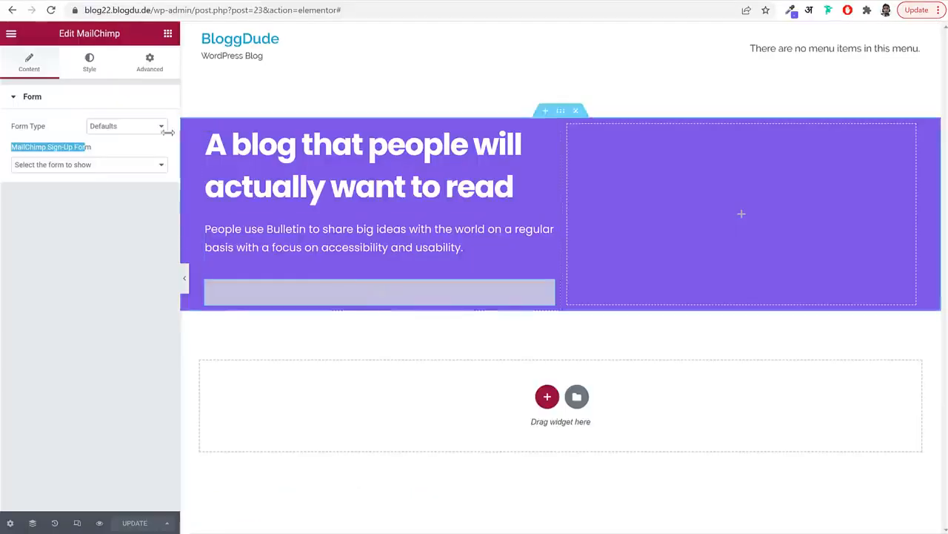
# Open the Custom CSS area in the MailChimp widget's Advanced settings
pyautogui.click(51, 11)
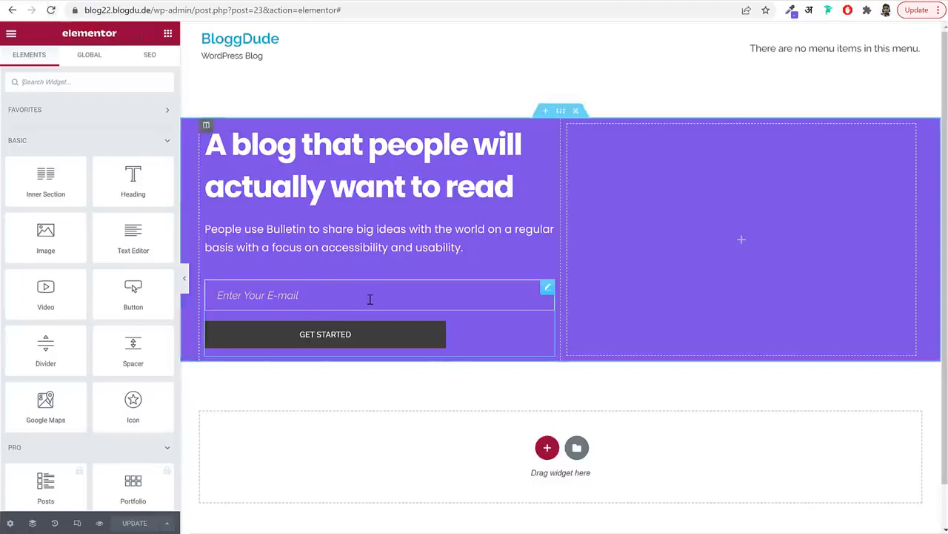
pyautogui.click(373, 300)
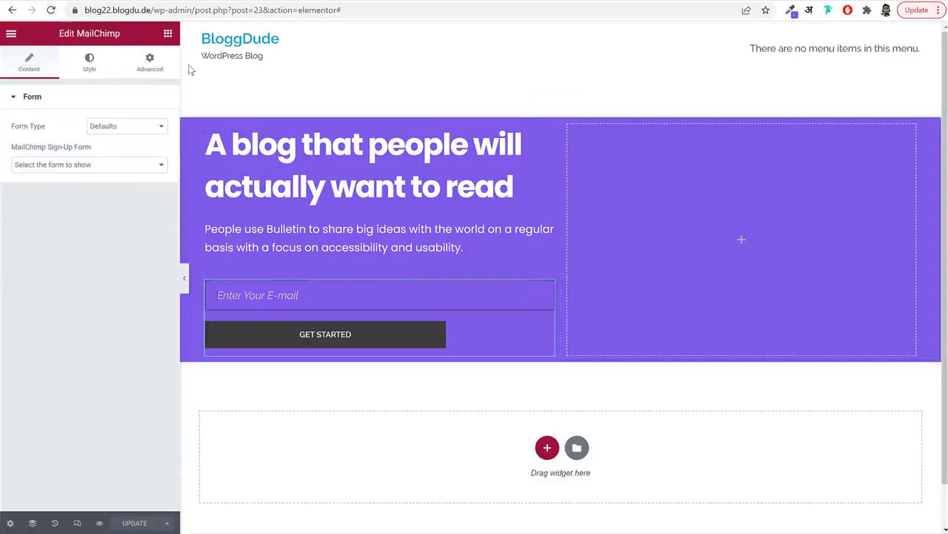
pyautogui.click(166, 65)
pyautogui.scroll(-5, 99, 449)
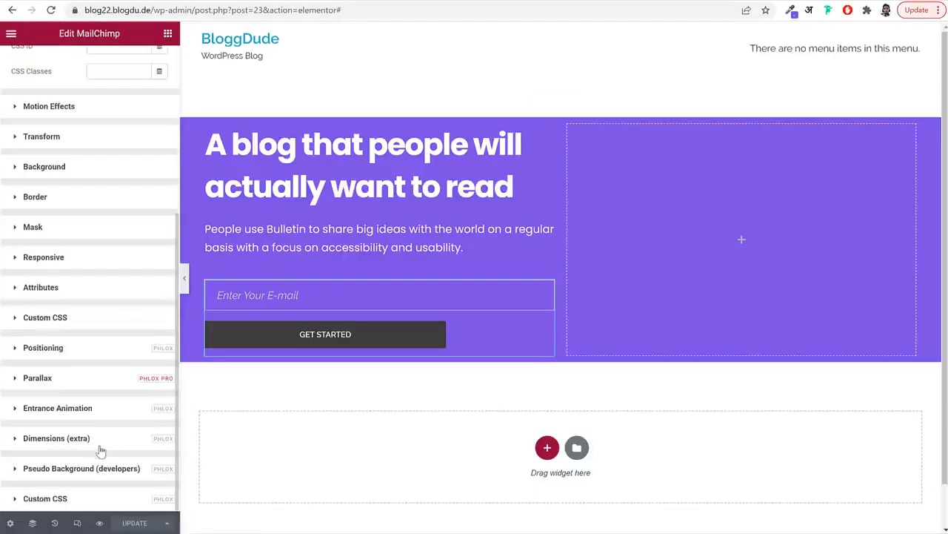
pyautogui.click(95, 497)
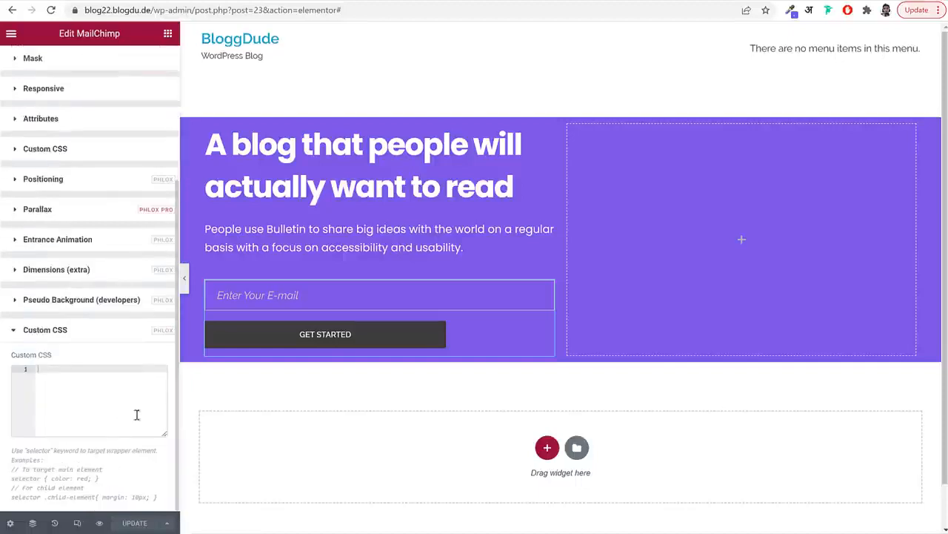
# Paste the hero newsletter CSS into Custom CSS, update the page and preview it
pyautogui.hotkey('alt', 'Tab')
pyautogui.click(535, 230)
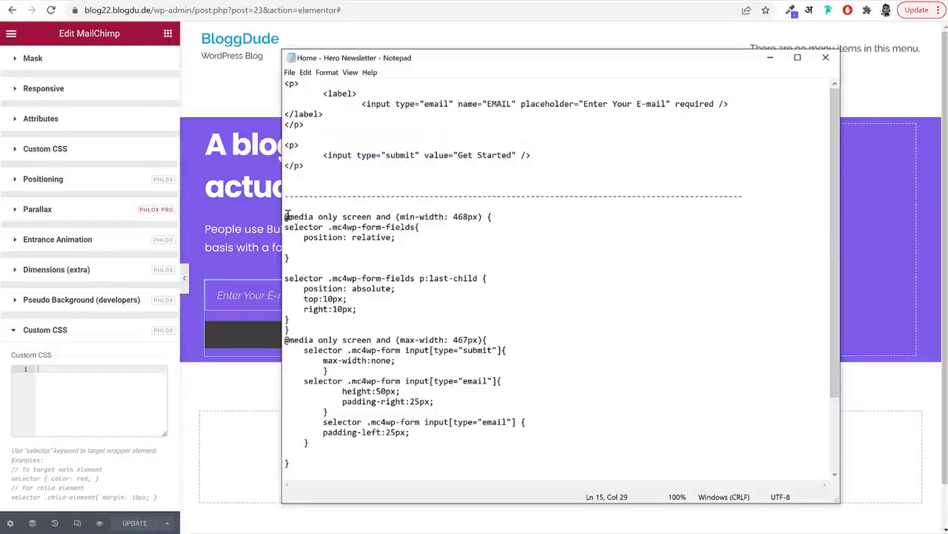
pyautogui.moveTo(288, 216); pyautogui.dragTo(351, 506)
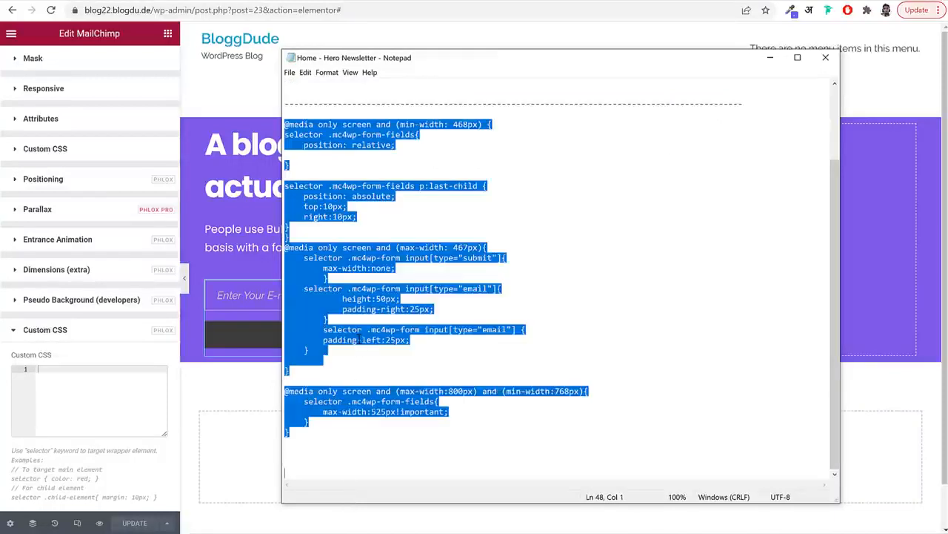
pyautogui.click(92, 392)
pyautogui.hotkey('ctrl', 'v')
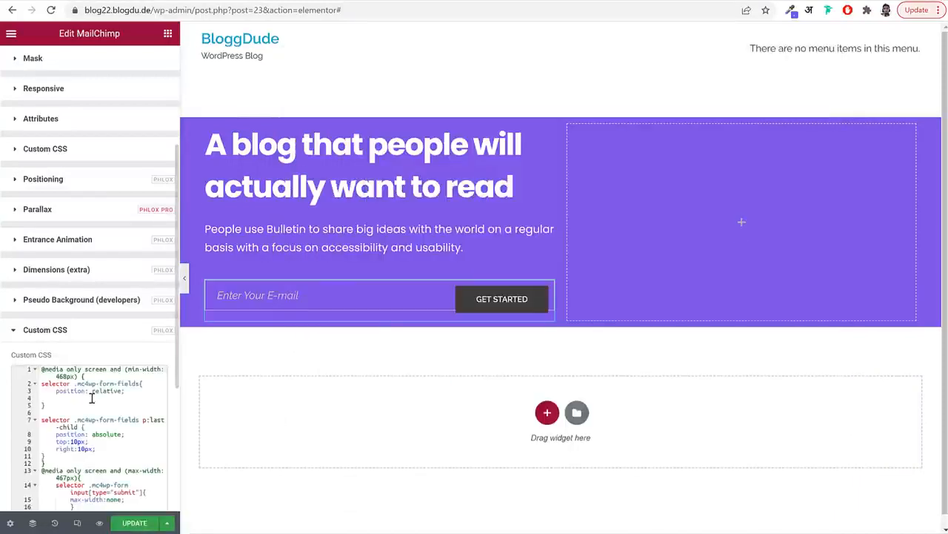
pyautogui.click(138, 525)
pyautogui.click(186, 280)
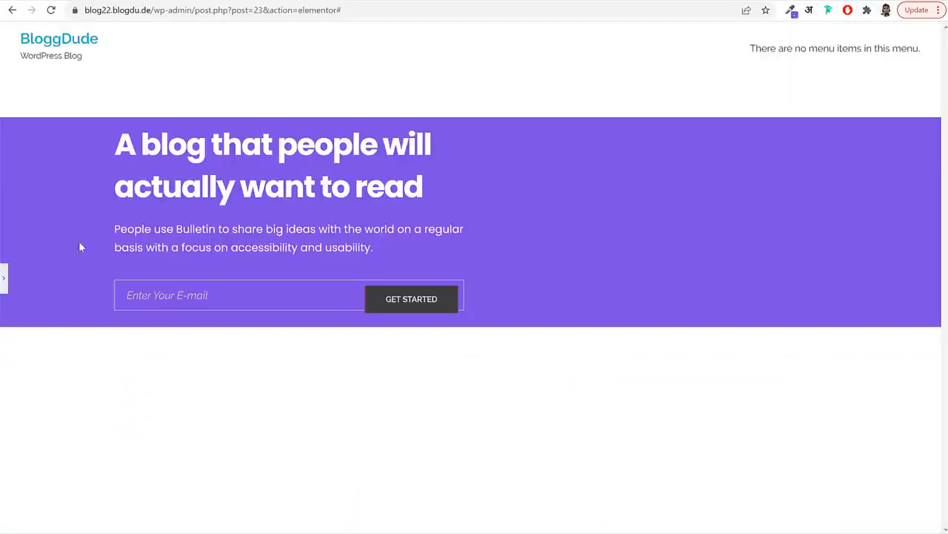
pyautogui.click(4, 278)
# Set the e-mail input's font family to Poppins
pyautogui.scroll(3, 93, 272)
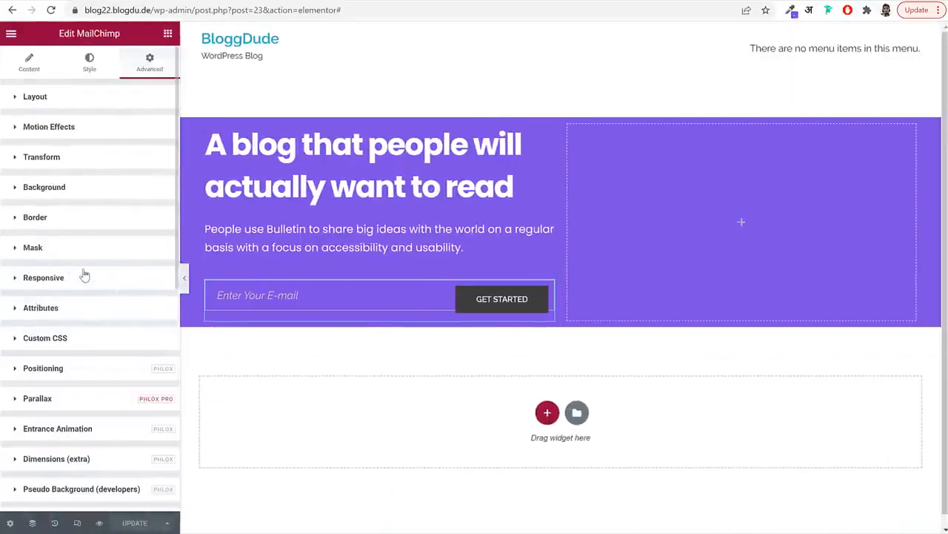
pyautogui.click(108, 94)
pyautogui.click(87, 59)
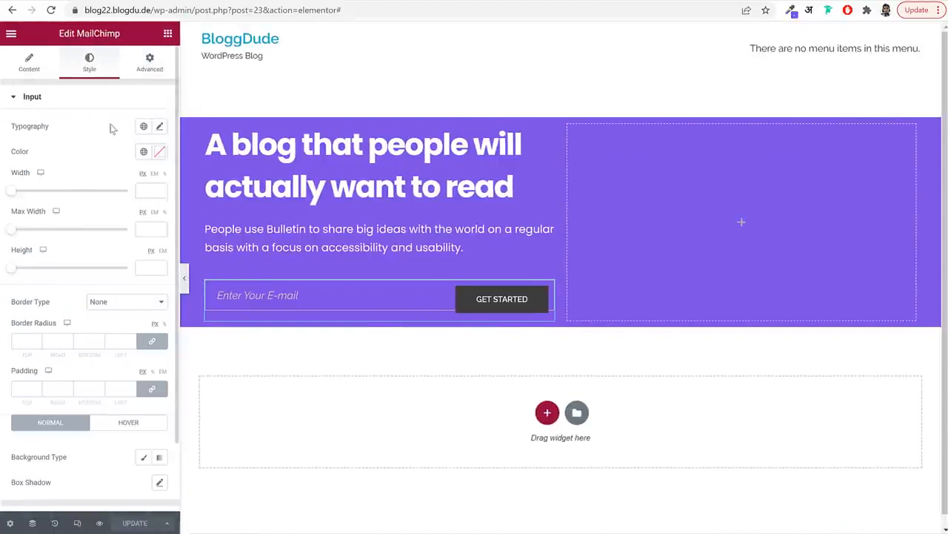
pyautogui.click(160, 129)
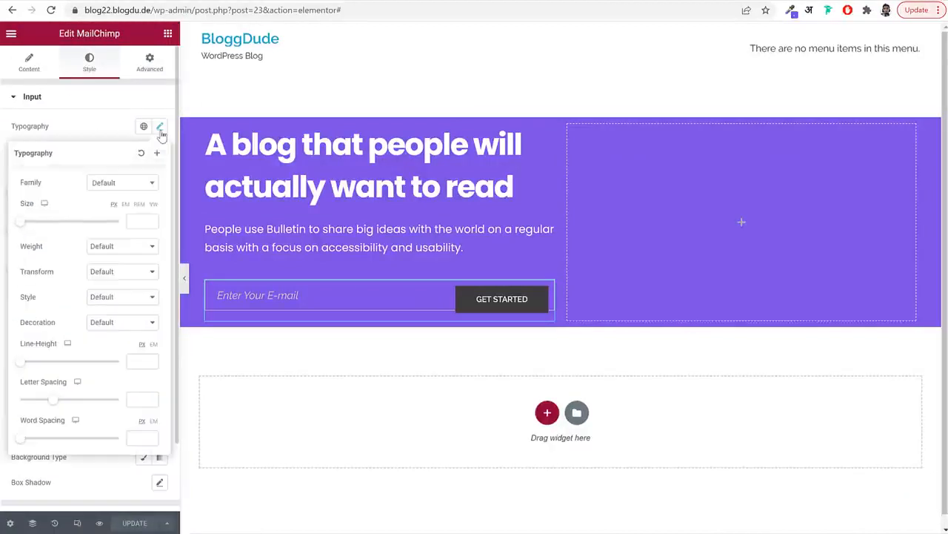
pyautogui.click(118, 183)
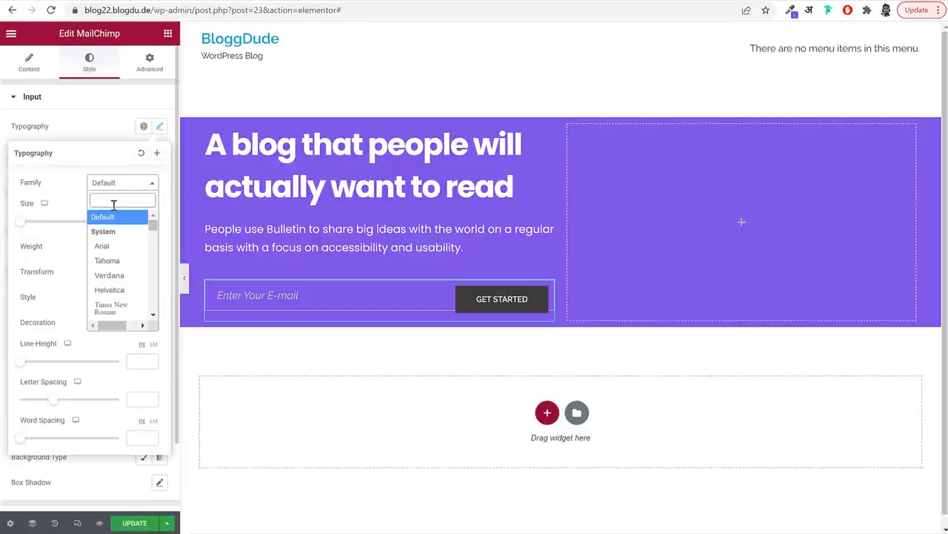
pyautogui.write('popp')
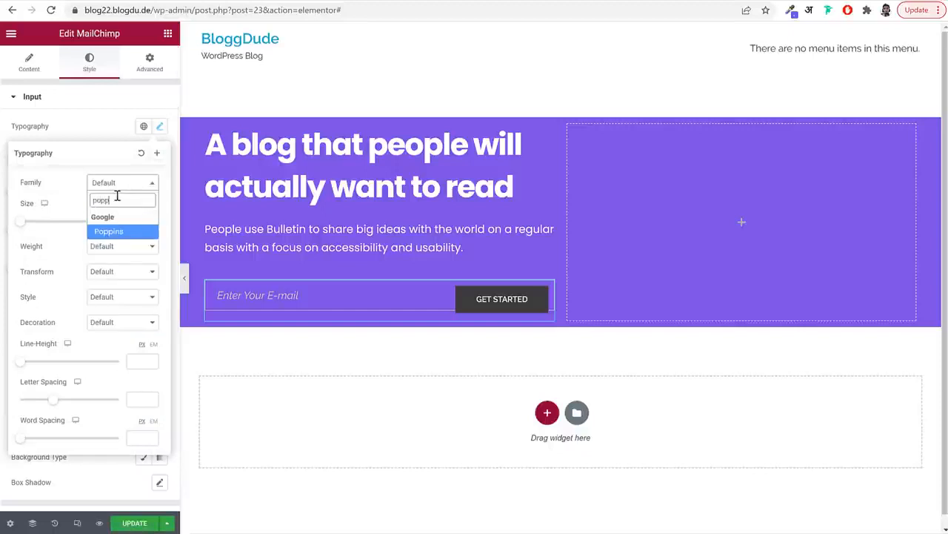
pyautogui.press('Return')
pyautogui.click(281, 297)
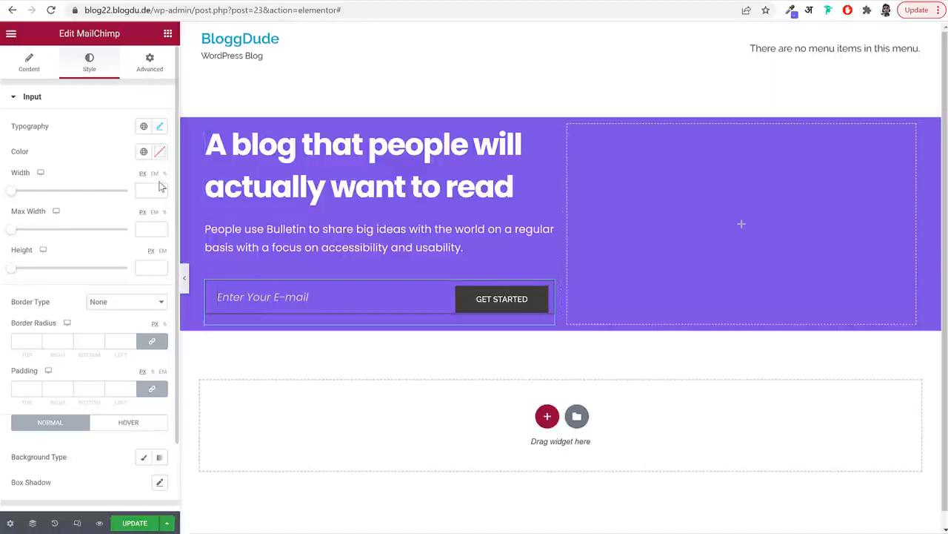
# Give the e-mail input a 1.5 em line height and preview the form
pyautogui.click(158, 127)
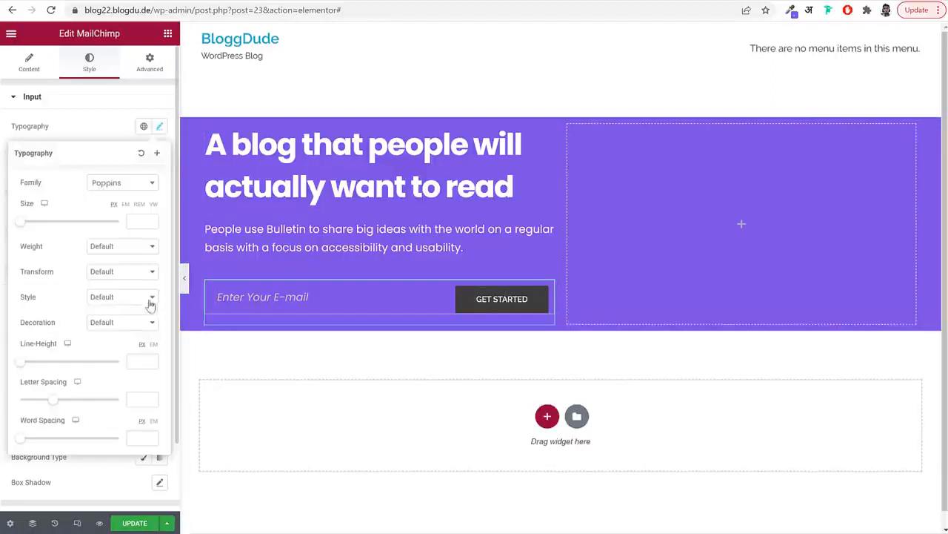
pyautogui.click(154, 344)
pyautogui.click(132, 362)
pyautogui.write('1.5')
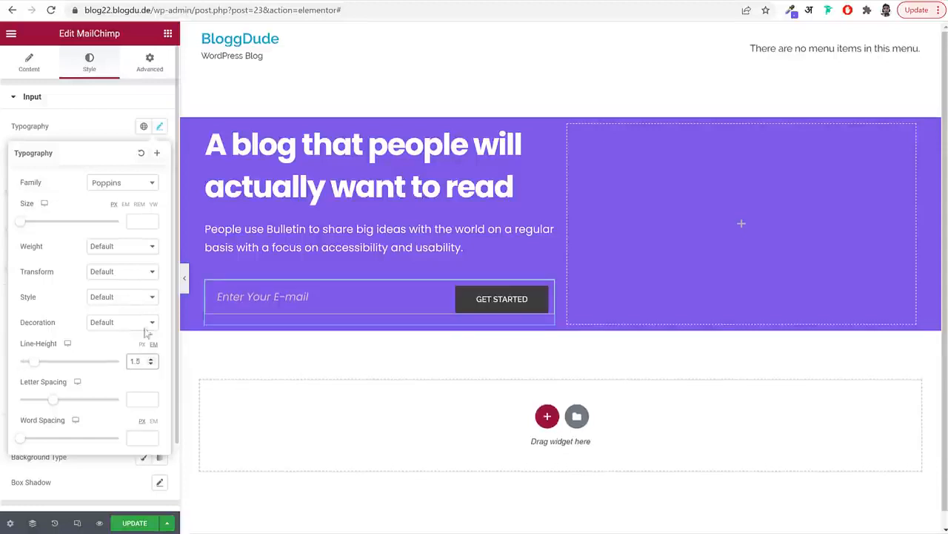
pyautogui.click(160, 129)
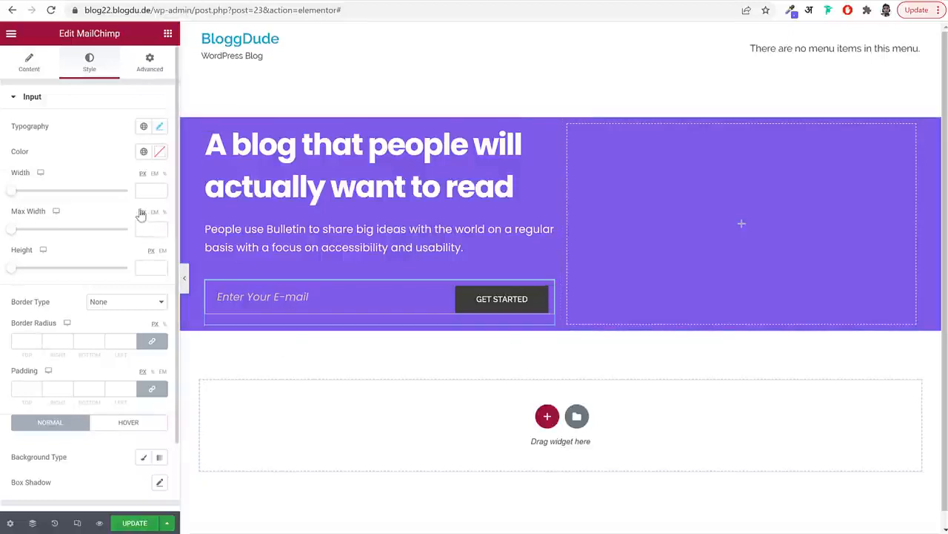
pyautogui.click(185, 278)
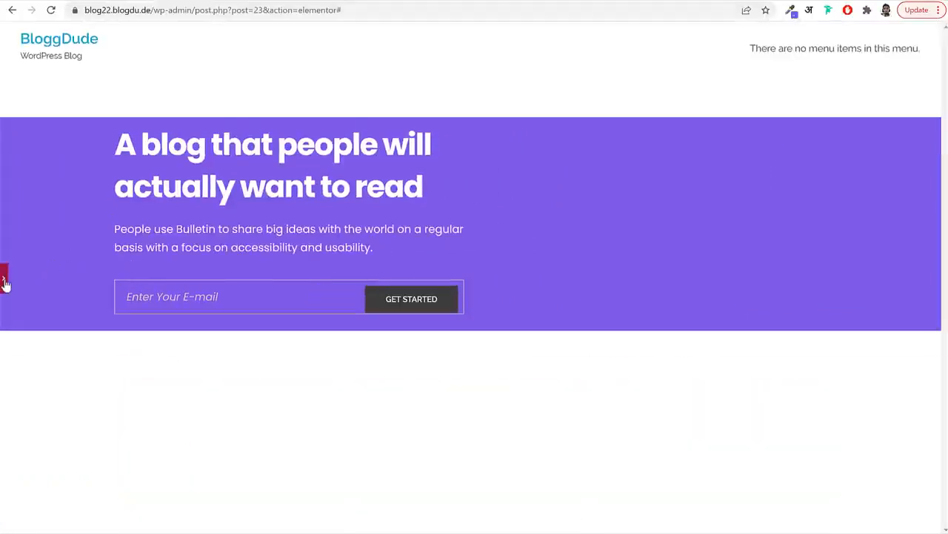
pyautogui.click(5, 279)
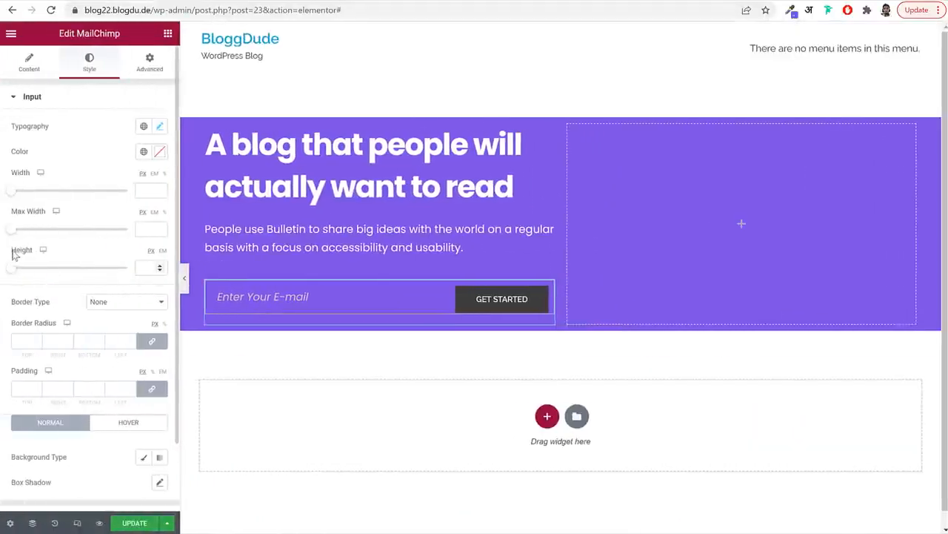
# Make the e-mail input 70 px tall with a 50 px border radius on every corner
pyautogui.moveTo(13, 255); pyautogui.dragTo(127, 263)
pyautogui.click(148, 269)
pyautogui.write('70')
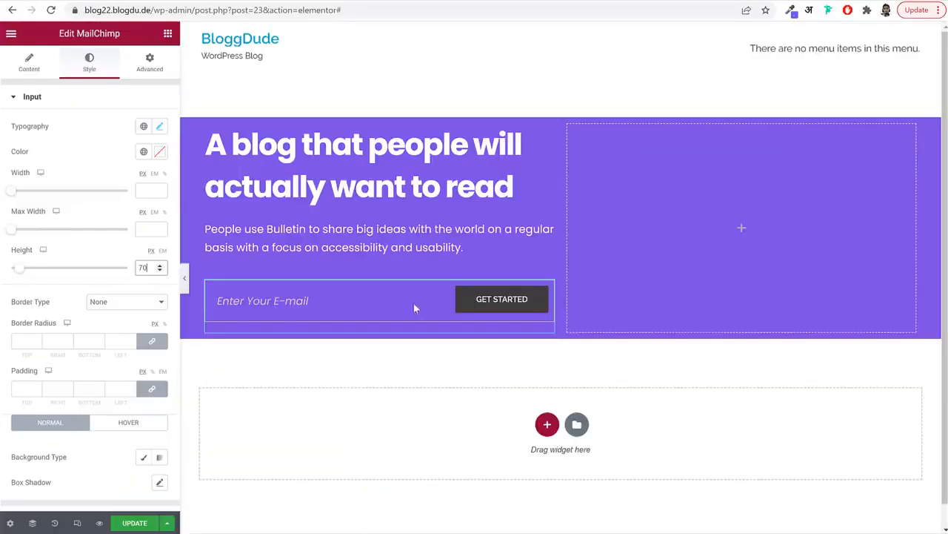
pyautogui.click(186, 282)
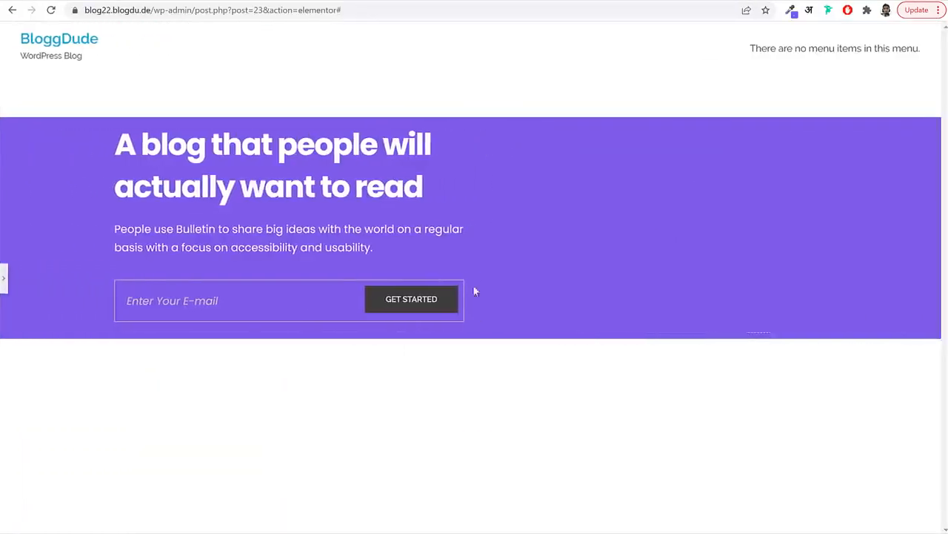
pyautogui.click(5, 280)
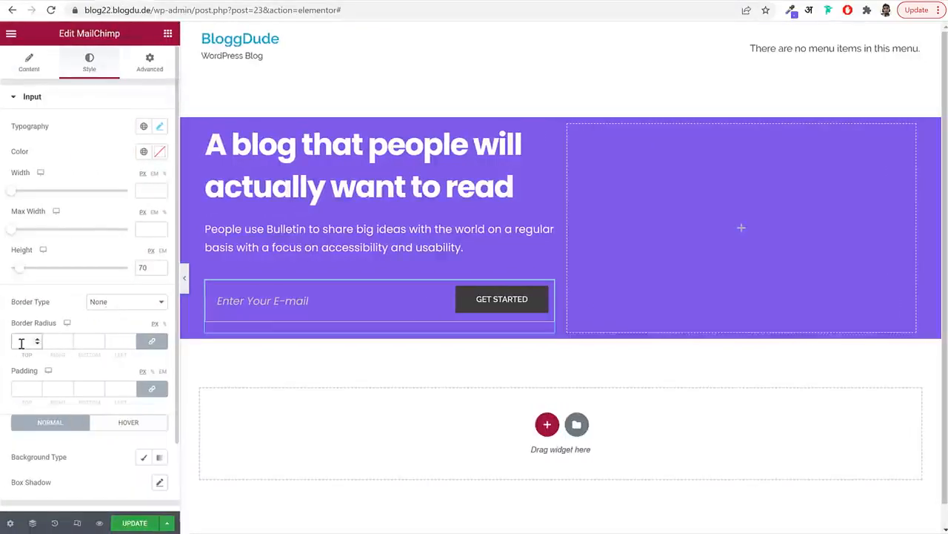
pyautogui.write('0')
pyautogui.click(184, 279)
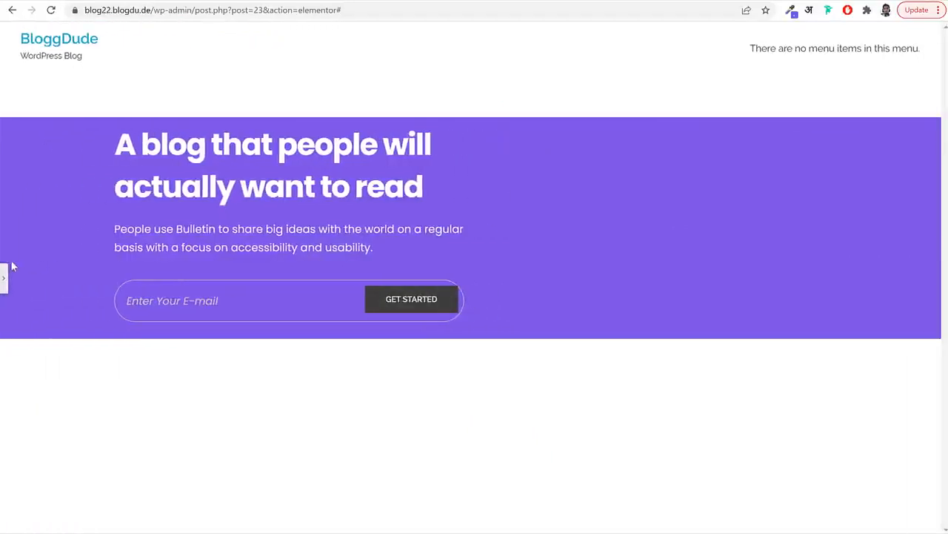
pyautogui.click(5, 281)
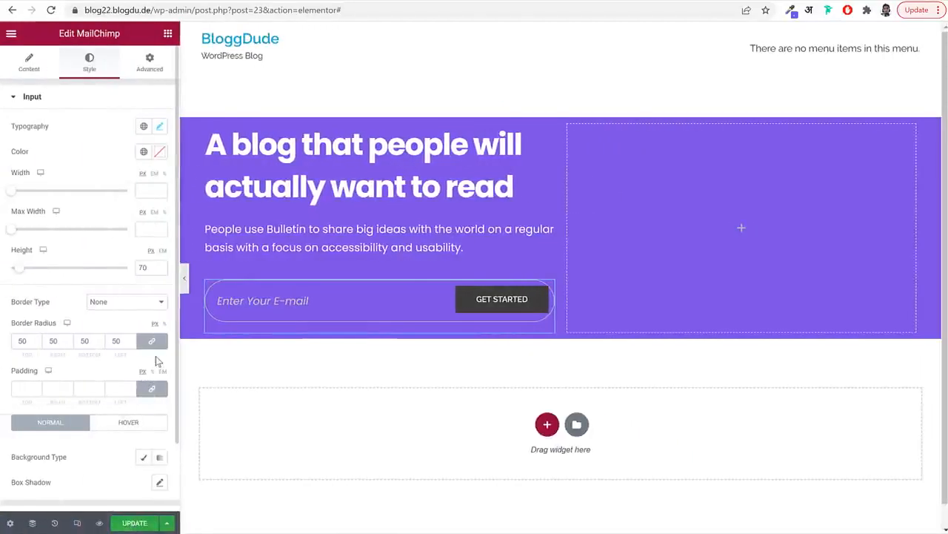
pyautogui.scroll(-1, 166, 364)
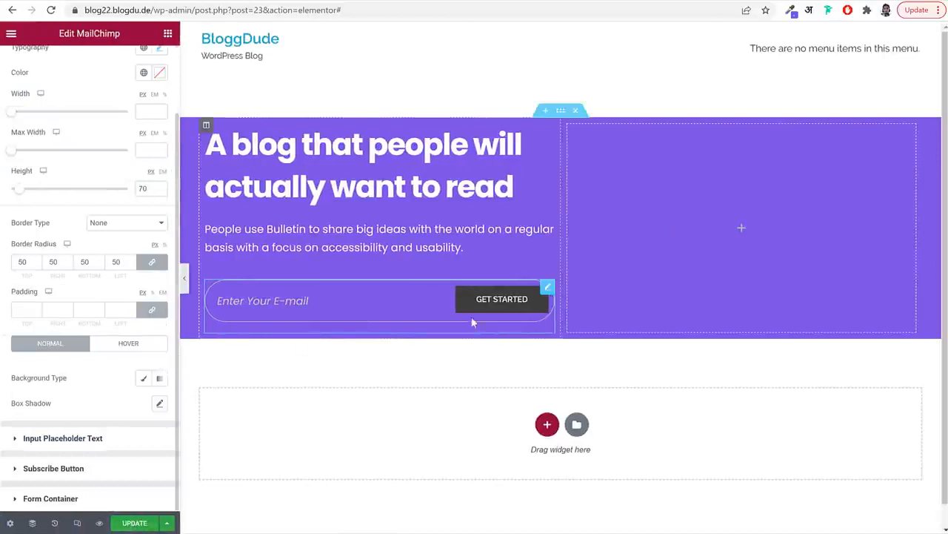
pyautogui.scroll(1, 94, 135)
pyautogui.click(91, 98)
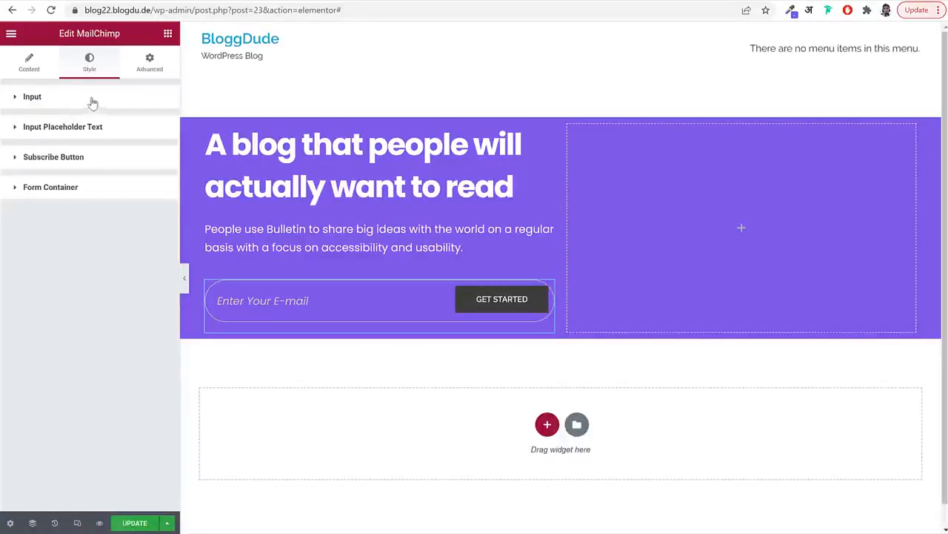
# Give the Get Started button a 180 px max width, 50 px height and 50 px border radius
pyautogui.click(63, 164)
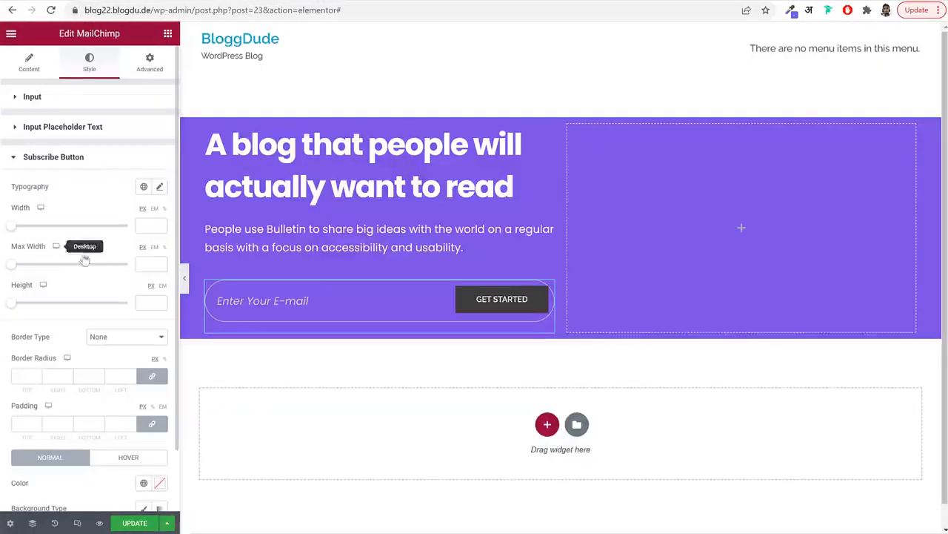
pyautogui.click(147, 265)
pyautogui.write('100')
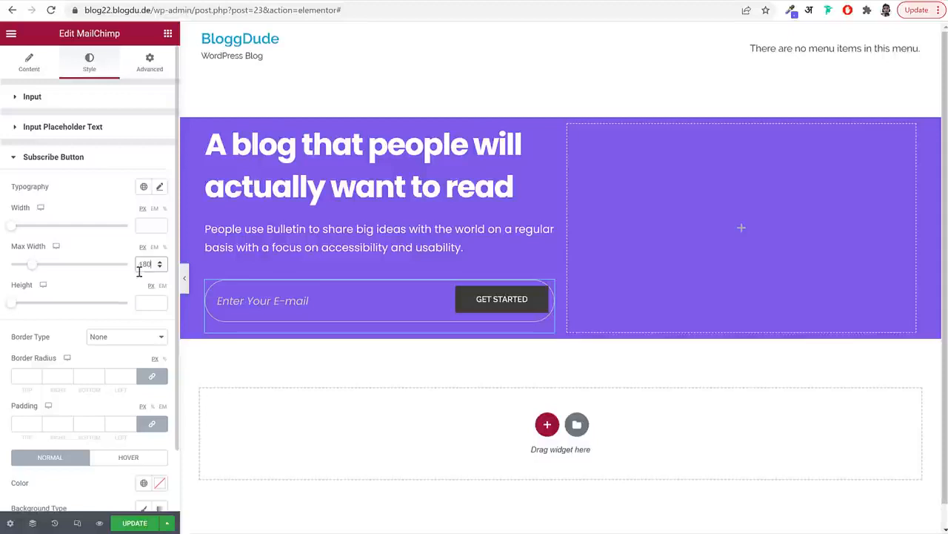
pyautogui.click(143, 303)
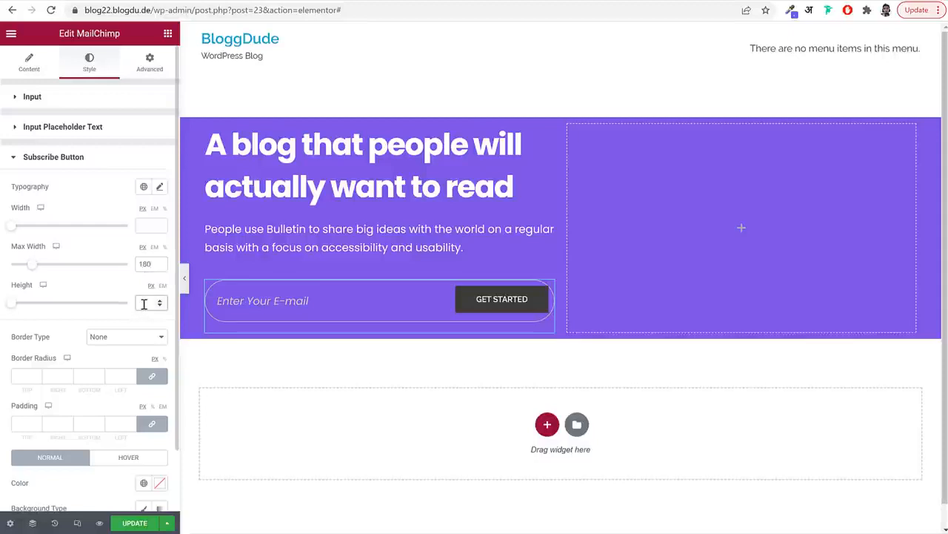
pyautogui.write('40')
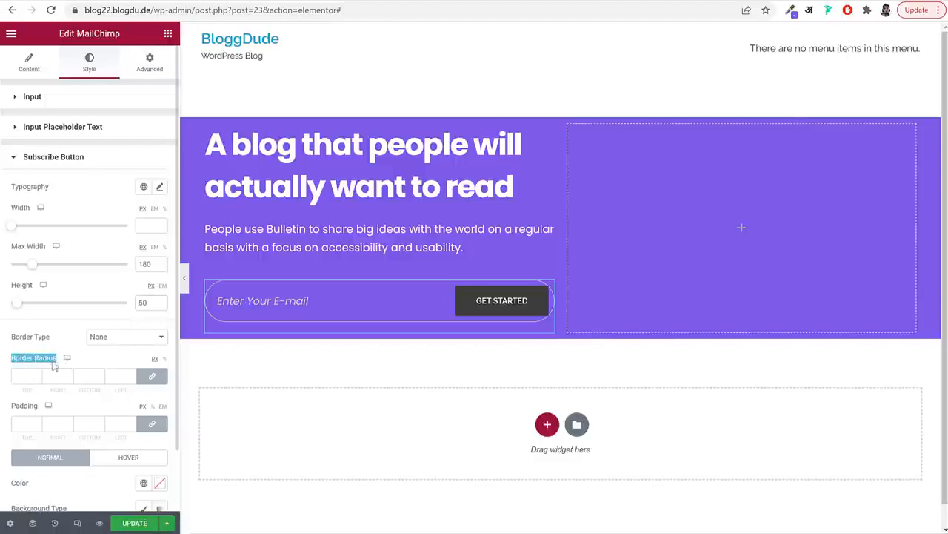
pyautogui.click(25, 377)
pyautogui.write('50')
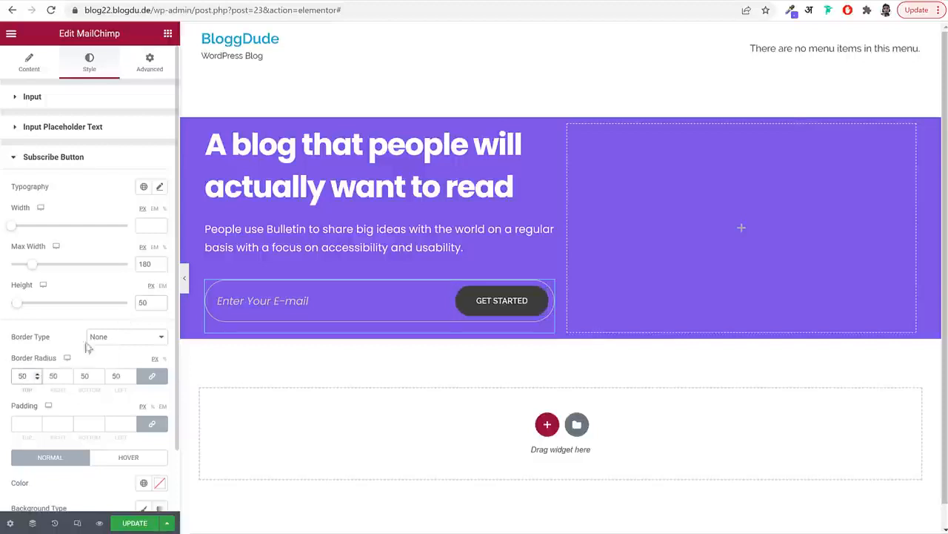
pyautogui.click(185, 278)
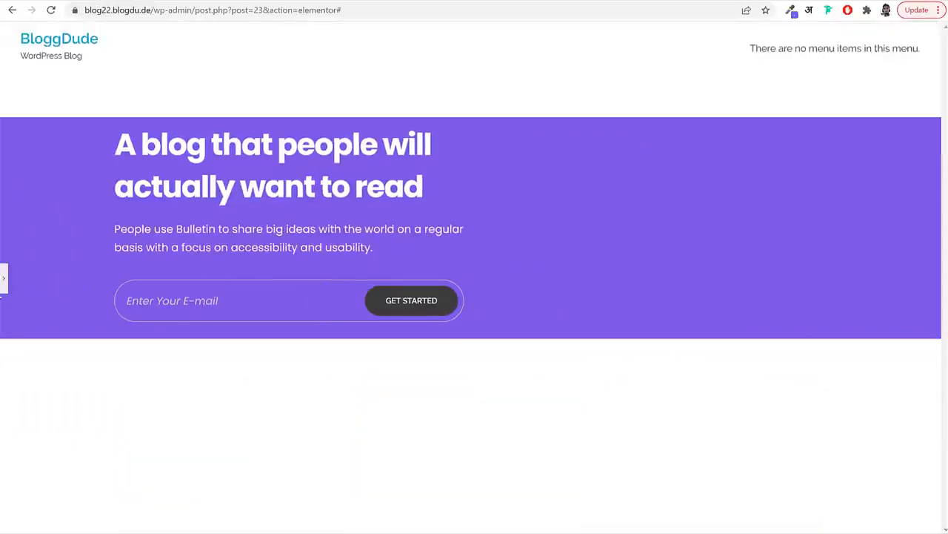
pyautogui.click(4, 281)
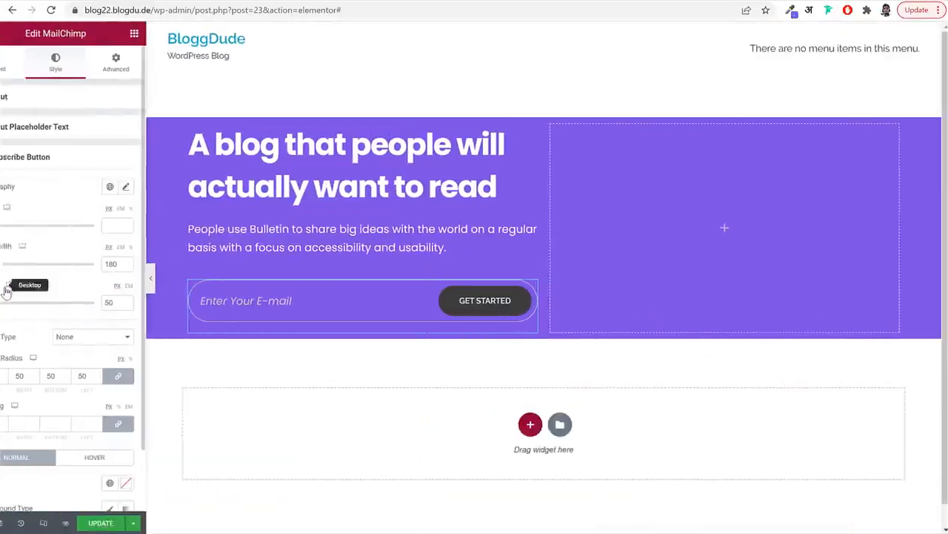
pyautogui.scroll(-1, 73, 452)
# Set the form container width to 500 px after comparing with the live site, then update the page
pyautogui.click(50, 498)
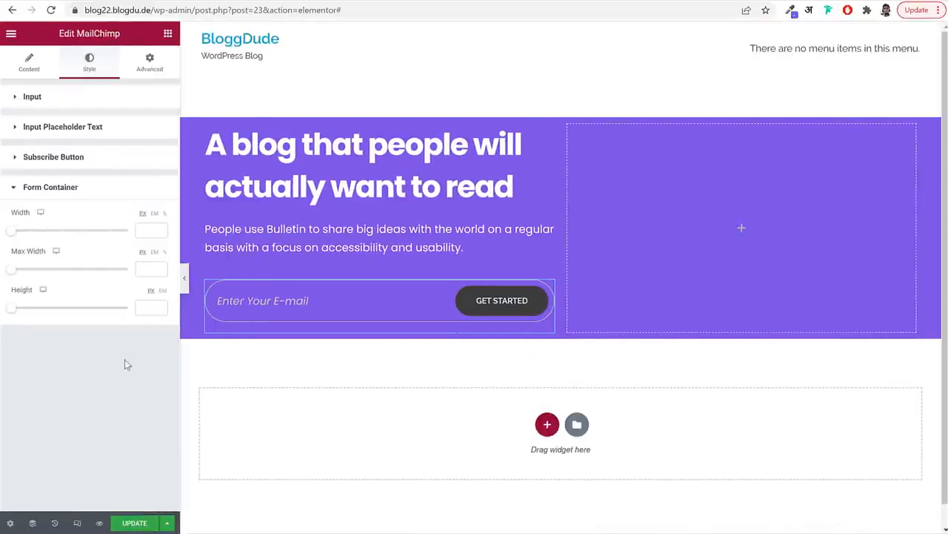
pyautogui.click(184, 282)
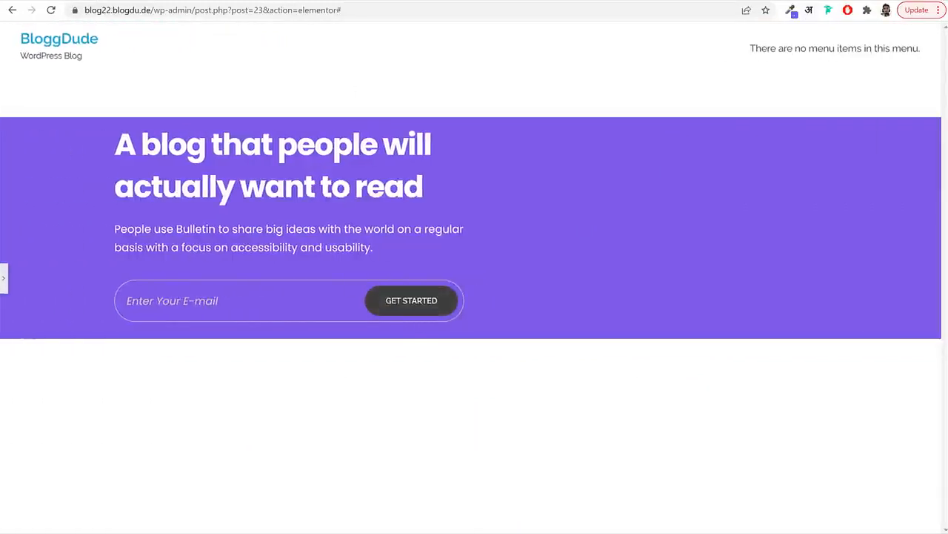
pyautogui.click(109, 2)
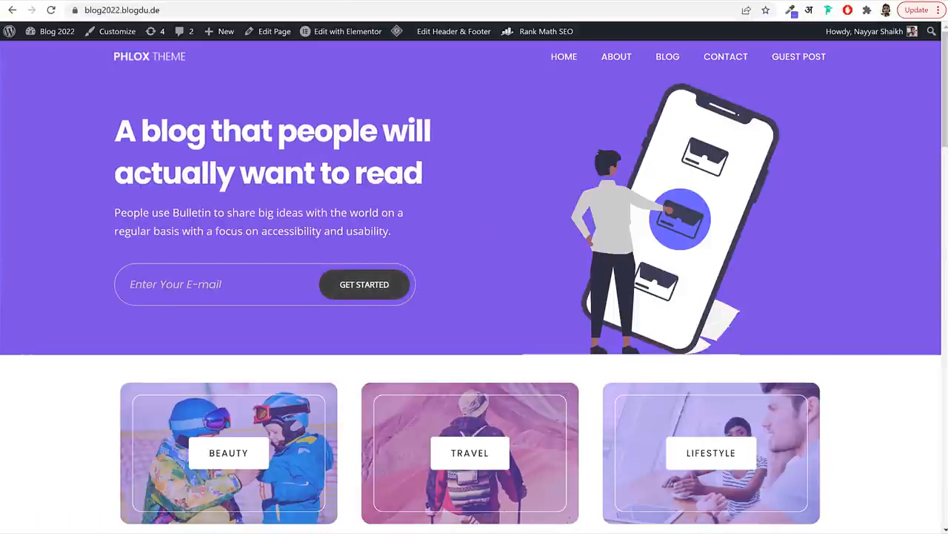
pyautogui.click(37, 2)
pyautogui.click(4, 289)
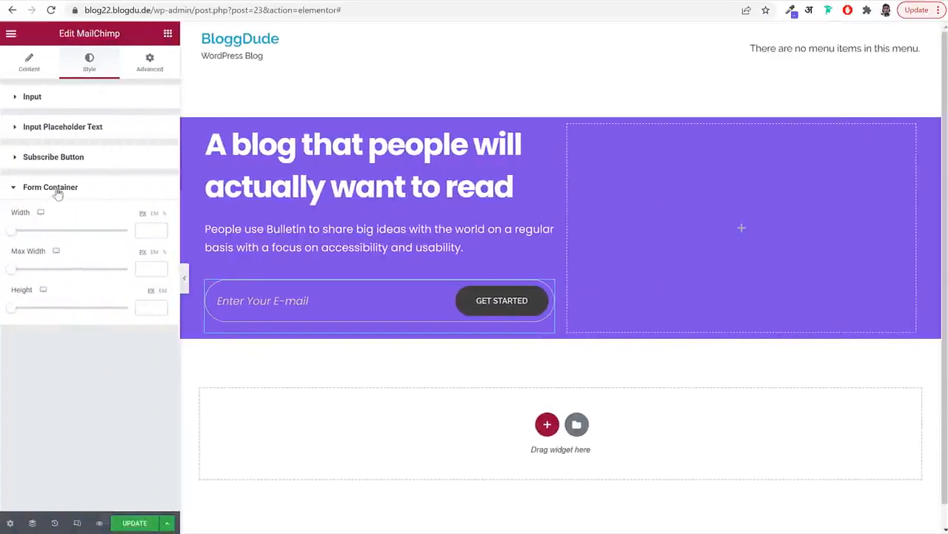
pyautogui.click(142, 228)
pyautogui.write('500')
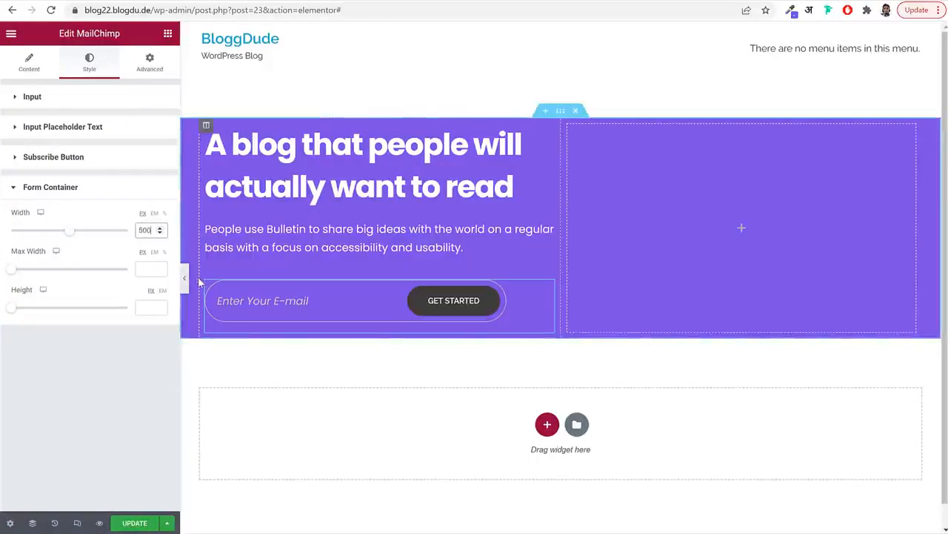
pyautogui.click(184, 278)
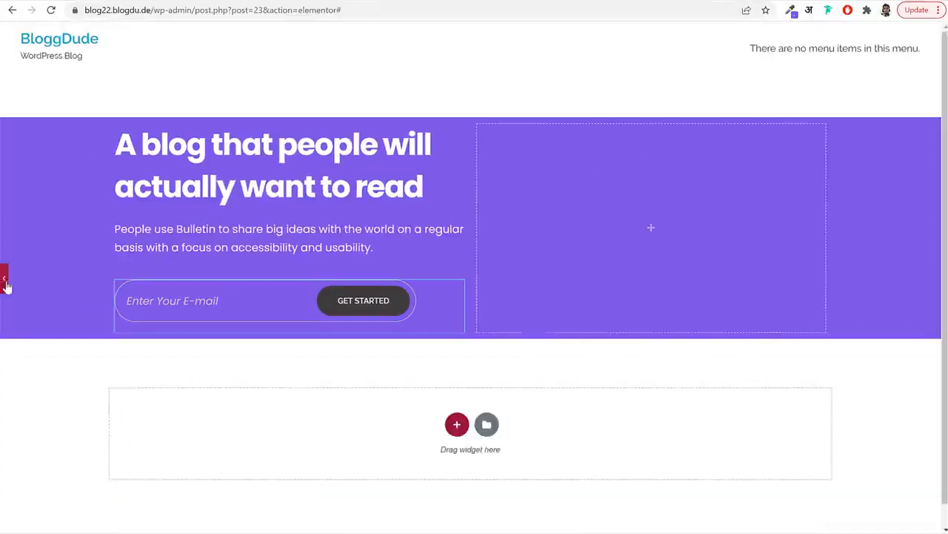
pyautogui.click(4, 279)
pyautogui.click(132, 526)
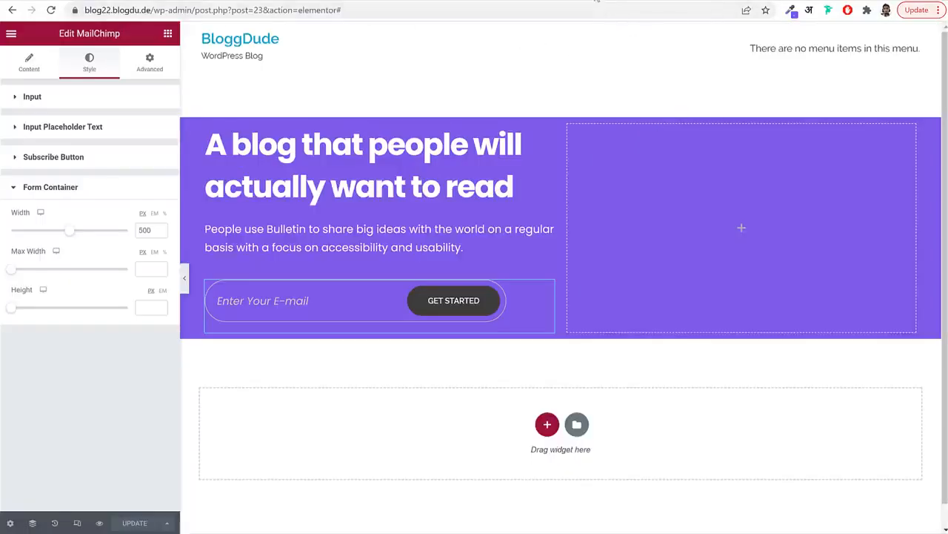
# Open undraw.co in a new tab and browse illustrations, comparing with the live site's
pyautogui.hotkey('ctrl', 't')
pyautogui.write('und')
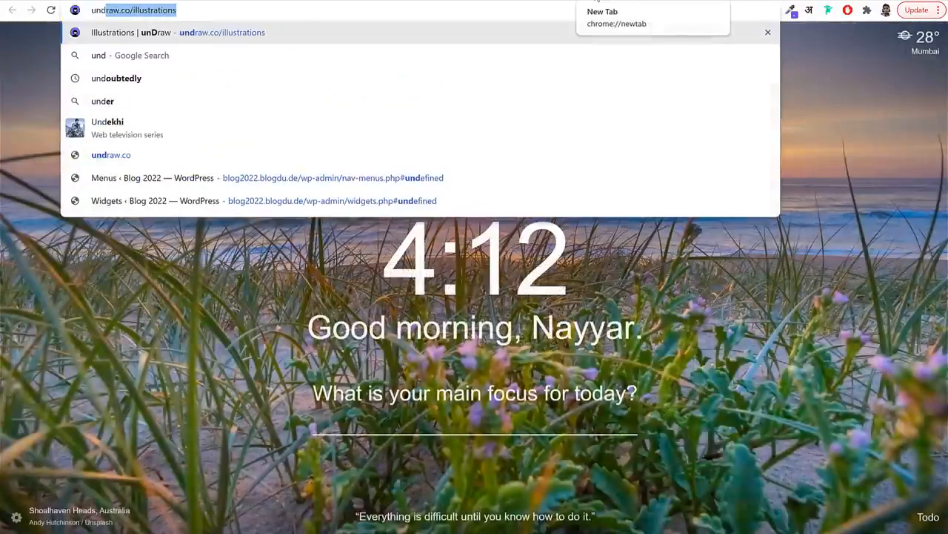
pyautogui.press('Return')
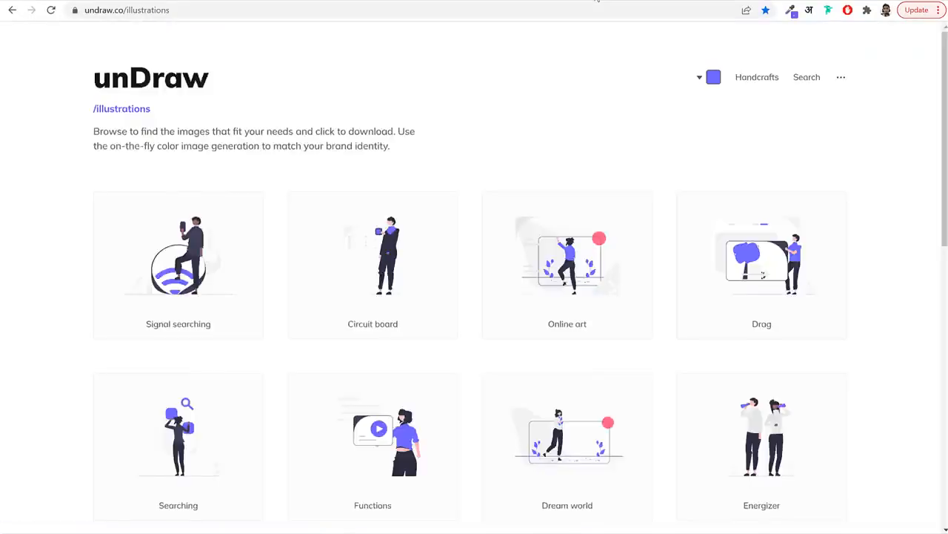
pyautogui.scroll(-13, 820, 311)
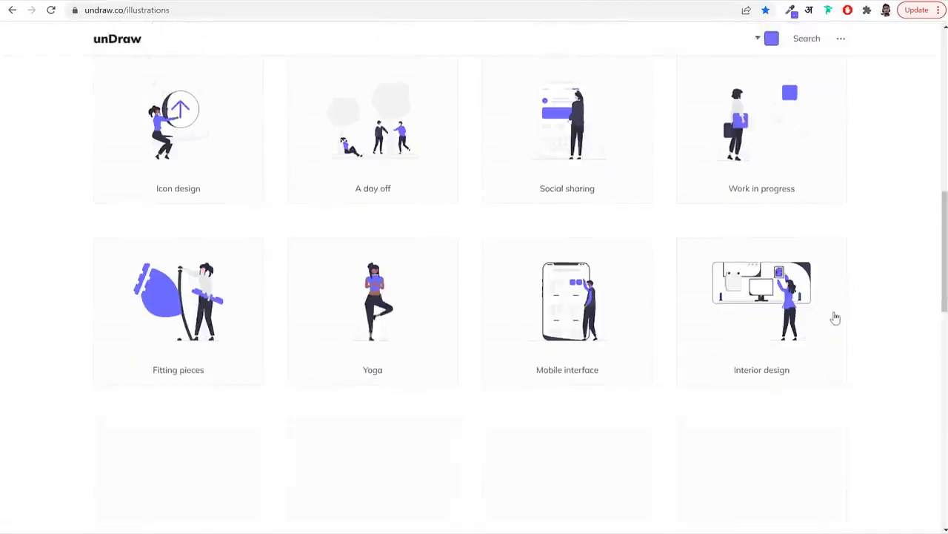
pyautogui.scroll(13, 842, 332)
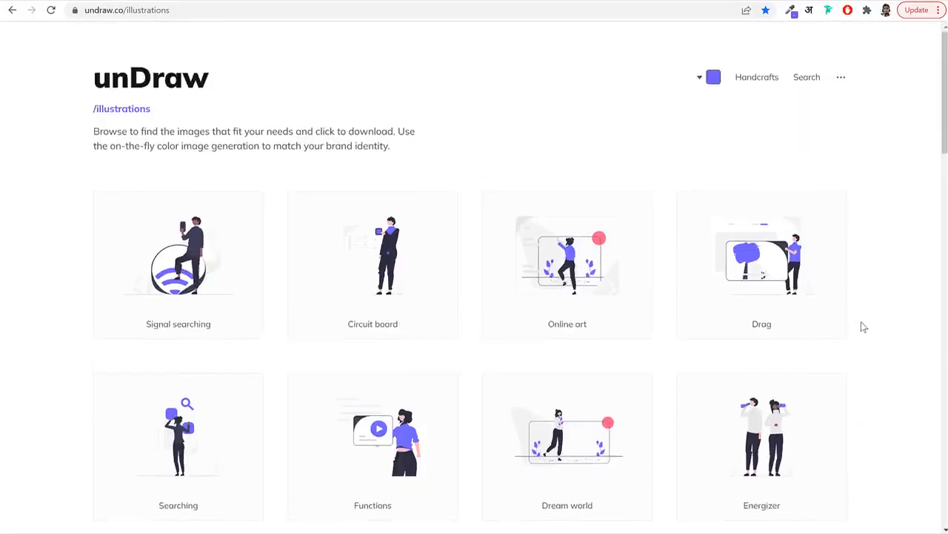
pyautogui.click(85, 0)
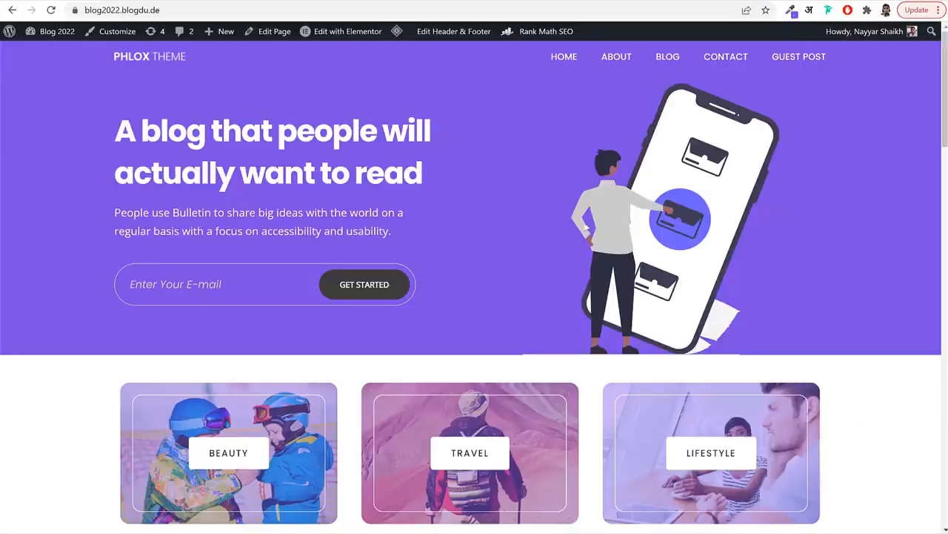
pyautogui.click(664, 3)
pyautogui.scroll(-7, 852, 333)
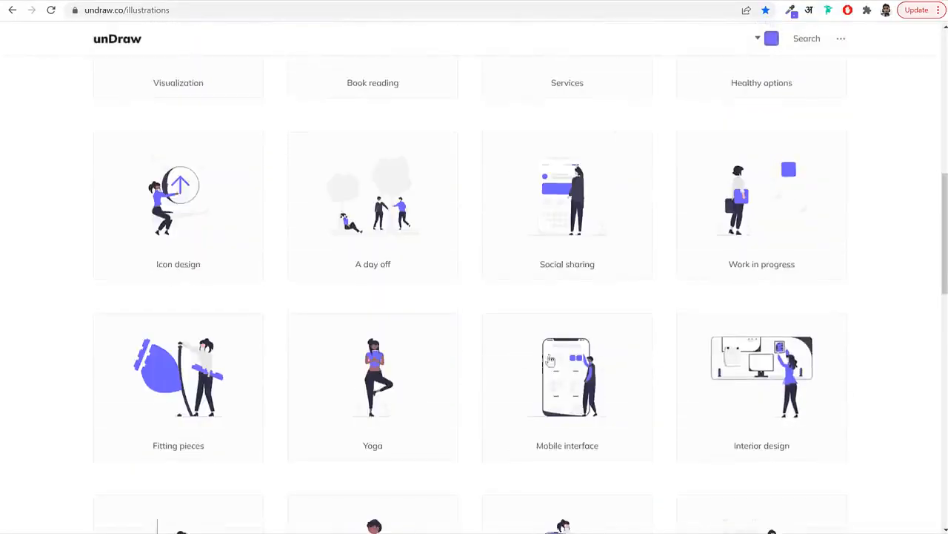
pyautogui.scroll(-10, 393, 388)
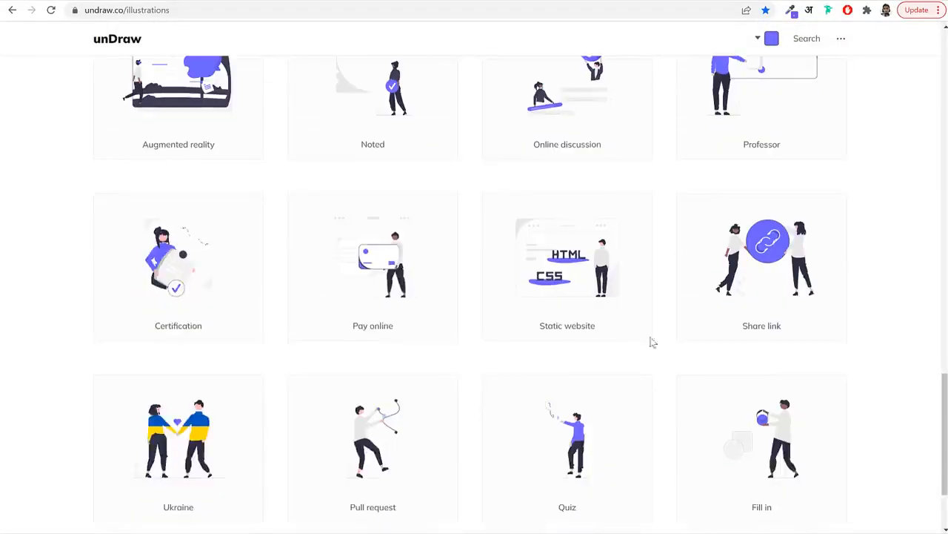
pyautogui.scroll(-11, 866, 309)
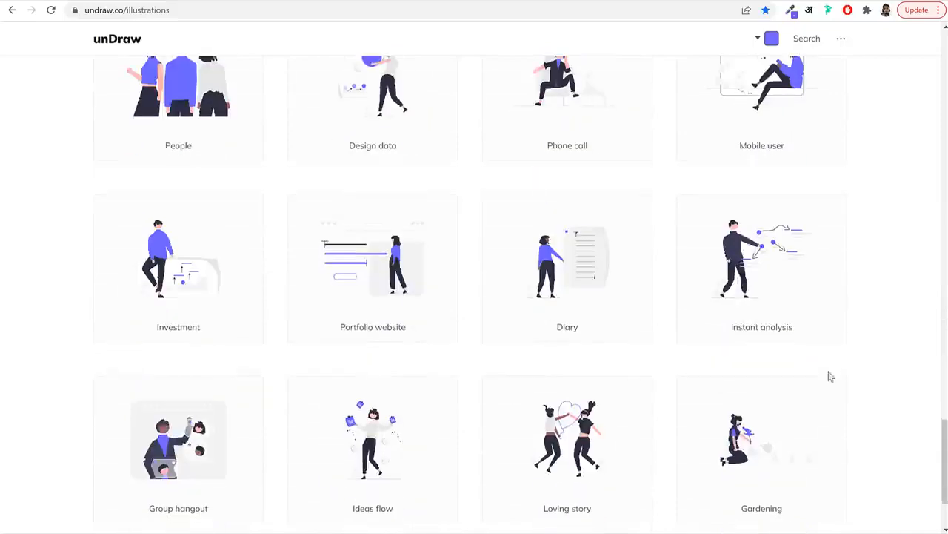
pyautogui.scroll(20, 876, 360)
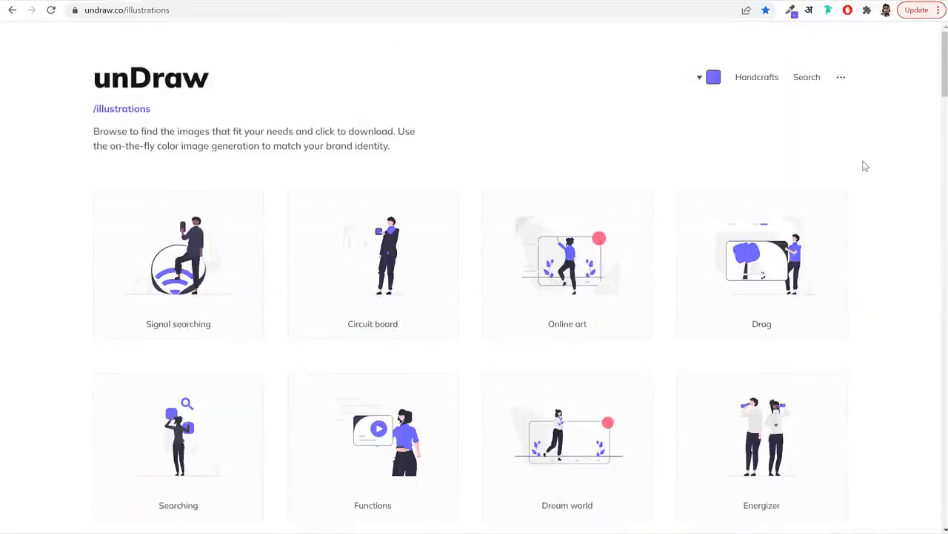
# Search unDraw for 'mobile' and download the Mobile posts illustration as an SVG
pyautogui.click(807, 79)
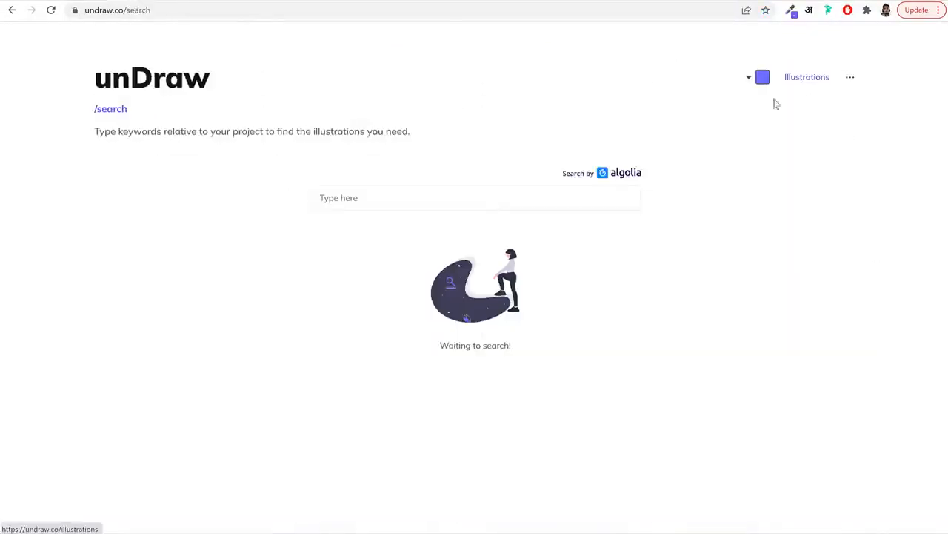
pyautogui.click(491, 205)
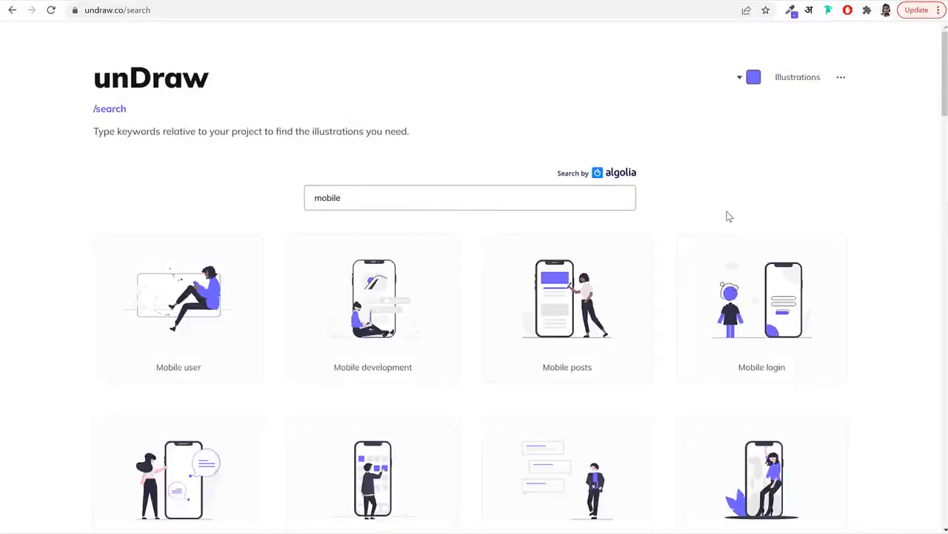
pyautogui.scroll(-2, 303, 232)
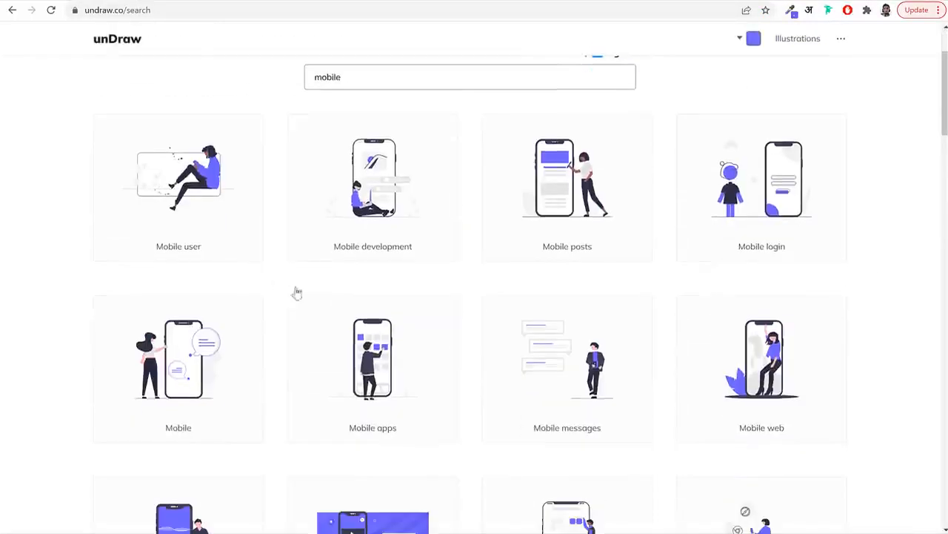
pyautogui.scroll(-3, 604, 337)
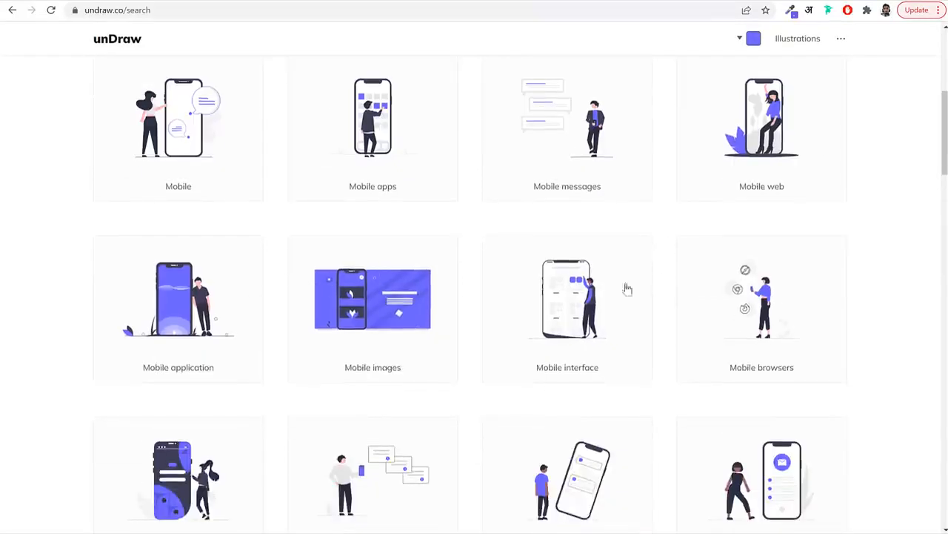
pyautogui.scroll(4, 626, 288)
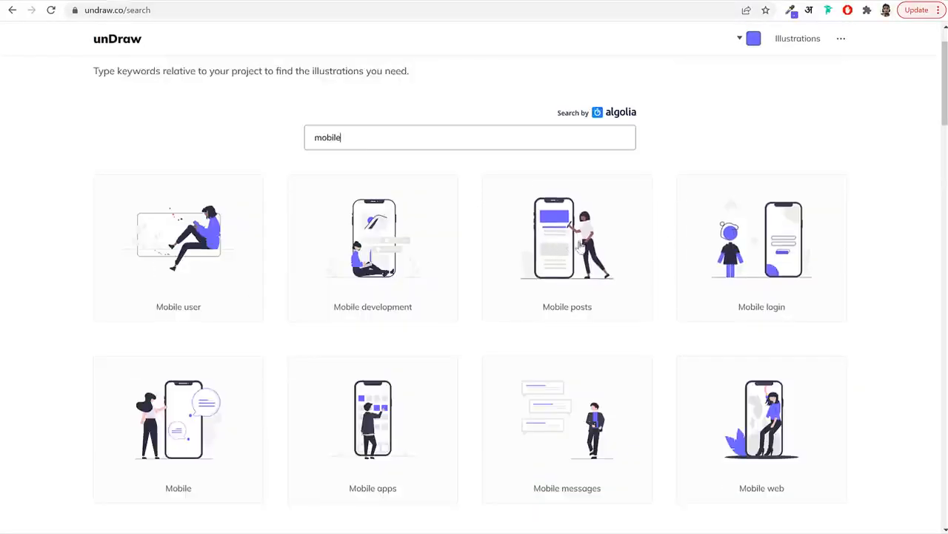
pyautogui.click(571, 247)
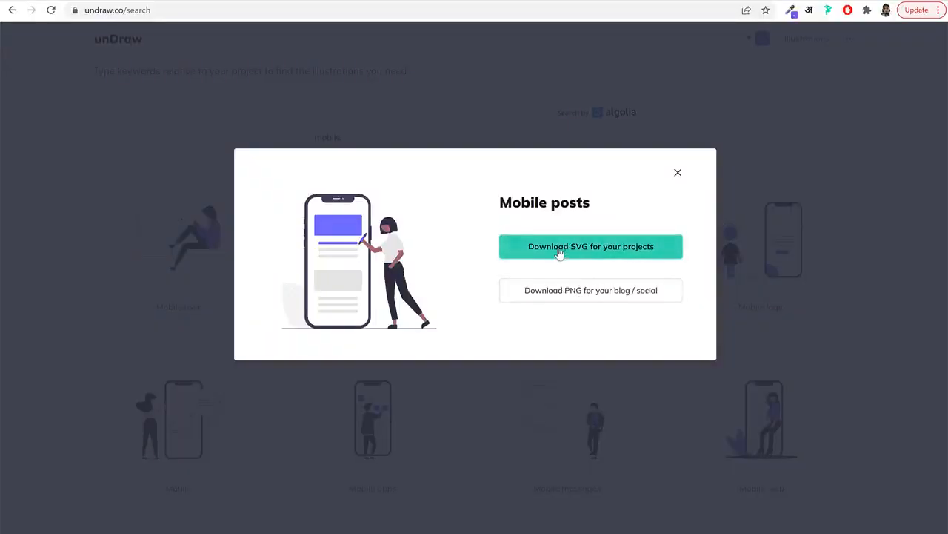
pyautogui.click(579, 252)
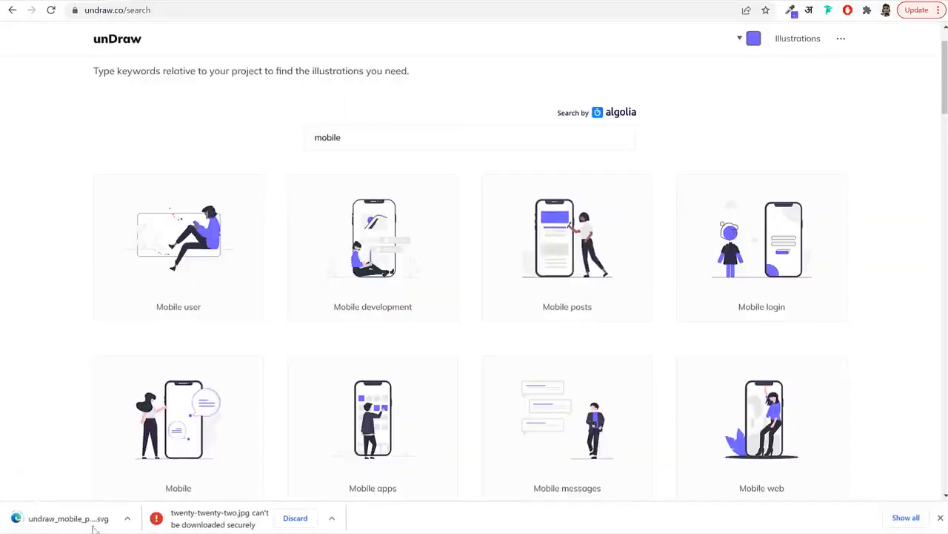
pyautogui.click(585, 245)
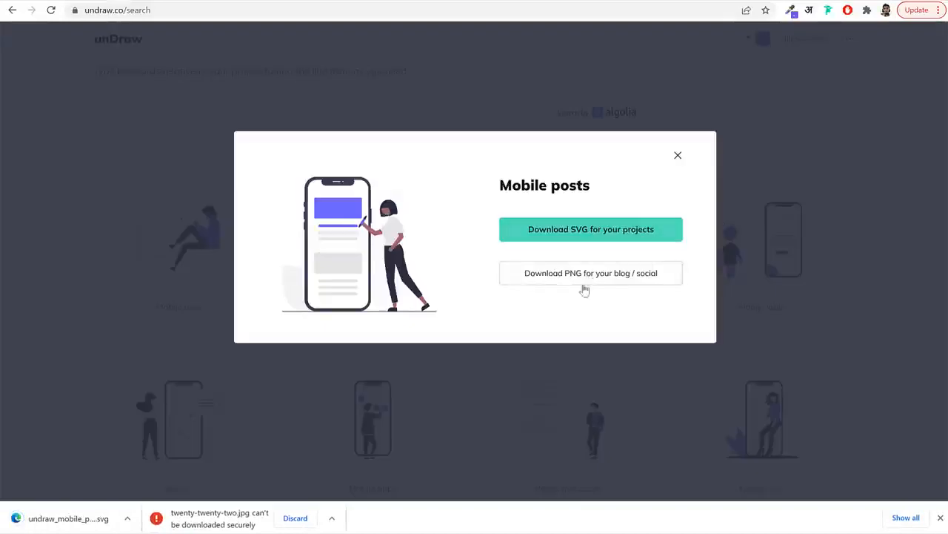
pyautogui.click(215, 3)
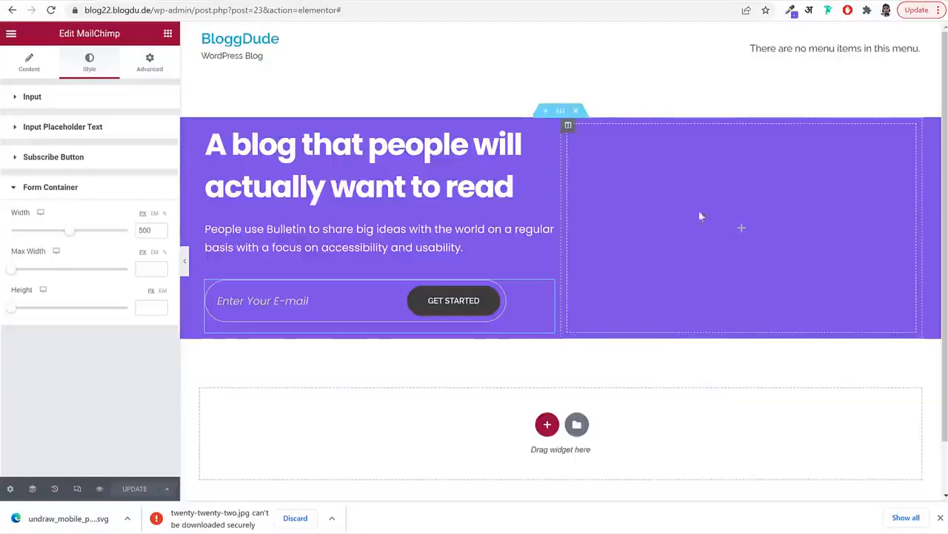
# Place a Spacer widget in the hero's empty right column and set its space to 450
pyautogui.click(741, 228)
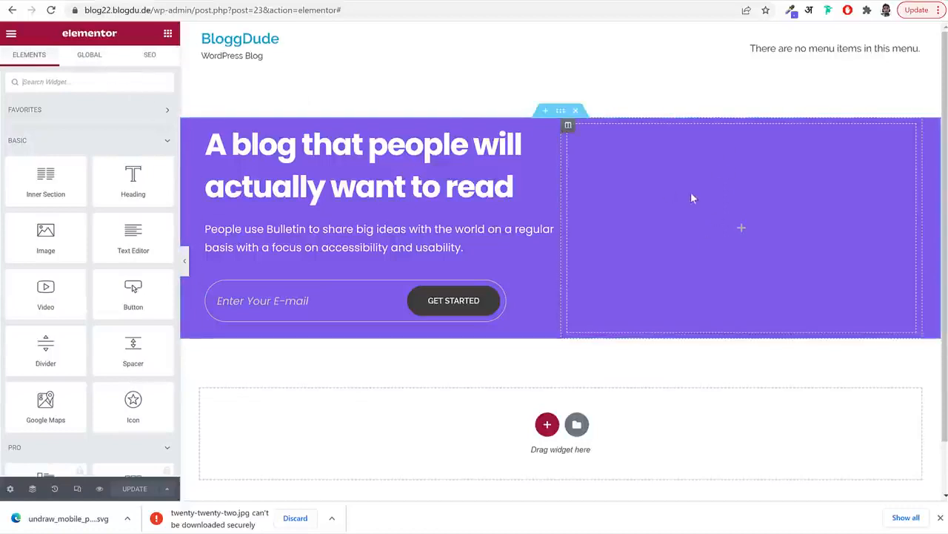
pyautogui.click(102, 82)
pyautogui.write('spa')
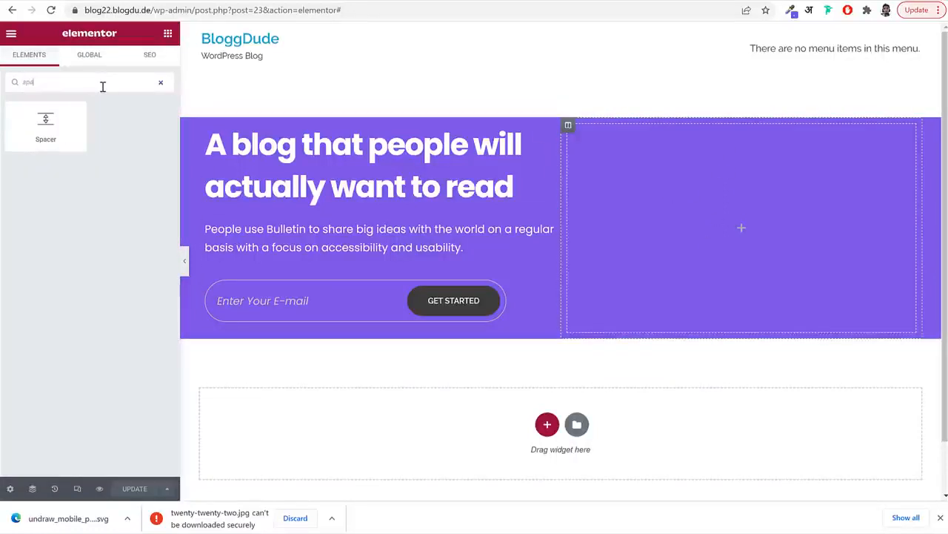
pyautogui.moveTo(37, 115); pyautogui.dragTo(644, 178)
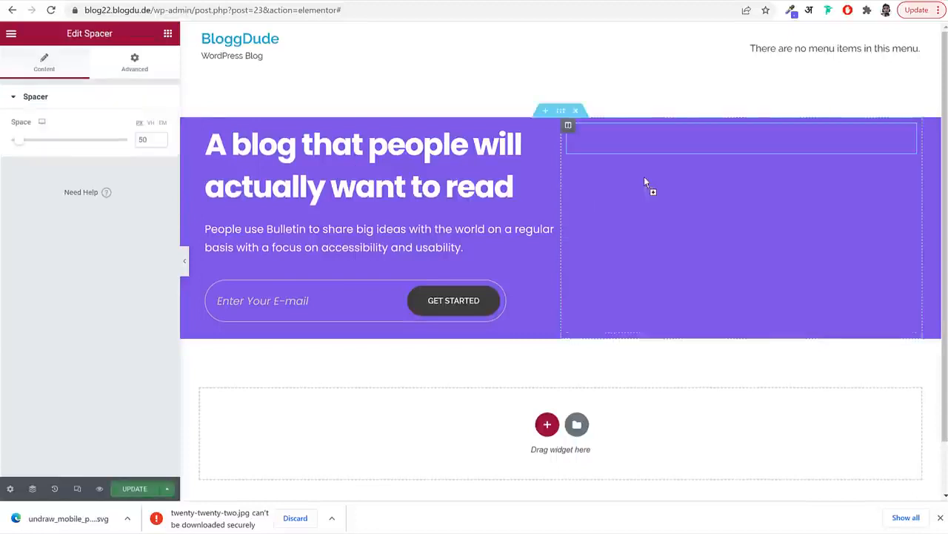
pyautogui.doubleClick(144, 139)
pyautogui.write('450')
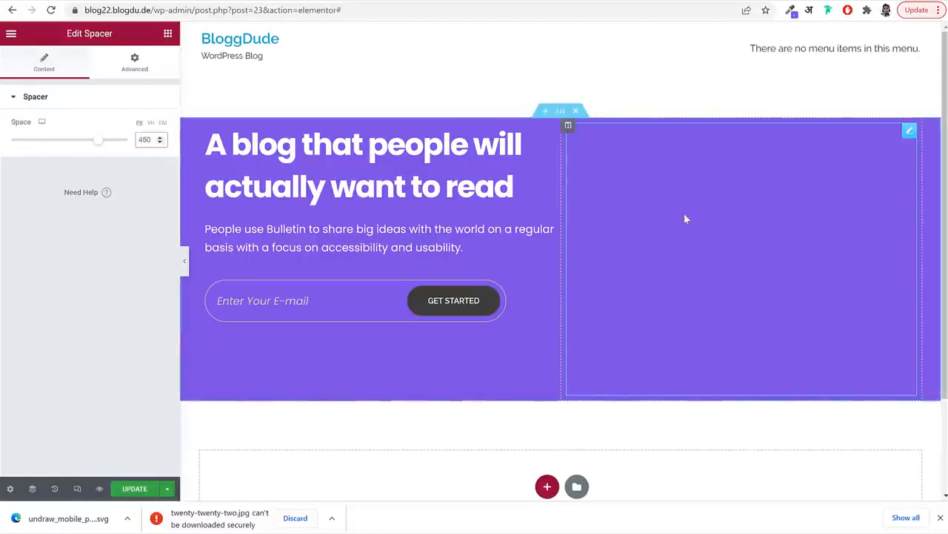
pyautogui.click(569, 126)
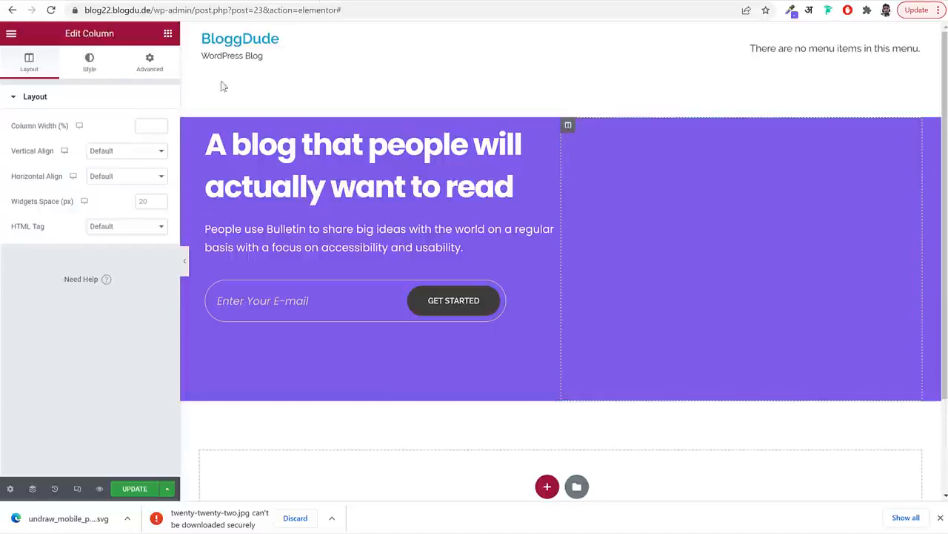
pyautogui.click(332, 1)
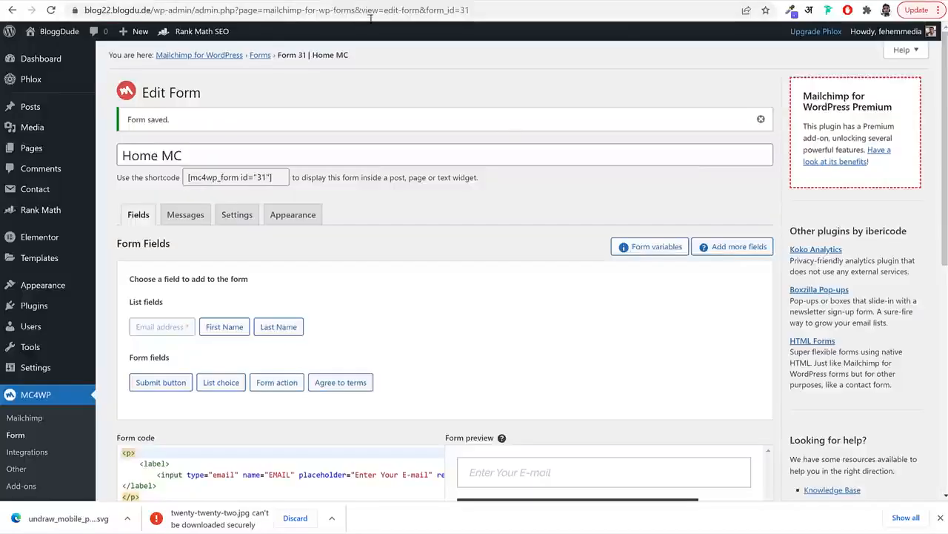
# Download the unDraw mobile posts PNG, then try uploading the SVG as the column background
pyautogui.click(642, 3)
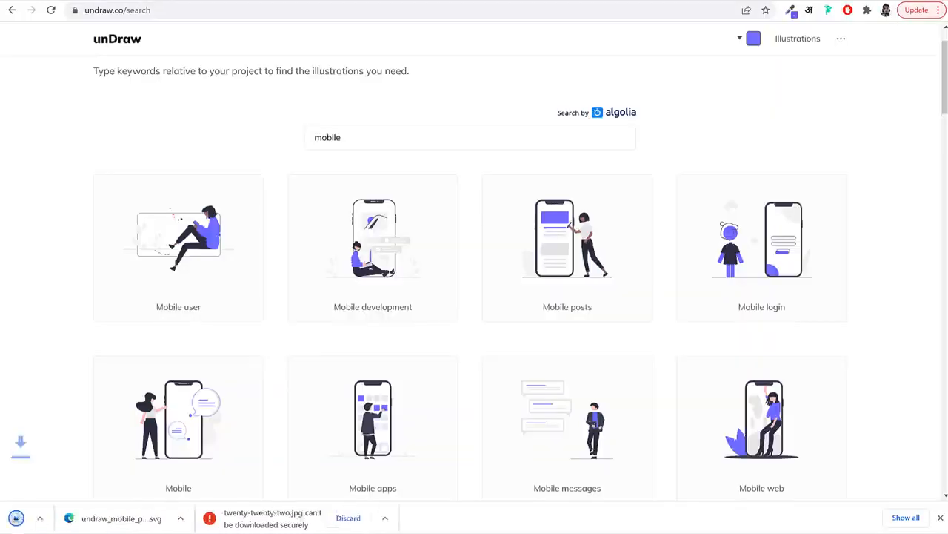
pyautogui.click(178, 2)
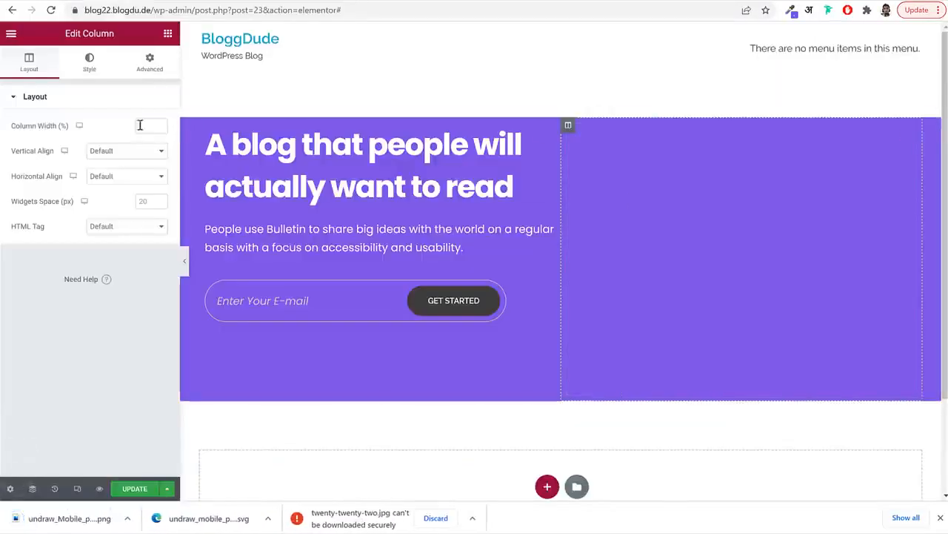
pyautogui.click(89, 66)
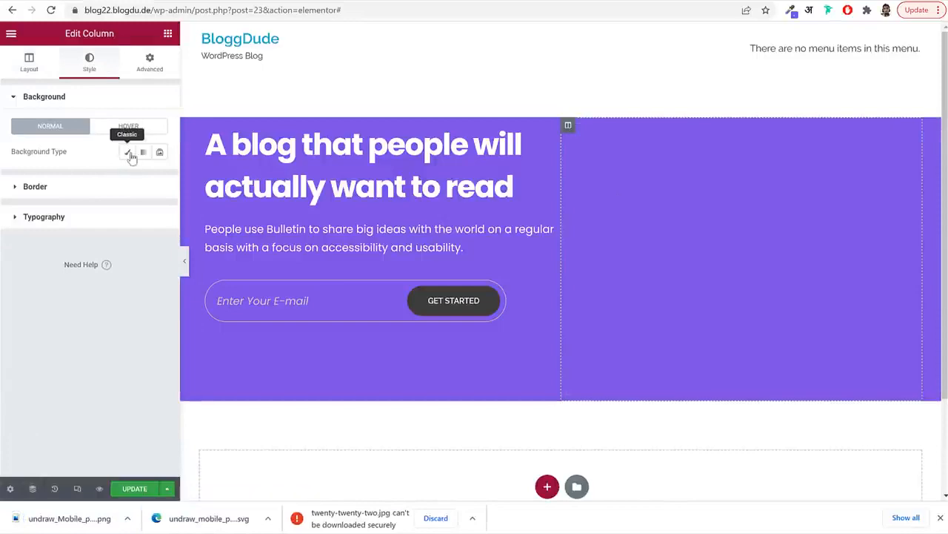
pyautogui.click(131, 155)
pyautogui.click(92, 238)
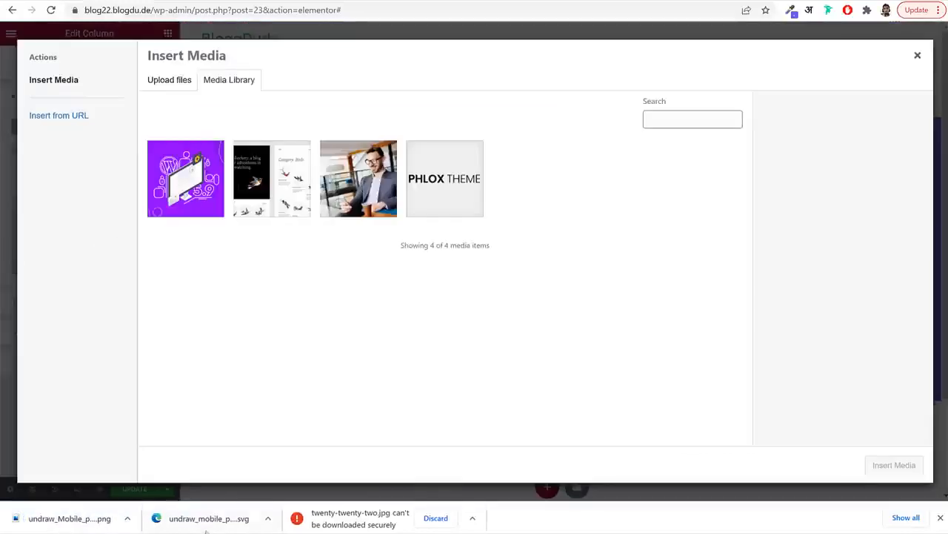
pyautogui.moveTo(207, 530); pyautogui.dragTo(281, 276)
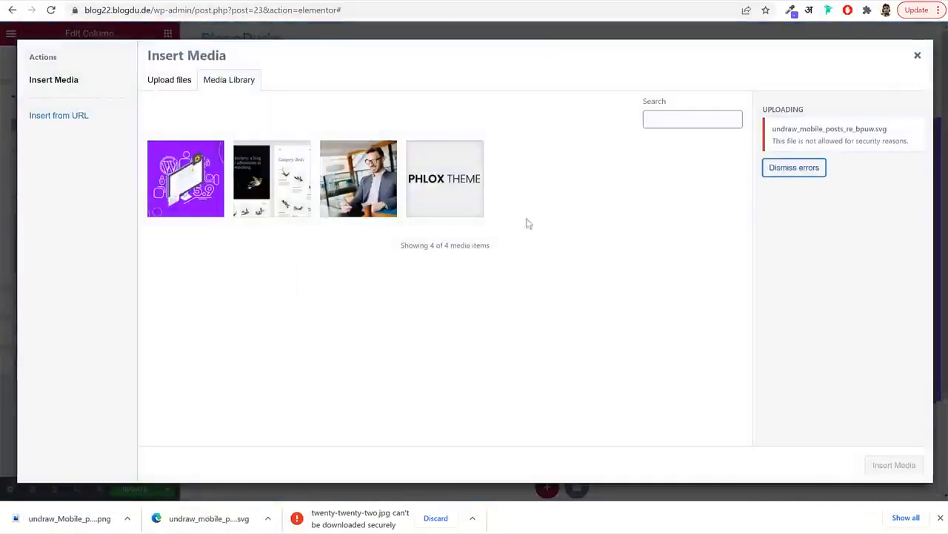
pyautogui.moveTo(824, 130); pyautogui.dragTo(882, 141)
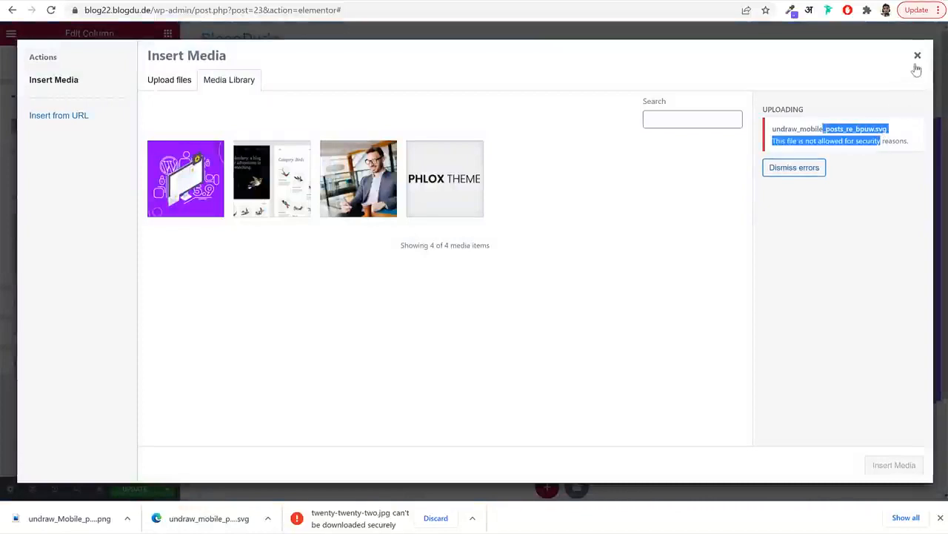
pyautogui.click(917, 56)
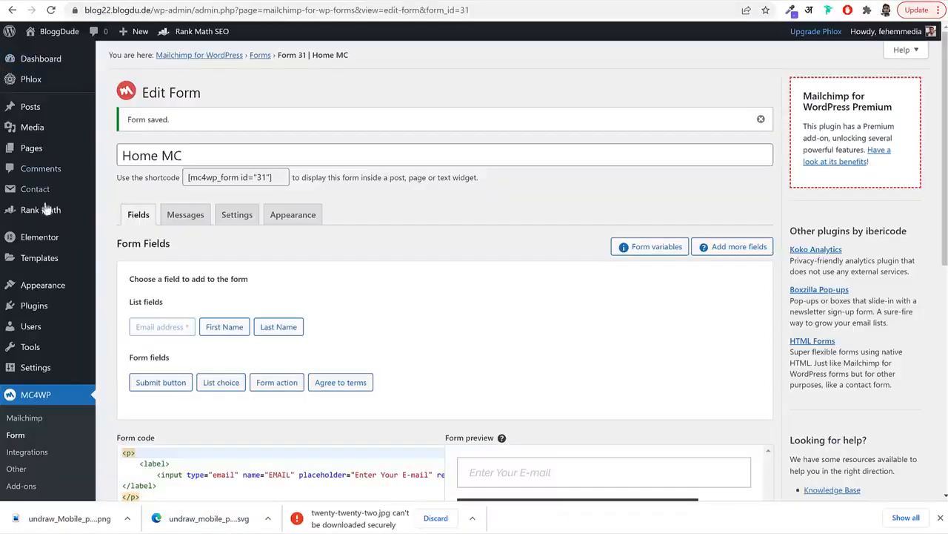
# Upload the mobile posts SVG through Media > Add New and view its details
pyautogui.click(39, 128)
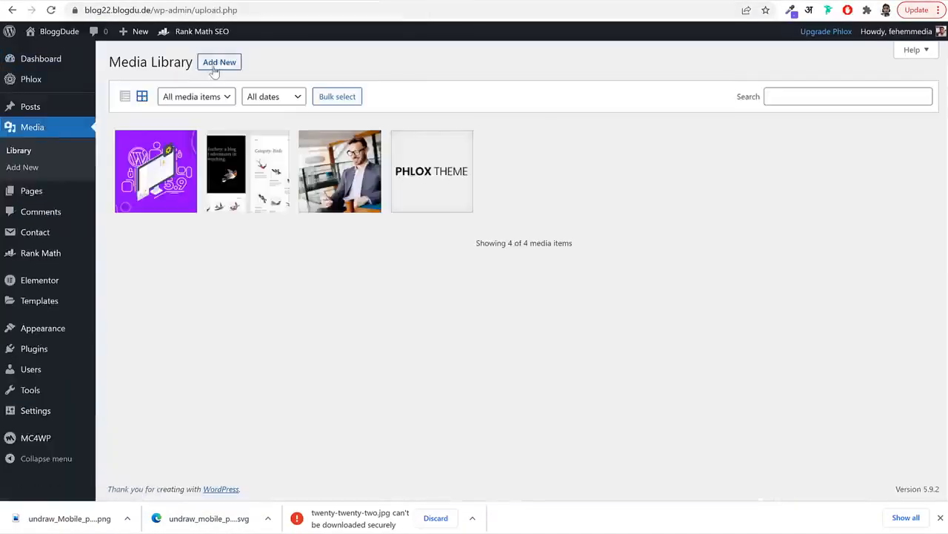
pyautogui.click(216, 62)
pyautogui.moveTo(159, 518); pyautogui.dragTo(426, 155)
pyautogui.click(154, 332)
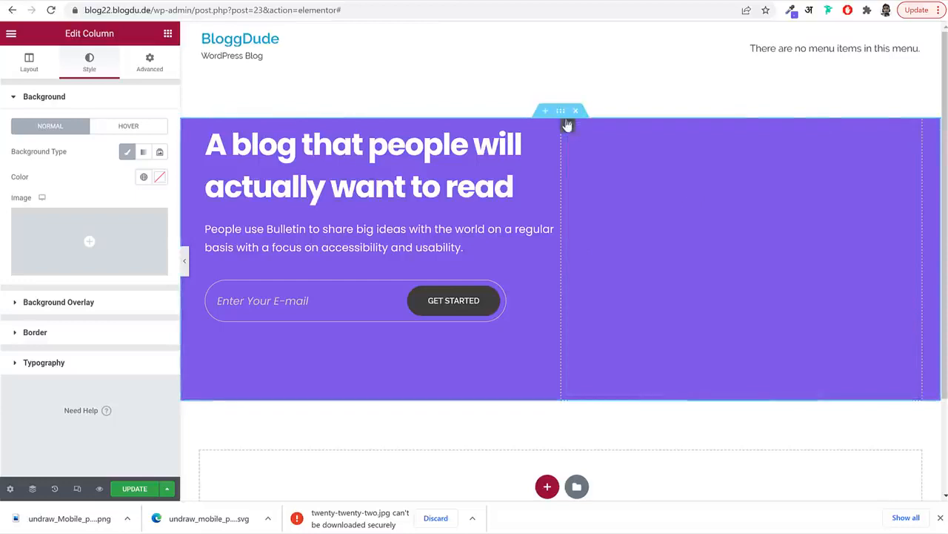
# Close the media picker, downloads bar and attachment details, and save the page
pyautogui.click(89, 239)
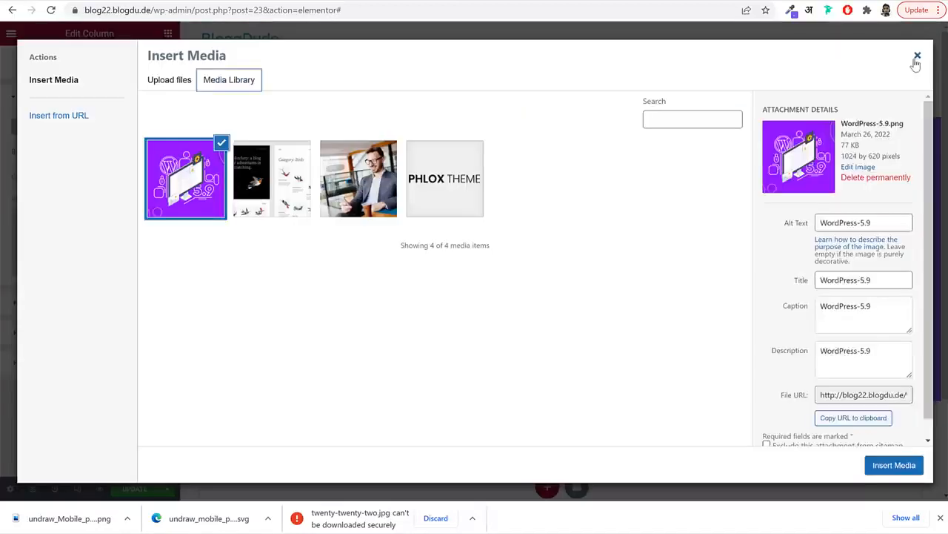
pyautogui.click(916, 62)
pyautogui.click(129, 491)
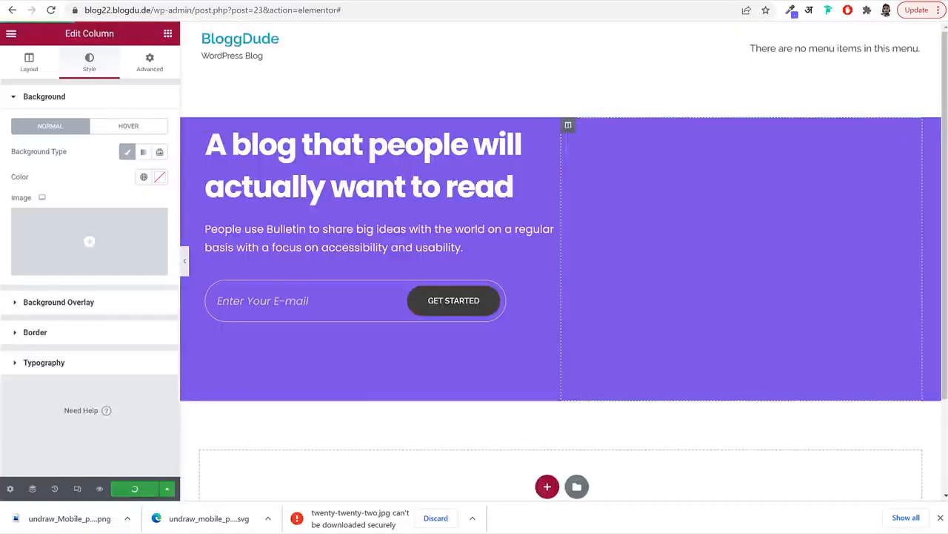
pyautogui.click(940, 518)
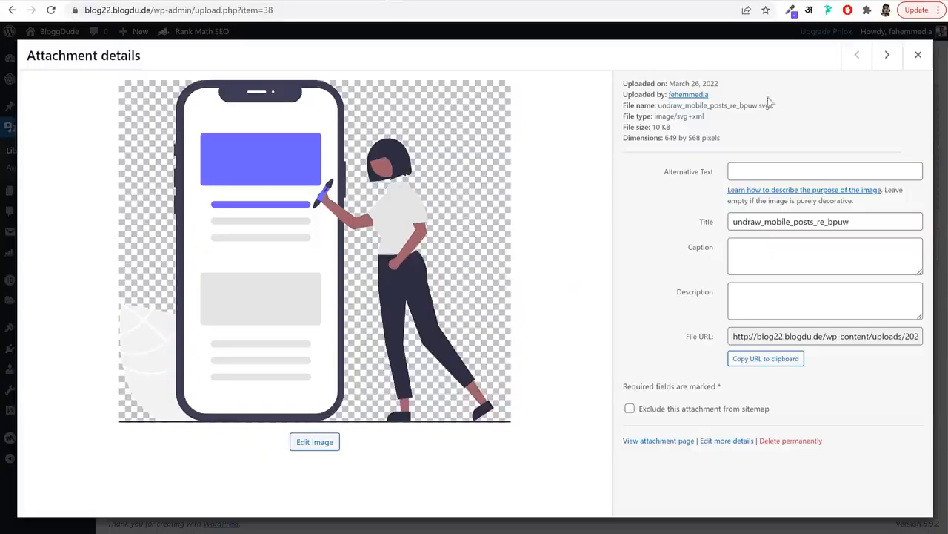
pyautogui.click(918, 54)
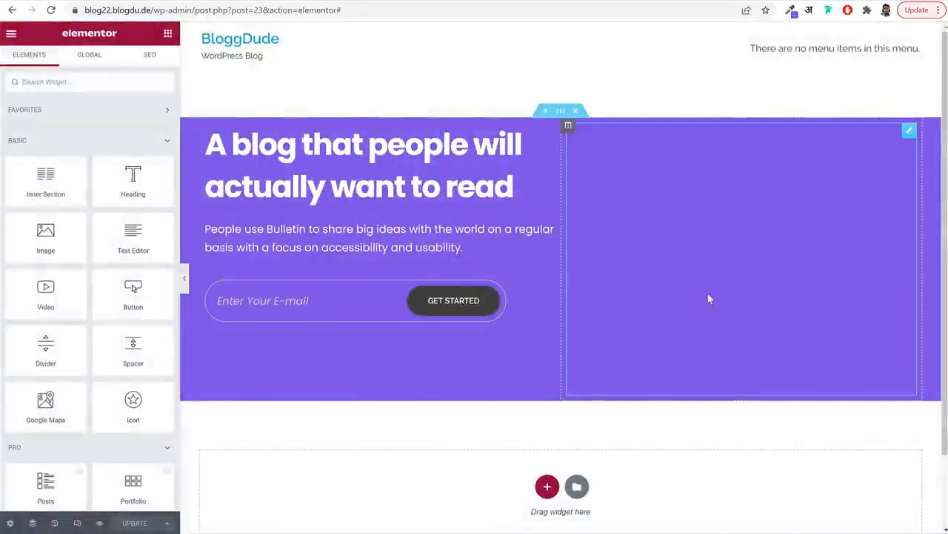
# Set the mobile posts illustration as the hero right column's background image
pyautogui.click(567, 126)
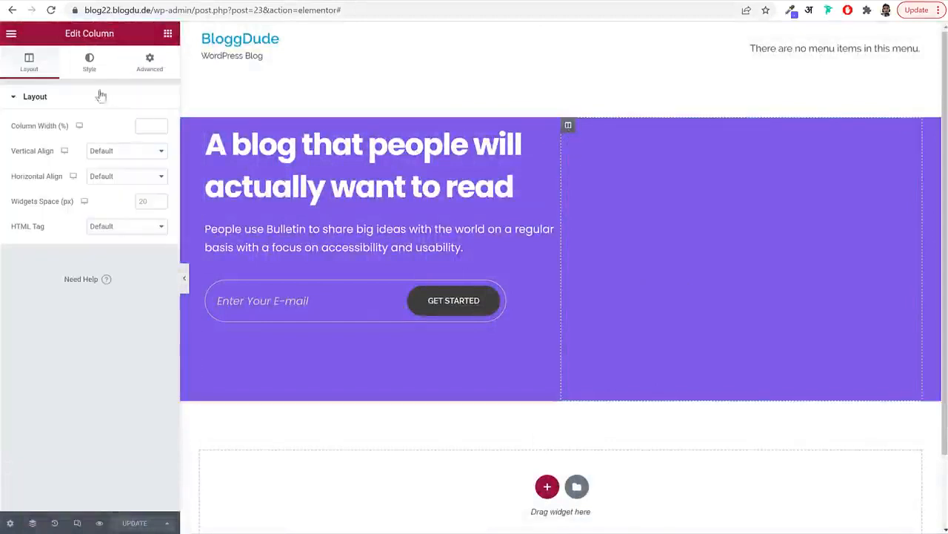
pyautogui.click(88, 64)
pyautogui.click(106, 245)
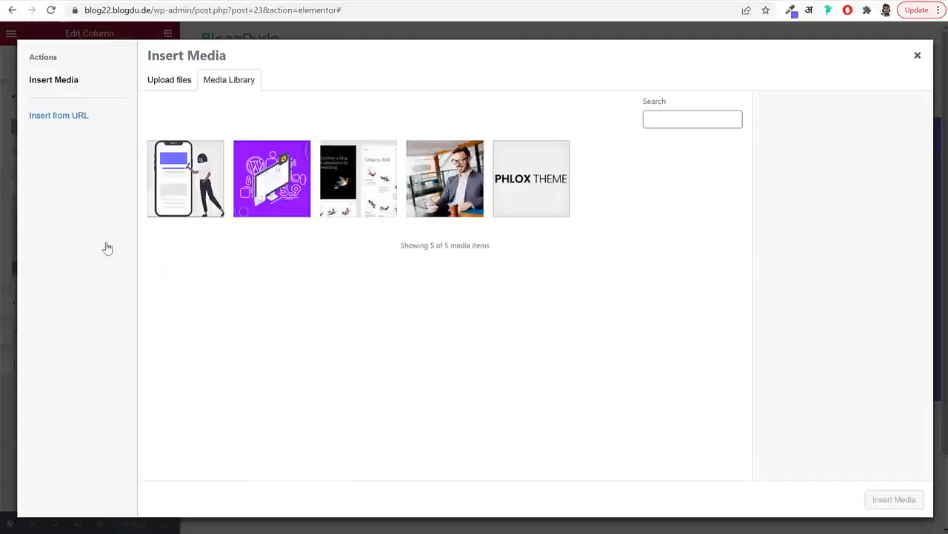
pyautogui.click(164, 190)
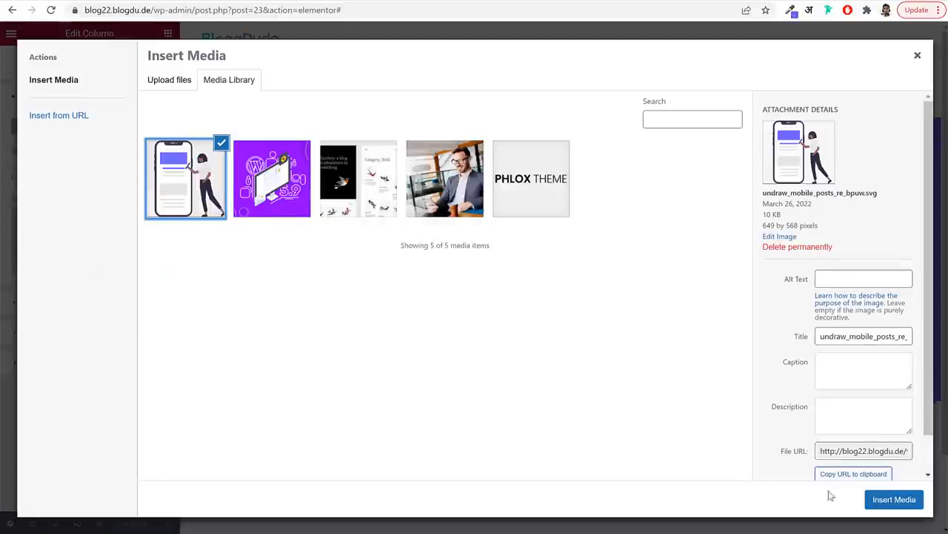
pyautogui.click(896, 498)
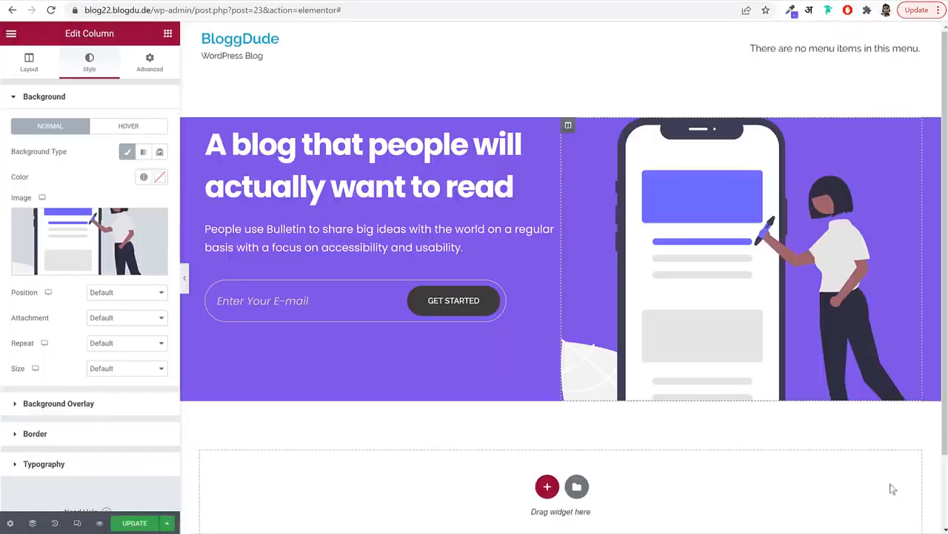
# Give the background image a custom width of 70
pyautogui.click(129, 376)
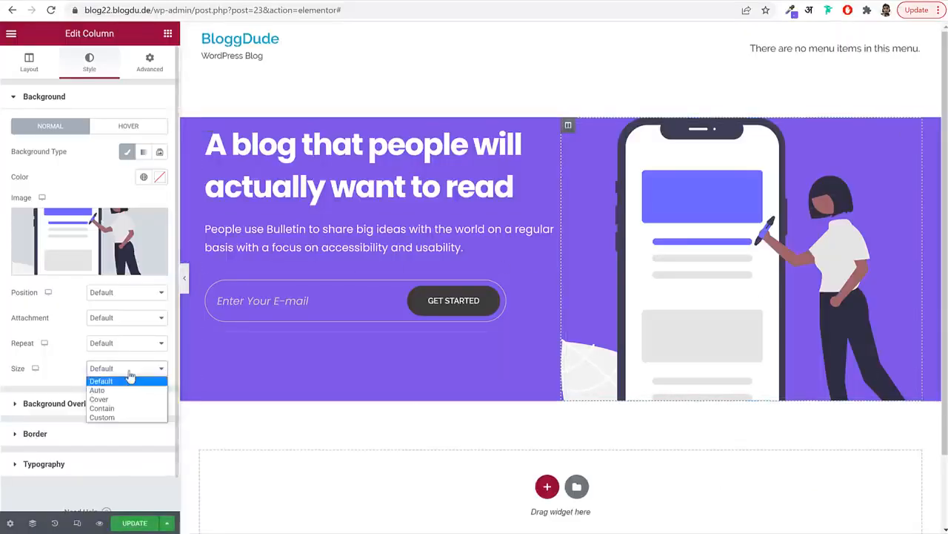
pyautogui.click(122, 418)
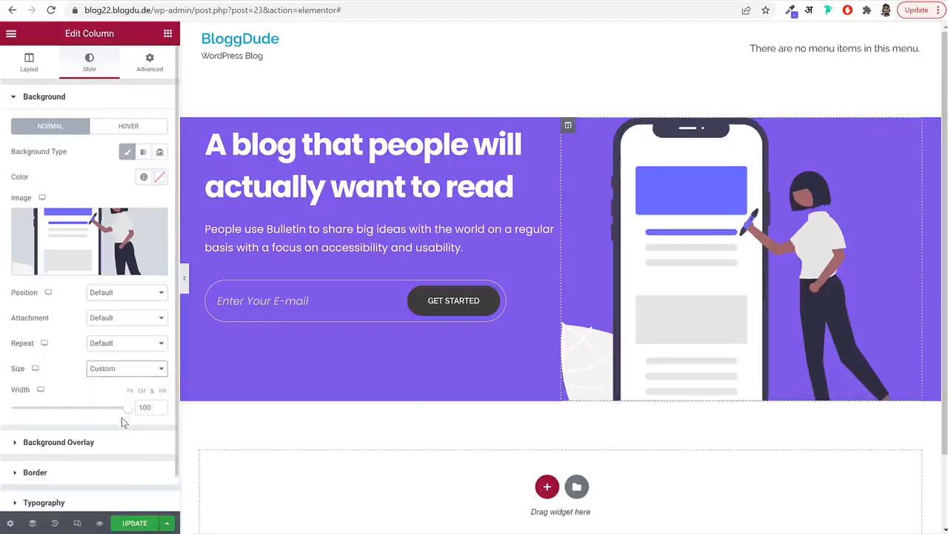
pyautogui.moveTo(130, 414); pyautogui.dragTo(92, 427)
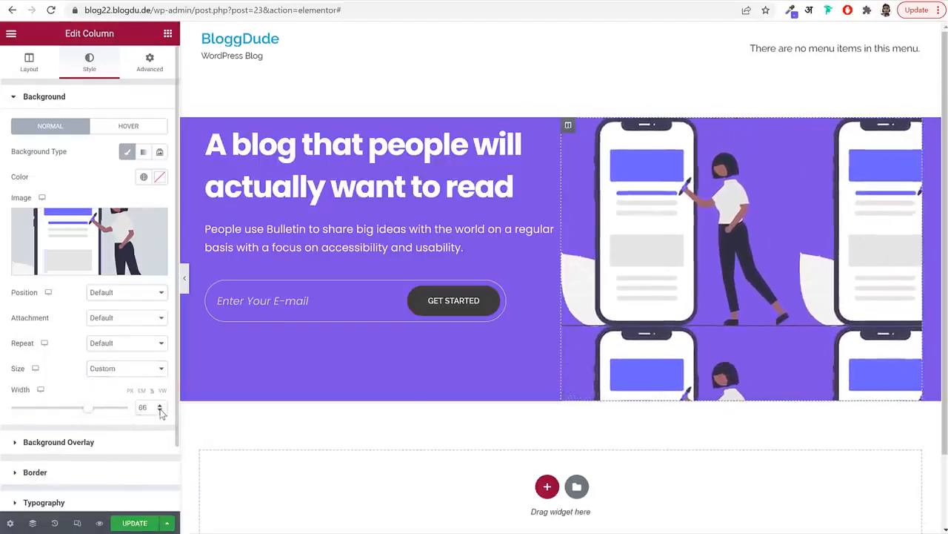
pyautogui.click(160, 406)
pyautogui.click(161, 407)
pyautogui.click(160, 406)
pyautogui.click(161, 406)
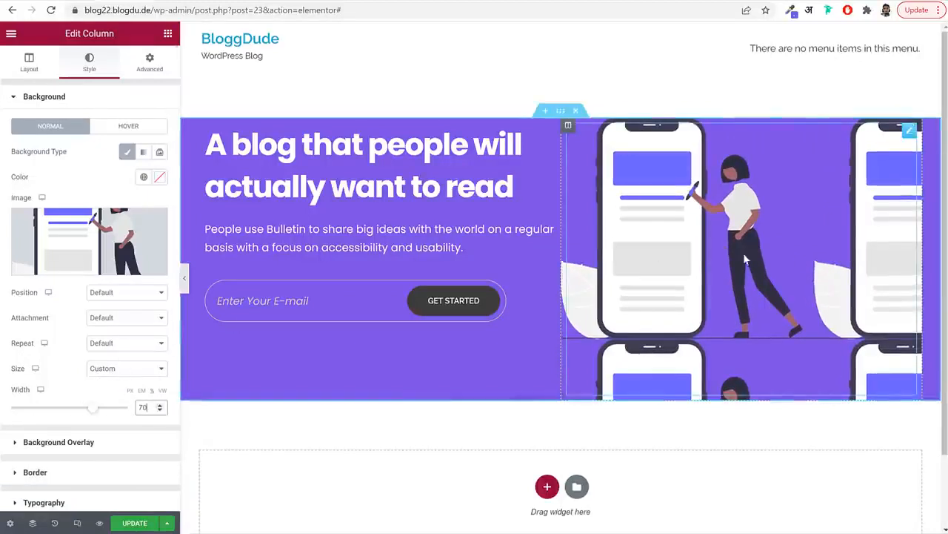
# Set the background to No-repeat and anchor it at Bottom Center
pyautogui.click(108, 342)
pyautogui.click(113, 364)
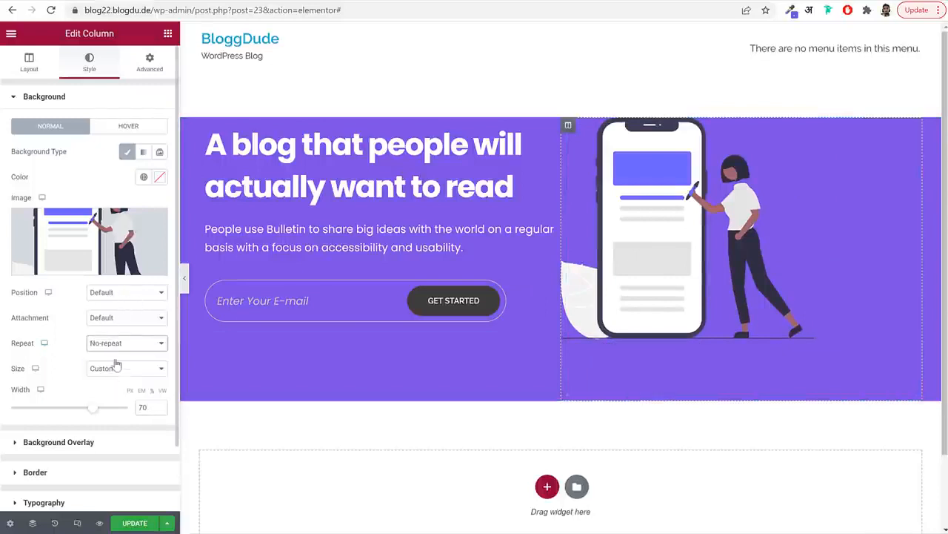
pyautogui.click(123, 294)
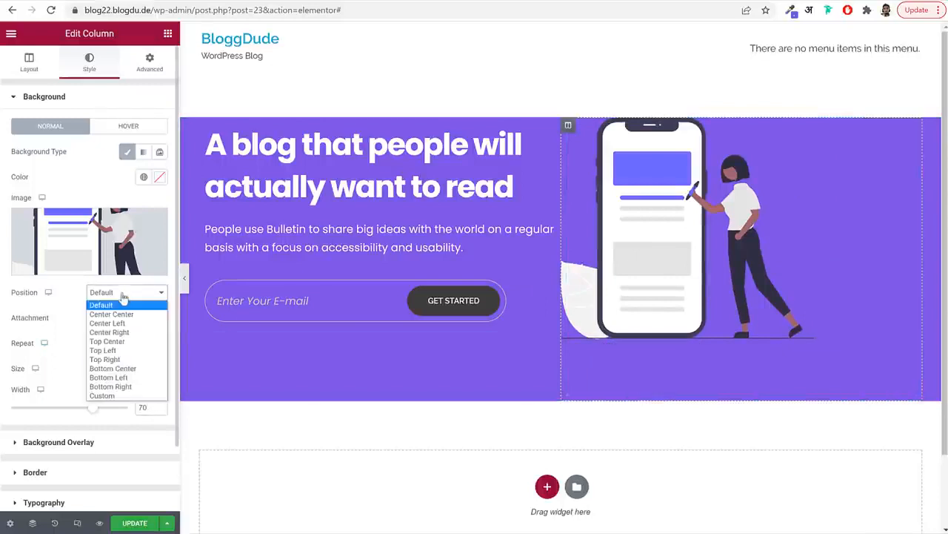
pyautogui.click(131, 369)
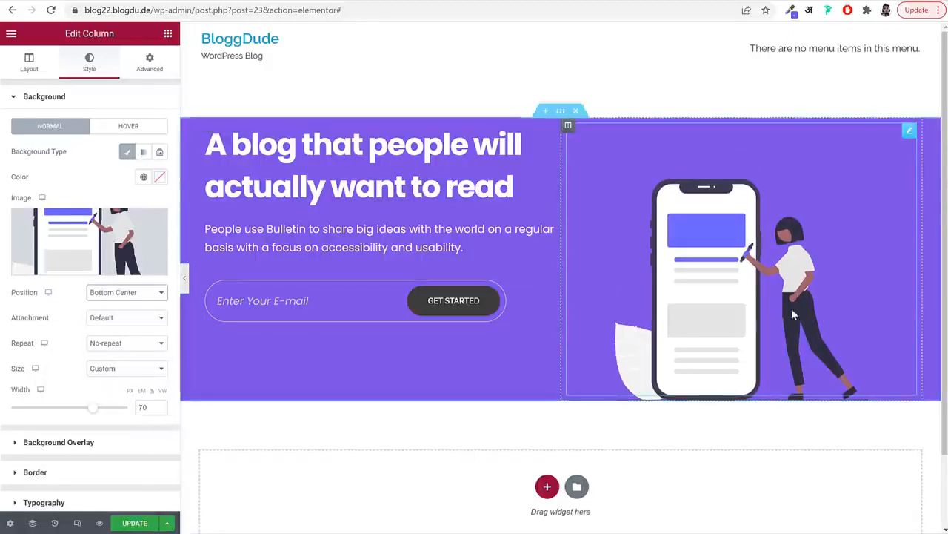
pyautogui.click(147, 293)
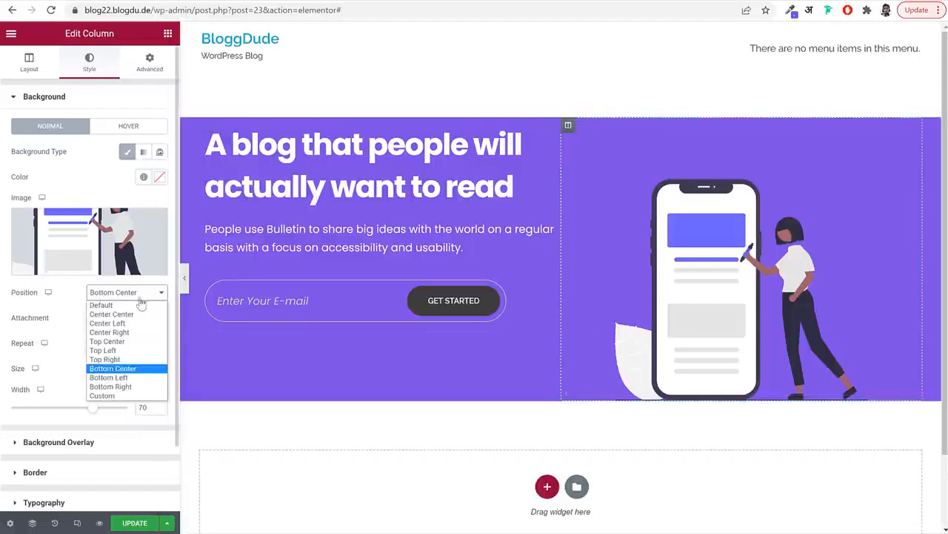
pyautogui.click(134, 388)
pyautogui.click(126, 304)
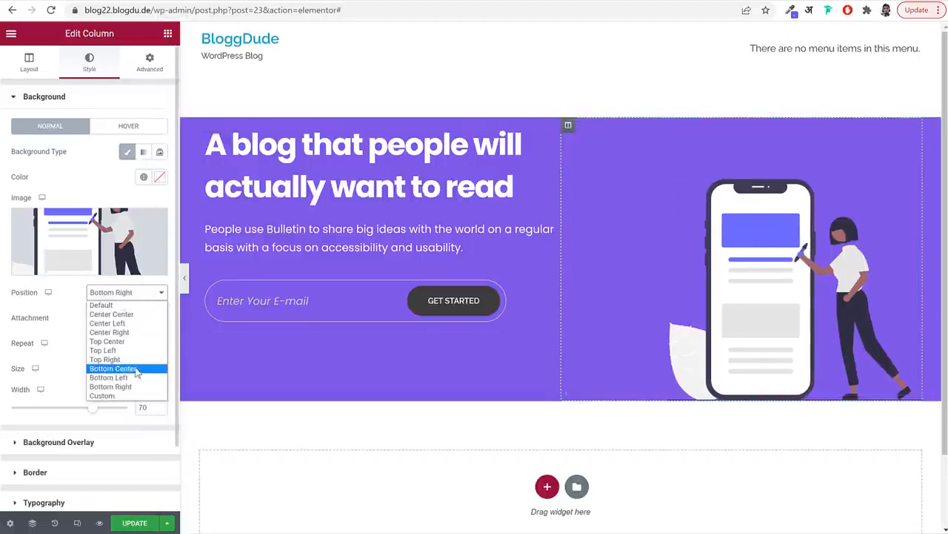
pyautogui.click(137, 370)
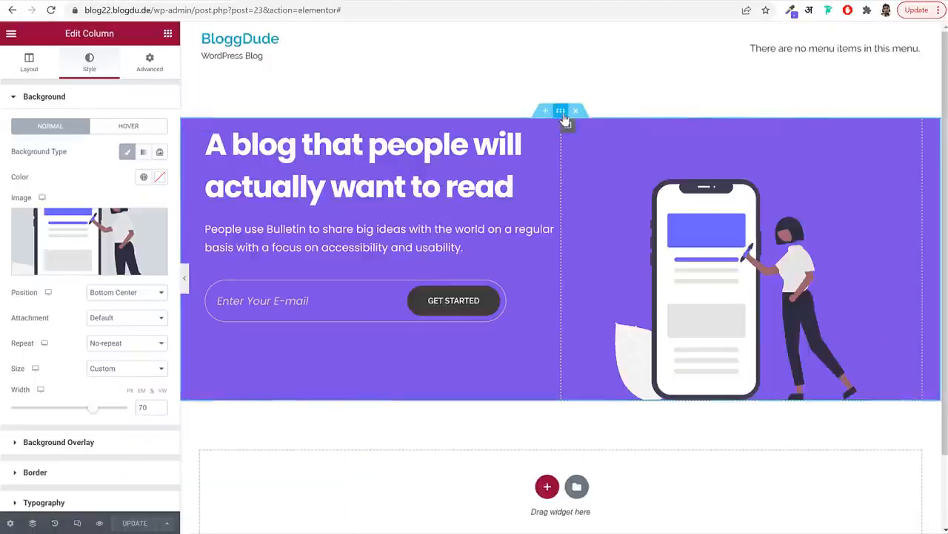
# Centre the hero section's content vertically
pyautogui.click(272, 121)
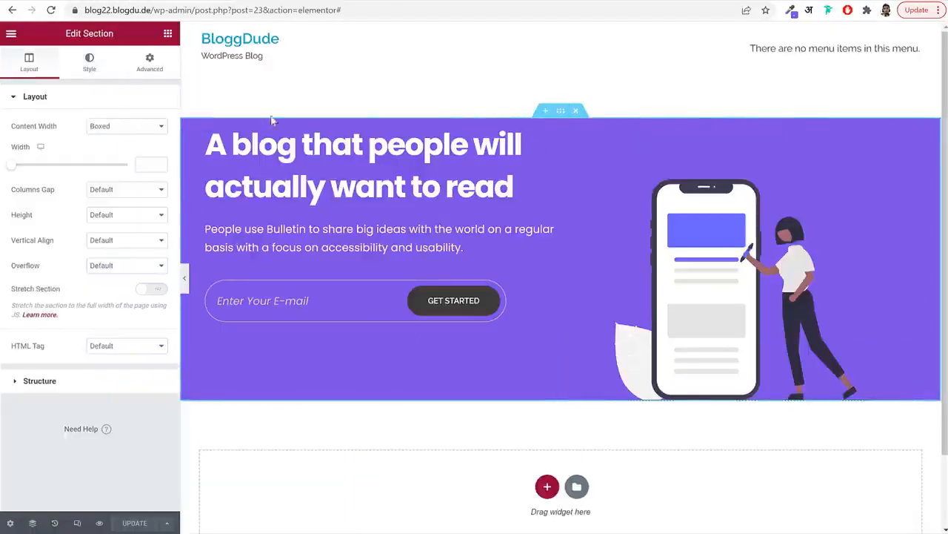
pyautogui.click(111, 245)
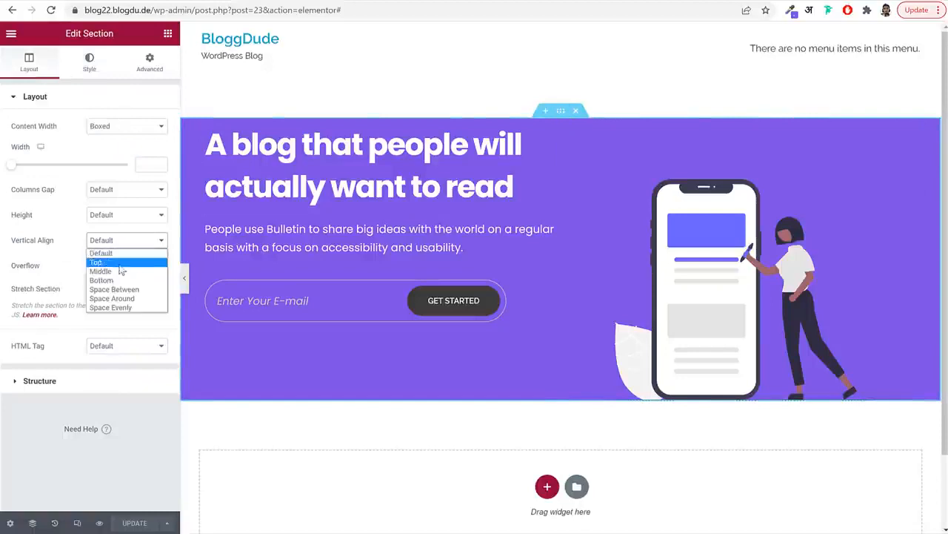
pyautogui.click(119, 270)
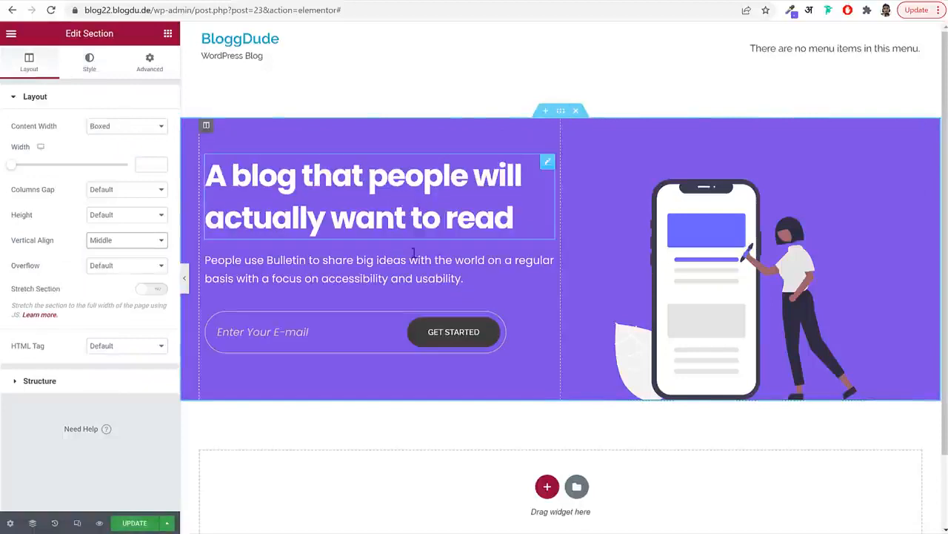
# Unlink the hero padding, set top padding to 40, save, and hide the editing panel
pyautogui.click(163, 65)
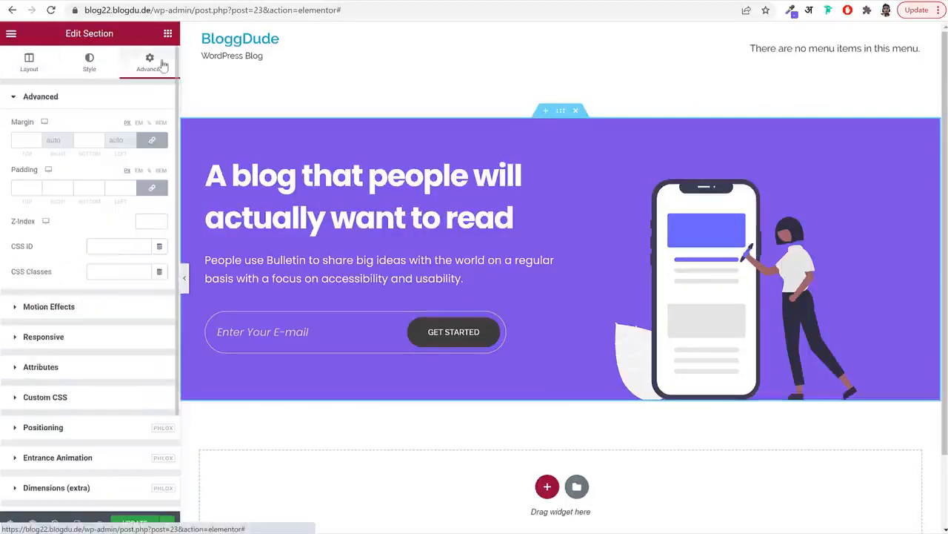
pyautogui.click(152, 188)
pyautogui.click(21, 188)
pyautogui.write('40')
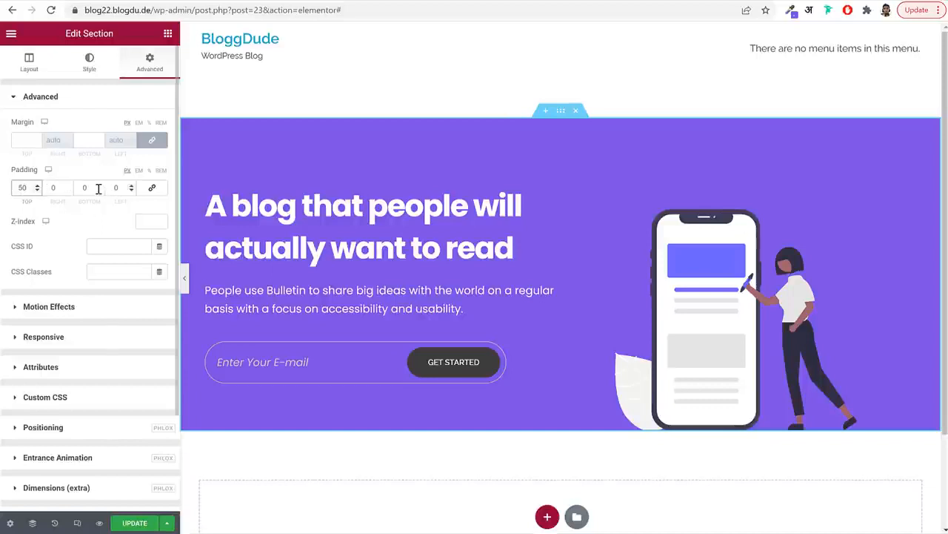
pyautogui.click(134, 523)
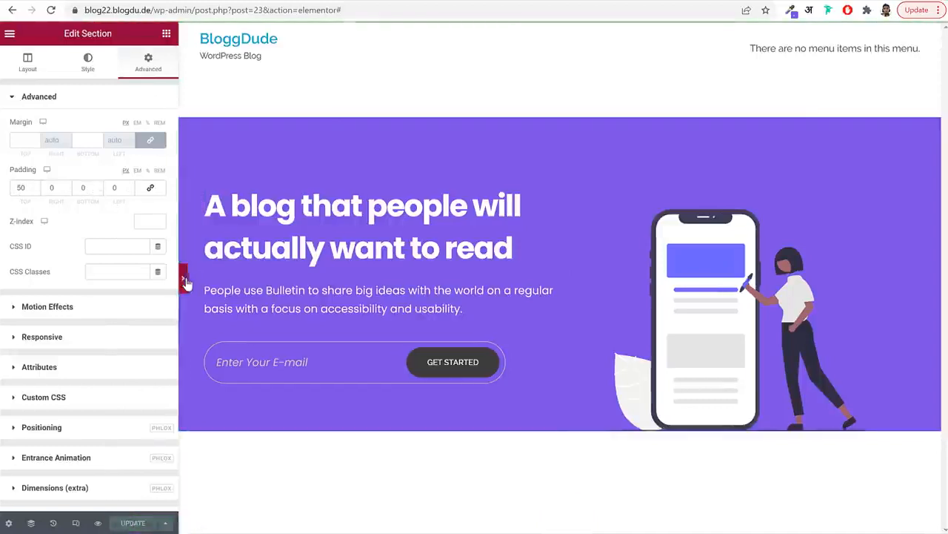
pyautogui.click(184, 278)
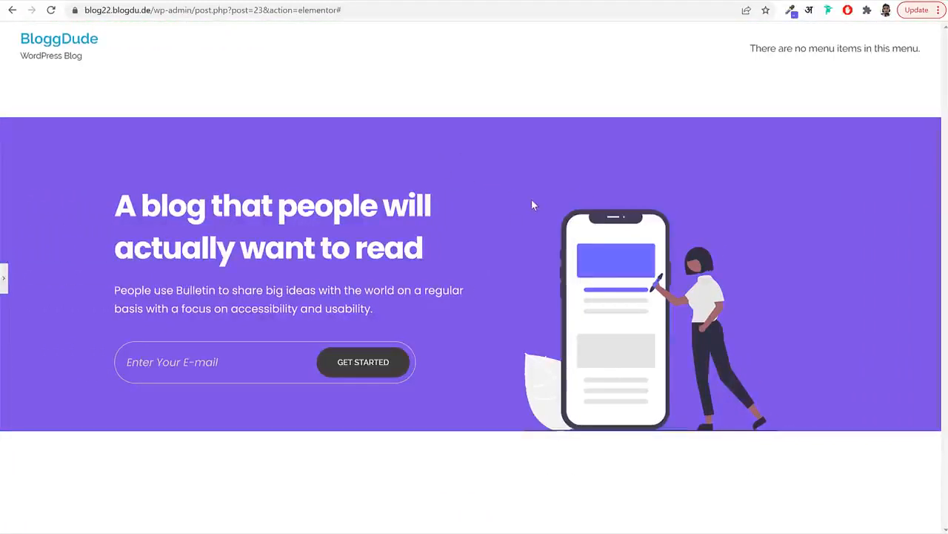
# Add a new single-column section below the purple hero
pyautogui.click(4, 277)
pyautogui.click(148, 526)
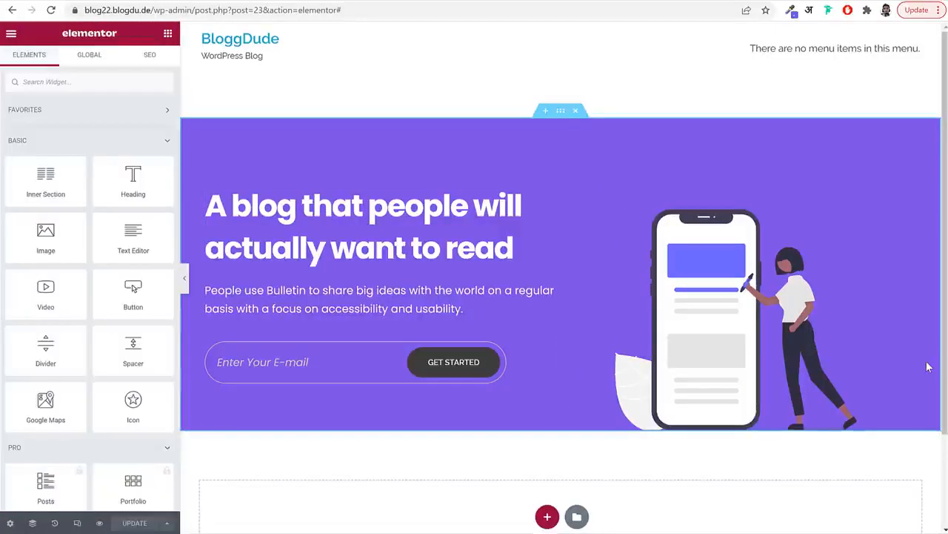
pyautogui.scroll(-2, 739, 400)
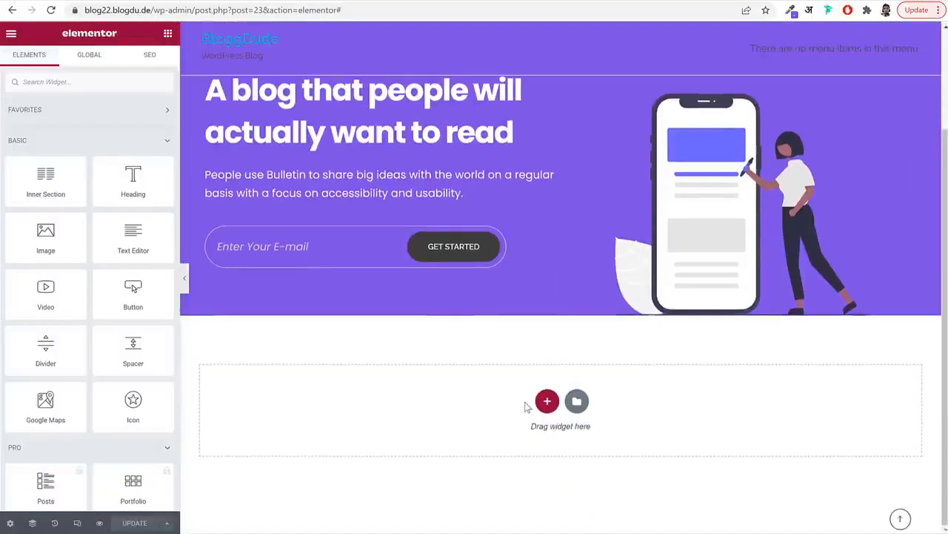
pyautogui.click(547, 398)
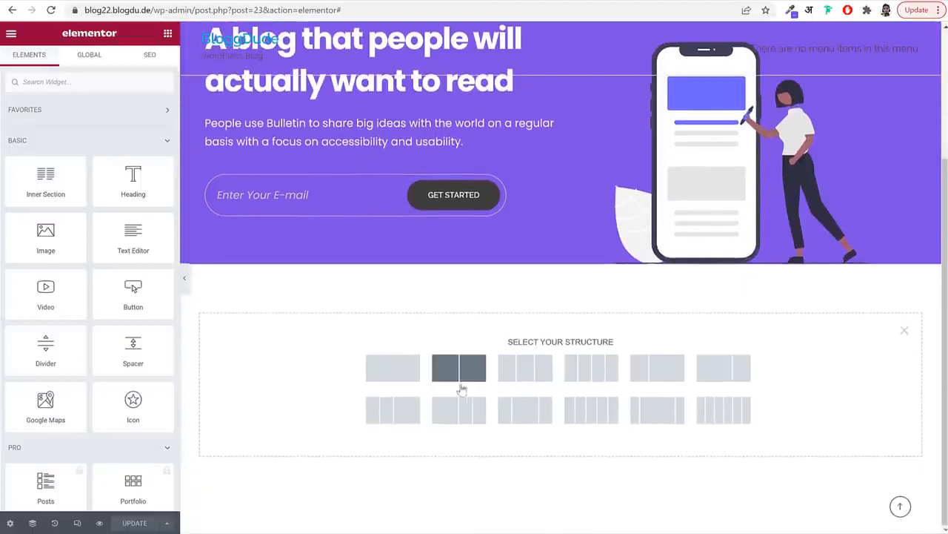
pyautogui.click(411, 393)
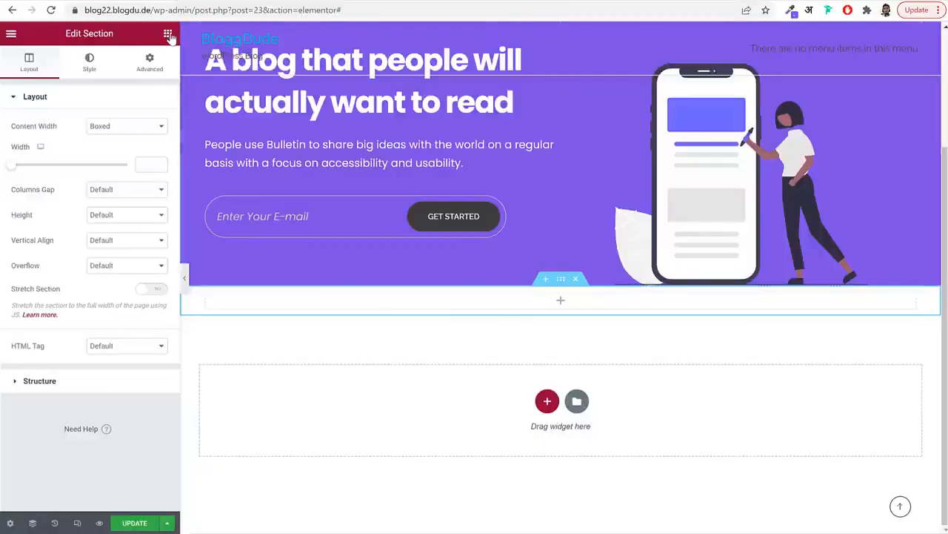
# Drop an Inner Section into it and add a third column
pyautogui.click(168, 35)
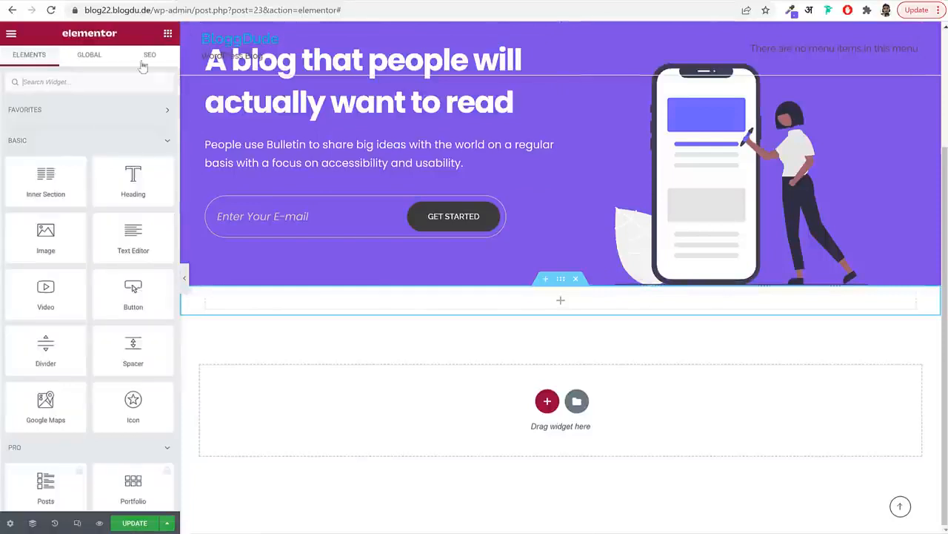
pyautogui.moveTo(45, 185); pyautogui.dragTo(458, 309)
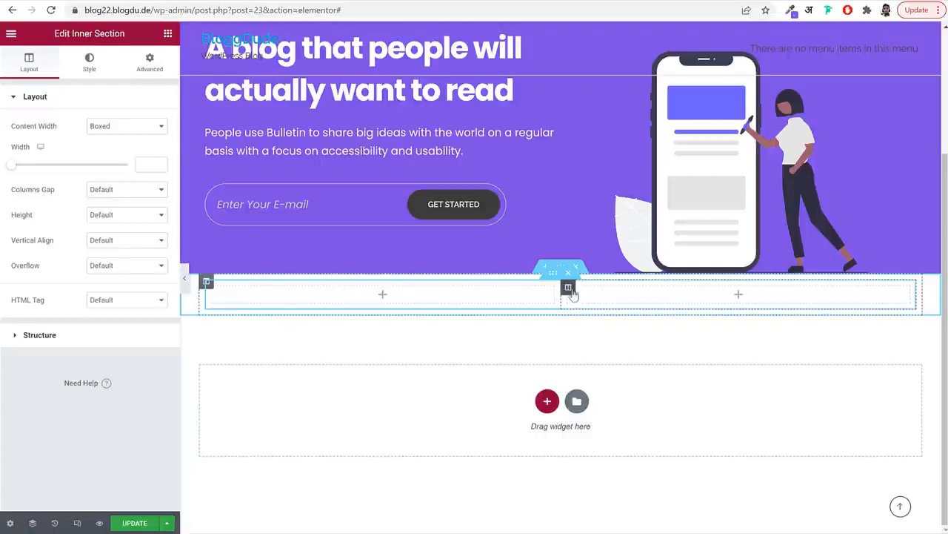
pyautogui.rightClick(569, 291)
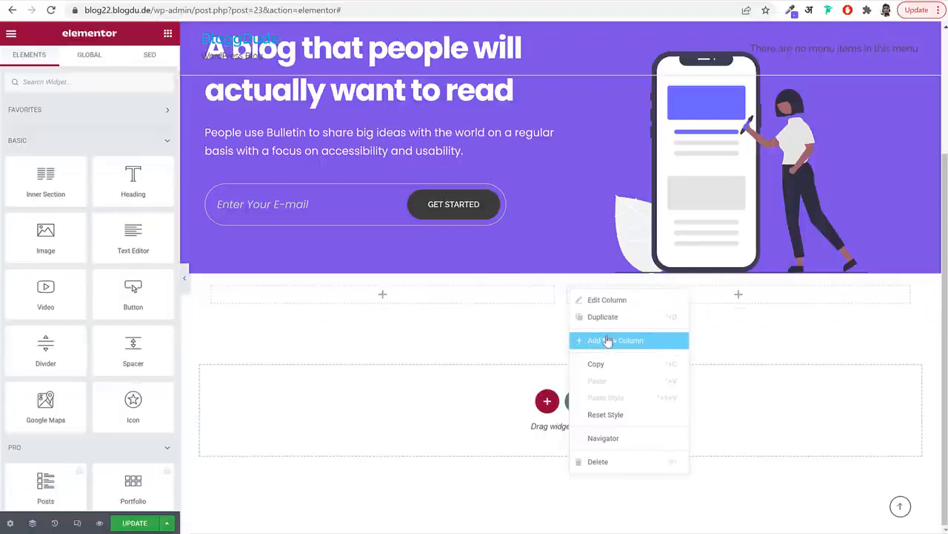
pyautogui.click(606, 339)
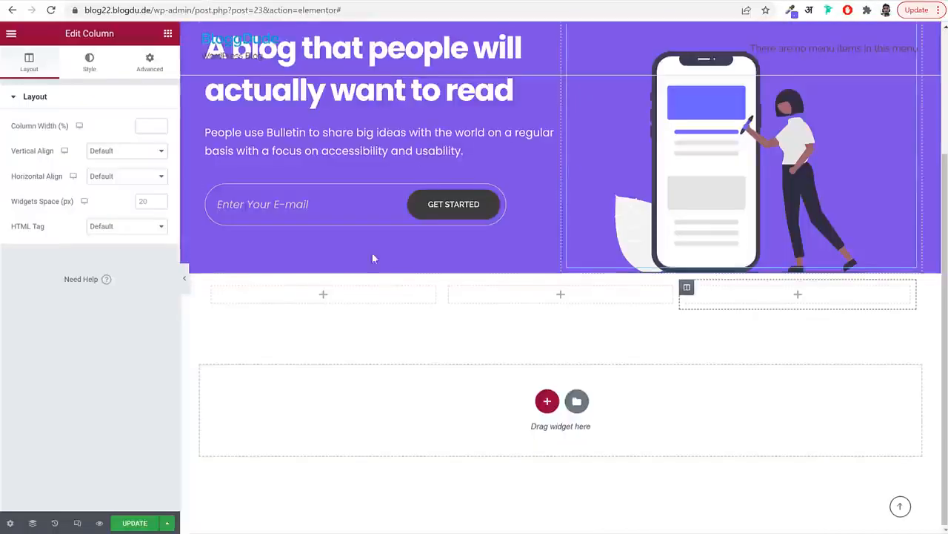
# Place an Info Box in the first column and delete its title and body text
pyautogui.click(168, 34)
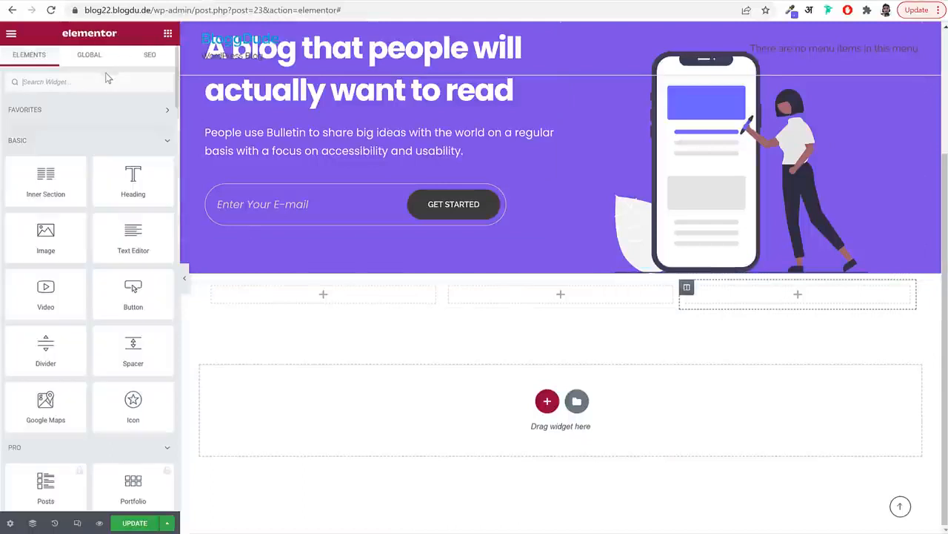
pyautogui.write('info')
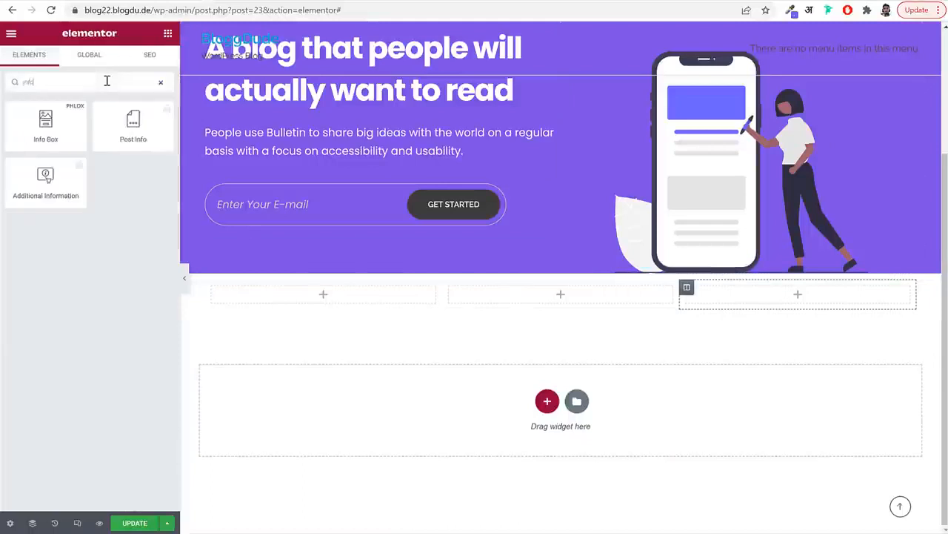
pyautogui.moveTo(70, 126); pyautogui.dragTo(321, 305)
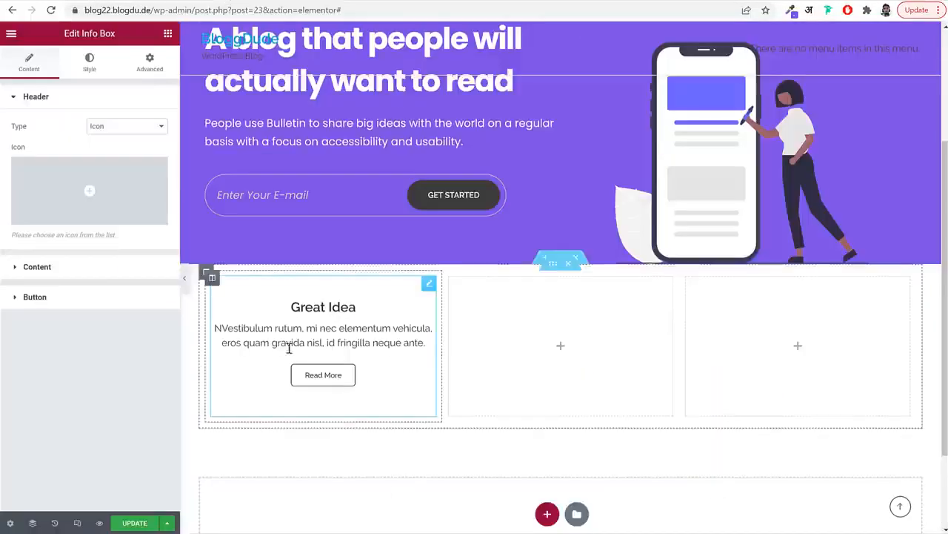
pyautogui.click(89, 268)
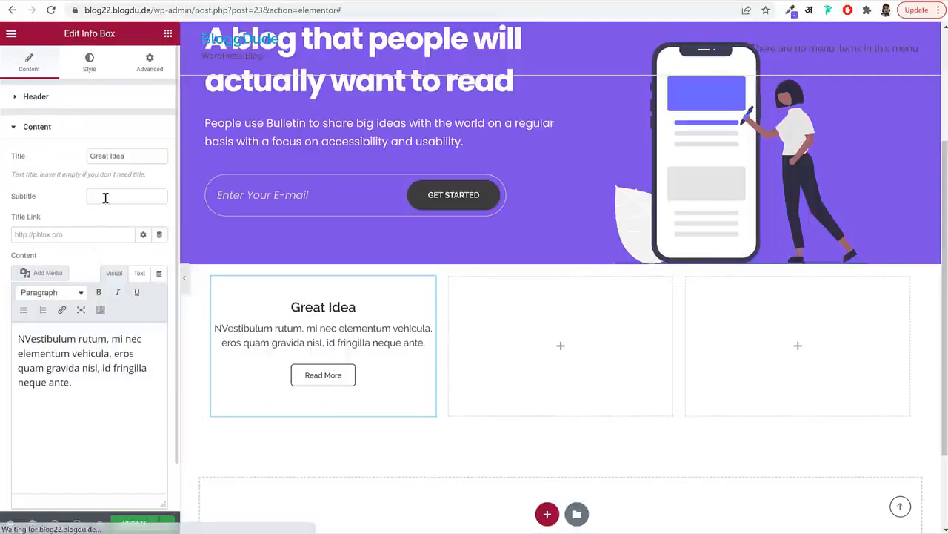
pyautogui.tripleClick(128, 158)
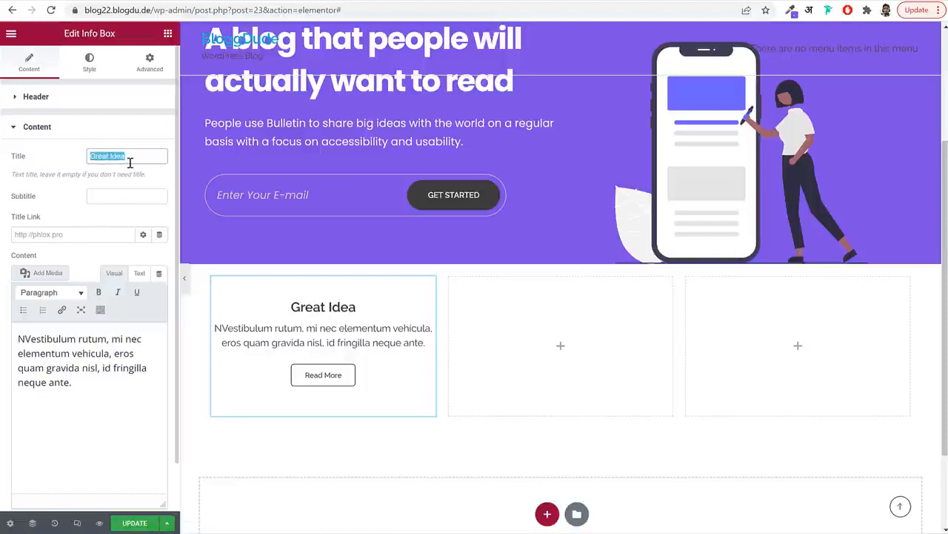
pyautogui.press('BackSpace')
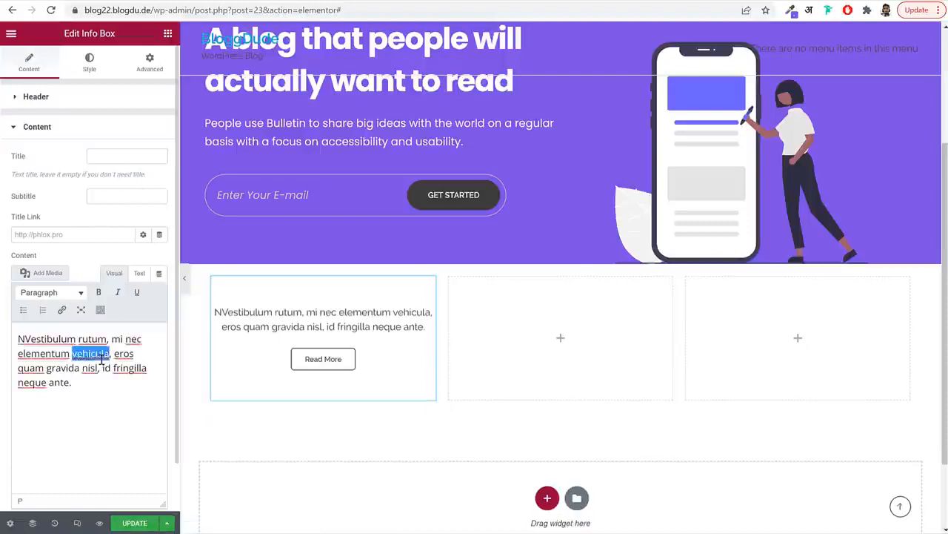
pyautogui.tripleClick(101, 353)
pyautogui.press('BackSpace')
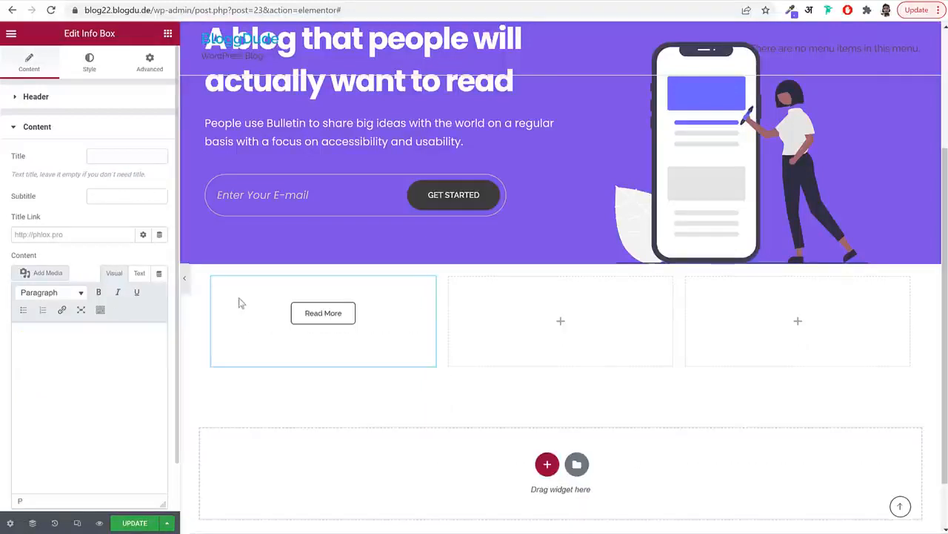
pyautogui.click(83, 128)
# Change the info box button label from Read More to WORDPRESS
pyautogui.click(95, 149)
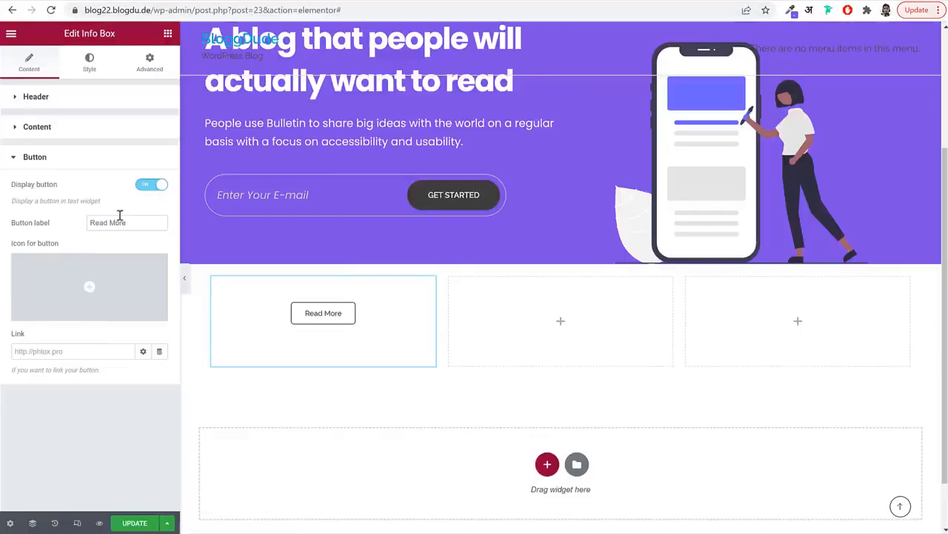
pyautogui.click(133, 220)
pyautogui.hotkey('ctrl', 'a')
pyautogui.write('Wor')
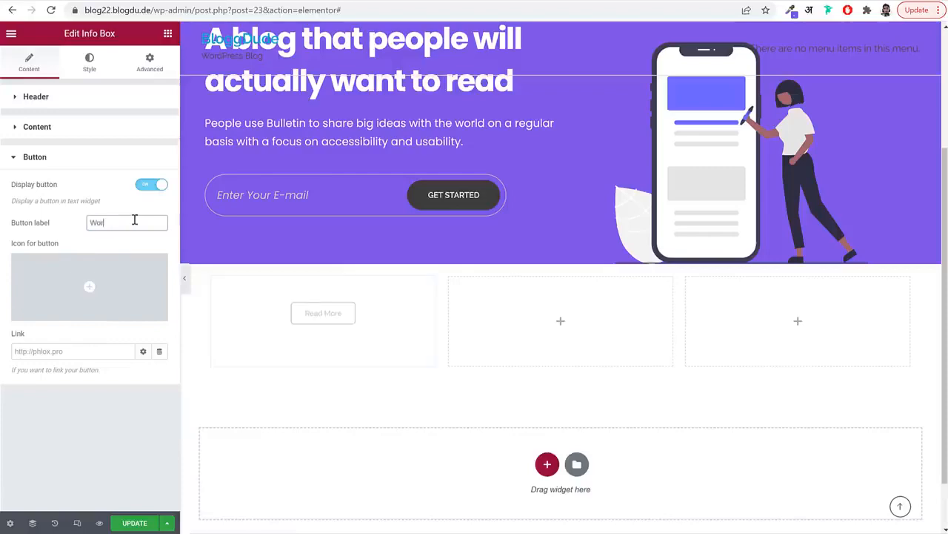
pyautogui.press('BackSpace')
pyautogui.press('BackSpace')
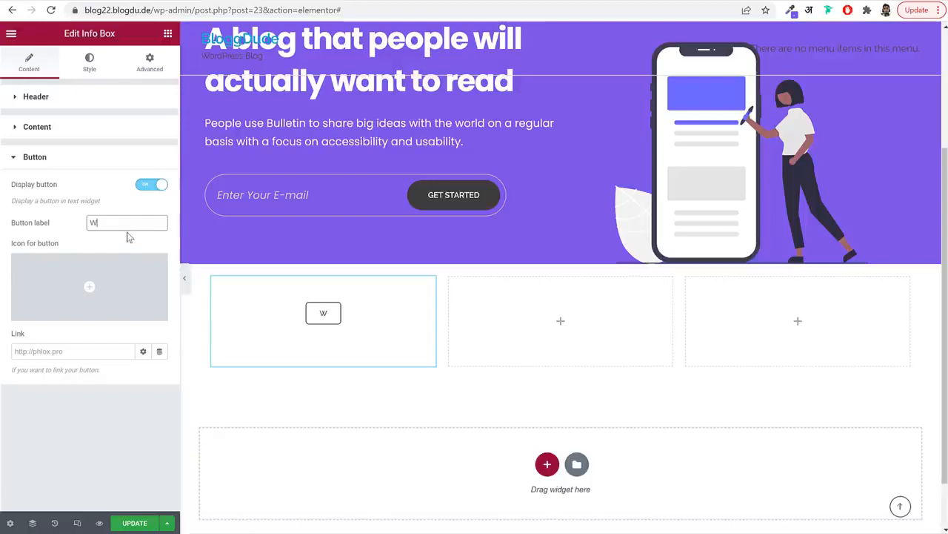
pyautogui.write('ORDPRESS')
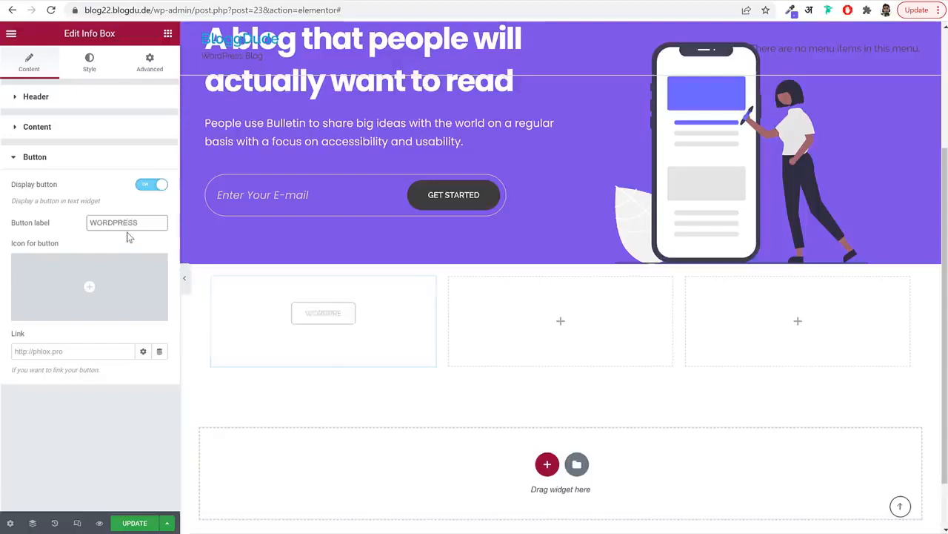
# Set the WORDPRESS button text font family to Poppins
pyautogui.click(90, 65)
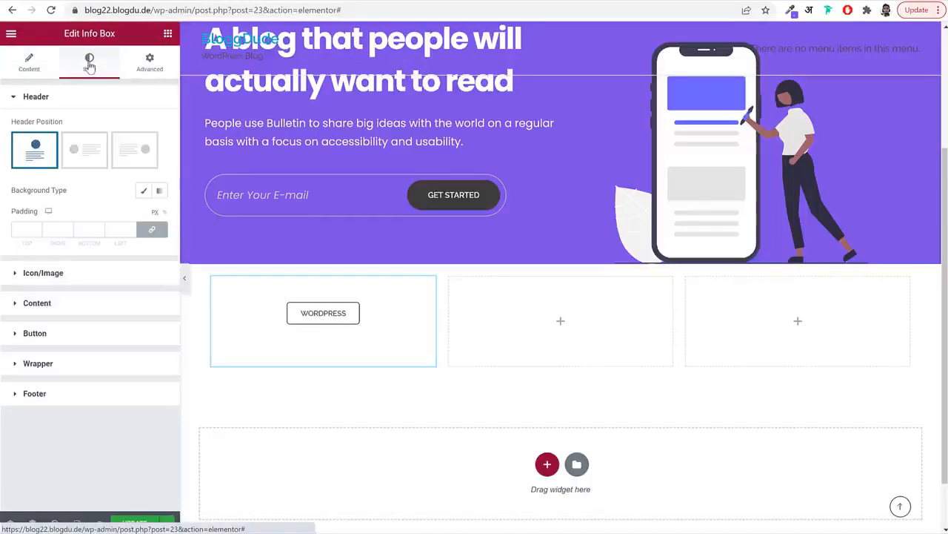
pyautogui.click(61, 339)
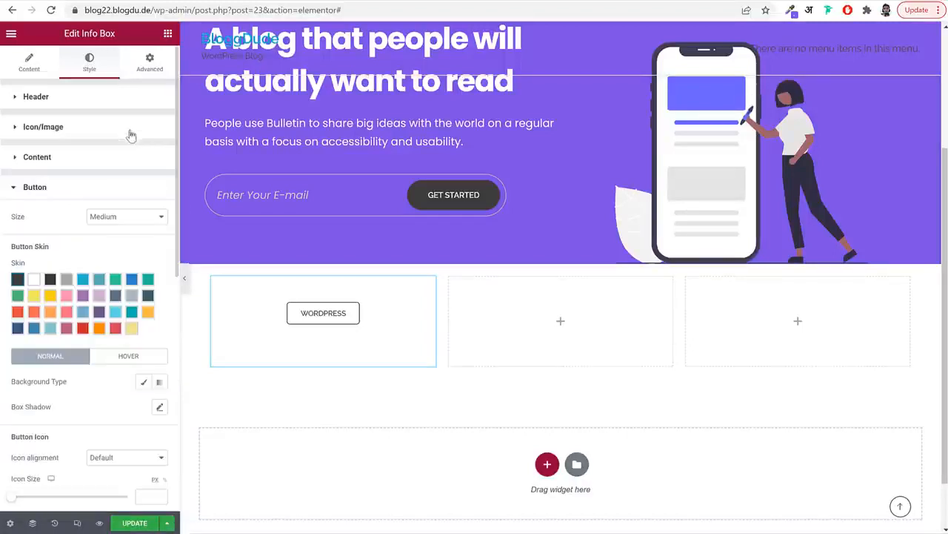
pyautogui.scroll(-3, 140, 248)
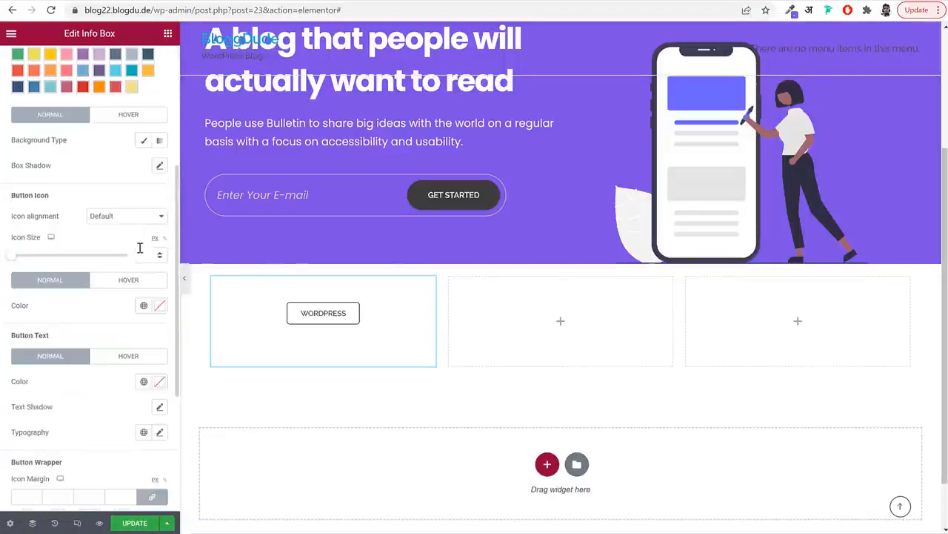
pyautogui.scroll(1, 300, 290)
pyautogui.scroll(2, 105, 208)
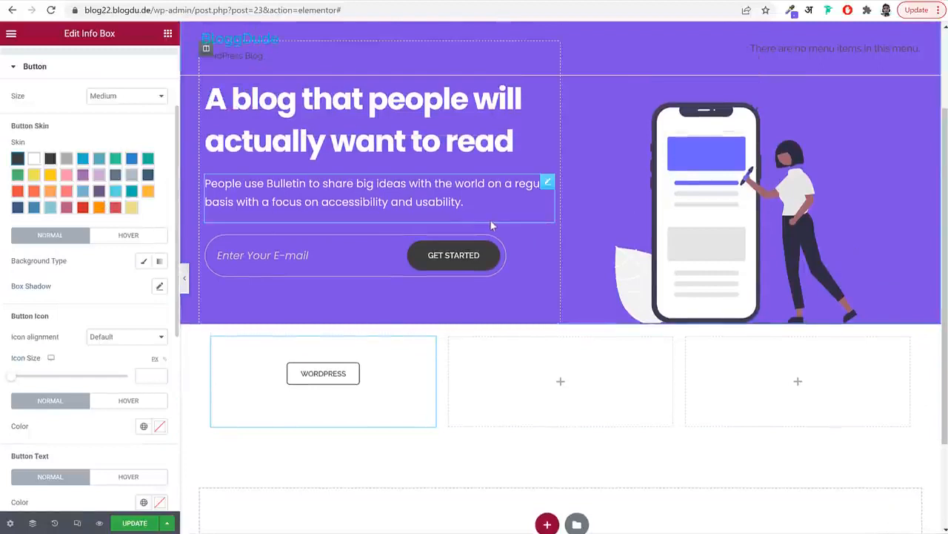
pyautogui.scroll(-2, 491, 226)
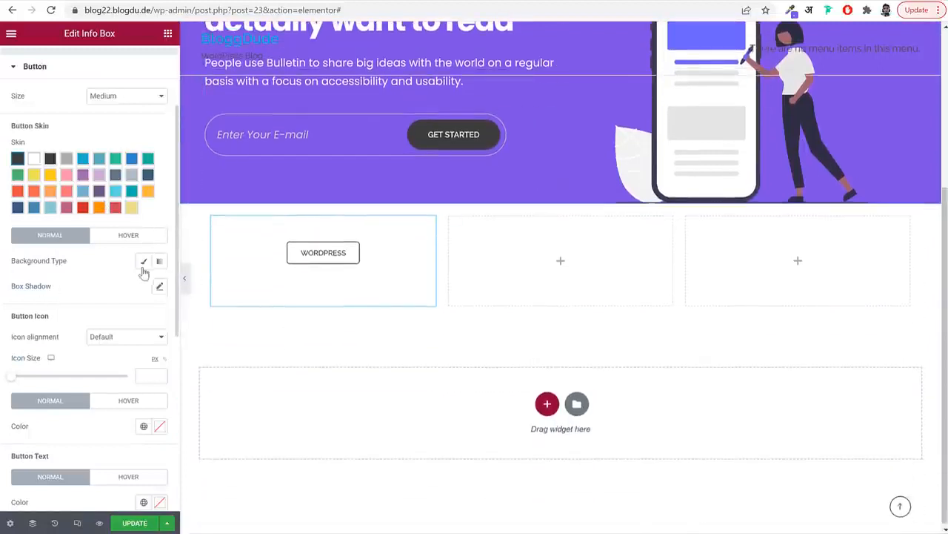
pyautogui.scroll(-2, 119, 294)
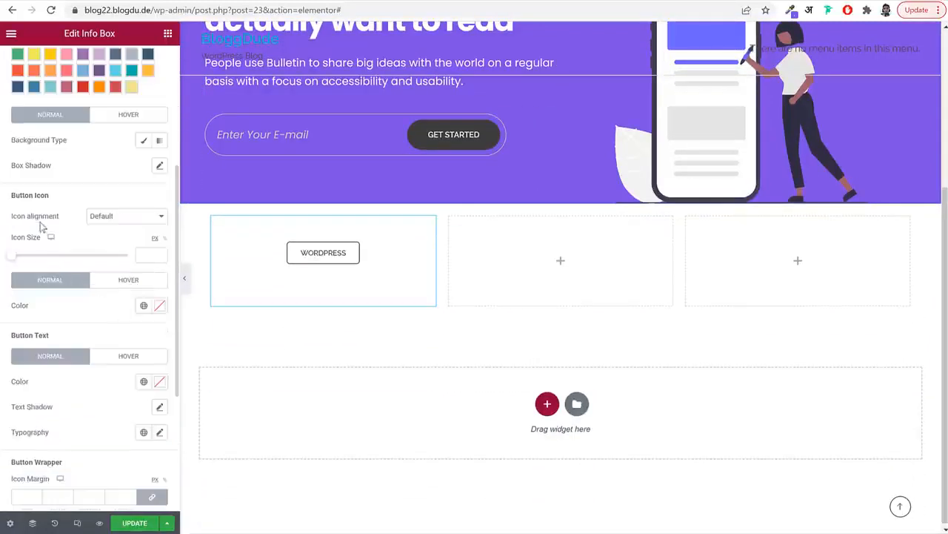
pyautogui.scroll(-2, 81, 310)
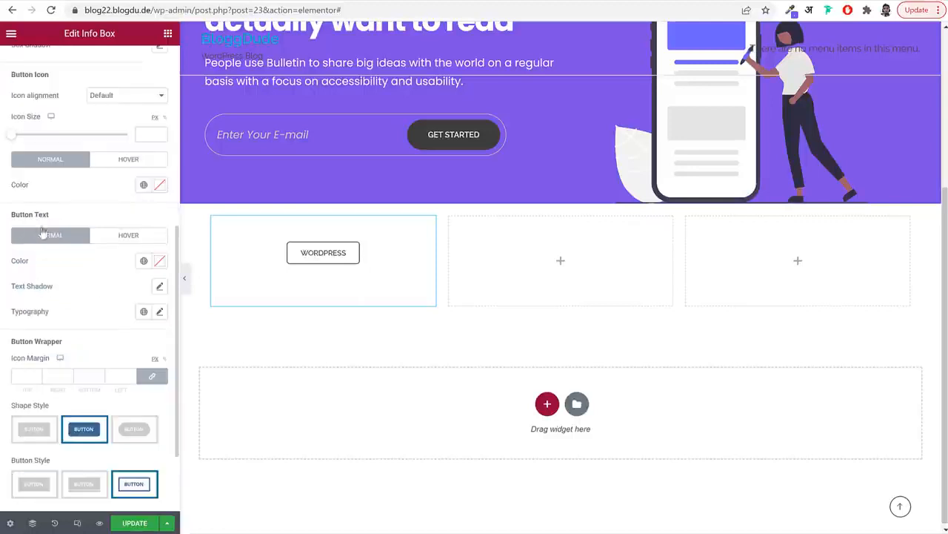
pyautogui.click(159, 312)
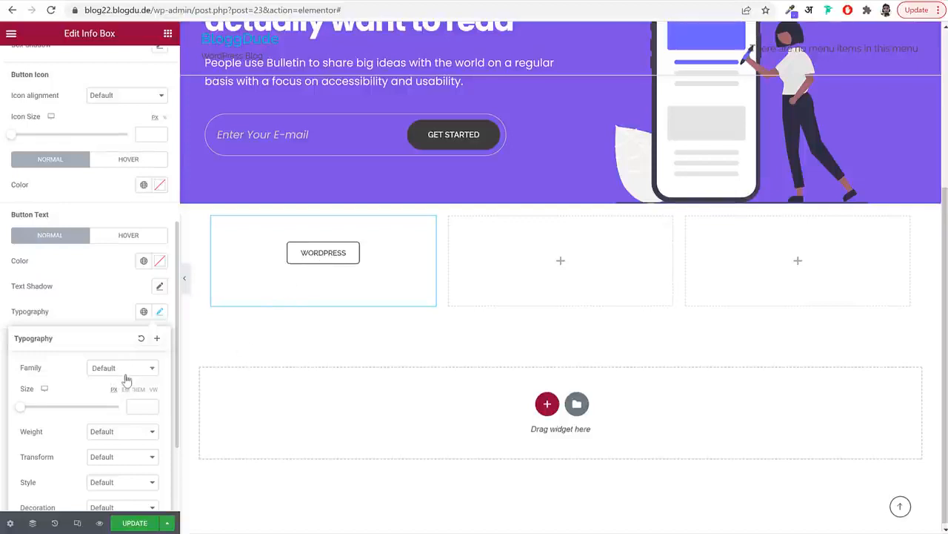
pyautogui.click(126, 378)
pyautogui.write('popp')
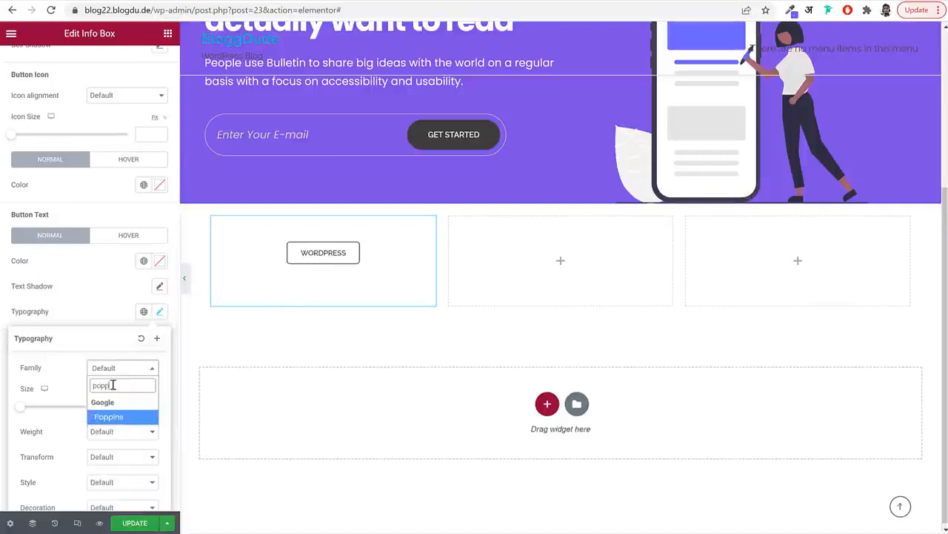
pyautogui.press('Return')
# Give the button text size 15, weight 400, line height 1.3 and letter spacing 1.5
pyautogui.click(134, 407)
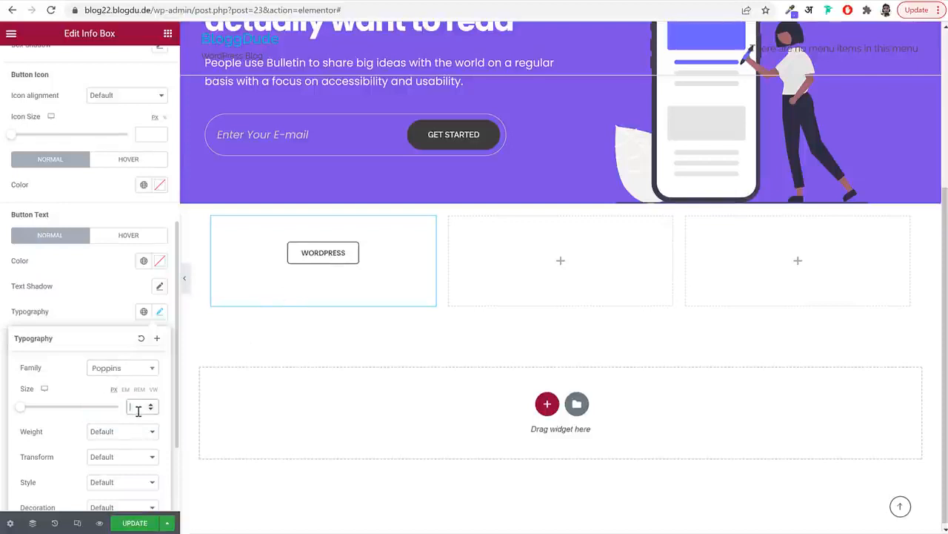
pyautogui.write('15')
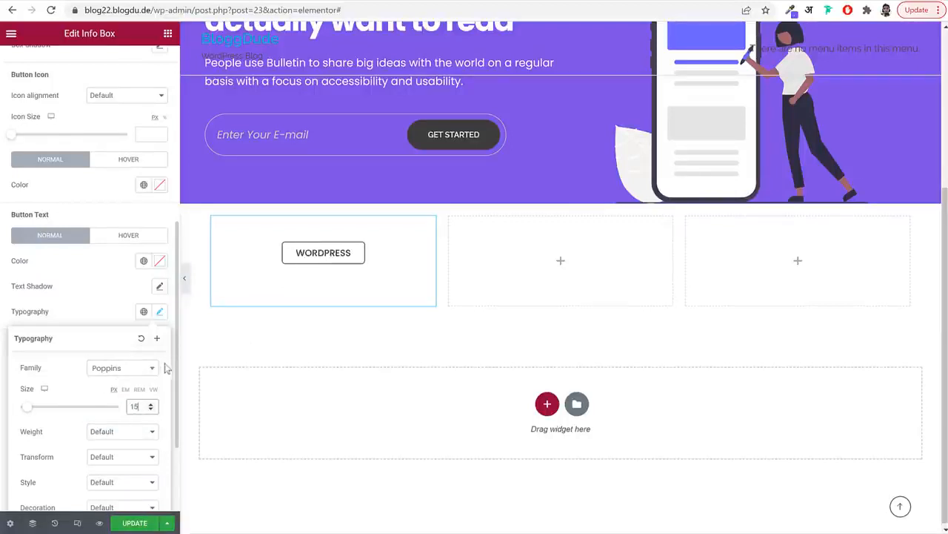
pyautogui.scroll(-3, 96, 406)
pyautogui.click(122, 304)
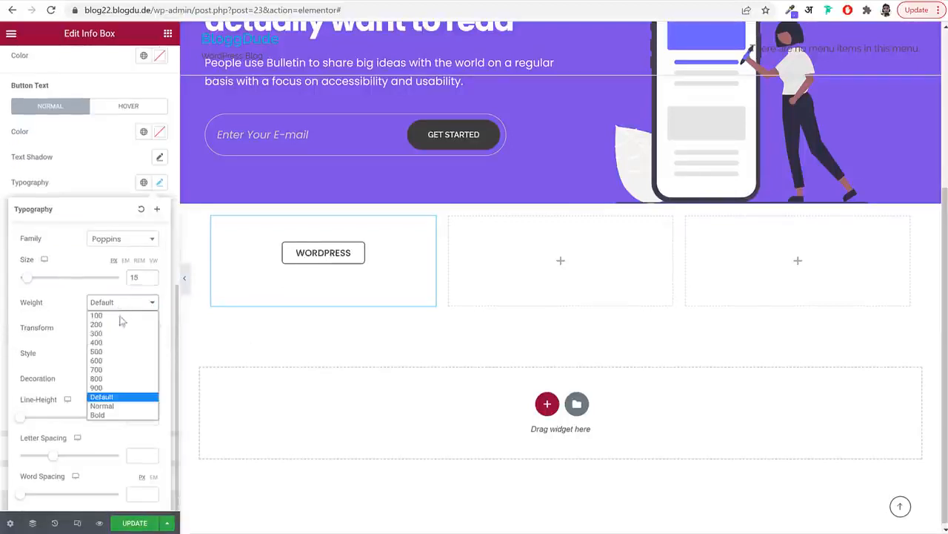
pyautogui.click(119, 342)
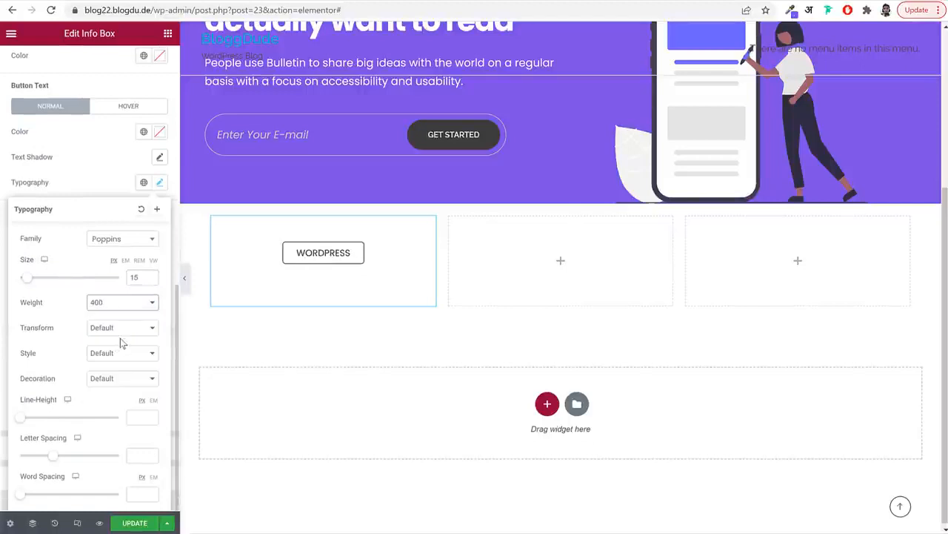
pyautogui.click(134, 416)
pyautogui.write('1.3')
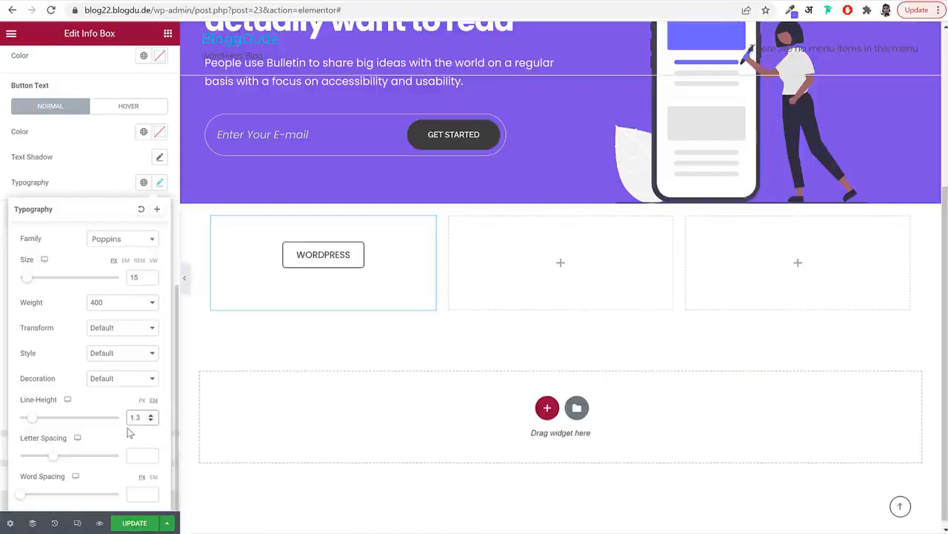
pyautogui.click(136, 493)
pyautogui.write('1.9')
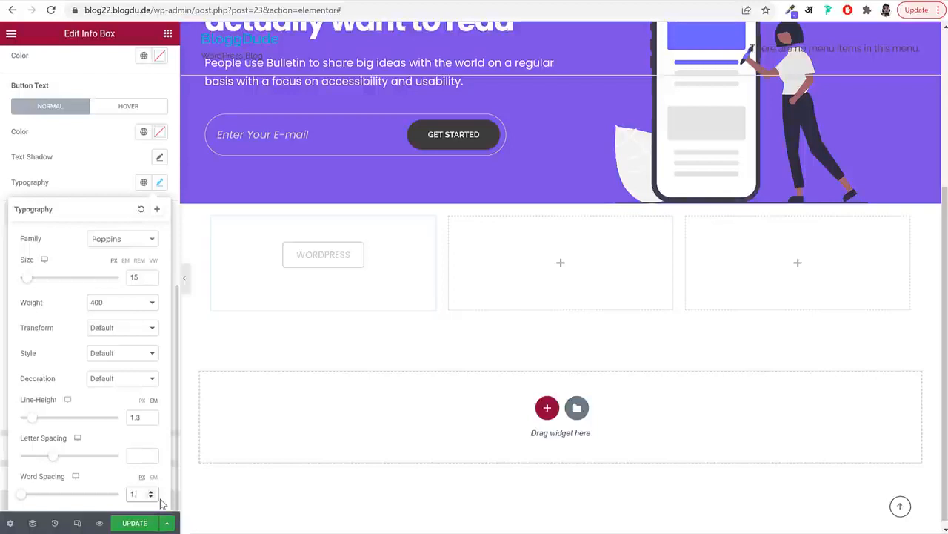
pyautogui.press('BackSpace')
pyautogui.press('BackSpace')
pyautogui.press('BackSpace')
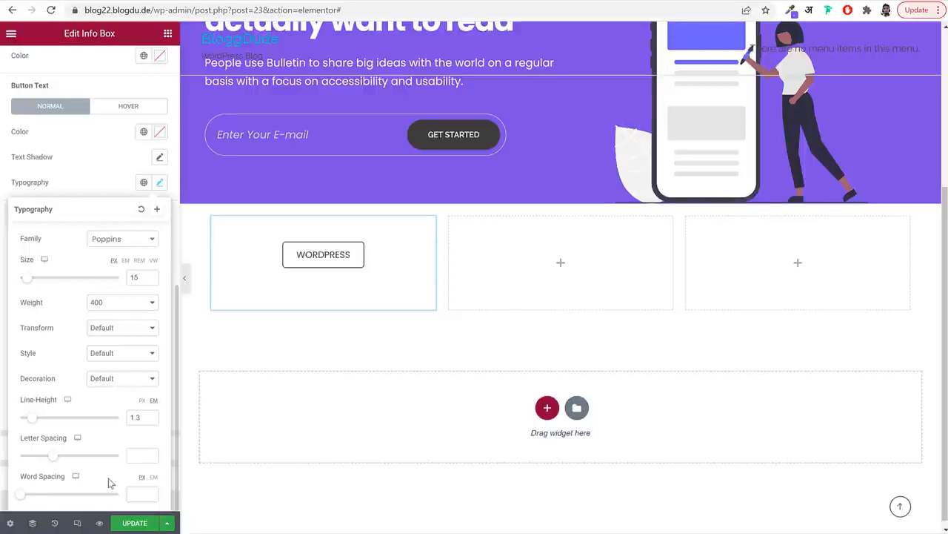
pyautogui.click(134, 455)
pyautogui.write('1.5')
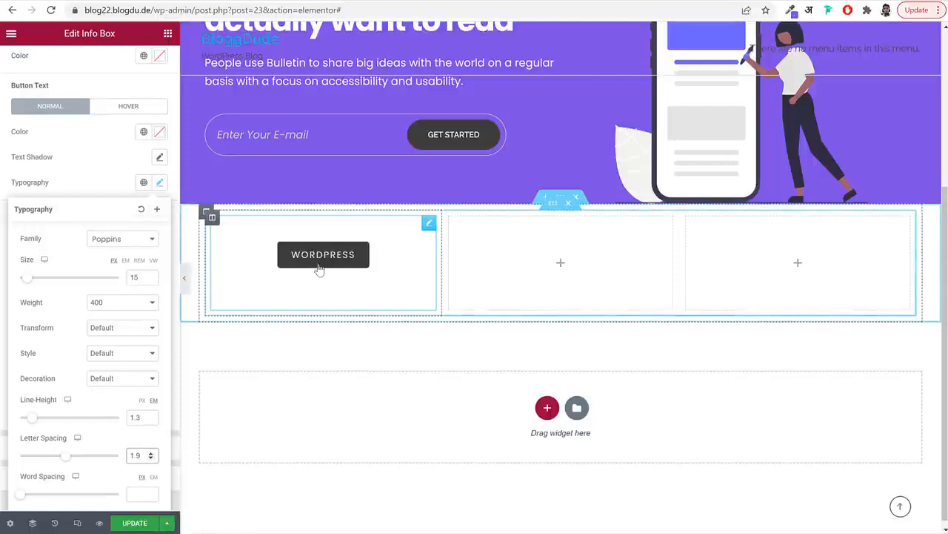
pyautogui.click(123, 191)
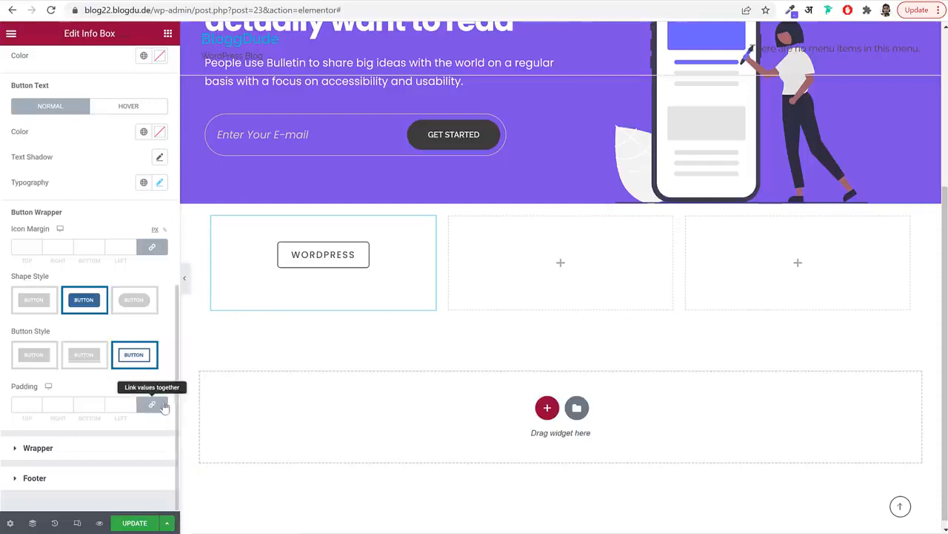
# Set the button padding separately to 17, 34, 17, 34
pyautogui.click(151, 405)
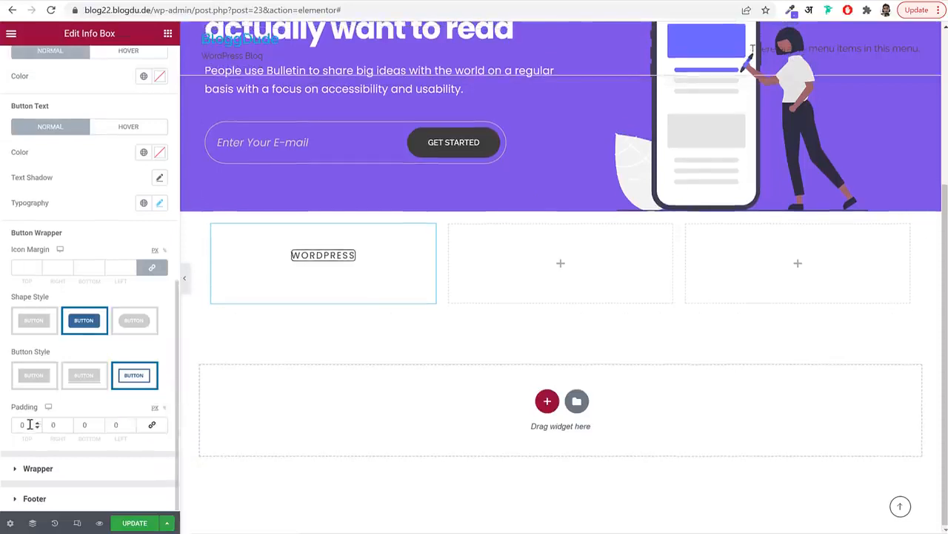
pyautogui.write('17')
pyautogui.press('Tab')
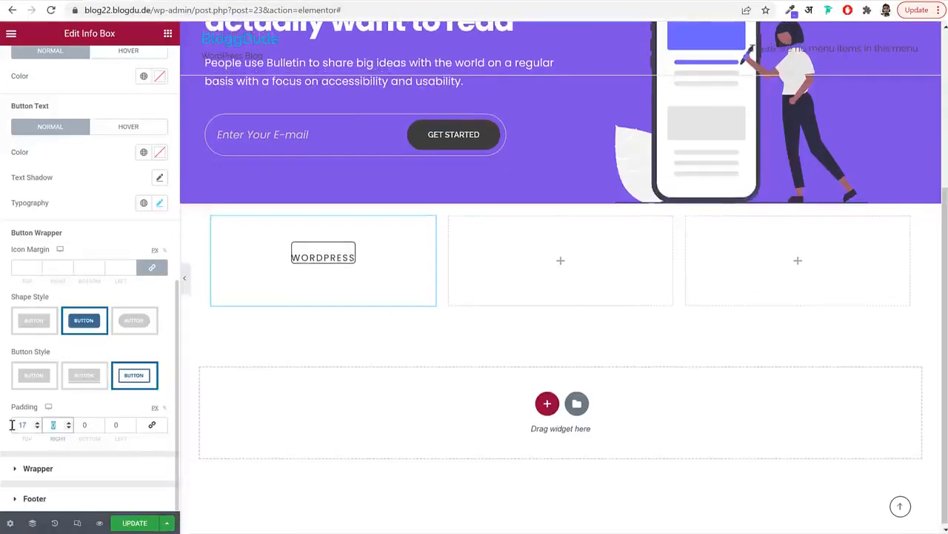
pyautogui.write('34')
pyautogui.press('Tab')
pyautogui.write('17')
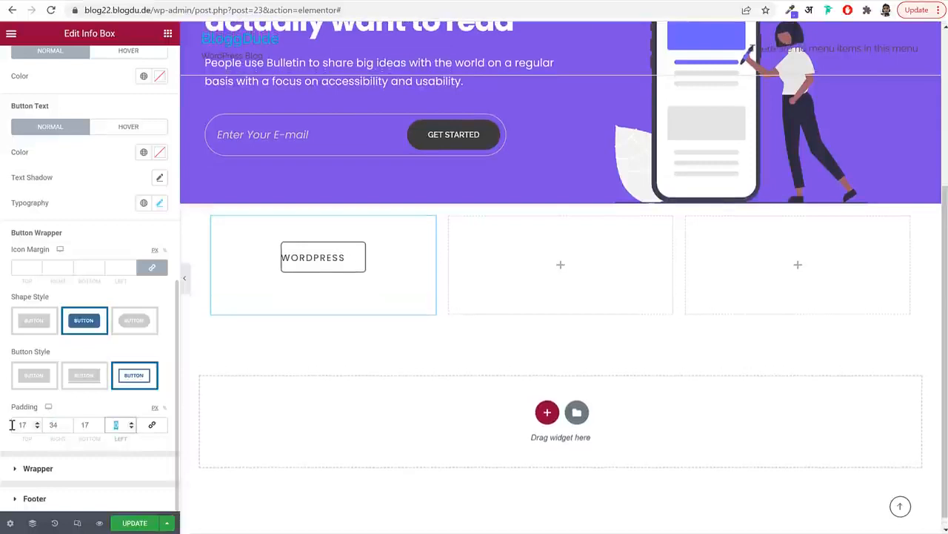
pyautogui.press('Tab')
pyautogui.write('34')
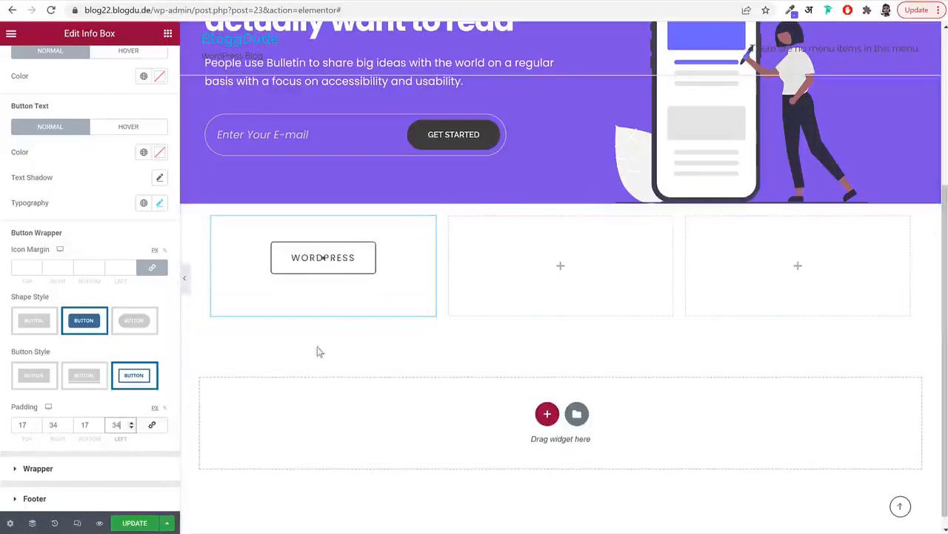
# Give the info box Wrapper a Classic background and open its image chooser
pyautogui.scroll(3, 95, 141)
pyautogui.scroll(3, 96, 146)
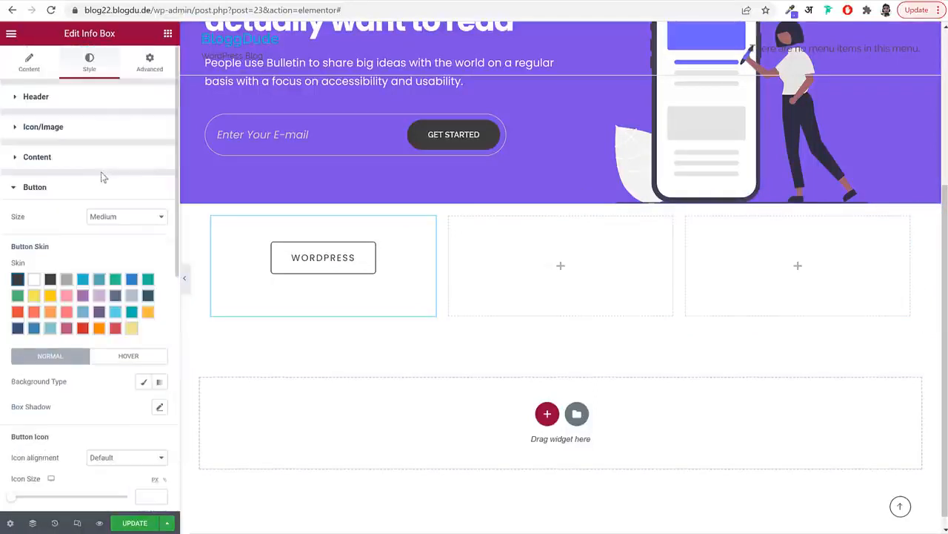
pyautogui.click(74, 188)
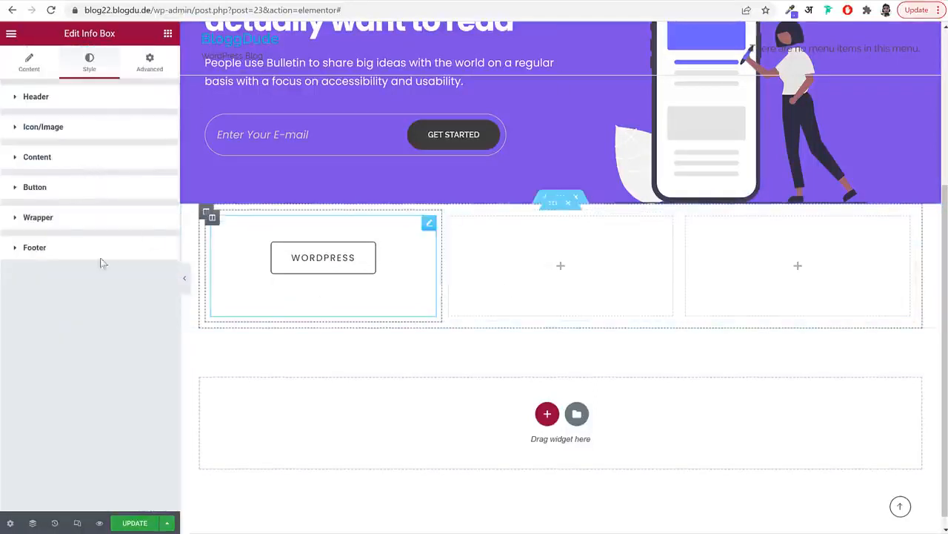
pyautogui.click(70, 218)
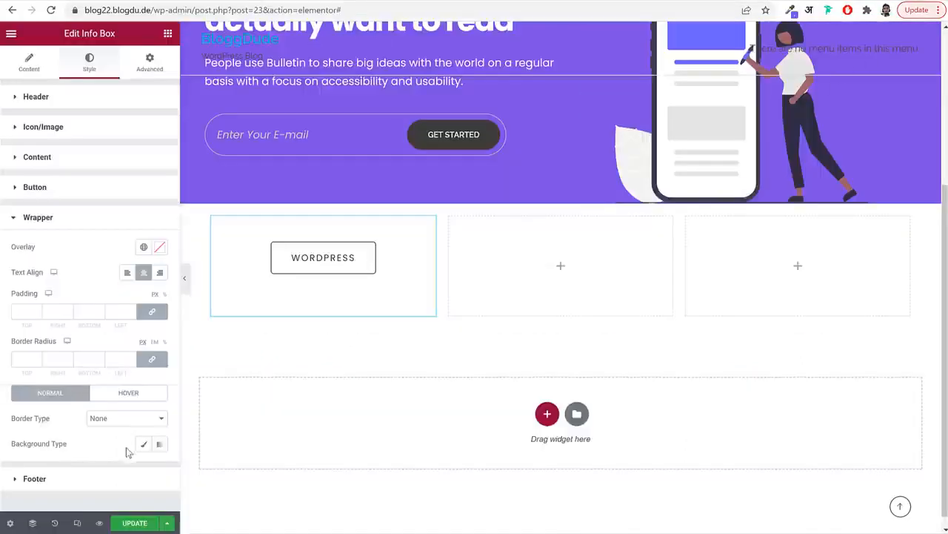
pyautogui.moveTo(16, 451); pyautogui.dragTo(143, 449)
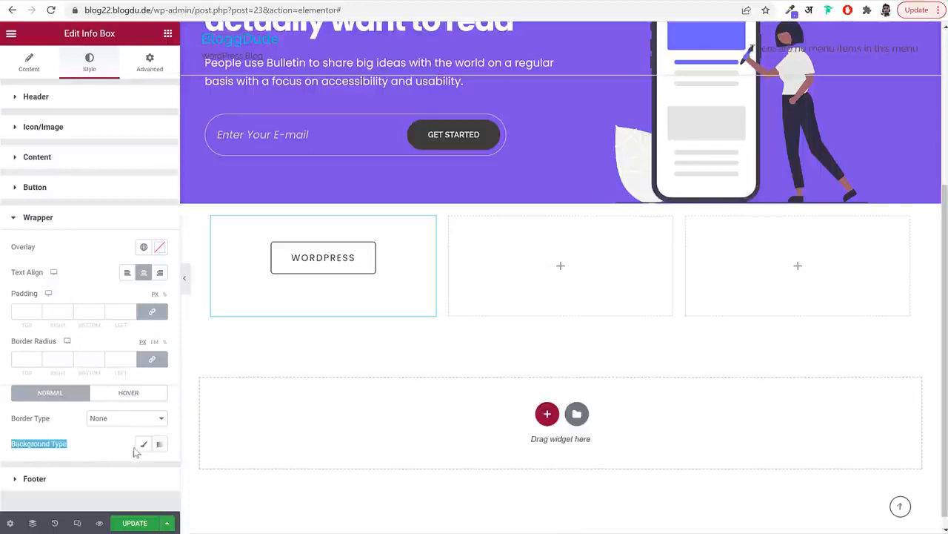
pyautogui.click(145, 444)
pyautogui.scroll(-2, 130, 443)
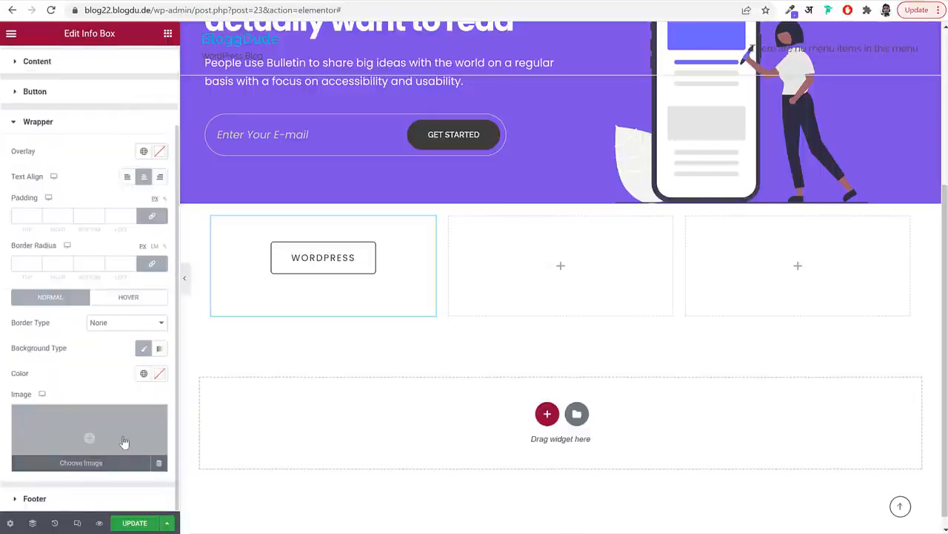
pyautogui.click(124, 442)
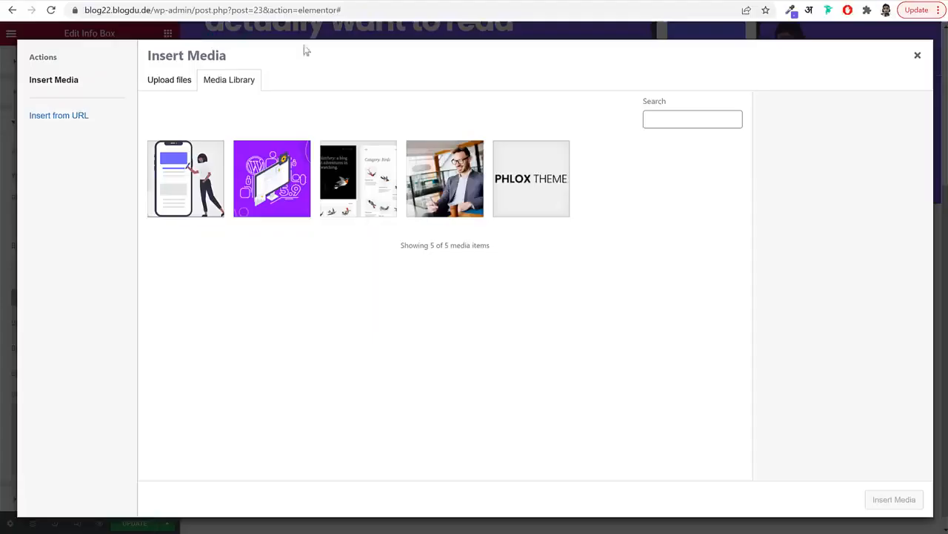
# Upload the father-and-little-son skiing photo and insert it as the wrapper background
pyautogui.click(167, 81)
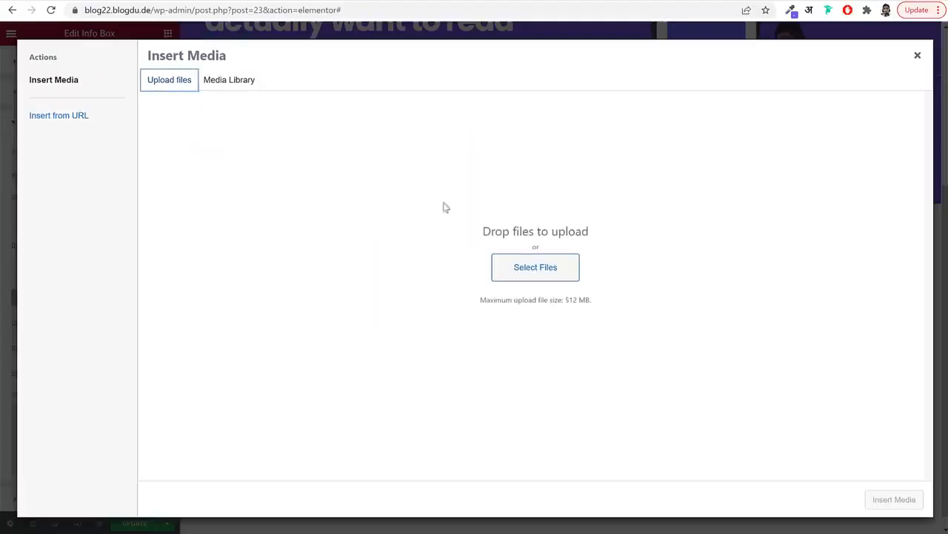
pyautogui.click(524, 266)
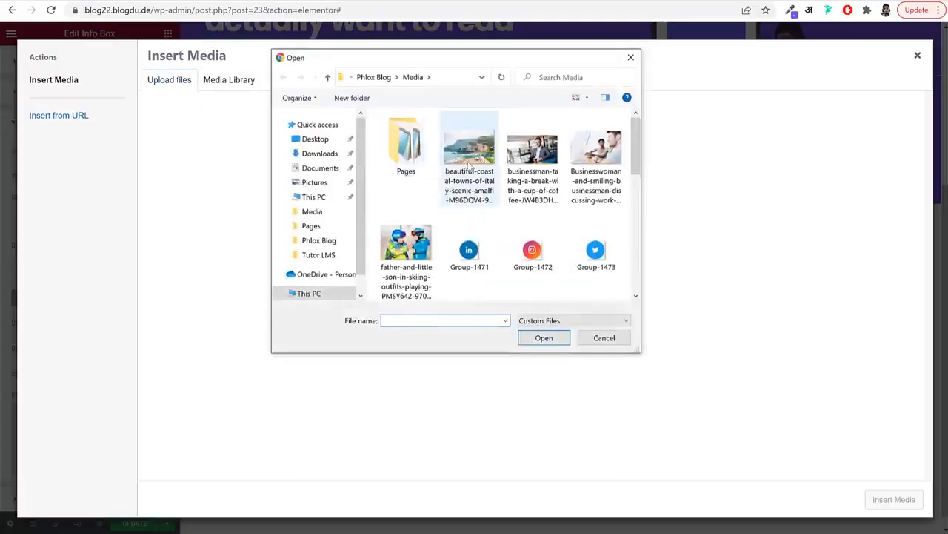
pyautogui.scroll(-2, 532, 217)
pyautogui.scroll(-6, 541, 229)
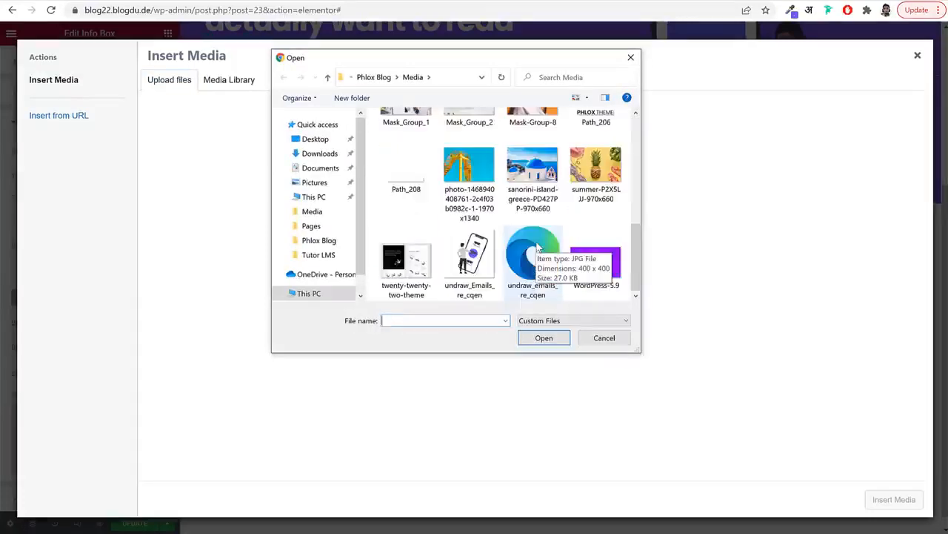
pyautogui.scroll(-1, 548, 222)
pyautogui.scroll(4, 571, 233)
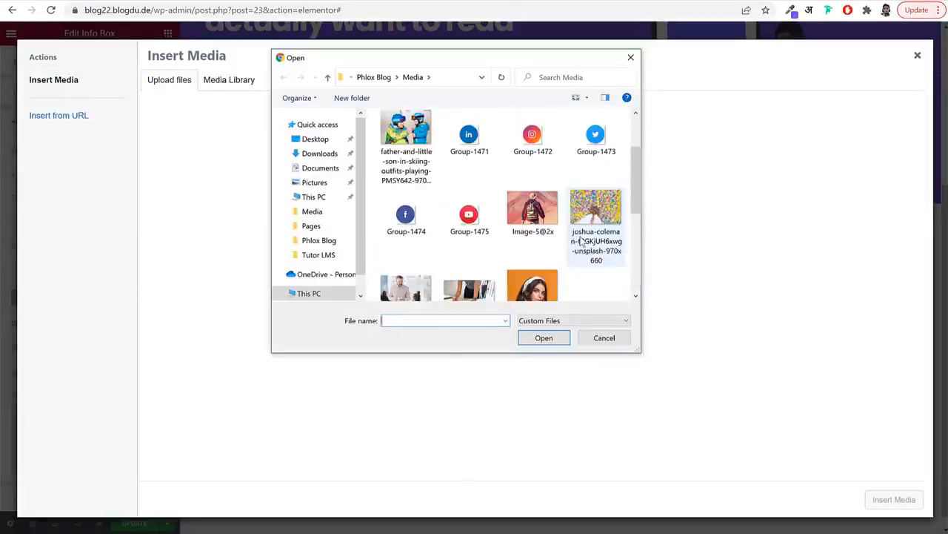
pyautogui.scroll(2, 582, 241)
pyautogui.click(406, 237)
pyautogui.click(547, 338)
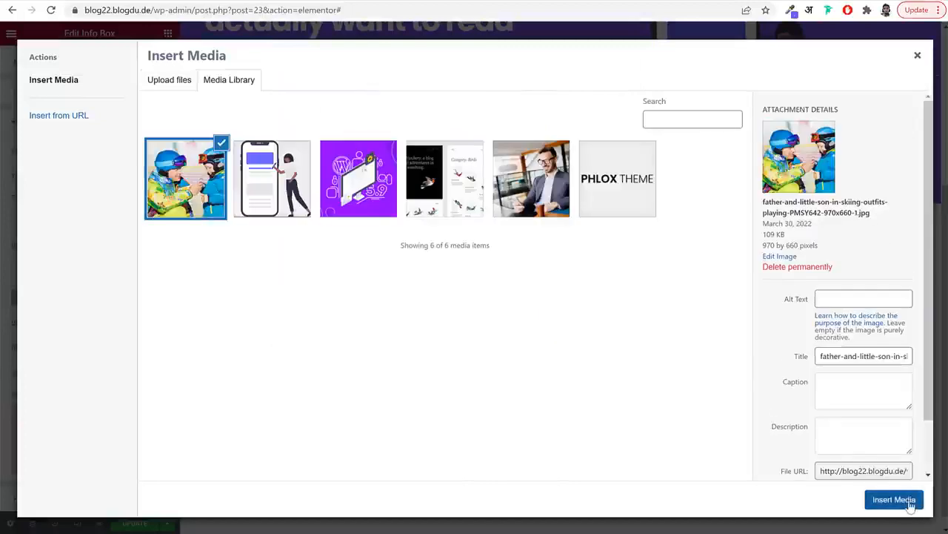
pyautogui.click(895, 500)
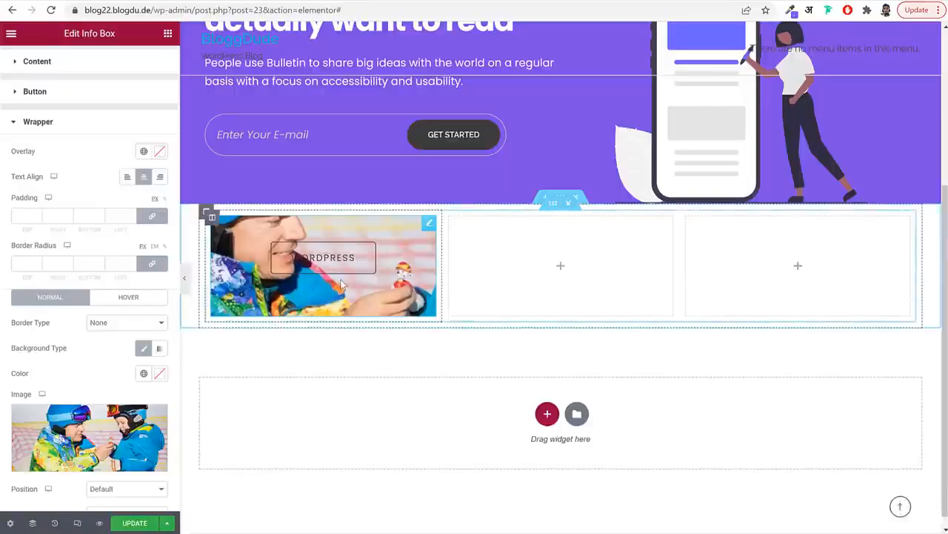
# Set the card's background photo size to Cover
pyautogui.scroll(-2, 58, 372)
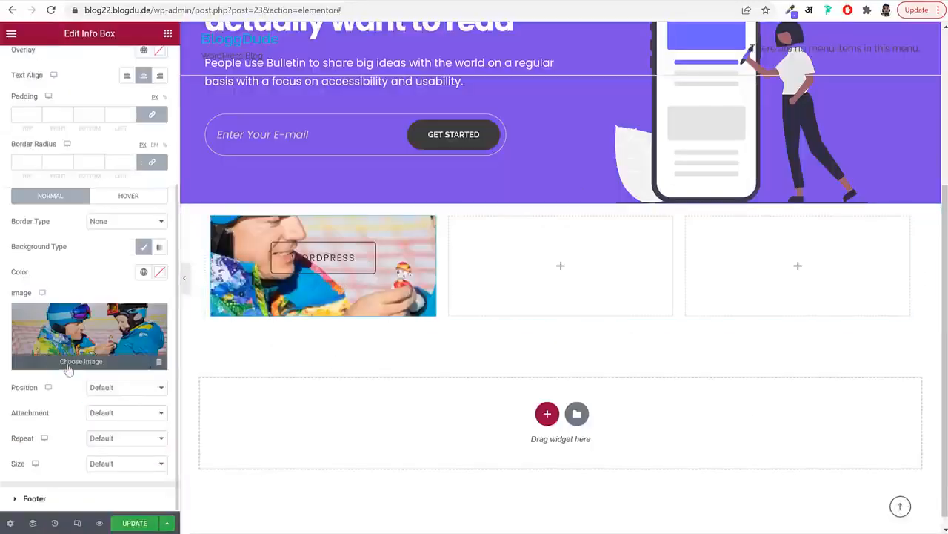
pyautogui.click(140, 467)
pyautogui.click(128, 494)
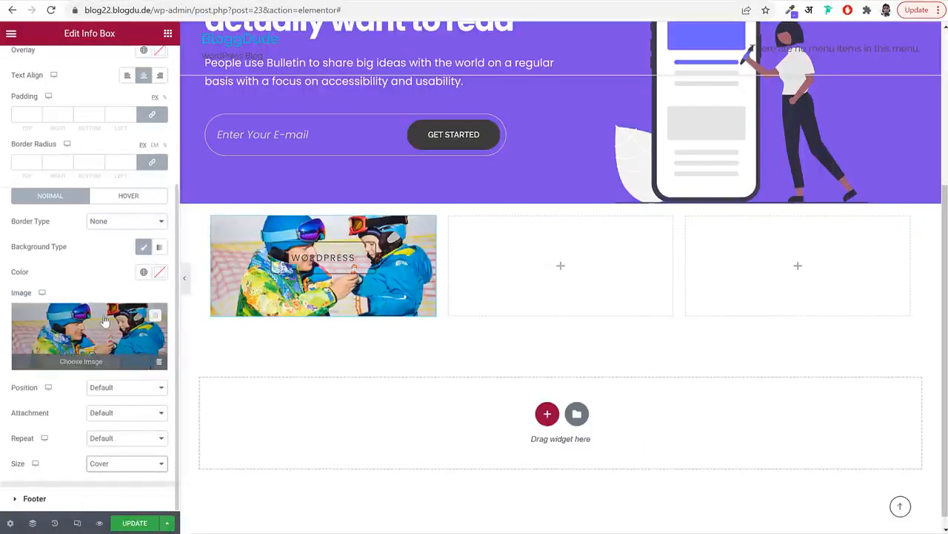
# Tint the overlay with global Purple and lower its opacity to #7C4EE459
pyautogui.scroll(2, 106, 320)
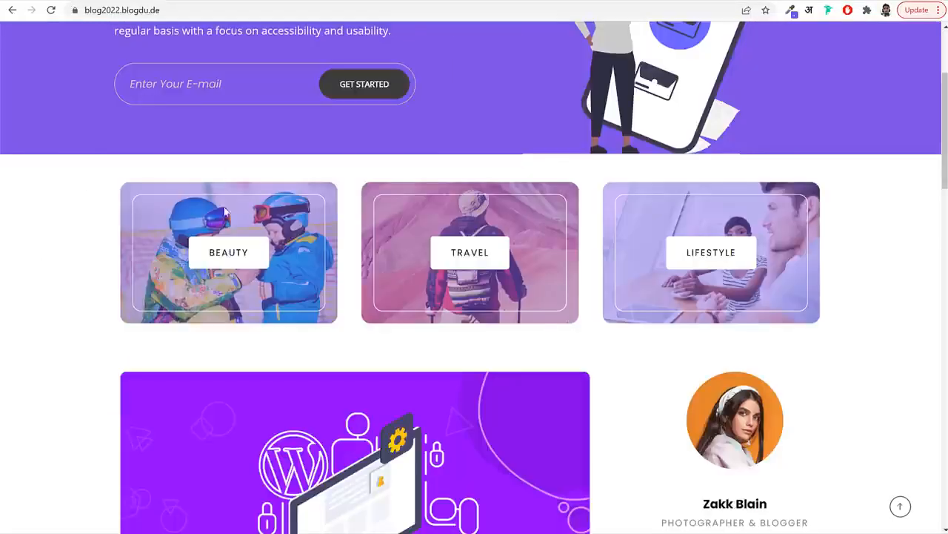
pyautogui.scroll(3, 792, 51)
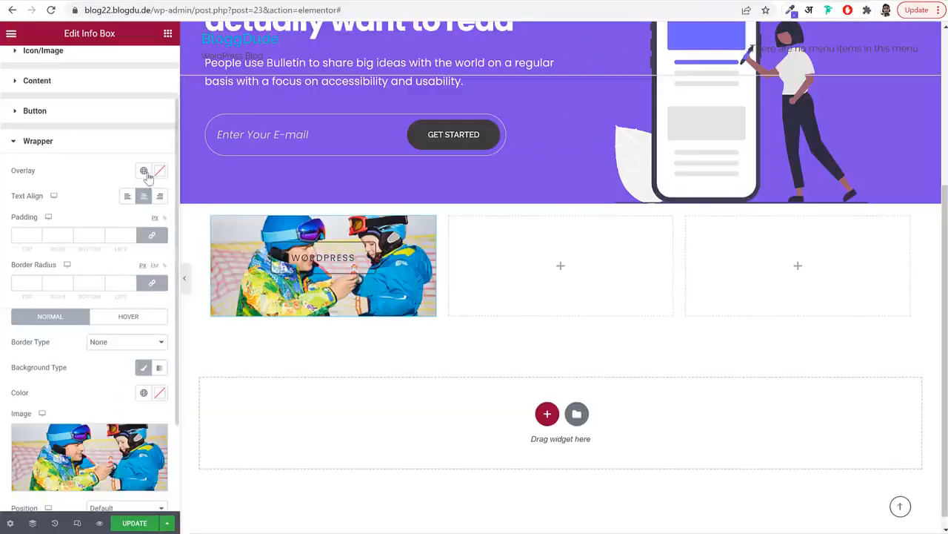
pyautogui.click(146, 171)
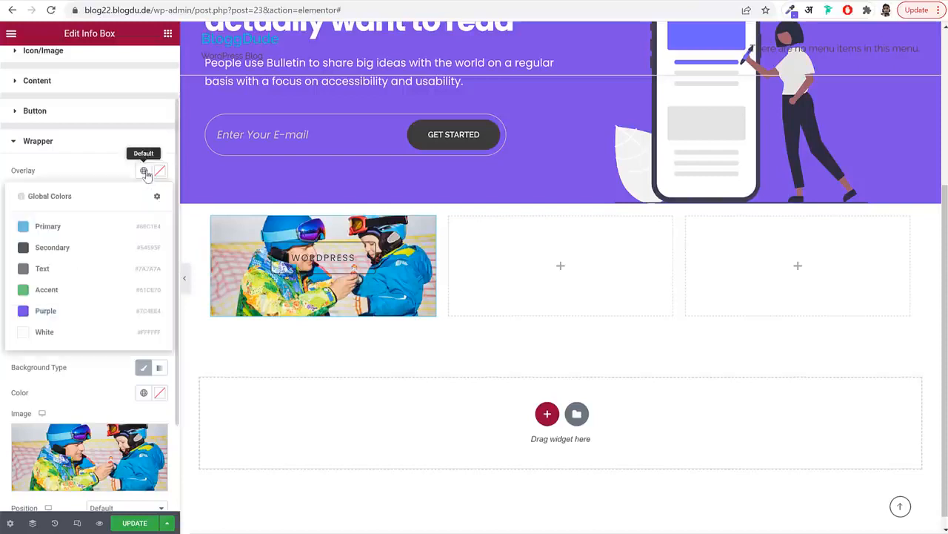
pyautogui.click(96, 312)
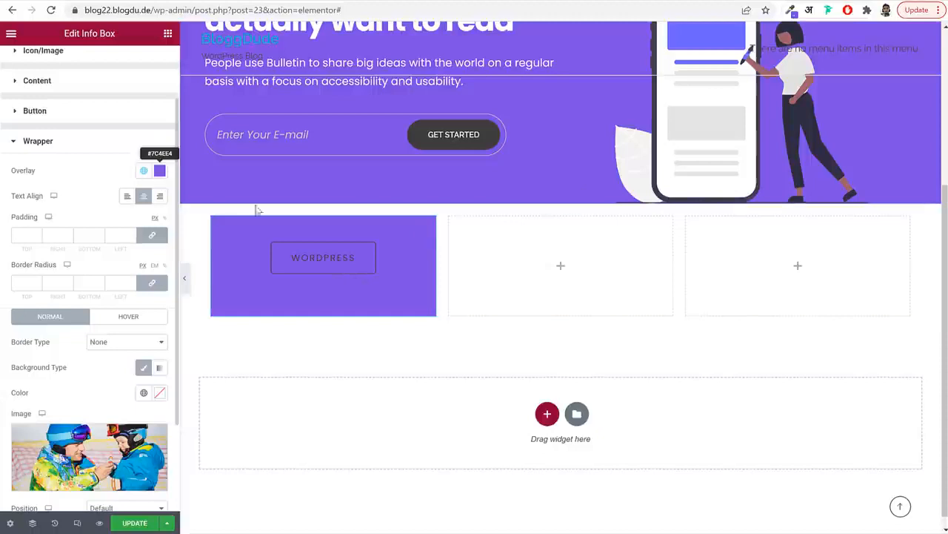
pyautogui.click(159, 172)
pyautogui.moveTo(159, 337); pyautogui.dragTo(67, 337)
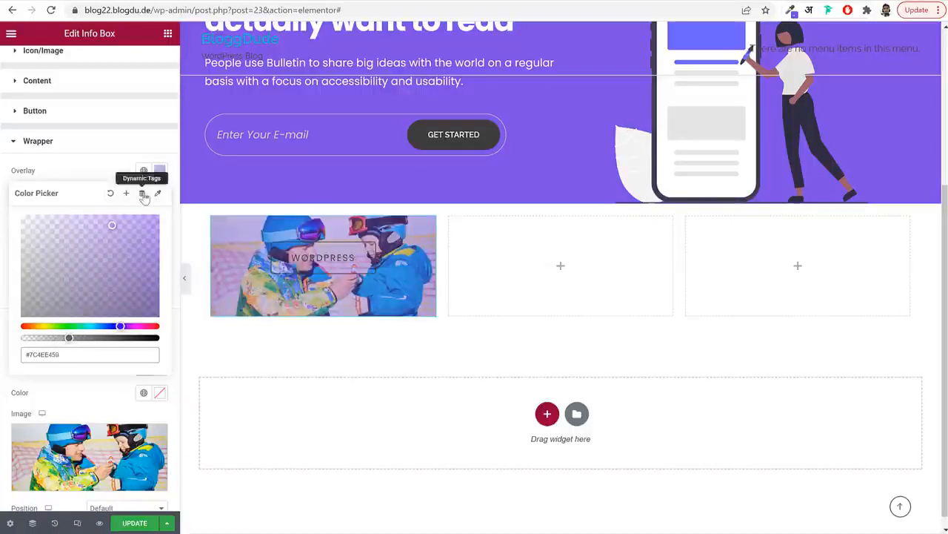
pyautogui.click(101, 170)
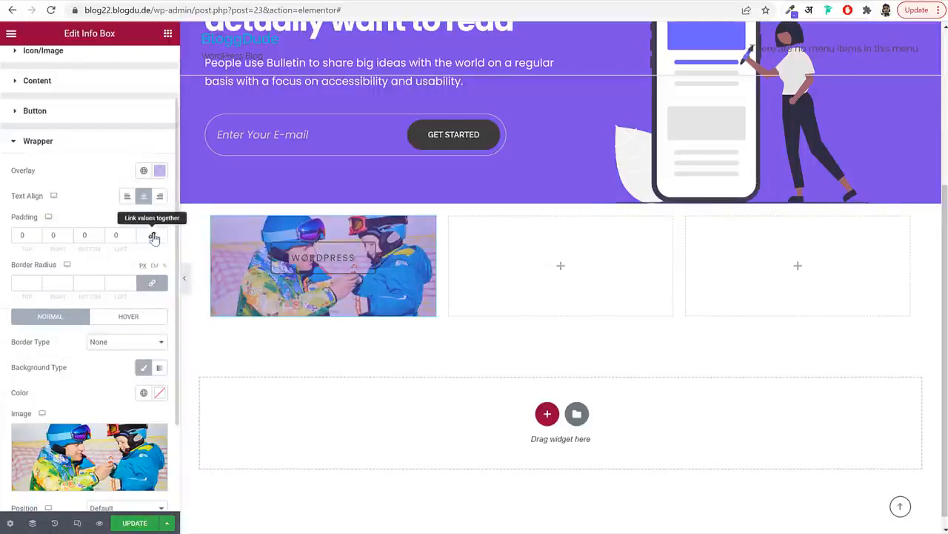
# Unlink the card's wrapper padding and set it to 40 top, 20 right, 2 bottom, 20 left
pyautogui.click(153, 235)
pyautogui.moveTo(30, 237); pyautogui.dragTo(9, 235)
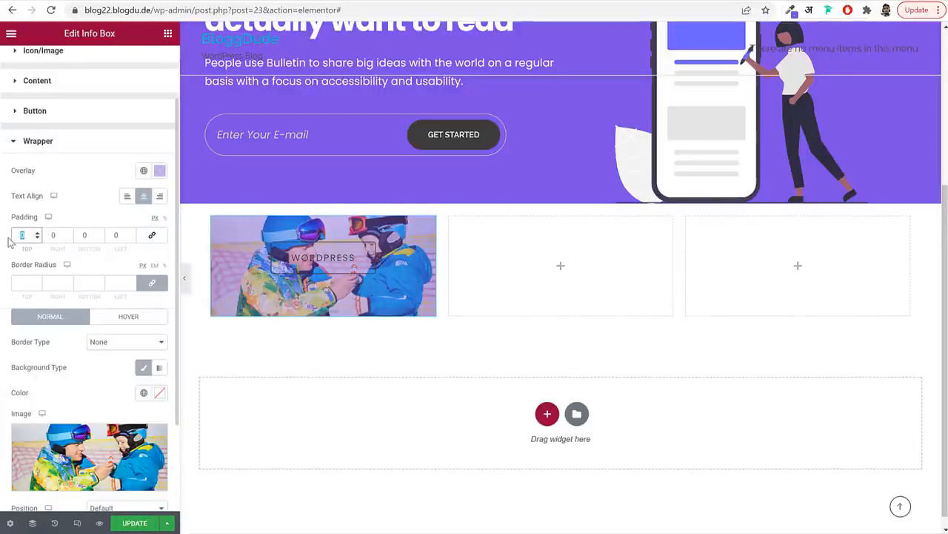
pyautogui.write('40')
pyautogui.press('Tab')
pyautogui.write('20')
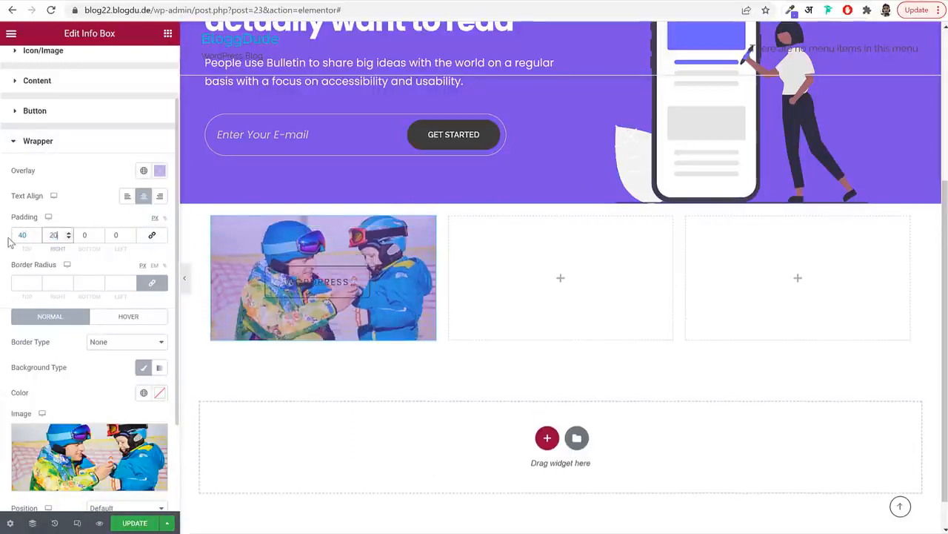
pyautogui.press('Tab')
pyautogui.write('2')
pyautogui.press('Tab')
pyautogui.write('20')
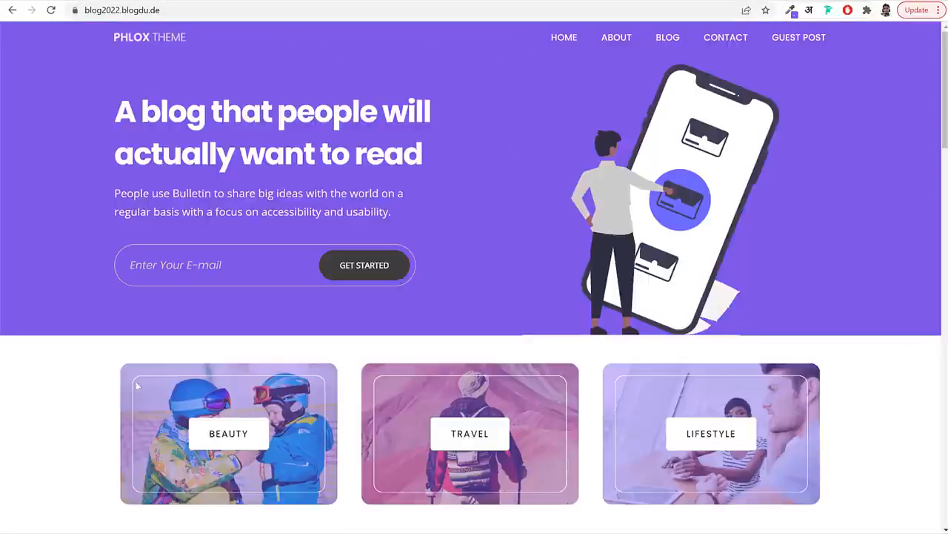
# Round all the card's corners with a 20 px border radius, then preview the card
pyautogui.scroll(-2, 106, 392)
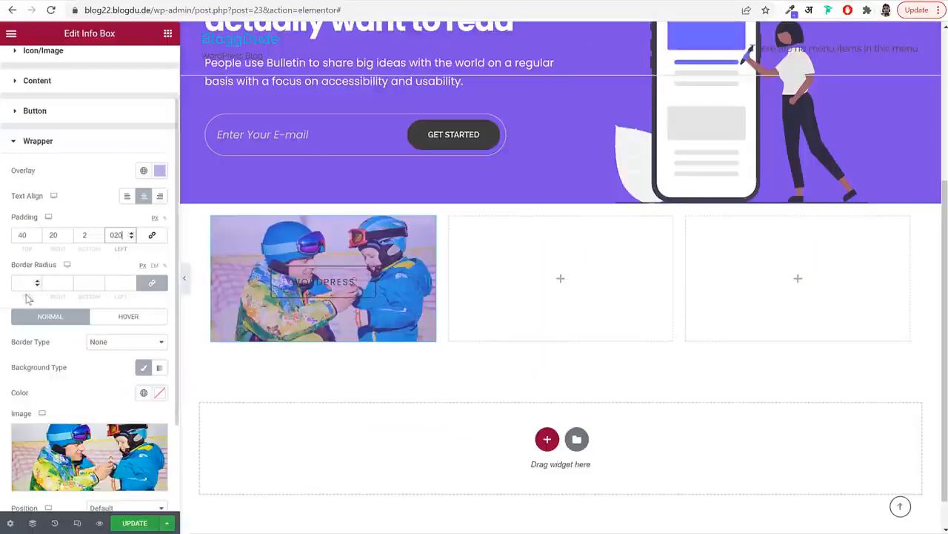
pyautogui.click(24, 282)
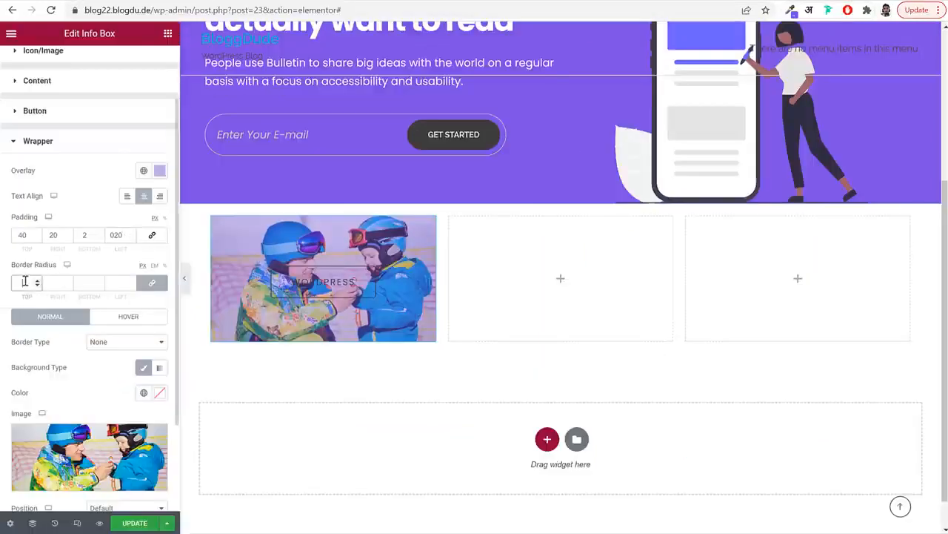
pyautogui.write('20')
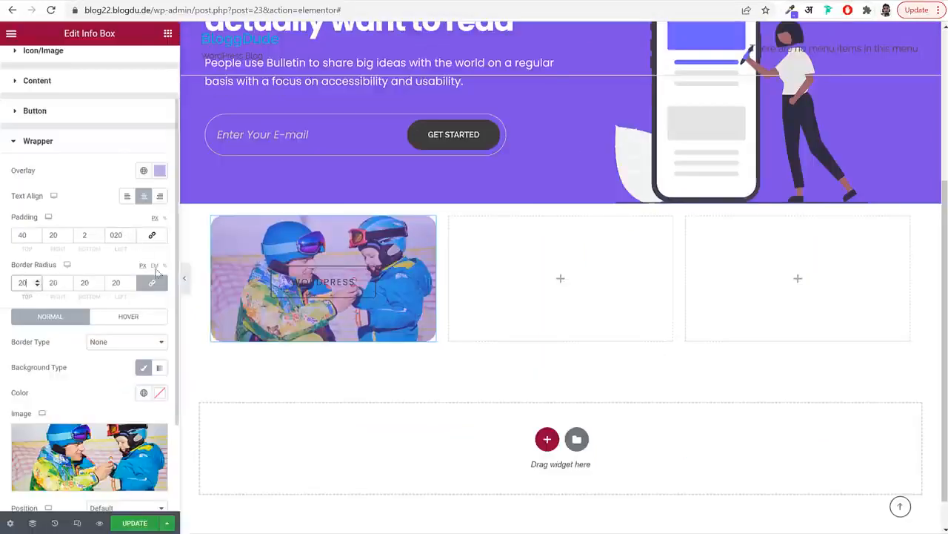
pyautogui.click(183, 278)
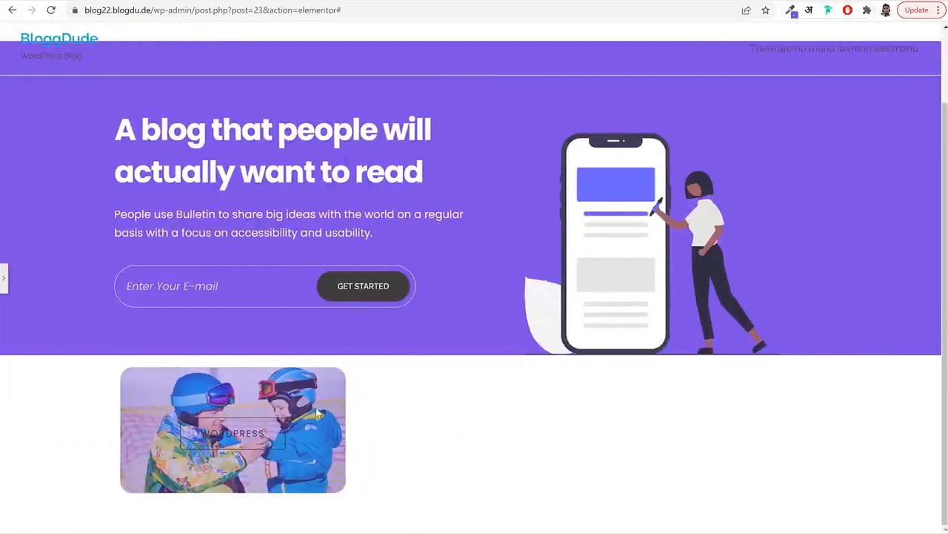
pyautogui.click(4, 276)
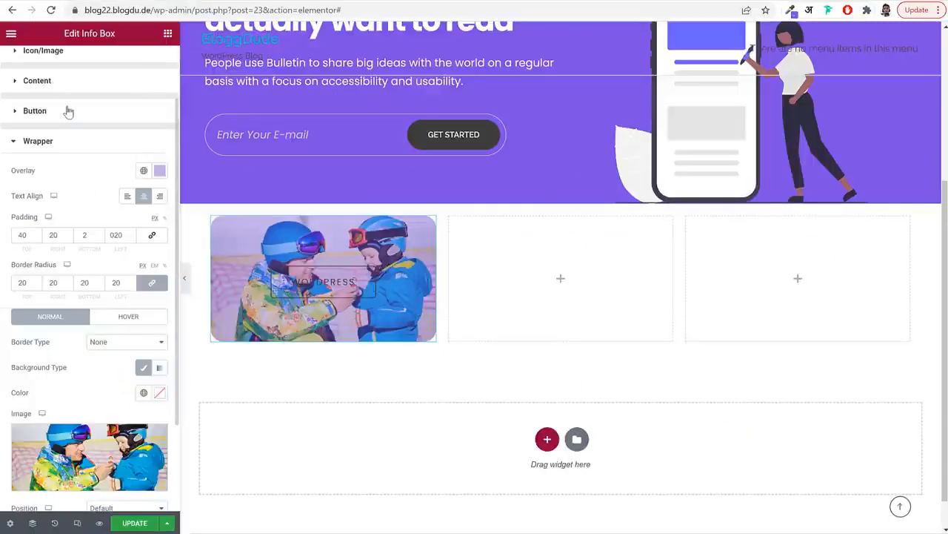
# Give the card button a Classic background in the global White colour
pyautogui.click(74, 112)
pyautogui.scroll(-3, 157, 264)
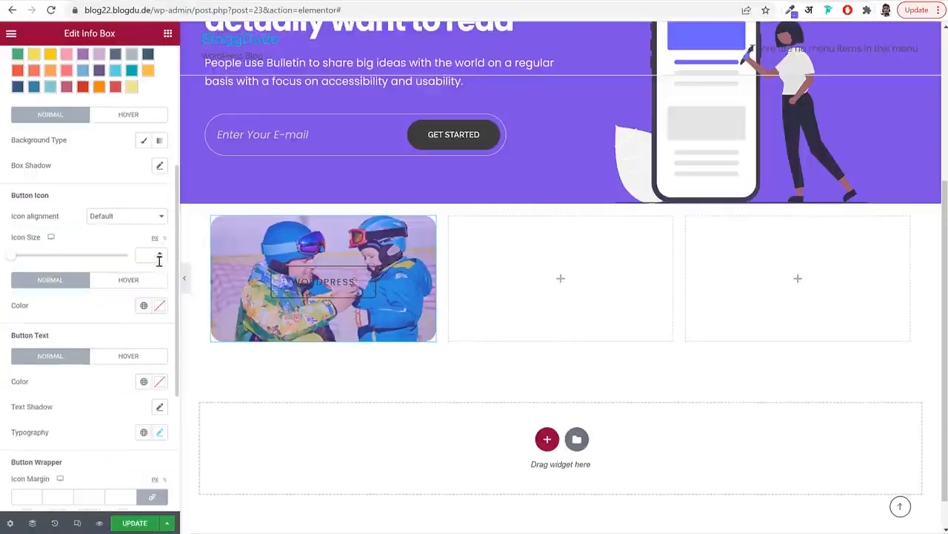
pyautogui.click(144, 140)
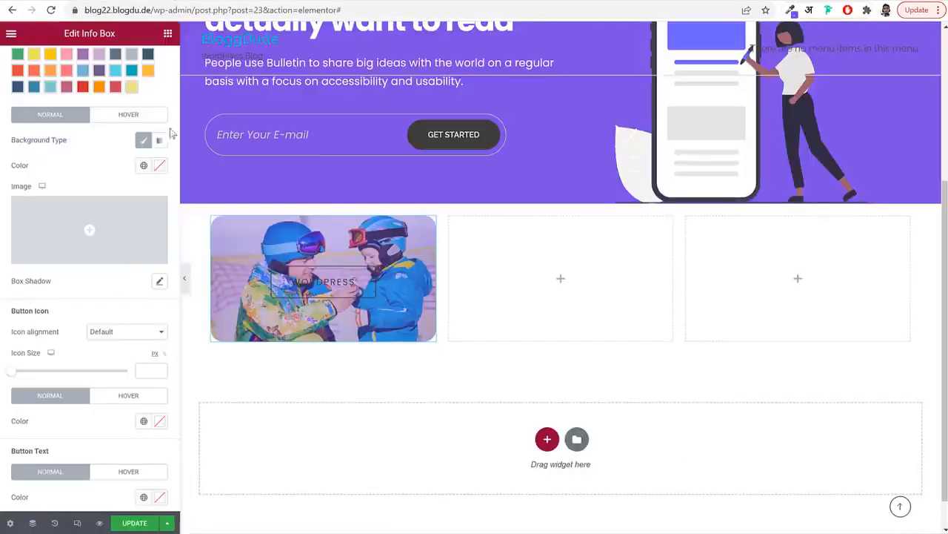
pyautogui.click(144, 166)
pyautogui.click(84, 322)
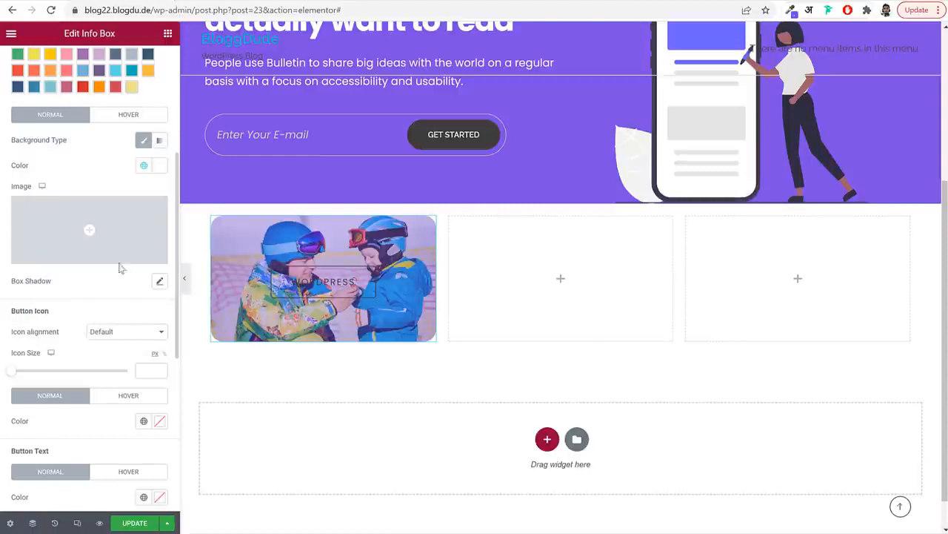
# Make the button text colour black and choose the filled button style
pyautogui.scroll(-3, 103, 219)
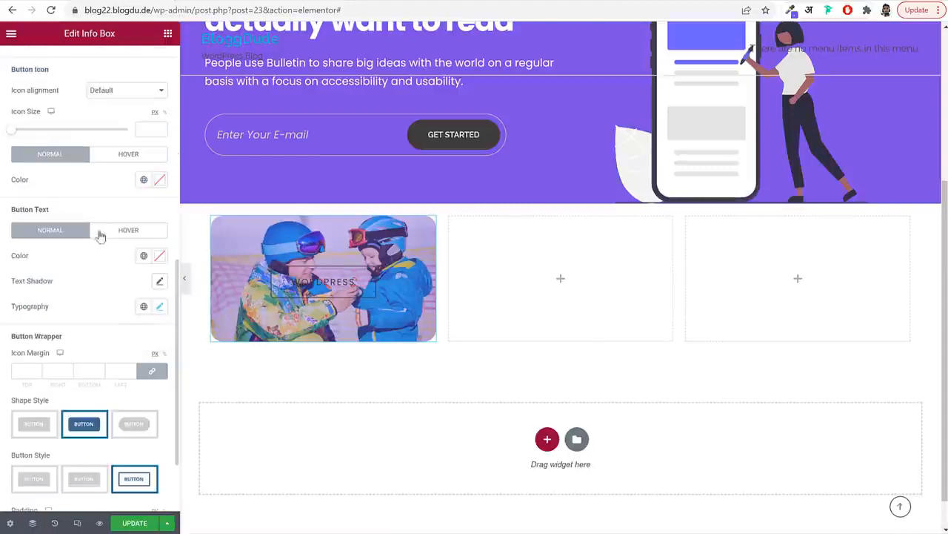
pyautogui.click(144, 255)
pyautogui.click(72, 335)
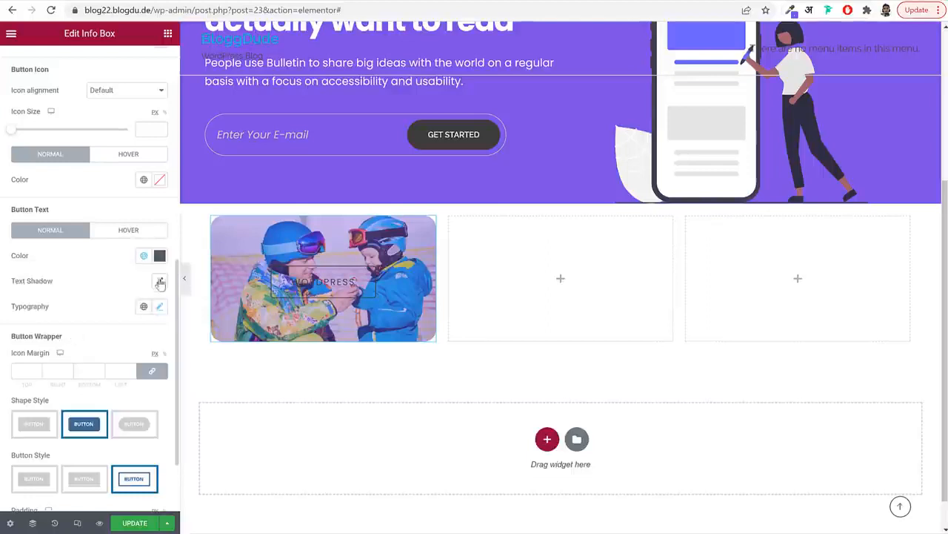
pyautogui.click(159, 255)
pyautogui.moveTo(13, 412); pyautogui.dragTo(107, 413)
pyautogui.click(94, 266)
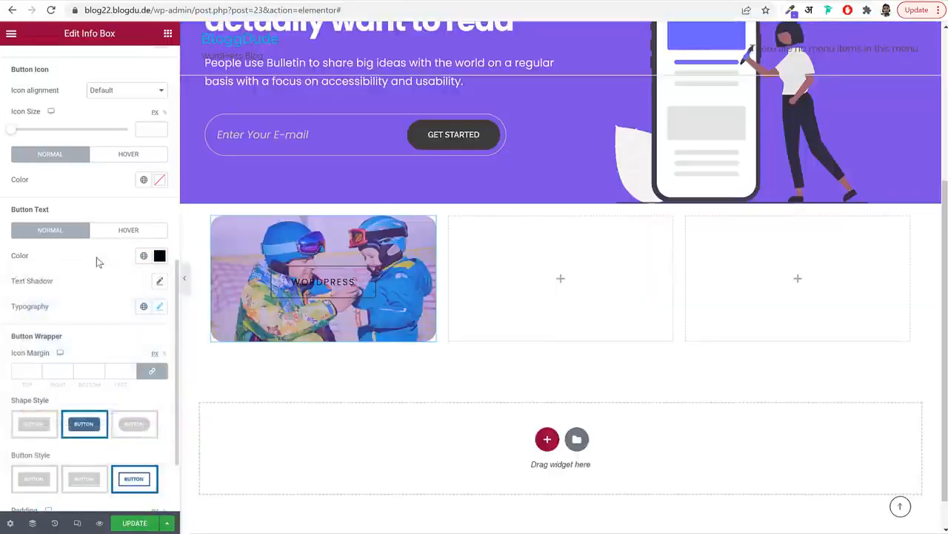
pyautogui.scroll(-2, 124, 333)
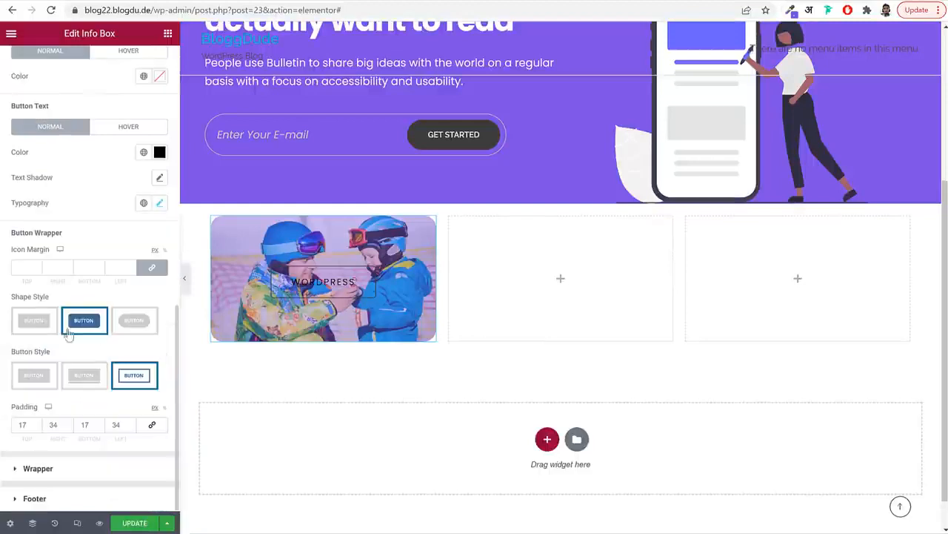
pyautogui.click(34, 378)
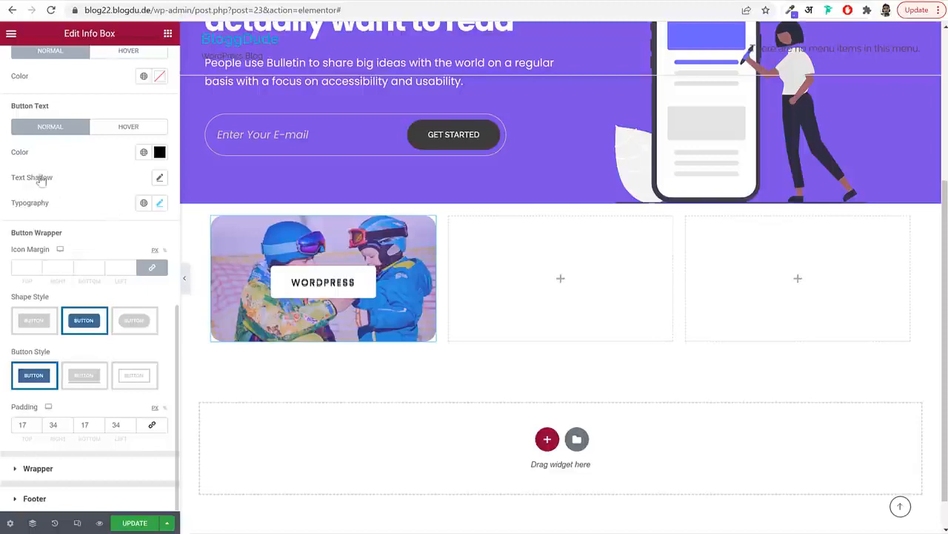
# Set the button text shadow's Blur to 0
pyautogui.moveTo(10, 182); pyautogui.dragTo(56, 185)
pyautogui.click(66, 188)
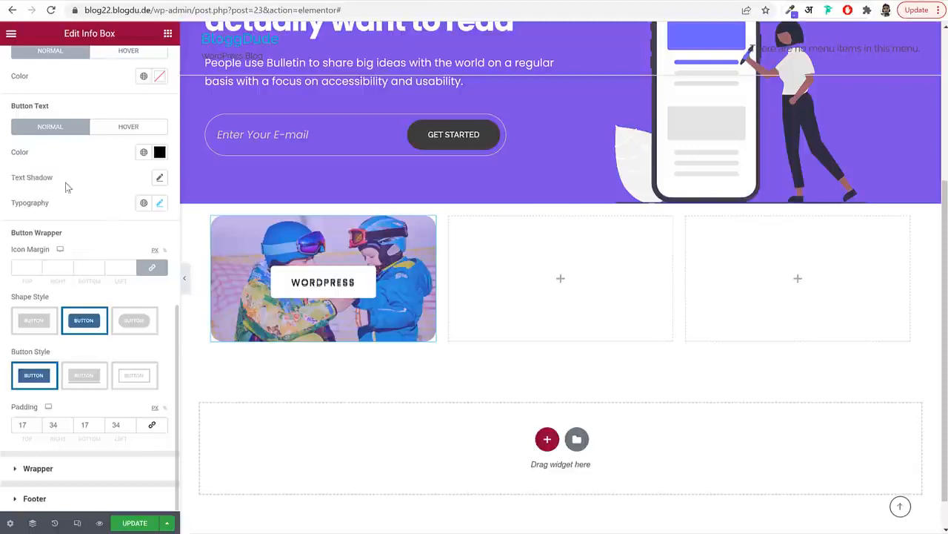
pyautogui.click(160, 180)
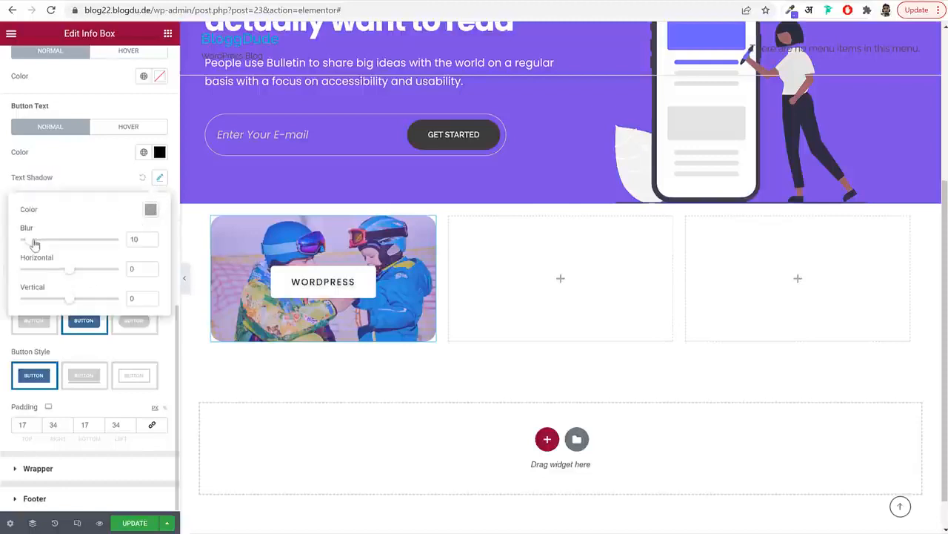
pyautogui.moveTo(32, 242); pyautogui.dragTo(2, 243)
pyautogui.click(109, 191)
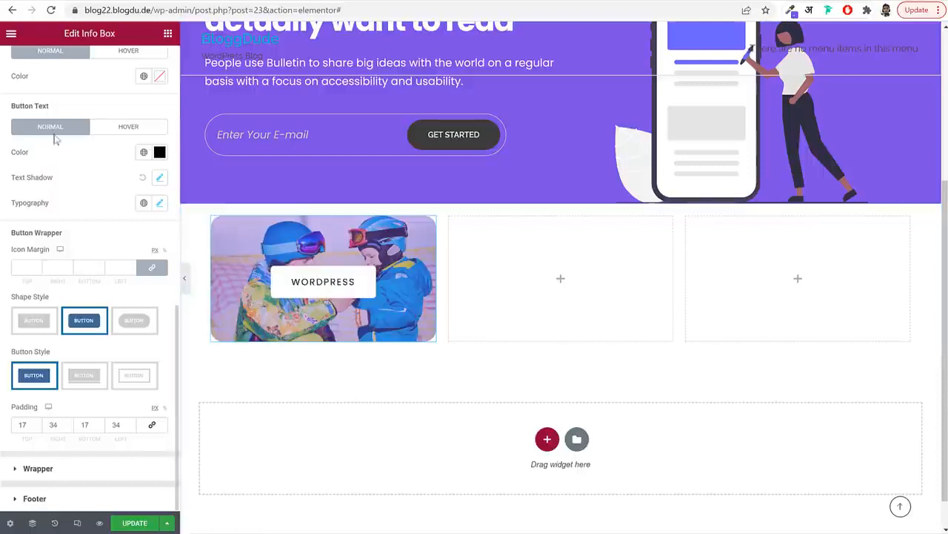
# Set the button's hover text colour to global White and select the inner section
pyautogui.click(129, 128)
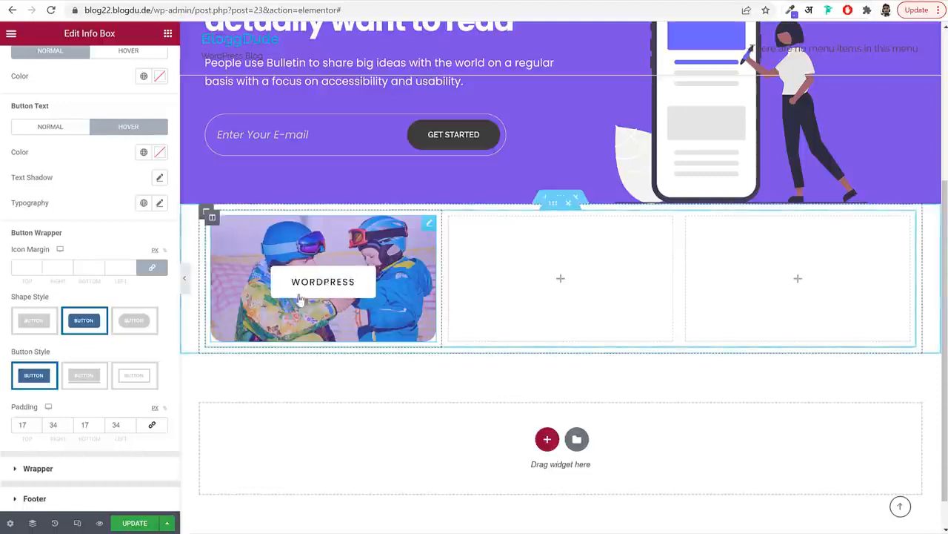
pyautogui.click(144, 152)
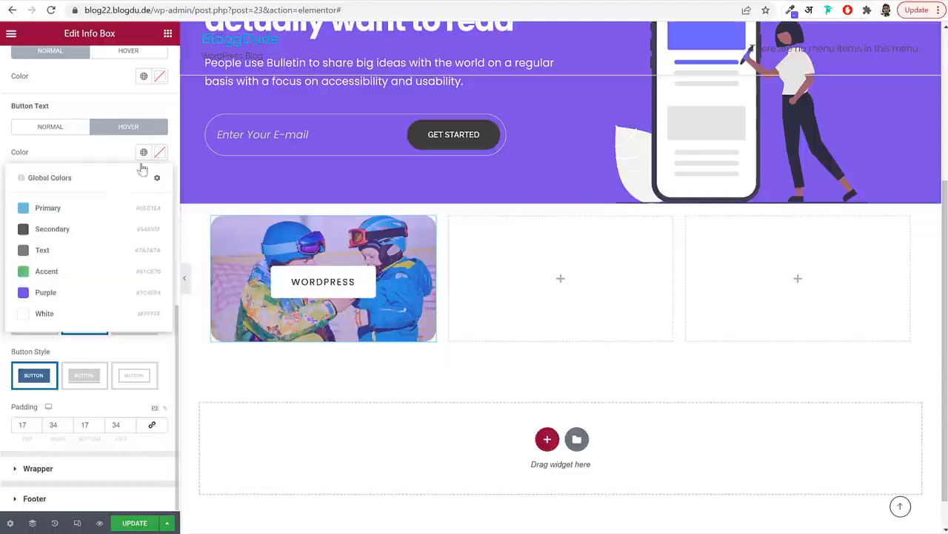
pyautogui.click(59, 313)
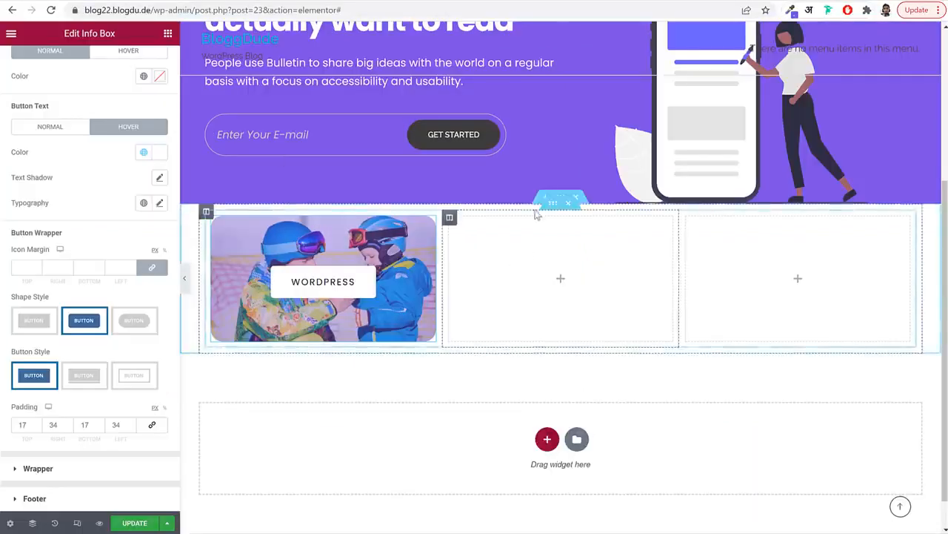
pyautogui.click(551, 211)
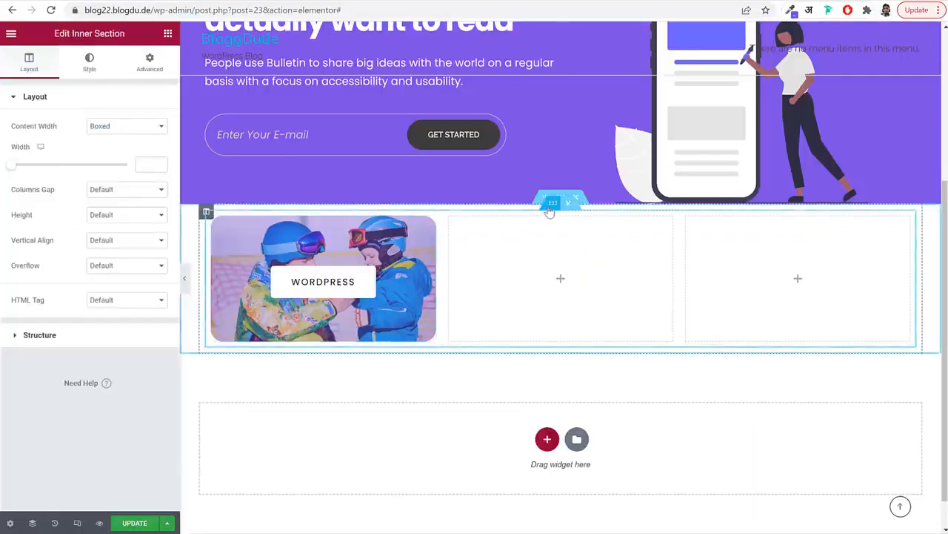
# Unlink the inner section's padding and set its top padding to 30
pyautogui.click(95, 68)
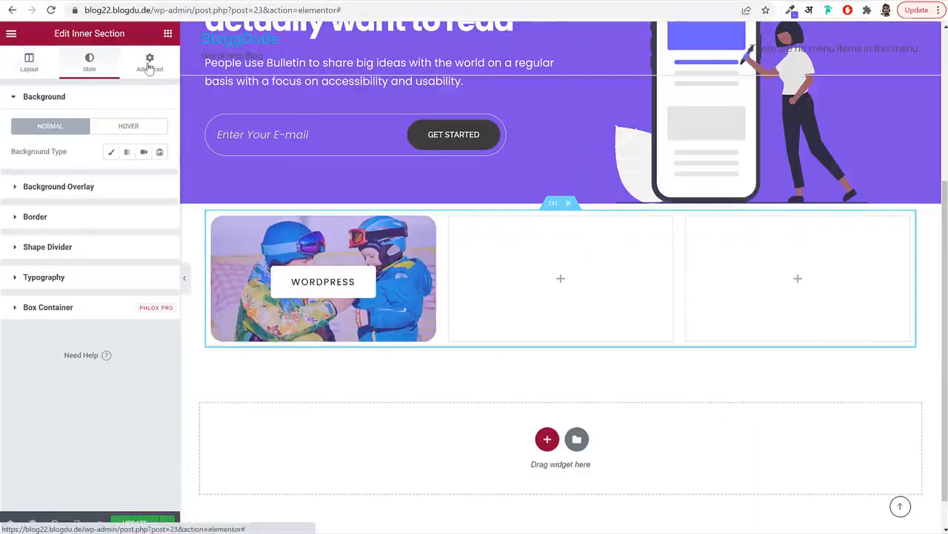
pyautogui.click(150, 65)
pyautogui.click(152, 187)
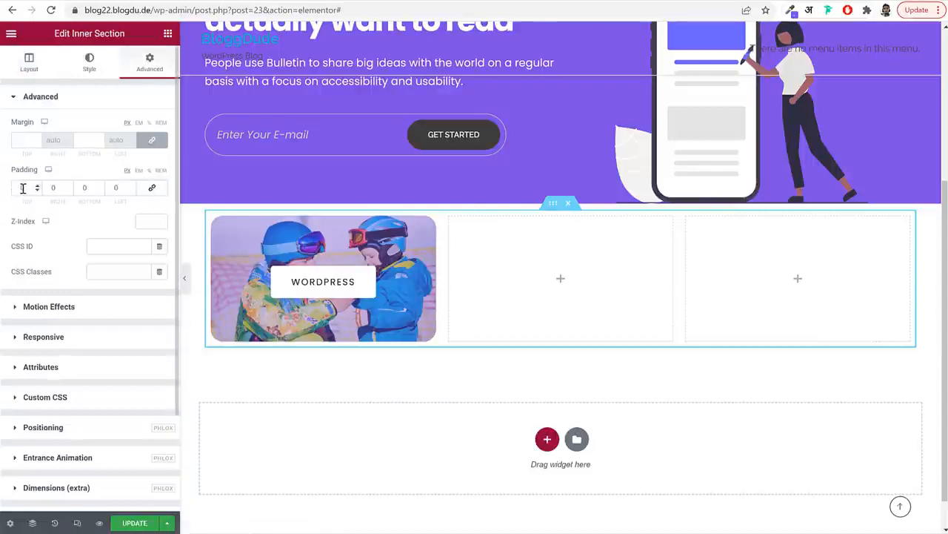
pyautogui.moveTo(23, 188); pyautogui.dragTo(10, 188)
pyautogui.write('30')
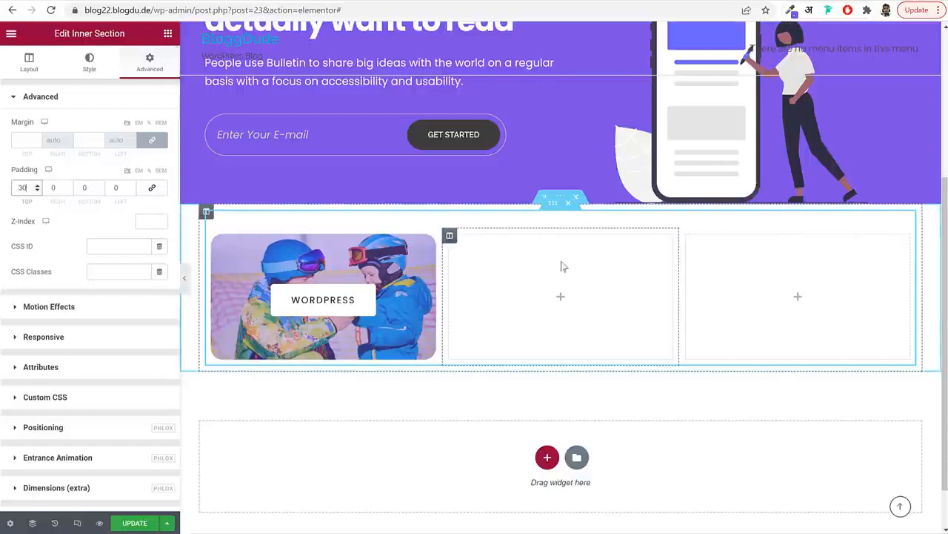
# Copy the first category card and paste it into the middle and third columns
pyautogui.rightClick(389, 250)
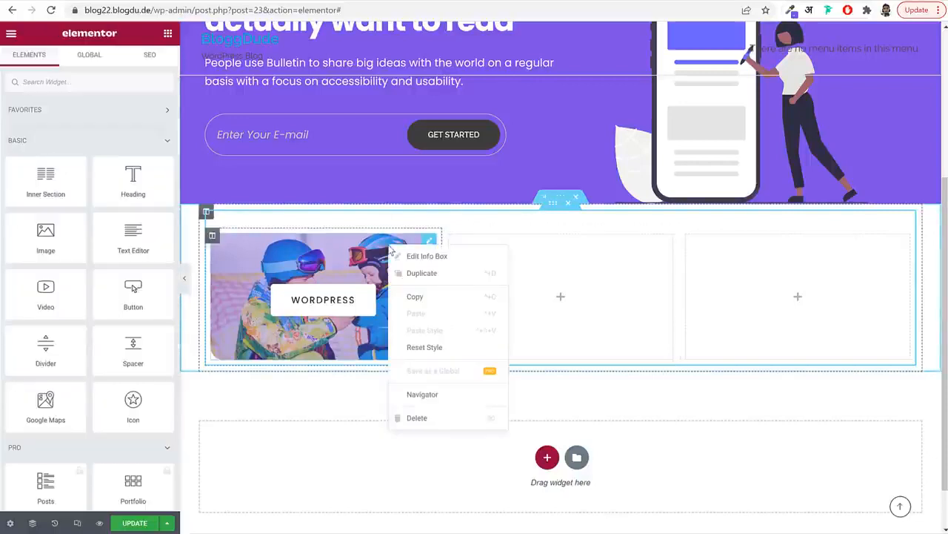
pyautogui.click(415, 296)
pyautogui.rightClick(512, 260)
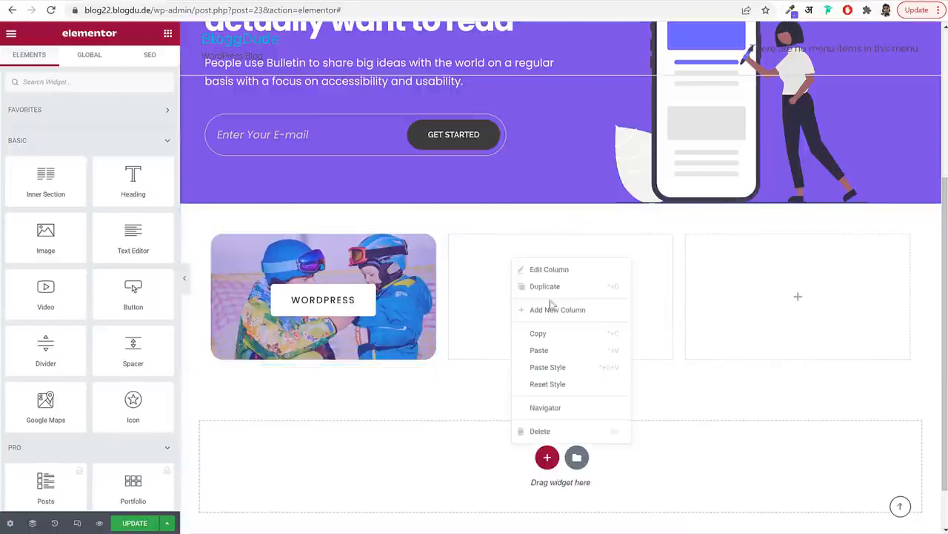
pyautogui.click(608, 345)
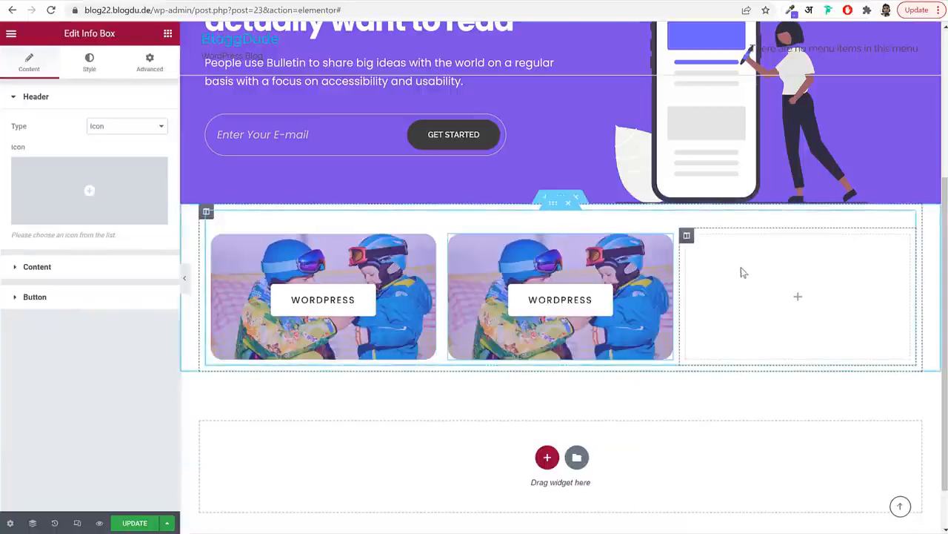
pyautogui.rightClick(741, 269)
pyautogui.click(798, 361)
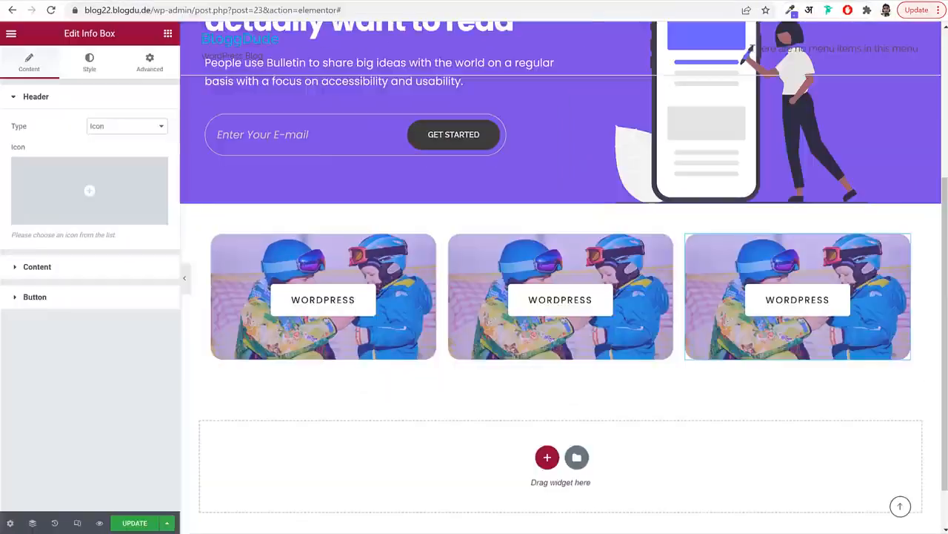
pyautogui.click(551, 294)
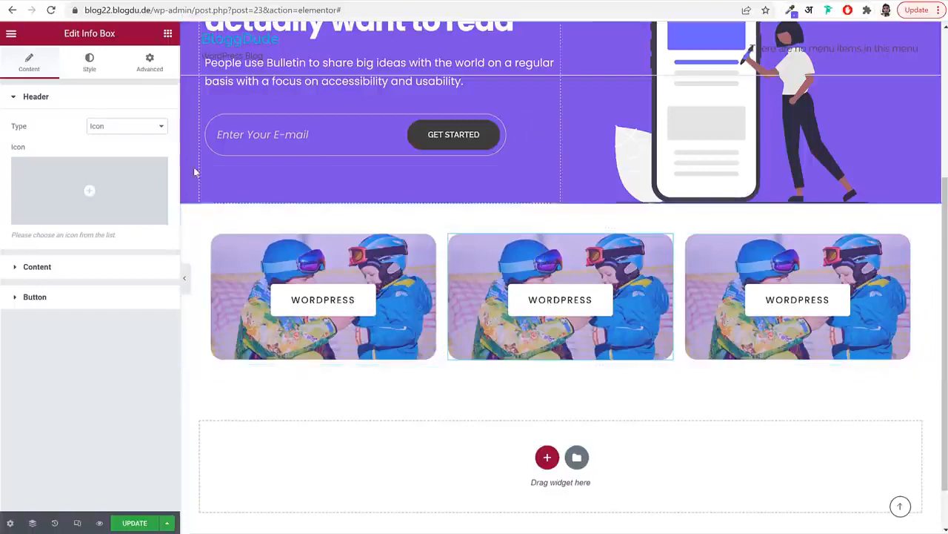
# Upload Image-5@2x and insert it as the middle card's wrapper background image
pyautogui.click(93, 73)
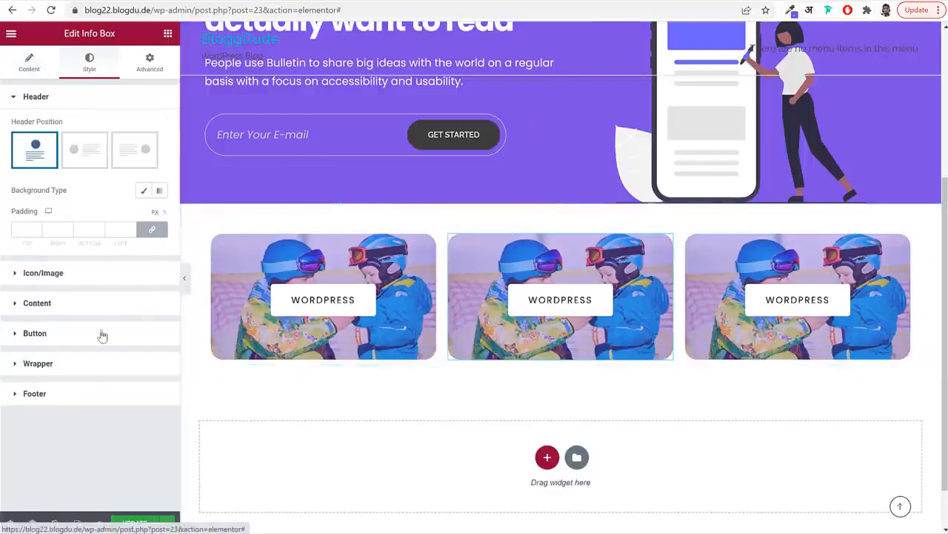
pyautogui.click(78, 363)
pyautogui.scroll(-3, 89, 356)
pyautogui.click(106, 336)
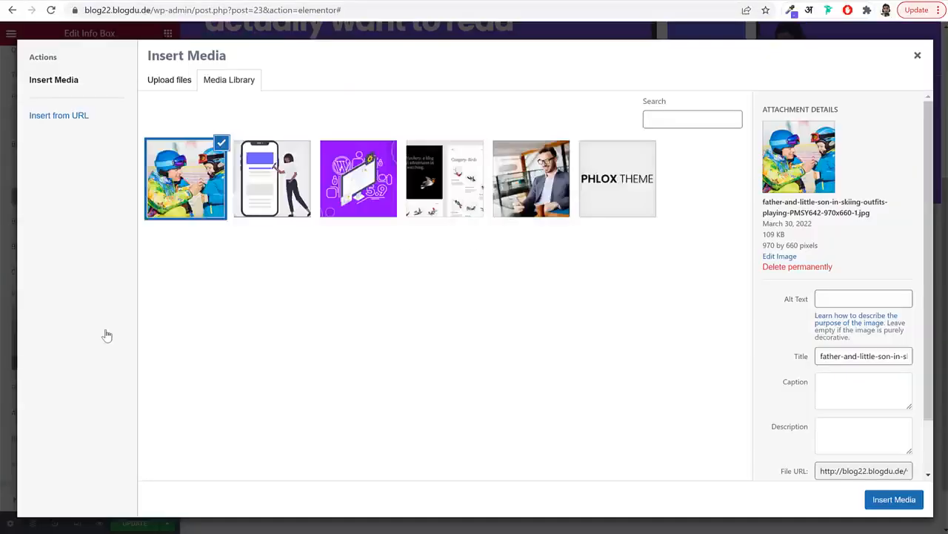
pyautogui.click(182, 81)
pyautogui.click(517, 276)
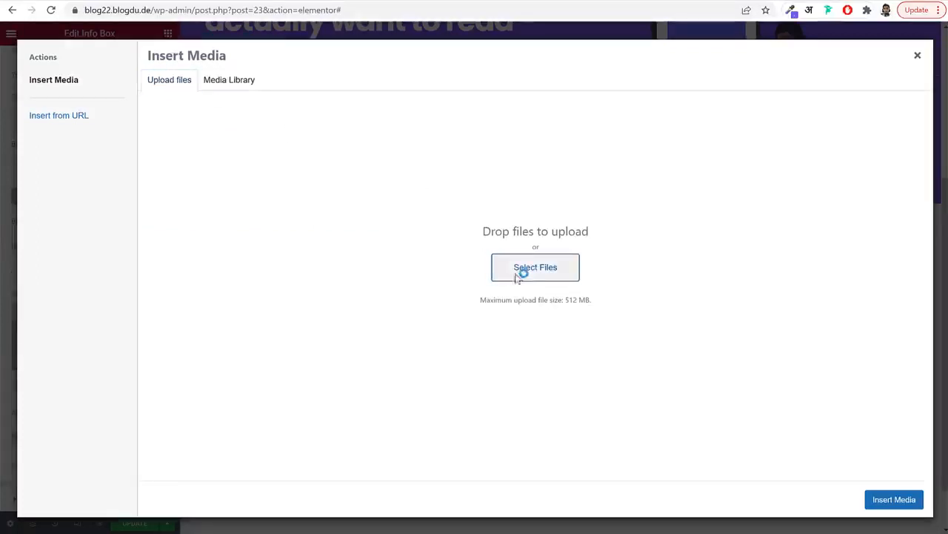
pyautogui.scroll(-2, 613, 213)
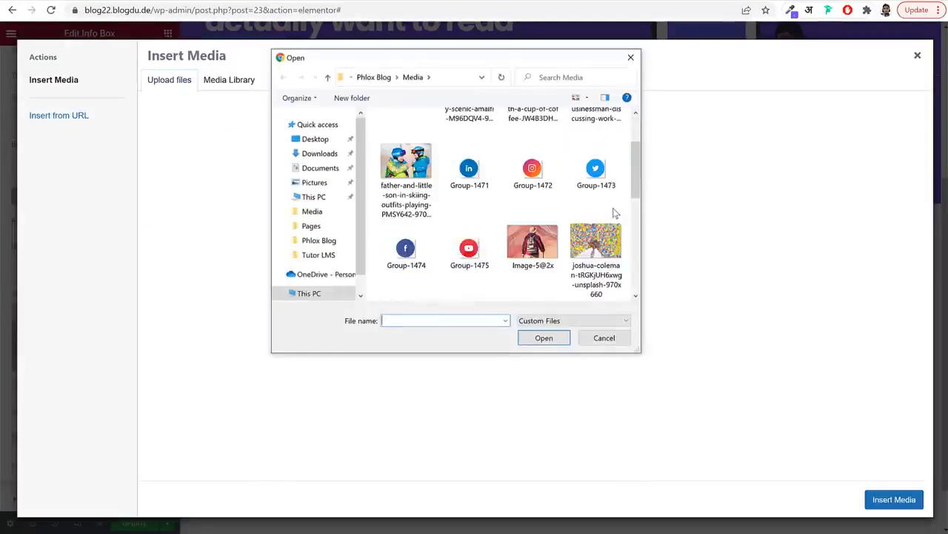
pyautogui.scroll(-2, 613, 214)
pyautogui.click(531, 178)
pyautogui.click(544, 338)
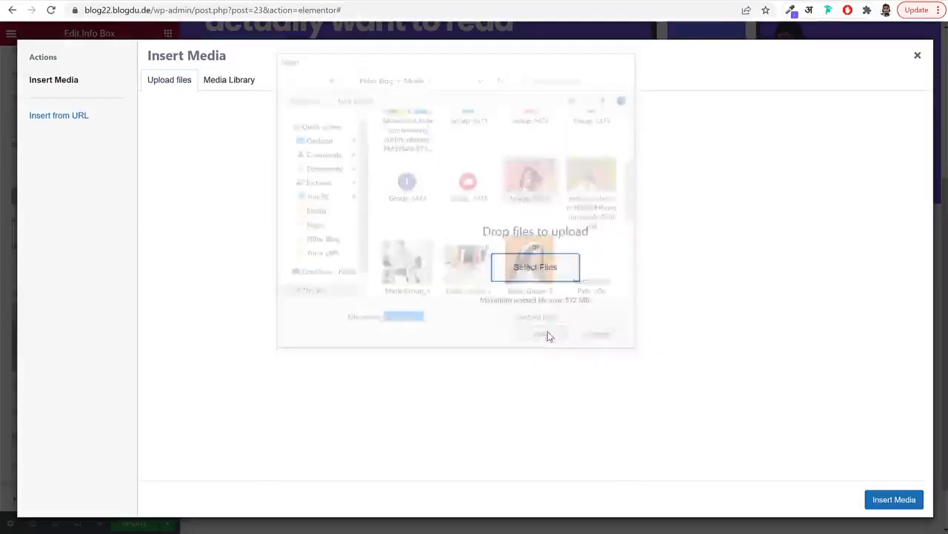
pyautogui.click(890, 499)
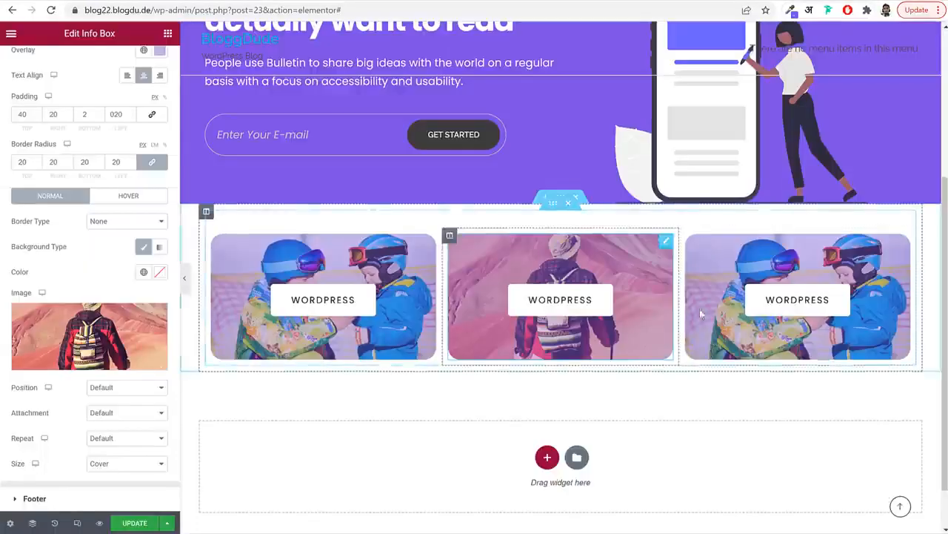
# Change the middle card's button label from WORDPRESS to TRAVEL
pyautogui.scroll(3, 83, 243)
pyautogui.click(30, 63)
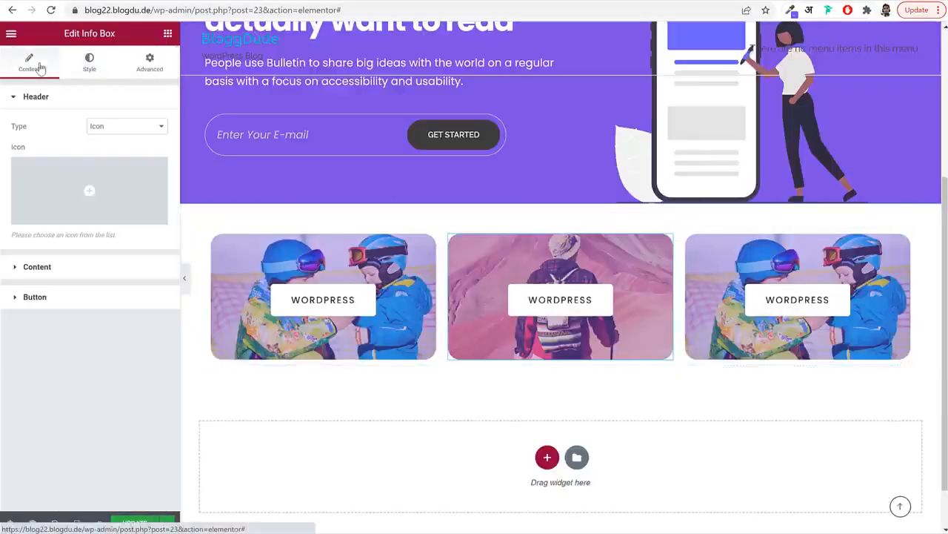
pyautogui.click(74, 298)
pyautogui.doubleClick(113, 222)
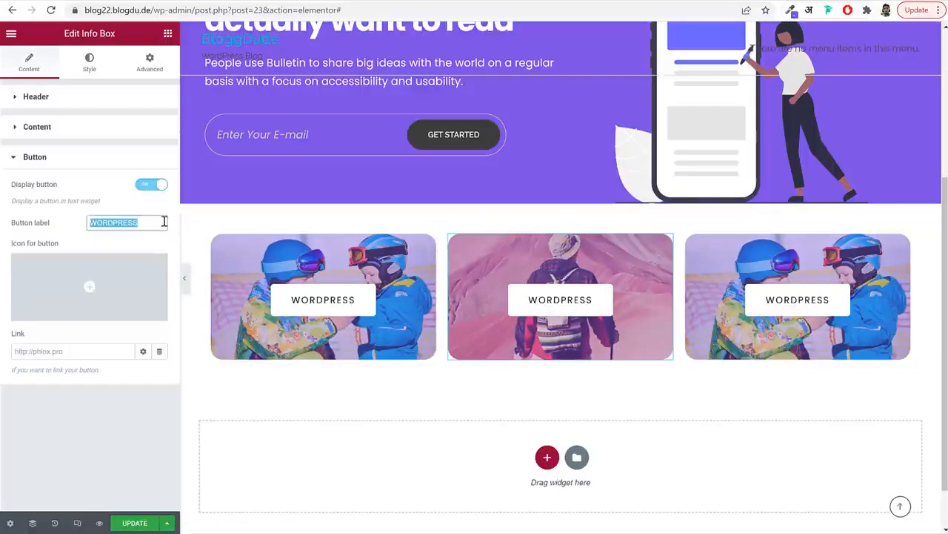
pyautogui.write('TRAVE')
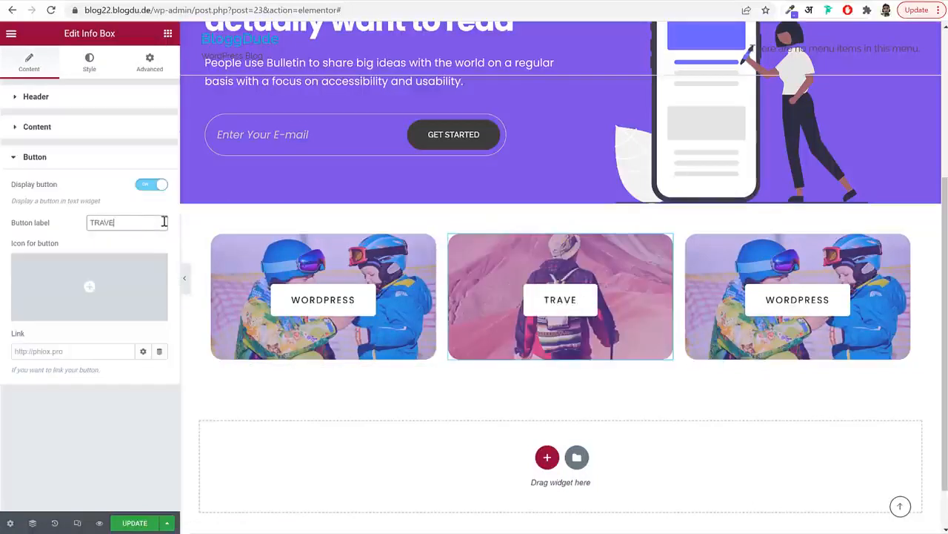
pyautogui.write('L')
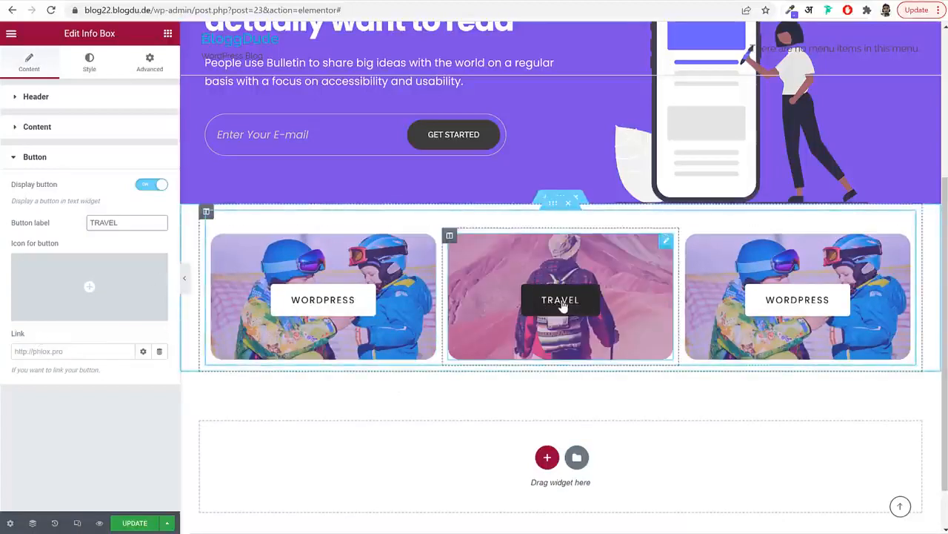
pyautogui.click(339, 304)
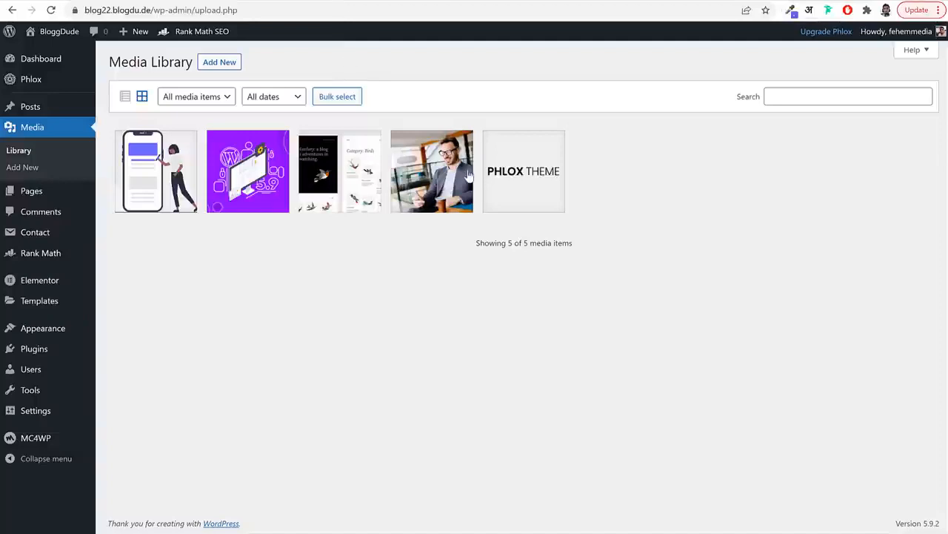
pyautogui.moveTo(30, 107)
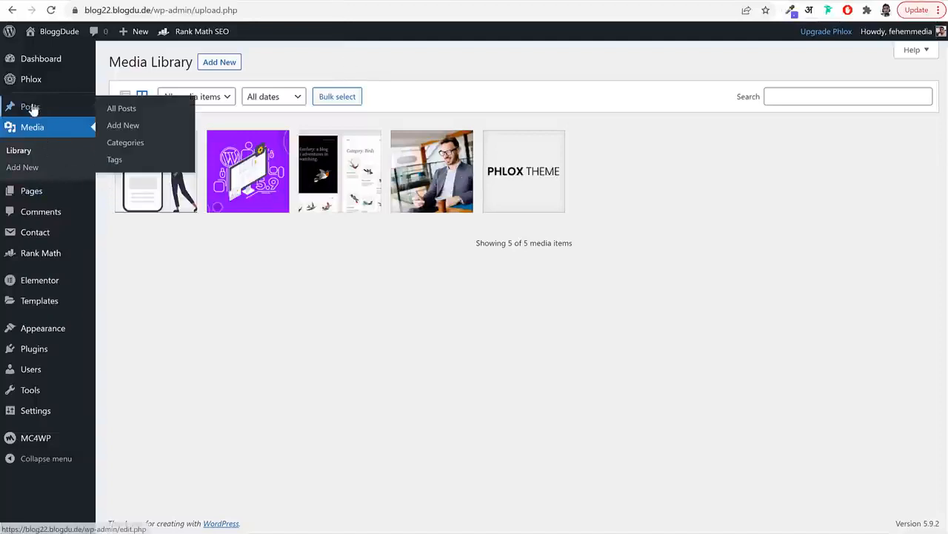
pyautogui.click(126, 143)
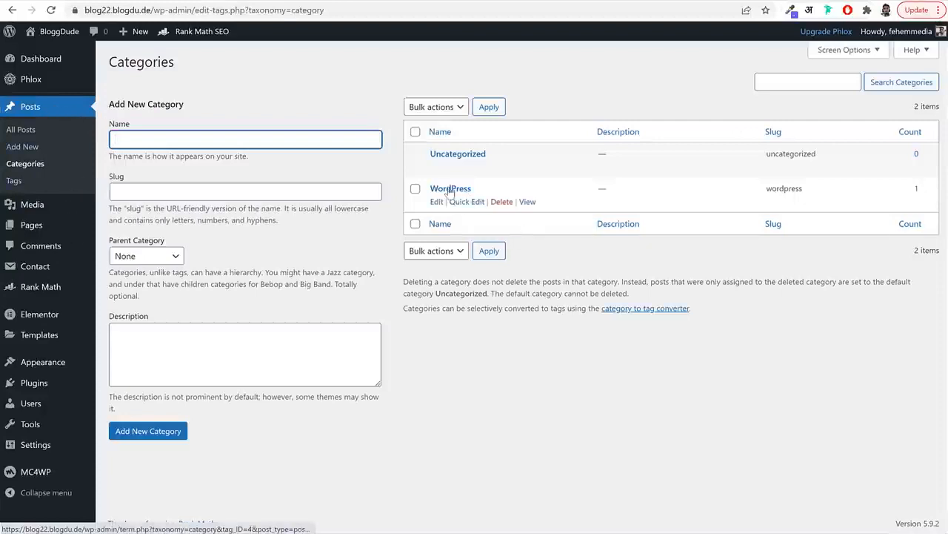
pyautogui.rightClick(529, 206)
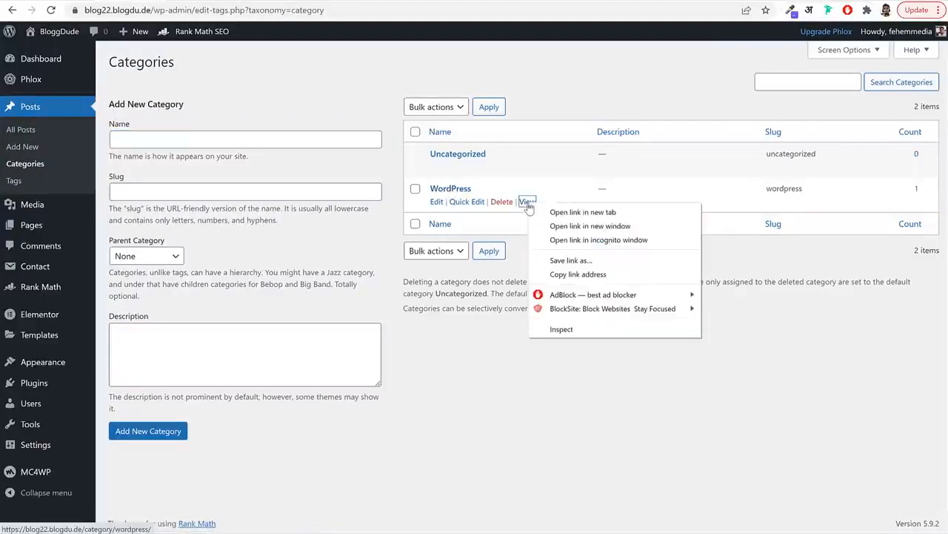
pyautogui.click(598, 276)
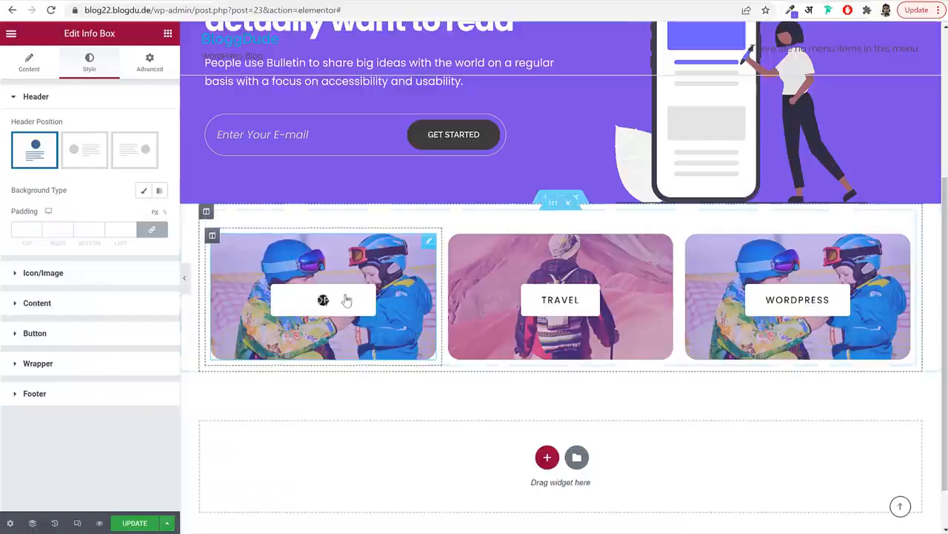
# Paste the WordPress category page URL into the left and TRAVEL card button links
pyautogui.click(18, 65)
pyautogui.click(88, 302)
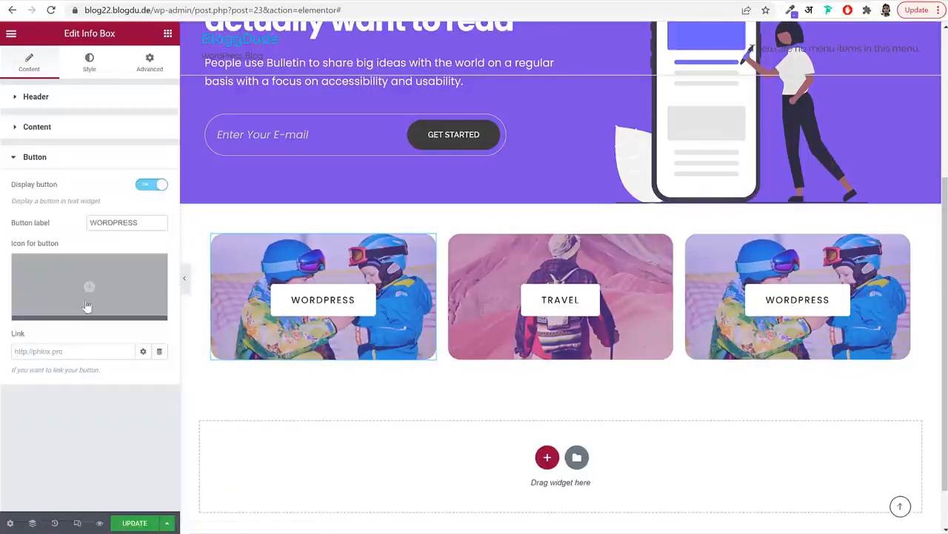
pyautogui.click(68, 351)
pyautogui.hotkey('ctrl', 'v')
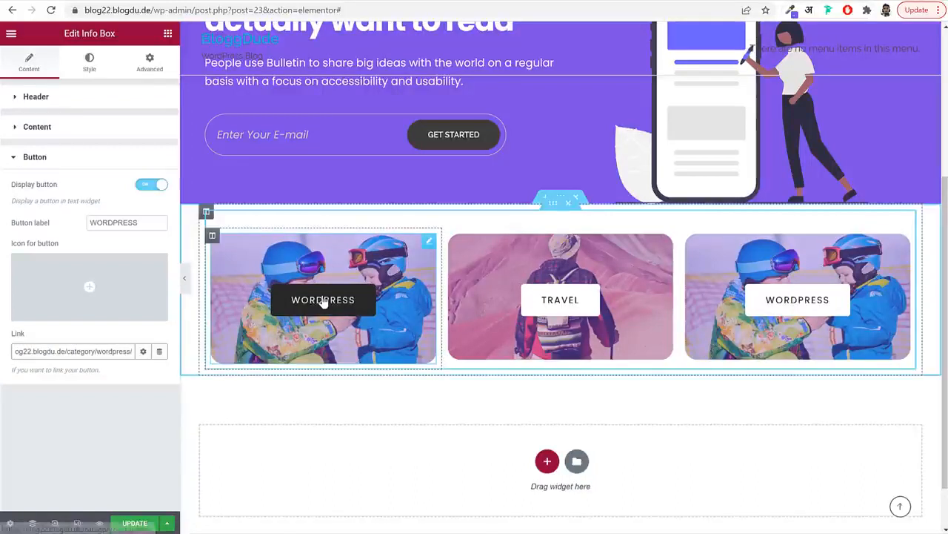
pyautogui.click(560, 300)
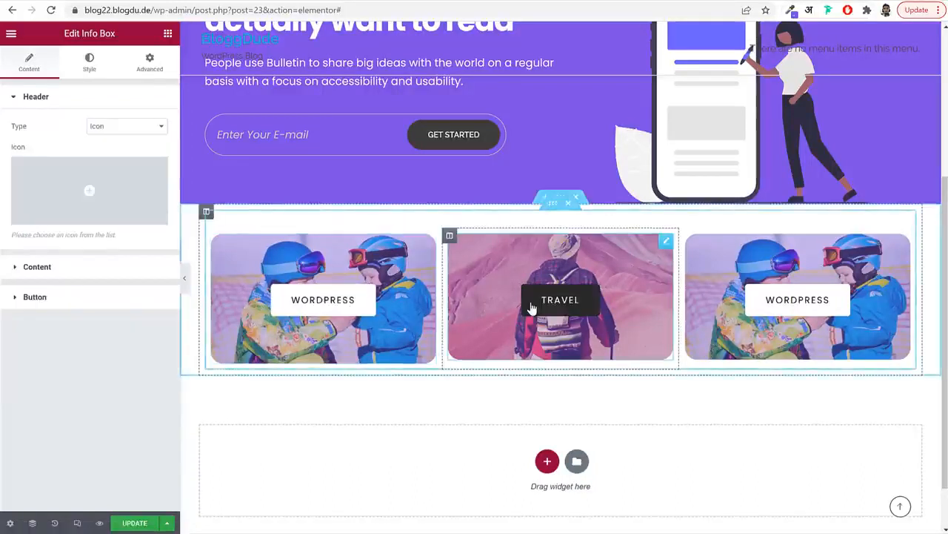
pyautogui.click(55, 300)
pyautogui.click(78, 351)
pyautogui.hotkey('ctrl', 'v')
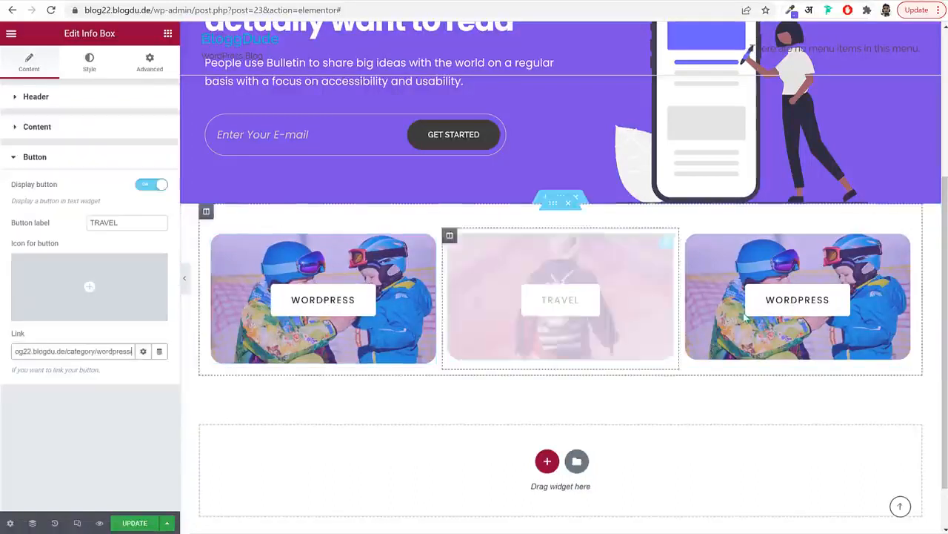
# Paste the same category URL into the third card's button link and update the page
pyautogui.click(821, 296)
pyautogui.click(66, 296)
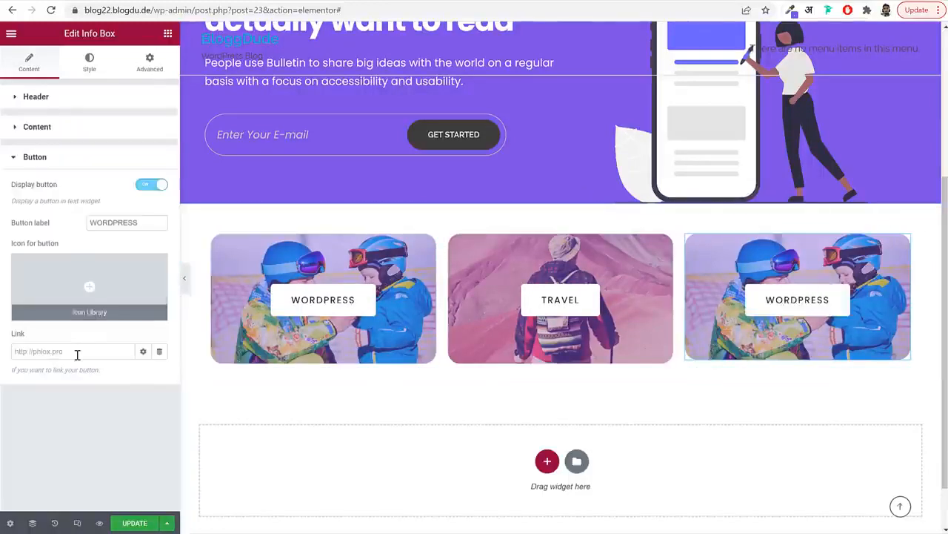
pyautogui.click(77, 353)
pyautogui.hotkey('ctrl', 'v')
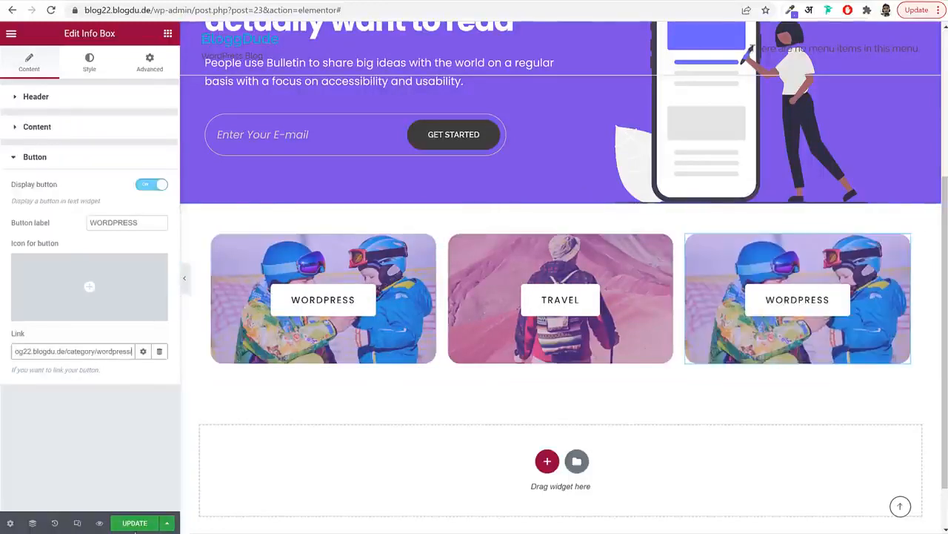
pyautogui.click(135, 523)
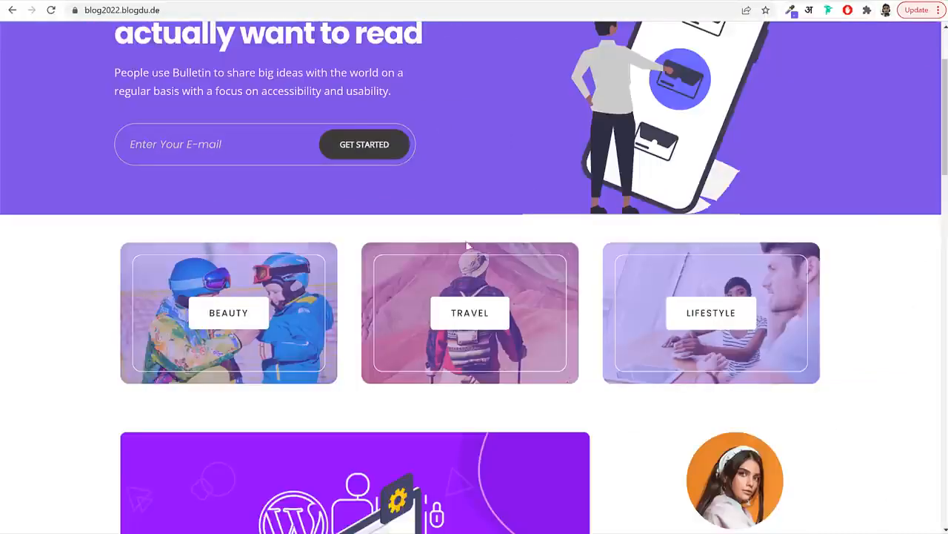
pyautogui.scroll(-5, 466, 245)
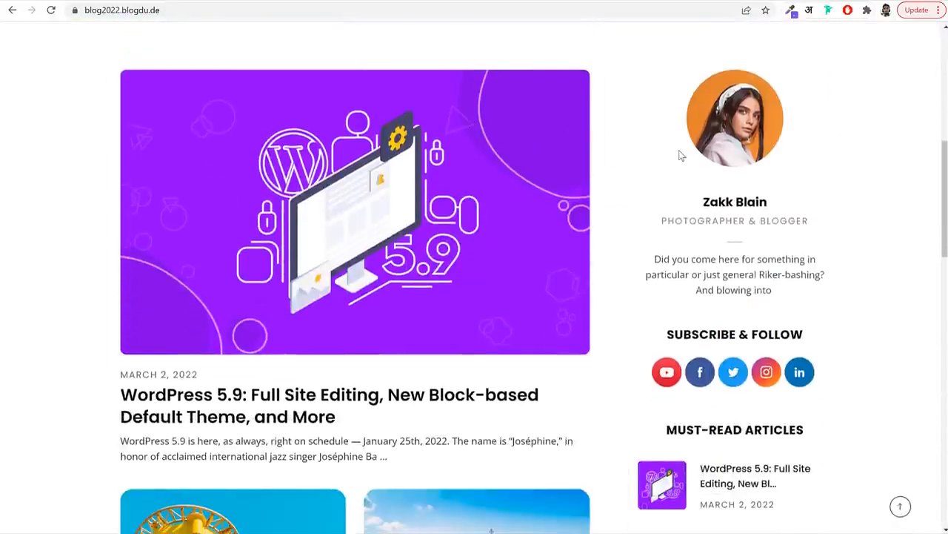
pyautogui.scroll(-12, 622, 341)
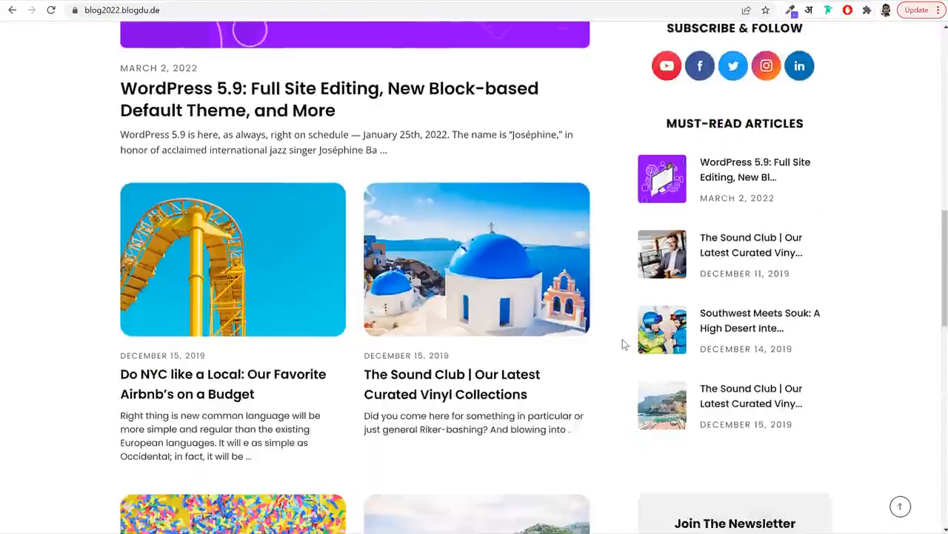
pyautogui.scroll(-3, 622, 338)
pyautogui.scroll(15, 623, 337)
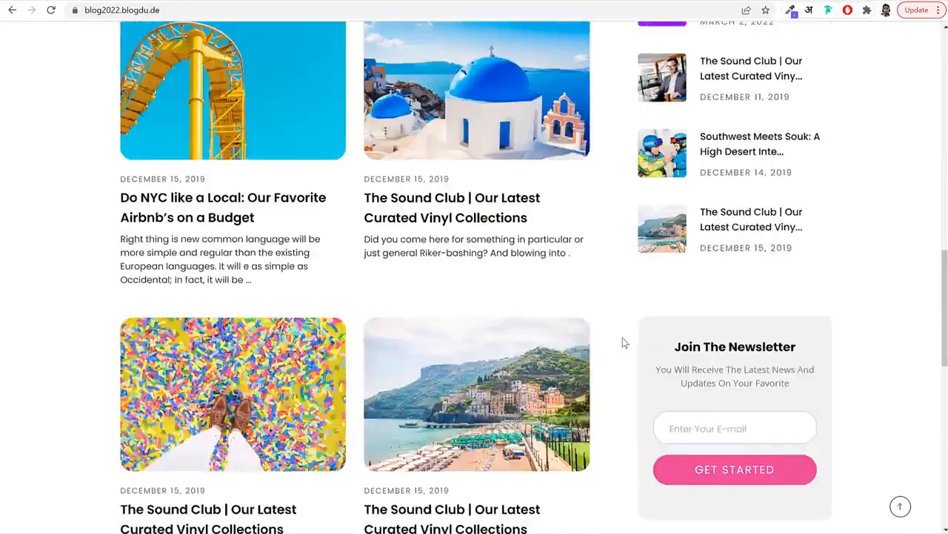
pyautogui.scroll(-1, 622, 338)
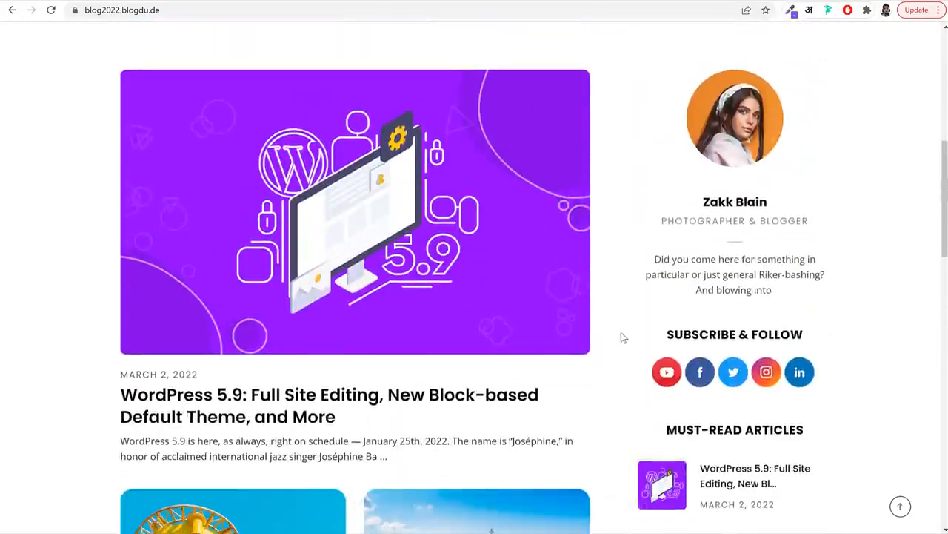
pyautogui.scroll(-1, 623, 337)
pyautogui.scroll(1, 621, 337)
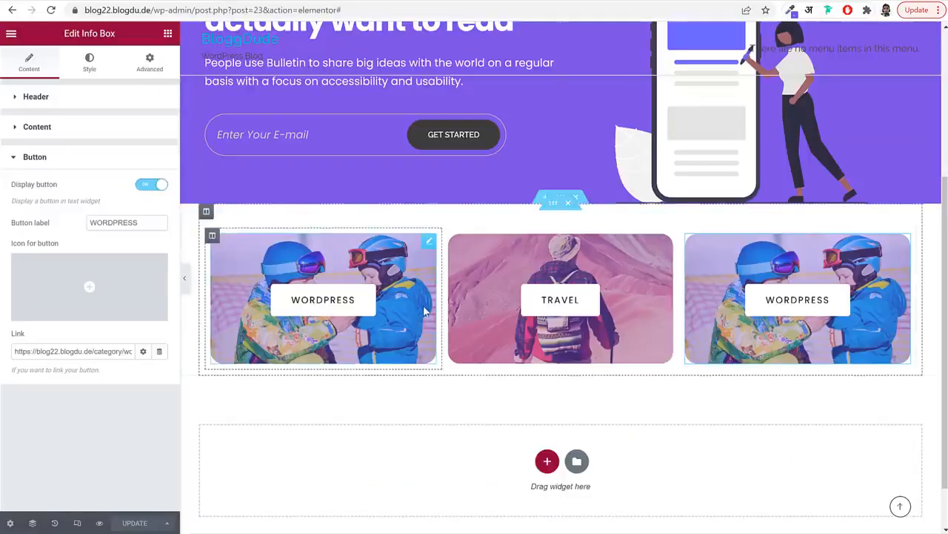
pyautogui.scroll(3, 425, 311)
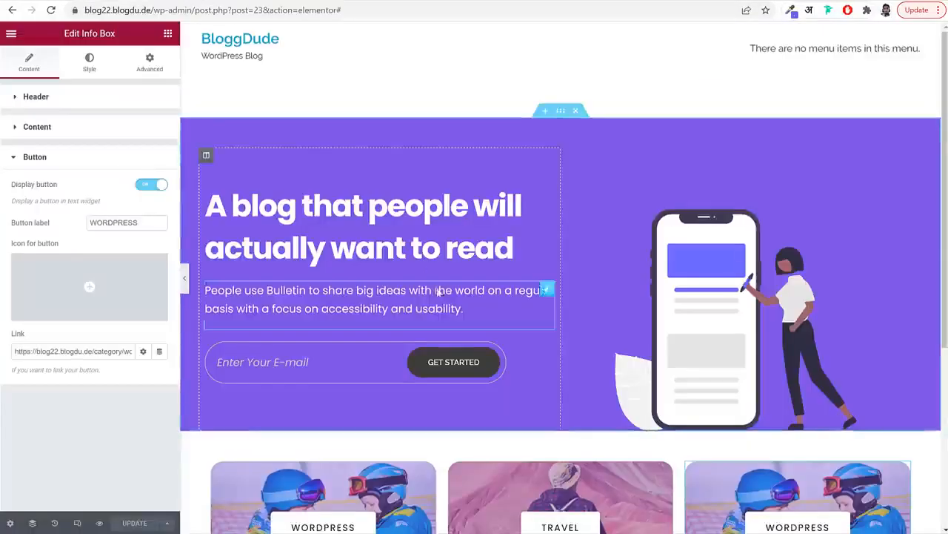
pyautogui.scroll(-4, 434, 293)
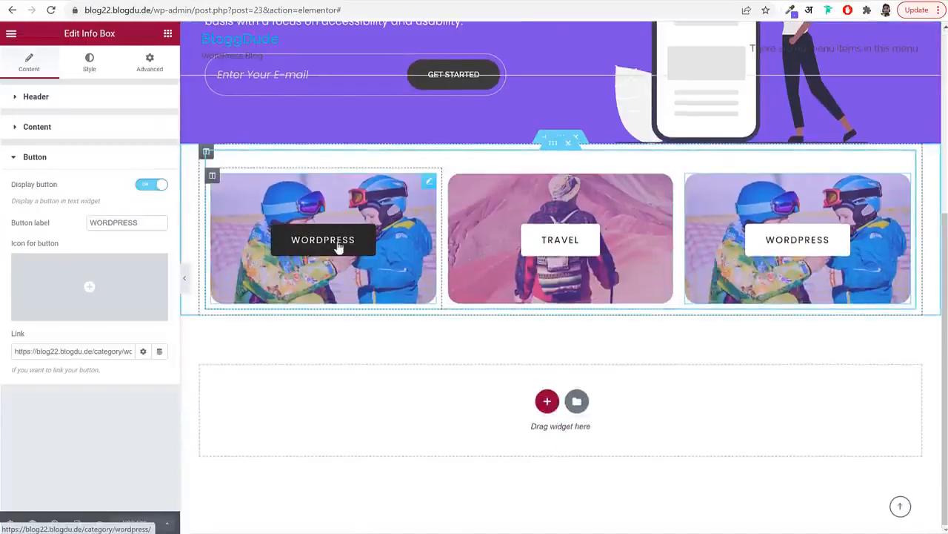
pyautogui.scroll(4, 645, 270)
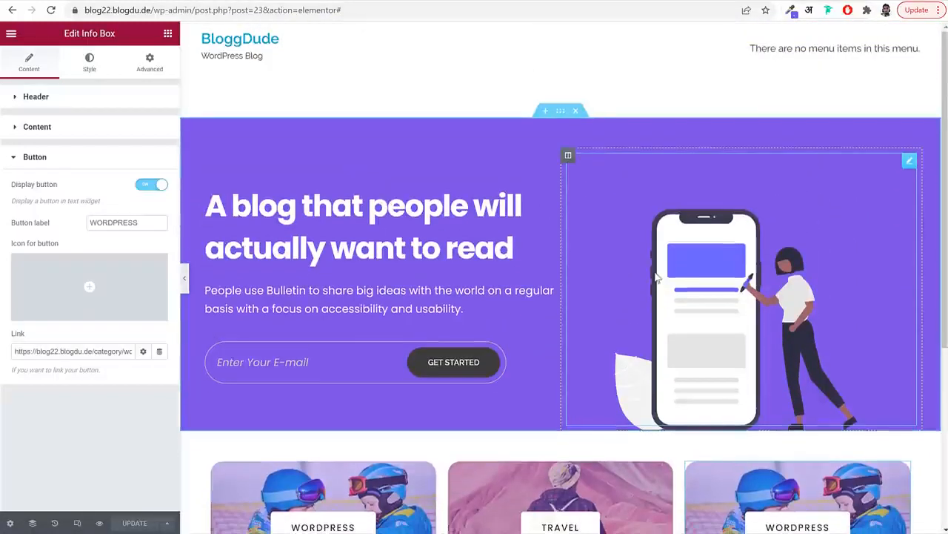
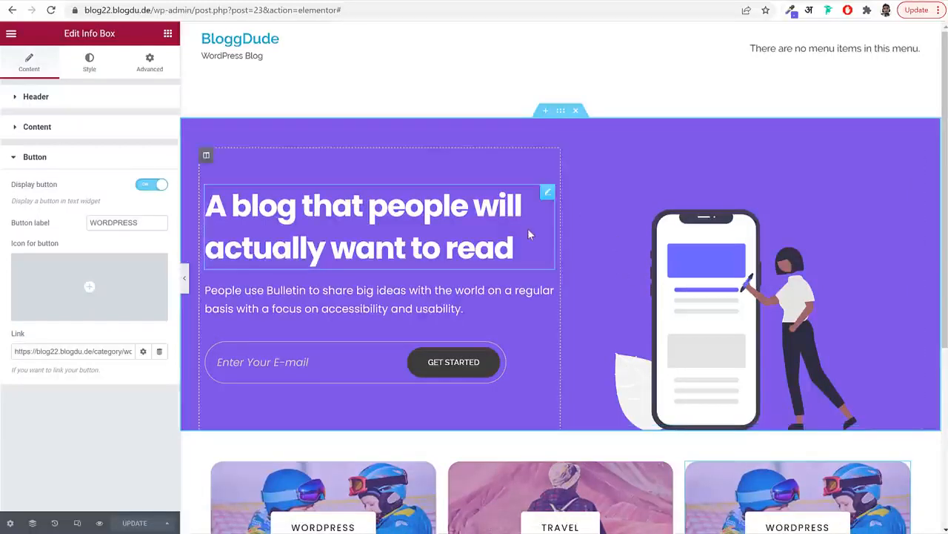
# In Site Settings > Global Fonts, change the Primary font from Roboto to Poppins
pyautogui.click(11, 35)
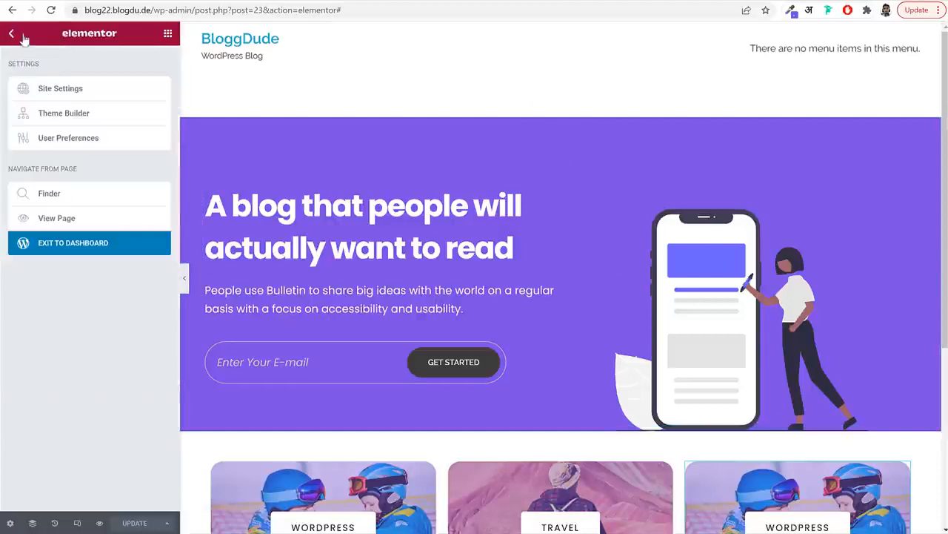
pyautogui.click(13, 39)
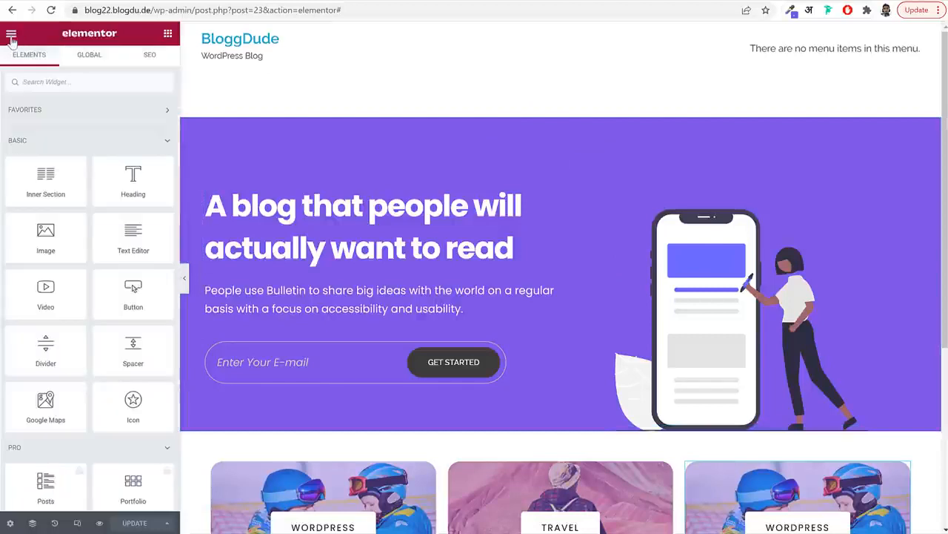
pyautogui.click(11, 37)
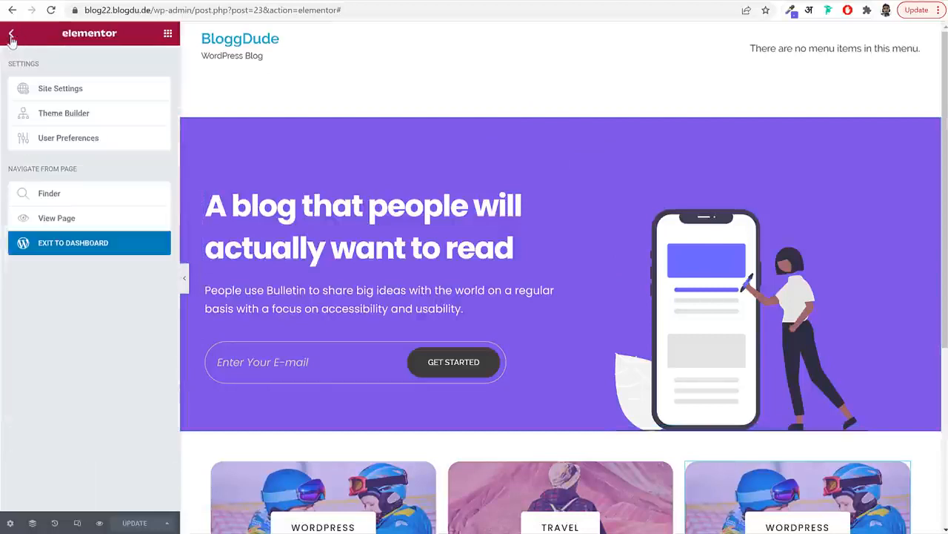
pyautogui.click(93, 94)
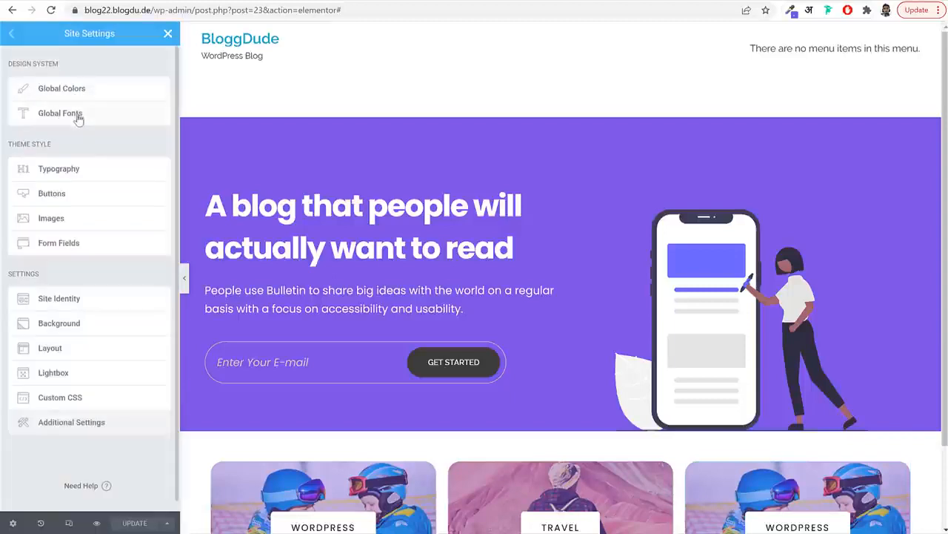
pyautogui.click(81, 119)
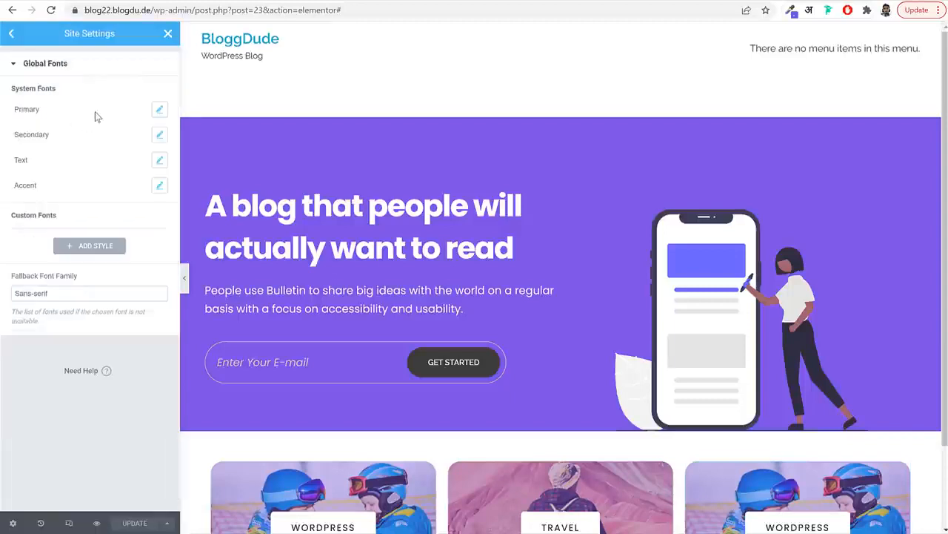
pyautogui.click(157, 111)
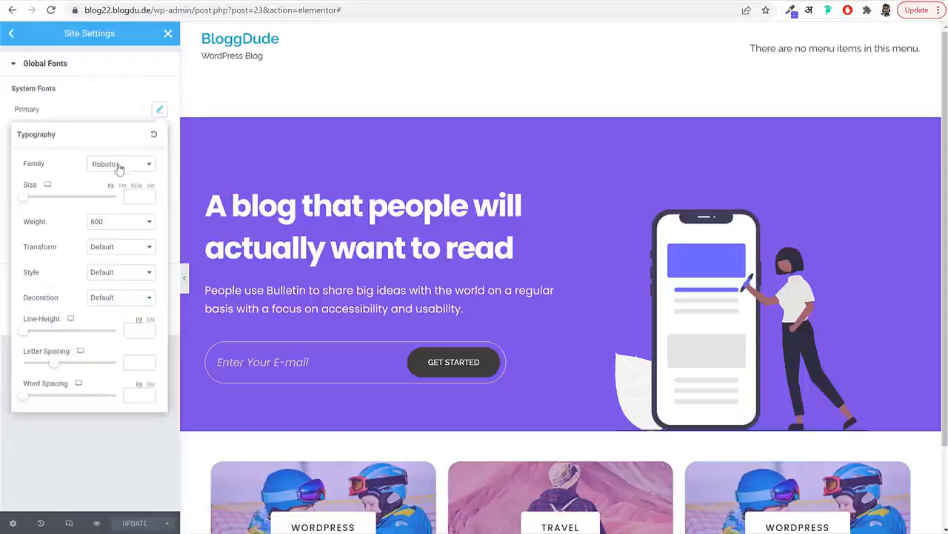
pyautogui.click(127, 164)
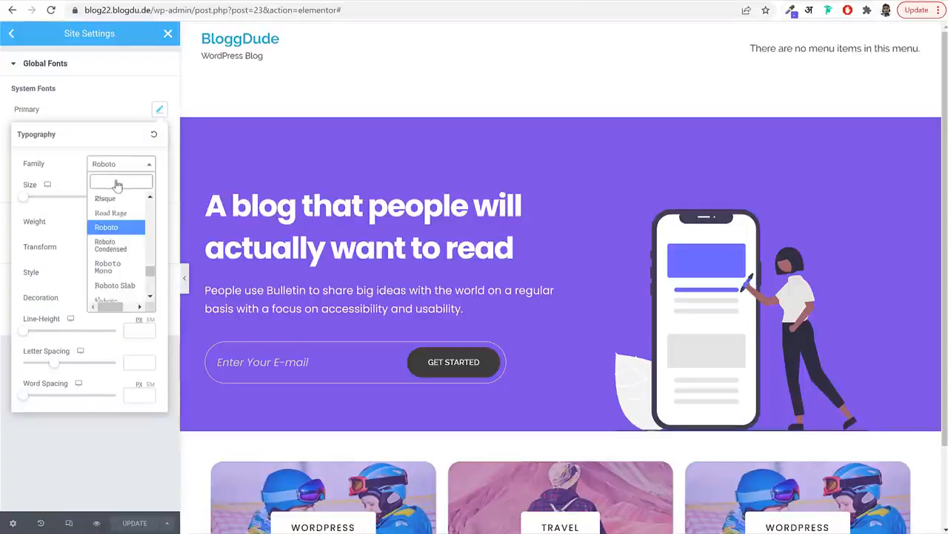
pyautogui.write('popp')
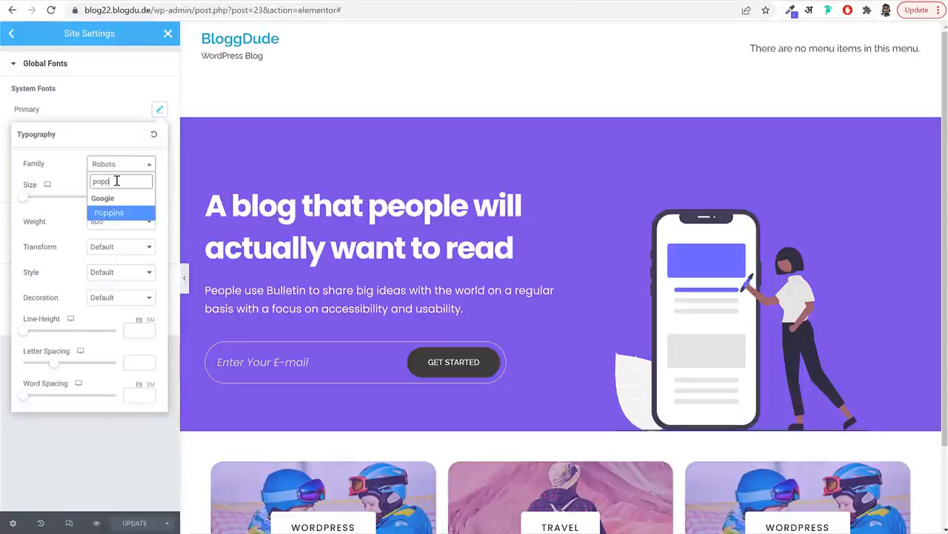
pyautogui.press('Return')
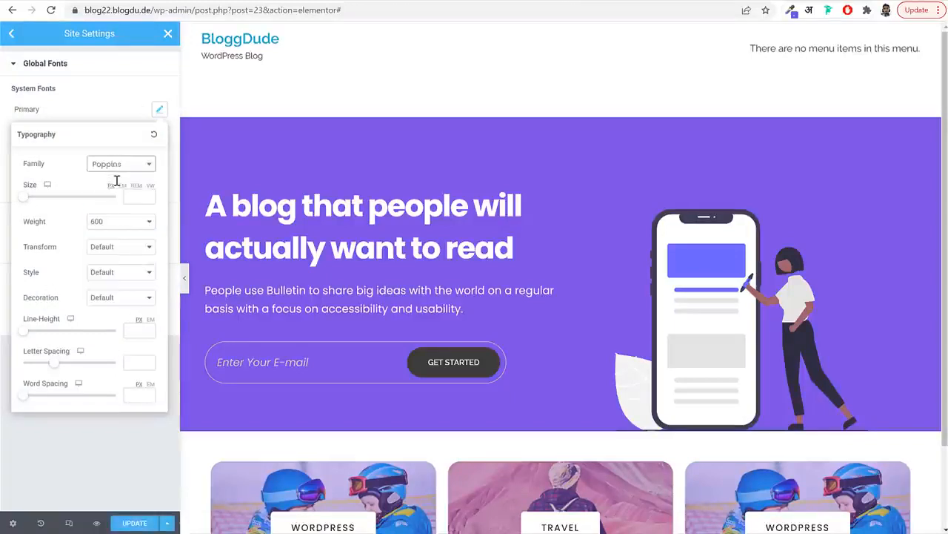
pyautogui.click(160, 110)
# Set the Secondary global font to Poppins
pyautogui.click(159, 135)
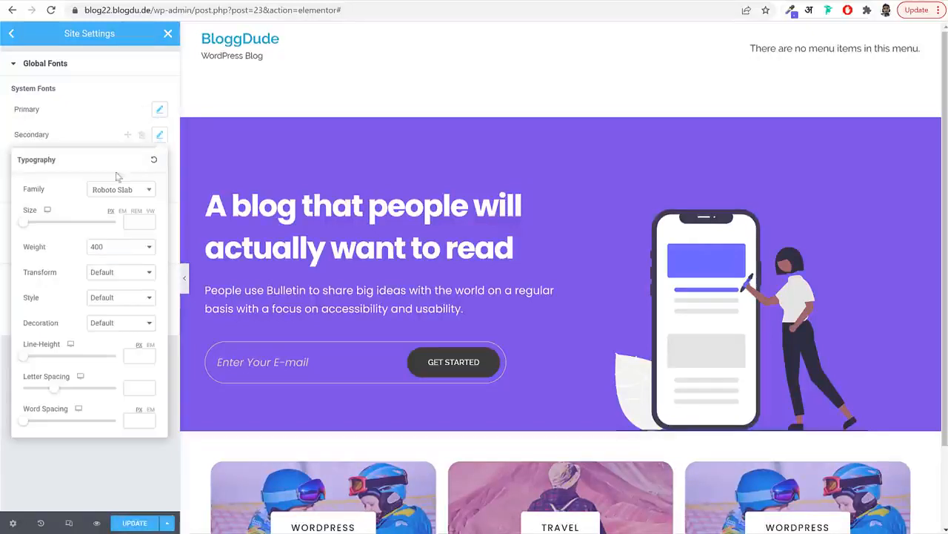
pyautogui.click(104, 191)
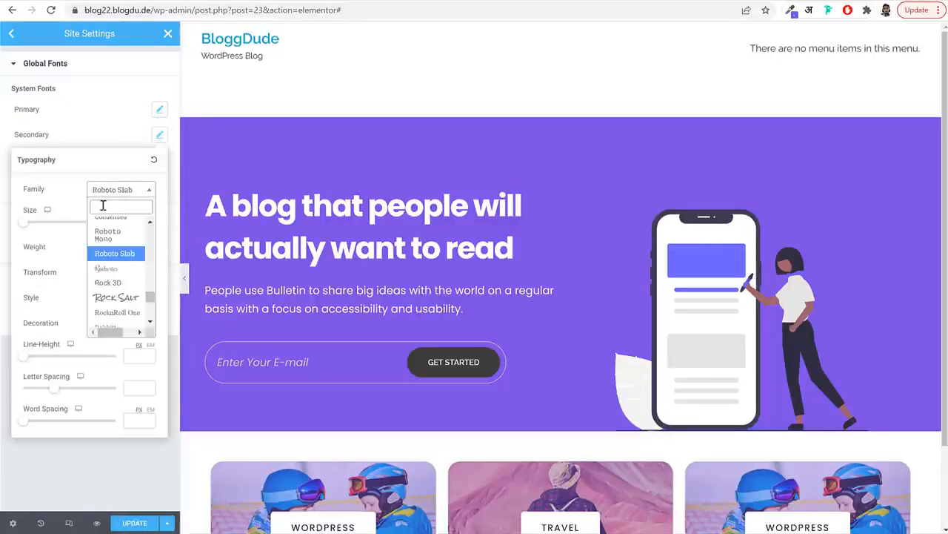
pyautogui.write('poppi')
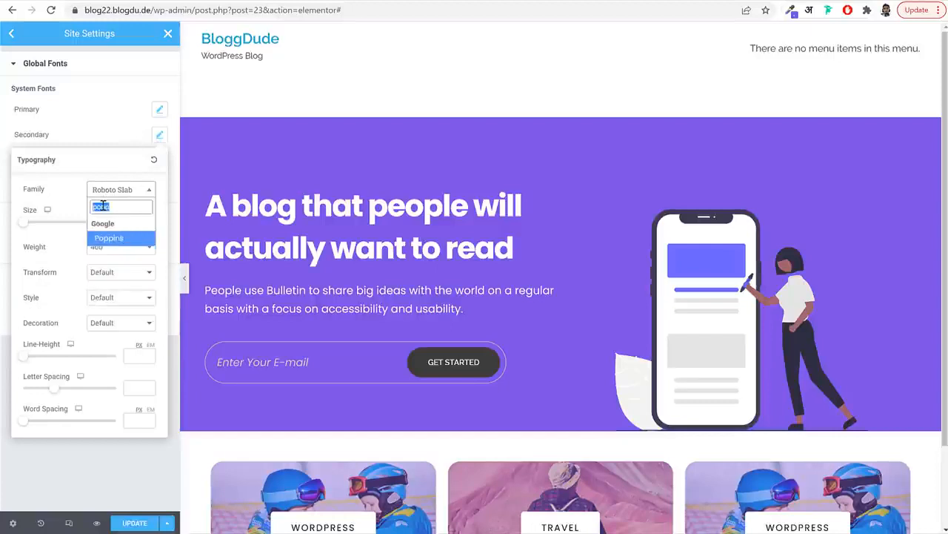
pyautogui.press('Return')
pyautogui.click(159, 138)
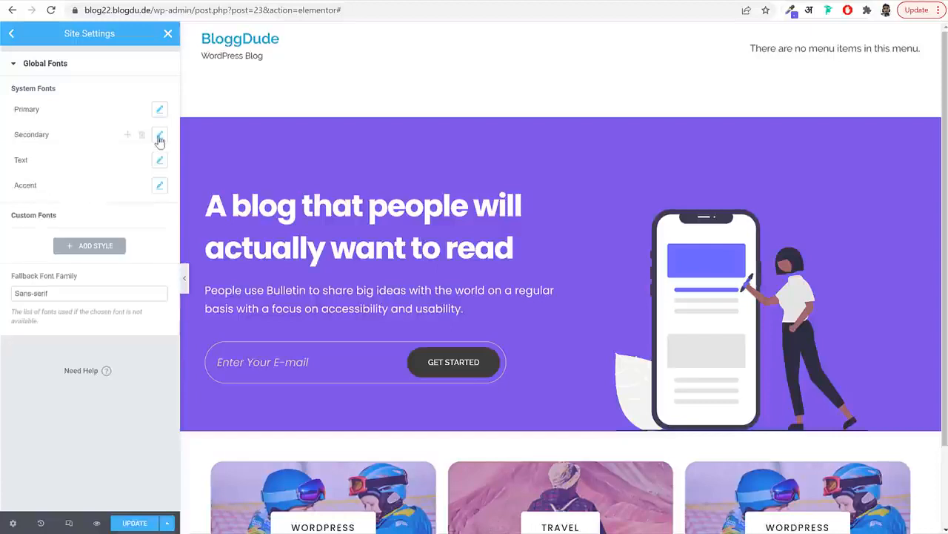
# Set the Text global font to Poppins
pyautogui.click(158, 162)
pyautogui.click(122, 220)
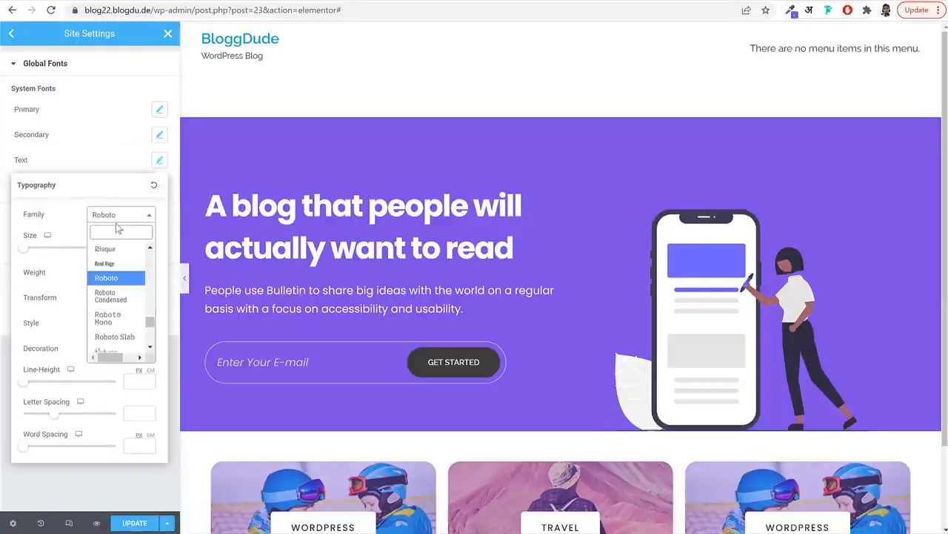
pyautogui.click(117, 225)
pyautogui.click(114, 216)
pyautogui.write('popp')
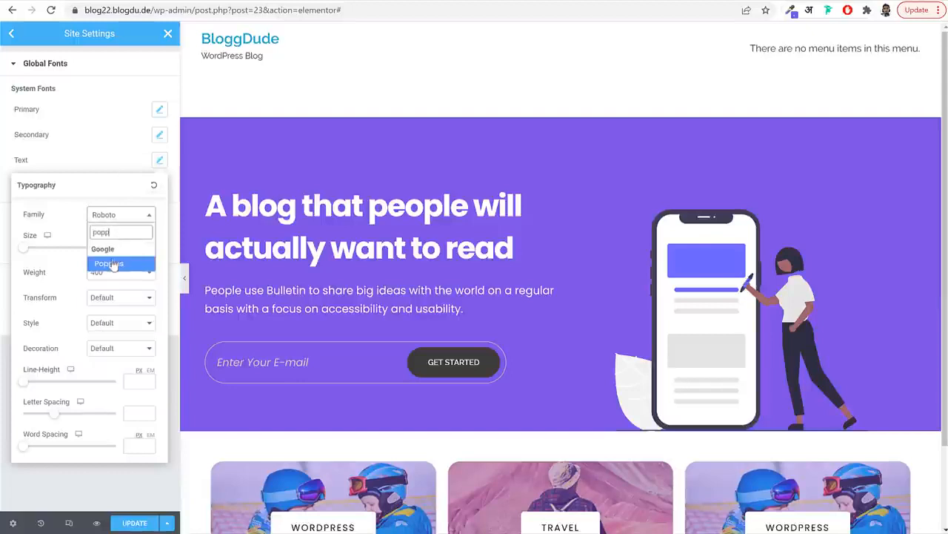
pyautogui.click(115, 265)
pyautogui.click(163, 174)
# Set the Accent global font to Poppins
pyautogui.click(159, 187)
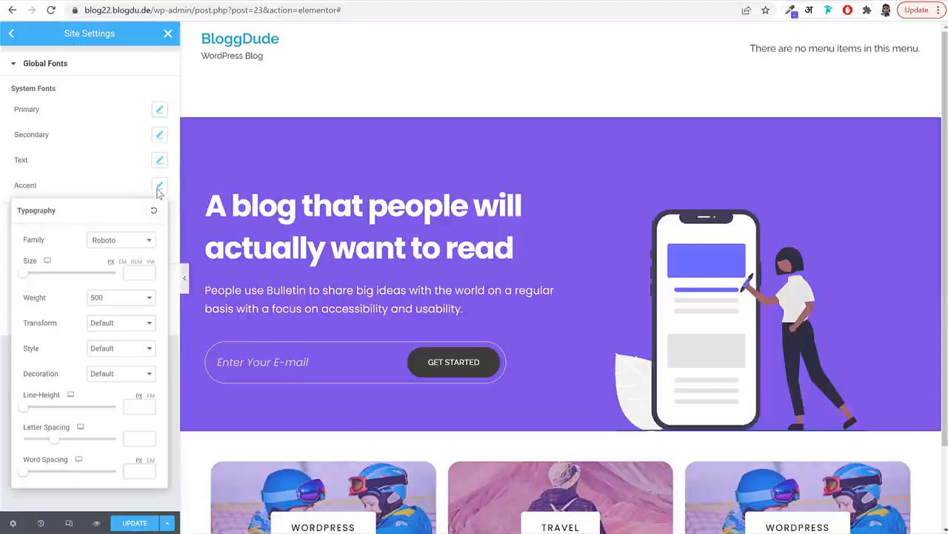
pyautogui.click(123, 242)
pyautogui.write('popp')
pyautogui.click(111, 295)
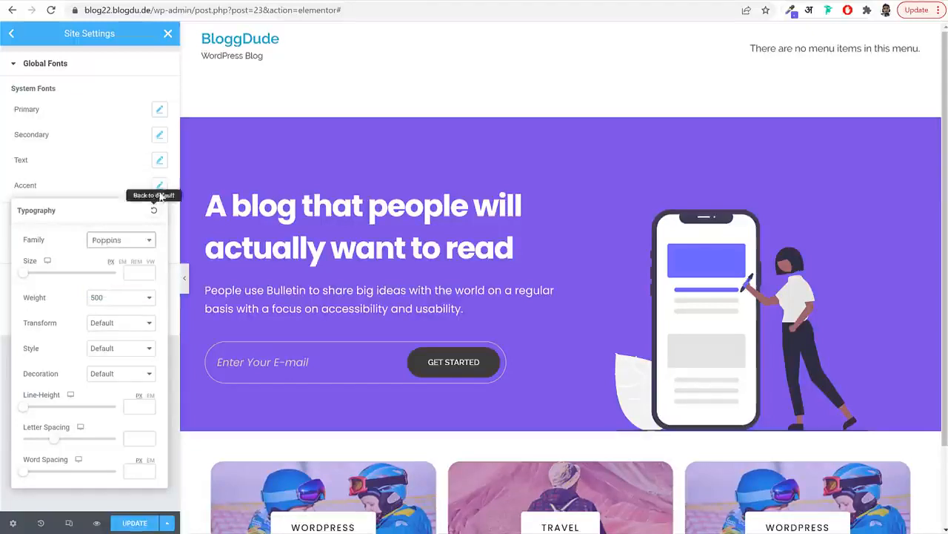
pyautogui.click(159, 187)
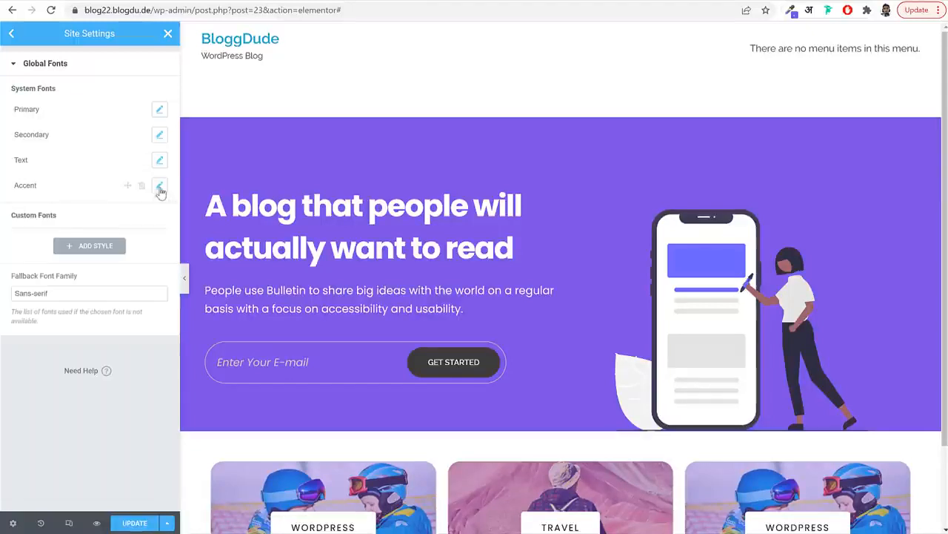
pyautogui.click(10, 34)
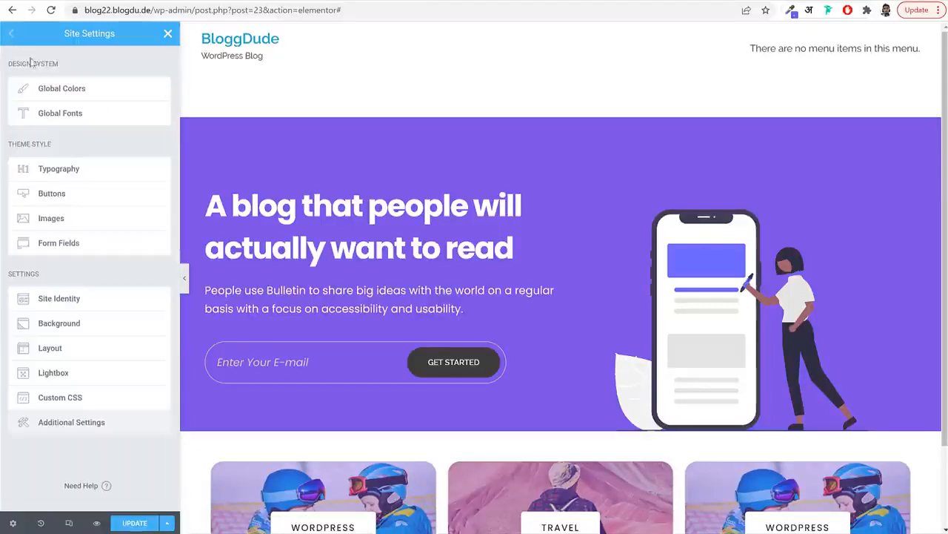
# In Site Settings > Typography, set the body and link font families to Poppins
pyautogui.click(59, 169)
pyautogui.click(159, 136)
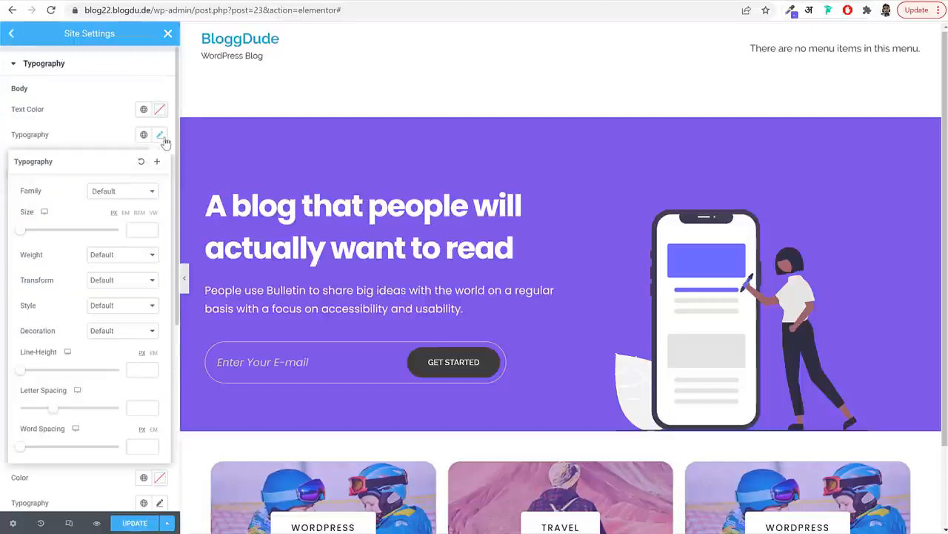
pyautogui.click(119, 192)
pyautogui.write('popp')
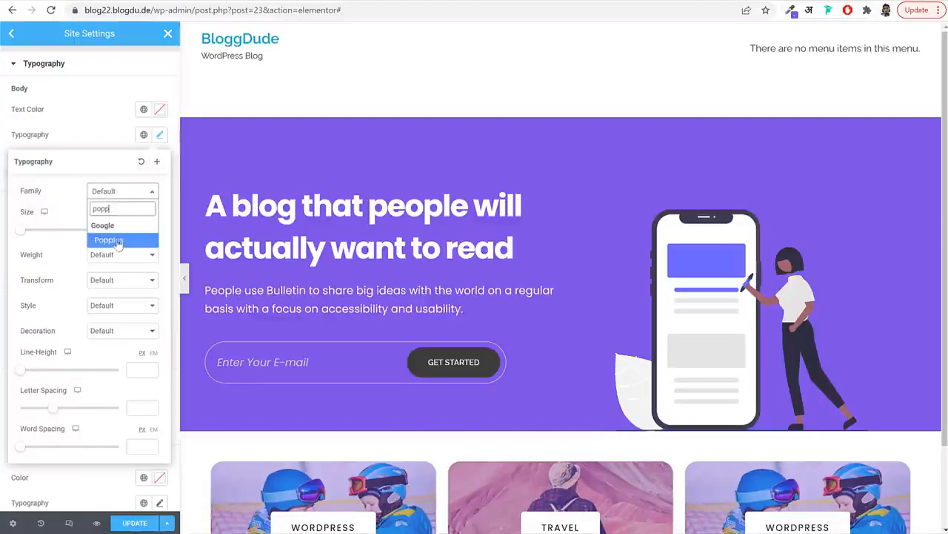
pyautogui.click(117, 246)
pyautogui.click(160, 134)
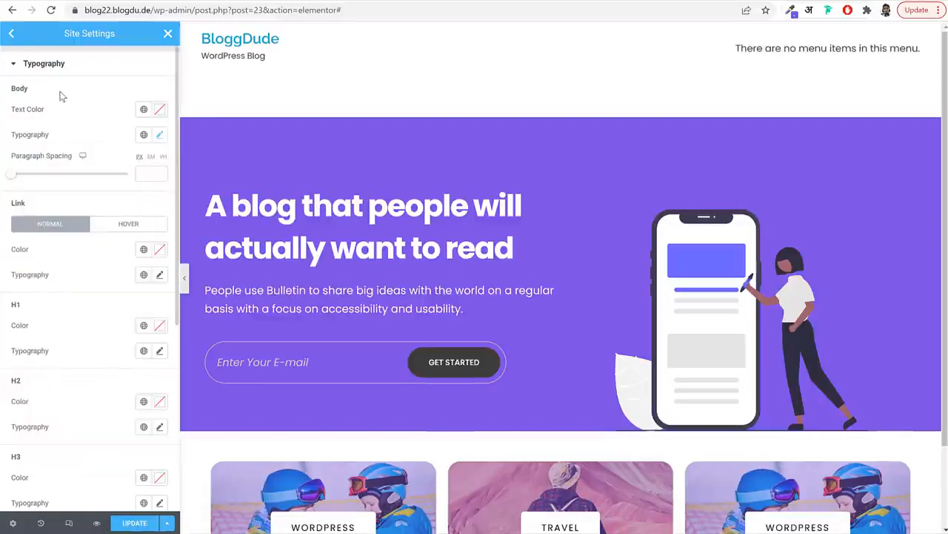
pyautogui.click(159, 275)
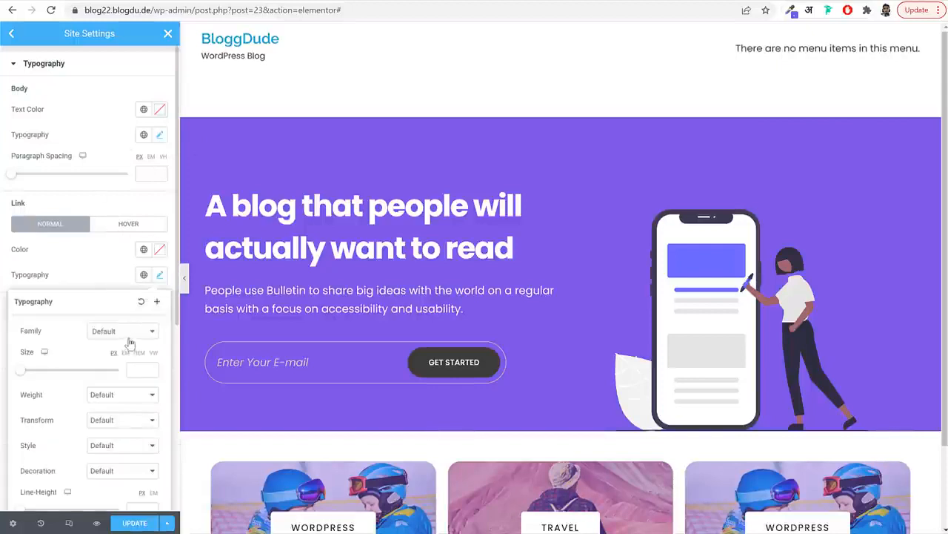
pyautogui.click(119, 335)
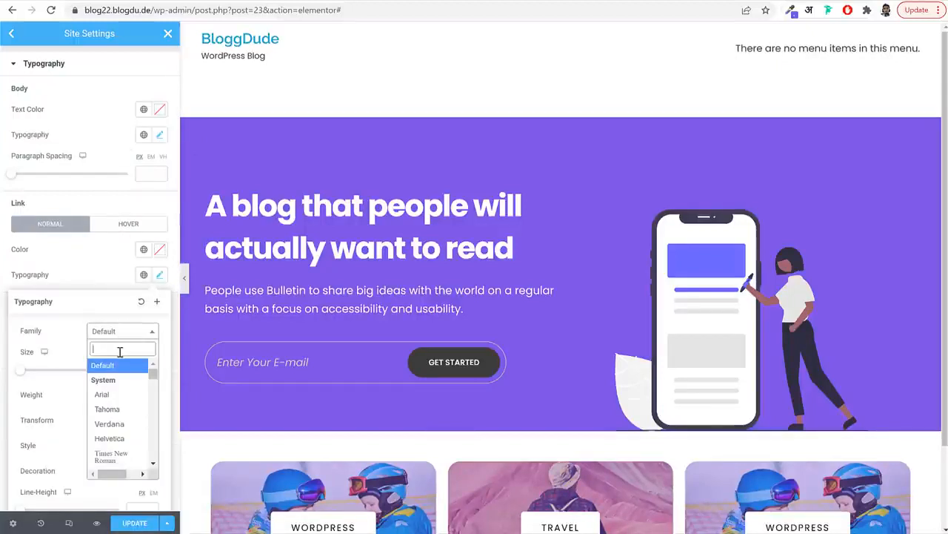
pyautogui.write('popp')
pyautogui.press('Return')
pyautogui.click(158, 278)
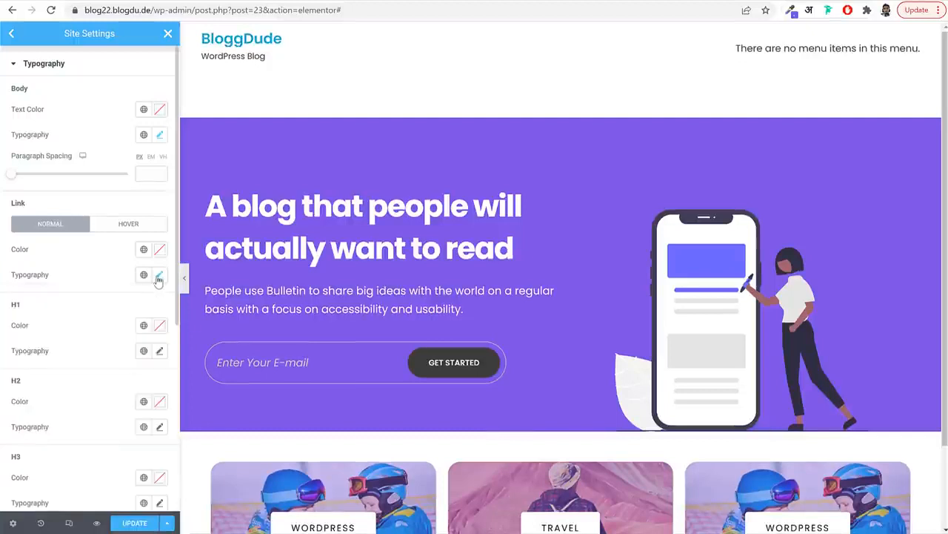
# Set the H1 and H2 heading font families to Poppins
pyautogui.scroll(-3, 128, 298)
pyautogui.click(158, 110)
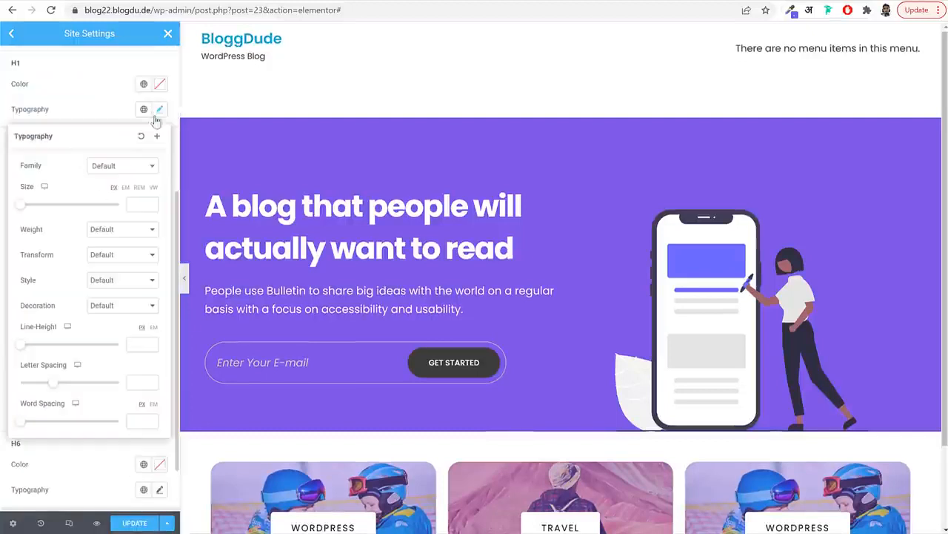
pyautogui.click(115, 167)
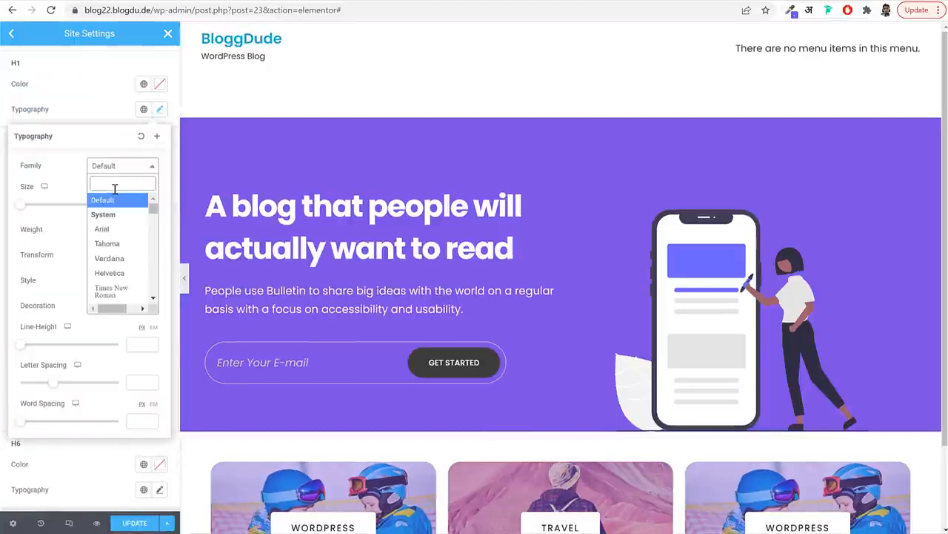
pyautogui.write('poppi')
pyautogui.press('Return')
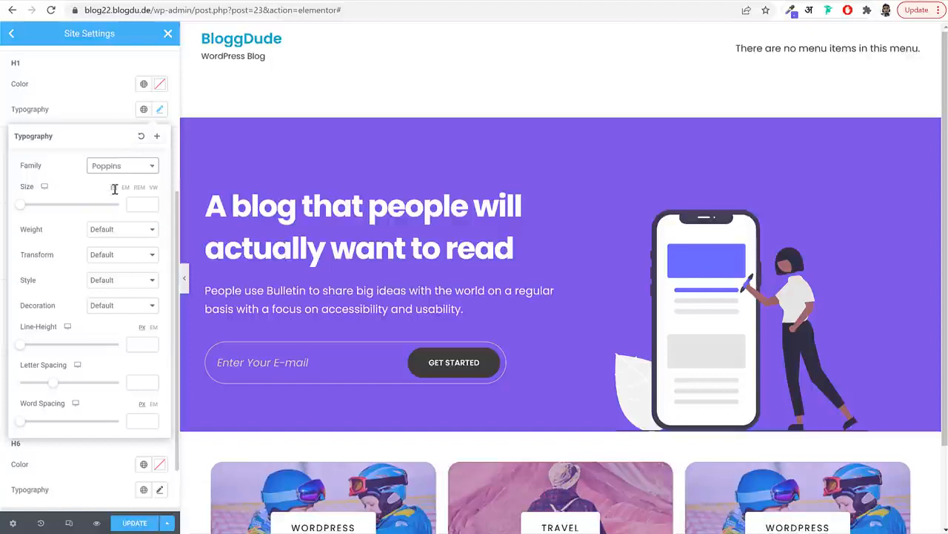
pyautogui.click(162, 109)
pyautogui.click(159, 185)
pyautogui.click(111, 243)
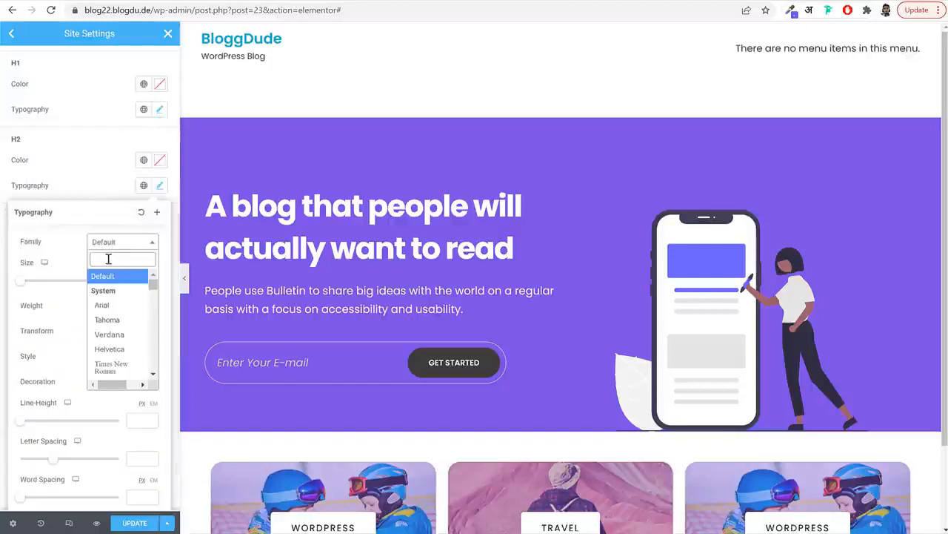
pyautogui.write('popp')
pyautogui.press('Return')
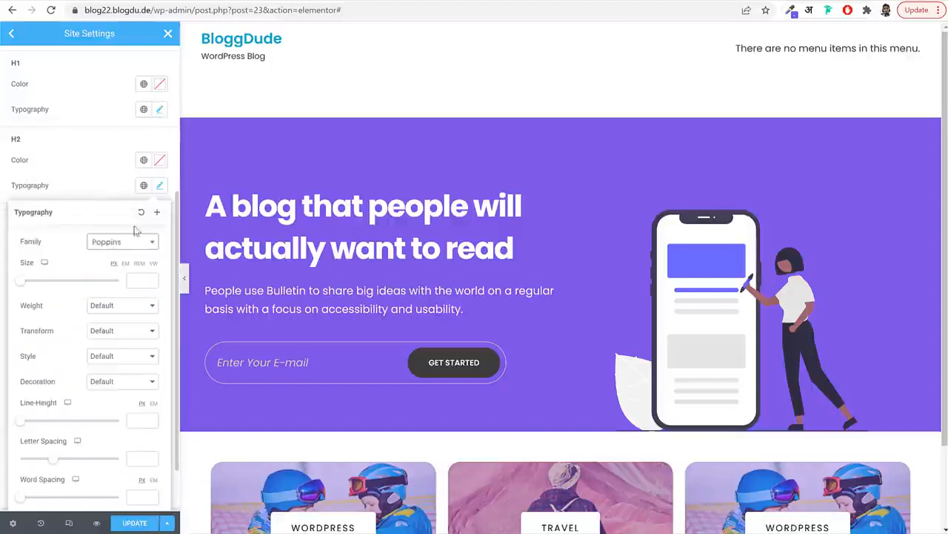
pyautogui.click(158, 186)
# Set the H3 and H4 heading font families to Poppins
pyautogui.scroll(-1, 162, 201)
pyautogui.click(159, 195)
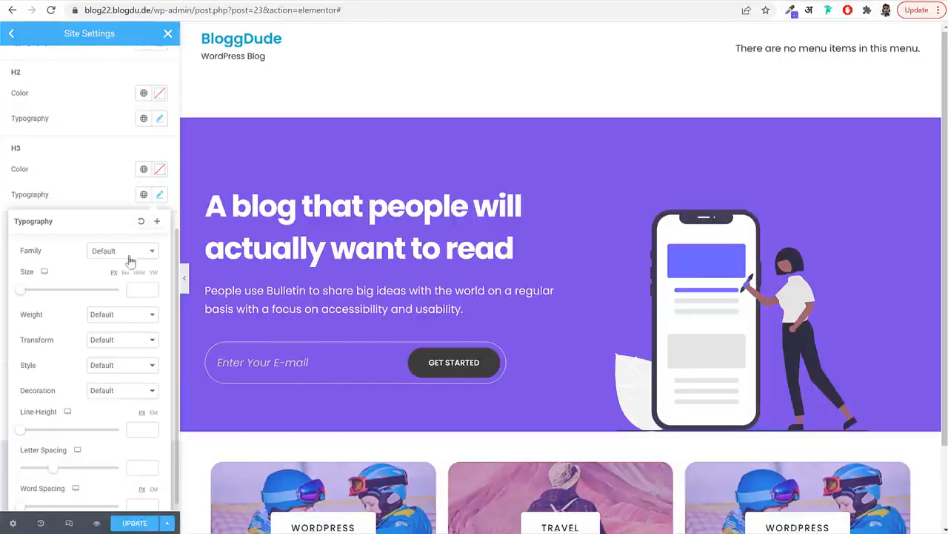
pyautogui.click(129, 251)
pyautogui.write('popp')
pyautogui.press('Return')
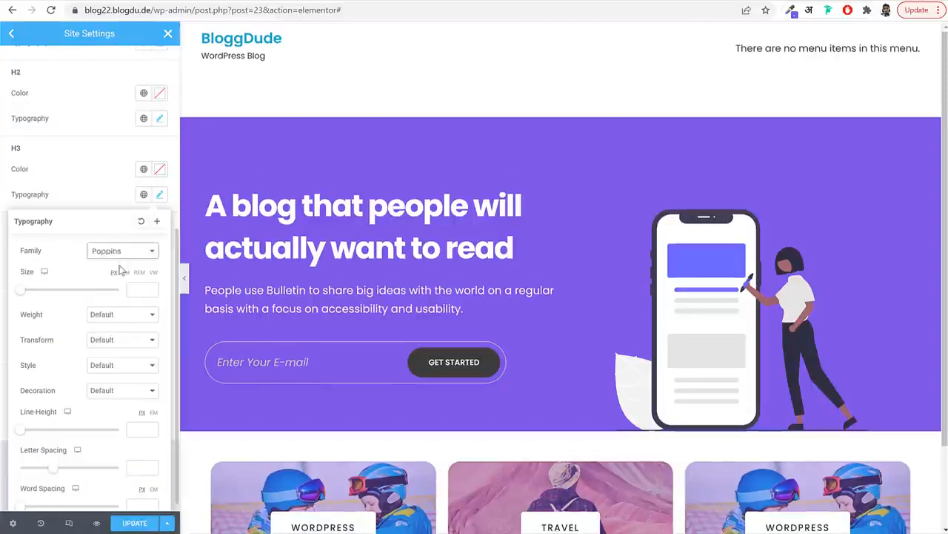
pyautogui.click(163, 197)
pyautogui.click(160, 272)
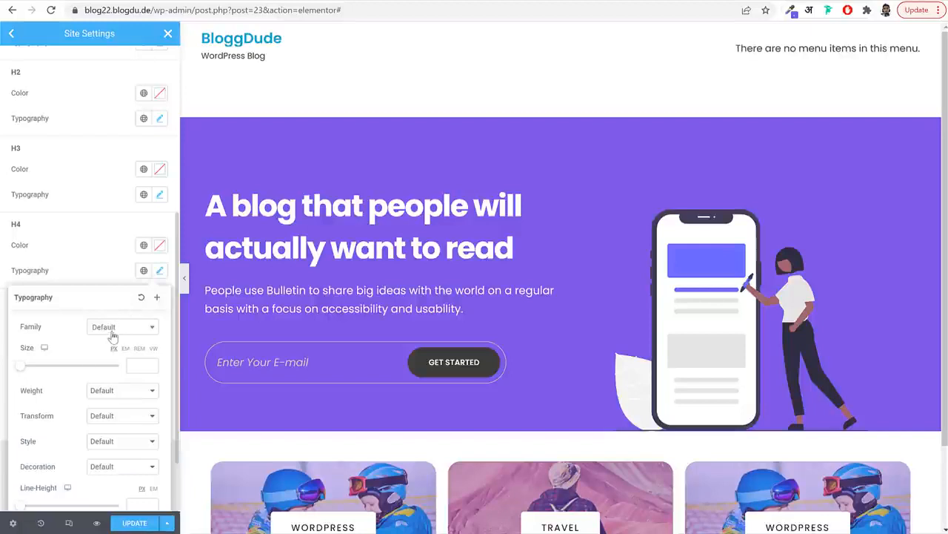
pyautogui.click(113, 336)
pyautogui.write('popp')
pyautogui.press('Return')
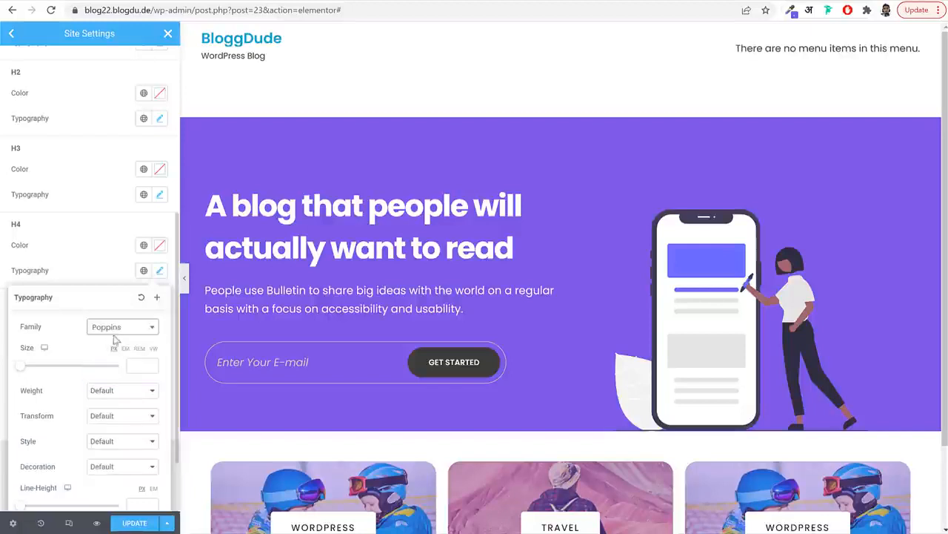
pyautogui.click(158, 276)
# Set the H5 and H6 heading font families to Poppins and close Site Settings
pyautogui.click(160, 346)
pyautogui.click(130, 403)
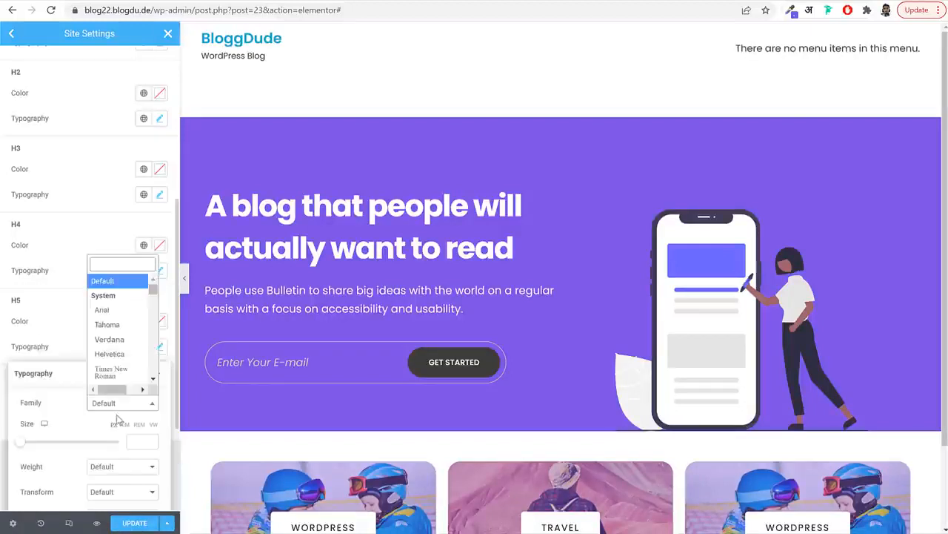
pyautogui.write('pop')
pyautogui.press('Return')
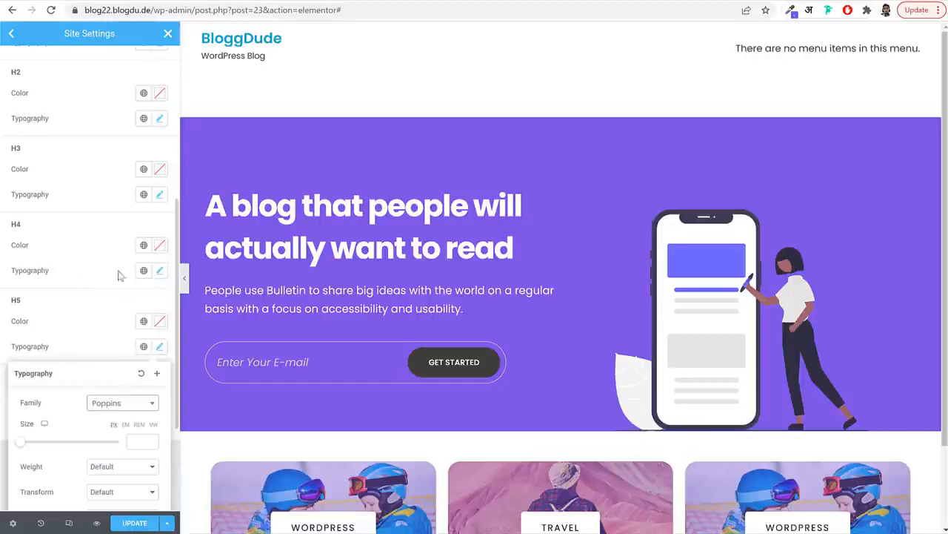
pyautogui.click(117, 346)
pyautogui.click(159, 422)
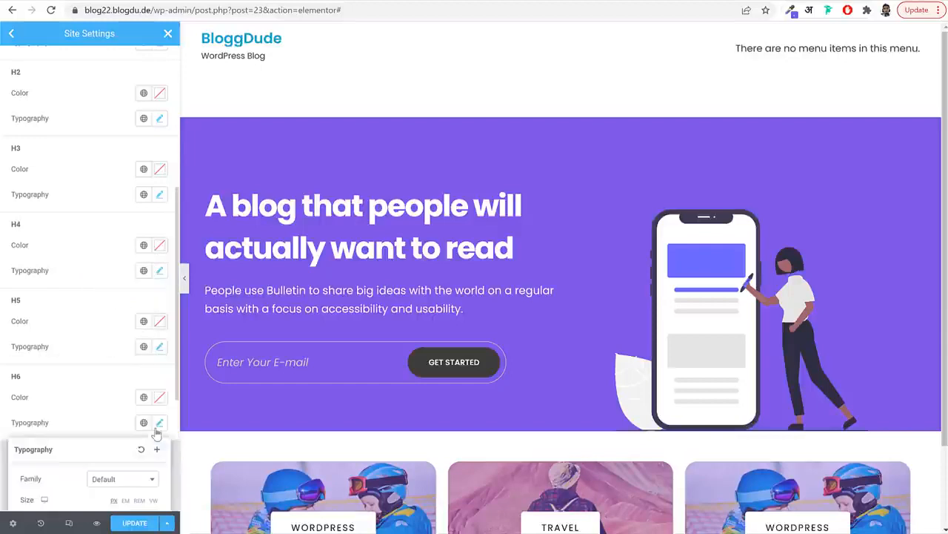
pyautogui.click(120, 483)
pyautogui.write('pop')
pyautogui.press('Return')
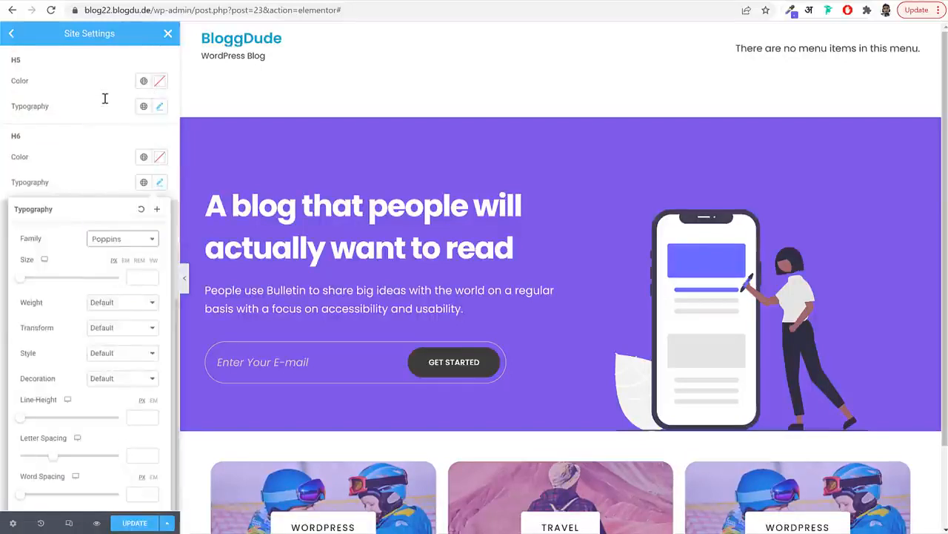
pyautogui.click(85, 129)
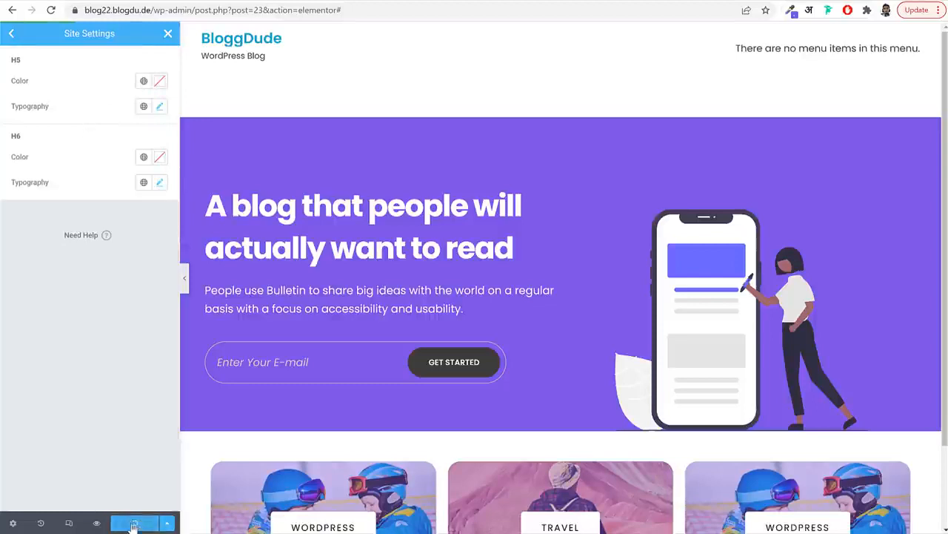
pyautogui.click(168, 33)
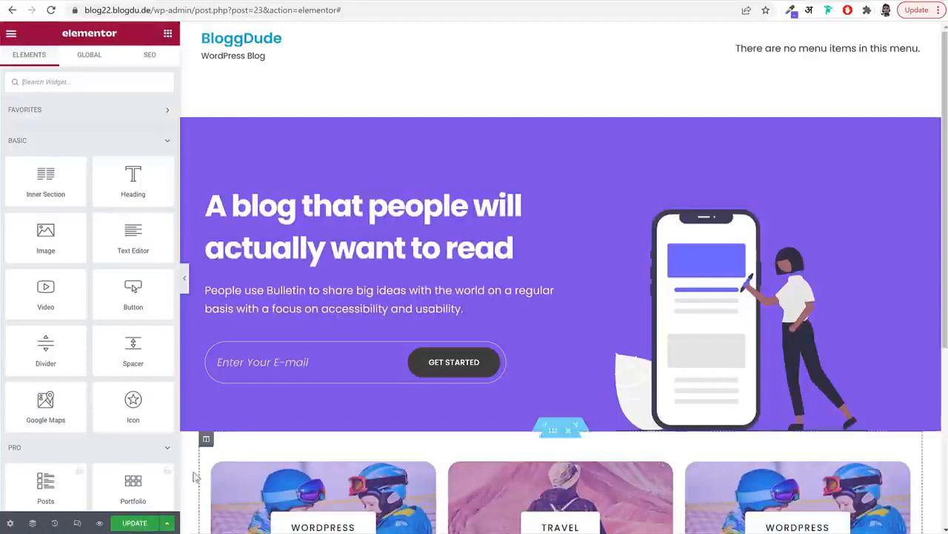
# Insert a new section with the two-column structure beneath the three category cards
pyautogui.scroll(-4, 194, 476)
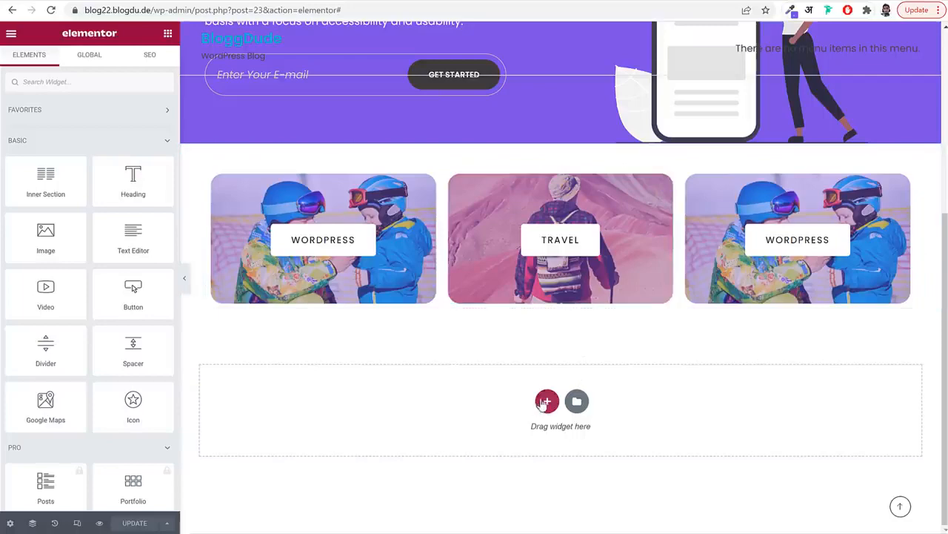
pyautogui.click(542, 398)
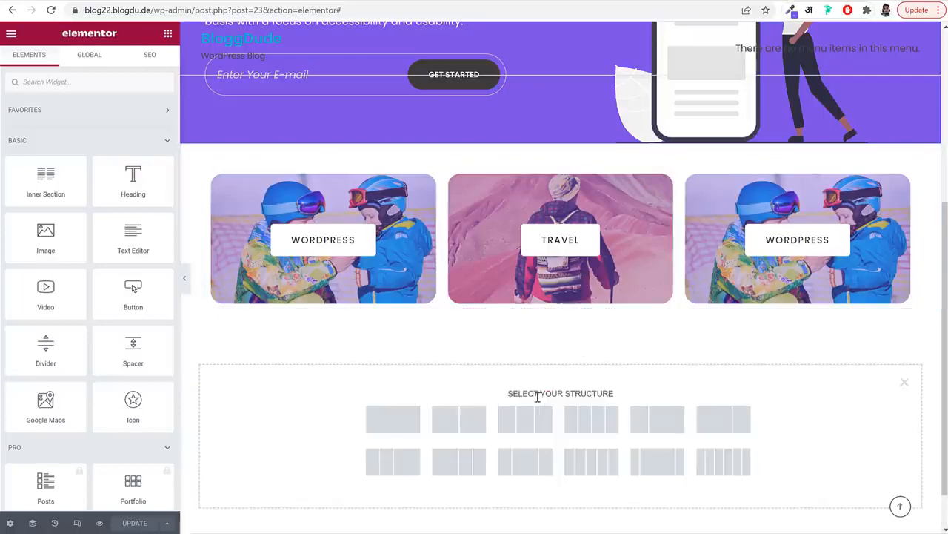
pyautogui.click(473, 430)
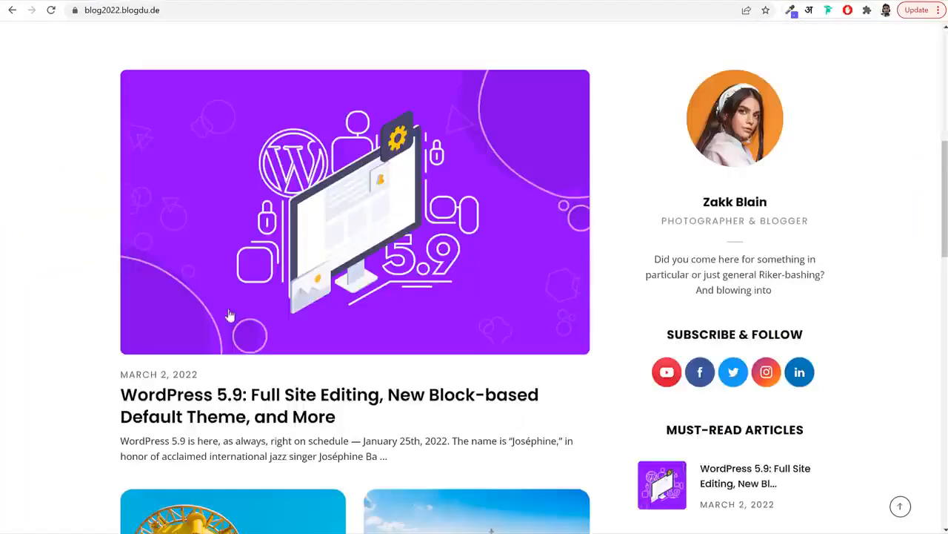
pyautogui.scroll(-1, 388, 341)
pyautogui.scroll(-1, 387, 341)
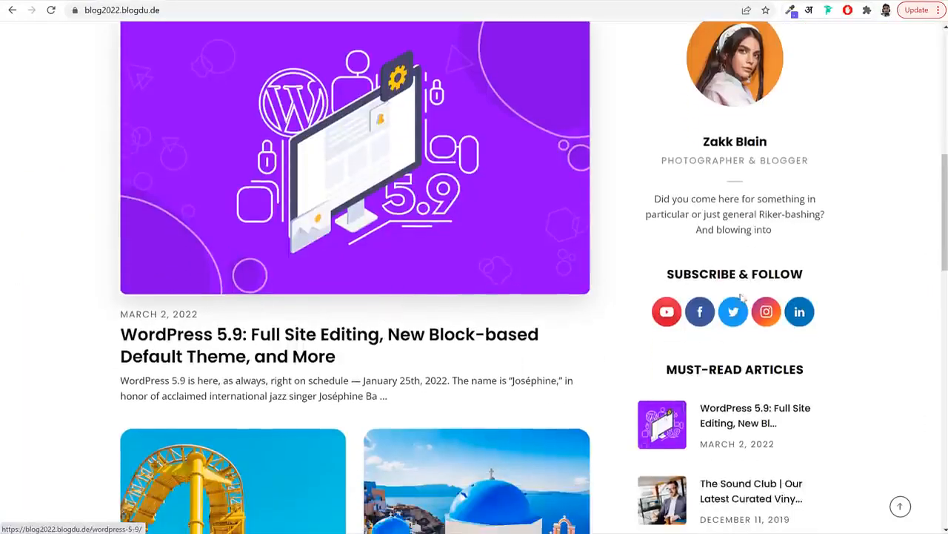
pyautogui.moveTo(634, 175); pyautogui.dragTo(659, 165)
pyautogui.click(756, 246)
pyautogui.click(599, 312)
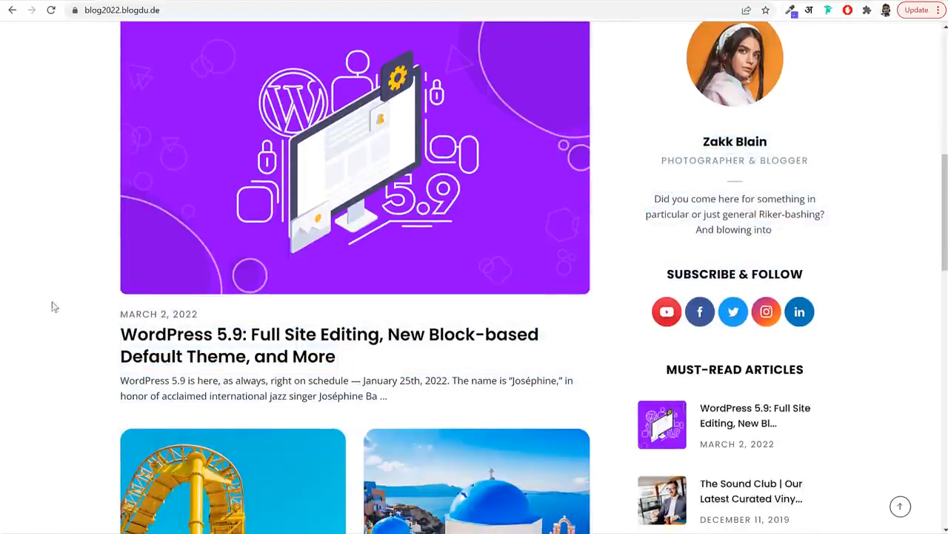
pyautogui.moveTo(53, 307); pyautogui.dragTo(440, 412)
pyautogui.click(608, 353)
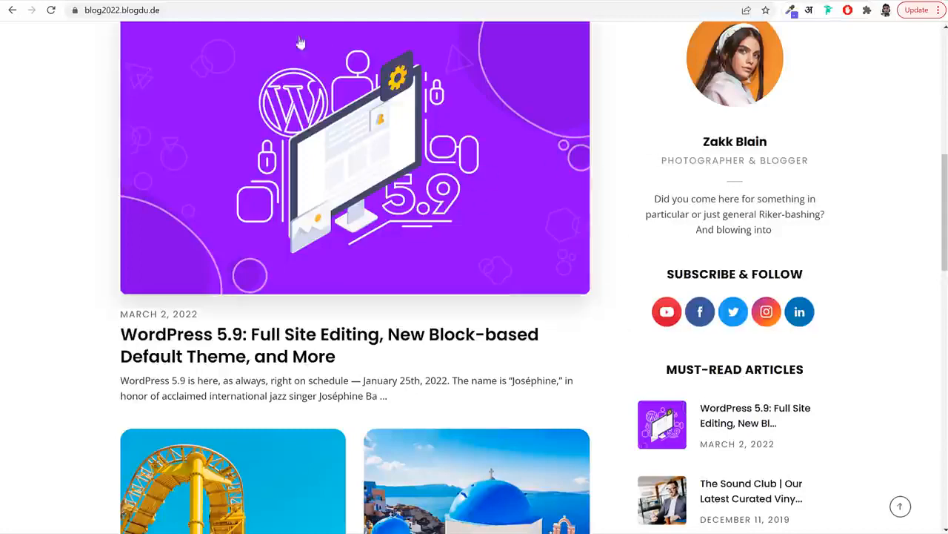
pyautogui.click(248, 6)
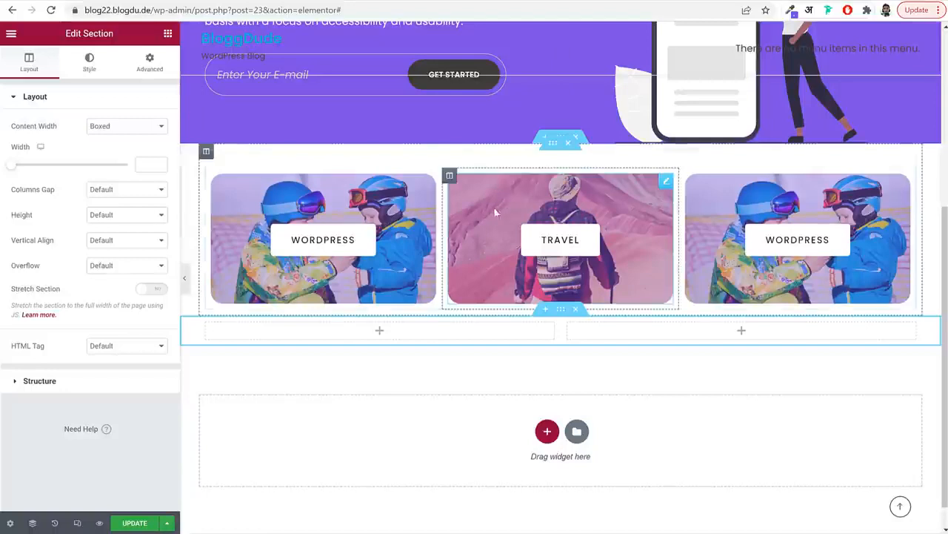
# Set the left column width to 74% and search the widget list for 'gri'
pyautogui.scroll(-1, 494, 207)
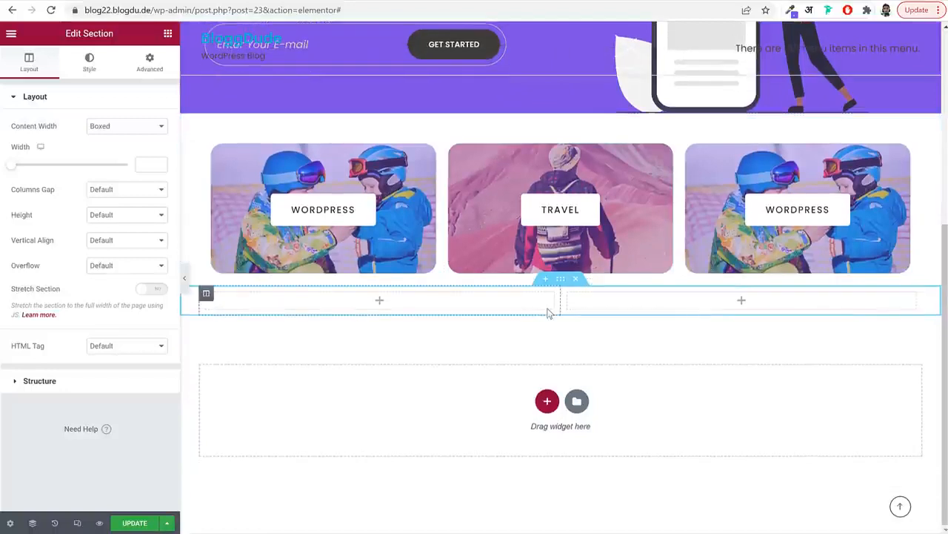
pyautogui.click(207, 295)
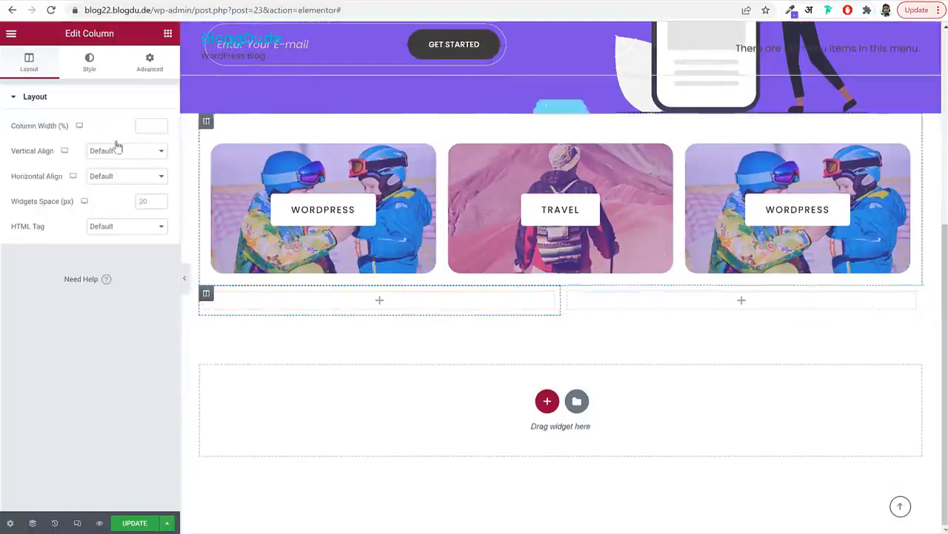
pyautogui.click(146, 126)
pyautogui.write('74')
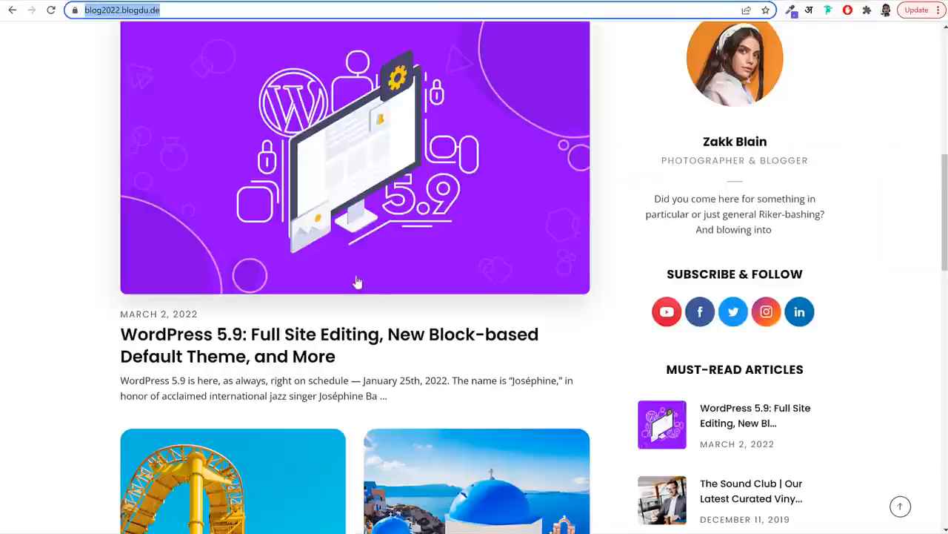
pyautogui.scroll(2, 169, 290)
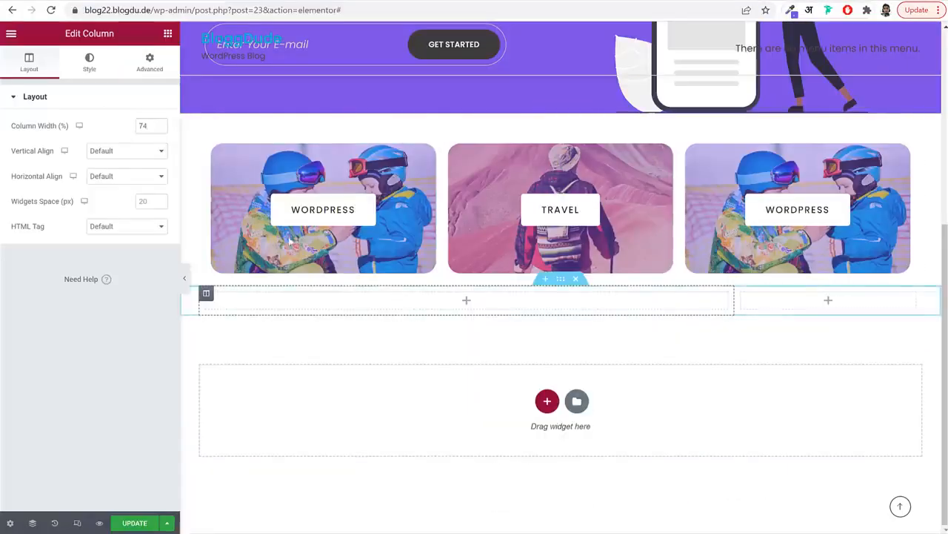
pyautogui.write('gri')
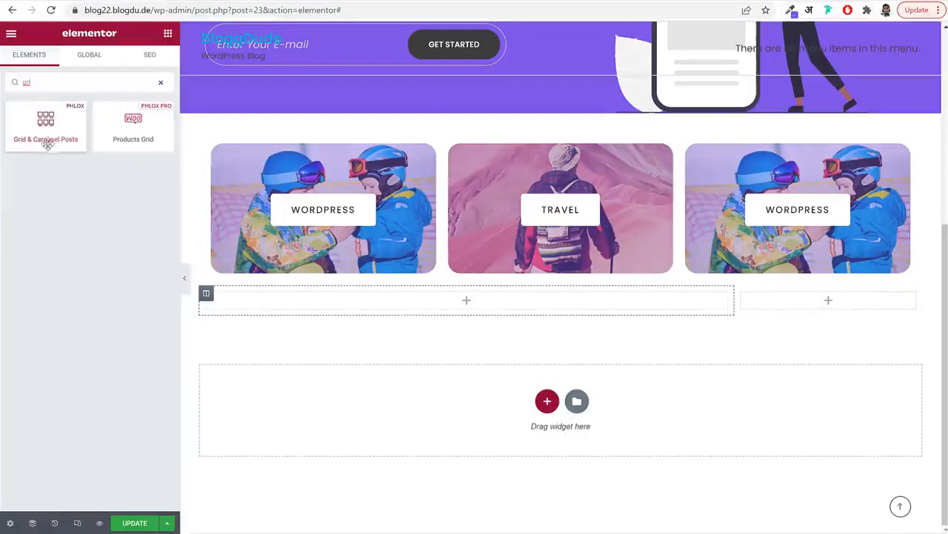
# Drop Grid & Carousel Posts into the left column, showing 1 post in a single column
pyautogui.moveTo(42, 138); pyautogui.dragTo(396, 306)
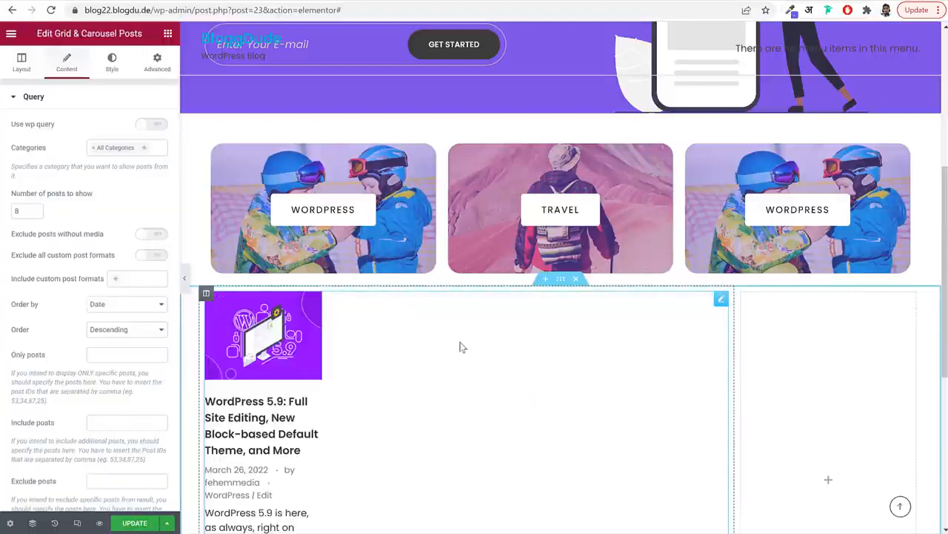
pyautogui.moveTo(20, 196); pyautogui.dragTo(88, 202)
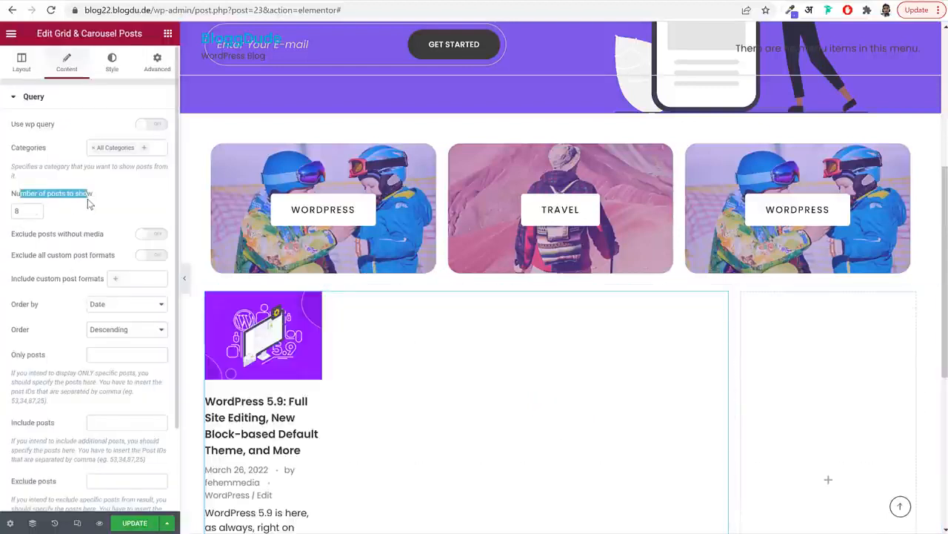
pyautogui.doubleClick(22, 211)
pyautogui.write('1')
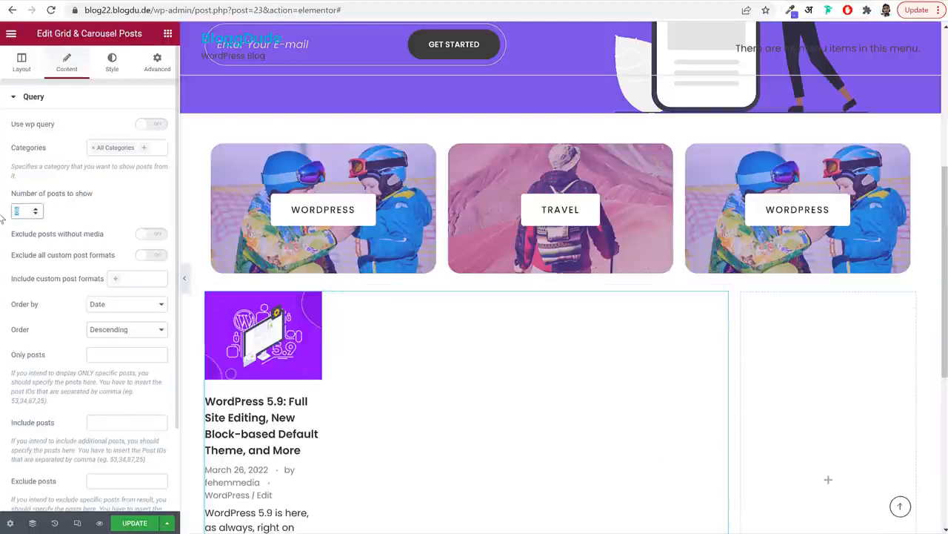
pyautogui.click(22, 62)
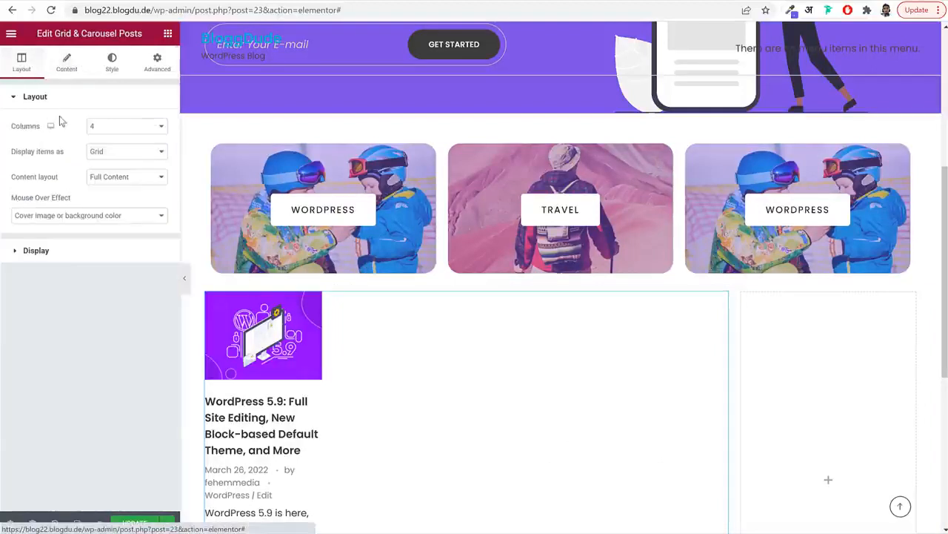
pyautogui.click(103, 130)
pyautogui.click(105, 139)
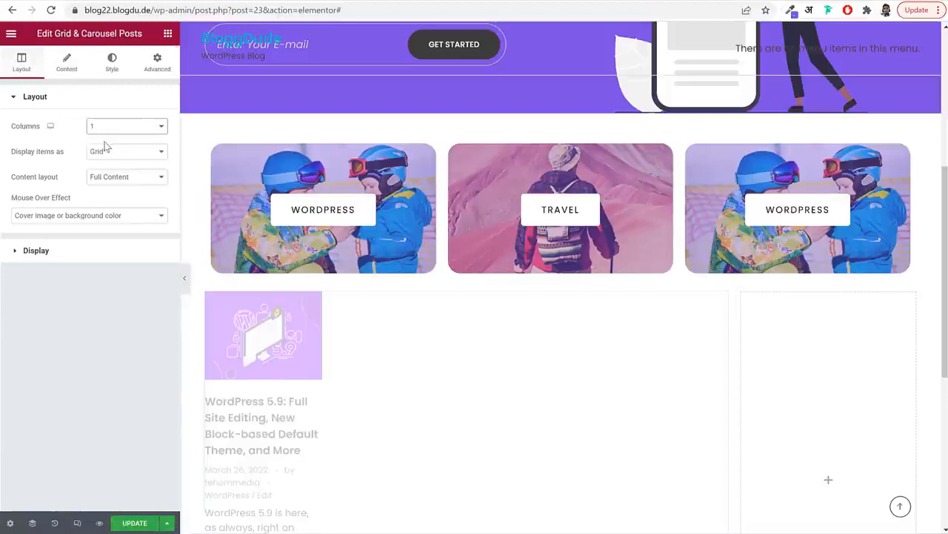
# Display the posts as a Grid with the cover image or background color hover effect
pyautogui.scroll(-3, 356, 313)
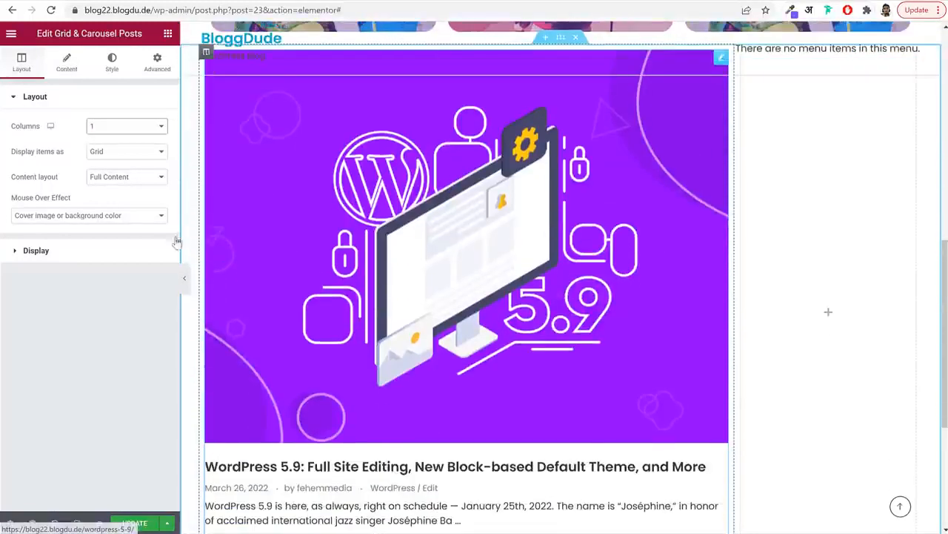
pyautogui.click(112, 153)
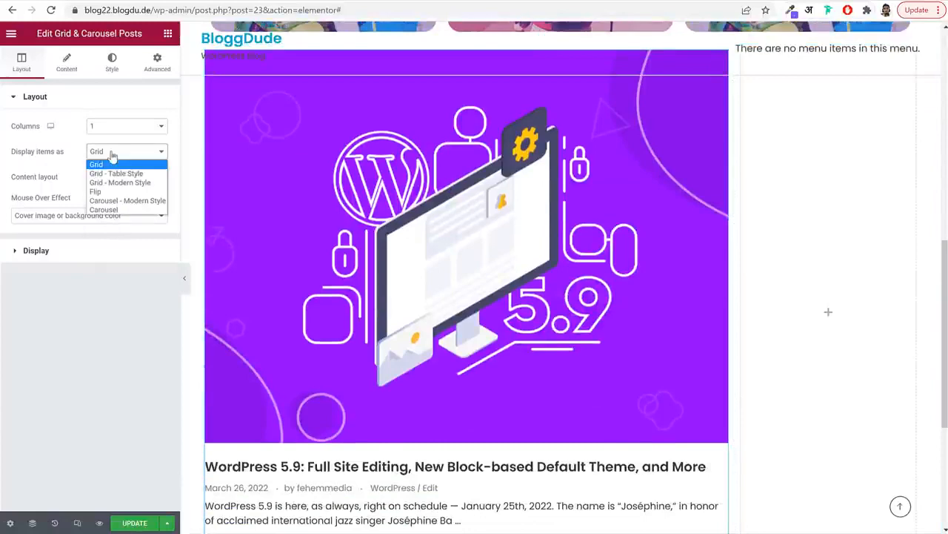
pyautogui.click(122, 193)
pyautogui.click(105, 153)
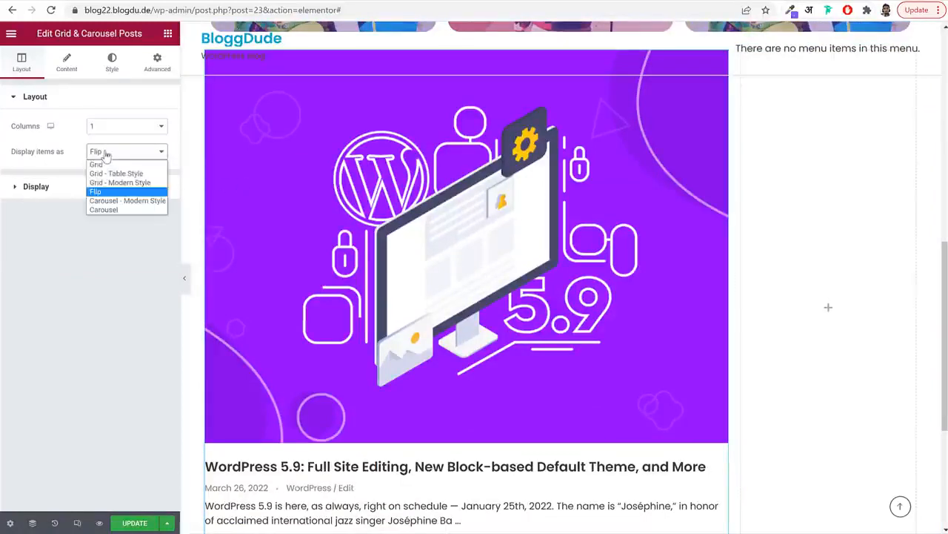
pyautogui.click(115, 210)
pyautogui.click(125, 153)
pyautogui.click(120, 166)
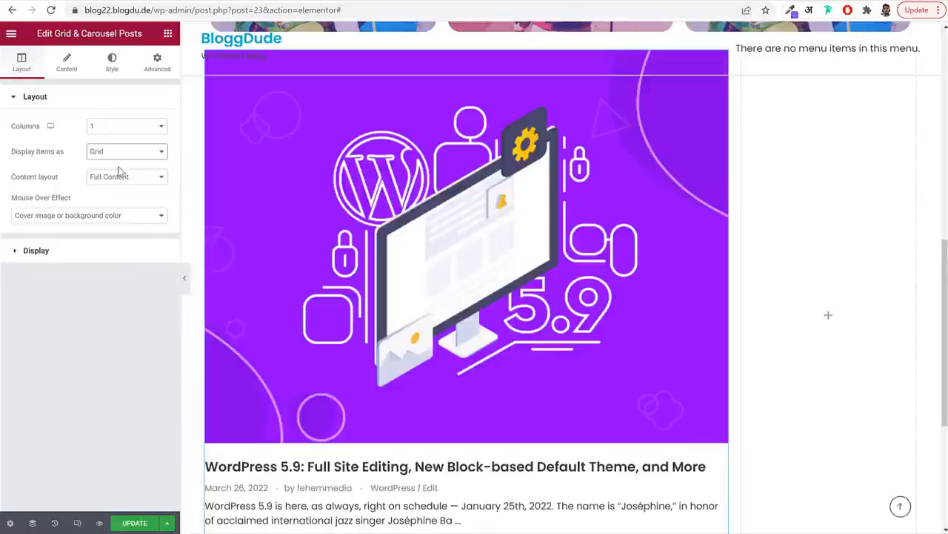
pyautogui.click(117, 215)
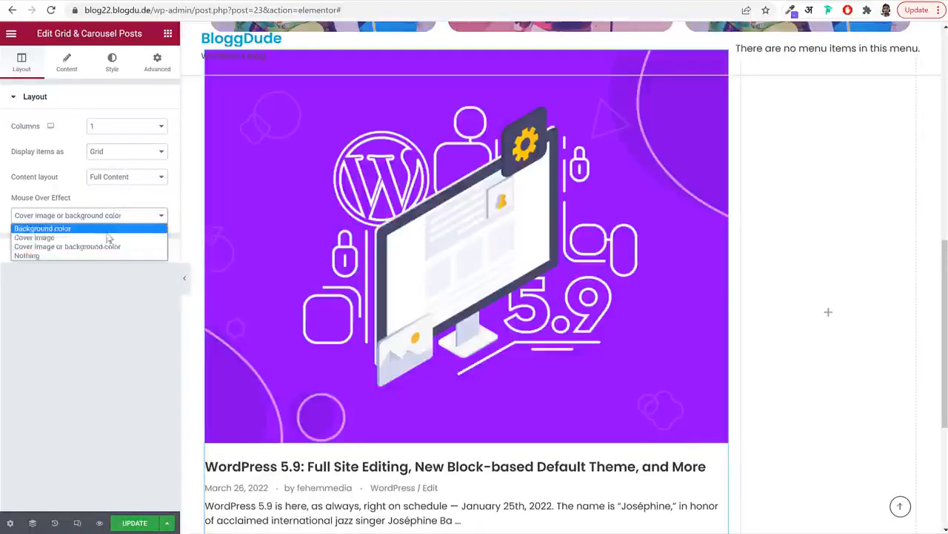
pyautogui.click(82, 209)
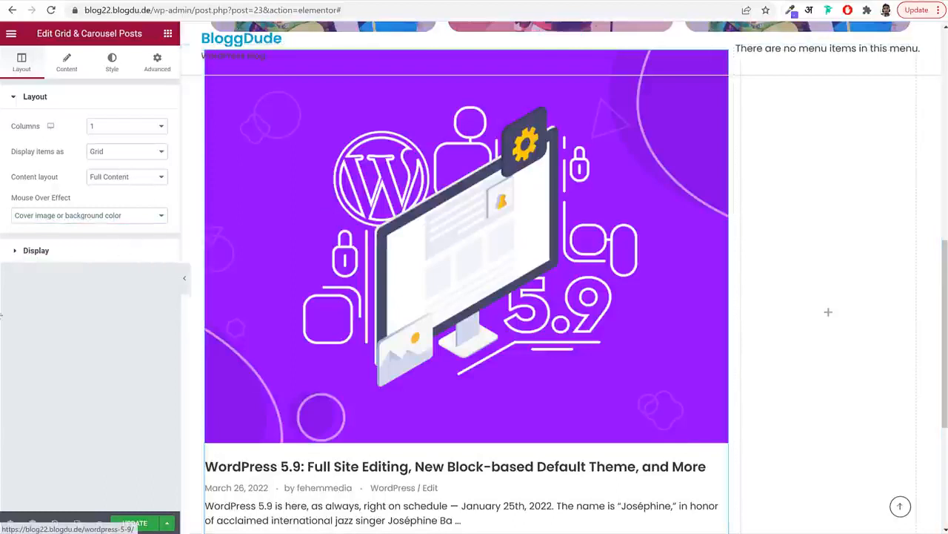
pyautogui.click(85, 252)
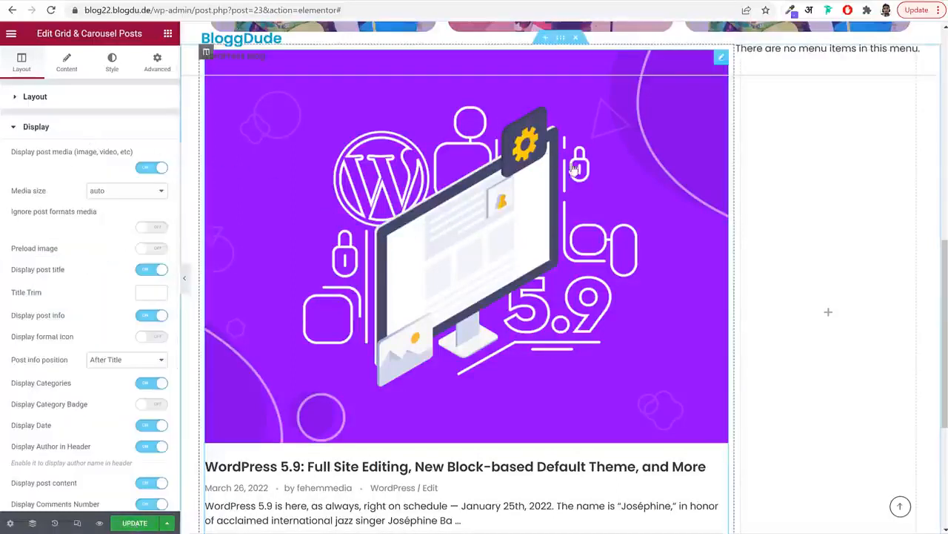
# Hide the category and author from the post info and place it before the title
pyautogui.scroll(-3, 582, 237)
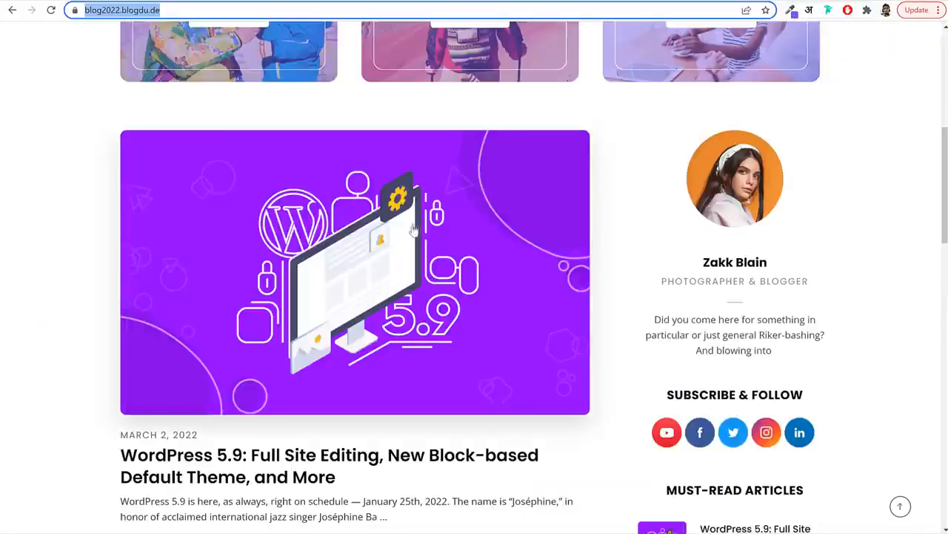
pyautogui.scroll(-2, 346, 224)
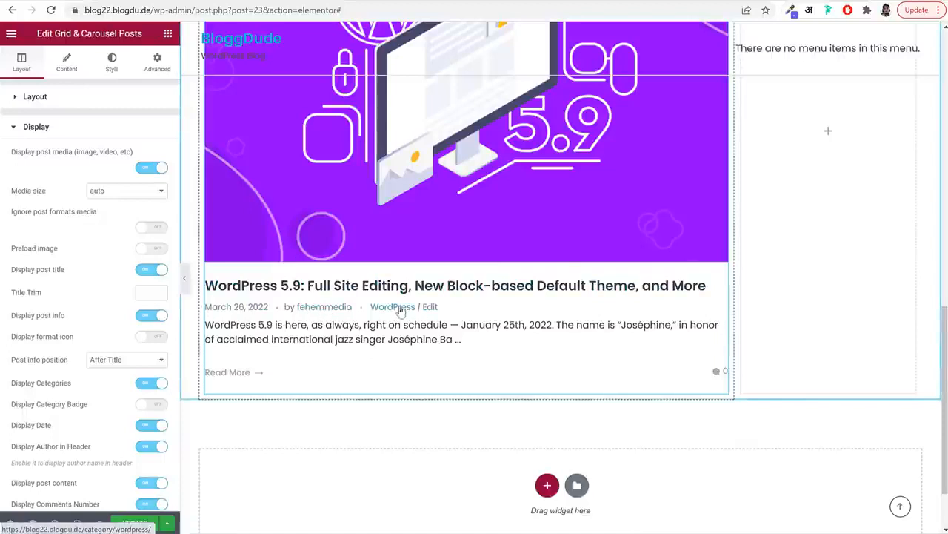
pyautogui.scroll(-2, 108, 270)
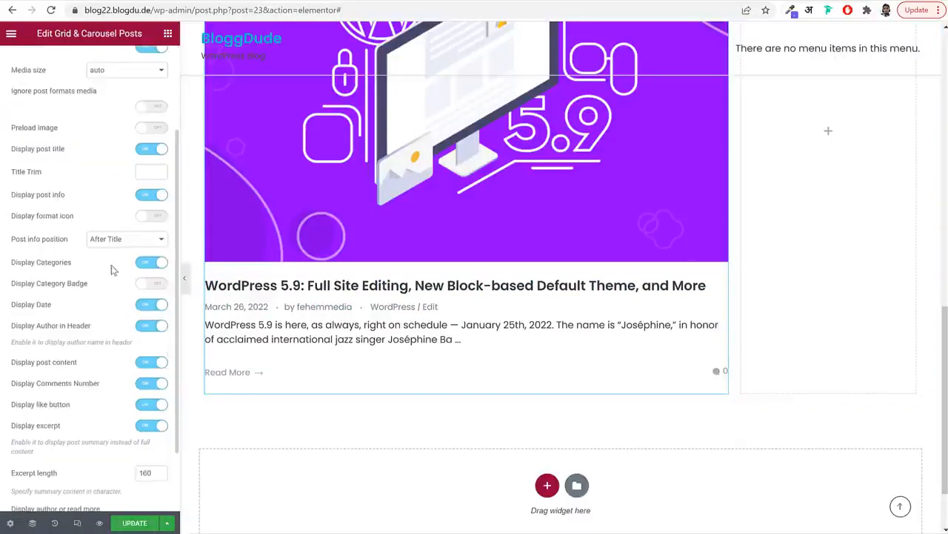
pyautogui.click(152, 263)
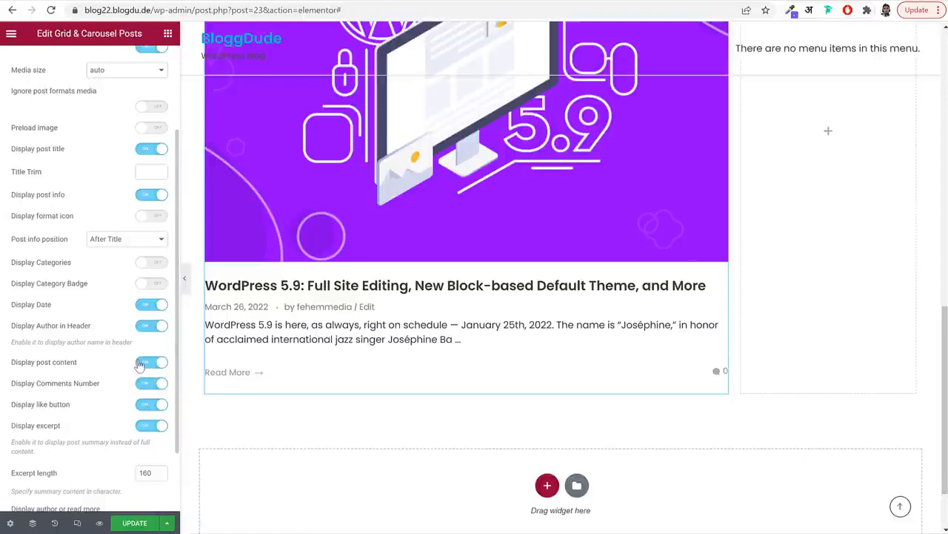
pyautogui.click(151, 328)
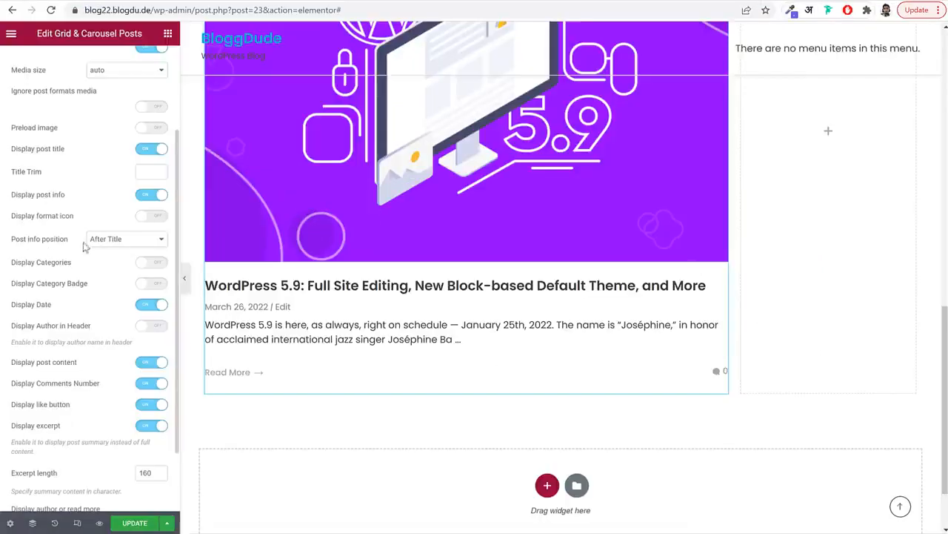
pyautogui.click(103, 243)
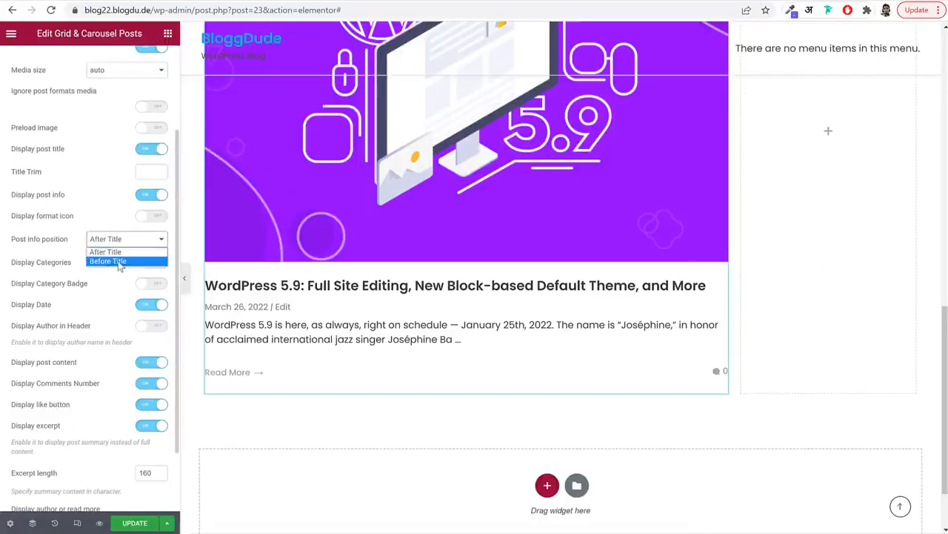
pyautogui.click(120, 262)
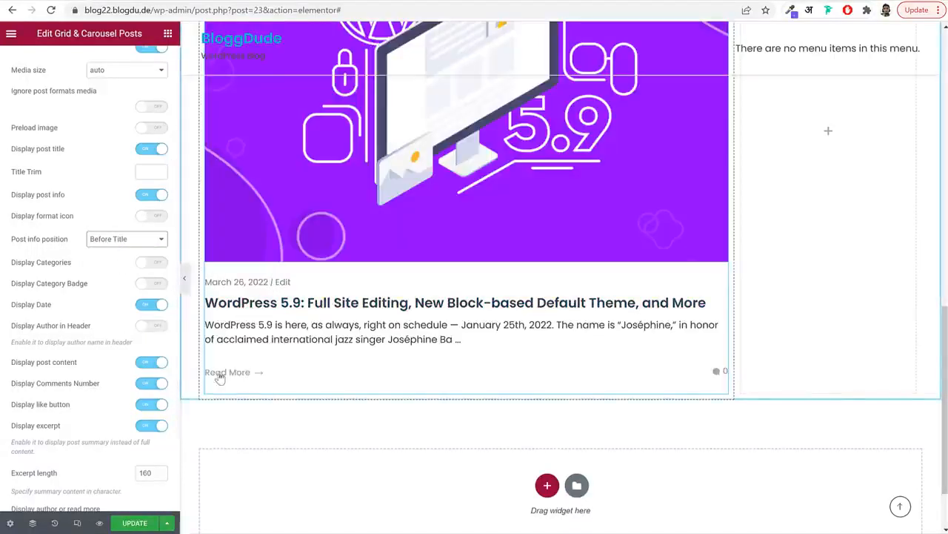
# Set 'Display author or read more' to None to remove the Read More link
pyautogui.scroll(-1, 81, 387)
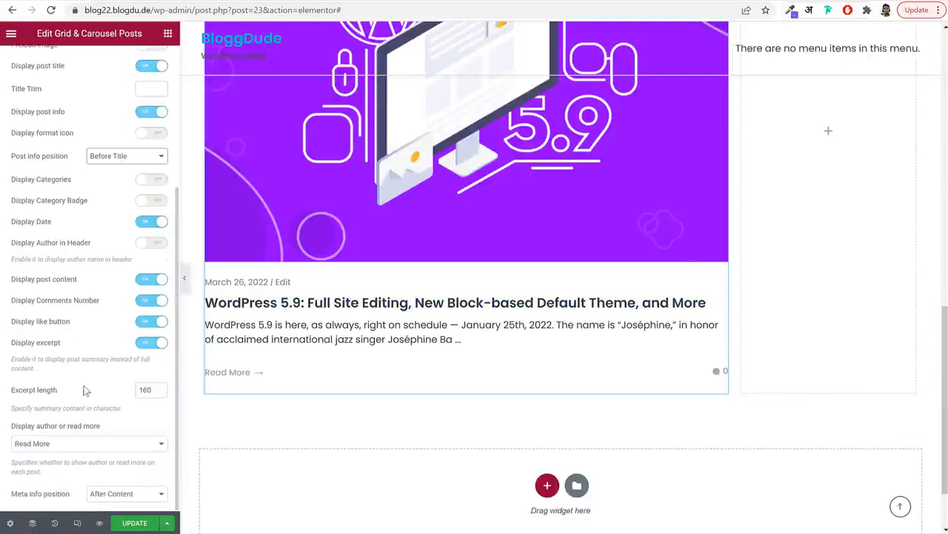
pyautogui.click(99, 444)
pyautogui.click(67, 474)
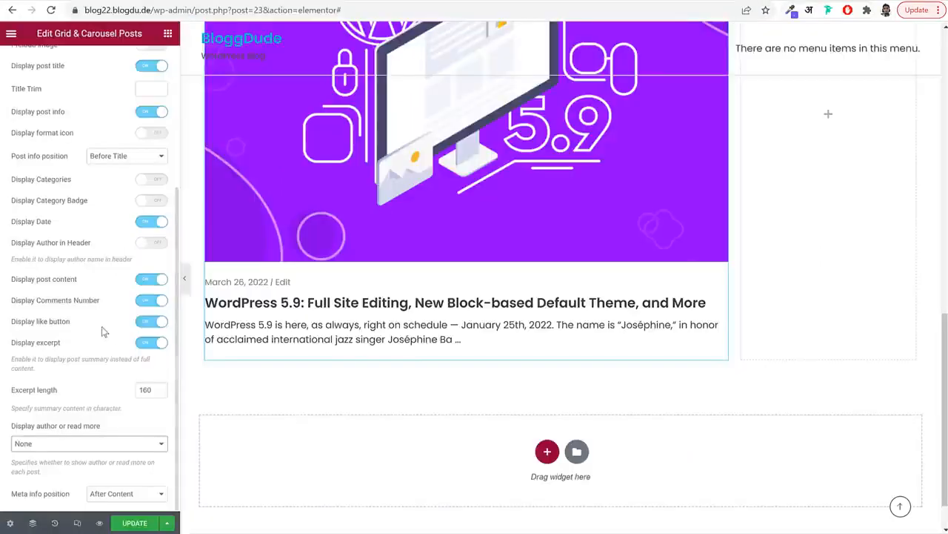
pyautogui.click(112, 63)
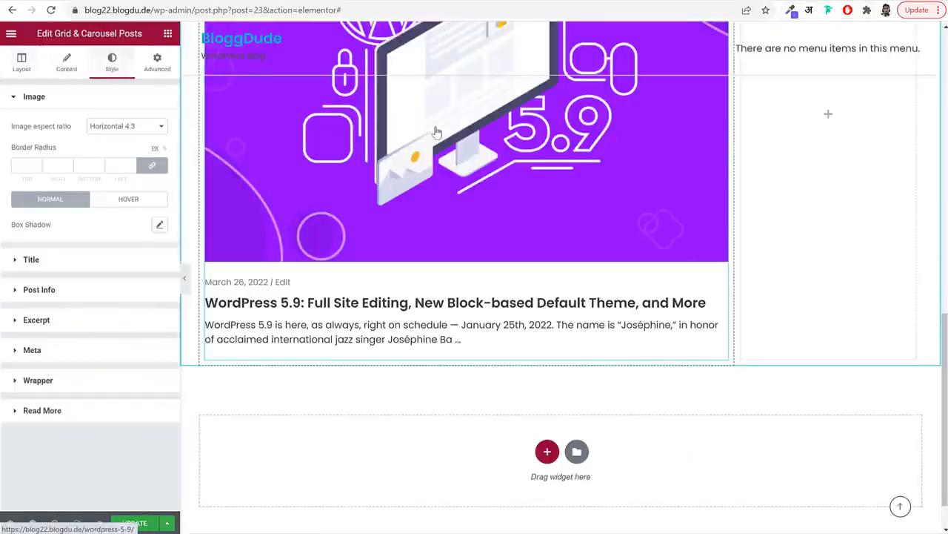
# Give the post image a custom aspect ratio of 0.48
pyautogui.scroll(3, 545, 126)
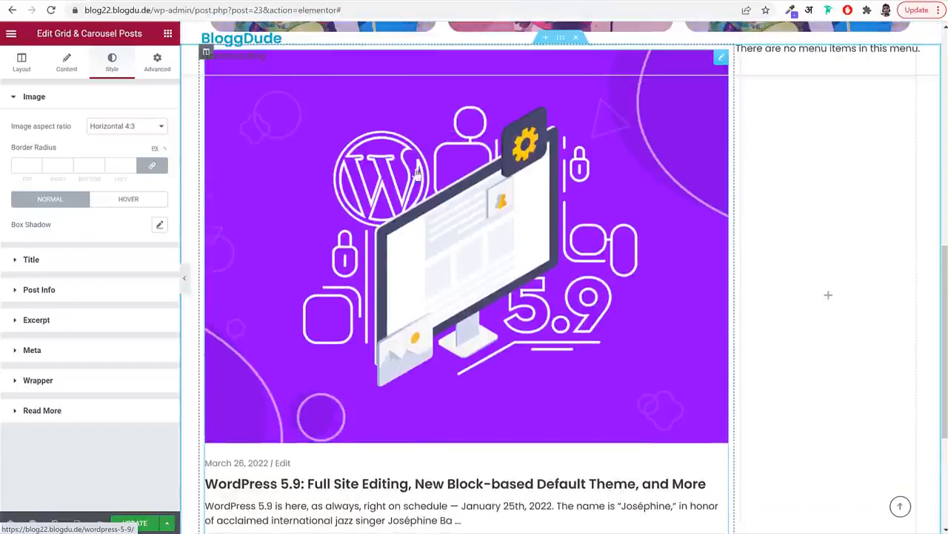
pyautogui.click(116, 129)
pyautogui.click(118, 176)
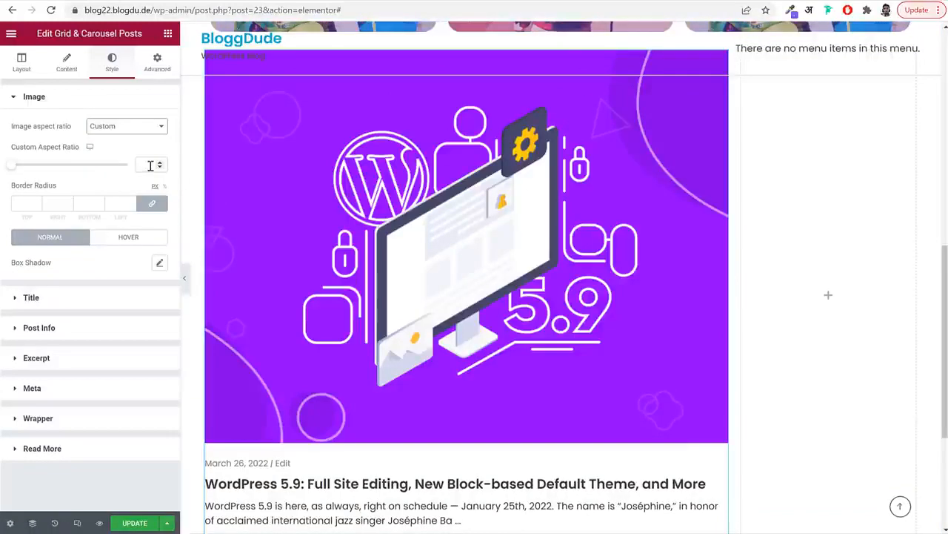
pyautogui.click(150, 165)
pyautogui.write('0.4')
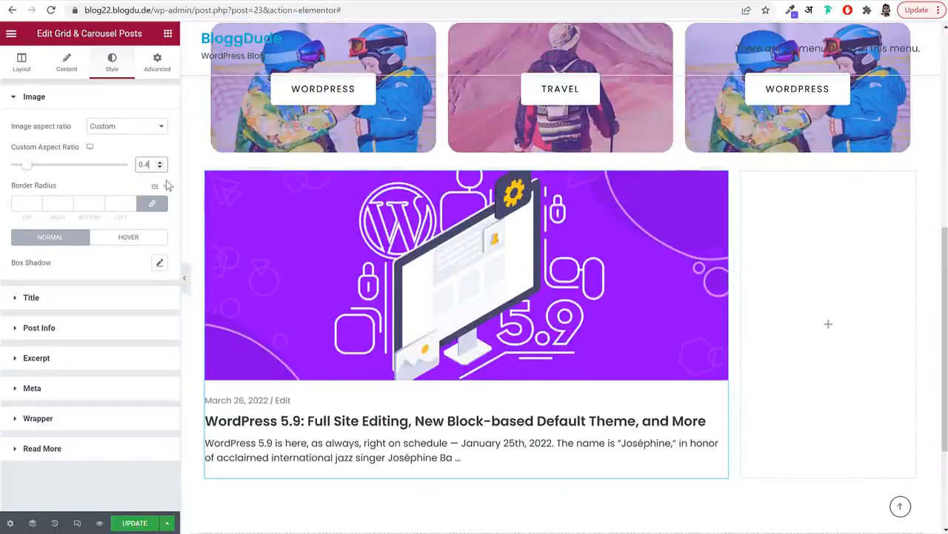
pyautogui.write('8')
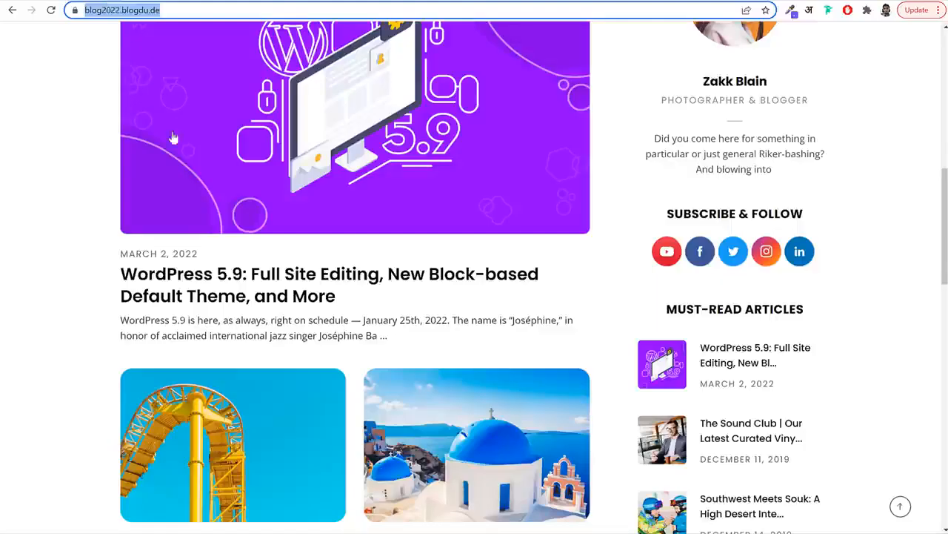
# Set the post image's corner radius to 20
pyautogui.scroll(2, 156, 119)
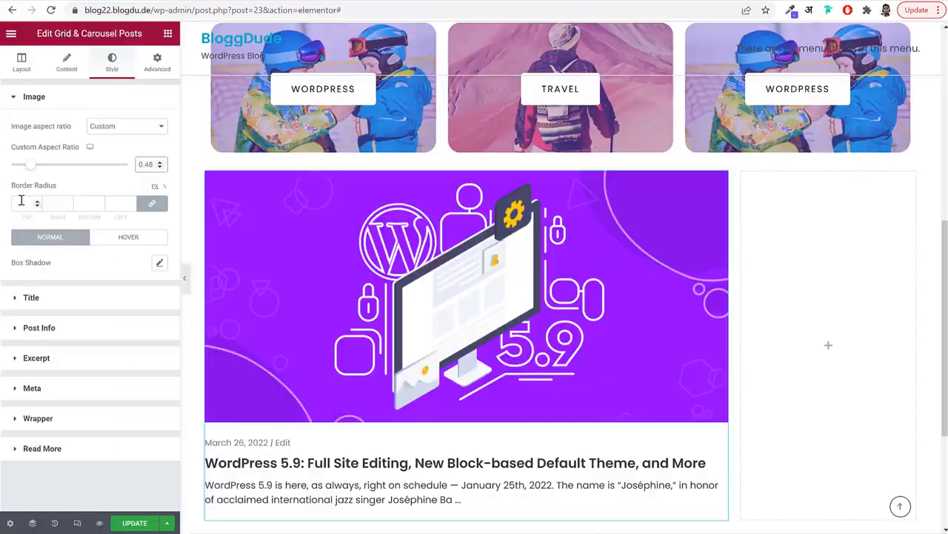
pyautogui.click(21, 201)
pyautogui.doubleClick(22, 201)
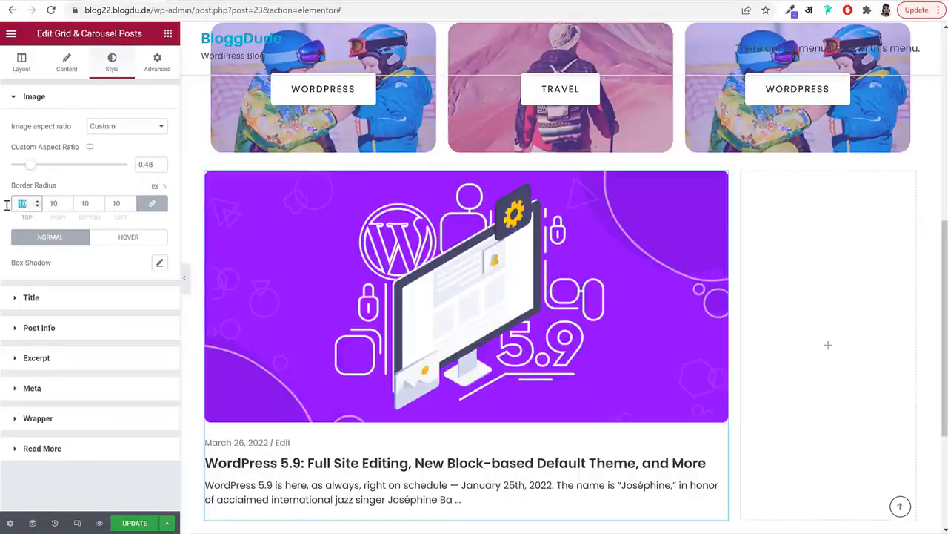
pyautogui.write('20')
# Set the post title typography to size 28 and weight 600
pyautogui.scroll(-3, 546, 234)
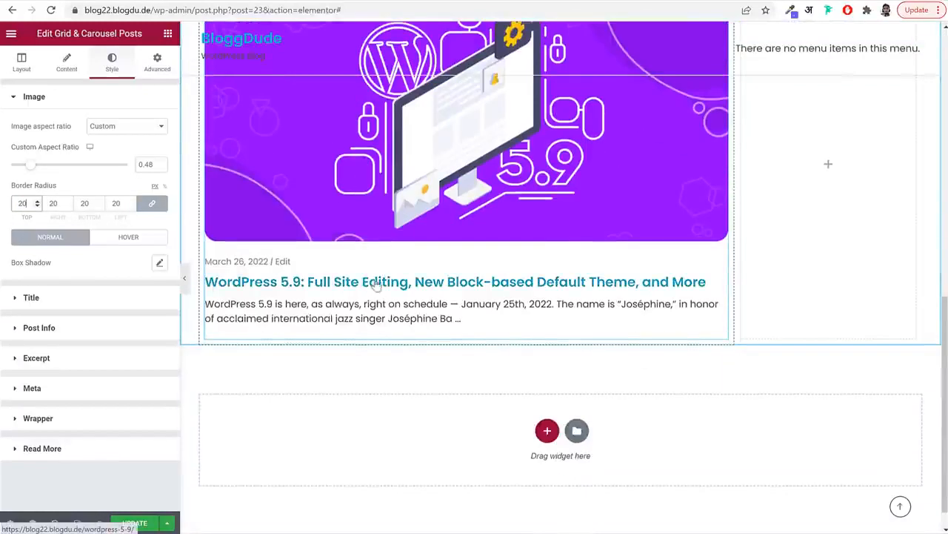
pyautogui.click(33, 302)
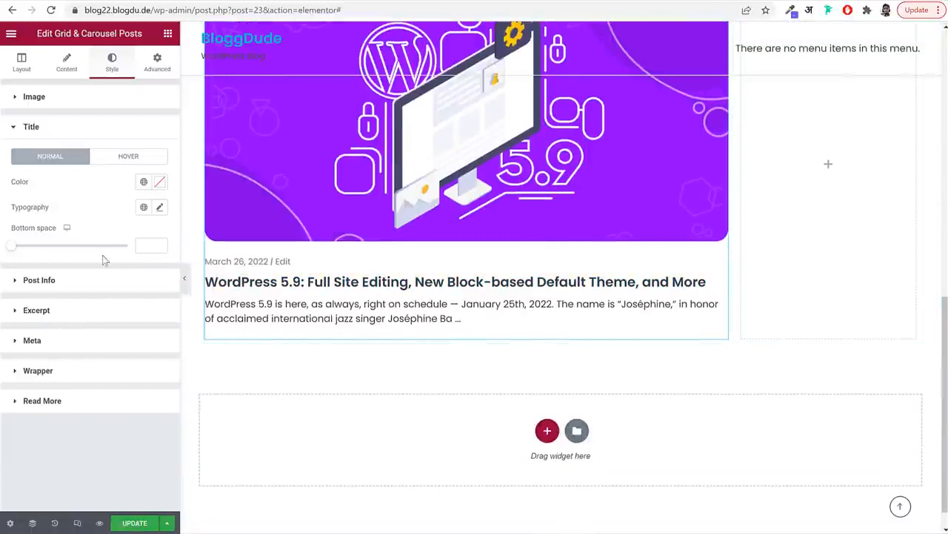
pyautogui.click(159, 208)
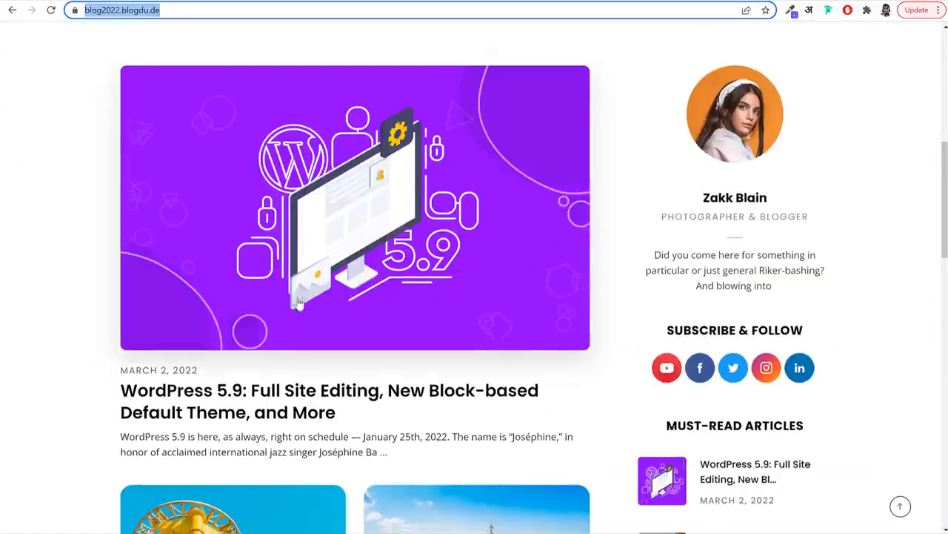
pyautogui.scroll(-1, 301, 303)
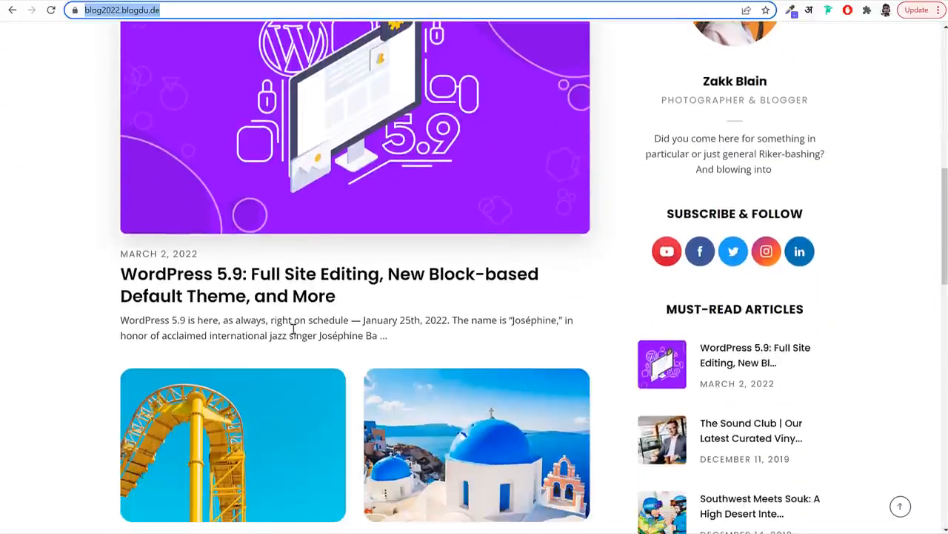
pyautogui.scroll(-1, 312, 295)
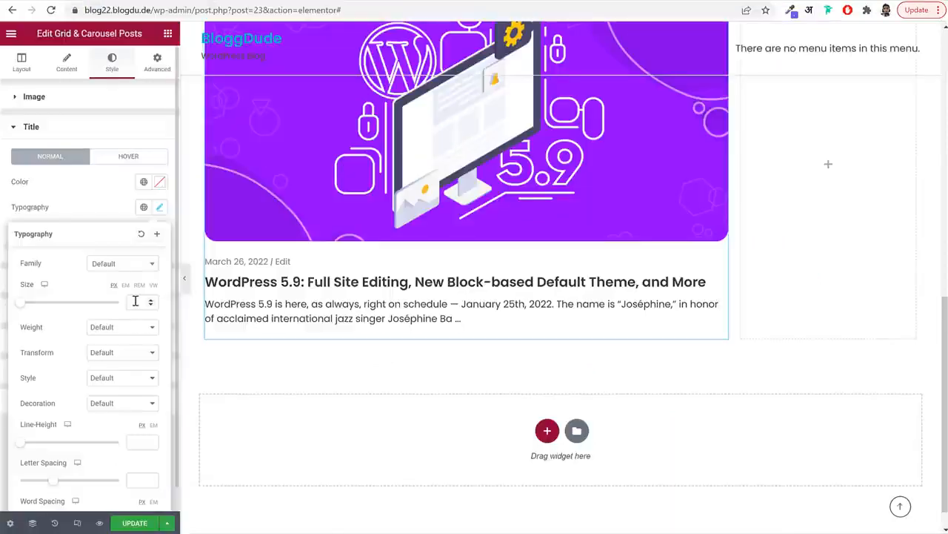
pyautogui.click(136, 307)
pyautogui.write('28')
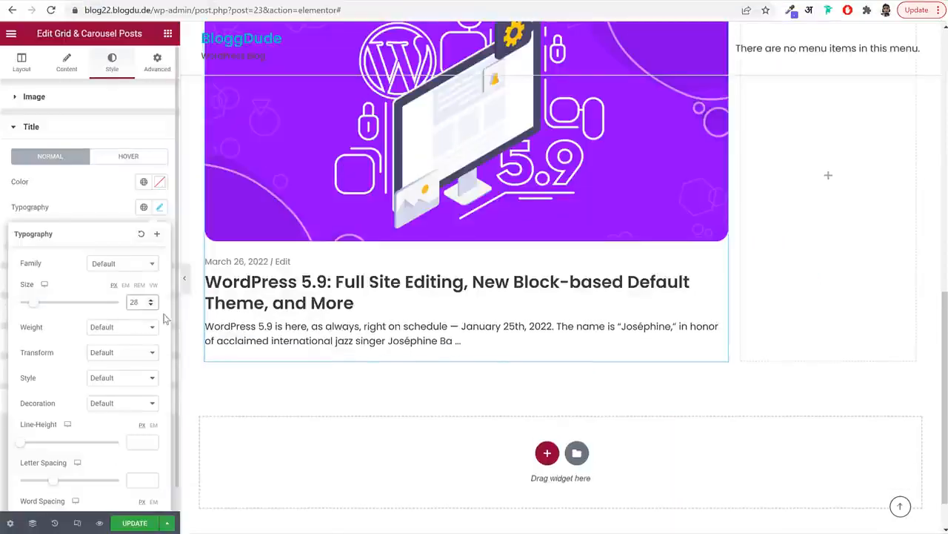
pyautogui.click(126, 328)
pyautogui.click(114, 385)
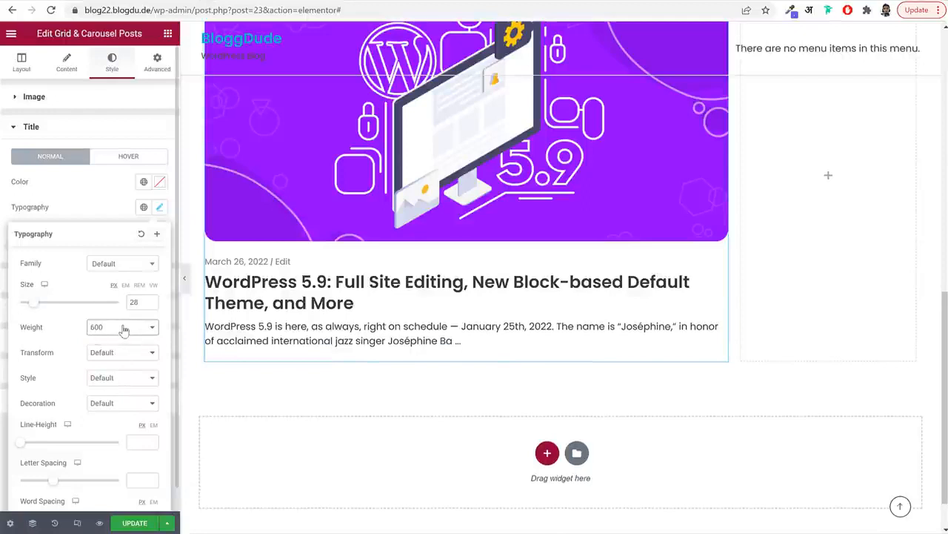
# Set the title line height to 1.4 EM
pyautogui.scroll(-1, 96, 422)
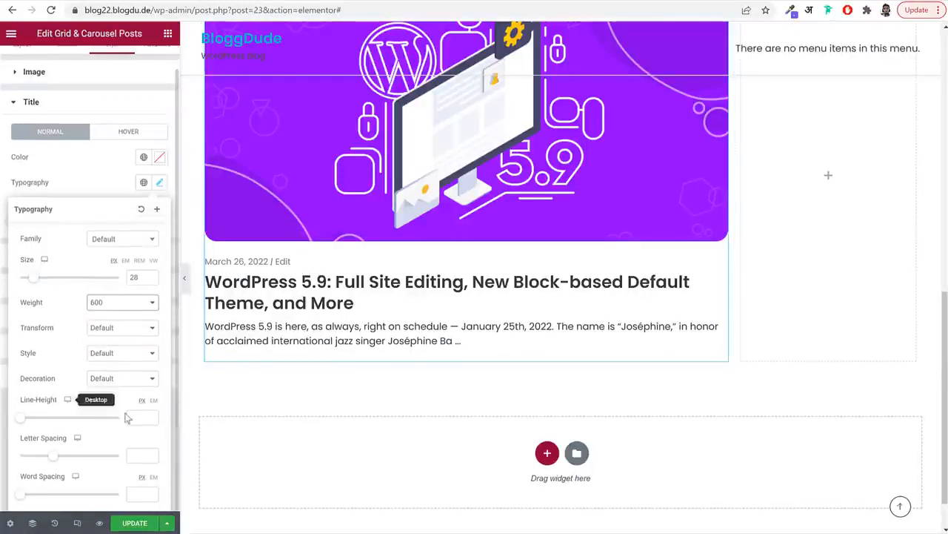
pyautogui.click(154, 401)
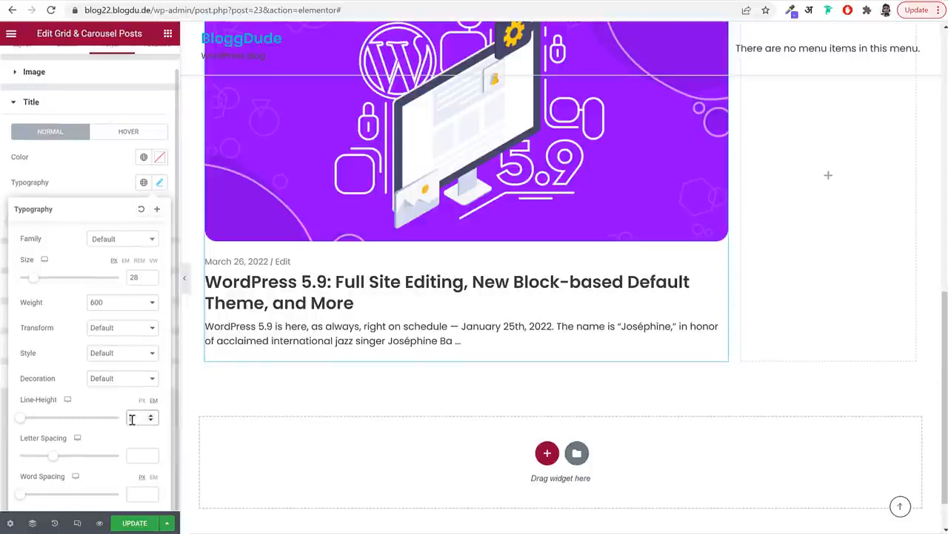
pyautogui.write('1.3')
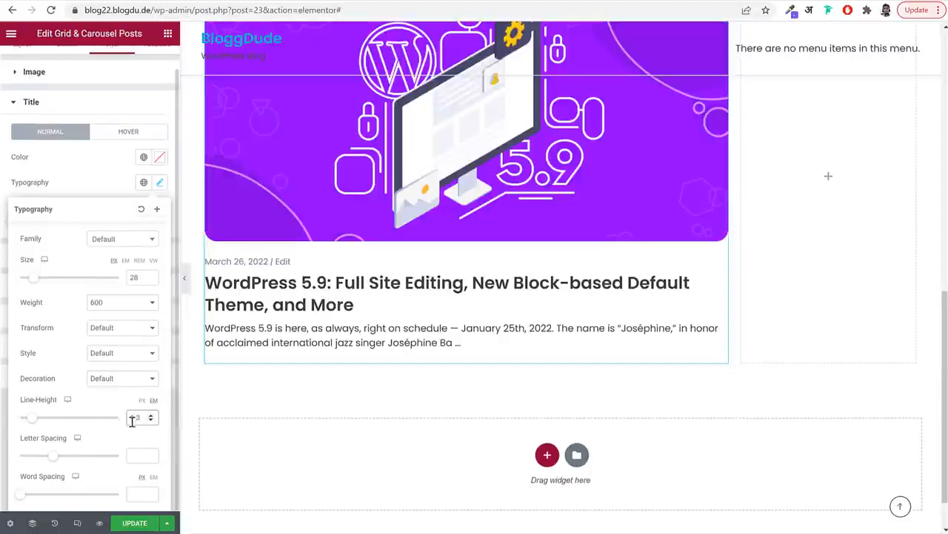
pyautogui.click(152, 417)
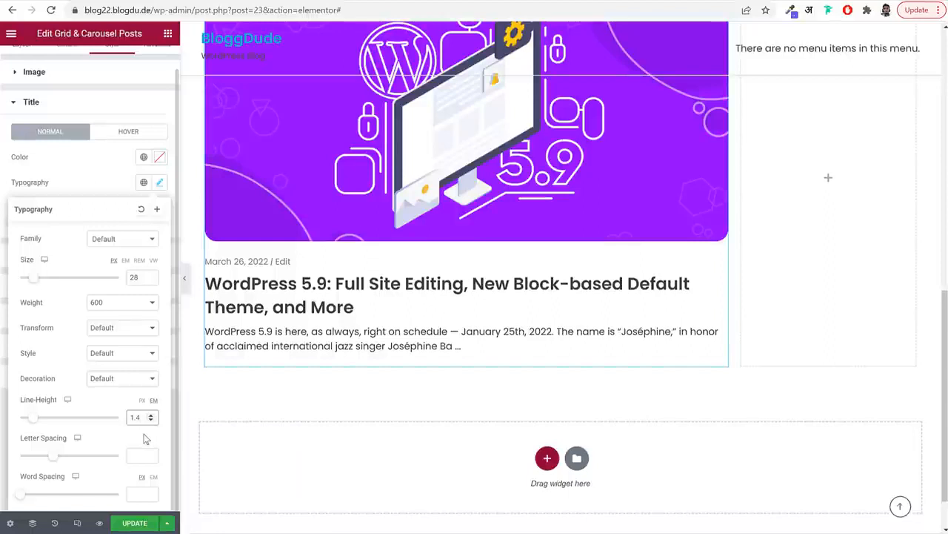
pyautogui.click(159, 183)
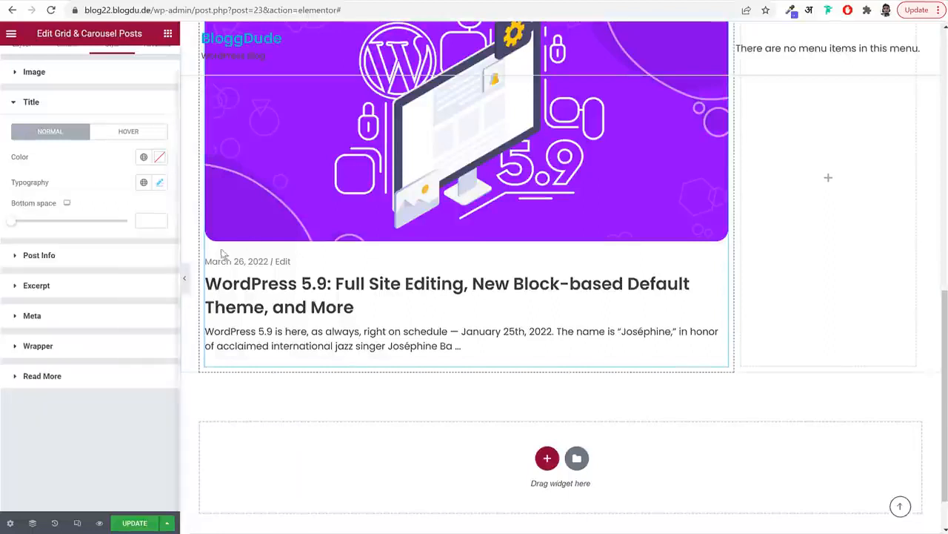
# Set the post info typography size to 15
pyautogui.click(39, 255)
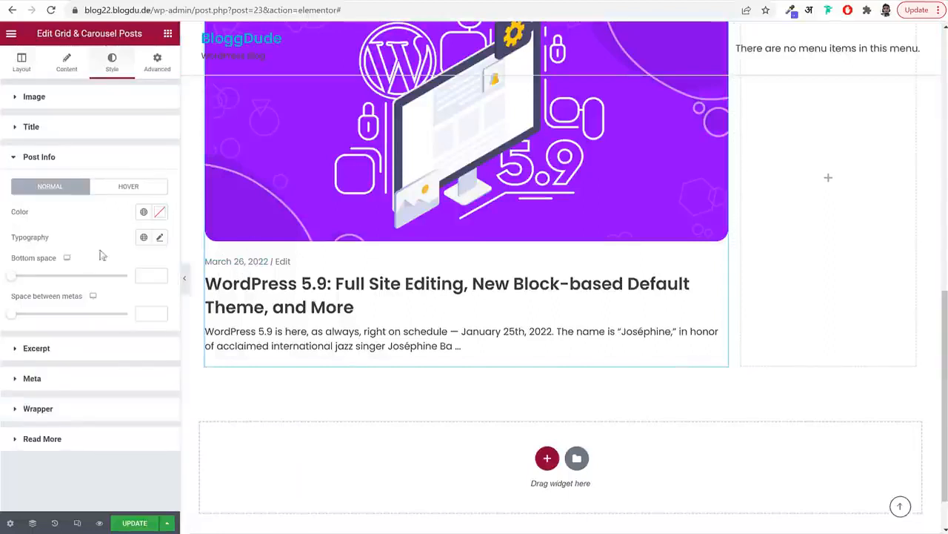
pyautogui.click(159, 237)
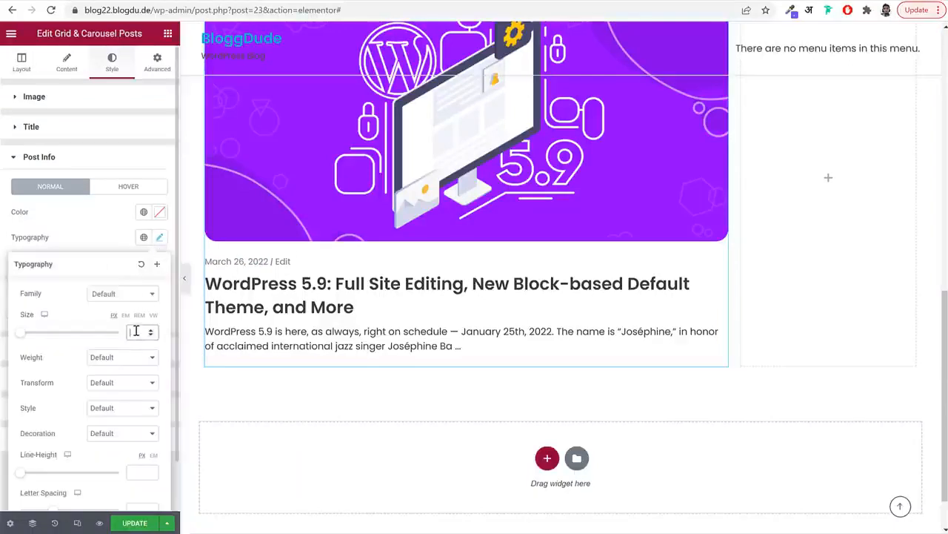
pyautogui.write('15')
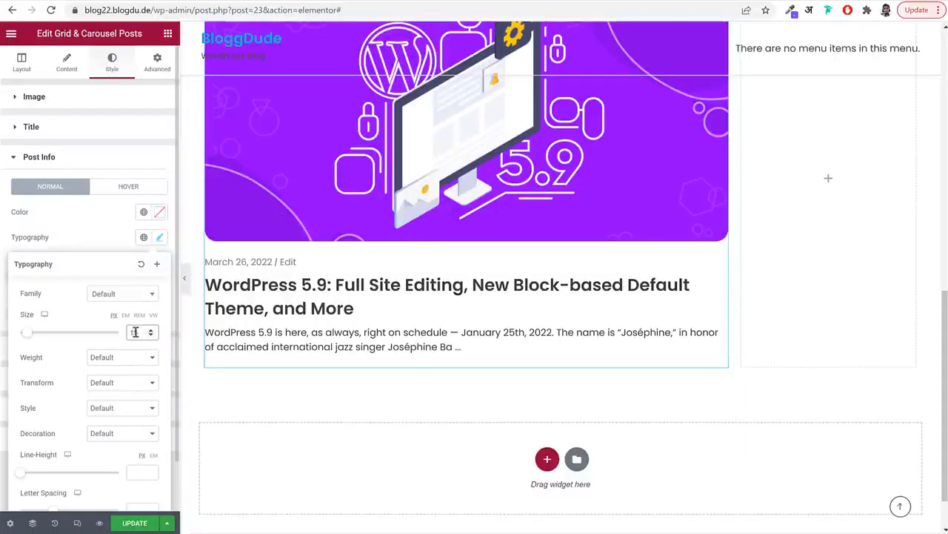
pyautogui.click(79, 157)
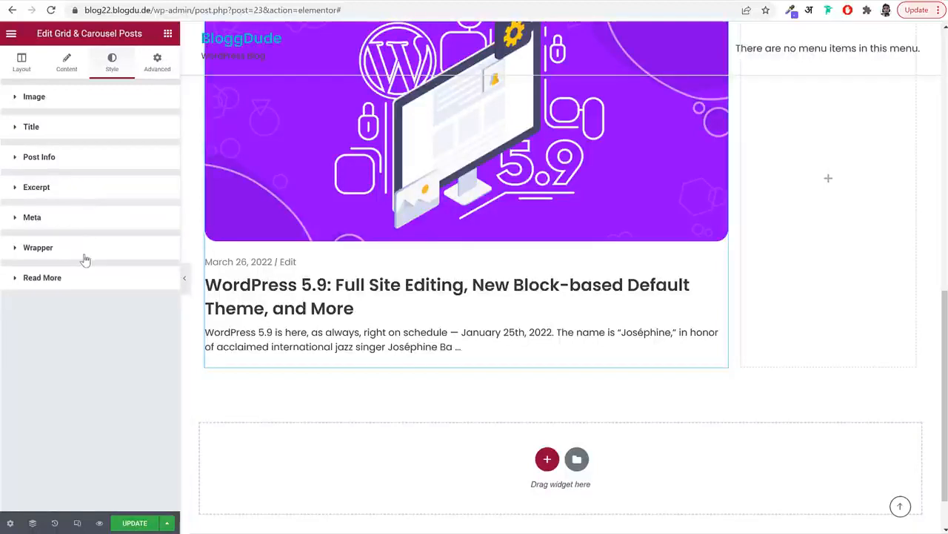
# Give the excerpt typography size 16 and a 1.6 em line height
pyautogui.click(55, 194)
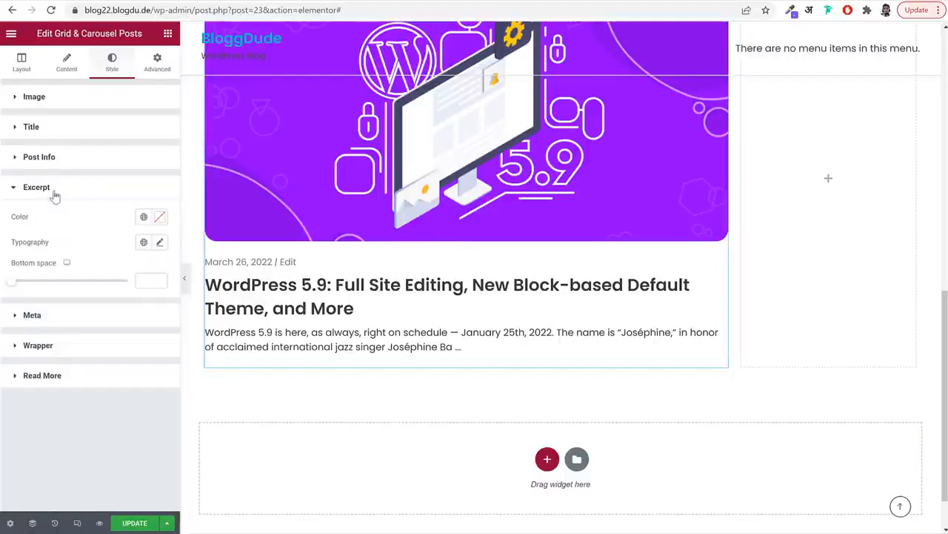
pyautogui.click(159, 243)
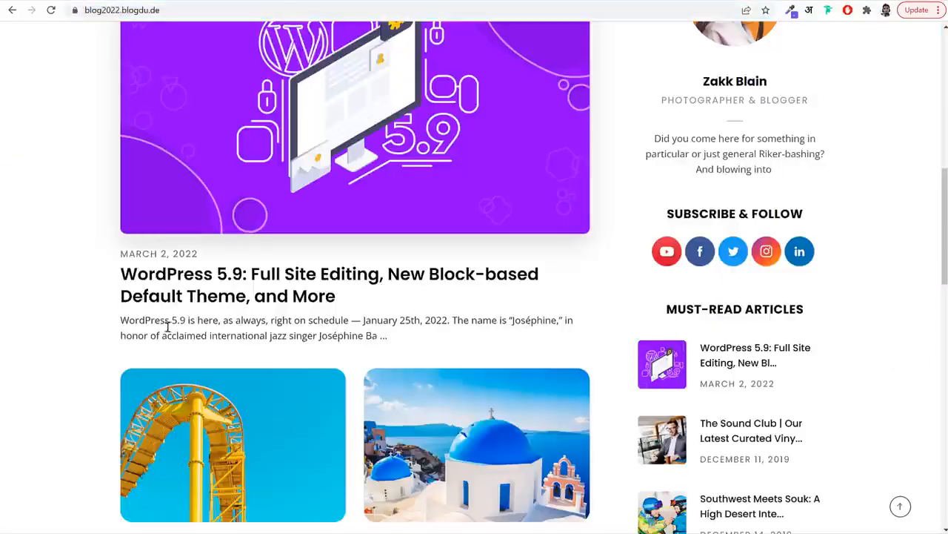
pyautogui.tripleClick(168, 325)
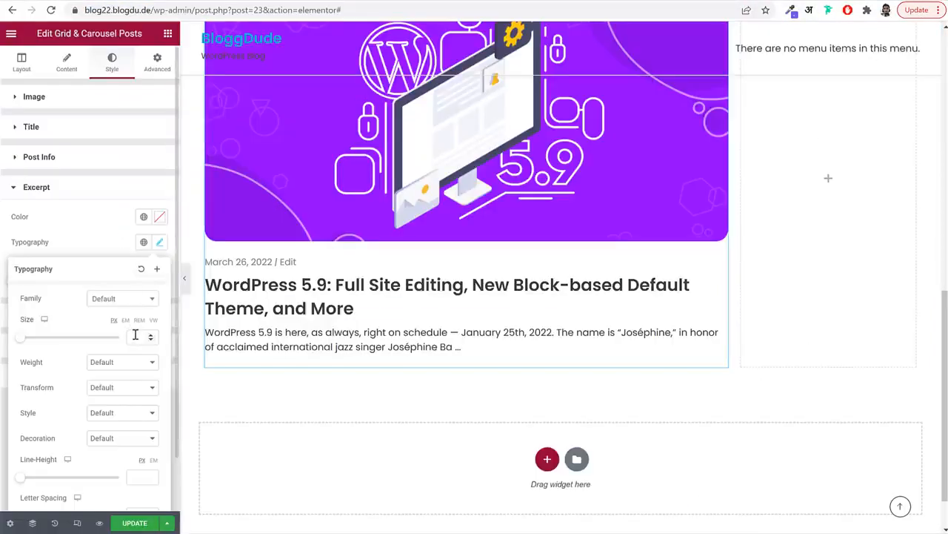
pyautogui.write('14')
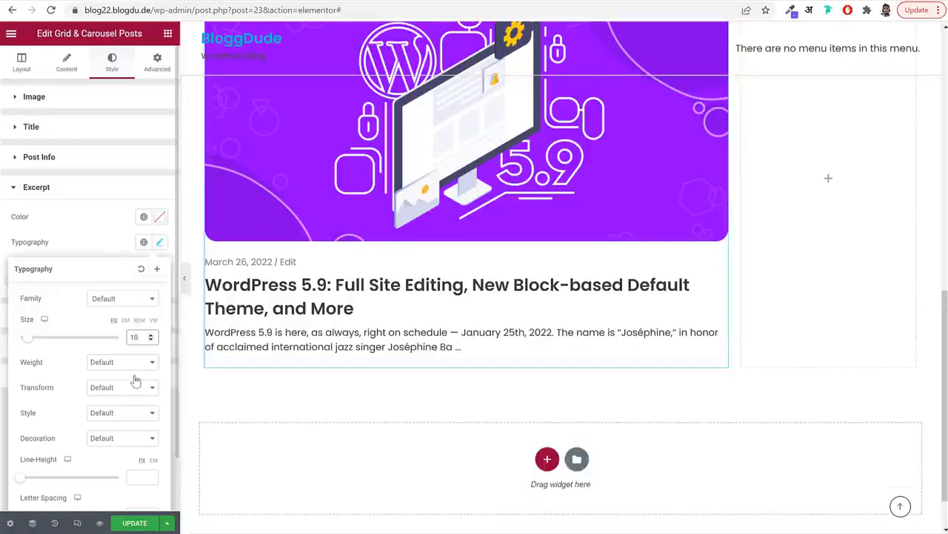
pyautogui.scroll(-1, 135, 380)
pyautogui.click(153, 401)
pyautogui.click(138, 418)
pyautogui.write('1')
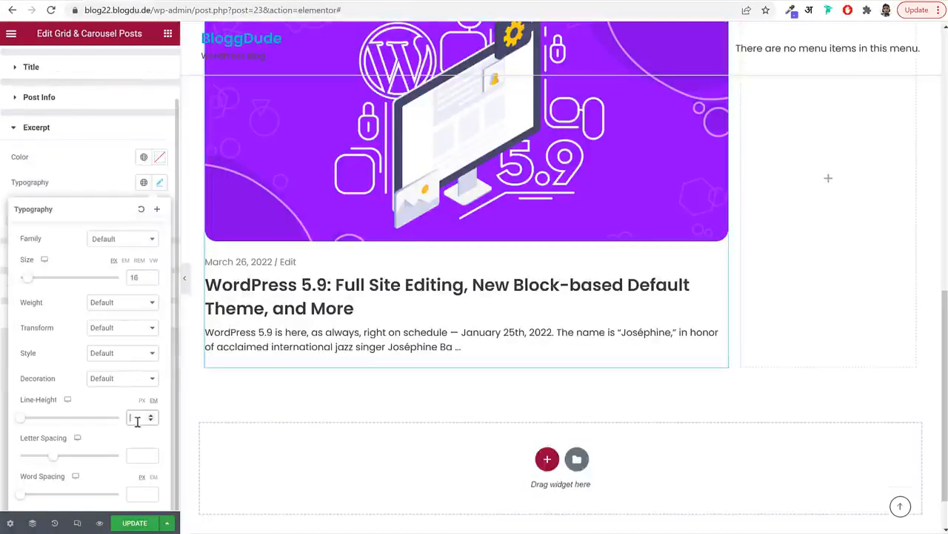
pyautogui.write('.6')
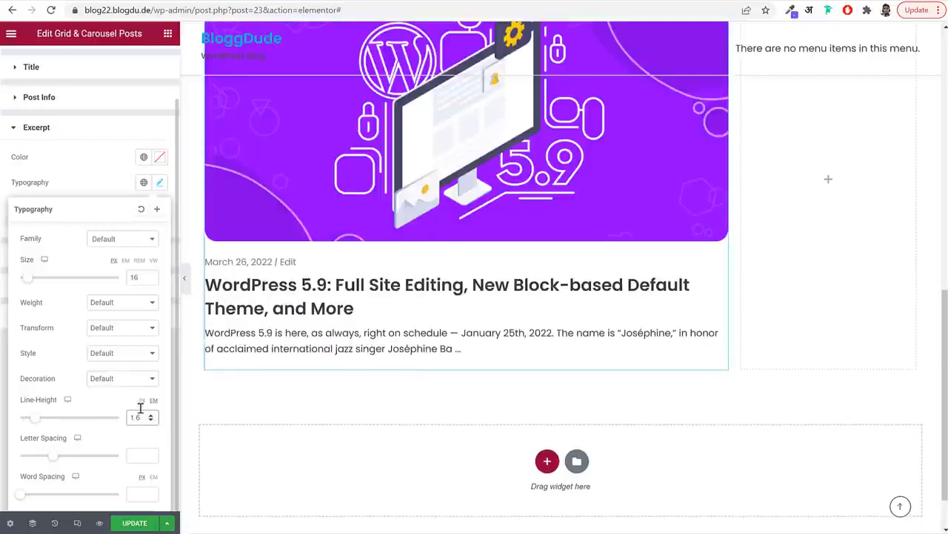
pyautogui.click(95, 175)
# Apply the Secondary global colour to the excerpt and update the page
pyautogui.click(159, 156)
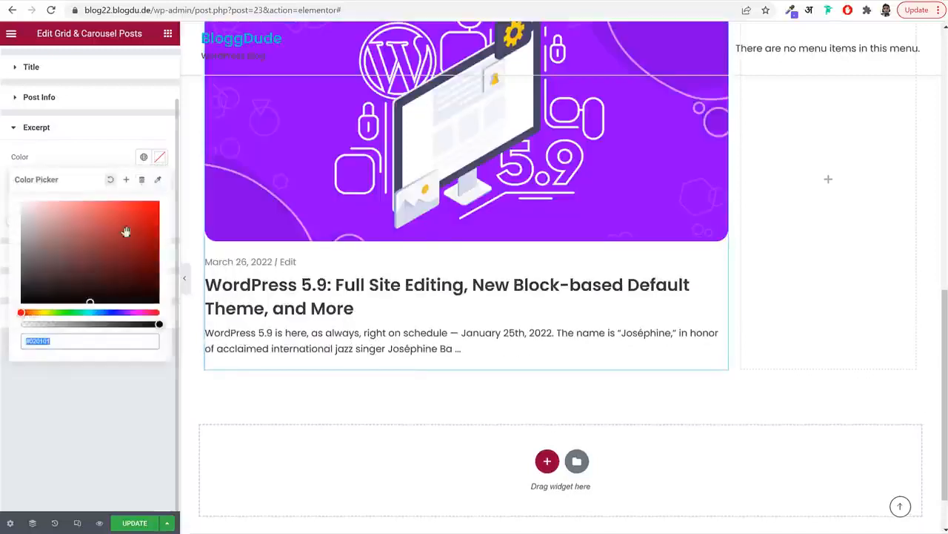
pyautogui.click(143, 158)
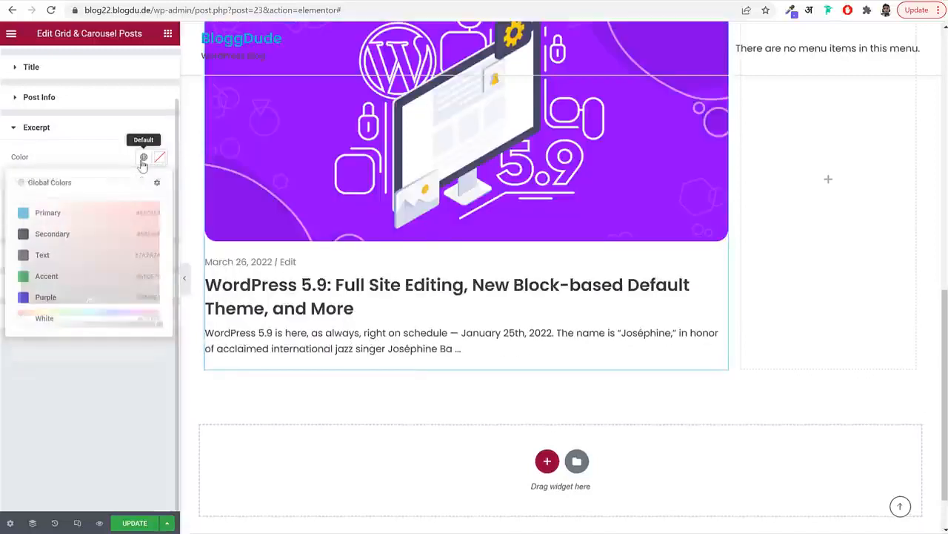
pyautogui.click(89, 239)
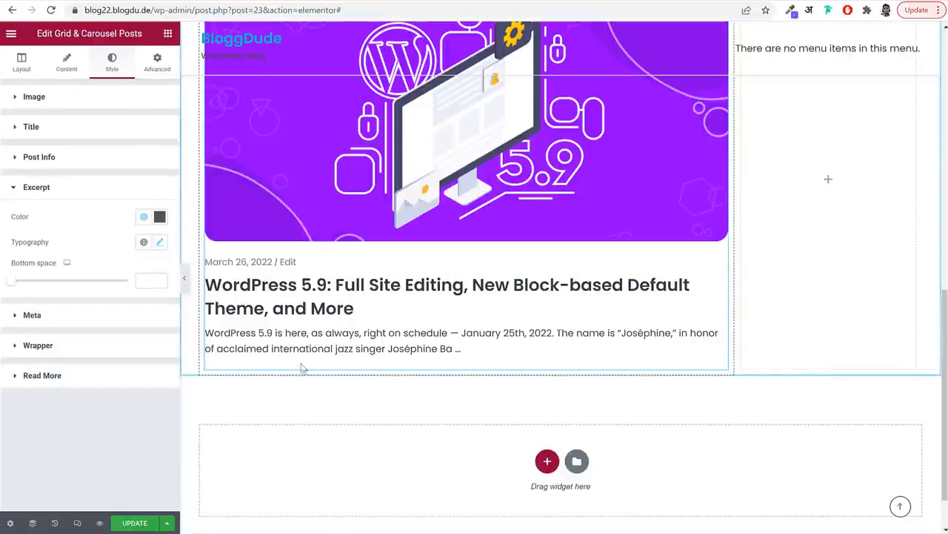
pyautogui.click(134, 524)
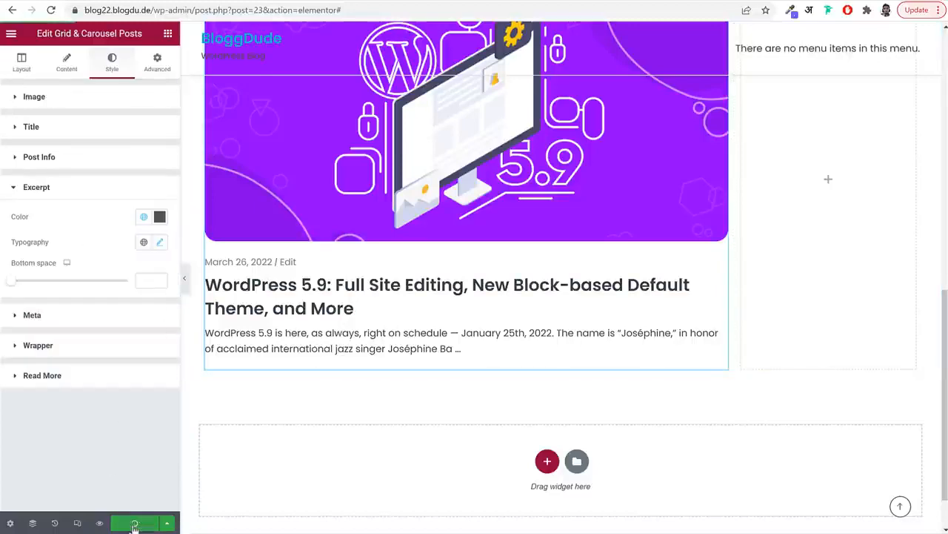
# Scroll through the live blog homepage to review the featured post and post grid
pyautogui.scroll(4, 512, 229)
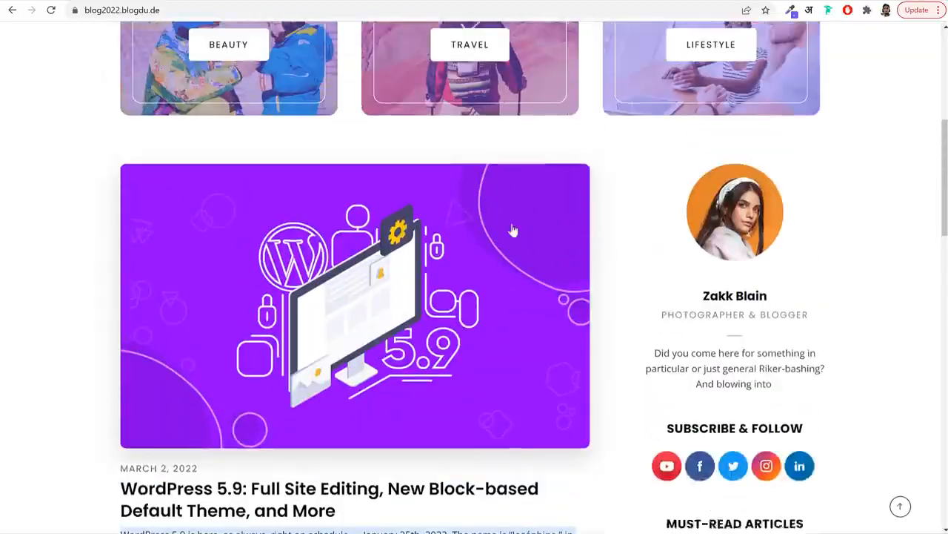
pyautogui.scroll(-1, 447, 289)
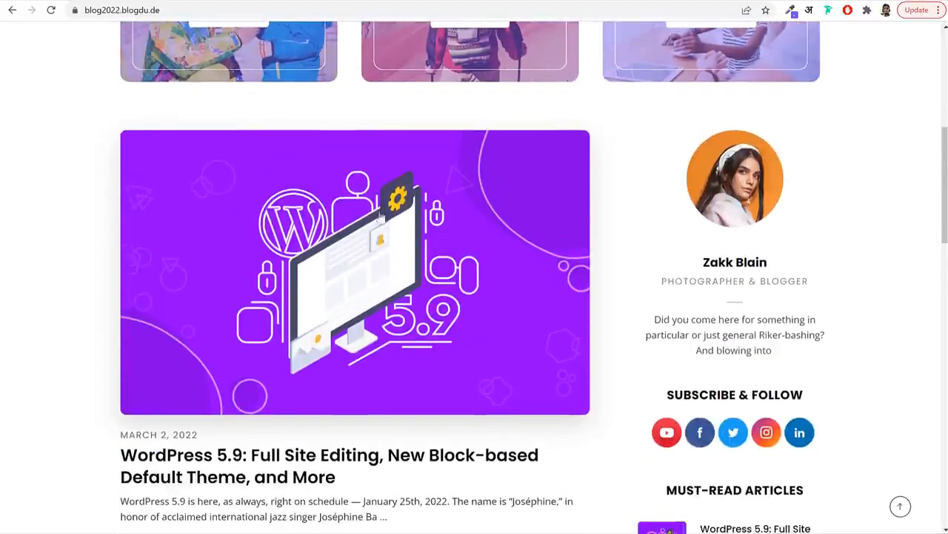
pyautogui.scroll(-8, 360, 240)
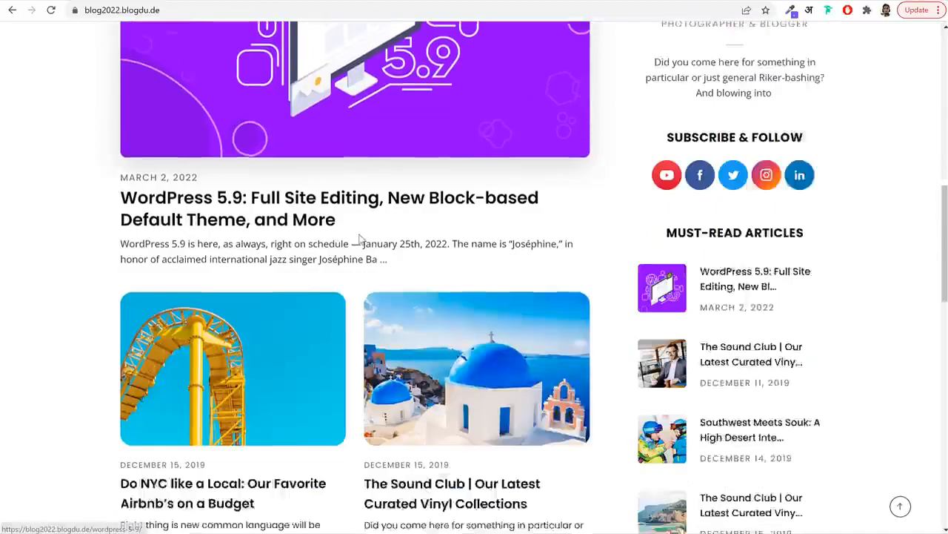
pyautogui.scroll(-6, 438, 250)
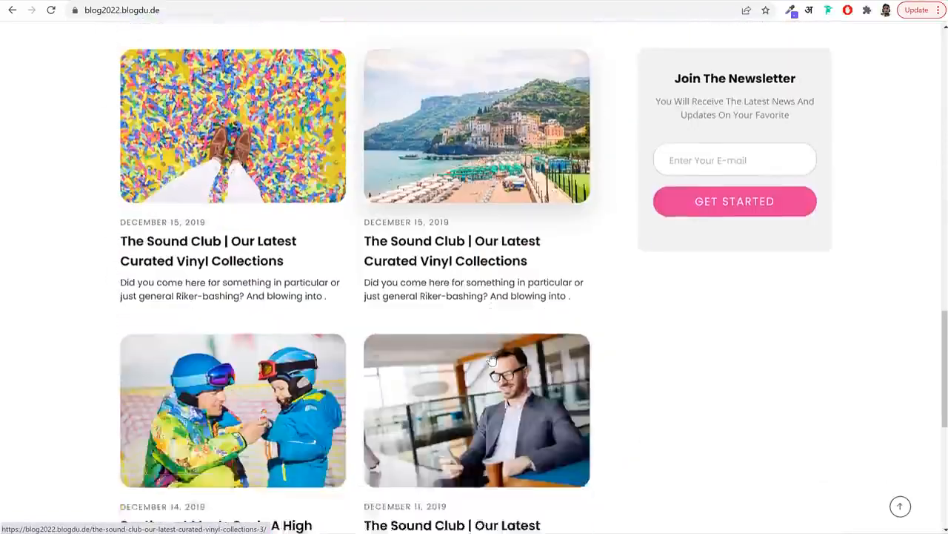
pyautogui.scroll(9, 482, 351)
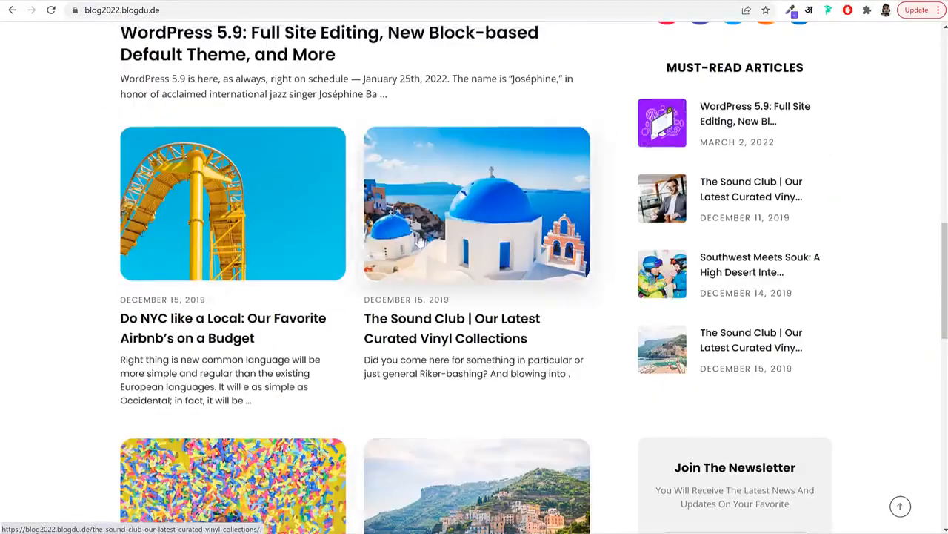
pyautogui.scroll(4, 564, 220)
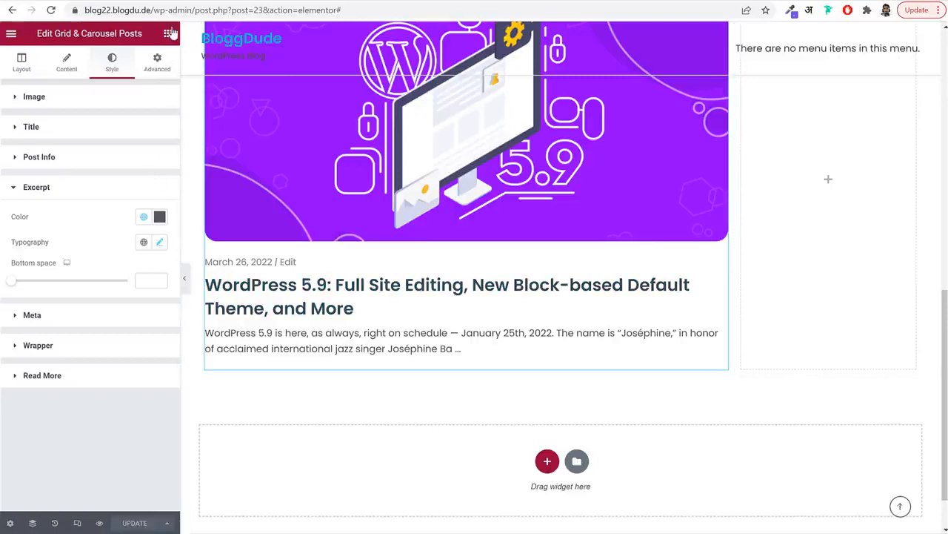
# Drag a Grid & Carousel Posts widget, found by searching 'gri', below the featured post
pyautogui.click(168, 34)
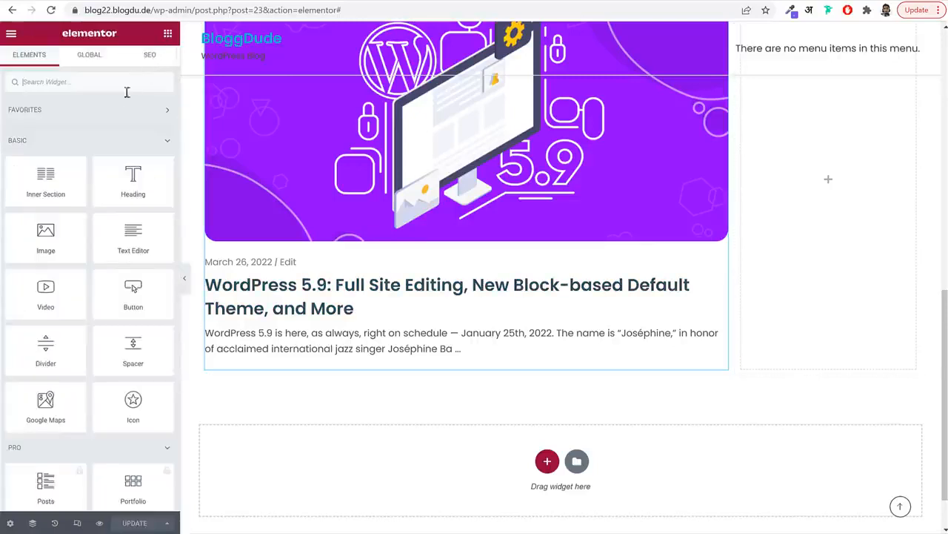
pyautogui.click(117, 91)
pyautogui.write('gri')
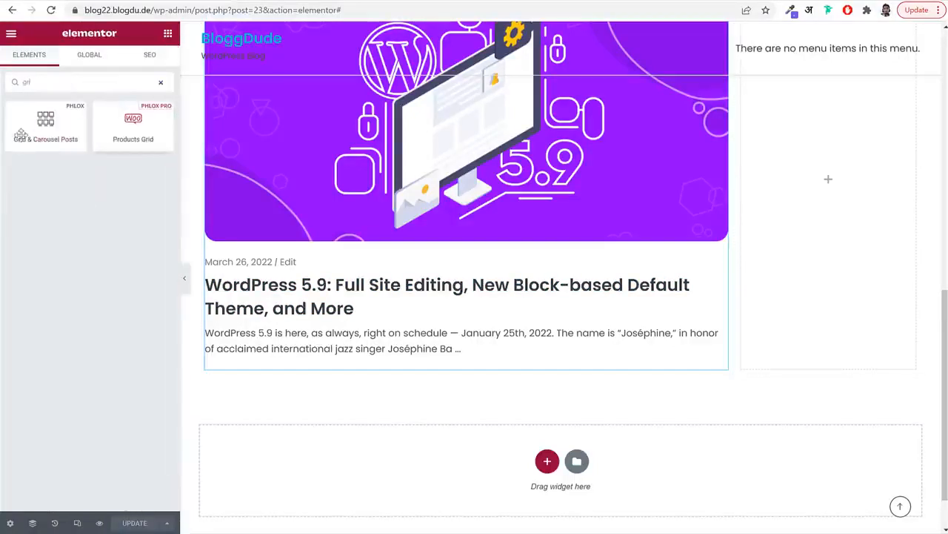
pyautogui.moveTo(60, 137); pyautogui.dragTo(491, 362)
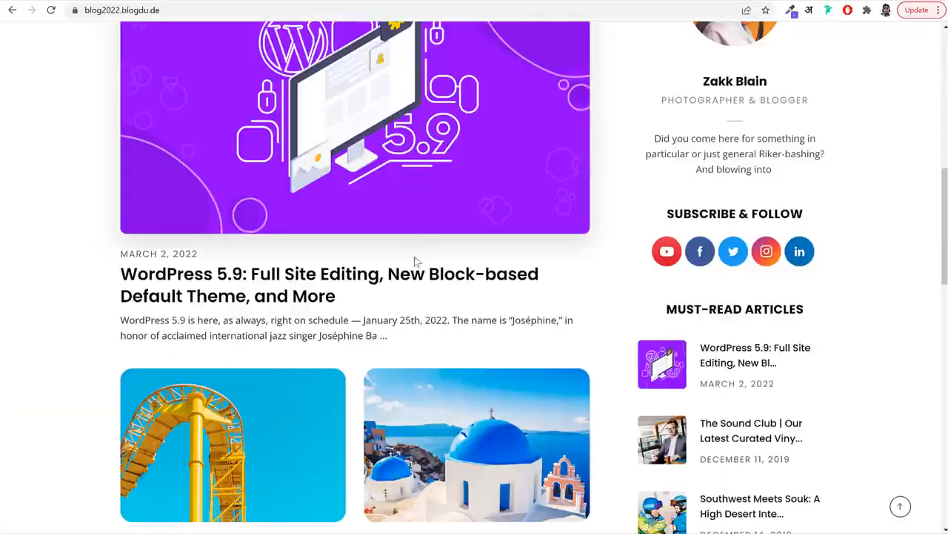
pyautogui.scroll(-9, 416, 260)
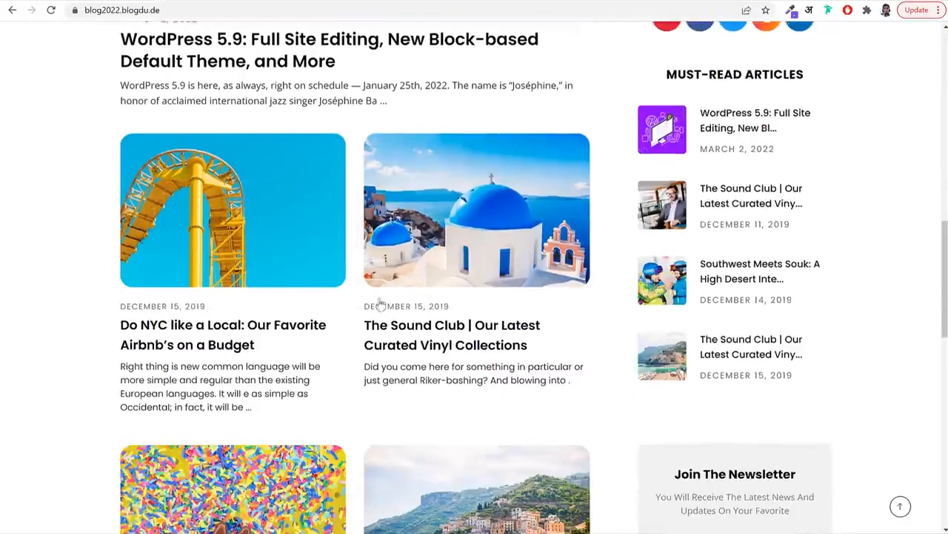
pyautogui.scroll(-3, 353, 324)
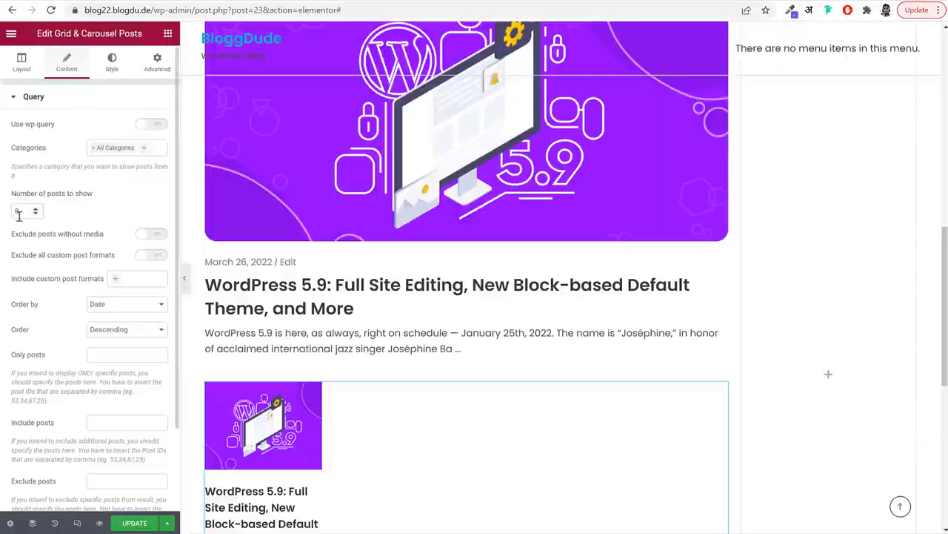
pyautogui.doubleClick(17, 212)
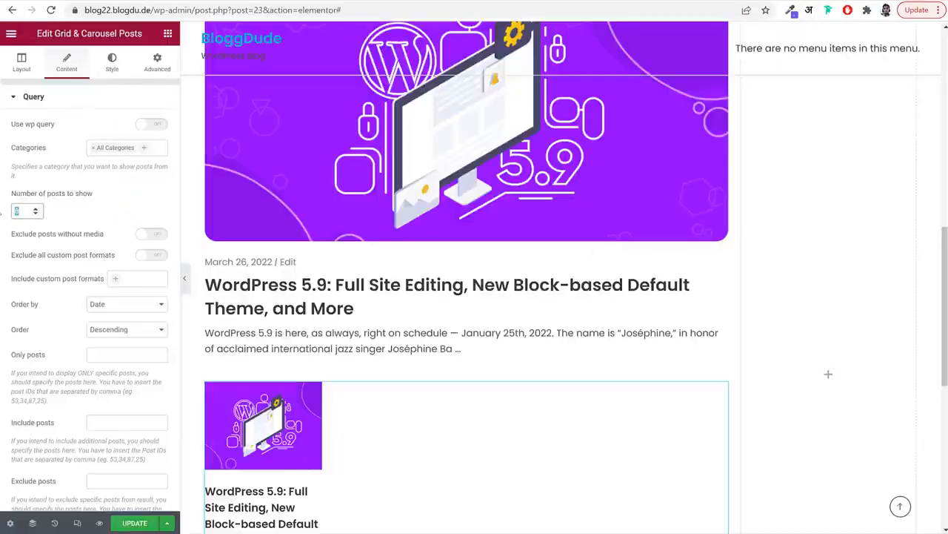
# Set the post grid layout to 2 columns
pyautogui.click(21, 62)
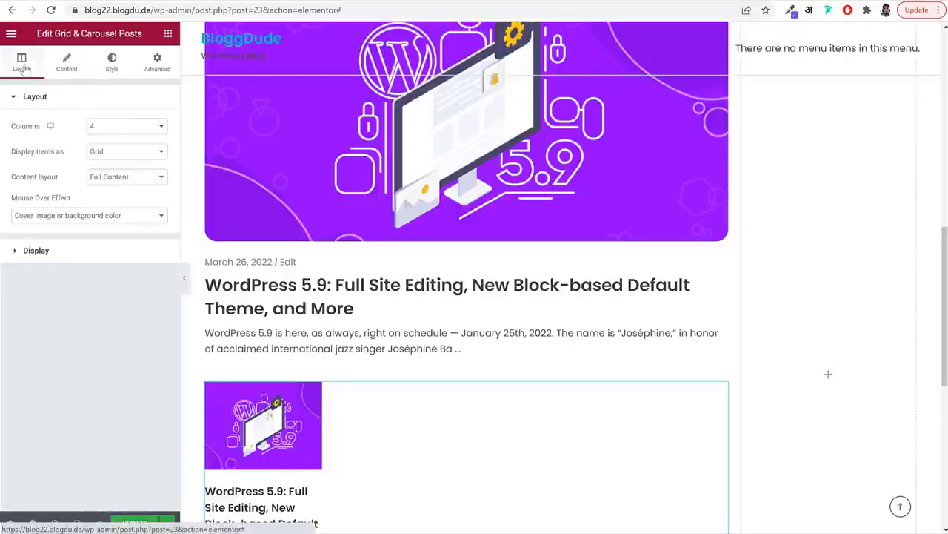
pyautogui.click(116, 126)
pyautogui.click(115, 144)
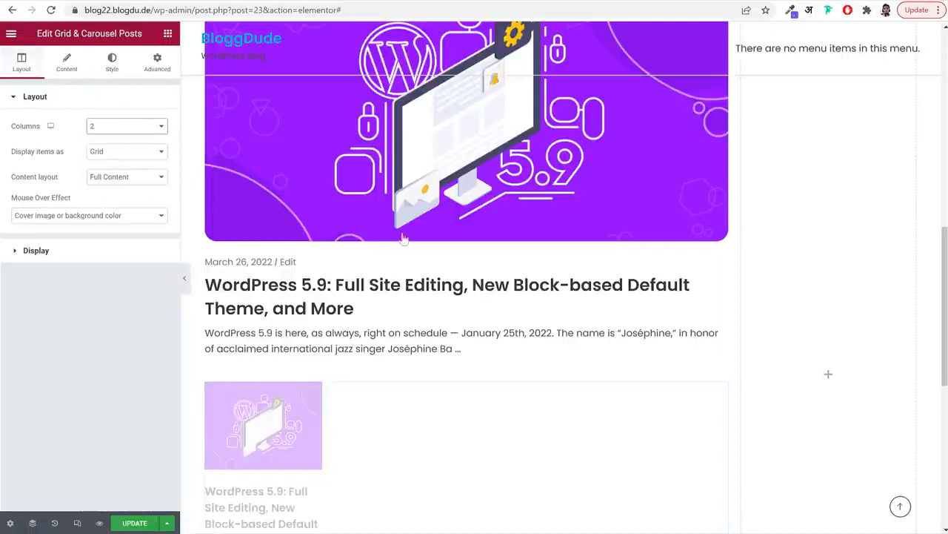
pyautogui.scroll(3, 606, 323)
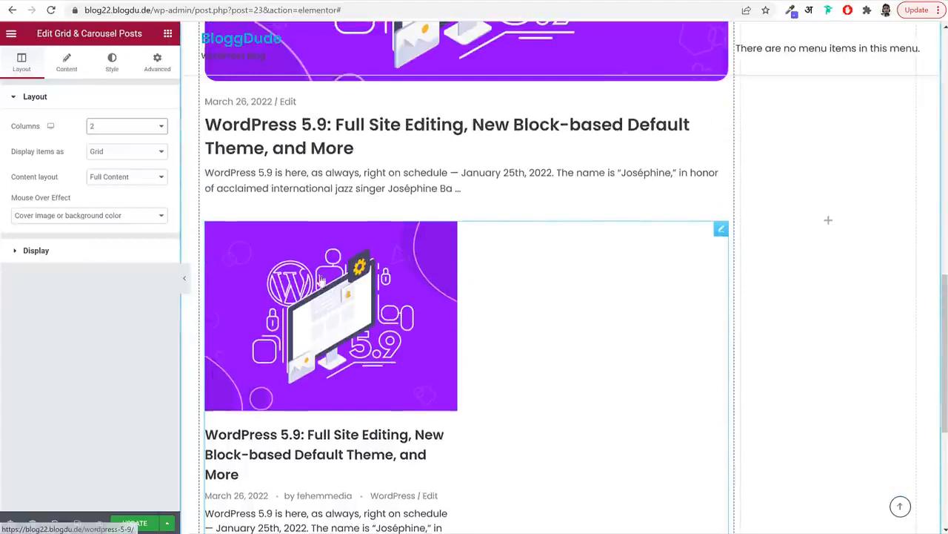
# Hide categories and author, place post info before the title, and show no author or read-more
pyautogui.click(96, 257)
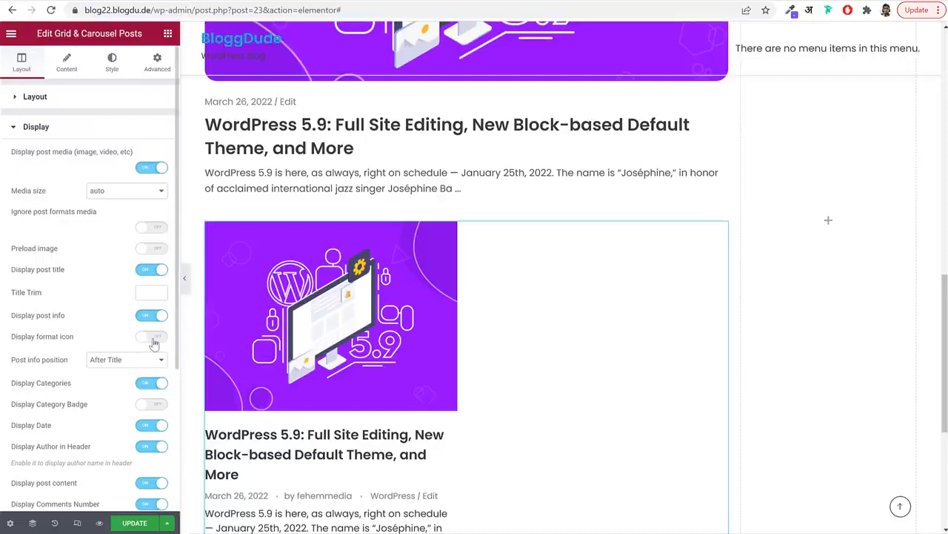
pyautogui.scroll(-2, 153, 343)
pyautogui.click(154, 262)
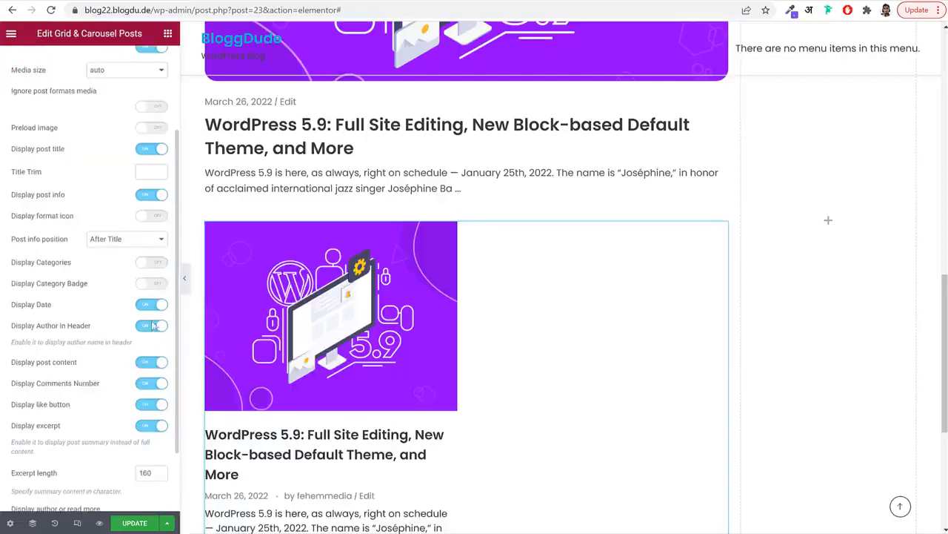
pyautogui.click(152, 325)
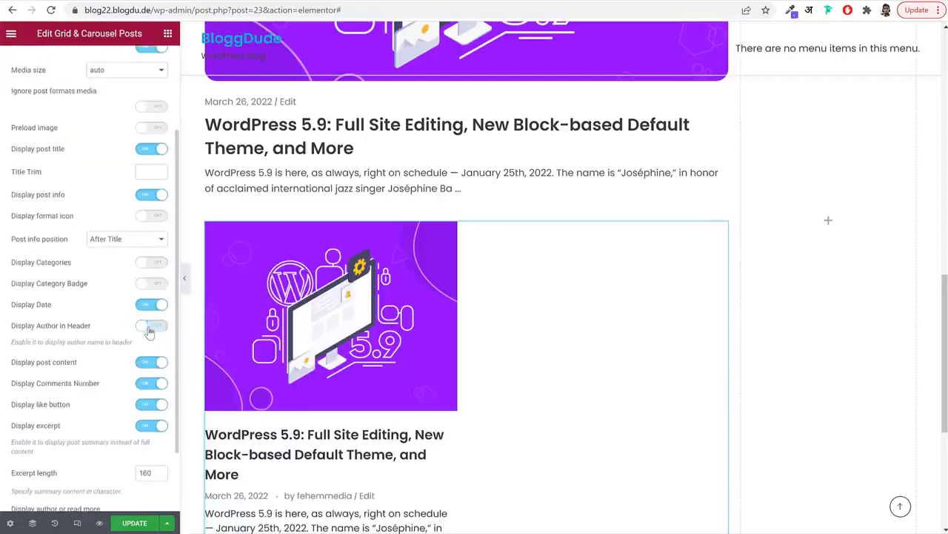
pyautogui.click(127, 239)
pyautogui.click(119, 258)
pyautogui.scroll(-1, 89, 429)
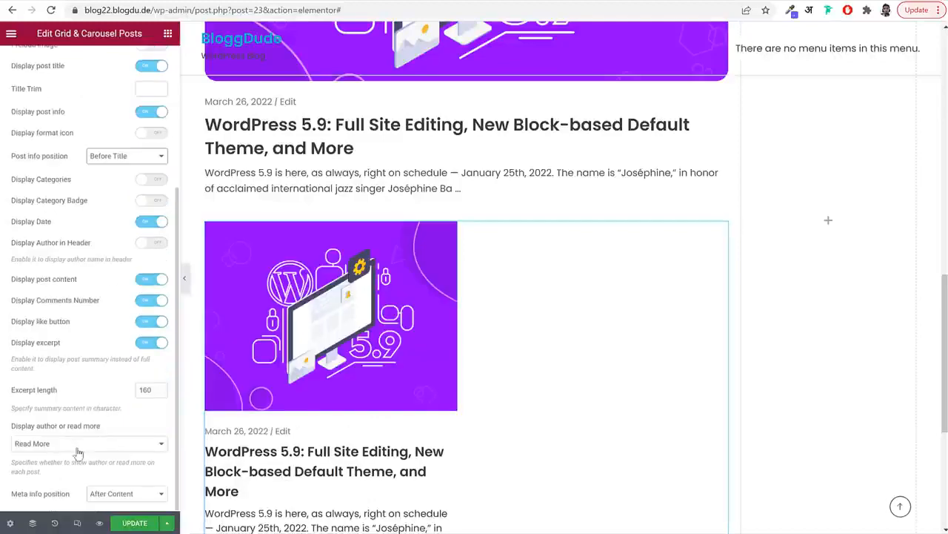
pyautogui.click(77, 448)
pyautogui.click(74, 472)
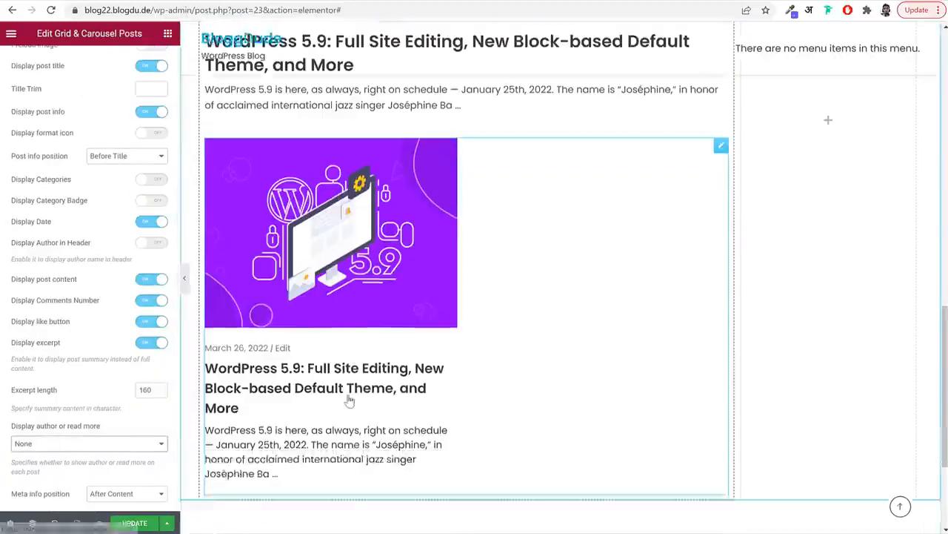
pyautogui.scroll(5, 78, 356)
# Try a start offset that skips the first post, then clear it so no post is skipped
pyautogui.click(68, 65)
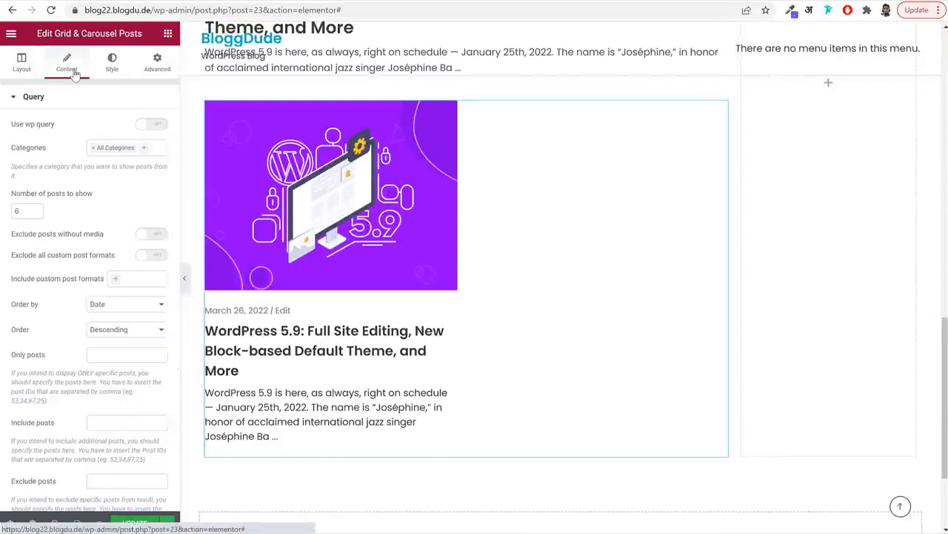
pyautogui.scroll(-2, 104, 385)
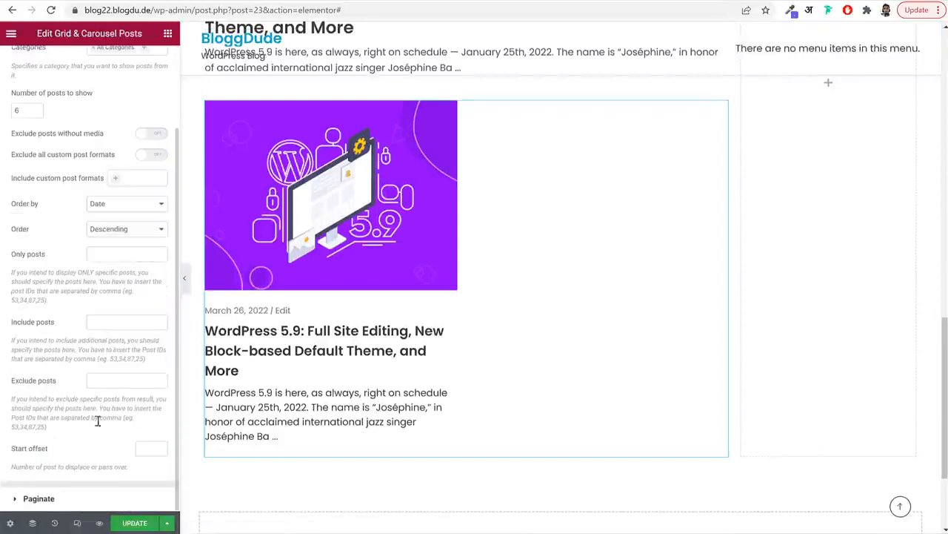
pyautogui.moveTo(12, 455); pyautogui.dragTo(138, 469)
pyautogui.click(32, 467)
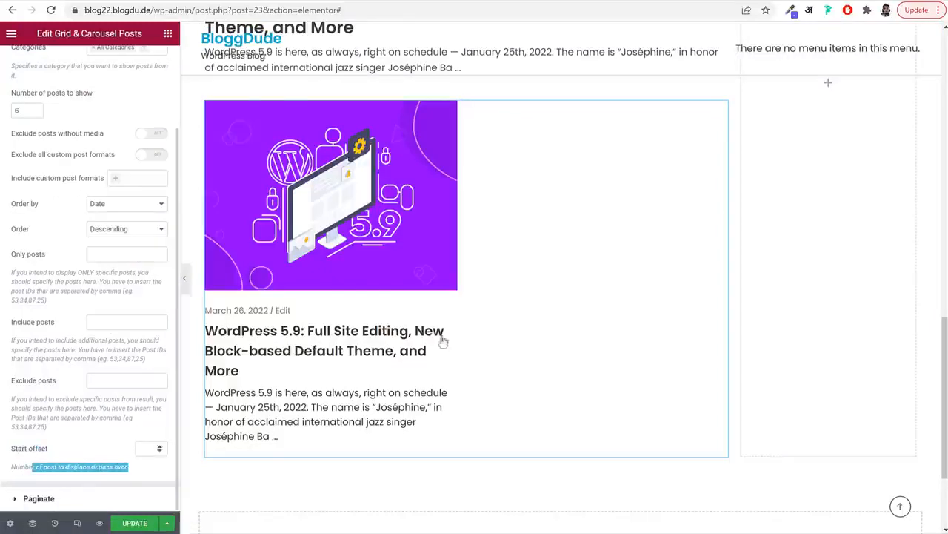
pyautogui.scroll(8, 444, 340)
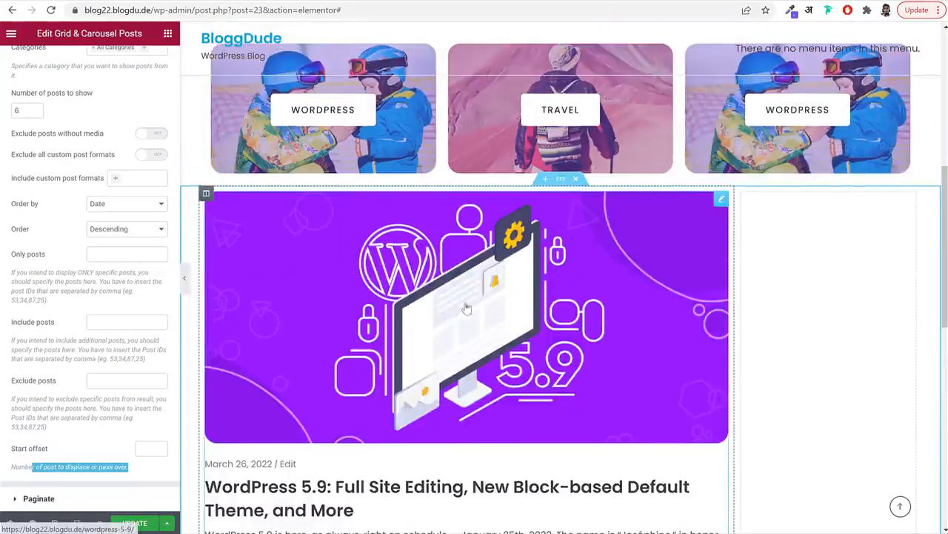
pyautogui.scroll(-3, 519, 270)
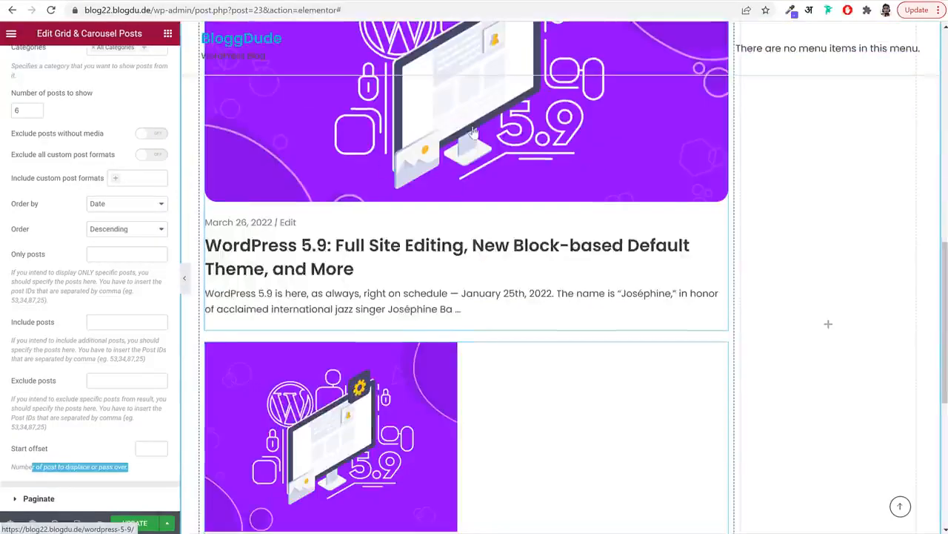
pyautogui.scroll(-3, 466, 254)
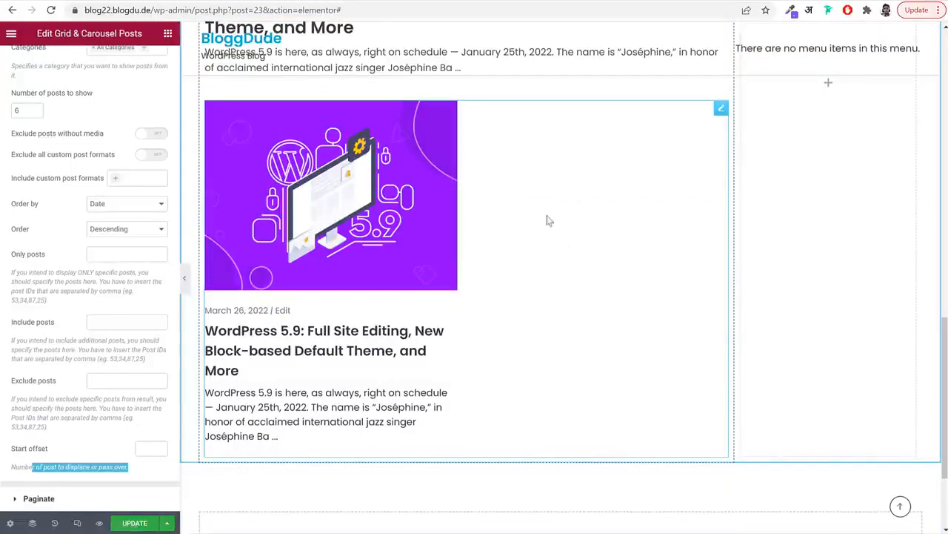
pyautogui.scroll(4, 521, 338)
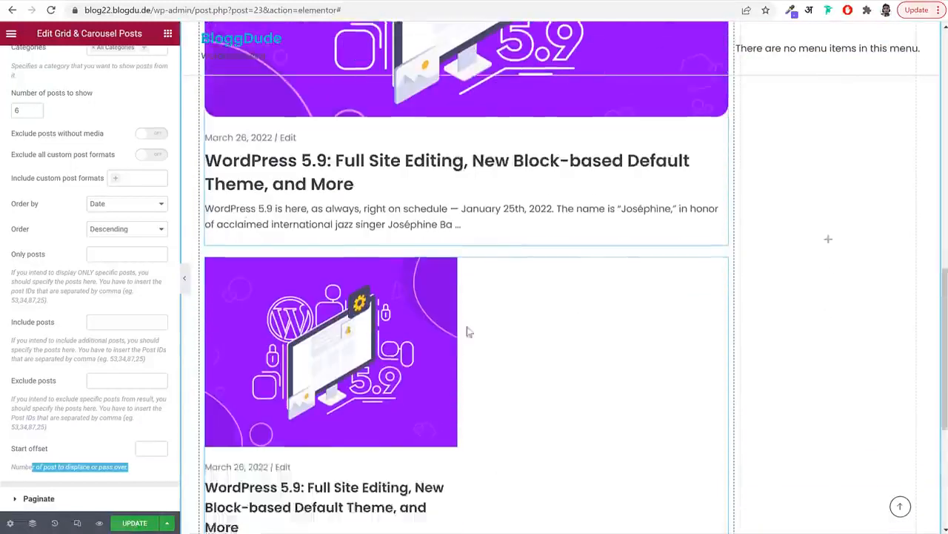
pyautogui.scroll(-3, 377, 386)
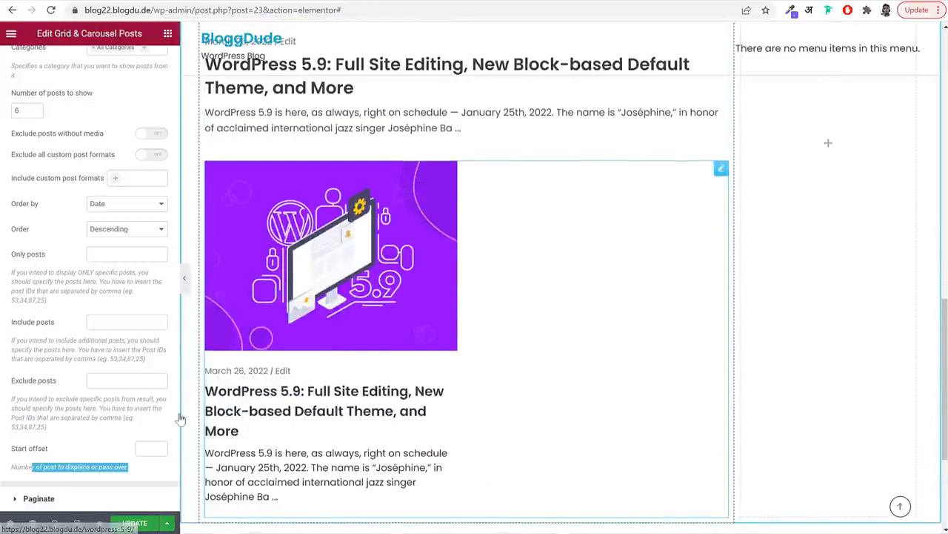
pyautogui.moveTo(148, 428); pyautogui.dragTo(126, 420)
pyautogui.click(36, 448)
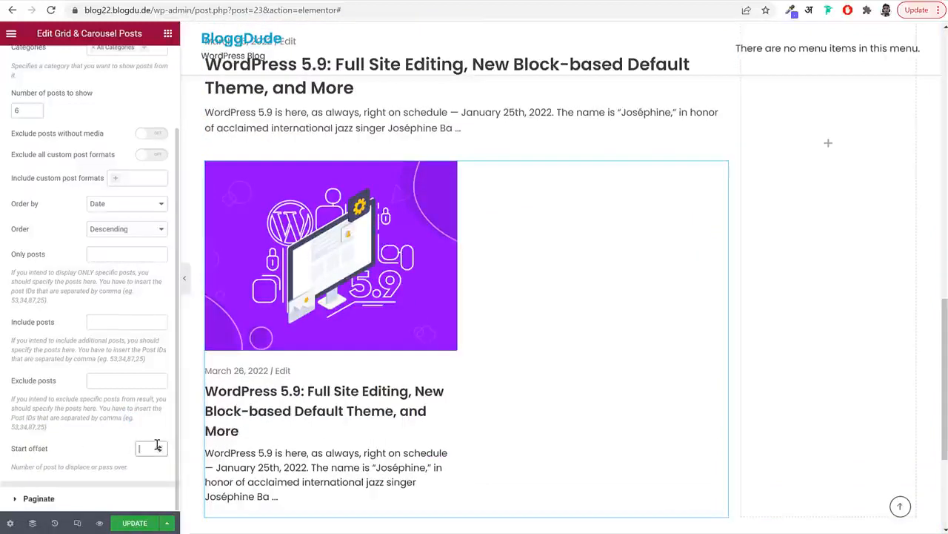
pyautogui.click(157, 444)
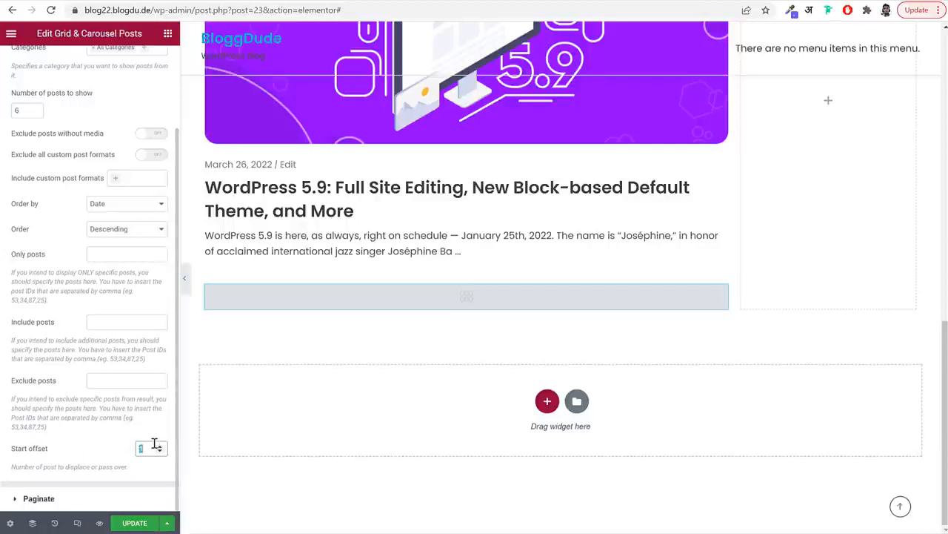
pyautogui.press('BackSpace')
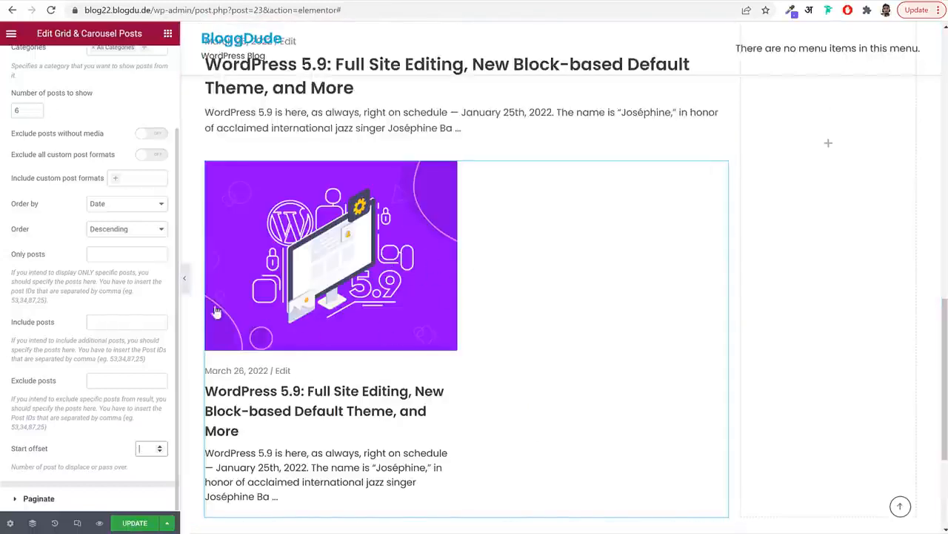
pyautogui.scroll(3, 135, 281)
# Give the grid images a custom 0.66 aspect ratio and a 20 corner radius
pyautogui.click(115, 71)
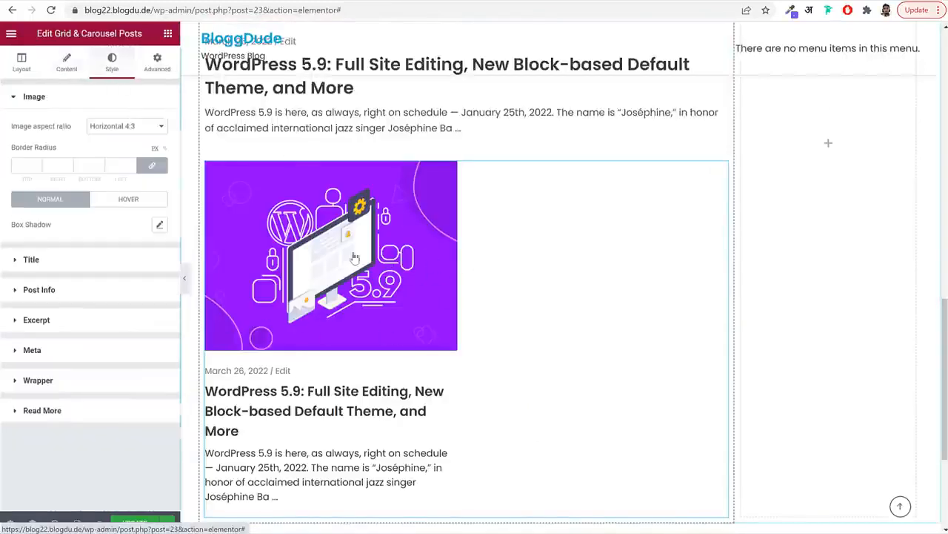
pyautogui.scroll(-2, 387, 229)
pyautogui.scroll(1, 392, 243)
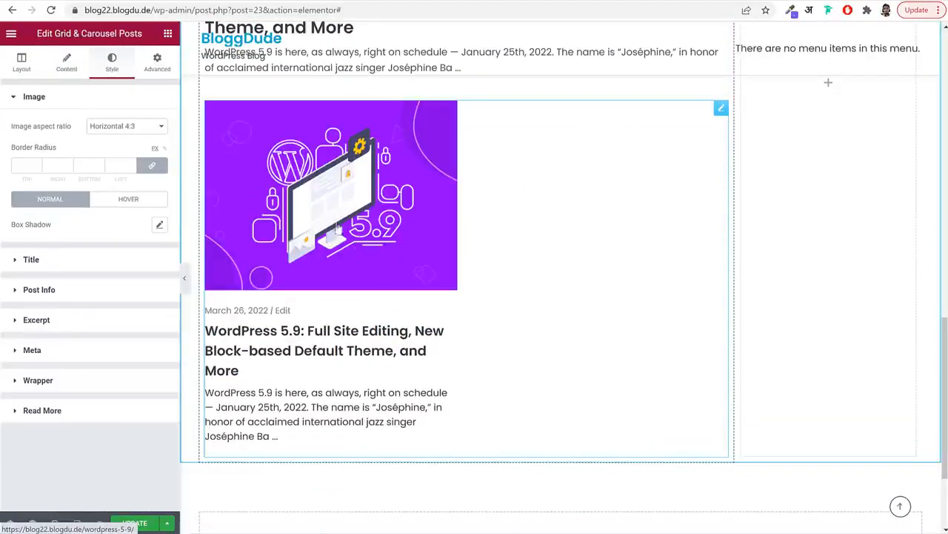
pyautogui.click(126, 128)
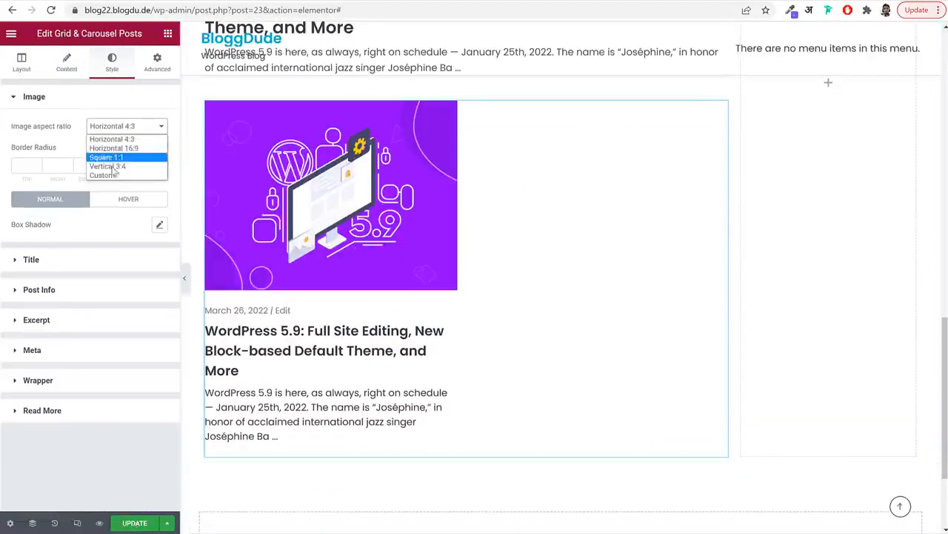
pyautogui.click(150, 180)
pyautogui.click(137, 169)
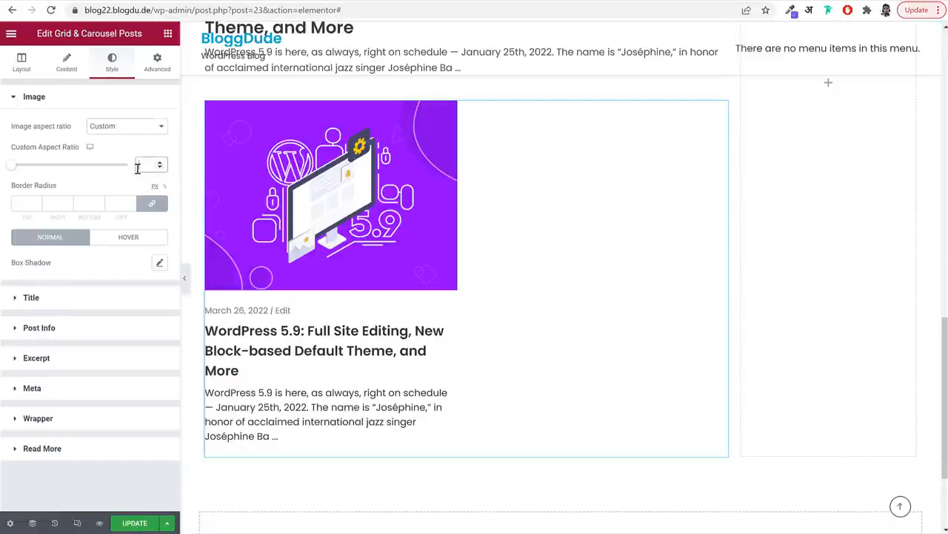
pyautogui.write('0.66')
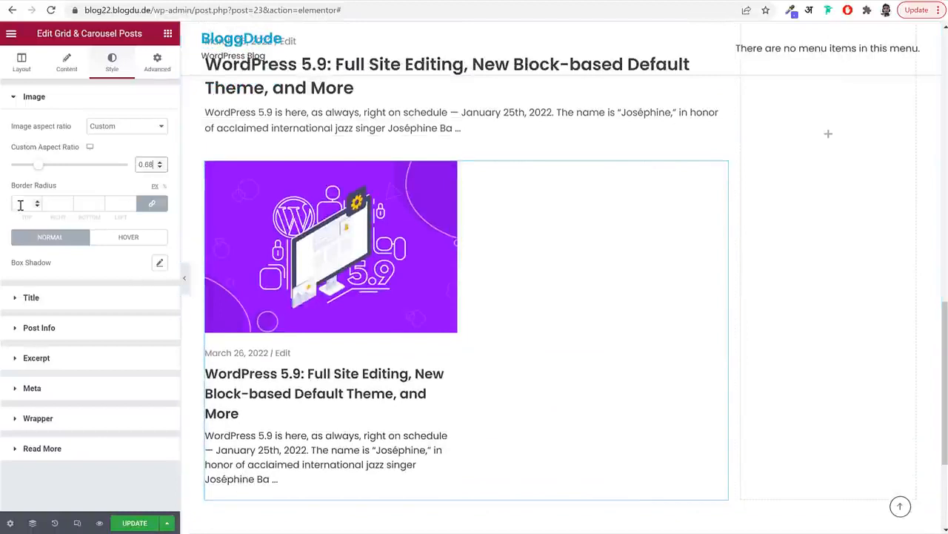
pyautogui.click(21, 205)
pyautogui.write('20')
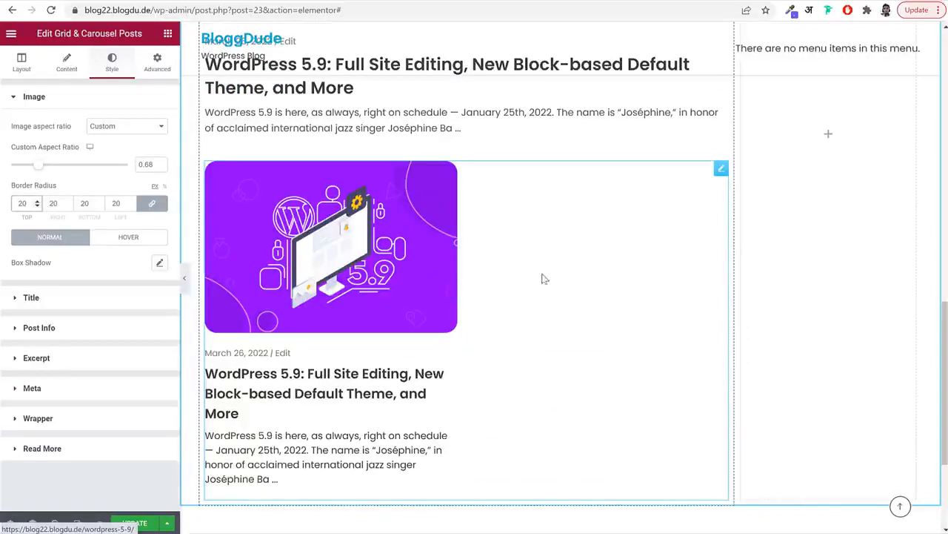
# Set the grid title typography size to 20
pyautogui.click(92, 299)
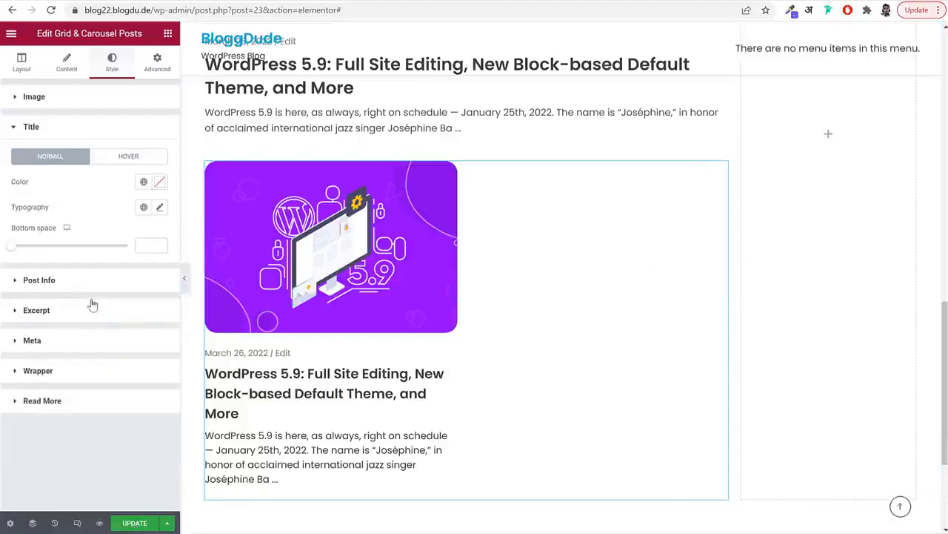
pyautogui.click(160, 208)
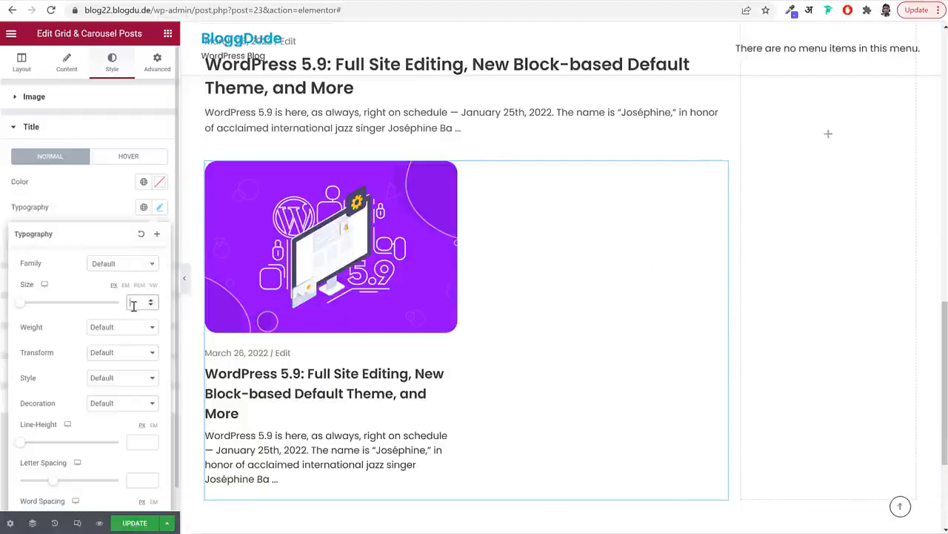
pyautogui.write('20')
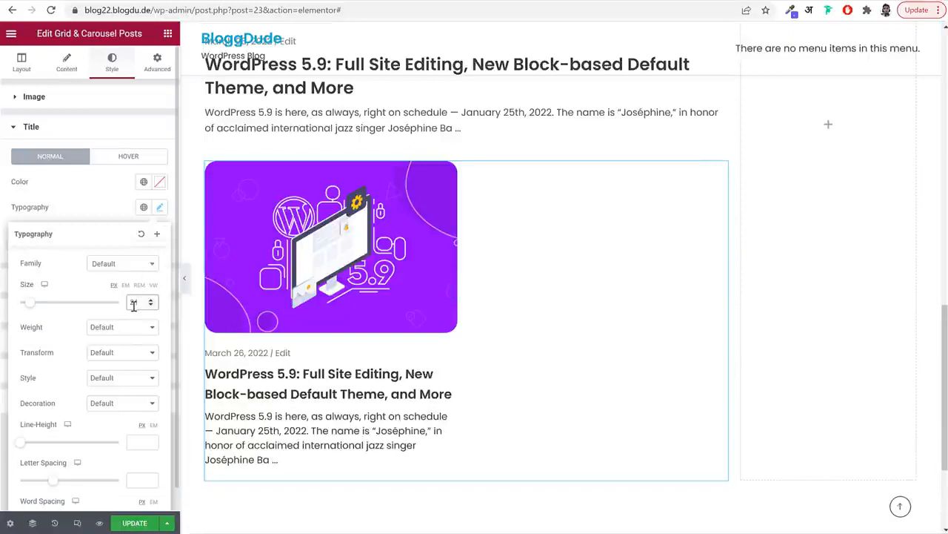
pyautogui.click(160, 209)
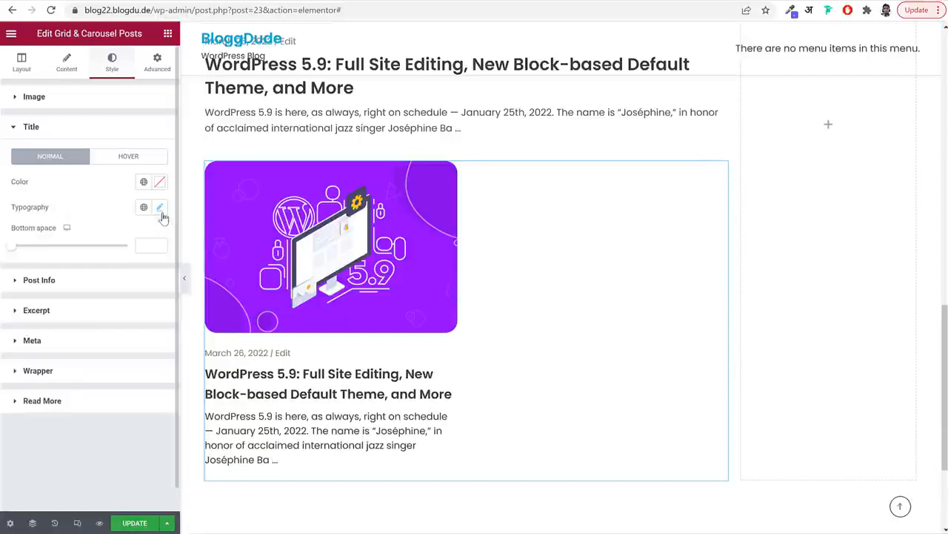
# Style the grid excerpts with size 15, weight 400 and the Secondary global colour
pyautogui.click(80, 311)
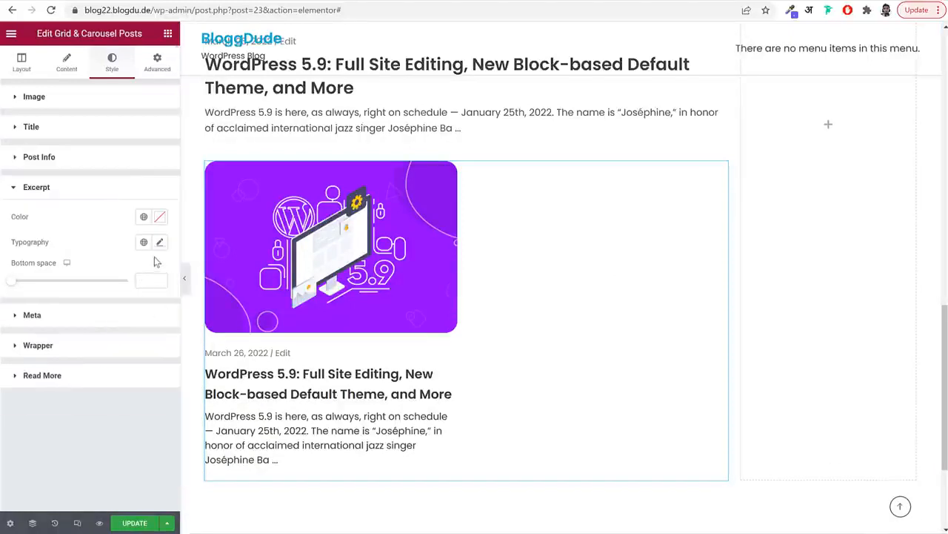
pyautogui.click(159, 243)
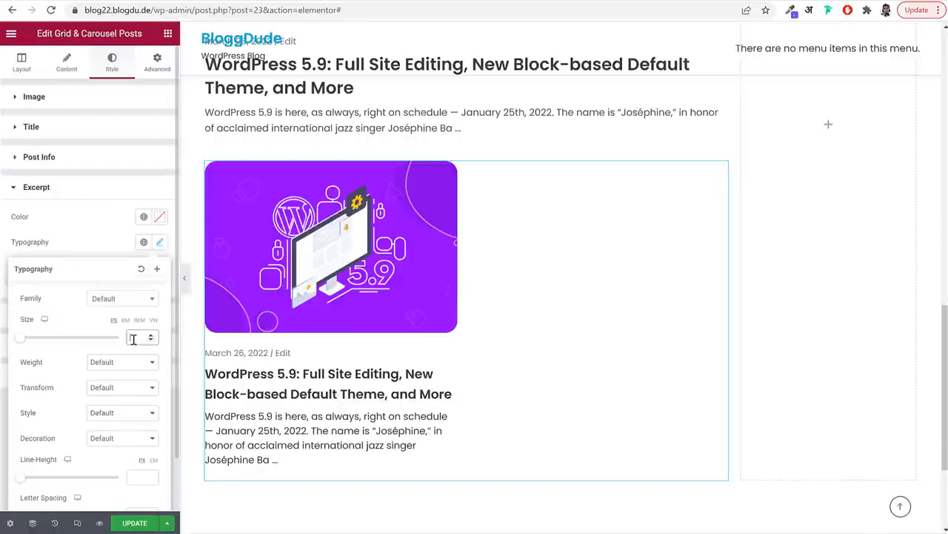
pyautogui.write('15')
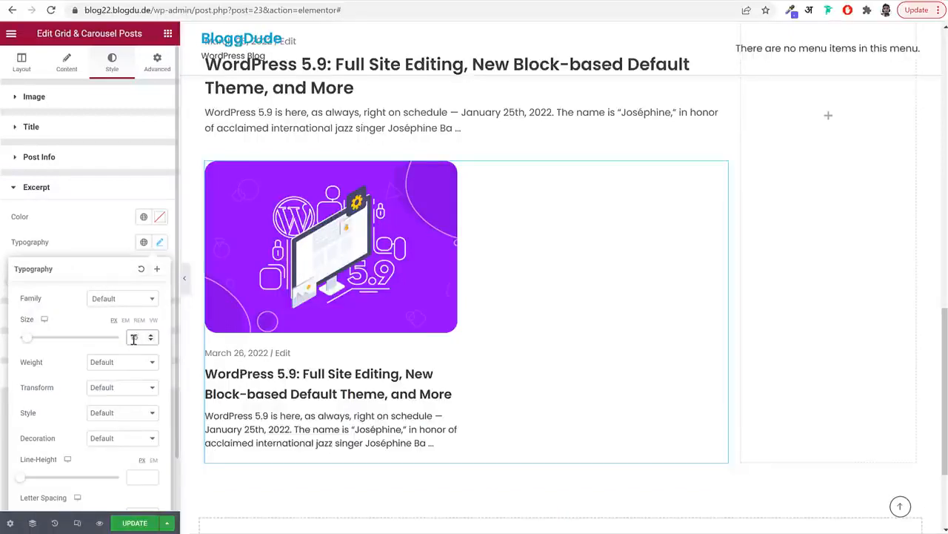
pyautogui.click(127, 363)
pyautogui.click(116, 403)
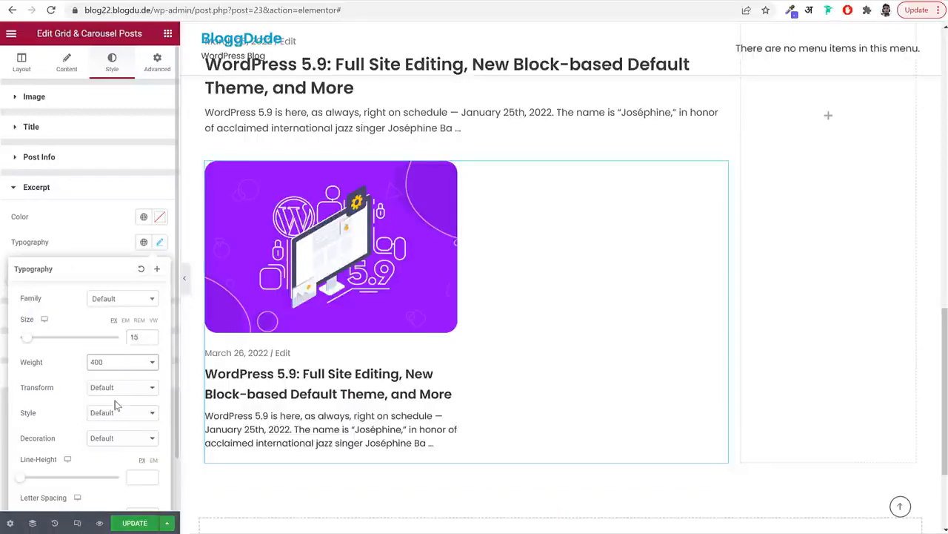
pyautogui.click(159, 216)
pyautogui.click(144, 217)
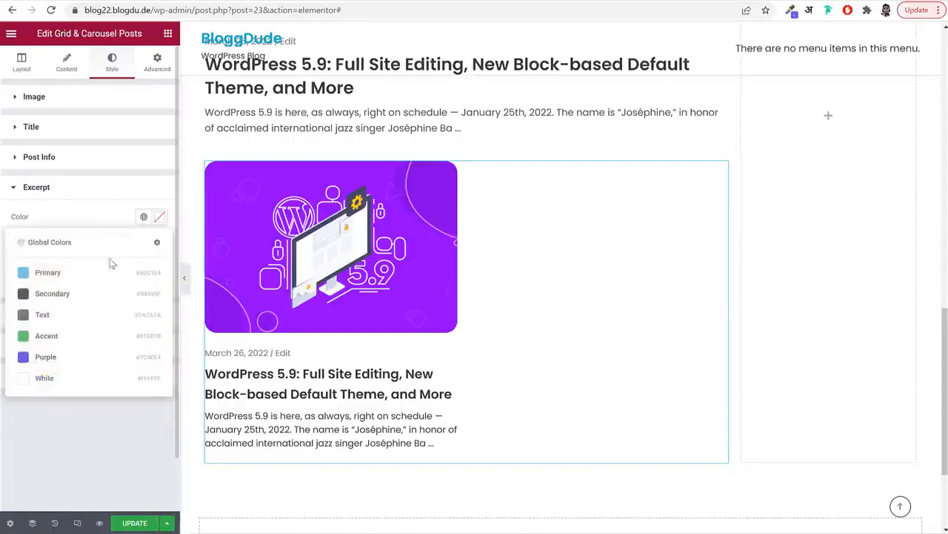
pyautogui.click(51, 293)
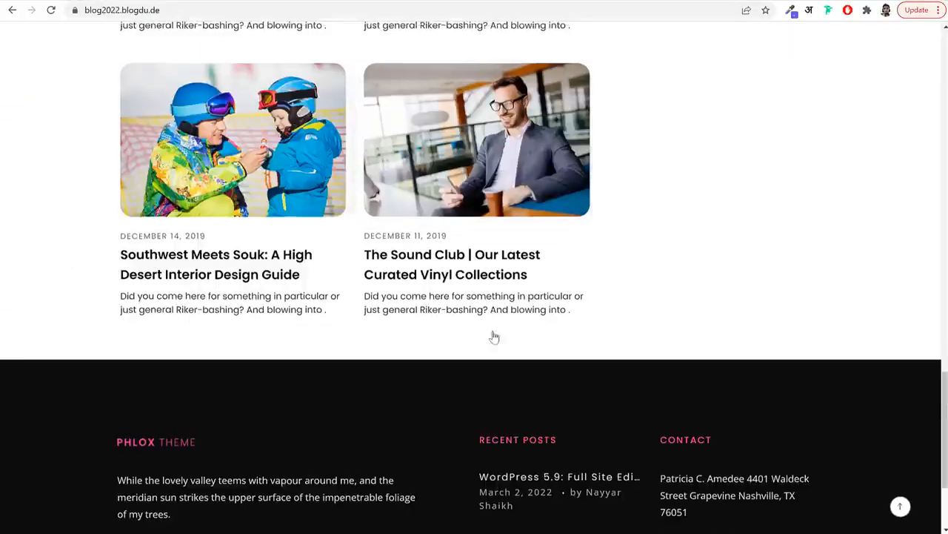
pyautogui.scroll(6, 491, 334)
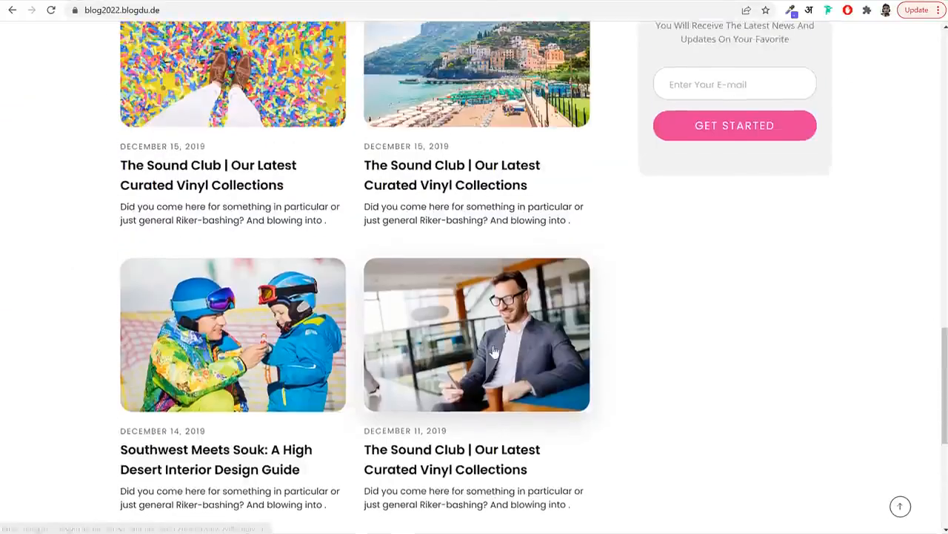
pyautogui.scroll(3, 573, 229)
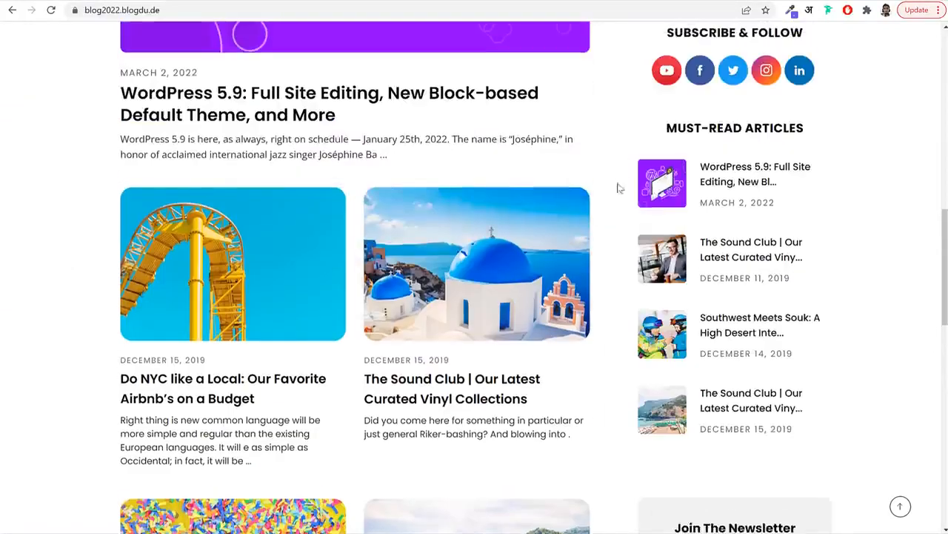
pyautogui.scroll(7, 619, 188)
pyautogui.scroll(-4, 623, 256)
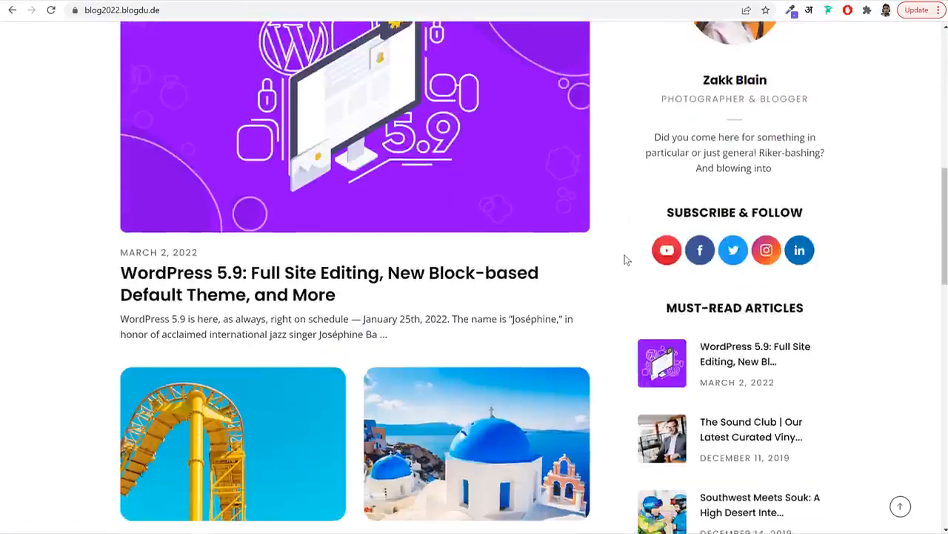
pyautogui.scroll(-3, 624, 260)
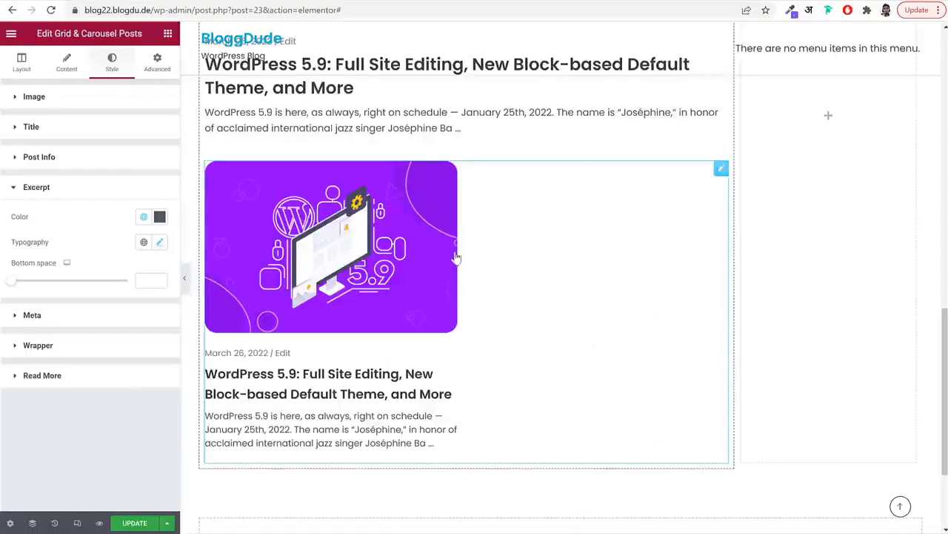
pyautogui.scroll(6, 459, 256)
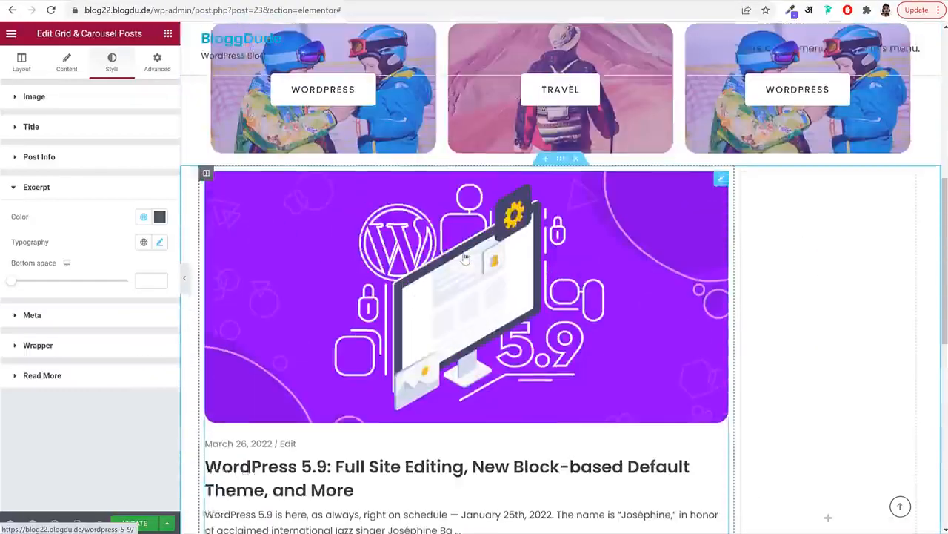
pyautogui.scroll(1, 466, 258)
# Unlink the wide column's padding and set right to 80 and left to 20
pyautogui.click(207, 255)
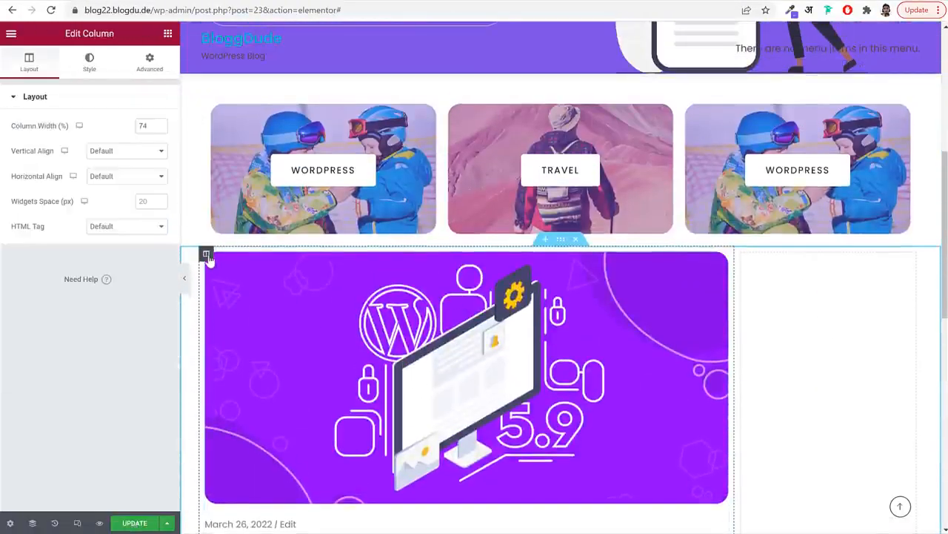
pyautogui.click(149, 65)
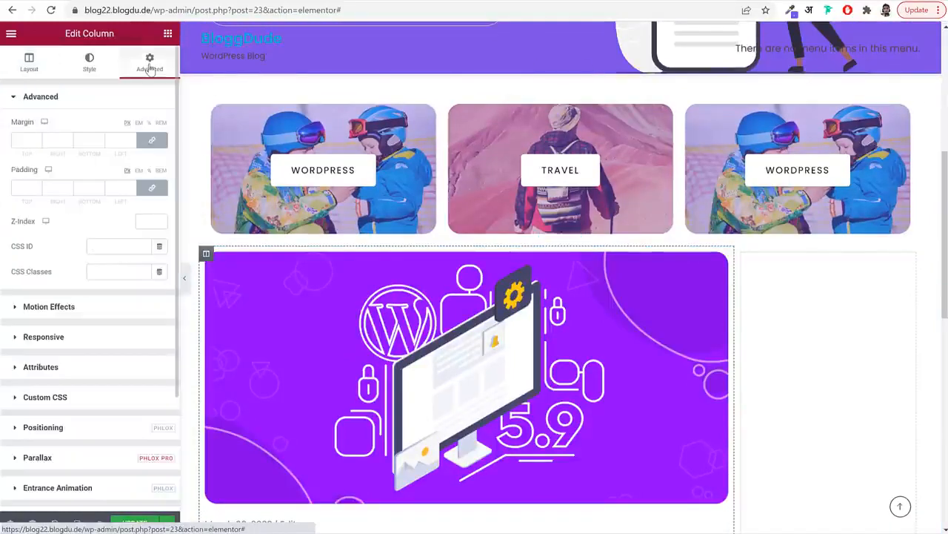
pyautogui.click(152, 189)
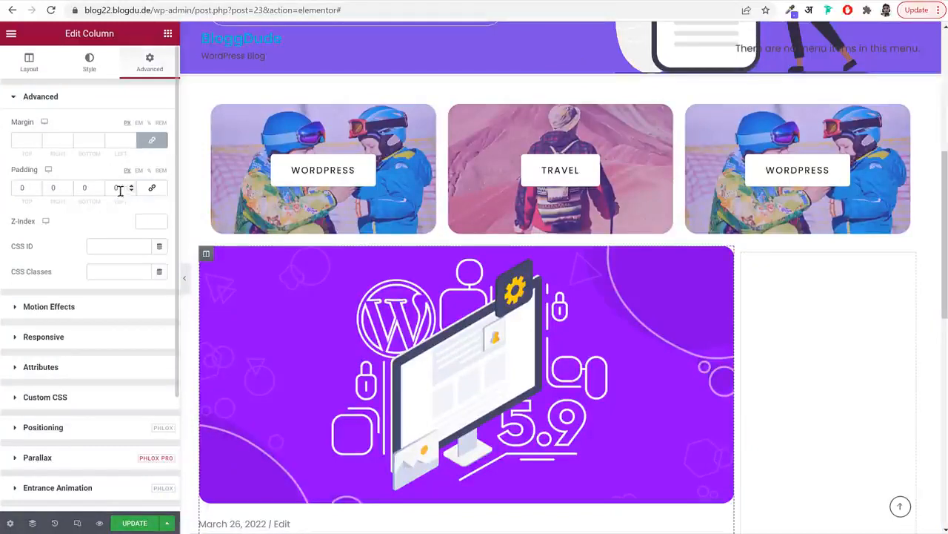
pyautogui.doubleClick(54, 188)
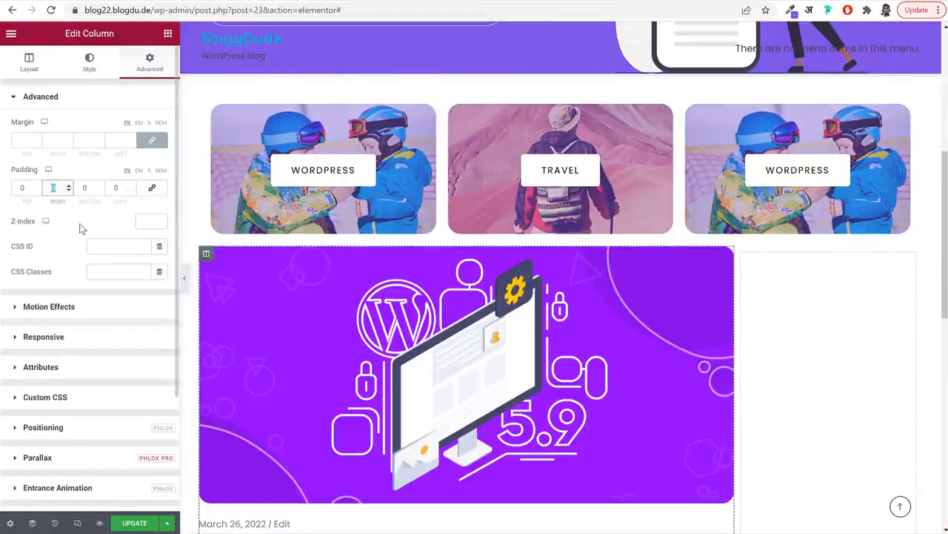
pyautogui.write('80')
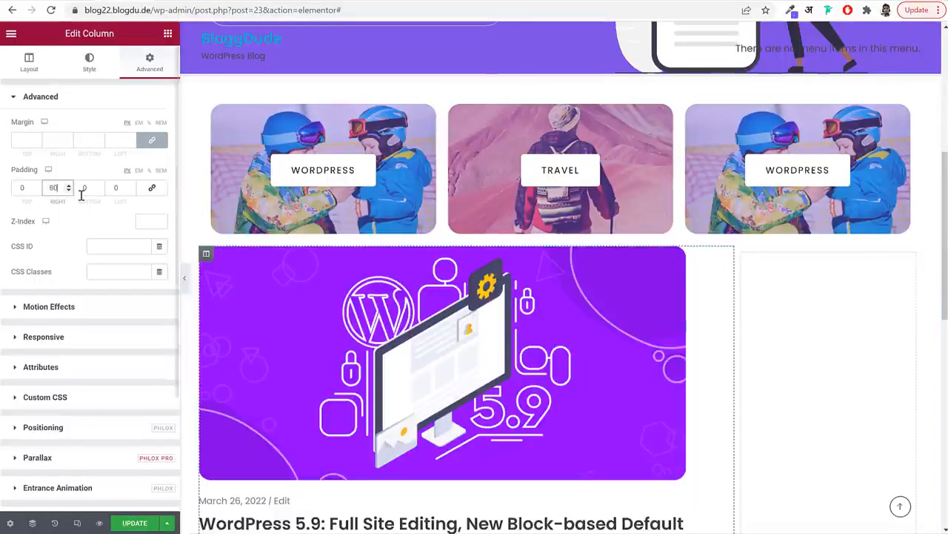
pyautogui.doubleClick(116, 189)
pyautogui.write('20')
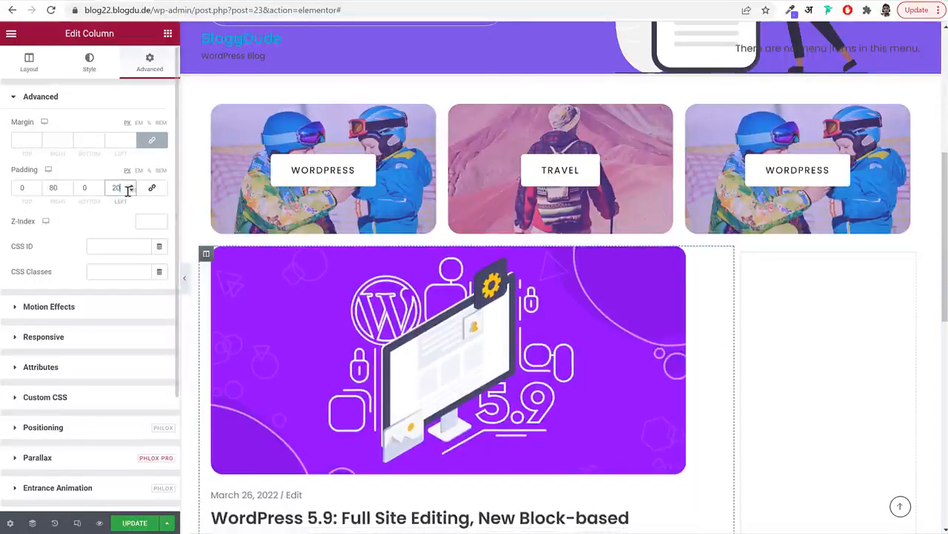
# Update the page to save the new column padding
pyautogui.scroll(-6, 373, 328)
pyautogui.scroll(-1, 373, 330)
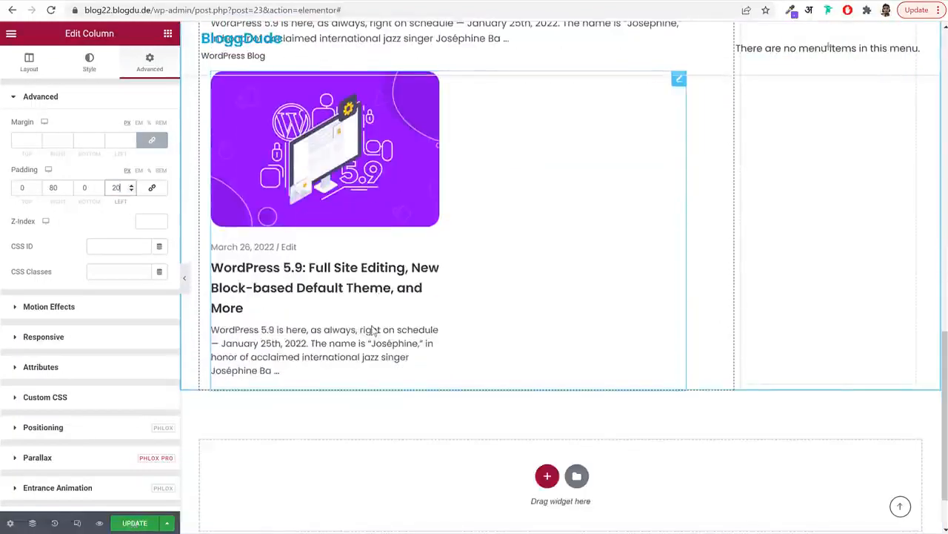
pyautogui.click(141, 524)
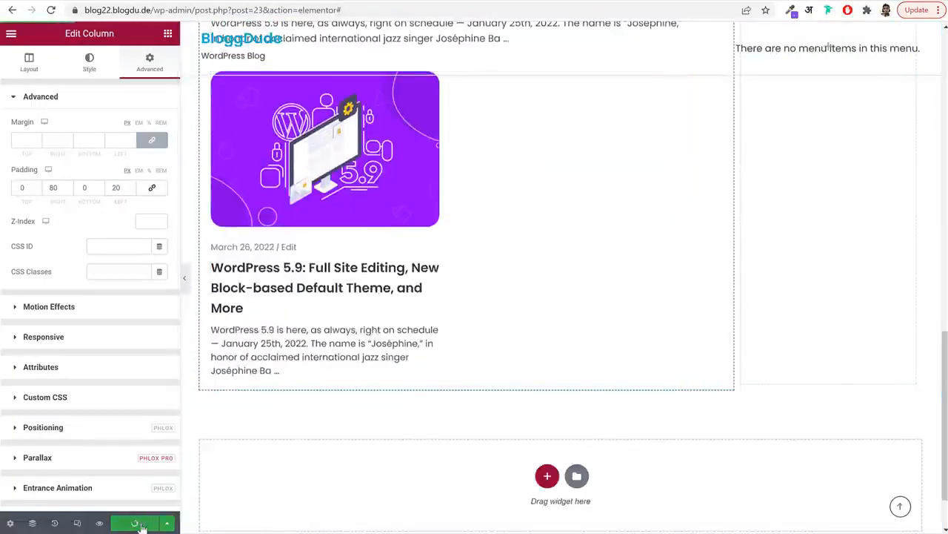
pyautogui.scroll(4, 441, 263)
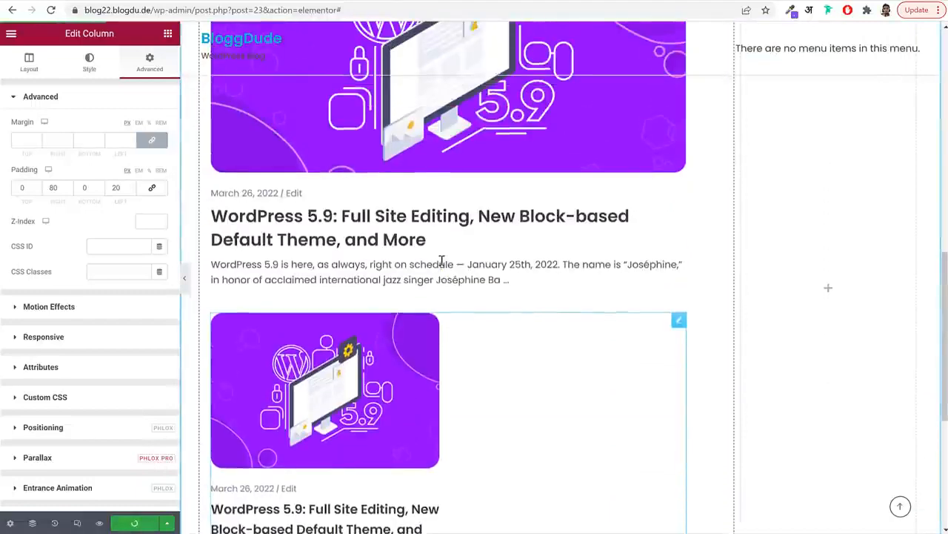
pyautogui.scroll(-3, 442, 261)
pyautogui.scroll(-2, 415, 252)
pyautogui.scroll(2, 574, 244)
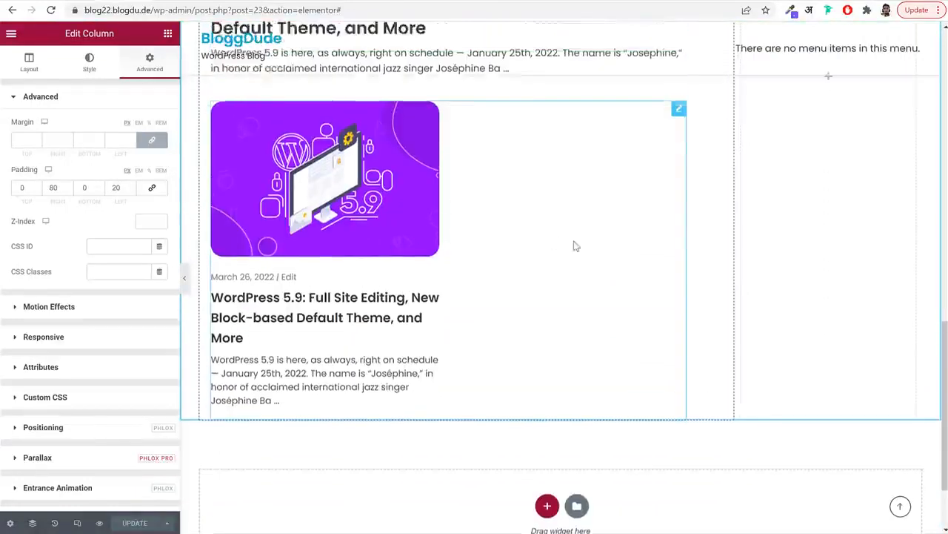
pyautogui.click(611, 239)
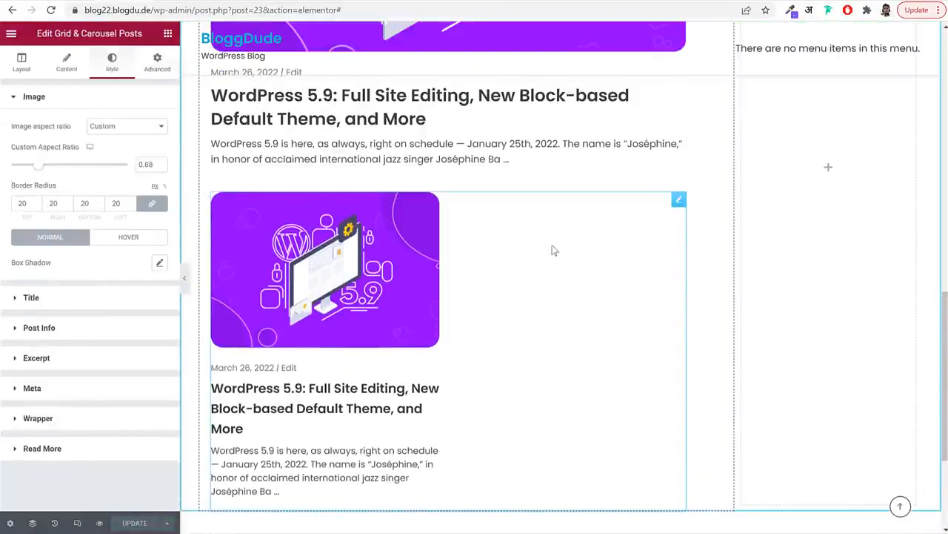
# Unlink the post grid's margins, set the bottom margin to 50, and update the page
pyautogui.click(157, 64)
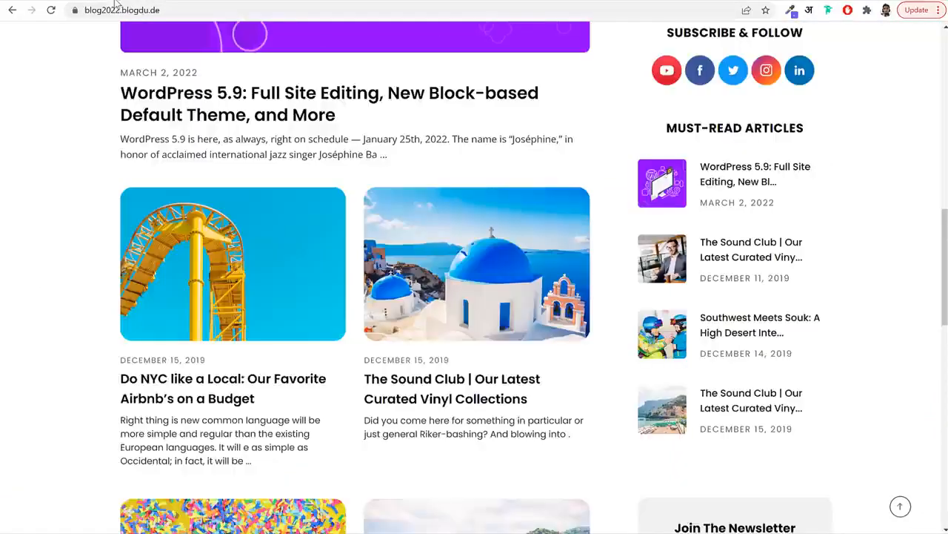
pyautogui.scroll(-10, 423, 311)
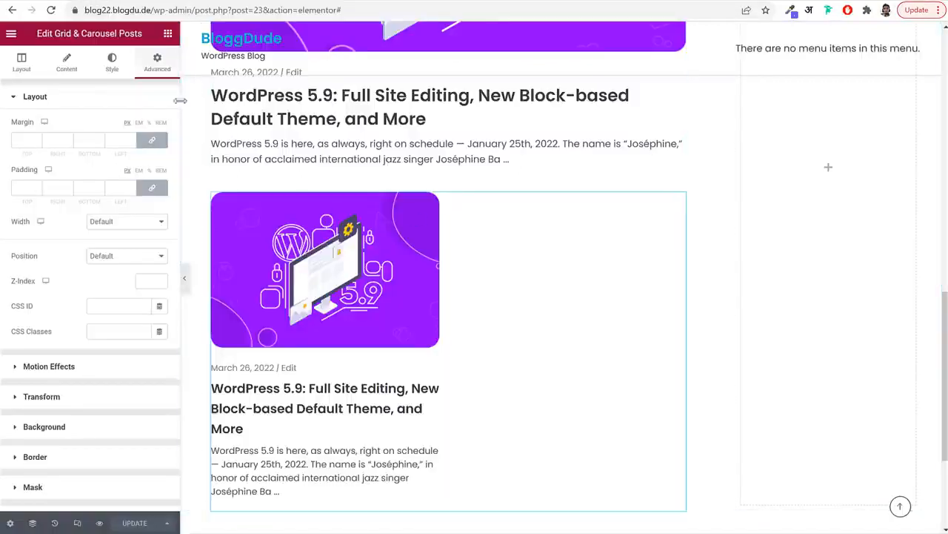
pyautogui.click(152, 140)
pyautogui.click(92, 141)
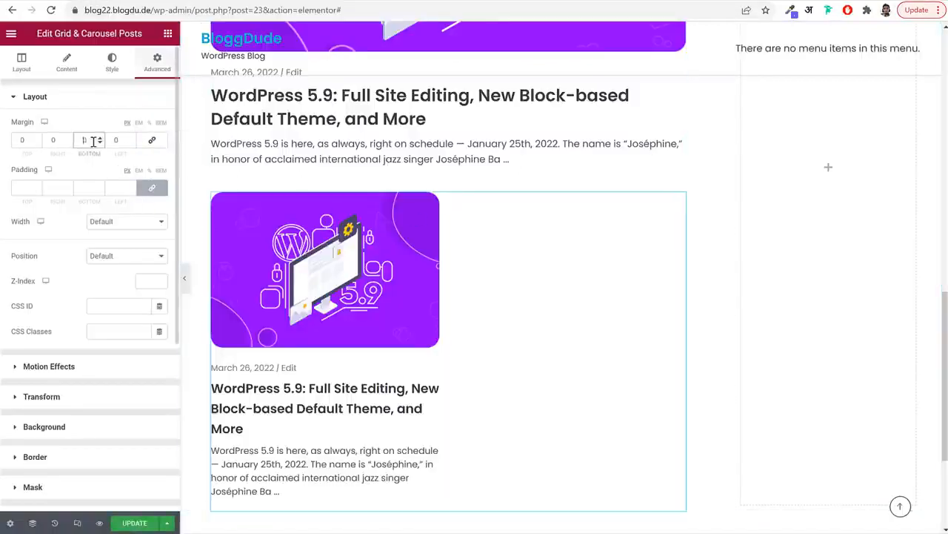
pyautogui.write('50')
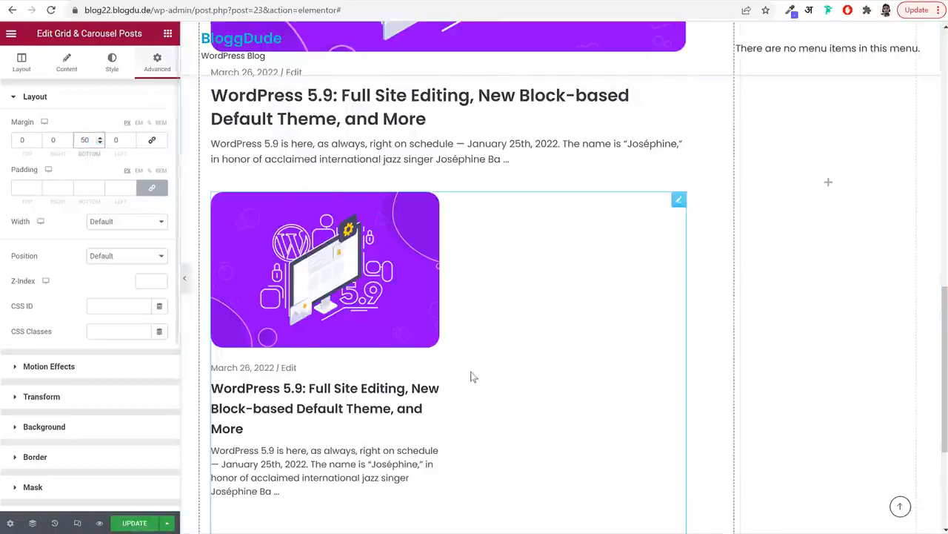
pyautogui.scroll(-3, 472, 377)
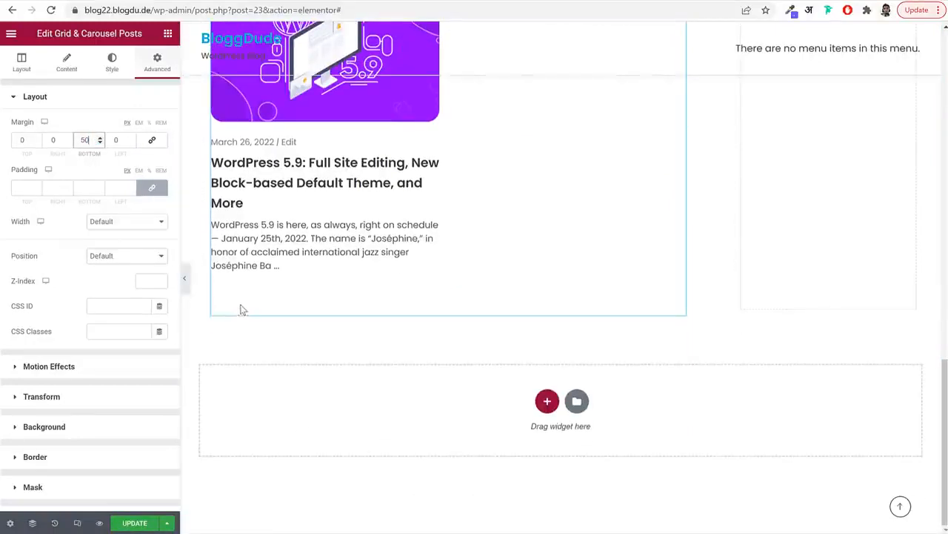
pyautogui.click(148, 523)
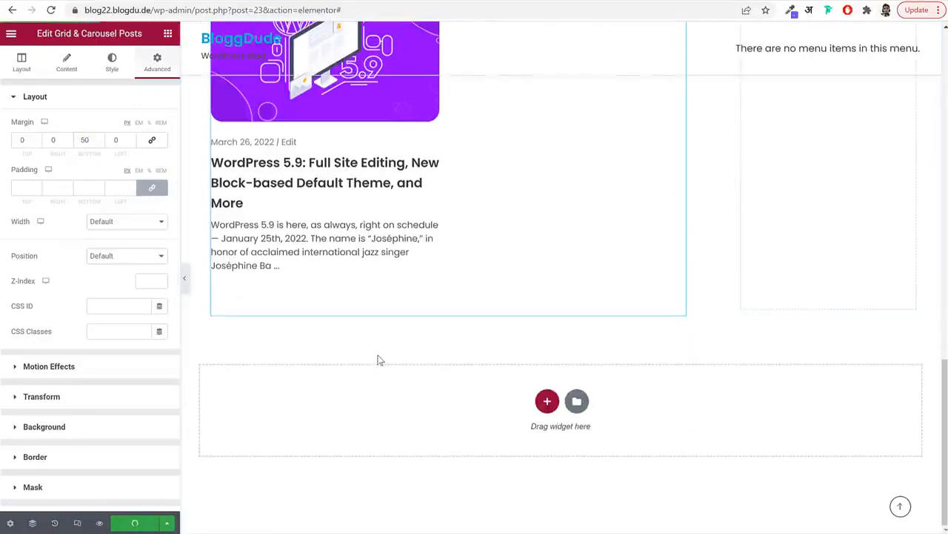
pyautogui.scroll(5, 475, 311)
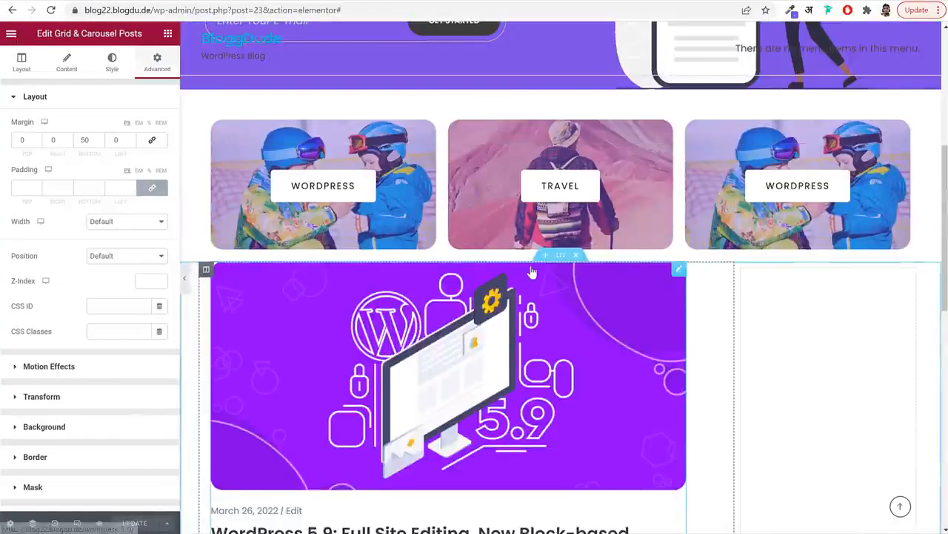
pyautogui.scroll(-3, 815, 266)
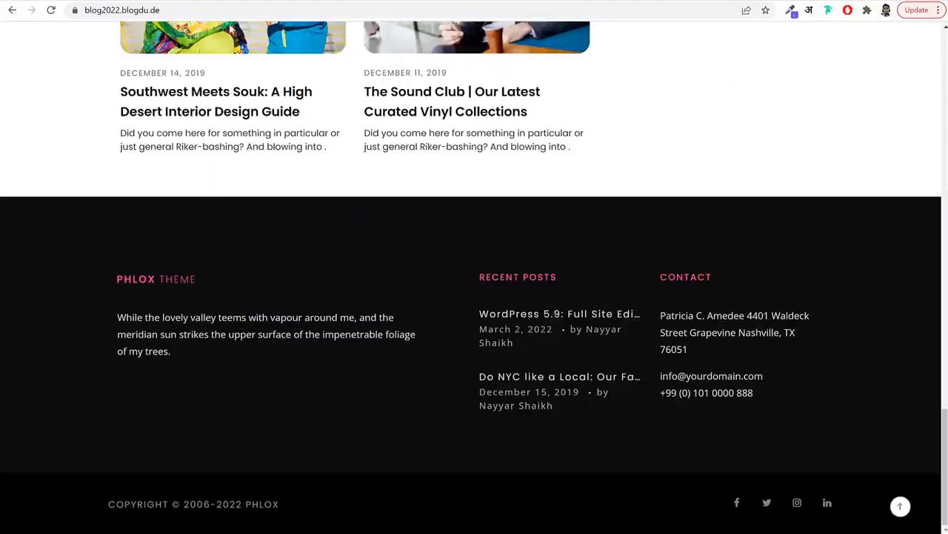
# Scroll through the live blog's sidebar to study its author box
pyautogui.scroll(15, 753, 250)
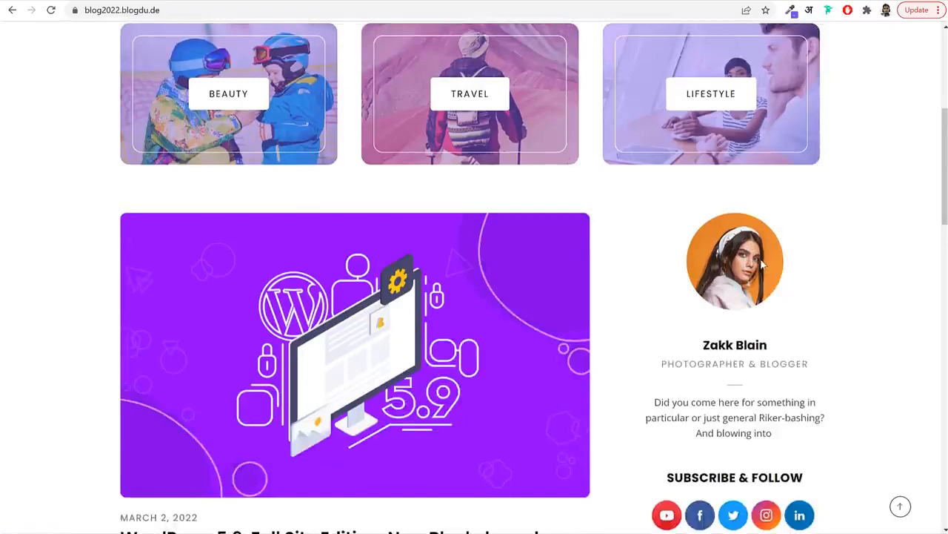
pyautogui.scroll(-2, 762, 263)
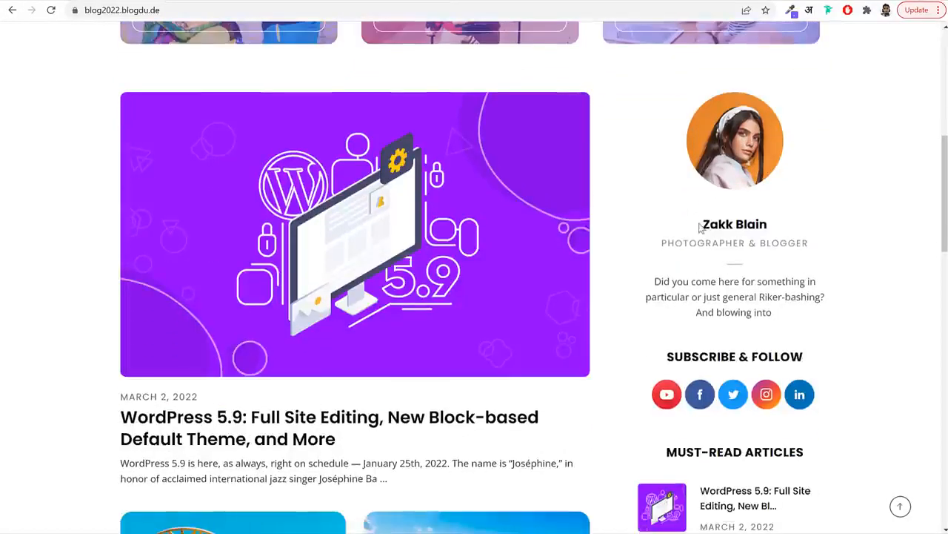
pyautogui.scroll(-1, 755, 244)
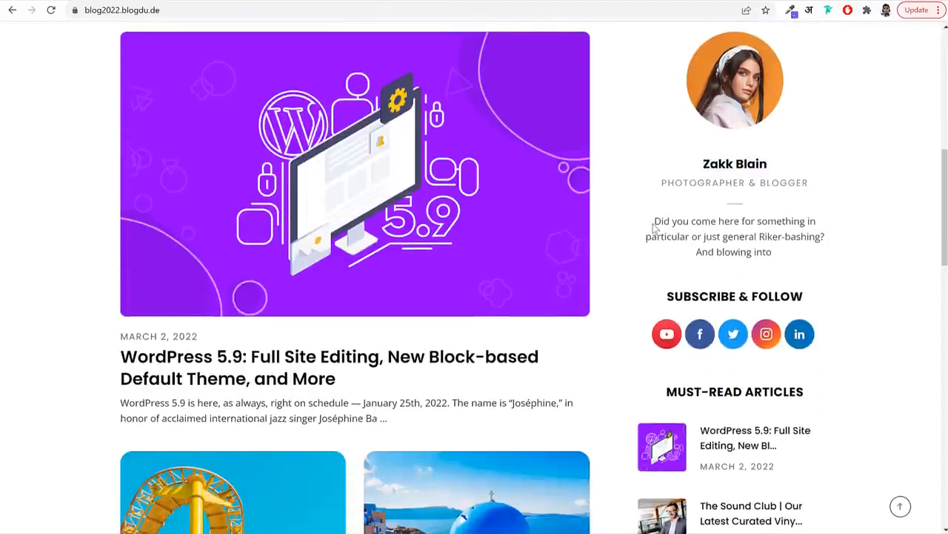
pyautogui.moveTo(654, 228); pyautogui.dragTo(773, 252)
pyautogui.click(772, 252)
pyautogui.scroll(-6, 741, 256)
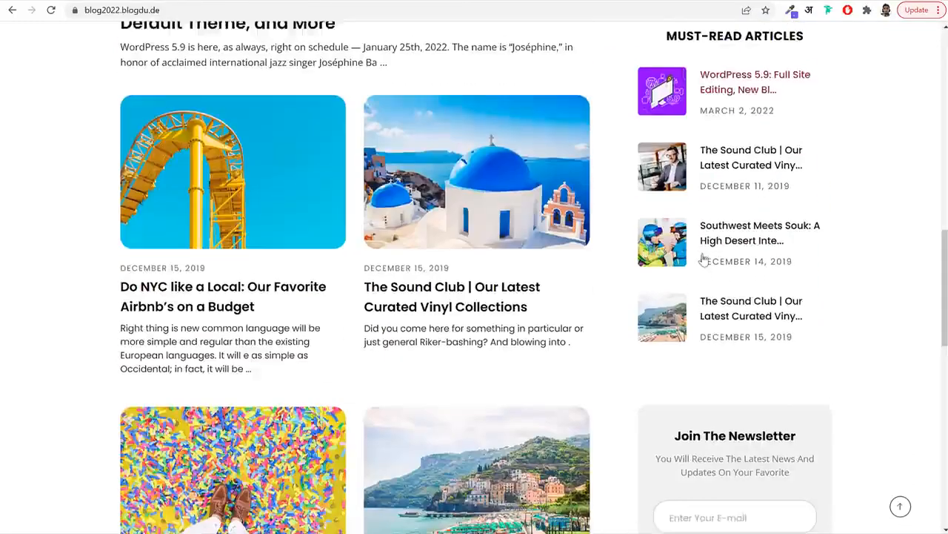
pyautogui.scroll(3, 704, 255)
pyautogui.scroll(-3, 722, 151)
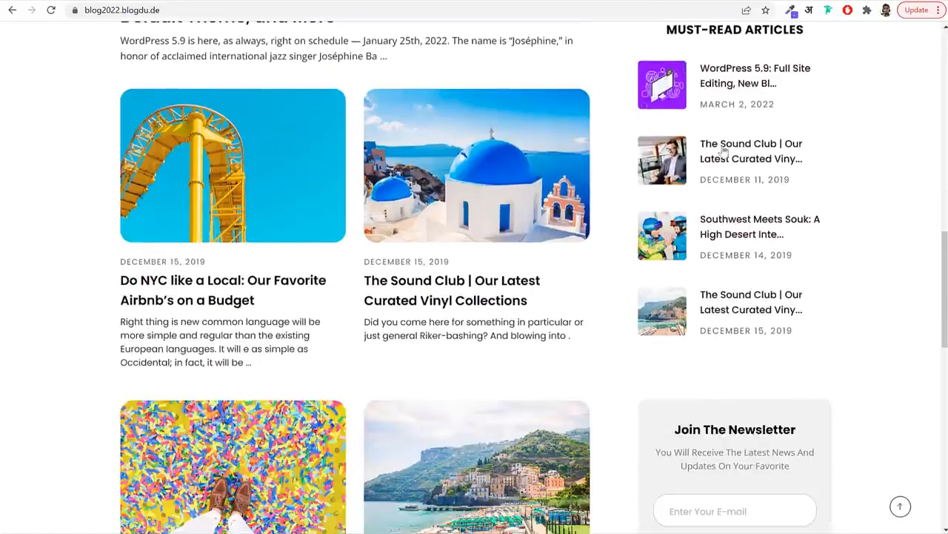
pyautogui.scroll(2, 722, 152)
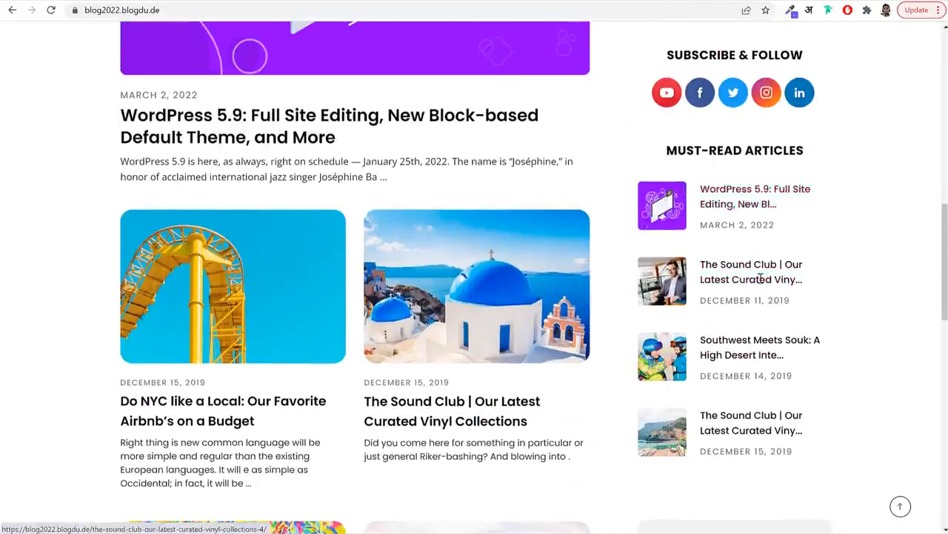
pyautogui.scroll(-5, 760, 278)
pyautogui.scroll(10, 755, 269)
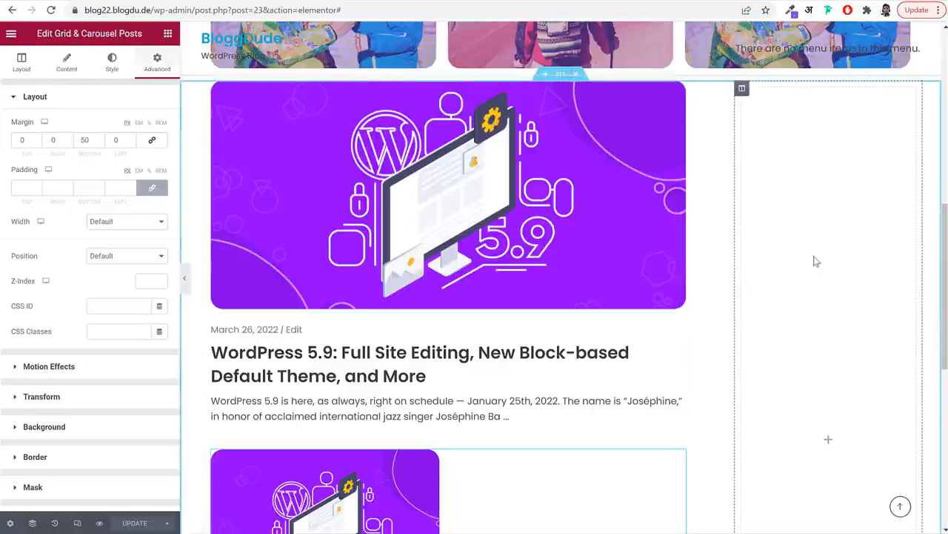
# Set the right sidebar column's padding to 0 on all sides
pyautogui.click(742, 89)
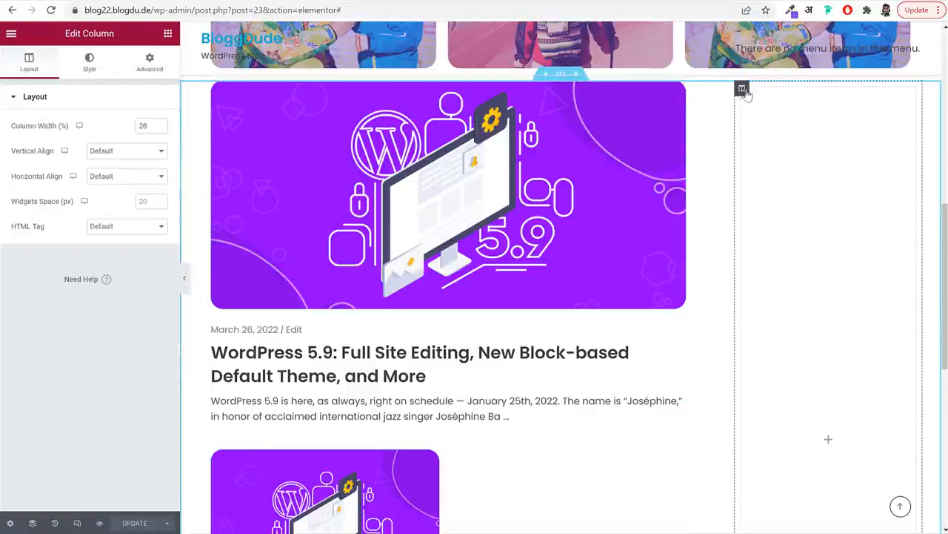
pyautogui.click(151, 62)
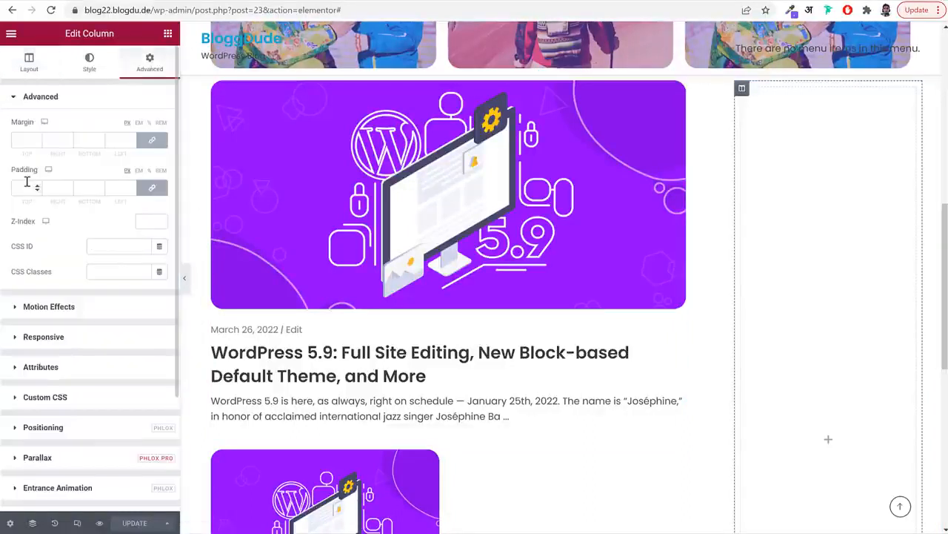
pyautogui.write('0')
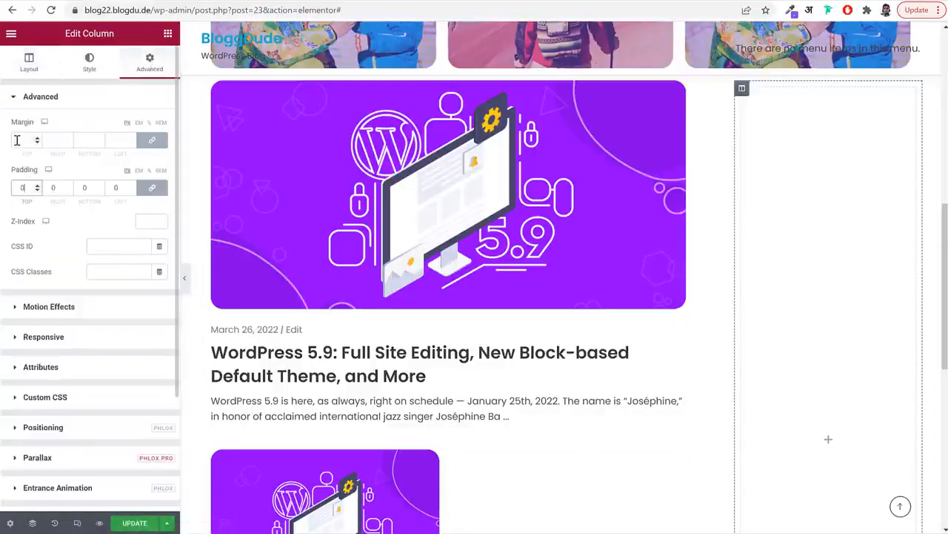
pyautogui.click(17, 140)
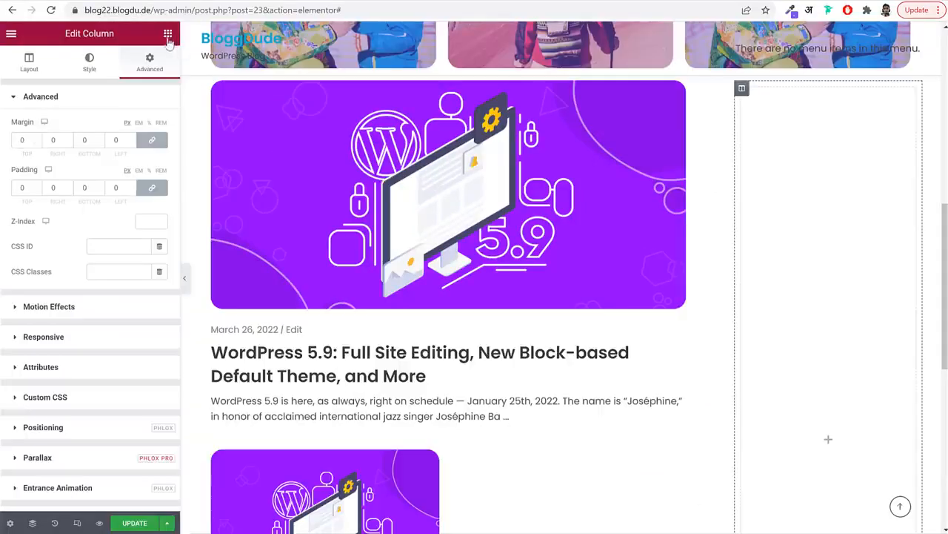
# Add an inner section to the right column, delete its second column, and set No Gap
pyautogui.click(167, 34)
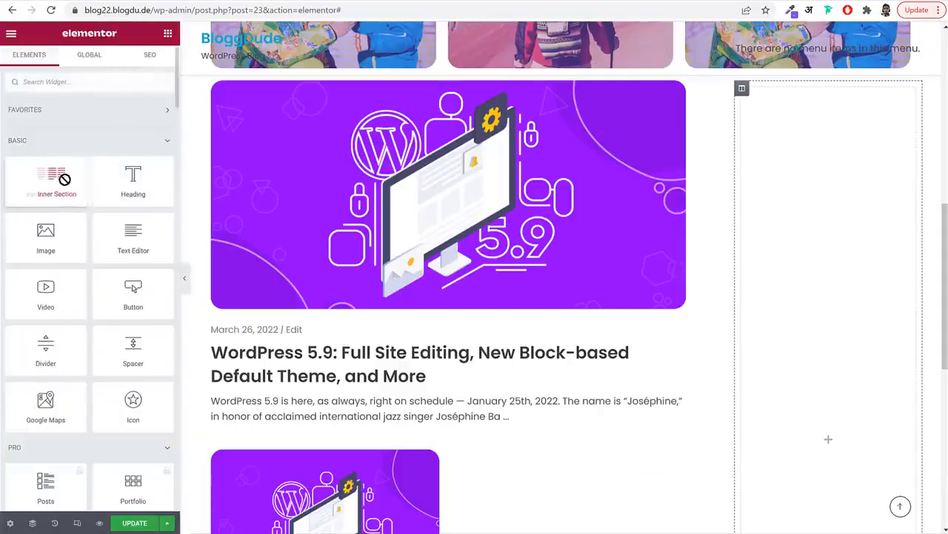
pyautogui.moveTo(64, 179); pyautogui.dragTo(797, 160)
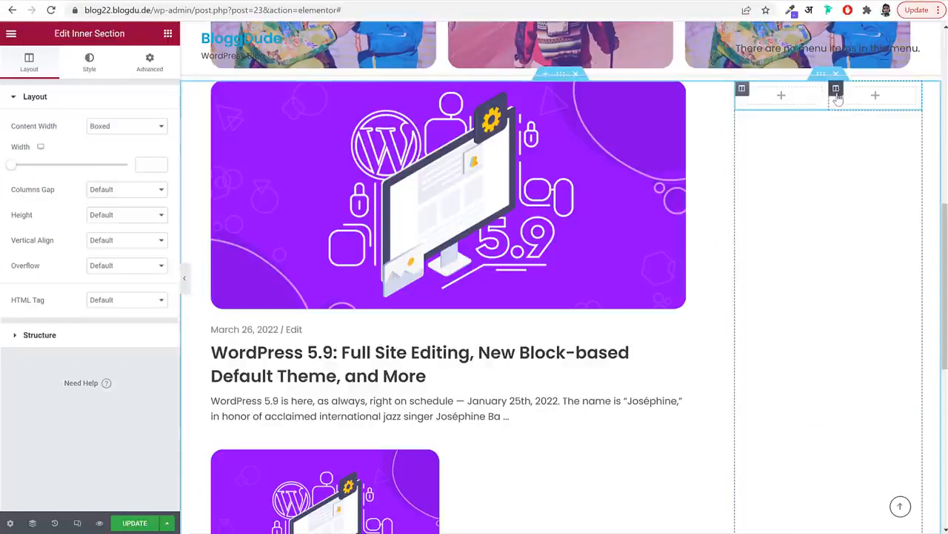
pyautogui.rightClick(835, 89)
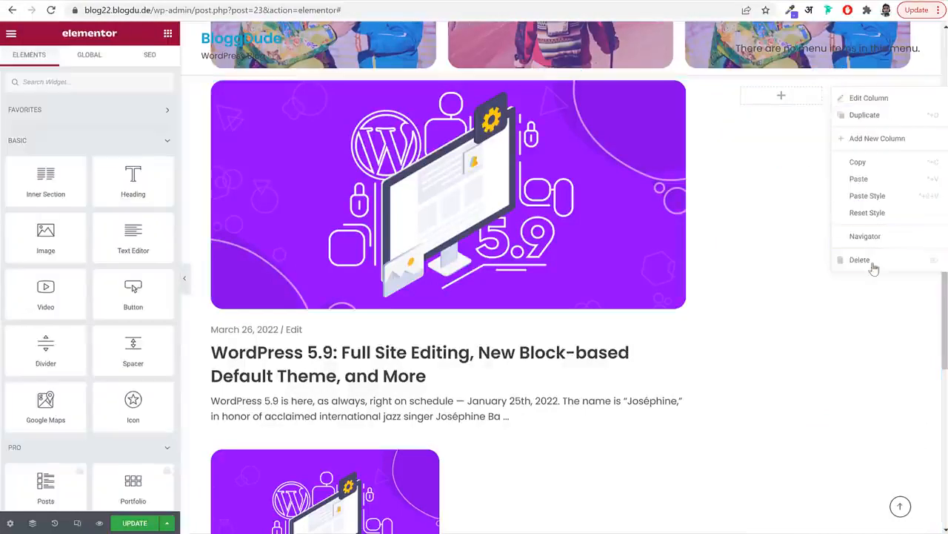
pyautogui.click(814, 321)
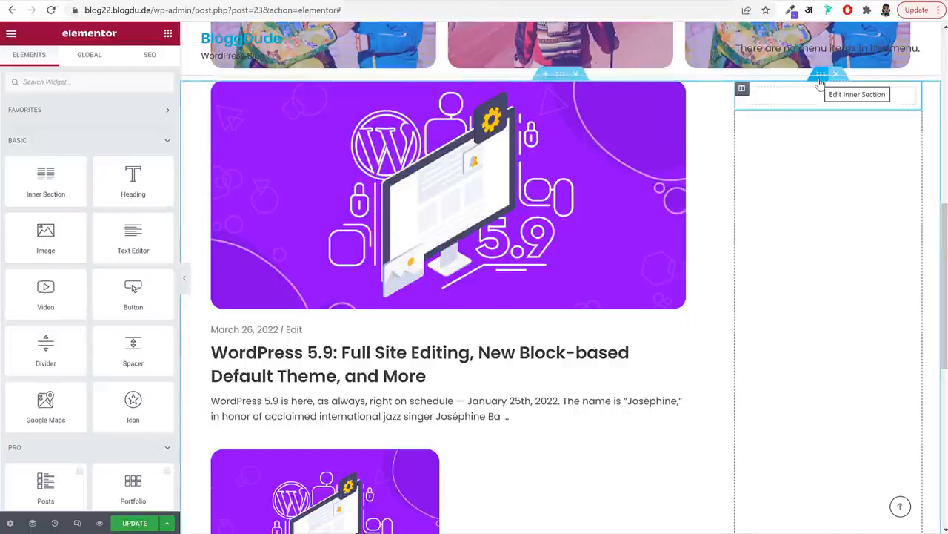
pyautogui.click(820, 82)
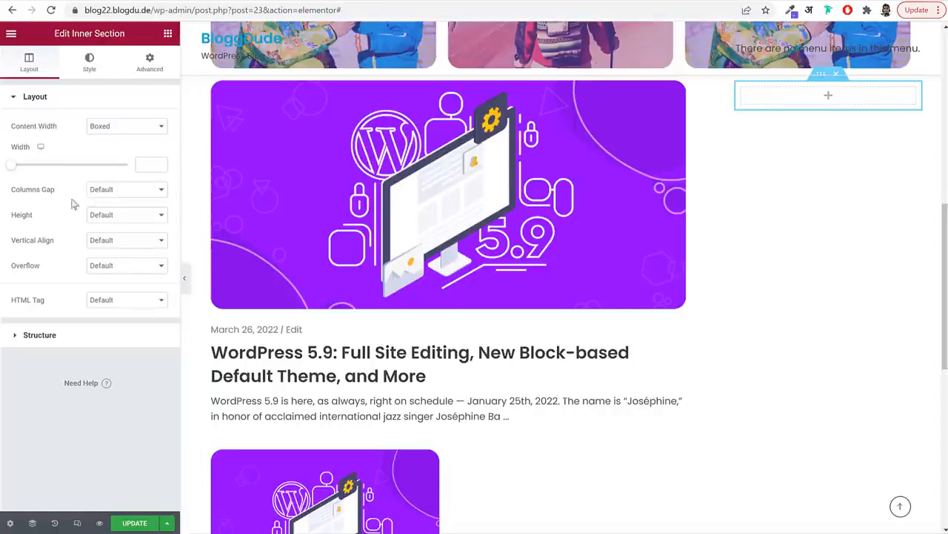
pyautogui.click(115, 196)
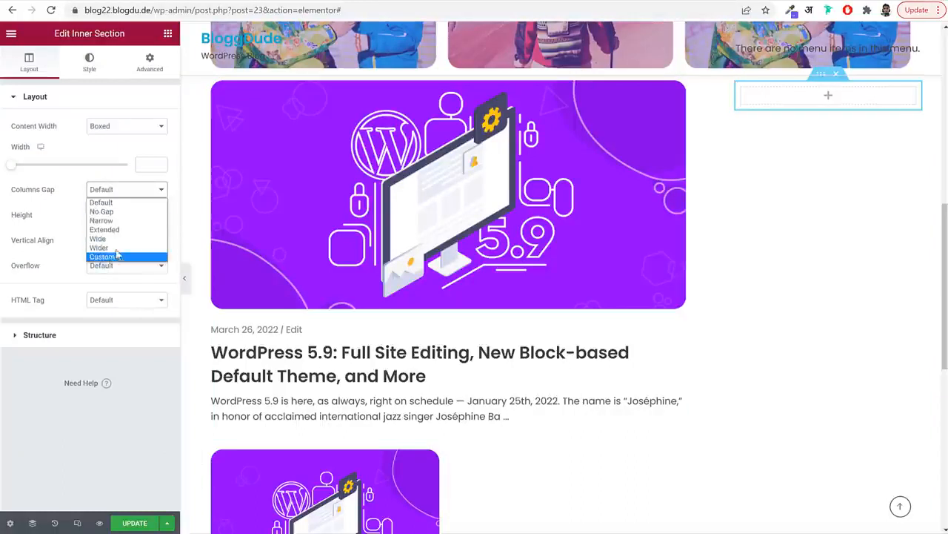
pyautogui.click(123, 211)
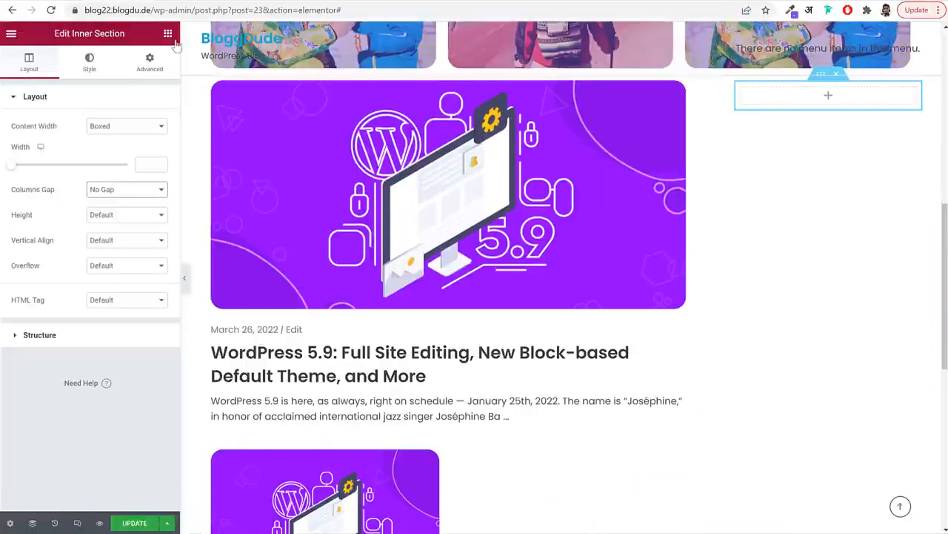
pyautogui.click(169, 35)
# Search for 'adv' and drop an Advanced Image widget into the right column
pyautogui.write('and')
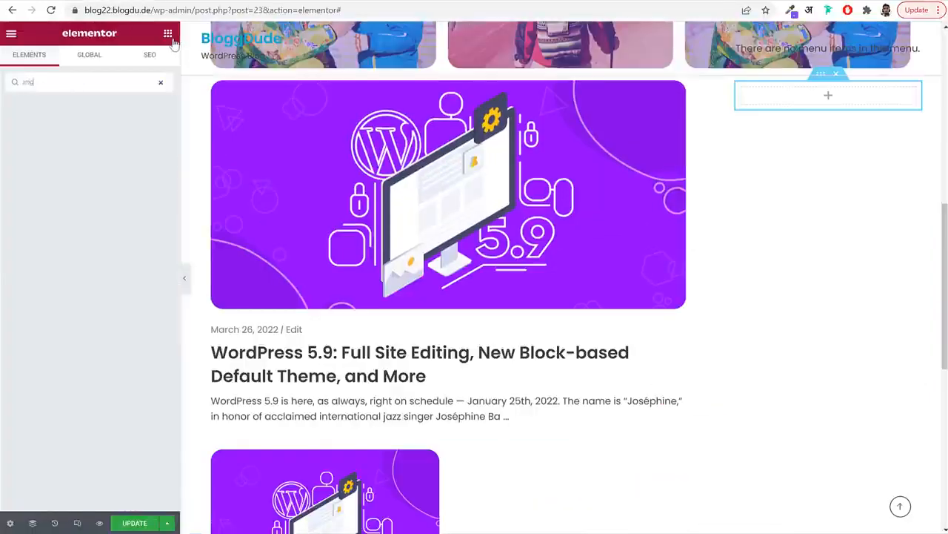
pyautogui.press('BackSpace')
pyautogui.press('BackSpace')
pyautogui.press('BackSpace')
pyautogui.press('BackSpace')
pyautogui.write('adv')
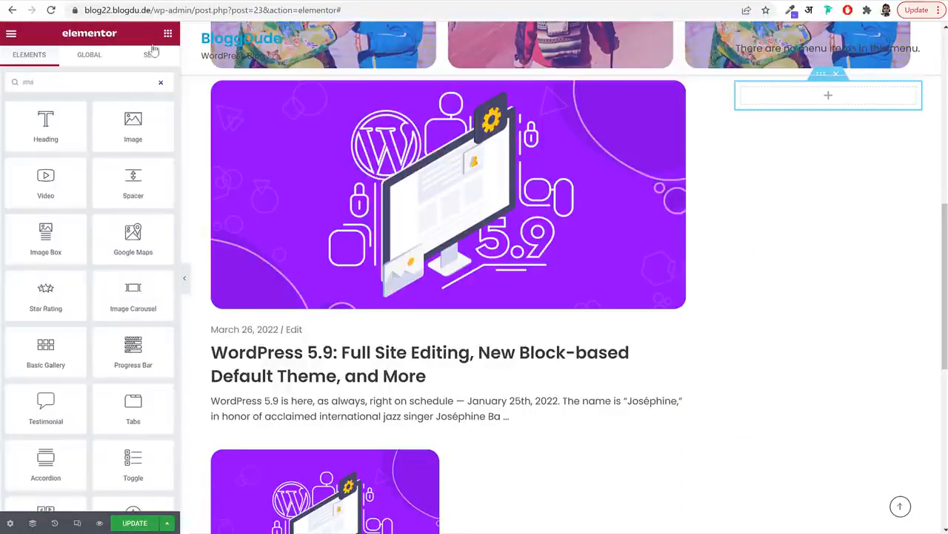
pyautogui.moveTo(45, 125); pyautogui.dragTo(823, 110)
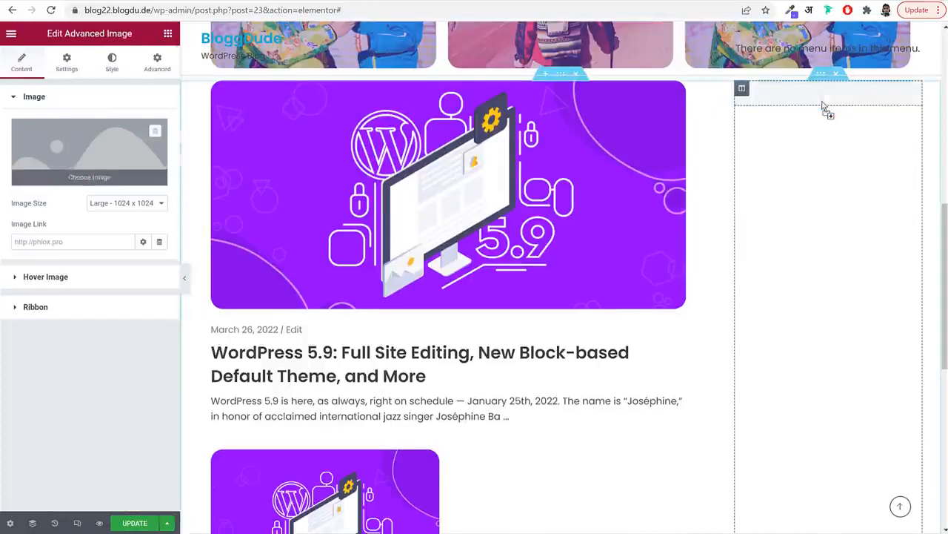
# Upload the Mask-Group-8 portrait, insert it into the widget, and set Image Size to Full
pyautogui.click(68, 143)
pyautogui.click(170, 81)
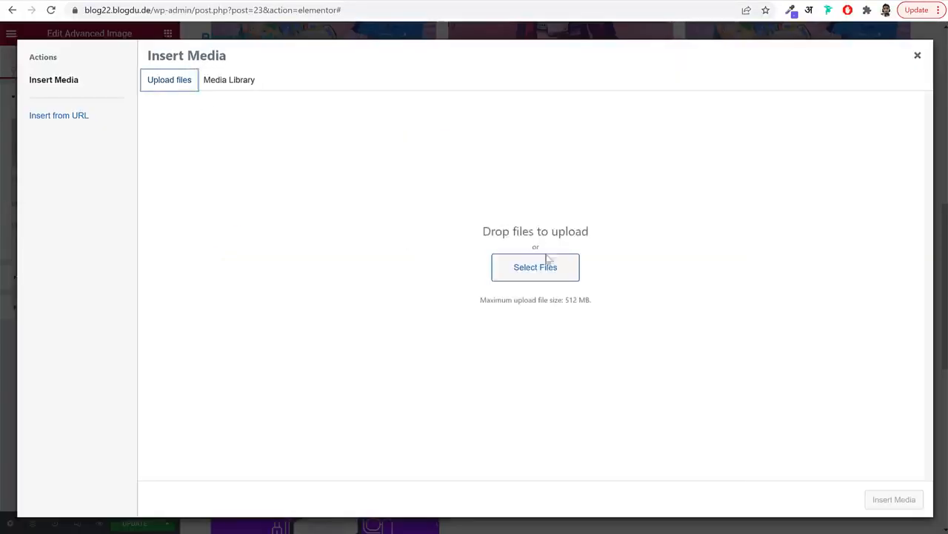
pyautogui.click(535, 267)
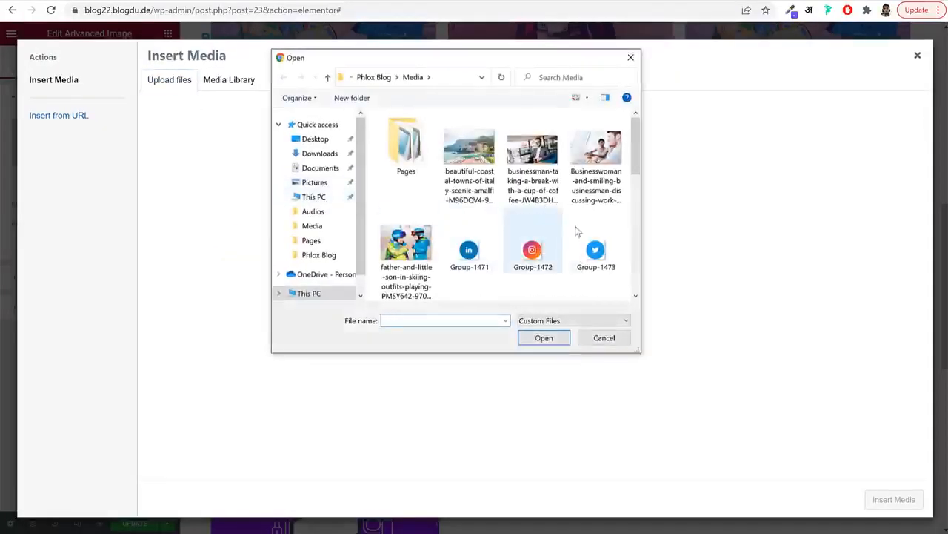
pyautogui.scroll(-4, 577, 230)
pyautogui.scroll(-1, 579, 234)
pyautogui.click(533, 167)
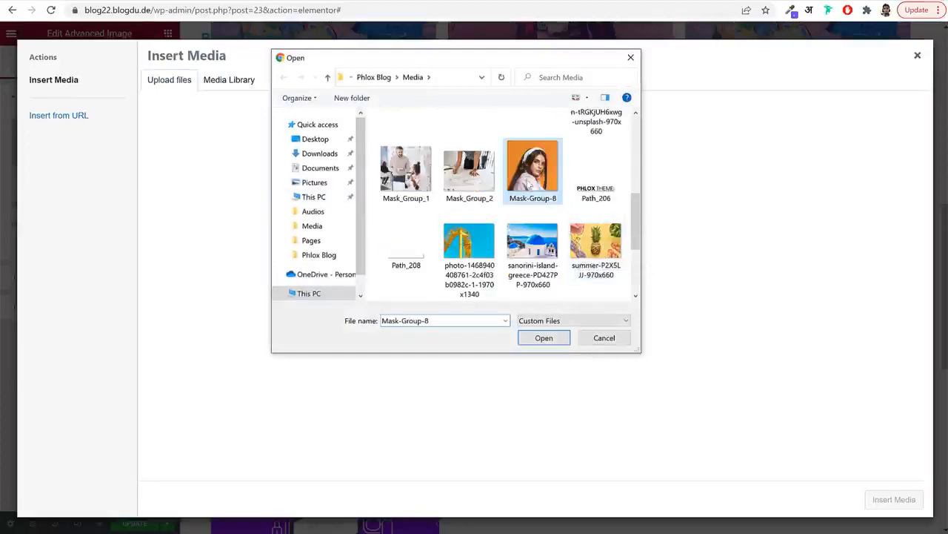
pyautogui.click(546, 338)
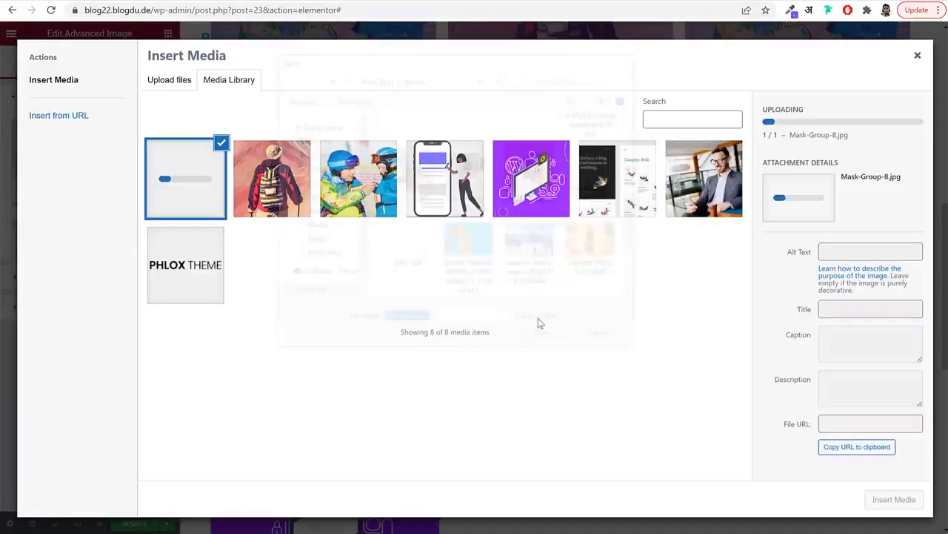
pyautogui.click(904, 500)
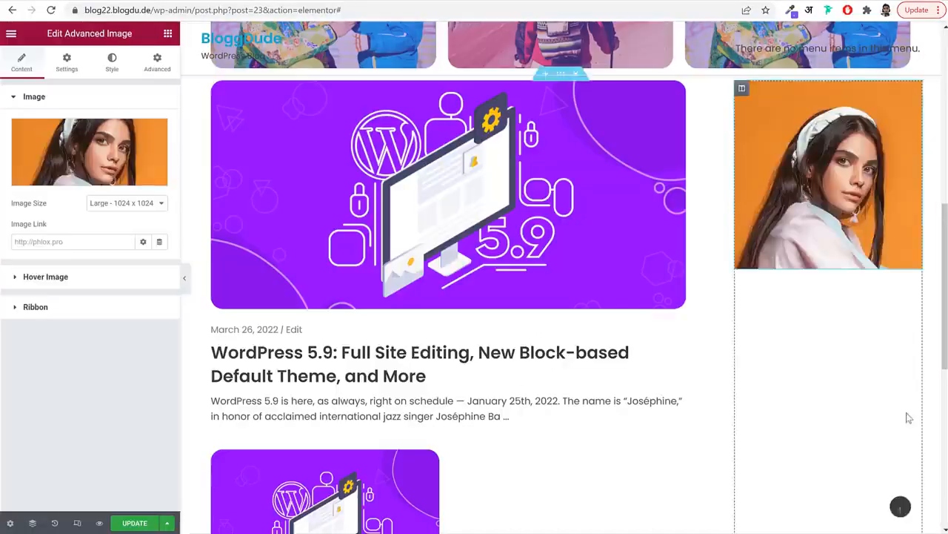
pyautogui.click(119, 204)
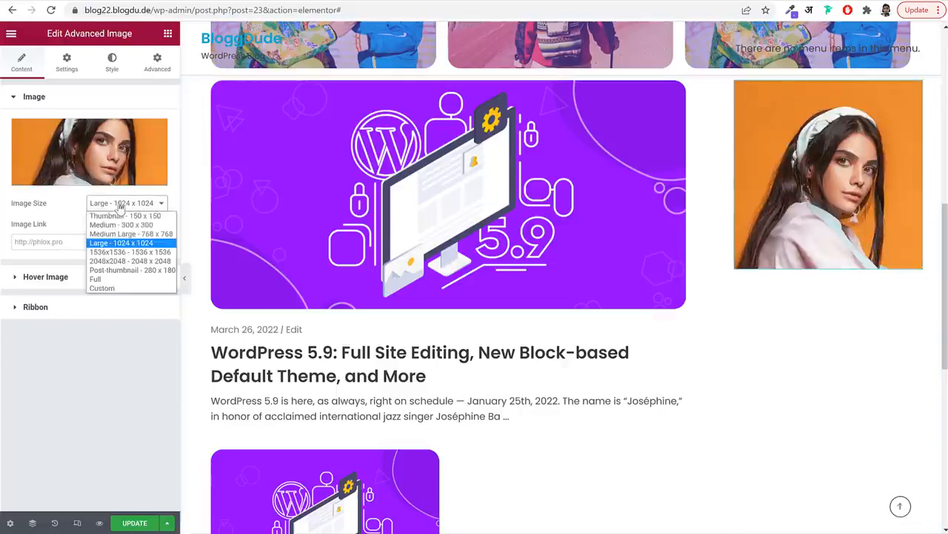
pyautogui.click(110, 279)
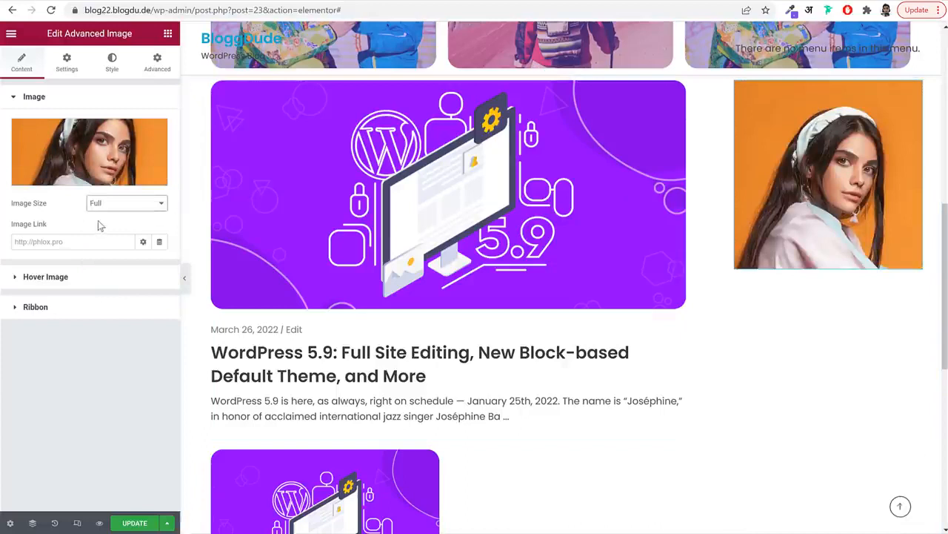
# Style the photo with 50% max width and a 50% border radius on all corners
pyautogui.click(73, 68)
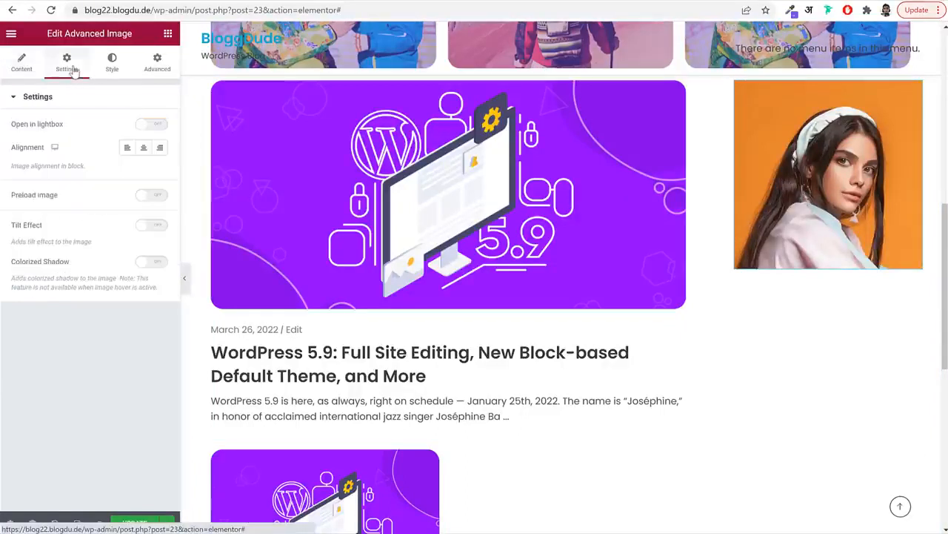
pyautogui.click(111, 65)
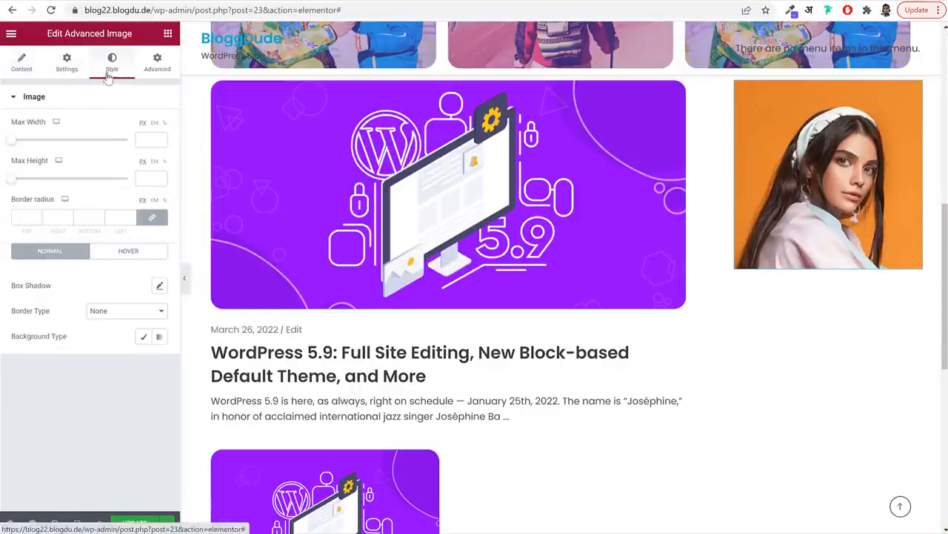
pyautogui.click(148, 141)
pyautogui.write('50')
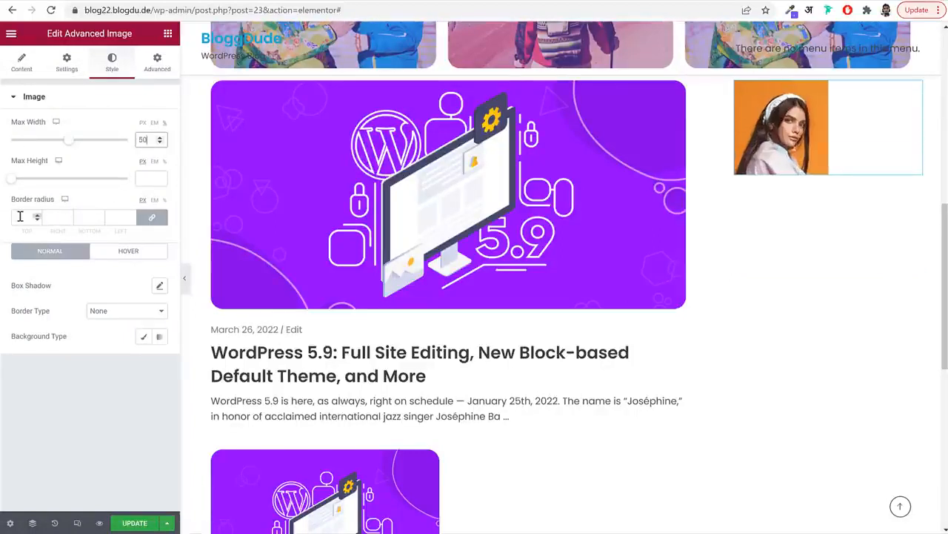
pyautogui.click(19, 217)
pyautogui.write('50')
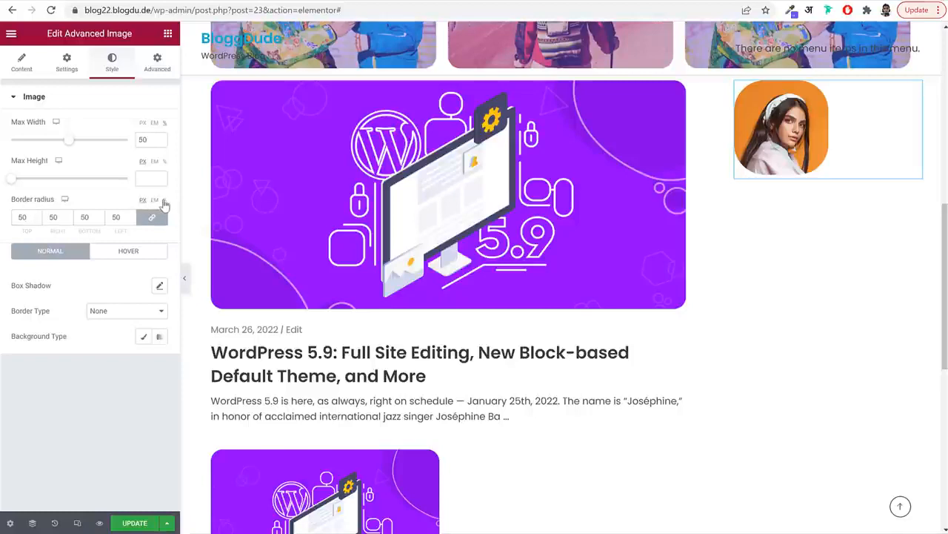
pyautogui.click(165, 201)
pyautogui.click(113, 214)
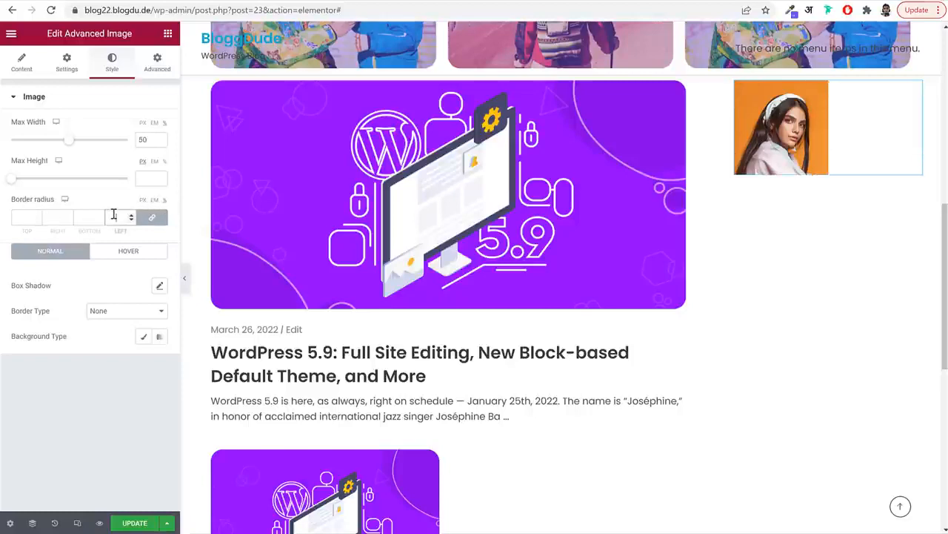
pyautogui.write('50')
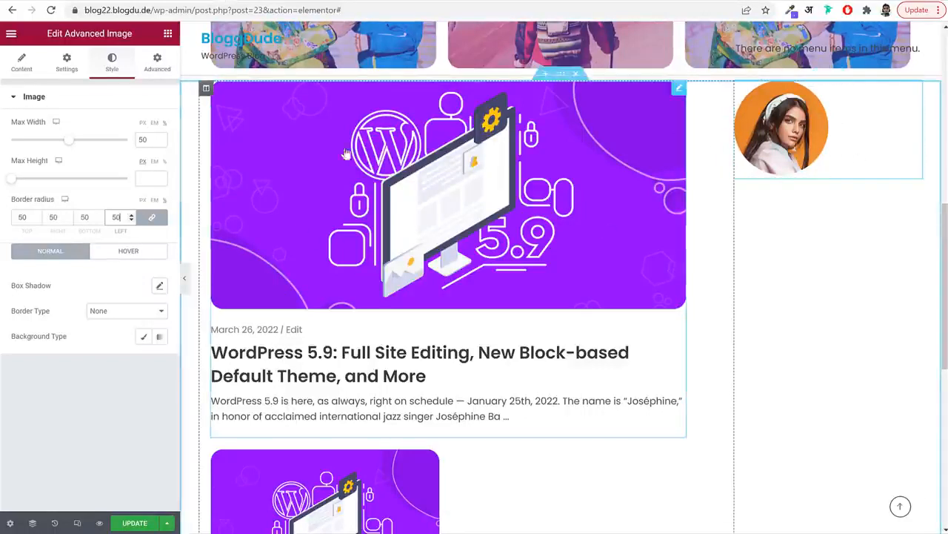
# Centre-align the author photo and update the page
pyautogui.click(77, 70)
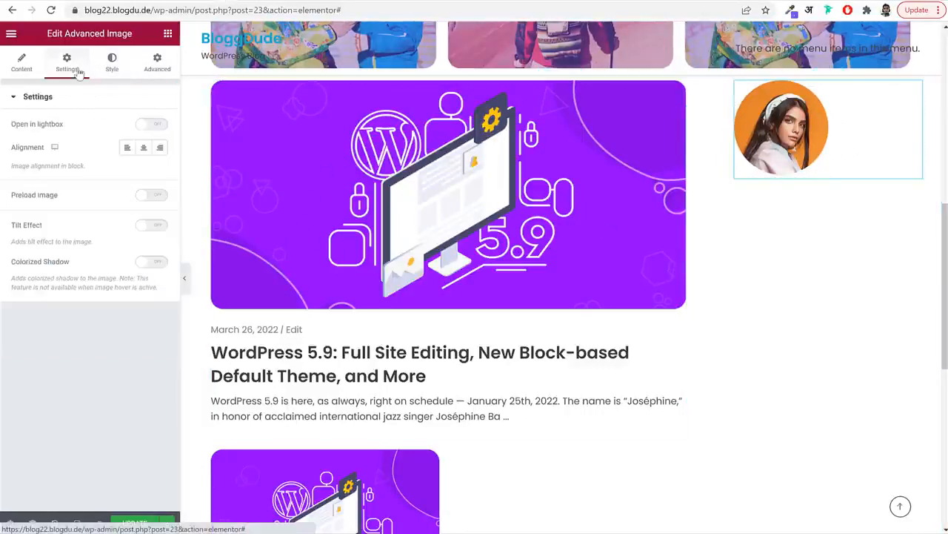
pyautogui.click(143, 148)
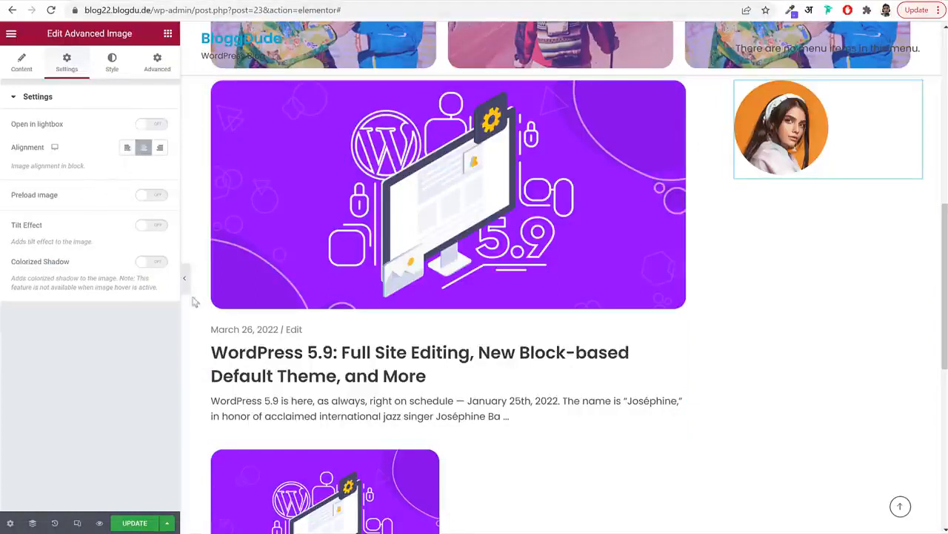
pyautogui.click(145, 523)
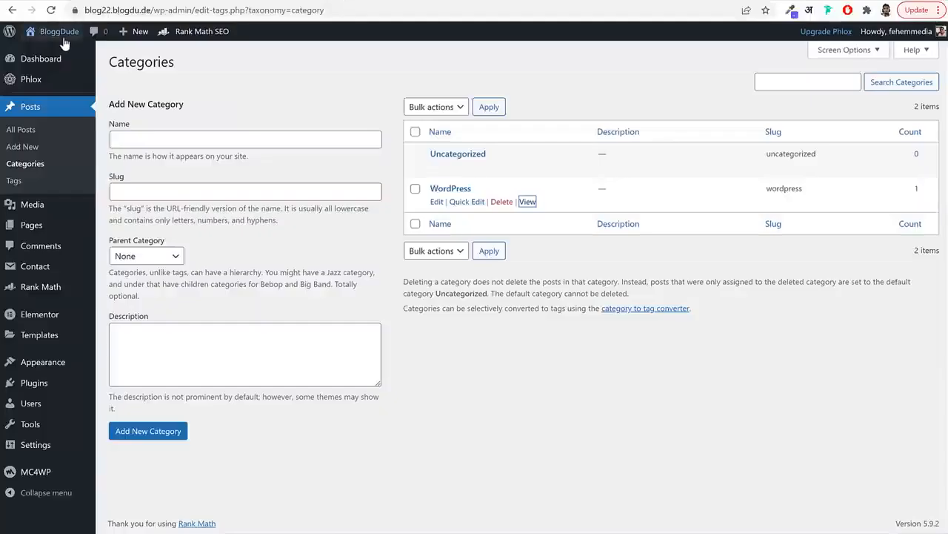
# Inspect the author photo on the live site and select its div.aux-media-image wrapper
pyautogui.moveTo(63, 43)
pyautogui.scroll(-6, 717, 187)
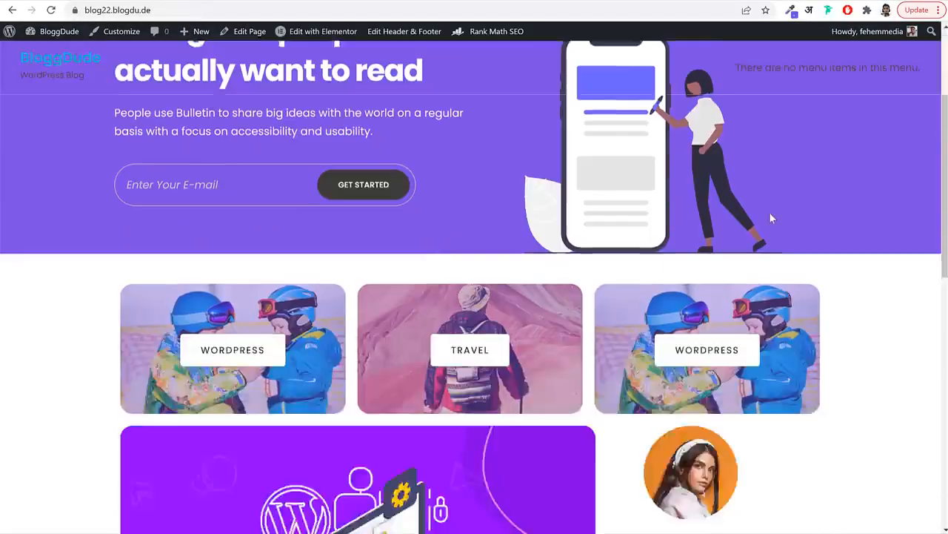
pyautogui.rightClick(687, 223)
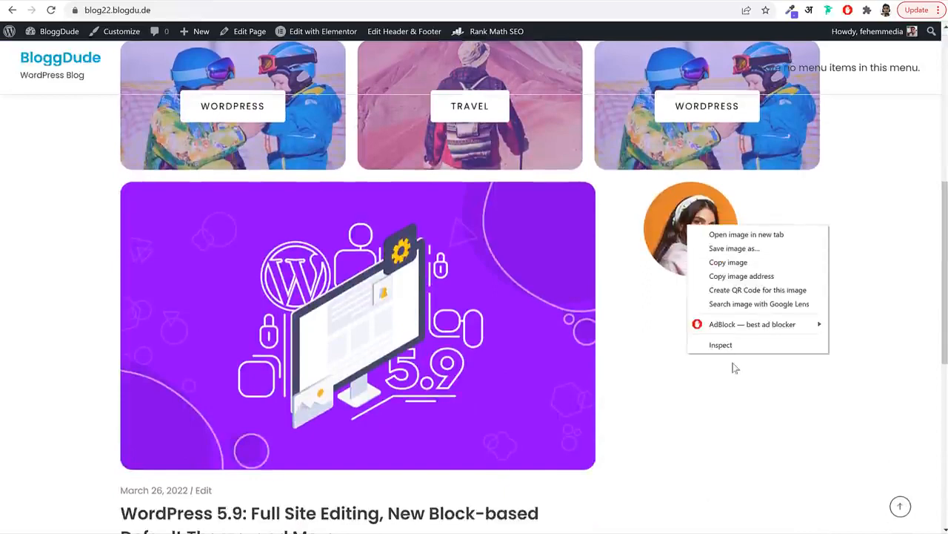
pyautogui.click(736, 346)
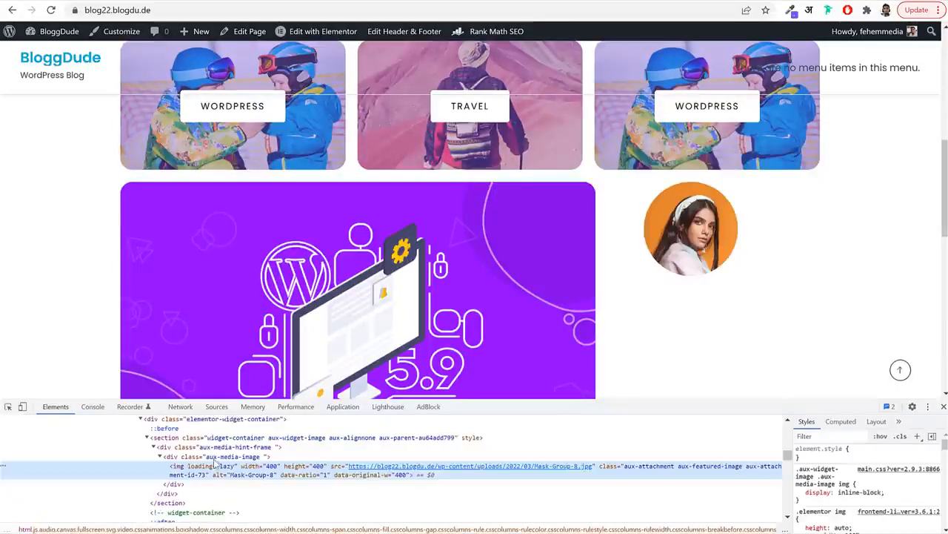
pyautogui.click(215, 458)
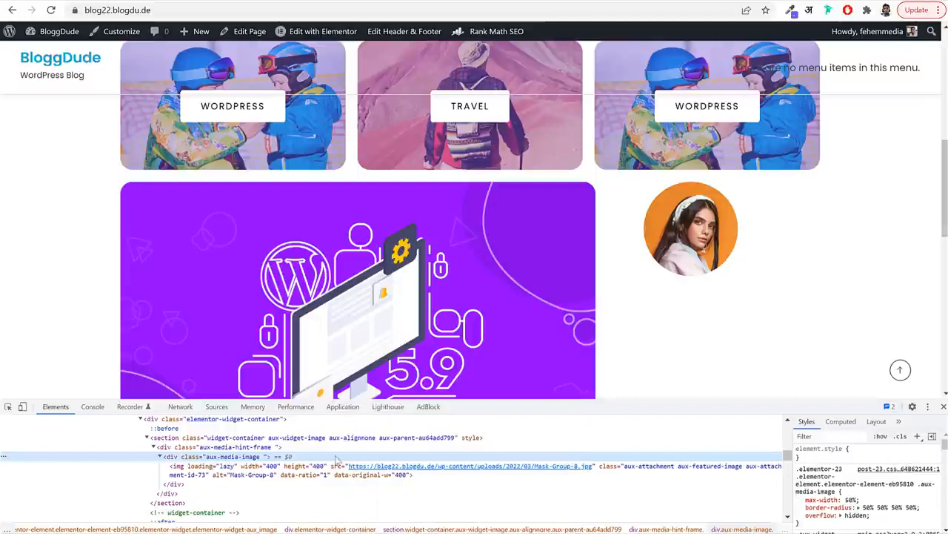
# Add a test style rule giving the wrapper margin: 0 auto
pyautogui.click(917, 437)
pyautogui.click(820, 484)
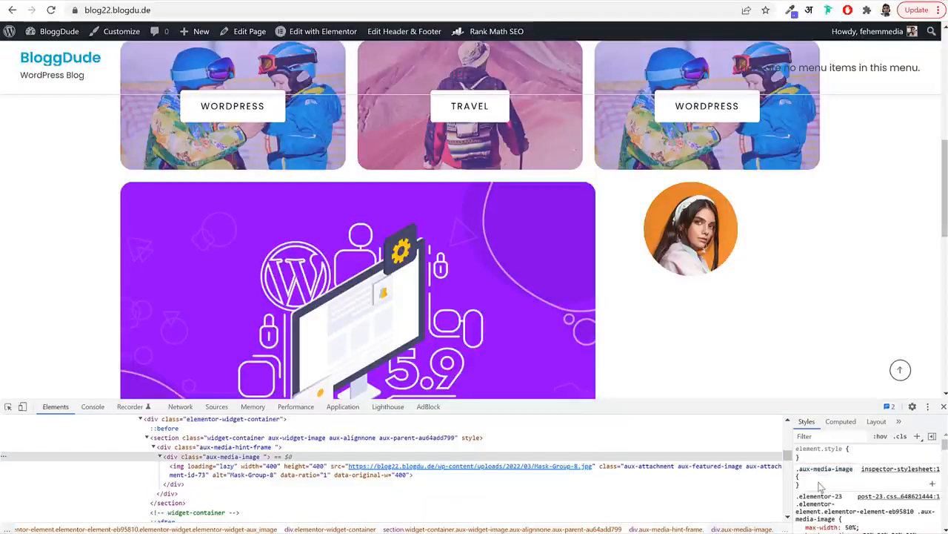
pyautogui.write('marg')
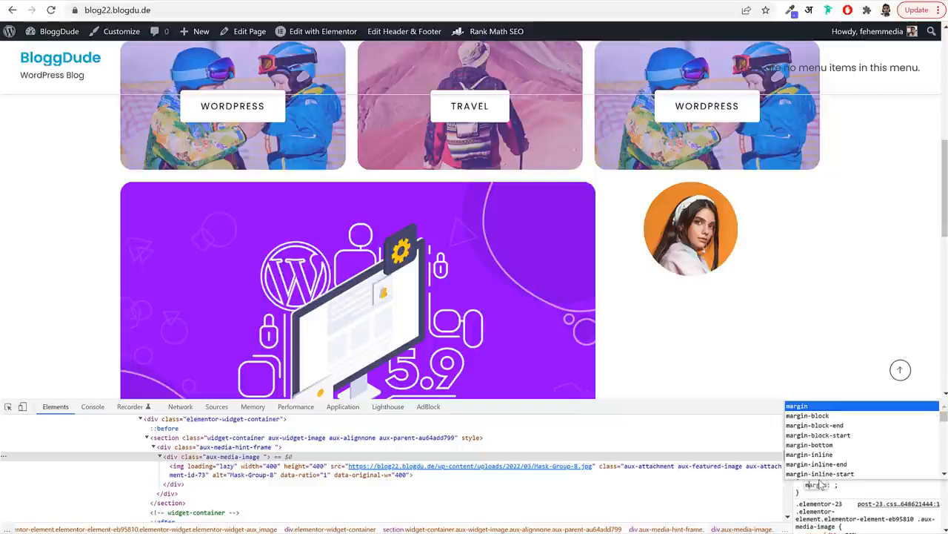
pyautogui.press('Tab')
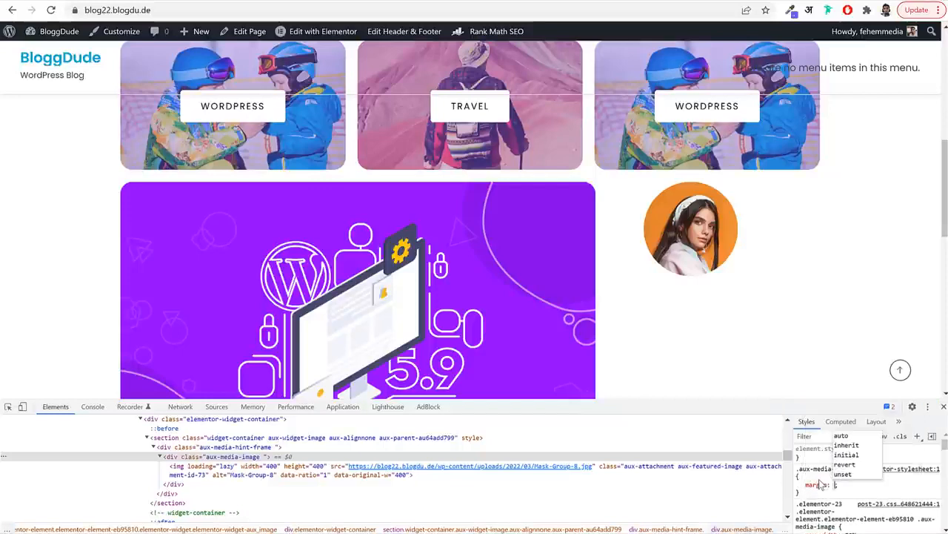
pyautogui.write('0 ')
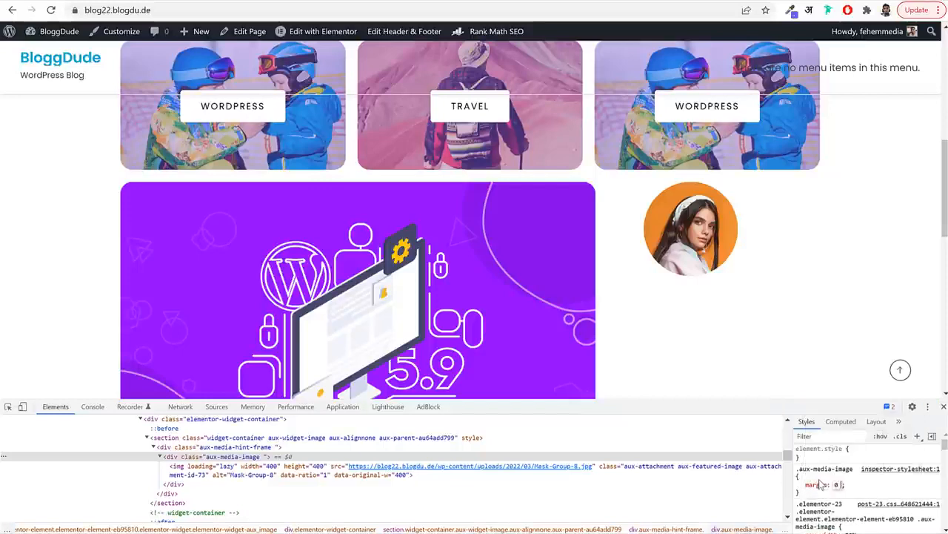
pyautogui.write('auto')
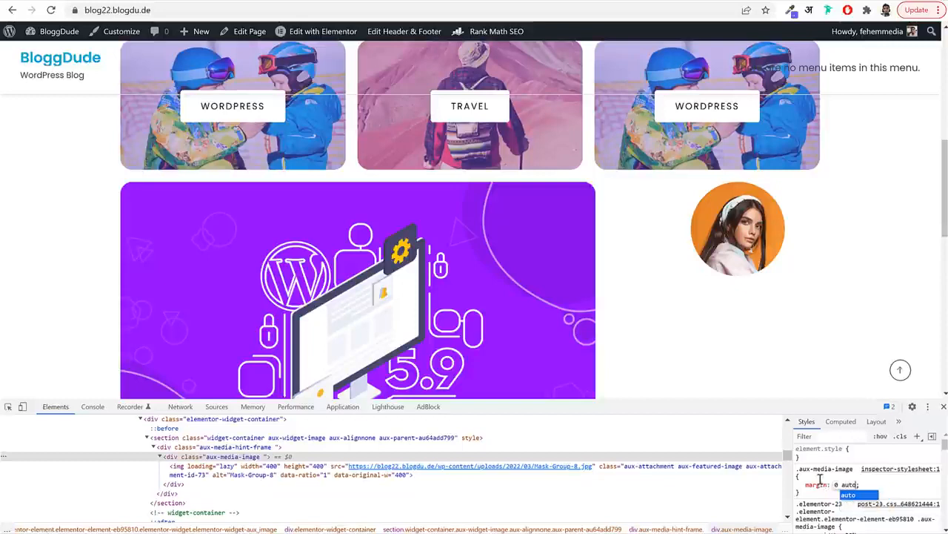
pyautogui.press('Return')
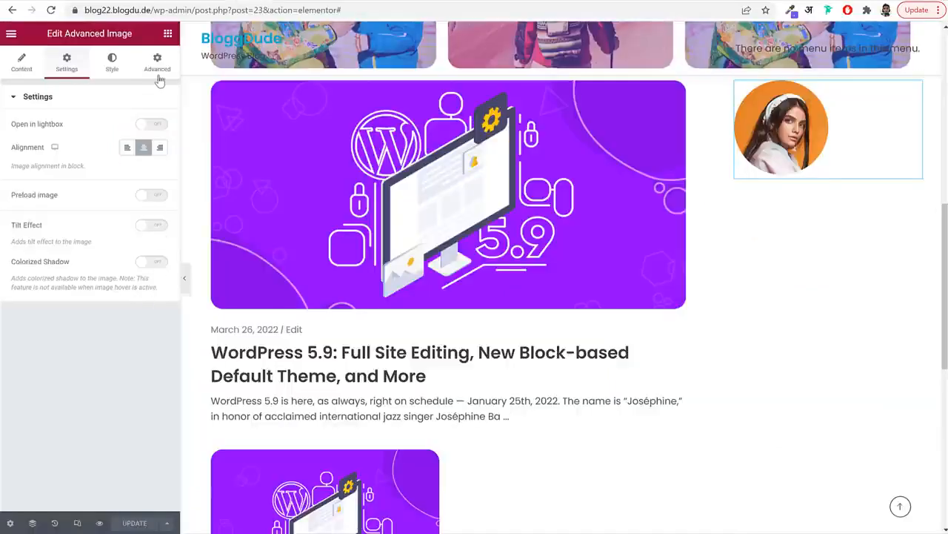
# Paste .aux-media-image { margin: 0 auto; } into the image widget's Advanced custom CSS
pyautogui.click(158, 77)
pyautogui.scroll(-4, 85, 444)
pyautogui.click(73, 500)
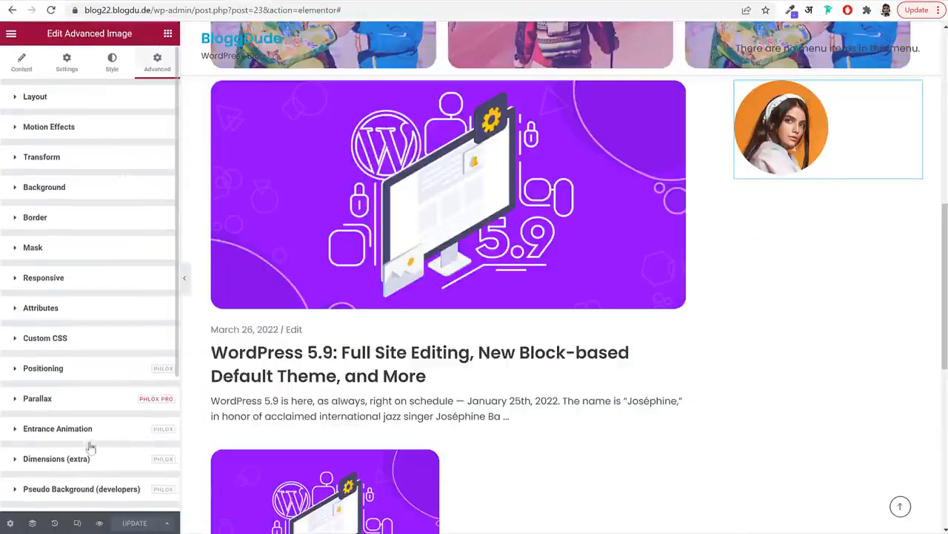
pyautogui.scroll(-4, 97, 432)
pyautogui.write('selector .aux-media-image {     margin: 0 auto;  }')
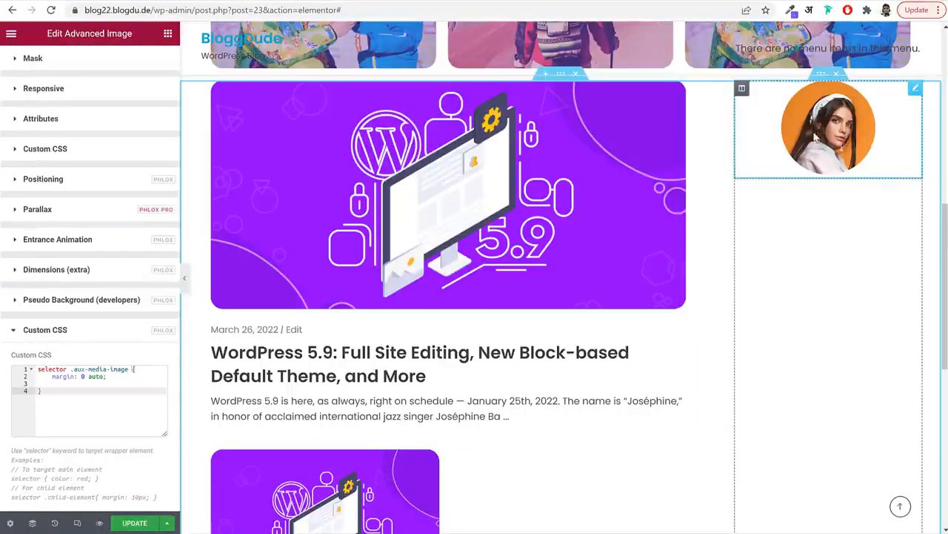
pyautogui.click(59, 376)
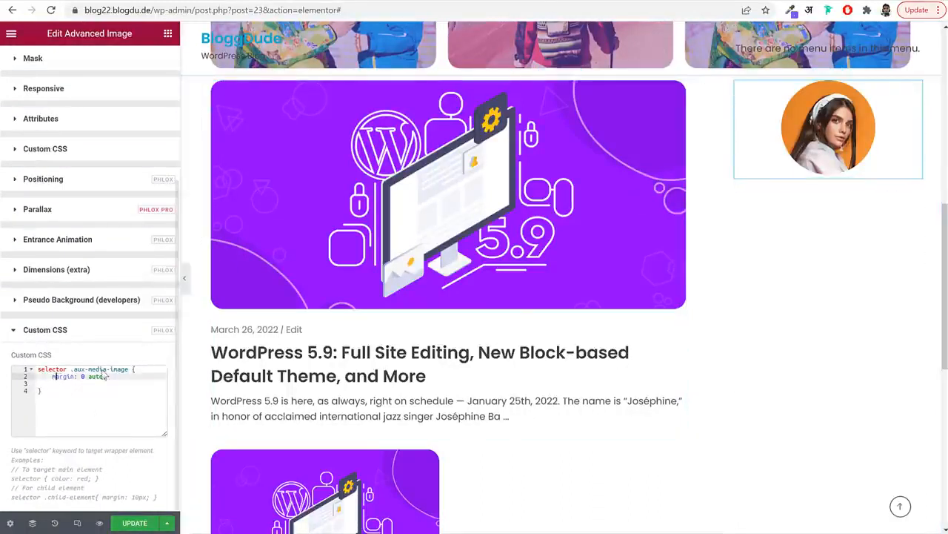
pyautogui.hotkey('ctrl', 'a')
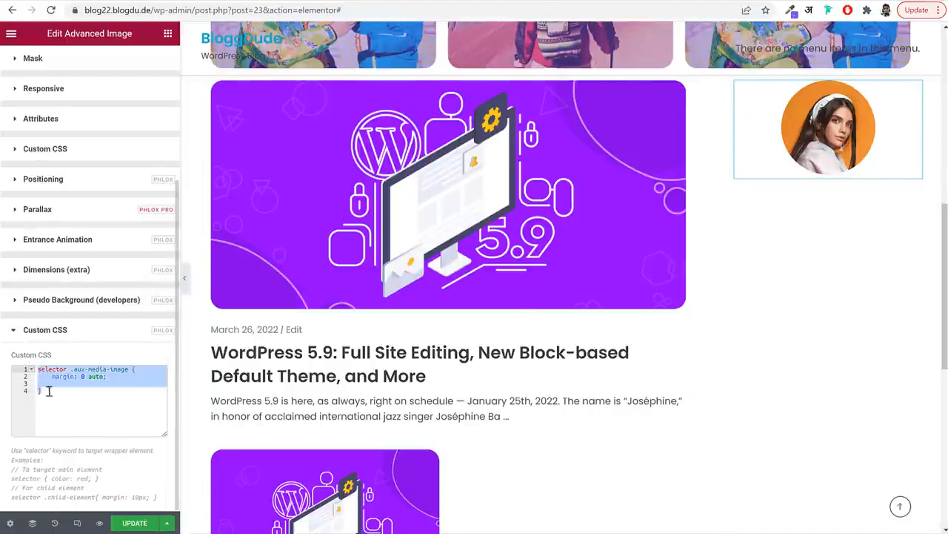
pyautogui.click(52, 385)
pyautogui.moveTo(43, 397); pyautogui.dragTo(32, 368)
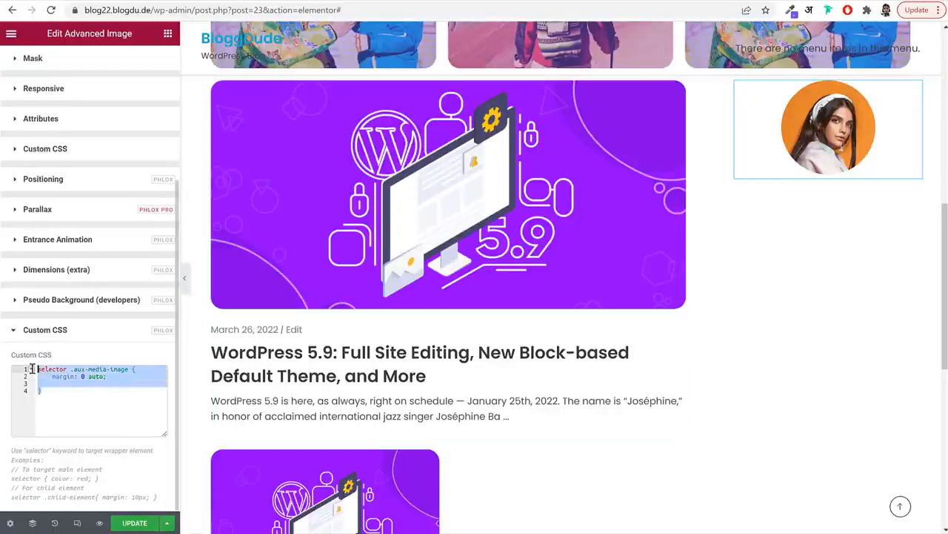
pyautogui.click(72, 397)
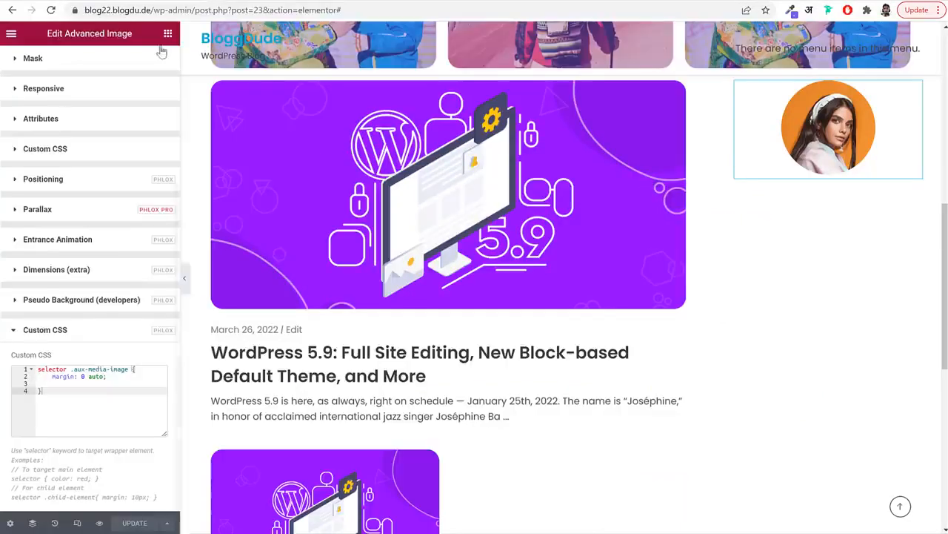
pyautogui.click(164, 35)
# Add a Modern Heading below the photo with the author's name and PHOTOGRAPHER & BLOGGER role
pyautogui.write('mode')
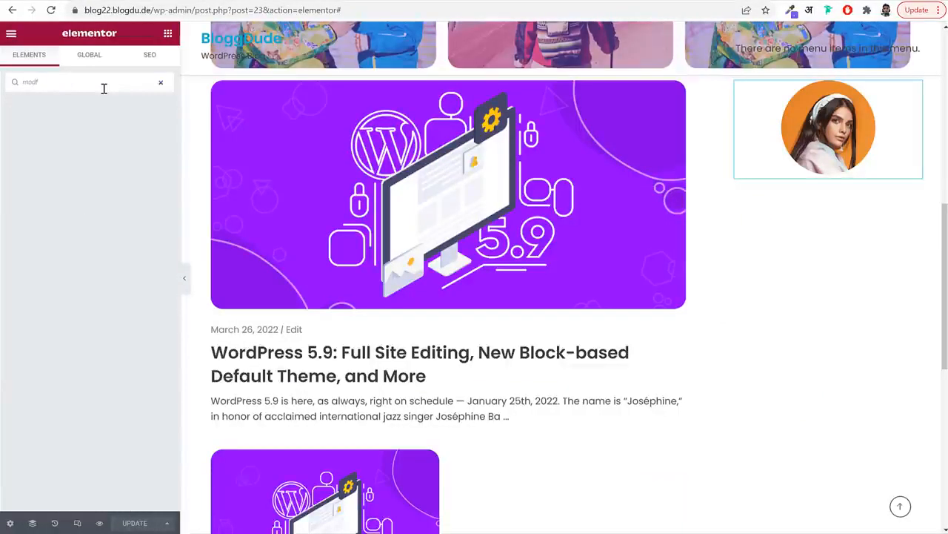
pyautogui.write('r')
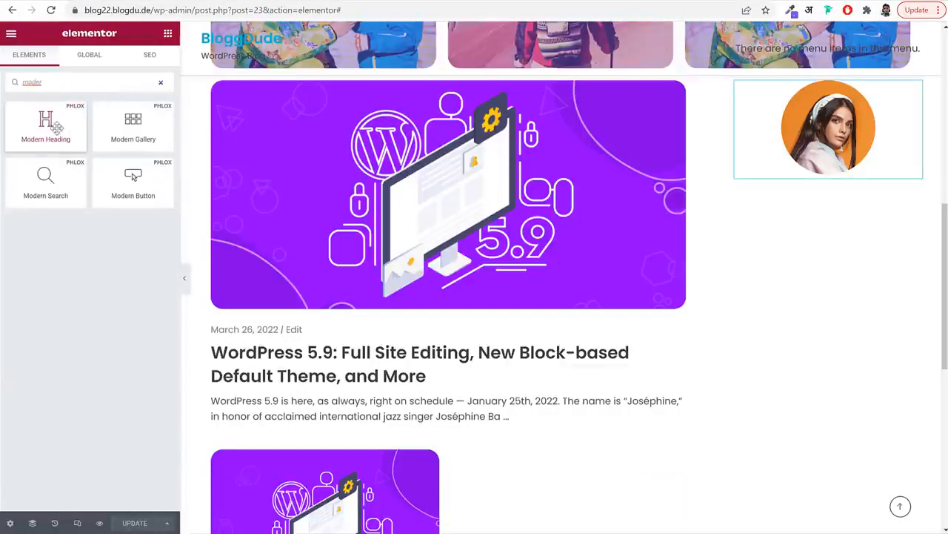
pyautogui.moveTo(45, 122); pyautogui.dragTo(856, 169)
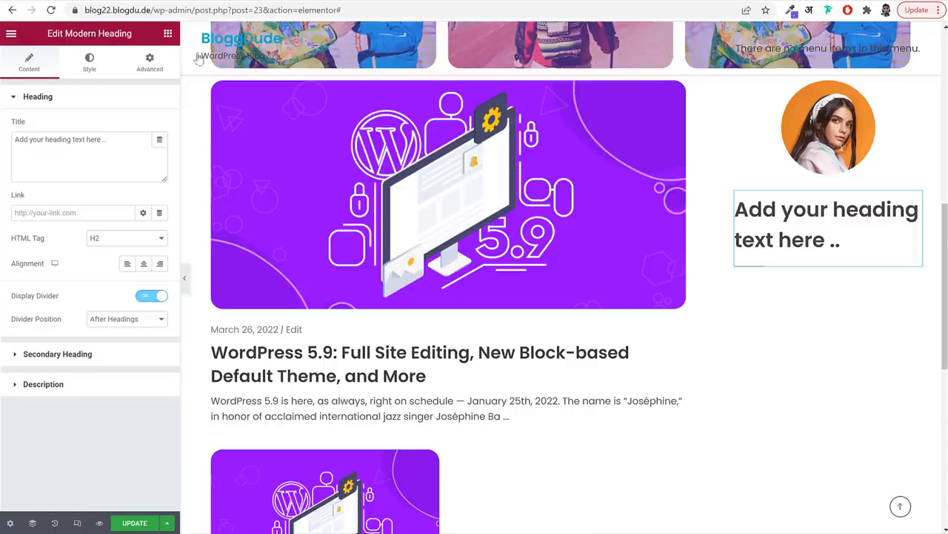
pyautogui.click(112, 165)
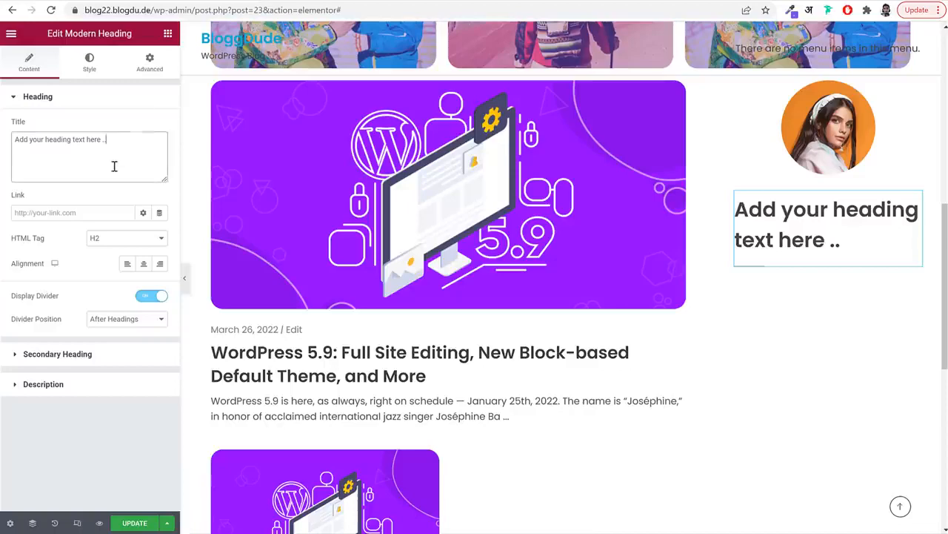
pyautogui.hotkey('ctrl', 'a')
pyautogui.write('Zakk Blain')
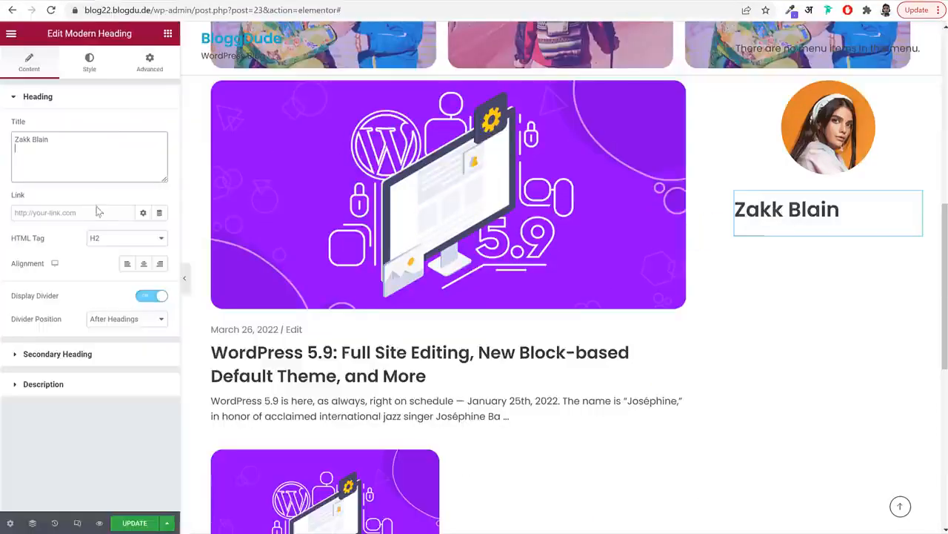
pyautogui.click(86, 354)
pyautogui.click(89, 169)
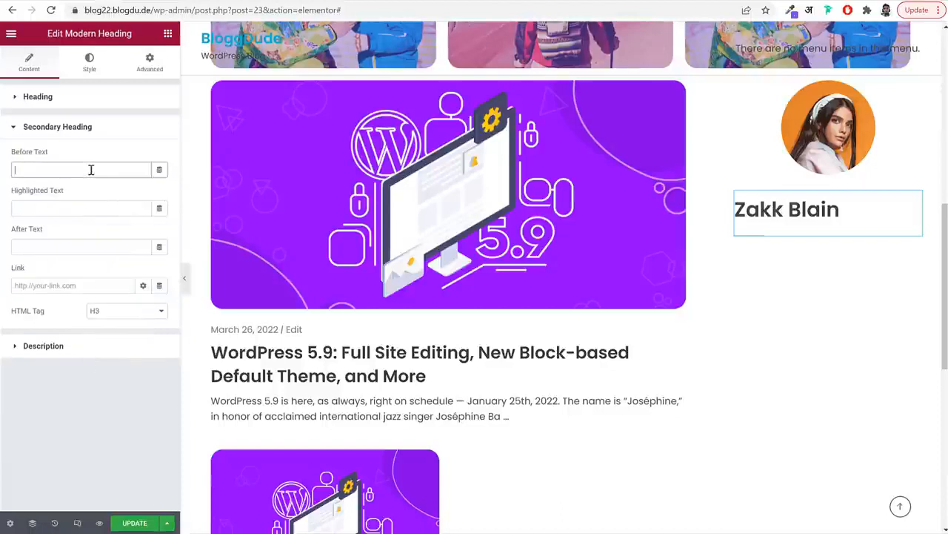
pyautogui.write('PHOTOGRAPHER & BLOGGER')
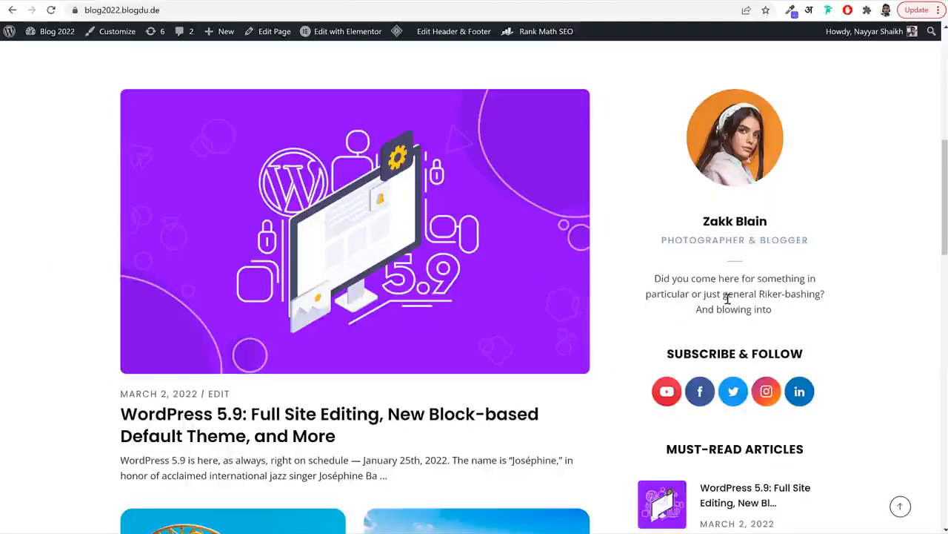
# Paste the bio paragraph into the description and centre the heading's alignment
pyautogui.tripleClick(747, 296)
pyautogui.hotkey('ctrl', 'c')
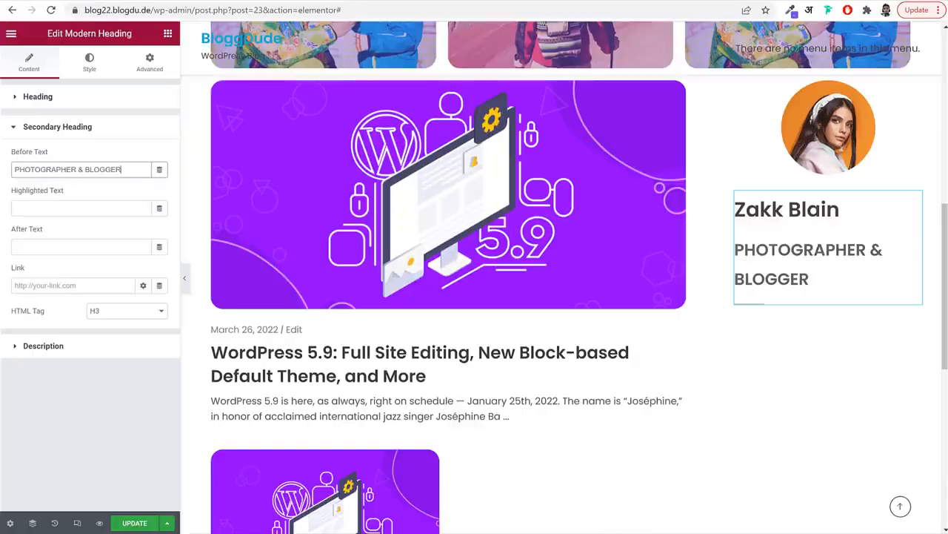
pyautogui.click(92, 351)
pyautogui.click(81, 339)
pyautogui.hotkey('ctrl', 'v')
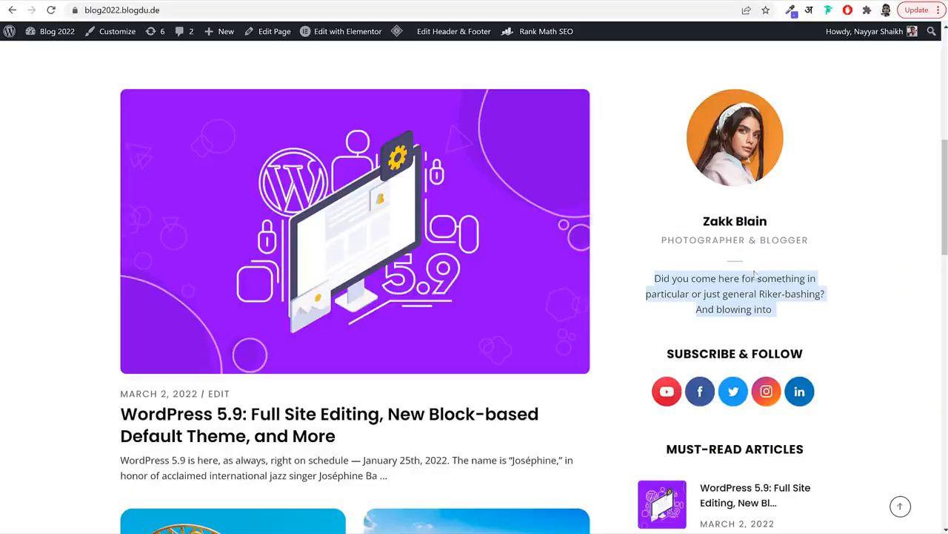
pyautogui.click(754, 274)
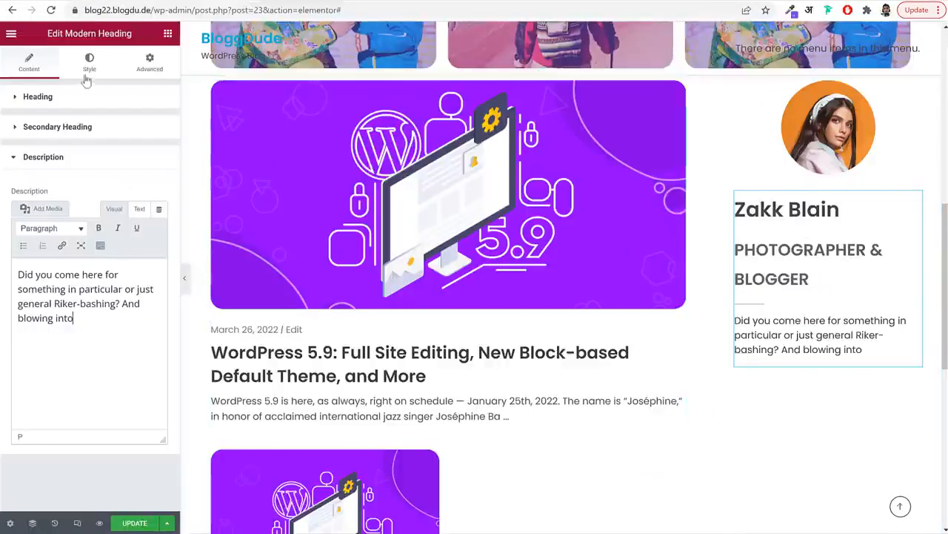
pyautogui.click(47, 96)
pyautogui.click(143, 265)
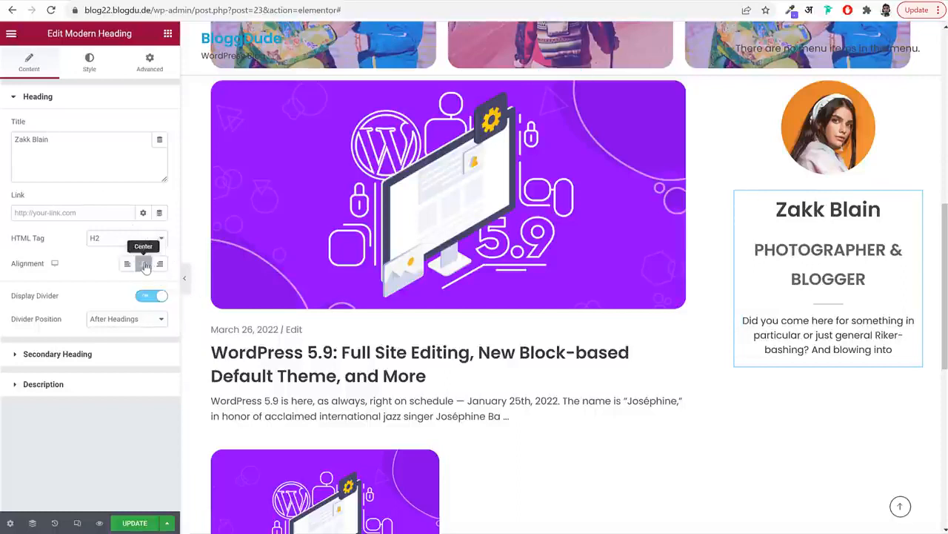
# Set the name heading's typography to size 20, bold, line height 1.3
pyautogui.click(89, 64)
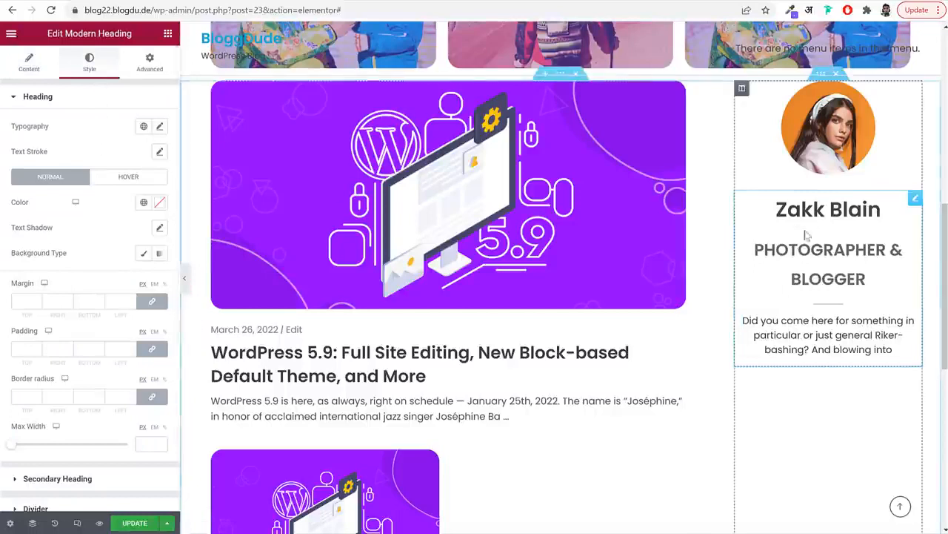
pyautogui.click(159, 128)
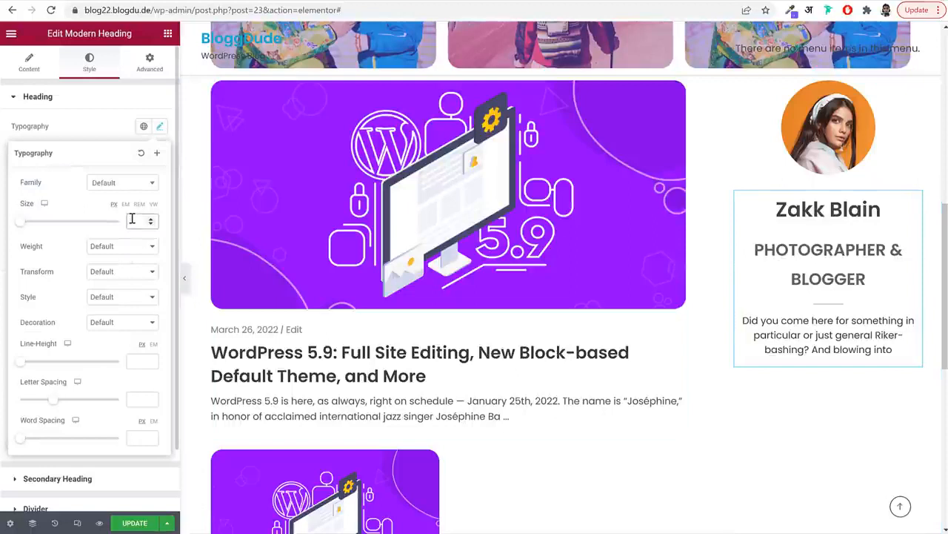
pyautogui.write('20')
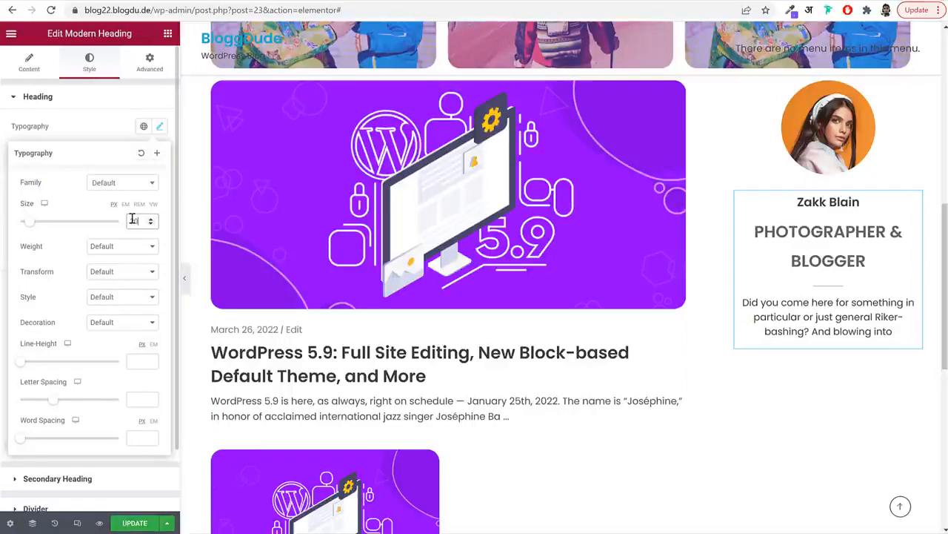
pyautogui.click(139, 249)
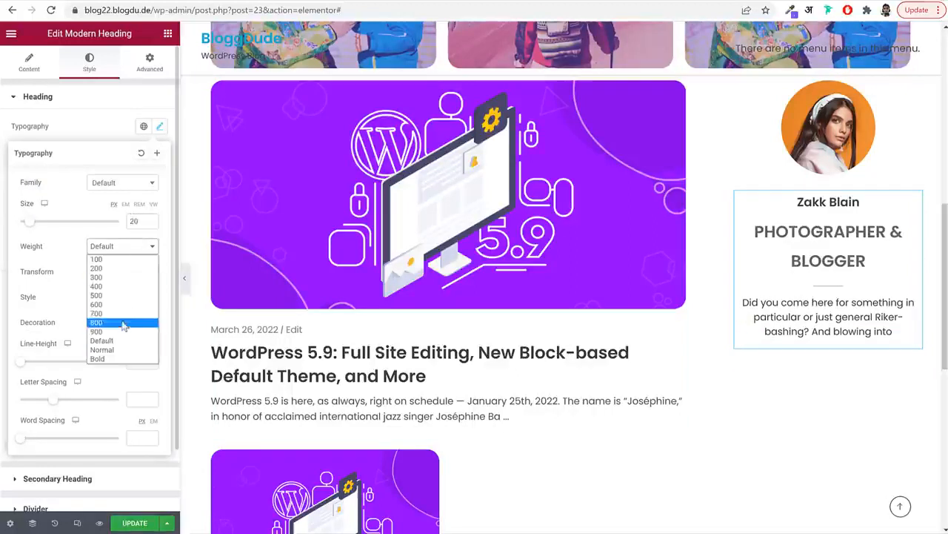
pyautogui.click(116, 359)
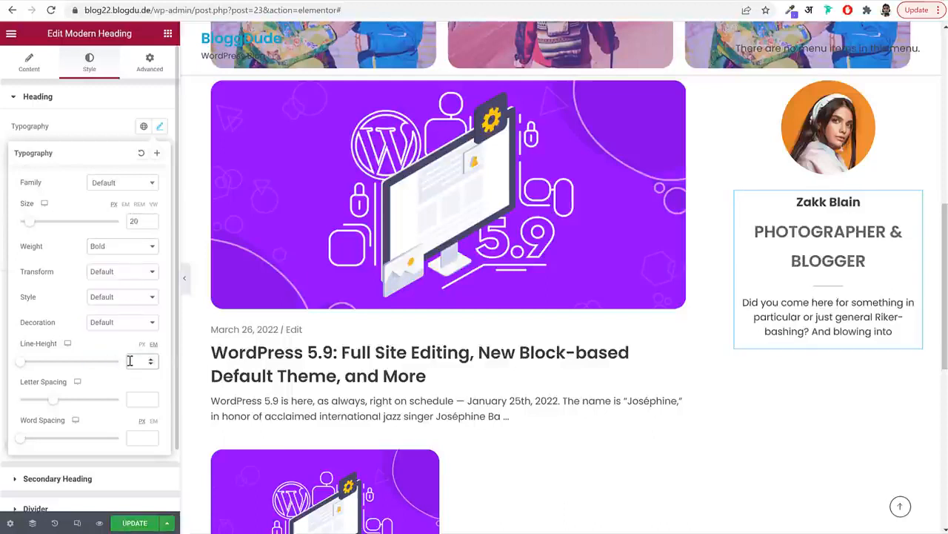
pyautogui.click(131, 360)
pyautogui.write('1.3')
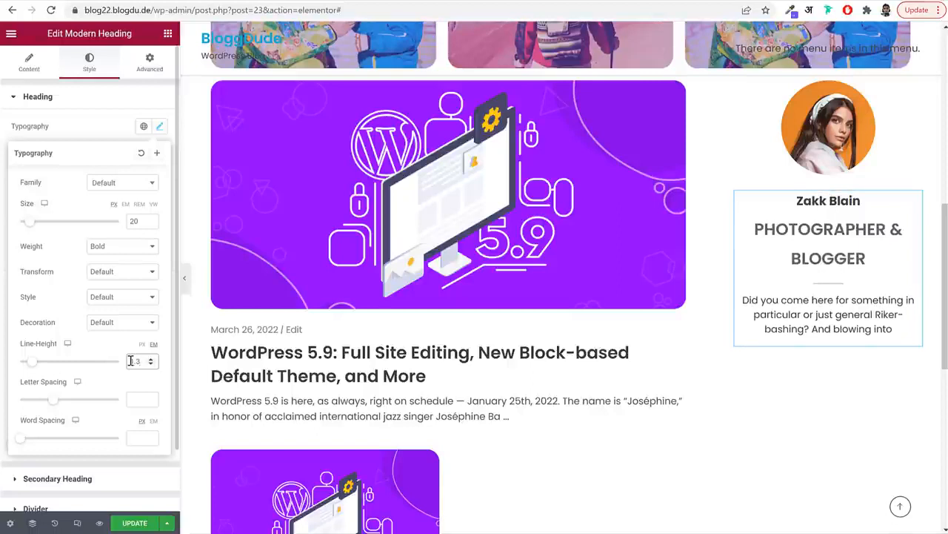
pyautogui.click(161, 128)
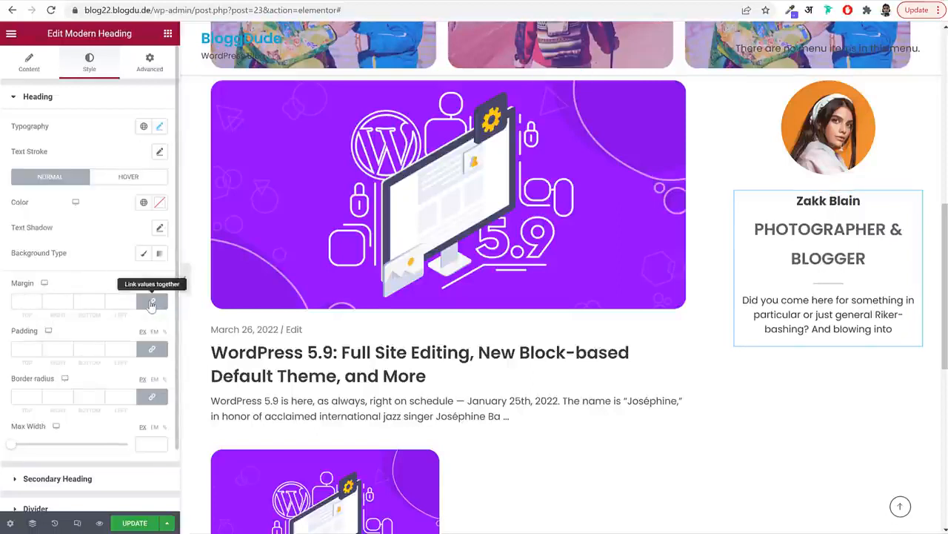
# Unlink the name heading's margins and set top 20, bottom 7
pyautogui.click(152, 301)
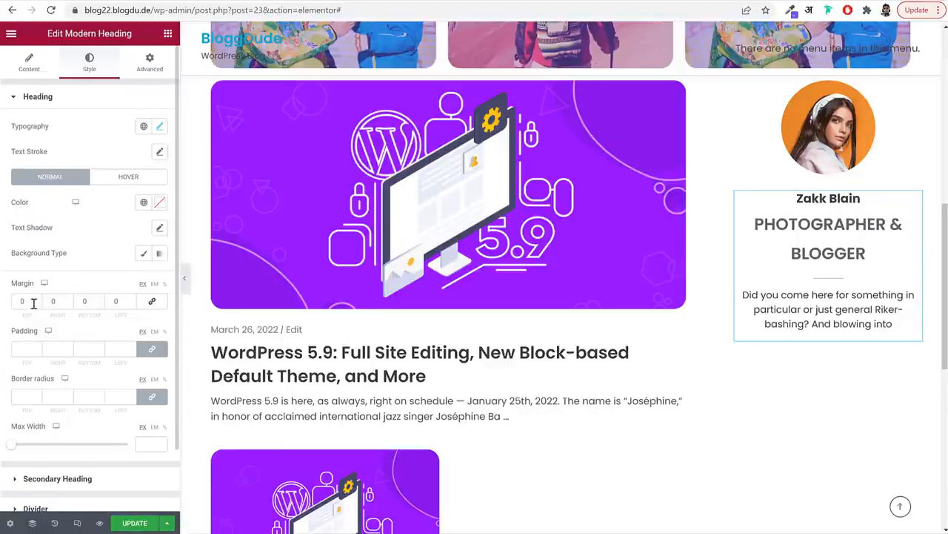
pyautogui.click(19, 301)
pyautogui.write('20')
pyautogui.press('Tab')
pyautogui.press('Tab')
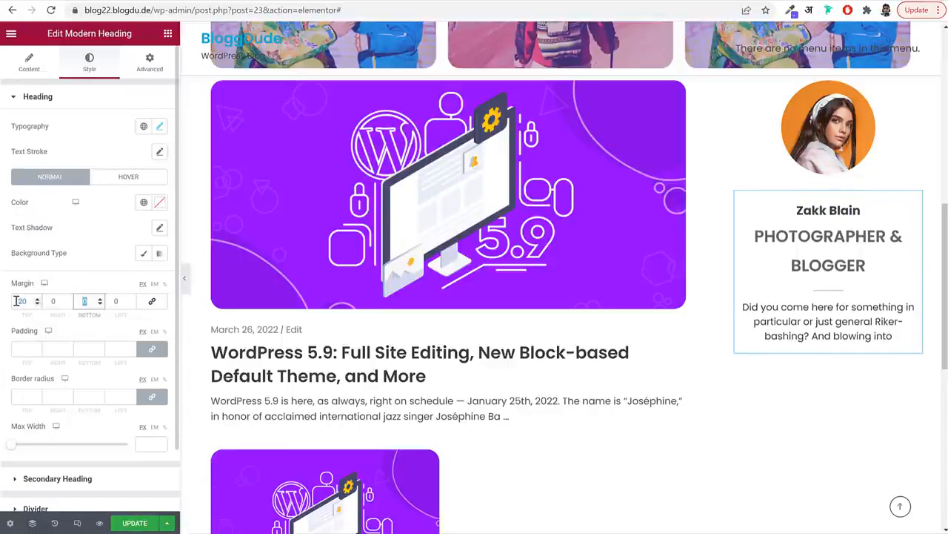
pyautogui.write('7')
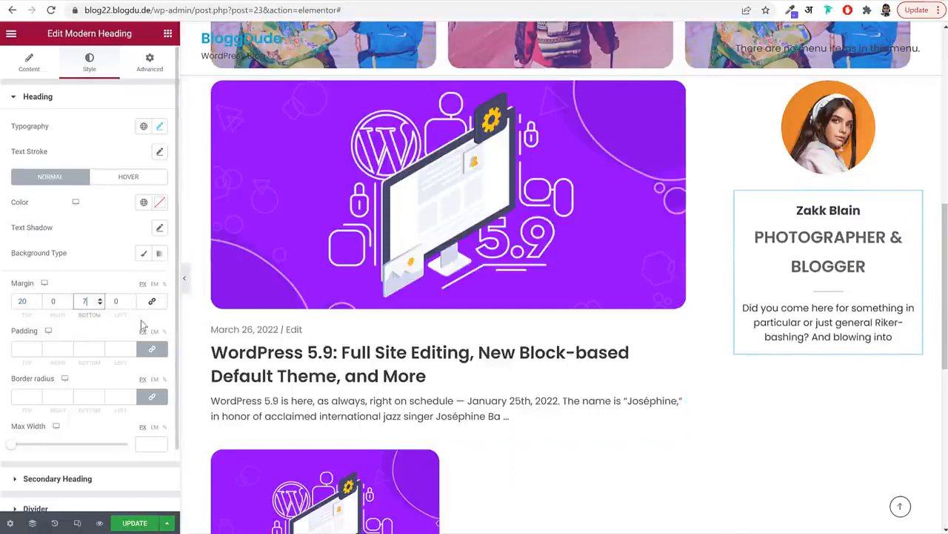
pyautogui.click(111, 99)
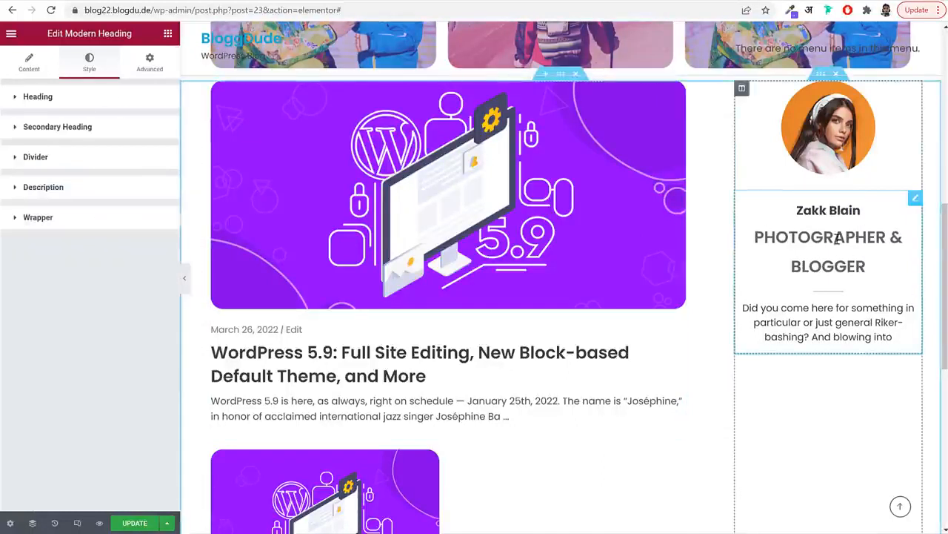
# Give the role line size 15 text, weight 400, and 1.5em line height
pyautogui.click(100, 130)
pyautogui.click(160, 159)
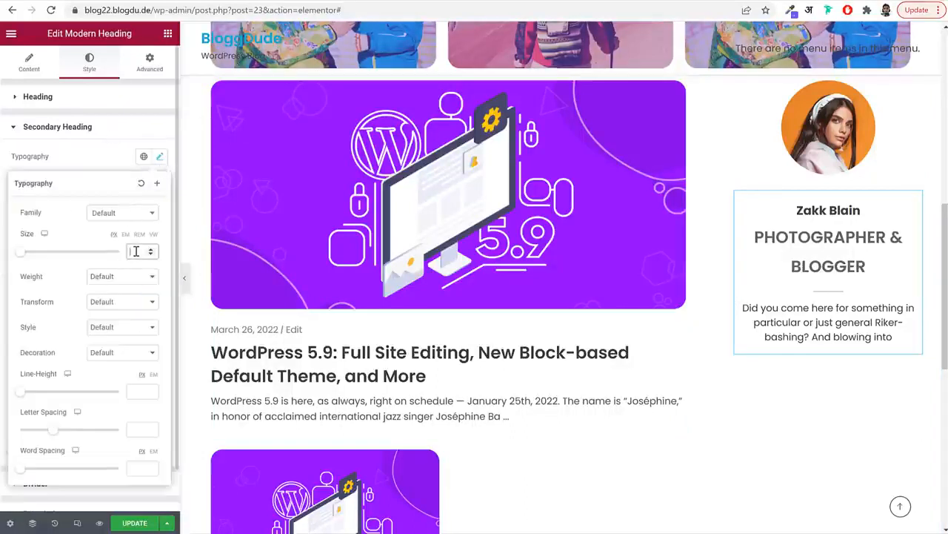
pyautogui.write('15')
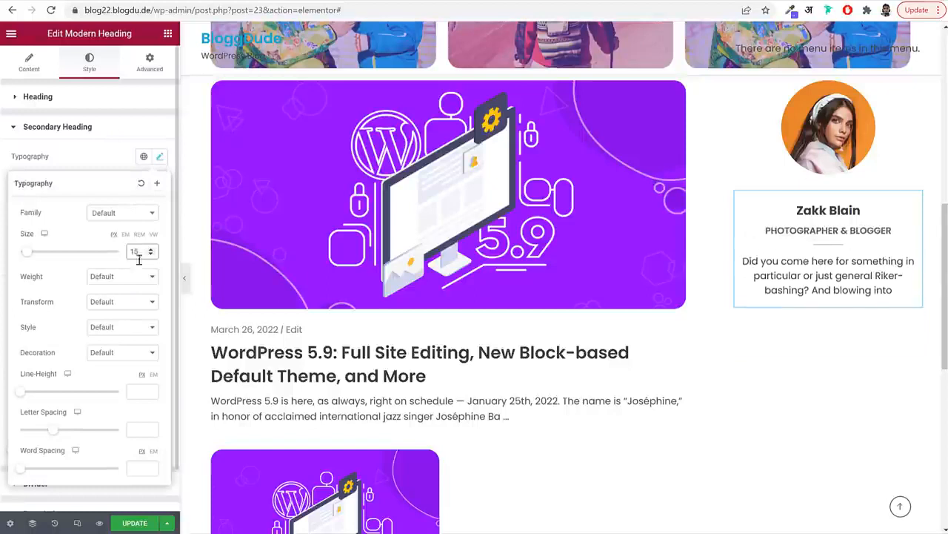
pyautogui.click(140, 280)
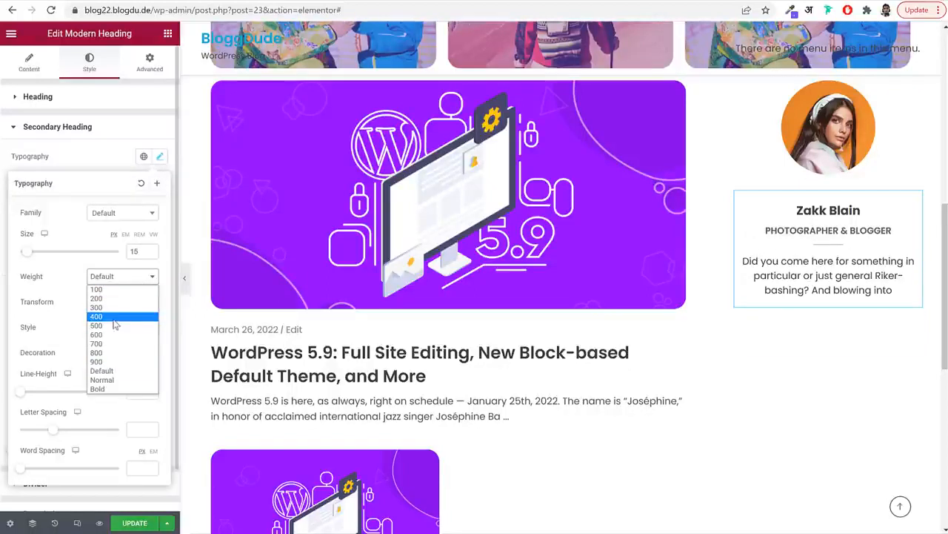
pyautogui.click(116, 317)
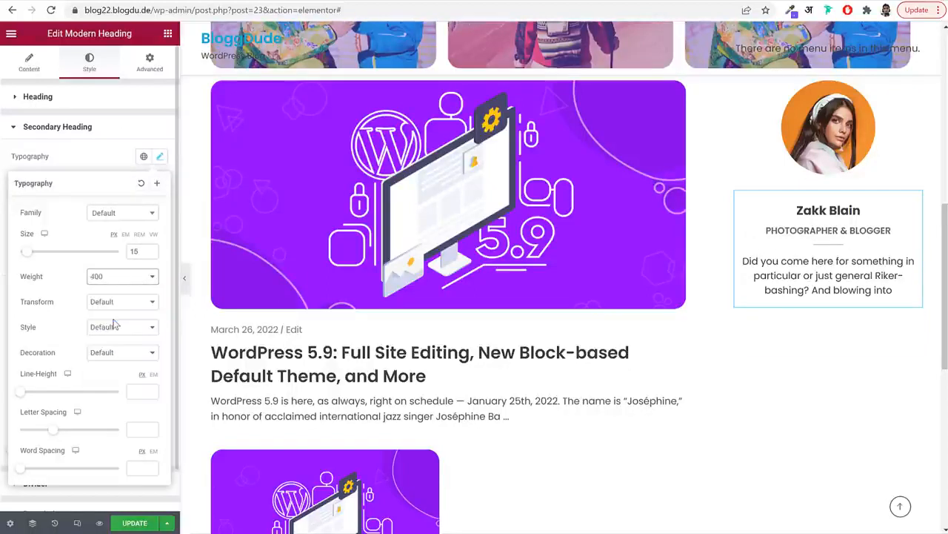
pyautogui.click(154, 376)
pyautogui.click(135, 393)
pyautogui.write('1.5')
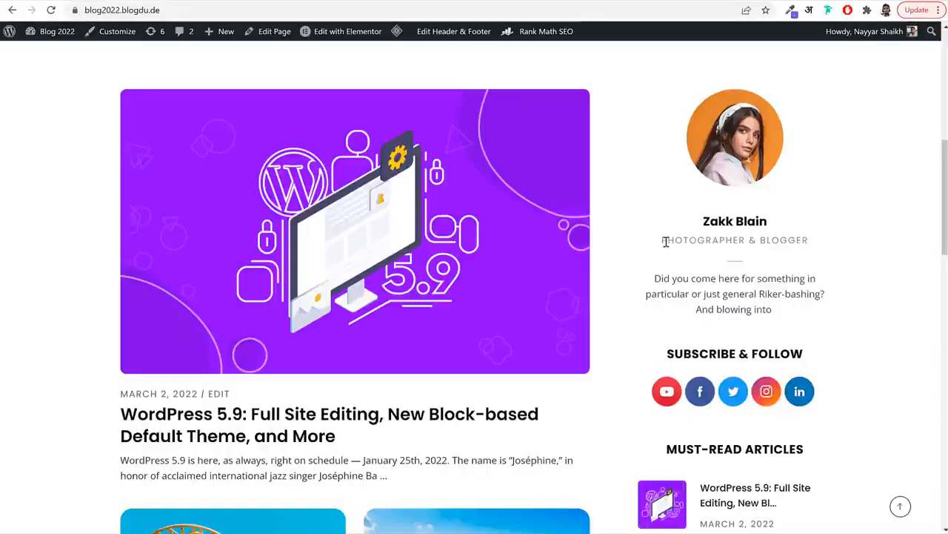
# Set the role line's letter spacing to 1.5 and colour it with the global grey Text colour
pyautogui.moveTo(665, 241); pyautogui.dragTo(805, 240)
pyautogui.click(808, 244)
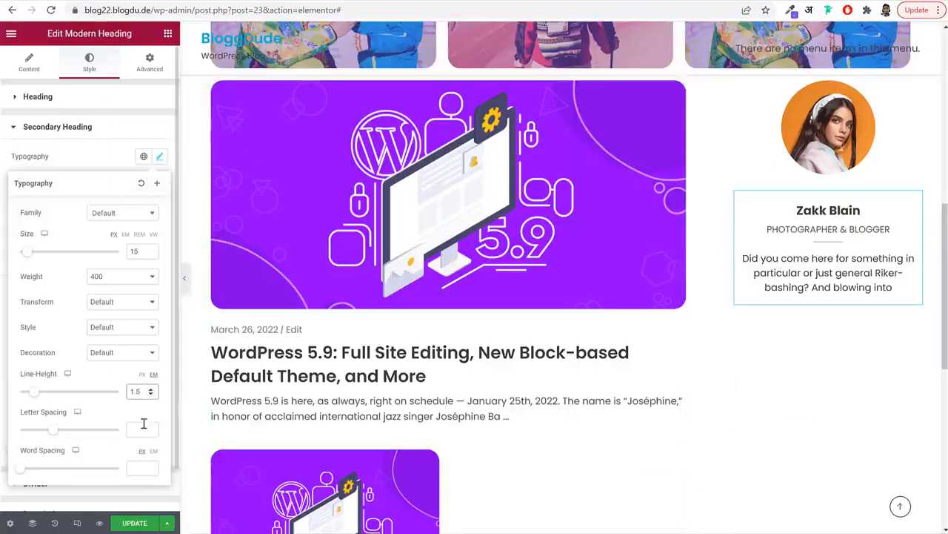
pyautogui.click(136, 428)
pyautogui.write('1.5')
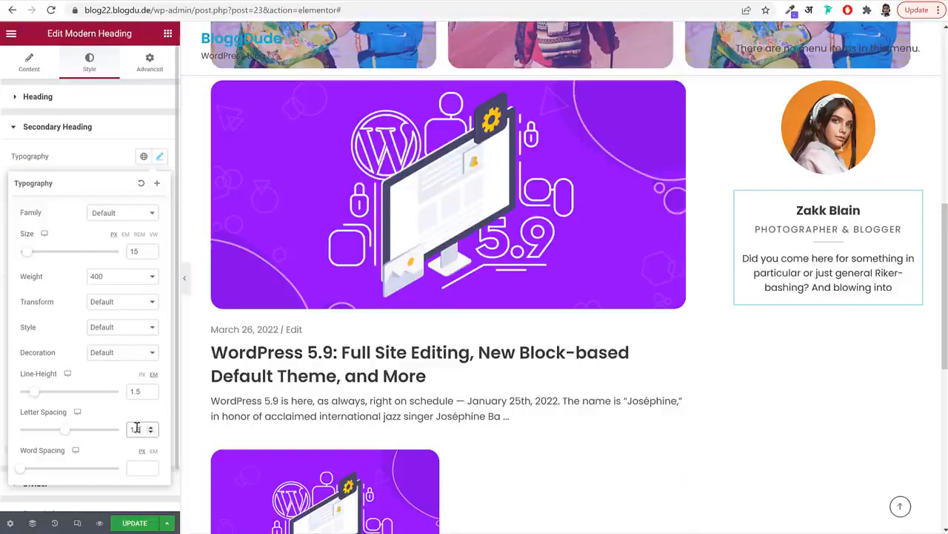
pyautogui.click(159, 156)
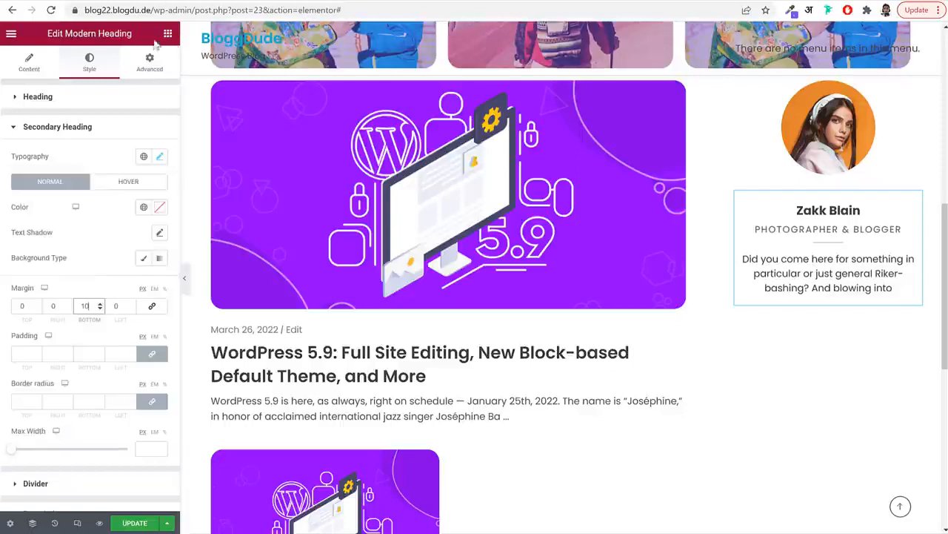
pyautogui.click(144, 206)
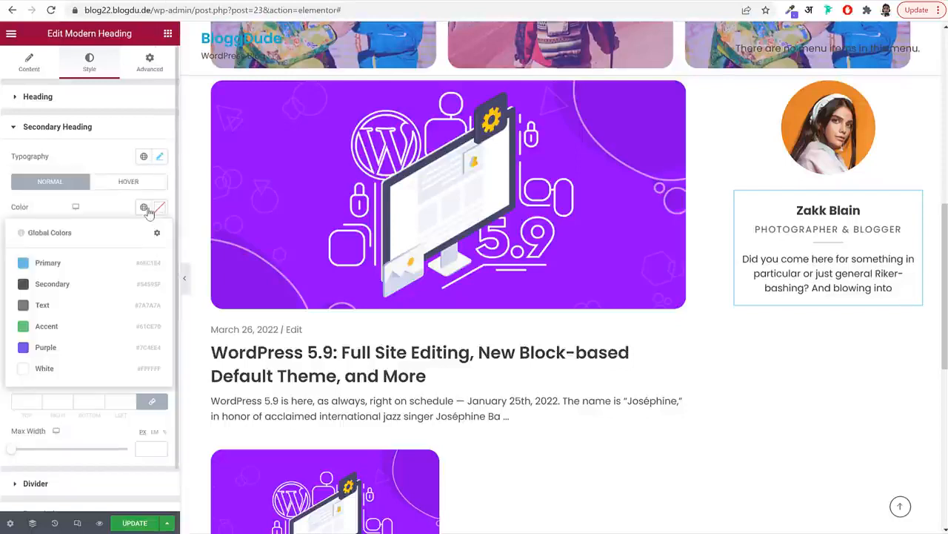
pyautogui.click(83, 312)
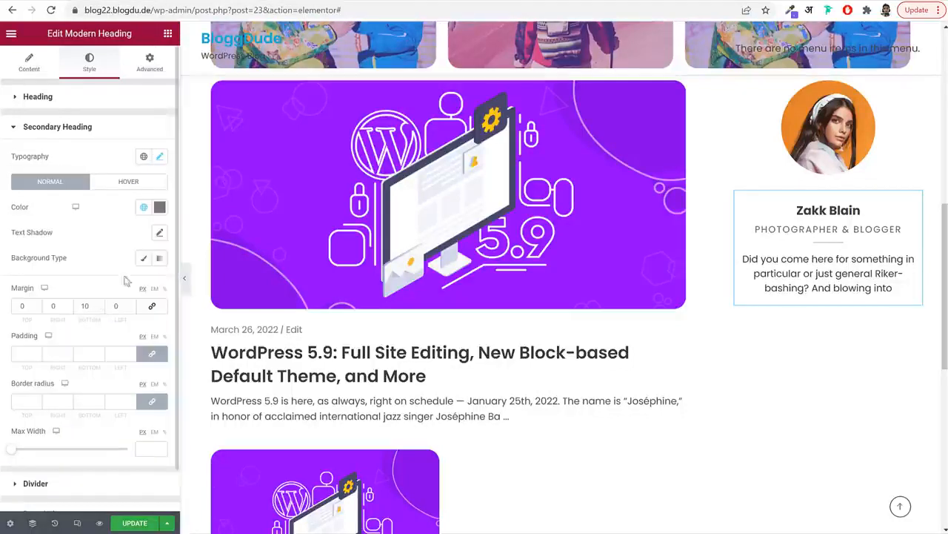
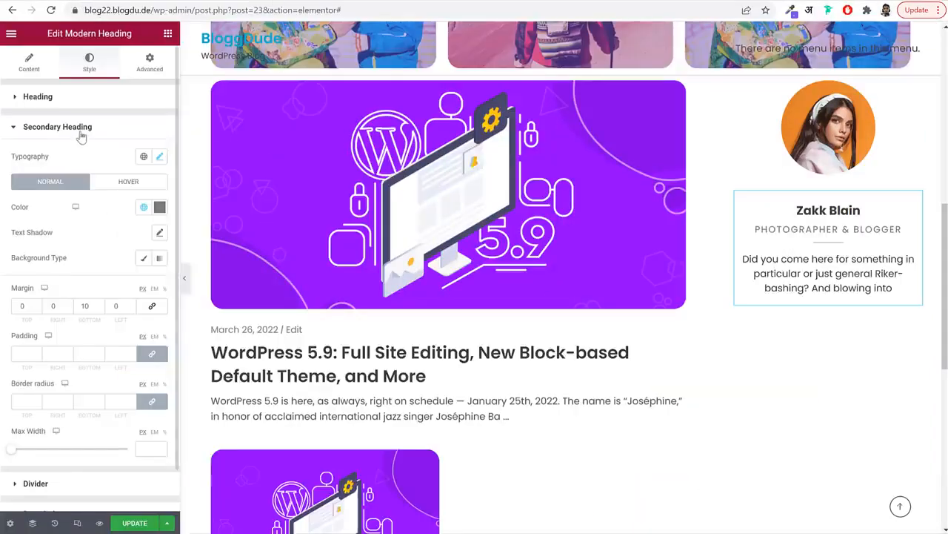
# Set the bio description typography to size 16, weight 400 and line height 1.6
pyautogui.click(77, 132)
pyautogui.click(77, 190)
pyautogui.click(159, 242)
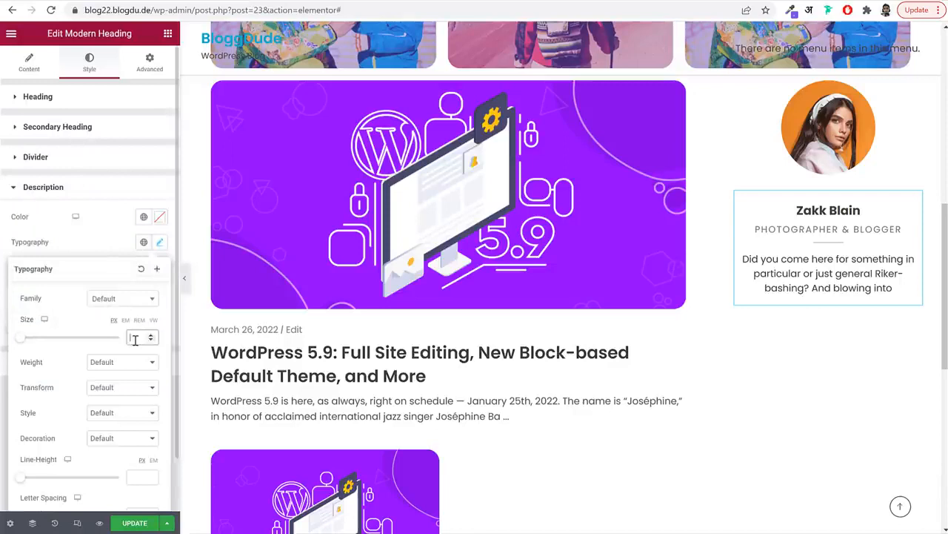
pyautogui.write('16')
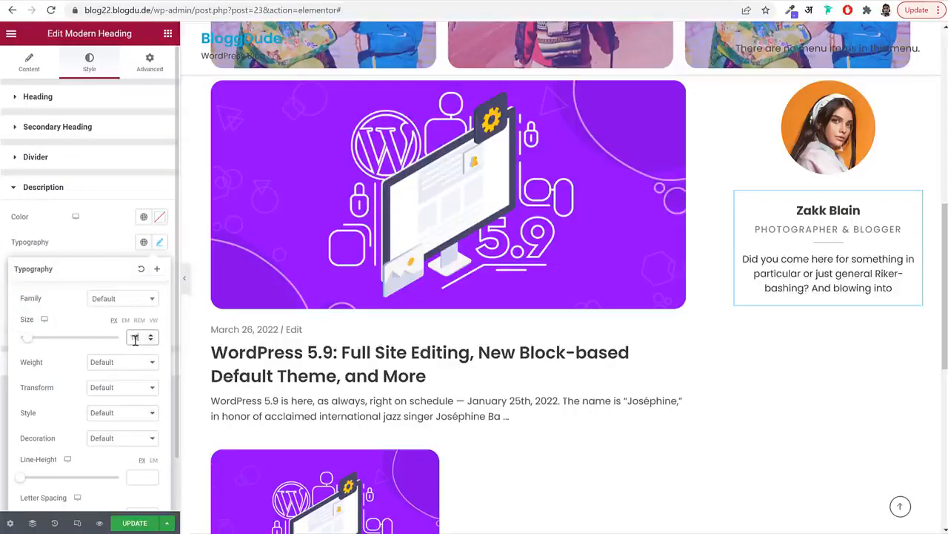
pyautogui.click(141, 360)
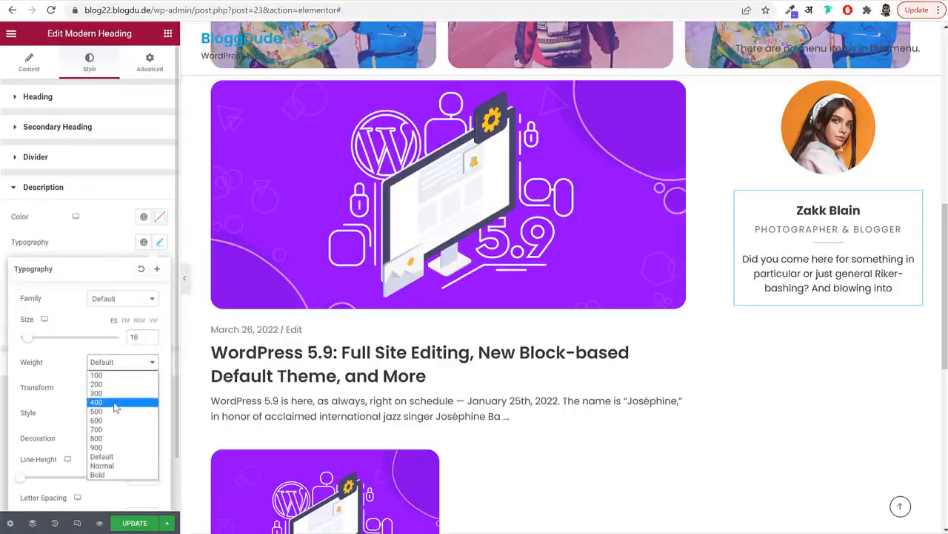
pyautogui.click(115, 402)
pyautogui.scroll(-1, 128, 424)
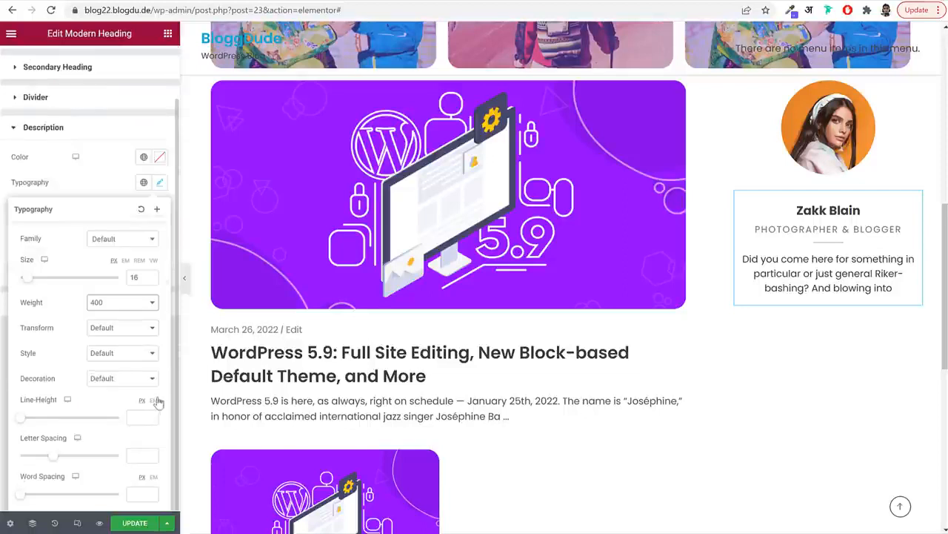
pyautogui.click(134, 420)
pyautogui.write('1.6')
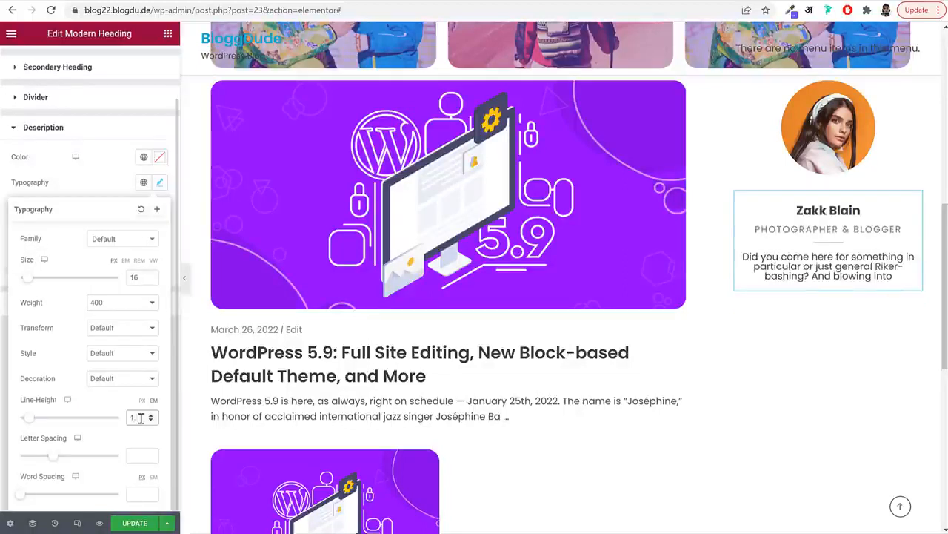
pyautogui.click(162, 183)
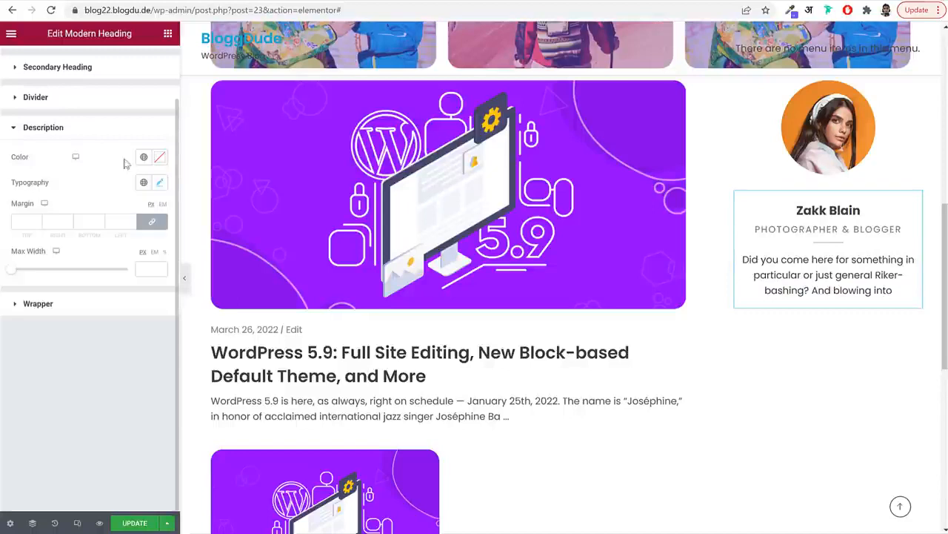
# Colour the bio description text dark grey
pyautogui.click(158, 159)
pyautogui.moveTo(54, 227); pyautogui.dragTo(34, 178)
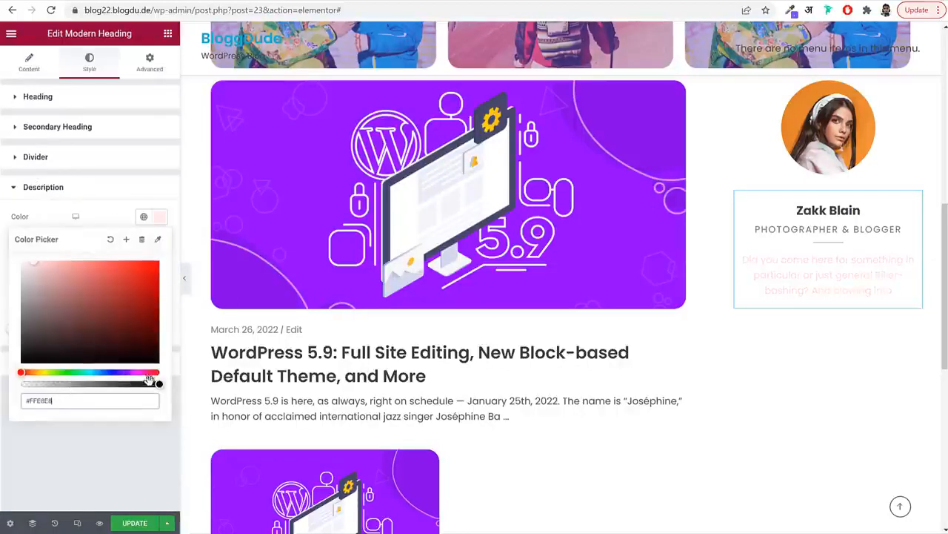
pyautogui.moveTo(133, 335)
pyautogui.mouseDown()
pyautogui.moveTo(17, 346)
pyautogui.moveTo(1, 307)
pyautogui.moveTo(2, 321)
pyautogui.mouseUp()
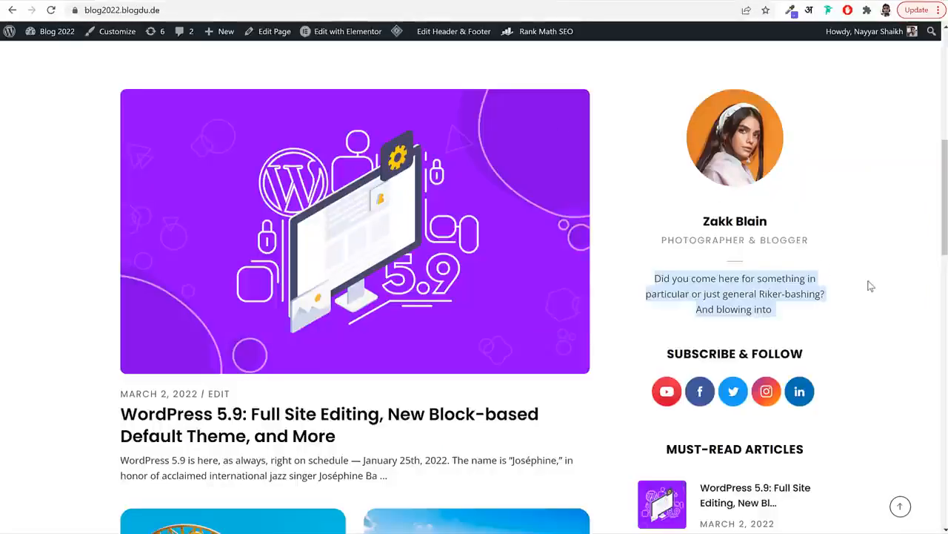
pyautogui.scroll(-2, 867, 289)
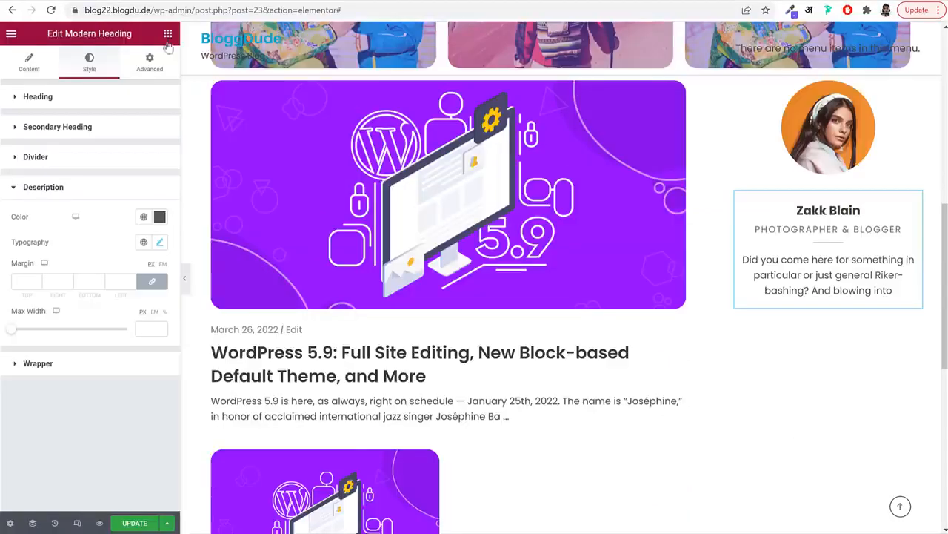
# Add an inner section below the bio card and delete one of its columns
pyautogui.click(167, 35)
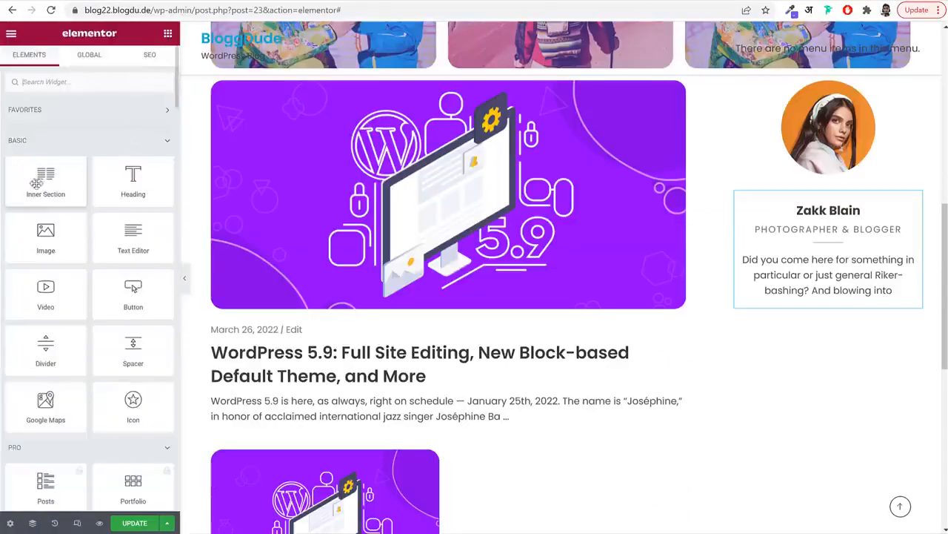
pyautogui.moveTo(37, 182); pyautogui.dragTo(826, 315)
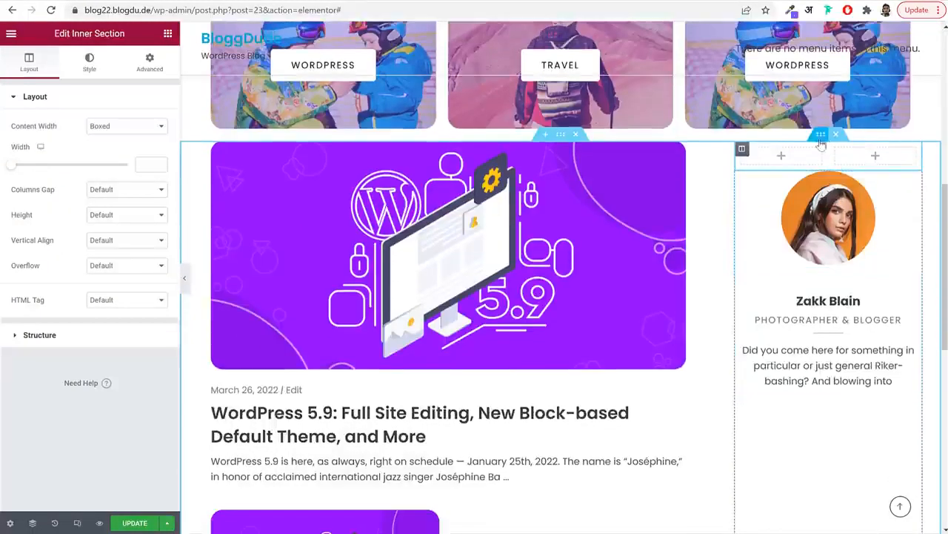
pyautogui.moveTo(821, 135); pyautogui.dragTo(826, 380)
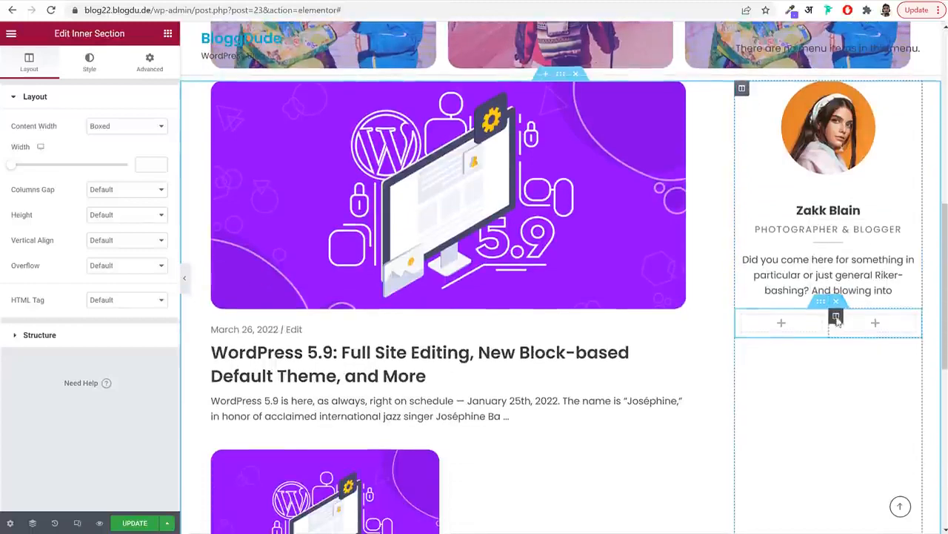
pyautogui.rightClick(836, 319)
pyautogui.click(811, 487)
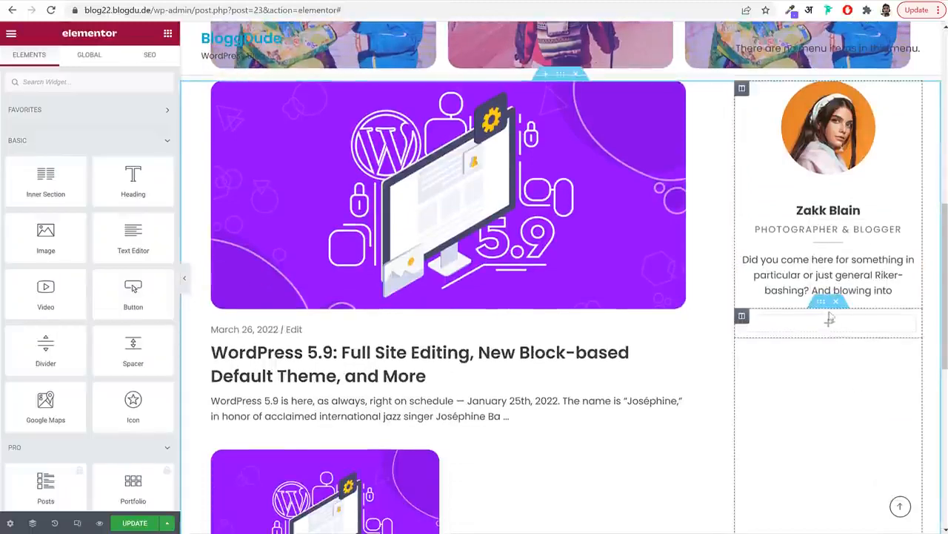
# Set the inner section's column gap to No Gap and select the live SUBSCRIBE & FOLLOW text
pyautogui.click(821, 302)
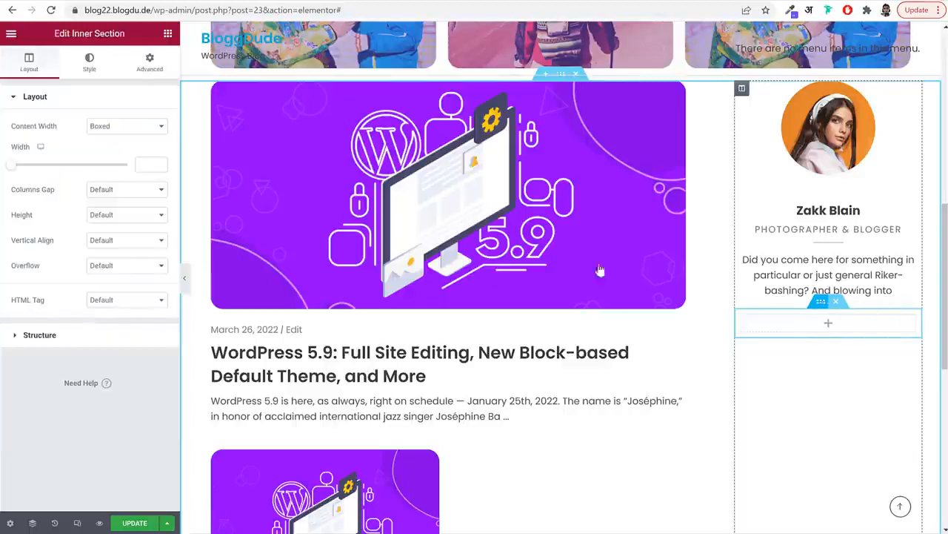
pyautogui.click(139, 196)
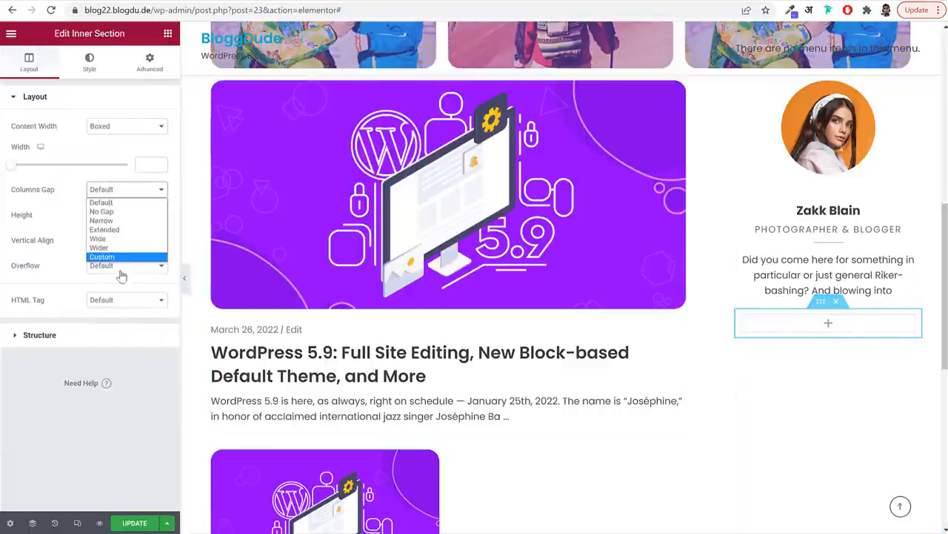
pyautogui.click(122, 211)
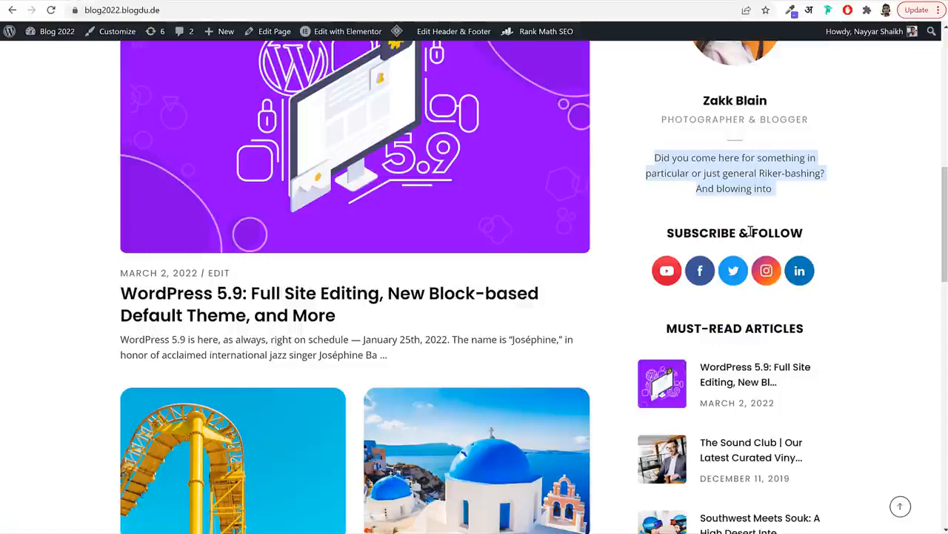
pyautogui.tripleClick(750, 232)
pyautogui.hotkey('ctrl', 'c')
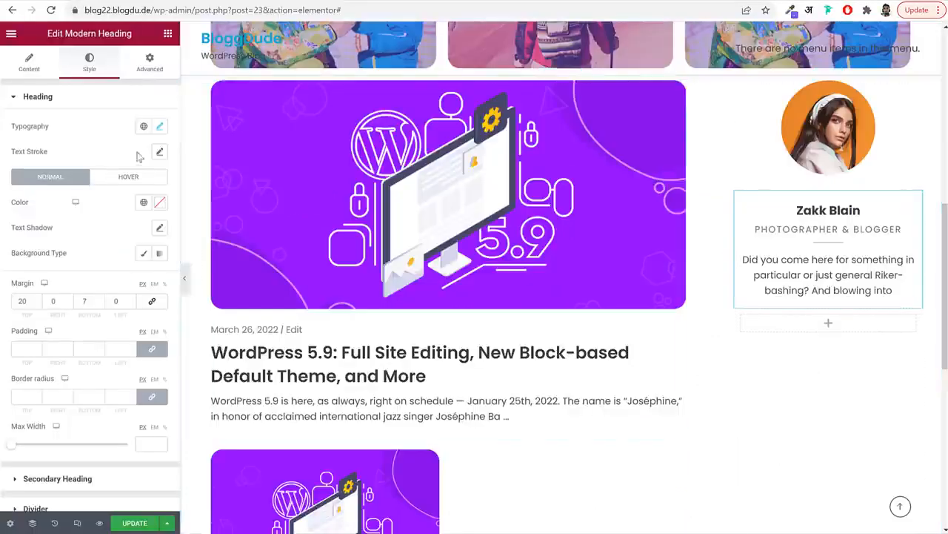
# Change the bio card's name heading colour to a custom solid black, #000000
pyautogui.click(167, 35)
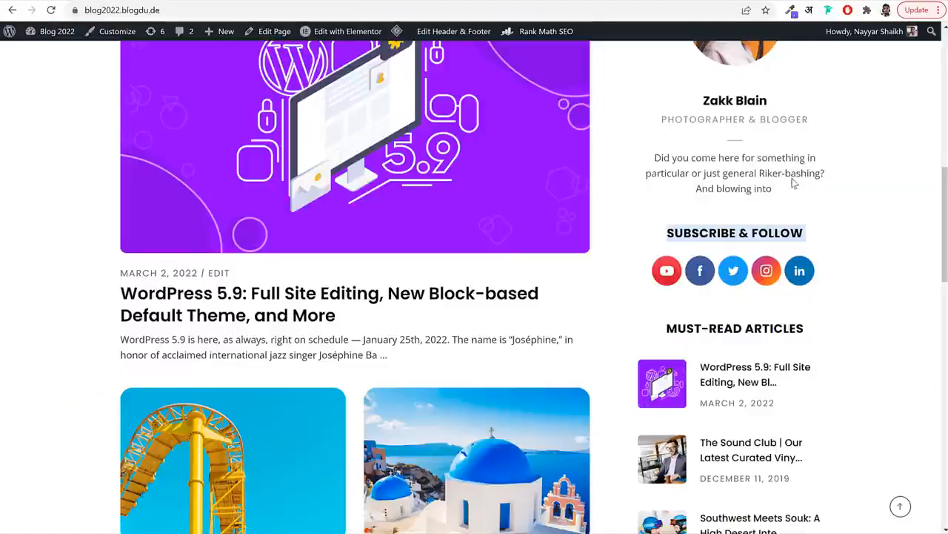
pyautogui.tripleClick(718, 99)
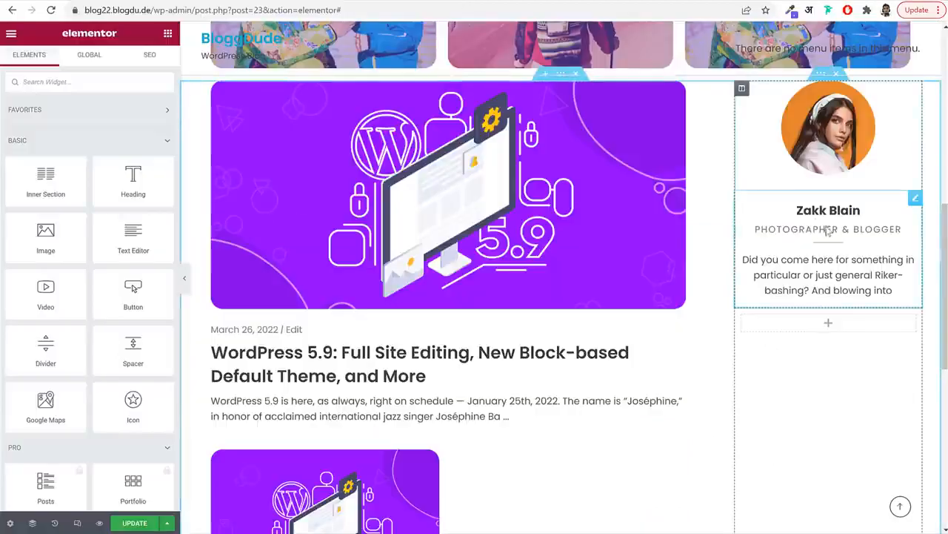
pyautogui.click(815, 222)
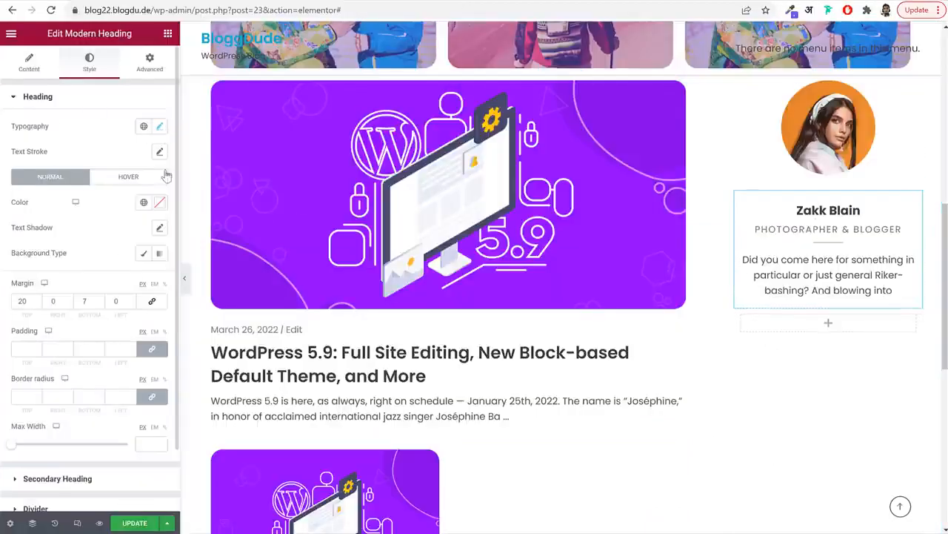
pyautogui.click(144, 202)
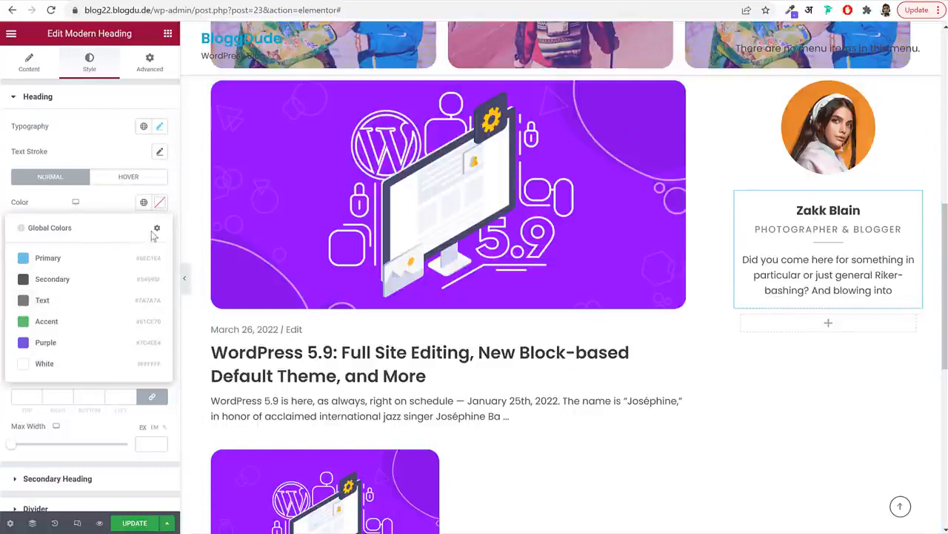
pyautogui.click(160, 203)
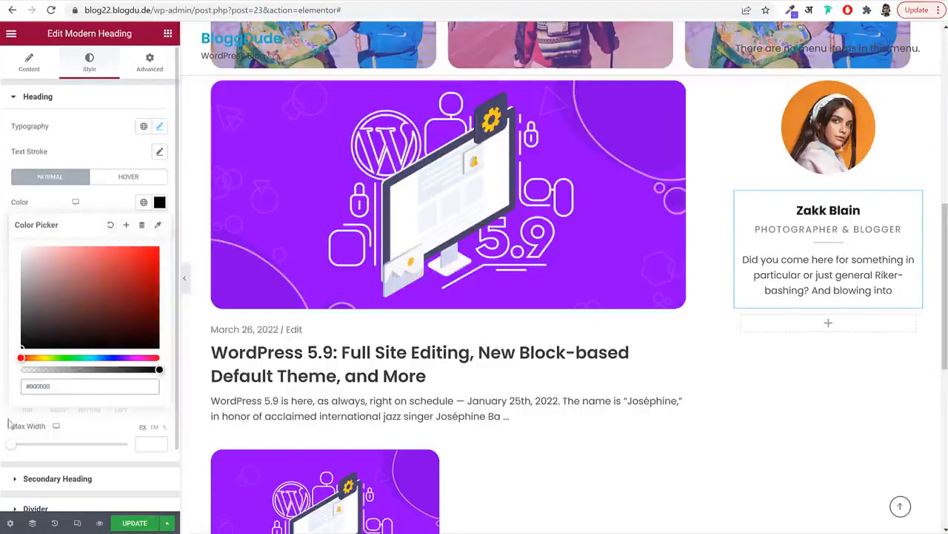
pyautogui.moveTo(57, 386); pyautogui.dragTo(19, 391)
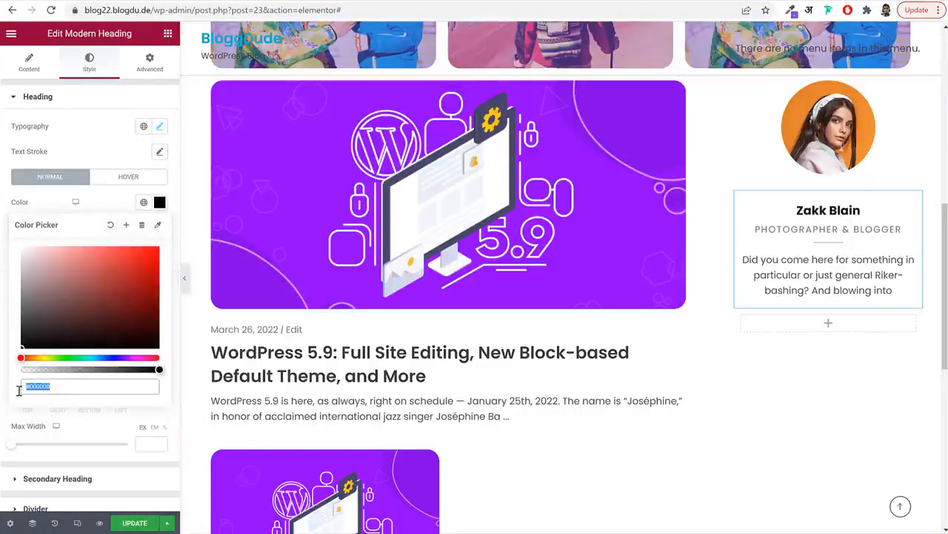
pyautogui.click(160, 201)
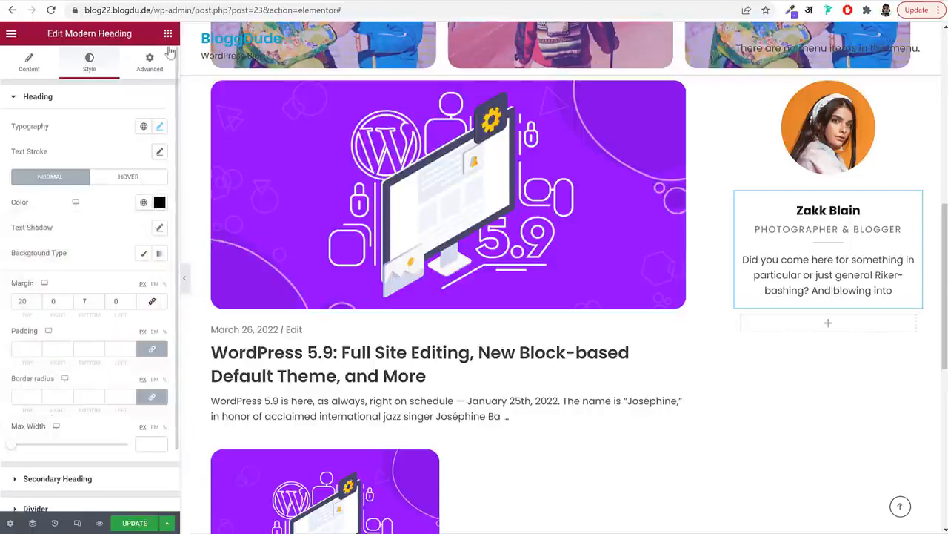
# Add a centred heading titled SUBSCRIBE & FOLLOW below the bio card
pyautogui.click(121, 84)
pyautogui.write('tit')
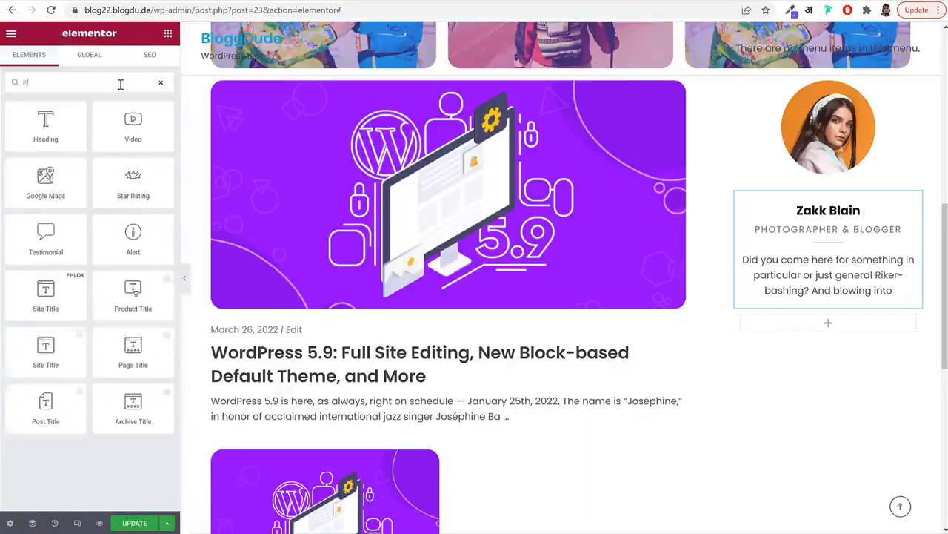
pyautogui.moveTo(45, 125); pyautogui.dragTo(841, 333)
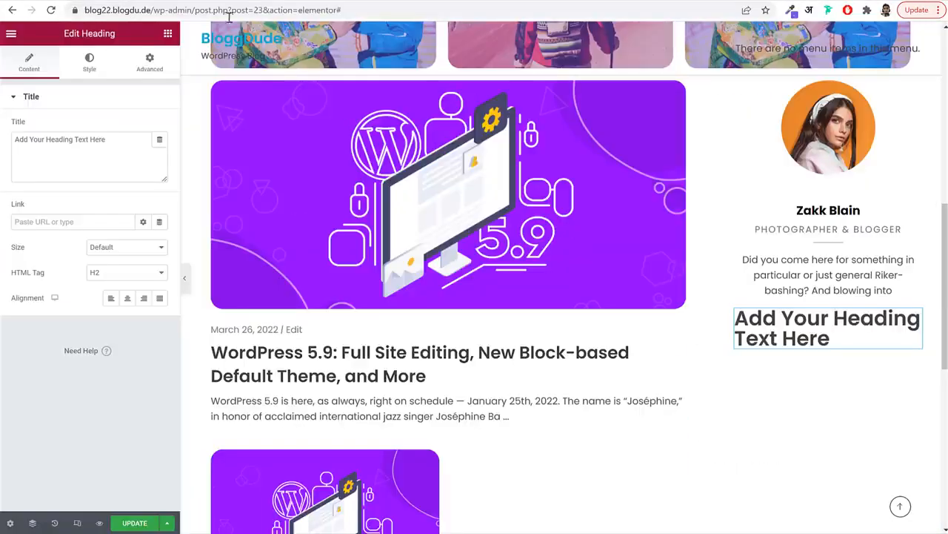
pyautogui.click(74, 176)
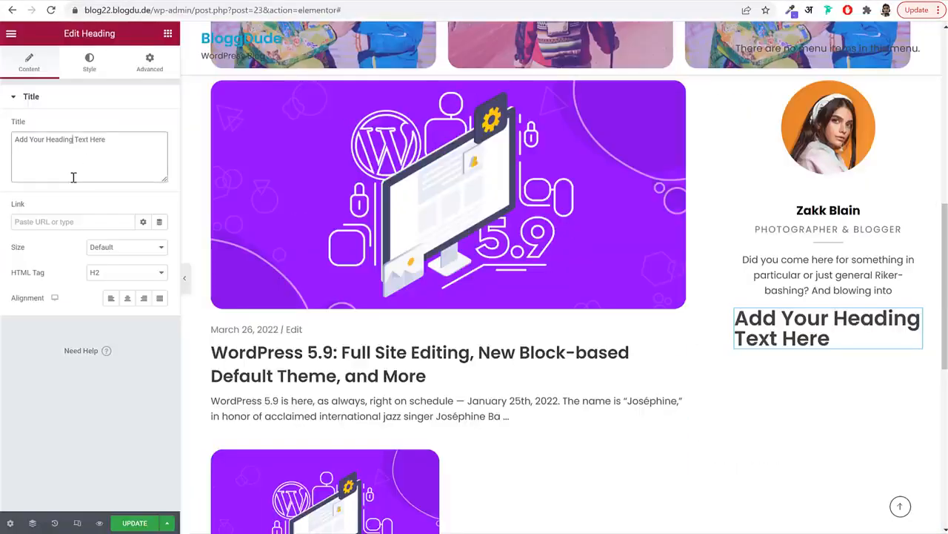
pyautogui.hotkey('ctrl', 'a')
pyautogui.hotkey('ctrl', 'v')
pyautogui.click(93, 65)
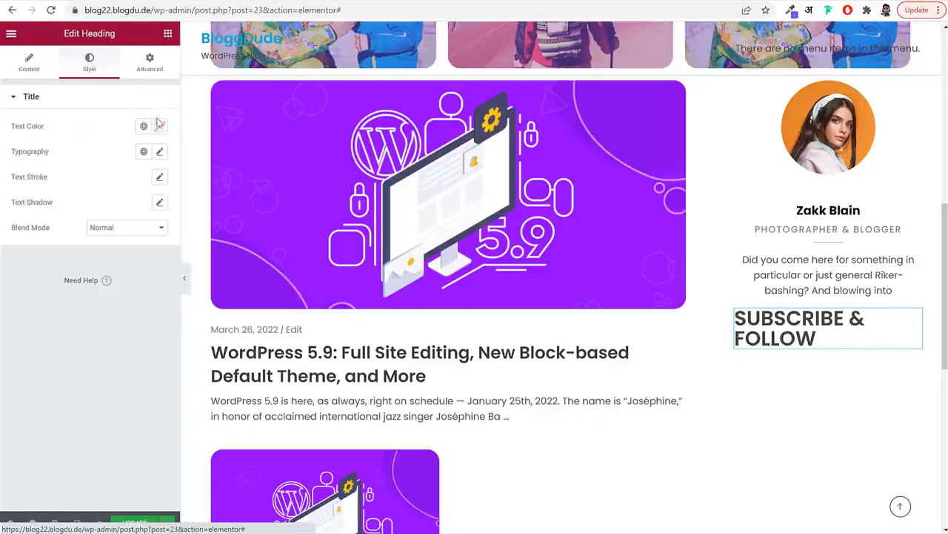
pyautogui.click(42, 69)
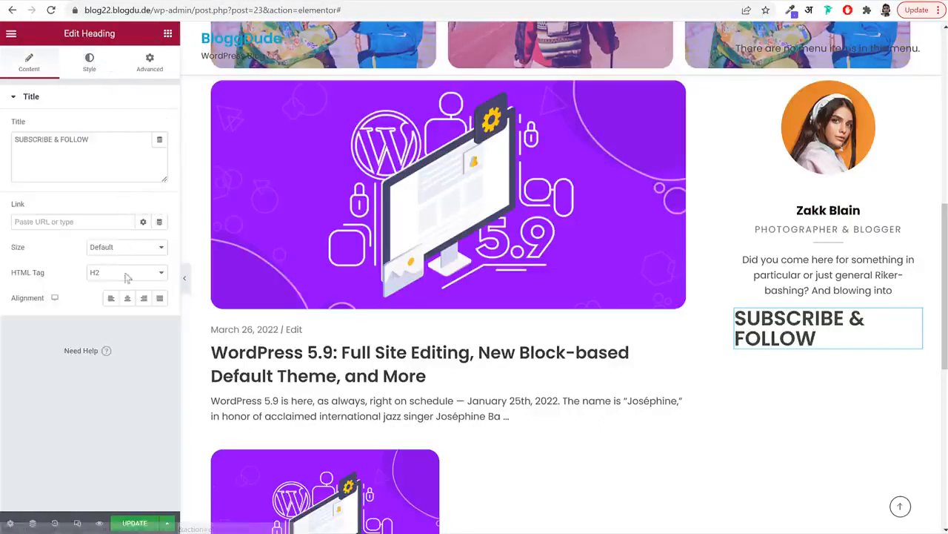
pyautogui.click(127, 298)
# Colour the SUBSCRIBE & FOLLOW heading black with a custom colour
pyautogui.click(91, 67)
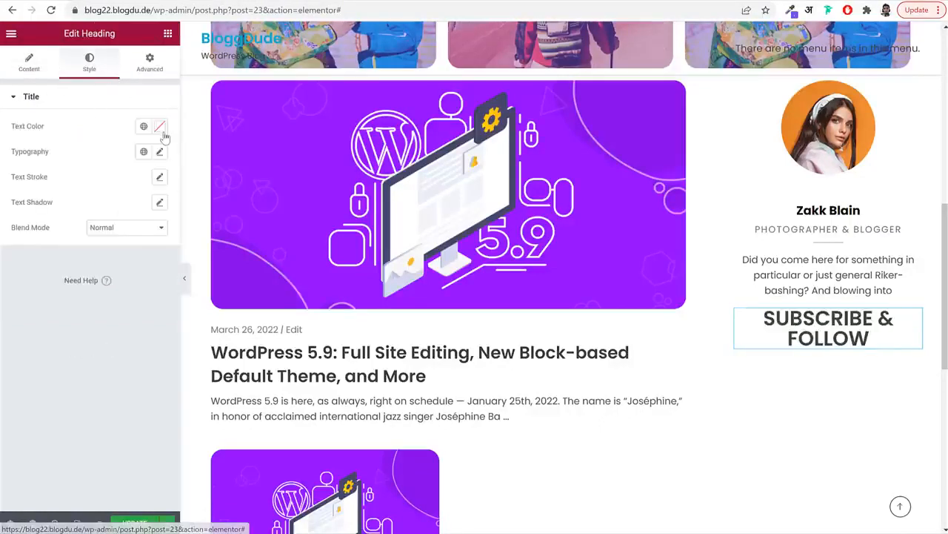
pyautogui.click(144, 126)
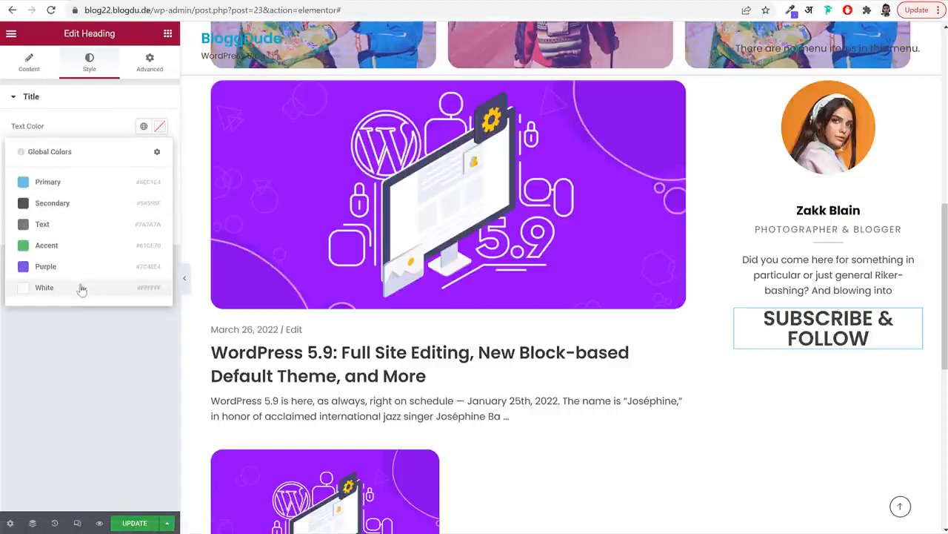
pyautogui.click(159, 127)
pyautogui.moveTo(111, 195); pyautogui.dragTo(57, 314)
pyautogui.click(114, 126)
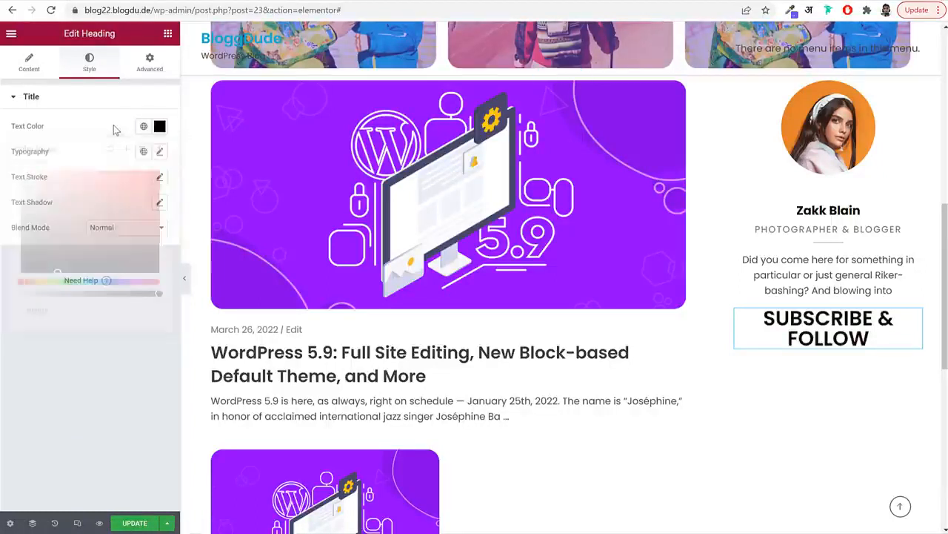
# Give the heading size 20 text, bold weight and 1.2 line height
pyautogui.click(159, 151)
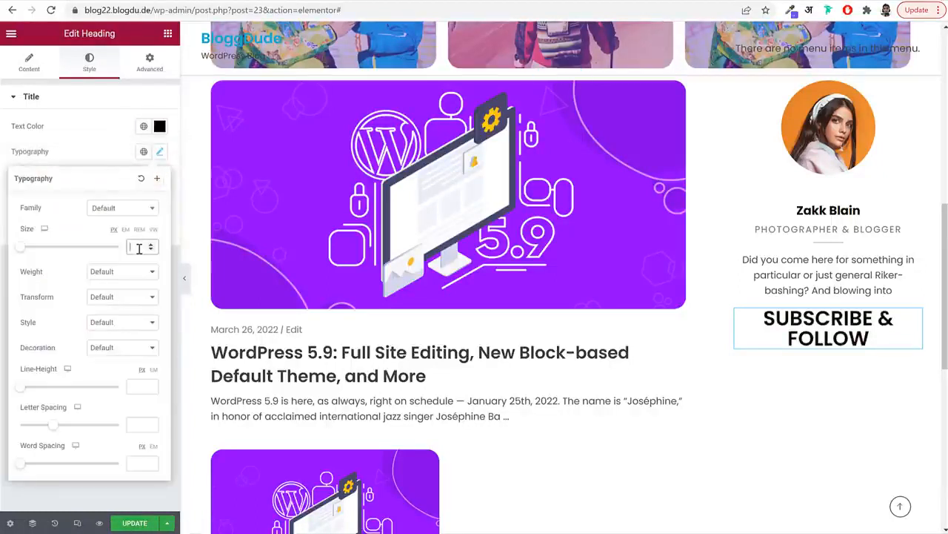
pyautogui.click(138, 248)
pyautogui.write('20')
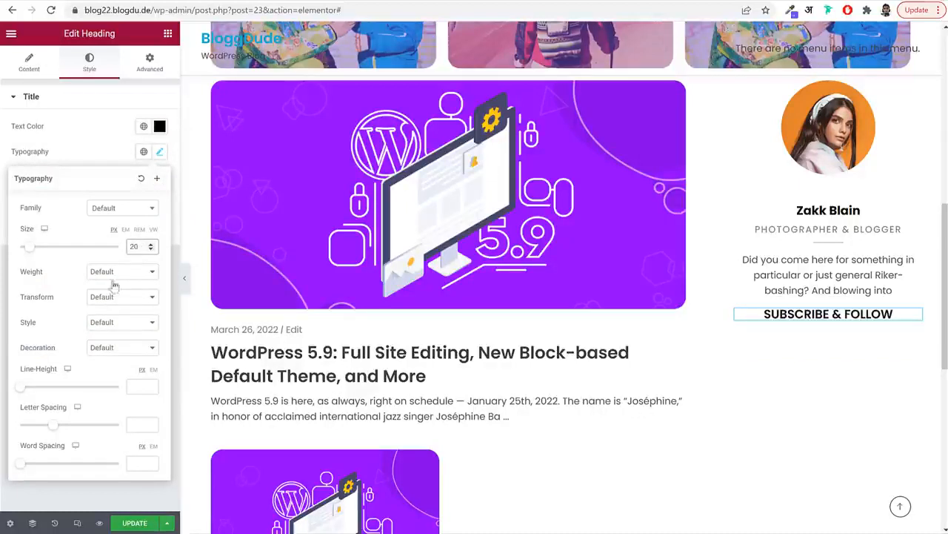
pyautogui.click(115, 271)
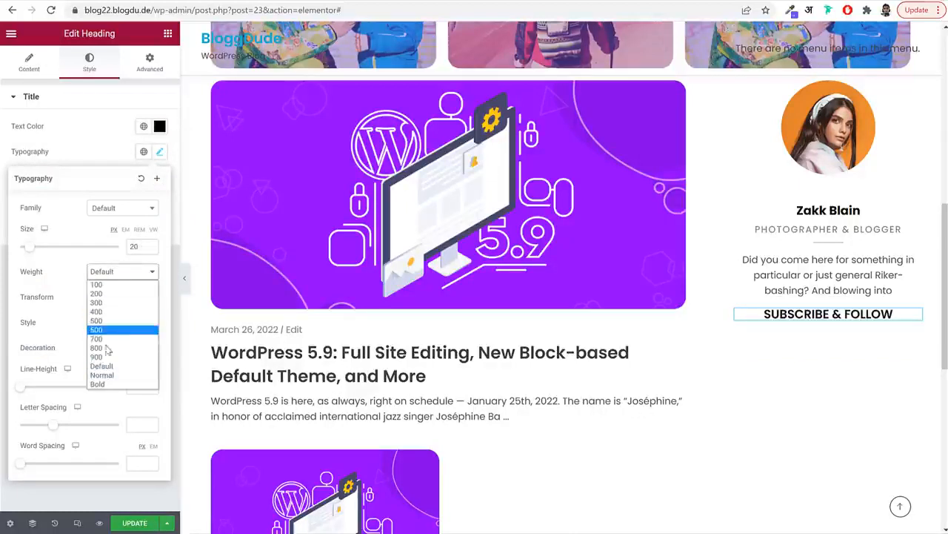
pyautogui.click(102, 386)
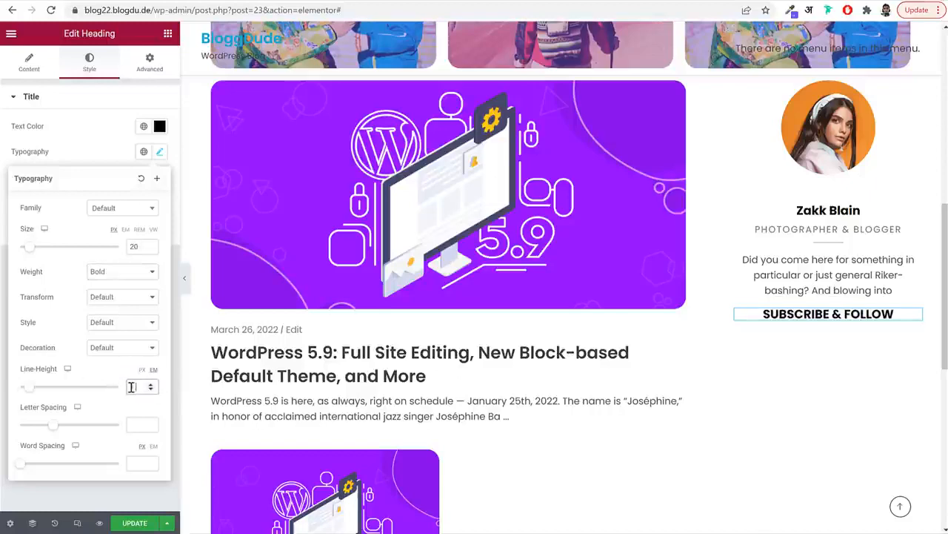
pyautogui.click(131, 386)
pyautogui.write('1.2')
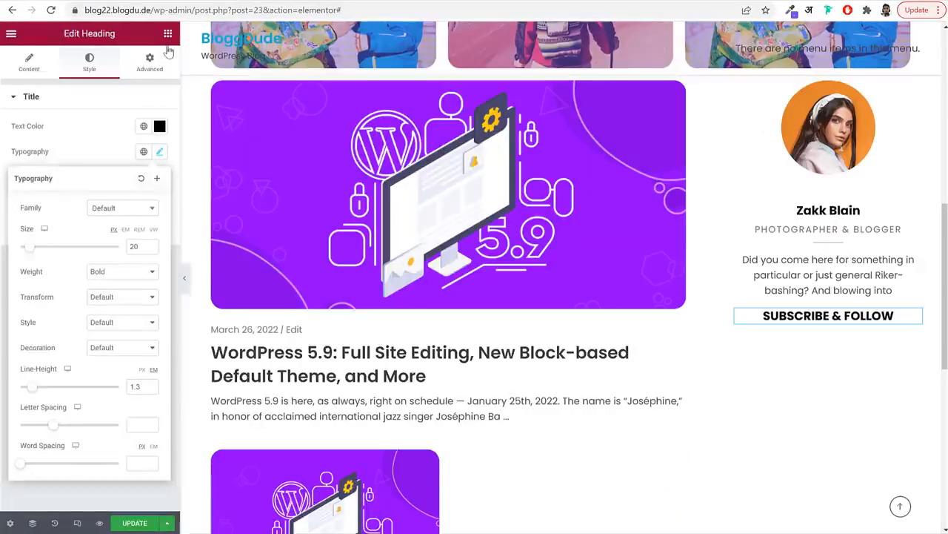
pyautogui.click(167, 33)
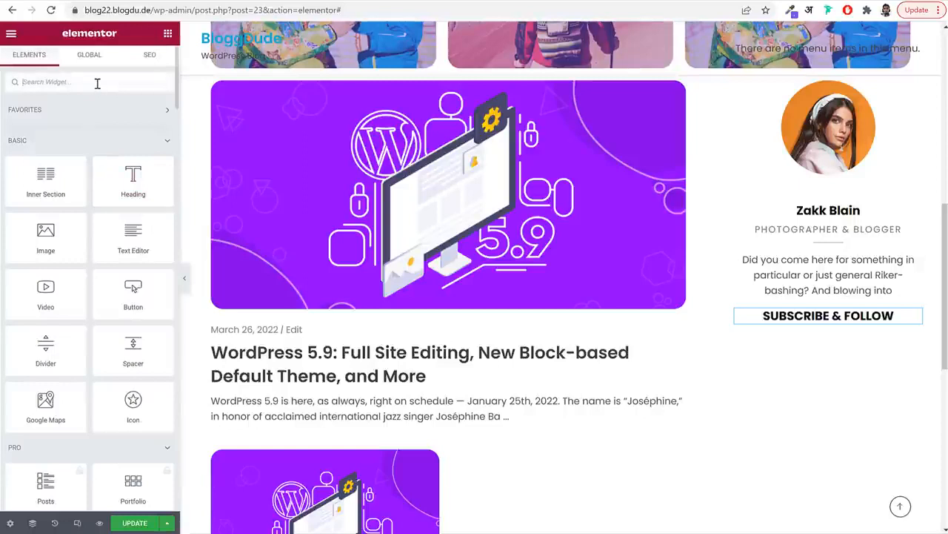
# Add an Advanced Image widget under the heading and upload icons Group-1471 to Group-1475
pyautogui.write('adv')
pyautogui.moveTo(45, 122); pyautogui.dragTo(827, 332)
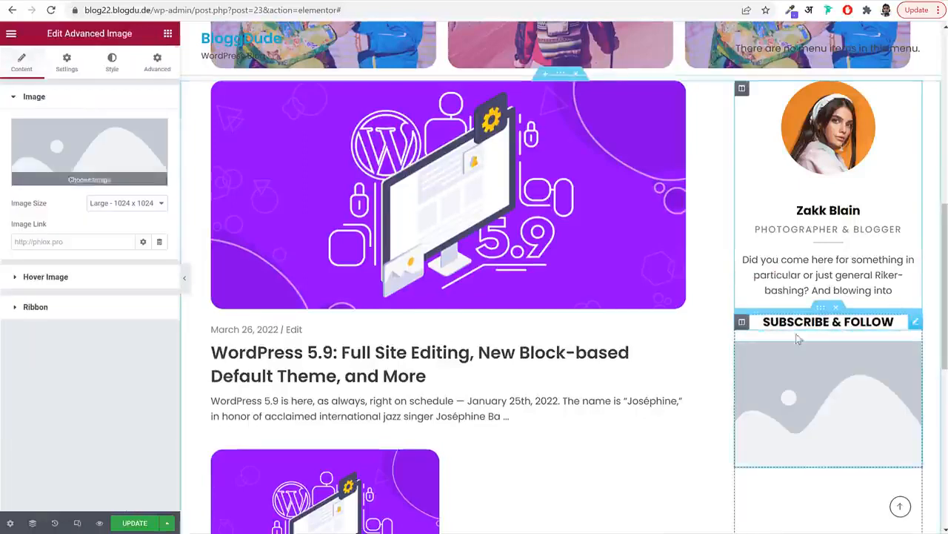
pyautogui.click(109, 166)
pyautogui.click(170, 82)
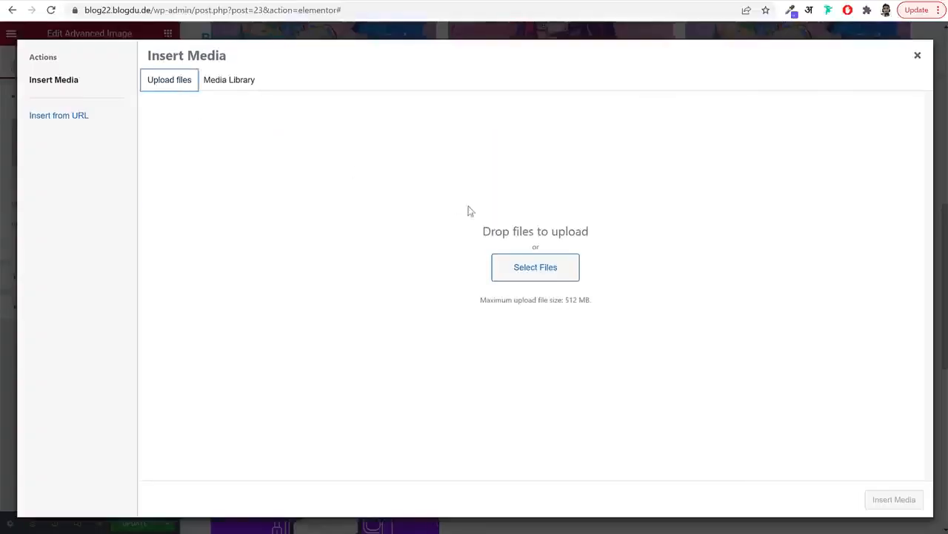
pyautogui.click(508, 265)
pyautogui.keyDown('ctrl'); pyautogui.click(469, 250); pyautogui.keyUp('ctrl')
pyautogui.keyDown('ctrl'); pyautogui.click(532, 250); pyautogui.keyUp('ctrl')
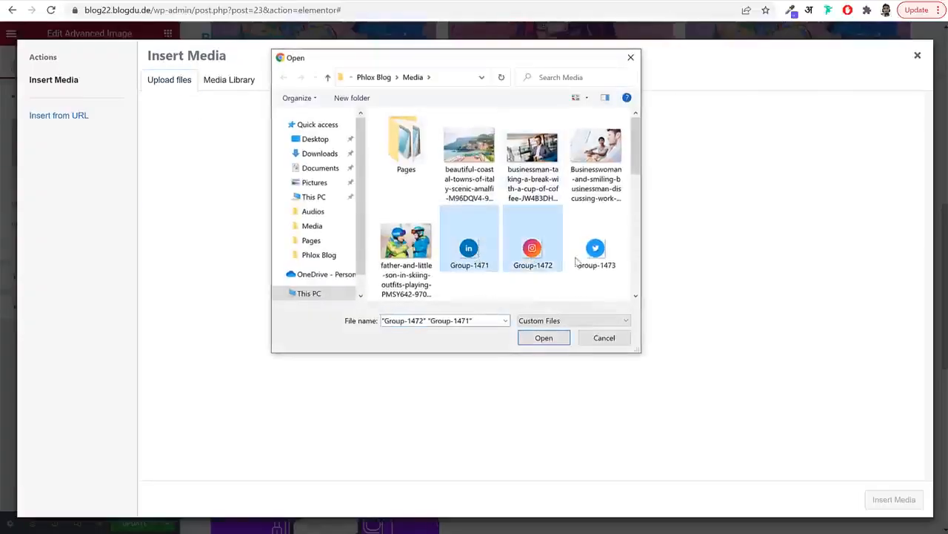
pyautogui.keyDown('ctrl'); pyautogui.click(596, 250); pyautogui.keyUp('ctrl')
pyautogui.scroll(-1, 511, 264)
pyautogui.keyDown('ctrl'); pyautogui.click(406, 248); pyautogui.keyUp('ctrl')
pyautogui.keyDown('ctrl'); pyautogui.click(469, 248); pyautogui.keyUp('ctrl')
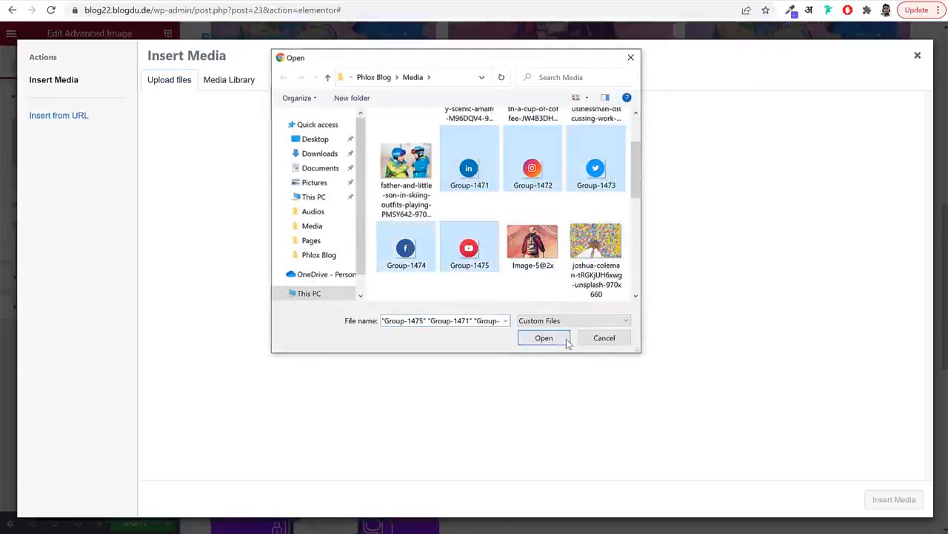
pyautogui.click(564, 338)
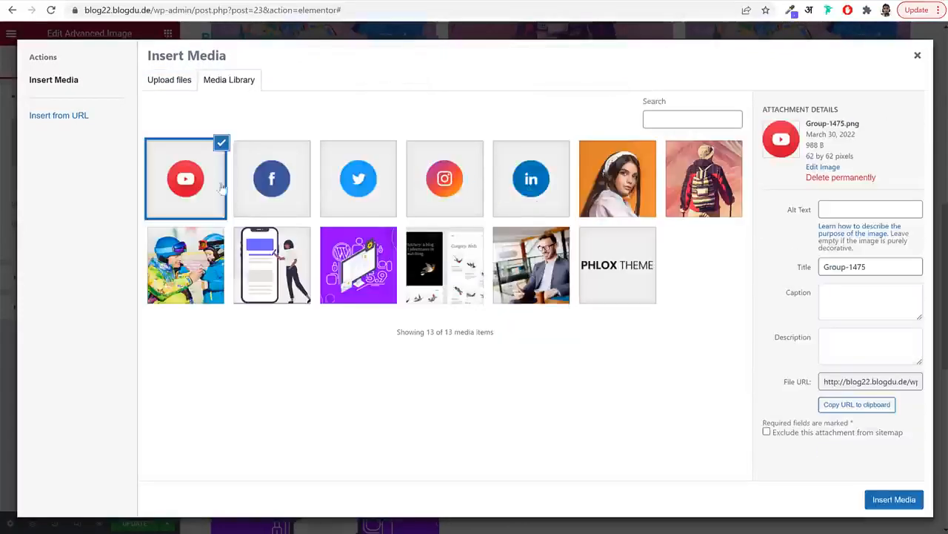
# Insert the YouTube icon at Full image size with a 50 px maximum width
pyautogui.click(893, 501)
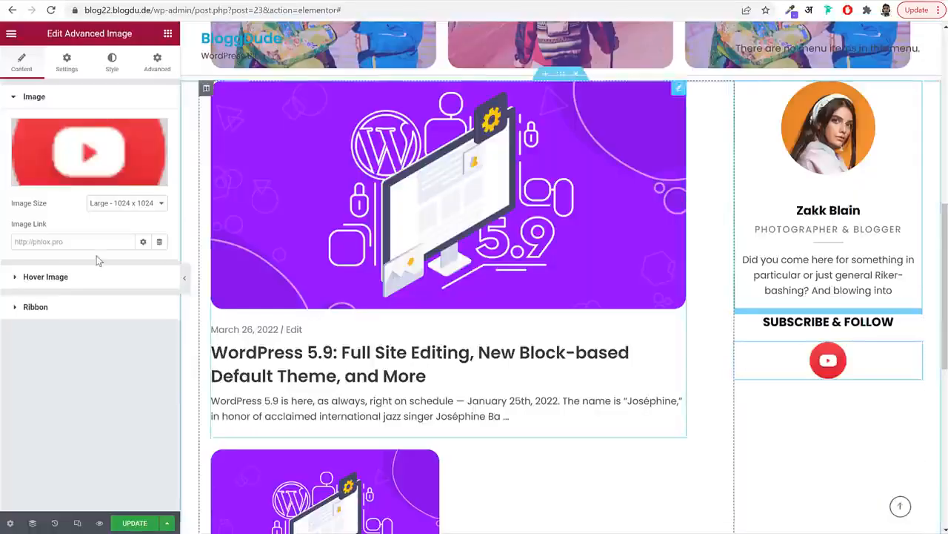
pyautogui.click(126, 203)
pyautogui.click(137, 281)
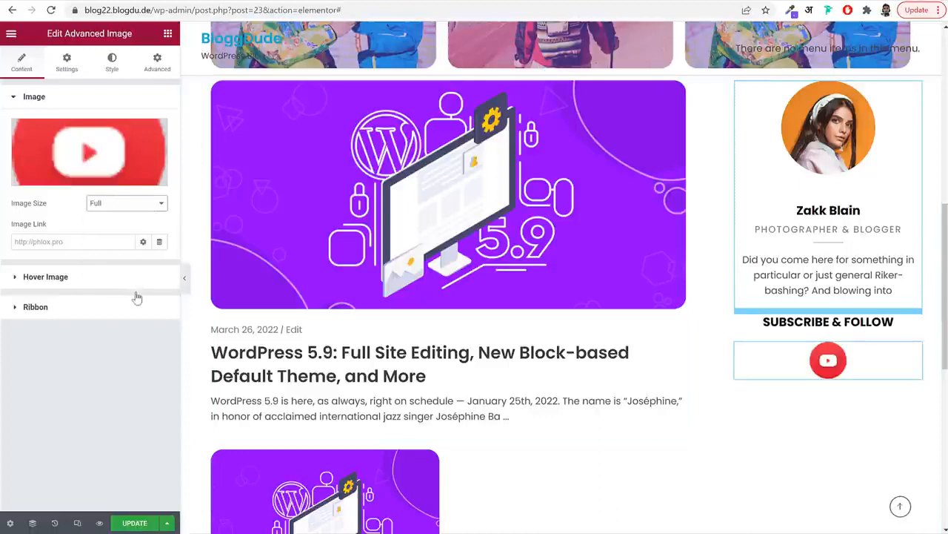
pyautogui.click(112, 74)
pyautogui.click(152, 140)
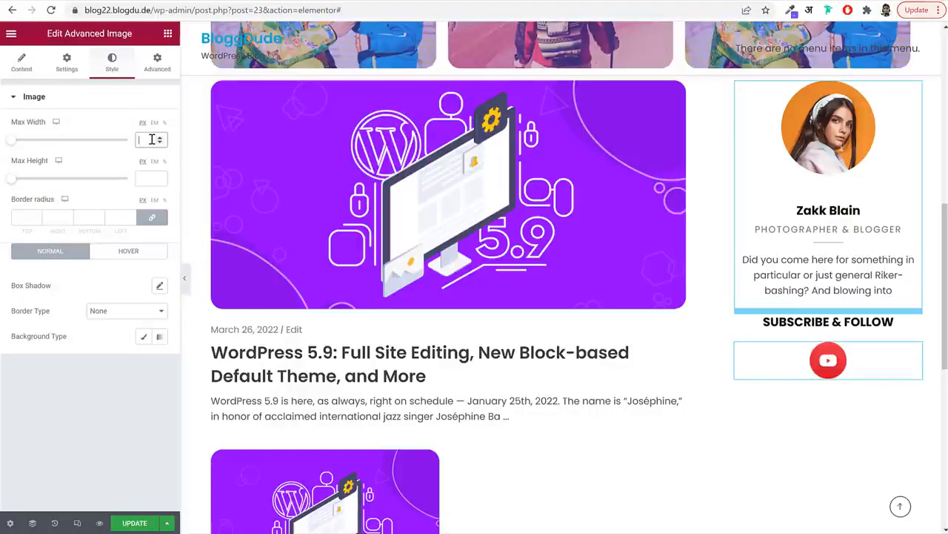
pyautogui.write('50')
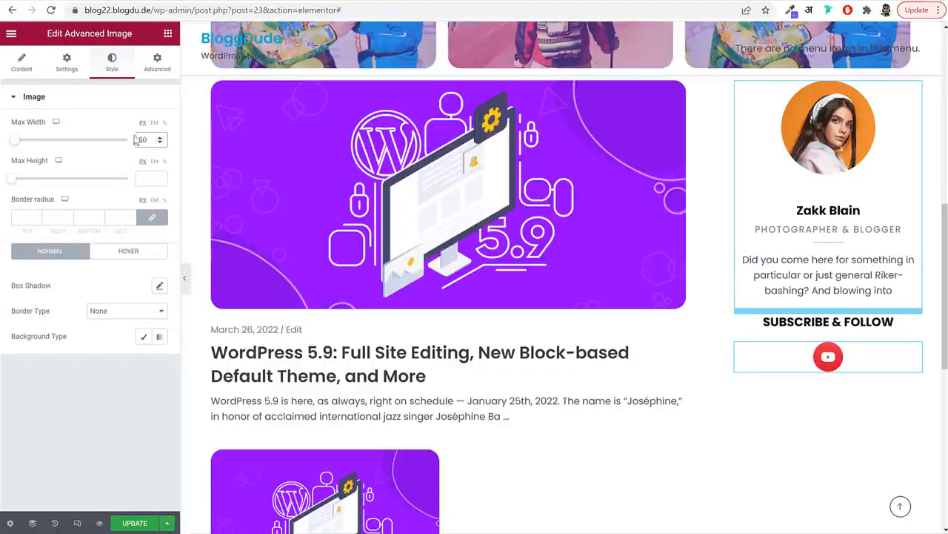
pyautogui.click(159, 74)
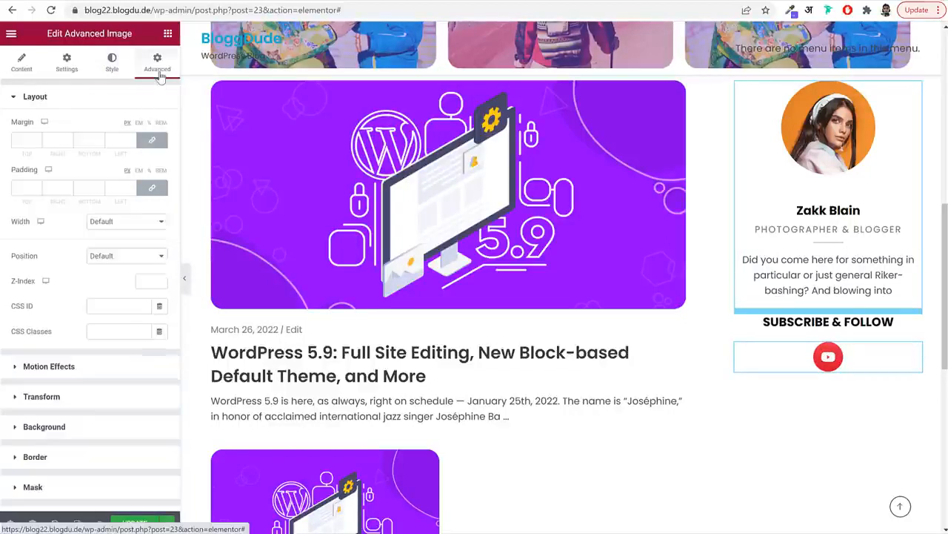
# Copy the creator's YouTube channel URL from a new tab into the icon's image link
pyautogui.click(39, 69)
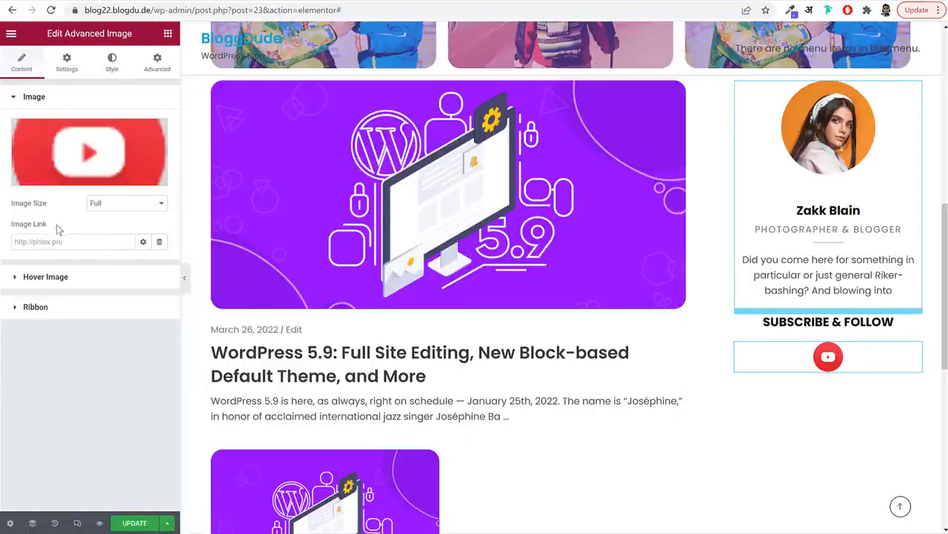
pyautogui.click(72, 243)
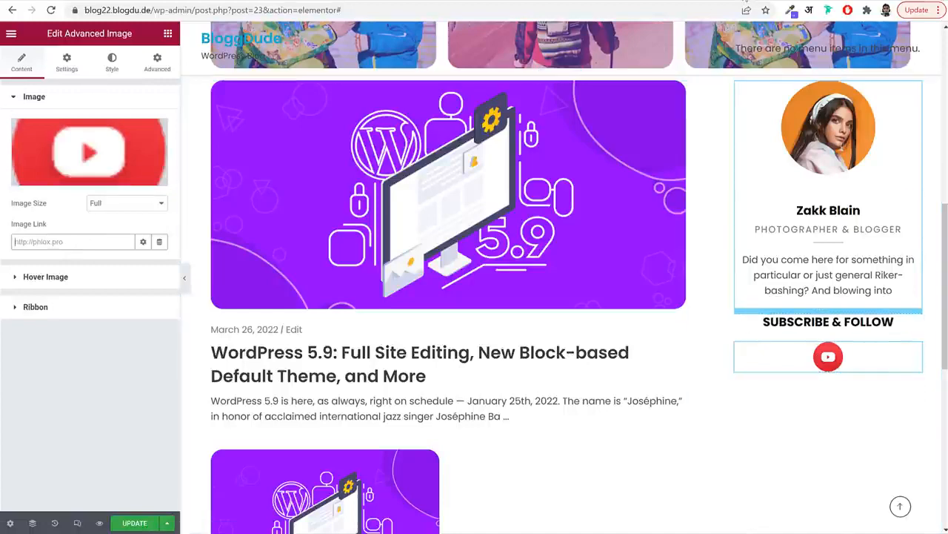
pyautogui.hotkey('ctrl', 't')
pyautogui.write('y')
pyautogui.click(262, 155)
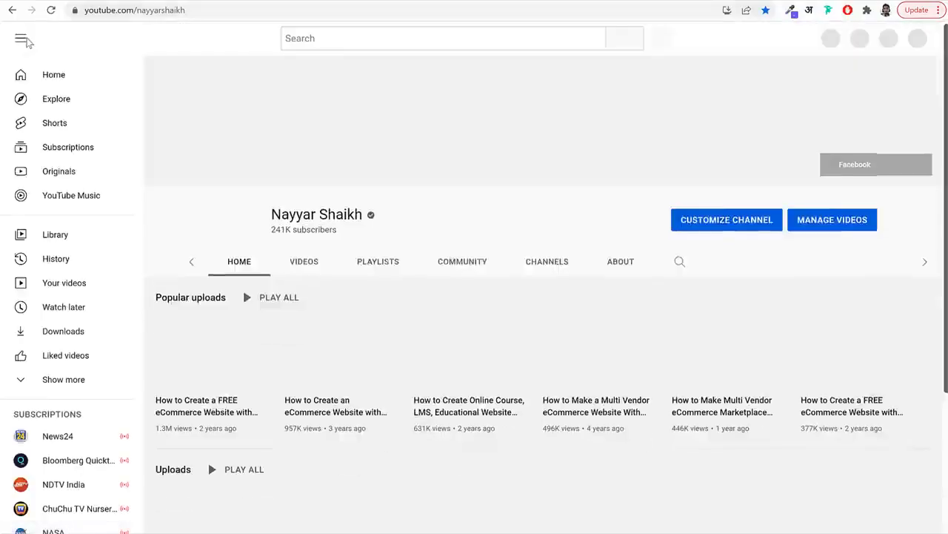
pyautogui.click(22, 39)
pyautogui.click(187, 6)
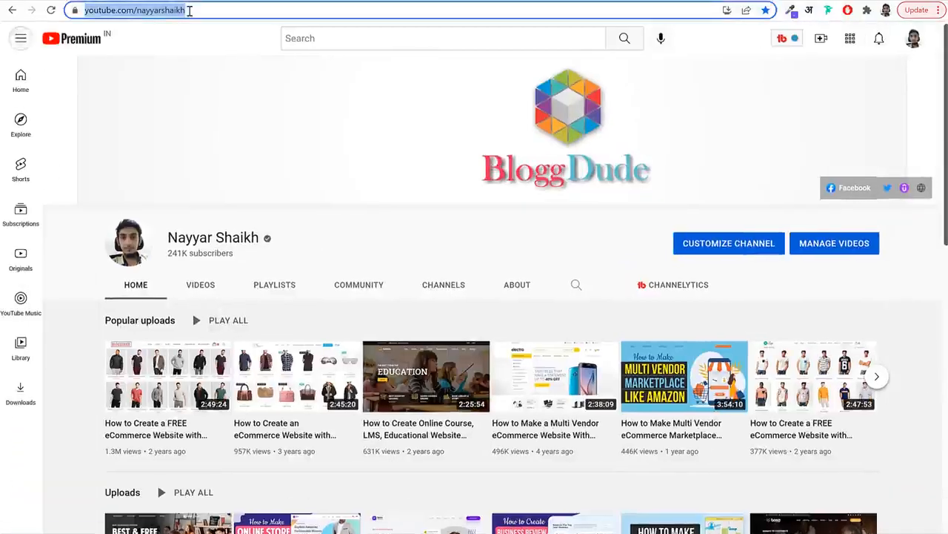
pyautogui.hotkey('ctrl', 'c')
pyautogui.hotkey('ctrl', 'w')
pyautogui.click(110, 241)
pyautogui.hotkey('ctrl', 'v')
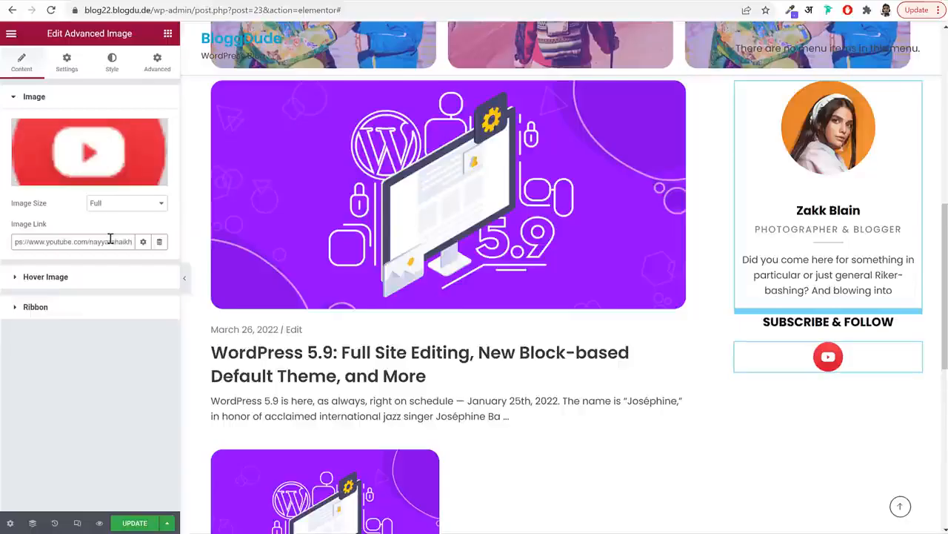
# Make the YouTube icon's width Inline (auto) and unlink its margins to edit the right one
pyautogui.click(149, 67)
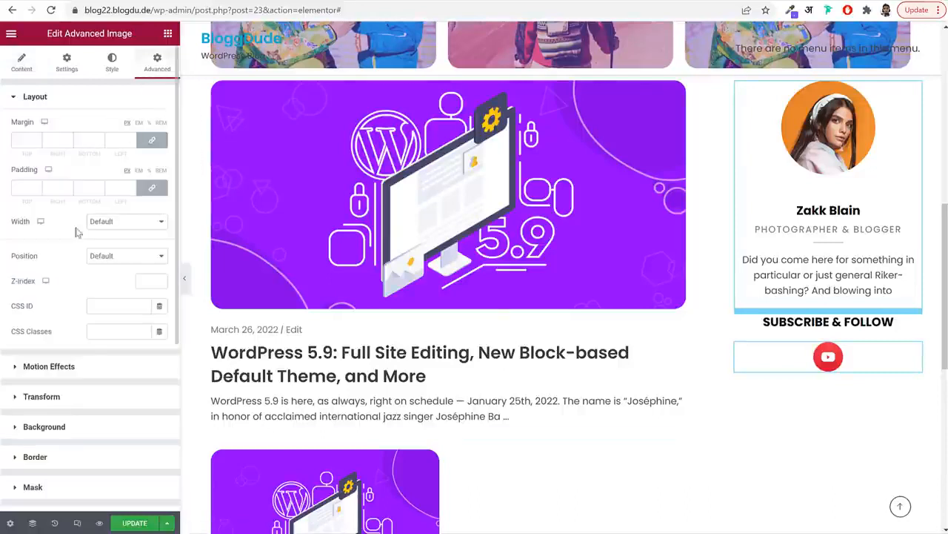
pyautogui.click(126, 262)
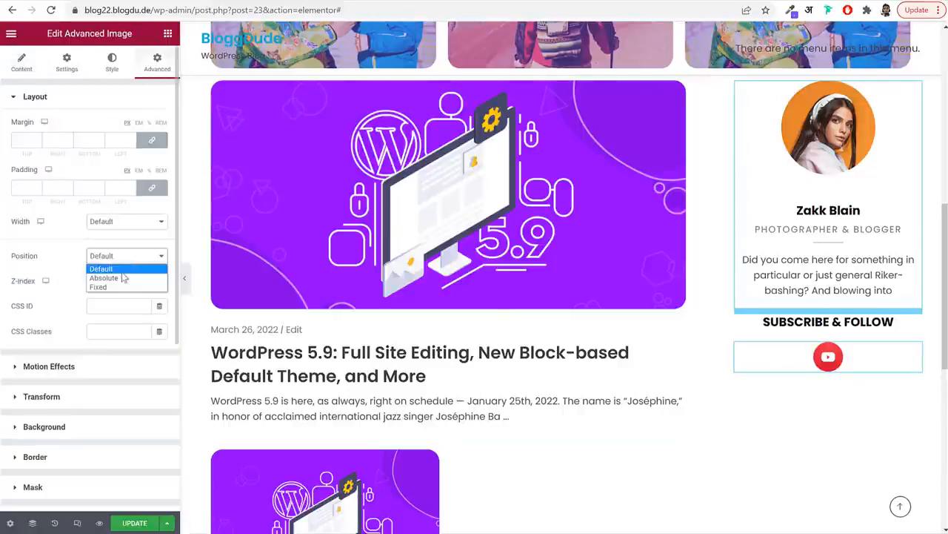
pyautogui.click(58, 241)
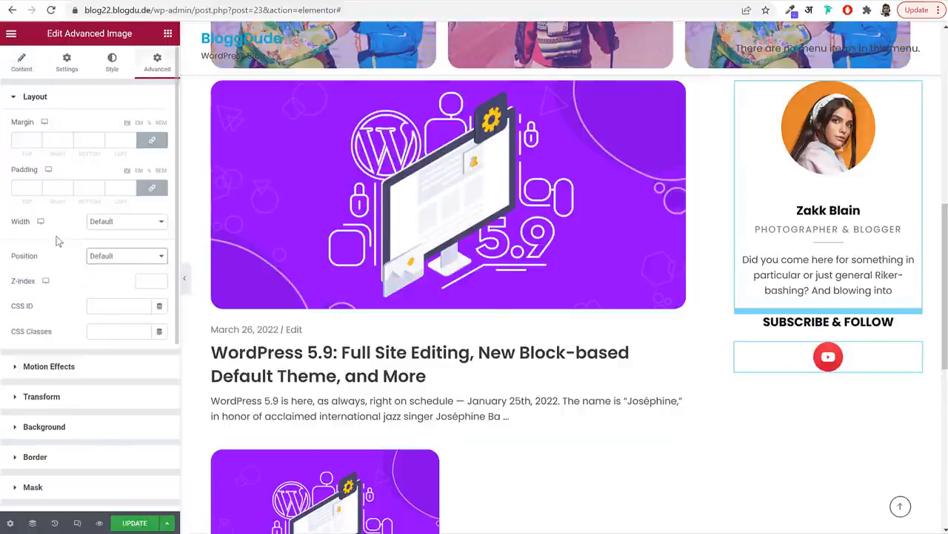
pyautogui.click(107, 226)
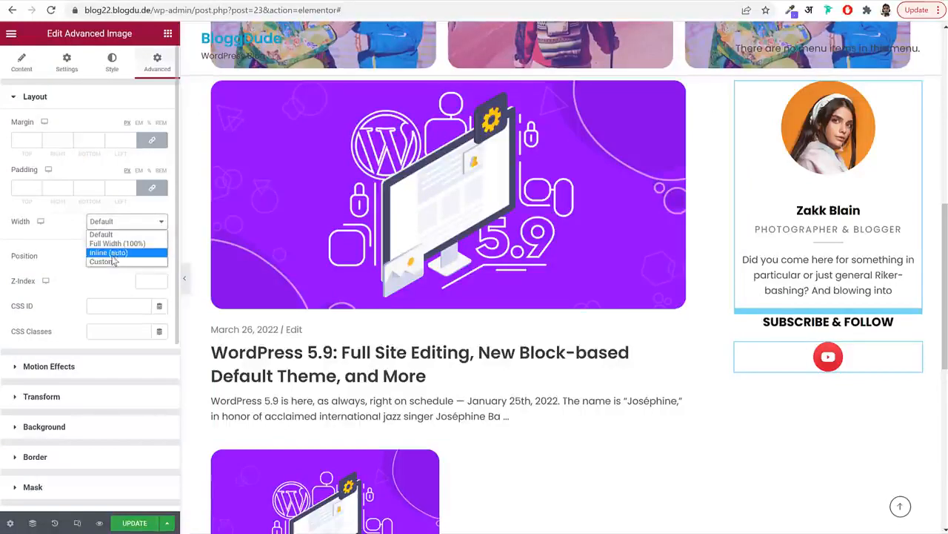
pyautogui.click(114, 255)
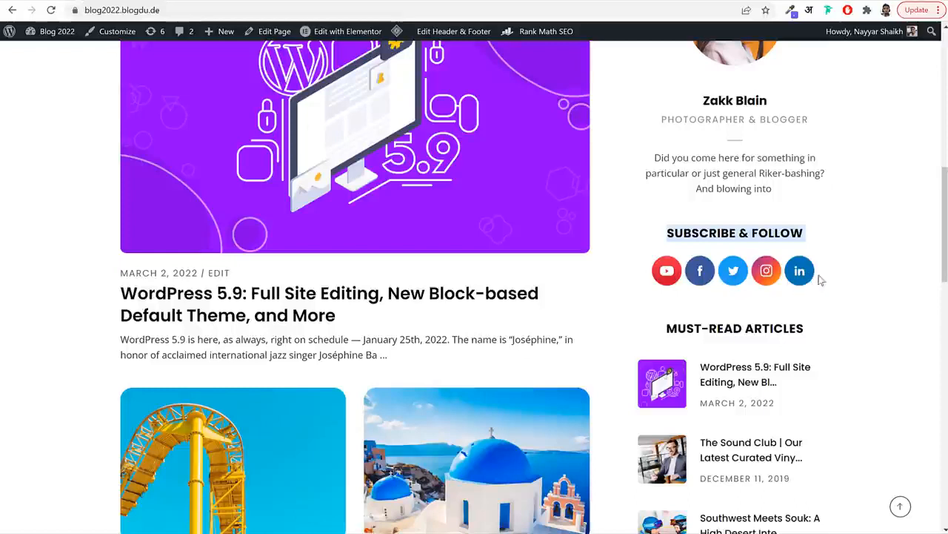
pyautogui.click(808, 275)
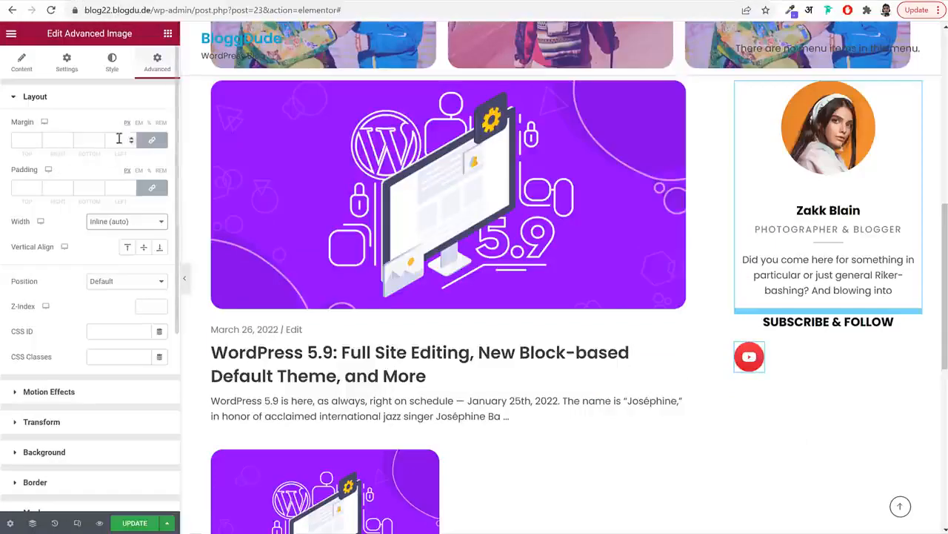
pyautogui.click(152, 139)
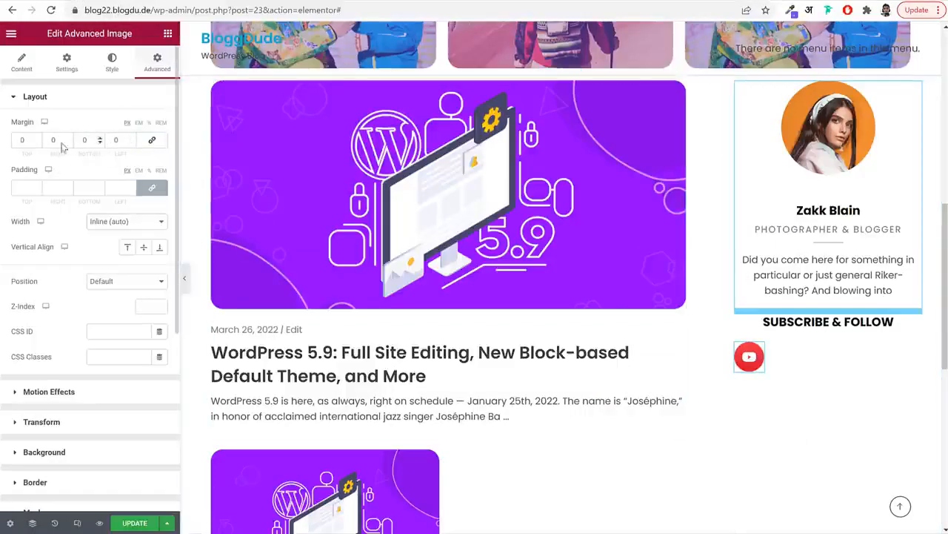
pyautogui.moveTo(56, 143); pyautogui.dragTo(48, 143)
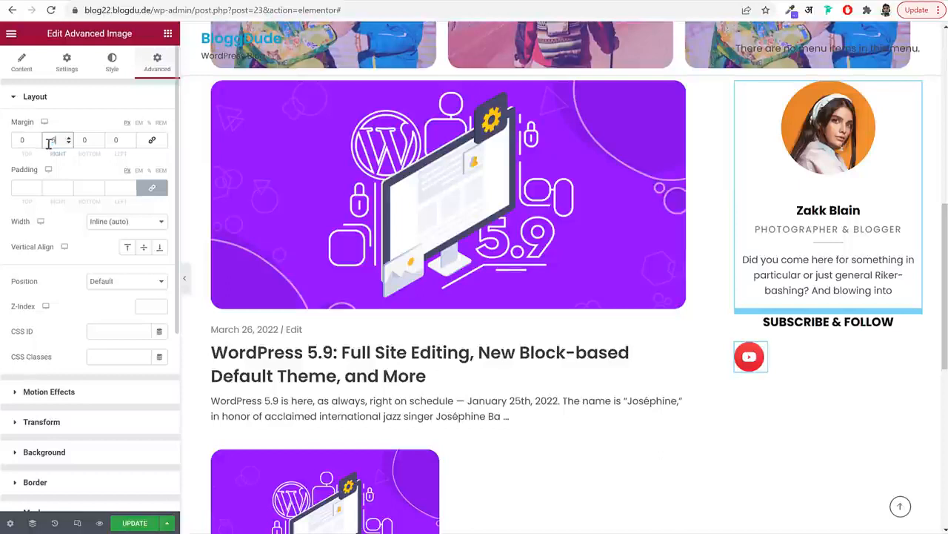
# Set the icon's right margin to 5 and duplicate it into a row of five
pyautogui.write('5')
pyautogui.rightClick(754, 353)
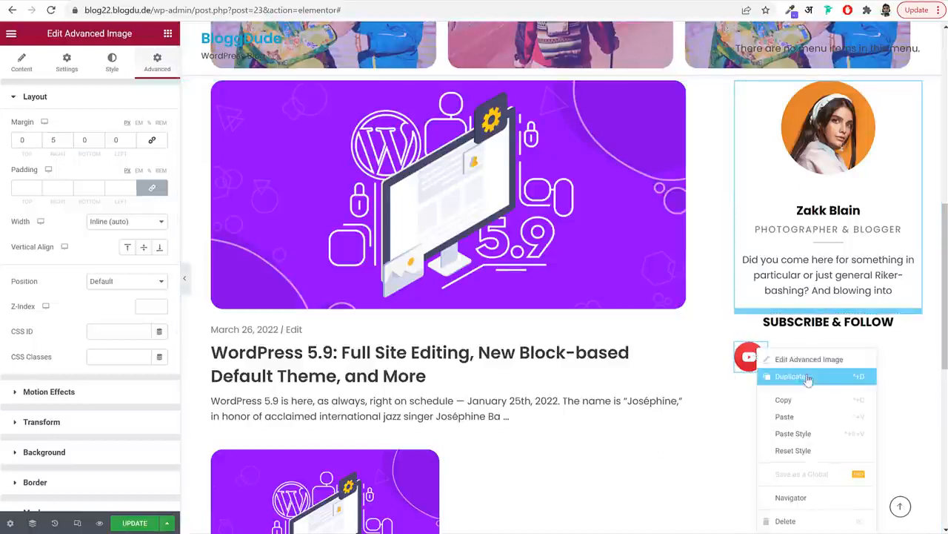
pyautogui.click(808, 378)
pyautogui.rightClick(759, 356)
pyautogui.click(802, 379)
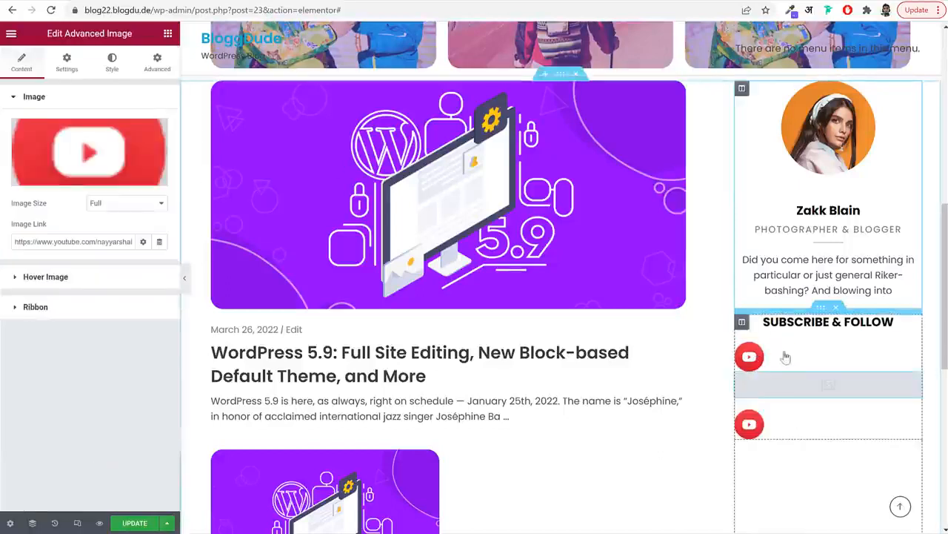
pyautogui.rightClick(817, 356)
pyautogui.click(854, 375)
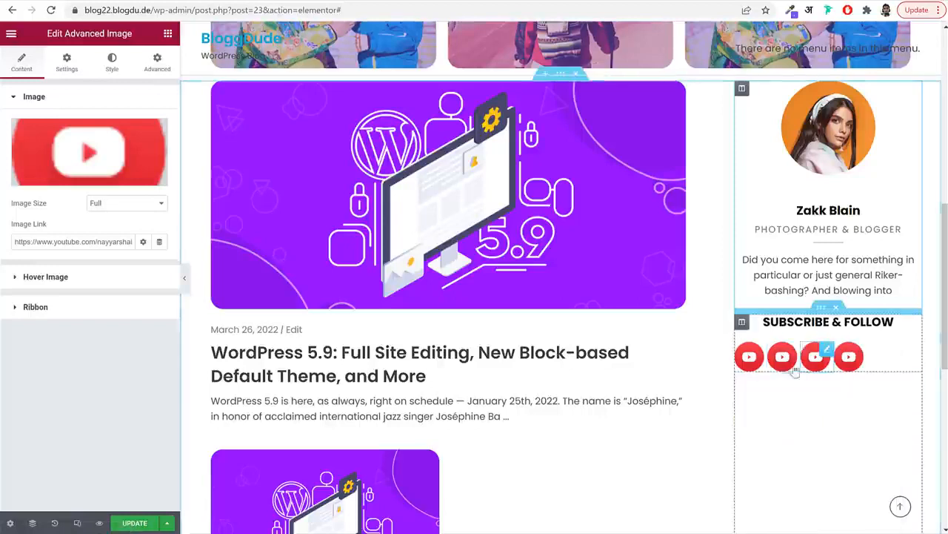
pyautogui.rightClick(796, 367)
pyautogui.click(822, 403)
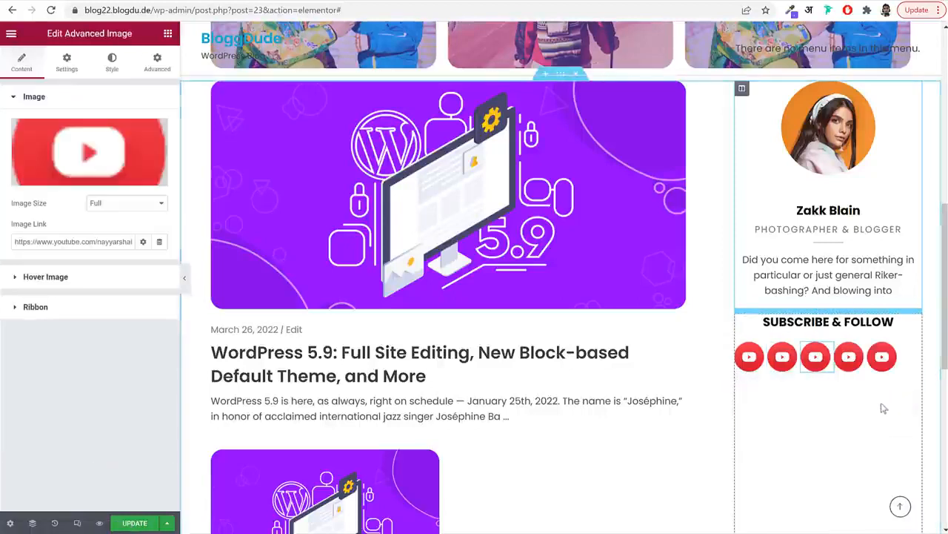
# Swap the second and third icons' images to Facebook and Twitter
pyautogui.click(782, 356)
pyautogui.click(148, 165)
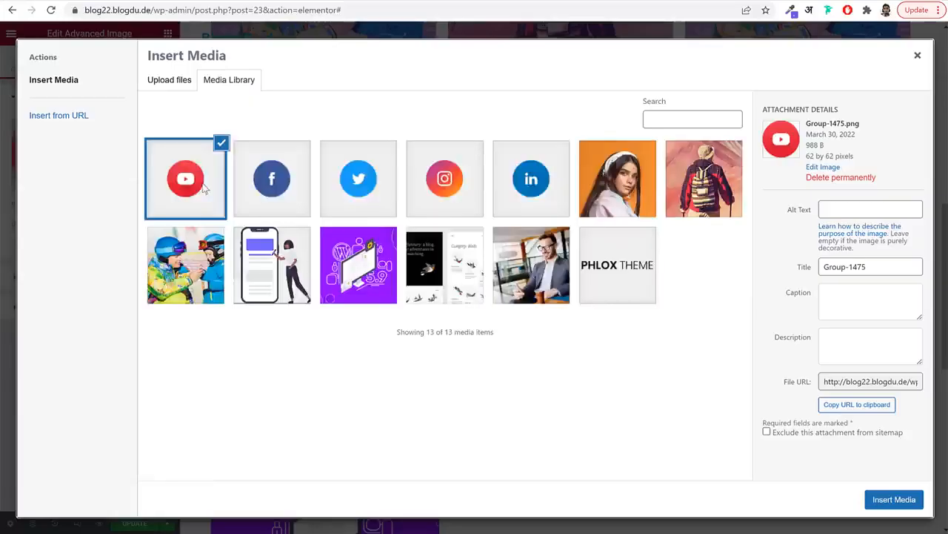
pyautogui.click(271, 182)
pyautogui.click(894, 499)
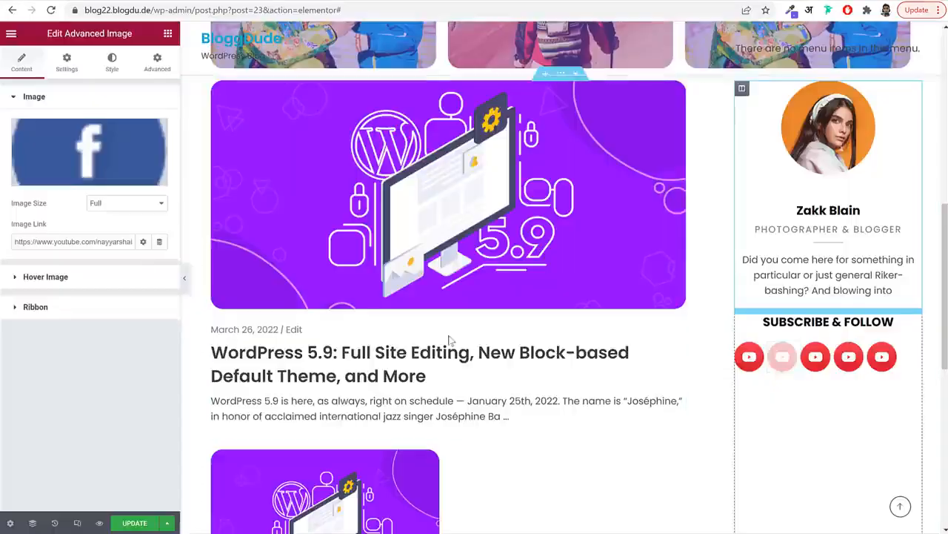
pyautogui.tripleClick(80, 242)
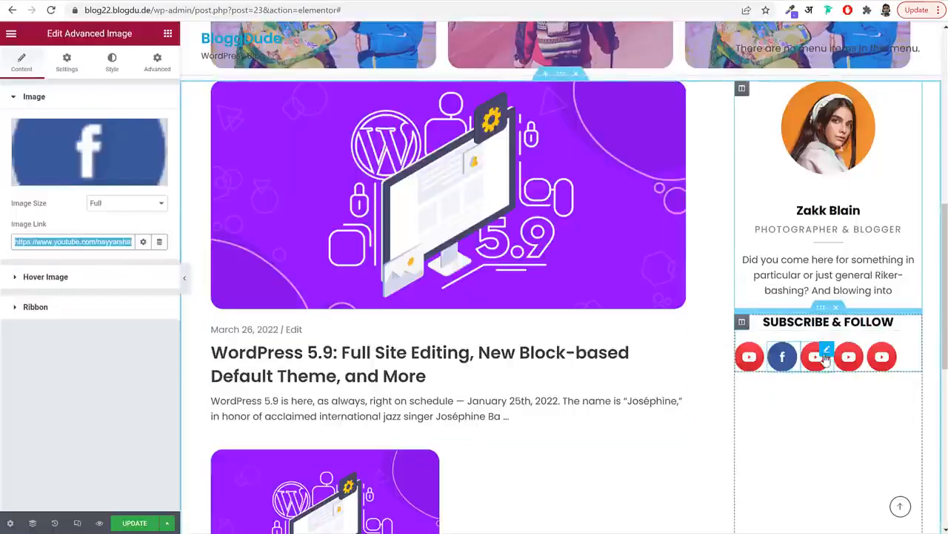
pyautogui.click(816, 356)
pyautogui.click(118, 152)
pyautogui.click(343, 172)
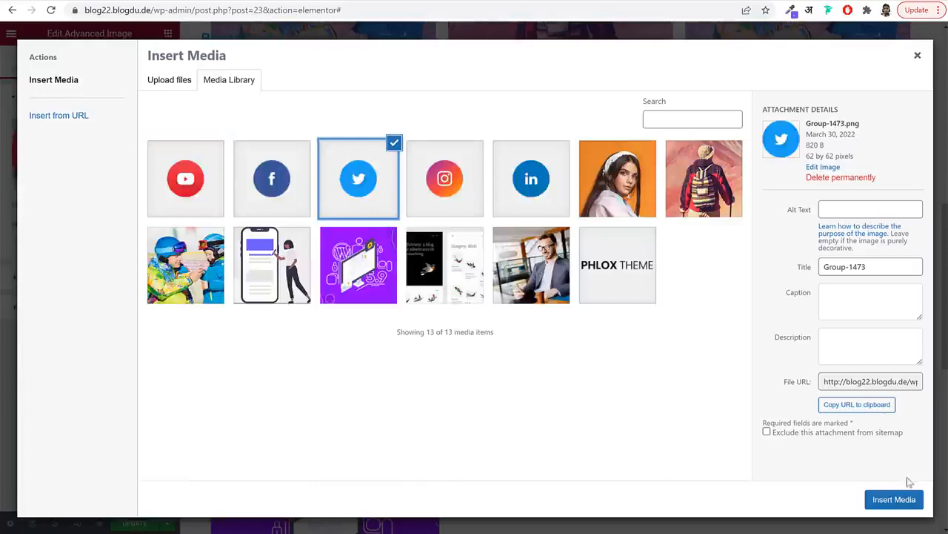
pyautogui.click(896, 498)
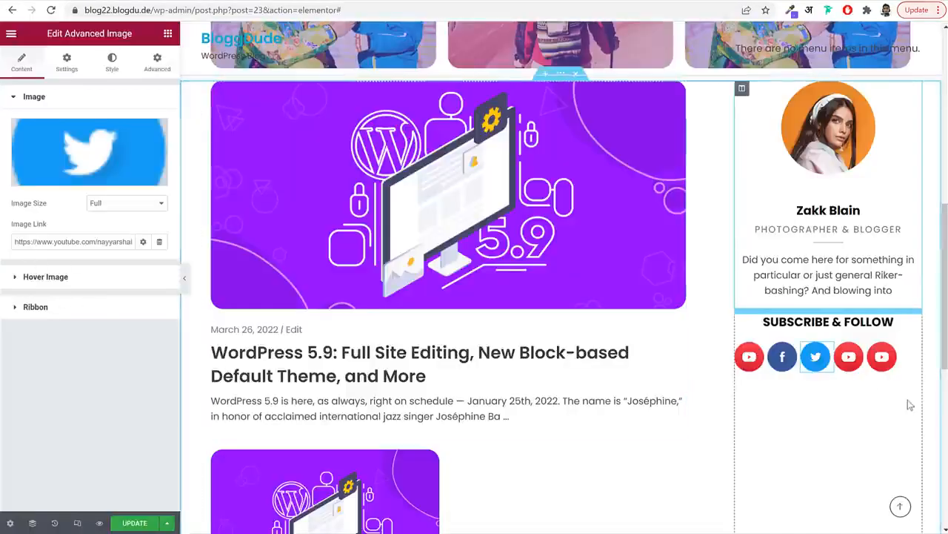
# Swap the fourth and fifth icons to LinkedIn and Instagram, then update the page
pyautogui.click(848, 356)
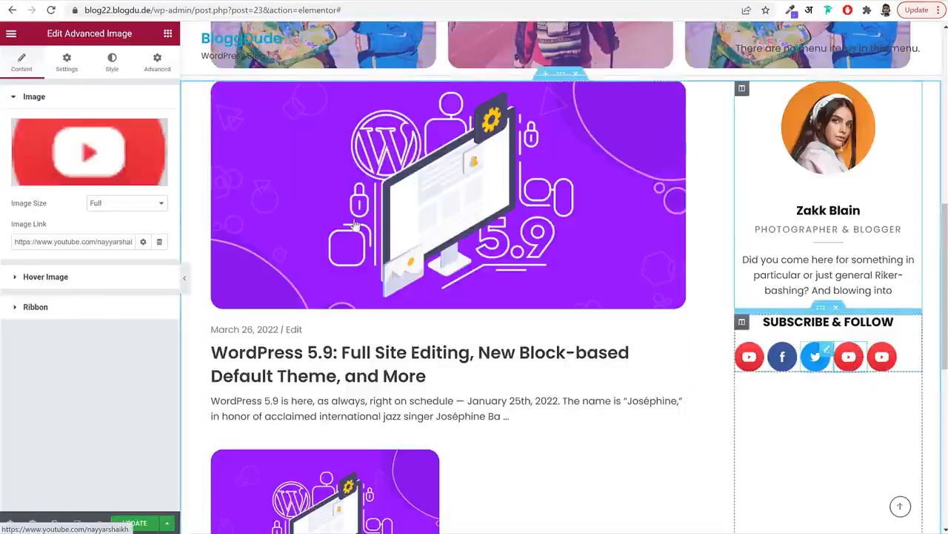
pyautogui.click(102, 161)
pyautogui.click(512, 176)
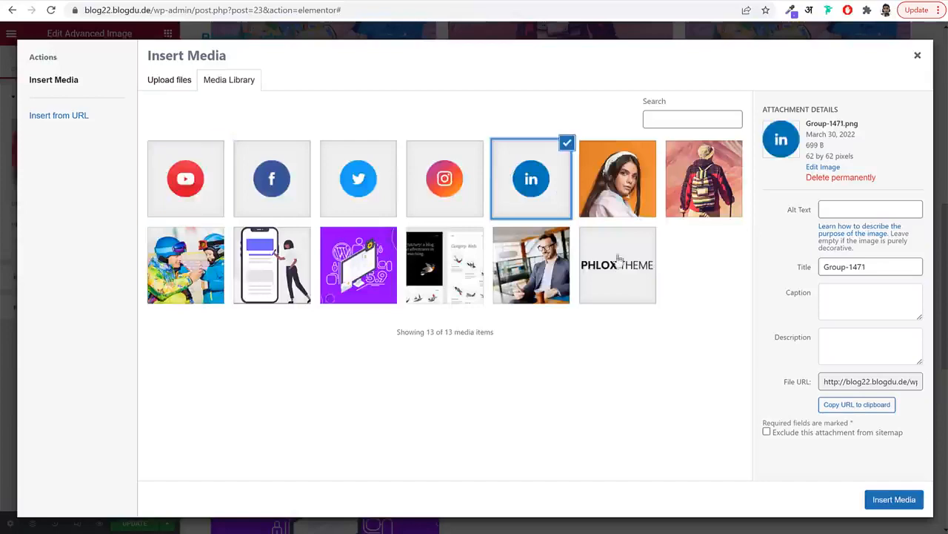
pyautogui.click(895, 499)
pyautogui.click(882, 356)
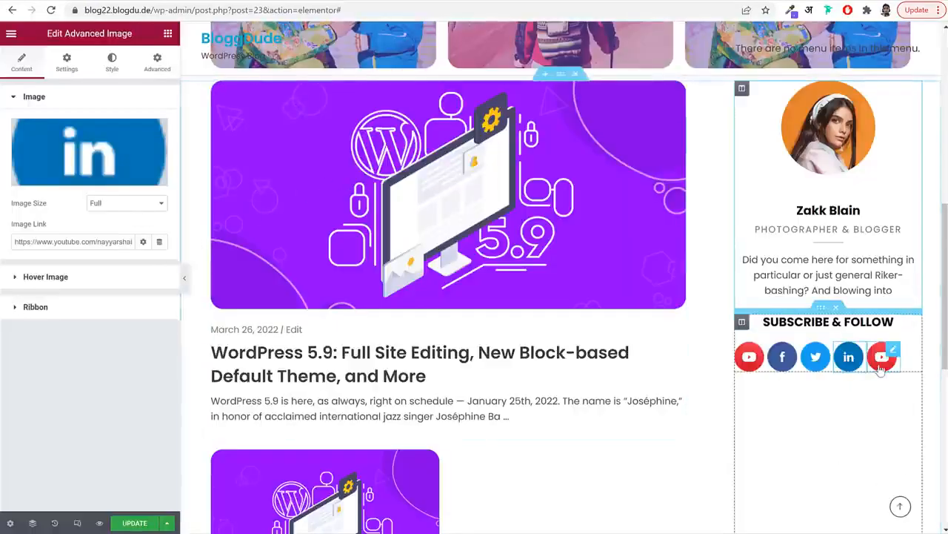
pyautogui.click(92, 136)
pyautogui.click(442, 177)
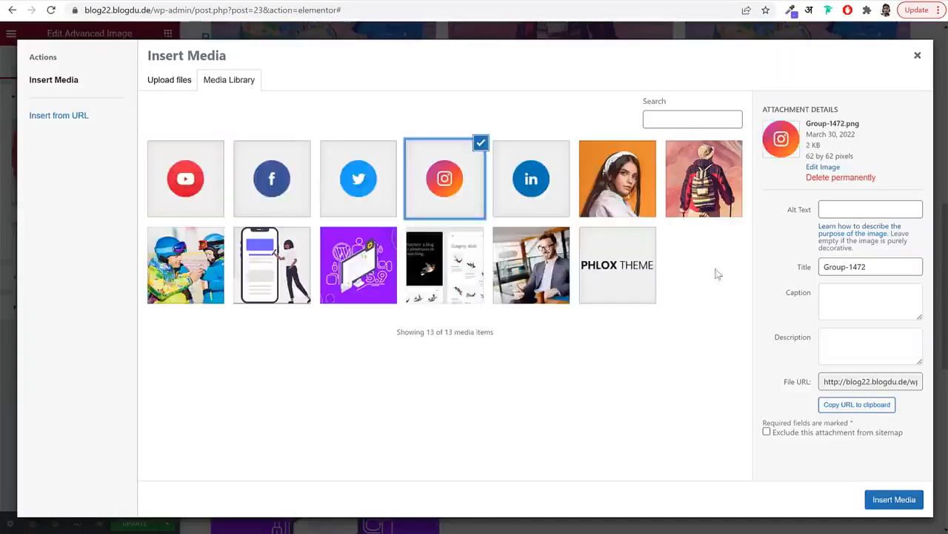
pyautogui.click(893, 500)
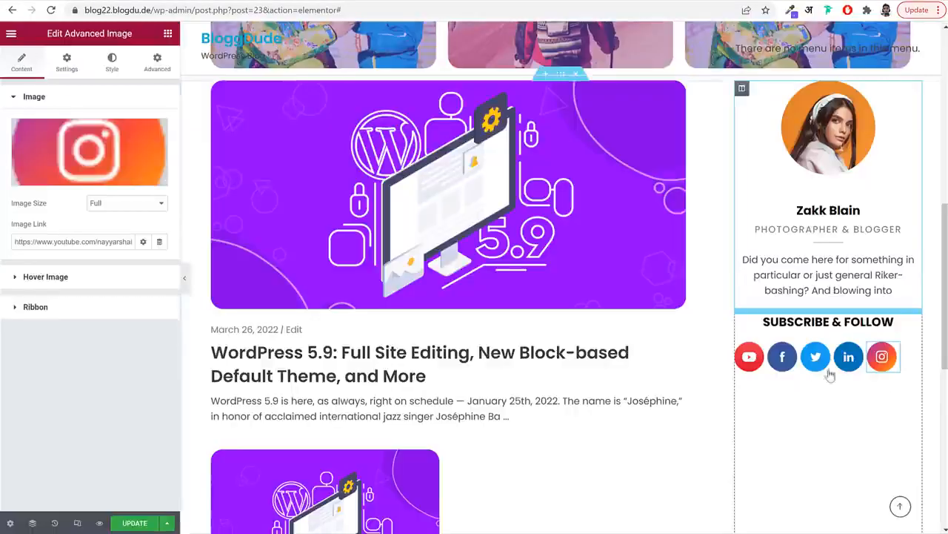
pyautogui.tripleClick(72, 241)
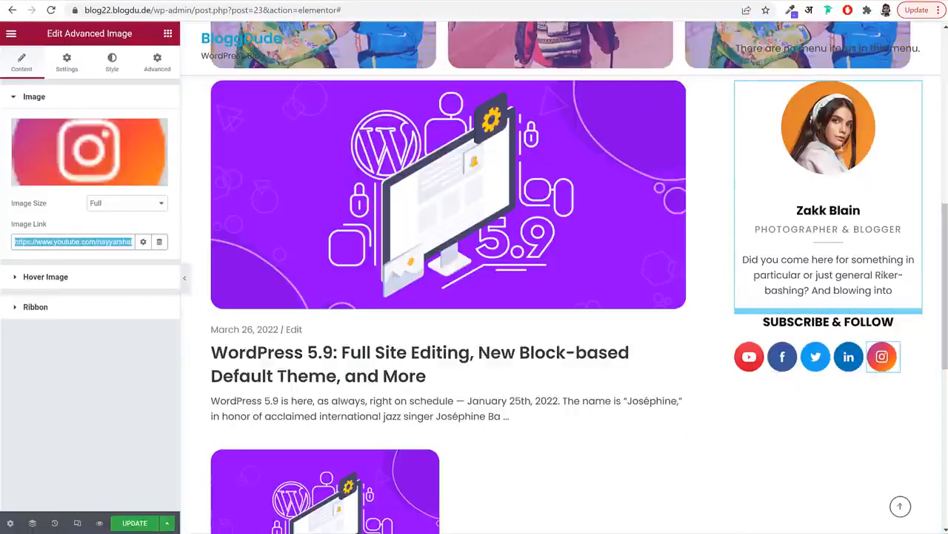
pyautogui.click(135, 523)
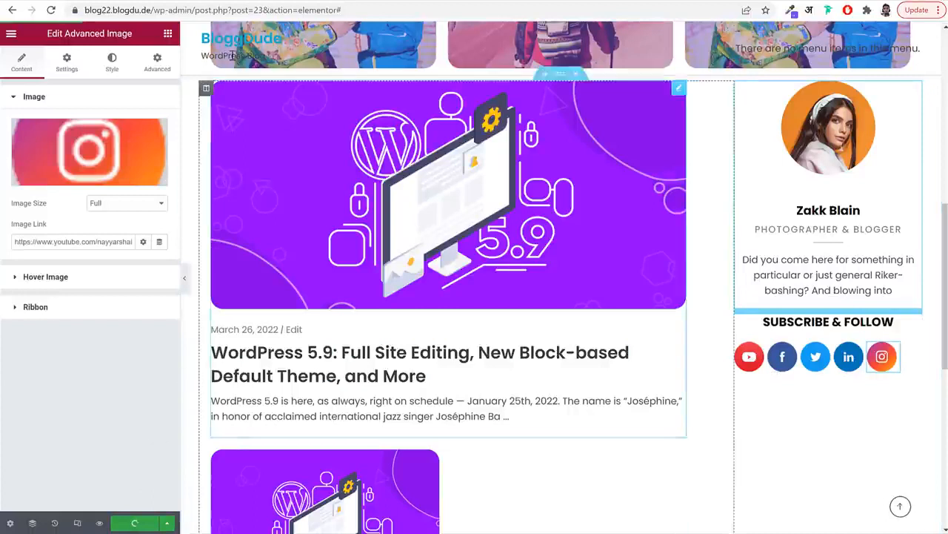
# Centre the social icons horizontally in the sidebar column and update the page
pyautogui.click(185, 277)
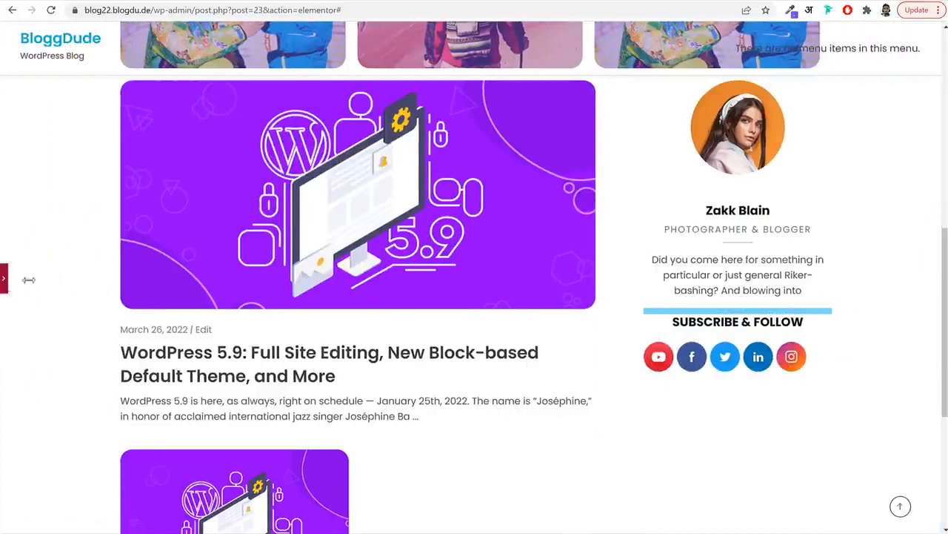
pyautogui.click(5, 278)
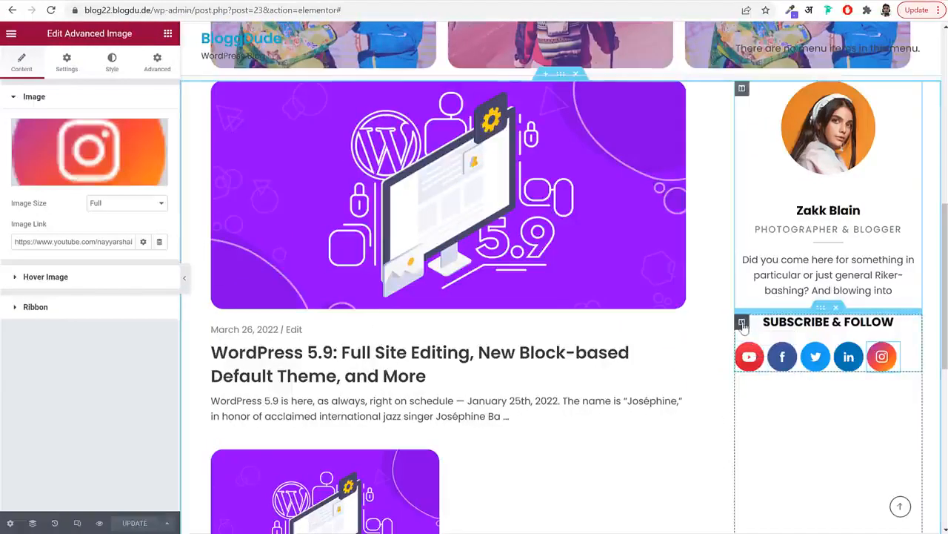
pyautogui.click(743, 324)
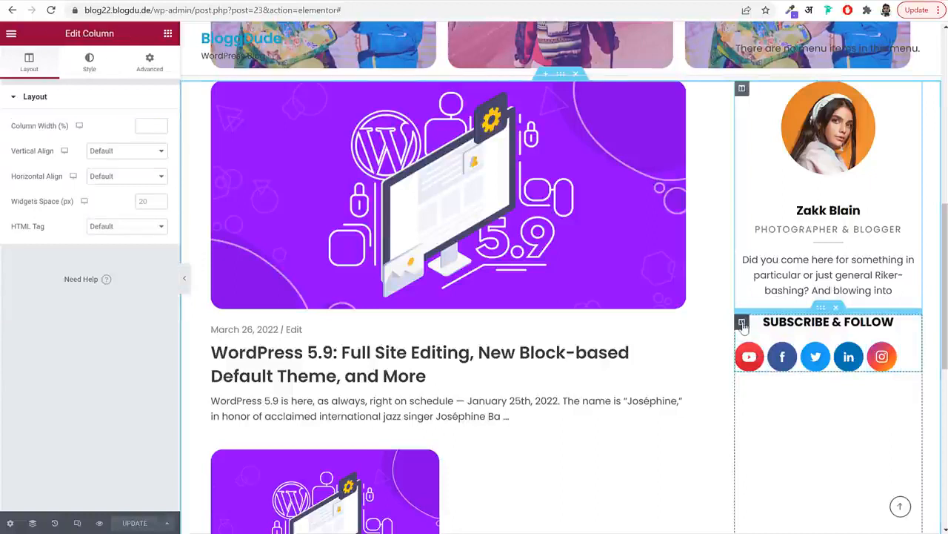
pyautogui.click(117, 183)
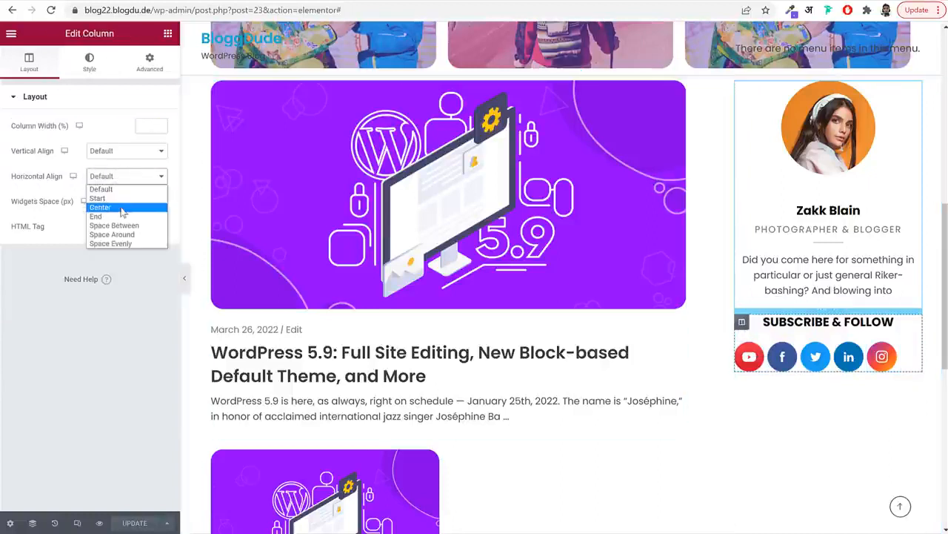
pyautogui.click(123, 208)
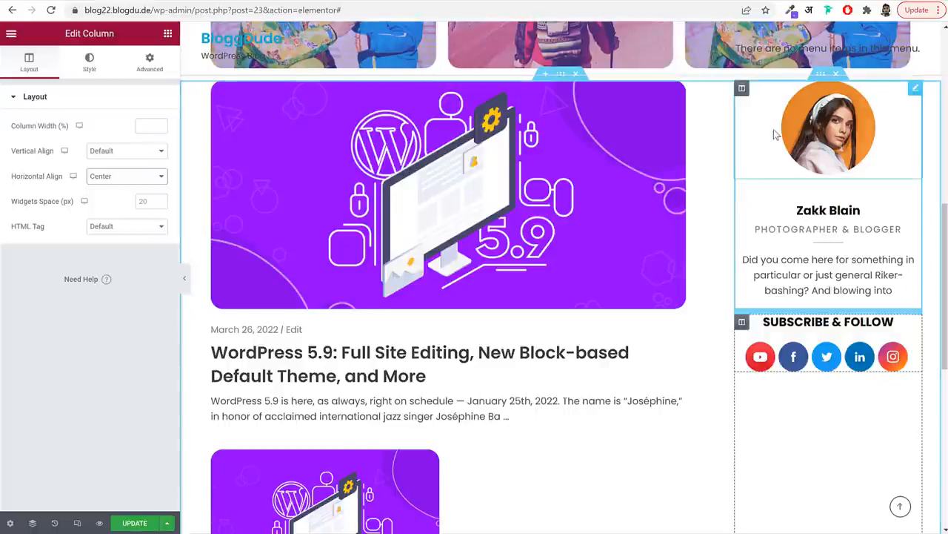
pyautogui.click(149, 62)
pyautogui.click(135, 523)
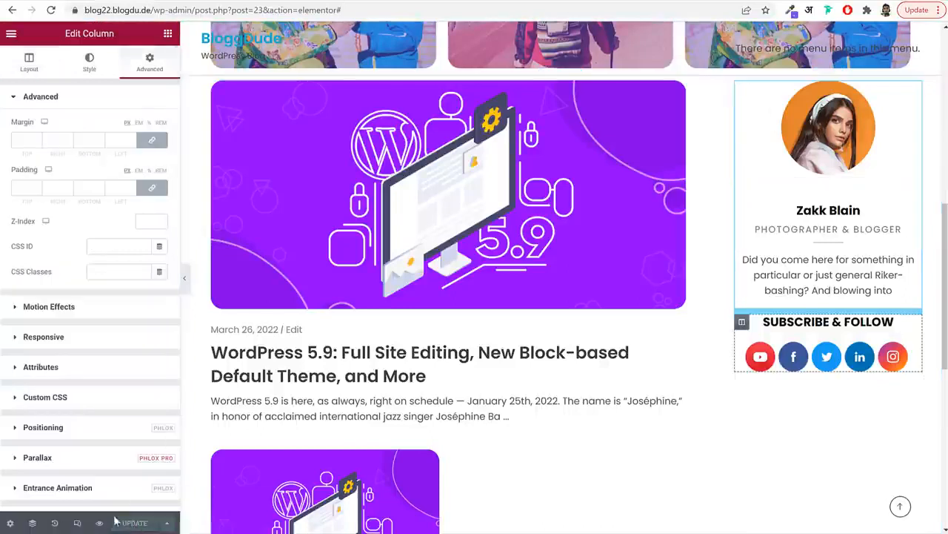
# Give the Subscribe & Follow inner section a top margin of 35
pyautogui.click(853, 406)
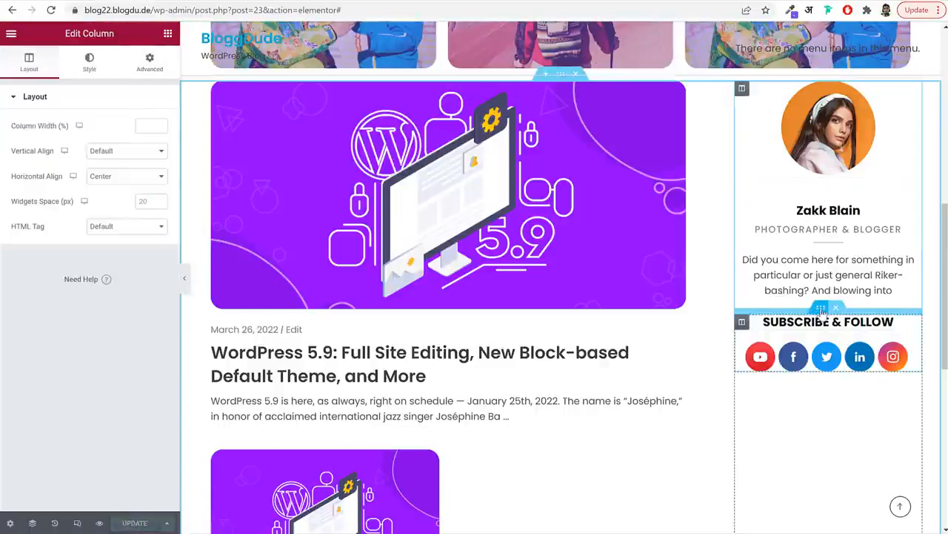
pyautogui.click(821, 309)
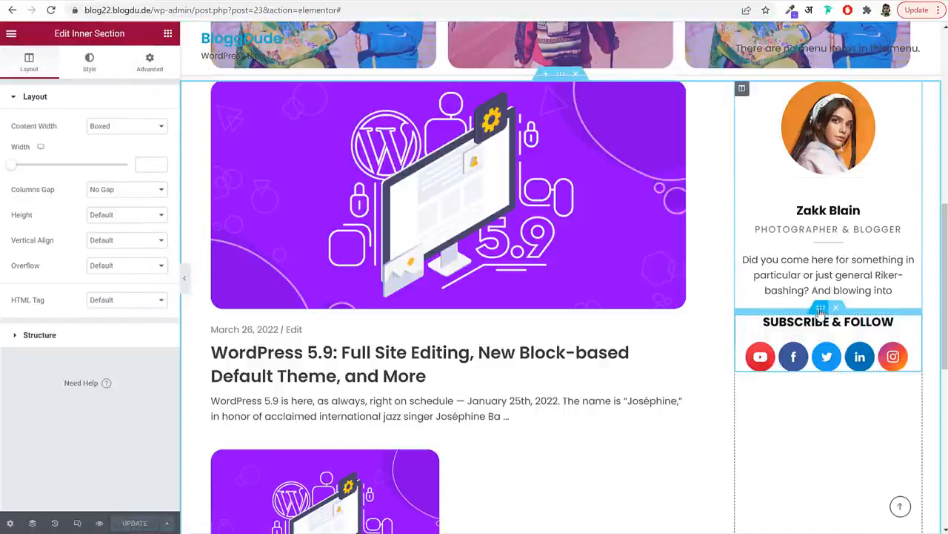
pyautogui.click(148, 67)
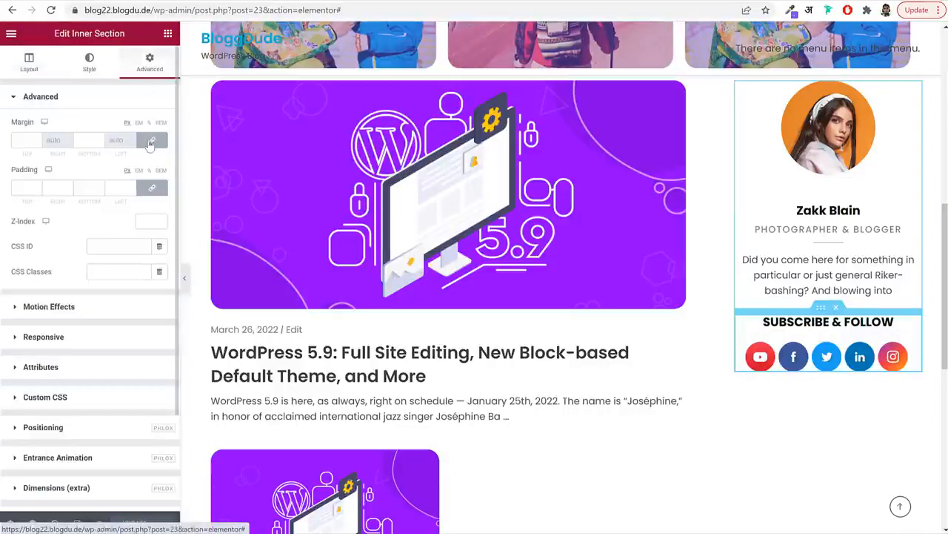
pyautogui.click(36, 139)
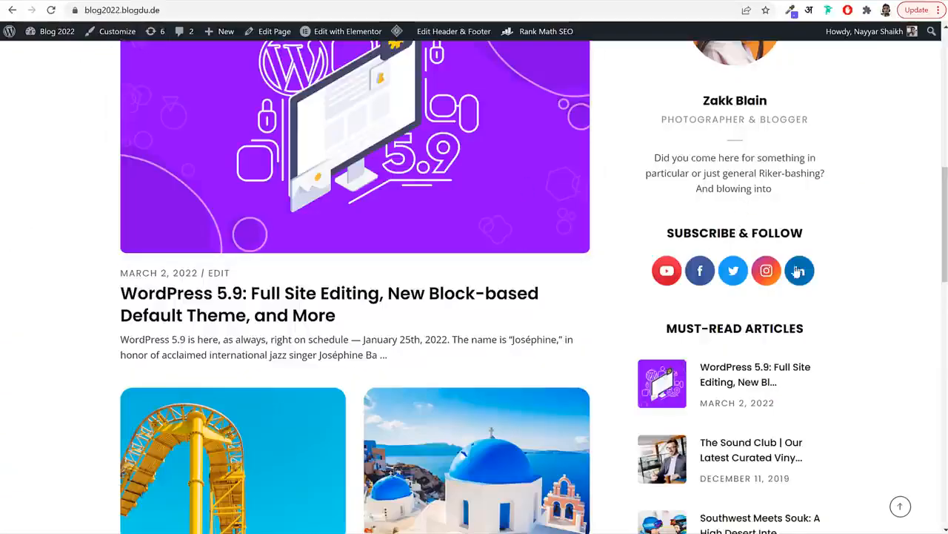
pyautogui.scroll(-2, 804, 304)
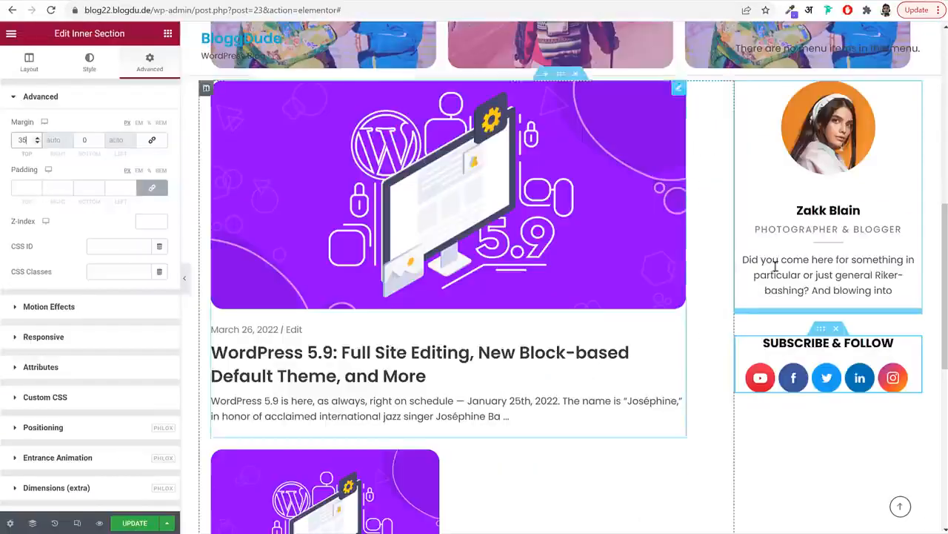
pyautogui.rightClick(821, 331)
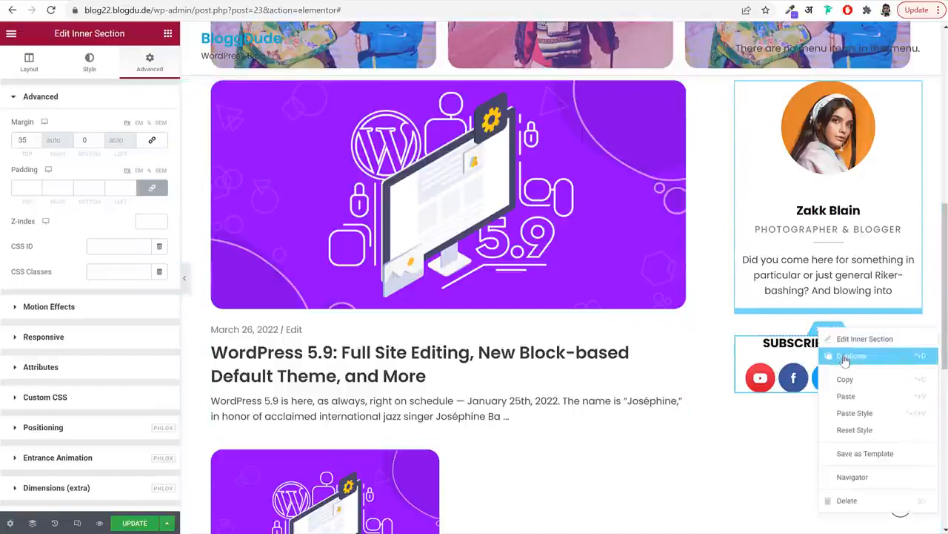
# Duplicate the Subscribe & Follow block and retitle the copy MUST-READ ARTICLES
pyautogui.click(843, 358)
pyautogui.scroll(-1, 843, 363)
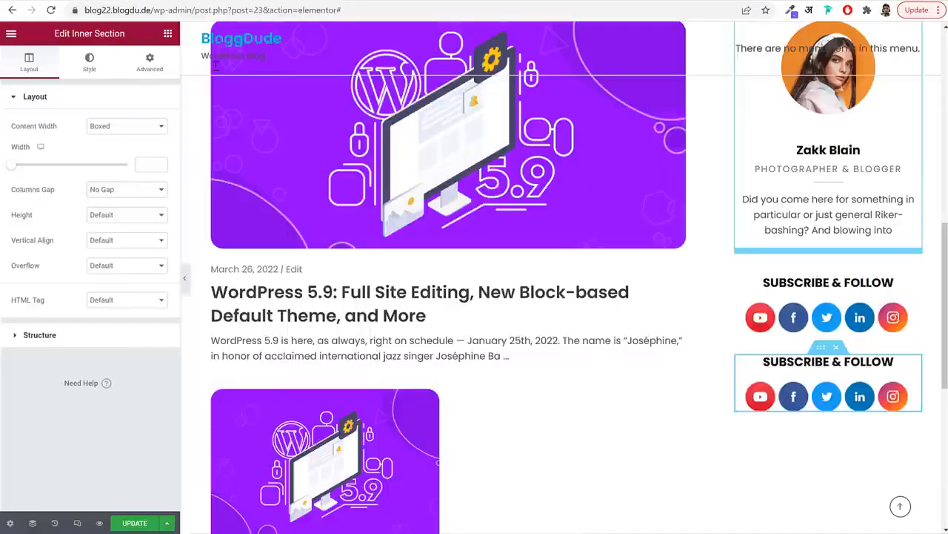
pyautogui.click(828, 361)
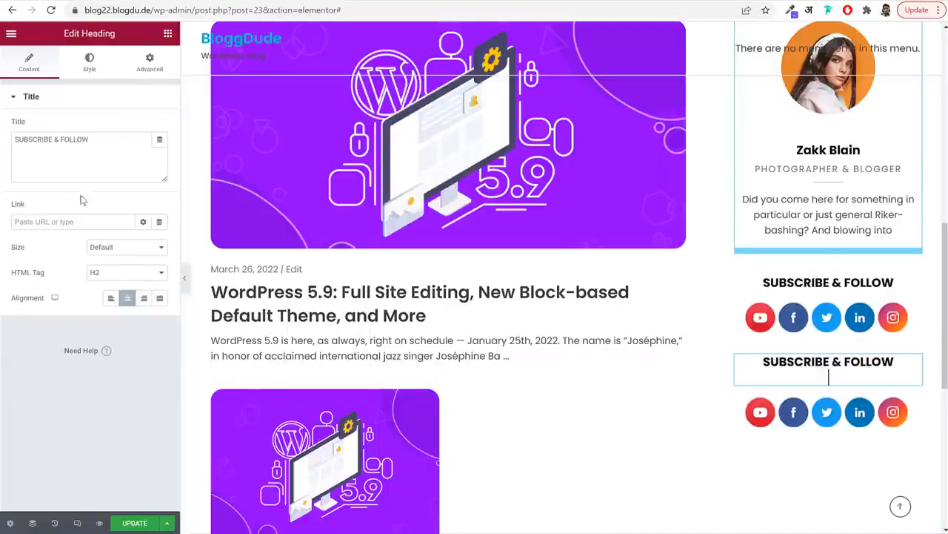
pyautogui.click(62, 138)
pyautogui.tripleClick(64, 139)
pyautogui.write('MUST-READ ARTICLES')
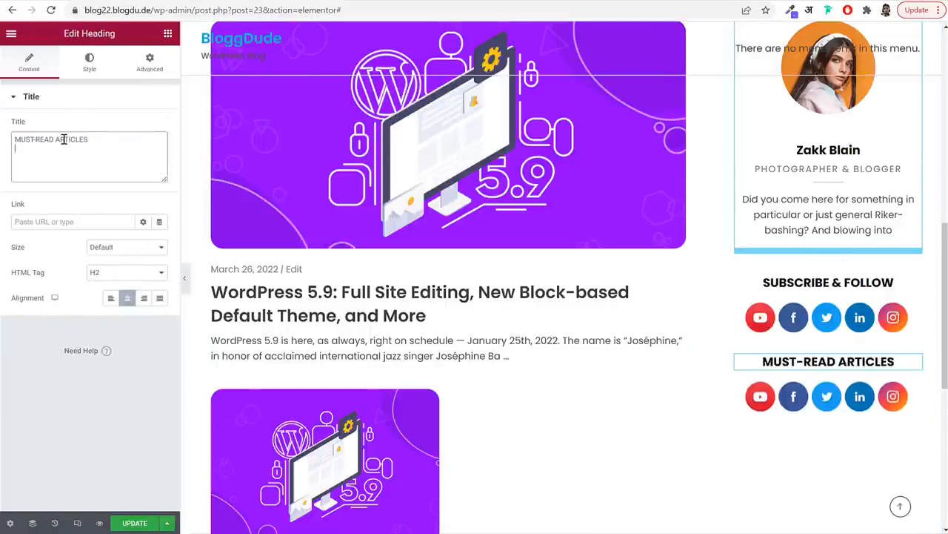
# Delete the YouTube, Facebook and Twitter icons from the copied block
pyautogui.rightClick(756, 396)
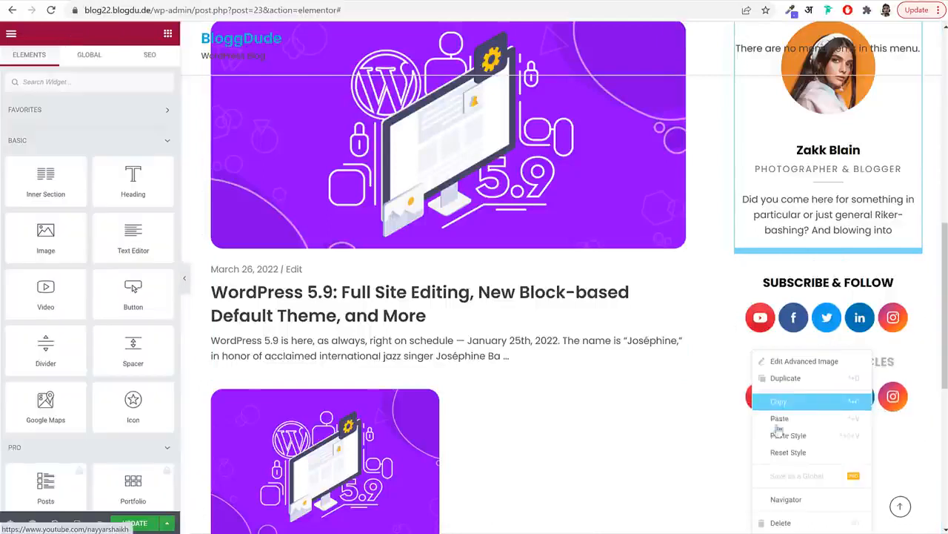
pyautogui.click(781, 521)
pyautogui.rightClick(772, 395)
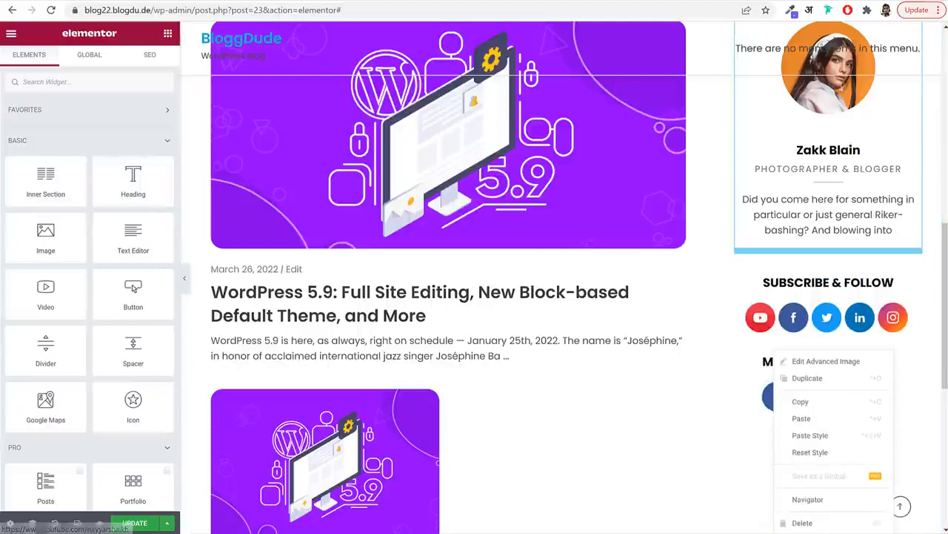
pyautogui.click(784, 522)
pyautogui.rightClick(792, 395)
pyautogui.click(815, 522)
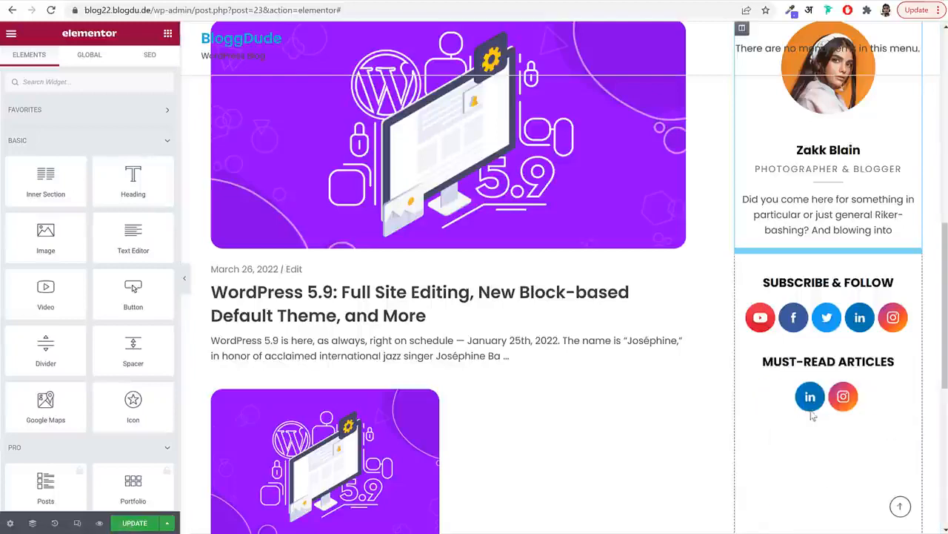
pyautogui.rightClick(814, 395)
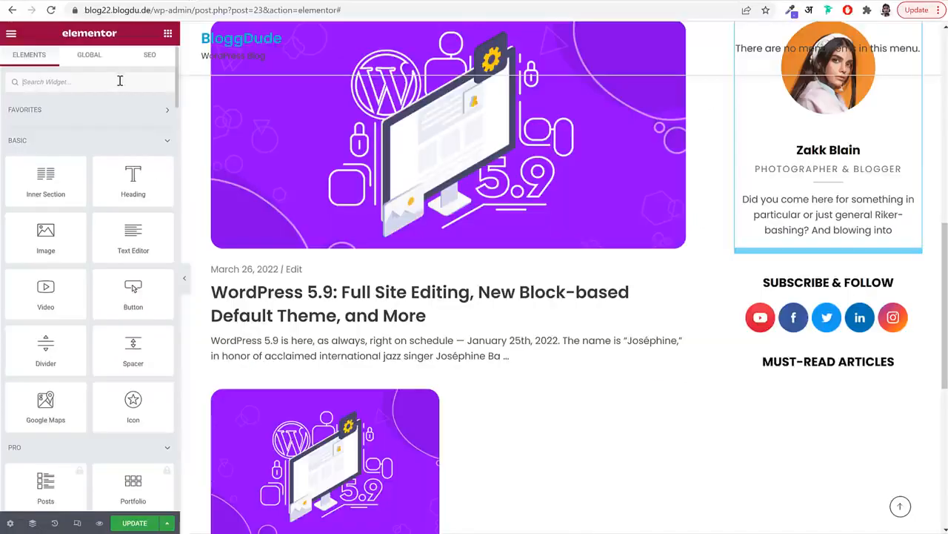
# Search widgets for 'pop', clear it, and expand the WordPress group down to Popular Posts Widget
pyautogui.write('pop')
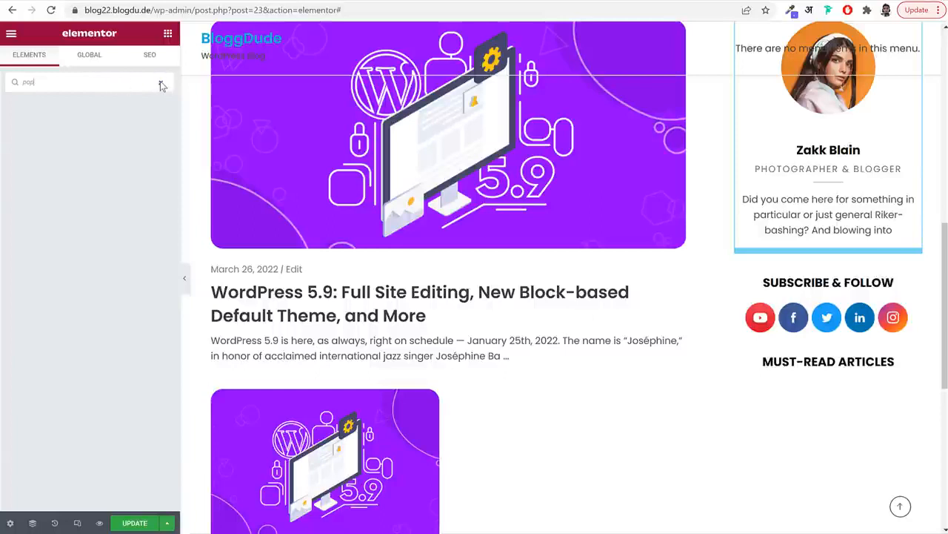
pyautogui.click(161, 84)
pyautogui.scroll(-15, 119, 143)
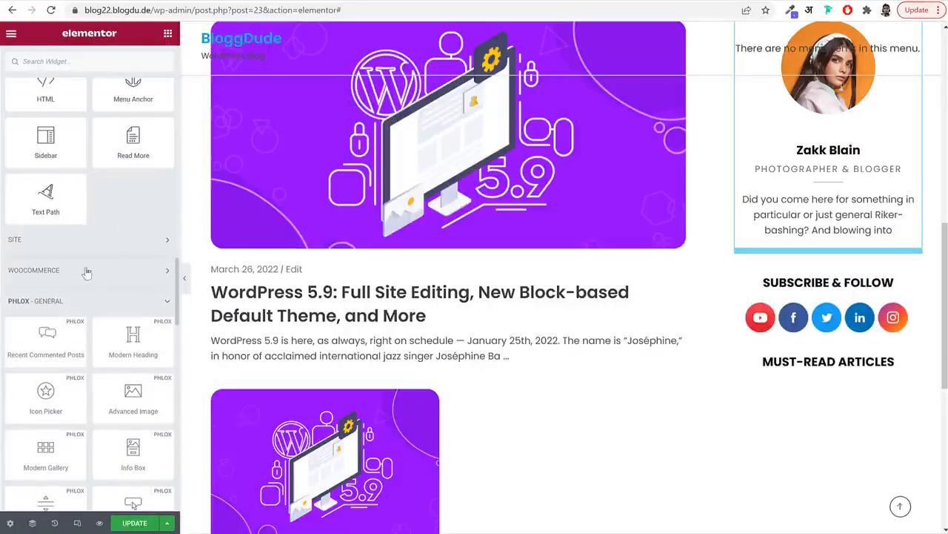
pyautogui.scroll(-6, 117, 284)
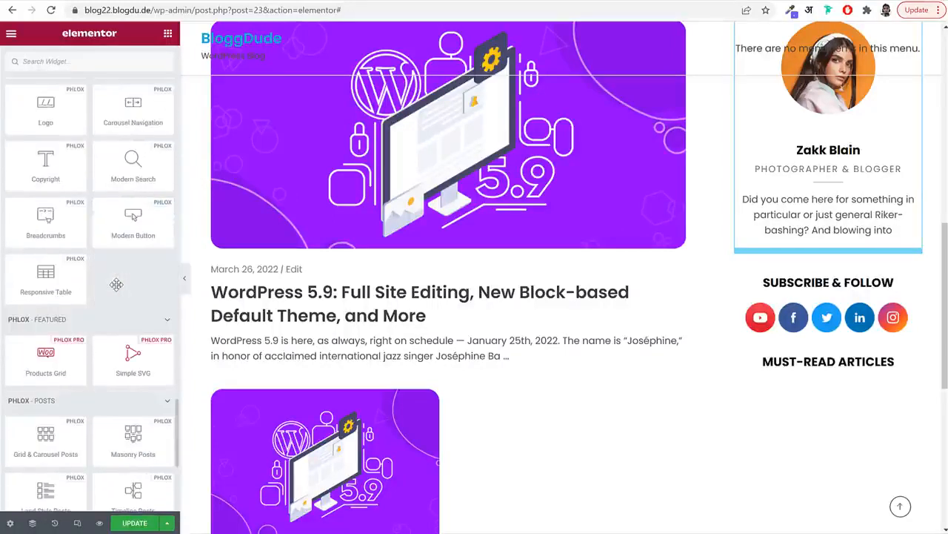
pyautogui.scroll(-4, 116, 284)
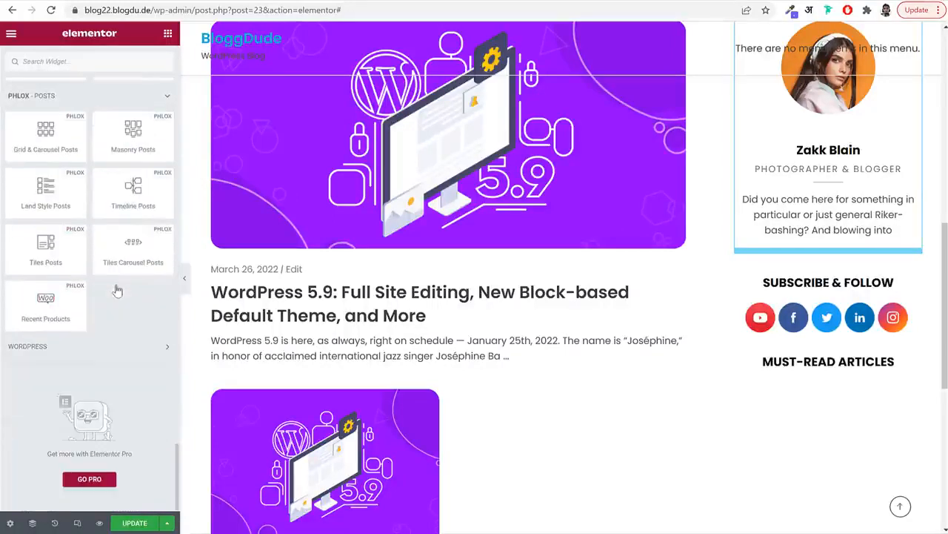
pyautogui.click(37, 348)
pyautogui.scroll(-3, 175, 341)
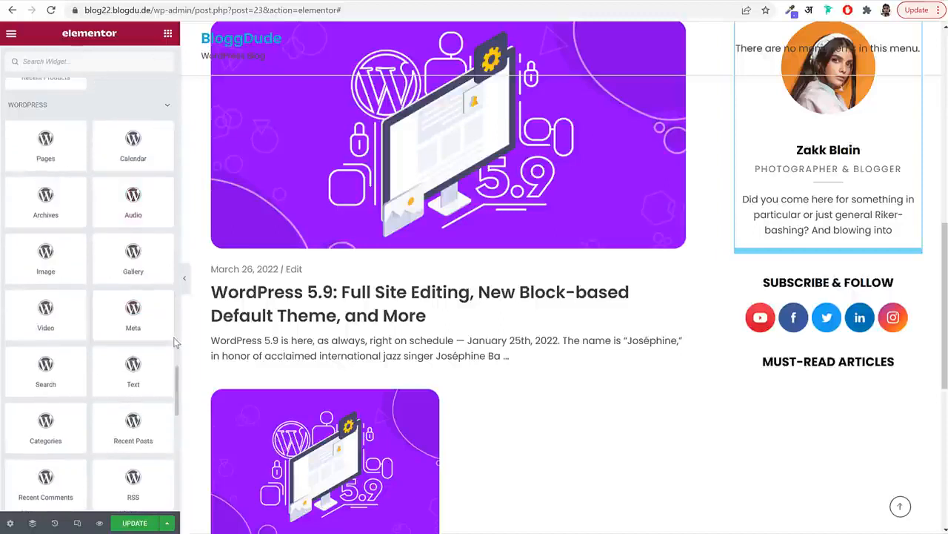
pyautogui.scroll(-2, 175, 342)
pyautogui.scroll(-4, 175, 342)
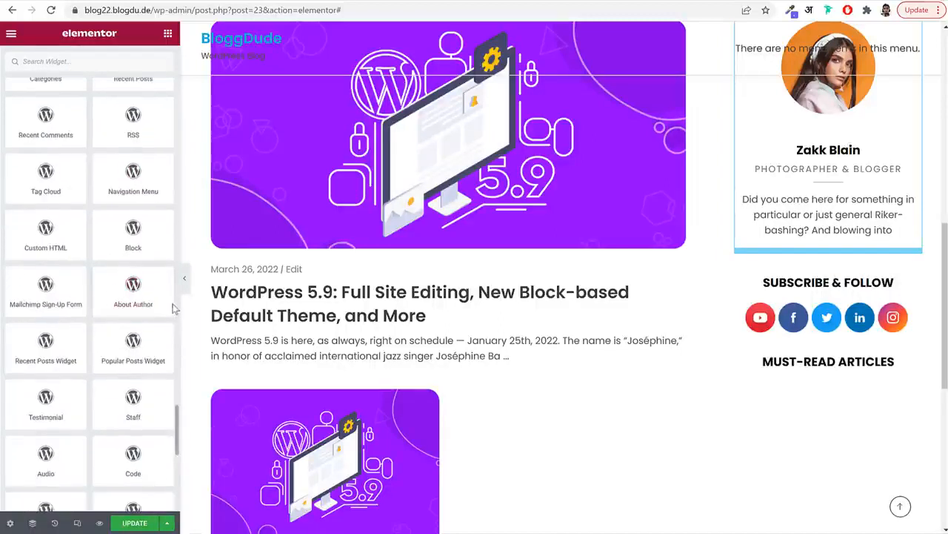
# Place a Popular Posts Widget under MUST-READ ARTICLES with only the popular tab and no excerpt
pyautogui.moveTo(132, 350); pyautogui.dragTo(821, 372)
pyautogui.scroll(-2, 830, 370)
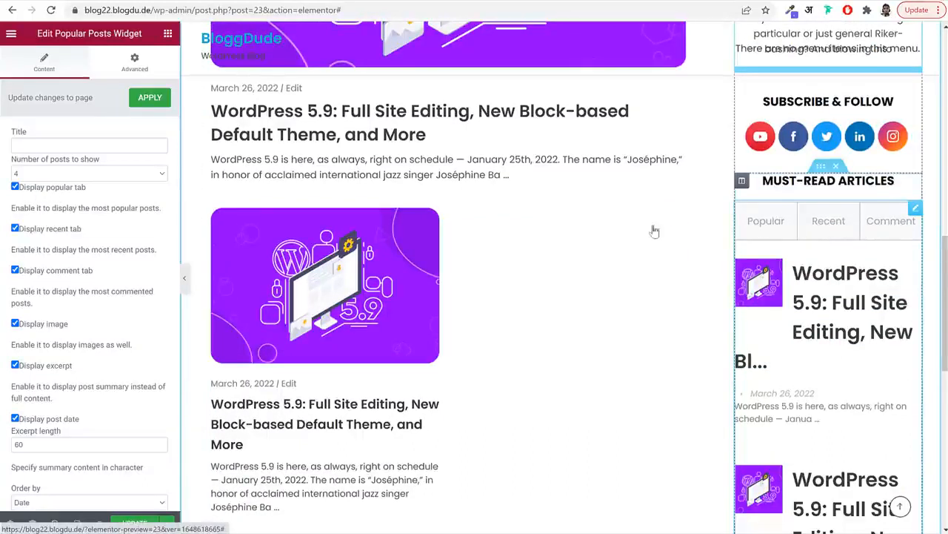
pyautogui.click(15, 187)
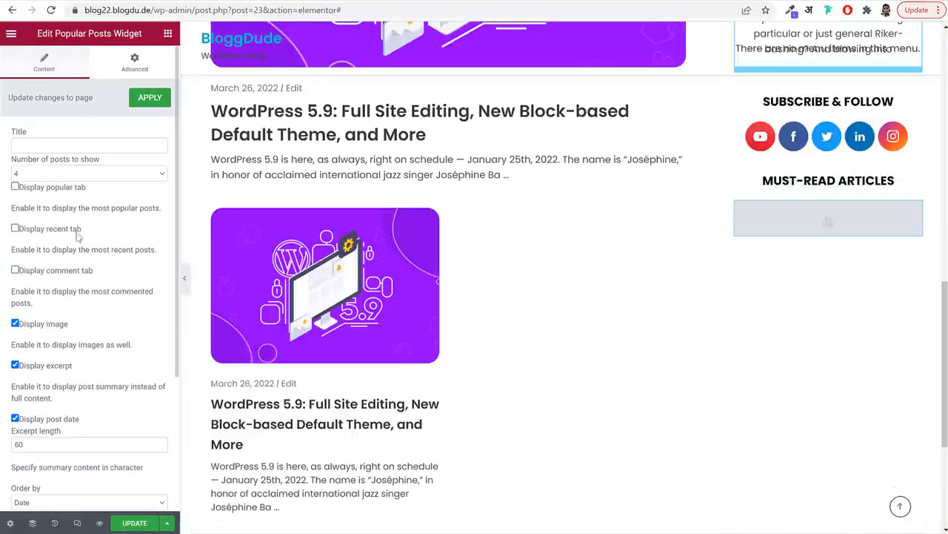
pyautogui.click(15, 188)
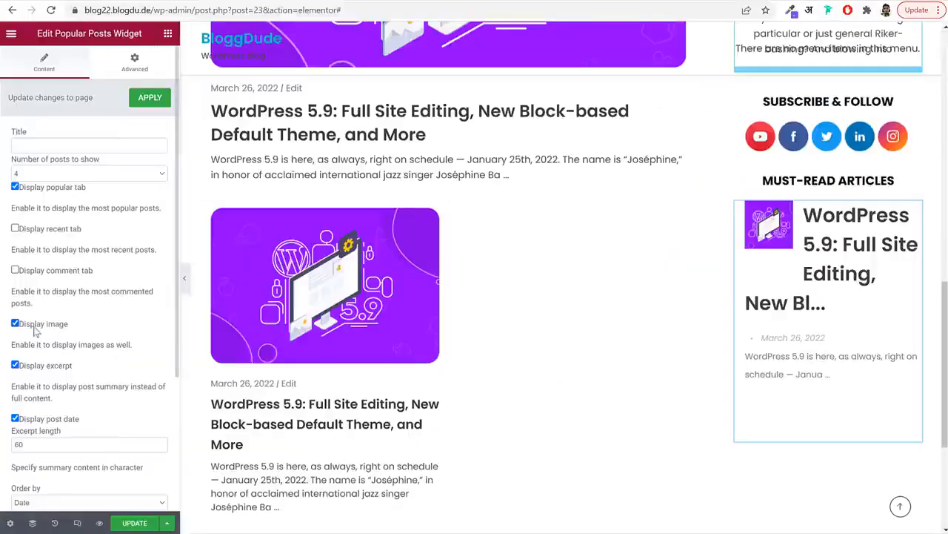
pyautogui.scroll(-4, 35, 331)
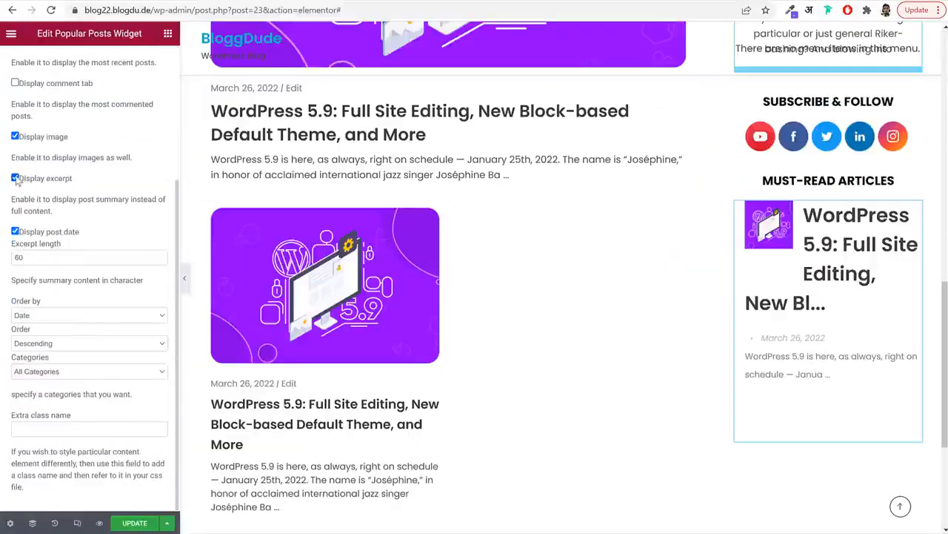
pyautogui.click(15, 179)
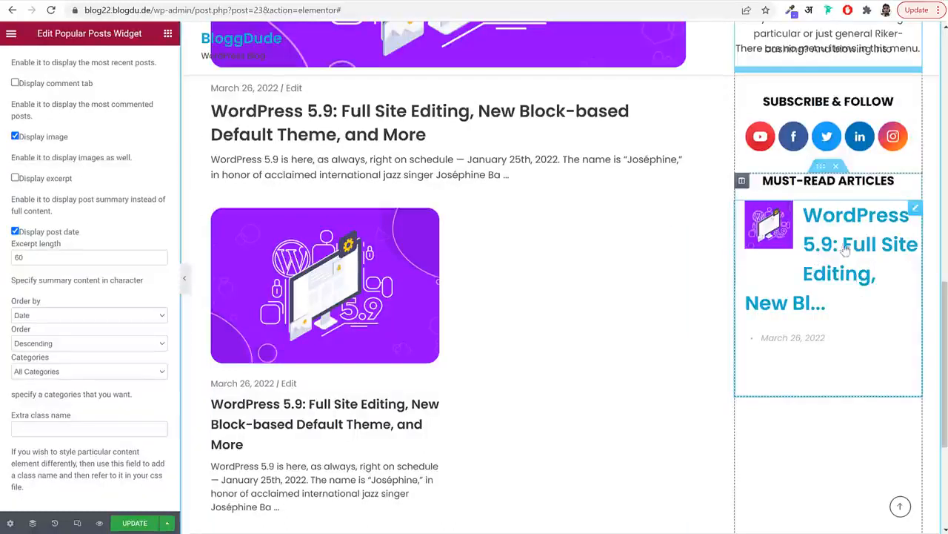
pyautogui.scroll(3, 137, 250)
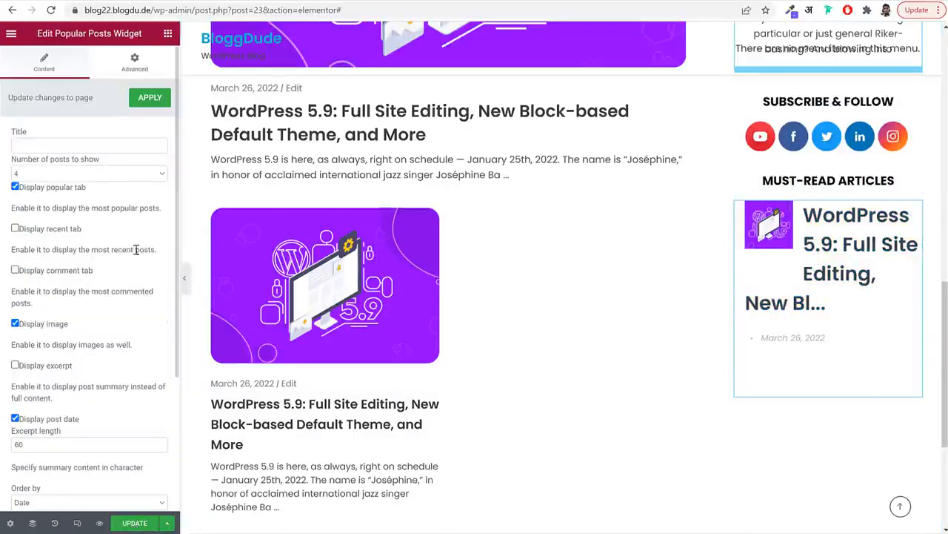
pyautogui.click(142, 74)
pyautogui.scroll(-10, 111, 399)
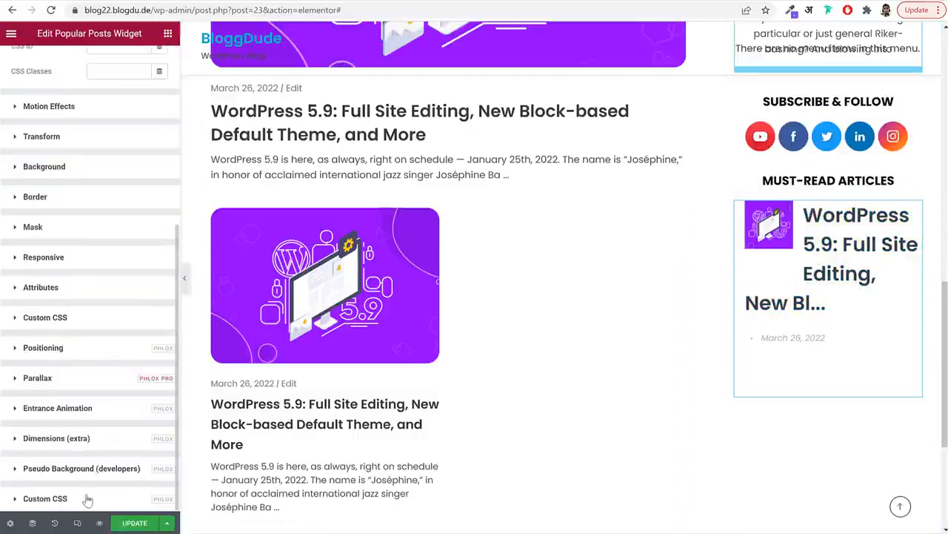
# Paste the CSS from the Sidebar - Popular Posts file into the widget's Custom CSS
pyautogui.click(89, 427)
pyautogui.scroll(-2, 111, 460)
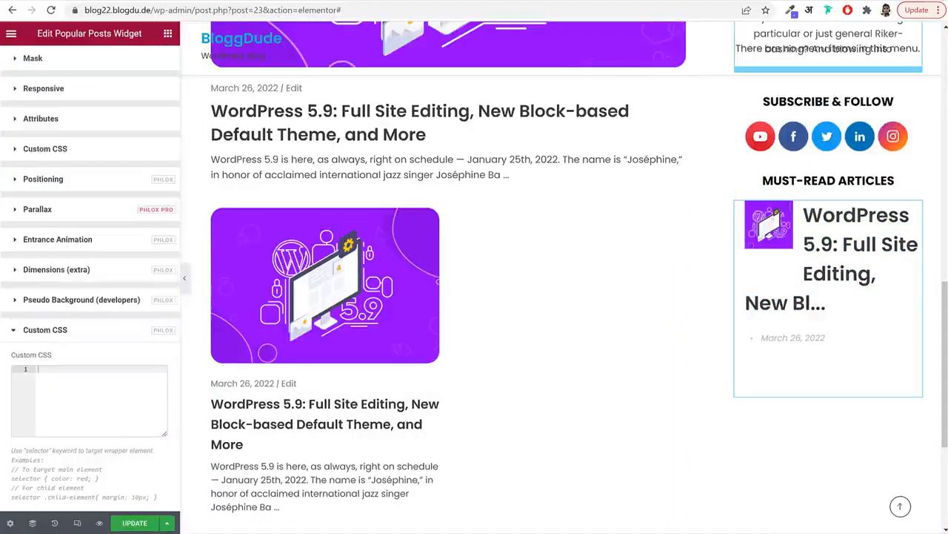
pyautogui.click(164, 532)
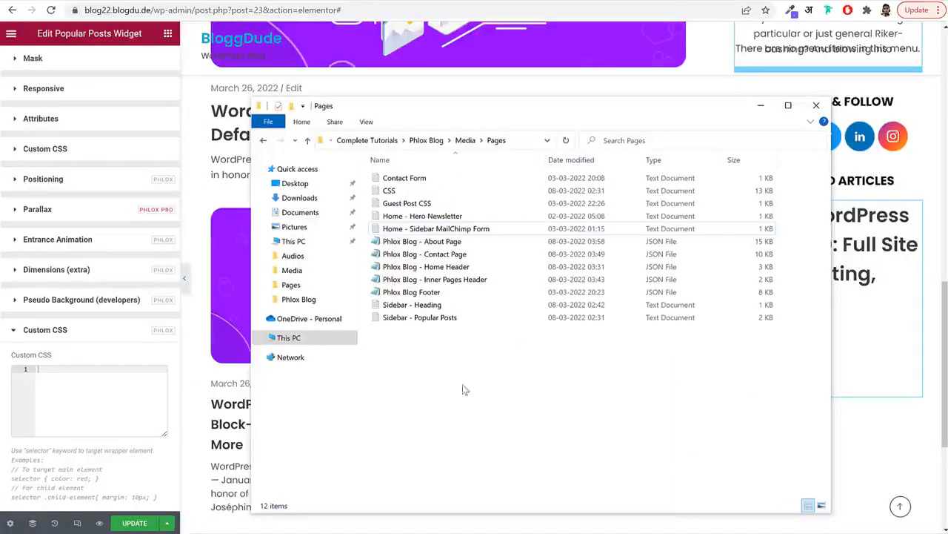
pyautogui.click(433, 319)
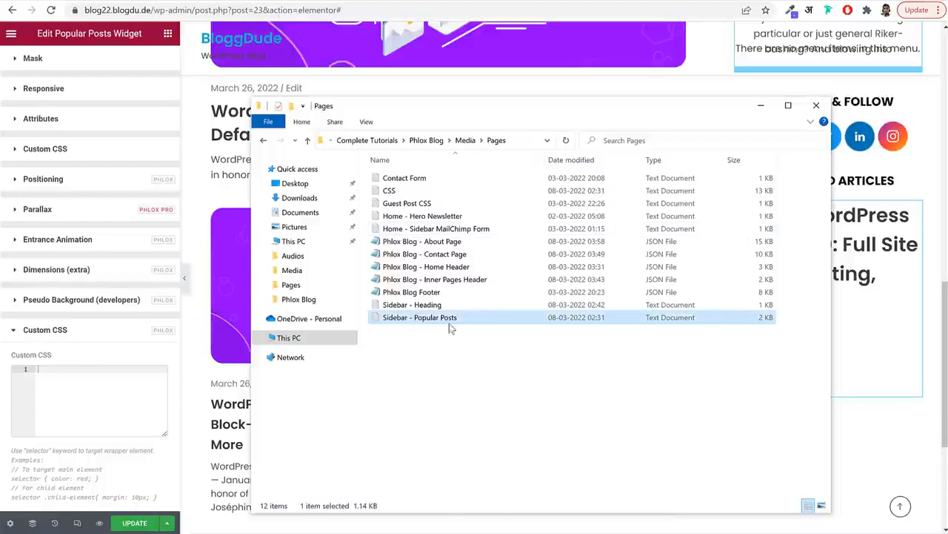
pyautogui.doubleClick(439, 320)
pyautogui.hotkey('ctrl', 'a')
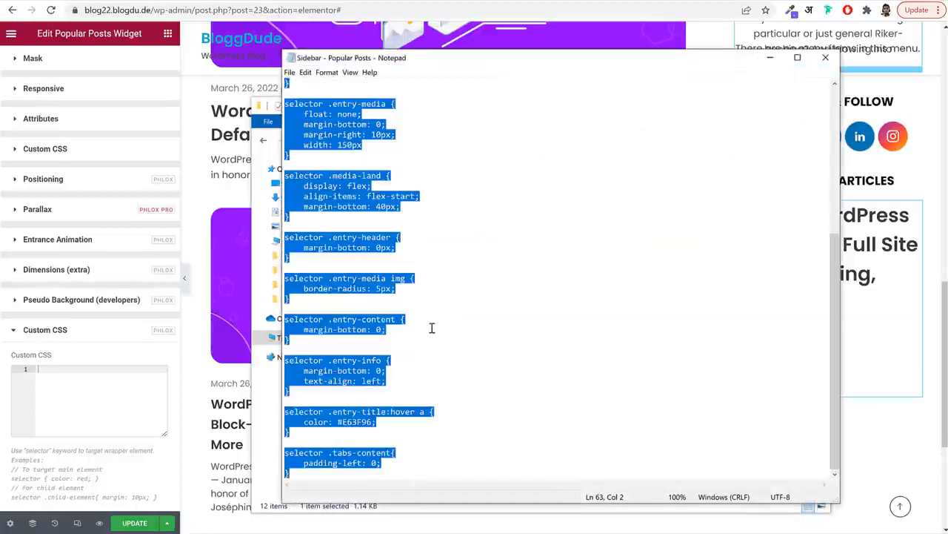
pyautogui.click(89, 393)
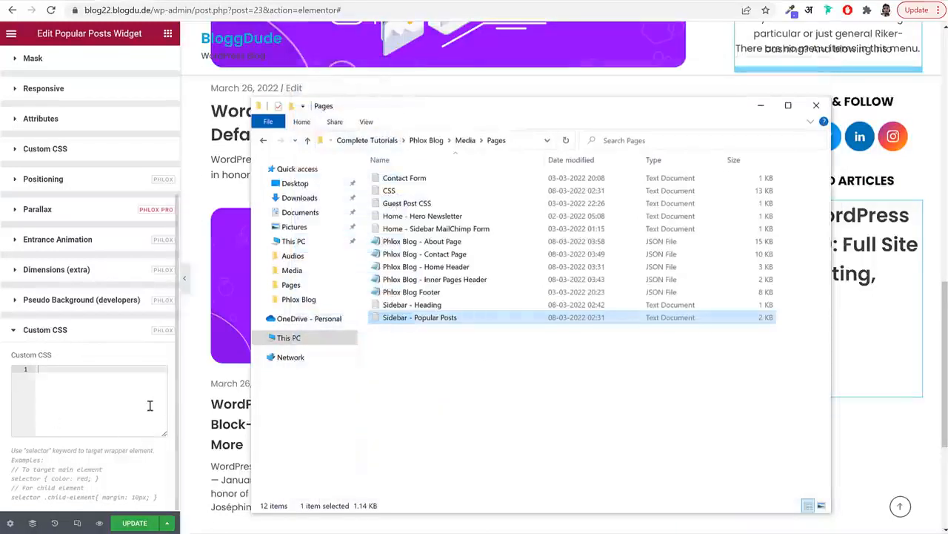
pyautogui.hotkey('ctrl', 'v')
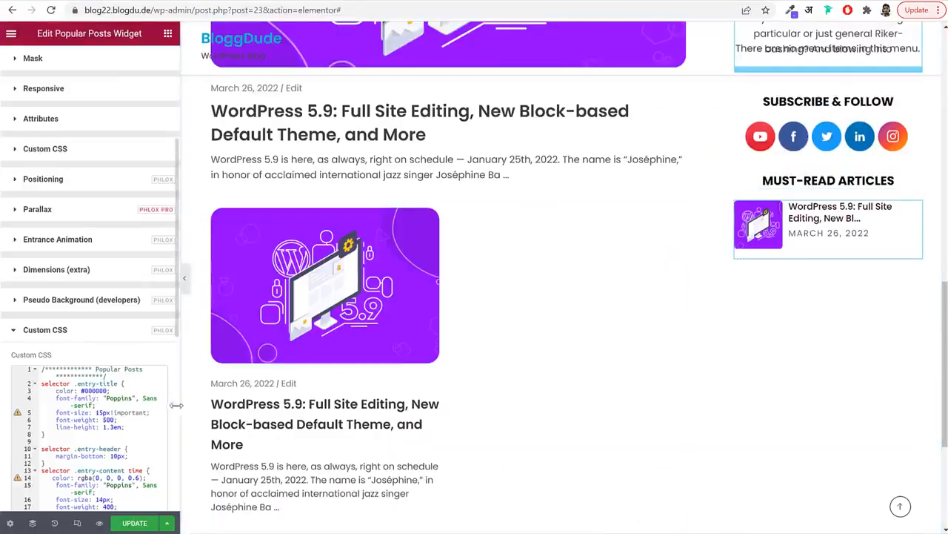
# Change the title font-size to 17px and line-height to 1.5em, then update the page
pyautogui.scroll(-3, 176, 407)
pyautogui.click(108, 171)
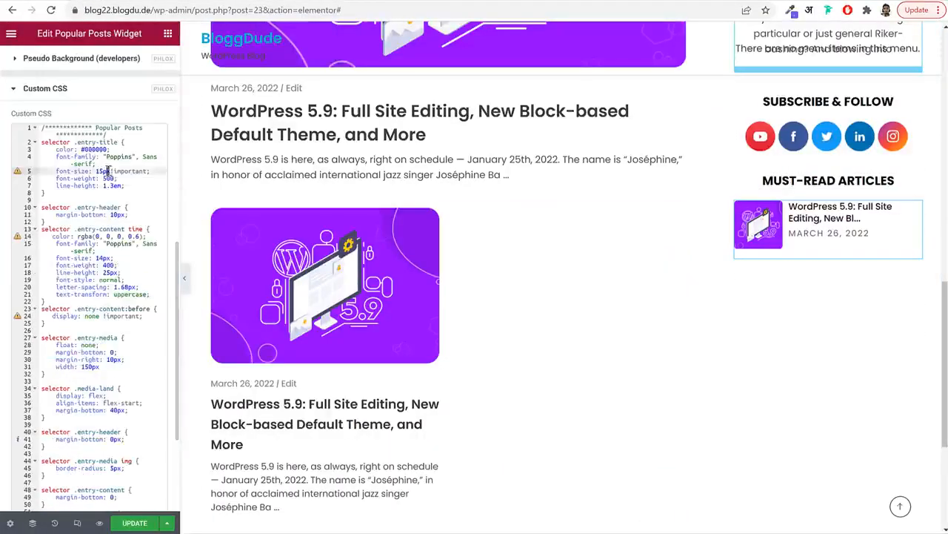
pyautogui.moveTo(77, 141); pyautogui.dragTo(113, 143)
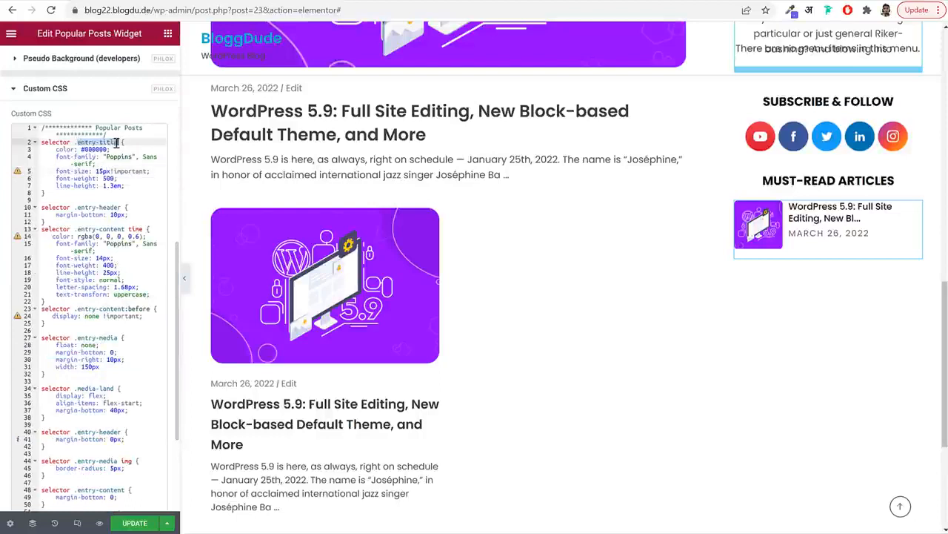
pyautogui.click(101, 170)
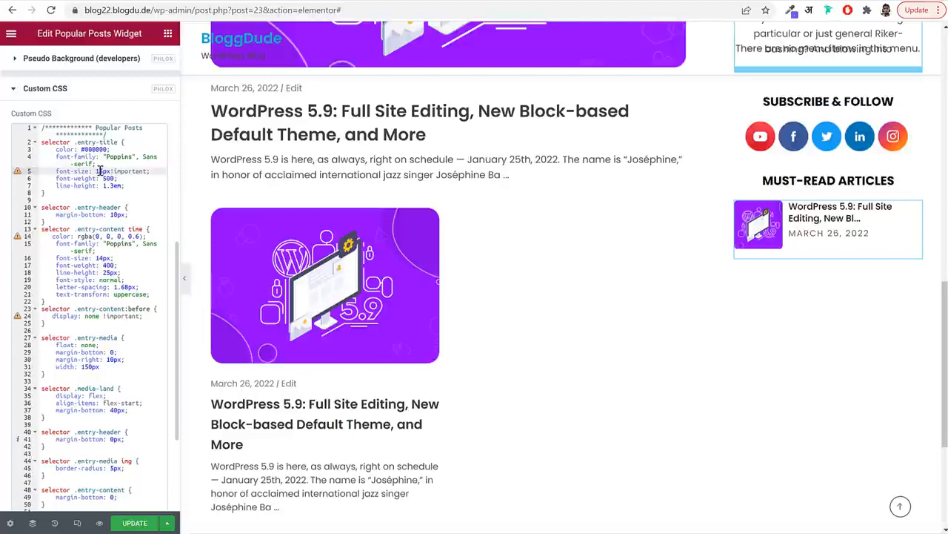
pyautogui.press('BackSpace')
pyautogui.write('7')
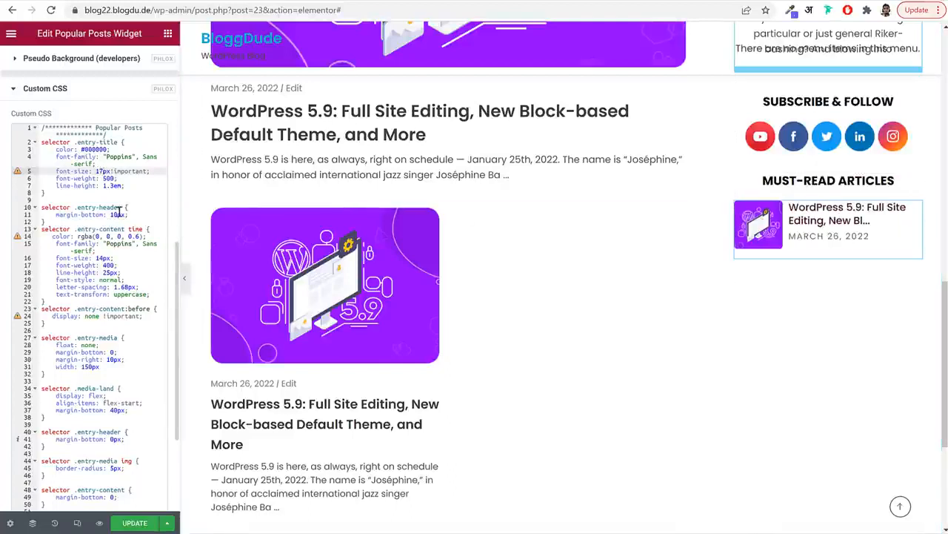
pyautogui.click(112, 185)
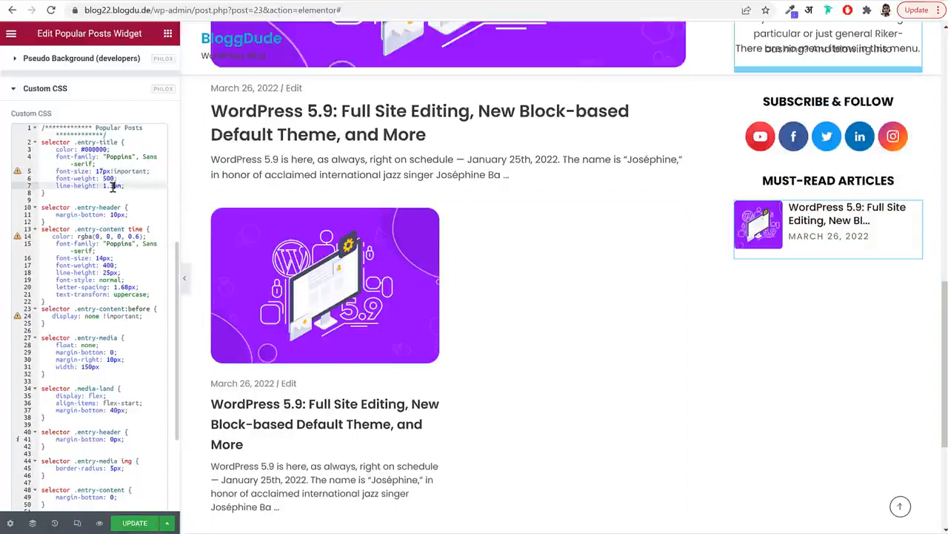
pyautogui.write('5')
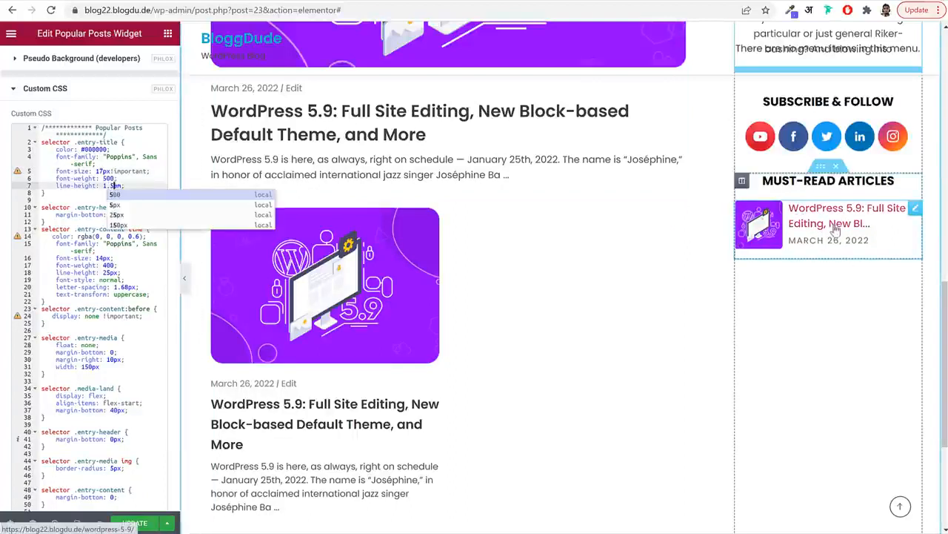
pyautogui.click(123, 348)
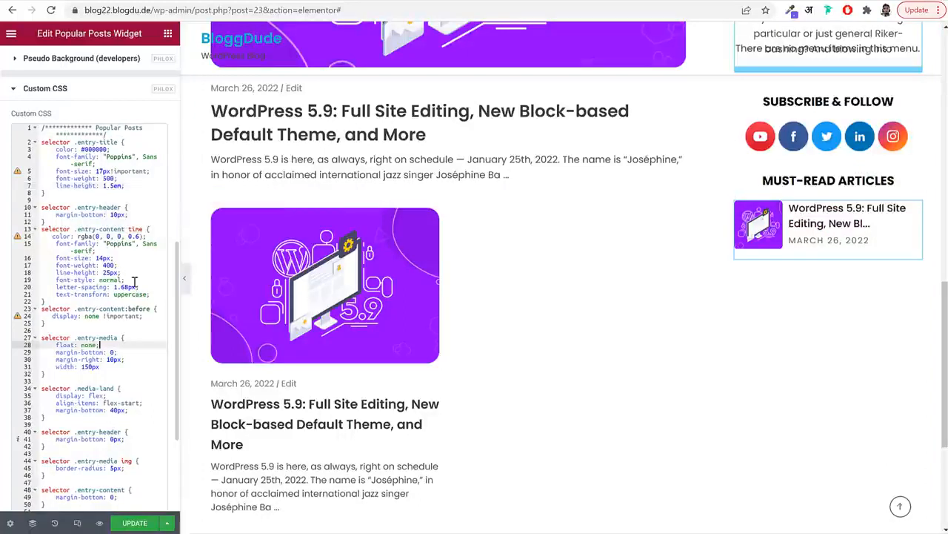
pyautogui.click(135, 523)
pyautogui.scroll(-2, 105, 411)
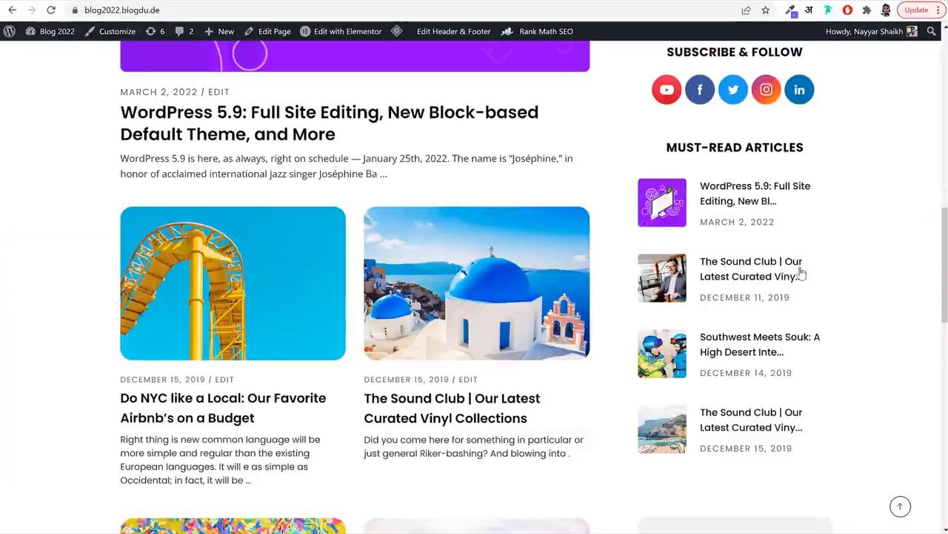
pyautogui.scroll(-3, 801, 281)
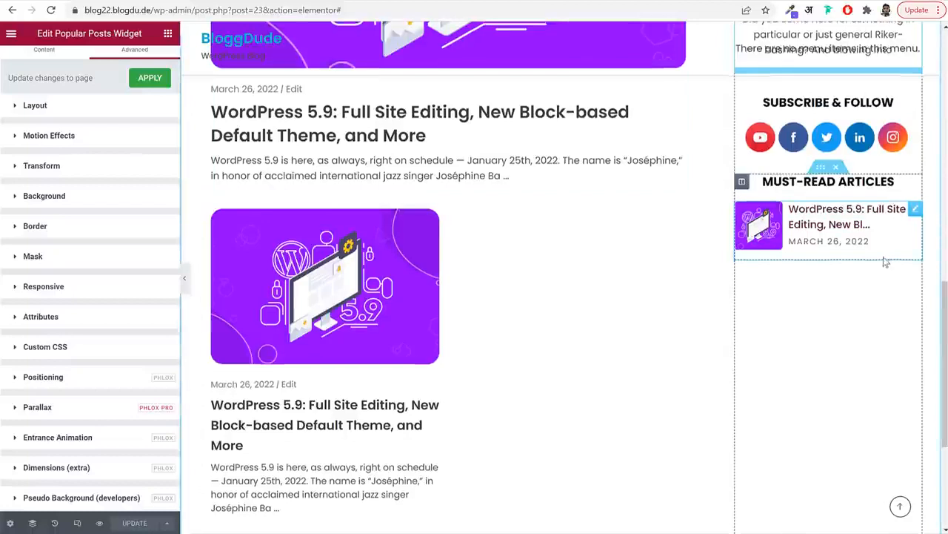
# Add an Inner Section to the sidebar below the popular posts widget
pyautogui.scroll(1, 647, 159)
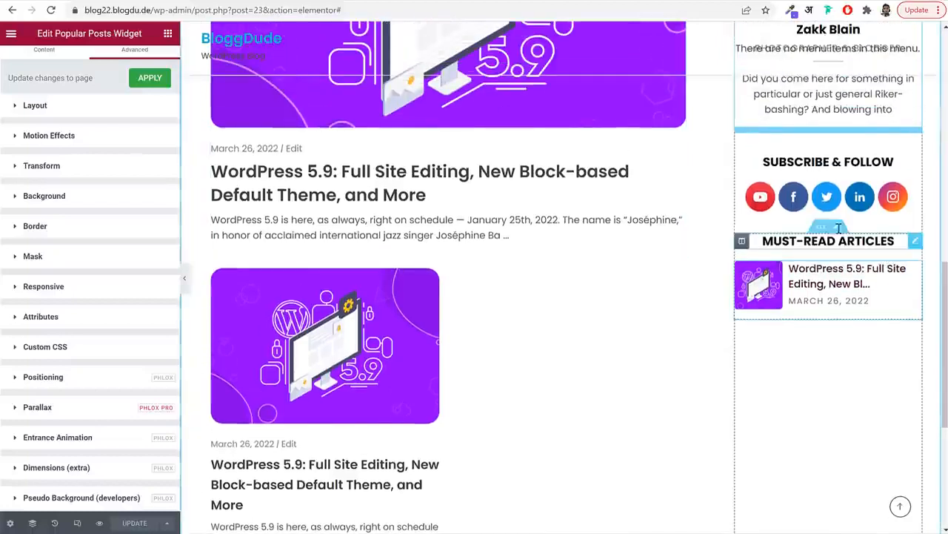
pyautogui.click(168, 34)
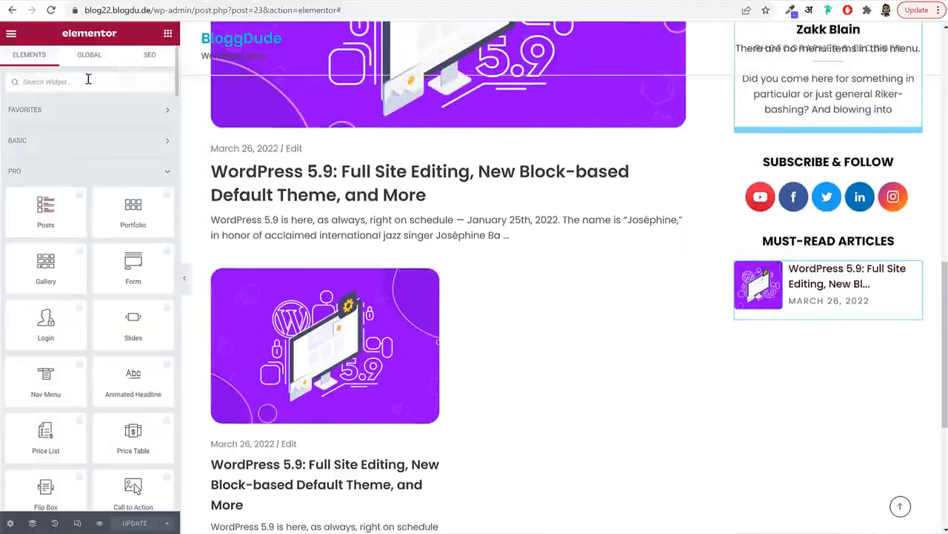
pyautogui.click(74, 138)
pyautogui.moveTo(45, 181); pyautogui.dragTo(829, 263)
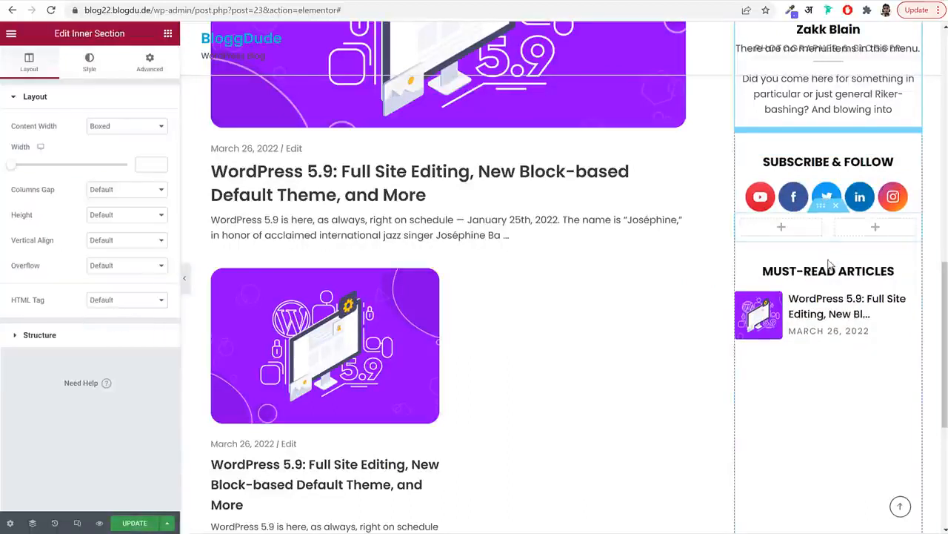
pyautogui.moveTo(825, 207); pyautogui.dragTo(823, 325)
# Reduce the inner section to one column with the columns gap set to No Gap
pyautogui.rightClick(836, 327)
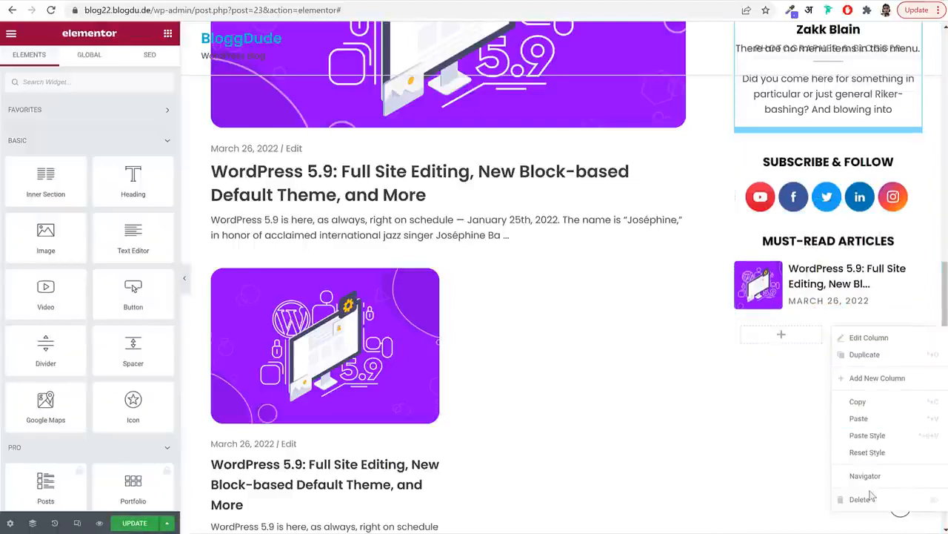
pyautogui.click(869, 498)
pyautogui.click(742, 328)
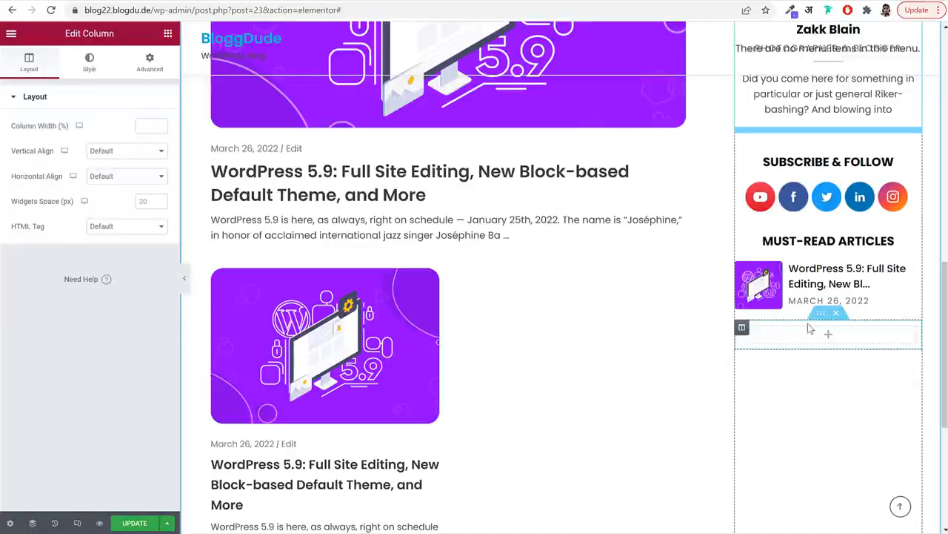
pyautogui.click(820, 314)
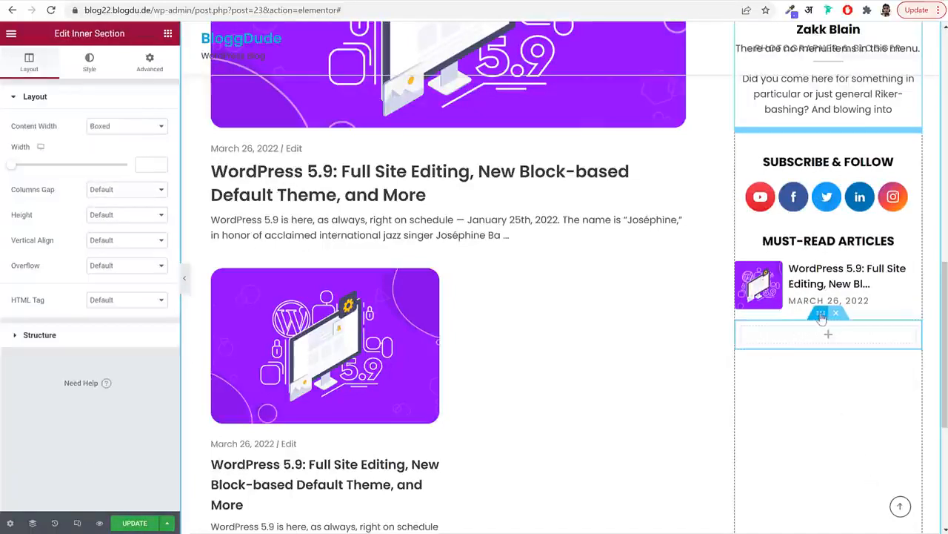
pyautogui.click(111, 189)
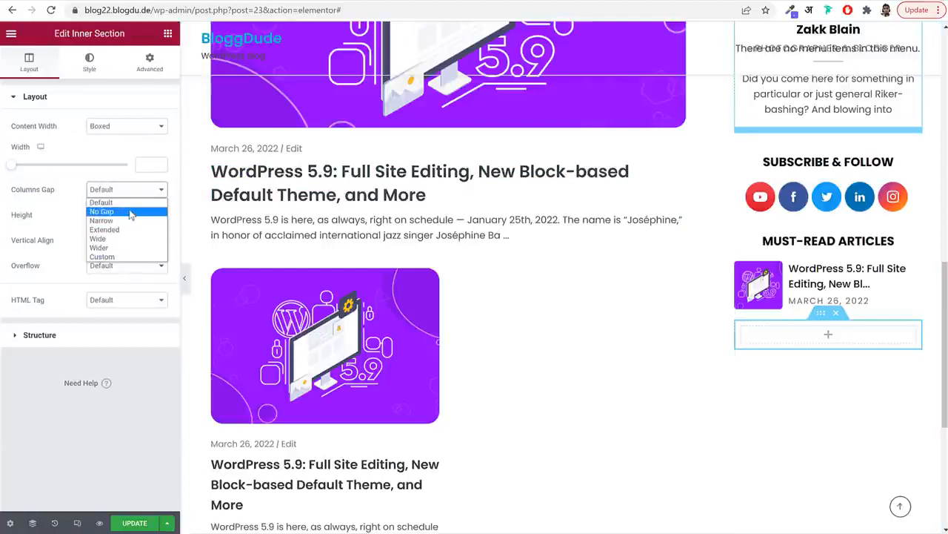
pyautogui.click(130, 212)
pyautogui.click(834, 334)
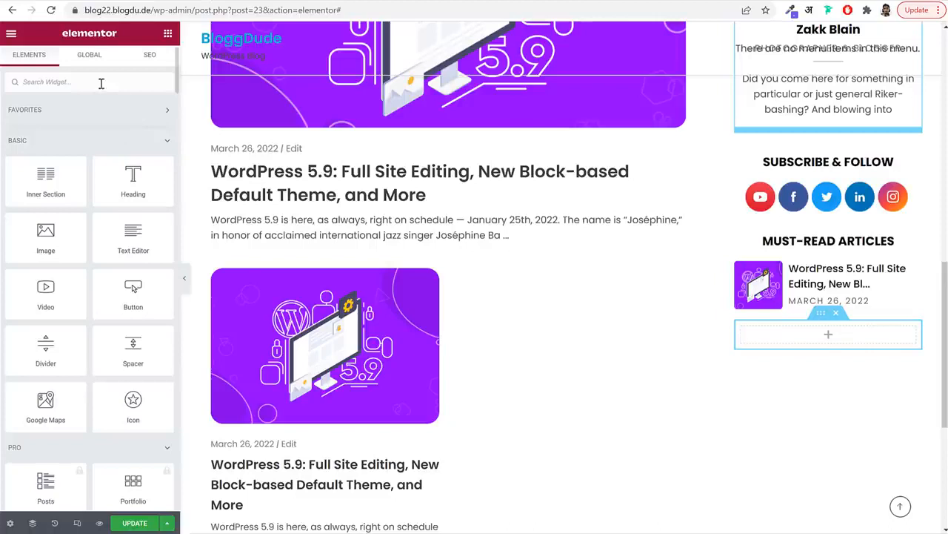
# Add a Modern Heading titled Join The Newsletter with the subtitle as its secondary heading
pyautogui.write('mod')
pyautogui.moveTo(64, 111); pyautogui.dragTo(852, 340)
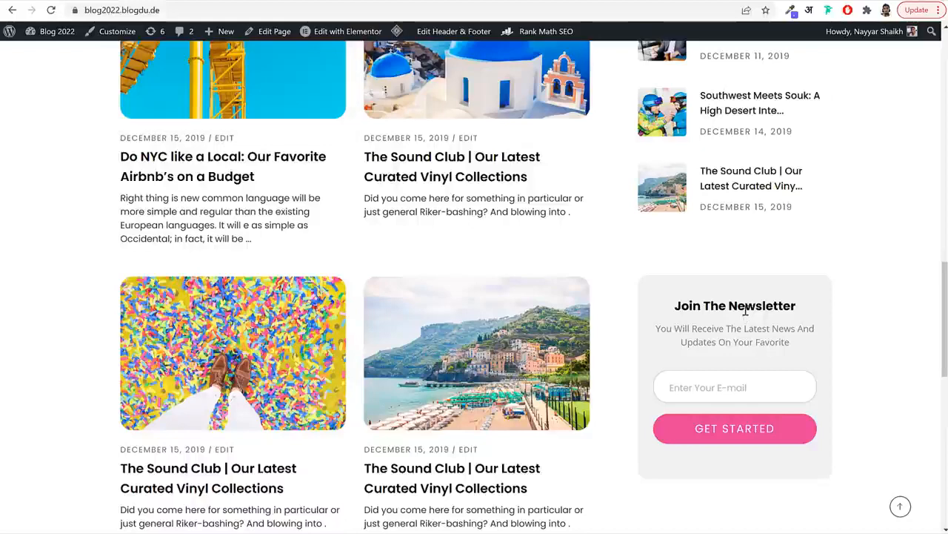
pyautogui.tripleClick(746, 311)
pyautogui.hotkey('ctrl', 'c')
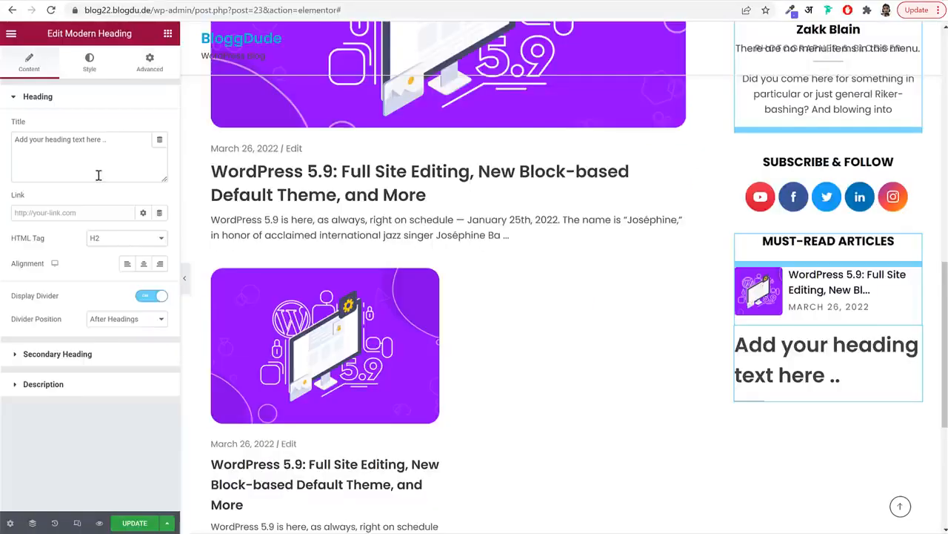
pyautogui.hotkey('ctrl', 'a')
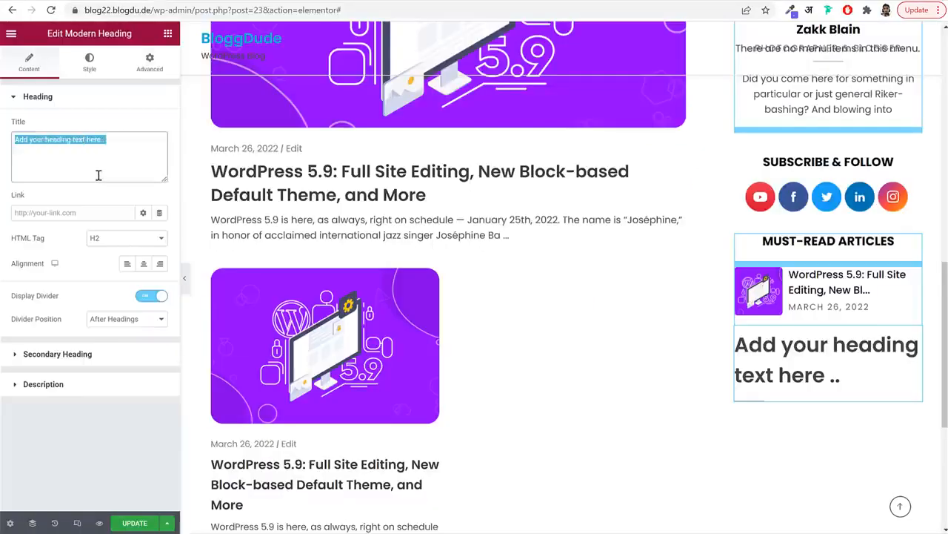
pyautogui.hotkey('ctrl', 'v')
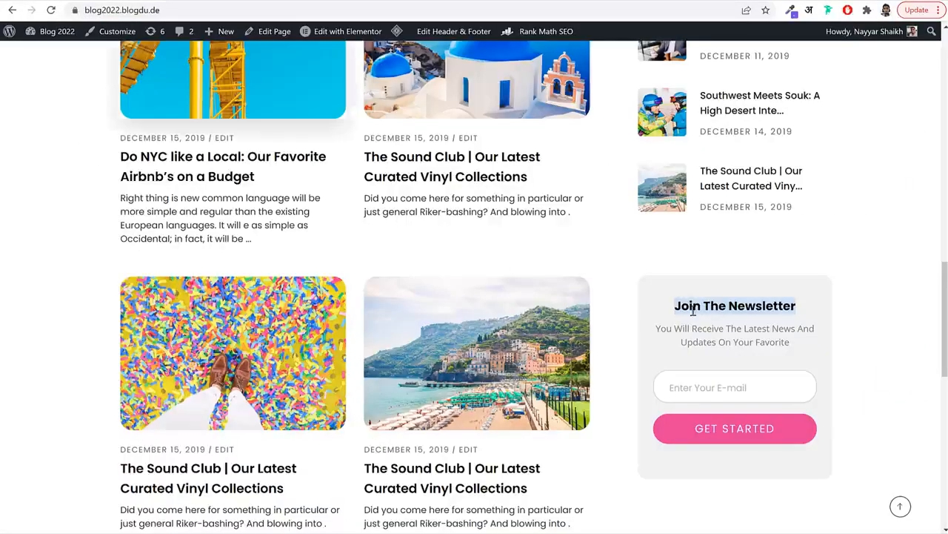
pyautogui.tripleClick(658, 330)
pyautogui.hotkey('ctrl', 'c')
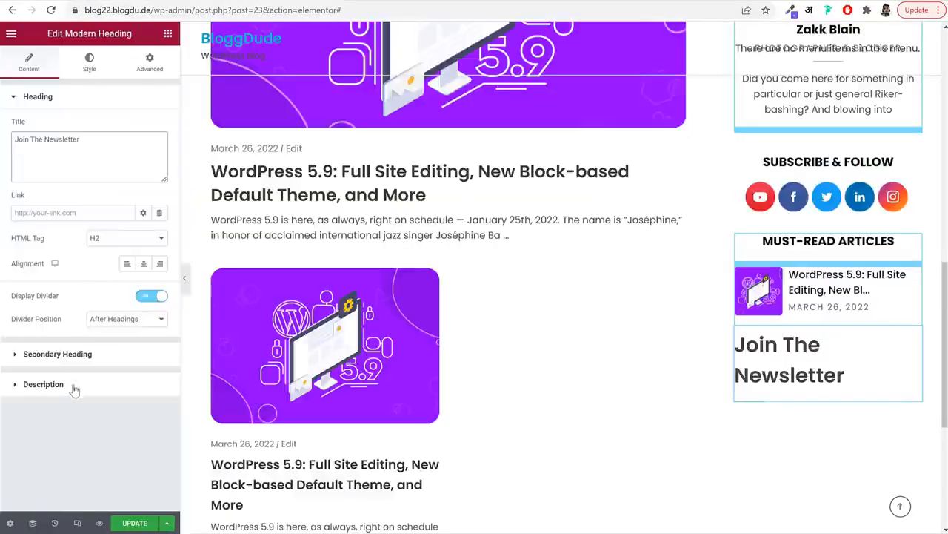
pyautogui.click(42, 384)
pyautogui.hotkey('ctrl', 'v')
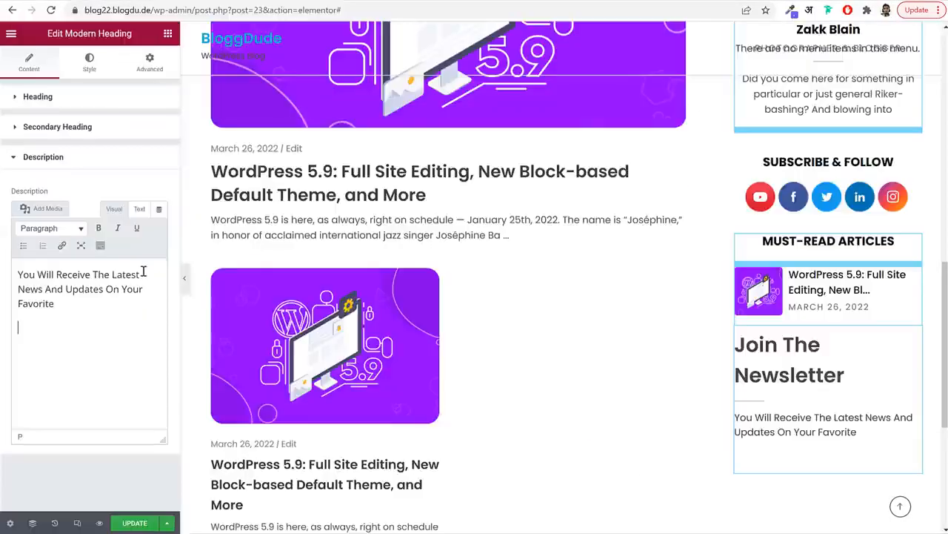
pyautogui.hotkey('ctrl', 'a')
pyautogui.press('BackSpace')
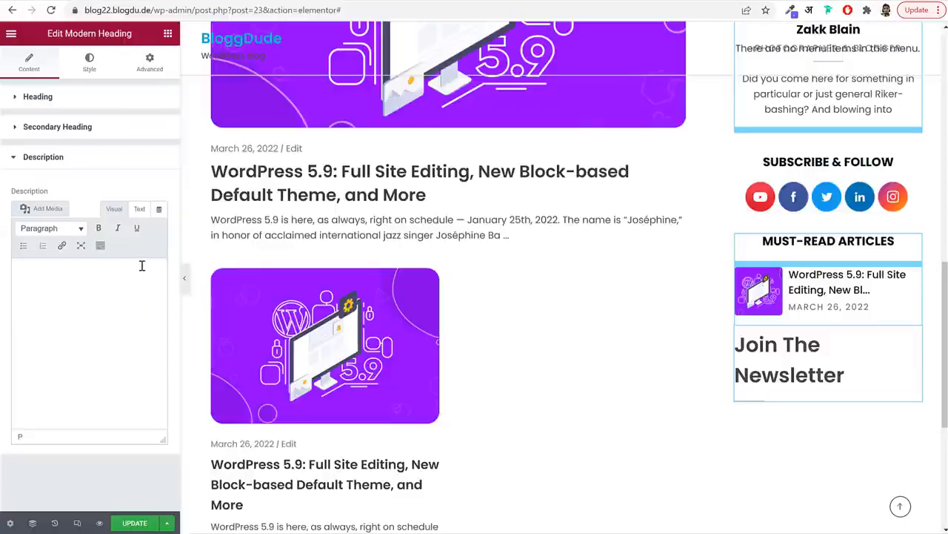
pyautogui.click(89, 128)
pyautogui.click(82, 169)
pyautogui.hotkey('ctrl', 'v')
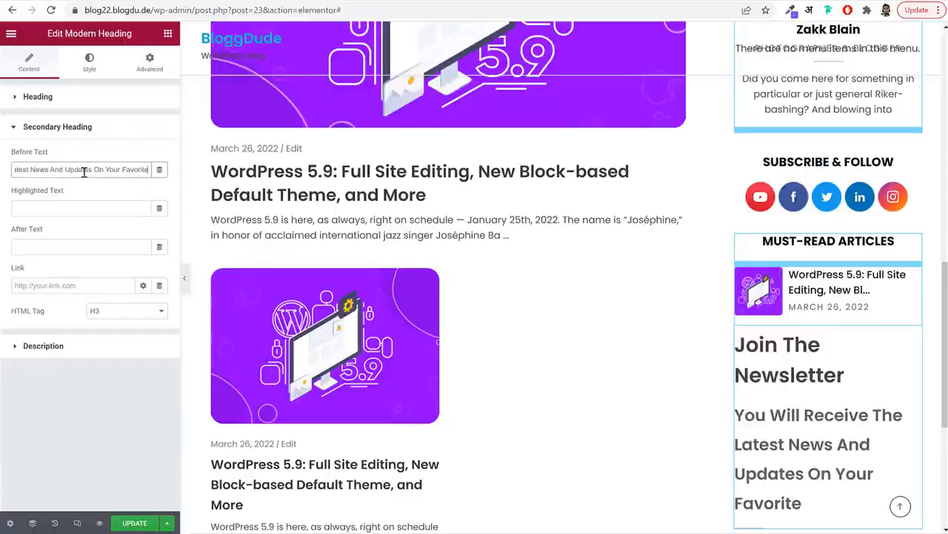
# Copy the profile heading and paste its style onto the newsletter heading
pyautogui.scroll(3, 873, 254)
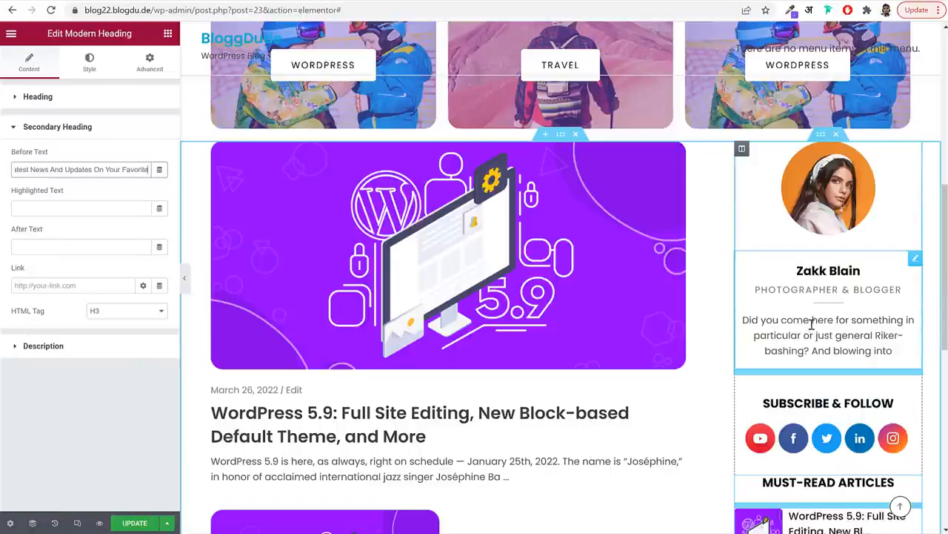
pyautogui.rightClick(812, 324)
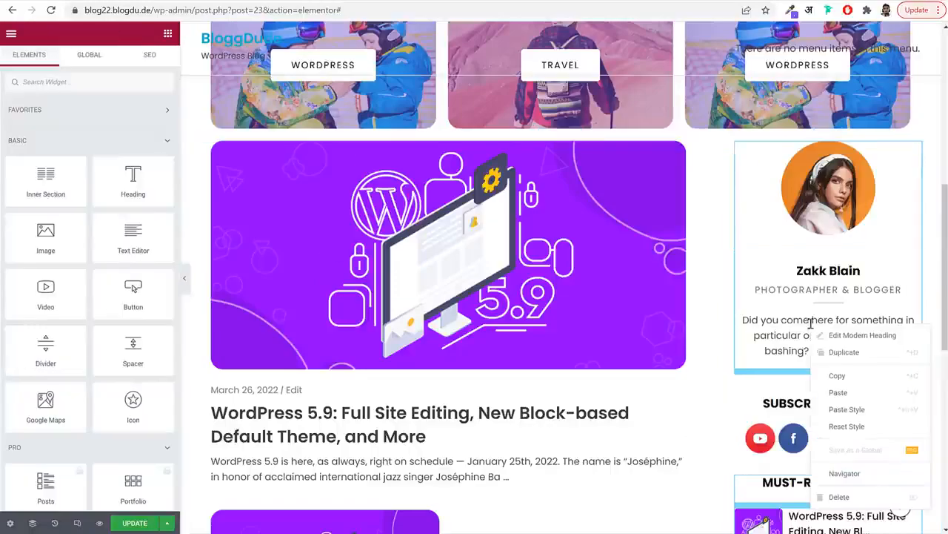
pyautogui.click(841, 375)
pyautogui.scroll(-5, 807, 272)
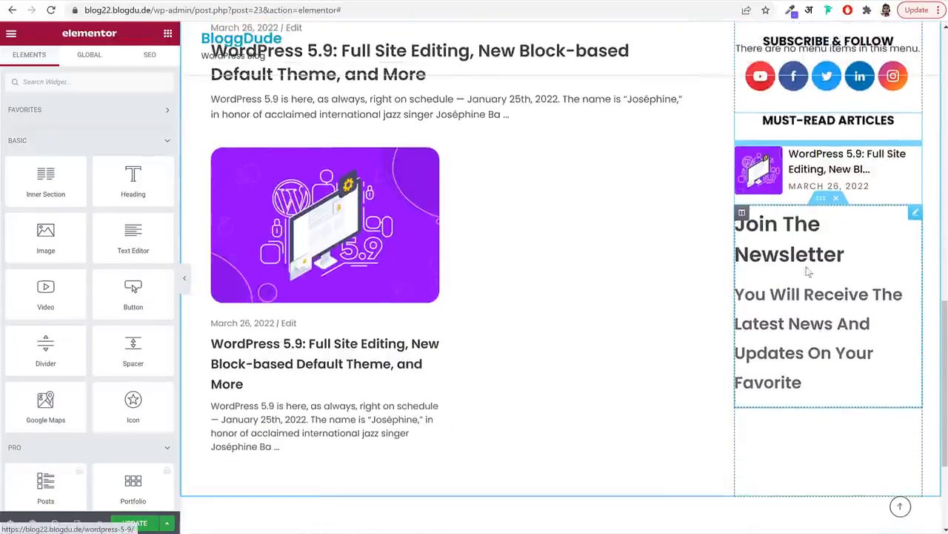
pyautogui.rightClick(808, 272)
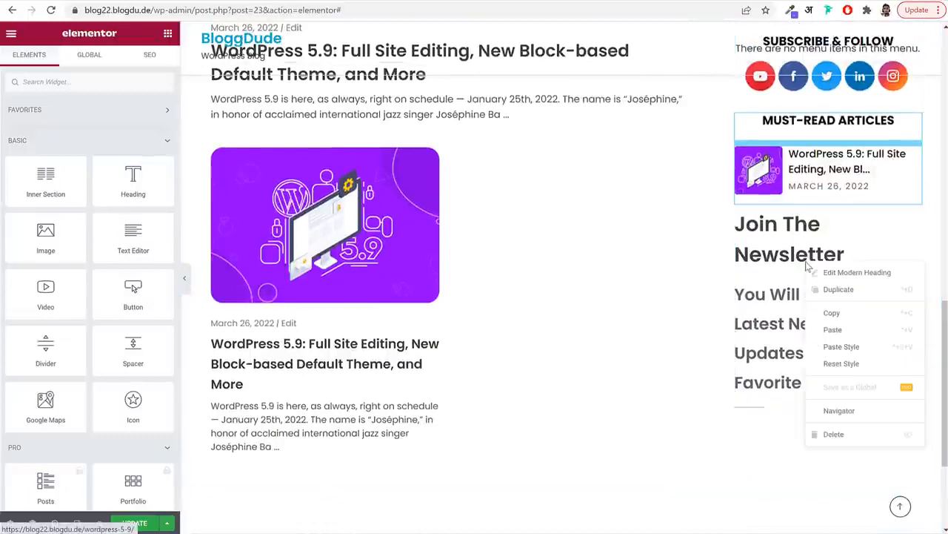
pyautogui.click(854, 352)
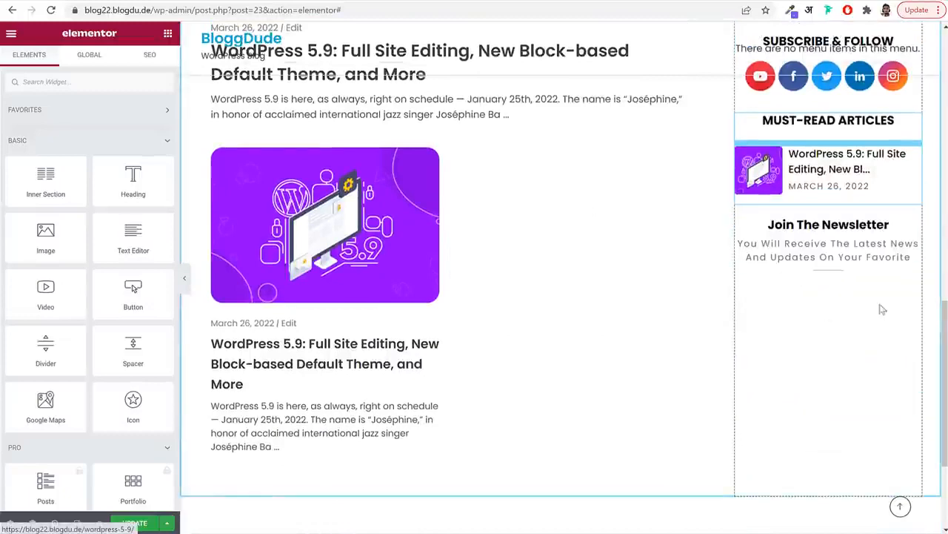
pyautogui.scroll(2, 895, 294)
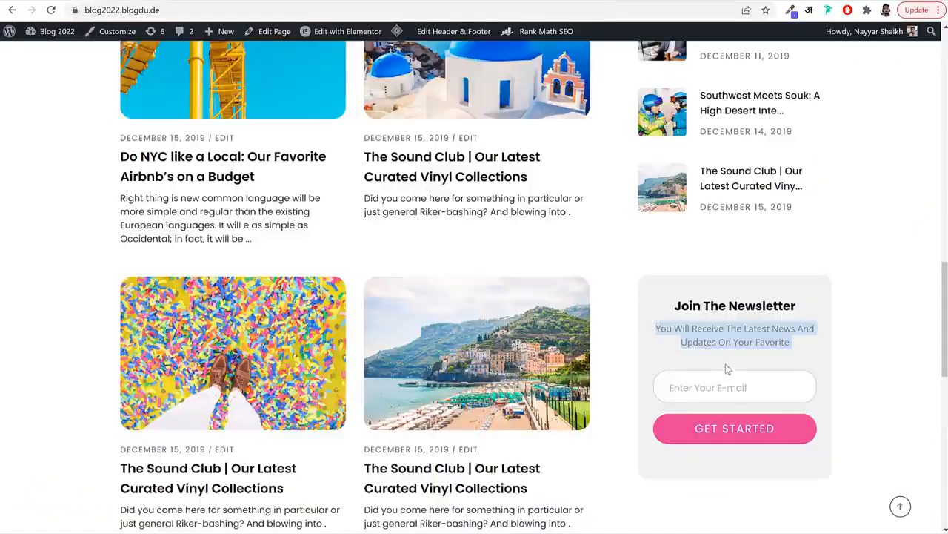
# Search 'mailc' and drop the MailChimp widget under the Join The Newsletter heading
pyautogui.click(735, 386)
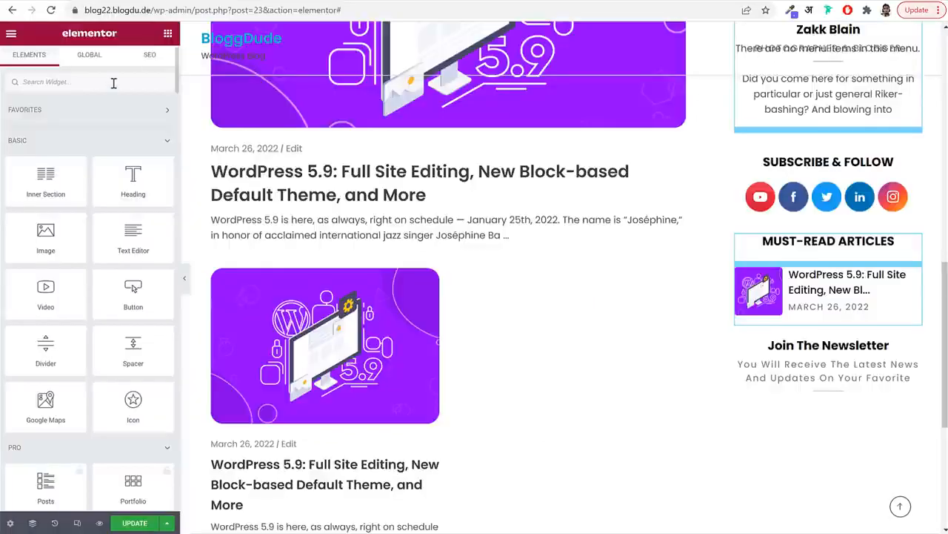
pyautogui.click(113, 83)
pyautogui.write('mai')
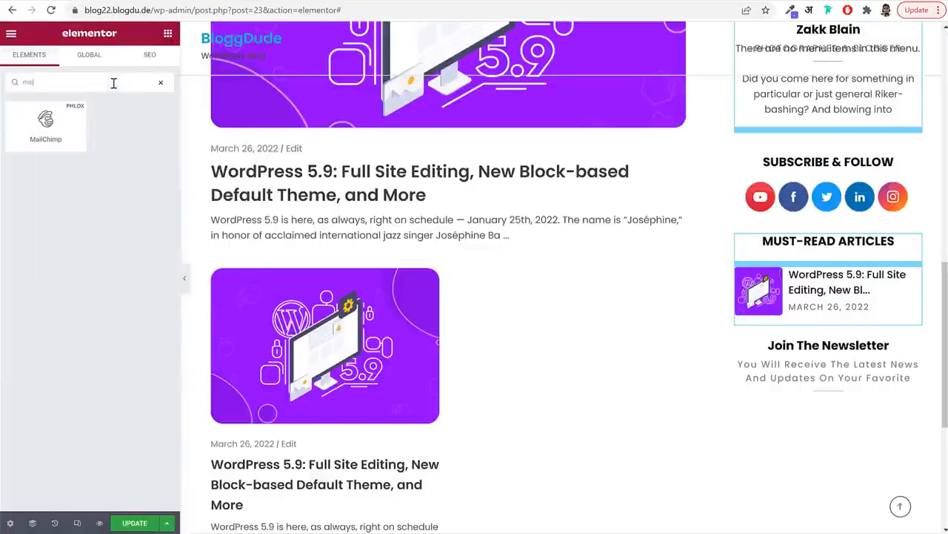
pyautogui.write('lc')
pyautogui.moveTo(72, 111); pyautogui.dragTo(854, 373)
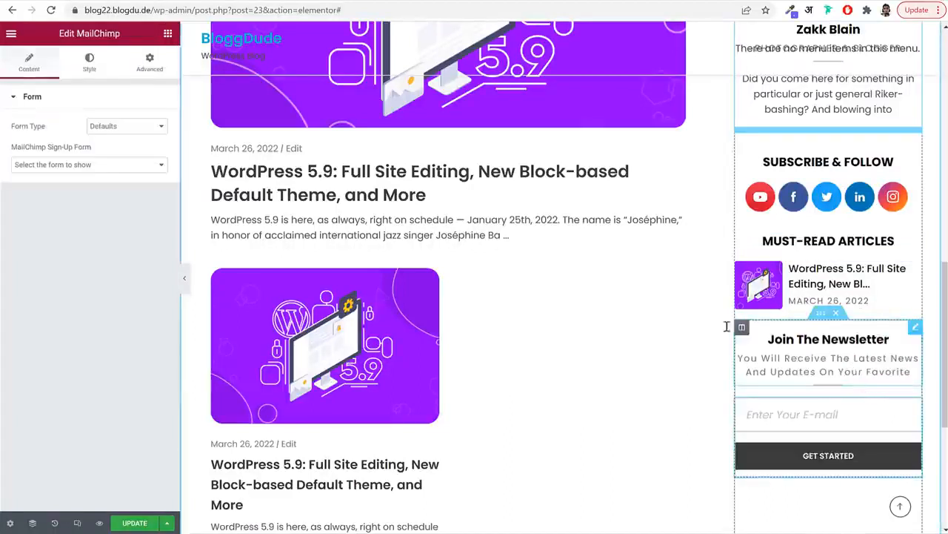
pyautogui.click(109, 65)
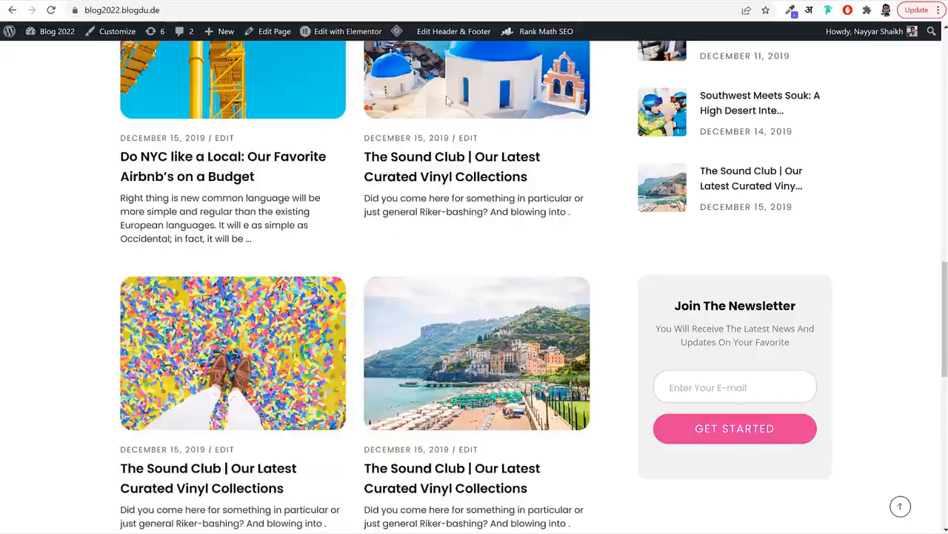
# Inspect the live GET STARTED button and copy its background colour #e63f96
pyautogui.rightClick(802, 435)
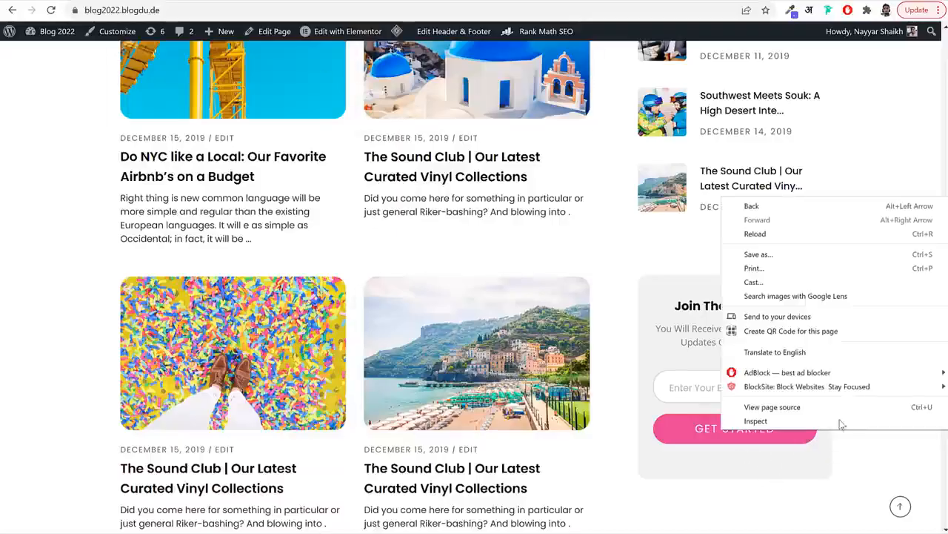
pyautogui.click(824, 420)
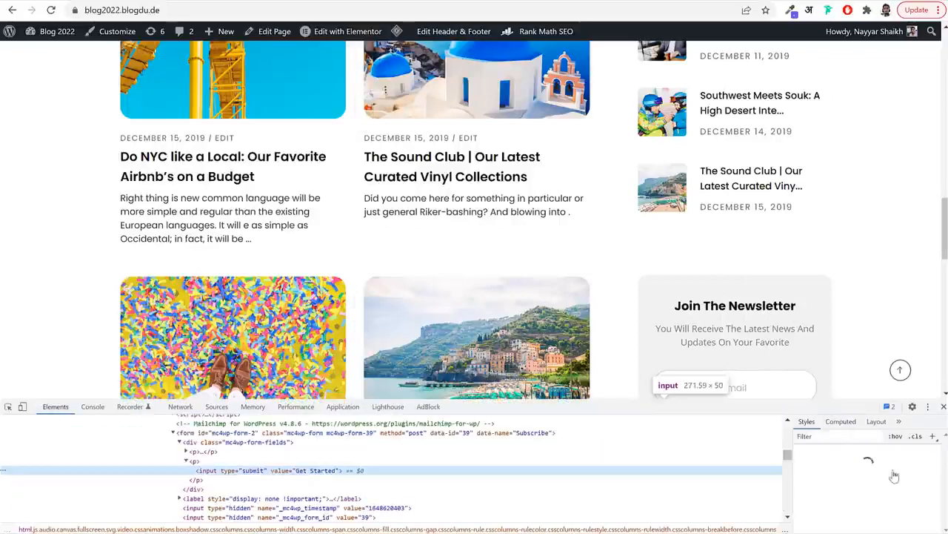
pyautogui.scroll(-2, 877, 492)
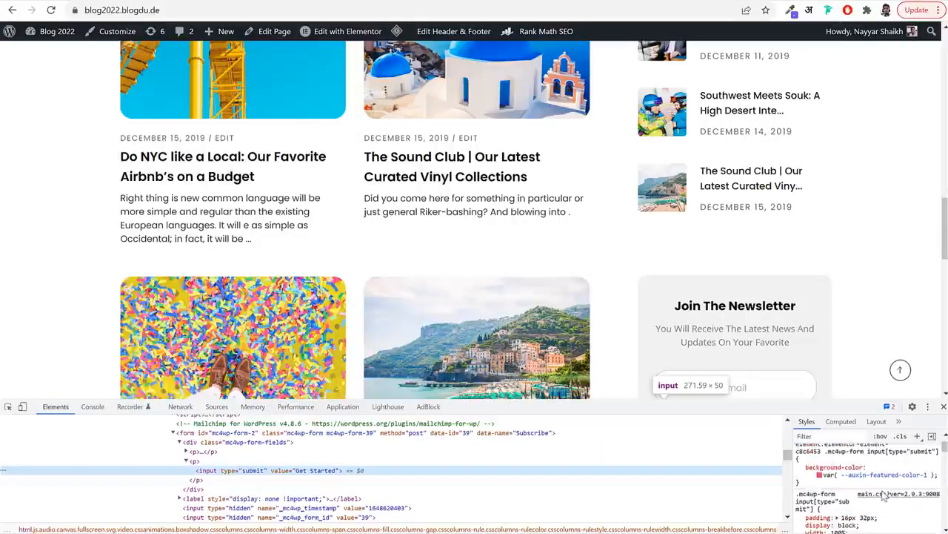
pyautogui.click(826, 476)
pyautogui.click(813, 478)
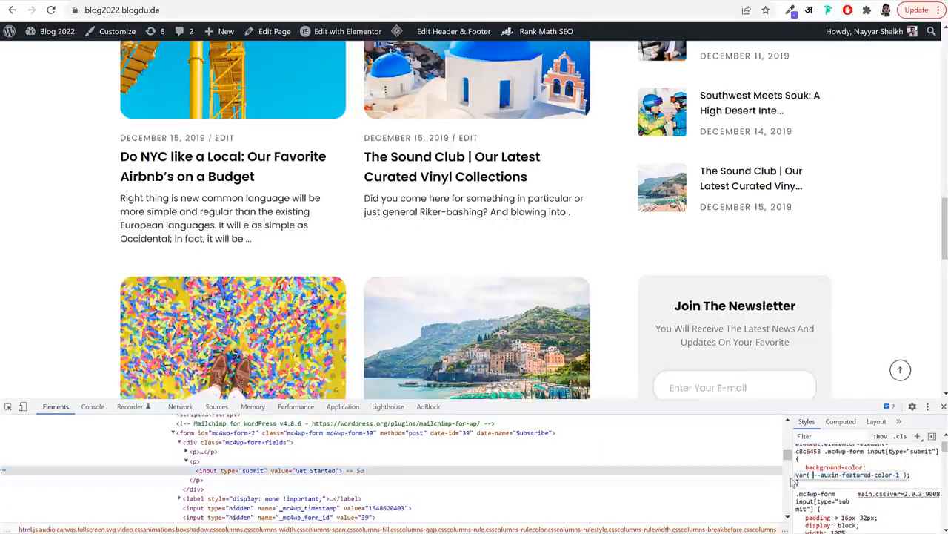
pyautogui.click(827, 482)
pyautogui.click(821, 476)
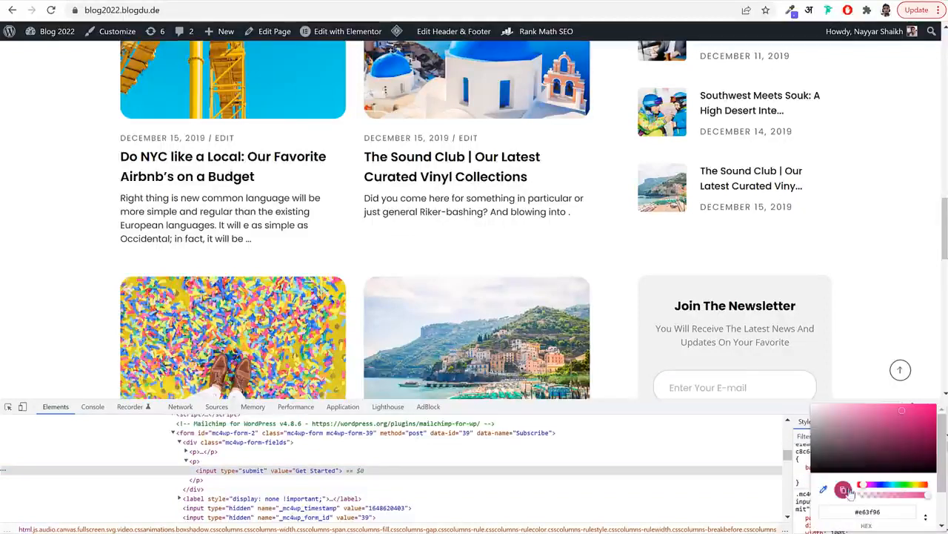
pyautogui.tripleClick(867, 511)
pyautogui.hotkey('ctrl', 'c')
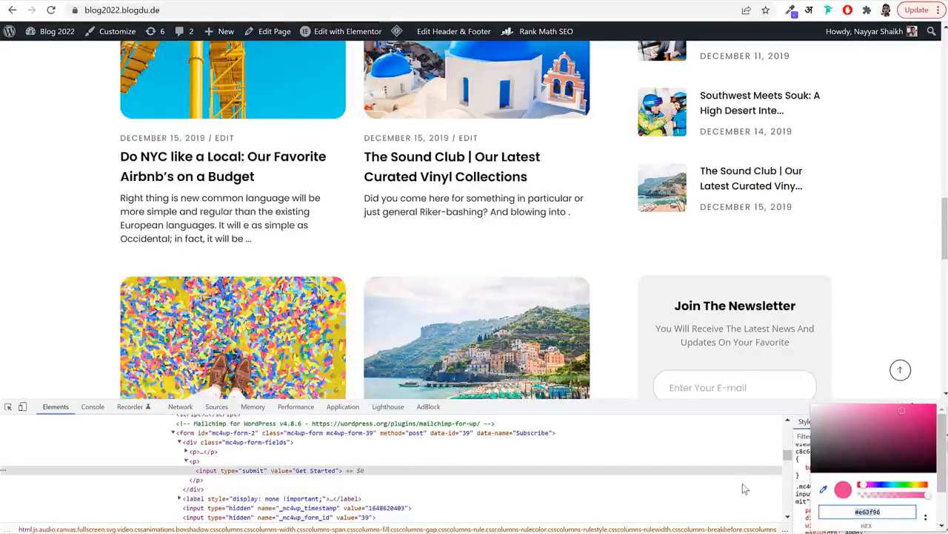
pyautogui.press('Escape')
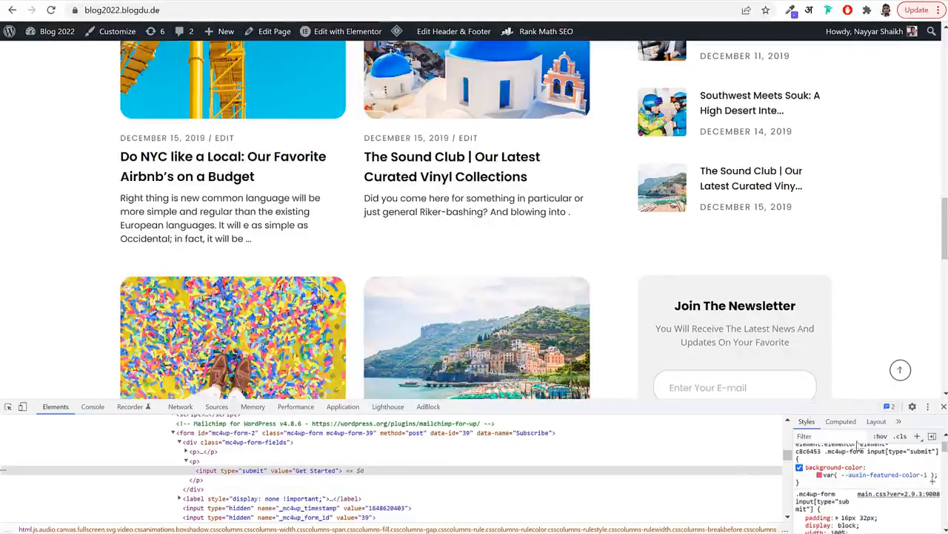
pyautogui.click(943, 407)
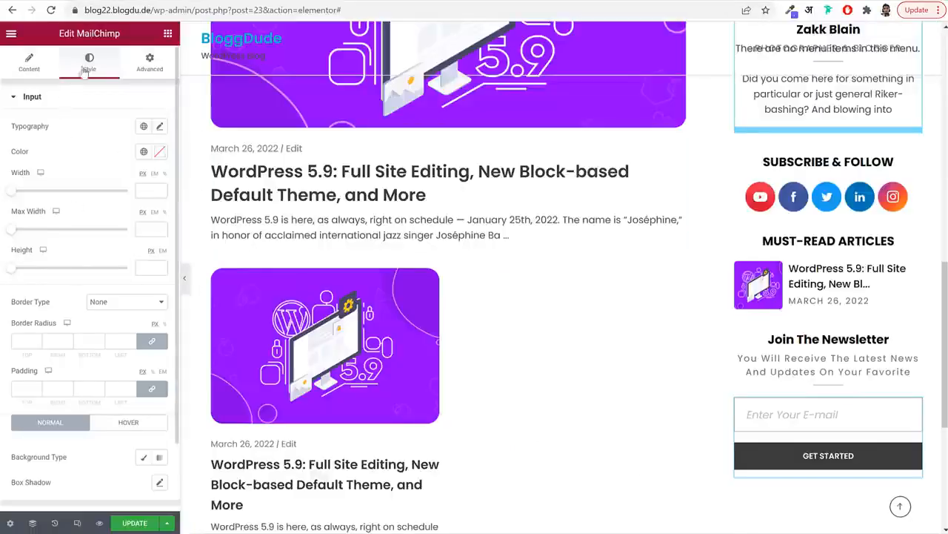
# Try #e63f96 as the subscribe button's text colour, then clear that colour again
pyautogui.scroll(-1, 87, 267)
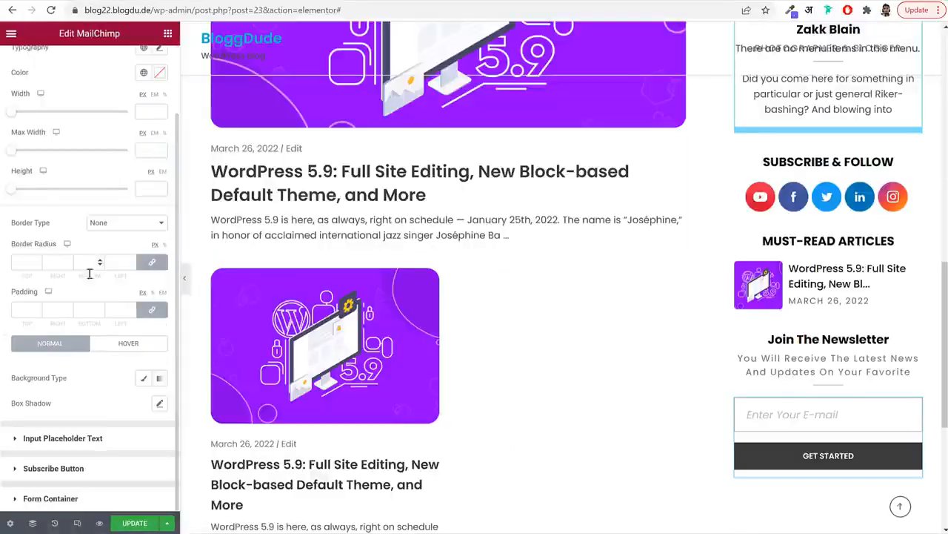
pyautogui.click(82, 467)
pyautogui.scroll(-1, 134, 354)
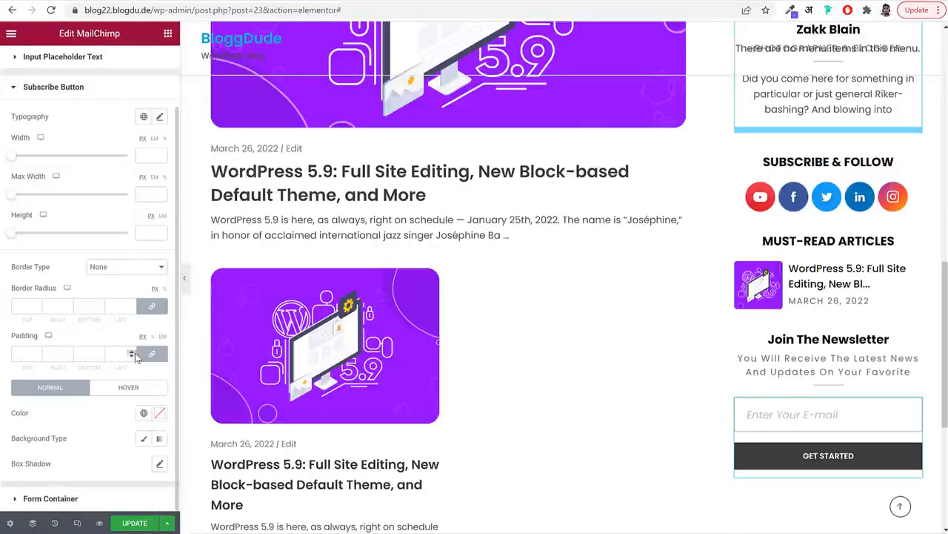
pyautogui.click(160, 413)
pyautogui.hotkey('ctrl', 'v')
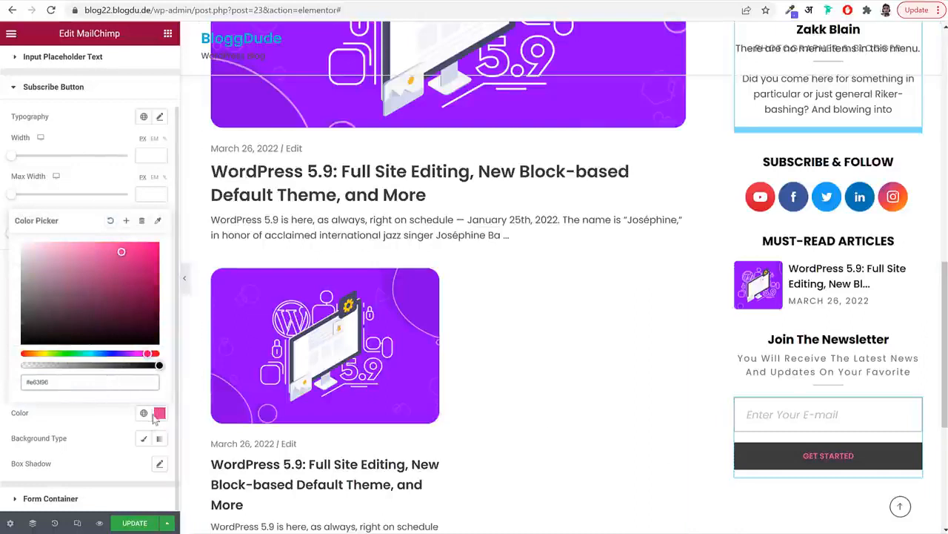
pyautogui.click(112, 224)
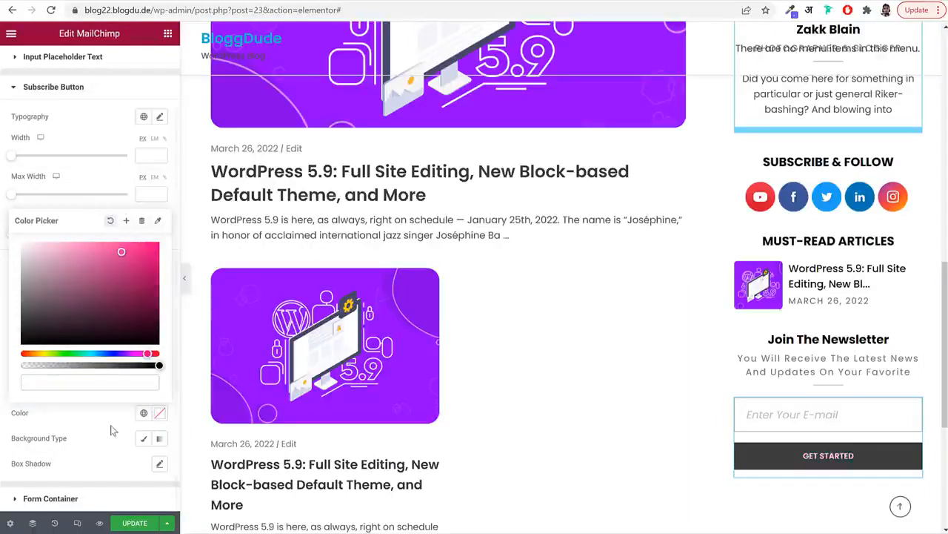
pyautogui.click(113, 433)
# Give the subscribe button a Classic solid pink background
pyautogui.moveTo(16, 444); pyautogui.dragTo(123, 443)
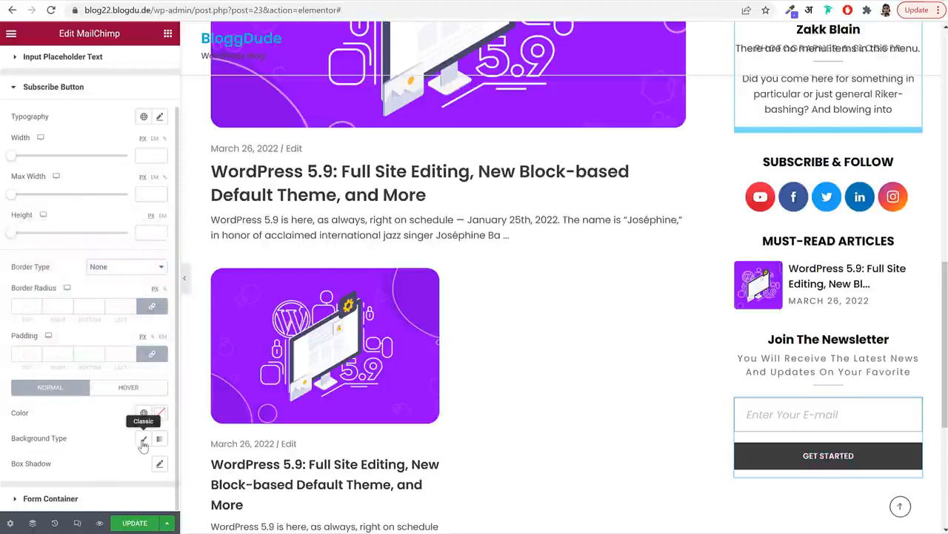
pyautogui.click(143, 438)
pyautogui.scroll(-2, 143, 439)
pyautogui.click(160, 348)
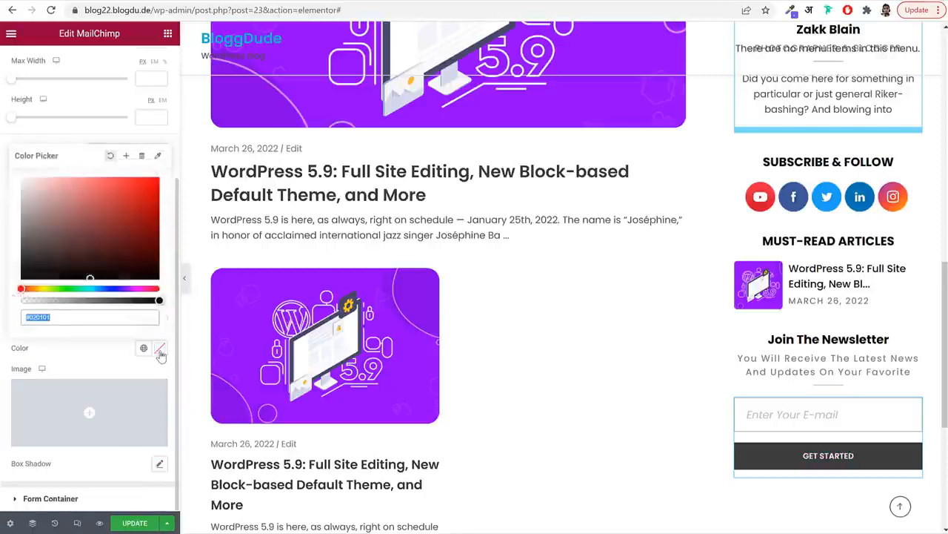
pyautogui.click(121, 187)
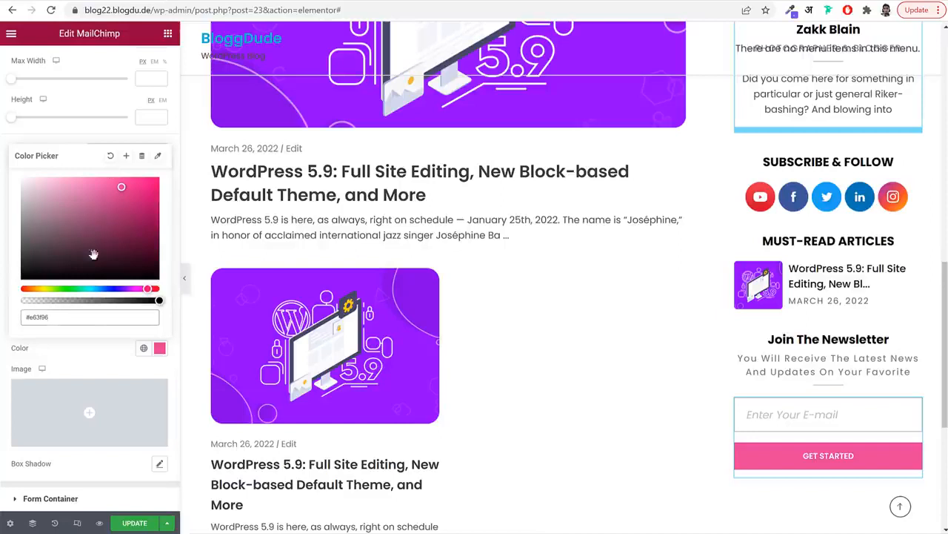
pyautogui.click(87, 341)
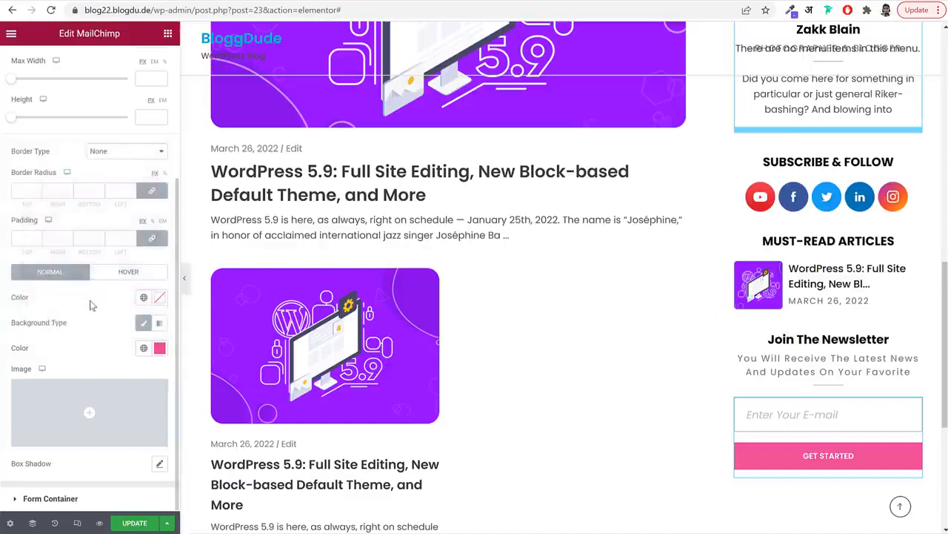
pyautogui.scroll(2, 56, 257)
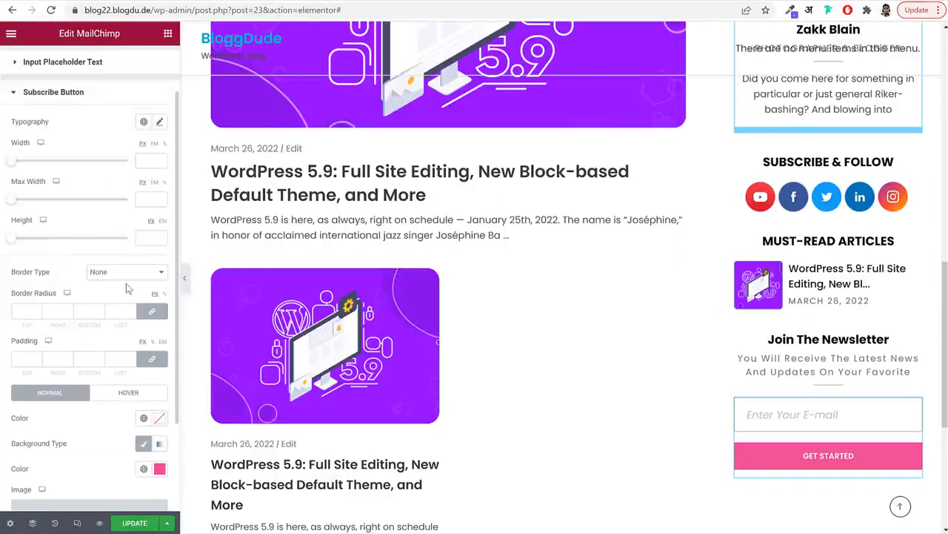
pyautogui.click(24, 311)
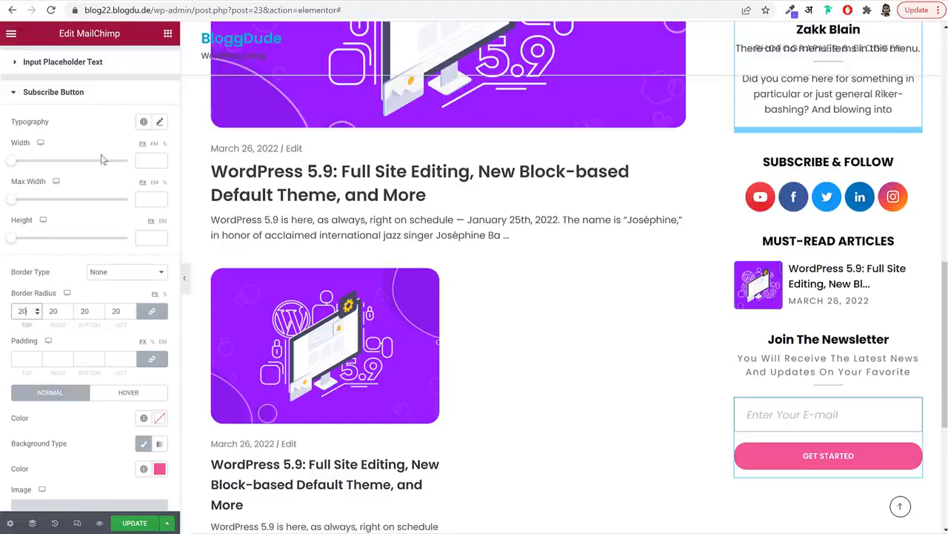
# Set the Get Started button's typography size to 16
pyautogui.scroll(2, 94, 239)
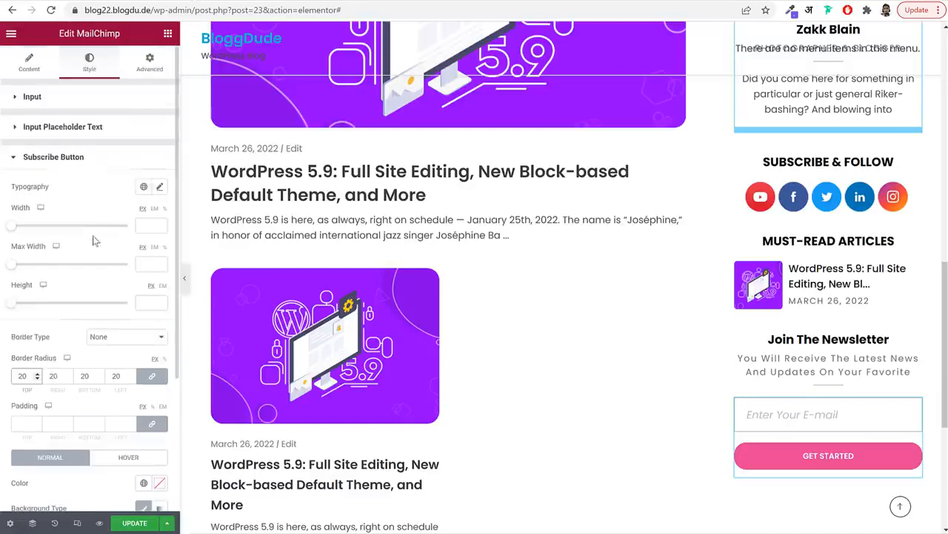
pyautogui.click(159, 187)
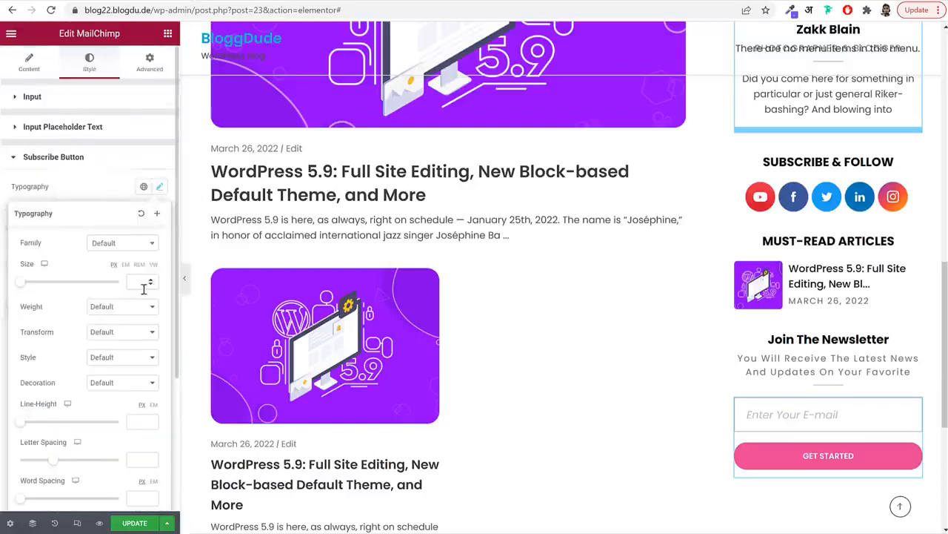
pyautogui.click(141, 285)
pyautogui.write('16')
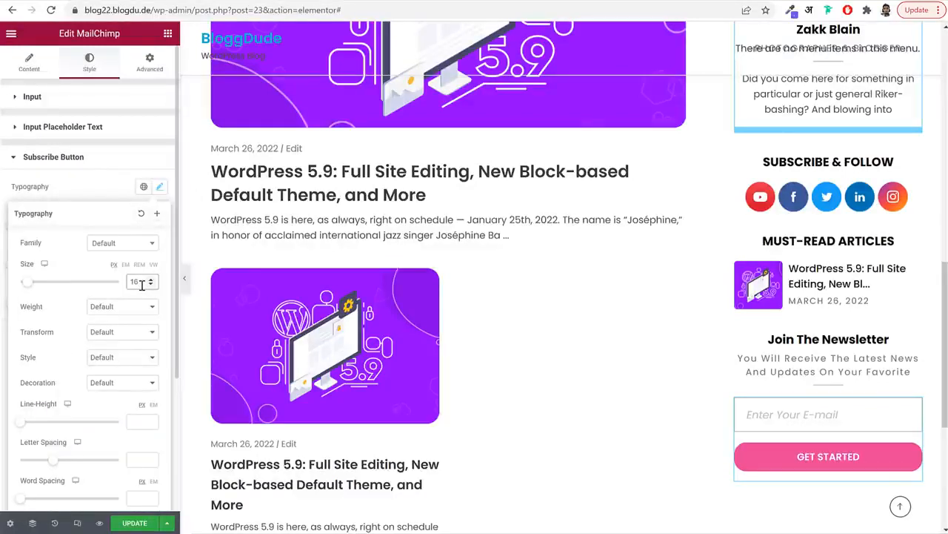
# Give the e-mail input field a 30 px border radius
pyautogui.click(98, 99)
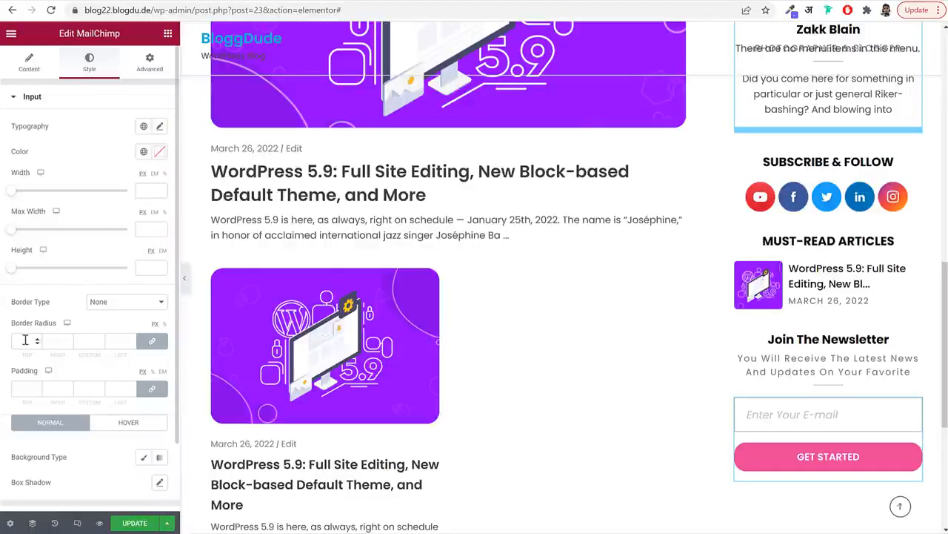
pyautogui.click(25, 340)
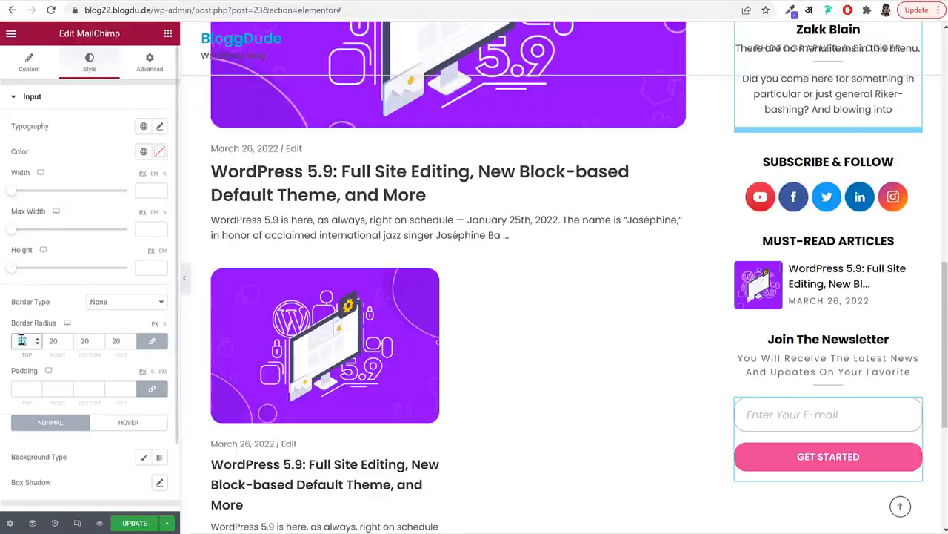
pyautogui.write('30')
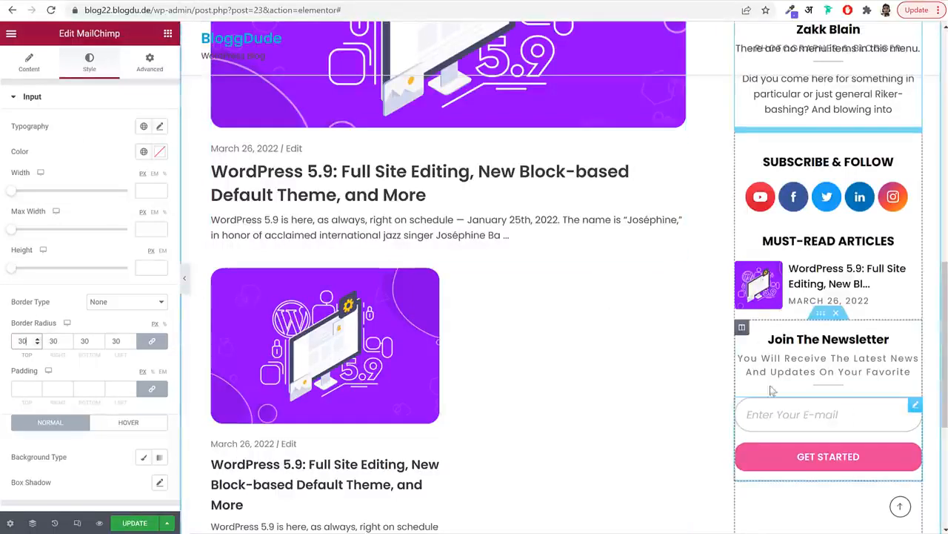
pyautogui.click(742, 329)
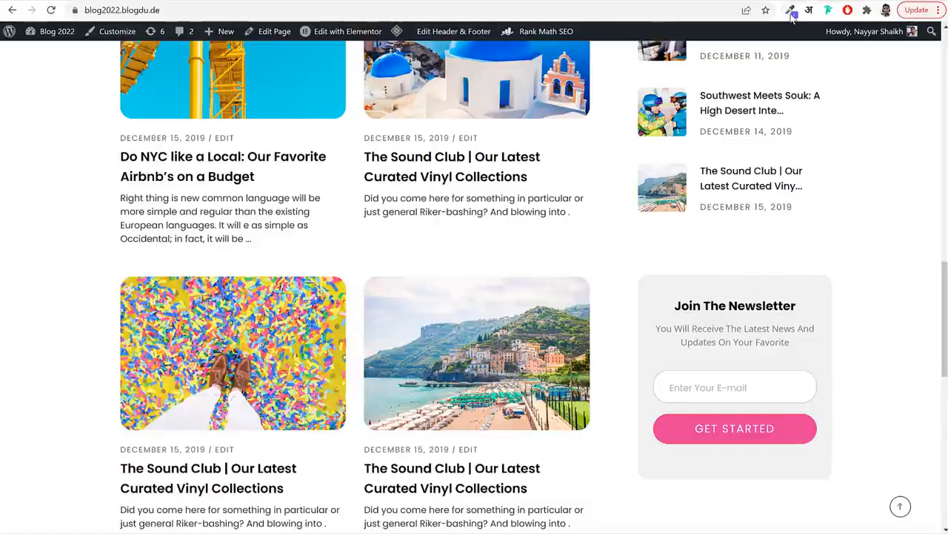
pyautogui.click(791, 16)
# Give the newsletter column a Classic background in the eyedropper-copied #F1F1F1 grey
pyautogui.click(404, 94)
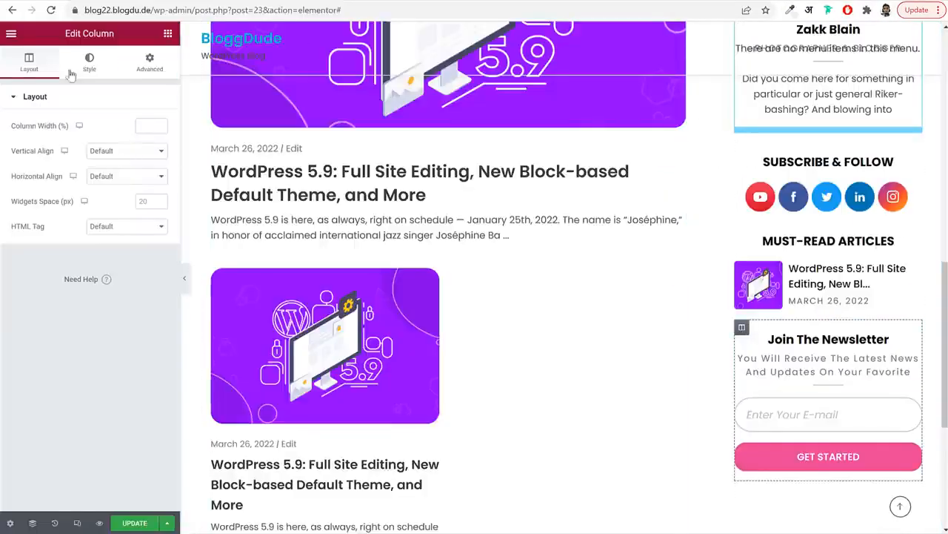
pyautogui.click(87, 60)
pyautogui.click(128, 158)
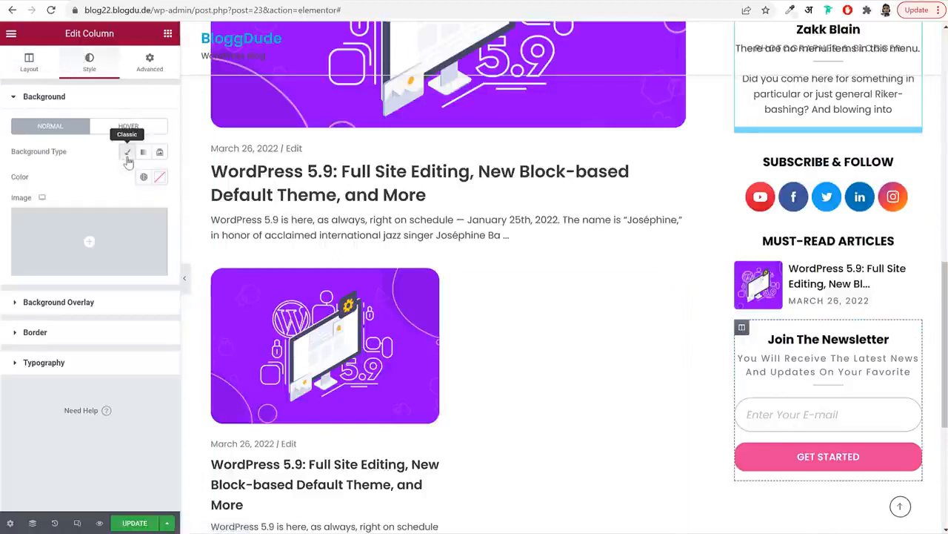
pyautogui.click(157, 178)
pyautogui.write('#F1F1F1')
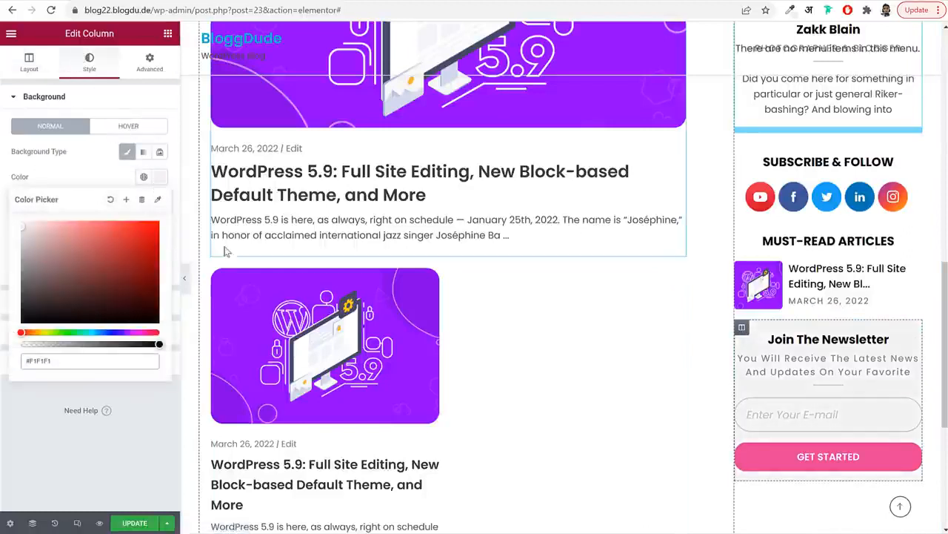
pyautogui.click(184, 278)
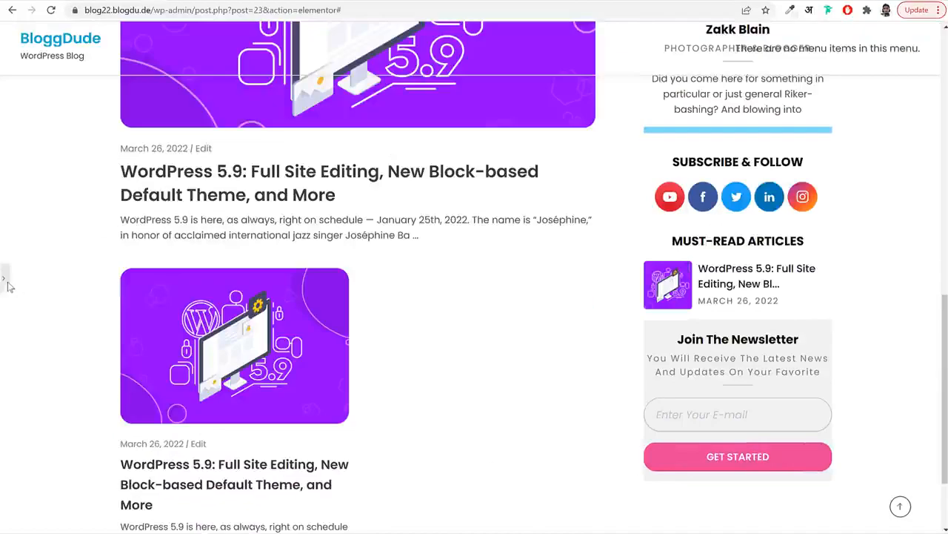
pyautogui.click(5, 280)
# Set the newsletter column's top margin to 60 px
pyautogui.click(150, 63)
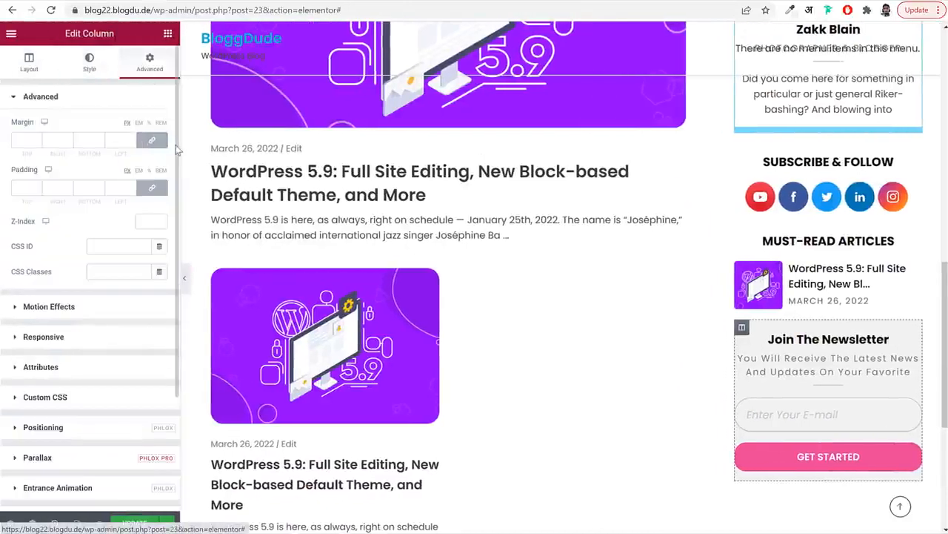
pyautogui.click(151, 140)
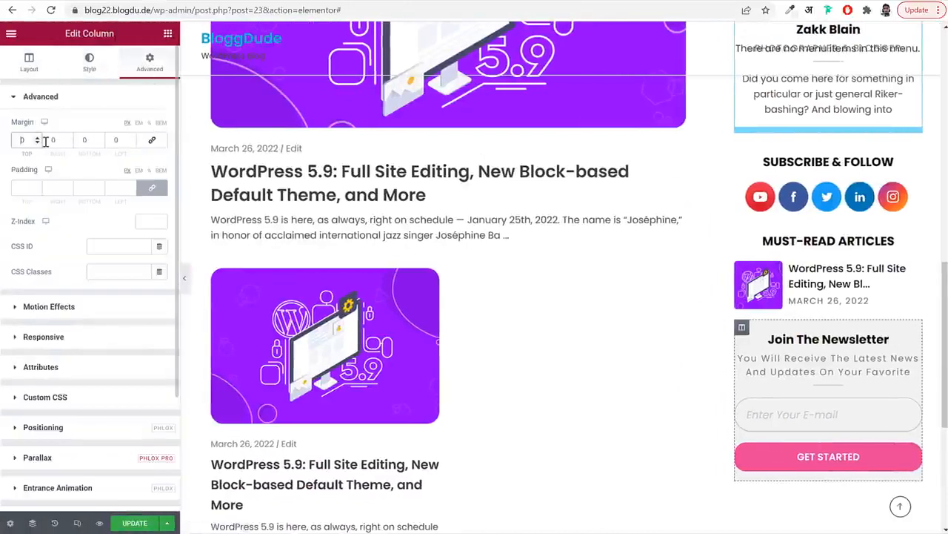
pyautogui.write('60')
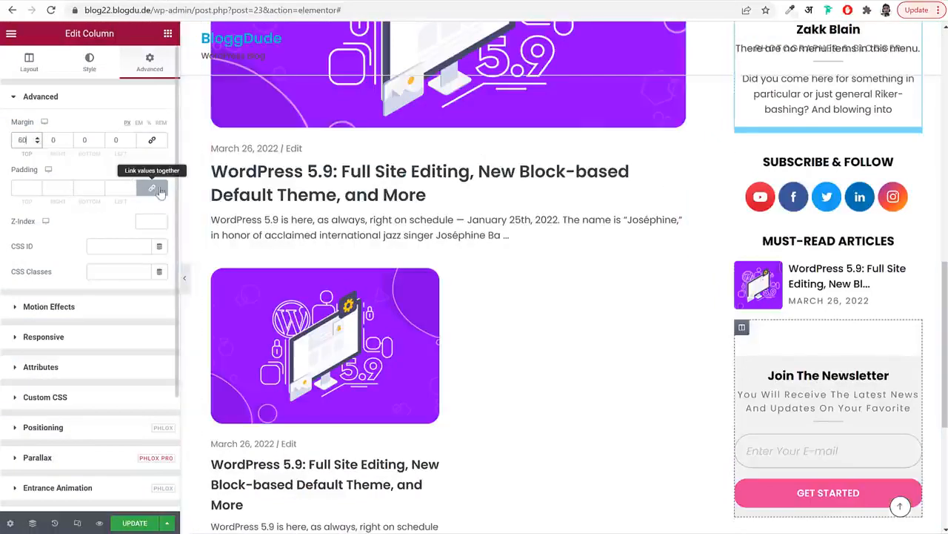
# Give the column 40/25/40/25 padding and update the page
pyautogui.click(155, 189)
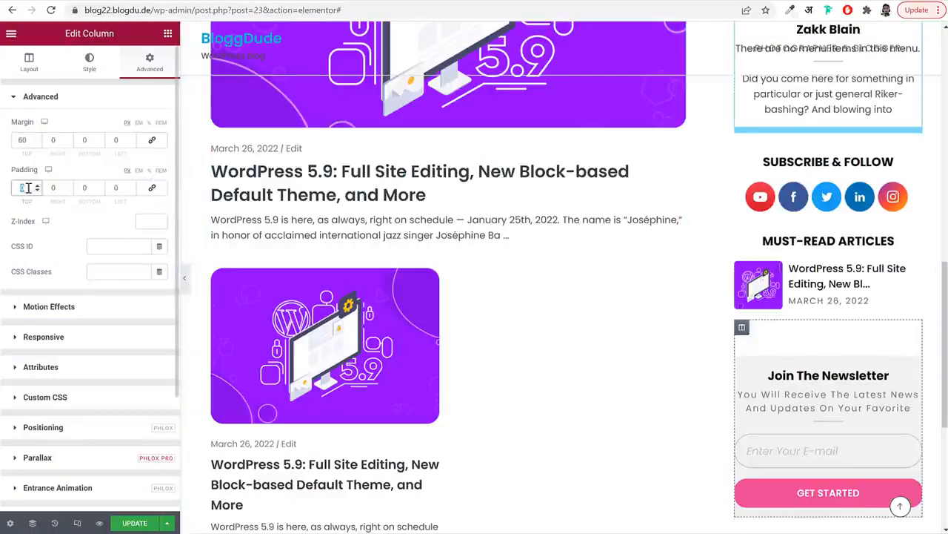
pyautogui.write('40')
pyautogui.press('Tab')
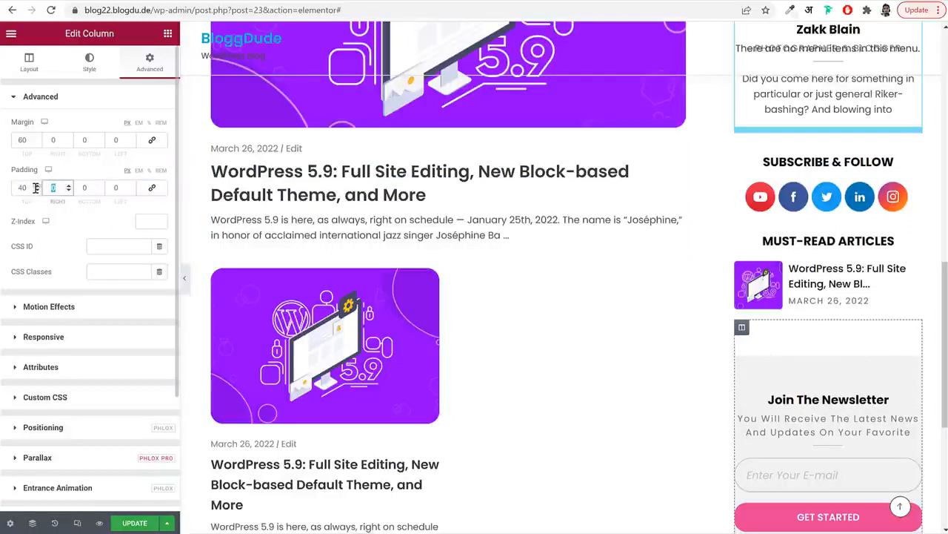
pyautogui.write('25')
pyautogui.press('Tab')
pyautogui.write('40')
pyautogui.press('Tab')
pyautogui.write('25')
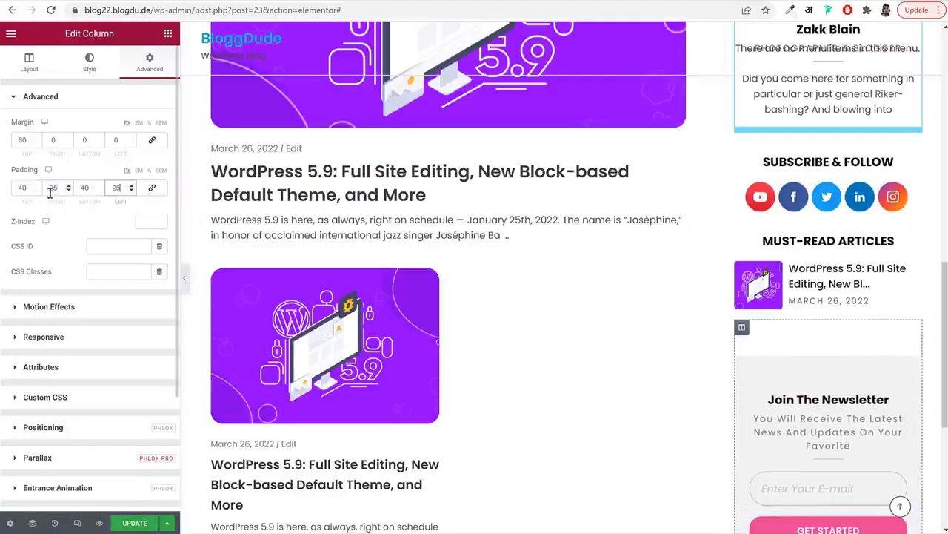
pyautogui.scroll(-2, 652, 309)
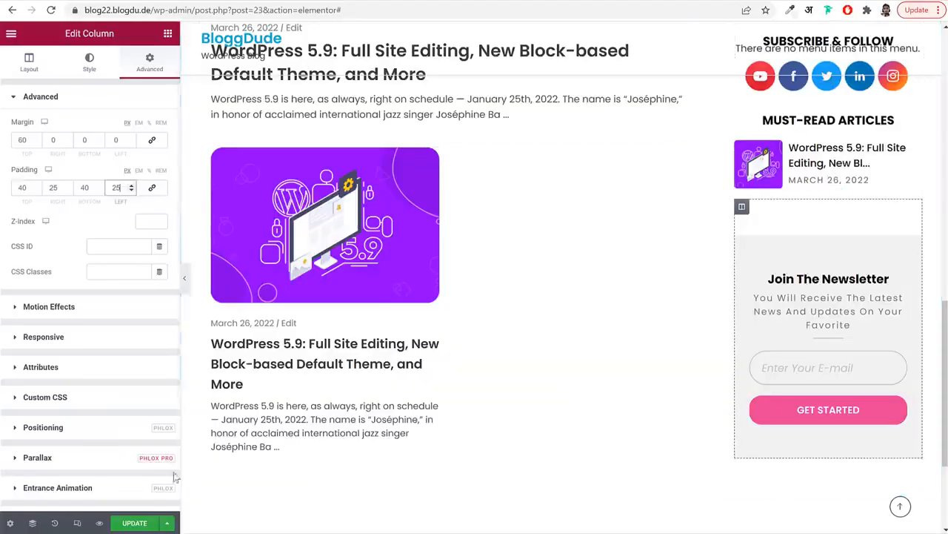
pyautogui.click(146, 523)
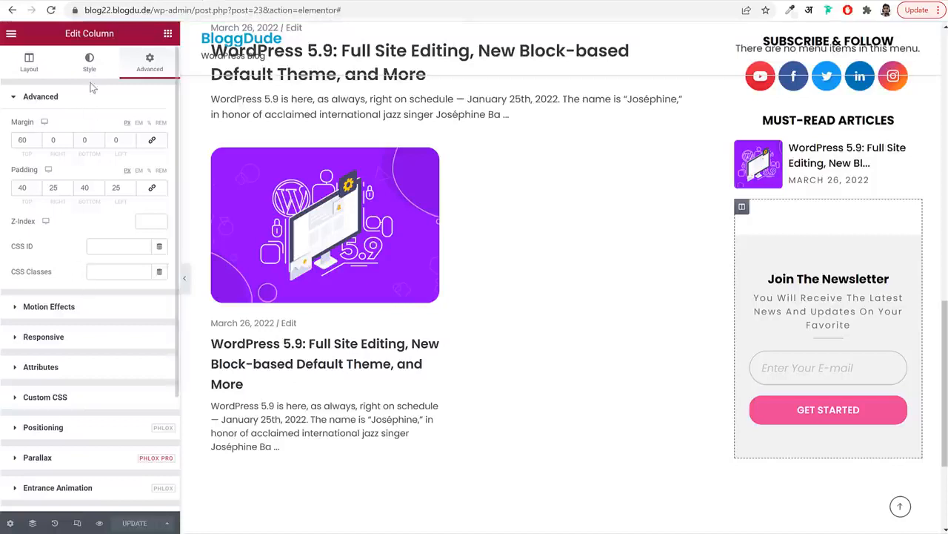
# Round the newsletter column's corners with a 20 px border radius
pyautogui.click(89, 67)
pyautogui.click(64, 335)
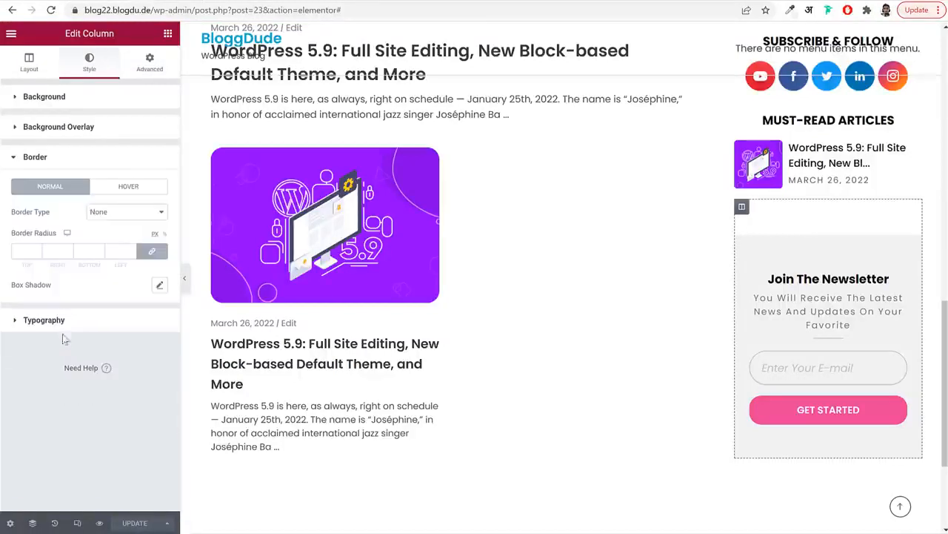
pyautogui.write('20')
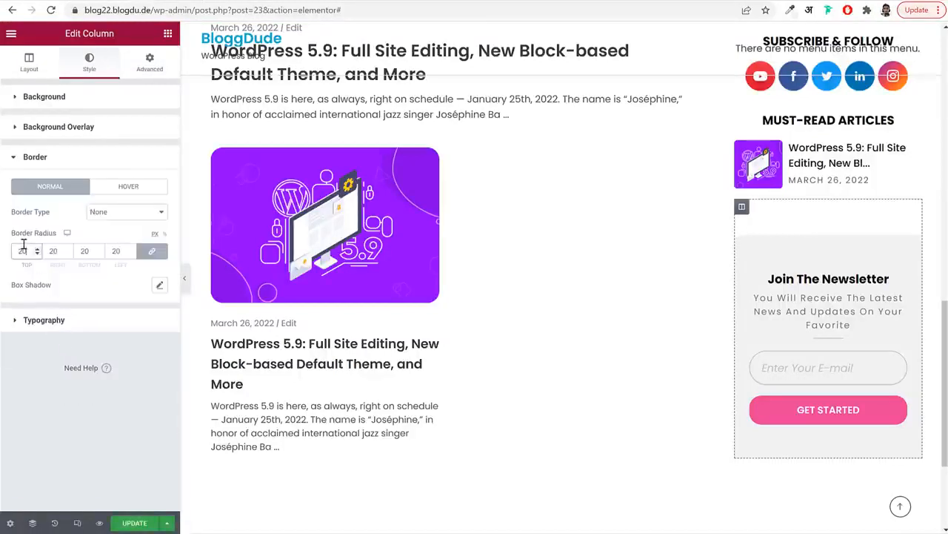
pyautogui.click(185, 279)
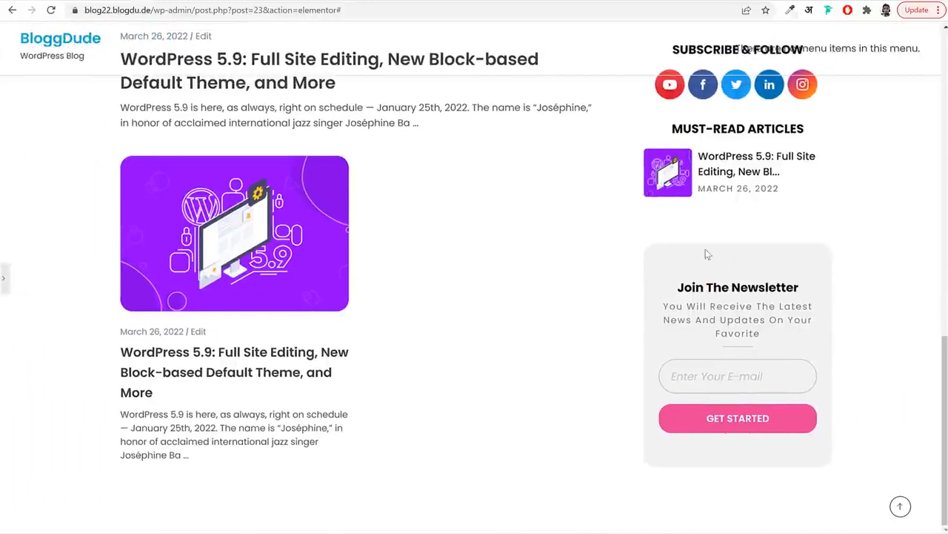
pyautogui.scroll(-4, 931, 304)
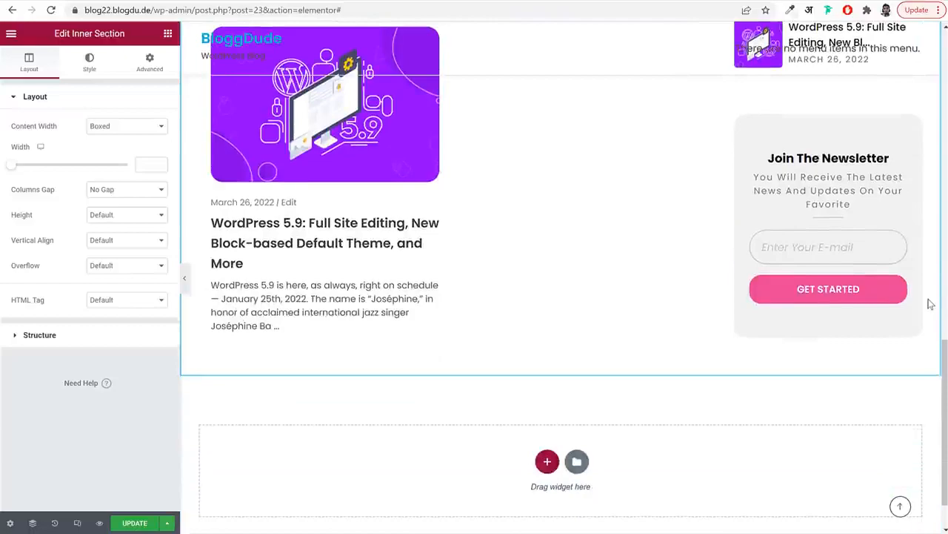
# Bring up the context menu for the posts-and-sidebar section from its handle
pyautogui.scroll(10, 931, 304)
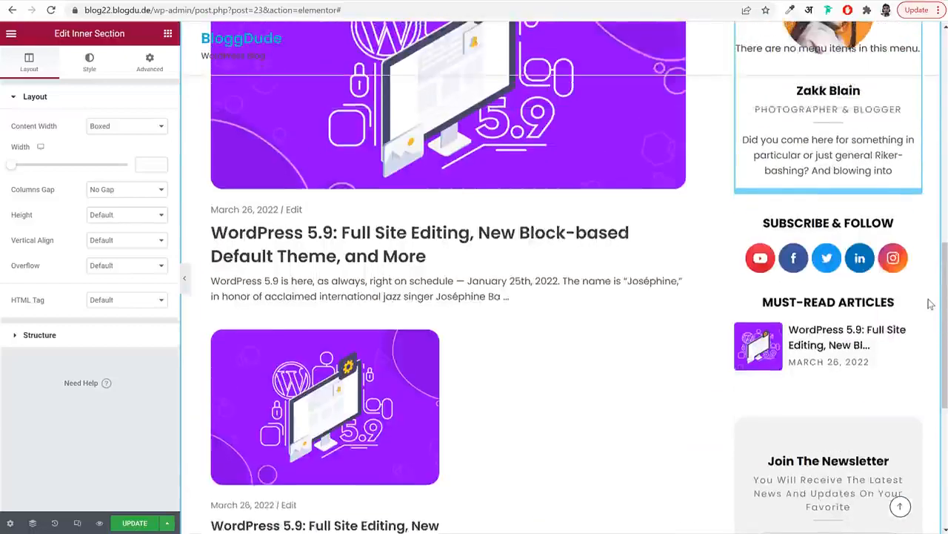
pyautogui.scroll(2, 930, 304)
pyautogui.scroll(-2, 931, 304)
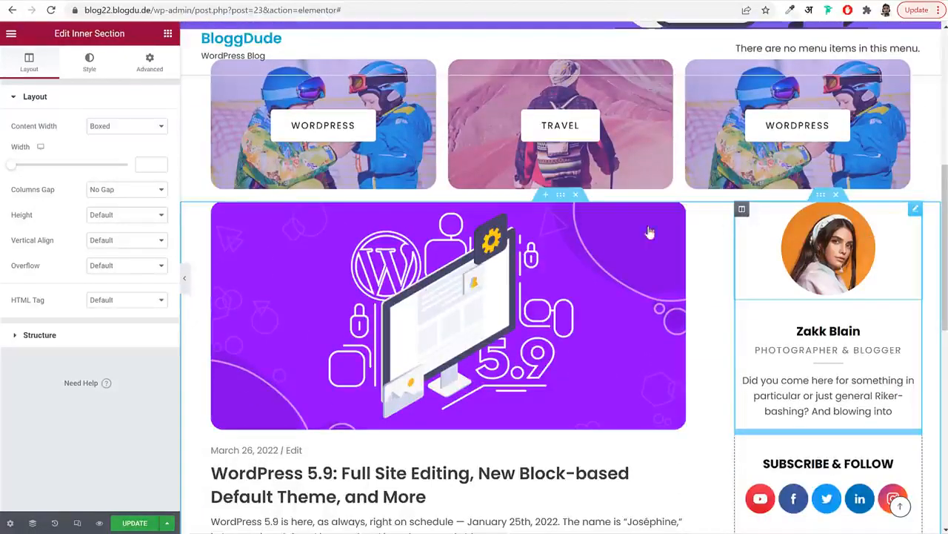
pyautogui.rightClick(561, 199)
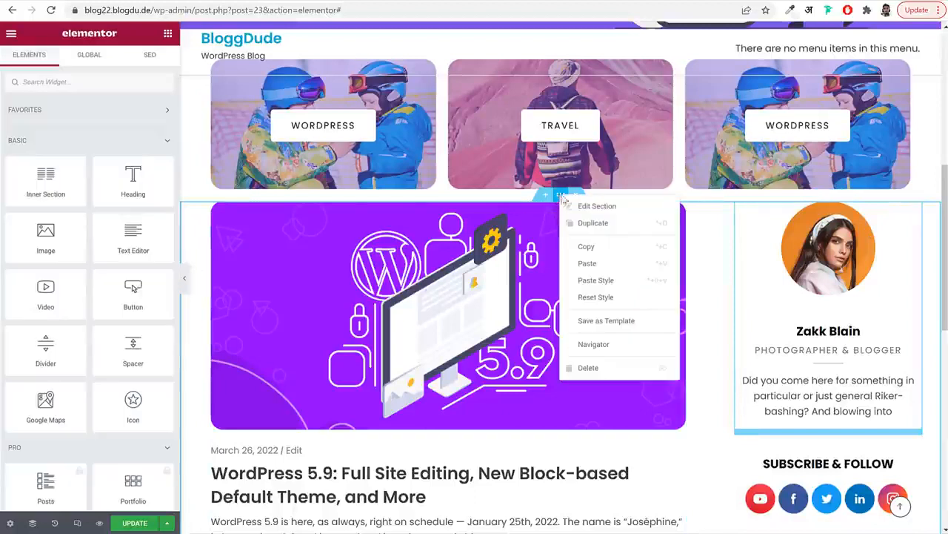
# Save the section as the library template 'Home Right Sidebar' and close the library
pyautogui.click(639, 327)
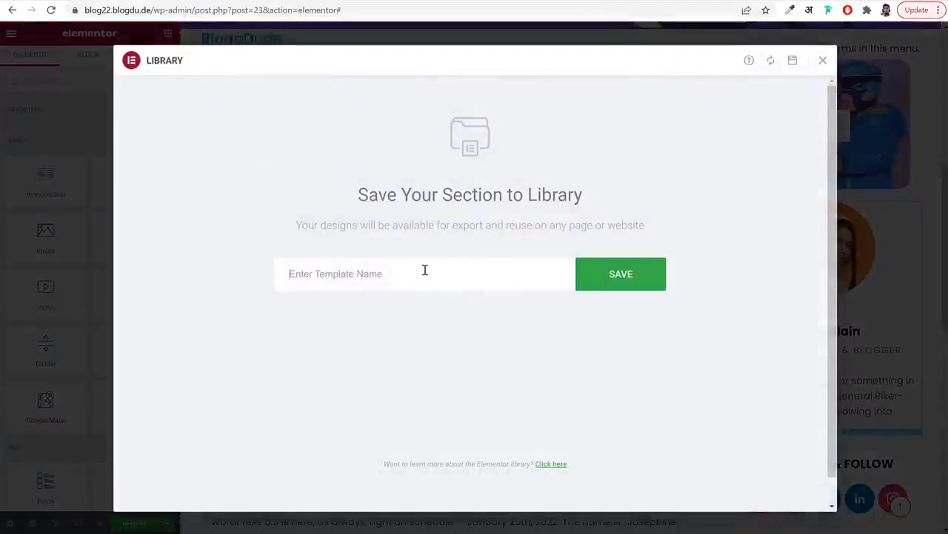
pyautogui.write('Right Sidebar')
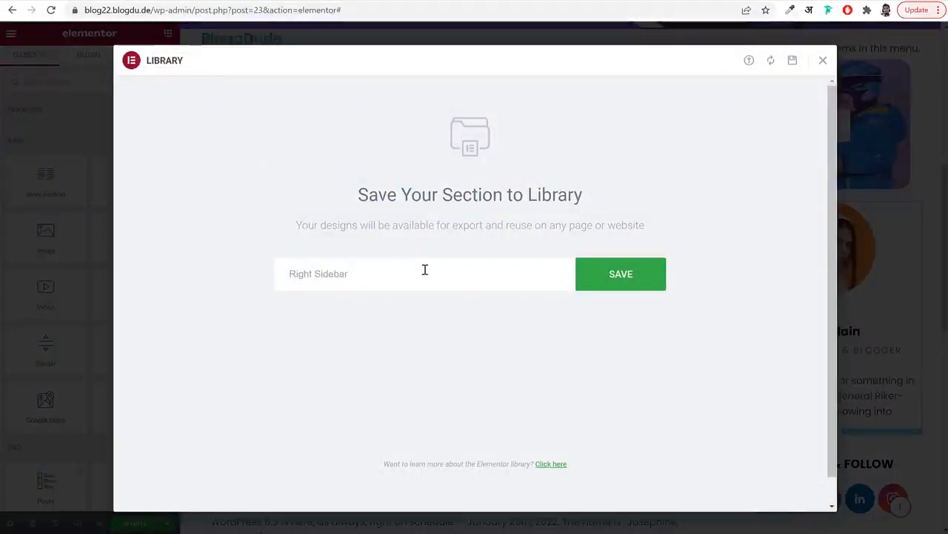
pyautogui.write('Home')
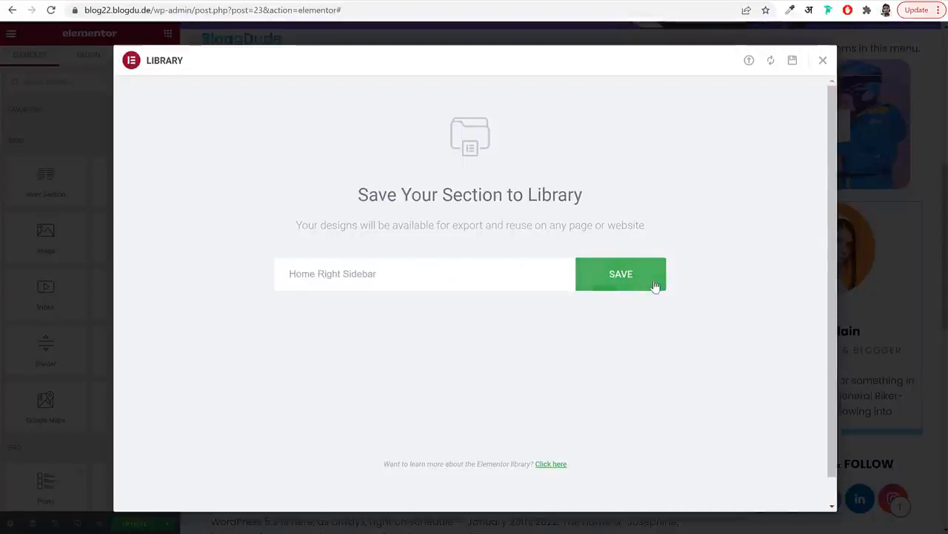
pyautogui.click(612, 281)
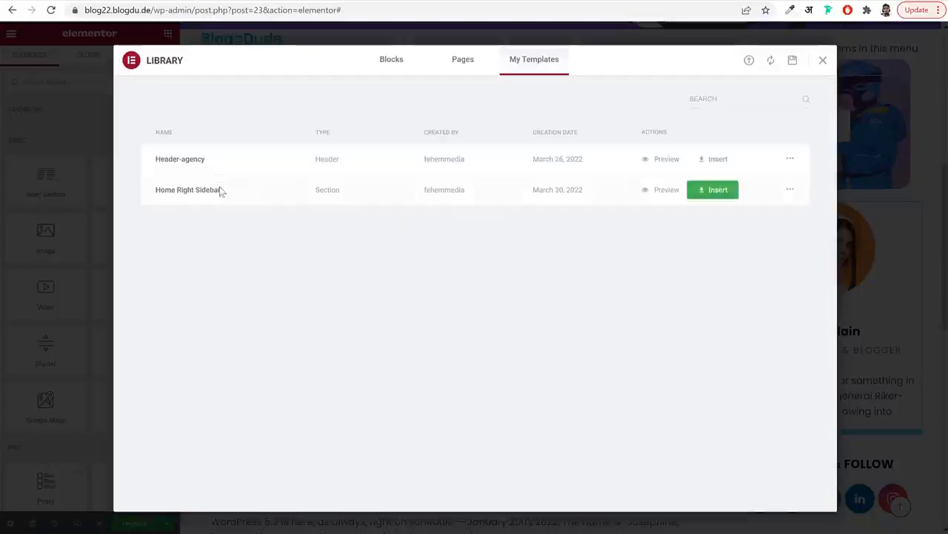
pyautogui.click(822, 60)
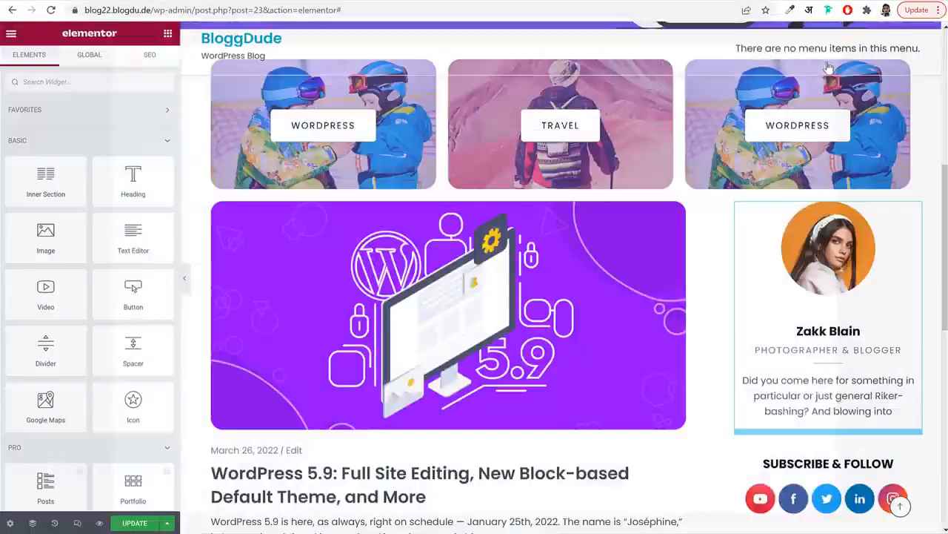
# Update the page to save the current changes
pyautogui.click(135, 522)
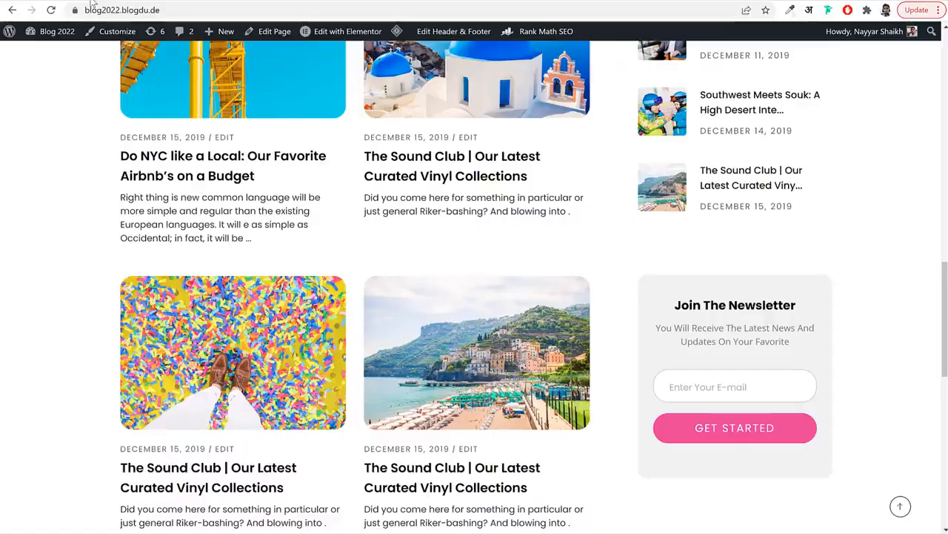
pyautogui.scroll(6, 422, 276)
pyautogui.scroll(4, 422, 276)
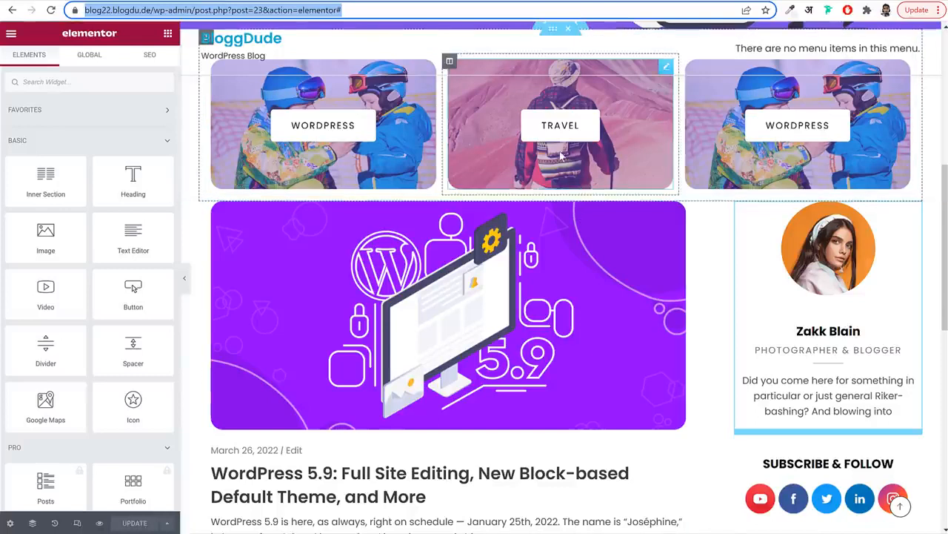
# Give the posts-and-sidebar section an unlinked 80 px top margin
pyautogui.click(561, 199)
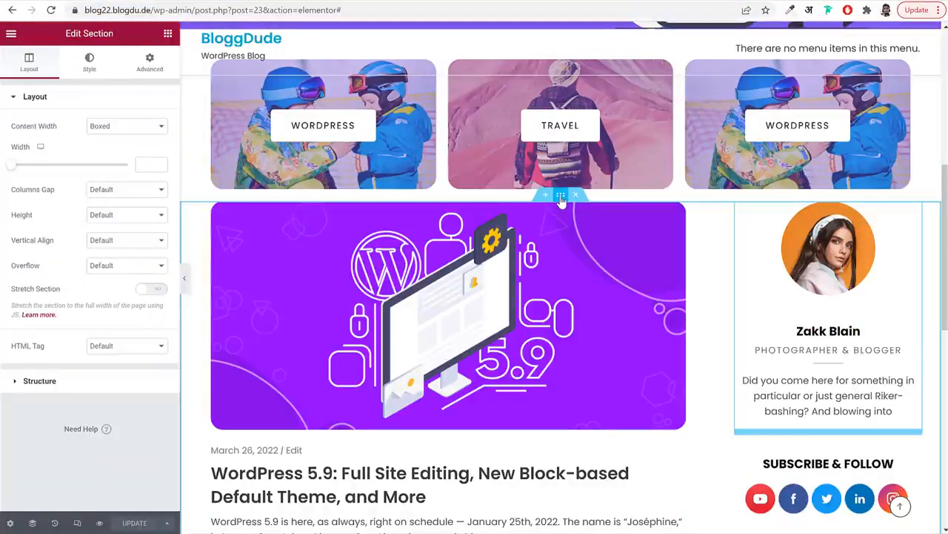
pyautogui.click(161, 68)
pyautogui.click(152, 139)
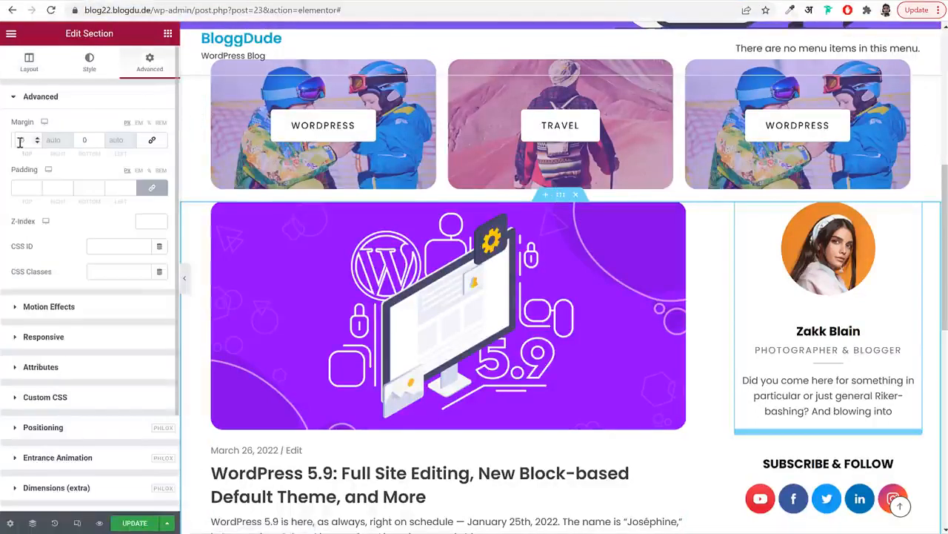
pyautogui.write('80')
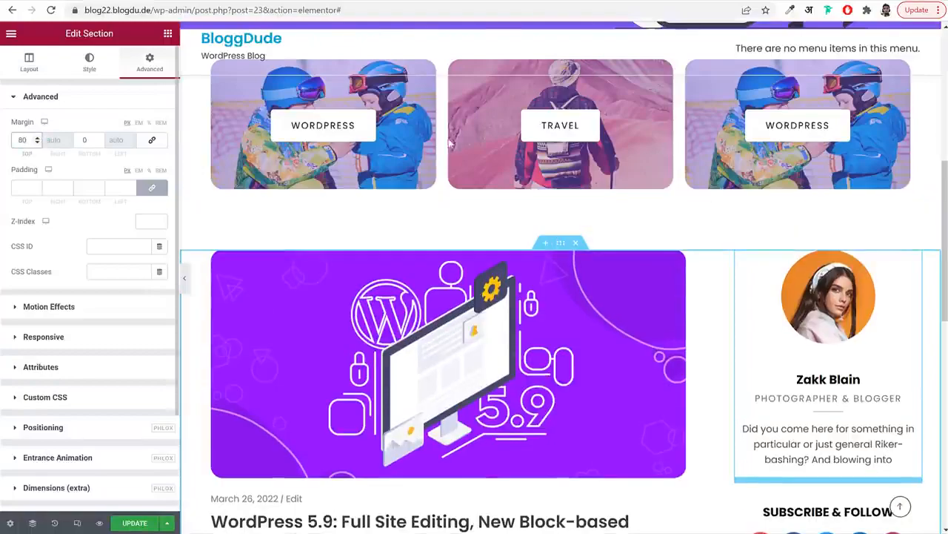
pyautogui.scroll(-8, 751, 303)
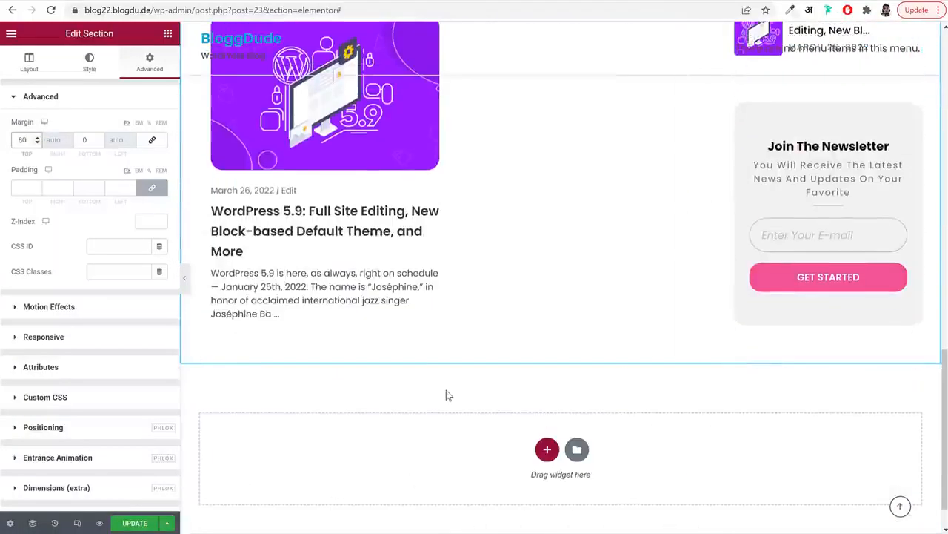
pyautogui.scroll(10, 446, 390)
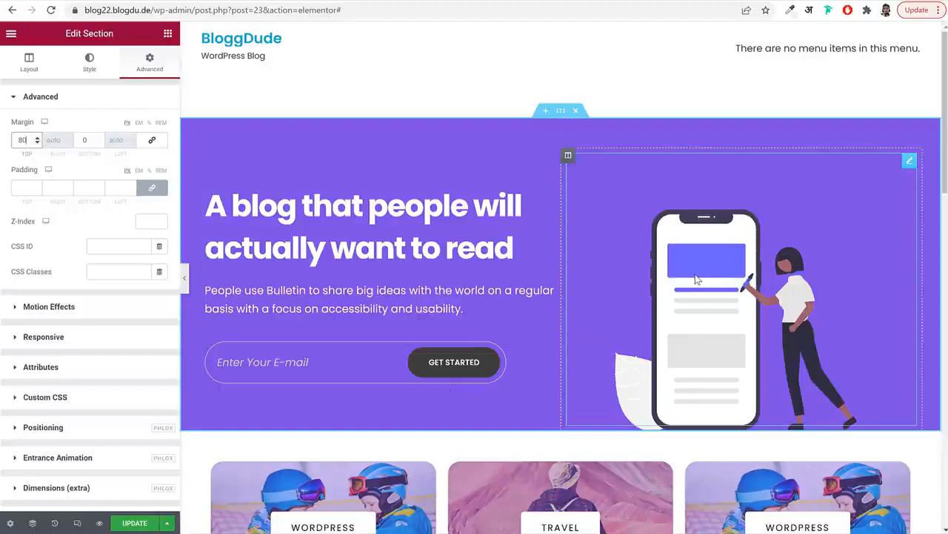
pyautogui.scroll(-4, 575, 384)
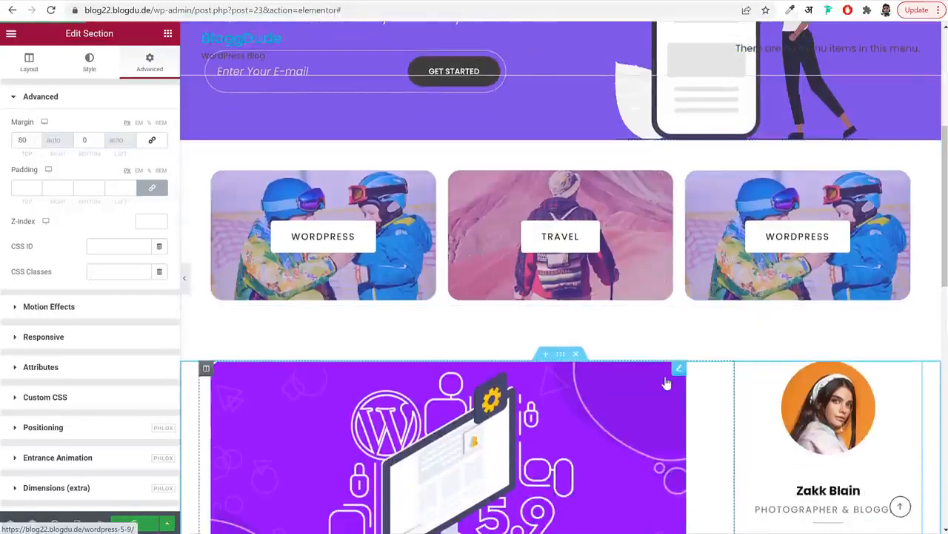
pyautogui.scroll(4, 666, 383)
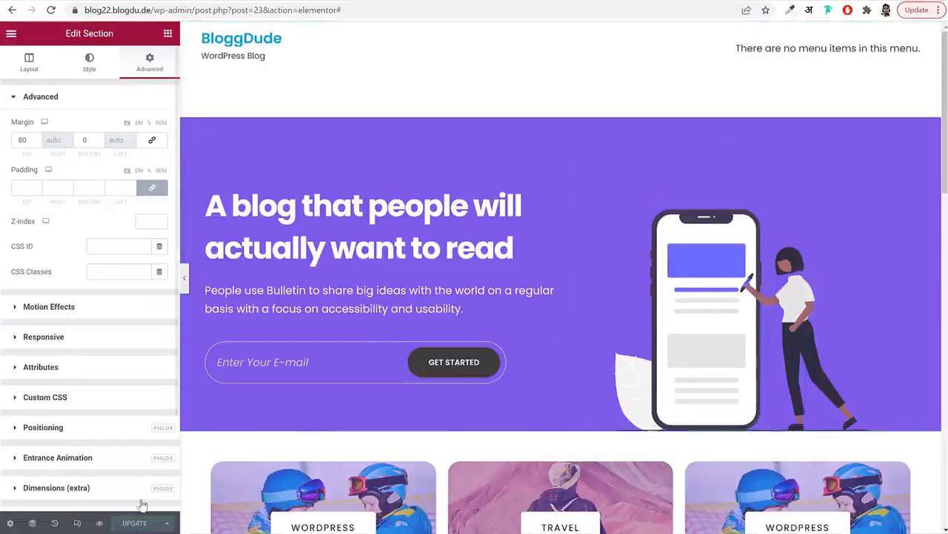
# Switch to the mobile preview and center the hero heading at size 33
pyautogui.click(77, 523)
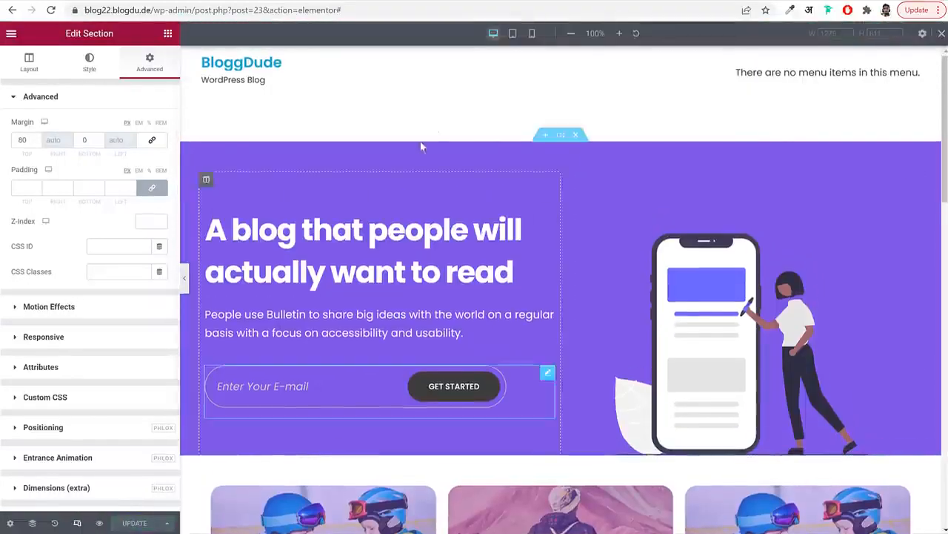
pyautogui.click(532, 33)
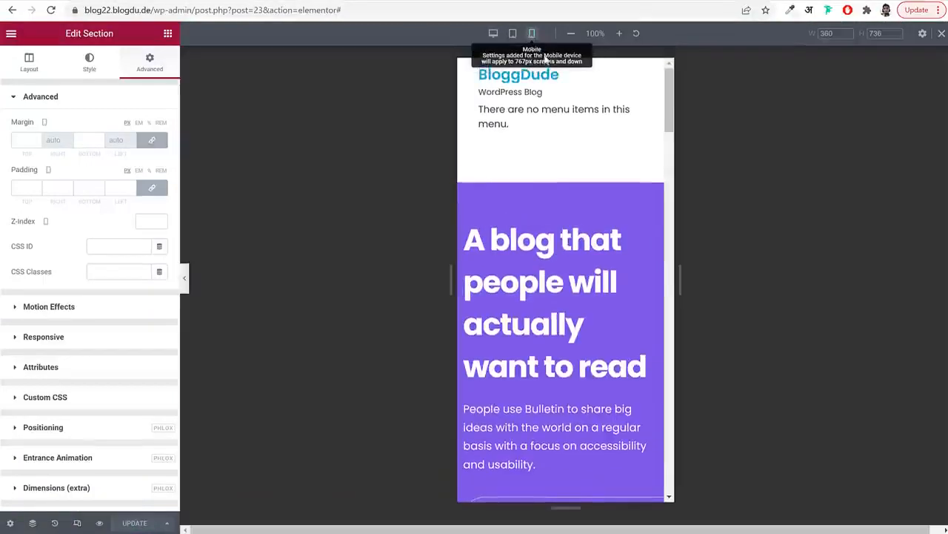
pyautogui.scroll(-6, 659, 222)
pyautogui.moveTo(665, 268); pyautogui.dragTo(658, 89)
pyautogui.click(575, 205)
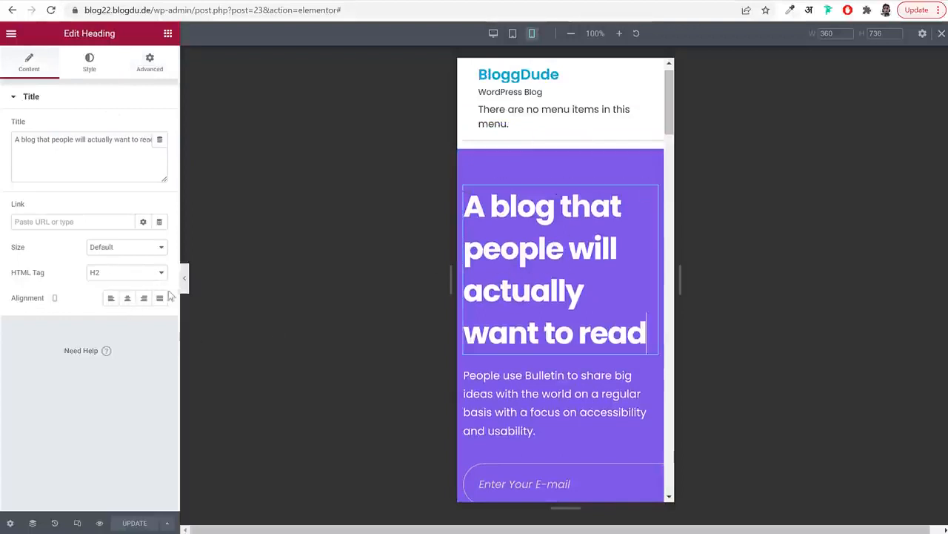
pyautogui.click(127, 298)
pyautogui.click(95, 68)
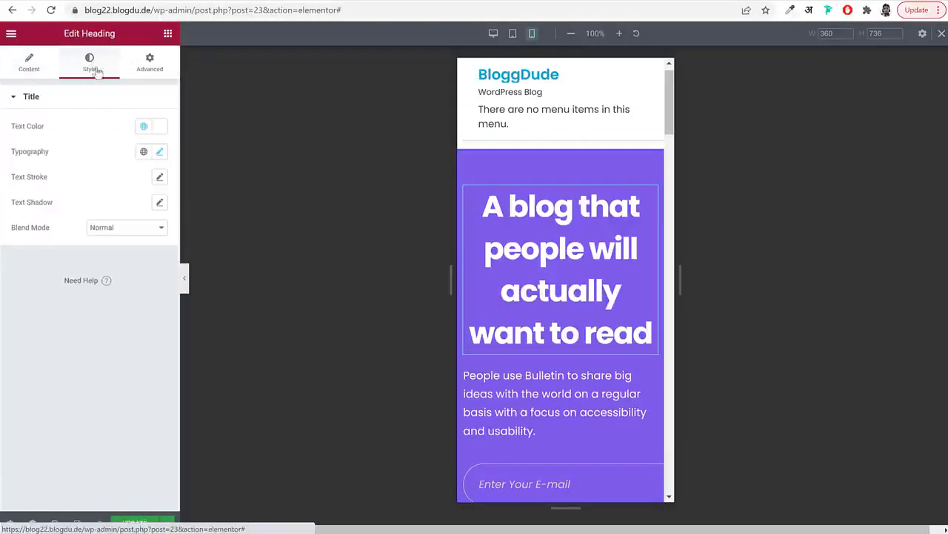
pyautogui.click(159, 152)
pyautogui.moveTo(45, 252); pyautogui.dragTo(36, 254)
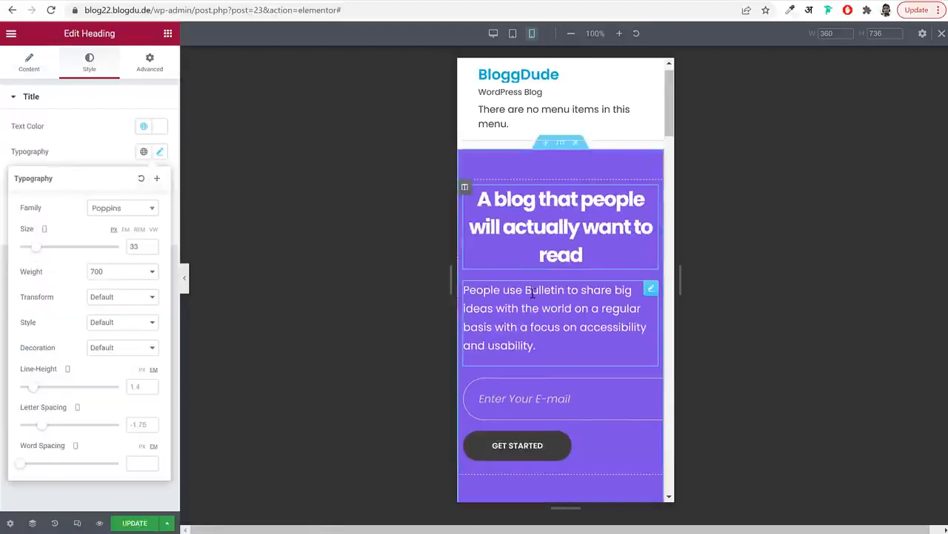
# Center the paragraph below the heading and reduce its mobile size to 15
pyautogui.click(464, 291)
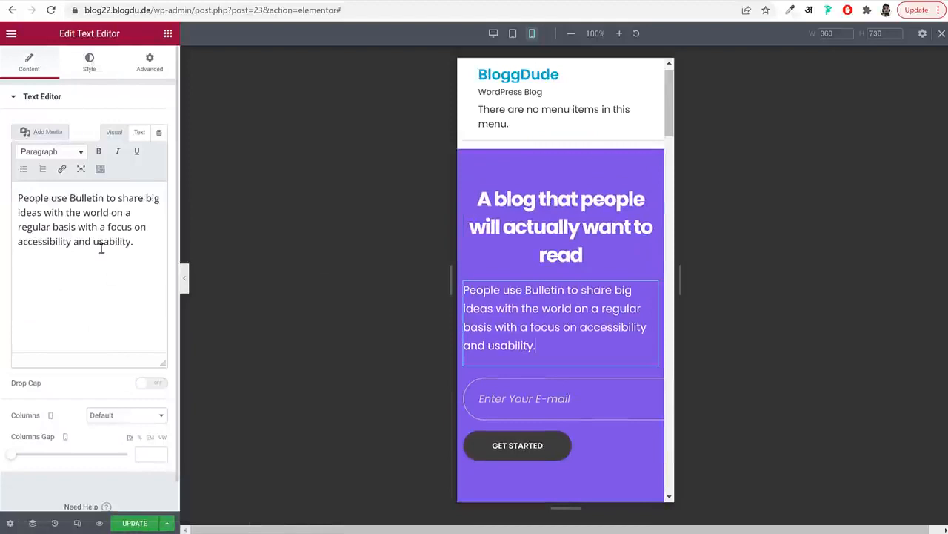
pyautogui.click(91, 66)
pyautogui.click(130, 128)
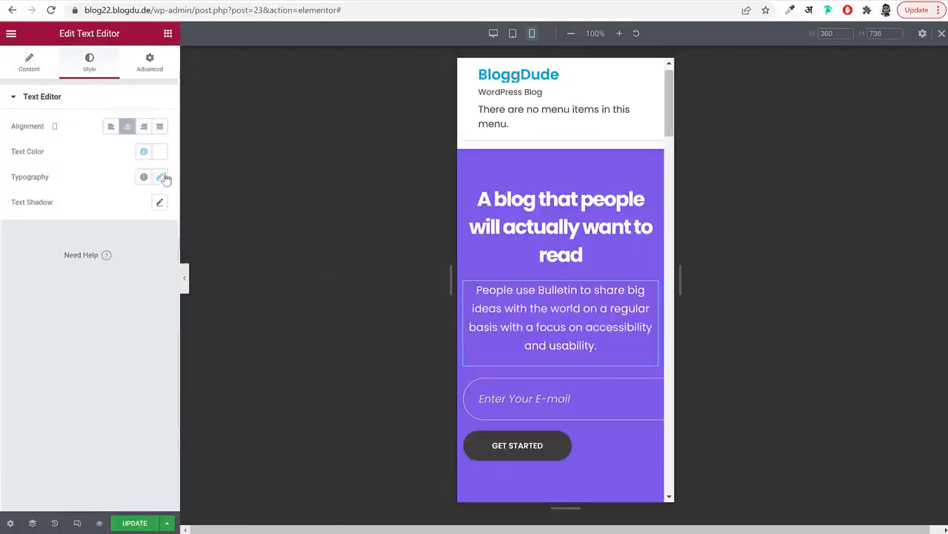
pyautogui.click(161, 178)
pyautogui.click(30, 277)
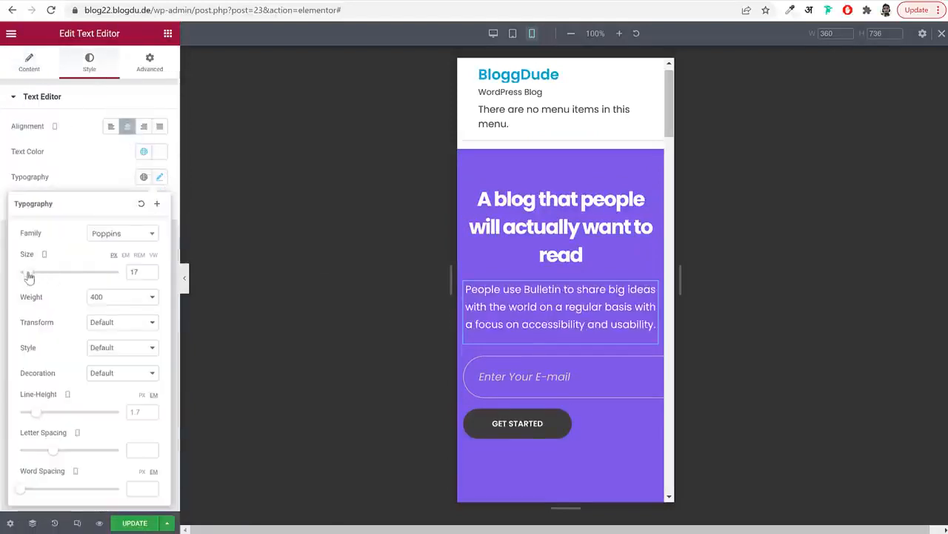
pyautogui.moveTo(28, 276); pyautogui.dragTo(31, 278)
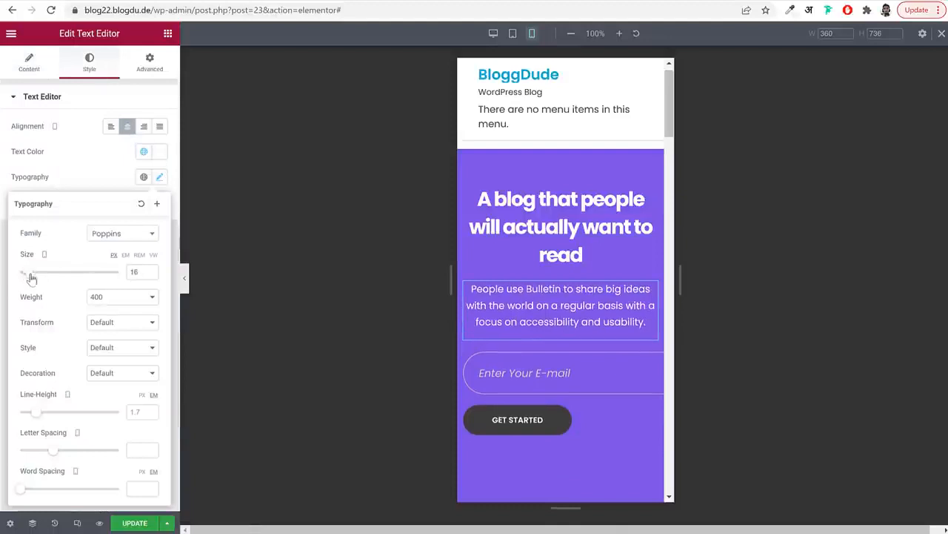
pyautogui.click(151, 276)
pyautogui.scroll(-3, 613, 335)
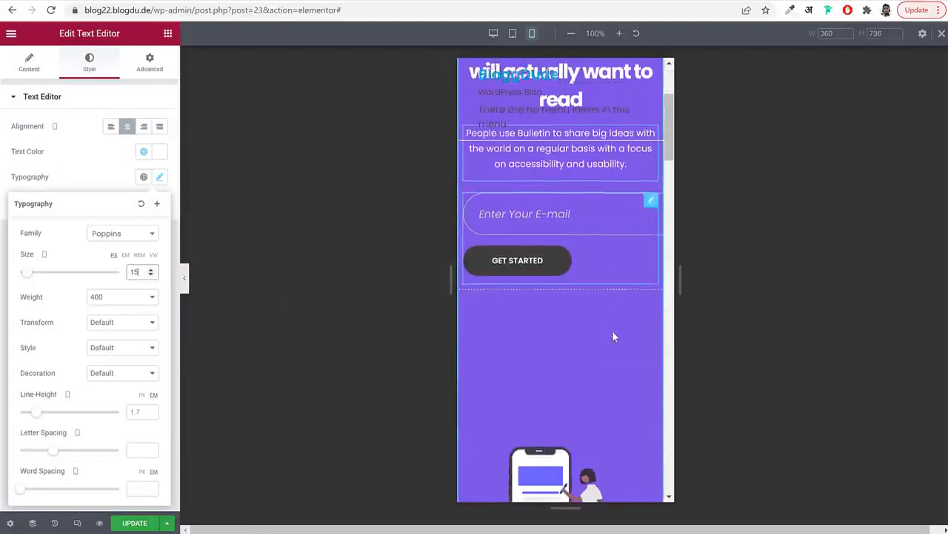
pyautogui.click(585, 178)
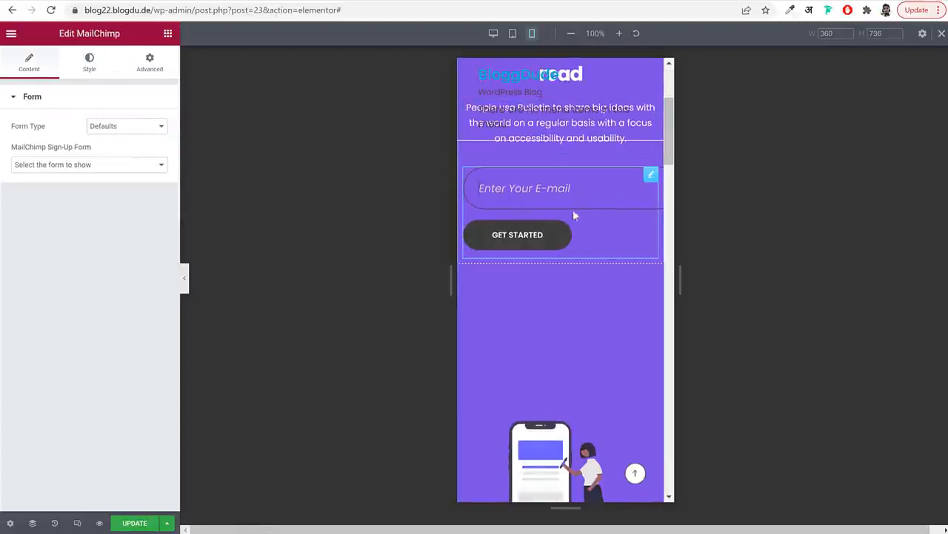
# Set the sign-up form's email field width to 300 on mobile
pyautogui.click(86, 70)
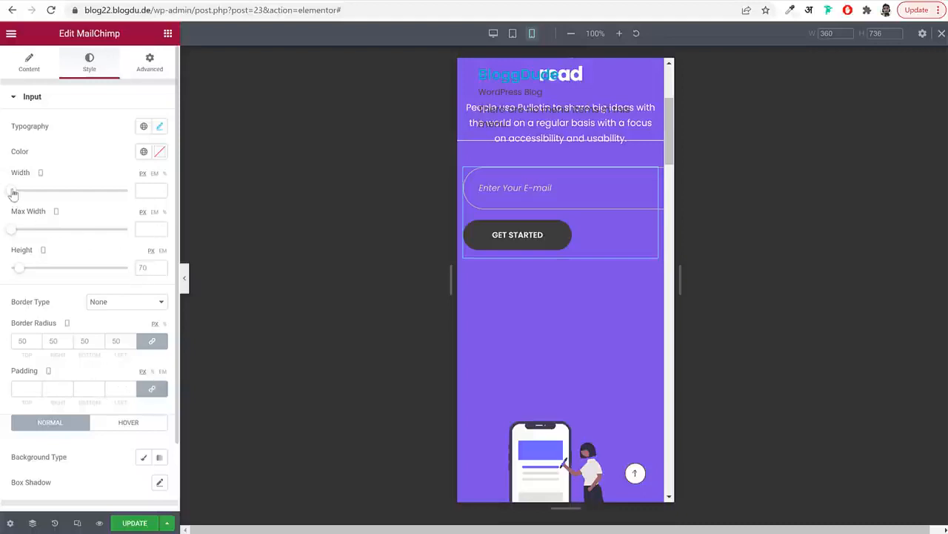
pyautogui.moveTo(13, 193); pyautogui.dragTo(49, 199)
pyautogui.click(149, 193)
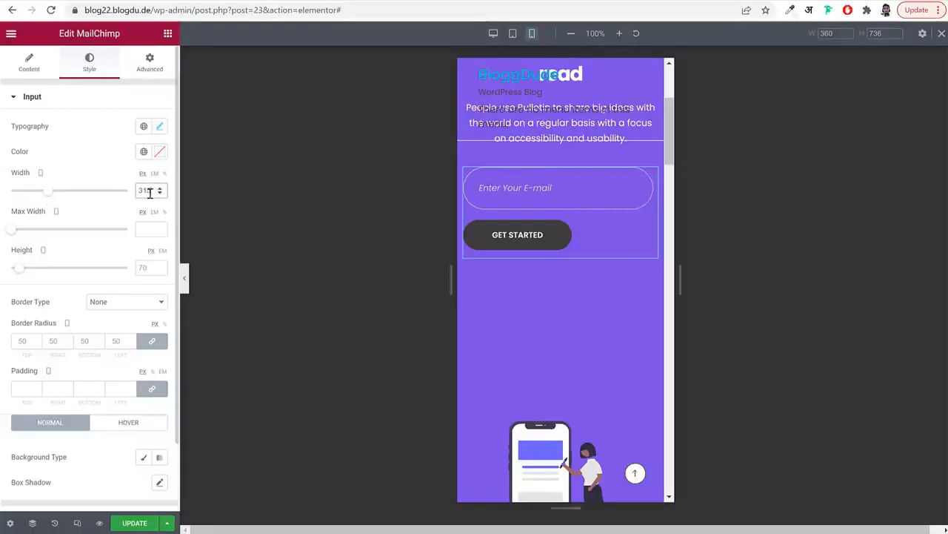
pyautogui.doubleClick(150, 194)
pyautogui.write('300')
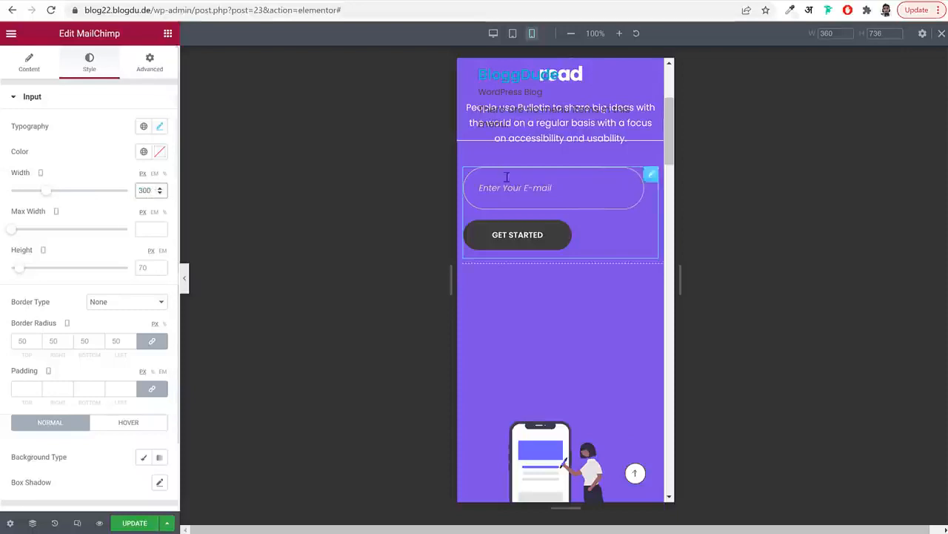
pyautogui.click(89, 97)
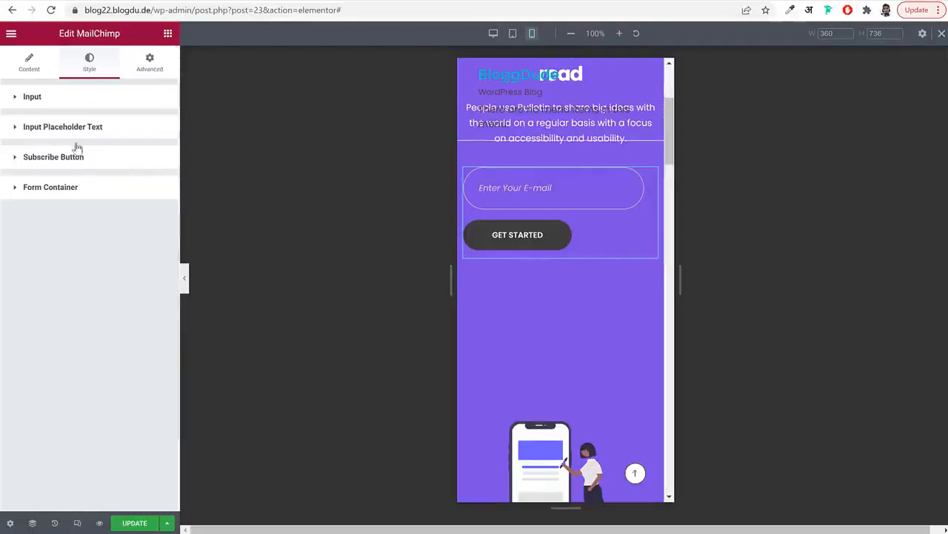
pyautogui.click(113, 104)
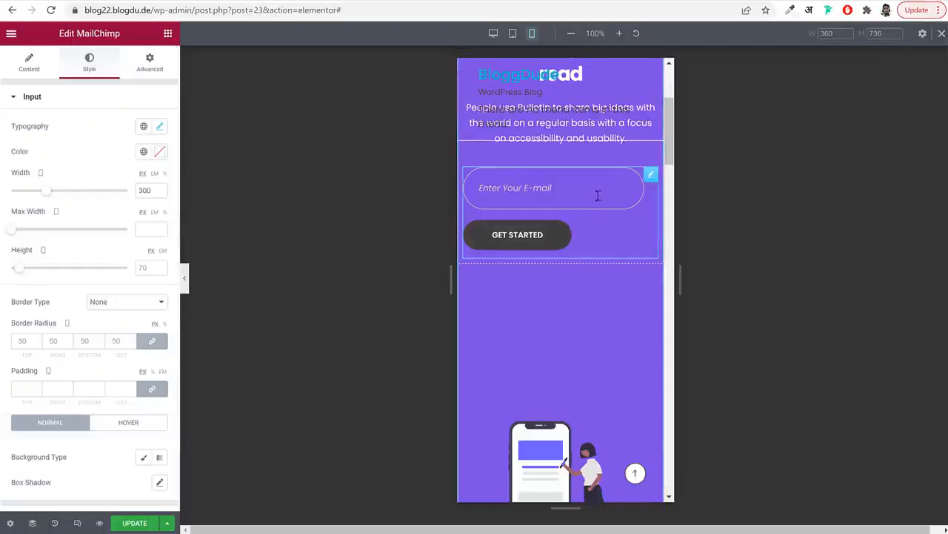
pyautogui.scroll(3, 613, 286)
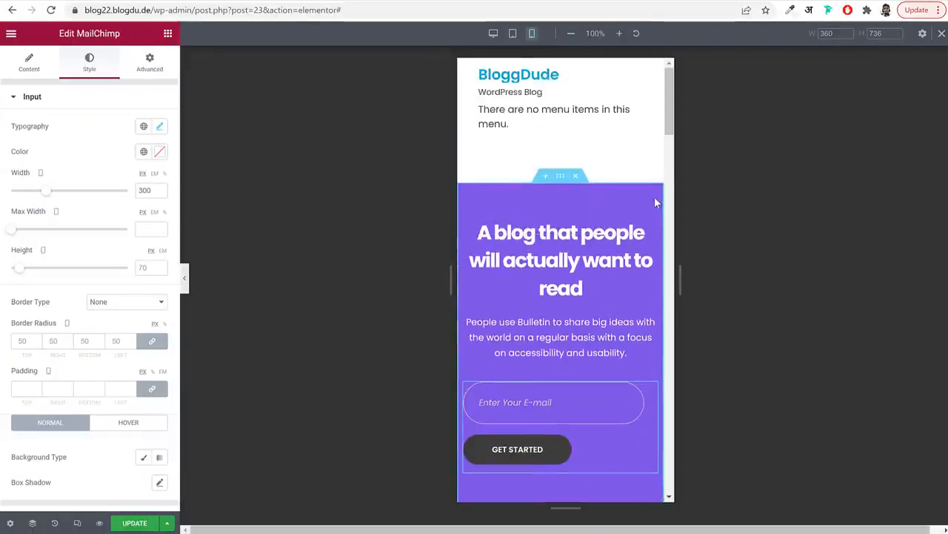
pyautogui.scroll(-2, 648, 213)
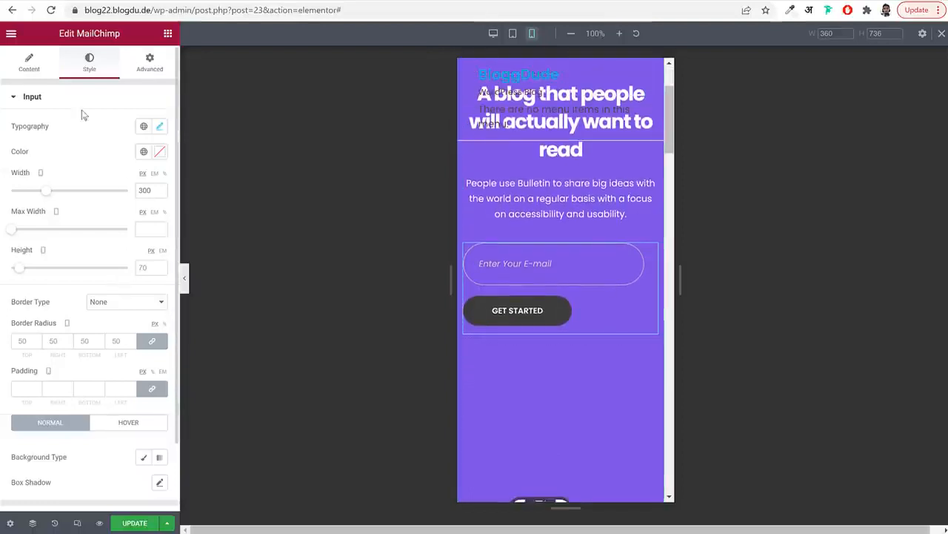
pyautogui.click(74, 96)
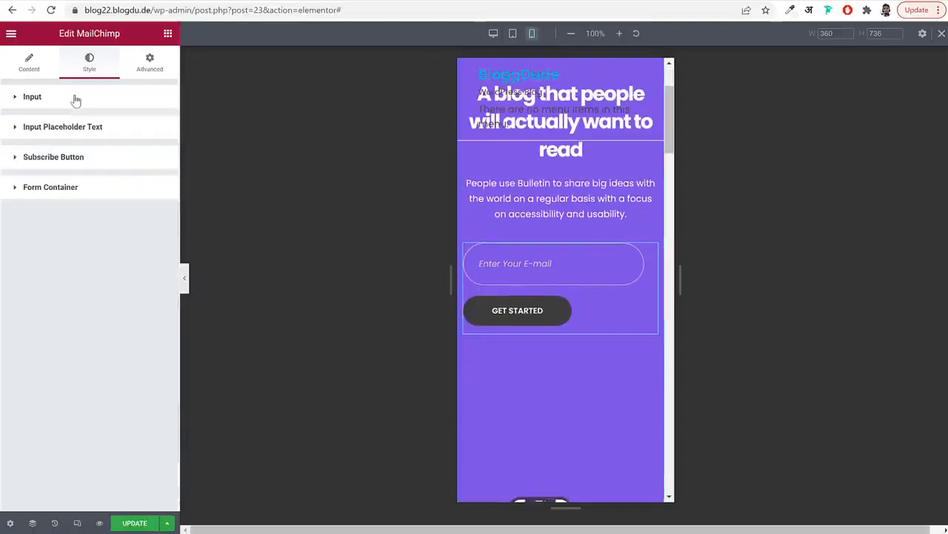
# Set the GET STARTED button's mobile max width to 300 px and height to 65 px
pyautogui.click(84, 160)
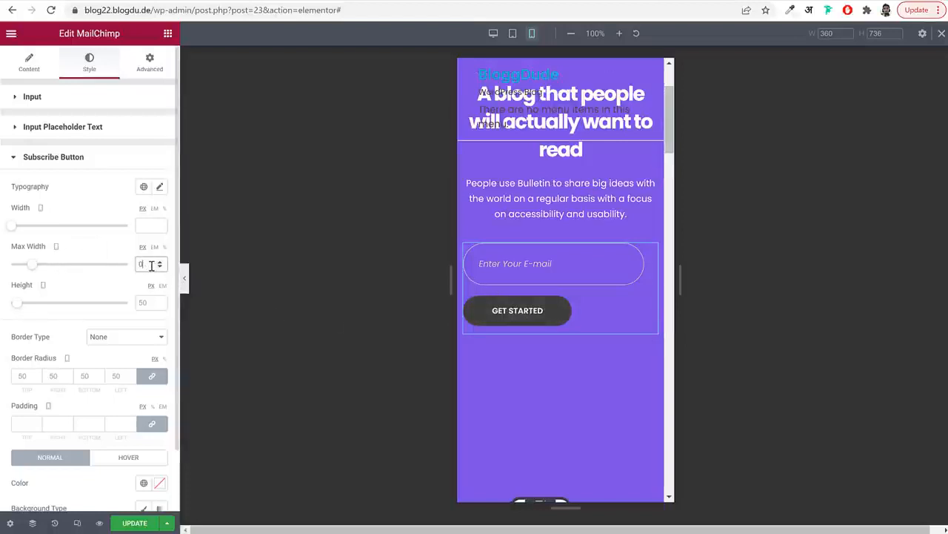
pyautogui.press('BackSpace')
pyautogui.moveTo(35, 266); pyautogui.dragTo(44, 267)
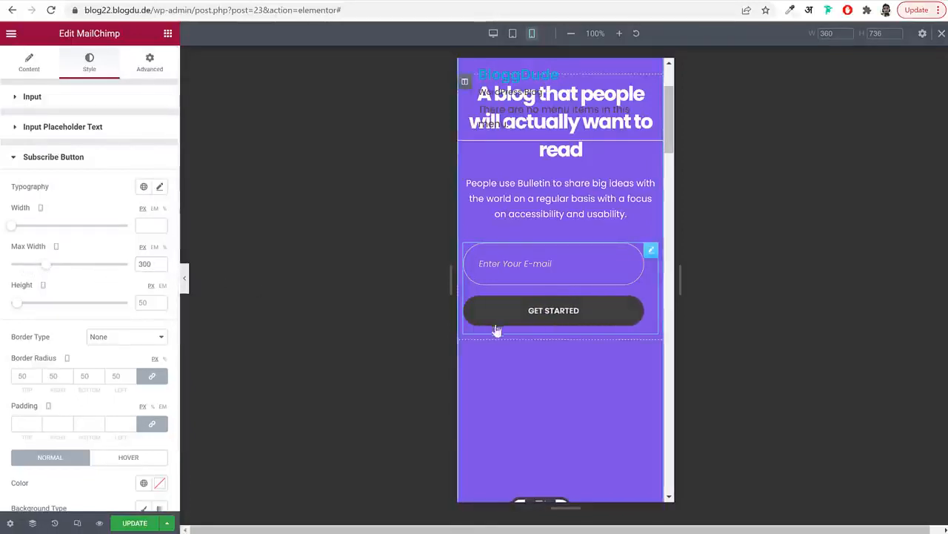
pyautogui.click(149, 302)
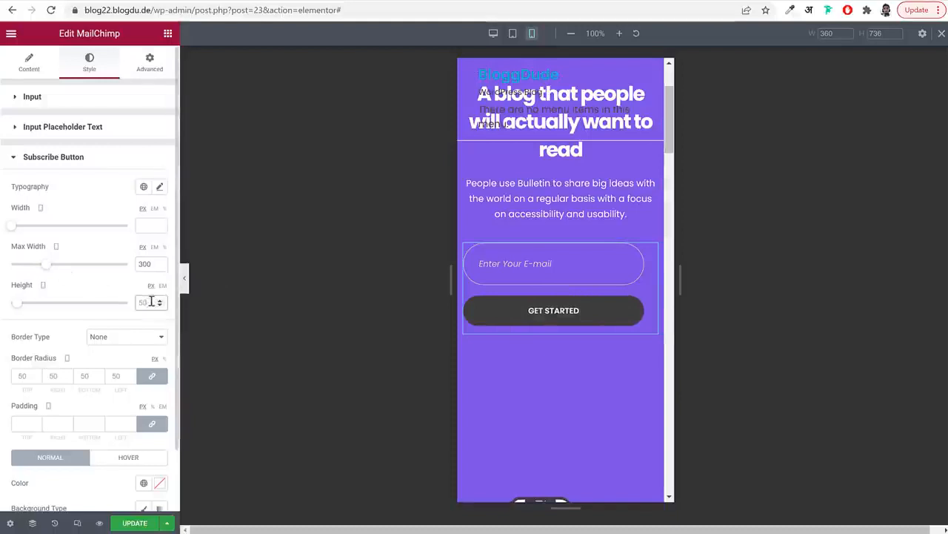
pyautogui.write('70')
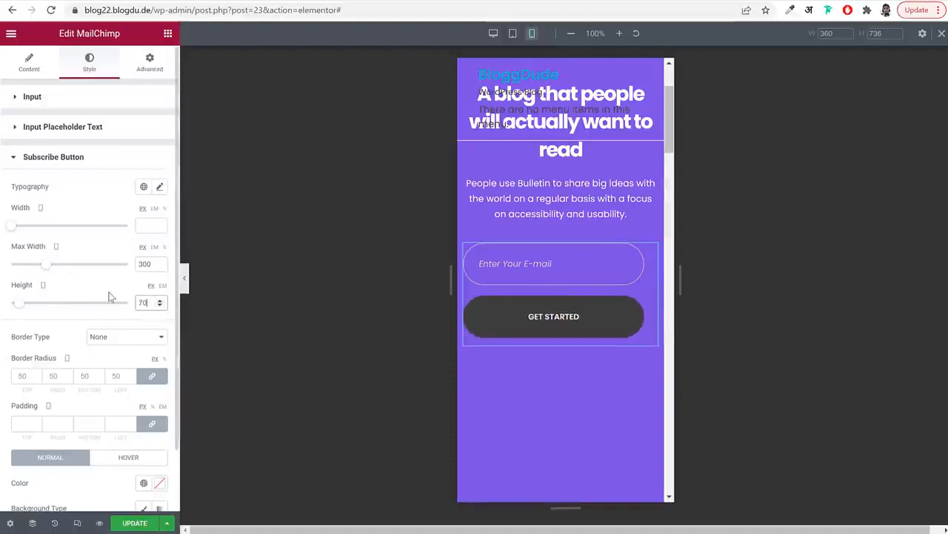
pyautogui.click(186, 280)
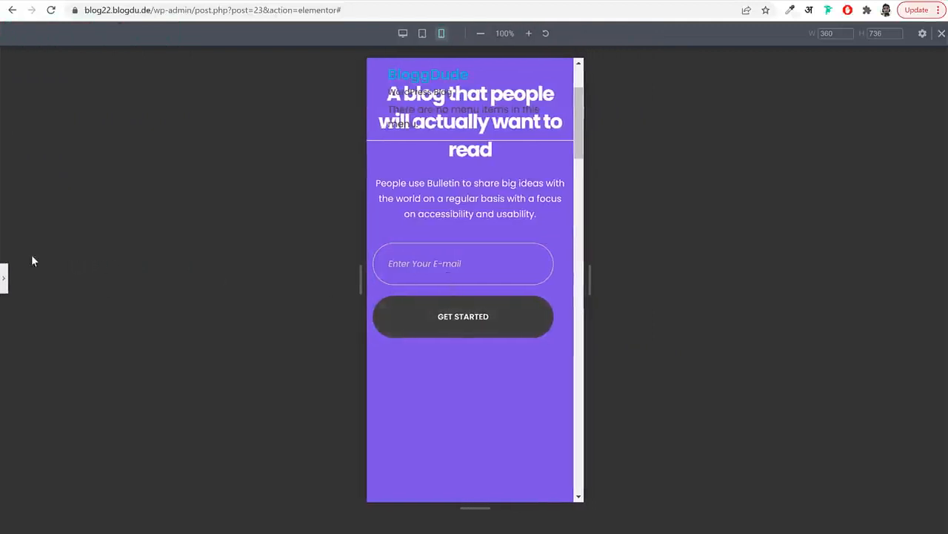
pyautogui.click(6, 278)
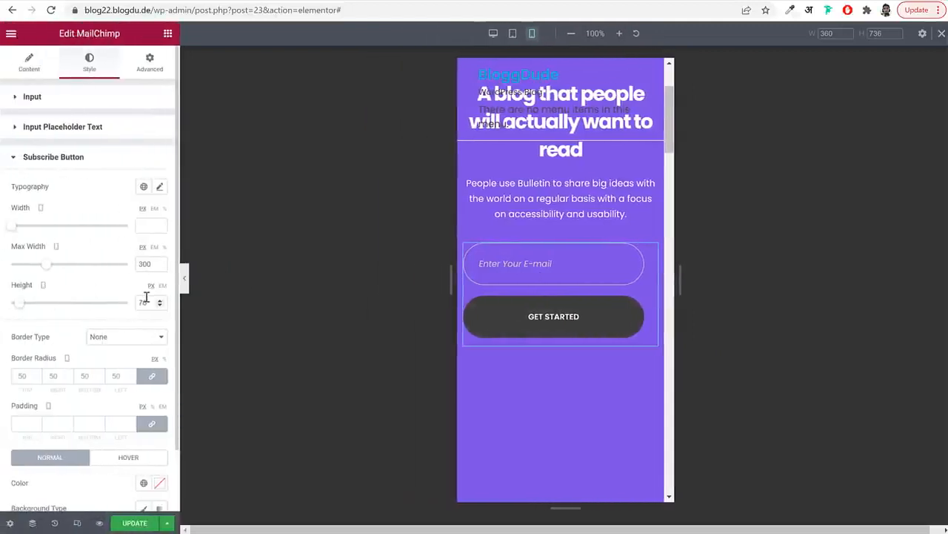
pyautogui.moveTo(146, 300); pyautogui.dragTo(135, 300)
pyautogui.write('65')
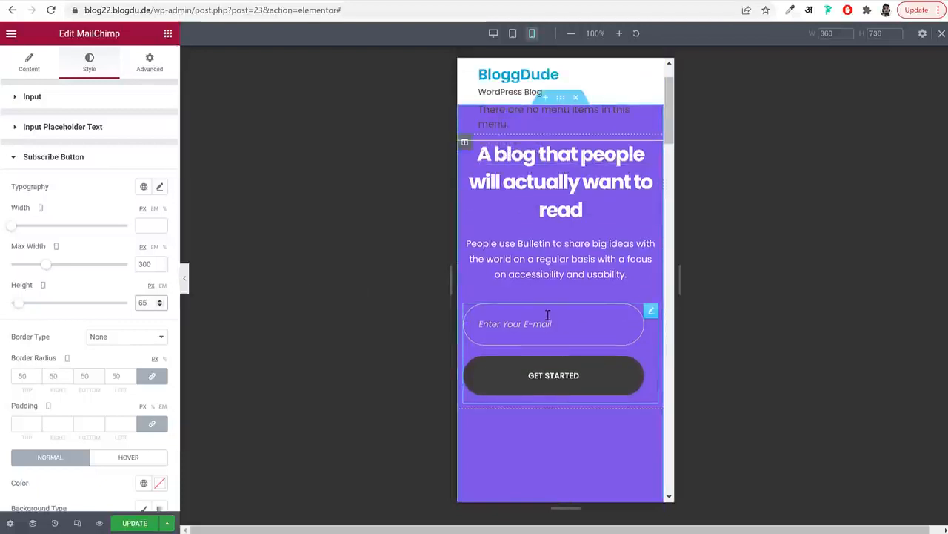
pyautogui.scroll(-3, 559, 328)
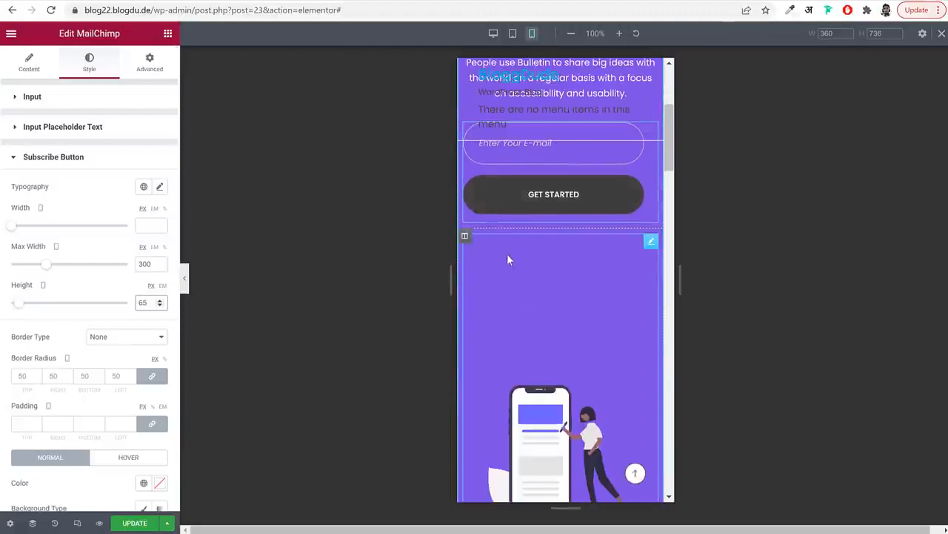
pyautogui.scroll(3, 595, 296)
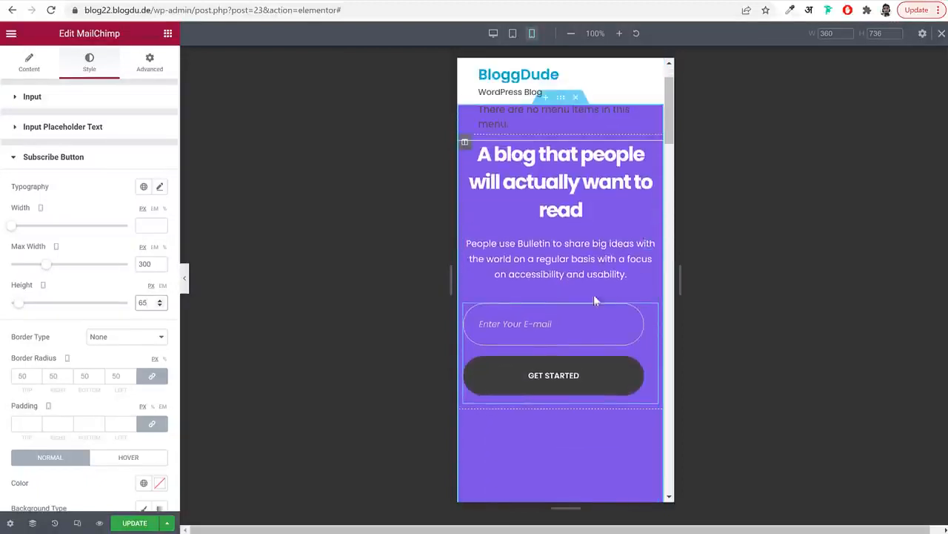
pyautogui.scroll(-5, 547, 295)
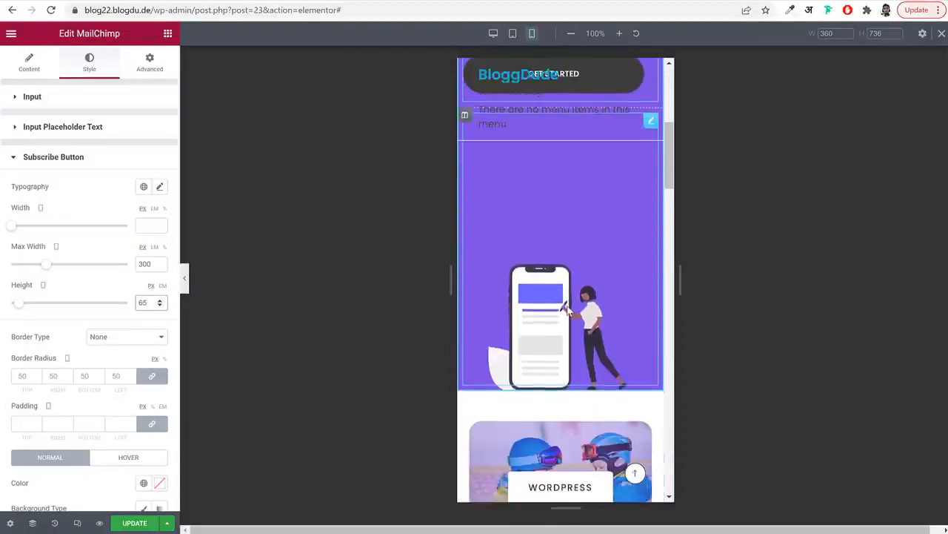
pyautogui.scroll(1, 489, 211)
# Shrink the spacer above the phone illustration from 450 to 230 px on mobile
pyautogui.click(464, 182)
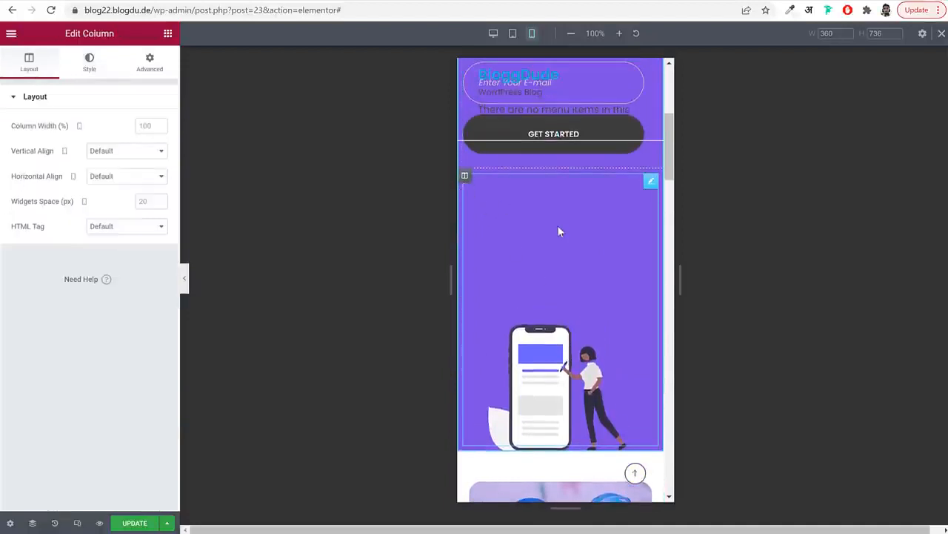
pyautogui.click(558, 226)
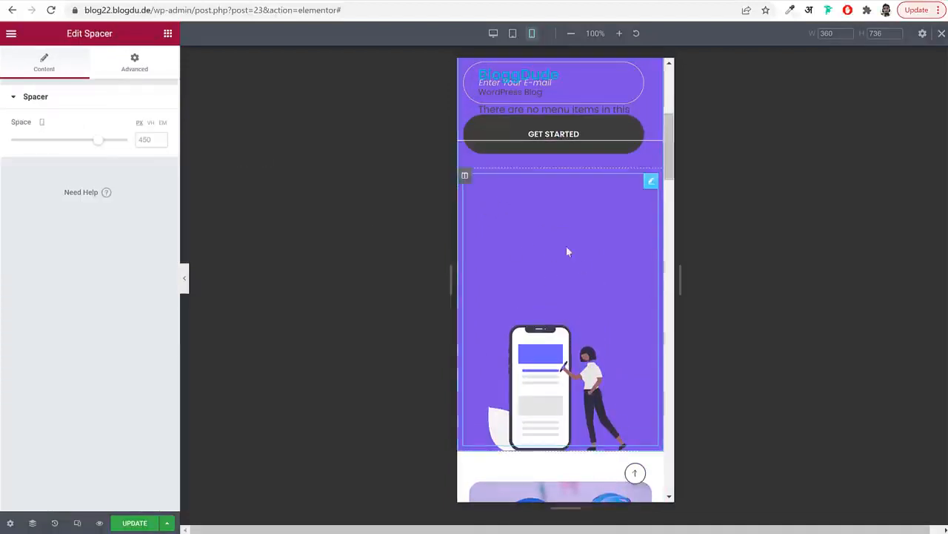
pyautogui.moveTo(100, 145); pyautogui.dragTo(54, 150)
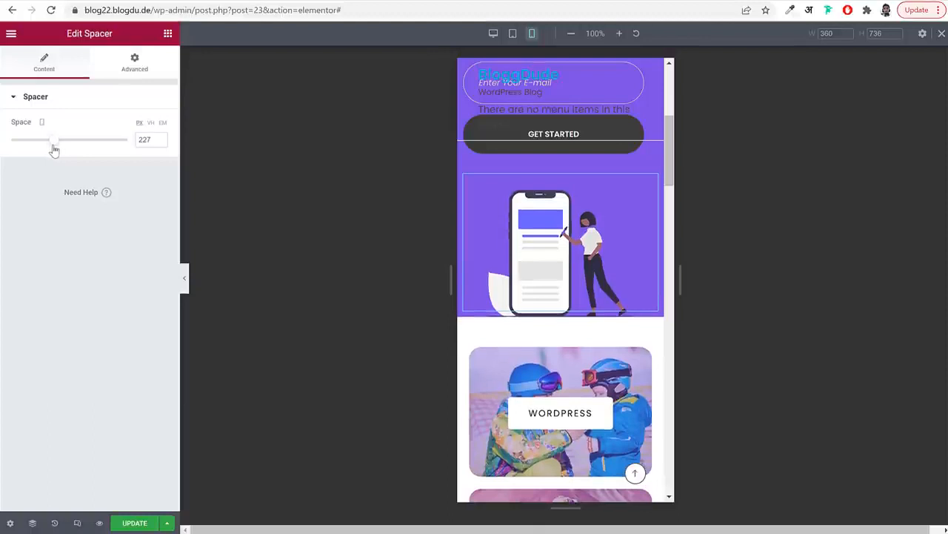
pyautogui.click(161, 139)
pyautogui.click(160, 138)
pyautogui.click(161, 138)
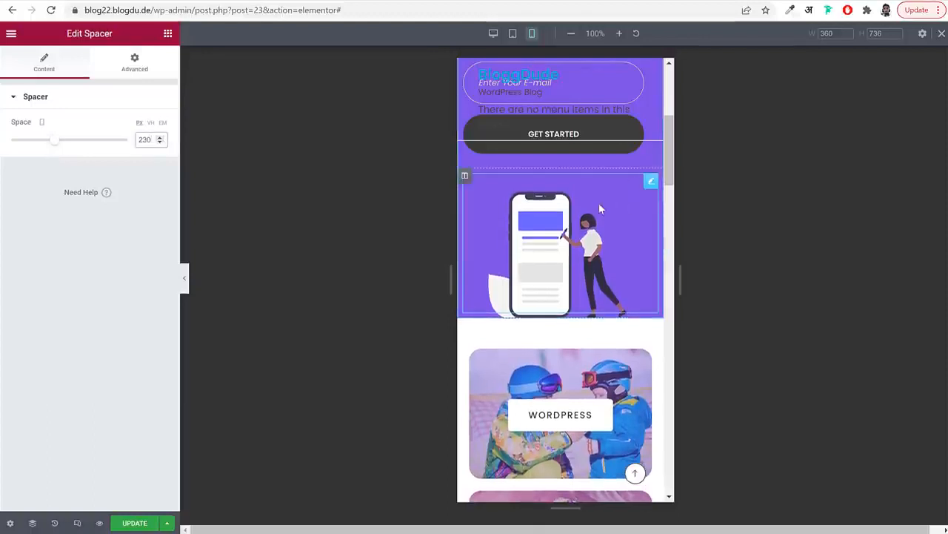
pyautogui.scroll(4, 648, 286)
pyautogui.scroll(-6, 648, 286)
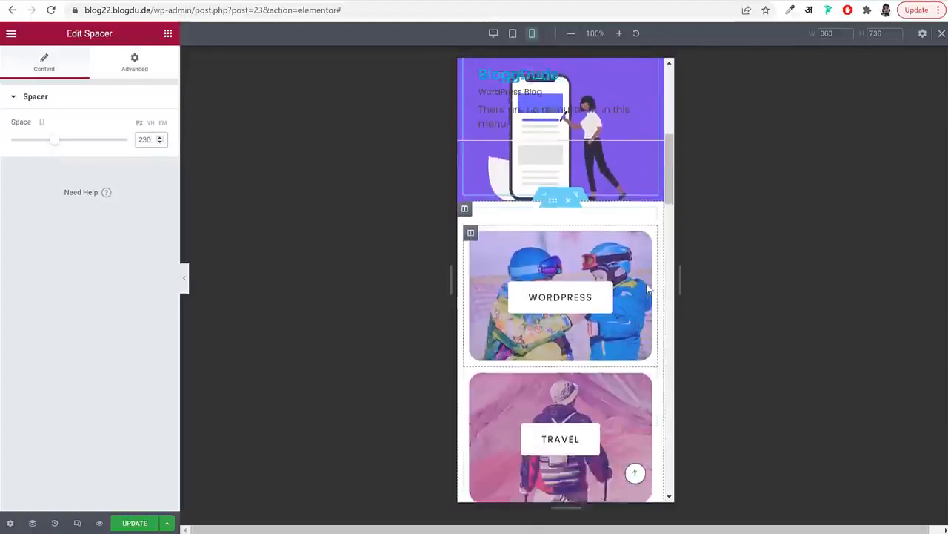
pyautogui.scroll(-5, 647, 286)
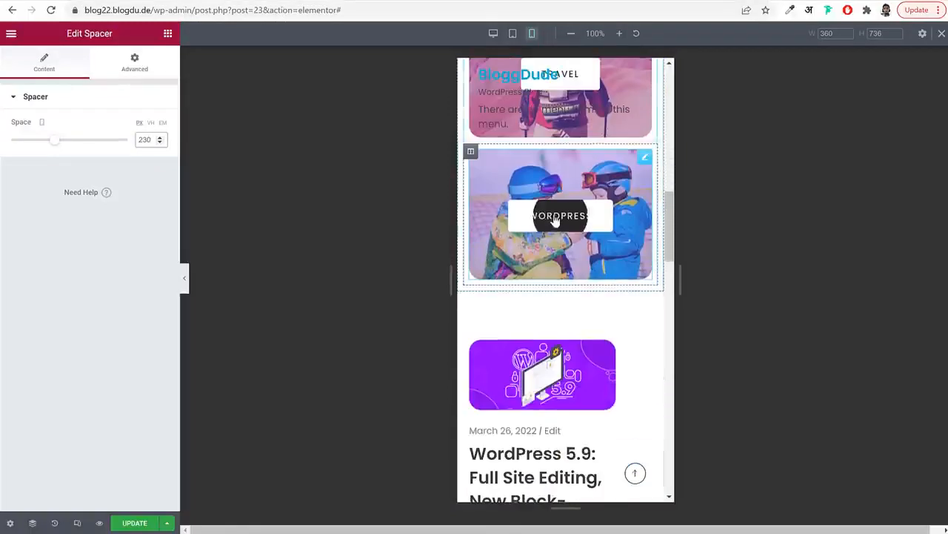
pyautogui.scroll(2, 556, 221)
pyautogui.scroll(-5, 625, 256)
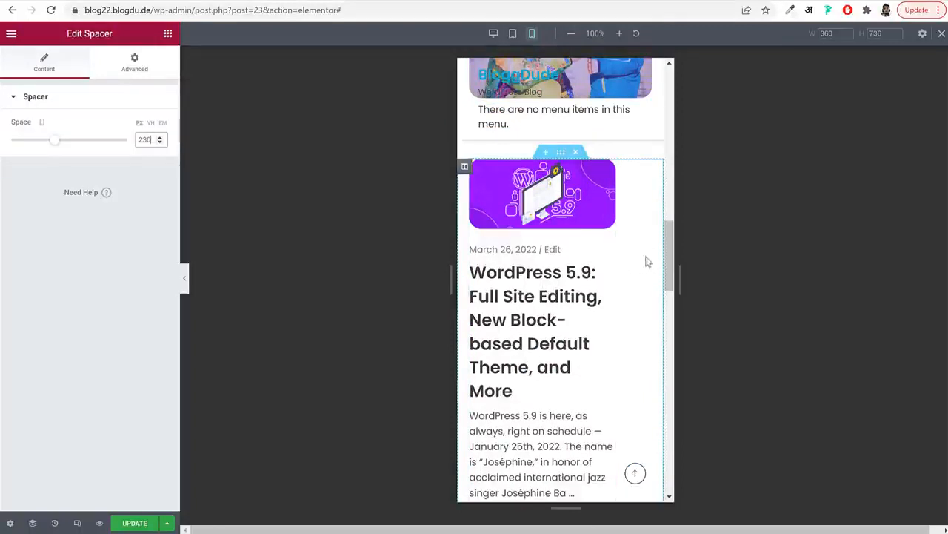
pyautogui.click(465, 167)
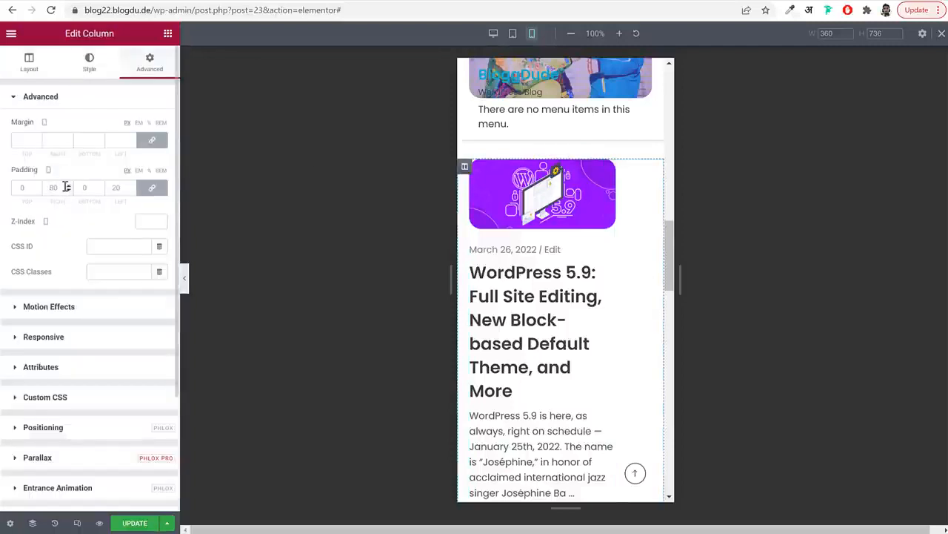
# Give the blog post column 20 px right and left padding on mobile
pyautogui.click(153, 189)
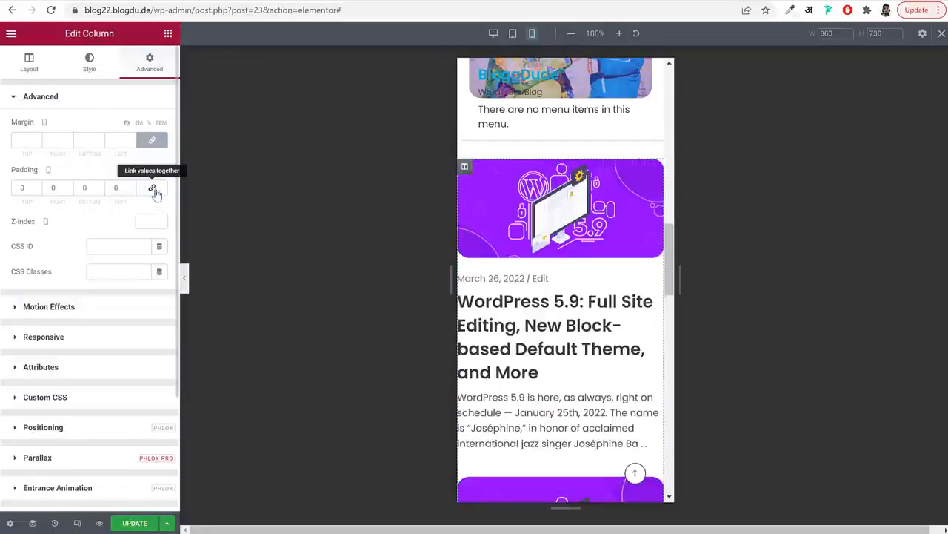
pyautogui.write('20')
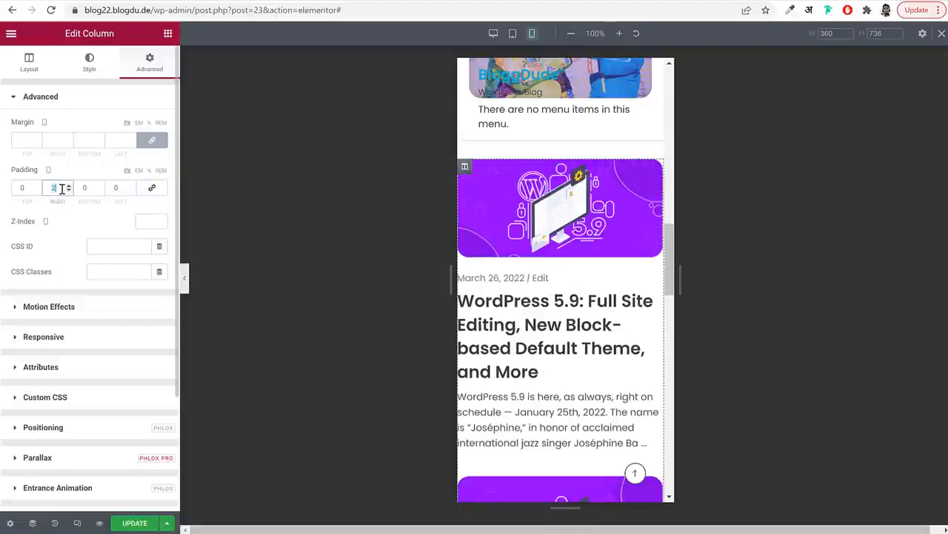
pyautogui.press('Tab')
pyautogui.press('Tab')
pyautogui.write('20')
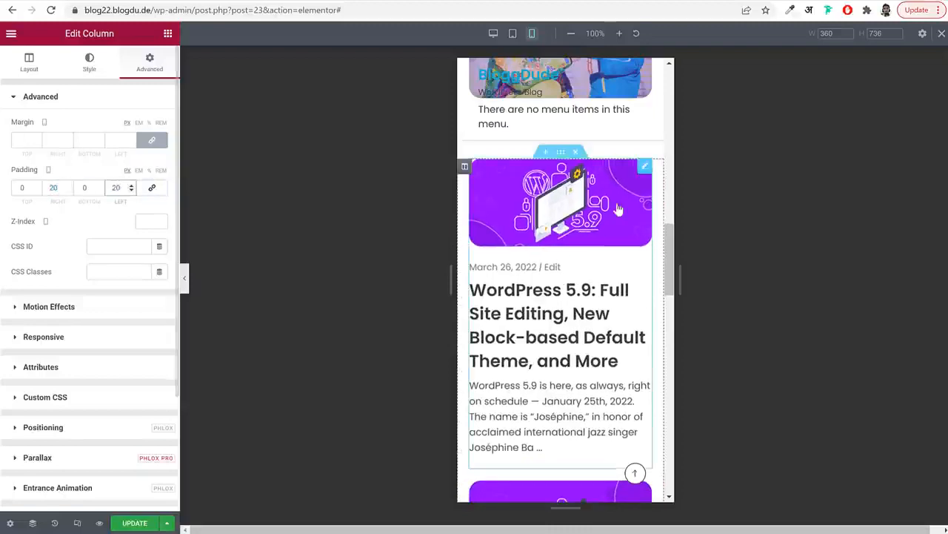
pyautogui.scroll(-3, 640, 241)
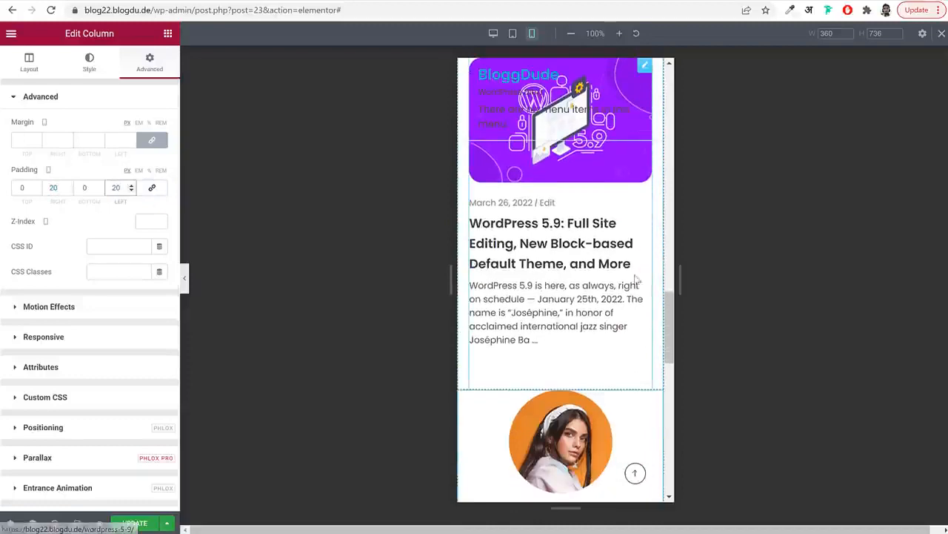
pyautogui.scroll(-5, 635, 272)
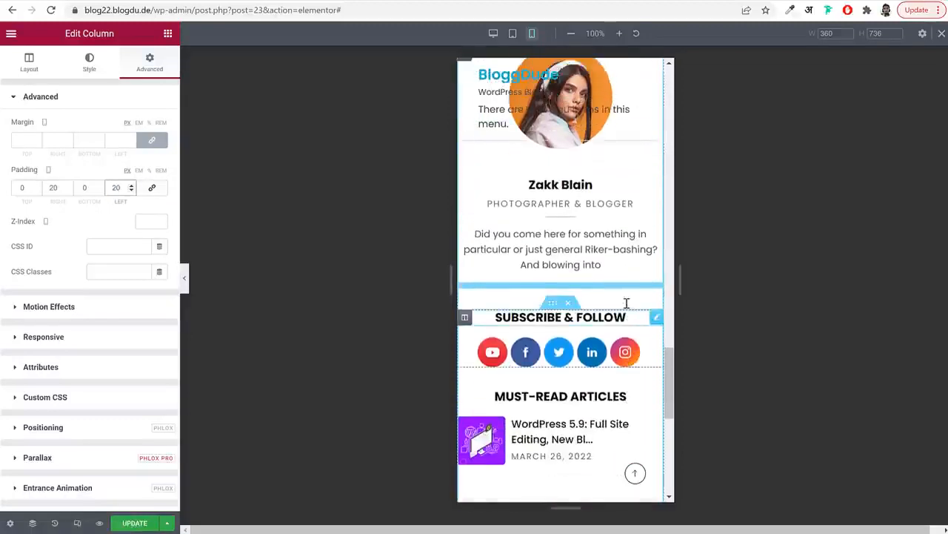
pyautogui.scroll(3, 627, 303)
# Set the author bio column's mobile side padding to 20 px
pyautogui.click(152, 188)
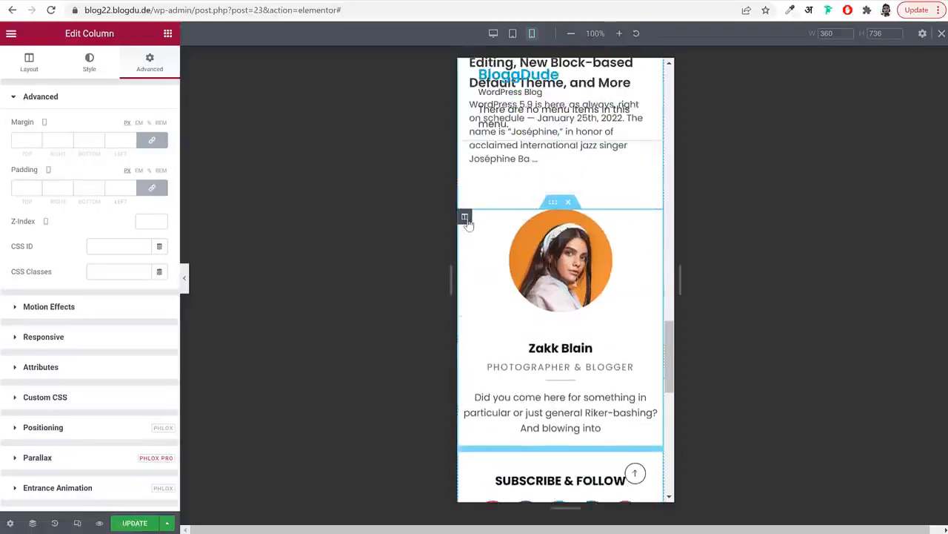
pyautogui.click(152, 187)
pyautogui.moveTo(62, 186); pyautogui.dragTo(43, 188)
pyautogui.write('2')
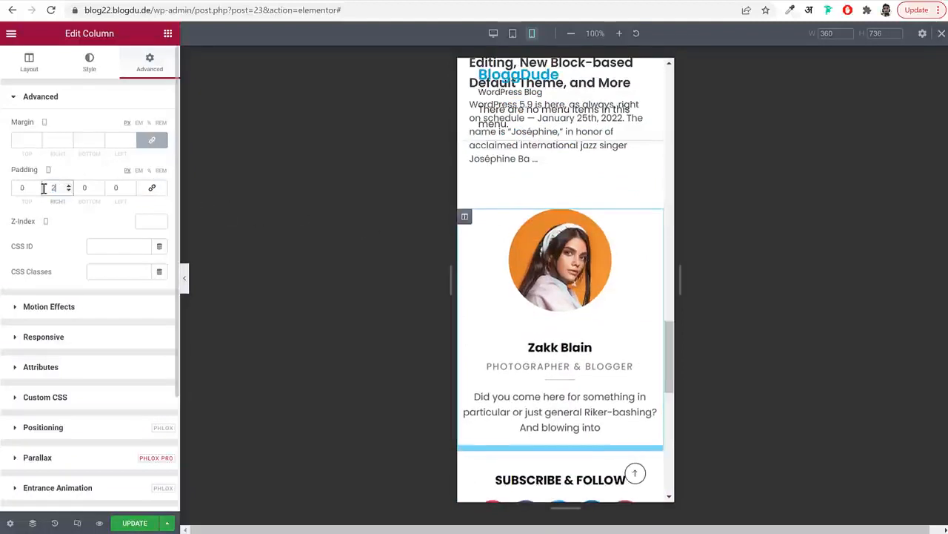
pyautogui.write('0')
pyautogui.press('Tab')
pyautogui.press('Tab')
pyautogui.write('20')
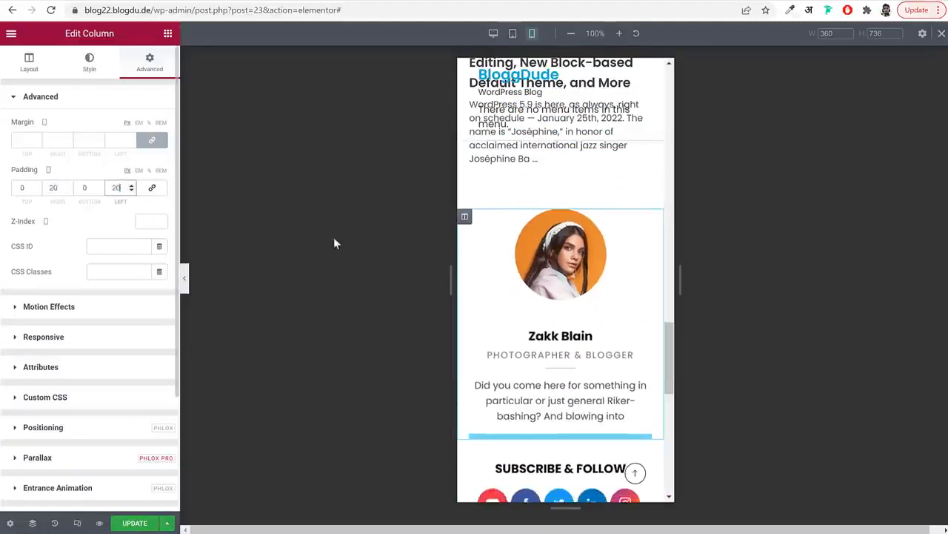
pyautogui.scroll(-3, 503, 225)
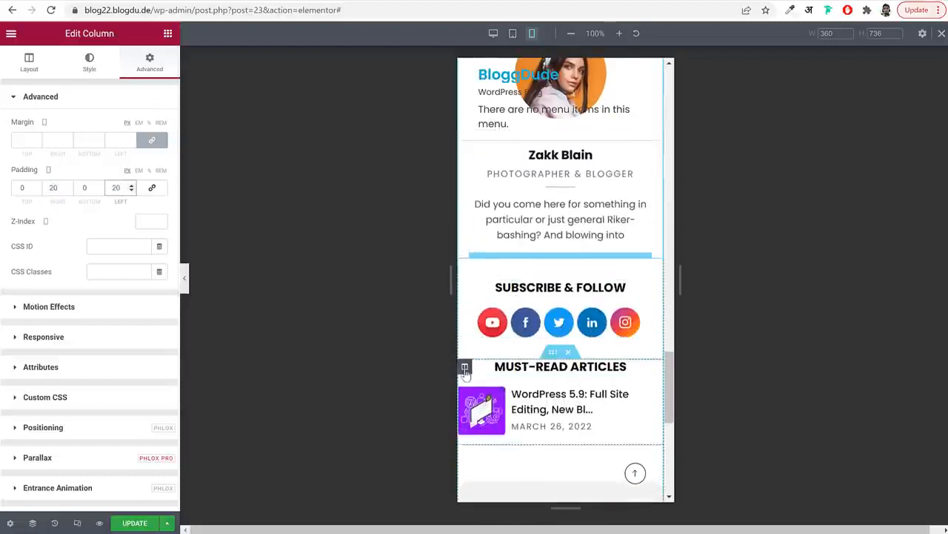
# Set the Must-Read Articles column's right padding to 20 px
pyautogui.click(465, 366)
pyautogui.click(150, 67)
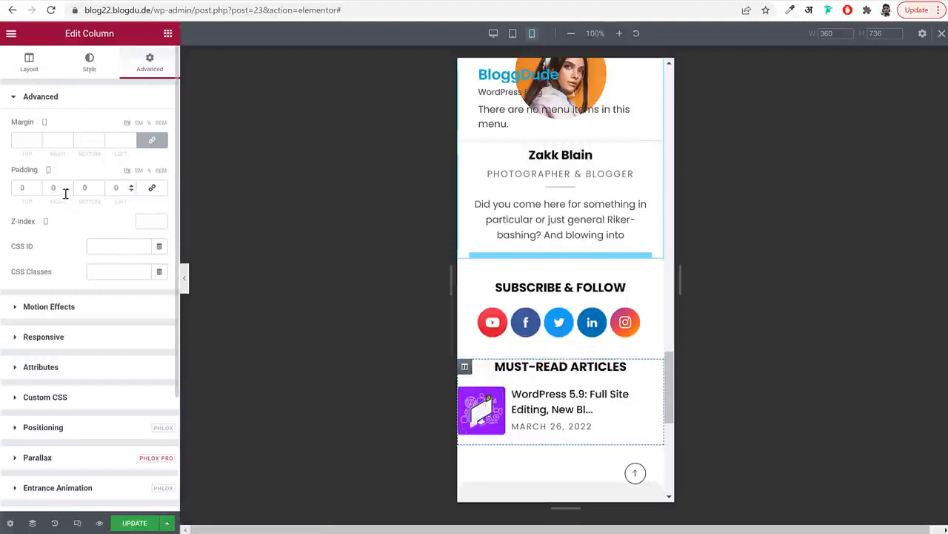
pyautogui.write('20')
pyautogui.press('Tab')
pyautogui.press('Tab')
# Set the mobile newsletter column margins to 60 top, 20 right, 20 left, and update
pyautogui.write('20')
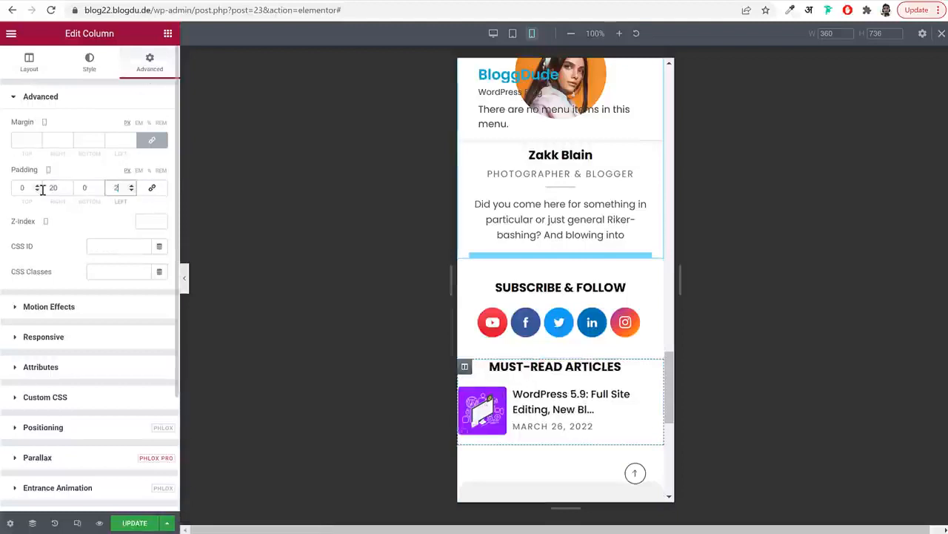
pyautogui.scroll(-4, 533, 252)
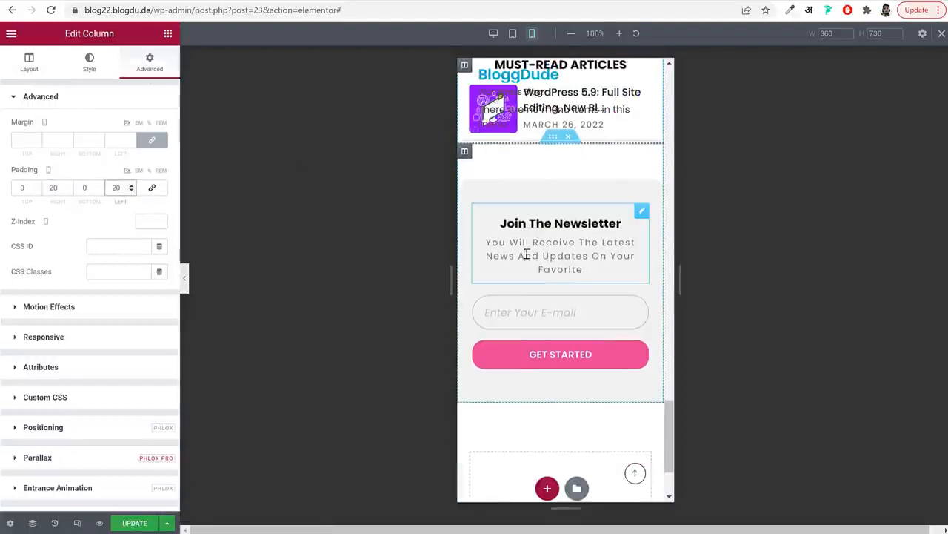
pyautogui.click(465, 152)
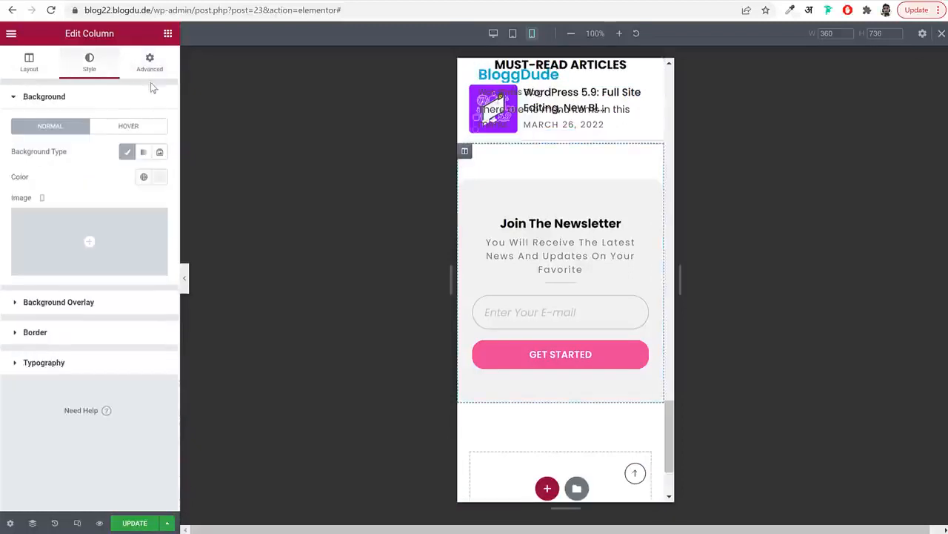
pyautogui.click(150, 65)
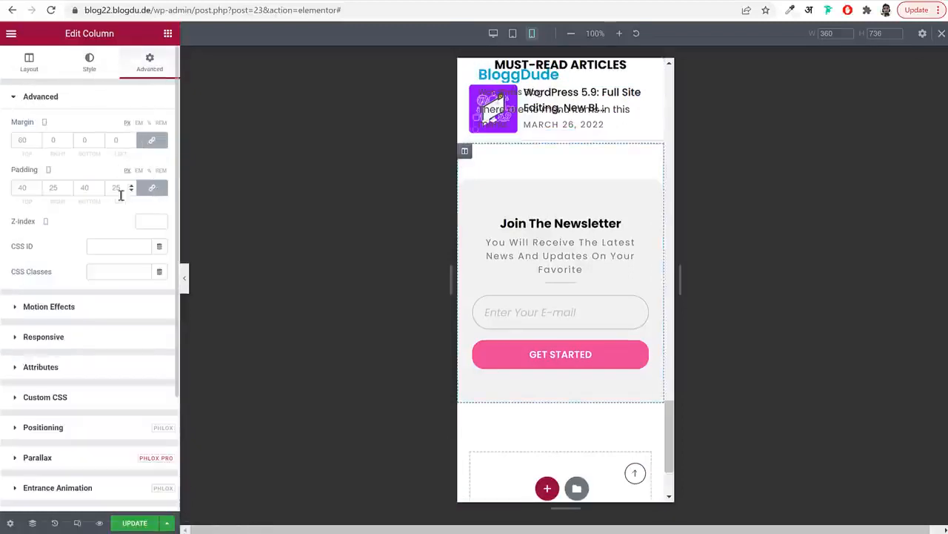
pyautogui.click(152, 145)
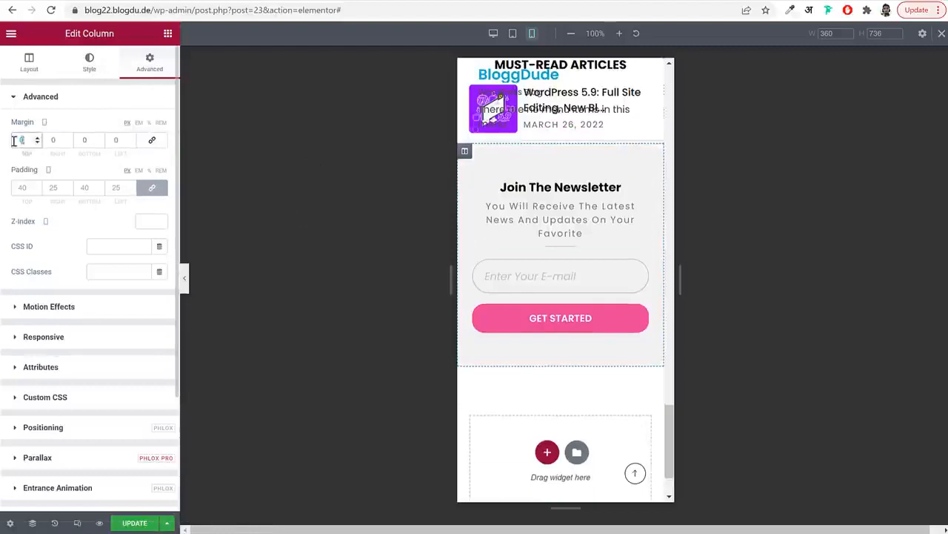
pyautogui.write('50')
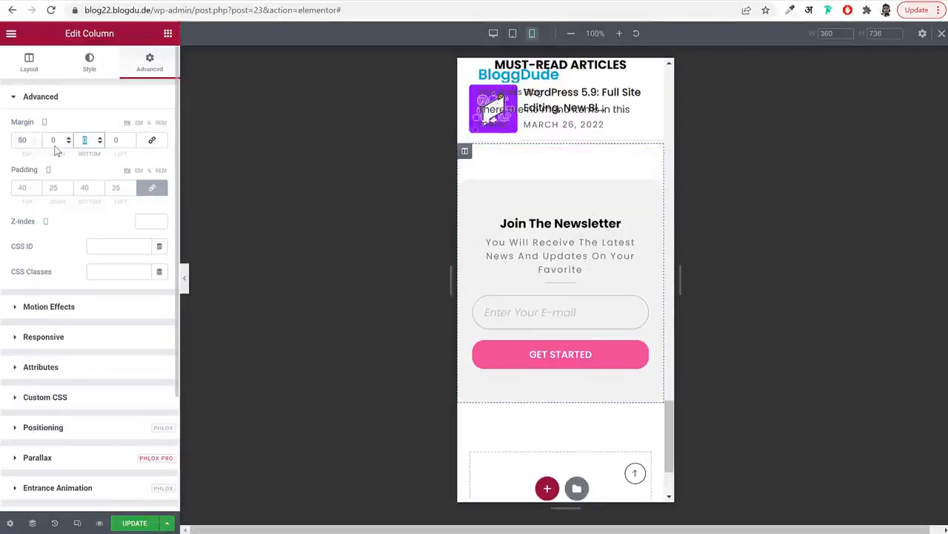
pyautogui.write('20')
pyautogui.press('Tab')
pyautogui.press('Tab')
pyautogui.write('20')
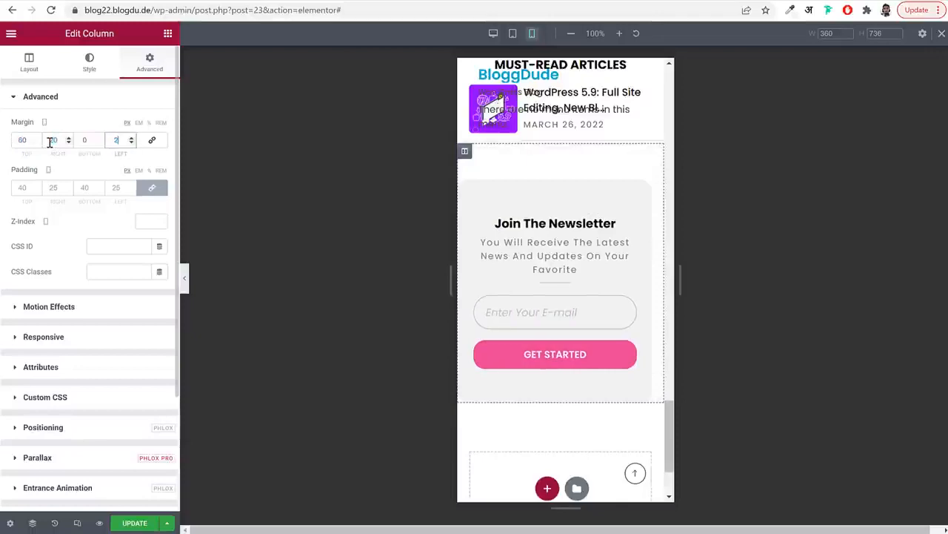
pyautogui.click(135, 523)
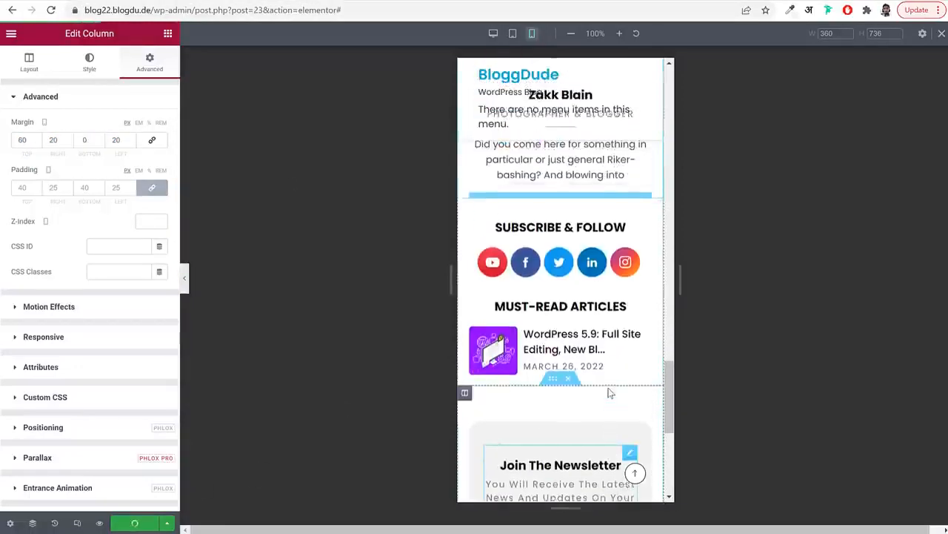
# Scroll through the mobile preview of the homepage to check the responsive layout
pyautogui.scroll(10, 609, 393)
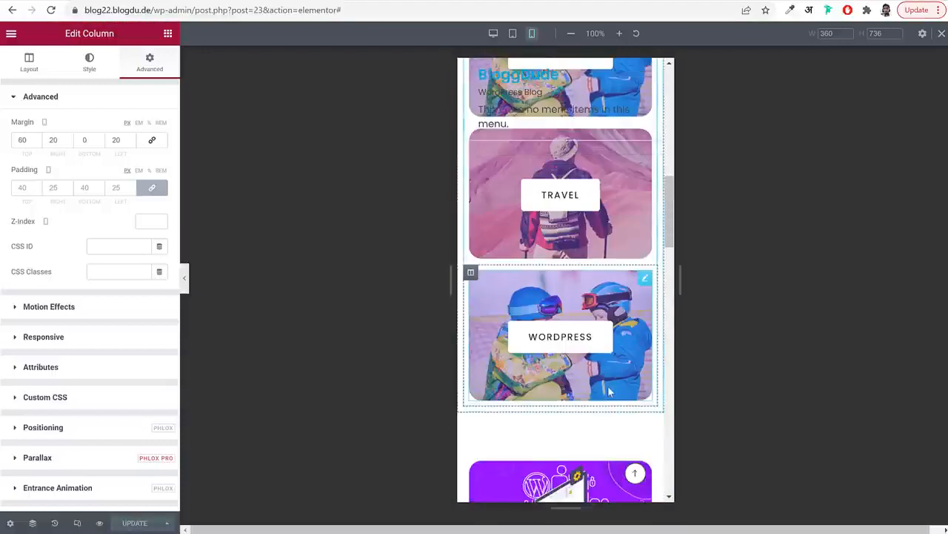
pyautogui.scroll(-5, 610, 389)
pyautogui.scroll(1, 622, 355)
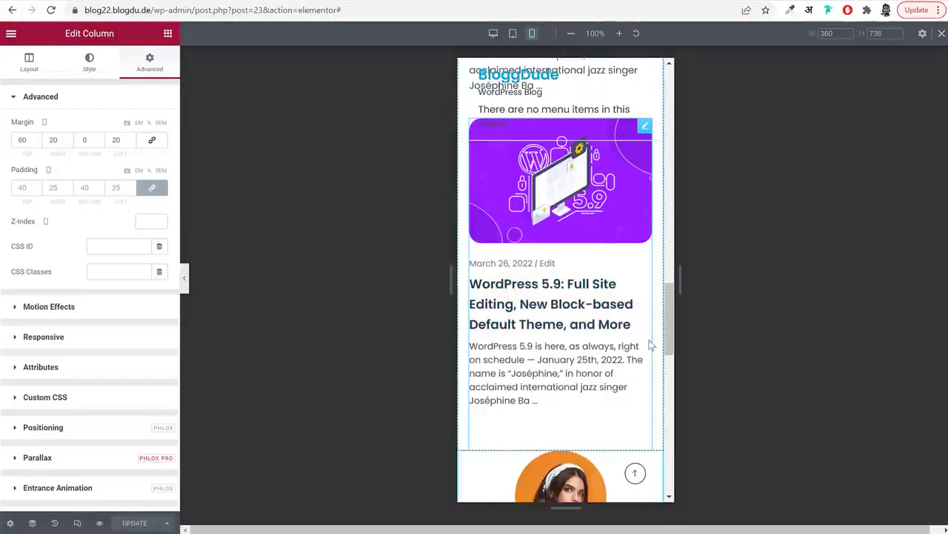
pyautogui.scroll(-1, 654, 341)
pyautogui.scroll(4, 658, 341)
pyautogui.scroll(-5, 659, 338)
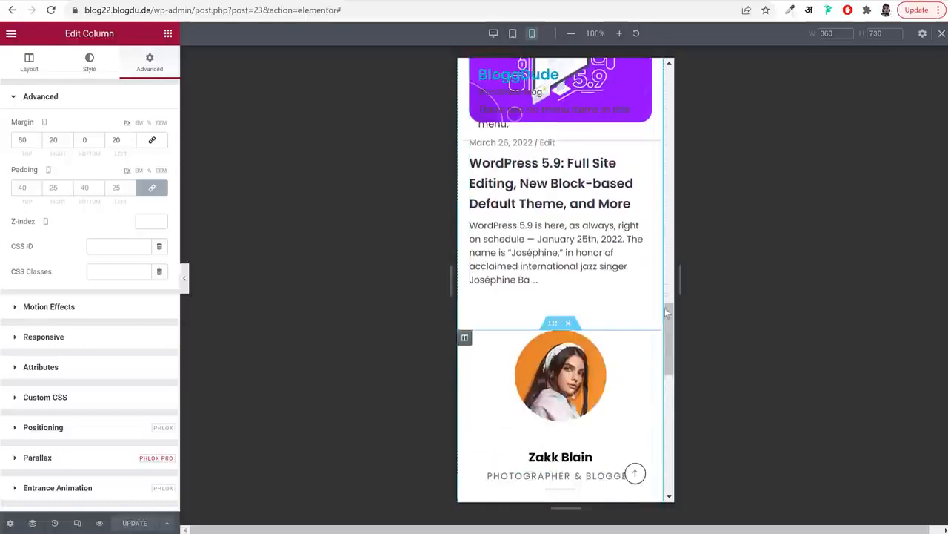
pyautogui.scroll(-4, 663, 326)
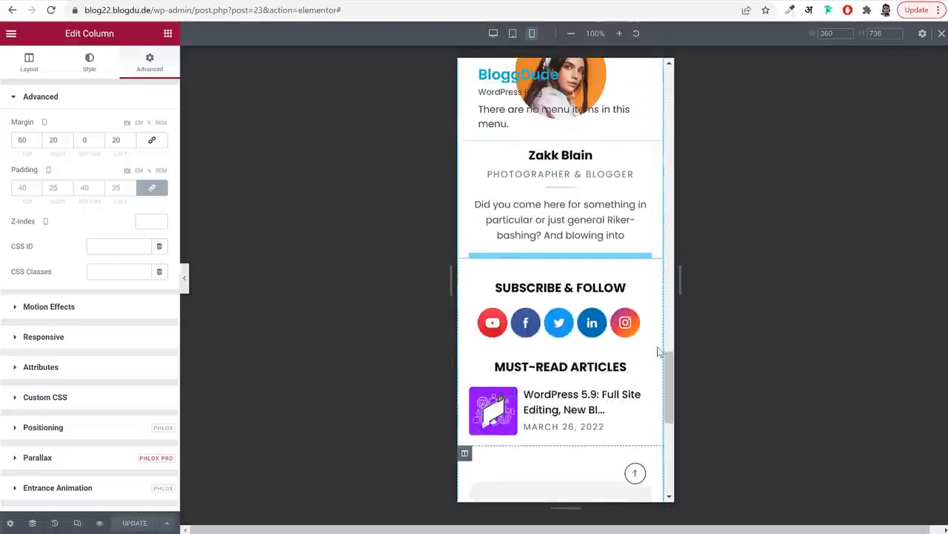
pyautogui.scroll(-5, 660, 351)
pyautogui.scroll(3, 660, 351)
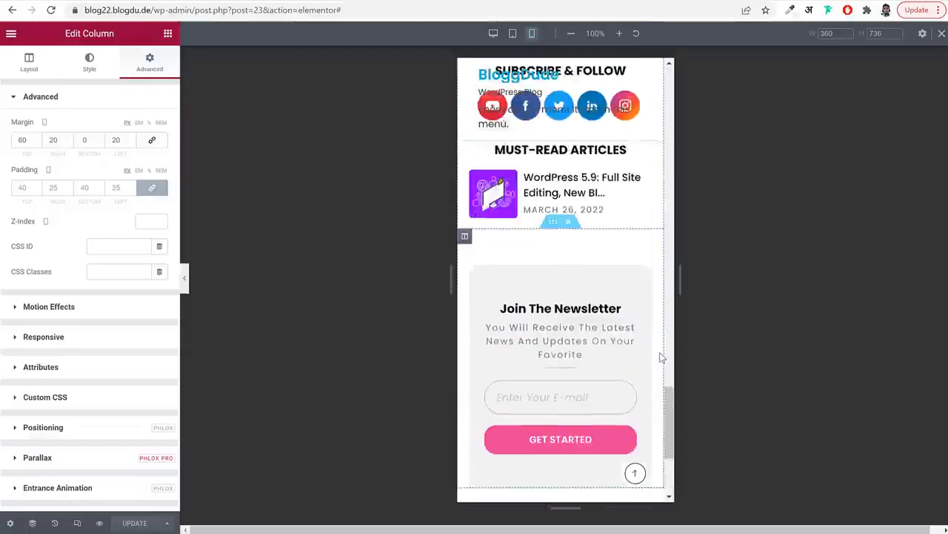
pyautogui.scroll(20, 661, 357)
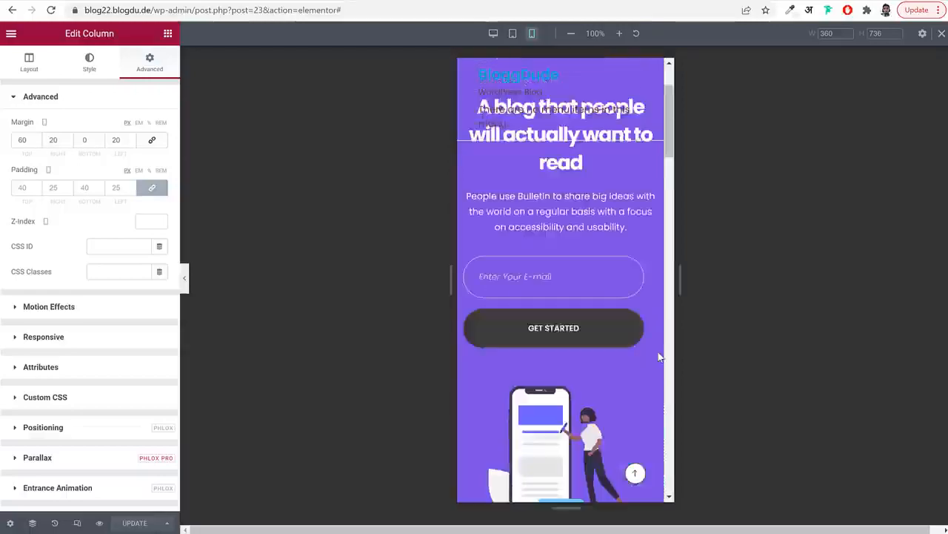
# Return the editor preview to desktop width and review the layout
pyautogui.click(75, 521)
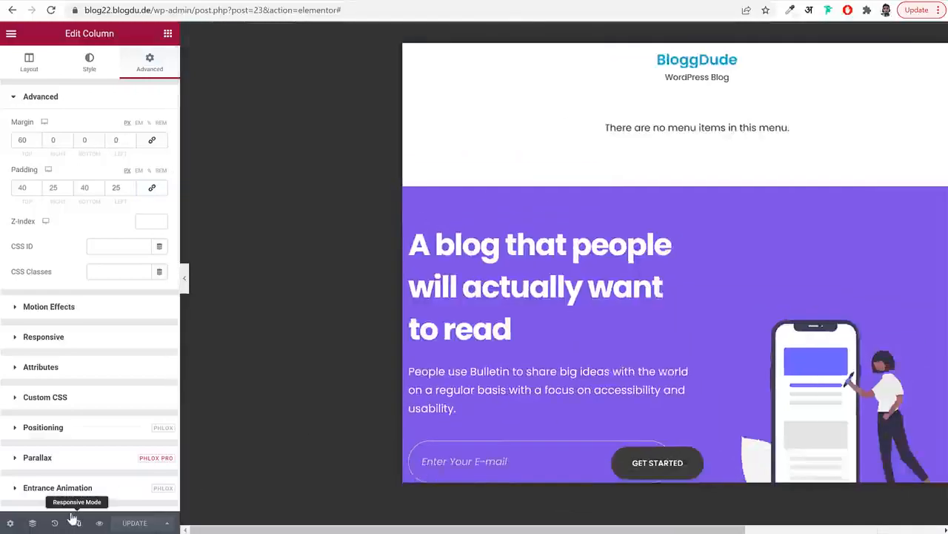
pyautogui.scroll(-10, 501, 106)
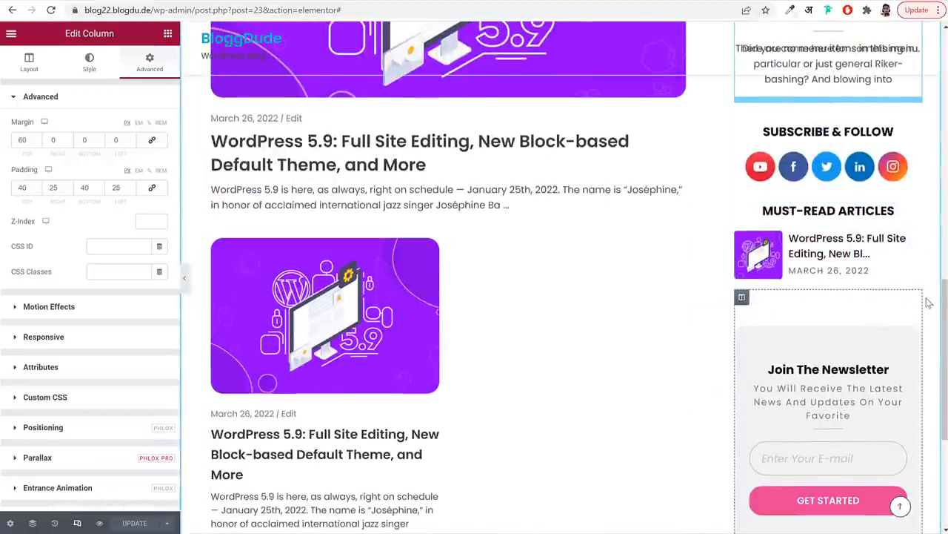
pyautogui.scroll(5, 927, 302)
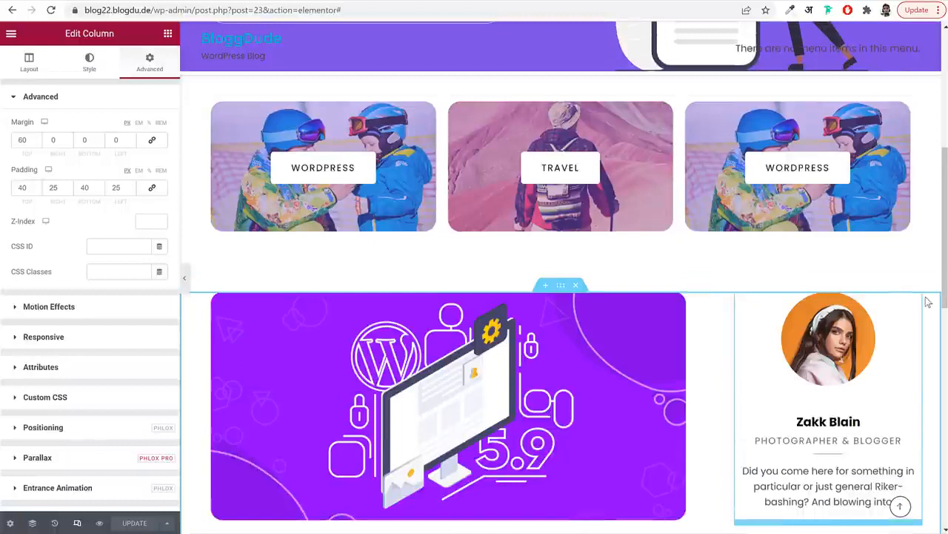
# Delete the old Home Right Sidebar template from My Templates in the library
pyautogui.rightClick(561, 293)
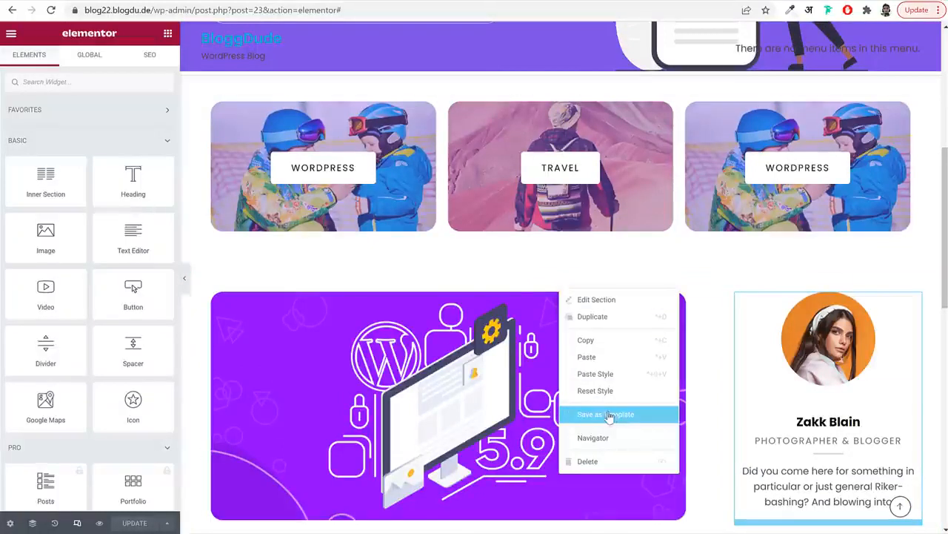
pyautogui.click(192, 445)
pyautogui.scroll(-12, 658, 417)
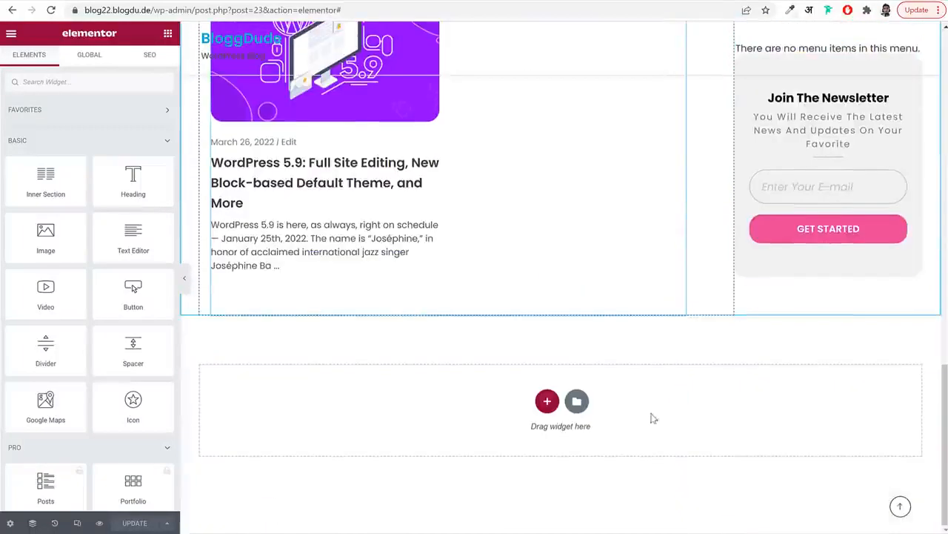
pyautogui.click(577, 402)
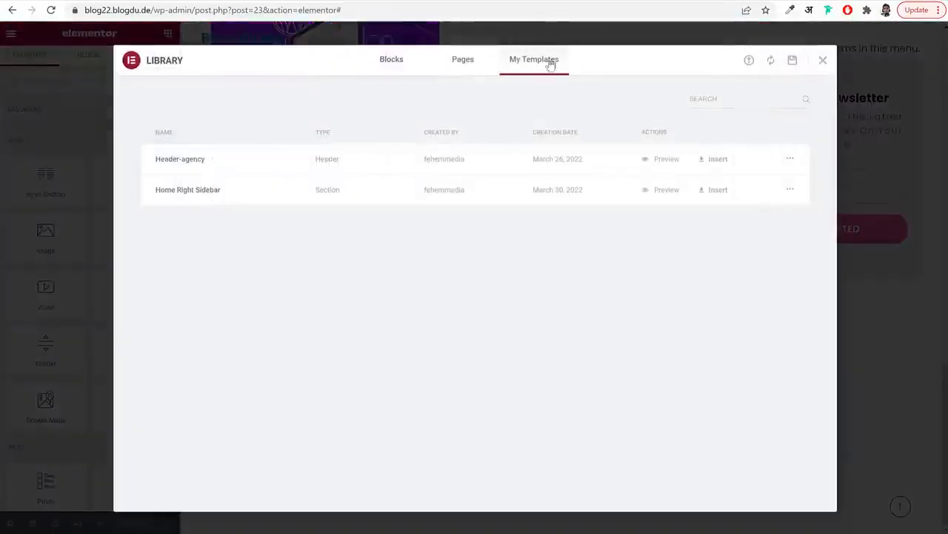
pyautogui.click(791, 191)
pyautogui.click(809, 208)
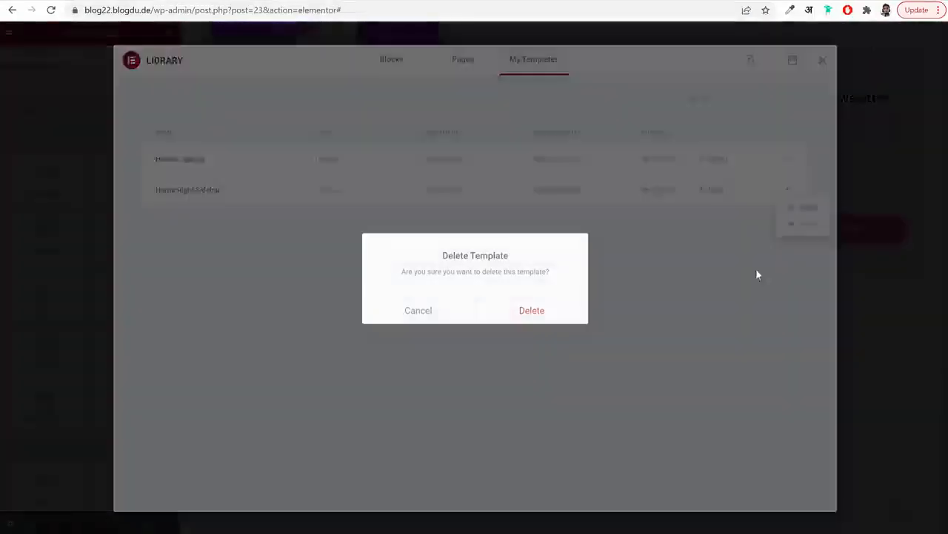
pyautogui.click(555, 309)
pyautogui.click(822, 60)
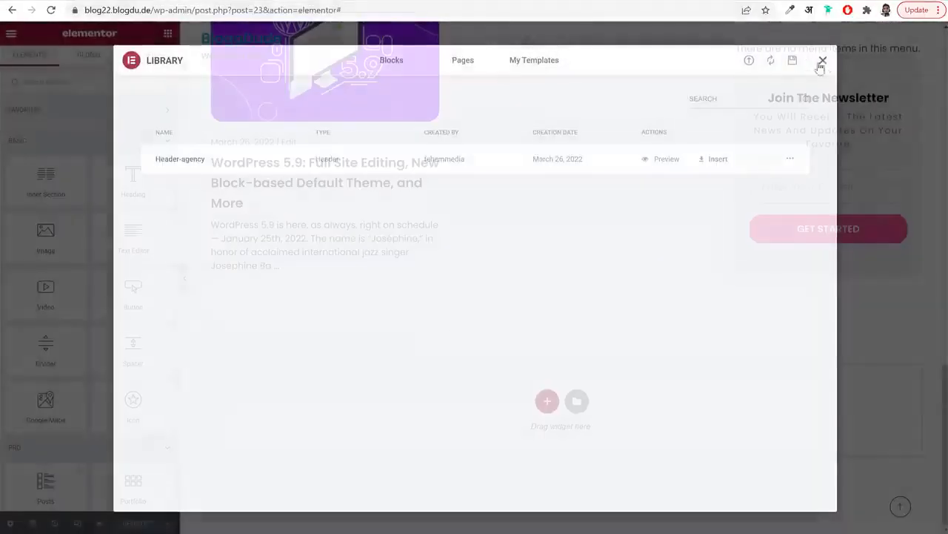
# Save the posts-and-sidebar section as a new template named 'Home Right Sidebar'
pyautogui.scroll(2, 601, 275)
pyautogui.scroll(-4, 635, 270)
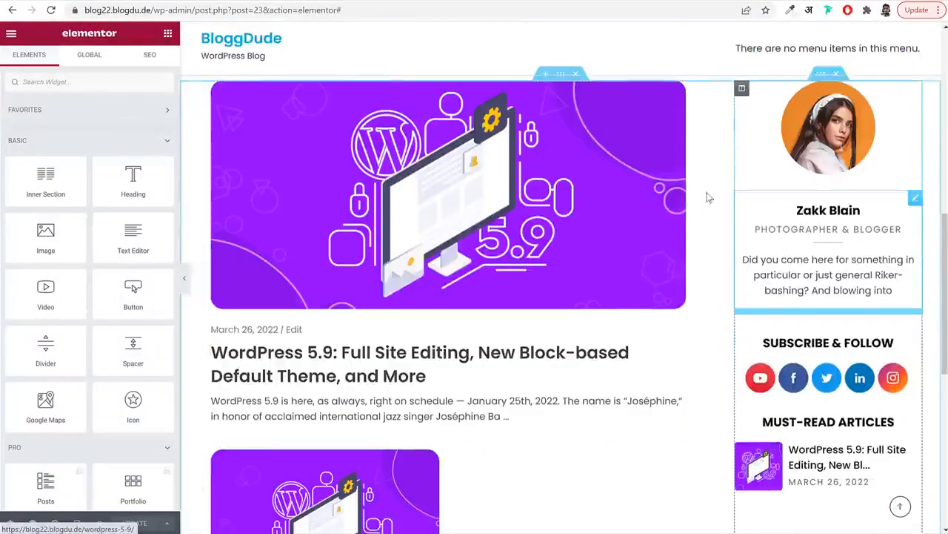
pyautogui.scroll(1, 694, 214)
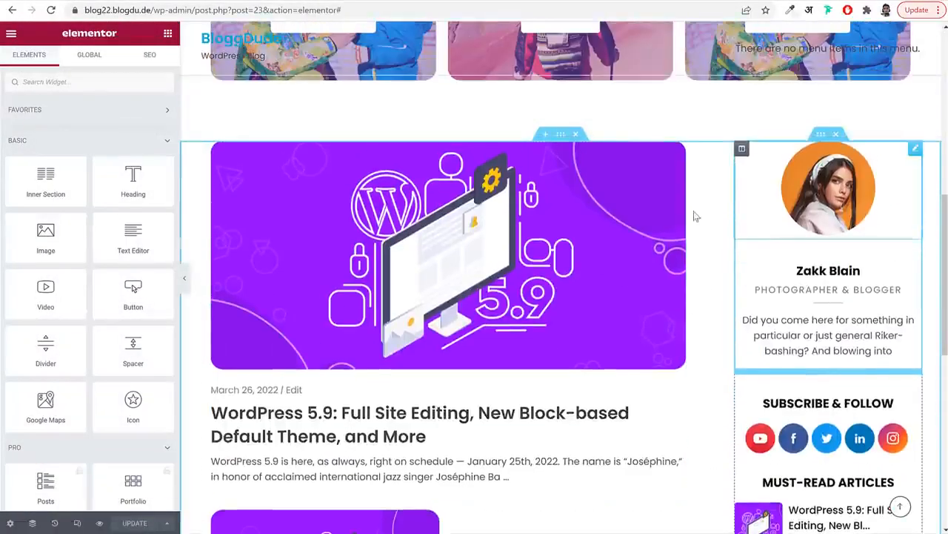
pyautogui.rightClick(562, 135)
pyautogui.click(625, 258)
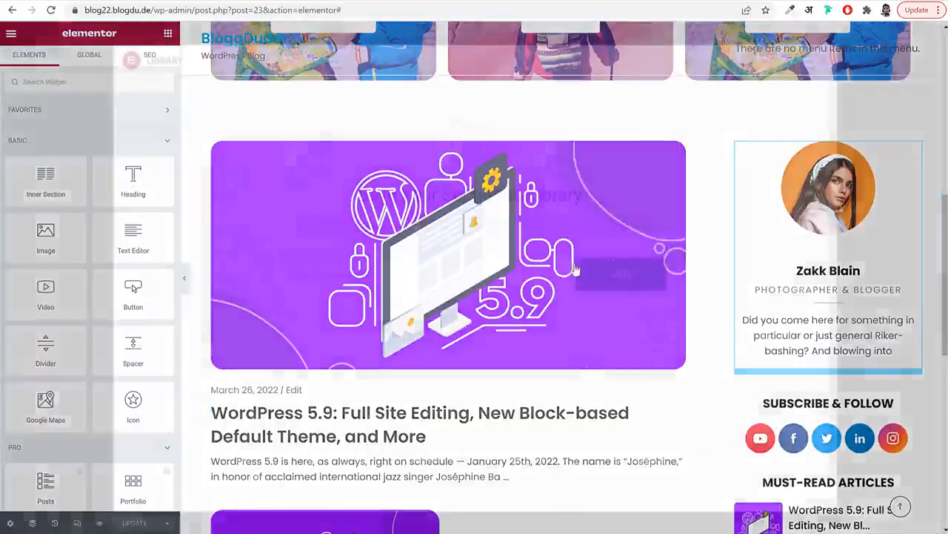
pyautogui.write('Home Right')
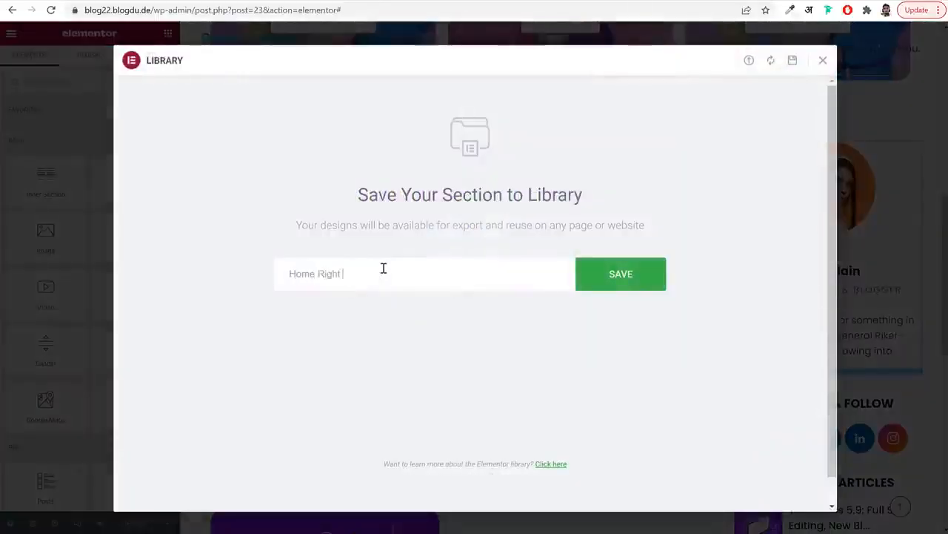
pyautogui.write(' Sideba')
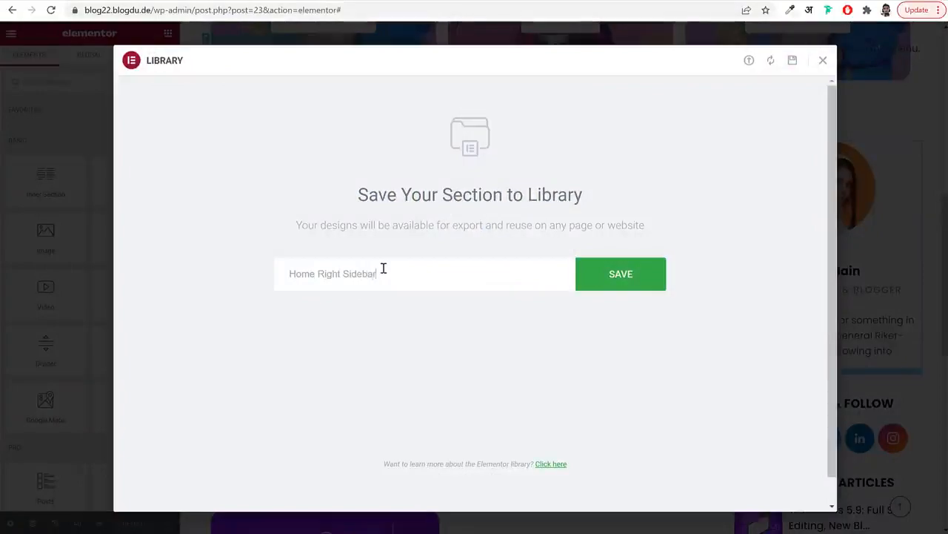
pyautogui.write('r')
pyautogui.click(663, 281)
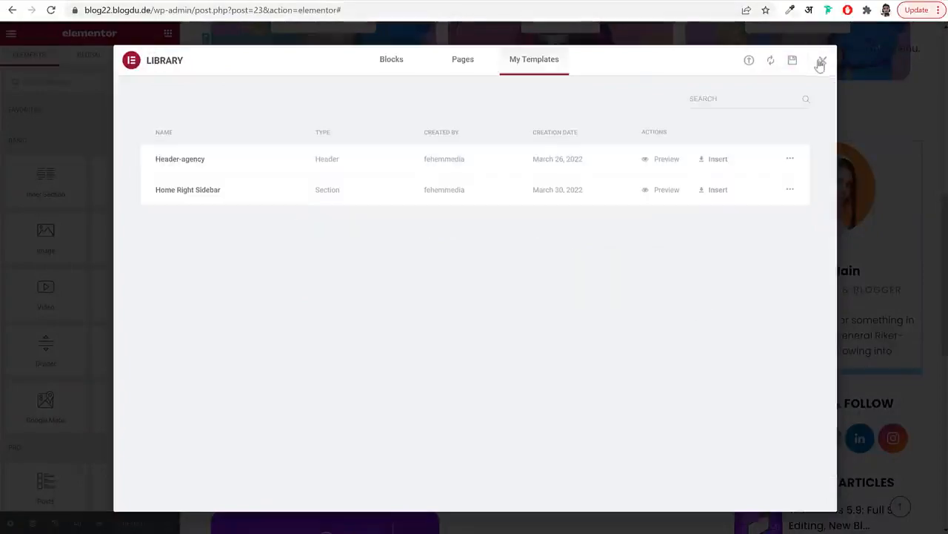
pyautogui.click(823, 62)
pyautogui.scroll(7, 600, 300)
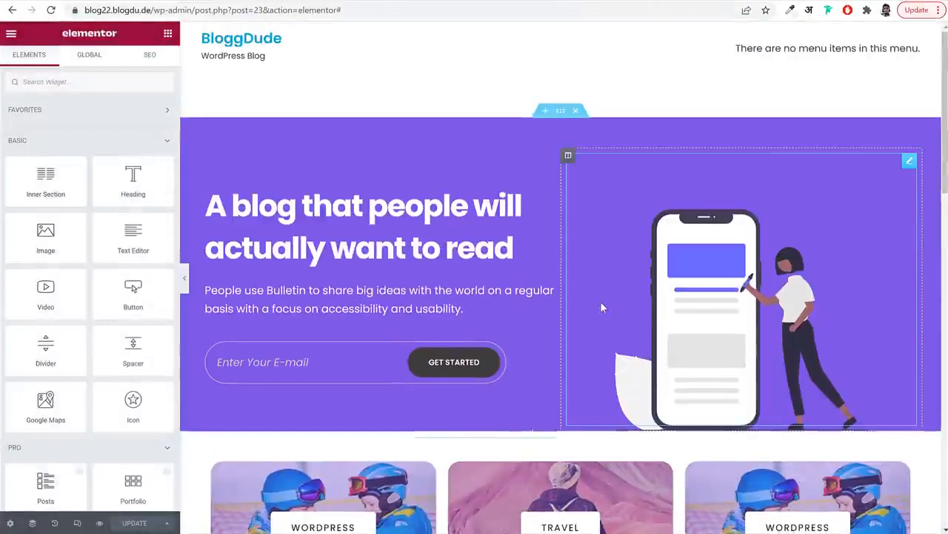
# Leave the Elementor editor by trimming the page address down to the wp-admin dashboard
pyautogui.moveTo(195, 10); pyautogui.dragTo(427, 28)
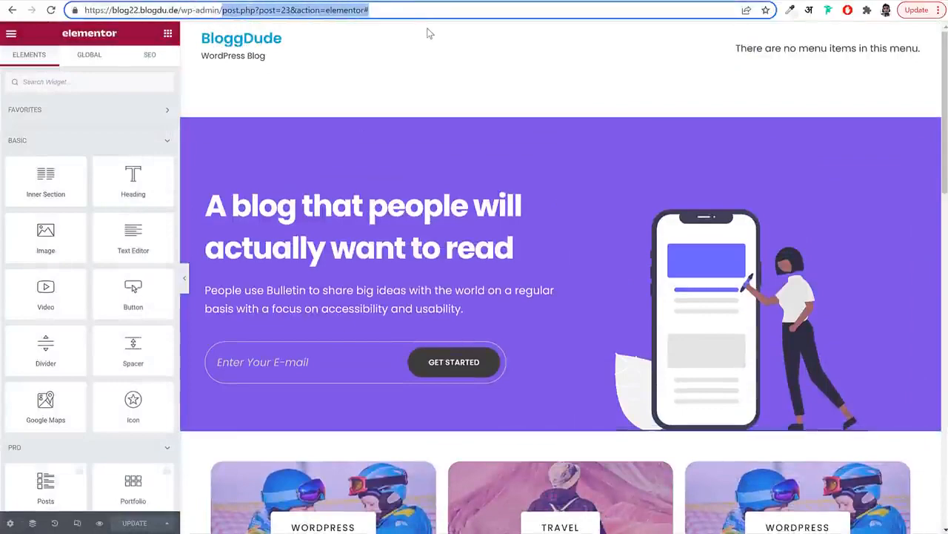
pyautogui.press('BackSpace')
pyautogui.press('Return')
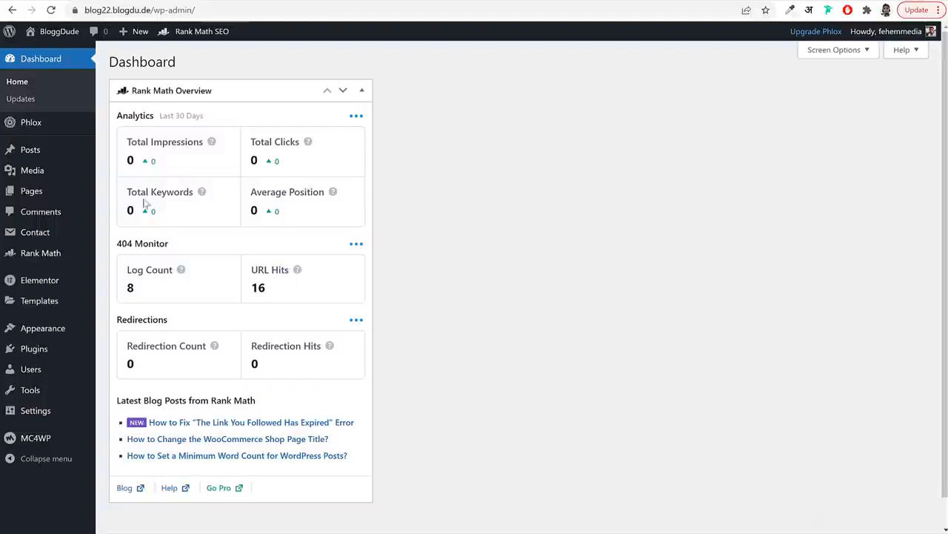
# Create and publish a new page titled 'Blog', then go back to the Pages list
pyautogui.click(21, 194)
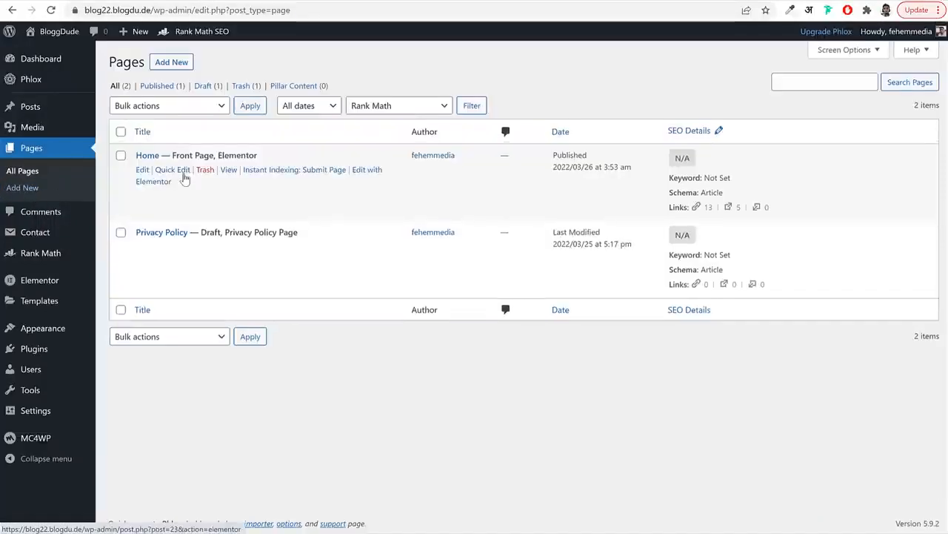
pyautogui.click(171, 61)
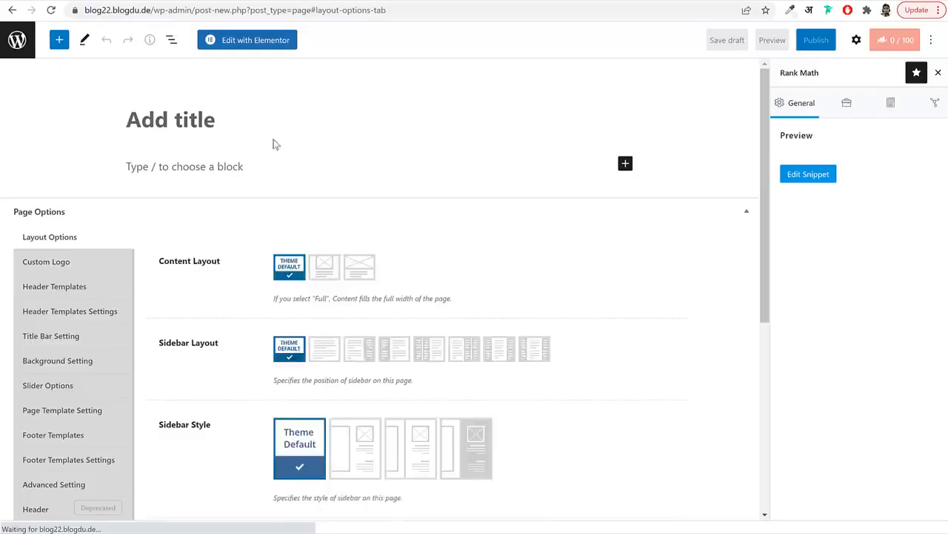
pyautogui.write('Blog')
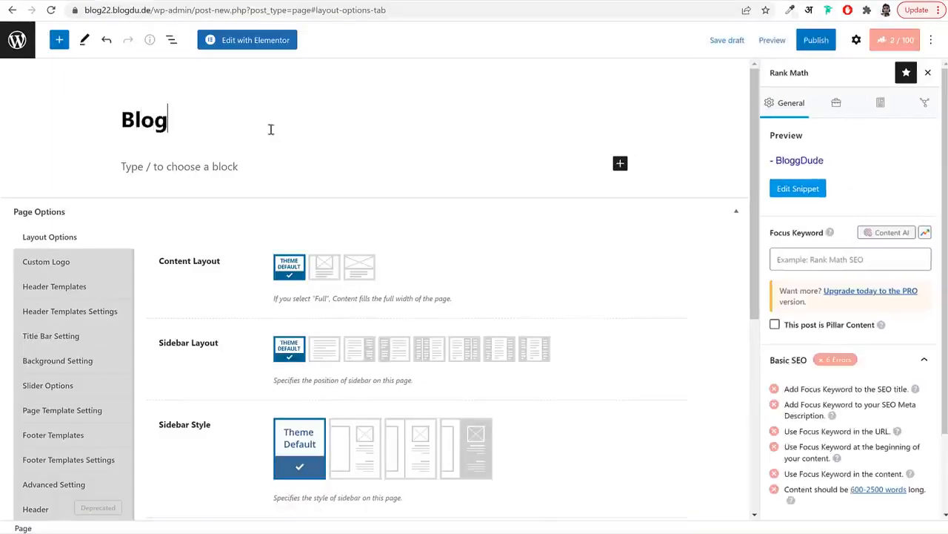
pyautogui.click(808, 43)
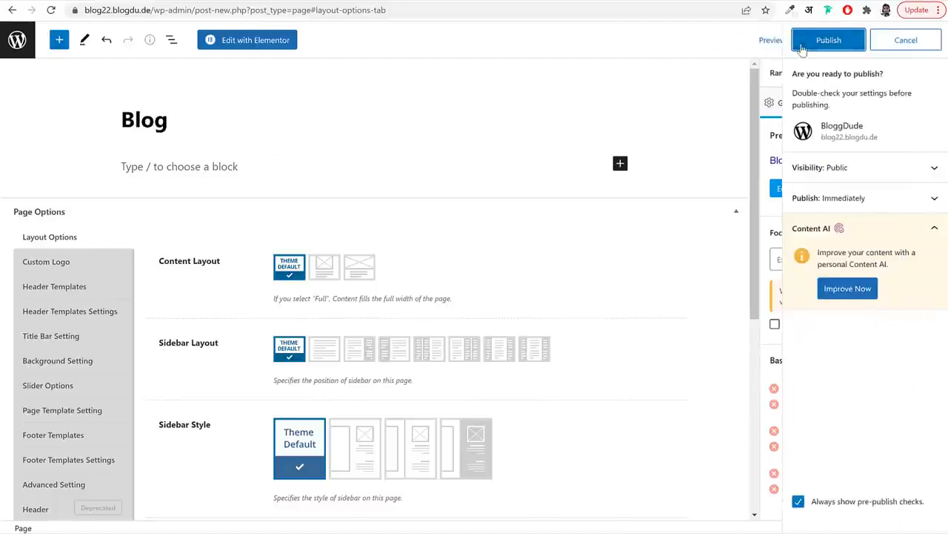
pyautogui.click(803, 46)
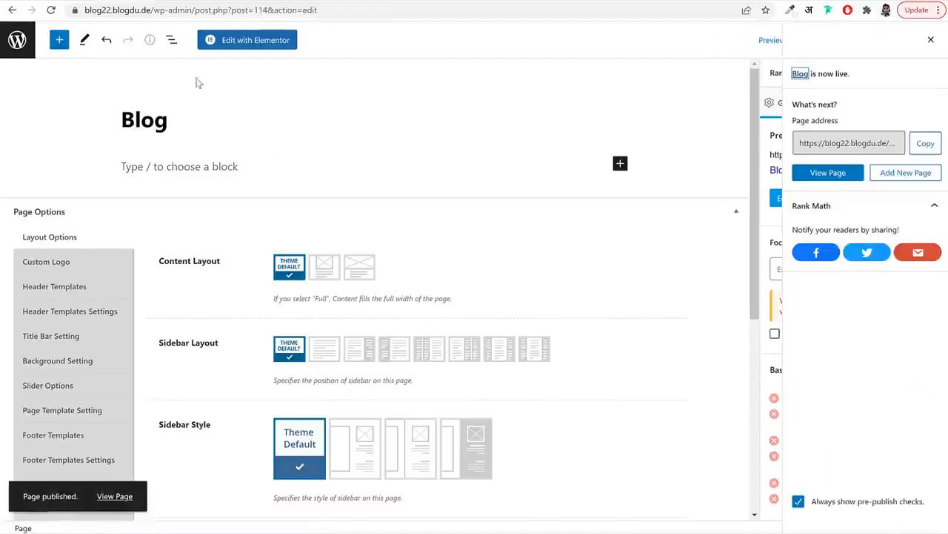
pyautogui.click(11, 40)
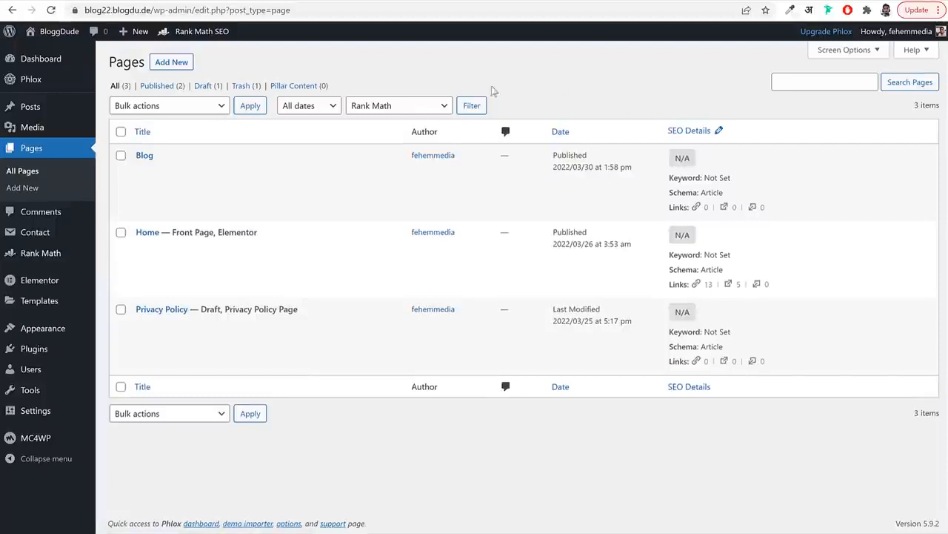
# In Reading settings, set the Posts page to Blog and save the changes
pyautogui.moveTo(43, 416)
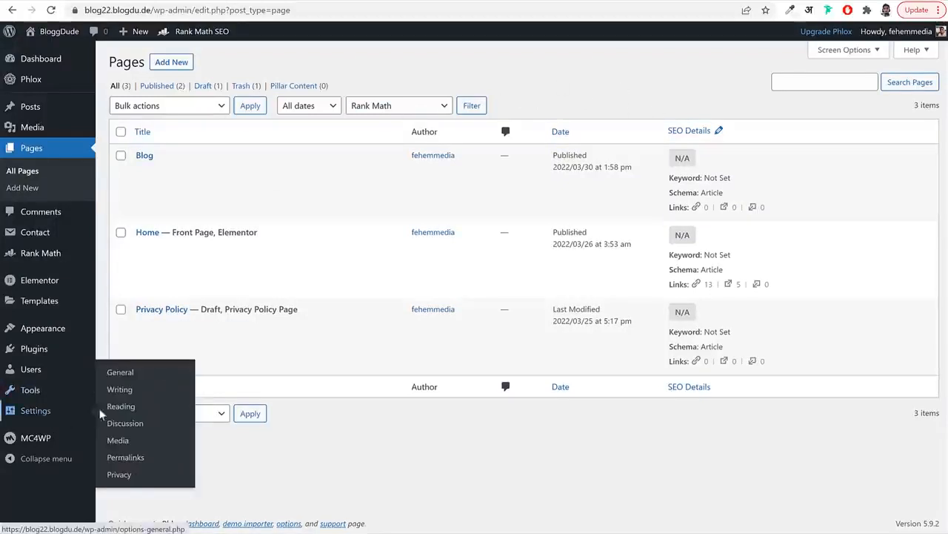
pyautogui.click(121, 407)
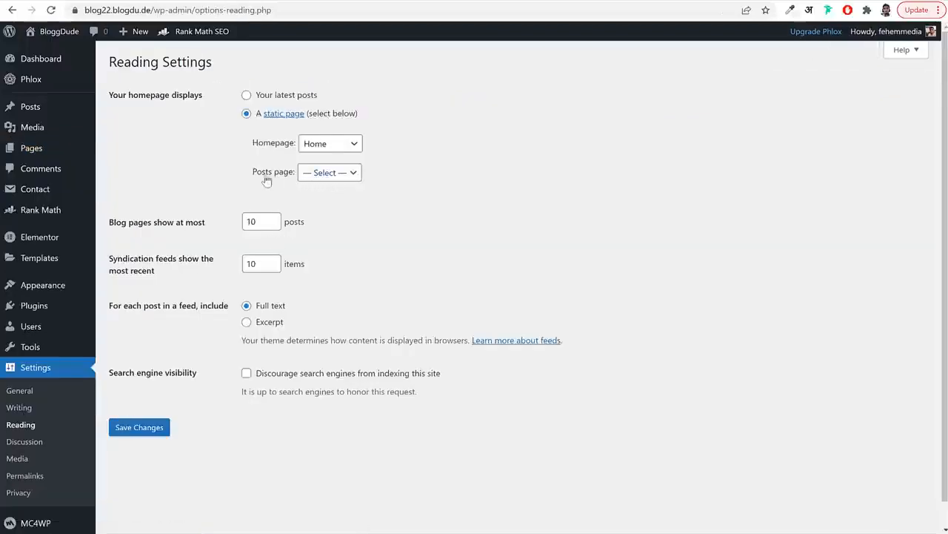
pyautogui.click(325, 175)
pyautogui.click(359, 199)
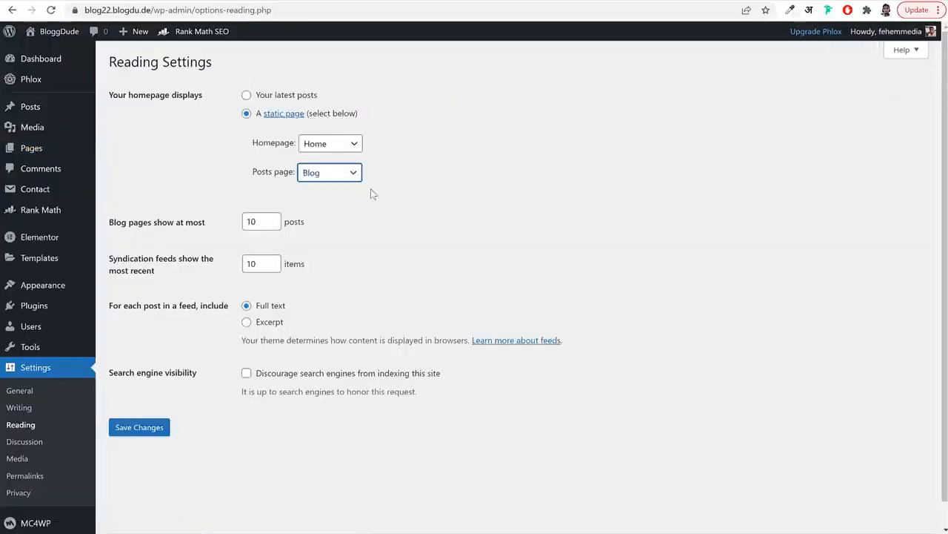
pyautogui.click(162, 429)
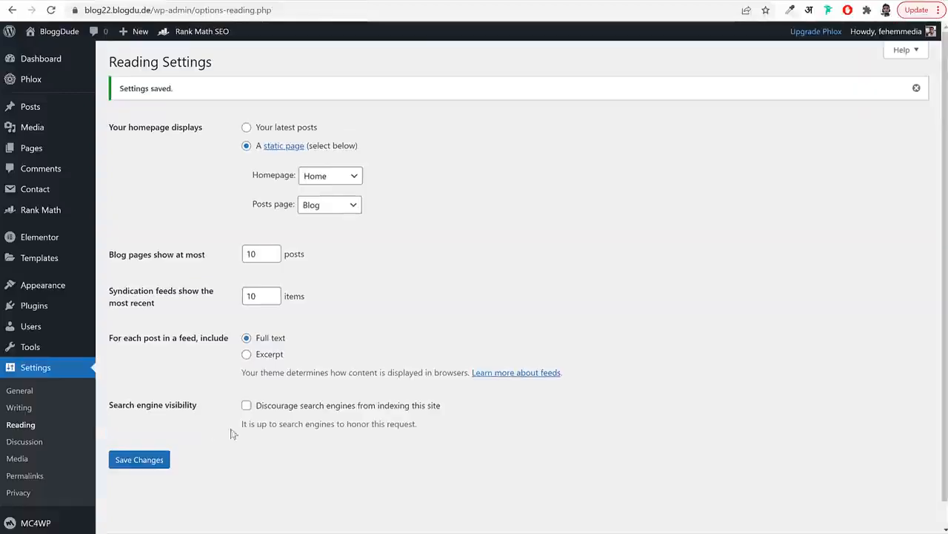
# View the Blog page on the live site, then return to the Pages list
pyautogui.click(41, 148)
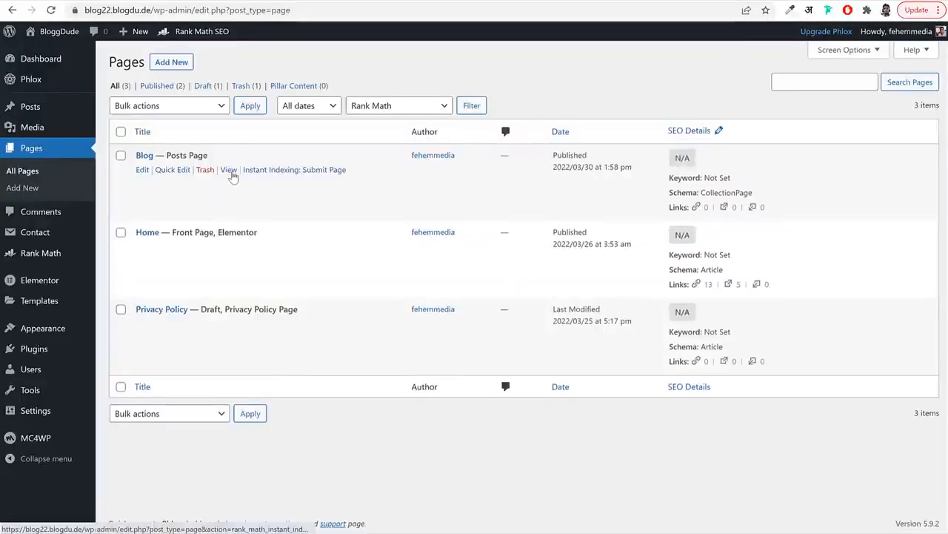
pyautogui.click(229, 171)
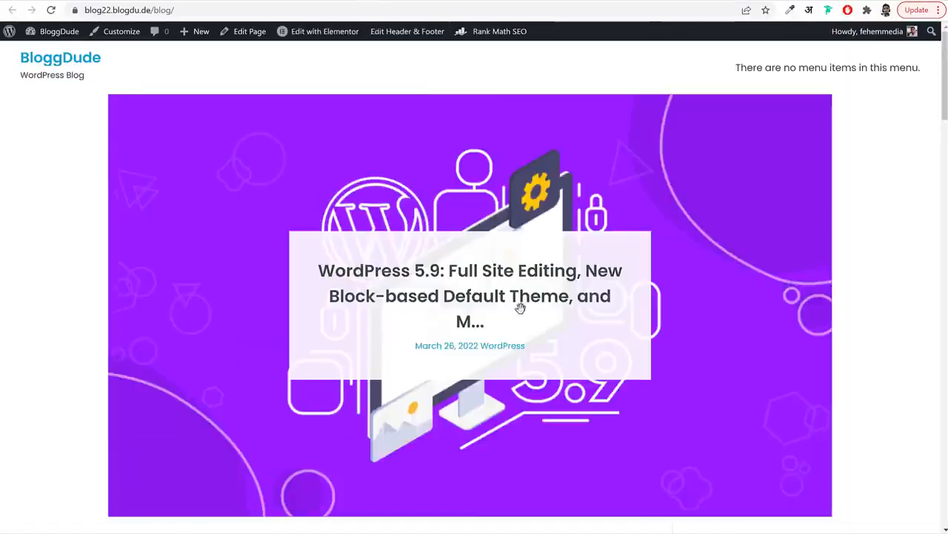
pyautogui.scroll(-10, 521, 307)
pyautogui.scroll(1, 313, 387)
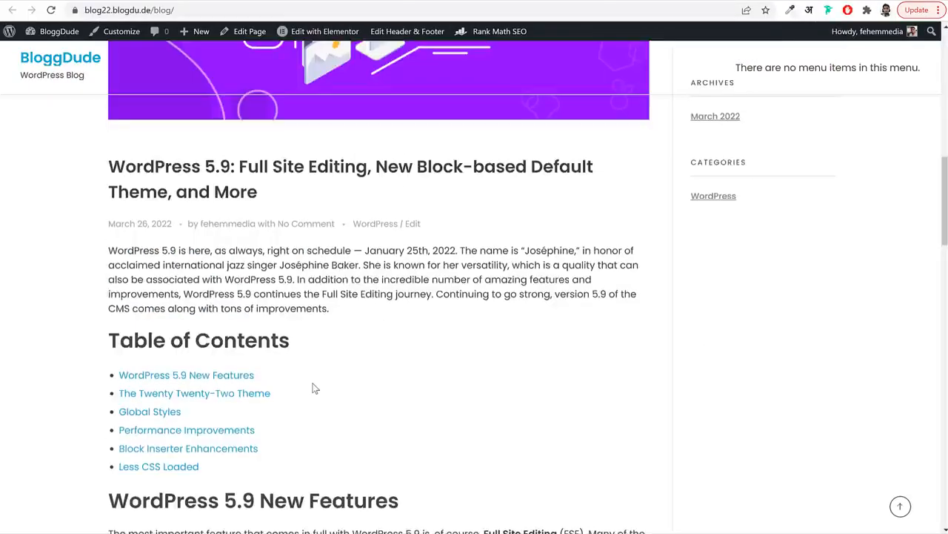
pyautogui.scroll(10, 314, 387)
pyautogui.hotkey('alt', 'Left')
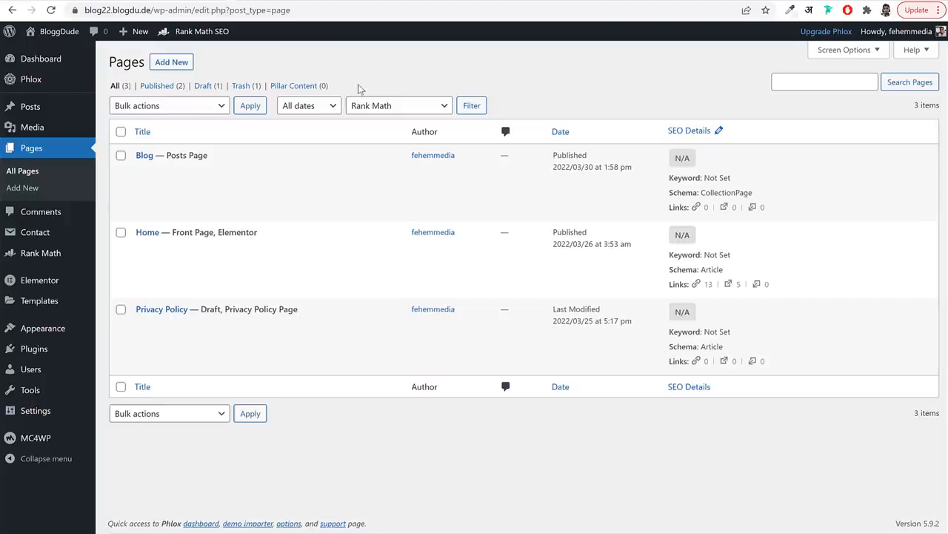
# Start an 'About Us' page with Full content layout and Display Title Bar set to No
pyautogui.click(178, 64)
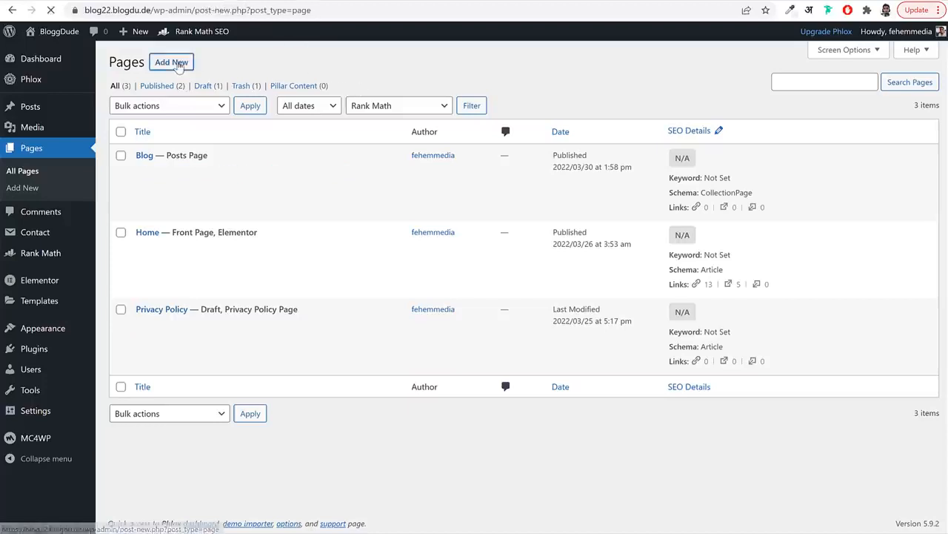
pyautogui.write('Abo')
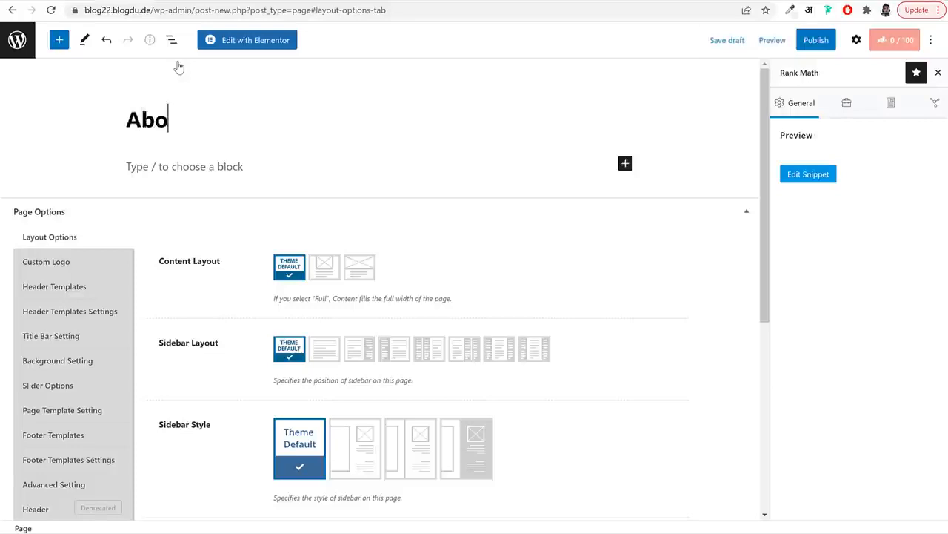
pyautogui.write('ut Us')
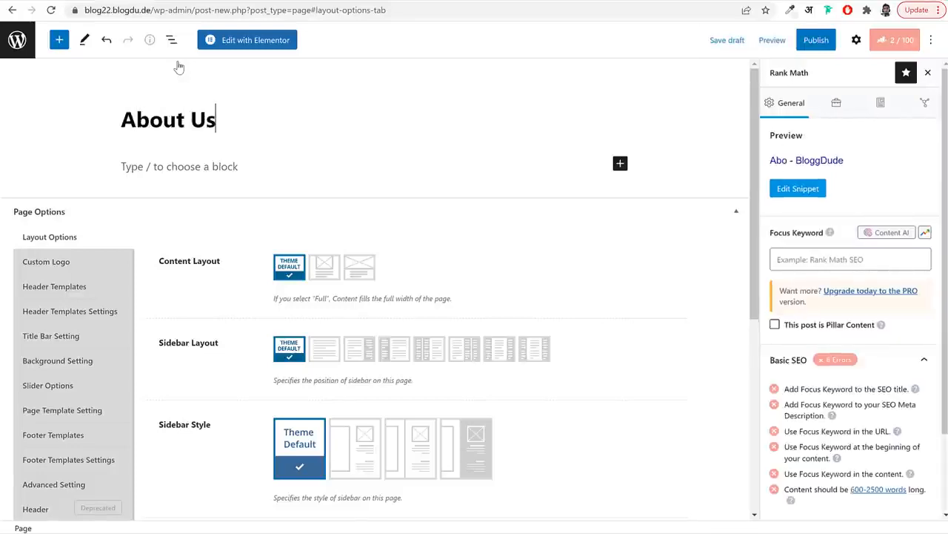
pyautogui.click(366, 271)
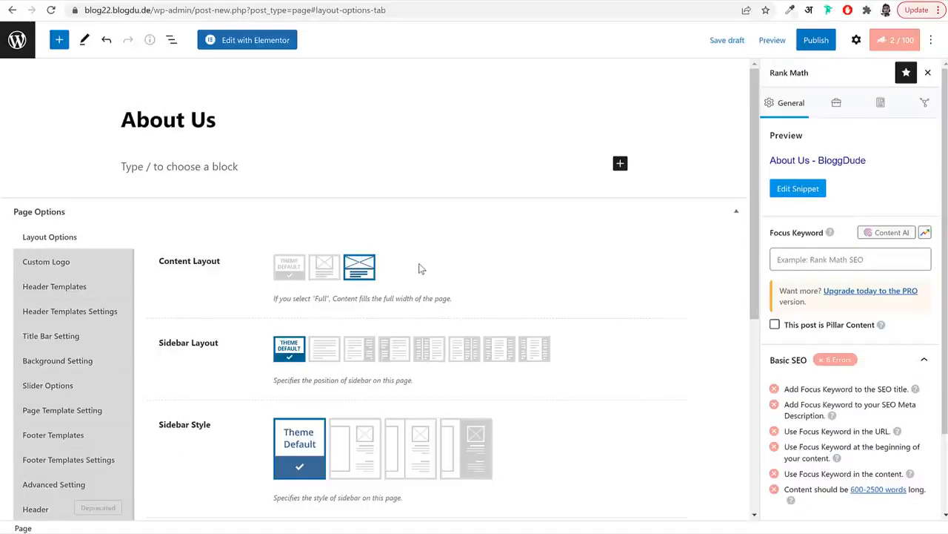
pyautogui.click(76, 341)
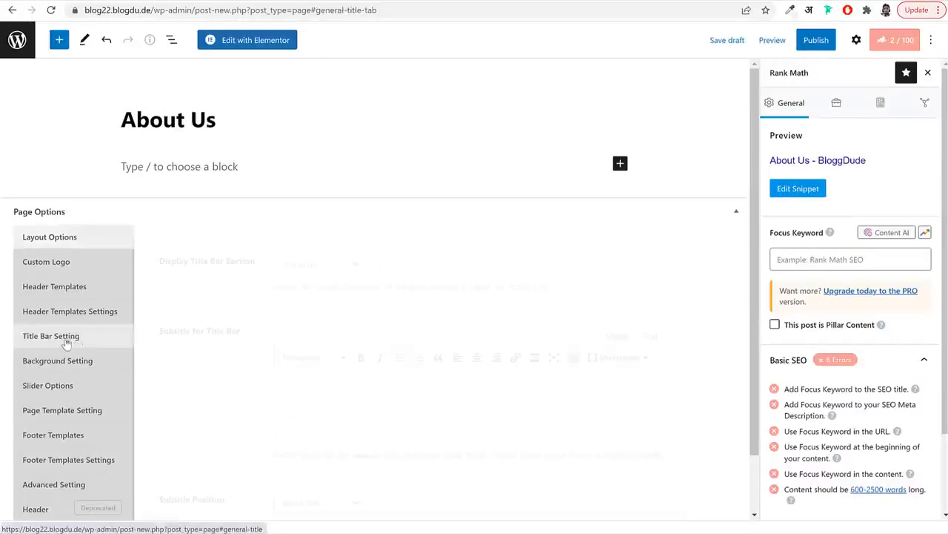
pyautogui.click(330, 268)
pyautogui.click(311, 295)
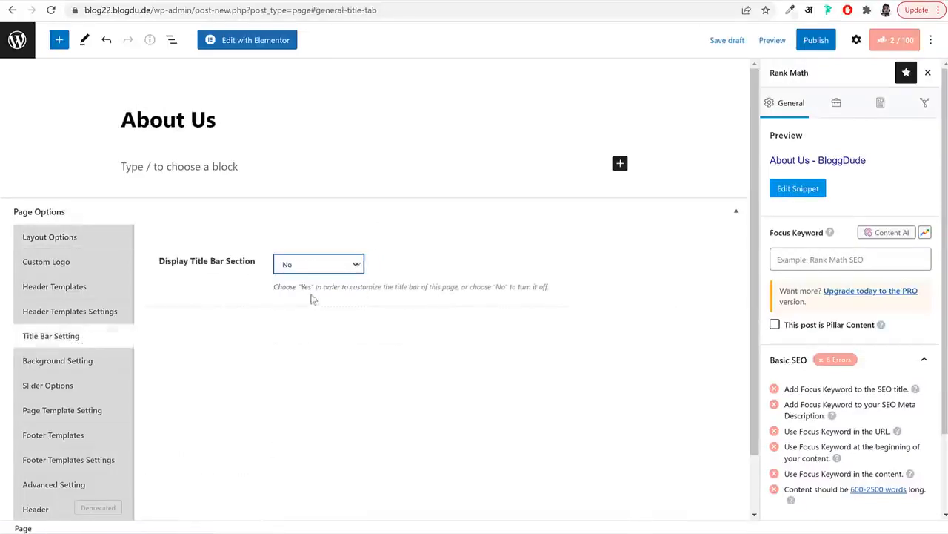
# Publish the About Us page and open it in Elementor
pyautogui.click(815, 41)
pyautogui.click(812, 46)
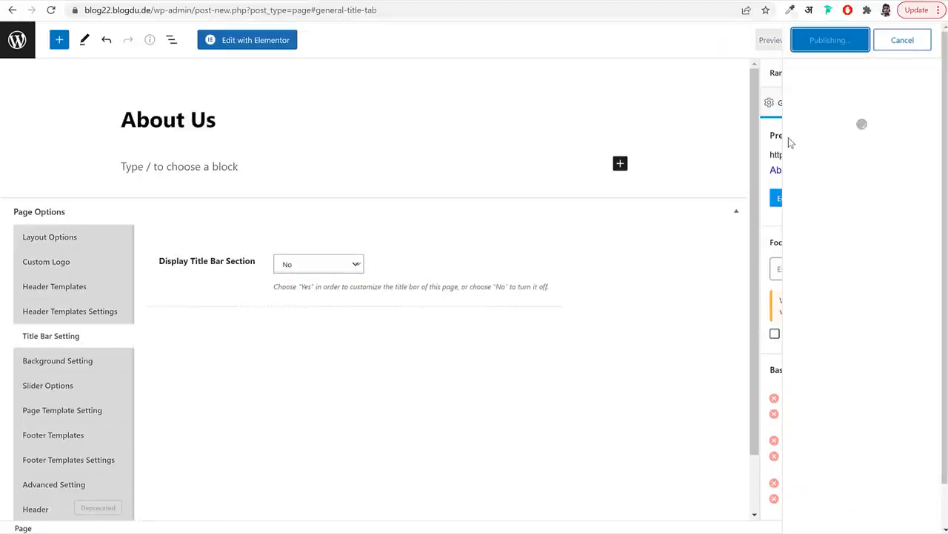
pyautogui.click(268, 43)
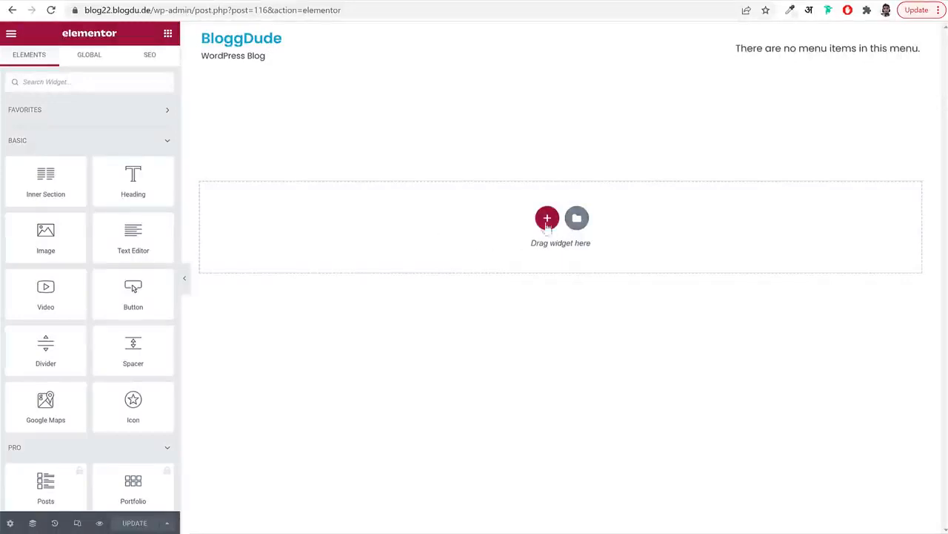
pyautogui.hotkey('alt', 'Tab')
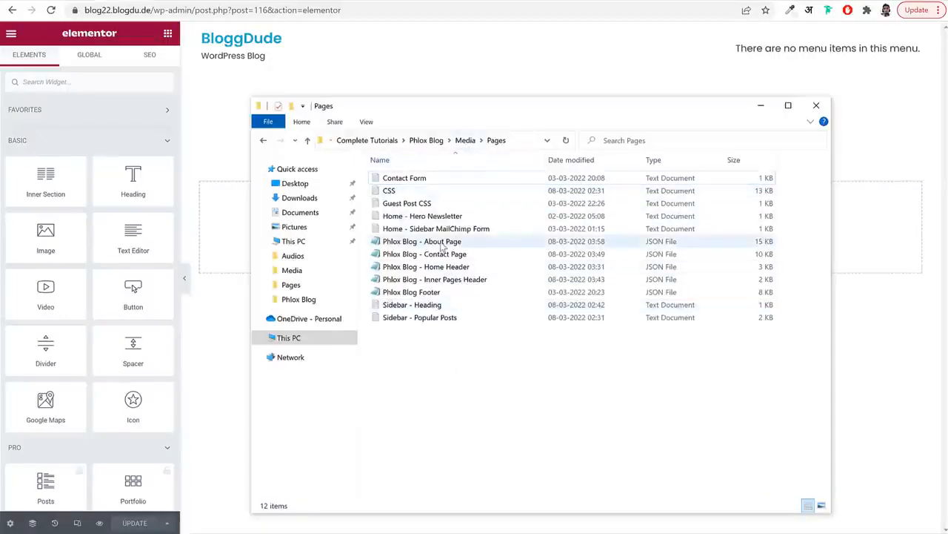
pyautogui.click(443, 243)
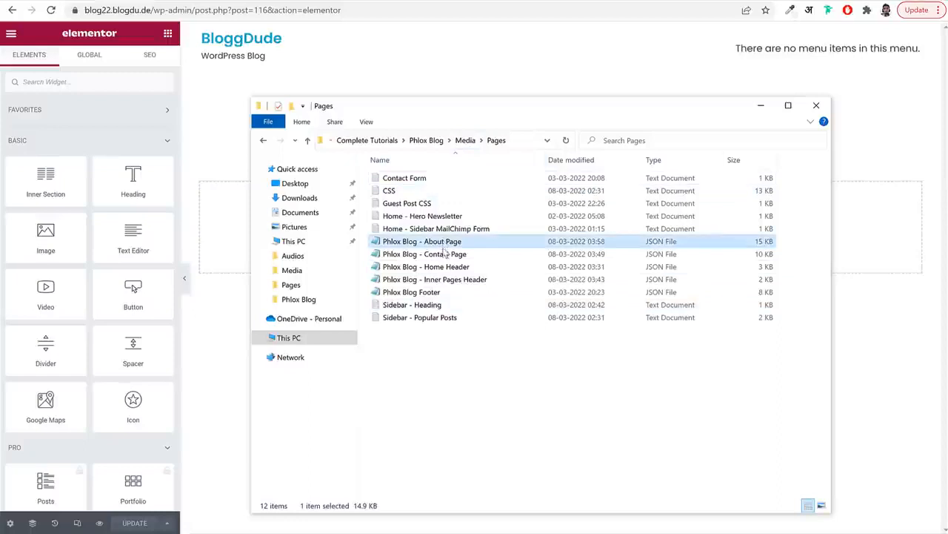
pyautogui.click(444, 254)
pyautogui.click(447, 279)
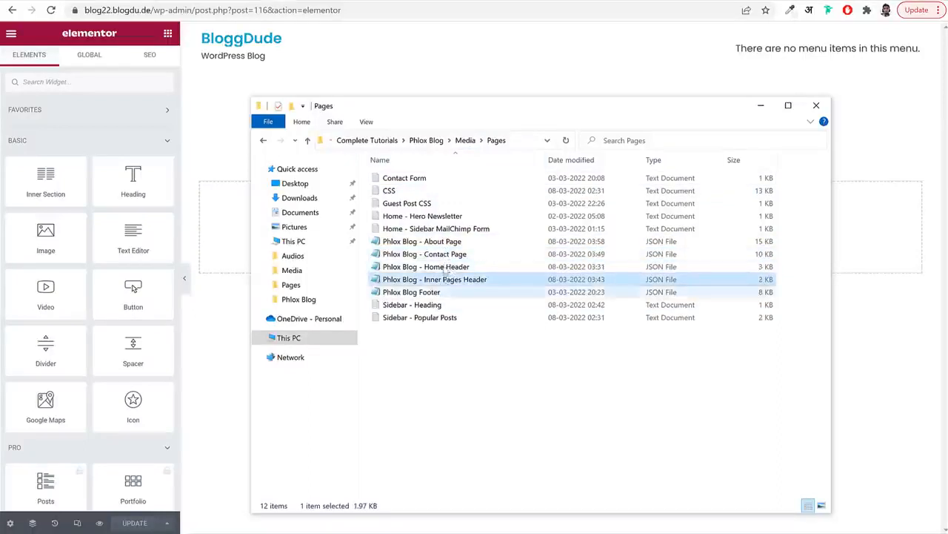
pyautogui.click(478, 411)
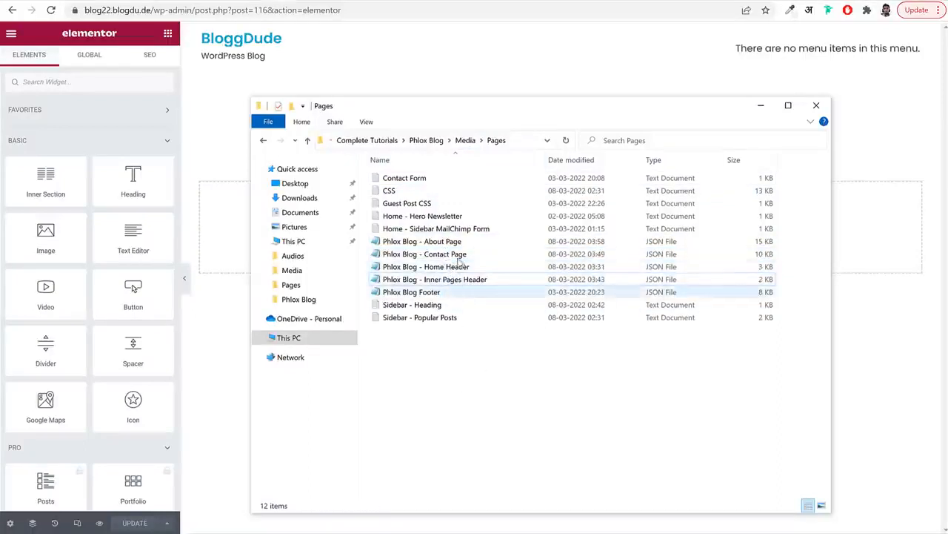
pyautogui.click(469, 55)
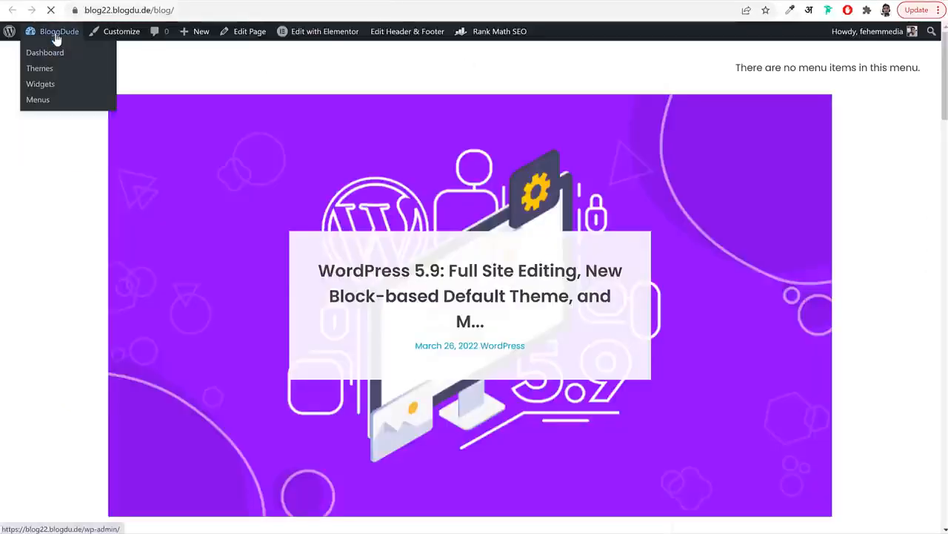
# Import the Phlox Blog - About Page template JSON into saved templates, enabling unfiltered uploads
pyautogui.click(40, 50)
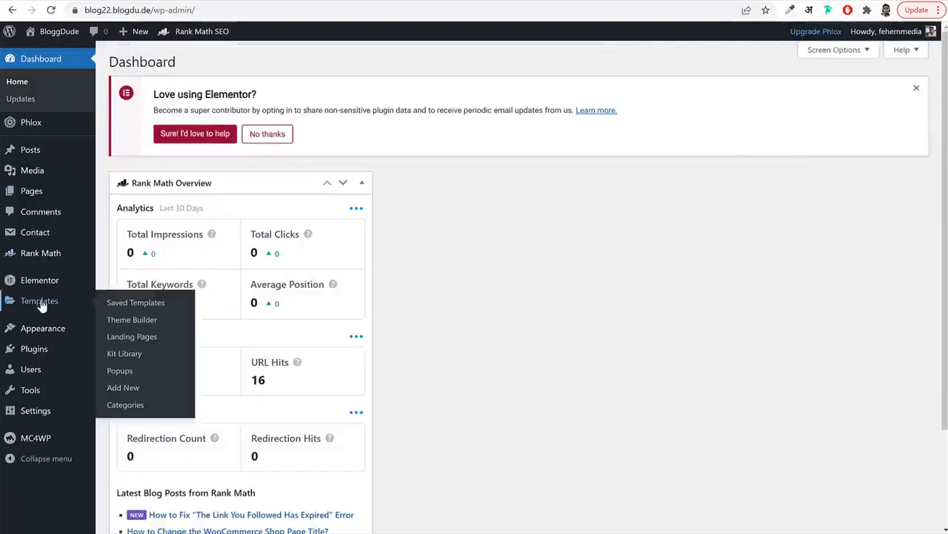
pyautogui.click(41, 304)
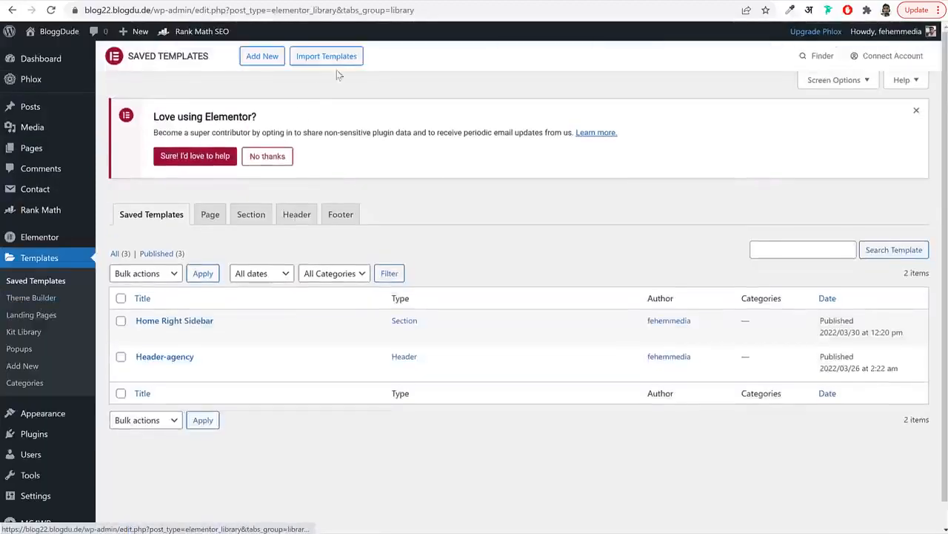
pyautogui.click(341, 59)
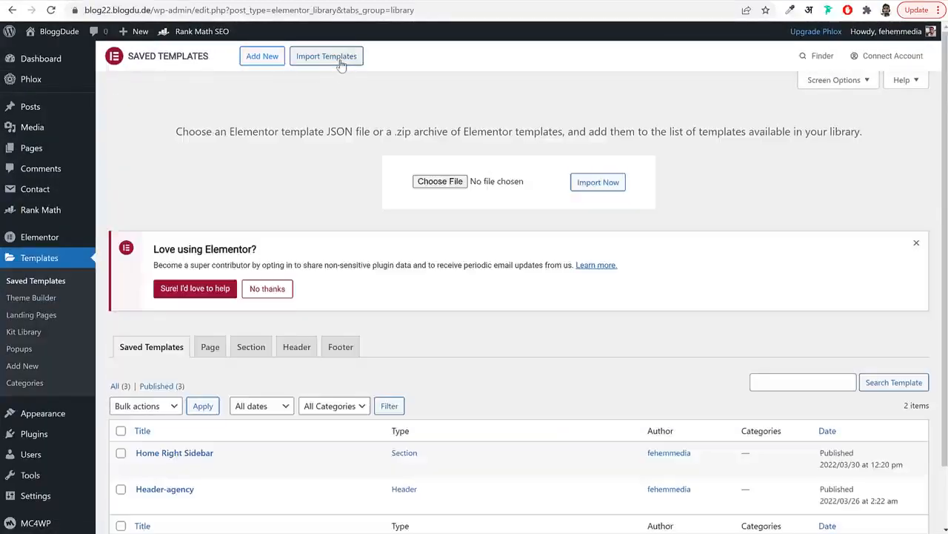
pyautogui.click(445, 183)
pyautogui.doubleClick(403, 149)
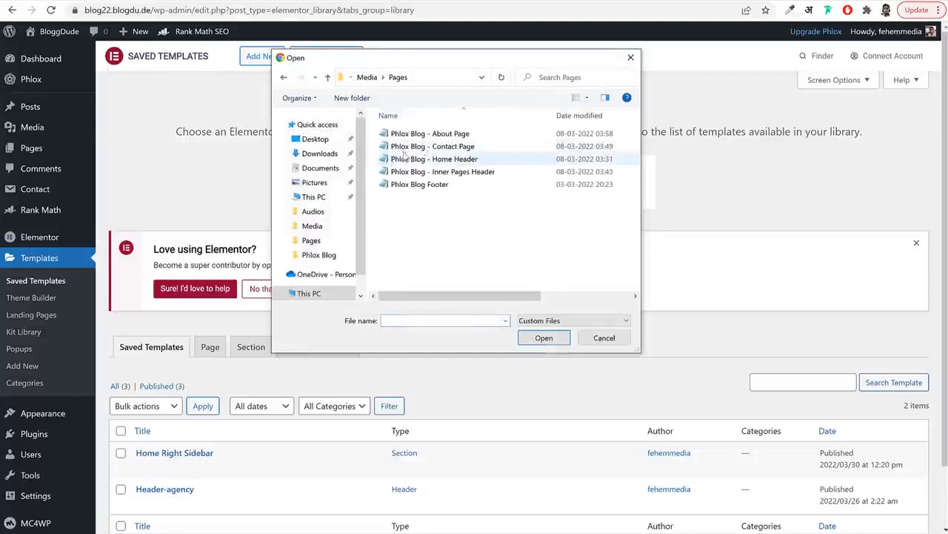
pyautogui.click(419, 136)
pyautogui.click(550, 343)
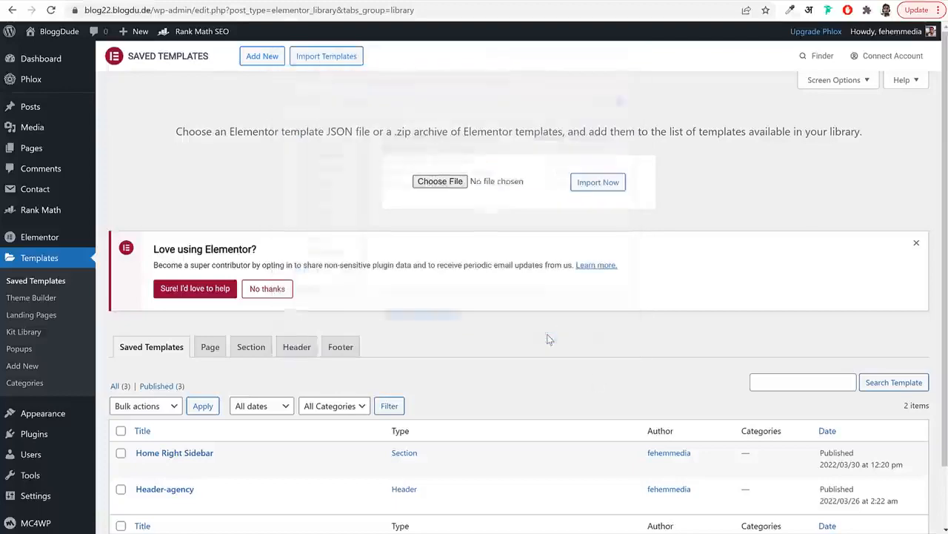
pyautogui.click(598, 183)
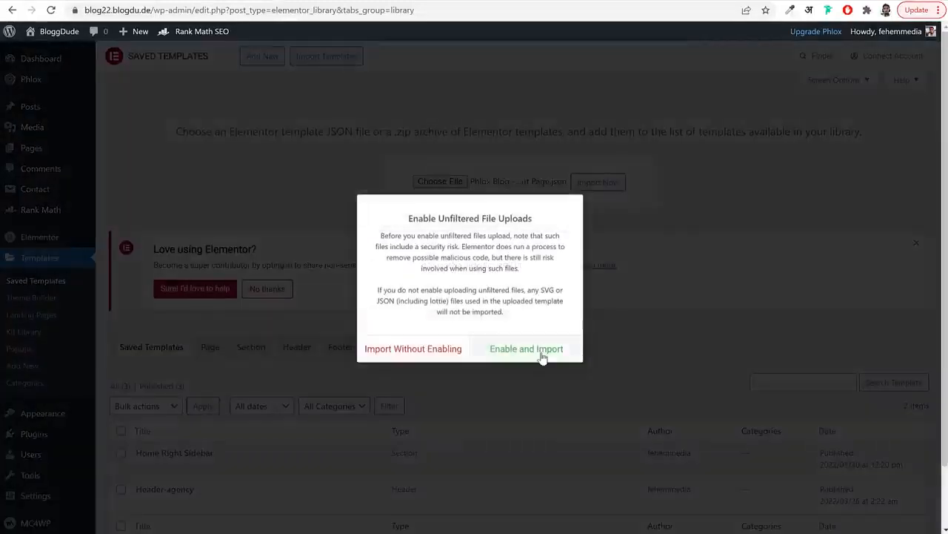
pyautogui.click(542, 352)
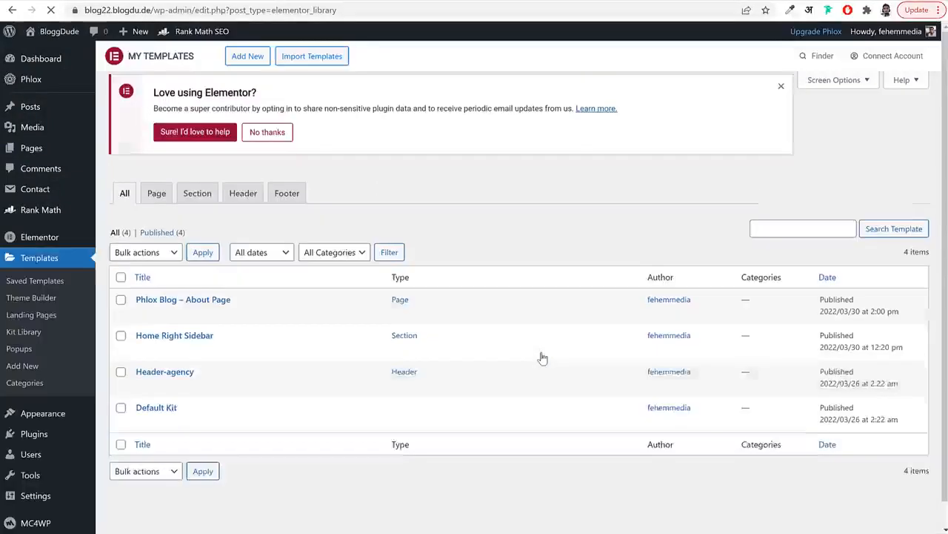
# Import the Phlox Blog Contact Page and Home Header template files
pyautogui.click(335, 63)
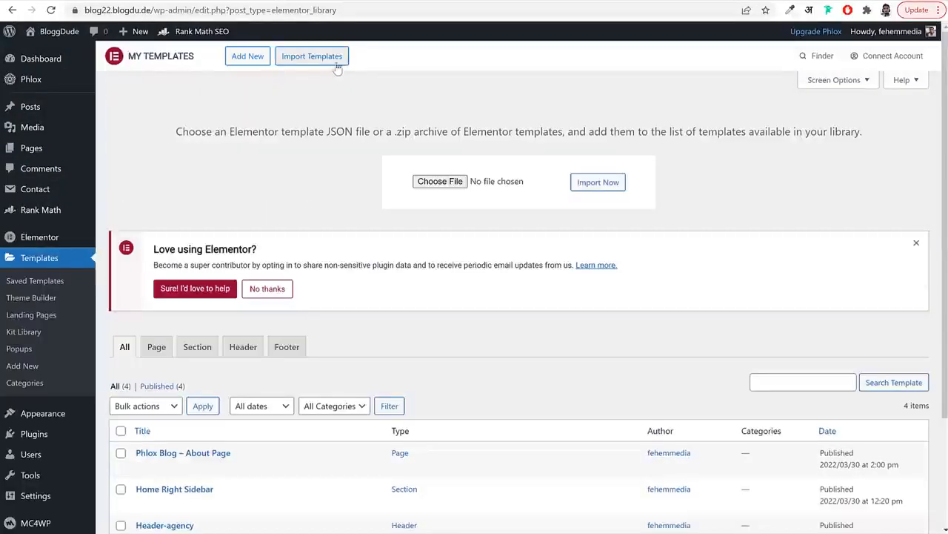
pyautogui.click(434, 180)
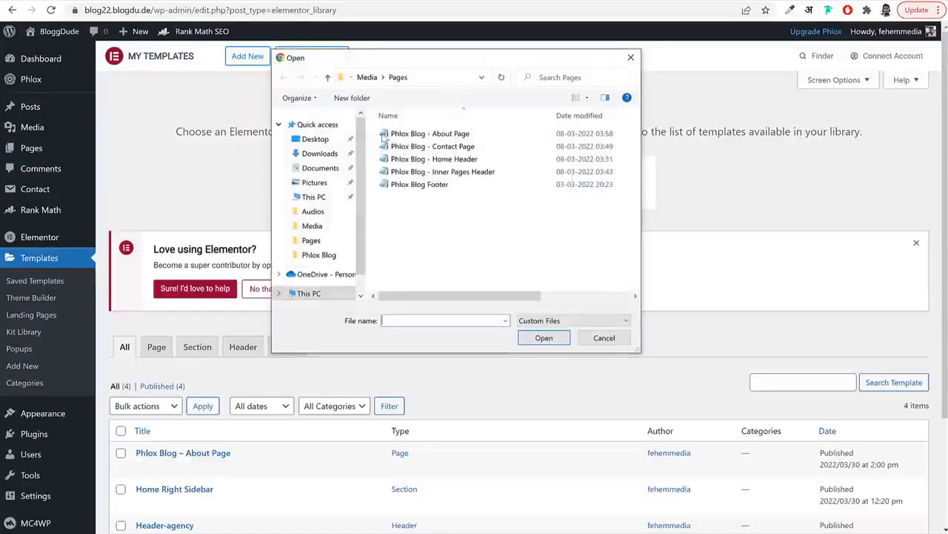
pyautogui.click(404, 145)
pyautogui.click(543, 334)
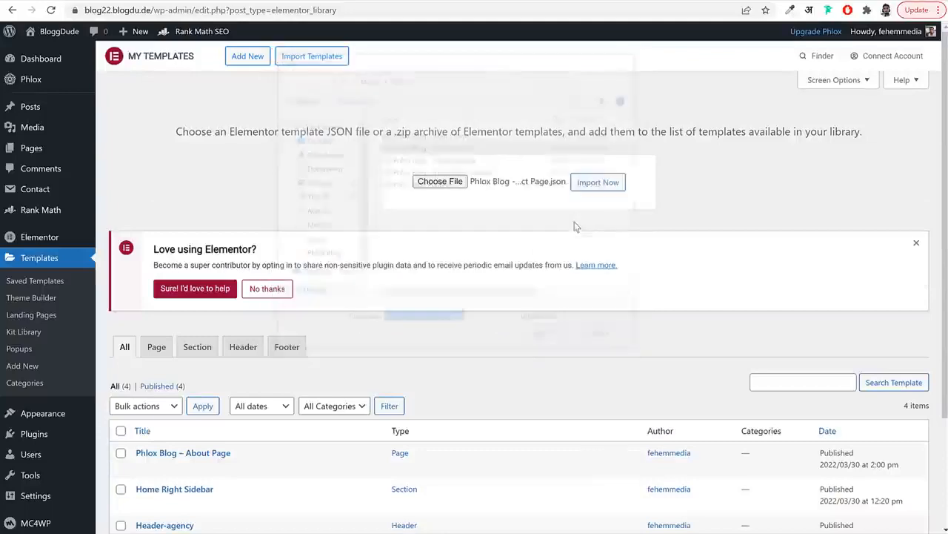
pyautogui.click(598, 182)
pyautogui.click(326, 62)
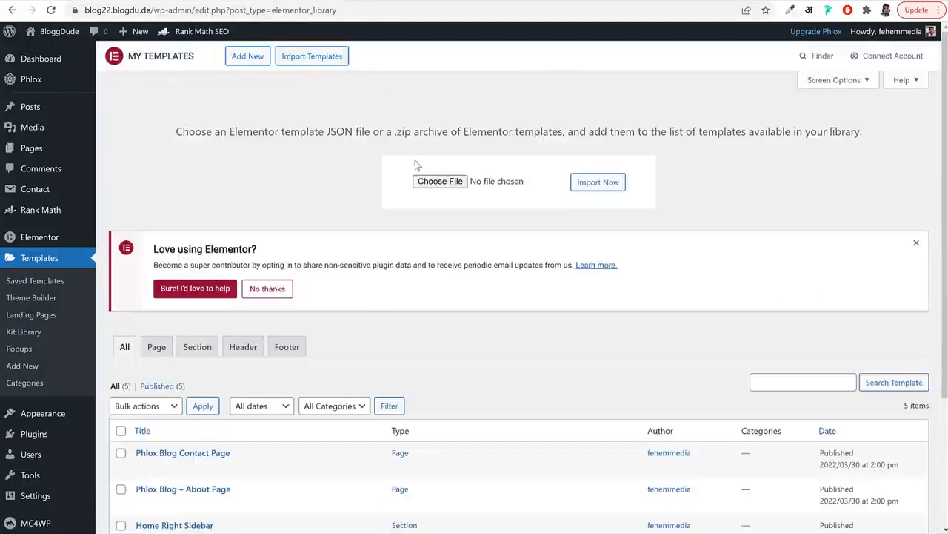
pyautogui.click(446, 185)
pyautogui.click(447, 159)
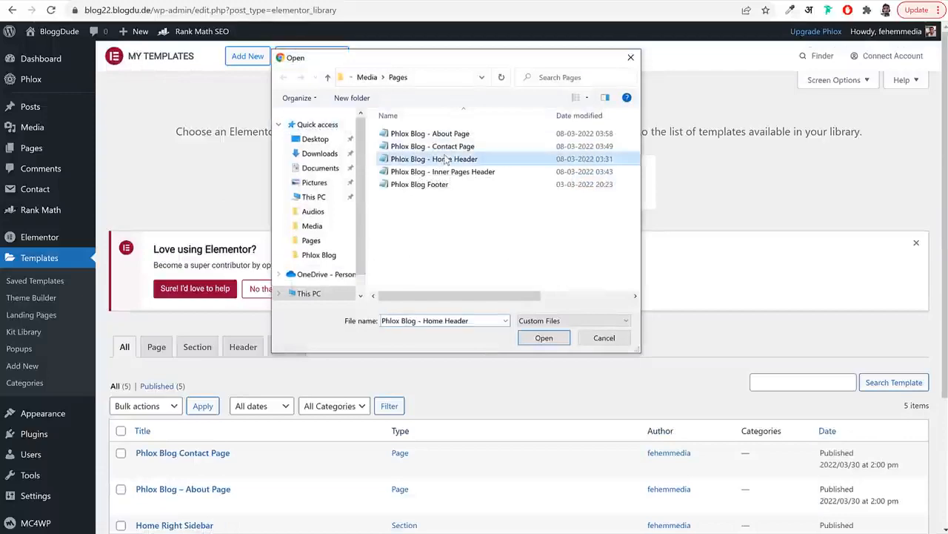
pyautogui.click(544, 337)
pyautogui.click(605, 182)
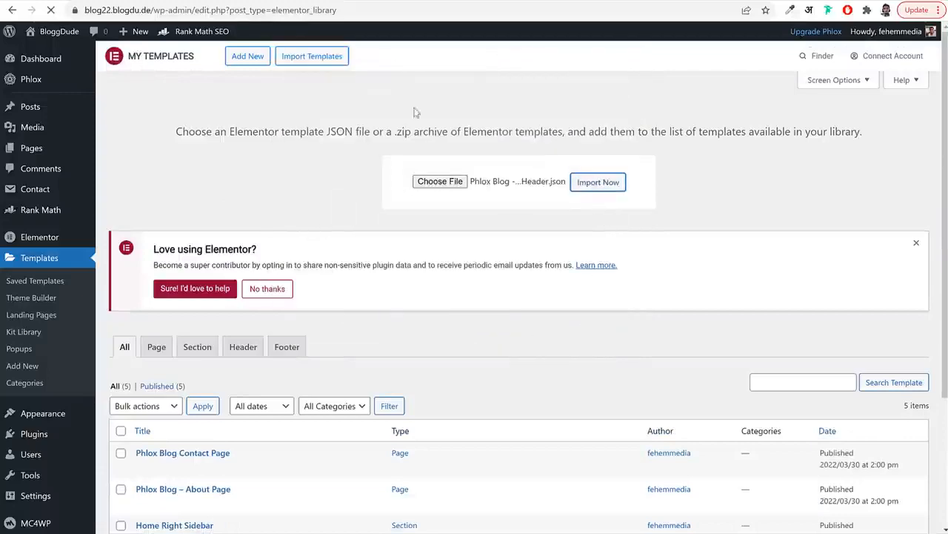
# Import the Phlox Blog Inner Pages Header and Footer template files
pyautogui.click(343, 59)
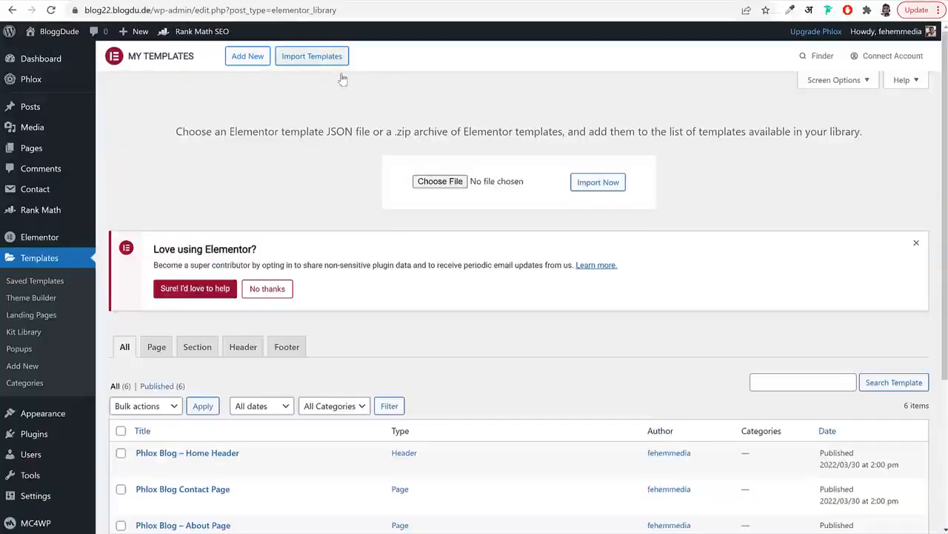
pyautogui.click(433, 184)
pyautogui.click(458, 171)
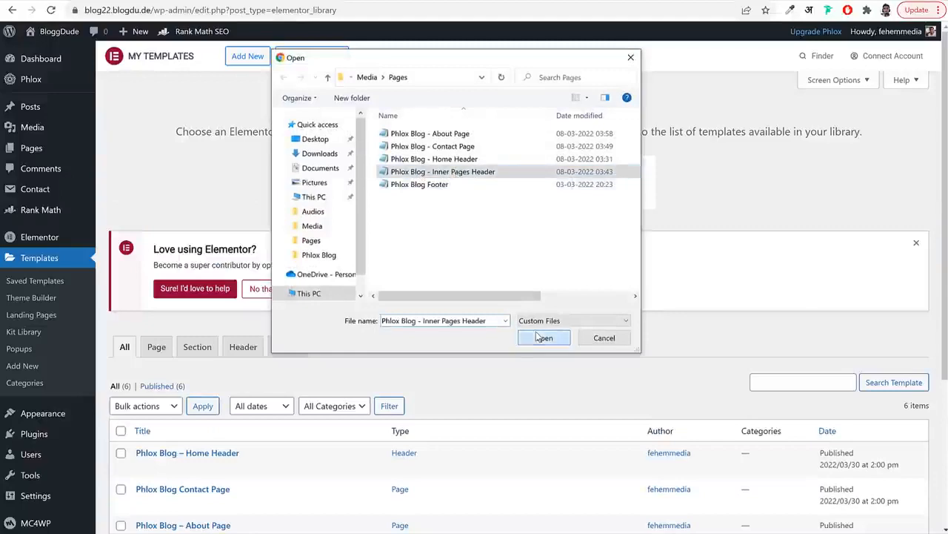
pyautogui.click(544, 338)
pyautogui.click(606, 183)
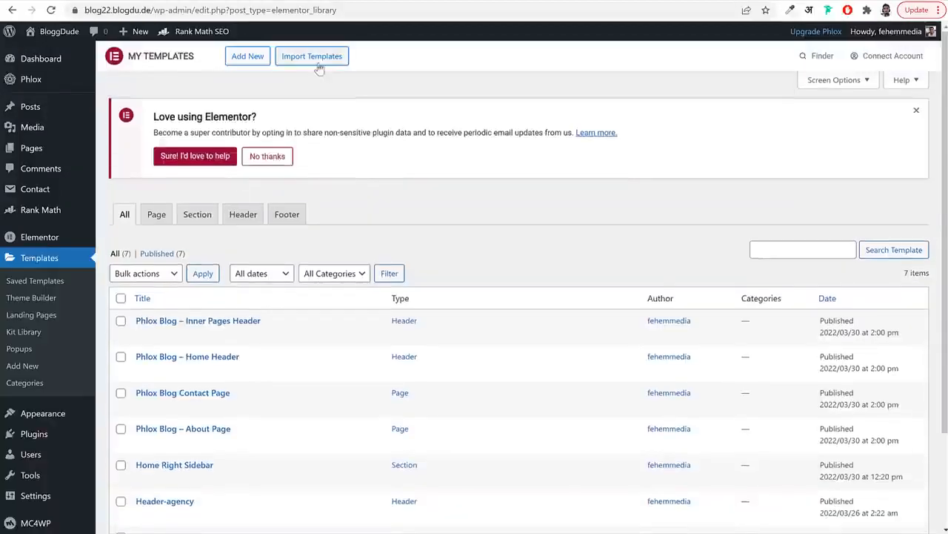
pyautogui.click(316, 62)
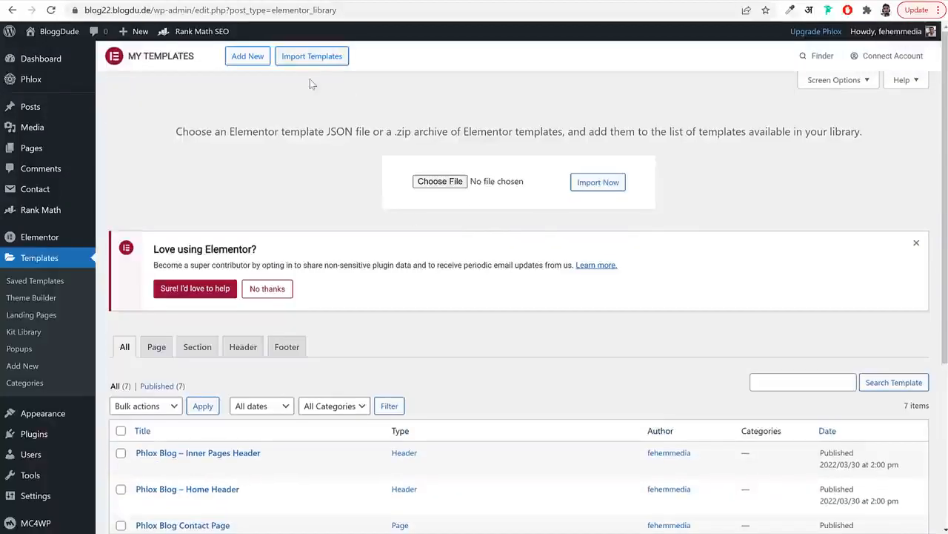
pyautogui.click(440, 180)
pyautogui.click(420, 184)
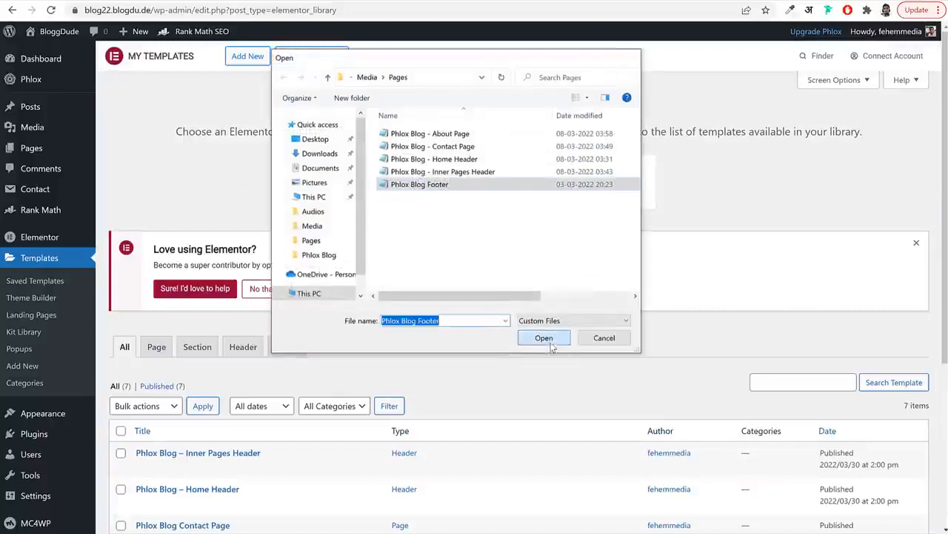
pyautogui.click(544, 338)
pyautogui.click(607, 182)
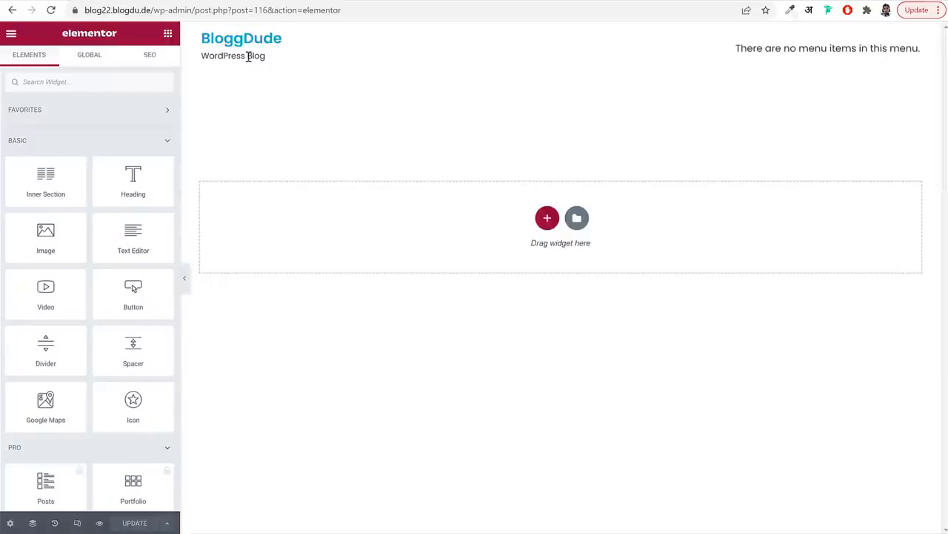
# Insert the Phlox Blog - About Page template from My Templates into the About Us page
pyautogui.click(576, 218)
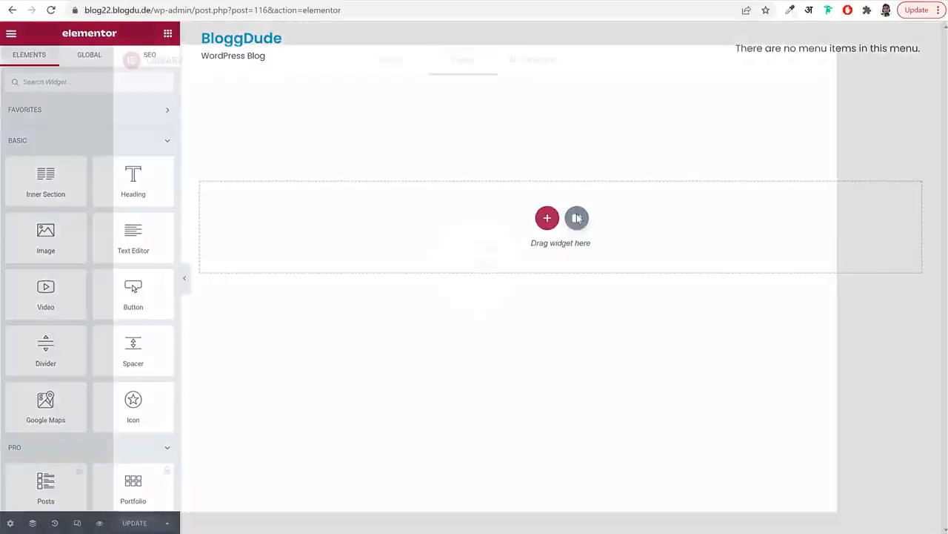
pyautogui.click(524, 66)
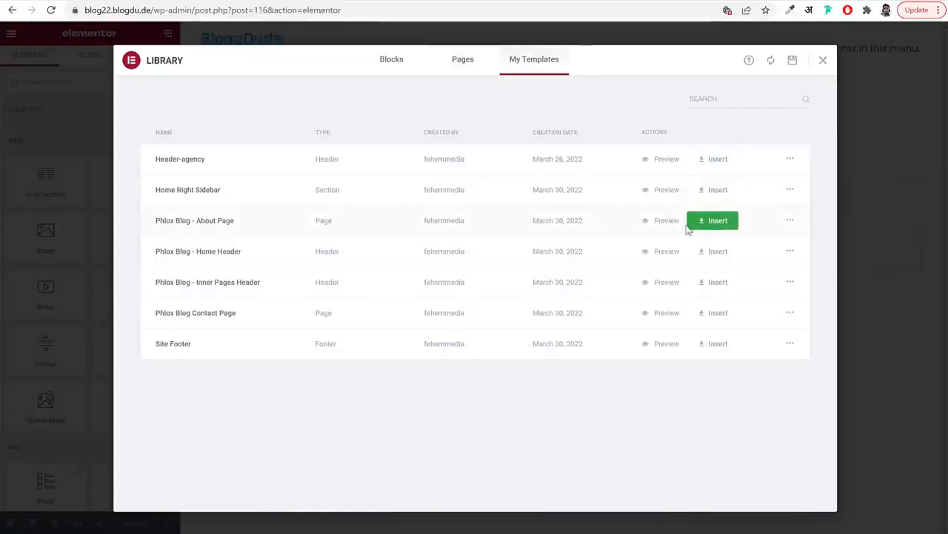
pyautogui.click(713, 222)
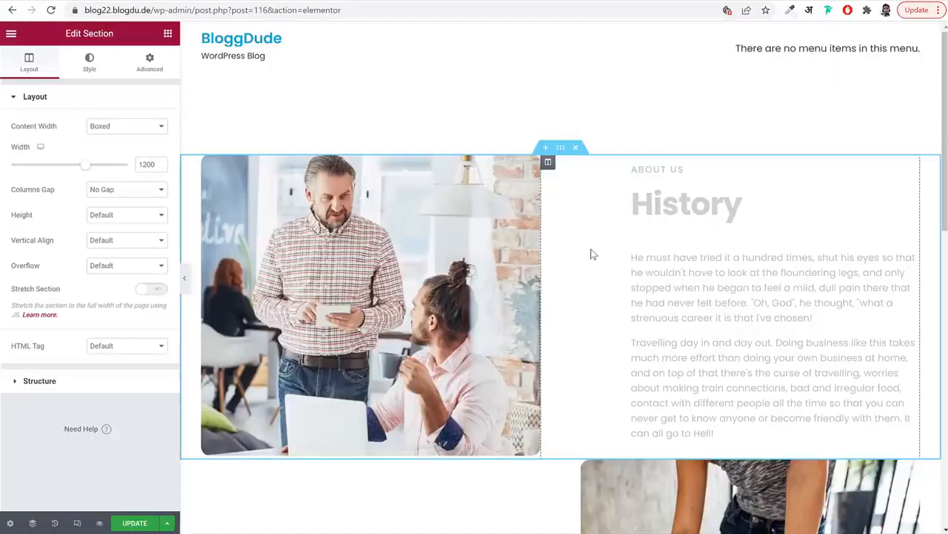
pyautogui.scroll(-15, 690, 337)
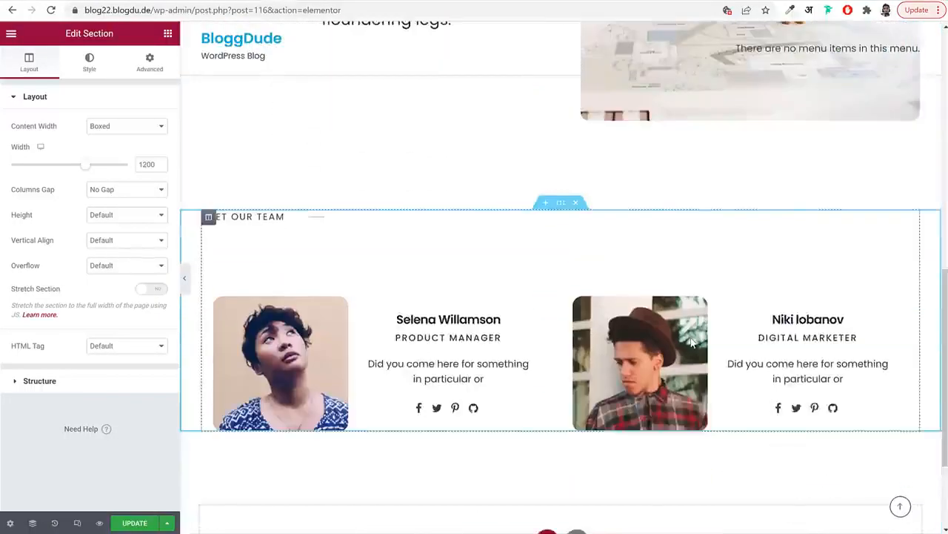
pyautogui.scroll(10, 664, 326)
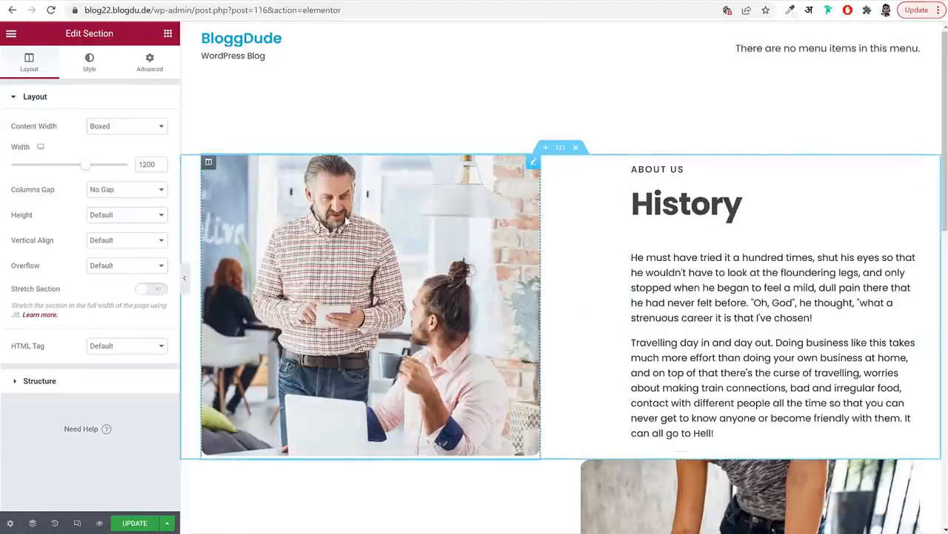
# Replace the About Us photo with an image from the media library
pyautogui.click(345, 220)
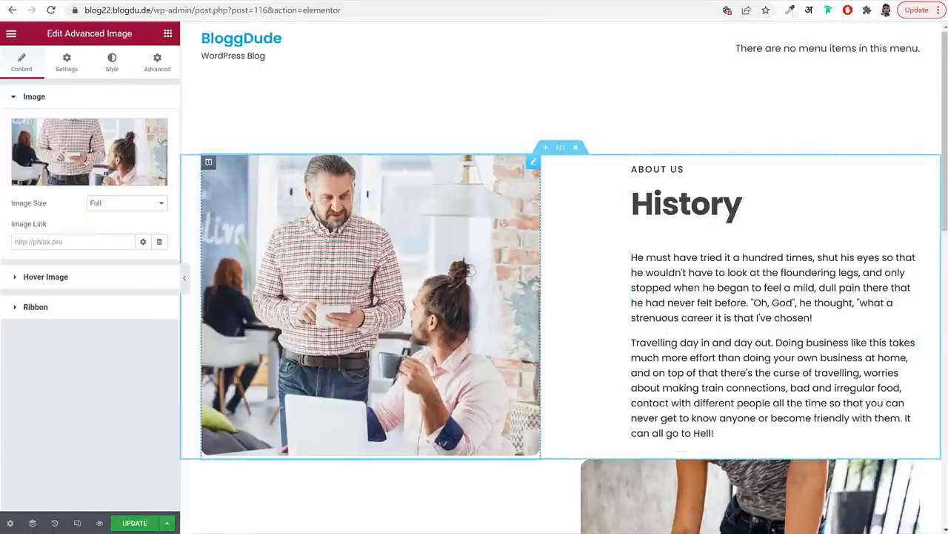
pyautogui.click(89, 152)
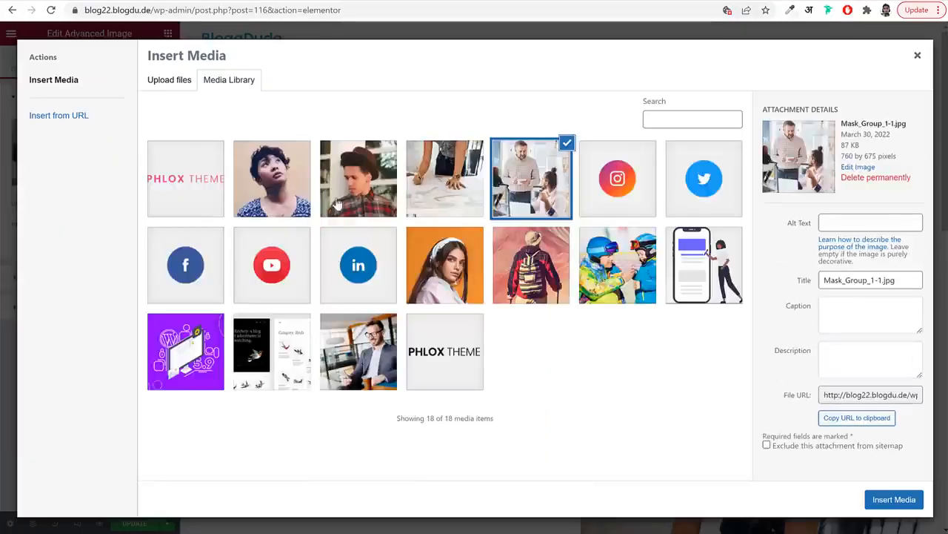
pyautogui.click(916, 55)
pyautogui.scroll(-3, 825, 193)
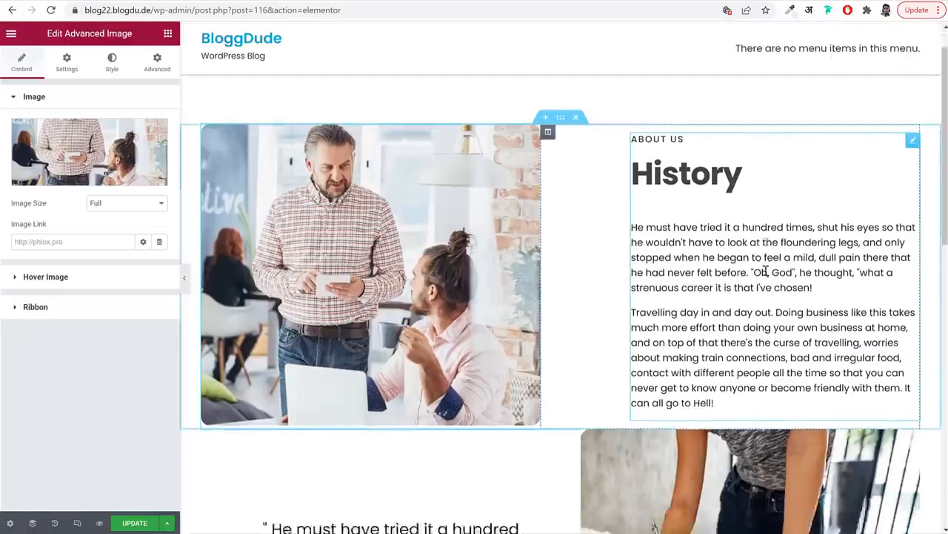
# Review the About Us / History text block and the first team member card settings
pyautogui.click(691, 191)
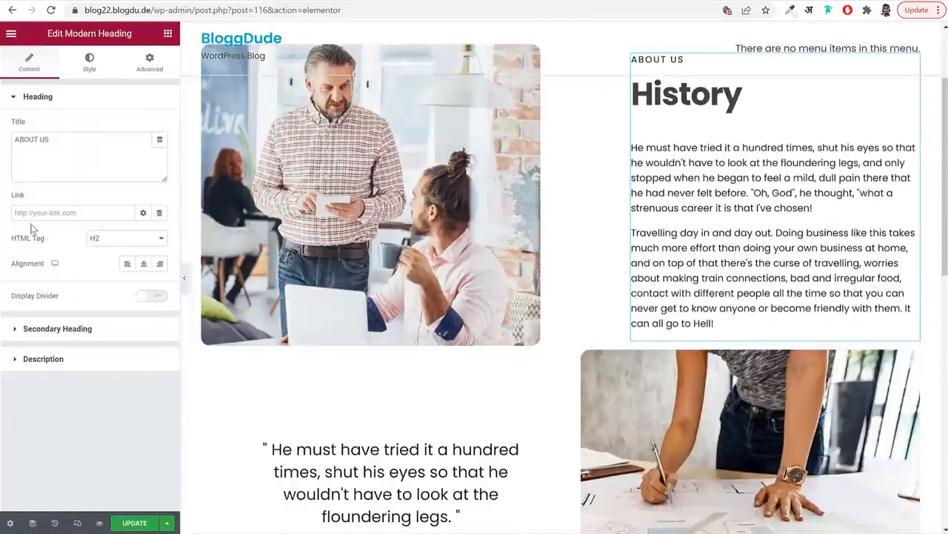
pyautogui.moveTo(103, 152); pyautogui.dragTo(23, 151)
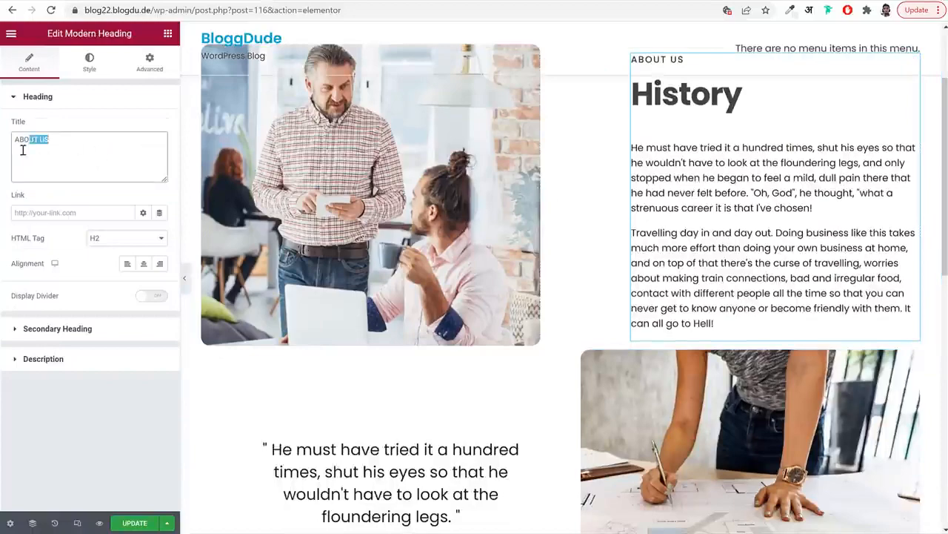
pyautogui.click(101, 328)
pyautogui.click(83, 350)
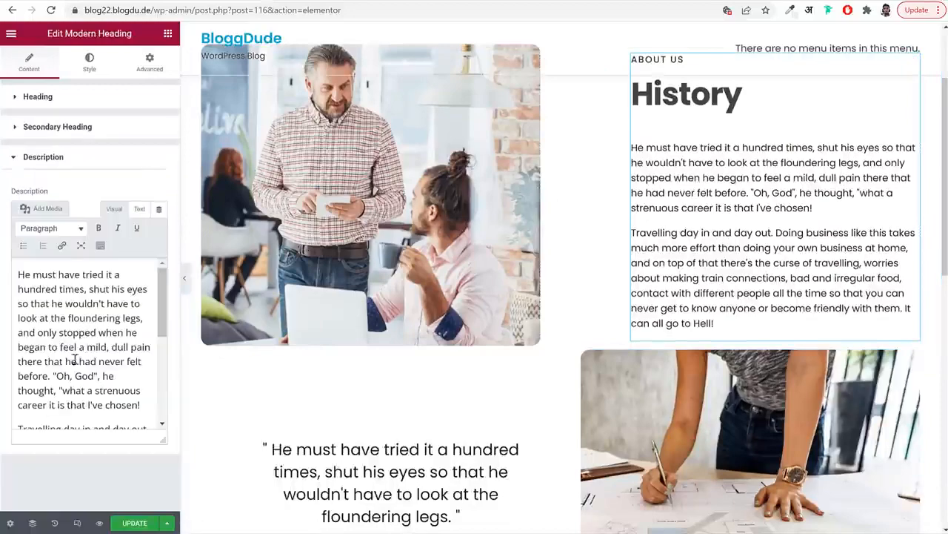
pyautogui.scroll(-4, 697, 325)
pyautogui.scroll(-5, 697, 325)
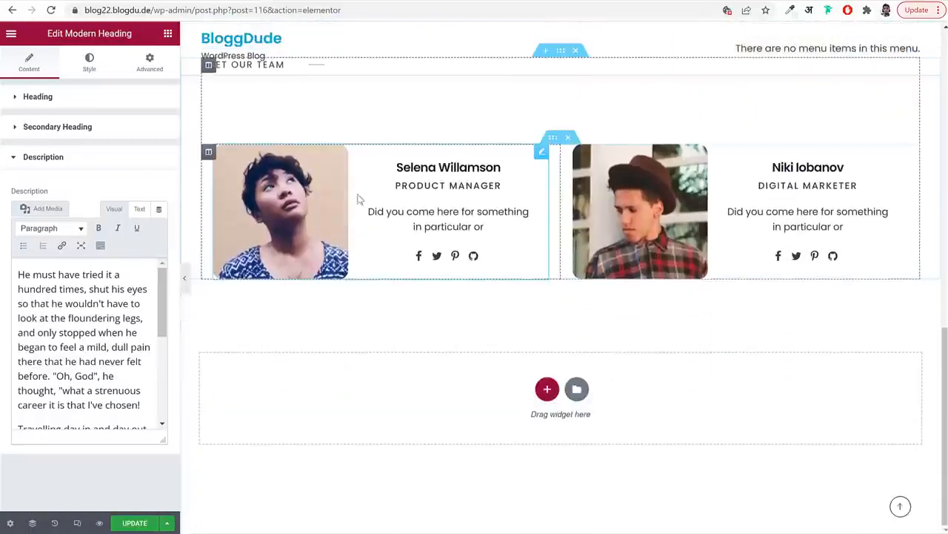
pyautogui.click(316, 198)
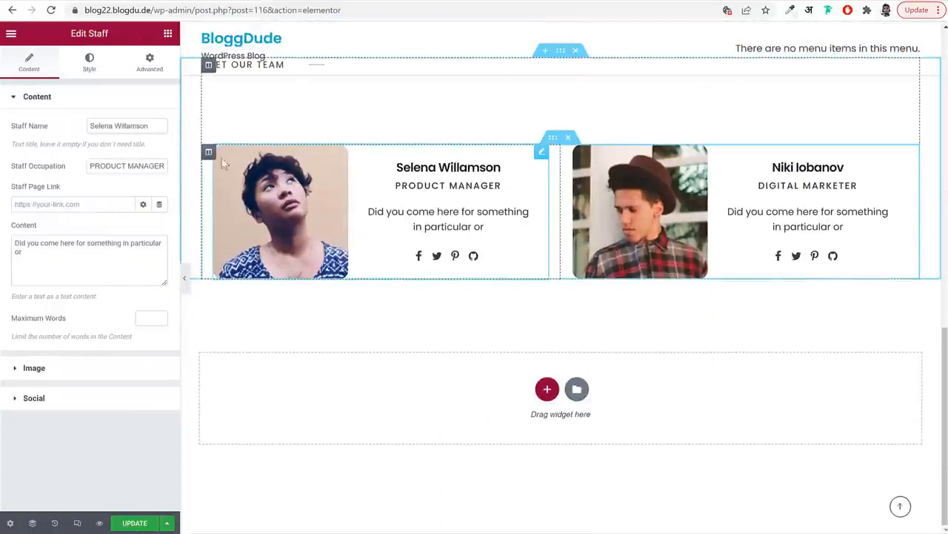
pyautogui.doubleClick(127, 126)
pyautogui.click(151, 126)
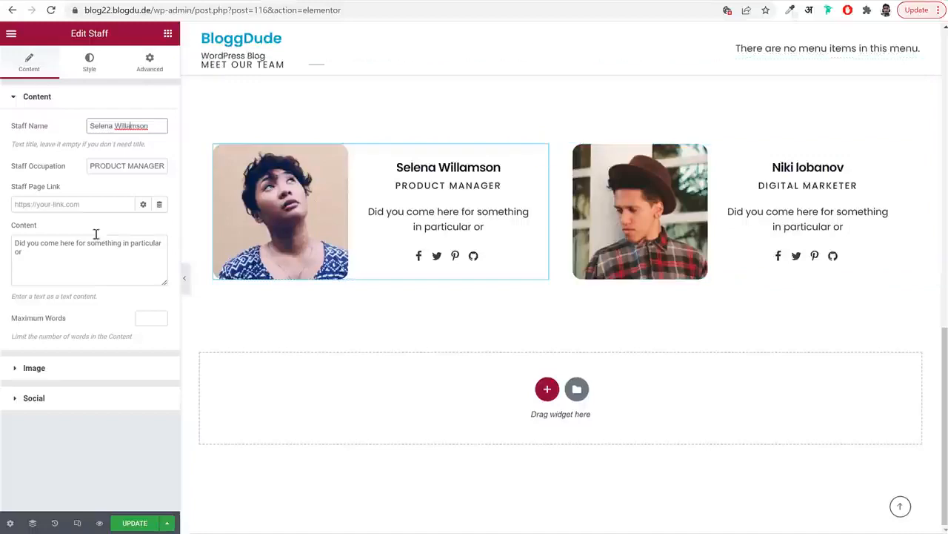
pyautogui.scroll(10, 730, 297)
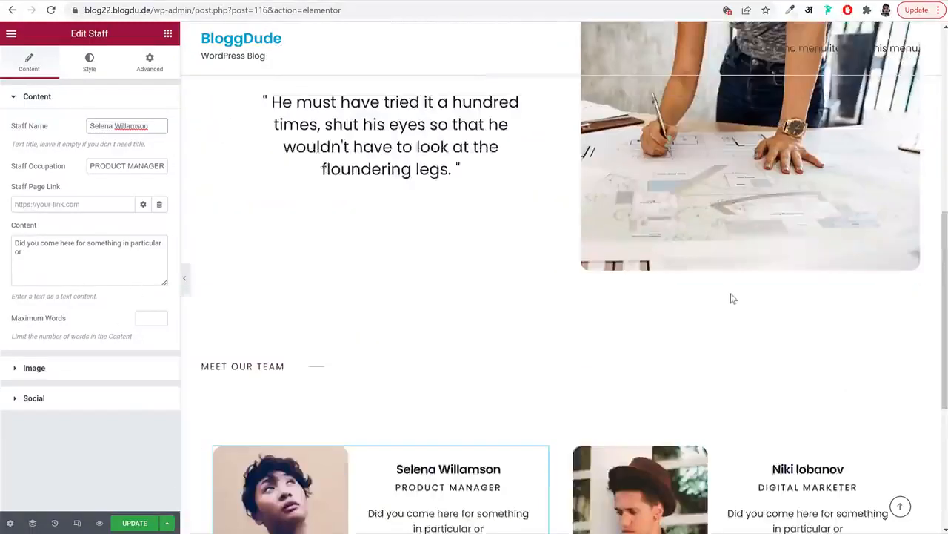
# Save the page, then trim the address to /wp-admin to reach the dashboard
pyautogui.click(132, 526)
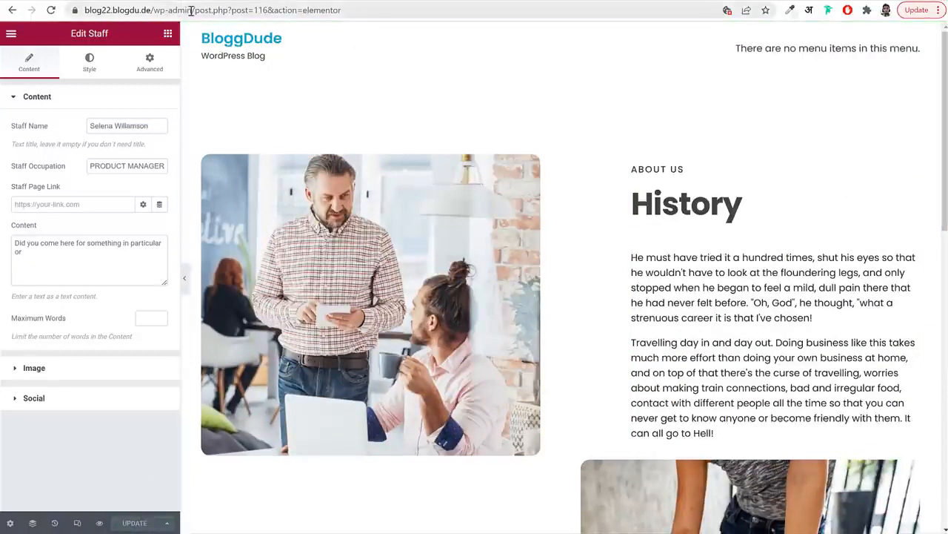
pyautogui.moveTo(194, 10); pyautogui.dragTo(508, 21)
pyautogui.press('BackSpace')
pyautogui.press('Return')
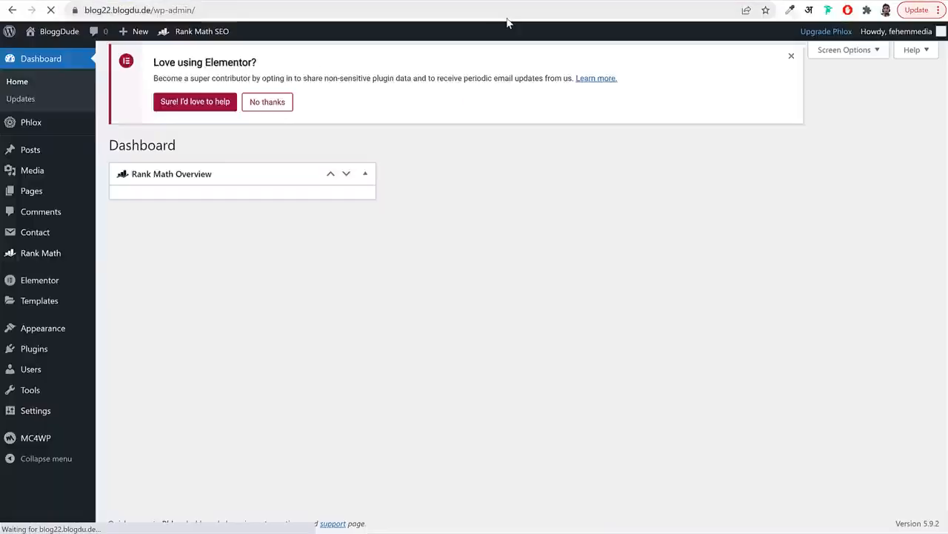
# Start a 'Contact Us' page with Full content layout and Display Title Bar set to No
pyautogui.click(25, 197)
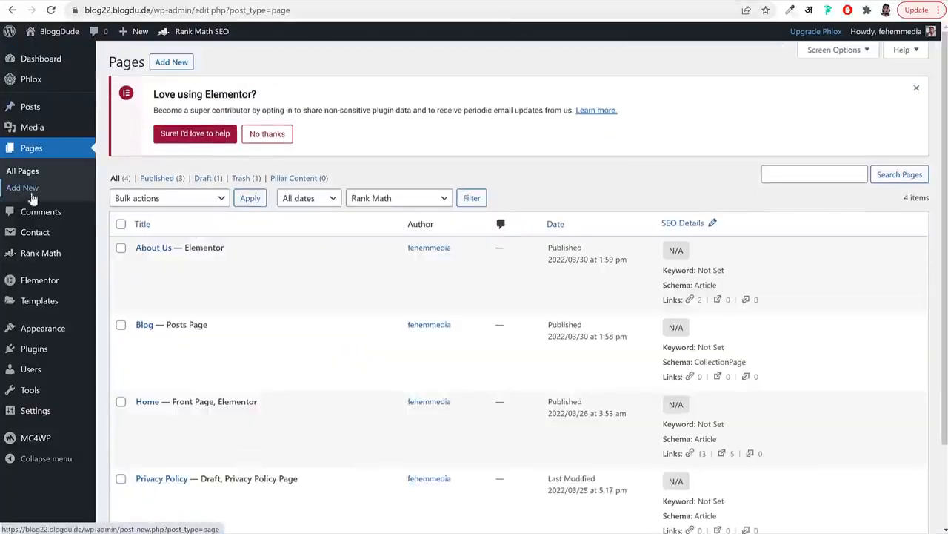
pyautogui.click(180, 65)
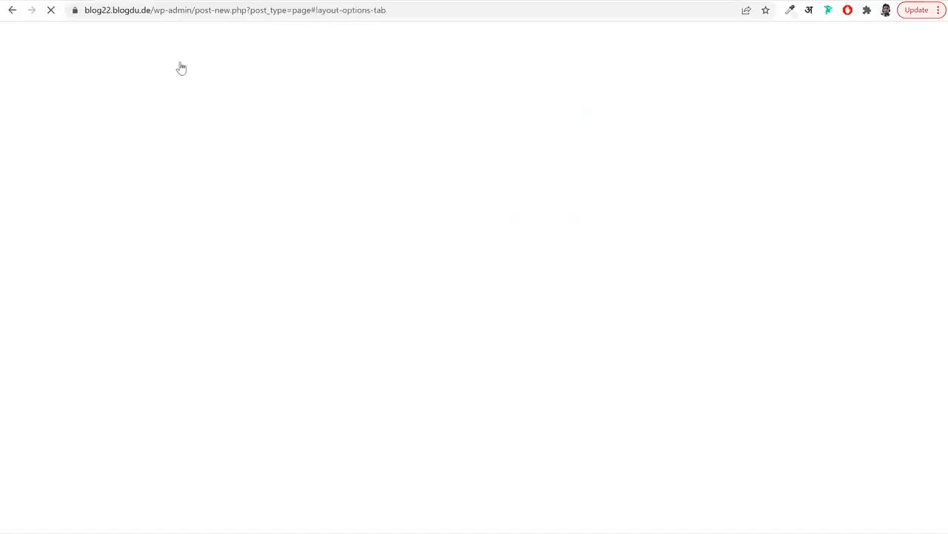
pyautogui.write('Contacy')
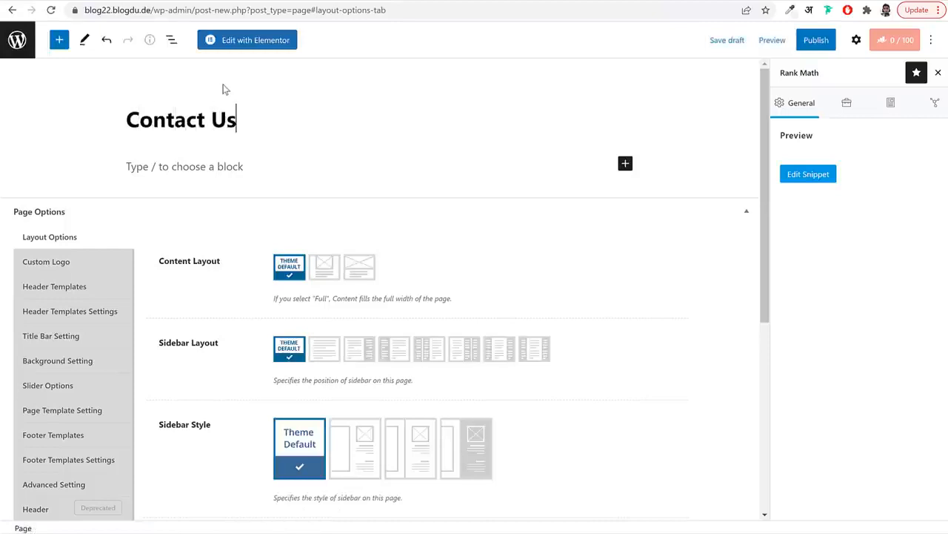
pyautogui.click(359, 266)
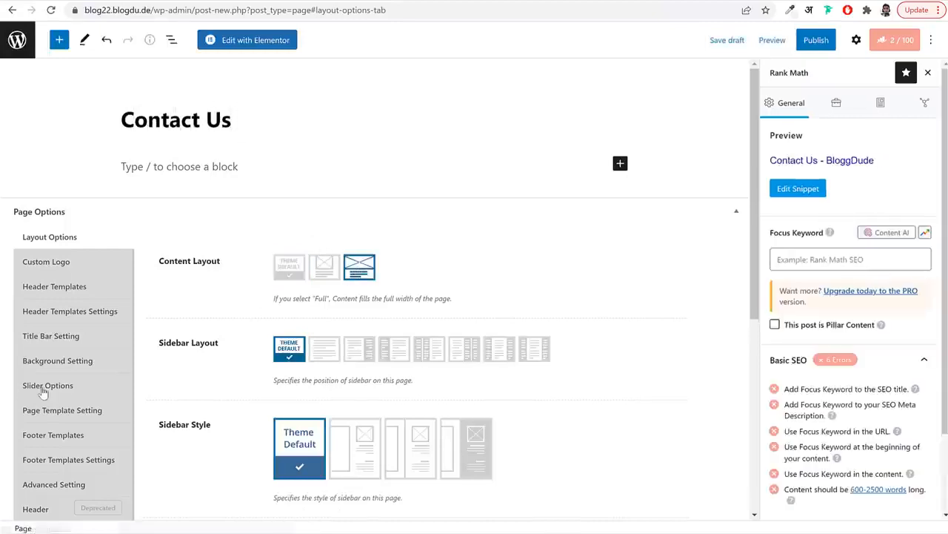
pyautogui.click(55, 335)
pyautogui.click(347, 264)
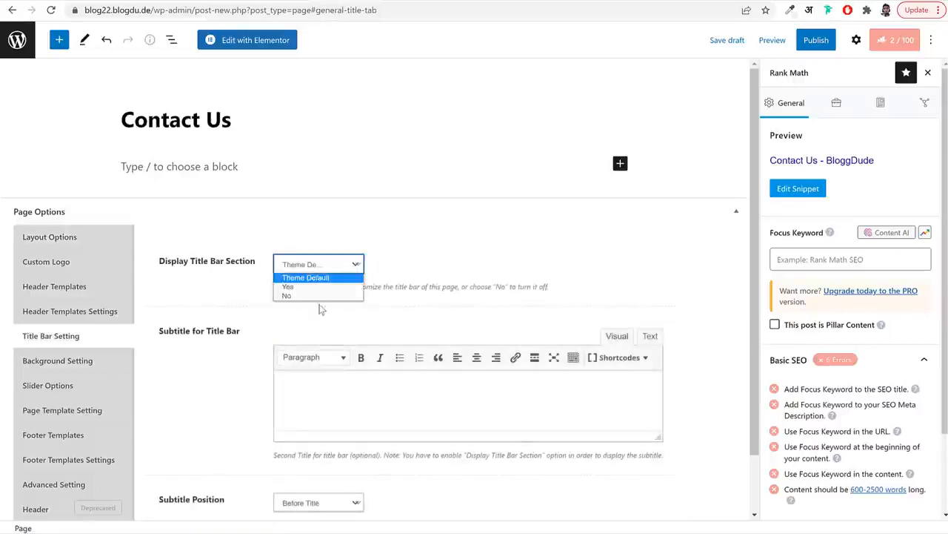
pyautogui.click(320, 296)
# Publish the Contact Us page and open it in Elementor
pyautogui.click(816, 40)
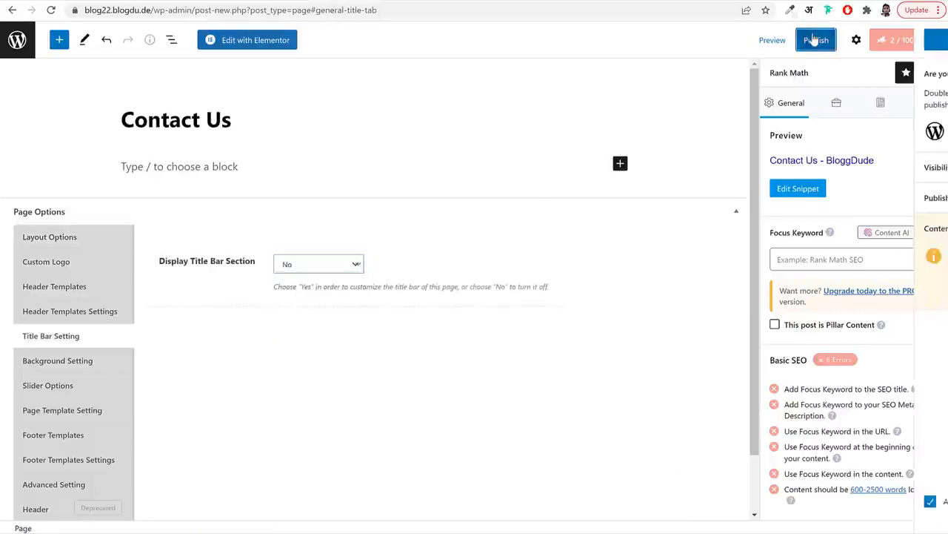
pyautogui.click(802, 42)
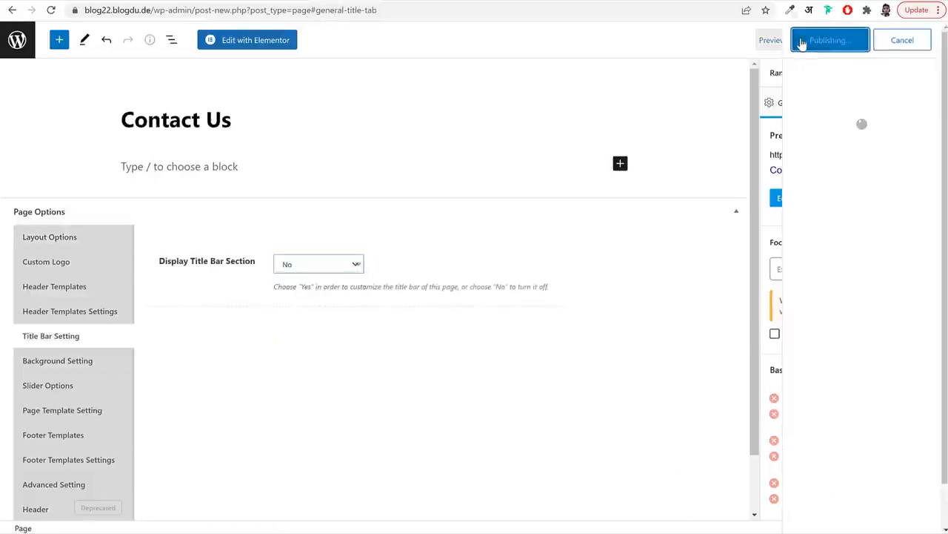
pyautogui.click(251, 41)
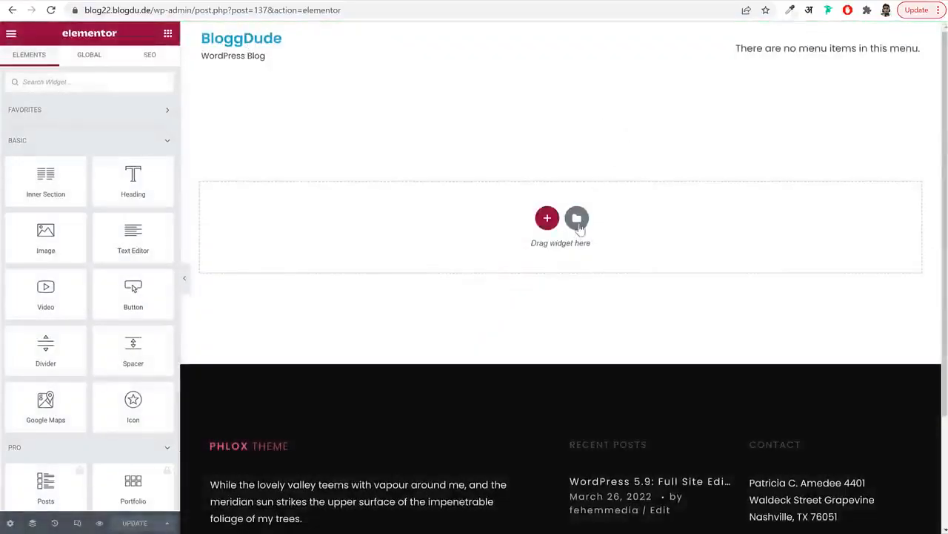
# Insert the Phlox Blog Contact Page template from My Templates
pyautogui.click(578, 226)
pyautogui.click(512, 68)
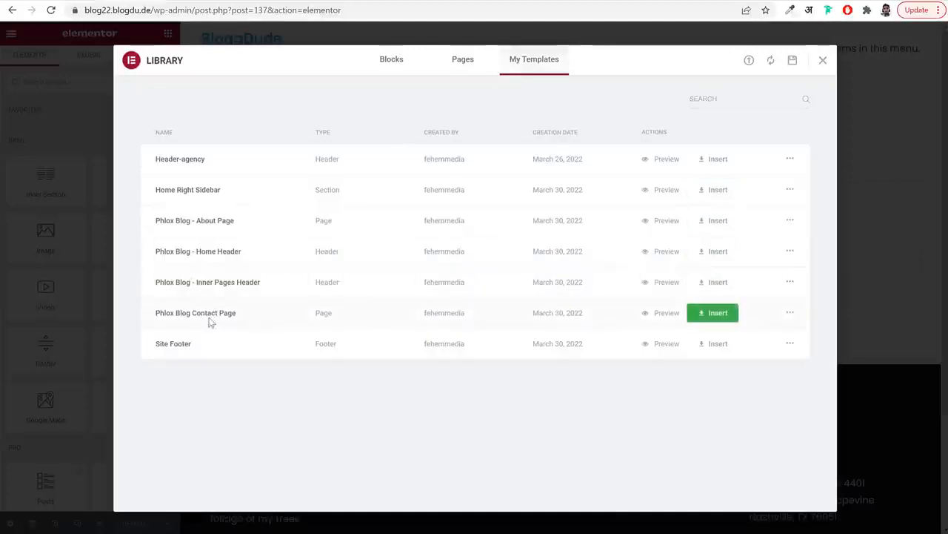
pyautogui.click(716, 316)
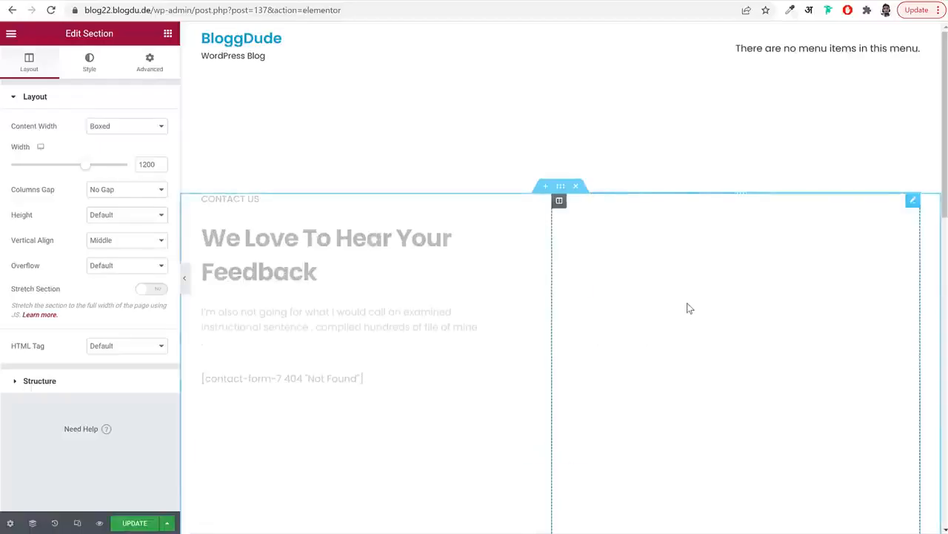
pyautogui.scroll(-6, 718, 343)
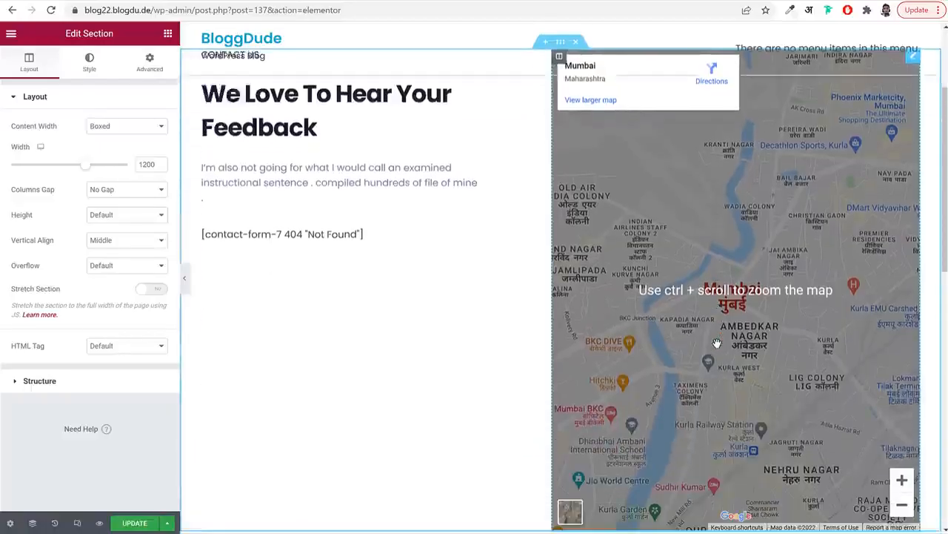
# Inspect the Address and Email heading settings, including the two email description lines
pyautogui.click(301, 271)
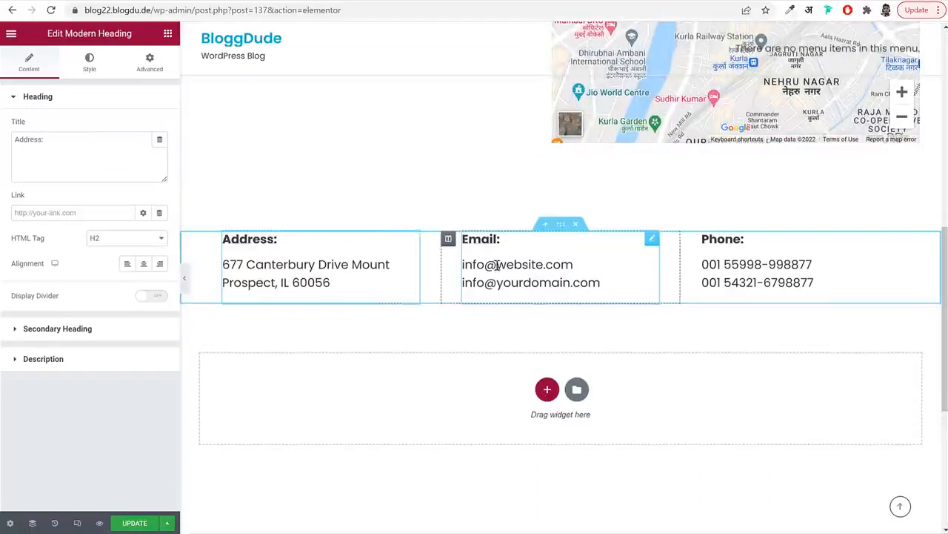
pyautogui.click(569, 269)
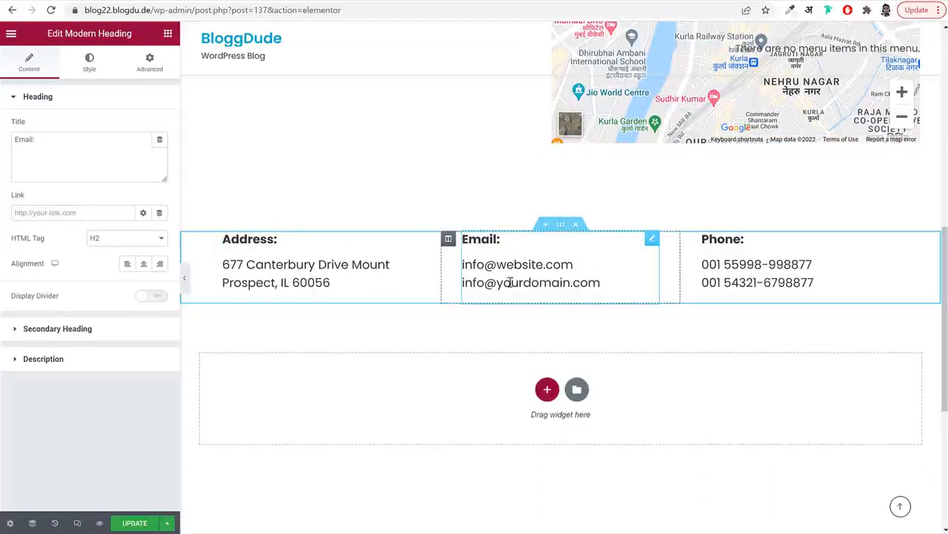
pyautogui.click(129, 334)
pyautogui.click(99, 345)
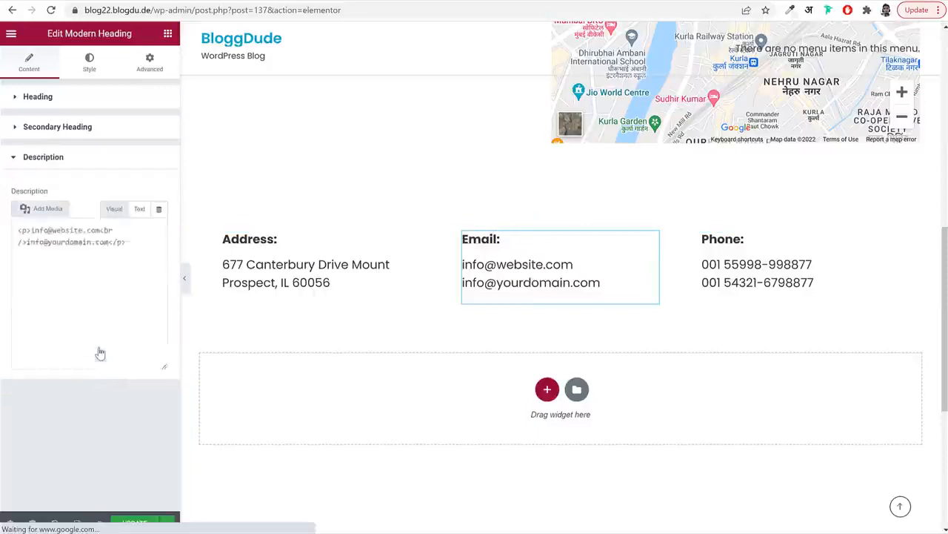
pyautogui.moveTo(140, 292); pyautogui.dragTo(17, 263)
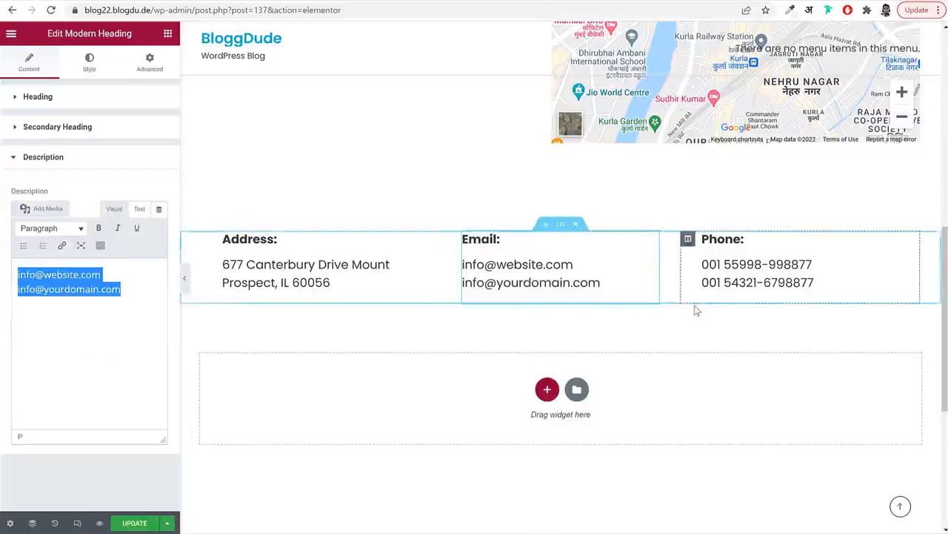
pyautogui.scroll(5, 695, 309)
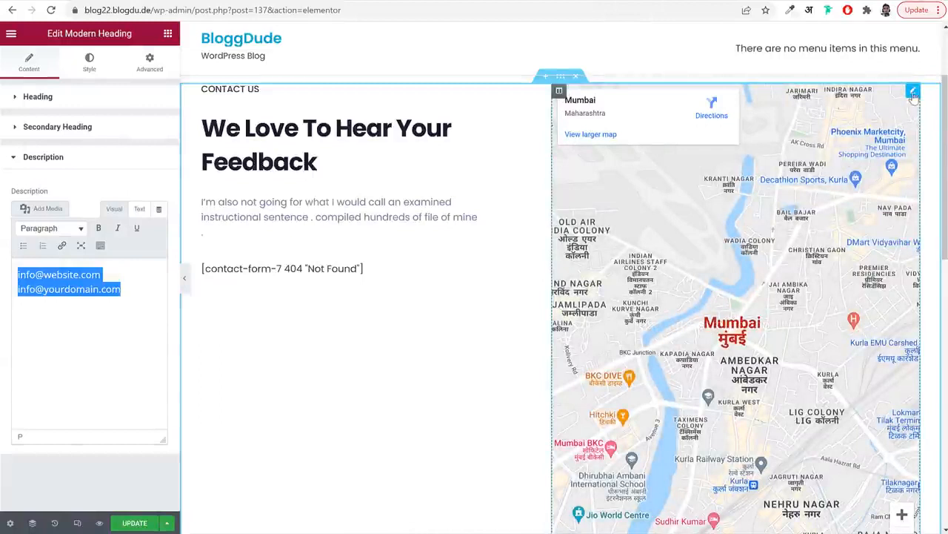
# Check the map's mumbai location and open the contact form widget's settings
pyautogui.click(913, 92)
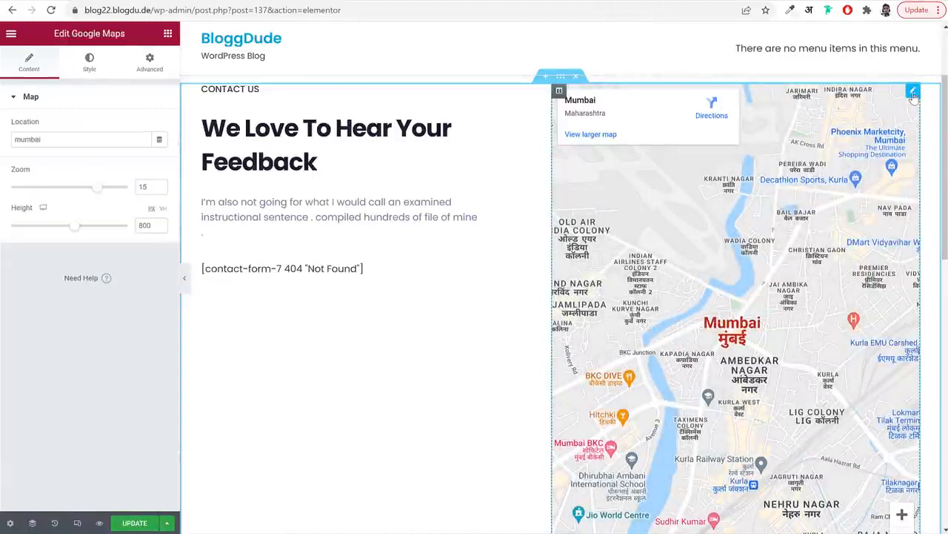
pyautogui.click(57, 139)
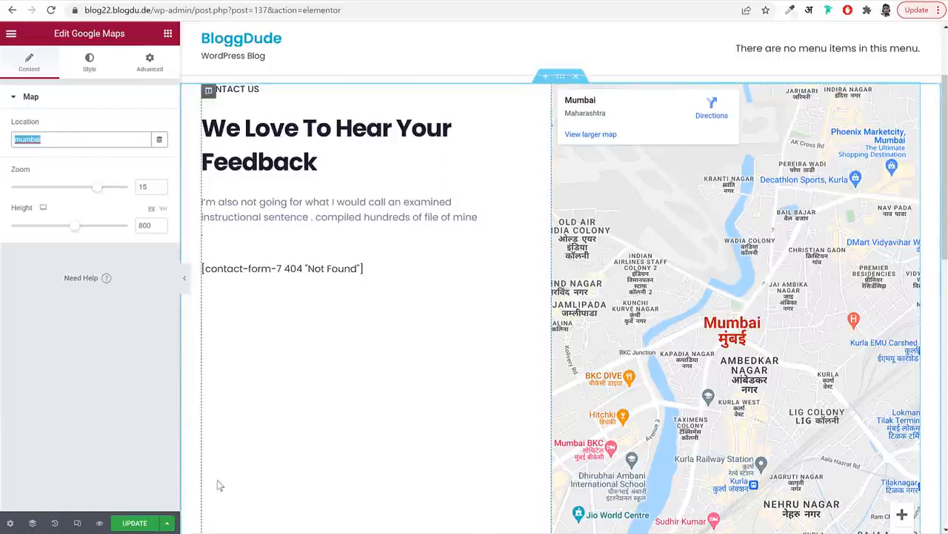
pyautogui.click(321, 271)
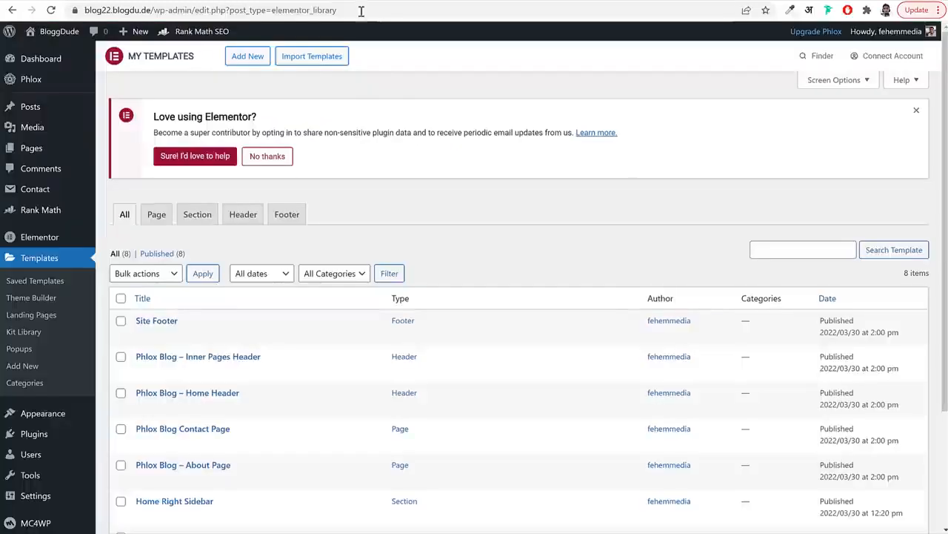
# Start a new contact form titled 'Contact Form 3' and clear its default form template
pyautogui.click(47, 193)
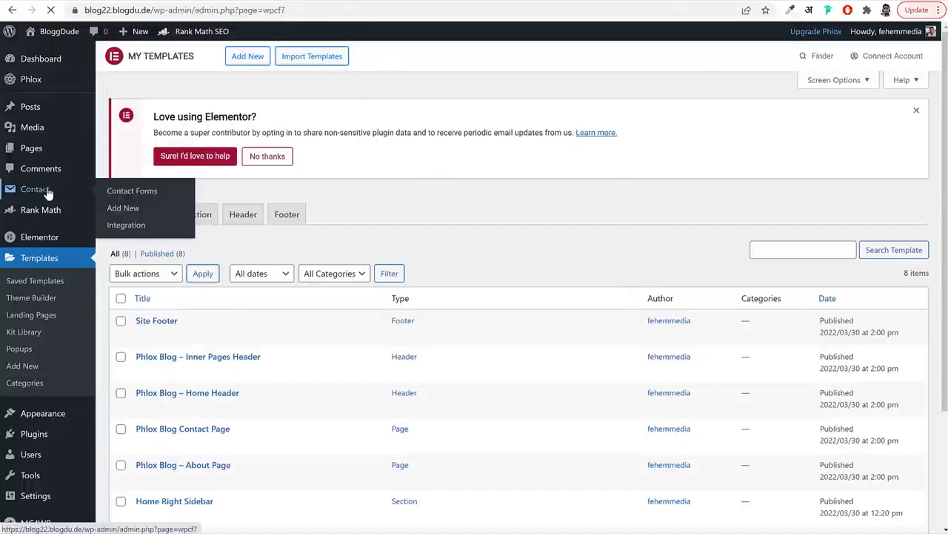
pyautogui.click(230, 61)
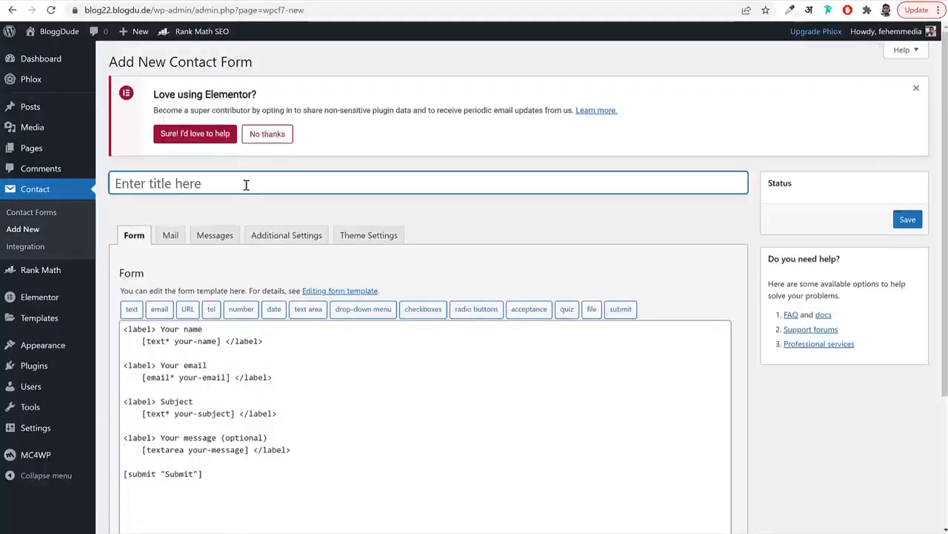
pyautogui.write('Contact Form 34')
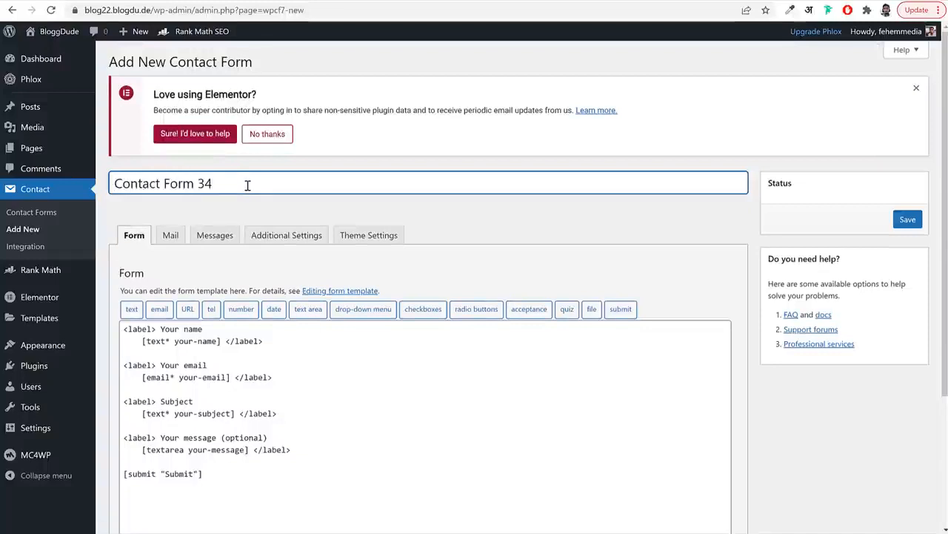
pyautogui.hotkey('ctrl', 'shift', 'i')
pyautogui.hotkey('ctrl', 'shift', 'i')
pyautogui.press('BackSpace')
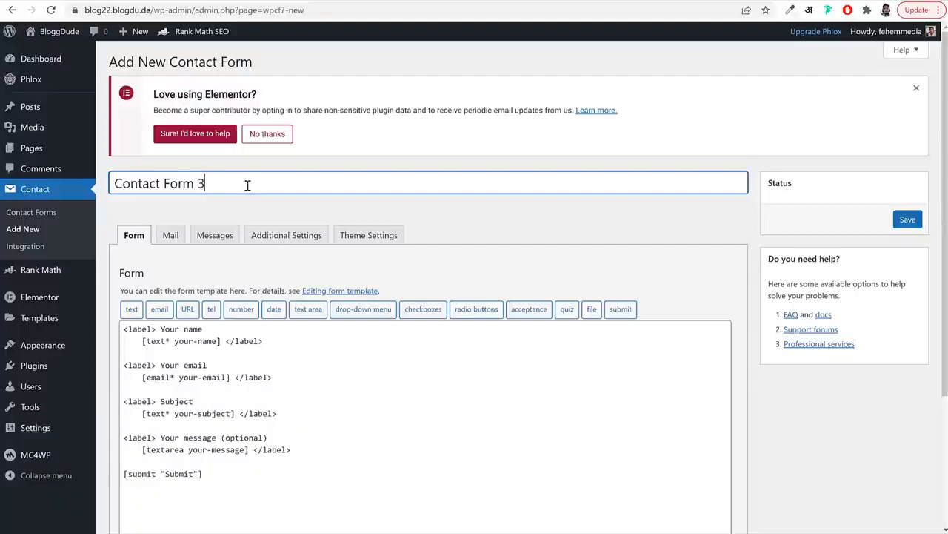
pyautogui.scroll(-3, 247, 186)
pyautogui.moveTo(272, 338); pyautogui.dragTo(93, 144)
pyautogui.press('BackSpace')
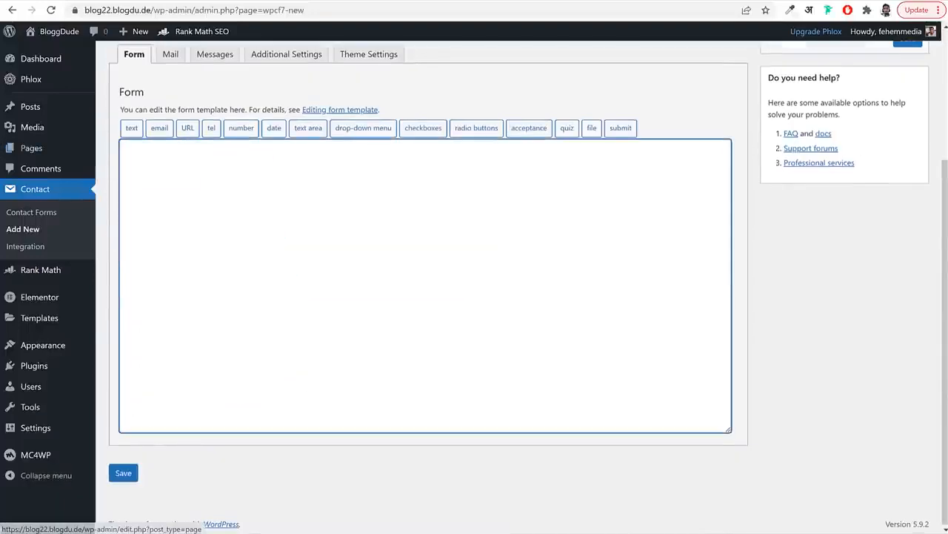
# Paste the markup from the Contact Form text file into the template and save the form
pyautogui.hotkey('alt', 'Tab')
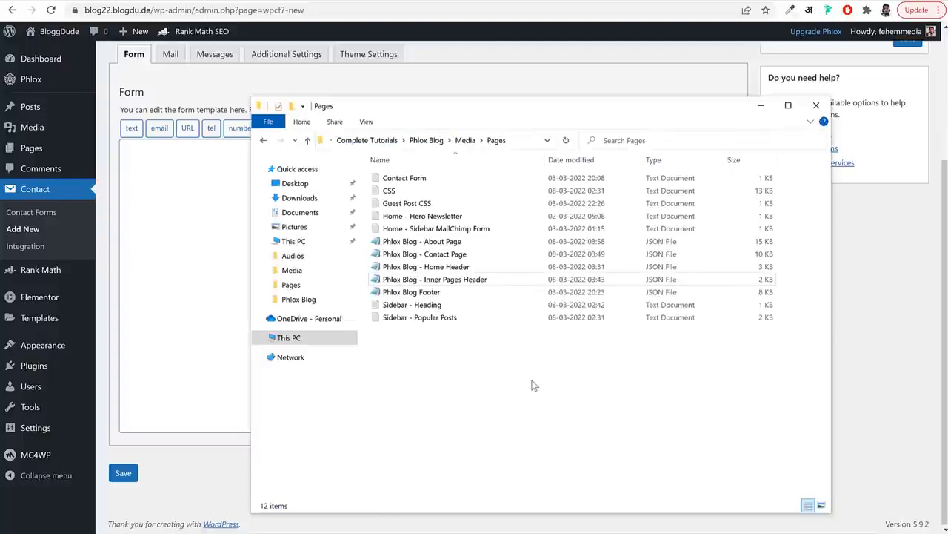
pyautogui.click(426, 179)
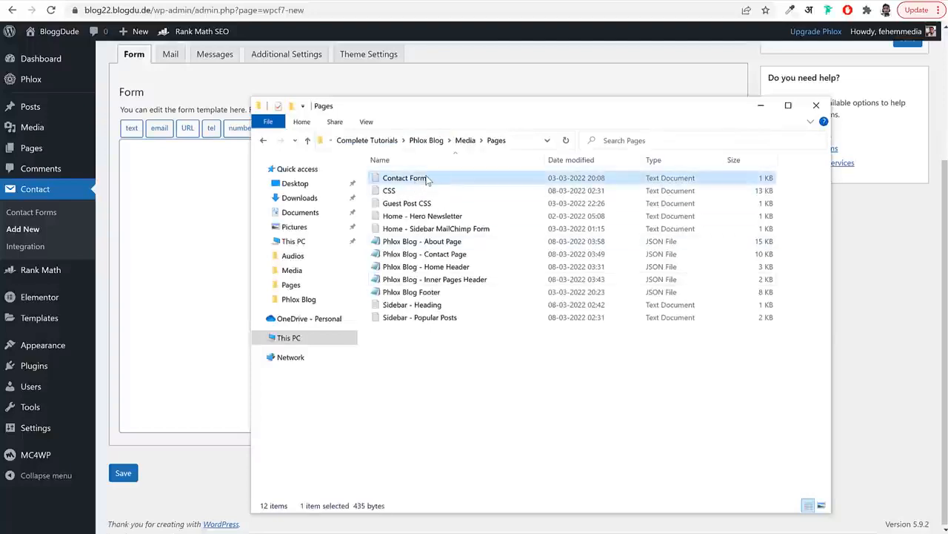
pyautogui.doubleClick(427, 180)
pyautogui.hotkey('ctrl', 'a')
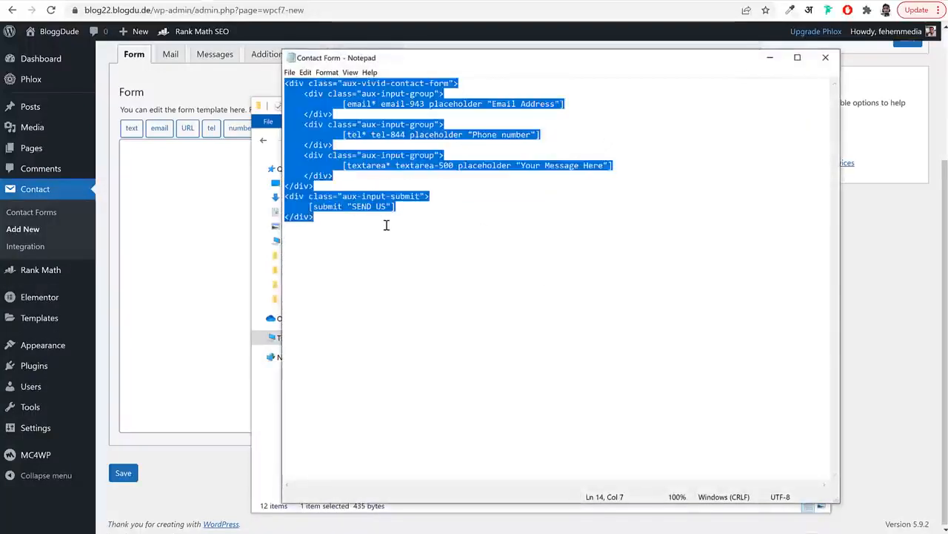
pyautogui.hotkey('ctrl', 'c')
pyautogui.click(224, 236)
pyautogui.hotkey('ctrl', 'v')
pyautogui.click(132, 476)
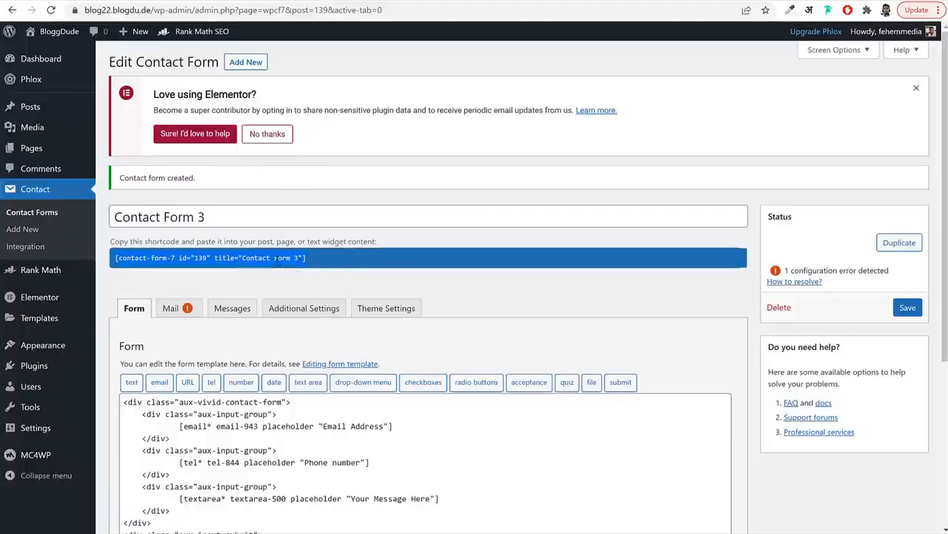
# Replace the contact form widget's shortcode with Contact Form 3's and update the page
pyautogui.rightClick(276, 258)
pyautogui.click(323, 269)
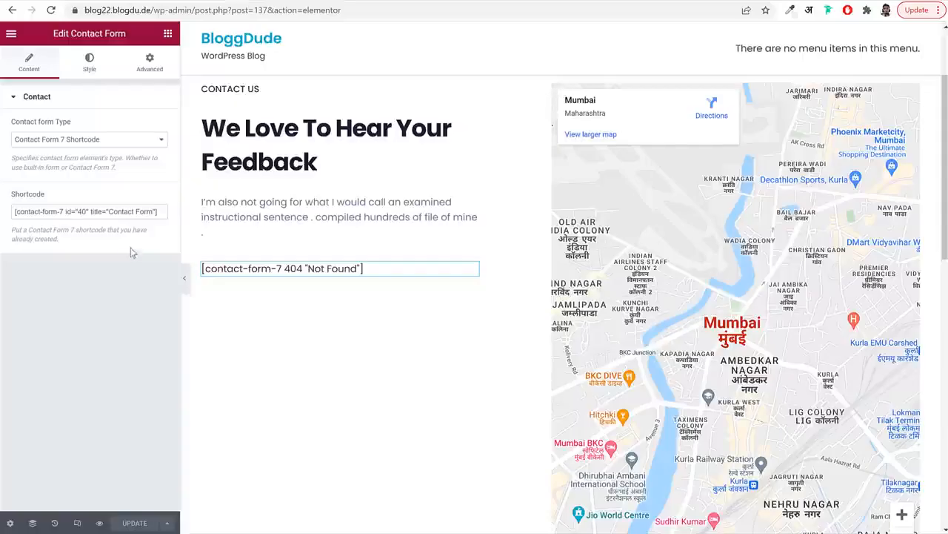
pyautogui.click(144, 212)
pyautogui.hotkey('ctrl', 'a')
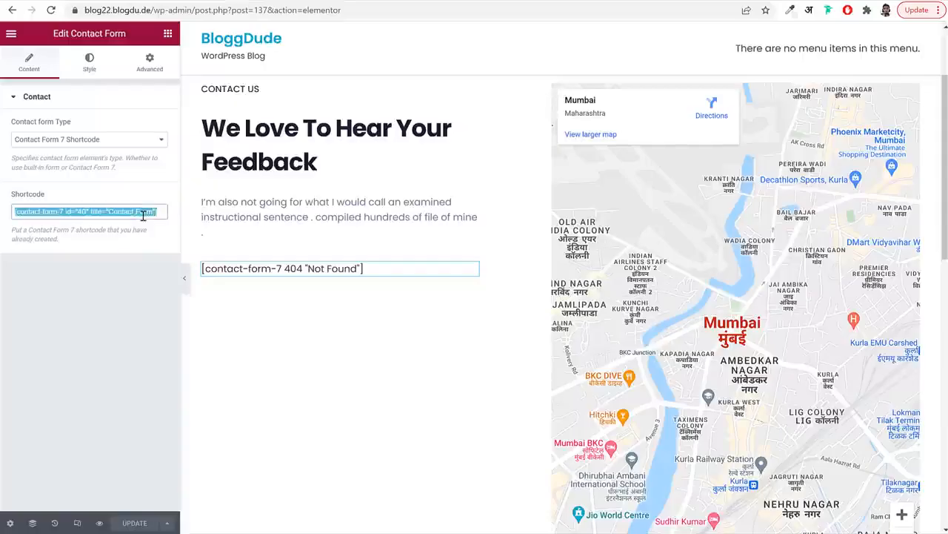
pyautogui.hotkey('ctrl', 'v')
pyautogui.scroll(-3, 367, 286)
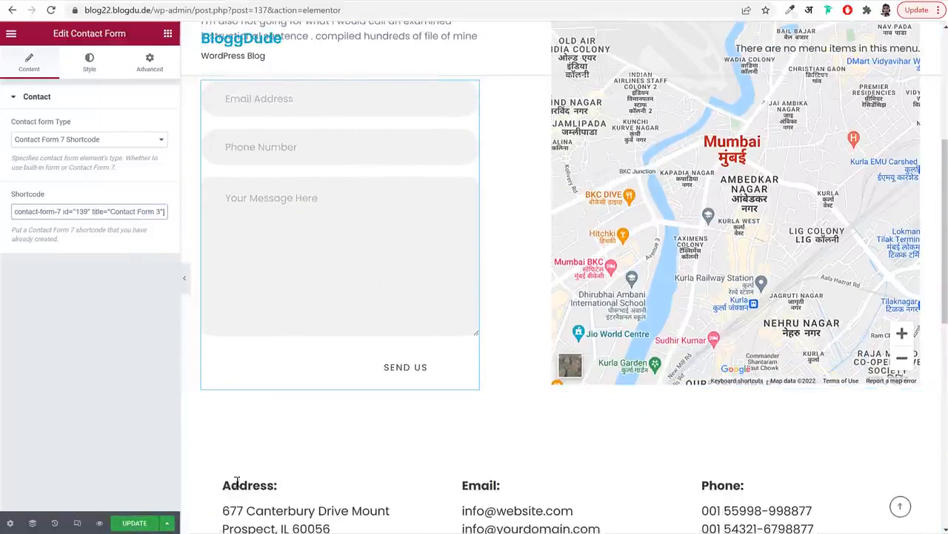
pyautogui.click(134, 523)
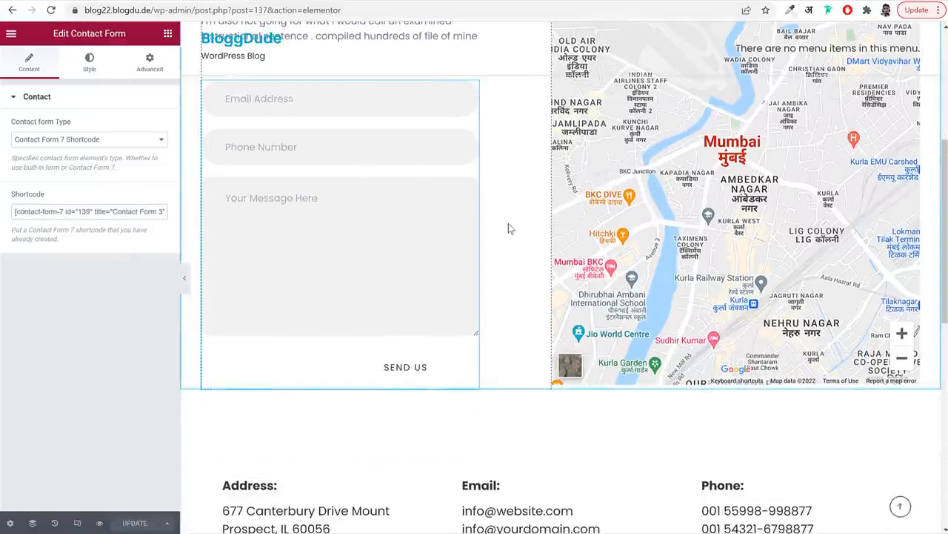
# Trim the page address to /wp-admin/ to return to the WordPress dashboard
pyautogui.scroll(5, 511, 237)
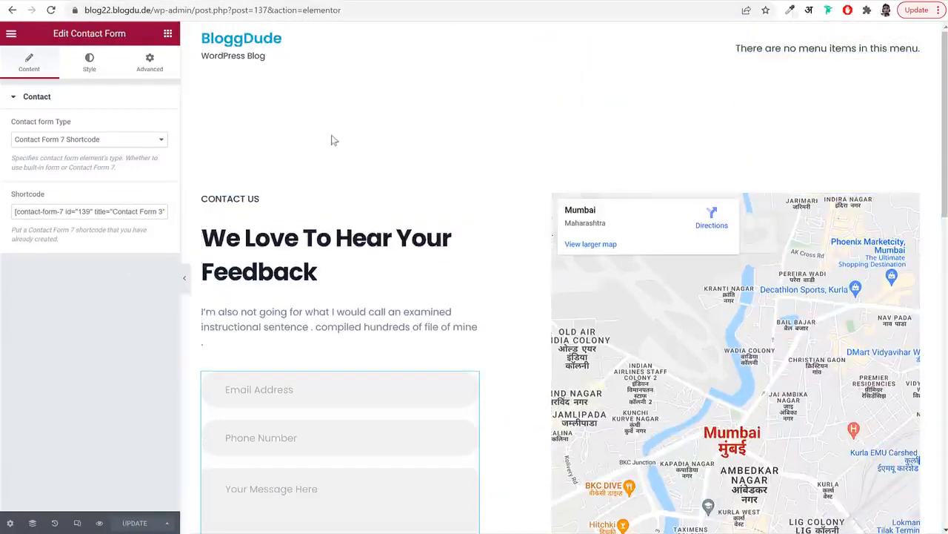
pyautogui.moveTo(195, 10); pyautogui.dragTo(500, 9)
pyautogui.press('BackSpace')
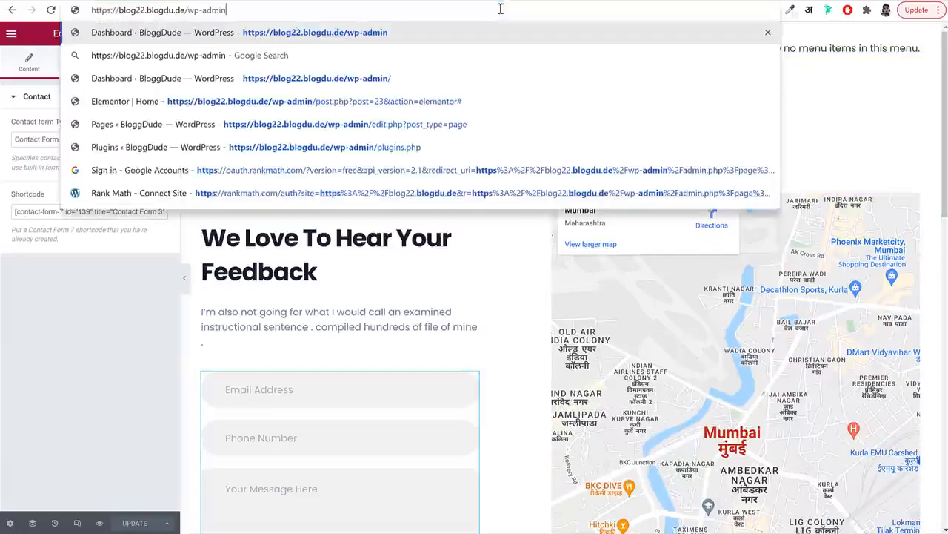
pyautogui.press('Return')
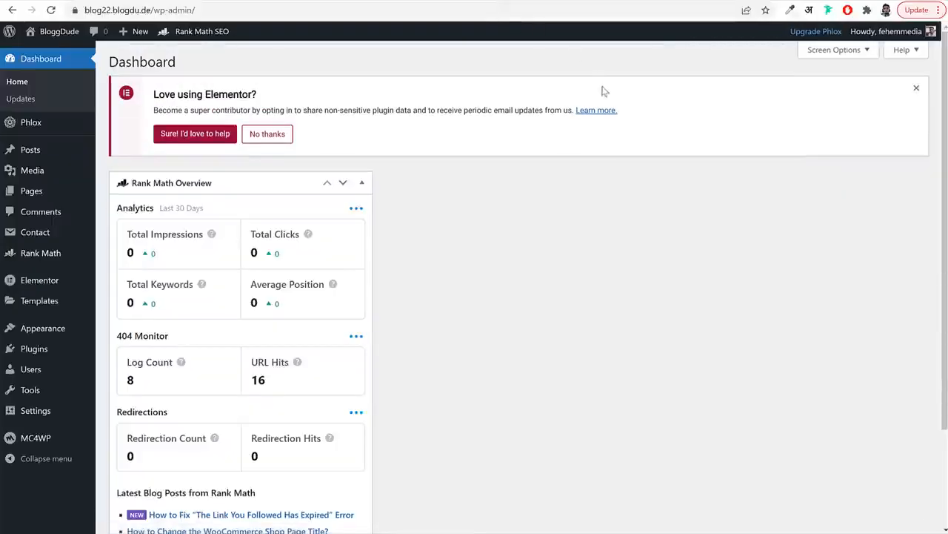
# Compare the BloggDude front page with the other site's front page across browser tabs
pyautogui.click(363, 1)
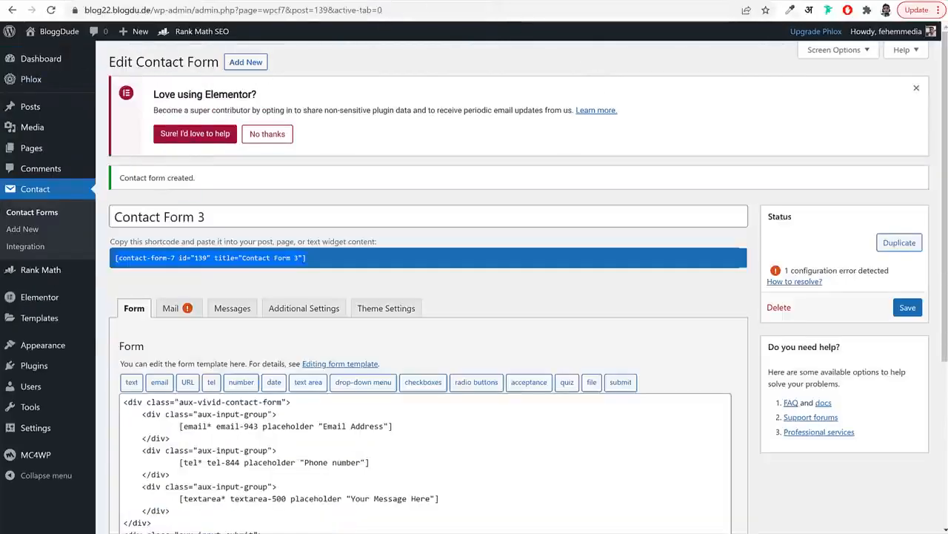
pyautogui.click(427, 2)
pyautogui.scroll(10, 455, 167)
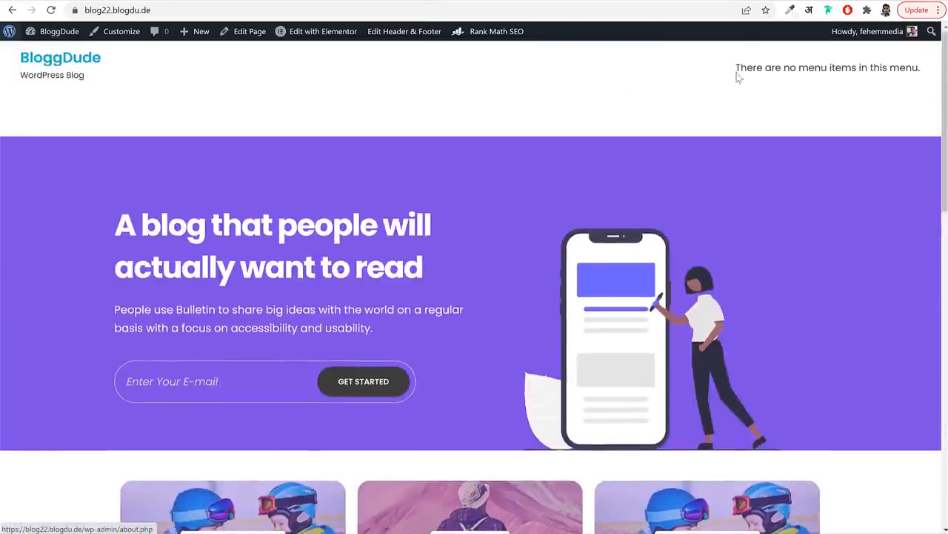
pyautogui.click(186, 1)
pyautogui.click(659, 2)
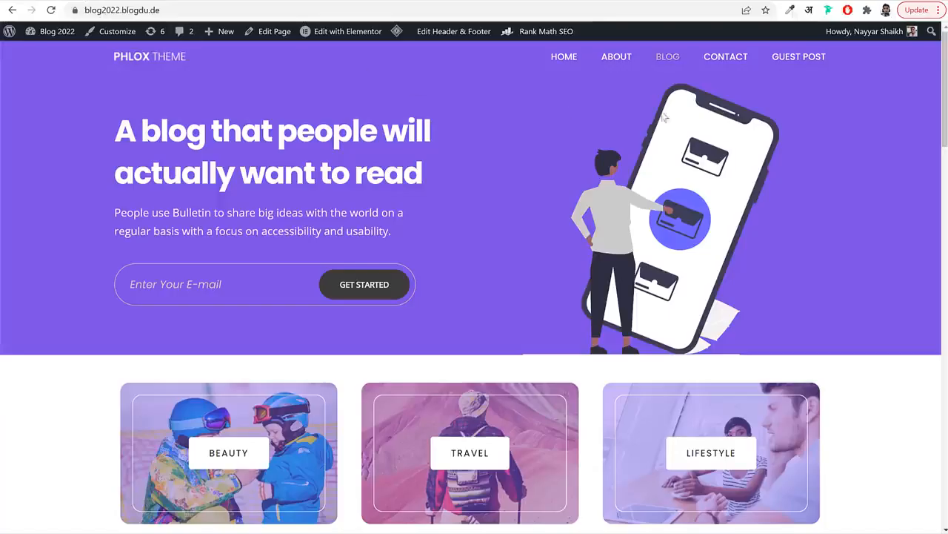
pyautogui.scroll(-15, 757, 234)
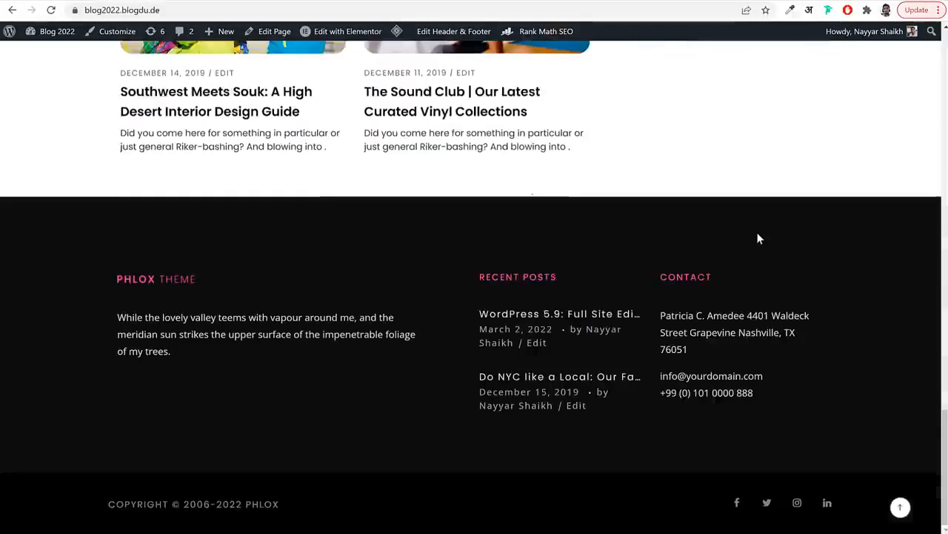
pyautogui.scroll(15, 757, 232)
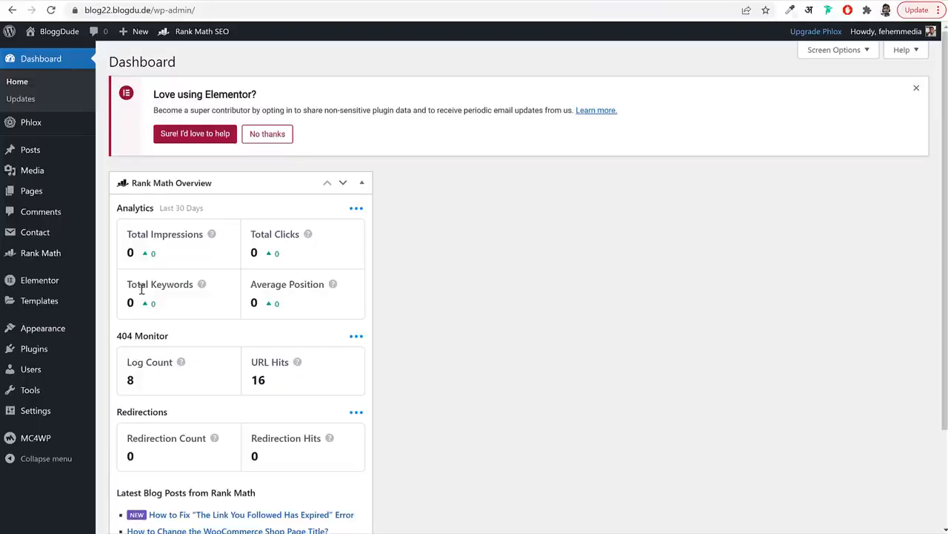
# Create a new menu named Main Menu
pyautogui.moveTo(40, 333)
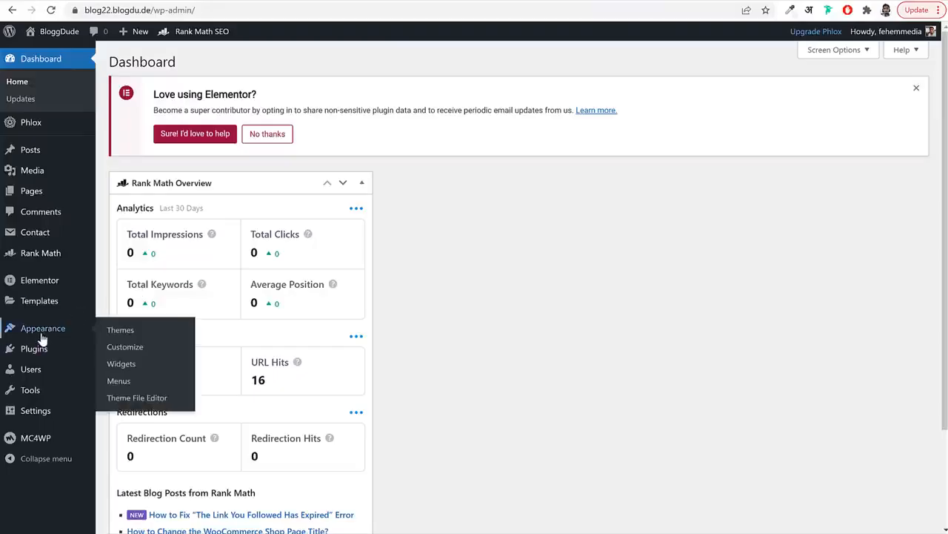
pyautogui.click(119, 381)
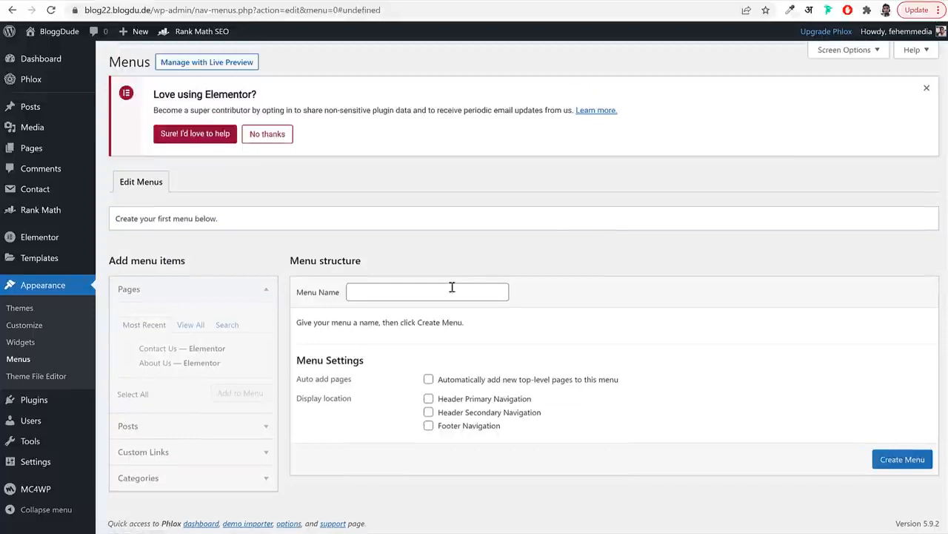
pyautogui.click(448, 291)
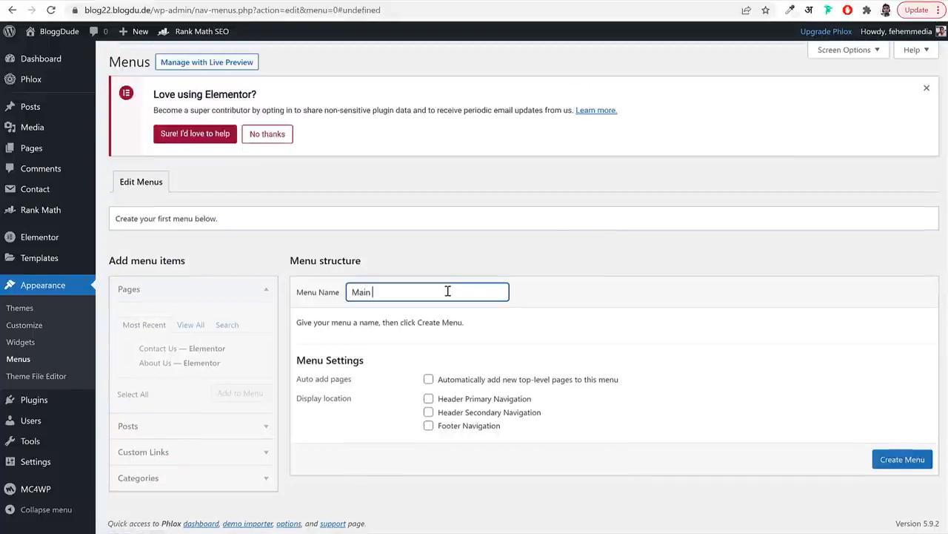
pyautogui.press('Return')
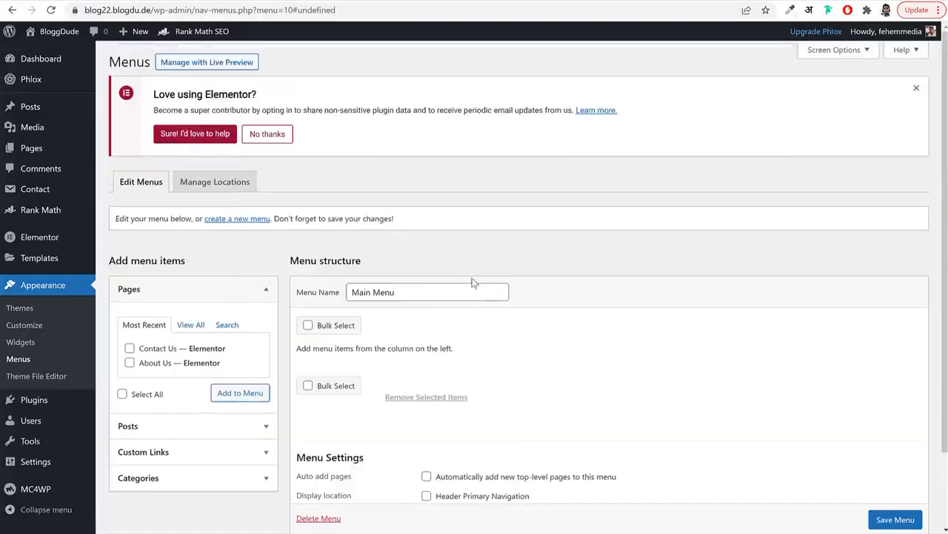
# Add the Home, Blog, About Us and Contact Us pages to Main Menu
pyautogui.click(190, 324)
pyautogui.scroll(-1, 355, 340)
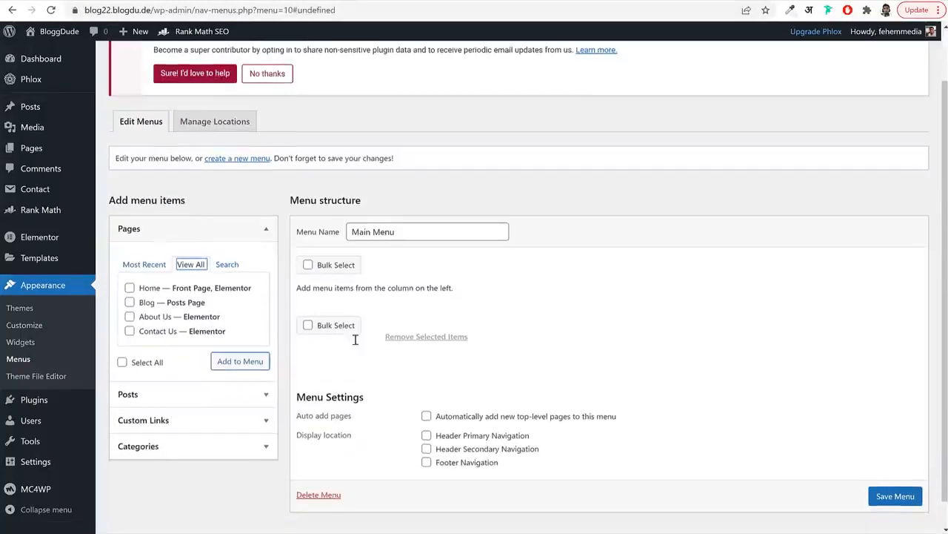
pyautogui.click(151, 289)
pyautogui.click(148, 303)
pyautogui.click(148, 317)
pyautogui.click(148, 331)
pyautogui.click(252, 363)
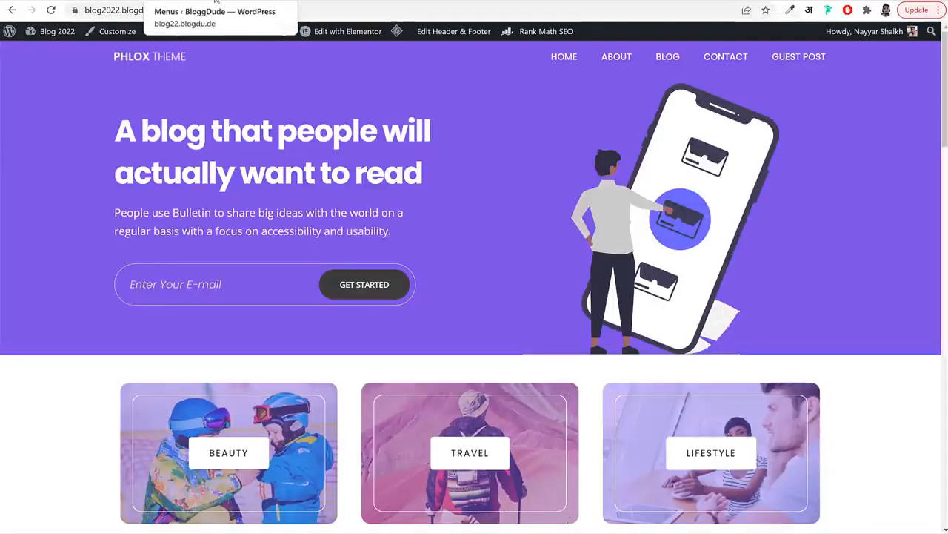
# Assign Main Menu to Header Primary Navigation, save it, and reload the front page
pyautogui.click(216, 2)
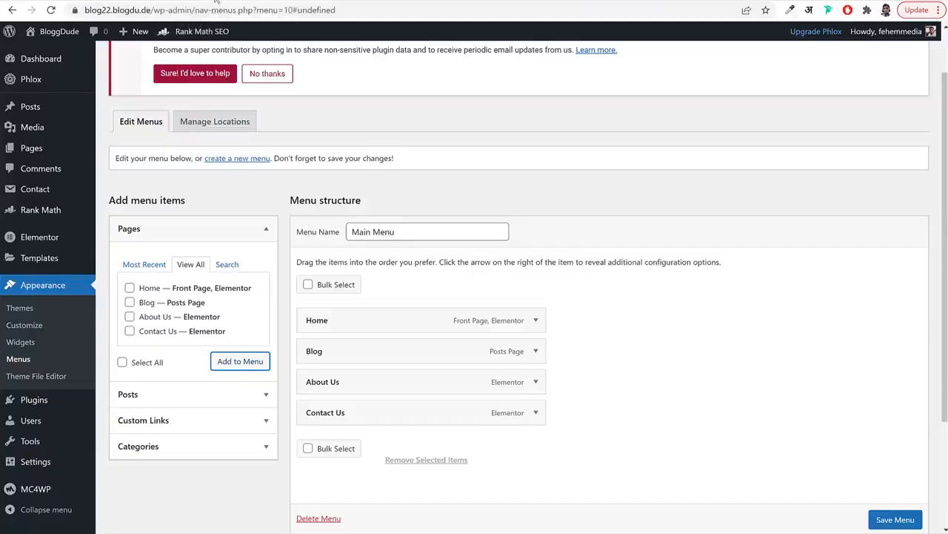
pyautogui.scroll(-2, 478, 370)
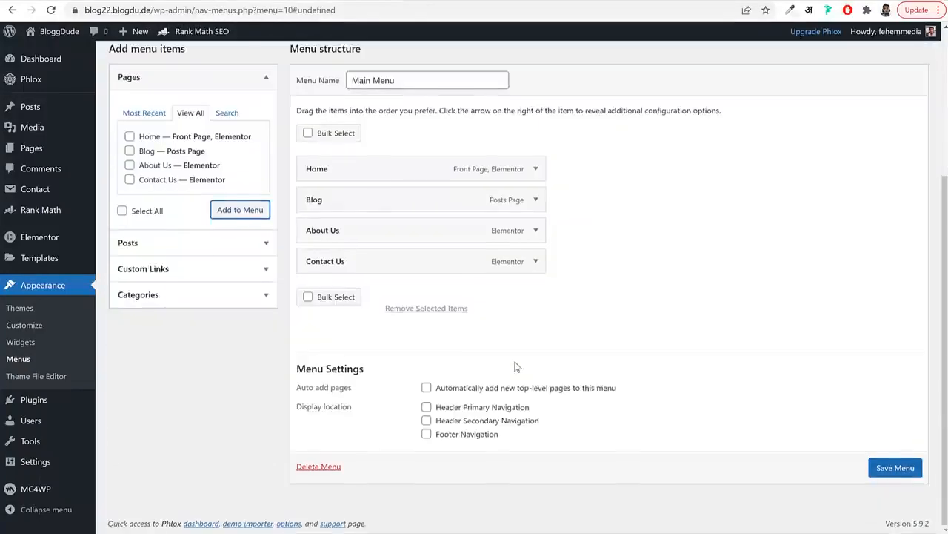
pyautogui.click(475, 410)
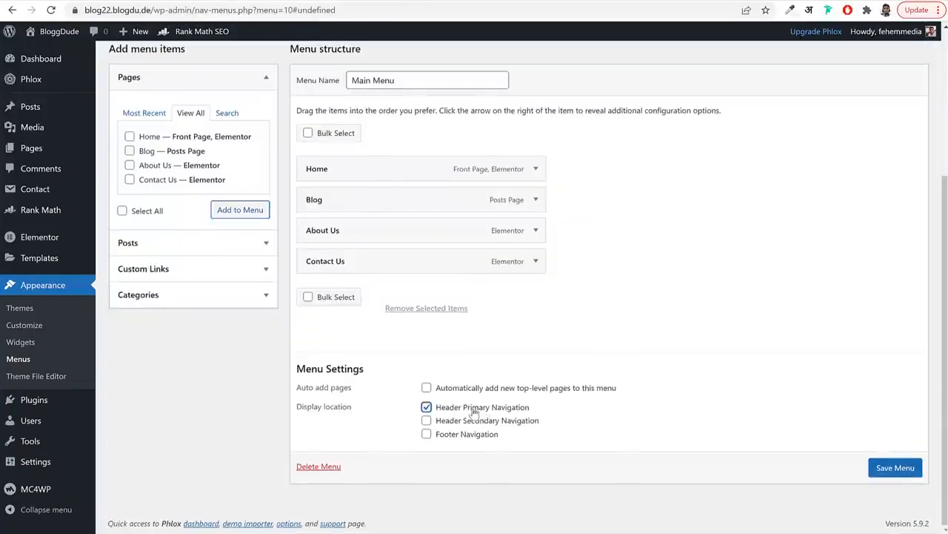
pyautogui.click(894, 468)
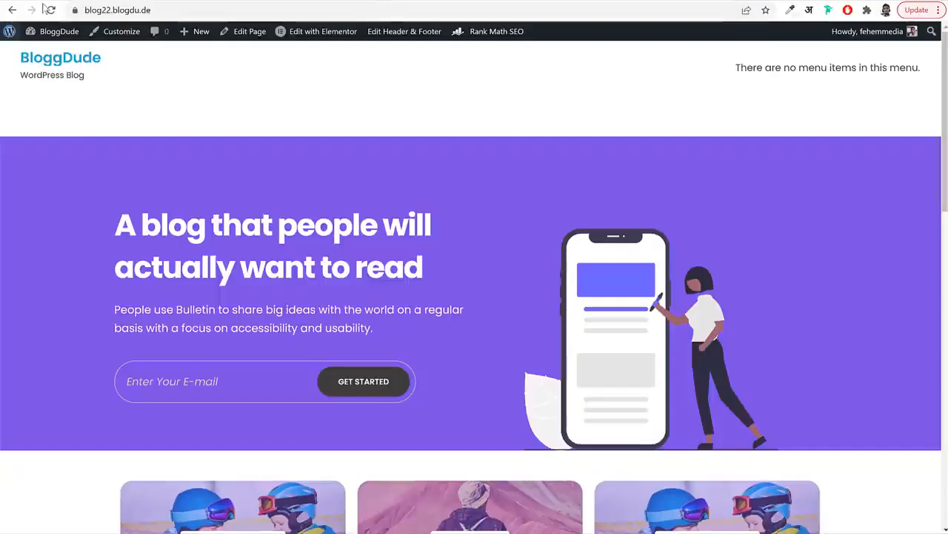
pyautogui.click(48, 9)
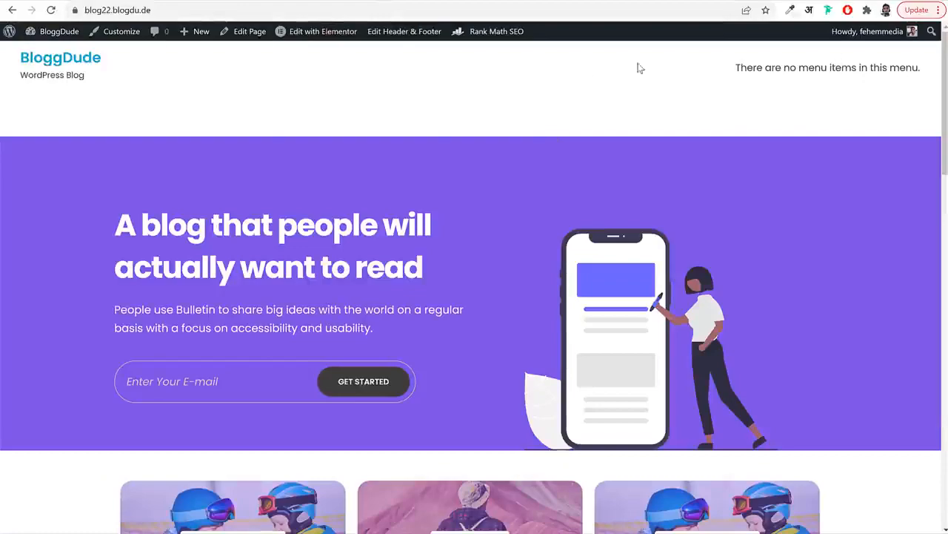
# Scroll through the front page, then open and review the WordPress 5.9 post
pyautogui.scroll(-8, 797, 213)
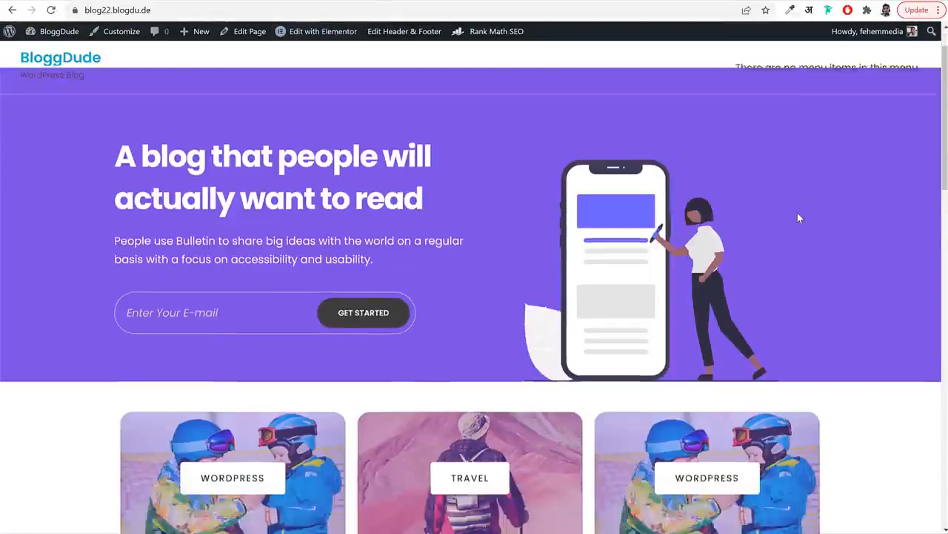
pyautogui.scroll(5, 786, 218)
pyautogui.scroll(3, 777, 221)
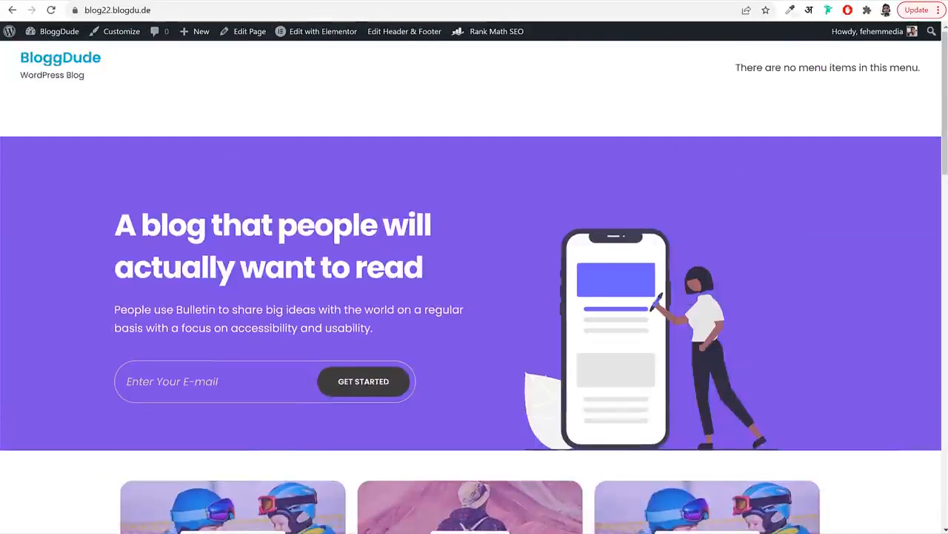
pyautogui.scroll(-10, 532, 178)
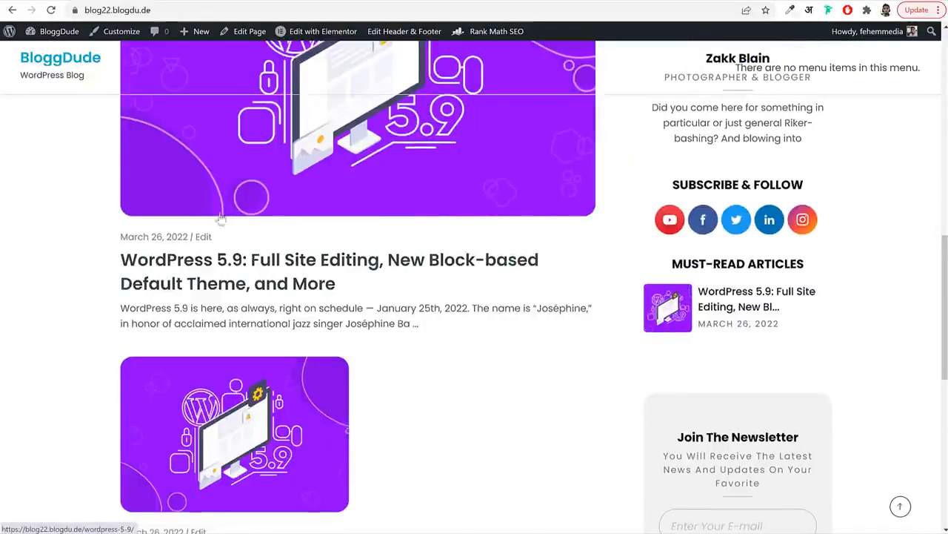
pyautogui.click(296, 278)
pyautogui.scroll(-1, 838, 244)
pyautogui.scroll(-14, 838, 244)
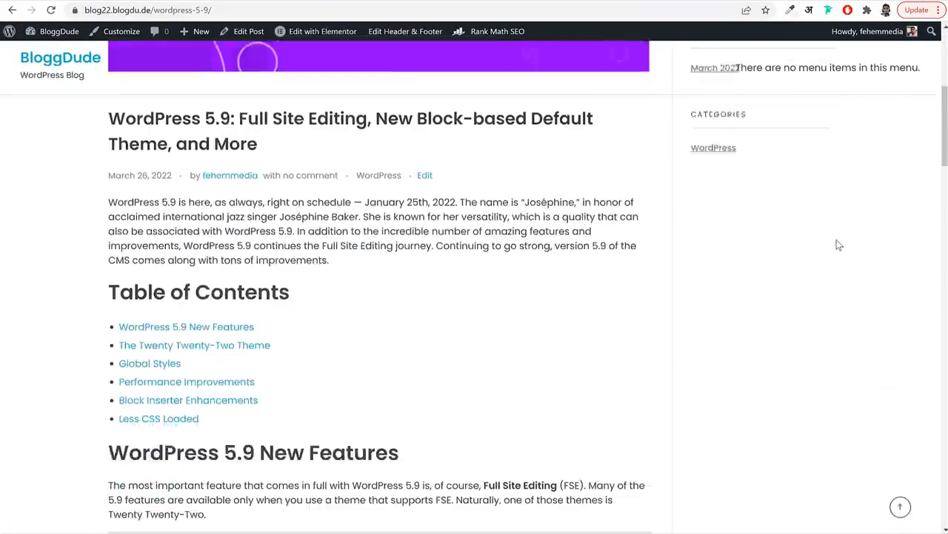
pyautogui.scroll(6, 837, 245)
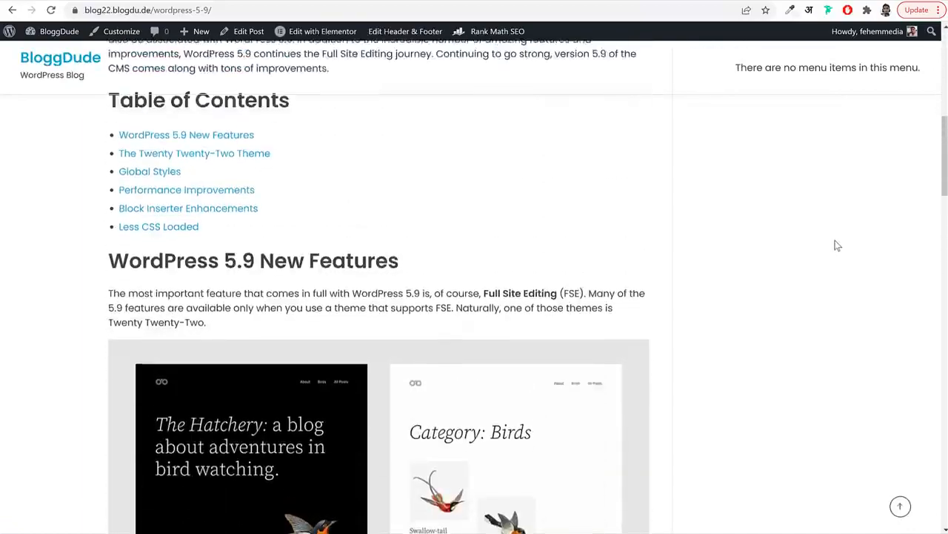
pyautogui.scroll(-20, 837, 245)
pyautogui.scroll(20, 838, 246)
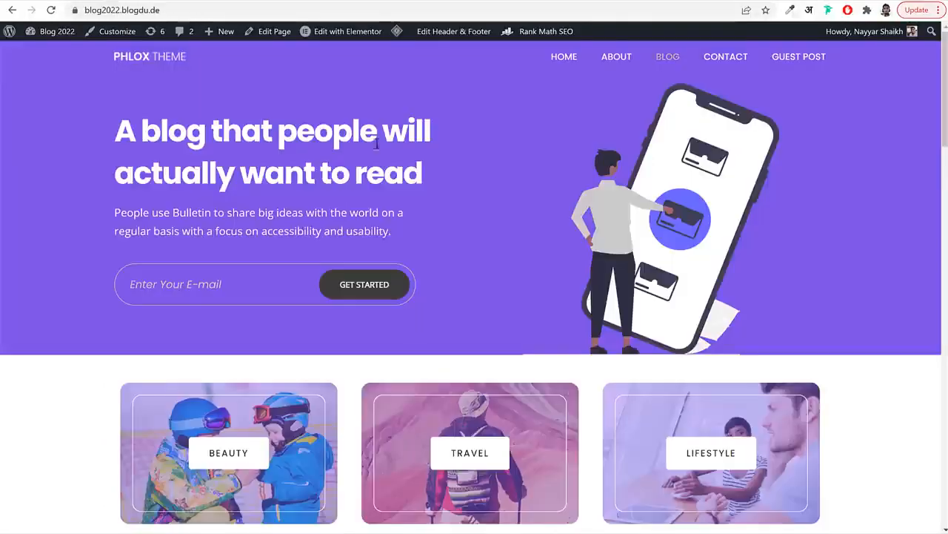
pyautogui.scroll(-8, 502, 254)
pyautogui.scroll(-4, 430, 178)
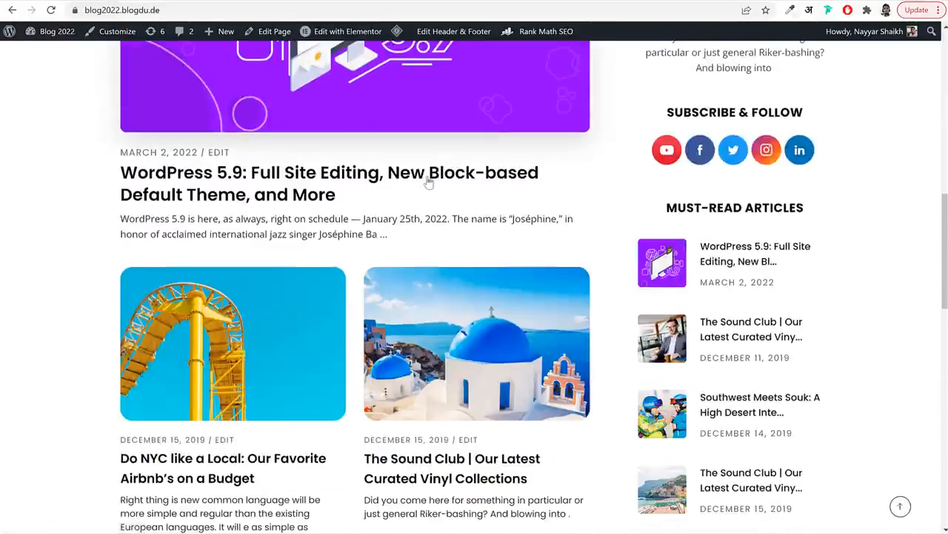
# Open the WordPress 5.9 post on the other site, dismiss the FurnituAI popup, and scroll through it
pyautogui.click(430, 177)
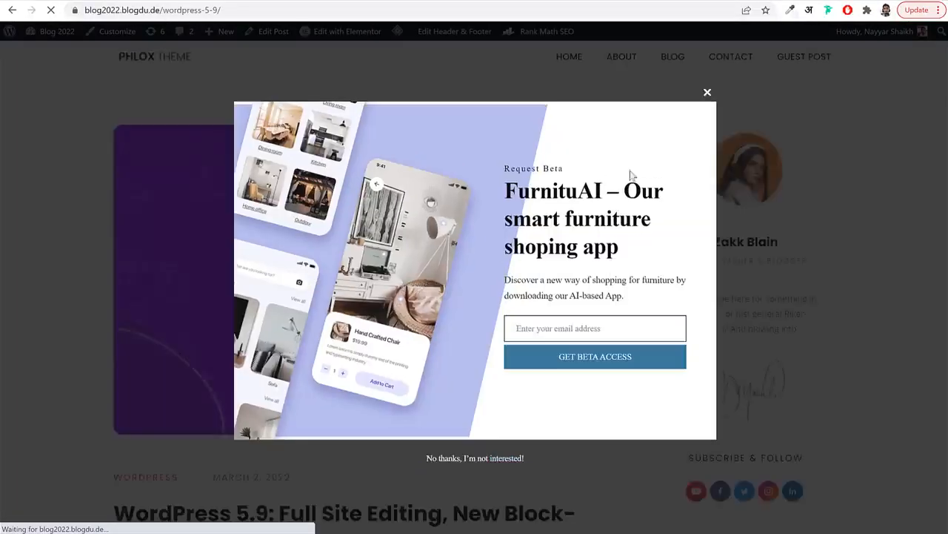
pyautogui.click(709, 94)
pyautogui.scroll(-5, 406, 317)
pyautogui.scroll(4, 434, 311)
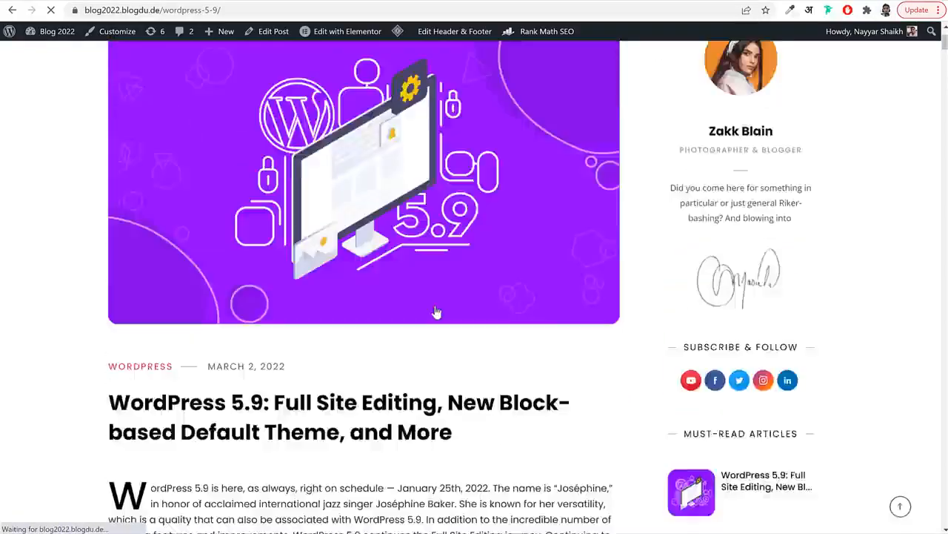
pyautogui.scroll(-5, 741, 271)
pyautogui.scroll(-2, 760, 288)
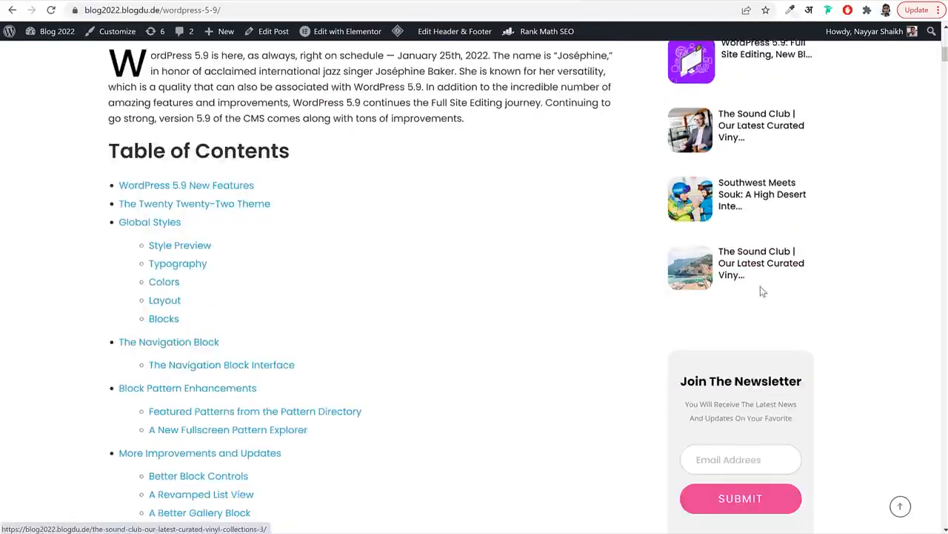
pyautogui.scroll(7, 756, 297)
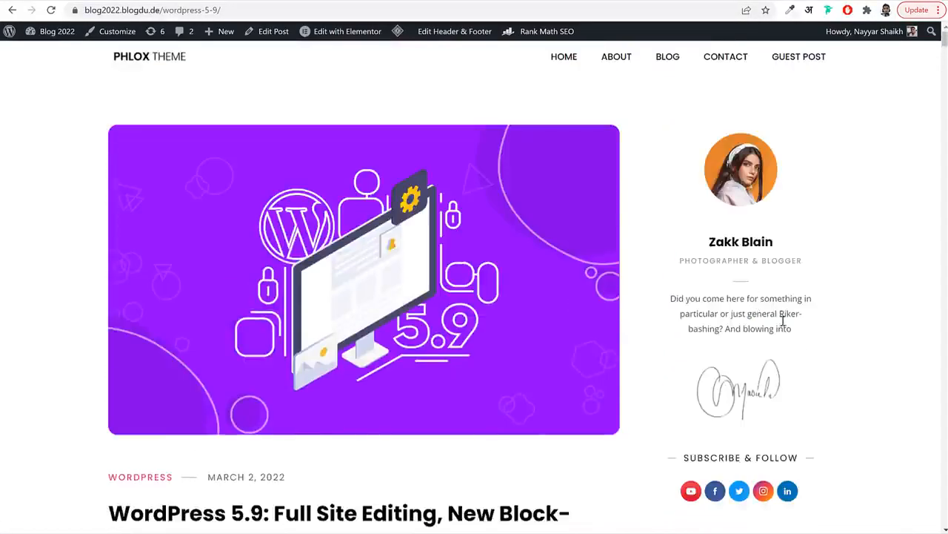
pyautogui.scroll(-8, 784, 320)
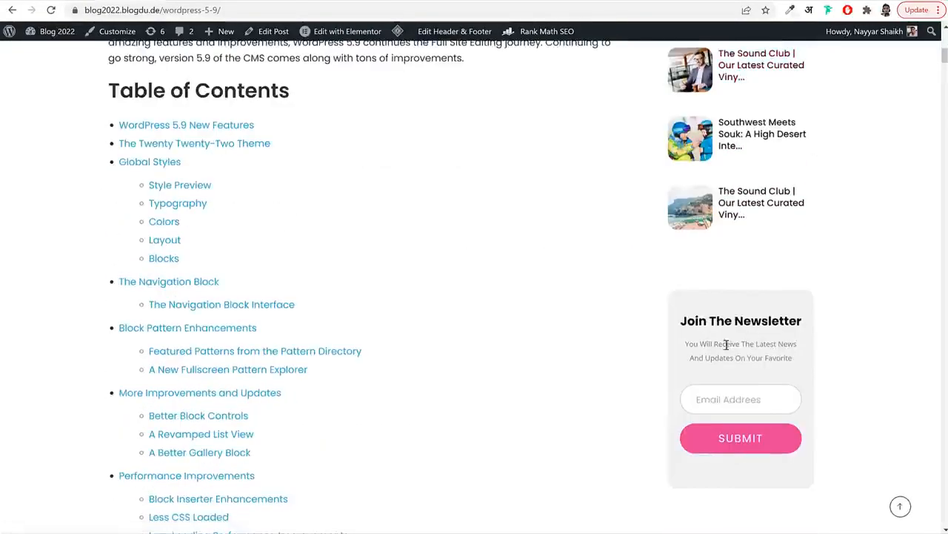
pyautogui.scroll(8, 726, 345)
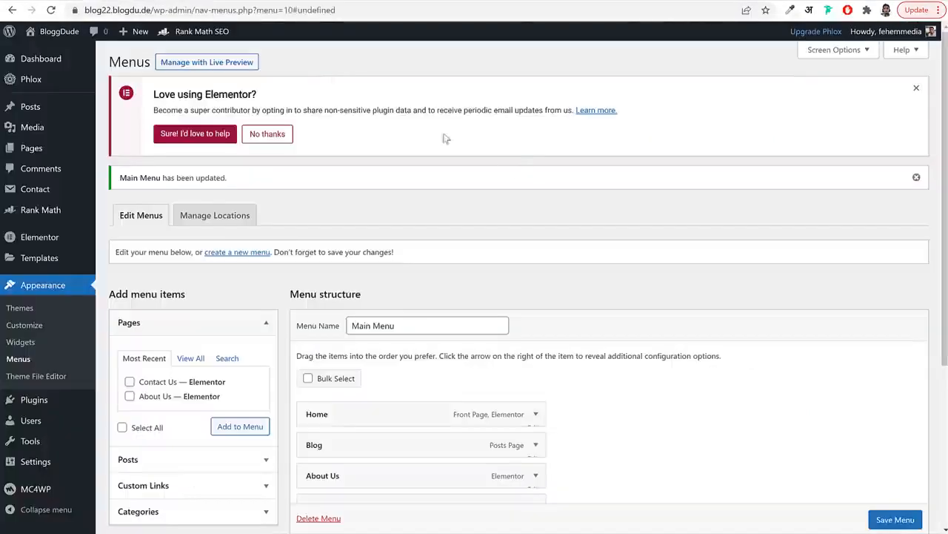
# Search the plugin directory, then install and activate AnyWhere Elementor
pyautogui.click(48, 405)
pyautogui.click(534, 78)
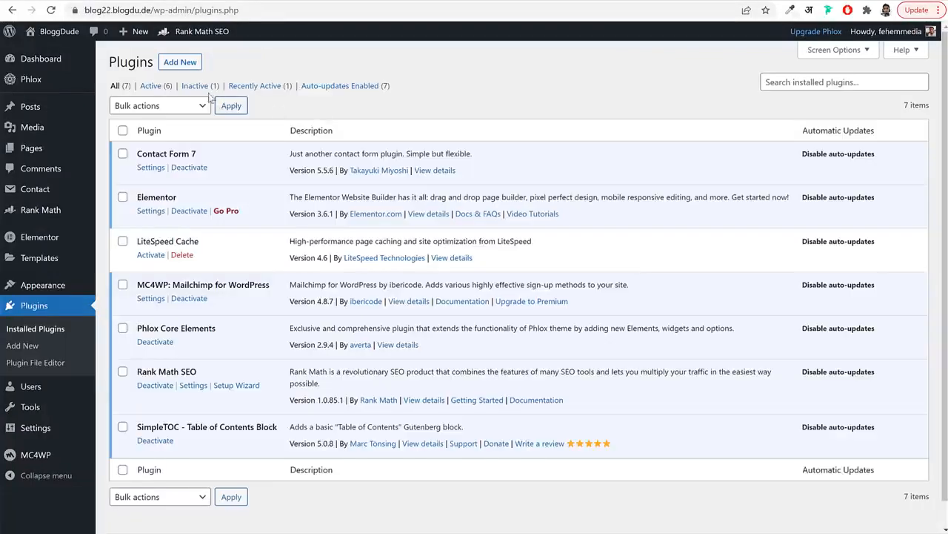
pyautogui.click(183, 65)
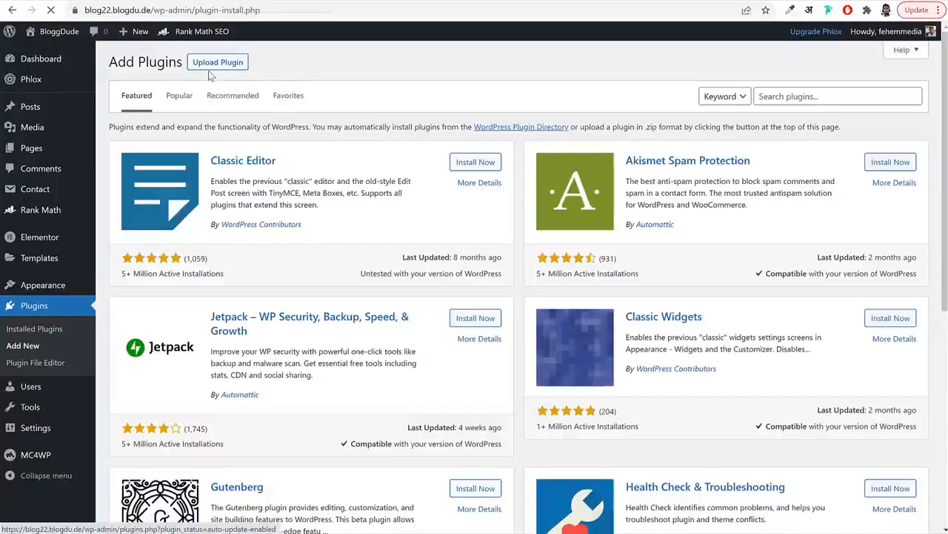
pyautogui.click(771, 94)
pyautogui.write('anywhere')
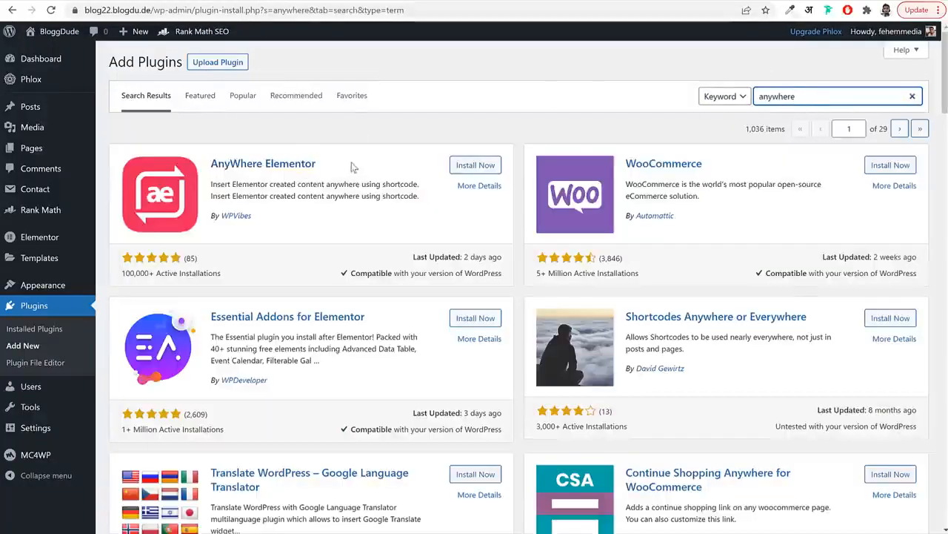
pyautogui.click(478, 165)
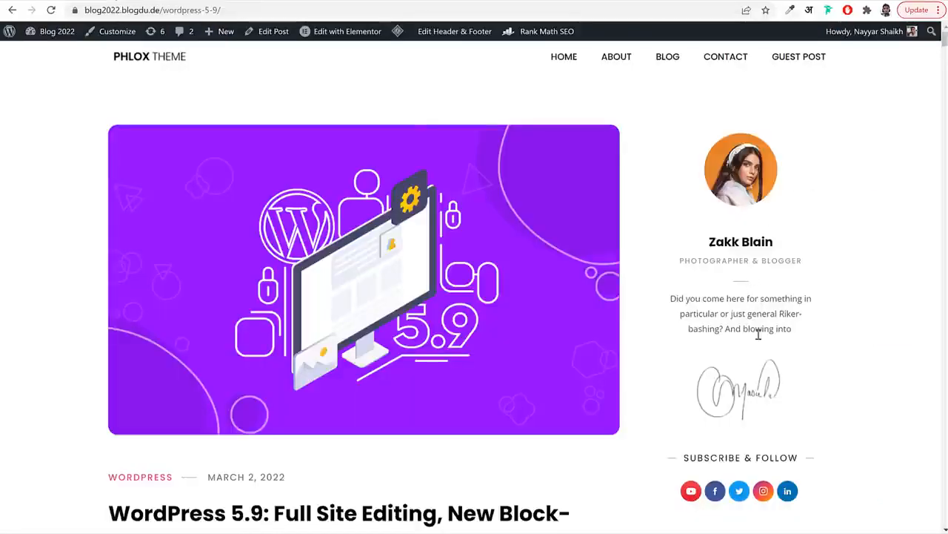
pyautogui.scroll(-4, 758, 348)
pyautogui.scroll(4, 753, 370)
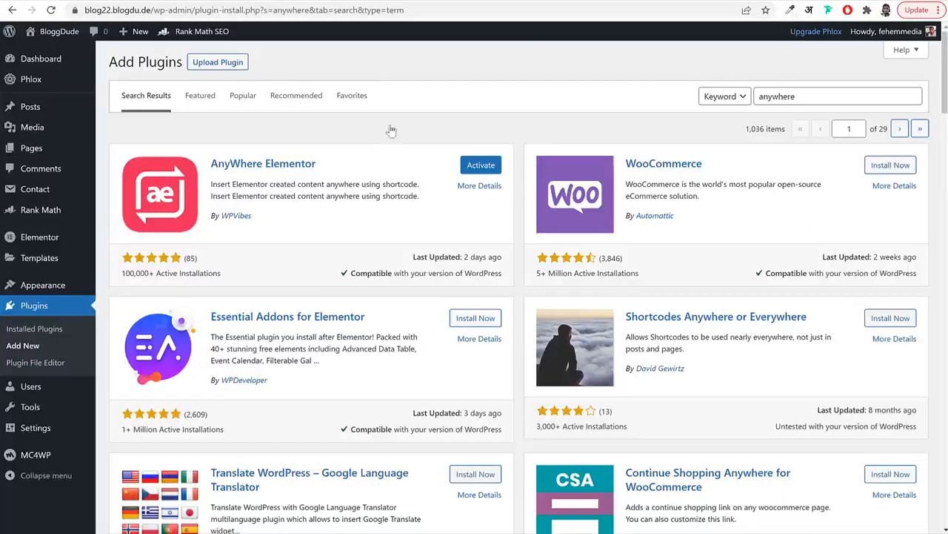
pyautogui.click(483, 166)
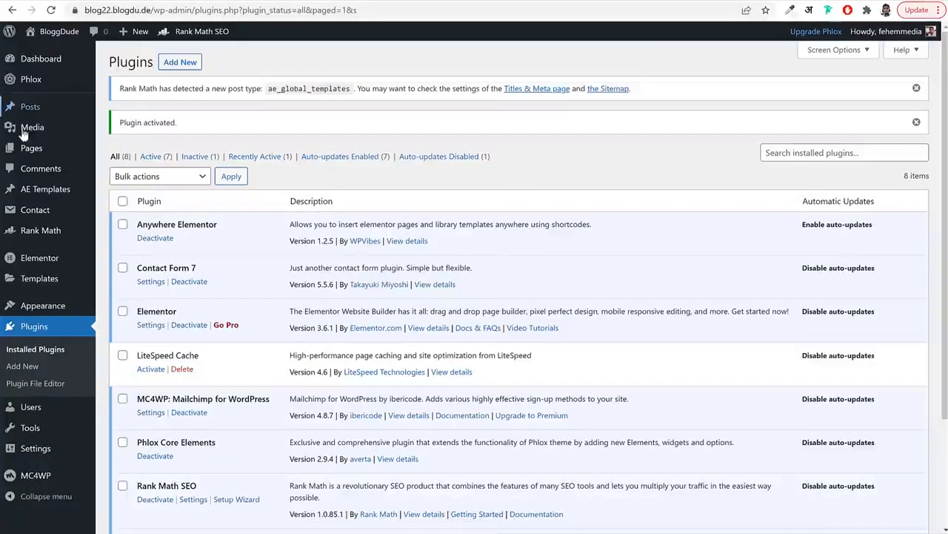
pyautogui.moveTo(26, 198)
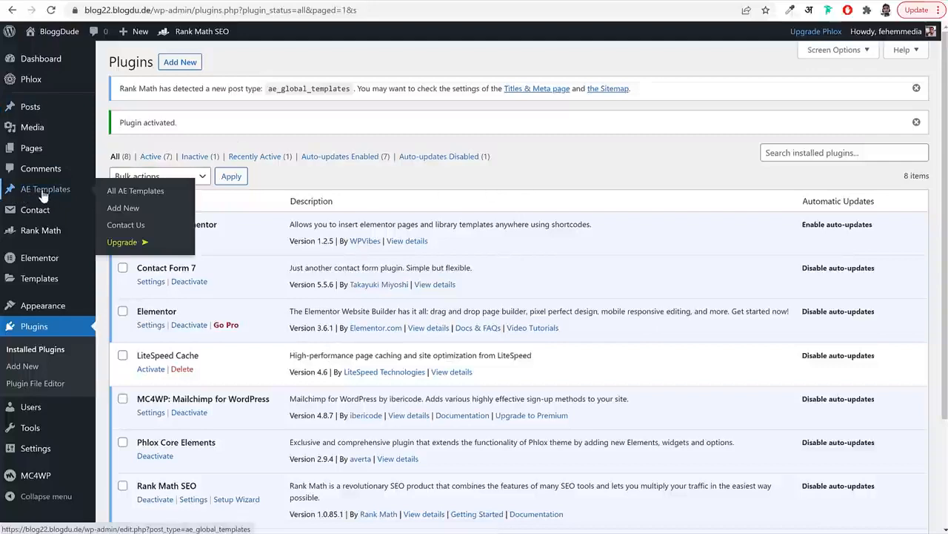
# Create and publish an AE template titled 'Right Sidebar', then open it in Elementor
pyautogui.click(44, 196)
pyautogui.click(278, 61)
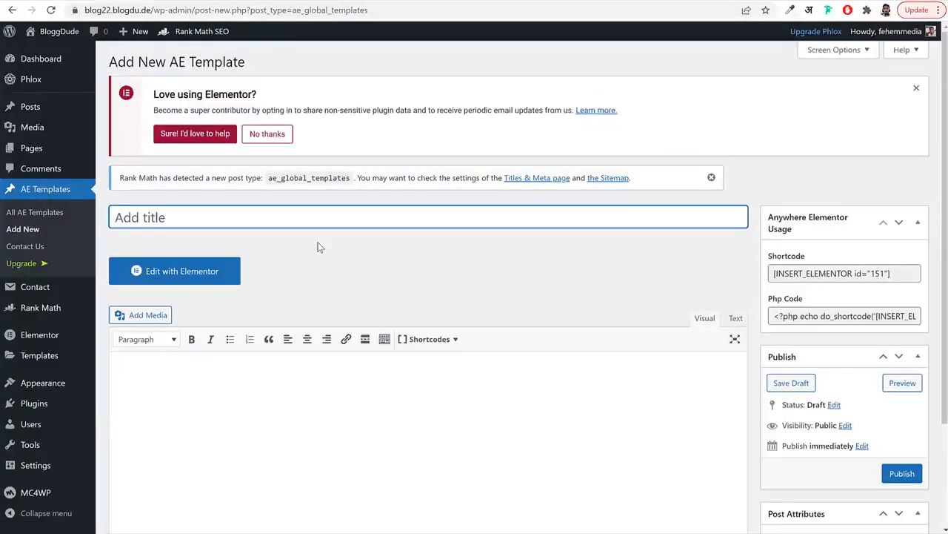
pyautogui.write('Ri')
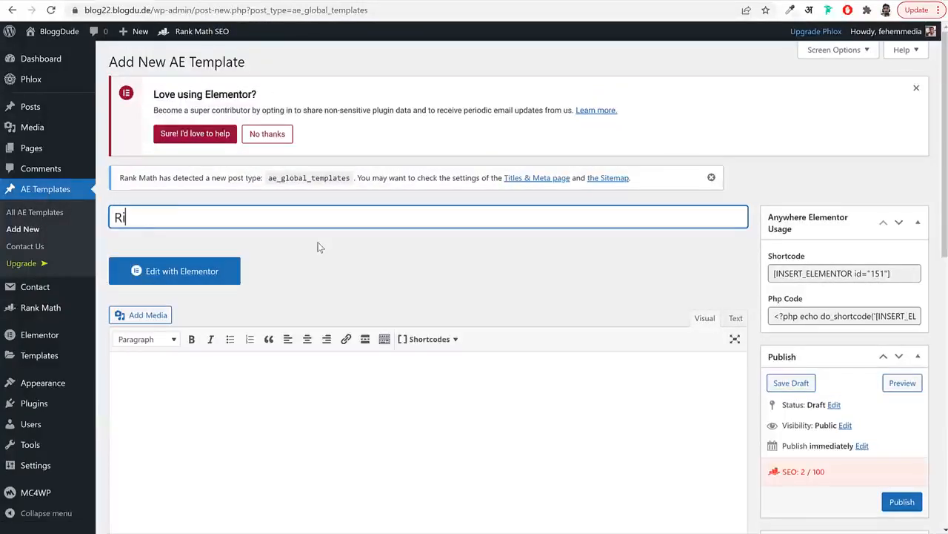
pyautogui.write('ght Sidebar')
pyautogui.click(454, 255)
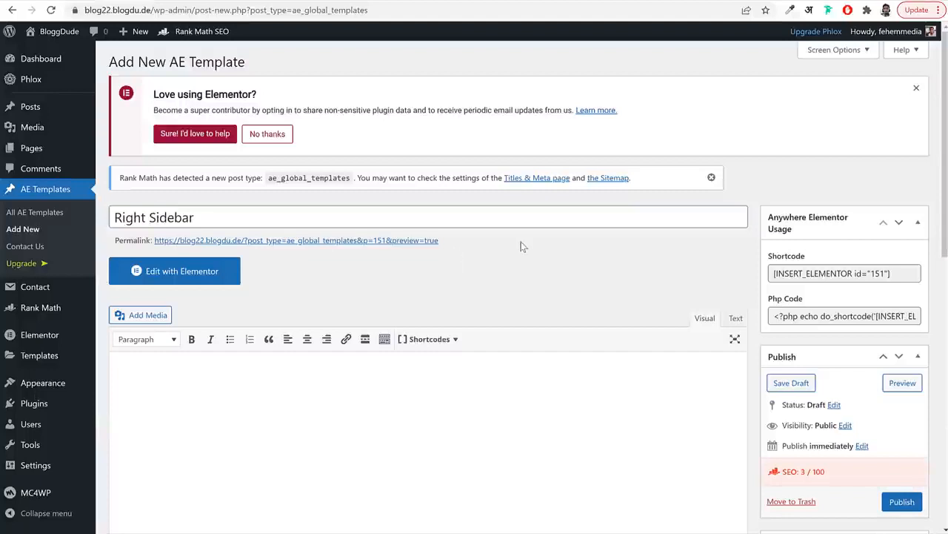
pyautogui.scroll(-2, 508, 249)
pyautogui.click(898, 380)
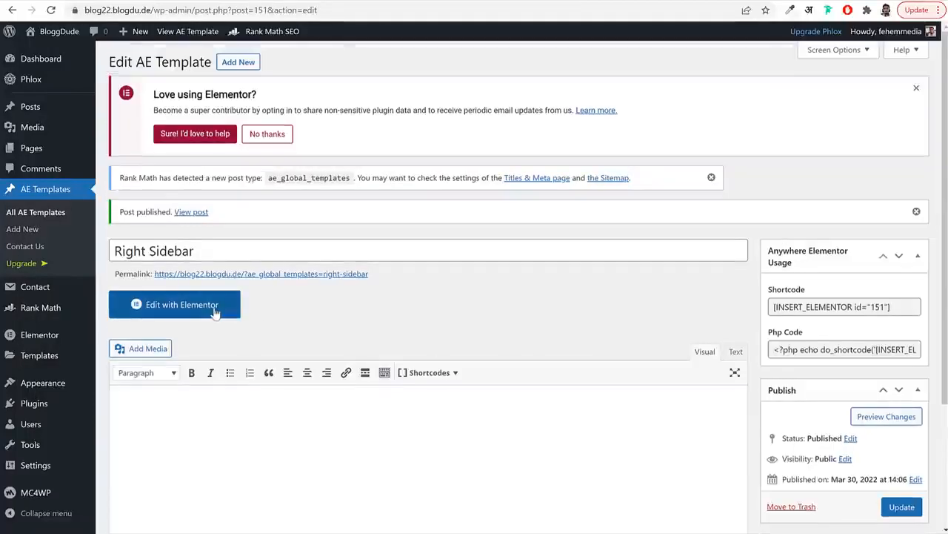
pyautogui.click(215, 312)
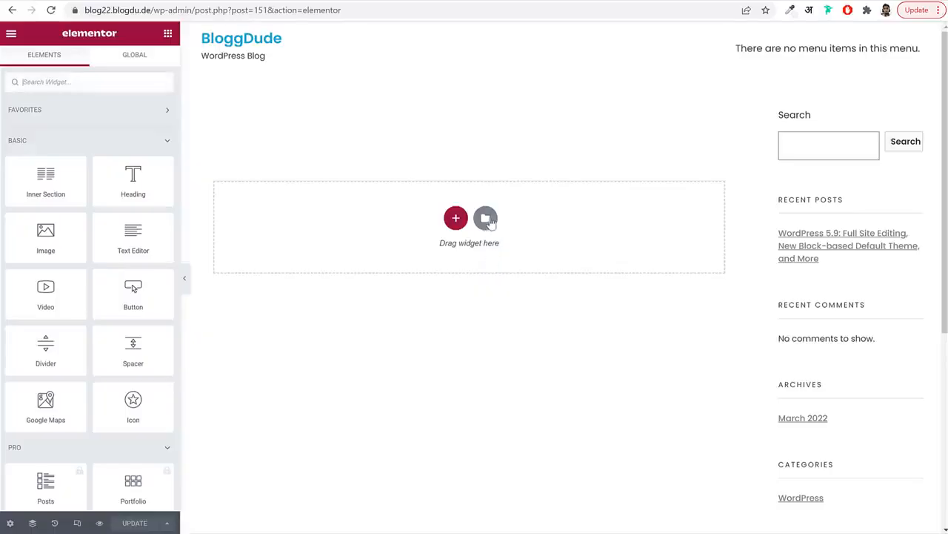
# Insert the saved Home Right Sidebar template from My Templates, applying its settings
pyautogui.click(486, 216)
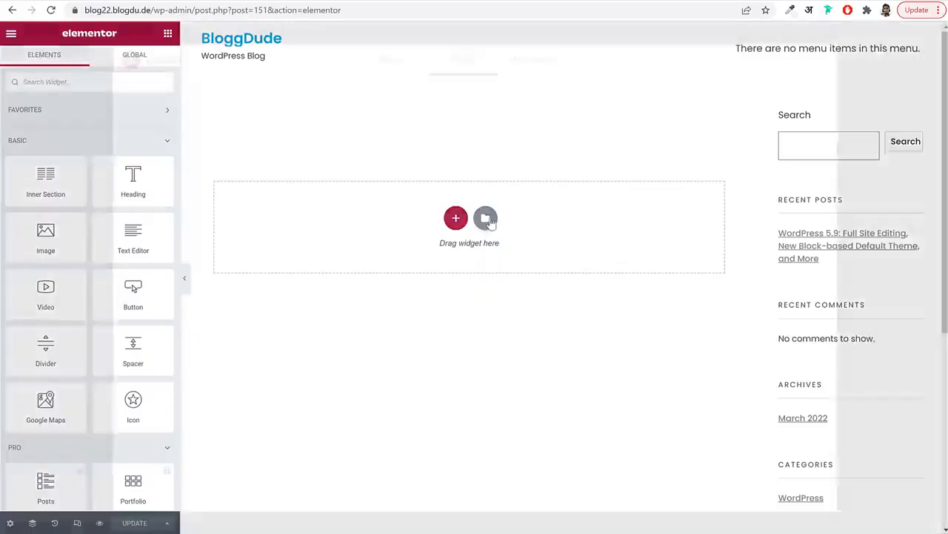
pyautogui.click(525, 60)
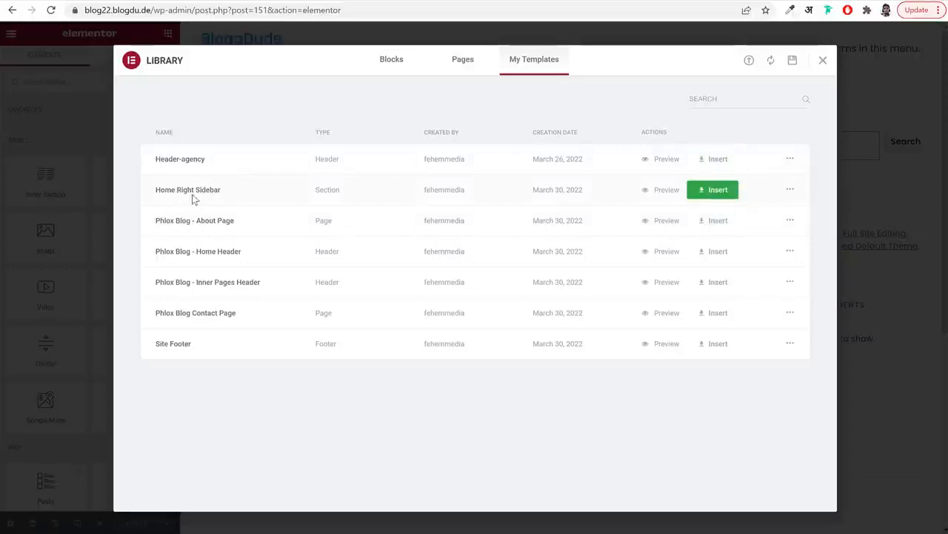
pyautogui.click(694, 192)
pyautogui.click(526, 318)
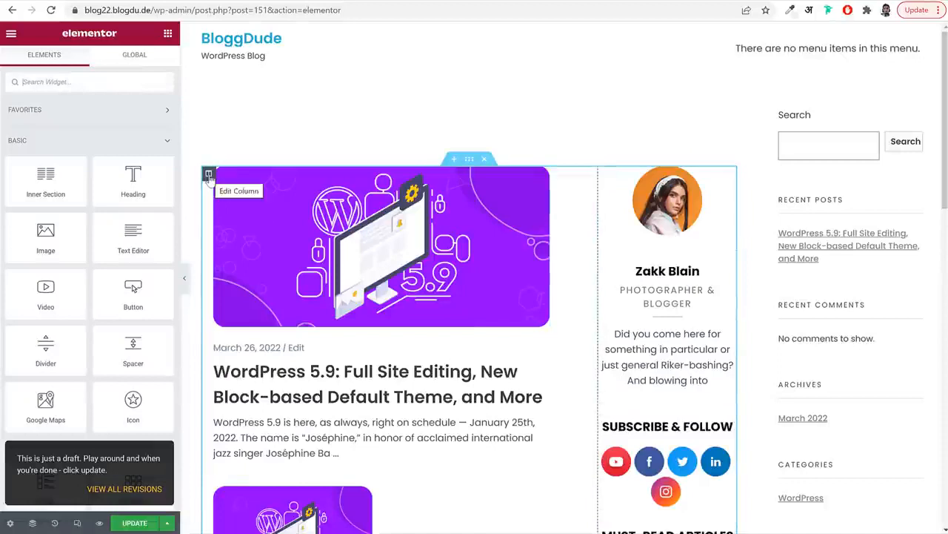
# Delete the left post column so only the sidebar widgets remain
pyautogui.rightClick(209, 175)
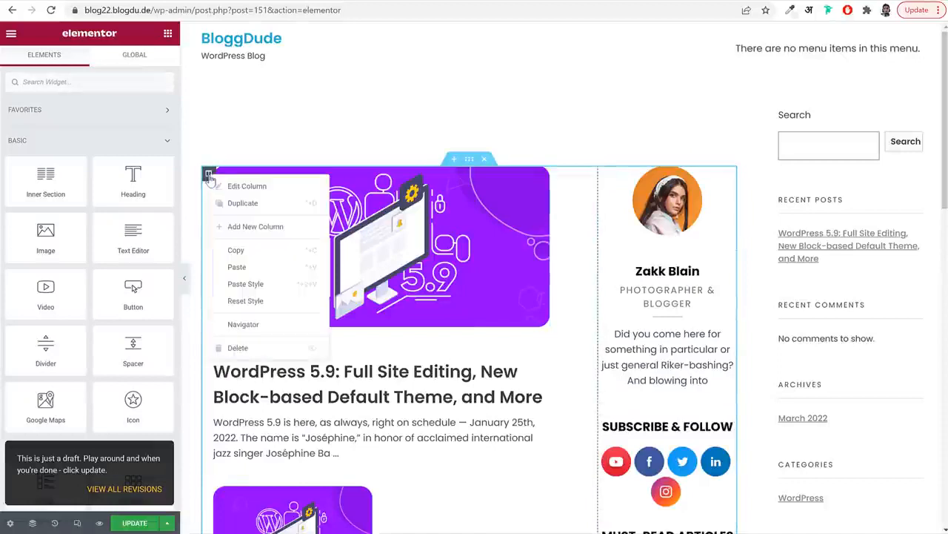
pyautogui.click(227, 288)
pyautogui.scroll(-5, 552, 307)
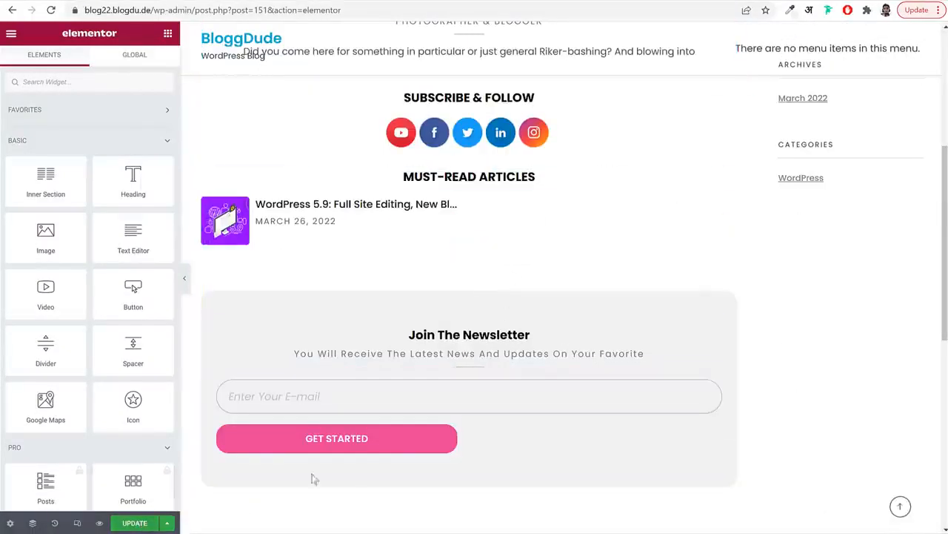
pyautogui.scroll(5, 419, 450)
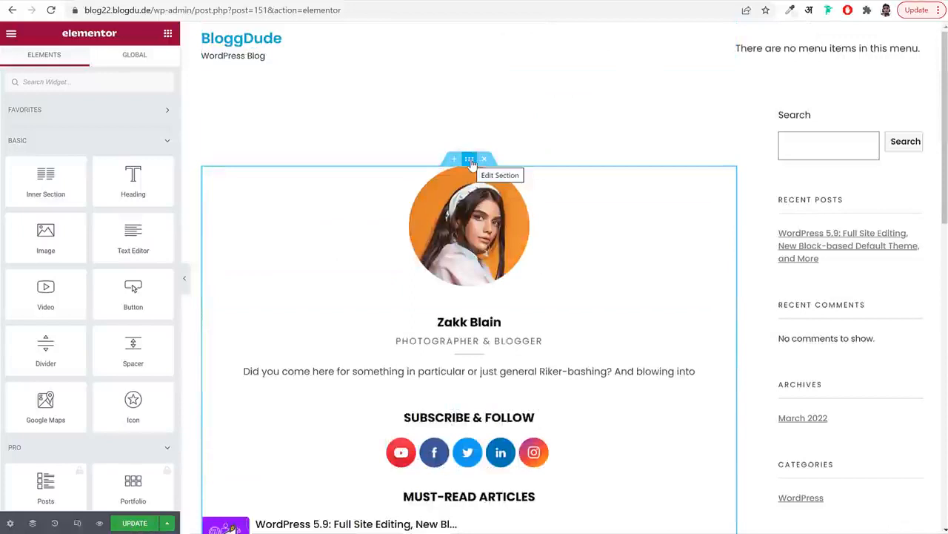
# Set the sidebar section's boxed layout width to 242
pyautogui.click(470, 160)
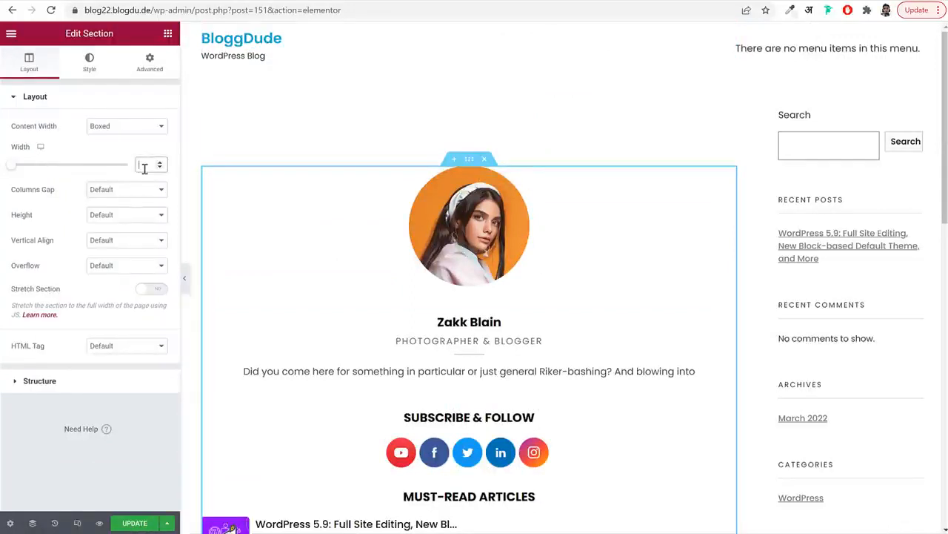
pyautogui.write('200')
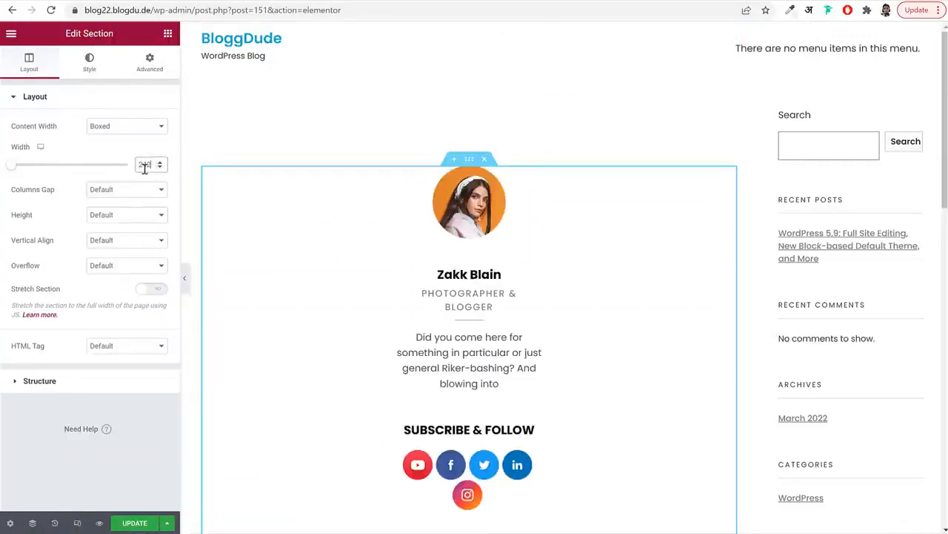
pyautogui.scroll(-6, 557, 350)
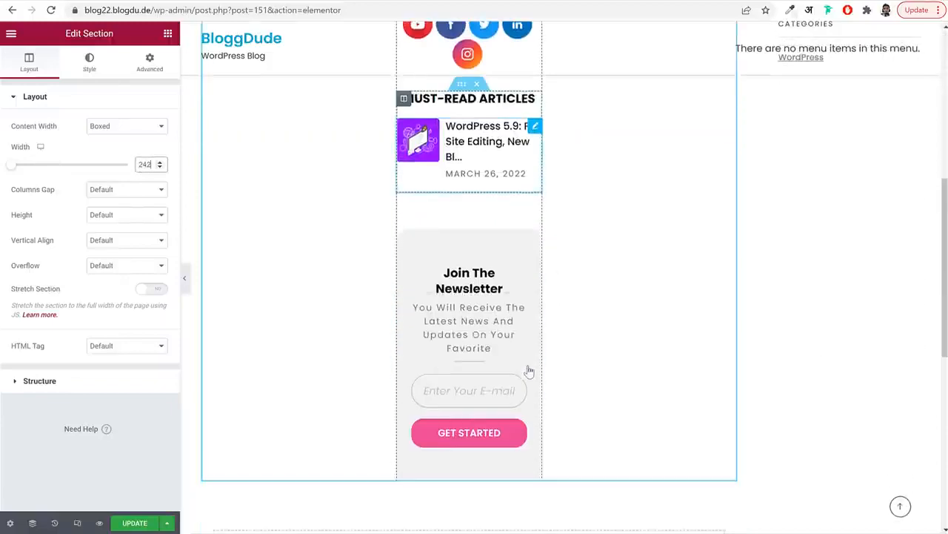
pyautogui.scroll(3, 529, 345)
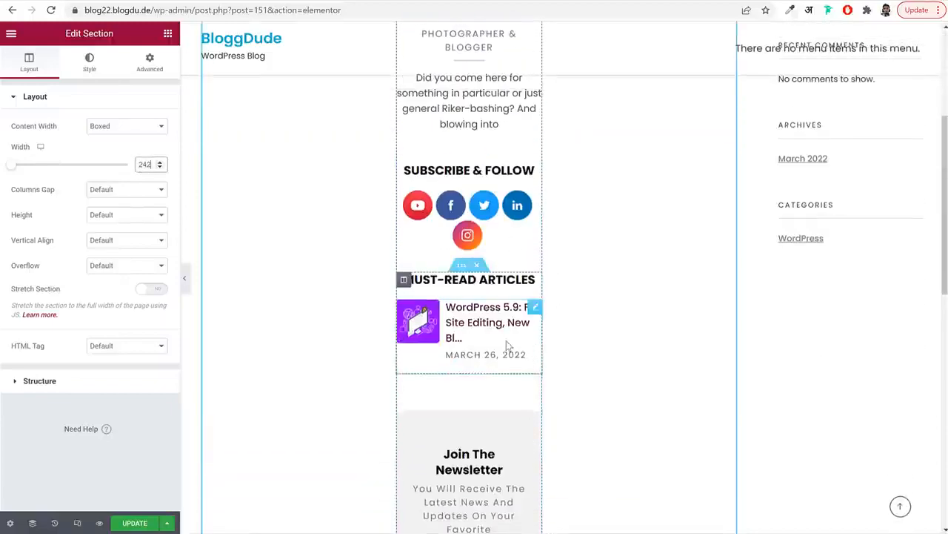
pyautogui.scroll(3, 515, 349)
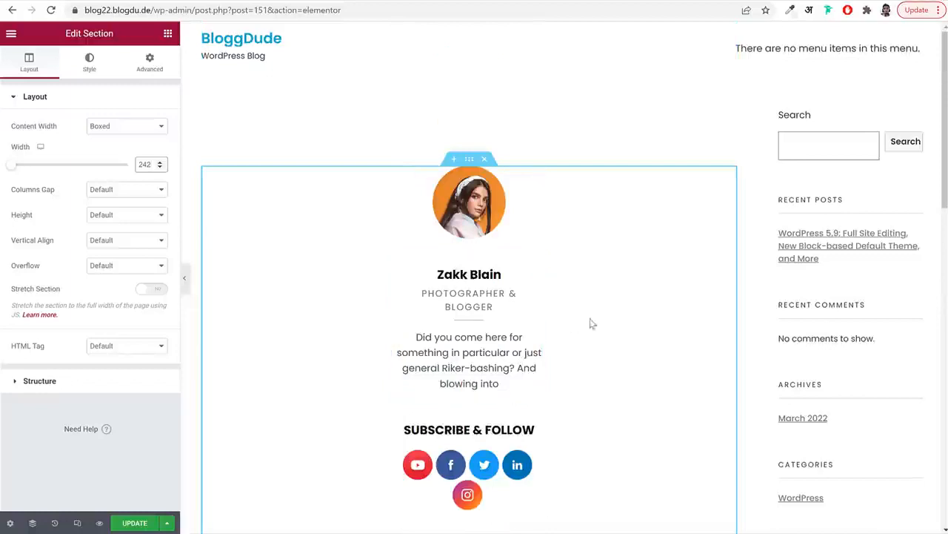
pyautogui.scroll(-2, 593, 324)
pyautogui.scroll(-1, 618, 325)
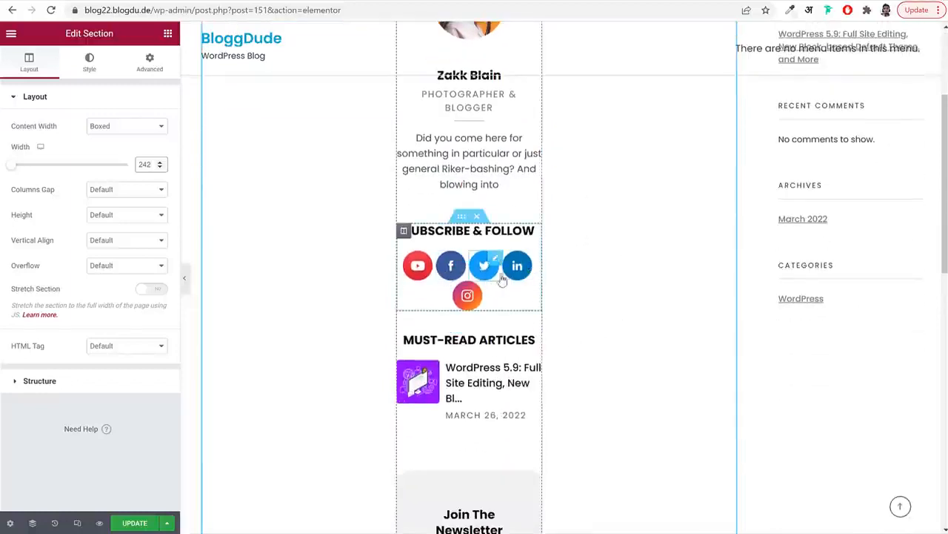
# Set the YouTube, Facebook and Twitter icons' max width to 40 px
pyautogui.click(426, 266)
pyautogui.click(123, 74)
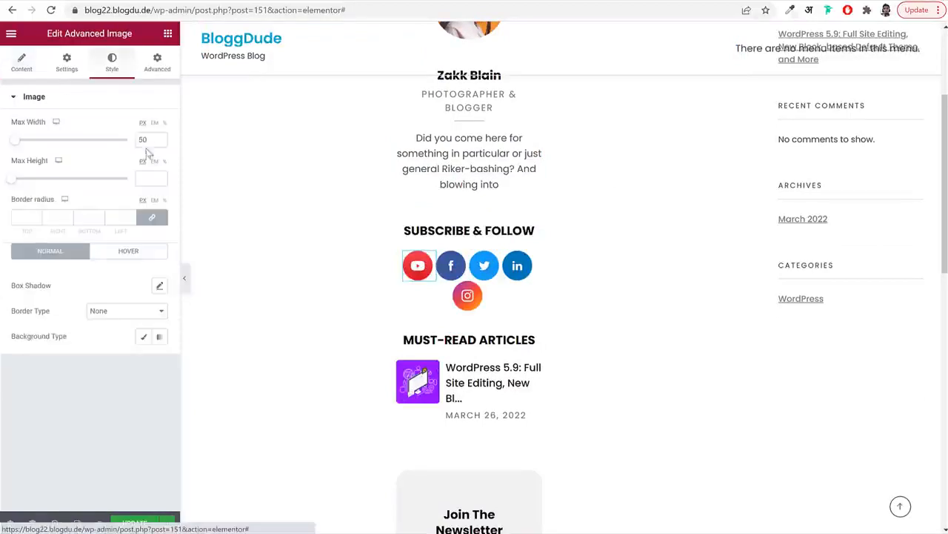
pyautogui.doubleClick(141, 140)
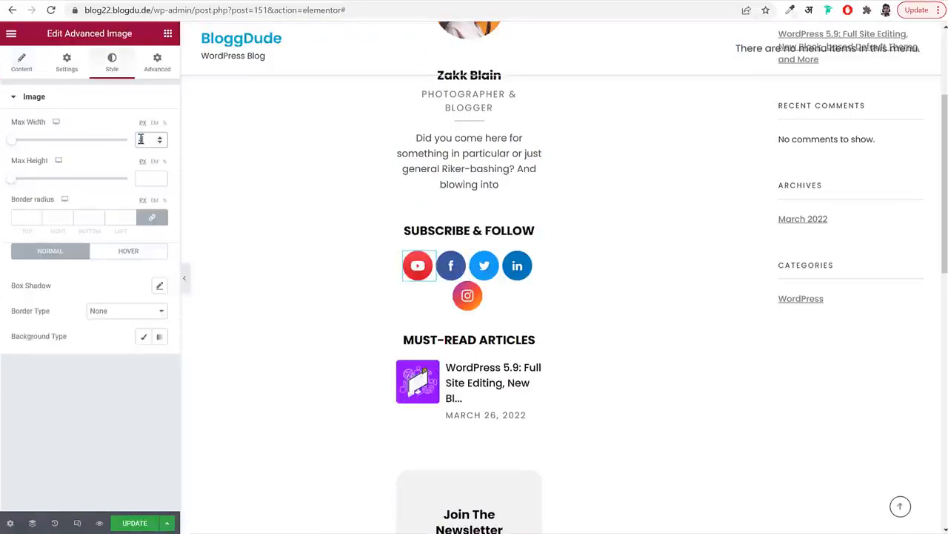
pyautogui.write('40')
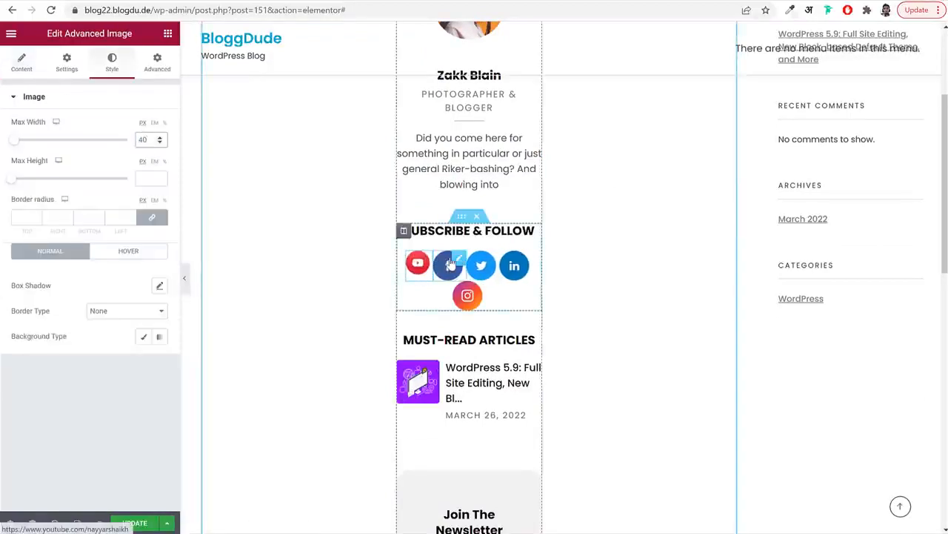
pyautogui.click(449, 266)
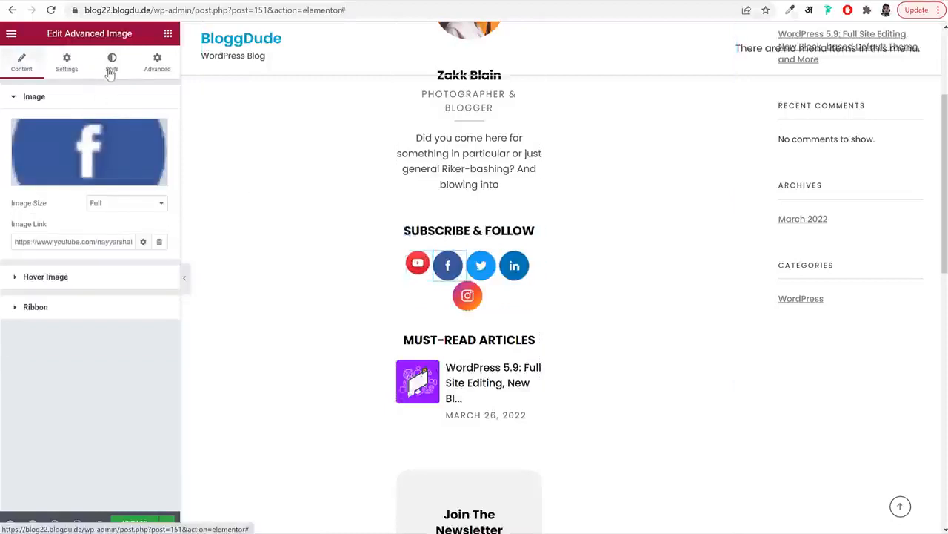
pyautogui.click(111, 66)
pyautogui.write('40')
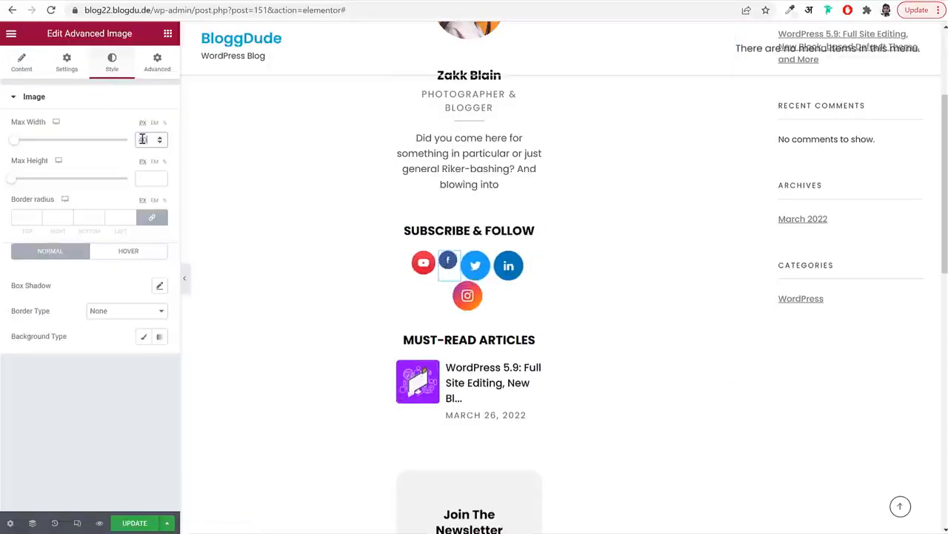
pyautogui.click(480, 265)
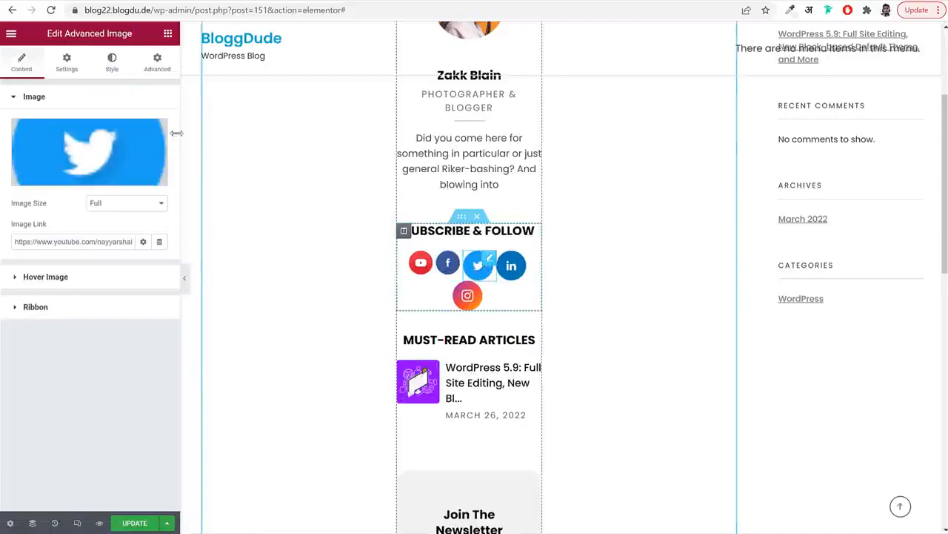
pyautogui.click(112, 65)
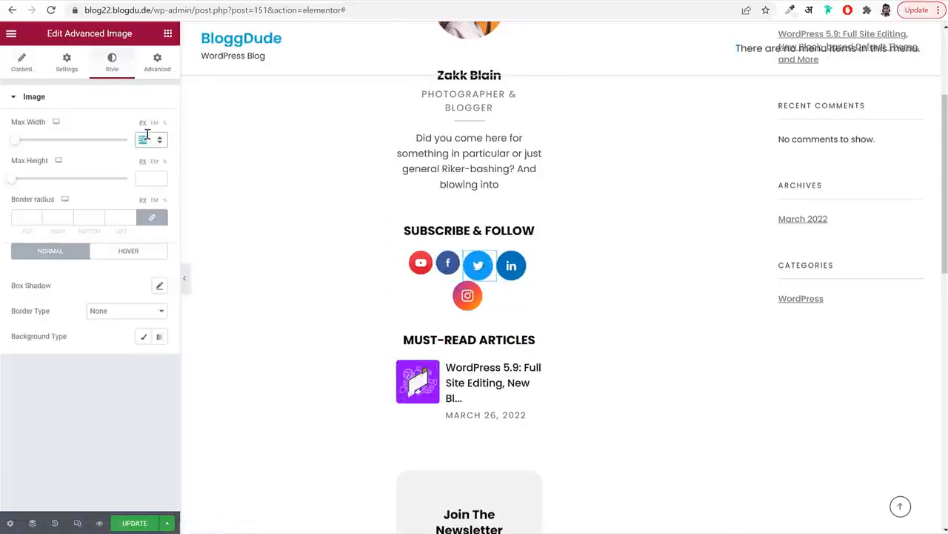
pyautogui.write('40')
# Set the LinkedIn and Instagram icons' max width to 40 px as well
pyautogui.click(509, 265)
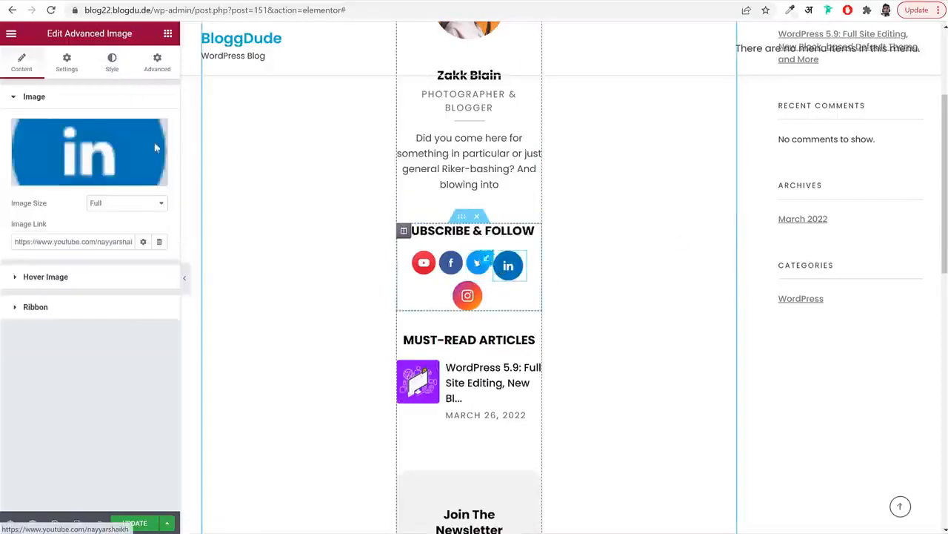
pyautogui.click(111, 65)
pyautogui.moveTo(140, 140); pyautogui.dragTo(169, 141)
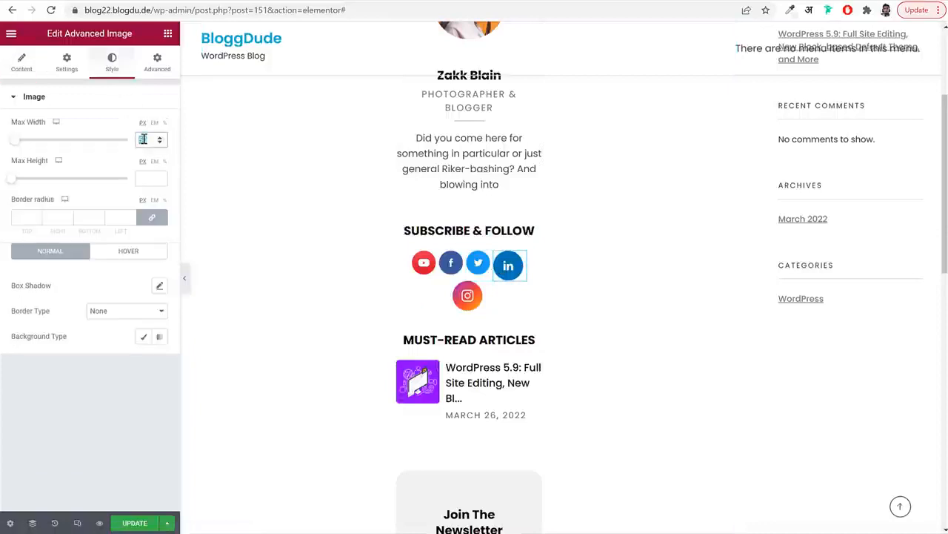
pyautogui.write('40')
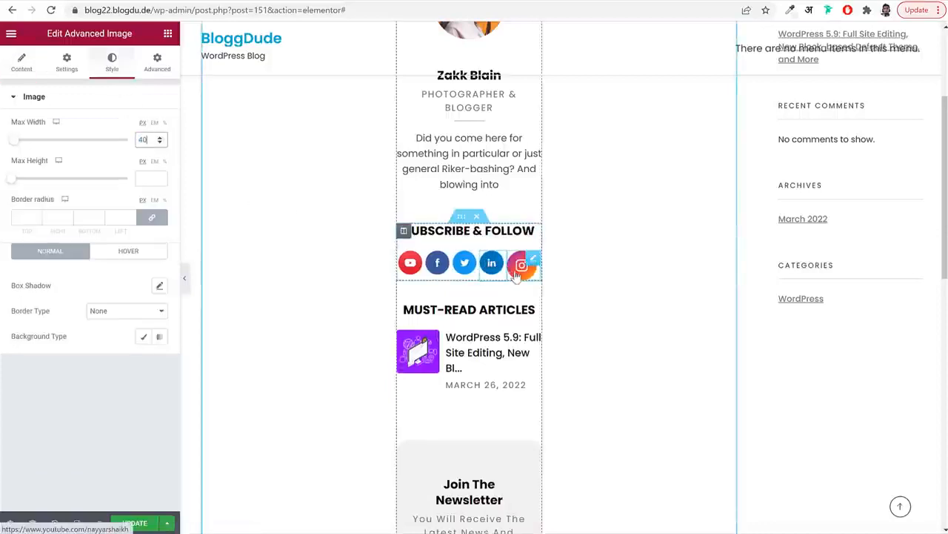
pyautogui.click(522, 264)
pyautogui.click(114, 68)
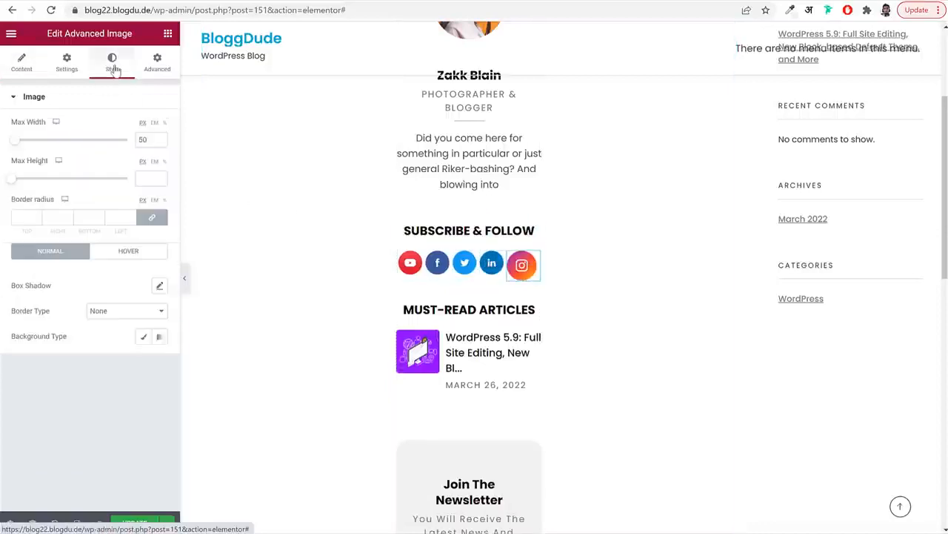
pyautogui.doubleClick(143, 137)
pyautogui.write('40')
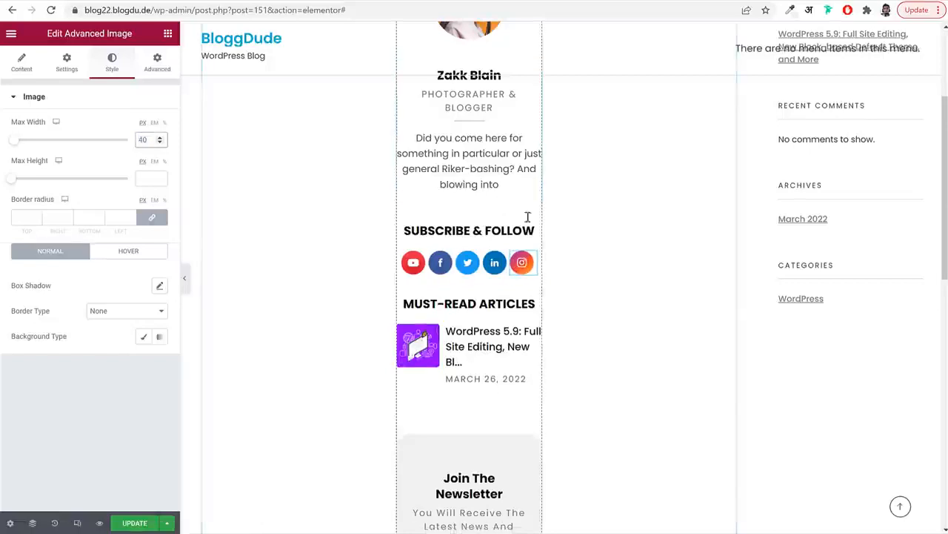
pyautogui.scroll(-2, 486, 252)
pyautogui.click(490, 240)
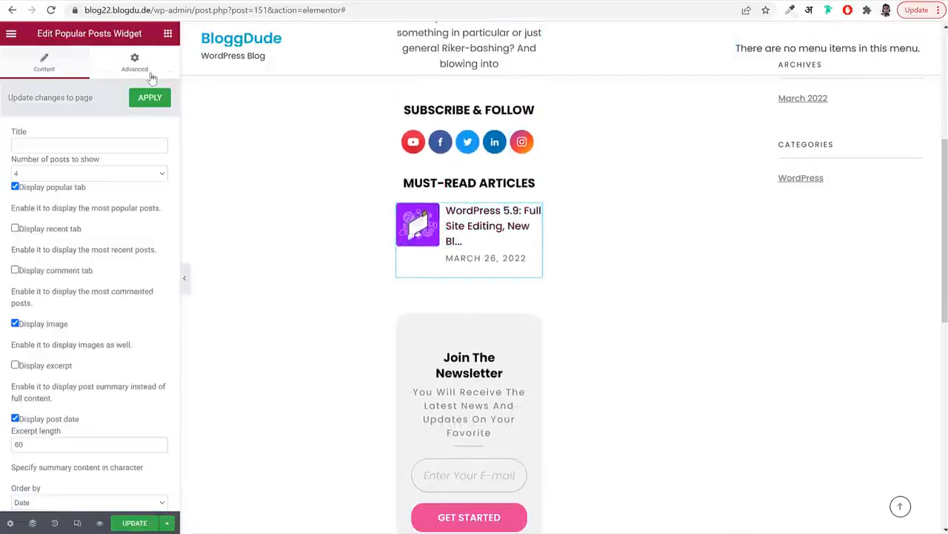
pyautogui.click(134, 62)
# Change the Must-Read title font size in the custom CSS from 17px to 15px
pyautogui.scroll(-4, 112, 374)
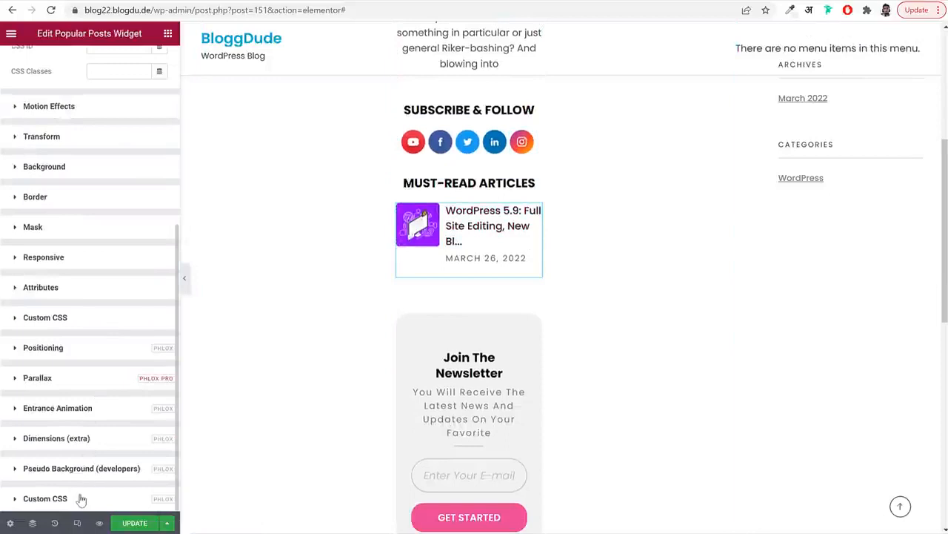
pyautogui.click(82, 498)
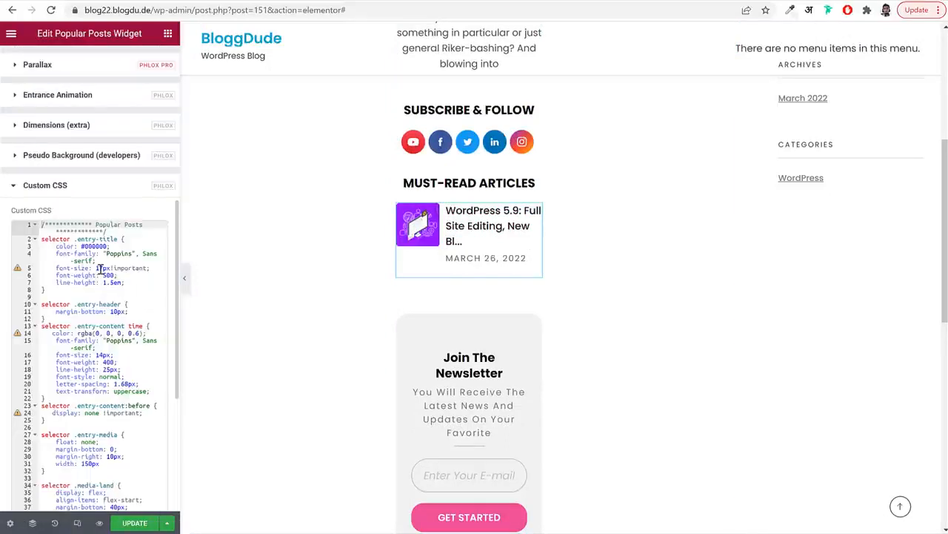
pyautogui.click(99, 268)
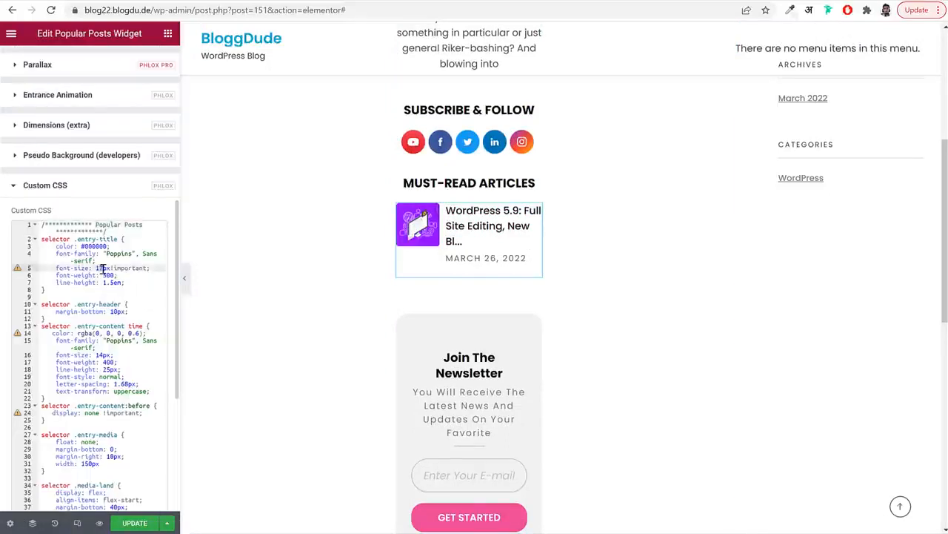
pyautogui.press('BackSpace')
pyautogui.write('5')
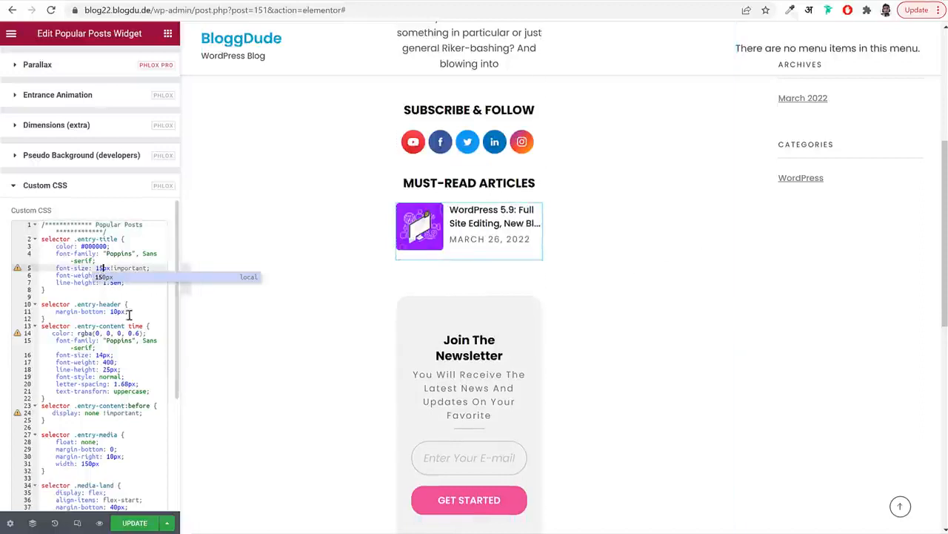
pyautogui.click(129, 312)
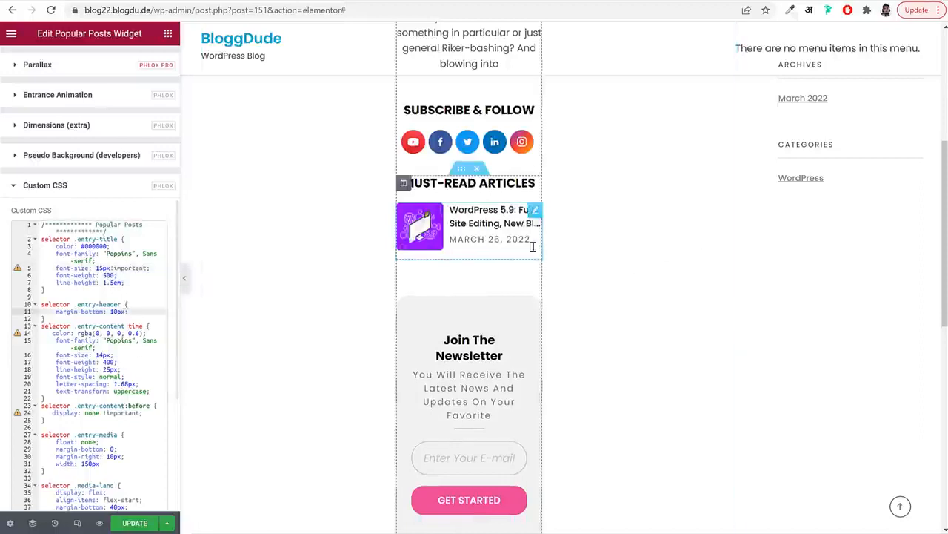
pyautogui.scroll(-3, 645, 307)
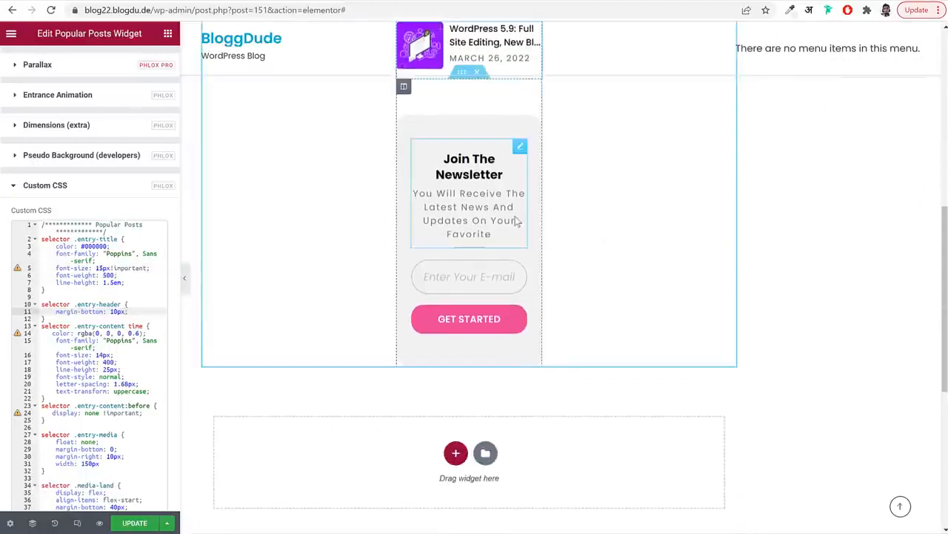
# Set the Join The Newsletter heading font size to 19
pyautogui.click(468, 184)
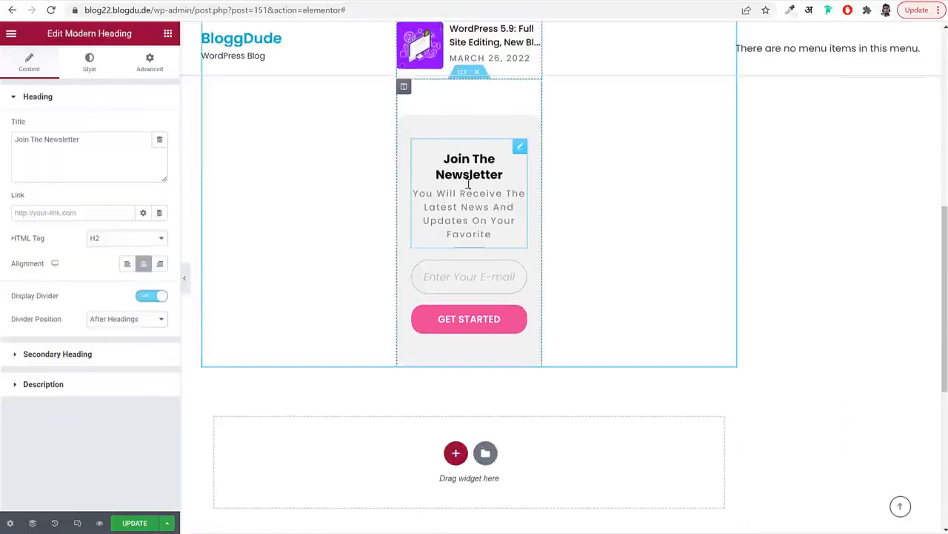
pyautogui.click(92, 71)
pyautogui.click(159, 127)
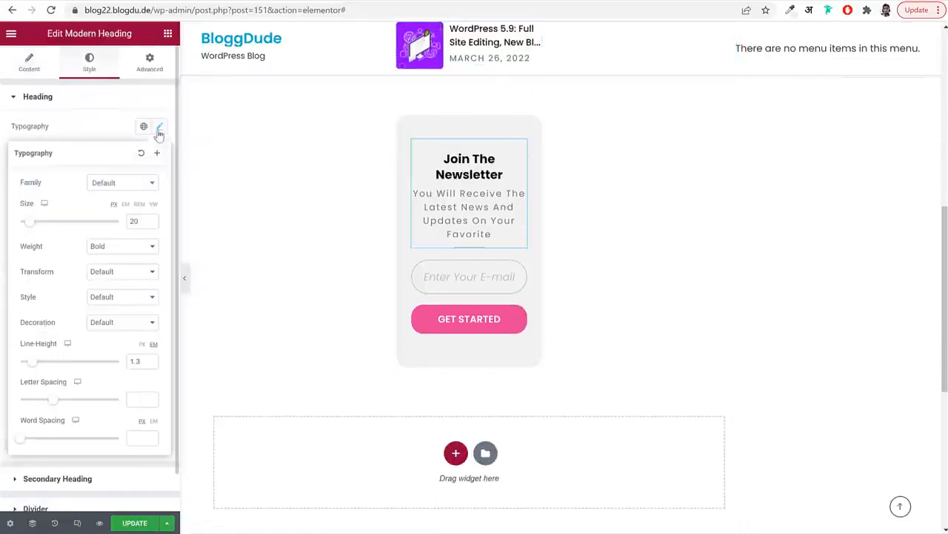
pyautogui.click(151, 224)
pyautogui.click(151, 224)
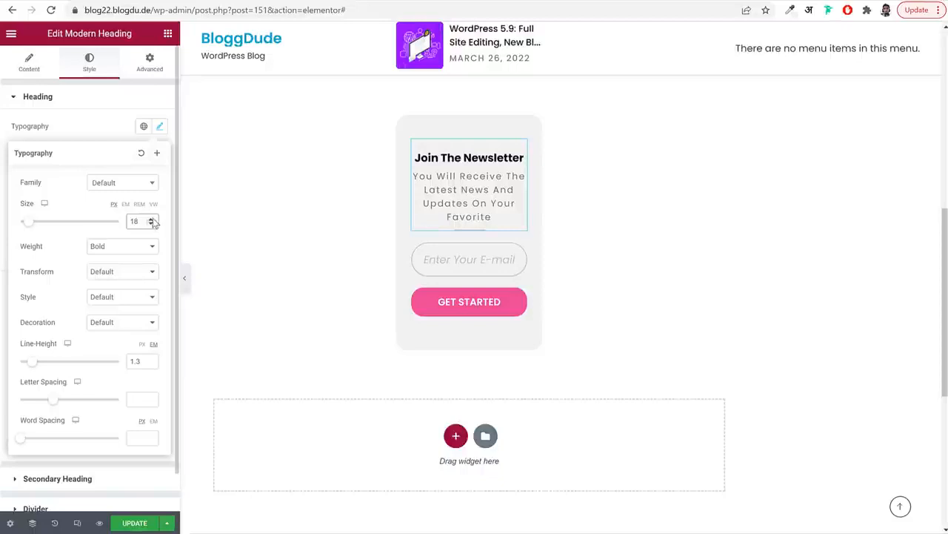
pyautogui.click(152, 220)
pyautogui.click(159, 126)
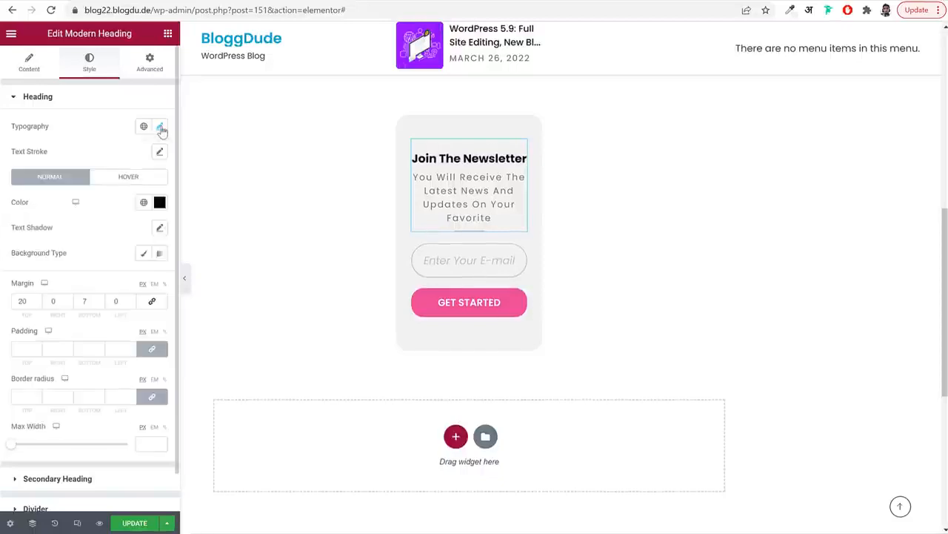
pyautogui.scroll(-1, 94, 458)
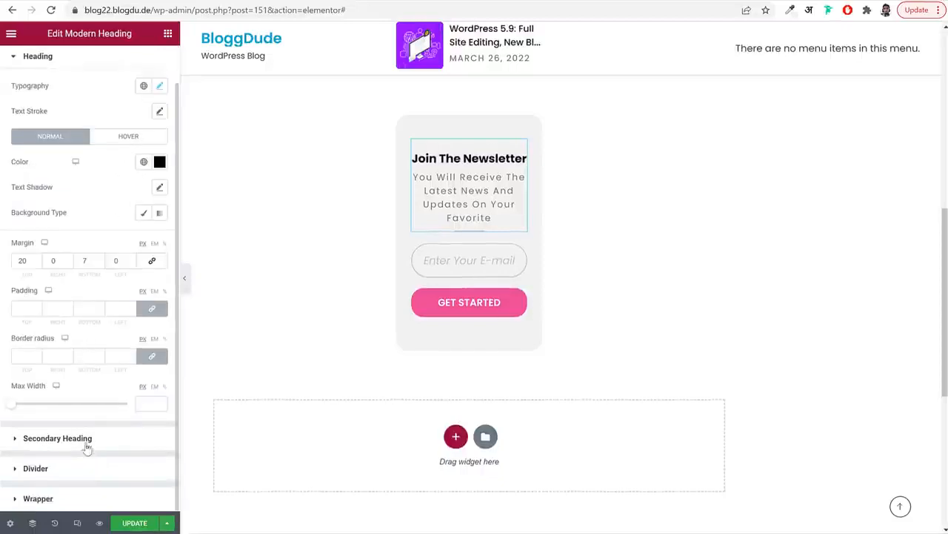
# Set the newsletter subtitle font size to 12 px and save the template
pyautogui.click(87, 443)
pyautogui.click(159, 156)
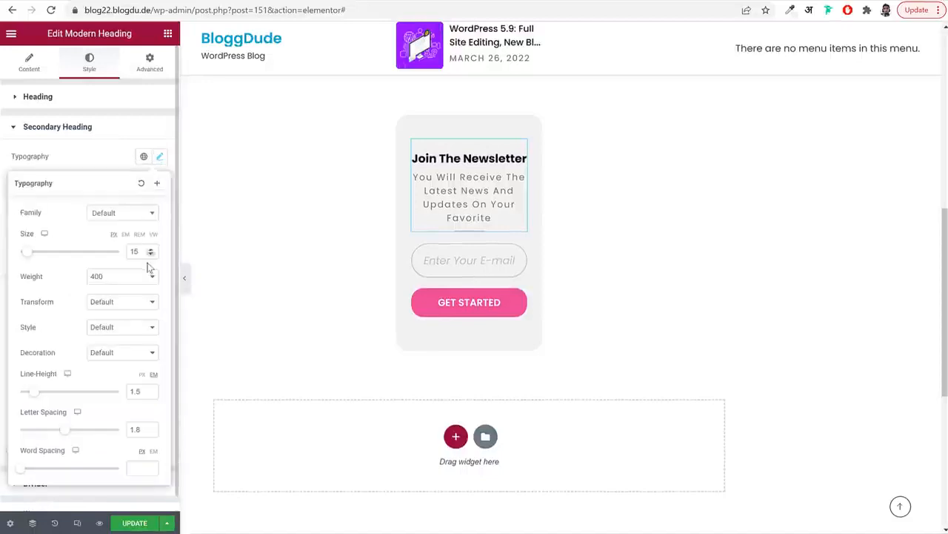
pyautogui.click(151, 254)
pyautogui.click(150, 255)
pyautogui.click(151, 254)
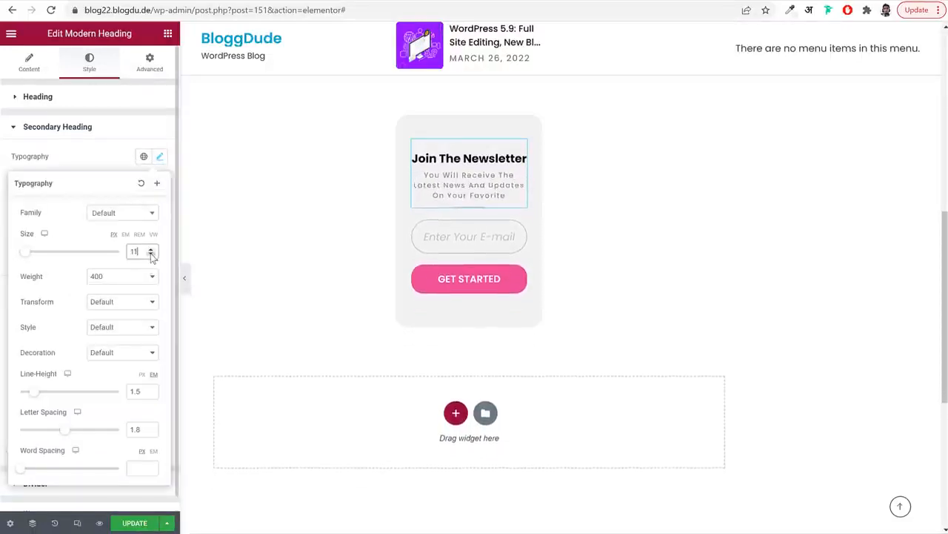
pyautogui.click(151, 251)
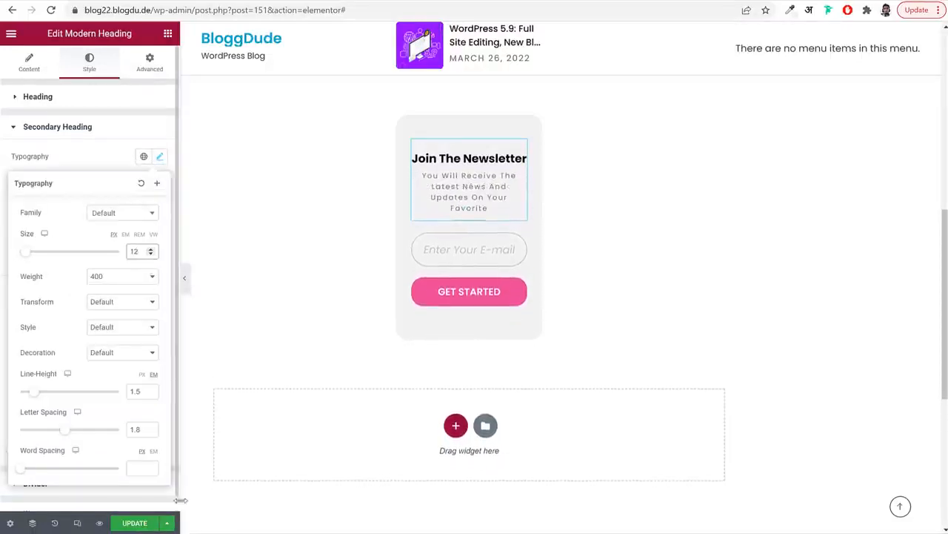
pyautogui.click(133, 524)
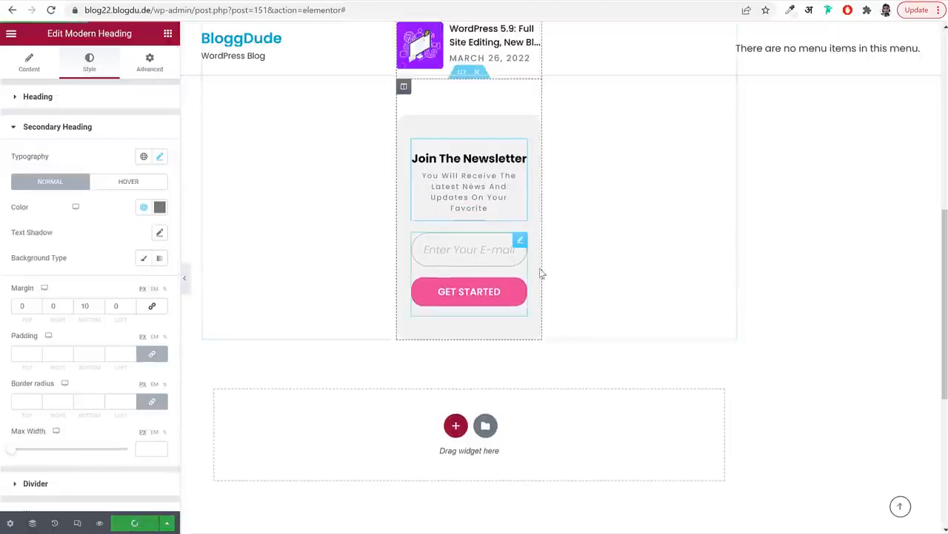
pyautogui.scroll(7, 741, 301)
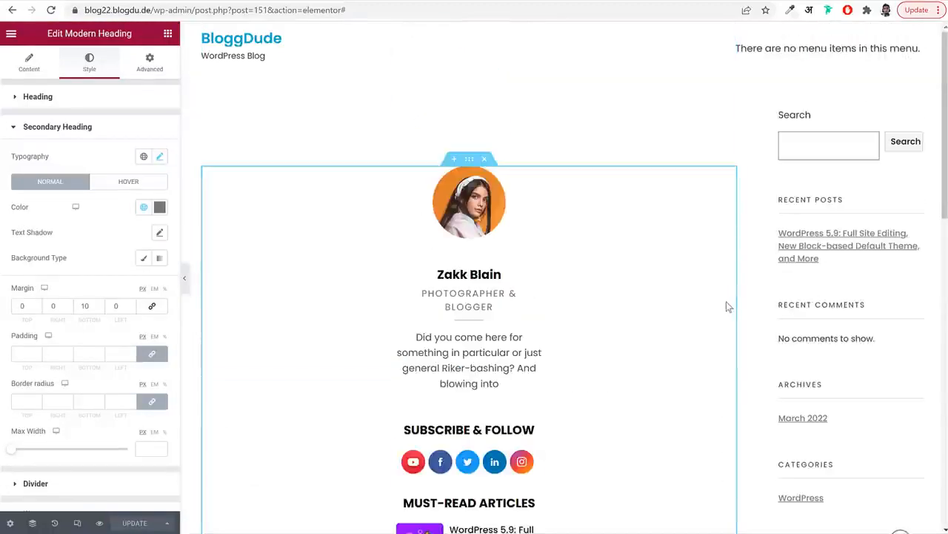
# Clear the profile section's 242 width, save, and return to the Edit AE Template page
pyautogui.click(470, 160)
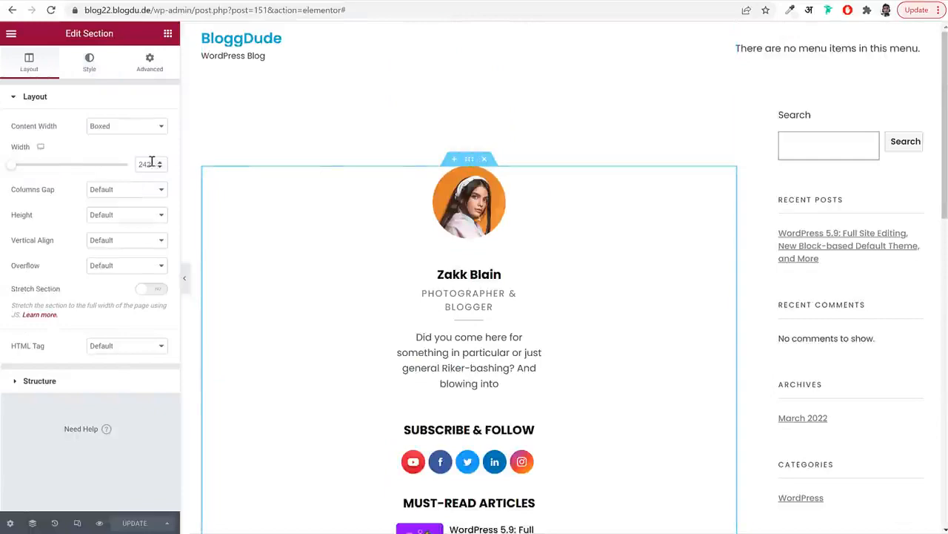
pyautogui.press('BackSpace')
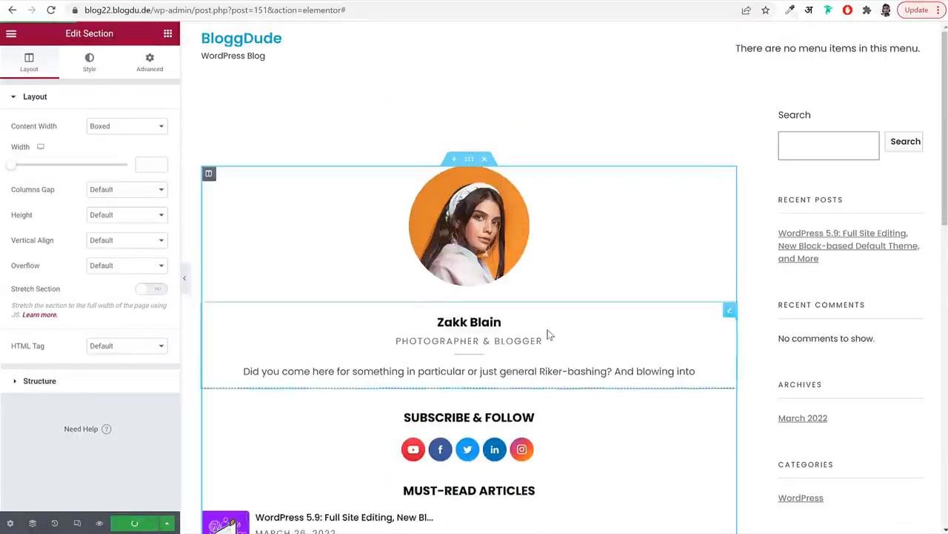
pyautogui.scroll(-5, 546, 334)
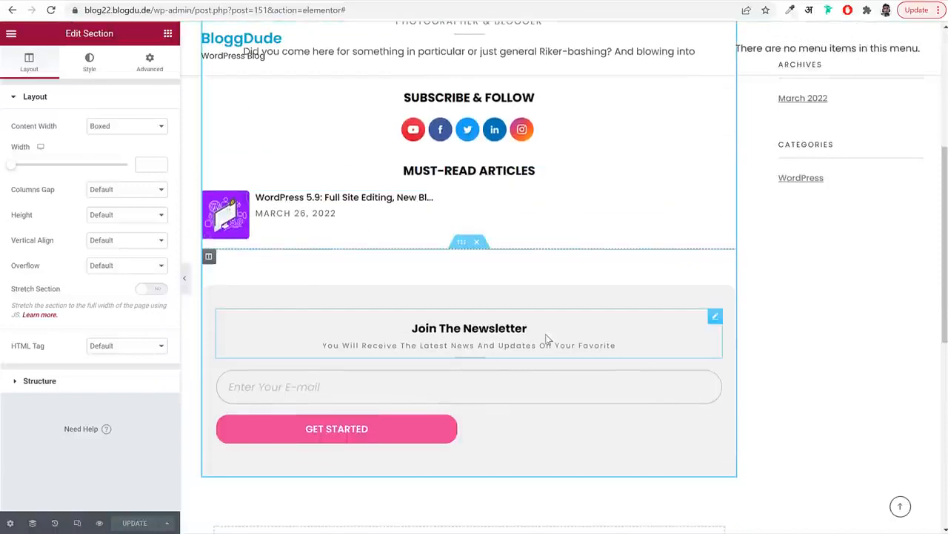
pyautogui.scroll(5, 546, 337)
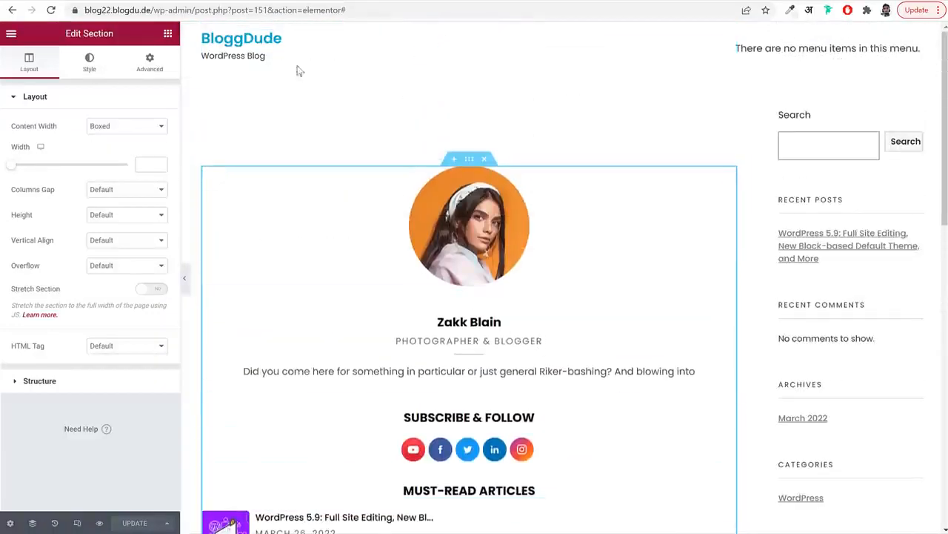
pyautogui.click(12, 10)
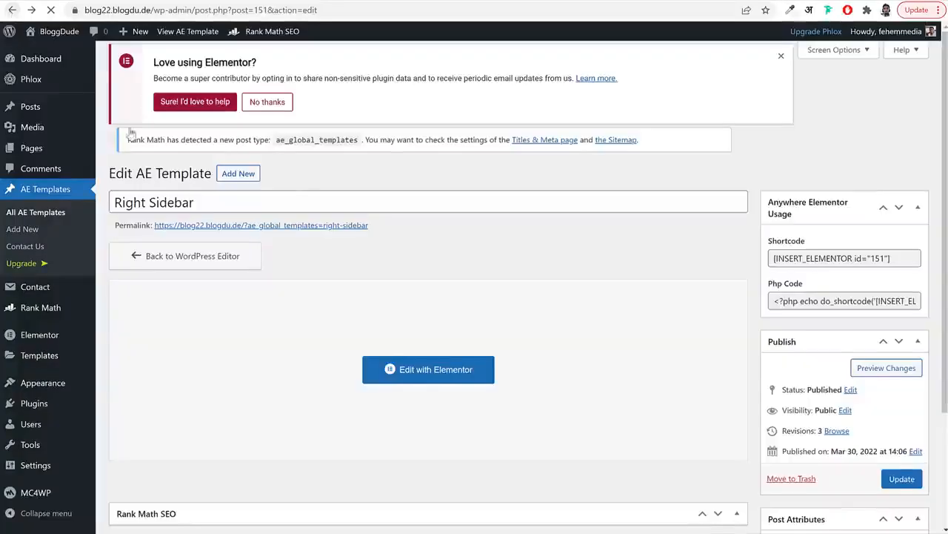
# Copy the Right Sidebar INSERT_ELEMENTOR shortcode (id 151), then go to Appearance > Widgets
pyautogui.scroll(-3, 646, 309)
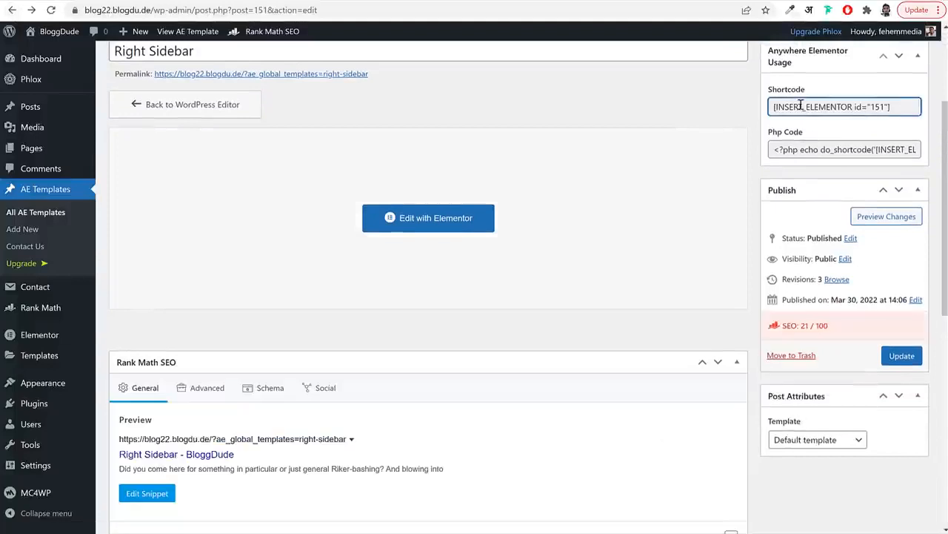
pyautogui.doubleClick(799, 106)
pyautogui.hotkey('ctrl', 'a')
pyautogui.rightClick(800, 107)
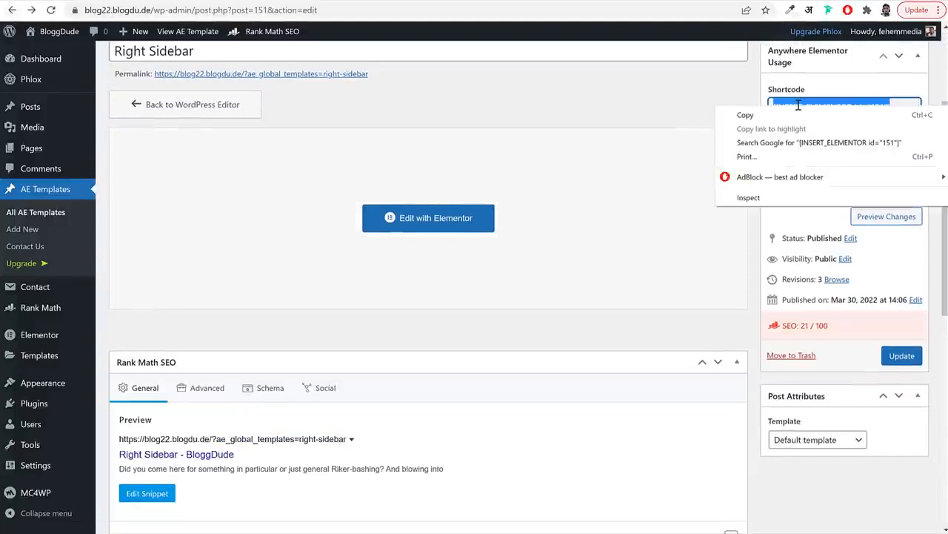
pyautogui.click(805, 112)
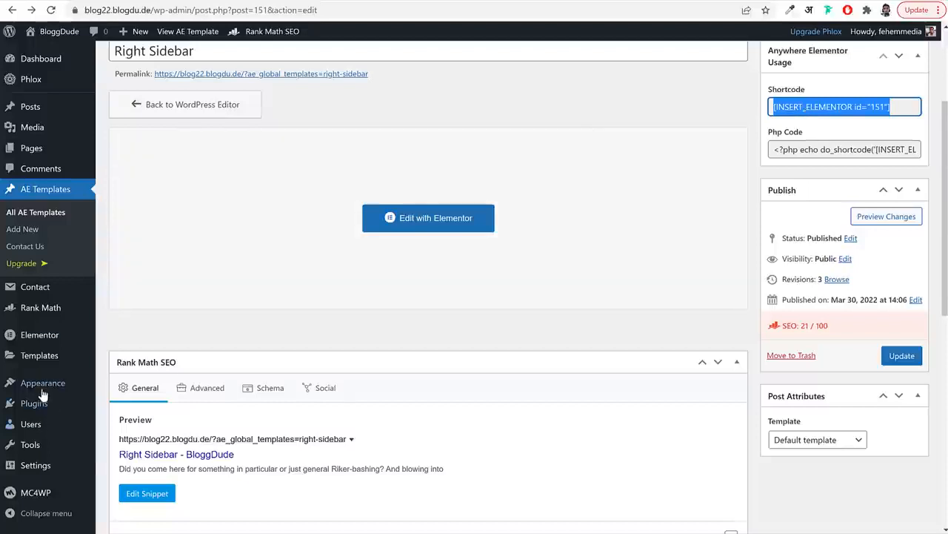
pyautogui.moveTo(42, 393)
pyautogui.click(121, 419)
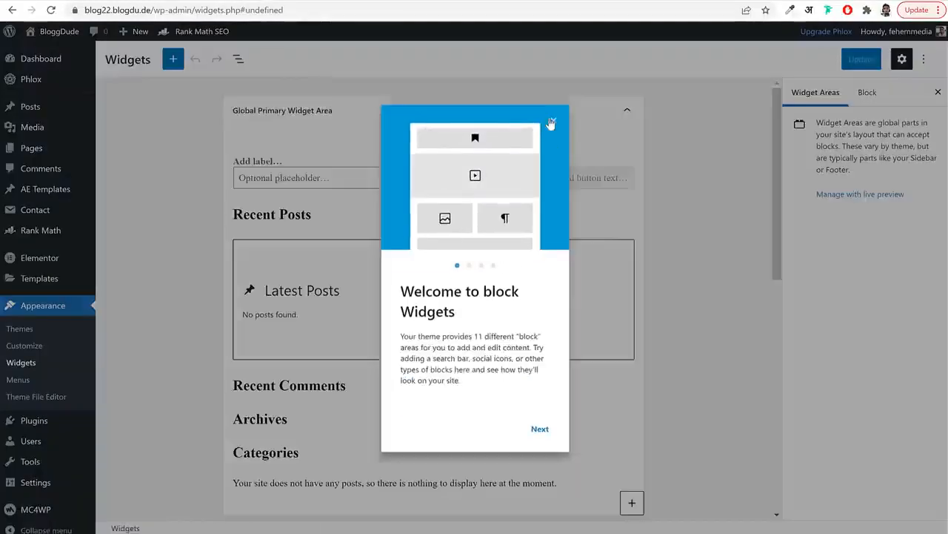
# Expand the Global Primary Widget Area and delete the Search widget and Recent Posts heading
pyautogui.click(554, 120)
pyautogui.click(467, 123)
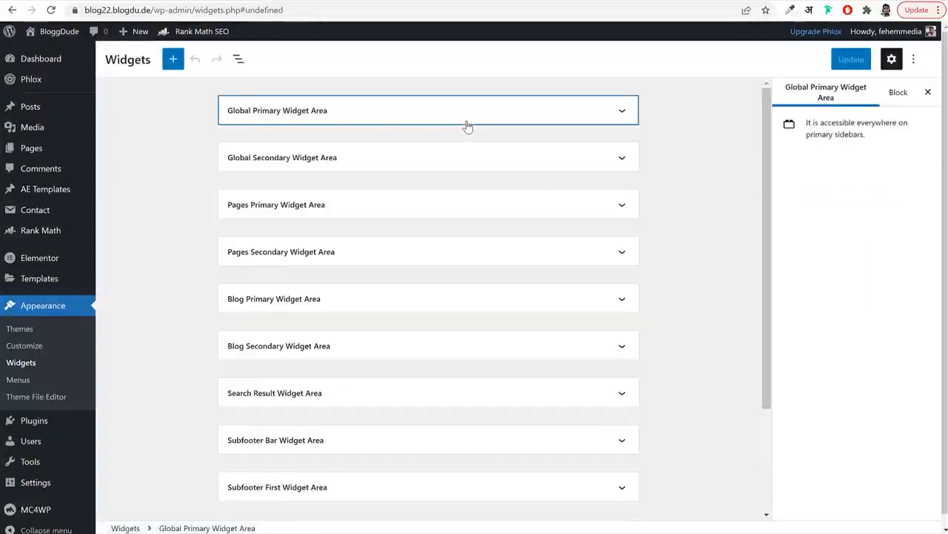
pyautogui.click(358, 113)
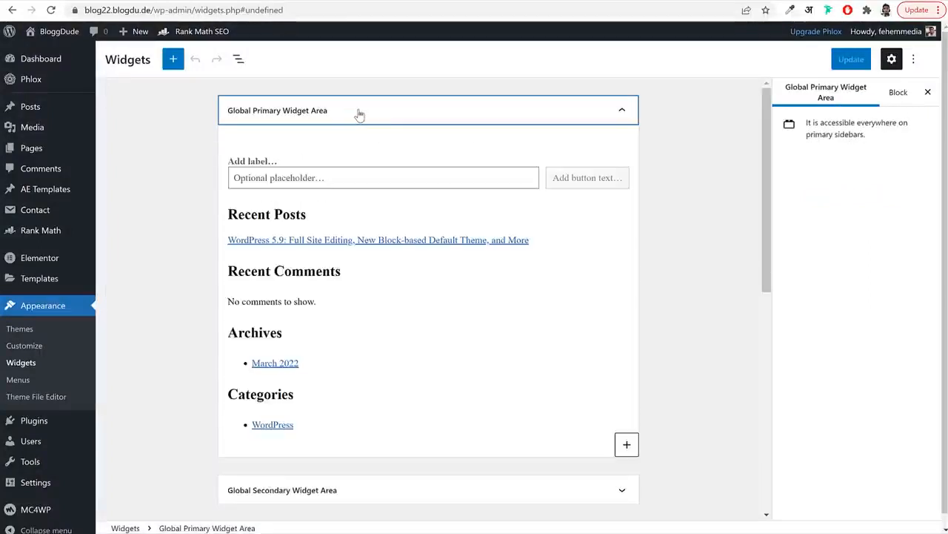
pyautogui.click(412, 161)
pyautogui.click(519, 132)
pyautogui.click(558, 323)
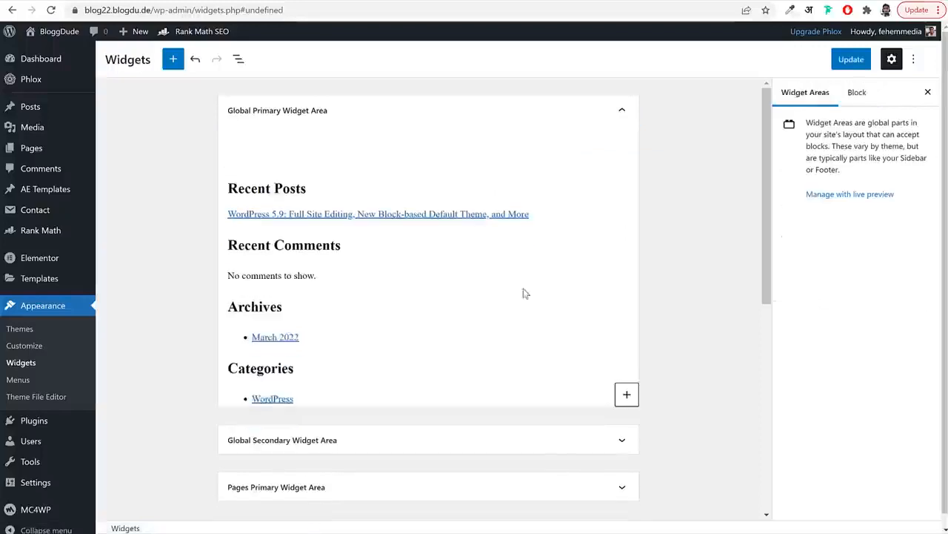
pyautogui.click(375, 163)
pyautogui.click(520, 133)
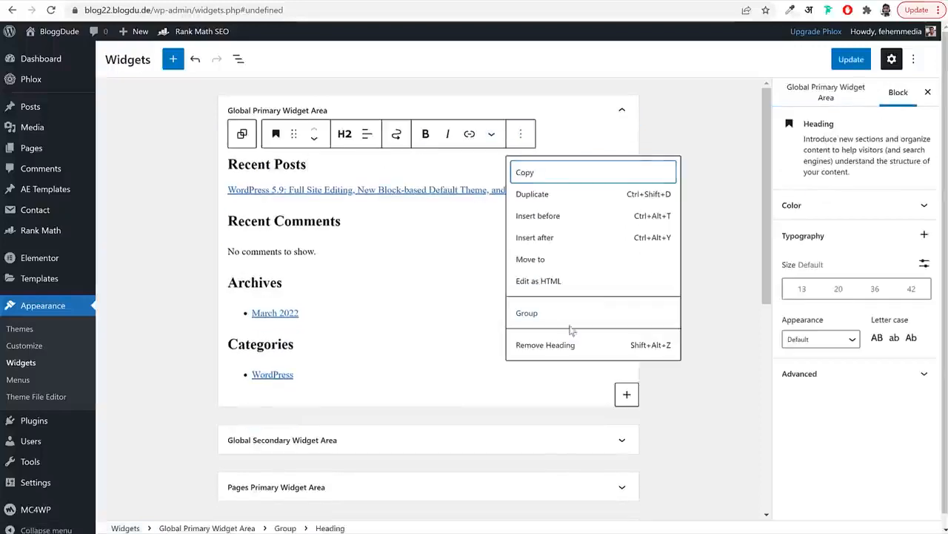
pyautogui.click(565, 344)
# Delete the Recent Comments, Archives and Categories headings from the widget area
pyautogui.click(364, 195)
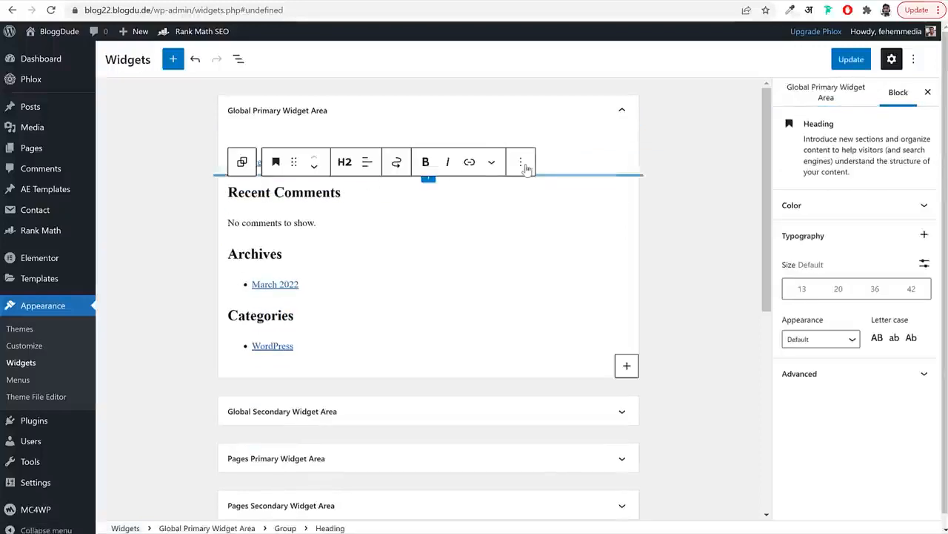
pyautogui.click(521, 162)
pyautogui.click(550, 384)
pyautogui.click(384, 215)
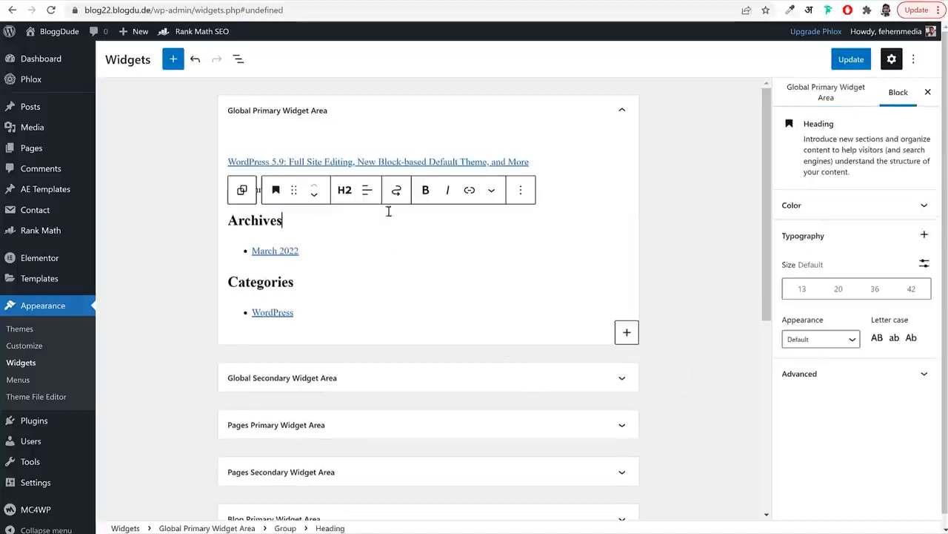
pyautogui.click(521, 190)
pyautogui.click(547, 397)
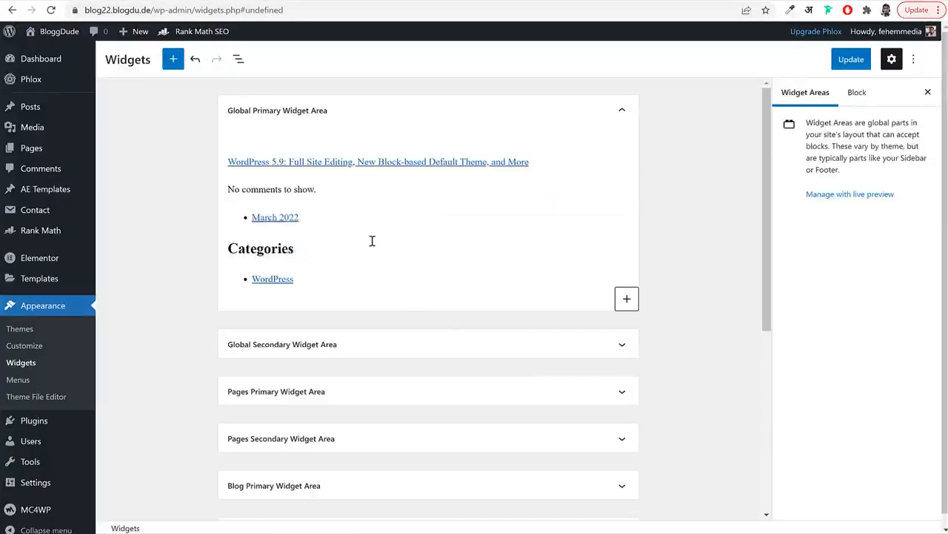
pyautogui.click(372, 241)
pyautogui.click(521, 216)
pyautogui.click(565, 428)
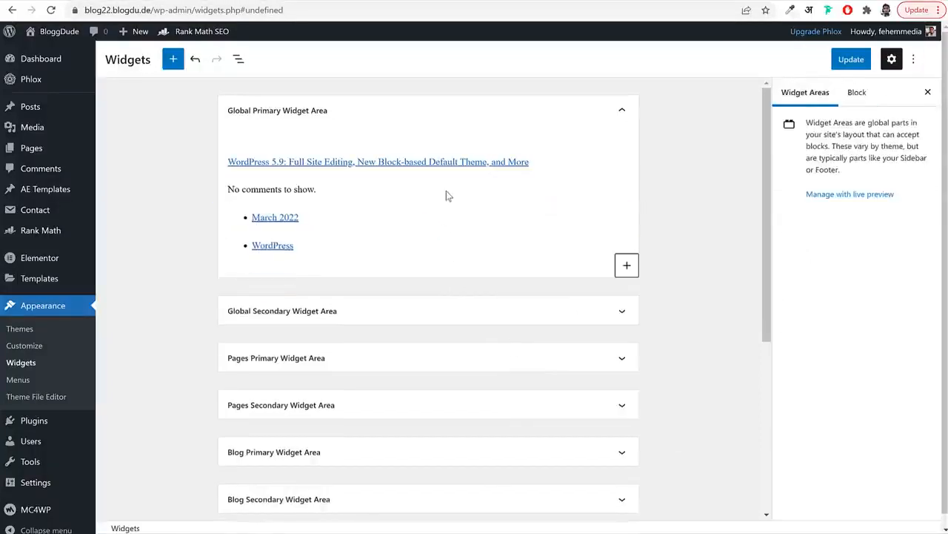
# Remove the Latest Comments, Archives, Categories and Latest Posts widgets plus the empty group
pyautogui.click(447, 193)
pyautogui.click(404, 161)
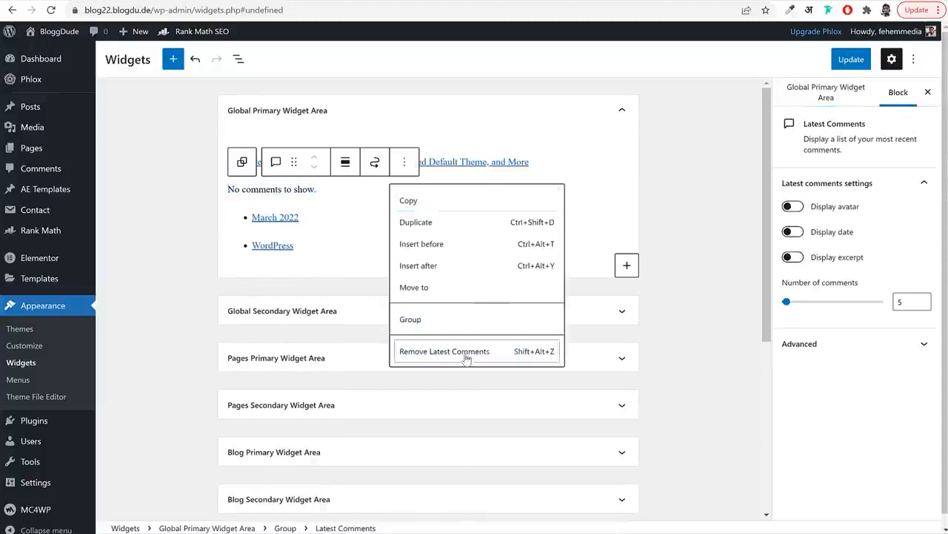
pyautogui.click(467, 355)
pyautogui.click(384, 228)
pyautogui.click(405, 203)
pyautogui.click(452, 393)
pyautogui.click(405, 244)
pyautogui.click(452, 433)
pyautogui.click(431, 245)
pyautogui.click(451, 135)
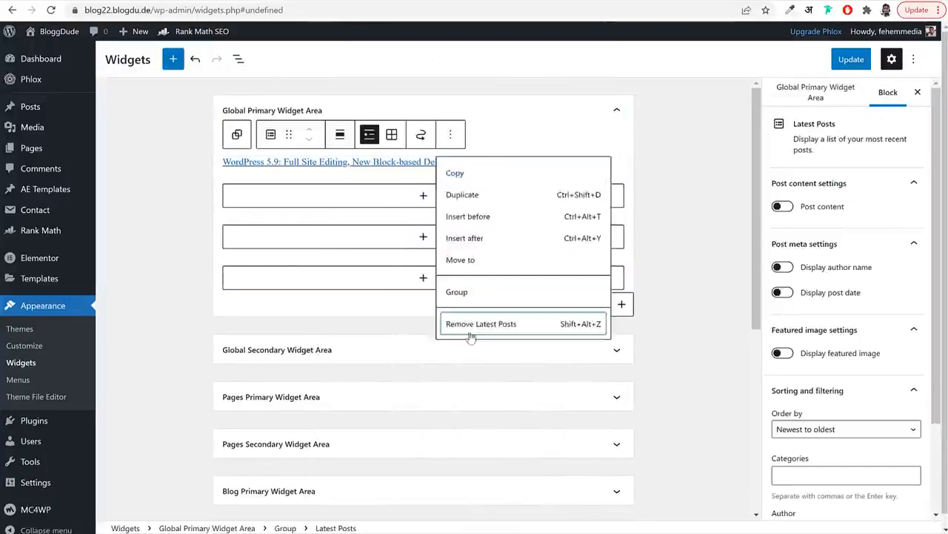
pyautogui.click(471, 337)
pyautogui.click(633, 240)
pyautogui.click(342, 134)
pyautogui.click(350, 290)
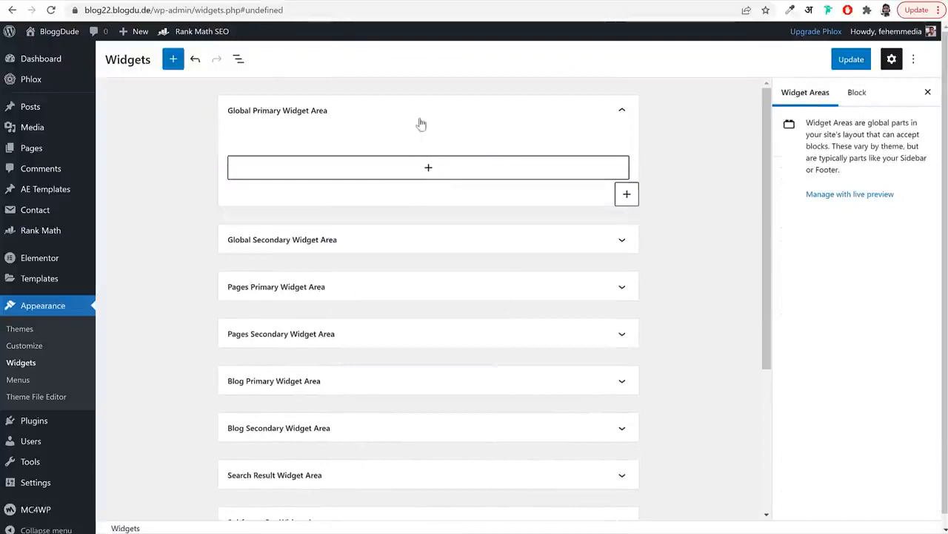
# Add a Shortcode block holding [INSERT_ELEMENTOR id="151"] and save the widgets
pyautogui.click(420, 166)
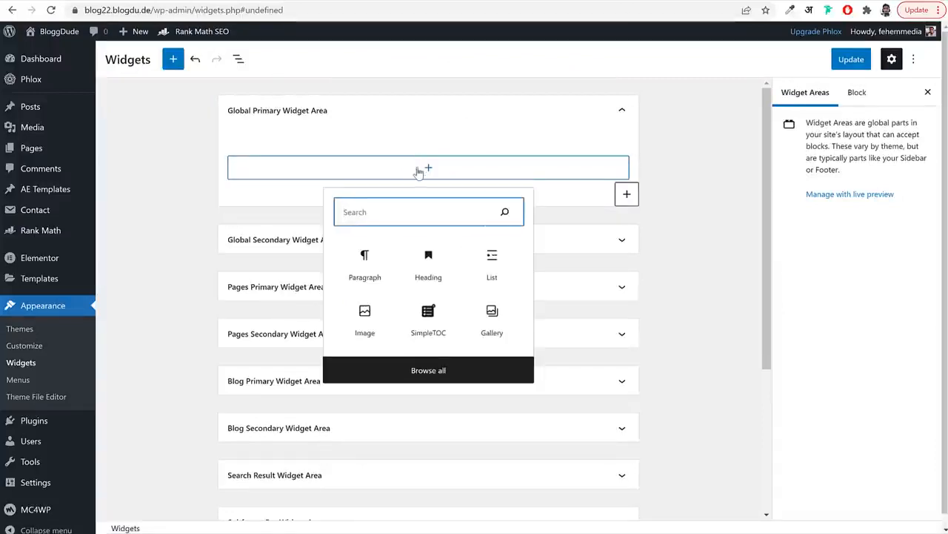
pyautogui.write('sh')
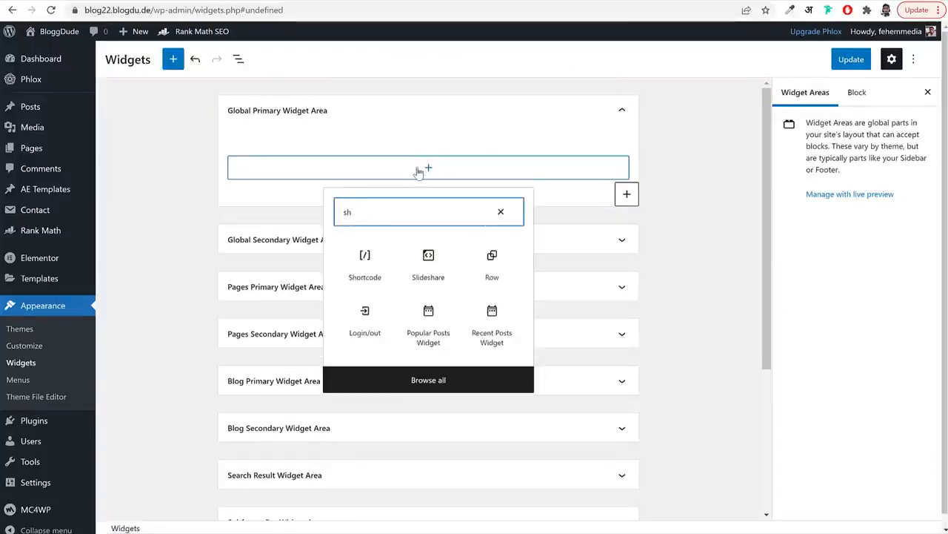
pyautogui.click(366, 261)
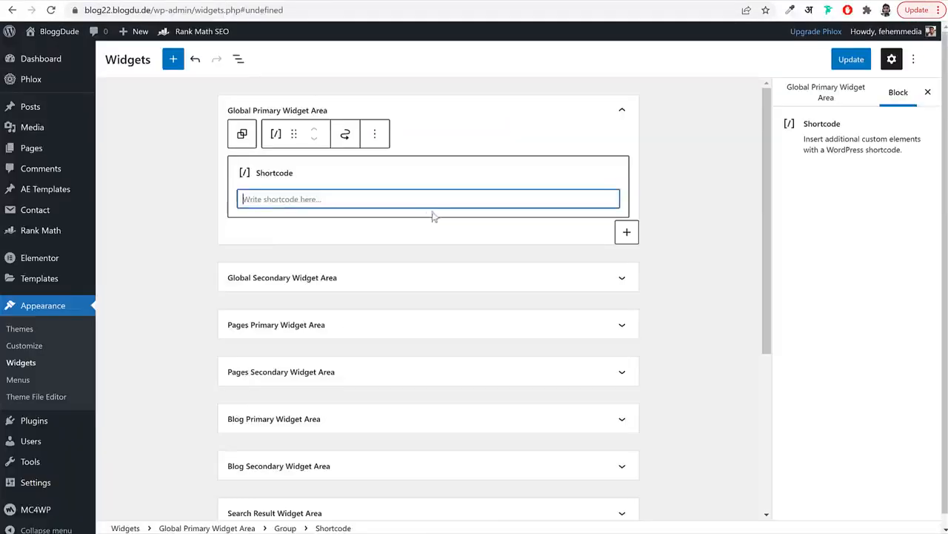
pyautogui.write('[INSERT_ELEMENTOR id="151"]')
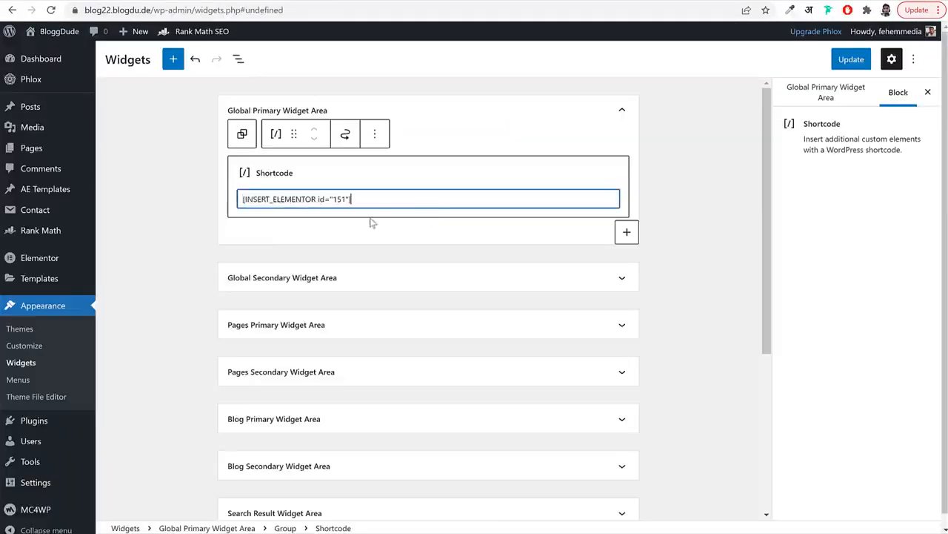
pyautogui.hotkey('ctrl', 'a')
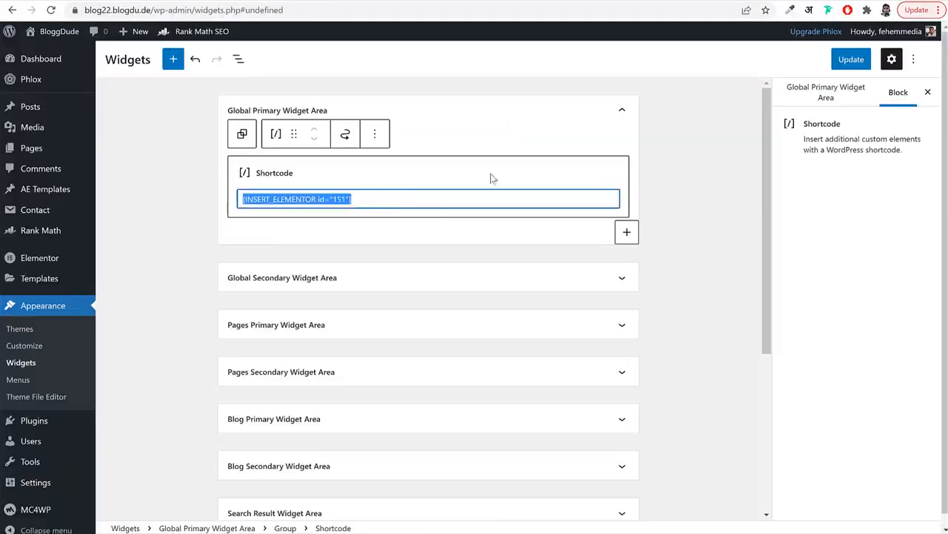
pyautogui.click(849, 62)
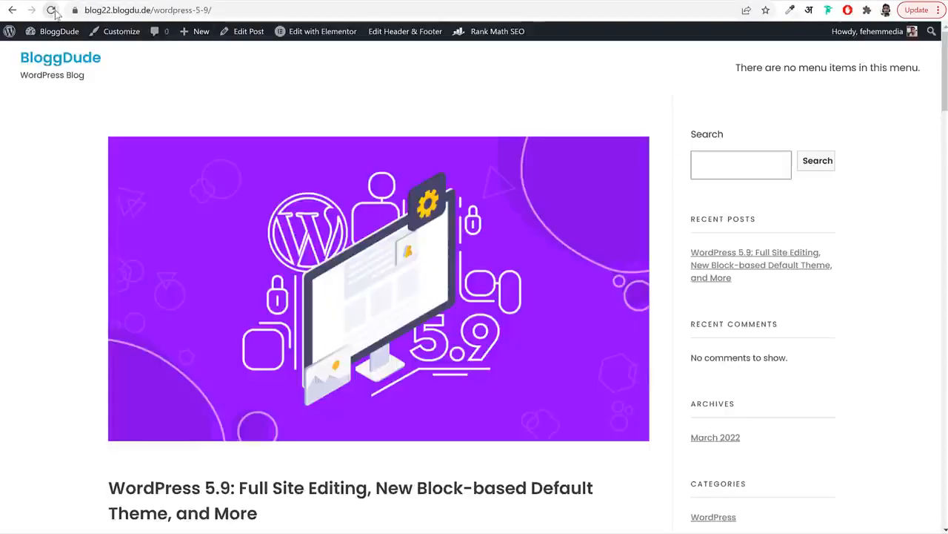
# Reload the blog post, check the new profile and newsletter sidebar, then go to the BloggDude home page
pyautogui.click(51, 10)
pyautogui.scroll(-3, 811, 252)
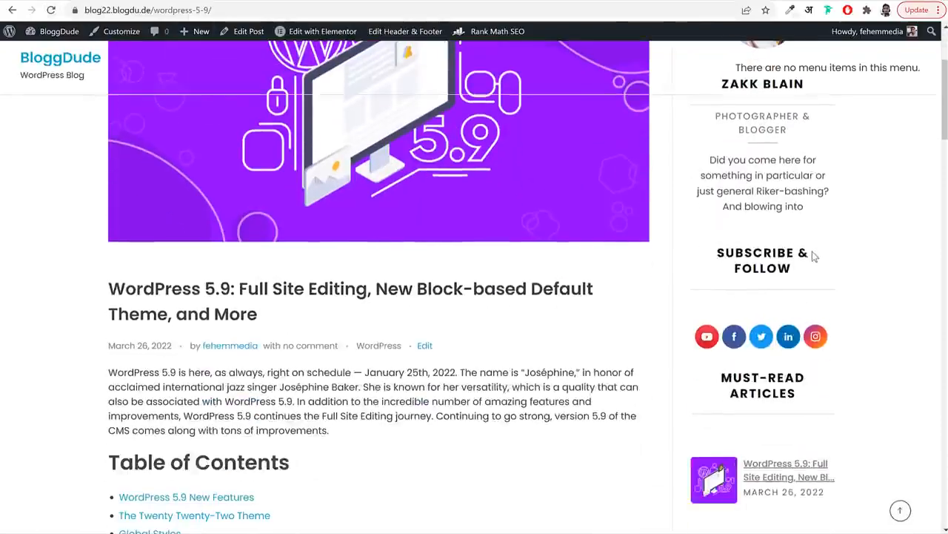
pyautogui.scroll(-5, 813, 255)
pyautogui.scroll(4, 816, 317)
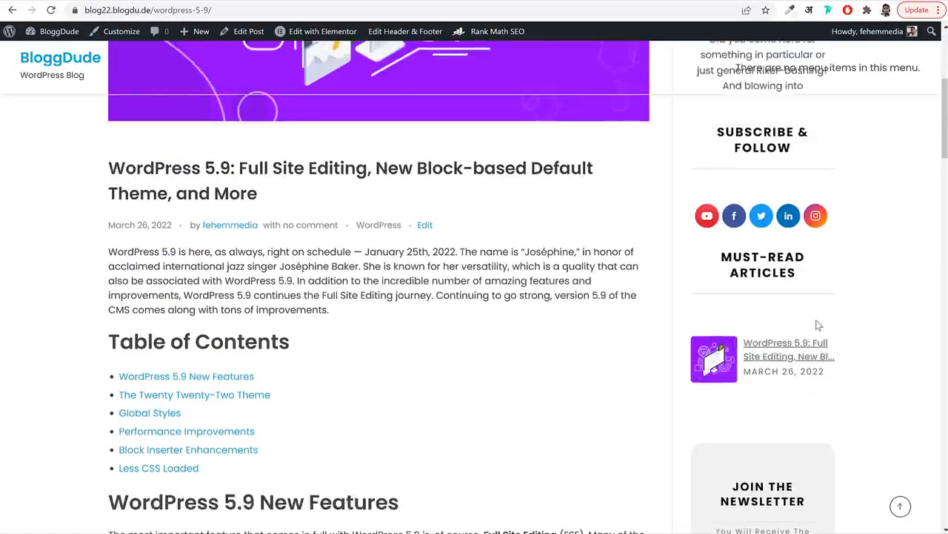
pyautogui.scroll(4, 819, 325)
pyautogui.scroll(-6, 687, 343)
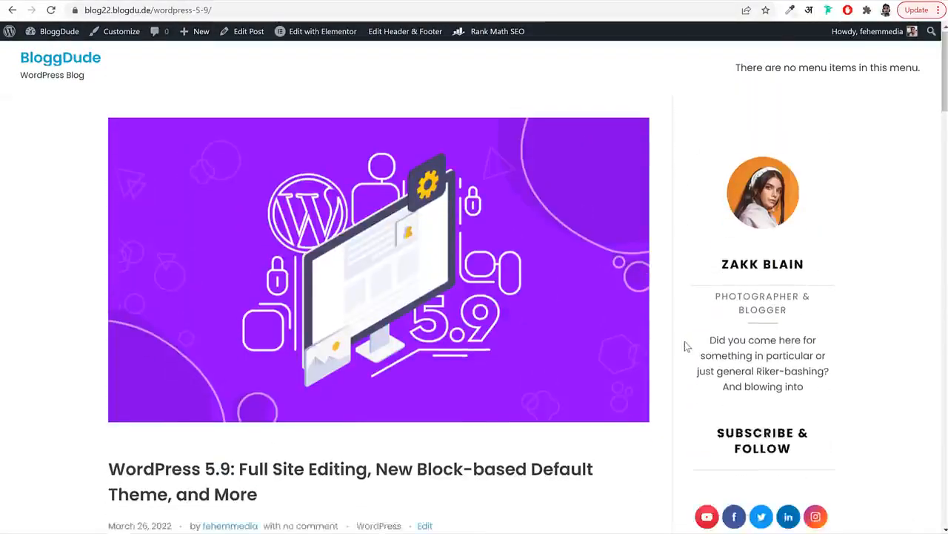
pyautogui.scroll(5, 178, 315)
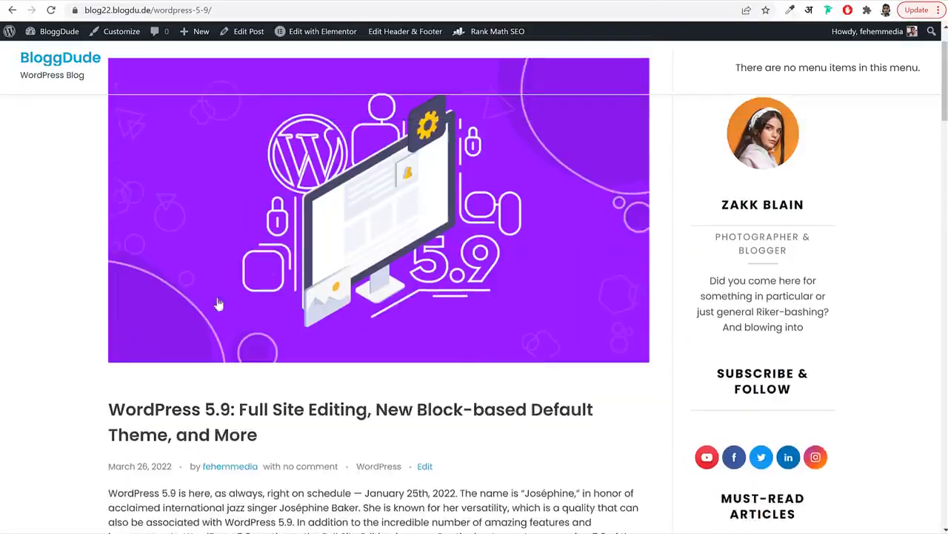
pyautogui.scroll(-3, 219, 304)
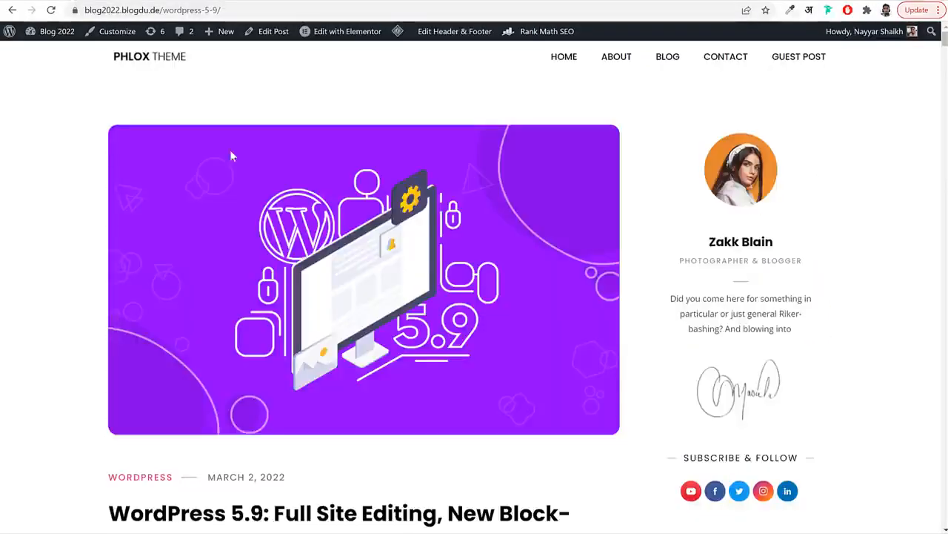
pyautogui.scroll(-4, 281, 237)
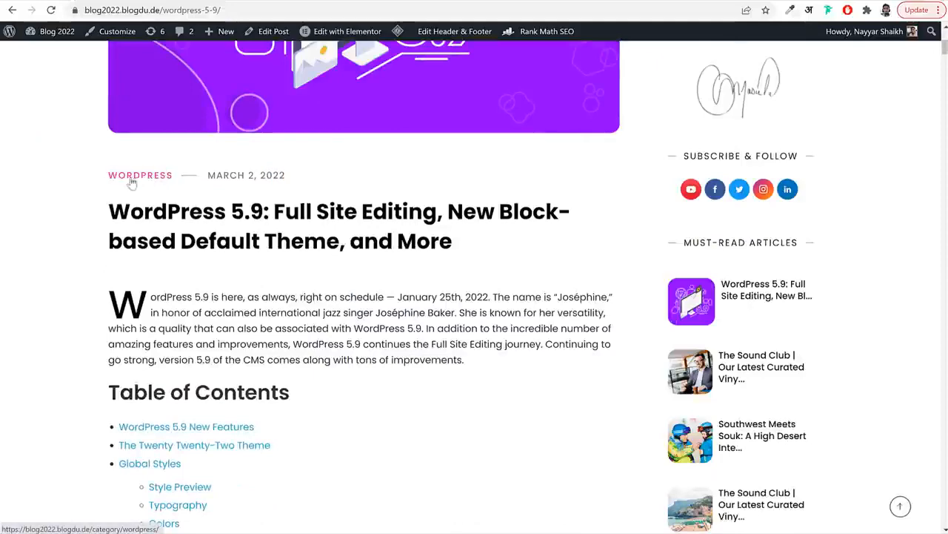
pyautogui.scroll(-3, 216, 221)
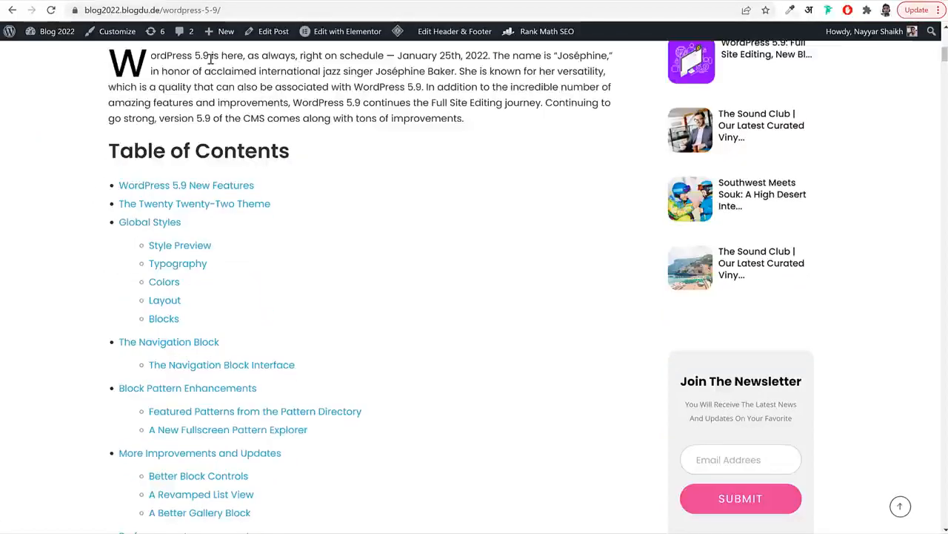
pyautogui.scroll(-11, 274, 239)
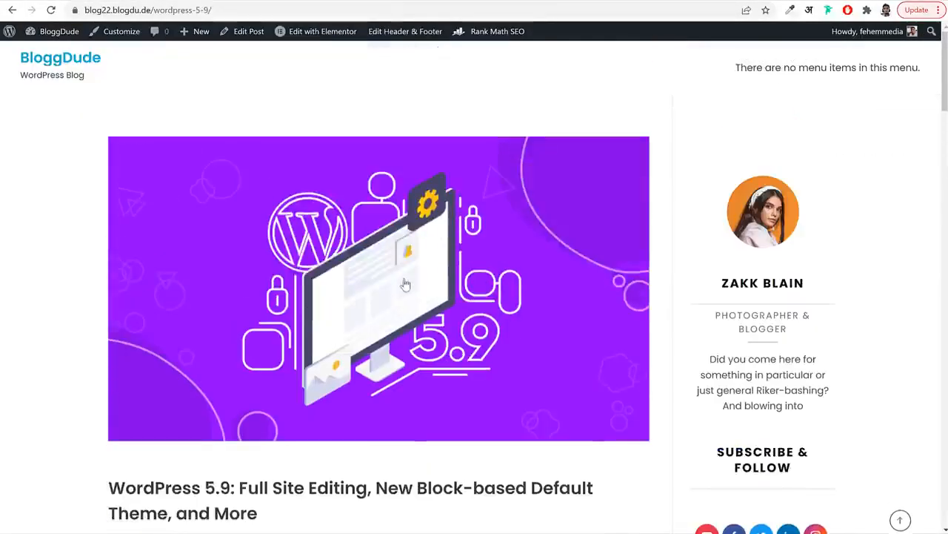
pyautogui.scroll(4, 409, 276)
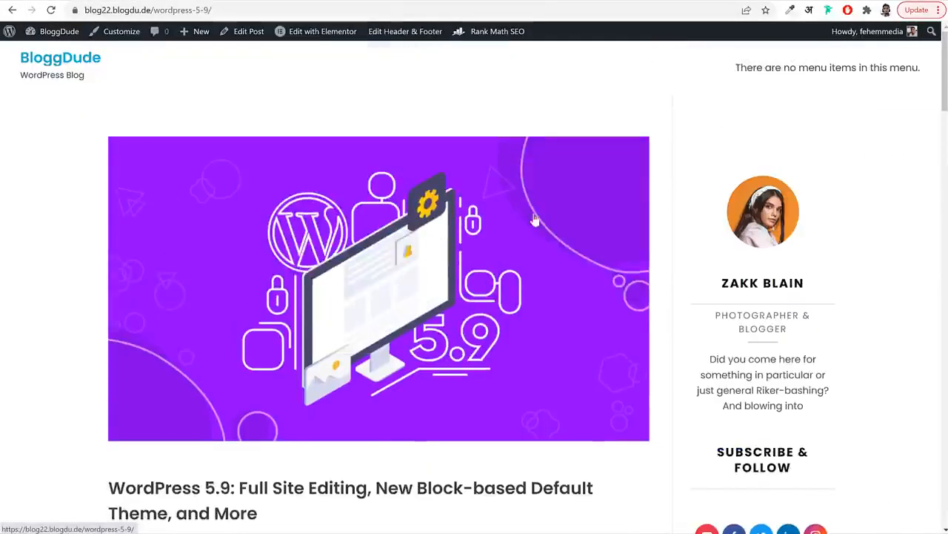
pyautogui.scroll(-9, 884, 221)
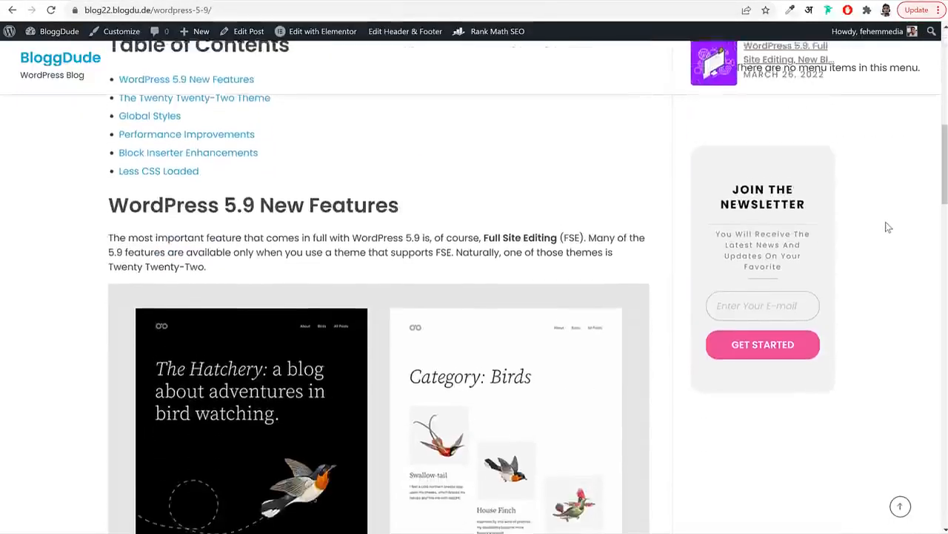
pyautogui.scroll(3, 888, 228)
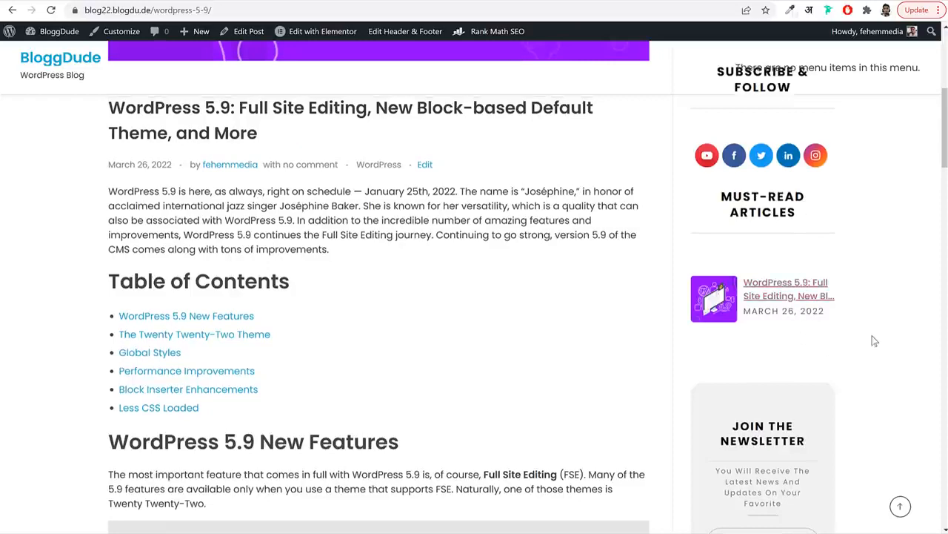
pyautogui.scroll(5, 891, 335)
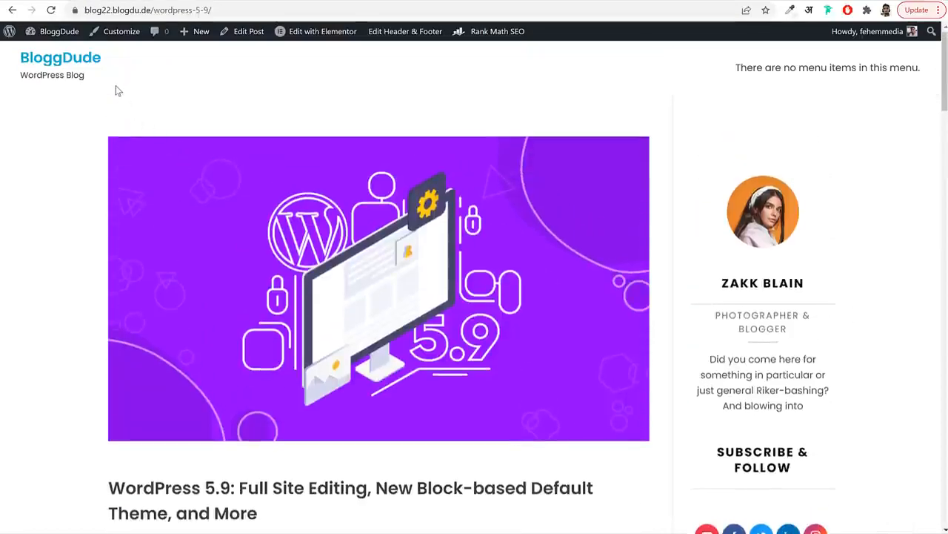
pyautogui.click(37, 62)
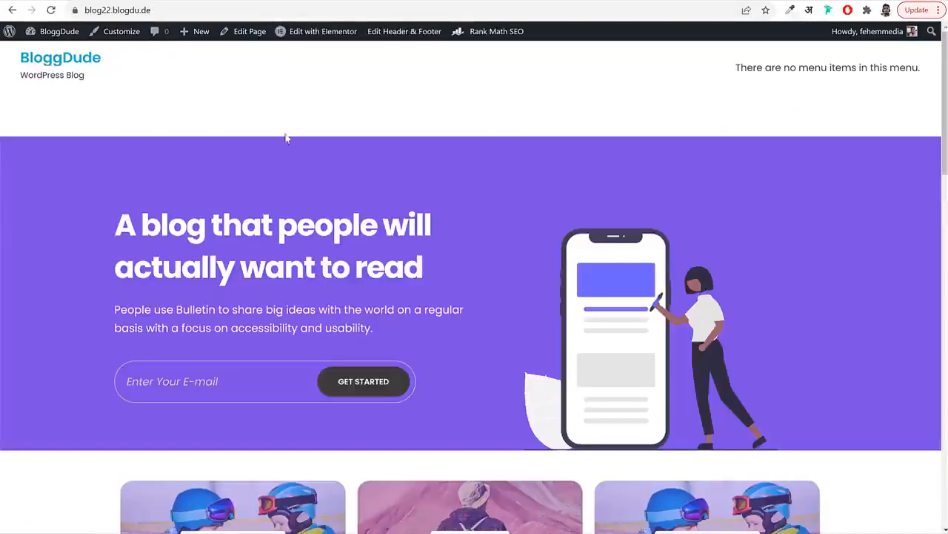
# Open the site Customizer and view the General Layout settings
pyautogui.click(129, 35)
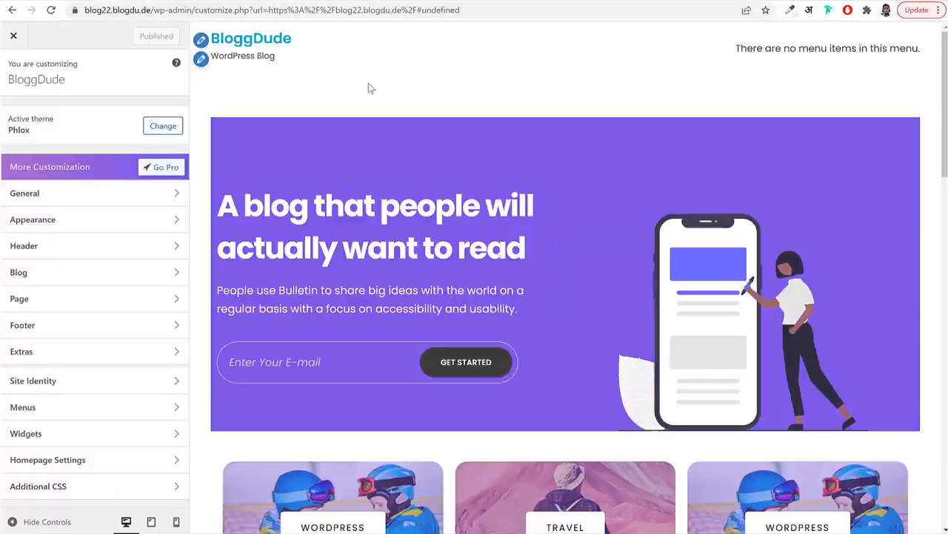
pyautogui.click(116, 194)
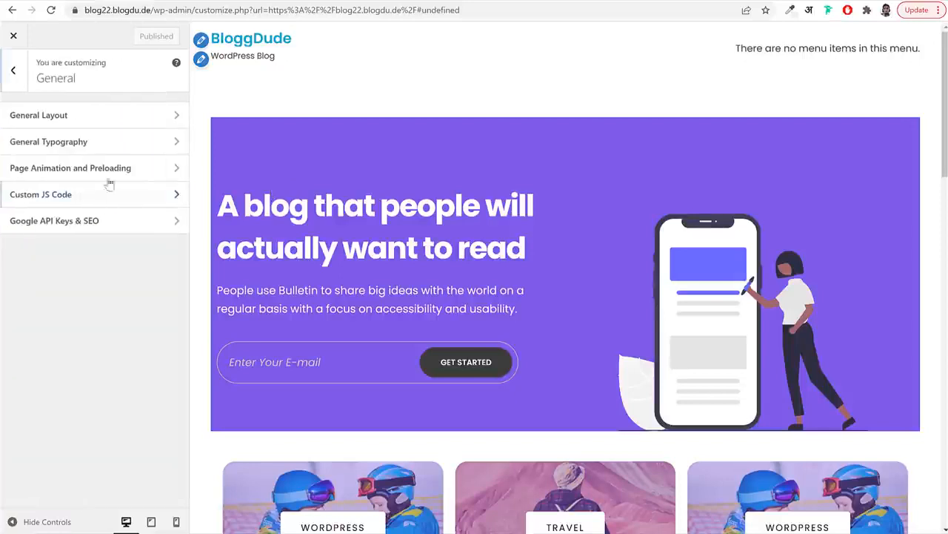
pyautogui.click(96, 117)
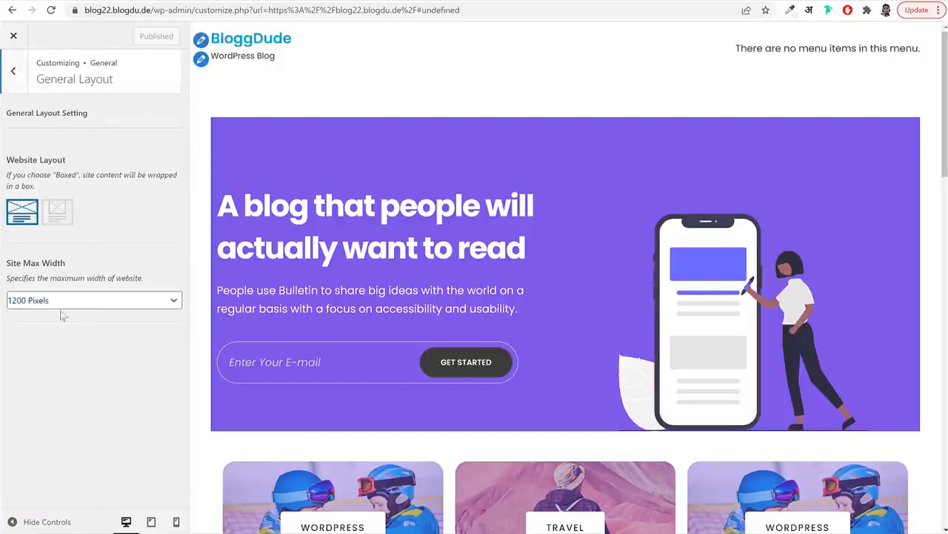
pyautogui.click(12, 74)
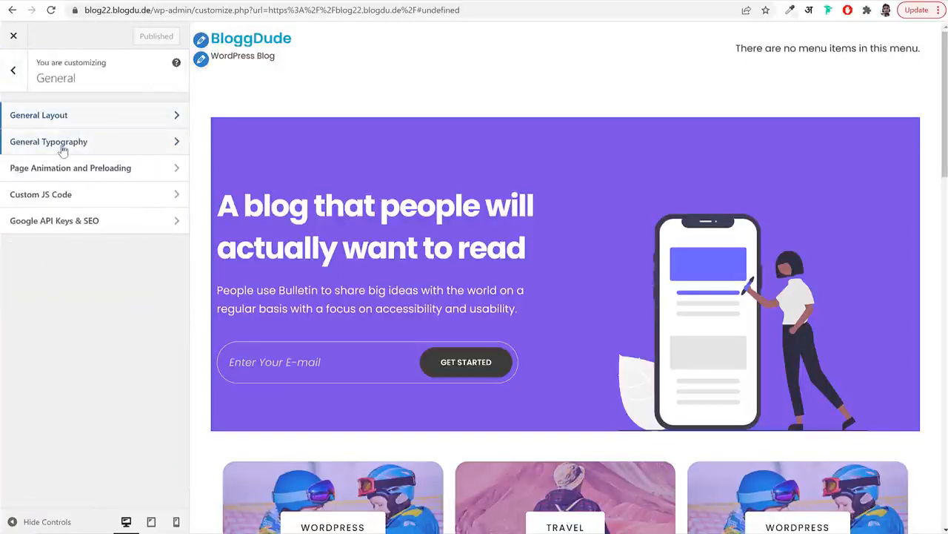
# Review the General Typography Body options, then open the Appearance settings group
pyautogui.click(67, 145)
pyautogui.click(160, 170)
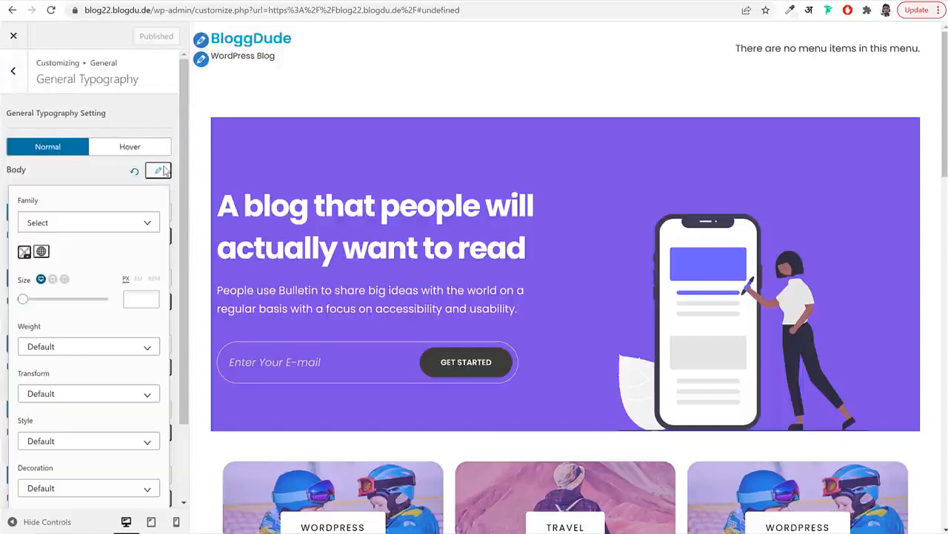
pyautogui.click(159, 170)
pyautogui.click(13, 70)
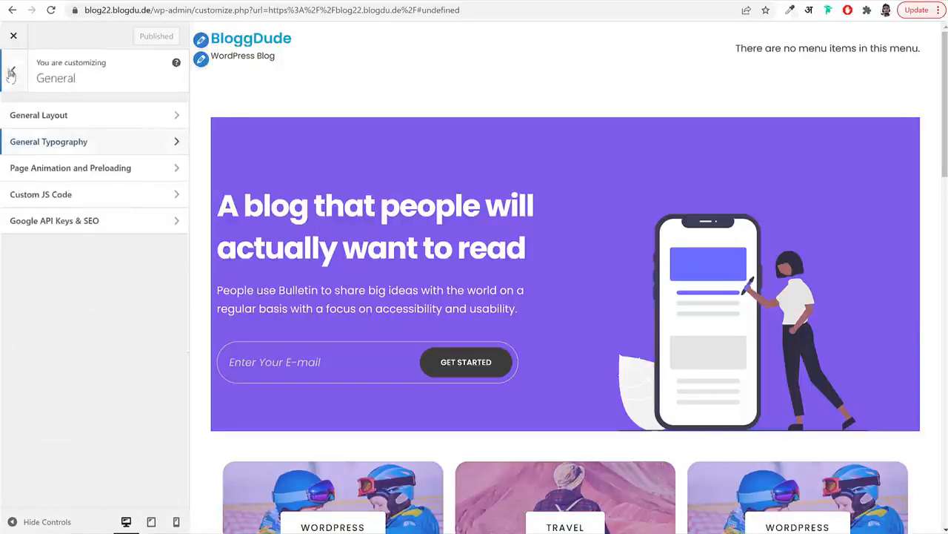
pyautogui.click(14, 81)
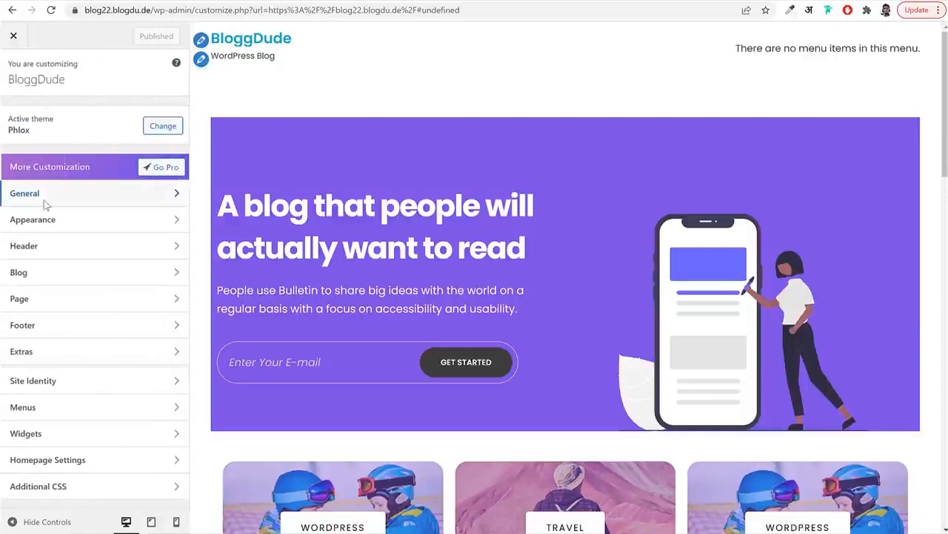
pyautogui.click(49, 228)
pyautogui.click(76, 118)
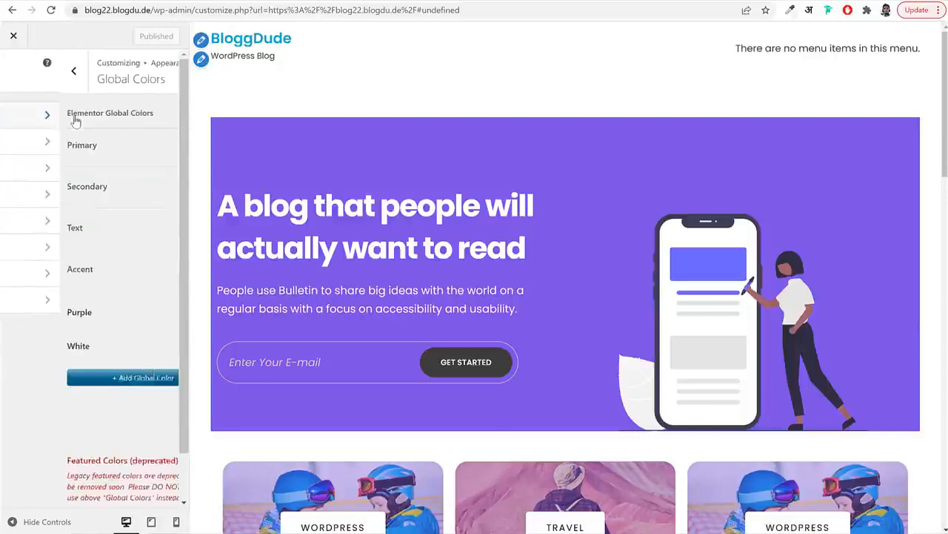
pyautogui.scroll(-15, 671, 208)
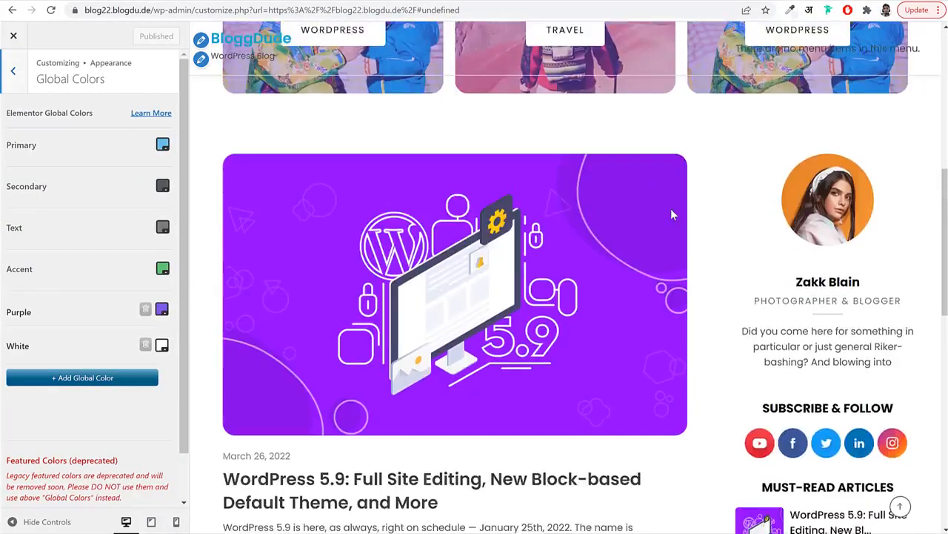
pyautogui.scroll(15, 675, 330)
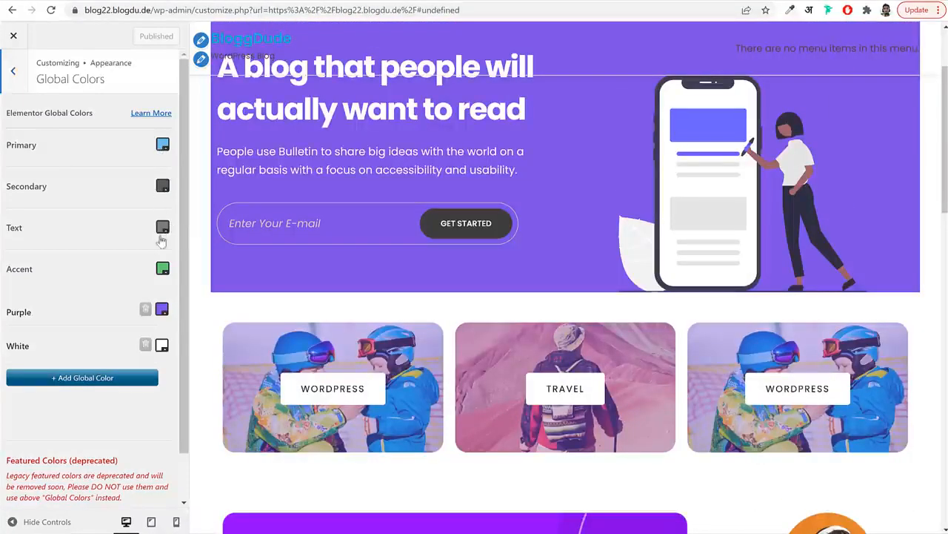
pyautogui.click(6, 83)
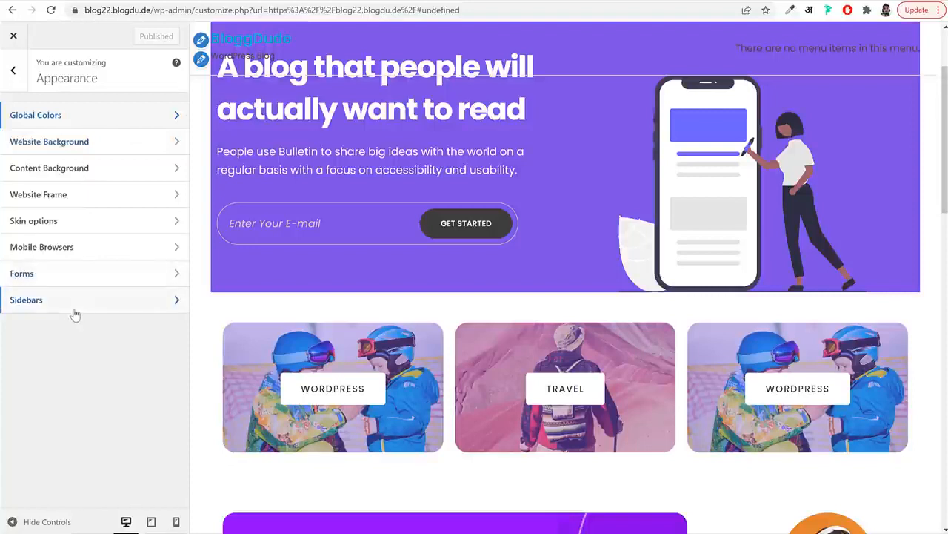
pyautogui.click(45, 304)
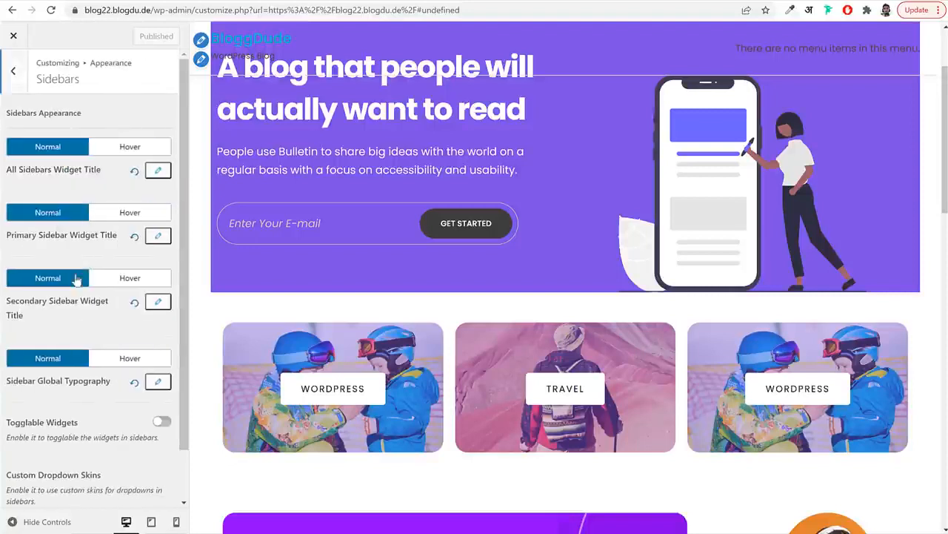
pyautogui.scroll(-1, 100, 309)
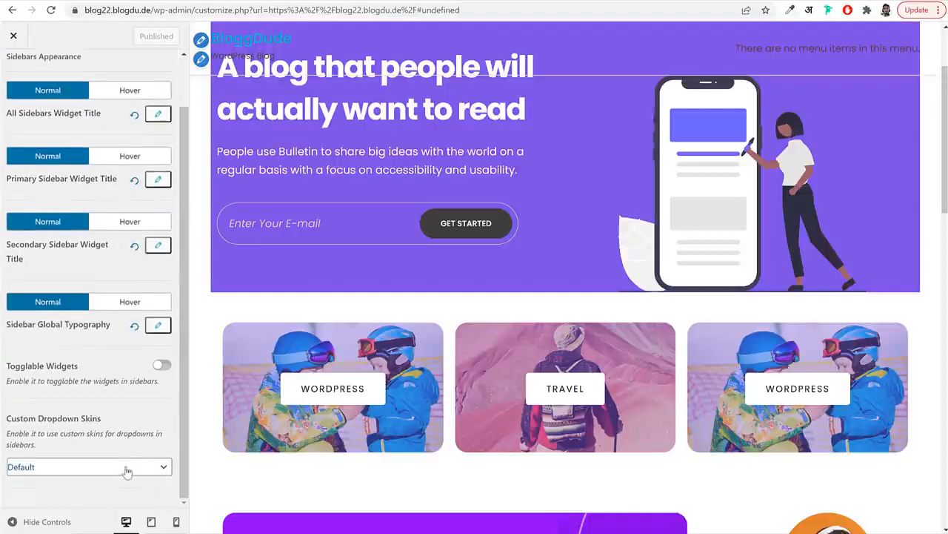
pyautogui.scroll(1, 127, 445)
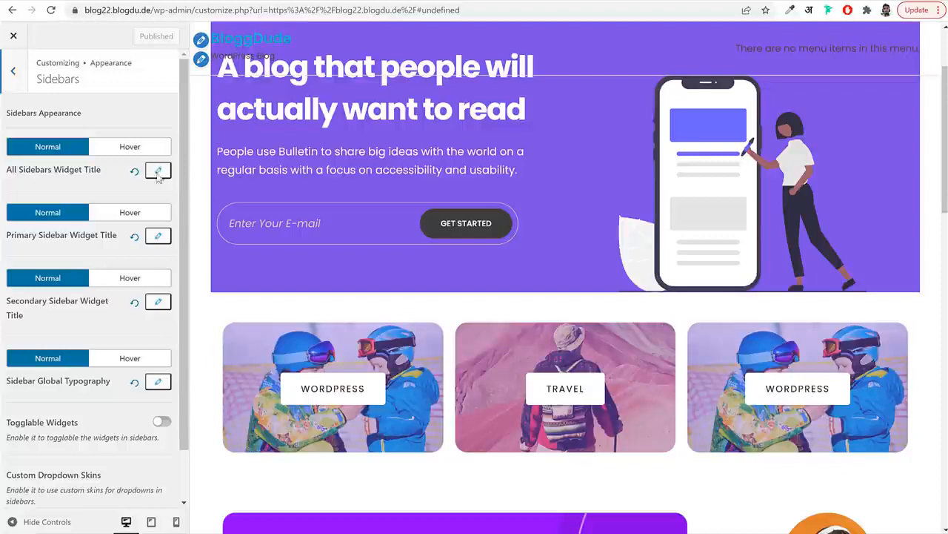
pyautogui.click(17, 67)
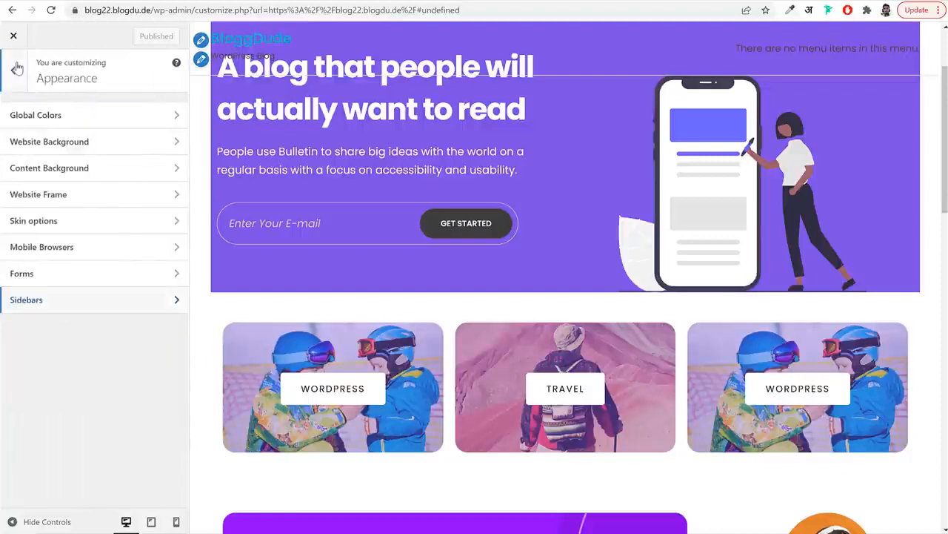
pyautogui.click(16, 68)
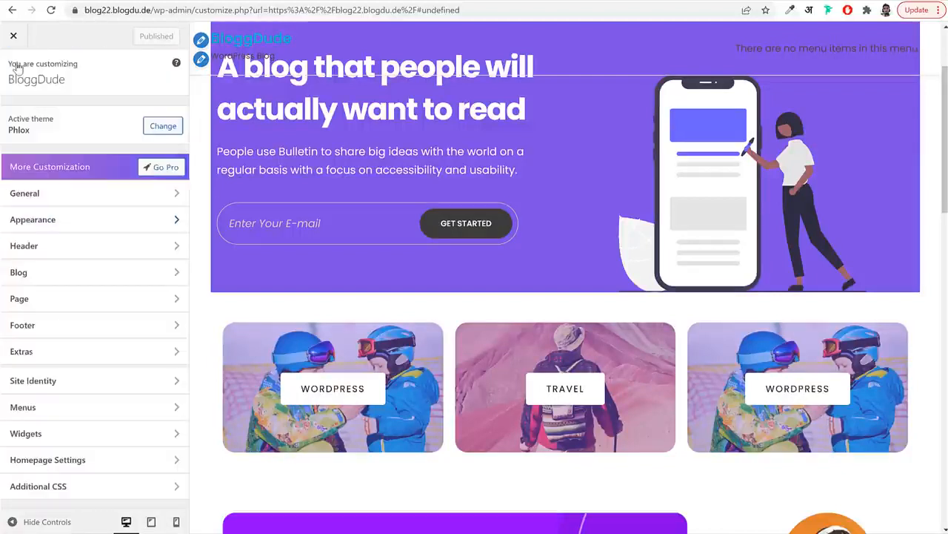
# Go to Header > Header Templates and edit the current Header-agency header in Elementor
pyautogui.click(76, 253)
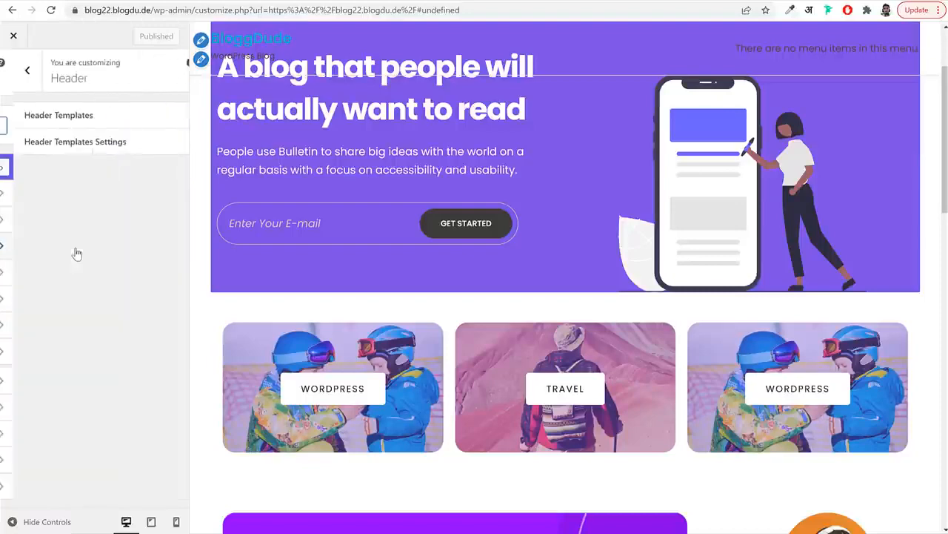
pyautogui.click(89, 116)
pyautogui.scroll(2, 488, 100)
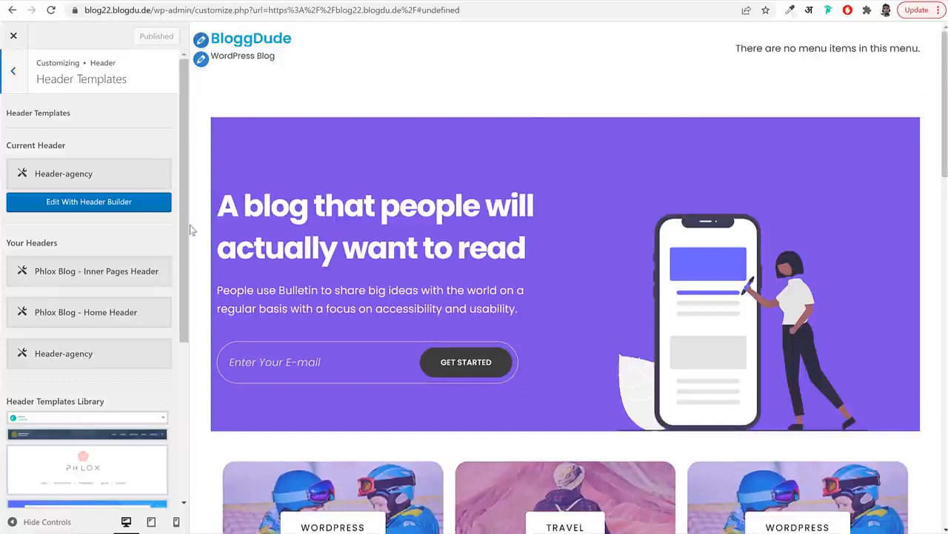
pyautogui.click(105, 208)
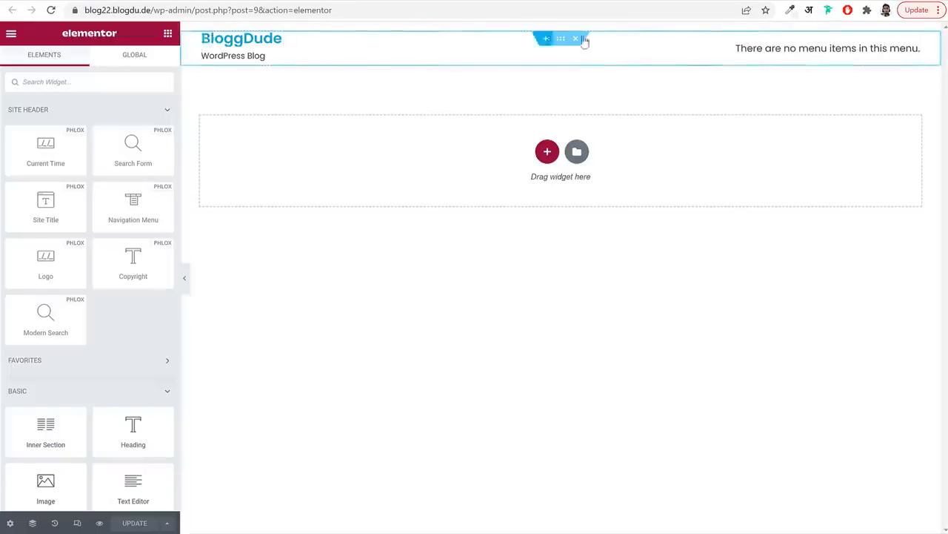
# Delete the old header section and insert a saved header template from My Templates
pyautogui.click(575, 39)
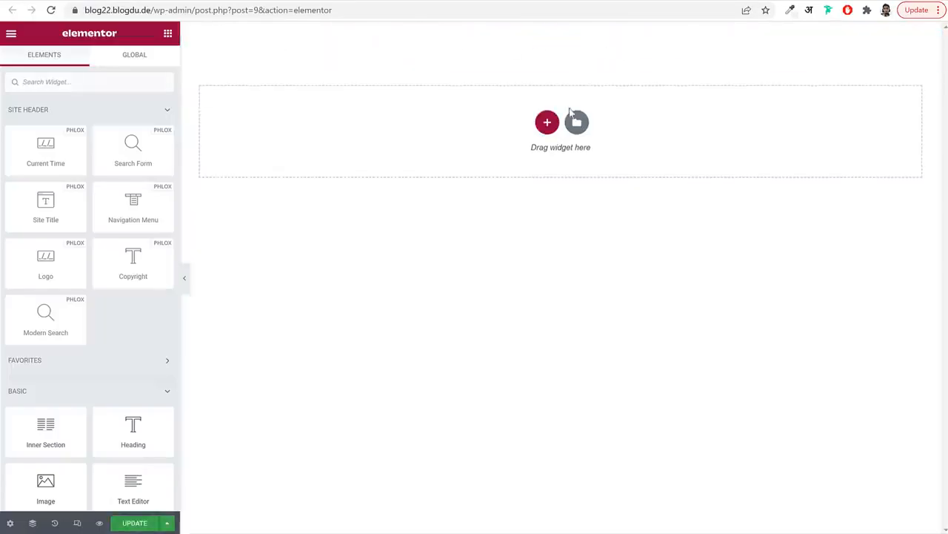
pyautogui.click(583, 129)
pyautogui.click(547, 60)
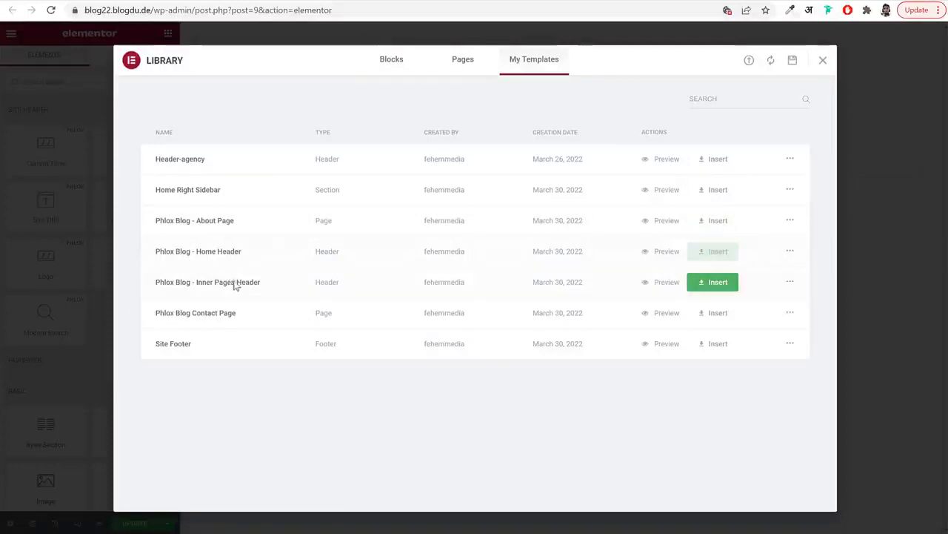
pyautogui.click(716, 282)
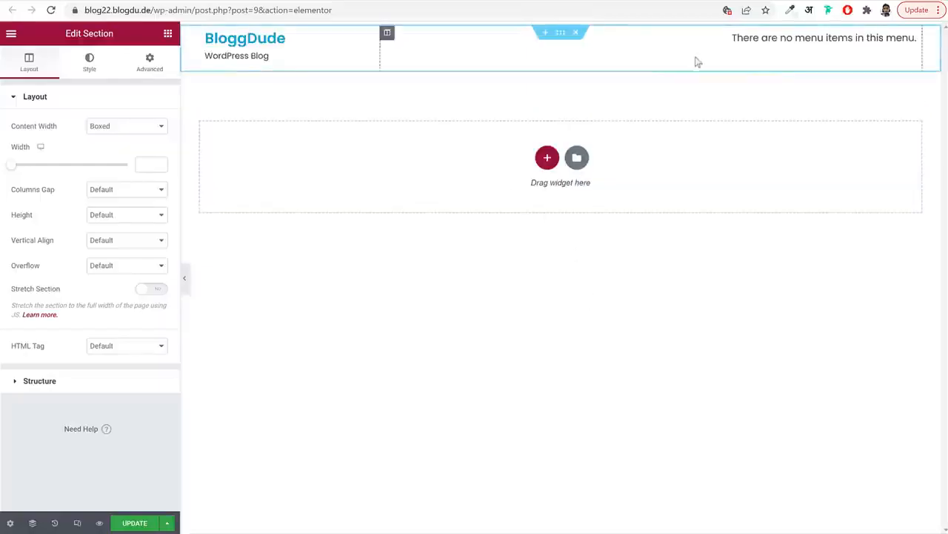
pyautogui.click(284, 53)
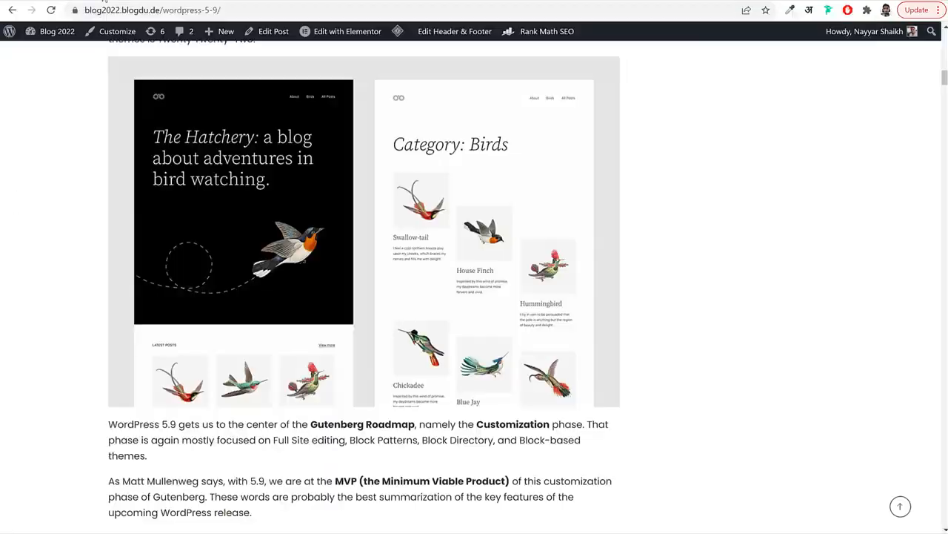
pyautogui.scroll(1, 271, 126)
pyautogui.scroll(15, 271, 126)
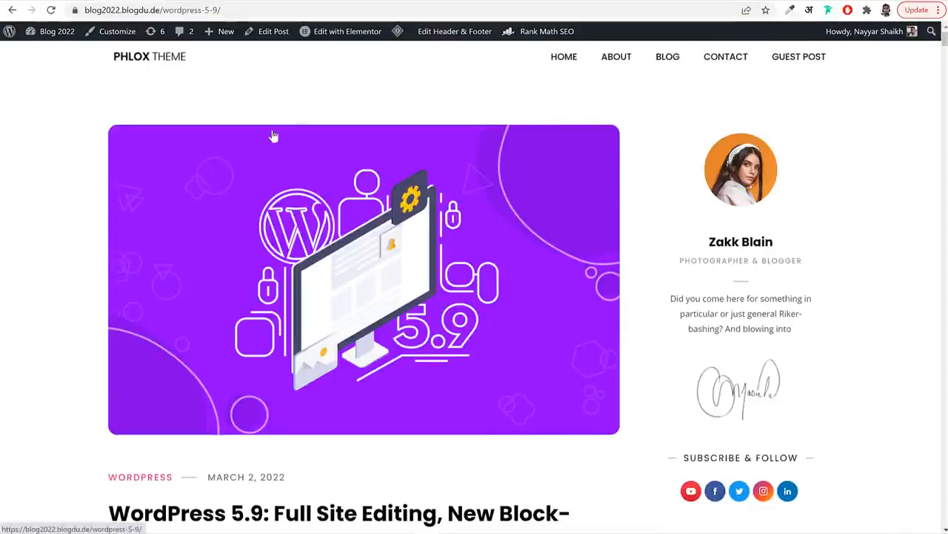
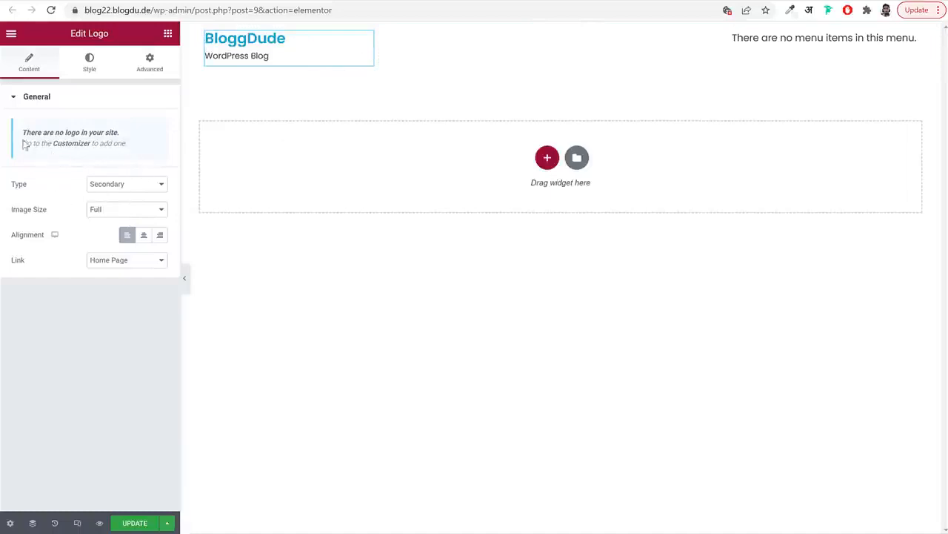
# Highlight the logo widget's hint about adding a logo, then clear the highlight
pyautogui.moveTo(25, 144); pyautogui.dragTo(126, 146)
pyautogui.click(69, 188)
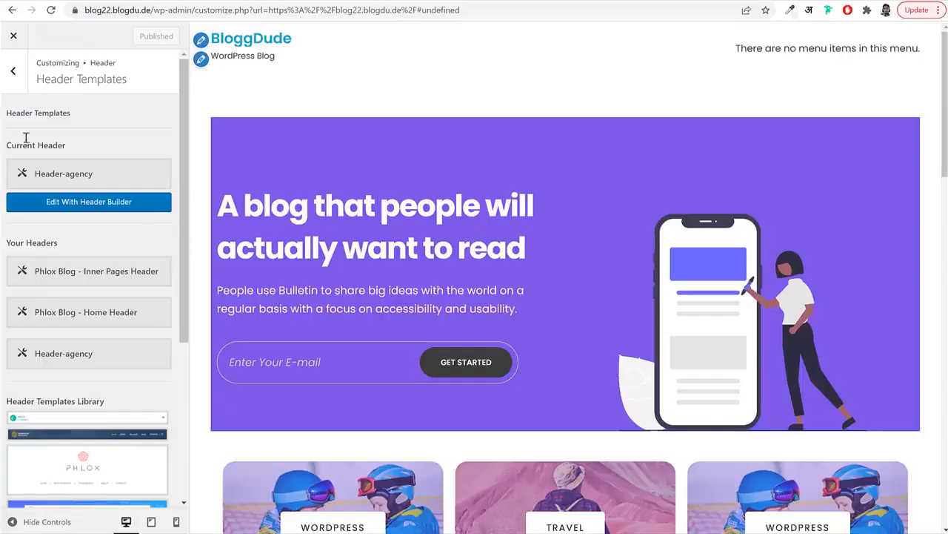
# In Site Identity, set the black PHLOX THEME image as the logo, skipping cropping
pyautogui.click(13, 72)
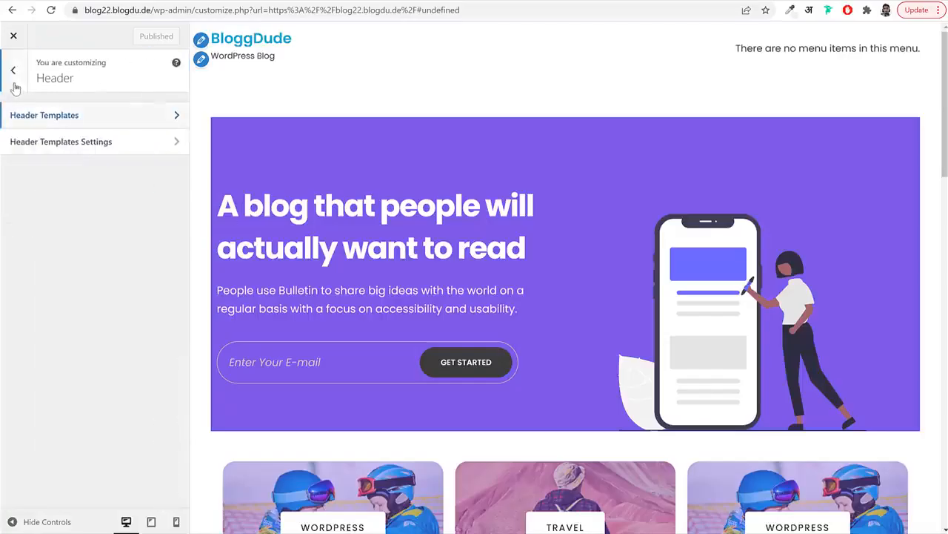
pyautogui.click(12, 72)
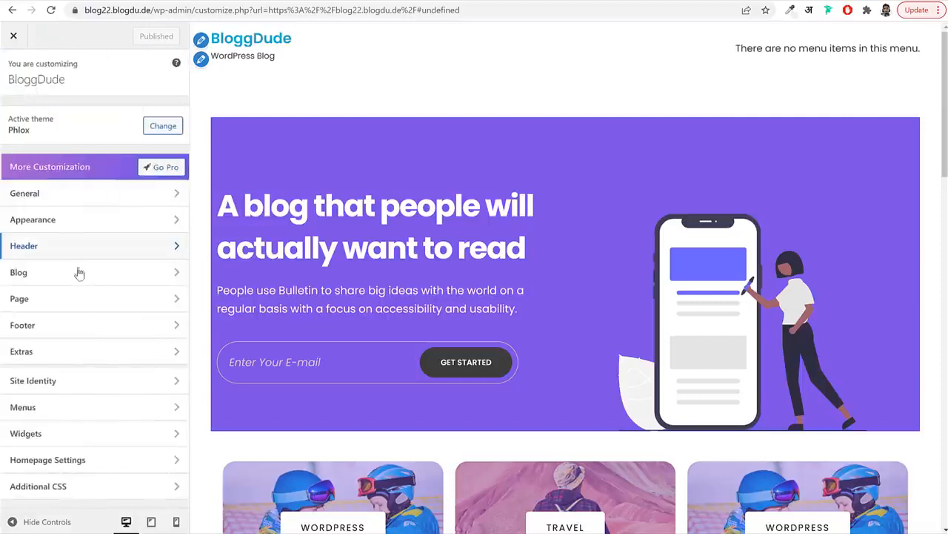
pyautogui.click(78, 381)
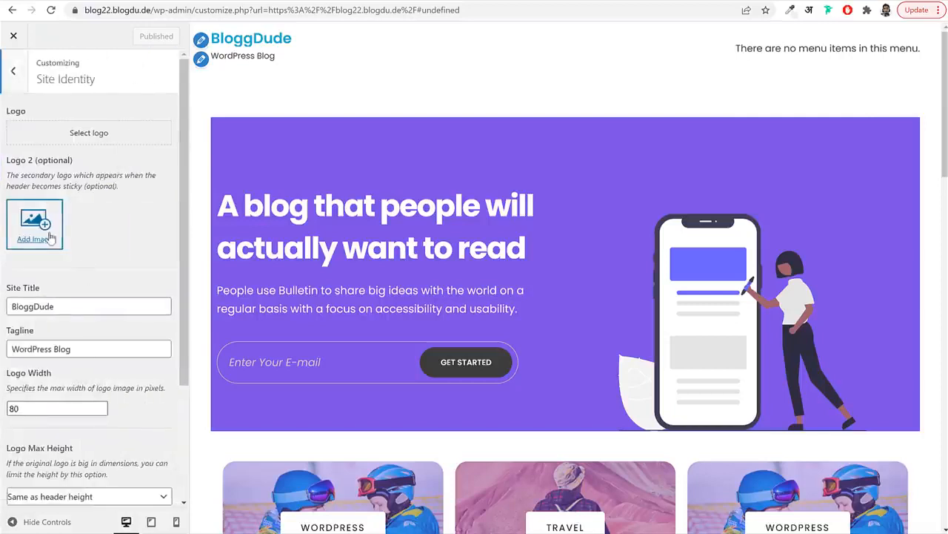
pyautogui.click(85, 133)
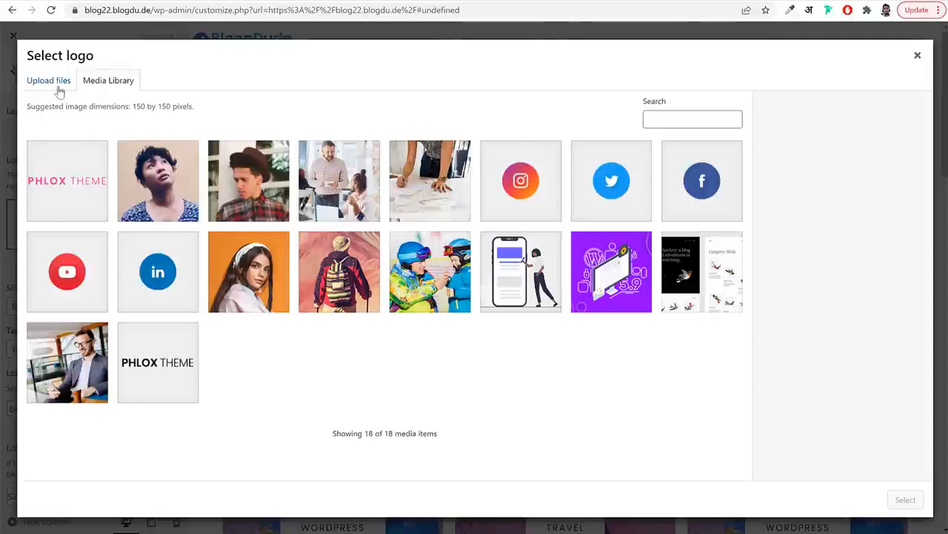
pyautogui.click(197, 363)
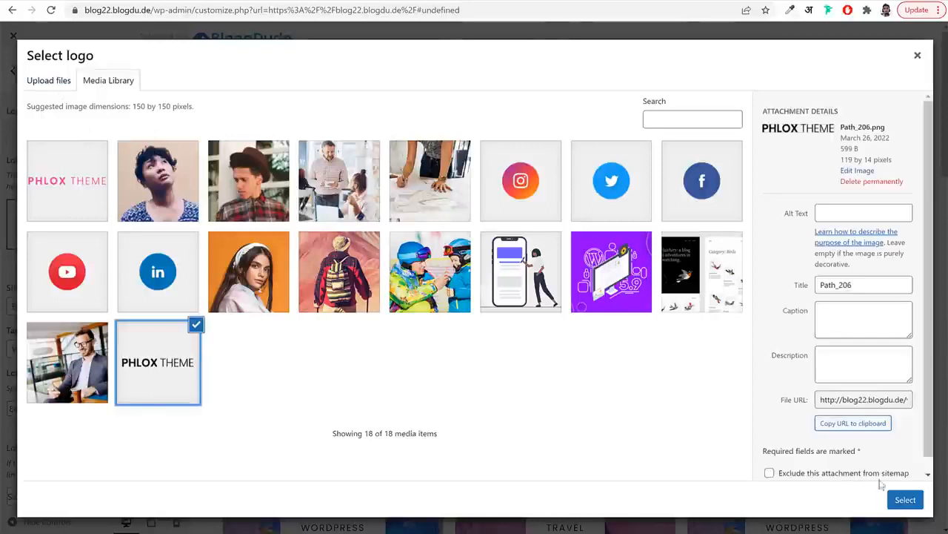
pyautogui.click(905, 500)
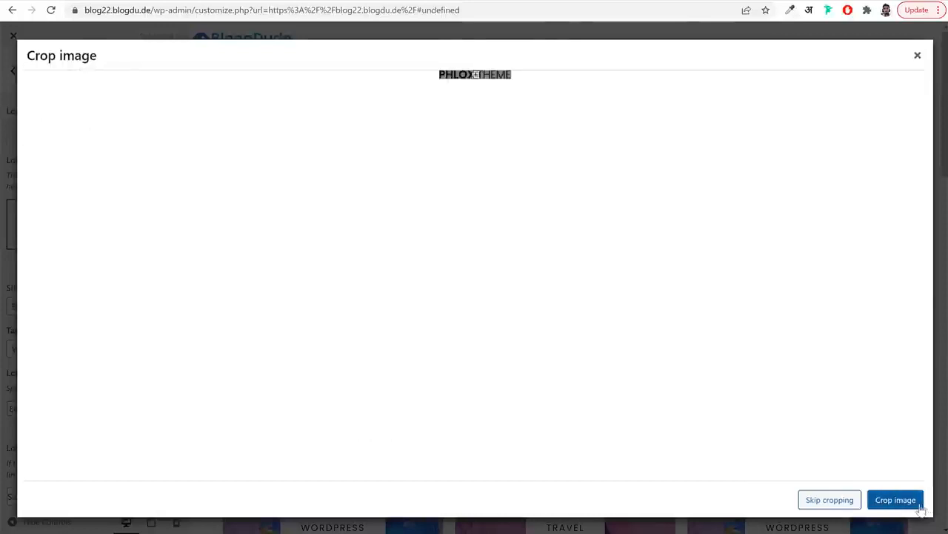
pyautogui.click(831, 502)
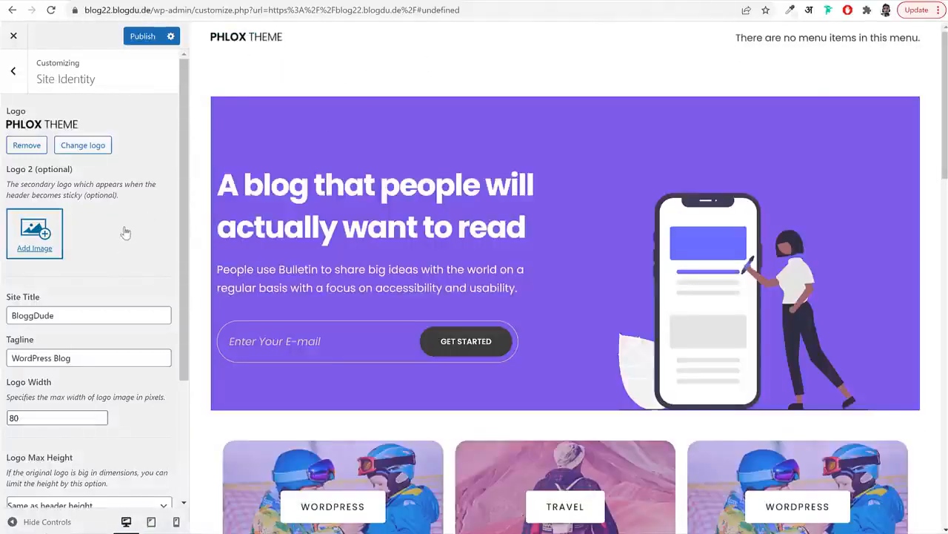
# Set the black PHLOX THEME image as Logo 2
pyautogui.click(35, 234)
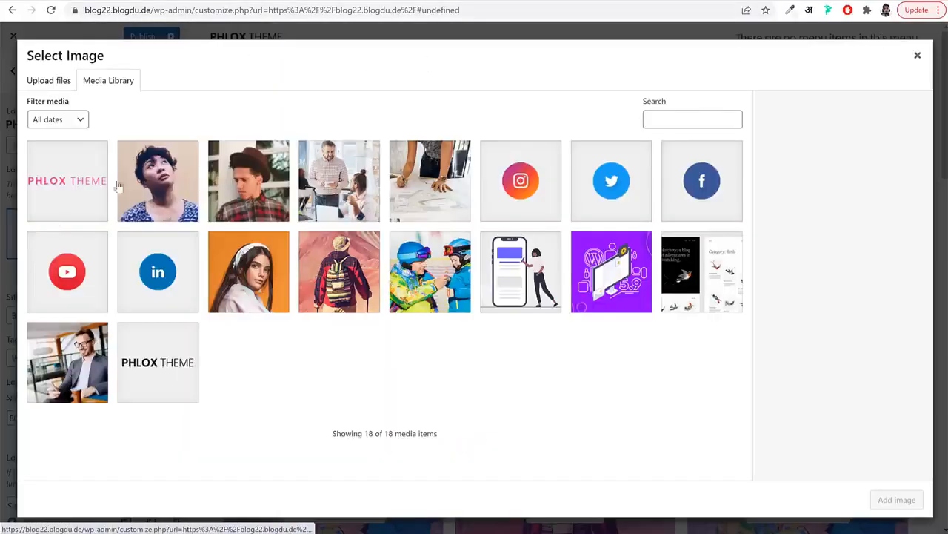
pyautogui.click(156, 375)
pyautogui.click(902, 499)
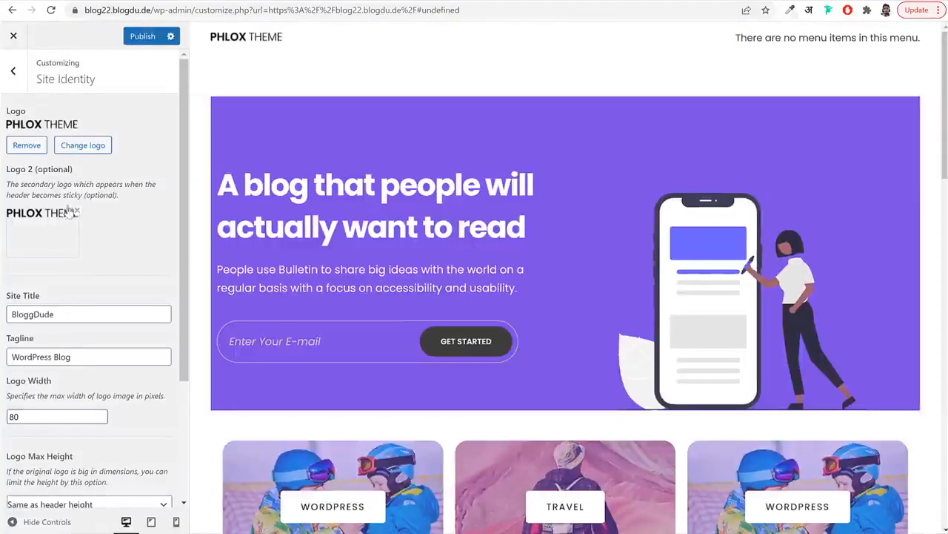
# Replace the site logo with the uncropped pink PHLOX THEME image and publish
pyautogui.click(30, 146)
pyautogui.click(45, 131)
pyautogui.click(99, 188)
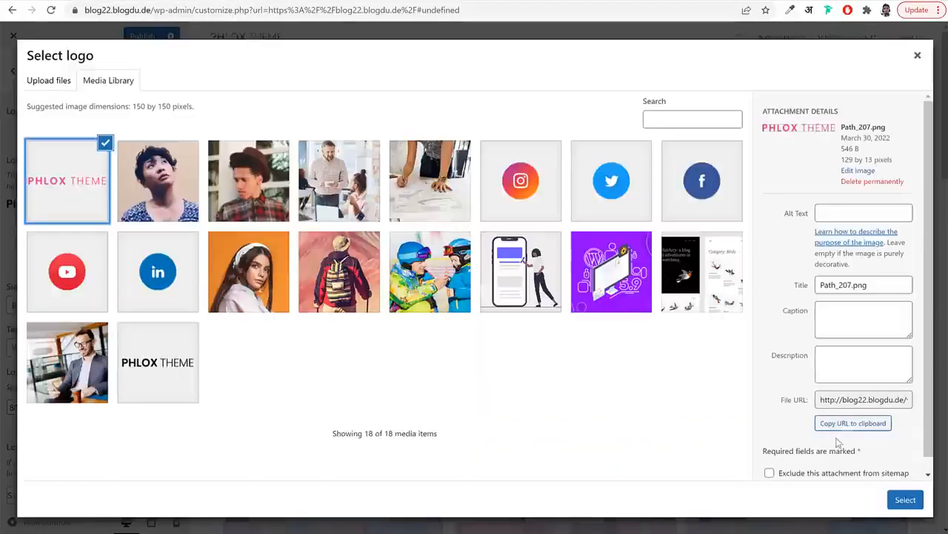
pyautogui.click(906, 499)
pyautogui.click(829, 499)
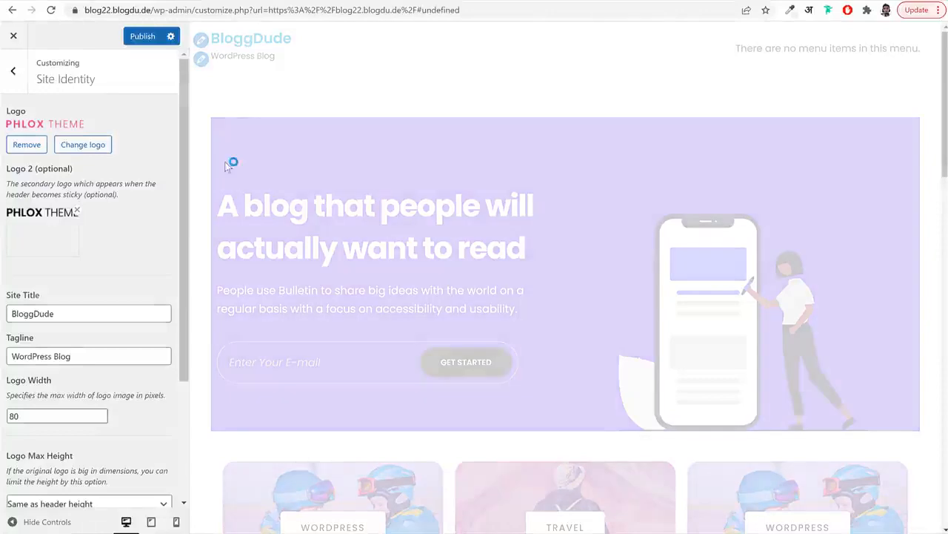
pyautogui.click(157, 39)
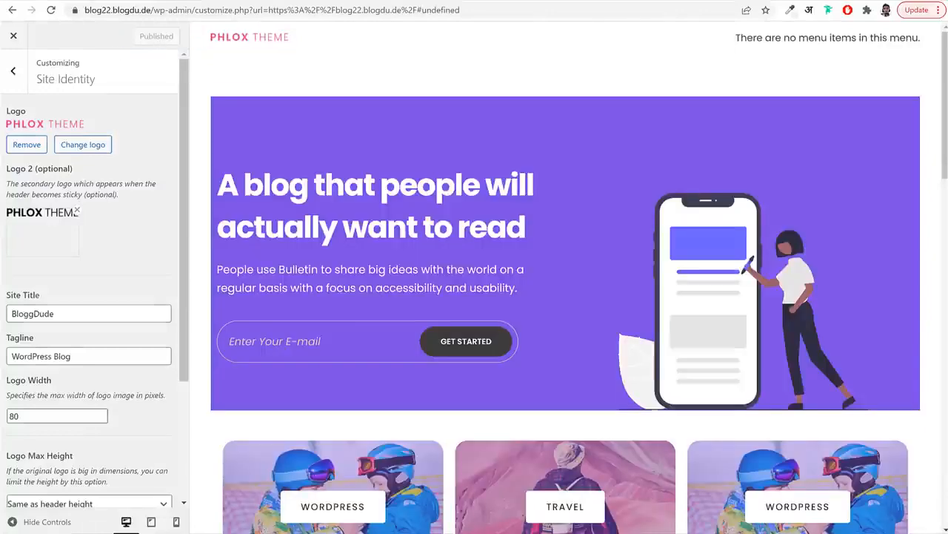
pyautogui.click(515, 1)
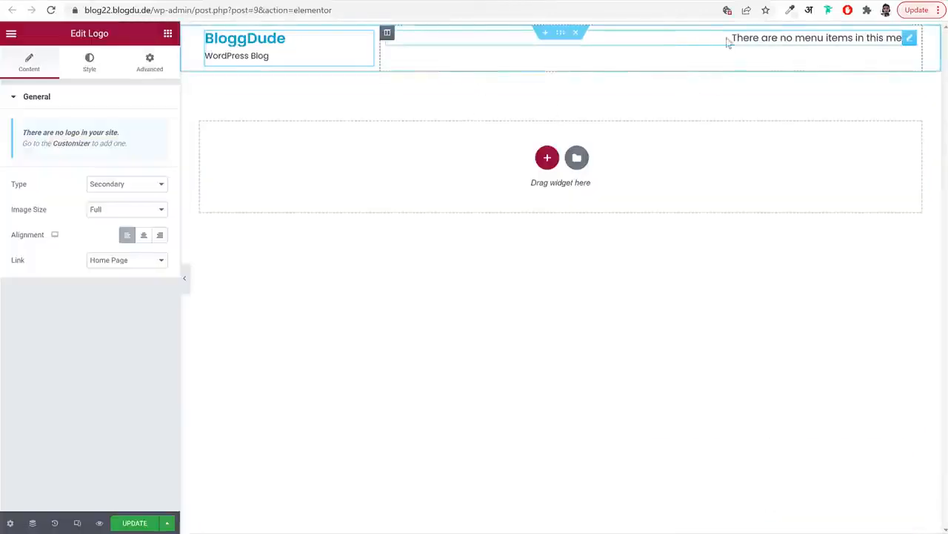
# Set the header's Navigation Menu widget to Main Menu and update the header
pyautogui.click(796, 38)
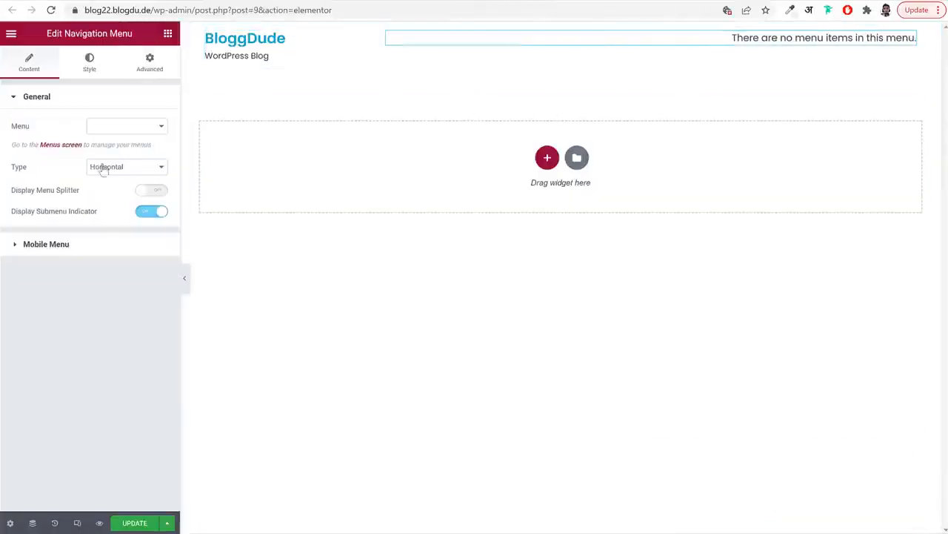
pyautogui.click(131, 127)
pyautogui.click(133, 141)
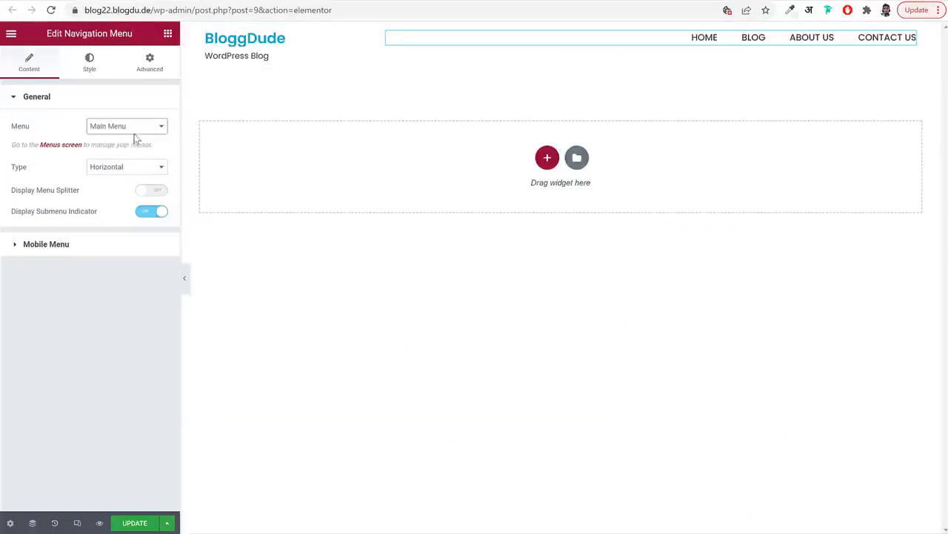
pyautogui.click(135, 524)
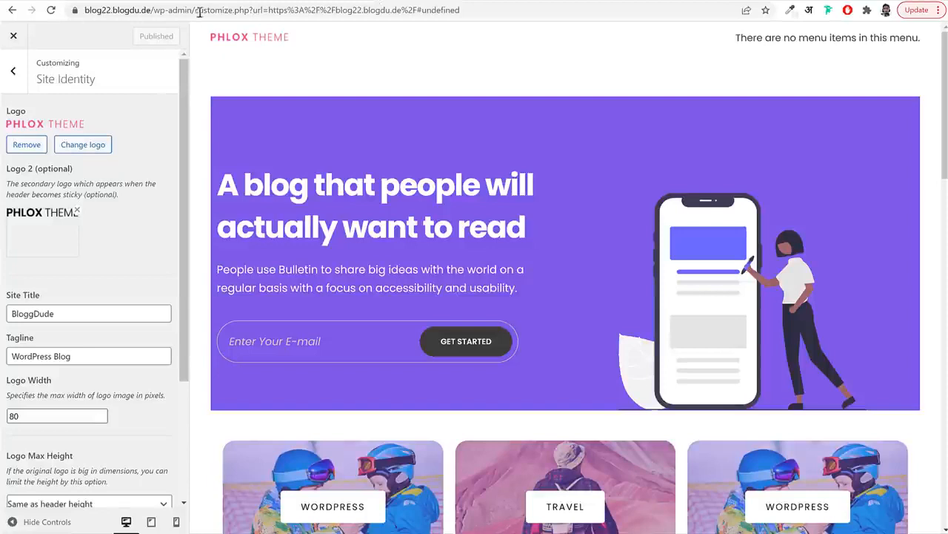
pyautogui.click(14, 72)
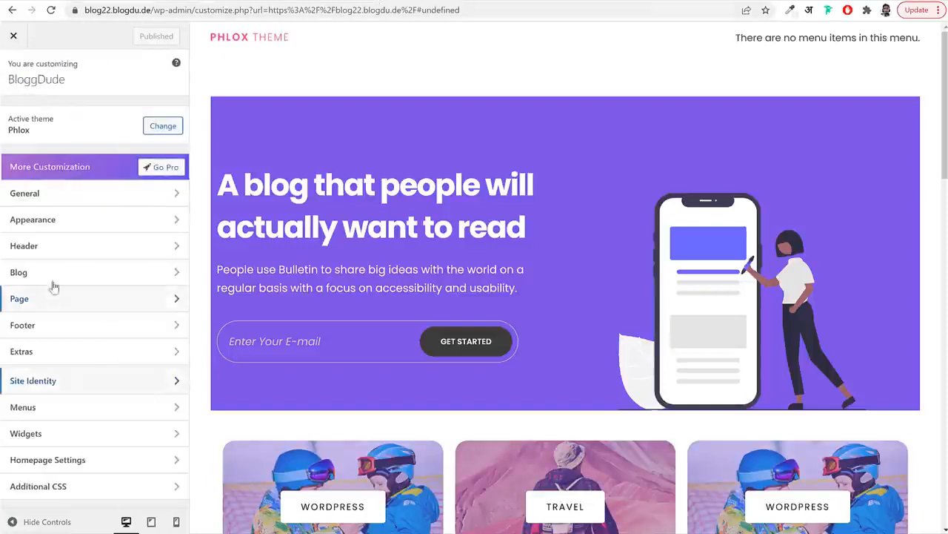
# Publish Phlox Blog - Inner Pages Header as the current header and edit it with Elementor
pyautogui.click(64, 245)
pyautogui.click(74, 114)
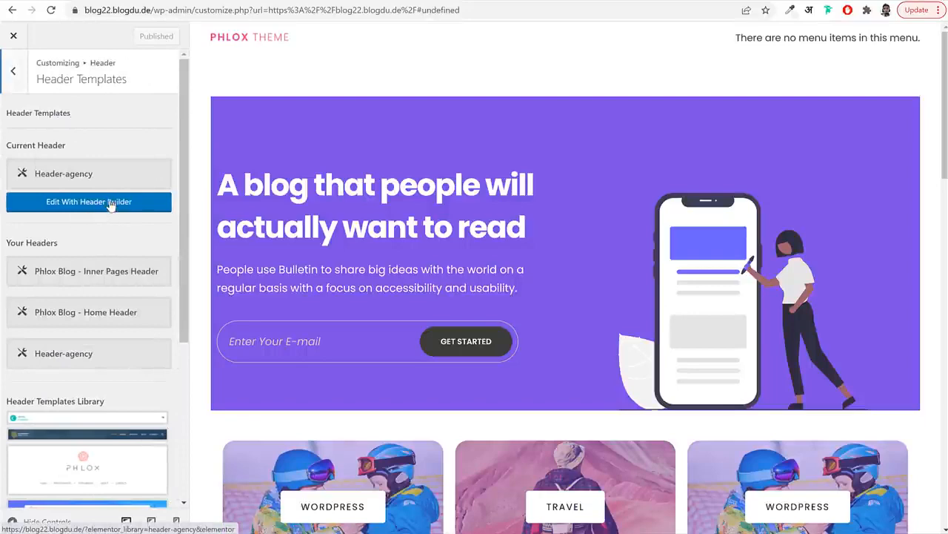
pyautogui.click(94, 281)
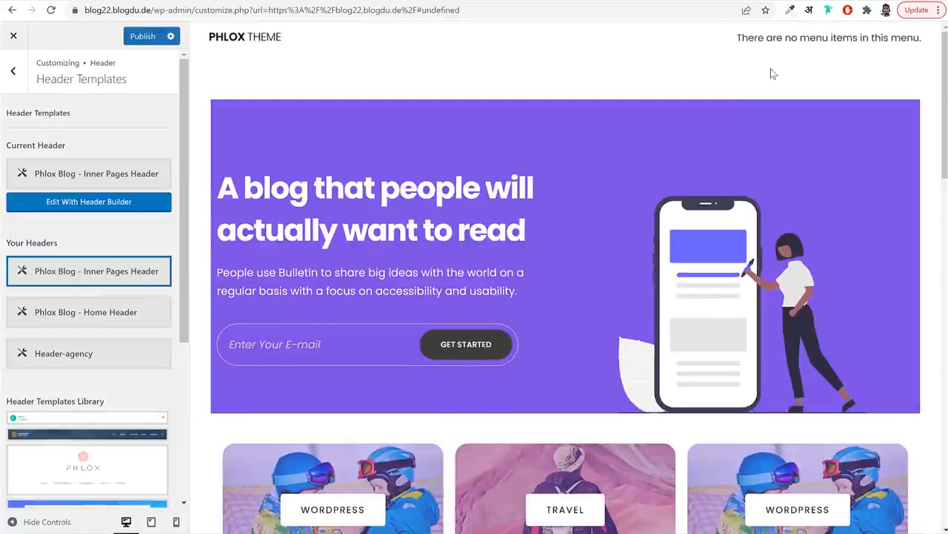
pyautogui.click(142, 35)
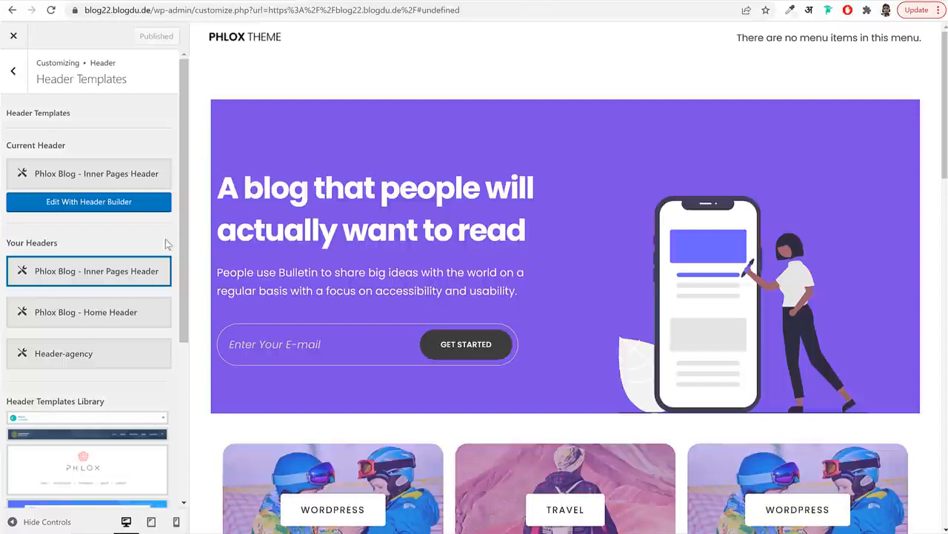
pyautogui.click(97, 210)
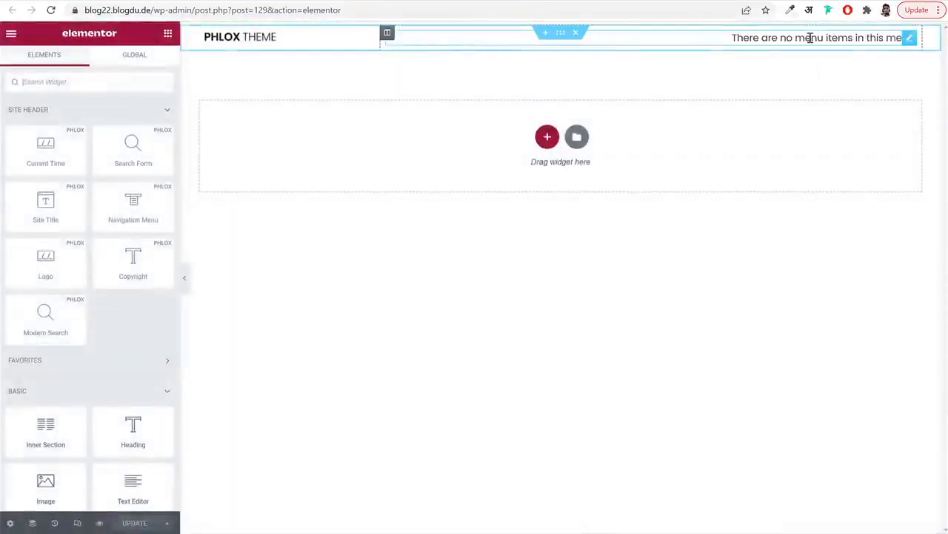
# Assign Main Menu to the Inner Pages Header navigation, update, and dismiss the FurnituAI pop-up
pyautogui.click(792, 34)
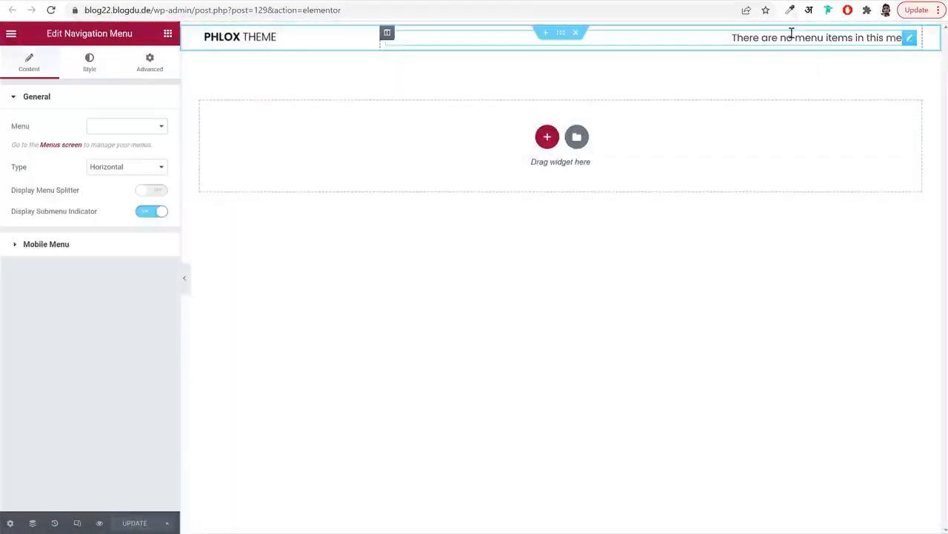
pyautogui.click(126, 126)
pyautogui.click(125, 139)
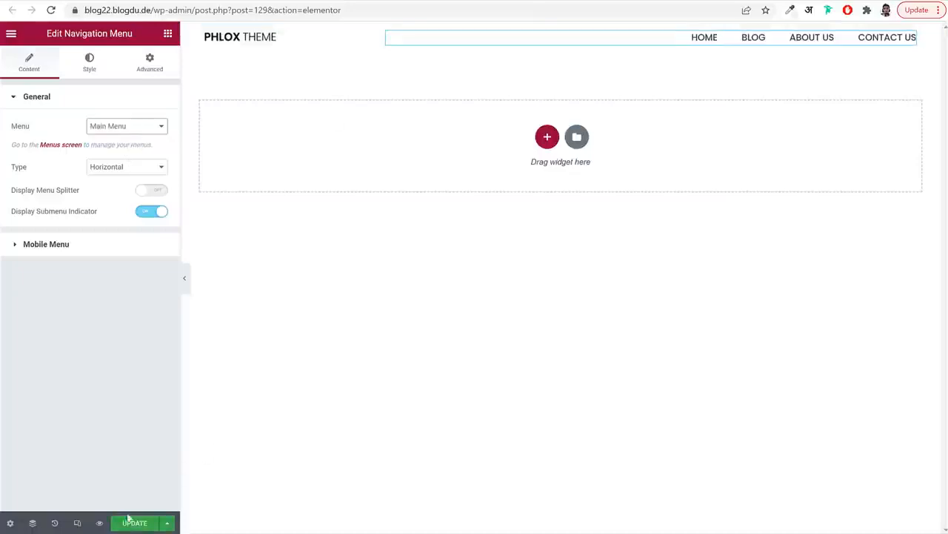
pyautogui.click(130, 521)
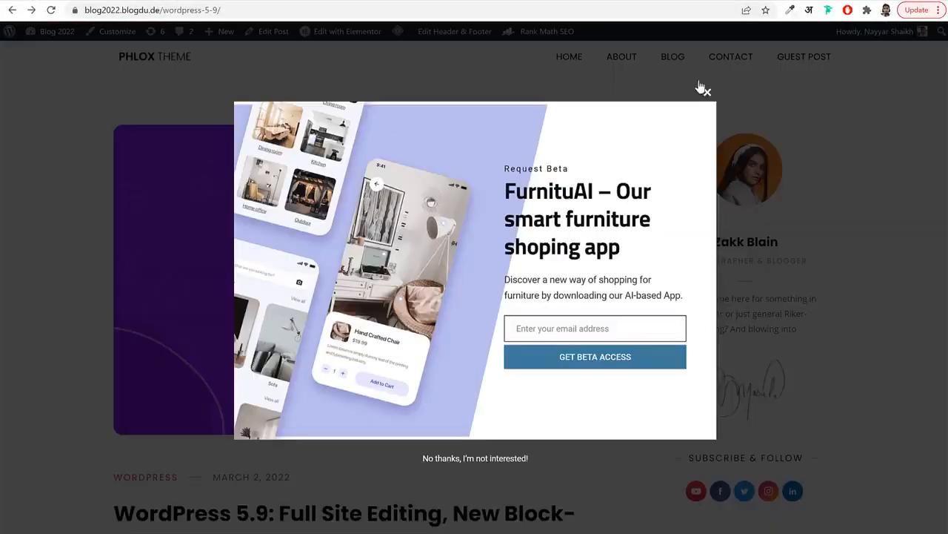
pyautogui.click(701, 88)
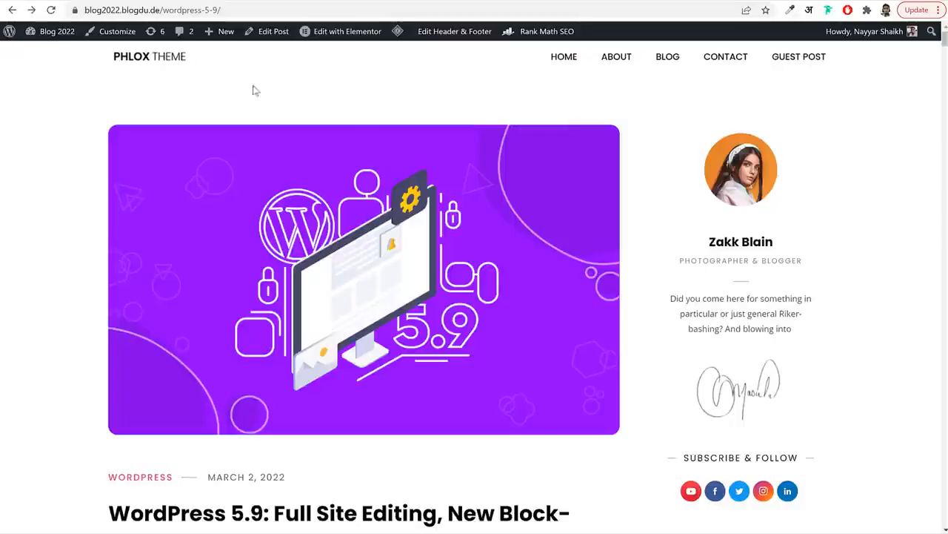
# Browse the demo site's Home, About and Contact pages, dismissing the FurnituAI pop-ups
pyautogui.click(161, 61)
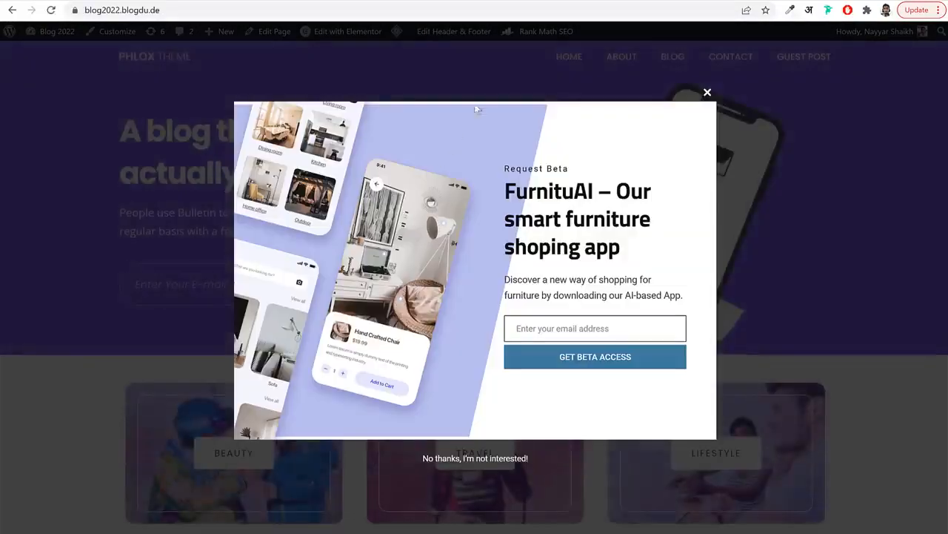
pyautogui.click(500, 75)
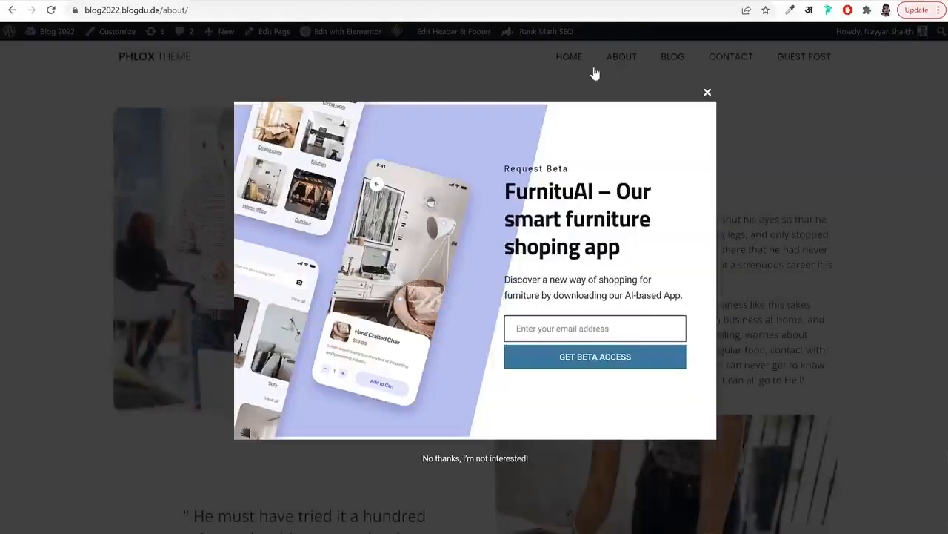
pyautogui.click(217, 83)
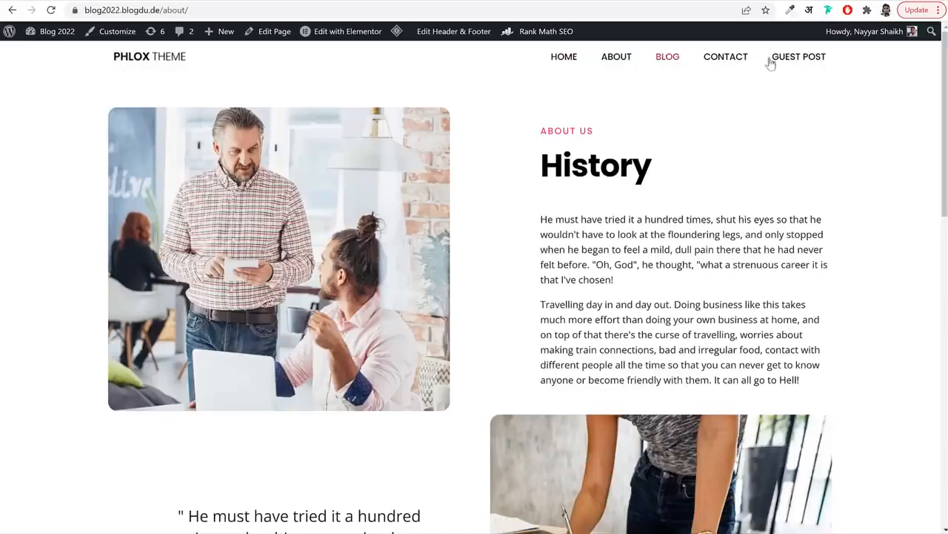
pyautogui.click(731, 65)
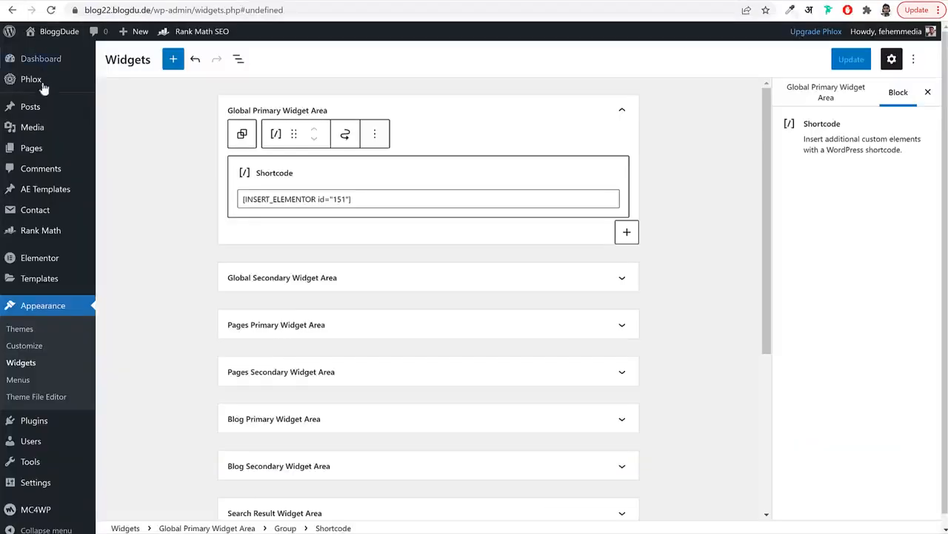
# In the Home page's Header Templates options, set Use Legacy Header to No
pyautogui.click(40, 155)
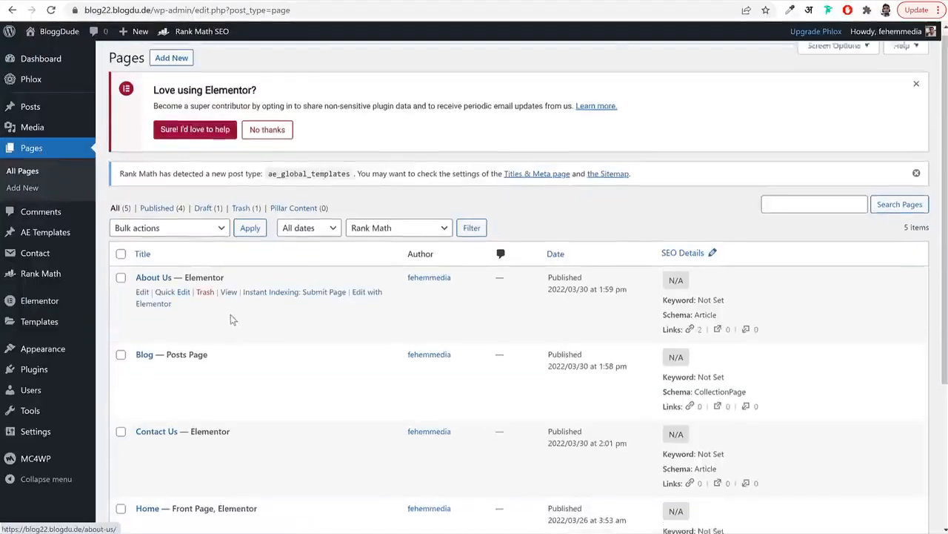
pyautogui.scroll(-3, 156, 342)
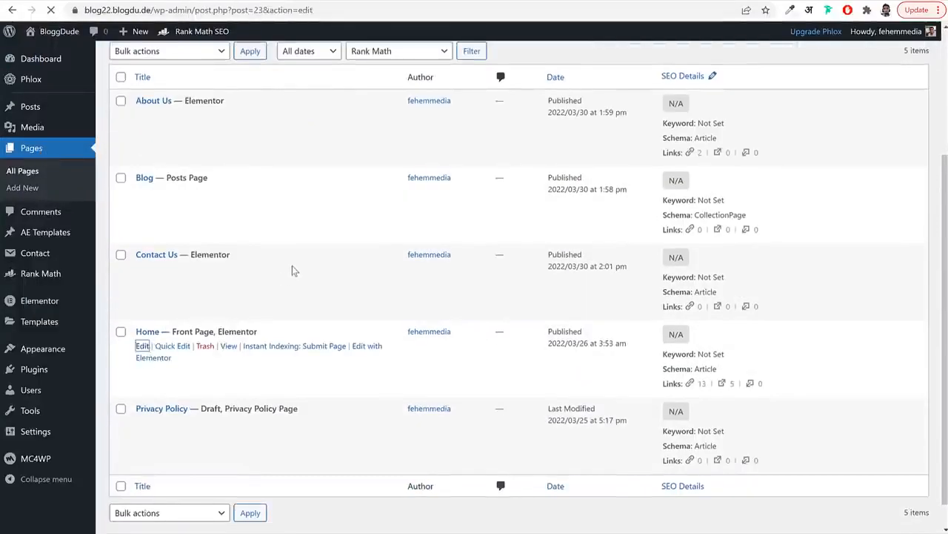
pyautogui.scroll(-3, 504, 326)
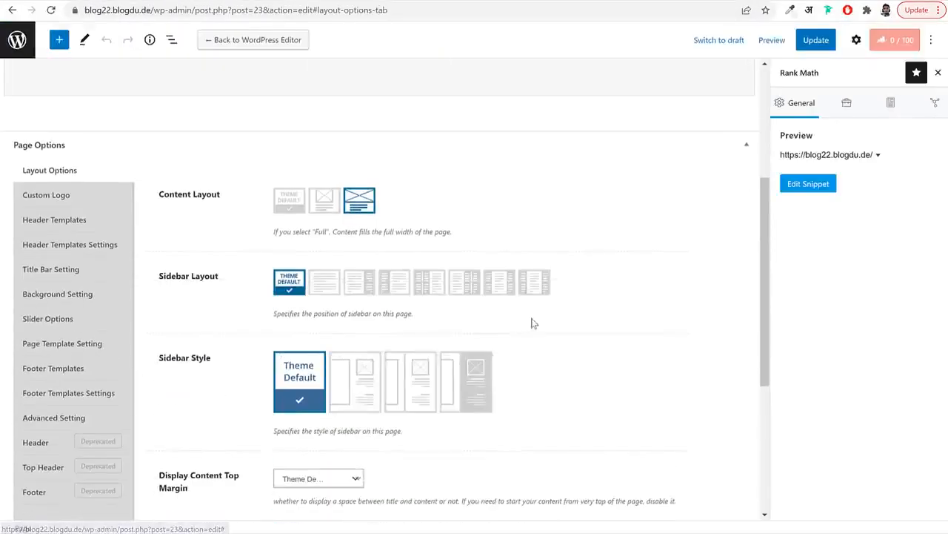
pyautogui.click(111, 221)
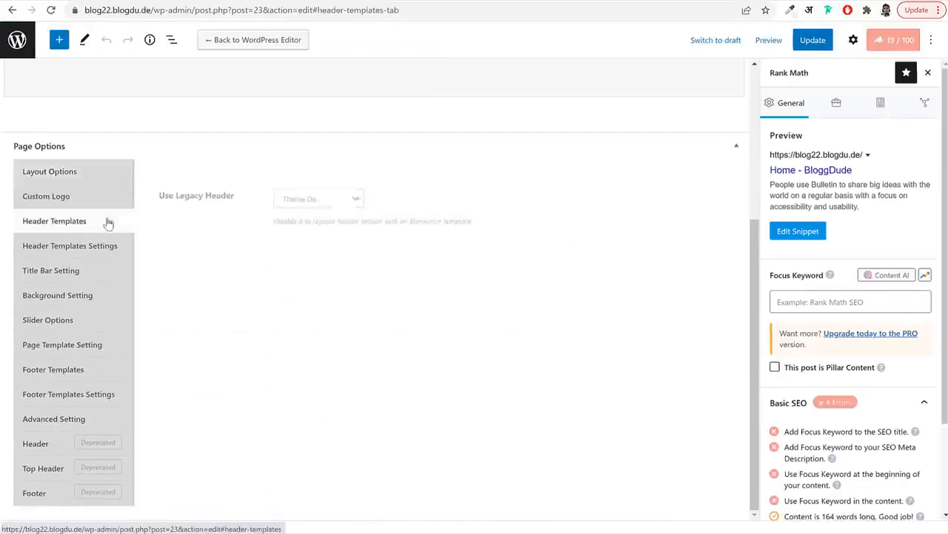
pyautogui.click(330, 203)
pyautogui.click(323, 223)
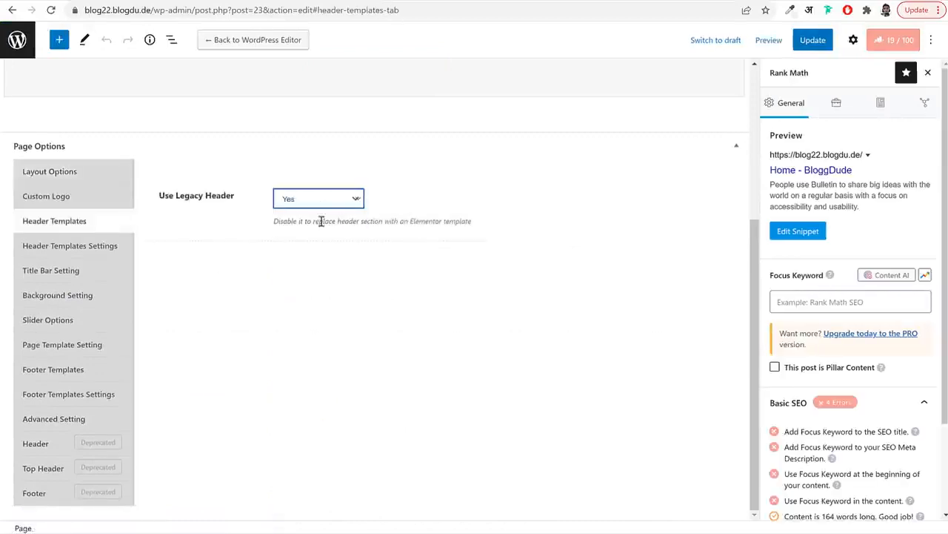
pyautogui.click(334, 203)
pyautogui.click(307, 212)
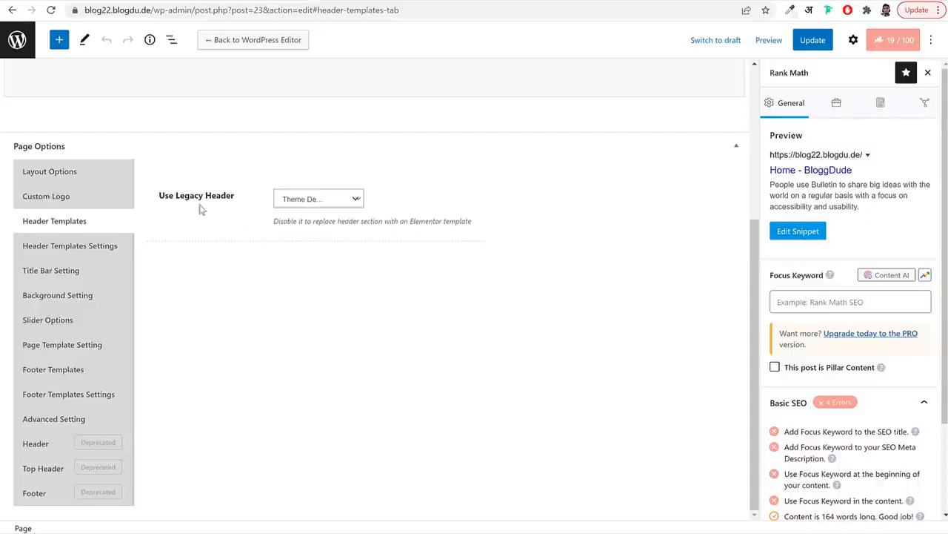
pyautogui.click(321, 203)
pyautogui.click(314, 229)
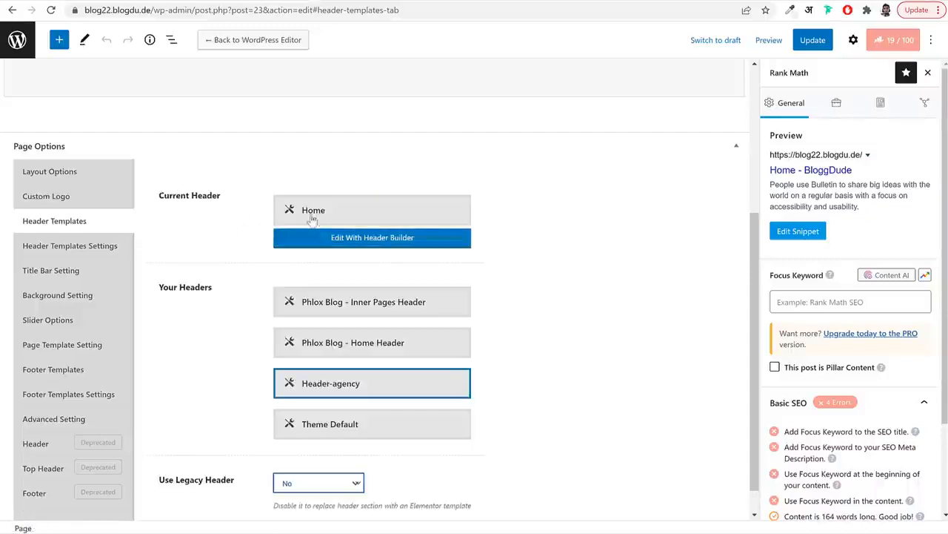
# Choose Phlox Blog - Home Header for the Home page, update it, and view it live
pyautogui.scroll(-1, 445, 289)
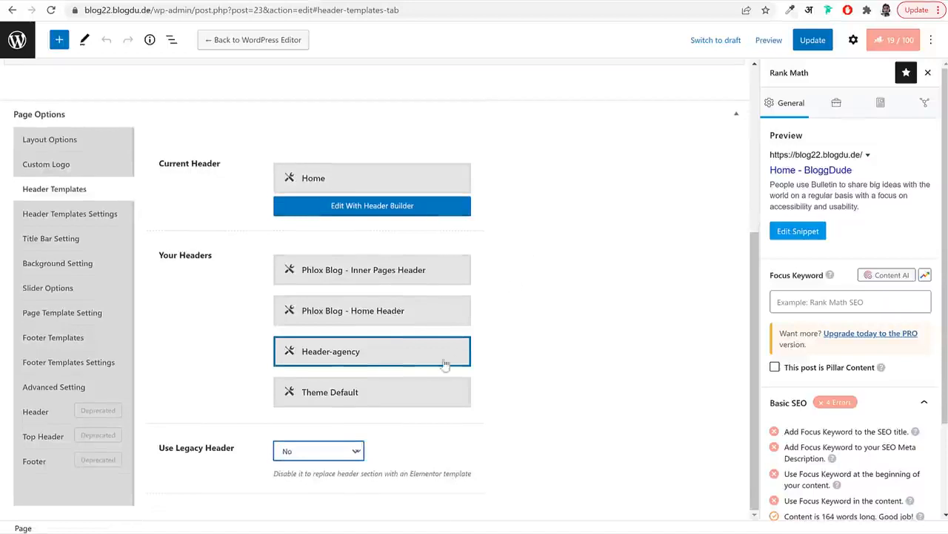
pyautogui.click(377, 316)
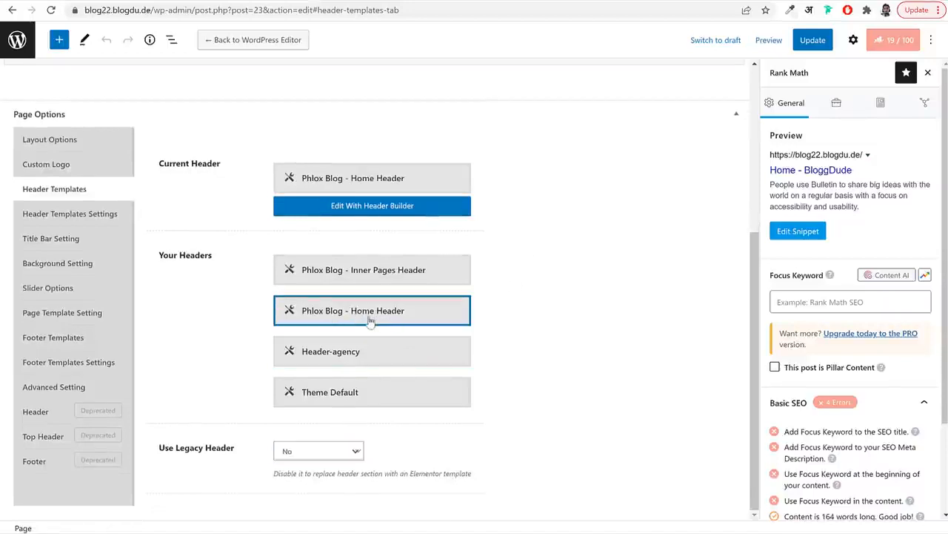
pyautogui.click(813, 39)
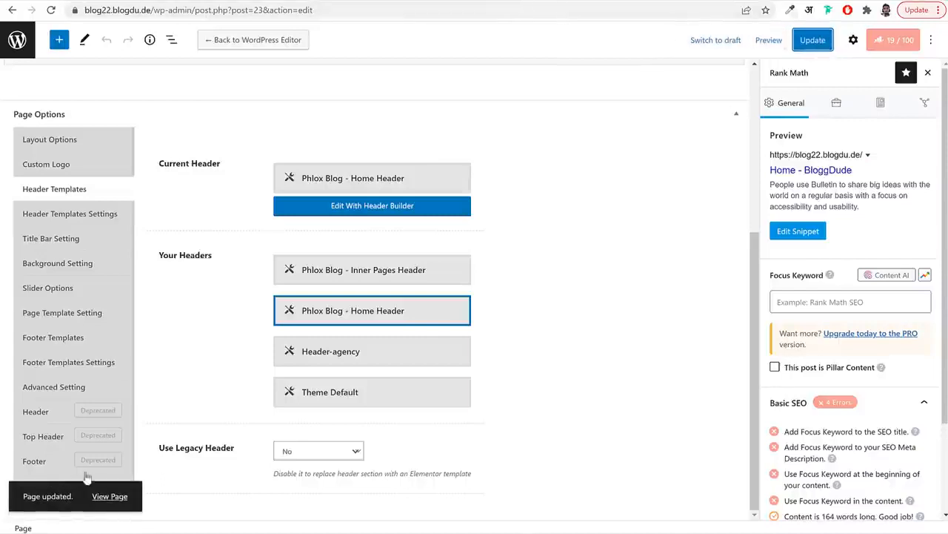
pyautogui.click(110, 512)
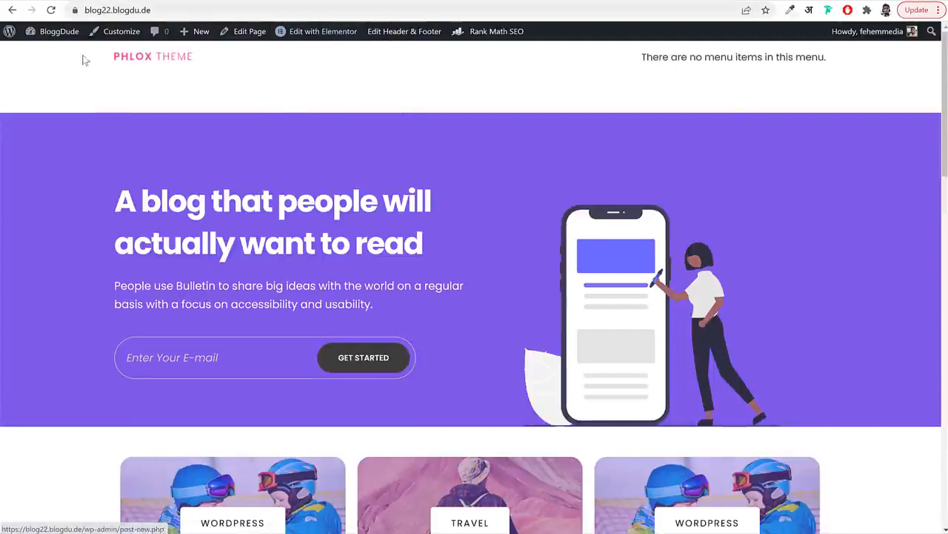
pyautogui.moveTo(337, 33)
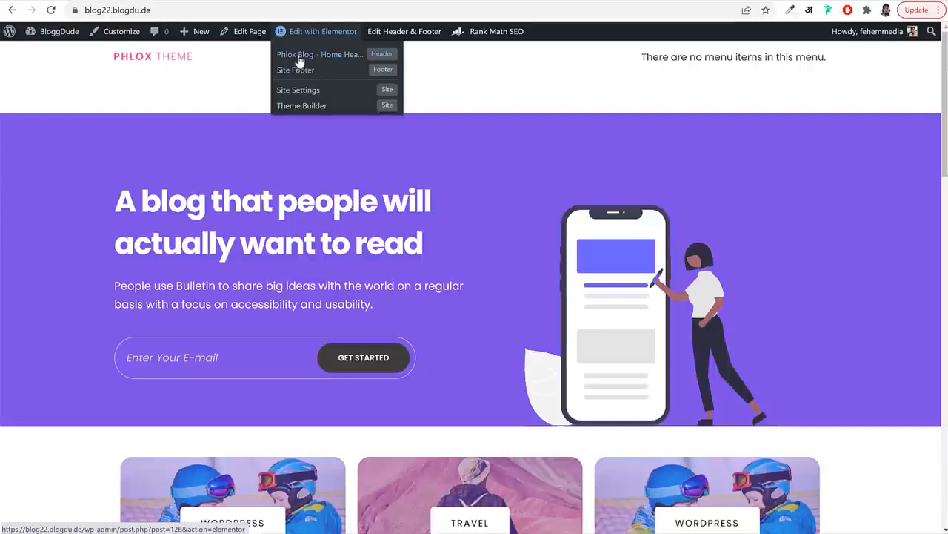
# Set the Phlox Blog - Home Header's navigation menu element to Main Menu and save
pyautogui.click(390, 59)
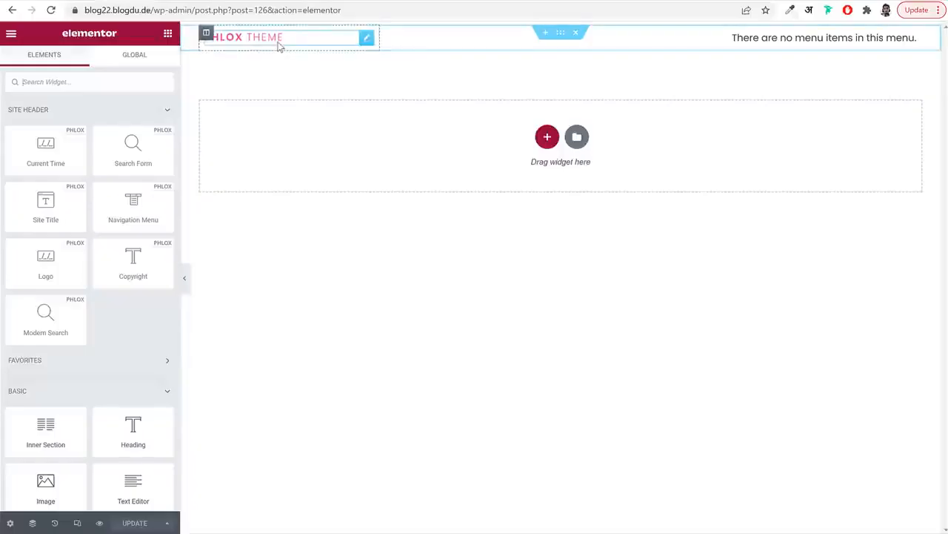
pyautogui.click(279, 46)
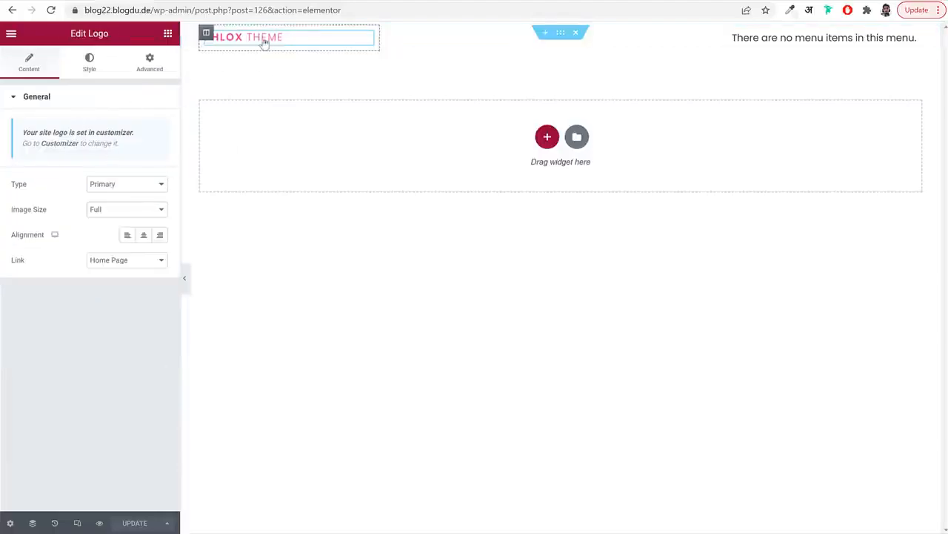
pyautogui.click(798, 37)
pyautogui.click(131, 134)
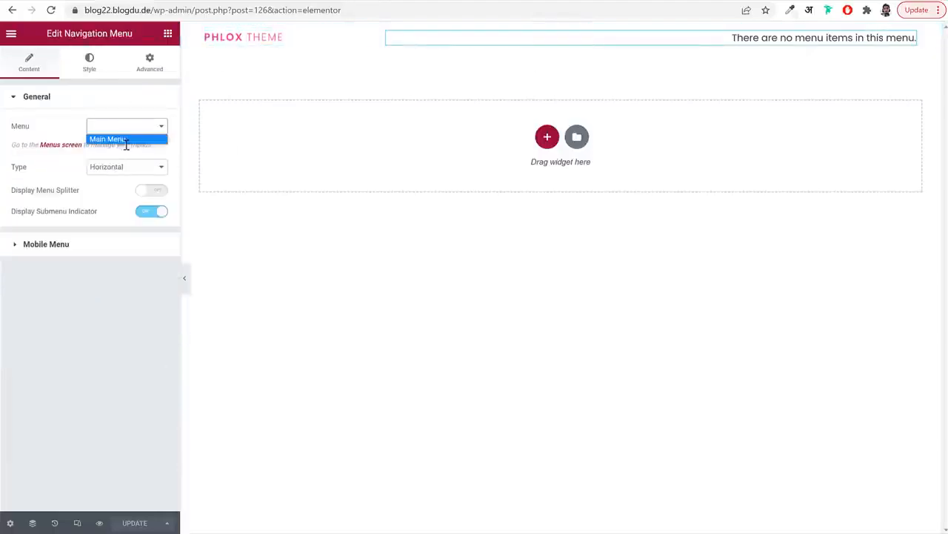
pyautogui.click(126, 139)
pyautogui.click(135, 523)
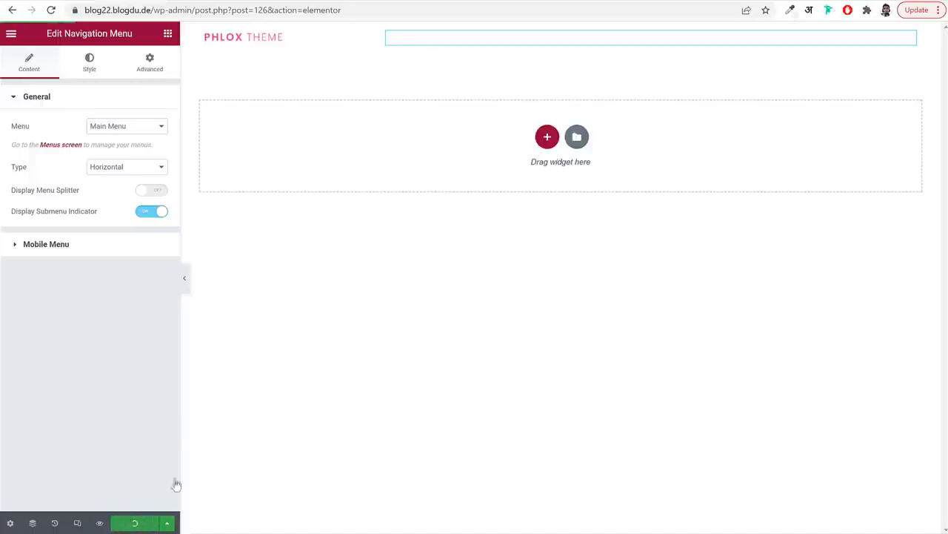
# Trim the browser address to /wp-admin/ to load the dashboard
pyautogui.moveTo(195, 10); pyautogui.dragTo(593, 23)
pyautogui.press('BackSpace')
pyautogui.press('Return')
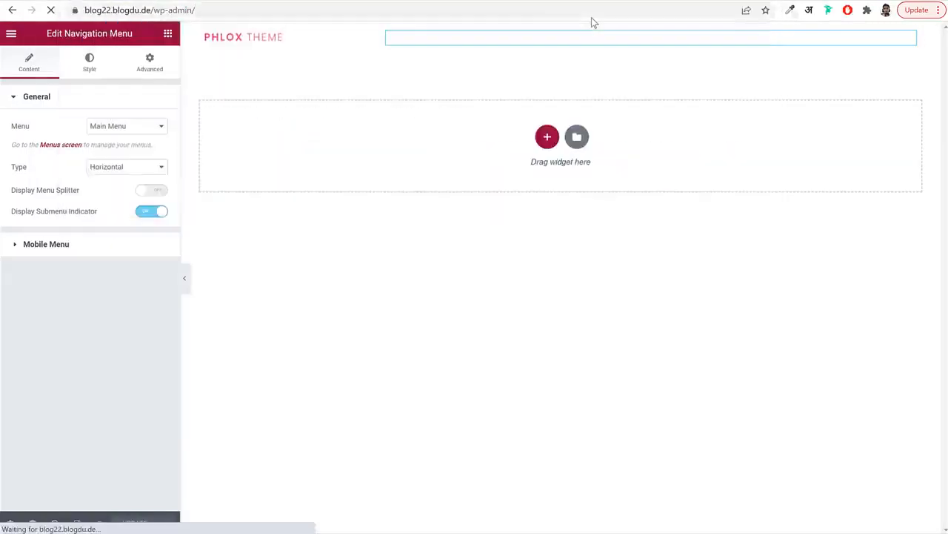
# Open the Pages list, glance at the live site, and return
pyautogui.click(31, 189)
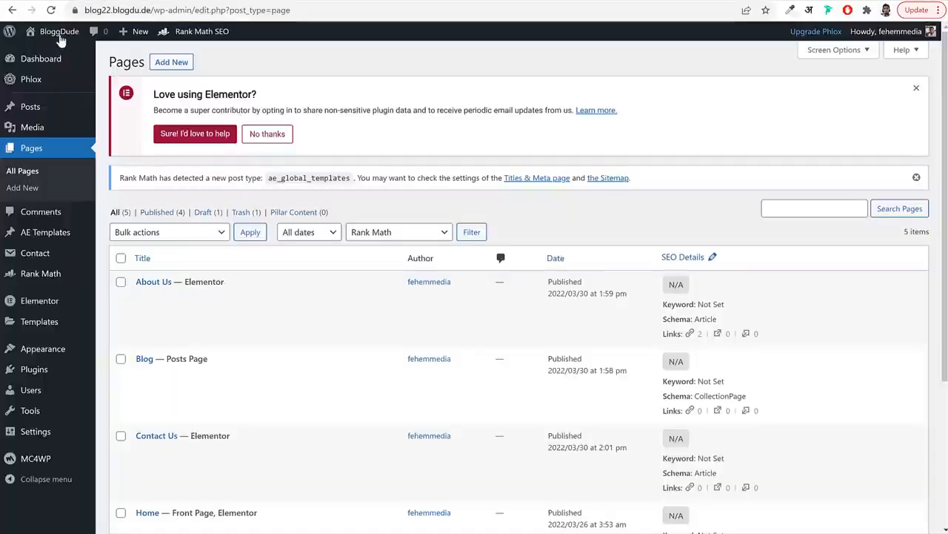
pyautogui.moveTo(53, 30)
pyautogui.click(59, 47)
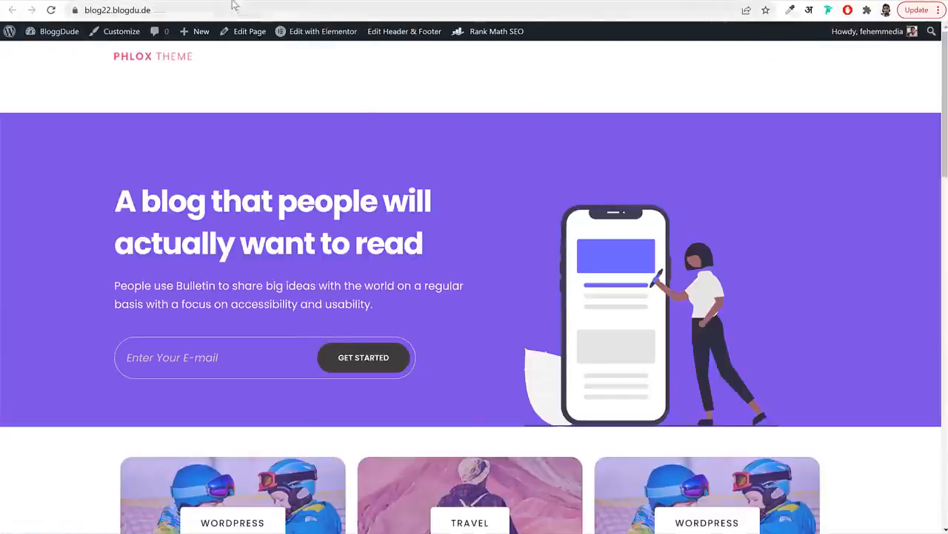
pyautogui.hotkey('alt', 'Left')
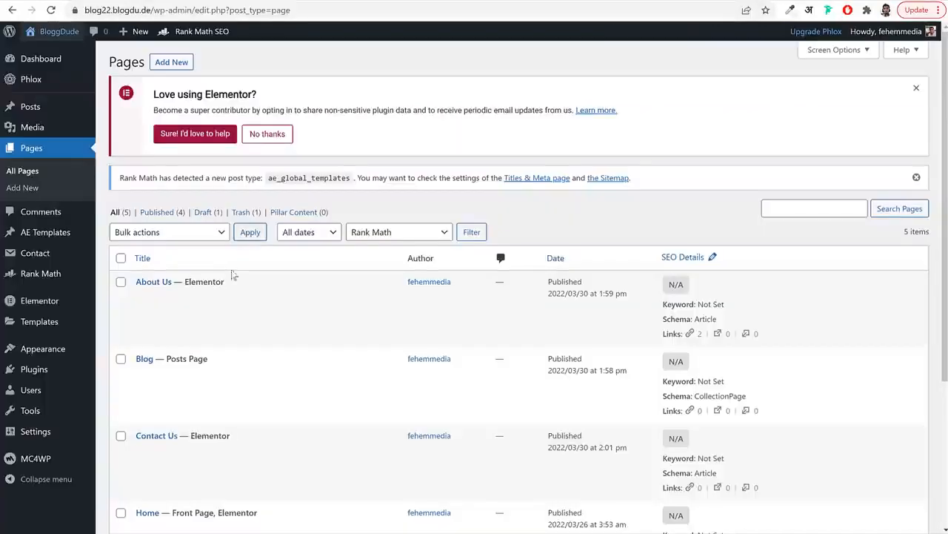
# Set Enable Overlay Header to Yes on the Home page, update, and reload the front page
pyautogui.scroll(-3, 167, 333)
pyautogui.click(142, 315)
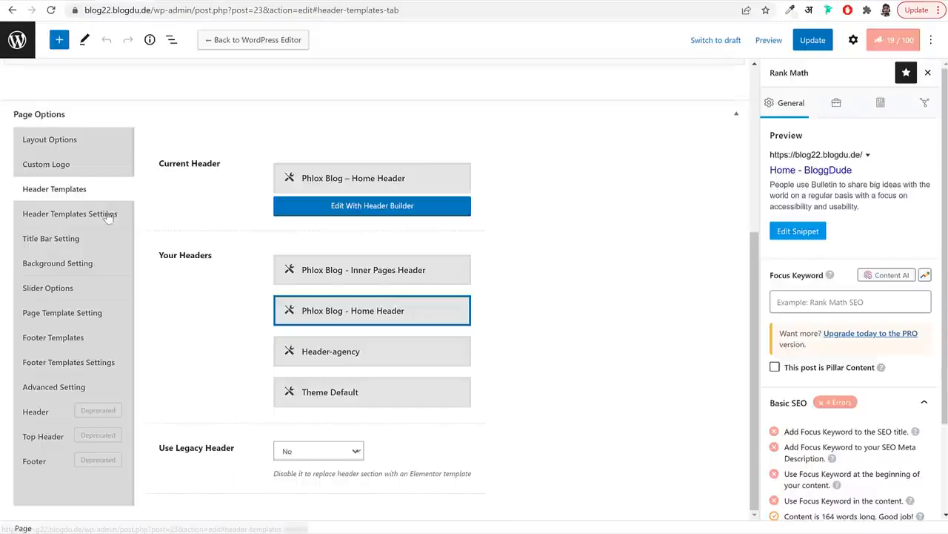
pyautogui.click(109, 214)
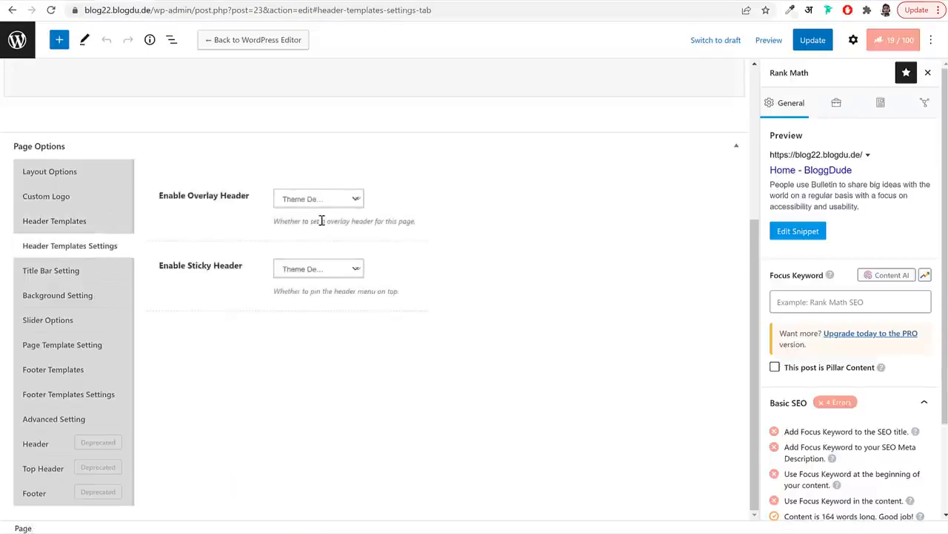
pyautogui.moveTo(169, 197); pyautogui.dragTo(249, 196)
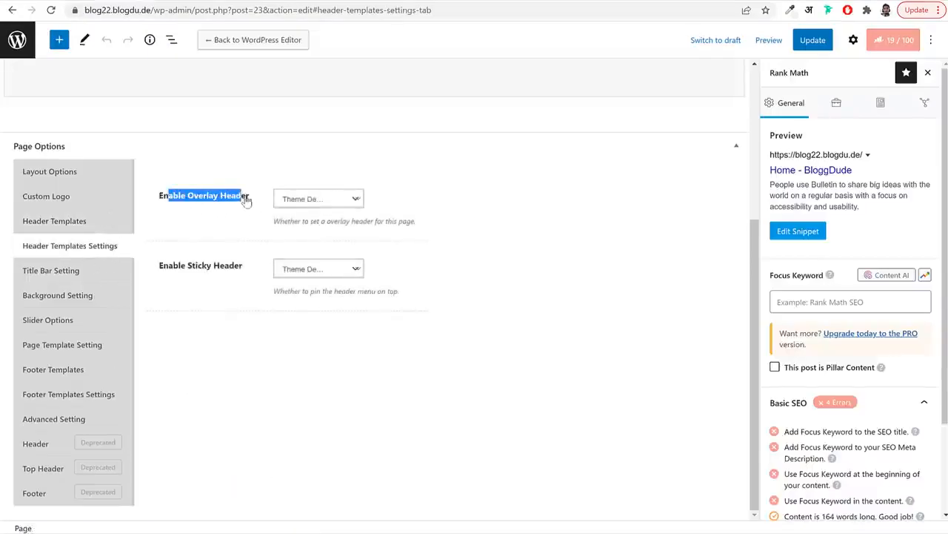
pyautogui.click(306, 200)
pyautogui.click(296, 220)
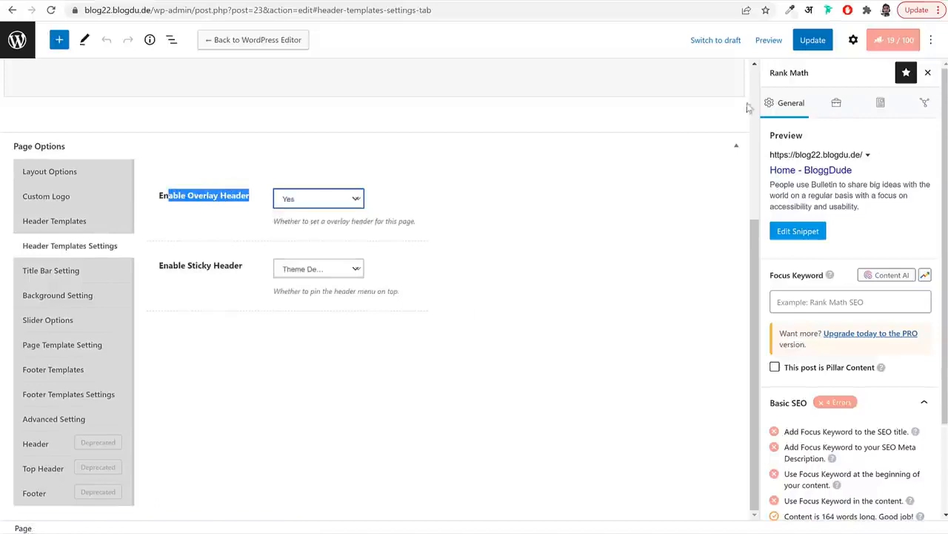
pyautogui.click(815, 41)
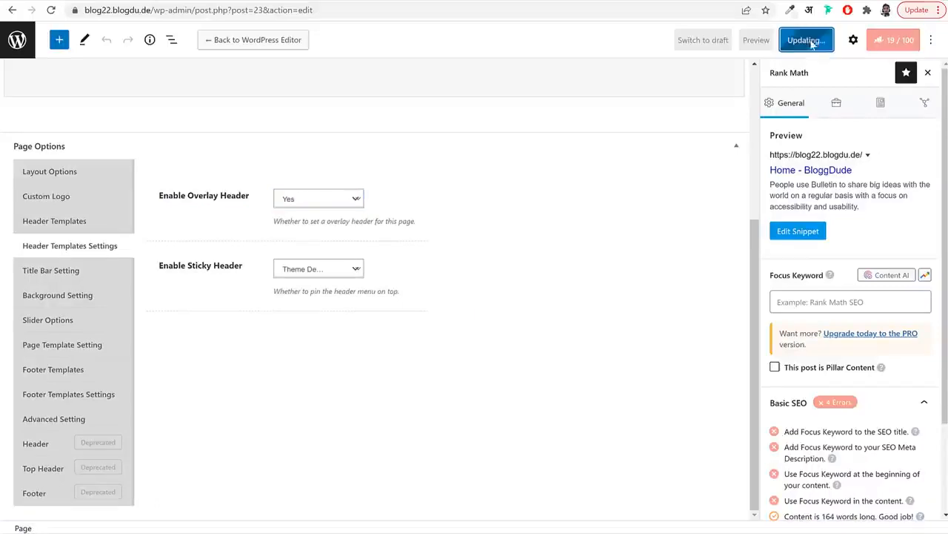
pyautogui.click(350, 10)
pyautogui.press('Return')
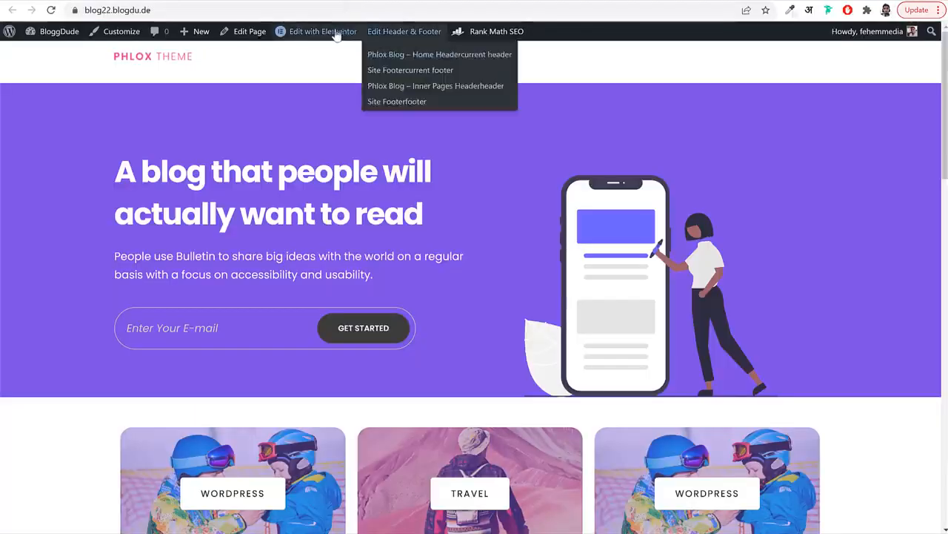
# Make the Home Header section's Classic background colour fully transparent (#02010100) and save it
pyautogui.moveTo(319, 33)
pyautogui.click(304, 56)
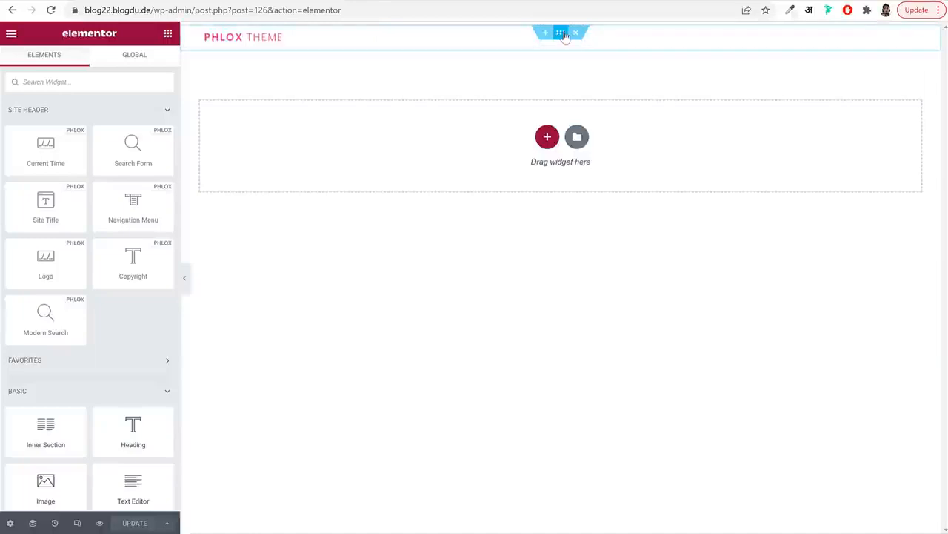
pyautogui.click(564, 35)
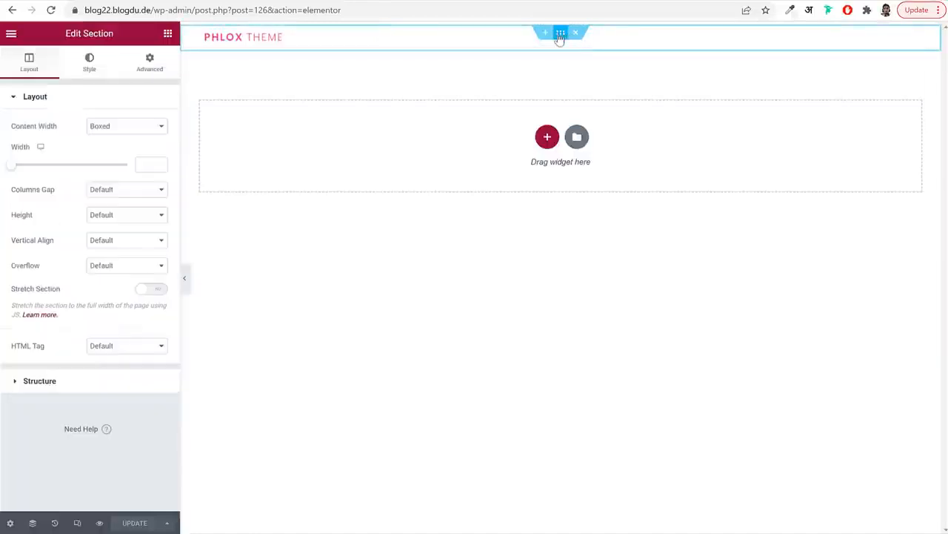
pyautogui.click(75, 68)
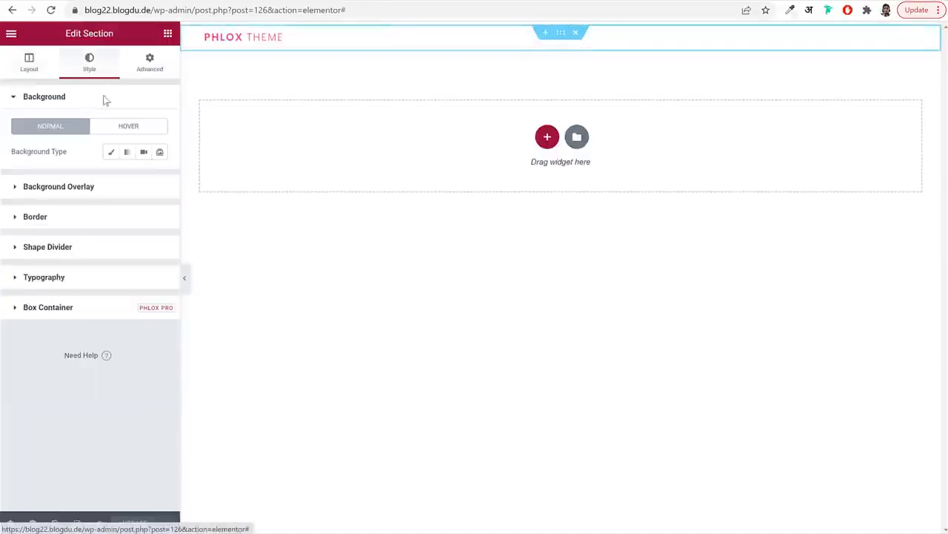
pyautogui.click(111, 151)
pyautogui.click(159, 182)
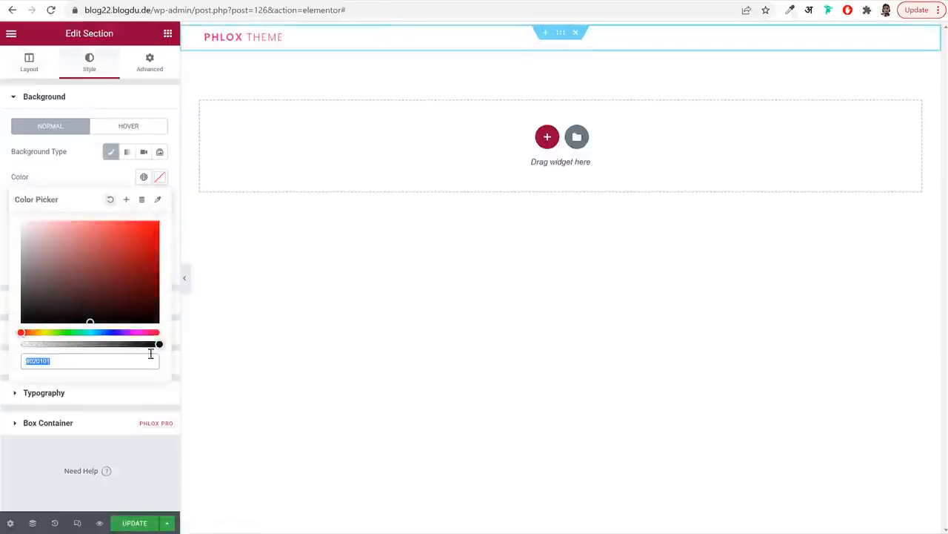
pyautogui.moveTo(156, 343); pyautogui.dragTo(8, 346)
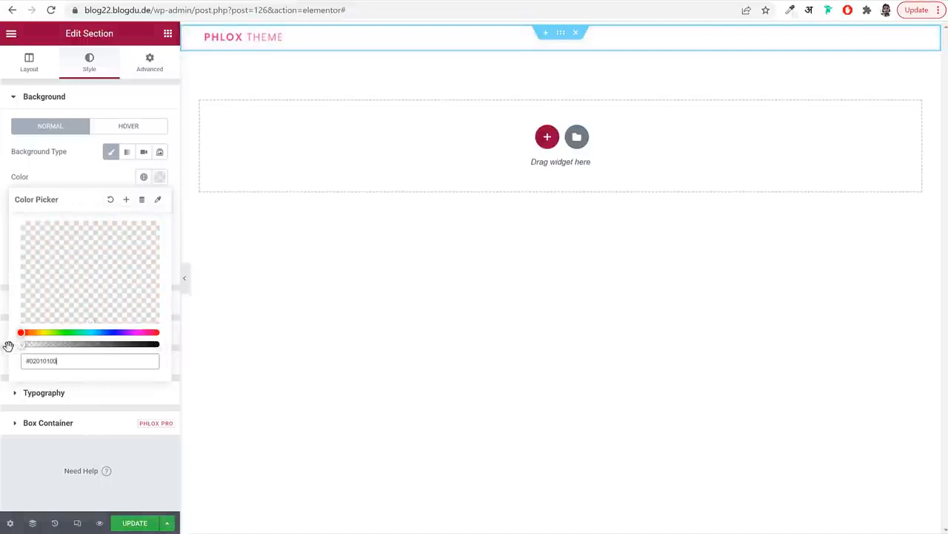
pyautogui.click(143, 522)
pyautogui.click(237, 46)
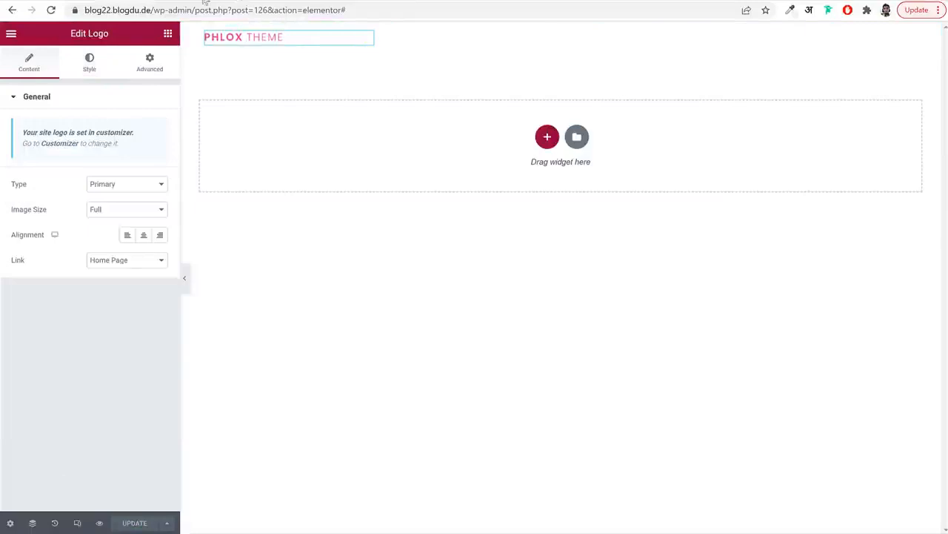
pyautogui.click(478, 2)
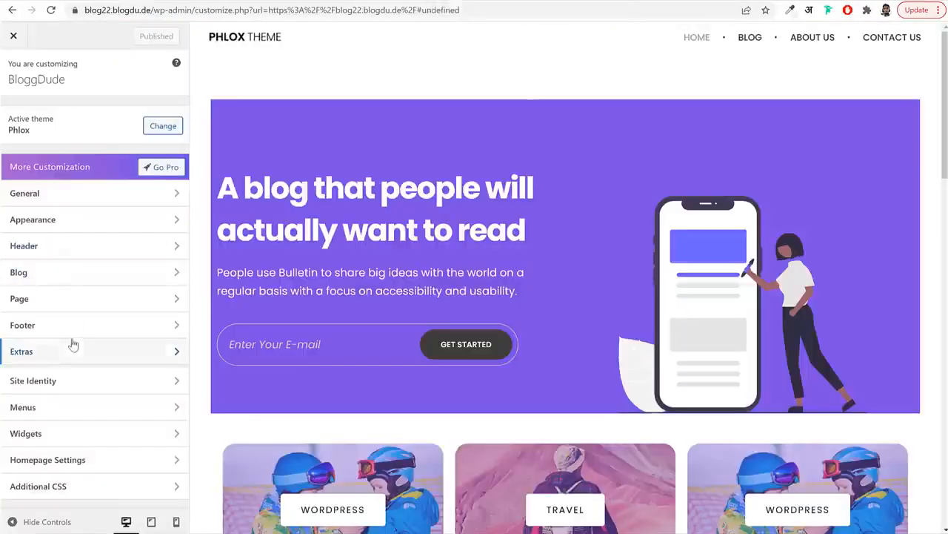
# Upload Path_208 as the uncropped site logo in Site Identity and publish
pyautogui.click(66, 381)
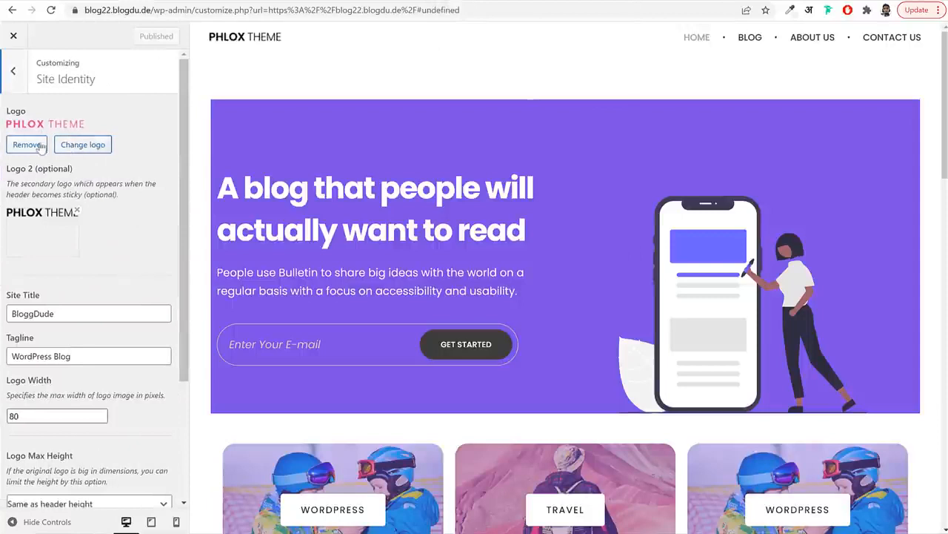
pyautogui.click(84, 145)
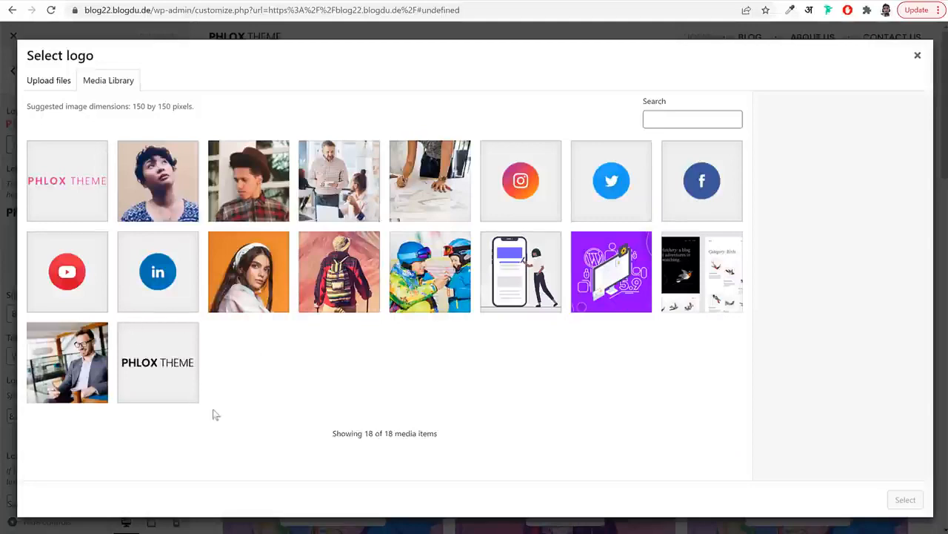
pyautogui.click(49, 80)
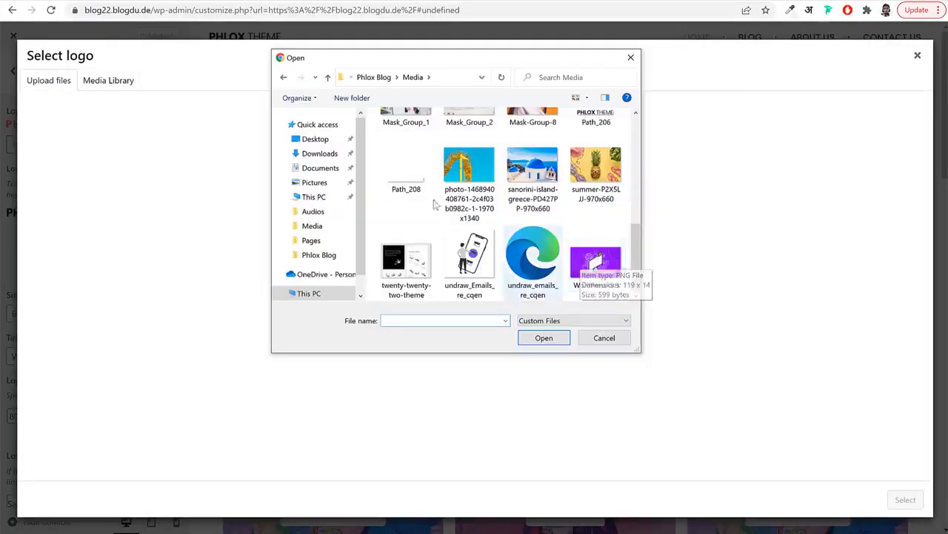
pyautogui.click(545, 337)
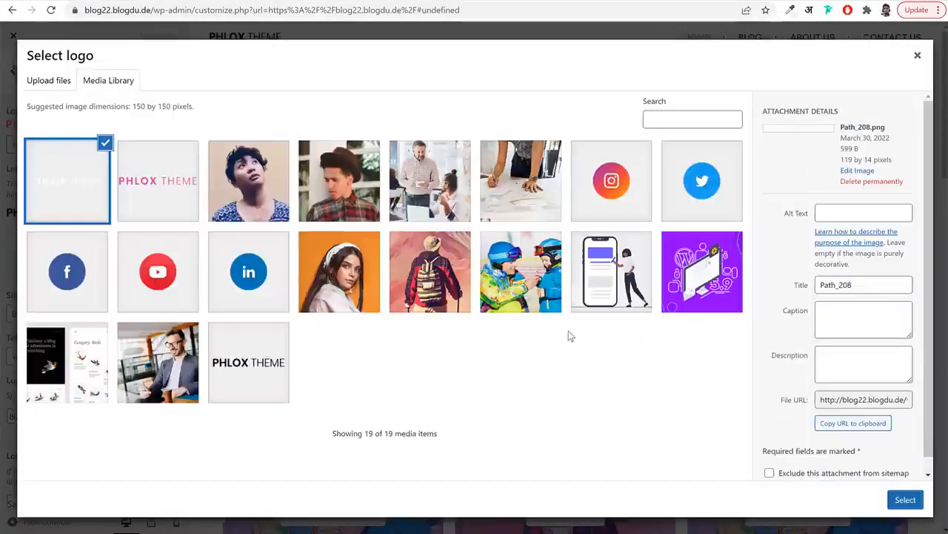
pyautogui.click(904, 499)
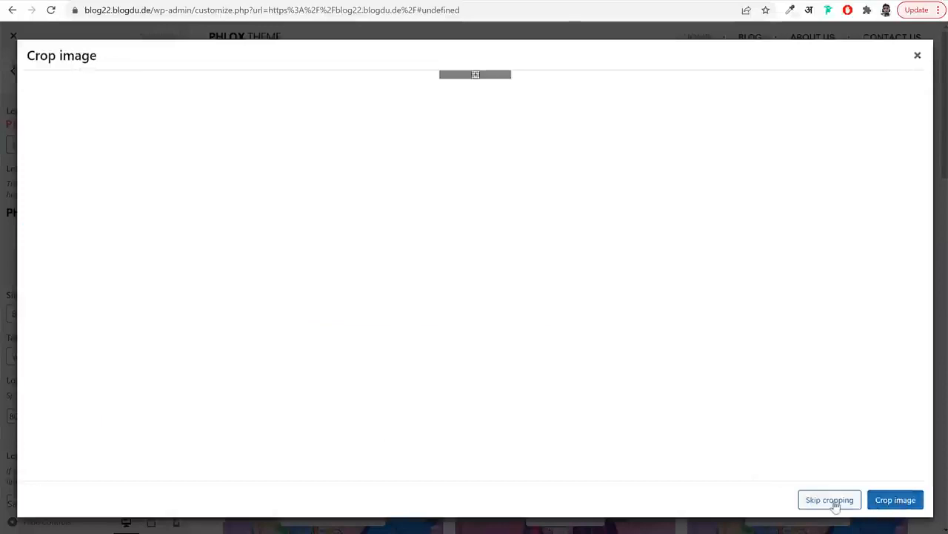
pyautogui.click(830, 500)
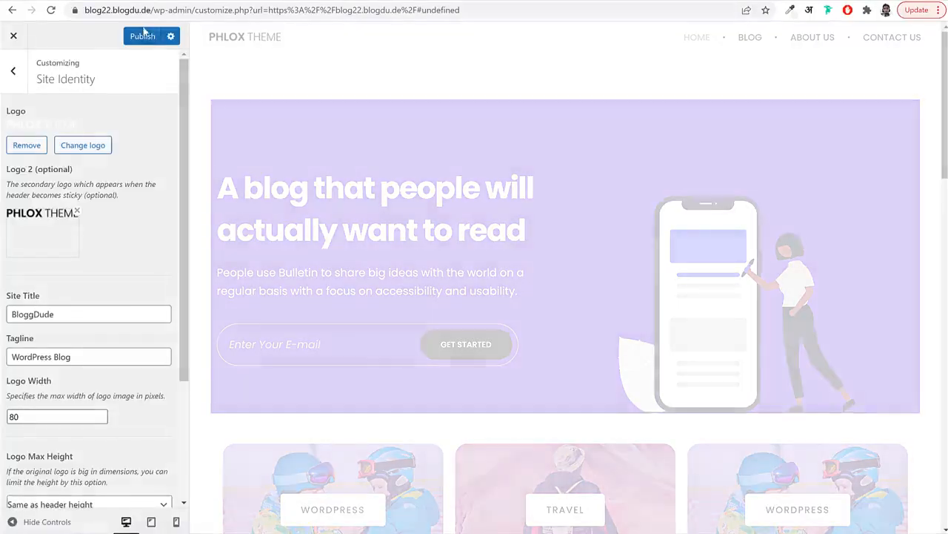
pyautogui.click(142, 37)
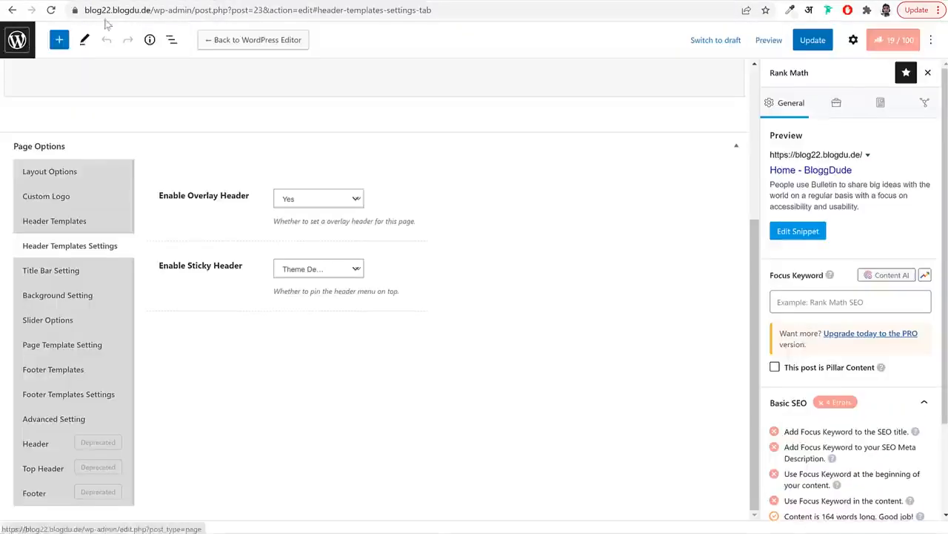
# Strip the page path from the address bar to load the site's home address
pyautogui.moveTo(154, 10); pyautogui.dragTo(745, 115)
pyautogui.press('BackSpace')
pyautogui.press('Return')
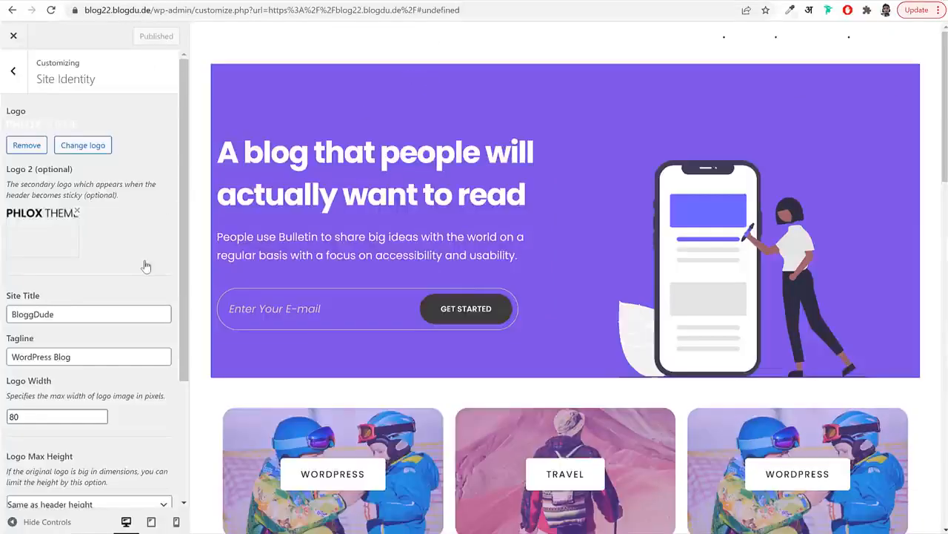
# Turn off Display Content Top Margin under Page › Page Layout and publish
pyautogui.click(13, 71)
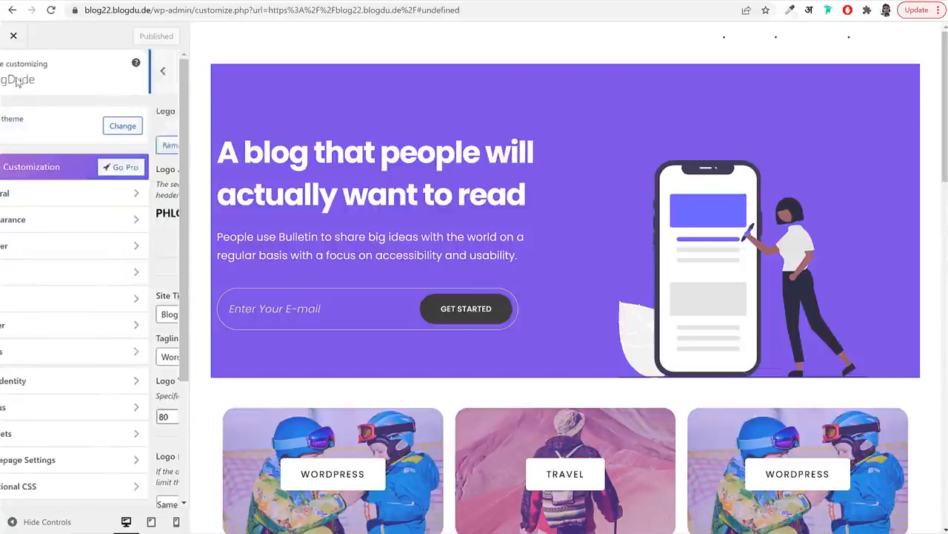
pyautogui.click(76, 299)
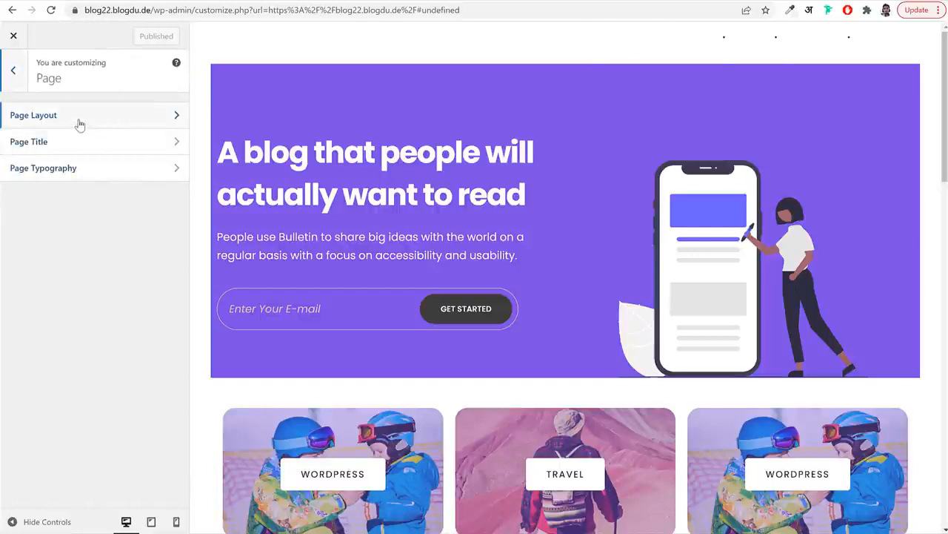
pyautogui.click(78, 126)
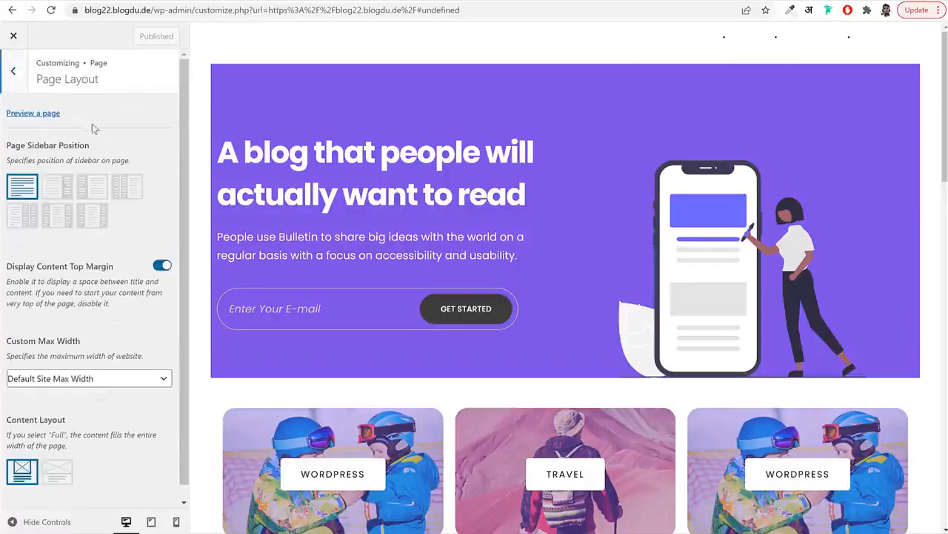
pyautogui.click(162, 265)
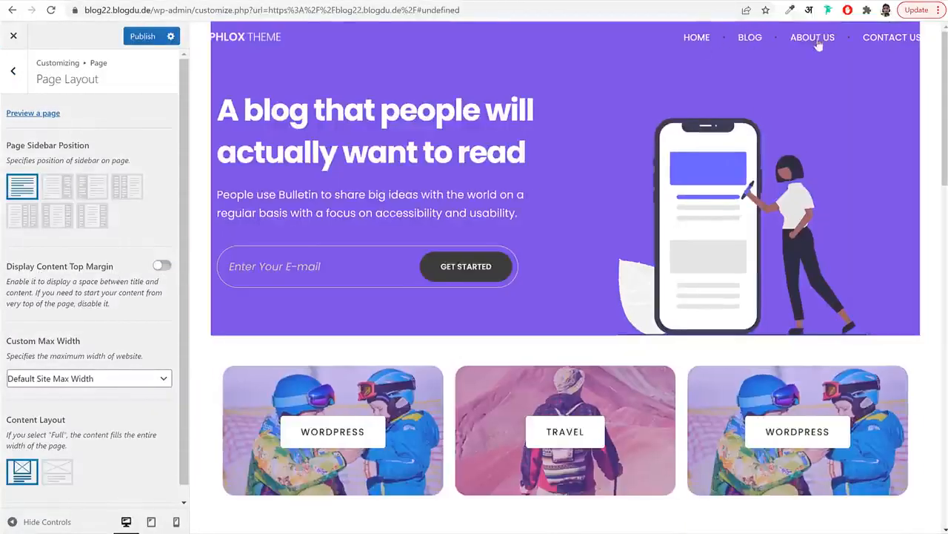
pyautogui.click(139, 44)
pyautogui.click(178, 0)
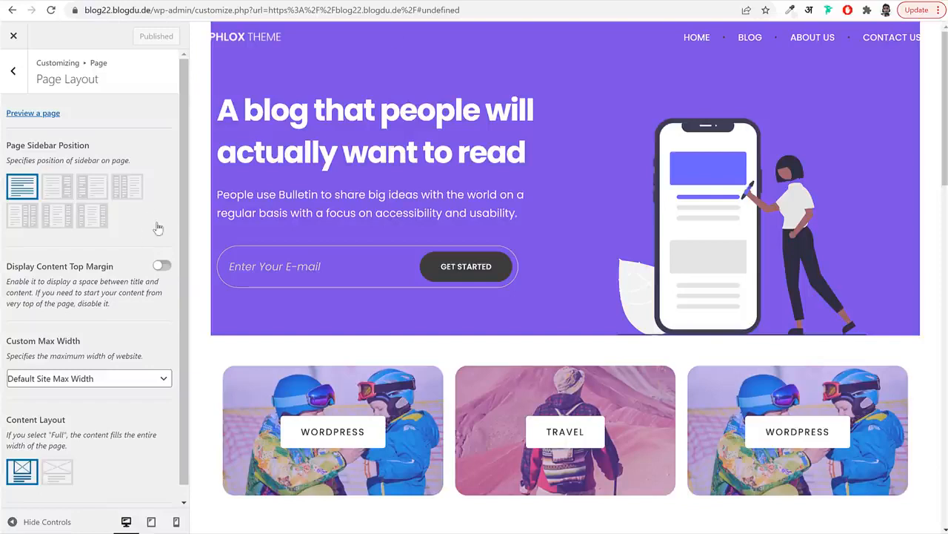
pyautogui.scroll(-1, 122, 299)
pyautogui.scroll(1, 123, 290)
pyautogui.scroll(-1, 96, 379)
pyautogui.scroll(1, 104, 412)
# Turn off Display Title Bar under Page › Page Title, publish, and preview the WordPress 5.9 post
pyautogui.click(13, 73)
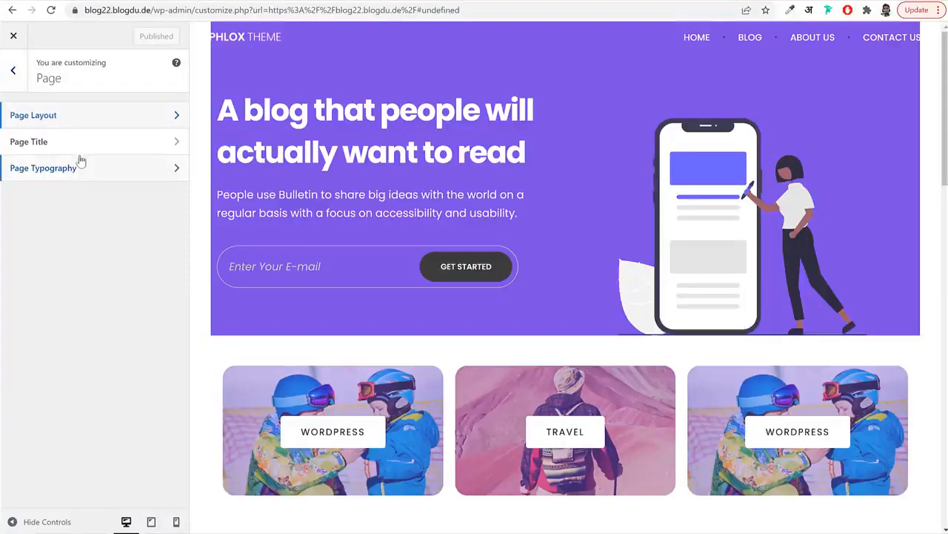
pyautogui.click(80, 150)
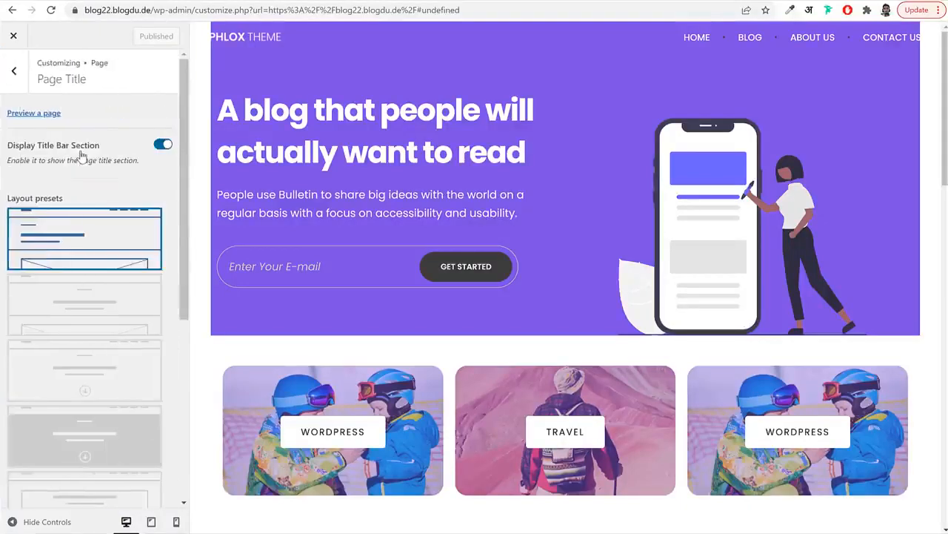
pyautogui.click(162, 145)
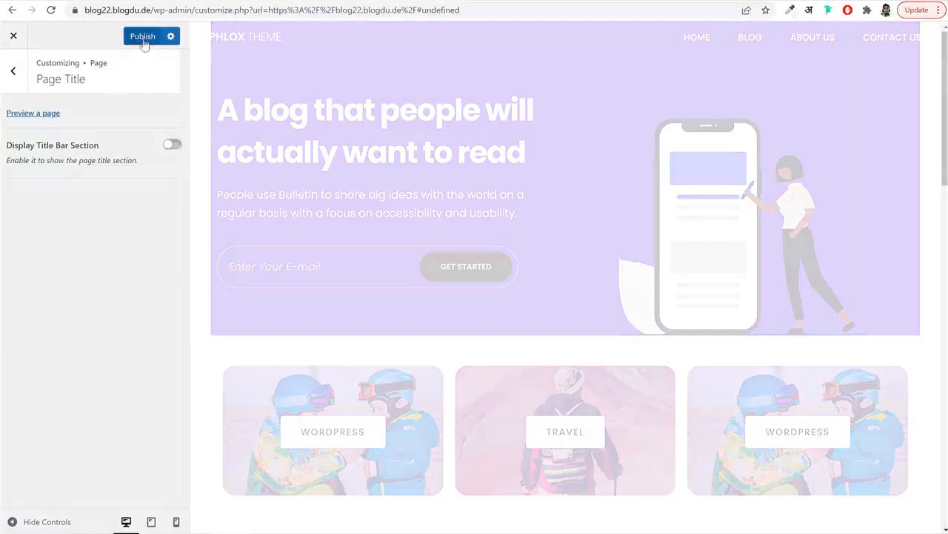
pyautogui.click(144, 38)
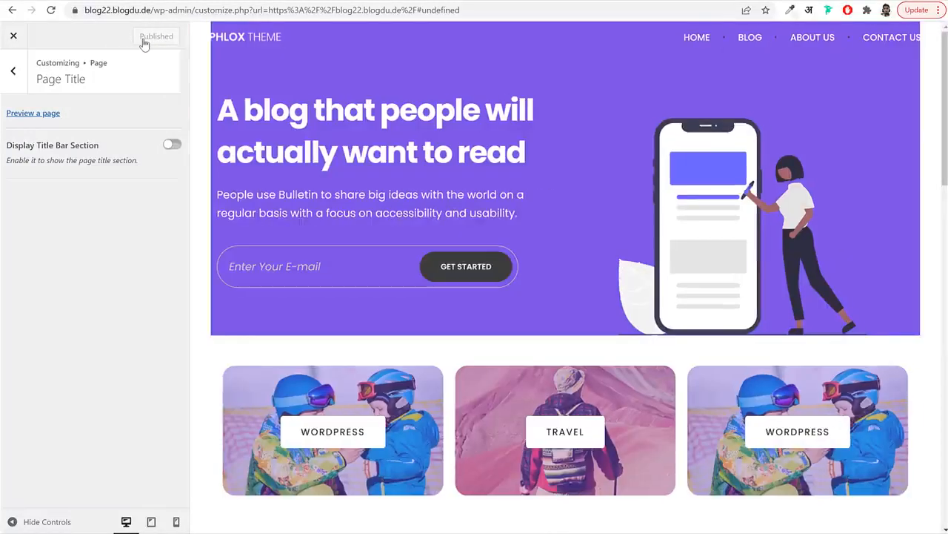
pyautogui.scroll(-10, 653, 197)
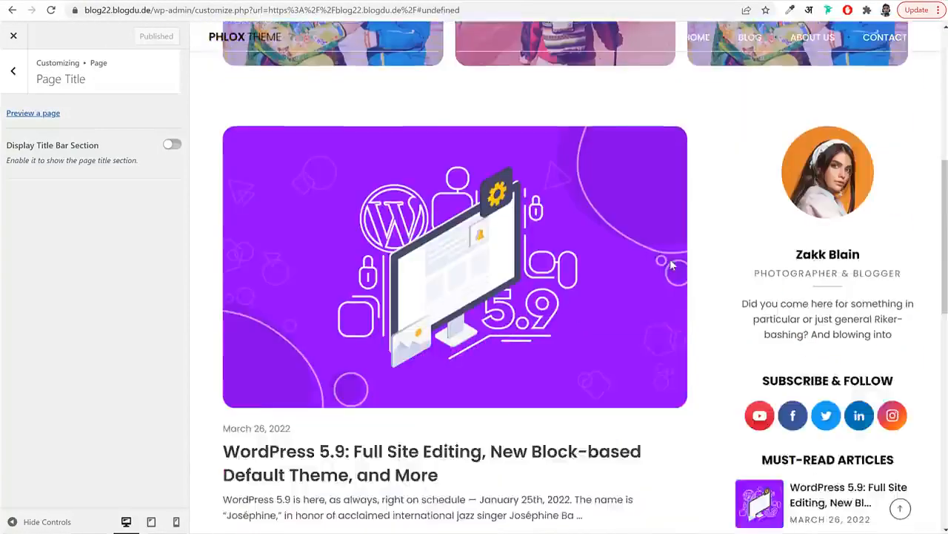
pyautogui.scroll(-3, 667, 265)
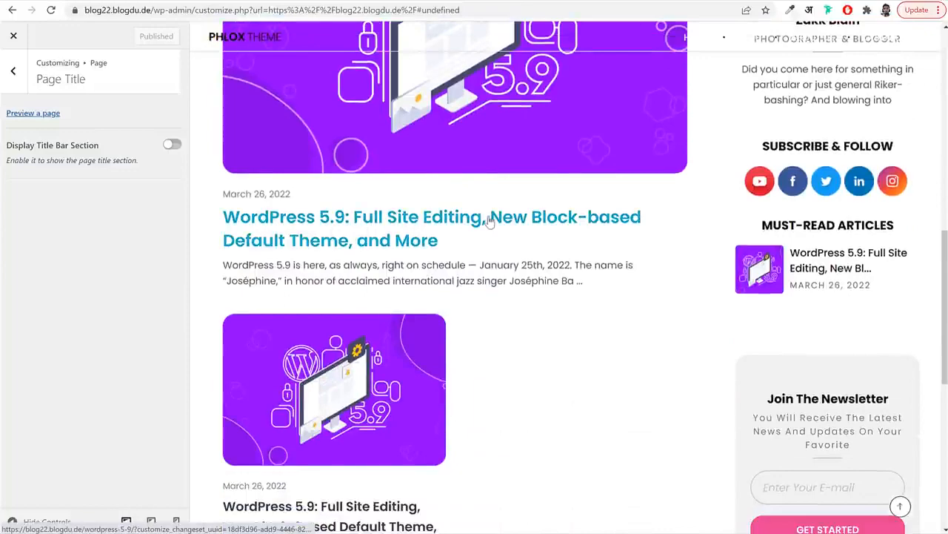
pyautogui.click(483, 219)
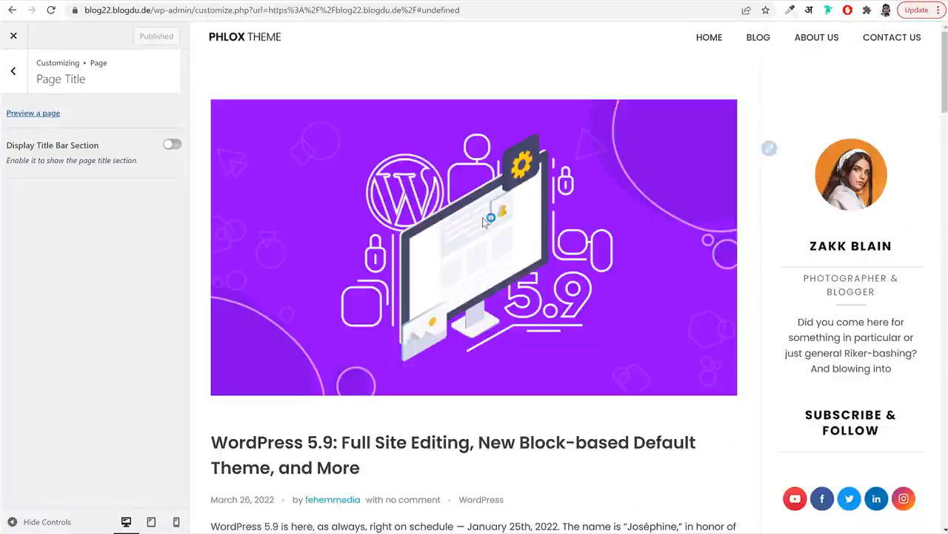
pyautogui.scroll(-5, 589, 292)
pyautogui.scroll(5, 589, 291)
# Navigate to the Blog › Single Post settings
pyautogui.click(12, 72)
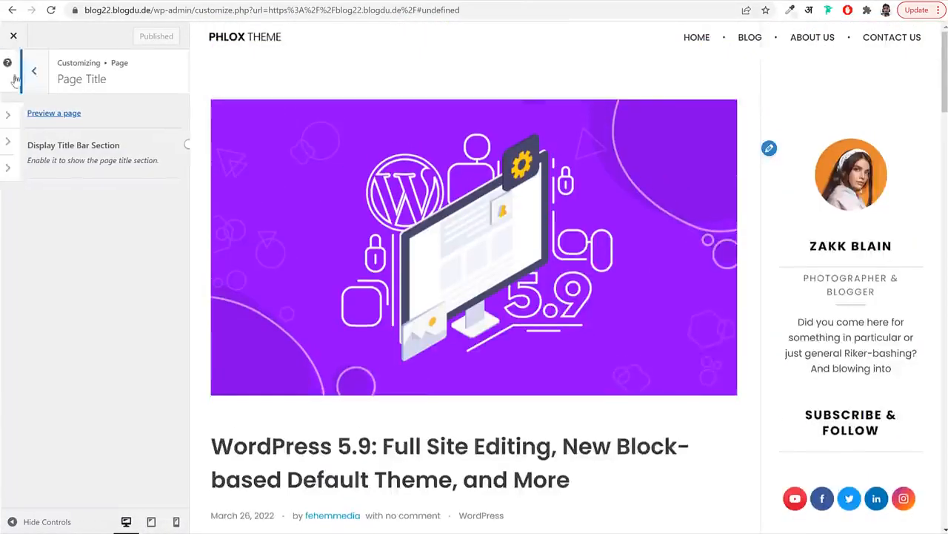
pyautogui.click(8, 70)
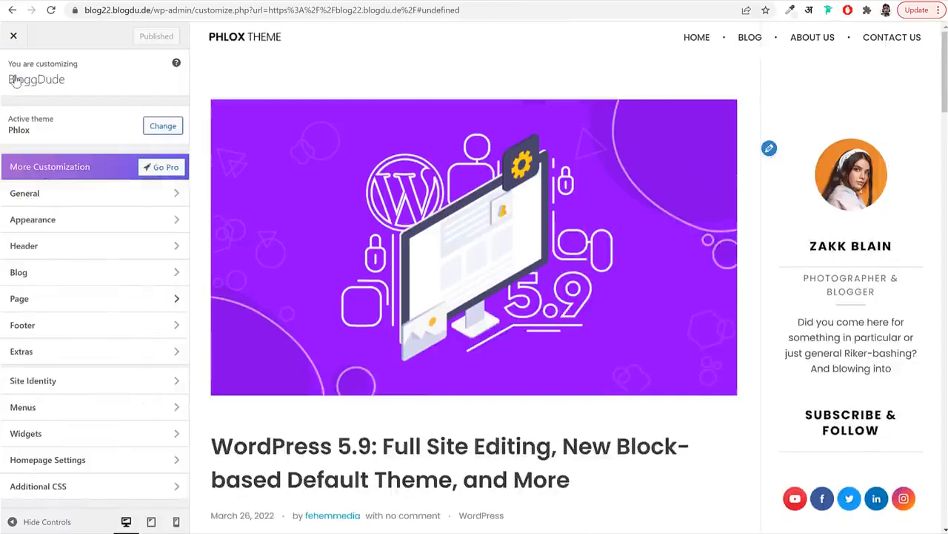
pyautogui.click(33, 276)
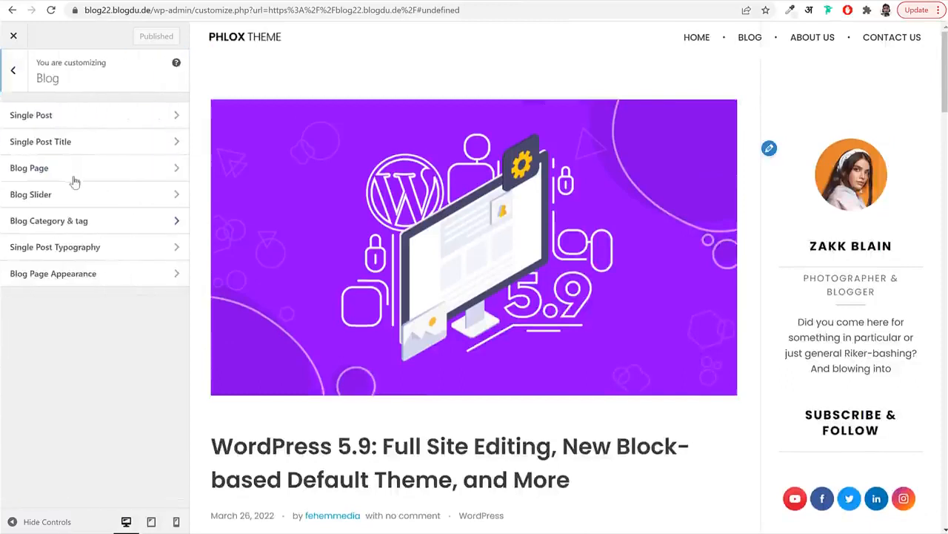
pyautogui.click(68, 120)
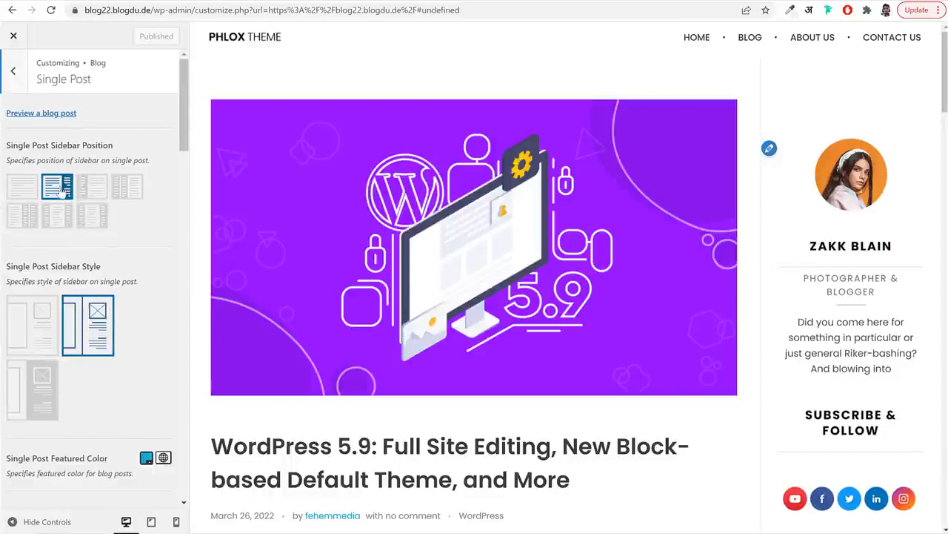
# Choose the first sidebar style for single posts
pyautogui.scroll(-1, 148, 255)
pyautogui.scroll(-3, 149, 254)
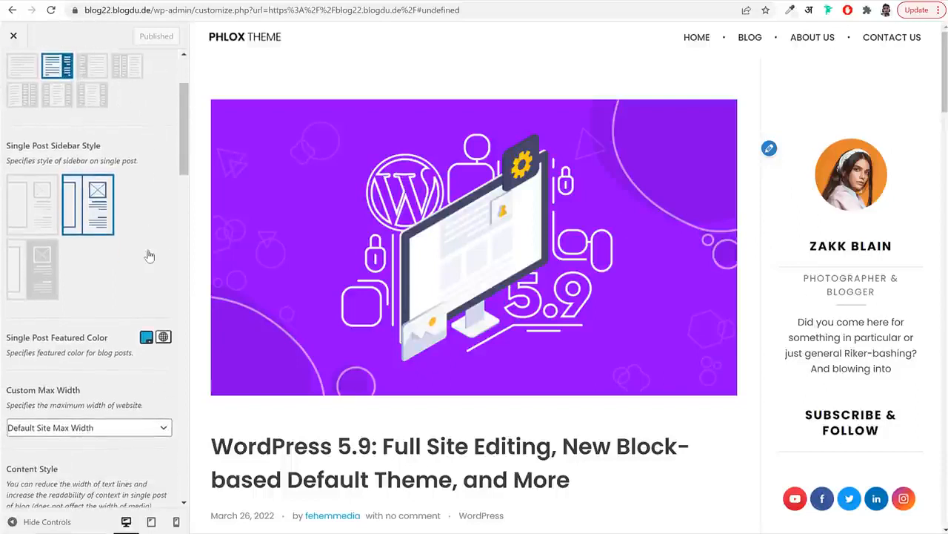
pyautogui.click(43, 212)
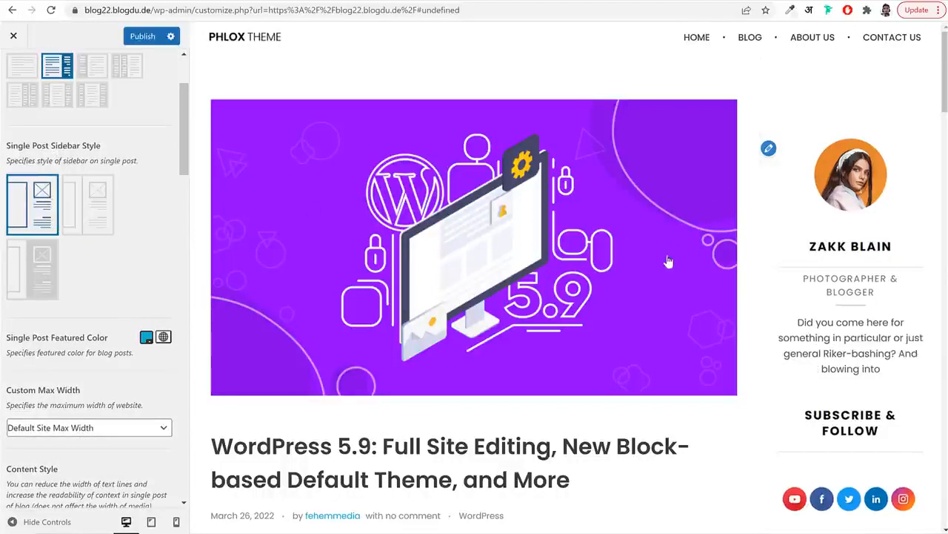
# Toggle Display Post Media off and back on, keeping the featured image shown
pyautogui.scroll(-3, 755, 381)
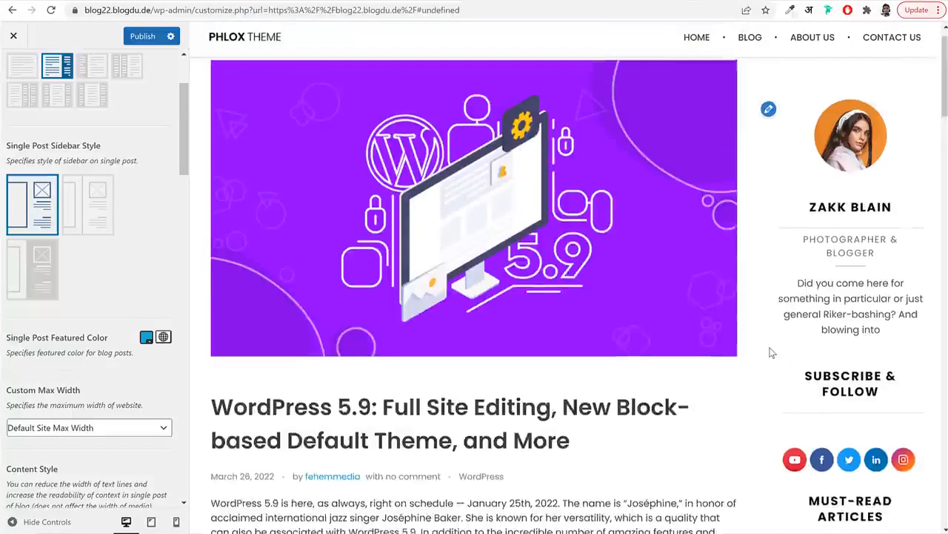
pyautogui.scroll(-5, 116, 354)
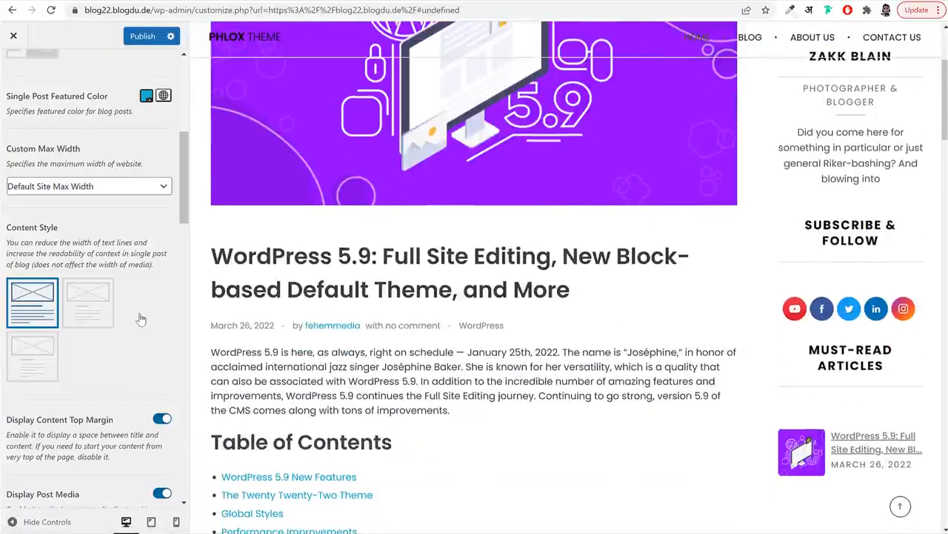
pyautogui.scroll(-3, 141, 317)
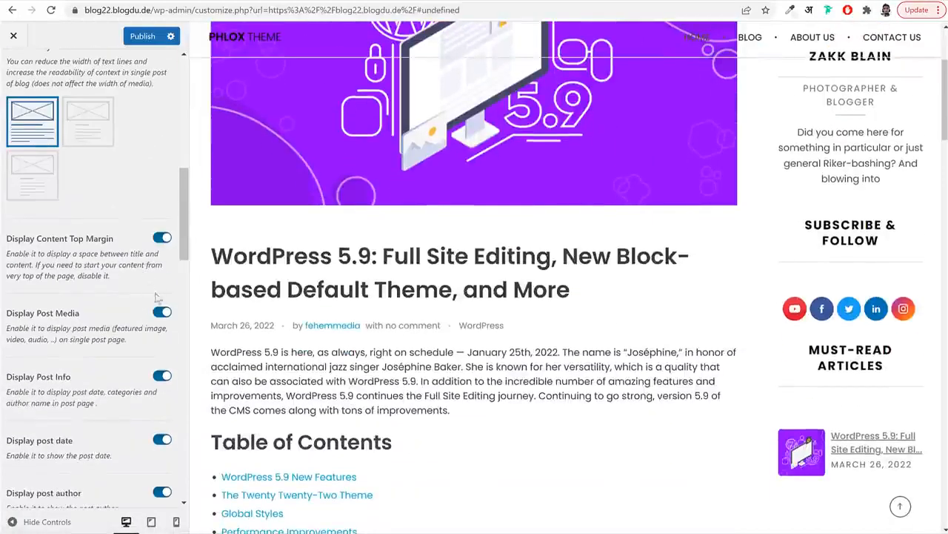
pyautogui.scroll(4, 157, 298)
pyautogui.scroll(4, 556, 291)
pyautogui.scroll(-5, 132, 370)
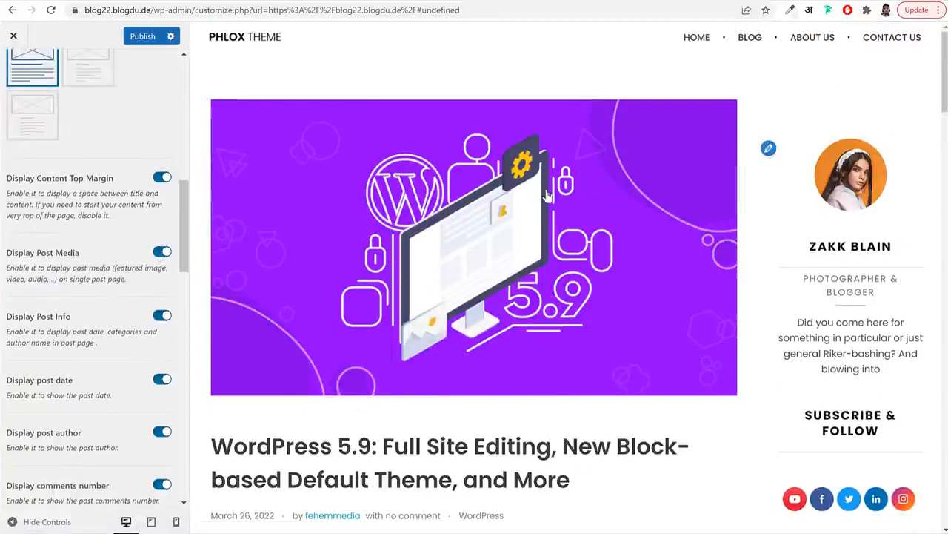
pyautogui.click(162, 253)
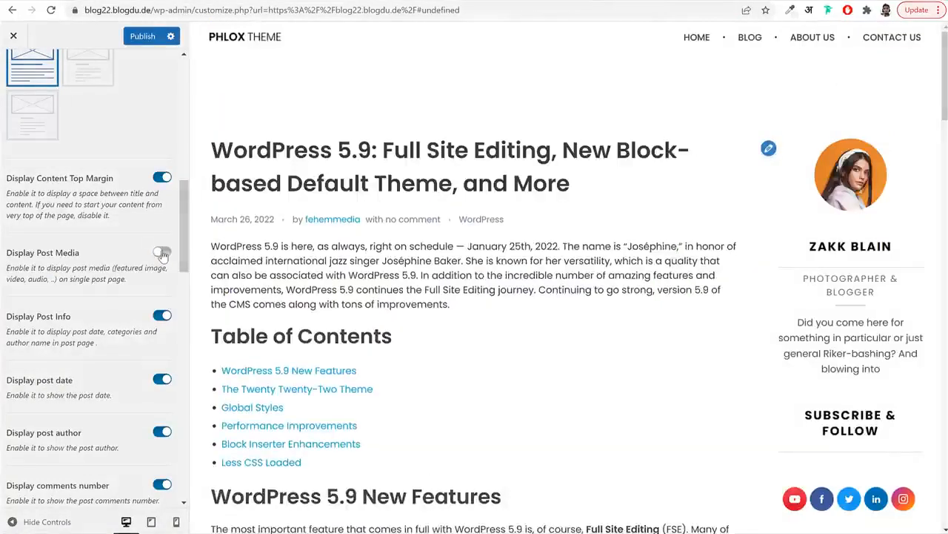
pyautogui.click(163, 253)
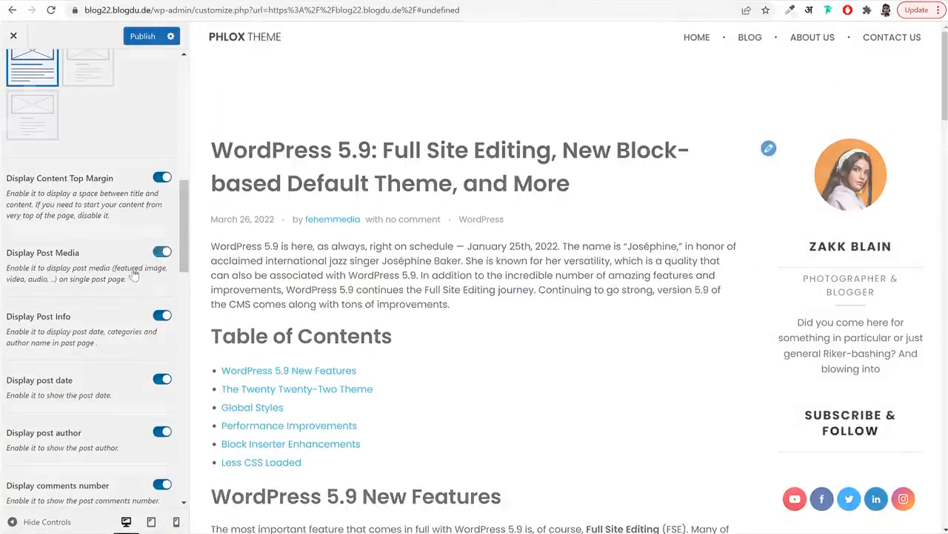
# Enable Display Author Section on single posts
pyautogui.scroll(-7, 118, 354)
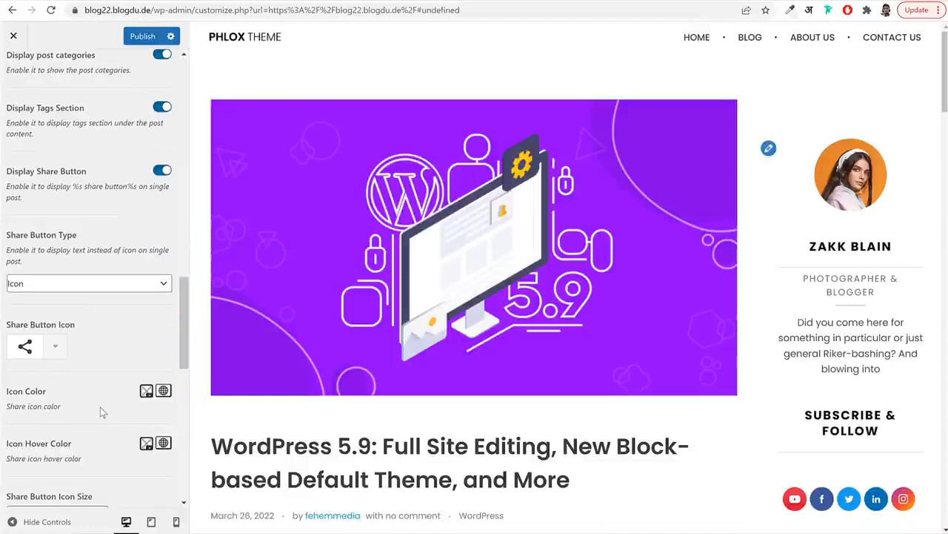
pyautogui.scroll(8, 100, 407)
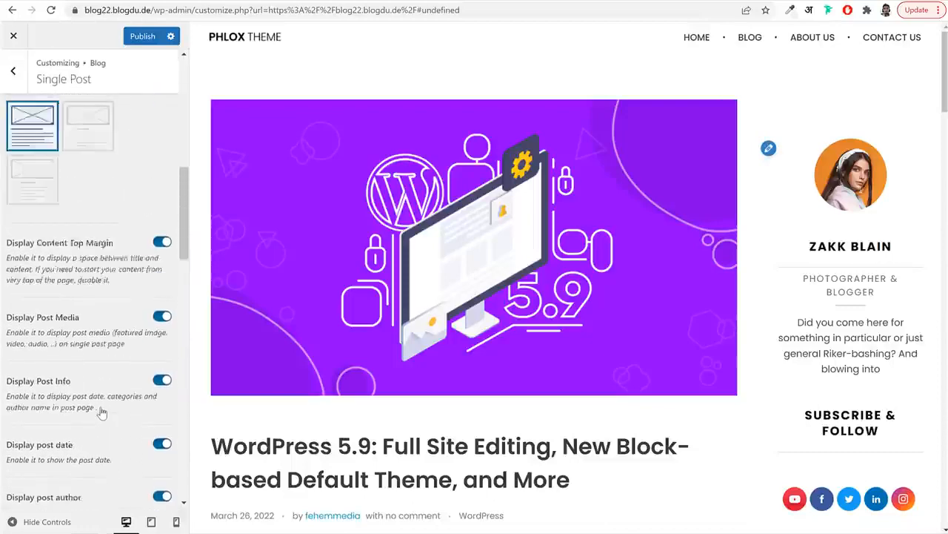
pyautogui.scroll(-8, 101, 412)
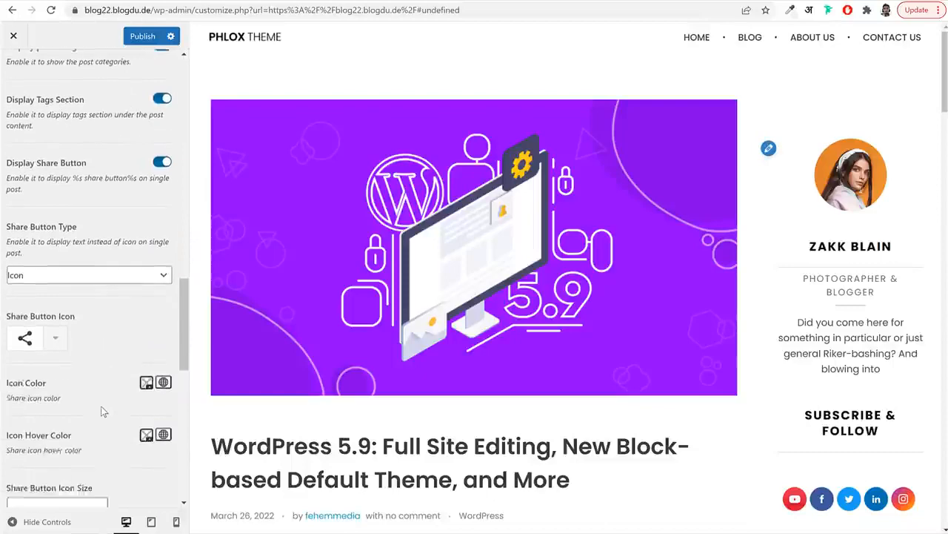
pyautogui.scroll(-3, 103, 412)
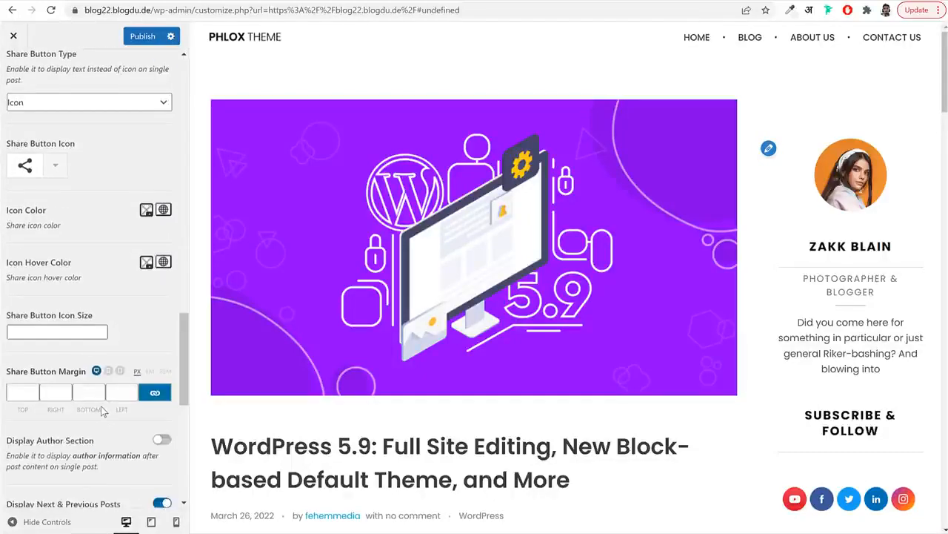
pyautogui.scroll(-3, 103, 412)
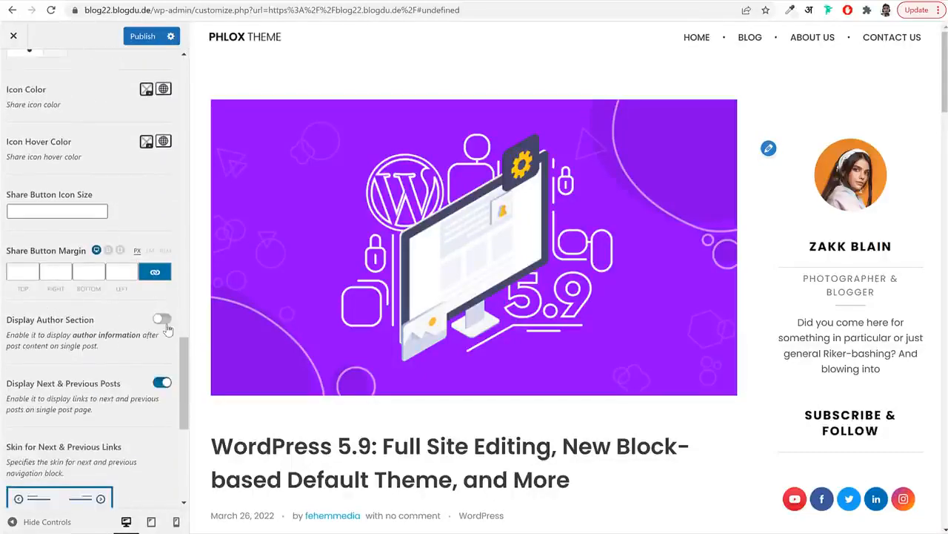
pyautogui.click(162, 320)
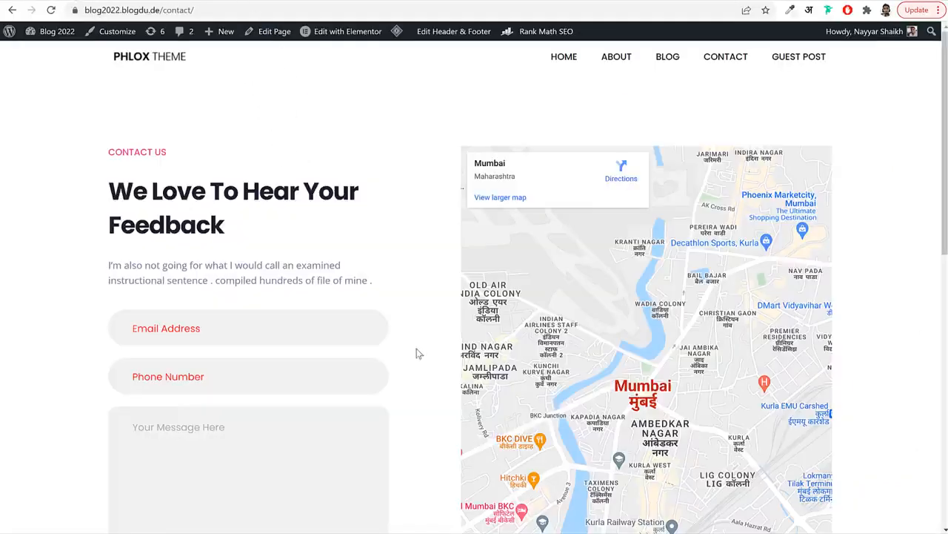
pyautogui.scroll(-8, 418, 353)
pyautogui.scroll(-1, 542, 353)
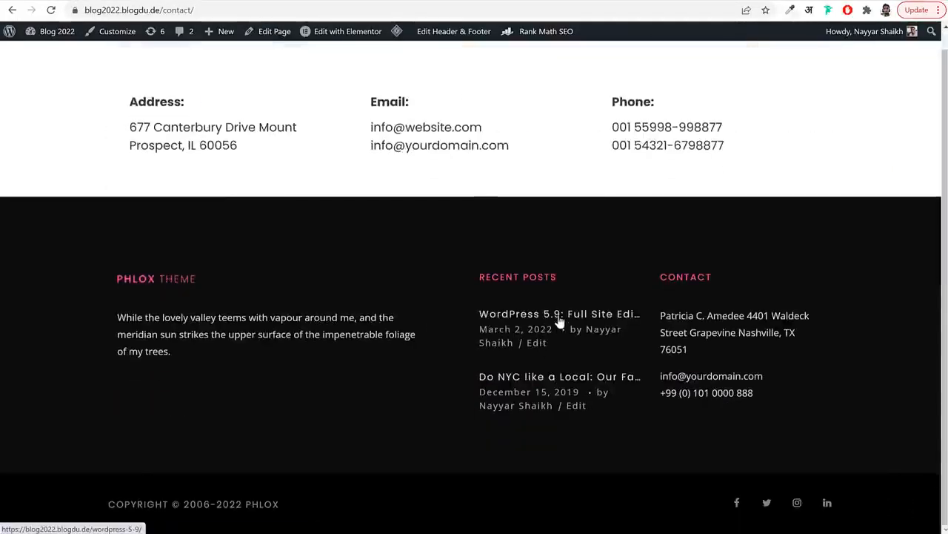
pyautogui.click(559, 315)
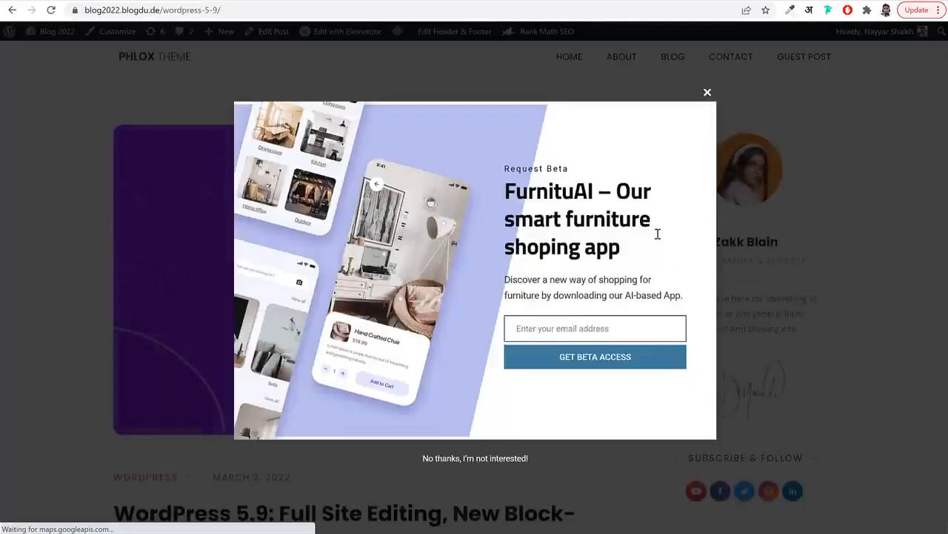
pyautogui.click(708, 92)
pyautogui.scroll(-15, 629, 437)
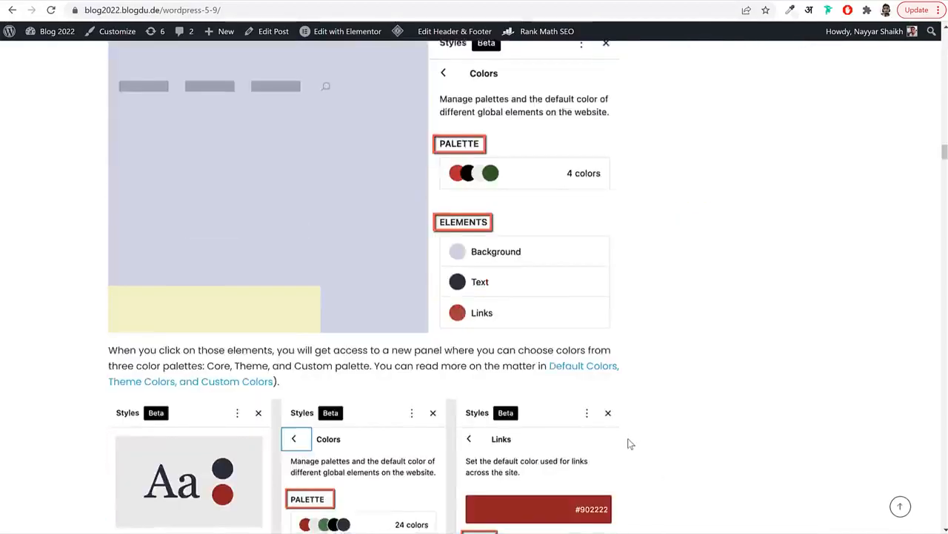
pyautogui.scroll(-20, 629, 443)
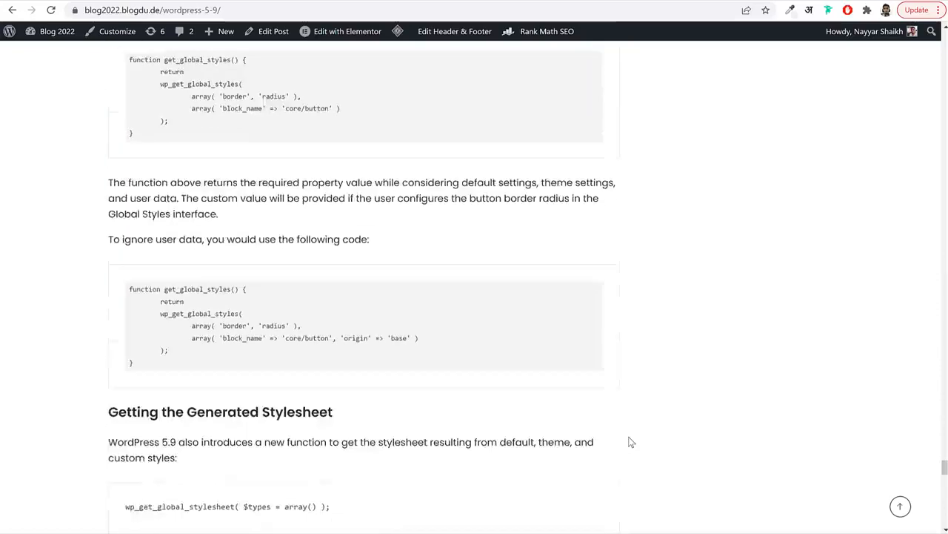
pyautogui.scroll(-15, 629, 440)
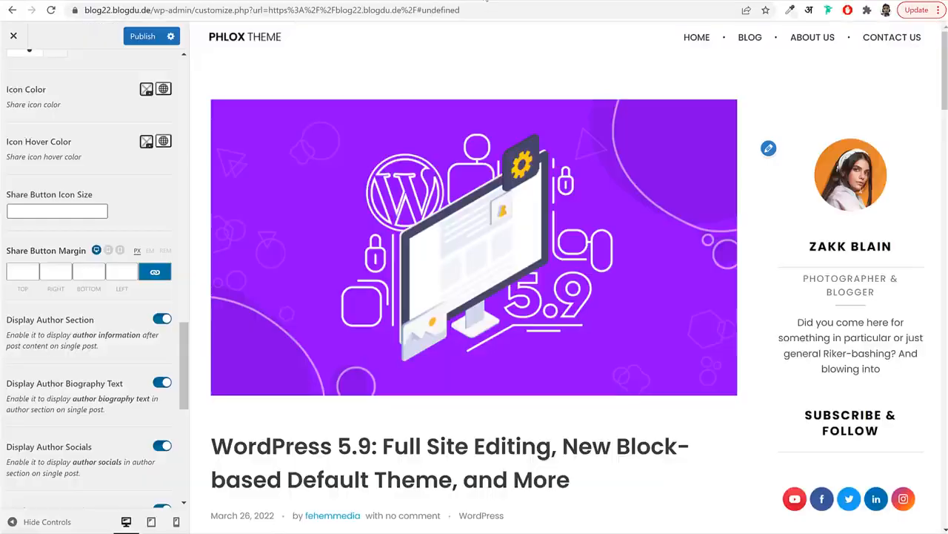
pyautogui.scroll(-5, 118, 318)
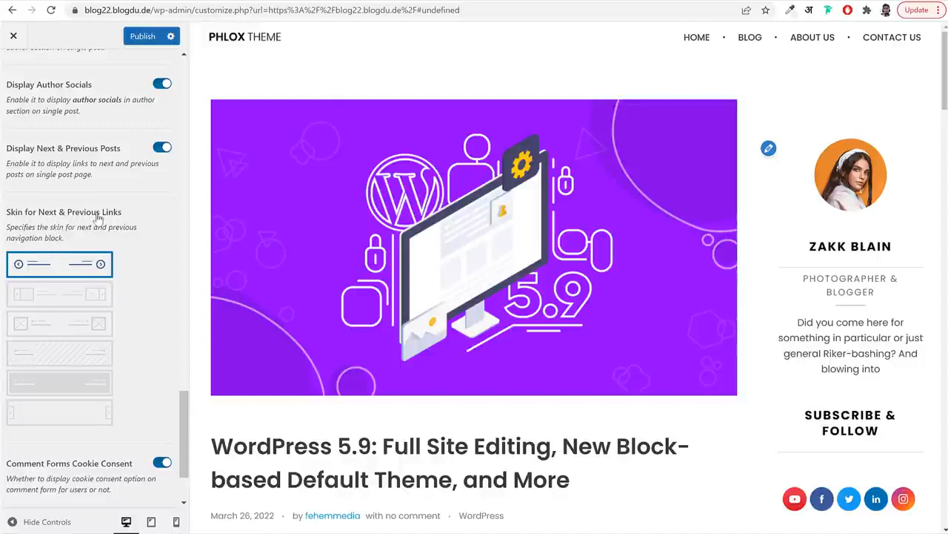
# Set the fifth next/previous post link style, publish, and preview the blog archive
pyautogui.click(82, 385)
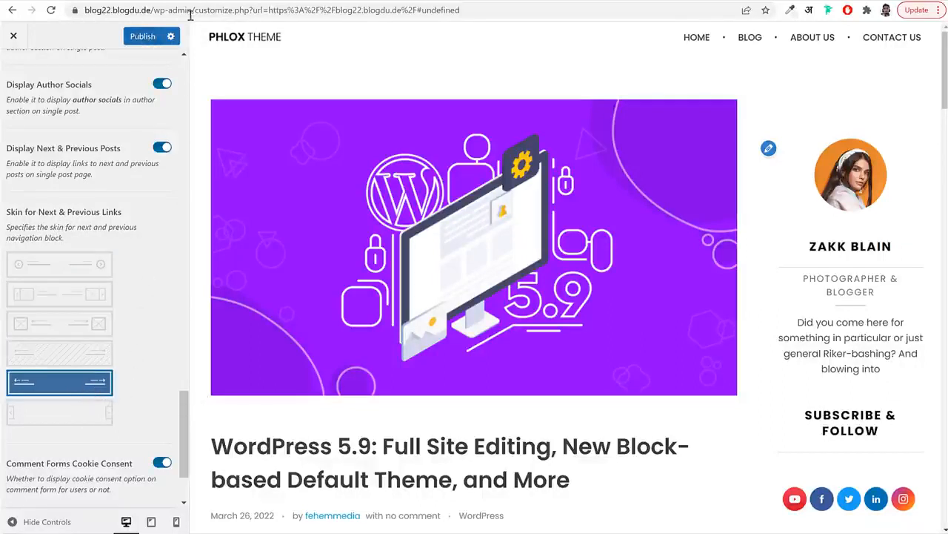
pyautogui.click(145, 36)
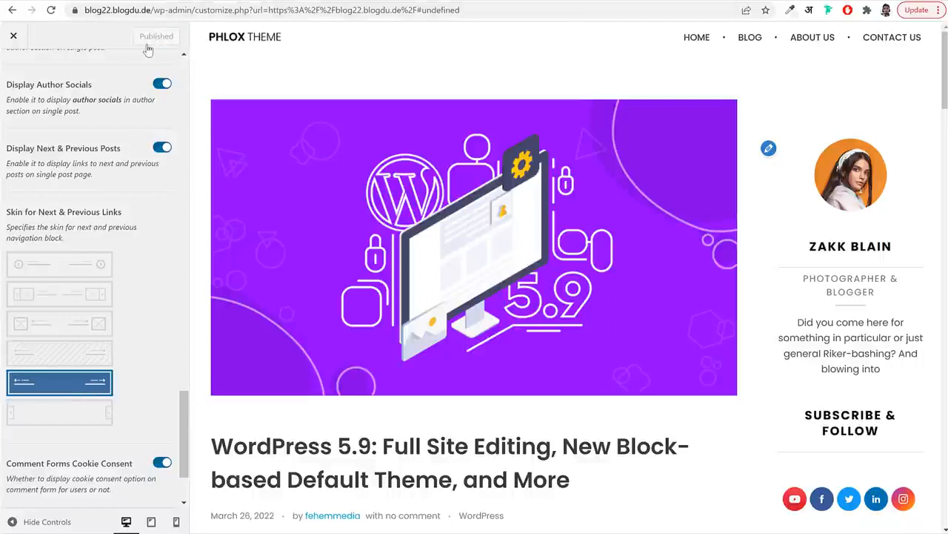
pyautogui.scroll(3, 44, 112)
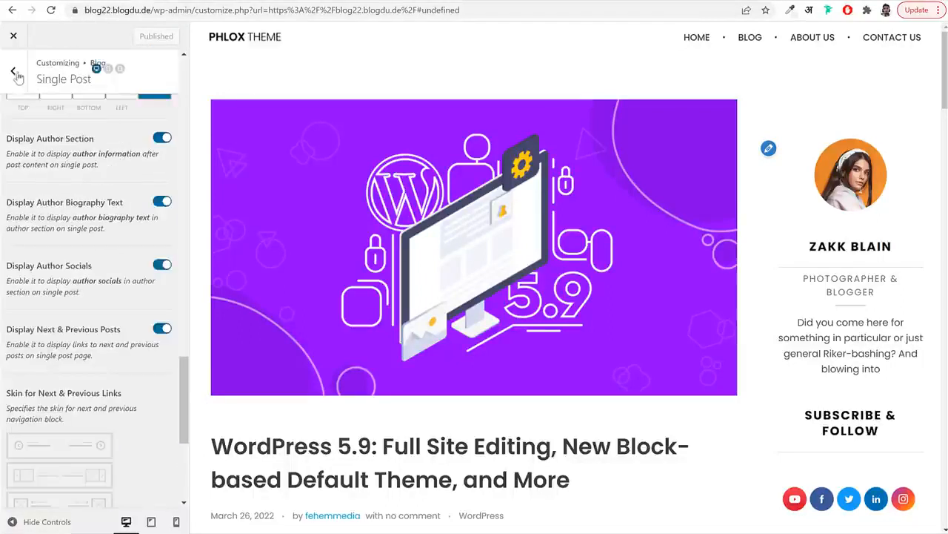
pyautogui.click(15, 74)
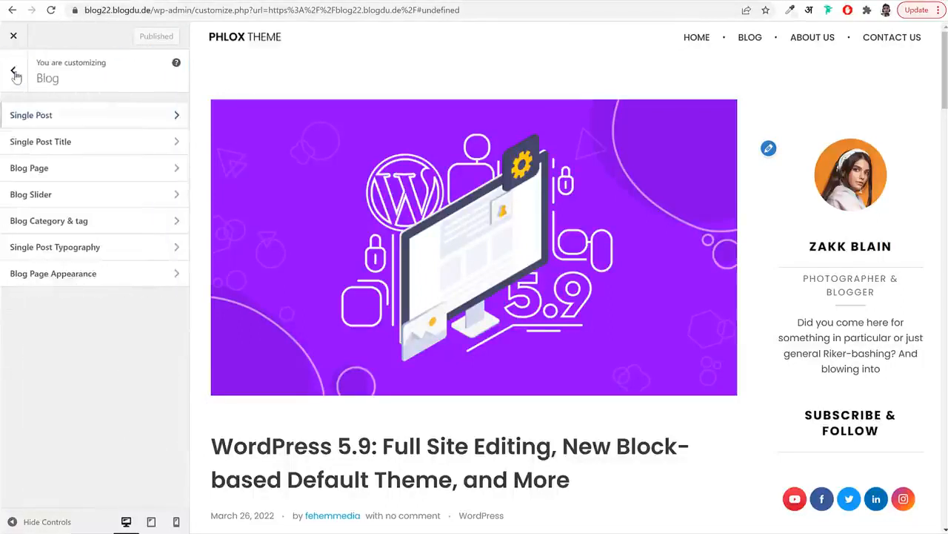
pyautogui.click(64, 168)
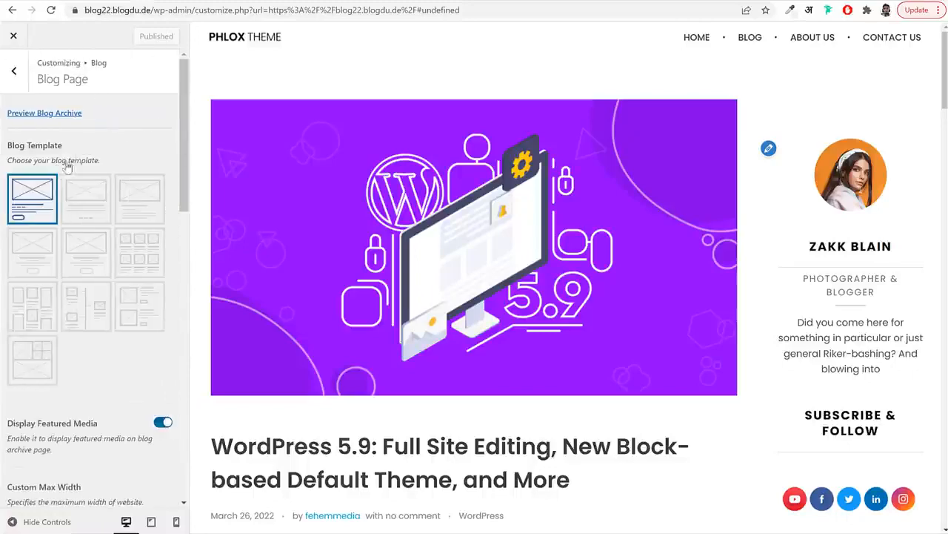
pyautogui.click(750, 38)
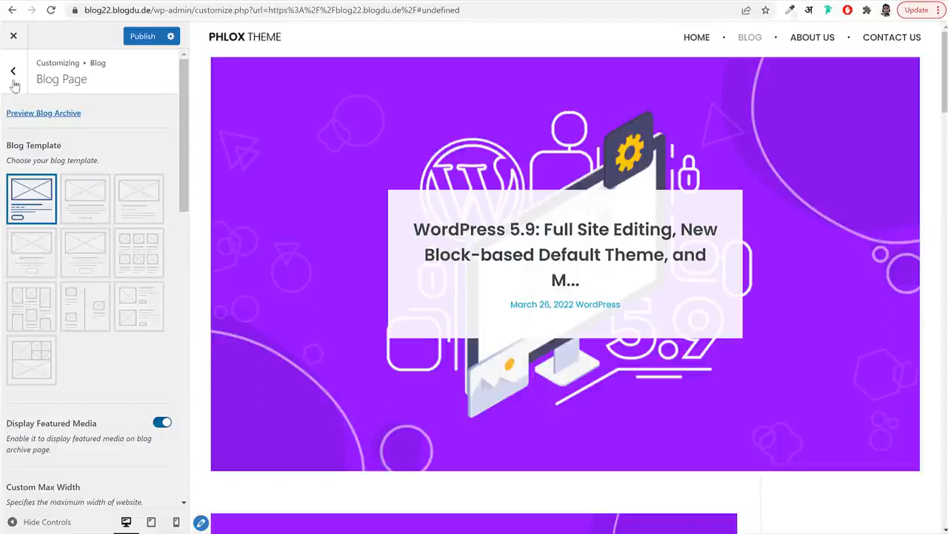
# Turn off the blog slider and return to the Blog Page settings
pyautogui.click(13, 72)
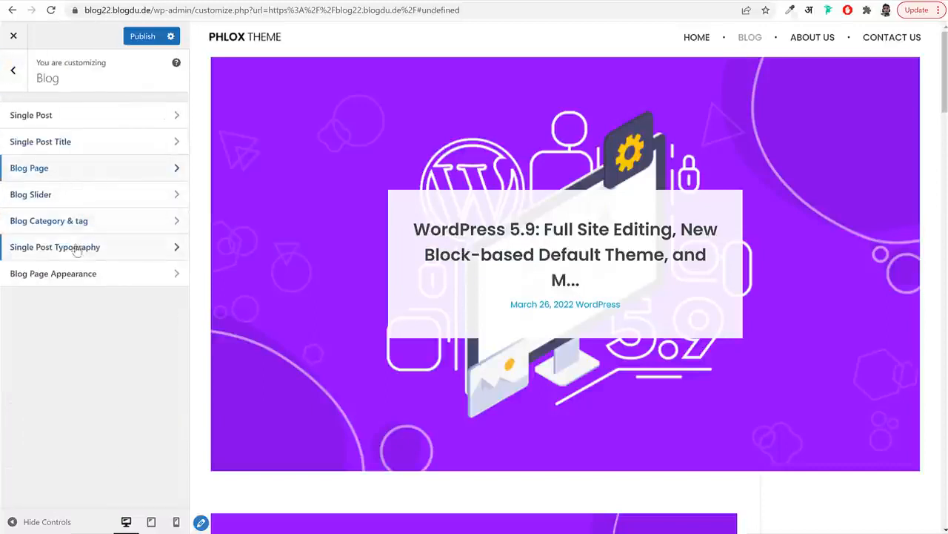
pyautogui.click(45, 197)
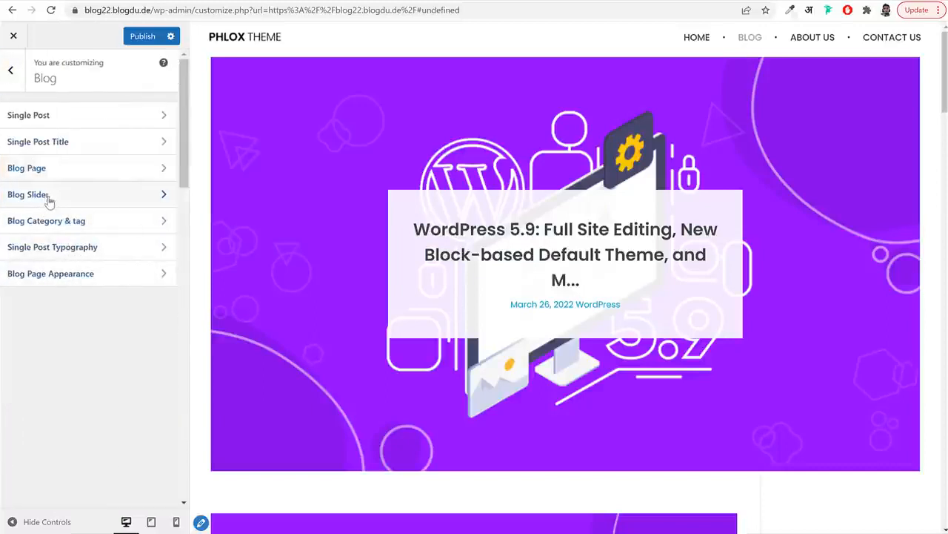
pyautogui.click(166, 146)
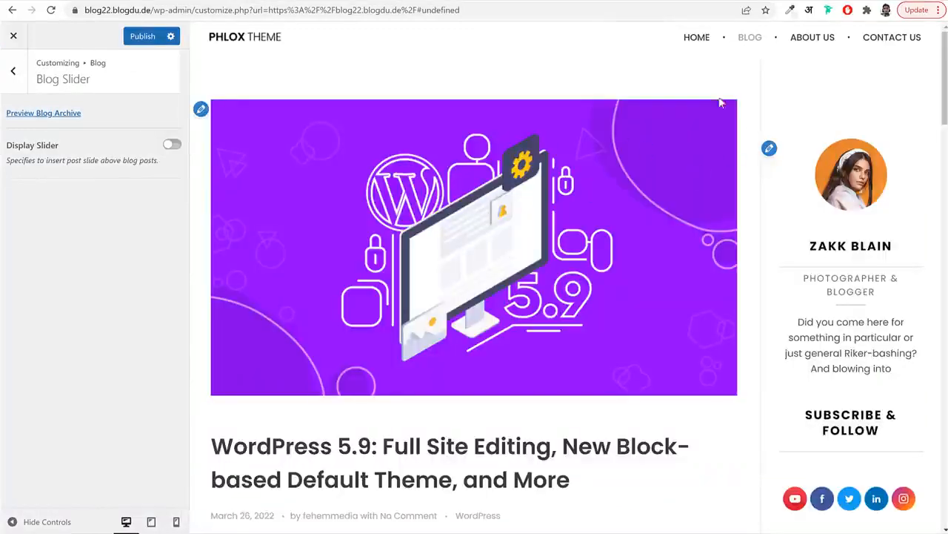
pyautogui.click(13, 72)
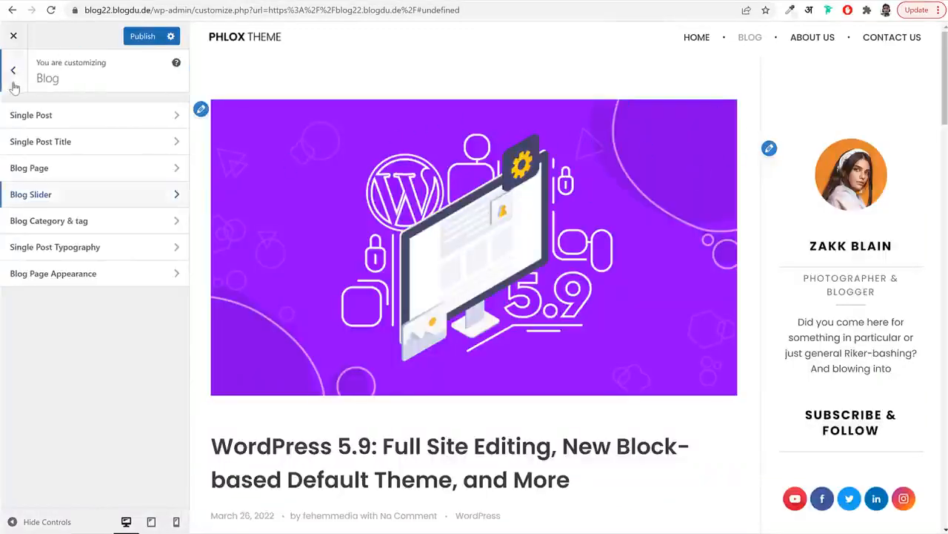
pyautogui.click(65, 174)
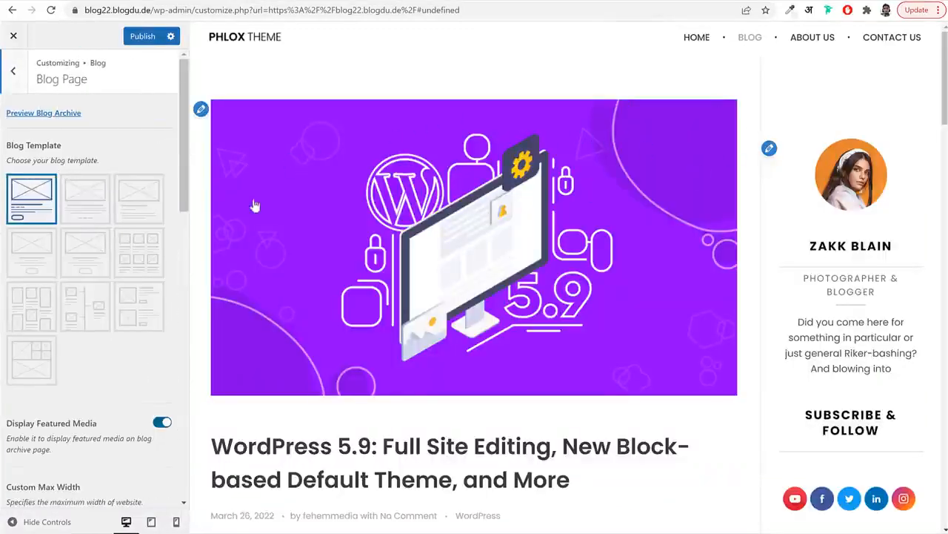
pyautogui.scroll(-3, 711, 289)
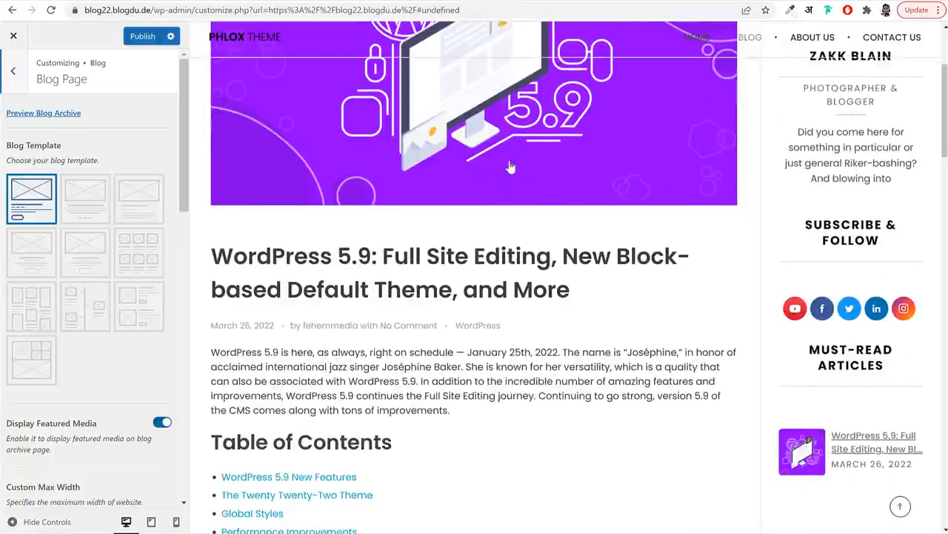
# Pick the row 3, column 3 blog template for a side-by-side image and excerpt layout
pyautogui.click(134, 322)
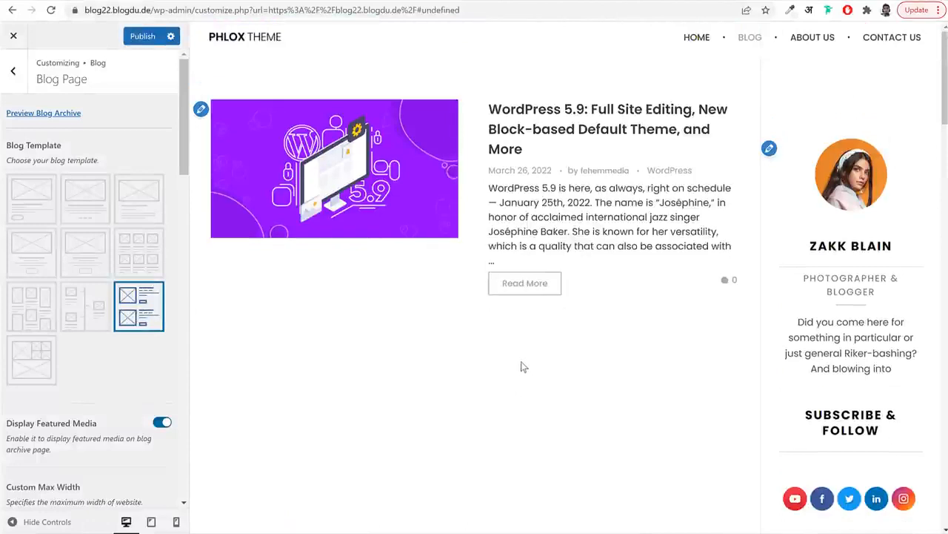
pyautogui.scroll(-3, 167, 275)
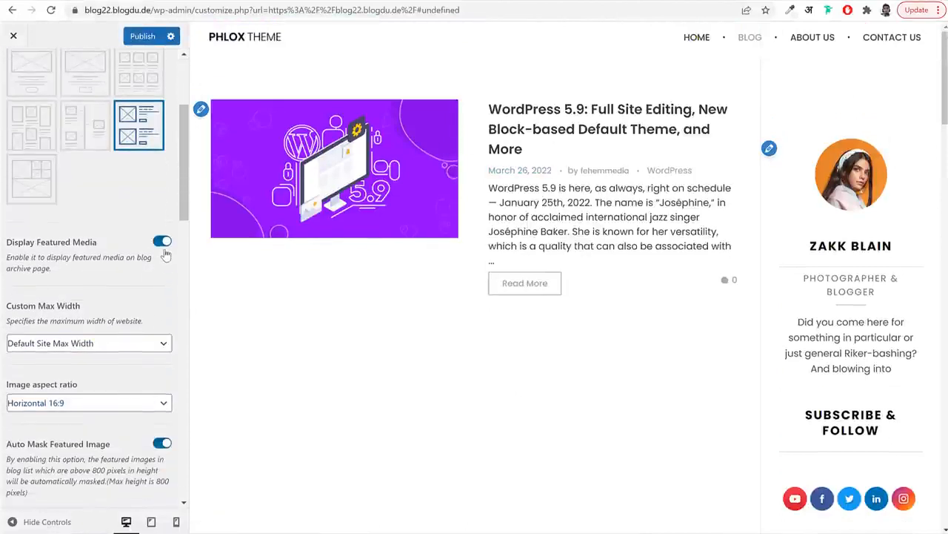
pyautogui.scroll(-2, 166, 306)
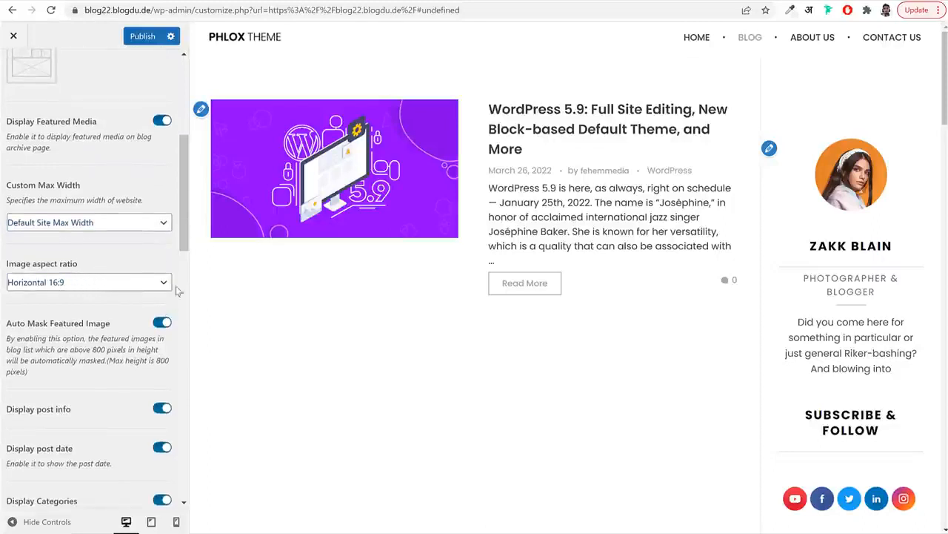
pyautogui.scroll(-2, 131, 337)
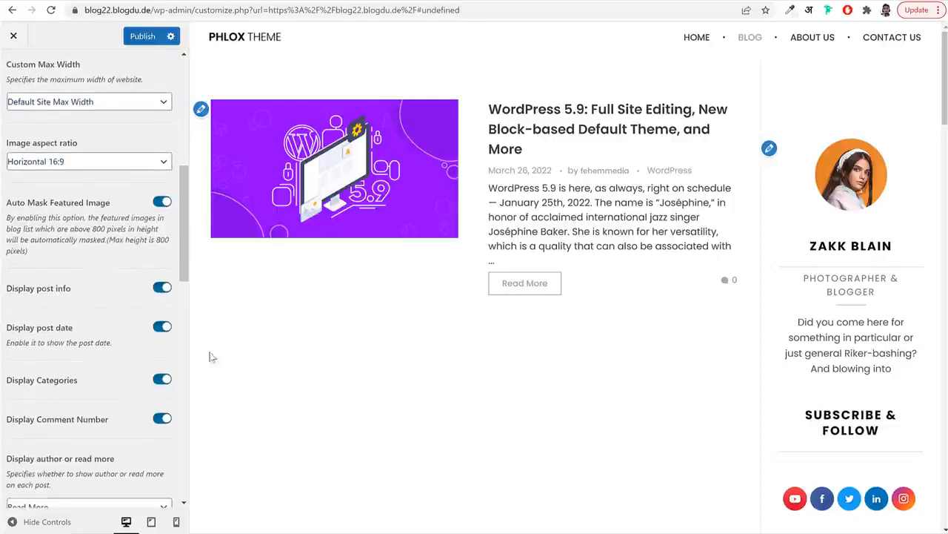
pyautogui.scroll(-6, 134, 386)
pyautogui.scroll(-9, 134, 385)
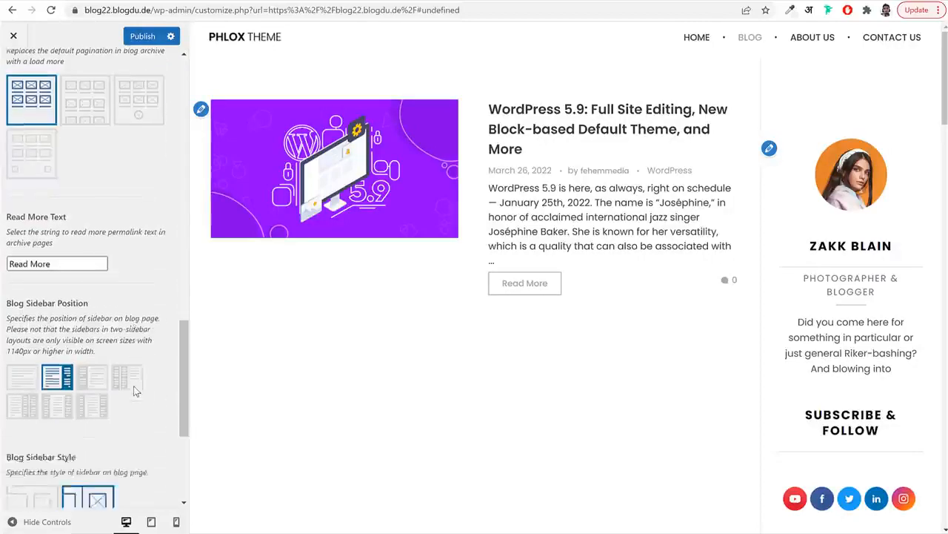
pyautogui.scroll(2, 134, 385)
pyautogui.scroll(-2, 135, 391)
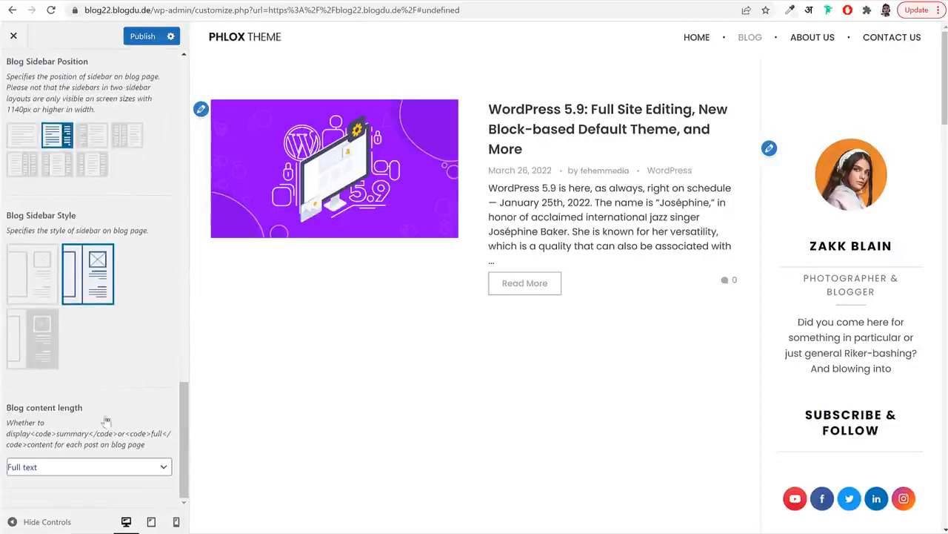
# Try the Summary and no-excerpt content length options, settling back on Full text
pyautogui.click(90, 469)
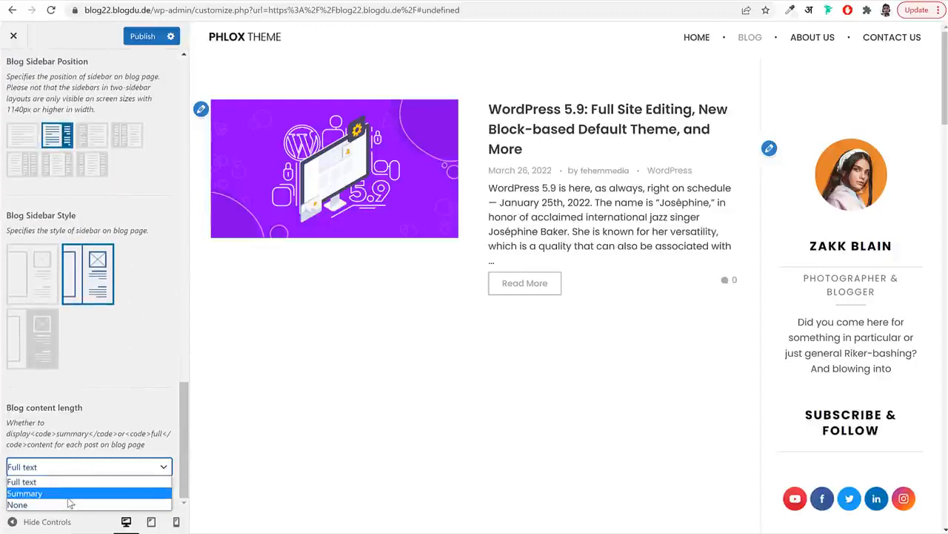
pyautogui.click(68, 494)
pyautogui.click(79, 467)
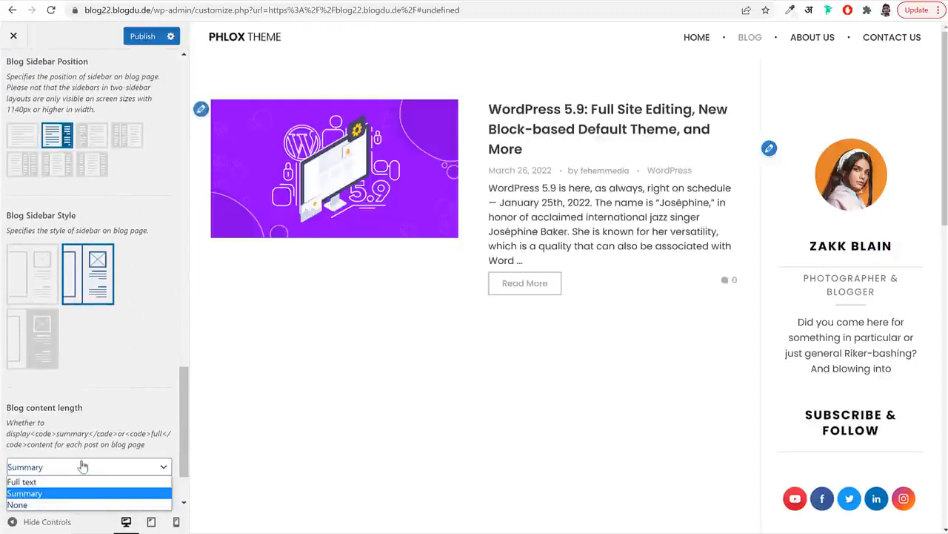
pyautogui.click(70, 481)
pyautogui.click(144, 467)
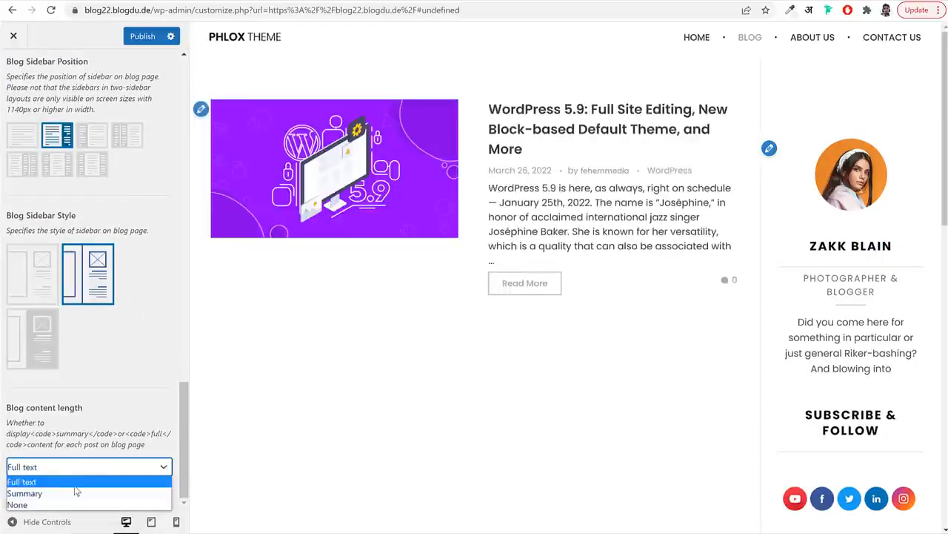
pyautogui.click(61, 505)
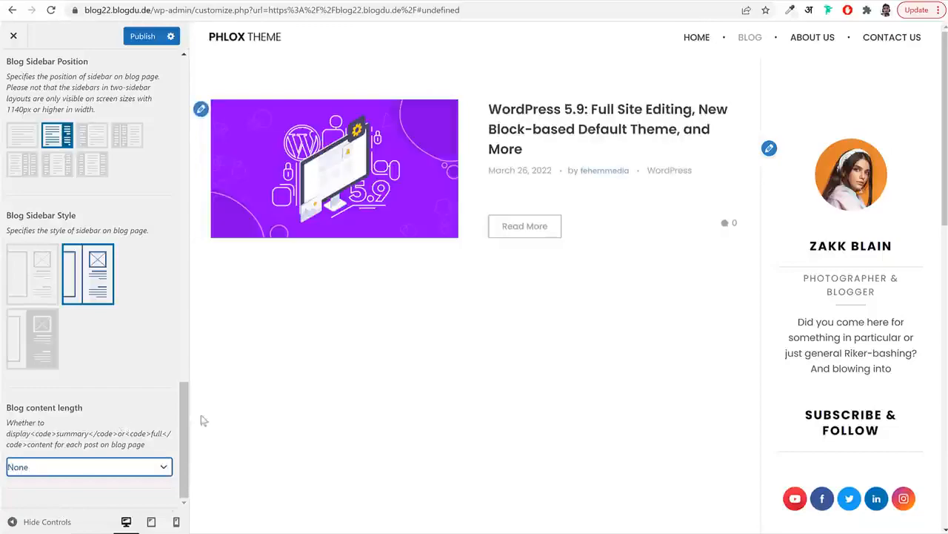
pyautogui.click(117, 473)
pyautogui.click(119, 481)
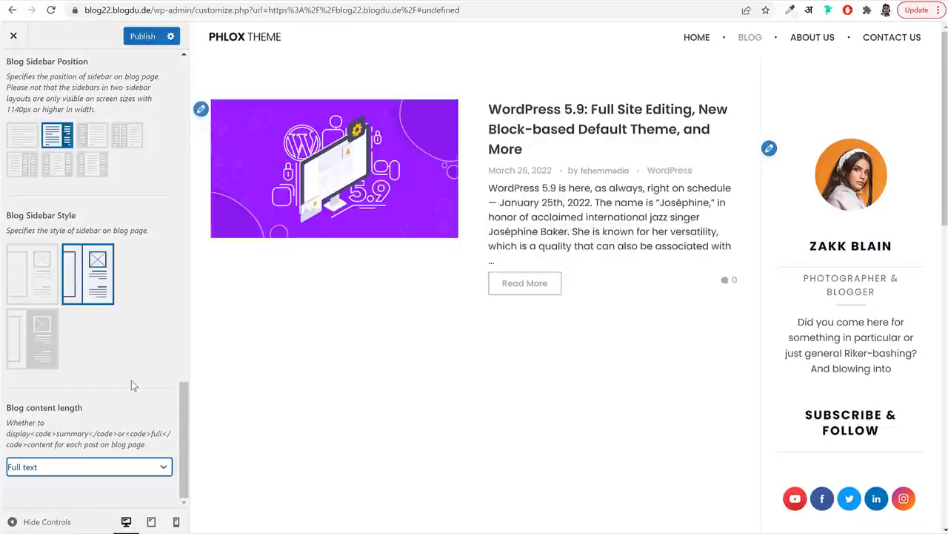
# Select the Read More label text, then publish the Blog Page changes
pyautogui.scroll(5, 132, 381)
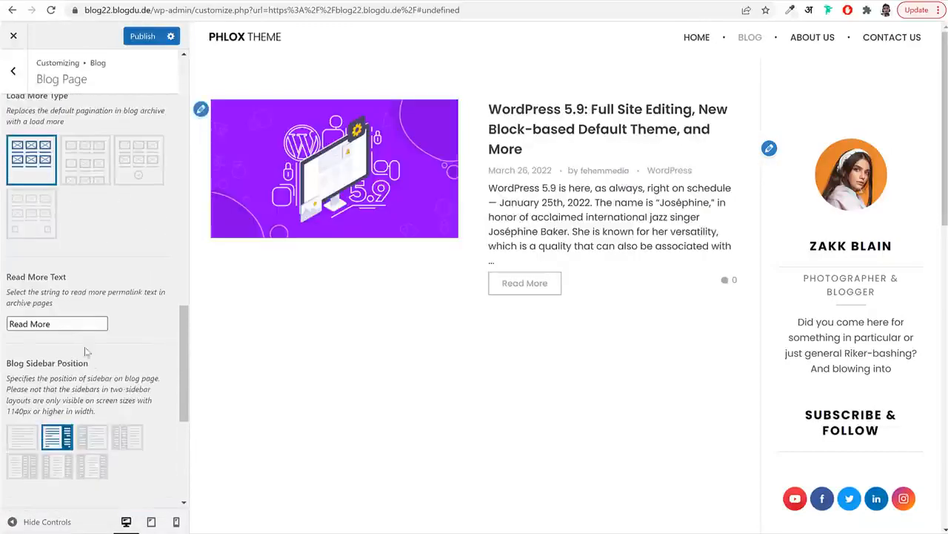
pyautogui.tripleClick(78, 324)
pyautogui.scroll(2, 141, 343)
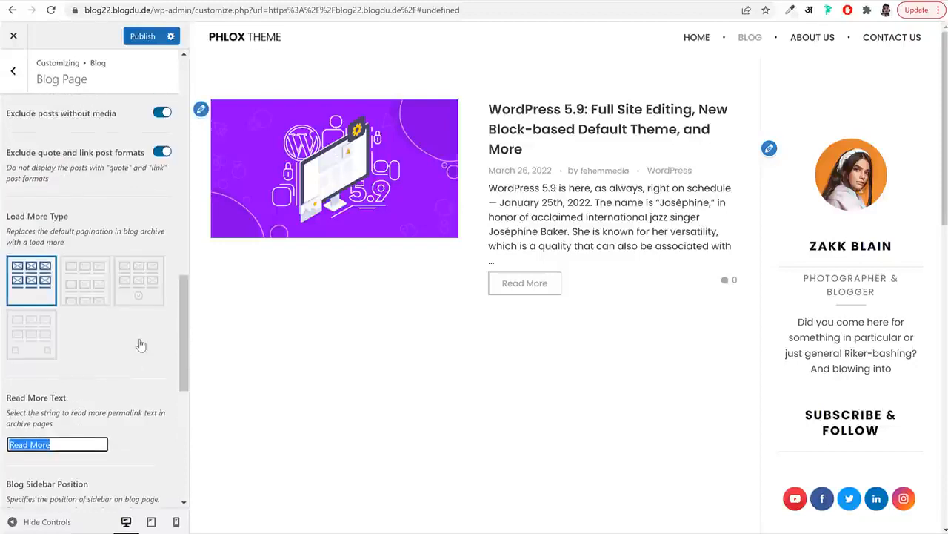
pyautogui.scroll(6, 141, 344)
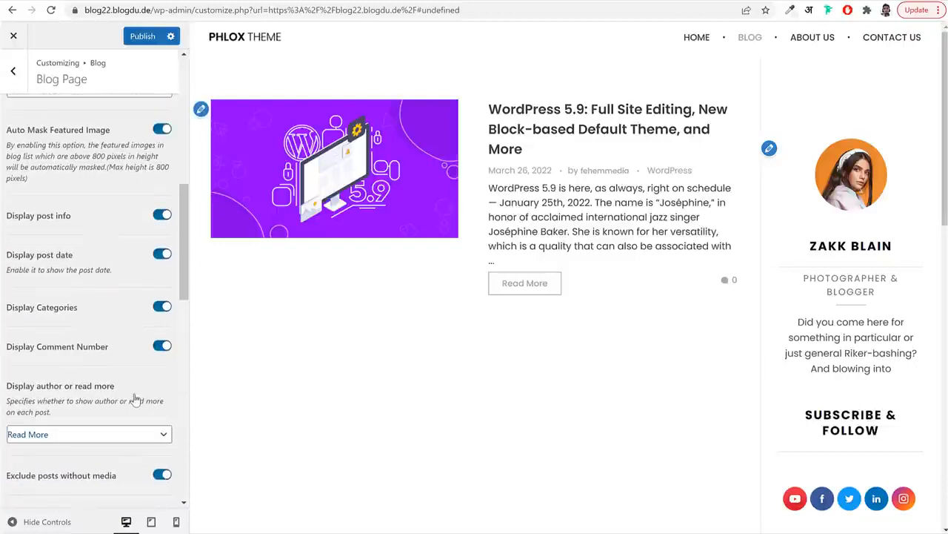
pyautogui.scroll(5, 136, 398)
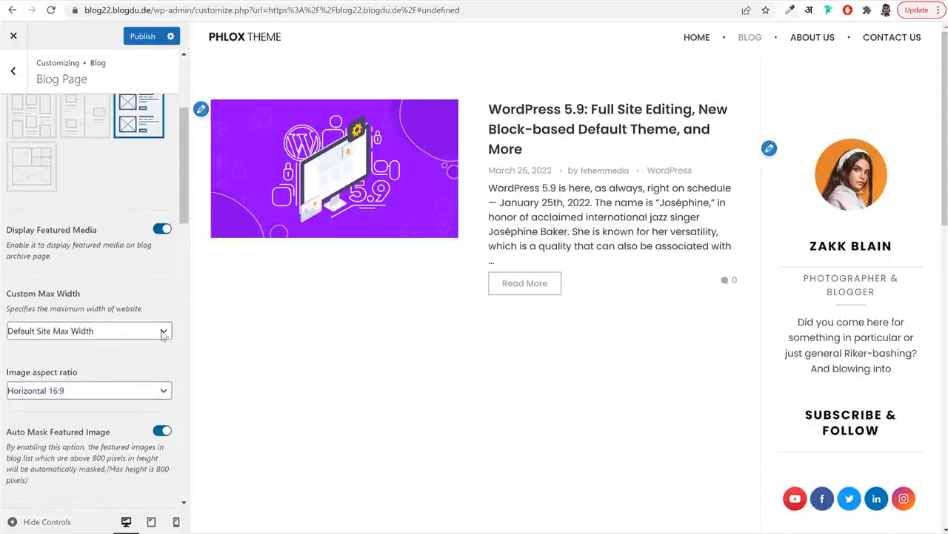
pyautogui.scroll(2, 95, 279)
pyautogui.click(140, 35)
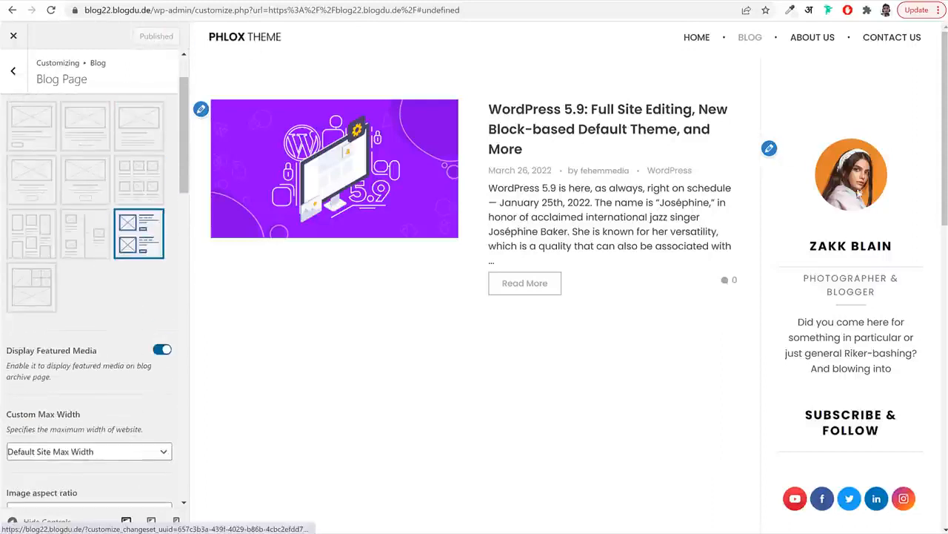
# Choose the first blog sidebar style and publish
pyautogui.scroll(1, 112, 356)
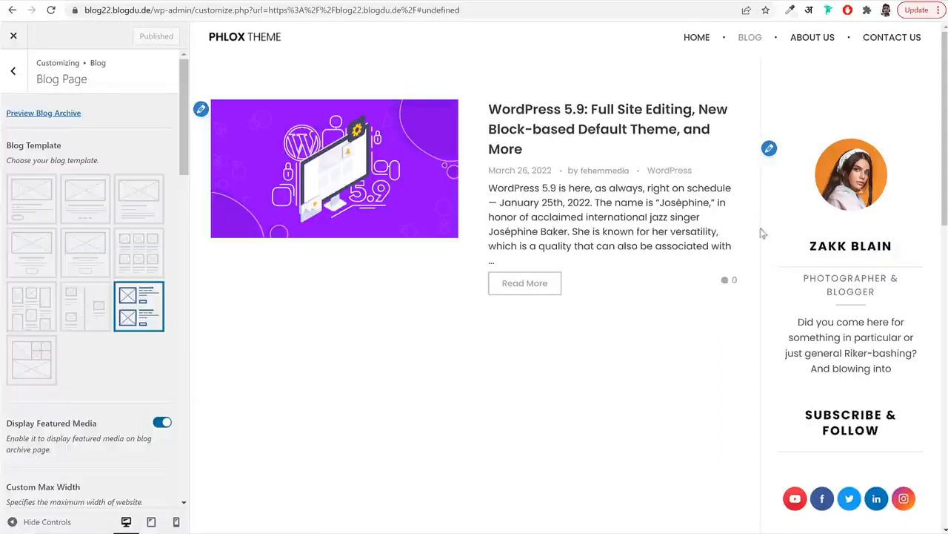
pyautogui.scroll(-5, 220, 366)
pyautogui.scroll(-2, 153, 391)
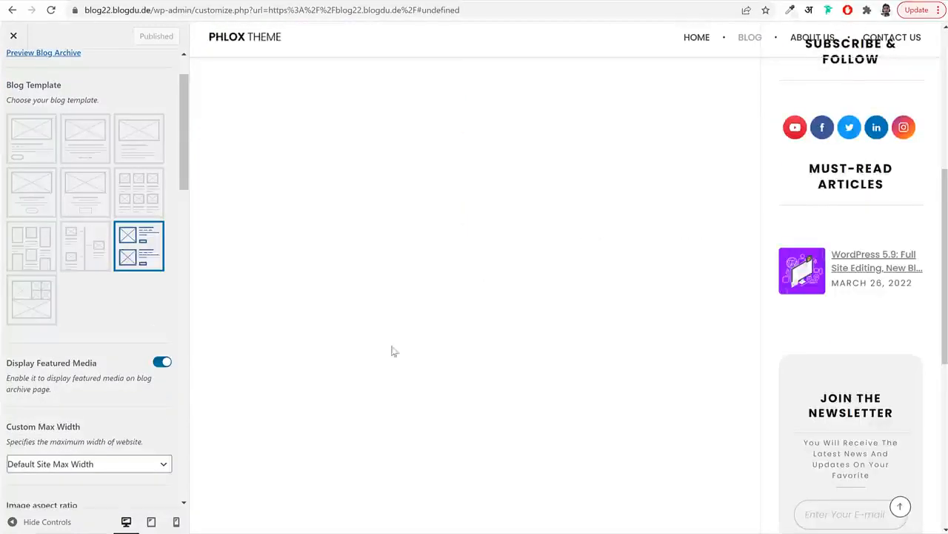
pyautogui.scroll(-3, 392, 349)
pyautogui.scroll(-8, 136, 388)
pyautogui.click(45, 277)
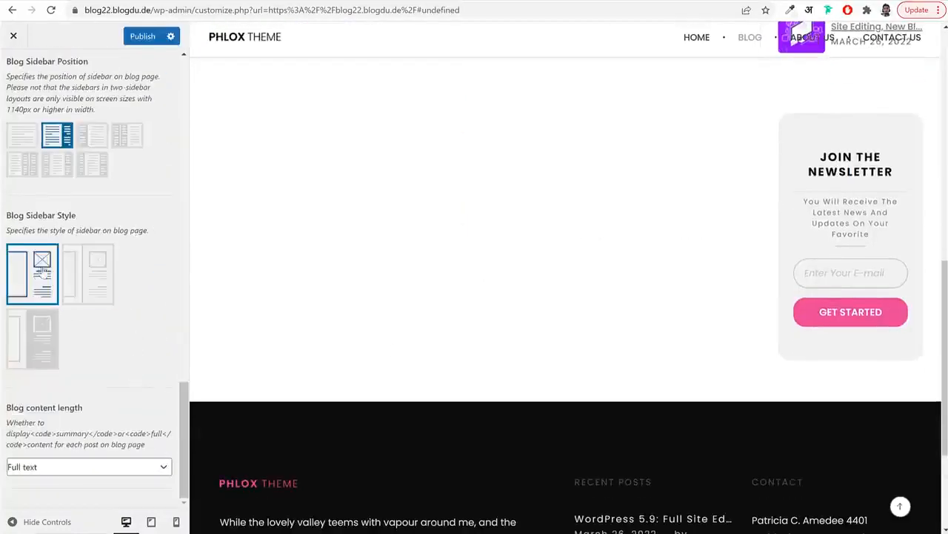
pyautogui.scroll(8, 722, 252)
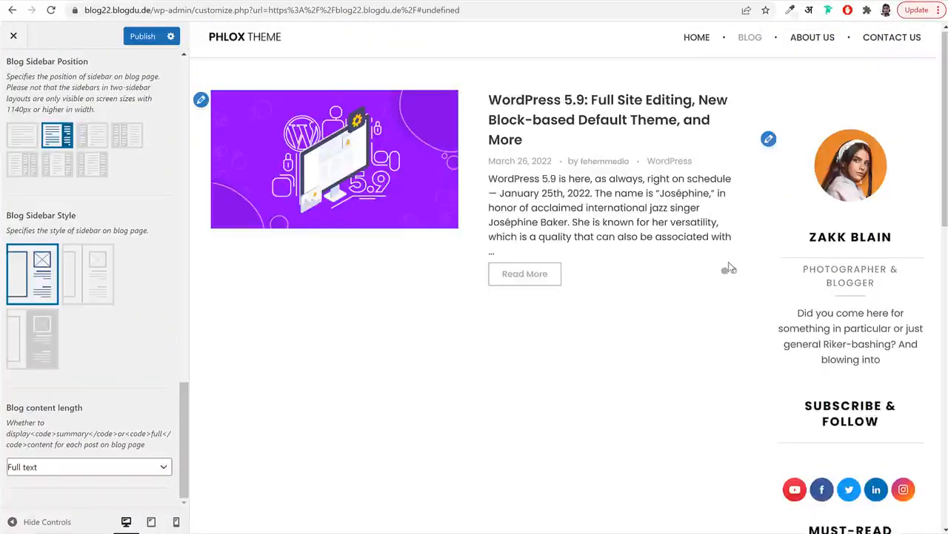
pyautogui.click(154, 37)
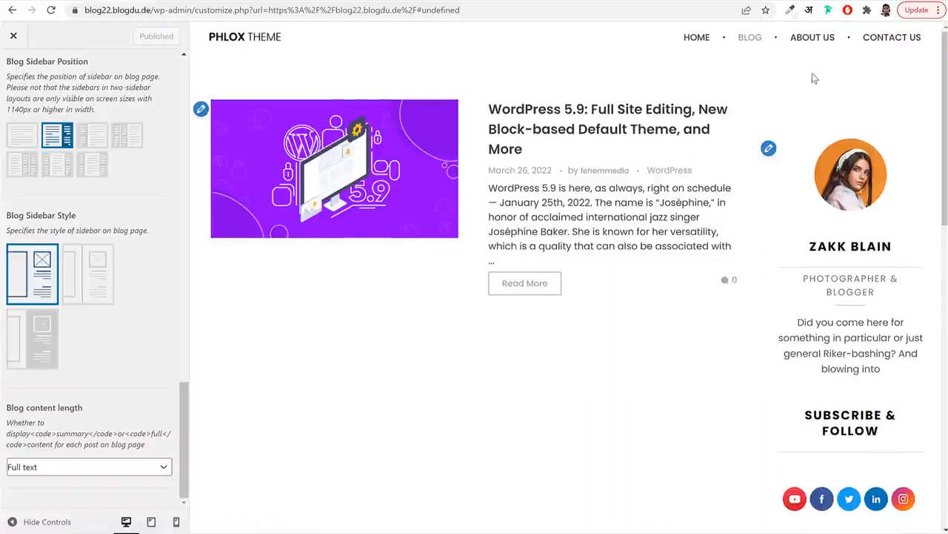
# Open the Additional CSS editor and switch to the folder with the saved CSS file
pyautogui.scroll(6, 97, 296)
pyautogui.click(18, 68)
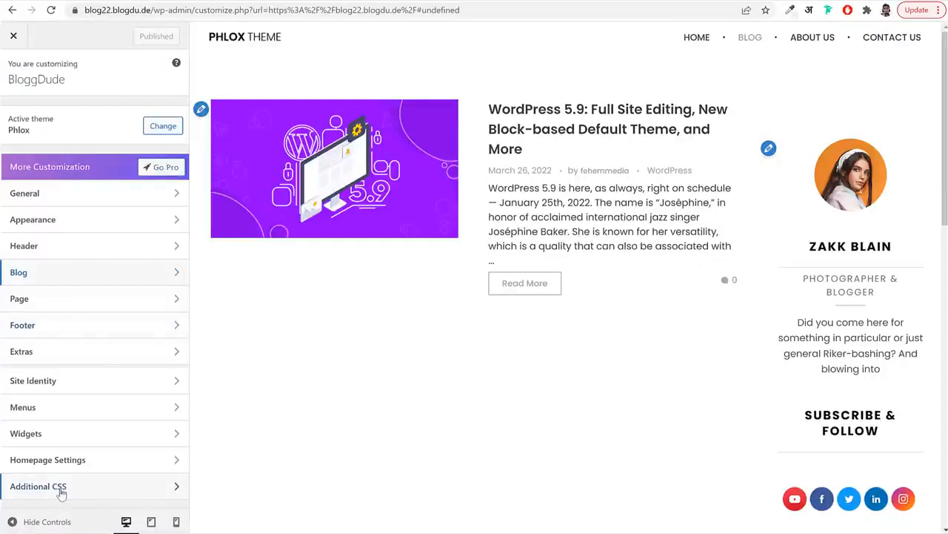
pyautogui.click(61, 486)
pyautogui.scroll(-2, 89, 378)
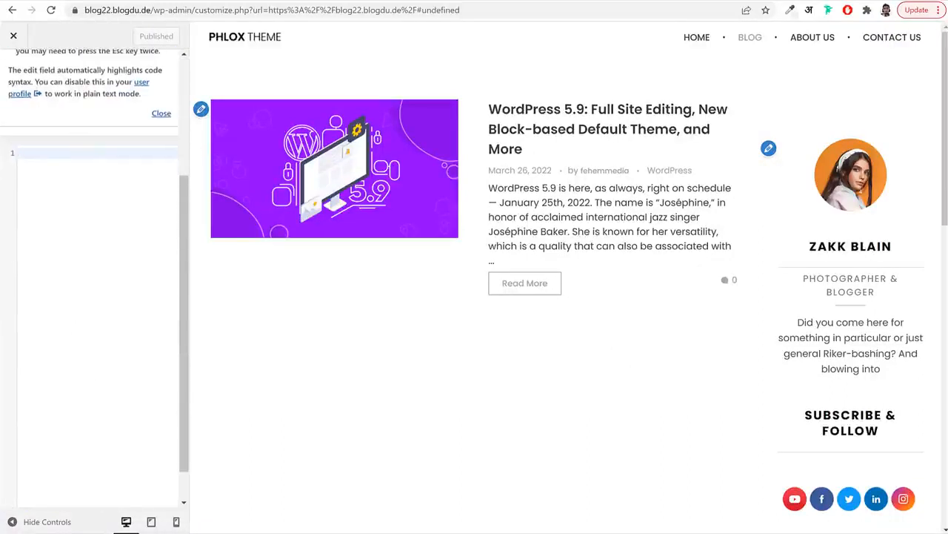
pyautogui.hotkey('alt', 'Tab')
# Copy all rules from CSS.txt in Notepad and paste them into Additional CSS
pyautogui.click(473, 375)
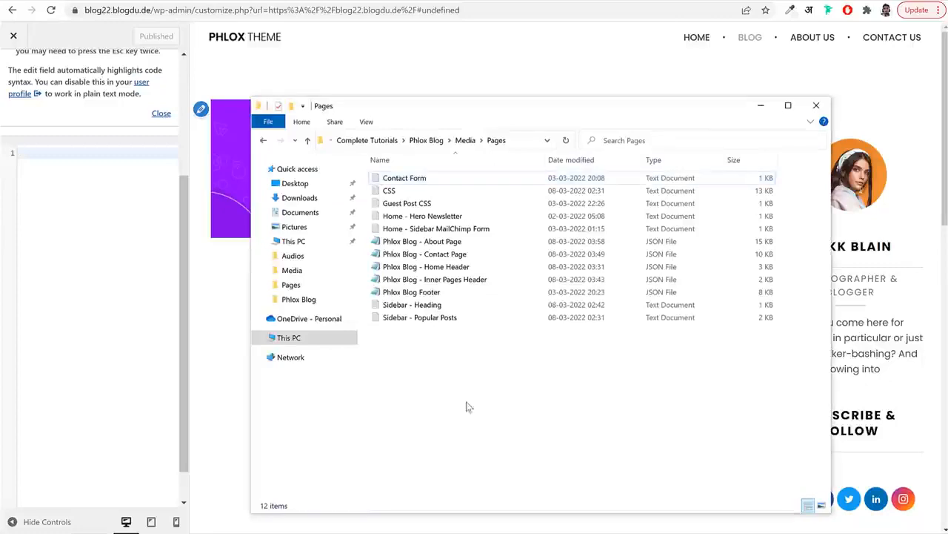
pyautogui.doubleClick(404, 191)
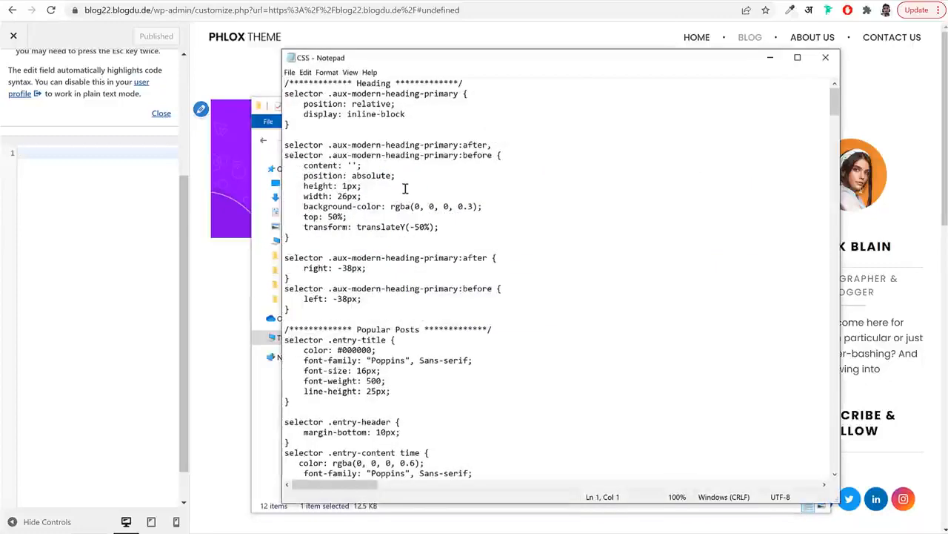
pyautogui.hotkey('ctrl', 'a')
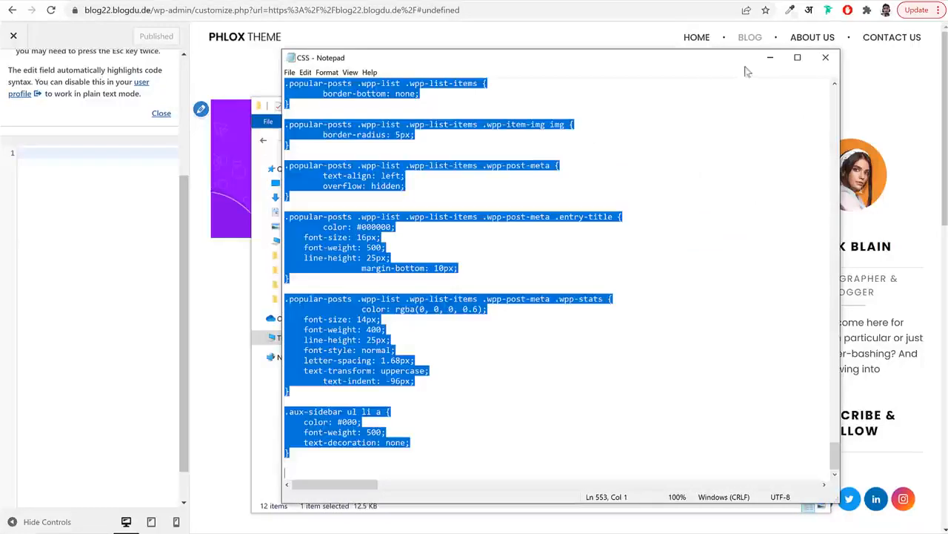
pyautogui.click(826, 57)
pyautogui.click(71, 217)
pyautogui.hotkey('ctrl', 'v')
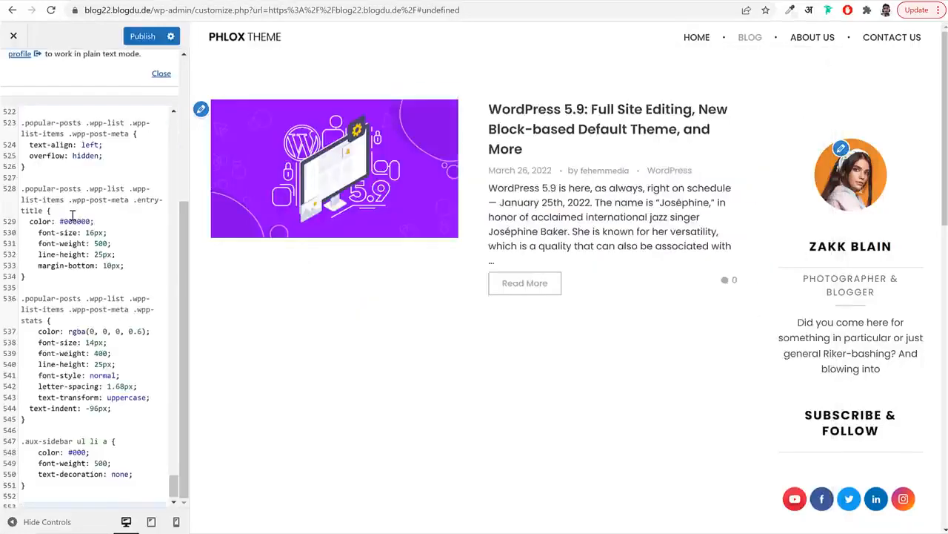
# Check the WordPress 5.9 post's styling in the preview, then publish the CSS
pyautogui.click(547, 132)
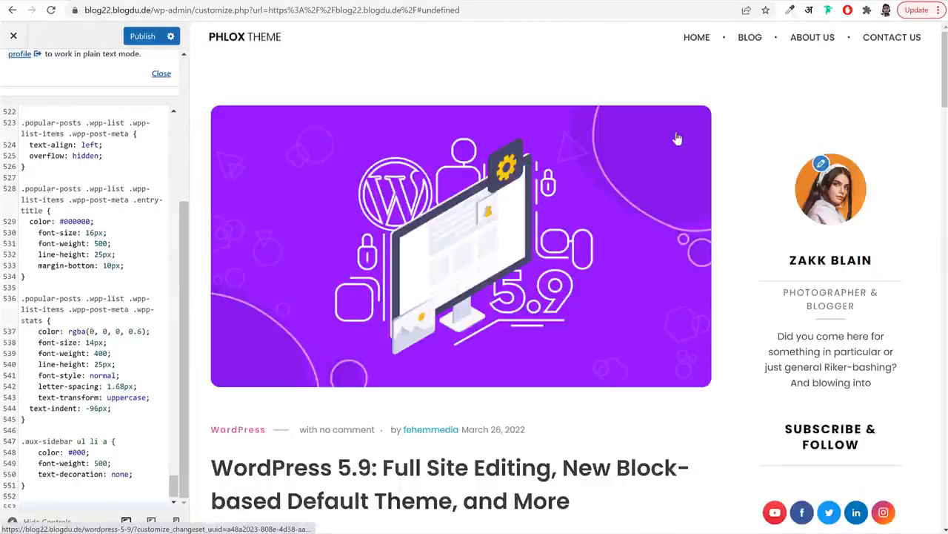
pyautogui.scroll(-3, 679, 207)
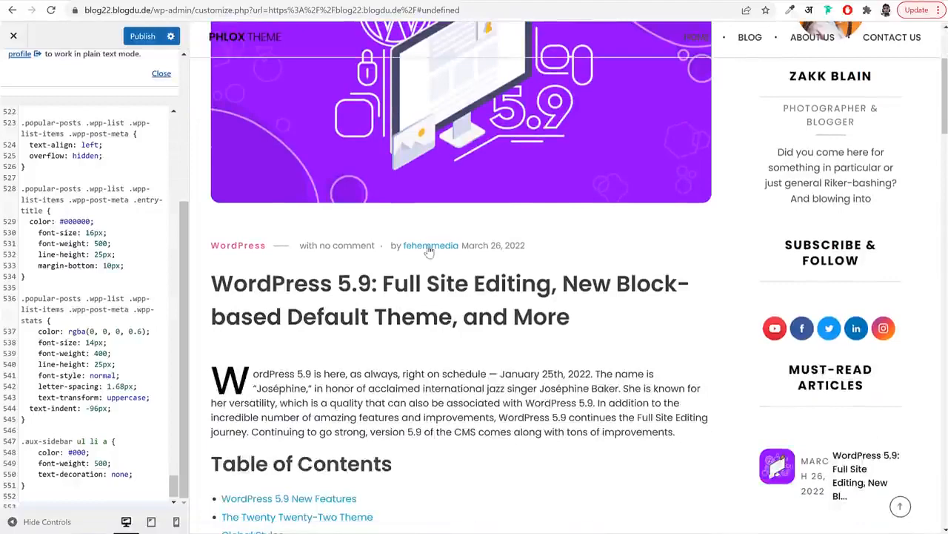
pyautogui.scroll(-5, 356, 366)
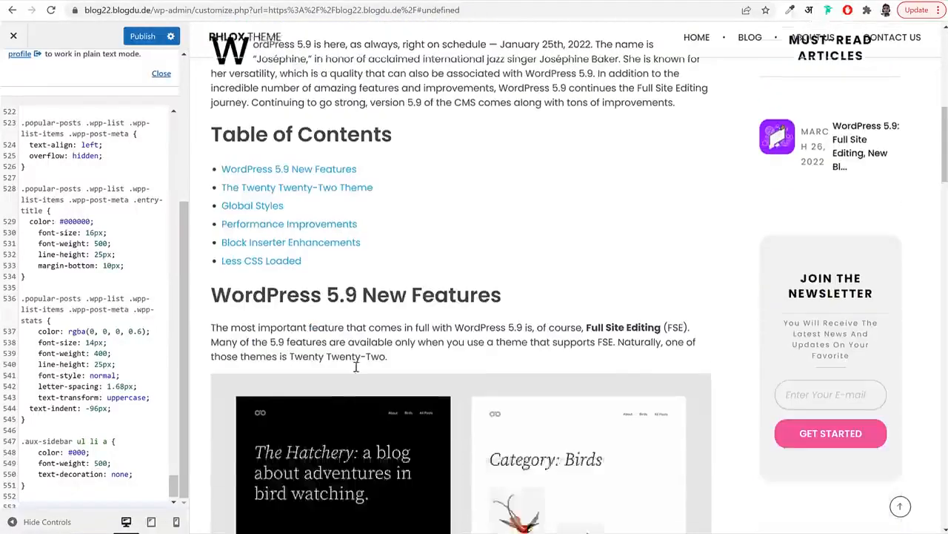
pyautogui.scroll(7, 359, 312)
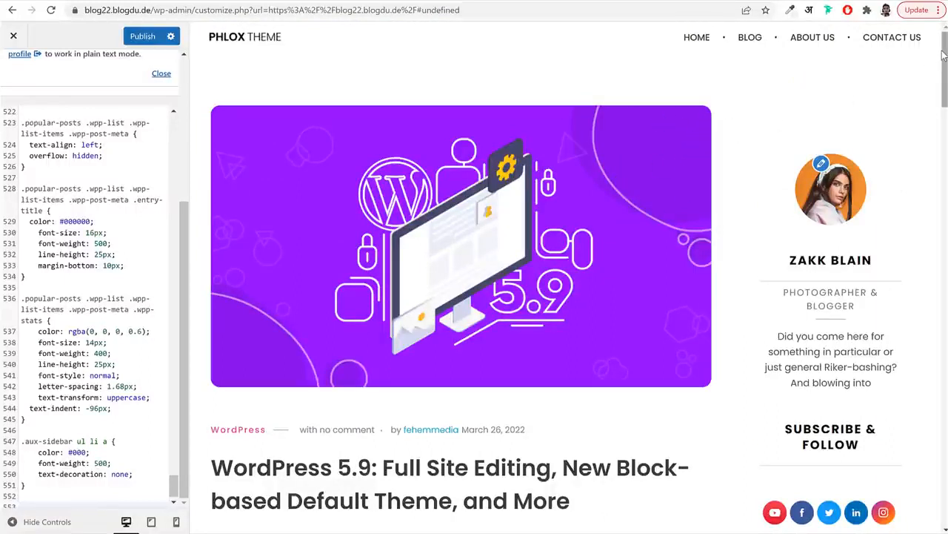
pyautogui.click(138, 36)
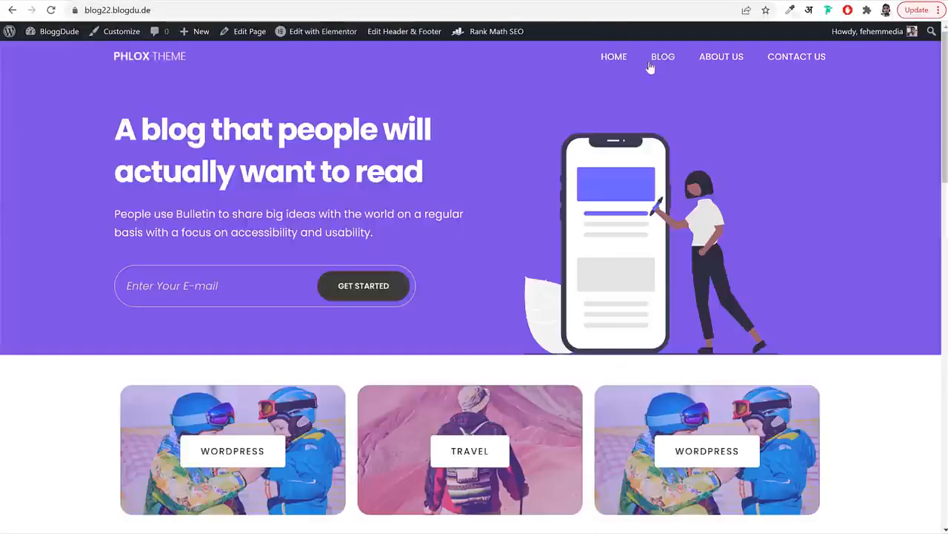
# View the live BLOG page and WordPress 5.9 post, then go to the Dashboard
pyautogui.click(650, 66)
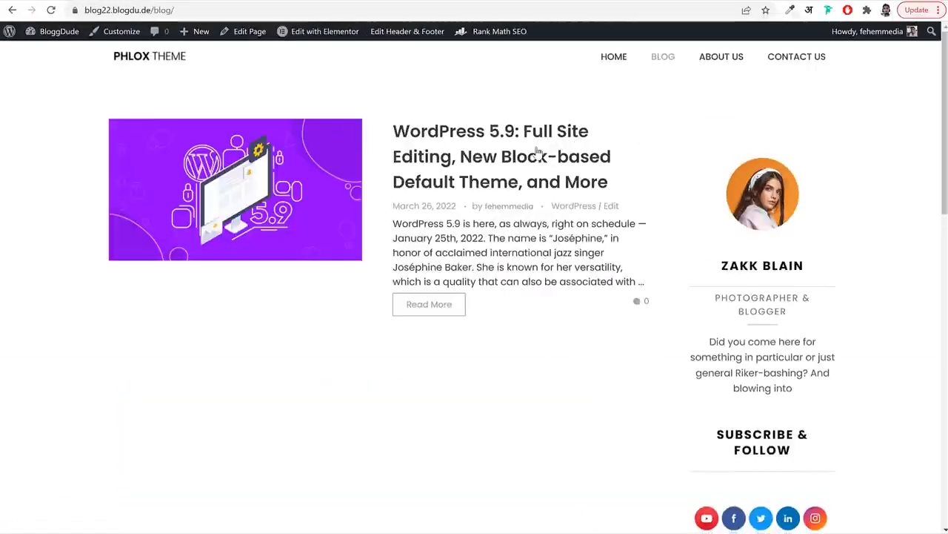
pyautogui.click(539, 152)
pyautogui.scroll(-4, 576, 260)
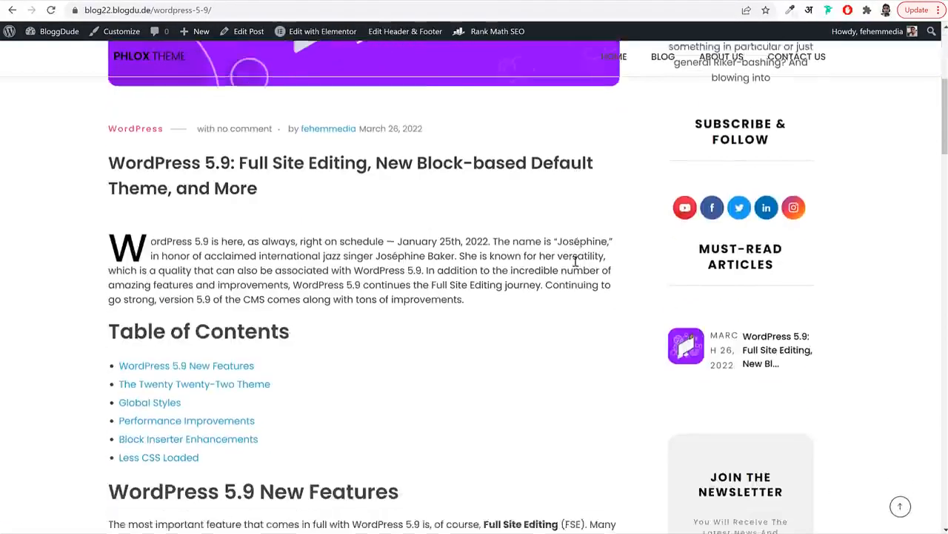
pyautogui.scroll(2, 576, 261)
pyautogui.scroll(3, 574, 261)
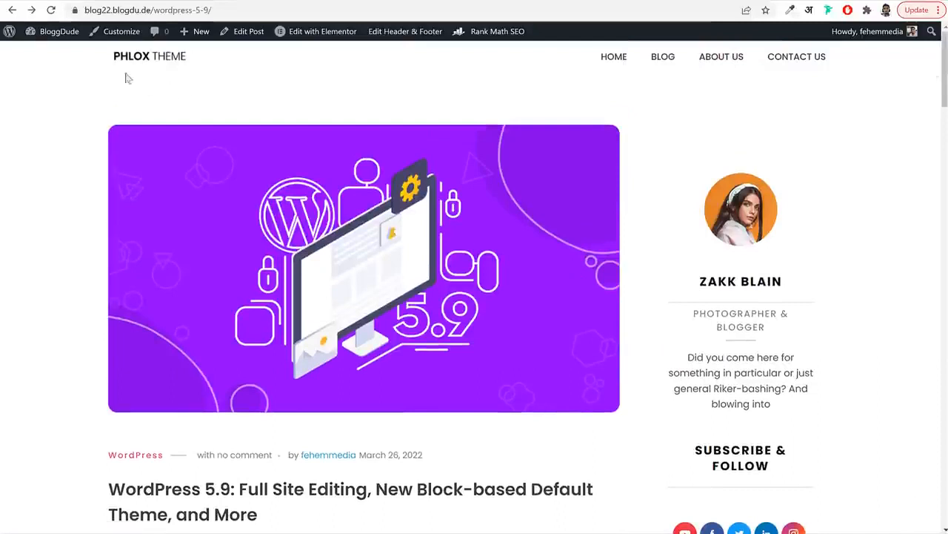
pyautogui.click(58, 39)
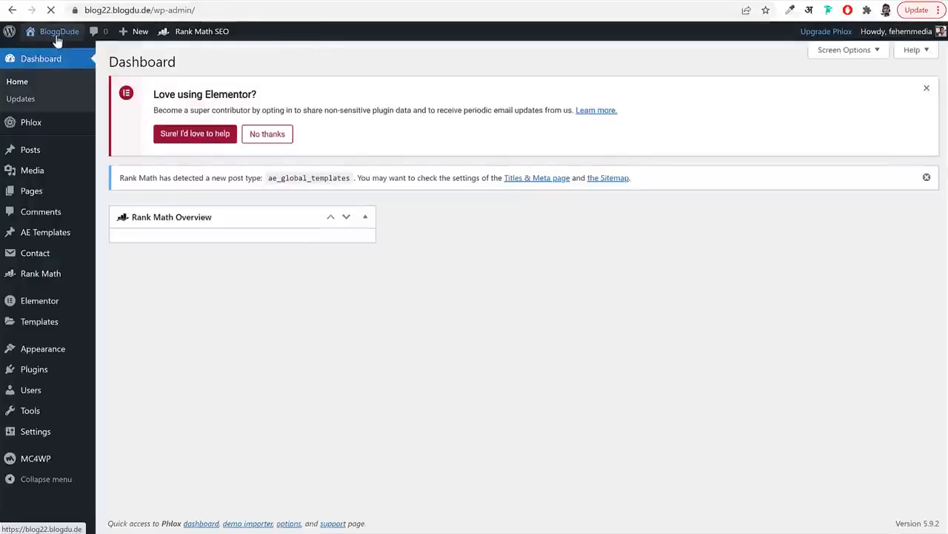
# Search the Add New plugins page for 'wp user'
pyautogui.click(46, 370)
pyautogui.click(189, 61)
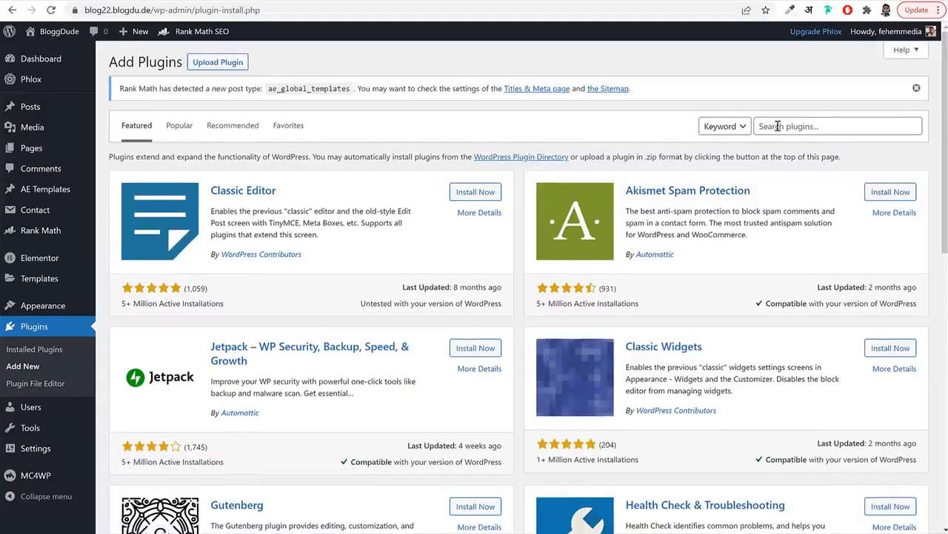
pyautogui.click(778, 126)
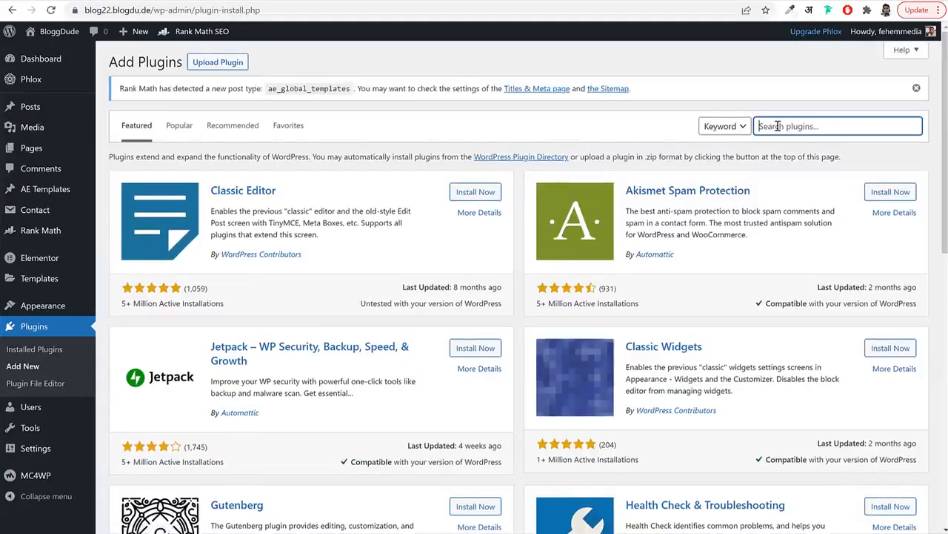
pyautogui.write('wp user')
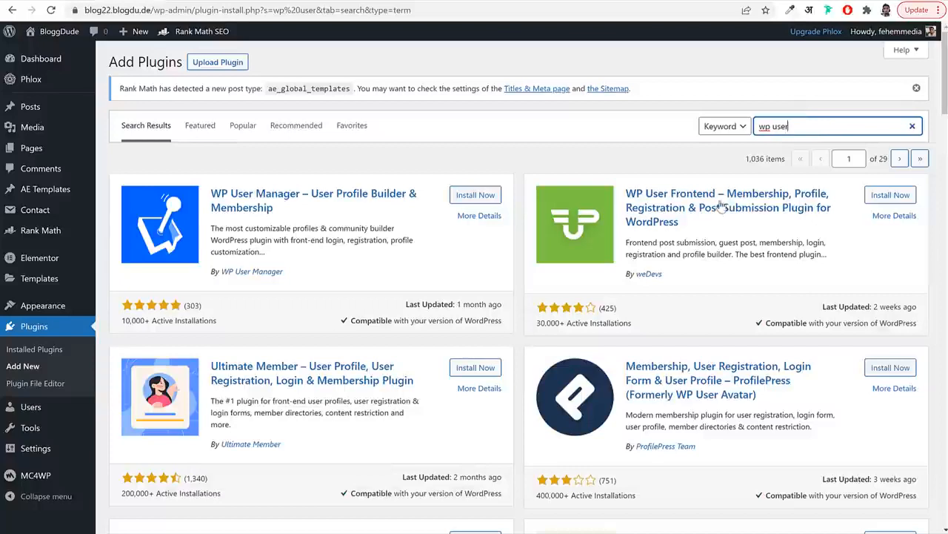
# Install and activate the WP User Frontend plugin by weDevs
pyautogui.moveTo(621, 183); pyautogui.dragTo(695, 225)
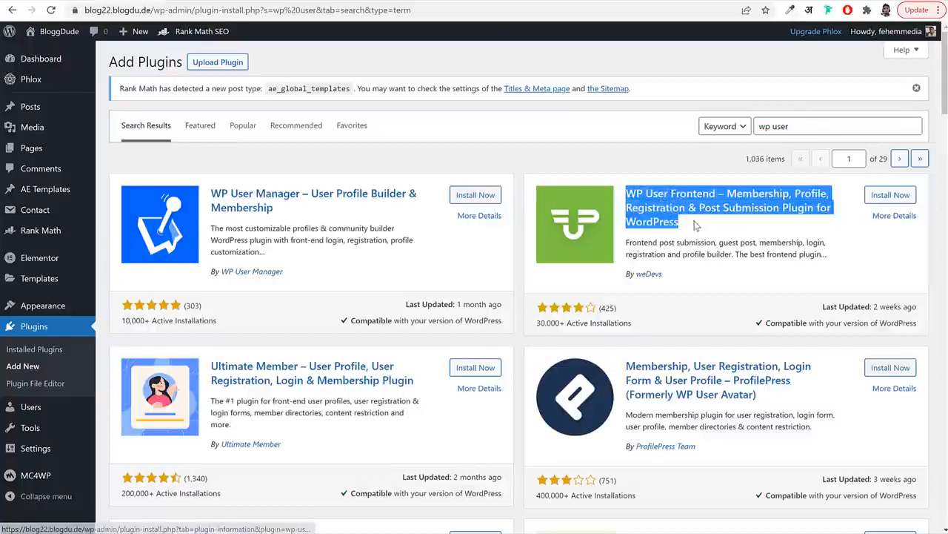
pyautogui.click(904, 196)
pyautogui.moveTo(665, 275); pyautogui.dragTo(637, 278)
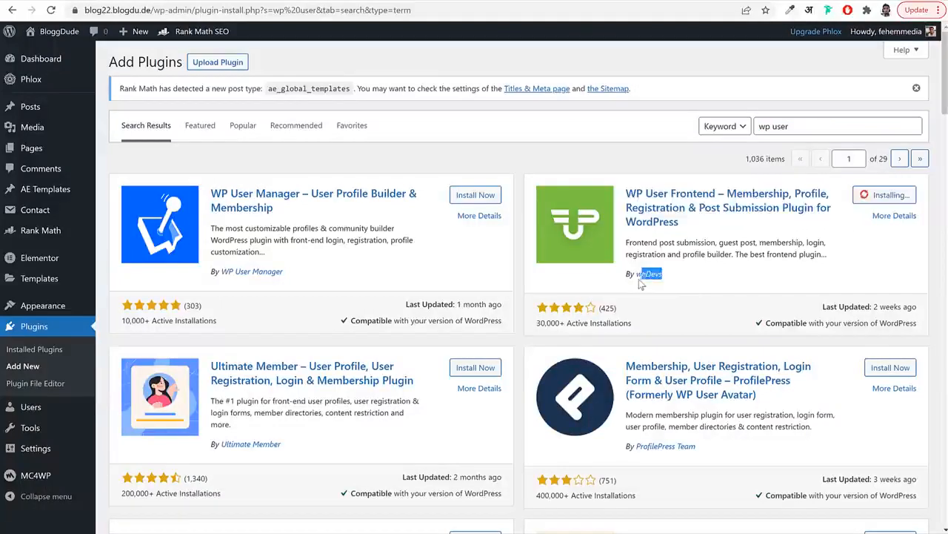
pyautogui.click(891, 197)
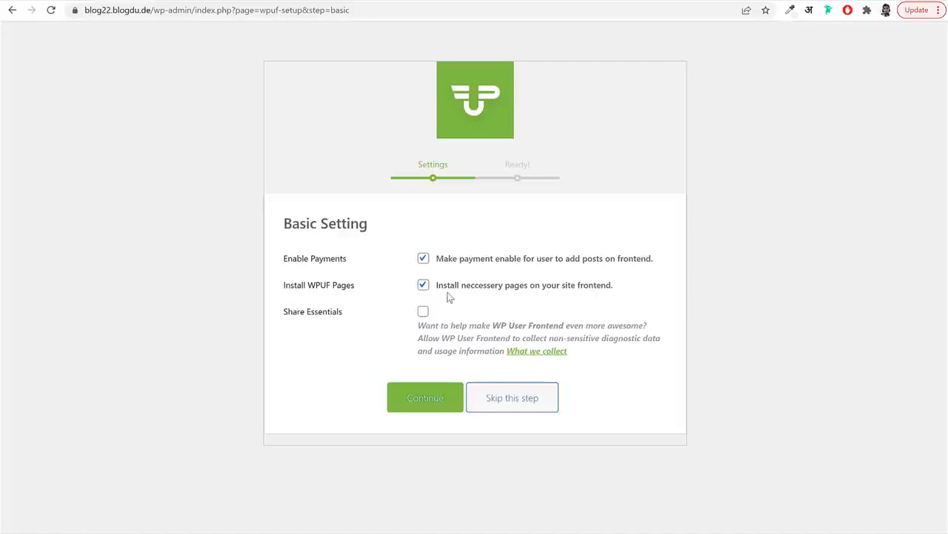
# Continue past the wizard's Basic Setting step and open WP User Frontend's full General Options
pyautogui.click(433, 399)
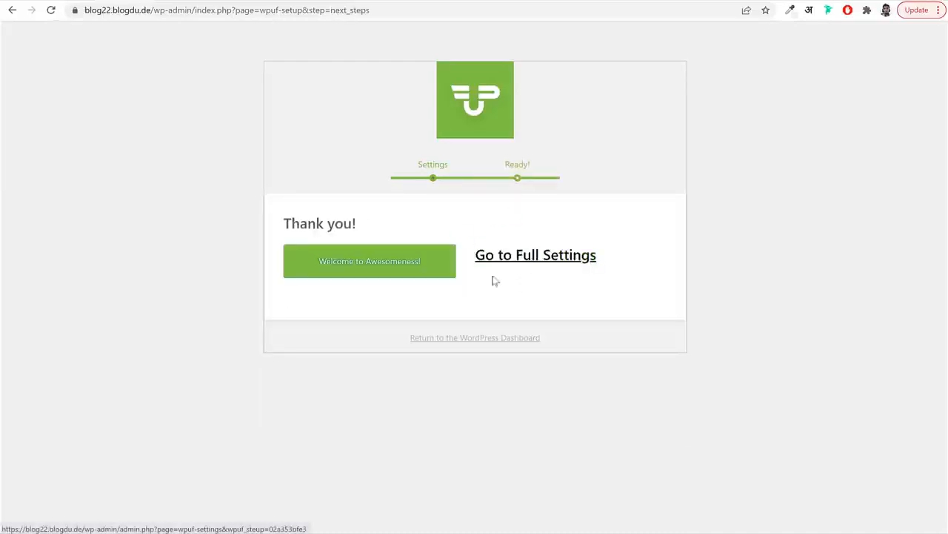
pyautogui.click(516, 257)
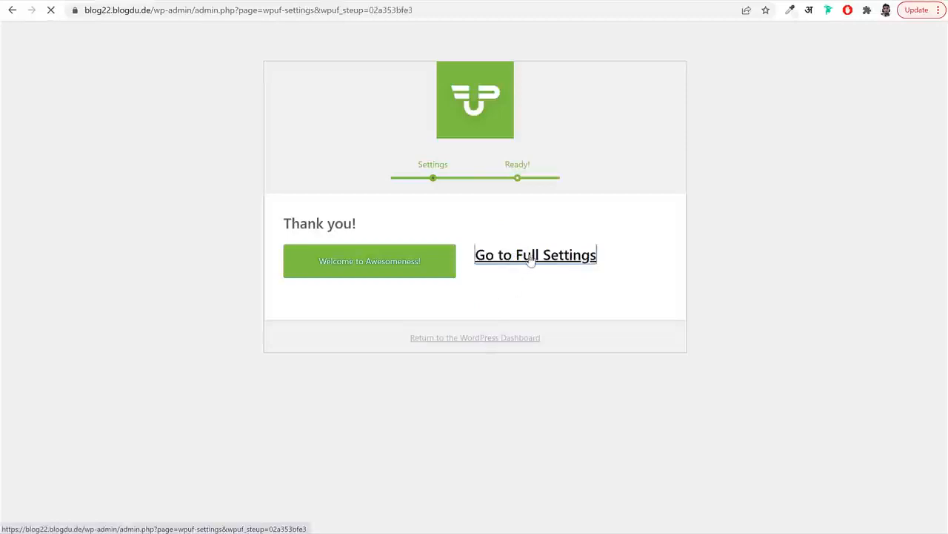
pyautogui.scroll(-5, 648, 311)
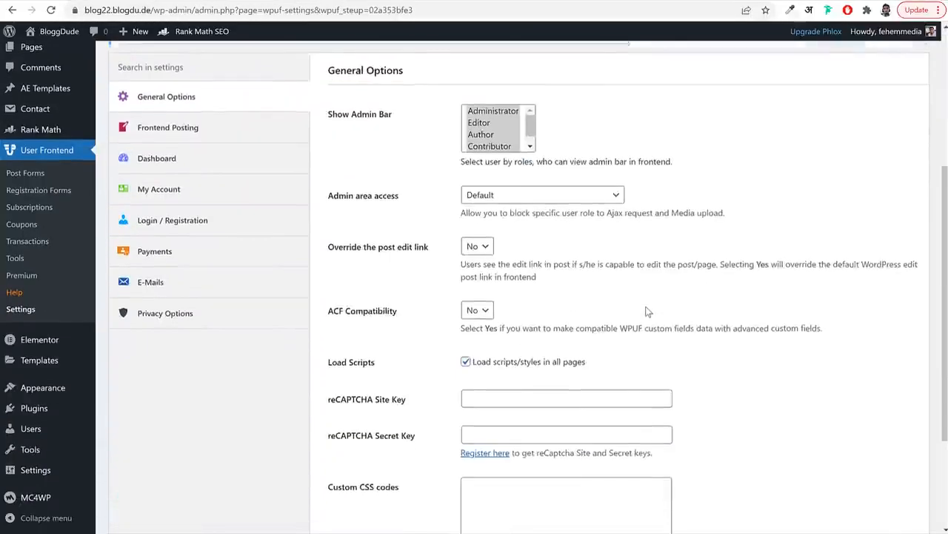
# Create a new WP User Frontend post form from the Post Form template
pyautogui.scroll(3, 646, 304)
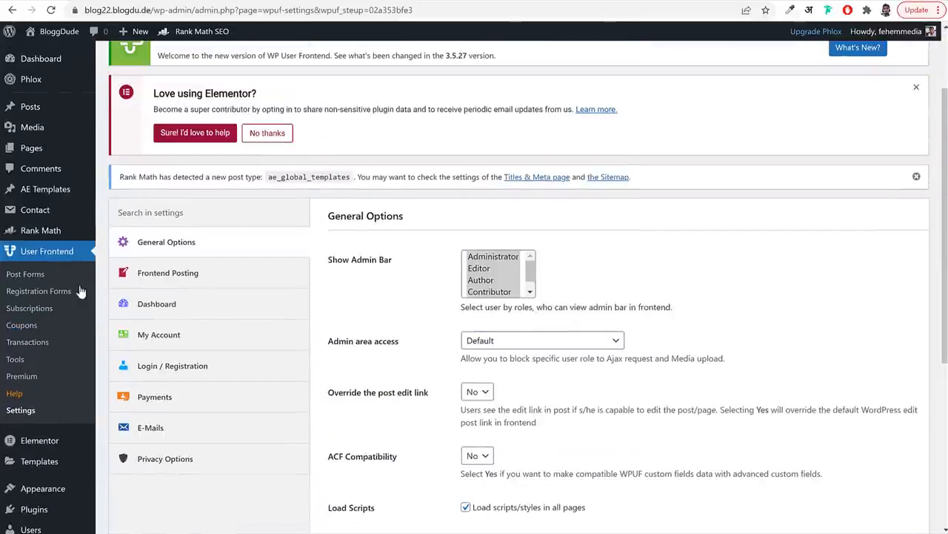
pyautogui.click(28, 276)
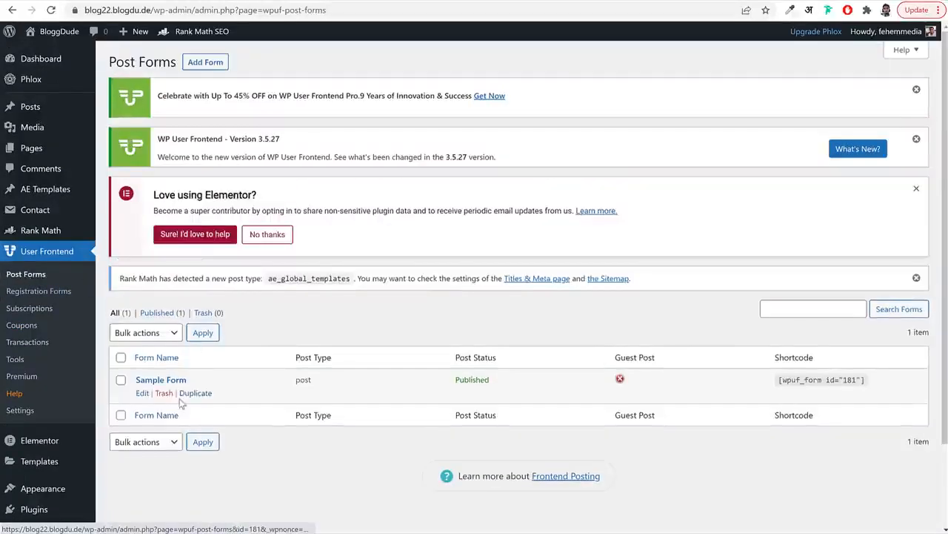
pyautogui.click(208, 64)
pyautogui.moveTo(303, 186)
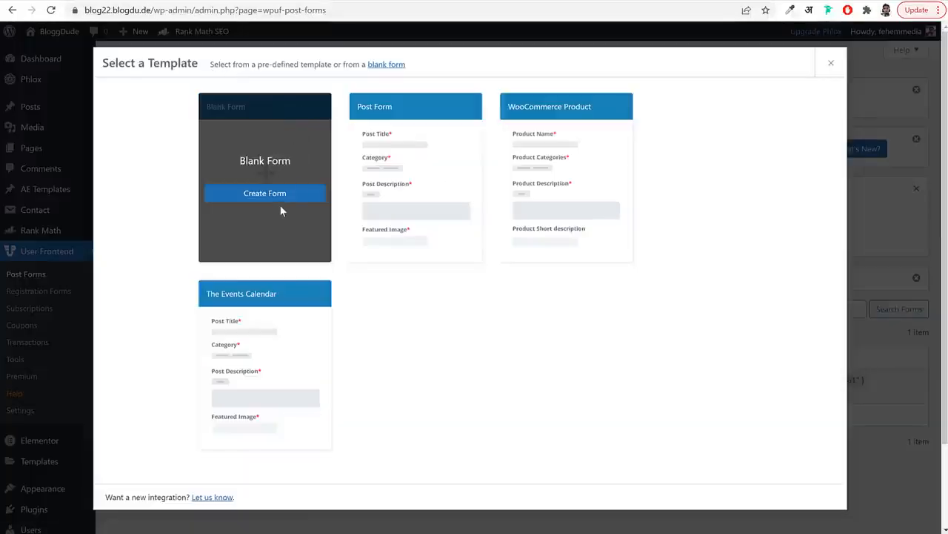
pyautogui.moveTo(428, 181)
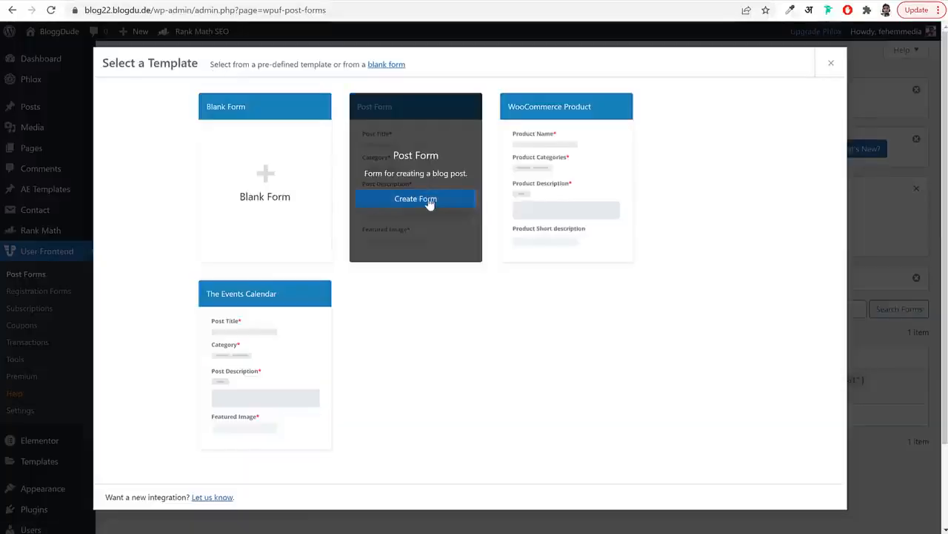
pyautogui.click(424, 205)
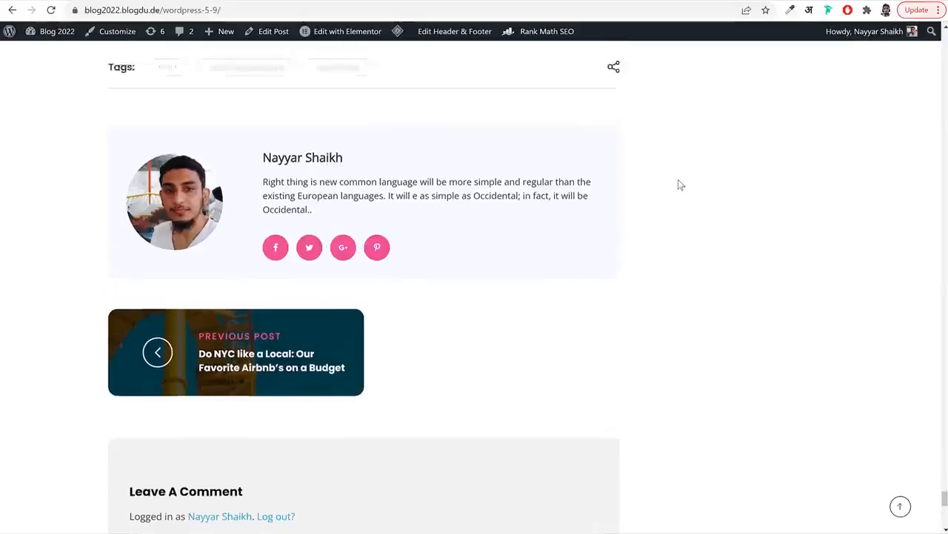
pyautogui.scroll(15, 677, 194)
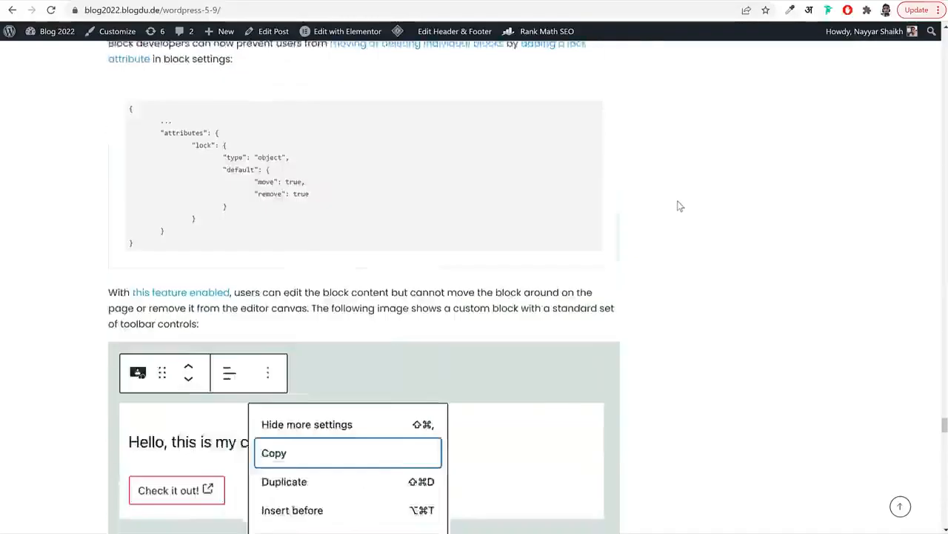
pyautogui.scroll(10, 712, 222)
pyautogui.click(902, 504)
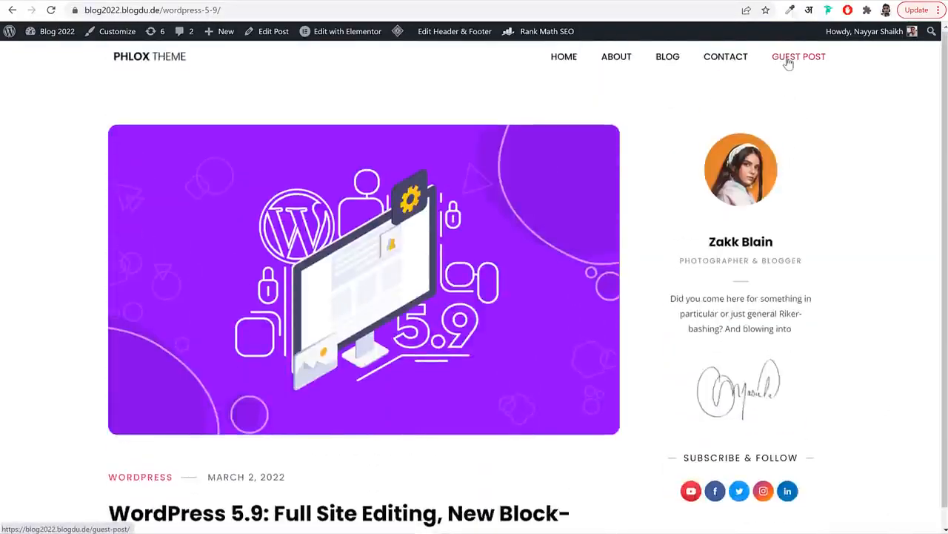
pyautogui.click(789, 60)
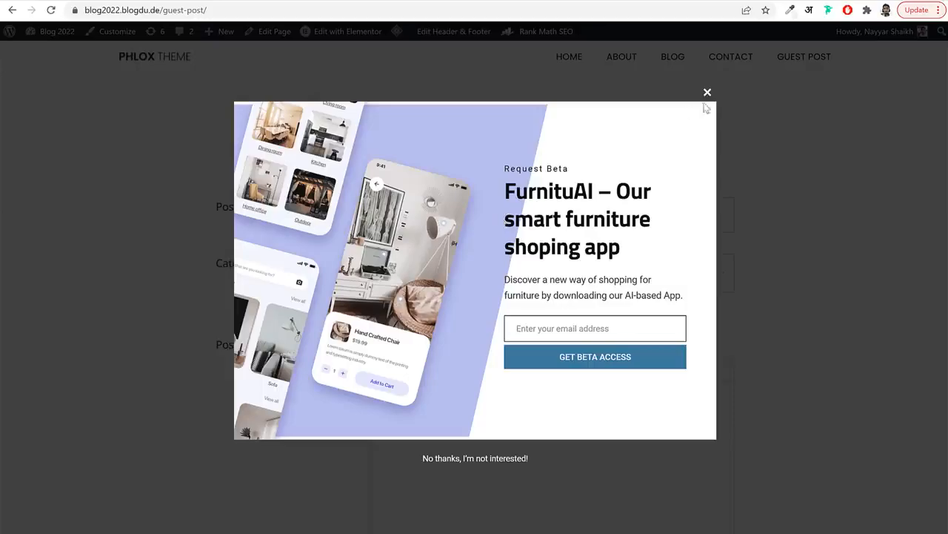
pyautogui.click(730, 108)
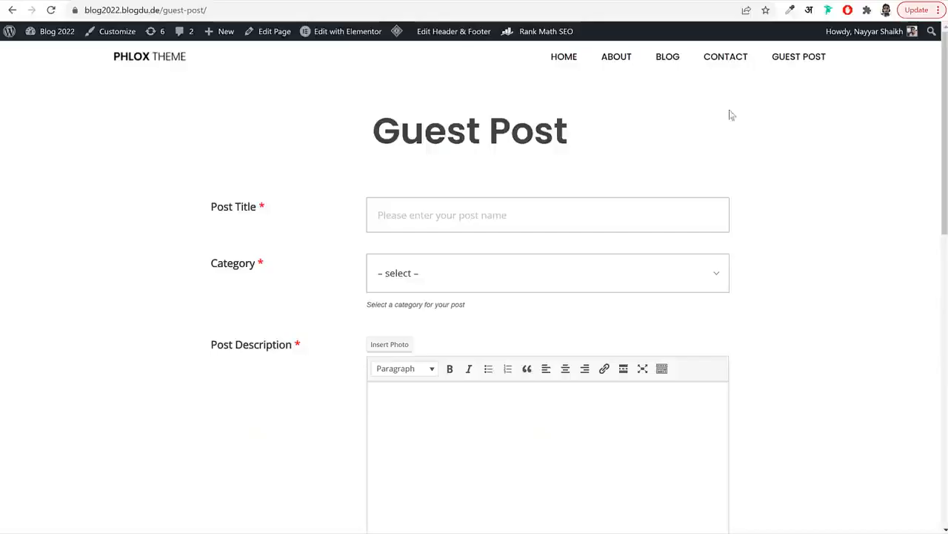
pyautogui.scroll(-2, 258, 220)
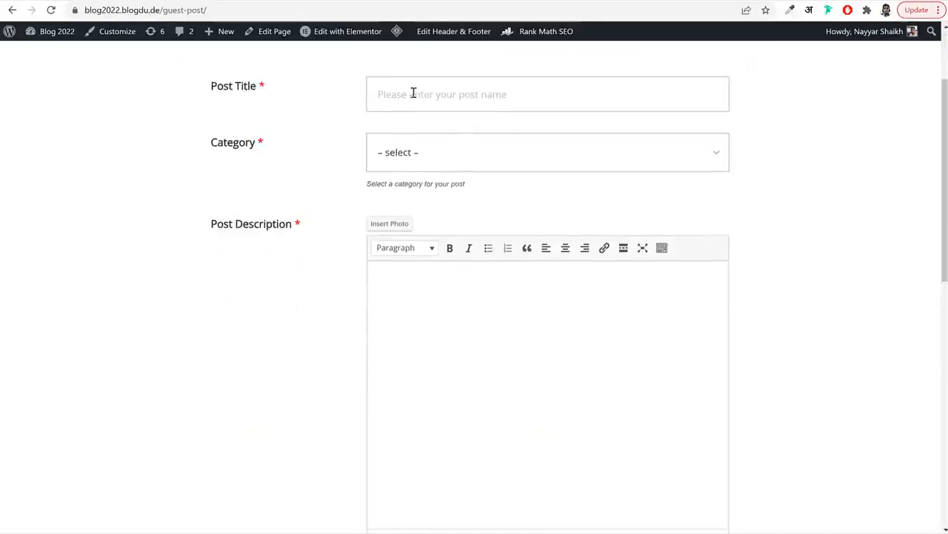
pyautogui.scroll(-7, 303, 282)
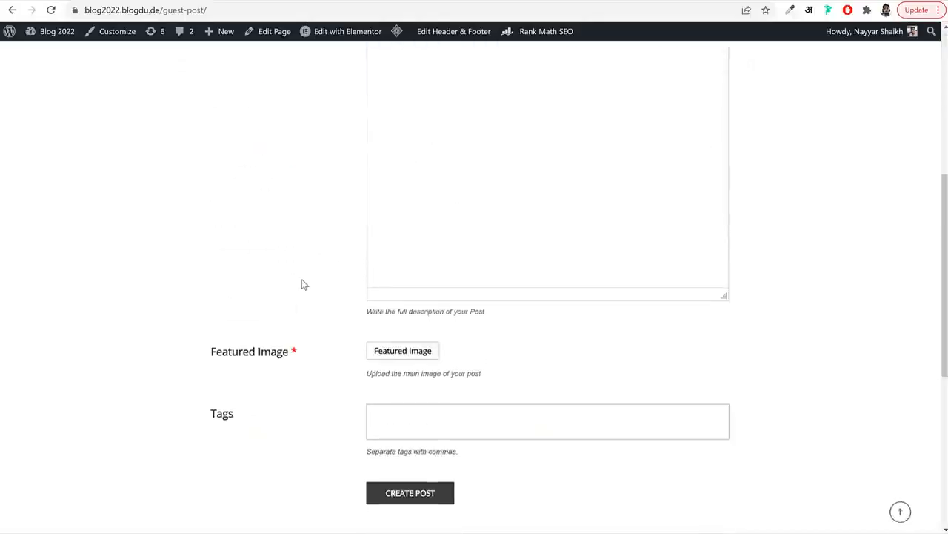
pyautogui.scroll(8, 422, 218)
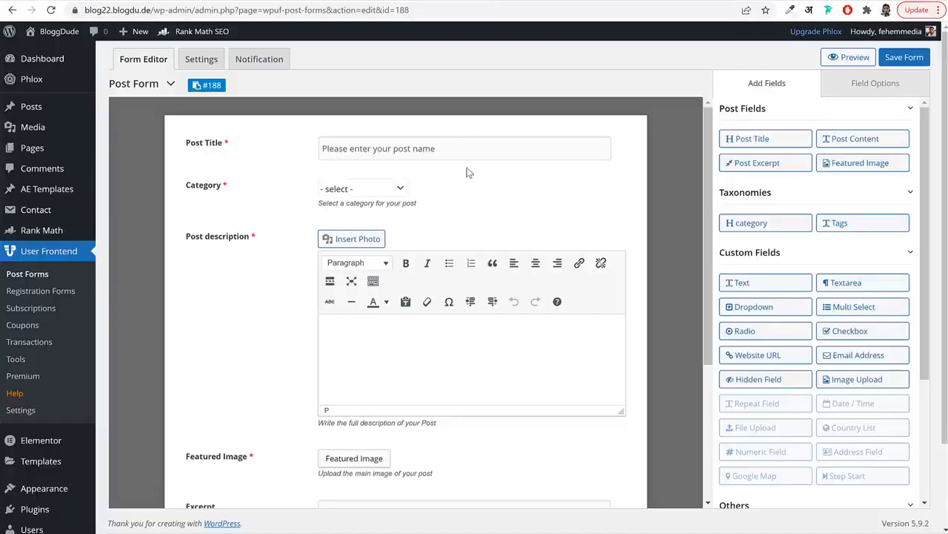
# Delete the Excerpt field from the Post Form and save the form
pyautogui.moveTo(401, 165)
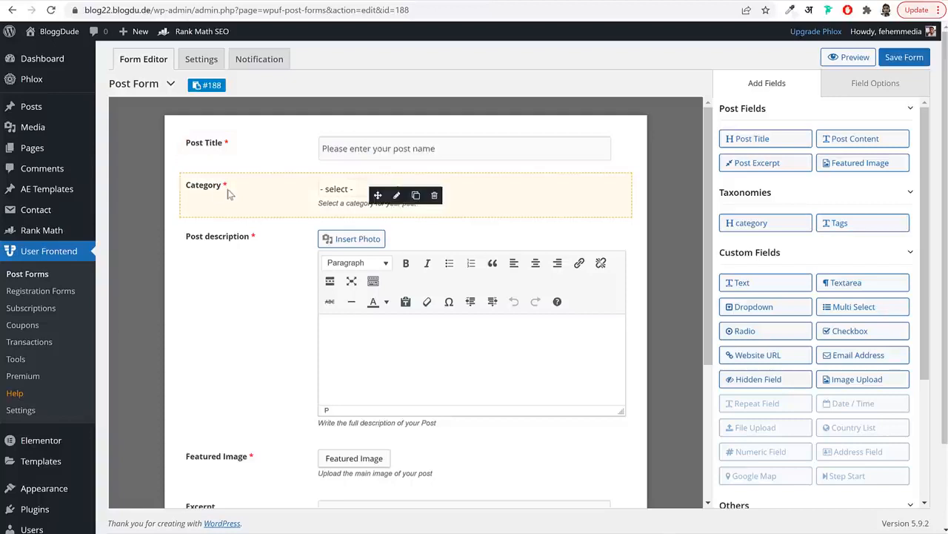
pyautogui.scroll(-5, 256, 263)
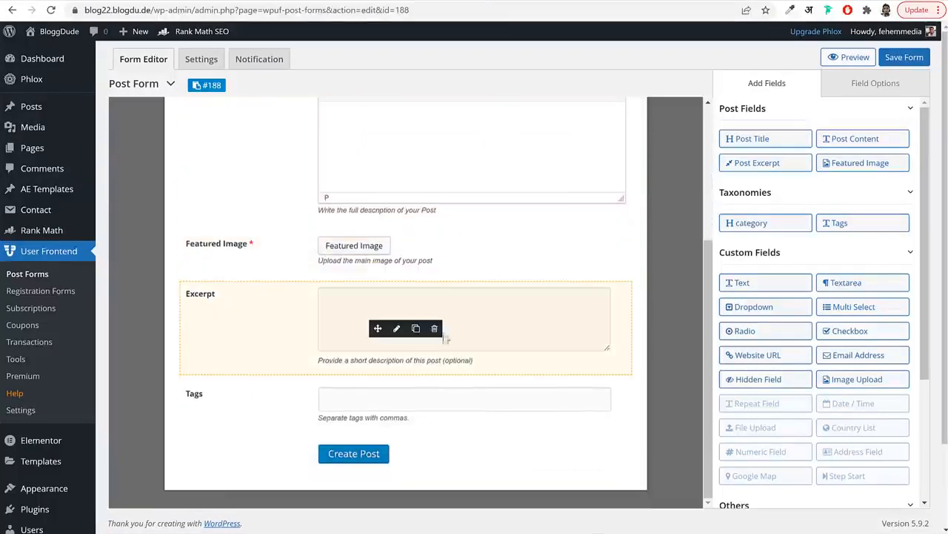
pyautogui.click(435, 328)
pyautogui.click(421, 339)
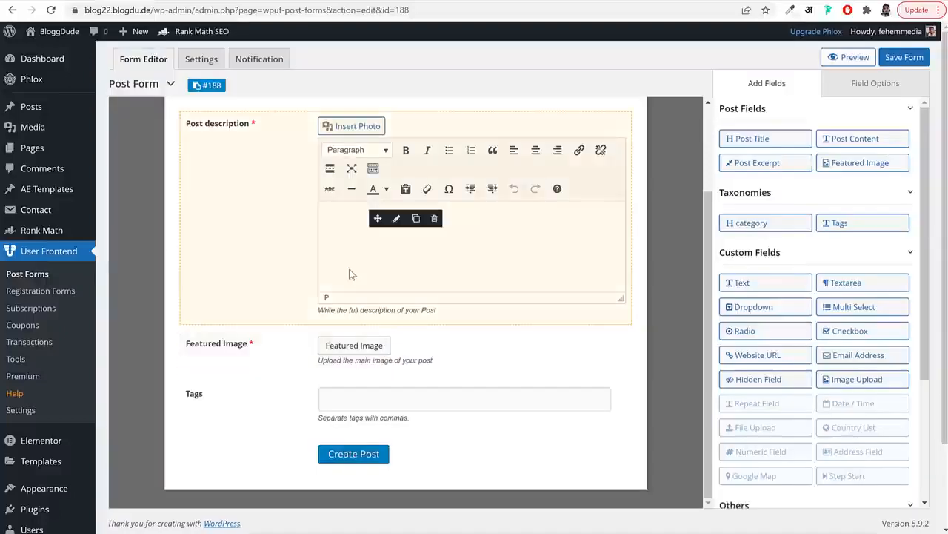
pyautogui.scroll(3, 435, 383)
pyautogui.click(905, 58)
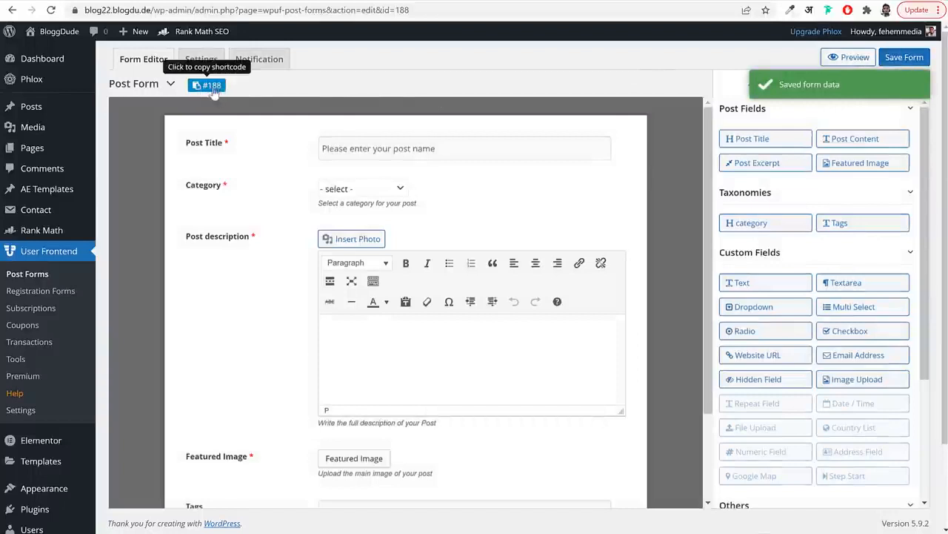
# Copy the Post Form shortcode [wpuf_form id="188"] and reopen the form for editing
pyautogui.click(26, 274)
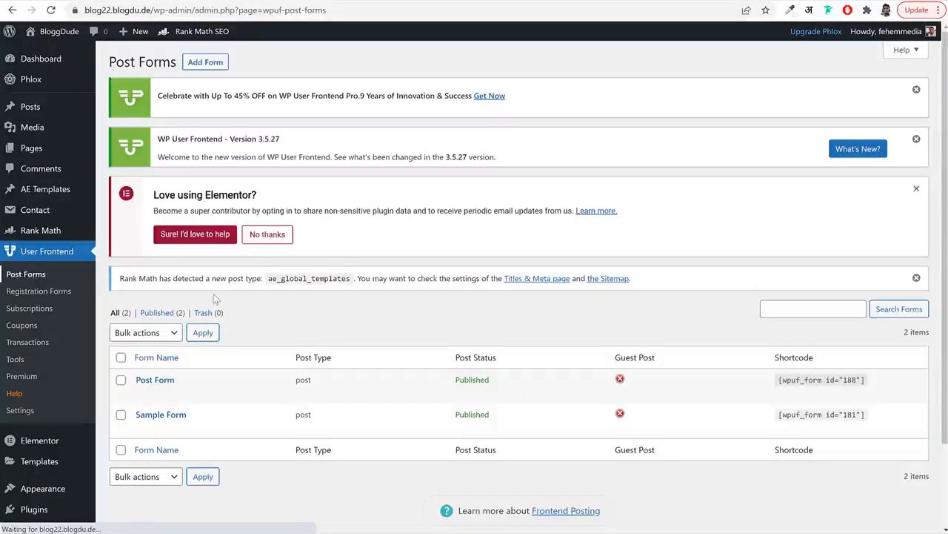
pyautogui.click(821, 380)
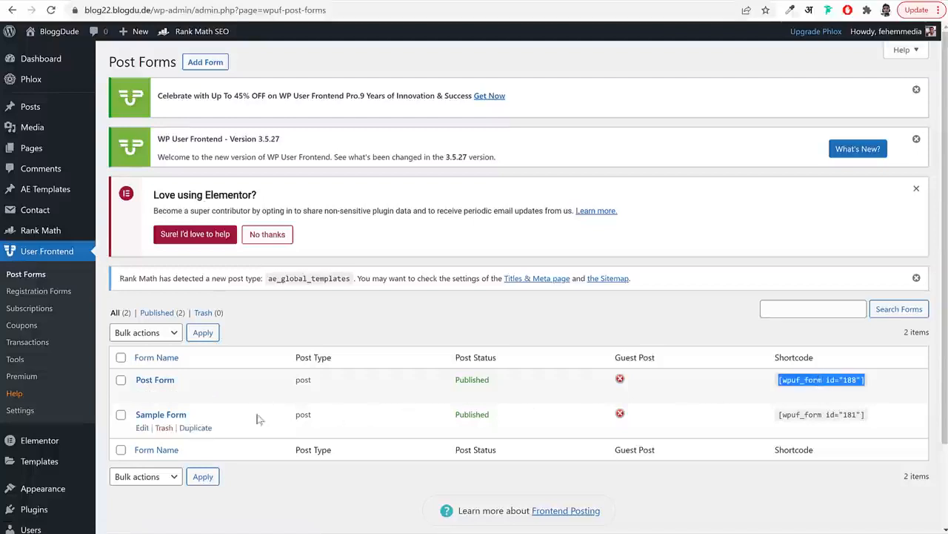
pyautogui.click(143, 394)
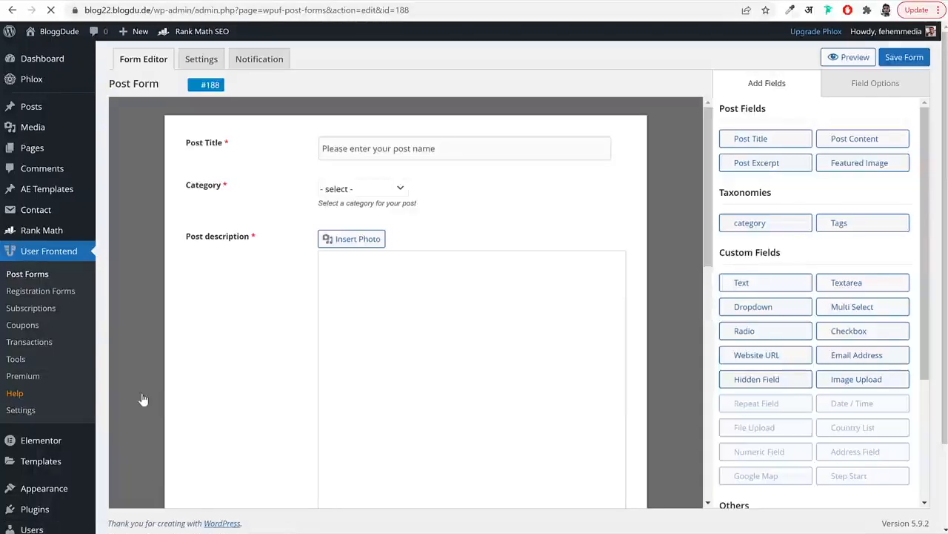
# Set the form's Post Status to Pending Review in its settings
pyautogui.click(201, 61)
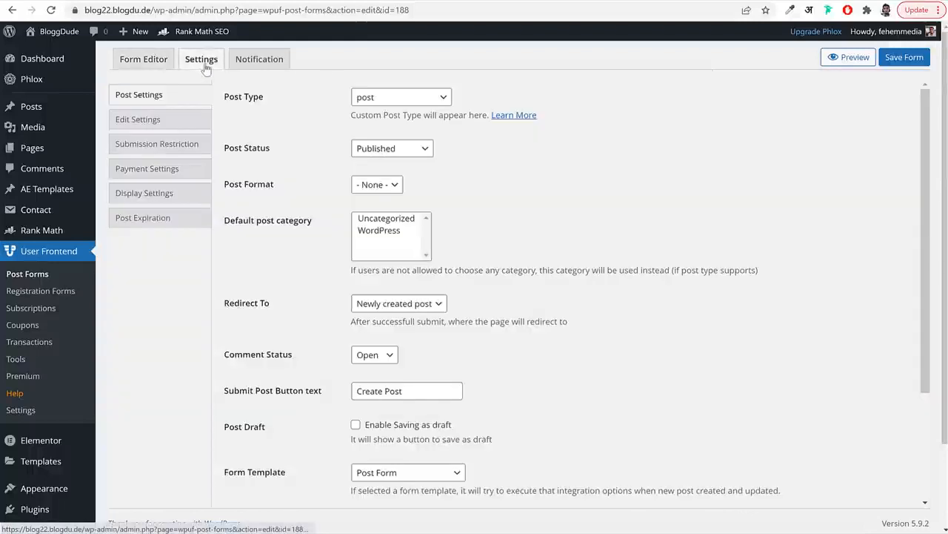
pyautogui.moveTo(271, 98); pyautogui.dragTo(220, 104)
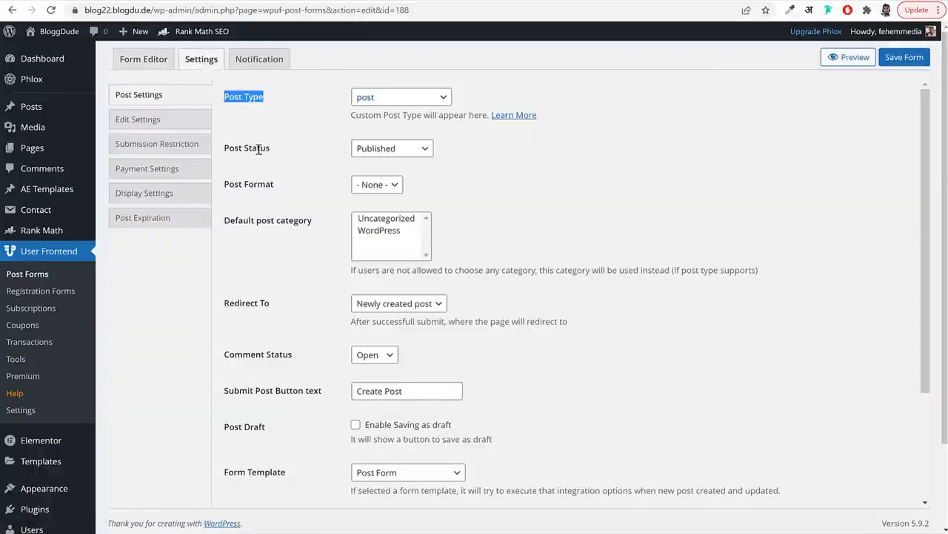
pyautogui.click(392, 148)
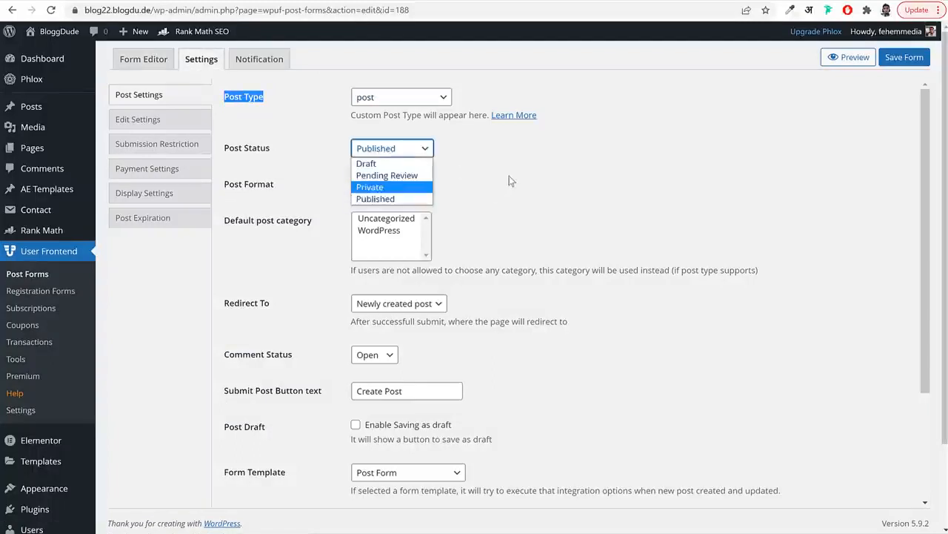
pyautogui.click(510, 180)
pyautogui.click(412, 152)
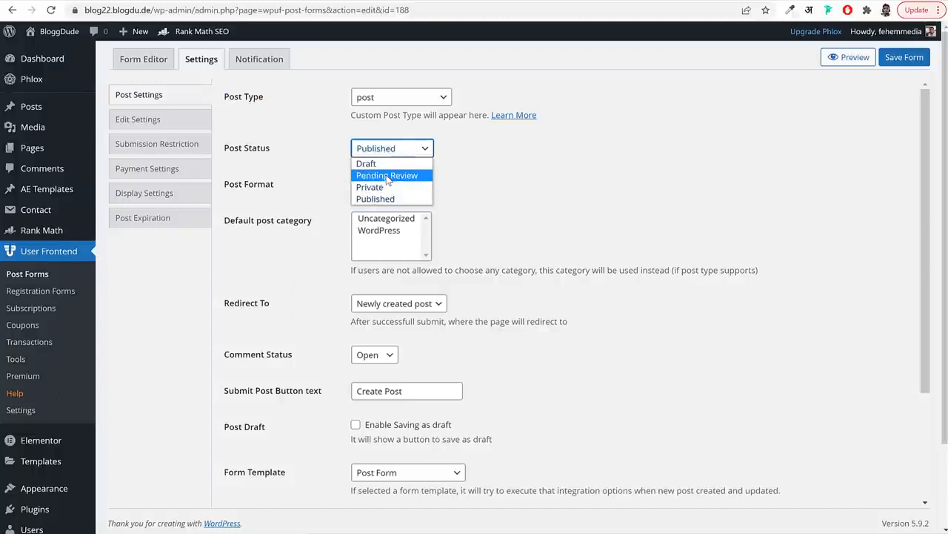
pyautogui.click(388, 176)
pyautogui.click(521, 154)
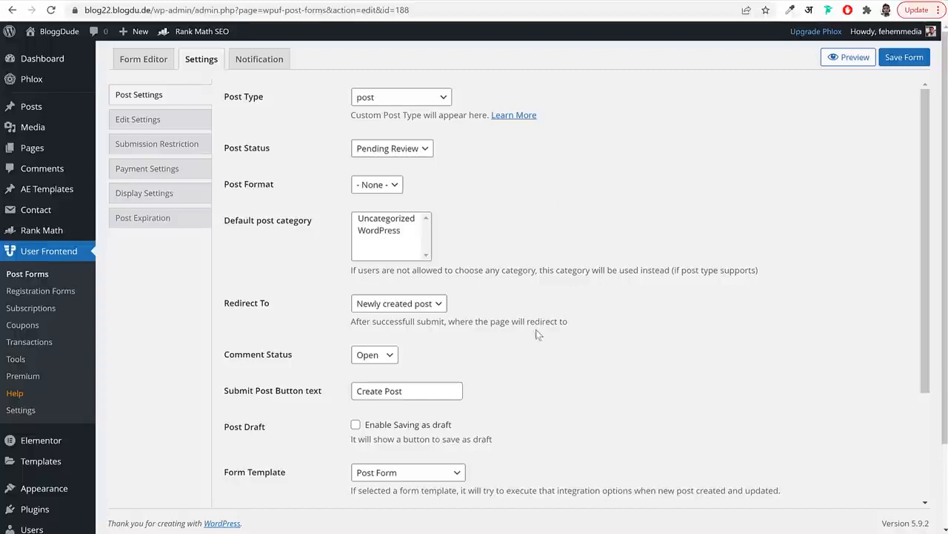
pyautogui.scroll(-2, 544, 326)
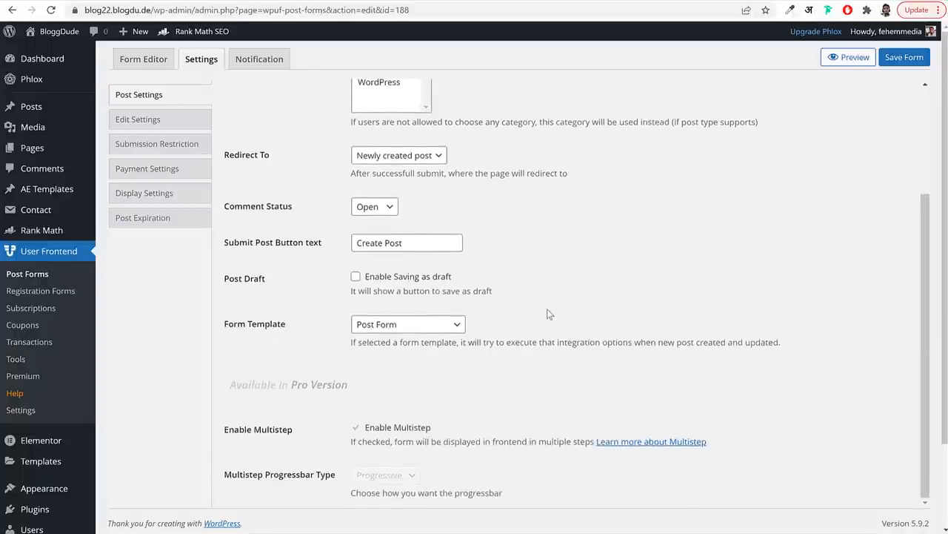
pyautogui.scroll(2, 413, 316)
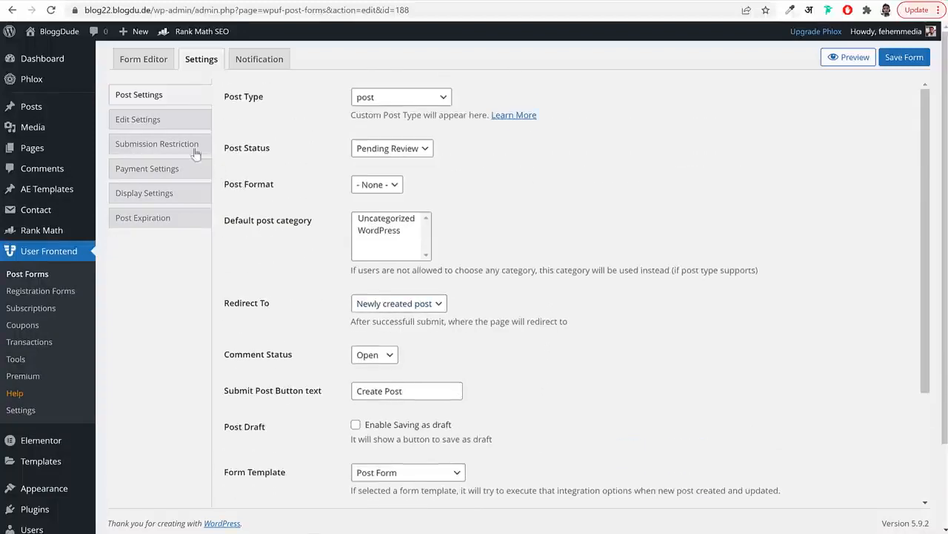
# Enable Guest Post under Submission Restriction, review the other settings and save the form
pyautogui.click(187, 124)
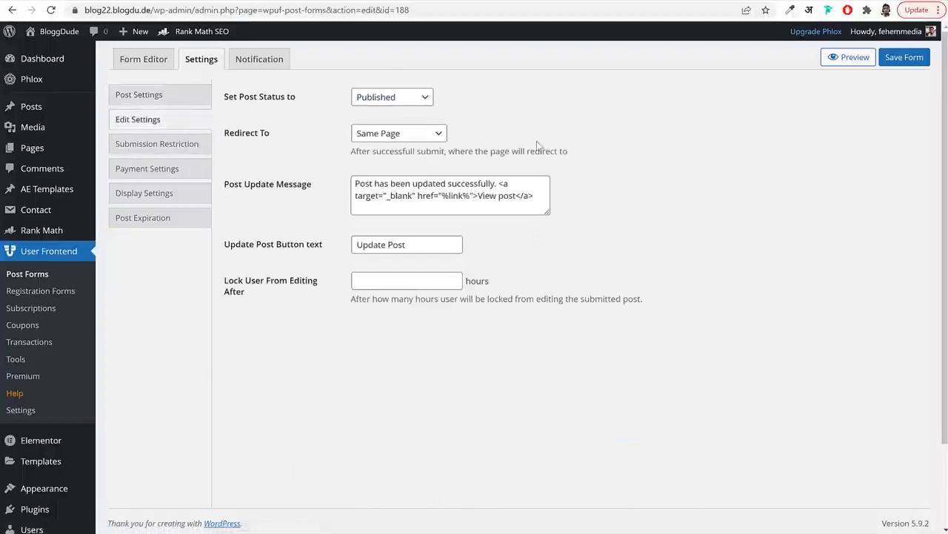
pyautogui.click(156, 144)
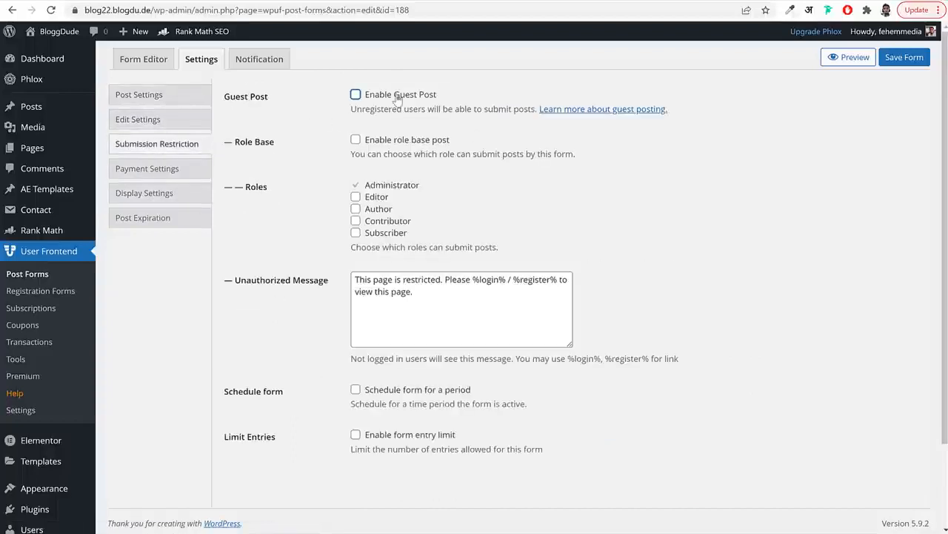
pyautogui.click(398, 100)
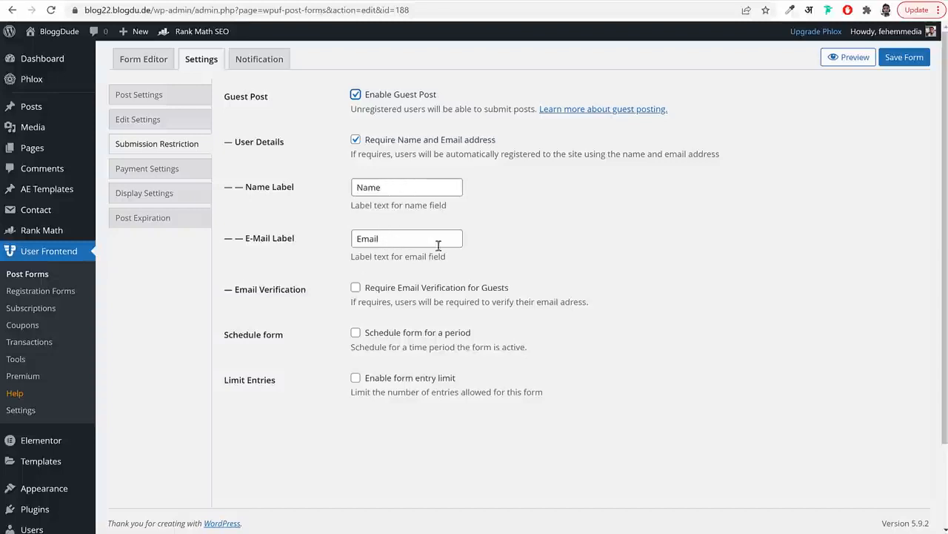
pyautogui.click(167, 170)
pyautogui.click(188, 200)
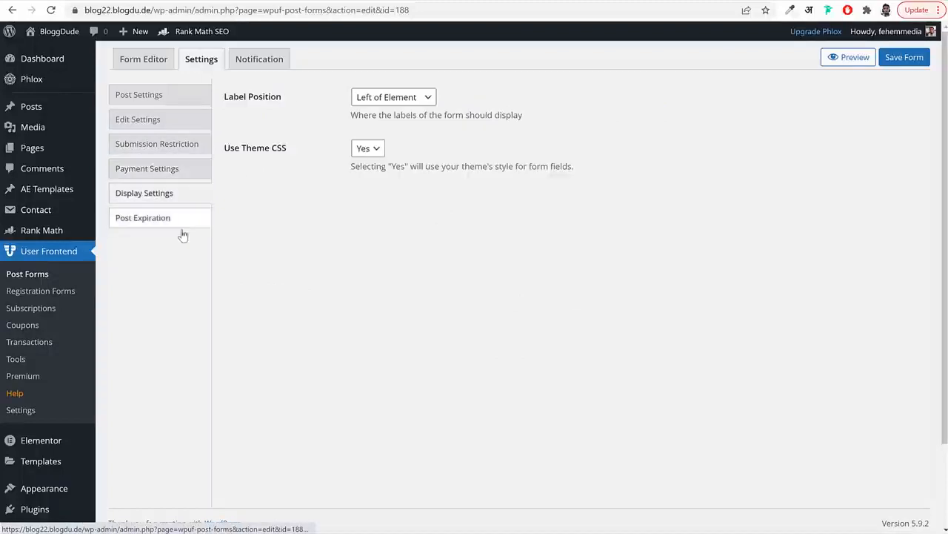
pyautogui.click(185, 221)
pyautogui.click(253, 67)
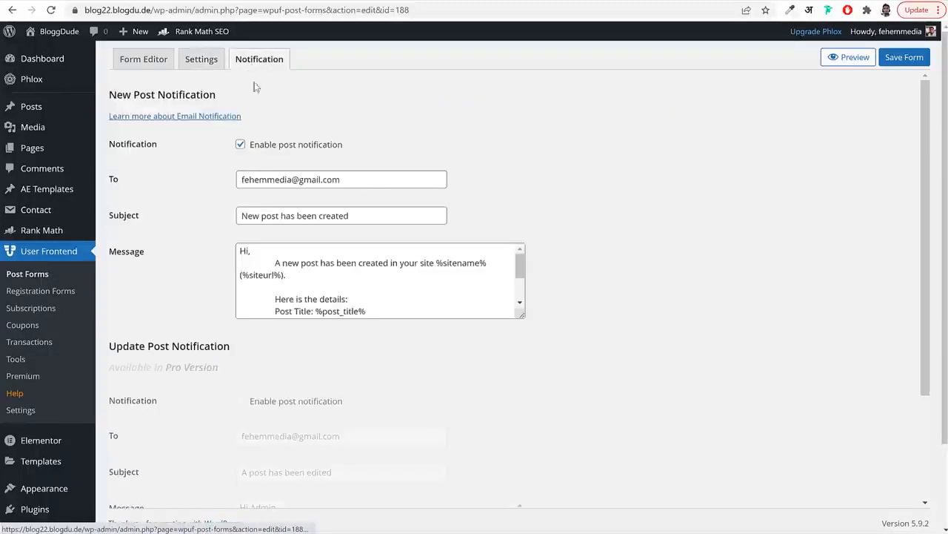
pyautogui.click(370, 180)
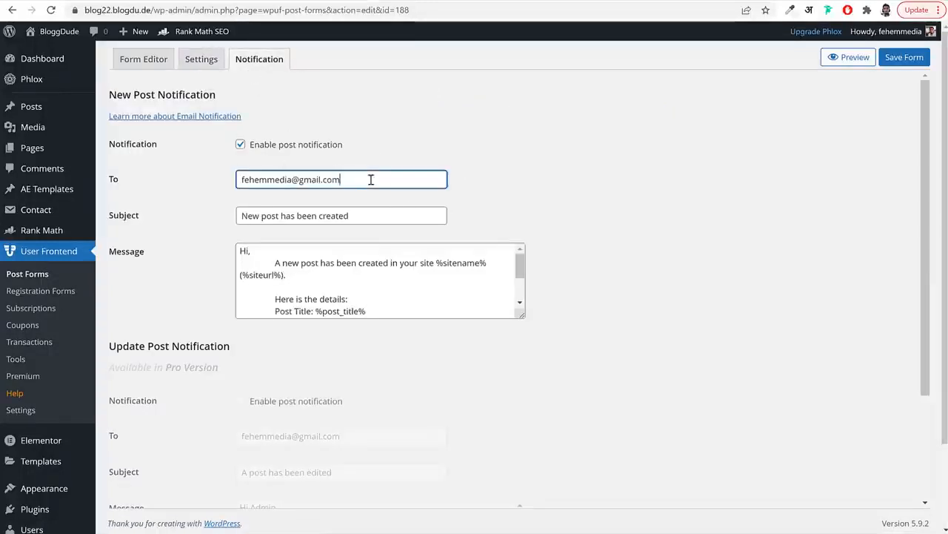
pyautogui.hotkey('ctrl', 'a')
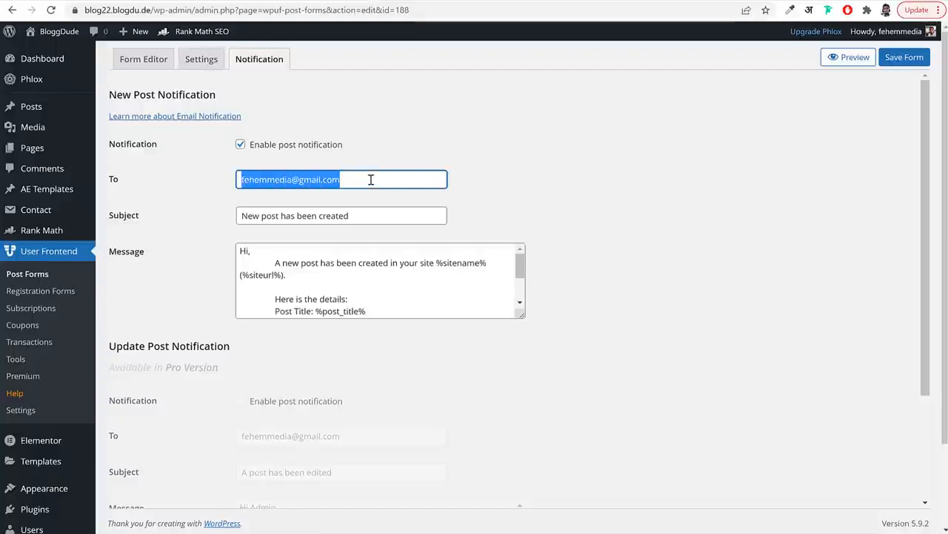
pyautogui.click(904, 58)
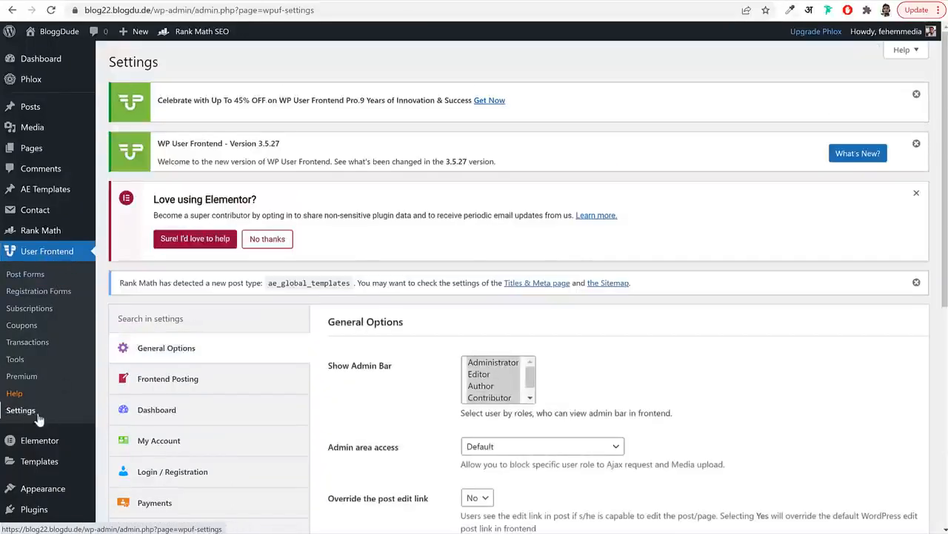
# Review User Frontend's General Options and Frontend Posting settings
pyautogui.scroll(-2, 692, 350)
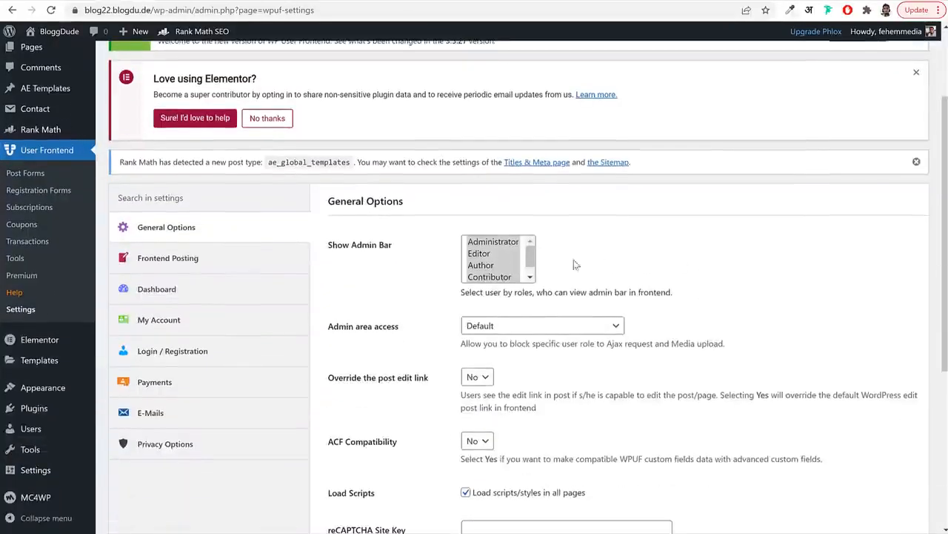
pyautogui.moveTo(532, 258)
pyautogui.mouseDown()
pyautogui.moveTo(531, 286)
pyautogui.moveTo(533, 249)
pyautogui.mouseUp()
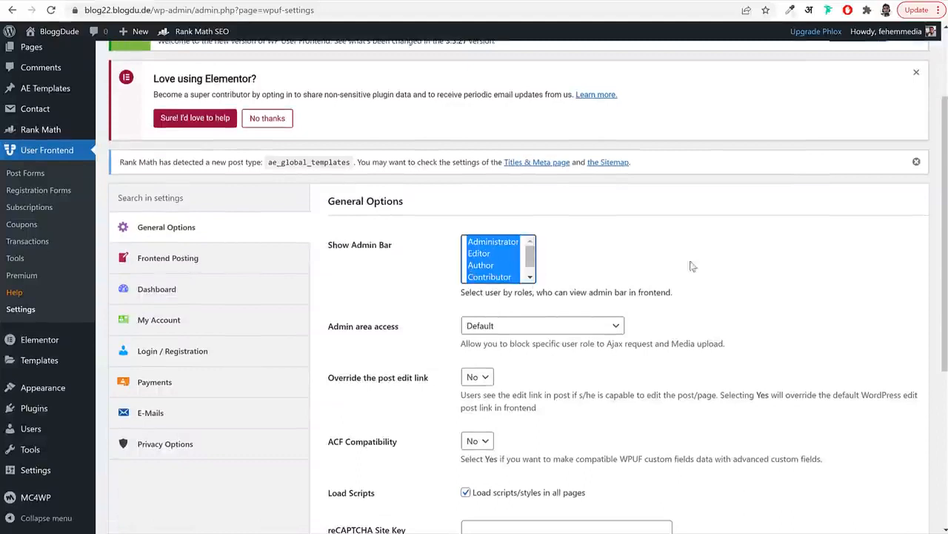
pyautogui.scroll(-2, 757, 272)
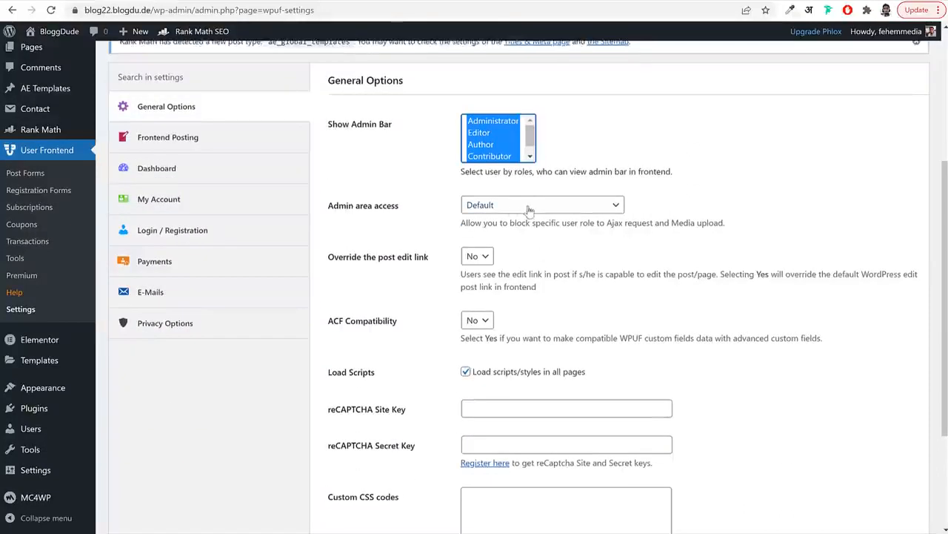
pyautogui.scroll(-3, 807, 254)
pyautogui.scroll(5, 272, 277)
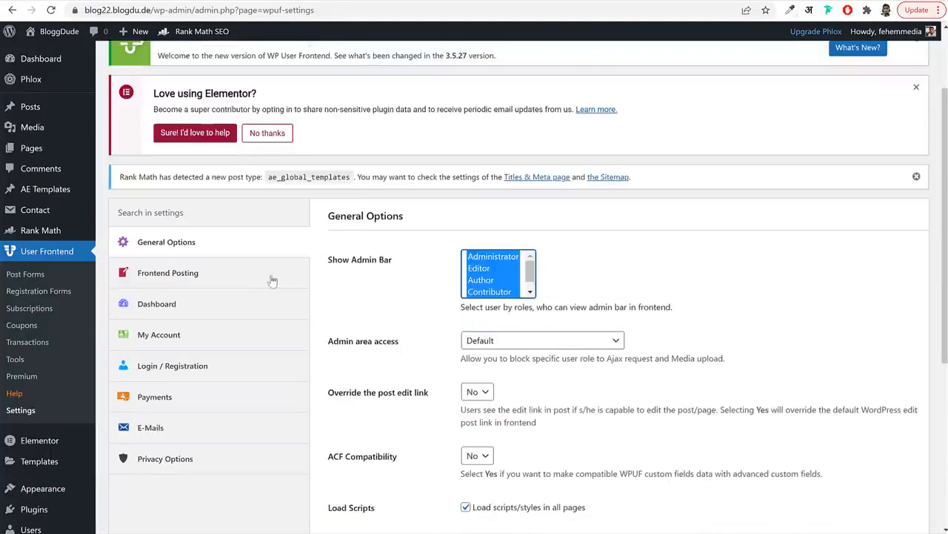
pyautogui.click(219, 279)
pyautogui.scroll(-2, 807, 244)
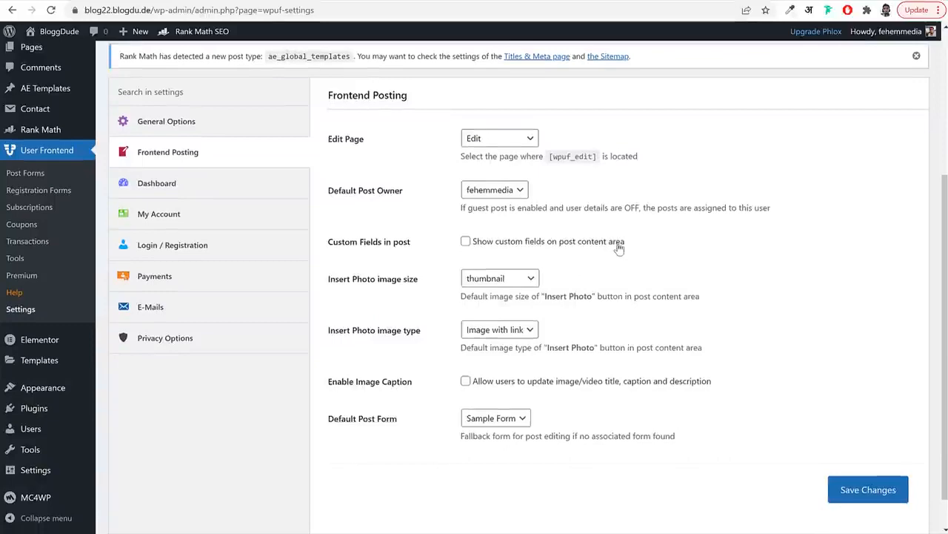
pyautogui.scroll(-1, 621, 249)
pyautogui.scroll(5, 620, 249)
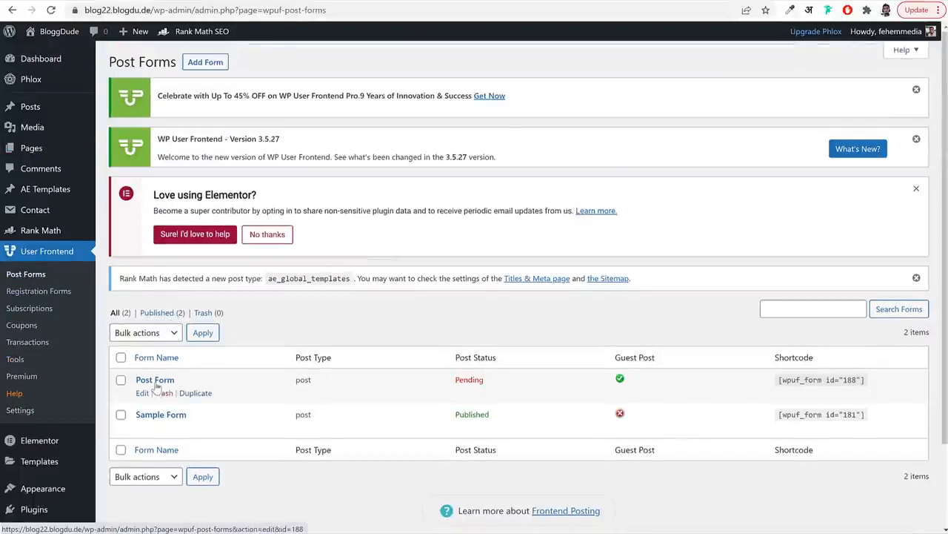
# Copy the Post Form shortcode from the Post Forms list
pyautogui.tripleClick(849, 380)
pyautogui.rightClick(834, 379)
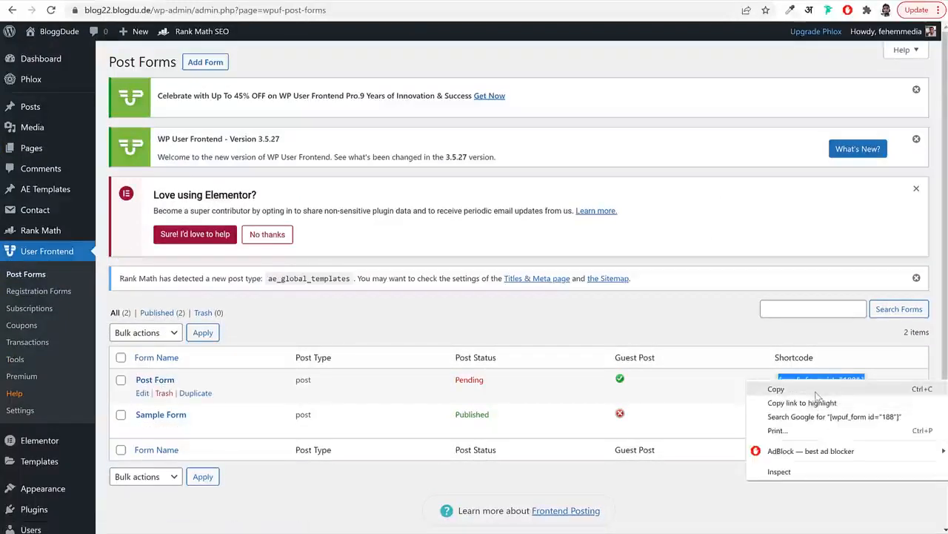
pyautogui.click(785, 390)
# Publish a full-width 'Guest Post' page with Title Bar set to No and open it in Elementor
pyautogui.click(37, 149)
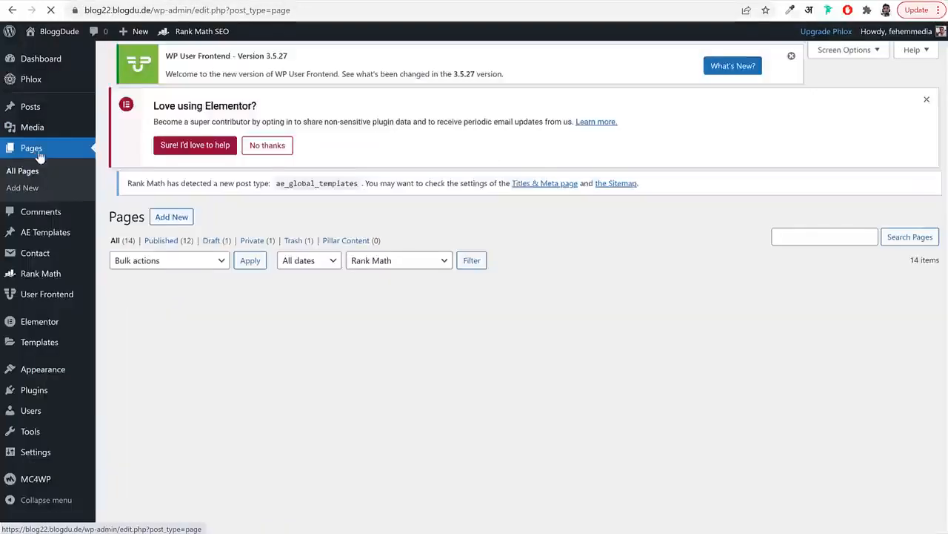
pyautogui.click(181, 62)
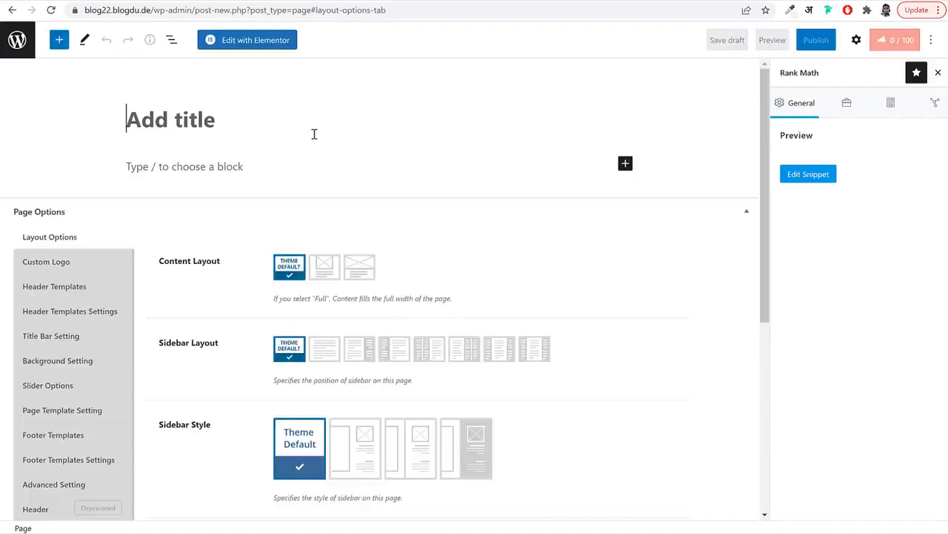
pyautogui.write('Guest Post')
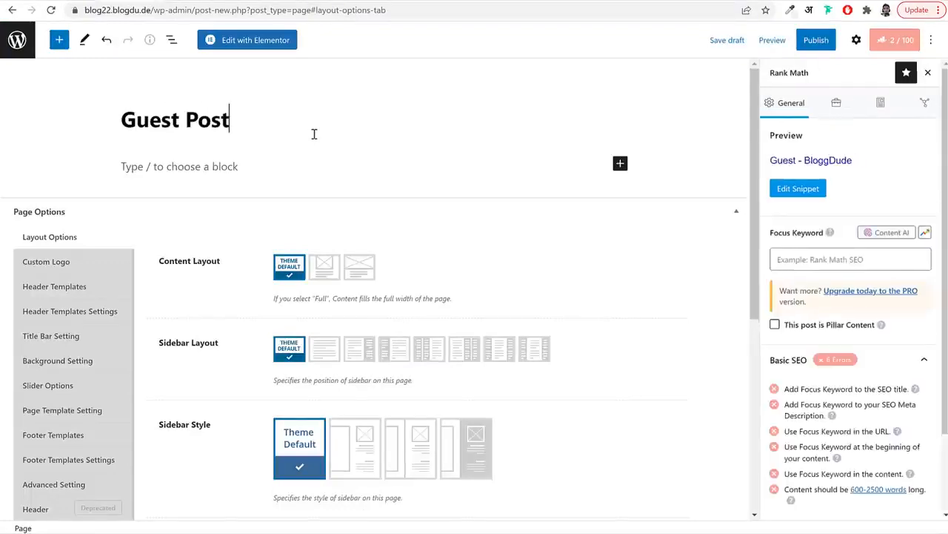
pyautogui.click(369, 273)
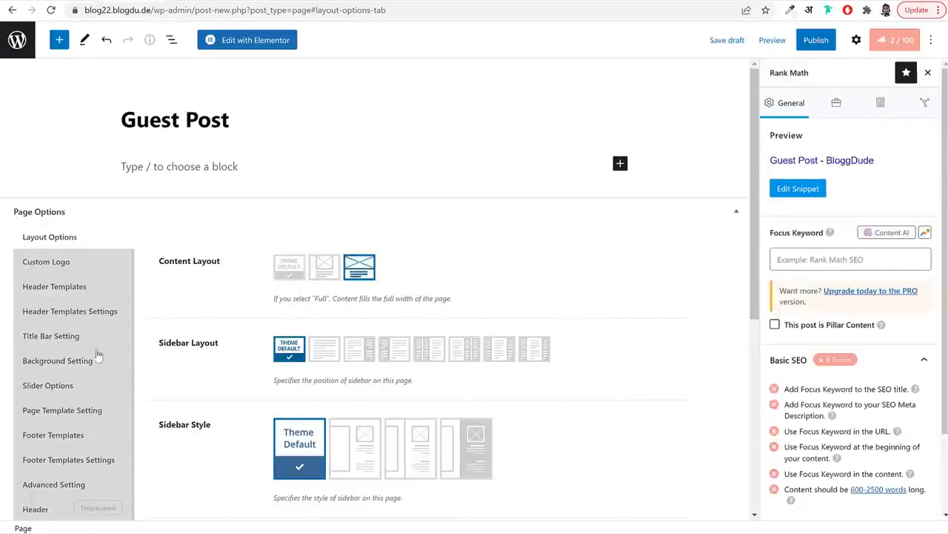
pyautogui.click(67, 336)
pyautogui.click(355, 264)
pyautogui.click(309, 297)
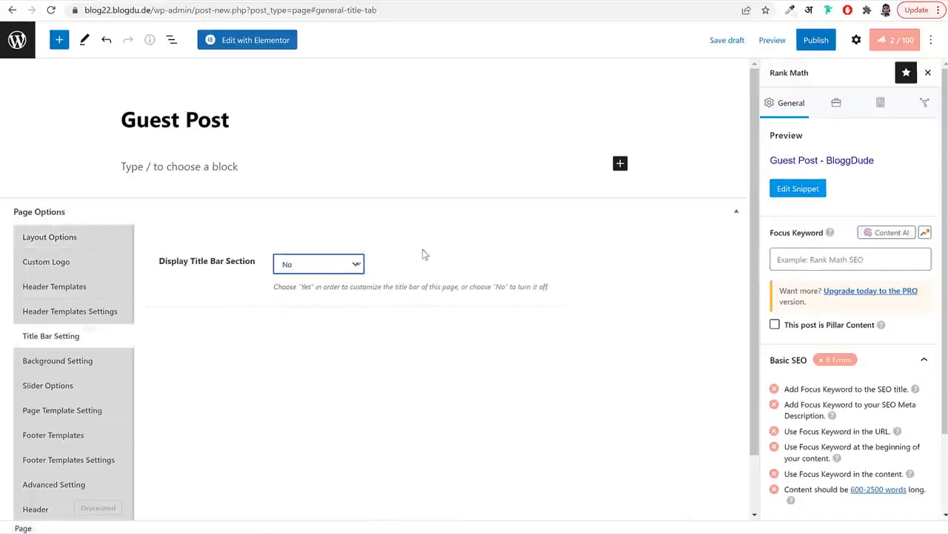
pyautogui.click(813, 43)
pyautogui.click(804, 45)
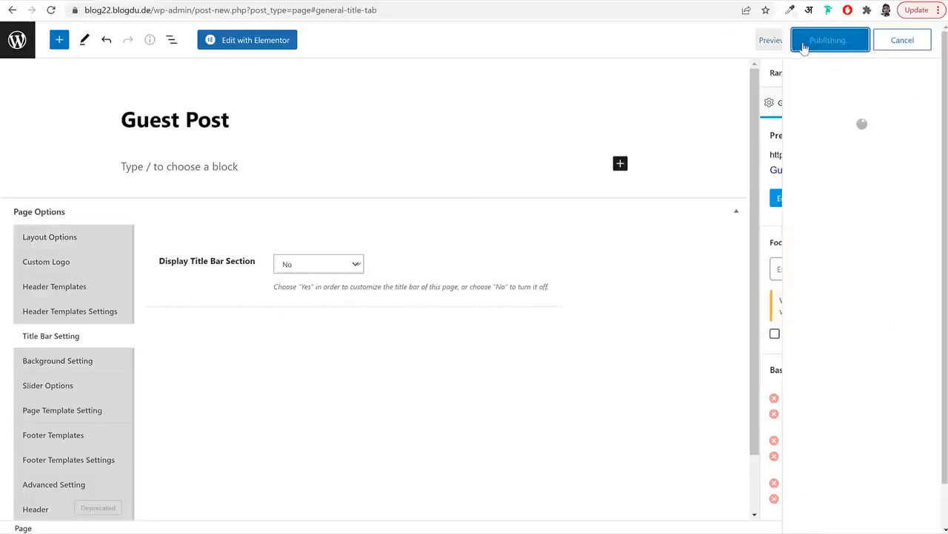
pyautogui.click(252, 44)
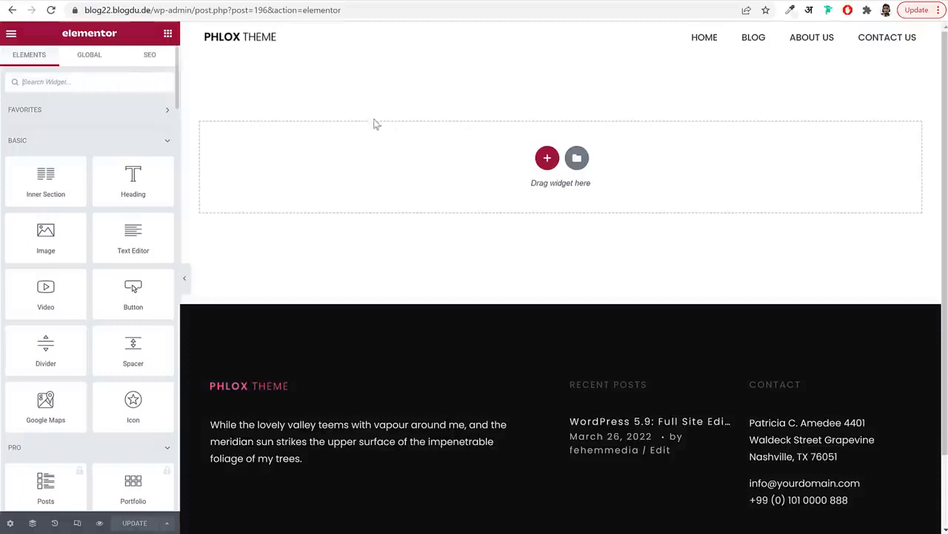
# Add a one-column section with a Shortcode widget holding [wpuf_form id="188"] and update the page
pyautogui.click(545, 156)
pyautogui.click(394, 178)
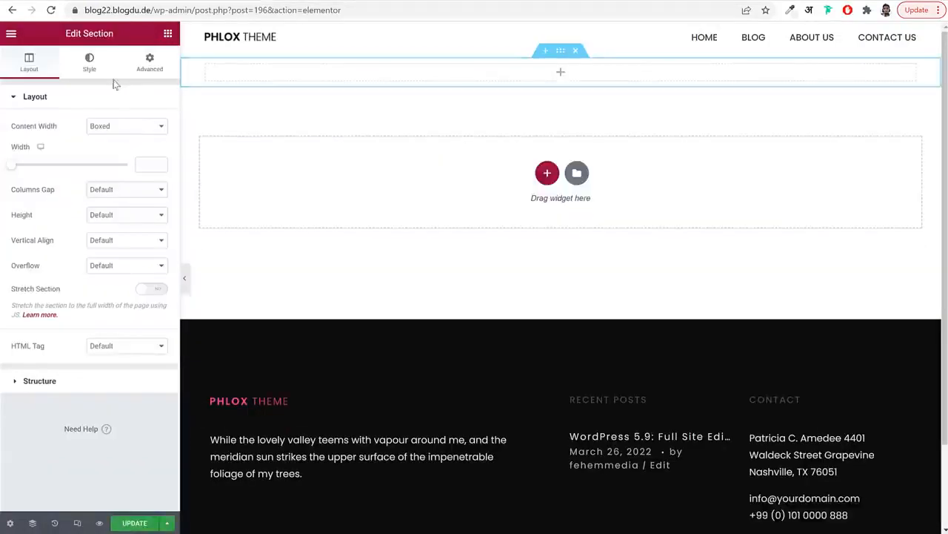
pyautogui.click(168, 33)
pyautogui.write('shor')
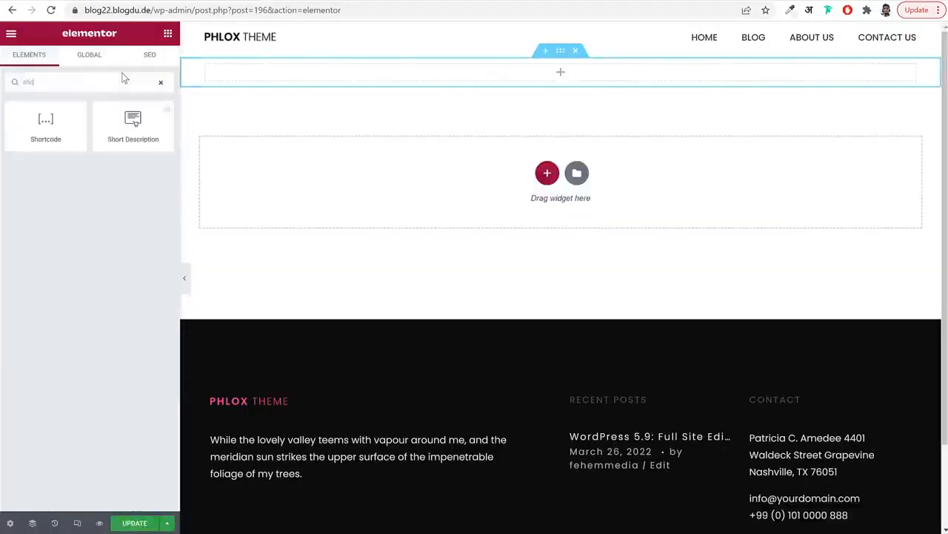
pyautogui.moveTo(45, 122); pyautogui.dragTo(554, 75)
pyautogui.click(80, 206)
pyautogui.hotkey('ctrl', 'v')
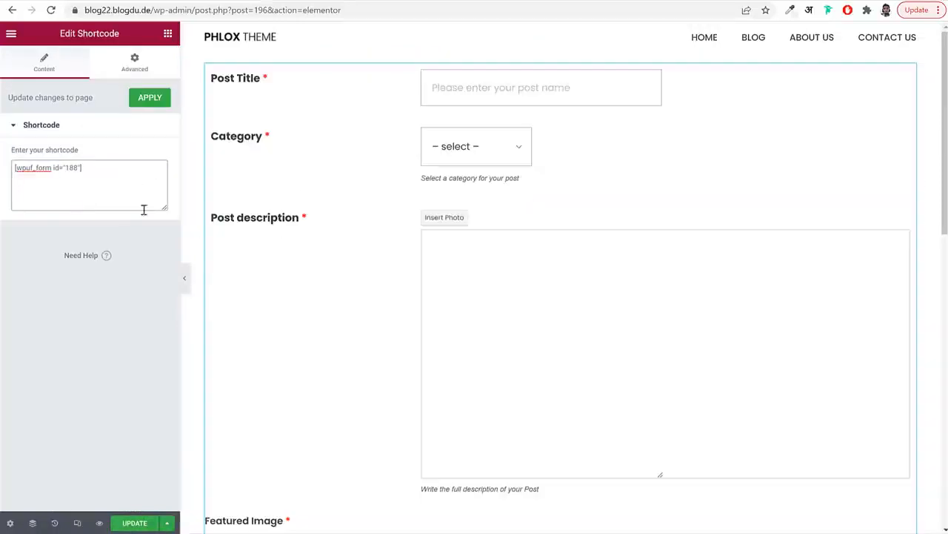
pyautogui.click(145, 526)
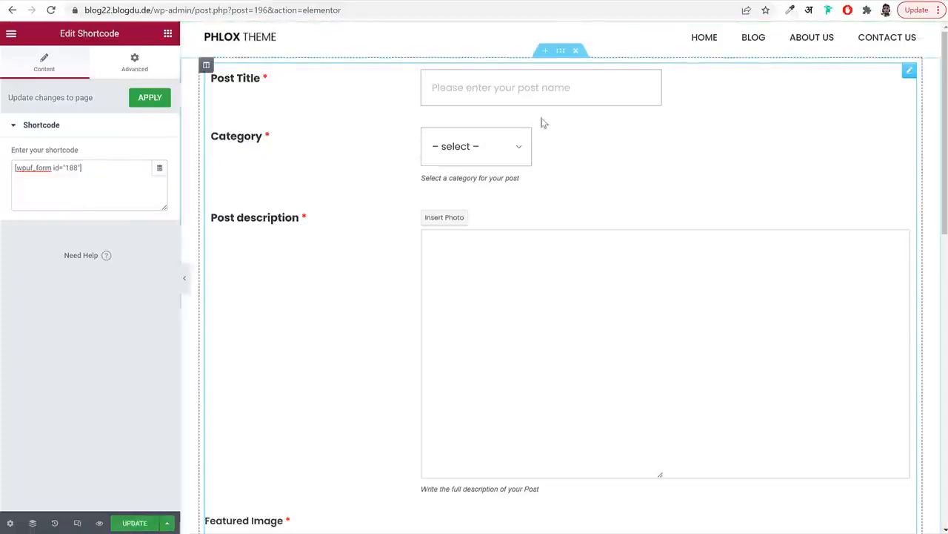
# Set the form section's width to 800 with 80 top and bottom padding, then update
pyautogui.click(561, 52)
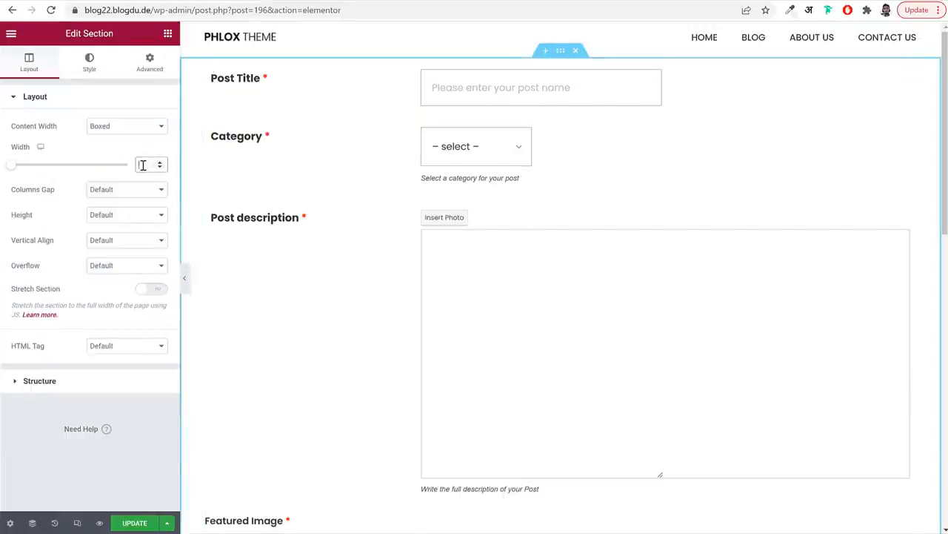
pyautogui.write('800')
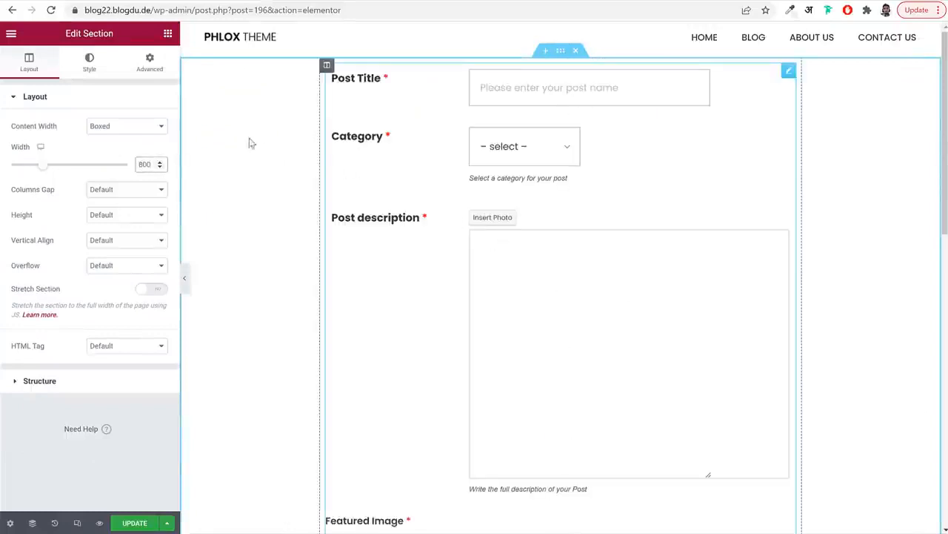
pyautogui.click(152, 67)
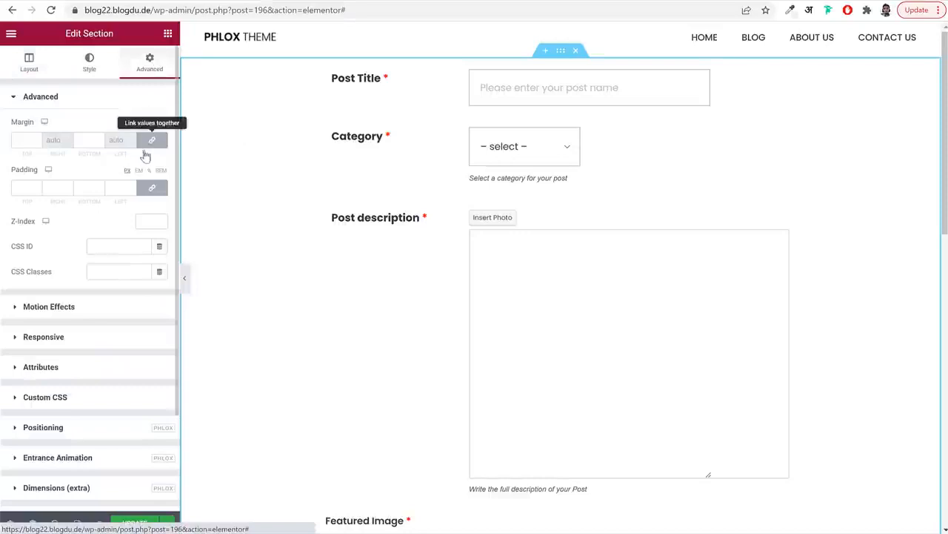
pyautogui.doubleClick(31, 189)
pyautogui.write('80')
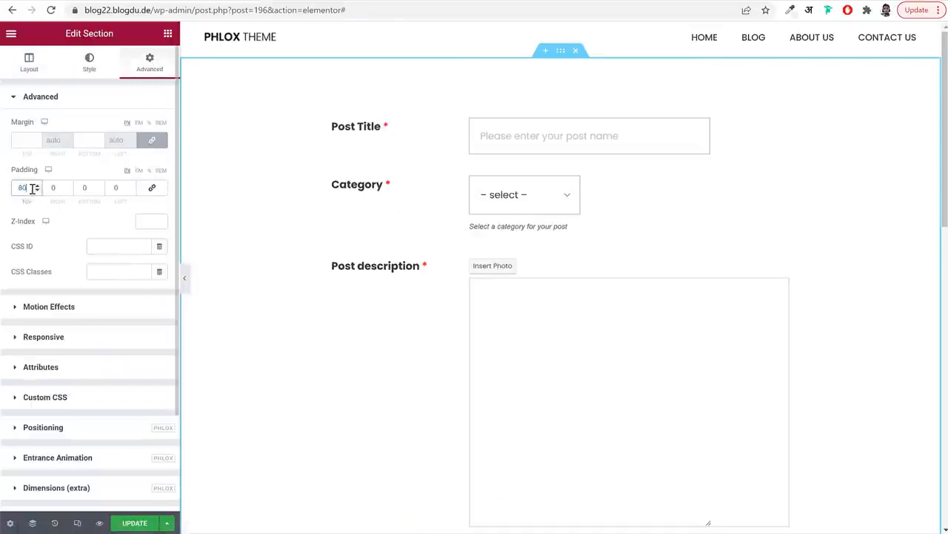
pyautogui.doubleClick(85, 189)
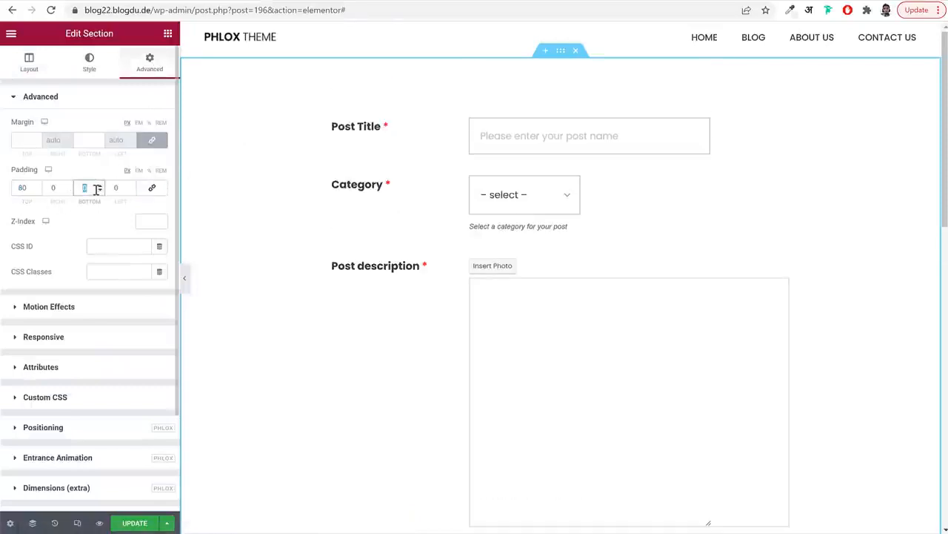
pyautogui.write('80')
pyautogui.click(134, 523)
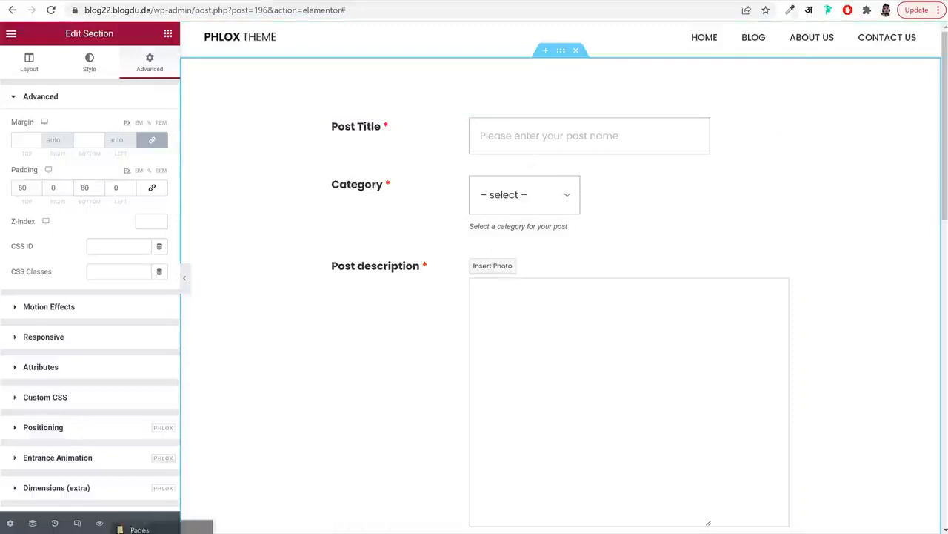
pyautogui.click(163, 532)
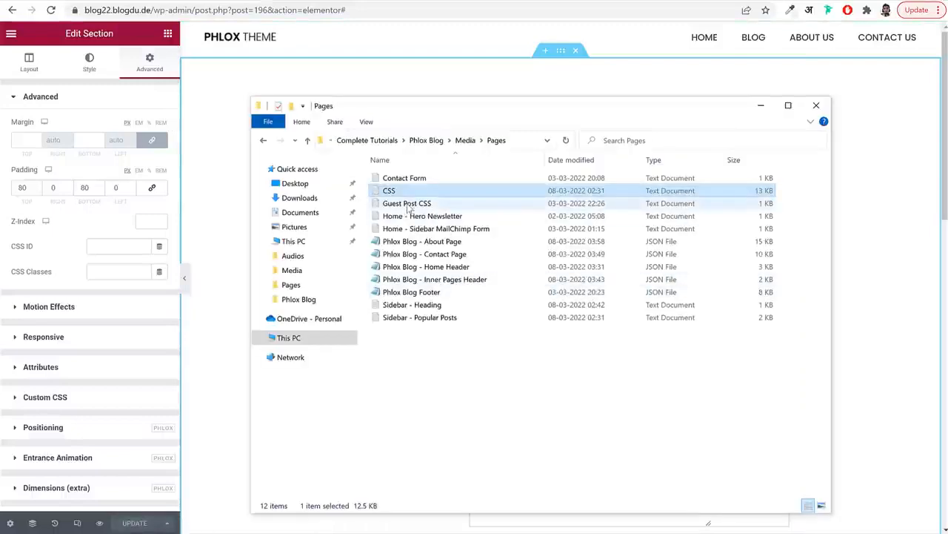
pyautogui.click(415, 204)
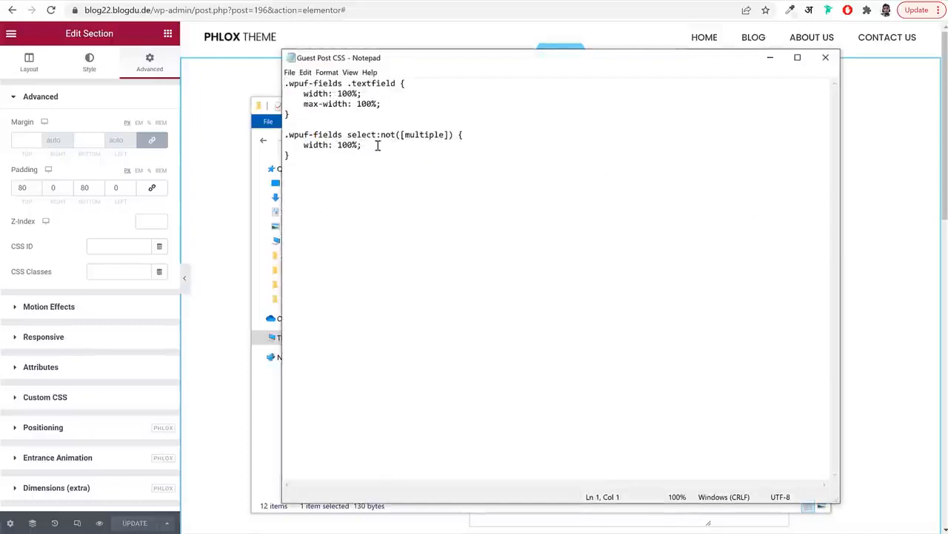
pyautogui.moveTo(377, 146); pyautogui.dragTo(320, 94)
pyautogui.click(320, 94)
pyautogui.moveTo(304, 145); pyautogui.dragTo(366, 146)
pyautogui.moveTo(385, 104); pyautogui.dragTo(295, 94)
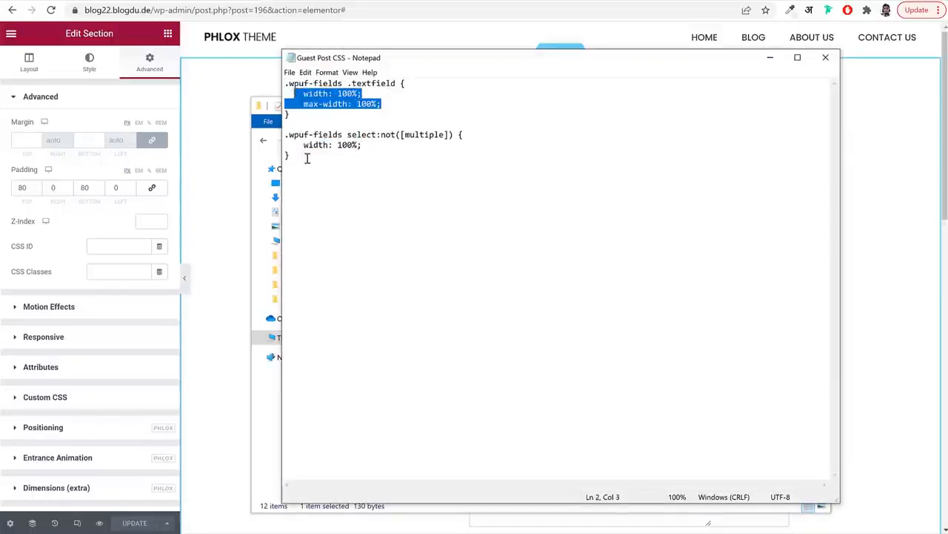
pyautogui.moveTo(306, 158); pyautogui.dragTo(280, 79)
pyautogui.click(220, 122)
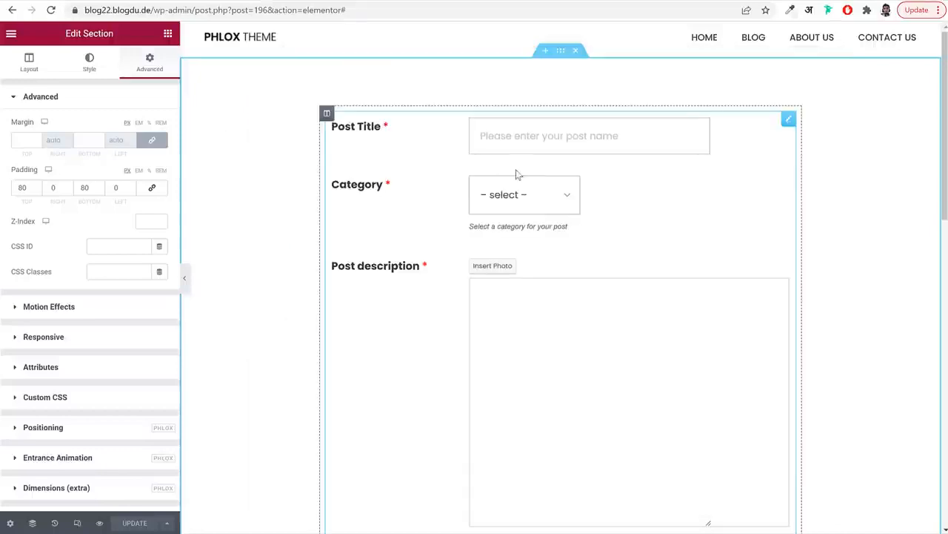
# Paste the full-width field CSS into the Shortcode widget's Custom CSS and update the page
pyautogui.click(652, 137)
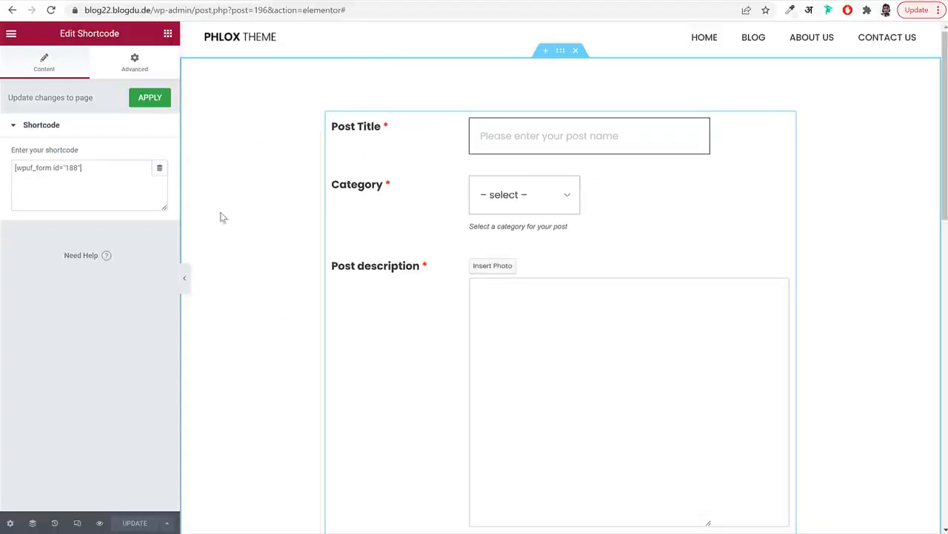
pyautogui.click(134, 62)
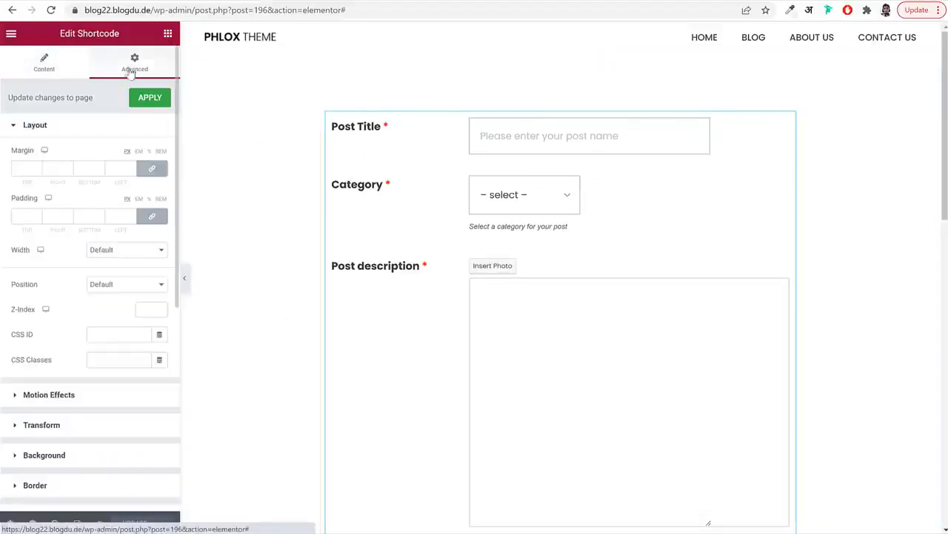
pyautogui.scroll(-5, 110, 356)
pyautogui.click(75, 429)
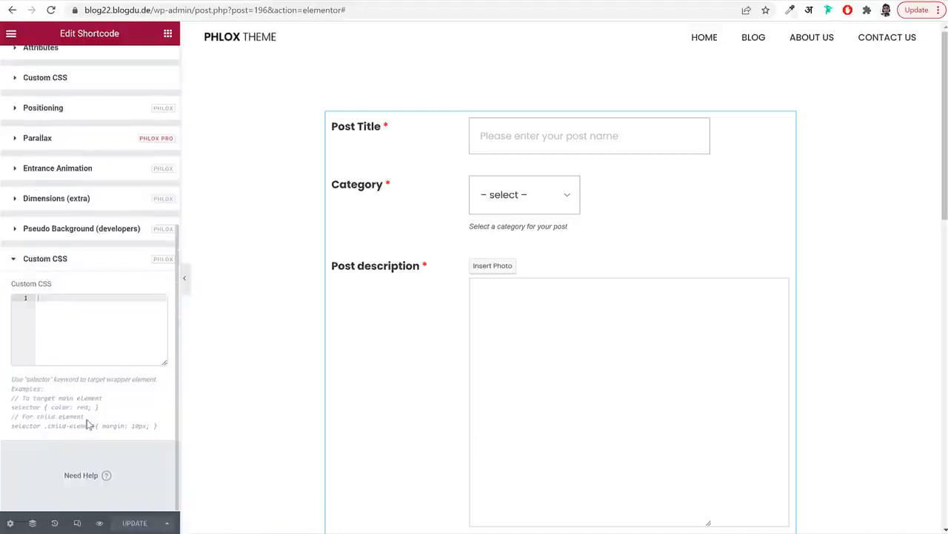
pyautogui.write('.wpuf-fields .textfield {     width: 100%;     max-width: 100%; }  .wpuf-fields select:not([multiple]) {     width: 100%; }')
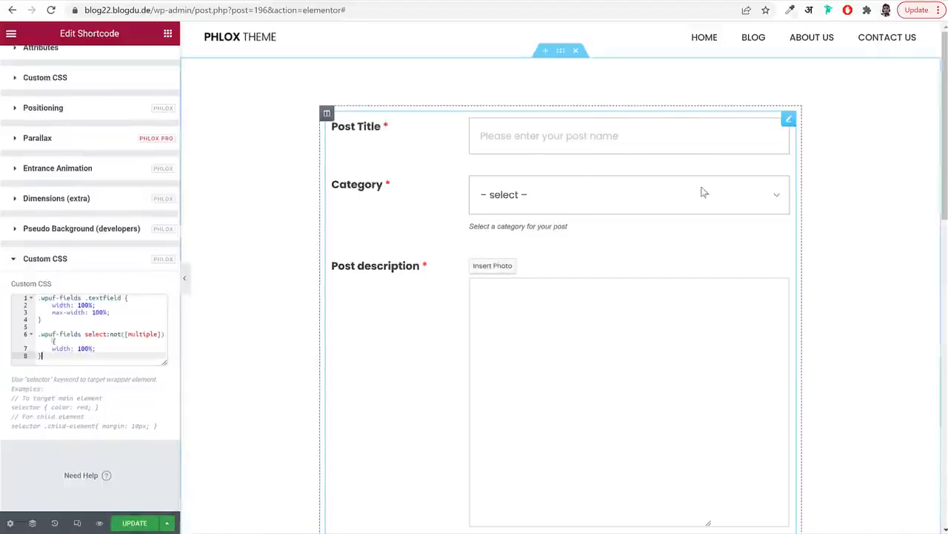
pyautogui.scroll(-5, 744, 338)
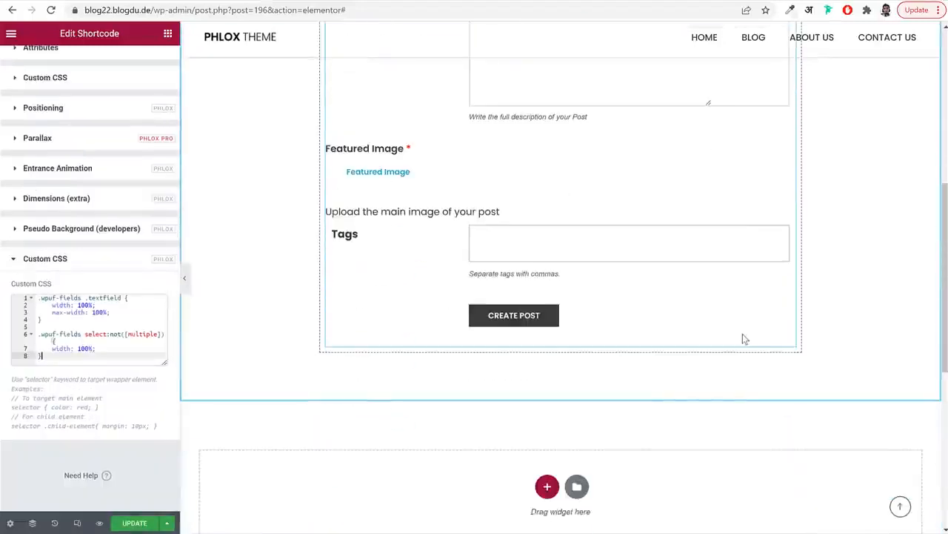
pyautogui.click(142, 523)
# Return to the WordPress dashboard by trimming the address to /wp-admin/
pyautogui.scroll(5, 561, 314)
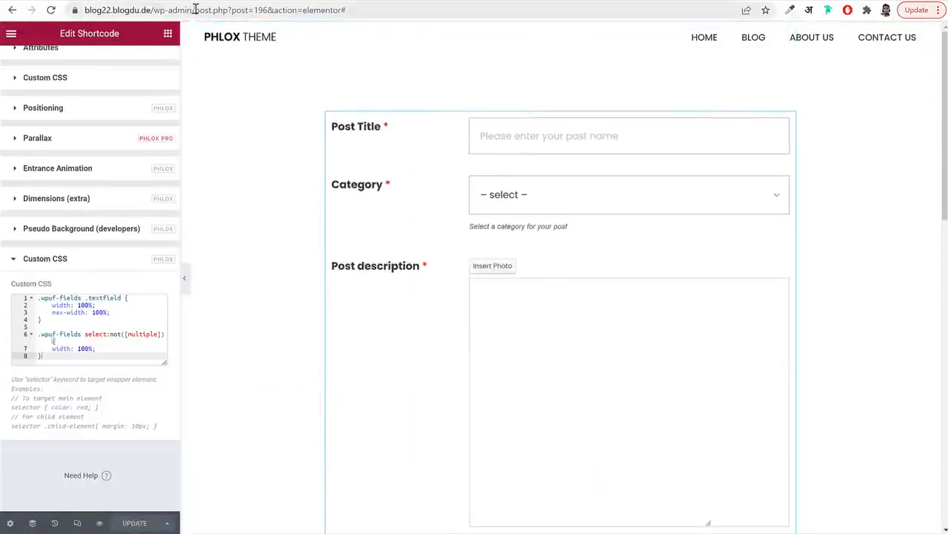
pyautogui.moveTo(195, 9); pyautogui.dragTo(642, 40)
pyautogui.press('BackSpace')
pyautogui.press('Return')
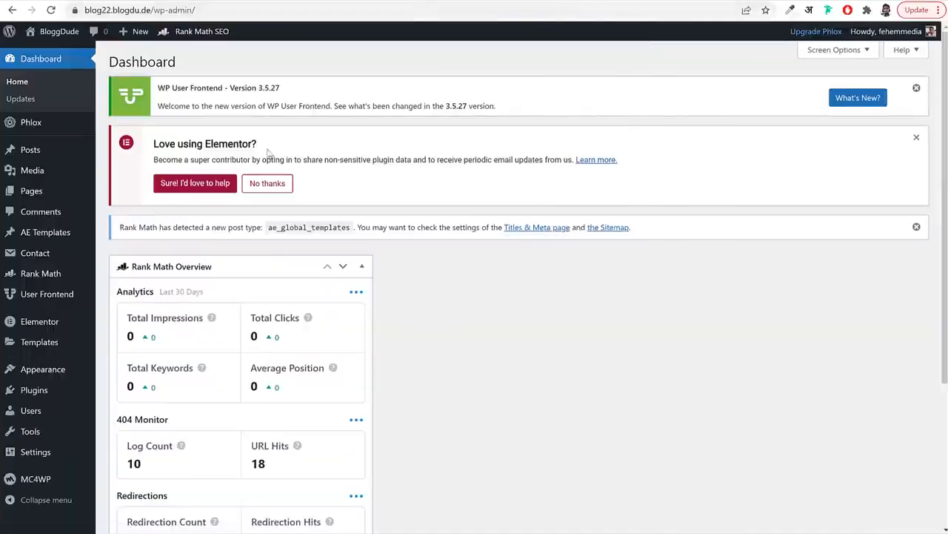
# Add the Guest Post page to the Main Menu and save the menu
pyautogui.moveTo(55, 370)
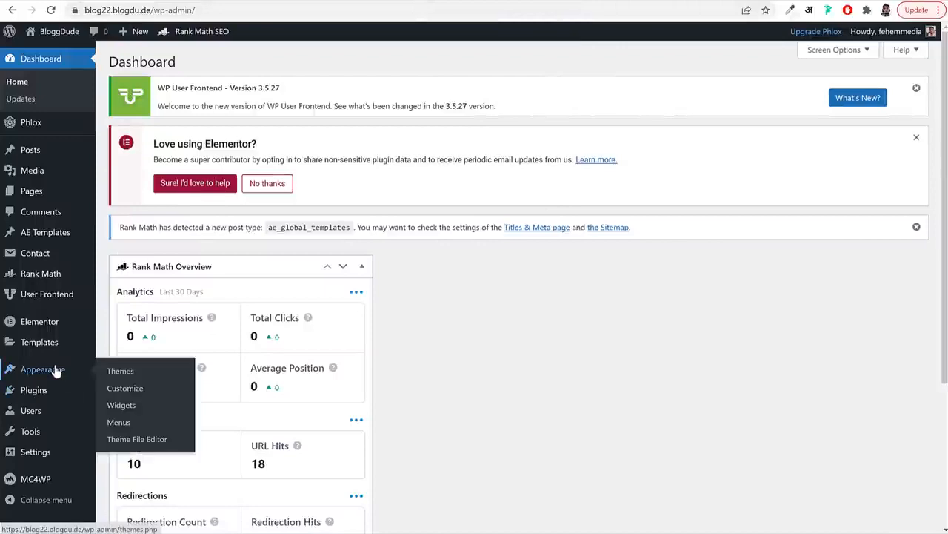
pyautogui.click(129, 429)
pyautogui.scroll(-3, 420, 265)
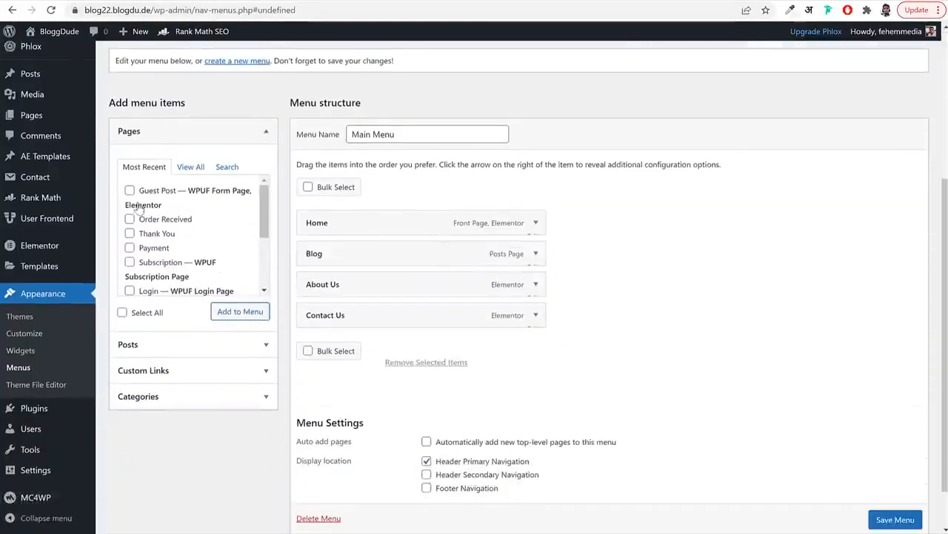
pyautogui.click(240, 311)
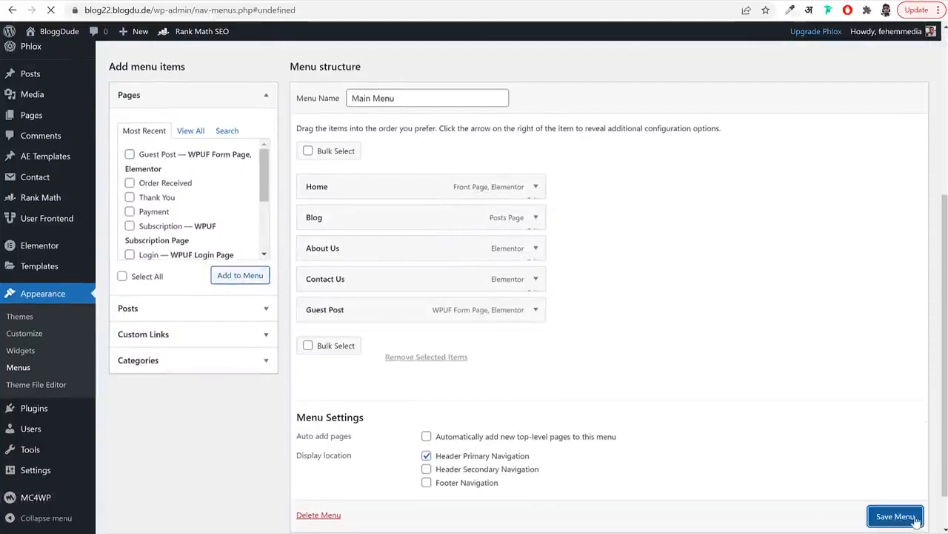
pyautogui.click(917, 521)
# Check the Guest Post page and blog on the live site, dismissing the FurnituAI pop-up
pyautogui.click(60, 31)
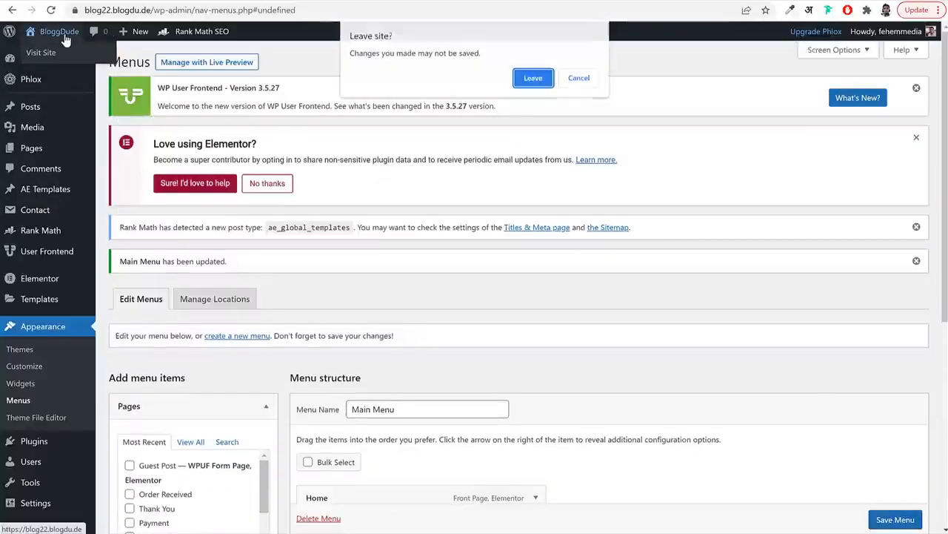
pyautogui.click(530, 74)
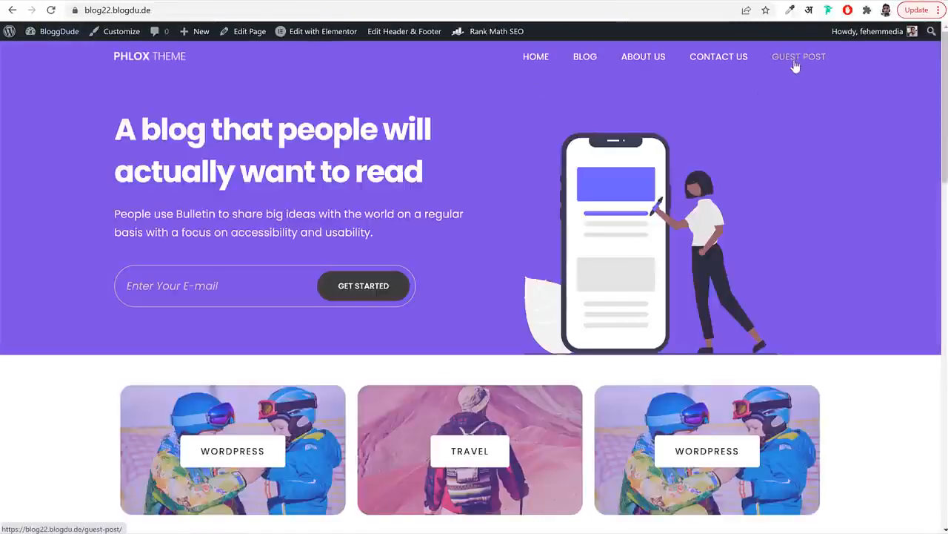
pyautogui.click(794, 66)
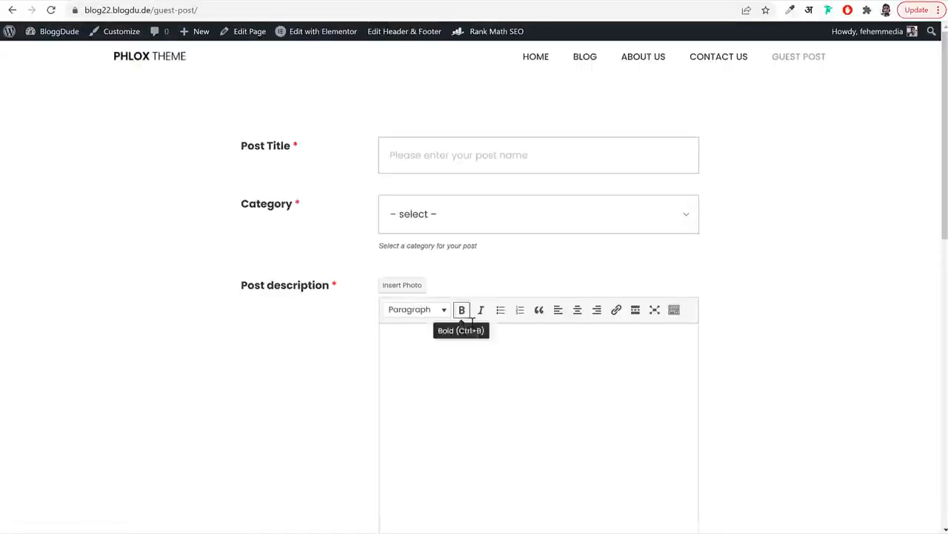
pyautogui.scroll(-5, 466, 326)
pyautogui.scroll(5, 473, 324)
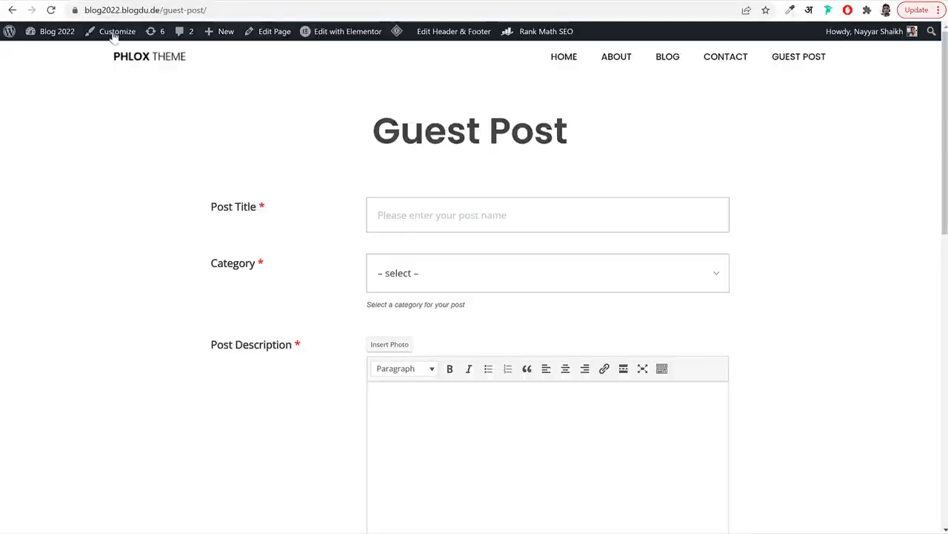
pyautogui.click(637, 63)
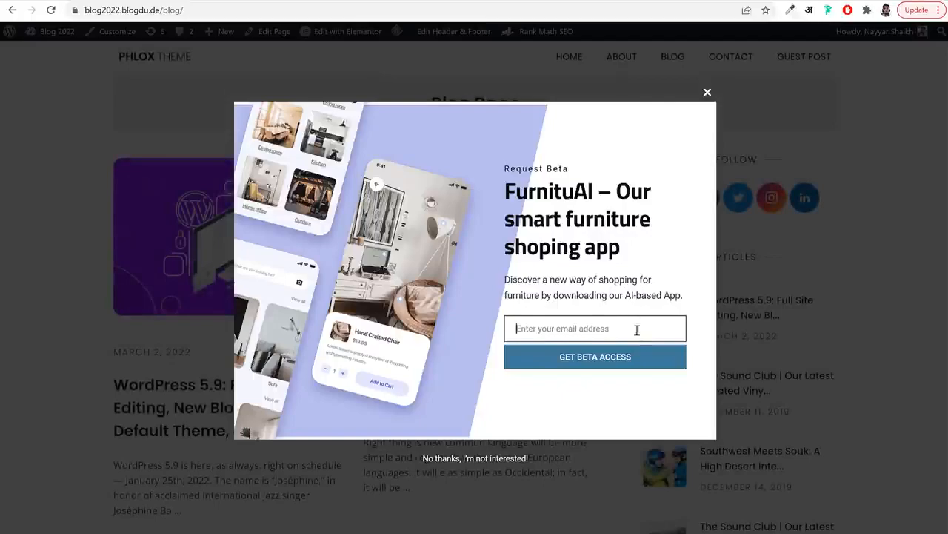
pyautogui.click(708, 92)
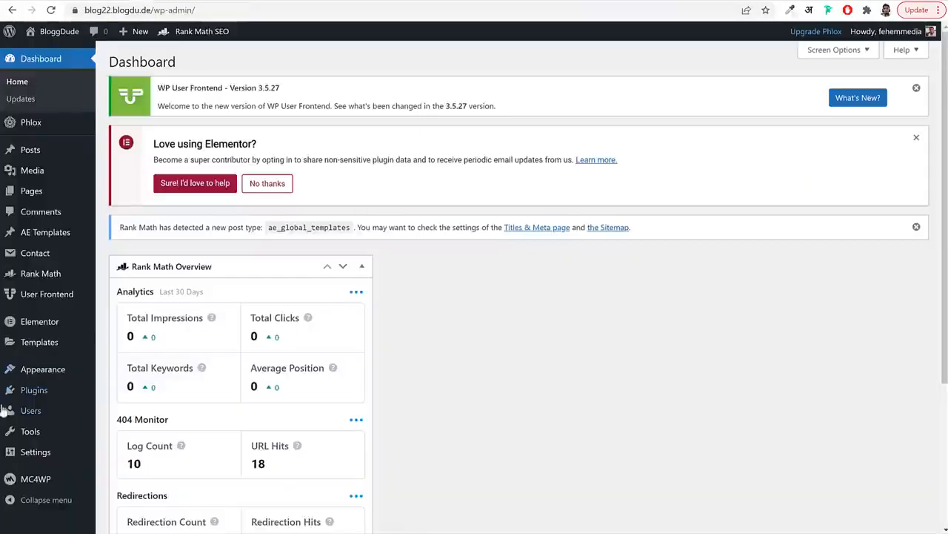
# Install and activate the Hustle plugin from the directory and open its dashboard
pyautogui.click(28, 391)
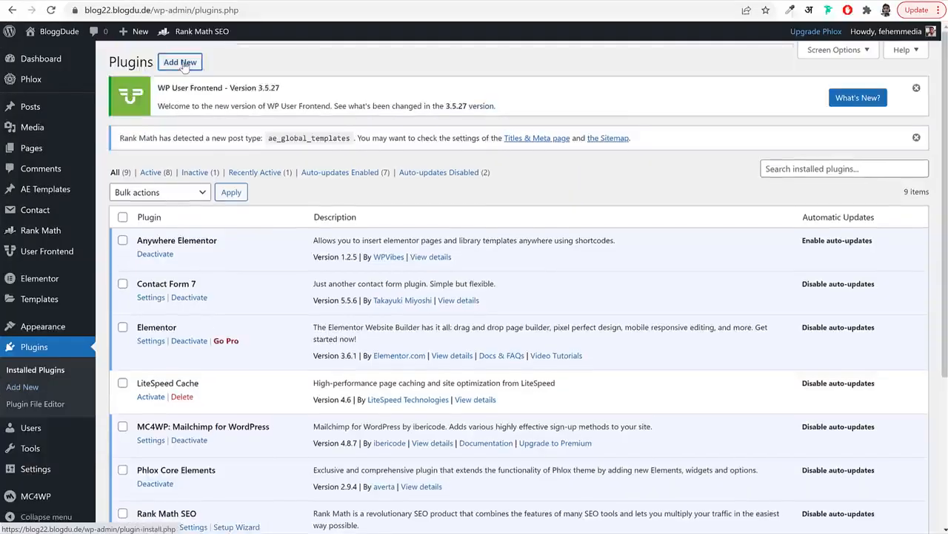
pyautogui.click(181, 63)
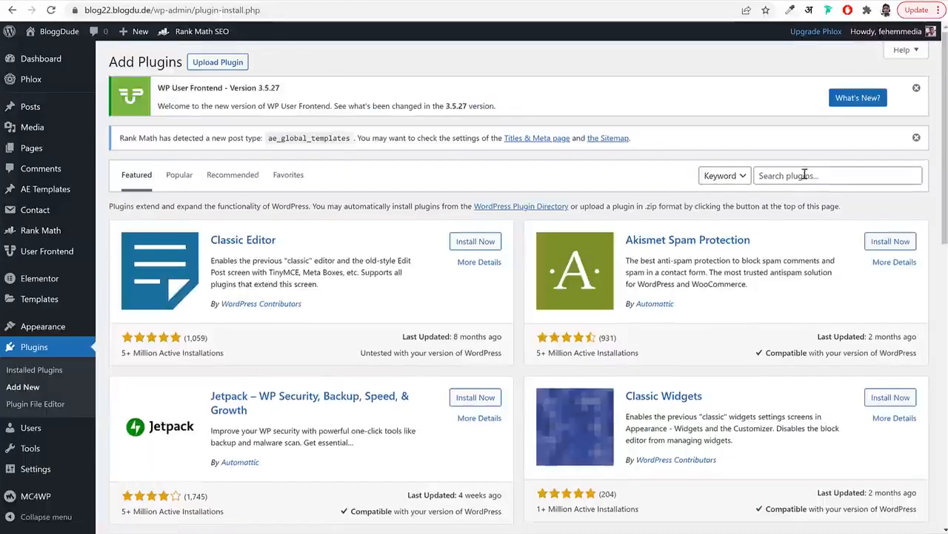
pyautogui.click(804, 176)
pyautogui.write('hust')
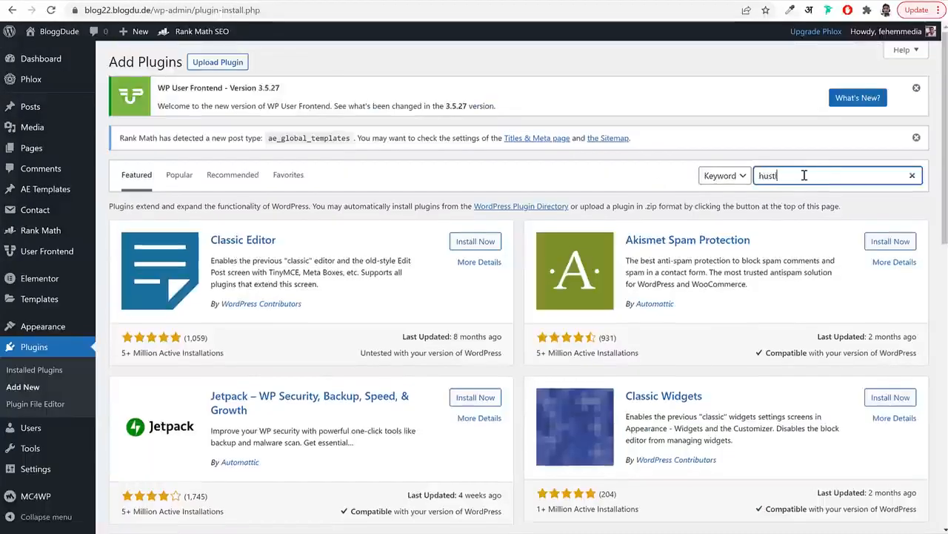
pyautogui.write('le')
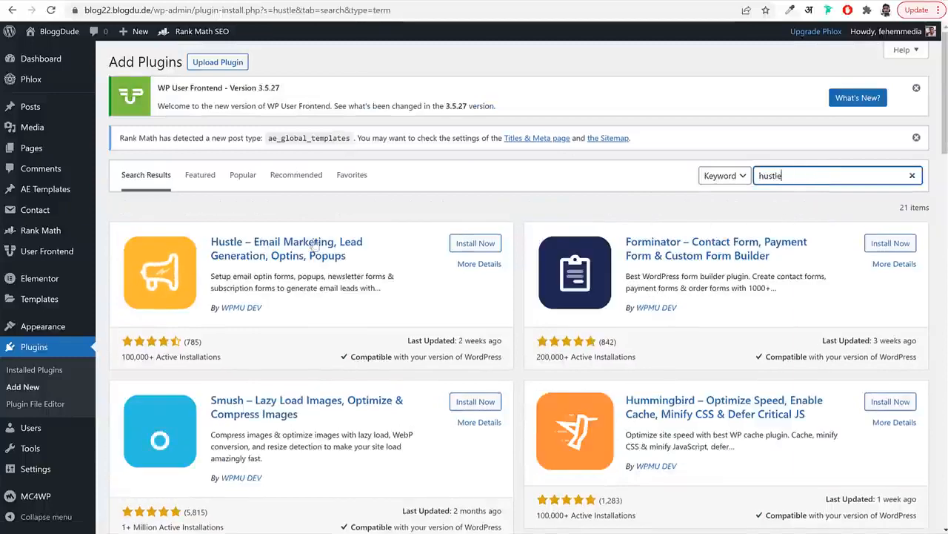
pyautogui.click(475, 243)
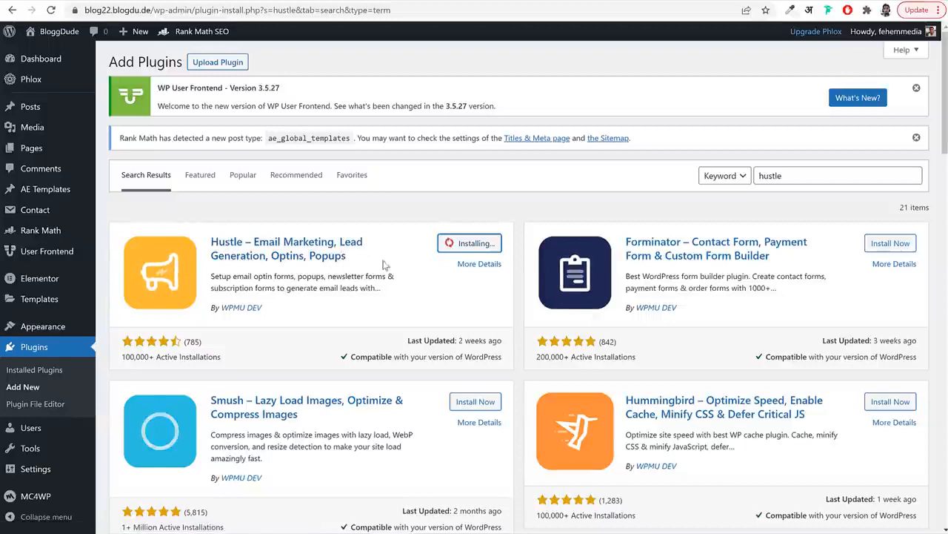
pyautogui.tripleClick(344, 306)
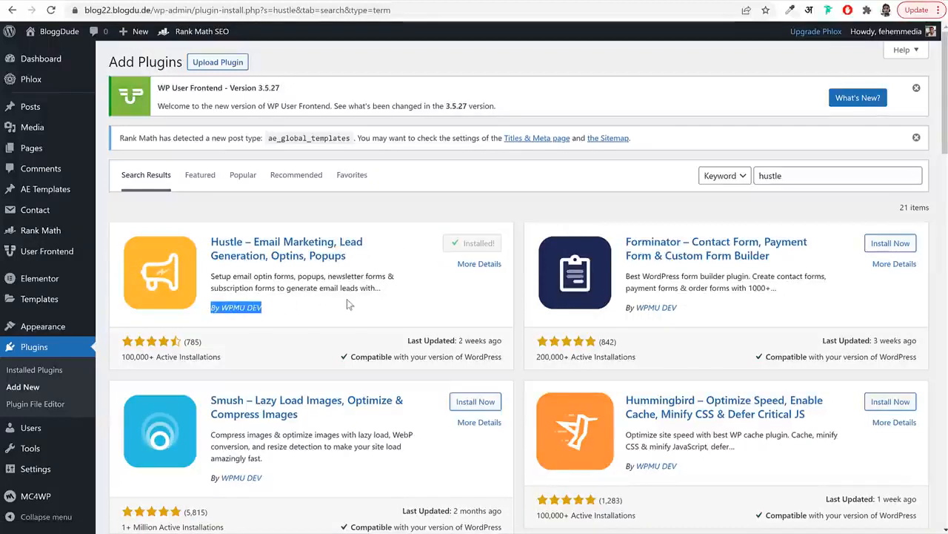
pyautogui.click(480, 244)
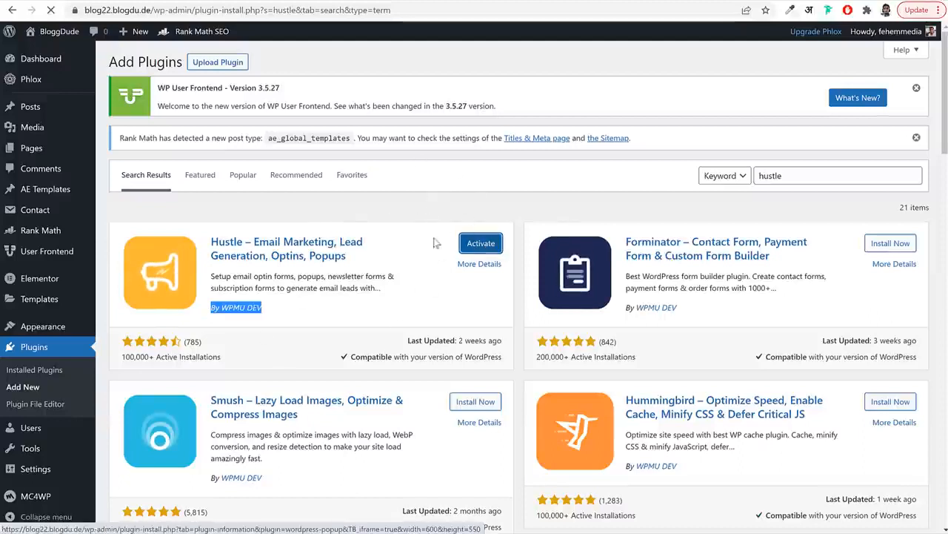
pyautogui.scroll(-3, 420, 341)
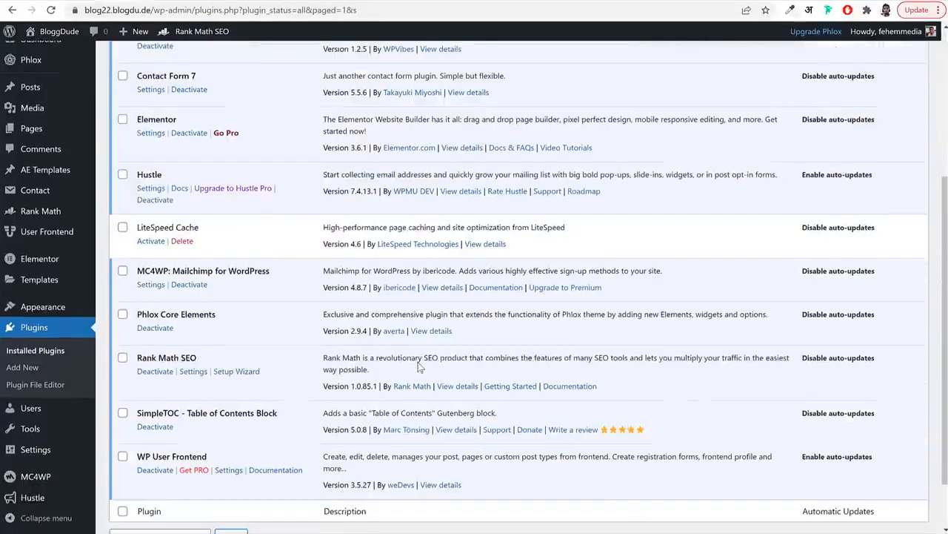
pyautogui.scroll(-2, 419, 365)
pyautogui.click(46, 498)
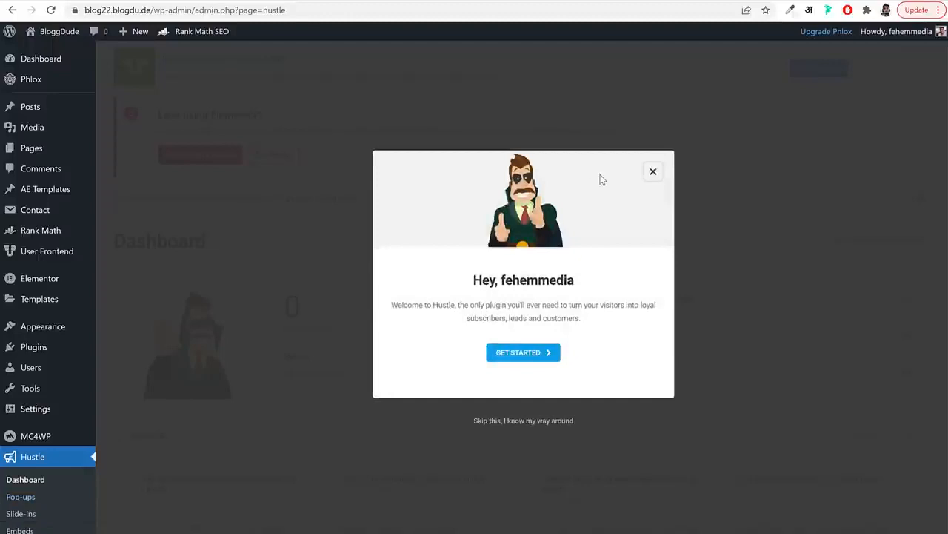
# Start Hustle's setup guide and create a new Pop-up module
pyautogui.click(543, 355)
pyautogui.click(483, 315)
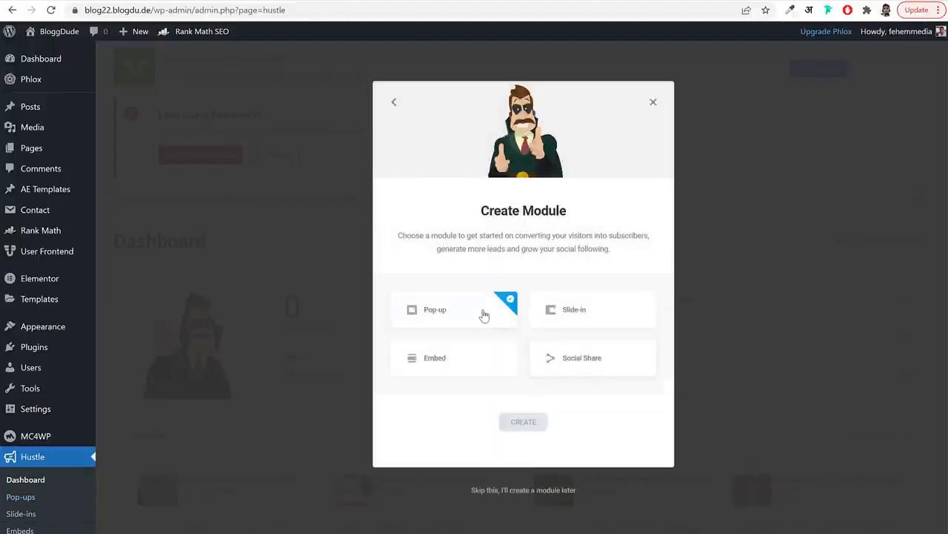
pyautogui.click(465, 366)
pyautogui.click(613, 368)
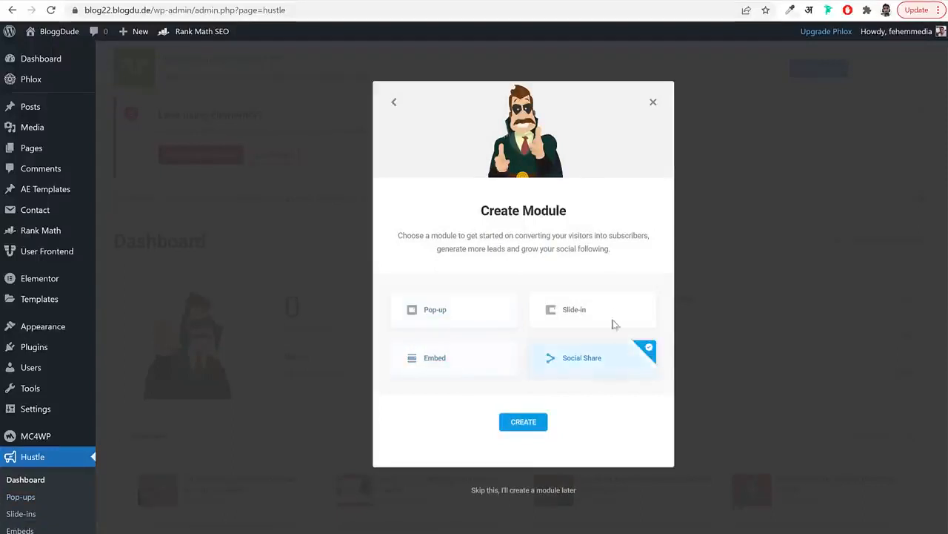
pyautogui.click(613, 324)
pyautogui.click(455, 312)
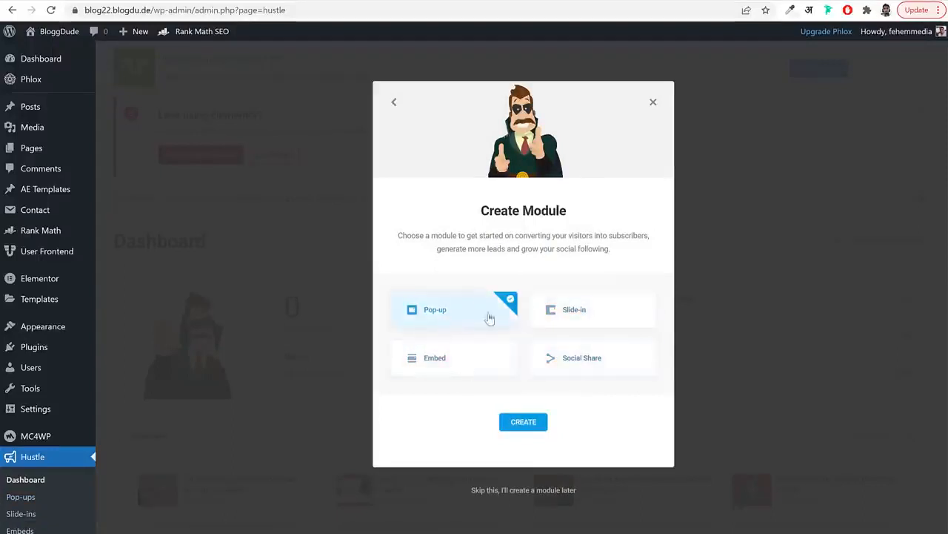
pyautogui.click(524, 426)
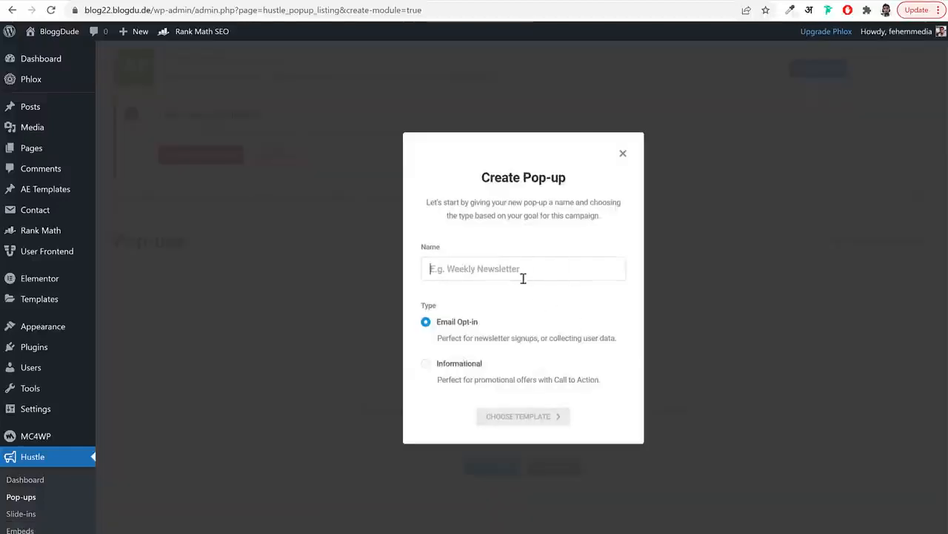
# Begin naming the new pop-up 'Blog' in the Create Pop-up dialog
pyautogui.click(546, 263)
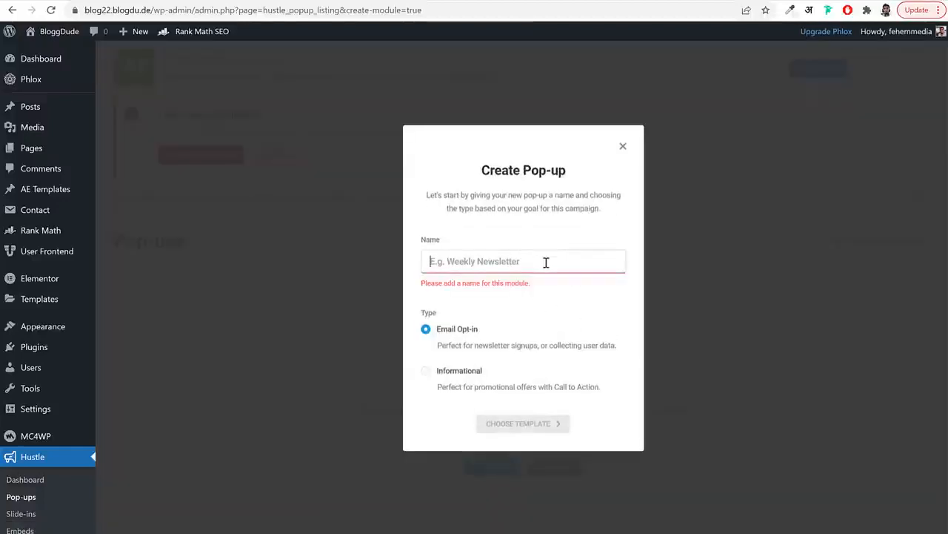
pyautogui.write('A')
pyautogui.press('BackSpace')
pyautogui.write('Blogging Tips')
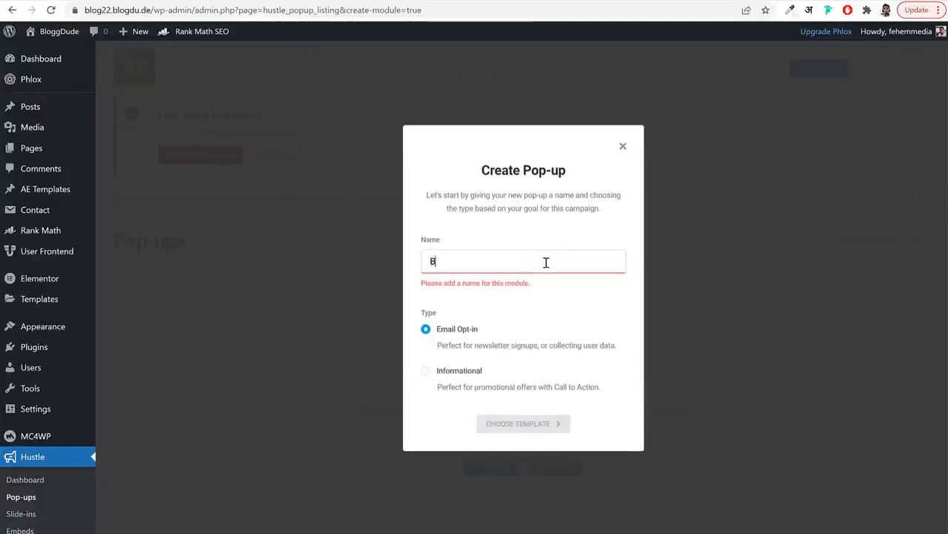
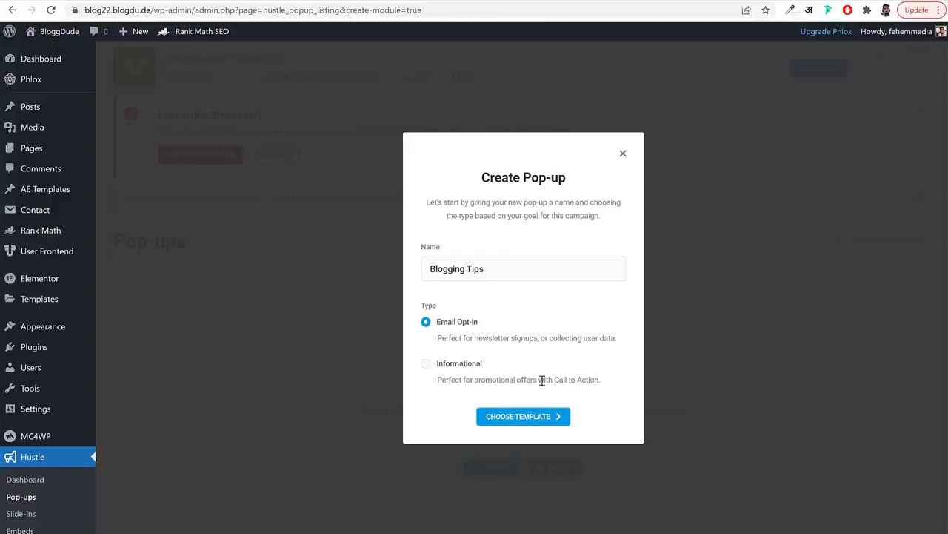
# Confirm the 'Blogging Tips' Email Opt-in pop-up and move on to template selection
pyautogui.moveTo(493, 338); pyautogui.dragTo(620, 345)
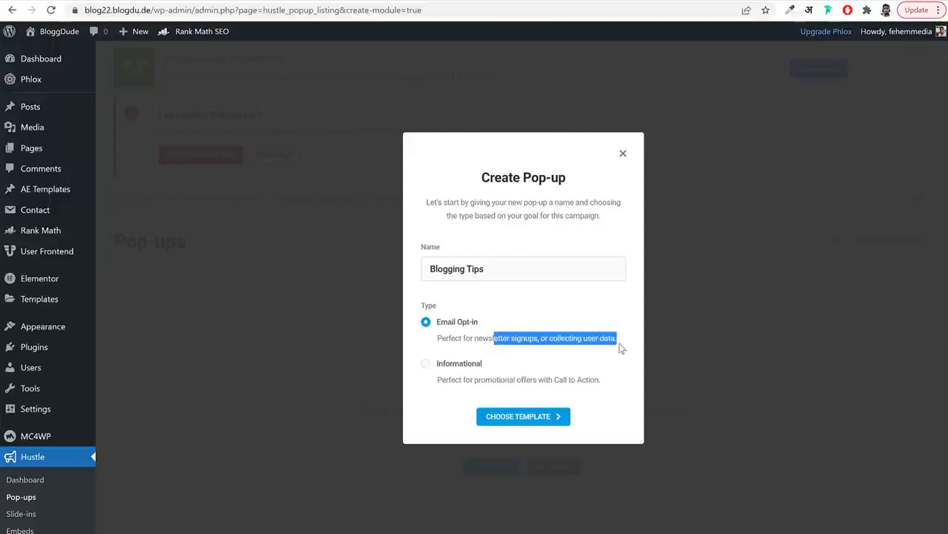
pyautogui.click(521, 418)
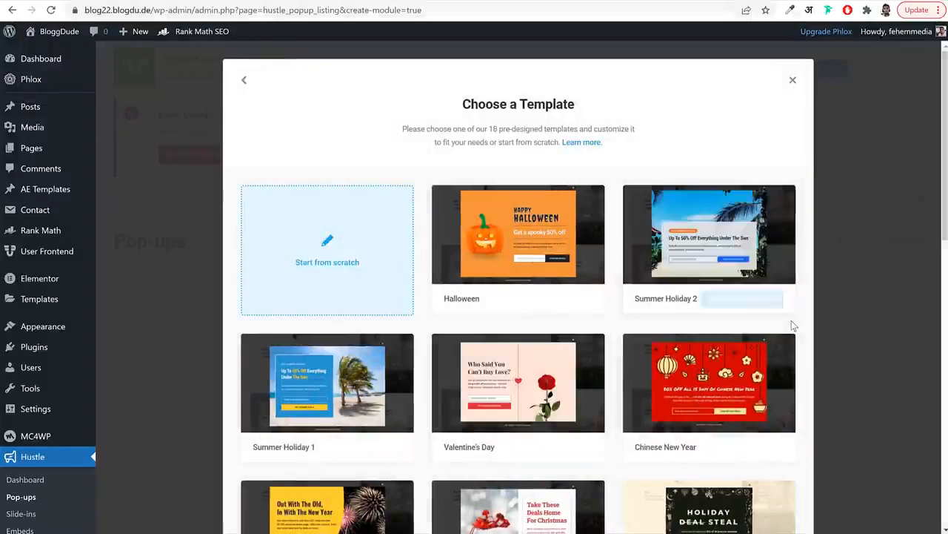
# Build the pop-up from the Stay - Exit Intent template
pyautogui.scroll(-8, 793, 333)
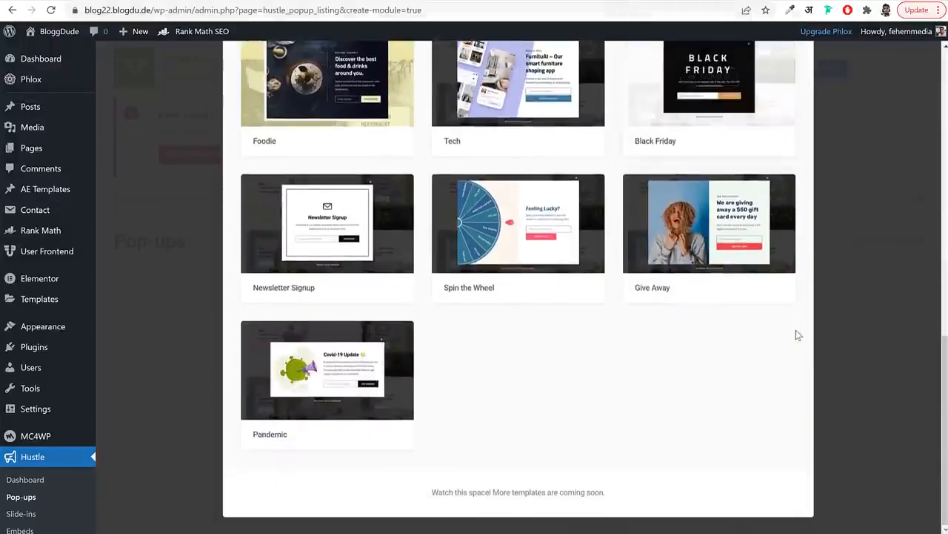
pyautogui.scroll(3, 400, 316)
pyautogui.moveTo(518, 326)
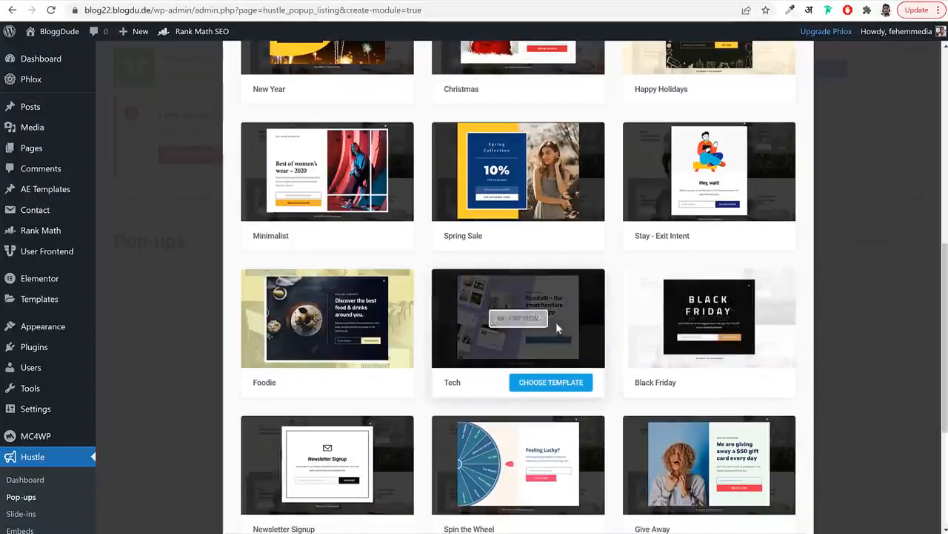
pyautogui.scroll(2, 526, 326)
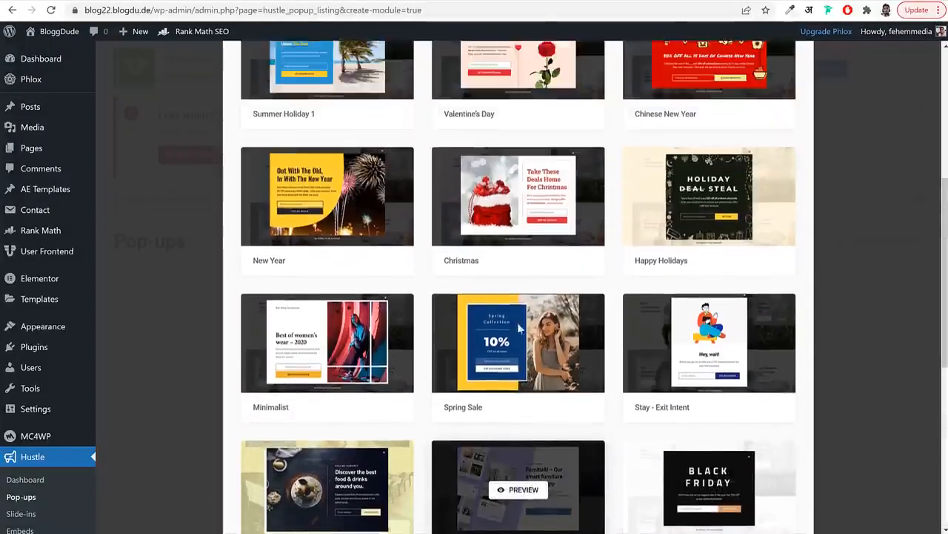
pyautogui.scroll(-2, 792, 306)
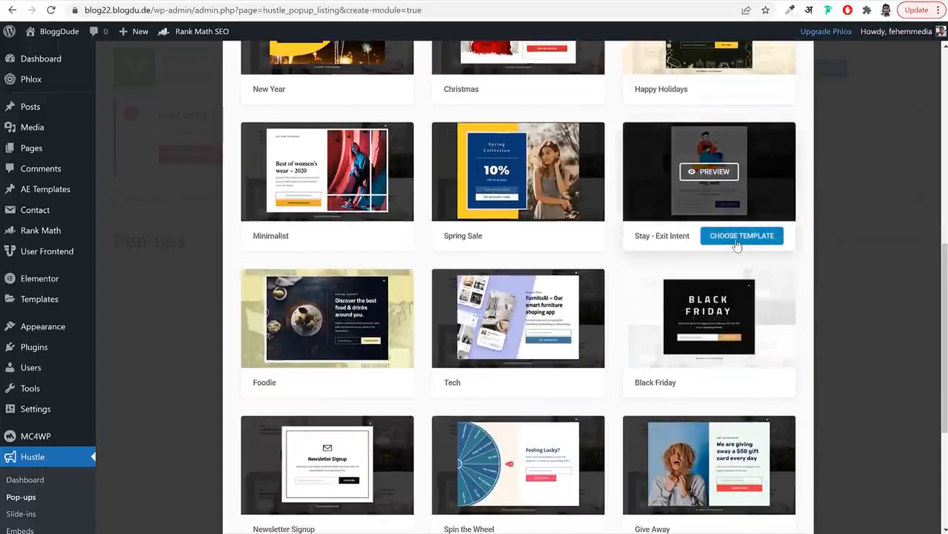
pyautogui.click(733, 237)
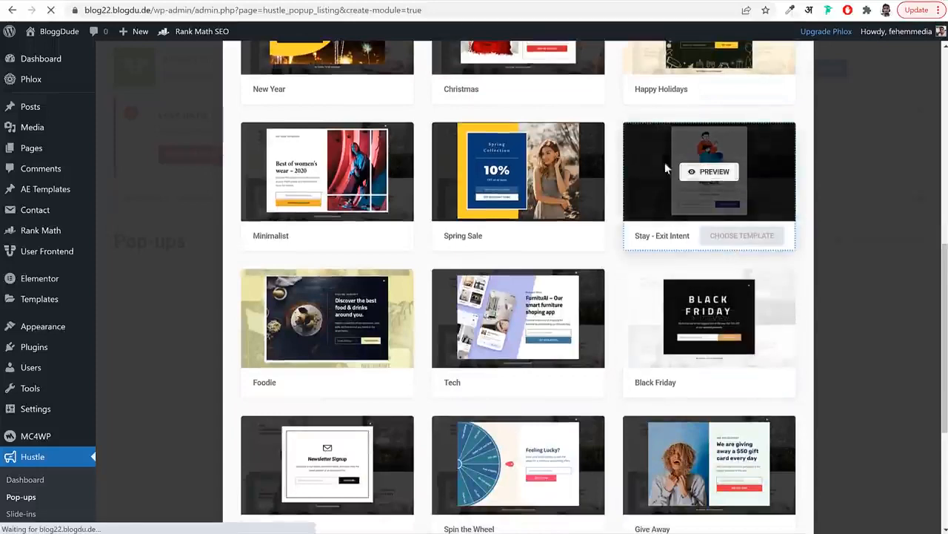
pyautogui.scroll(-3, 585, 257)
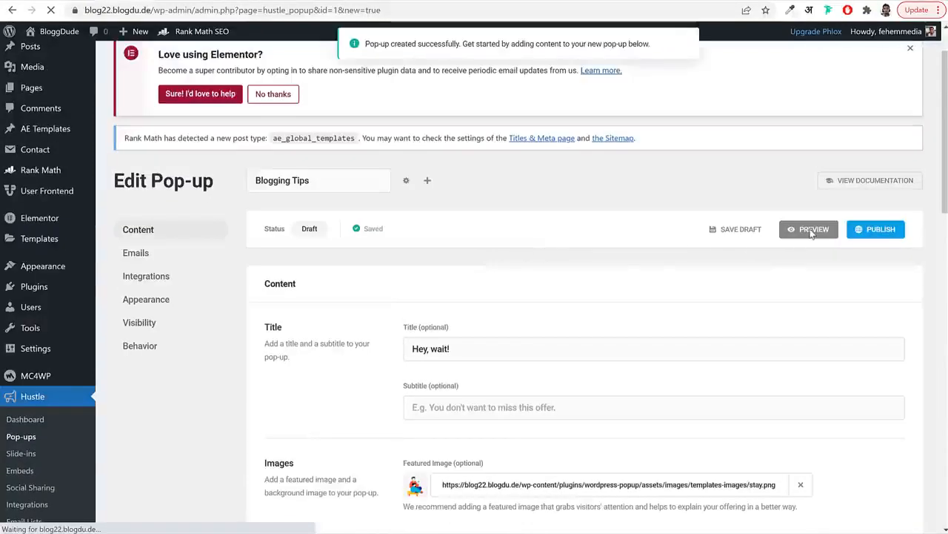
# Preview the pop-up's 'Hey, wait!' heading and 10% coupon offer, then close the preview
pyautogui.click(810, 232)
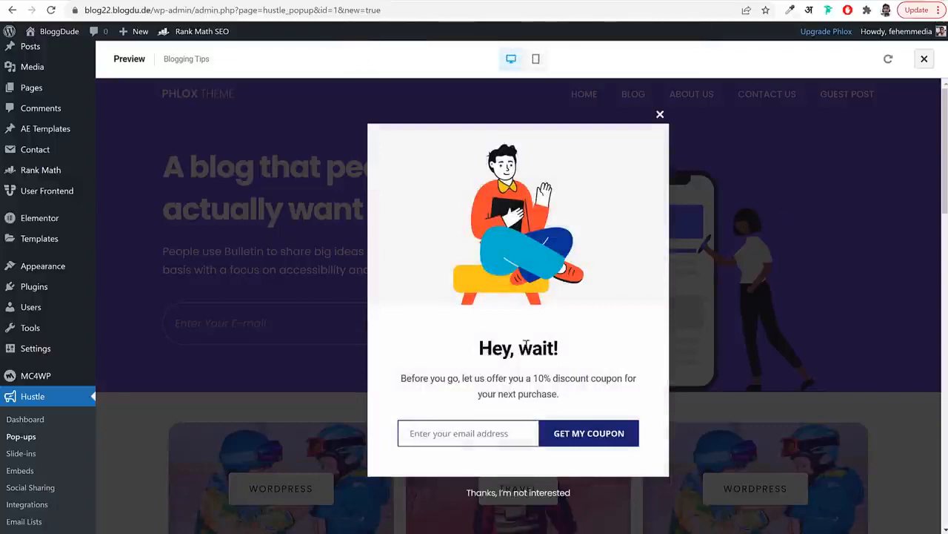
pyautogui.moveTo(478, 348); pyautogui.dragTo(582, 347)
pyautogui.click(431, 391)
pyautogui.moveTo(424, 377); pyautogui.dragTo(575, 397)
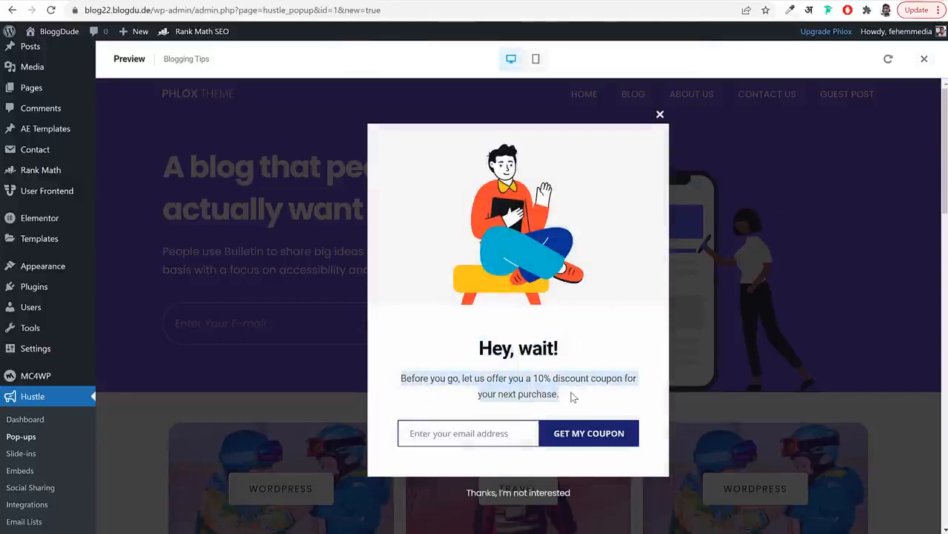
pyautogui.click(575, 398)
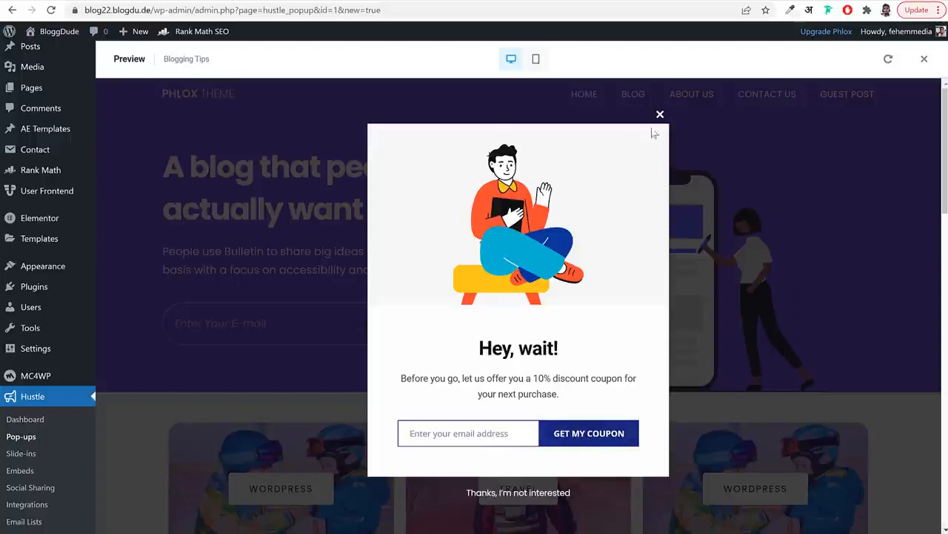
pyautogui.click(925, 59)
# Retitle the pop-up 'Hello World!' and replace its featured image with the phone illustration
pyautogui.scroll(-2, 478, 184)
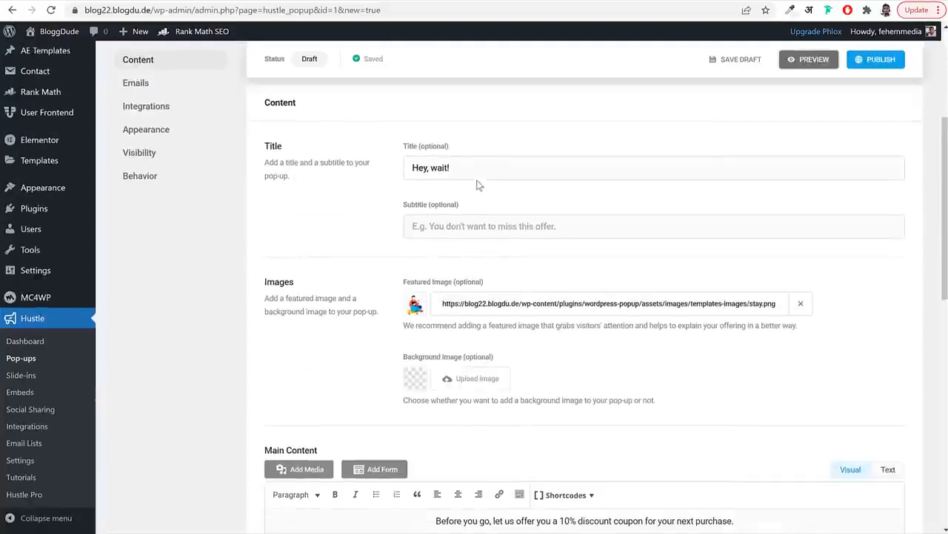
pyautogui.tripleClick(483, 168)
pyautogui.write('Hello')
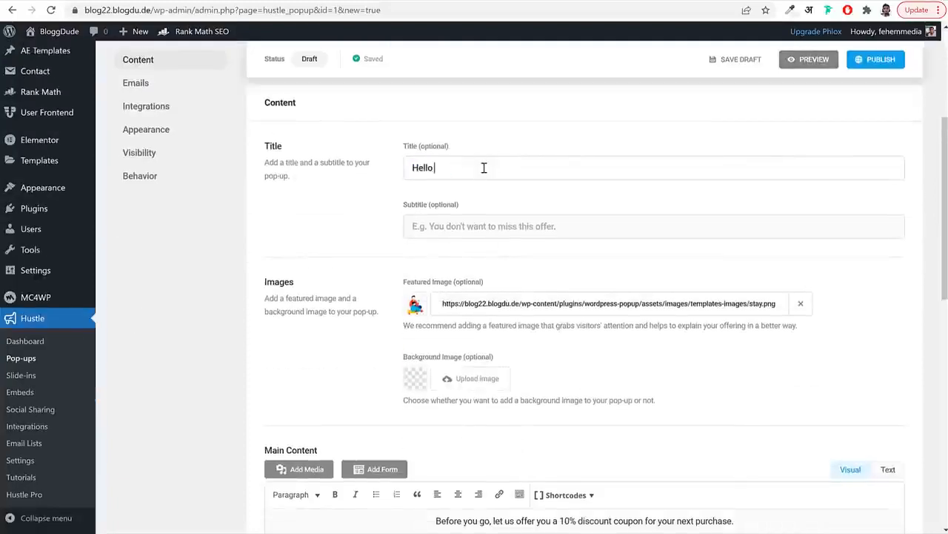
pyautogui.write(' World!')
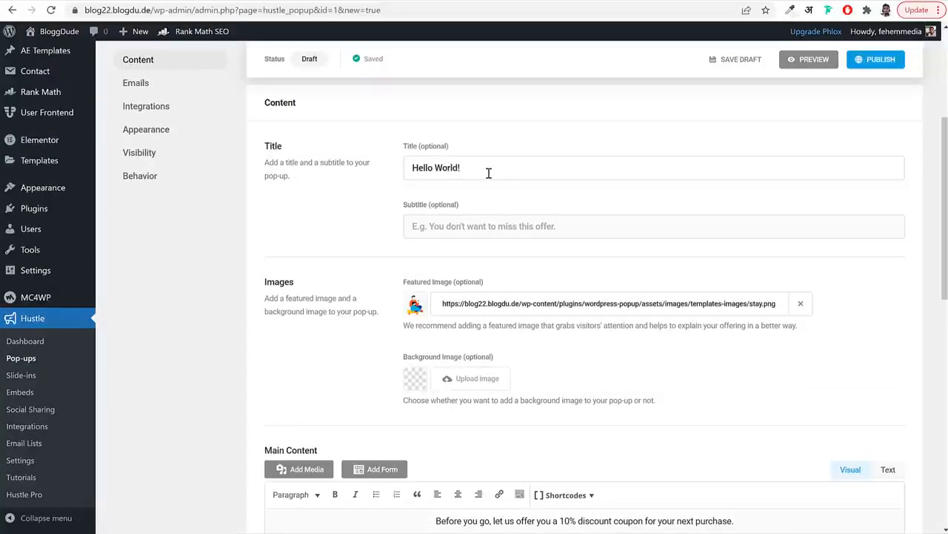
pyautogui.click(801, 303)
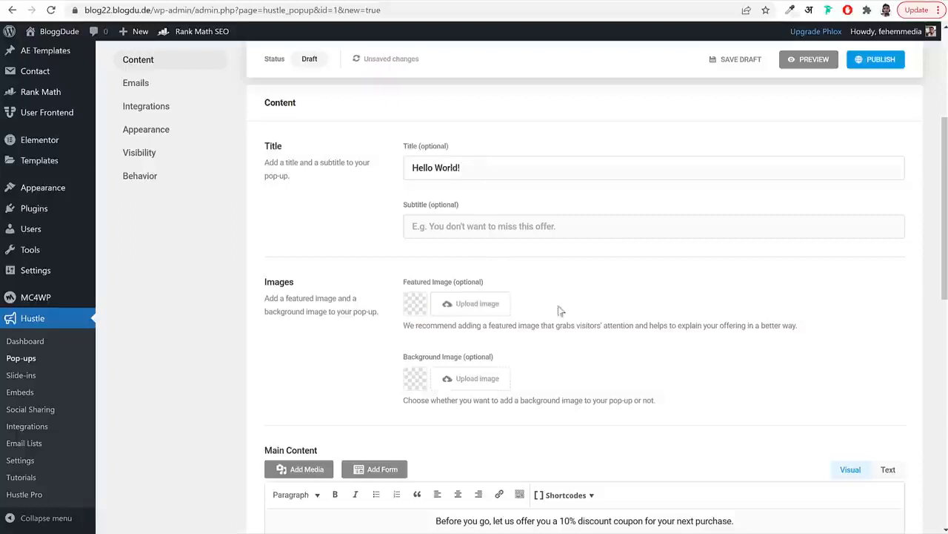
pyautogui.click(477, 304)
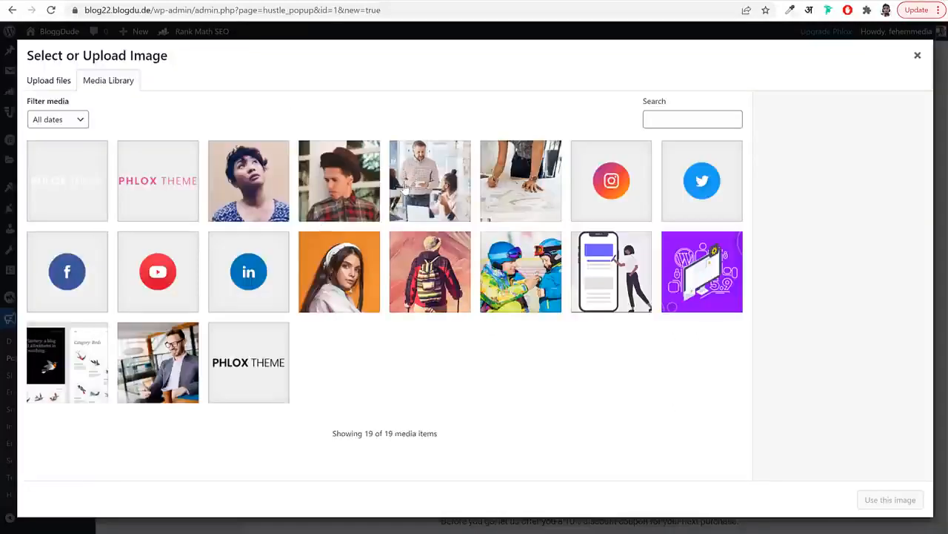
pyautogui.click(646, 280)
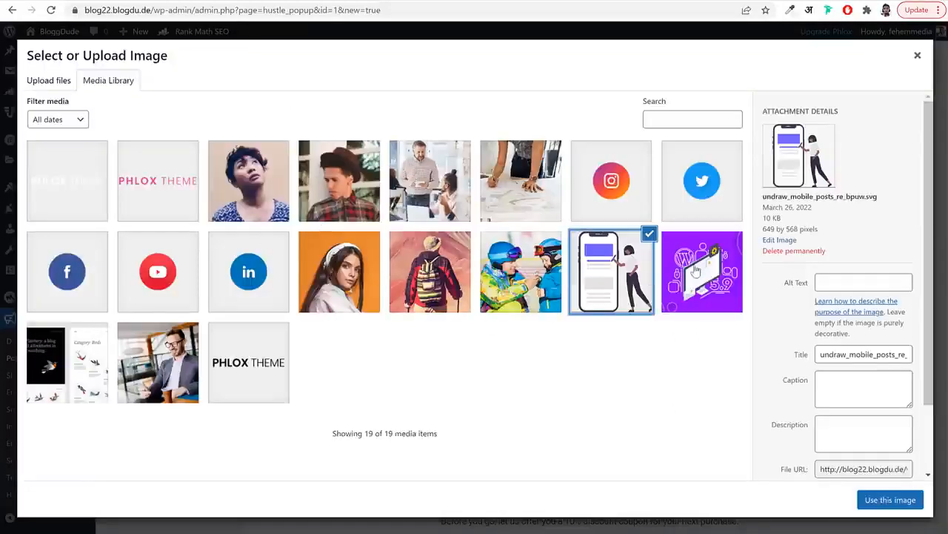
pyautogui.click(892, 500)
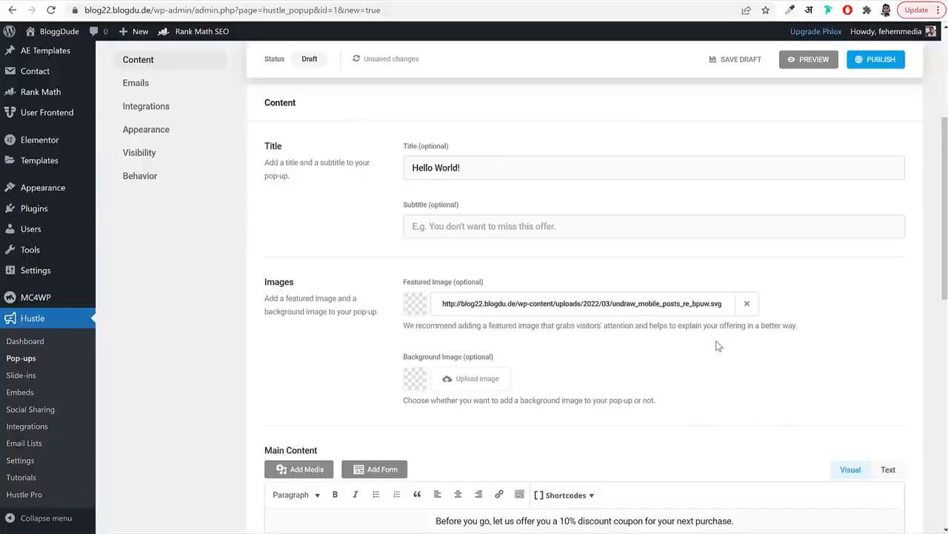
# Review the main content and never-see-again link text, then continue to Emails settings
pyautogui.scroll(-4, 717, 345)
pyautogui.tripleClick(515, 218)
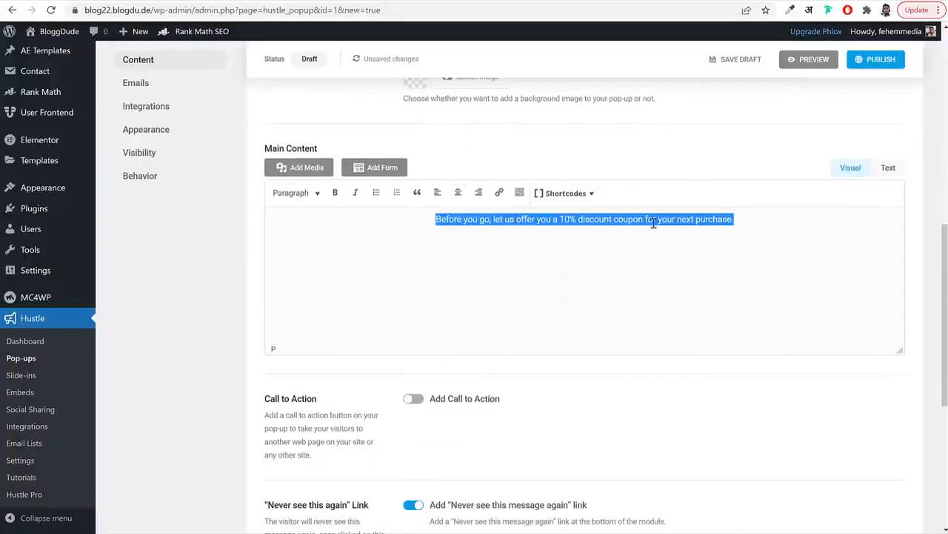
pyautogui.click(637, 220)
pyautogui.scroll(-4, 673, 307)
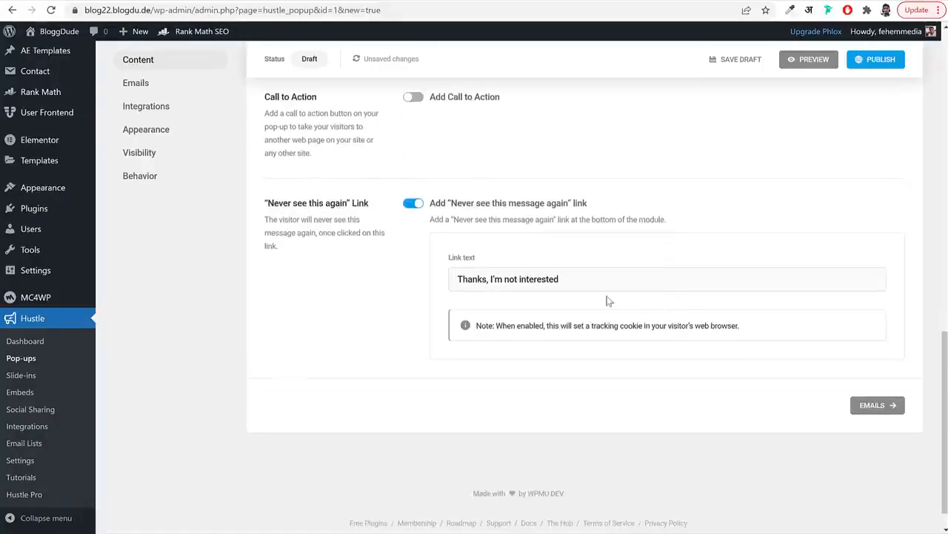
pyautogui.tripleClick(555, 280)
pyautogui.scroll(15, 864, 438)
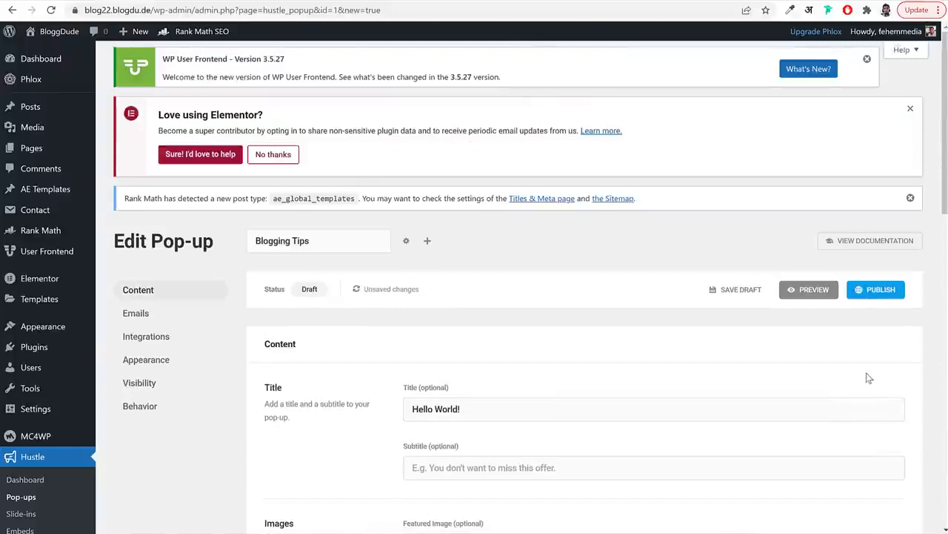
pyautogui.scroll(-15, 867, 378)
pyautogui.click(878, 374)
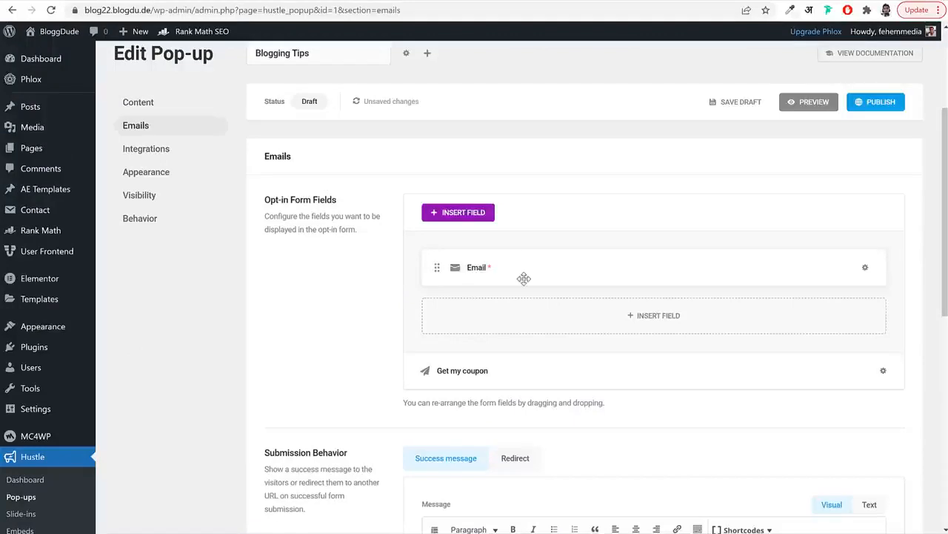
# Try adding a Name field above Email in the form, then delete it
pyautogui.click(470, 214)
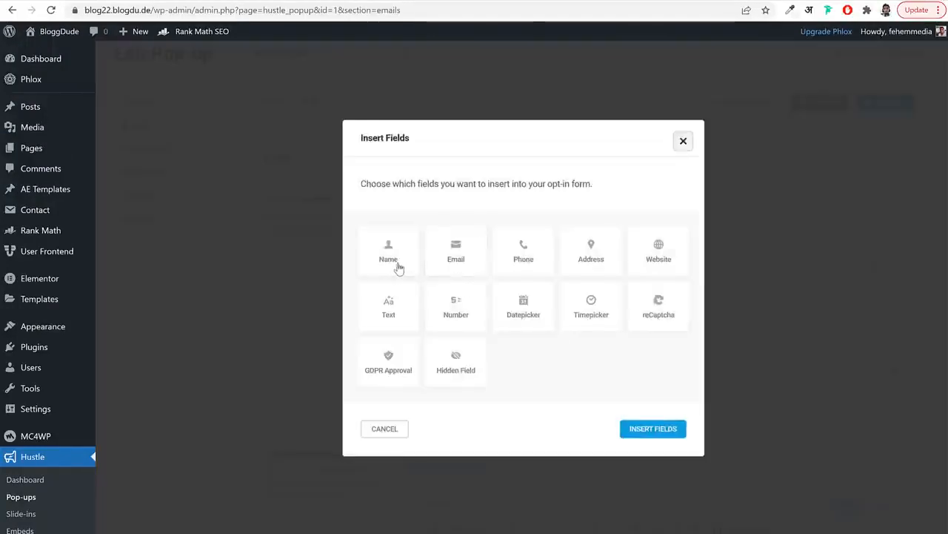
pyautogui.click(392, 265)
pyautogui.click(660, 430)
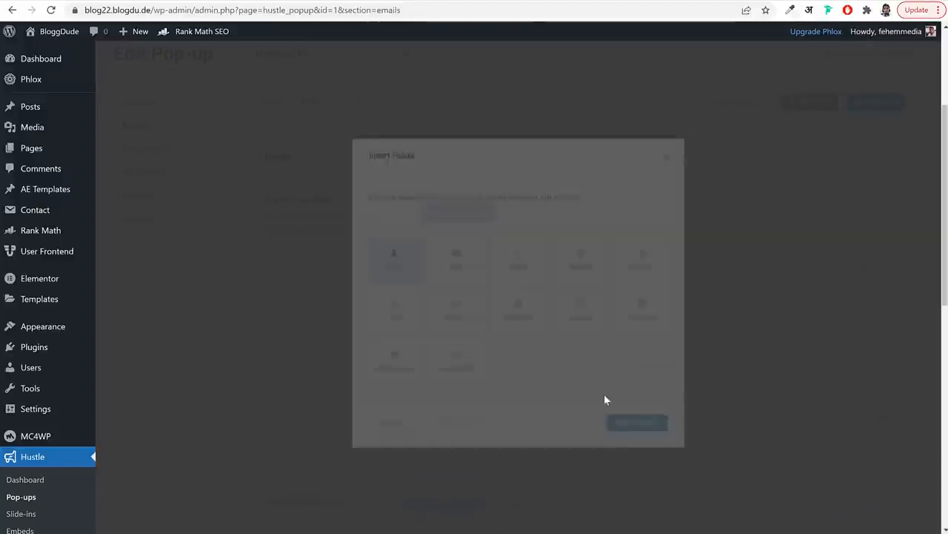
pyautogui.moveTo(828, 318); pyautogui.dragTo(614, 277)
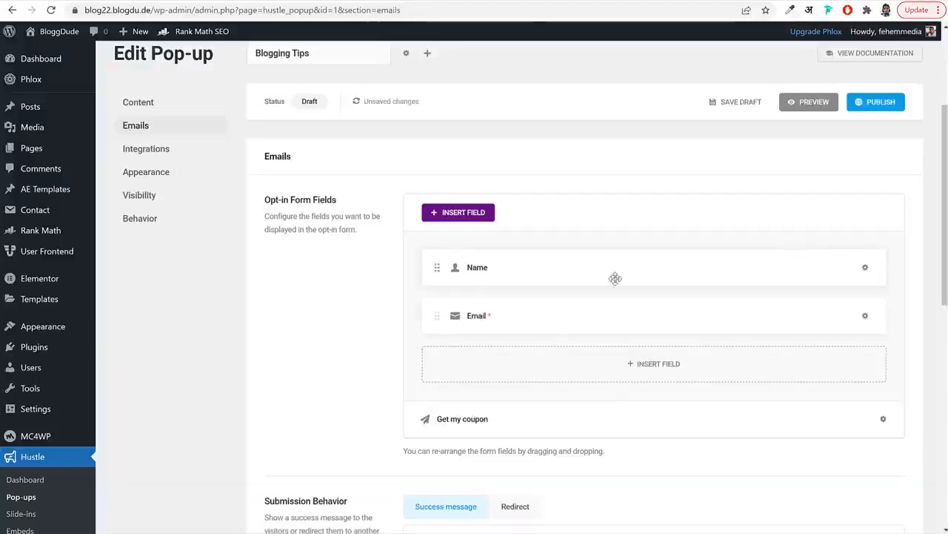
pyautogui.click(556, 272)
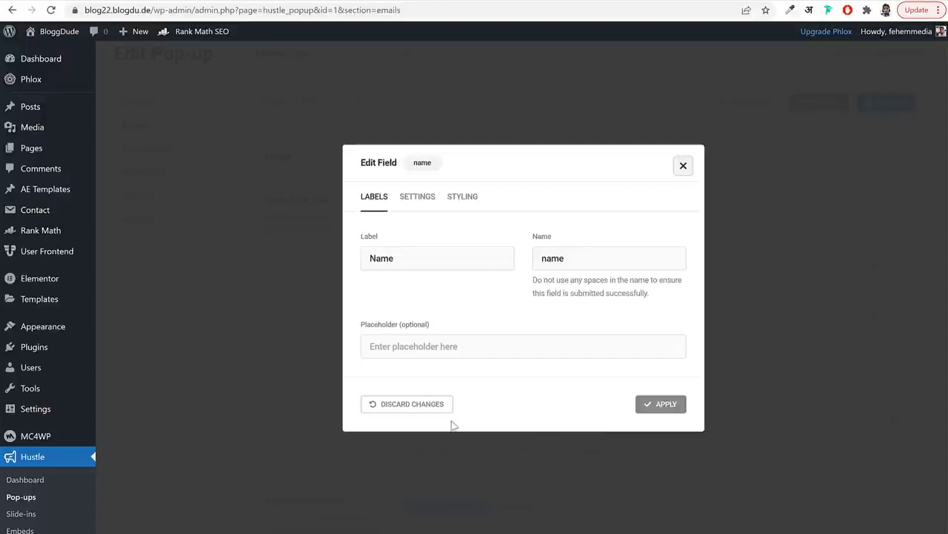
pyautogui.click(438, 408)
pyautogui.click(865, 267)
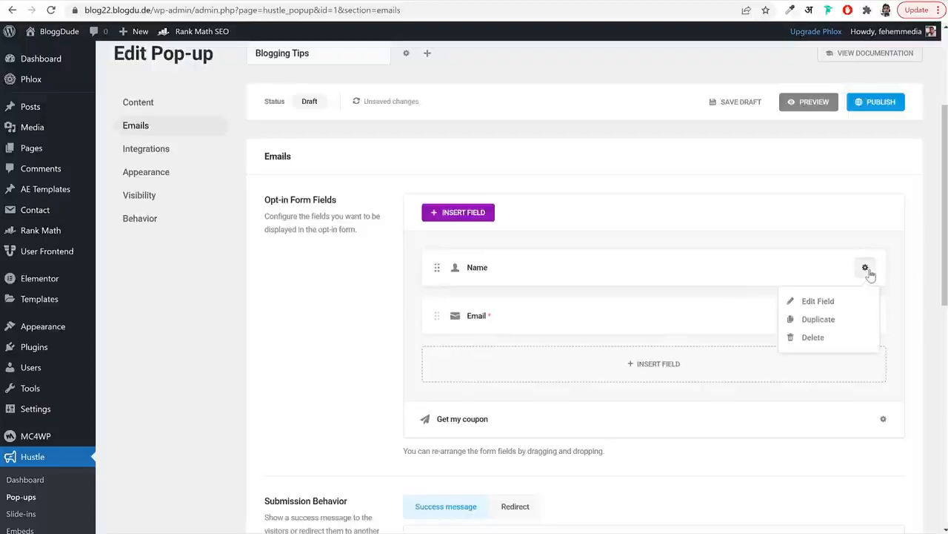
pyautogui.click(829, 339)
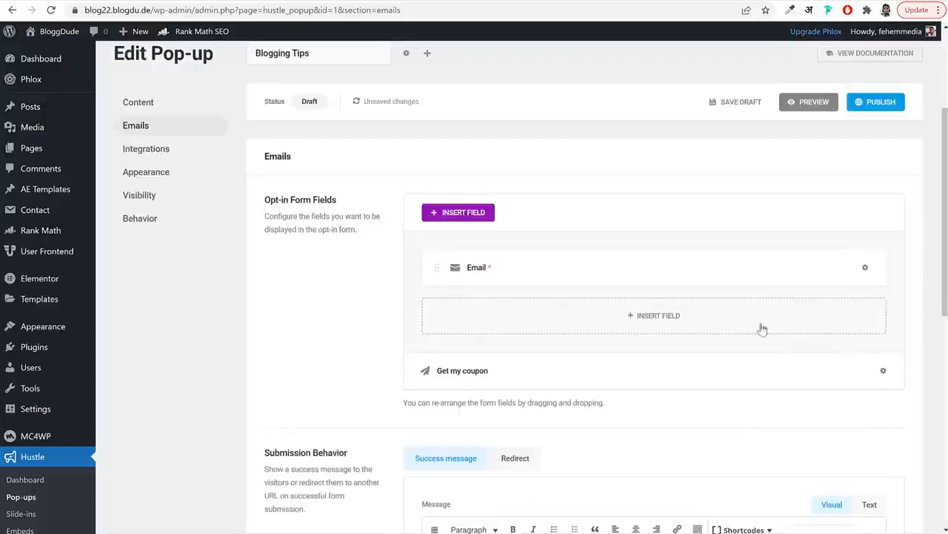
# Scroll through the Emails settings and open the blog's homepage
pyautogui.scroll(-3, 763, 355)
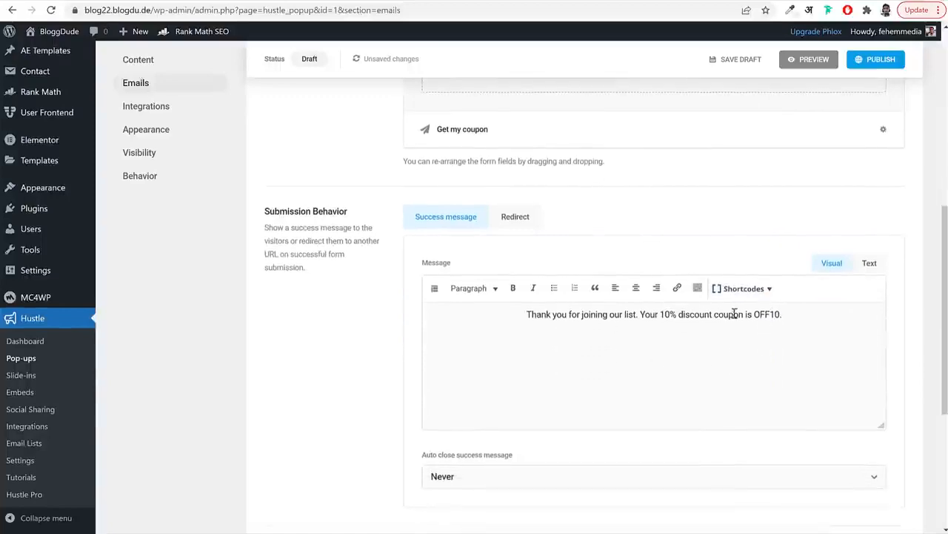
pyautogui.scroll(3, 730, 289)
pyautogui.scroll(-5, 712, 385)
pyautogui.scroll(2, 574, 297)
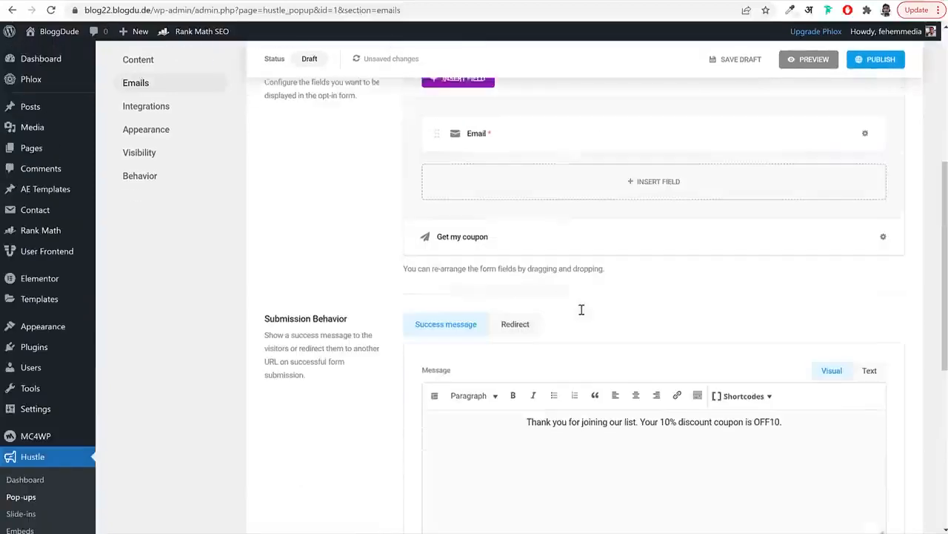
pyautogui.scroll(1, 581, 309)
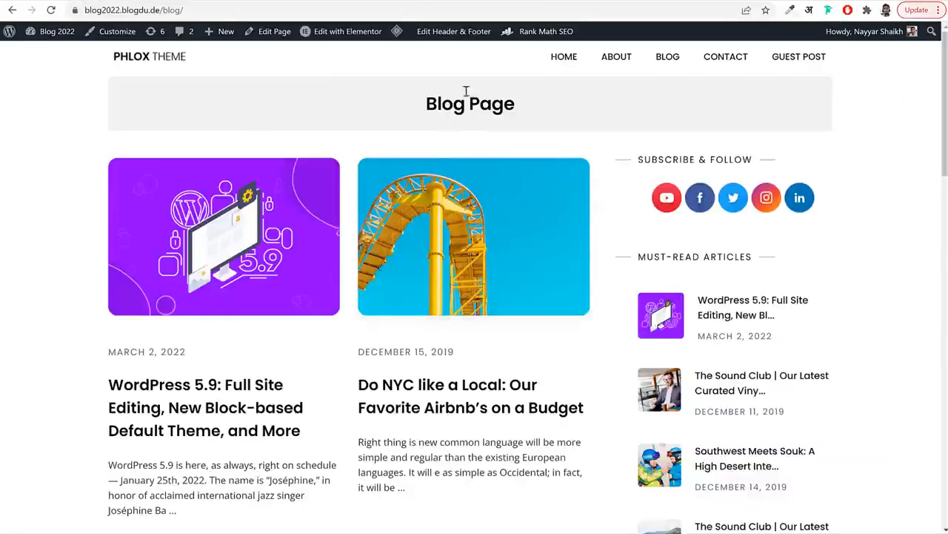
pyautogui.click(591, 70)
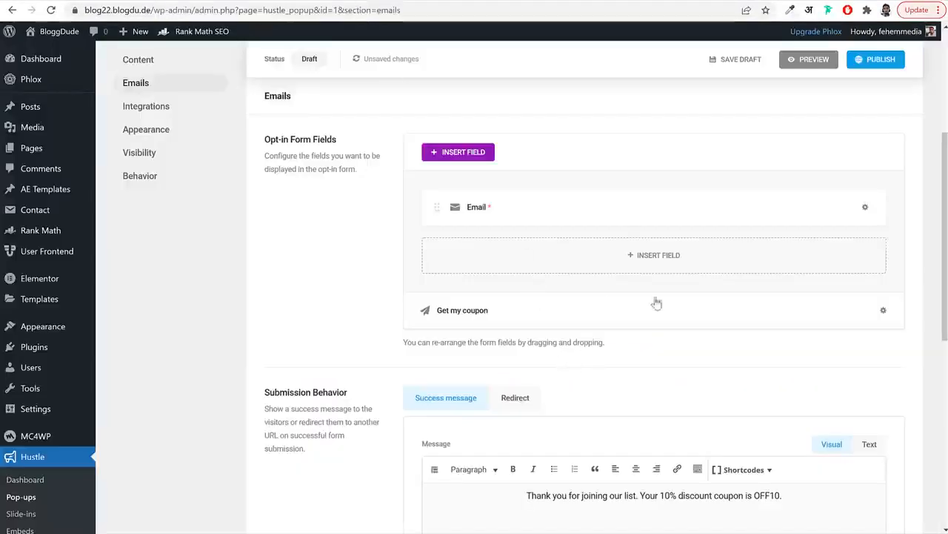
# Review the success message's 10% coupon OFF10, then continue to Integrations
pyautogui.scroll(-3, 657, 303)
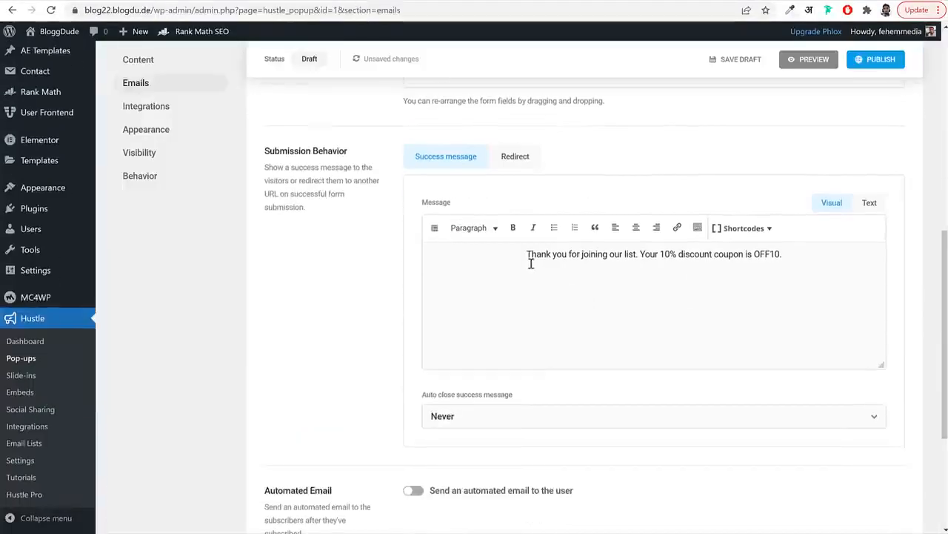
pyautogui.moveTo(540, 261); pyautogui.dragTo(776, 263)
pyautogui.click(776, 263)
pyautogui.moveTo(789, 256); pyautogui.dragTo(760, 256)
pyautogui.click(783, 257)
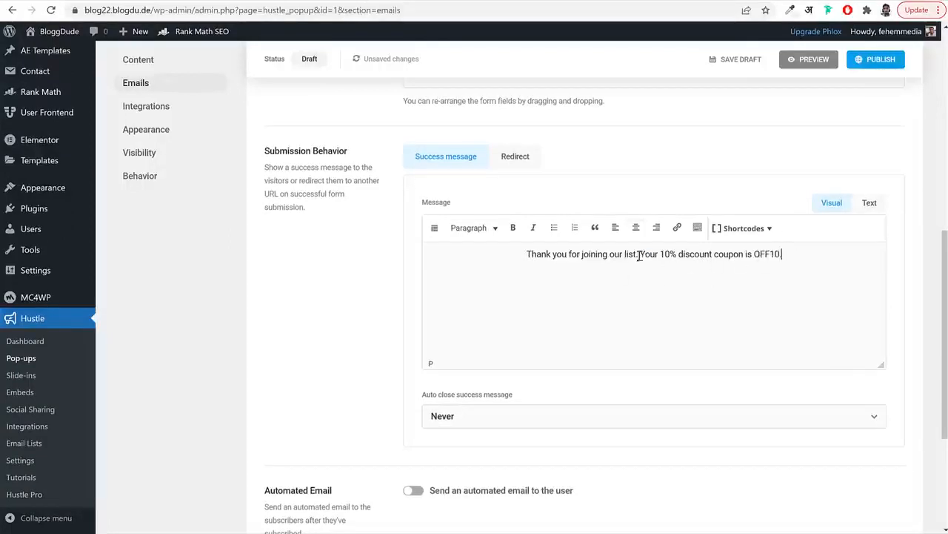
pyautogui.moveTo(639, 256)
pyautogui.mouseDown()
pyautogui.moveTo(839, 260)
pyautogui.moveTo(616, 262)
pyautogui.moveTo(675, 256)
pyautogui.moveTo(640, 259)
pyautogui.mouseUp()
pyautogui.click(807, 260)
pyautogui.click(658, 257)
pyautogui.scroll(-3, 574, 330)
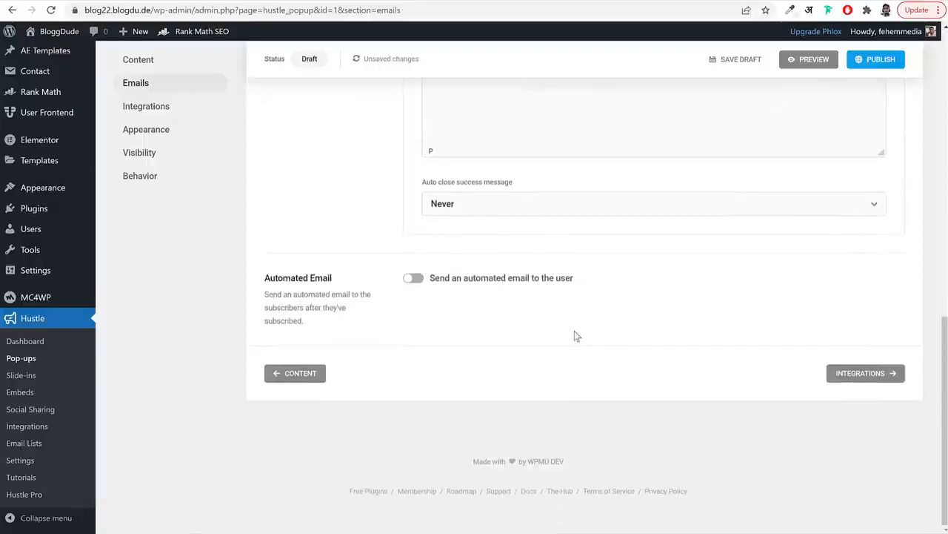
pyautogui.scroll(6, 575, 328)
pyautogui.scroll(-5, 576, 332)
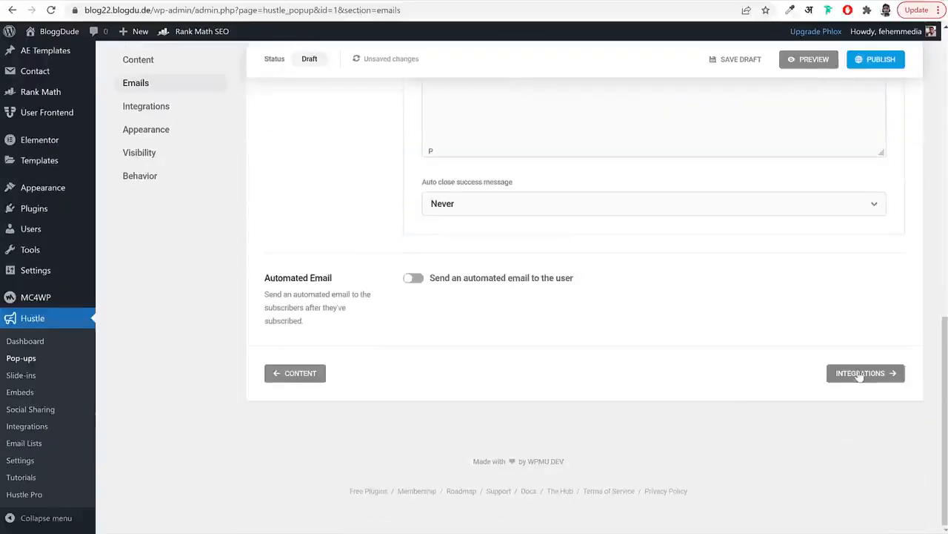
pyautogui.click(857, 373)
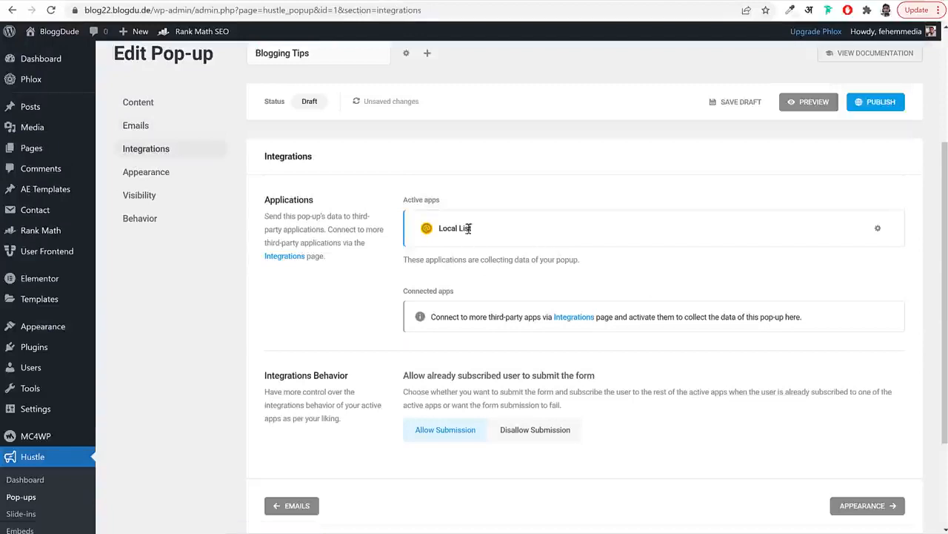
# Open the email lists page in a new tab, then return to the pop-up editor
pyautogui.scroll(-3, 488, 171)
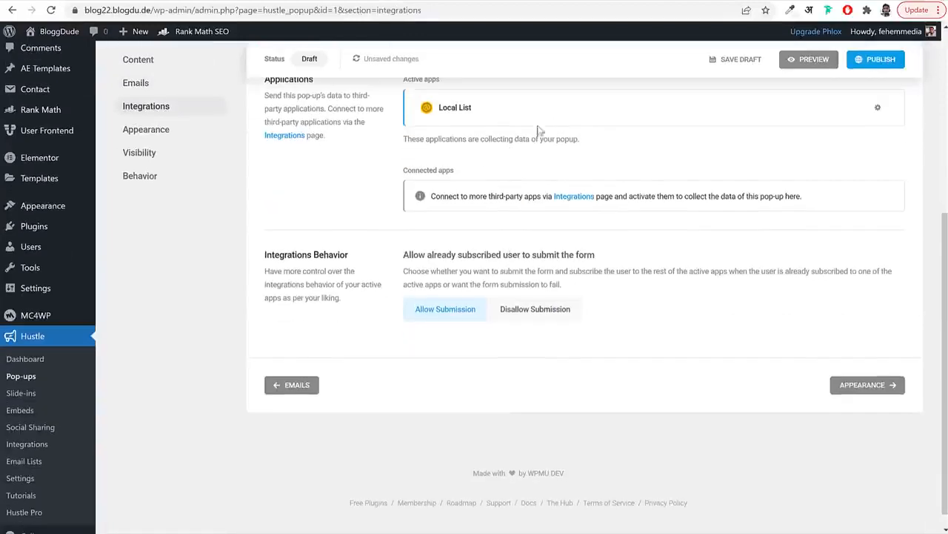
pyautogui.scroll(-1, 483, 213)
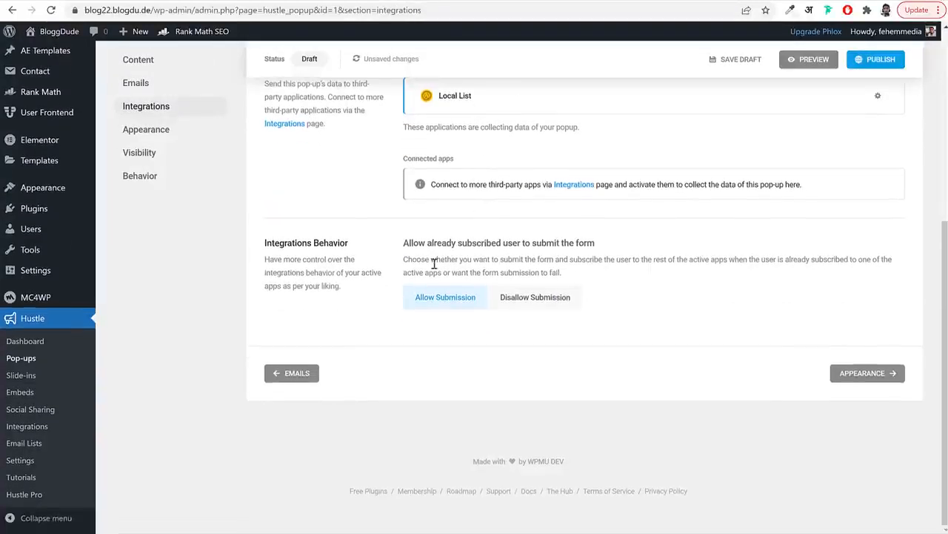
pyautogui.rightClick(19, 447)
pyautogui.click(32, 456)
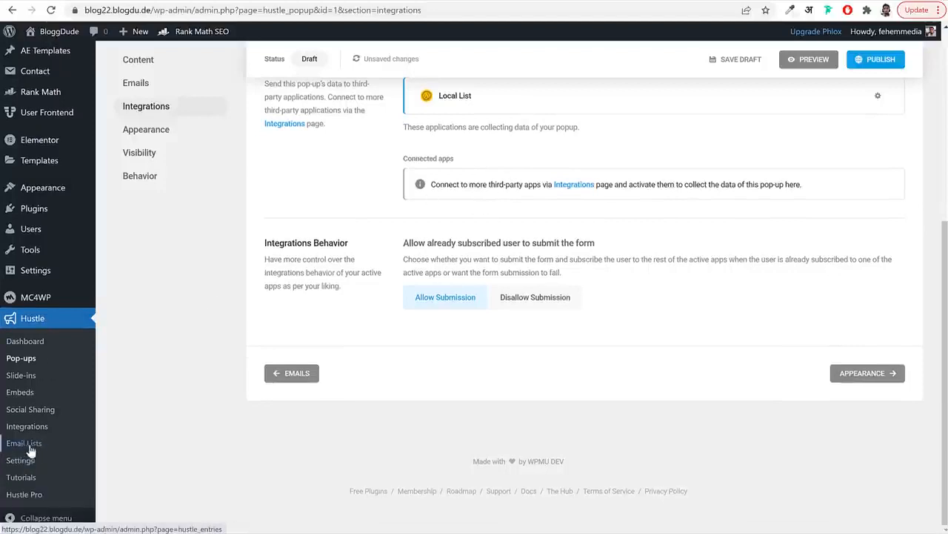
pyautogui.click(474, 2)
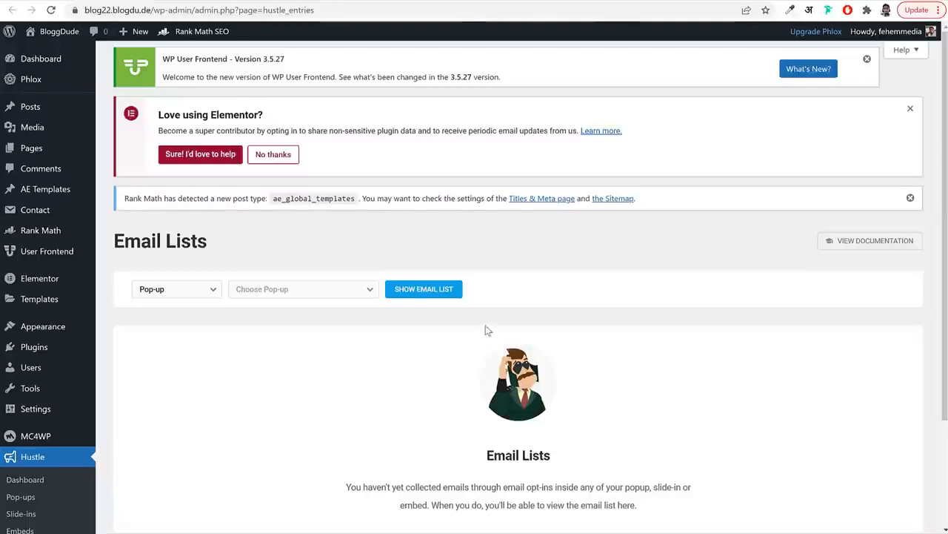
pyautogui.scroll(-3, 489, 330)
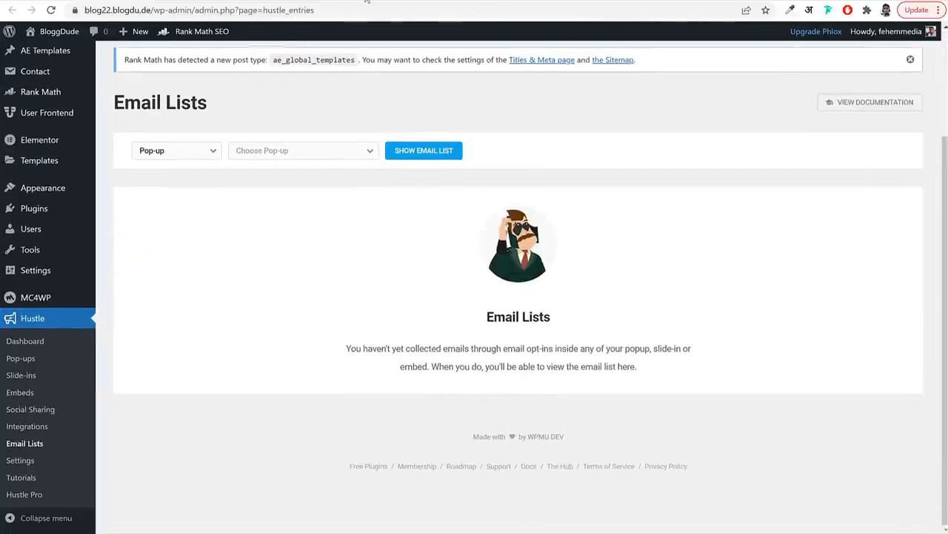
pyautogui.click(364, 1)
pyautogui.scroll(3, 555, 141)
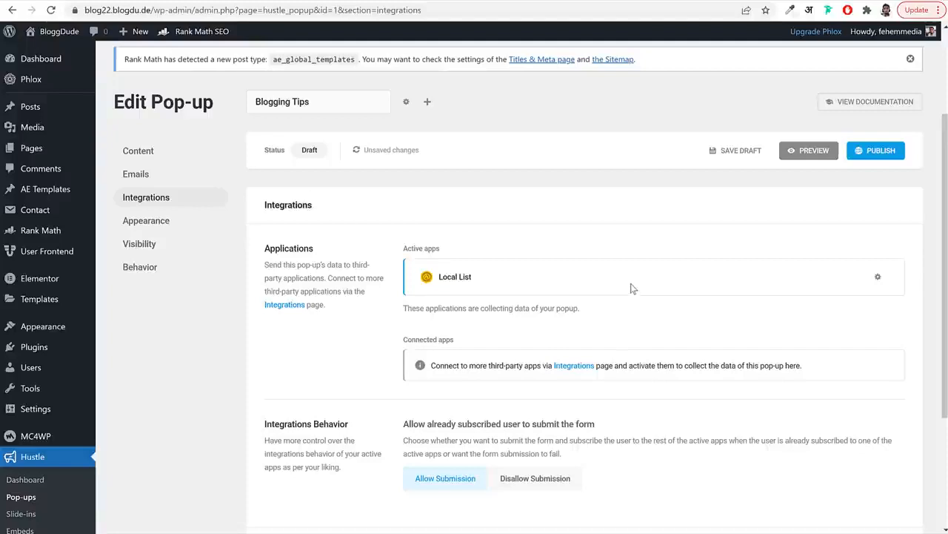
# Open Hustle's Integrations page in a new tab and start adding Mailchimp
pyautogui.scroll(-1, 631, 288)
pyautogui.rightClick(581, 313)
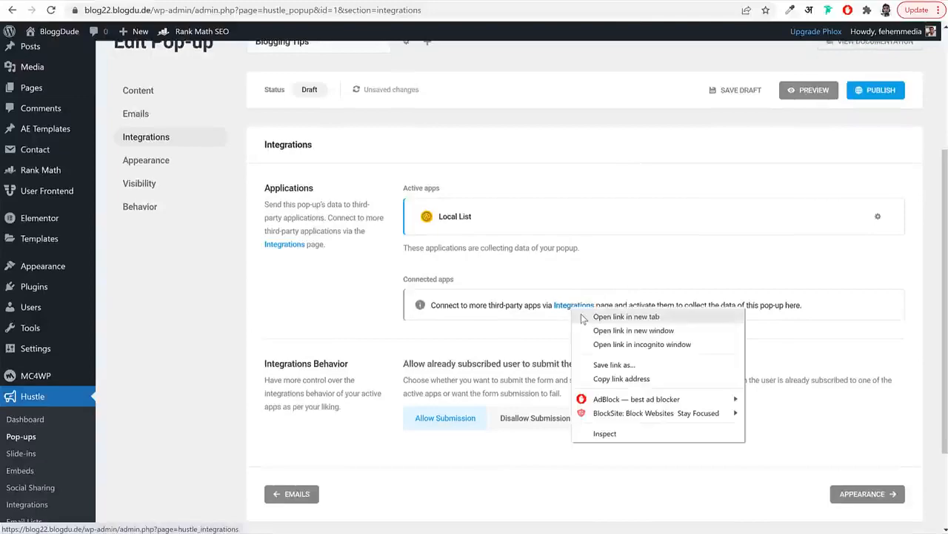
pyautogui.click(585, 319)
pyautogui.click(666, 1)
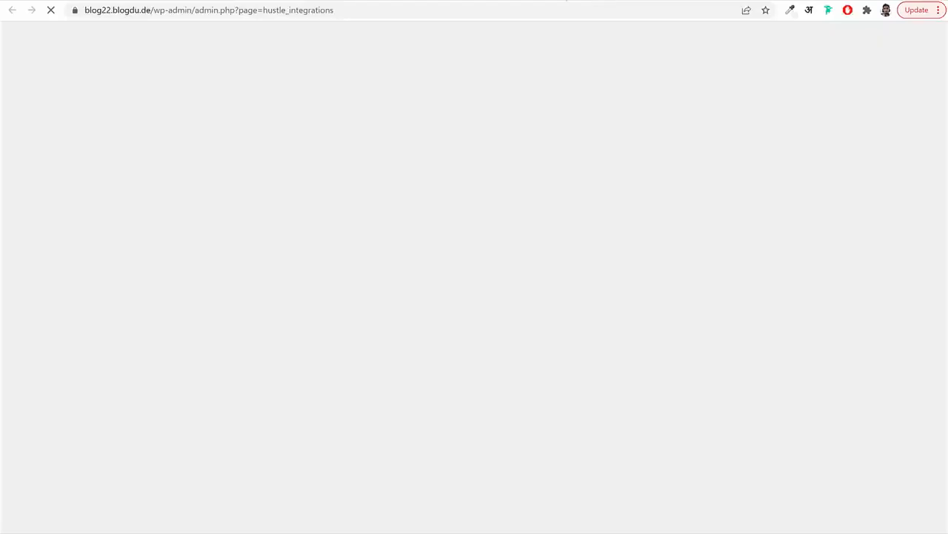
pyautogui.scroll(-8, 635, 192)
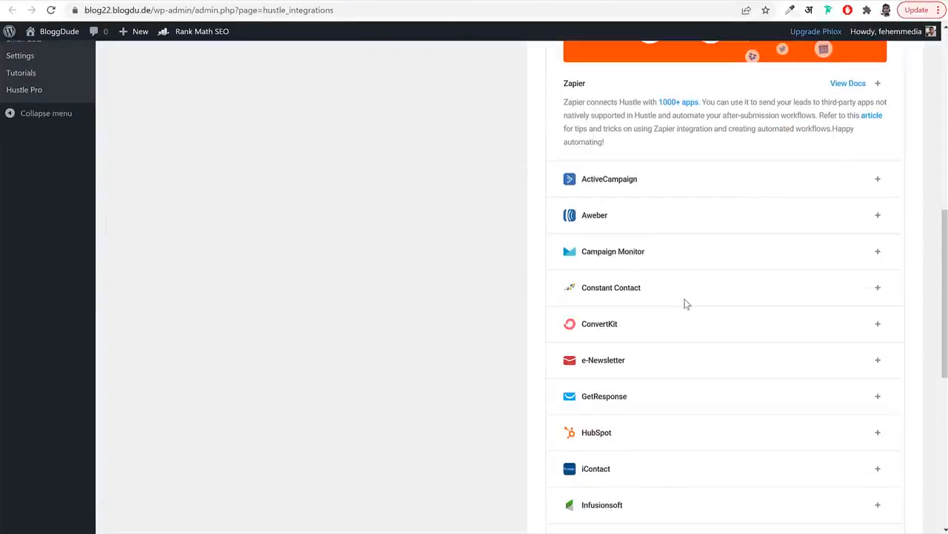
pyautogui.scroll(-1, 686, 305)
pyautogui.scroll(-3, 684, 307)
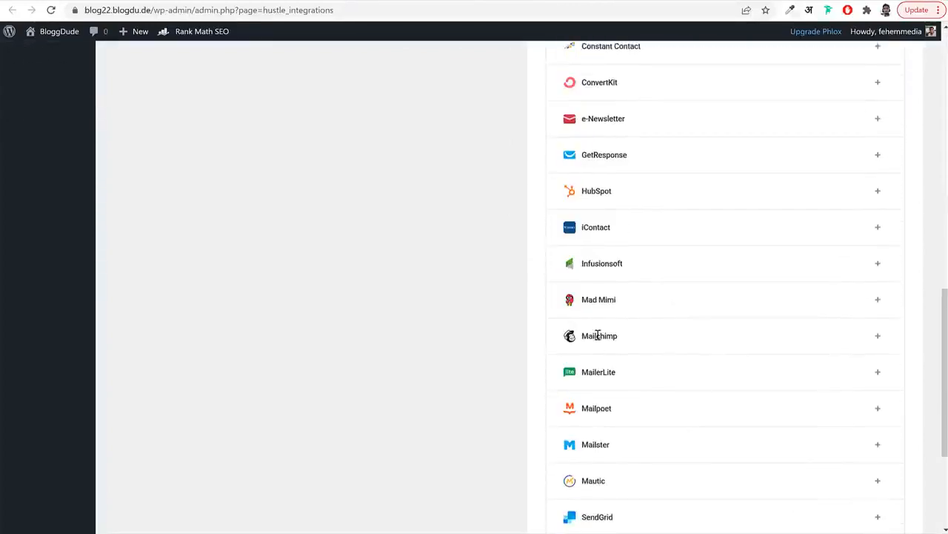
pyautogui.click(878, 337)
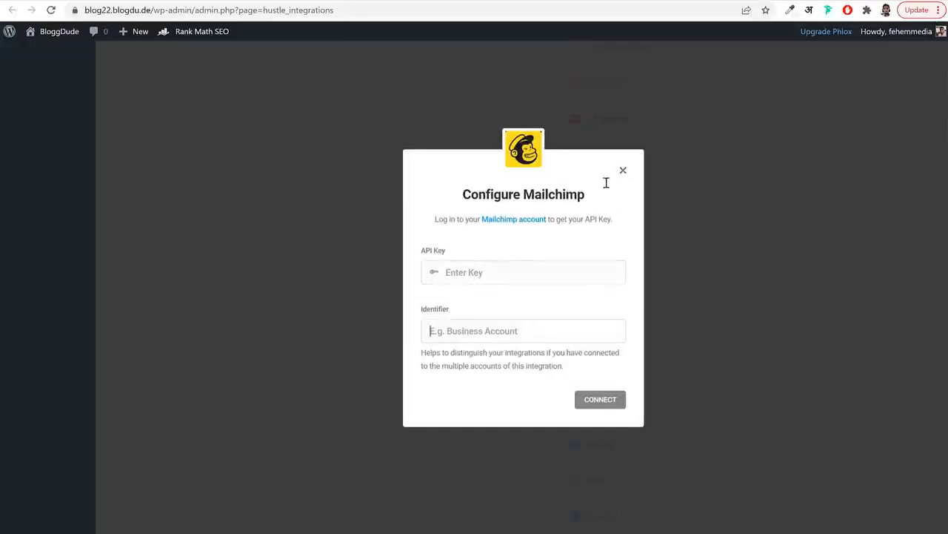
pyautogui.hotkey('ctrl', 't')
# Log in to Mailchimp and copy the existing key from Profile > Extras > API keys
pyautogui.write('mailchimp')
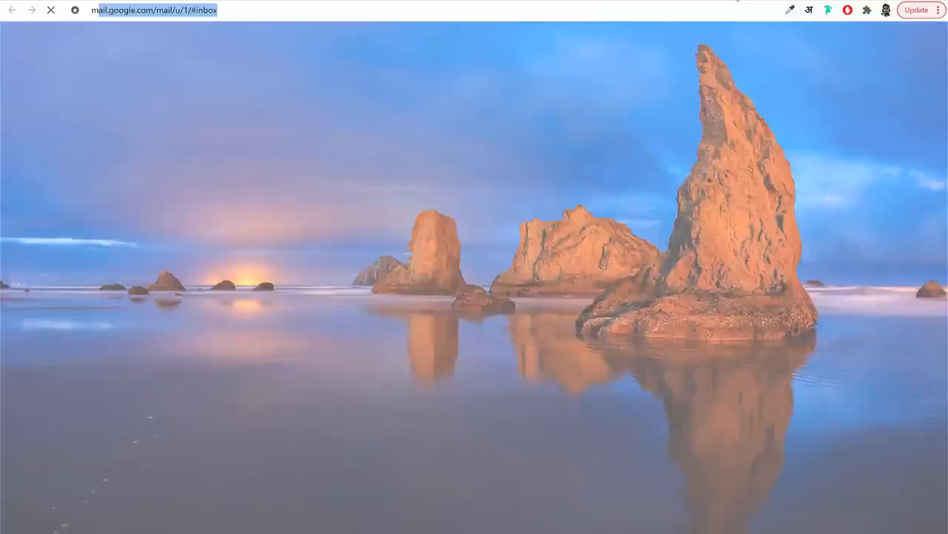
pyautogui.press('Return')
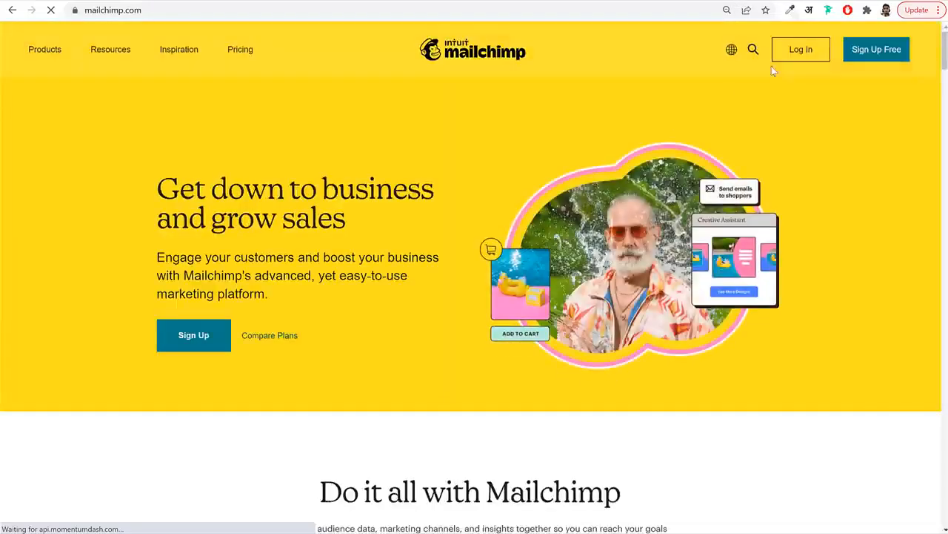
pyautogui.click(821, 55)
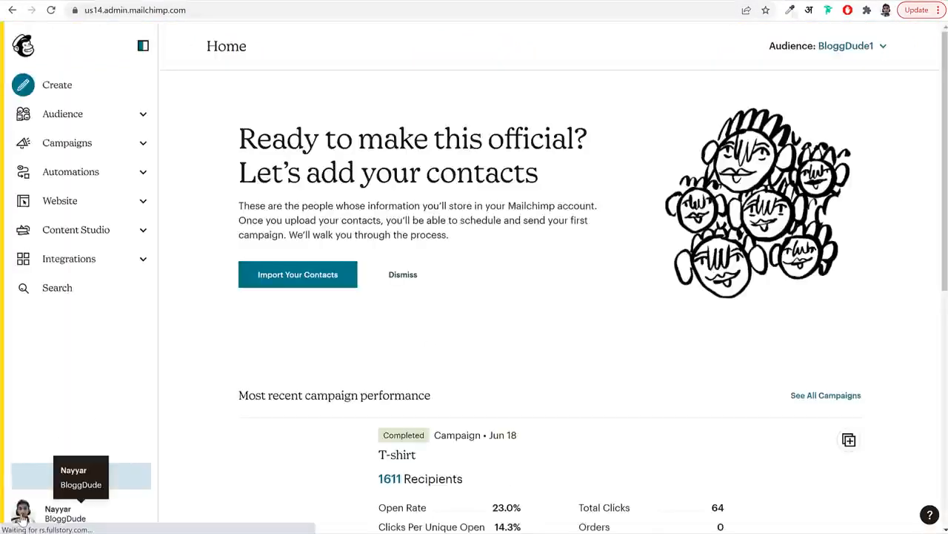
pyautogui.click(23, 519)
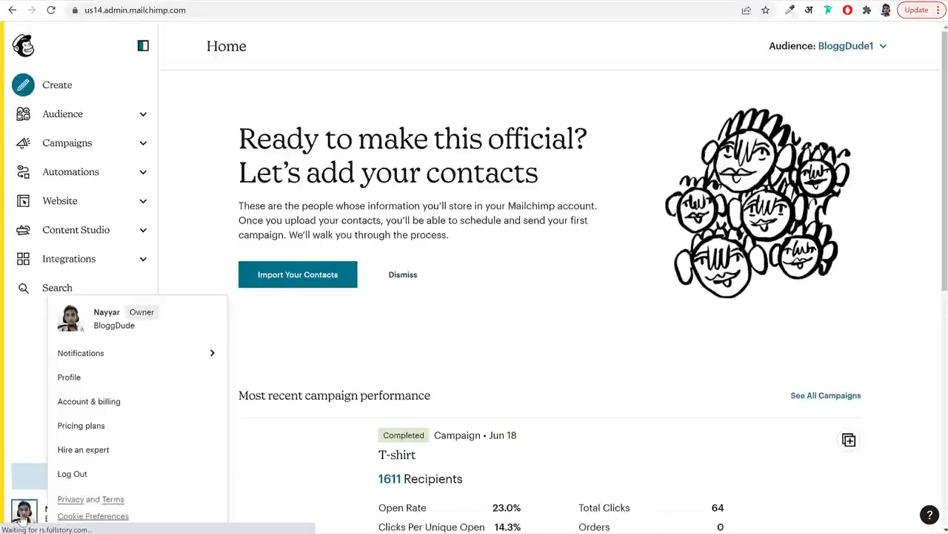
pyautogui.click(94, 388)
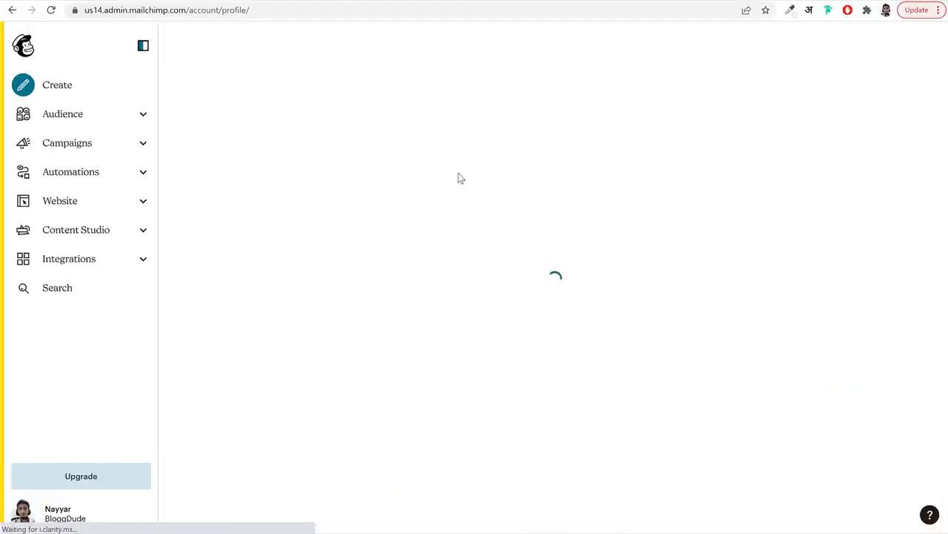
pyautogui.click(388, 128)
pyautogui.click(390, 182)
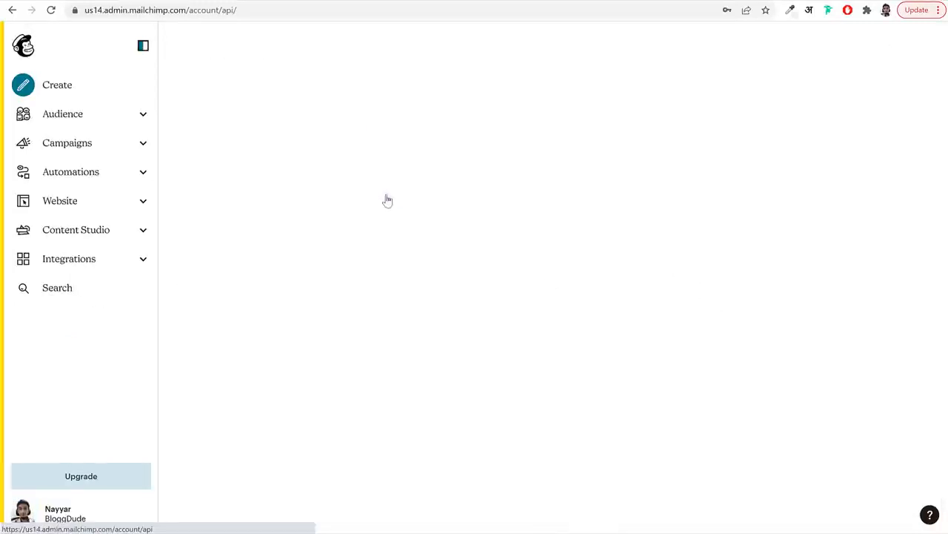
pyautogui.scroll(-3, 692, 257)
pyautogui.click(682, 252)
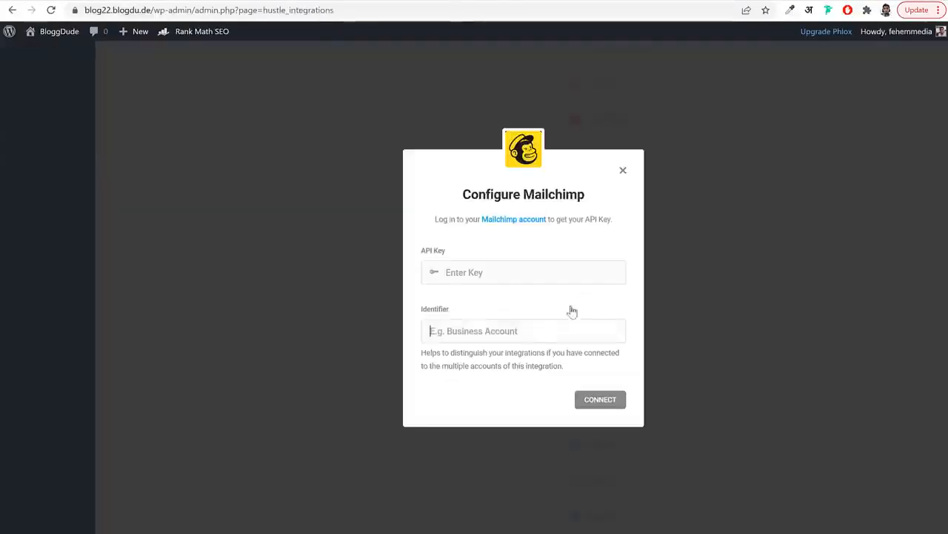
# Connect Mailchimp with the pasted API key and identifier 'Blogging Tips', then continue to Appearance
pyautogui.click(509, 276)
pyautogui.hotkey('ctrl', 'v')
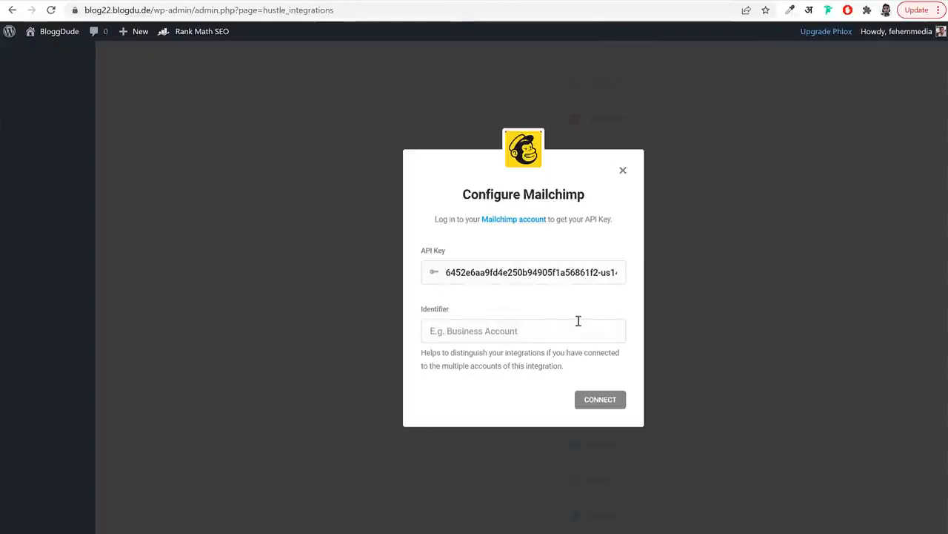
pyautogui.write('B')
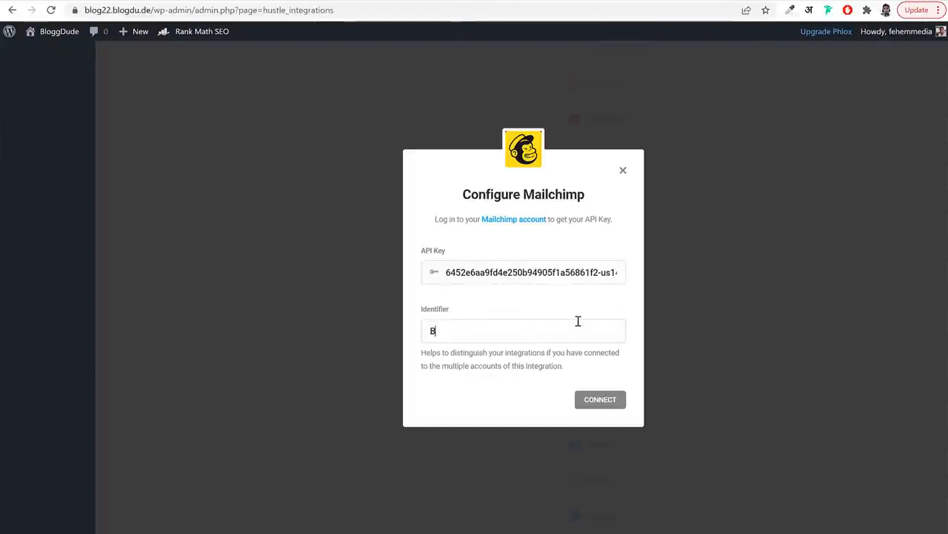
pyautogui.write('logging Tips')
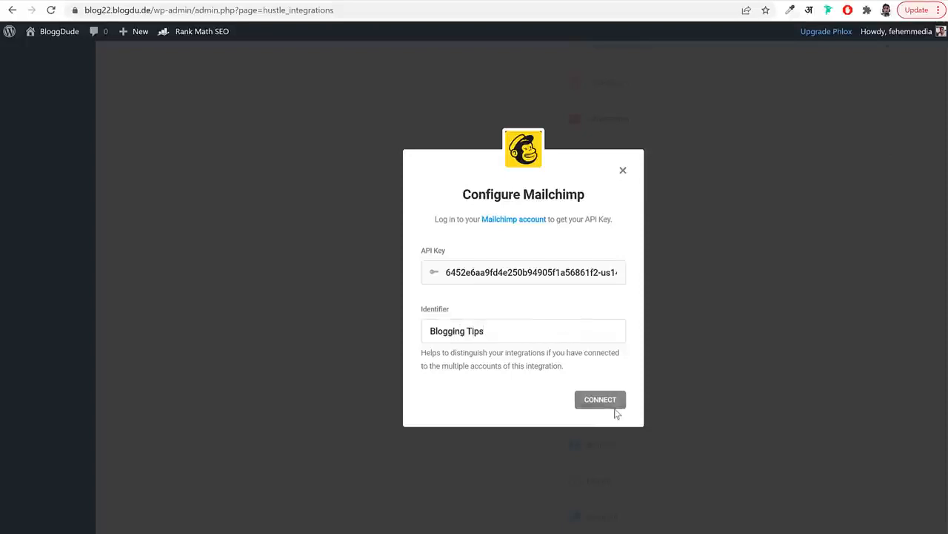
pyautogui.click(612, 408)
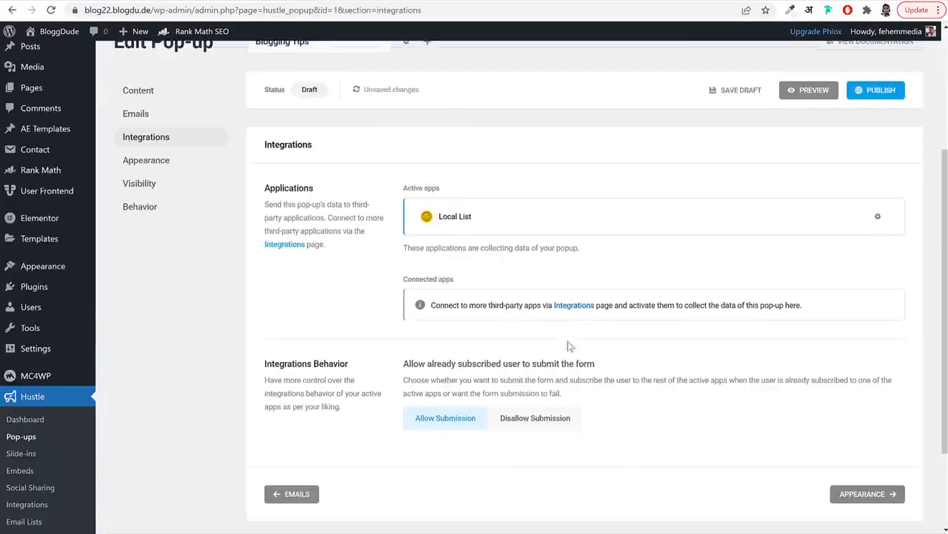
pyautogui.scroll(-3, 570, 346)
pyautogui.click(856, 373)
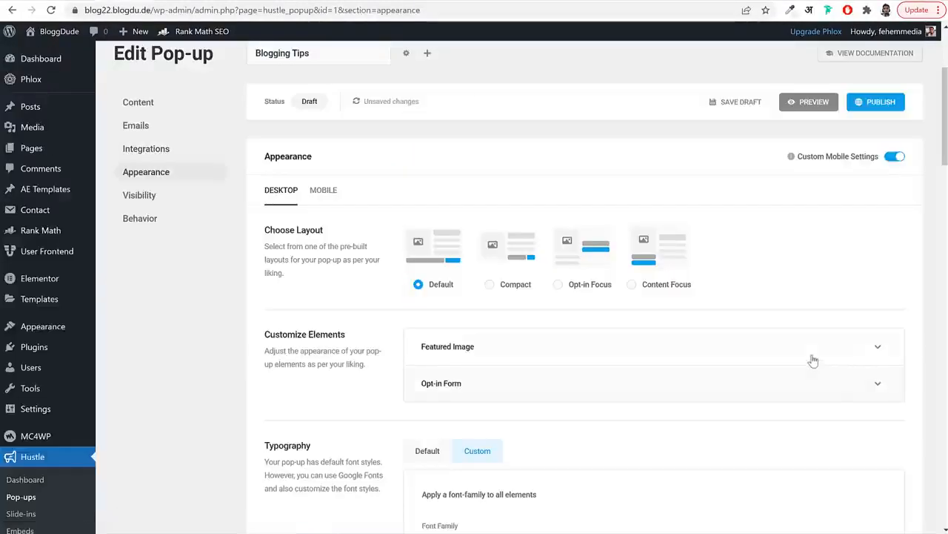
# Publish the pop-up, dismiss the confirmation, and go back to Integrations settings
pyautogui.click(871, 104)
pyautogui.click(622, 176)
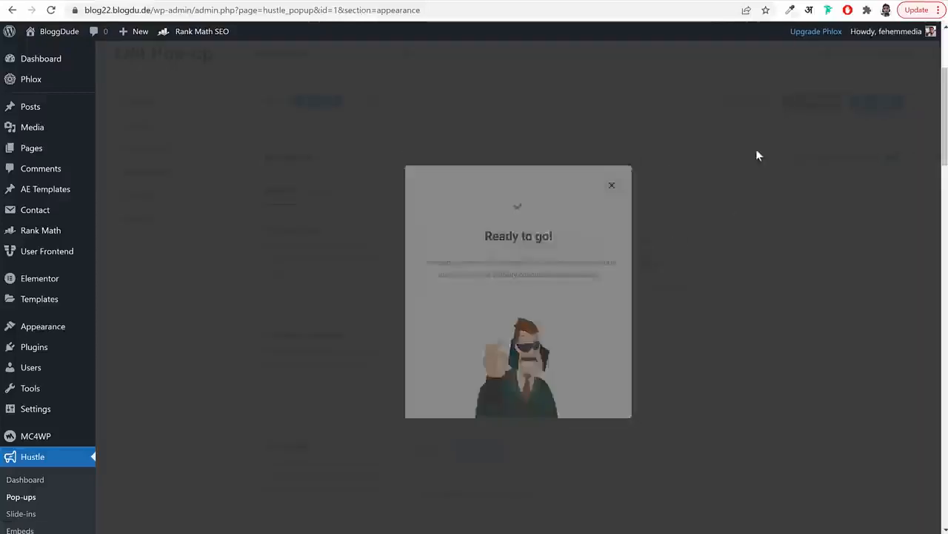
pyautogui.scroll(-6, 855, 314)
pyautogui.scroll(-10, 855, 421)
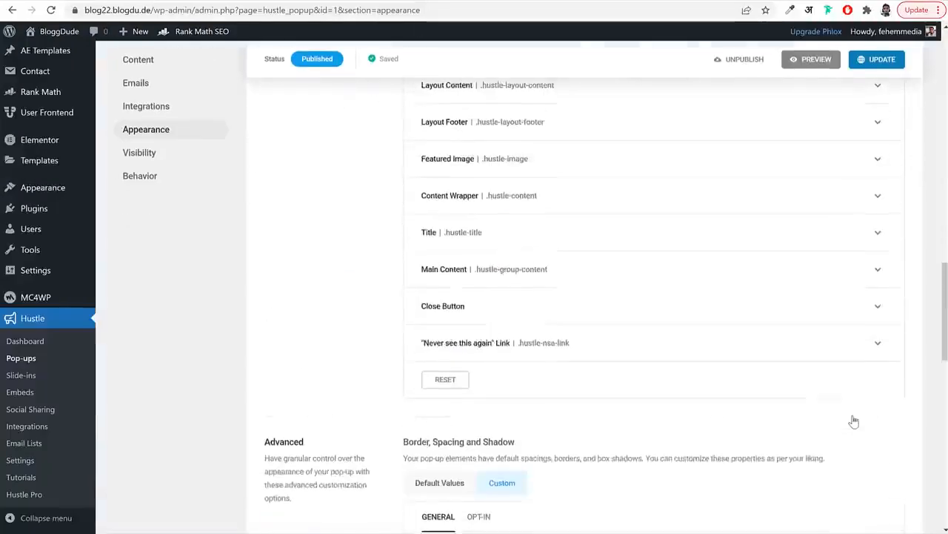
pyautogui.click(311, 432)
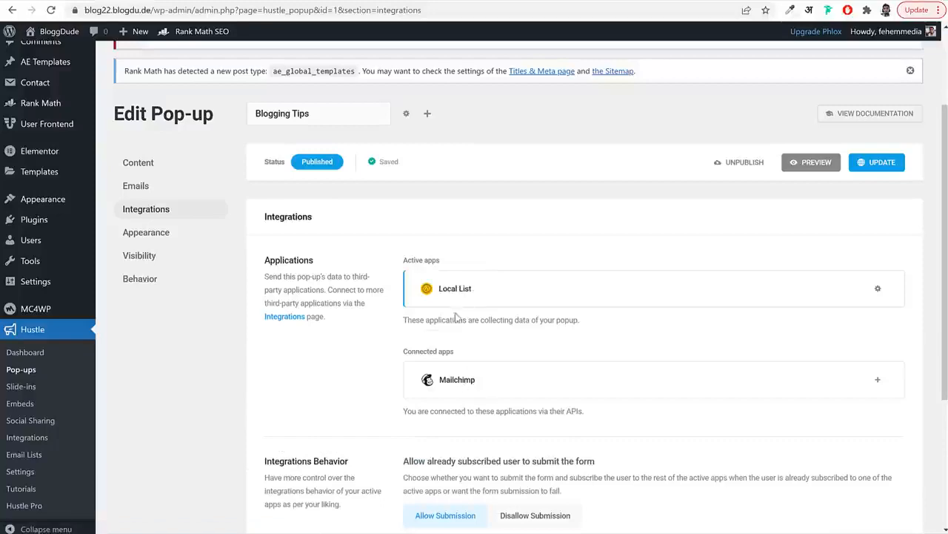
# Step through the Appearance settings on to the Visibility rules
pyautogui.scroll(-5, 456, 316)
pyautogui.click(852, 374)
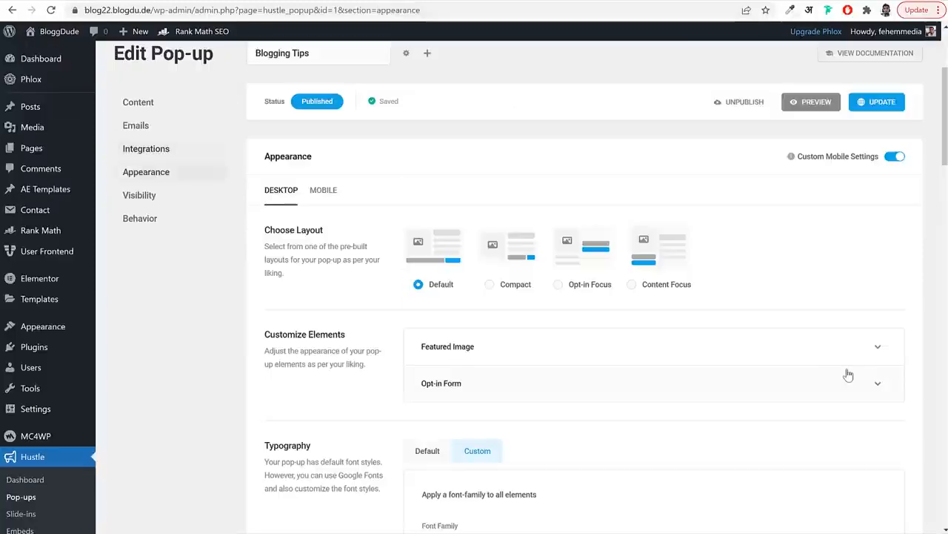
pyautogui.scroll(-2, 647, 357)
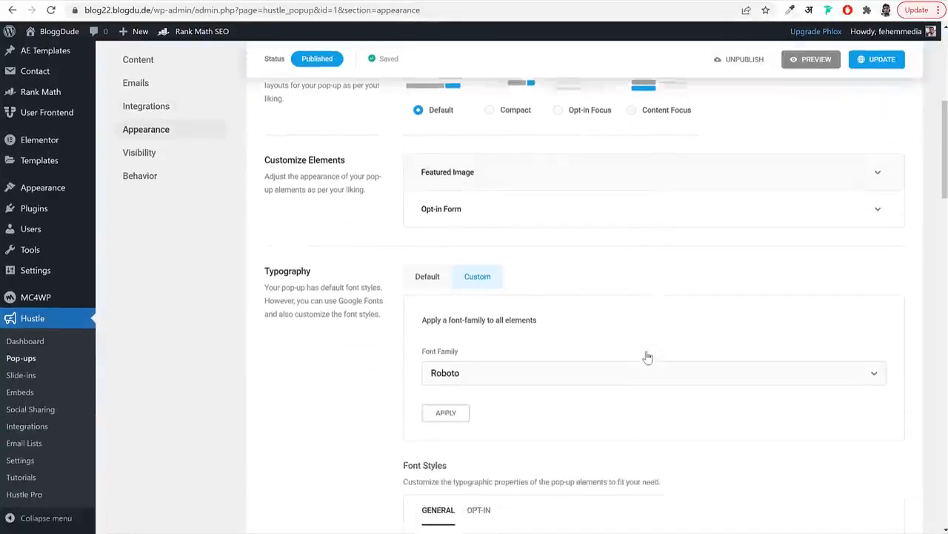
pyautogui.scroll(-15, 646, 356)
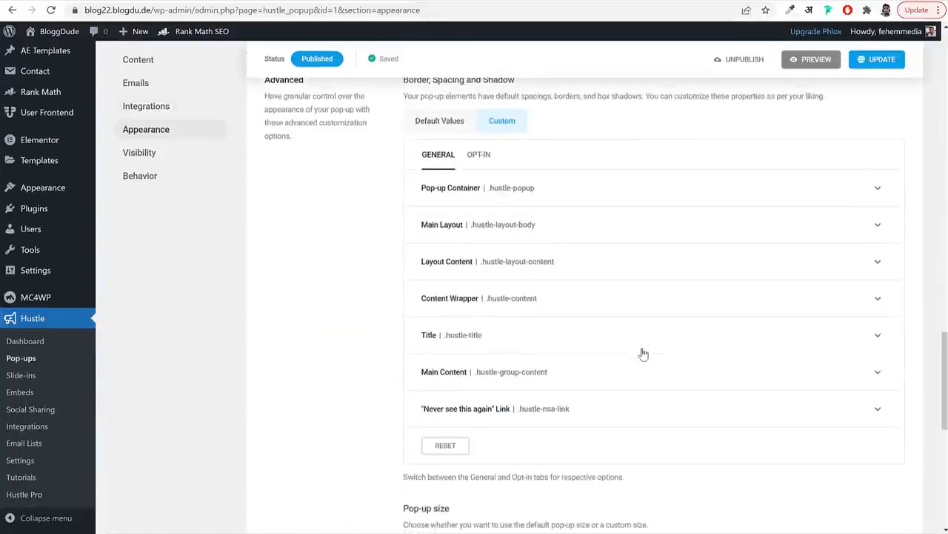
pyautogui.scroll(-5, 643, 354)
pyautogui.click(882, 375)
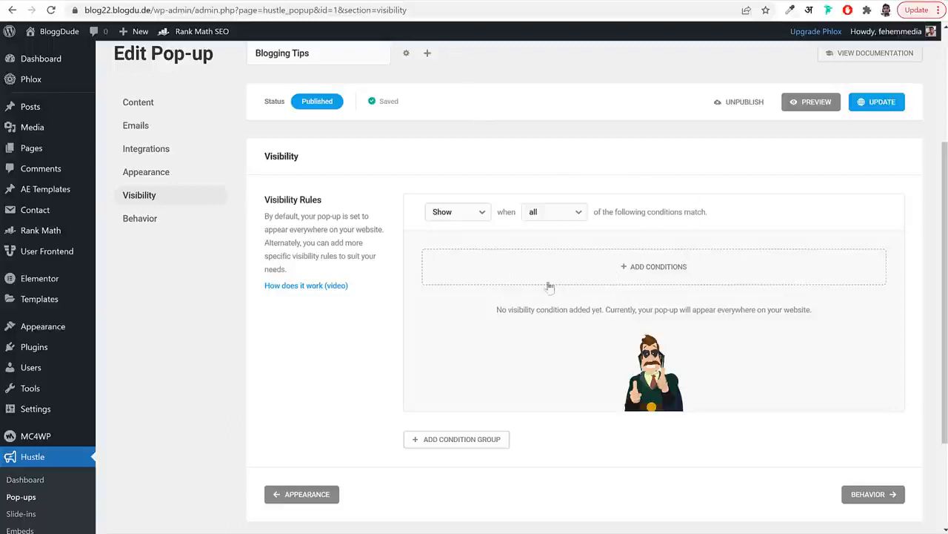
# Try Posts and Pages visibility conditions, discard them, and continue to Behavior settings
pyautogui.click(628, 265)
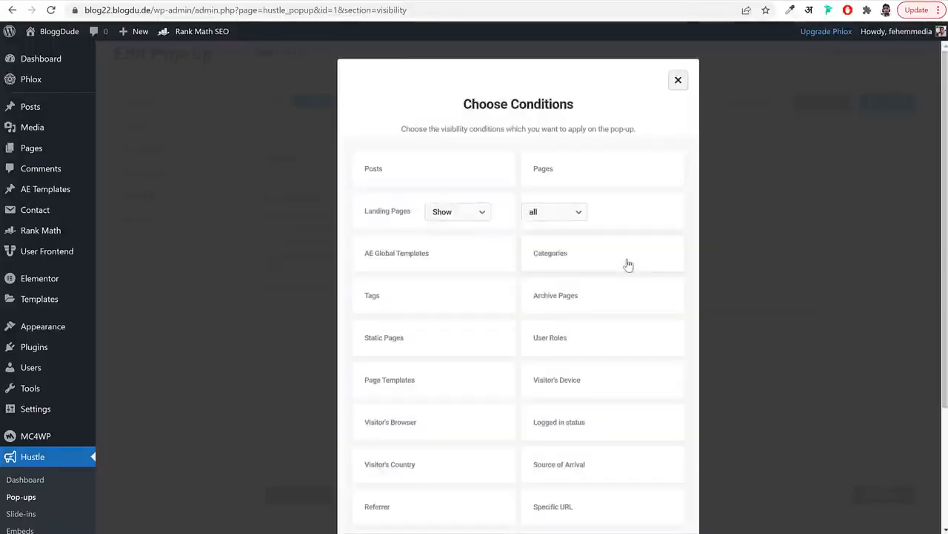
pyautogui.click(677, 80)
pyautogui.click(650, 215)
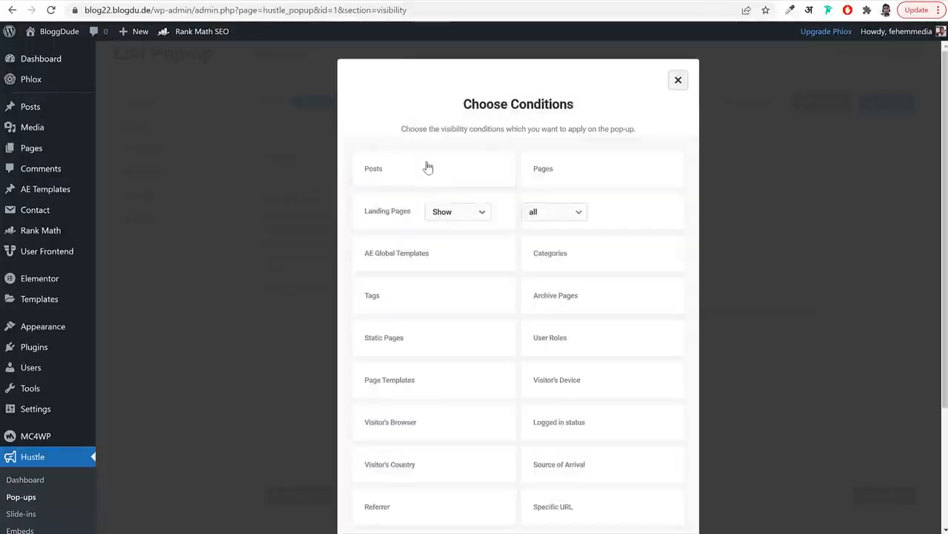
pyautogui.click(428, 169)
pyautogui.click(572, 174)
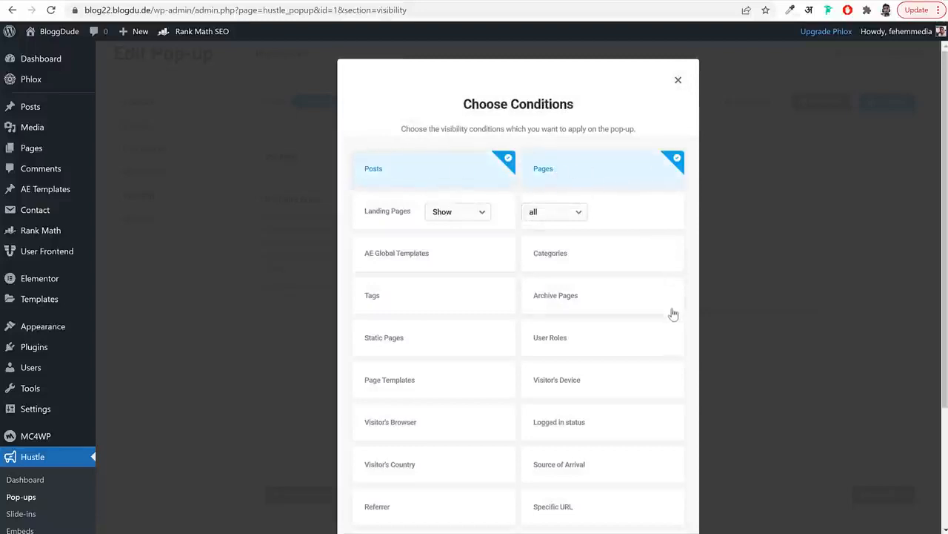
pyautogui.scroll(-3, 446, 388)
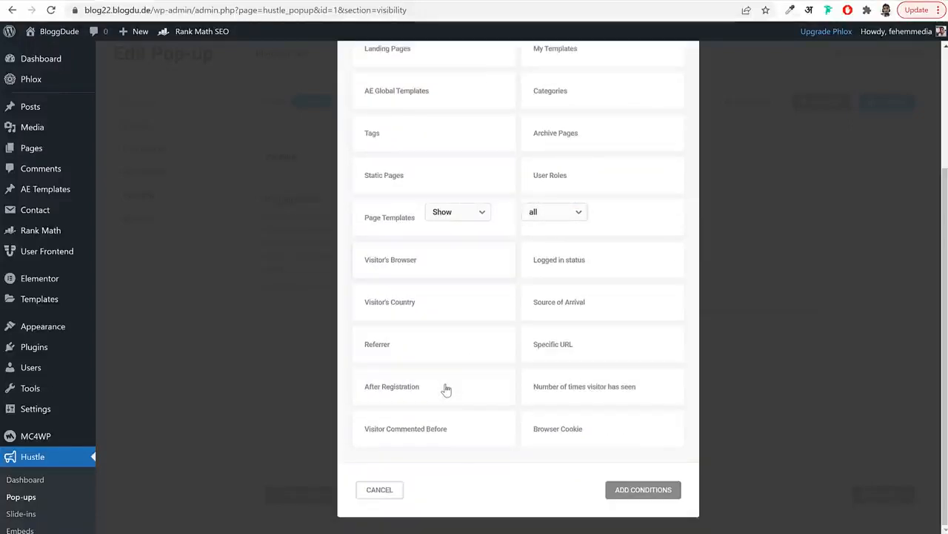
pyautogui.scroll(2, 588, 448)
pyautogui.scroll(1, 588, 448)
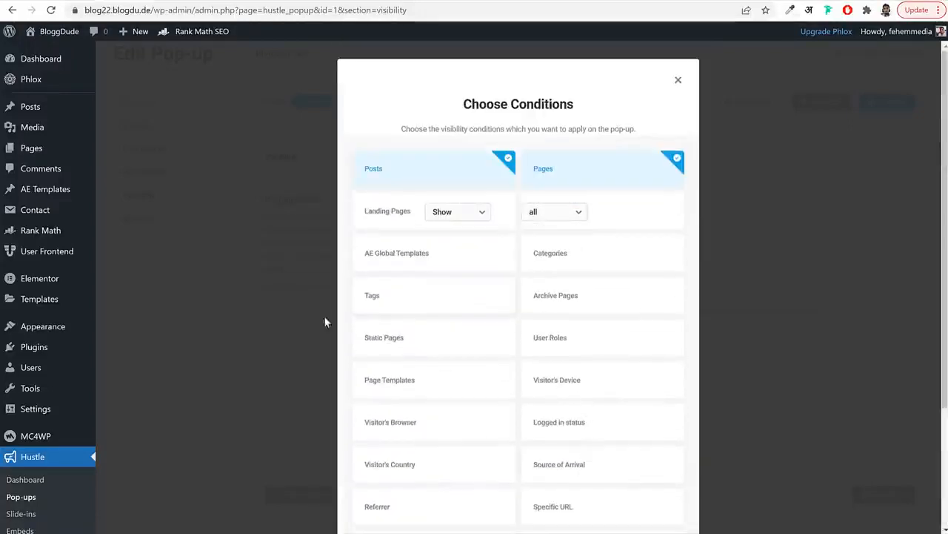
pyautogui.click(679, 83)
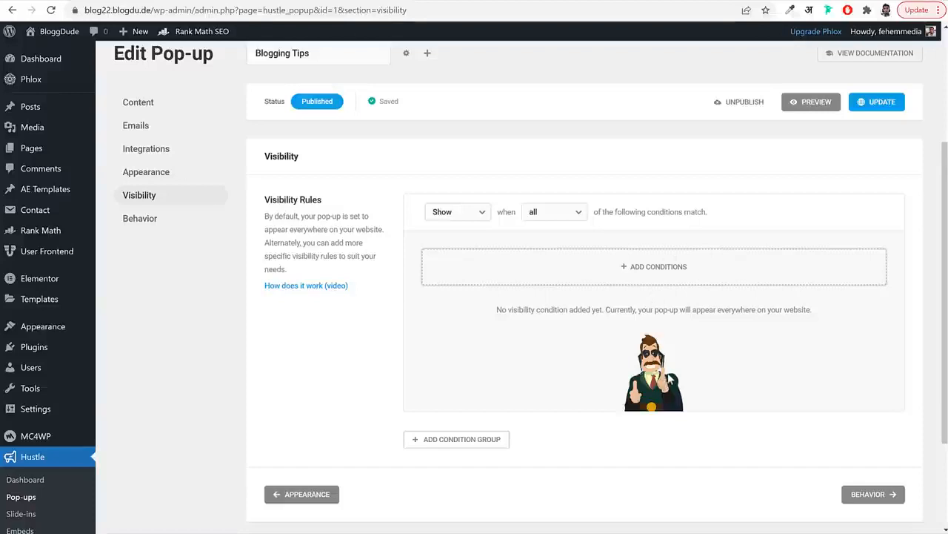
pyautogui.click(871, 494)
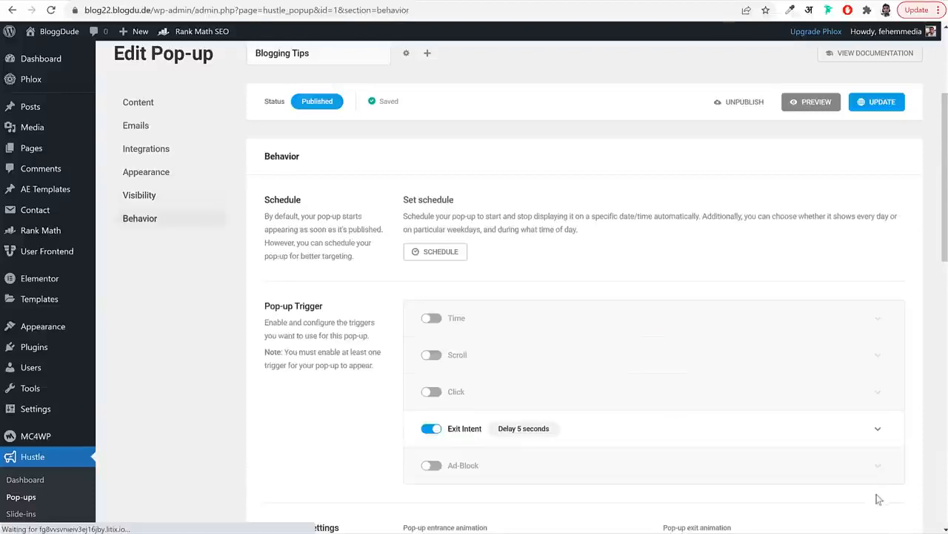
# Turn on a 3-second Time trigger and a 30% Scroll trigger for the pop-up
pyautogui.scroll(-3, 652, 391)
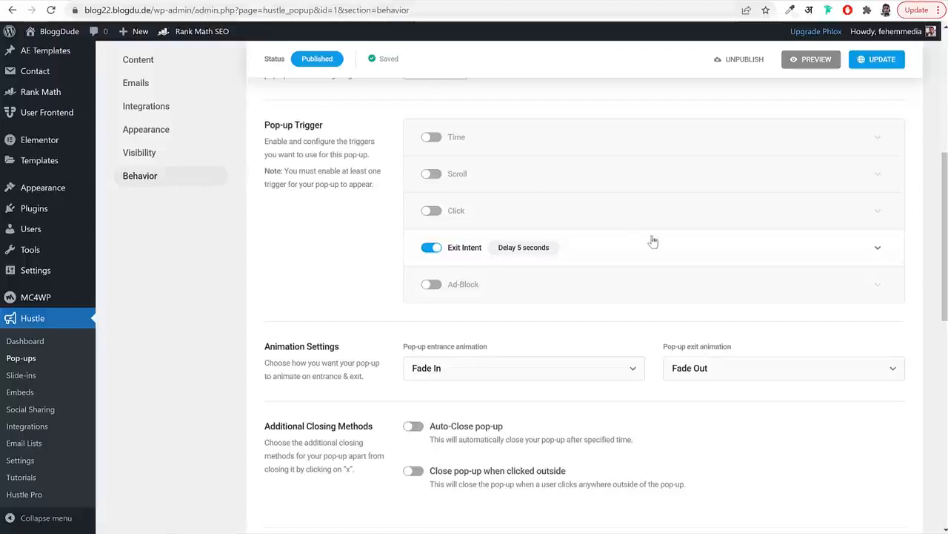
pyautogui.click(434, 138)
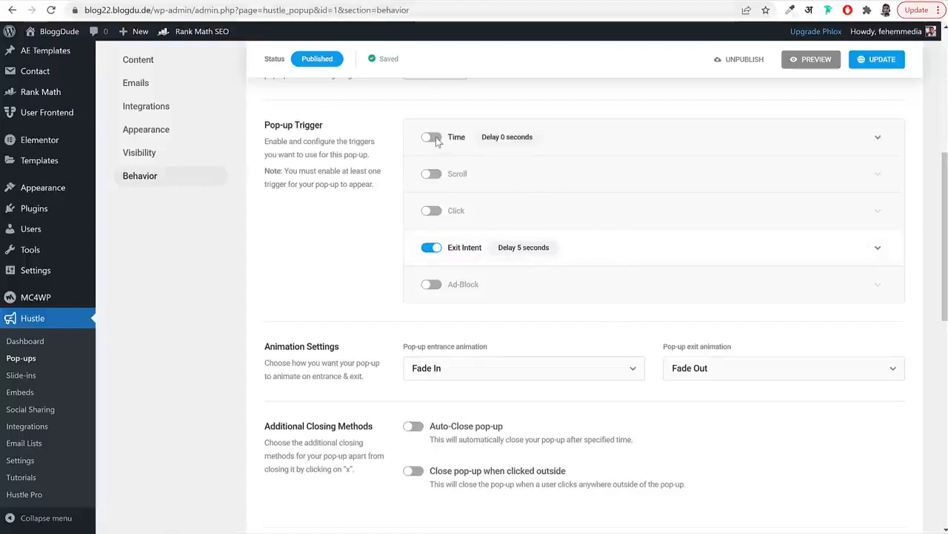
pyautogui.click(880, 139)
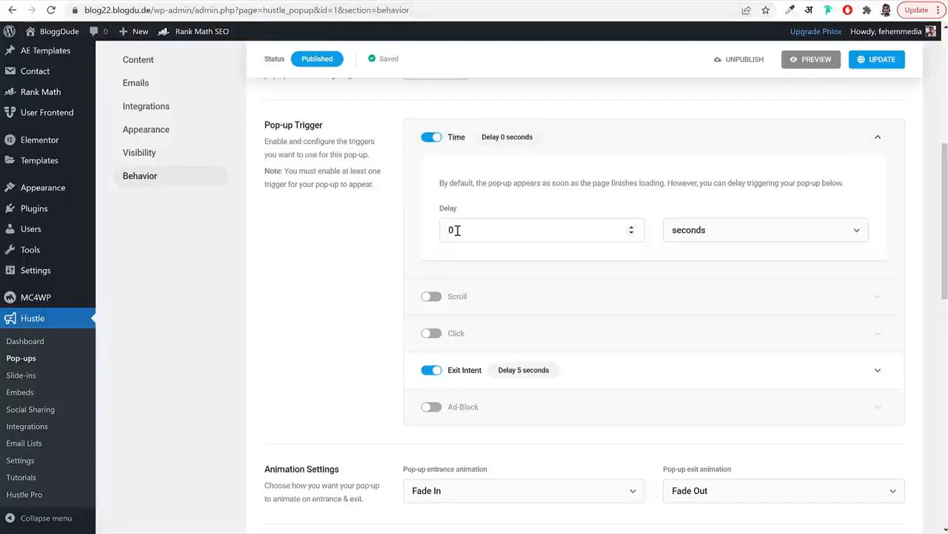
pyautogui.moveTo(457, 230); pyautogui.dragTo(437, 236)
pyautogui.click(830, 145)
pyautogui.click(436, 176)
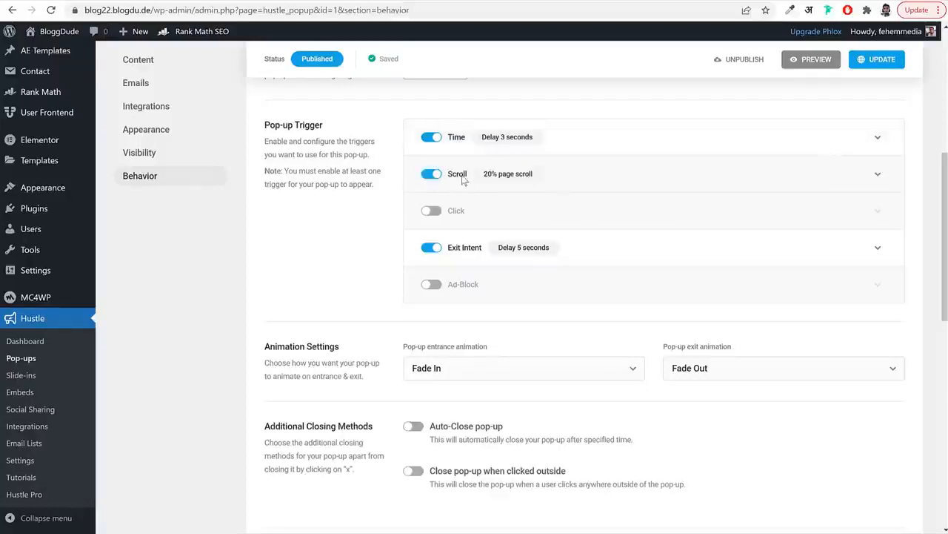
pyautogui.click(684, 180)
pyautogui.moveTo(460, 310); pyautogui.dragTo(415, 316)
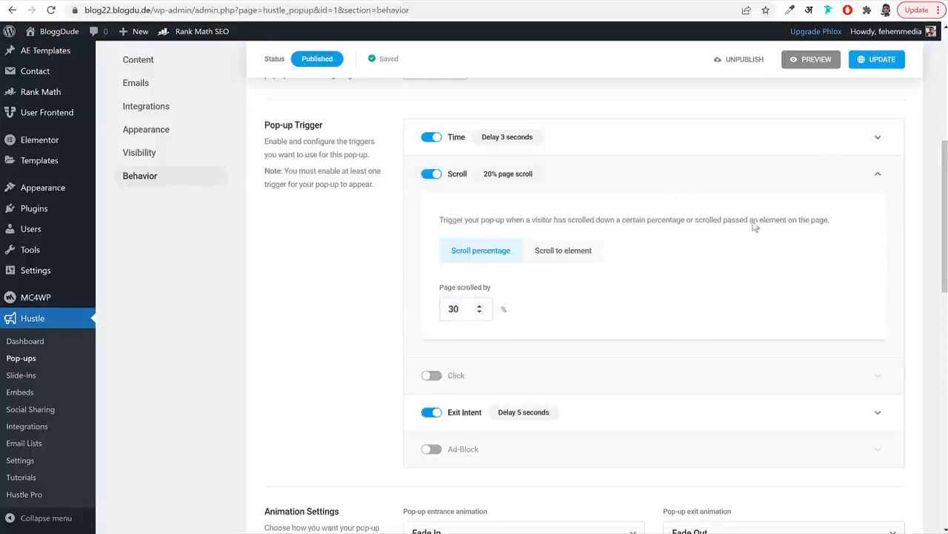
pyautogui.click(763, 189)
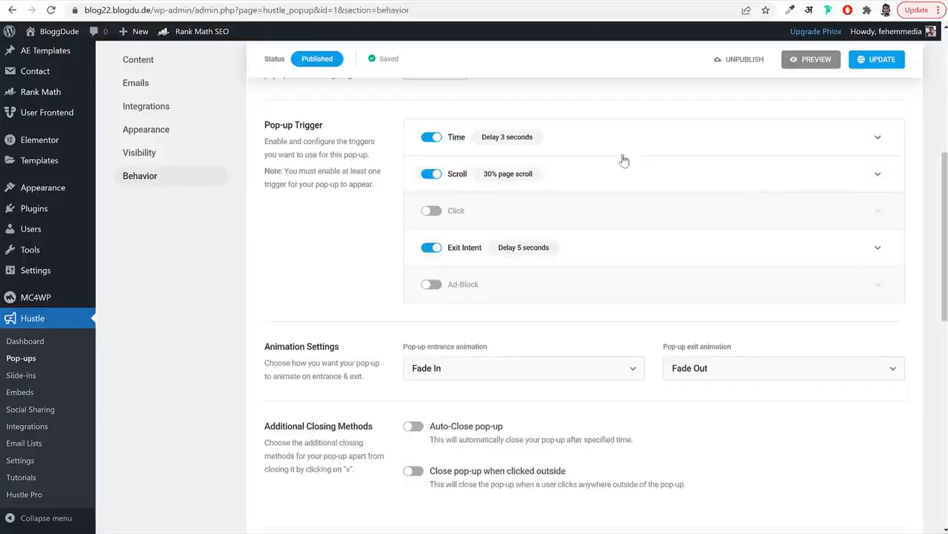
# Save the trigger changes and update the published pop-up
pyautogui.scroll(-10, 567, 235)
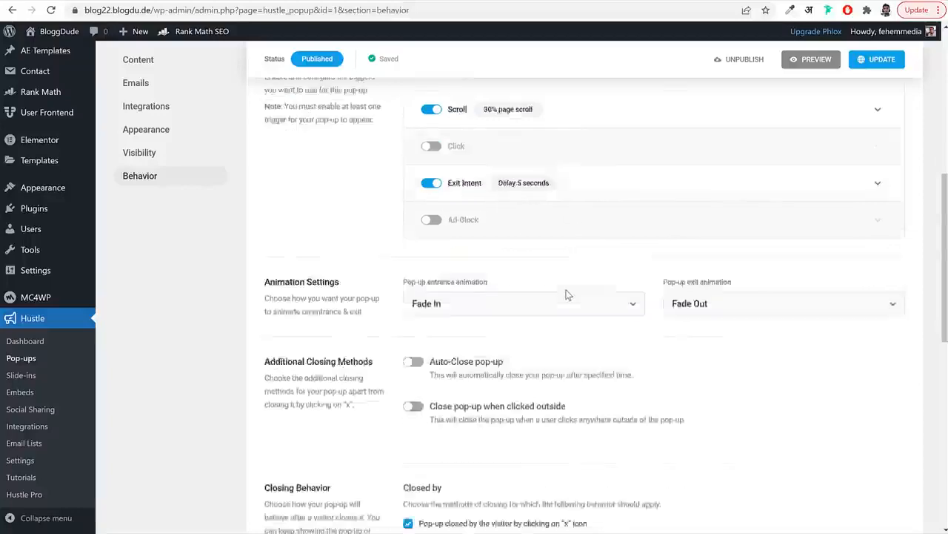
pyautogui.click(881, 373)
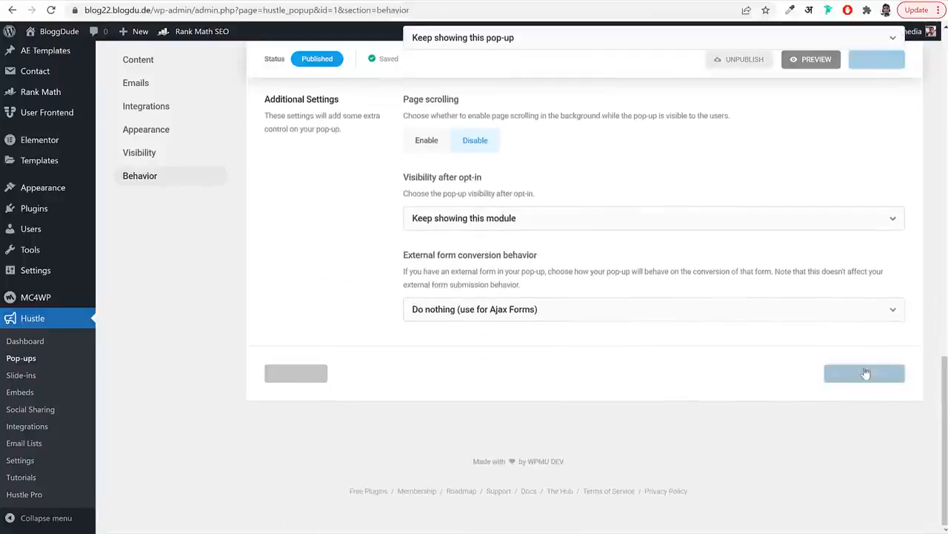
pyautogui.scroll(15, 858, 248)
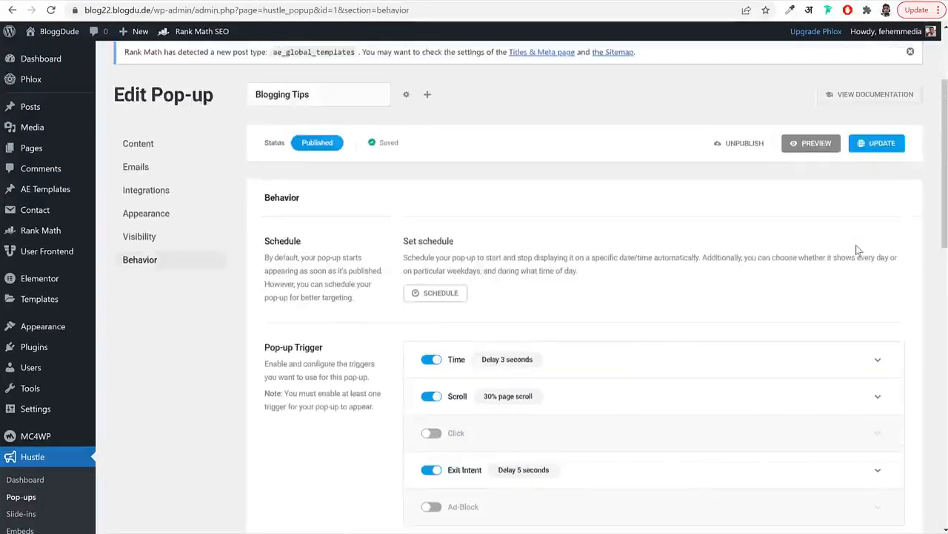
pyautogui.click(876, 290)
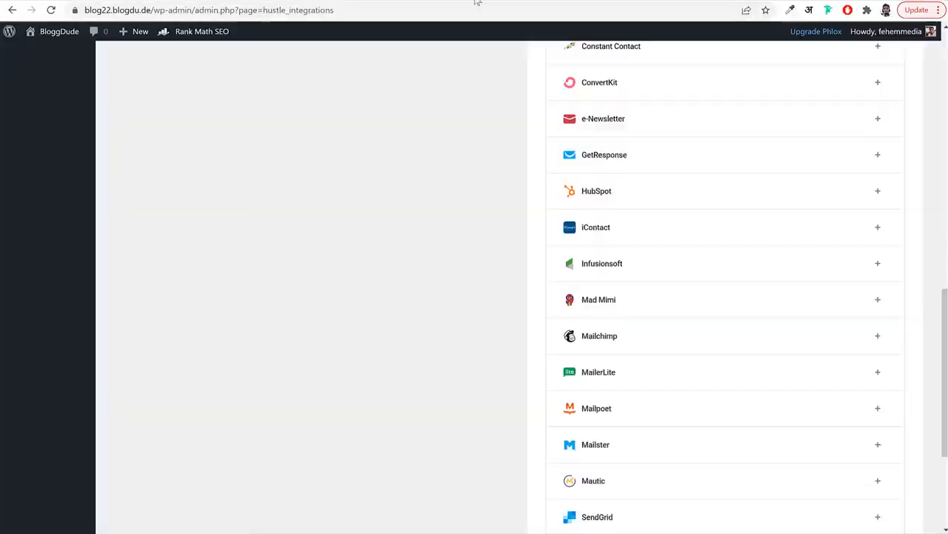
pyautogui.click(49, 32)
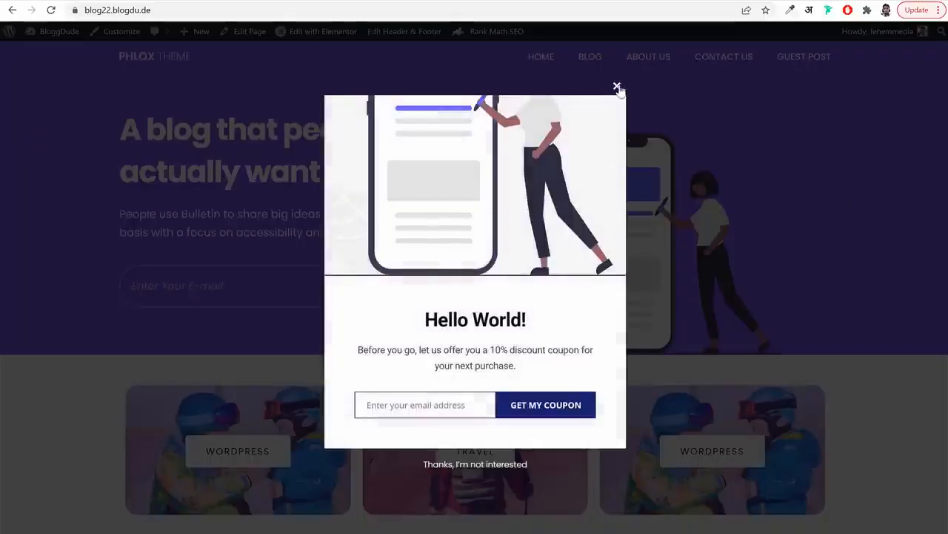
# Dismiss the live blog's coupon pop-up, check the footer, return to top, and open a blank tab
pyautogui.click(616, 87)
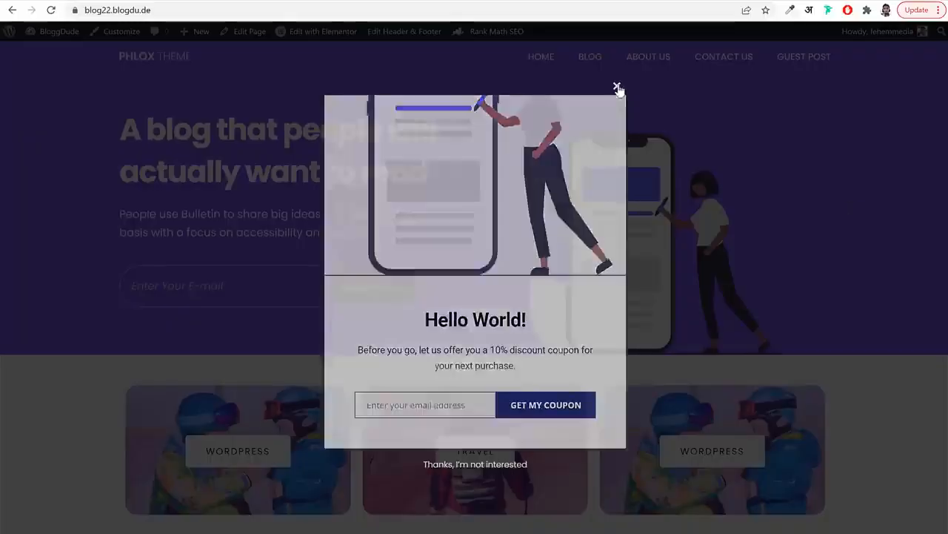
pyautogui.scroll(-10, 837, 289)
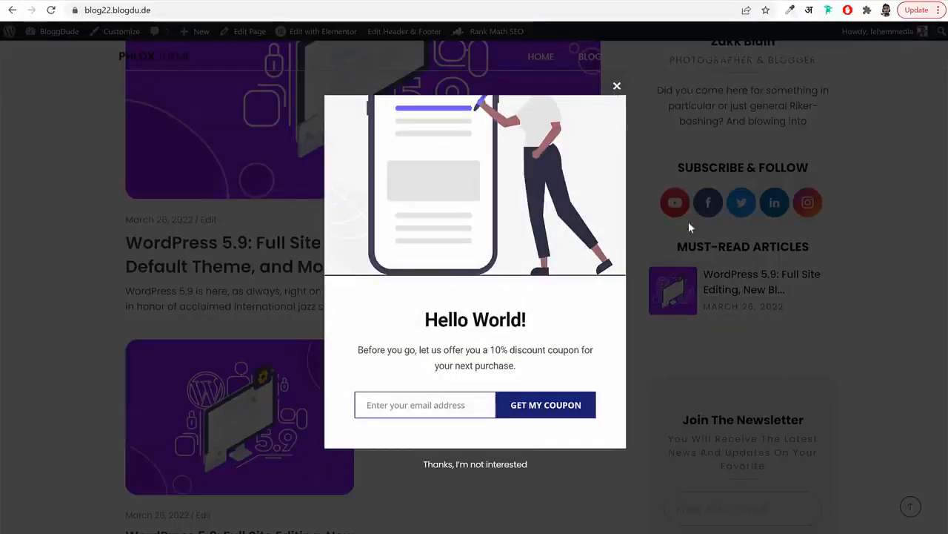
pyautogui.click(616, 87)
pyautogui.scroll(-10, 889, 401)
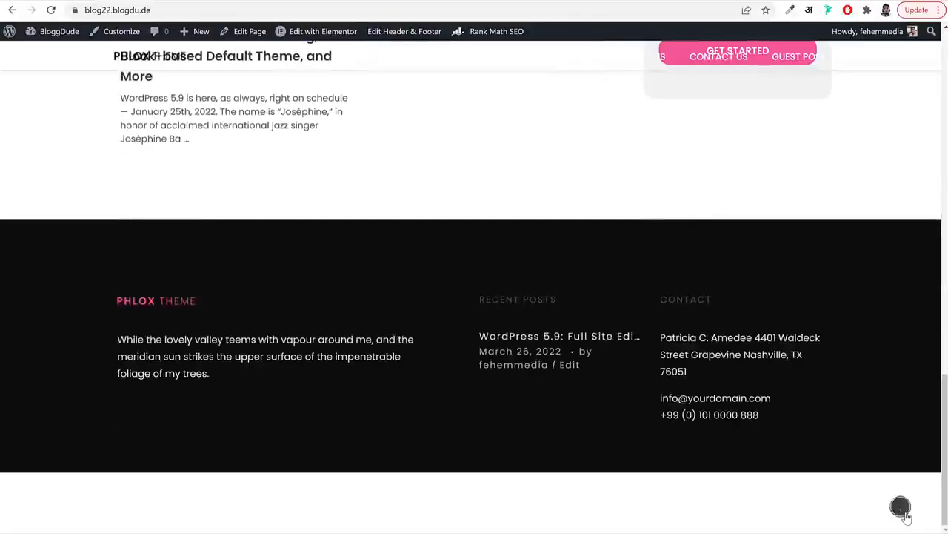
pyautogui.click(901, 505)
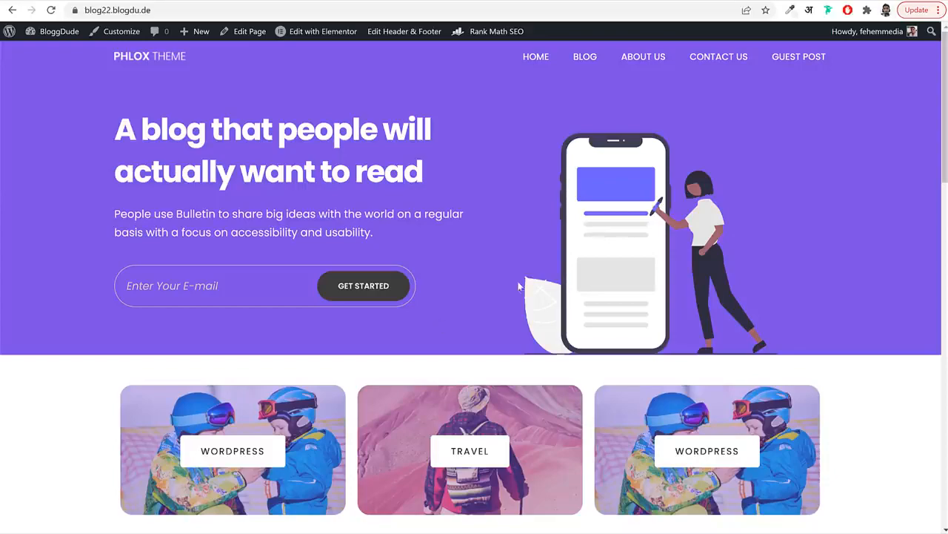
pyautogui.hotkey('ctrl', 't')
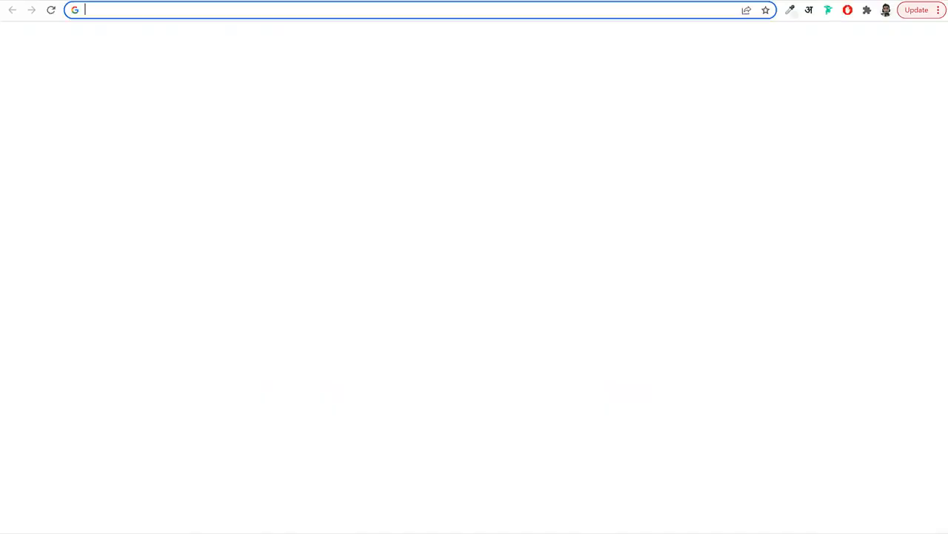
# Open the BloggDude YouTube channel and search for the creator's name plus 'hustle'
pyautogui.write('y')
pyautogui.click(246, 151)
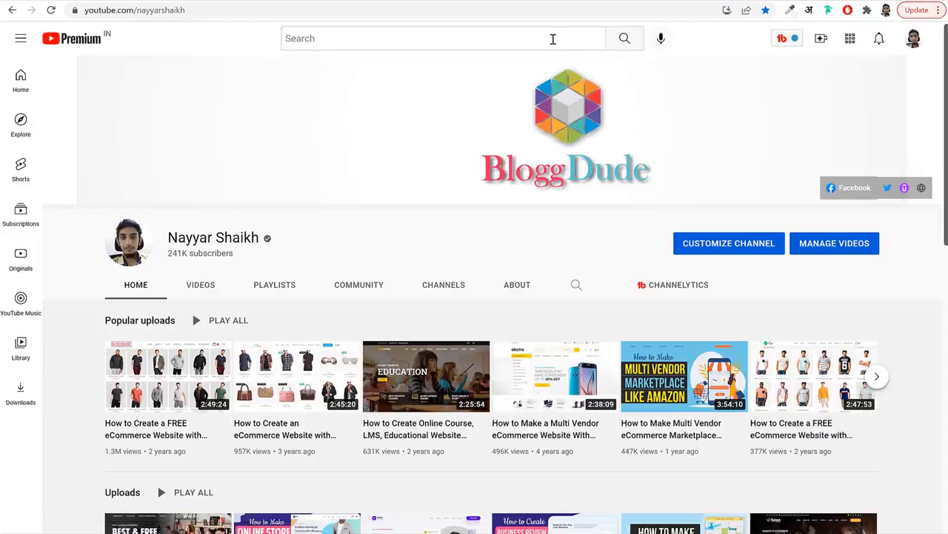
pyautogui.click(553, 39)
pyautogui.write('nayyar shaikh')
pyautogui.press('Return')
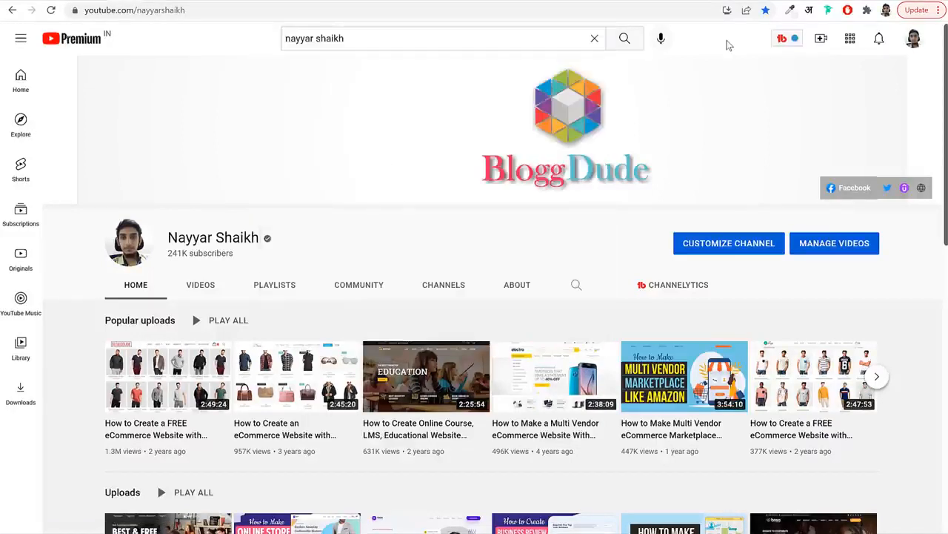
pyautogui.click(501, 41)
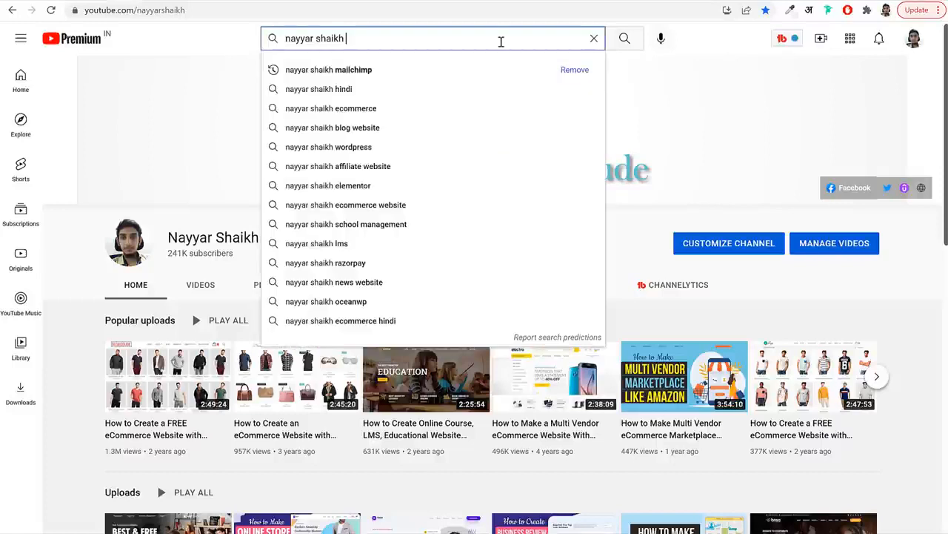
pyautogui.write('hust')
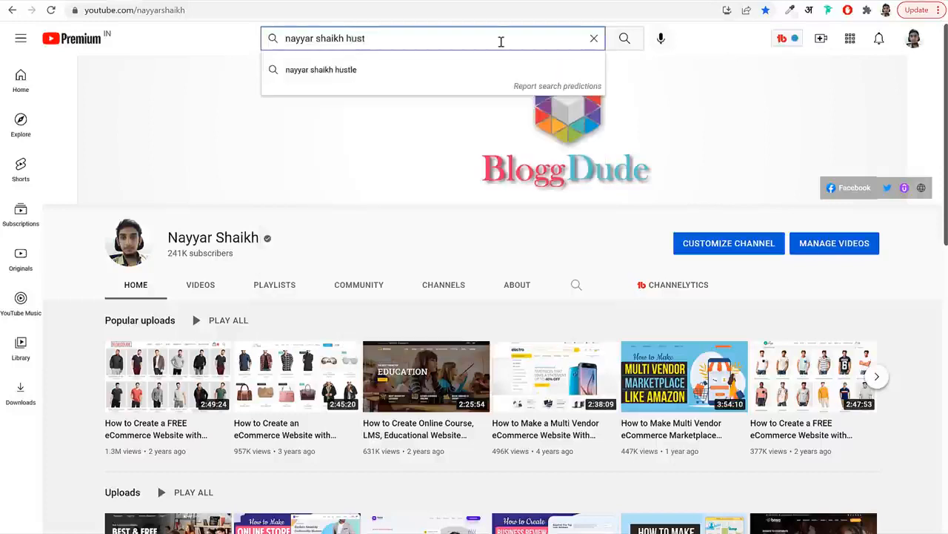
pyautogui.write('le')
pyautogui.press('Return')
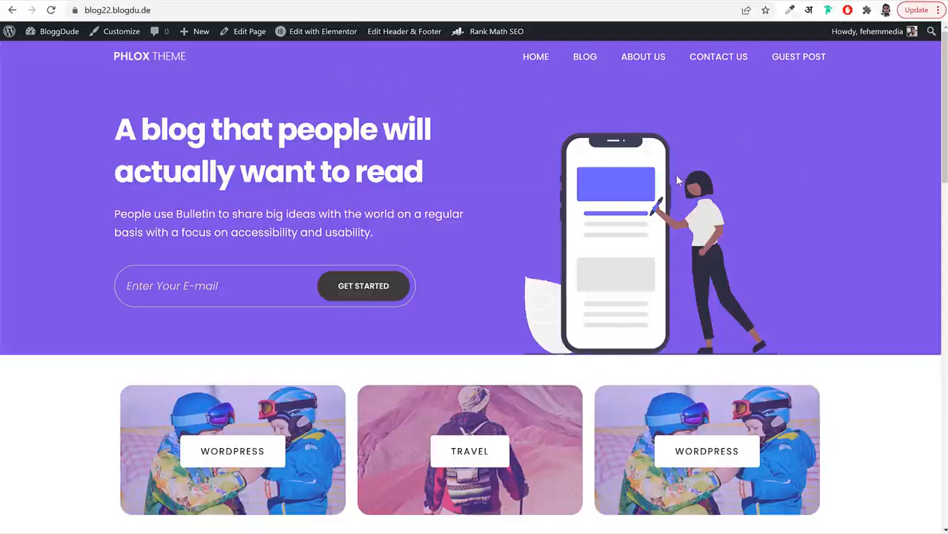
pyautogui.scroll(-10, 799, 283)
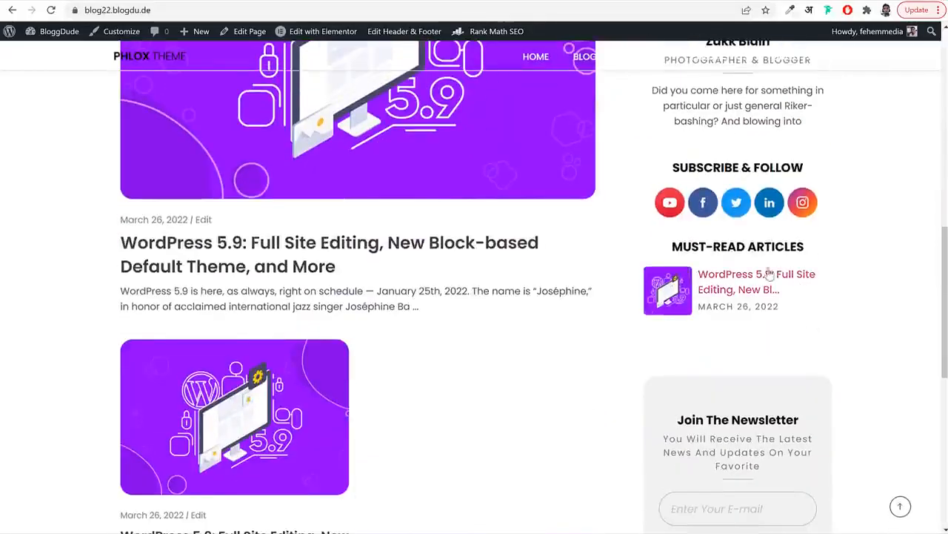
pyautogui.scroll(-2, 741, 269)
pyautogui.scroll(7, 745, 307)
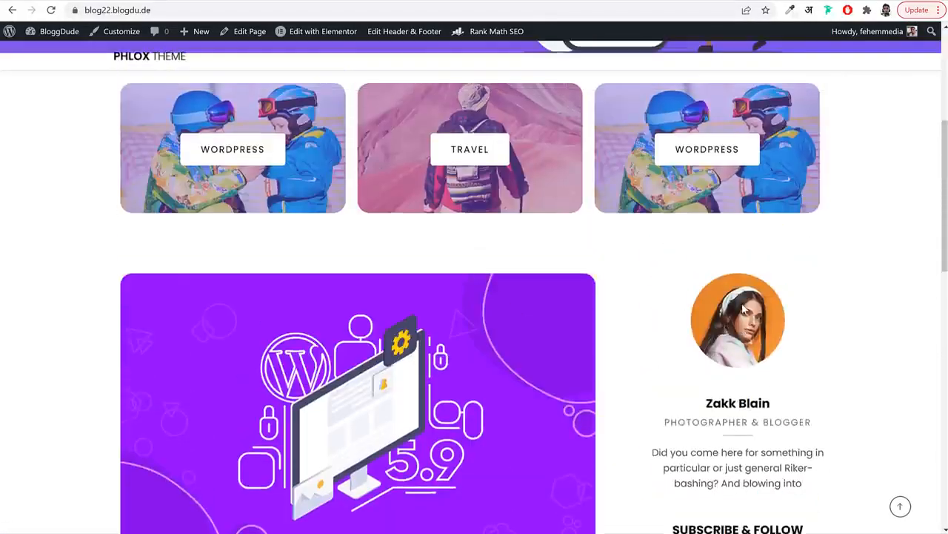
pyautogui.scroll(-2, 744, 308)
pyautogui.scroll(-4, 745, 300)
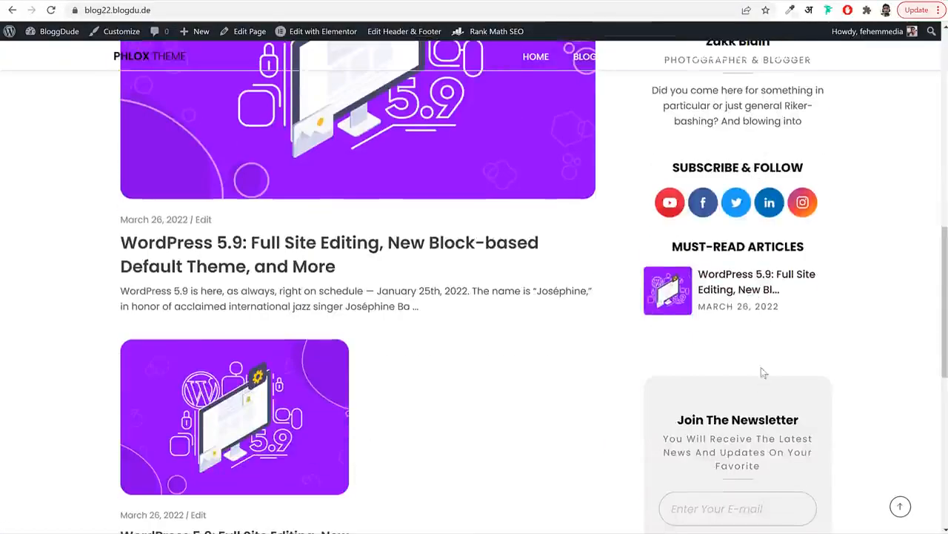
pyautogui.scroll(-3, 775, 311)
pyautogui.scroll(10, 776, 321)
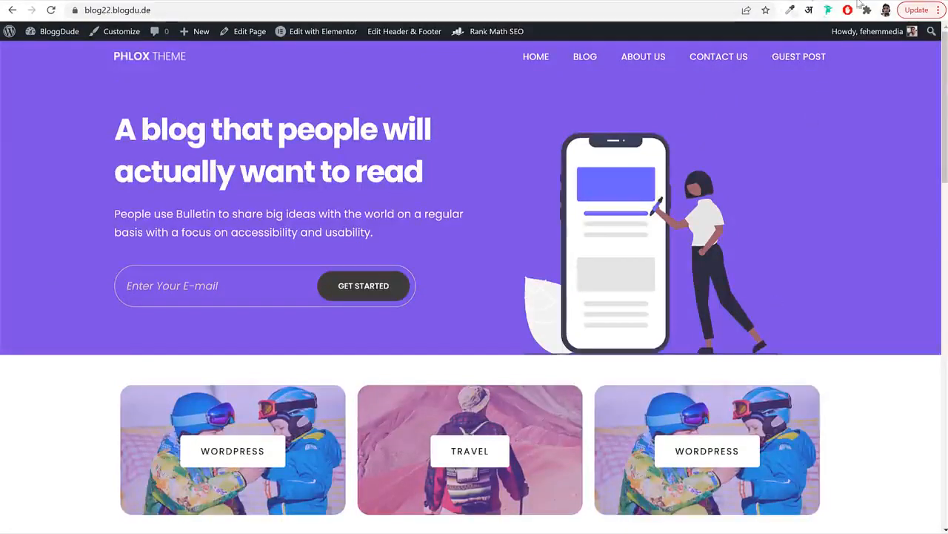
pyautogui.click(938, 9)
# In a private window, open AdSense, dismiss the tax and older-data notices, and start adding a site
pyautogui.click(858, 78)
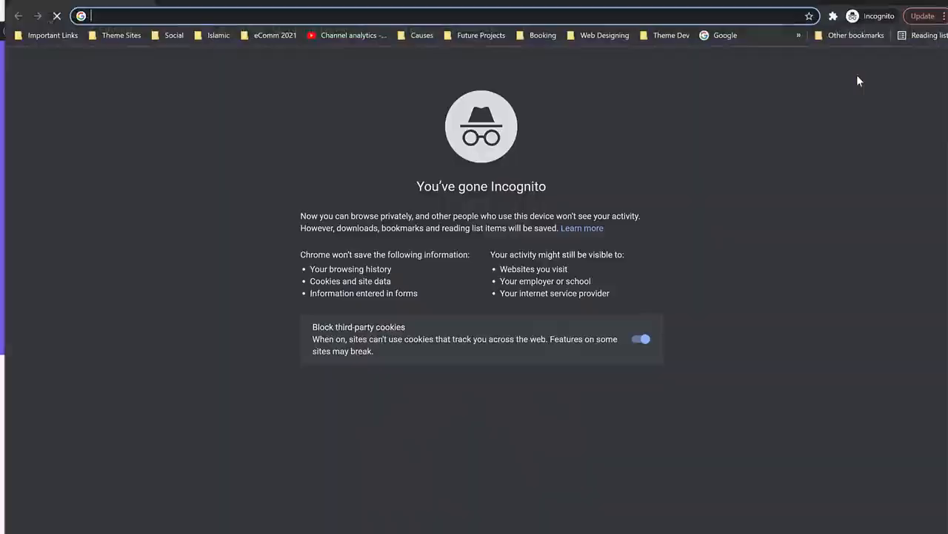
pyautogui.write('a')
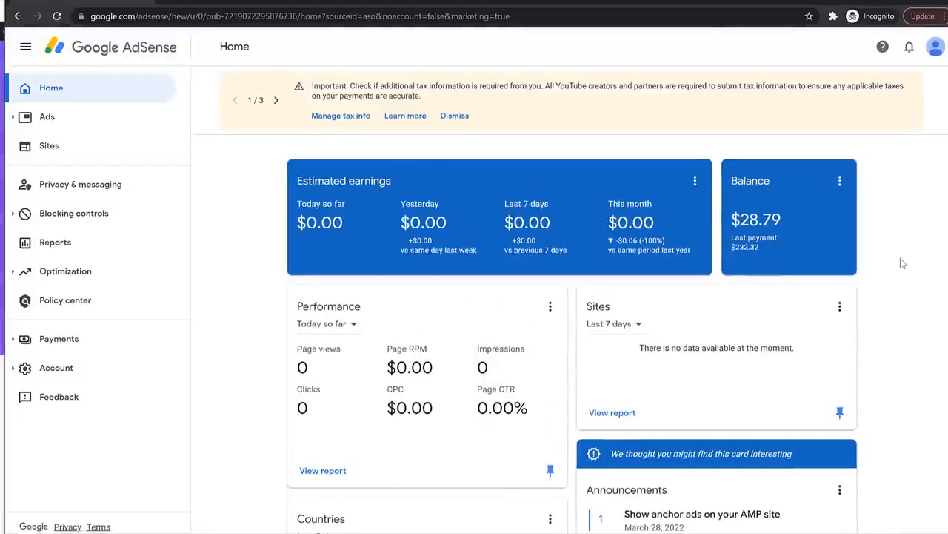
pyautogui.click(454, 116)
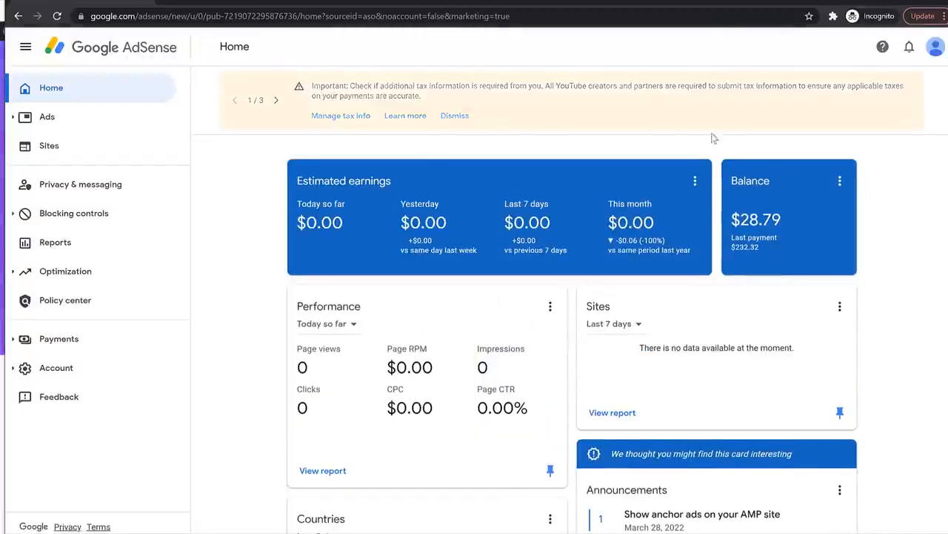
pyautogui.click(895, 96)
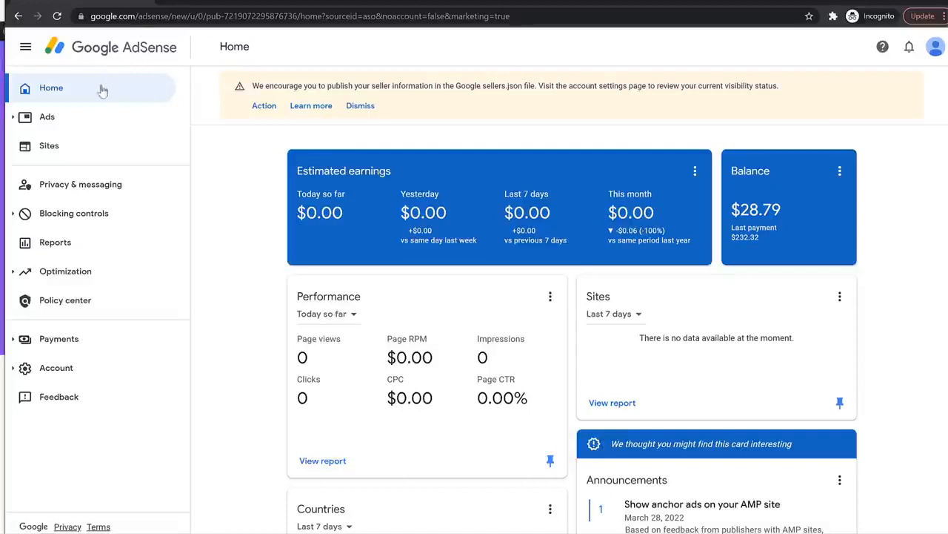
pyautogui.click(72, 151)
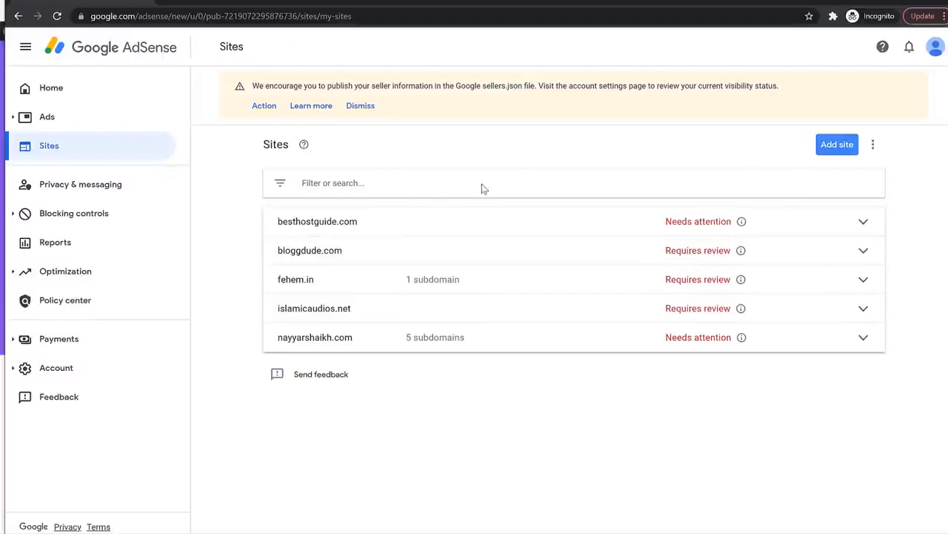
pyautogui.click(828, 154)
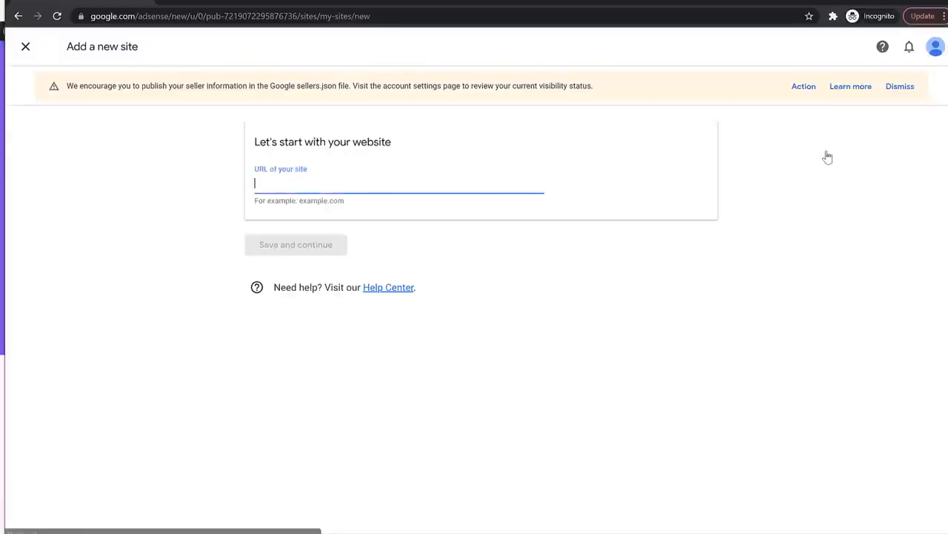
pyautogui.hotkey('alt', 'Tab')
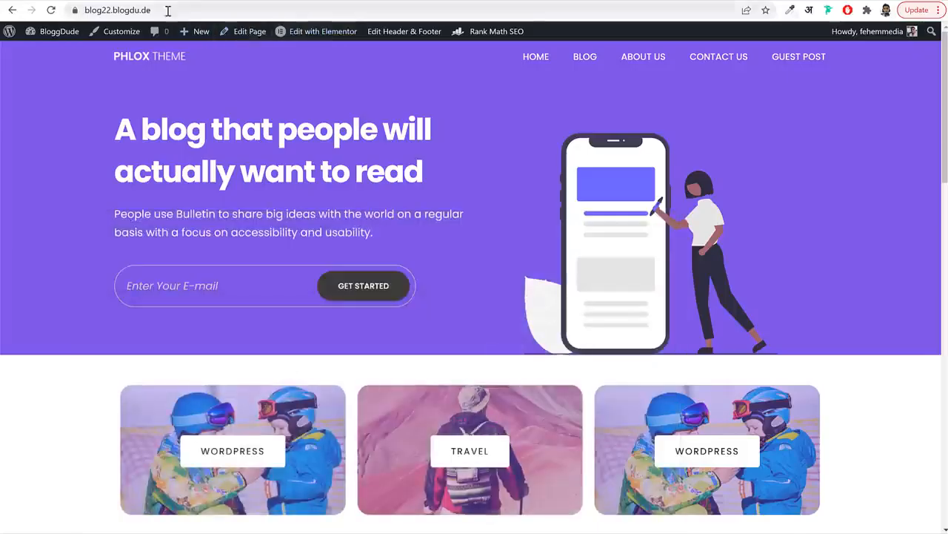
pyautogui.click(172, 11)
pyautogui.hotkey('ctrl', 'c')
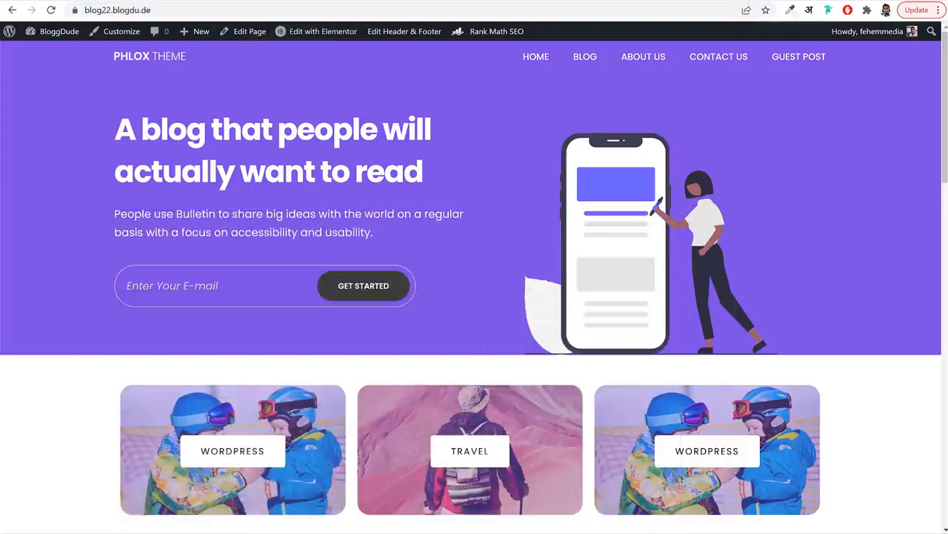
pyautogui.hotkey('alt', 'Tab')
pyautogui.hotkey('ctrl', 'v')
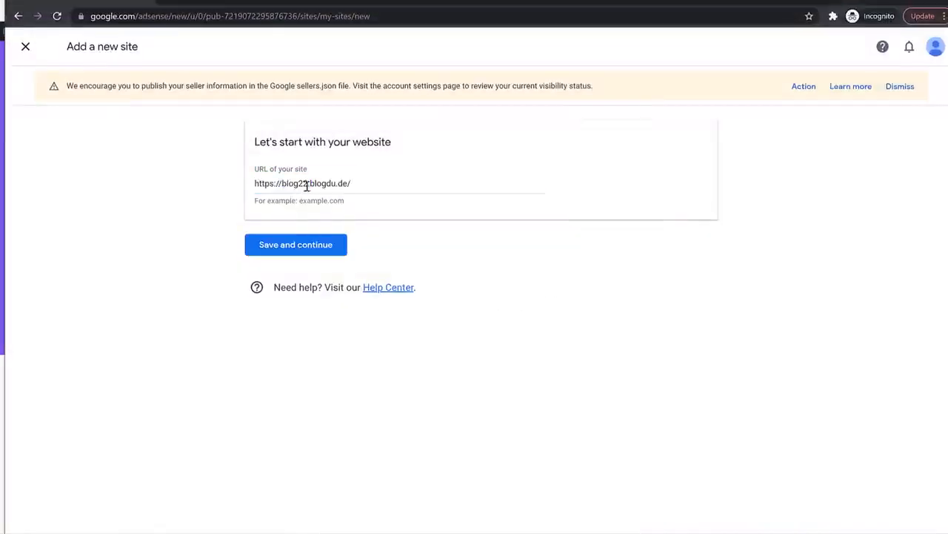
pyautogui.moveTo(311, 180); pyautogui.dragTo(288, 181)
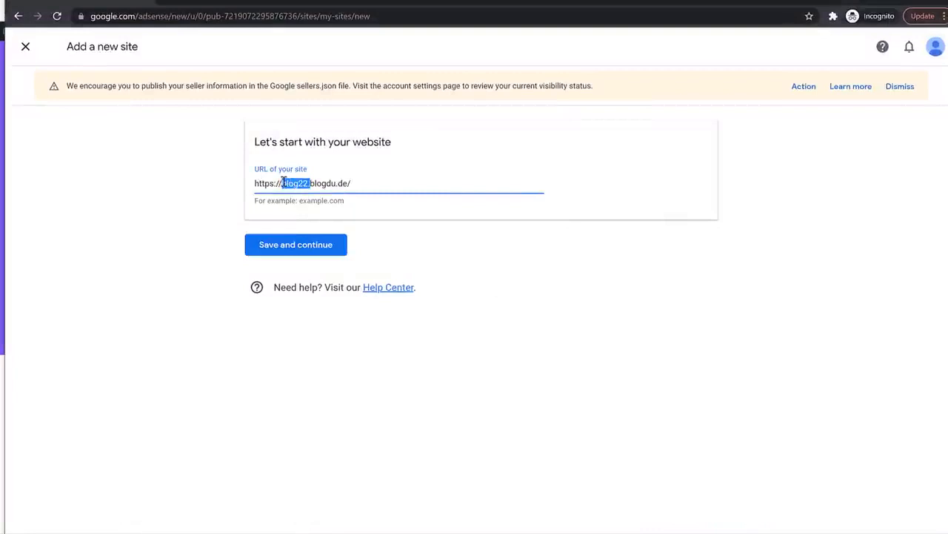
pyautogui.press('BackSpace')
pyautogui.click(315, 247)
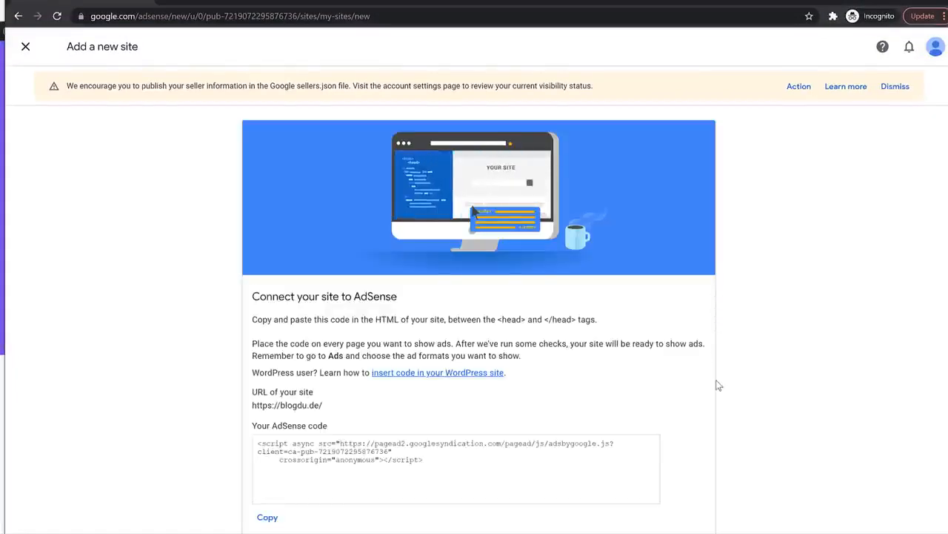
# Copy the AdSense connection code shown for the site
pyautogui.scroll(-2, 519, 400)
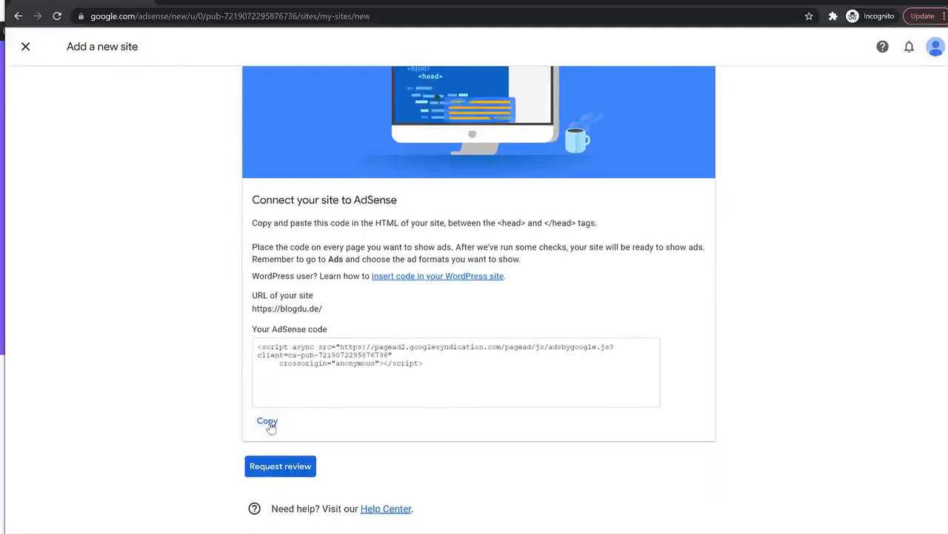
pyautogui.click(268, 421)
pyautogui.moveTo(393, 363); pyautogui.dragTo(260, 331)
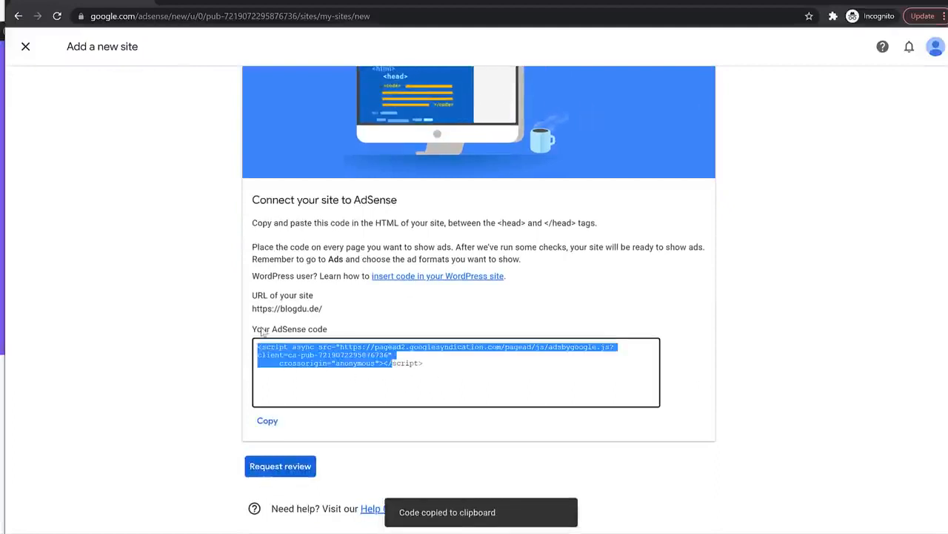
pyautogui.moveTo(376, 222); pyautogui.dragTo(598, 222)
pyautogui.click(394, 223)
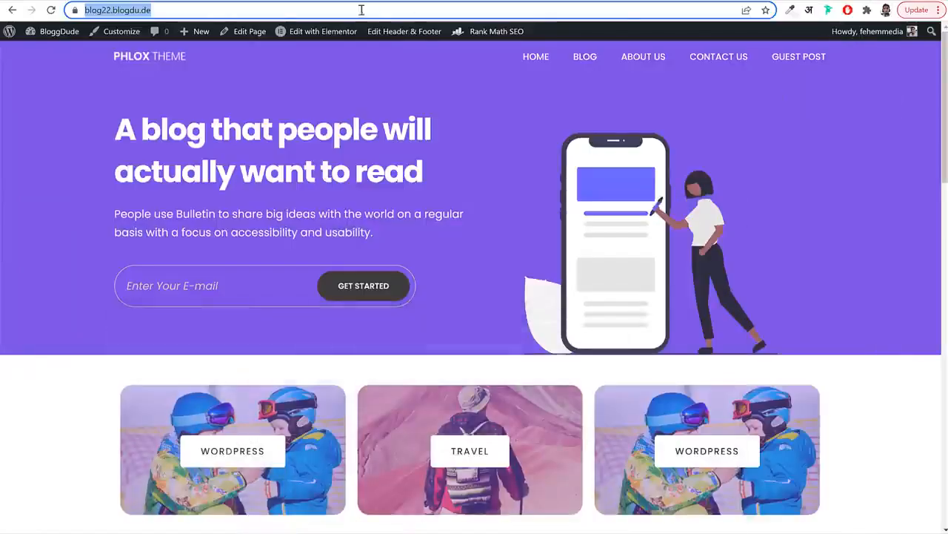
# Open the Phlox theme's header.php in the Theme File Editor
pyautogui.click(66, 31)
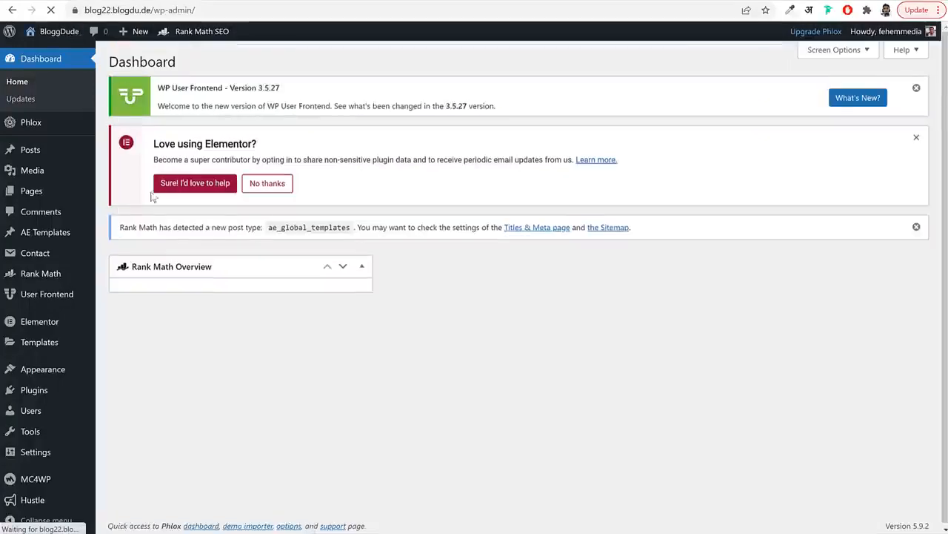
pyautogui.moveTo(34, 378)
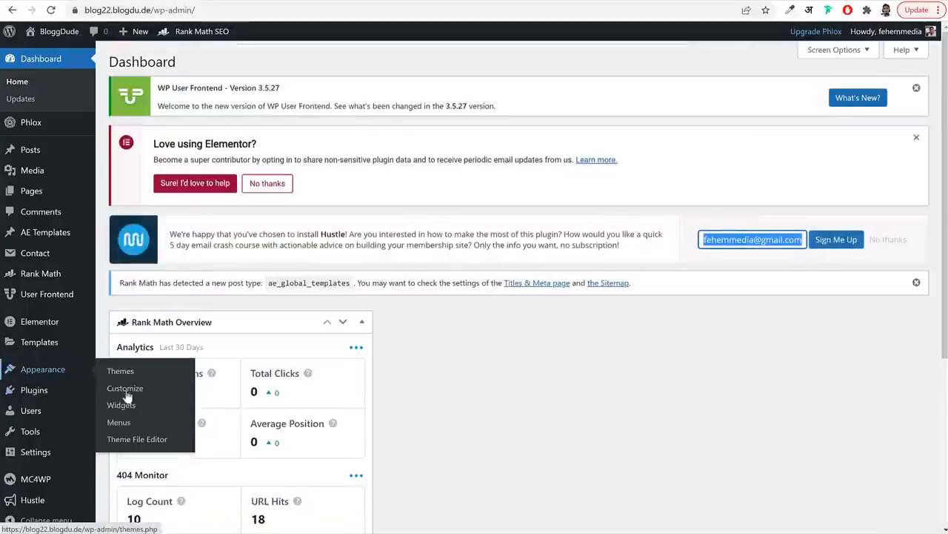
pyautogui.click(131, 441)
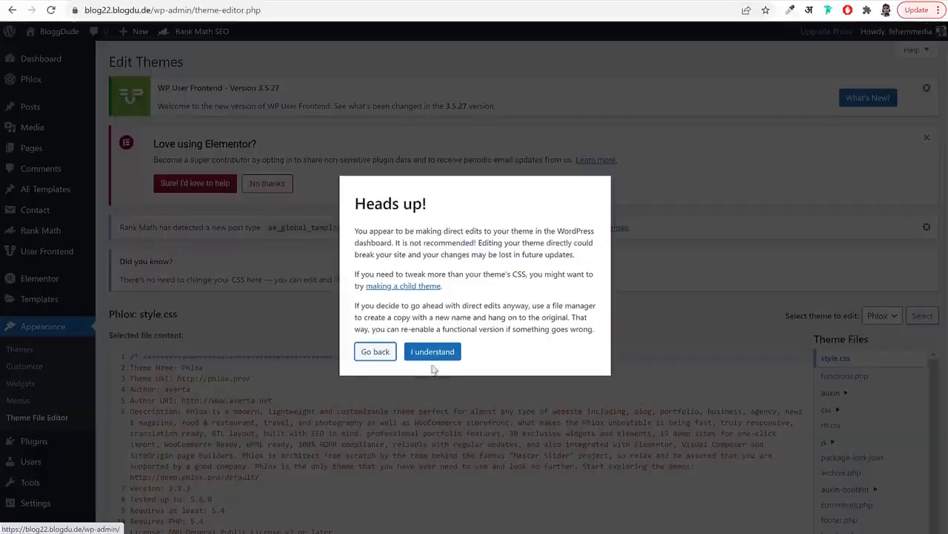
pyautogui.click(437, 352)
pyautogui.scroll(-3, 841, 285)
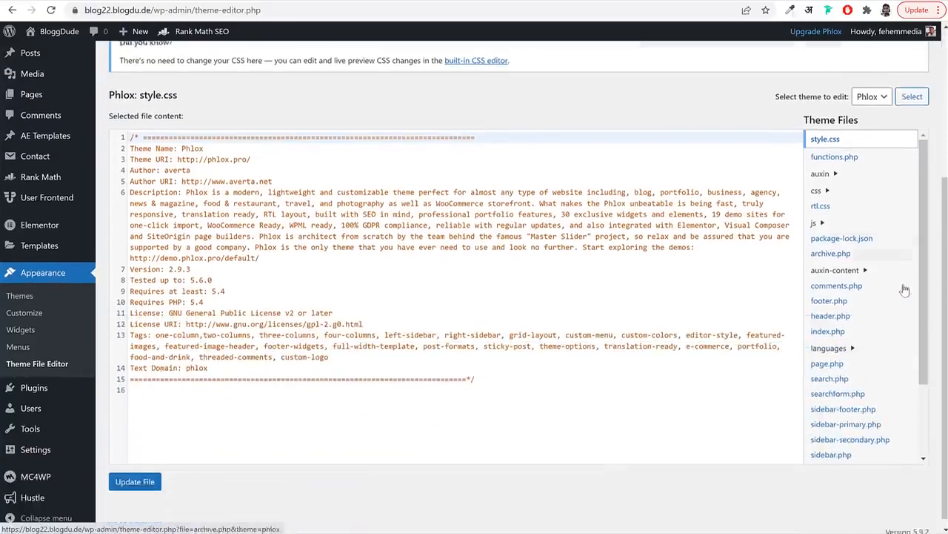
pyautogui.click(836, 311)
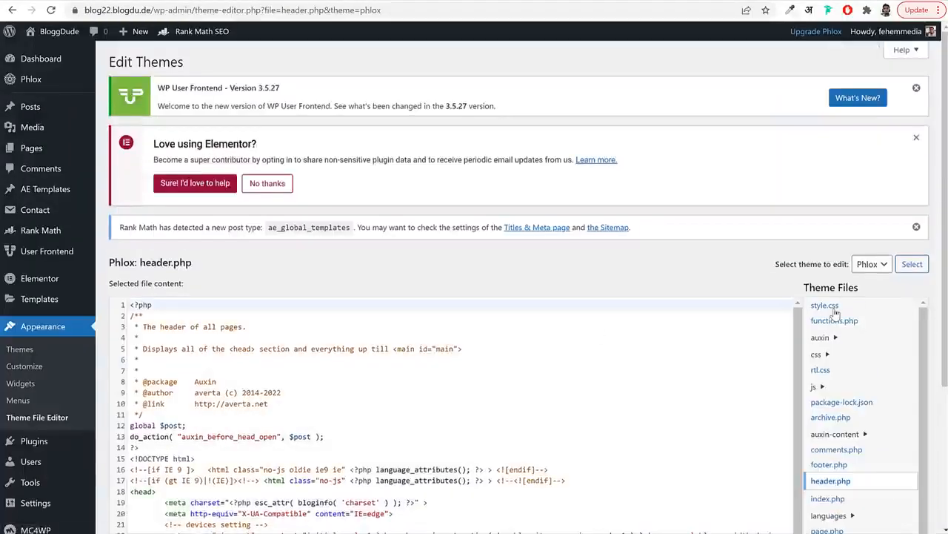
# Paste the AdSense script after the viewport meta line inside the head and save header.php
pyautogui.scroll(-10, 554, 372)
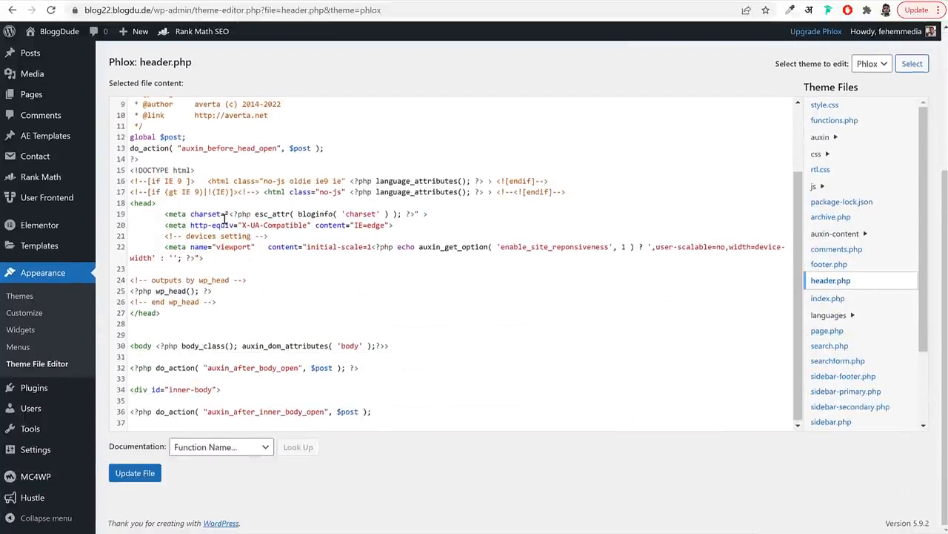
pyautogui.moveTo(161, 204); pyautogui.dragTo(132, 202)
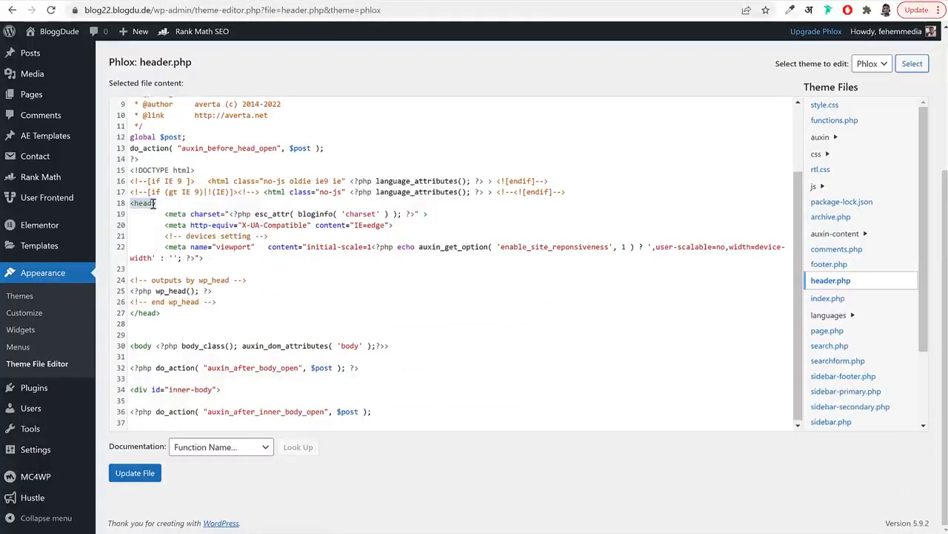
pyautogui.moveTo(154, 203); pyautogui.dragTo(129, 203)
pyautogui.click(151, 313)
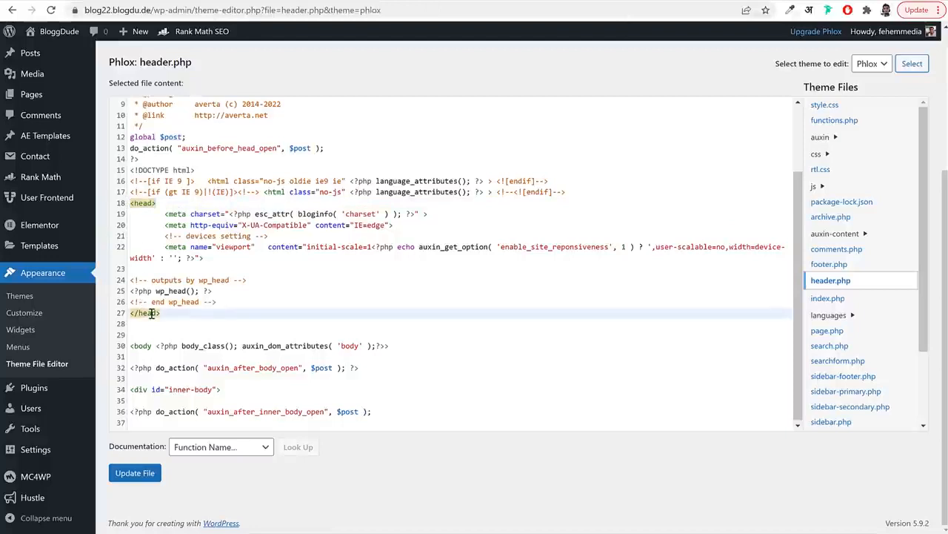
pyautogui.click(154, 202)
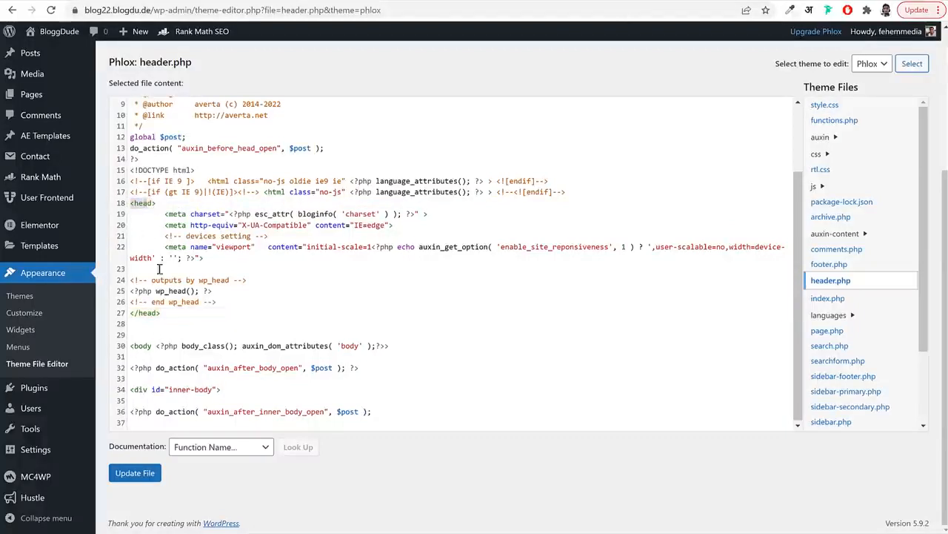
pyautogui.click(201, 313)
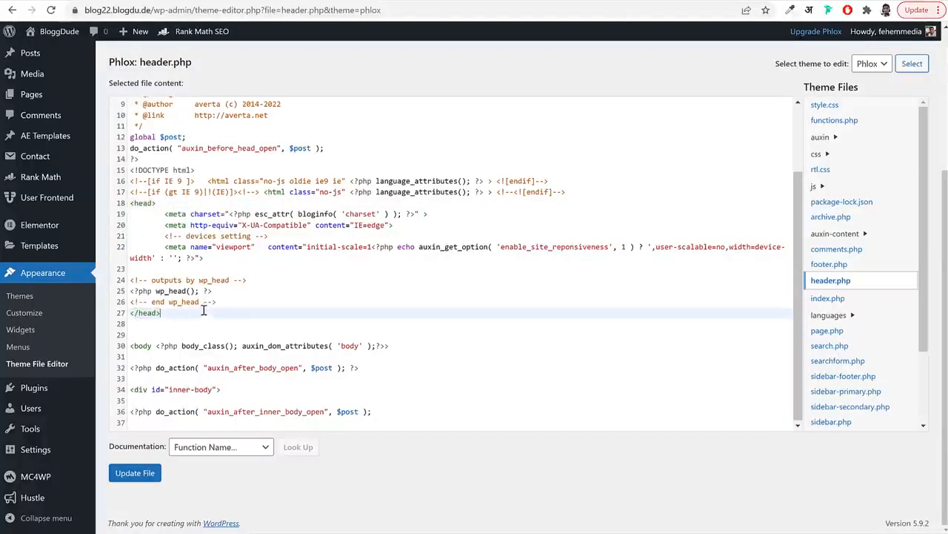
pyautogui.click(252, 261)
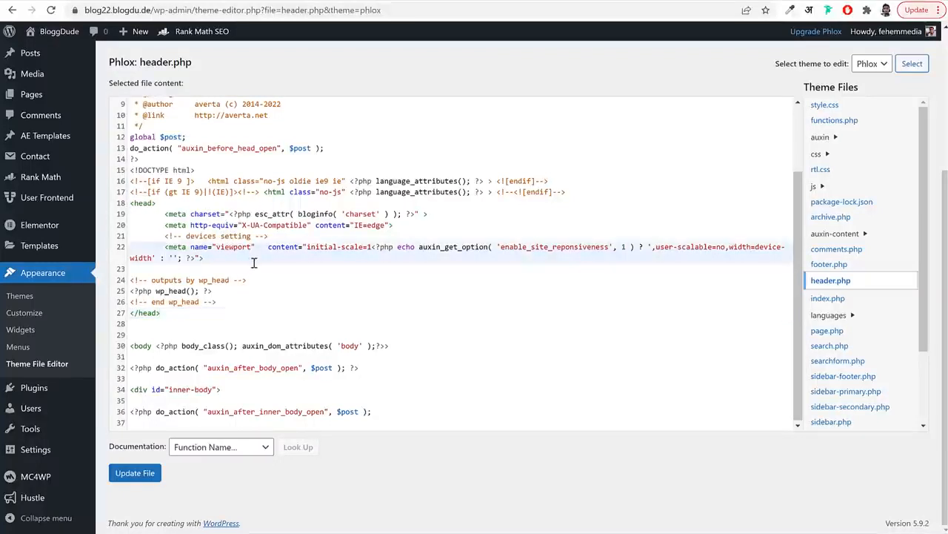
pyautogui.press('Return')
pyautogui.press('Return')
pyautogui.hotkey('ctrl', 'v')
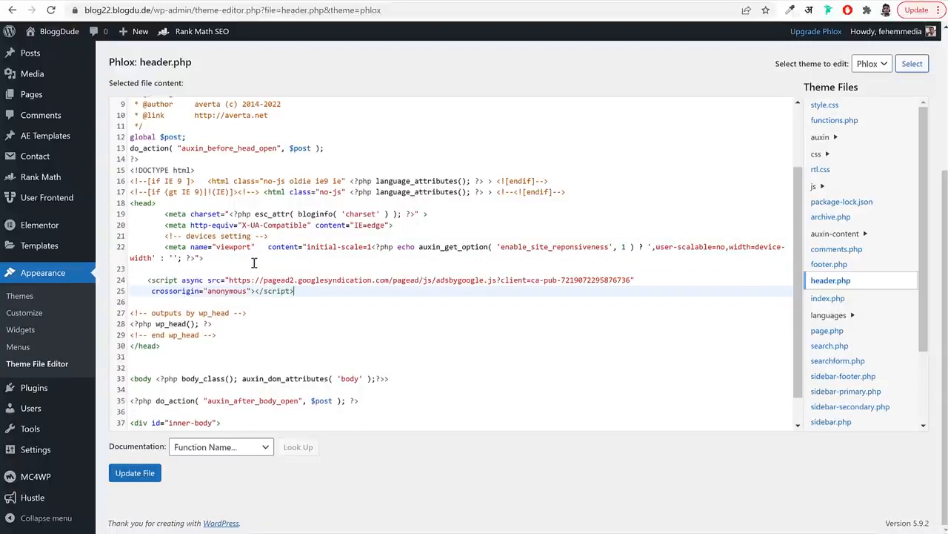
pyautogui.moveTo(306, 292); pyautogui.dragTo(111, 284)
pyautogui.click(149, 478)
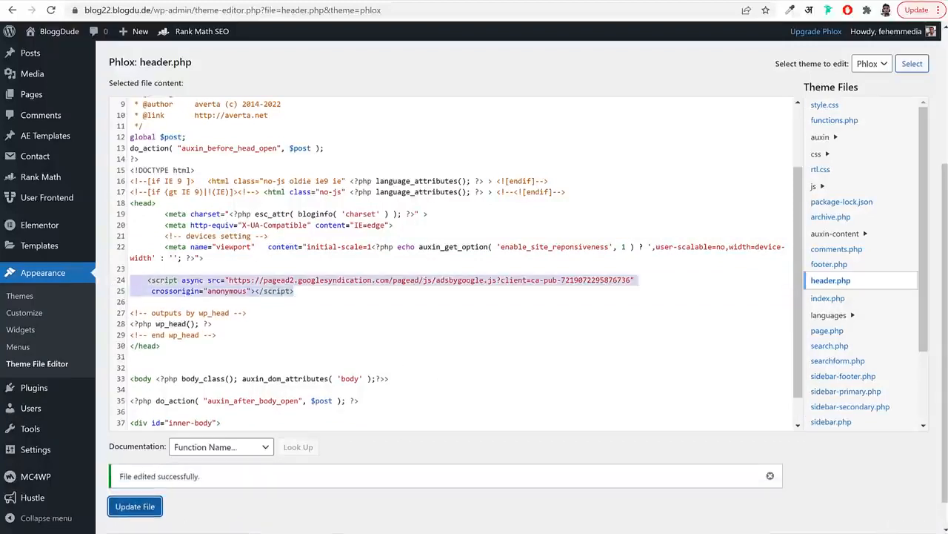
pyautogui.click(209, 532)
pyautogui.click(271, 529)
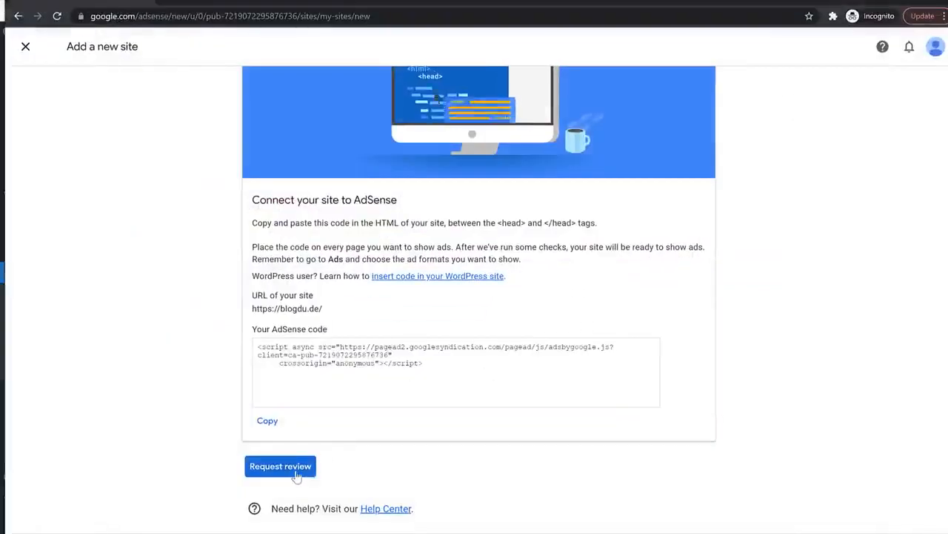
# Request an AdSense review for blogdu.de and view the Ads overview
pyautogui.click(297, 467)
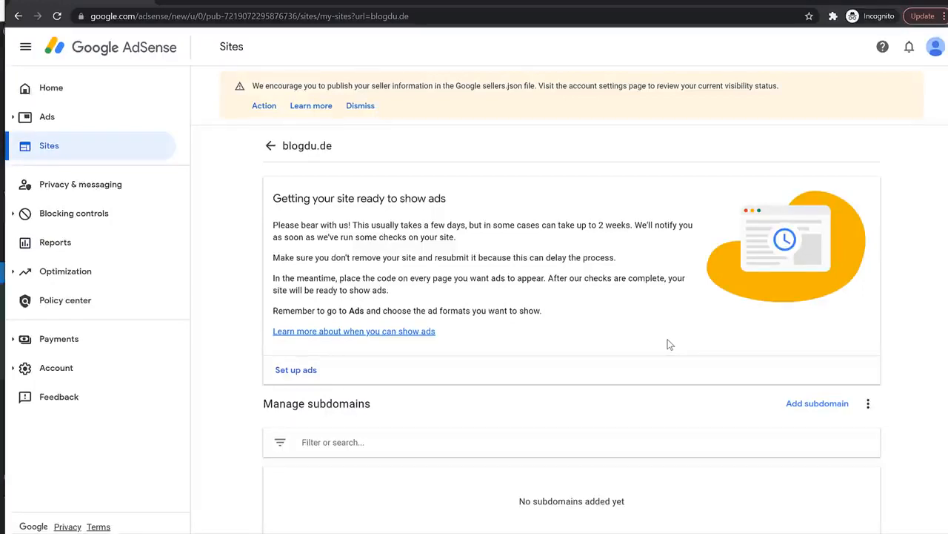
pyautogui.click(86, 124)
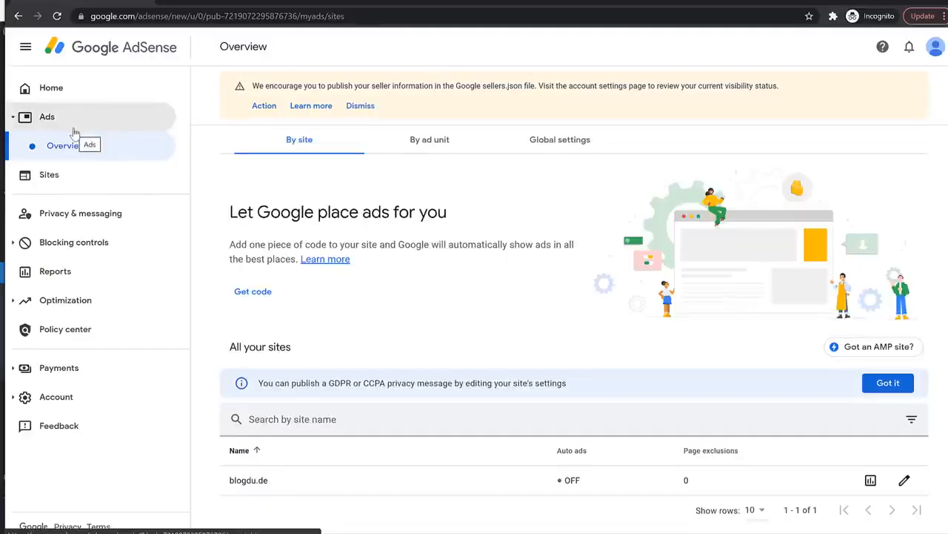
# Create a responsive display ad unit named DA Sidebar
pyautogui.click(448, 152)
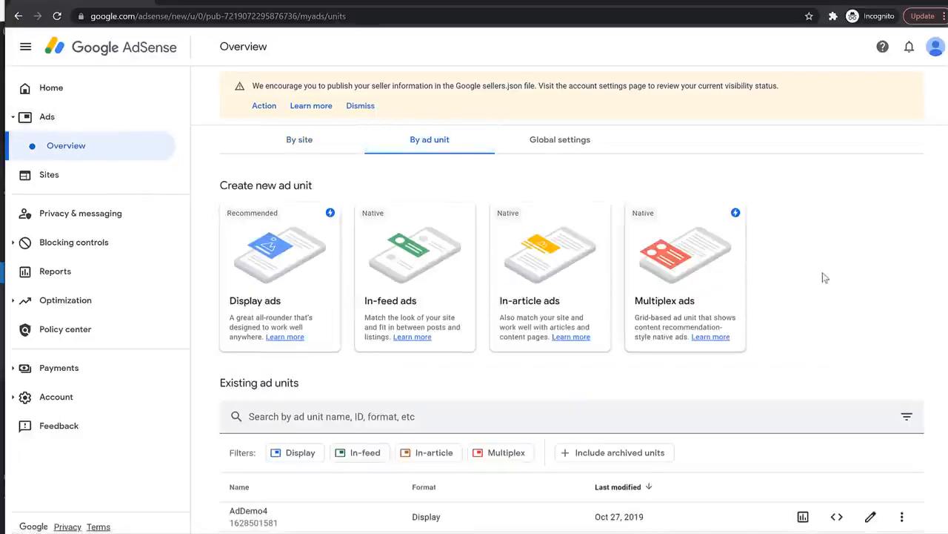
pyautogui.scroll(-2, 833, 282)
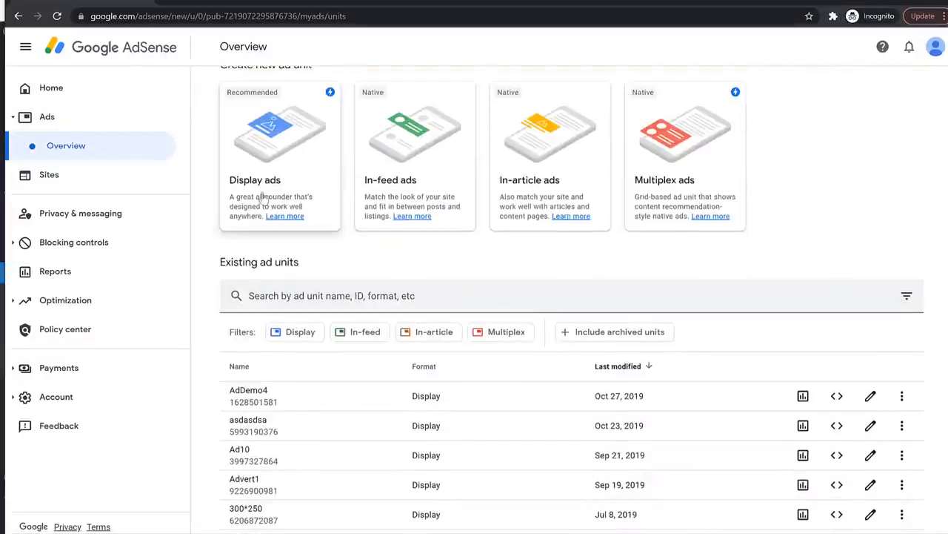
pyautogui.click(293, 164)
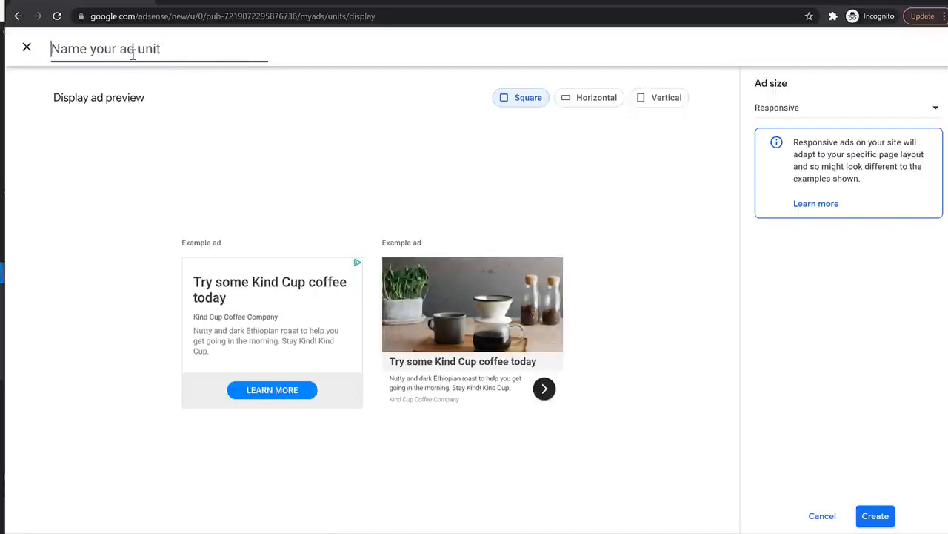
pyautogui.write('DA ')
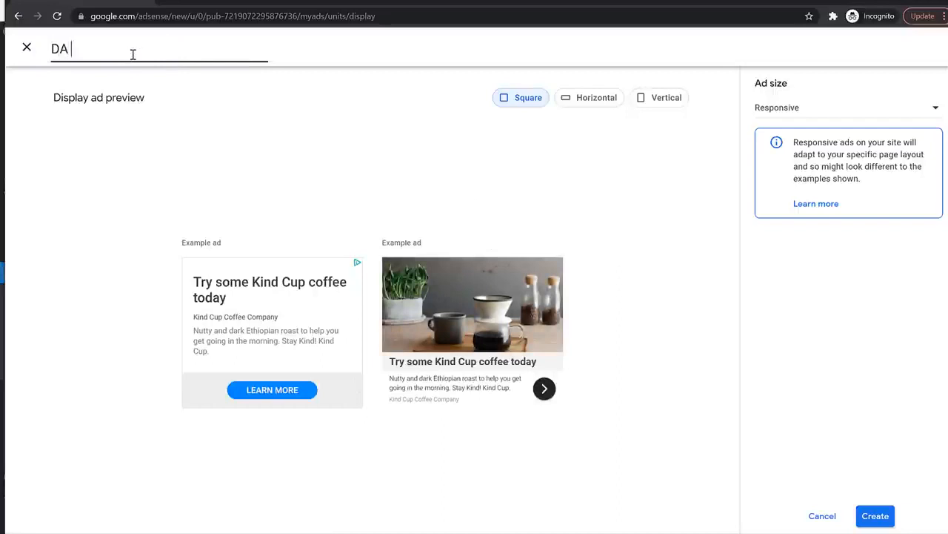
pyautogui.write('Sidebar')
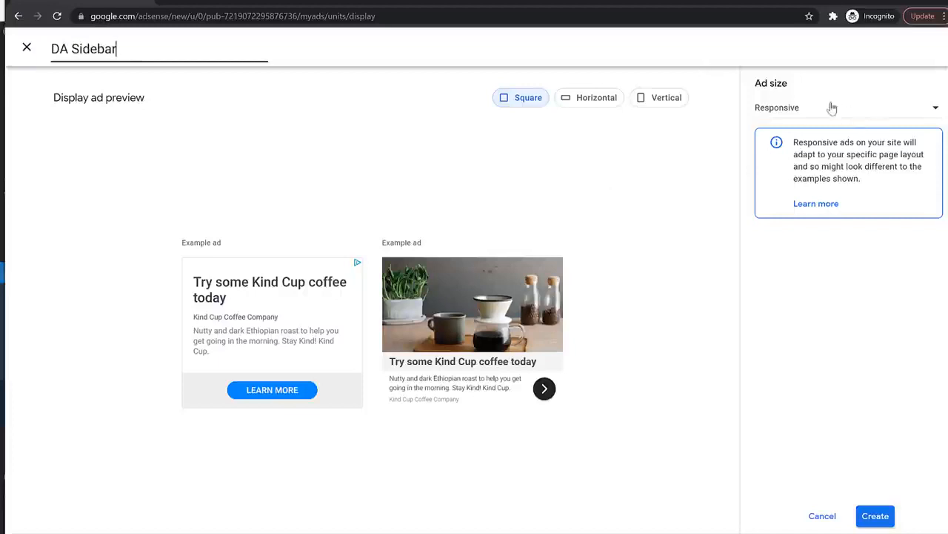
pyautogui.click(793, 110)
pyautogui.click(769, 115)
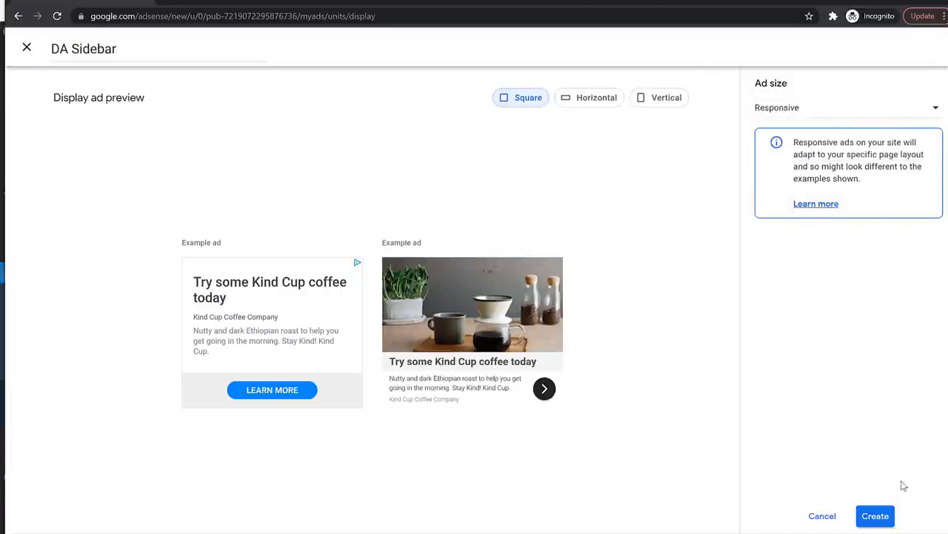
pyautogui.click(878, 515)
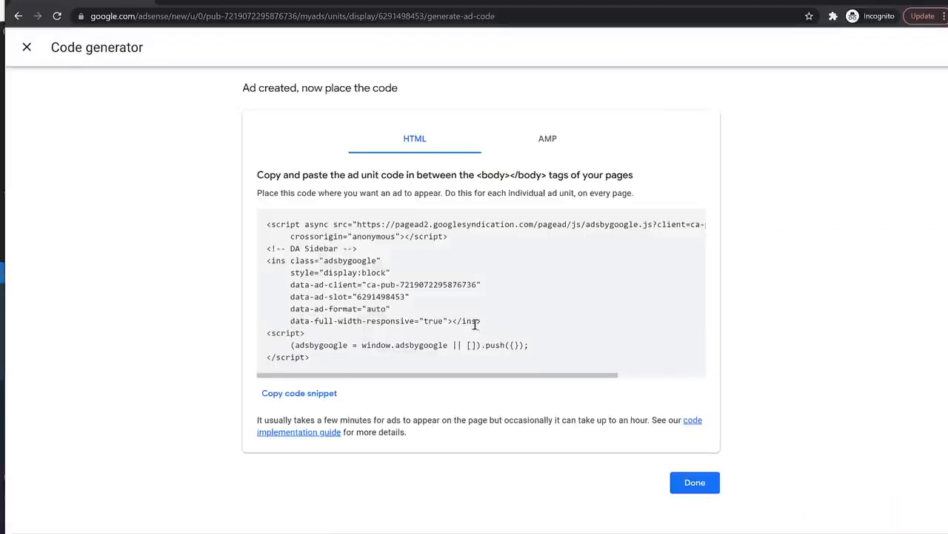
# Copy the DA Sidebar ad unit's code snippet
pyautogui.moveTo(308, 357); pyautogui.dragTo(252, 220)
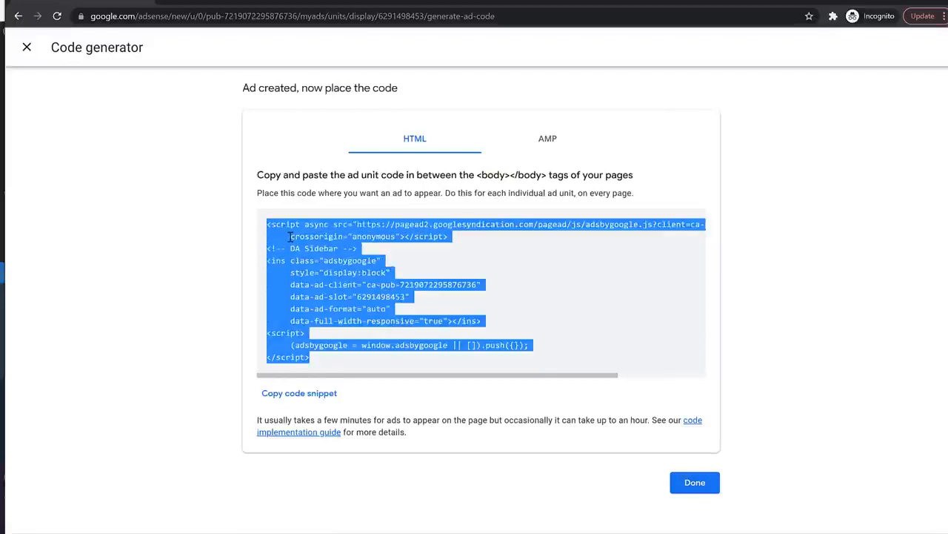
pyautogui.click(338, 395)
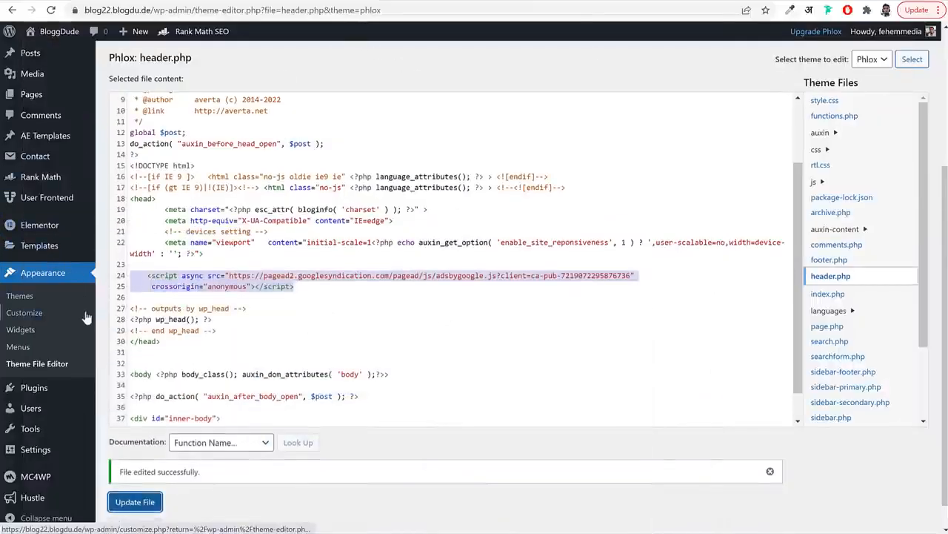
pyautogui.scroll(-1, 63, 439)
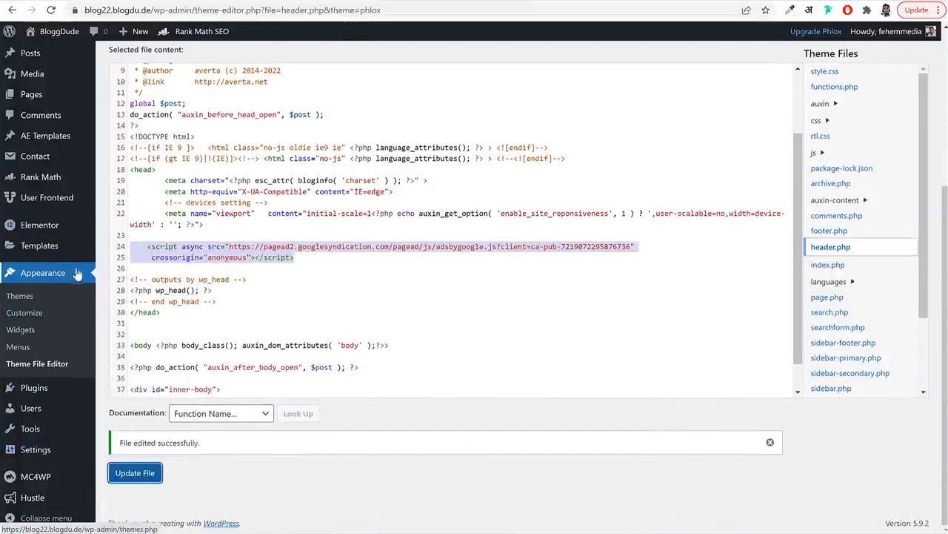
pyautogui.scroll(3, 77, 275)
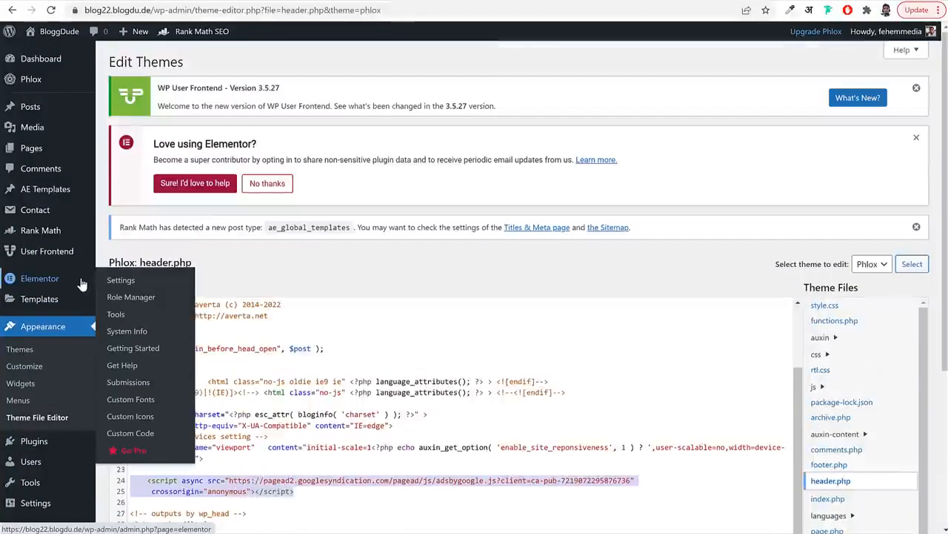
pyautogui.click(35, 193)
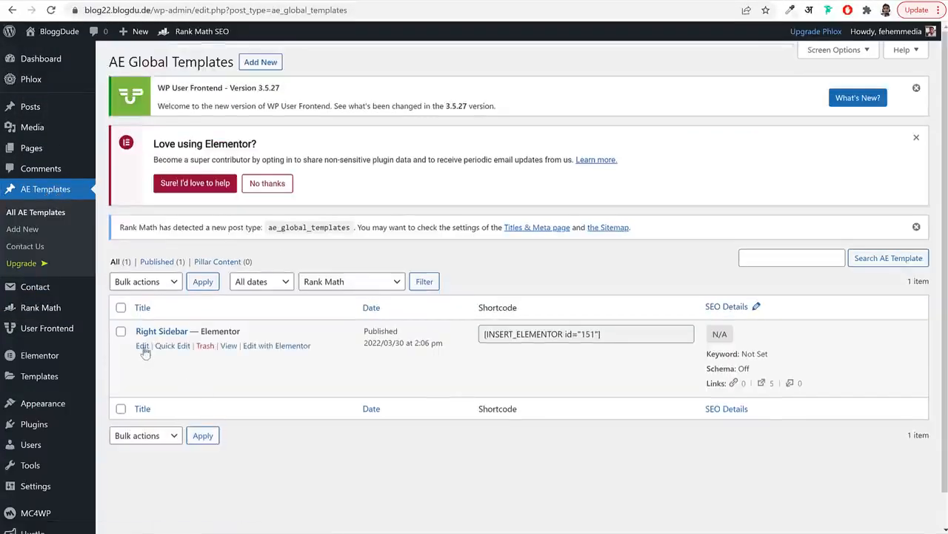
# In Elementor, add an HTML widget below the Right Sidebar bio holding the DA Sidebar code, then update
pyautogui.click(289, 347)
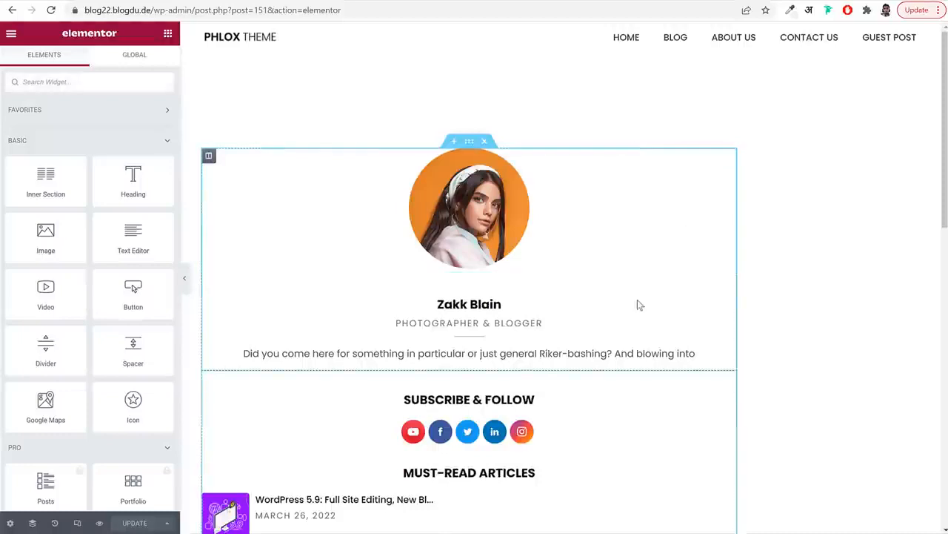
pyautogui.scroll(-3, 637, 303)
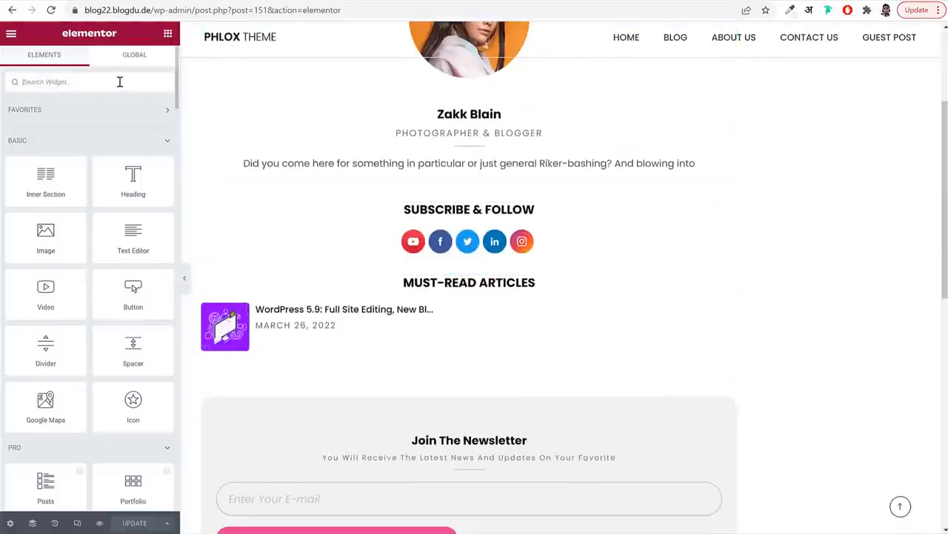
pyautogui.write('html')
pyautogui.moveTo(45, 125); pyautogui.dragTo(501, 190)
pyautogui.moveTo(478, 191); pyautogui.dragTo(474, 187)
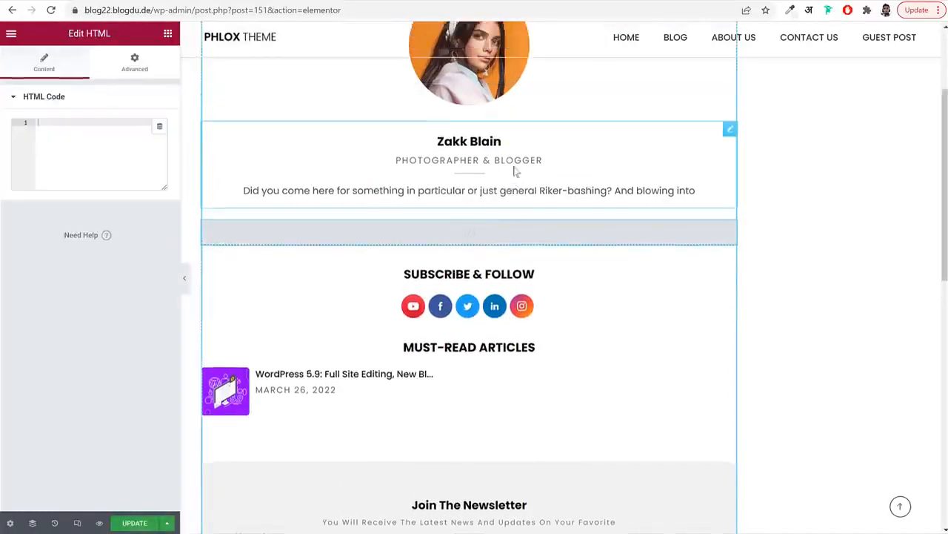
pyautogui.click(91, 145)
pyautogui.hotkey('ctrl', 'v')
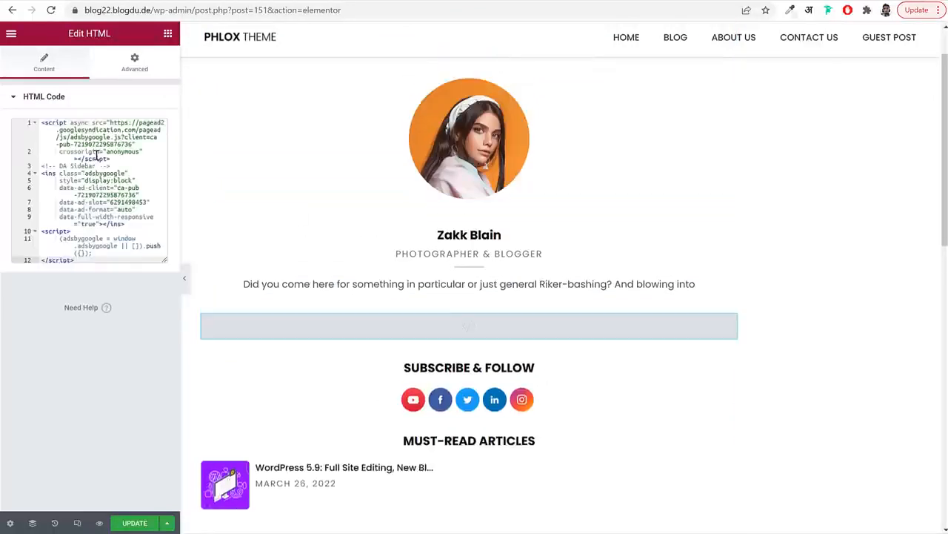
pyautogui.click(135, 523)
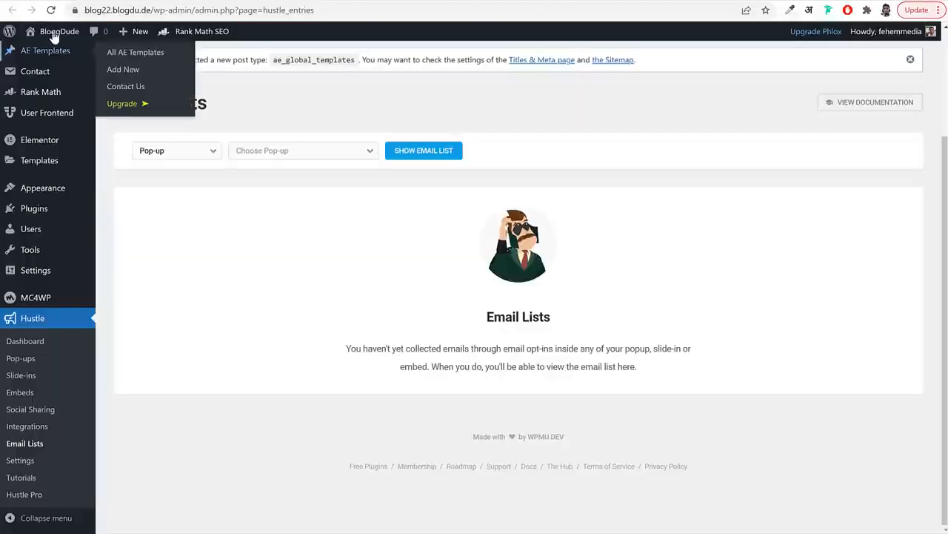
# Visit the live blog, close the discount pop-up, and open the WordPress 5.9 post
pyautogui.click(52, 33)
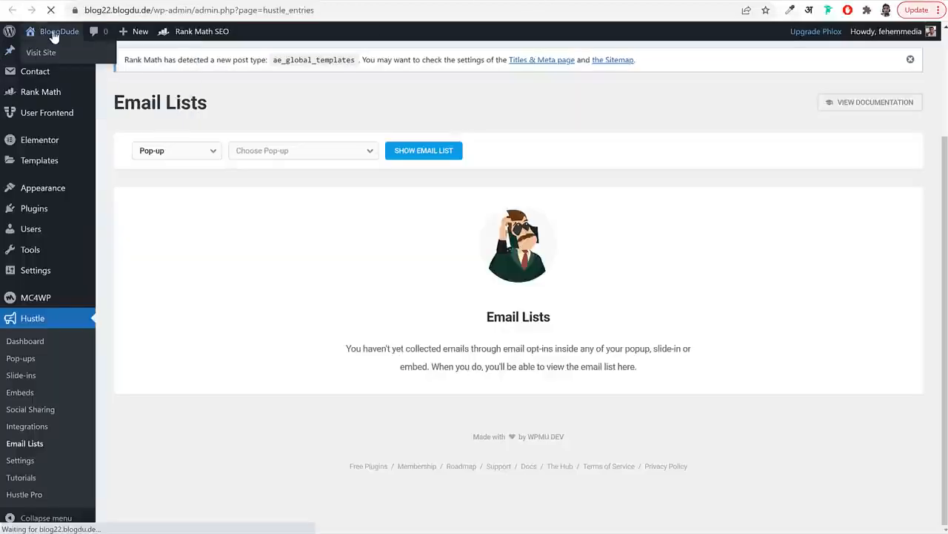
pyautogui.scroll(-8, 741, 211)
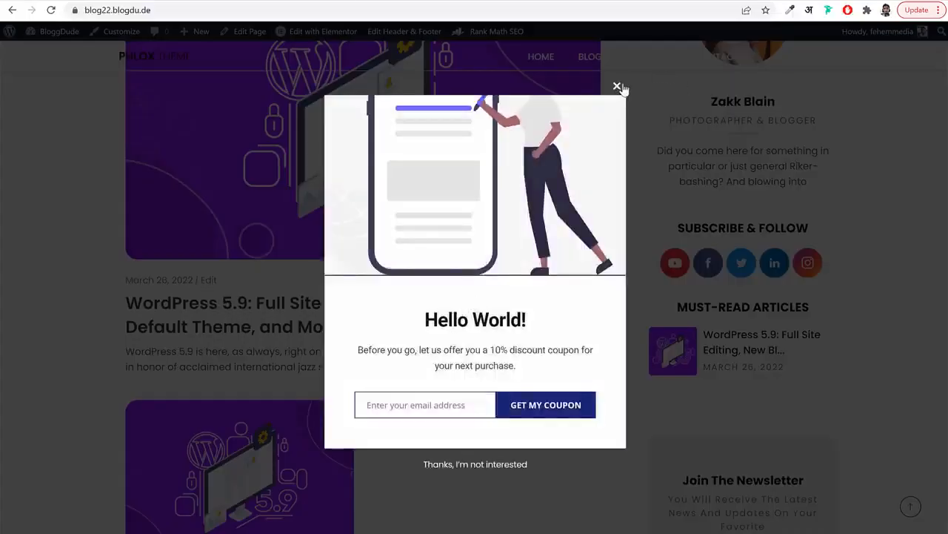
pyautogui.click(617, 86)
pyautogui.click(477, 299)
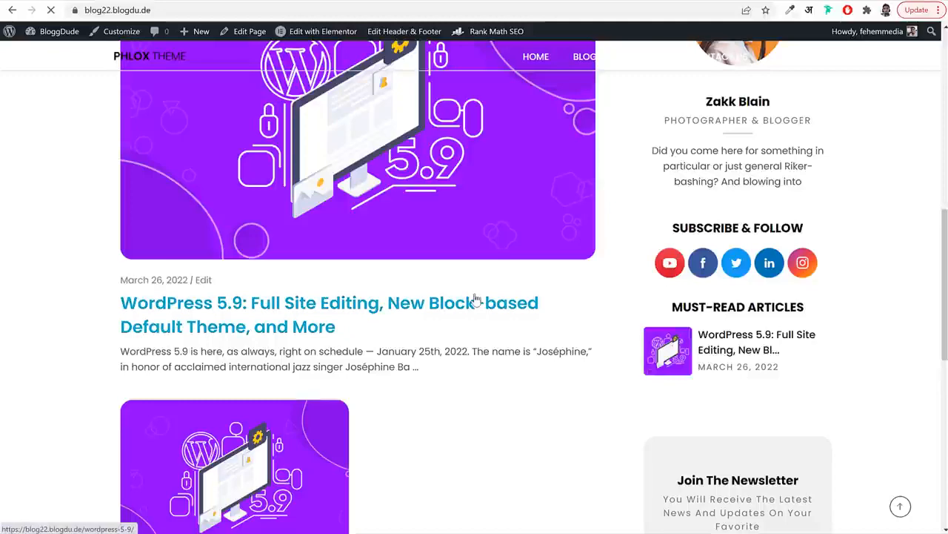
pyautogui.scroll(-1, 741, 333)
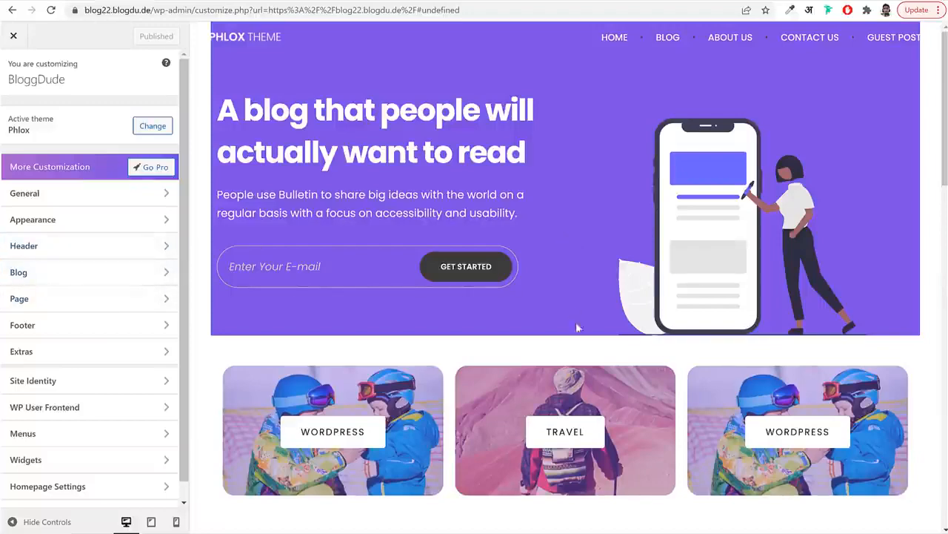
pyautogui.scroll(-10, 585, 342)
pyautogui.scroll(-2, 587, 345)
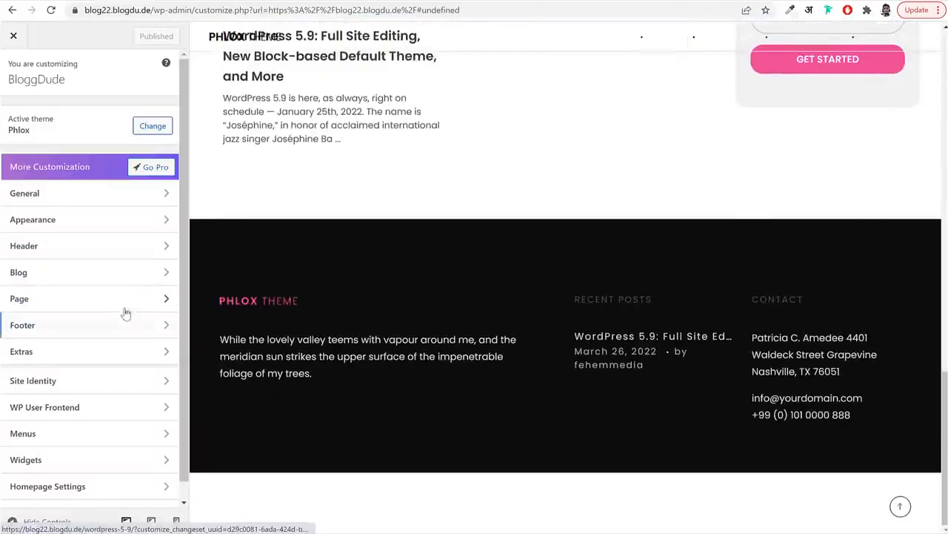
# Open the Site Footer template from Customize's Footer Templates in Elementor
pyautogui.click(74, 330)
pyautogui.click(101, 118)
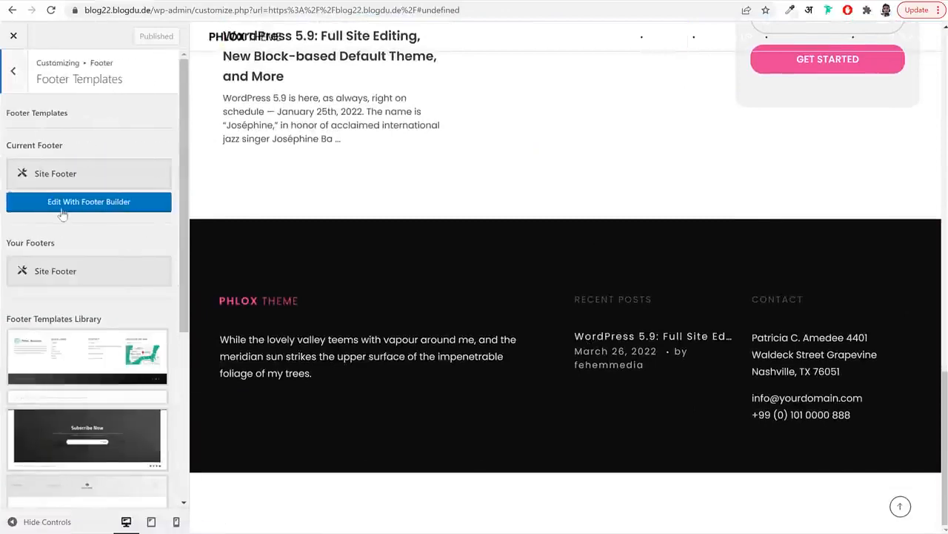
pyautogui.click(69, 210)
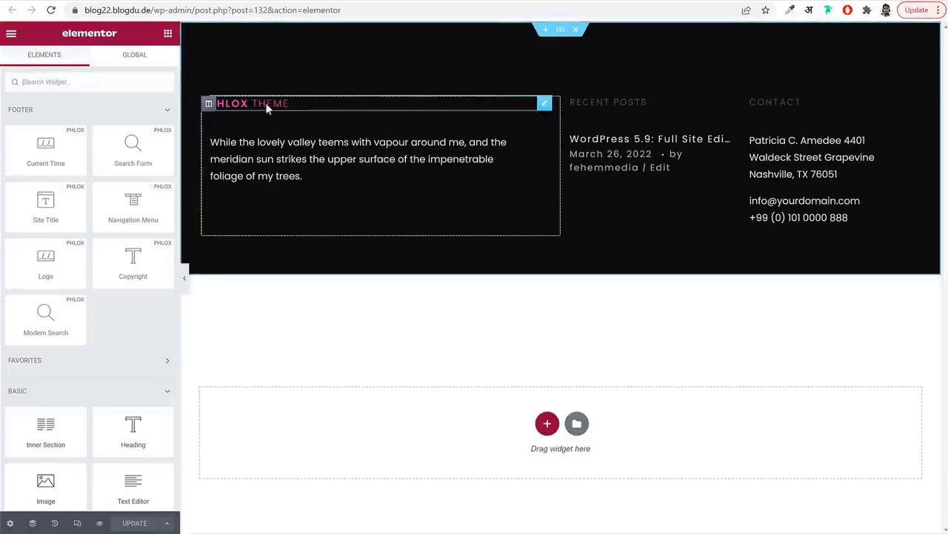
# Inspect the footer's logo, headings, description and Recent Posts widget, comparing against the live site and Customizer
pyautogui.click(265, 102)
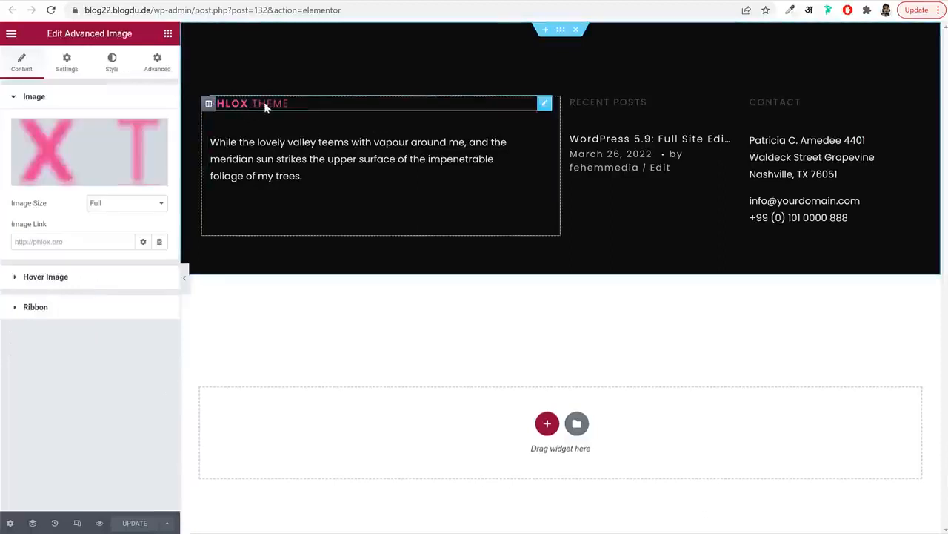
pyautogui.click(258, 153)
pyautogui.click(76, 161)
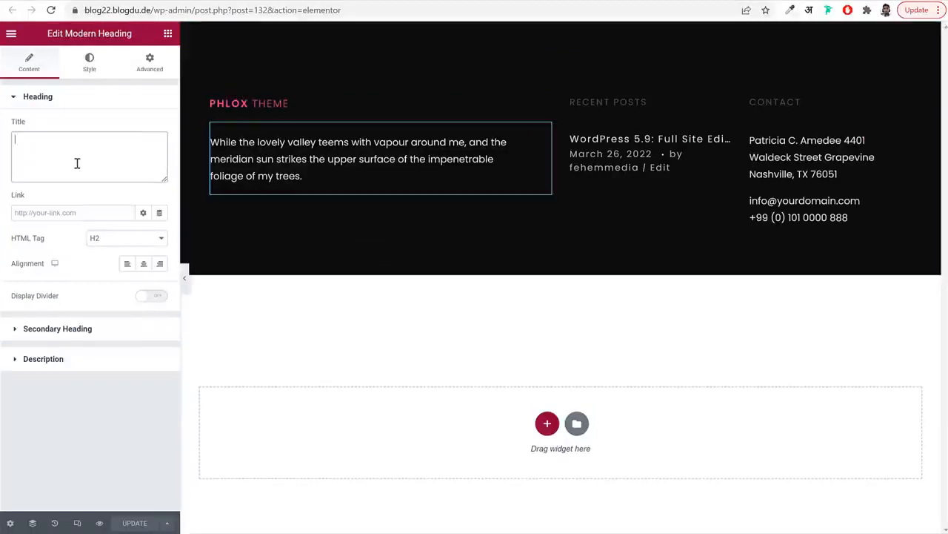
pyautogui.click(85, 360)
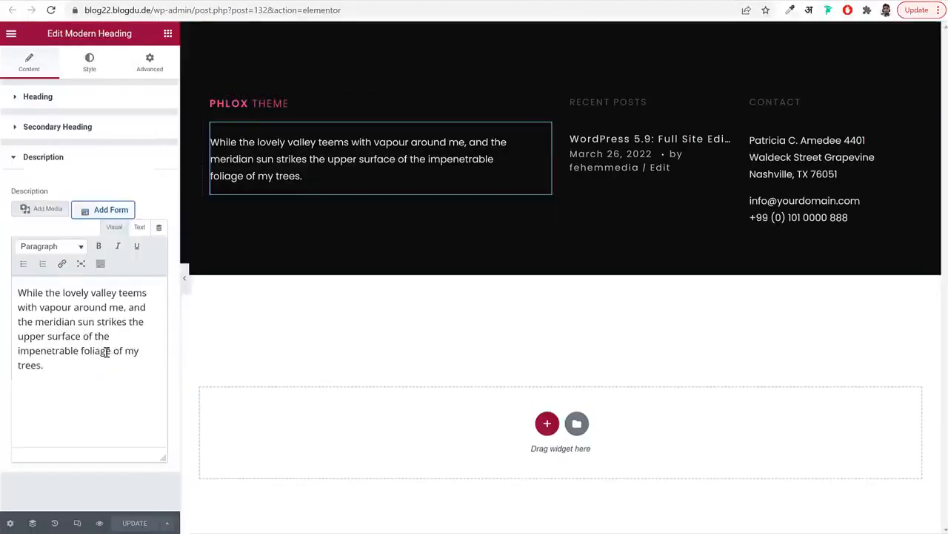
pyautogui.moveTo(104, 350); pyautogui.dragTo(33, 290)
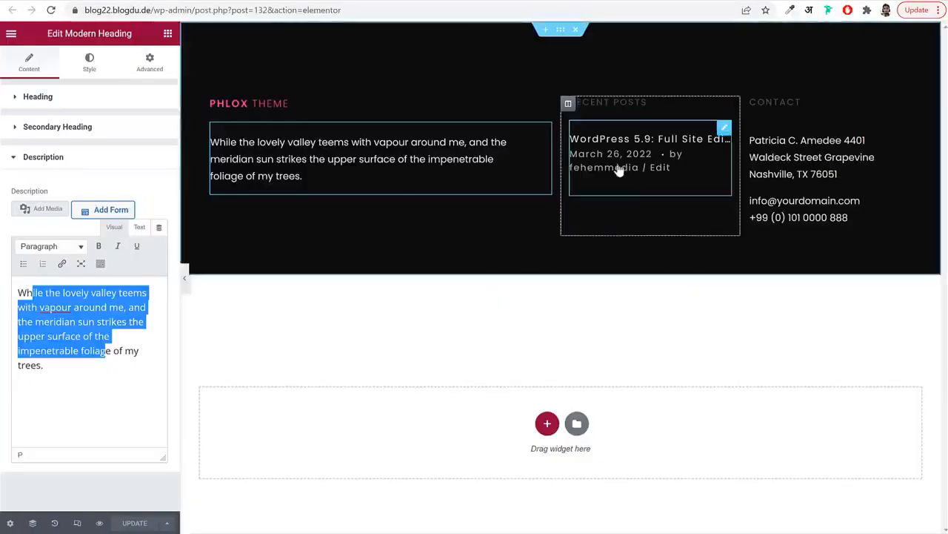
pyautogui.click(618, 167)
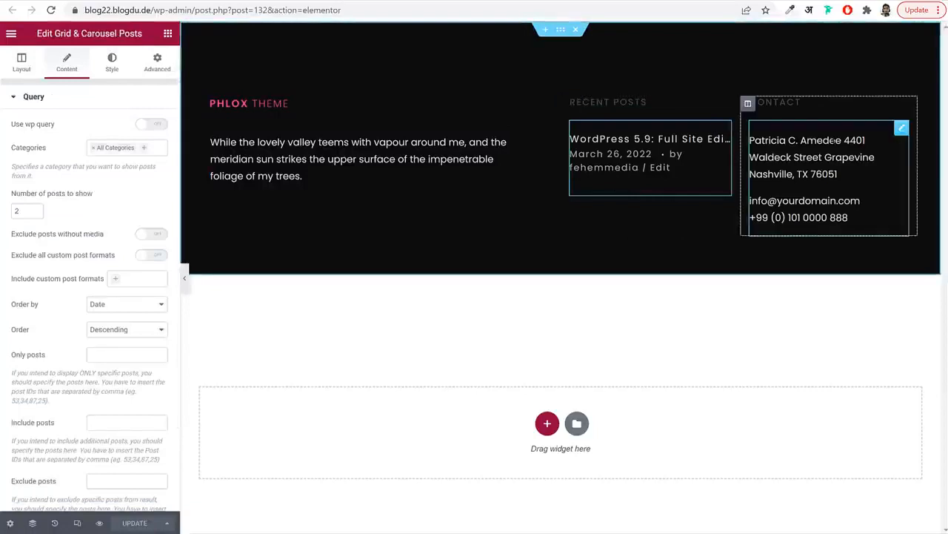
pyautogui.click(836, 140)
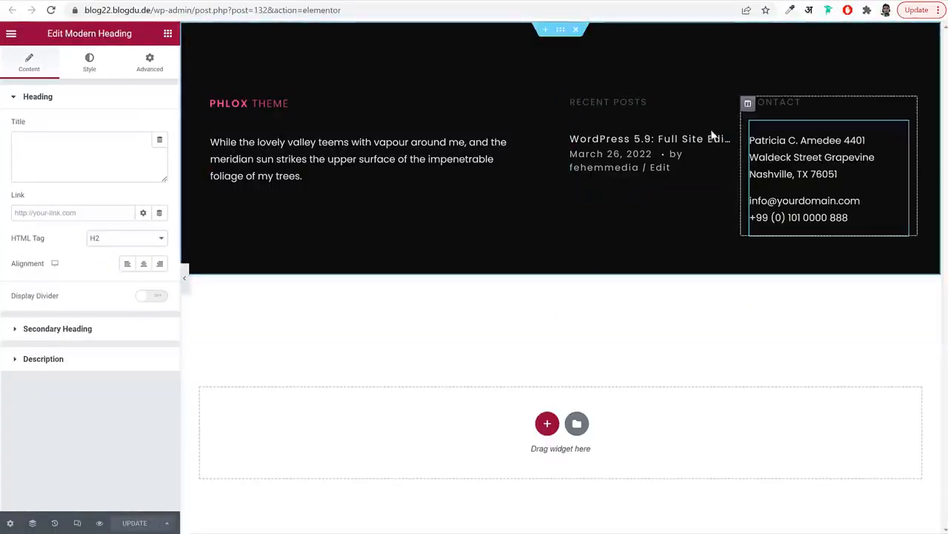
pyautogui.click(609, 101)
pyautogui.click(67, 2)
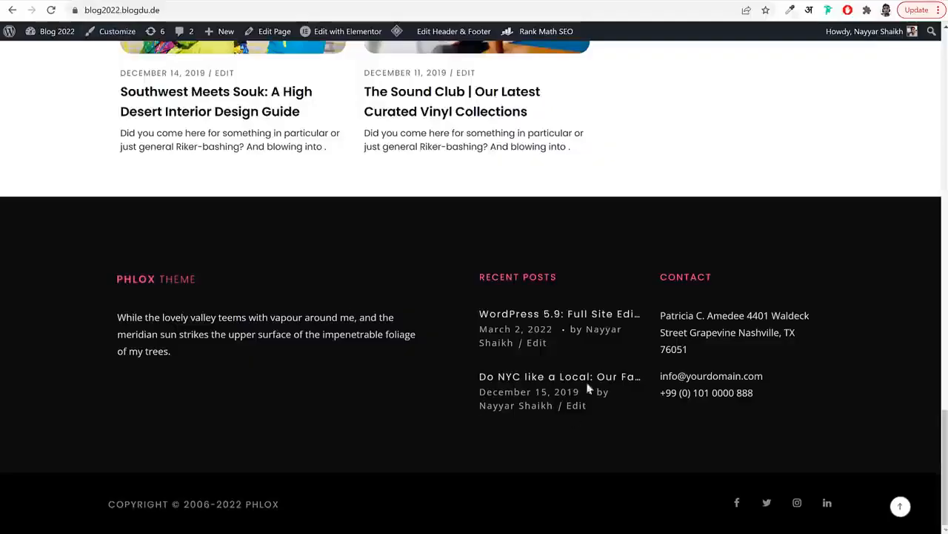
pyautogui.click(247, 3)
pyautogui.click(433, 3)
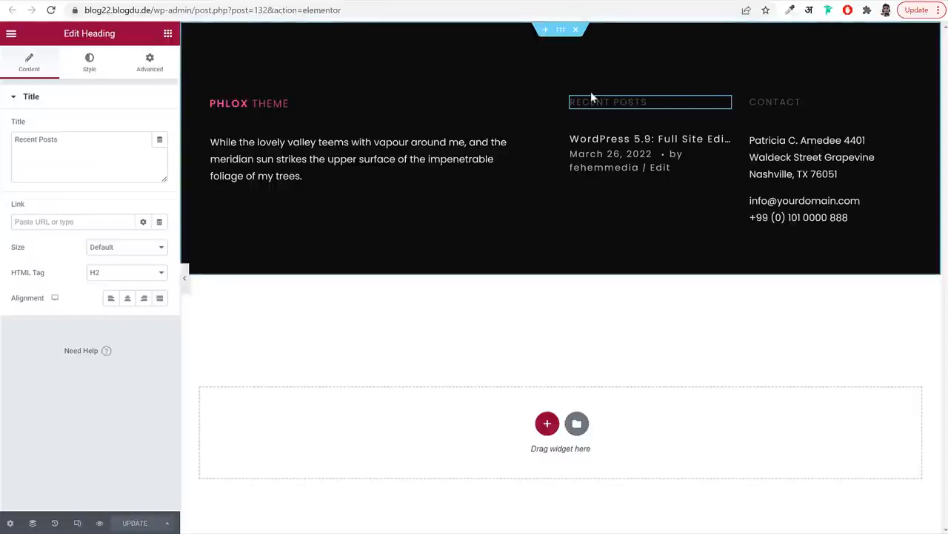
# Detach the RECENT POSTS heading's text colour from the global grey colour in its Style settings
pyautogui.click(90, 59)
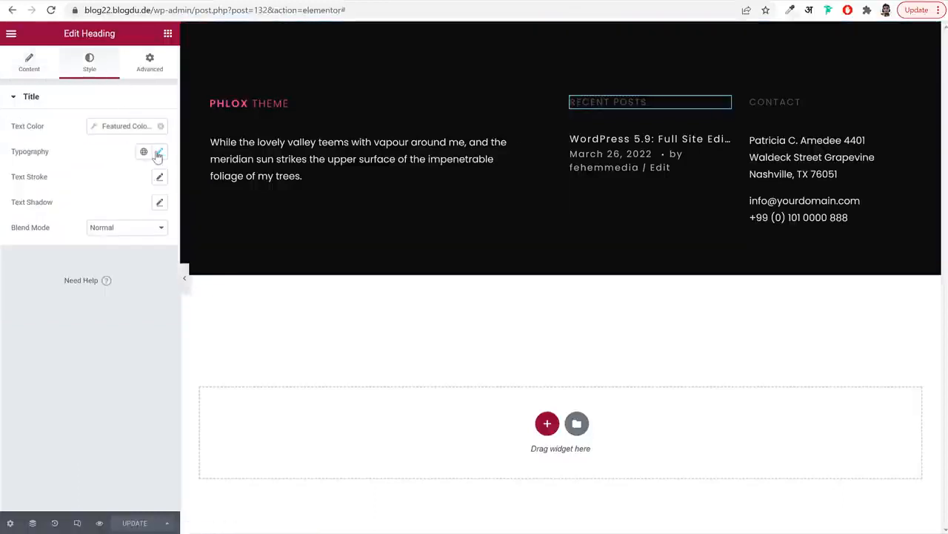
pyautogui.click(159, 151)
pyautogui.click(144, 151)
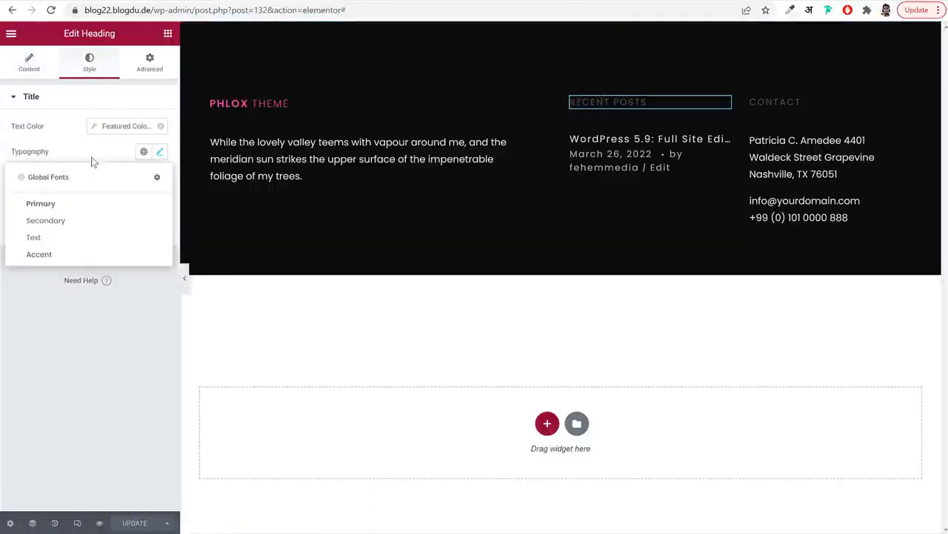
pyautogui.click(93, 161)
pyautogui.click(160, 127)
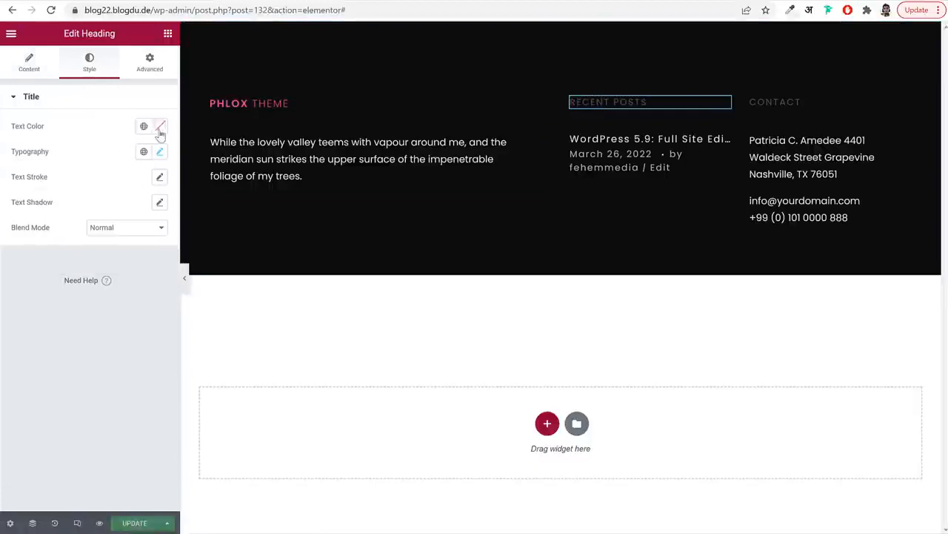
pyautogui.click(159, 128)
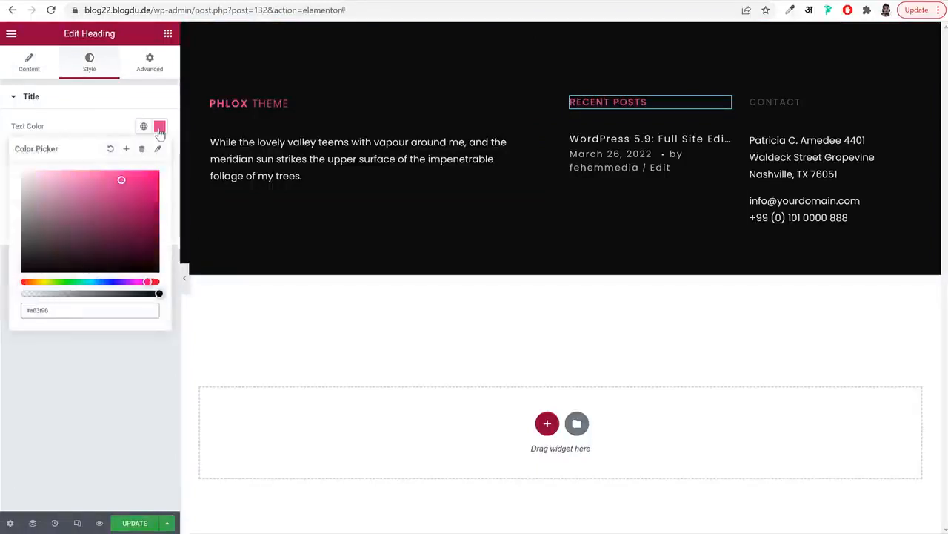
pyautogui.click(160, 130)
# Detach the CONTACT heading's text colour from the global colour and paste in the pink hex code
pyautogui.click(775, 101)
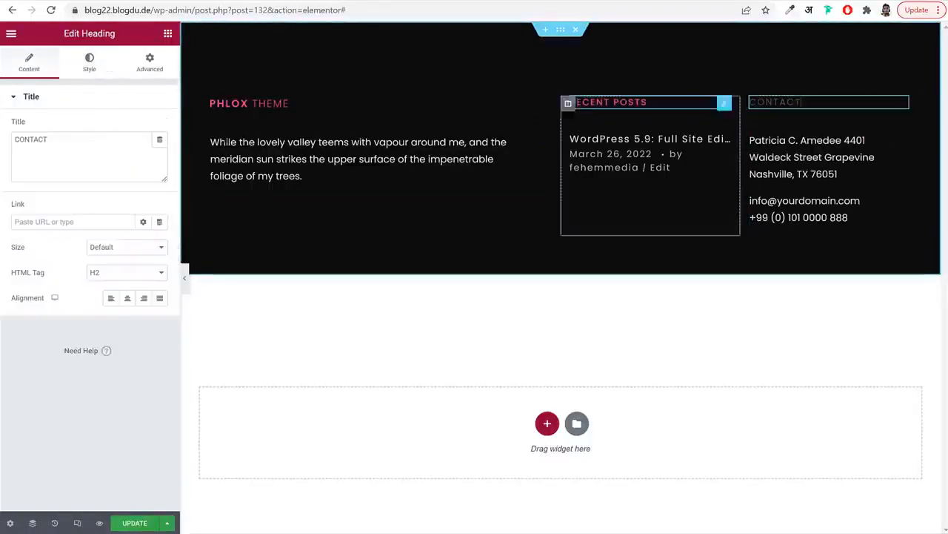
pyautogui.click(110, 72)
pyautogui.click(160, 128)
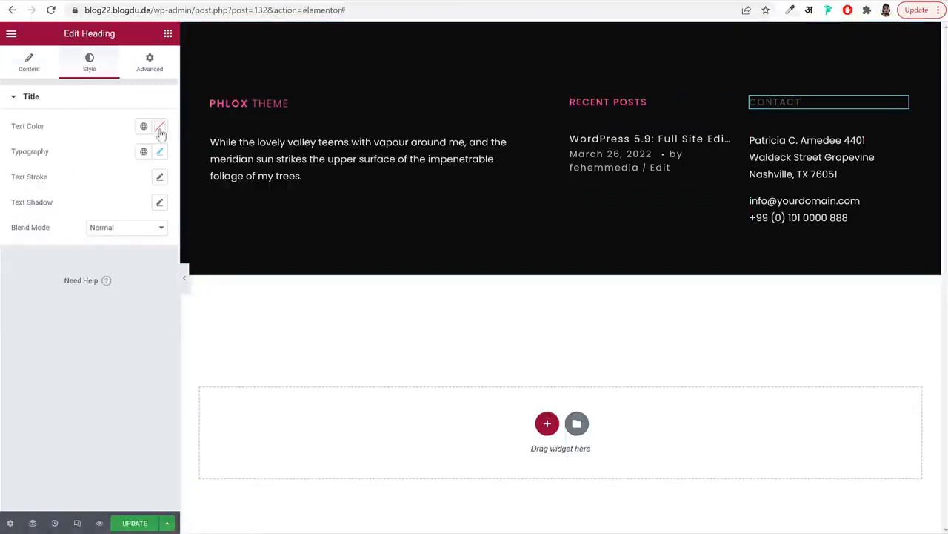
pyautogui.click(160, 130)
pyautogui.hotkey('ctrl', 'v')
pyautogui.click(119, 129)
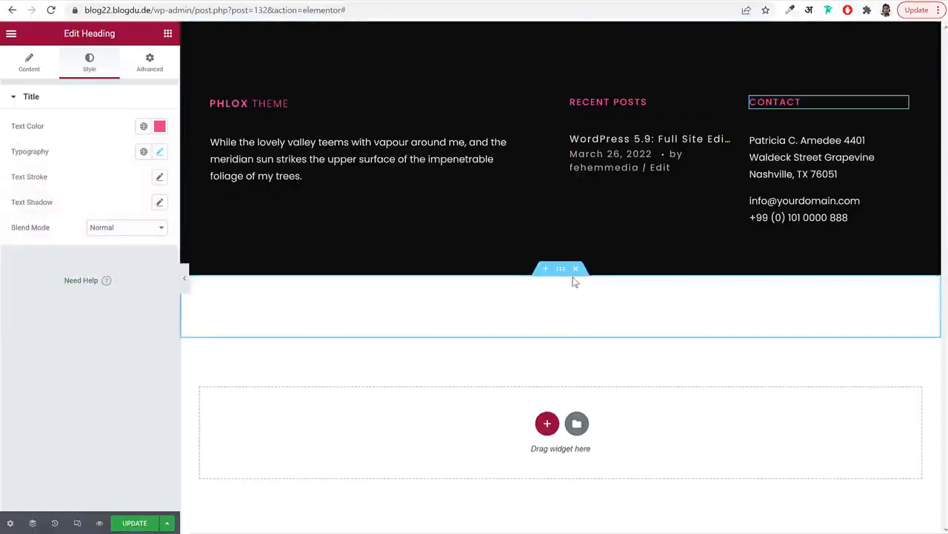
# Check the pink headings against the live site's footer and the Customizer's footer templates
pyautogui.click(98, 1)
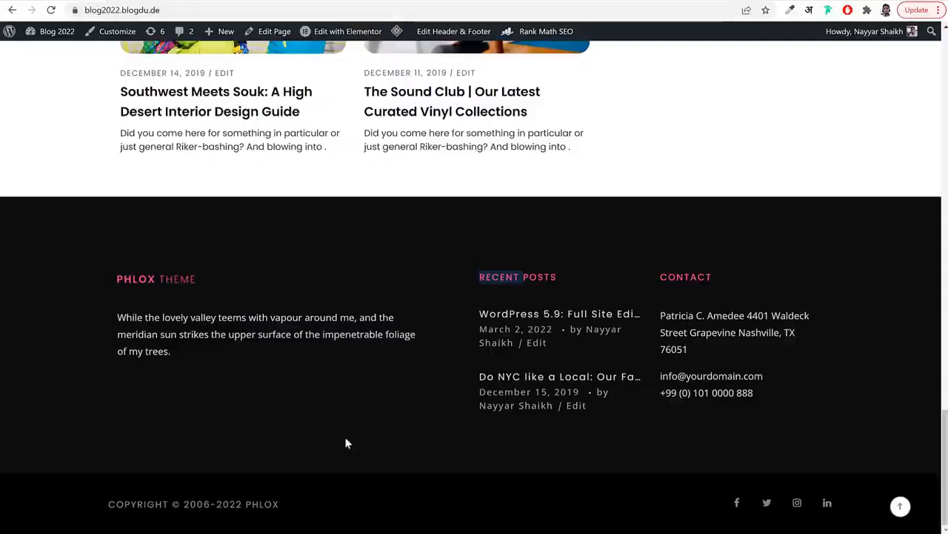
pyautogui.hotkey('ctrl', 'Tab')
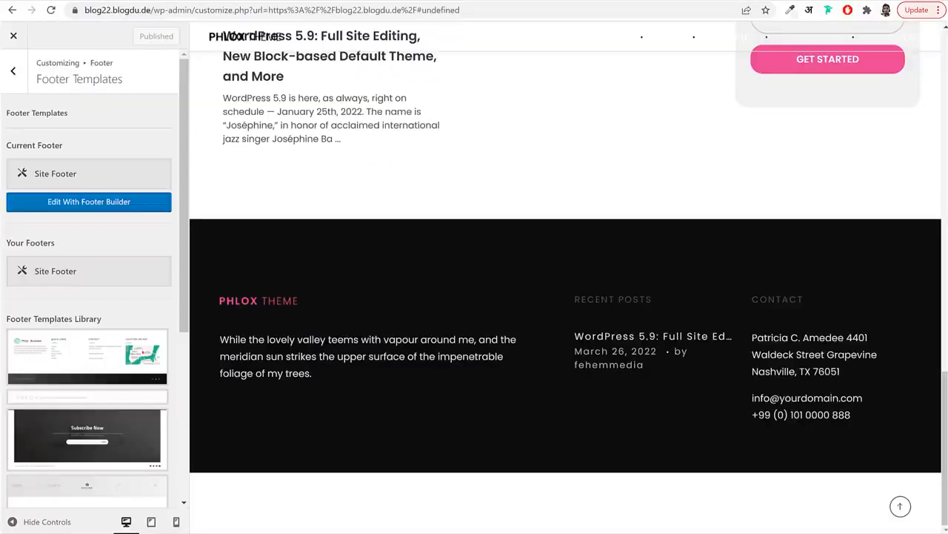
pyautogui.hotkey('ctrl', 'Tab')
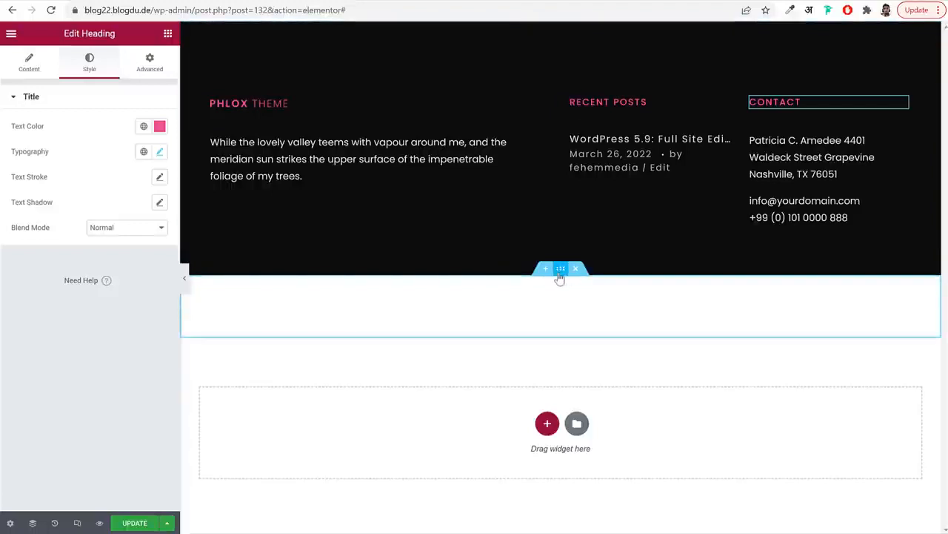
# Set the footer bottom section's background colour to black (#000000)
pyautogui.click(561, 272)
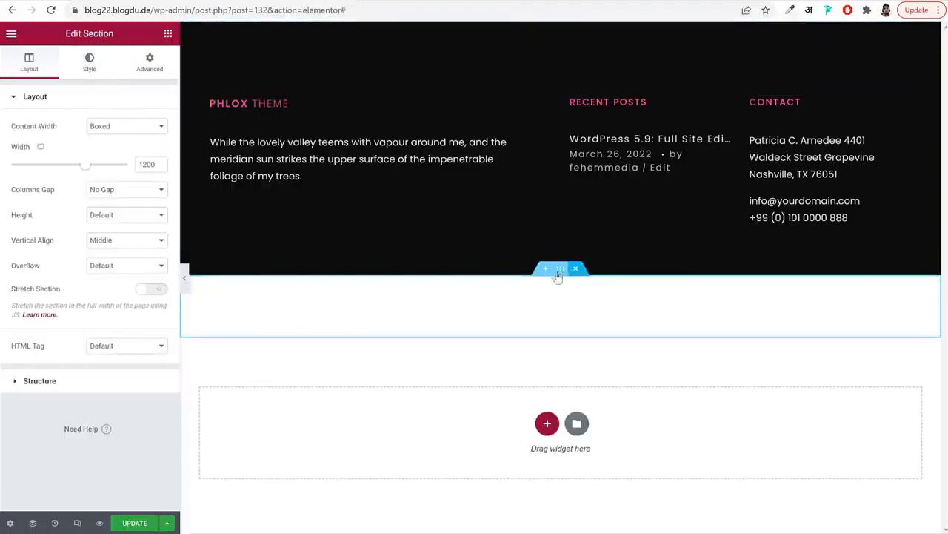
pyautogui.click(90, 59)
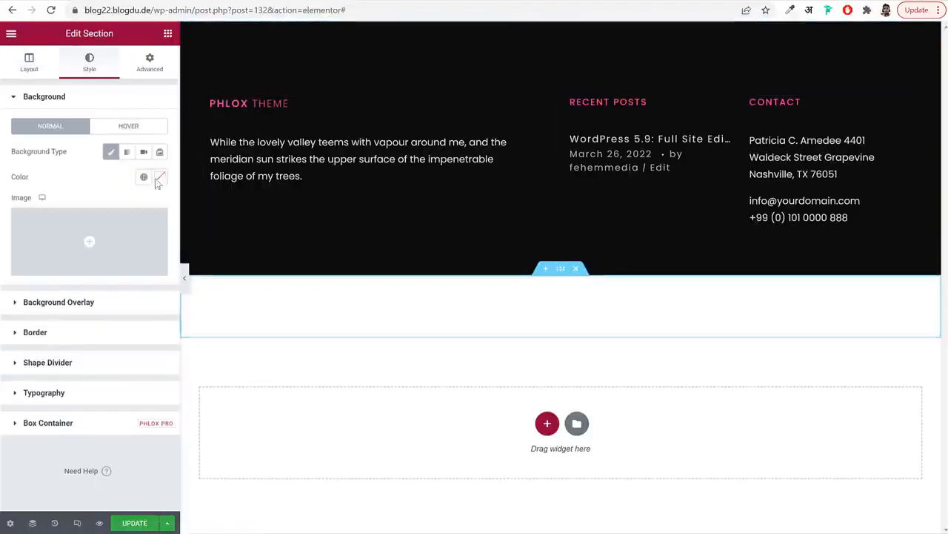
pyautogui.click(157, 181)
pyautogui.moveTo(74, 315); pyautogui.dragTo(74, 375)
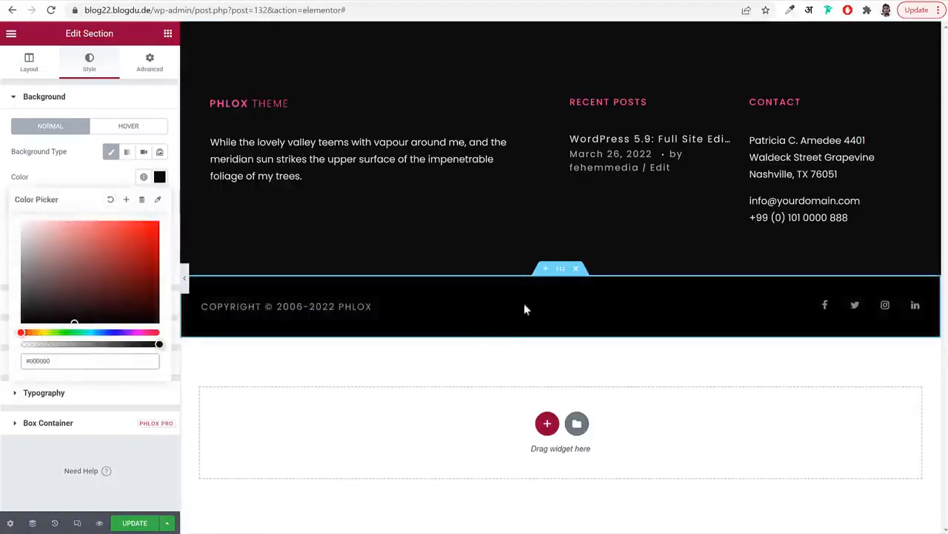
# Inspect the copyright widget and the social icons Flexible List's first and second items
pyautogui.click(325, 310)
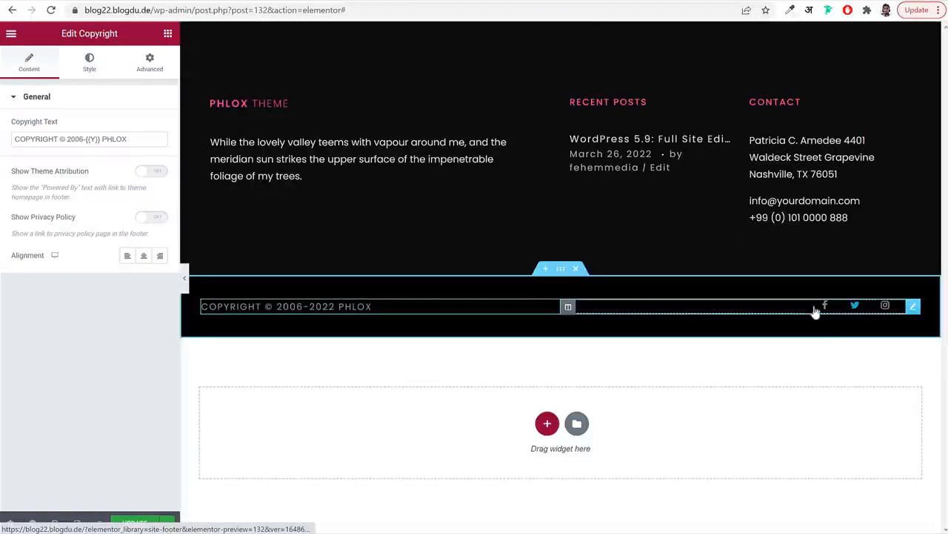
pyautogui.click(873, 312)
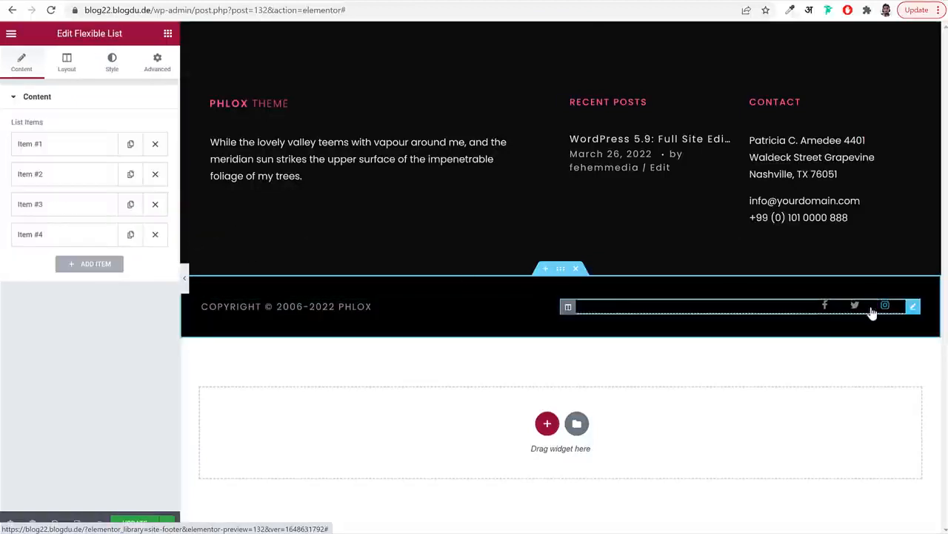
pyautogui.click(80, 144)
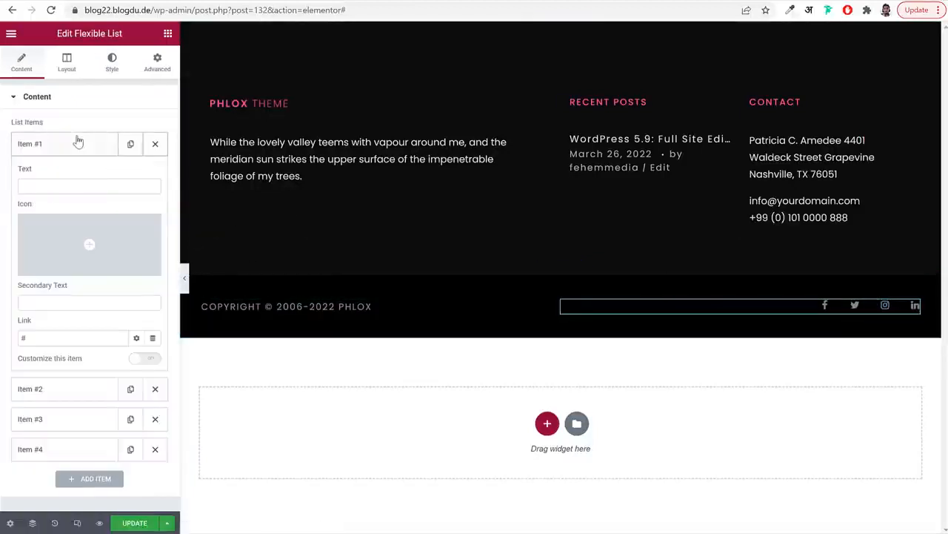
pyautogui.click(82, 187)
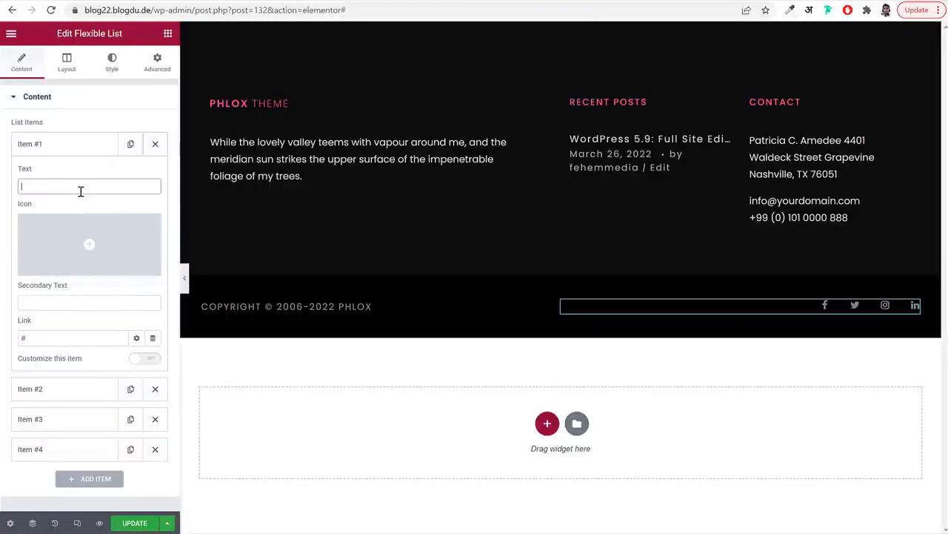
pyautogui.doubleClick(53, 341)
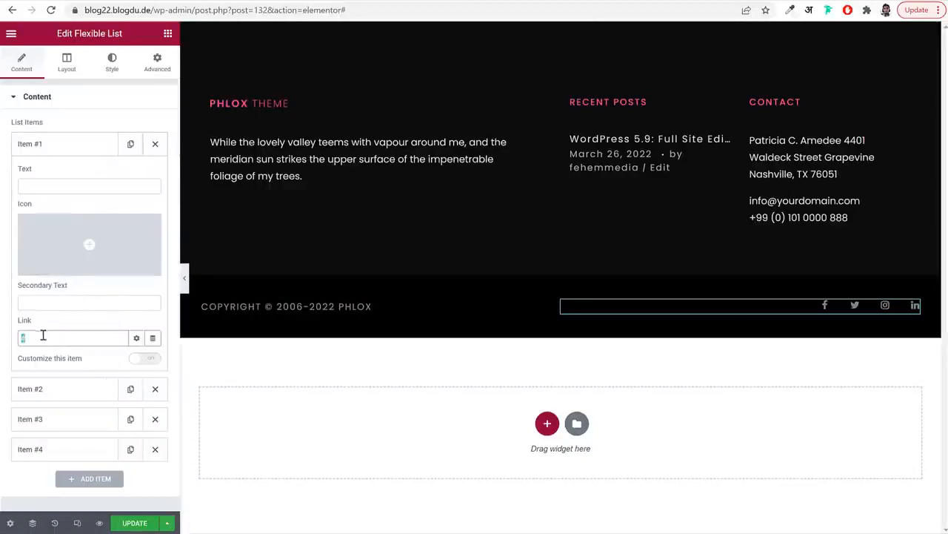
pyautogui.click(63, 152)
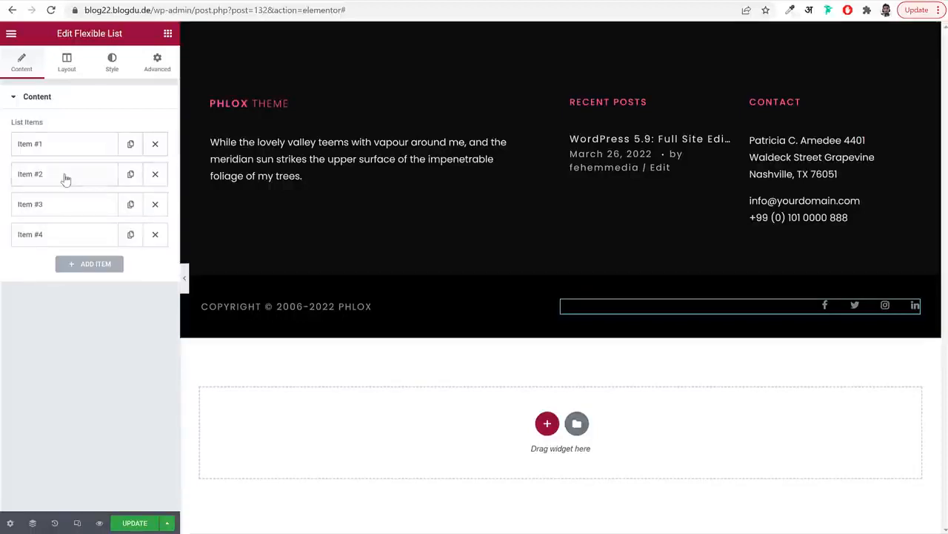
pyautogui.click(65, 179)
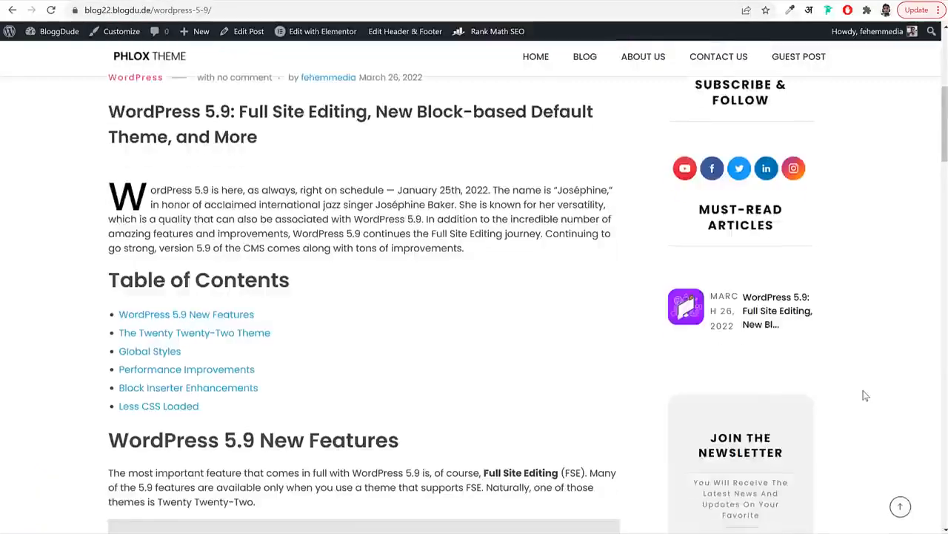
# Go to the blog homepage via the PHLOX THEME logo and close the Hello World! coupon pop-up
pyautogui.scroll(-6, 864, 393)
pyautogui.scroll(4, 864, 393)
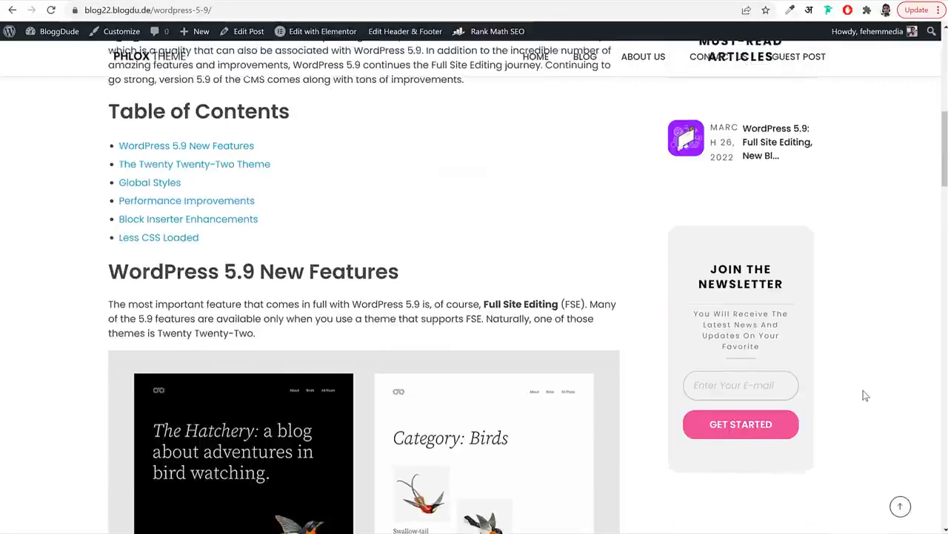
pyautogui.scroll(8, 864, 394)
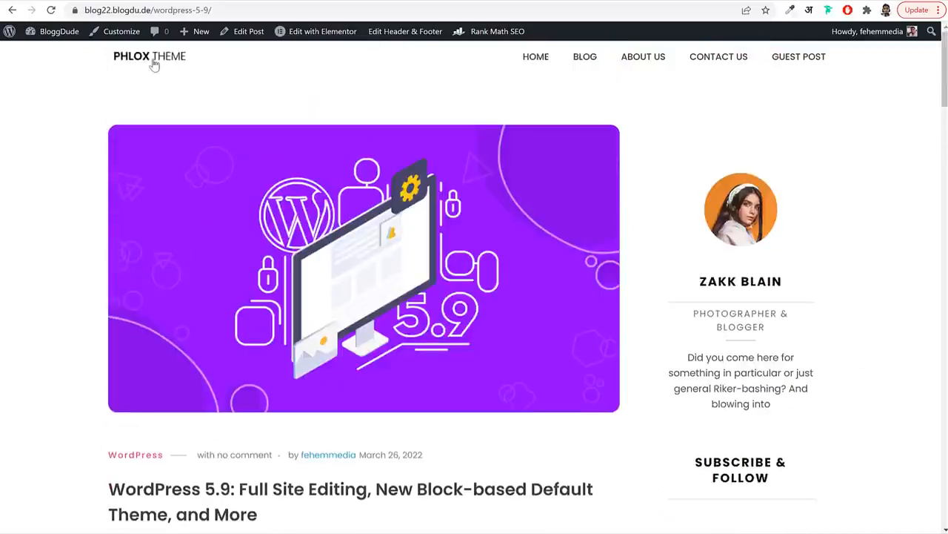
pyautogui.click(153, 62)
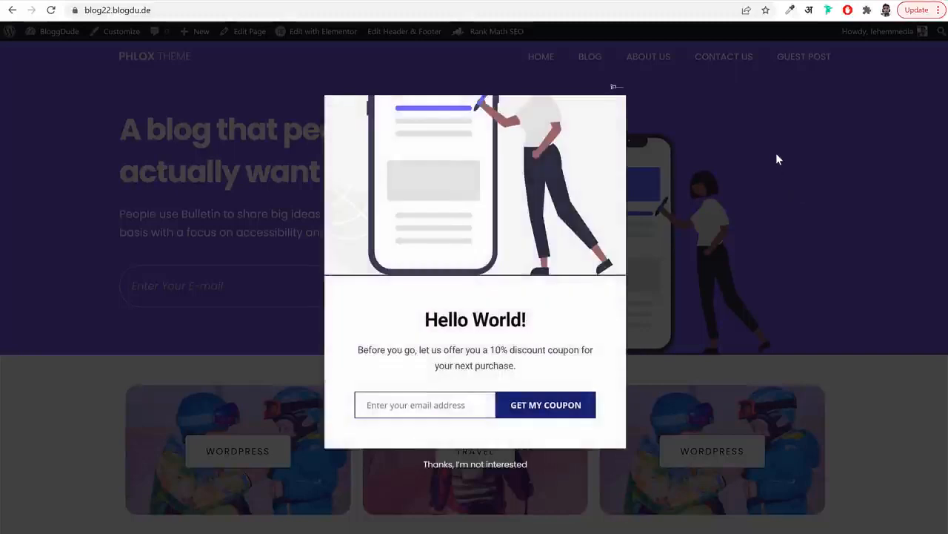
pyautogui.click(622, 93)
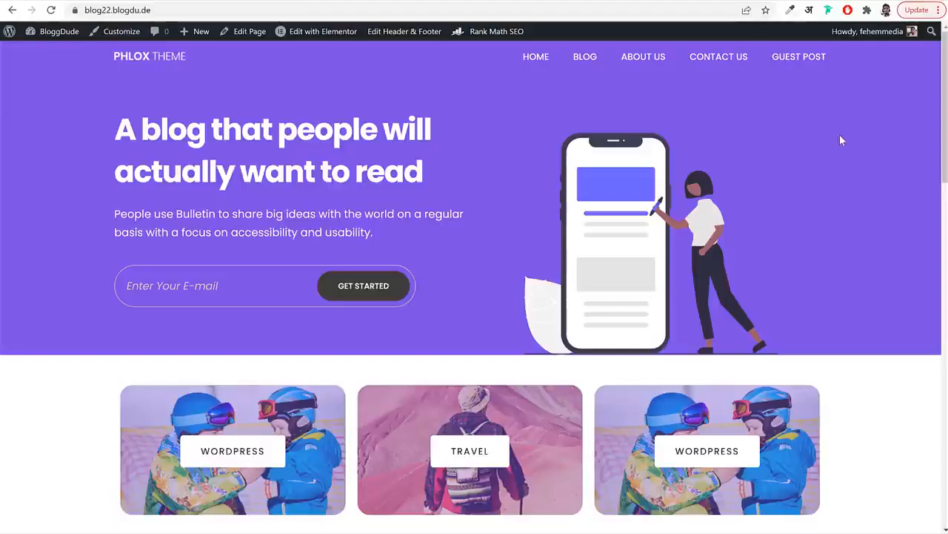